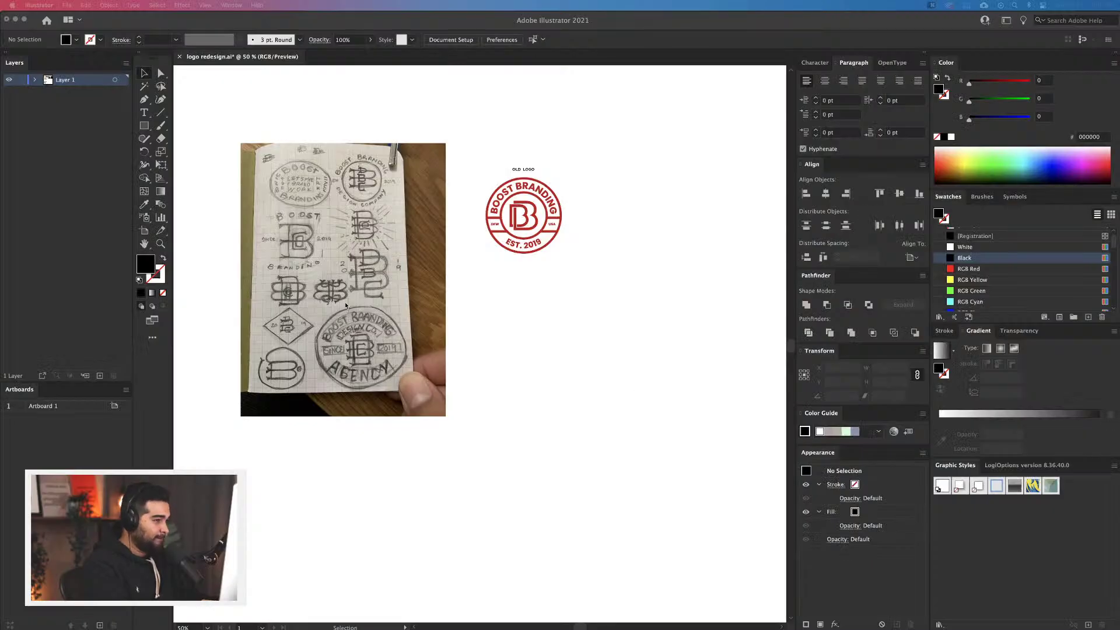
pyautogui.click(543, 369)
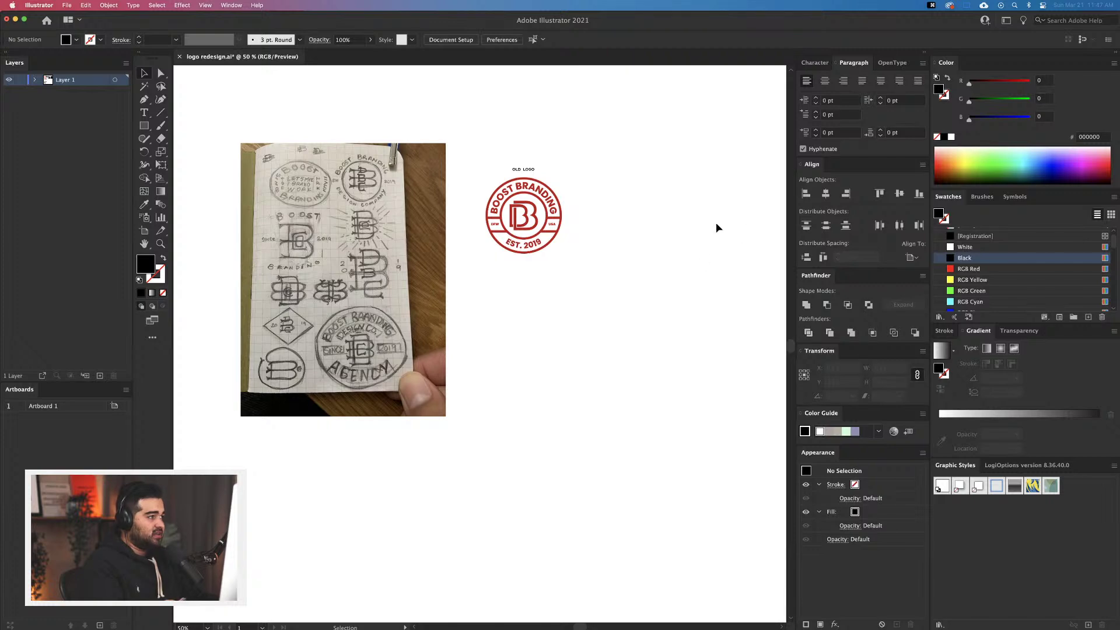
pyautogui.click(814, 62)
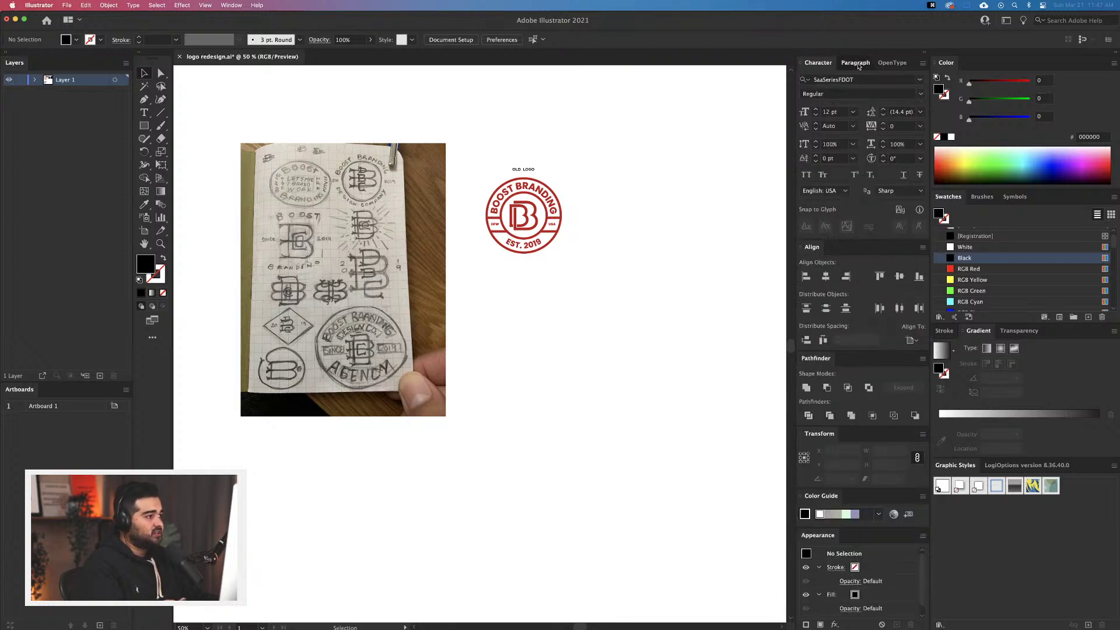
pyautogui.click(853, 63)
pyautogui.click(892, 63)
pyautogui.press('super+t')
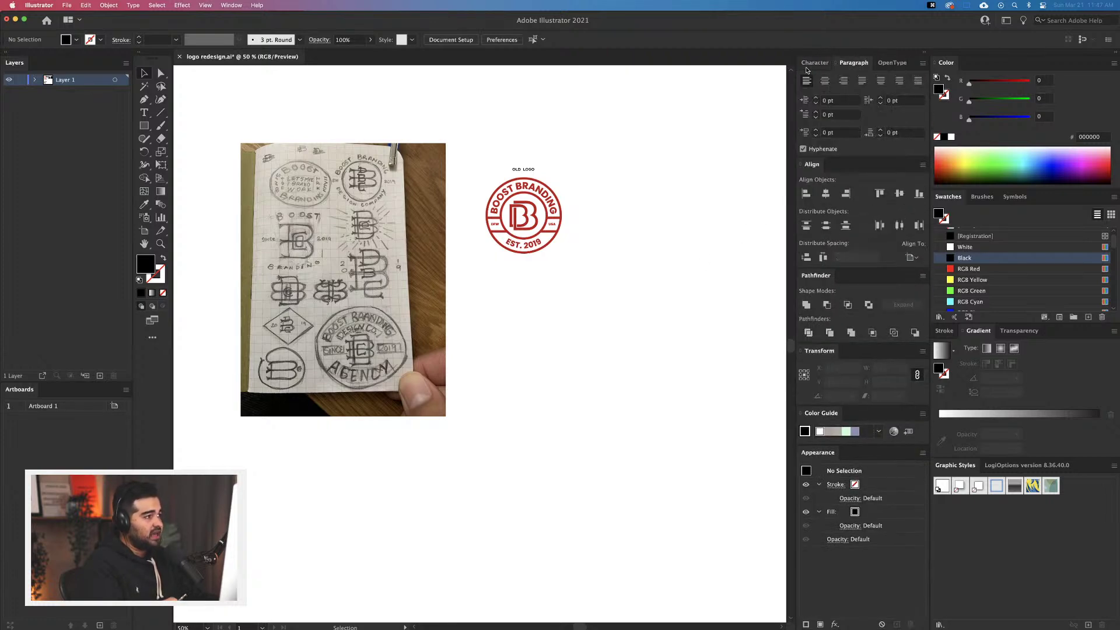
pyautogui.click(855, 63)
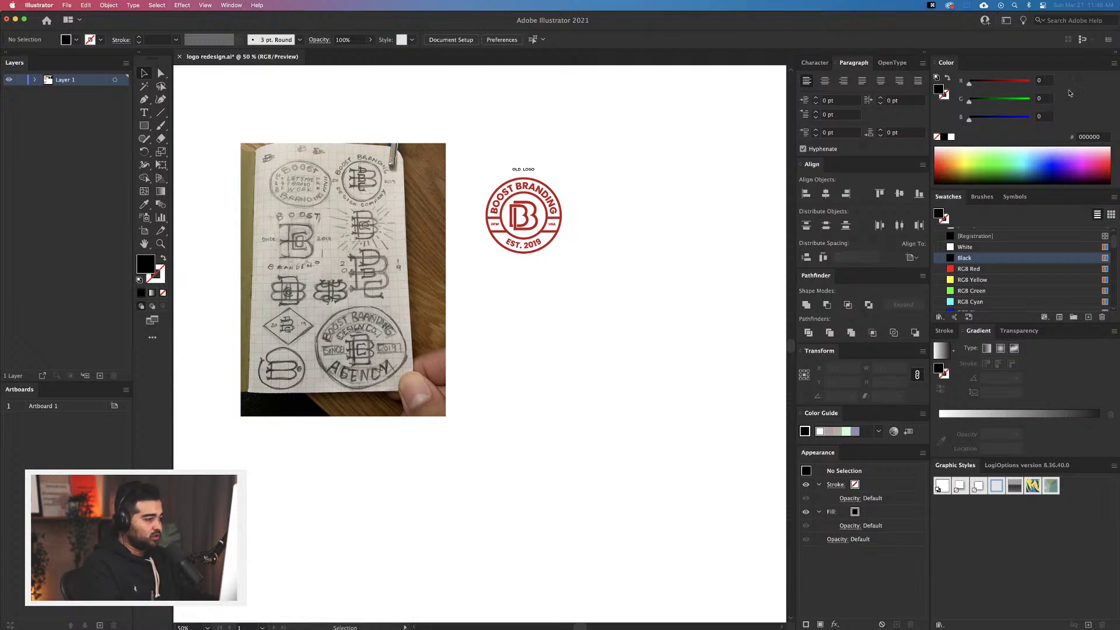
pyautogui.click(986, 197)
pyautogui.click(1015, 197)
pyautogui.click(948, 197)
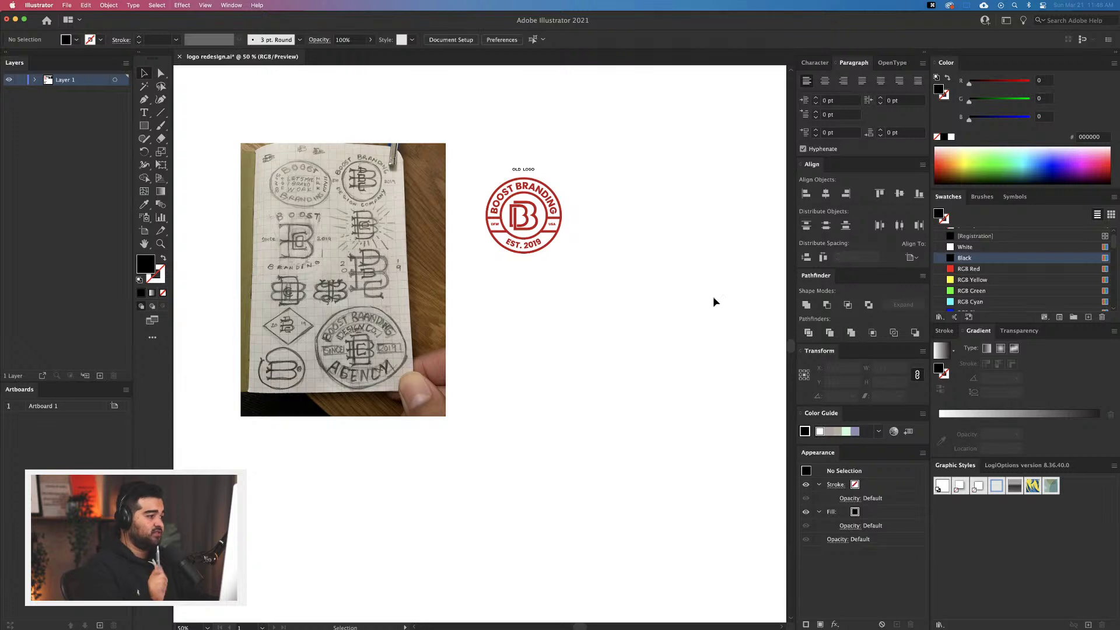
pyautogui.click(945, 330)
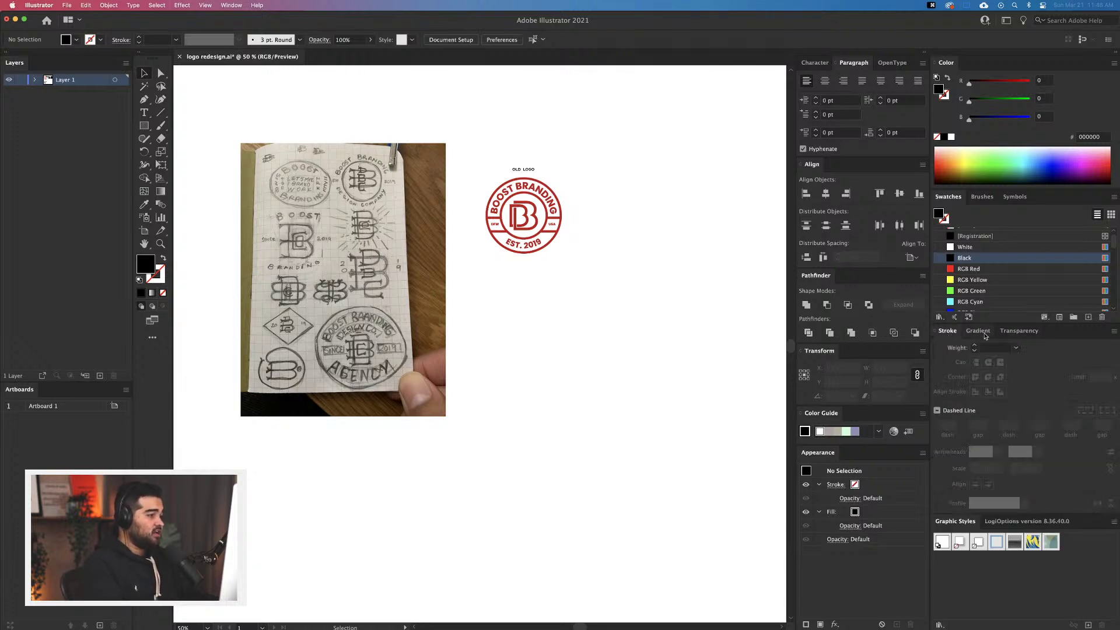
pyautogui.click(978, 331)
pyautogui.click(1019, 331)
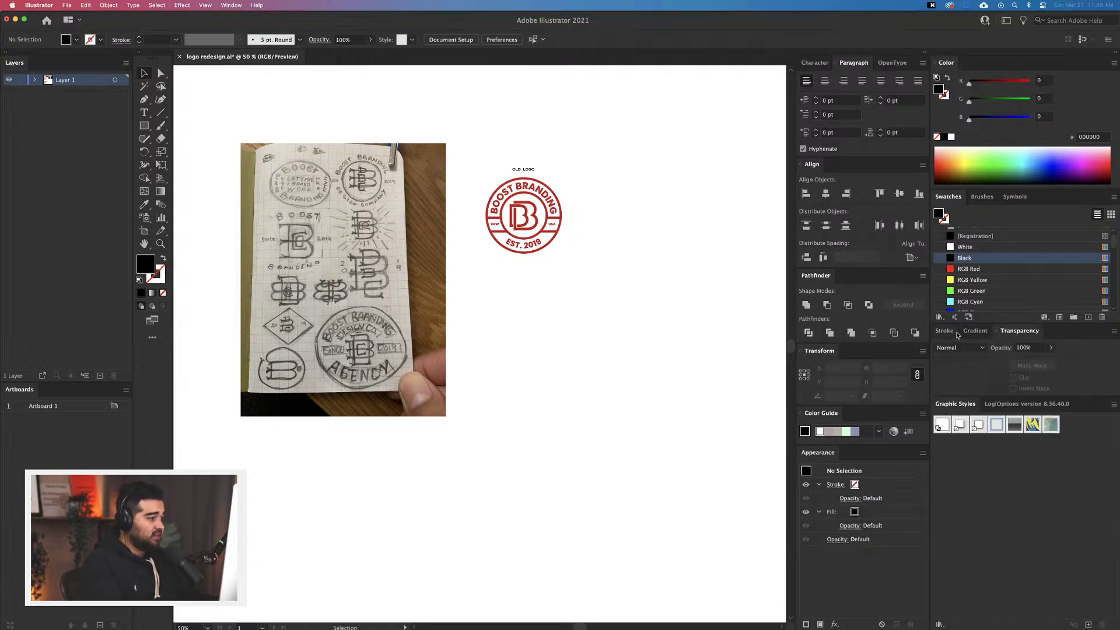
pyautogui.click(944, 332)
pyautogui.click(1022, 331)
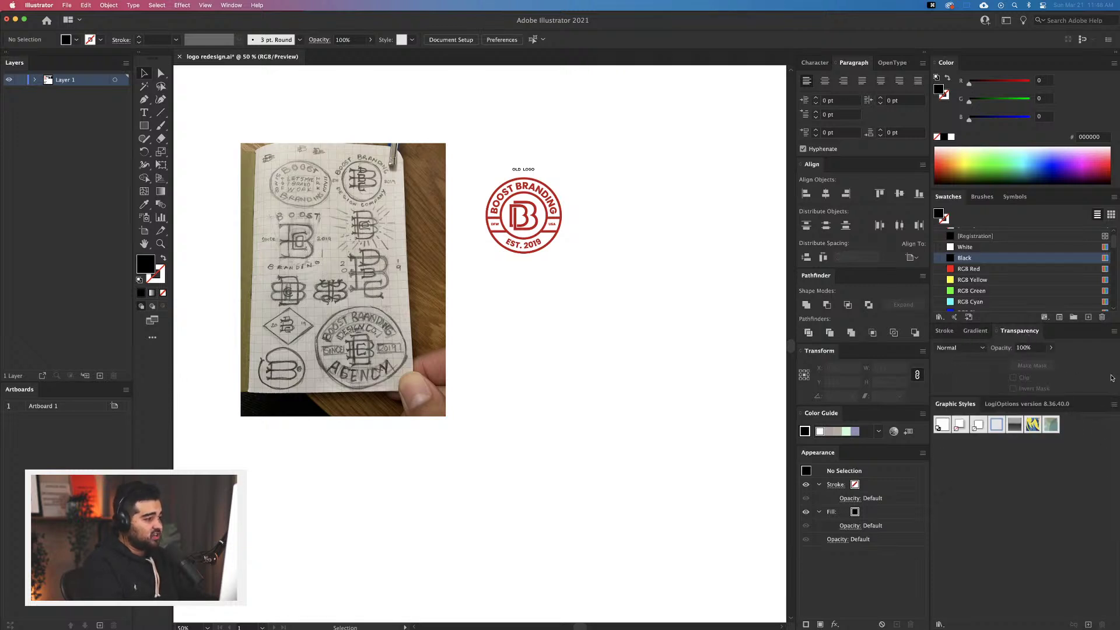
pyautogui.click(951, 331)
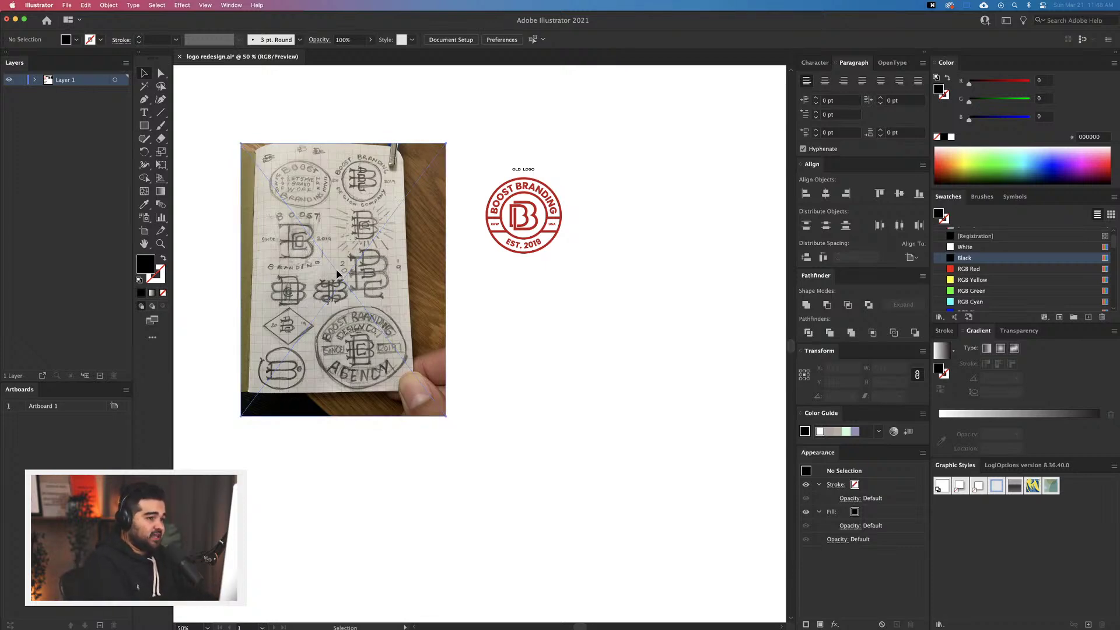
# Move the sketchbook photo closer to the old logo, to about X -252 px and Y 417 px
pyautogui.click(307, 274)
pyautogui.scroll(2, 233, 198)
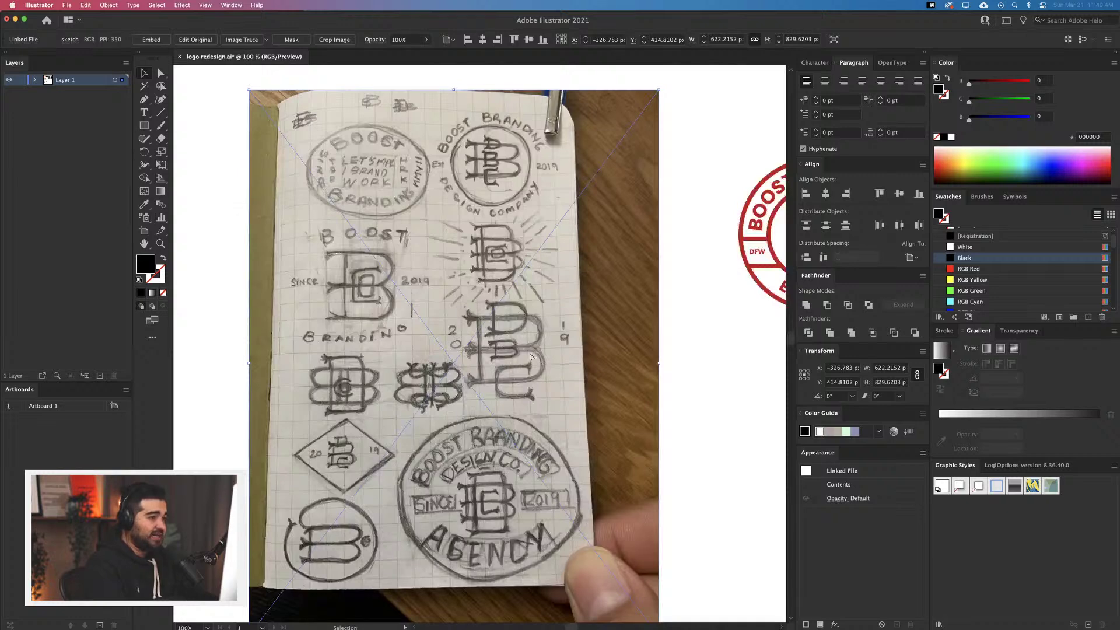
pyautogui.moveTo(533, 357)
pyautogui.mouseDown()
pyautogui.moveTo(618, 320)
pyautogui.moveTo(585, 346)
pyautogui.mouseUp()
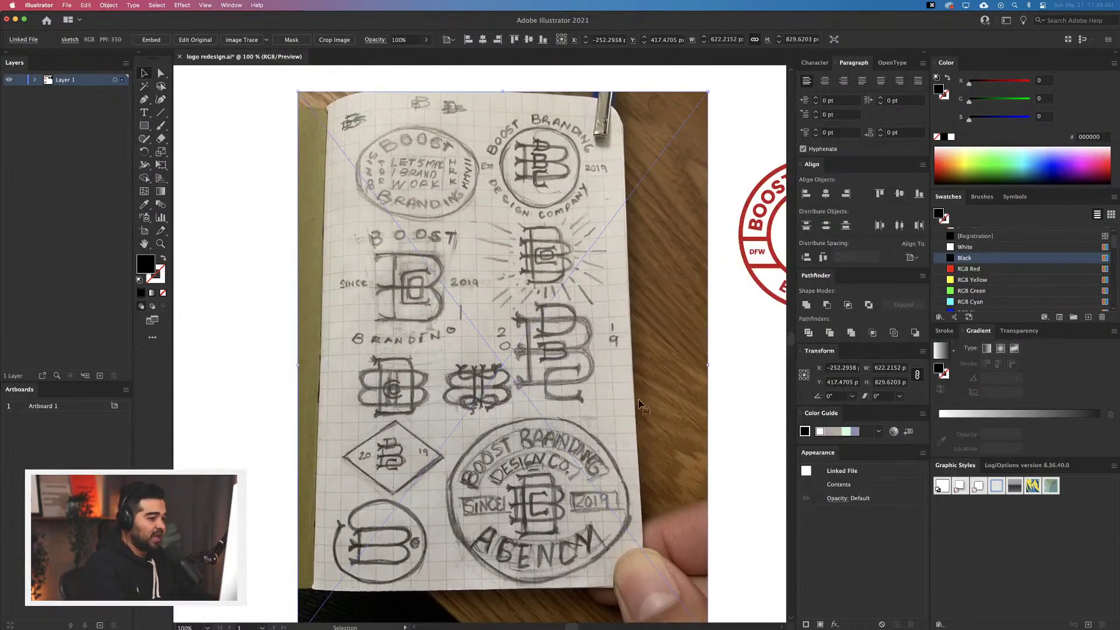
pyautogui.click(726, 397)
# Create a new layer above Layer 1 and move the sketchbook photo onto it
pyautogui.scroll(-3, 726, 397)
pyautogui.scroll(2, 571, 377)
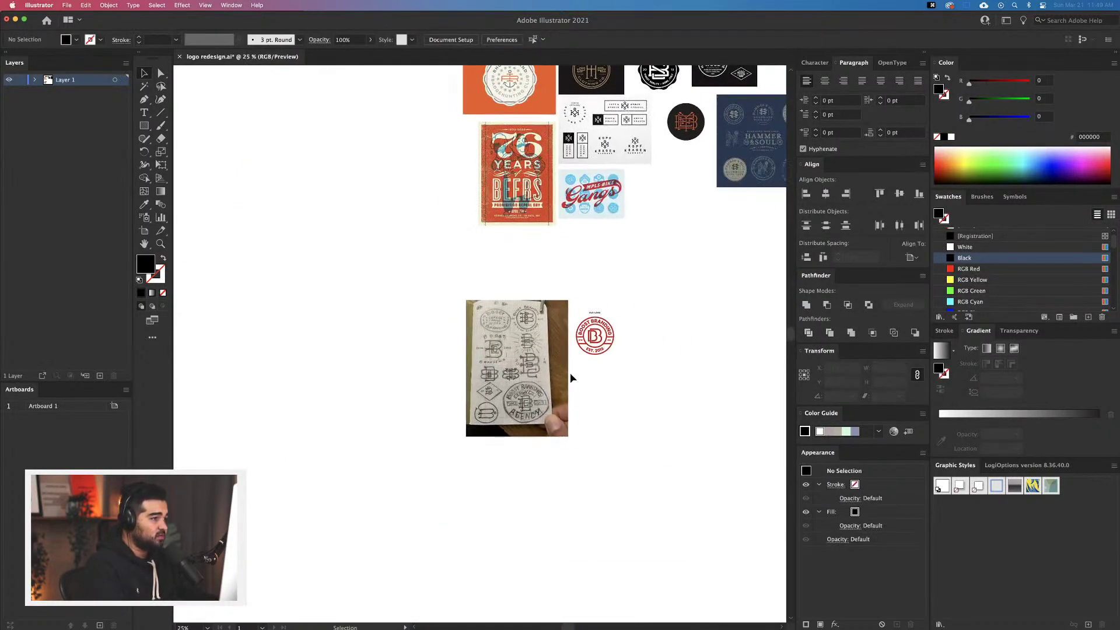
pyautogui.scroll(2, 607, 372)
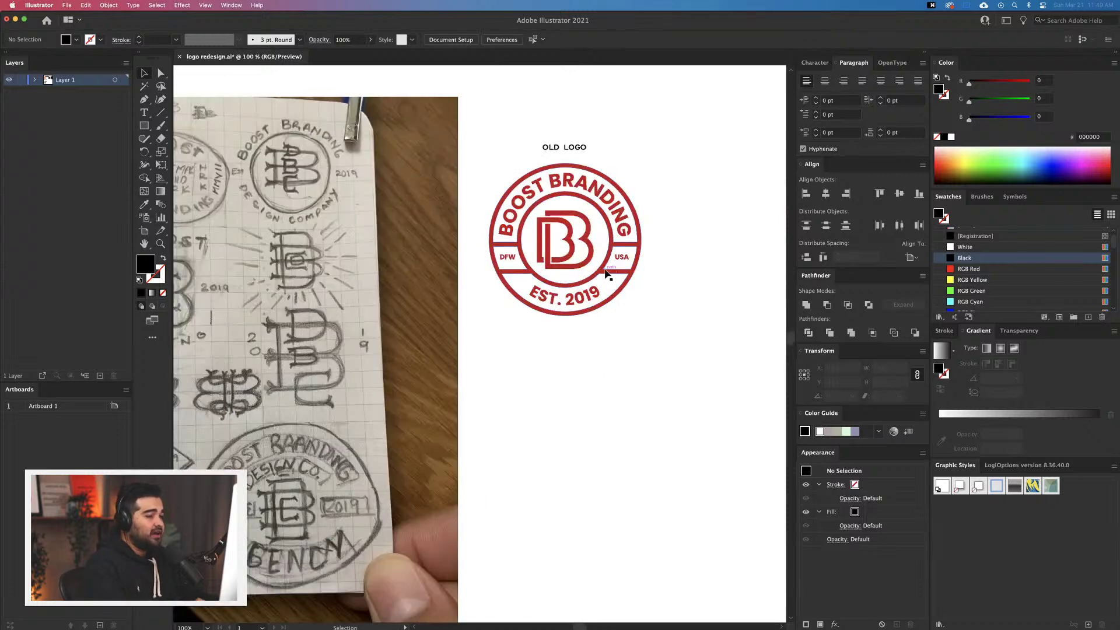
pyautogui.moveTo(575, 384); pyautogui.dragTo(670, 352)
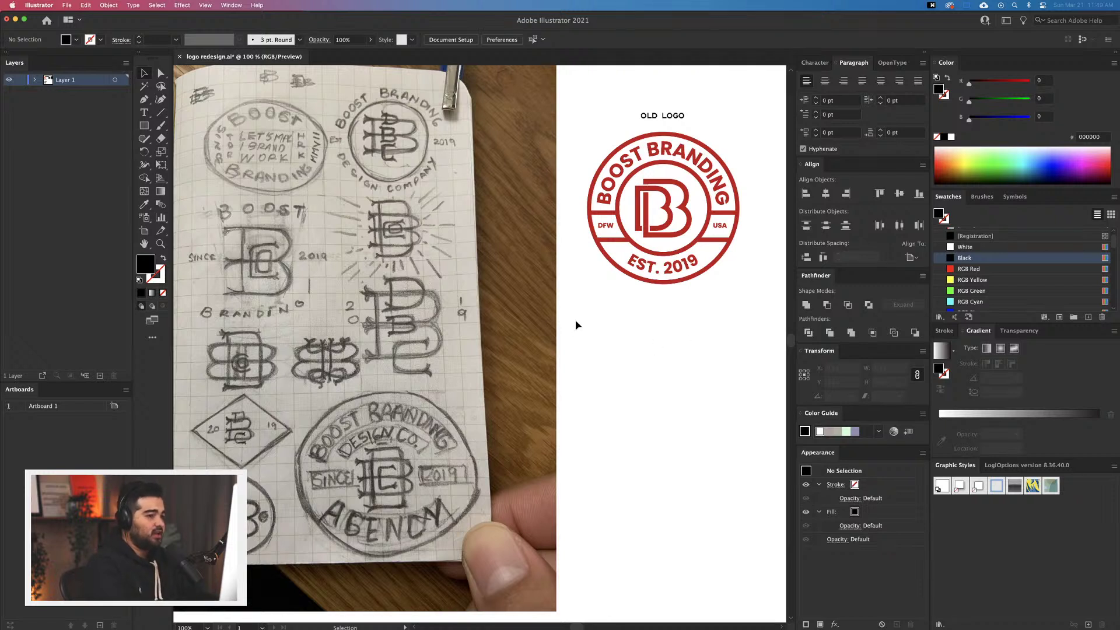
pyautogui.moveTo(603, 339); pyautogui.dragTo(671, 344)
pyautogui.click(555, 322)
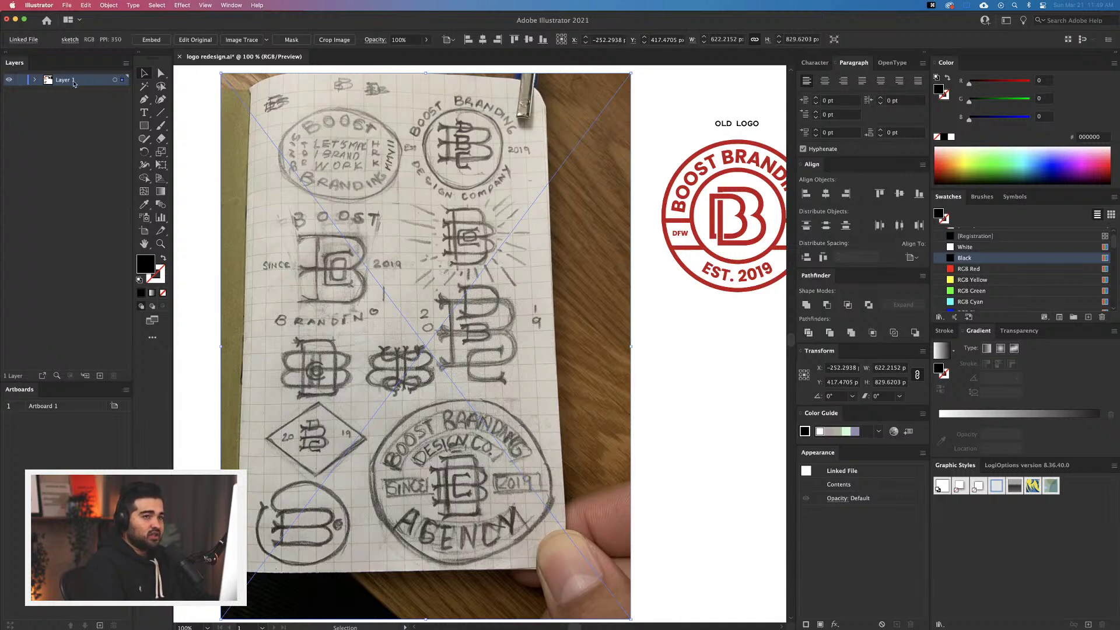
pyautogui.click(99, 376)
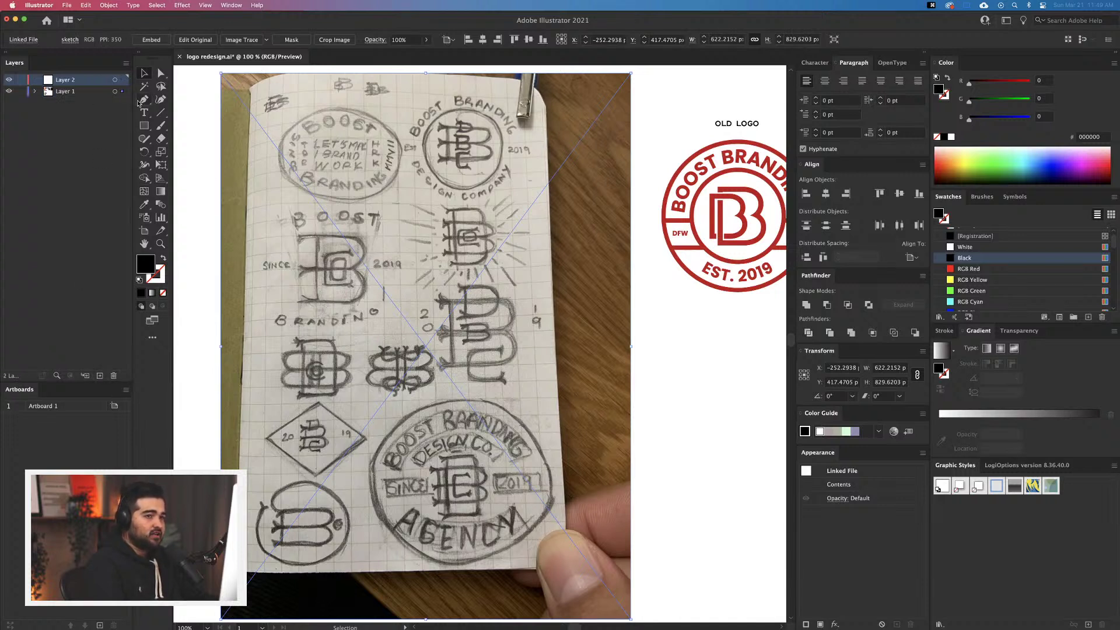
pyautogui.moveTo(124, 95); pyautogui.dragTo(127, 77)
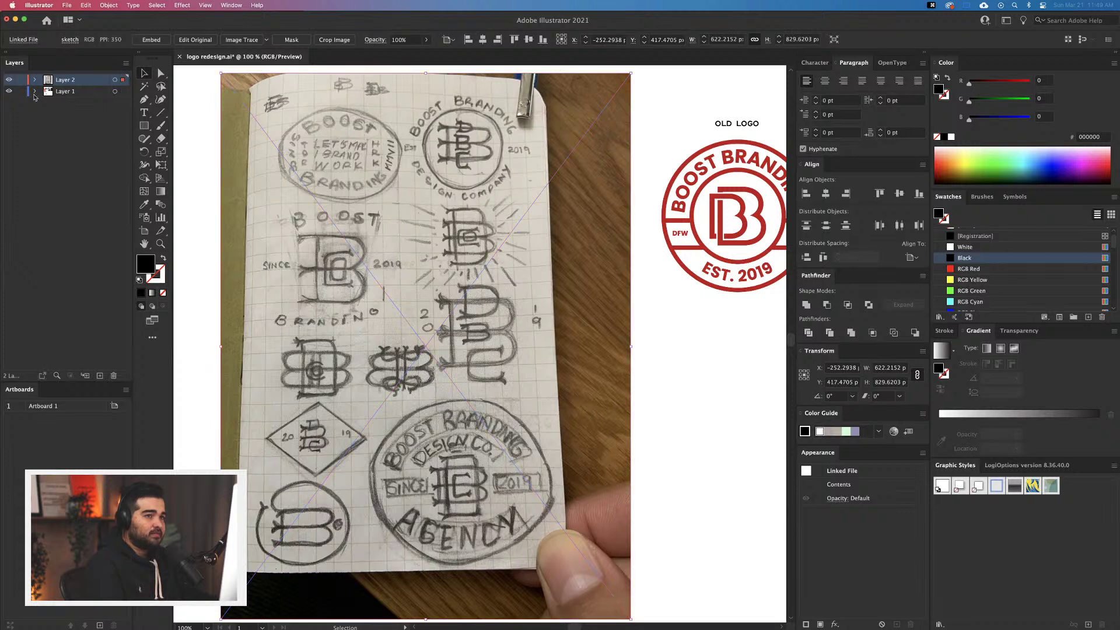
# Rename the photo's new layer as sketch
pyautogui.doubleClick(65, 80)
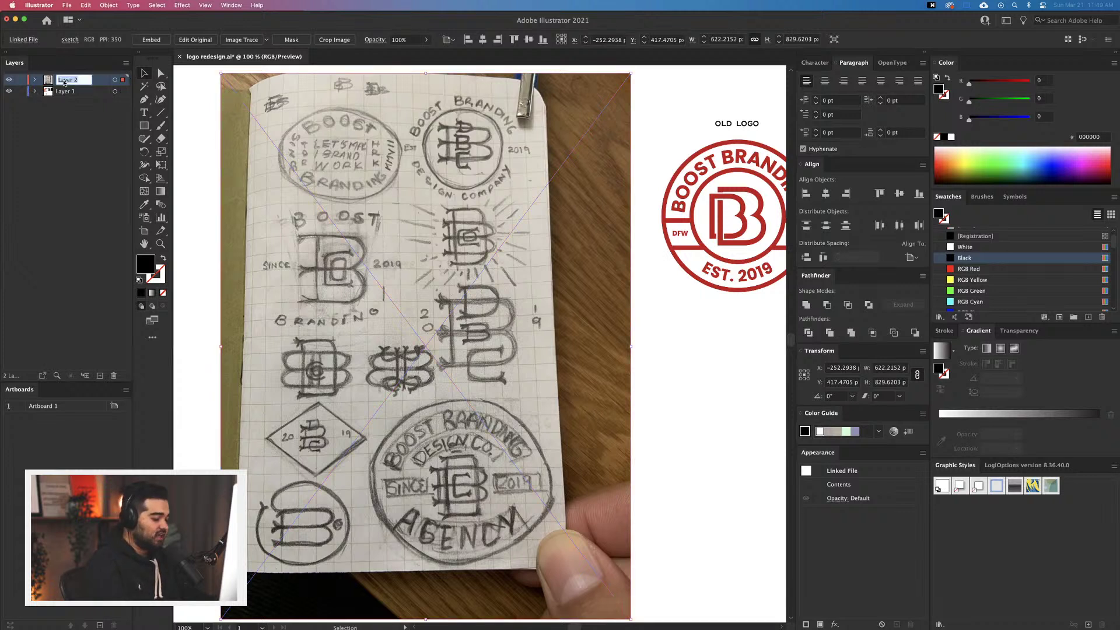
pyautogui.write('kketch')
pyautogui.press('Return')
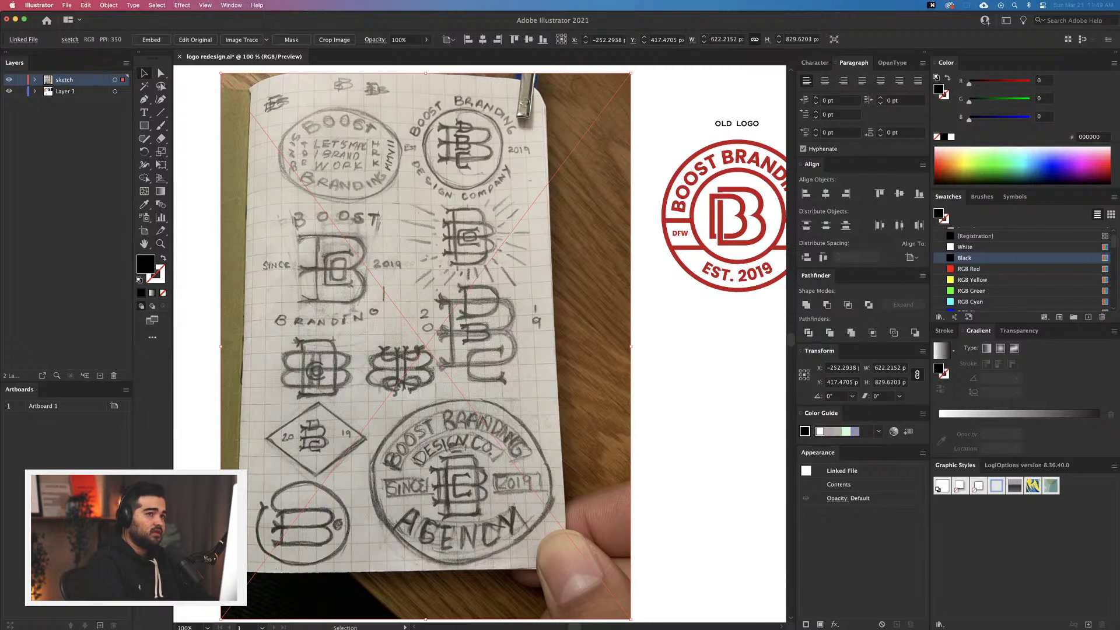
# Turn the sketch layer into a template layer and place it below Layer 1
pyautogui.doubleClick(86, 80)
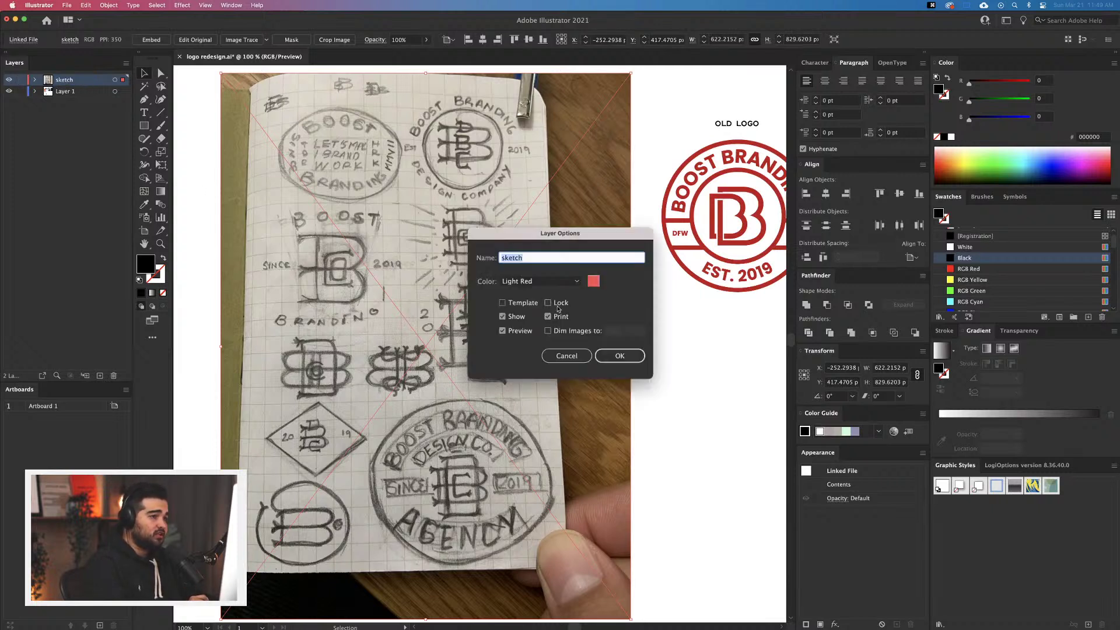
pyautogui.click(503, 304)
pyautogui.click(620, 356)
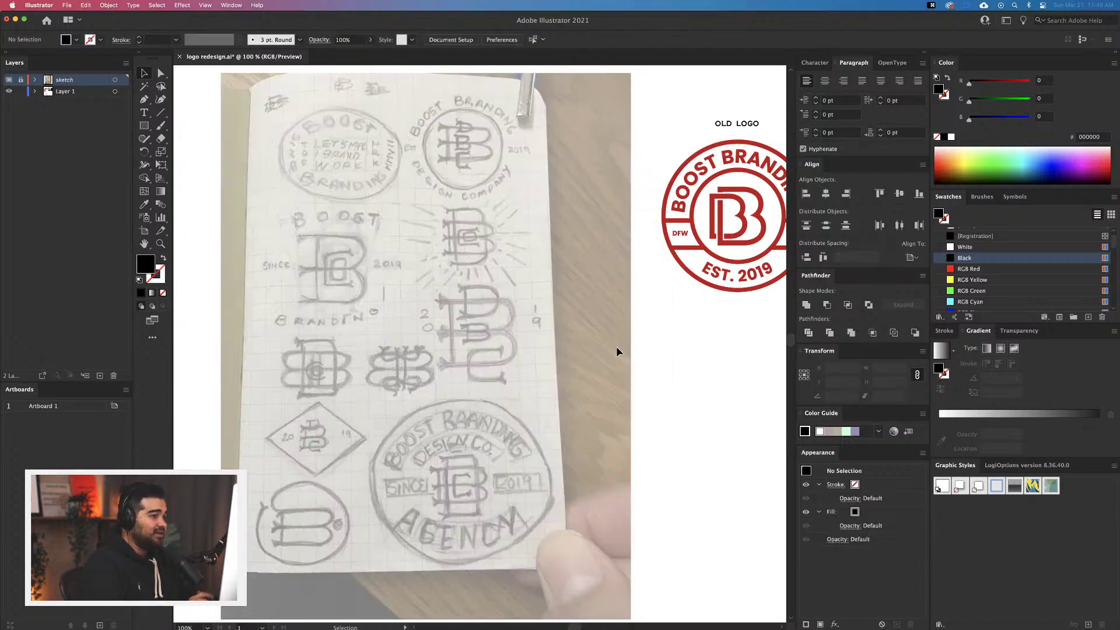
pyautogui.moveTo(76, 81); pyautogui.dragTo(83, 105)
# Show the document grid as a guide for tracing the sketches
pyautogui.moveTo(463, 370); pyautogui.dragTo(525, 369)
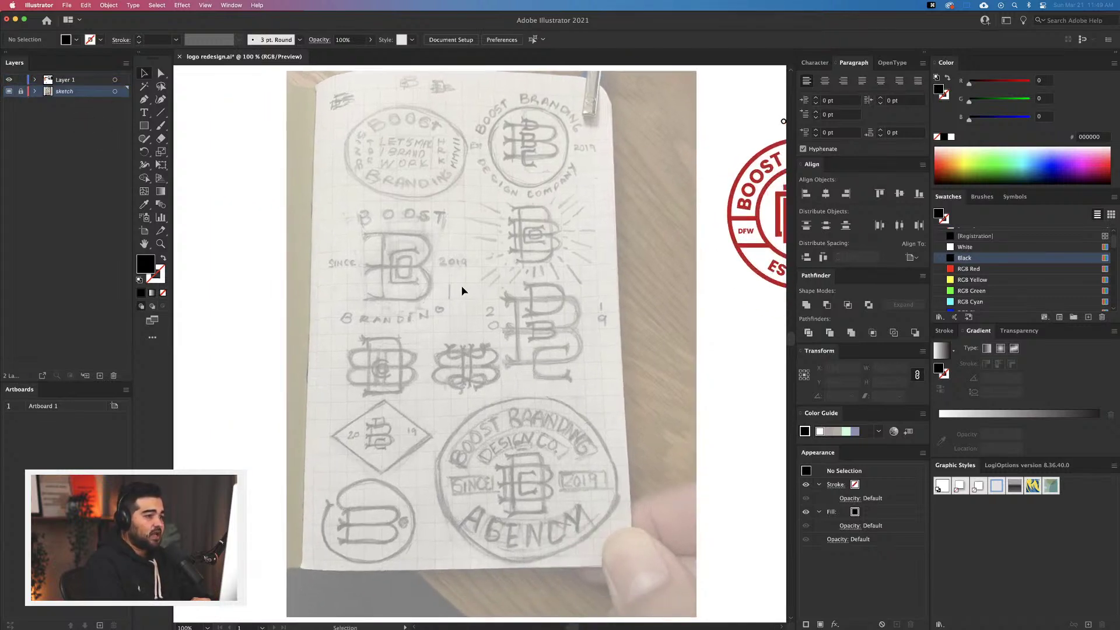
pyautogui.click(144, 125)
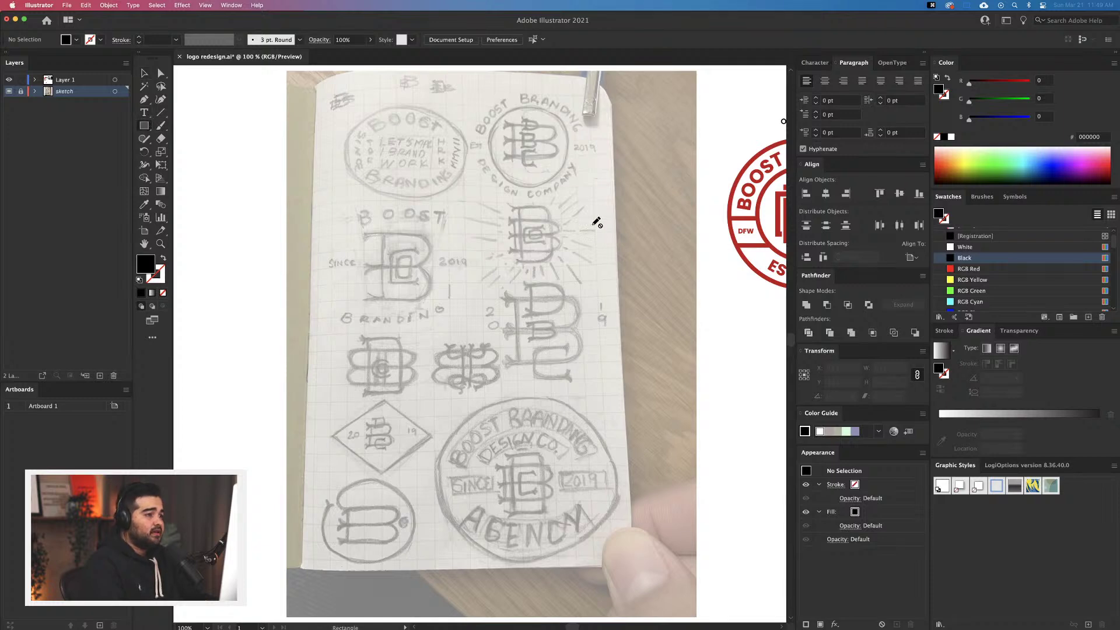
pyautogui.scroll(3, 590, 233)
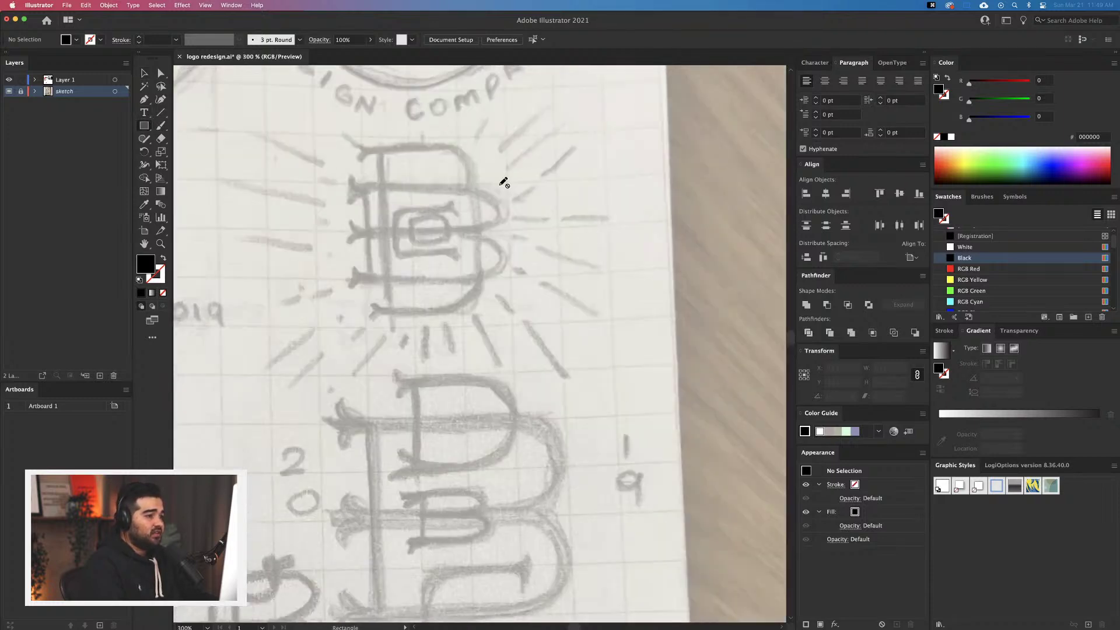
pyautogui.scroll(-5, 392, 263)
pyautogui.scroll(3, 392, 262)
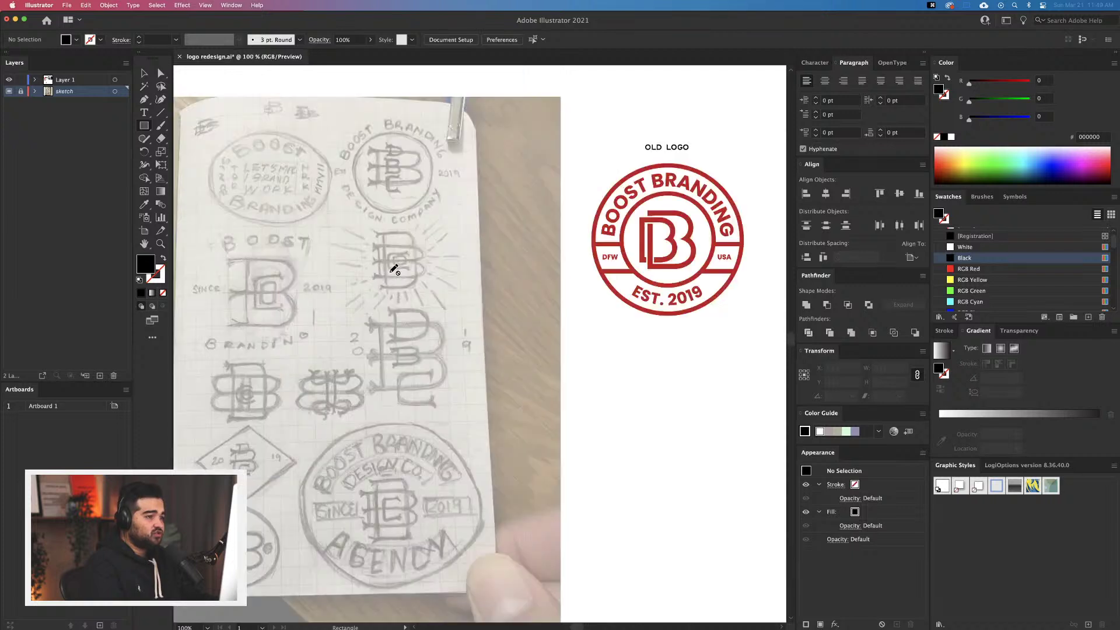
pyautogui.click(205, 5)
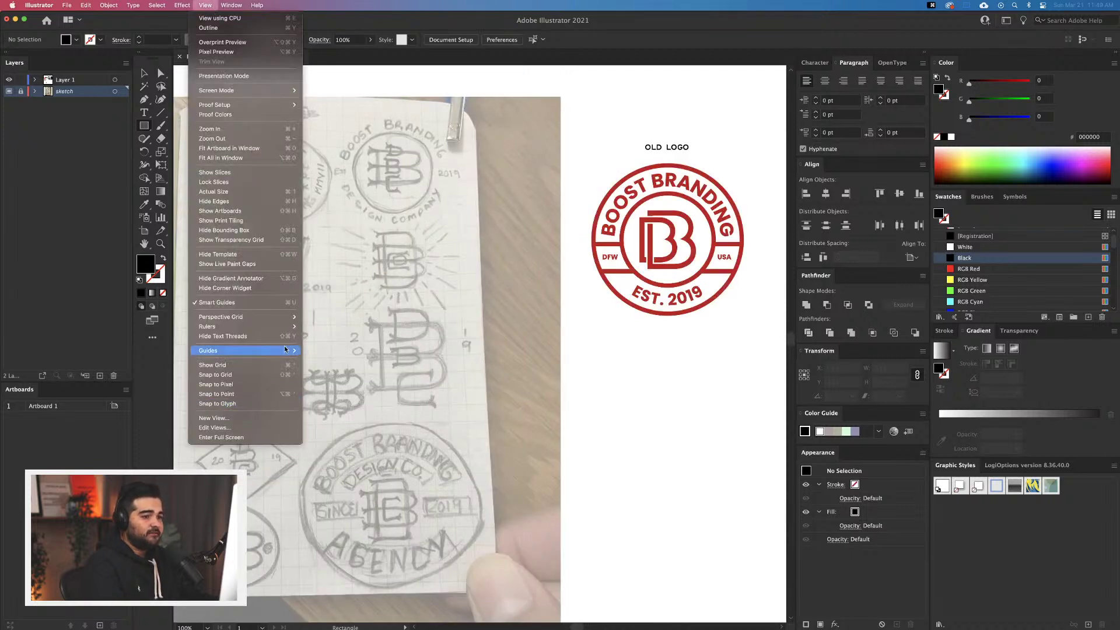
pyautogui.moveTo(280, 357)
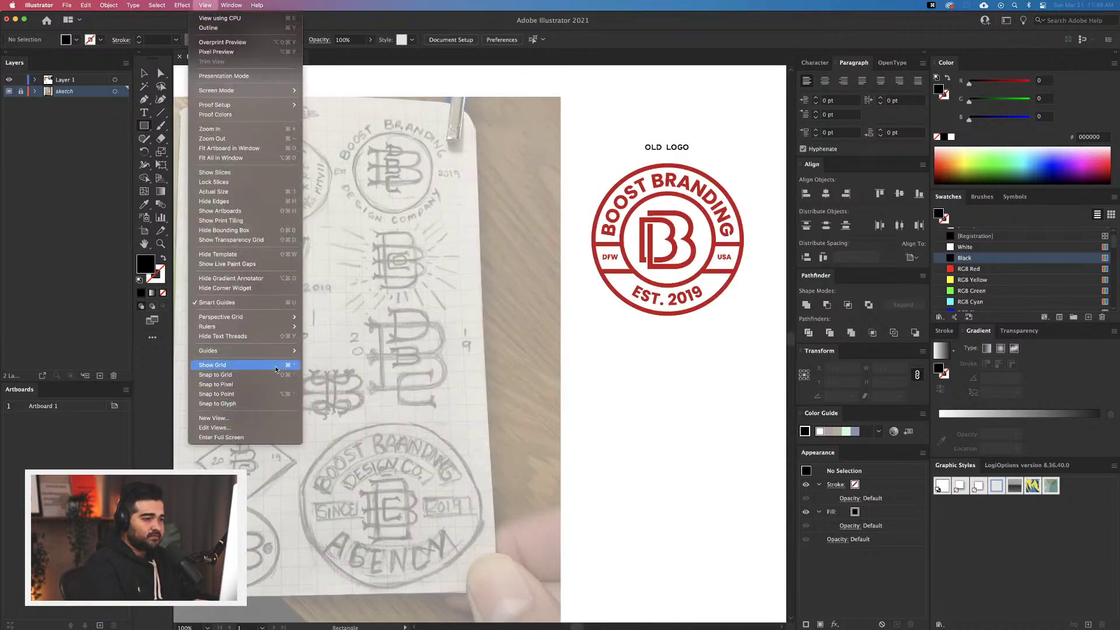
pyautogui.click(274, 364)
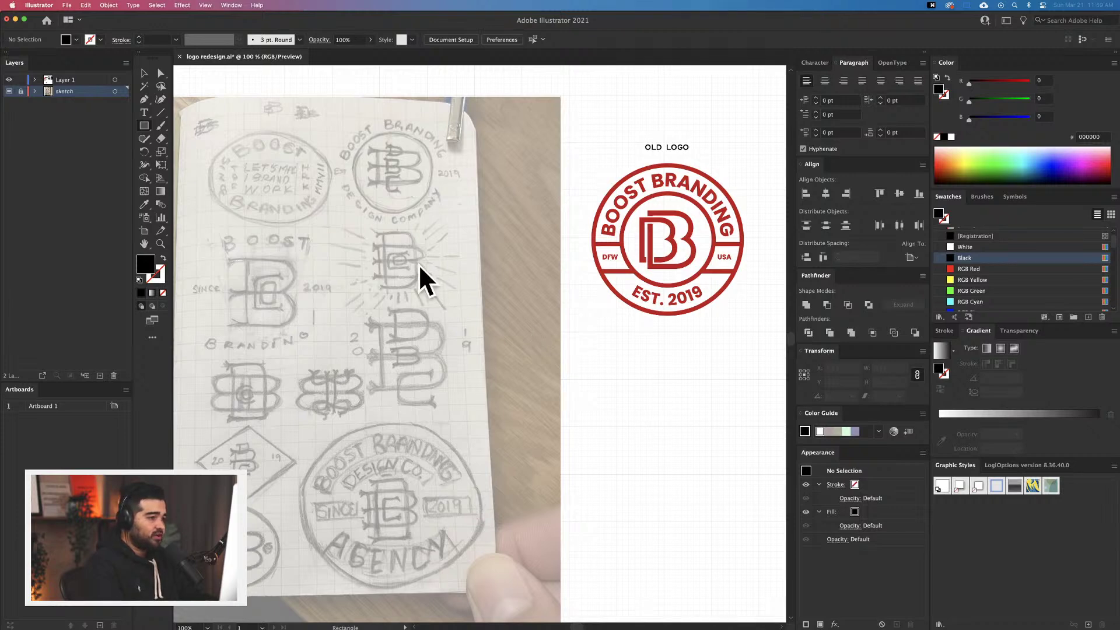
# On Layer 1, draw a vertical line segment about 81 px long along the stem of the sunburst monogram sketch
pyautogui.scroll(3, 376, 244)
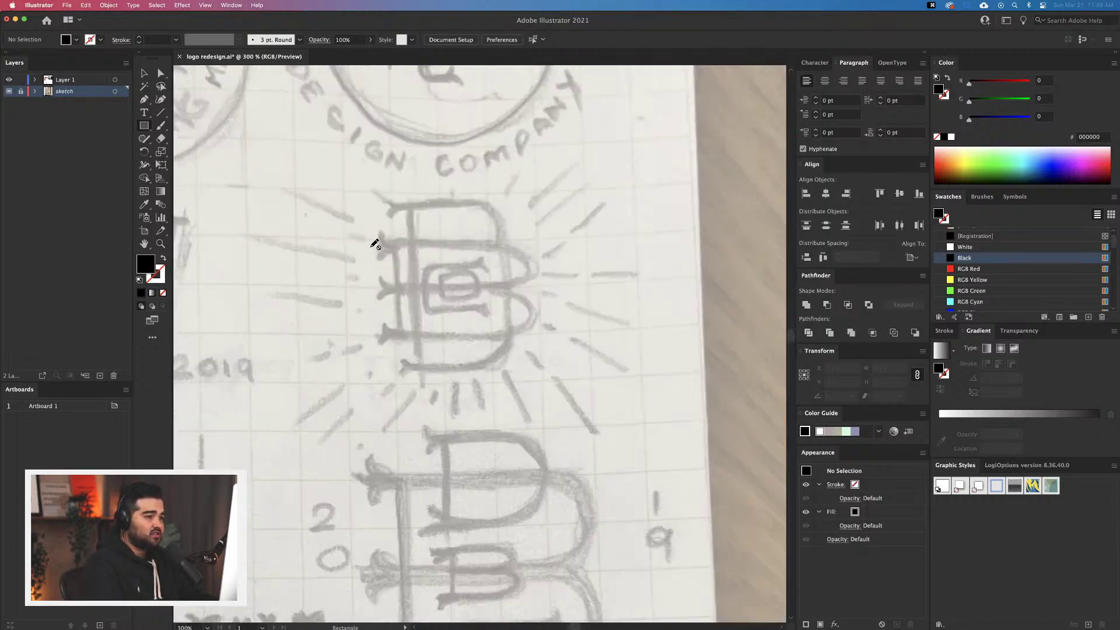
pyautogui.click(160, 112)
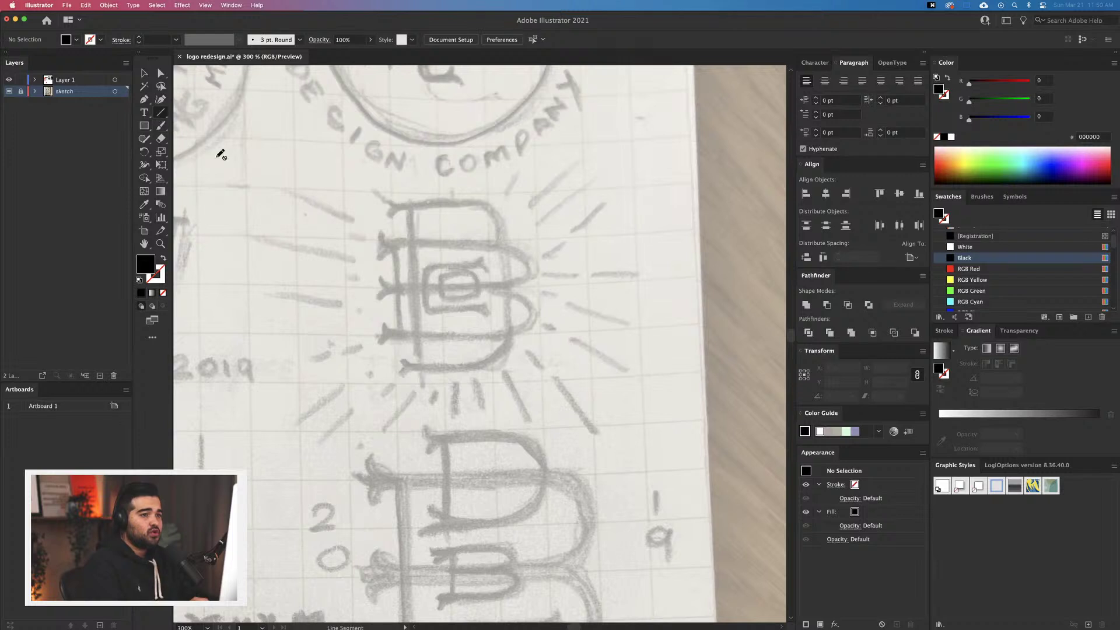
pyautogui.click(65, 83)
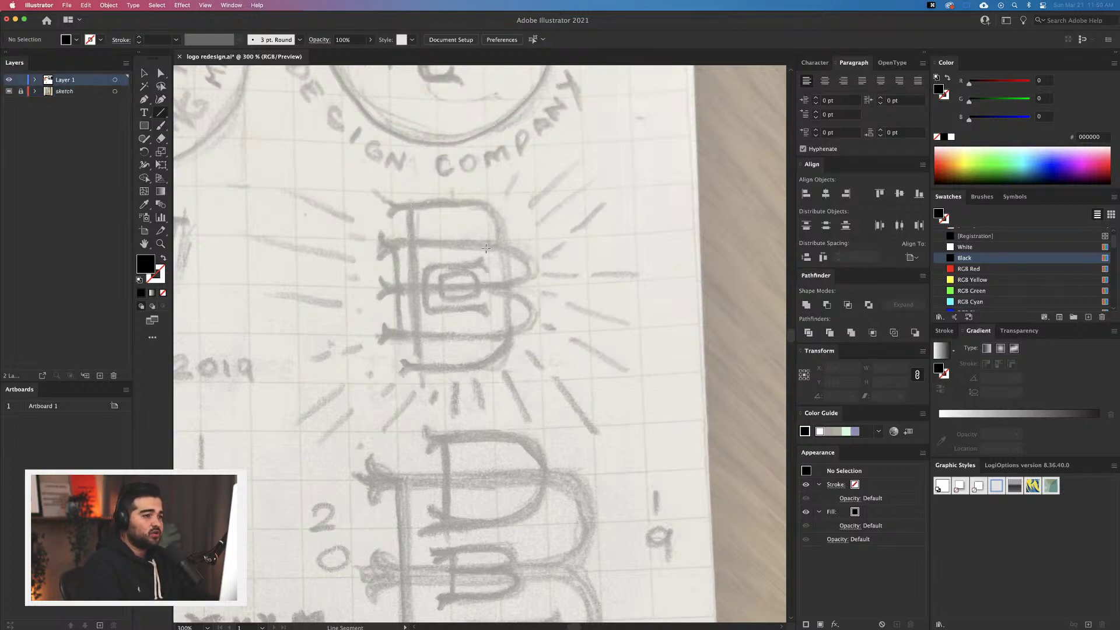
pyautogui.moveTo(410, 207); pyautogui.dragTo(411, 367)
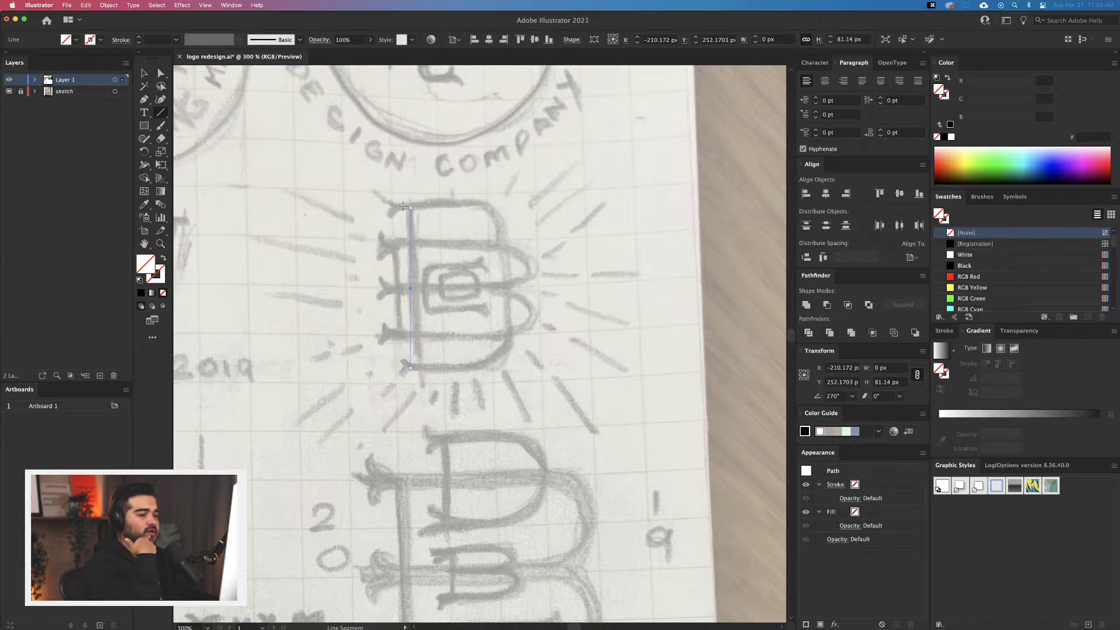
# Apply the default white fill and 1 pt black stroke to the vertical stem line, then deselect it
pyautogui.click(145, 278)
pyautogui.press('v')
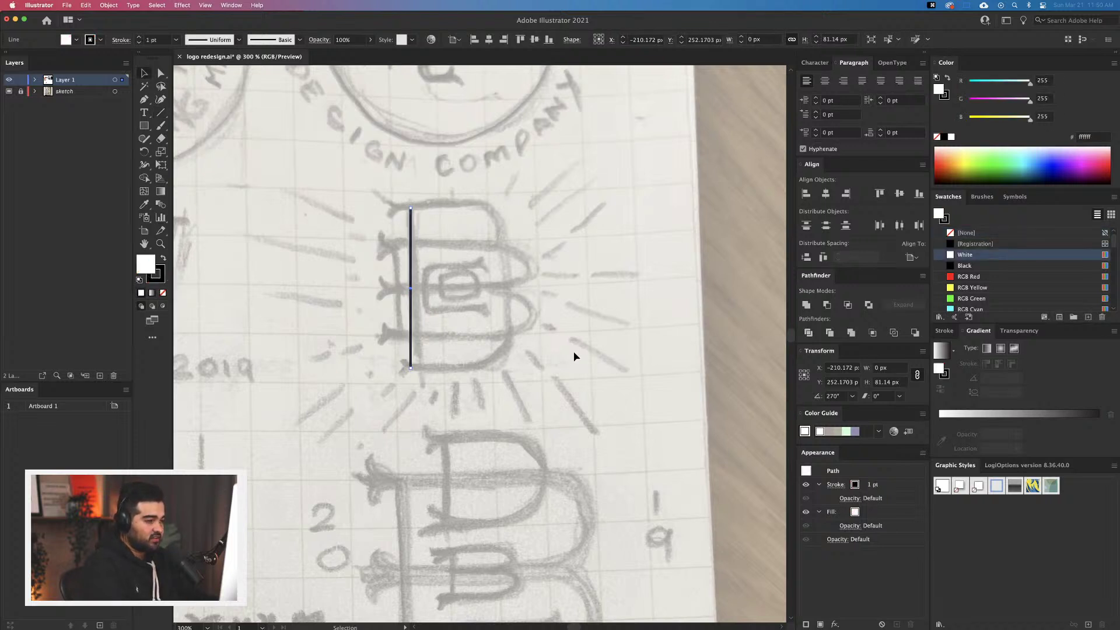
pyautogui.click(520, 323)
# Try to draw a horizontal line segment about 73 px long across the top of the sunburst monogram's stem
pyautogui.hscroll(2, 519, 309)
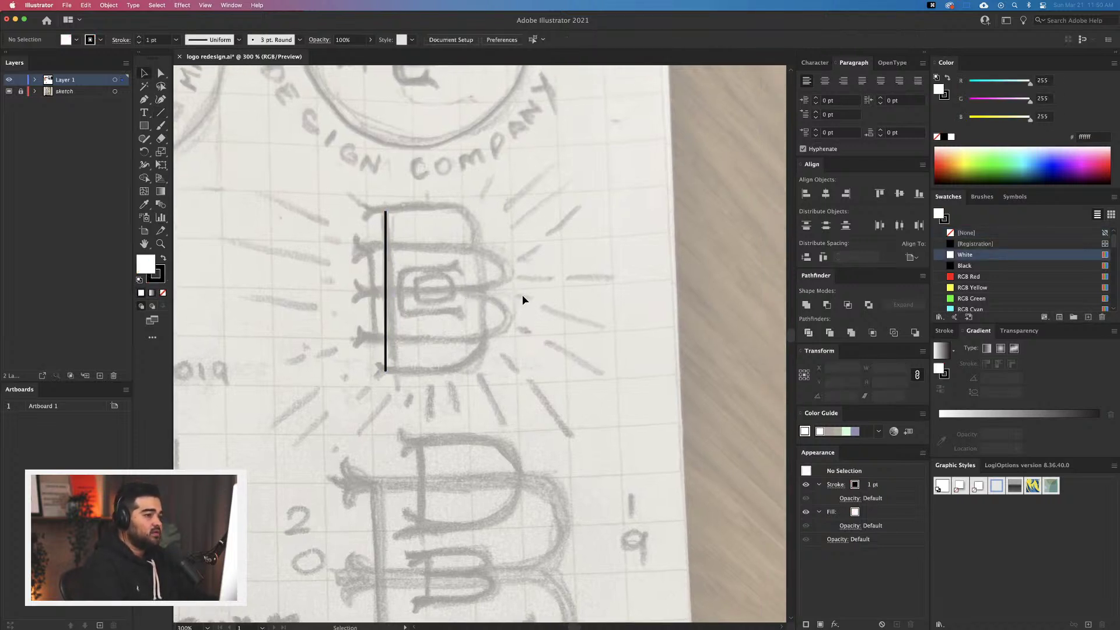
pyautogui.click(148, 103)
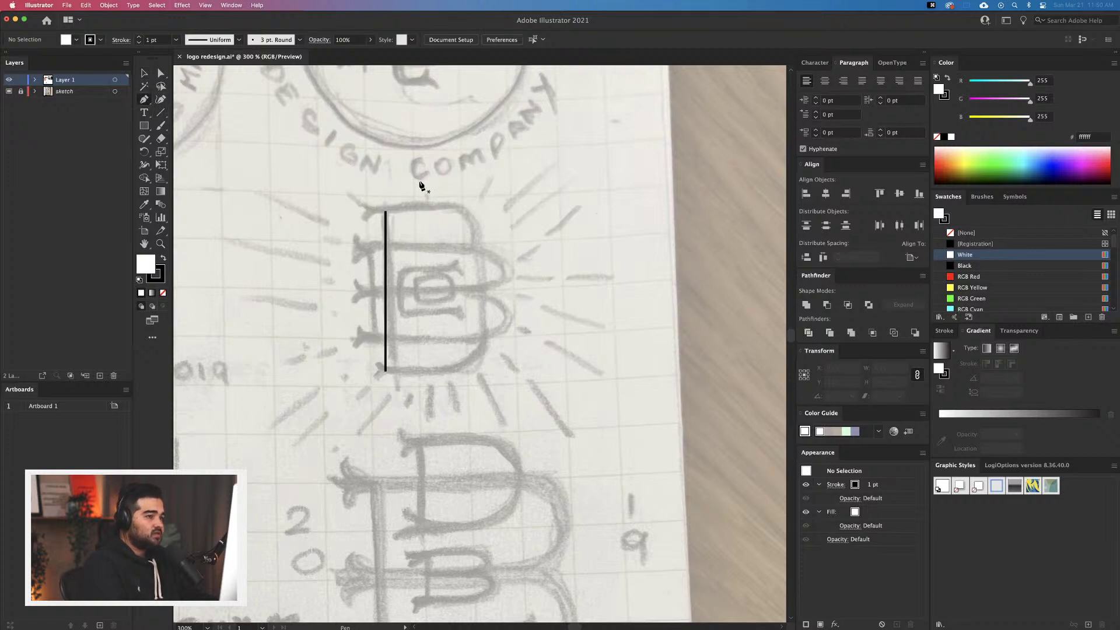
pyautogui.click(163, 115)
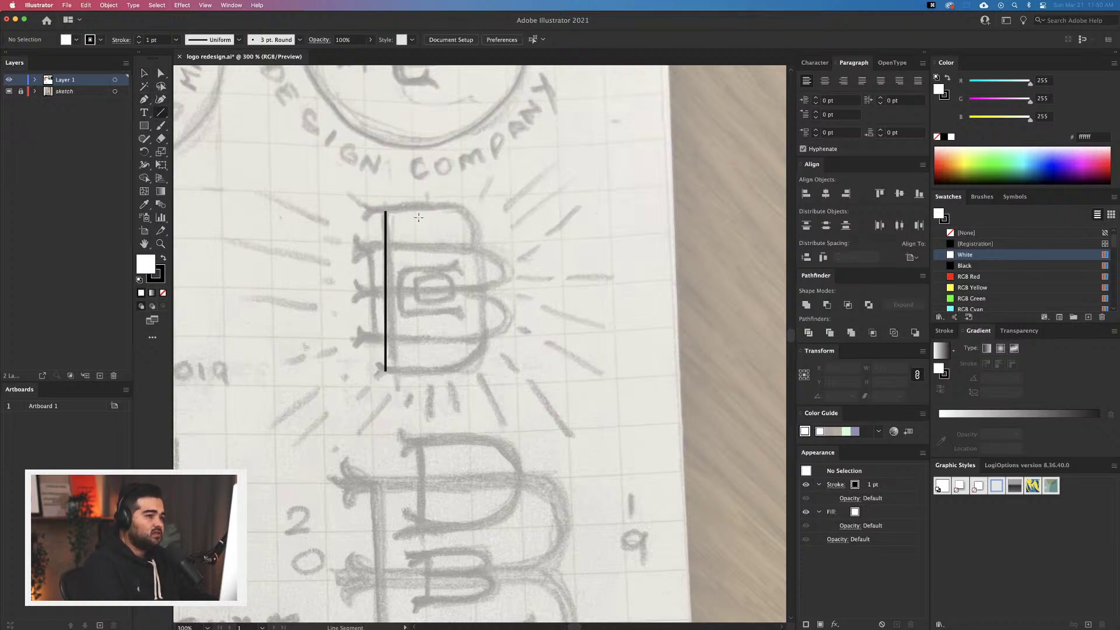
pyautogui.moveTo(367, 212)
pyautogui.mouseDown()
pyautogui.moveTo(500, 221)
pyautogui.moveTo(516, 224)
pyautogui.moveTo(493, 229)
pyautogui.moveTo(512, 232)
pyautogui.mouseUp()
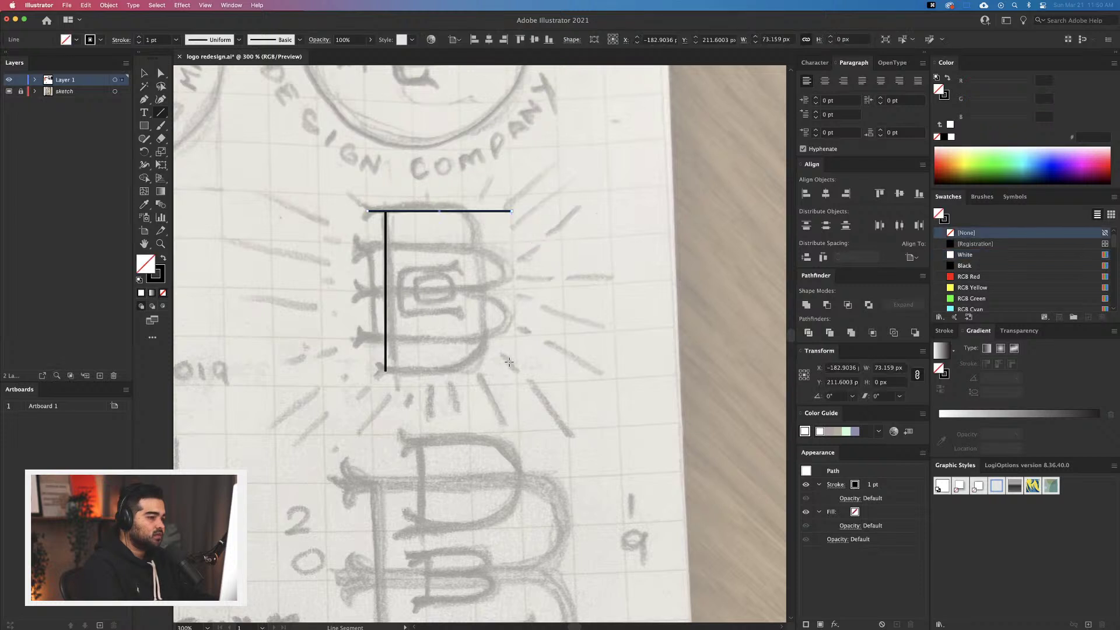
# Undo the horizontal line, the default fill and stroke, and the vertical stem line
pyautogui.press('super+z')
pyautogui.press('super+z')
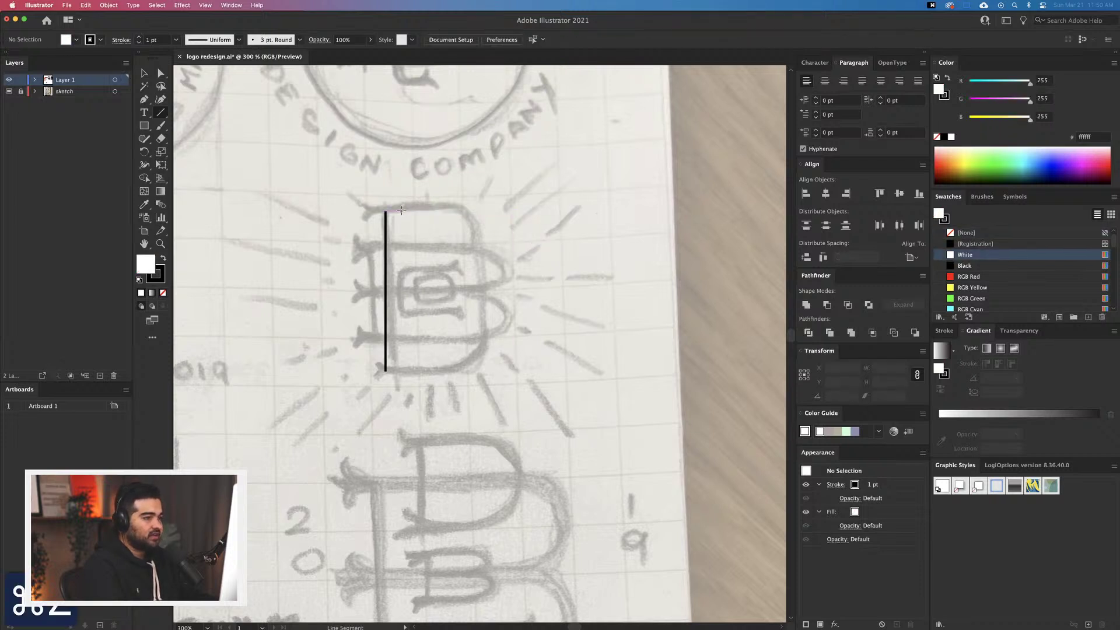
pyautogui.press('super+z')
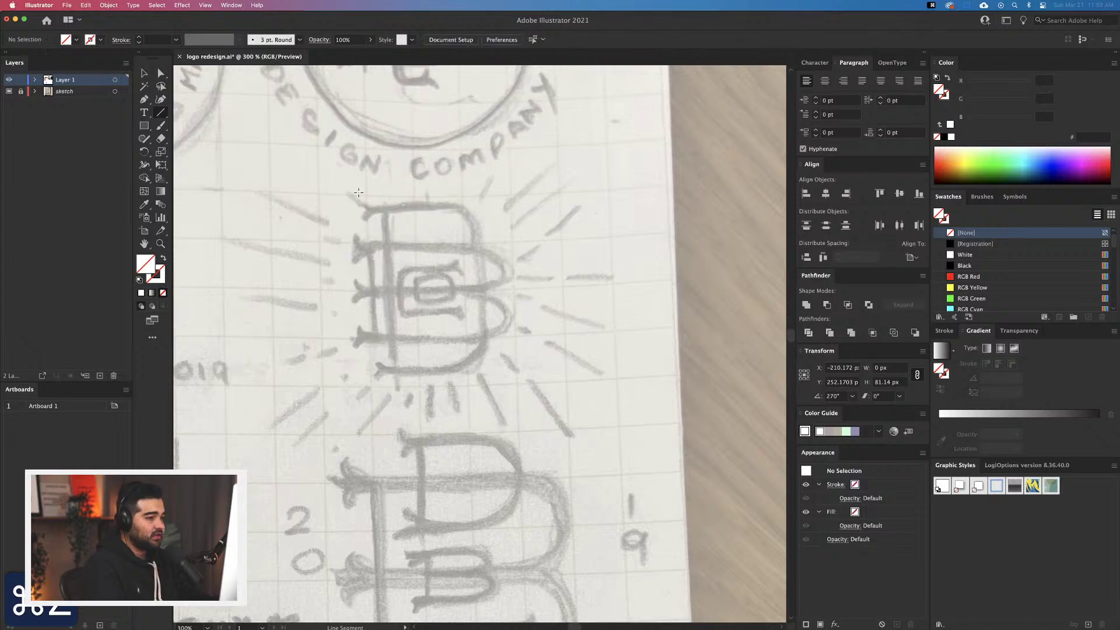
# Examine the full sketch page beside the old logo, ending on a close view of the sunburst monogram
pyautogui.click(65, 91)
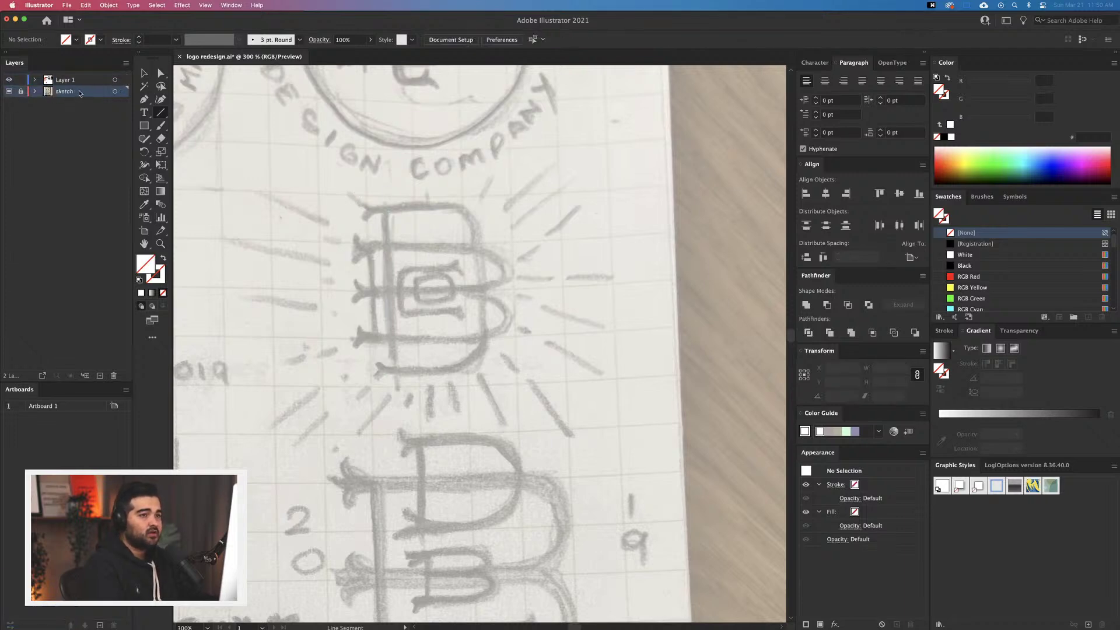
pyautogui.scroll(-1, 448, 232)
pyautogui.scroll(-4, 448, 233)
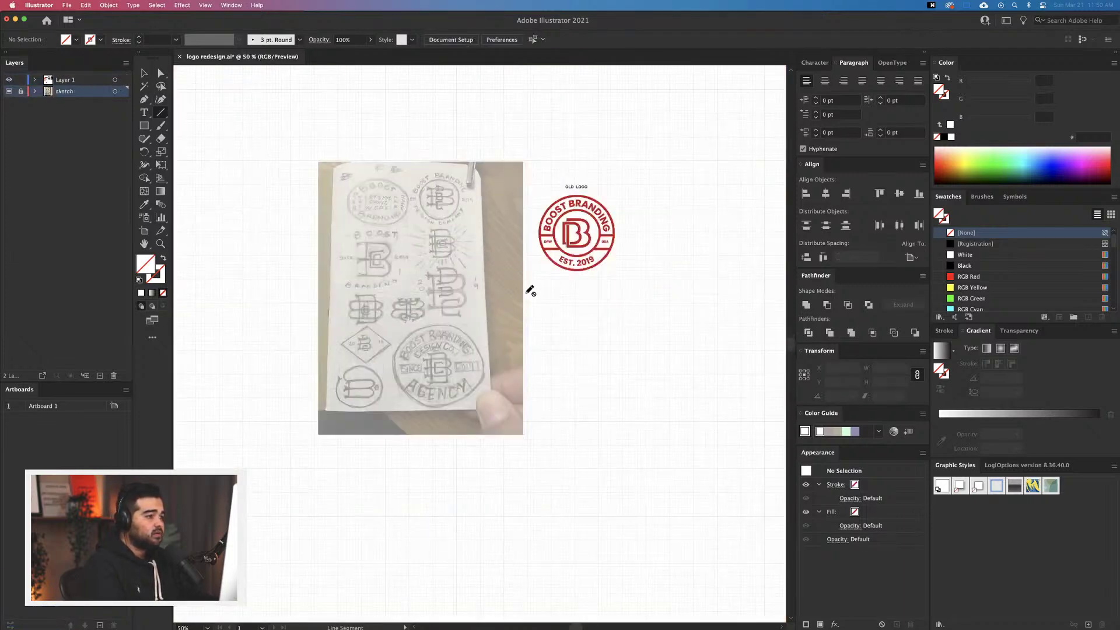
pyautogui.scroll(3, 528, 290)
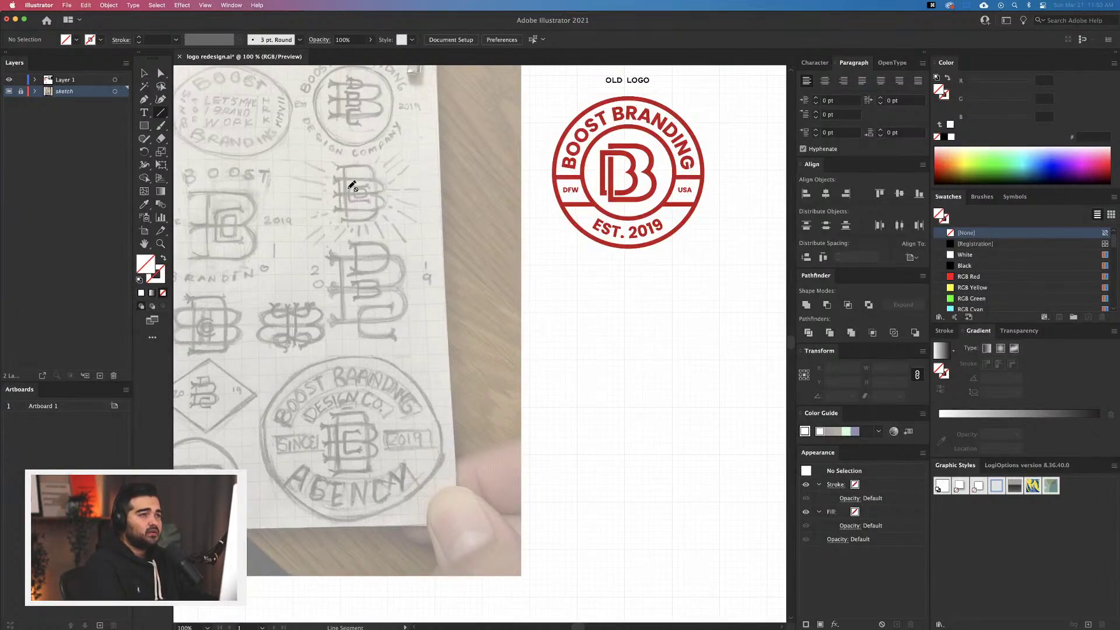
pyautogui.moveTo(449, 257); pyautogui.dragTo(504, 279)
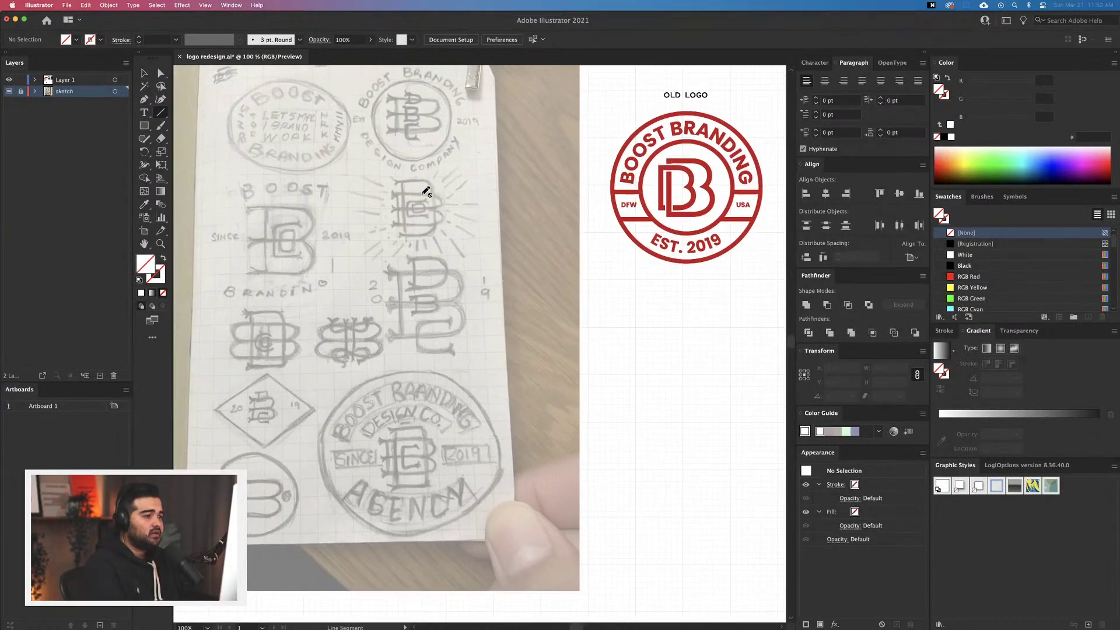
pyautogui.scroll(5, 427, 190)
pyautogui.scroll(-3, 427, 192)
pyautogui.hscroll(-2, 426, 192)
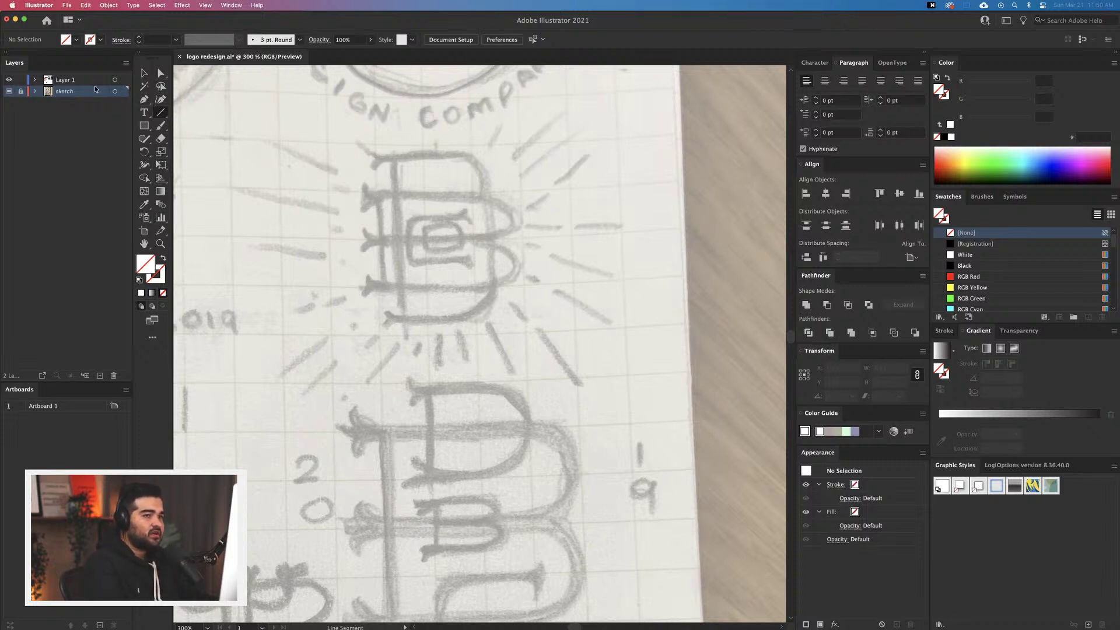
# On Layer 1, draw a vertical line segment about 49 px long along the monogram's outer, shorter stem
pyautogui.click(75, 80)
pyautogui.moveTo(377, 191); pyautogui.dragTo(378, 288)
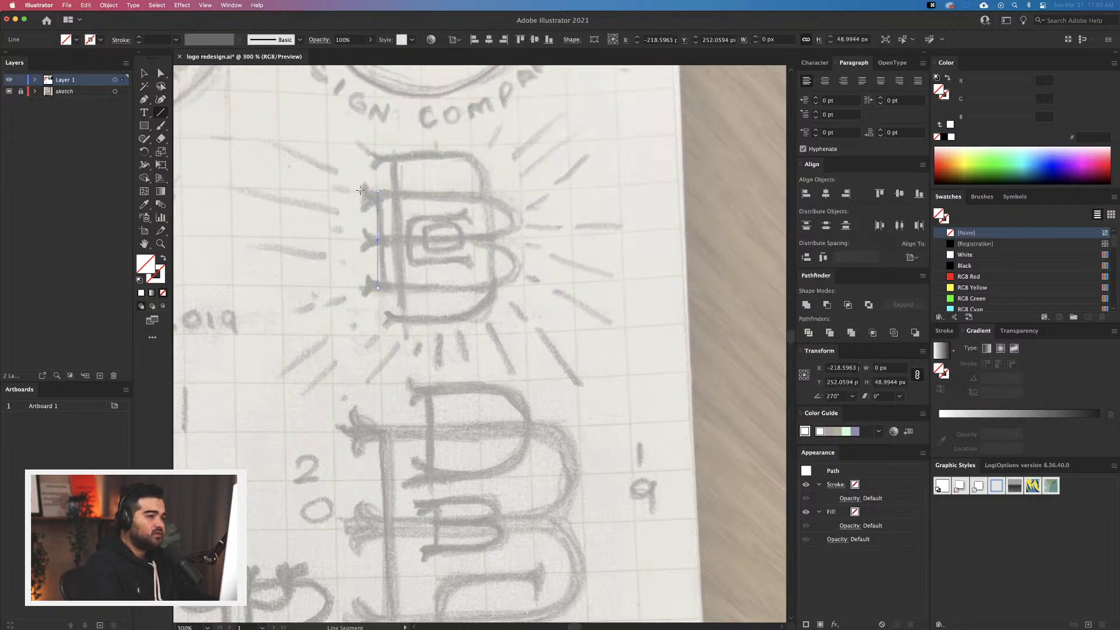
pyautogui.moveTo(355, 192); pyautogui.dragTo(481, 196)
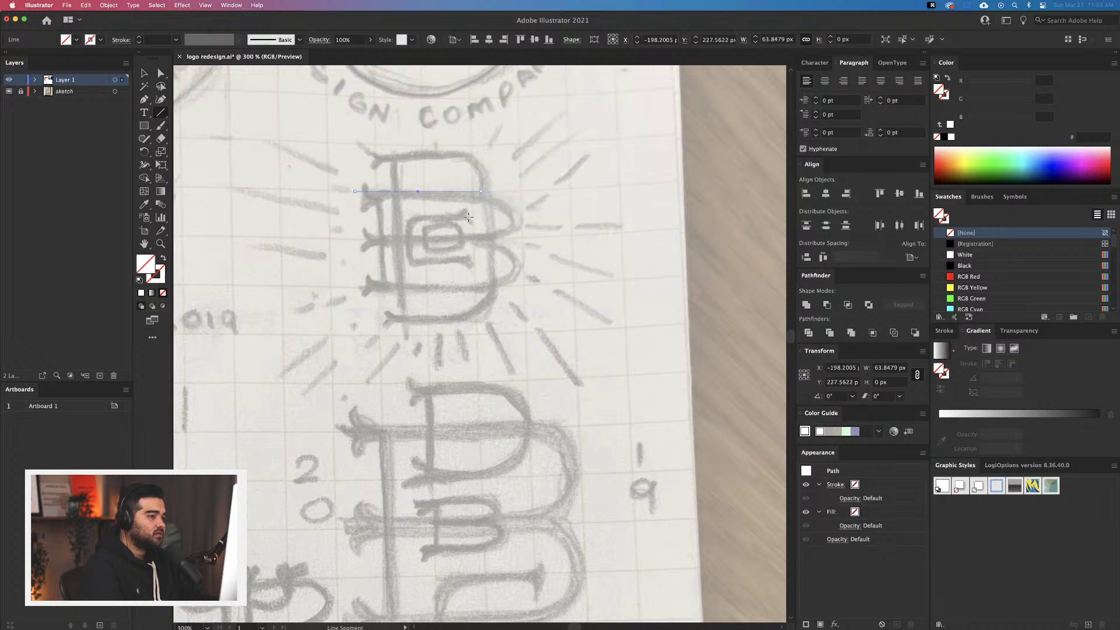
pyautogui.press('super+z')
pyautogui.press('super+z')
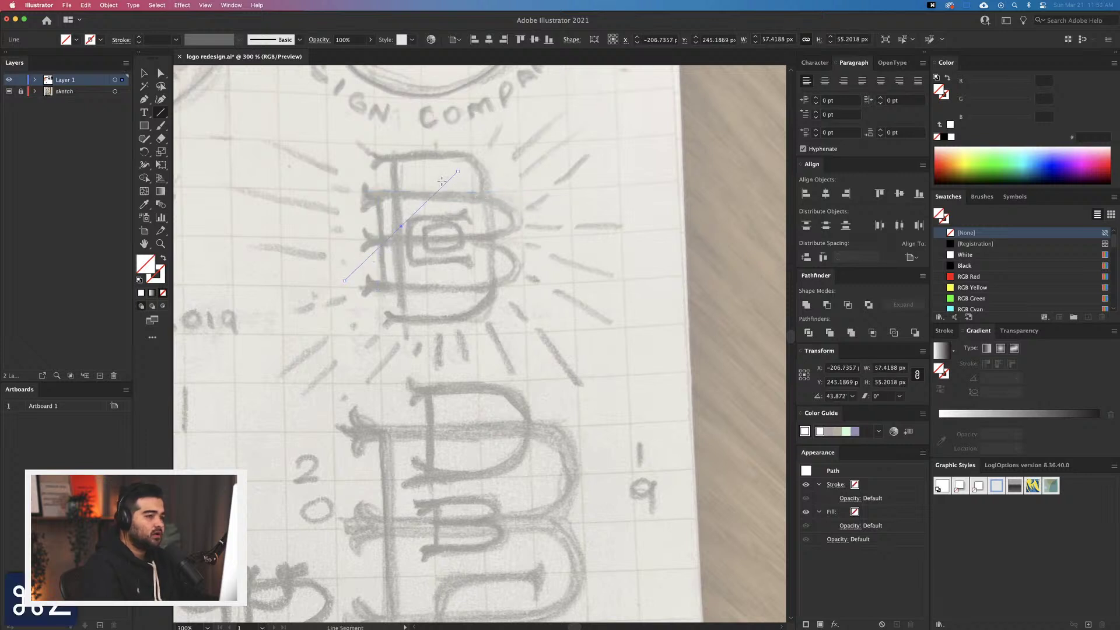
# Apply the default white fill and 1 pt black stroke to the short vertical stem line
pyautogui.press('v')
pyautogui.moveTo(309, 147); pyautogui.dragTo(514, 271)
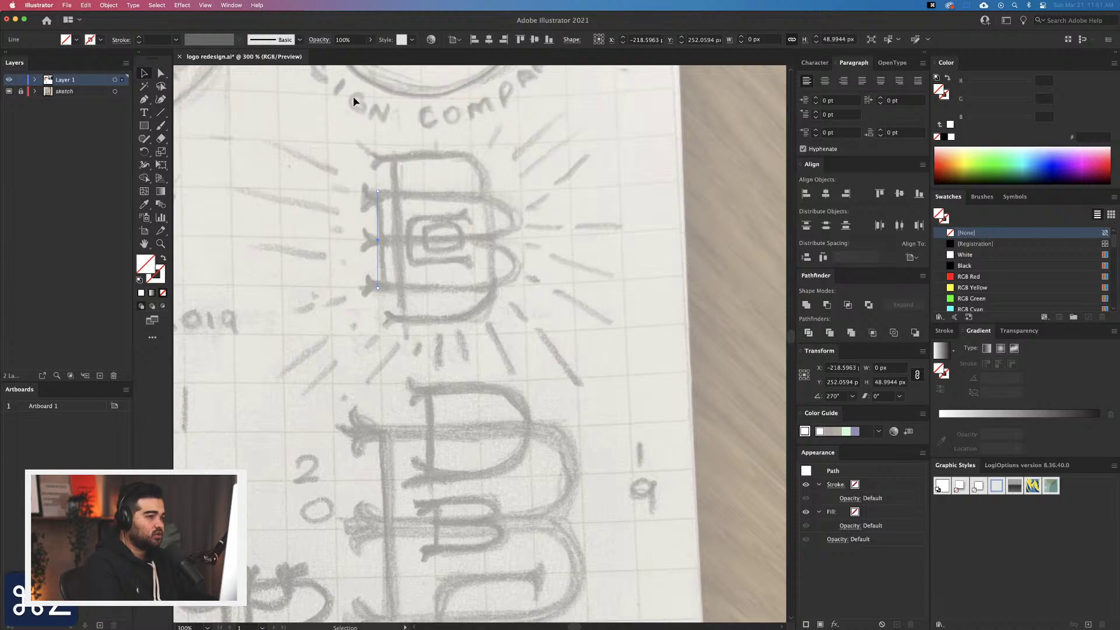
pyautogui.press('super+z')
pyautogui.press('super+shift+z')
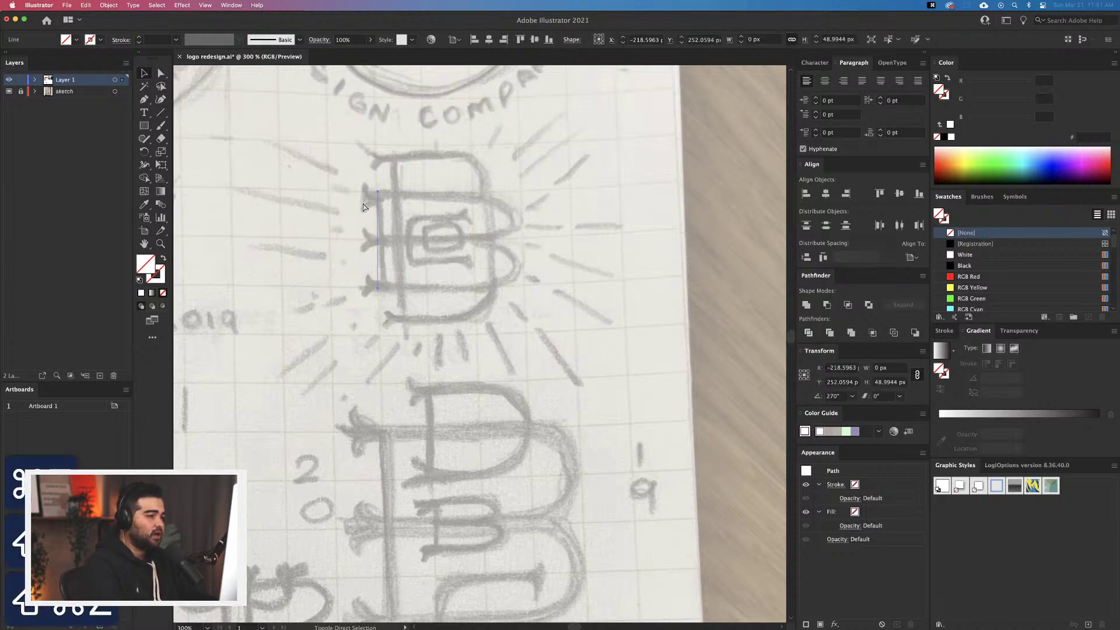
pyautogui.press('super+z')
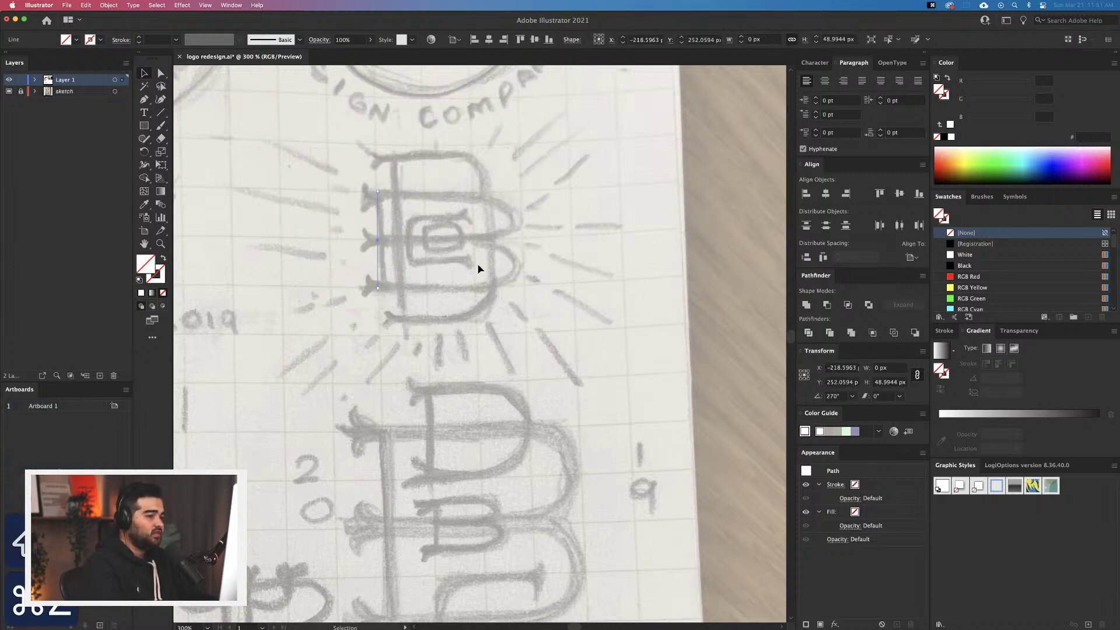
pyautogui.press('d')
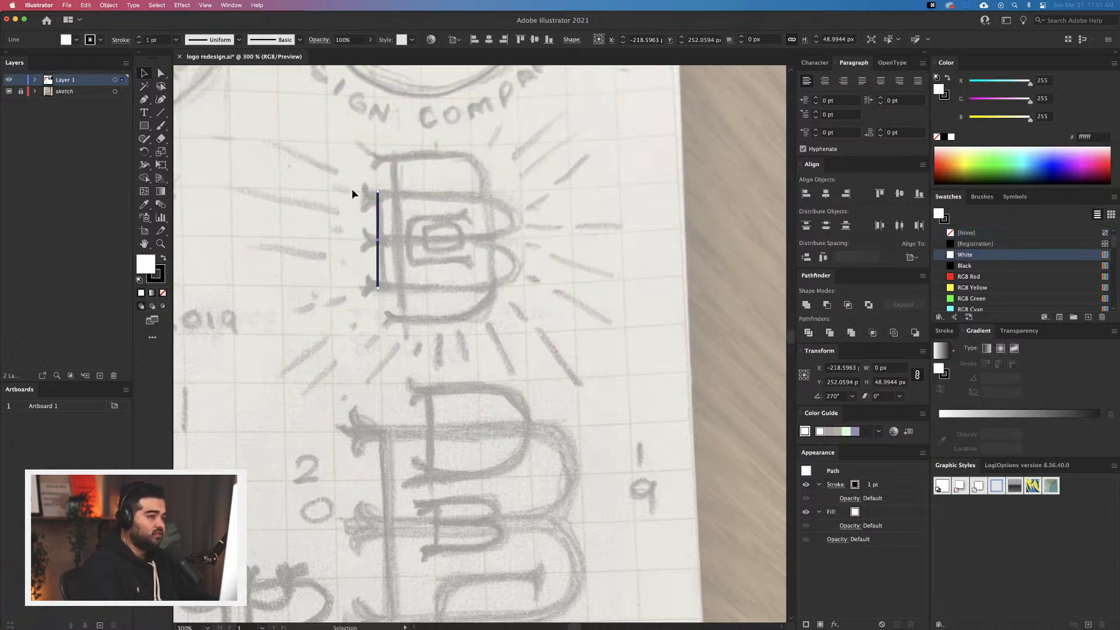
# Draw a horizontal line about 69 px long across the short stem's upper end, and copy it to the stem's middle and lower end
pyautogui.click(161, 114)
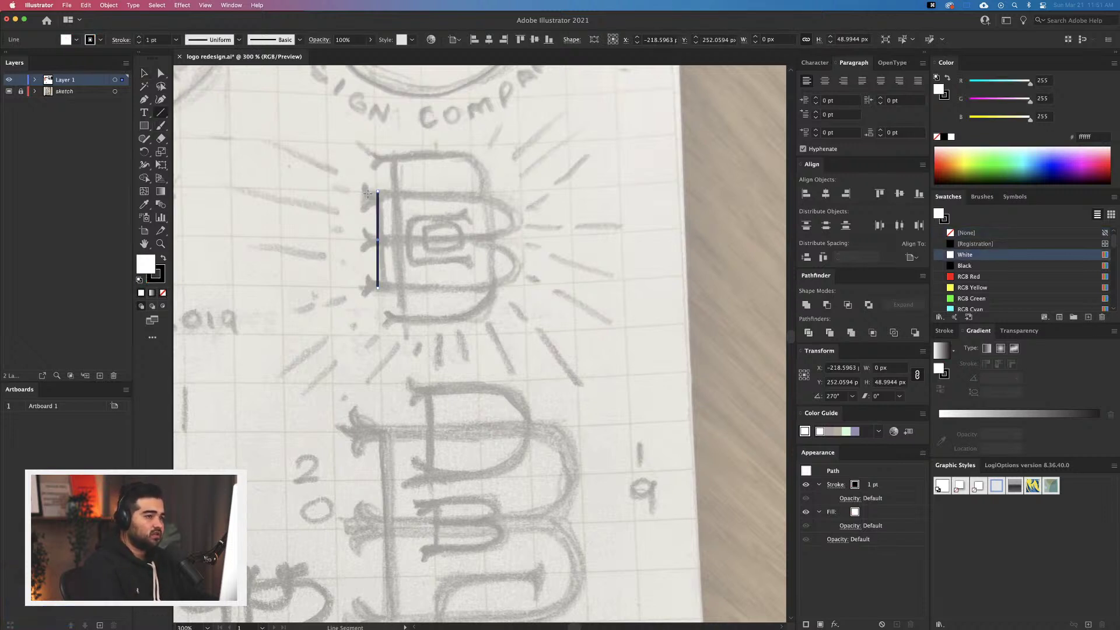
pyautogui.moveTo(346, 189); pyautogui.dragTo(484, 199)
pyautogui.press('c')
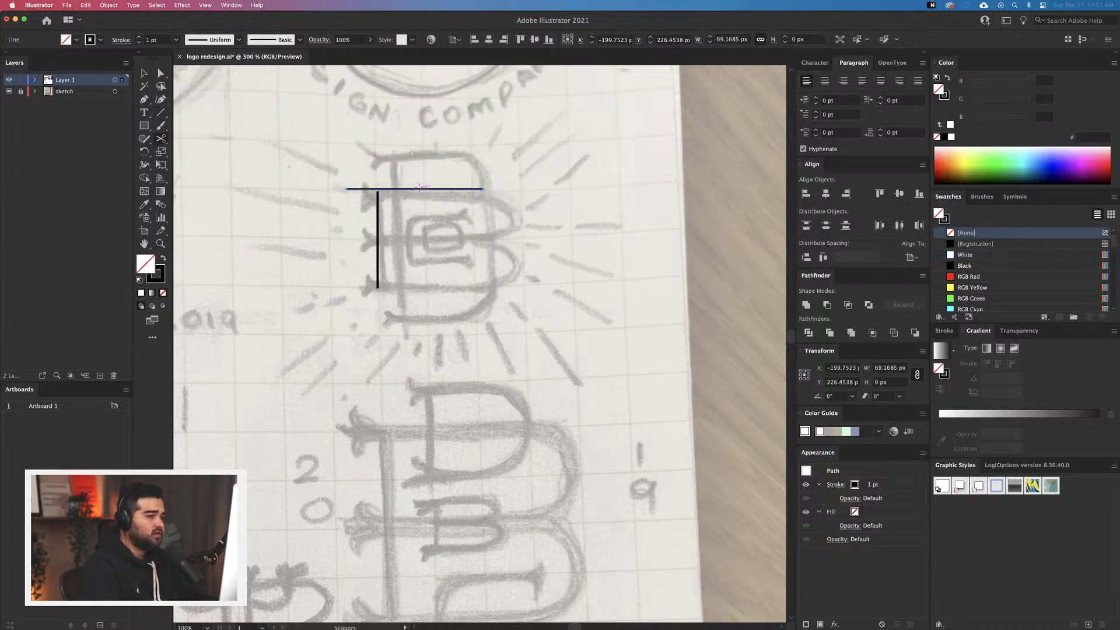
pyautogui.press('v')
pyautogui.moveTo(425, 190); pyautogui.dragTo(419, 290)
pyautogui.click(519, 313)
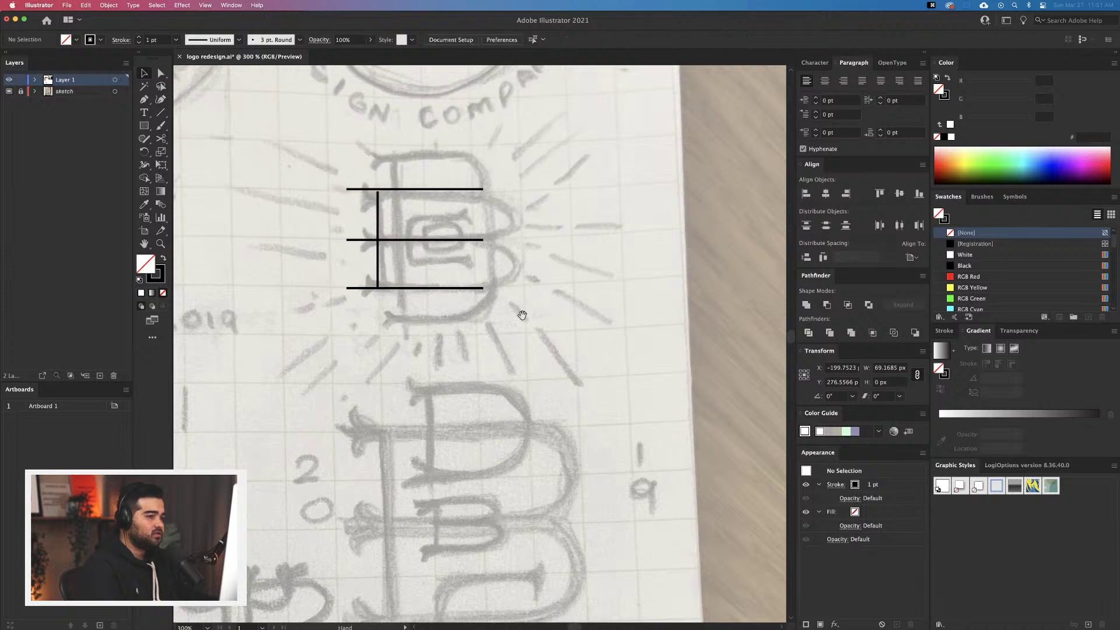
# Draw an unfilled circle about 23 px in diameter at the right ends of the middle and lower horizontal lines
pyautogui.scroll(2, 350, 185)
pyautogui.moveTo(144, 125); pyautogui.dragTo(190, 156)
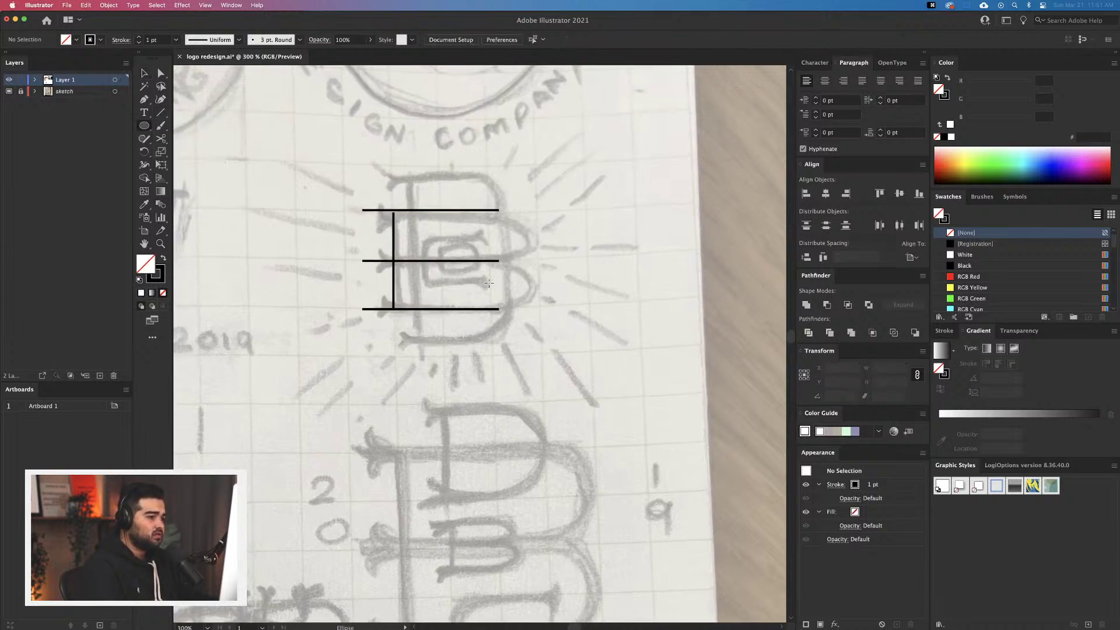
pyautogui.moveTo(489, 283)
pyautogui.mouseDown()
pyautogui.moveTo(512, 301)
pyautogui.moveTo(499, 299)
pyautogui.mouseUp()
pyautogui.scroll(5, 511, 302)
pyautogui.scroll(-4, 494, 292)
# Enlarge the circle to about 24.5 px in diameter and place a copy between the upper and middle horizontal lines
pyautogui.press('v')
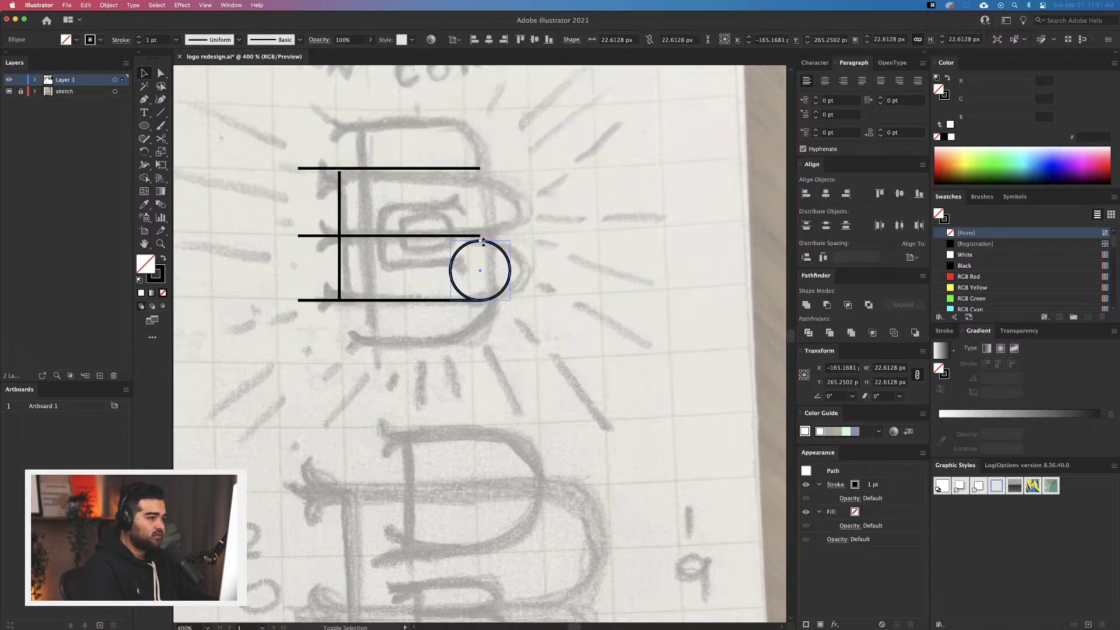
pyautogui.moveTo(484, 237)
pyautogui.mouseDown()
pyautogui.moveTo(516, 220)
pyautogui.moveTo(506, 187)
pyautogui.mouseUp()
pyautogui.click(533, 255)
pyautogui.click(538, 219)
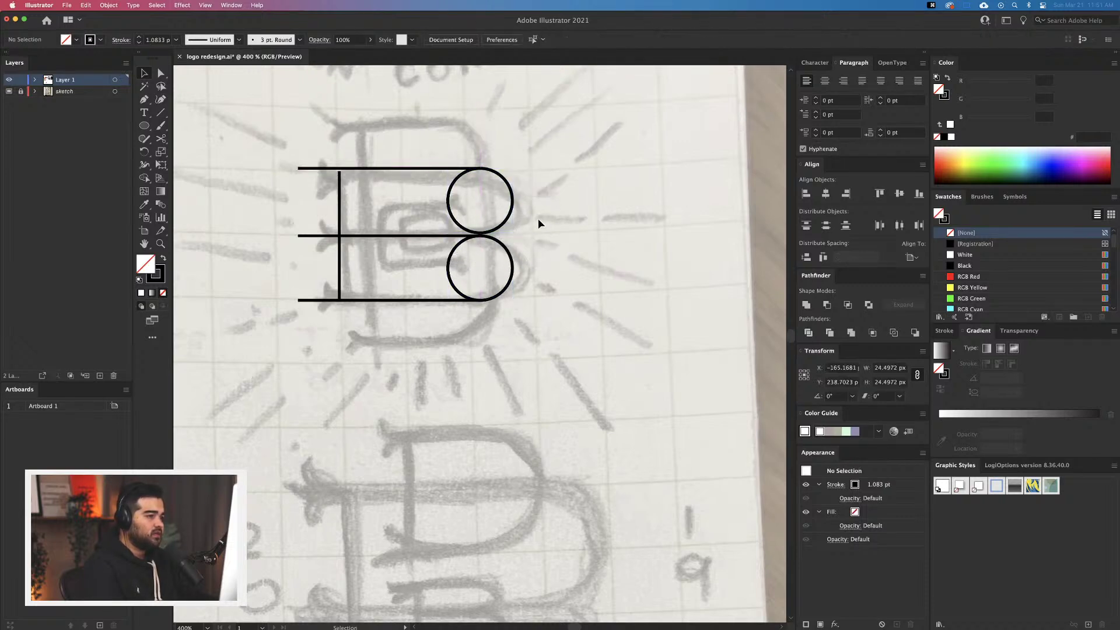
# Extend the short vertical stem to about 50 px so its upper end meets the upper horizontal line, then deselect it
pyautogui.scroll(-4, 537, 226)
pyautogui.moveTo(463, 313); pyautogui.dragTo(548, 193)
pyautogui.scroll(6, 547, 244)
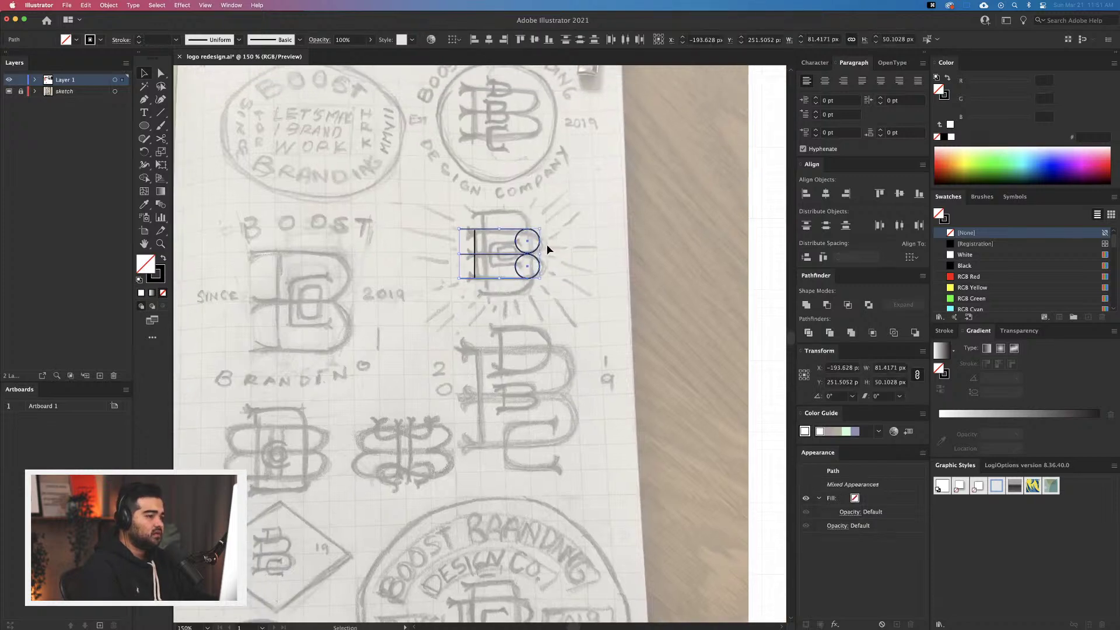
pyautogui.scroll(-1, 531, 371)
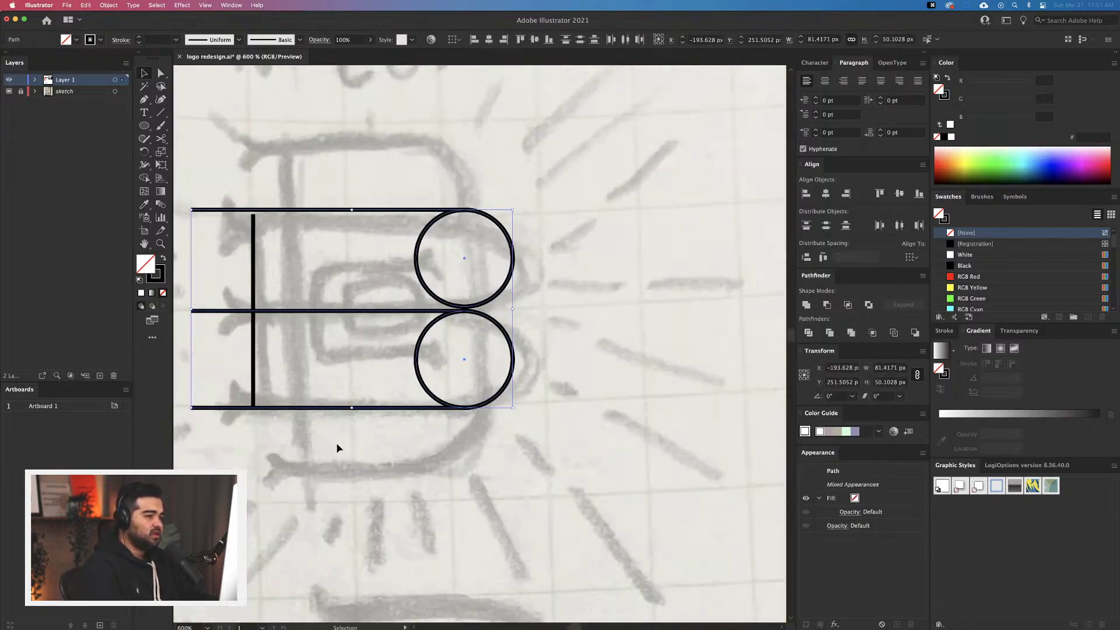
pyautogui.click(257, 238)
pyautogui.click(253, 238)
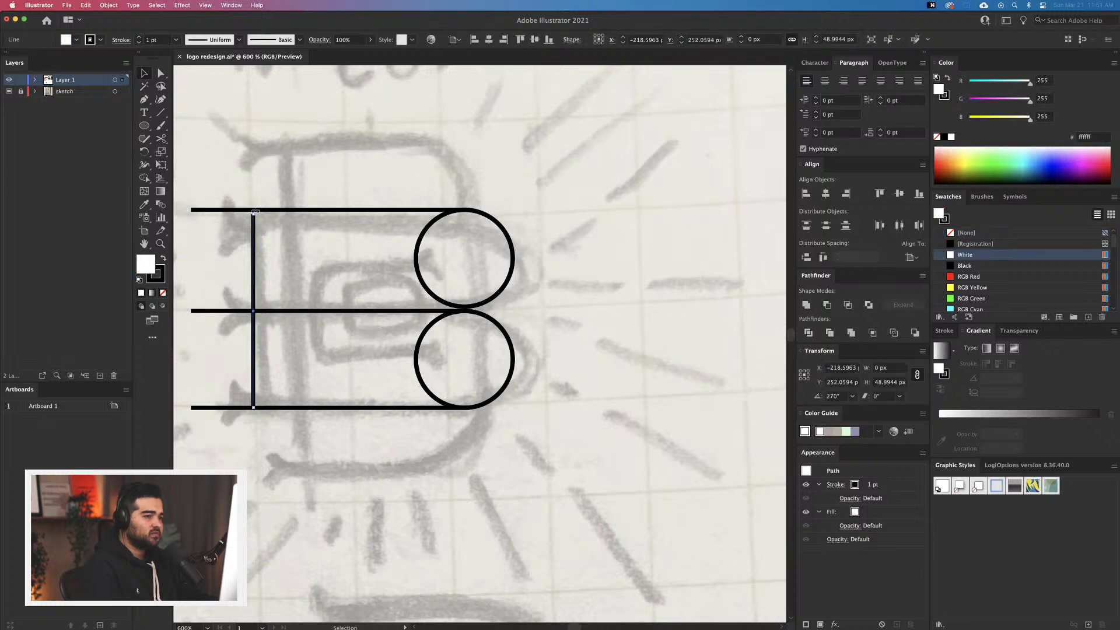
pyautogui.moveTo(254, 215); pyautogui.dragTo(262, 207)
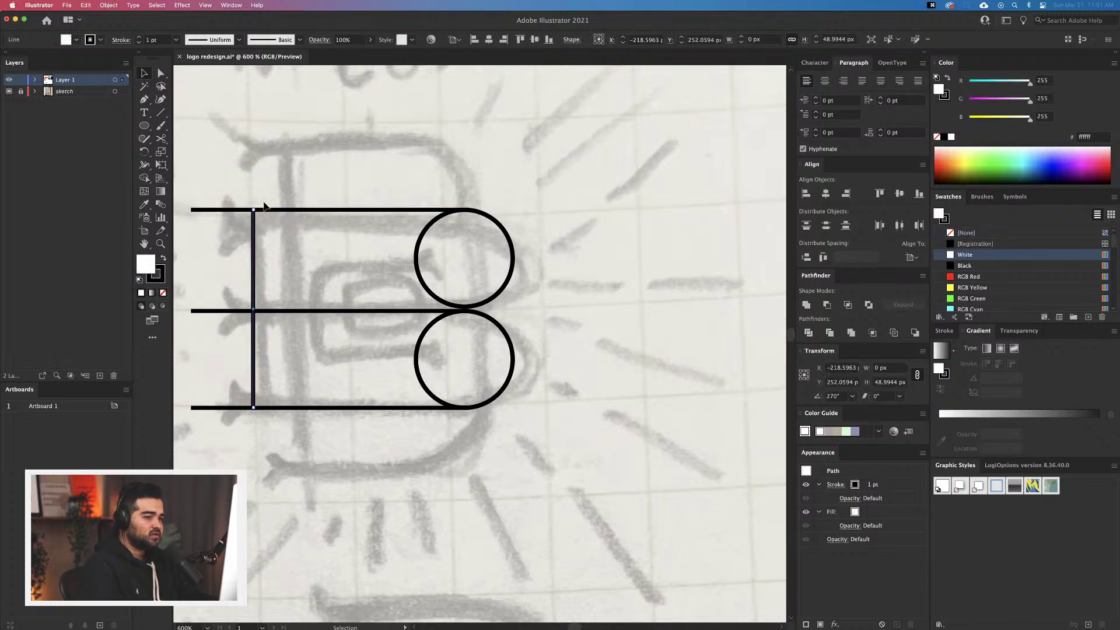
pyautogui.press('super+shift+a')
# Copy the short vertical line onto the sketch's taller inner stem and scale the copy to a height of about 81 px
pyautogui.moveTo(309, 176); pyautogui.dragTo(444, 182)
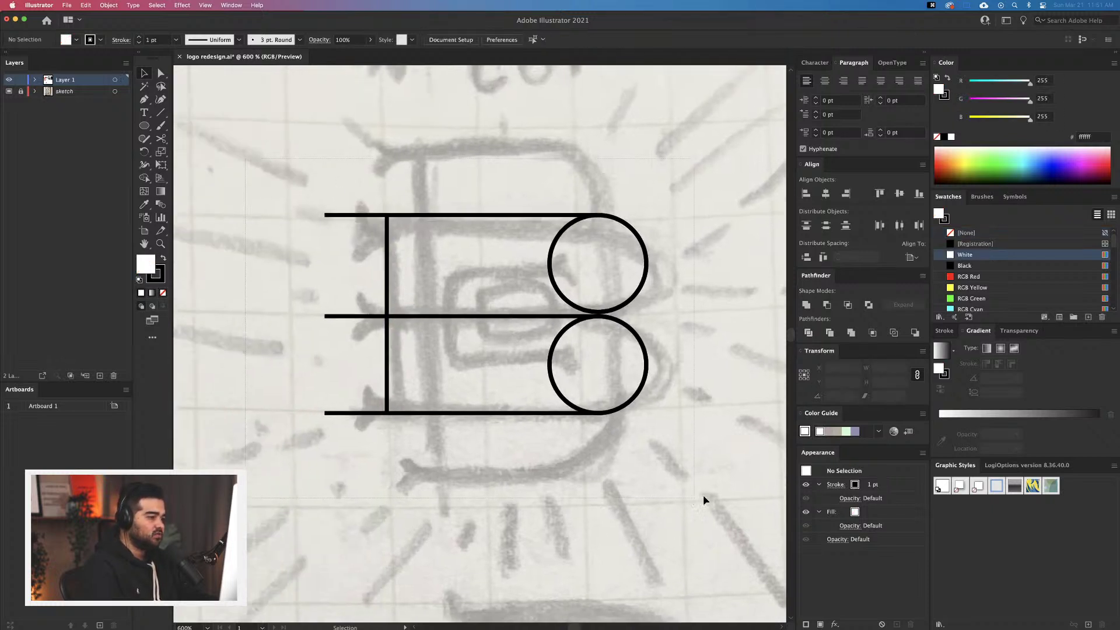
pyautogui.press('super+a')
pyautogui.hscroll(2, 683, 465)
pyautogui.scroll(-2, 625, 463)
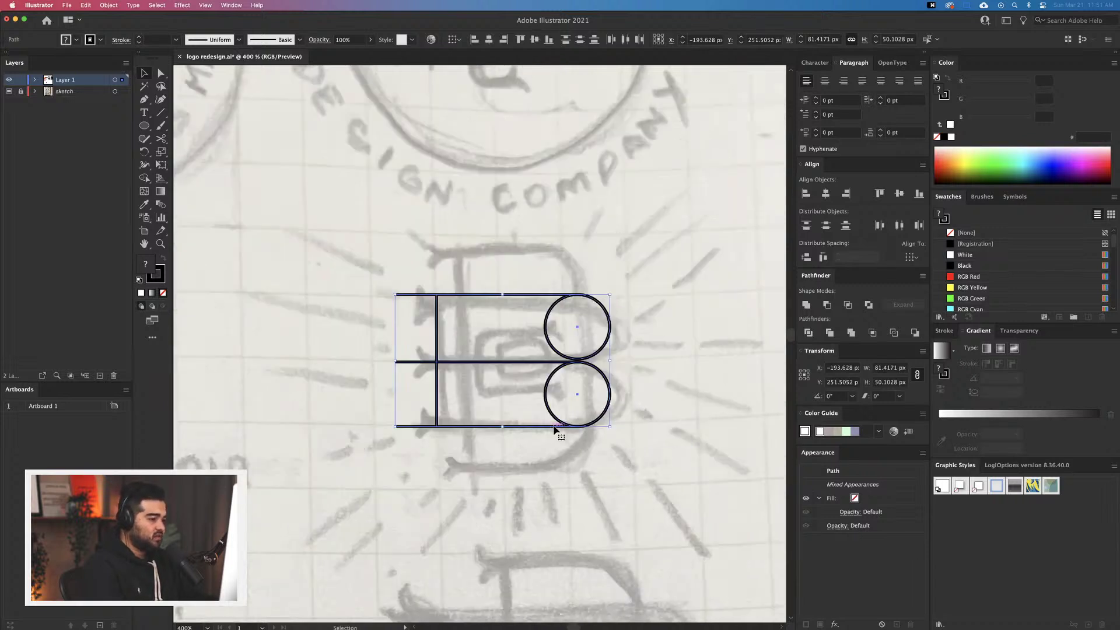
pyautogui.click(488, 463)
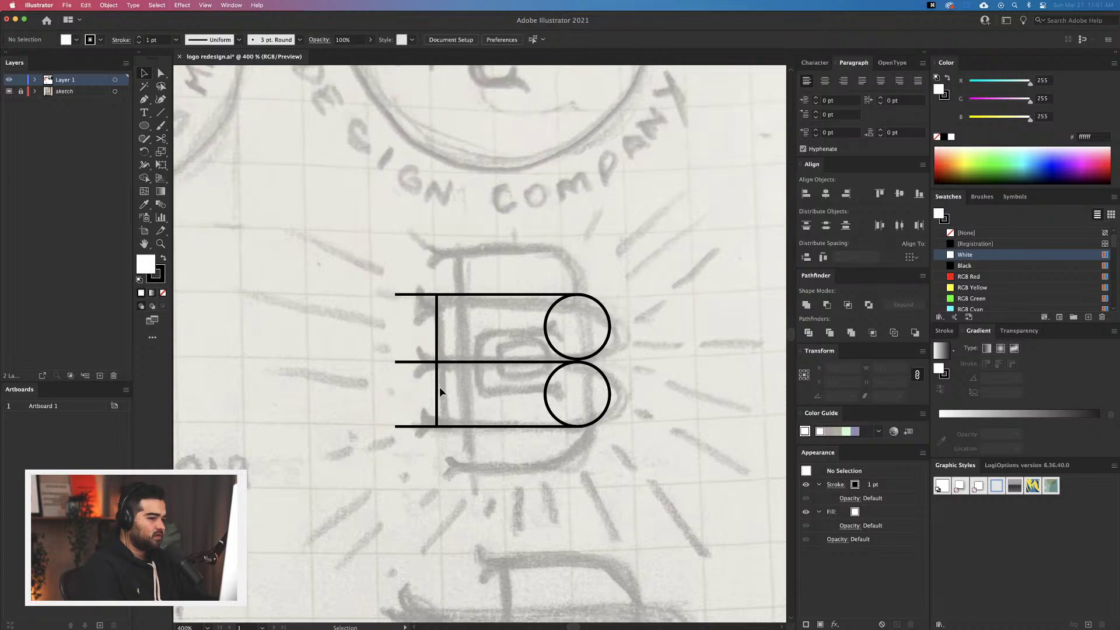
pyautogui.moveTo(440, 386); pyautogui.dragTo(464, 396)
pyautogui.press('super+z')
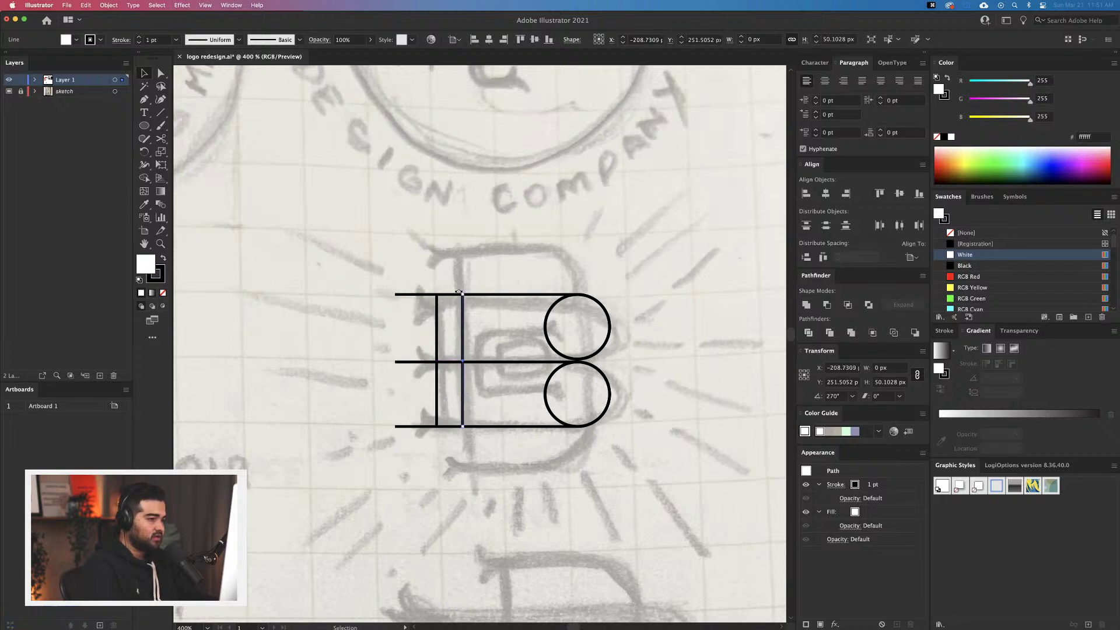
pyautogui.moveTo(463, 296); pyautogui.dragTo(472, 255)
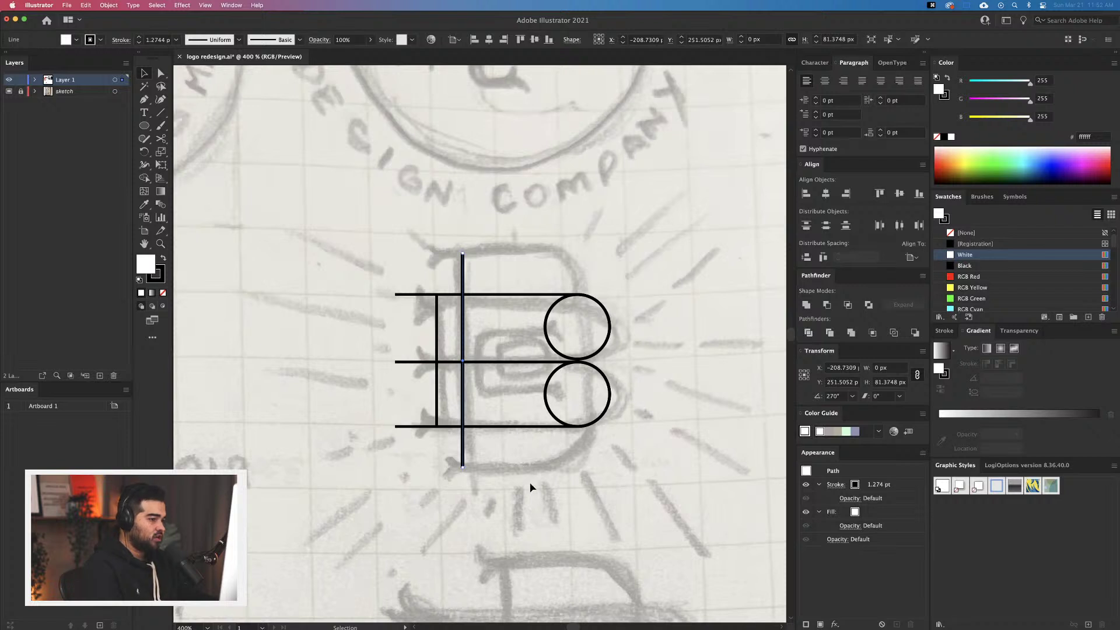
pyautogui.click(591, 467)
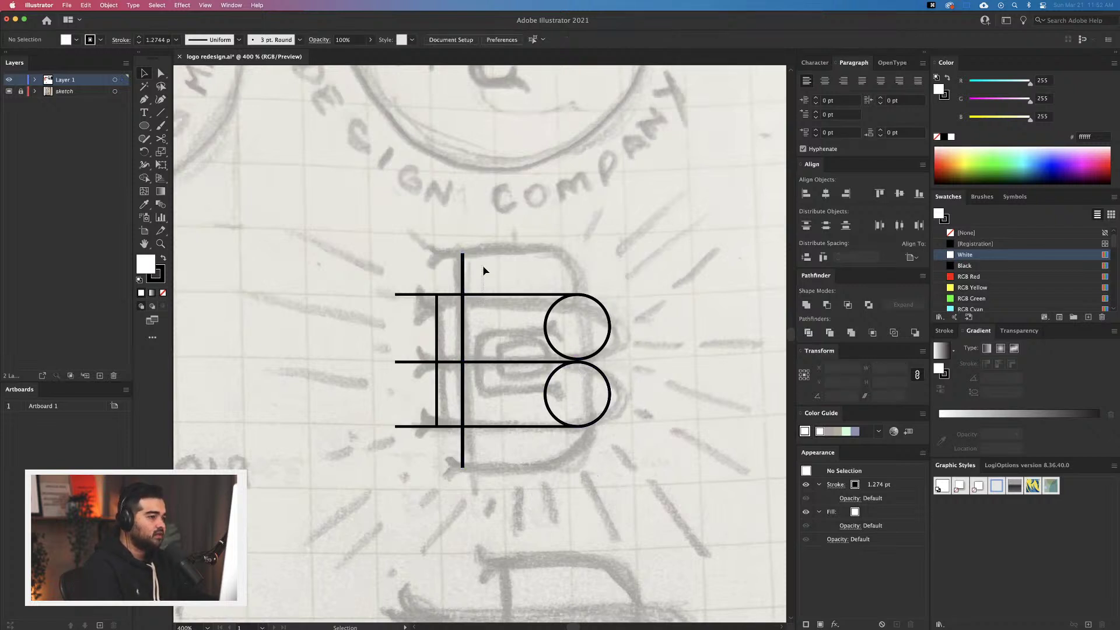
# Copy the horizontal lines to the upper and lower ends of the tall inner stem, then deselect them
pyautogui.moveTo(488, 295); pyautogui.dragTo(516, 468)
pyautogui.click(531, 503)
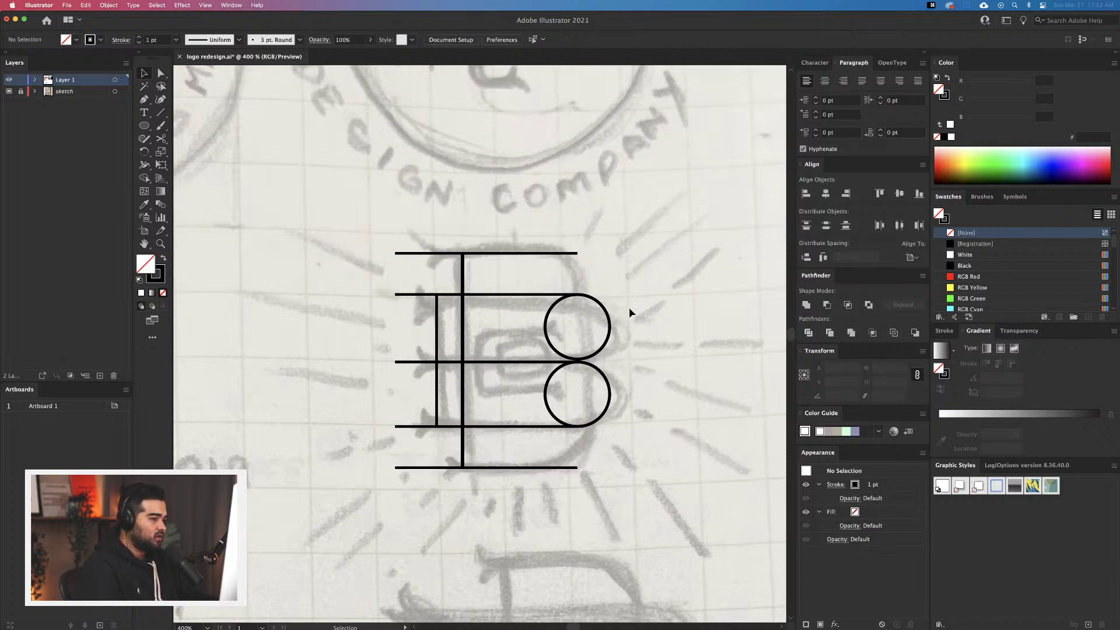
# Place copies of the 24.5 px circle against the lowest and uppermost horizontal lines, inset from the two middle circles
pyautogui.moveTo(589, 432); pyautogui.dragTo(587, 463)
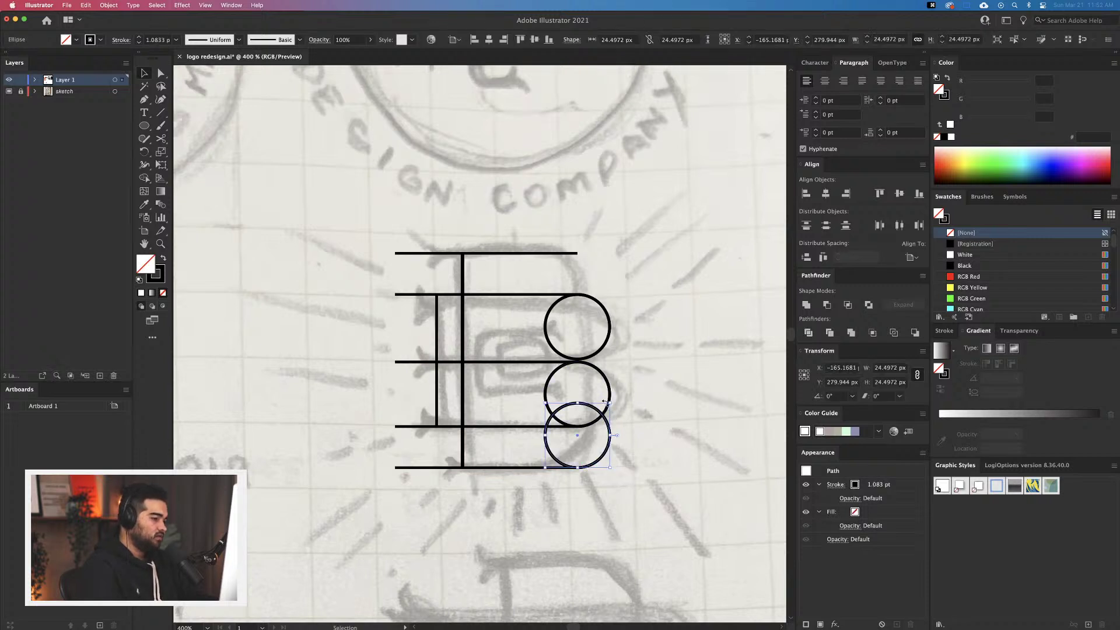
pyautogui.moveTo(606, 427); pyautogui.dragTo(571, 312)
pyautogui.click(572, 468)
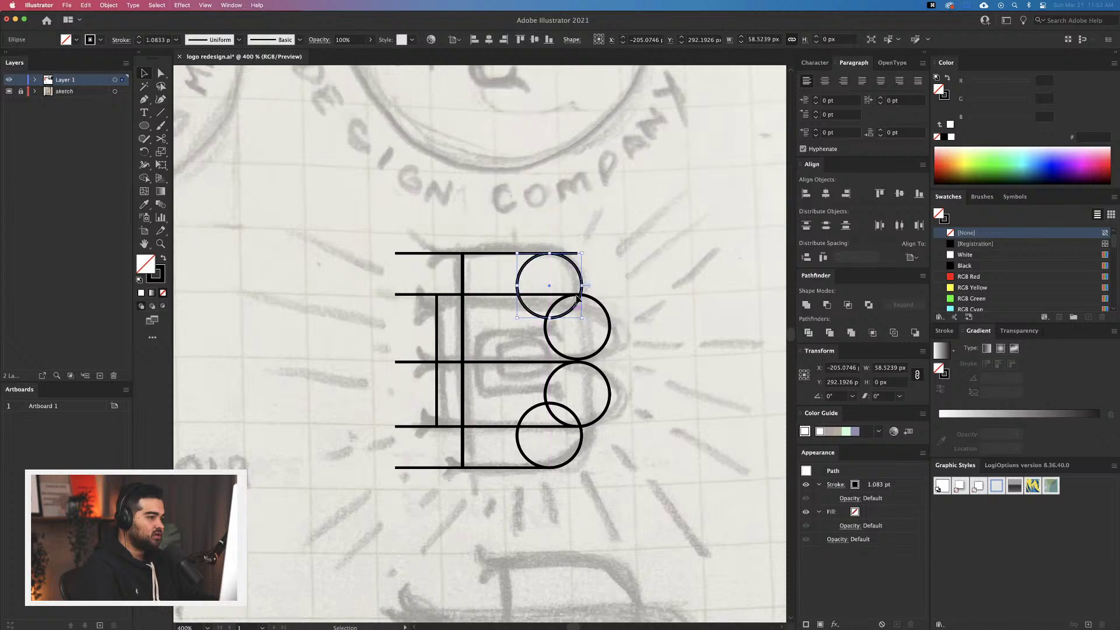
# Shorten the uppermost horizontal line so it ends at the top circle's upper anchor point, then deselect it
pyautogui.click(582, 251)
pyautogui.moveTo(581, 253); pyautogui.dragTo(548, 253)
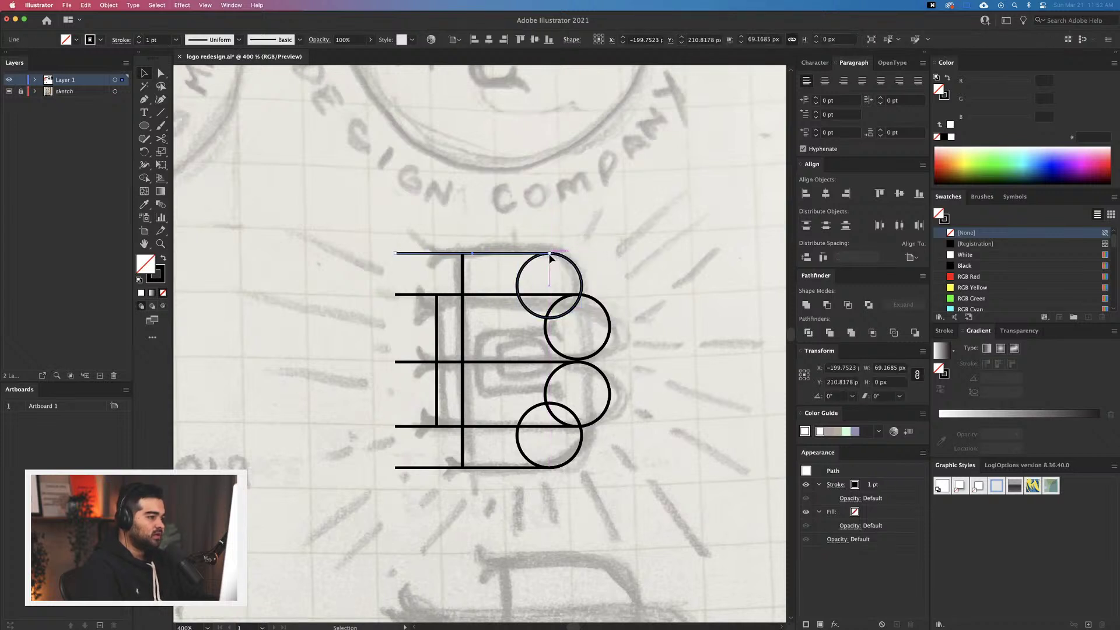
pyautogui.click(660, 258)
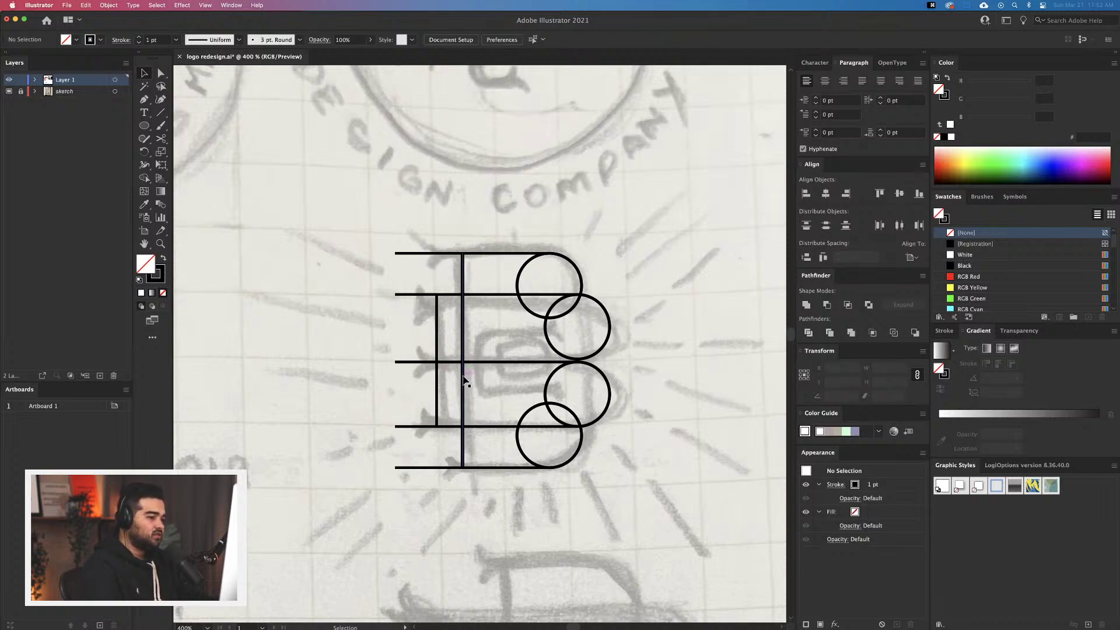
# Copy the tall vertical stem to the outer edge of the top and bottom circles, restore default fill and stroke, and deselect it
pyautogui.moveTo(465, 379); pyautogui.dragTo(582, 398)
pyautogui.press('d')
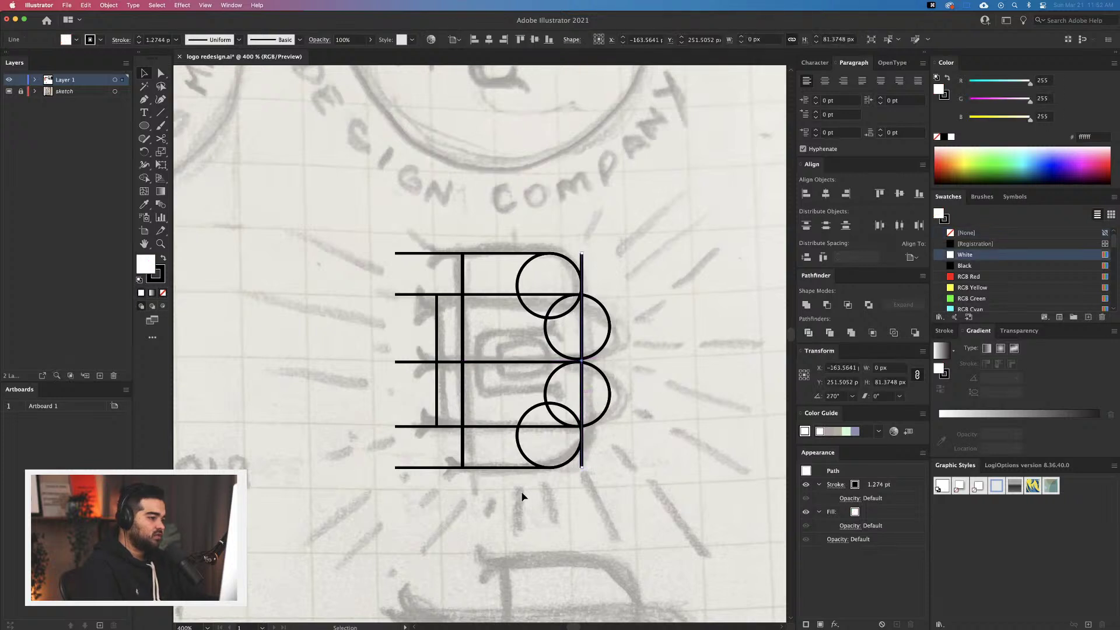
pyautogui.click(542, 500)
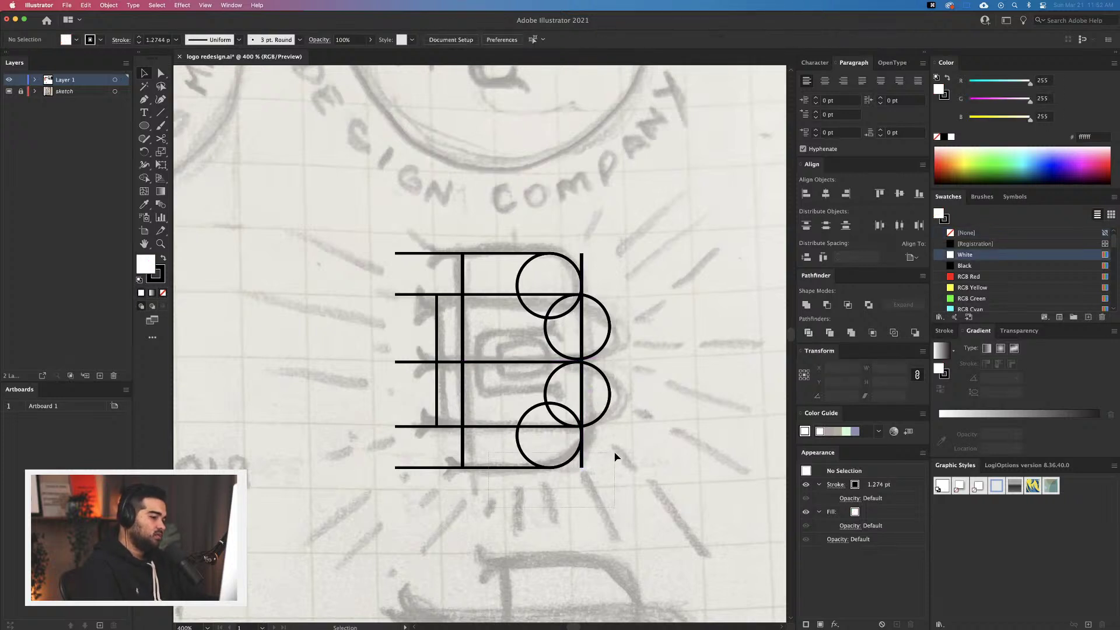
# Select all the monogram's lines and circles and place a copy of them to the left of the original
pyautogui.press('super+a')
pyautogui.click(545, 507)
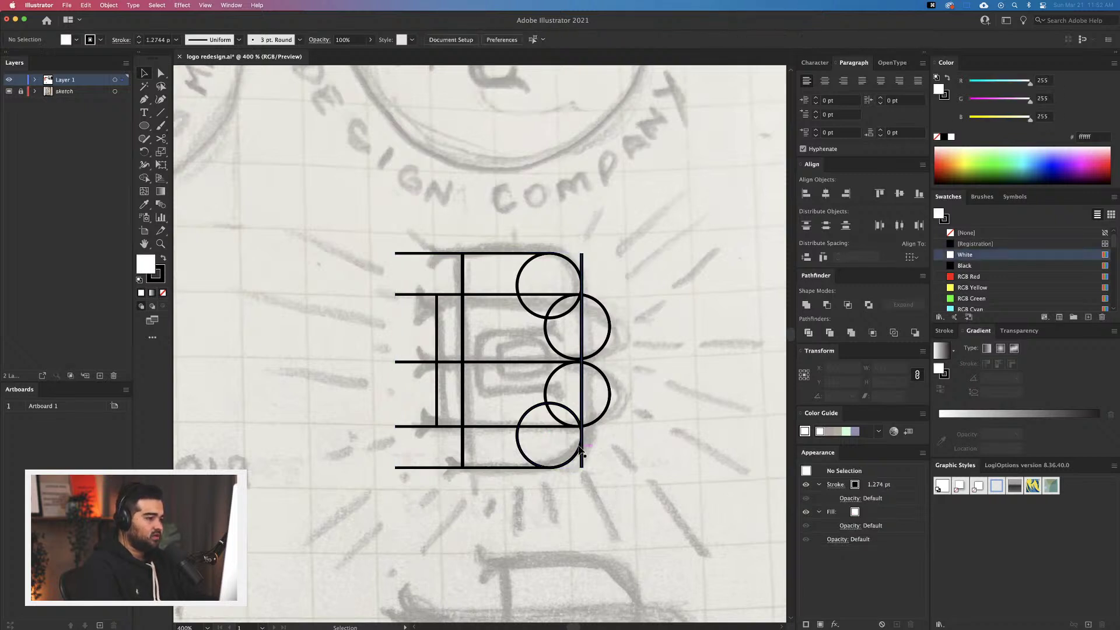
pyautogui.click(527, 260)
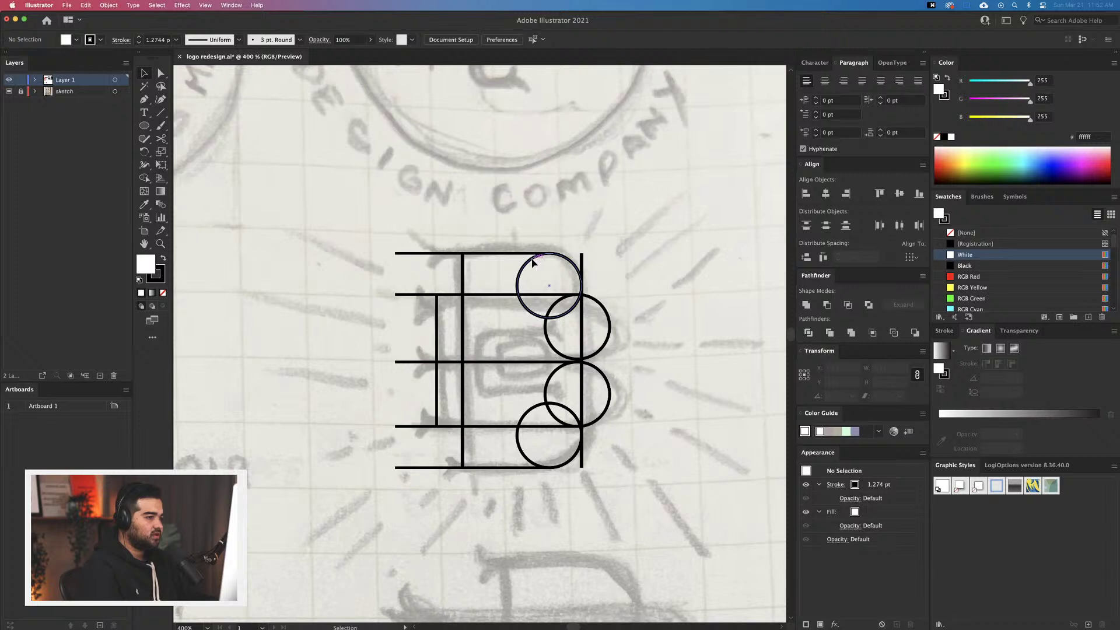
pyautogui.press('/')
pyautogui.click(366, 220)
pyautogui.moveTo(366, 221); pyautogui.dragTo(625, 462)
pyautogui.scroll(-3, 625, 462)
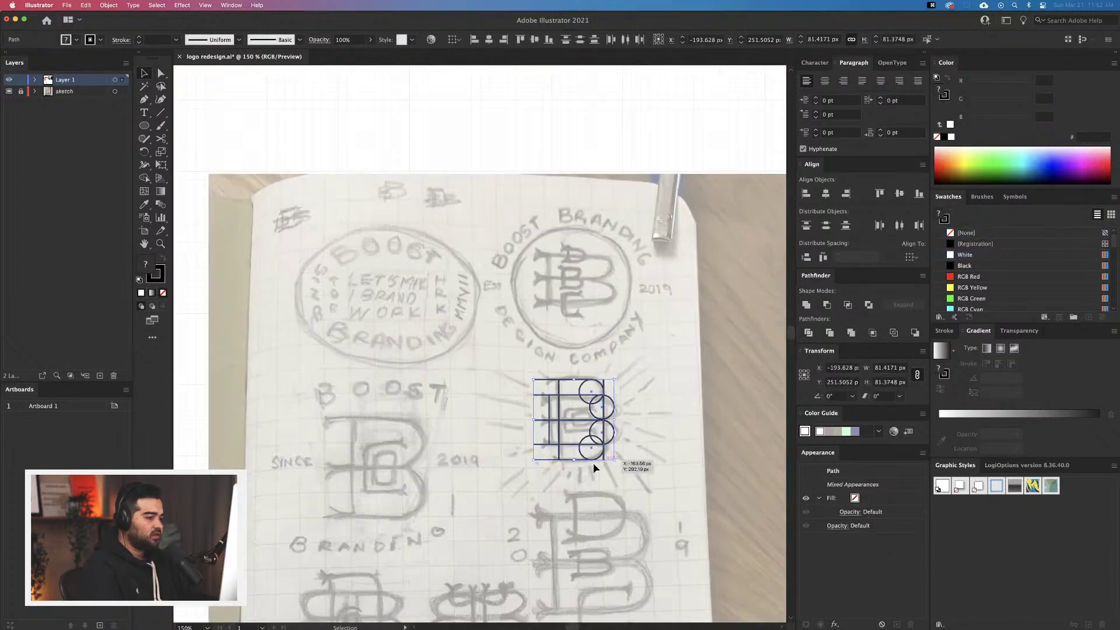
pyautogui.rightClick(588, 463)
pyautogui.click(458, 412)
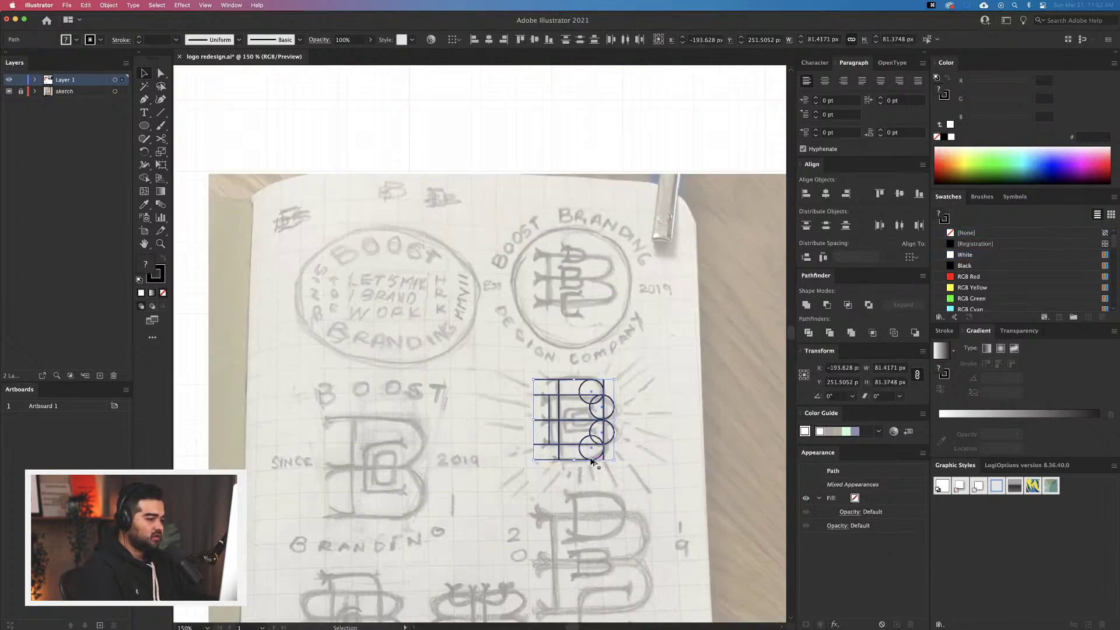
pyautogui.moveTo(579, 454); pyautogui.dragTo(482, 419)
pyautogui.scroll(4, 484, 420)
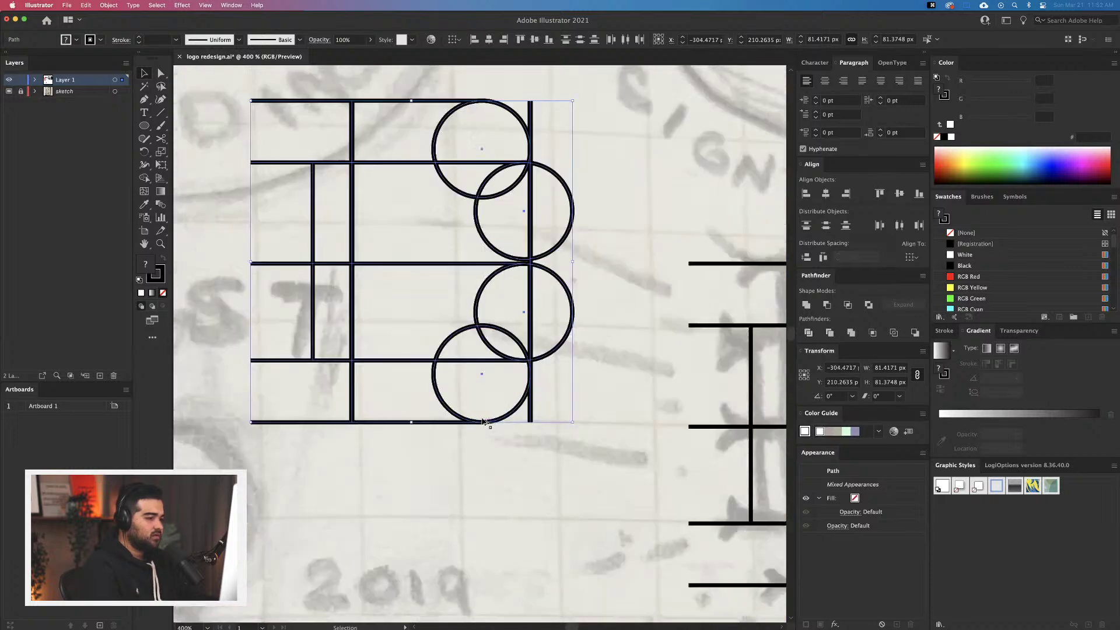
# Shorten the copy's outer vertical line at both ends to the side points of the top and bottom circles, then leave isolation mode
pyautogui.click(550, 524)
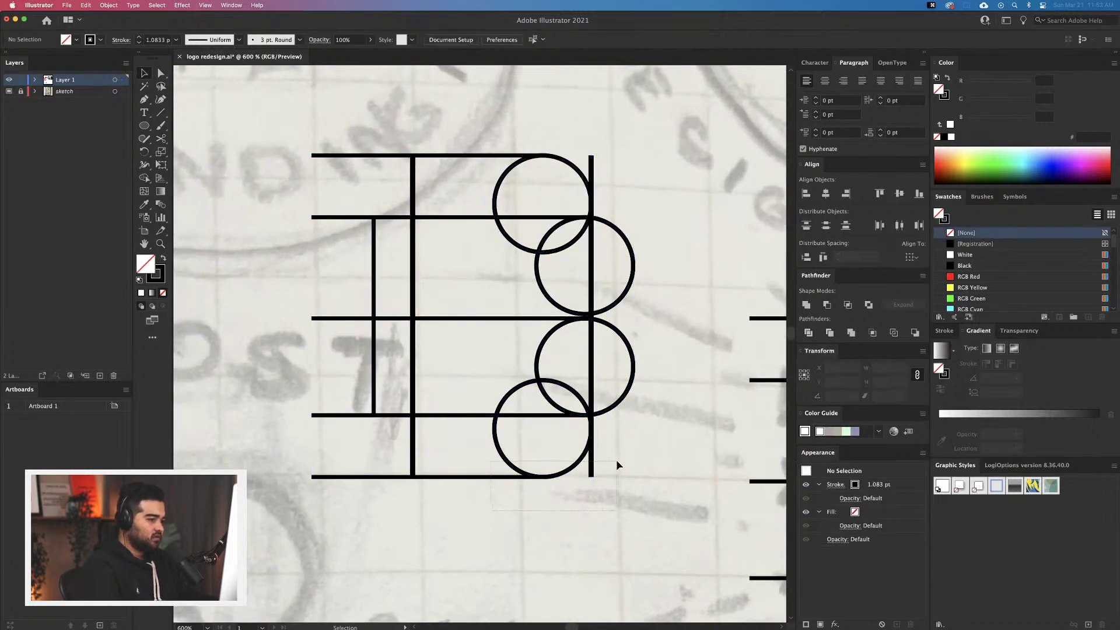
pyautogui.moveTo(639, 380); pyautogui.dragTo(600, 429)
pyautogui.doubleClick(590, 474)
pyautogui.scroll(4, 619, 361)
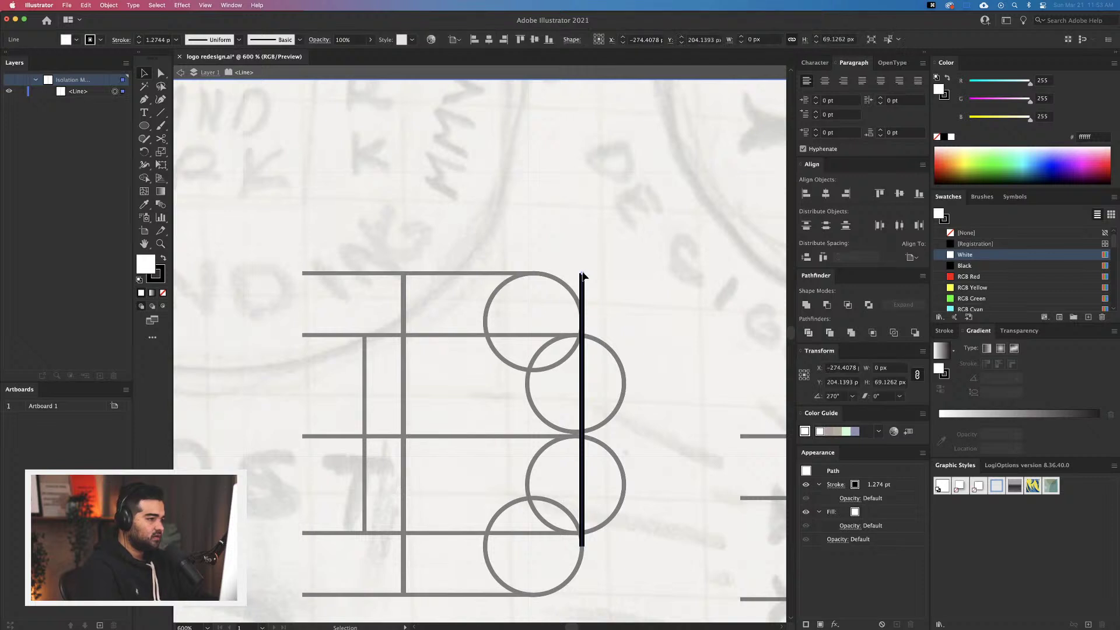
pyautogui.moveTo(581, 273); pyautogui.dragTo(585, 320)
pyautogui.click(621, 309)
pyautogui.hscroll(-3, 642, 309)
pyautogui.doubleClick(671, 310)
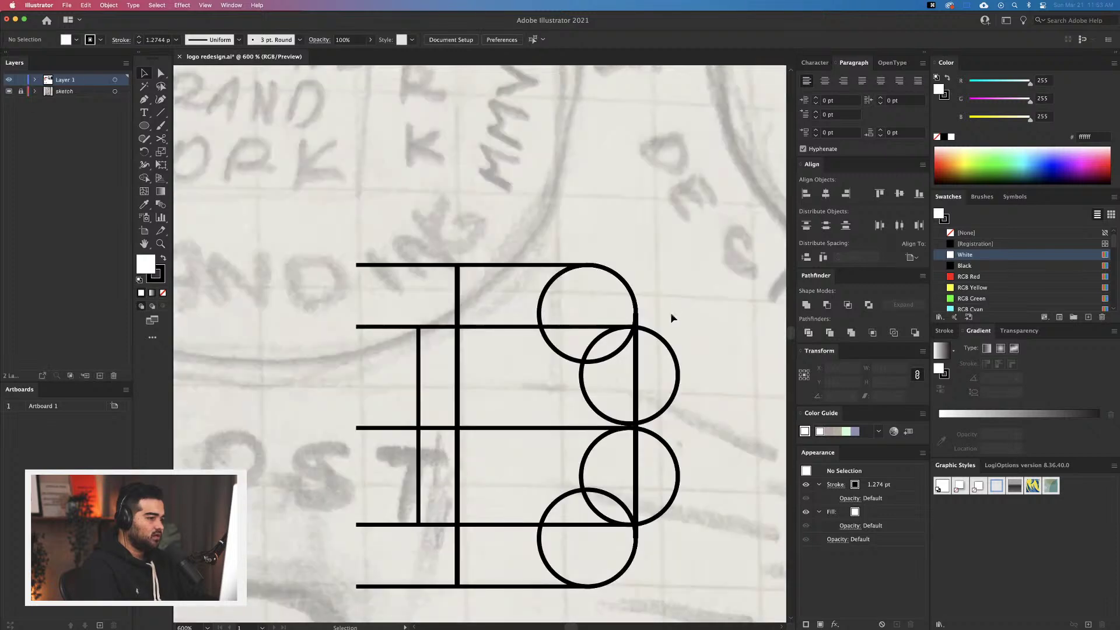
# In outline view, enlarge the upper middle circle to about 25.6 px so its lower edge meets the middle horizontal line, then deselect it
pyautogui.click(595, 405)
pyautogui.scroll(3, 634, 439)
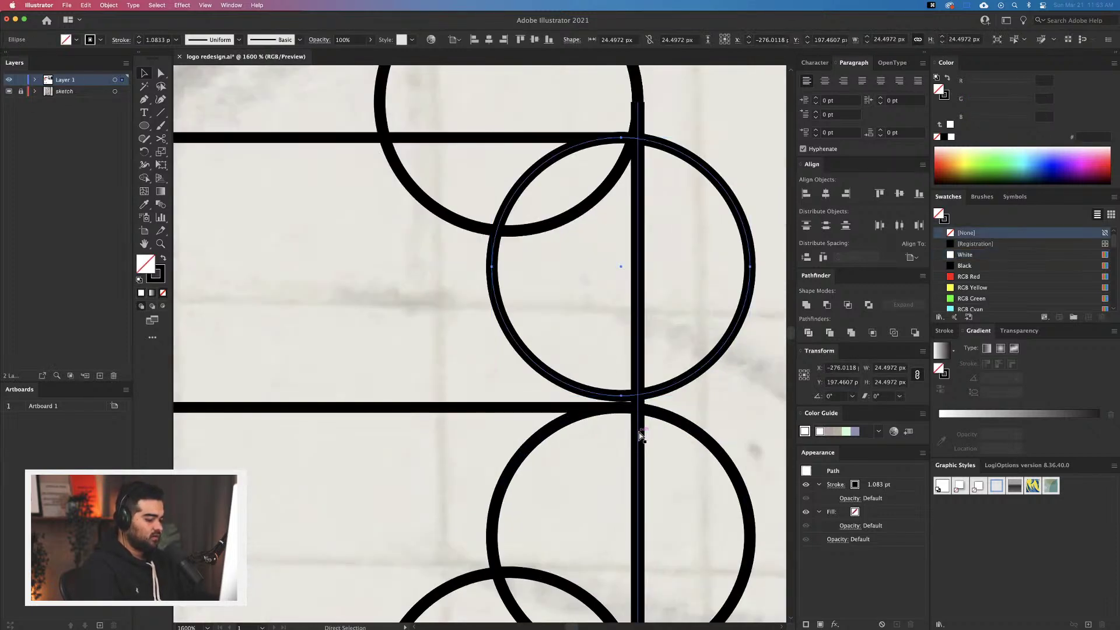
pyautogui.press('super+y')
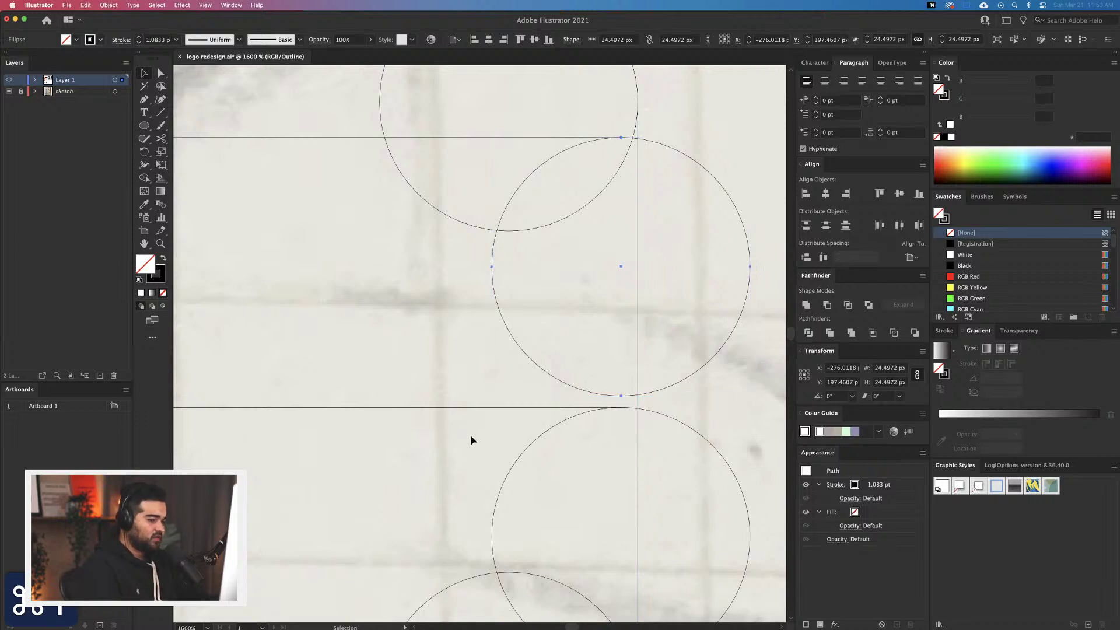
pyautogui.moveTo(622, 397); pyautogui.dragTo(623, 407)
pyautogui.click(628, 474)
pyautogui.scroll(-2, 628, 475)
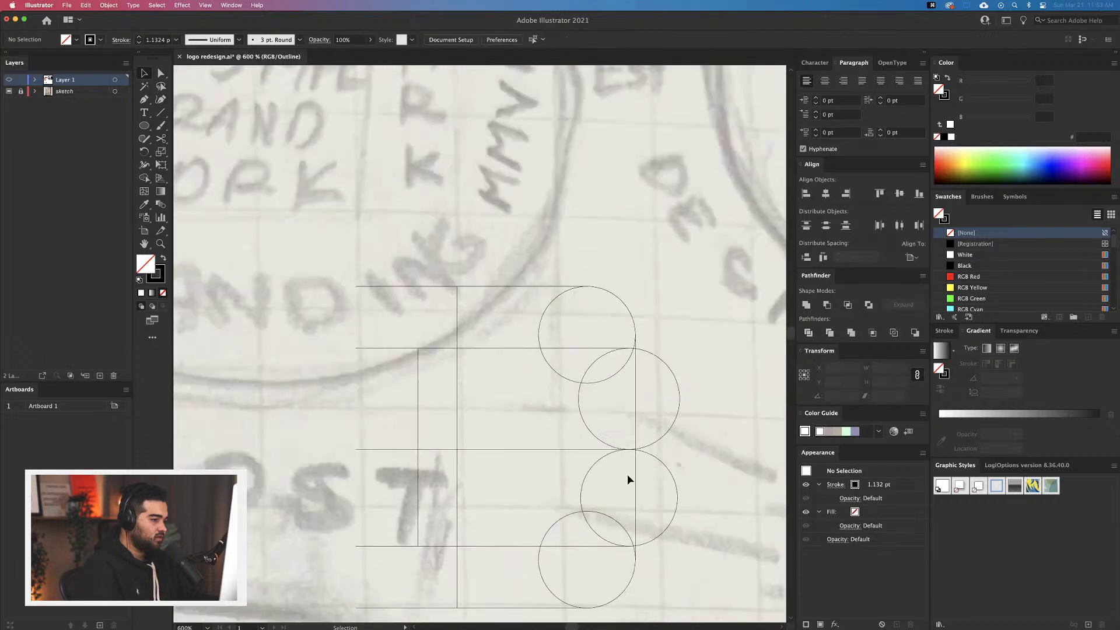
pyautogui.scroll(1, 651, 562)
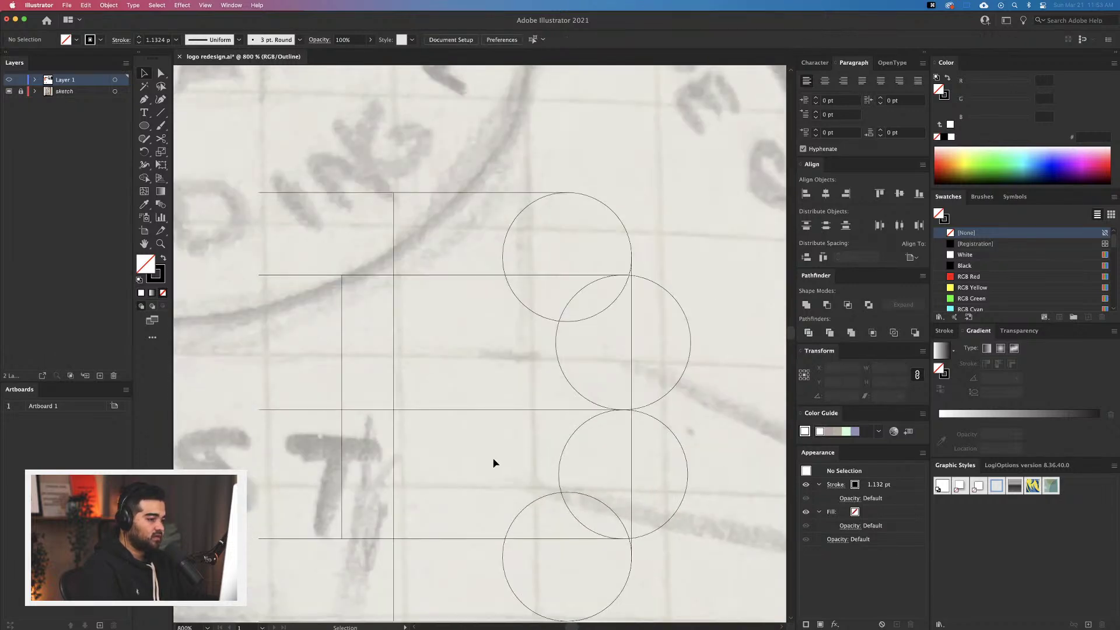
# Isolate the upper middle circle, cut it at its top and bottom anchors with Scissors, delete the left half, and leave isolation mode
pyautogui.doubleClick(641, 409)
pyautogui.press('super+y')
pyautogui.scroll(2, 635, 408)
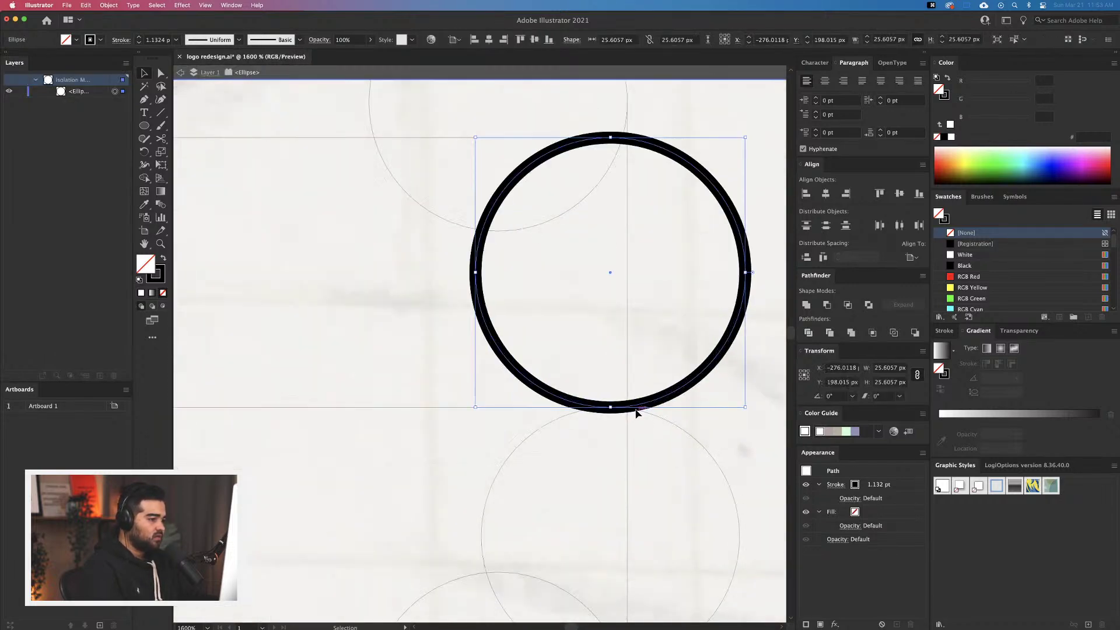
pyautogui.press('c')
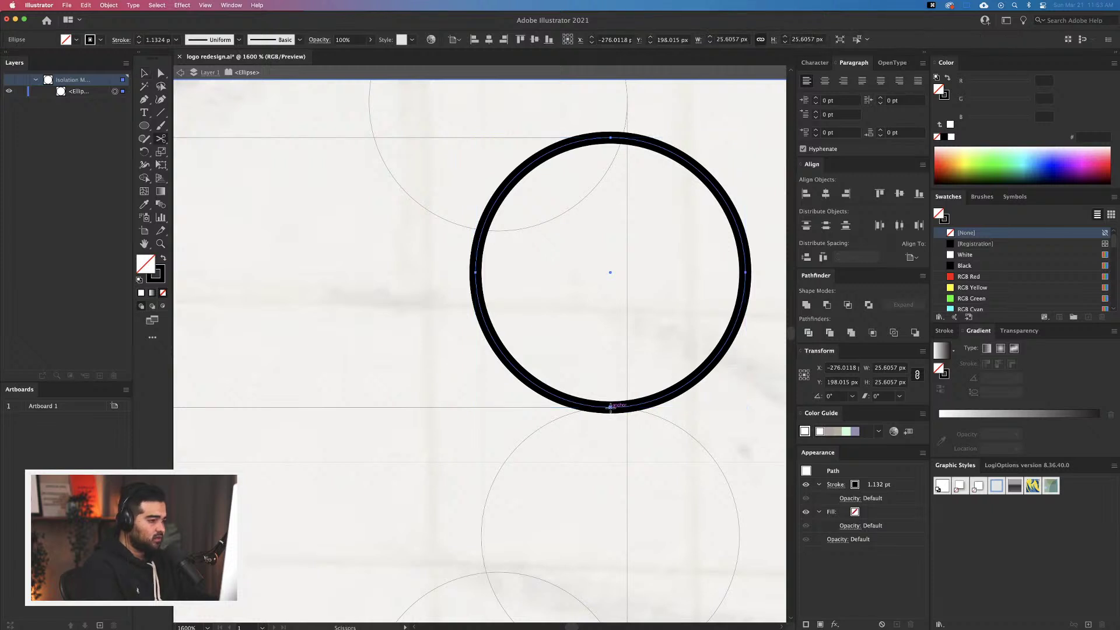
pyautogui.click(610, 406)
pyautogui.click(610, 138)
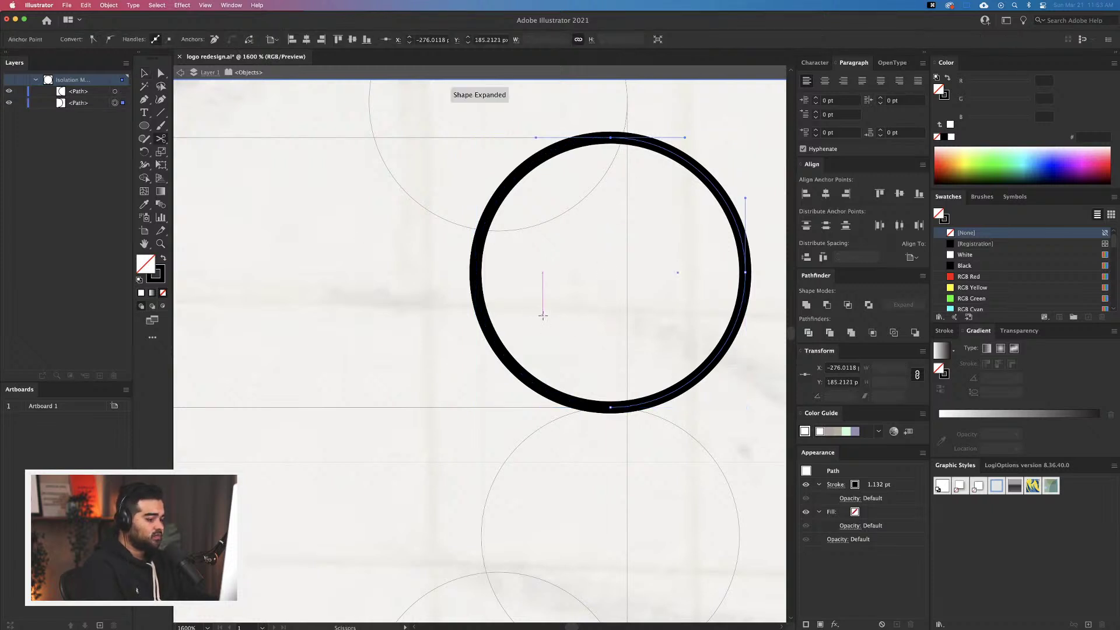
pyautogui.press('v')
pyautogui.press('Delete')
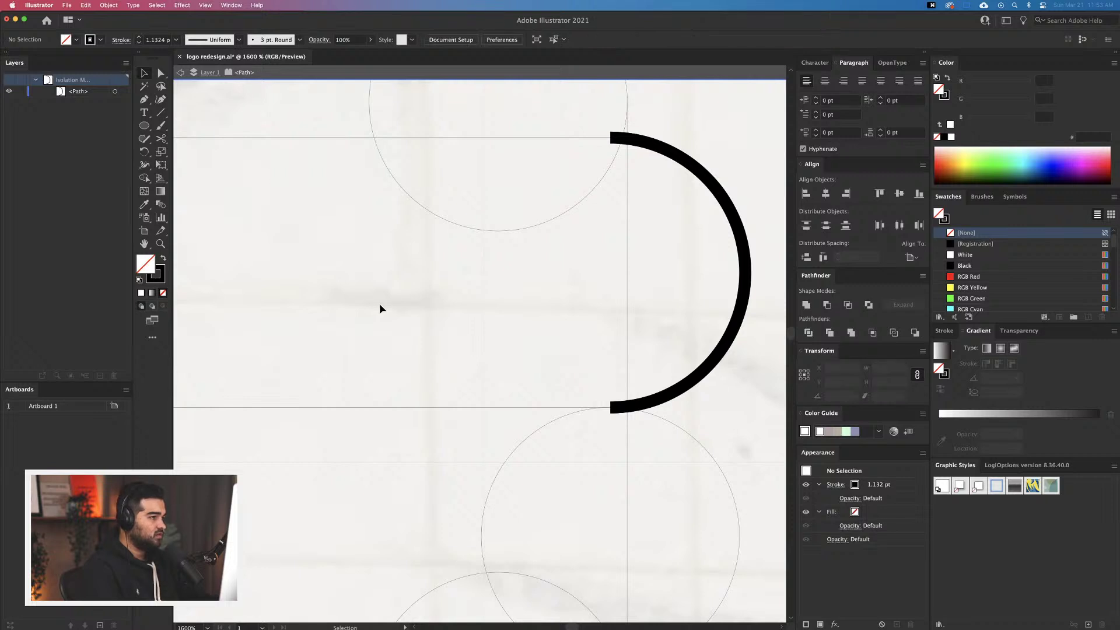
pyautogui.scroll(-3, 499, 377)
pyautogui.hotkey('ctrl', 'z')
pyautogui.hotkey('ctrl', 'z')
pyautogui.hotkey('ctrl', 'z')
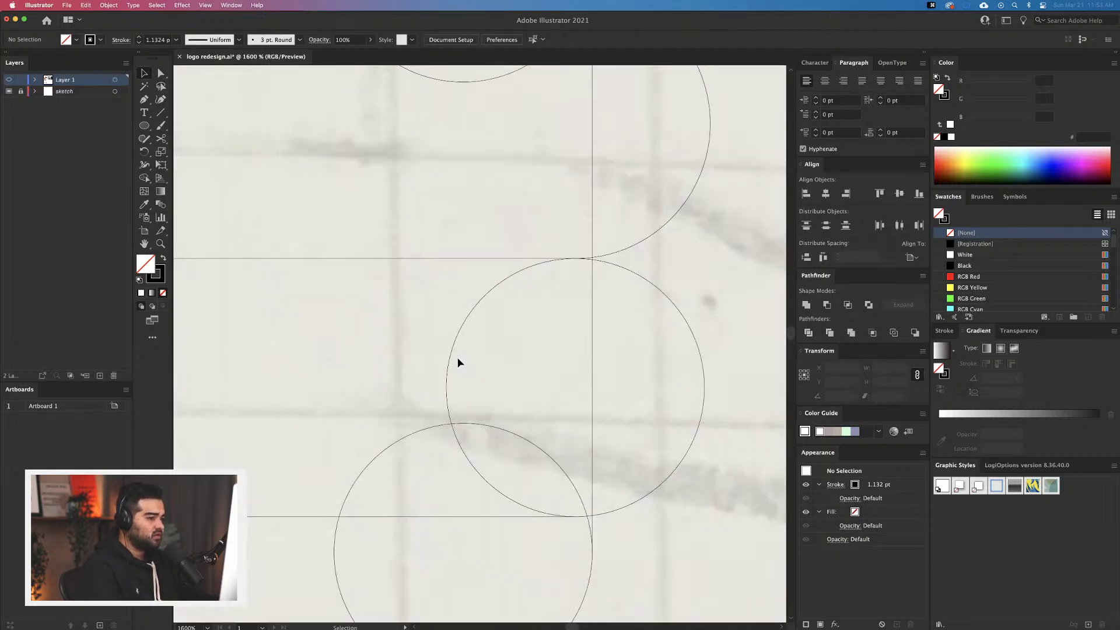
# Isolate the lower middle circle, cut it at its top and bottom anchors, delete the left half, and return to outline view
pyautogui.hotkey('ctrl', 'y')
pyautogui.press('c')
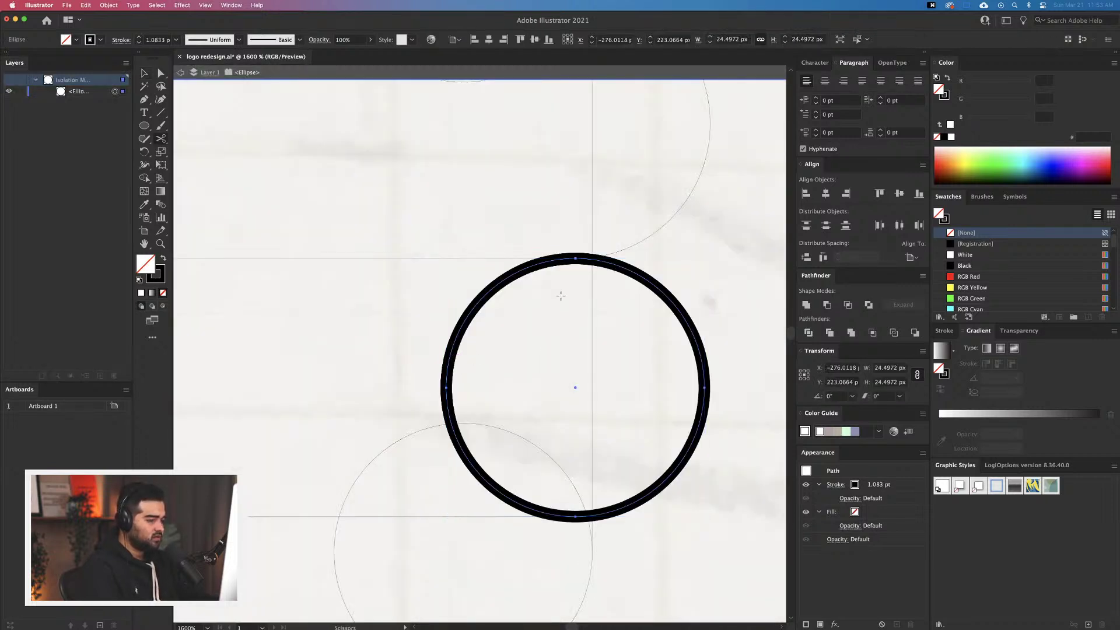
pyautogui.click(578, 255)
pyautogui.click(576, 516)
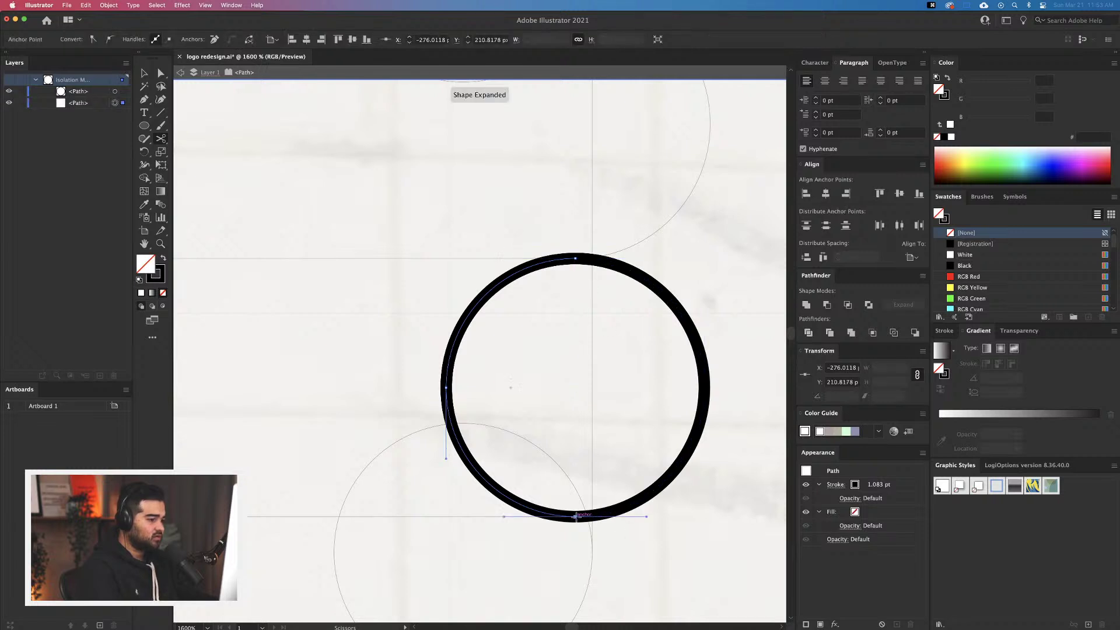
pyautogui.press('v')
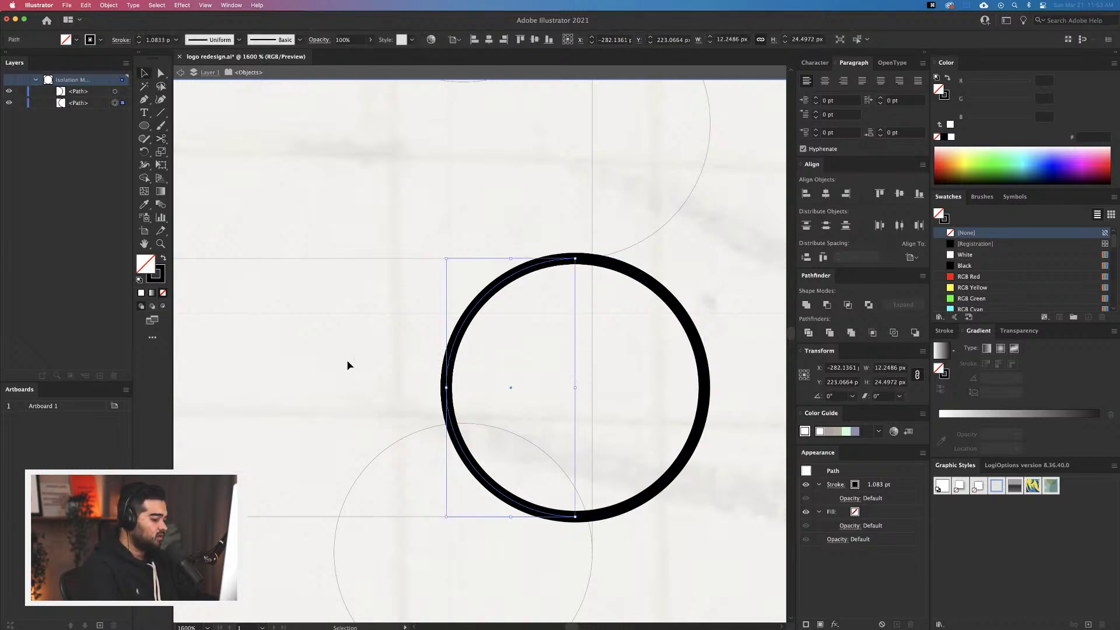
pyautogui.press('Delete')
pyautogui.press('Escape')
pyautogui.hotkey('ctrl', 'y')
# Isolate the bottom circle, cut it at its anchors, and delete all but the lower-right quarter arc, then leave isolation mode
pyautogui.scroll(-6, 490, 318)
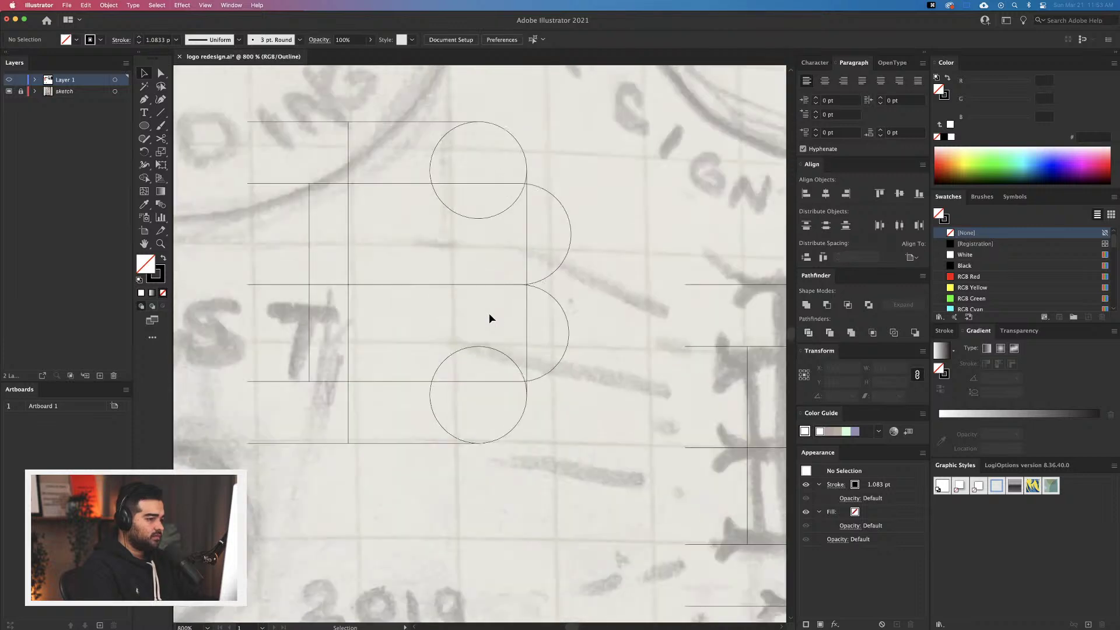
pyautogui.scroll(2, 491, 331)
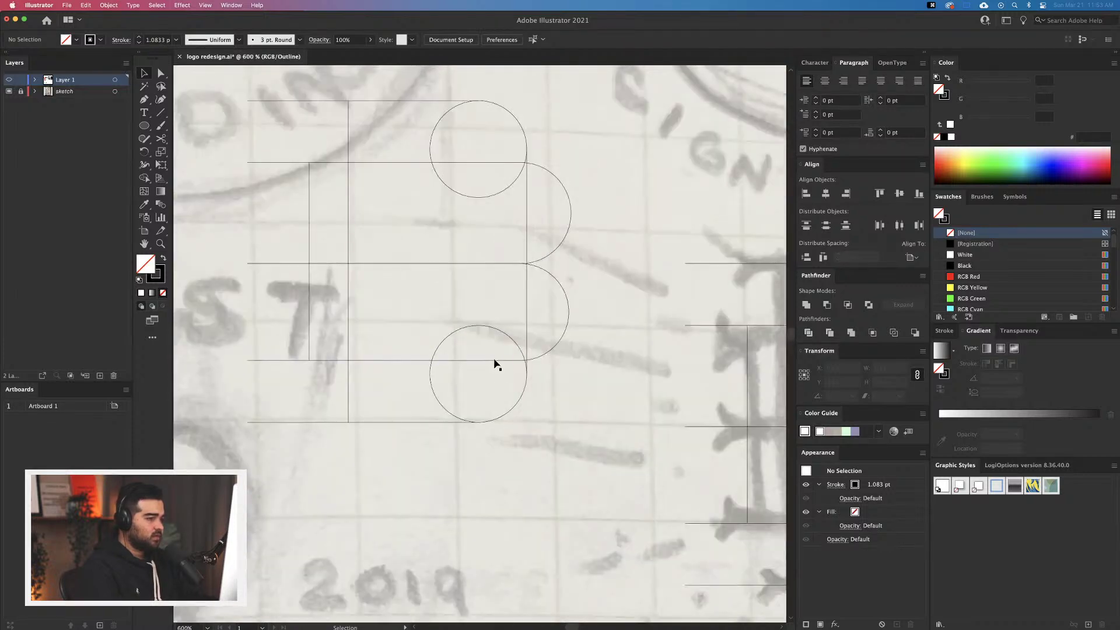
pyautogui.click(526, 391)
pyautogui.scroll(4, 523, 390)
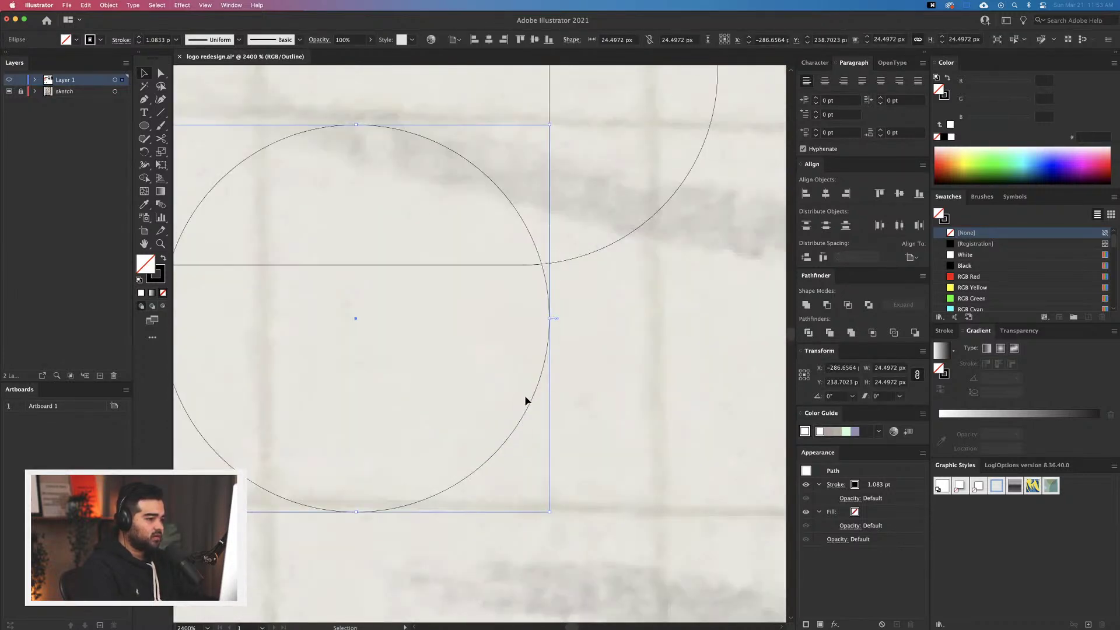
pyautogui.doubleClick(527, 416)
pyautogui.hotkey('ctrl', 'y')
pyautogui.press('c')
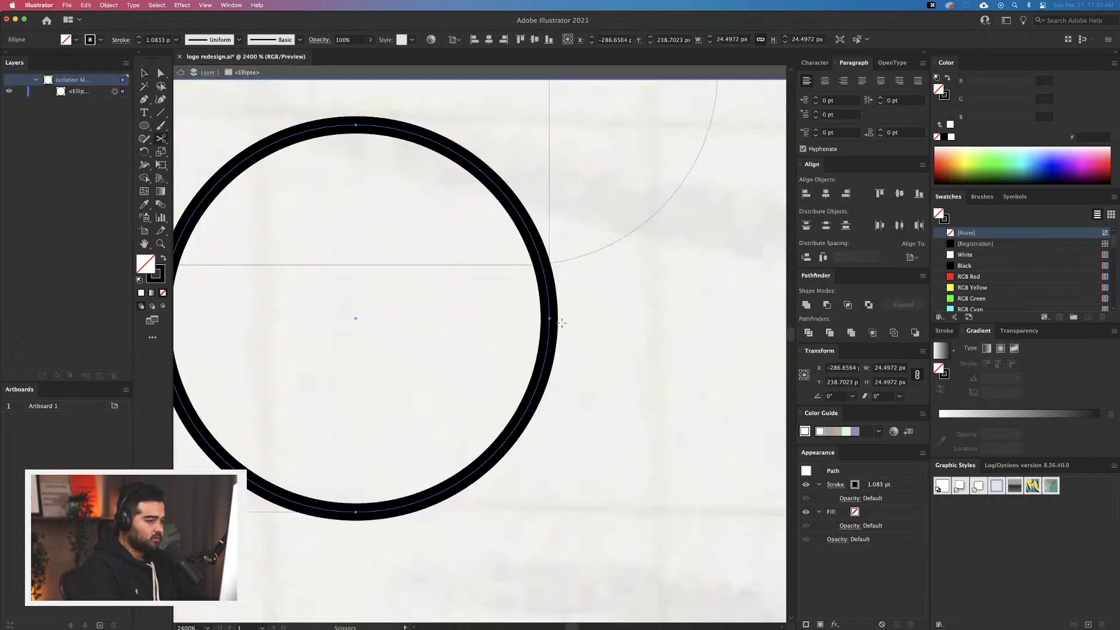
pyautogui.click(550, 317)
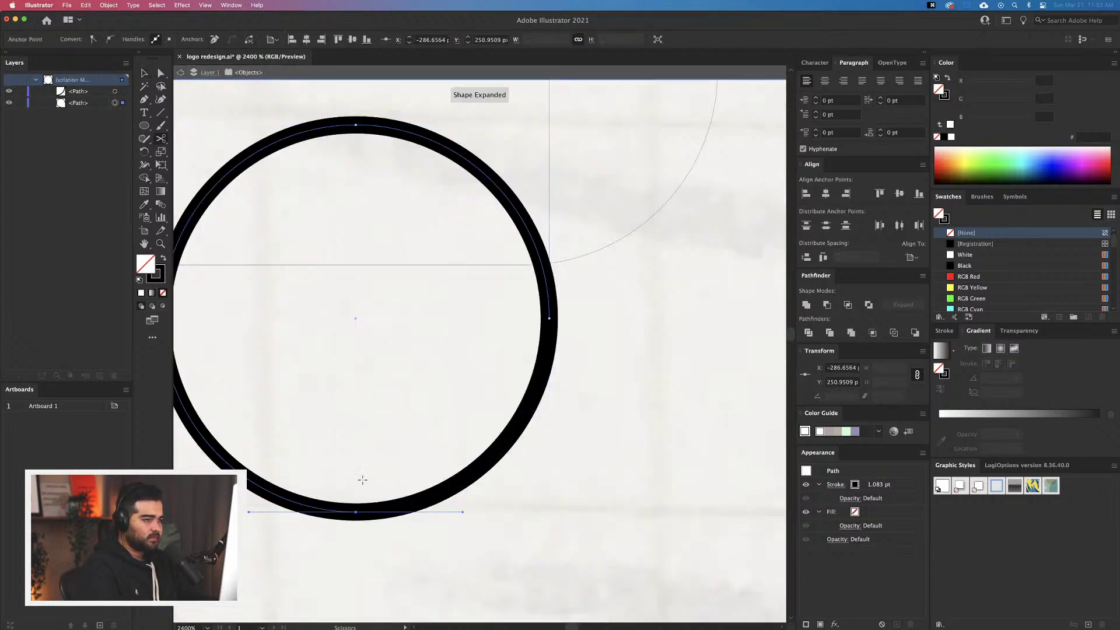
pyautogui.scroll(3, 467, 395)
pyautogui.press('v')
pyautogui.press('Delete')
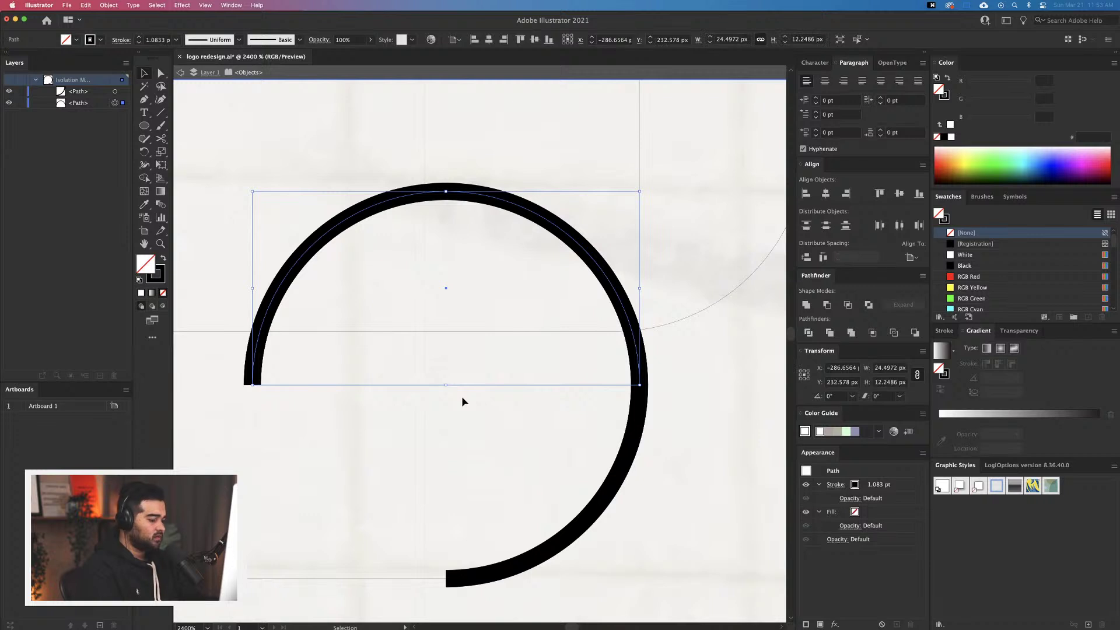
pyautogui.press('Delete')
pyautogui.press('Escape')
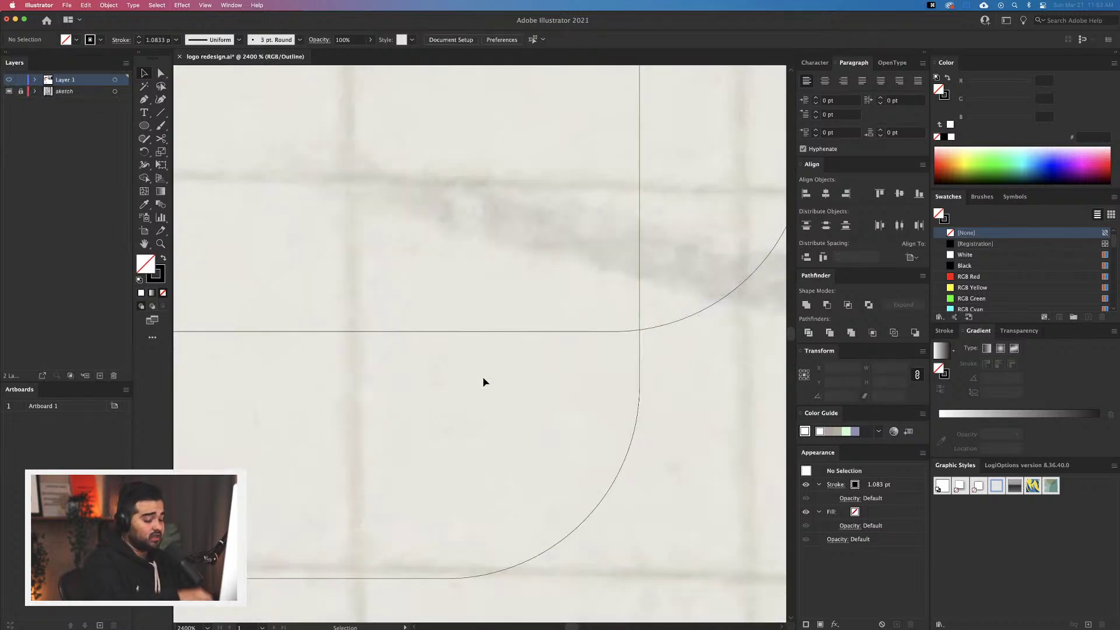
# Isolate the top circle, cut it at its right and top anchors, delete all but the upper-right quarter arc, and return to outline view
pyautogui.scroll(-5, 482, 378)
pyautogui.scroll(2, 487, 380)
pyautogui.scroll(3, 524, 301)
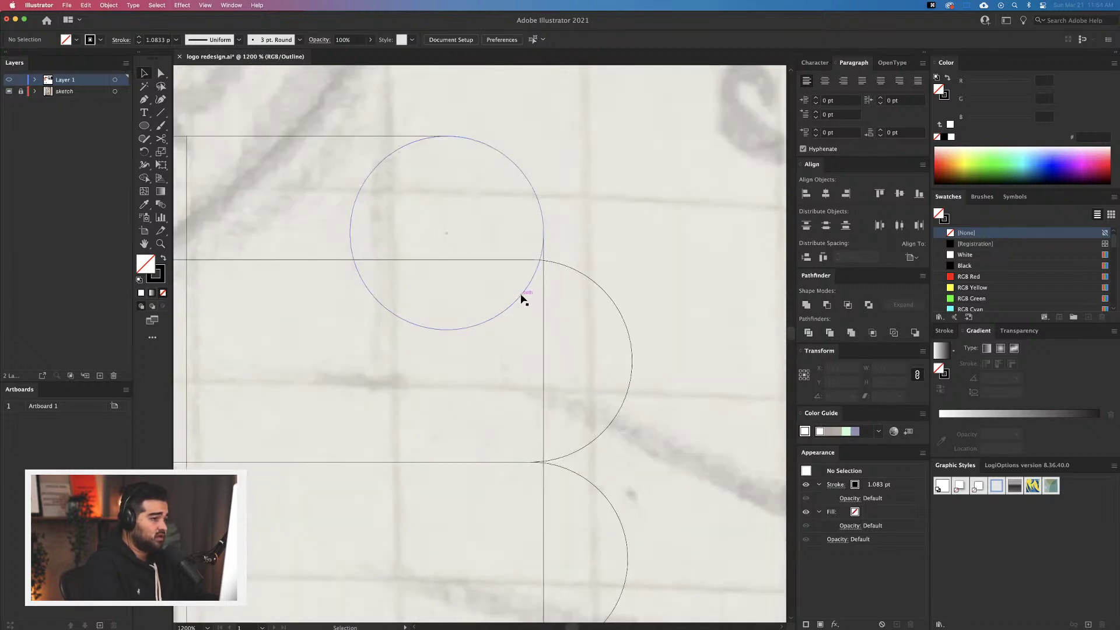
pyautogui.click(523, 299)
pyautogui.doubleClick(521, 293)
pyautogui.press('super+y')
pyautogui.press('c')
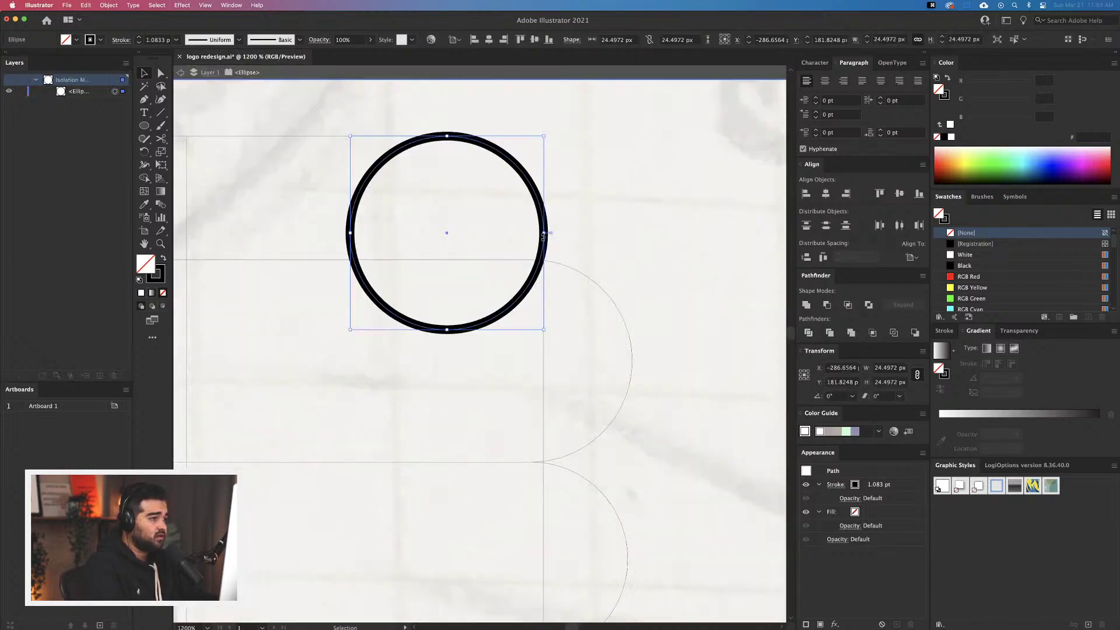
pyautogui.click(544, 232)
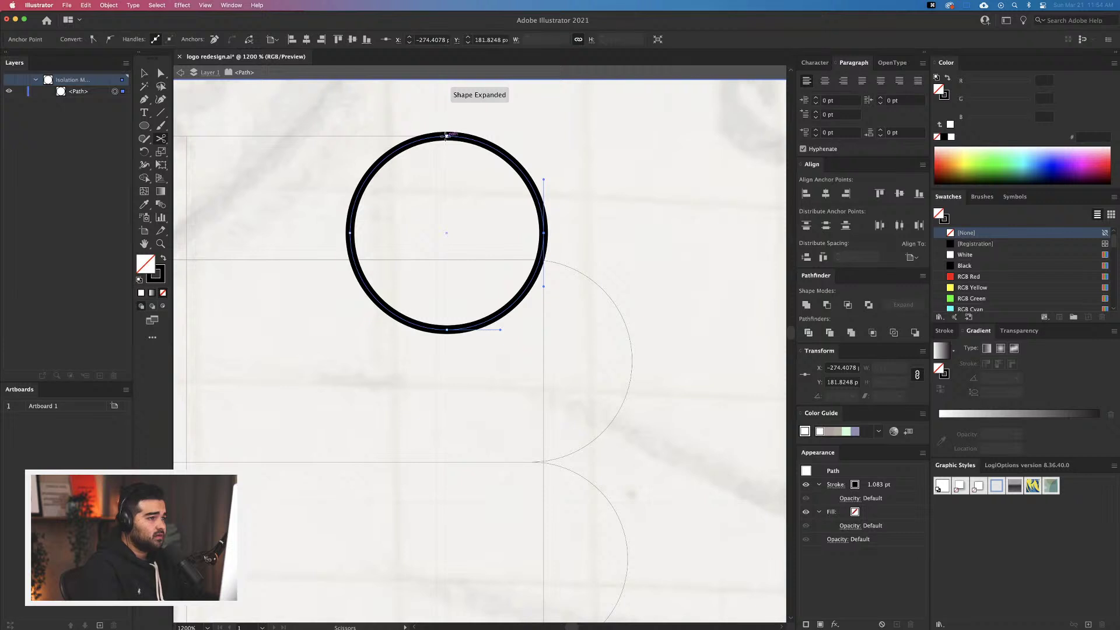
pyautogui.click(447, 136)
pyautogui.press('v')
pyautogui.moveTo(266, 209); pyautogui.dragTo(391, 245)
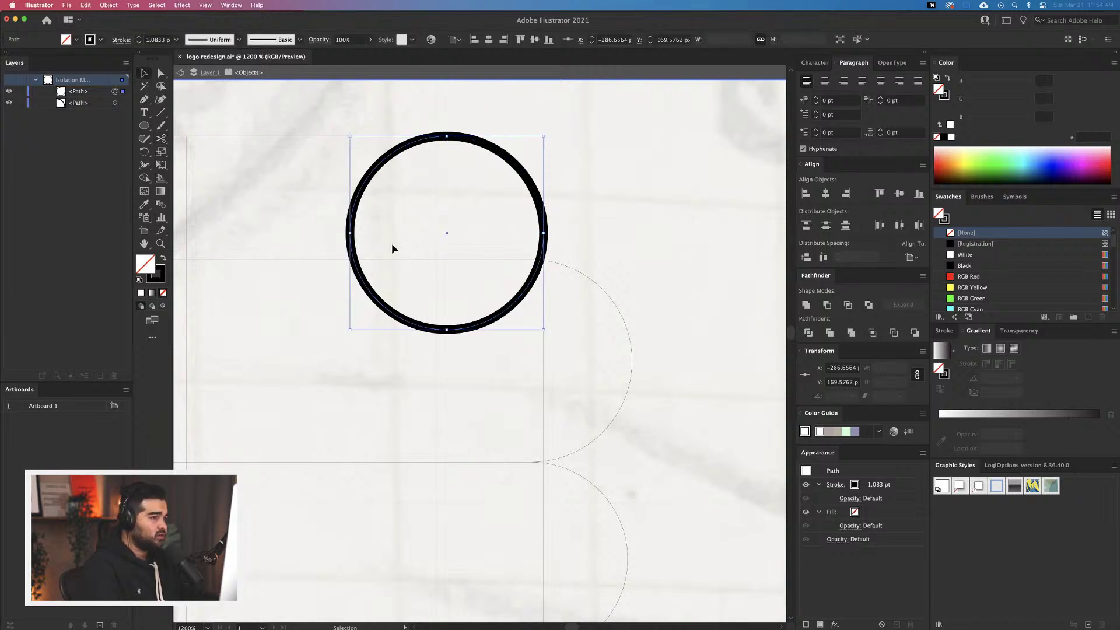
pyautogui.press('Delete')
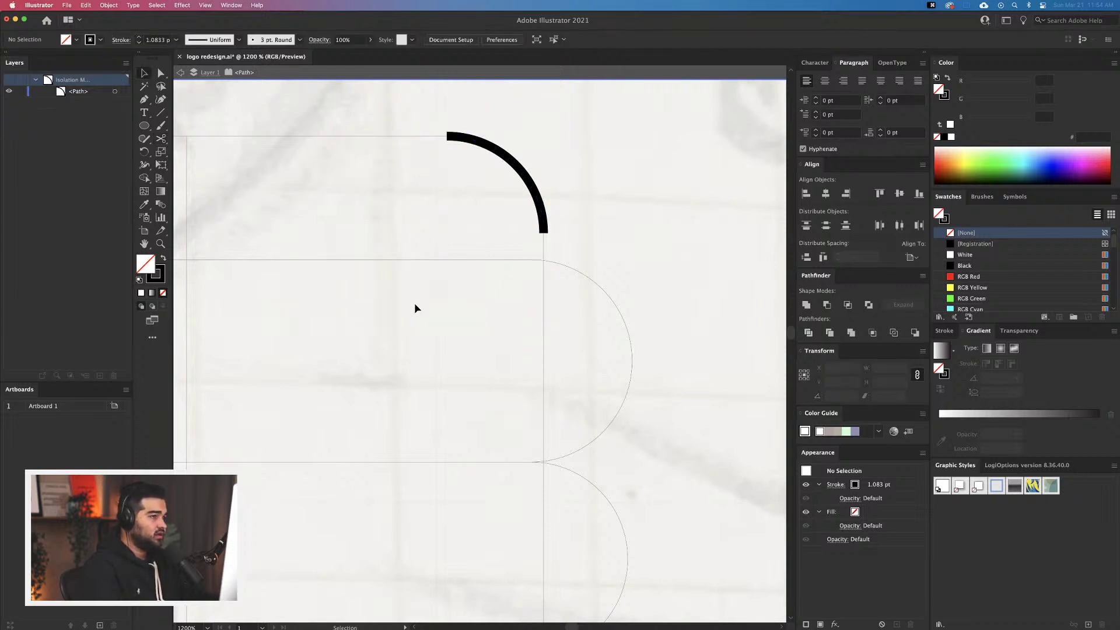
pyautogui.press('Escape')
pyautogui.press('super+y')
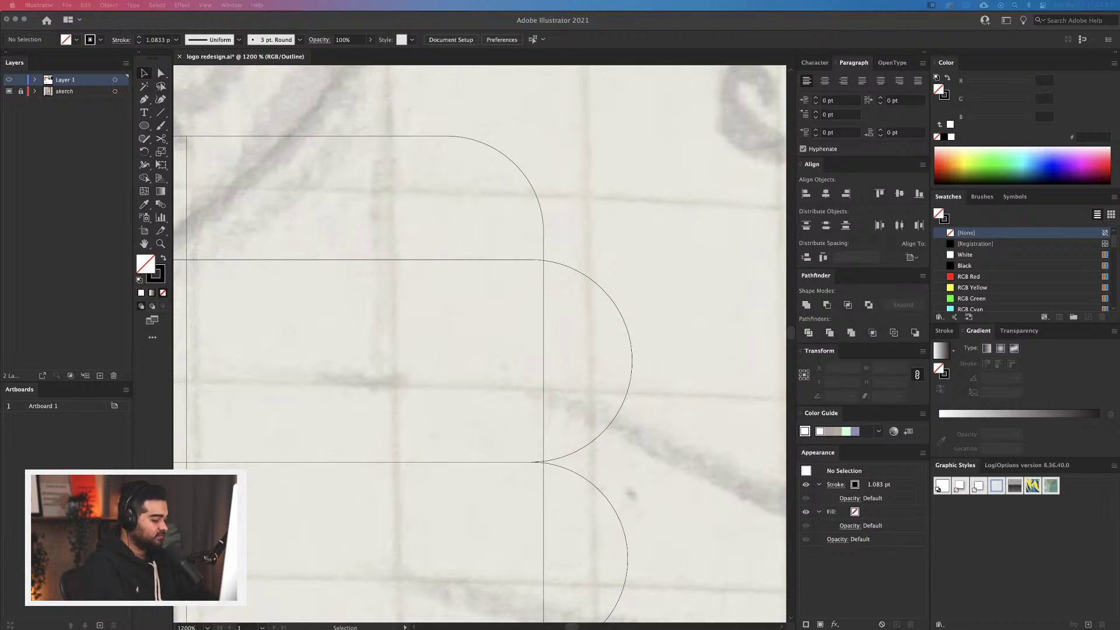
# Switch the trimmed letter B construction from outline back to preview display
pyautogui.click(468, 301)
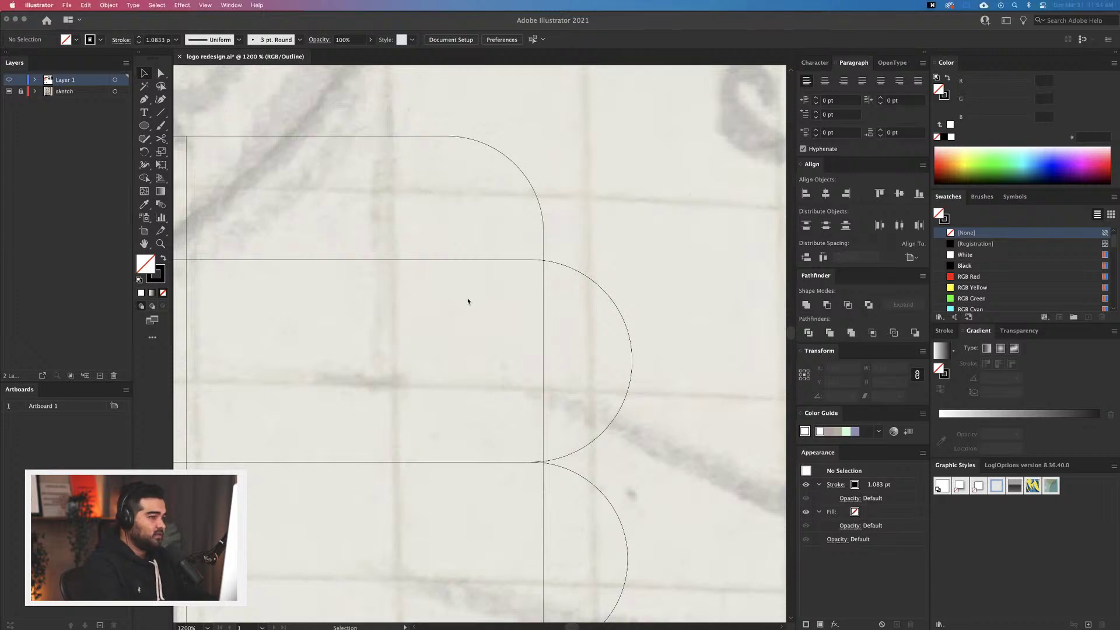
pyautogui.scroll(-10, 466, 297)
pyautogui.scroll(3, 505, 330)
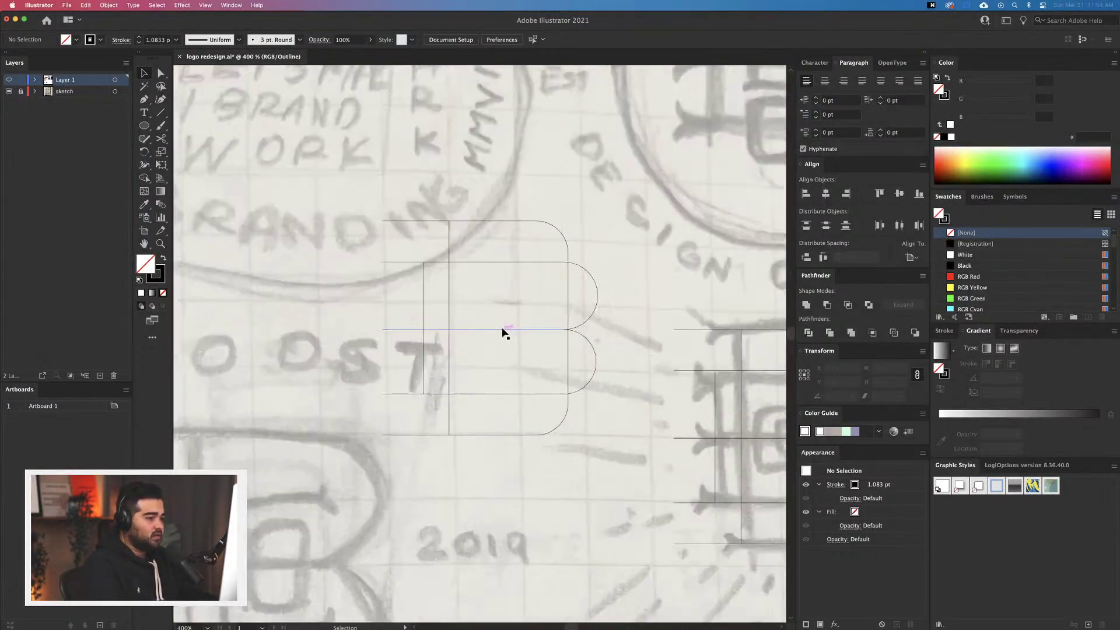
pyautogui.press('super+y')
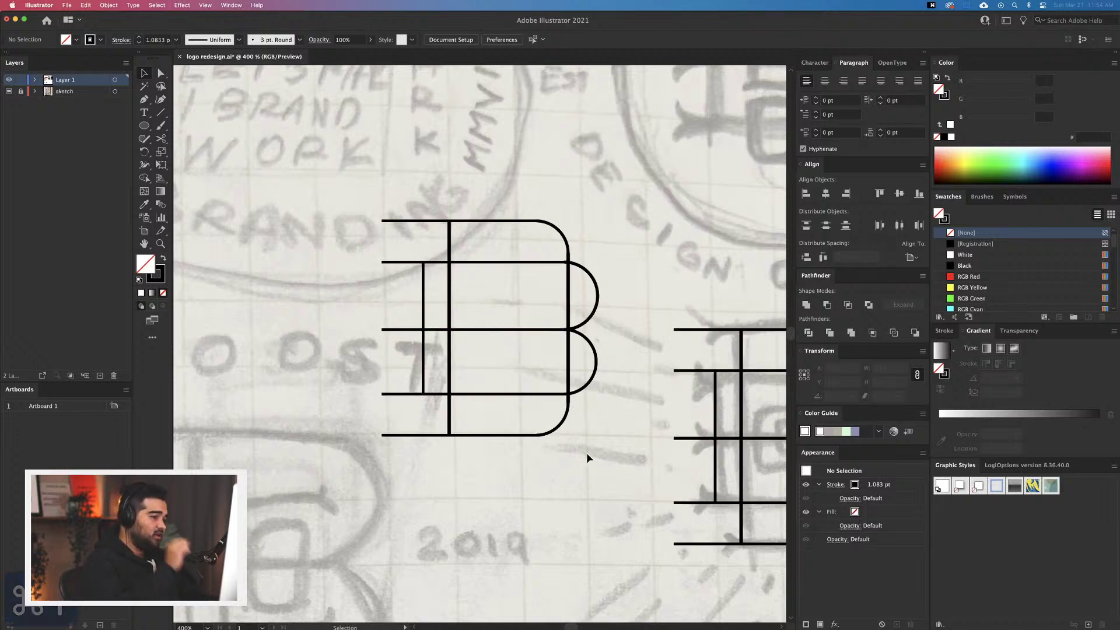
# Draw a rectangle about 9.9 × 22 px between the two left vertical lines and duplicate it over the upper bowl to compare widths
pyautogui.click(524, 436)
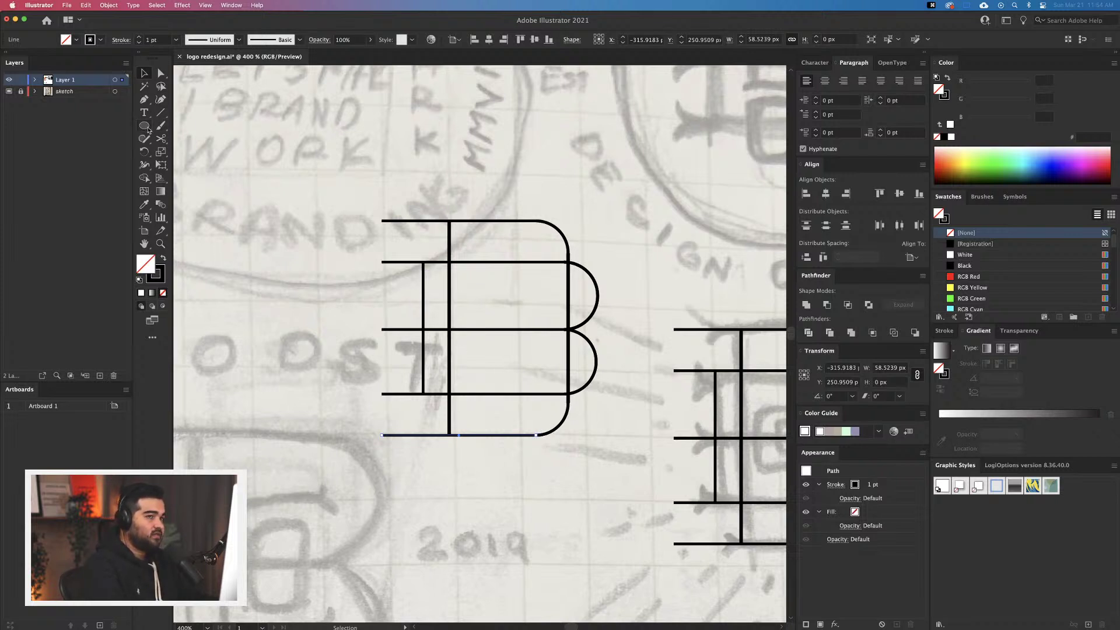
pyautogui.moveTo(147, 130); pyautogui.dragTo(187, 122)
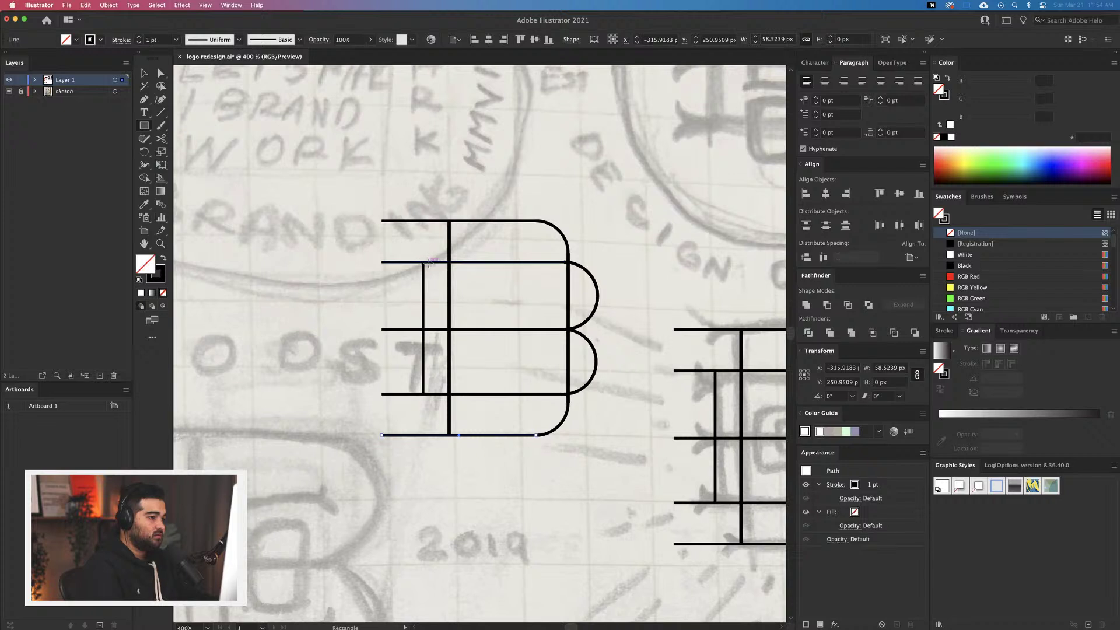
pyautogui.moveTo(429, 270)
pyautogui.mouseDown()
pyautogui.moveTo(449, 328)
pyautogui.moveTo(424, 300)
pyautogui.mouseUp()
pyautogui.press('v')
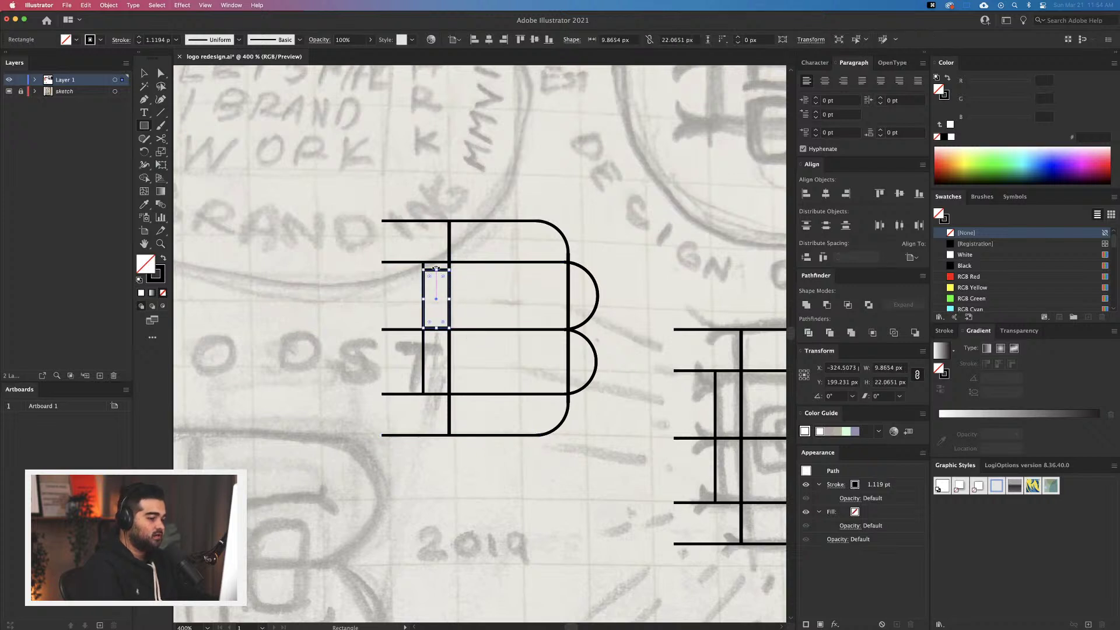
pyautogui.click(439, 278)
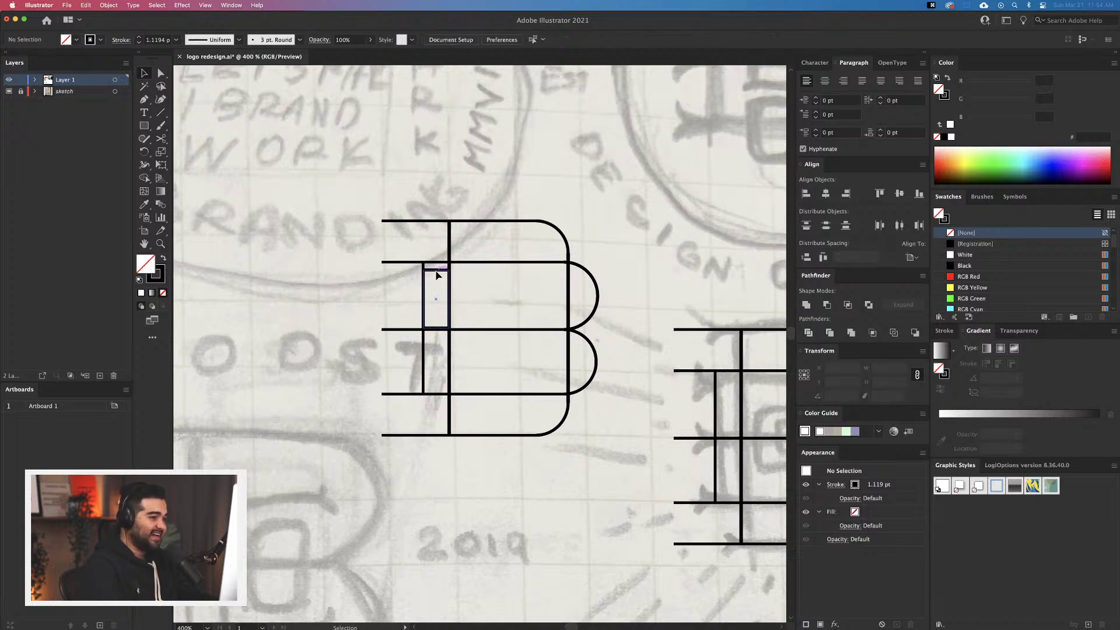
pyautogui.moveTo(436, 276); pyautogui.dragTo(585, 298)
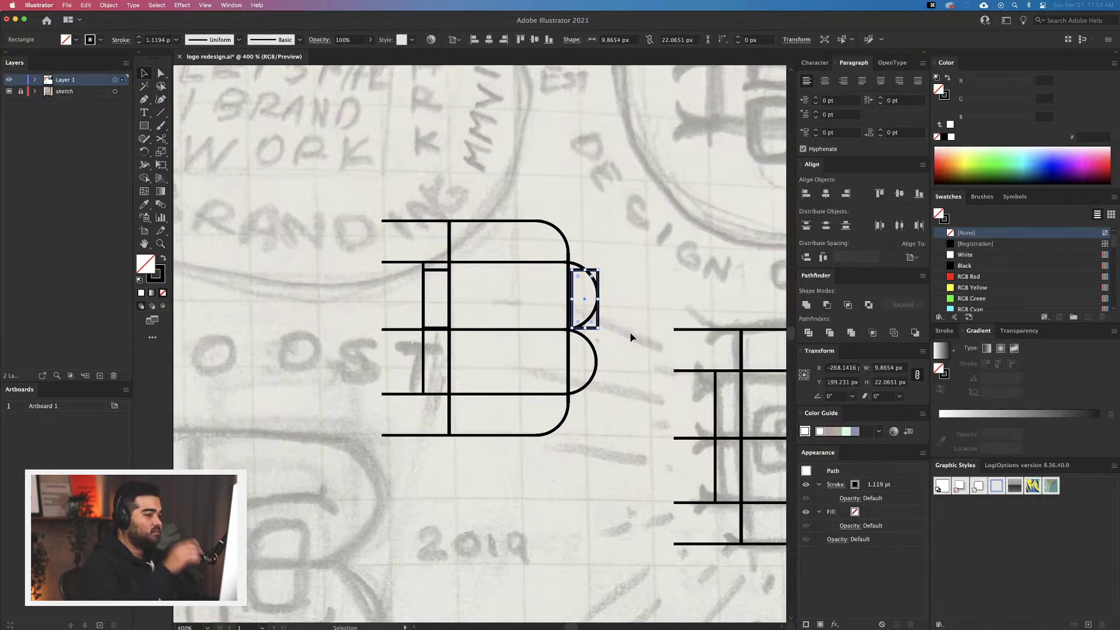
pyautogui.scroll(5, 553, 270)
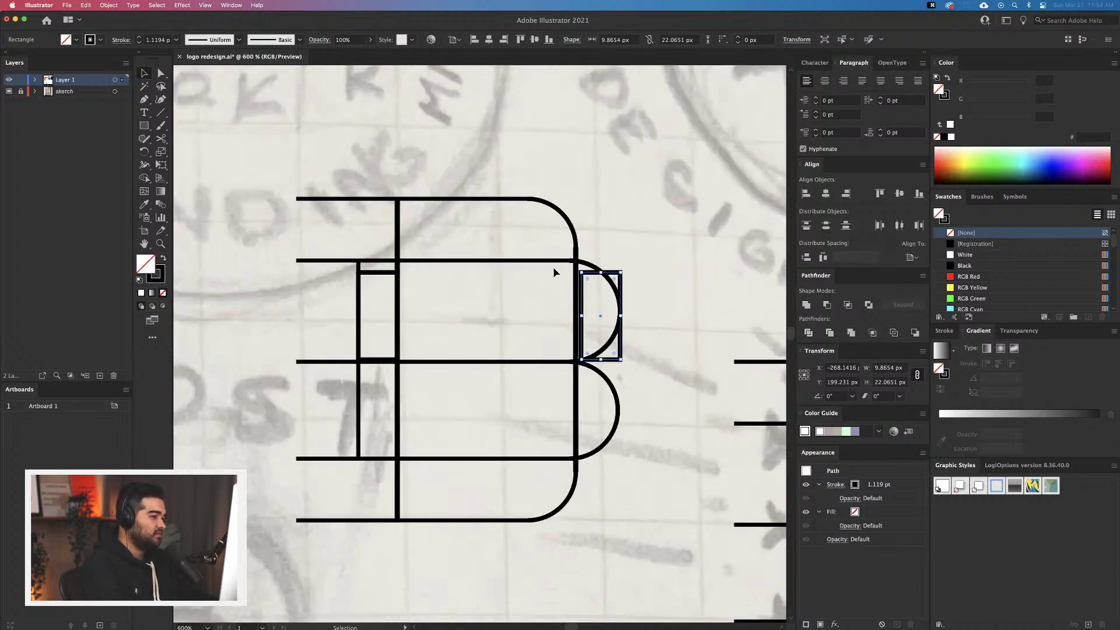
pyautogui.scroll(-8, 556, 274)
pyautogui.scroll(6, 556, 281)
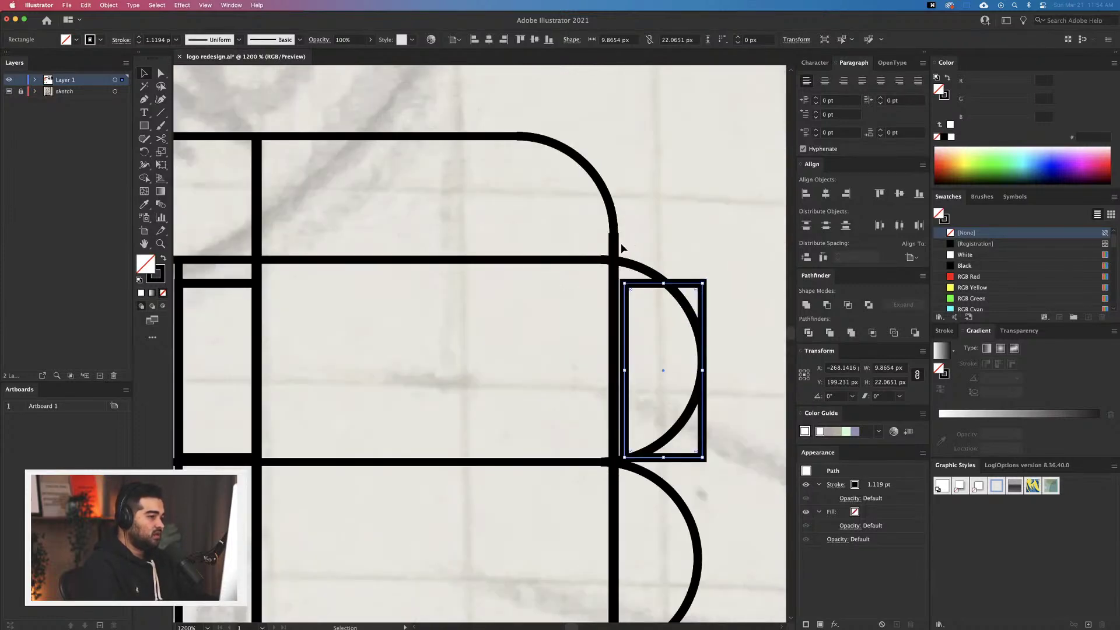
# Delete the comparison rectangle over the upper bowl and the original one between the left vertical lines
pyautogui.click(621, 243)
pyautogui.click(614, 236)
pyautogui.scroll(-3, 614, 239)
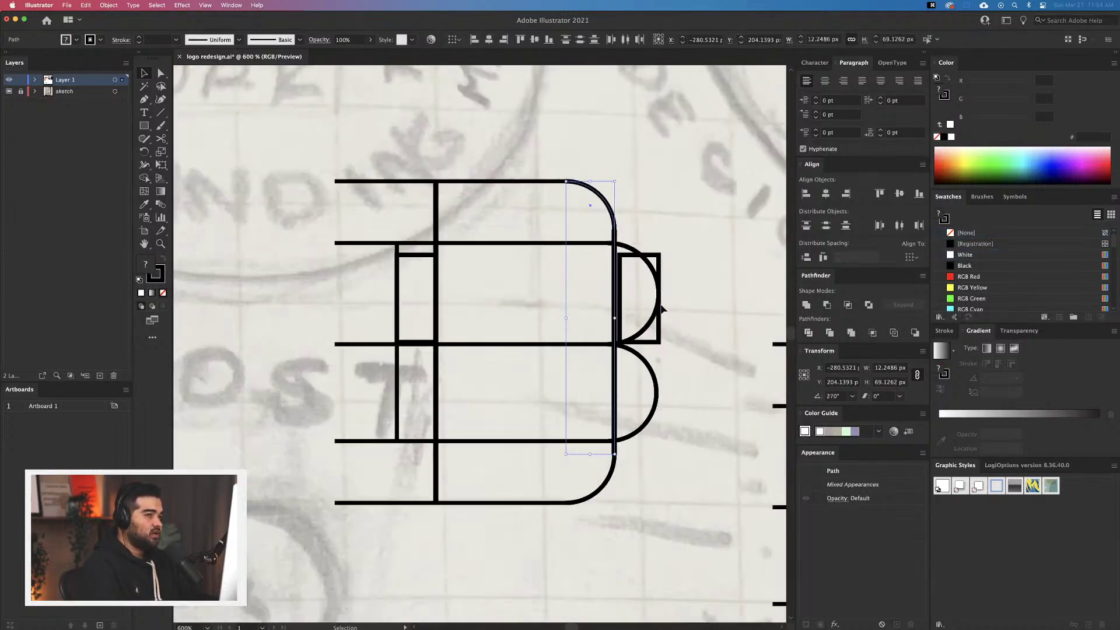
pyautogui.click(662, 298)
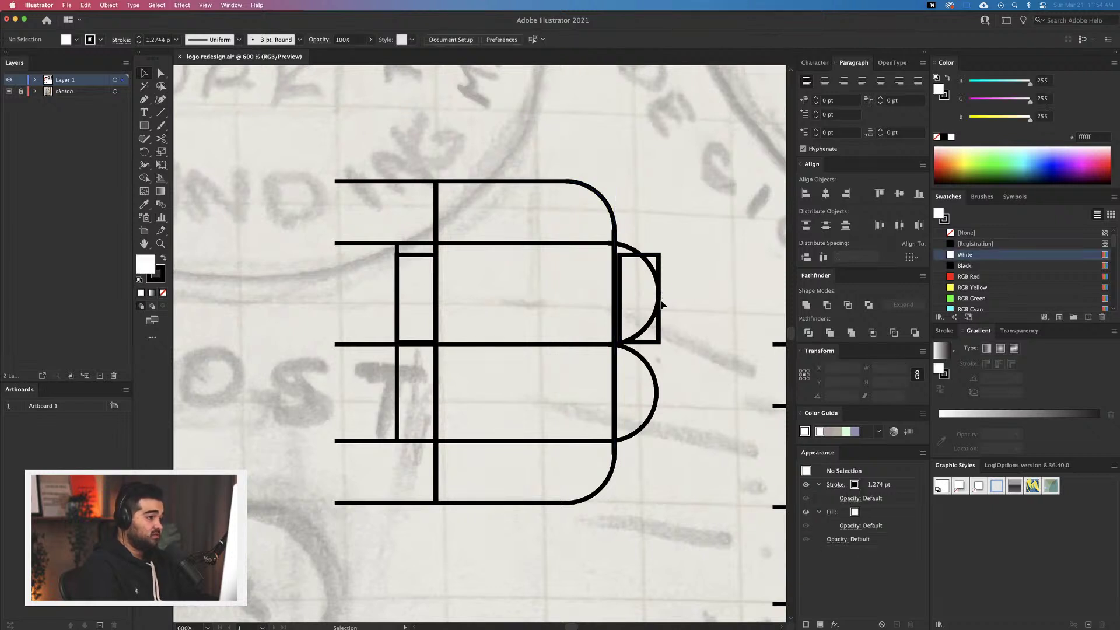
pyautogui.click(656, 338)
pyautogui.press('/')
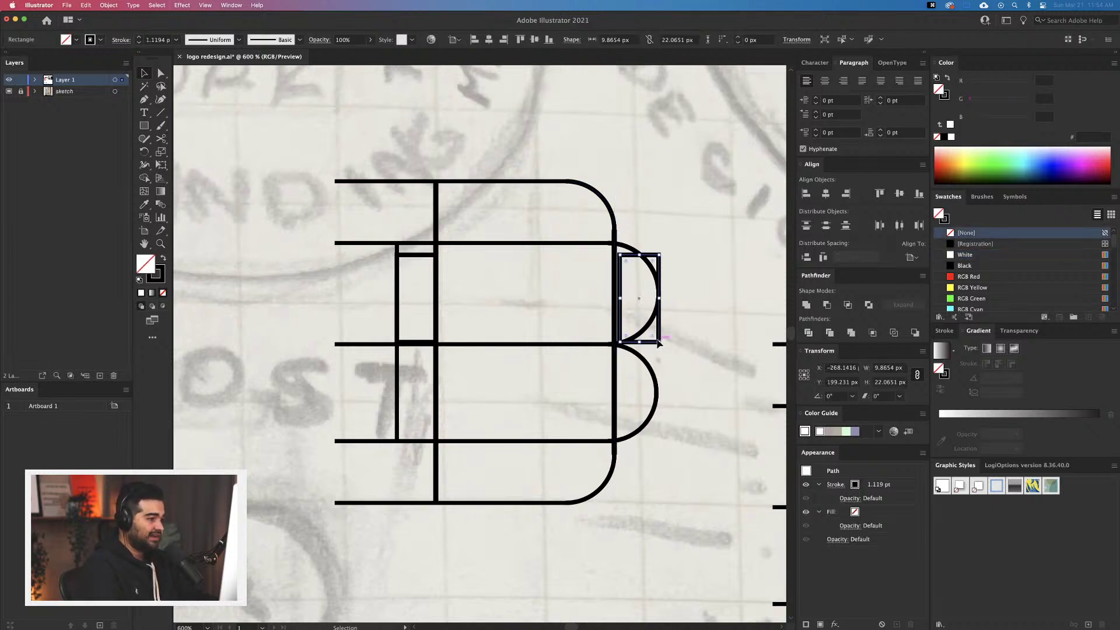
pyautogui.press('Delete')
pyautogui.click(425, 256)
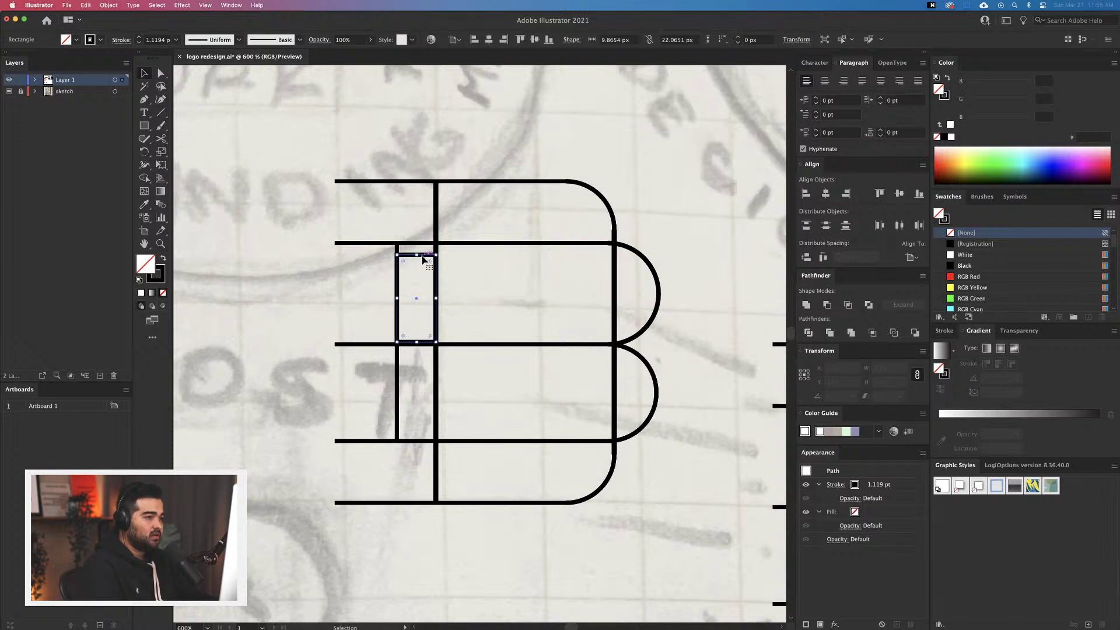
pyautogui.press('Delete')
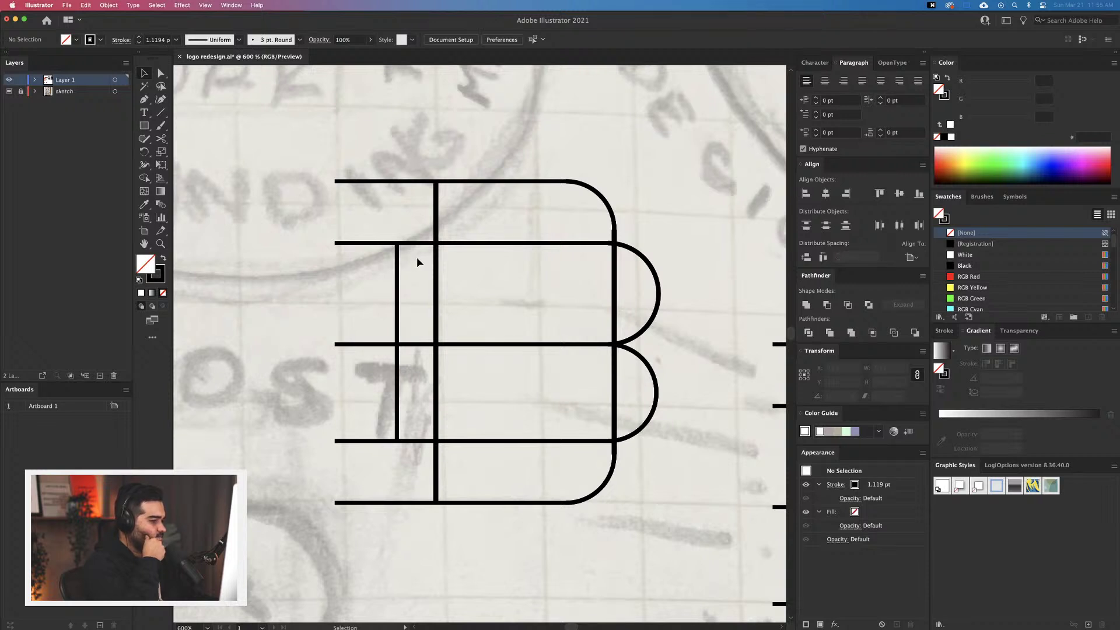
# Try joining all the lines and arcs of the letter B at once, and undo the join
pyautogui.scroll(-2, 524, 536)
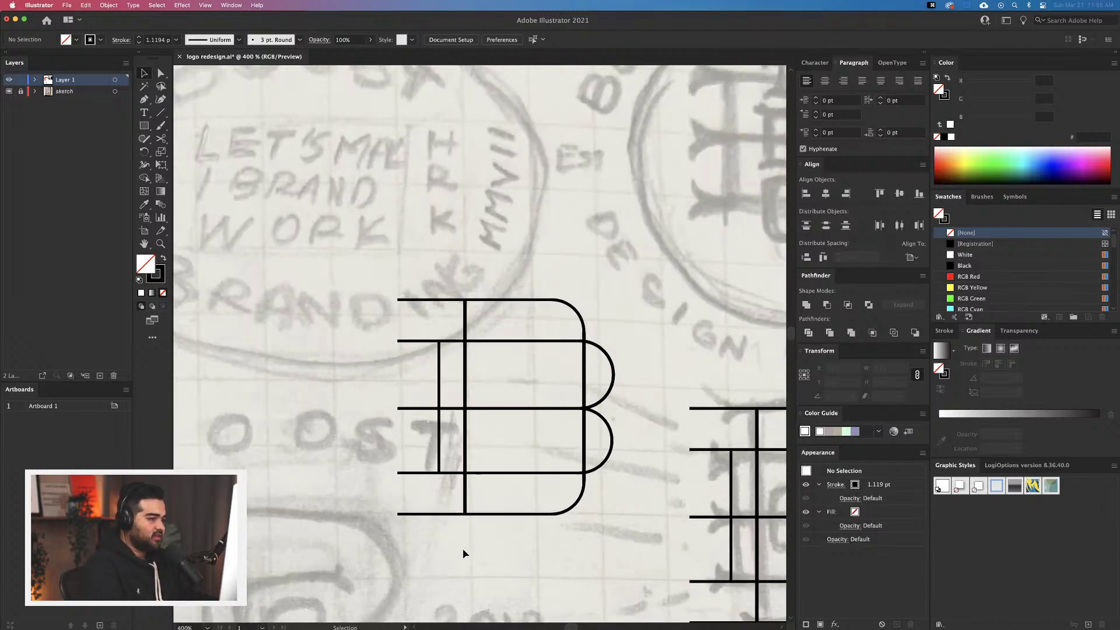
pyautogui.moveTo(416, 558); pyautogui.dragTo(605, 266)
pyautogui.click(575, 245)
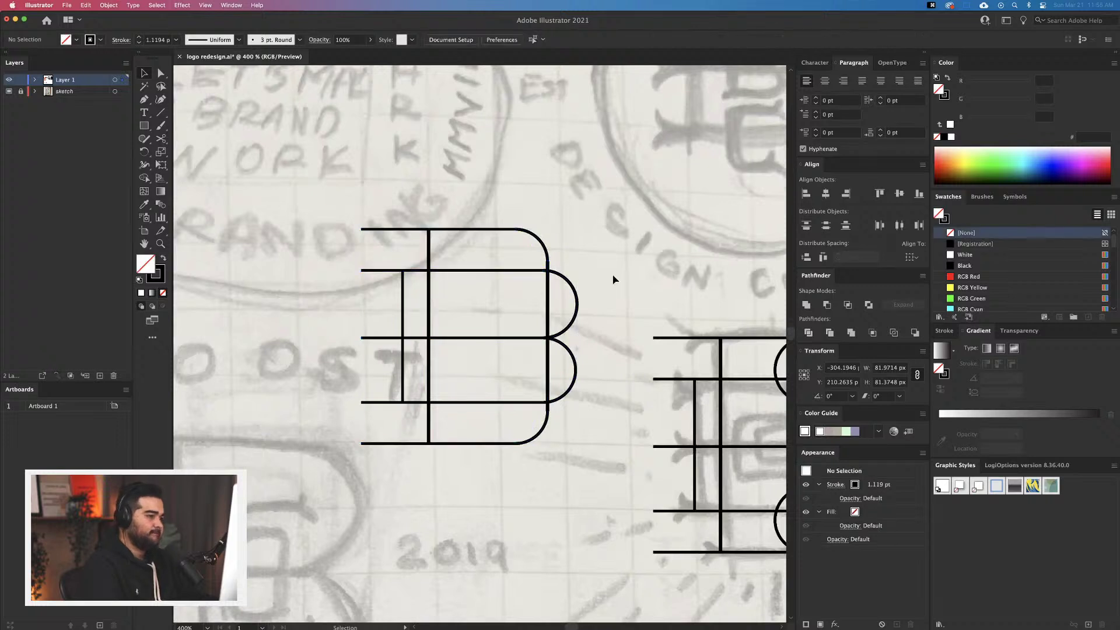
pyautogui.moveTo(580, 455); pyautogui.dragTo(352, 219)
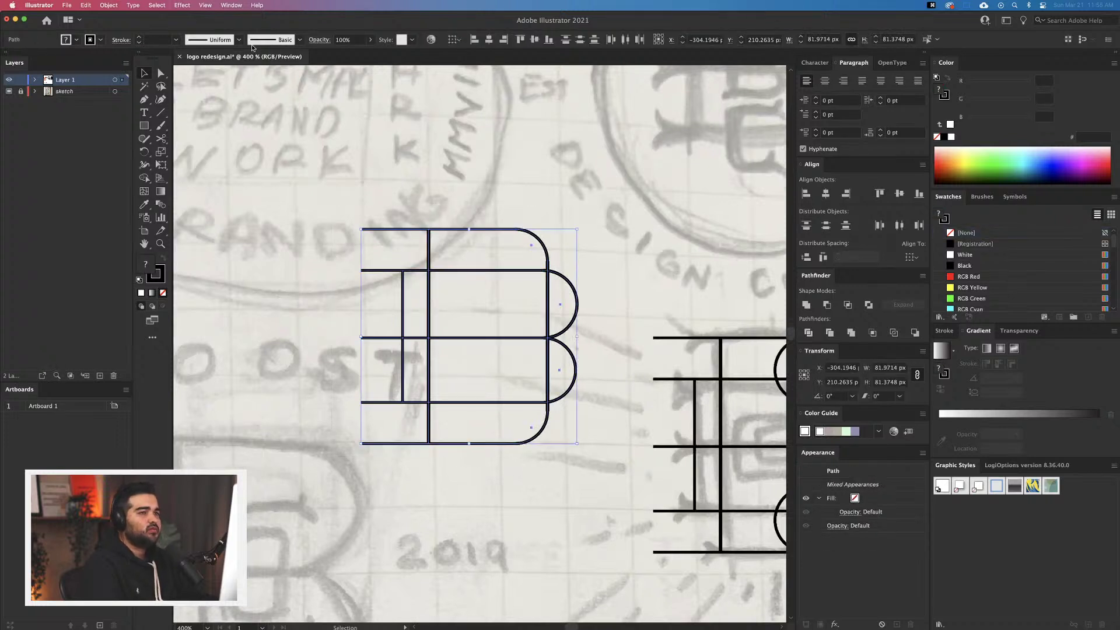
pyautogui.click(192, 7)
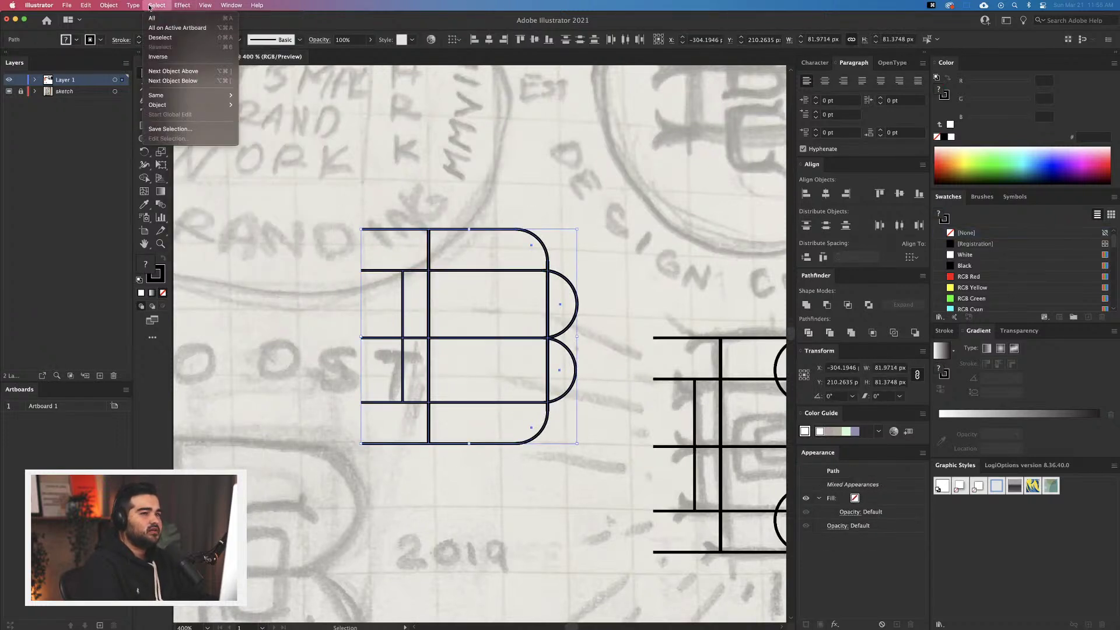
pyautogui.moveTo(134, 5)
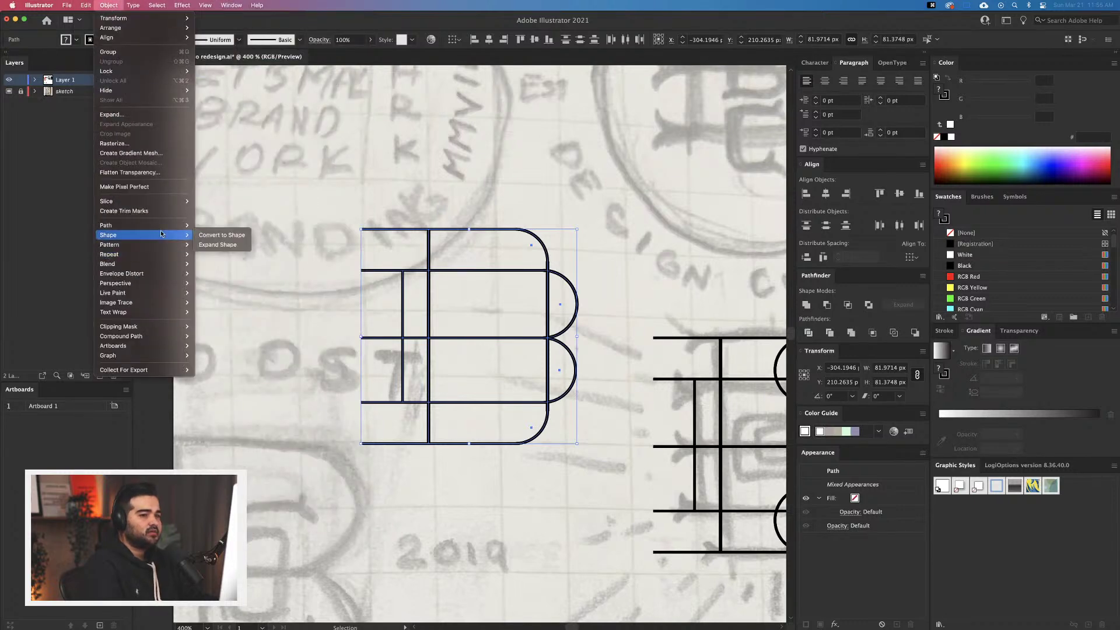
pyautogui.moveTo(175, 225)
pyautogui.click(214, 229)
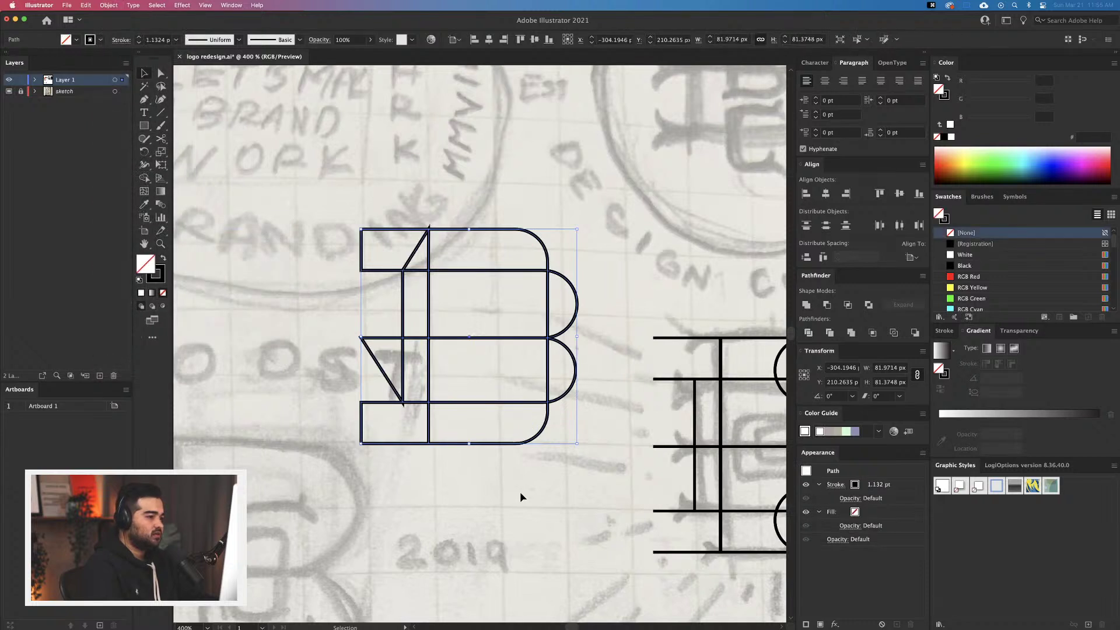
pyautogui.press('super+z')
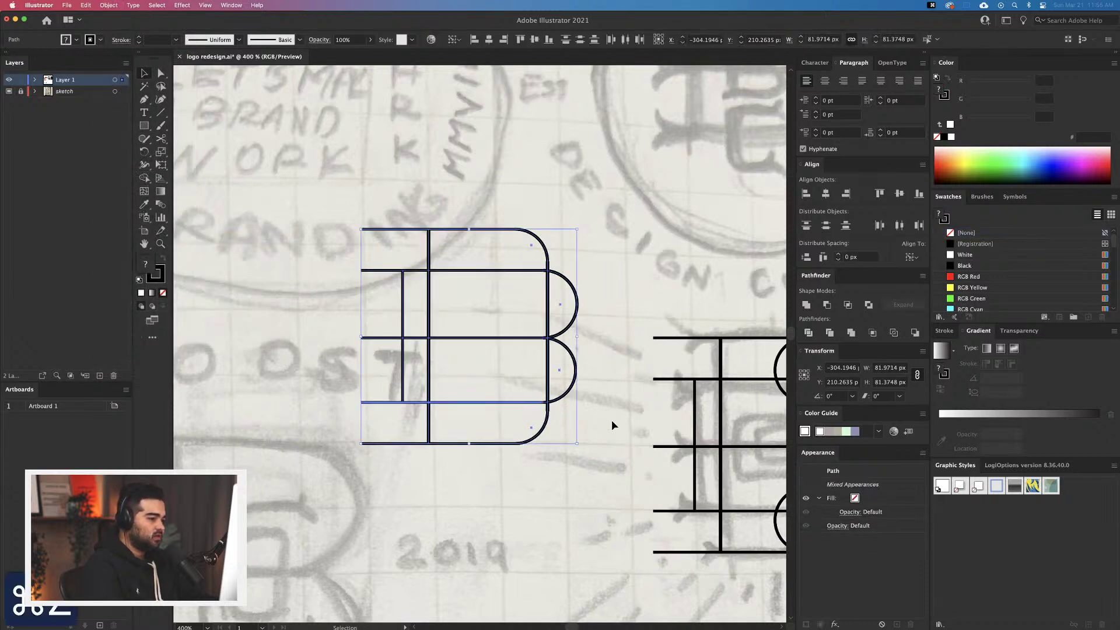
# Join the lower bowl's arc with the middle and lower horizontal lines it meets into one path, and deselect it
pyautogui.click(578, 423)
pyautogui.keyDown('shift'); pyautogui.click(570, 394); pyautogui.keyUp('shift')
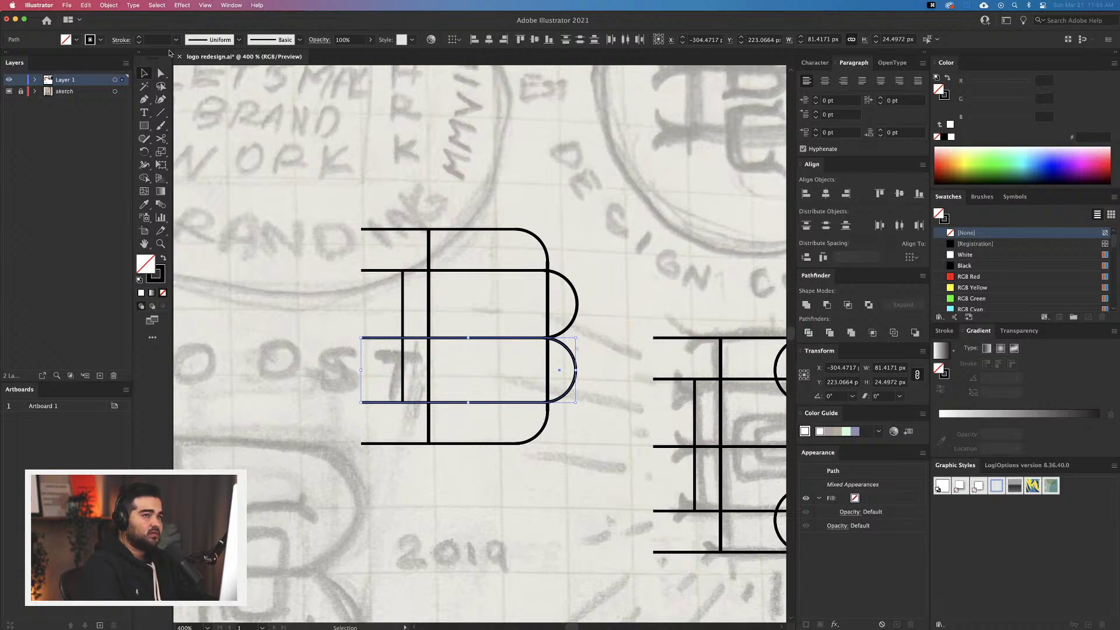
pyautogui.press('super+Tab')
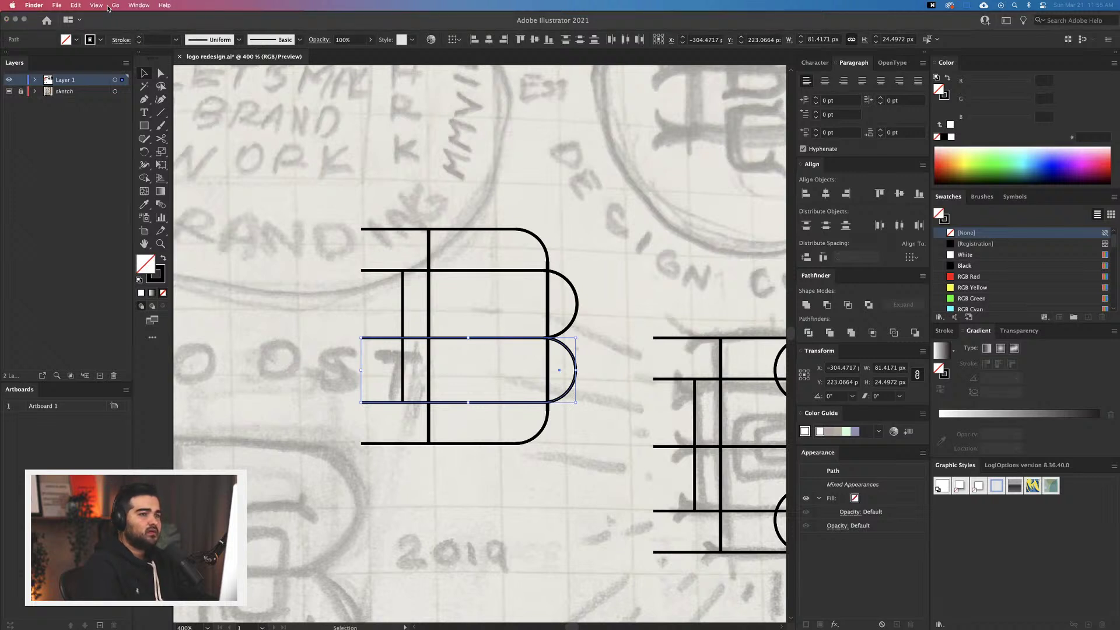
pyautogui.click(107, 9)
pyautogui.click(382, 323)
pyautogui.press('a')
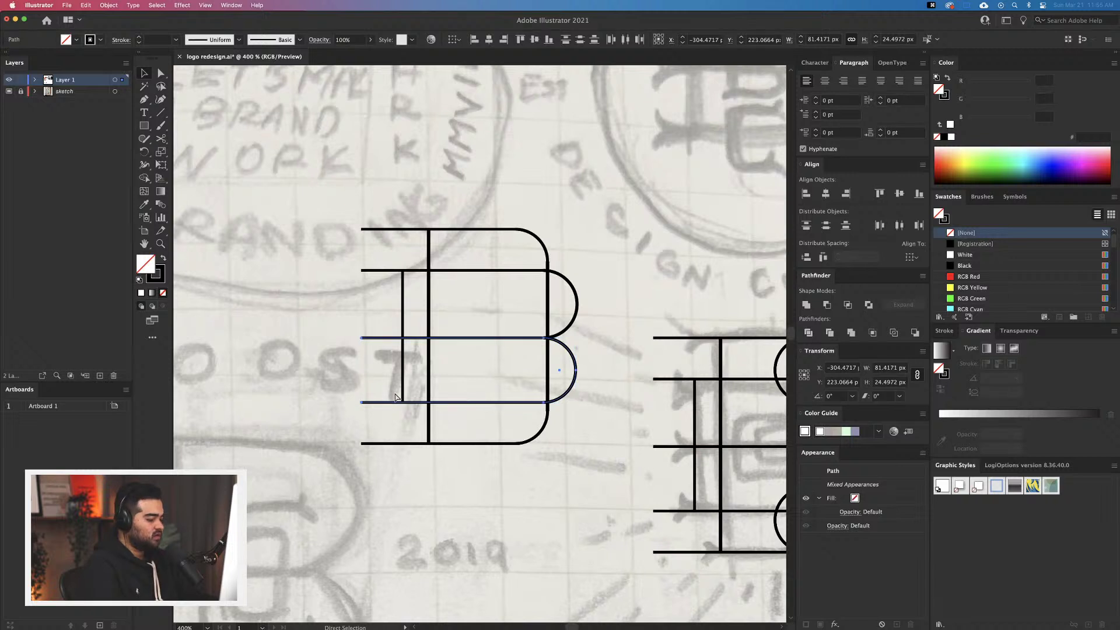
pyautogui.press('super+shift+a')
pyautogui.press('super+z')
pyautogui.click(572, 337)
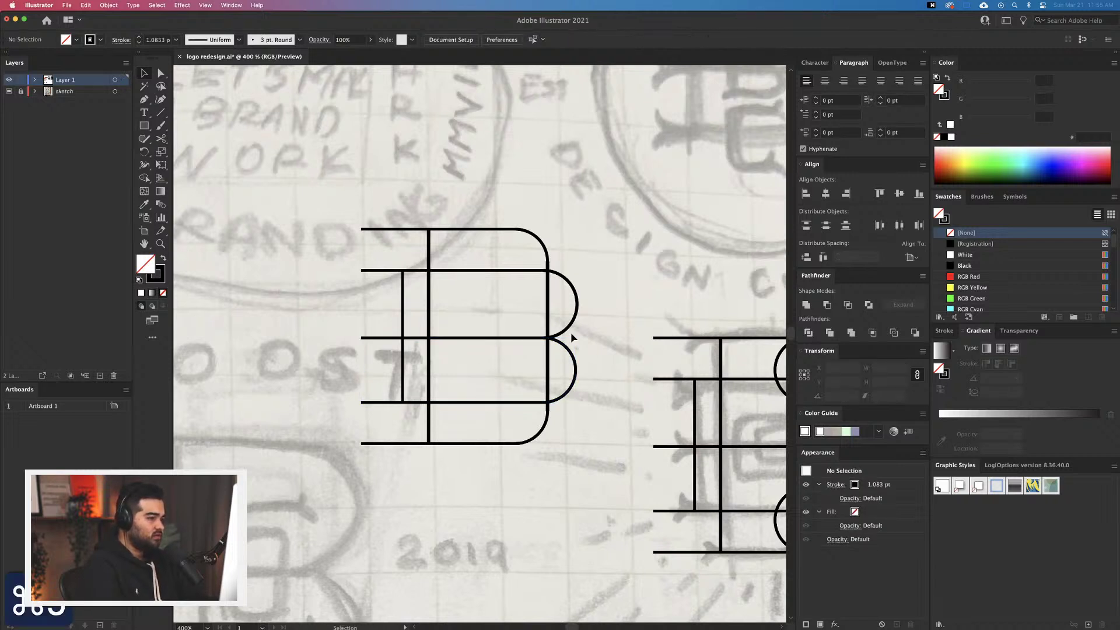
# Join the upper bowl's arc with the two horizontal lines it meets into one path, undoing an accidental edit
pyautogui.click(571, 329)
pyautogui.keyDown('shift'); pyautogui.click(500, 270); pyautogui.keyUp('shift')
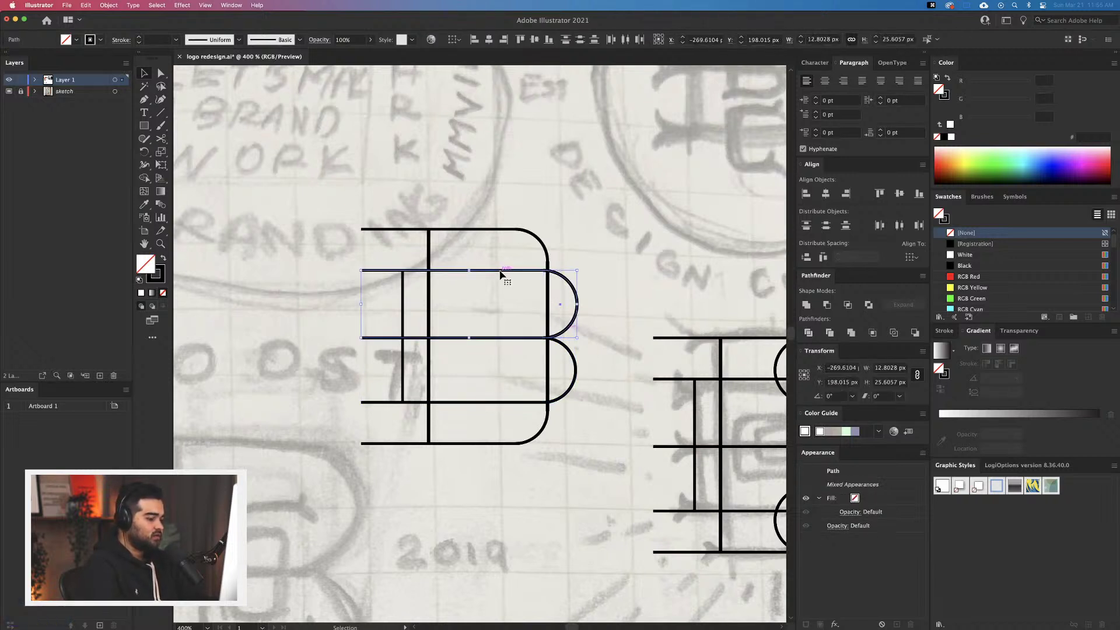
pyautogui.press('super+j')
pyautogui.press('super+shift+a')
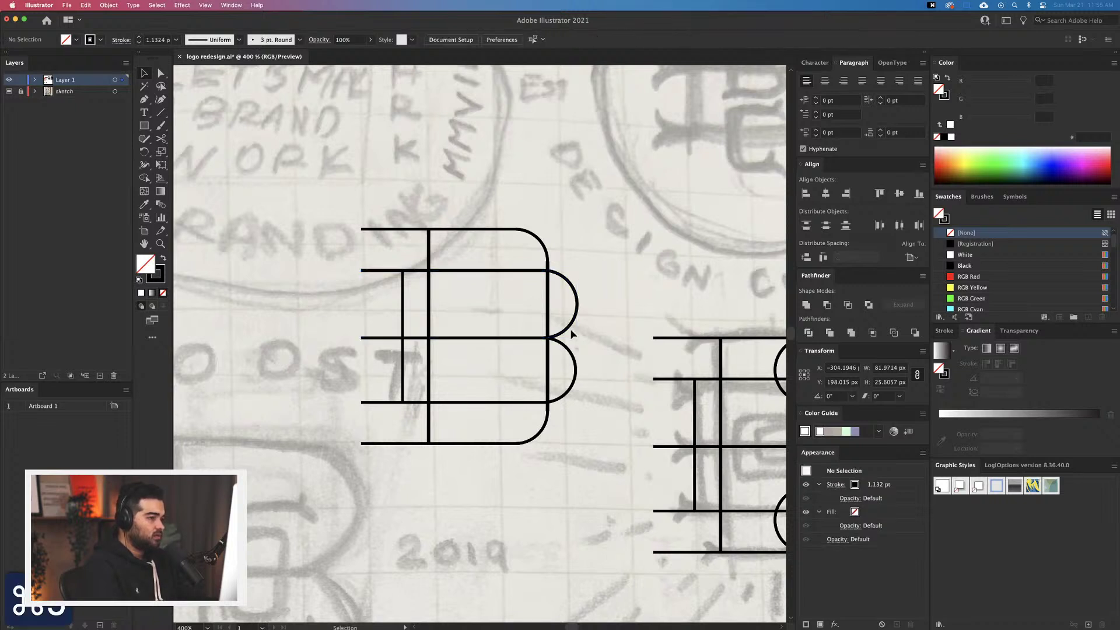
pyautogui.moveTo(571, 333); pyautogui.dragTo(574, 250)
pyautogui.press('super+z')
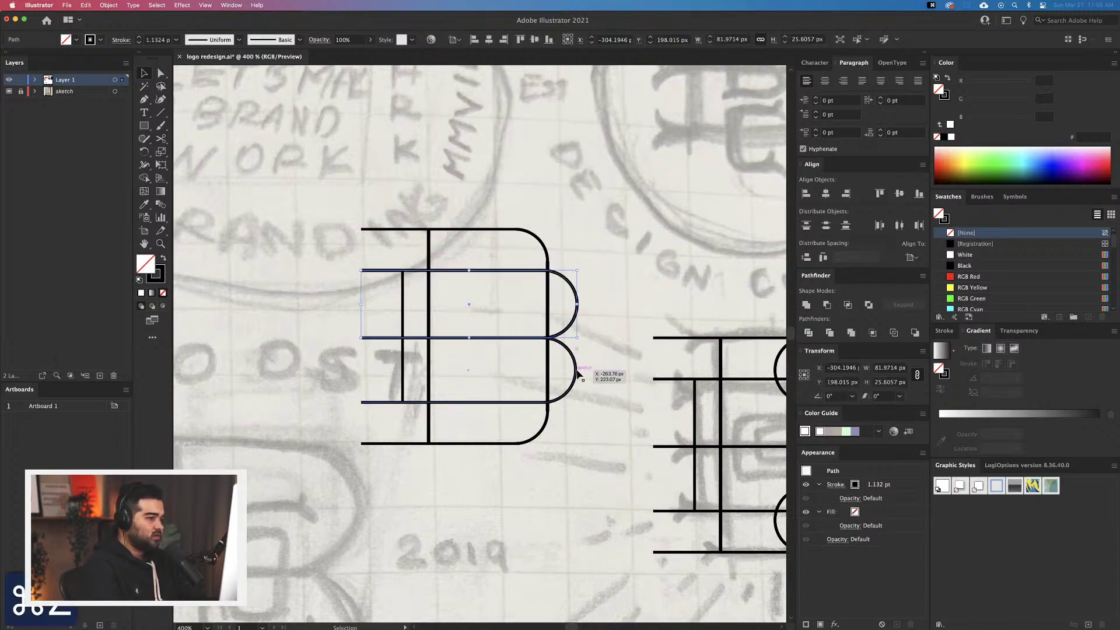
# Try pulling the joined lower bowl away from the letterform, then undo the move and deselect it
pyautogui.moveTo(577, 373); pyautogui.dragTo(649, 489)
pyautogui.press('super+z')
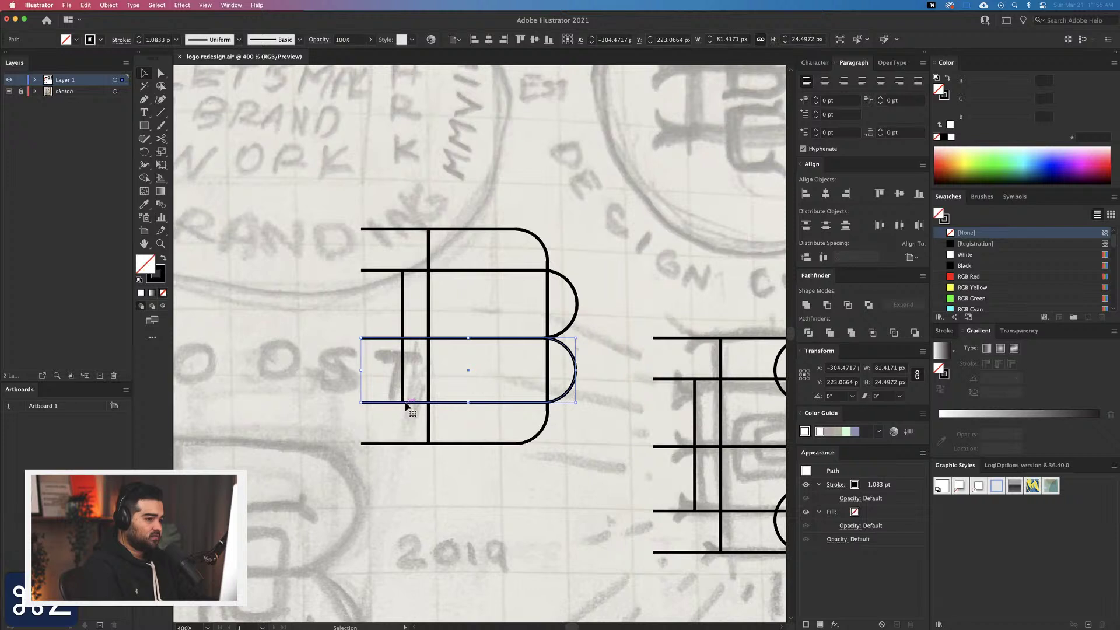
pyautogui.click(405, 418)
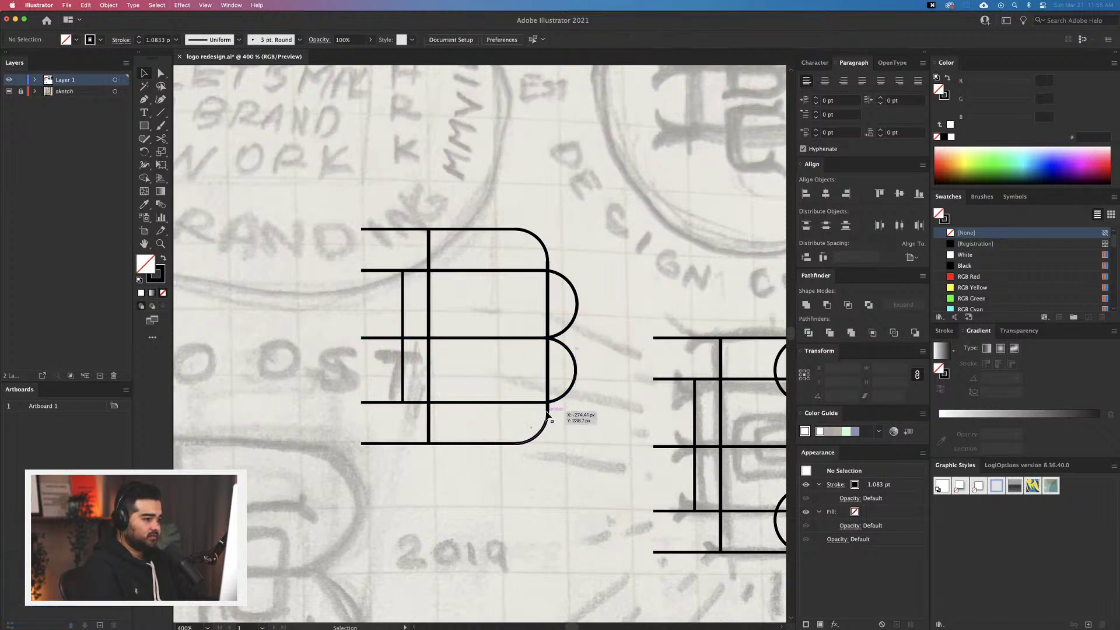
# Shift the outer vertical and its corner arcs slightly inward, and fit the top and bottom horizontal lines to the arcs
pyautogui.moveTo(548, 414); pyautogui.dragTo(530, 434)
pyautogui.press('/')
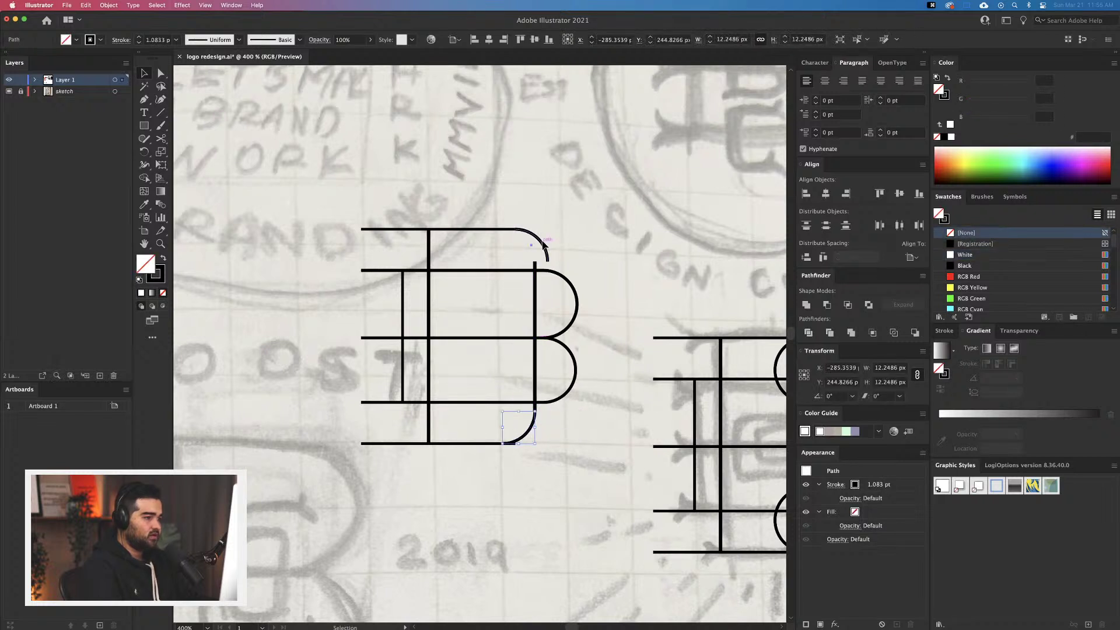
pyautogui.moveTo(543, 244); pyautogui.dragTo(503, 231)
pyautogui.click(511, 228)
pyautogui.click(465, 443)
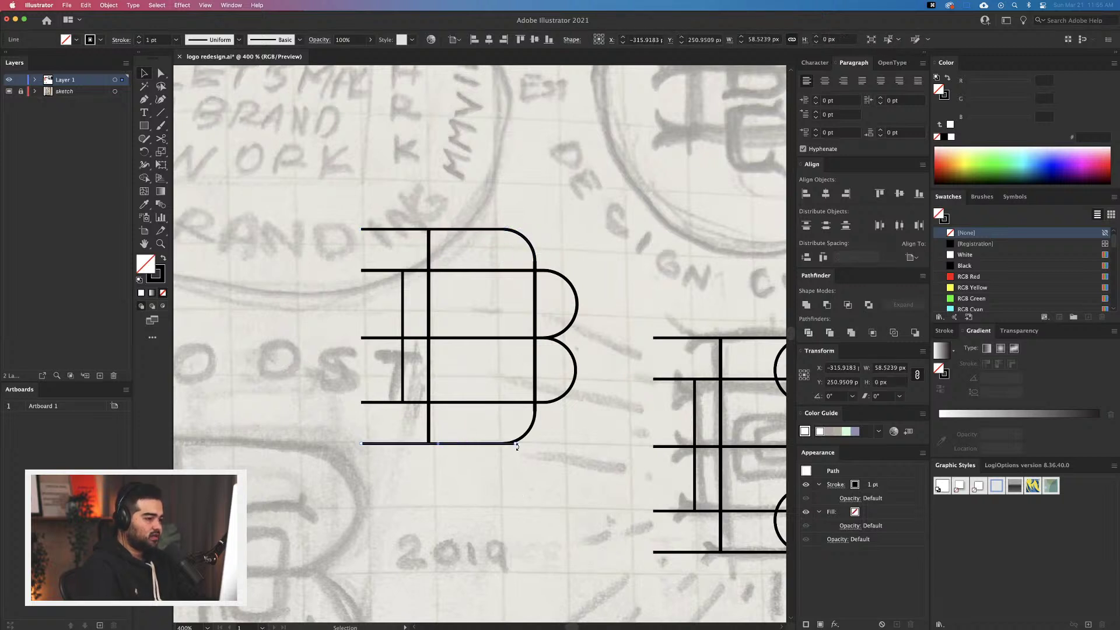
pyautogui.moveTo(514, 443); pyautogui.dragTo(509, 447)
pyautogui.click(493, 470)
# Duplicate the trimmed monogram onto the blank canvas area above the sketch photo
pyautogui.scroll(-2, 494, 474)
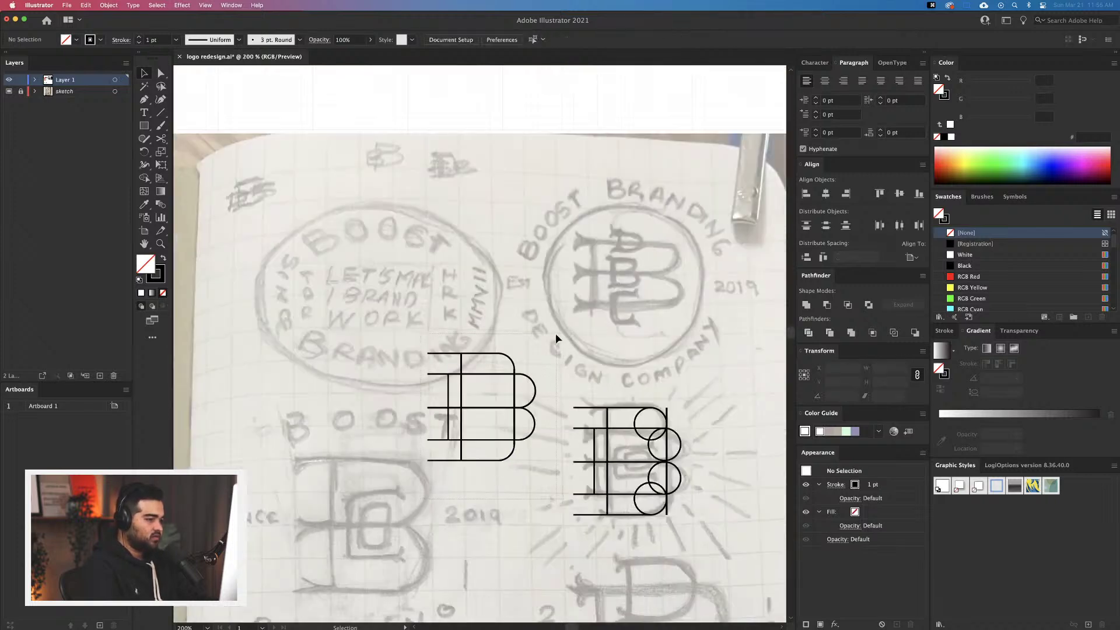
pyautogui.click(530, 390)
pyautogui.moveTo(518, 410); pyautogui.dragTo(557, 256)
pyautogui.click(588, 304)
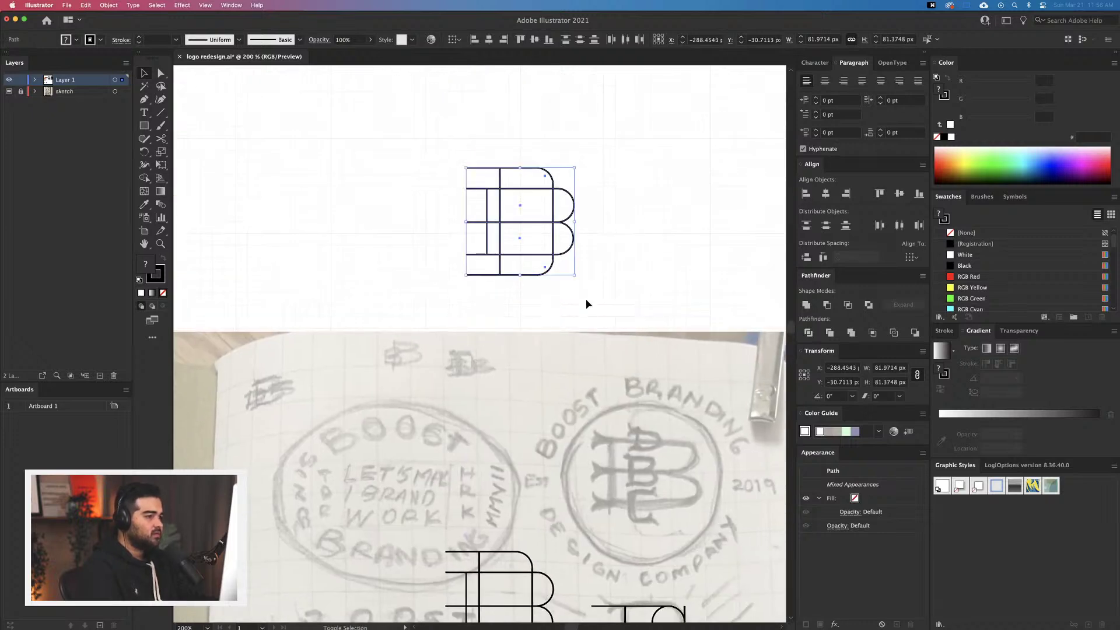
# Set the stroke weight of the whole duplicated monogram to 6 pt and deselect it
pyautogui.moveTo(415, 126); pyautogui.dragTo(640, 320)
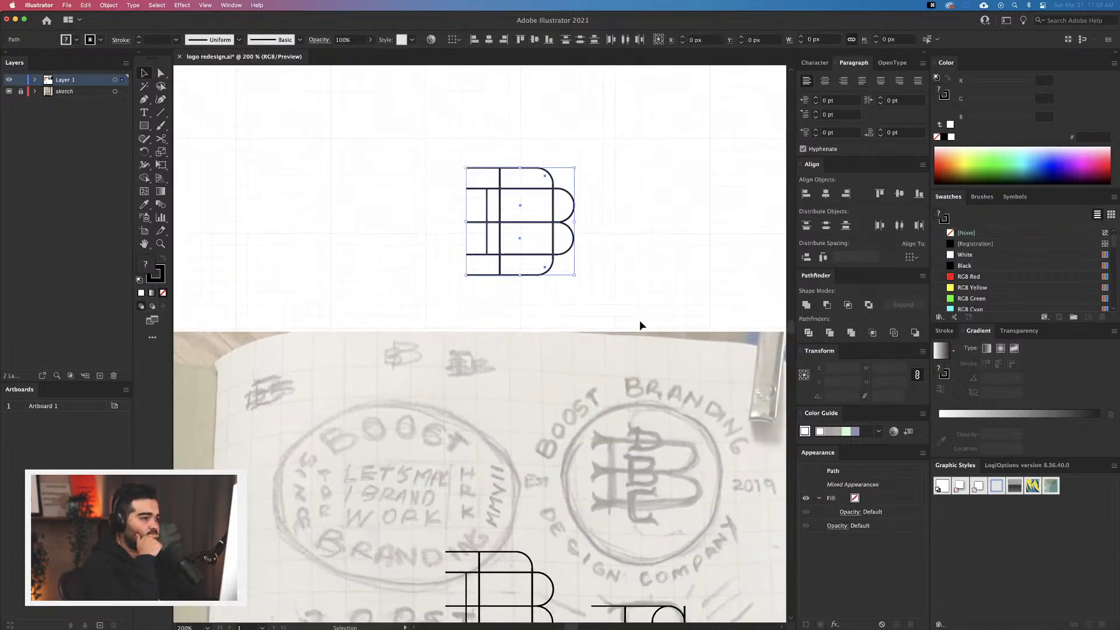
pyautogui.click(137, 38)
pyautogui.click(137, 38)
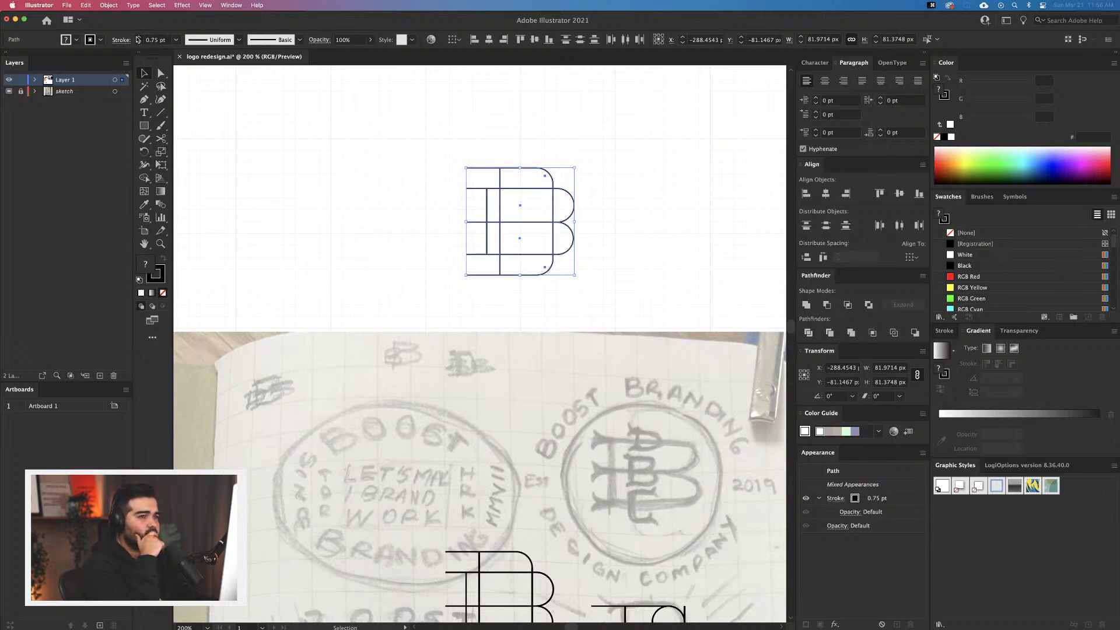
pyautogui.click(138, 38)
pyautogui.click(137, 38)
pyautogui.click(138, 38)
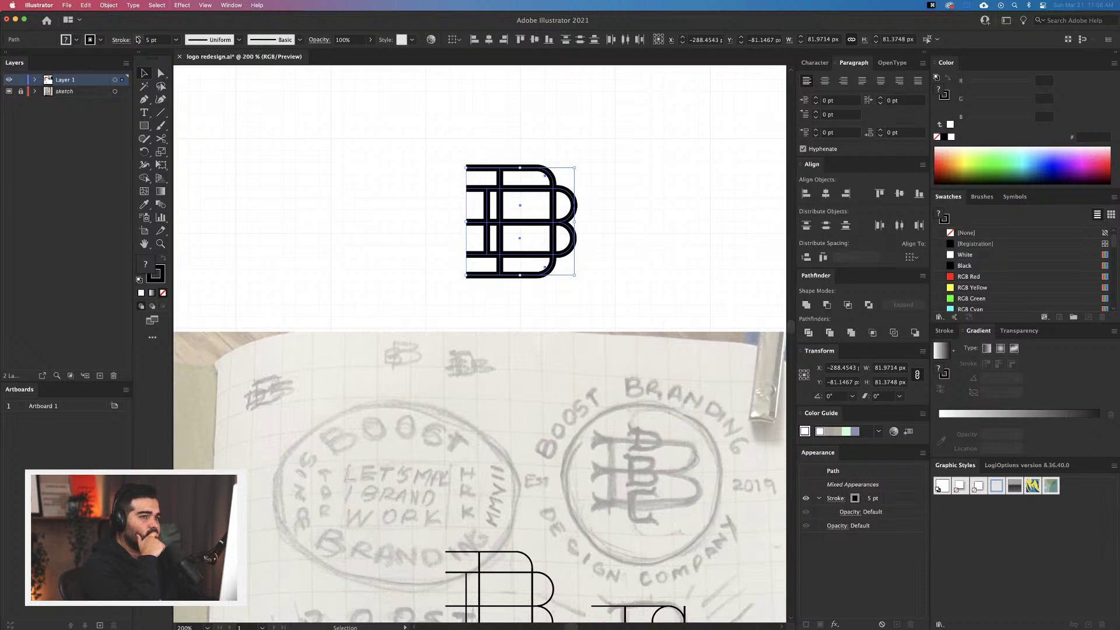
pyautogui.click(137, 38)
pyautogui.click(267, 145)
# Compare the thick-stroked monogram with the thin line constructions and the sketched logo ideas
pyautogui.scroll(-2, 237, 260)
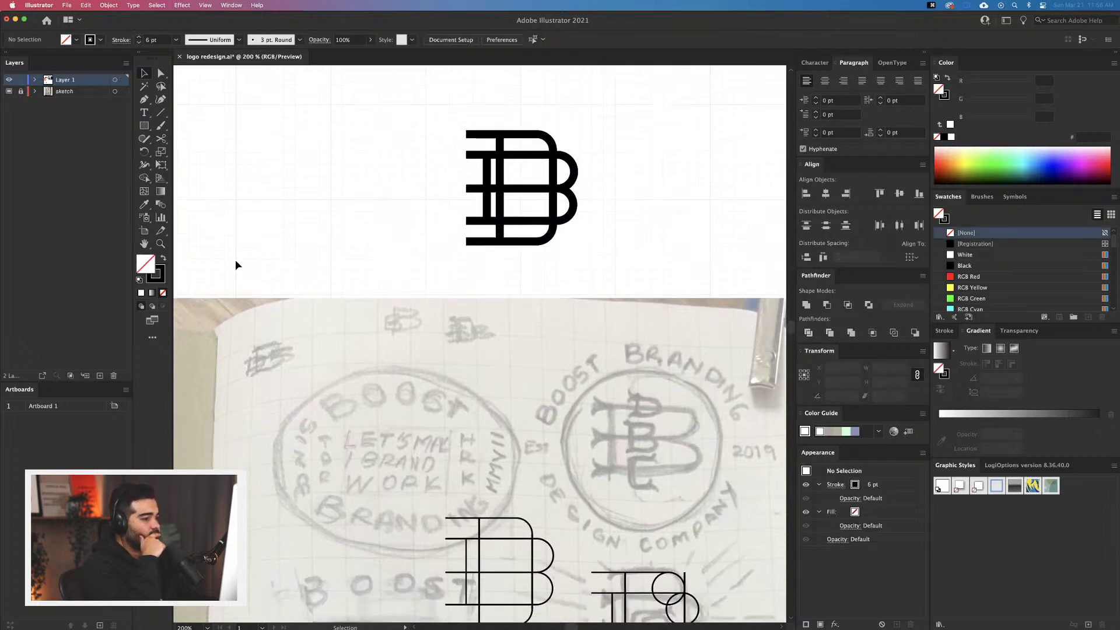
pyautogui.scroll(-6, 235, 260)
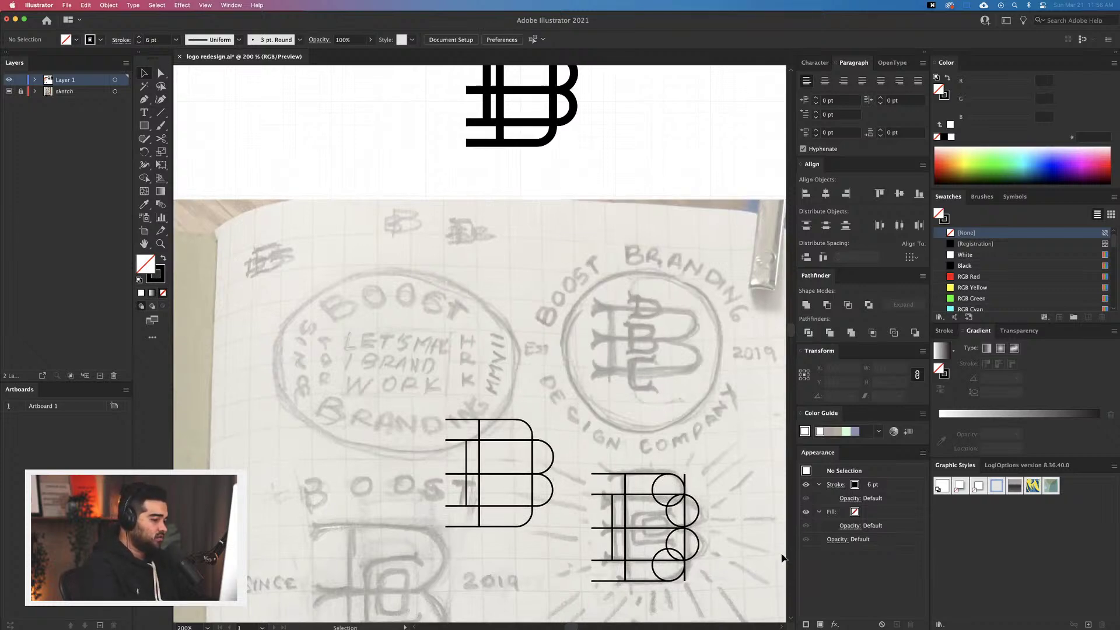
pyautogui.scroll(-6, 595, 444)
pyautogui.scroll(3, 530, 411)
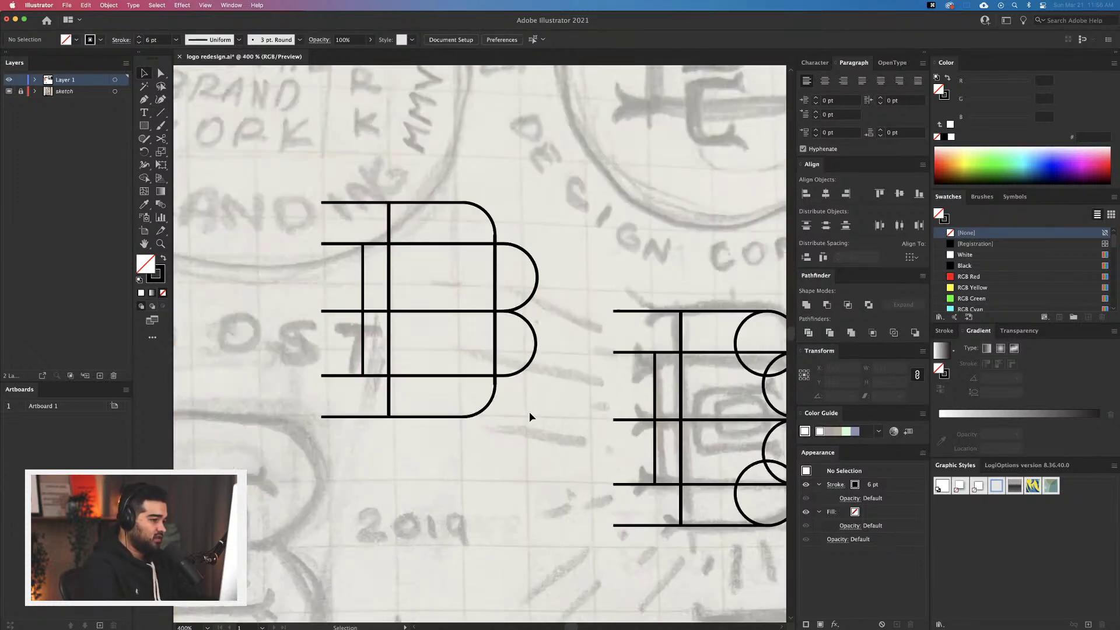
pyautogui.scroll(-1, 529, 411)
pyautogui.hscroll(-2, 597, 363)
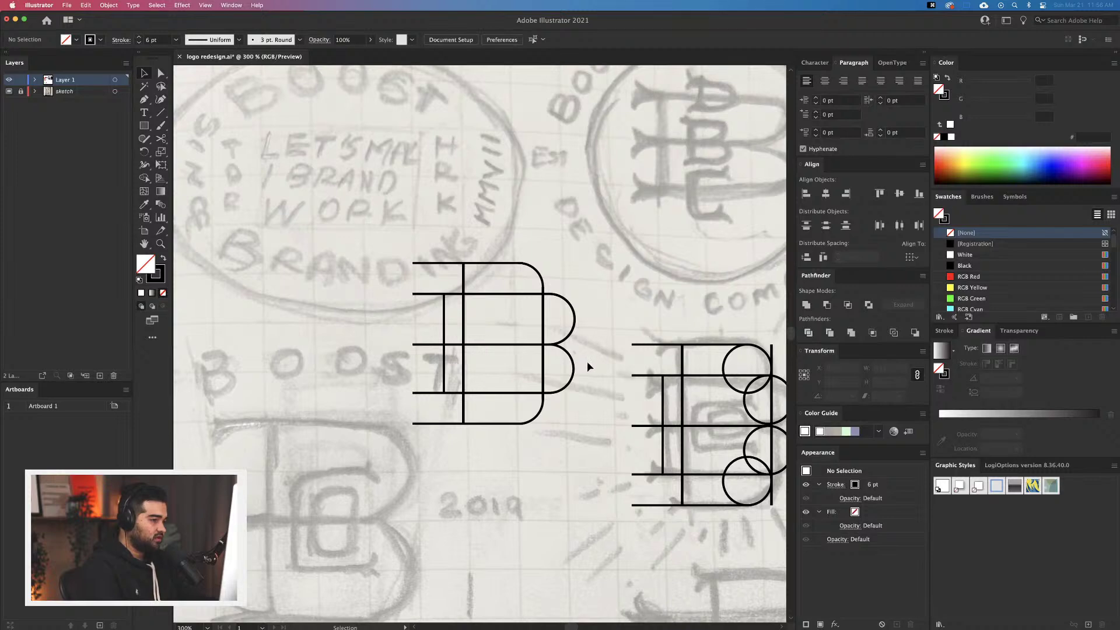
pyautogui.moveTo(637, 436); pyautogui.dragTo(427, 376)
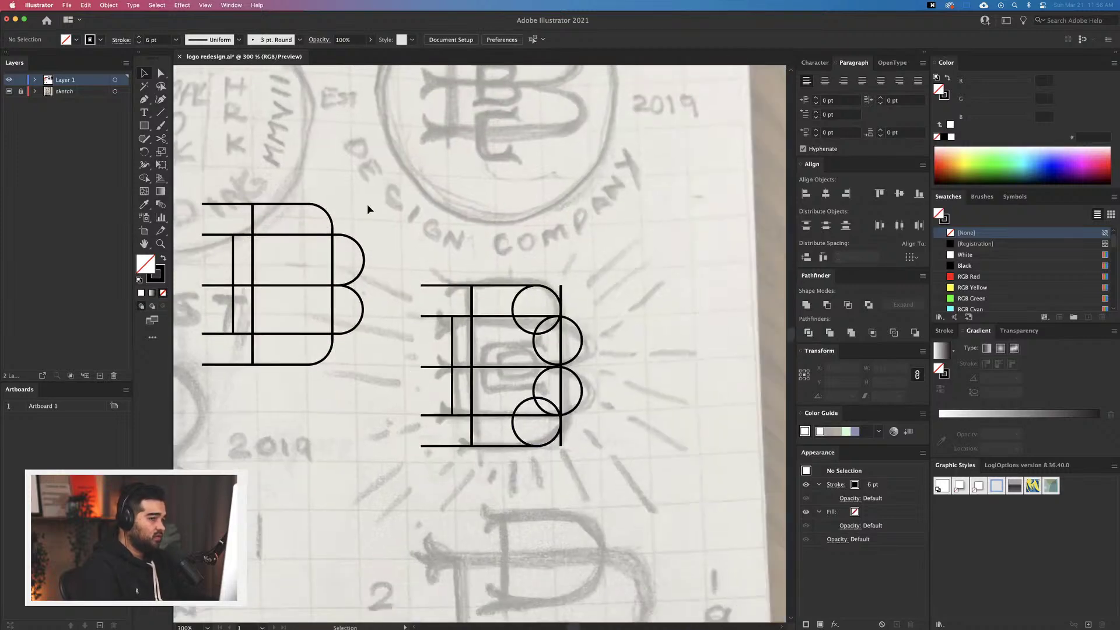
pyautogui.hscroll(-5, 488, 427)
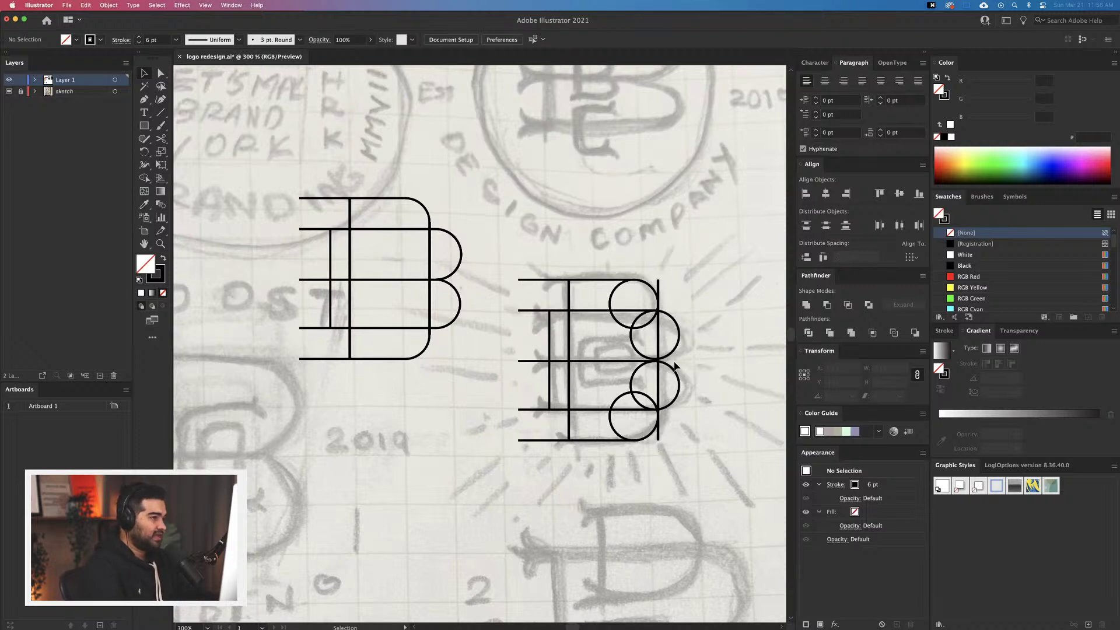
pyautogui.scroll(-6, 675, 366)
pyautogui.scroll(5, 603, 475)
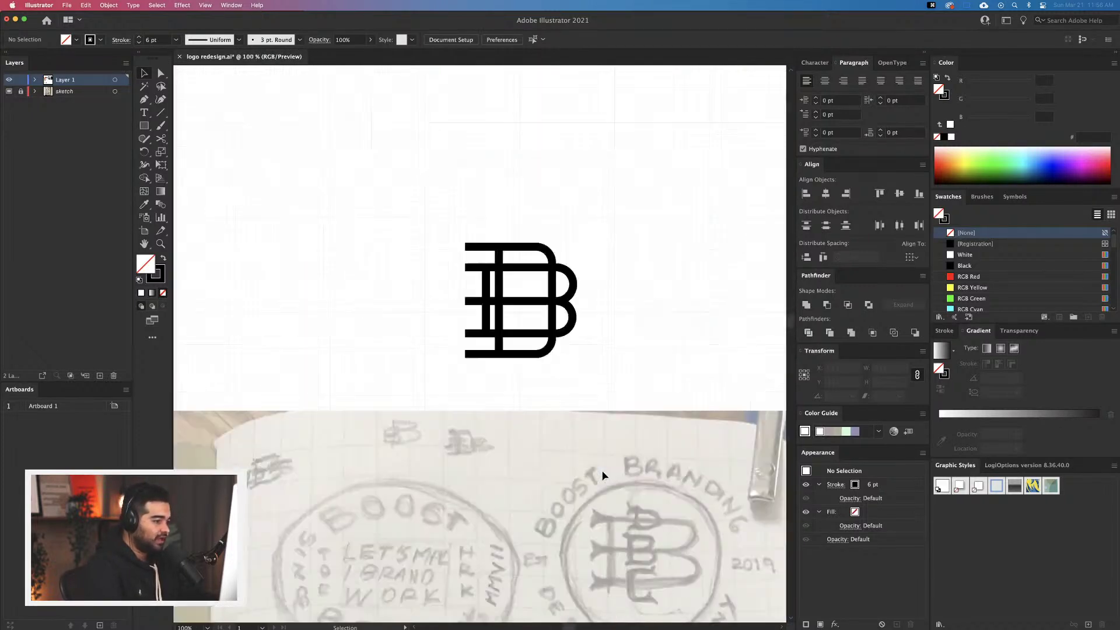
pyautogui.scroll(4, 601, 472)
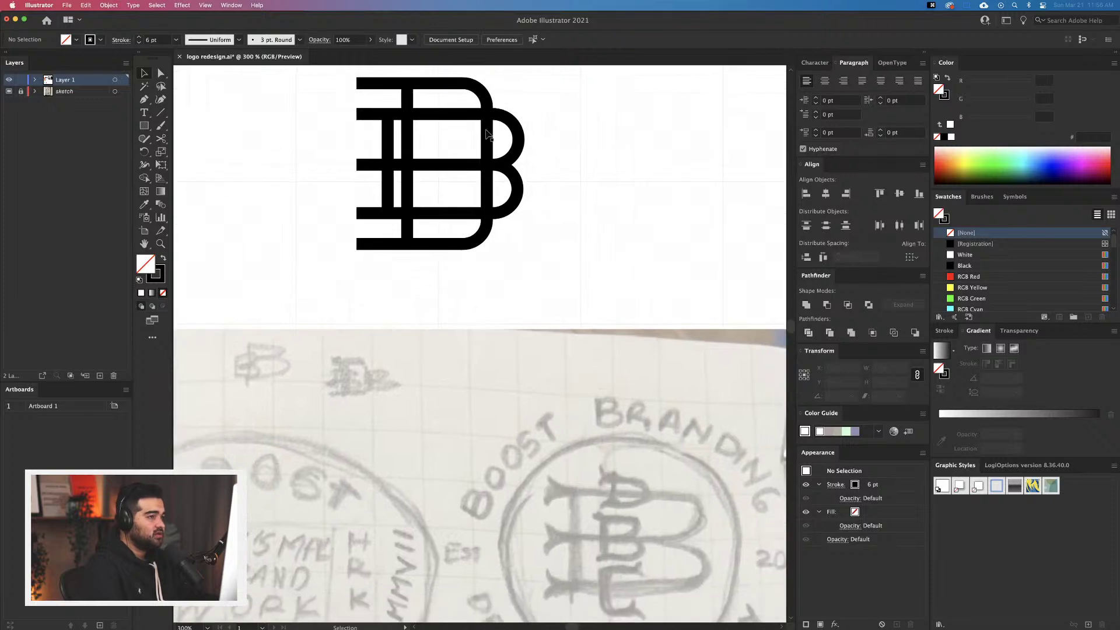
pyautogui.moveTo(648, 481); pyautogui.dragTo(619, 494)
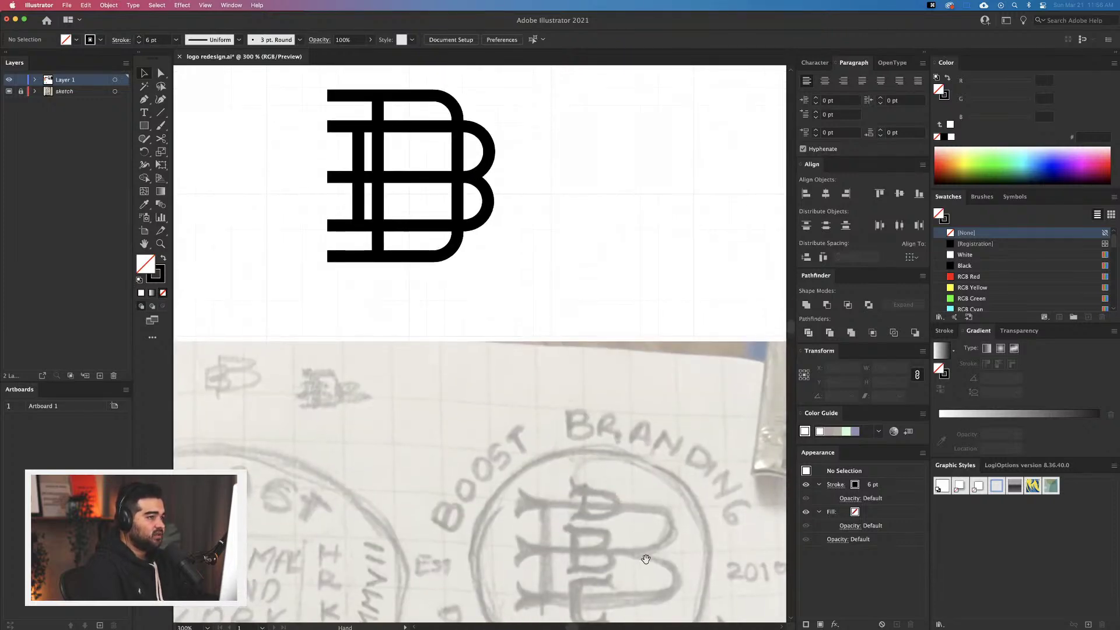
pyautogui.scroll(-10, 646, 559)
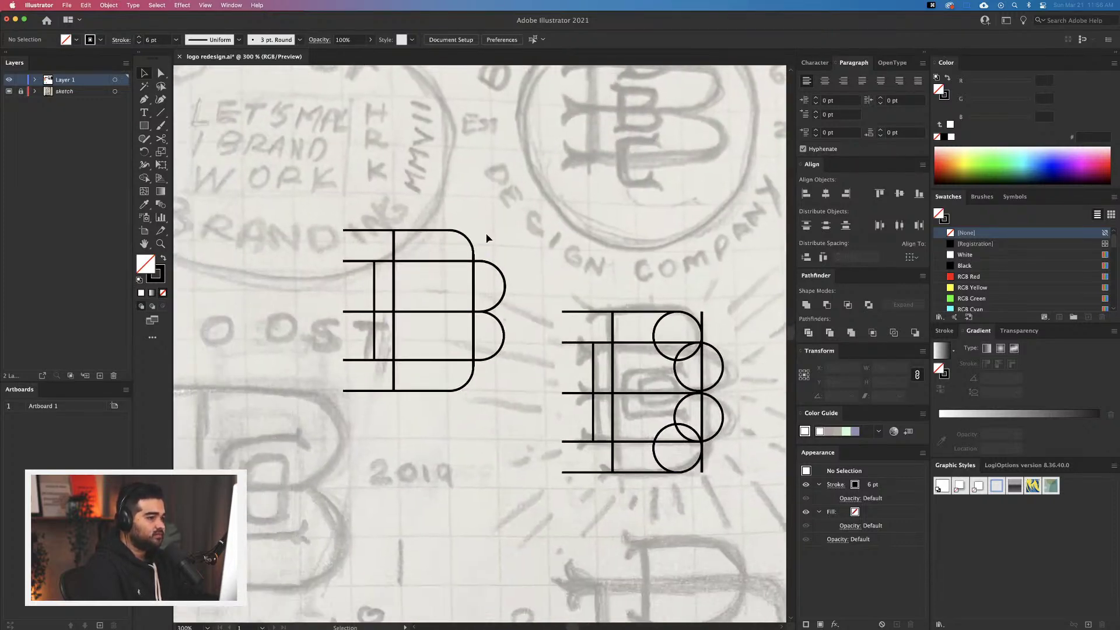
pyautogui.scroll(10, 488, 238)
# Shorten the left ends of the B's three horizontal strokes in the thick monogram by narrowing both bowl paths
pyautogui.moveTo(400, 317); pyautogui.dragTo(429, 205)
pyautogui.moveTo(414, 257); pyautogui.dragTo(427, 258)
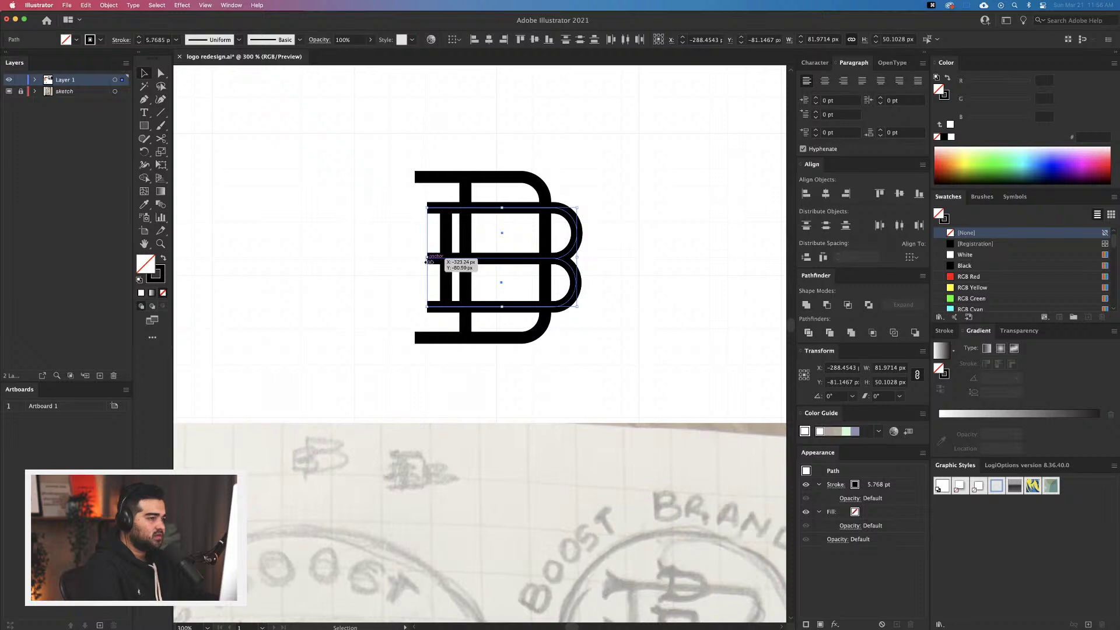
pyautogui.click(446, 352)
# Shorten the D's top and bottom strokes from the left so they start inside the B's left edge
pyautogui.click(413, 339)
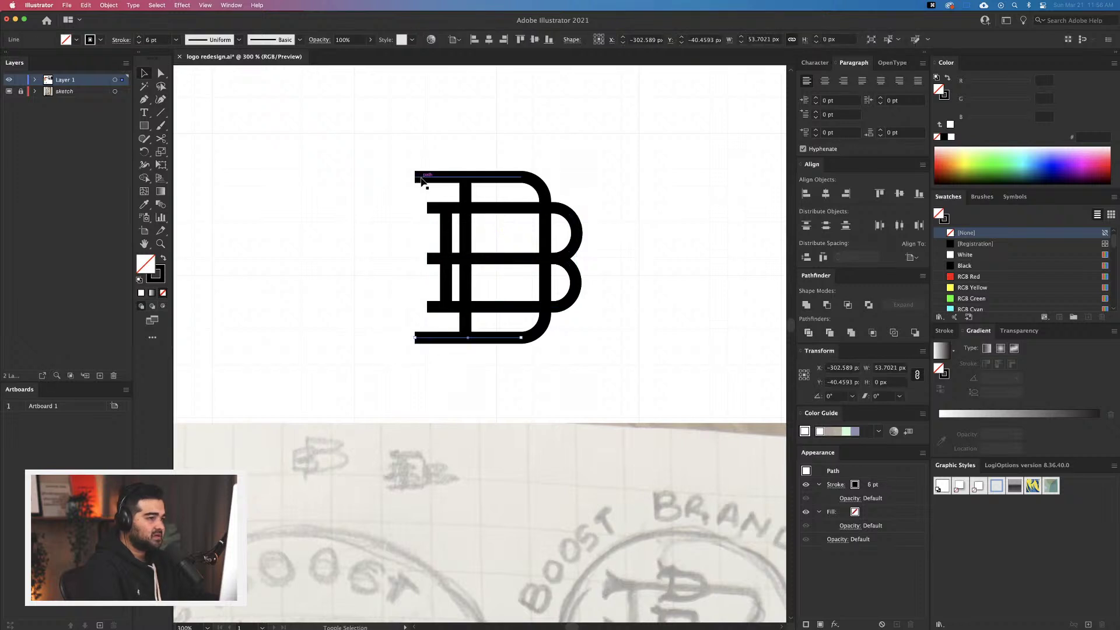
pyautogui.keyDown('shift'); pyautogui.click(421, 176); pyautogui.keyUp('shift')
pyautogui.moveTo(415, 258); pyautogui.dragTo(446, 256)
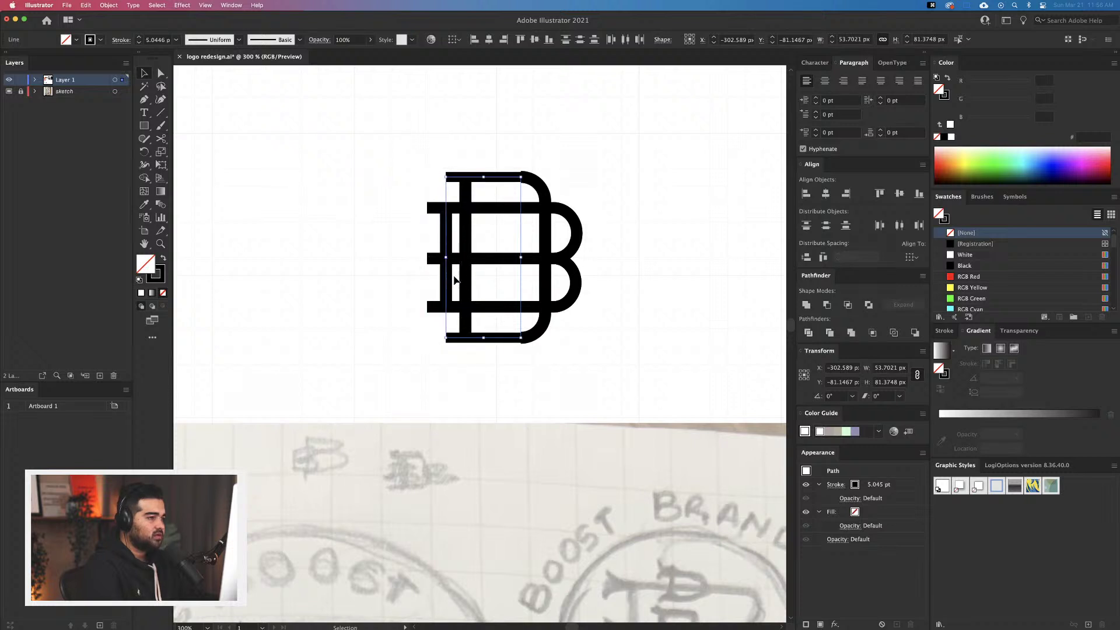
pyautogui.click(521, 395)
# Match the D's top and bottom strokes and corner arcs to the B bowl's 5.768 pt stroke with the Eyedropper, and deselect
pyautogui.click(520, 338)
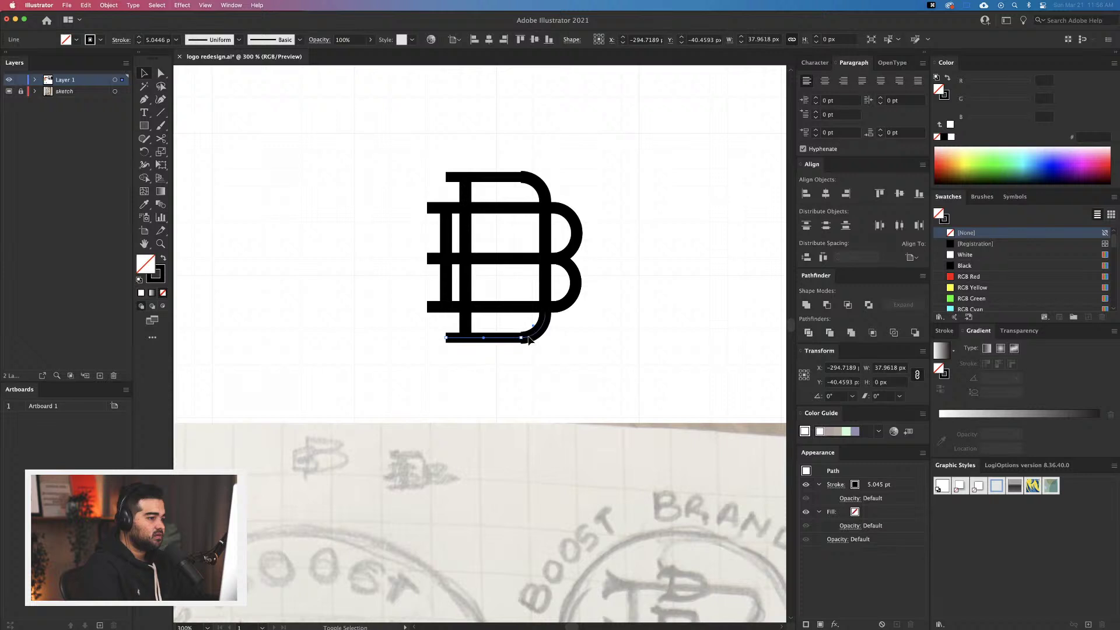
pyautogui.keyDown('shift'); pyautogui.click(537, 195); pyautogui.keyUp('shift')
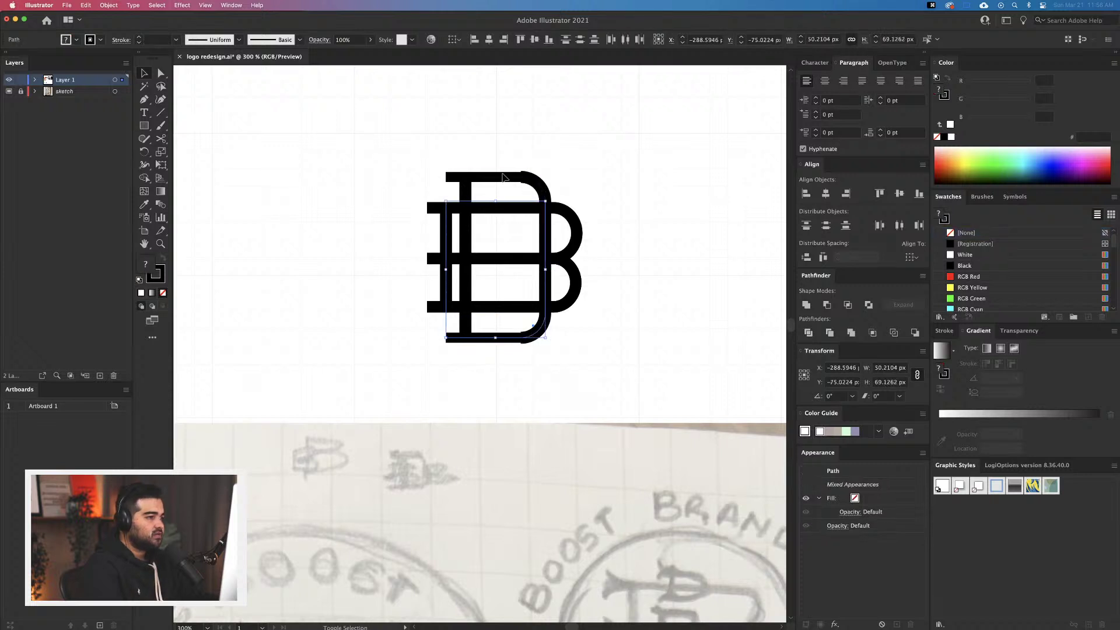
pyautogui.keyDown('shift'); pyautogui.click(489, 178); pyautogui.keyUp('shift')
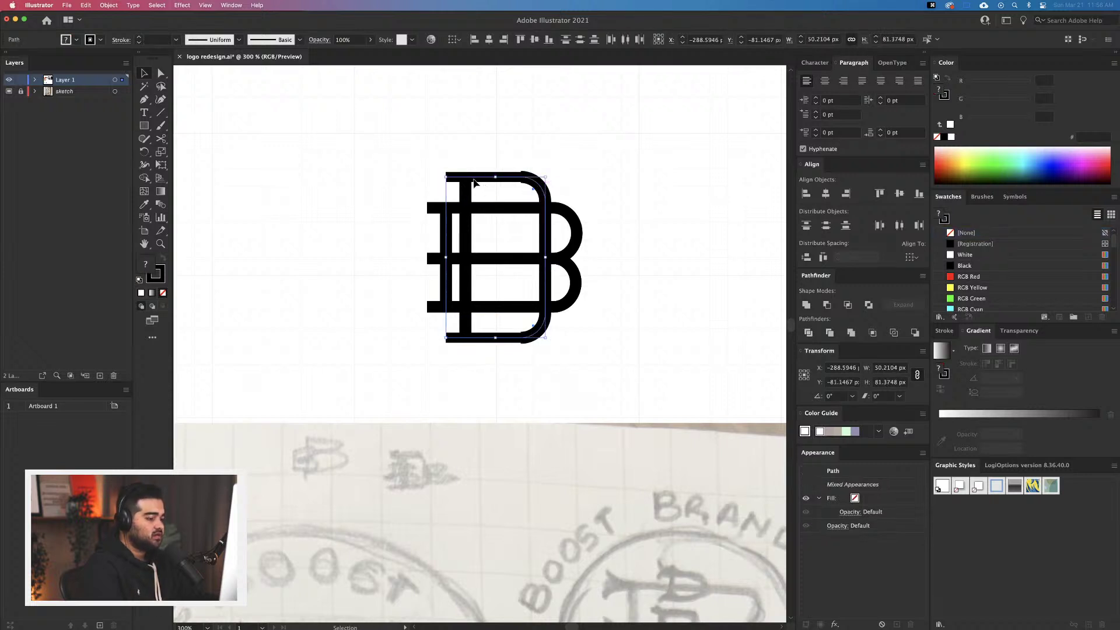
pyautogui.press('i')
pyautogui.click(568, 250)
pyautogui.press('v')
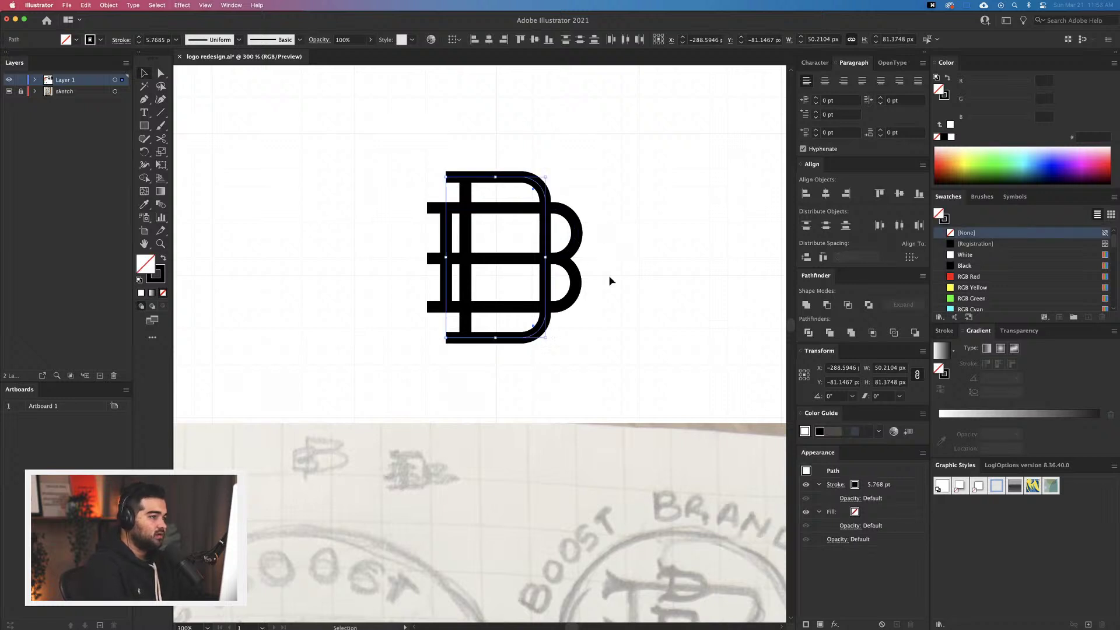
pyautogui.click(613, 281)
# Review the thick monogram beside the sketches, and inspect the sunburst construction's circles and lines up close
pyautogui.scroll(-4, 631, 370)
pyautogui.moveTo(644, 399); pyautogui.dragTo(603, 322)
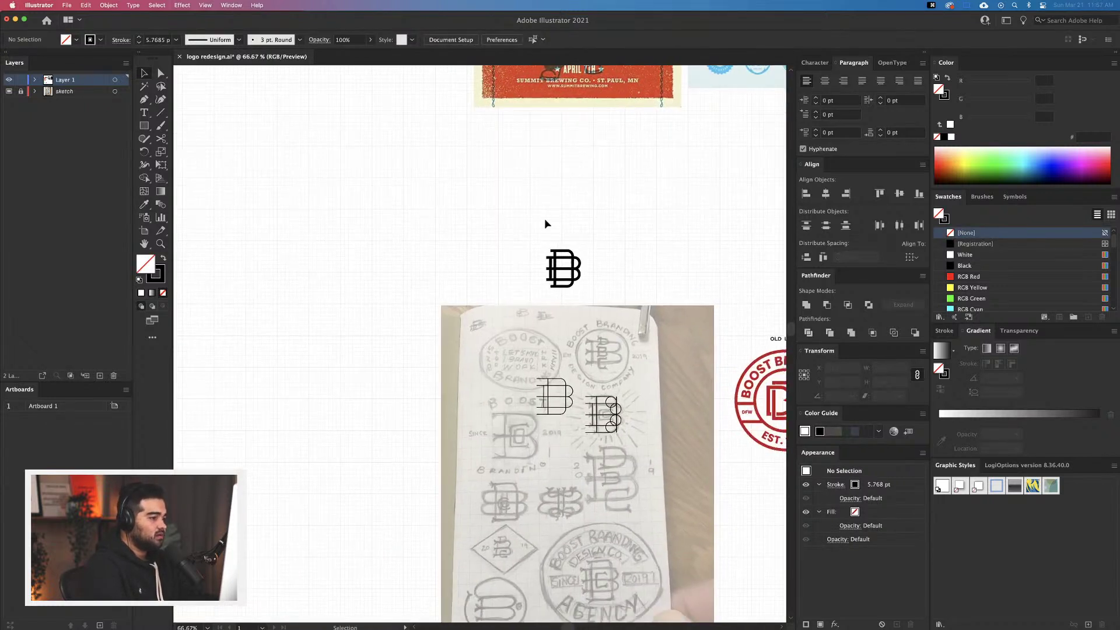
pyautogui.scroll(4, 642, 451)
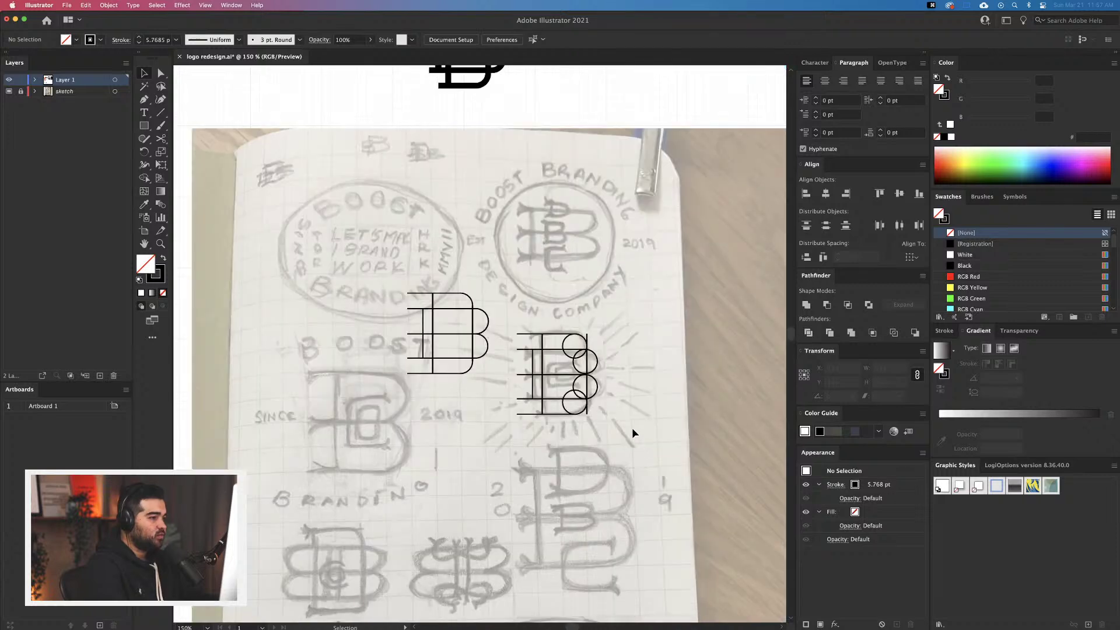
pyautogui.scroll(3, 632, 429)
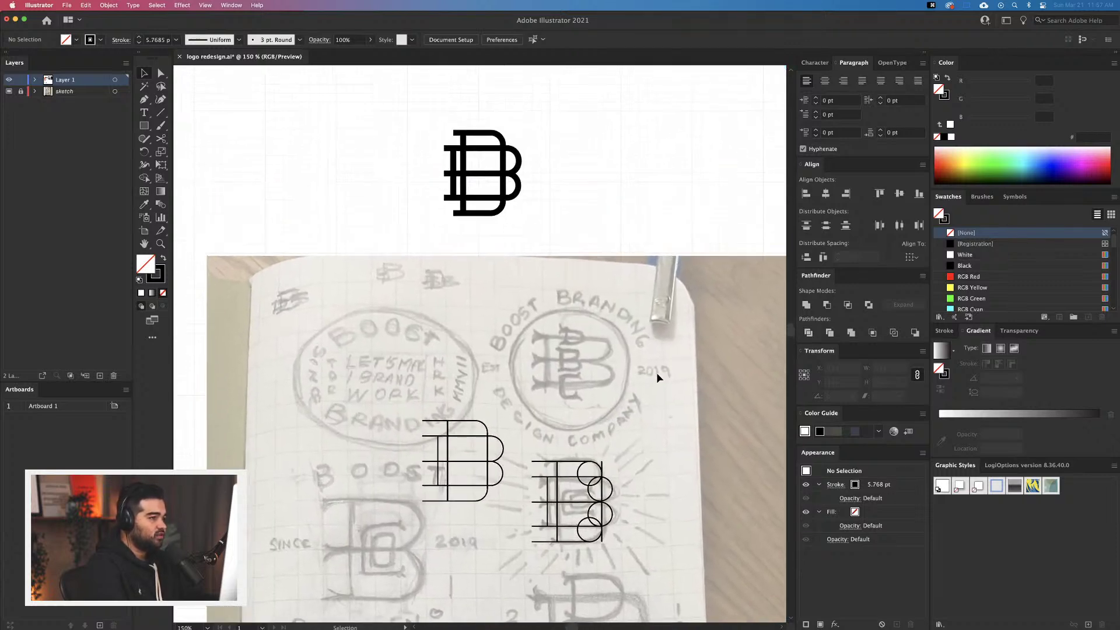
pyautogui.scroll(-1, 656, 372)
pyautogui.hscroll(1, 657, 372)
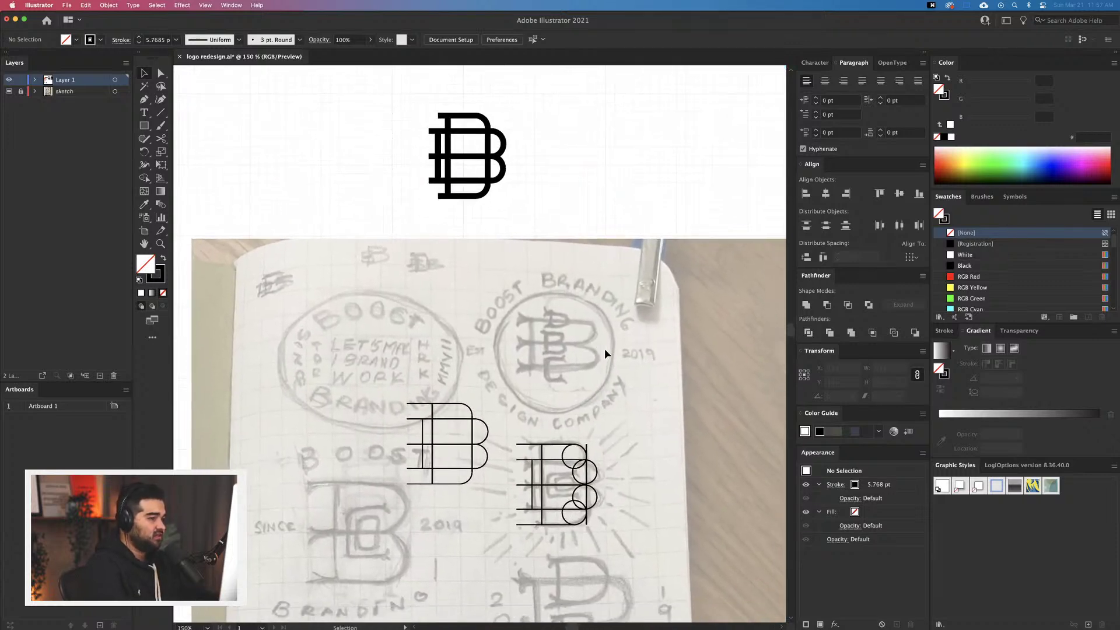
pyautogui.scroll(1, 605, 349)
pyautogui.scroll(-5, 589, 356)
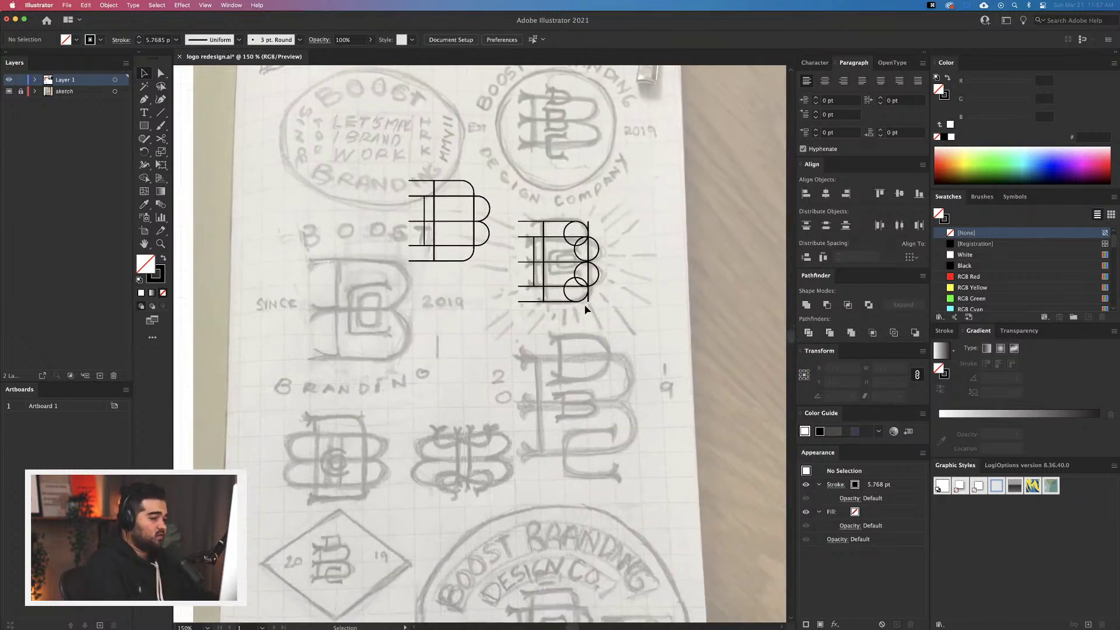
pyautogui.scroll(7, 582, 297)
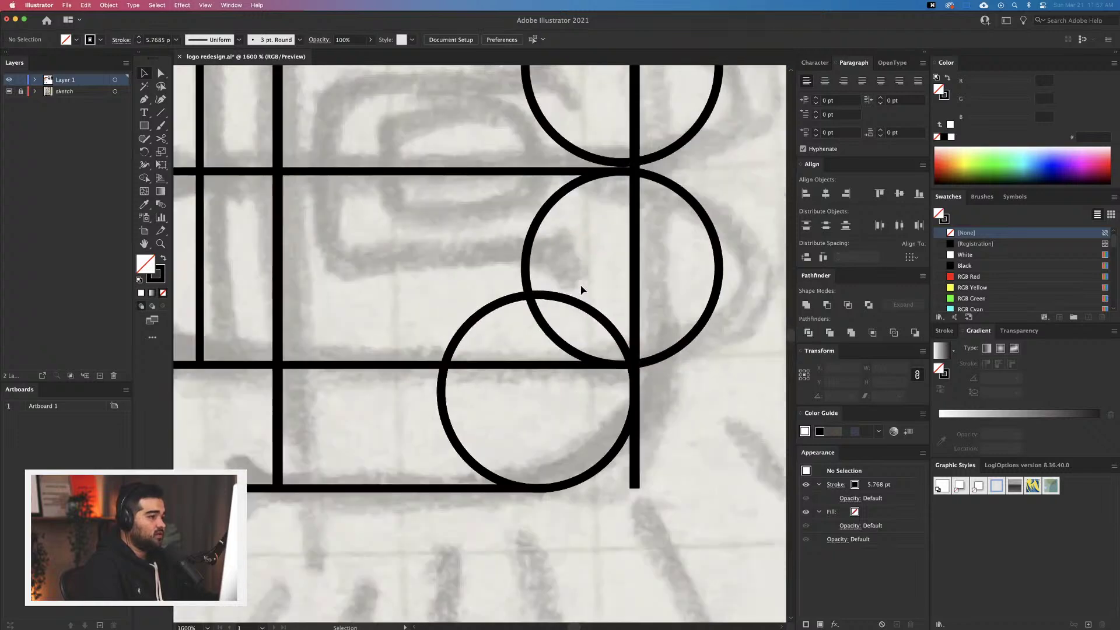
pyautogui.scroll(-3, 581, 290)
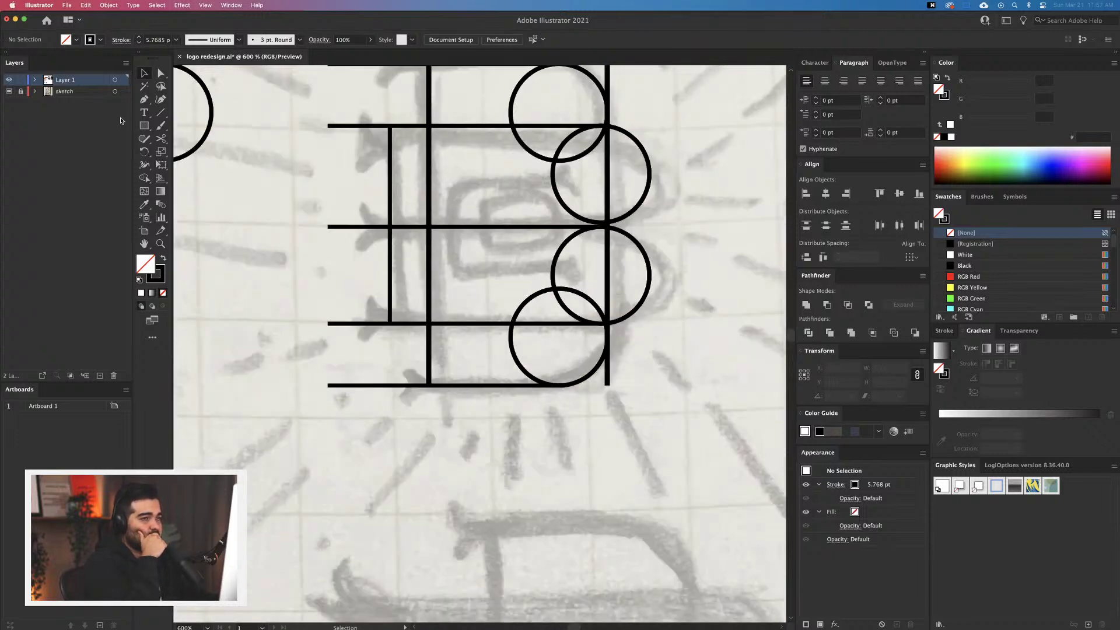
# Draw a rectangle about 55 × 48 px between the sunburst construction's inner left and right verticals, with the bottom line's 1 pt stroke
pyautogui.click(142, 126)
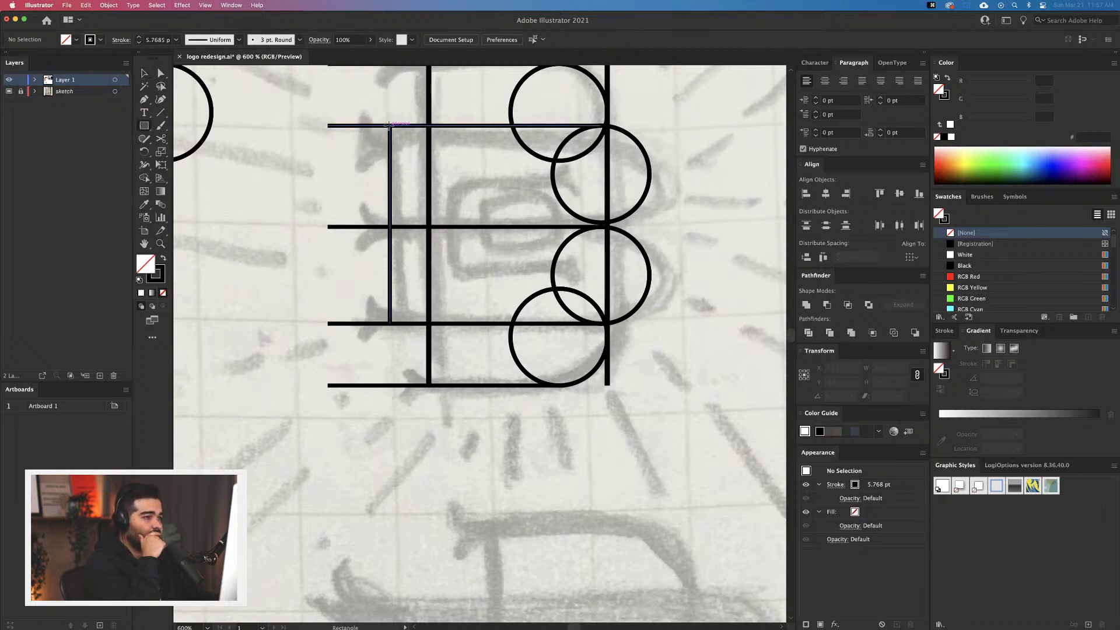
pyautogui.moveTo(391, 126); pyautogui.dragTo(607, 315)
pyautogui.press('i')
pyautogui.click(457, 385)
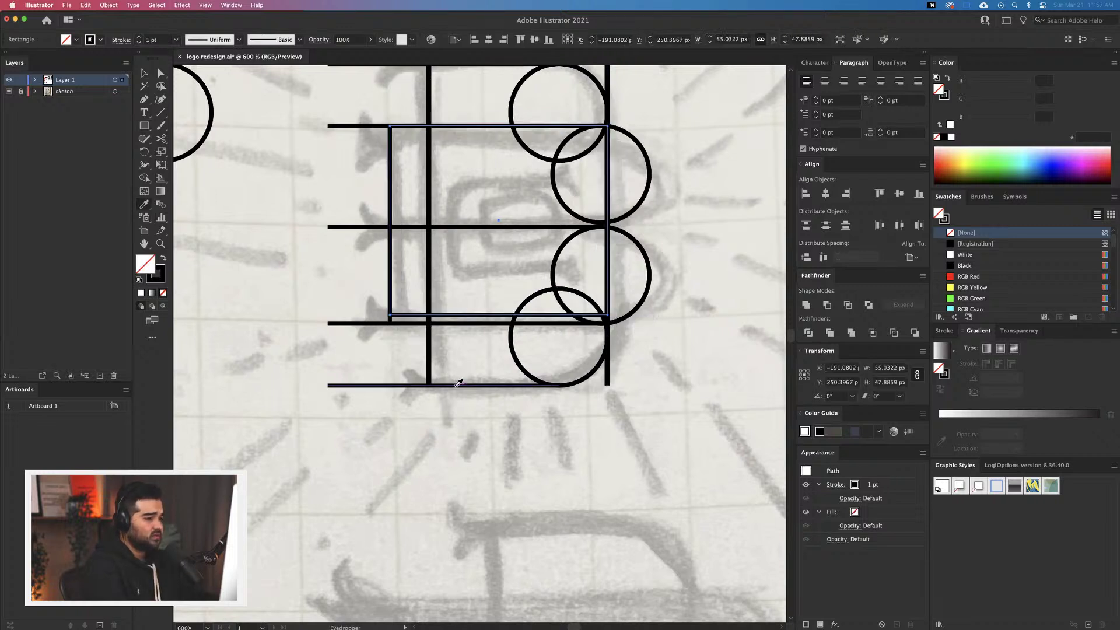
# Stretch the rectangle's bottom edge down to the horizontal construction line, making it about 55 × 50 px
pyautogui.click(142, 73)
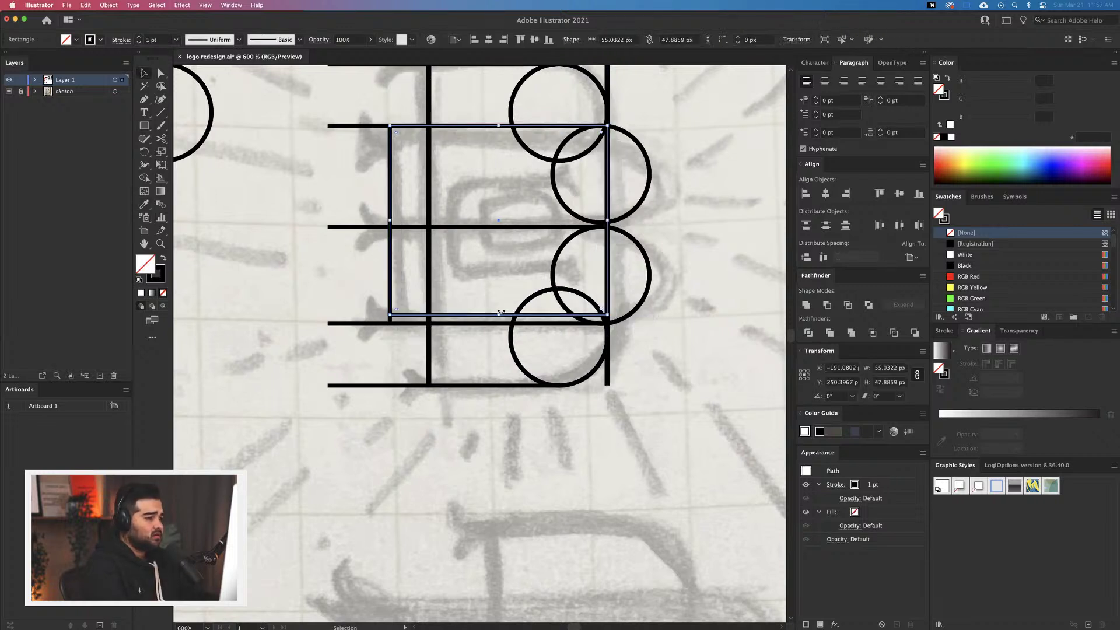
pyautogui.moveTo(500, 315); pyautogui.dragTo(500, 323)
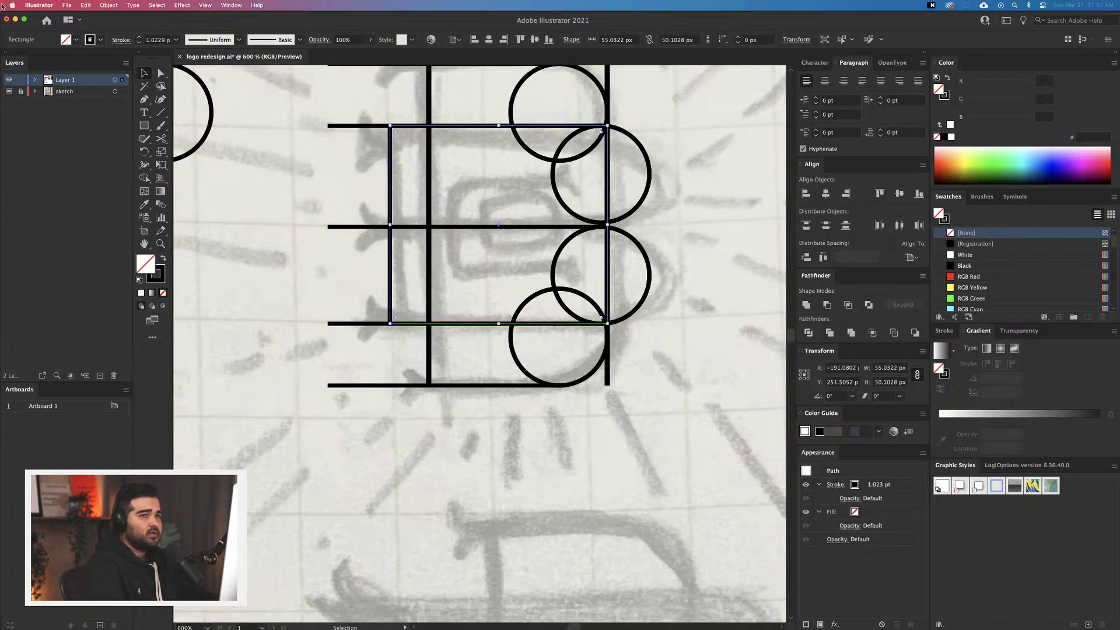
# Look through the preference categories for the setting that scales stroke weight when objects are resized
pyautogui.click(49, 3)
pyautogui.moveTo(82, 36)
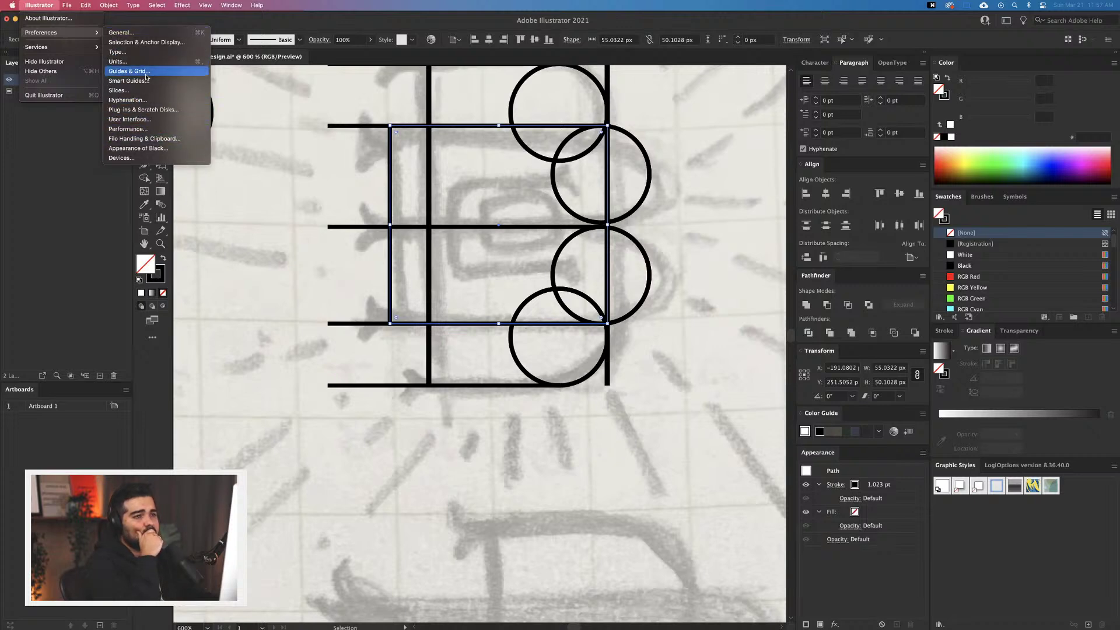
pyautogui.click(156, 33)
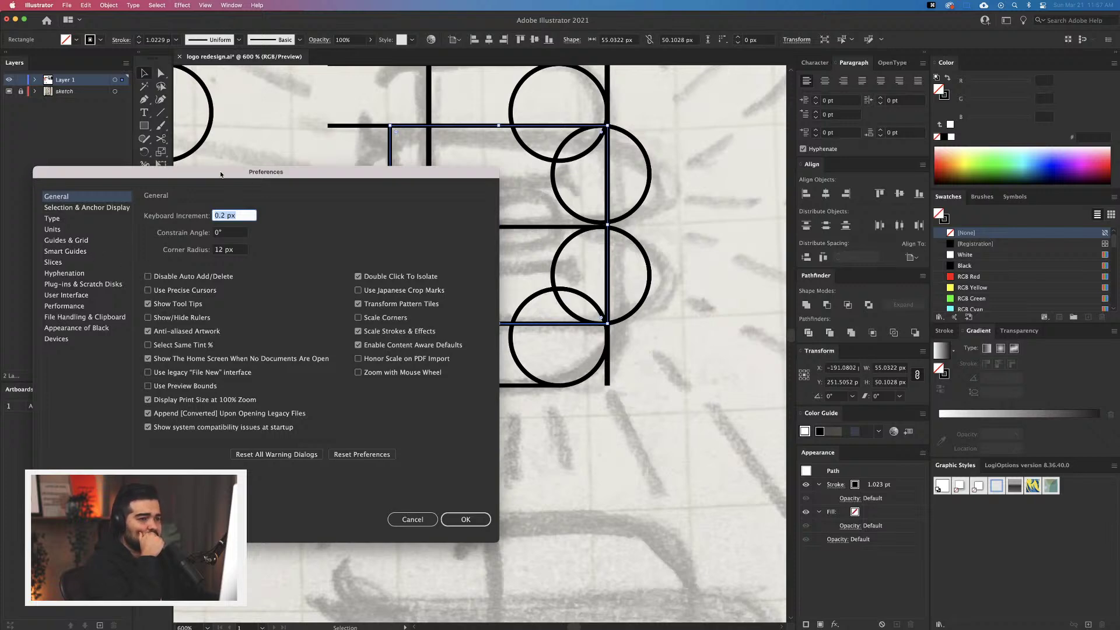
pyautogui.moveTo(221, 174); pyautogui.dragTo(391, 175)
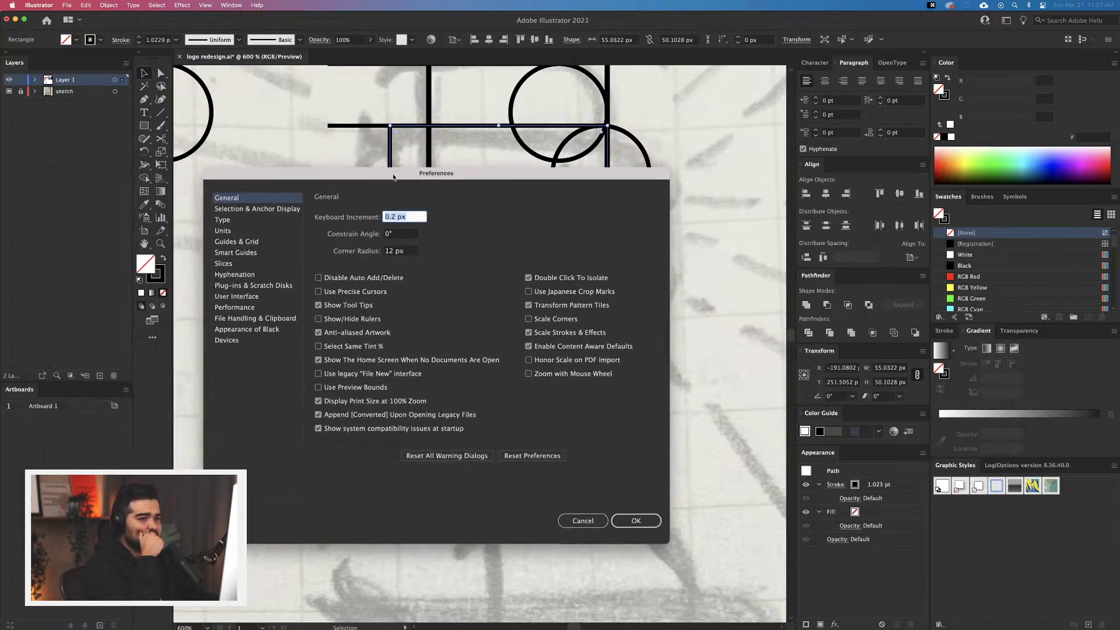
pyautogui.click(266, 286)
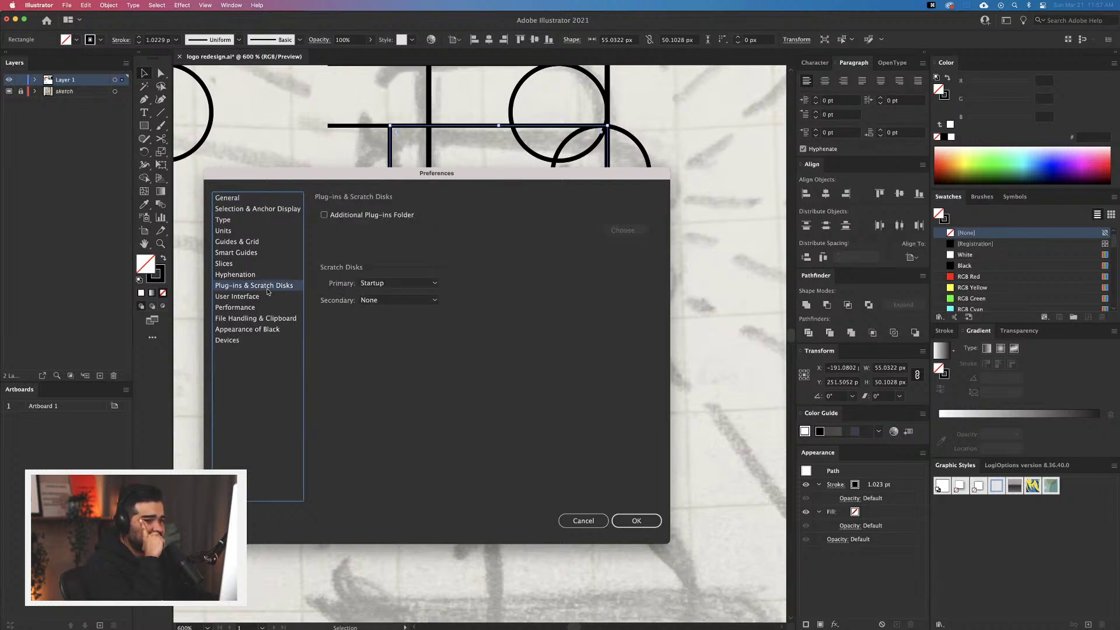
pyautogui.click(268, 275)
pyautogui.click(267, 264)
pyautogui.click(269, 245)
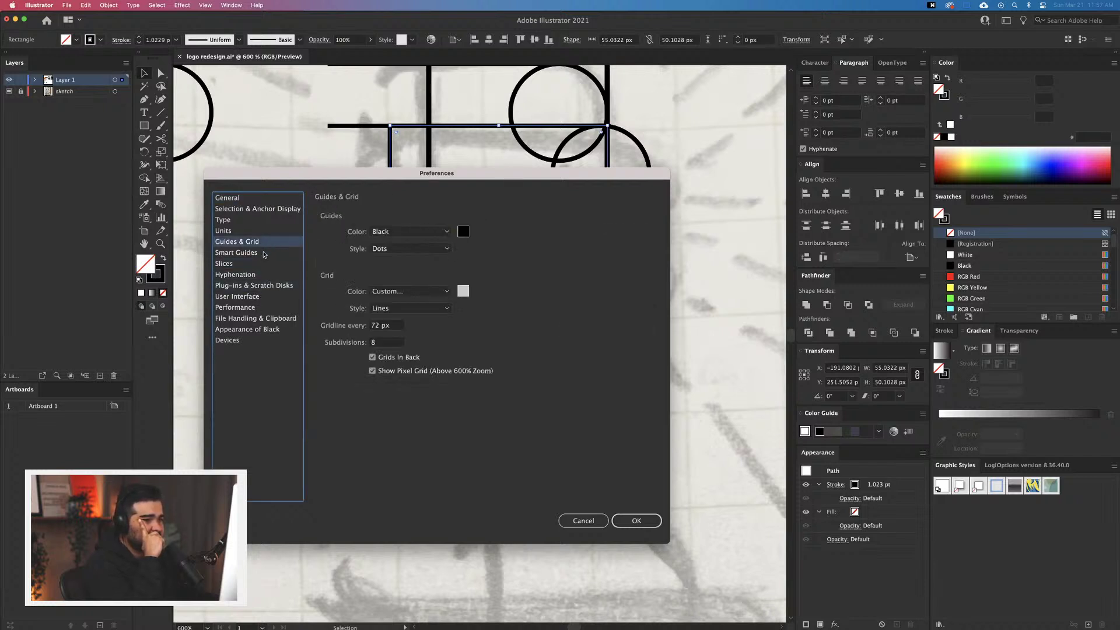
pyautogui.click(265, 254)
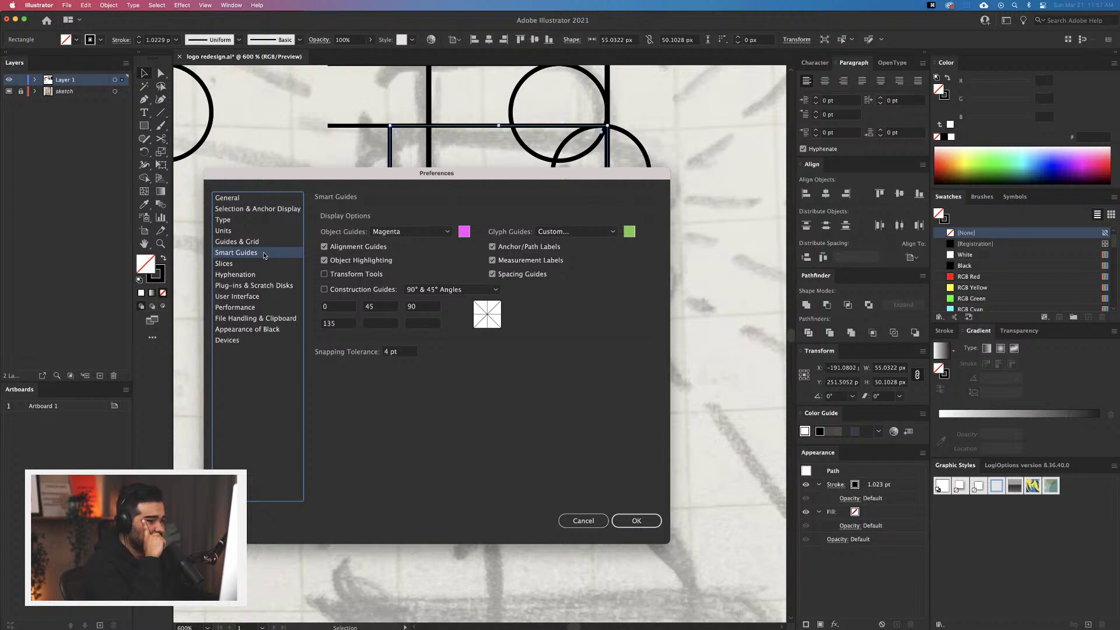
pyautogui.click(250, 209)
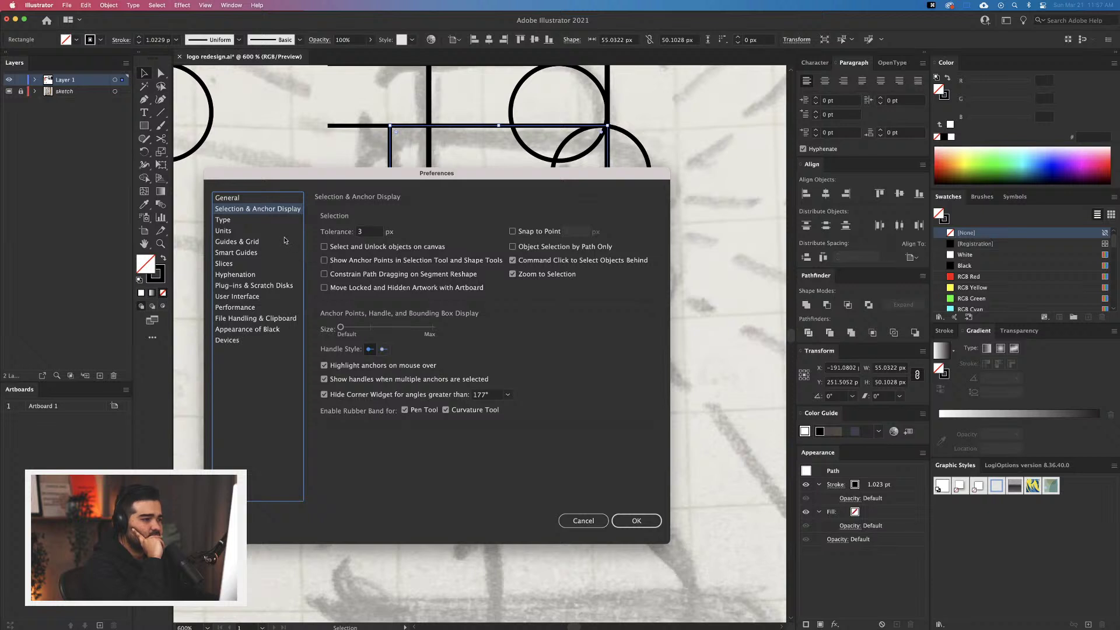
pyautogui.click(256, 221)
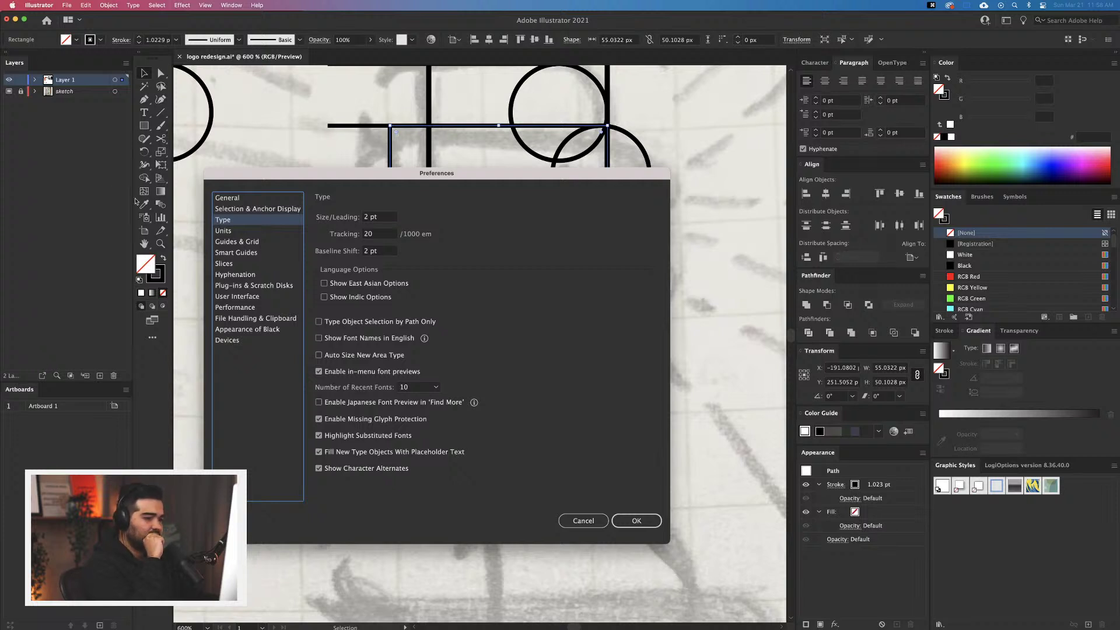
pyautogui.click(252, 231)
pyautogui.click(253, 242)
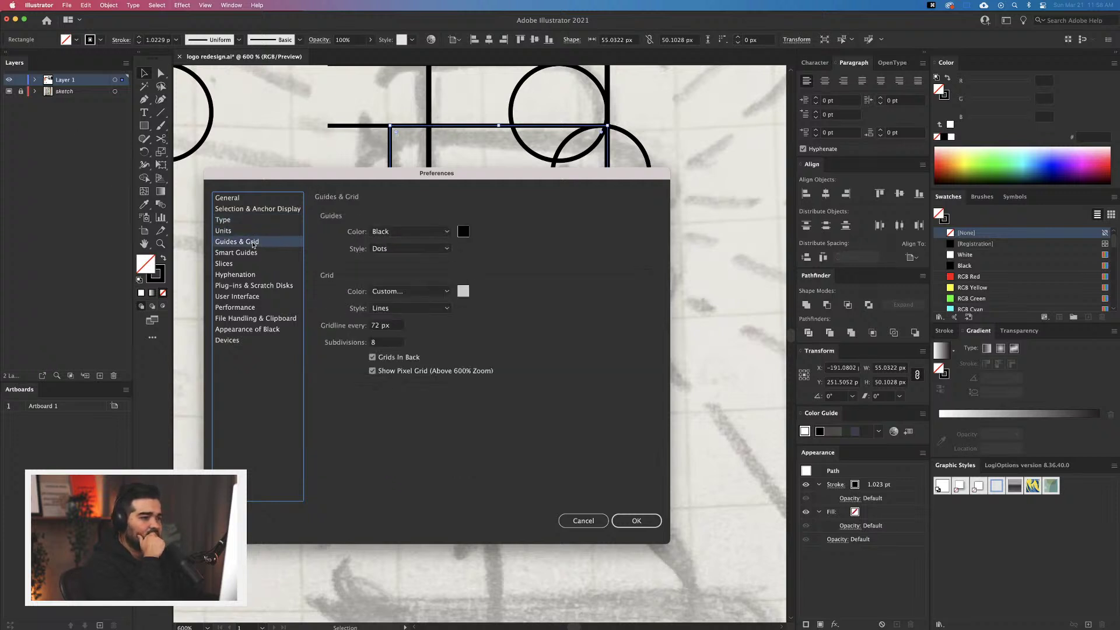
pyautogui.click(257, 252)
pyautogui.click(263, 265)
pyautogui.click(262, 275)
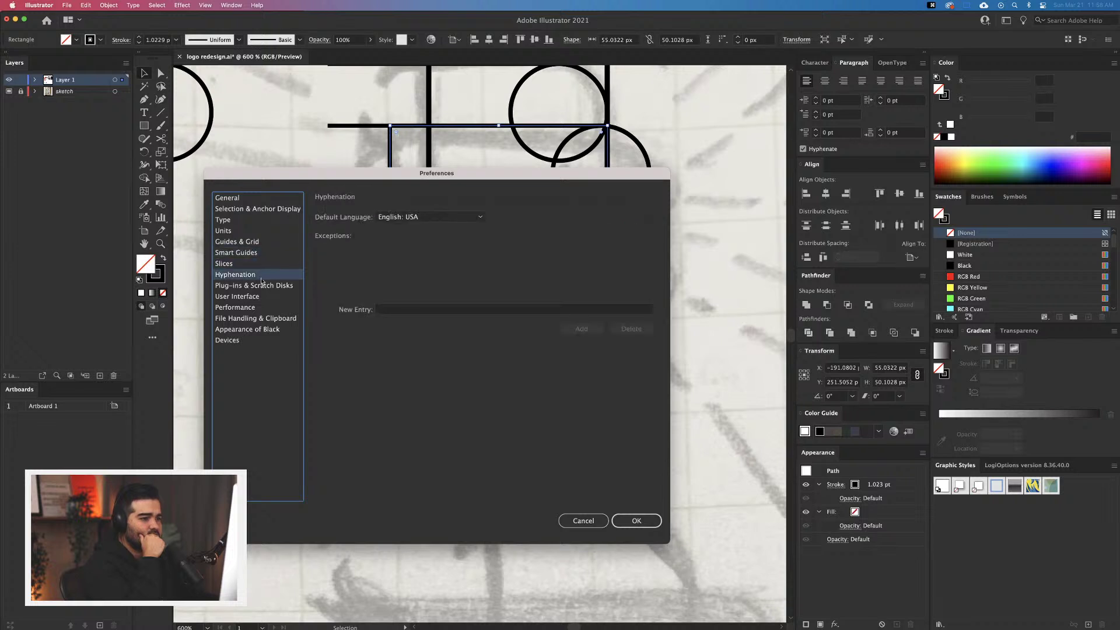
pyautogui.click(262, 286)
pyautogui.click(262, 296)
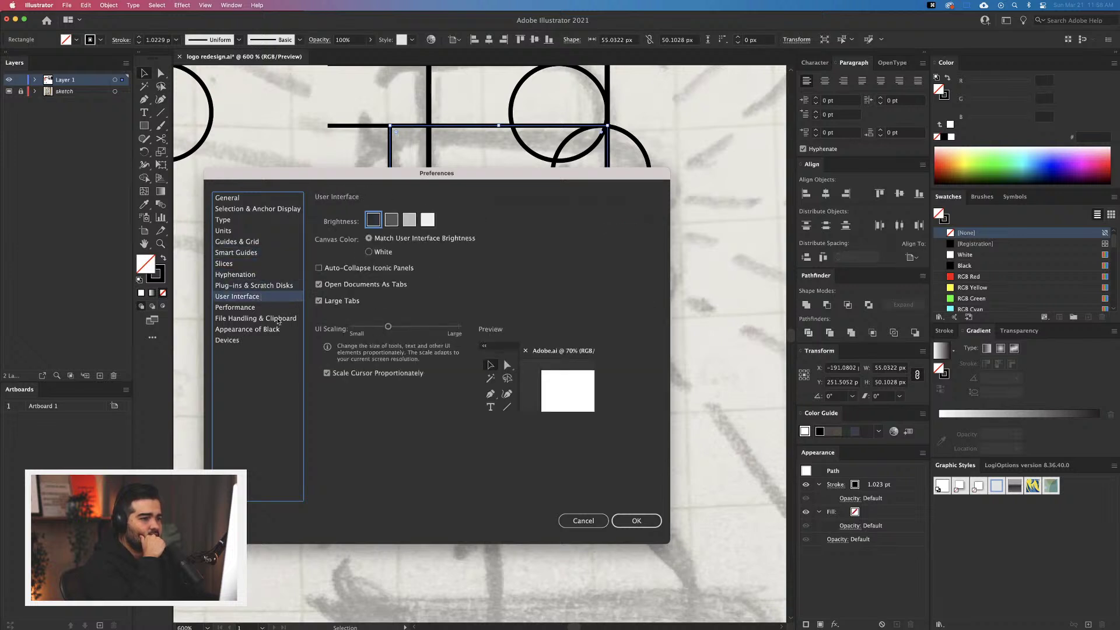
pyautogui.click(270, 308)
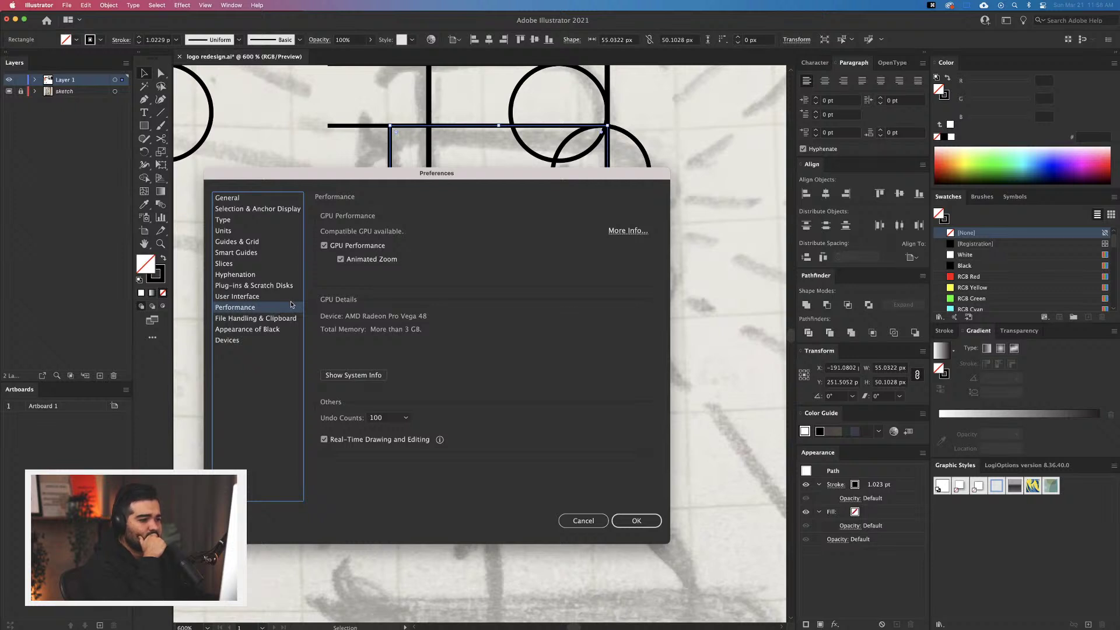
pyautogui.click(281, 318)
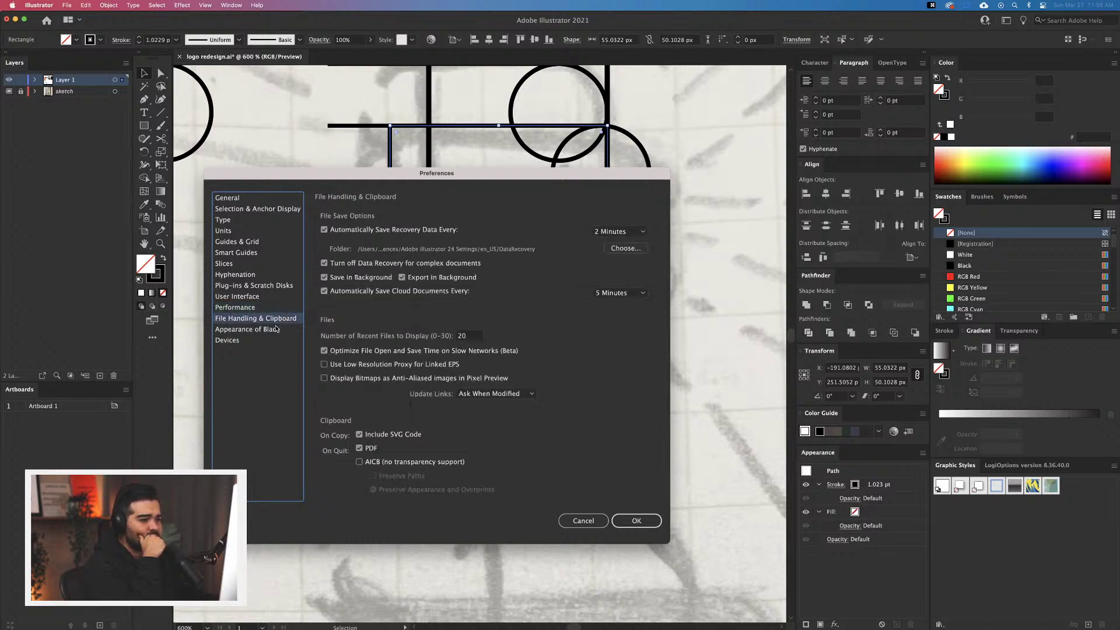
pyautogui.click(272, 331)
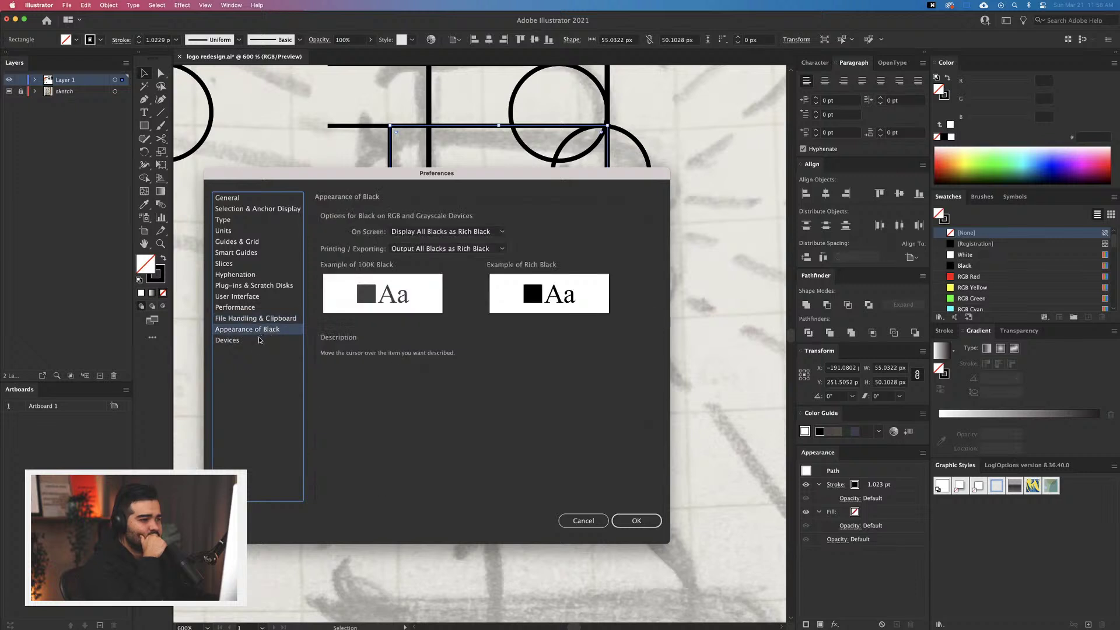
pyautogui.click(251, 222)
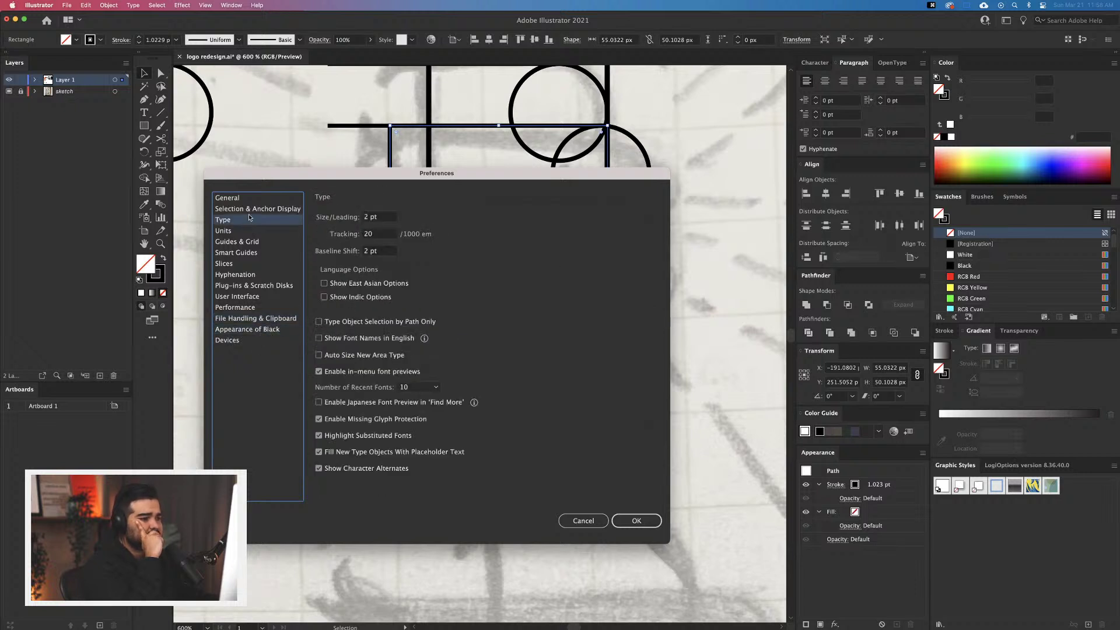
pyautogui.click(251, 230)
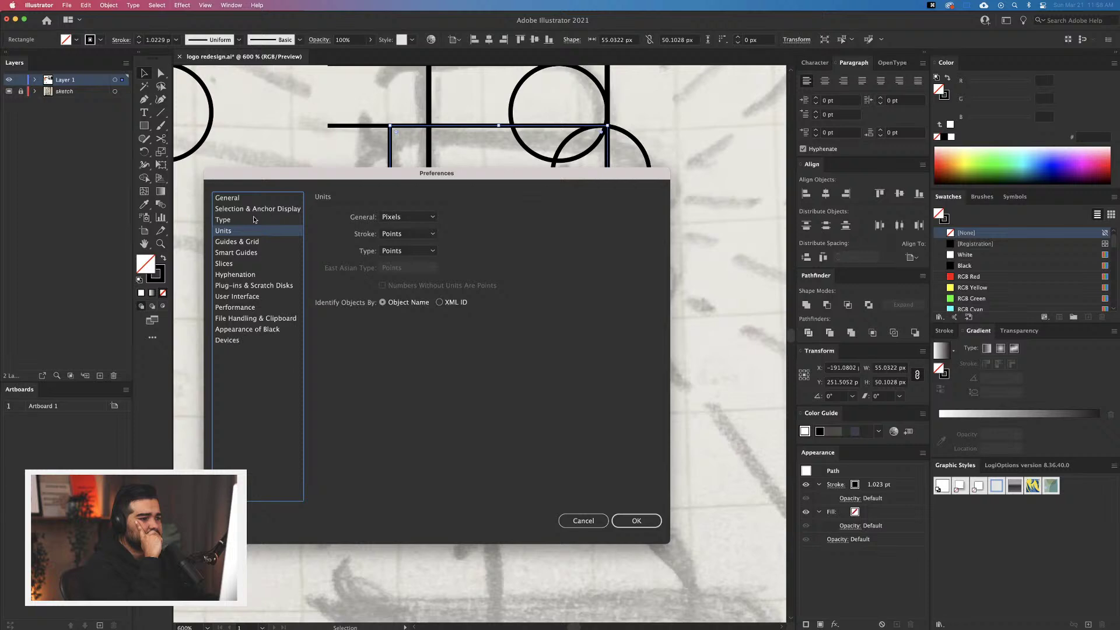
pyautogui.click(255, 219)
pyautogui.click(262, 209)
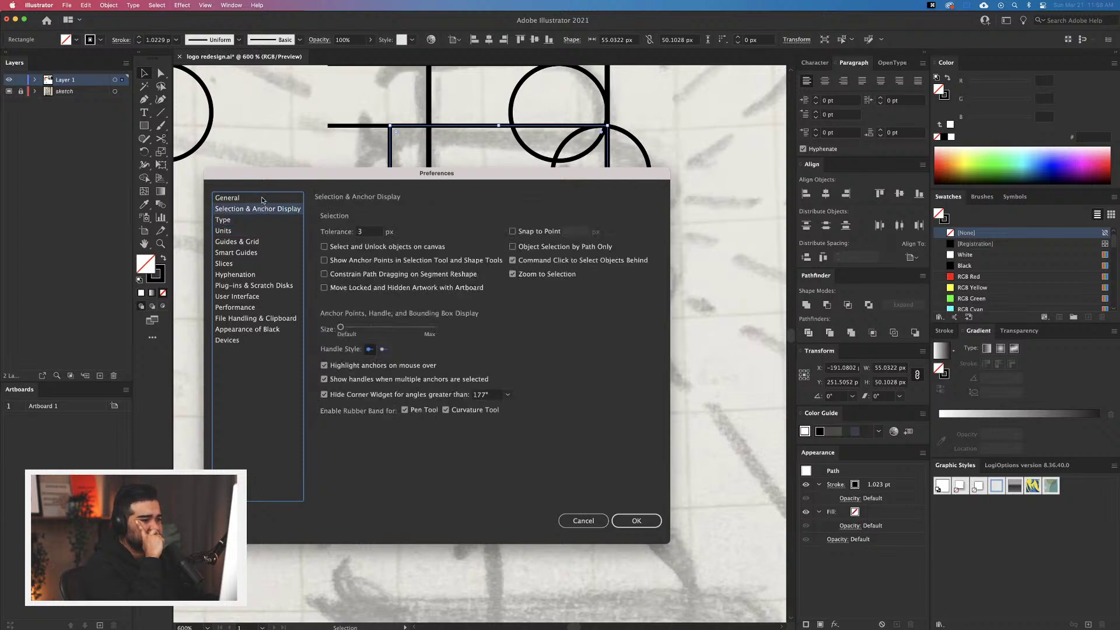
# Turn off Scale Strokes & Effects in the General preferences, apply the change, and deselect the rectangle
pyautogui.click(262, 199)
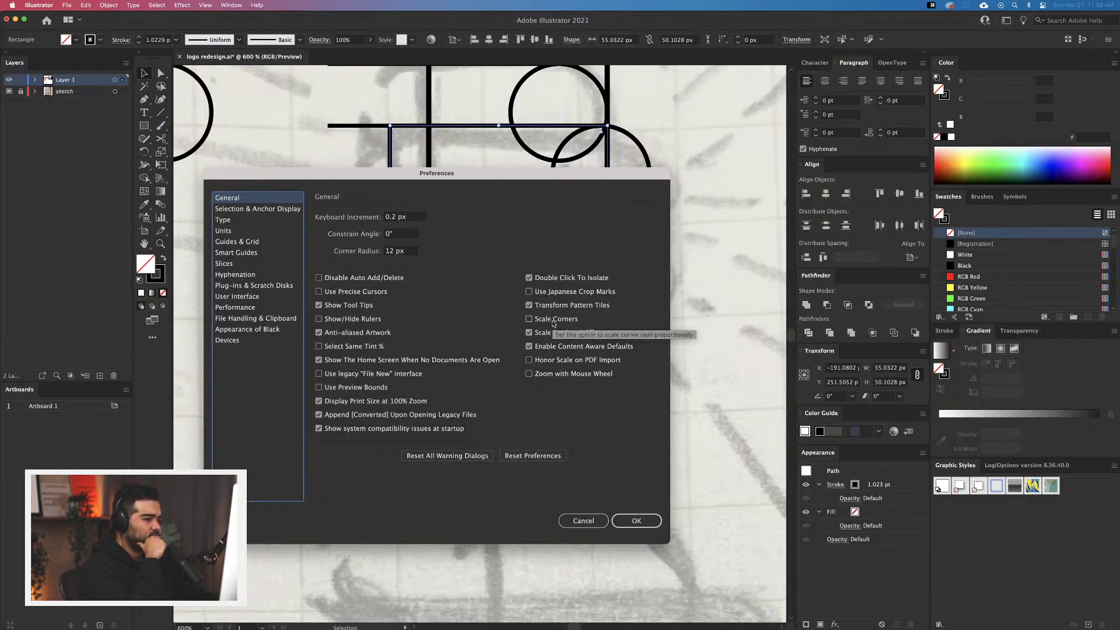
pyautogui.click(556, 334)
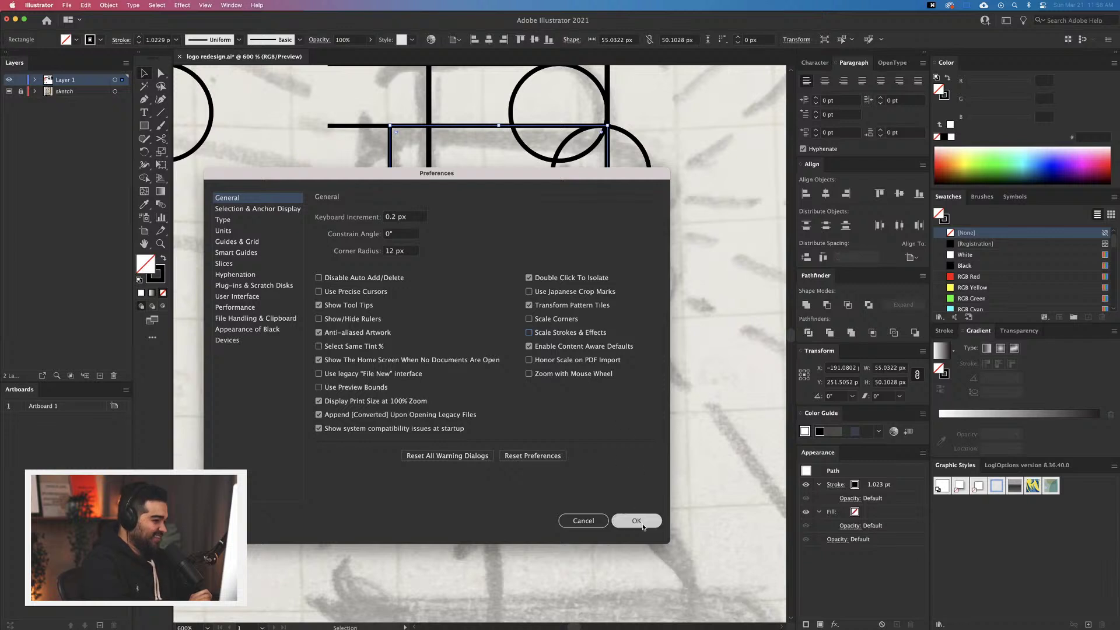
pyautogui.click(644, 526)
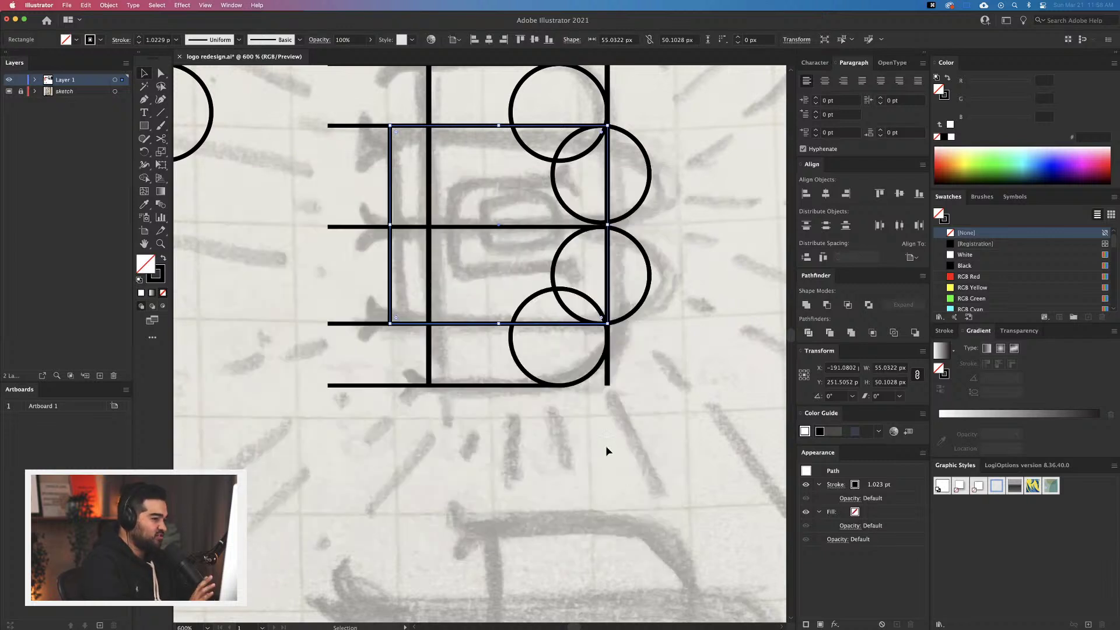
pyautogui.click(550, 422)
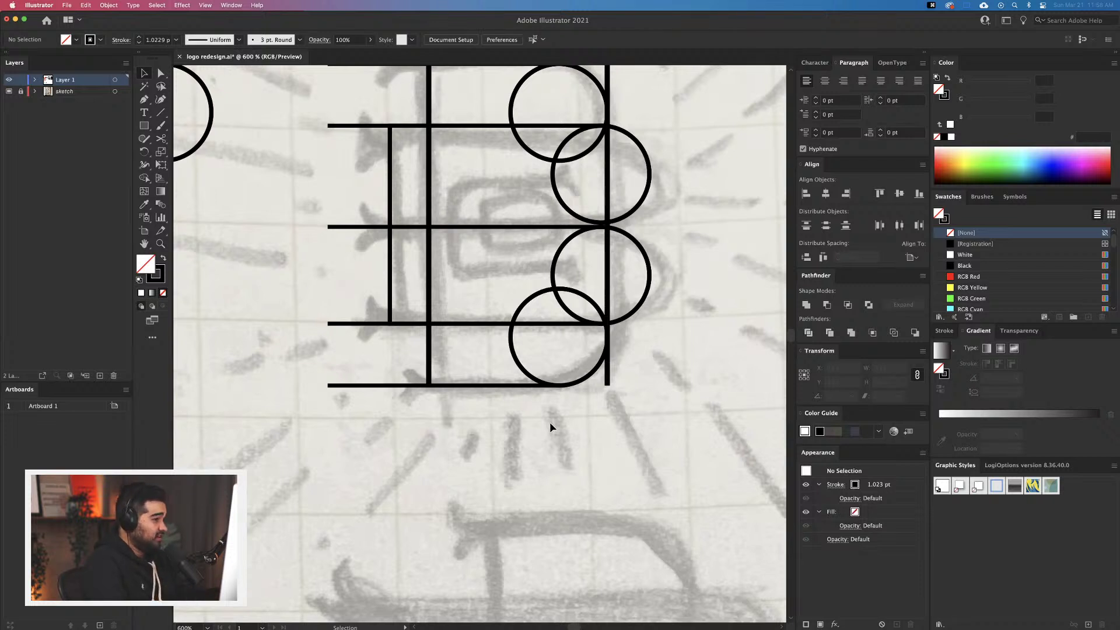
# Make a copy of the rectangle scaled down about its centre to about 27 × 25 px, over the sketch's inner shape
pyautogui.hscroll(2, 508, 448)
pyautogui.scroll(1, 508, 448)
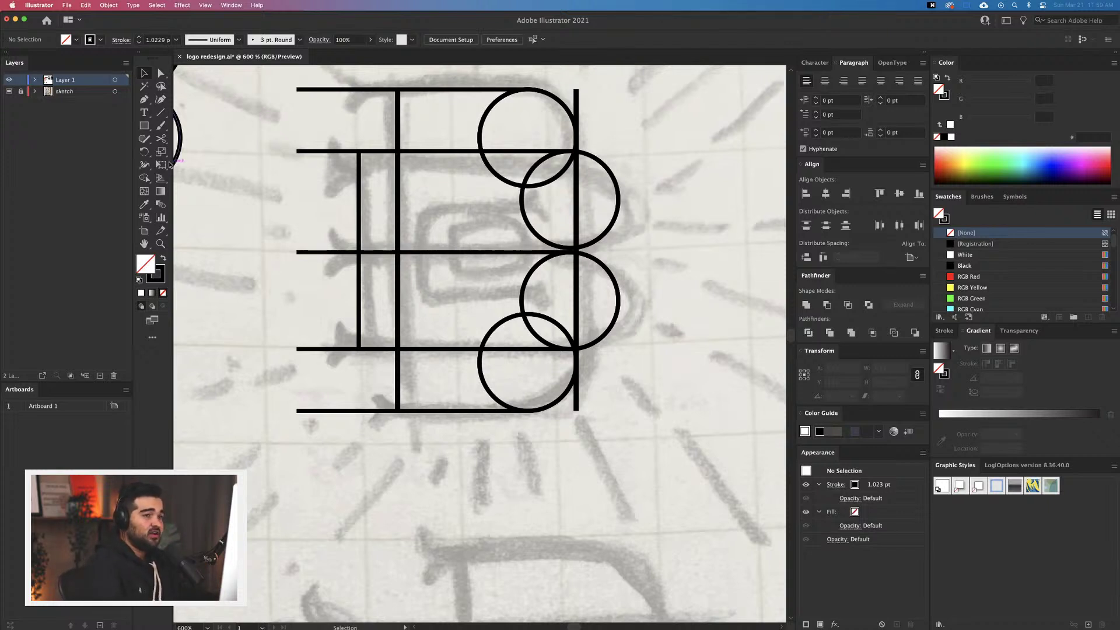
pyautogui.click(144, 125)
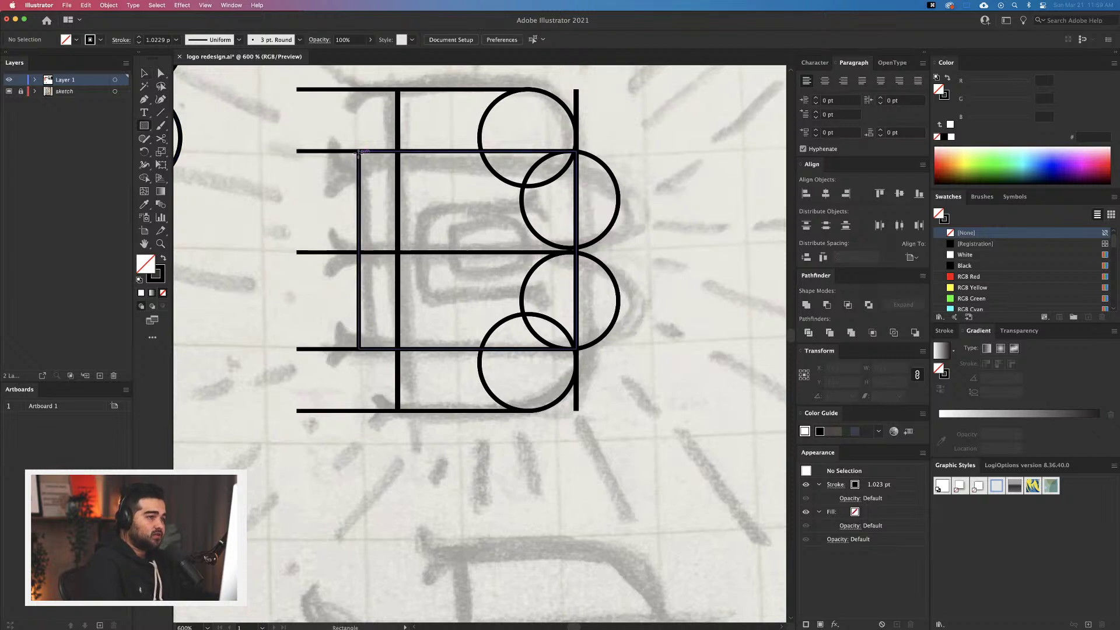
pyautogui.press('v')
pyautogui.click(360, 184)
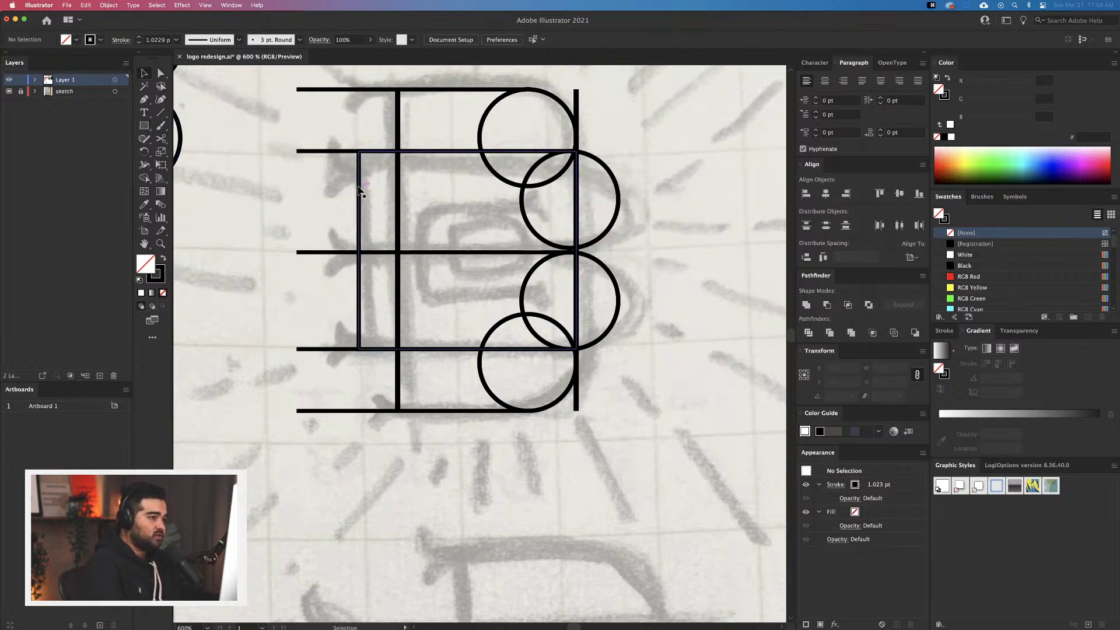
pyautogui.moveTo(572, 151); pyautogui.dragTo(528, 201)
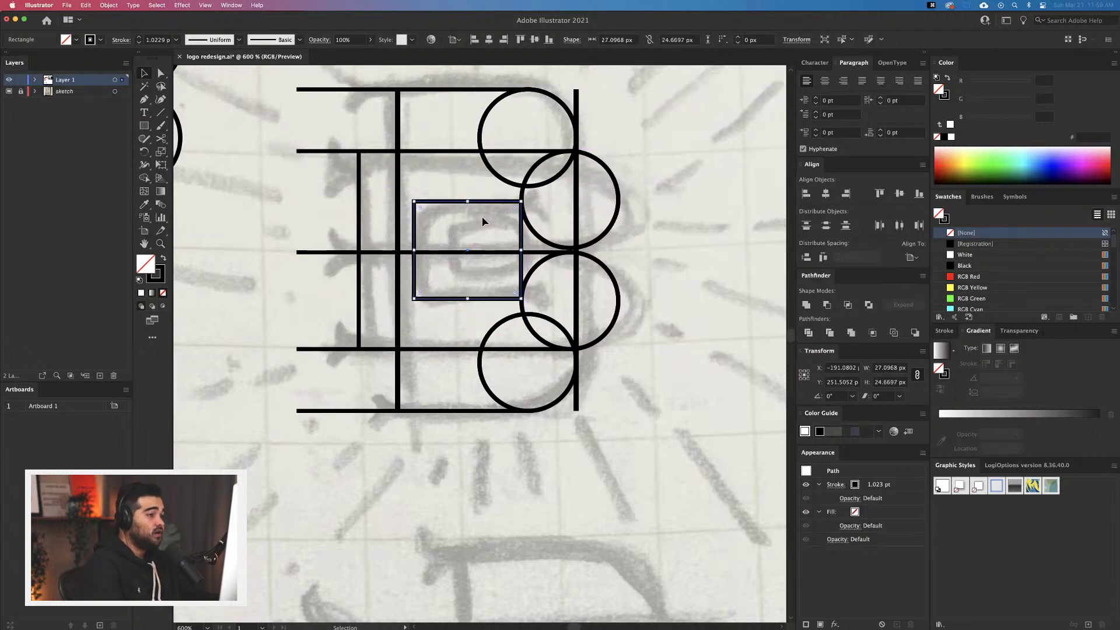
# Shrink the inner rectangle to about 25 × 23 px, centre it on the middle line, and shift it right to the circles' left edge
pyautogui.scroll(3, 481, 214)
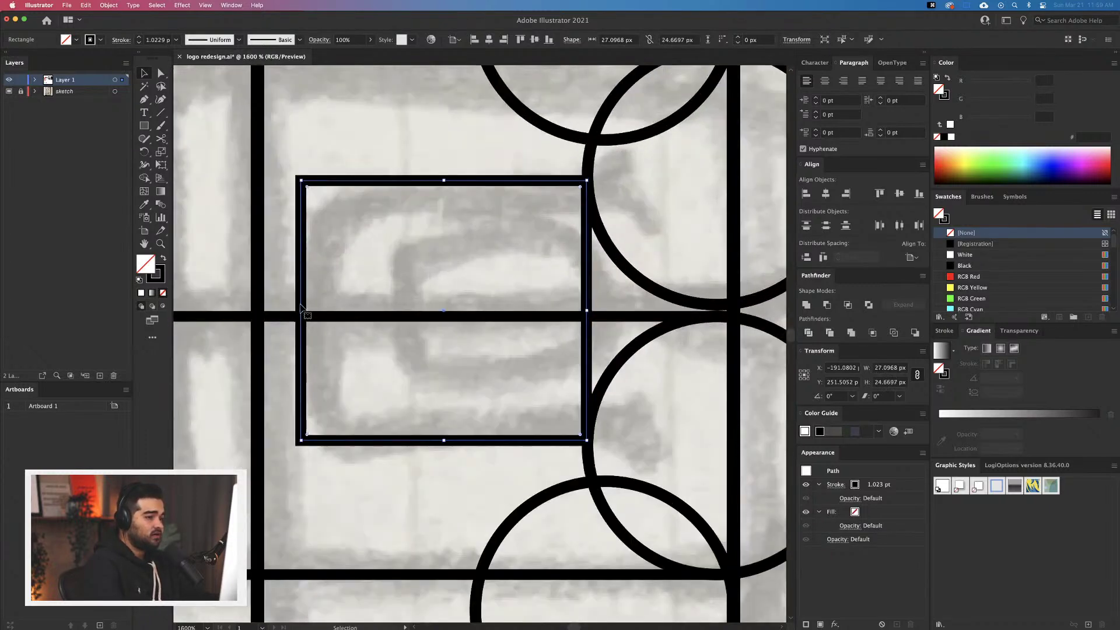
pyautogui.moveTo(587, 180); pyautogui.dragTo(576, 190)
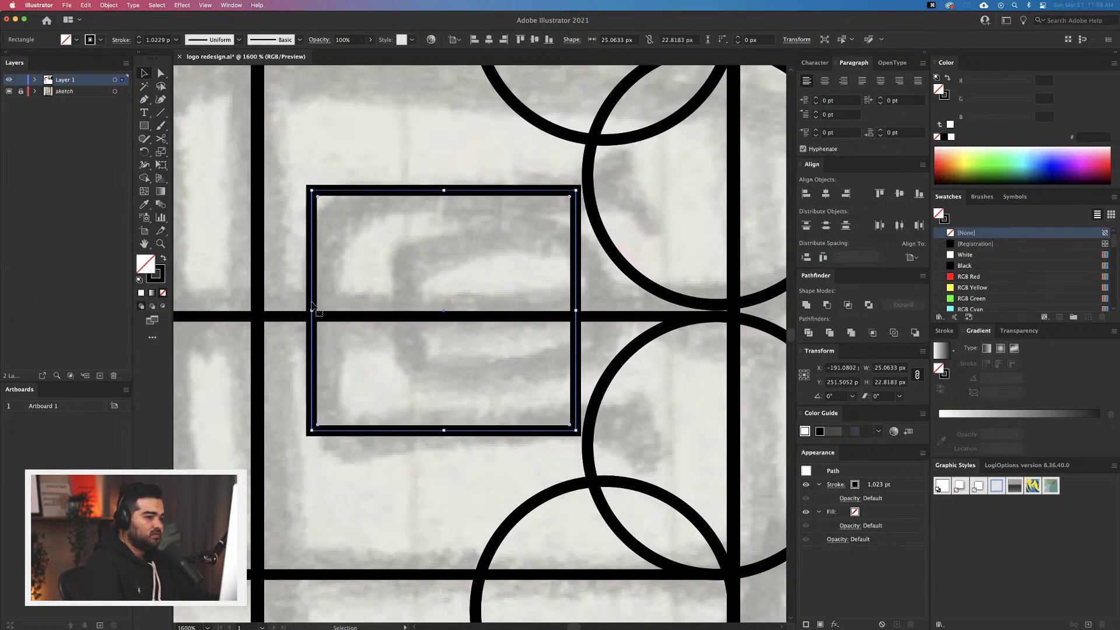
pyautogui.moveTo(431, 194); pyautogui.dragTo(432, 196)
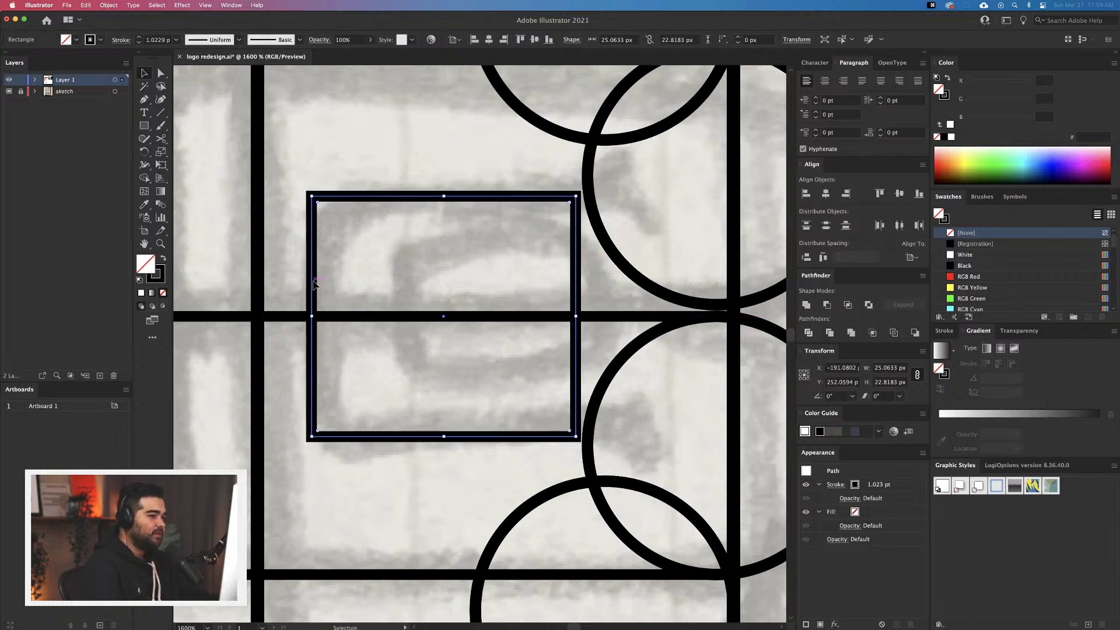
pyautogui.moveTo(315, 285); pyautogui.dragTo(322, 284)
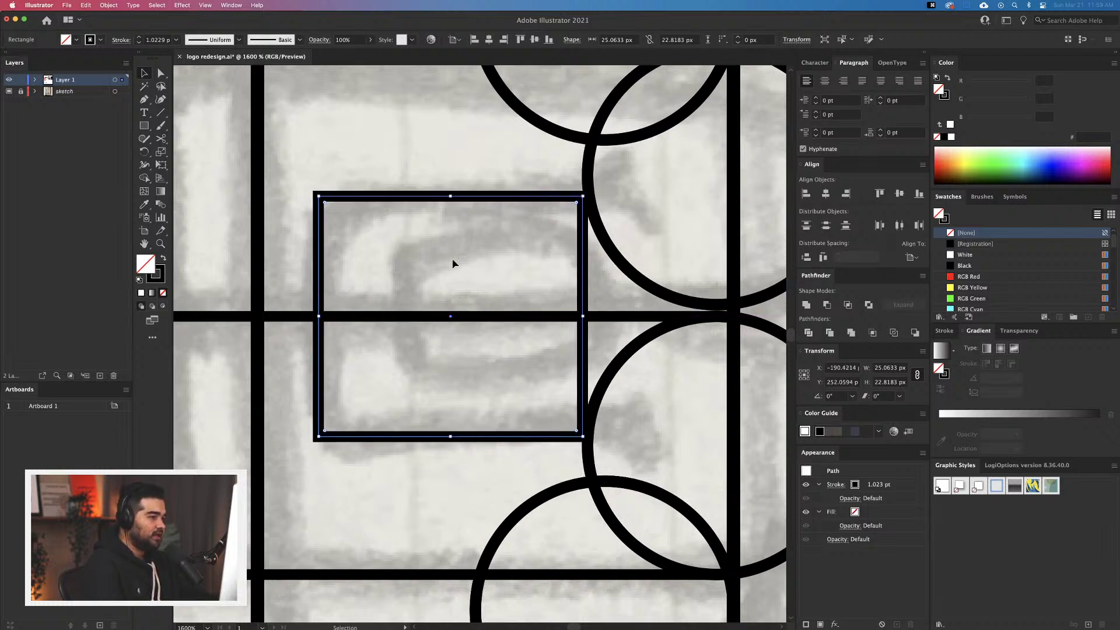
pyautogui.click(370, 252)
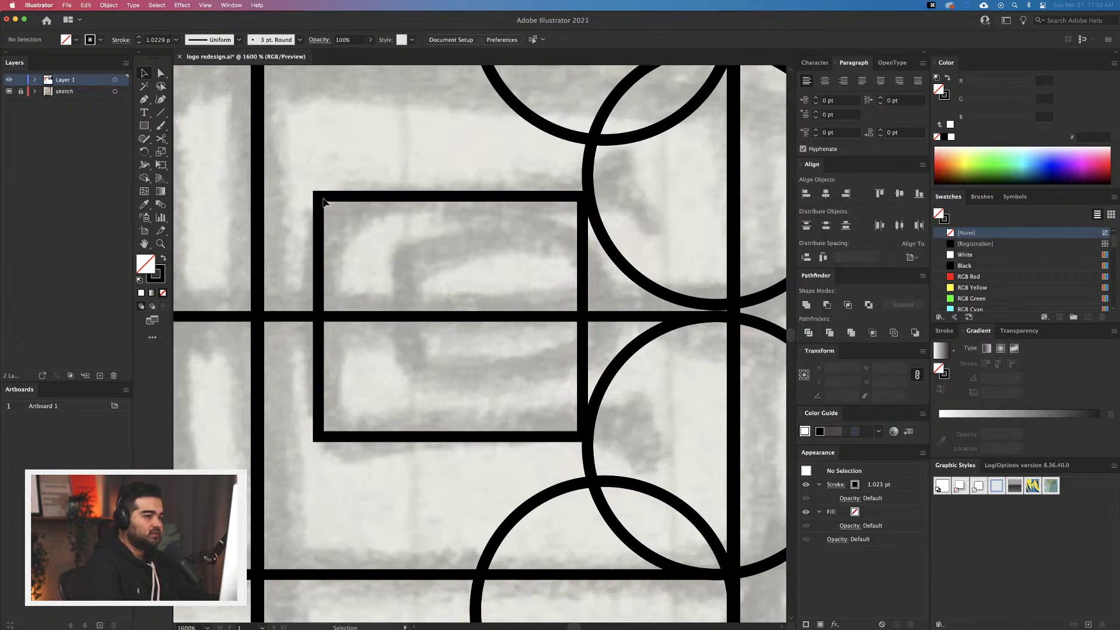
# Isolate the inner rectangle, cut it at its two right corners with the Scissors tool, and delete its right side
pyautogui.doubleClick(530, 197)
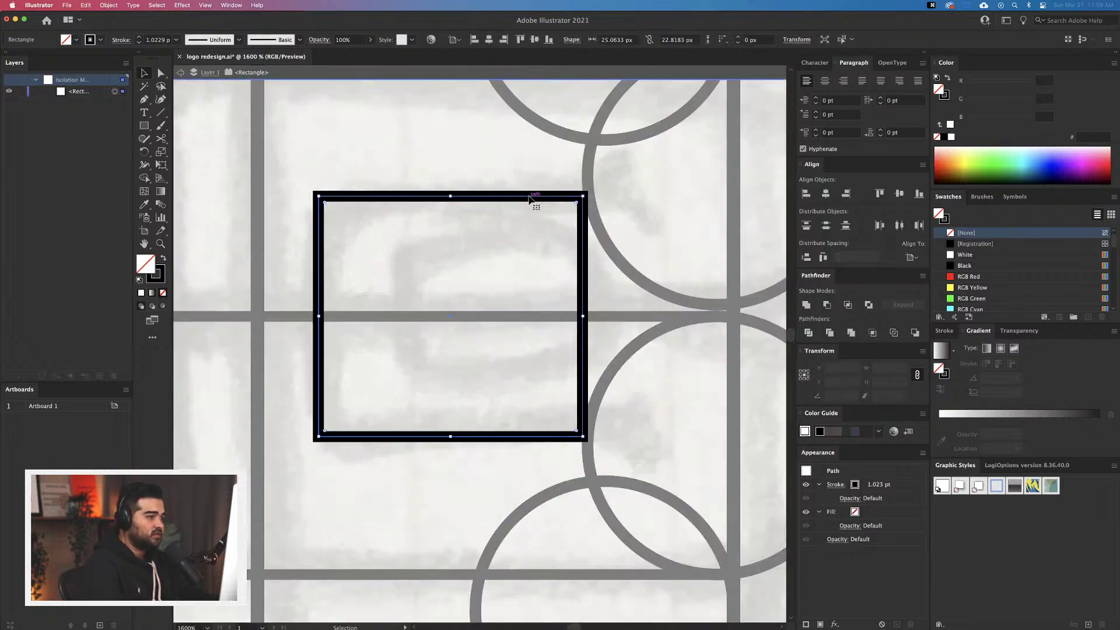
pyautogui.press('c')
pyautogui.click(583, 196)
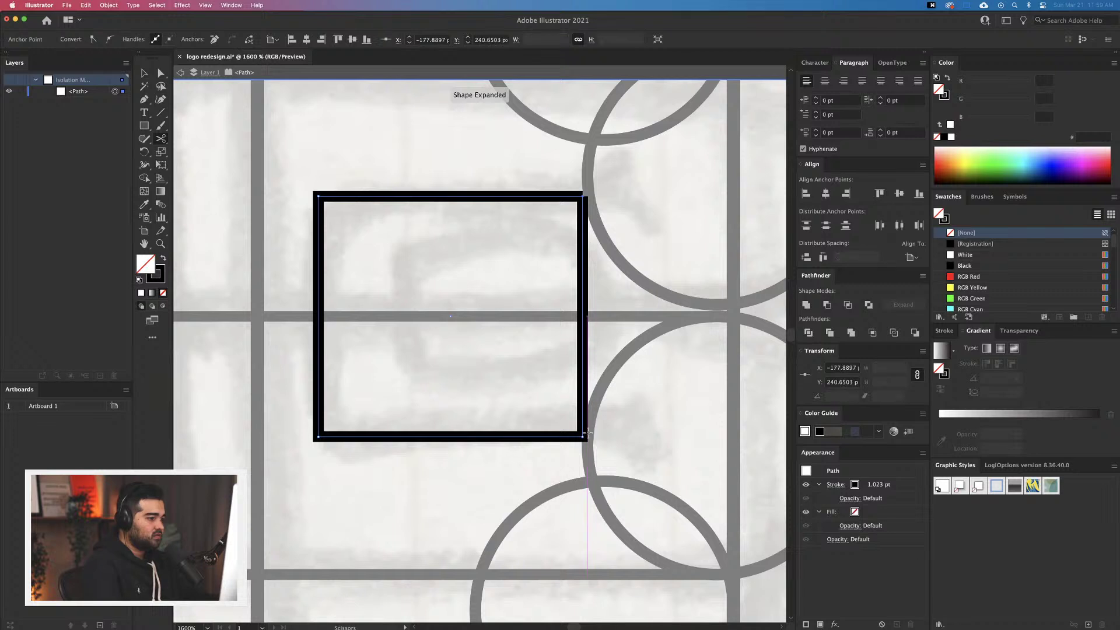
pyautogui.click(588, 432)
pyautogui.press('v')
pyautogui.click(583, 358)
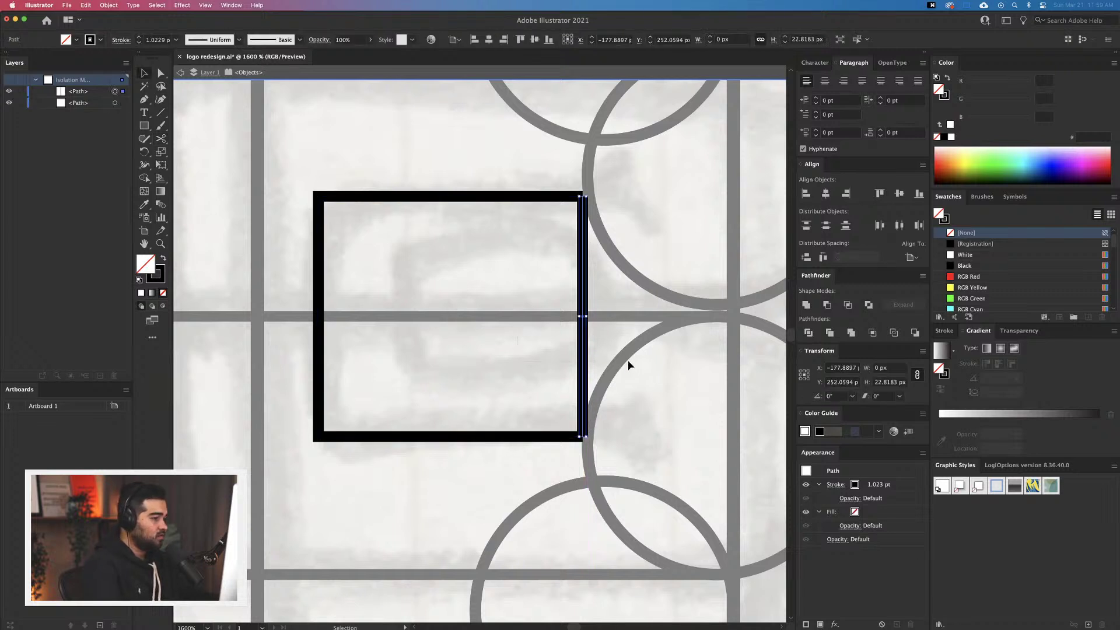
pyautogui.press('Delete')
# Round the two left corners of the open inner shape to about 4.15 px and leave isolation mode
pyautogui.press('a')
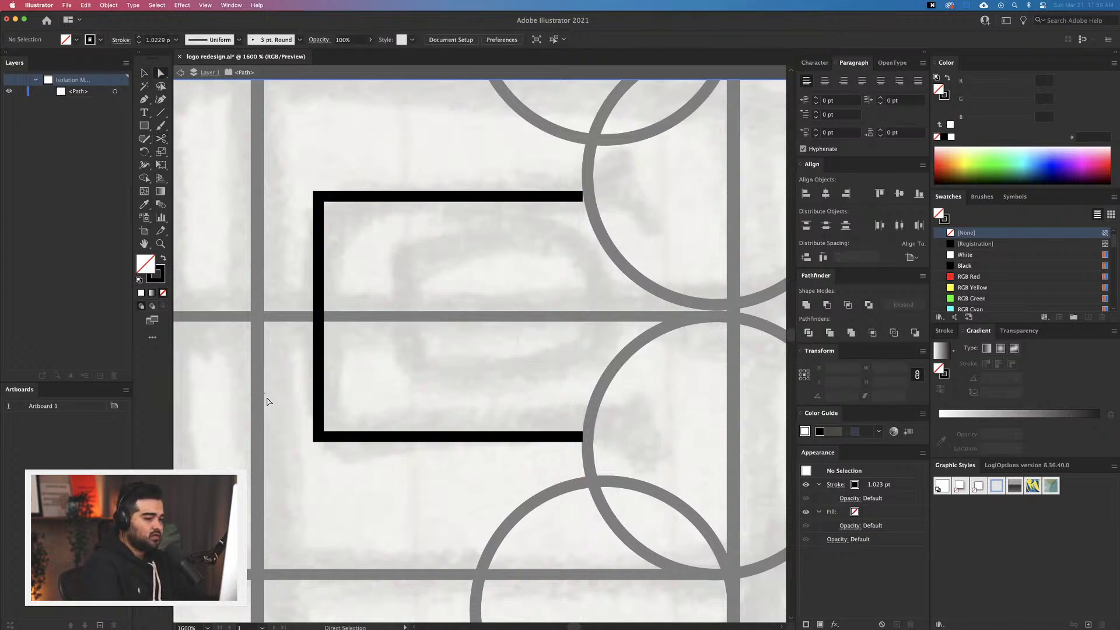
pyautogui.click(322, 273)
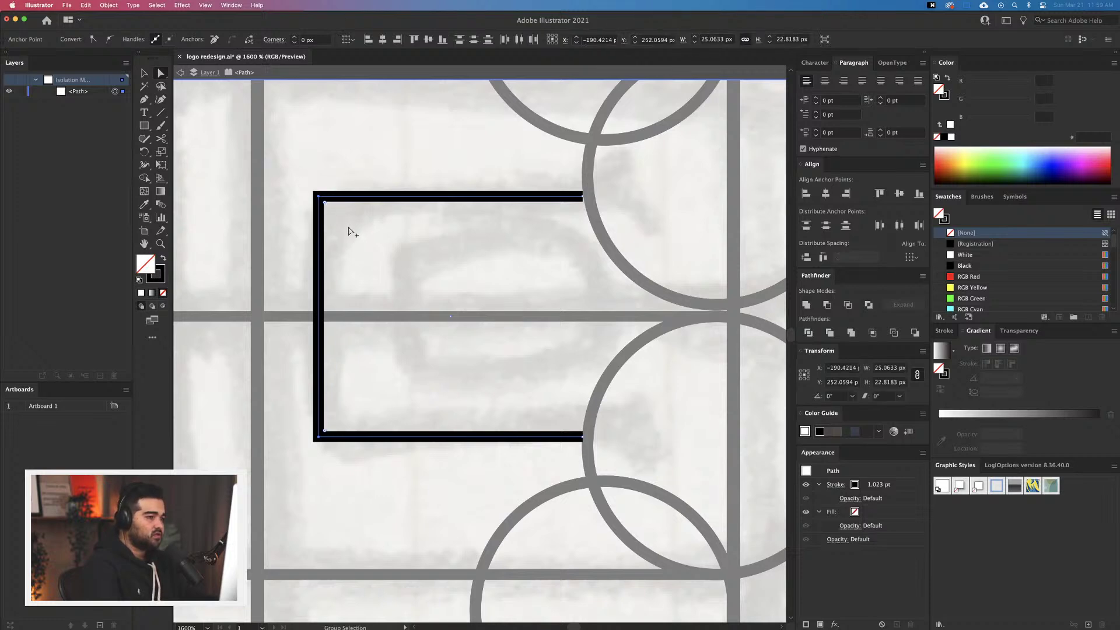
pyautogui.scroll(-3, 353, 232)
pyautogui.scroll(1, 352, 232)
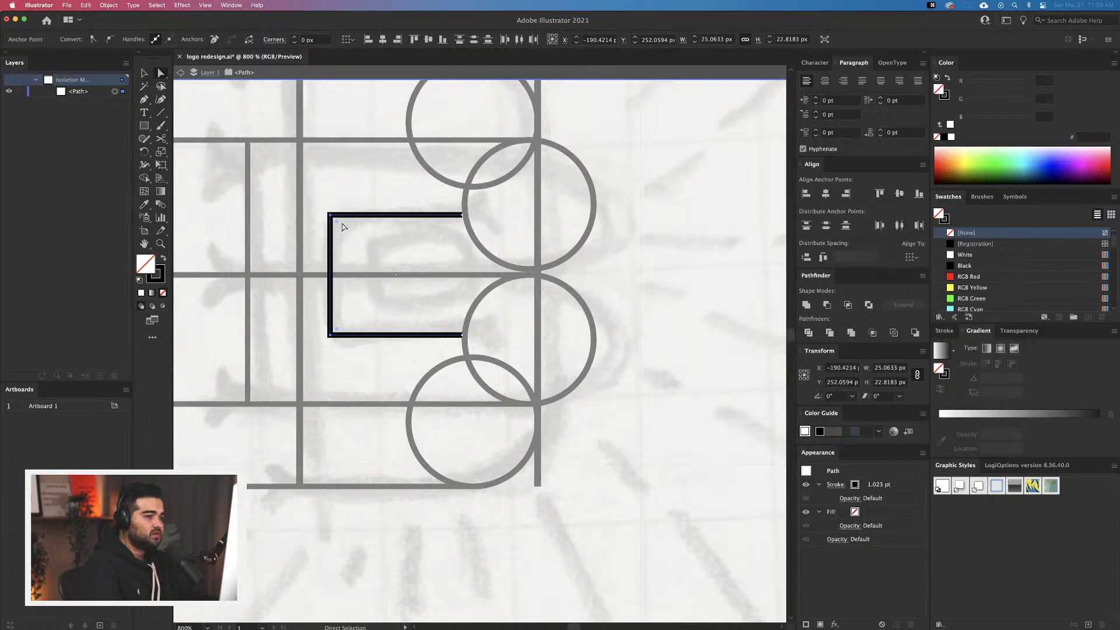
pyautogui.moveTo(338, 225); pyautogui.dragTo(357, 233)
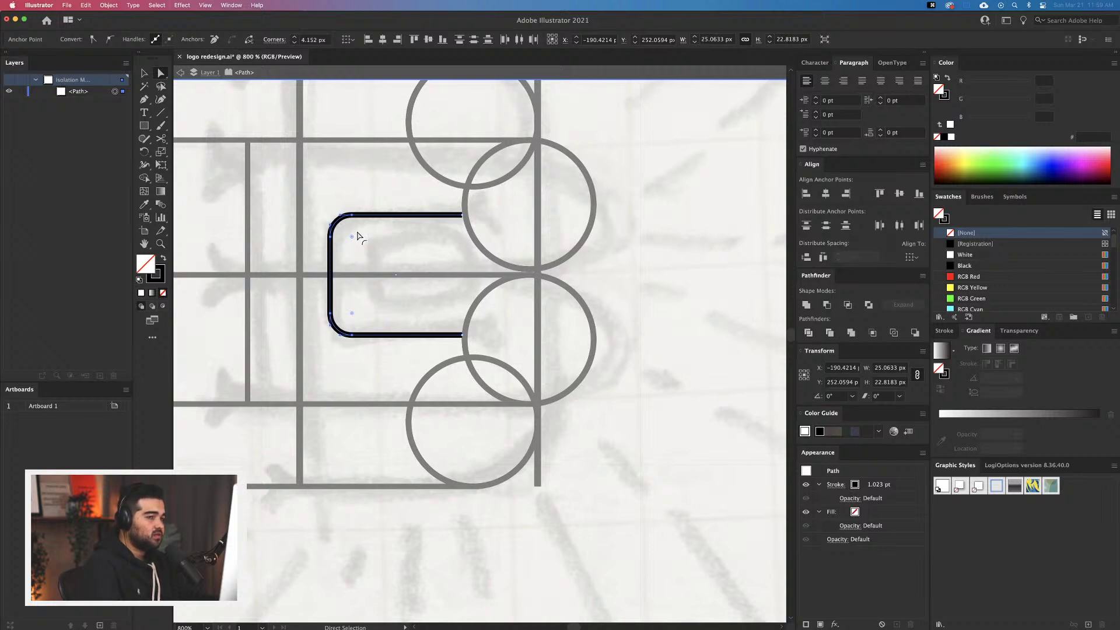
pyautogui.click(394, 308)
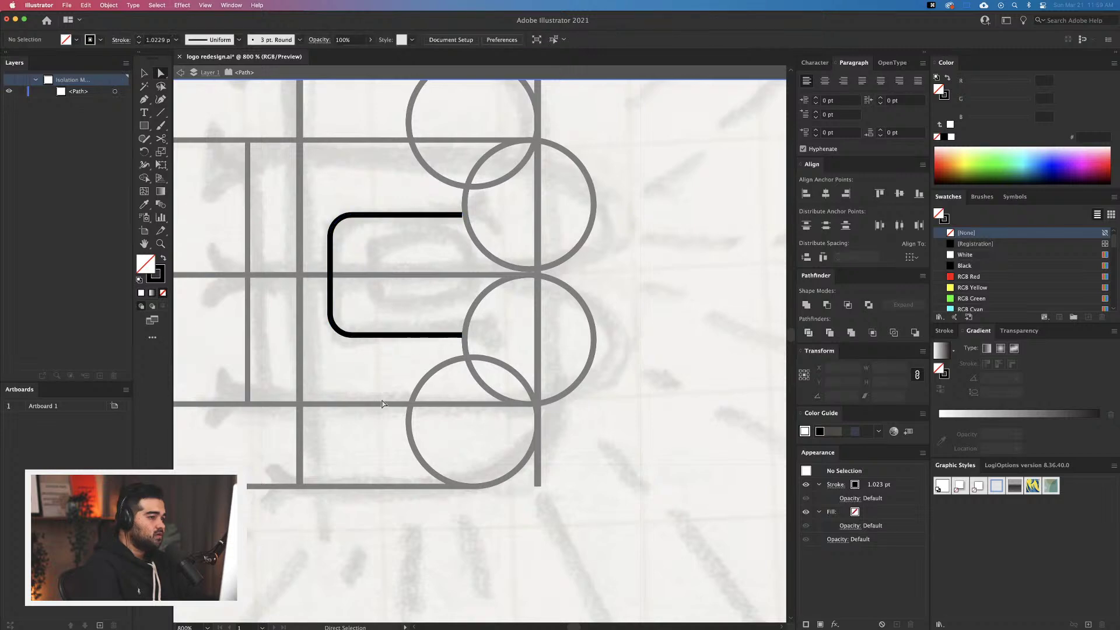
pyautogui.doubleClick(367, 375)
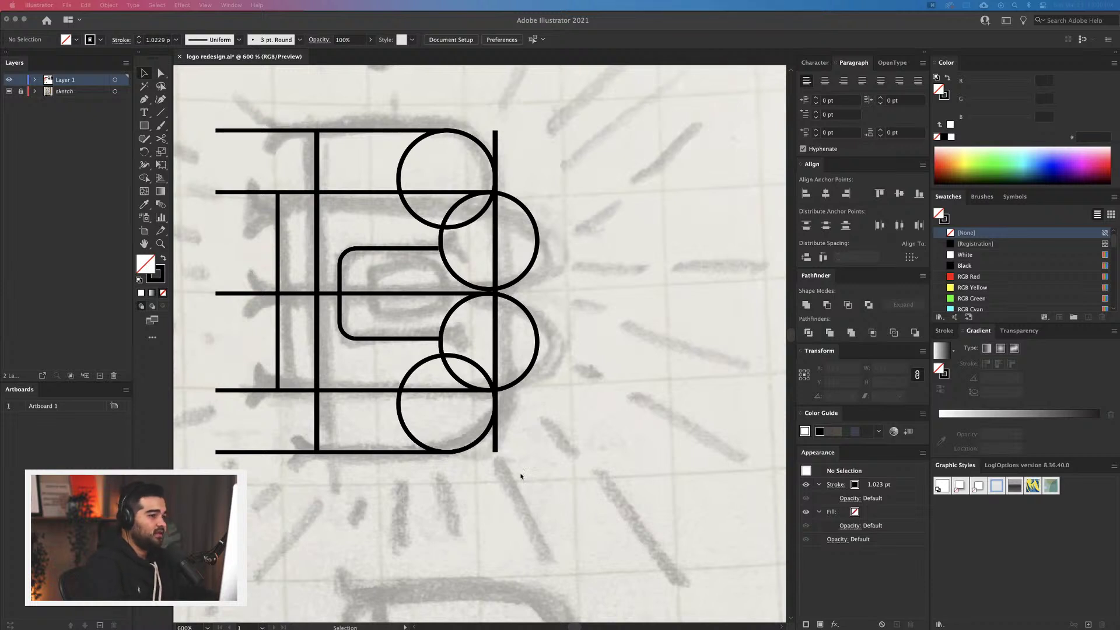
# Draw a rectangle across the monogram's middle and scale it down about its centre to about 17 × 15 px
pyautogui.hscroll(-3, 520, 470)
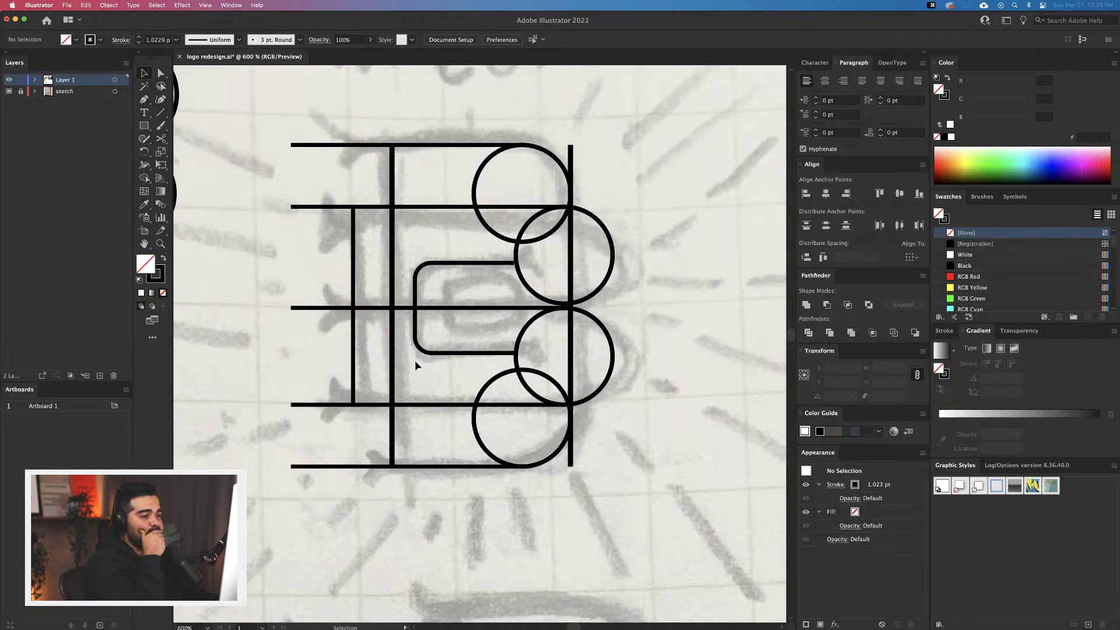
pyautogui.click(144, 125)
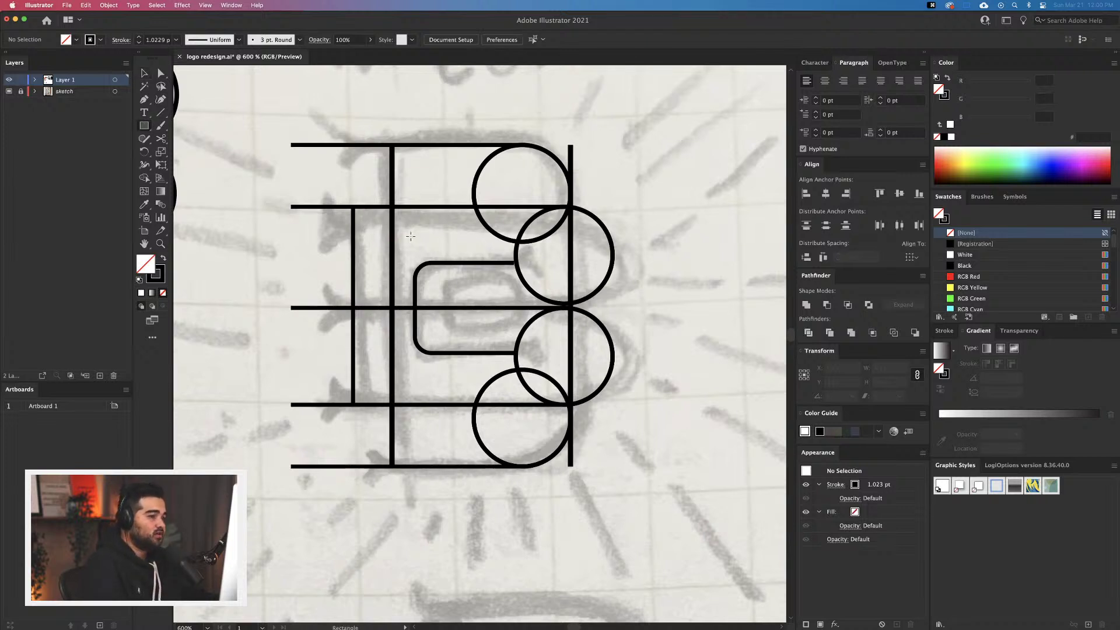
pyautogui.moveTo(353, 207); pyautogui.dragTo(567, 400)
pyautogui.press('v')
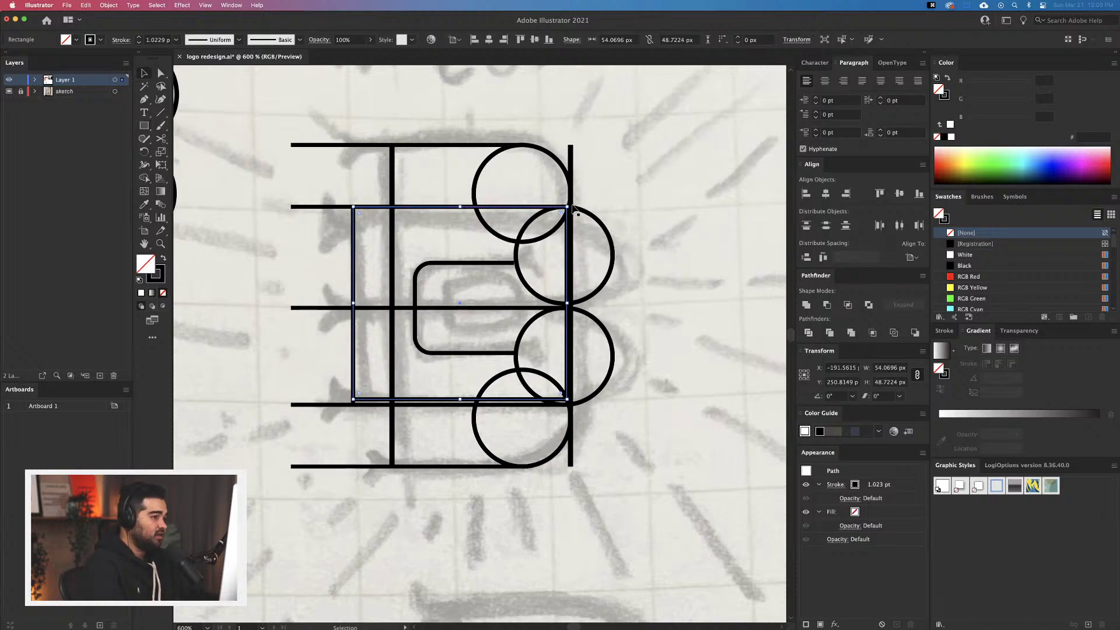
pyautogui.moveTo(573, 207); pyautogui.dragTo(493, 273)
pyautogui.scroll(1, 480, 297)
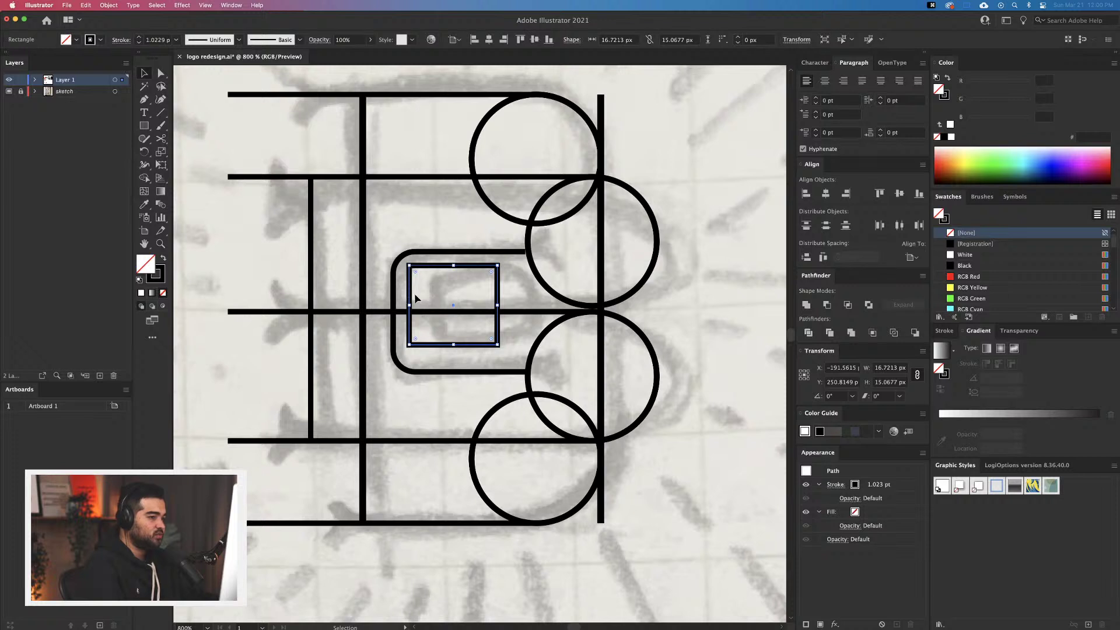
# Centre the small rectangle on the middle line inside the open C shape, shrink it, and round its corners
pyautogui.moveTo(411, 298)
pyautogui.mouseDown()
pyautogui.moveTo(447, 303)
pyautogui.moveTo(422, 304)
pyautogui.mouseUp()
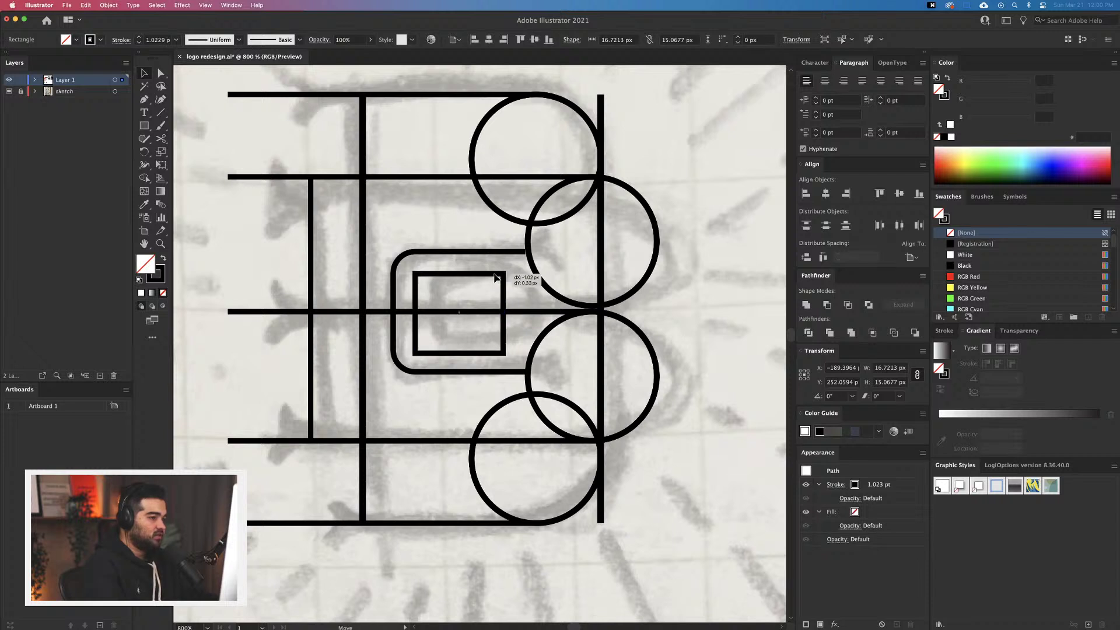
pyautogui.moveTo(511, 274); pyautogui.dragTo(506, 275)
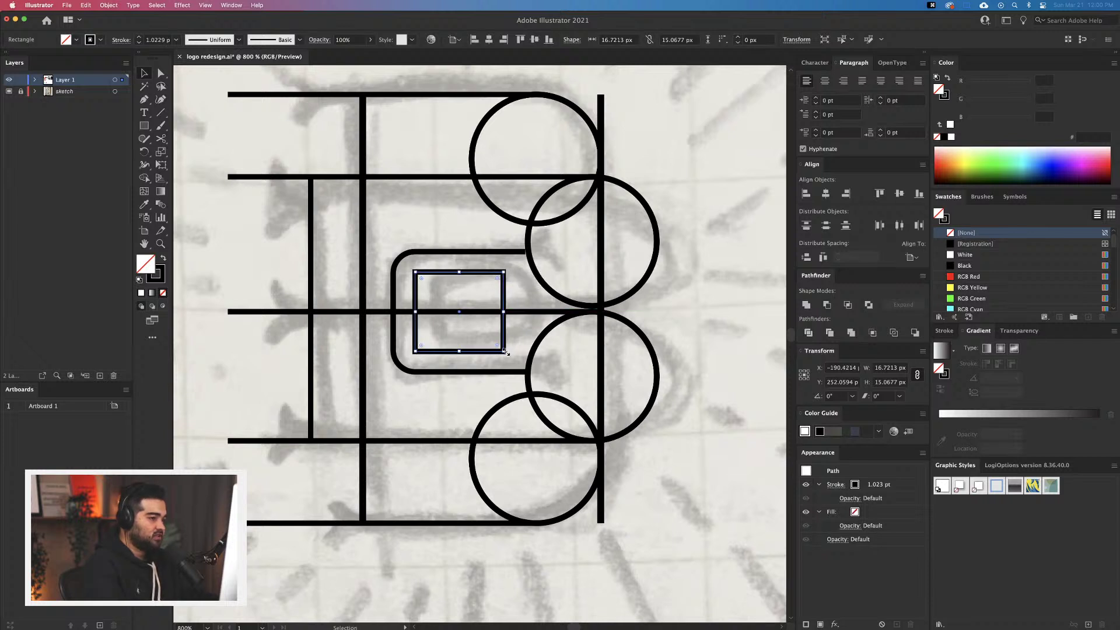
pyautogui.moveTo(506, 352)
pyautogui.mouseDown()
pyautogui.moveTo(491, 352)
pyautogui.moveTo(492, 337)
pyautogui.mouseUp()
pyautogui.press('super+shift+a')
pyautogui.press('super+0')
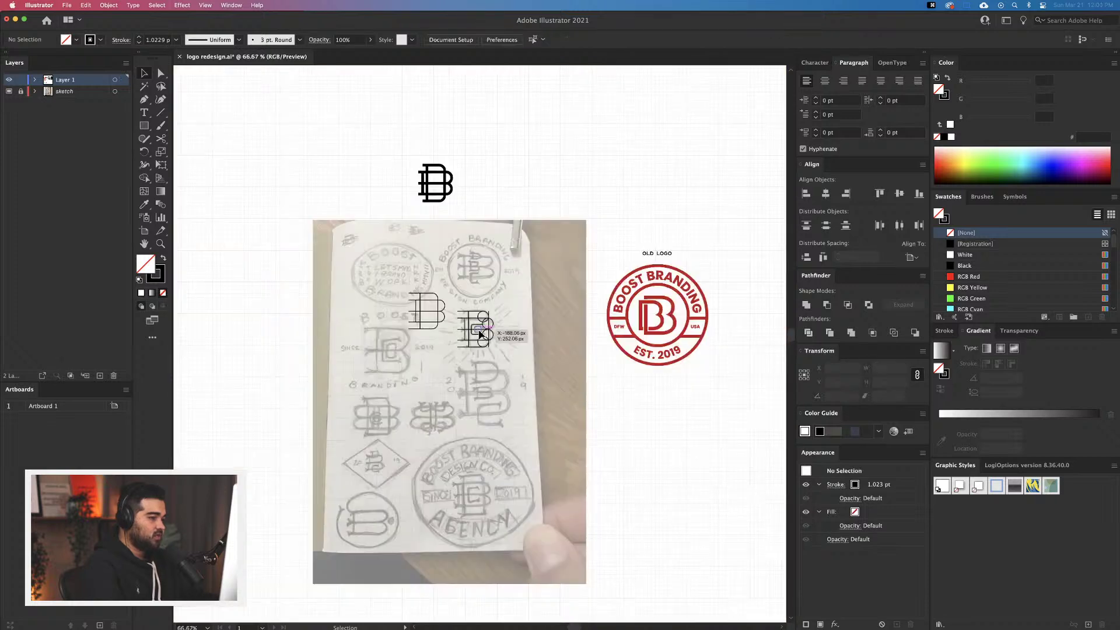
# Shift the small rounded rectangle slightly left inside the open C shape and deselect it
pyautogui.scroll(6, 480, 335)
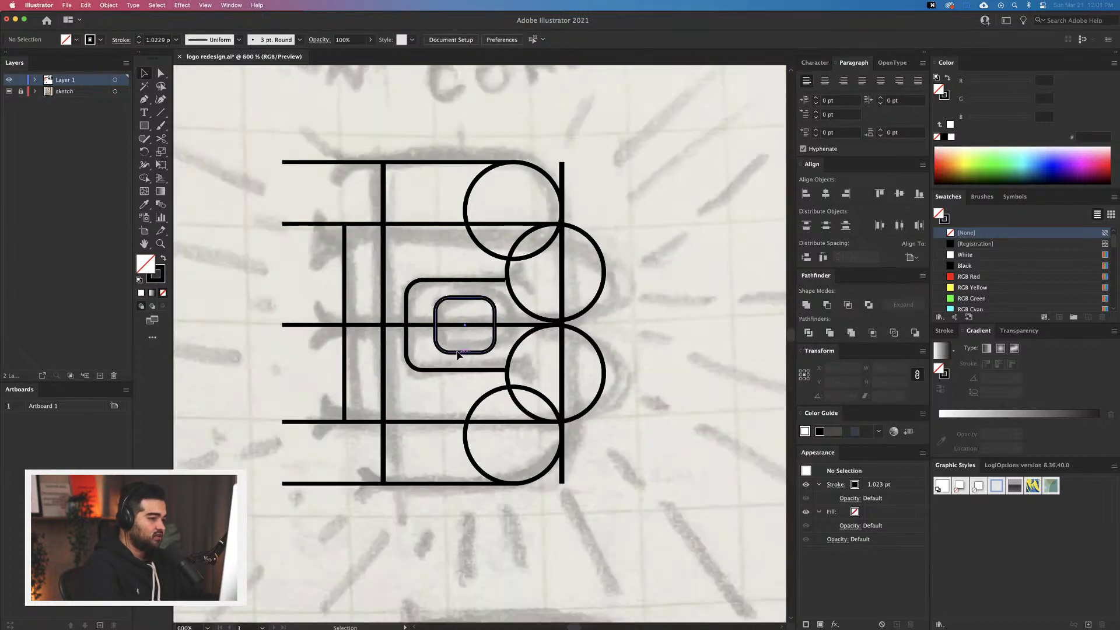
pyautogui.moveTo(458, 354); pyautogui.dragTo(453, 352)
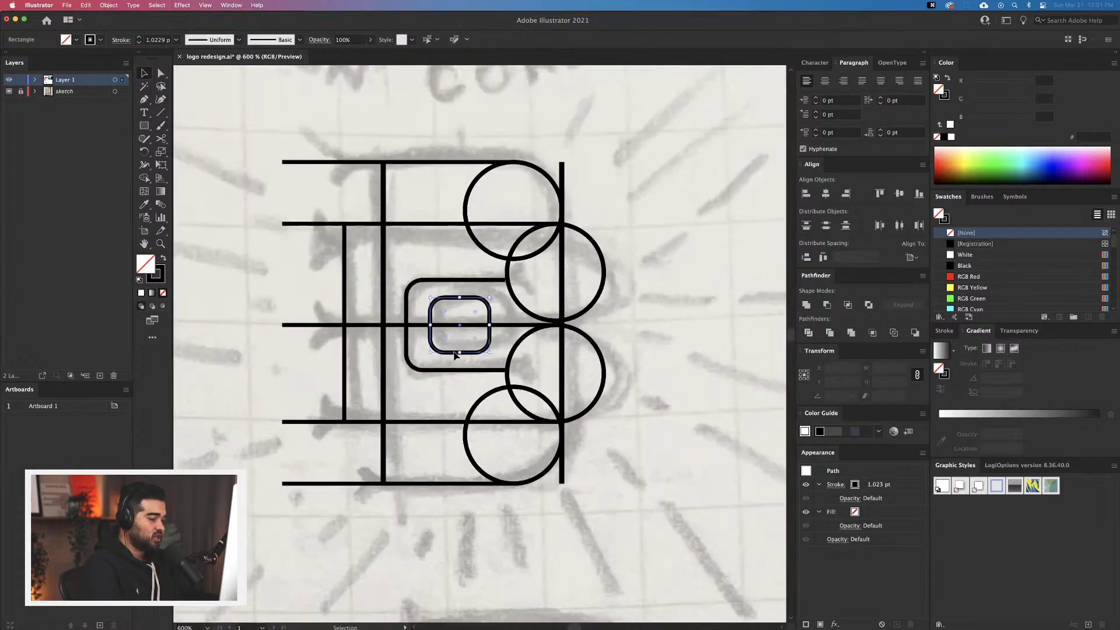
pyautogui.click(407, 446)
# Copy the open C shape and small rounded rectangle into the trimmed monogram outline on the left, centred on its middle line
pyautogui.scroll(-3, 586, 497)
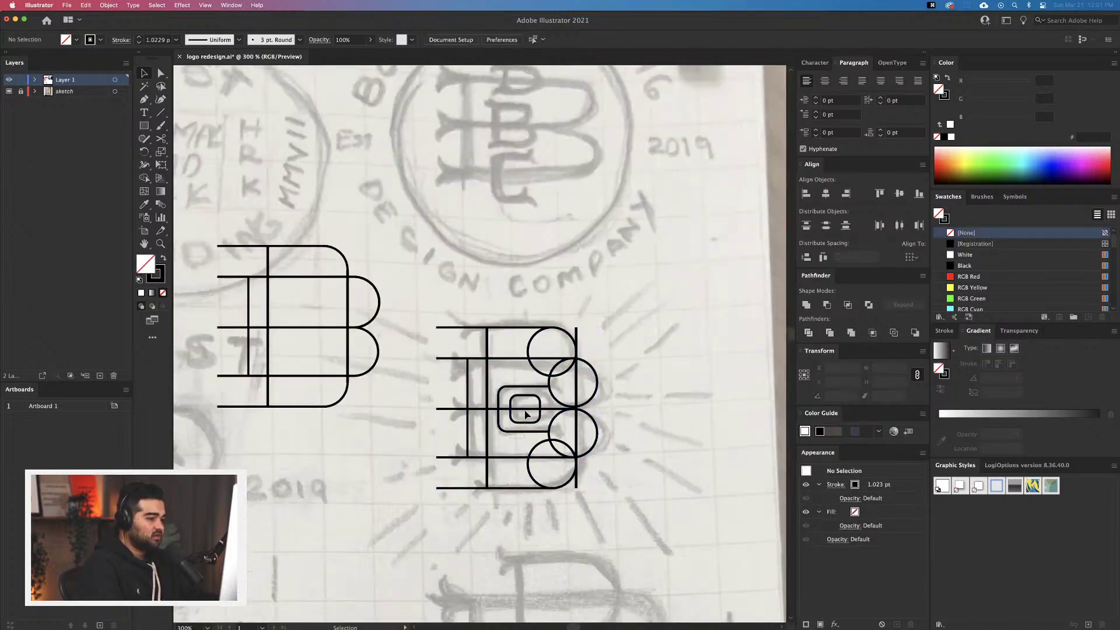
pyautogui.moveTo(525, 423); pyautogui.dragTo(423, 382)
pyautogui.click(313, 360)
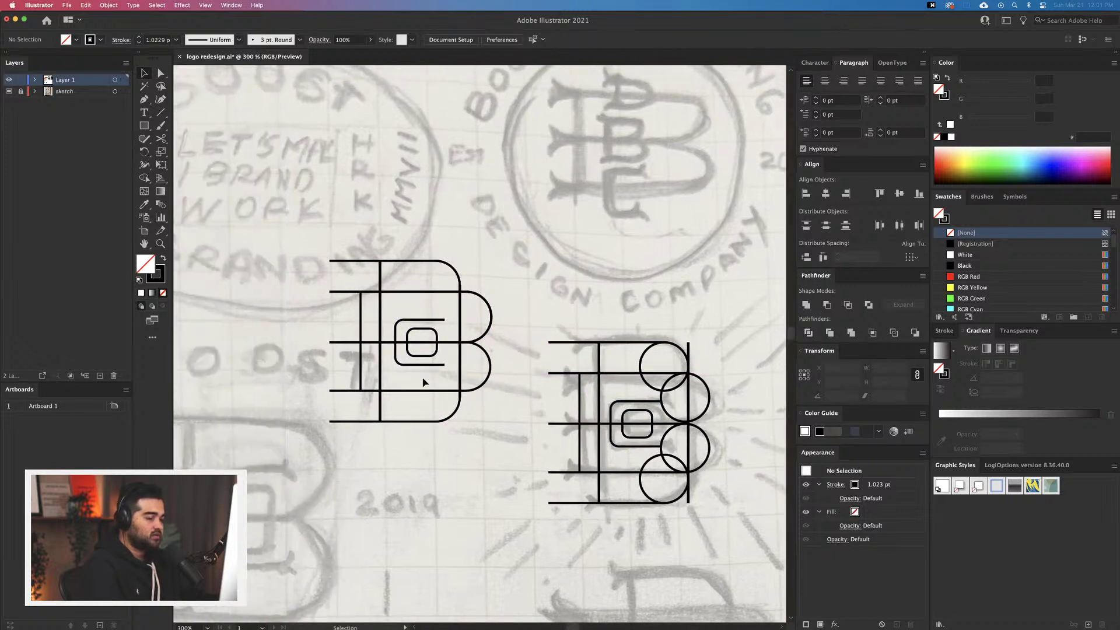
pyautogui.click(426, 351)
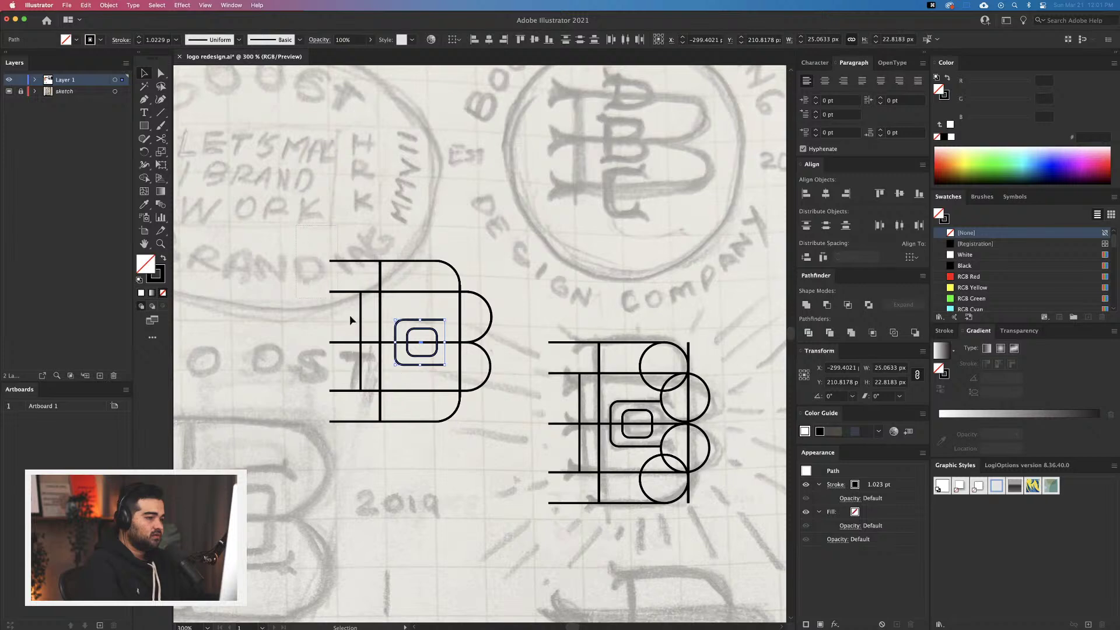
# Duplicate the trimmed monogram outline with its inner shapes up and to the right, over the circular badge sketch
pyautogui.moveTo(489, 448); pyautogui.dragTo(574, 457)
pyautogui.click(530, 350)
pyautogui.press('Delete')
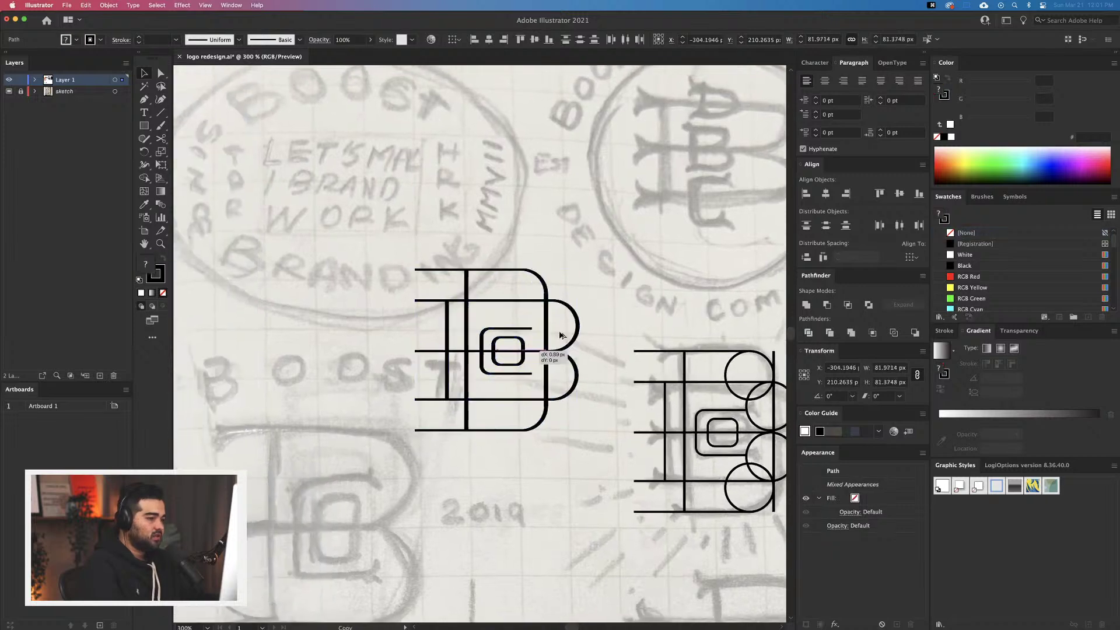
pyautogui.moveTo(521, 356); pyautogui.dragTo(688, 216)
pyautogui.moveTo(676, 270); pyautogui.dragTo(550, 391)
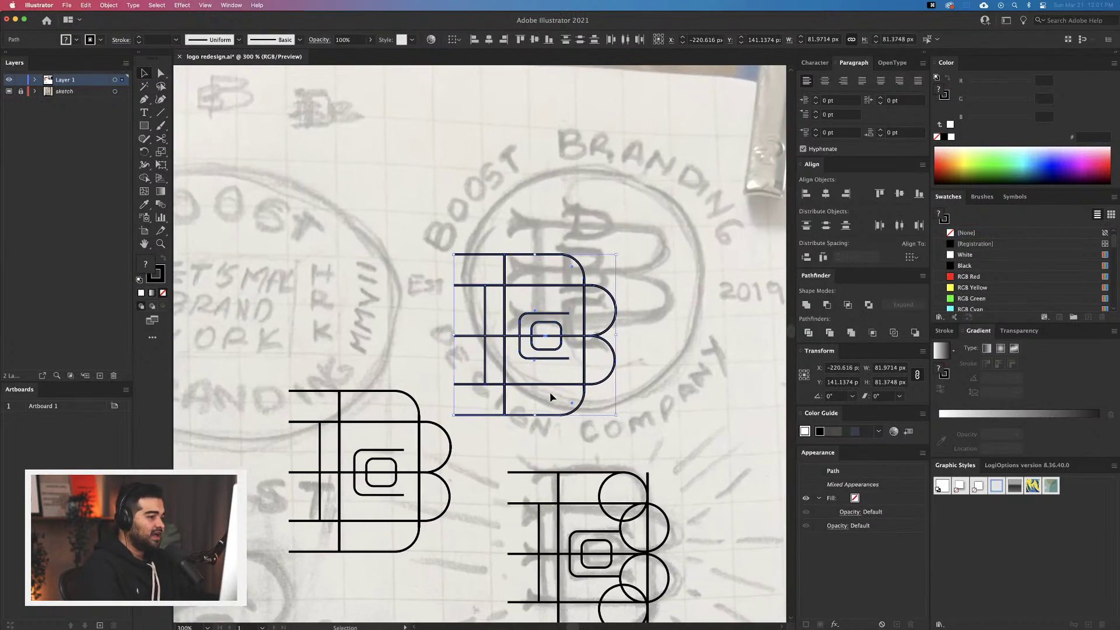
pyautogui.click(375, 459)
pyautogui.press('Delete')
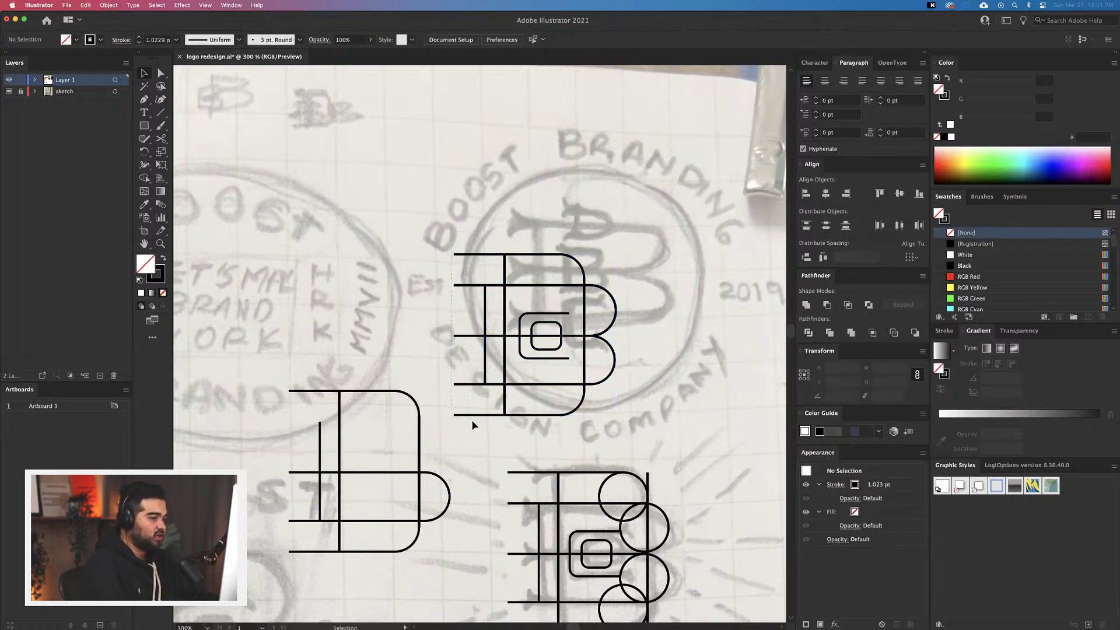
pyautogui.moveTo(471, 421); pyautogui.dragTo(471, 419)
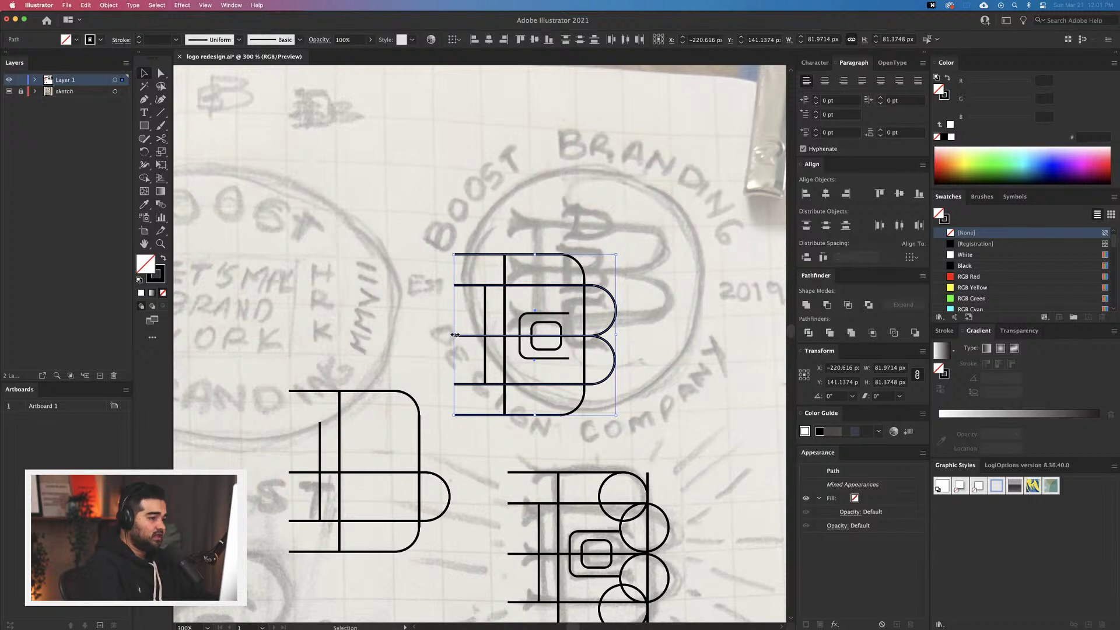
pyautogui.moveTo(455, 334)
pyautogui.mouseDown()
pyautogui.moveTo(471, 337)
pyautogui.moveTo(455, 337)
pyautogui.mouseUp()
pyautogui.press('super+2')
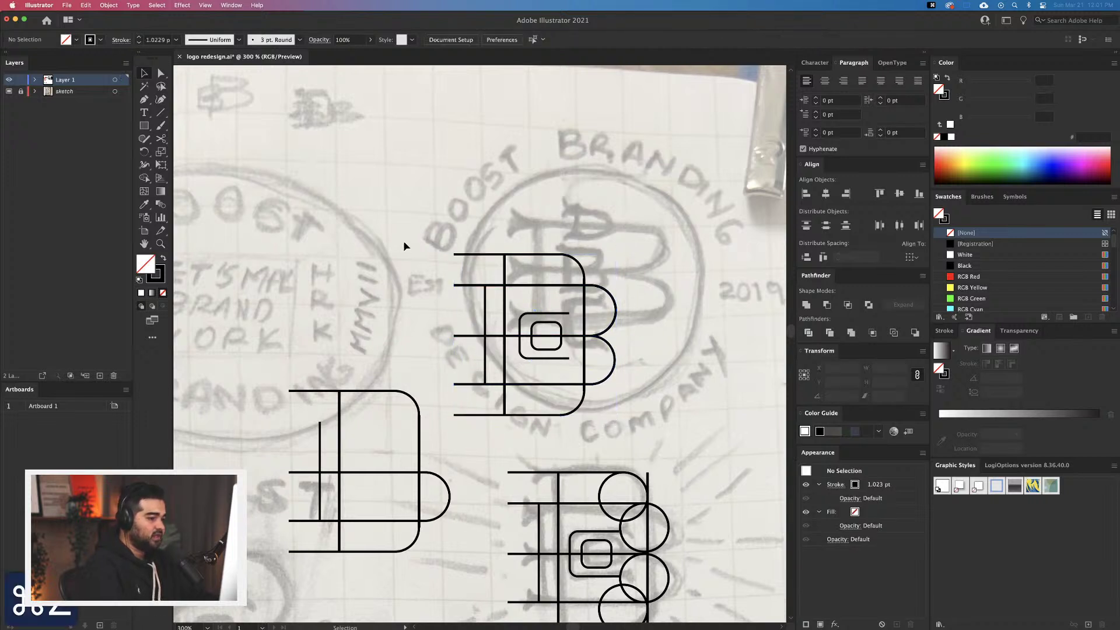
pyautogui.scroll(3, 548, 423)
pyautogui.hscroll(-2, 548, 422)
pyautogui.press('super+z')
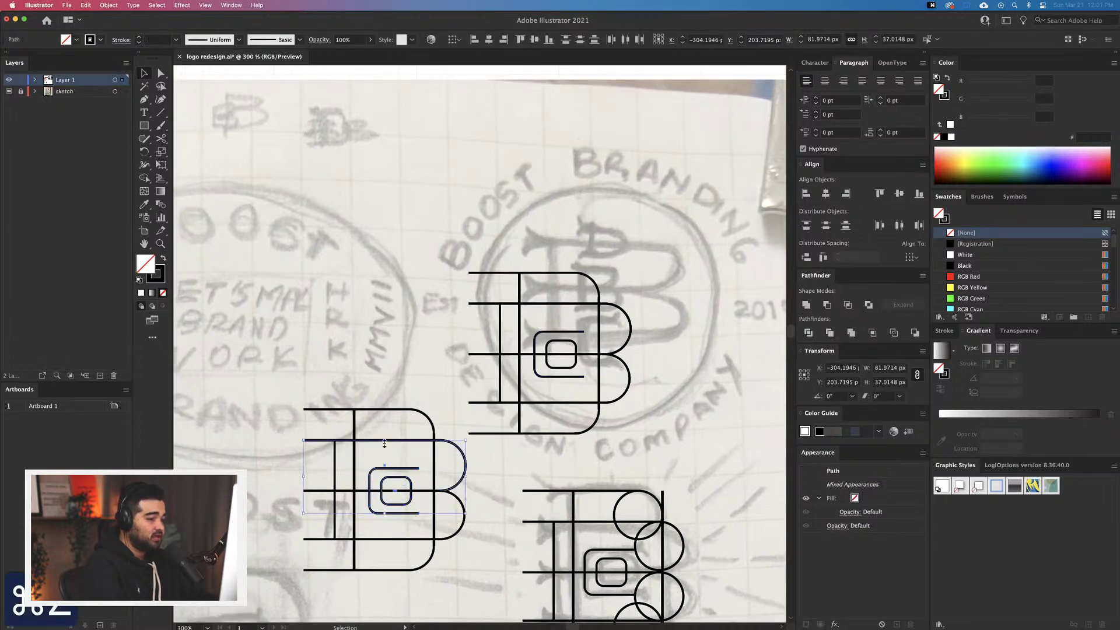
pyautogui.scroll(2, 511, 468)
pyautogui.press('alt+super+2')
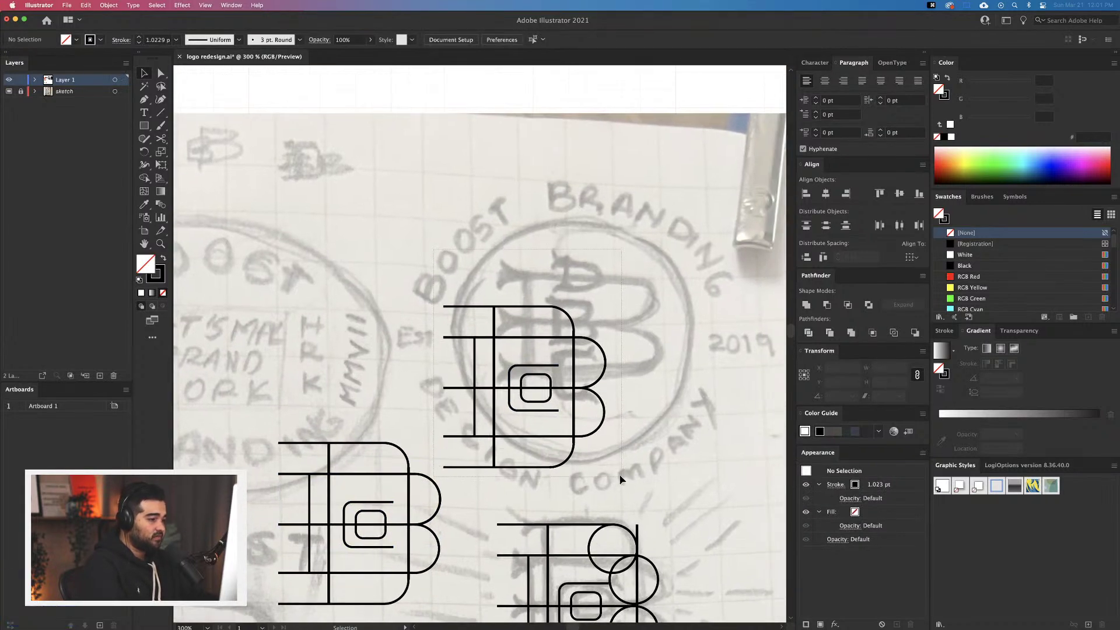
# Duplicate the monogram outline from the badge sketch onto the blank area above the photo, beside the bold monogram
pyautogui.scroll(3, 563, 476)
pyautogui.moveTo(547, 462); pyautogui.dragTo(667, 162)
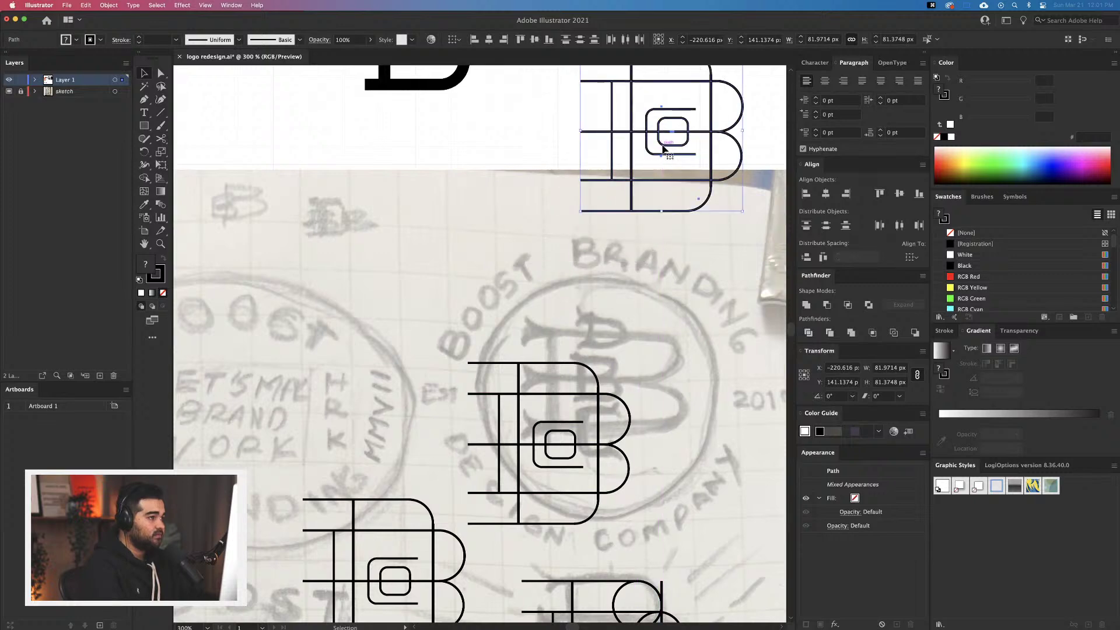
pyautogui.scroll(10, 566, 462)
pyautogui.hscroll(3, 566, 462)
pyautogui.moveTo(566, 464); pyautogui.dragTo(595, 352)
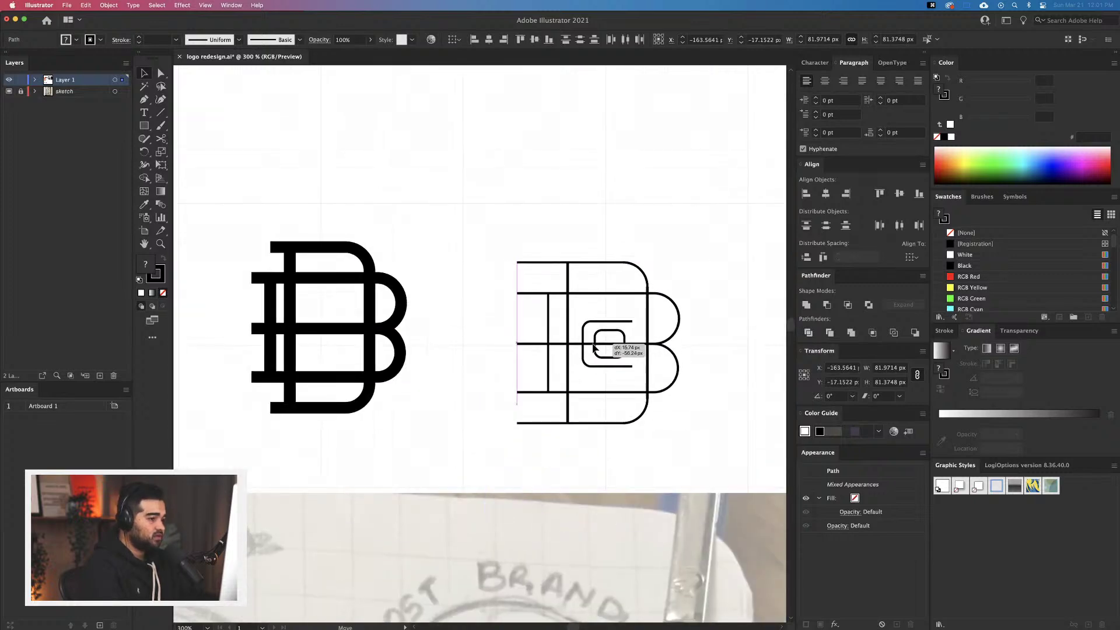
pyautogui.click(623, 472)
# Apply the bold monogram's 5.768 pt stroke to the new monogram outline with the Eyedropper tool, and deselect it
pyautogui.press('super+a')
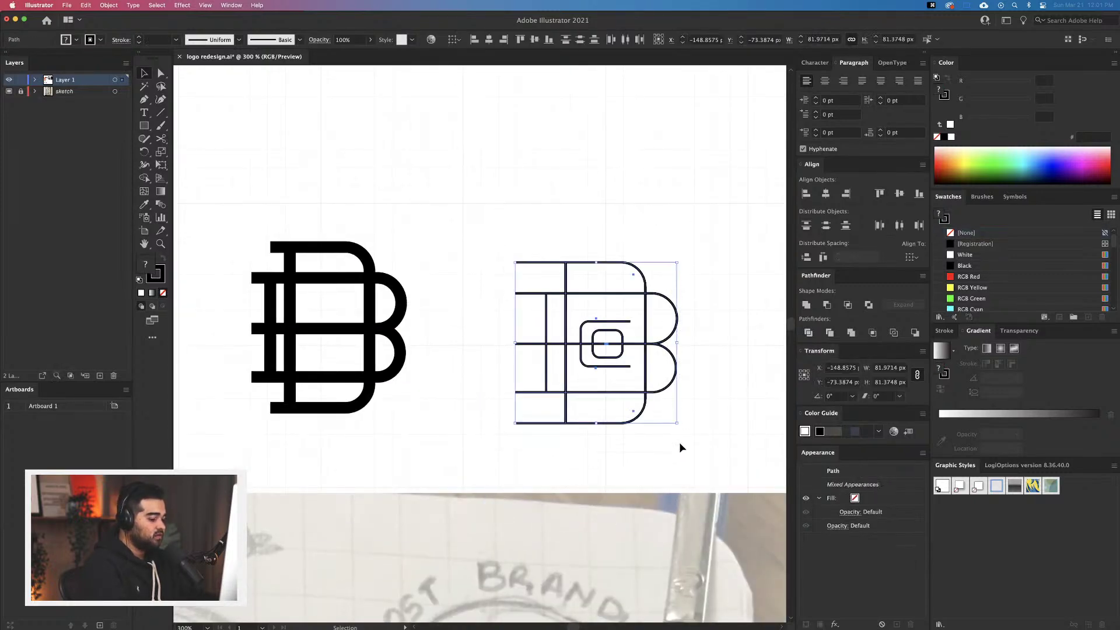
pyautogui.press('i')
pyautogui.click(401, 337)
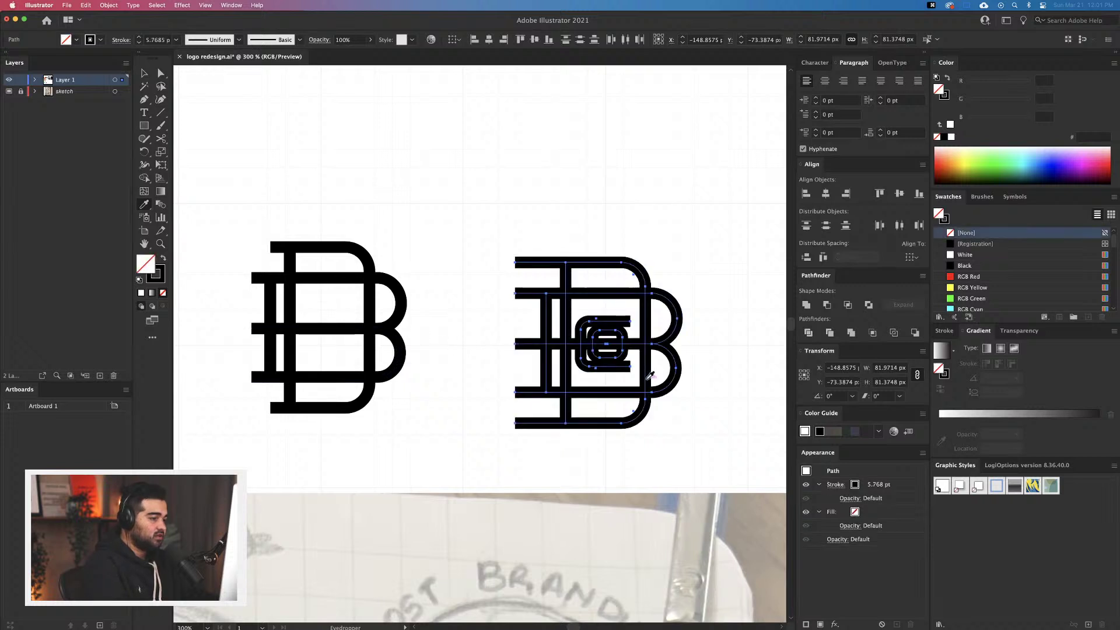
pyautogui.press('v')
pyautogui.click(684, 471)
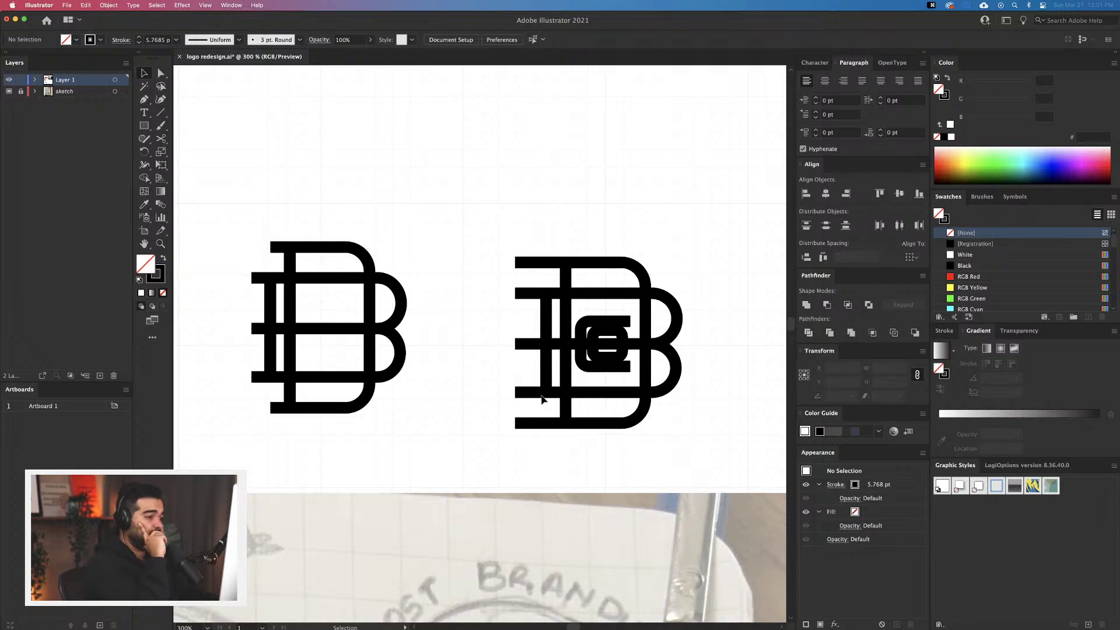
# Stretch the open C shape vertically about its centre to a height of about 30 px
pyautogui.click(624, 330)
pyautogui.scroll(5, 625, 329)
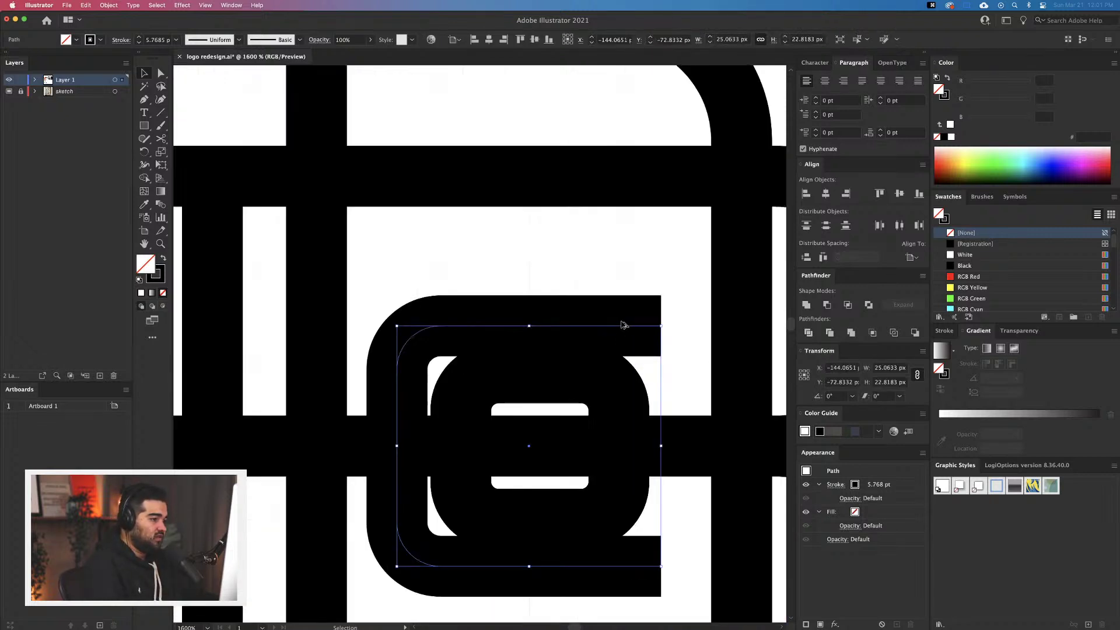
pyautogui.moveTo(554, 326); pyautogui.dragTo(546, 295)
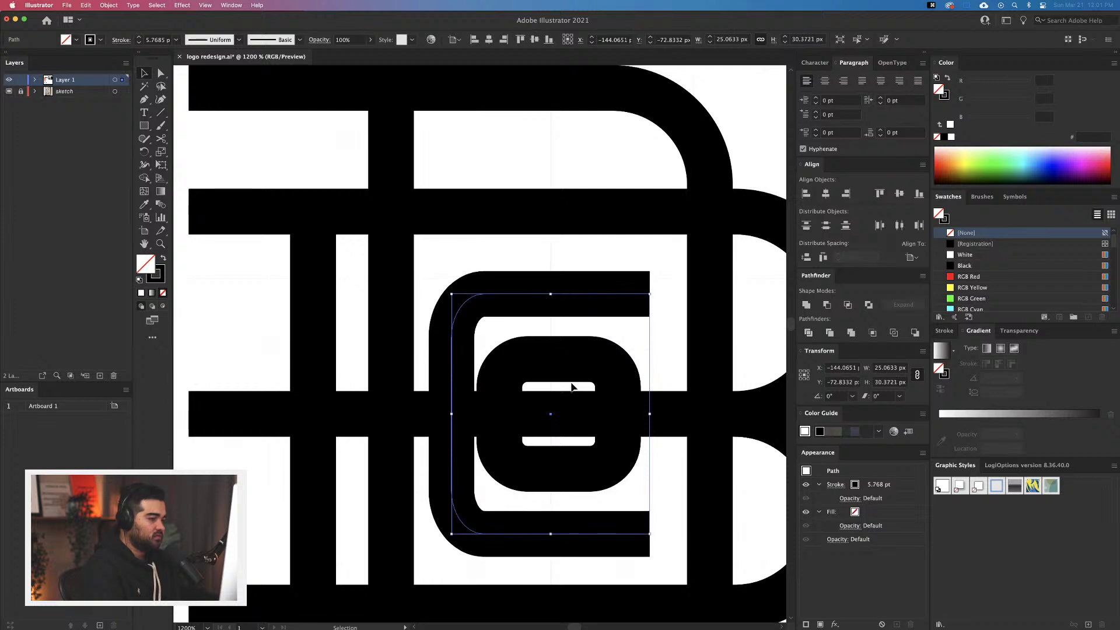
# Resize the rounded rectangle inside the open C about its centre to about 12 × 16 px, and deselect it
pyautogui.click(575, 362)
pyautogui.moveTo(556, 360); pyautogui.dragTo(558, 350)
pyautogui.moveTo(619, 411); pyautogui.dragTo(608, 414)
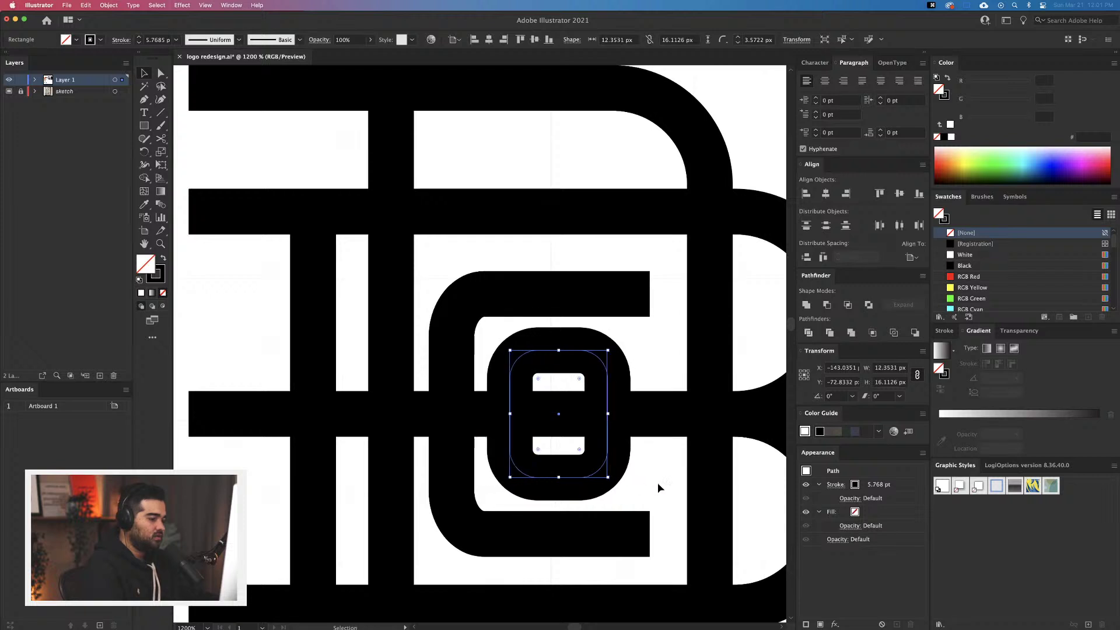
pyautogui.click(657, 482)
# Set the stroke weight of the whole monogram with the nested shapes to 4 pt, and deselect it
pyautogui.scroll(-3, 657, 481)
pyautogui.scroll(-3, 656, 489)
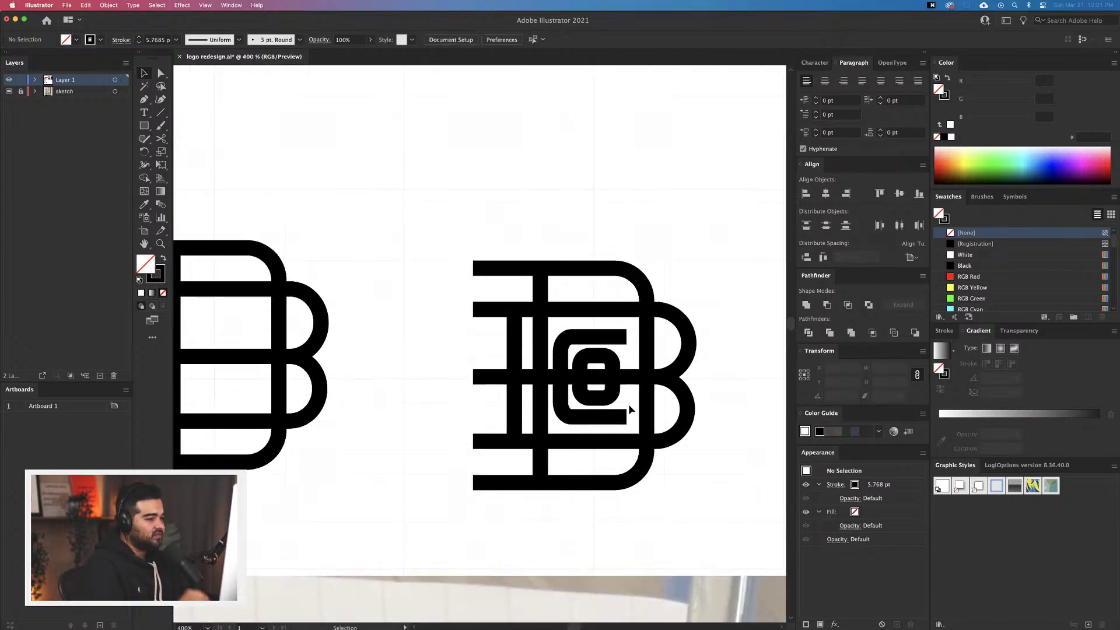
pyautogui.moveTo(478, 220); pyautogui.dragTo(741, 525)
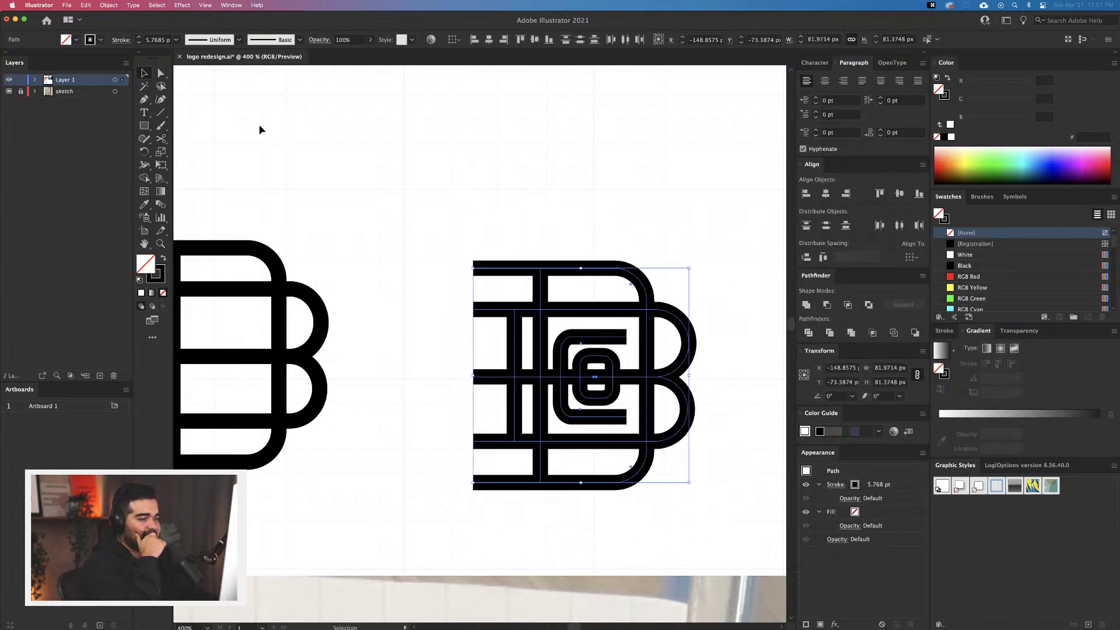
pyautogui.click(139, 43)
pyautogui.click(139, 44)
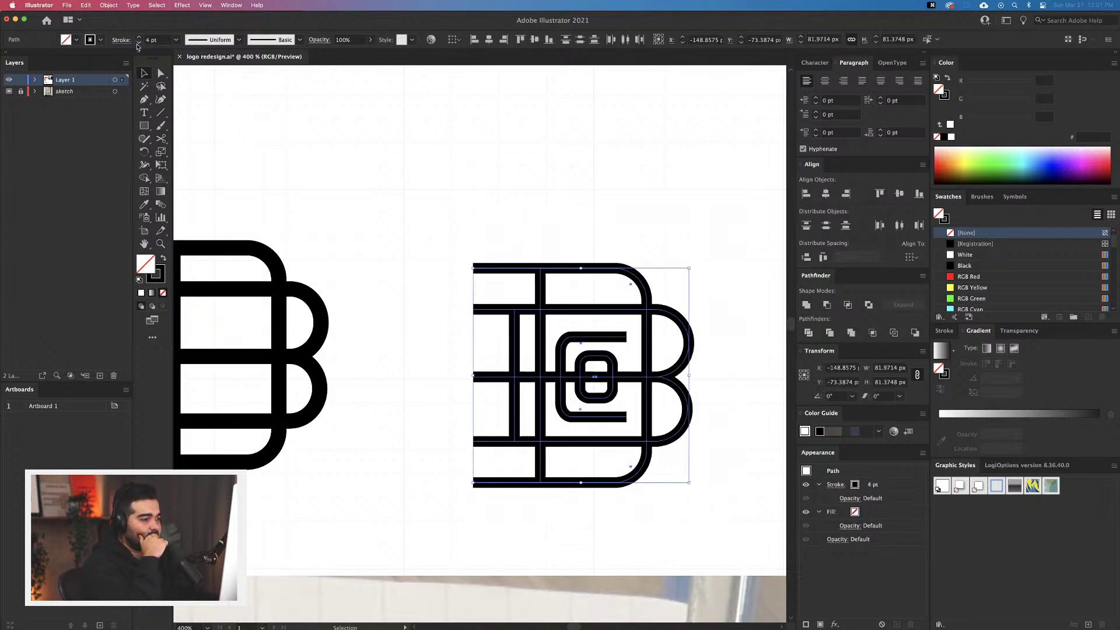
pyautogui.click(442, 174)
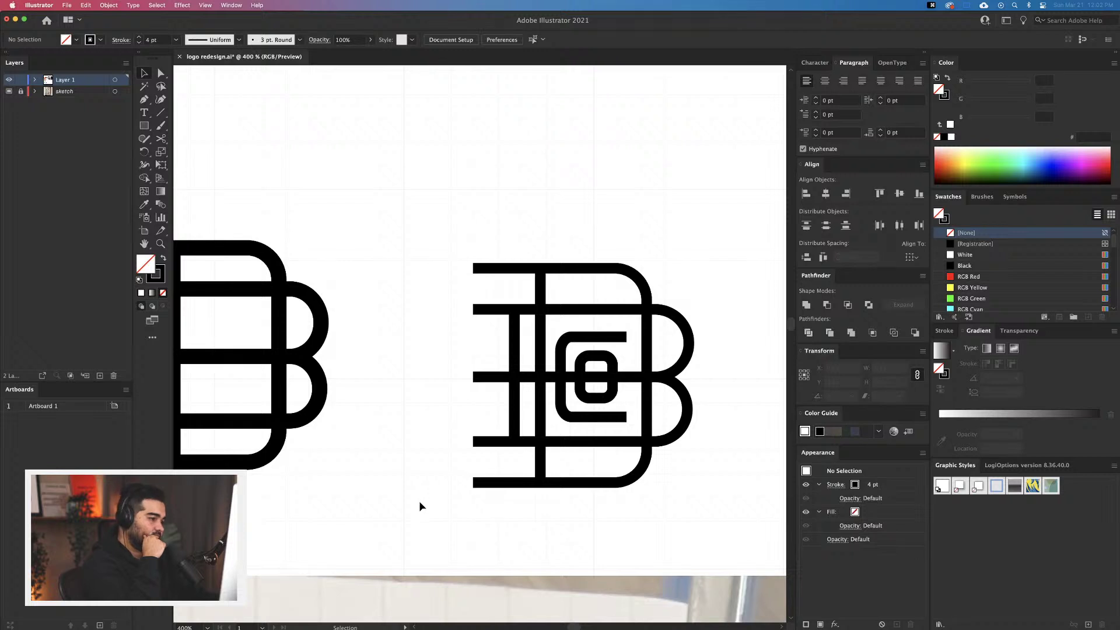
# Compare the two bold monograms with each other and with the badge sketches below them
pyautogui.scroll(-2, 551, 482)
pyautogui.scroll(-1, 666, 479)
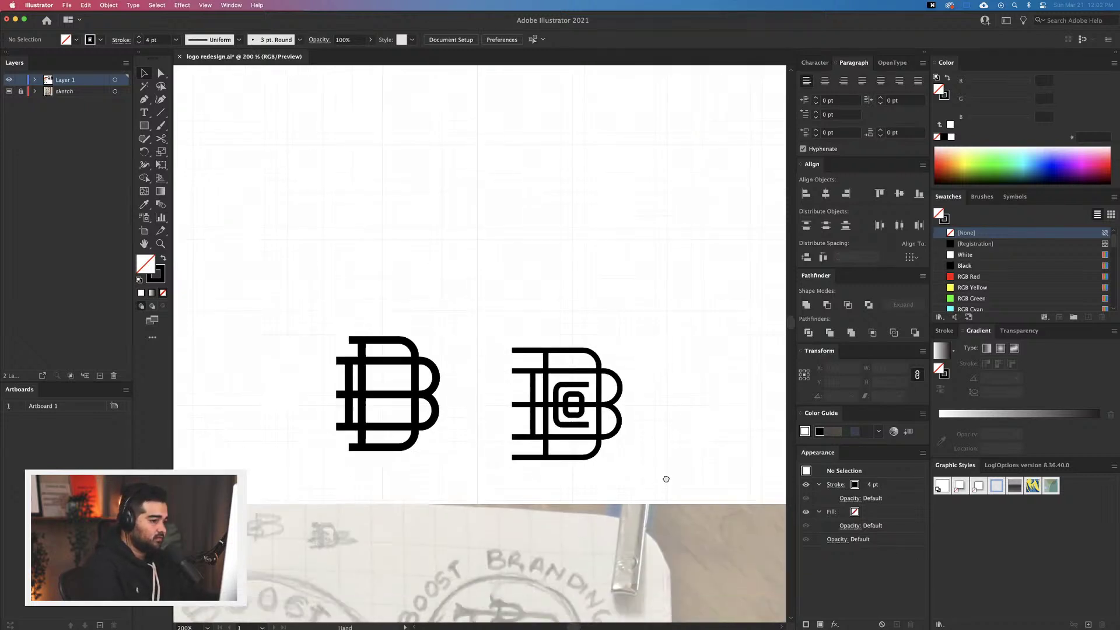
pyautogui.moveTo(667, 479); pyautogui.dragTo(633, 364)
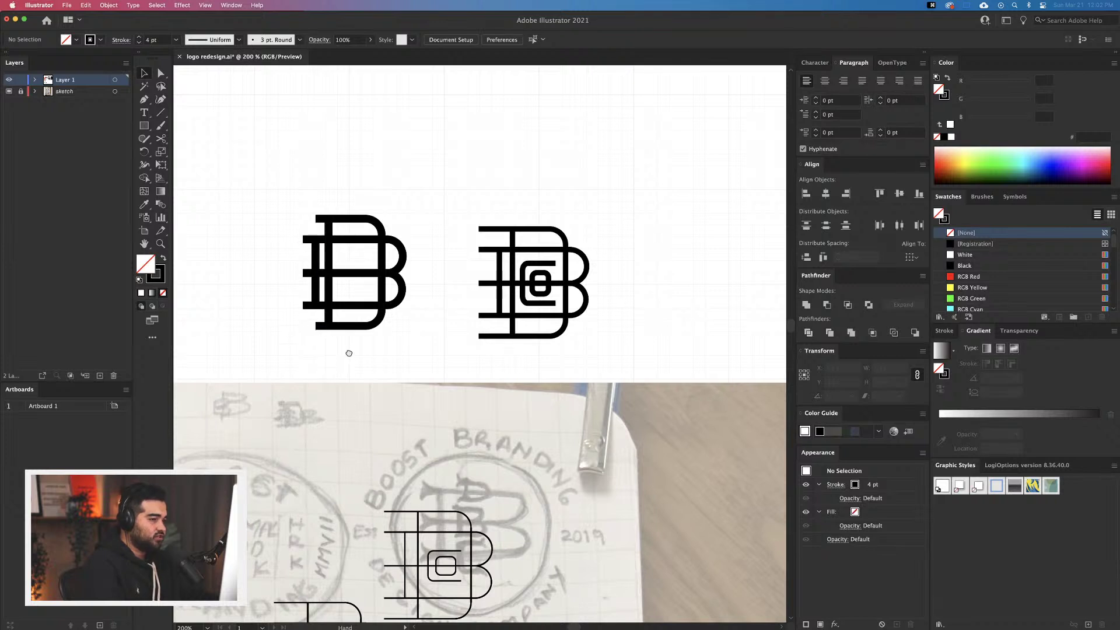
pyautogui.moveTo(349, 353); pyautogui.dragTo(472, 353)
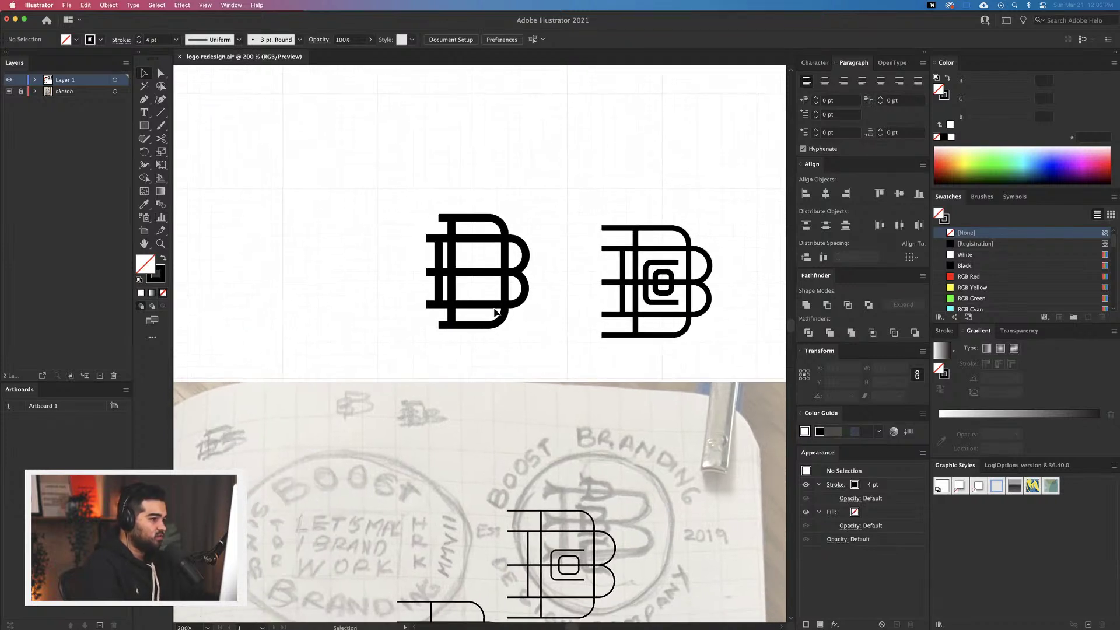
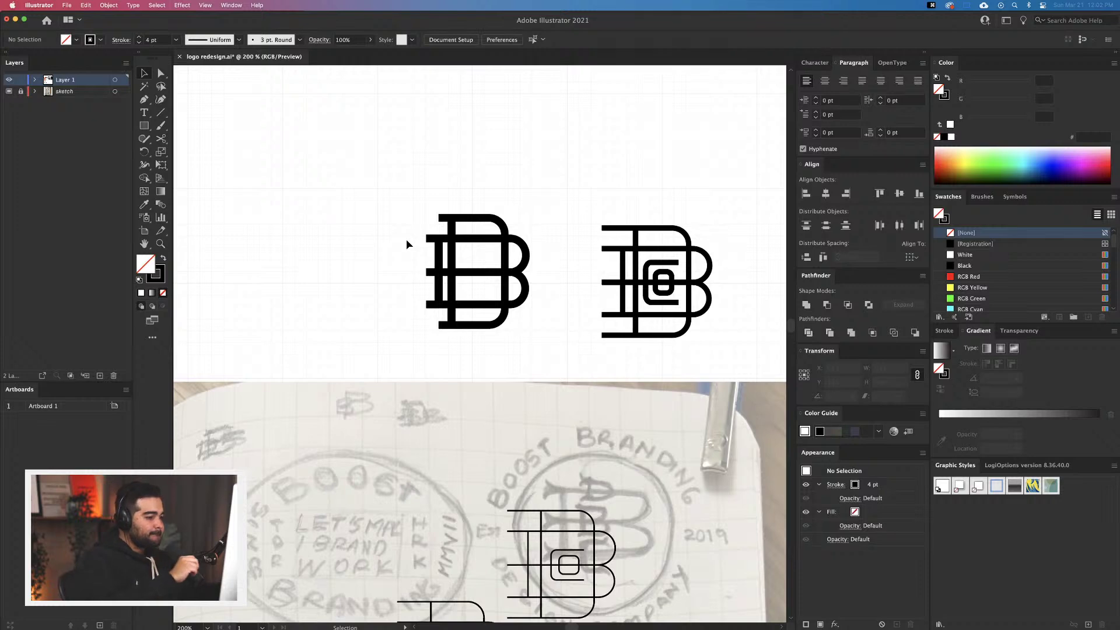
pyautogui.click(642, 331)
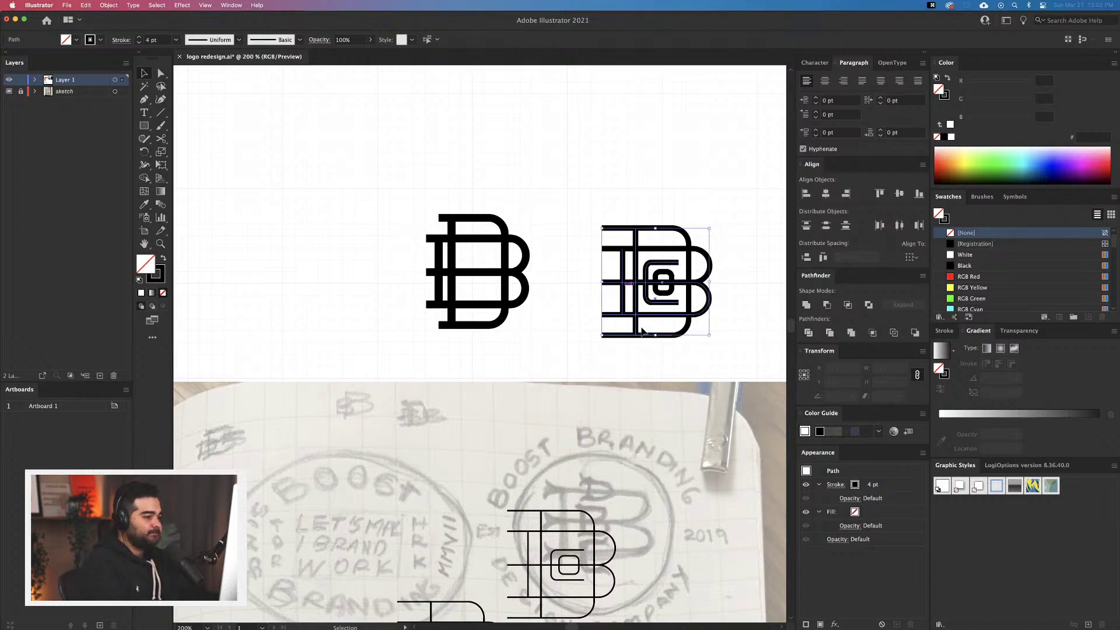
pyautogui.scroll(-5, 642, 331)
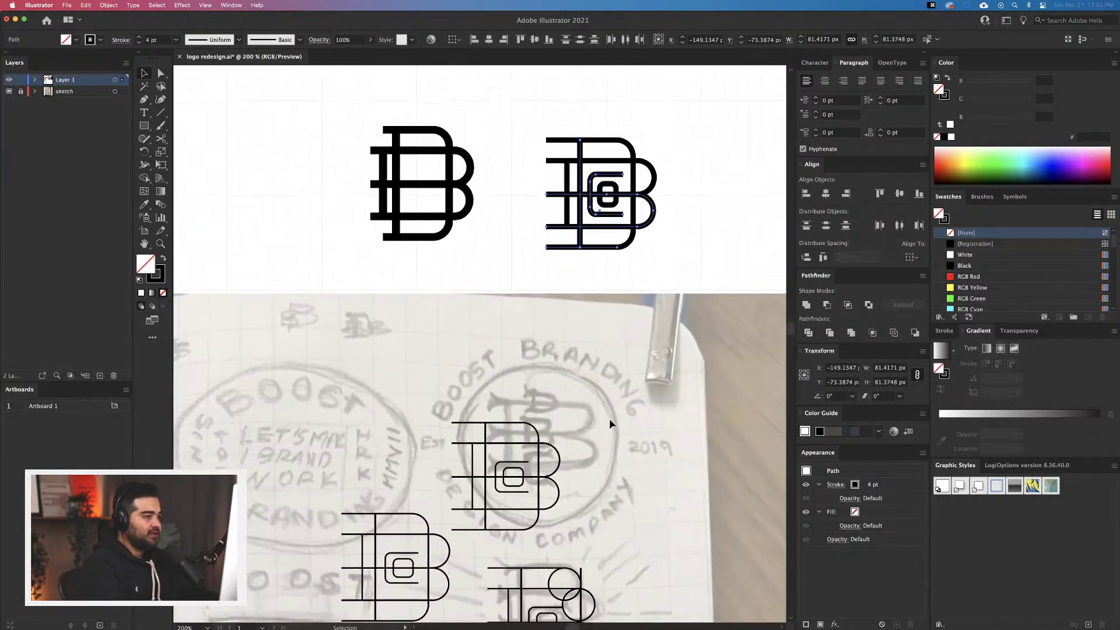
pyautogui.click(608, 419)
pyautogui.moveTo(638, 499); pyautogui.dragTo(614, 304)
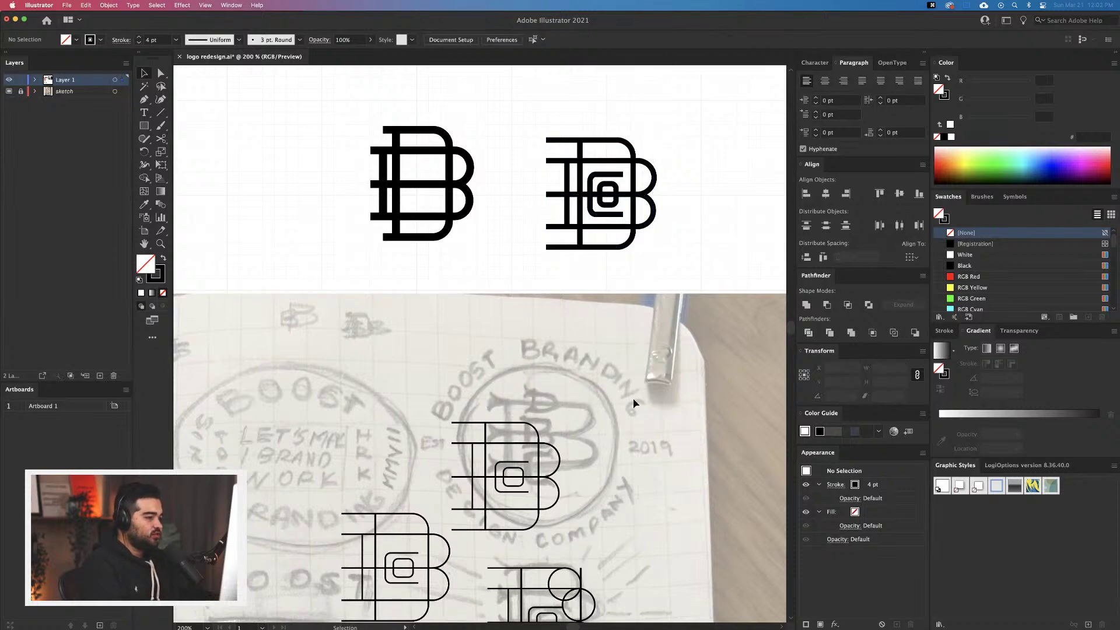
# Add a placeholder text object over the large sketched B and set its font to College Block
pyautogui.scroll(-10, 634, 402)
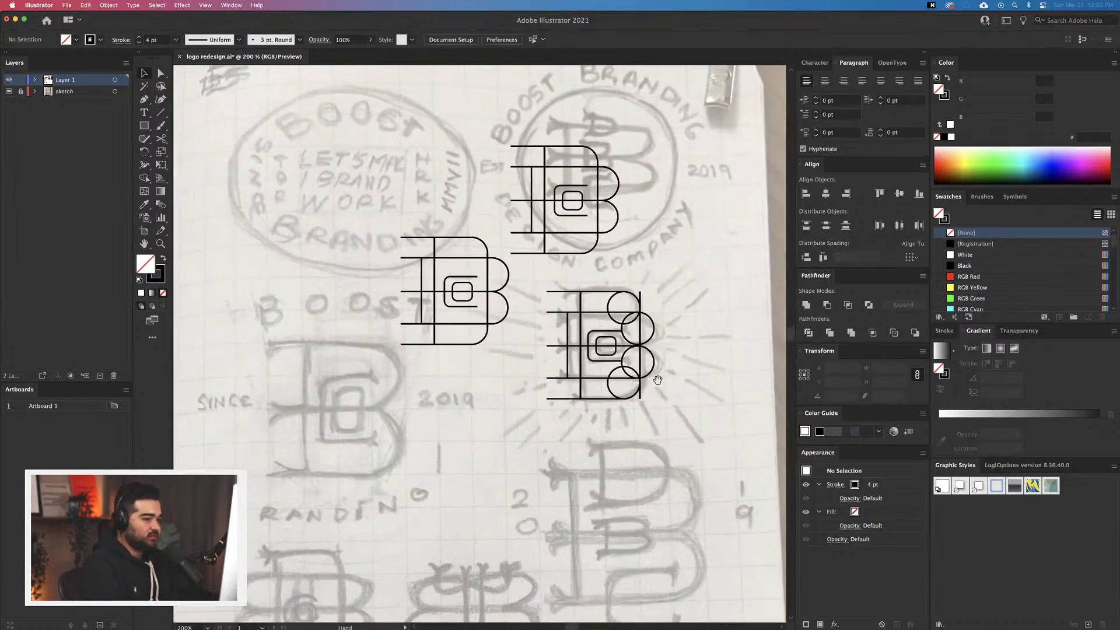
pyautogui.hscroll(-4, 536, 430)
pyautogui.scroll(-1, 535, 431)
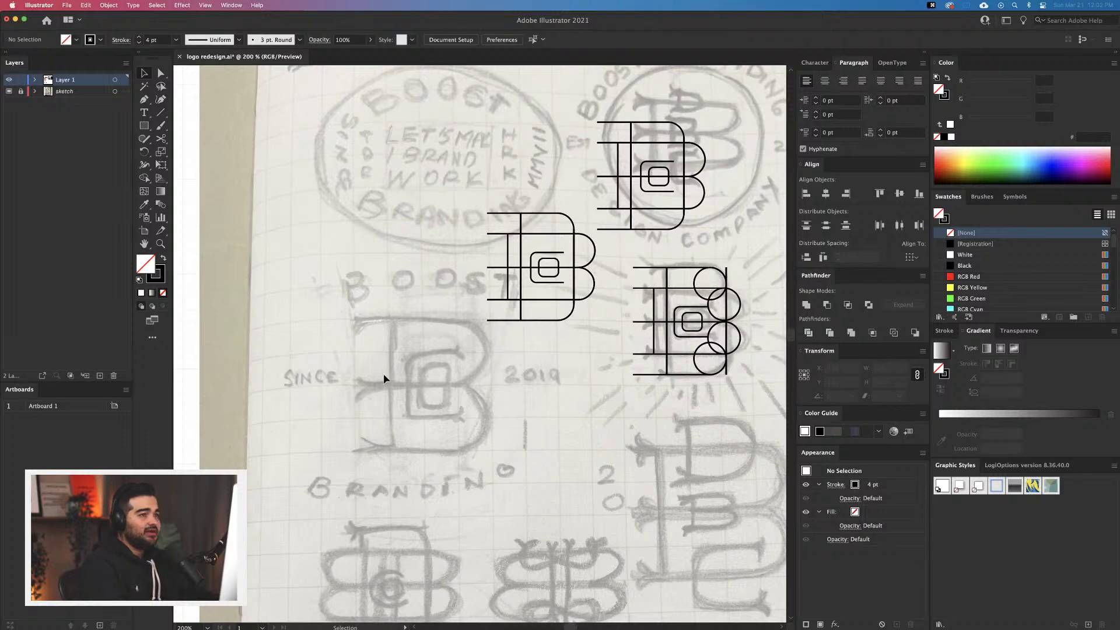
pyautogui.click(144, 112)
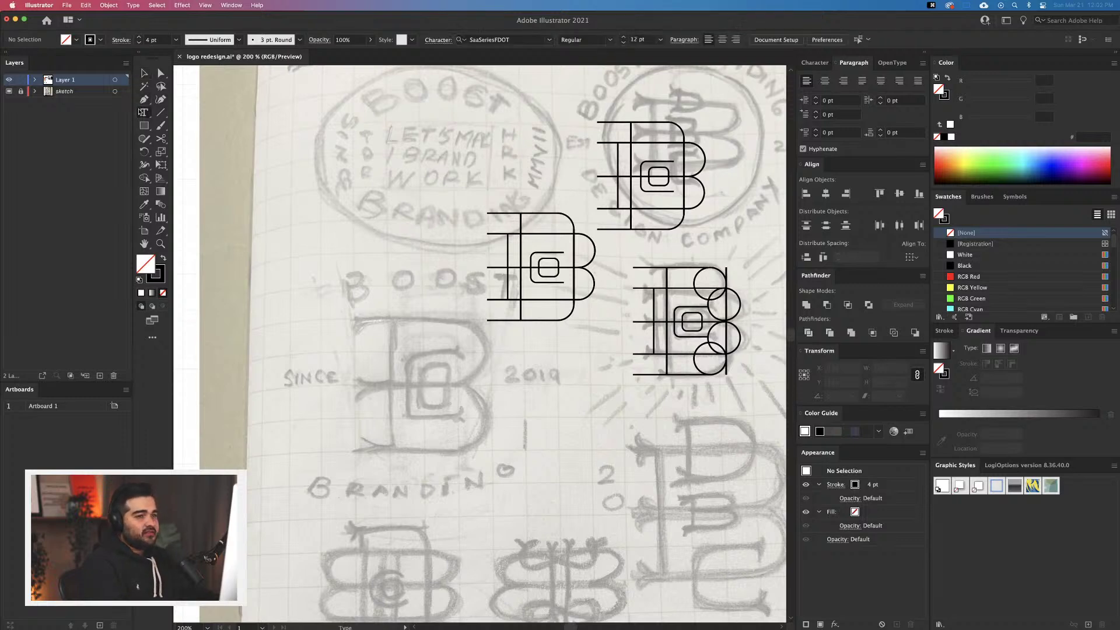
pyautogui.click(348, 373)
pyautogui.click(401, 39)
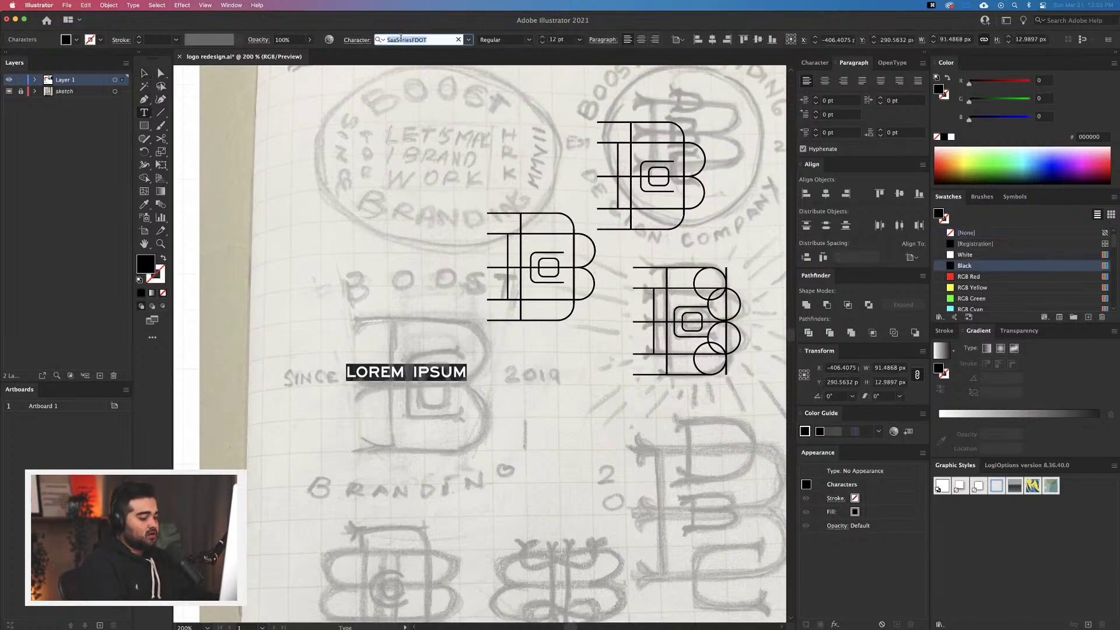
pyautogui.write('colle')
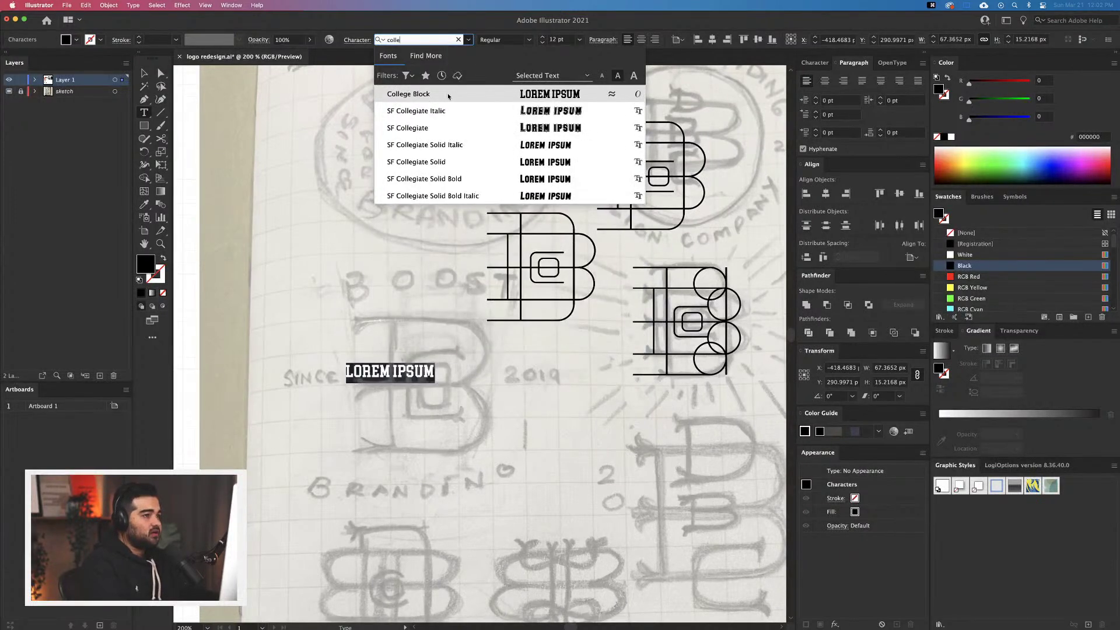
pyautogui.press('Return')
pyautogui.click(144, 75)
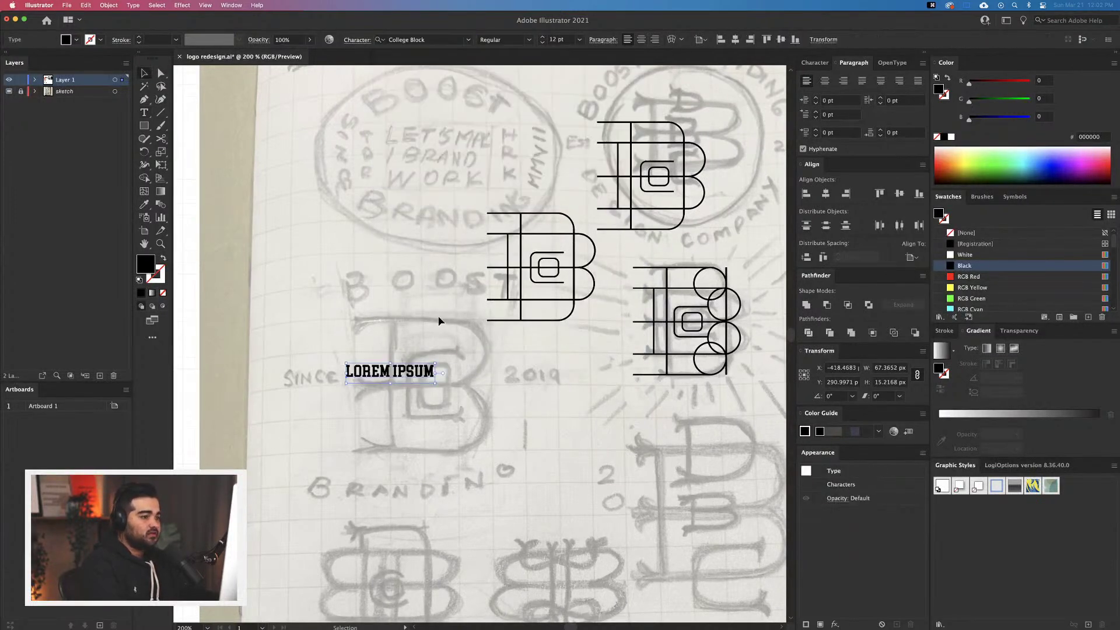
# Replace the placeholder text over the sketched B with "BCO"
pyautogui.hscroll(-5, 438, 320)
pyautogui.scroll(-3, 437, 320)
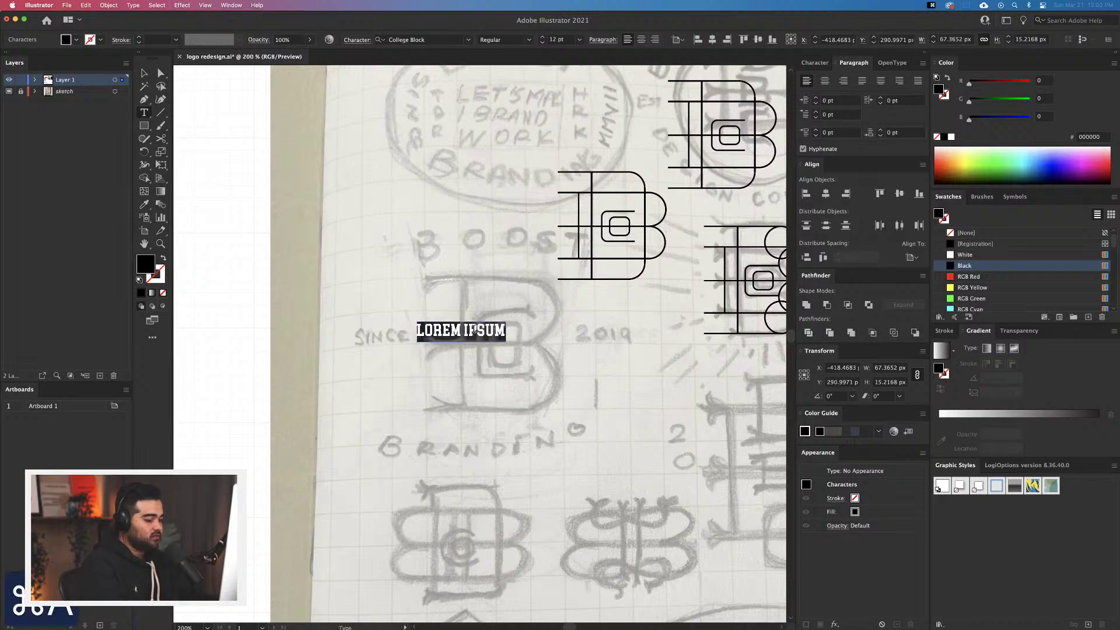
pyautogui.doubleClick(476, 331)
pyautogui.press('super+a')
pyautogui.write('B')
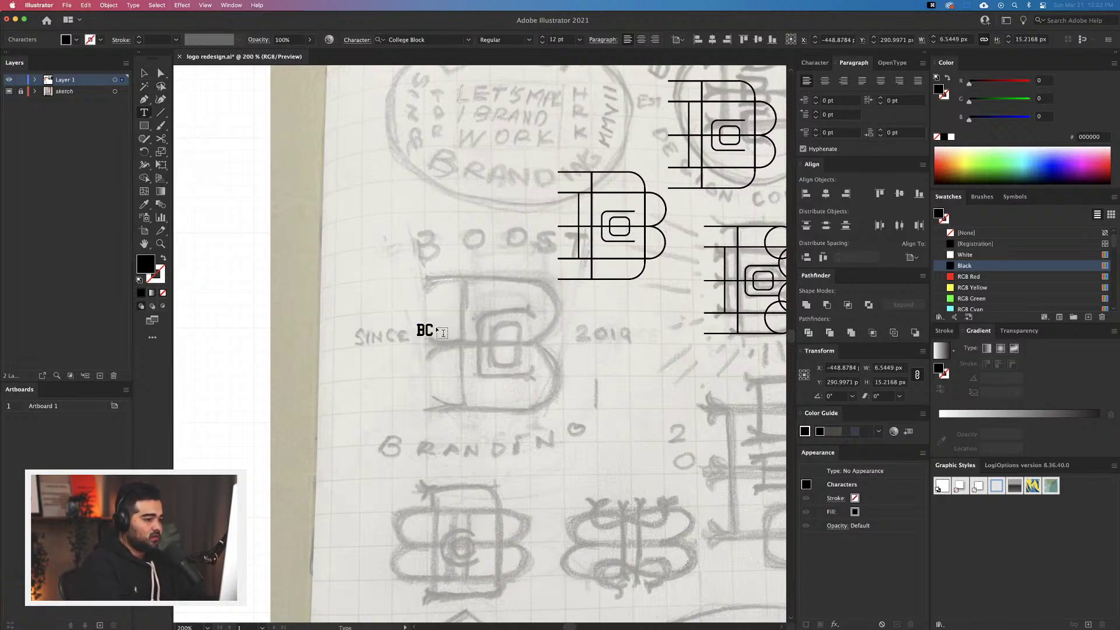
pyautogui.click(144, 74)
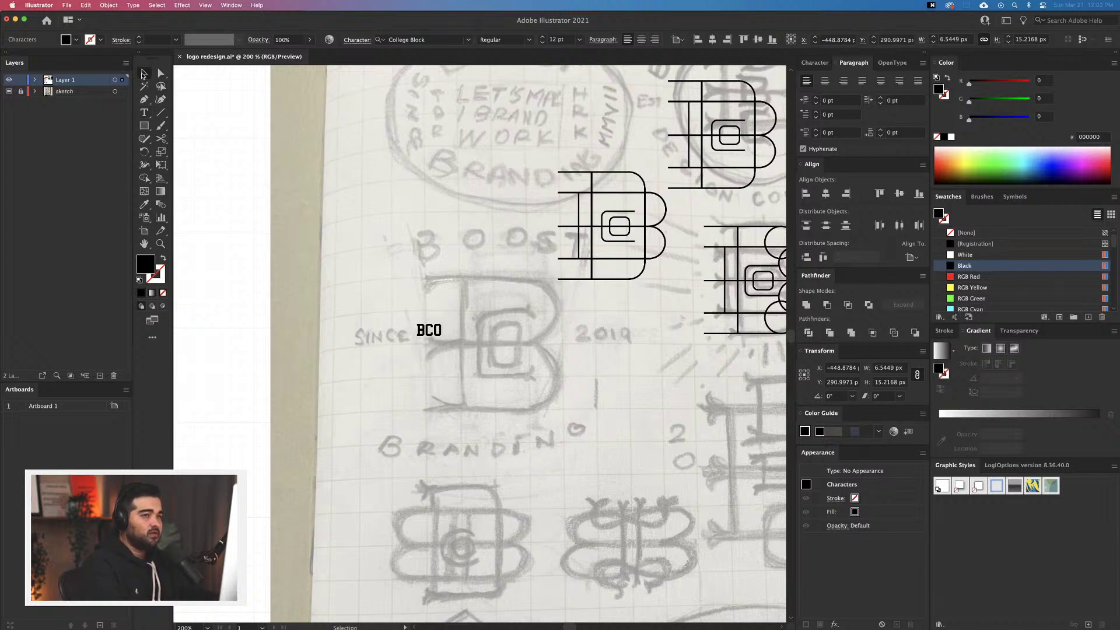
# Enlarge the BCO text proportionally to about 113 pt and position it over the large sketched B
pyautogui.moveTo(441, 341); pyautogui.dragTo(563, 406)
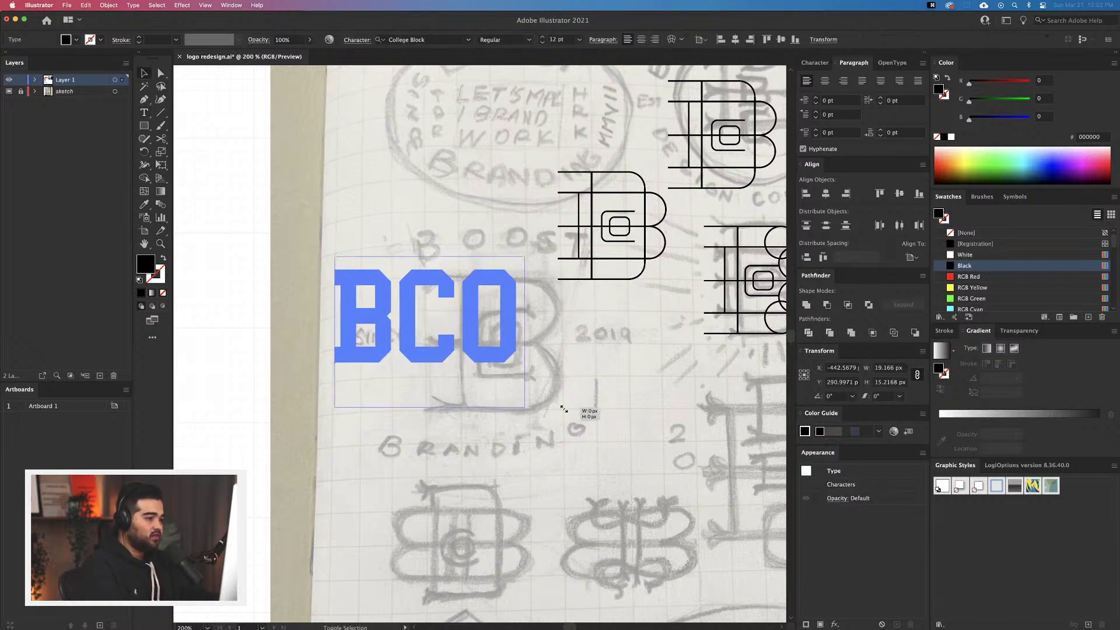
pyautogui.moveTo(522, 368); pyautogui.dragTo(577, 396)
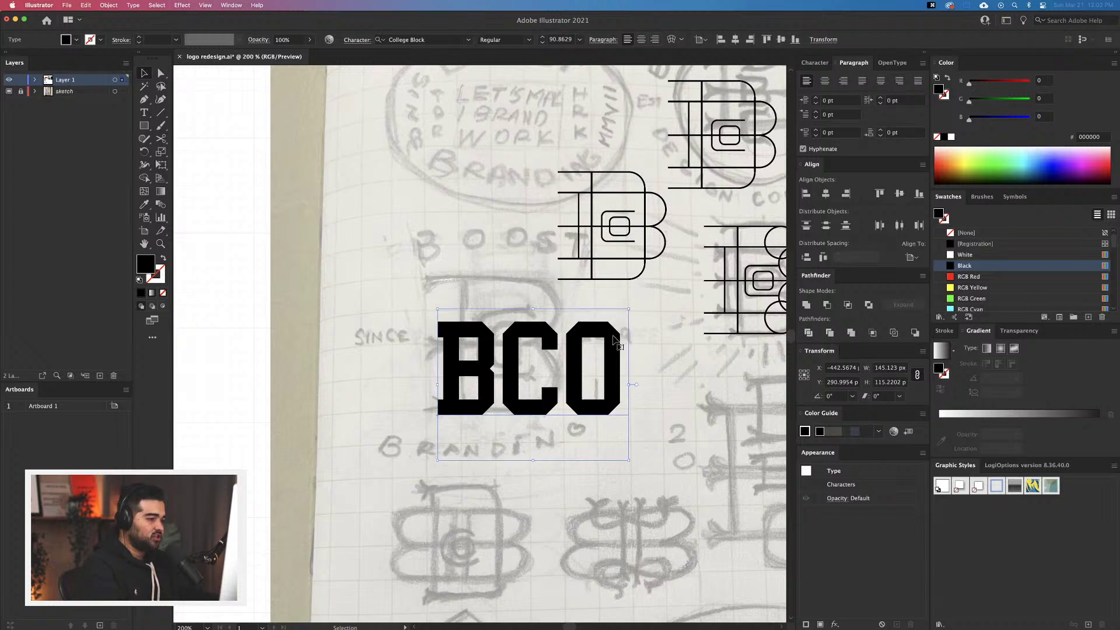
pyautogui.moveTo(624, 306); pyautogui.dragTo(655, 290)
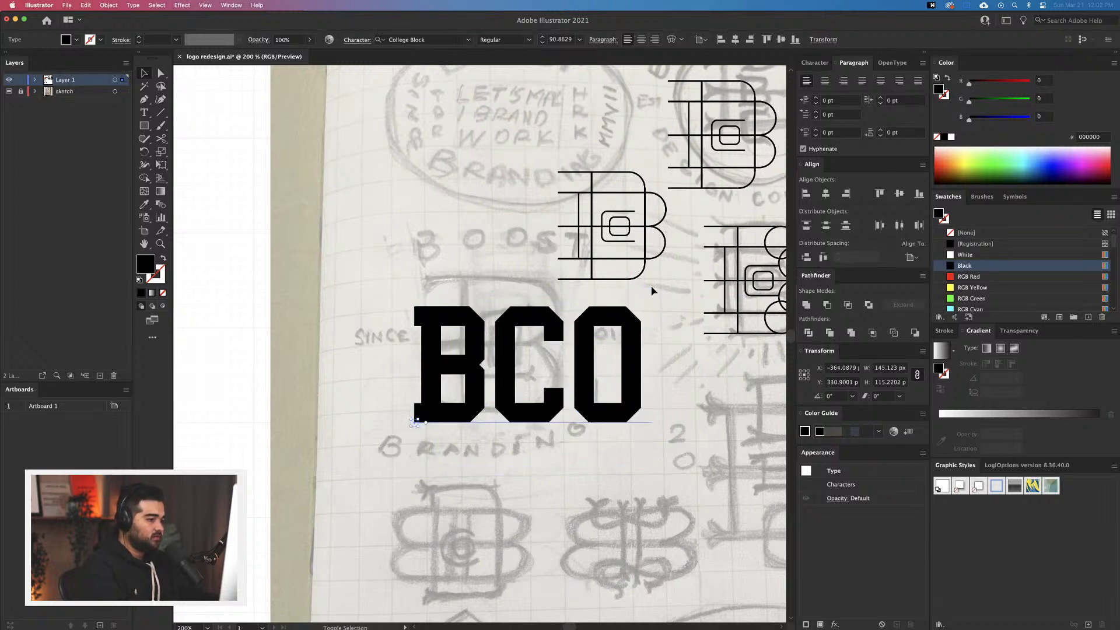
pyautogui.moveTo(521, 409)
pyautogui.mouseDown()
pyautogui.moveTo(530, 402)
pyautogui.moveTo(524, 410)
pyautogui.mouseUp()
# Convert the BCO text to outlines and deselect it
pyautogui.rightClick(523, 407)
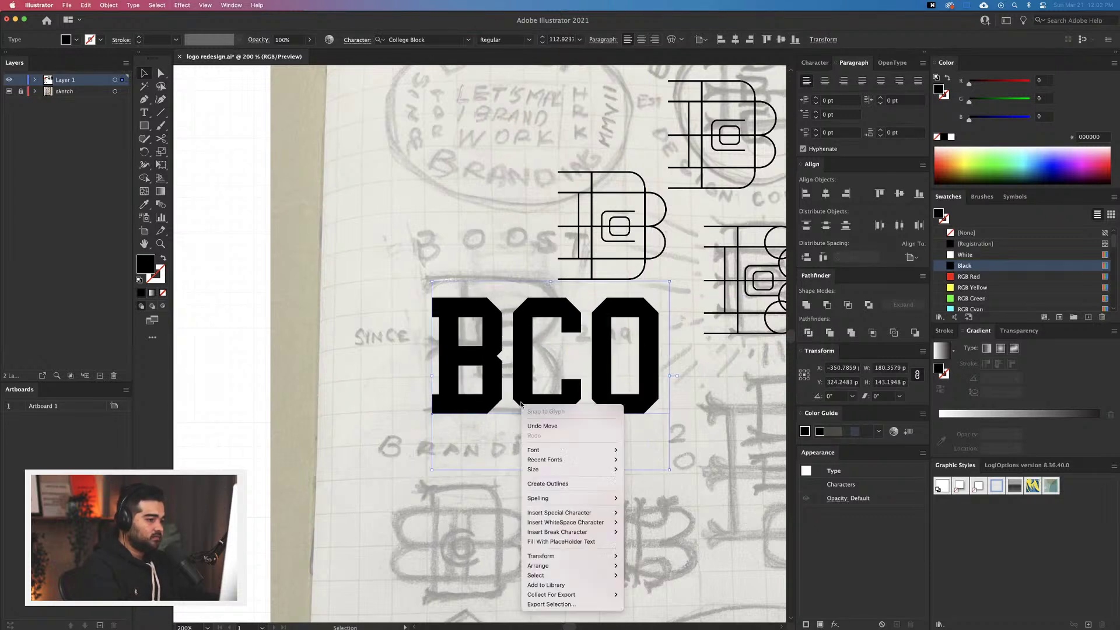
pyautogui.click(586, 487)
pyautogui.click(437, 461)
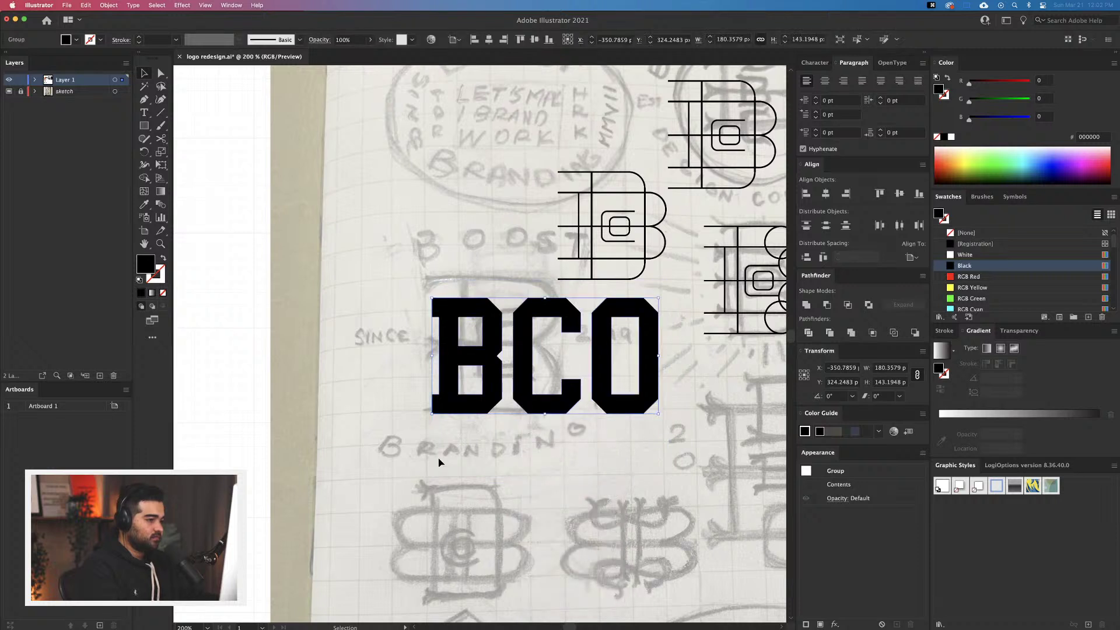
# Ungroup the BCO outlines, move the C and O up and left off the sketched B, and nudge the B slightly right
pyautogui.scroll(2, 696, 439)
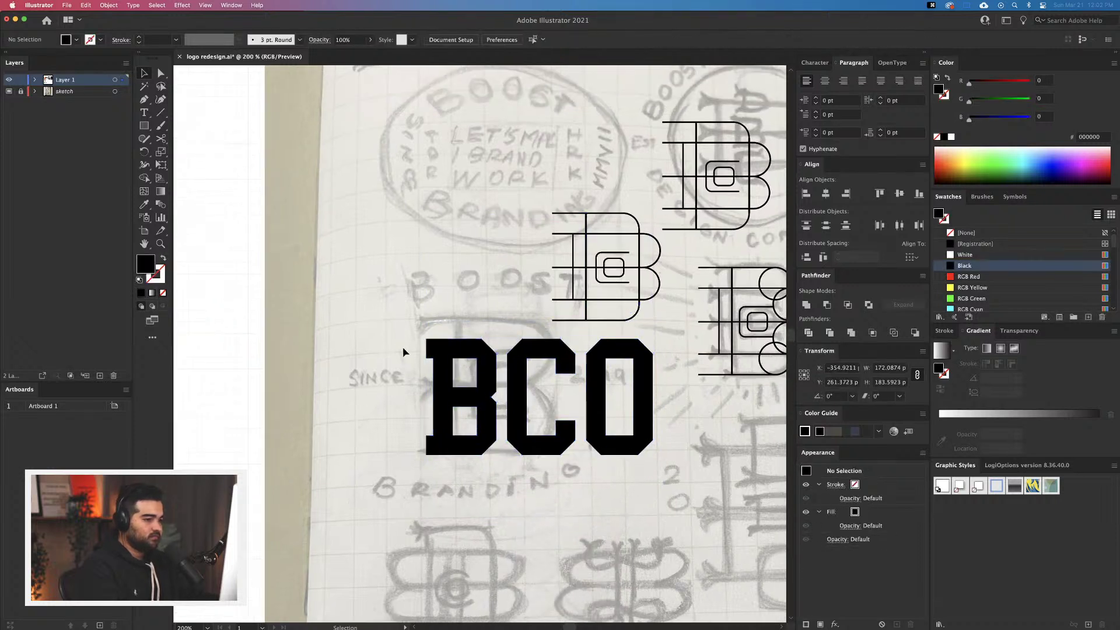
pyautogui.click(623, 438)
pyautogui.rightClick(596, 410)
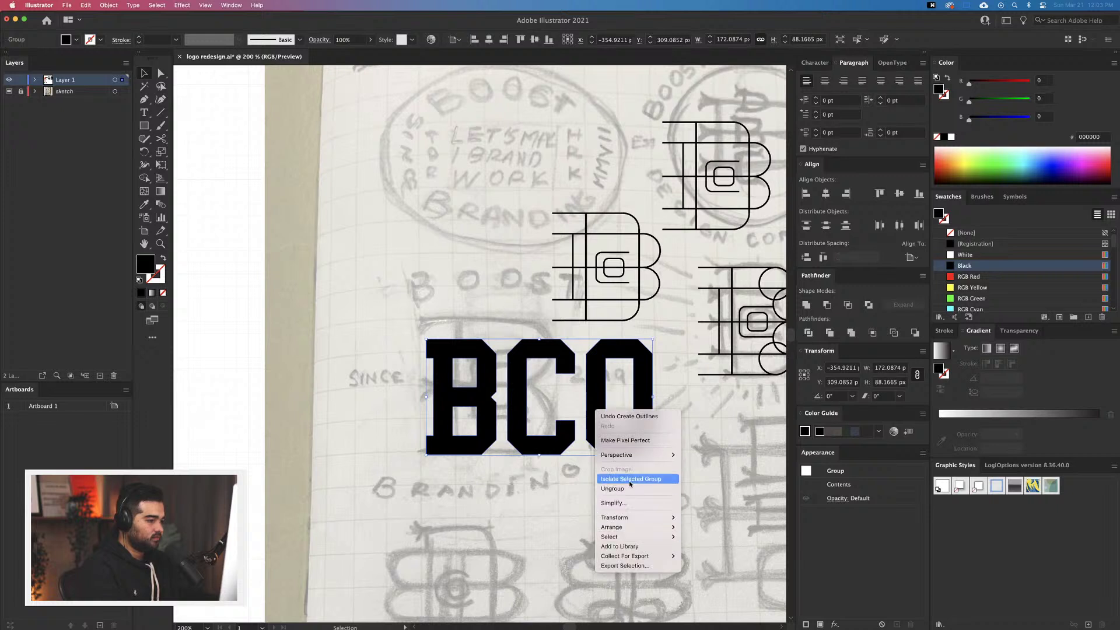
pyautogui.click(628, 488)
pyautogui.moveTo(570, 428); pyautogui.dragTo(321, 305)
pyautogui.click(534, 492)
pyautogui.moveTo(474, 447)
pyautogui.mouseDown()
pyautogui.moveTo(489, 446)
pyautogui.moveTo(478, 446)
pyautogui.mouseUp()
pyautogui.click(569, 450)
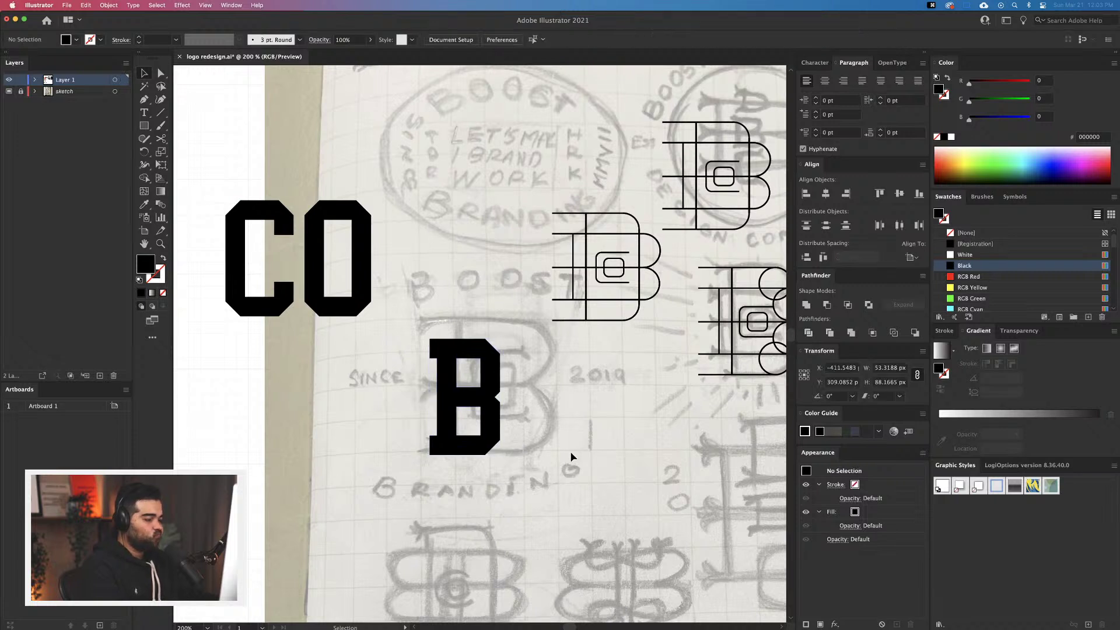
# Show the rulers, shift the outlined B slightly right, and place guides along the outer edges of the large sketched B
pyautogui.press('super+r')
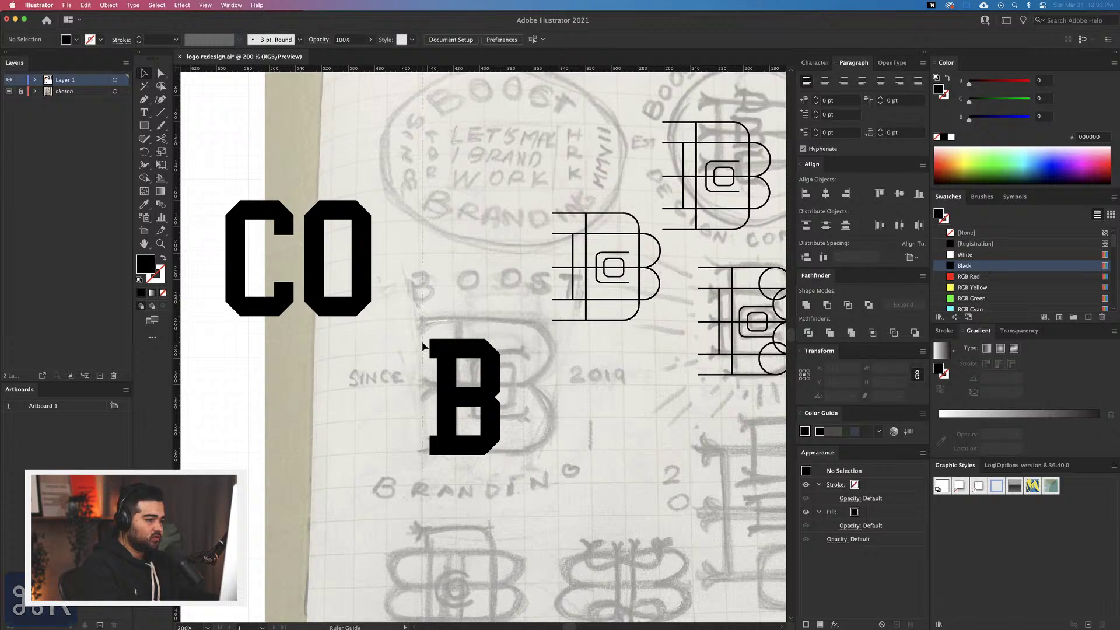
pyautogui.moveTo(421, 343); pyautogui.dragTo(500, 349)
pyautogui.click(527, 248)
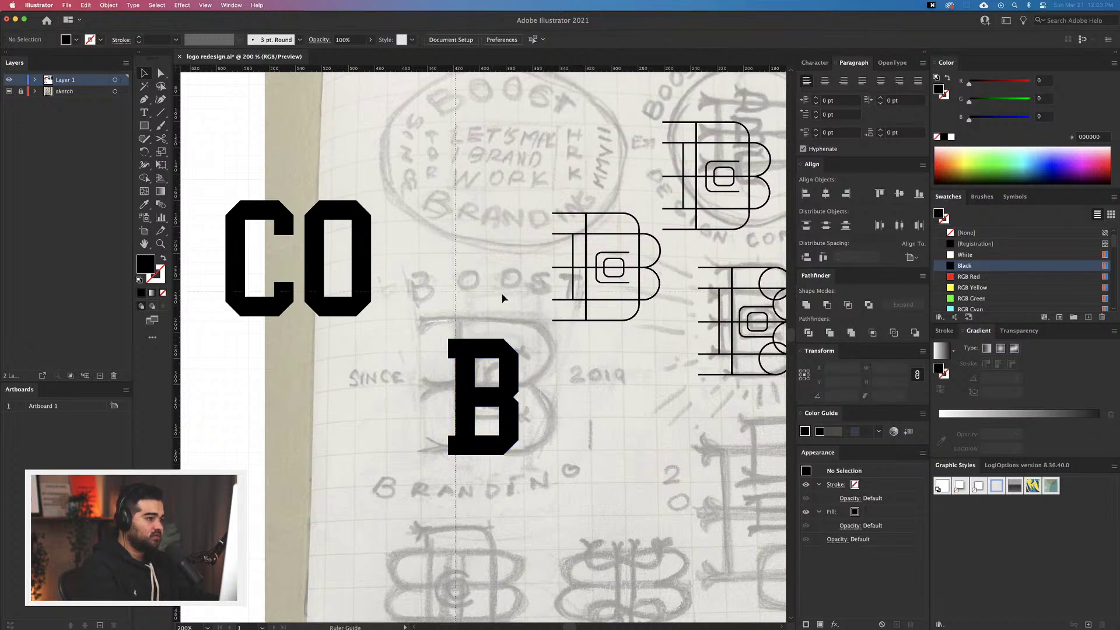
pyautogui.moveTo(502, 294); pyautogui.dragTo(502, 314)
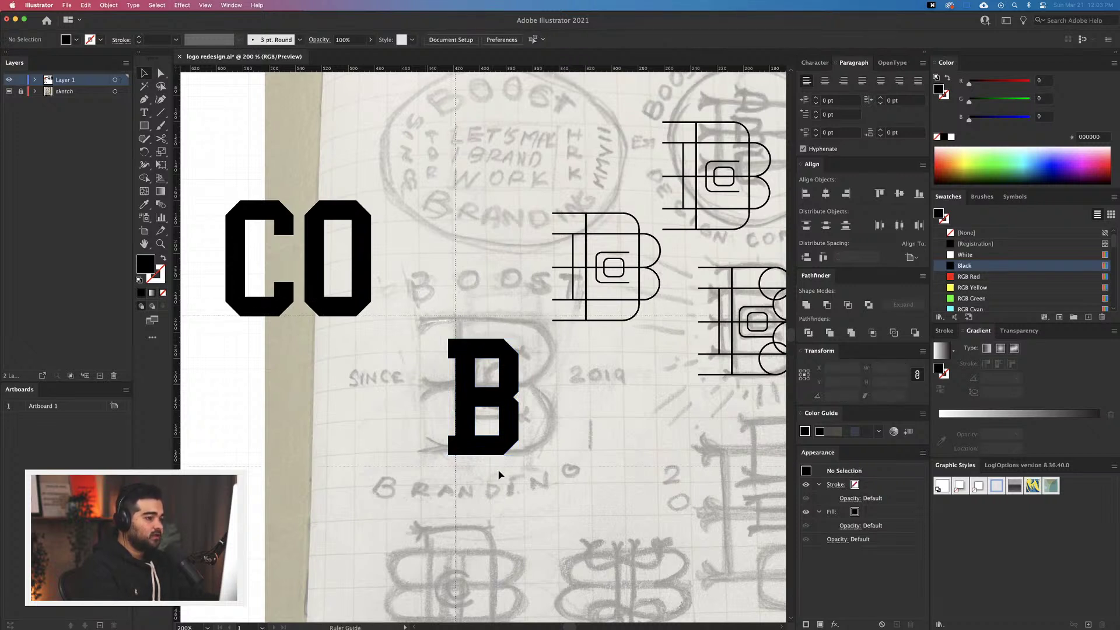
pyautogui.moveTo(498, 469); pyautogui.dragTo(508, 457)
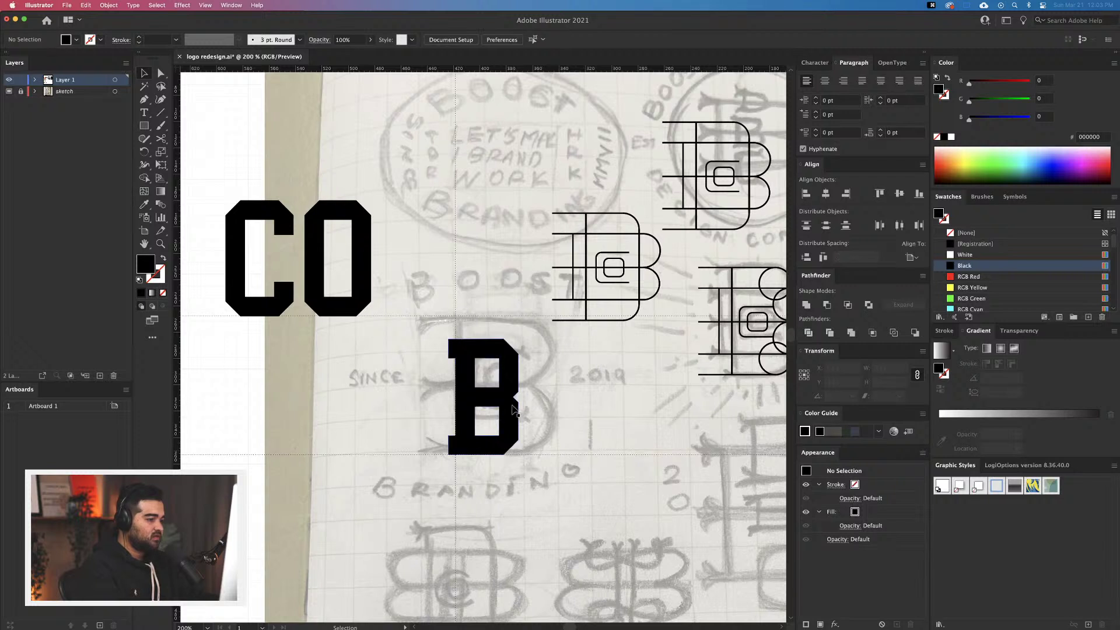
pyautogui.press('z')
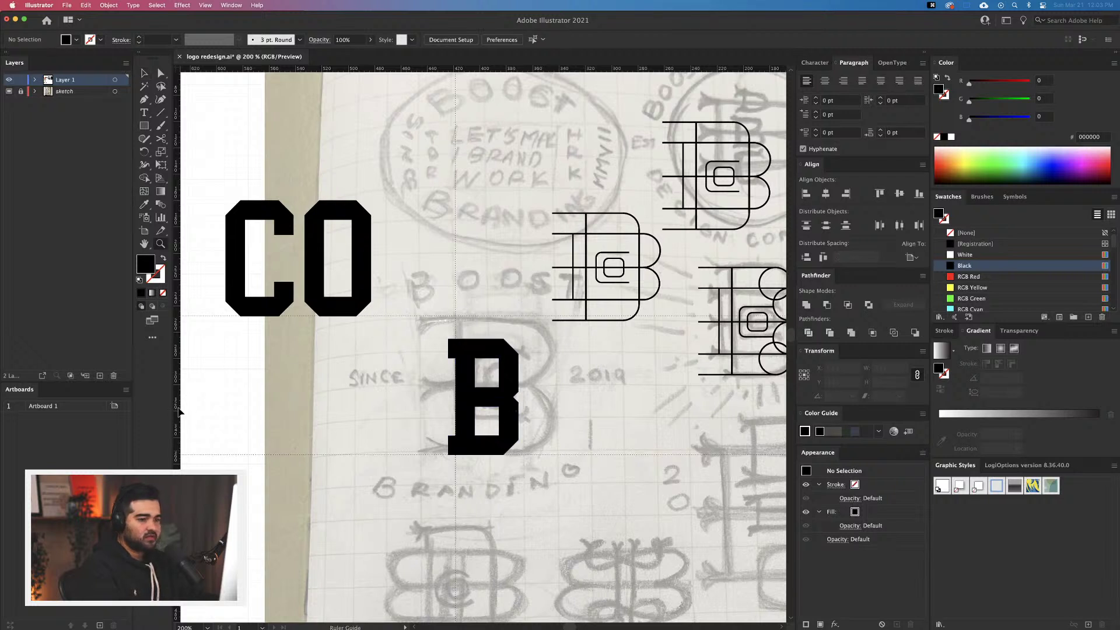
pyautogui.moveTo(177, 412); pyautogui.dragTo(566, 393)
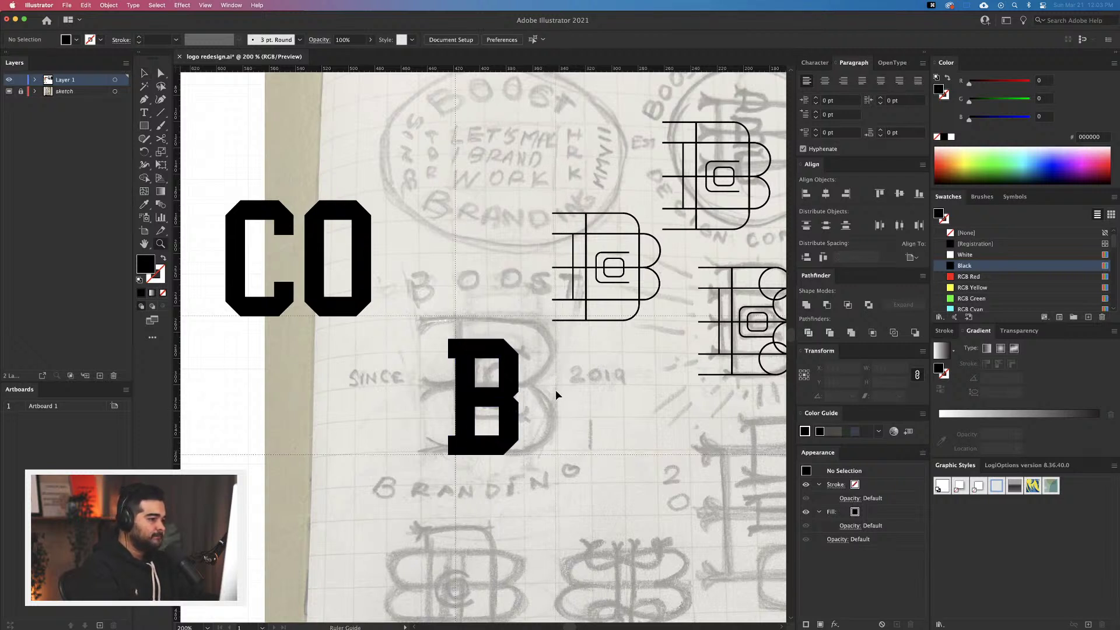
# Isolate the outlined B and stretch its upper part up to the guide along the top of the sketched B
pyautogui.doubleClick(494, 412)
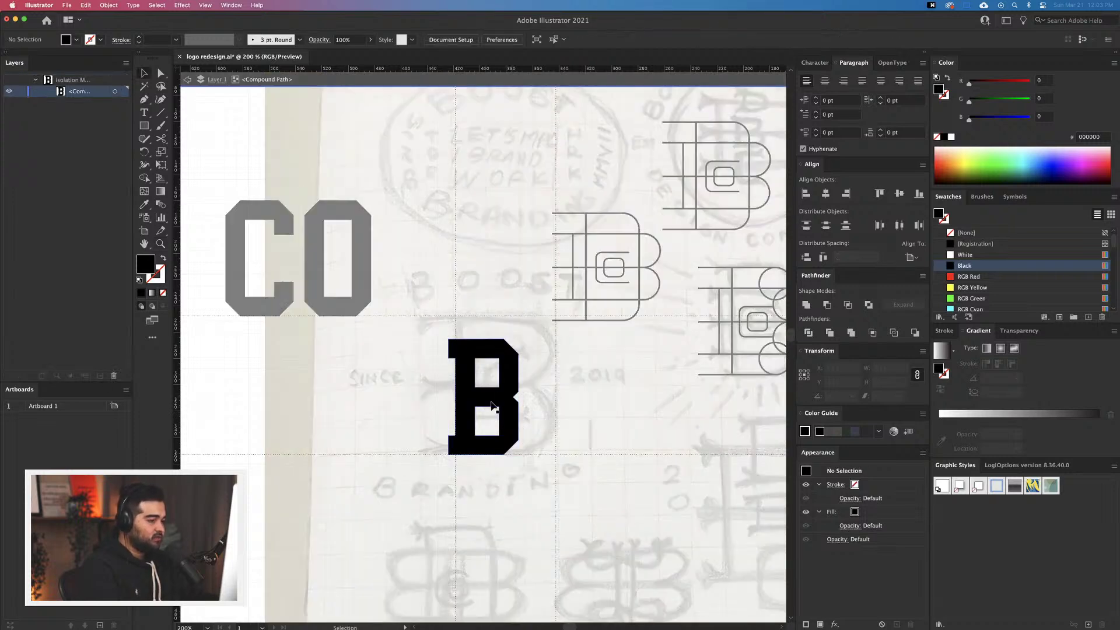
pyautogui.scroll(2, 492, 408)
pyautogui.press('a')
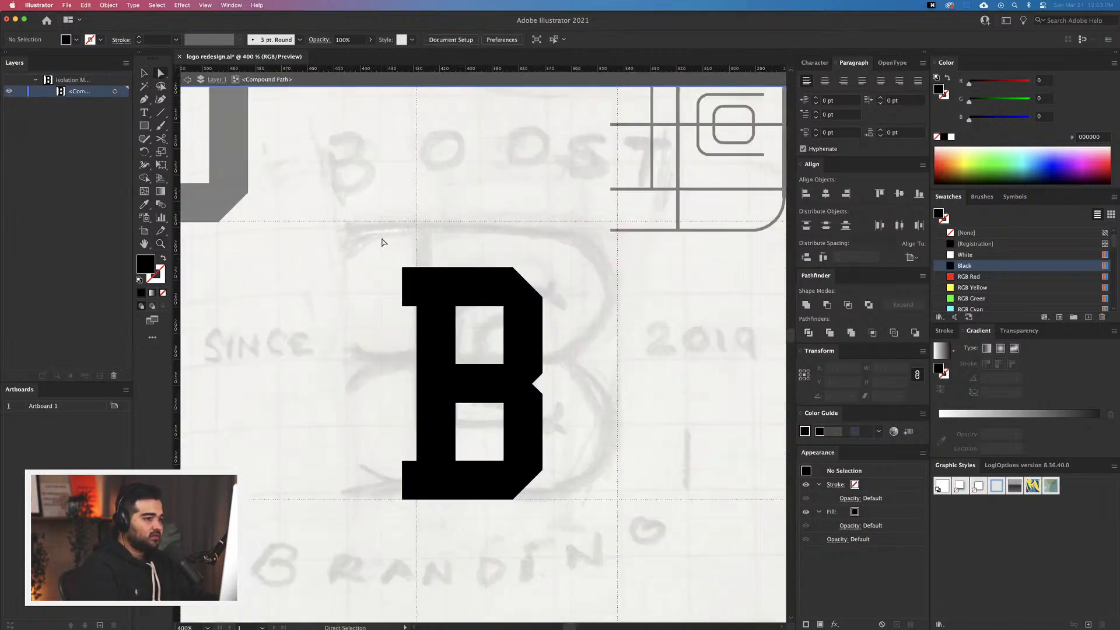
pyautogui.moveTo(374, 259); pyautogui.dragTo(546, 350)
pyautogui.click(594, 361)
# Extend the B's two left serifs outward and widen its bowls to the guide at the sketched B's right edge
pyautogui.moveTo(379, 198); pyautogui.dragTo(388, 264)
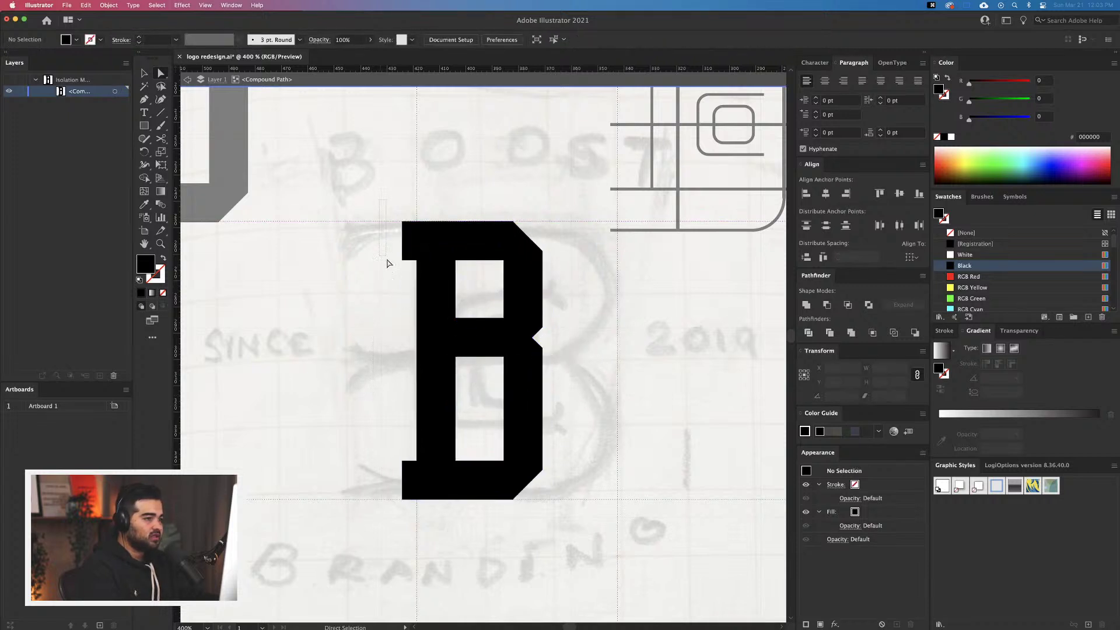
pyautogui.moveTo(414, 520); pyautogui.dragTo(358, 503)
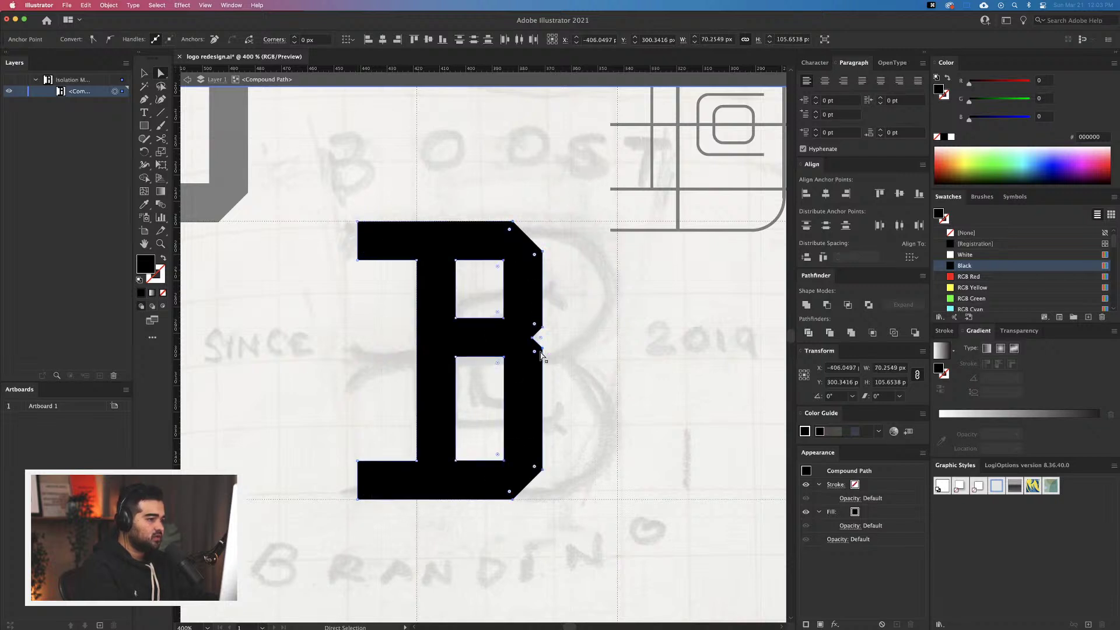
pyautogui.moveTo(541, 354); pyautogui.dragTo(610, 355)
pyautogui.click(391, 304)
# Lower the B's middle bar and right notch slightly toward the letter's mid-height
pyautogui.click(485, 373)
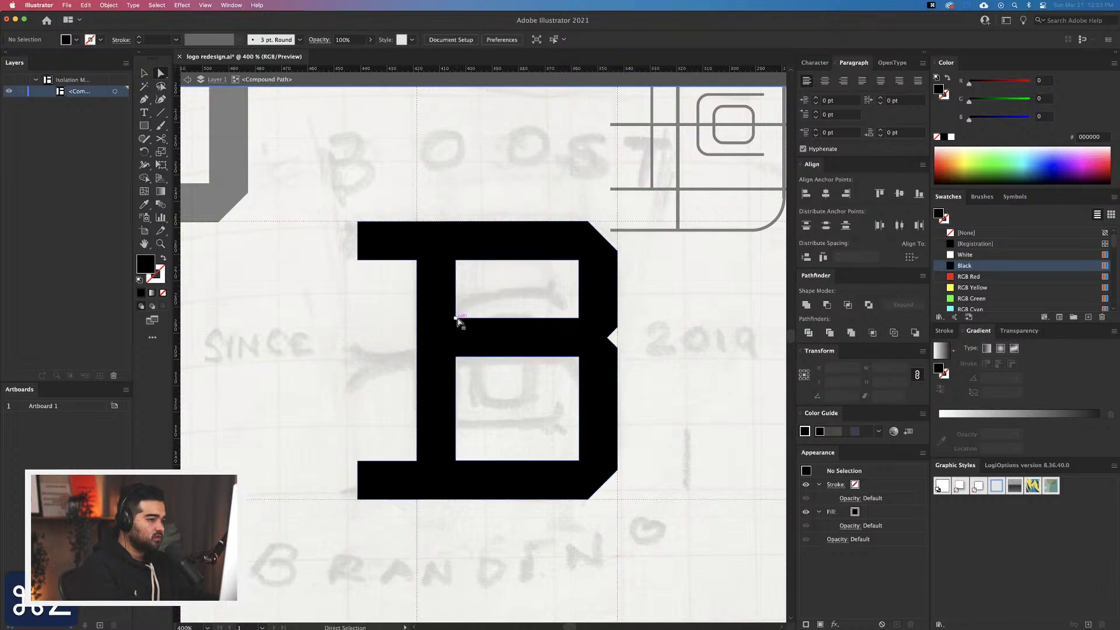
pyautogui.click(458, 319)
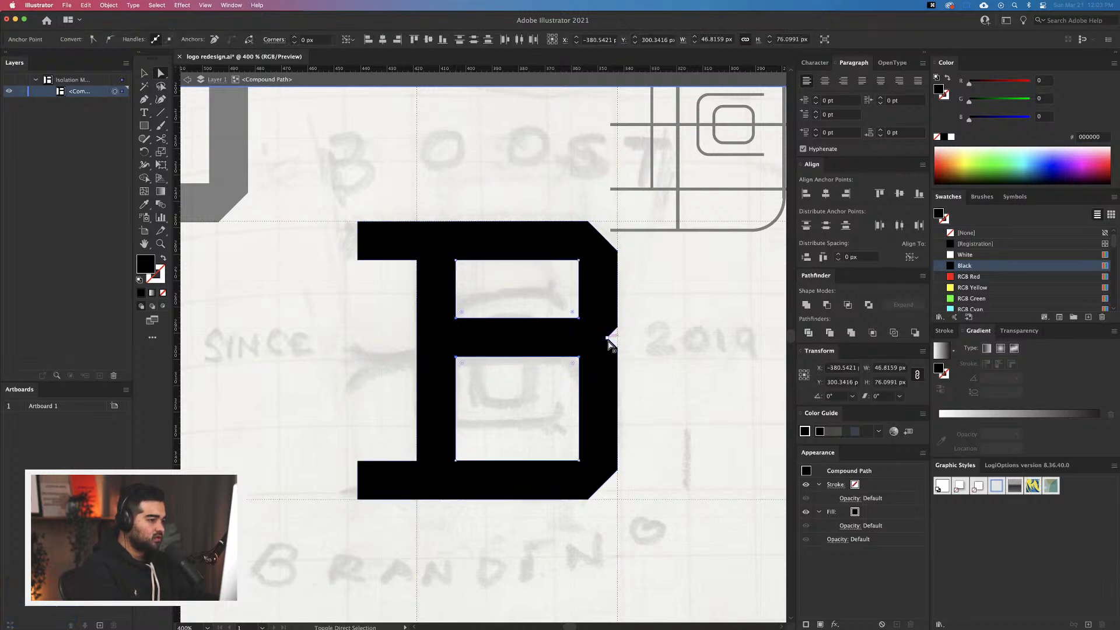
pyautogui.click(608, 339)
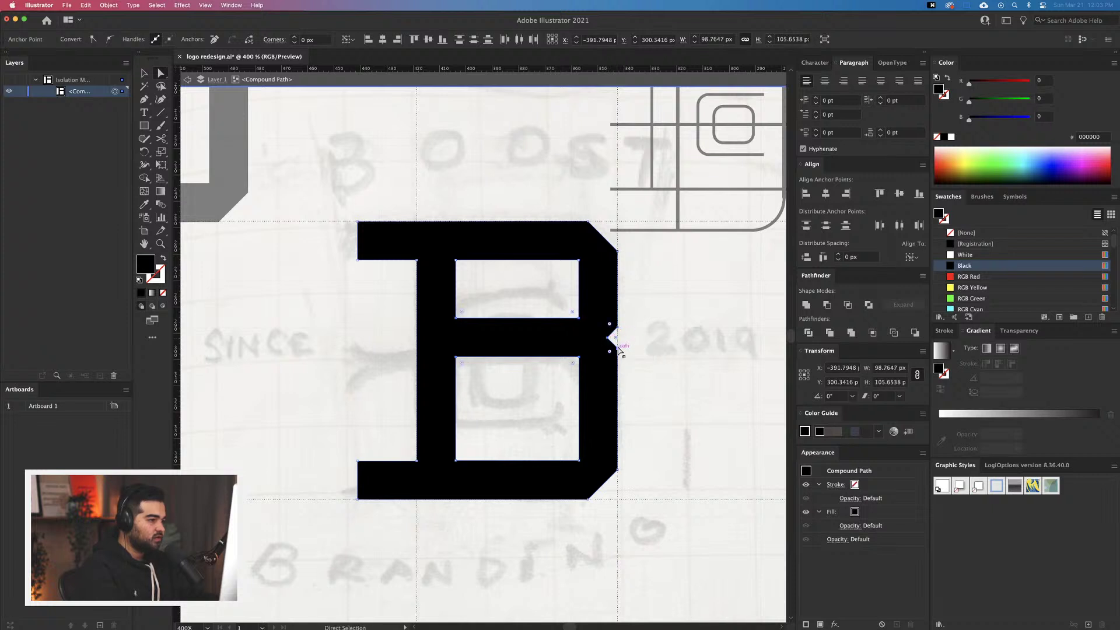
pyautogui.moveTo(619, 349); pyautogui.dragTo(620, 343)
pyautogui.click(656, 387)
# Shorten the B's two left serifs slightly by moving their outer ends inward
pyautogui.scroll(2, 552, 395)
pyautogui.hscroll(-2, 552, 395)
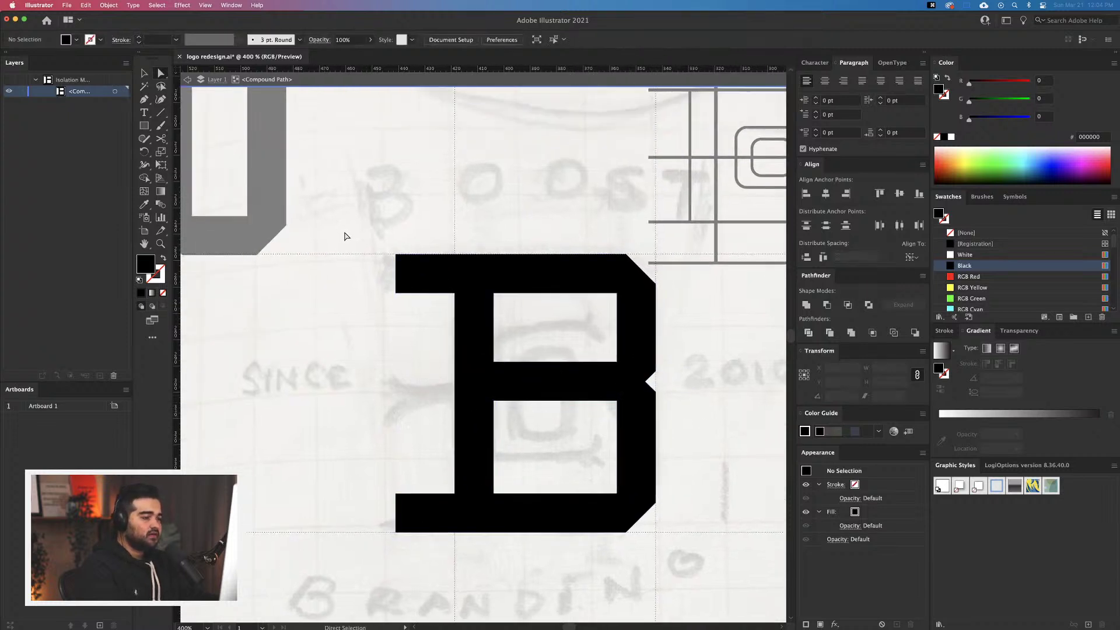
pyautogui.moveTo(416, 516); pyautogui.dragTo(413, 516)
pyautogui.click(403, 443)
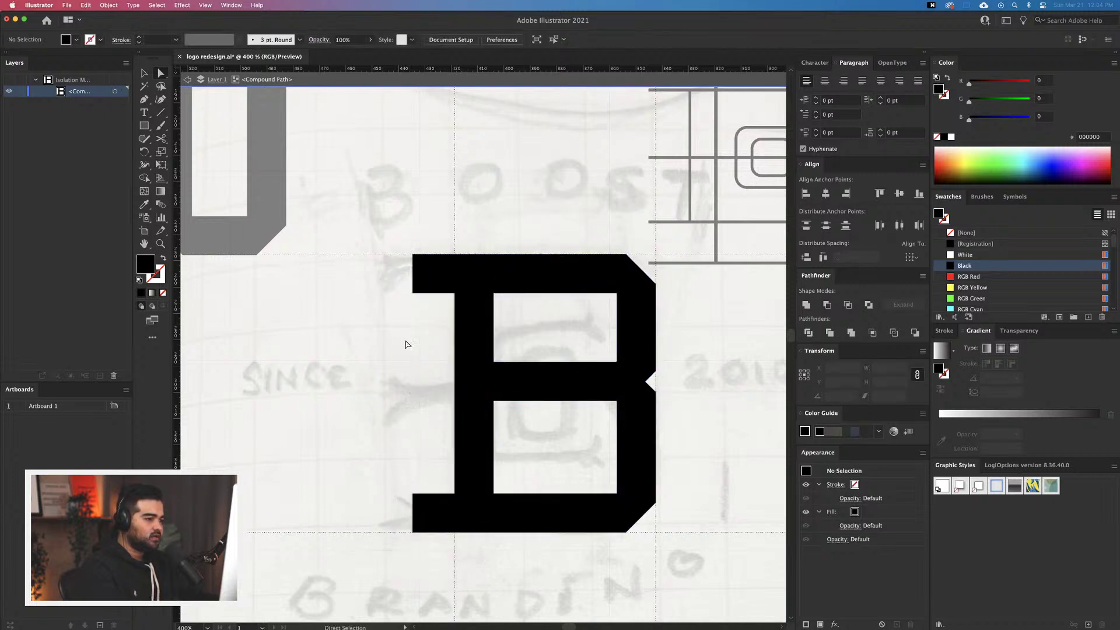
# Place a horizontal guide at the B's mid-height using a temporary full-height rectangle's centre, and delete the rectangle
pyautogui.click(494, 362)
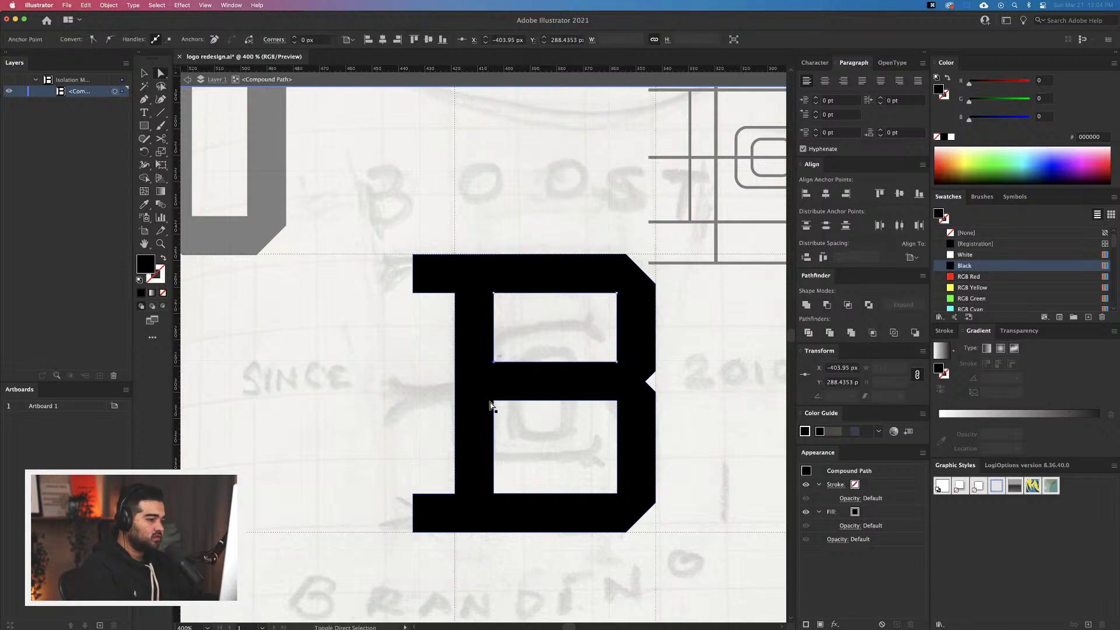
pyautogui.hscroll(3, 497, 405)
pyautogui.press('m')
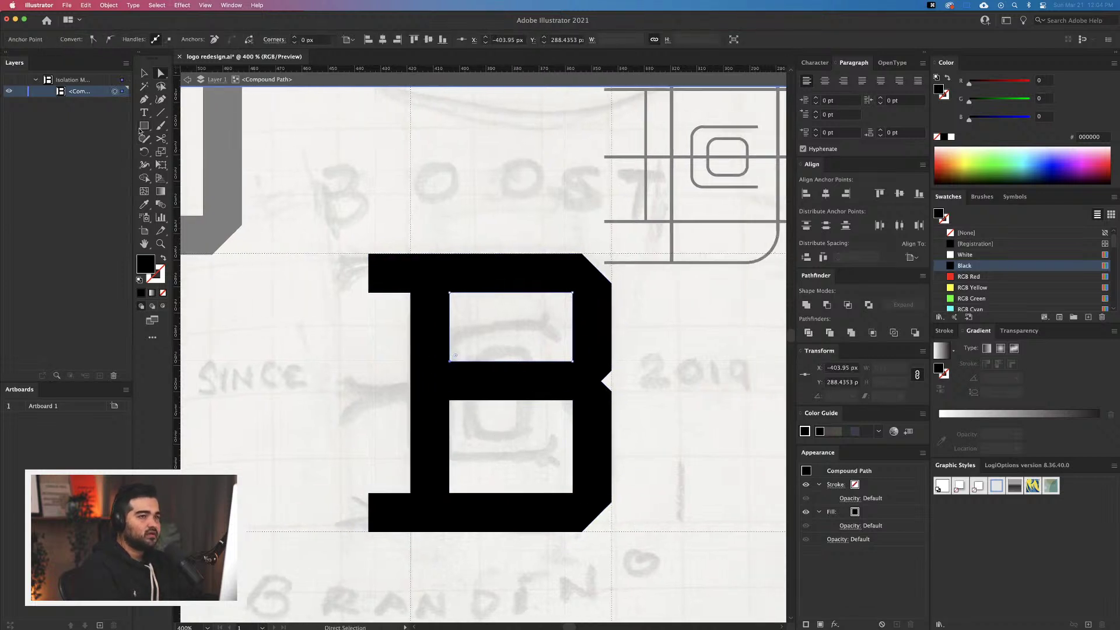
pyautogui.moveTo(446, 253)
pyautogui.mouseDown()
pyautogui.moveTo(516, 478)
pyautogui.moveTo(573, 532)
pyautogui.mouseUp()
pyautogui.moveTo(446, 393); pyautogui.dragTo(450, 394)
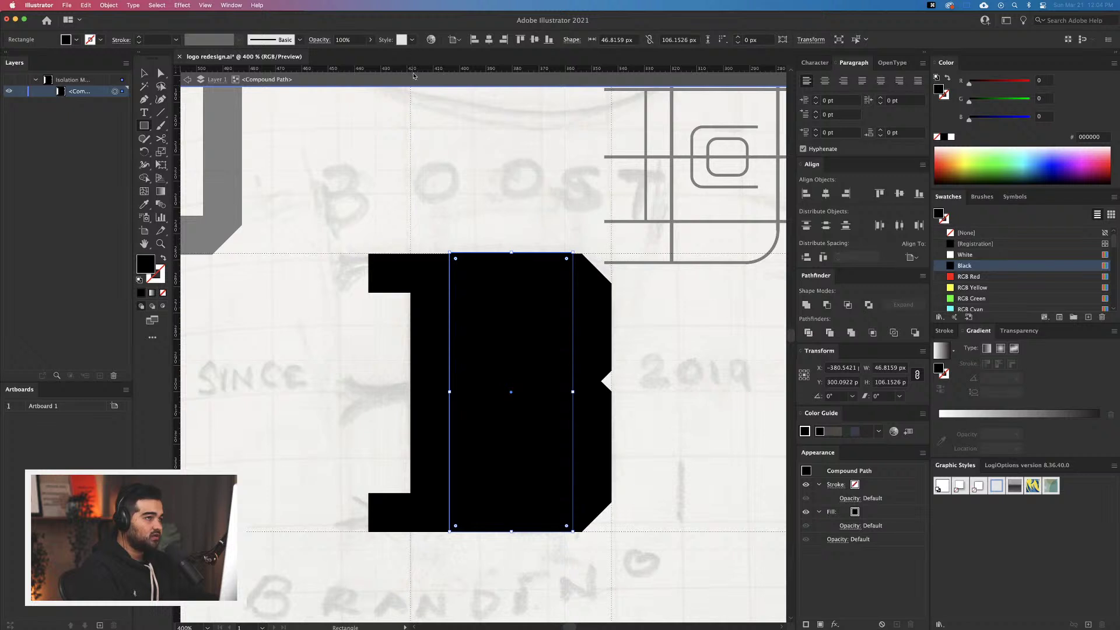
pyautogui.moveTo(414, 72); pyautogui.dragTo(415, 83)
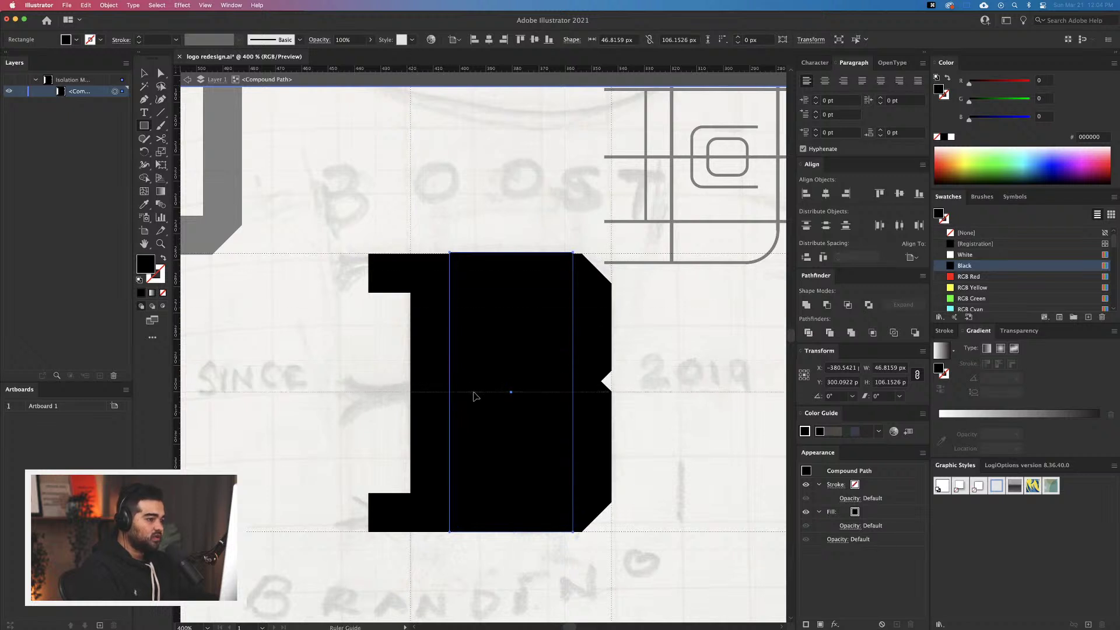
pyautogui.press('v')
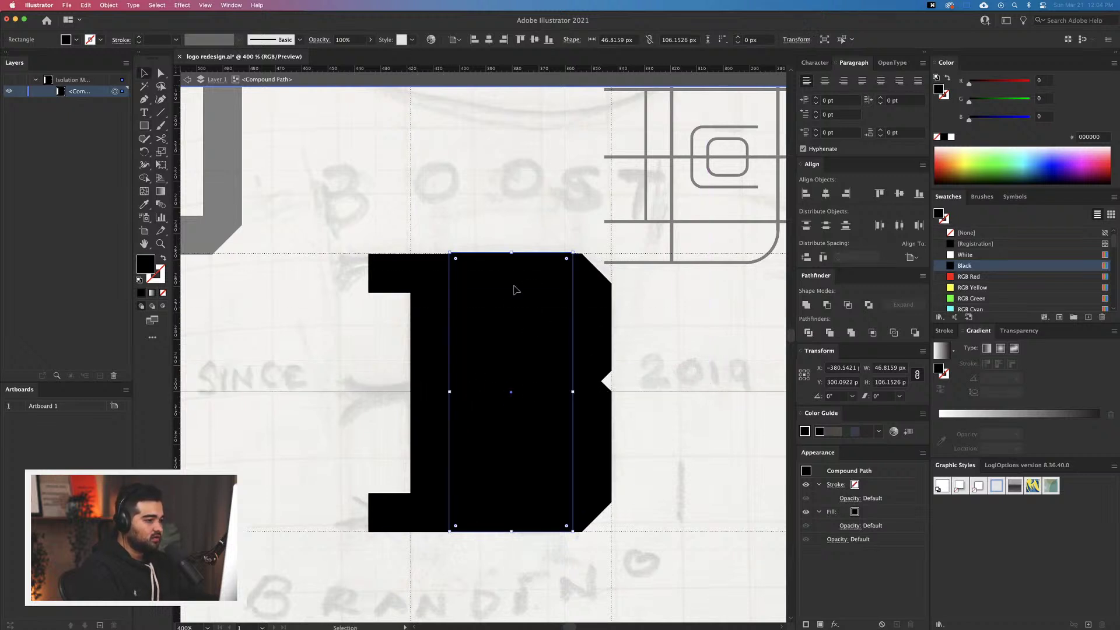
pyautogui.press('Delete')
# Move the B's middle bar and right notch down until they are centred on the mid-height guide
pyautogui.click(446, 347)
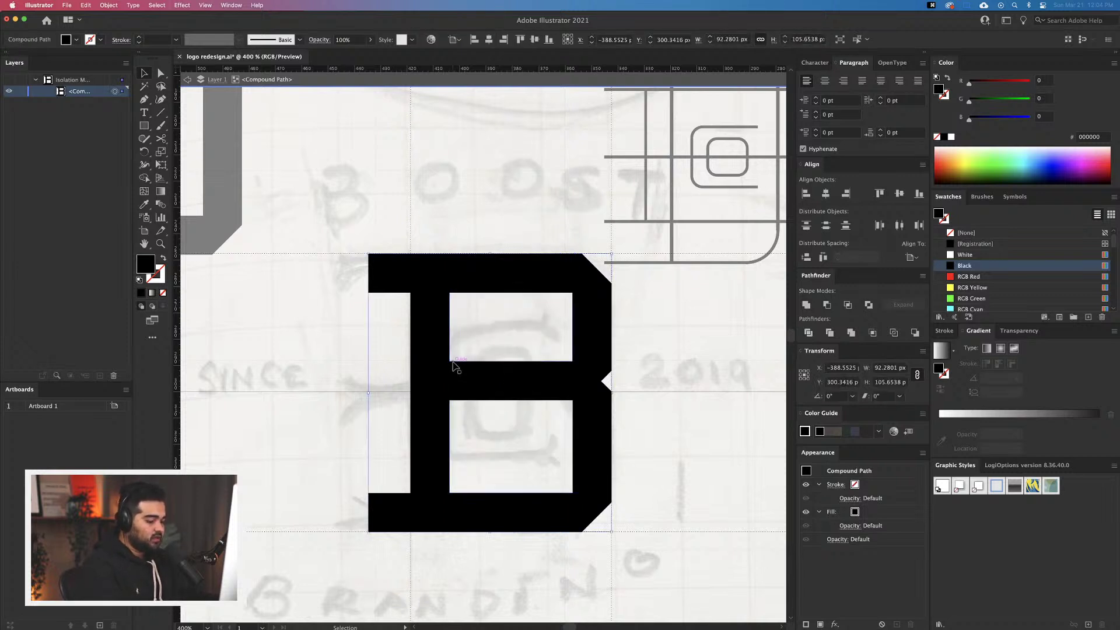
pyautogui.press('a')
pyautogui.click(572, 362)
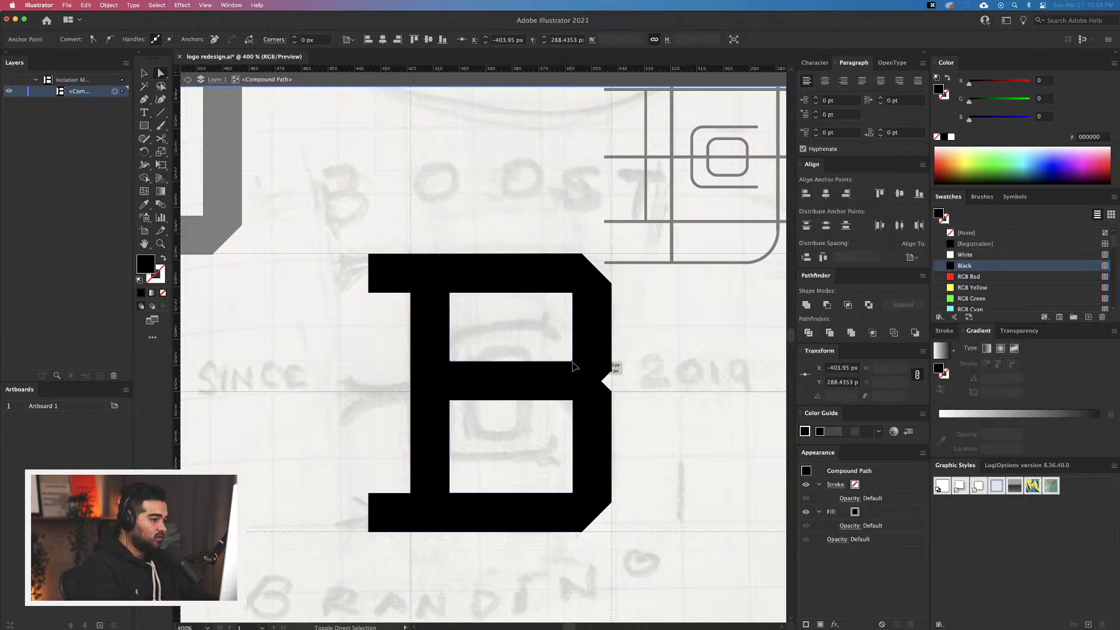
pyautogui.keyDown('shift'); pyautogui.click(603, 367); pyautogui.keyUp('shift')
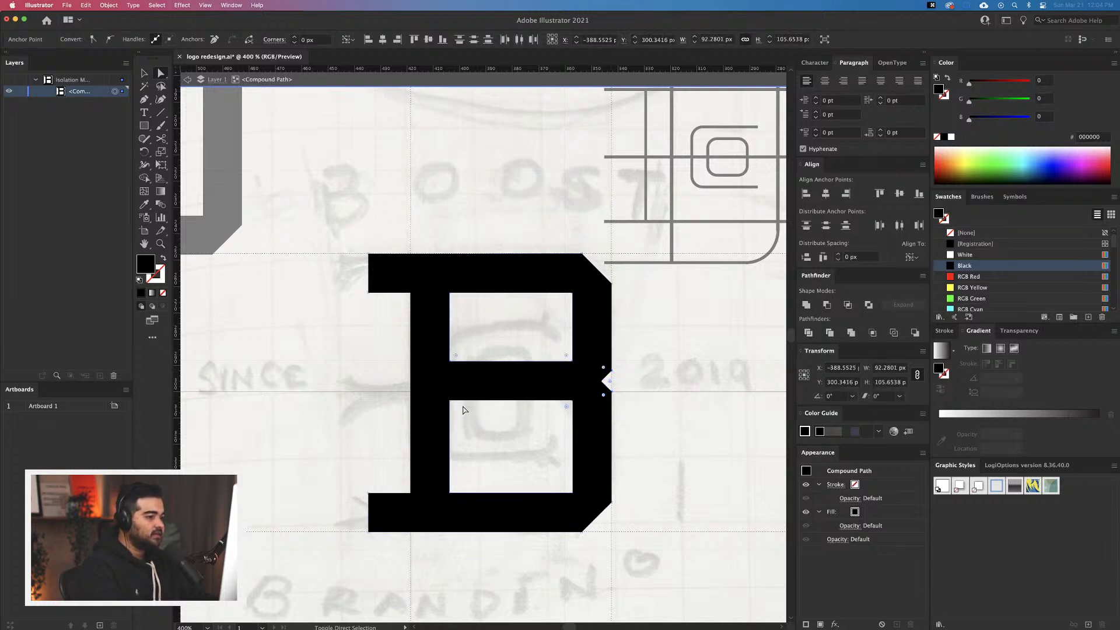
pyautogui.moveTo(450, 404); pyautogui.dragTo(452, 416)
pyautogui.click(605, 404)
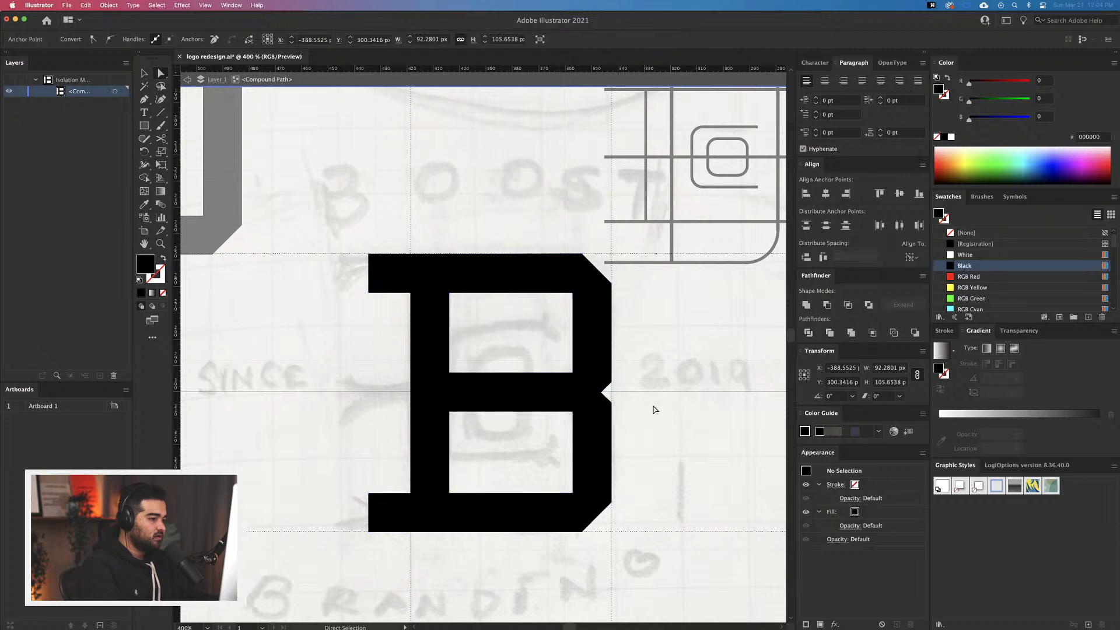
pyautogui.moveTo(626, 414); pyautogui.dragTo(608, 400)
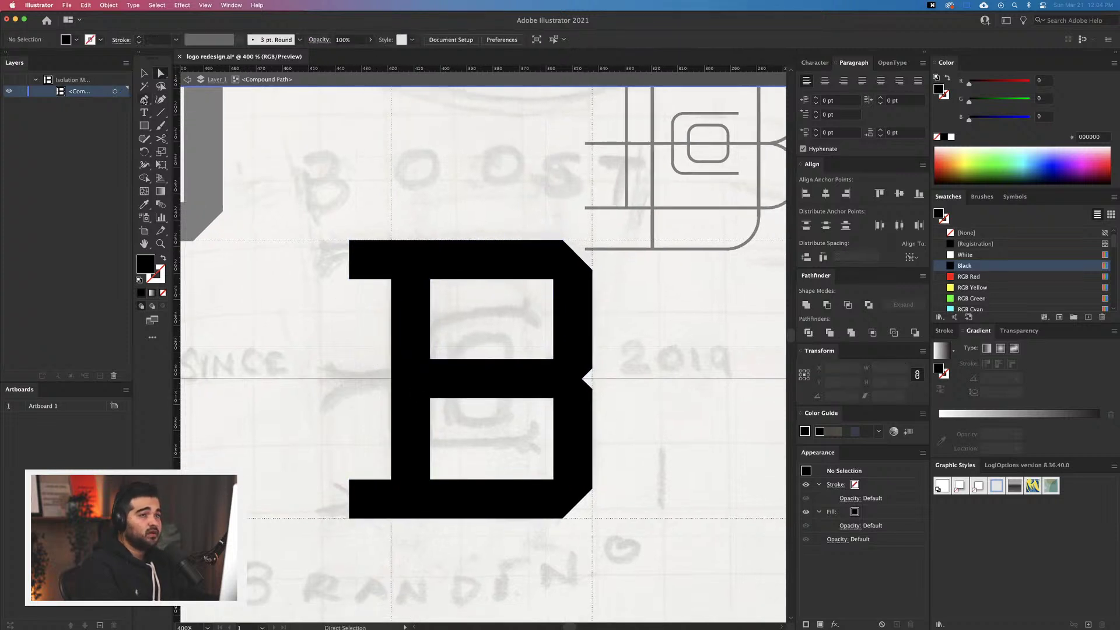
pyautogui.click(363, 280)
pyautogui.click(270, 295)
pyautogui.press('v')
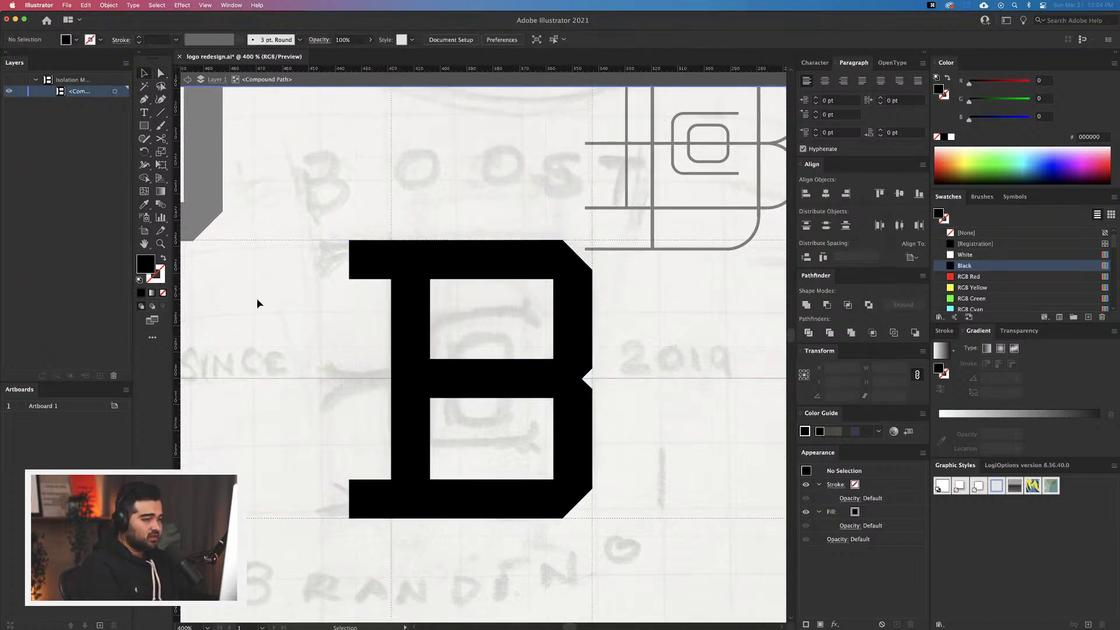
pyautogui.click(369, 262)
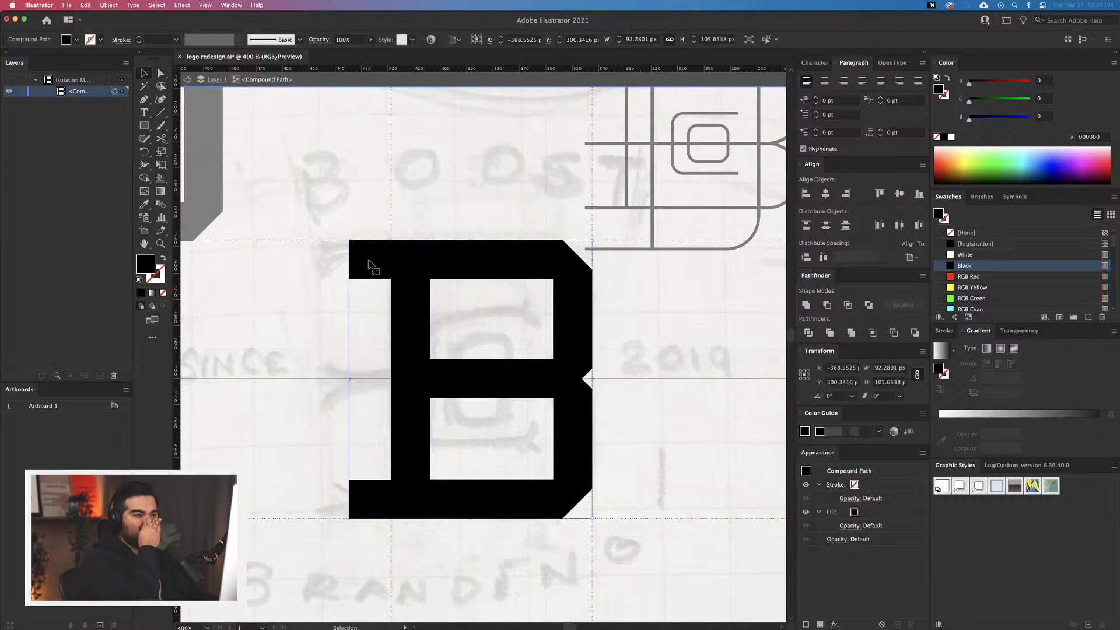
pyautogui.click(108, 5)
pyautogui.moveTo(108, 21)
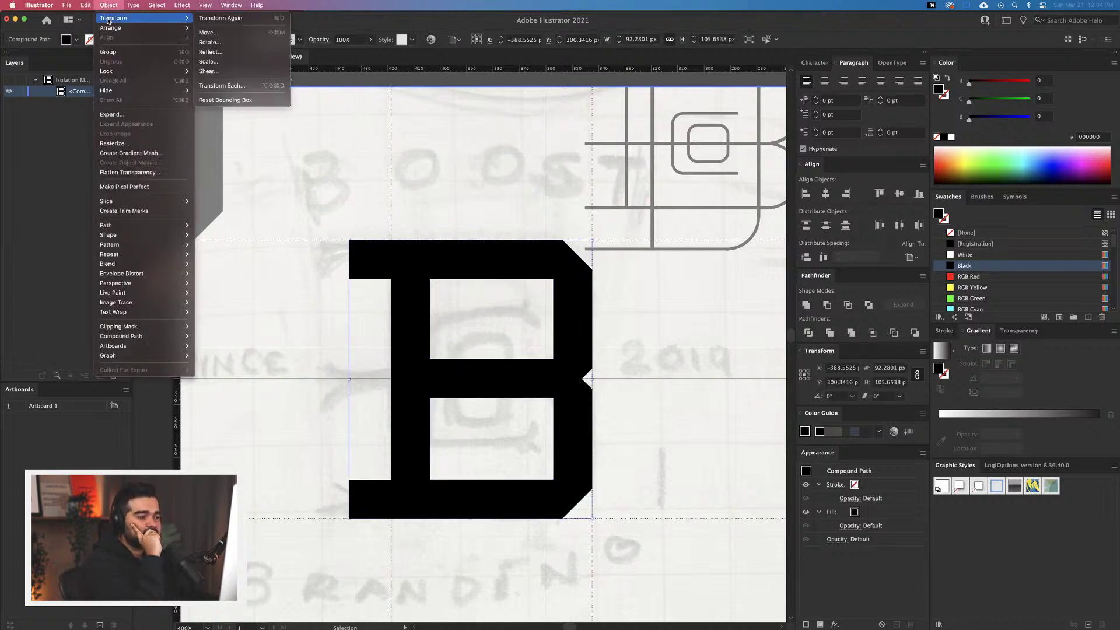
pyautogui.click(329, 330)
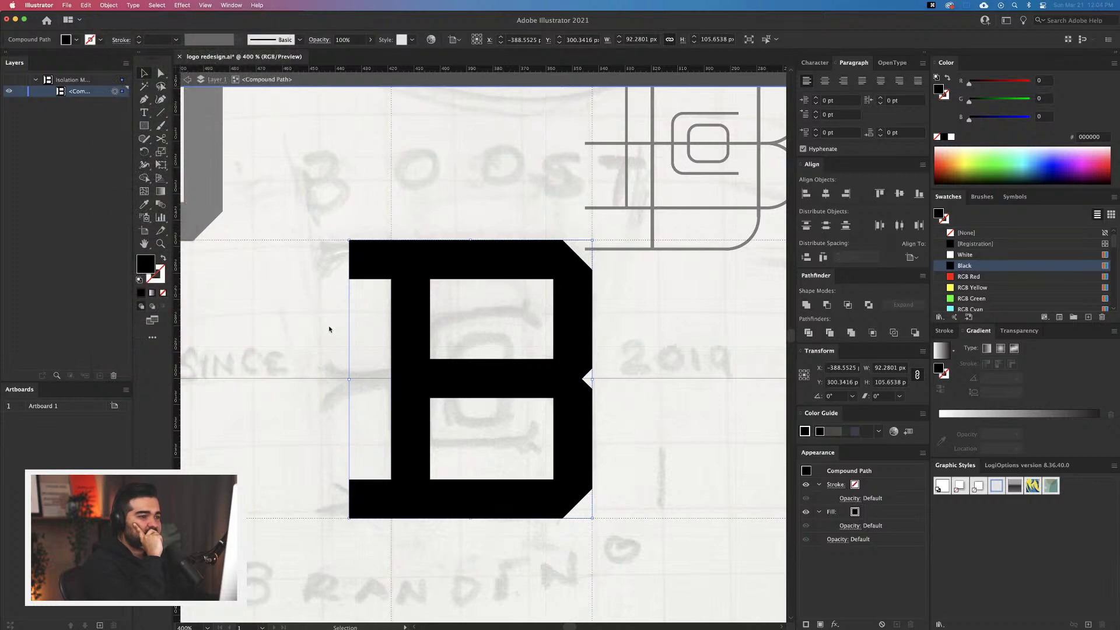
pyautogui.click(284, 286)
# Draw a circle about 22 px wide under the B's upper-left serif and move it up over the serif
pyautogui.scroll(6, 298, 279)
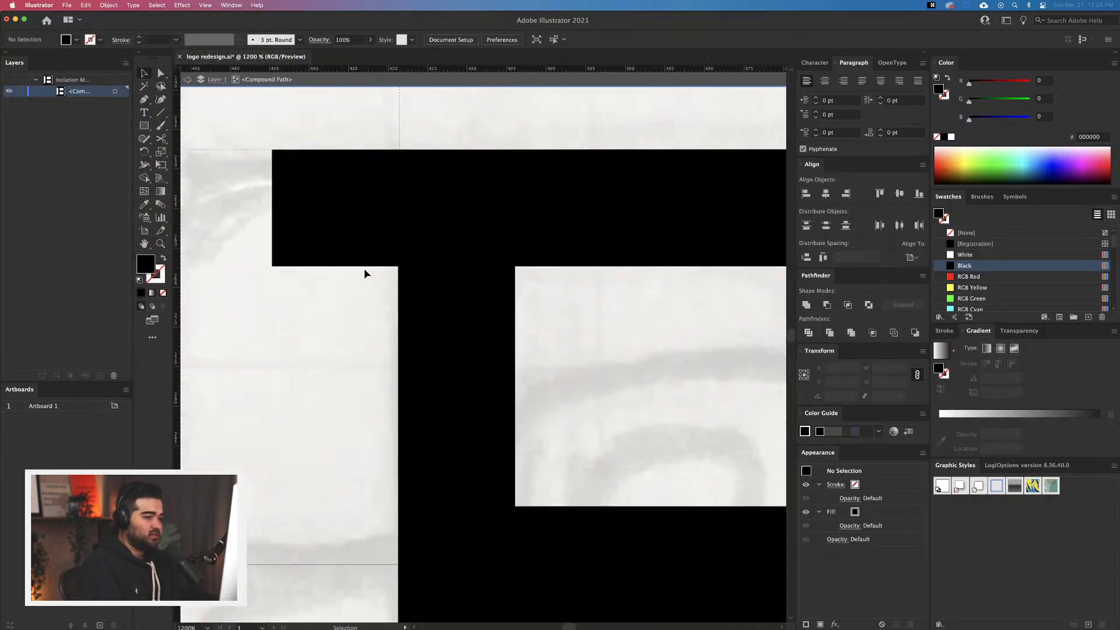
pyautogui.scroll(-3, 292, 271)
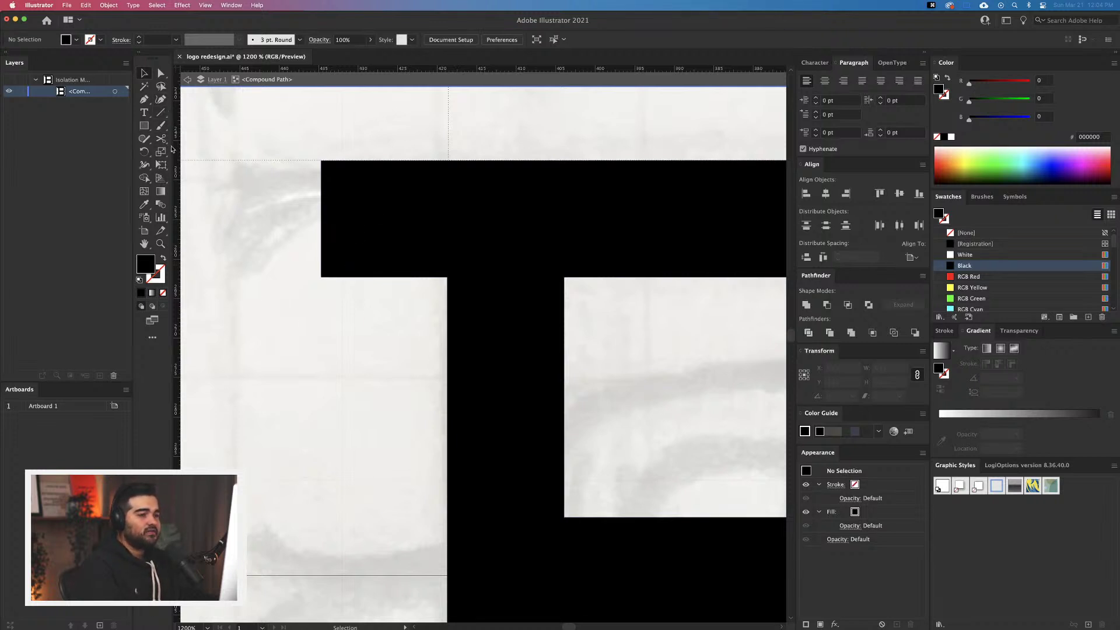
pyautogui.moveTo(145, 126); pyautogui.dragTo(187, 148)
pyautogui.moveTo(322, 277); pyautogui.dragTo(492, 448)
pyautogui.press('v')
pyautogui.moveTo(395, 426); pyautogui.dragTo(392, 324)
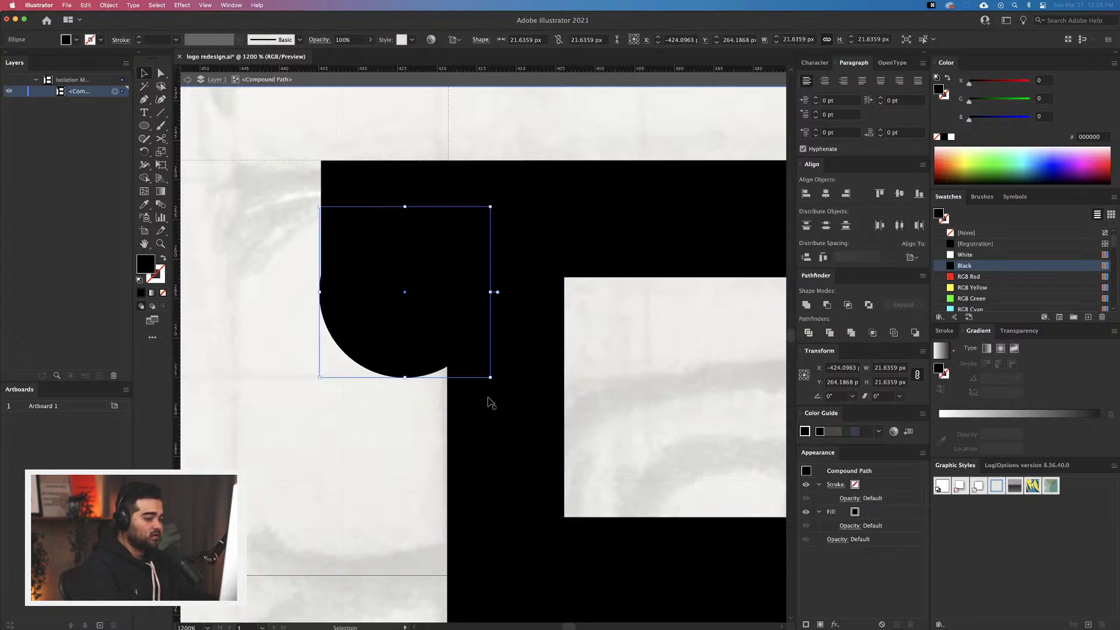
# In outline view, shrink the circle to about 16 px to match the serif's overhang and align it with the serif
pyautogui.press('super+y')
pyautogui.moveTo(490, 377); pyautogui.dragTo(447, 343)
pyautogui.moveTo(447, 343); pyautogui.dragTo(448, 343)
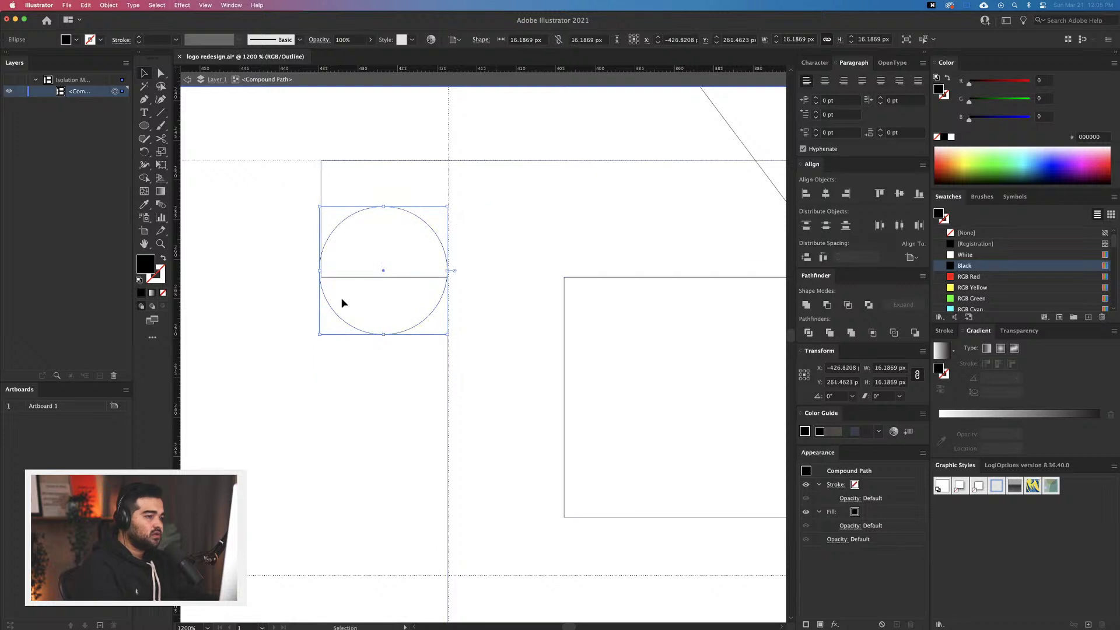
pyautogui.moveTo(323, 252); pyautogui.dragTo(327, 253)
# Duplicate the circle directly above the first so they touch, and copy the pair straight down onto the B's lower-left serif
pyautogui.scroll(3, 350, 274)
pyautogui.moveTo(370, 296); pyautogui.dragTo(370, 173)
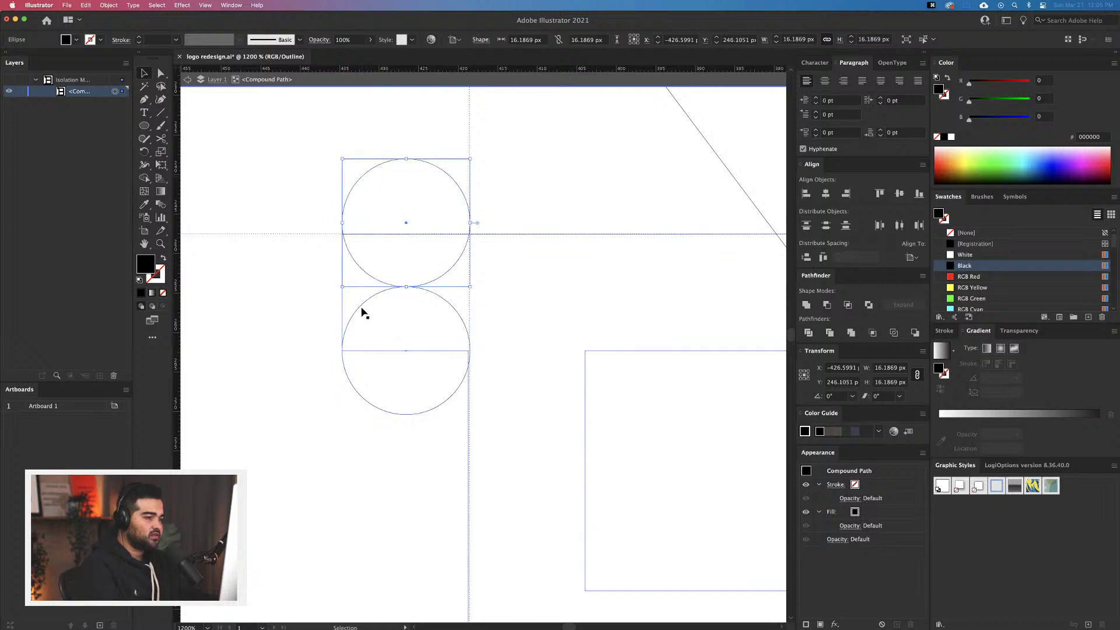
pyautogui.keyDown('shift'); pyautogui.click(360, 305); pyautogui.keyUp('shift')
pyautogui.scroll(-5, 360, 305)
pyautogui.scroll(2, 361, 309)
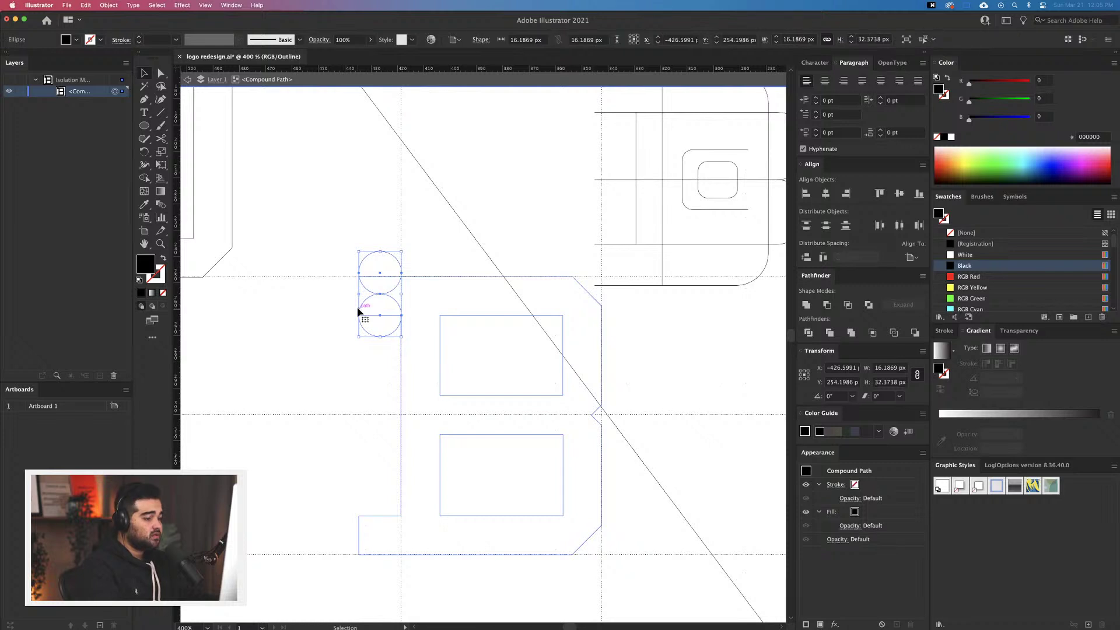
pyautogui.press('super+y')
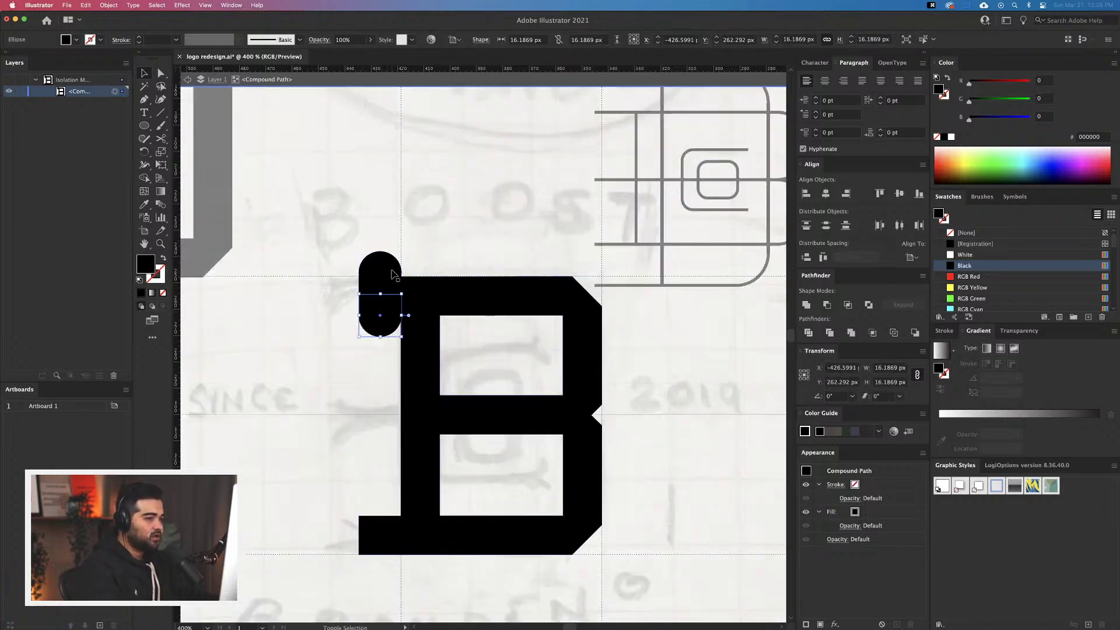
pyautogui.press('space')
pyautogui.moveTo(352, 407); pyautogui.dragTo(378, 373)
pyautogui.moveTo(411, 286); pyautogui.dragTo(410, 544)
# In outline view, lower the circle pair until the lower circle's centre line meets the bottom edge of the B
pyautogui.scroll(4, 411, 544)
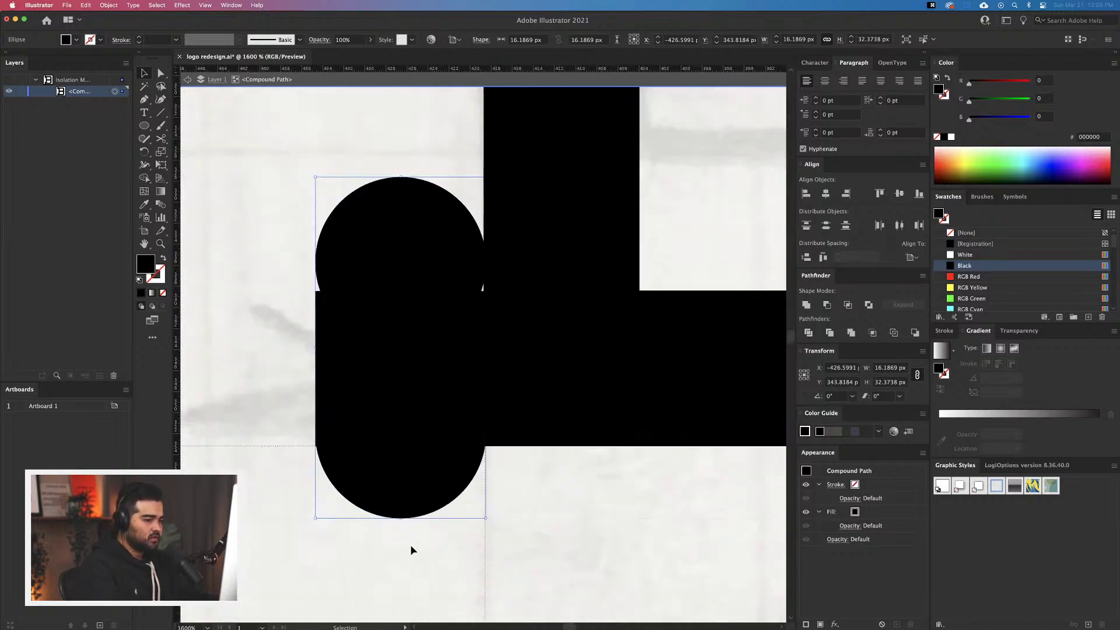
pyautogui.press('super+y')
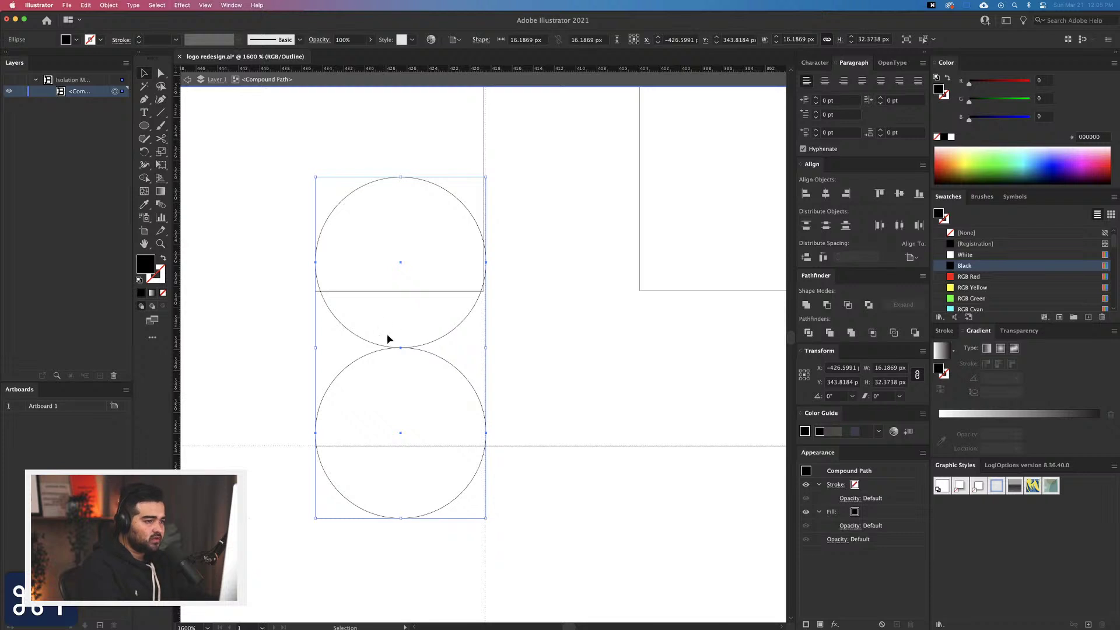
pyautogui.moveTo(380, 345)
pyautogui.mouseDown()
pyautogui.moveTo(388, 370)
pyautogui.moveTo(380, 360)
pyautogui.mouseUp()
pyautogui.scroll(3, 322, 471)
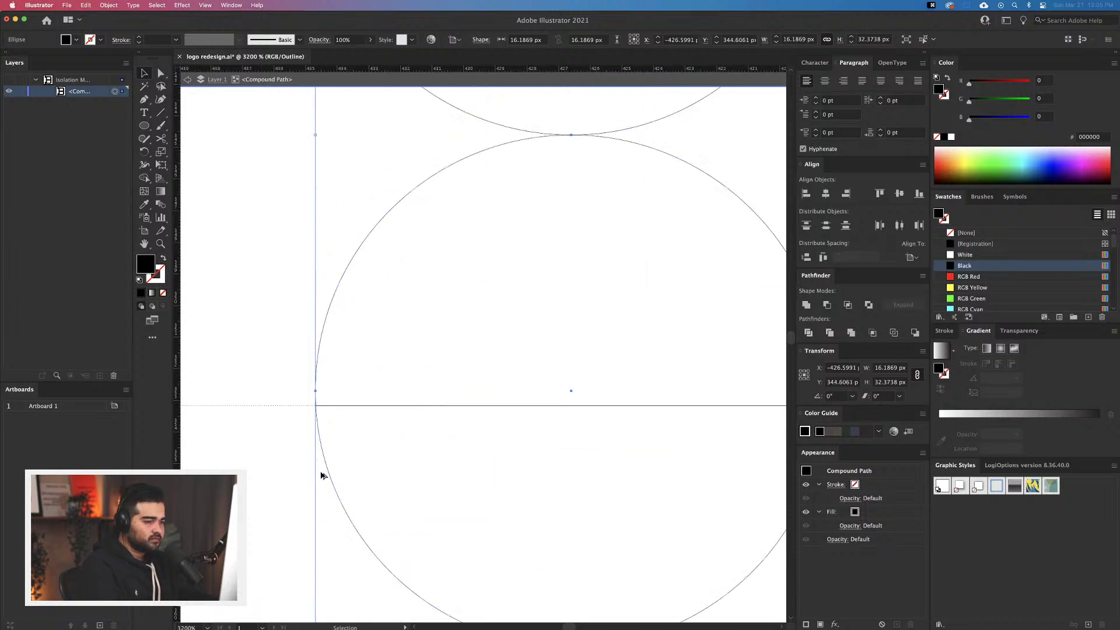
pyautogui.moveTo(318, 392); pyautogui.dragTo(317, 410)
pyautogui.scroll(5, 318, 409)
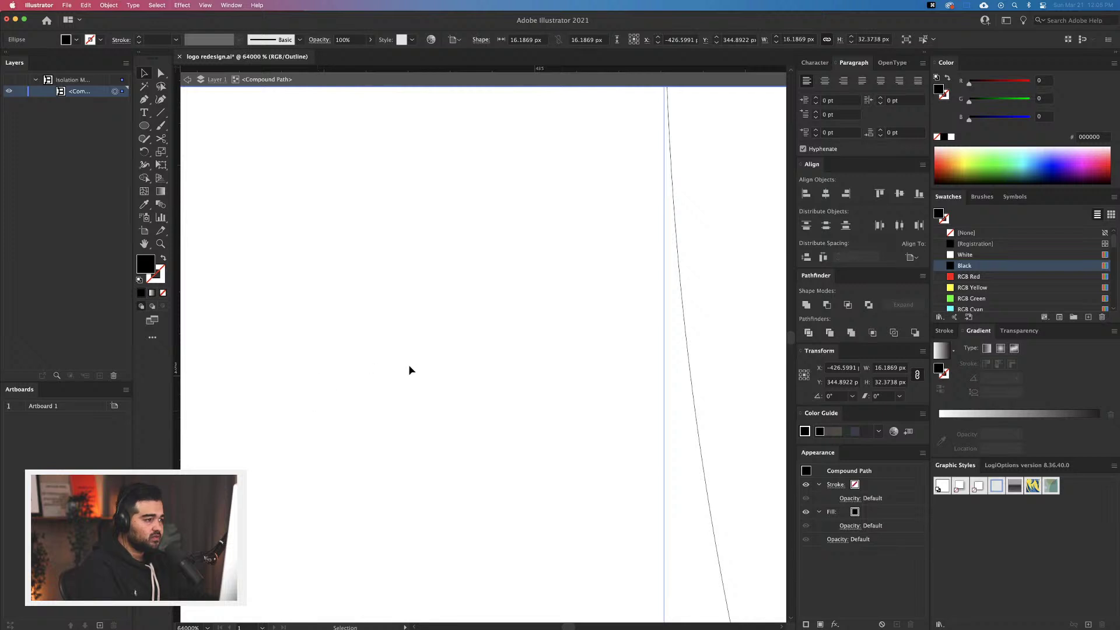
pyautogui.scroll(-1, 409, 365)
pyautogui.scroll(-1, 592, 293)
pyautogui.moveTo(568, 300); pyautogui.dragTo(565, 318)
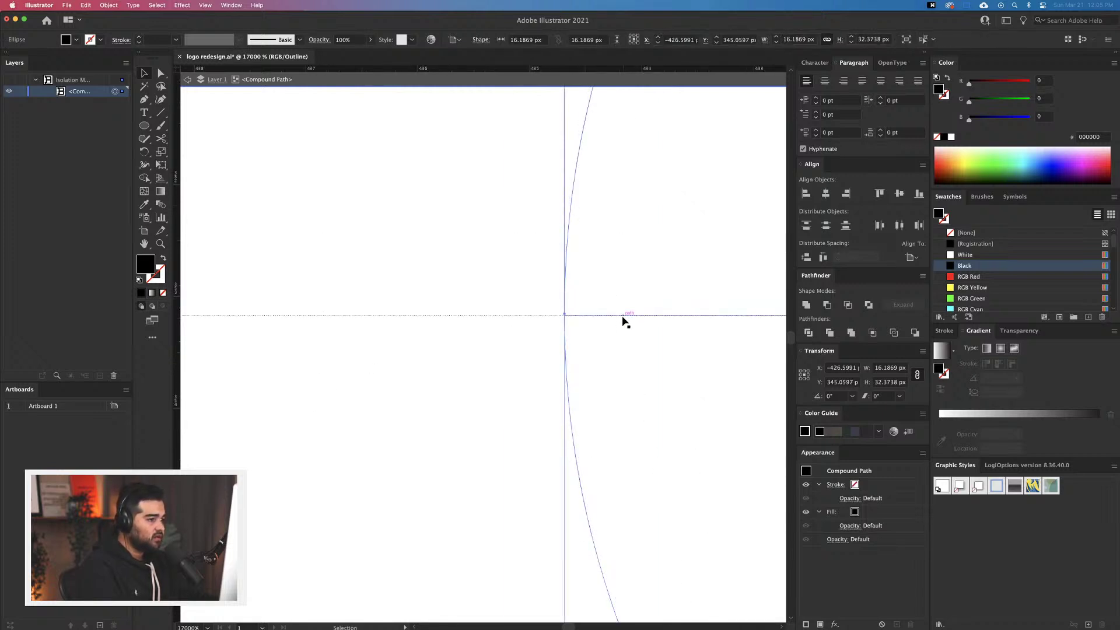
# Select both circles at the B's lower-left serif and scale the pair down to about 15 px wide
pyautogui.keyDown('shift'); pyautogui.click(567, 319); pyautogui.keyUp('shift')
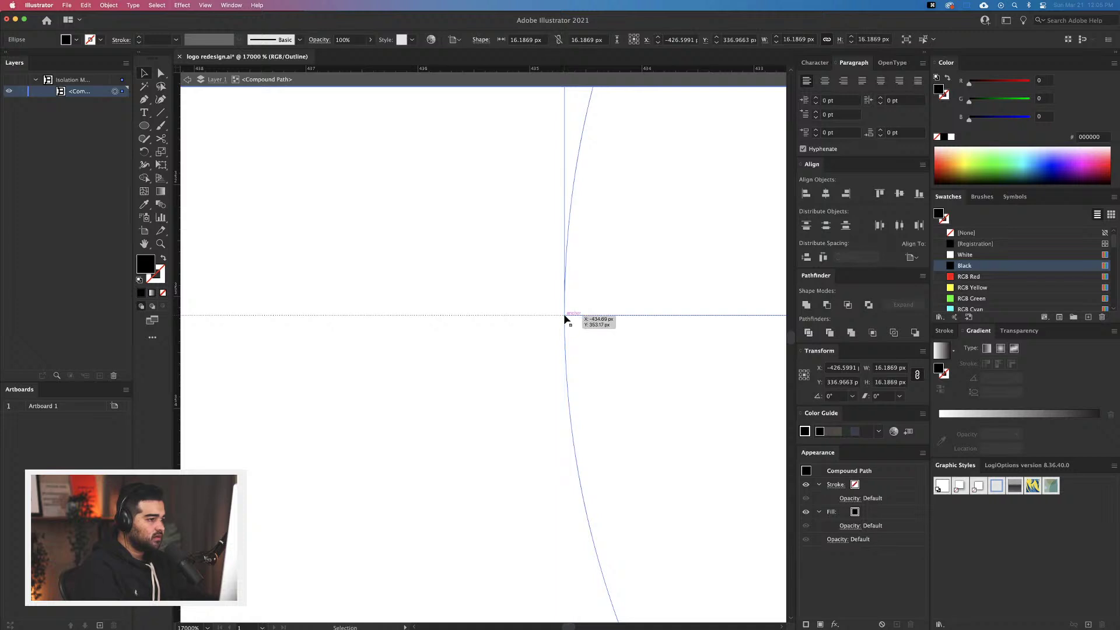
pyautogui.scroll(-10, 564, 314)
pyautogui.scroll(5, 570, 268)
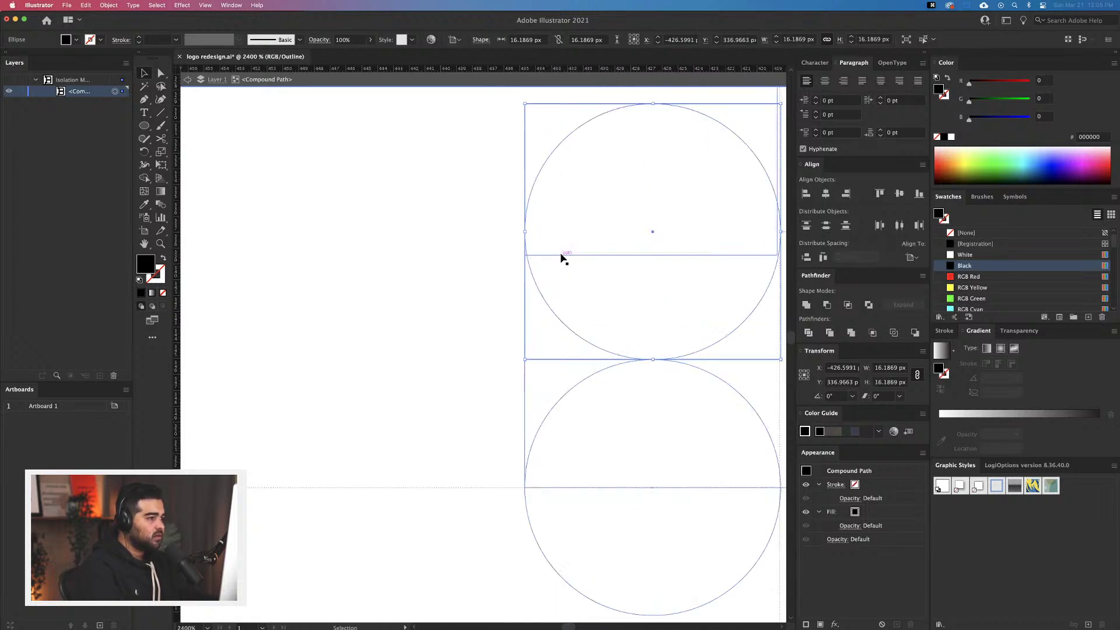
pyautogui.scroll(-3, 562, 257)
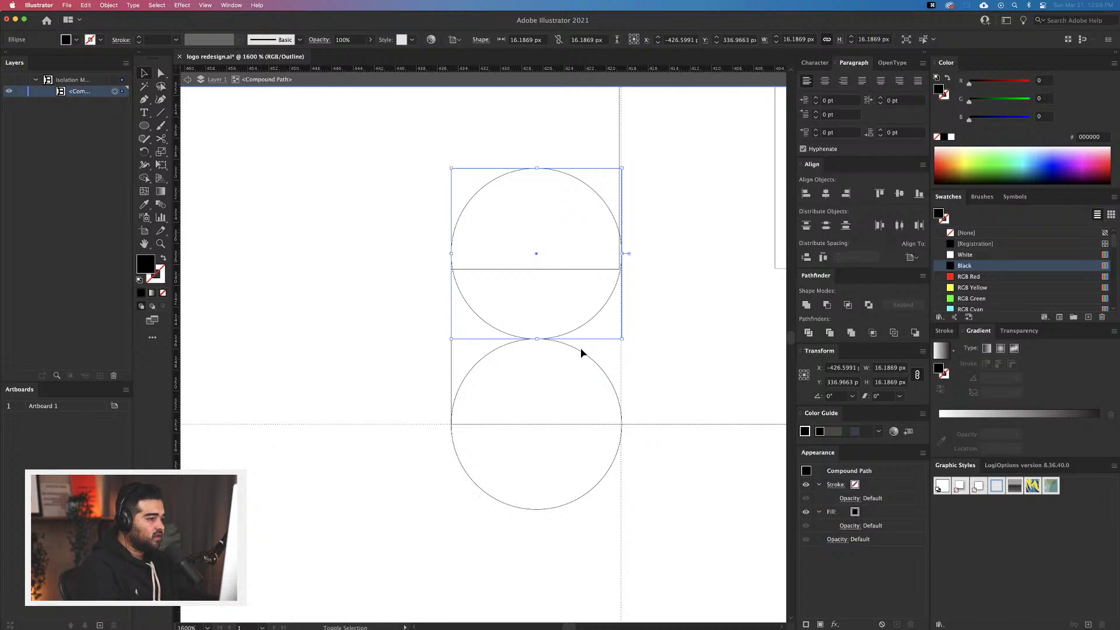
pyautogui.keyDown('shift'); pyautogui.click(581, 352); pyautogui.keyUp('shift')
pyautogui.moveTo(620, 169); pyautogui.dragTo(611, 188)
# Raise the lower-left circle pair until the lower circle's centre line meets the B's bottom edge
pyautogui.scroll(10, 470, 375)
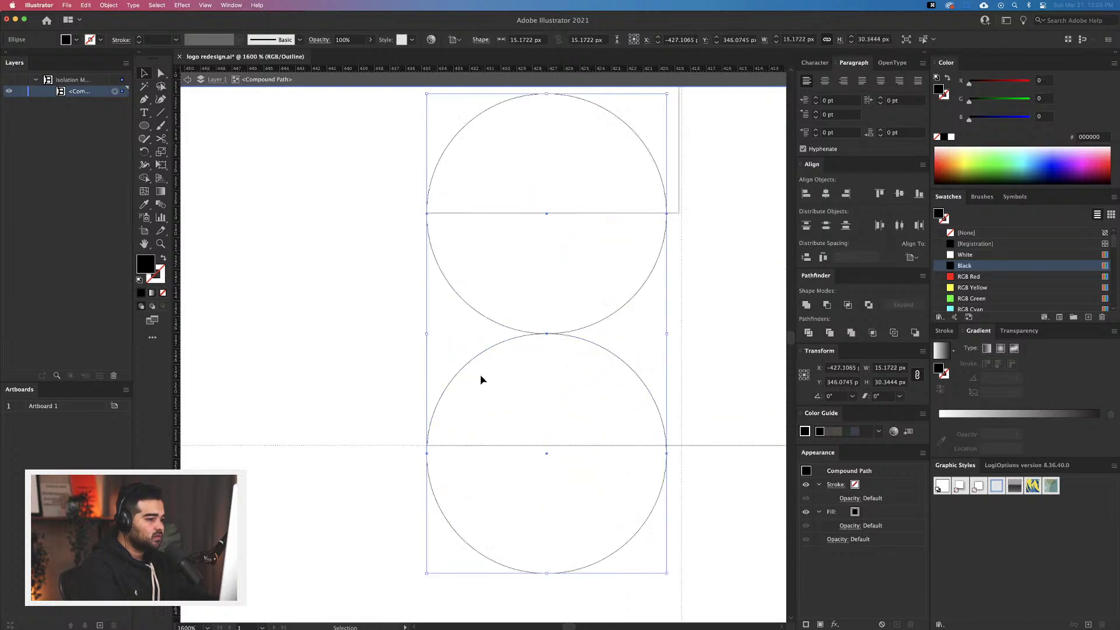
pyautogui.scroll(-8, 457, 315)
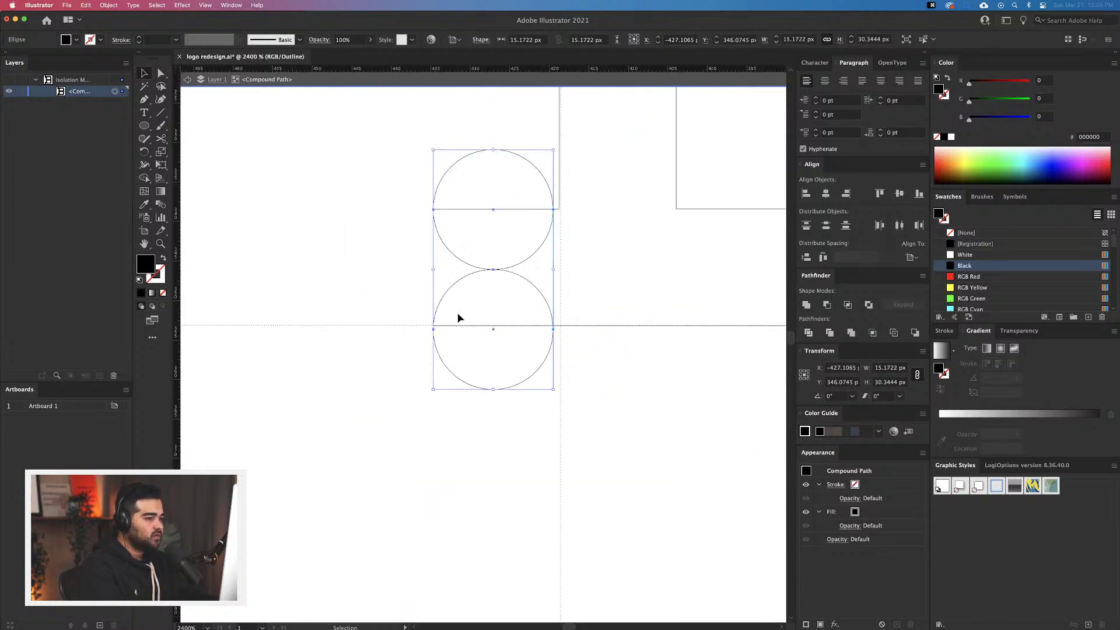
pyautogui.moveTo(478, 272); pyautogui.dragTo(475, 268)
pyautogui.click(447, 415)
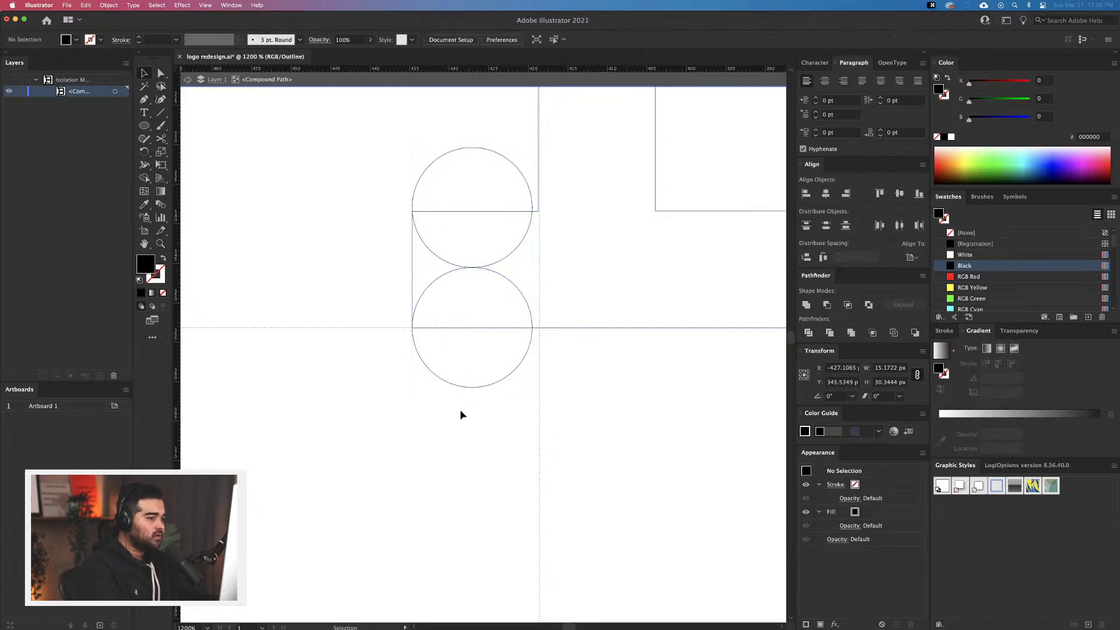
# Place copies of the 15 px circle pair in the empty space beside the B's stem, including one near the upper-left serif
pyautogui.click(482, 385)
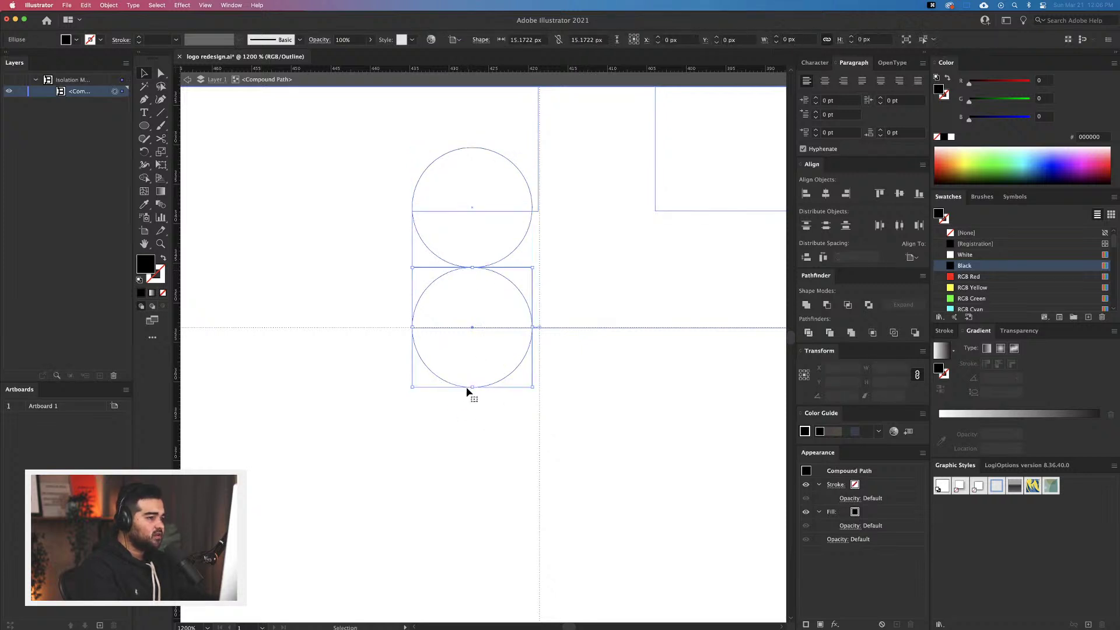
pyautogui.click(518, 245)
pyautogui.scroll(-3, 518, 245)
pyautogui.moveTo(518, 245); pyautogui.dragTo(507, 345)
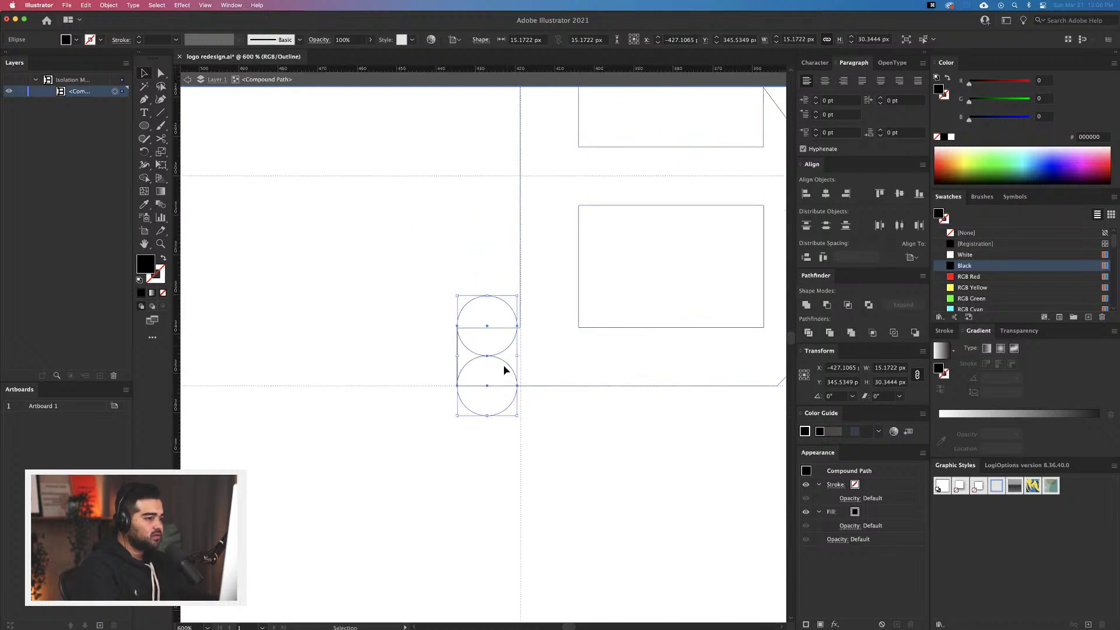
pyautogui.click(523, 428)
pyautogui.scroll(1, 505, 385)
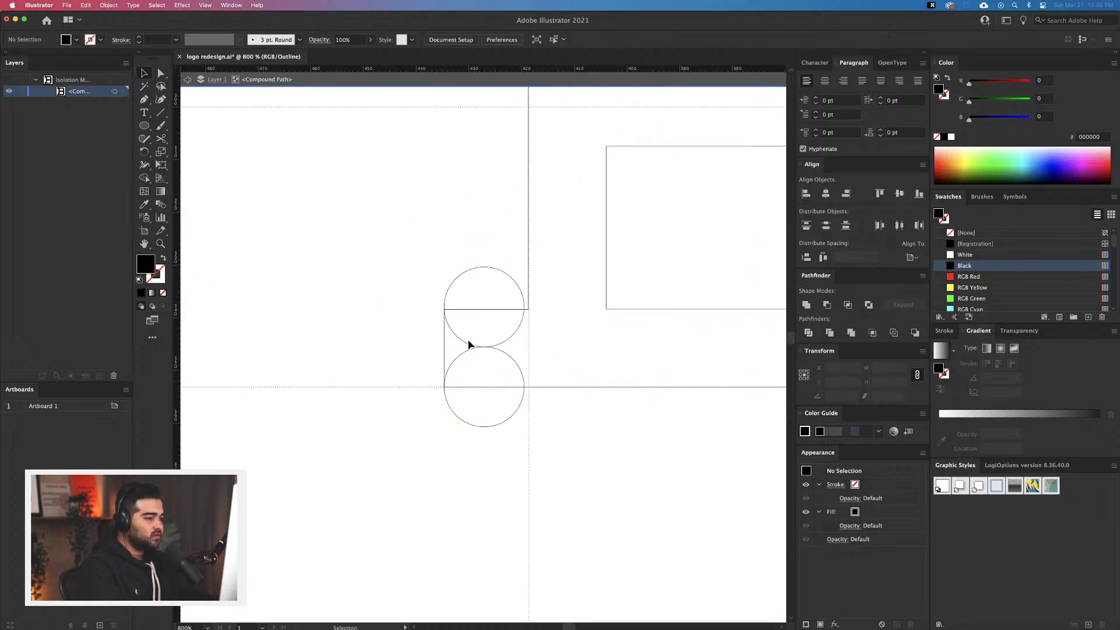
pyautogui.click(509, 342)
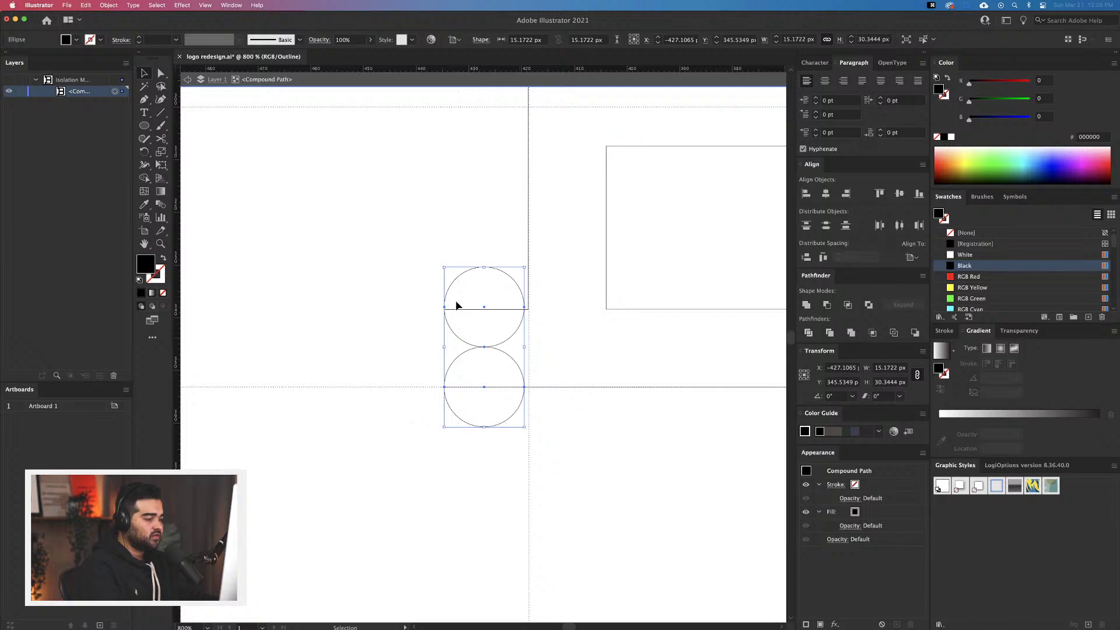
pyautogui.press('super')
pyautogui.moveTo(501, 274); pyautogui.dragTo(492, 380)
pyautogui.press('super+minus')
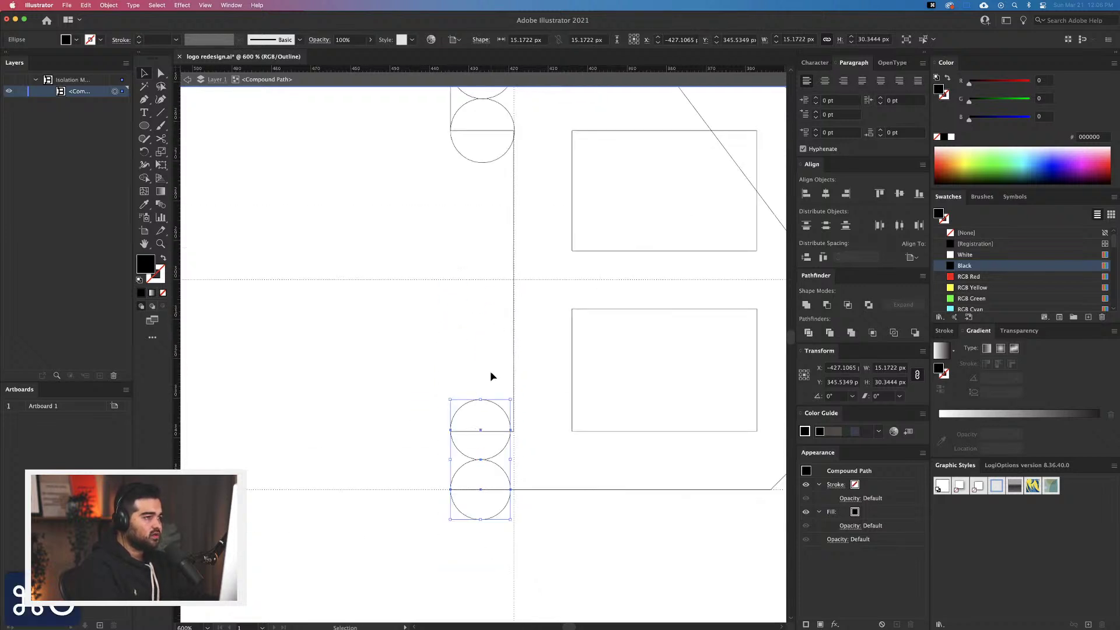
pyautogui.moveTo(479, 462); pyautogui.dragTo(409, 145)
# Move the 16 px circle pair on the B's upper-left serif straight up
pyautogui.moveTo(490, 111); pyautogui.dragTo(517, 283)
pyautogui.click(525, 247)
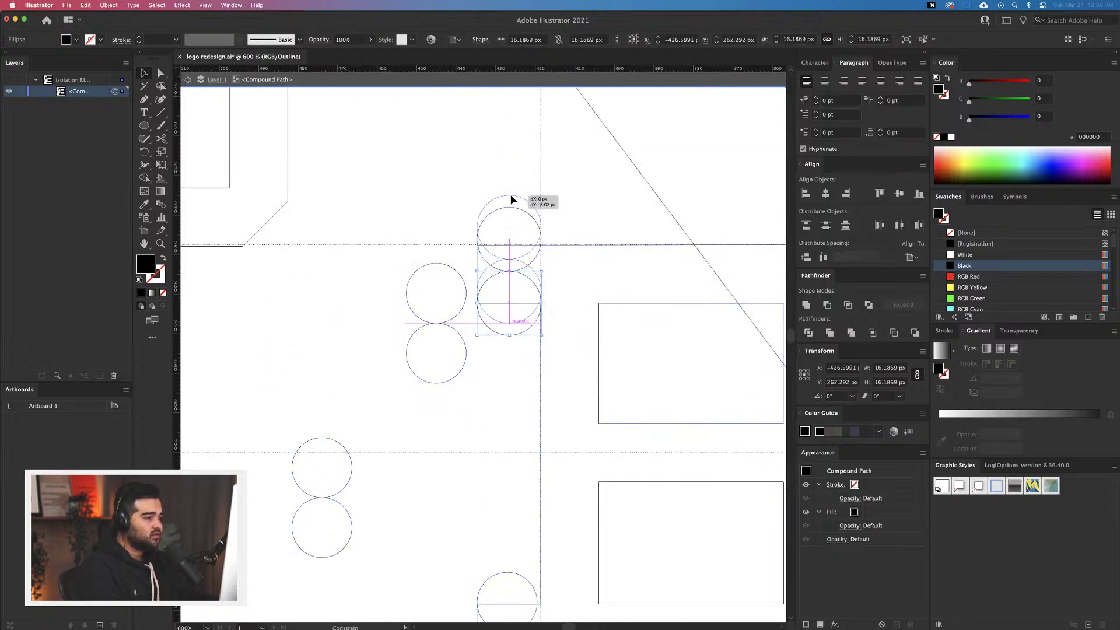
# Replace the oversized circles at the B's upper serif with the nearby smaller pair, centering the circles on the serif's horizontal edges
pyautogui.press('Delete')
pyautogui.moveTo(445, 384); pyautogui.dragTo(513, 333)
pyautogui.scroll(2, 505, 274)
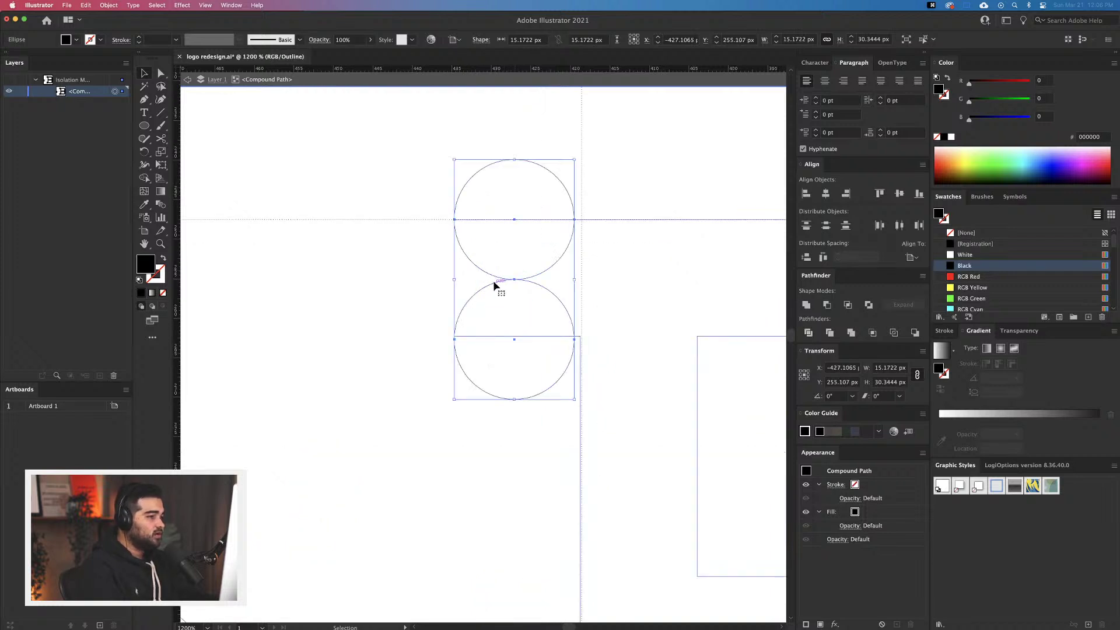
pyautogui.scroll(4, 495, 283)
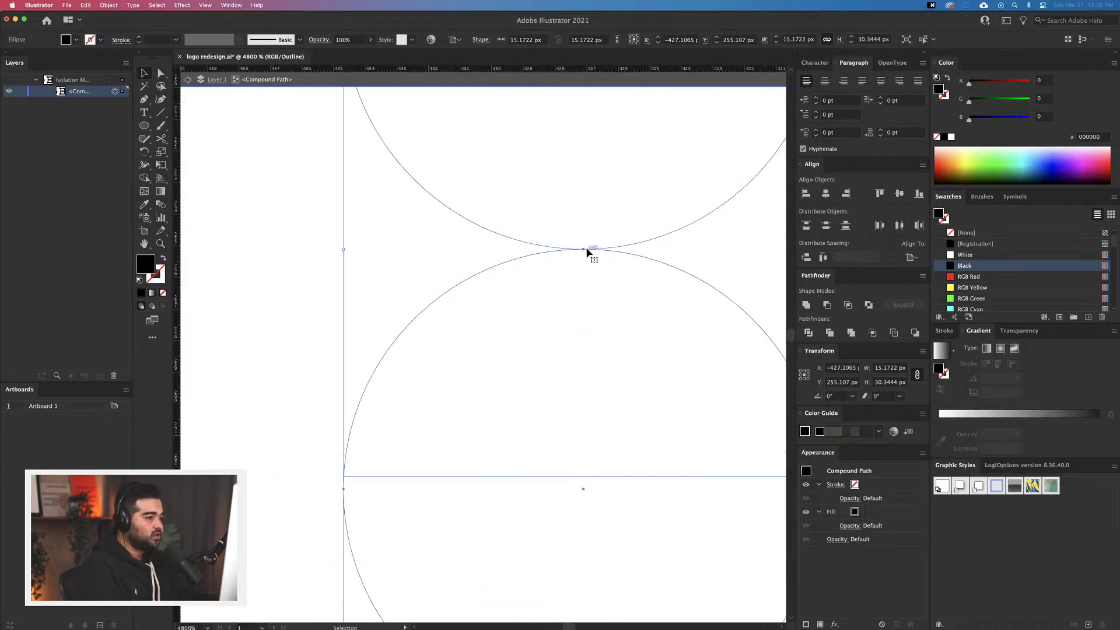
pyautogui.moveTo(587, 249)
pyautogui.mouseDown()
pyautogui.moveTo(586, 226)
pyautogui.moveTo(588, 240)
pyautogui.mouseUp()
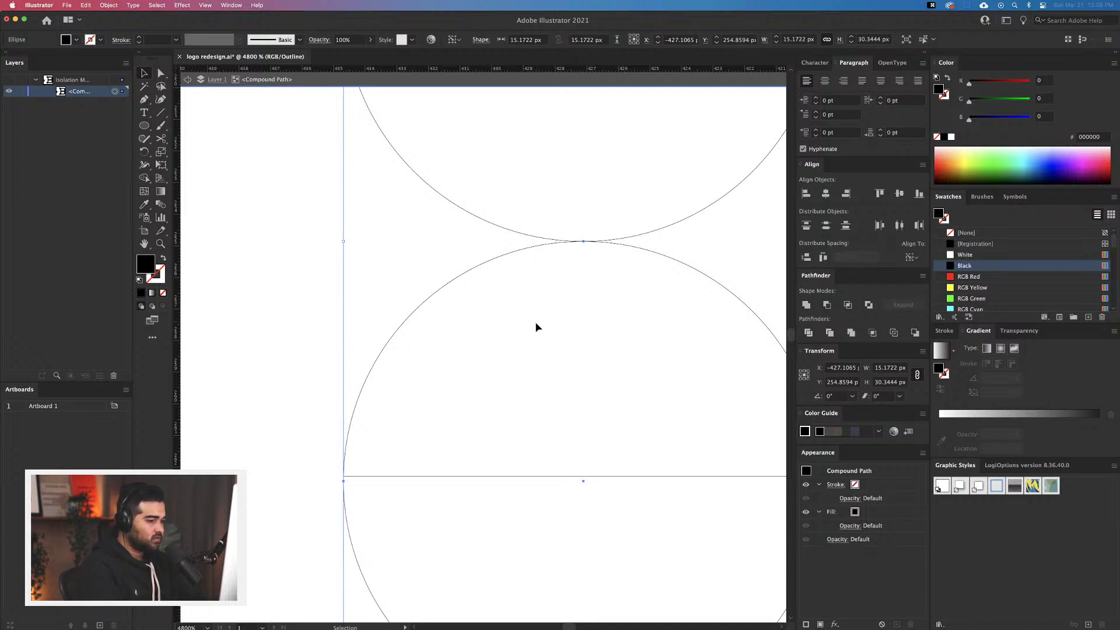
pyautogui.press('Up')
pyautogui.press('Up')
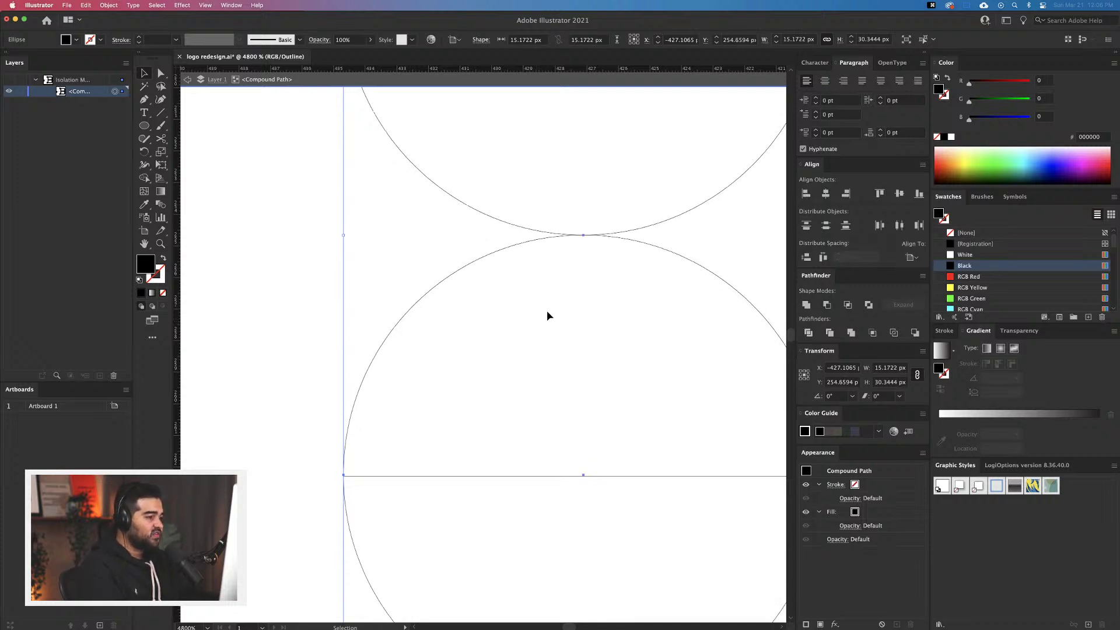
# Duplicate the B together with its four serif circles, placing the copy about 112 px right and 75 px below
pyautogui.scroll(-15, 547, 310)
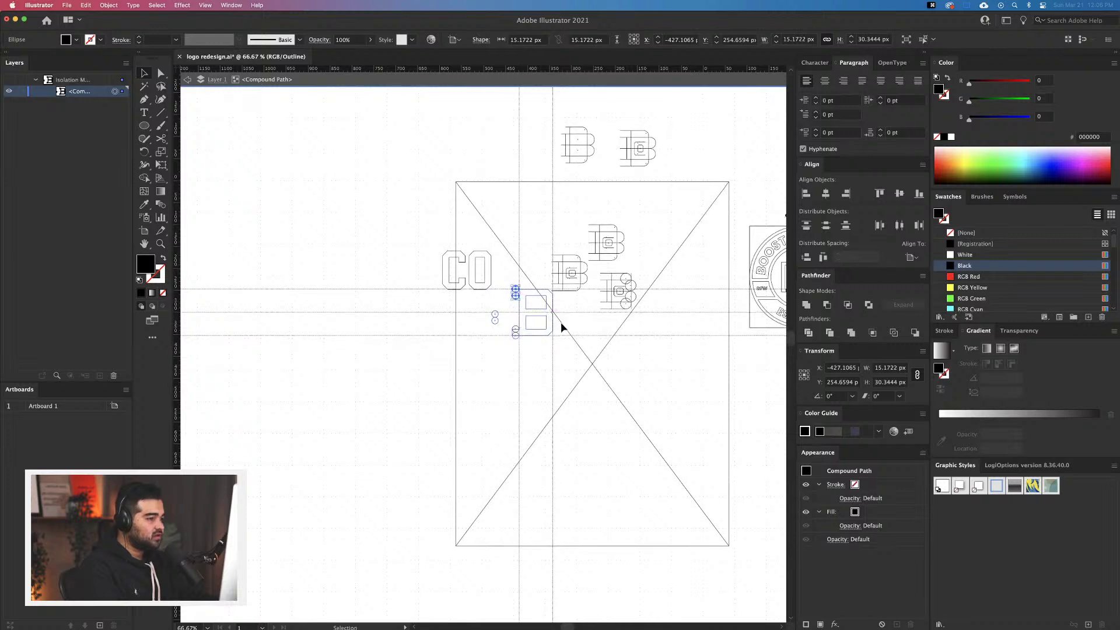
pyautogui.scroll(5, 561, 322)
pyautogui.moveTo(502, 309); pyautogui.dragTo(540, 332)
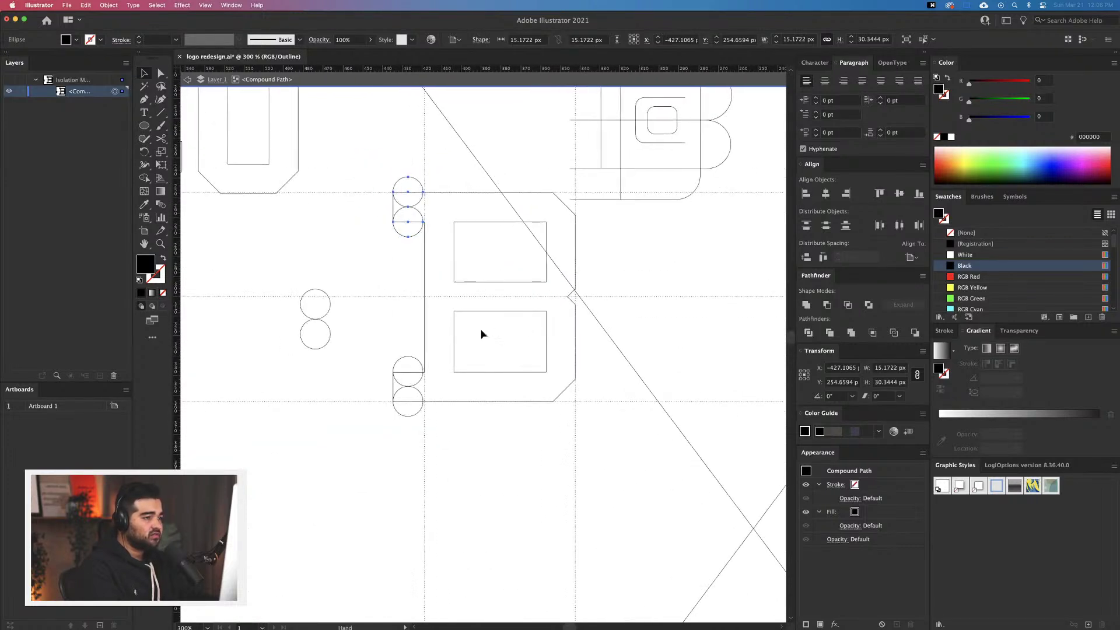
pyautogui.click(566, 191)
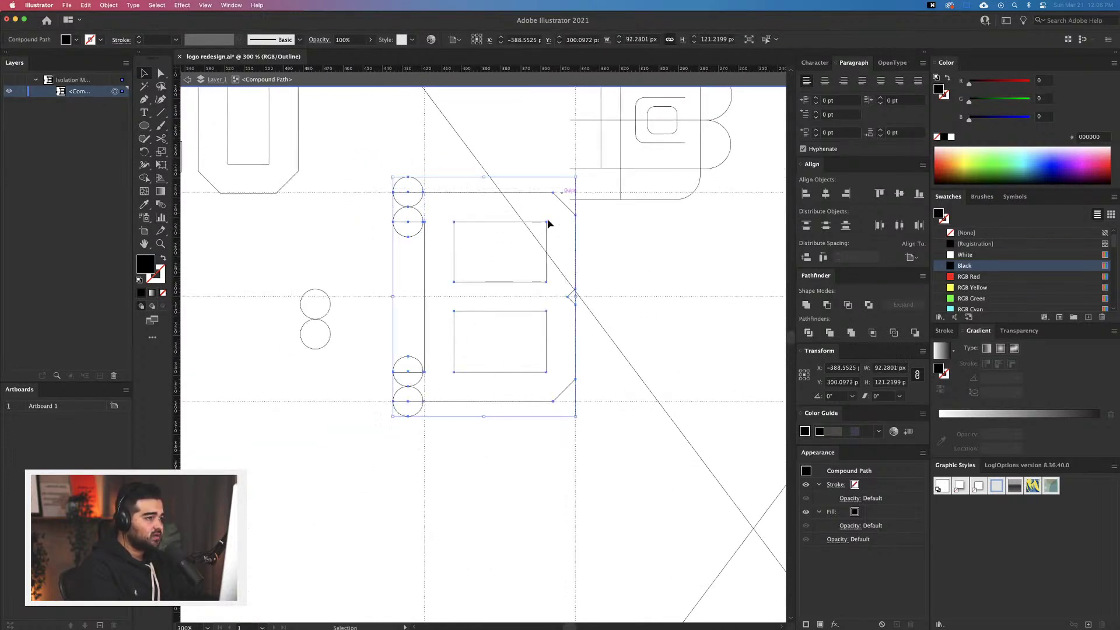
pyautogui.moveTo(485, 410); pyautogui.dragTo(707, 557)
# Select the original B with its circles and cut the upper circle pair and the leftover end piece out of its upper serif using Shape Builder
pyautogui.moveTo(408, 239); pyautogui.dragTo(485, 290)
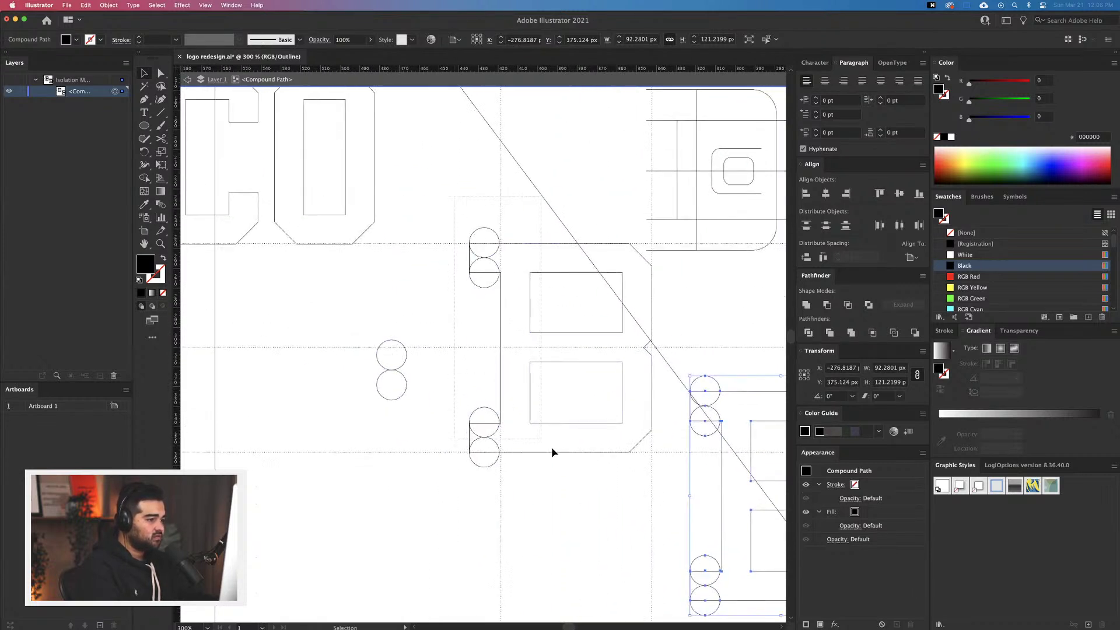
pyautogui.click(529, 365)
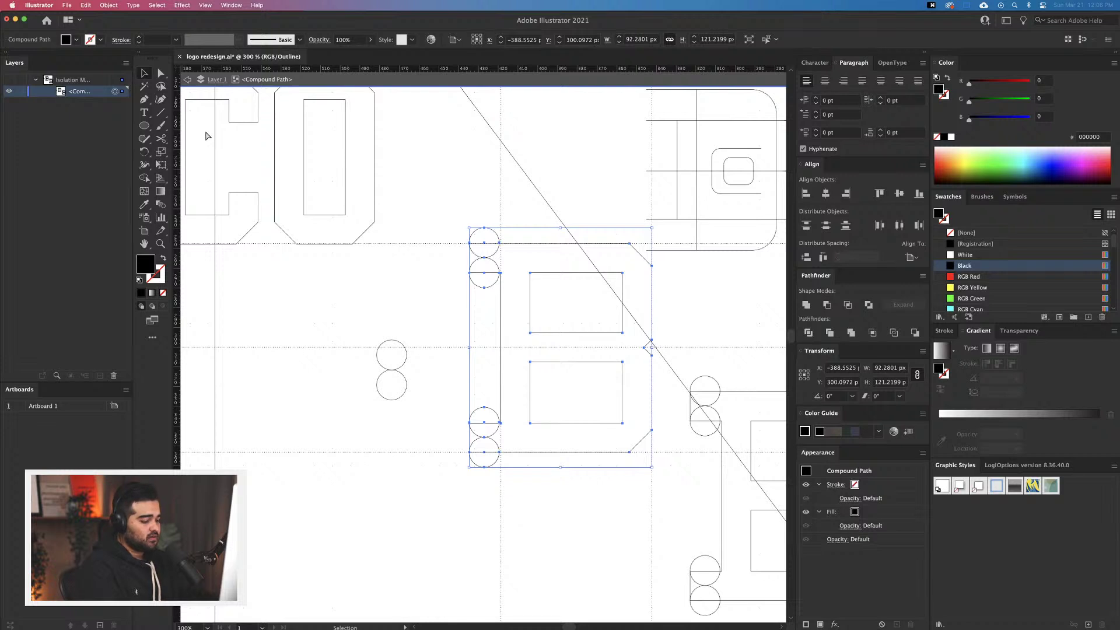
pyautogui.press('super+y')
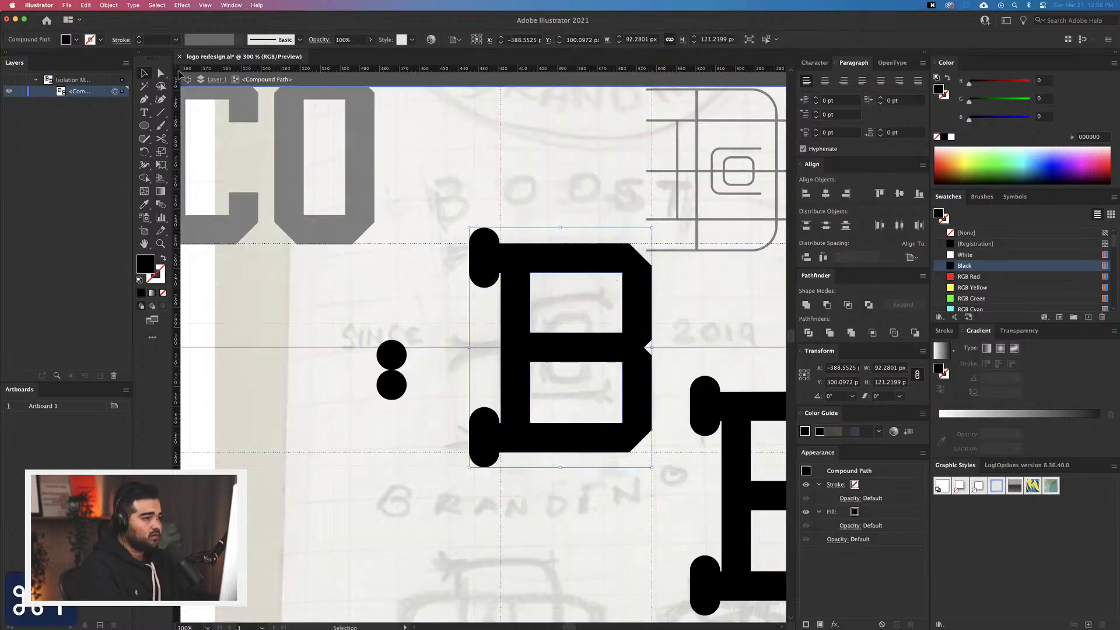
pyautogui.click(144, 179)
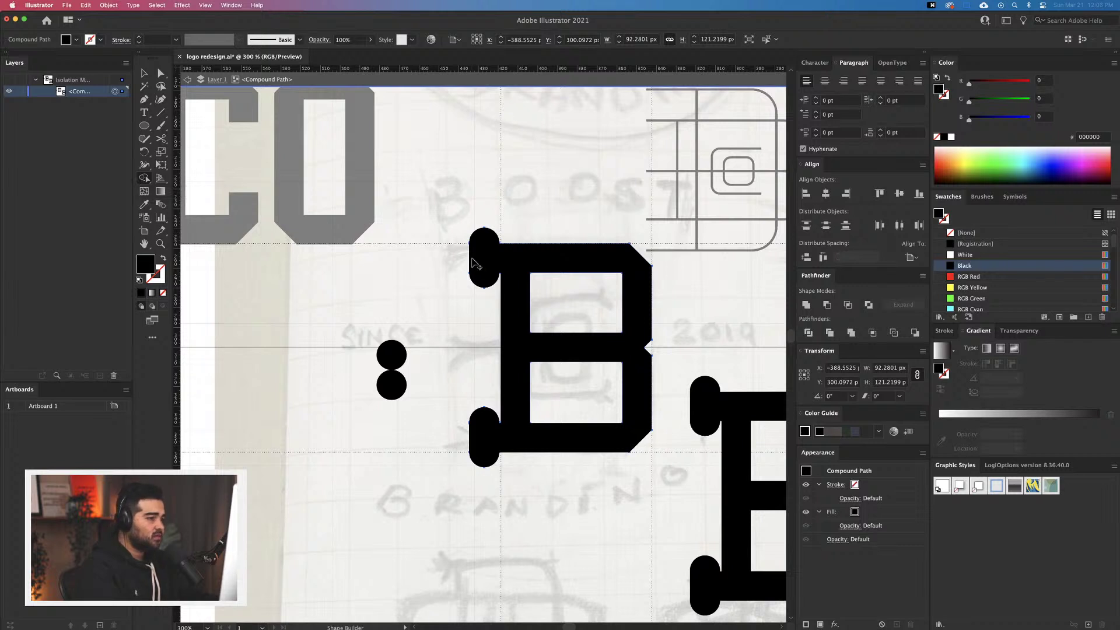
pyautogui.press('v')
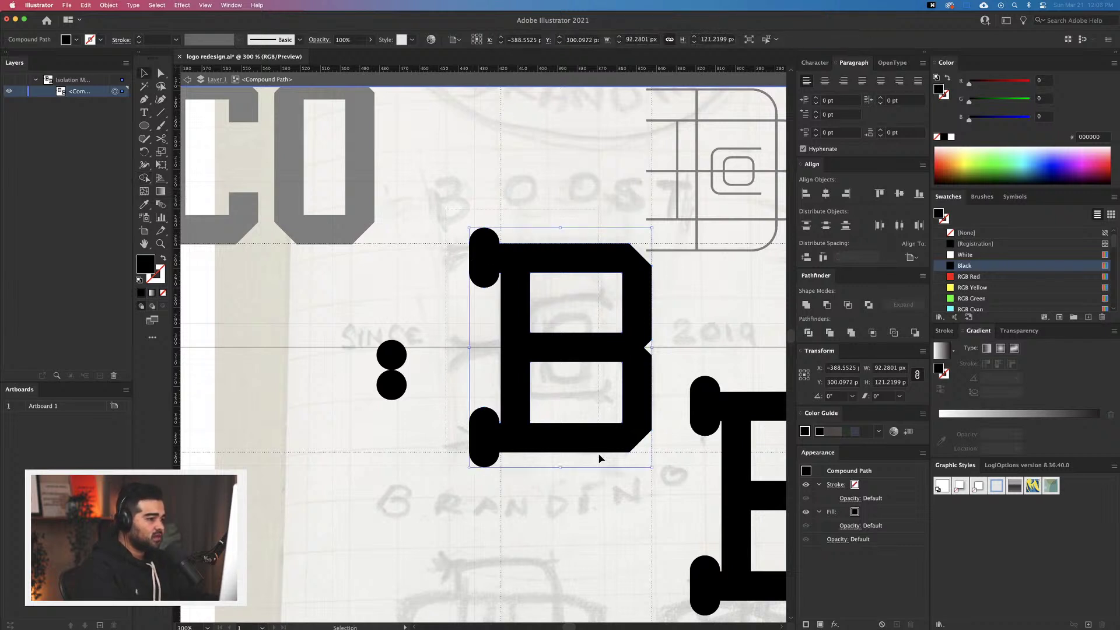
pyautogui.scroll(5, 489, 266)
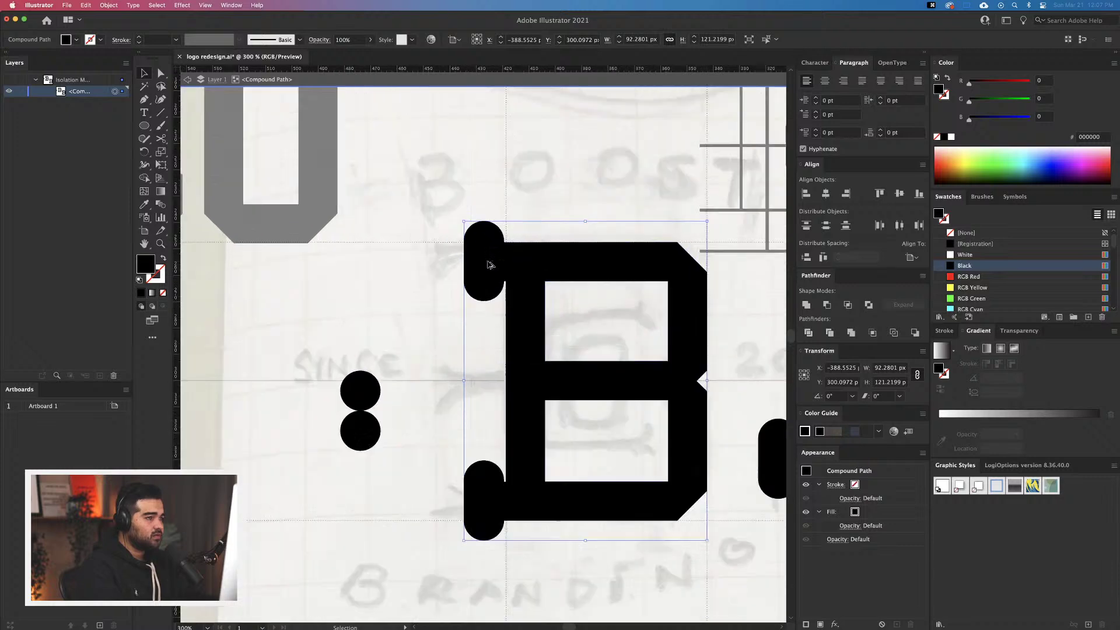
pyautogui.press('super+y')
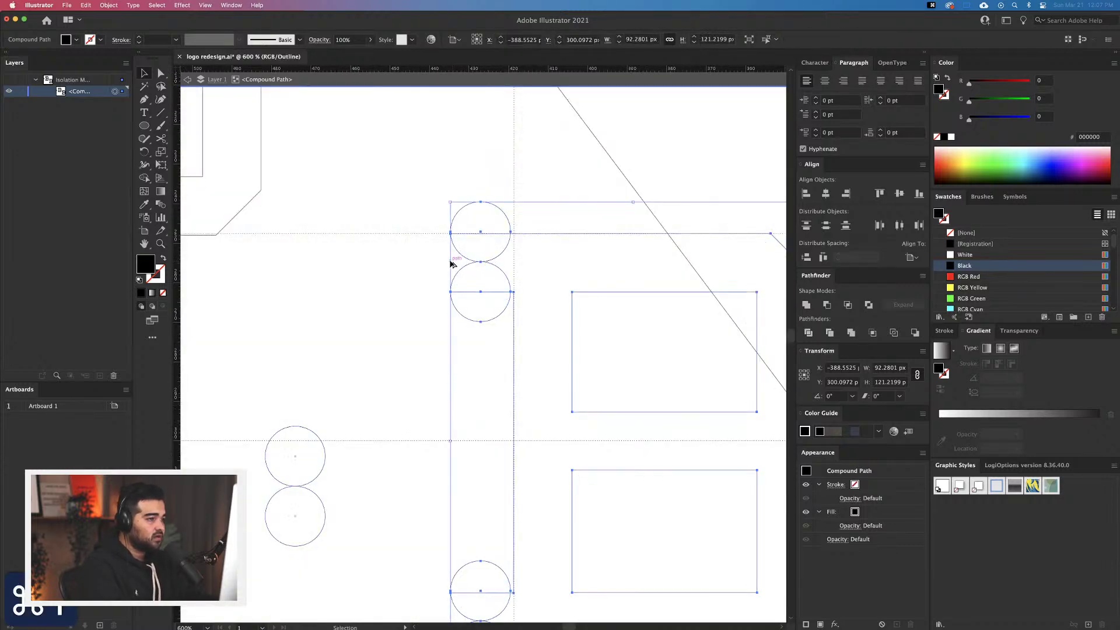
pyautogui.click(143, 178)
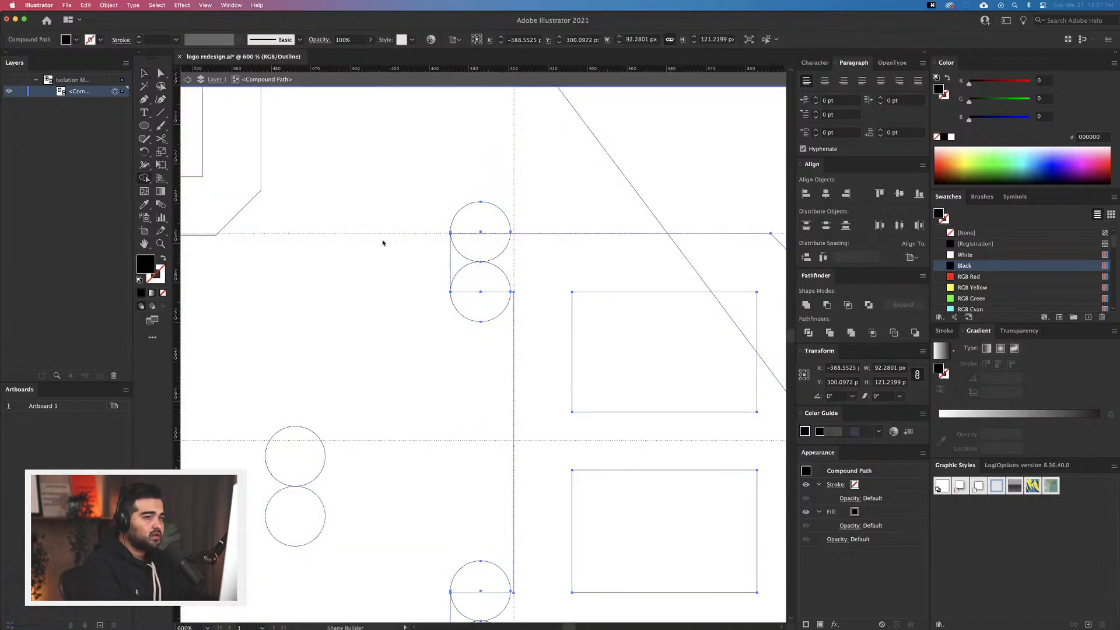
pyautogui.click(462, 267)
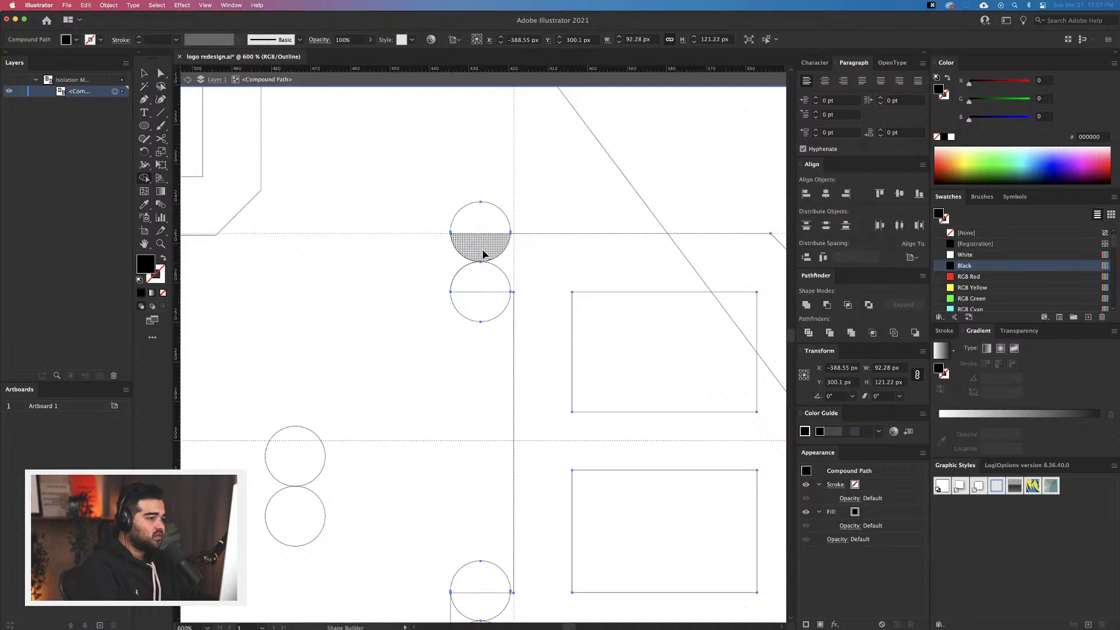
pyautogui.keyDown('alt'); pyautogui.click(489, 221); pyautogui.keyUp('alt')
pyautogui.keyDown('alt'); pyautogui.click(490, 308); pyautogui.keyUp('alt')
# Cut the lower circle pair and the leftover end piece out of the original B's lower serif with Shape Builder
pyautogui.scroll(-5, 503, 383)
pyautogui.hscroll(-2, 503, 382)
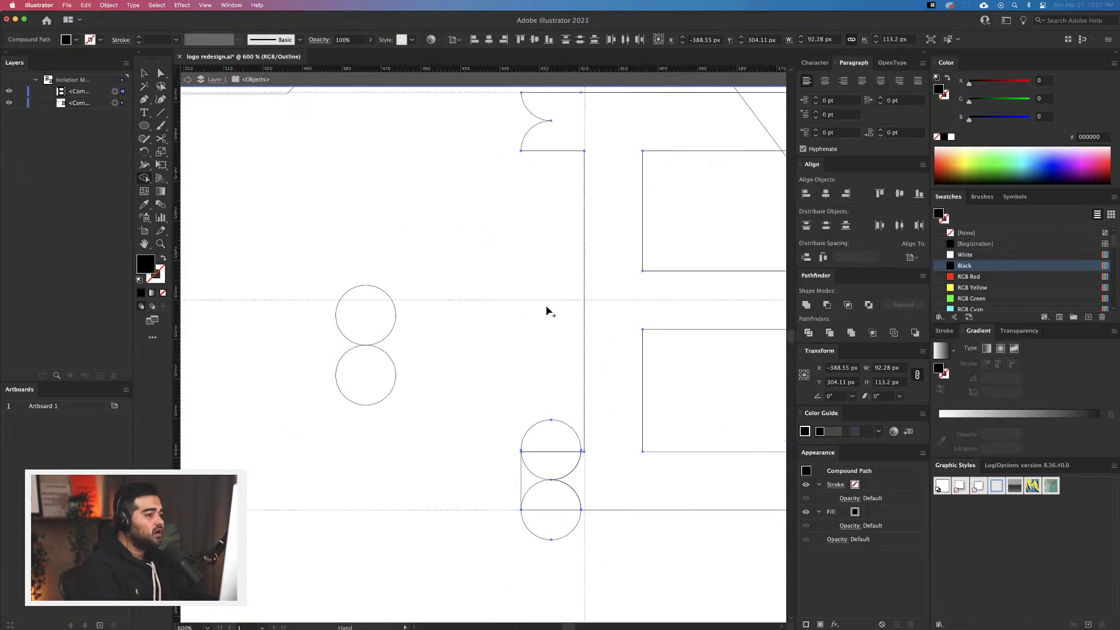
pyautogui.scroll(-1, 550, 374)
pyautogui.hscroll(2, 550, 374)
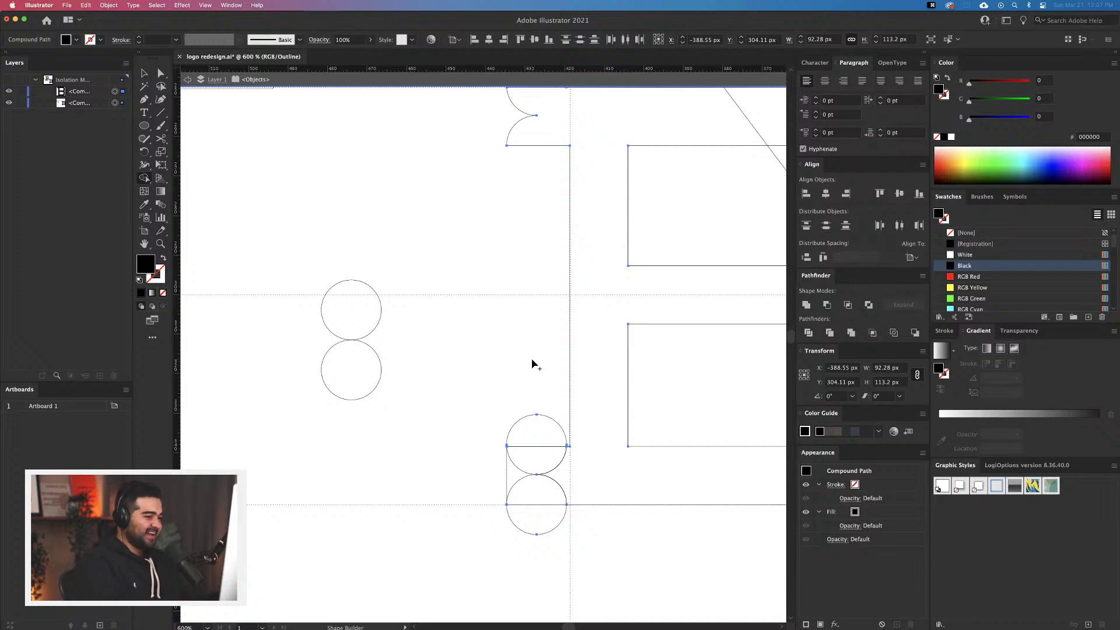
pyautogui.keyDown('alt'); pyautogui.click(550, 440); pyautogui.keyUp('alt')
pyautogui.keyDown('alt'); pyautogui.click(513, 478); pyautogui.keyUp('alt')
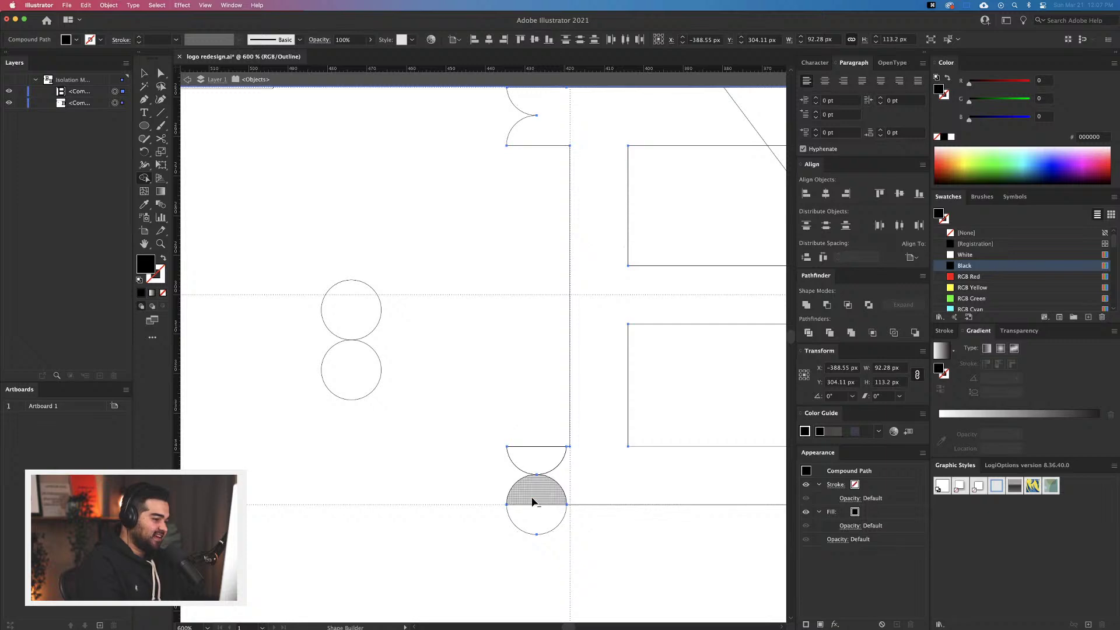
pyautogui.keyDown('alt'); pyautogui.click(541, 523); pyautogui.keyUp('alt')
pyautogui.moveTo(555, 490)
pyautogui.mouseDown()
pyautogui.moveTo(555, 463)
pyautogui.moveTo(647, 489)
pyautogui.mouseUp()
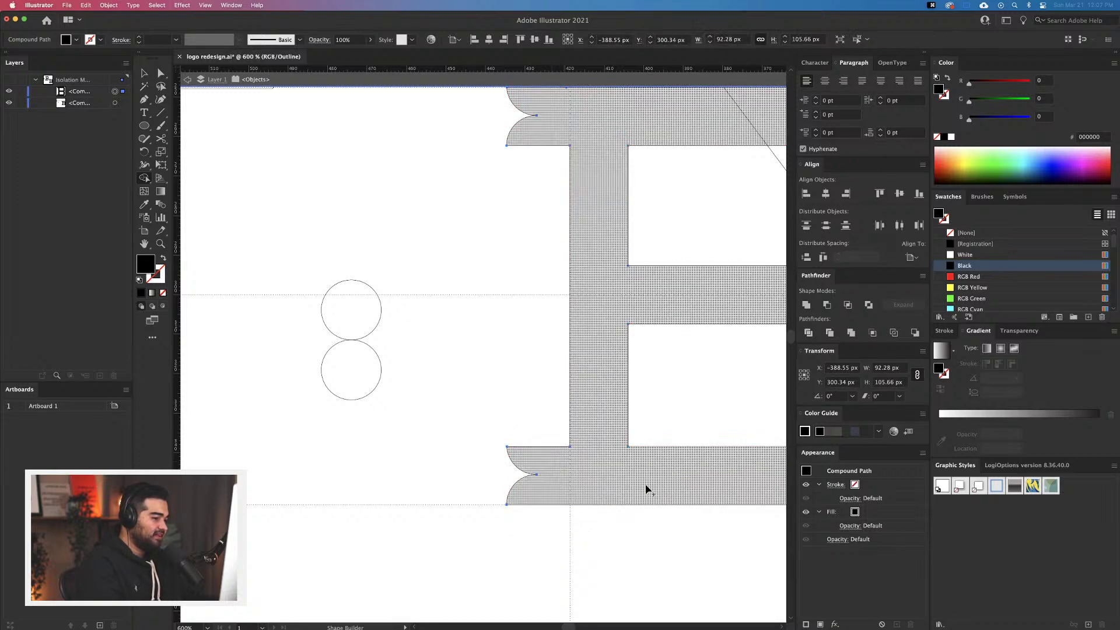
# Exit isolation mode and show the artwork in preview with the notched B in view
pyautogui.scroll(-3, 573, 467)
pyautogui.press('Escape')
pyautogui.press('super+y')
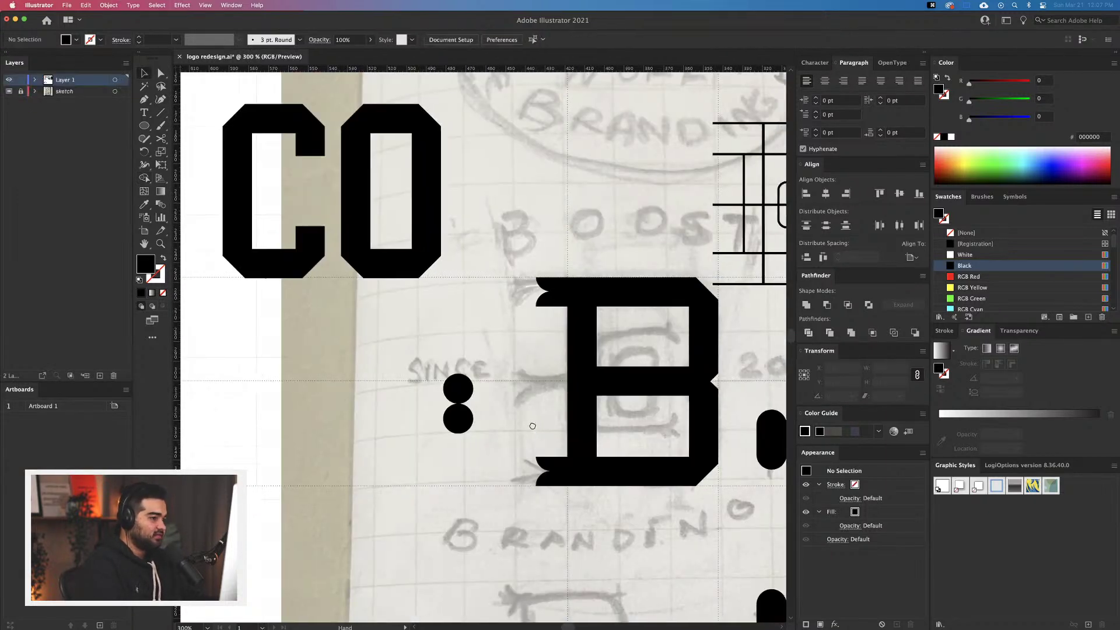
pyautogui.moveTo(533, 426); pyautogui.dragTo(488, 412)
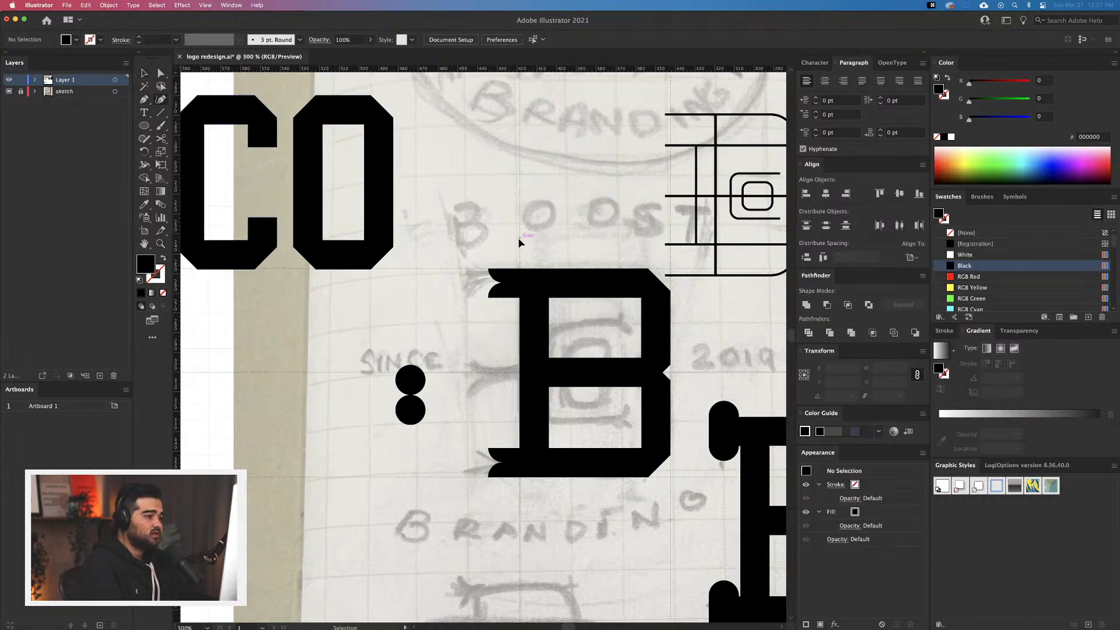
# Try adding a curve point close to the tip on the upper serif's top edge with the Curvature tool
pyautogui.scroll(8, 366, 272)
pyautogui.hotkey('shift', '`')
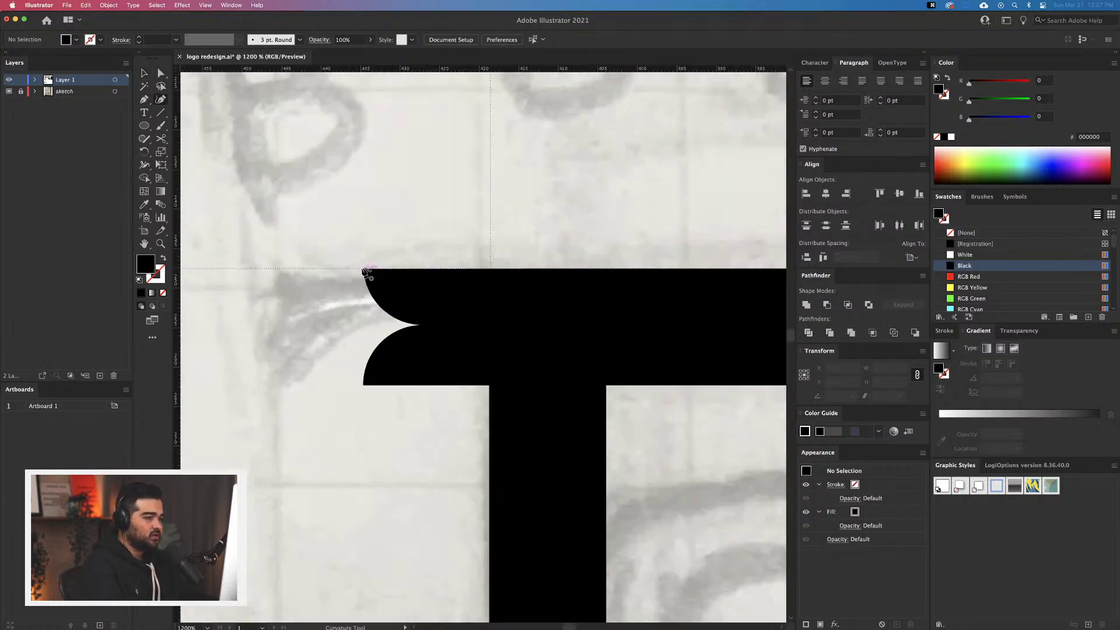
pyautogui.click(413, 269)
pyautogui.click(410, 269)
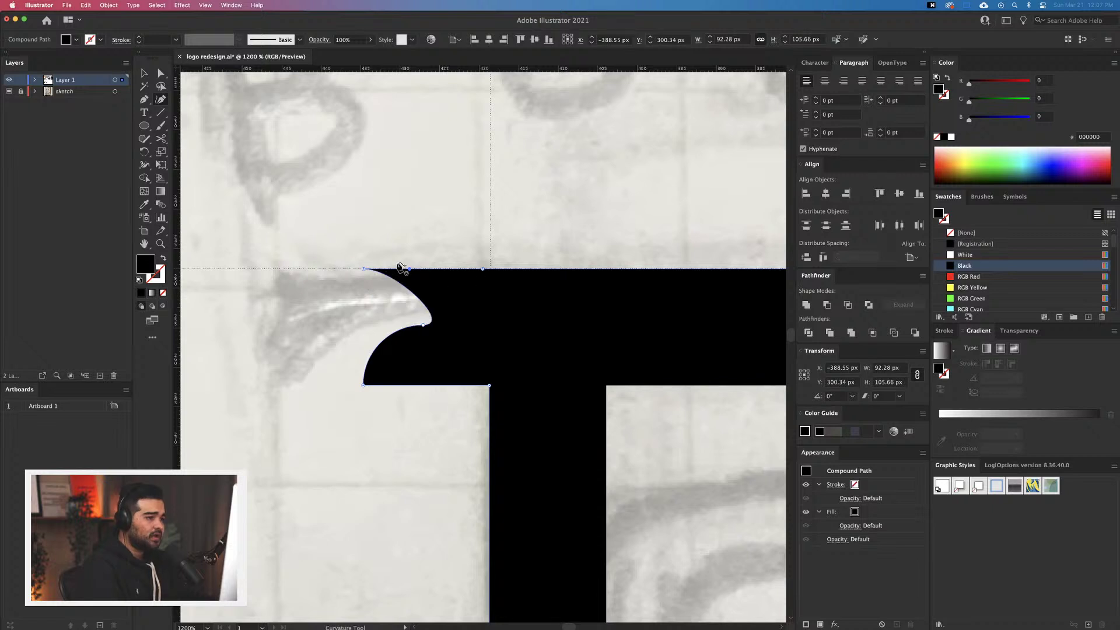
pyautogui.press('super+z')
pyautogui.click(407, 269)
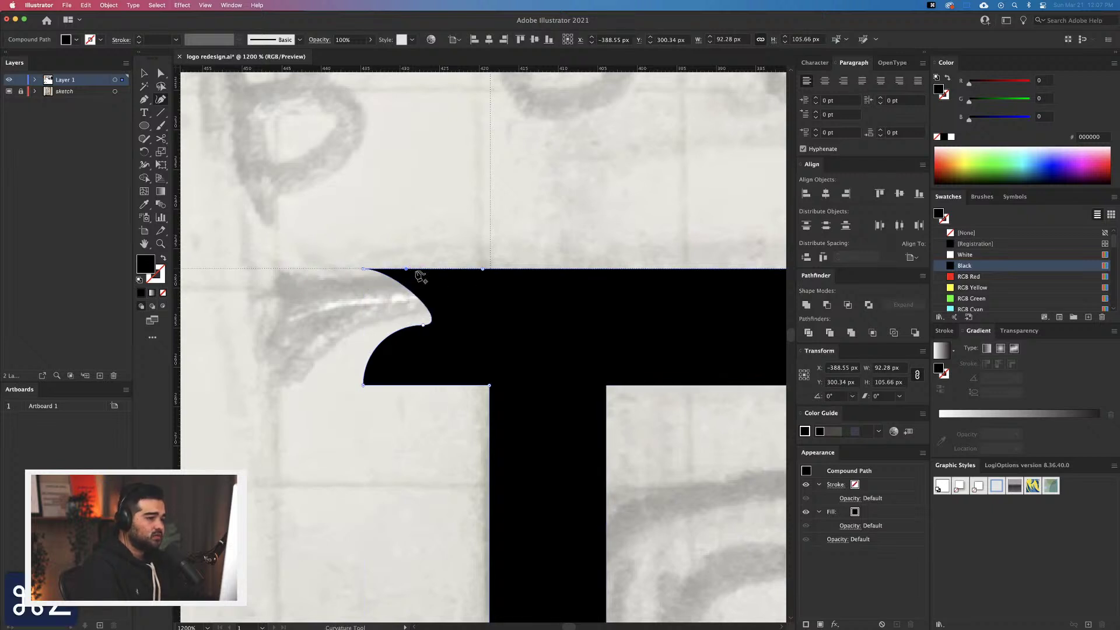
pyautogui.press('super+z')
pyautogui.press('super+shift+z')
pyautogui.press('super+z')
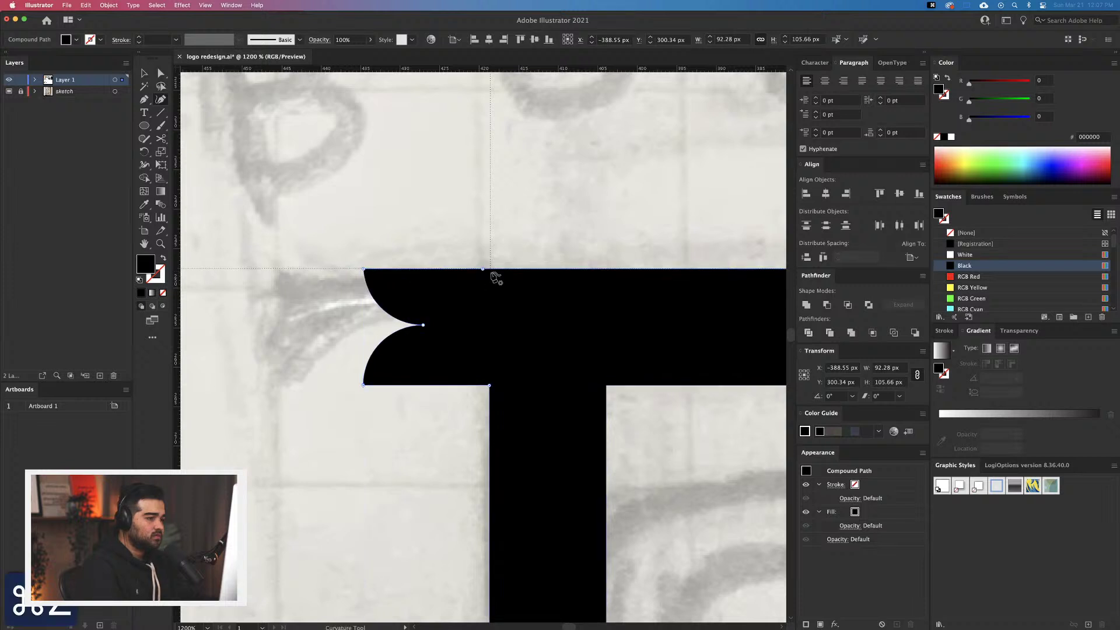
# Try adding an anchor farther along the upper serif's top edge and pulling the edge down into a concave curve
pyautogui.click(510, 269)
pyautogui.moveTo(482, 269); pyautogui.dragTo(436, 277)
pyautogui.press('super+z')
pyautogui.moveTo(482, 272); pyautogui.dragTo(459, 280)
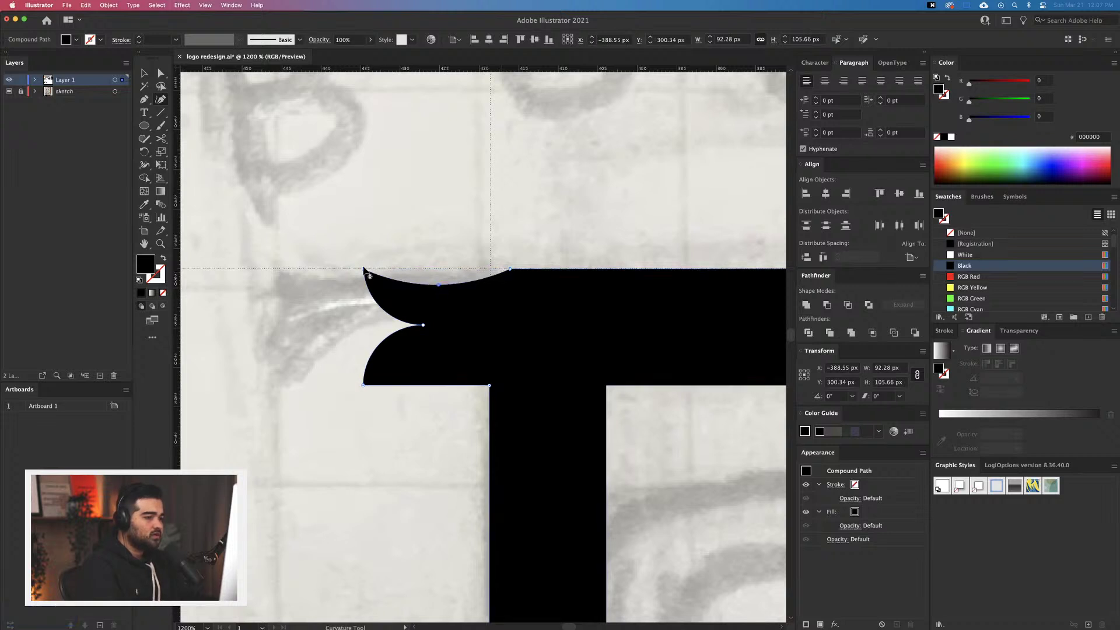
# Try reshaping the upper serif into an upswept horn by raising its tip and repositioning the surrounding curve points
pyautogui.moveTo(364, 270); pyautogui.dragTo(365, 208)
pyautogui.press('super+z')
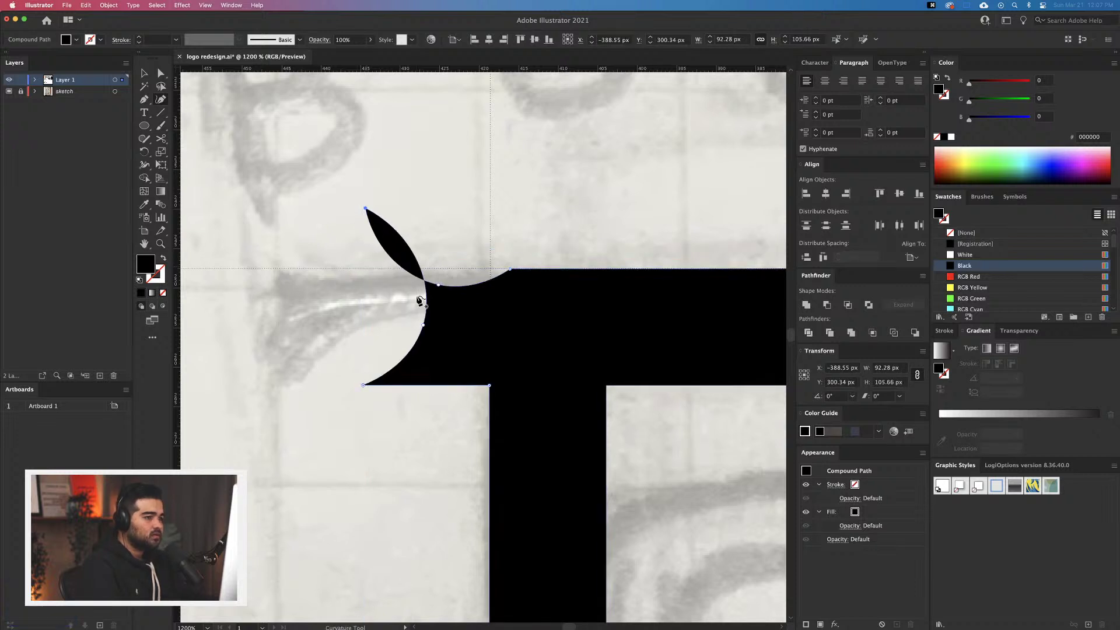
pyautogui.moveTo(418, 275); pyautogui.dragTo(370, 298)
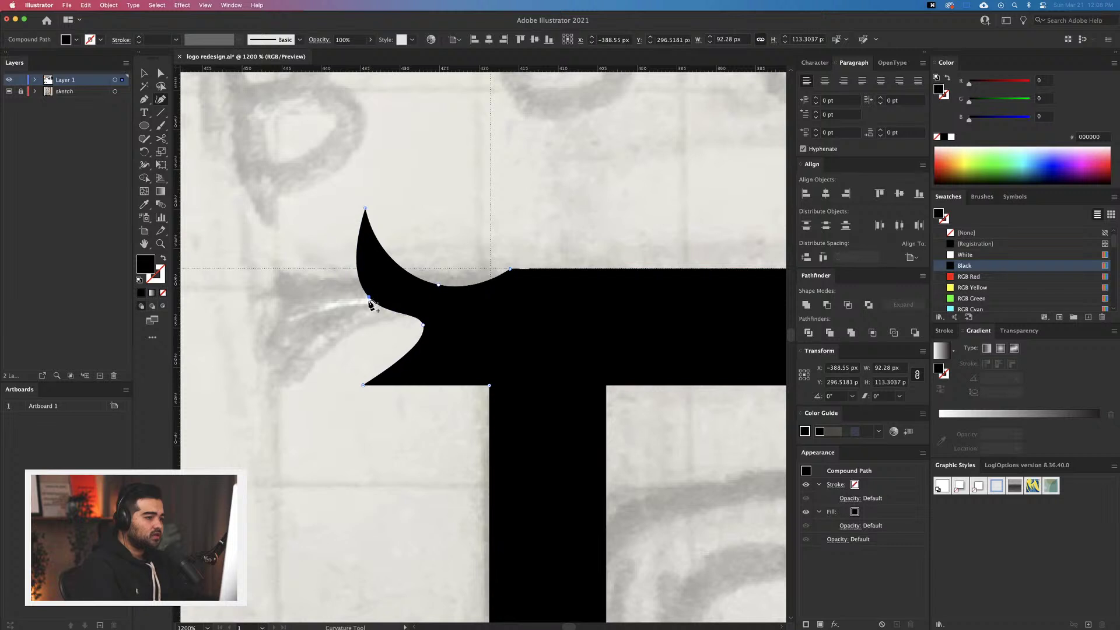
pyautogui.moveTo(438, 285); pyautogui.dragTo(432, 257)
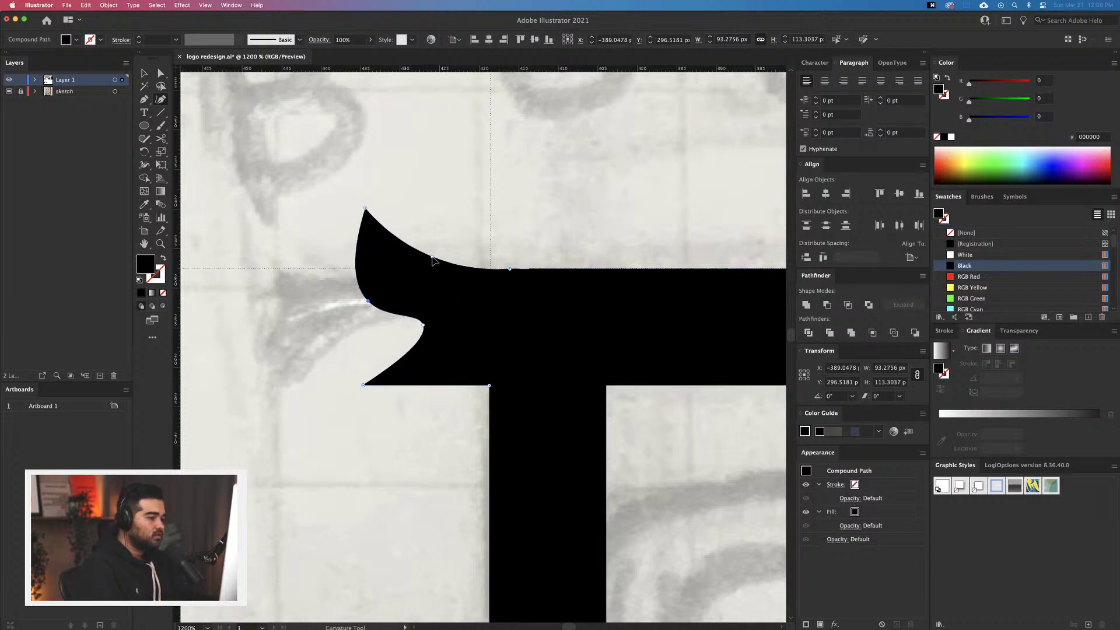
pyautogui.press('Delete')
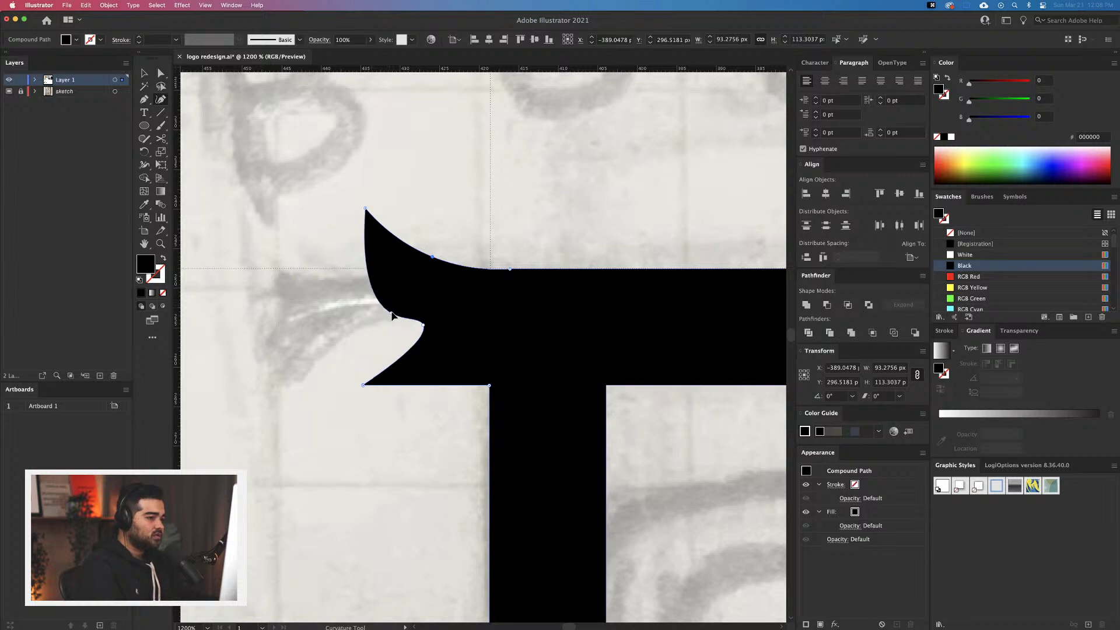
pyautogui.moveTo(423, 325); pyautogui.dragTo(442, 328)
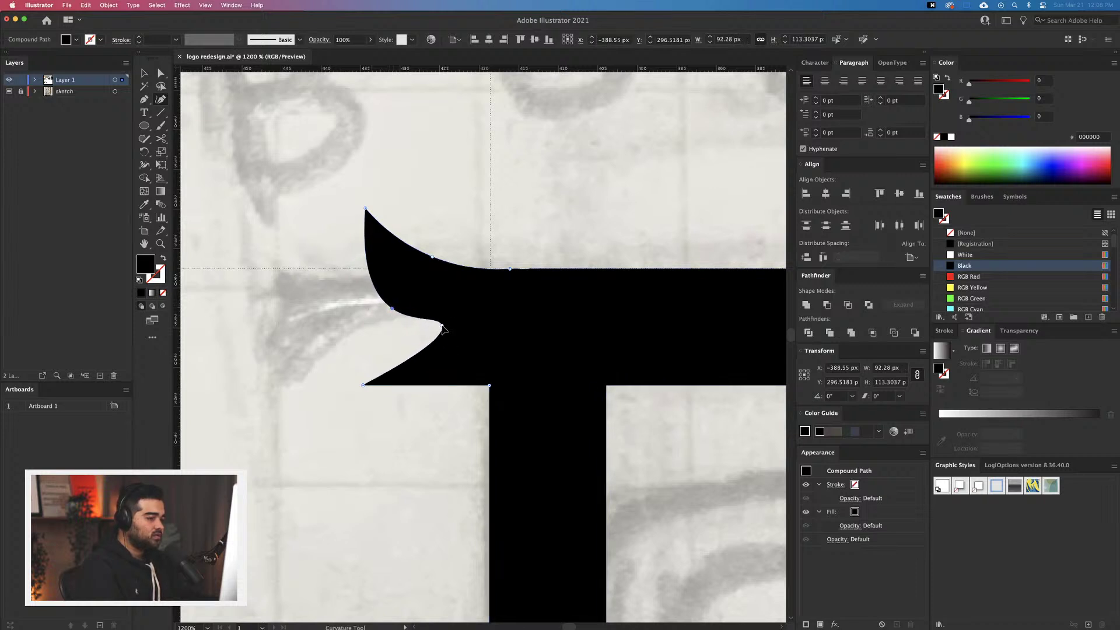
# Undo the Curvature tool edits on the B's upper serif
pyautogui.press('v')
pyautogui.press('super+z')
pyautogui.press('super+z')
pyautogui.press('super+z')
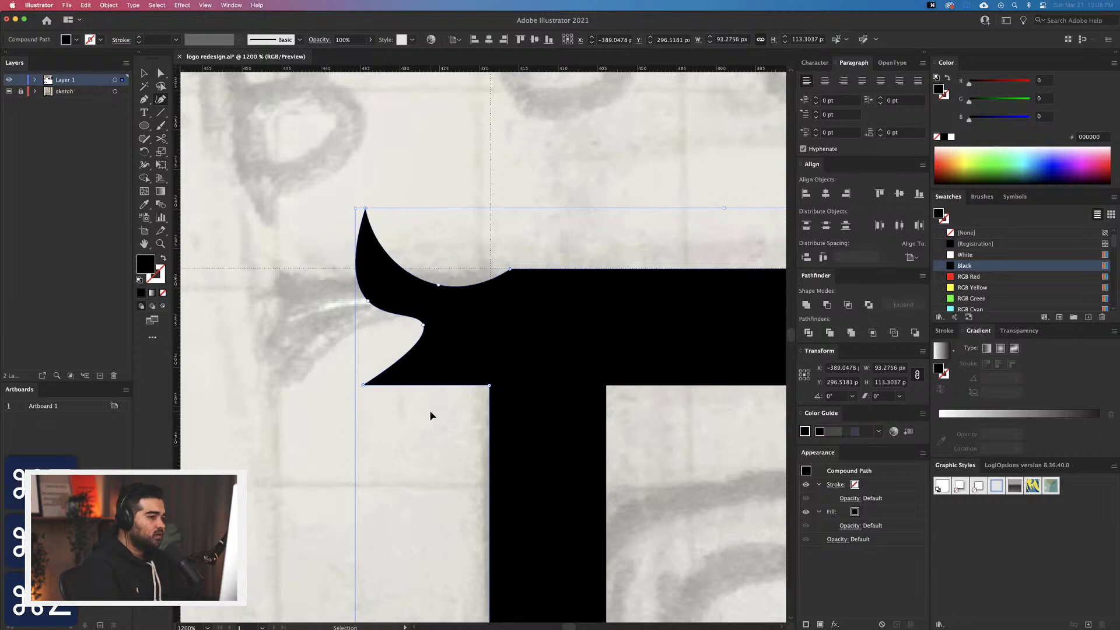
pyautogui.press('super+z')
pyautogui.press('super+z')
# Activate the Curvature tool and deselect all artwork, with both B versions in view
pyautogui.scroll(-5, 429, 411)
pyautogui.hotkey('shift', '`')
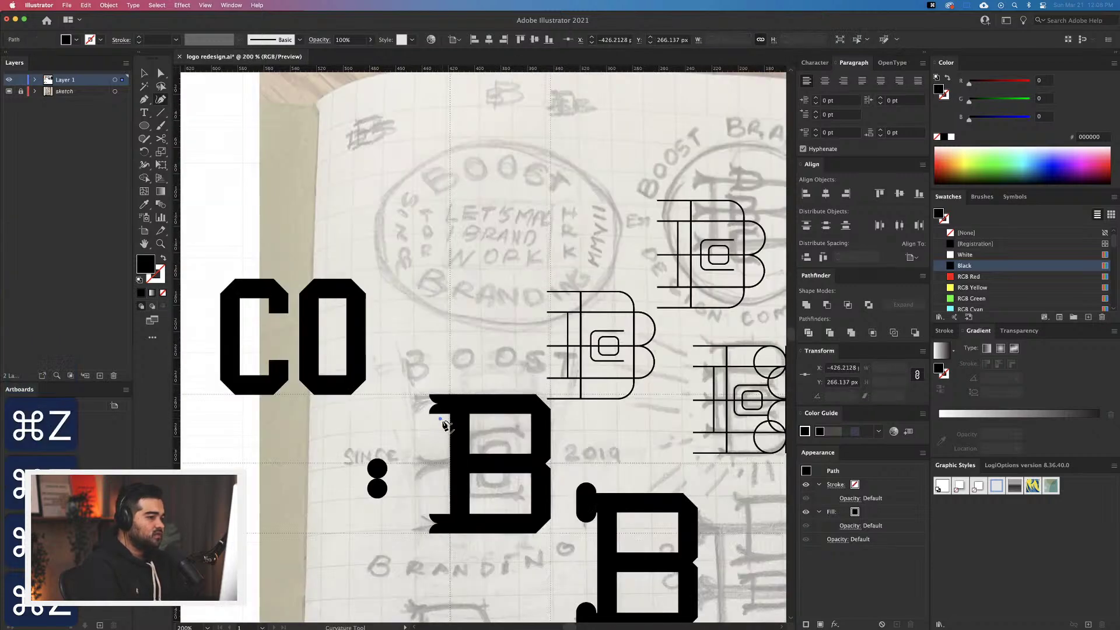
pyautogui.scroll(-3, 443, 423)
pyautogui.hscroll(2, 443, 423)
pyautogui.press('super+shift+a')
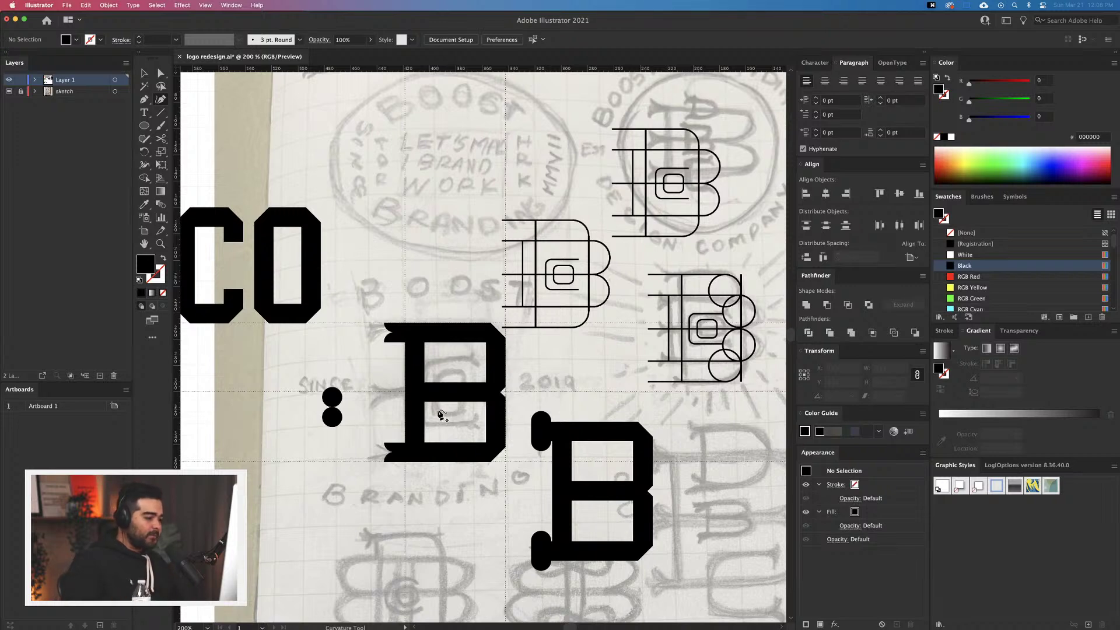
# Examine the collection of reference badge and monogram logos for how their letterforms and serifs are built
pyautogui.hscroll(5, 410, 266)
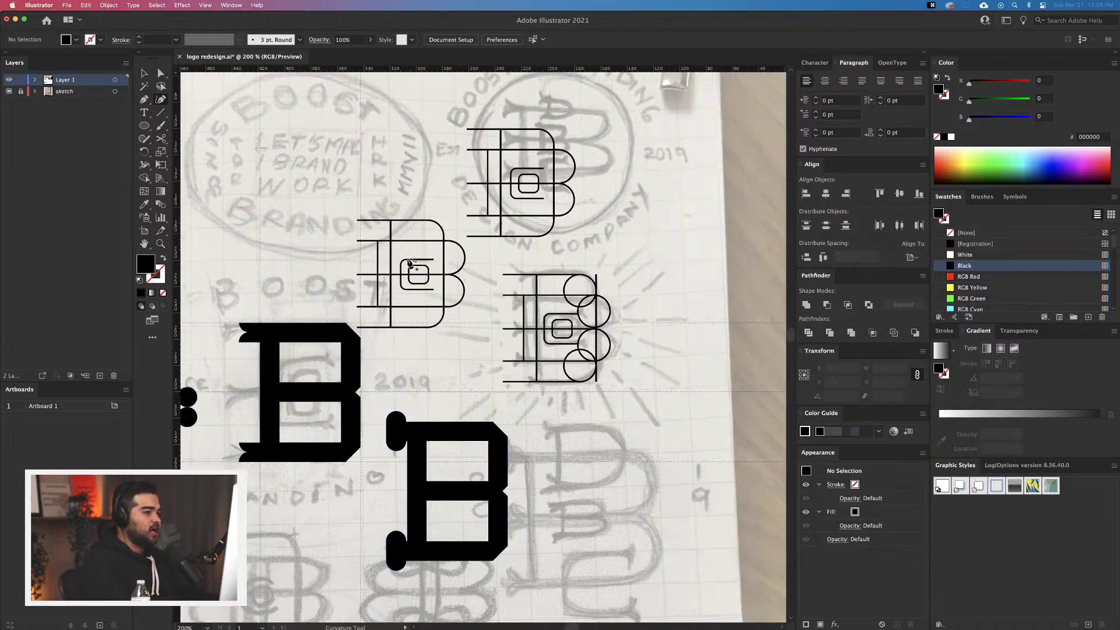
pyautogui.scroll(5, 483, 295)
pyautogui.scroll(5, 678, 495)
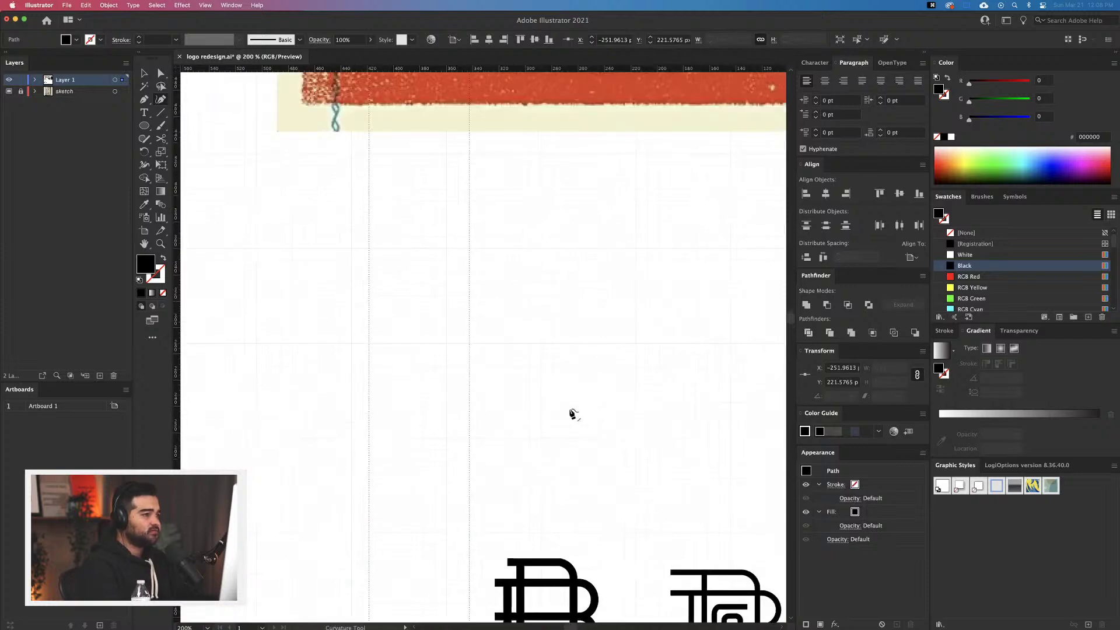
pyautogui.scroll(-3, 573, 413)
pyautogui.scroll(4, 573, 413)
pyautogui.hscroll(4, 560, 402)
pyautogui.moveTo(521, 381); pyautogui.dragTo(425, 533)
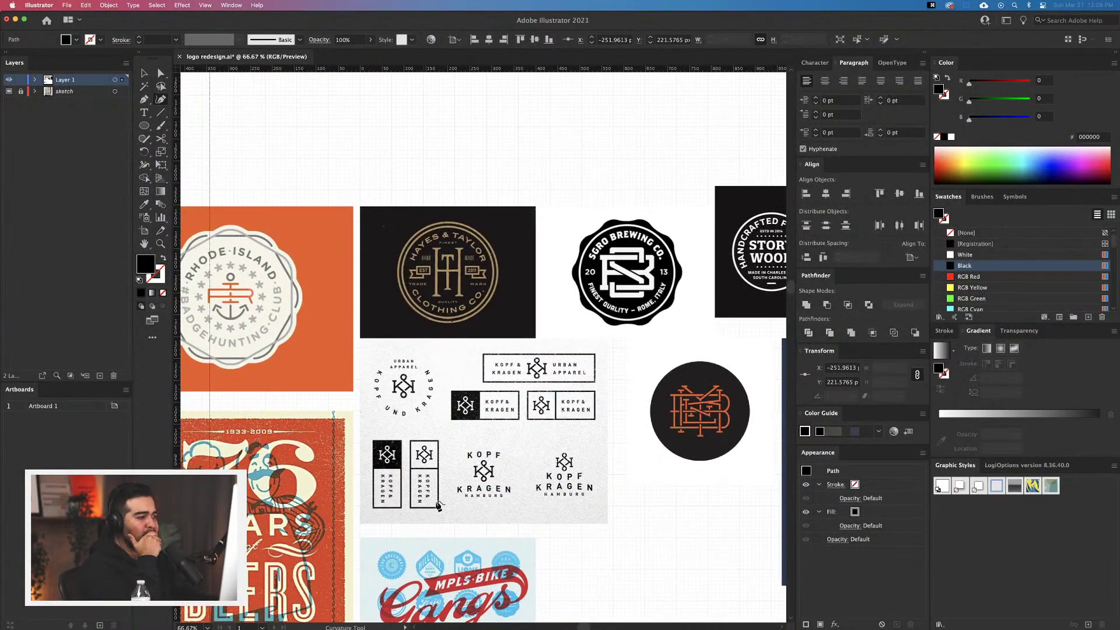
pyautogui.hscroll(8, 446, 494)
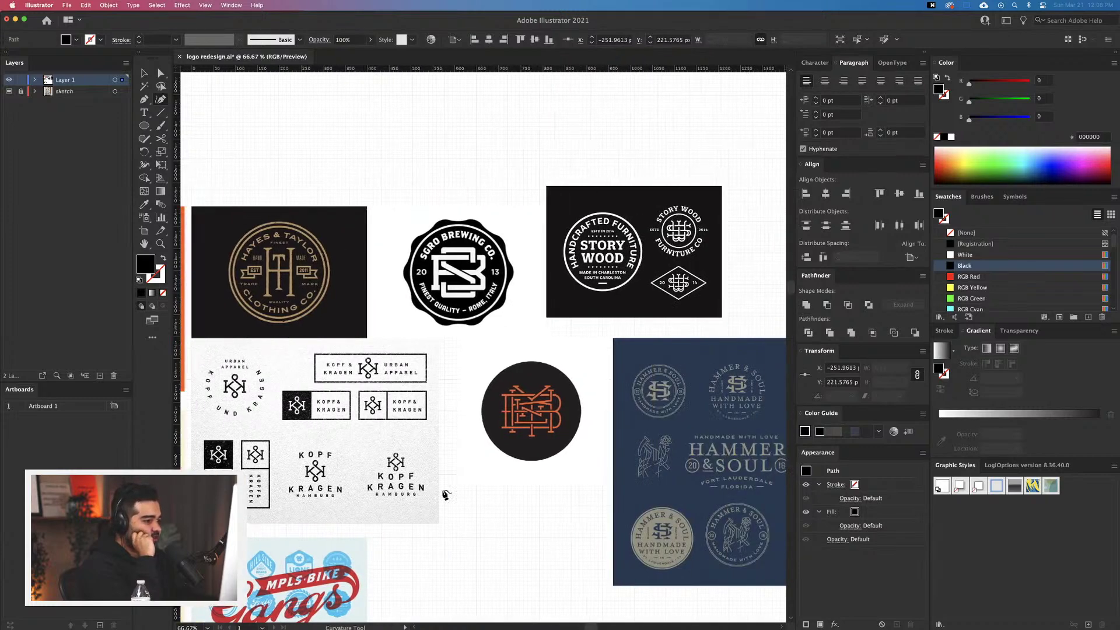
pyautogui.hscroll(16, 446, 494)
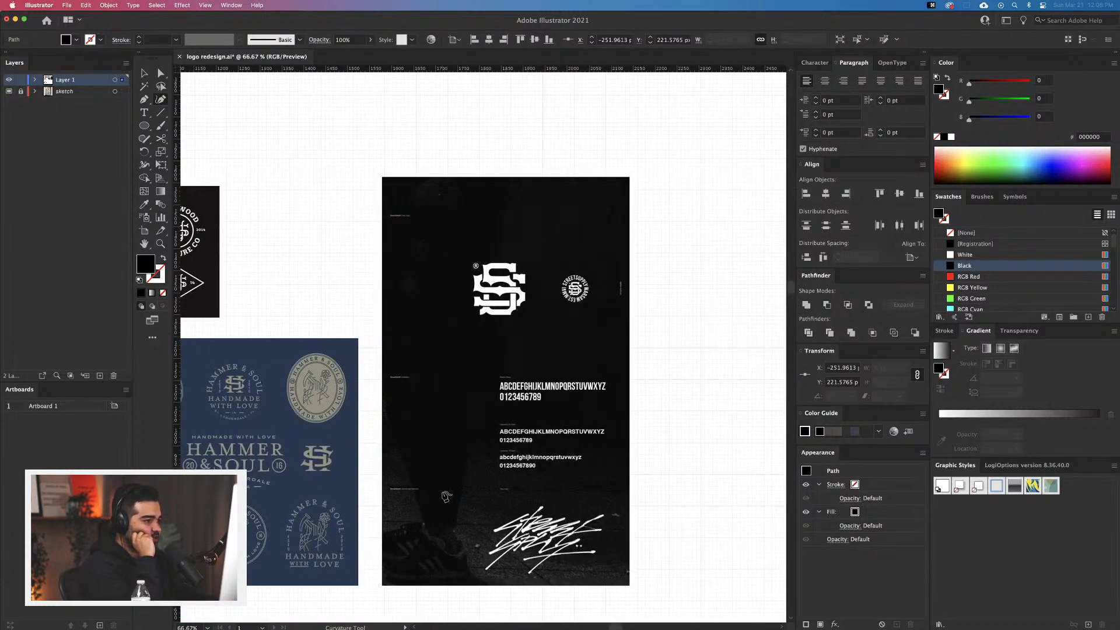
pyautogui.hscroll(-20, 446, 496)
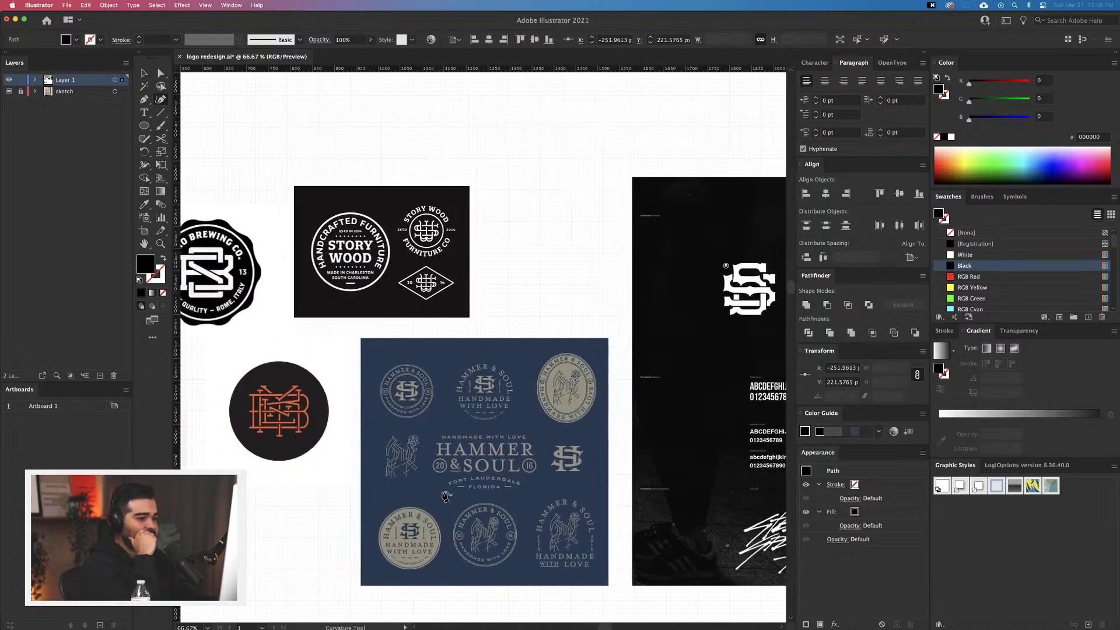
pyautogui.hscroll(-10, 445, 497)
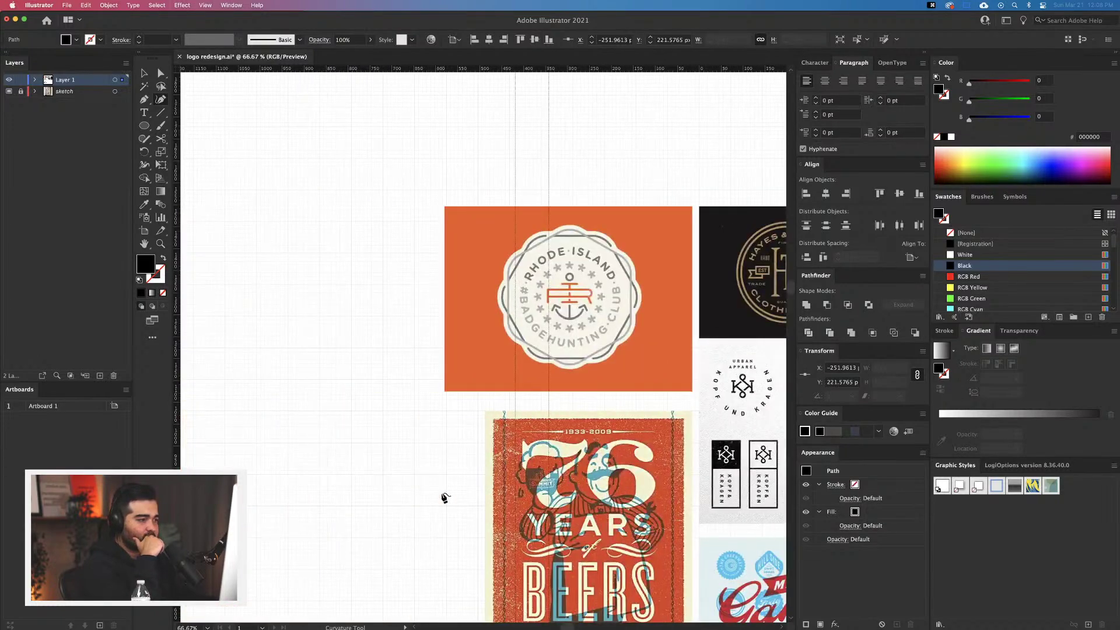
pyautogui.scroll(-5, 445, 498)
pyautogui.hscroll(5, 444, 498)
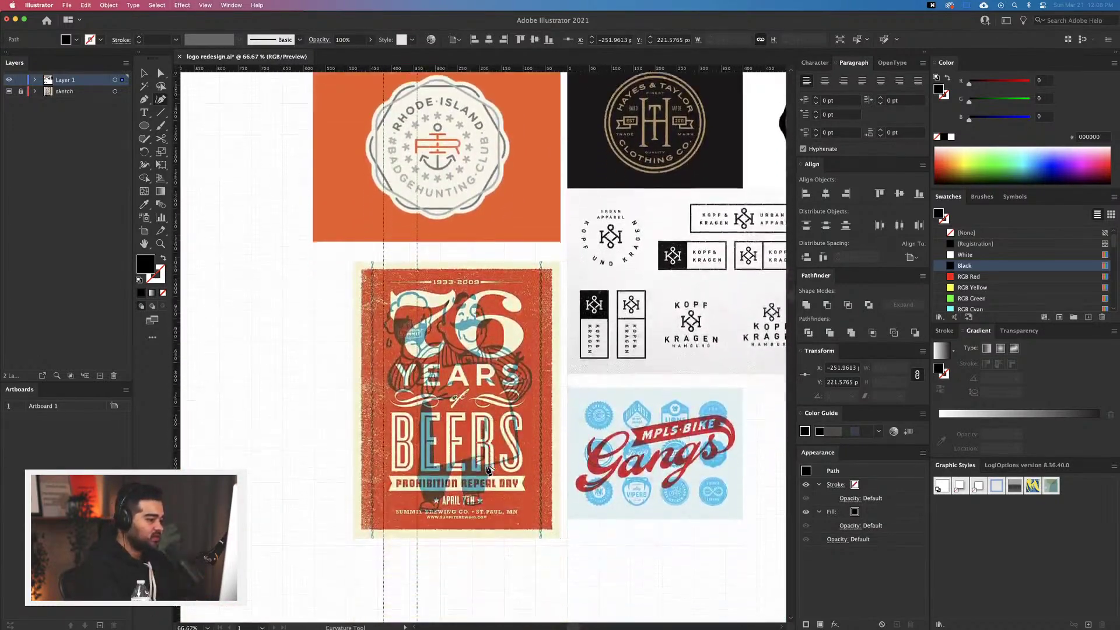
pyautogui.scroll(-12, 489, 469)
# Examine the pencil sketches and the old logo alongside the two block B versions, leaving nothing selected
pyautogui.click(560, 517)
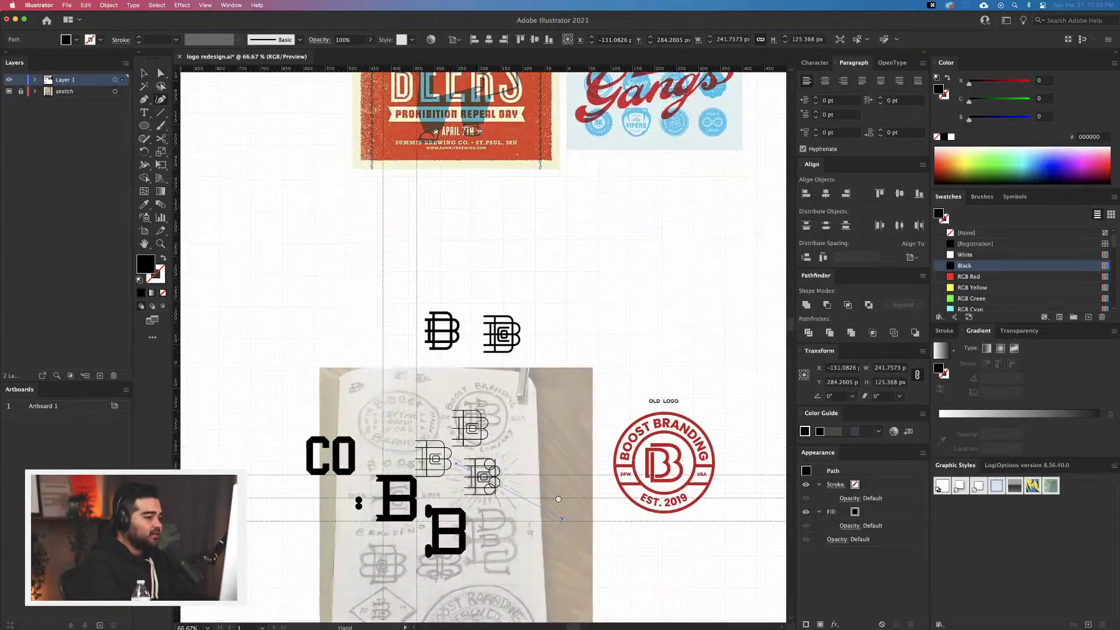
pyautogui.scroll(-6, 525, 490)
pyautogui.scroll(1, 434, 454)
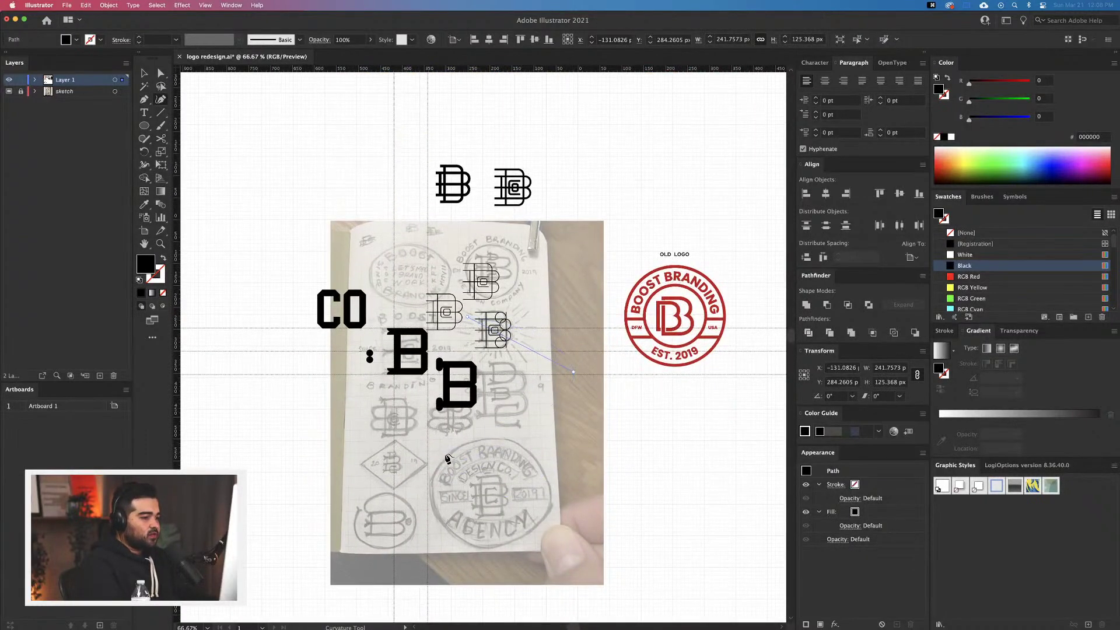
pyautogui.press('Escape')
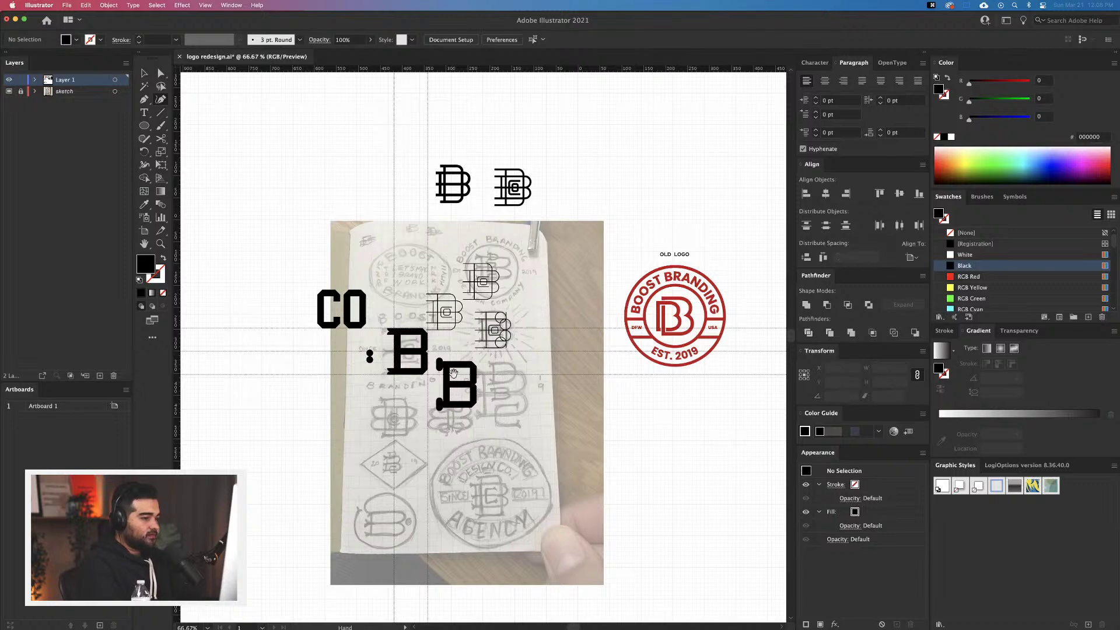
pyautogui.scroll(8, 470, 408)
pyautogui.scroll(-8, 472, 412)
pyautogui.scroll(6, 457, 156)
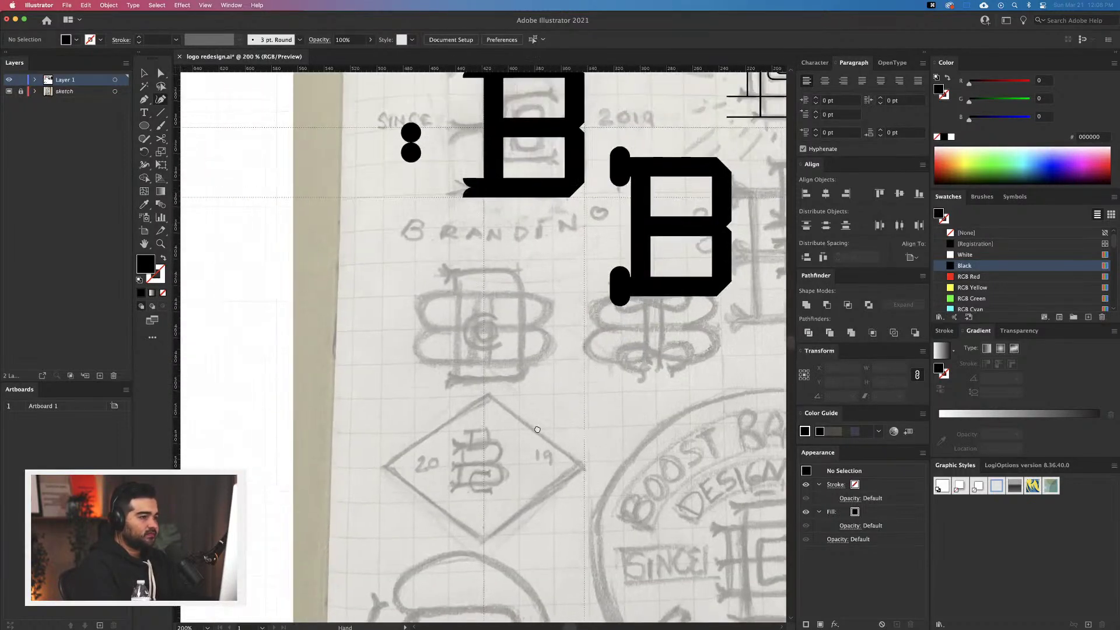
pyautogui.scroll(8, 457, 156)
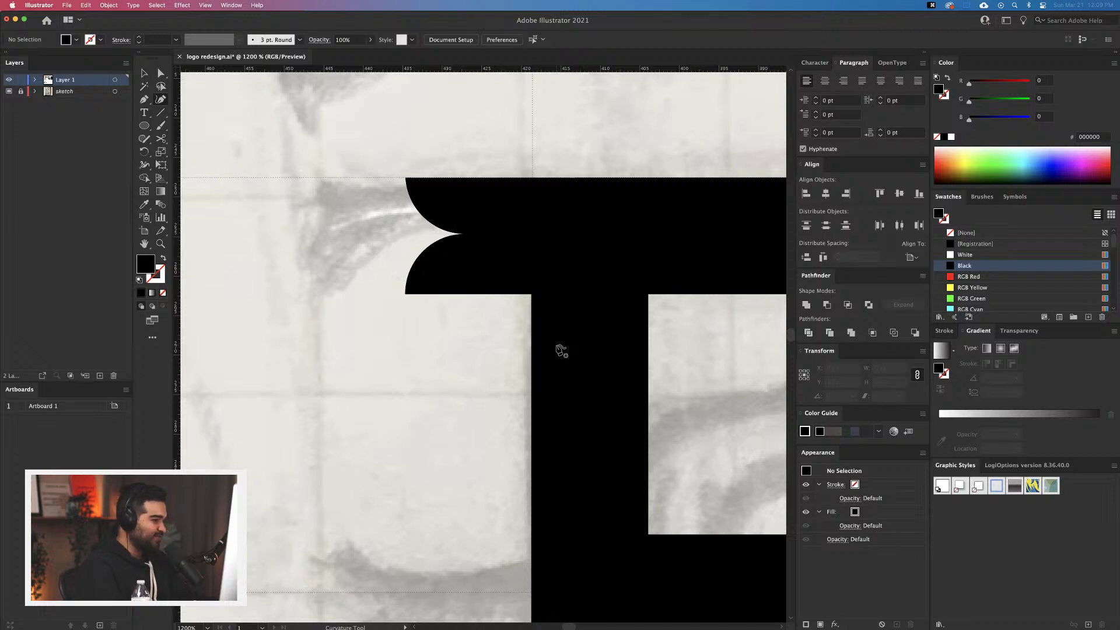
pyautogui.moveTo(410, 182); pyautogui.dragTo(329, 310)
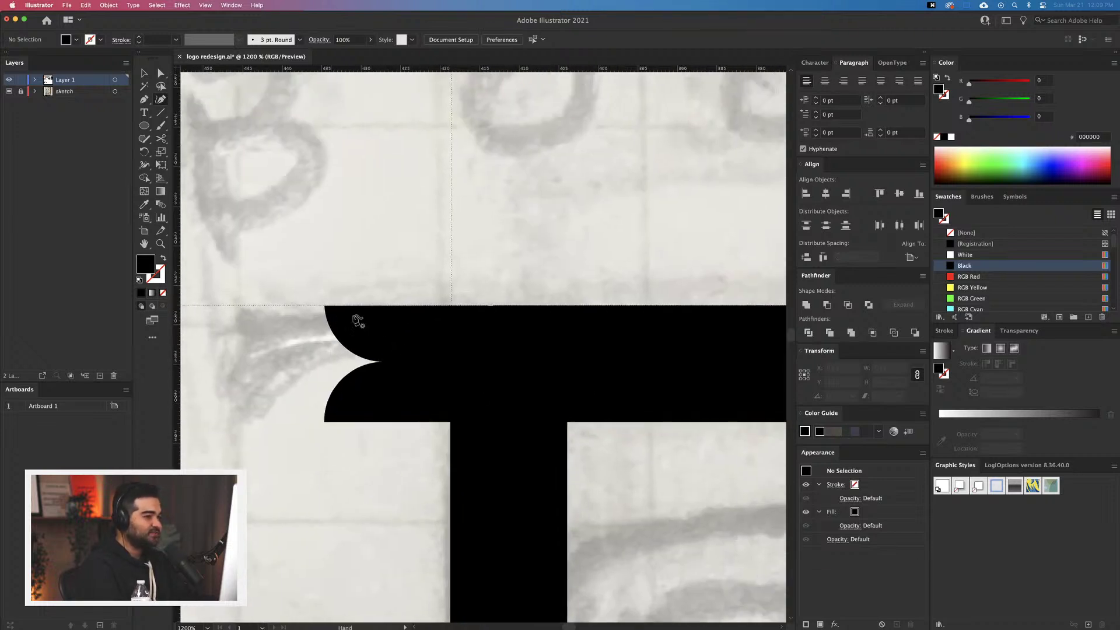
pyautogui.press('v')
pyautogui.click(384, 316)
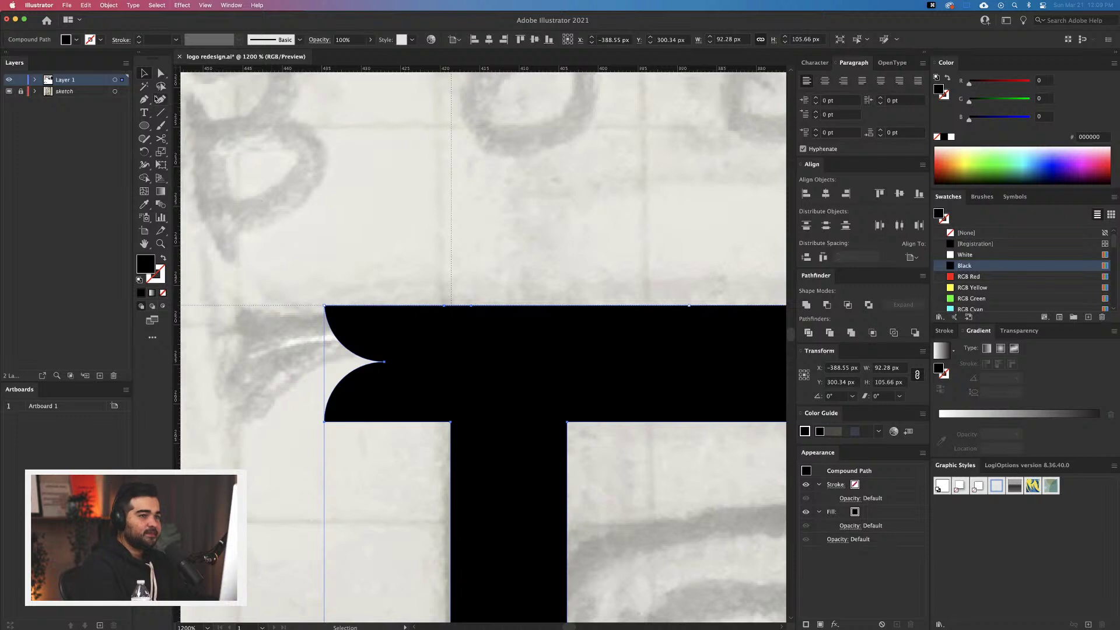
pyautogui.click(159, 99)
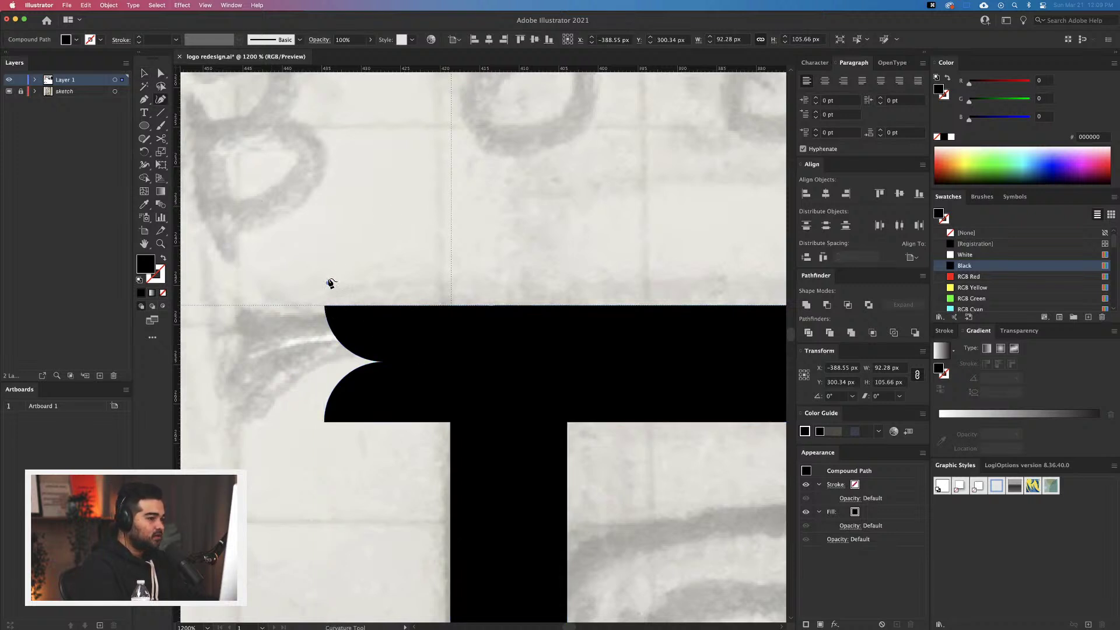
pyautogui.press('super+z')
pyautogui.press('b')
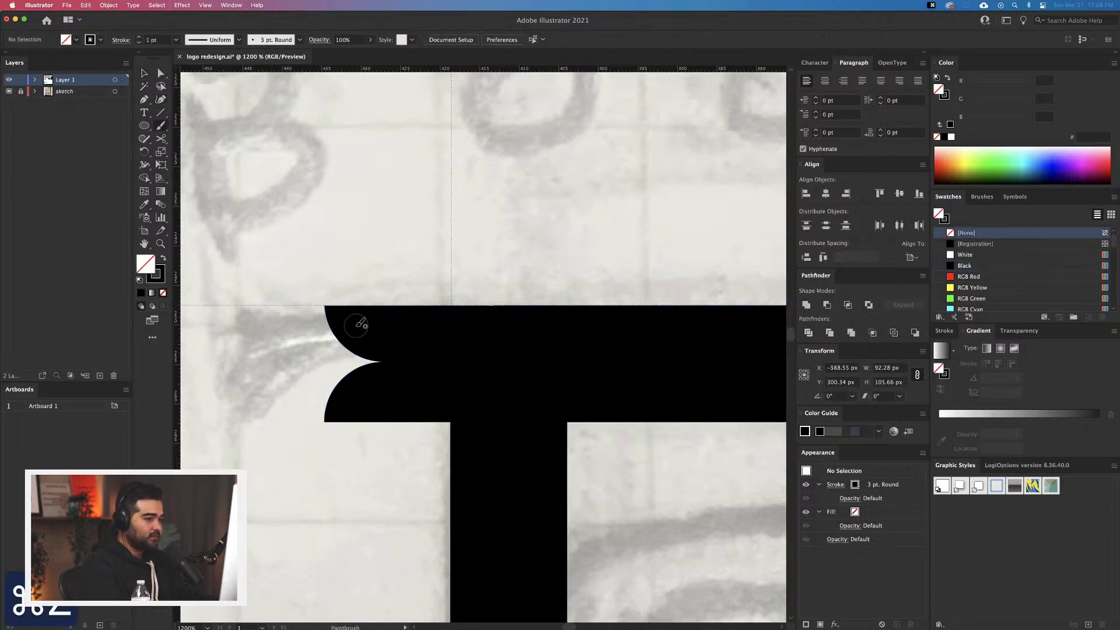
pyautogui.press('v')
pyautogui.click(384, 261)
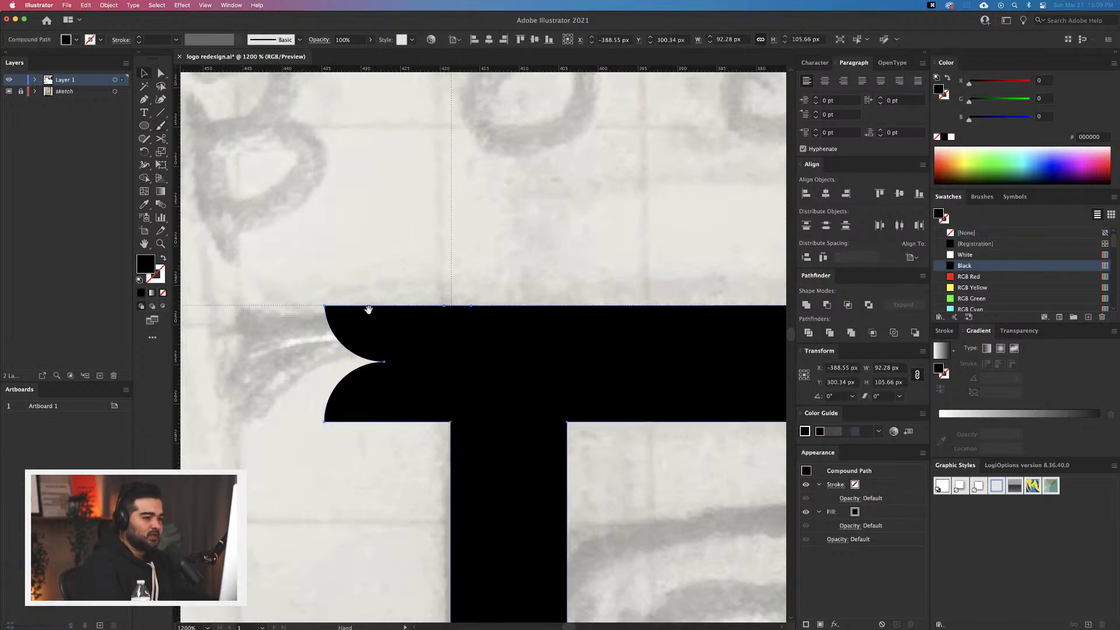
pyautogui.hscroll(-3, 373, 311)
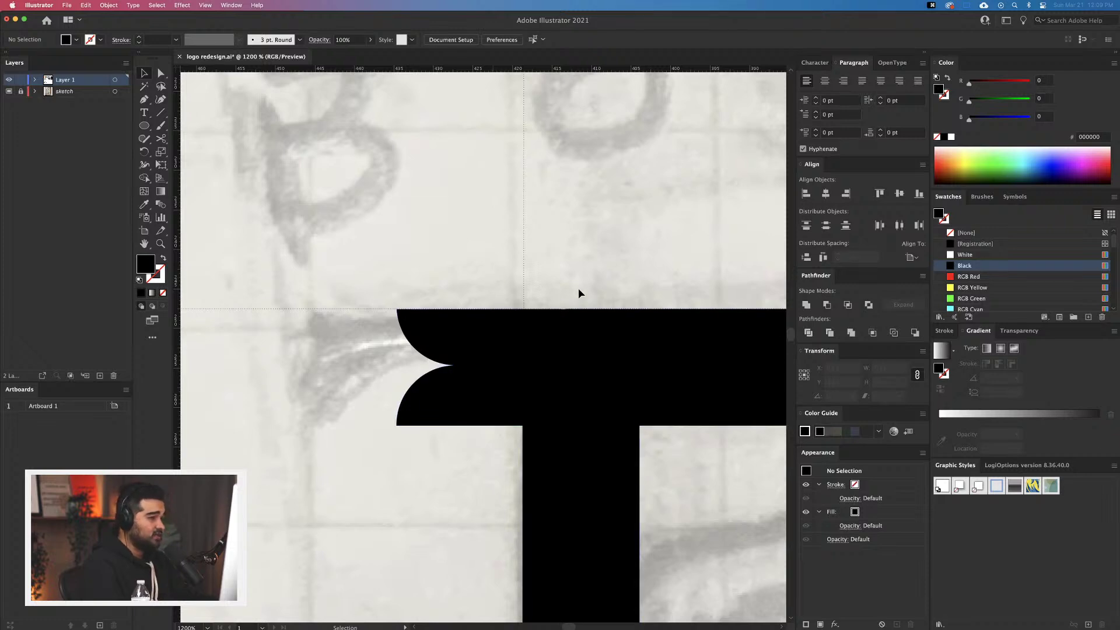
pyautogui.scroll(-4, 578, 293)
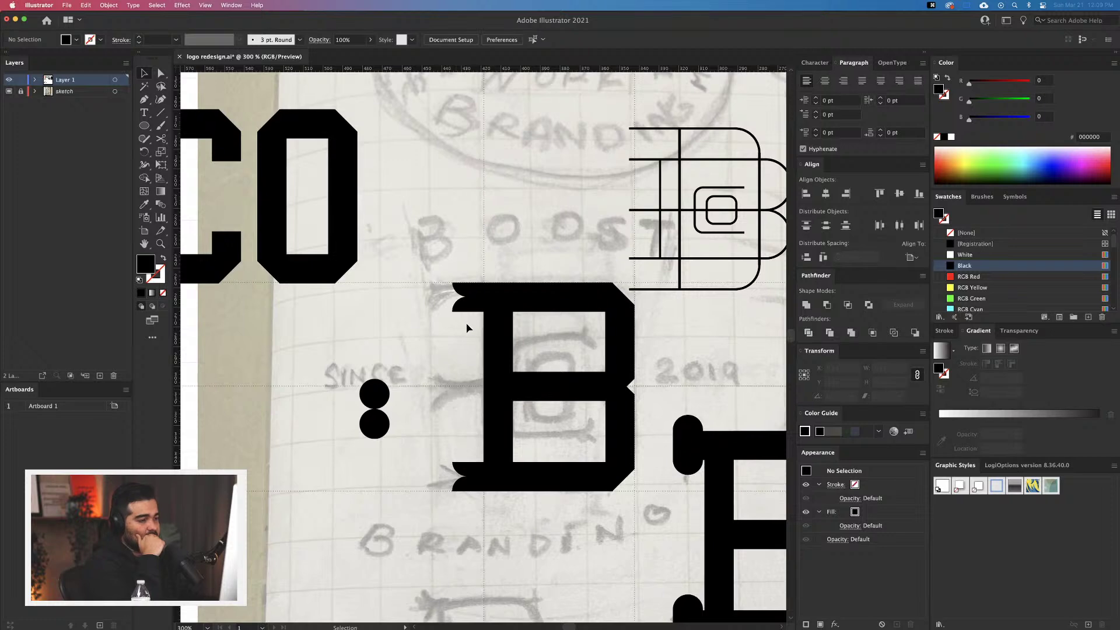
pyautogui.scroll(2, 458, 316)
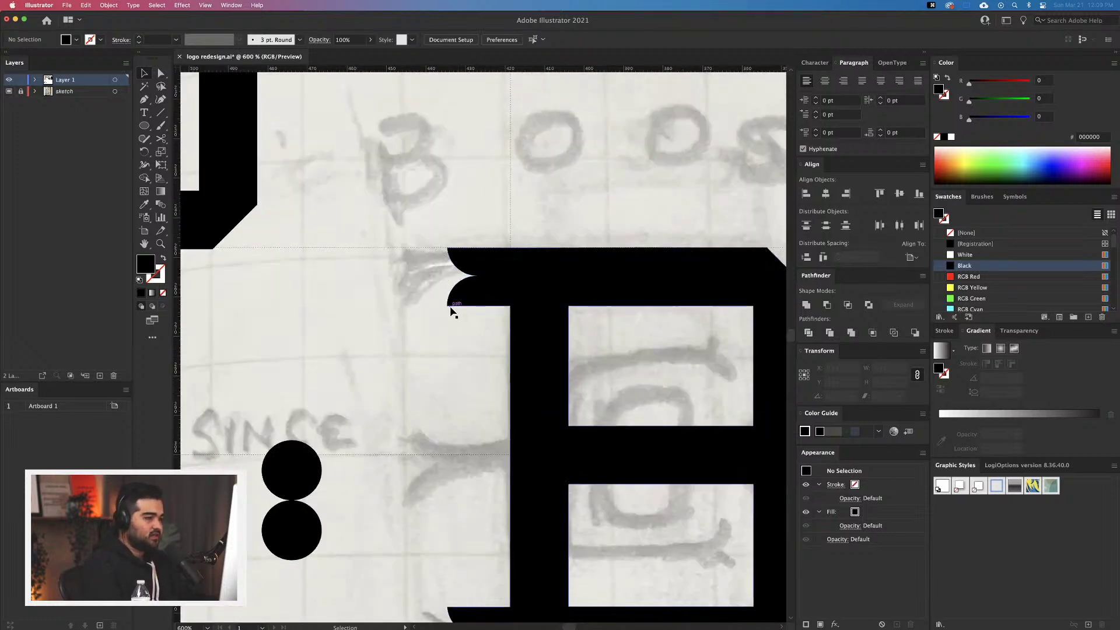
# Isolate the notched B's compound path and raise its upper serif's top corner anchor into a pointed, curved horn
pyautogui.doubleClick(448, 307)
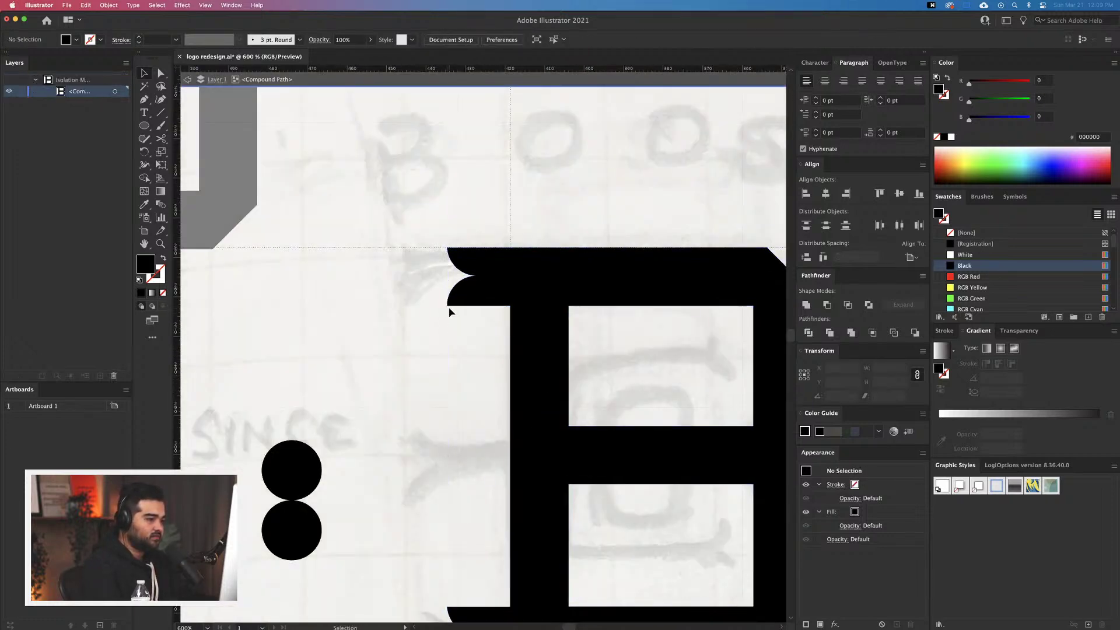
pyautogui.click(449, 309)
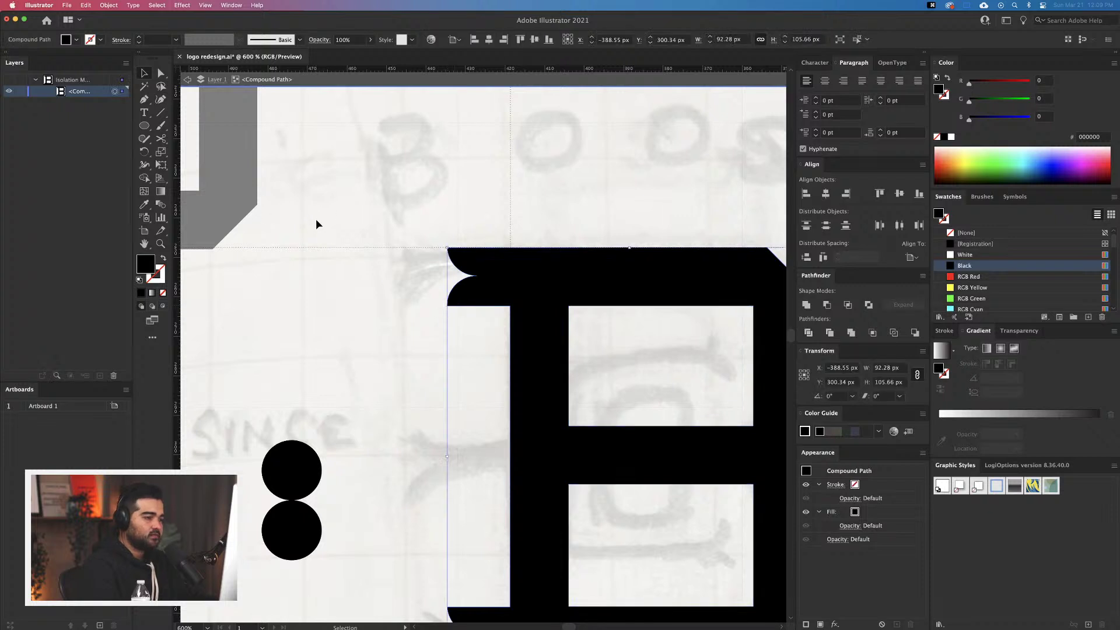
pyautogui.click(161, 73)
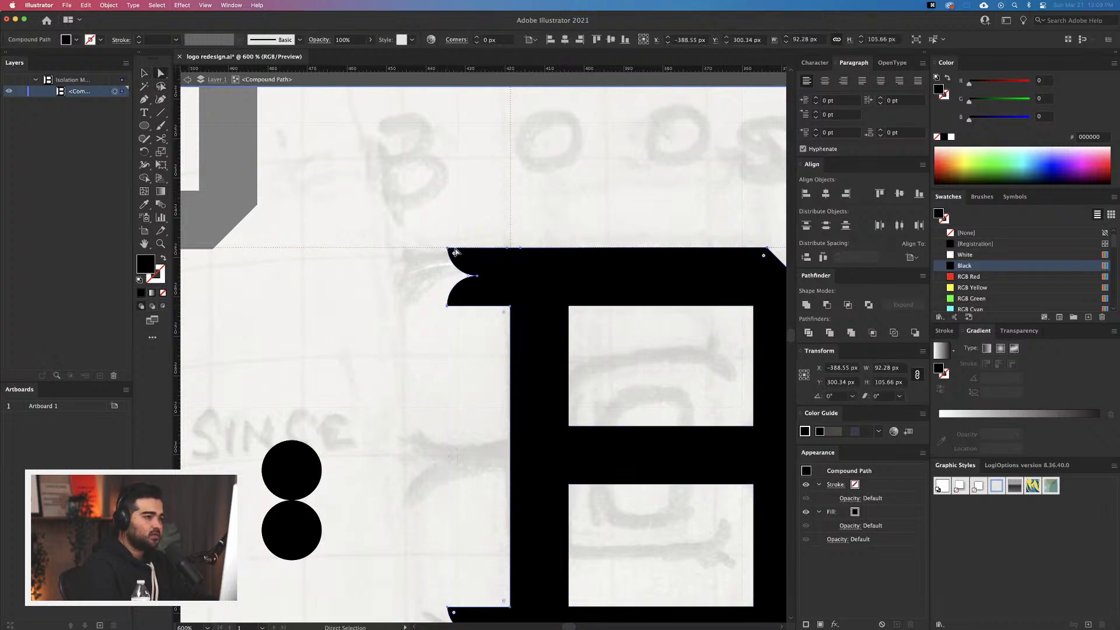
pyautogui.moveTo(447, 248)
pyautogui.mouseDown()
pyautogui.moveTo(449, 228)
pyautogui.moveTo(473, 247)
pyautogui.moveTo(467, 257)
pyautogui.mouseUp()
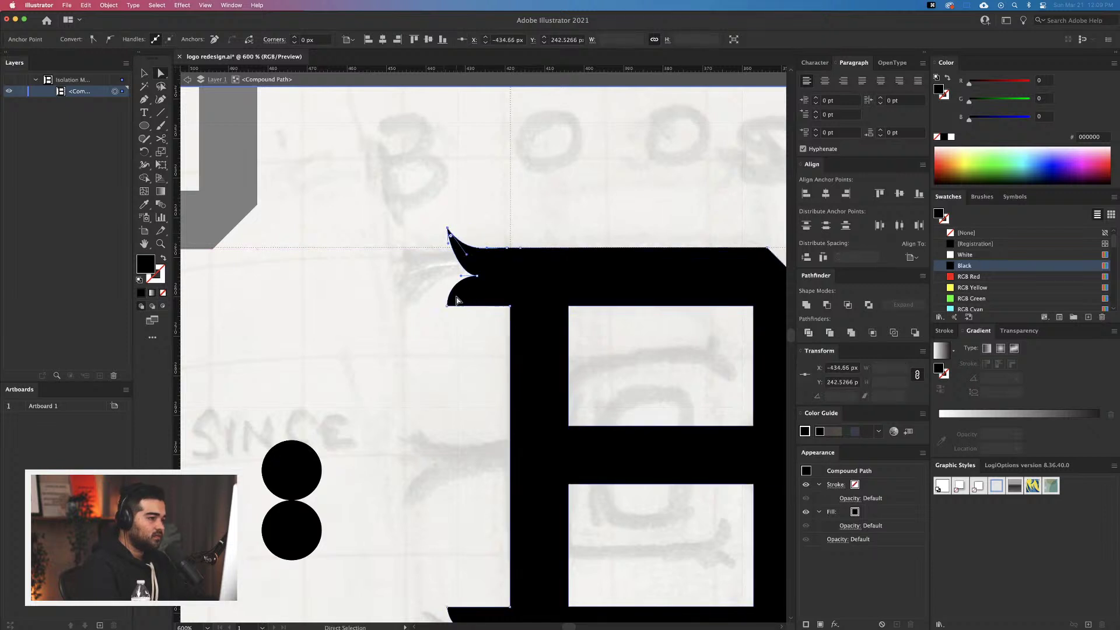
pyautogui.click(463, 352)
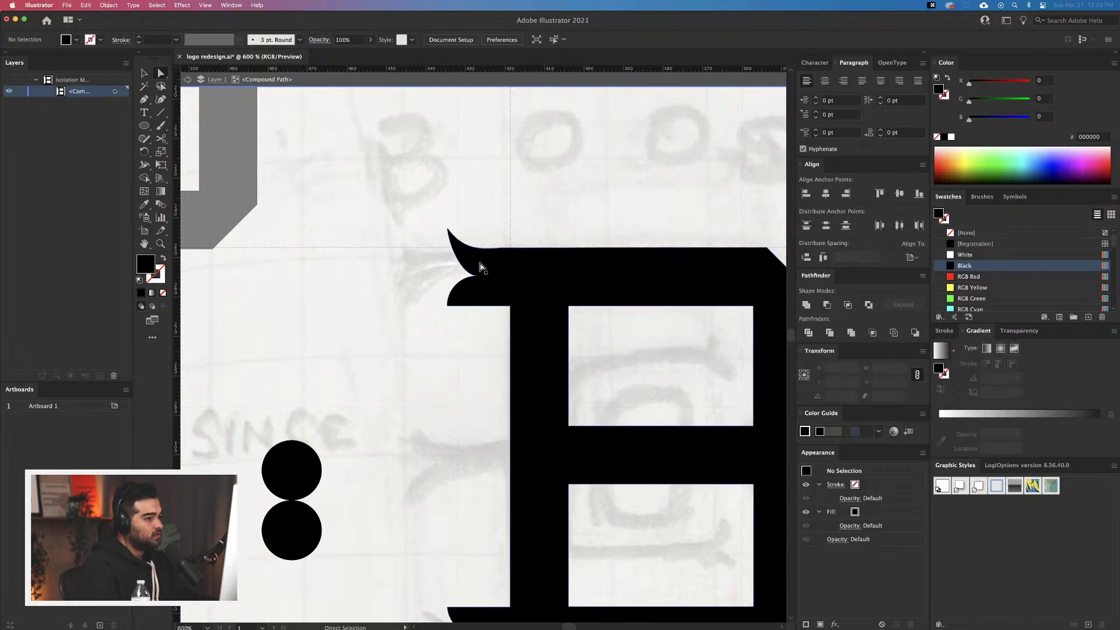
# Try reshaping the lower prong of the upper serif by moving its corner anchor and using the Delete Anchor Point tool
pyautogui.click(448, 306)
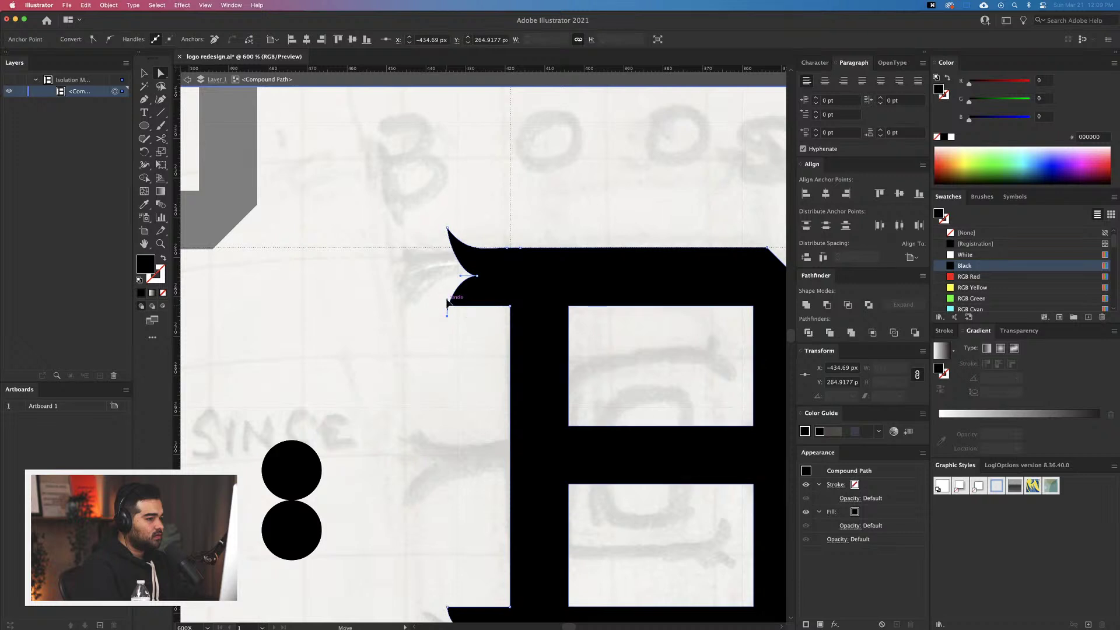
pyautogui.moveTo(448, 305)
pyautogui.mouseDown()
pyautogui.moveTo(449, 297)
pyautogui.moveTo(446, 316)
pyautogui.mouseUp()
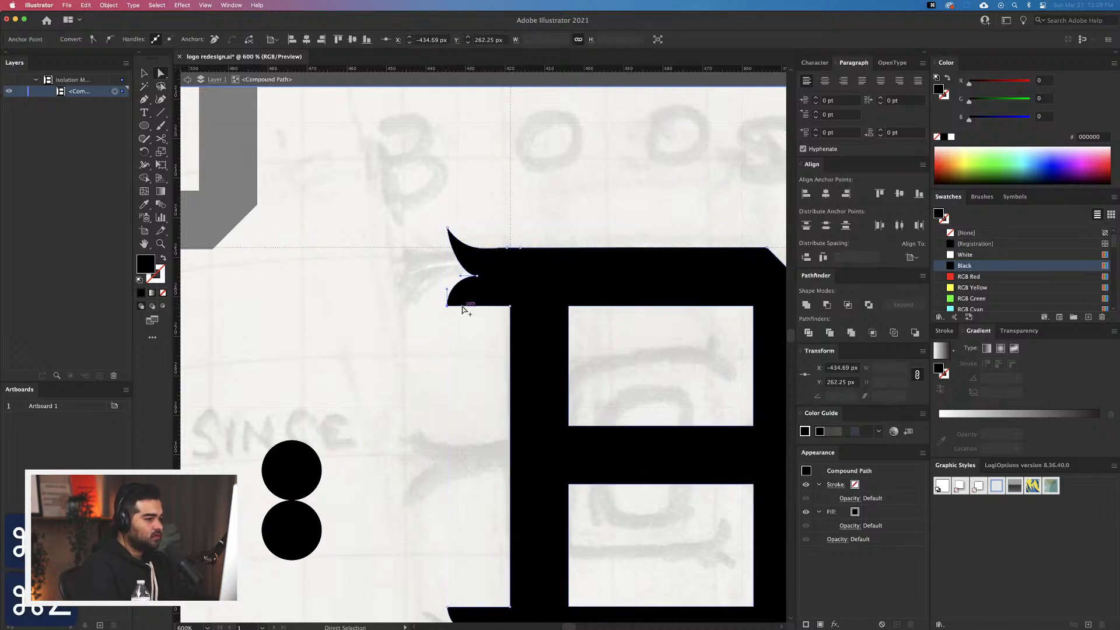
pyautogui.scroll(10, 440, 310)
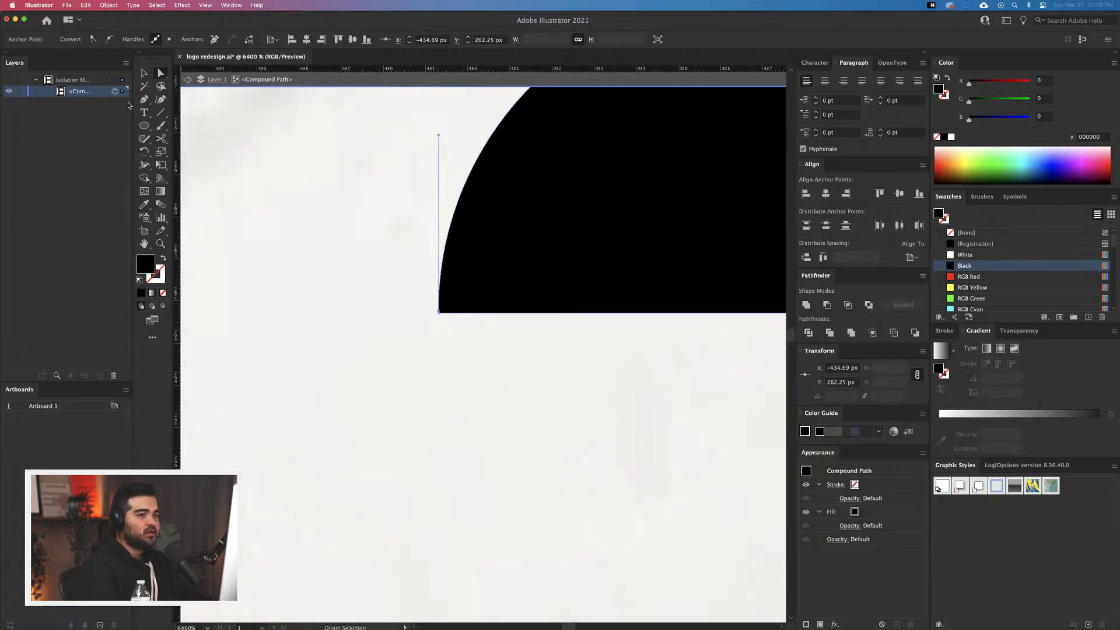
pyautogui.moveTo(144, 99); pyautogui.dragTo(204, 125)
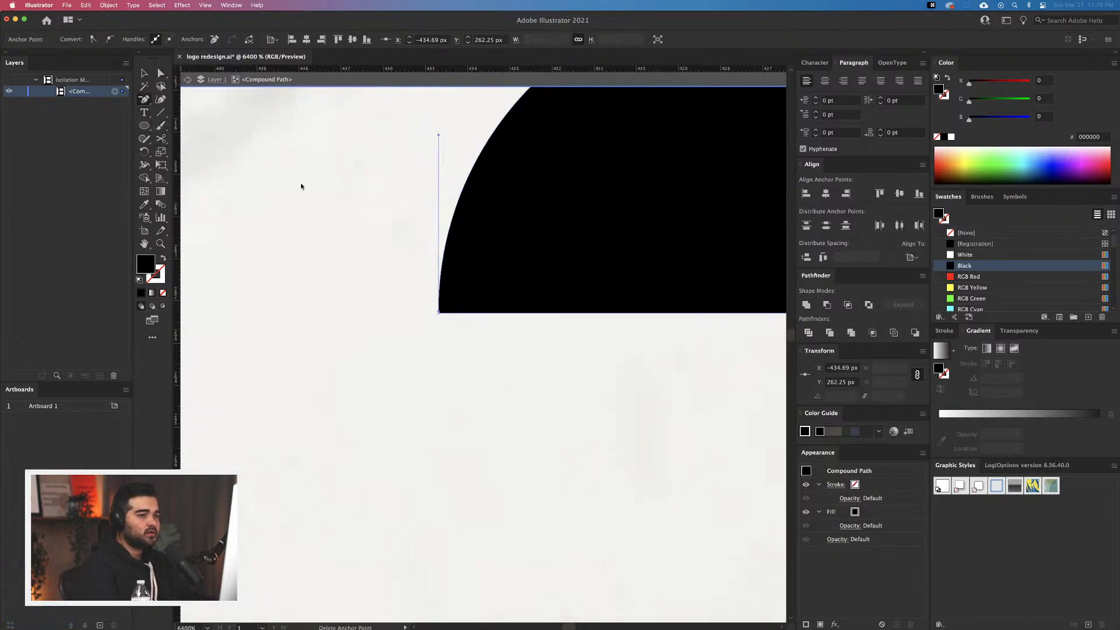
pyautogui.click(439, 314)
pyautogui.scroll(-3, 491, 315)
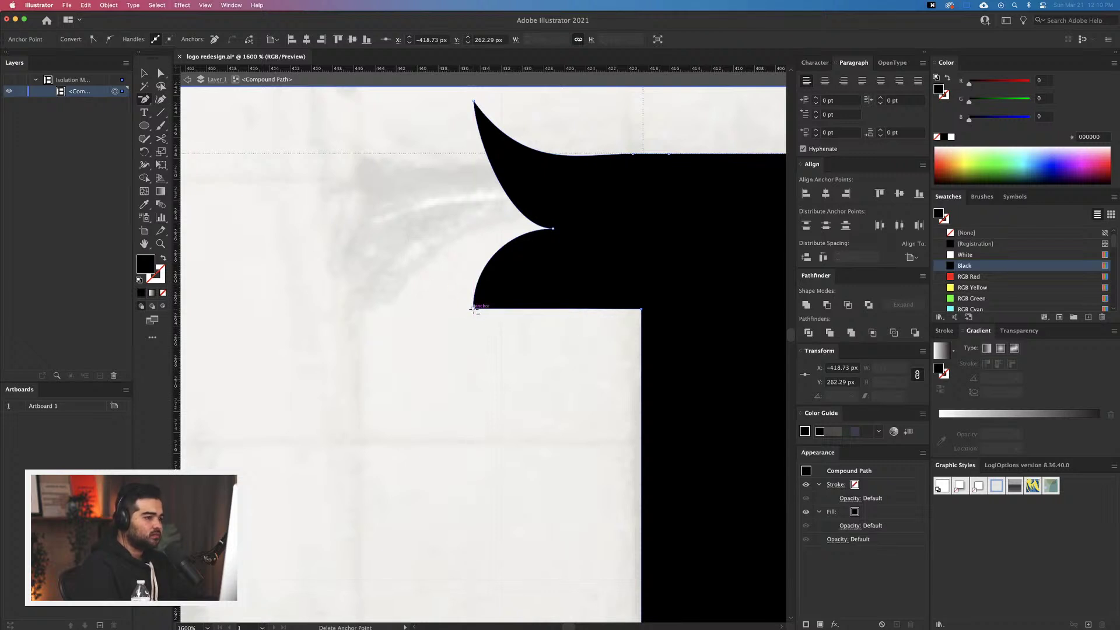
pyautogui.click(365, 308)
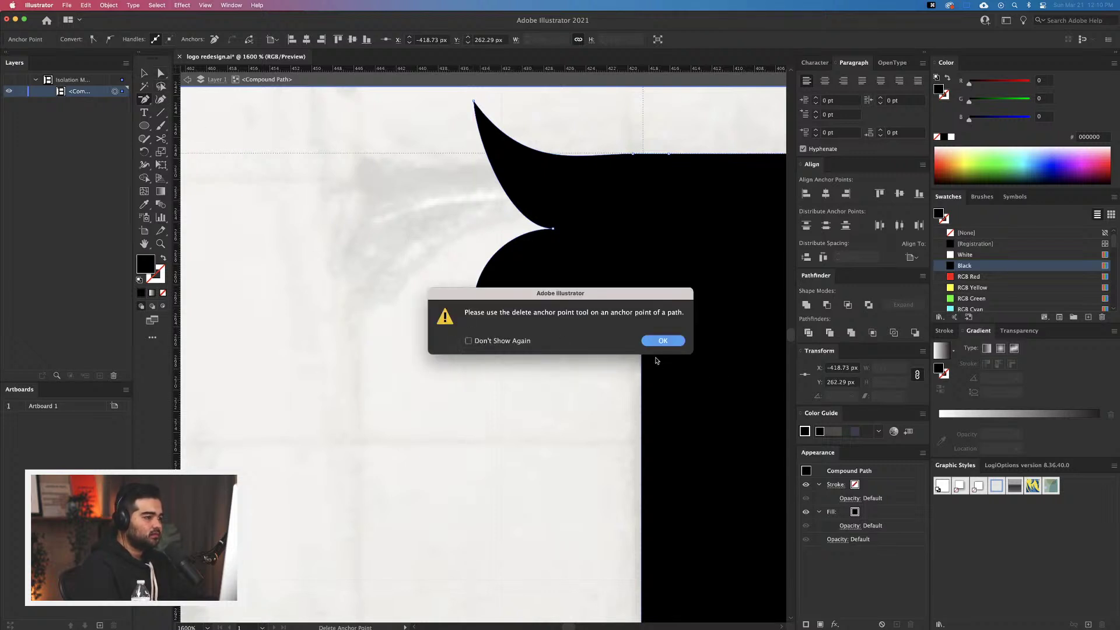
pyautogui.click(661, 340)
pyautogui.scroll(-2, 498, 405)
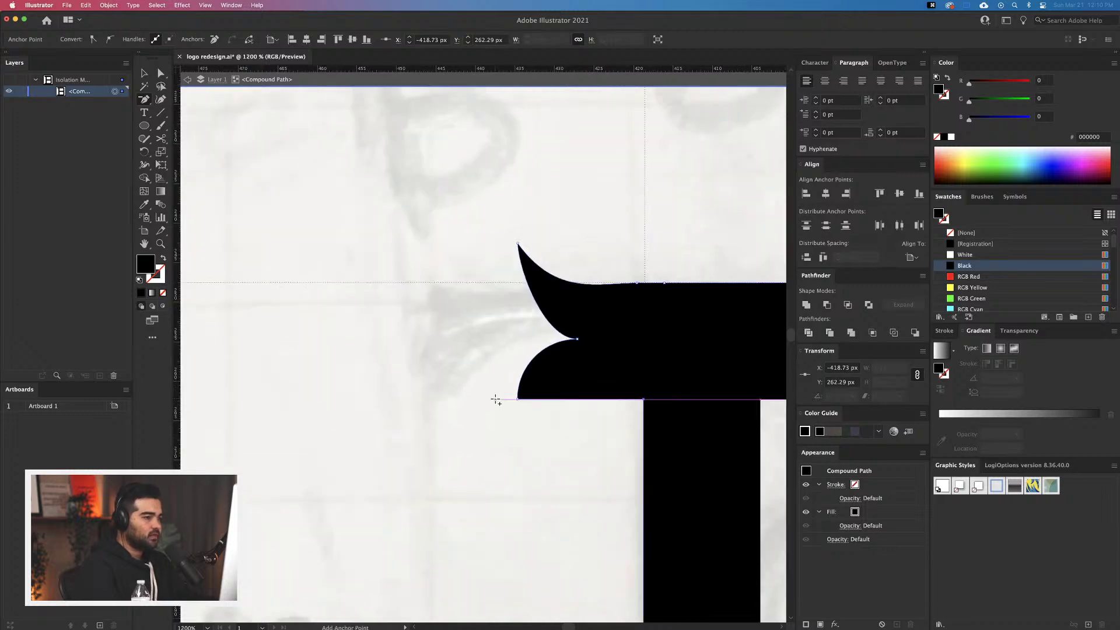
# Undo the horn and anchor edits on the B's upper serif back to the notched shape
pyautogui.press('super+z')
pyautogui.press('super+z')
pyautogui.press('super+z')
pyautogui.press('super+z')
pyautogui.press('super+z')
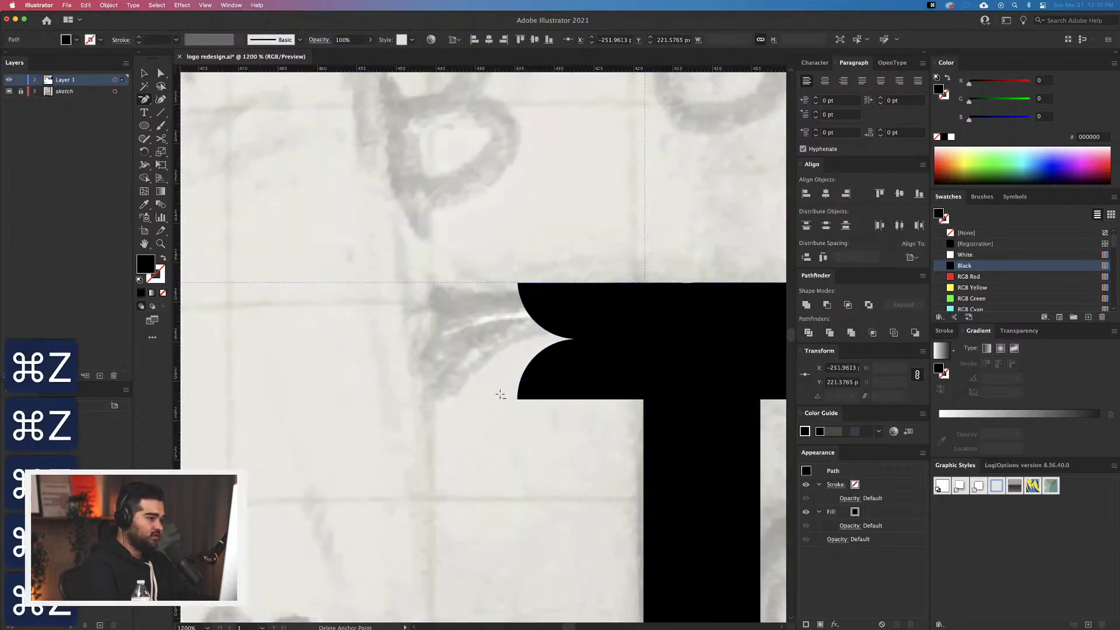
# Duplicate the notched block B and place the copy up and slightly left of the original
pyautogui.scroll(-4, 501, 395)
pyautogui.moveTo(653, 557); pyautogui.dragTo(510, 248)
pyautogui.scroll(-3, 527, 288)
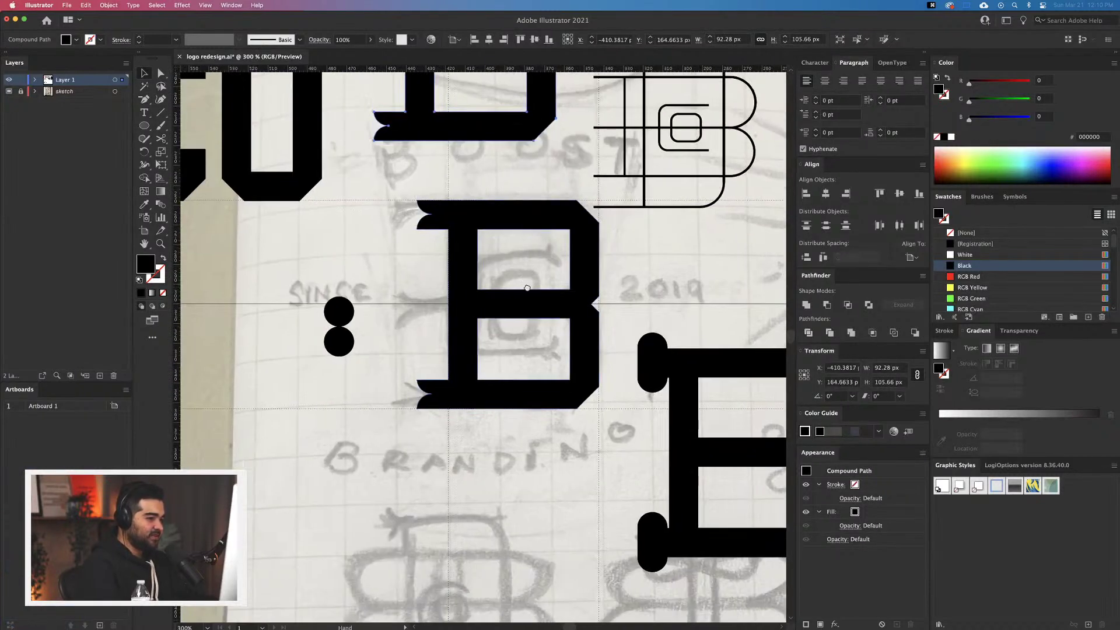
# Delete the notched block B that covers the central B of the pencil sketch
pyautogui.press('BackSpace')
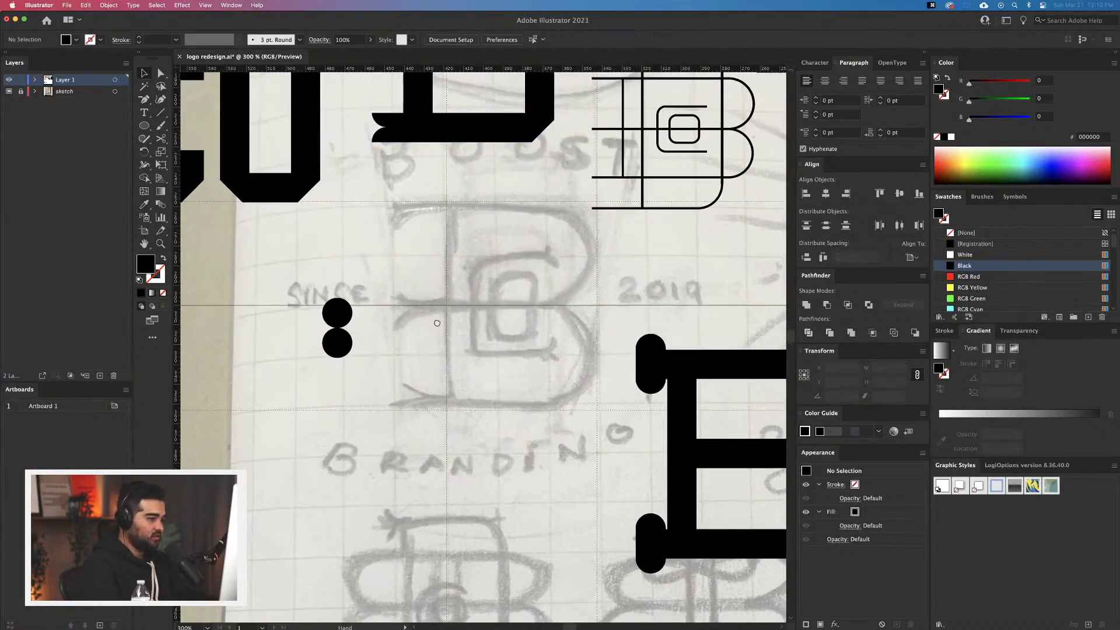
pyautogui.hscroll(3, 436, 322)
pyautogui.scroll(-2, 455, 292)
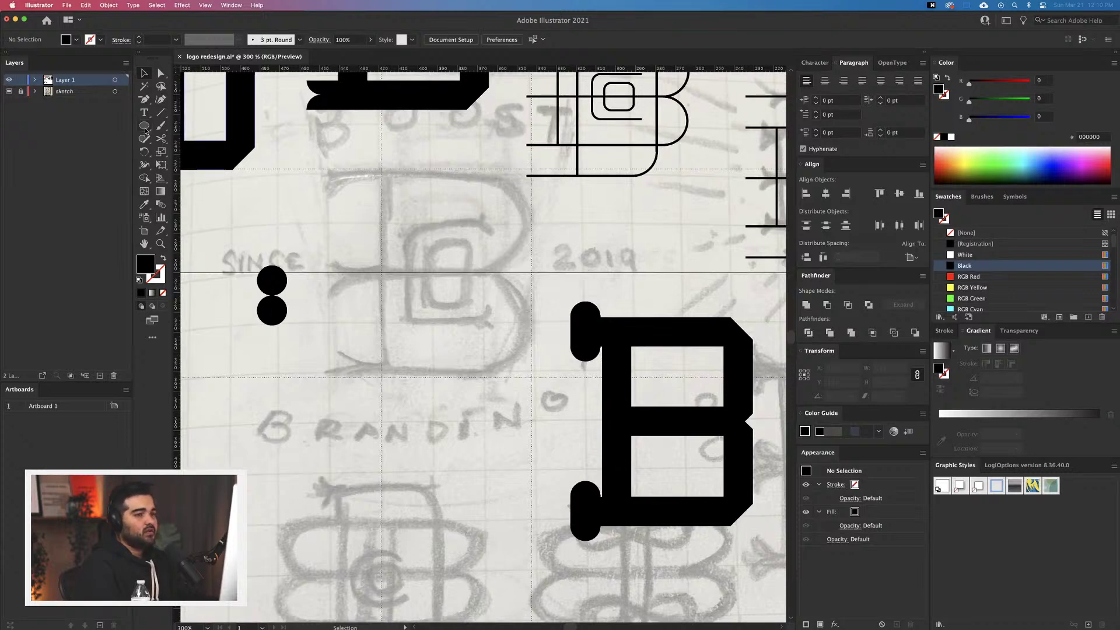
# In outline view, overlap two circles about 30 px wide above the sketched B's middle serif and narrow the lower one to about 25 px
pyautogui.press('l')
pyautogui.scroll(5, 373, 267)
pyautogui.moveTo(228, 222)
pyautogui.mouseDown()
pyautogui.moveTo(274, 259)
pyautogui.moveTo(383, 295)
pyautogui.moveTo(392, 376)
pyautogui.moveTo(318, 255)
pyautogui.moveTo(316, 268)
pyautogui.moveTo(325, 271)
pyautogui.moveTo(321, 230)
pyautogui.moveTo(321, 274)
pyautogui.moveTo(358, 270)
pyautogui.moveTo(341, 271)
pyautogui.mouseUp()
pyautogui.press('v')
pyautogui.press('super+y')
pyautogui.press('v')
pyautogui.click(299, 294)
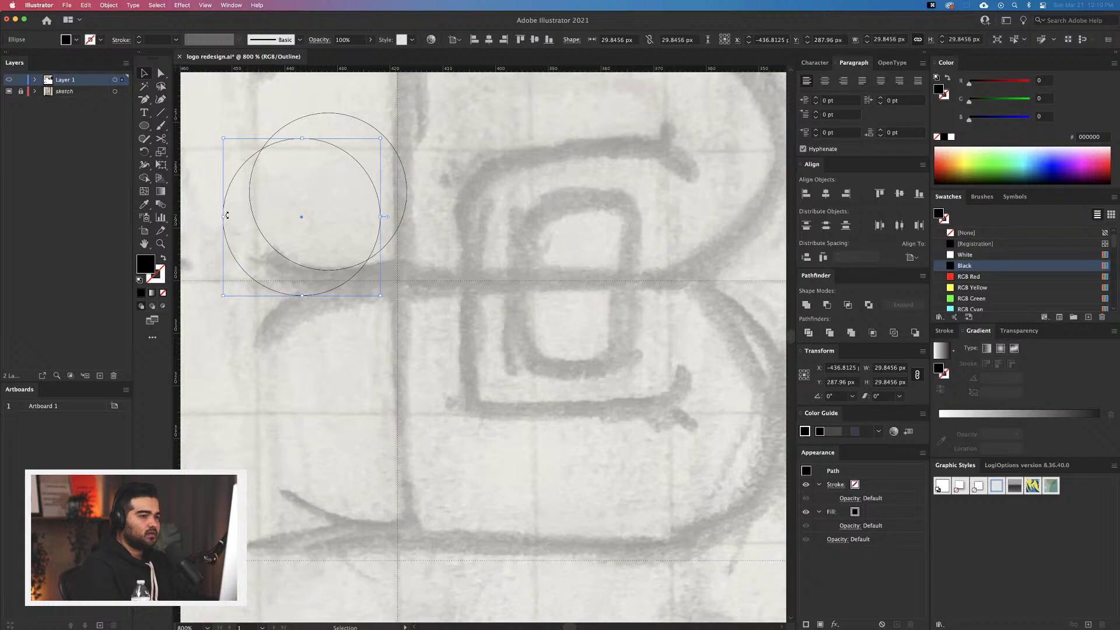
pyautogui.moveTo(223, 214); pyautogui.dragTo(249, 221)
pyautogui.press('super+z')
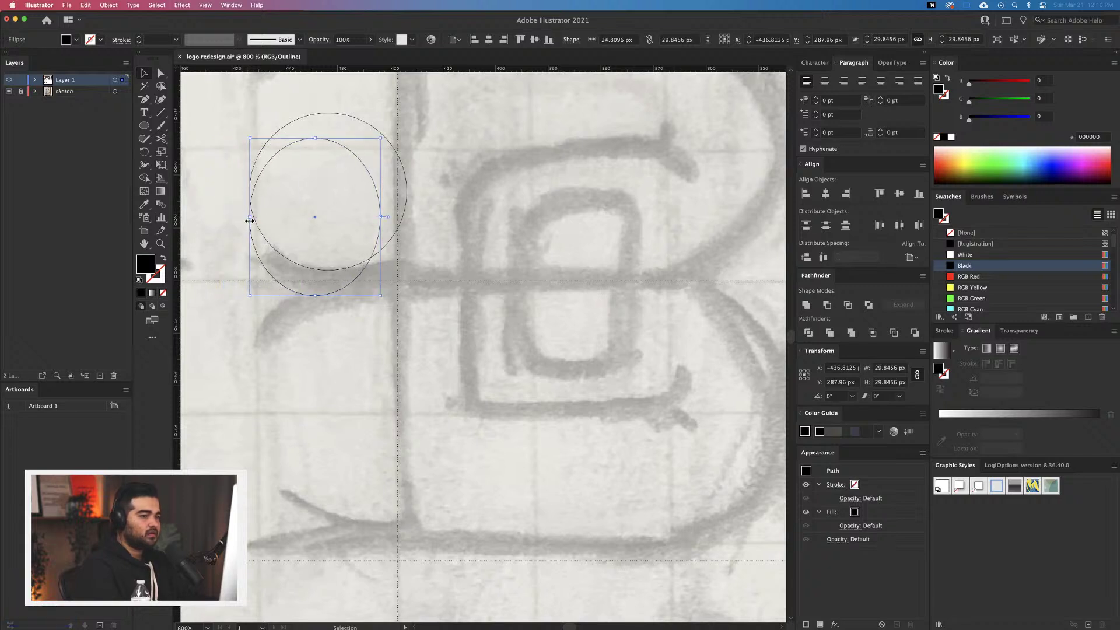
# Reflect a copy of both ellipses across the horizontal axis and place it directly below the originals
pyautogui.keyDown('shift'); pyautogui.click(313, 267); pyautogui.keyUp('shift')
pyautogui.rightClick(315, 267)
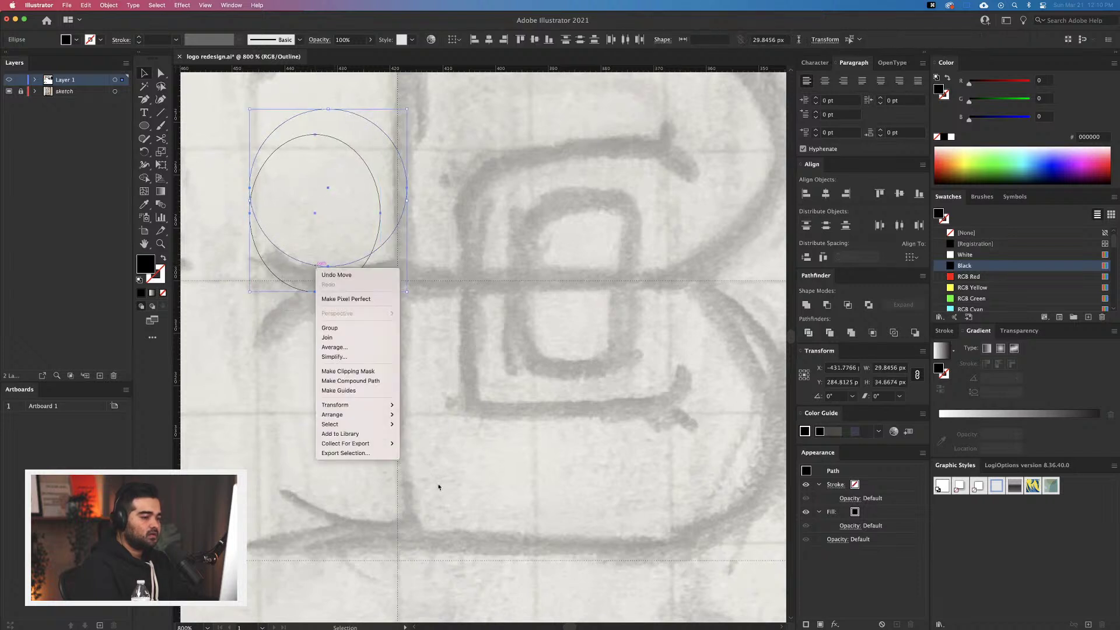
pyautogui.moveTo(363, 407)
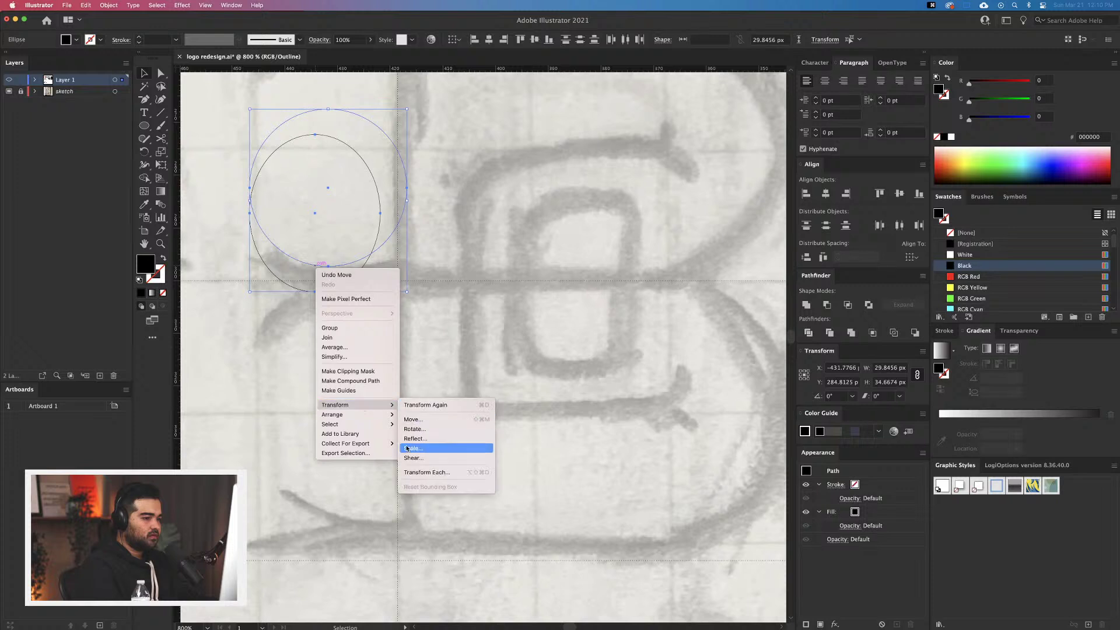
pyautogui.click(431, 445)
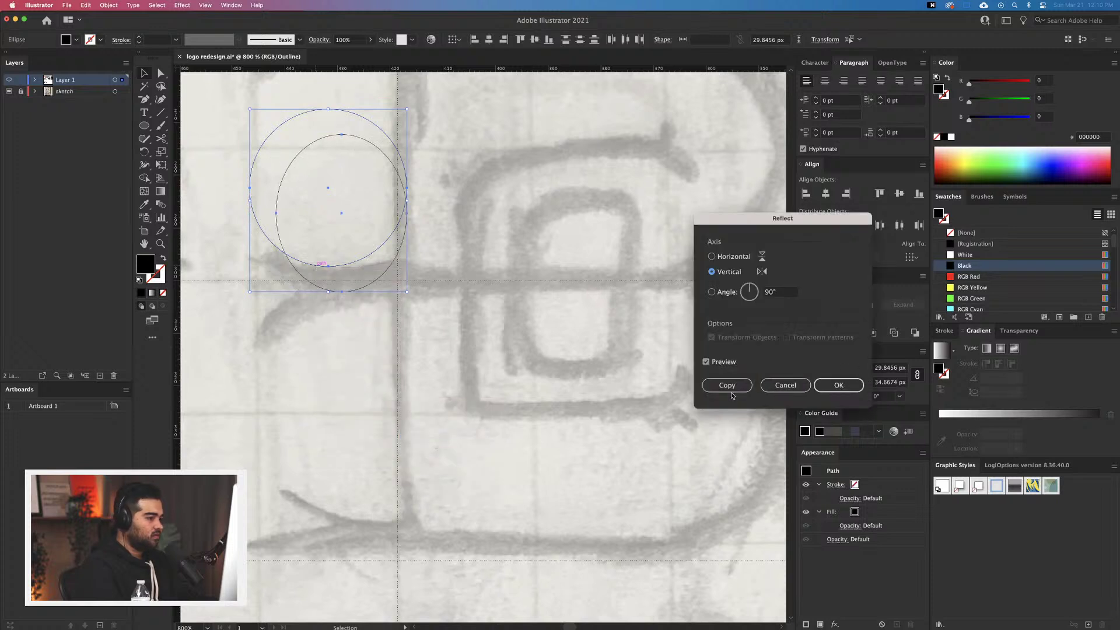
pyautogui.click(738, 260)
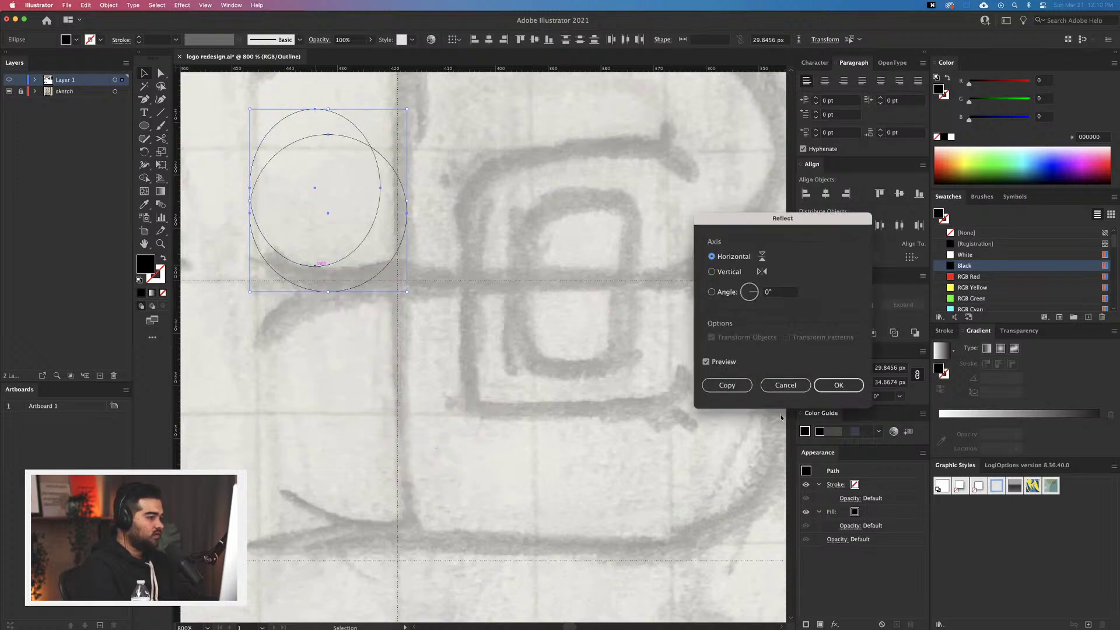
pyautogui.click(727, 385)
pyautogui.moveTo(316, 272); pyautogui.dragTo(319, 442)
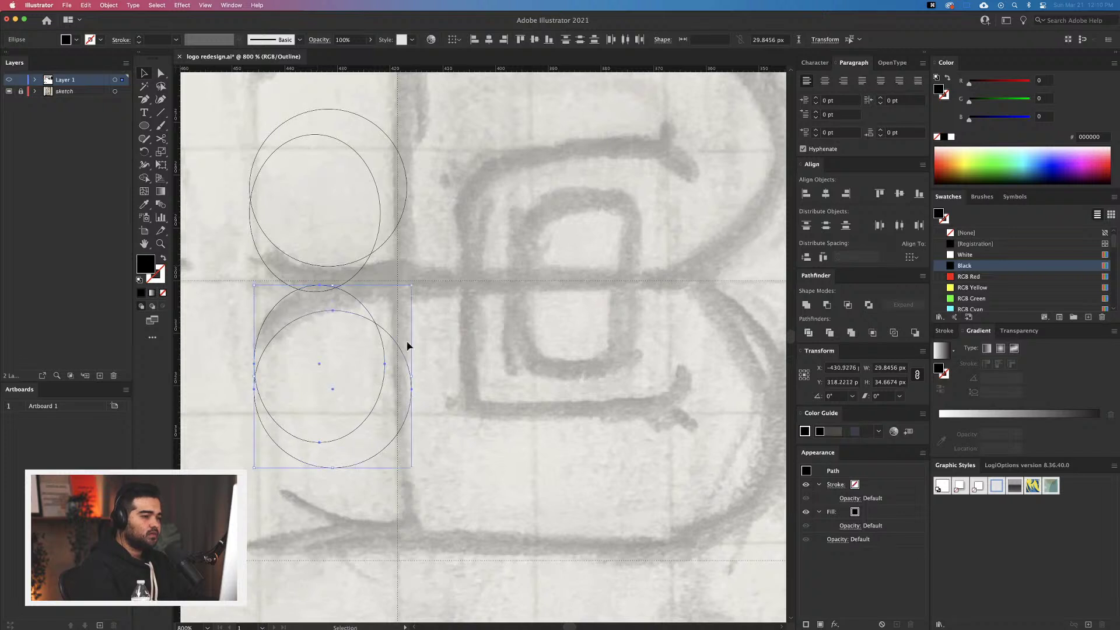
# Draw a rectangle about 13.6 by 8.4 px between the two ellipse pairs, extending to the sketched B's stem
pyautogui.click(144, 126)
pyautogui.click(181, 118)
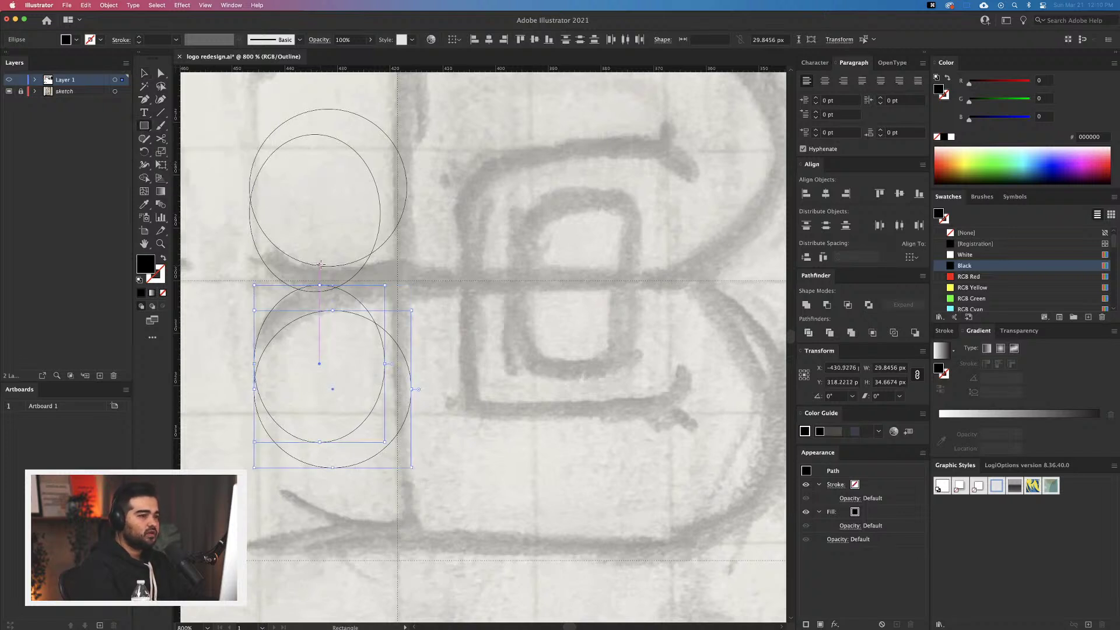
pyautogui.moveTo(329, 265); pyautogui.dragTo(400, 310)
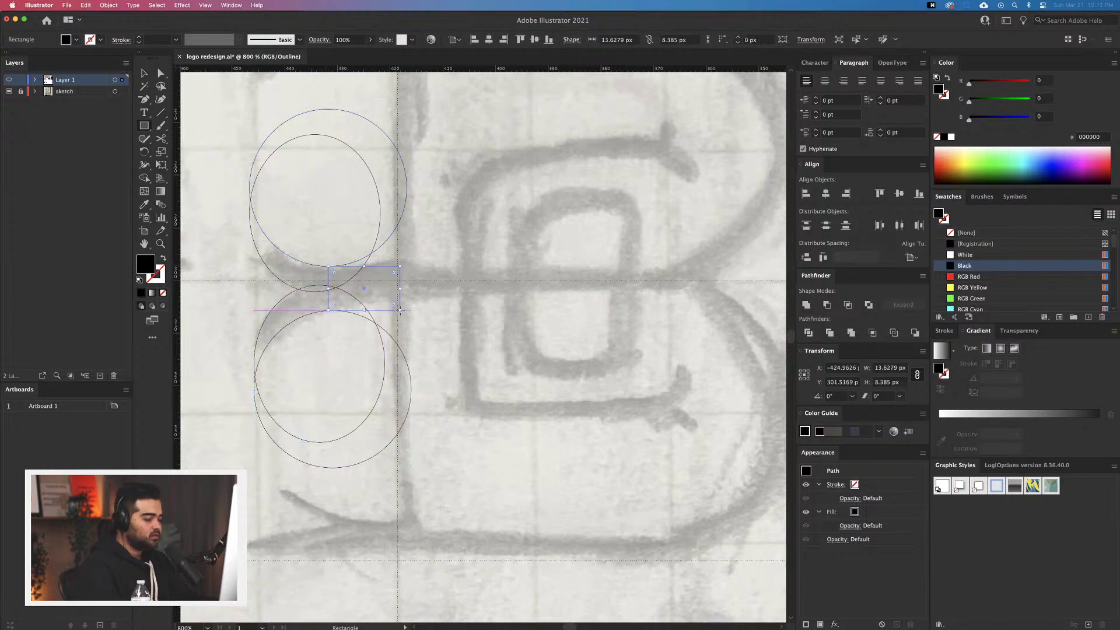
pyautogui.press('v')
pyautogui.click(453, 324)
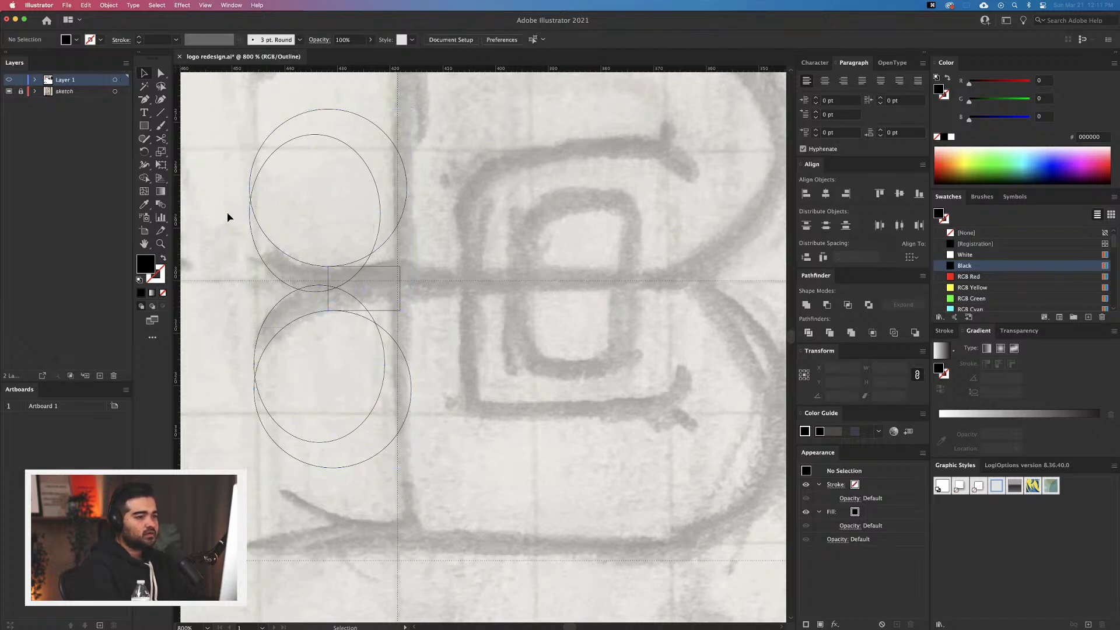
# Use Shape Builder to remove the ellipse interiors and merge the remaining crescents with the rectangle into one forked serif
pyautogui.moveTo(227, 217); pyautogui.dragTo(475, 395)
pyautogui.click(146, 178)
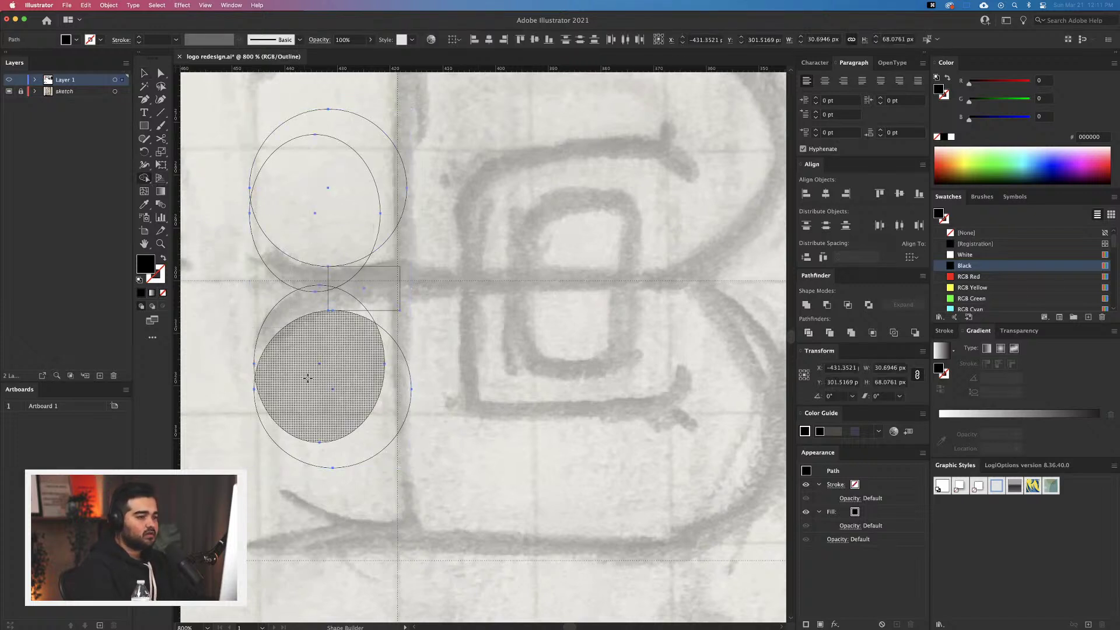
pyautogui.keyDown('alt'); pyautogui.click(325, 374); pyautogui.keyUp('alt')
pyautogui.keyDown('alt'); pyautogui.click(327, 186); pyautogui.keyUp('alt')
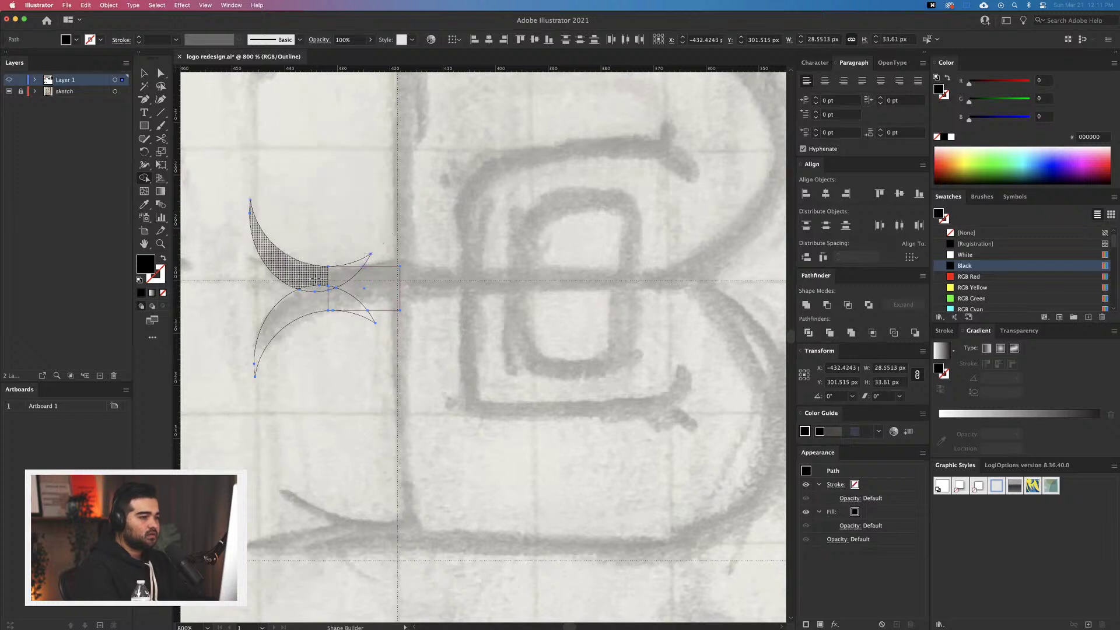
pyautogui.moveTo(280, 261)
pyautogui.mouseDown()
pyautogui.moveTo(314, 287)
pyautogui.moveTo(311, 306)
pyautogui.moveTo(335, 290)
pyautogui.mouseUp()
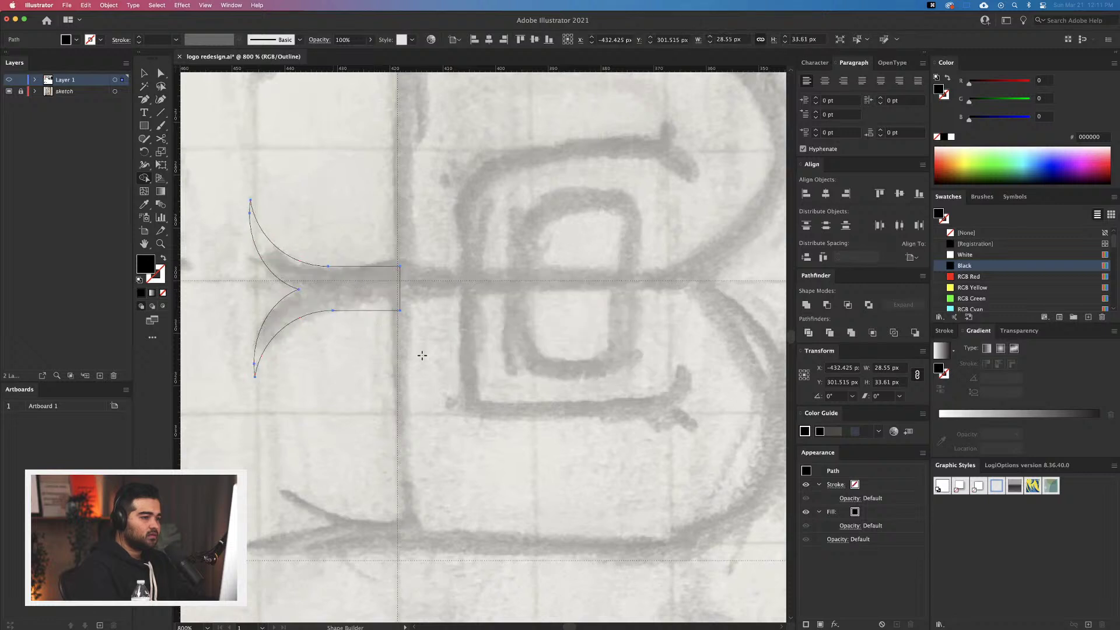
pyautogui.press('c')
pyautogui.click(340, 344)
pyautogui.click(663, 343)
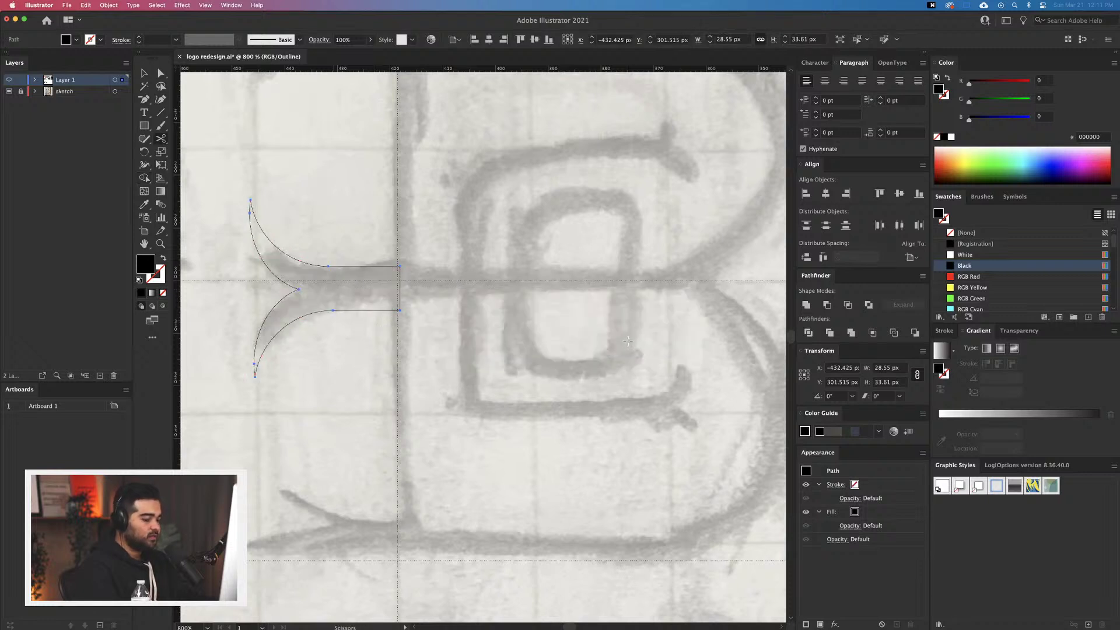
# Try compressing the forked serif vertically about its centre, and undo the scaling
pyautogui.press('v')
pyautogui.click(390, 356)
pyautogui.click(300, 263)
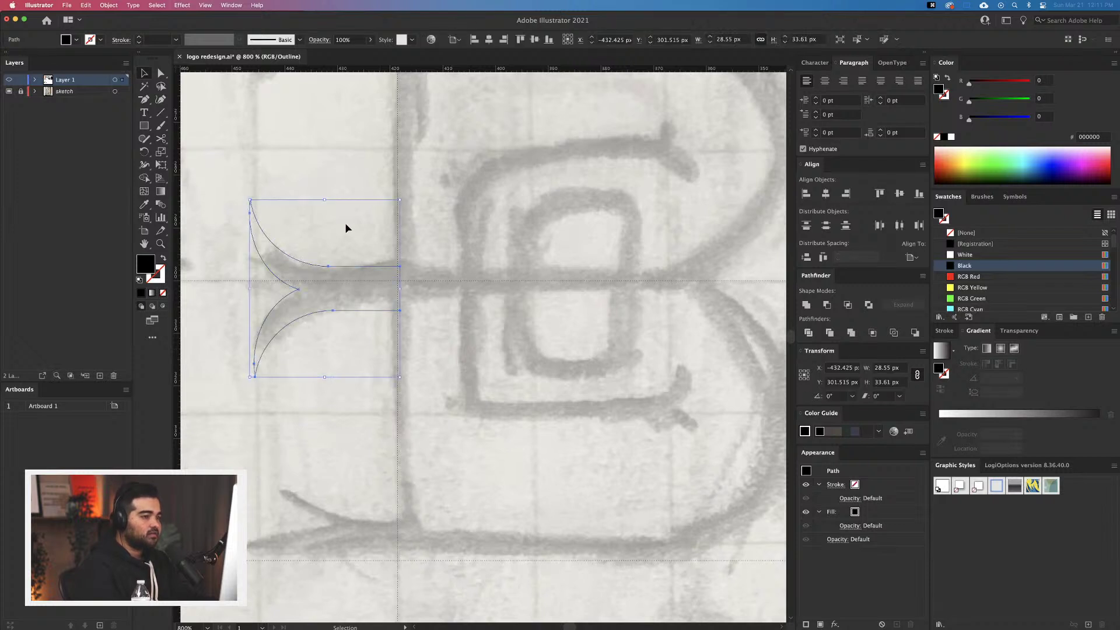
pyautogui.moveTo(324, 200); pyautogui.dragTo(327, 230)
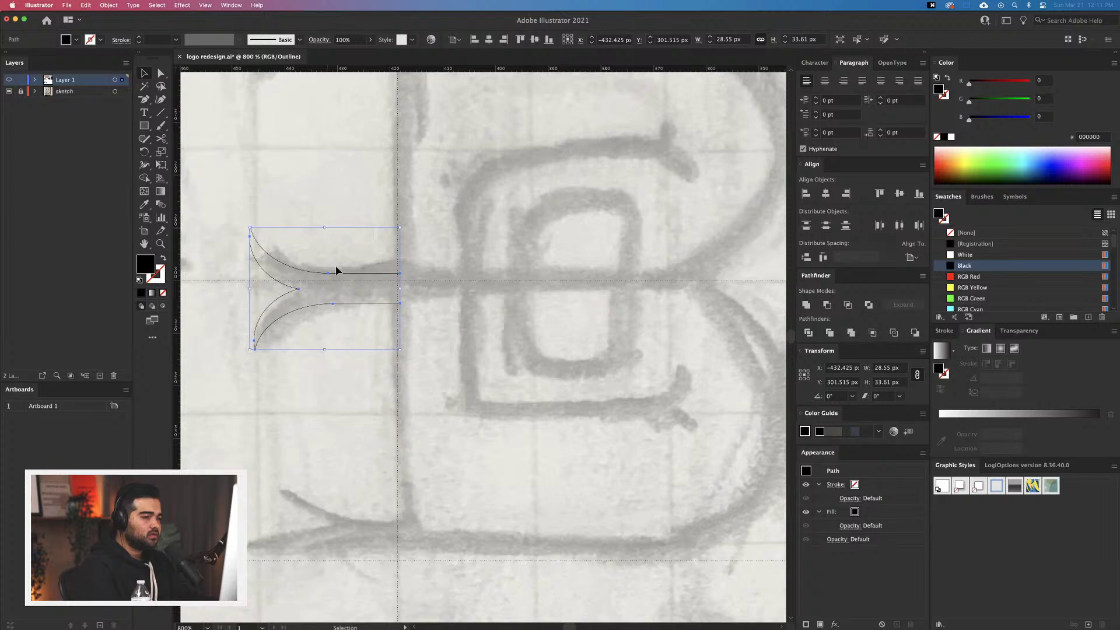
pyautogui.click(311, 377)
pyautogui.press('super+z')
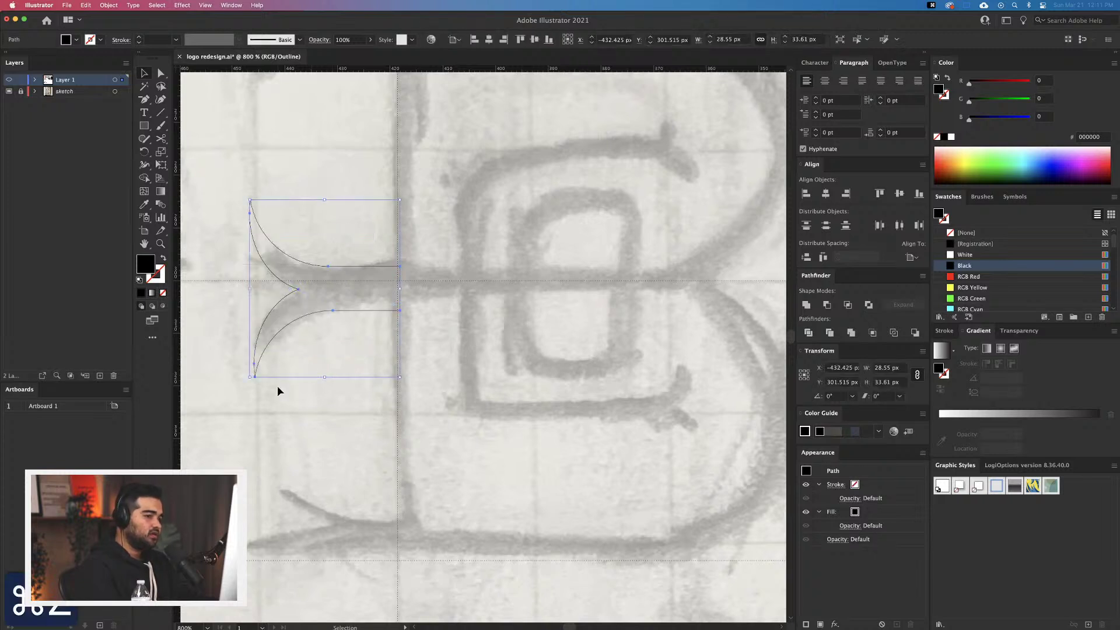
# Shorten the forked serif's lower prong by moving its tip anchors upward
pyautogui.press('a')
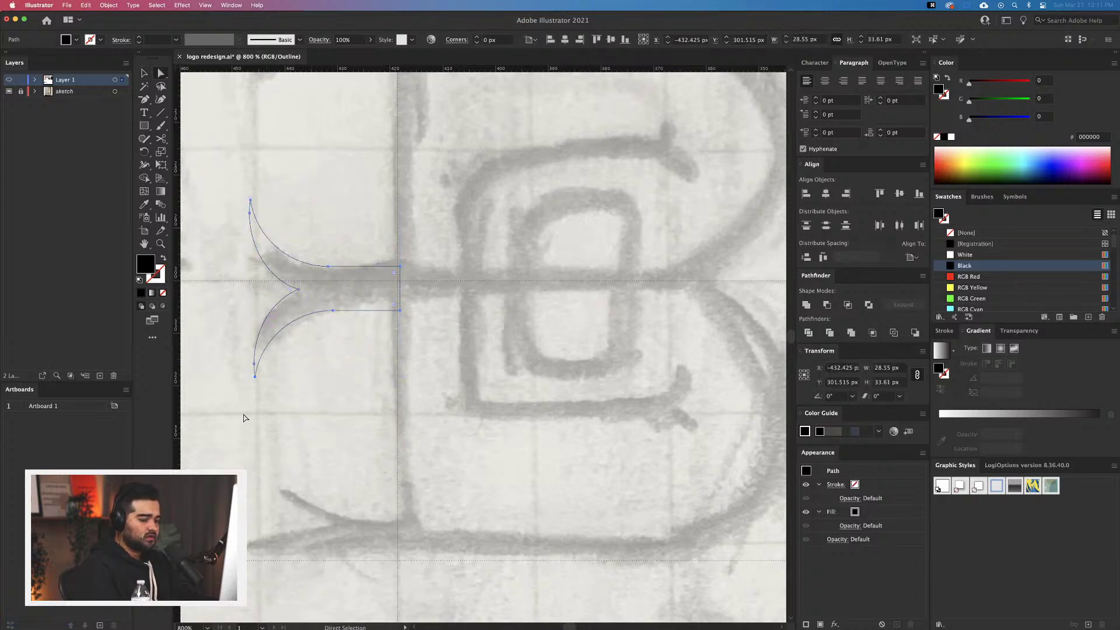
pyautogui.moveTo(255, 377); pyautogui.dragTo(258, 348)
pyautogui.press('super+z')
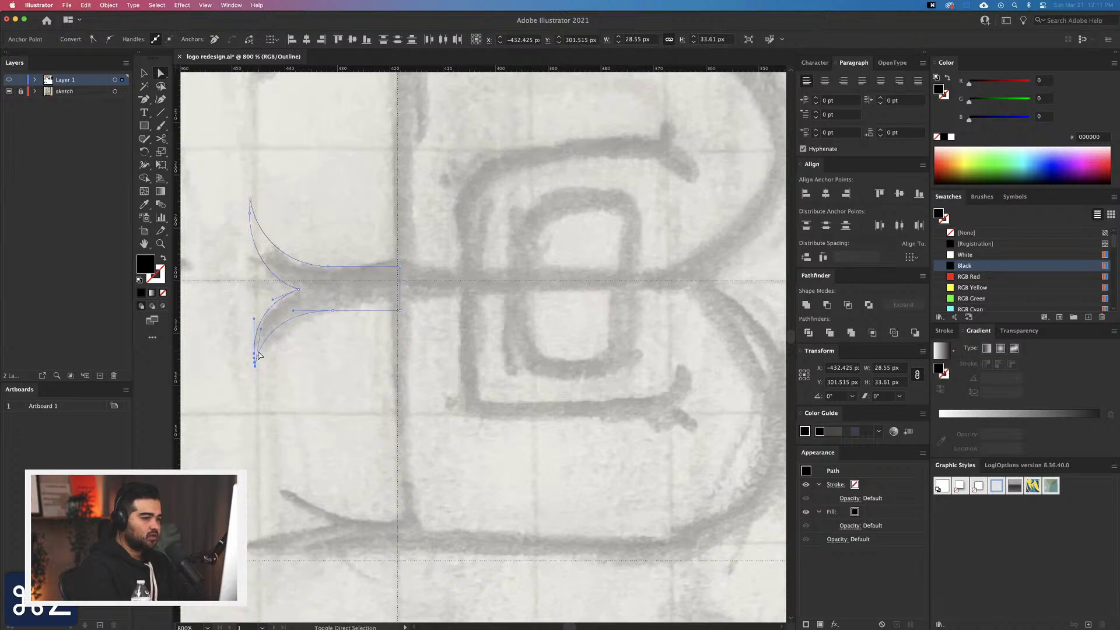
pyautogui.press('super+shift+z')
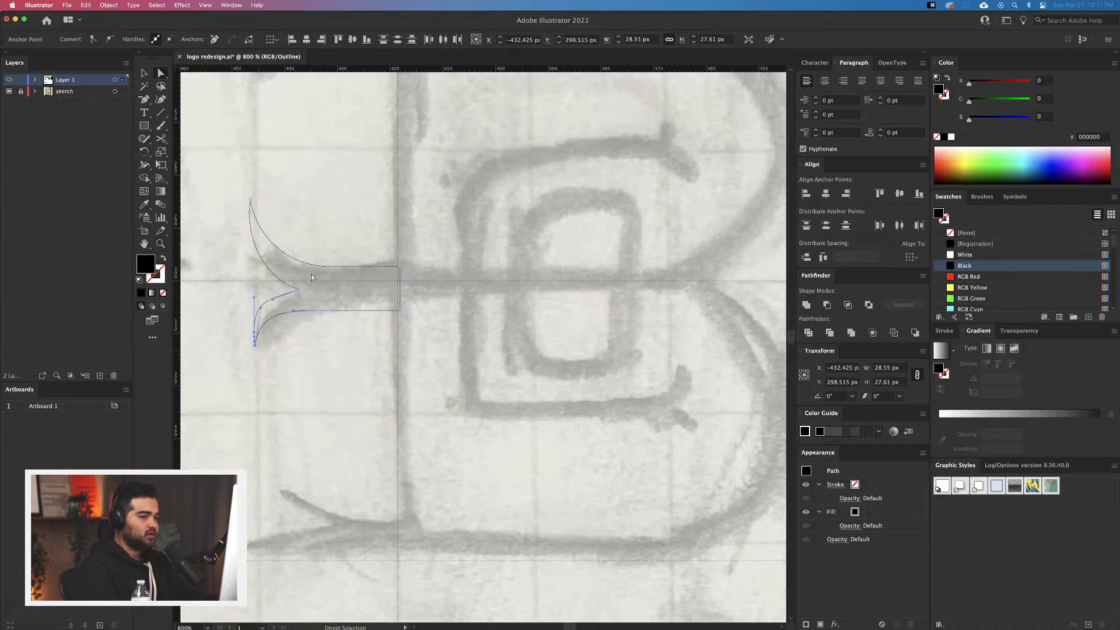
# Shorten the forked serif's upper prong by moving its tip anchors down to match the lower prong
pyautogui.moveTo(325, 280); pyautogui.dragTo(293, 244)
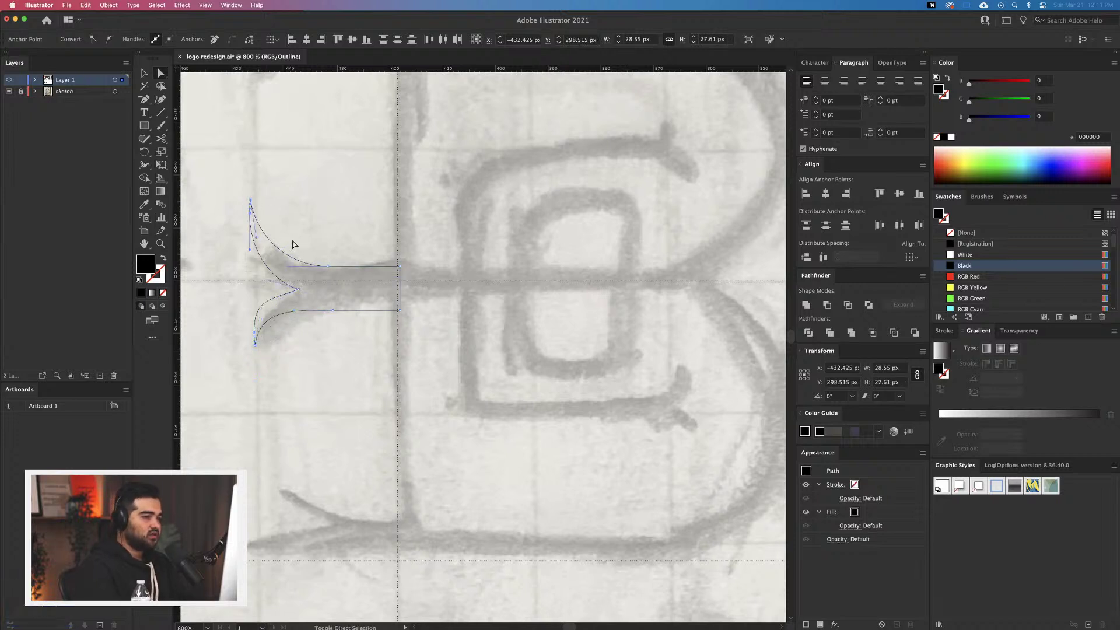
pyautogui.press('Down')
pyautogui.press('Down')
pyautogui.press('Down')
pyautogui.press('Down')
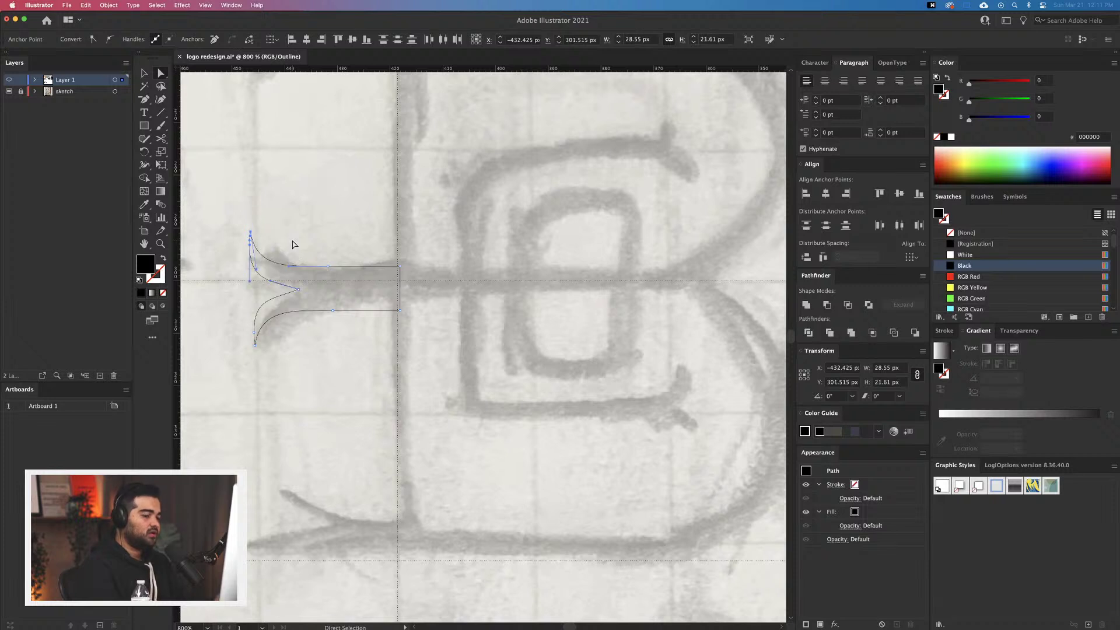
pyautogui.click(337, 252)
# Move the notch anchor between the serif's two prongs outward to make the notch shallower
pyautogui.scroll(4, 350, 280)
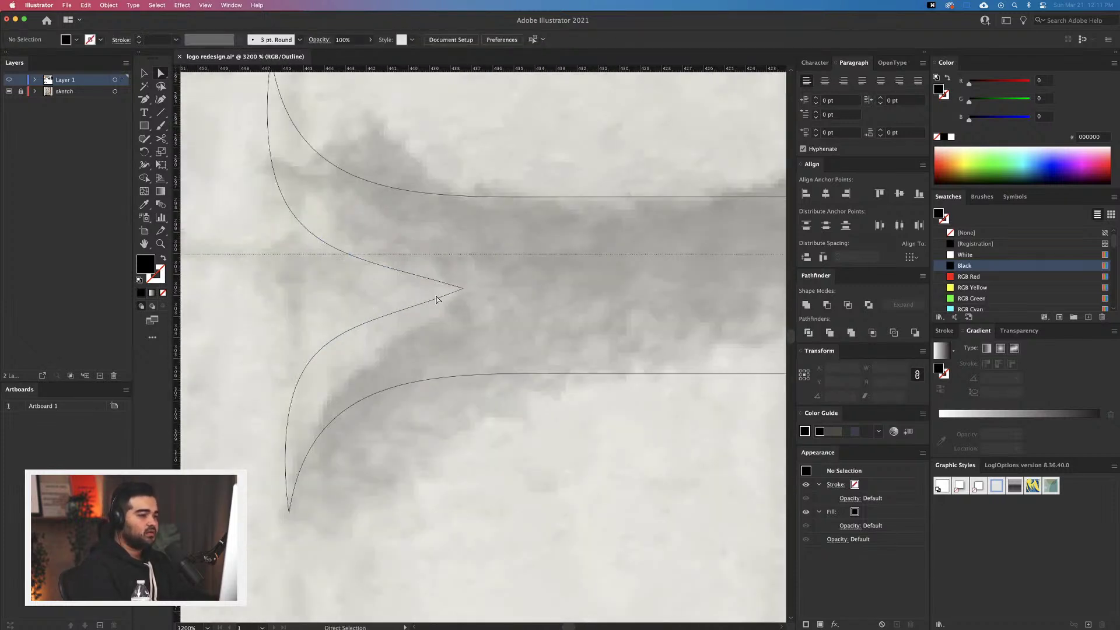
pyautogui.moveTo(464, 289); pyautogui.dragTo(428, 289)
pyautogui.click(437, 425)
pyautogui.scroll(-5, 438, 425)
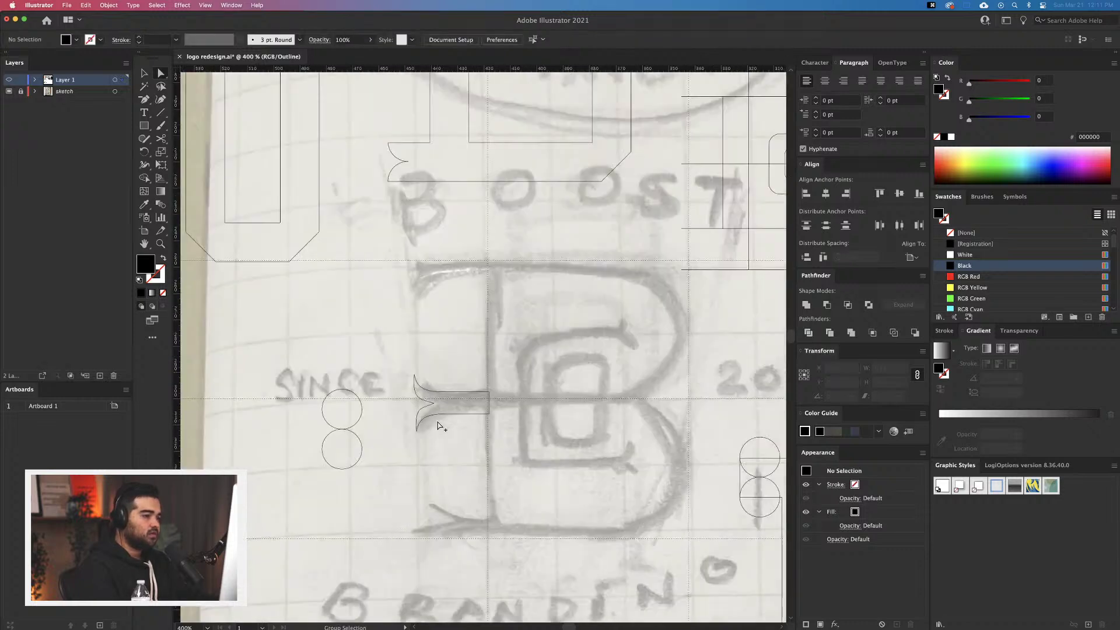
pyautogui.scroll(2, 439, 426)
pyautogui.press('c')
pyautogui.click(529, 392)
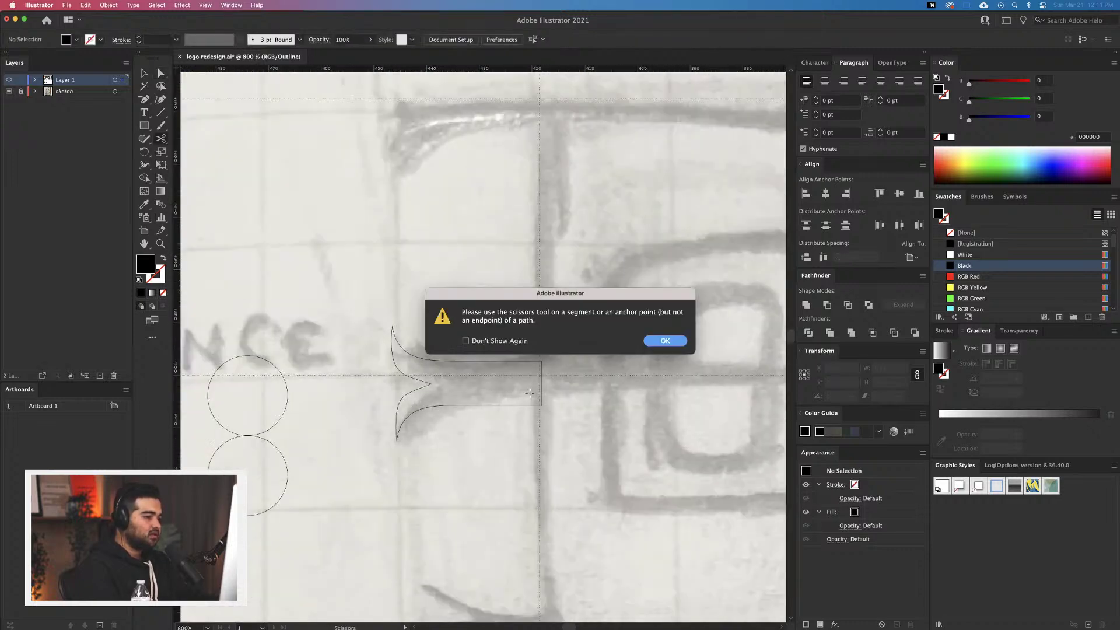
pyautogui.click(650, 345)
# Duplicate the forked serif, place the copy near the top of the sketch page, and return to preview view
pyautogui.press('v')
pyautogui.moveTo(462, 257); pyautogui.dragTo(630, 120)
pyautogui.scroll(-5, 543, 430)
pyautogui.press('super+y')
pyautogui.click(623, 251)
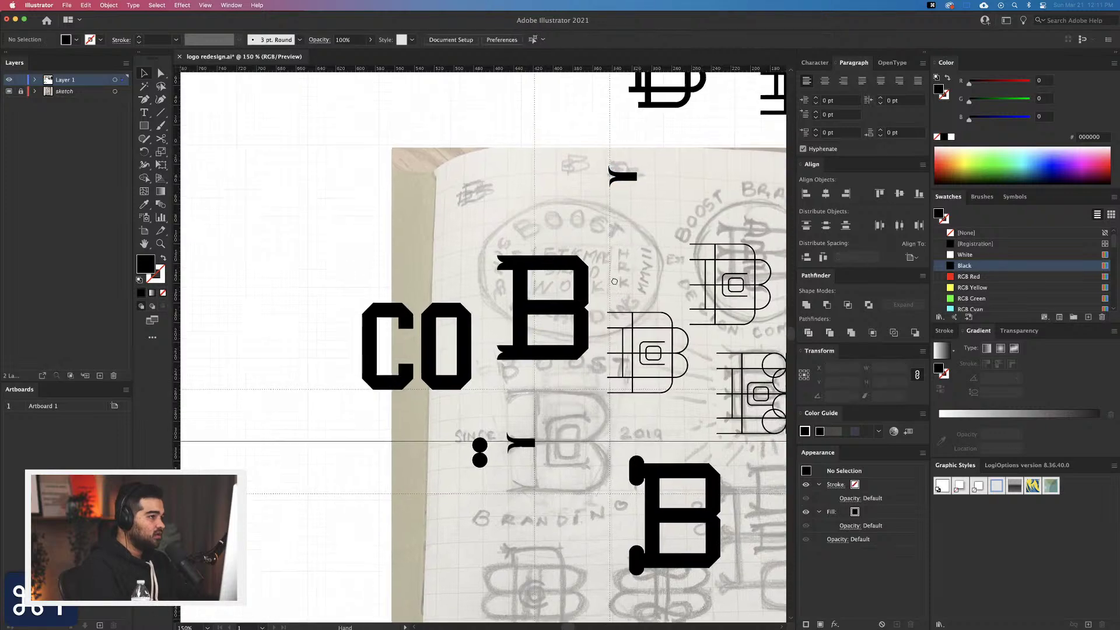
# Move the forked serif copy onto the left end of the lower B bar in the solid interlaced monogram
pyautogui.scroll(5, 614, 225)
pyautogui.scroll(-3, 480, 414)
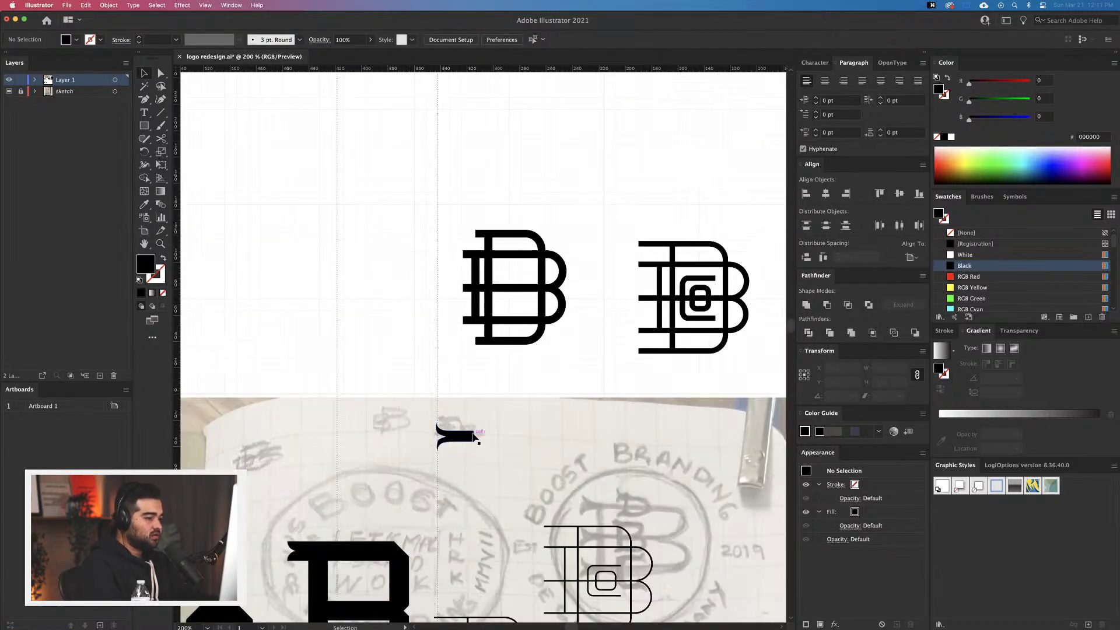
pyautogui.moveTo(435, 202); pyautogui.dragTo(408, 326)
pyautogui.click(408, 389)
pyautogui.click(461, 439)
pyautogui.moveTo(460, 439); pyautogui.dragTo(346, 316)
pyautogui.scroll(5, 311, 318)
pyautogui.scroll(6, 346, 316)
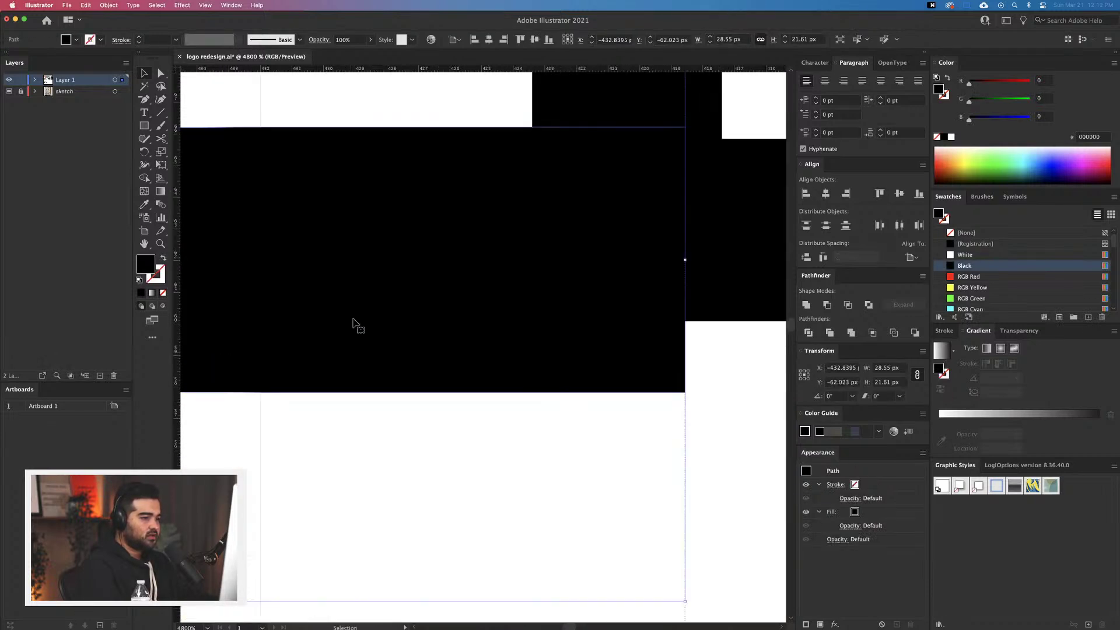
# Scale the serif copy down to about 19.3 by 14.6 px and align it with the monogram's lower B bar
pyautogui.moveTo(528, 461); pyautogui.dragTo(380, 350)
pyautogui.moveTo(376, 304); pyautogui.dragTo(448, 283)
pyautogui.scroll(3, 380, 255)
pyautogui.scroll(-3, 380, 255)
pyautogui.scroll(2, 395, 253)
pyautogui.scroll(2, 467, 274)
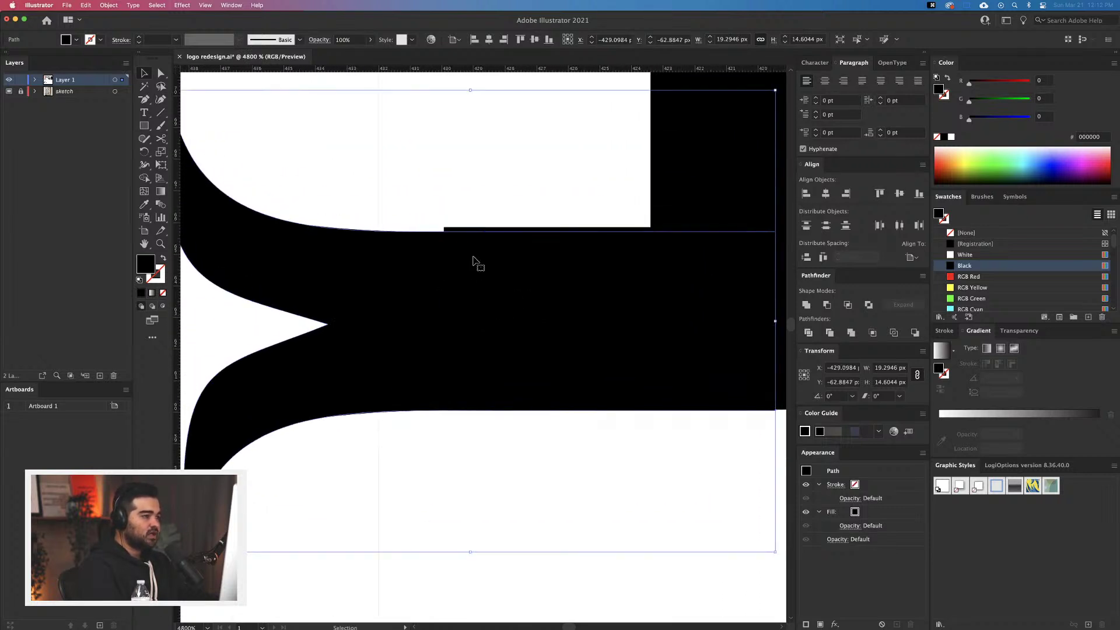
# Fine-tune the serif to about 19.6 by 14.8 px so its edges match the thickness of the monogram's bar
pyautogui.moveTo(470, 91); pyautogui.dragTo(471, 84)
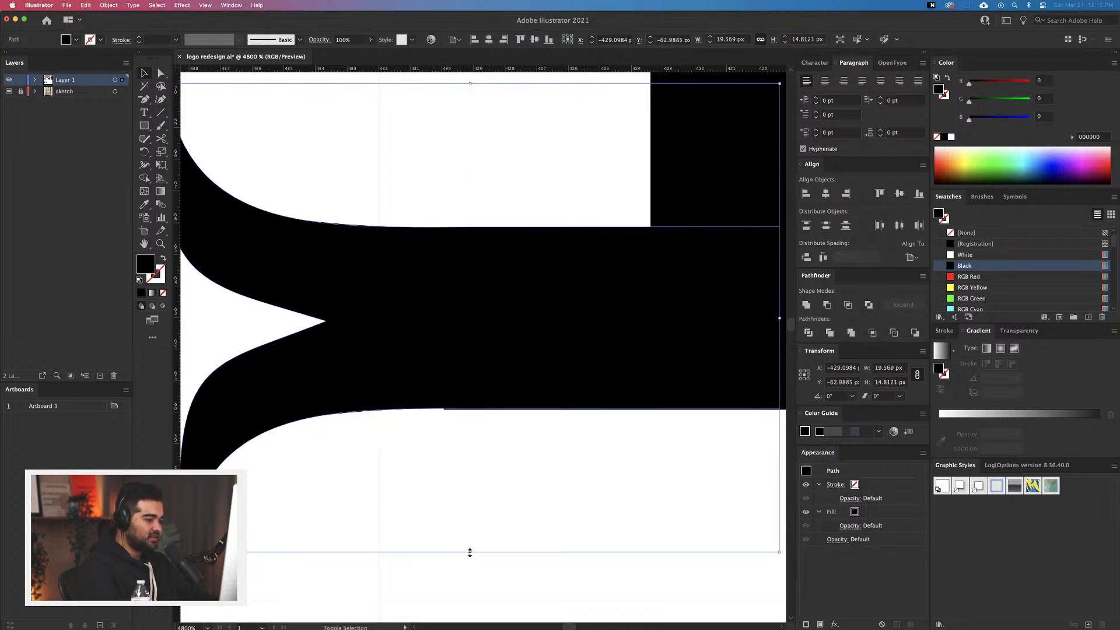
pyautogui.moveTo(469, 555); pyautogui.dragTo(470, 557)
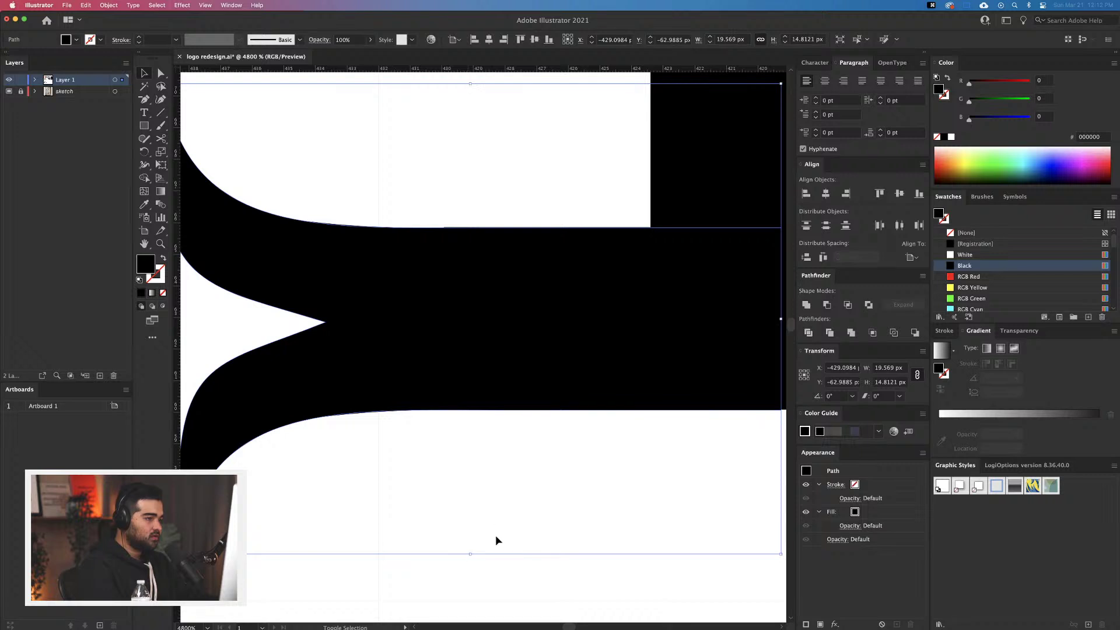
pyautogui.scroll(-4, 465, 280)
pyautogui.click(465, 412)
pyautogui.scroll(3, 388, 475)
pyautogui.hscroll(3, 387, 474)
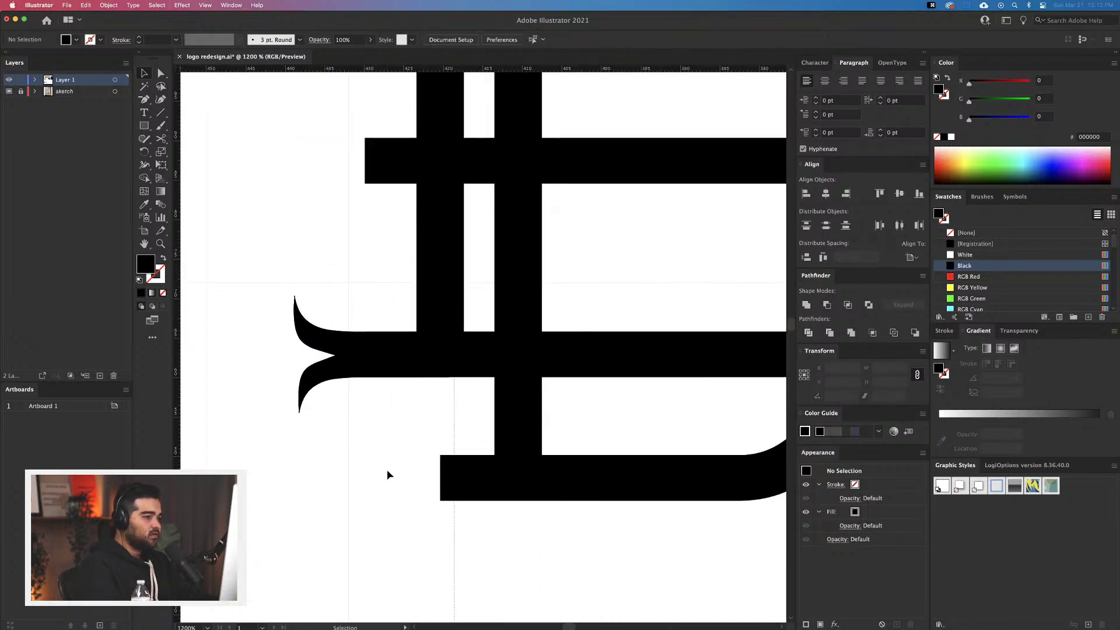
pyautogui.scroll(-5, 388, 475)
pyautogui.scroll(6, 378, 434)
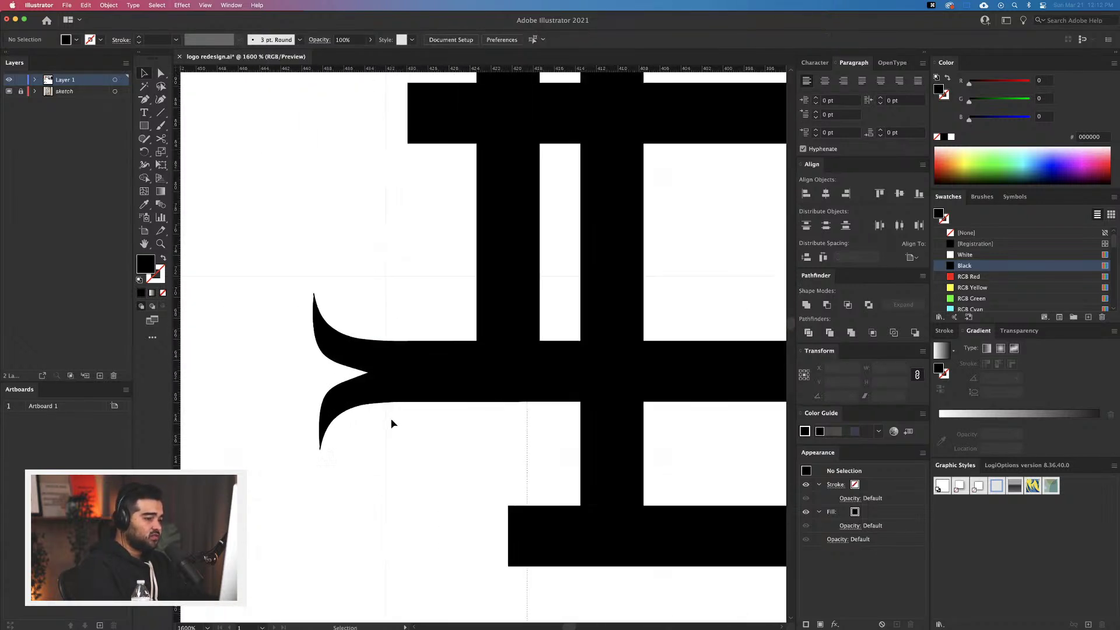
# Shorten the forked serif's straight tail on the lower B bar and slide the serif closer to the monogram
pyautogui.doubleClick(400, 382)
pyautogui.press('a')
pyautogui.moveTo(448, 298); pyautogui.dragTo(570, 438)
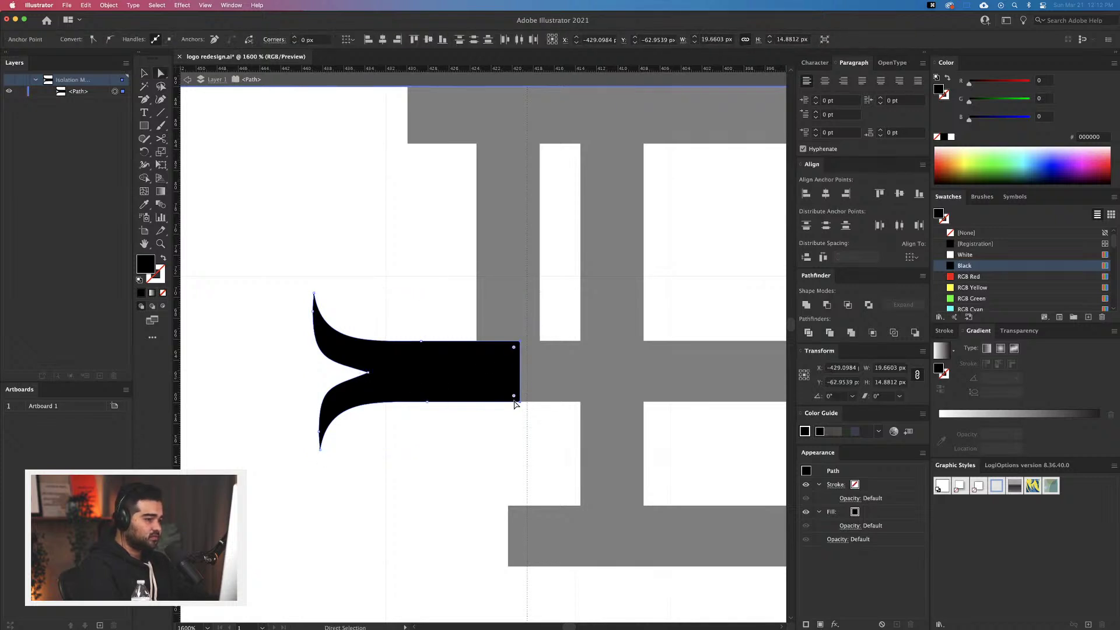
pyautogui.moveTo(518, 402); pyautogui.dragTo(392, 403)
pyautogui.press('Escape')
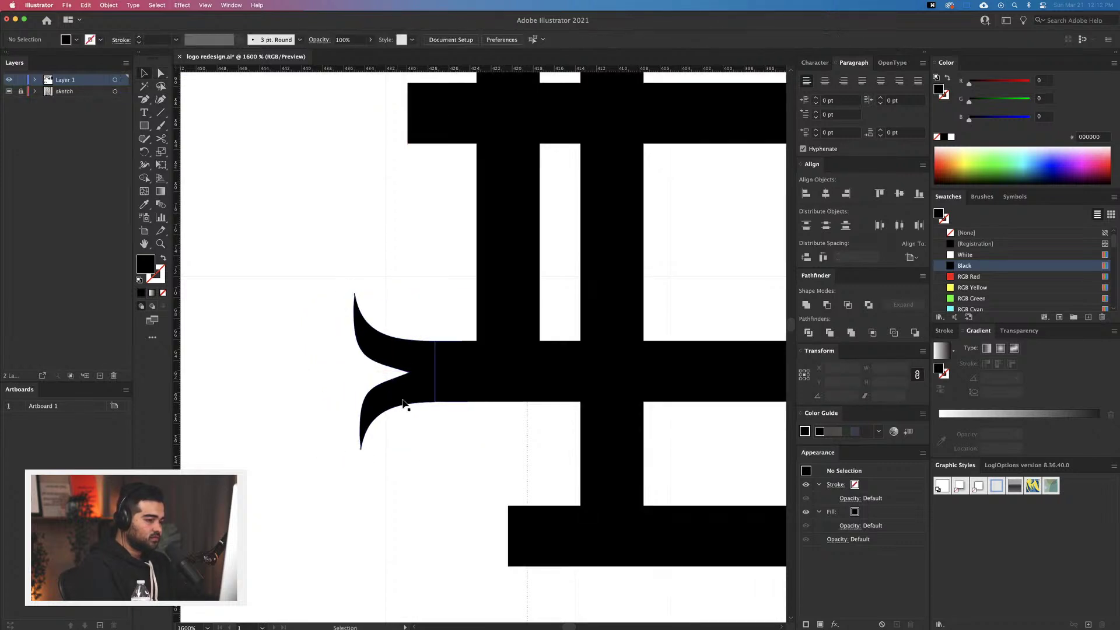
# Place copies of the forked serif on the open left ends of the monogram's remaining horizontal bars
pyautogui.scroll(-4, 450, 455)
pyautogui.hscroll(3, 462, 465)
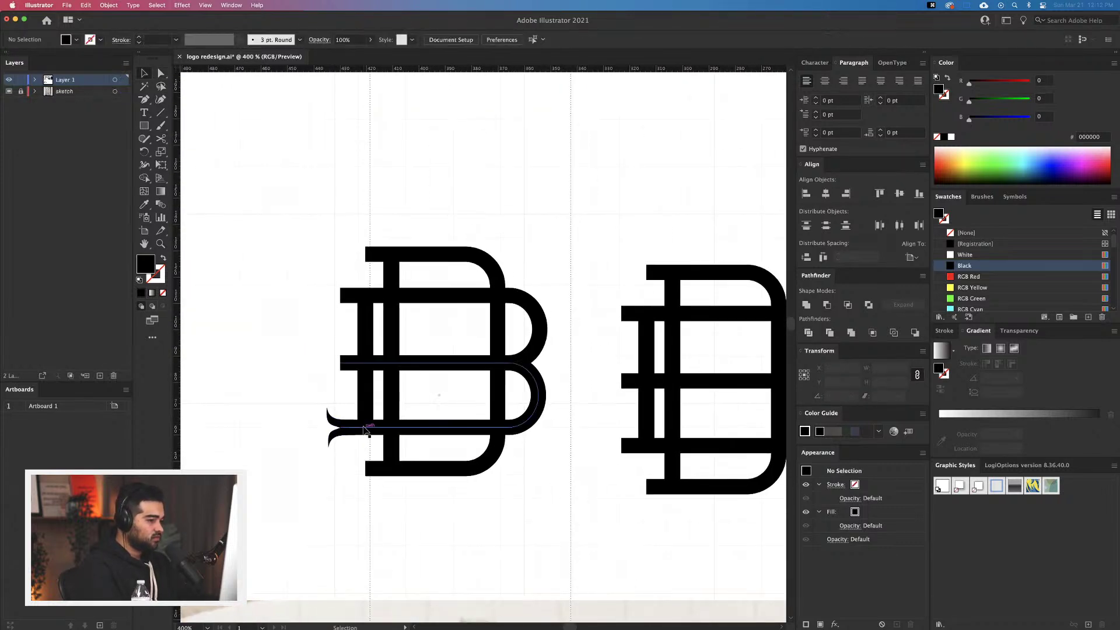
pyautogui.moveTo(350, 415); pyautogui.dragTo(366, 461)
pyautogui.click(422, 506)
pyautogui.press('super+minus')
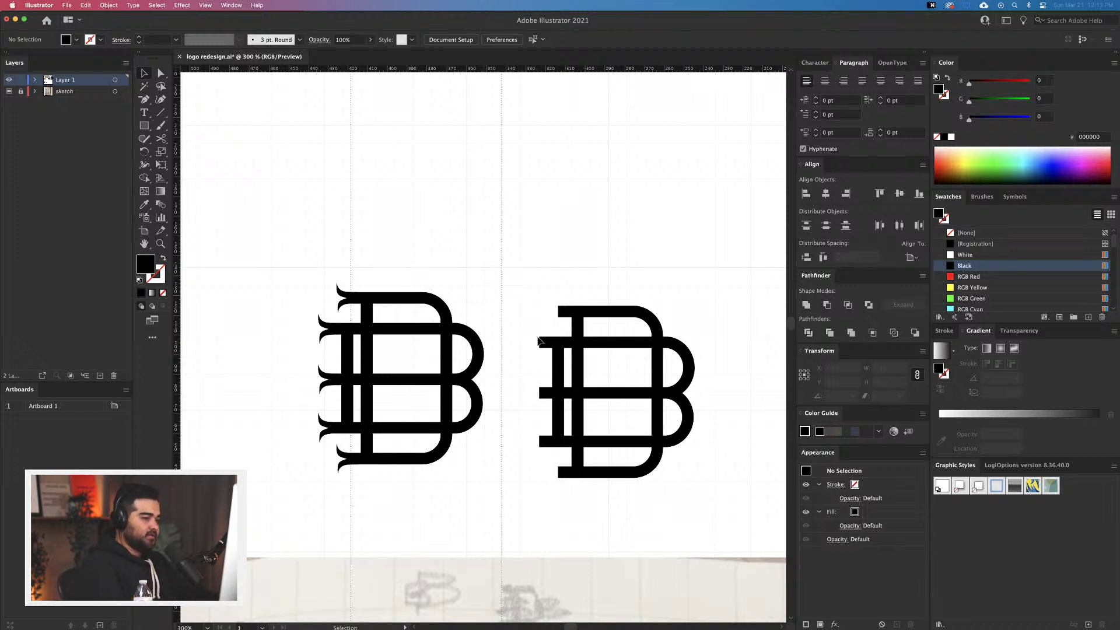
# Duplicate the complete serifed monogram and place the copy in the empty space to its left
pyautogui.moveTo(551, 294); pyautogui.dragTo(654, 269)
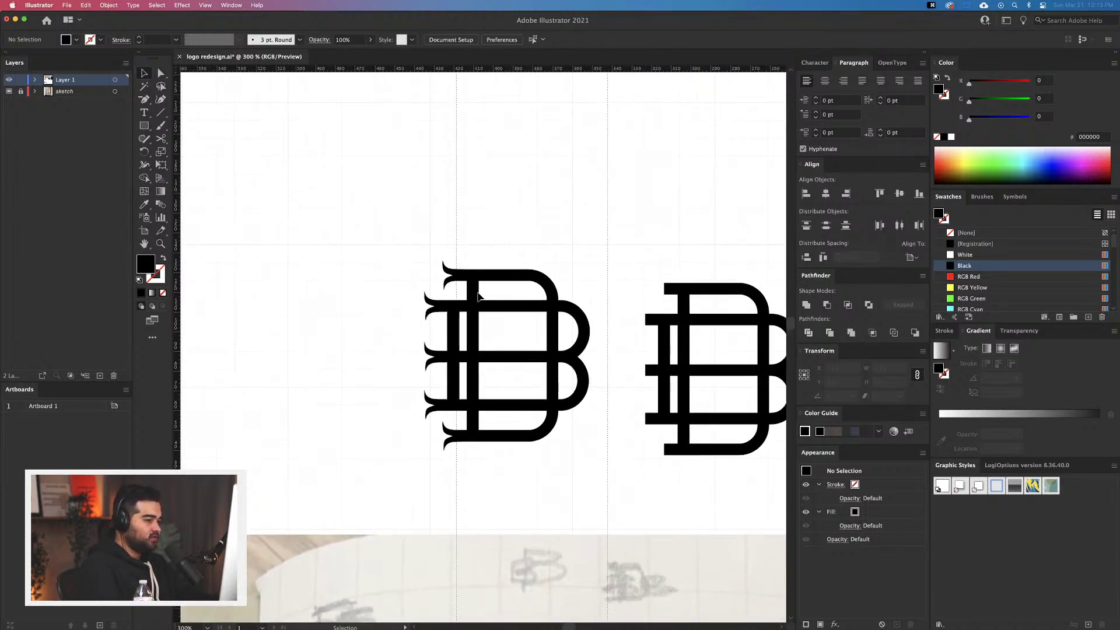
pyautogui.click(512, 400)
pyautogui.moveTo(512, 400); pyautogui.dragTo(586, 409)
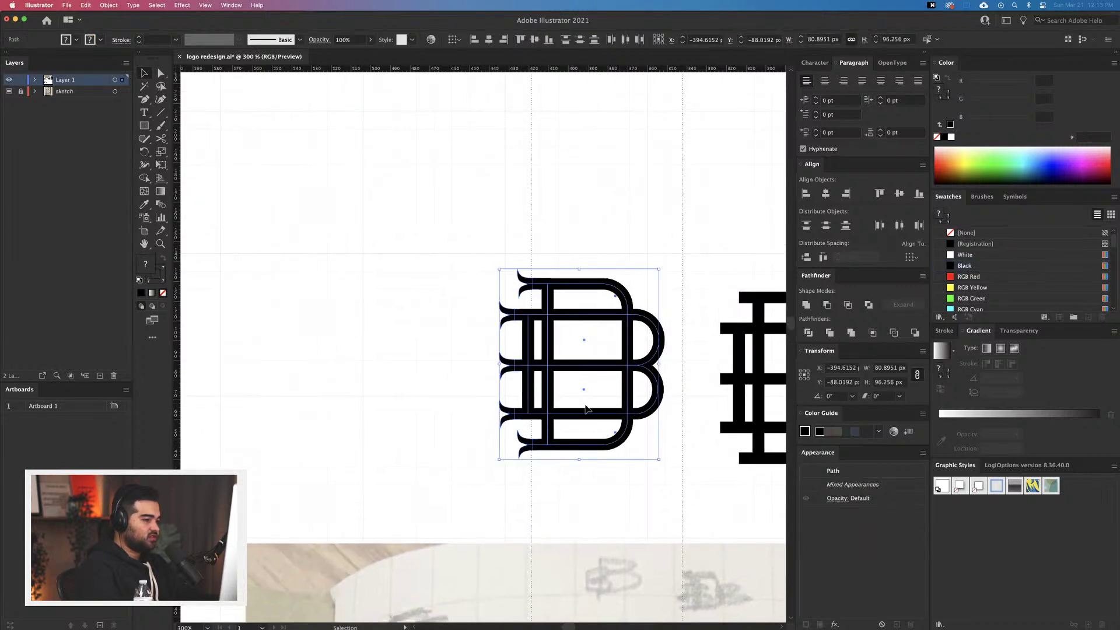
pyautogui.moveTo(438, 341); pyautogui.dragTo(624, 420)
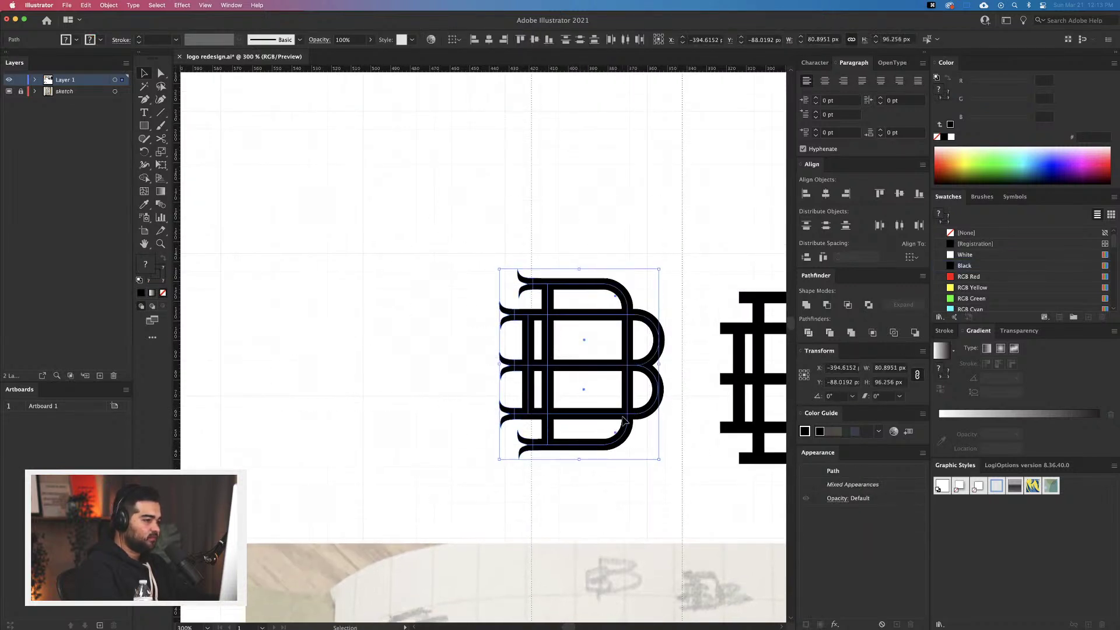
pyautogui.click(636, 452)
pyautogui.moveTo(622, 442); pyautogui.dragTo(359, 442)
pyautogui.moveTo(355, 502); pyautogui.dragTo(493, 519)
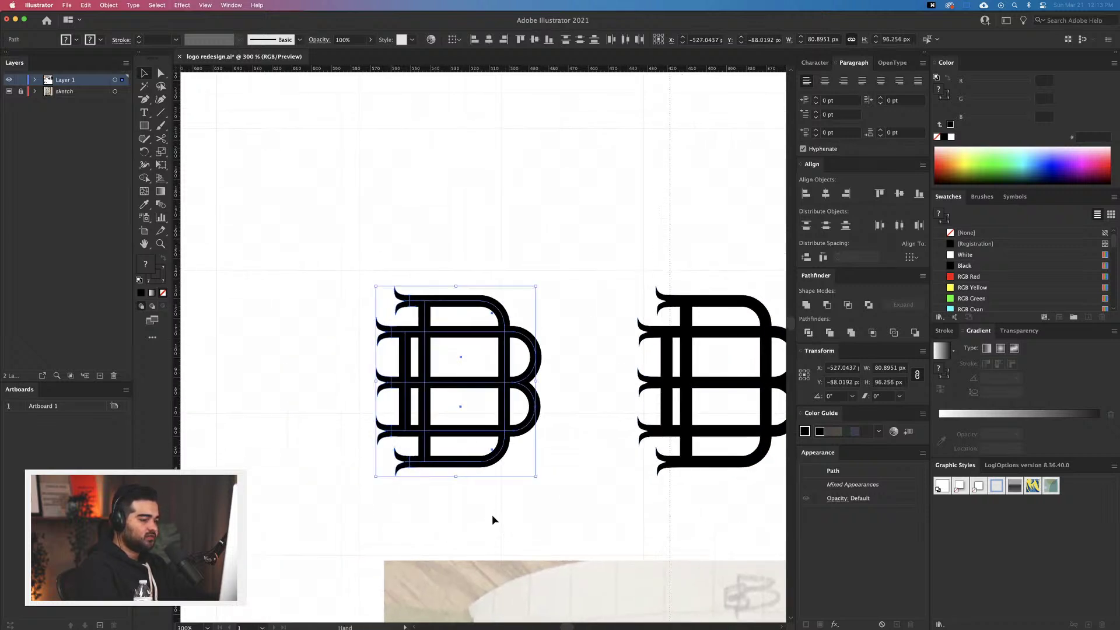
# Expand the copied monogram into filled shapes and unite the front B's bowls, stem and serifs into one shape
pyautogui.click(109, 5)
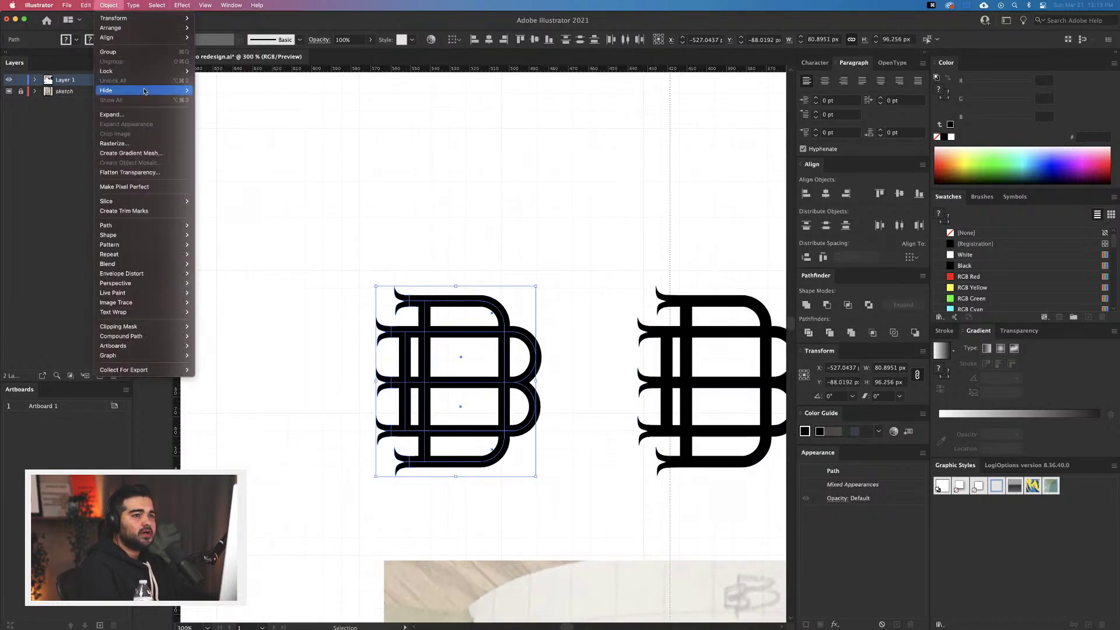
pyautogui.click(132, 113)
pyautogui.click(590, 371)
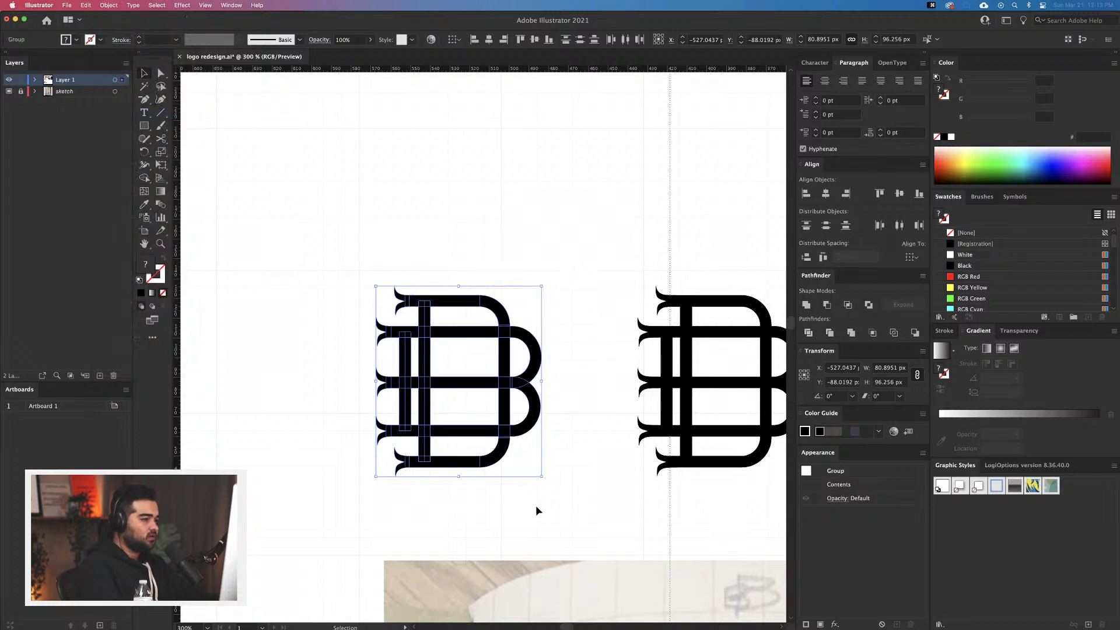
pyautogui.click(550, 477)
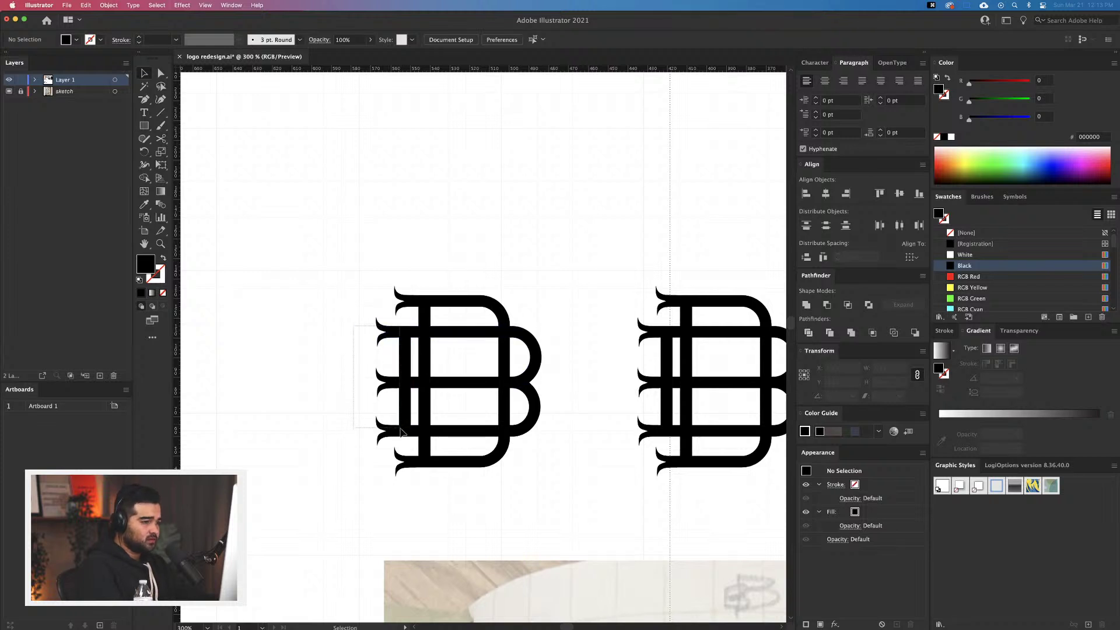
pyautogui.moveTo(413, 441); pyautogui.dragTo(413, 441)
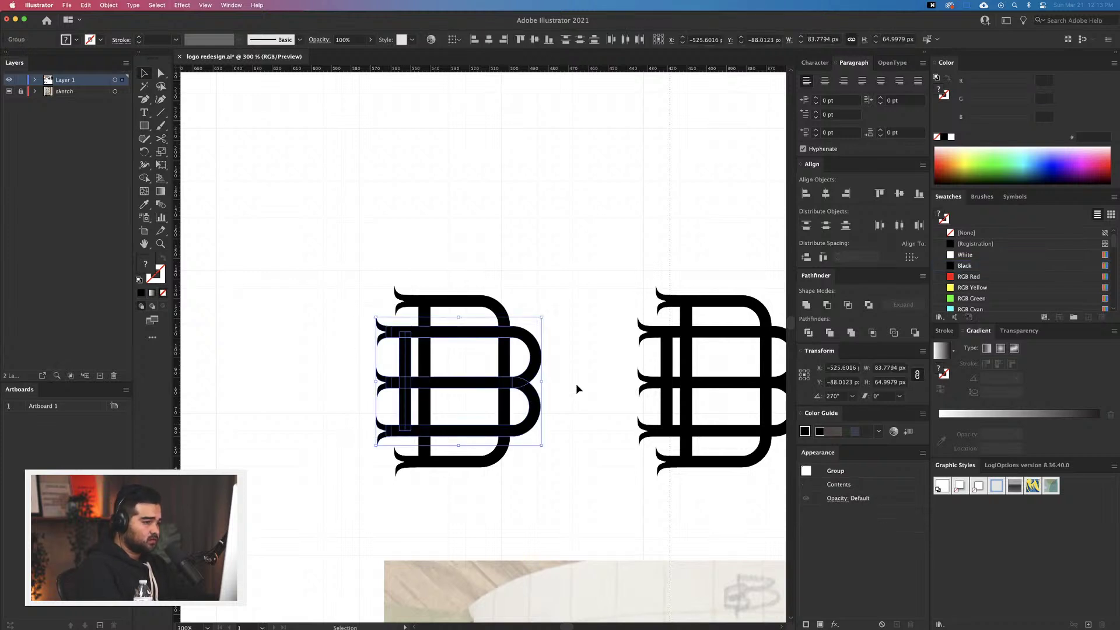
pyautogui.click(808, 307)
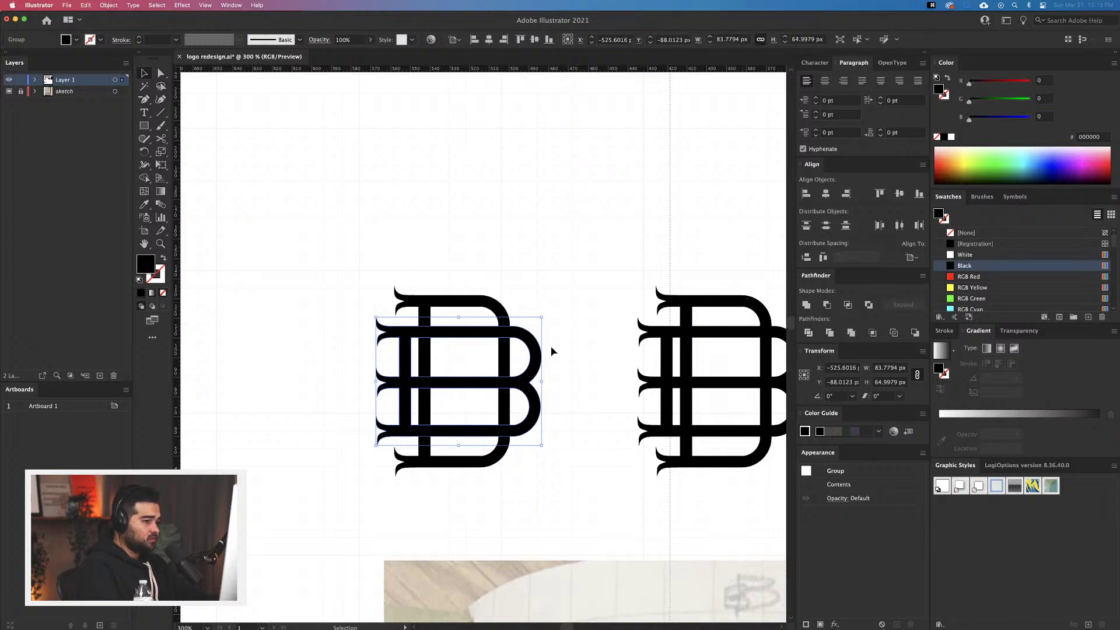
# Duplicate the united B, scale the copy to about 17.8 by 13.8 px, and center it over the monogram's middle bar
pyautogui.press('a')
pyautogui.press('v')
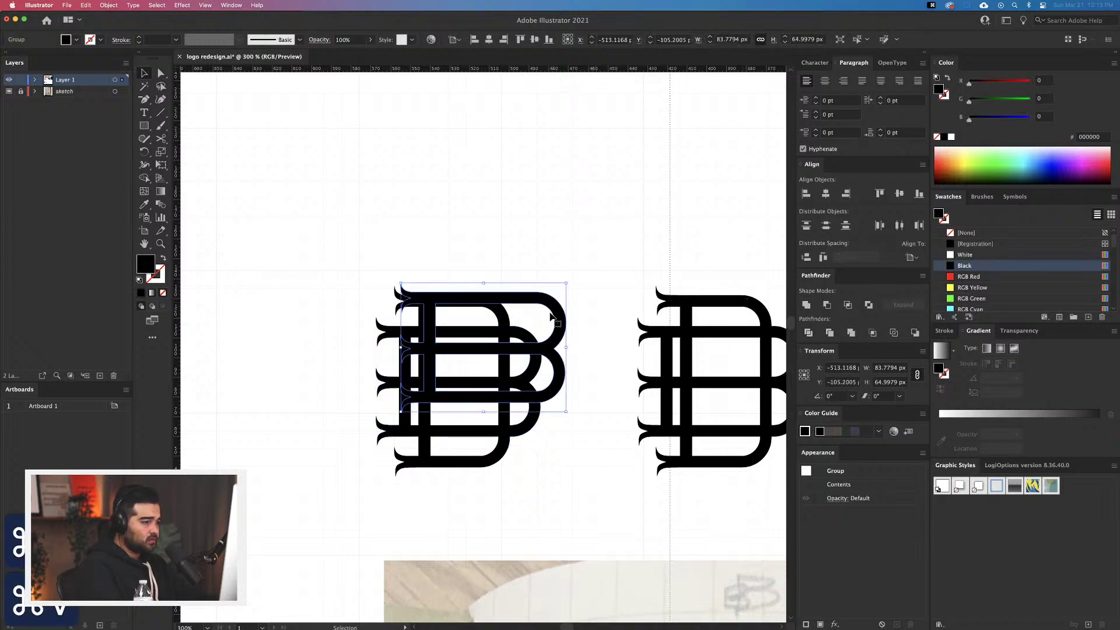
pyautogui.moveTo(540, 313); pyautogui.dragTo(476, 376)
pyautogui.press('super+equal')
pyautogui.press('super+equal')
pyautogui.press('super+equal')
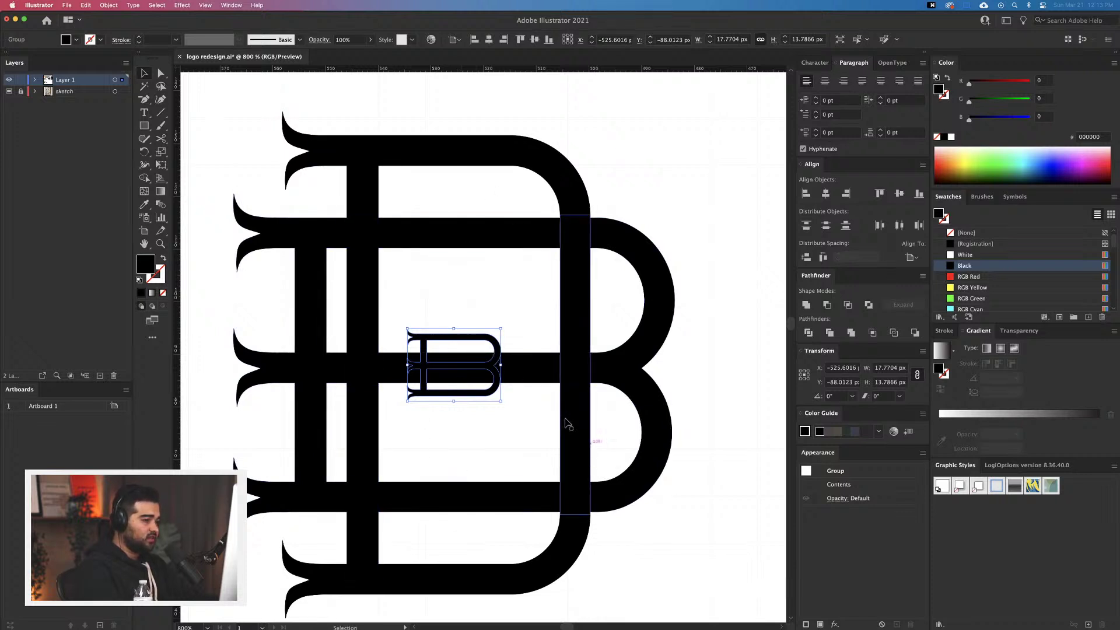
pyautogui.moveTo(489, 374); pyautogui.dragTo(489, 374)
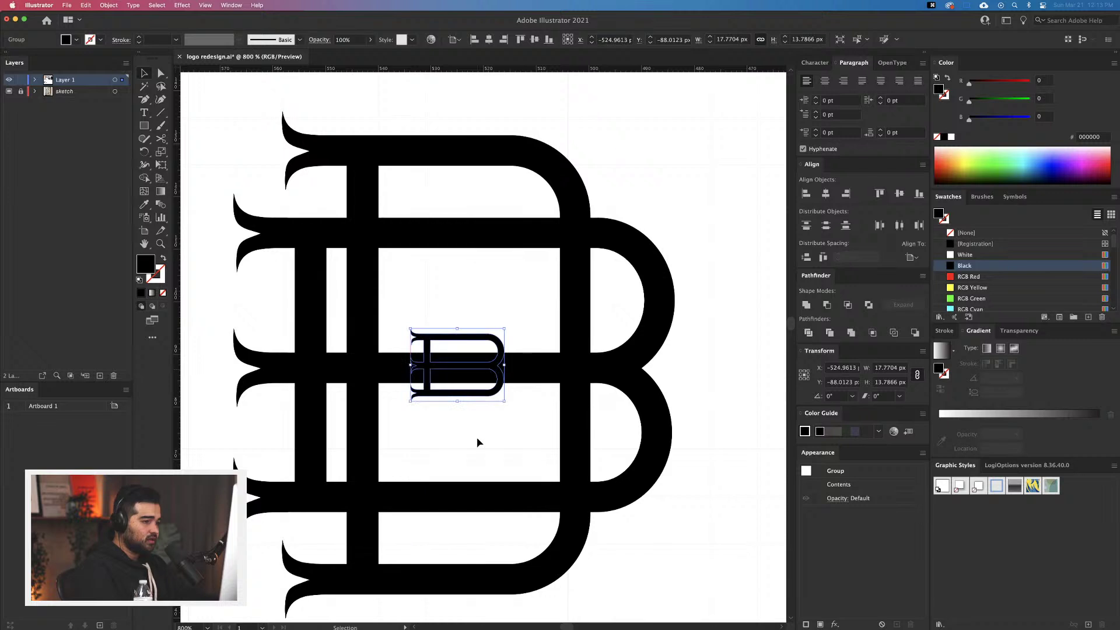
pyautogui.click(475, 442)
# Draw a white rectangle of about 23.9 by 15.9 px around the small B and arrange it behind that B
pyautogui.click(145, 127)
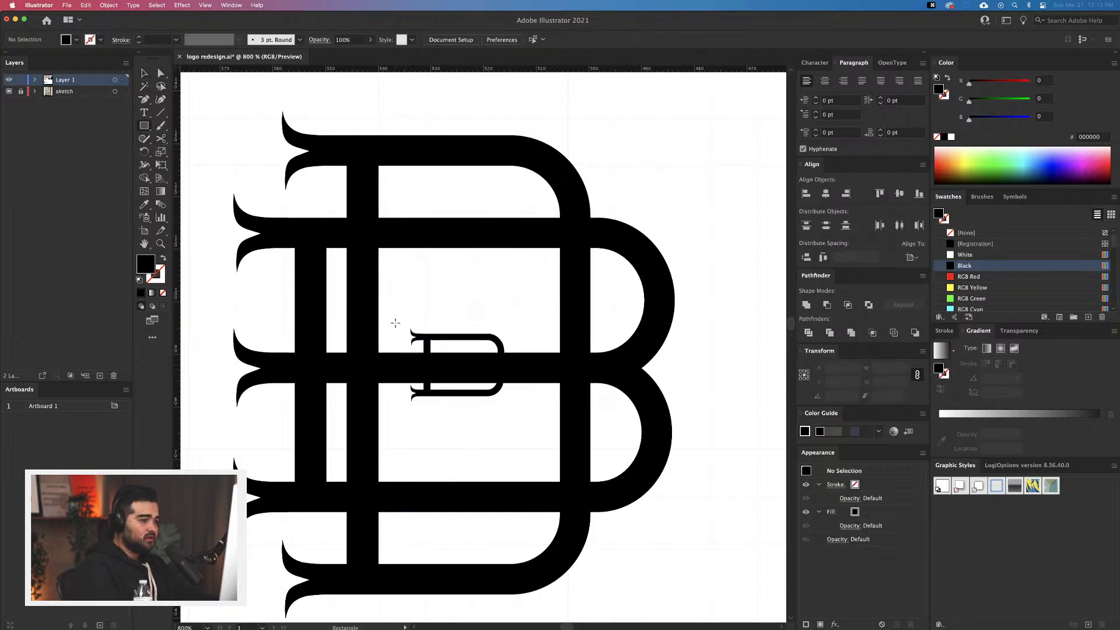
pyautogui.moveTo(395, 324); pyautogui.dragTo(522, 407)
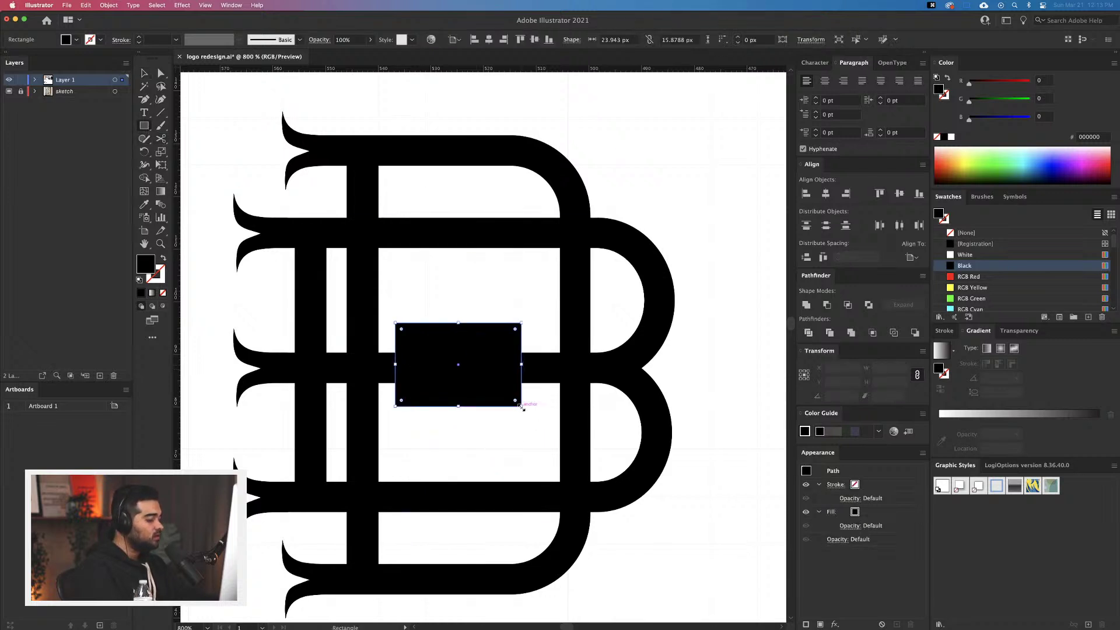
pyautogui.press('i')
pyautogui.click(696, 358)
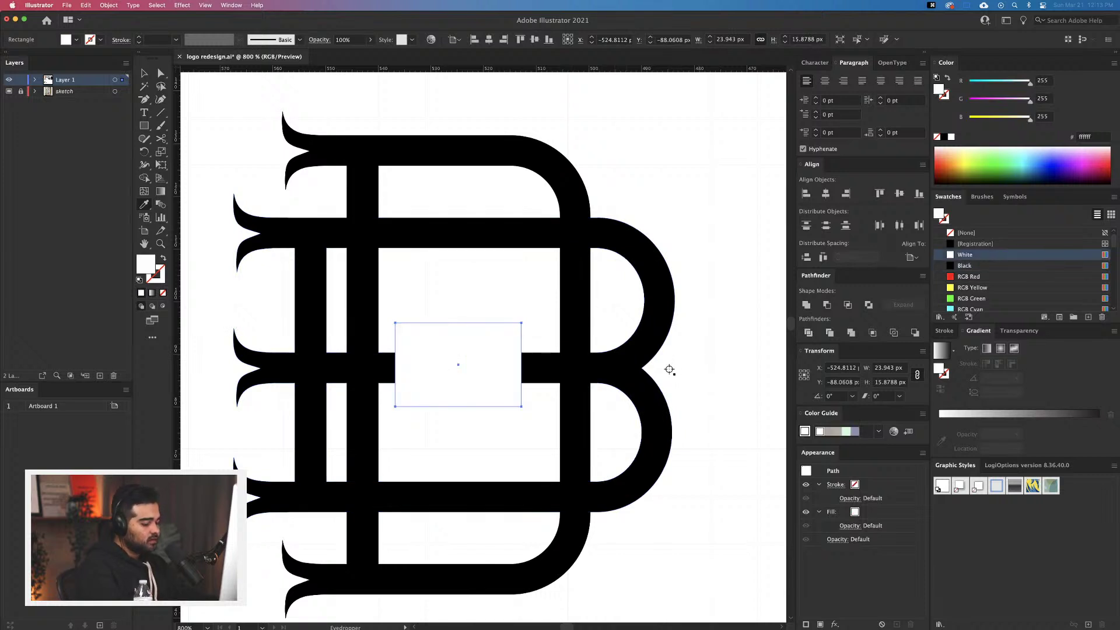
pyautogui.press('v')
pyautogui.keyDown('shift'); pyautogui.click(621, 368); pyautogui.keyUp('shift')
pyautogui.hotkey('ctrl', '[')
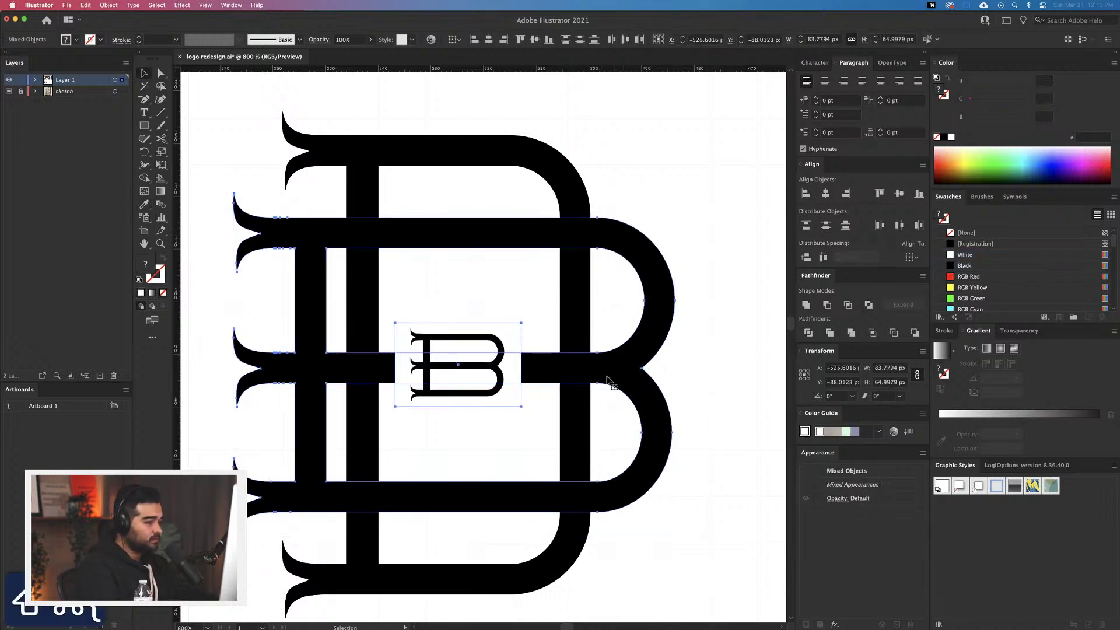
# Resize the white backing rectangle to about 20 by 15.3 px so it fits closer around the small B
pyautogui.click(509, 406)
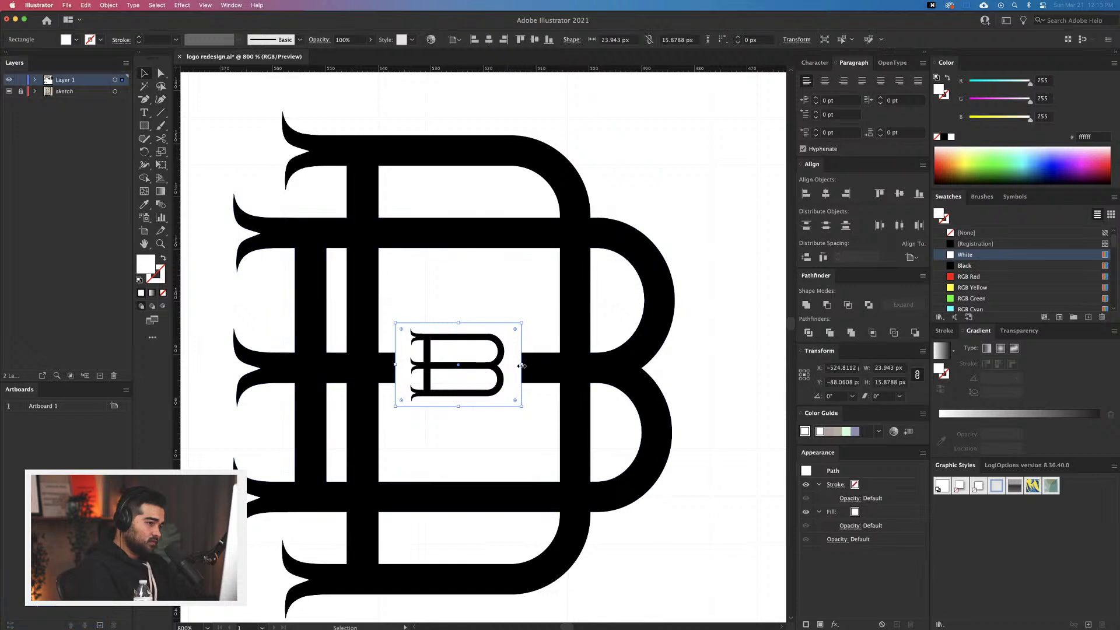
pyautogui.moveTo(522, 364); pyautogui.dragTo(506, 367)
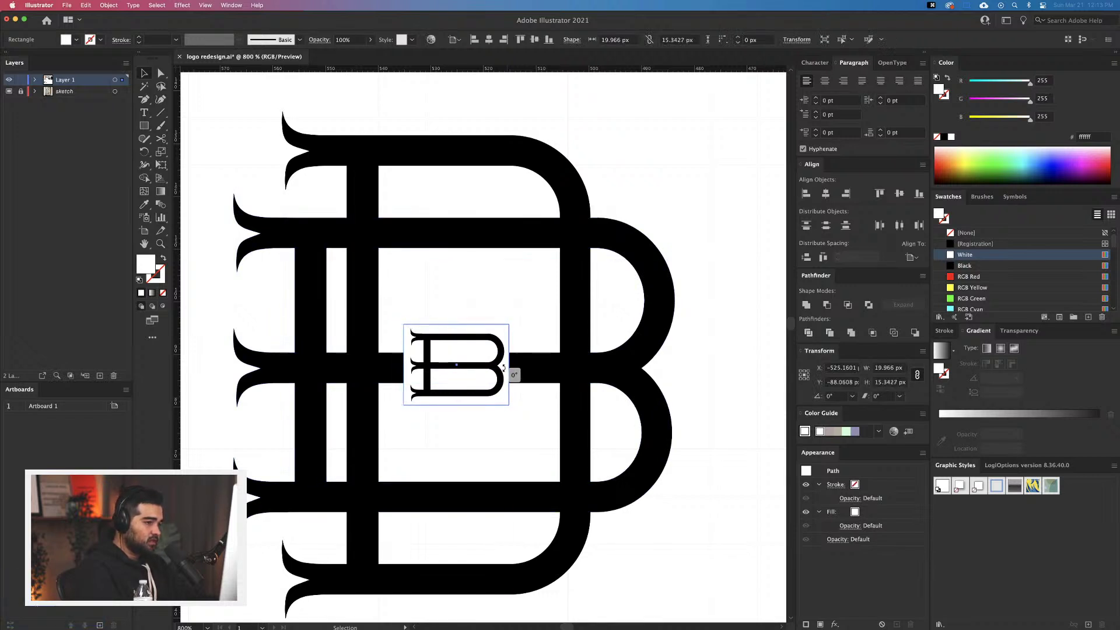
pyautogui.click(502, 440)
pyautogui.scroll(-4, 502, 440)
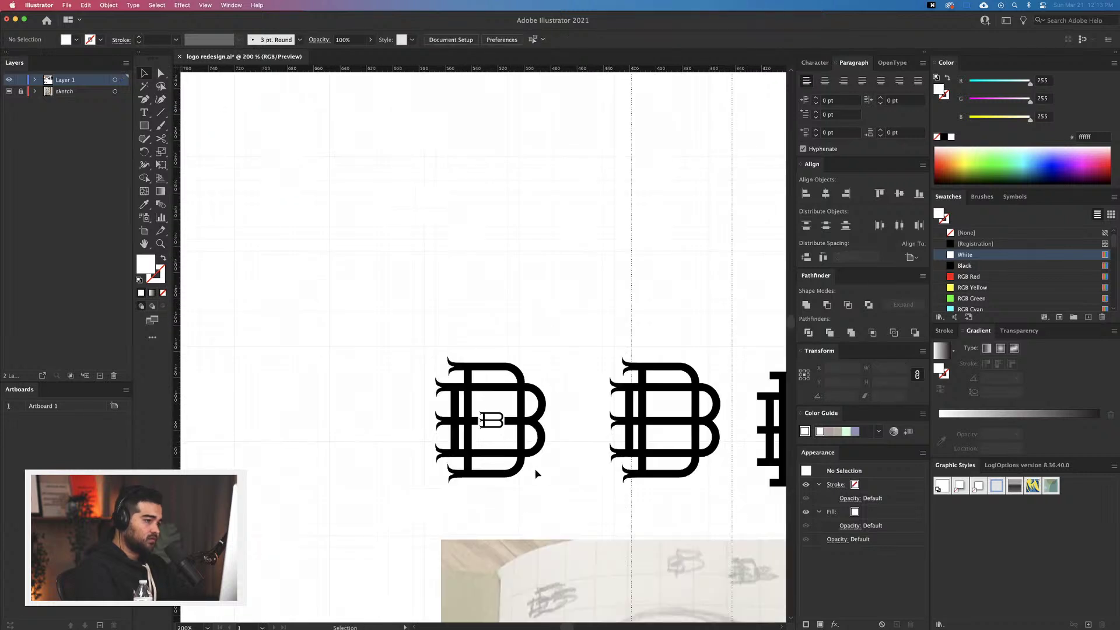
pyautogui.scroll(-2, 537, 473)
pyautogui.hscroll(2, 537, 474)
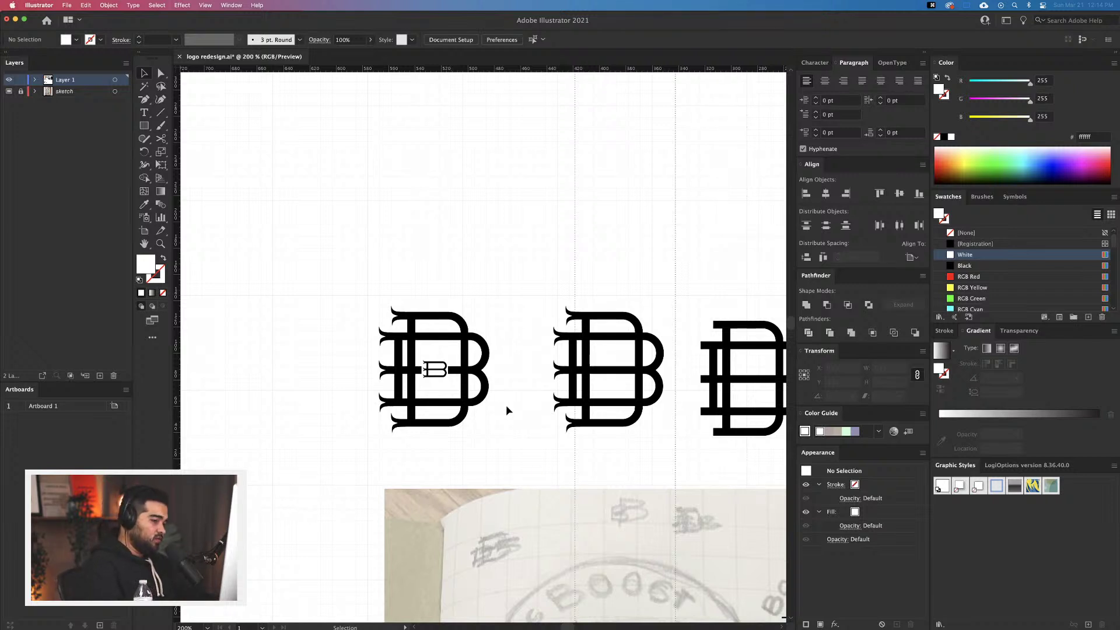
# Try moving the small B upward, and undo the move, the white backing rectangle and the small B copy
pyautogui.scroll(4, 404, 374)
pyautogui.click(496, 343)
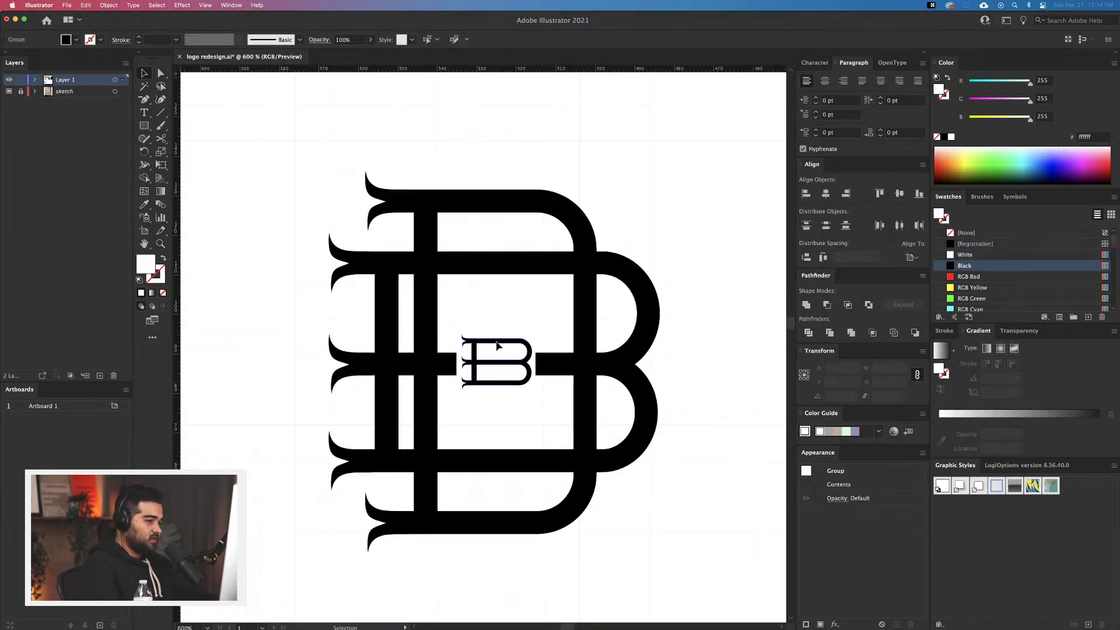
pyautogui.moveTo(499, 338); pyautogui.dragTo(505, 300)
pyautogui.press('super+z')
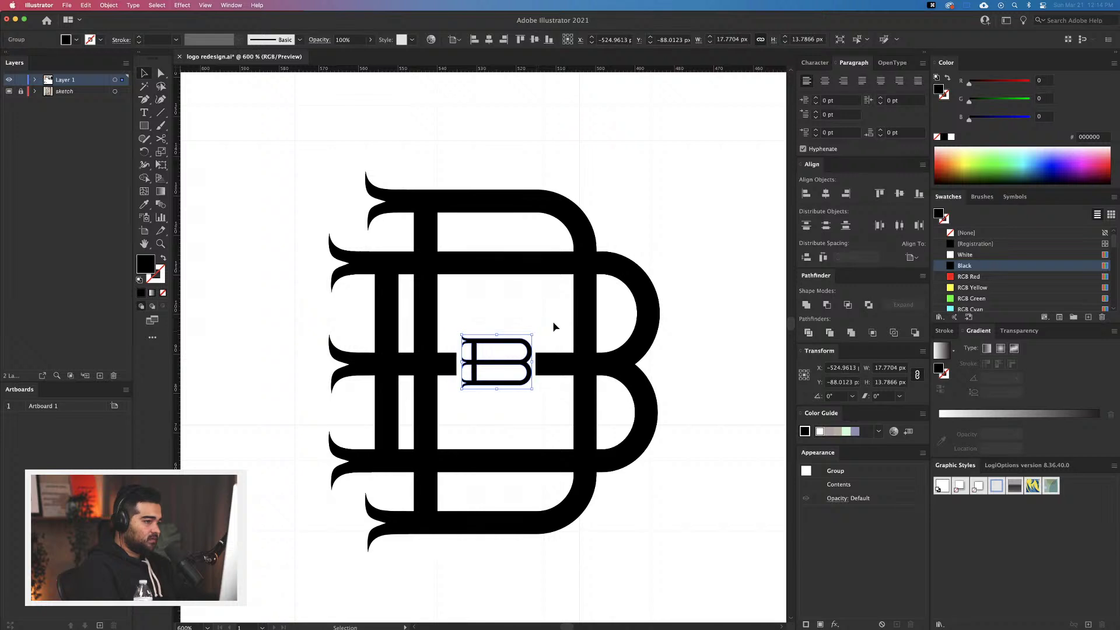
pyautogui.press('super+z')
pyautogui.click(499, 354)
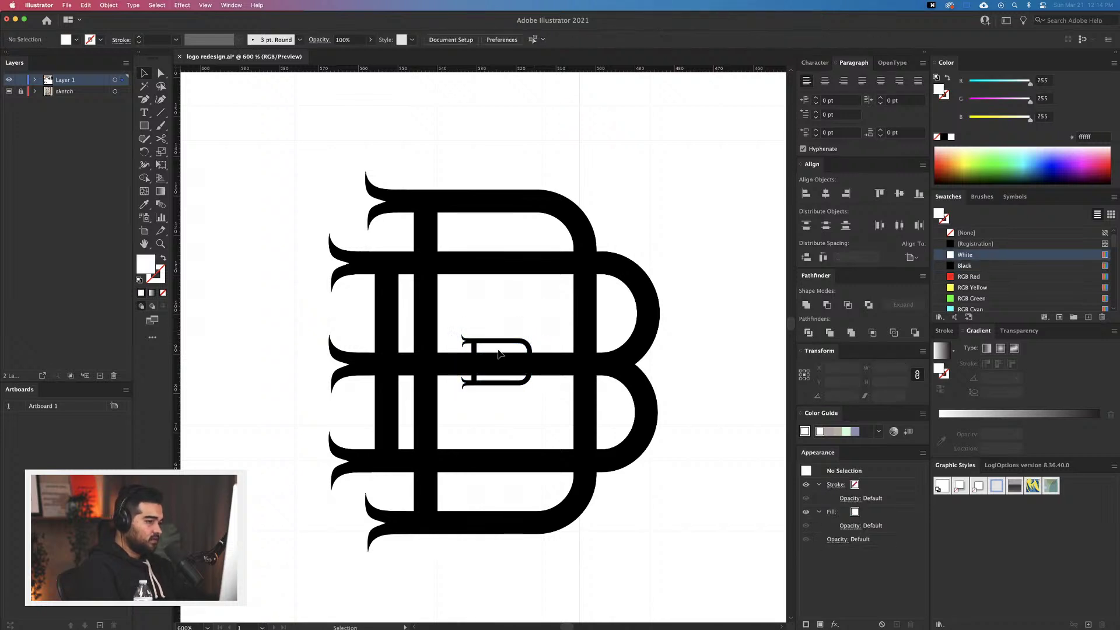
pyautogui.hscroll(3, 523, 342)
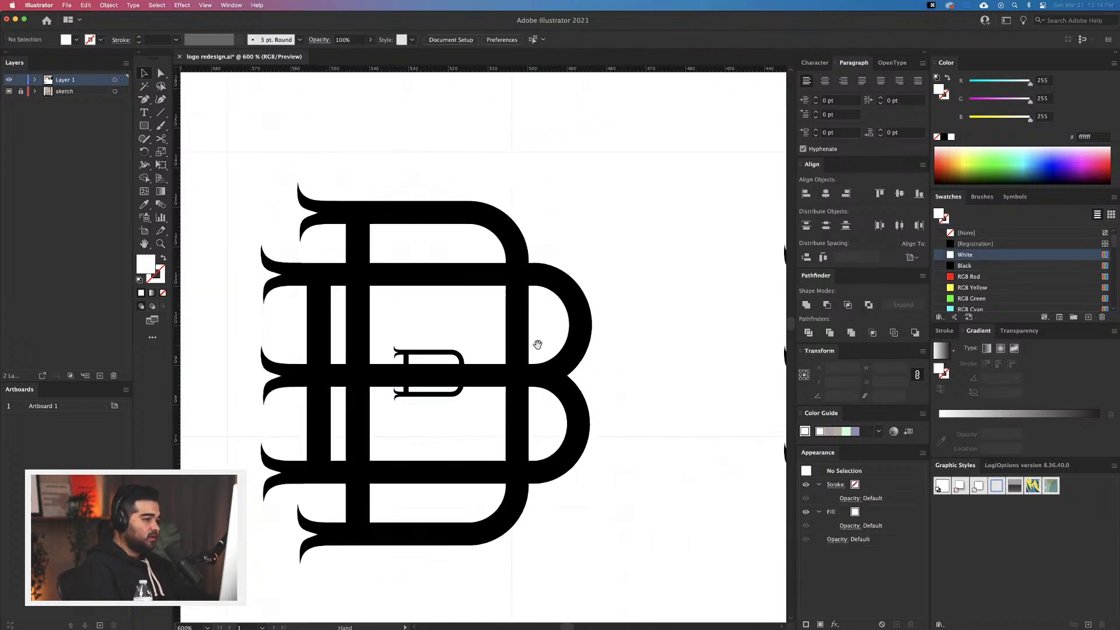
pyautogui.press('super+z')
pyautogui.press('super+z')
pyautogui.scroll(-8, 454, 349)
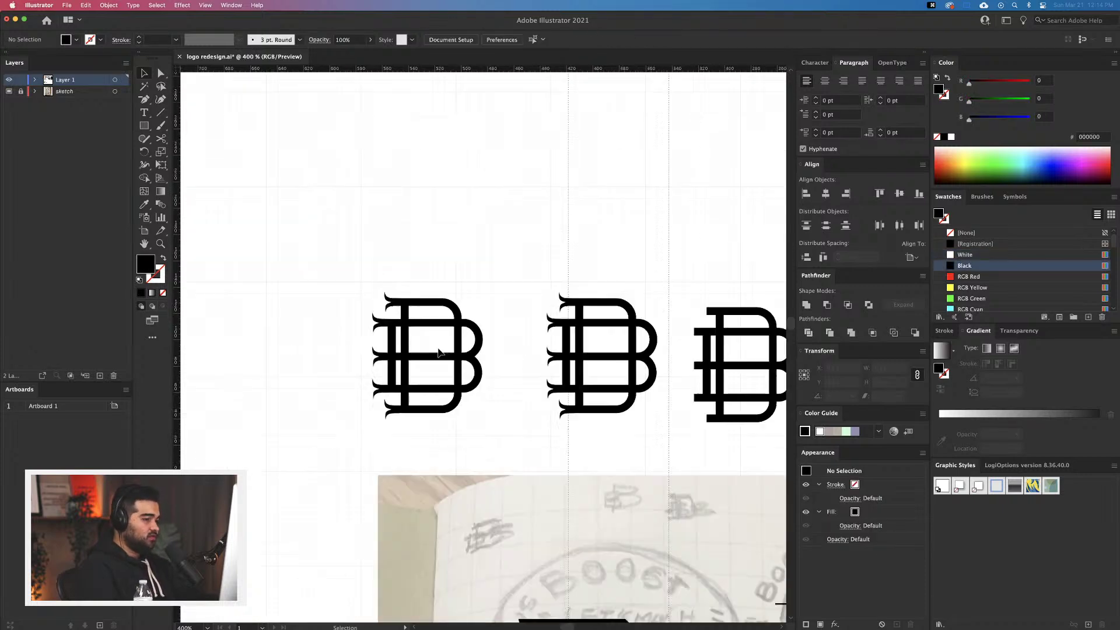
# Duplicate the front B's three stroked paths from the monogram with the square spiral onto the leftmost serifed monogram
pyautogui.scroll(2, 458, 363)
pyautogui.scroll(4, 458, 361)
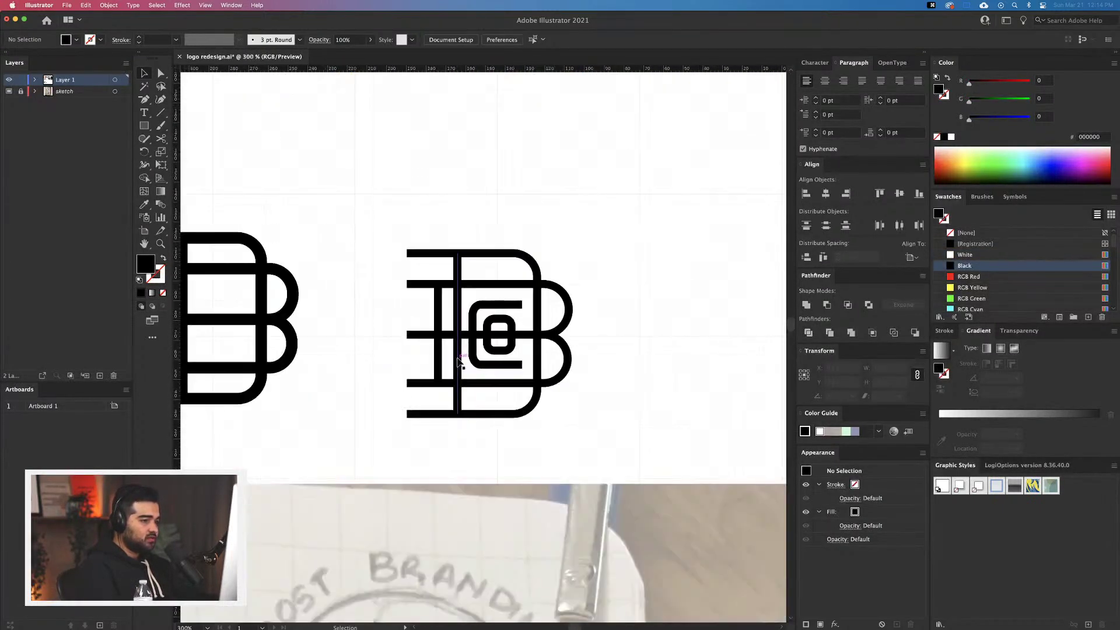
pyautogui.click(491, 383)
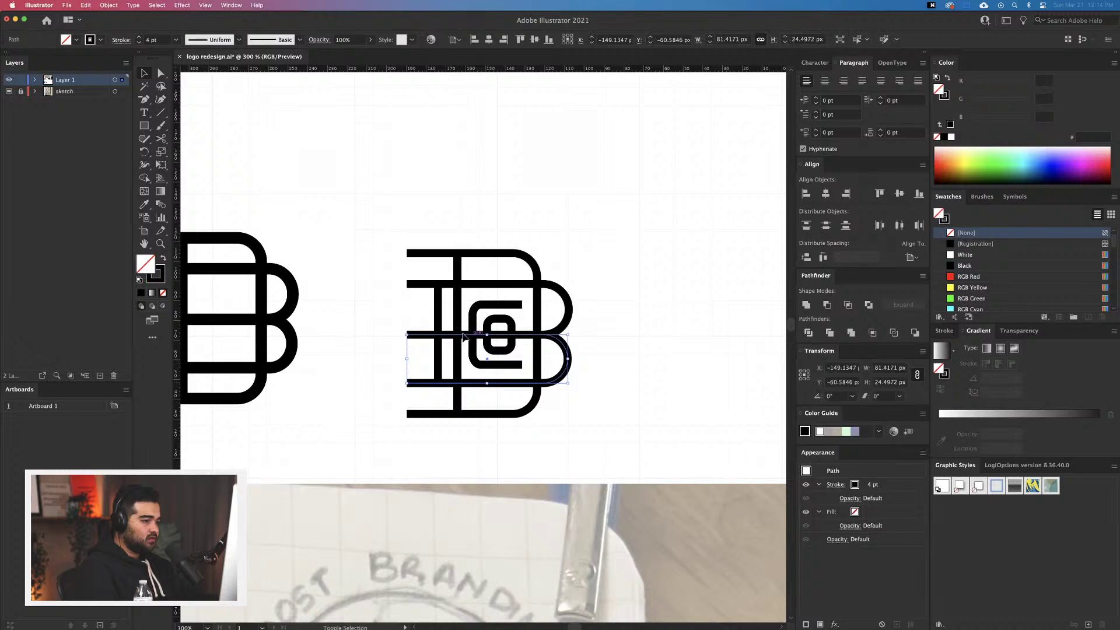
pyautogui.keyDown('shift'); pyautogui.click(439, 311); pyautogui.keyUp('shift')
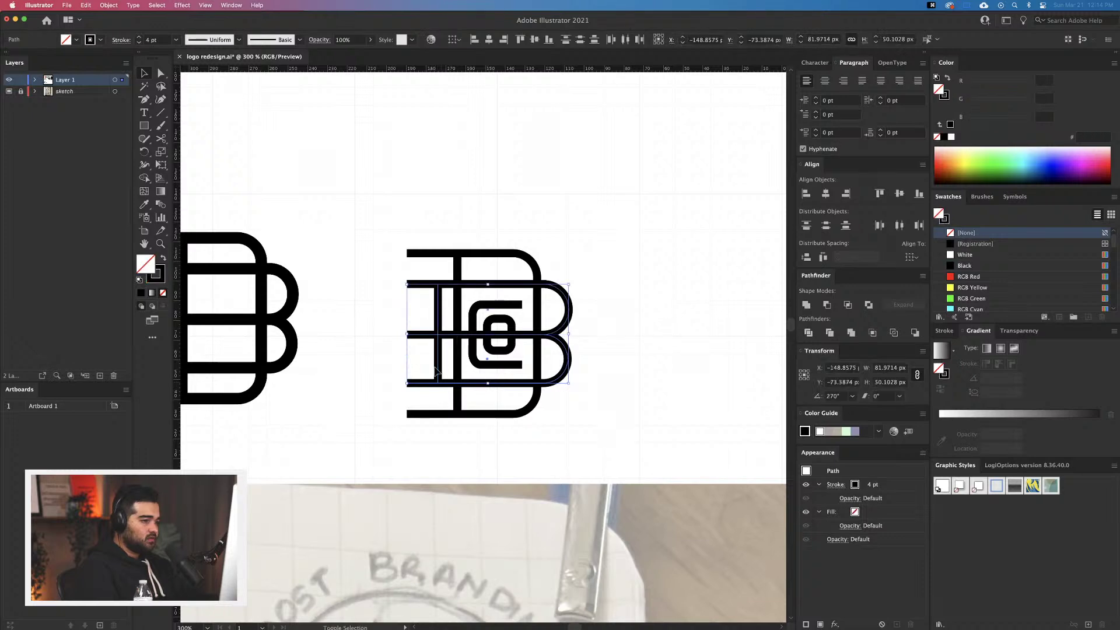
pyautogui.scroll(-4, 437, 371)
pyautogui.hscroll(-2, 750, 371)
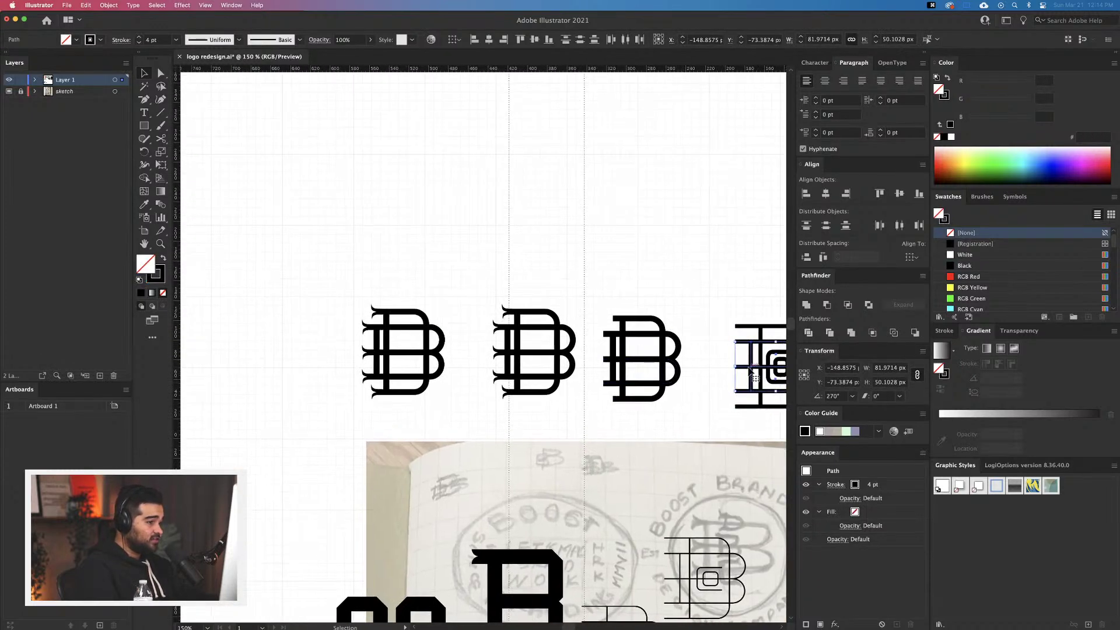
pyautogui.moveTo(747, 371); pyautogui.dragTo(403, 361)
# Scale the stroked B copy proportionally about its center to about 57 by 34.8 px
pyautogui.scroll(1, 402, 362)
pyautogui.scroll(5, 402, 362)
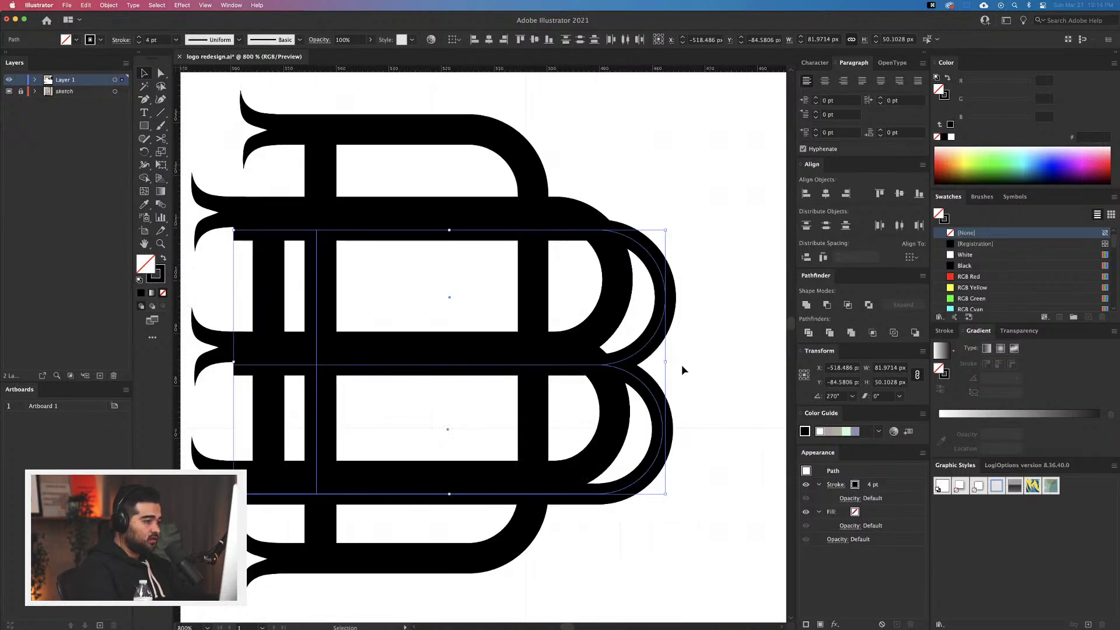
pyautogui.moveTo(665, 363); pyautogui.dragTo(513, 368)
pyautogui.press('super+z')
pyautogui.moveTo(668, 230); pyautogui.dragTo(601, 250)
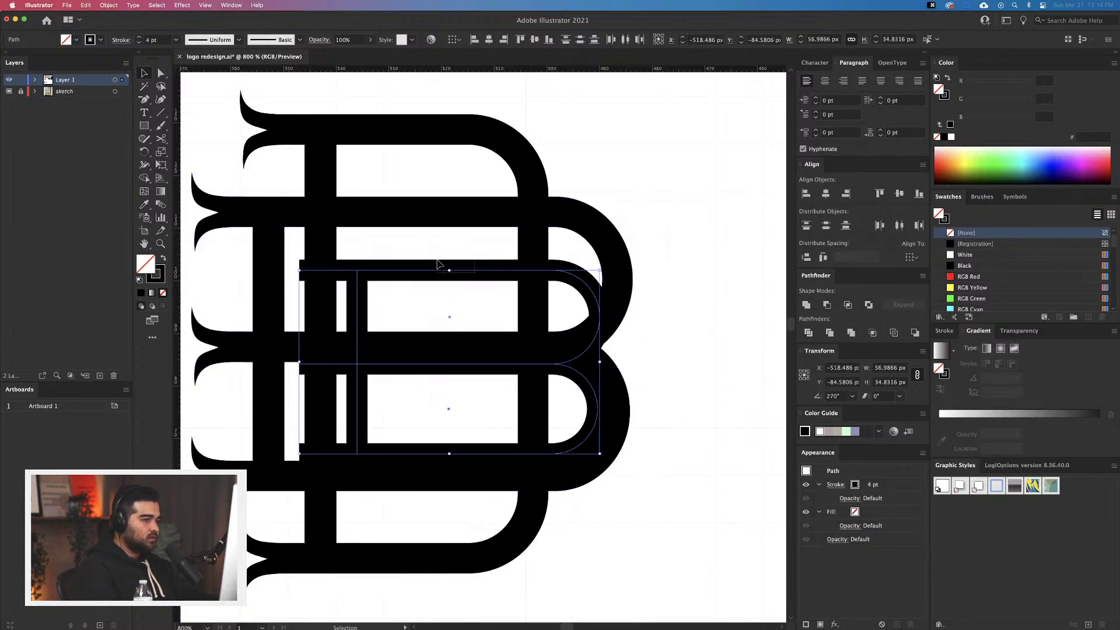
# Undo the scaling of the stroked B copy and move it off the leftmost serifed monogram into the empty space beside it
pyautogui.press('super+z')
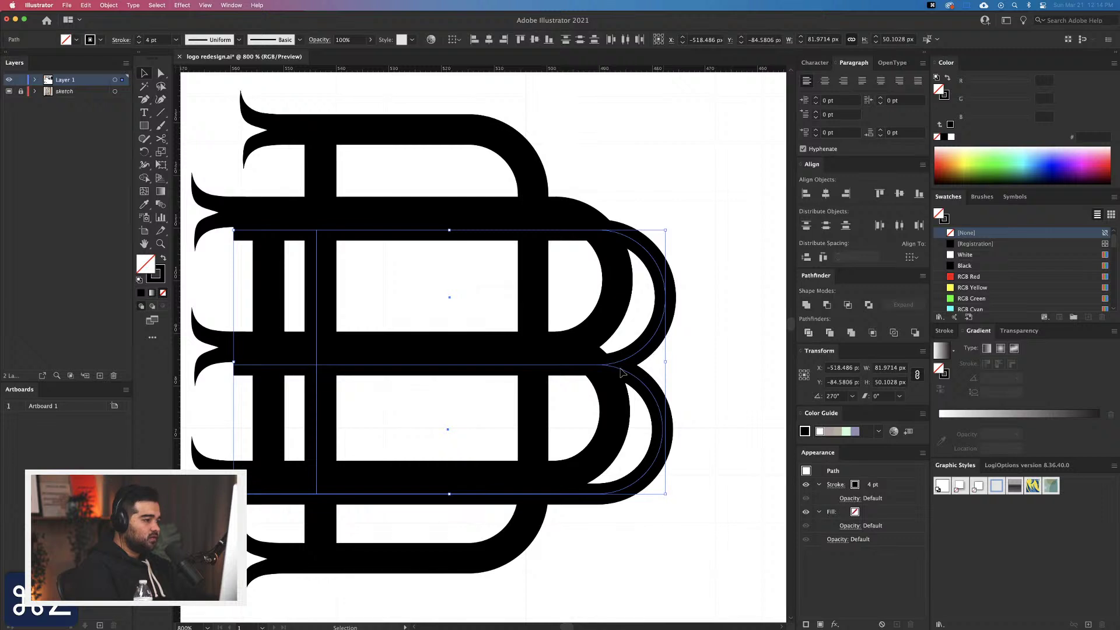
pyautogui.scroll(-3, 621, 372)
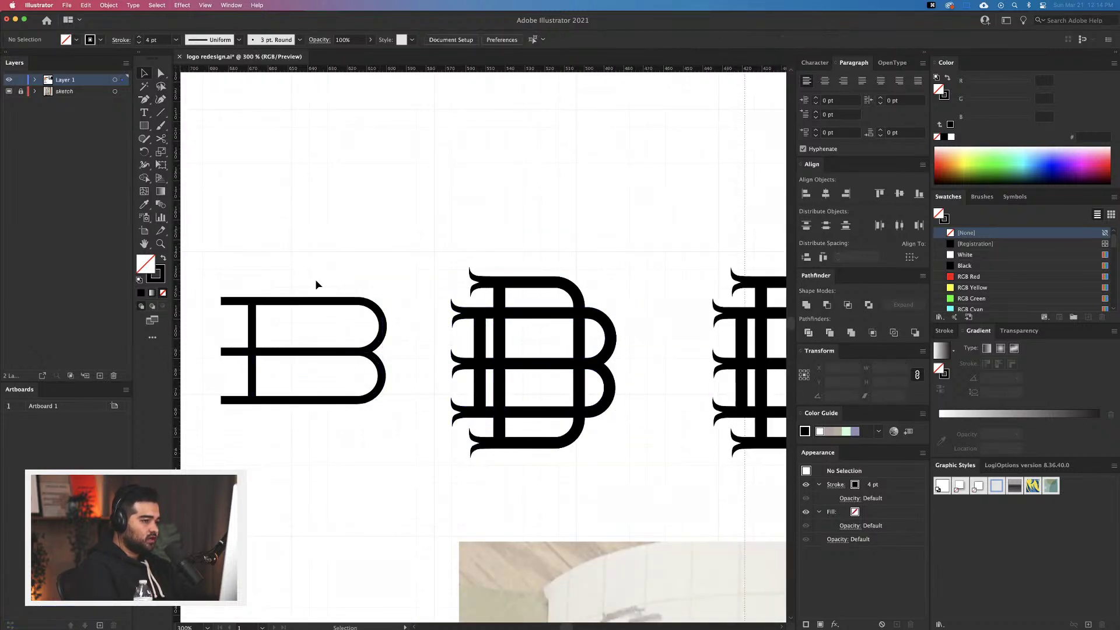
pyautogui.moveTo(370, 438); pyautogui.dragTo(400, 441)
pyautogui.click(210, 278)
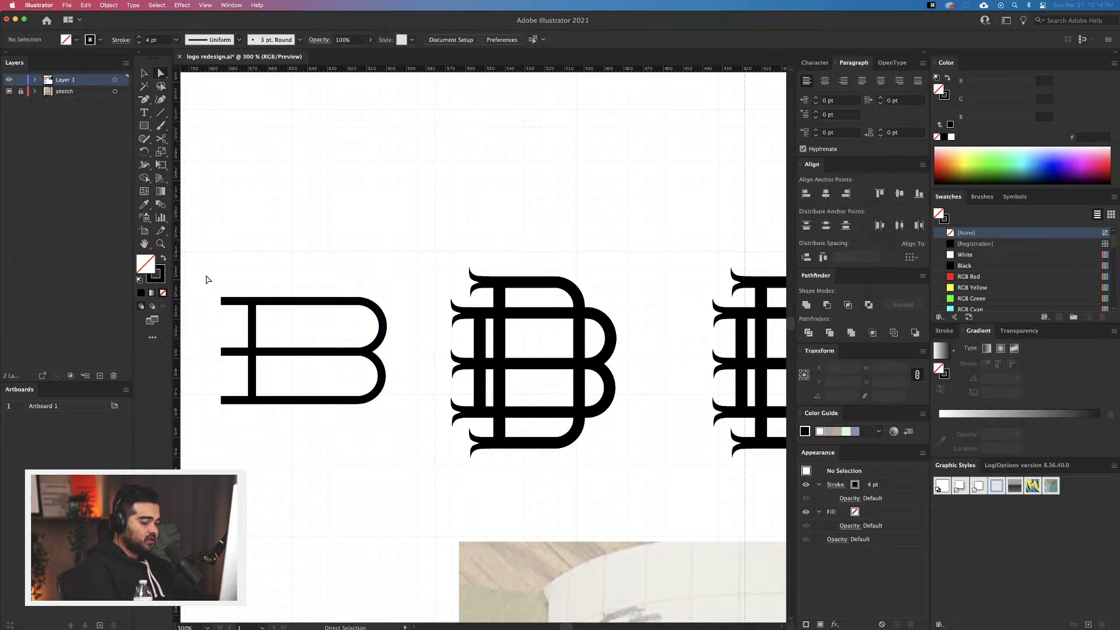
# Try shifting the open-end anchor points of the plain B's horizontal strokes inward, and undo the shift
pyautogui.moveTo(211, 399); pyautogui.dragTo(224, 408)
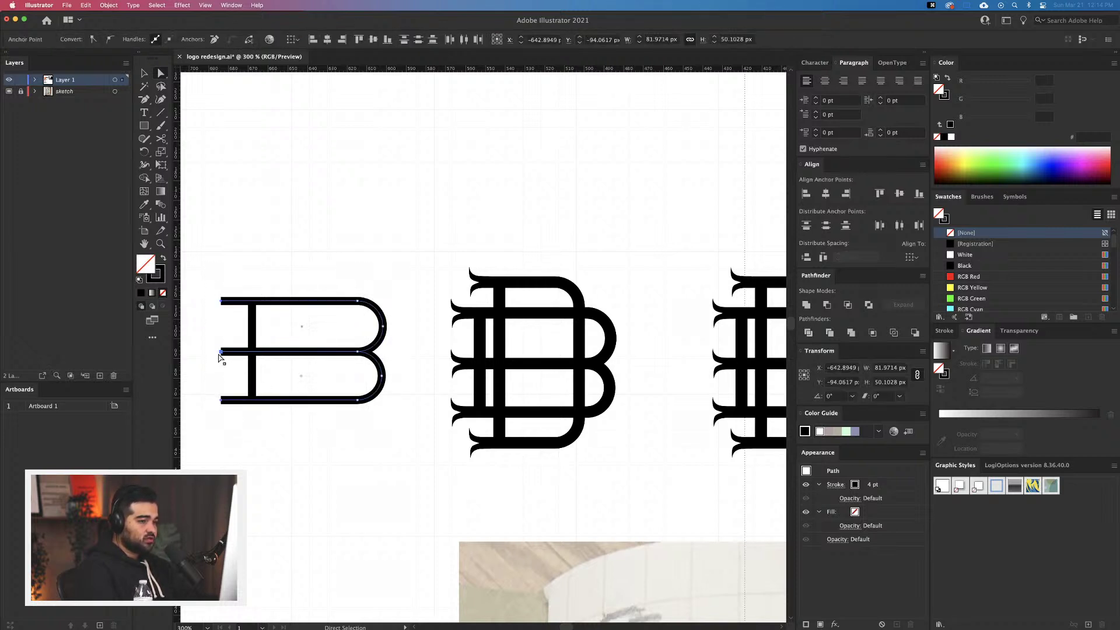
pyautogui.moveTo(220, 358); pyautogui.dragTo(251, 358)
pyautogui.press('super+z')
pyautogui.click(232, 296)
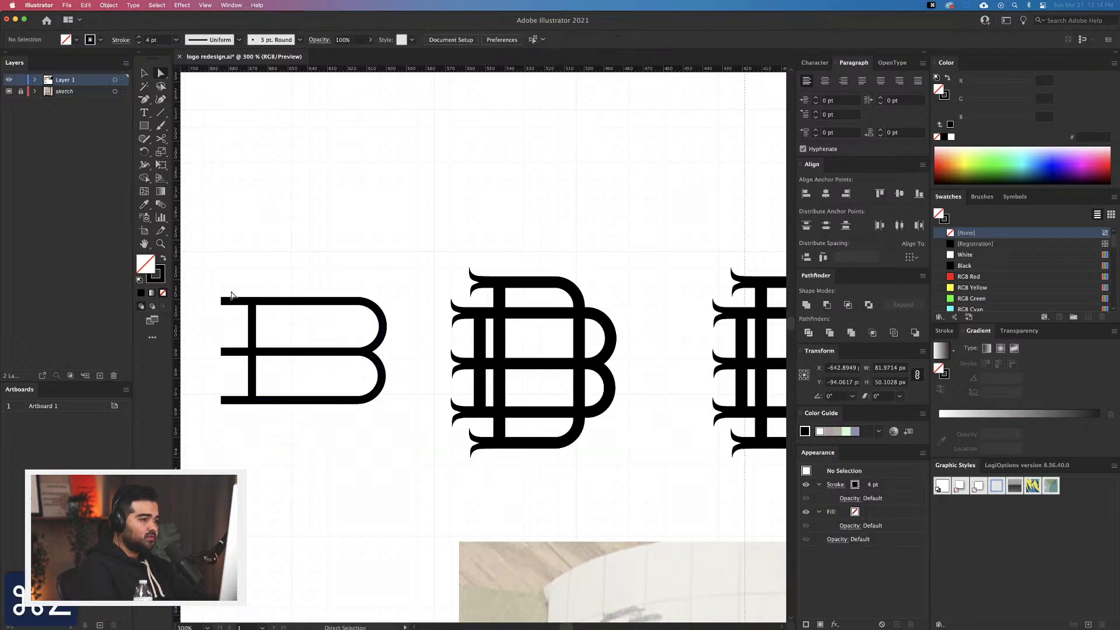
# Draw a rectangle about 34.5 by 44.3 px inside the serifed monogram's central counter and move it onto the plain stroked B
pyautogui.press('m')
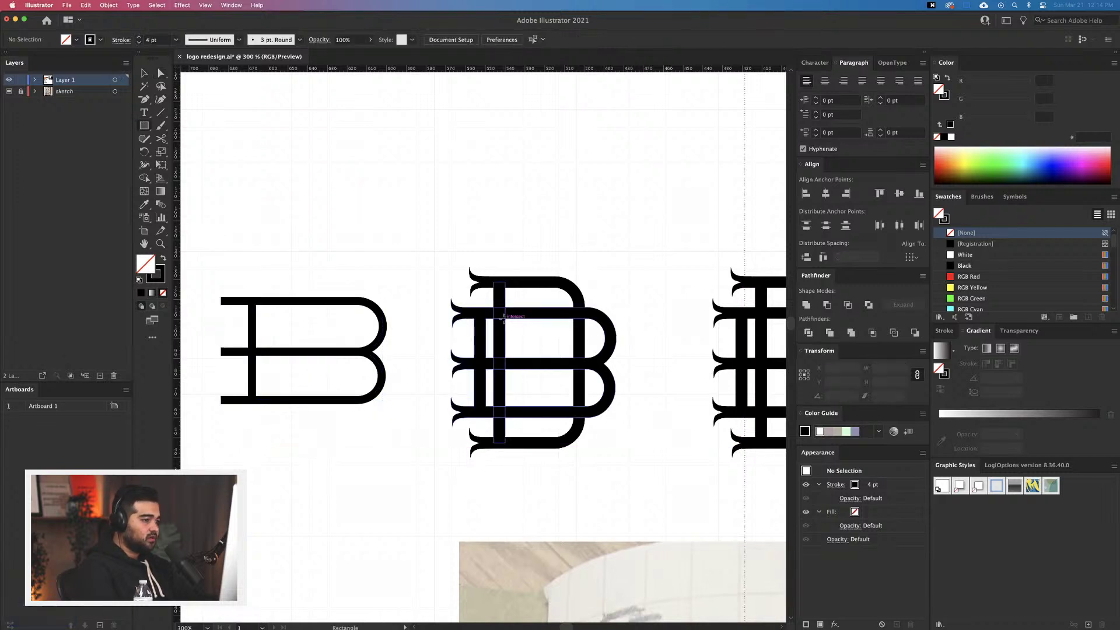
pyautogui.moveTo(504, 317); pyautogui.dragTo(573, 405)
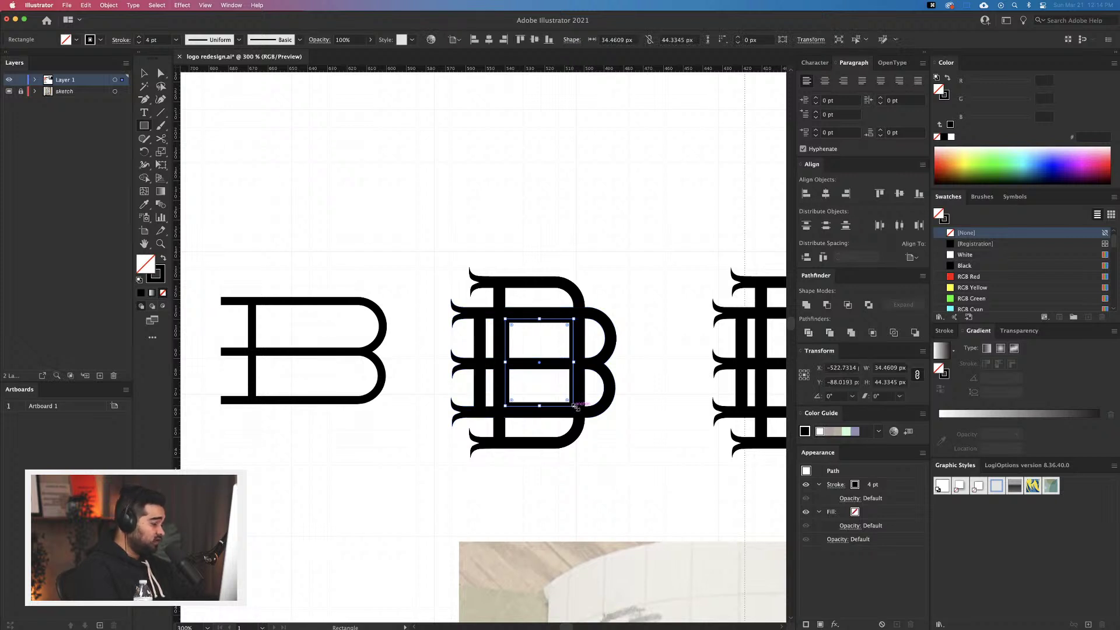
pyautogui.press('v')
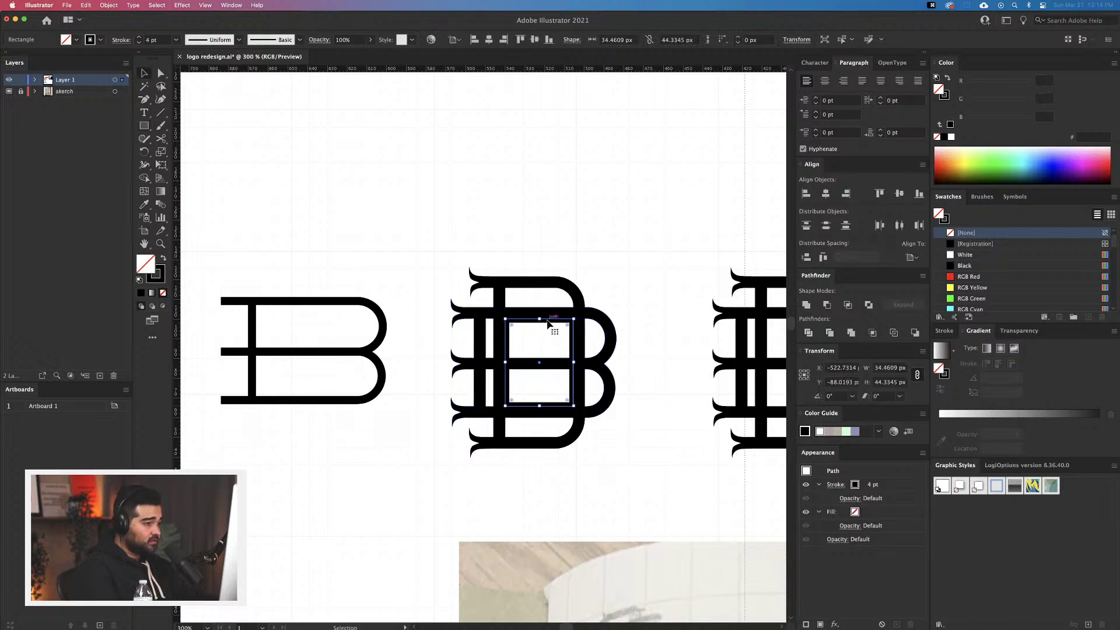
pyautogui.moveTo(547, 324); pyautogui.dragTo(331, 318)
pyautogui.click(350, 450)
pyautogui.hscroll(-3, 453, 342)
pyautogui.scroll(1, 453, 342)
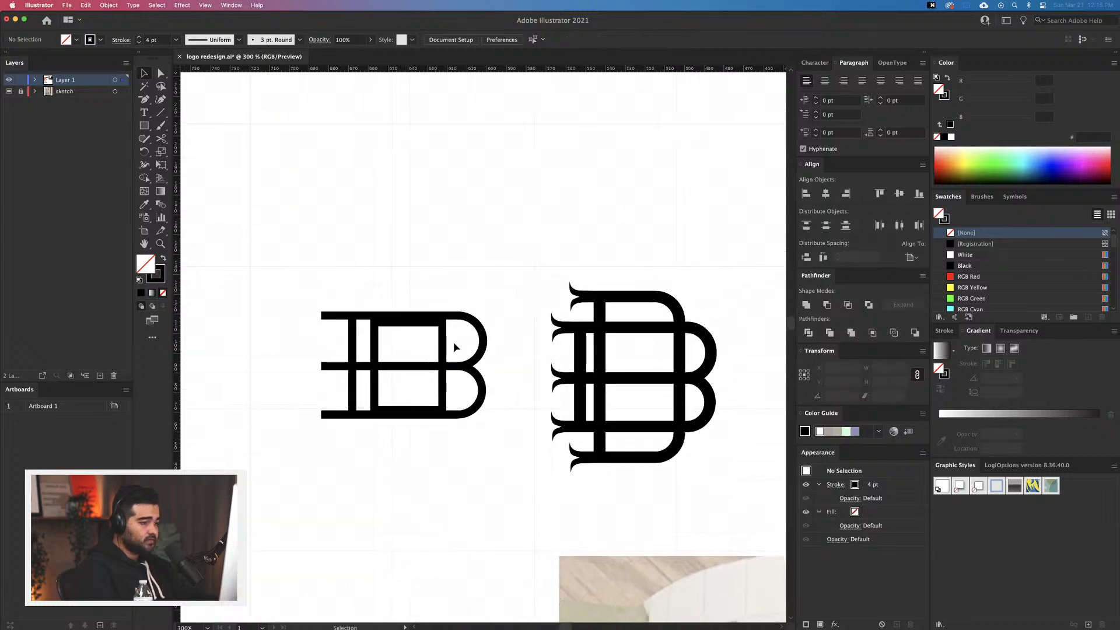
# Try scaling the plain B's two bowl paths down about their center without the stem, and undo the scaling
pyautogui.click(353, 418)
pyautogui.press('super+equal')
pyautogui.press('super+equal')
pyautogui.press('super+equal')
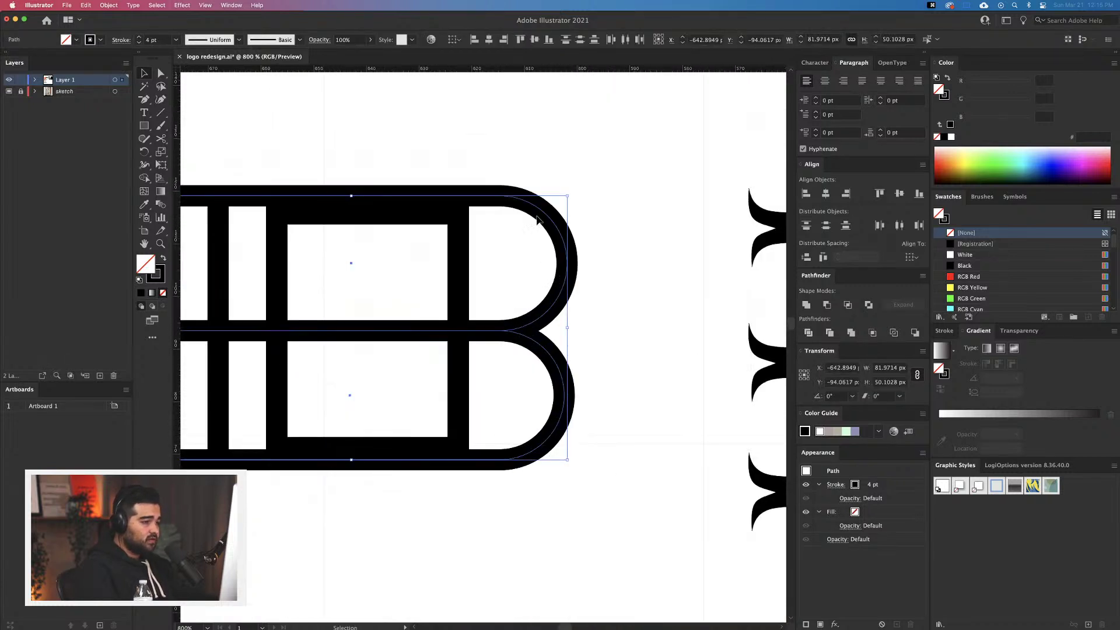
pyautogui.click(533, 163)
pyautogui.click(571, 421)
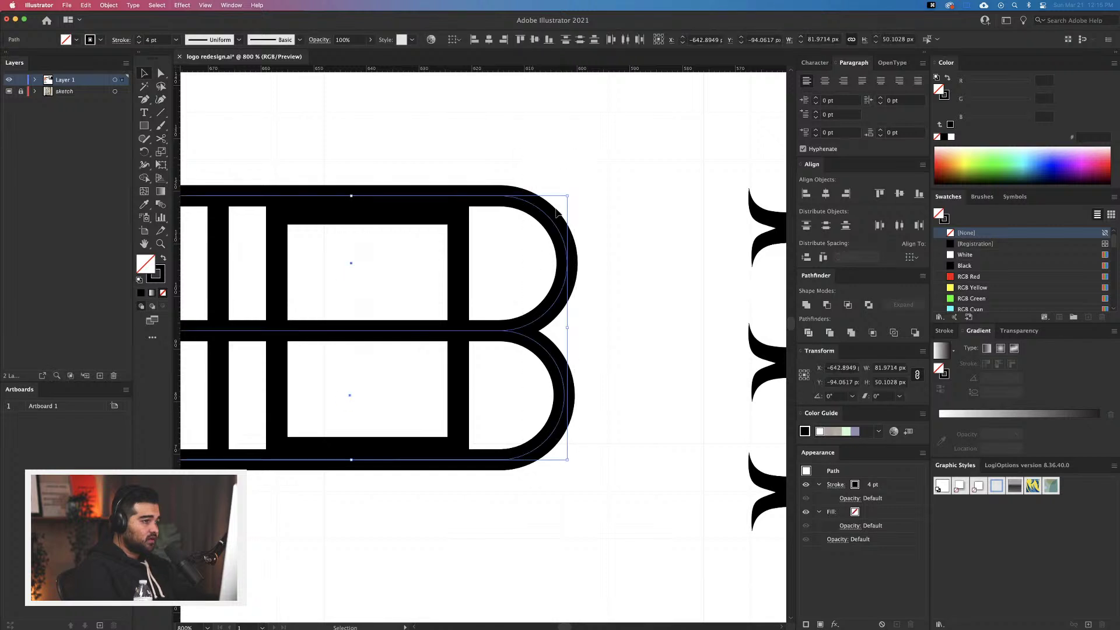
pyautogui.moveTo(567, 197); pyautogui.dragTo(543, 212)
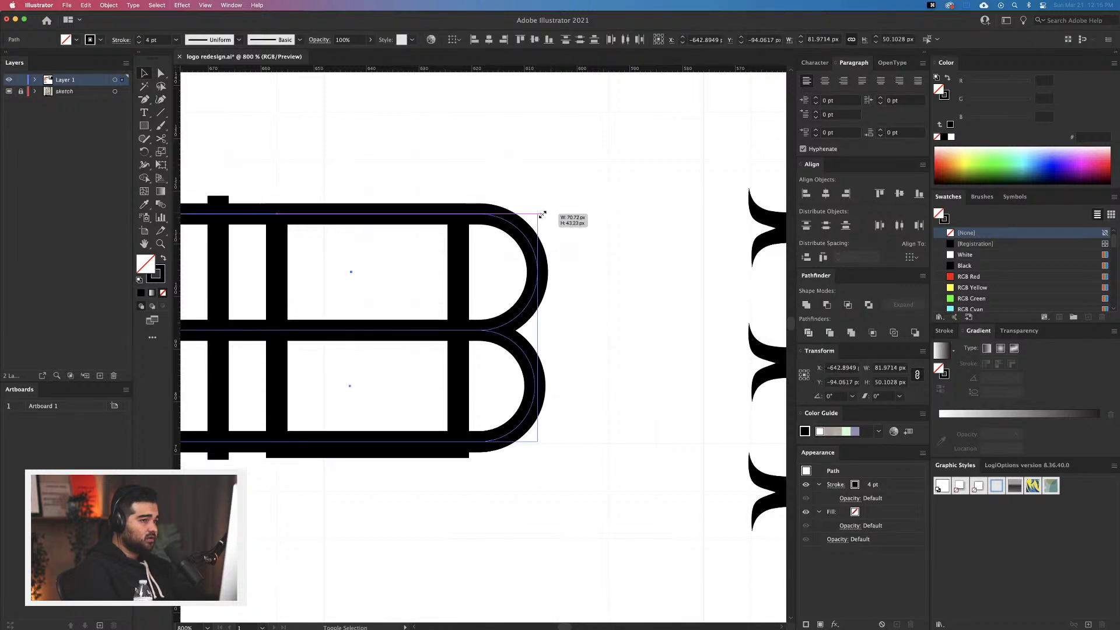
pyautogui.press('super+z')
pyautogui.press('super+z')
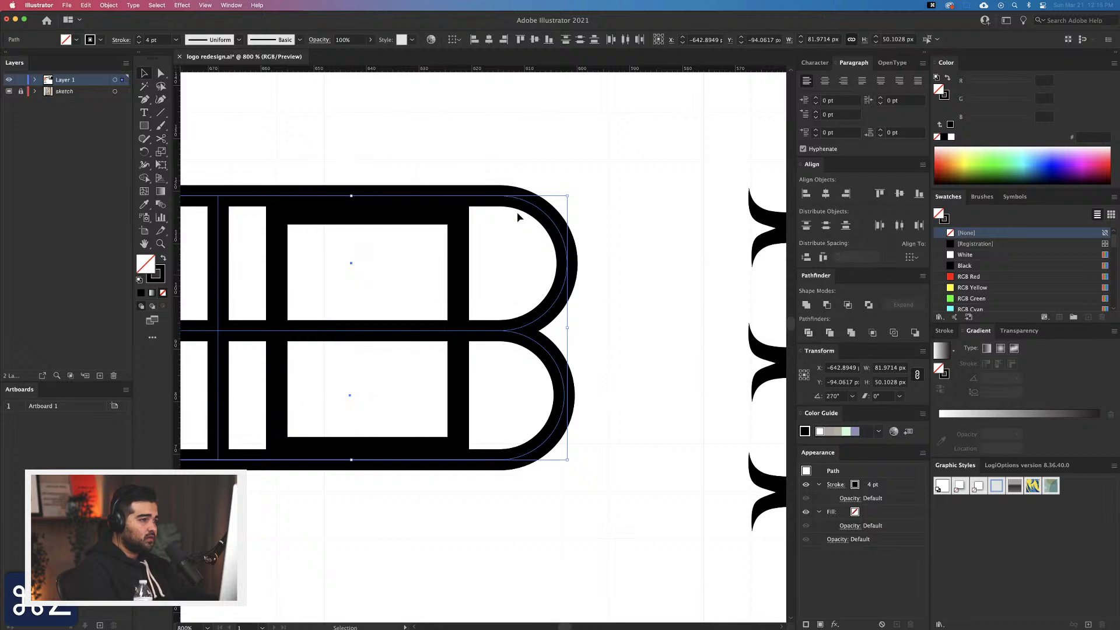
# Scale the whole plain B proportionally about its center to about 51.4 by 31.4 px and move its bowls inside the rectangle's far edge
pyautogui.moveTo(570, 195); pyautogui.dragTo(500, 237)
pyautogui.moveTo(599, 274); pyautogui.dragTo(717, 286)
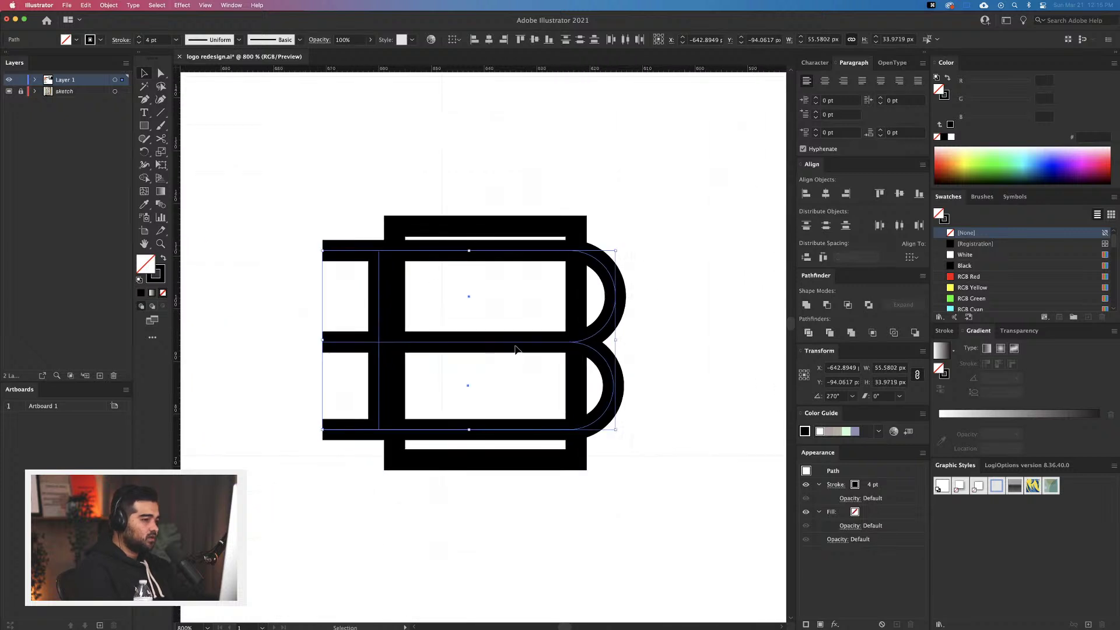
pyautogui.moveTo(616, 252); pyautogui.dragTo(607, 250)
pyautogui.hscroll(-3, 637, 348)
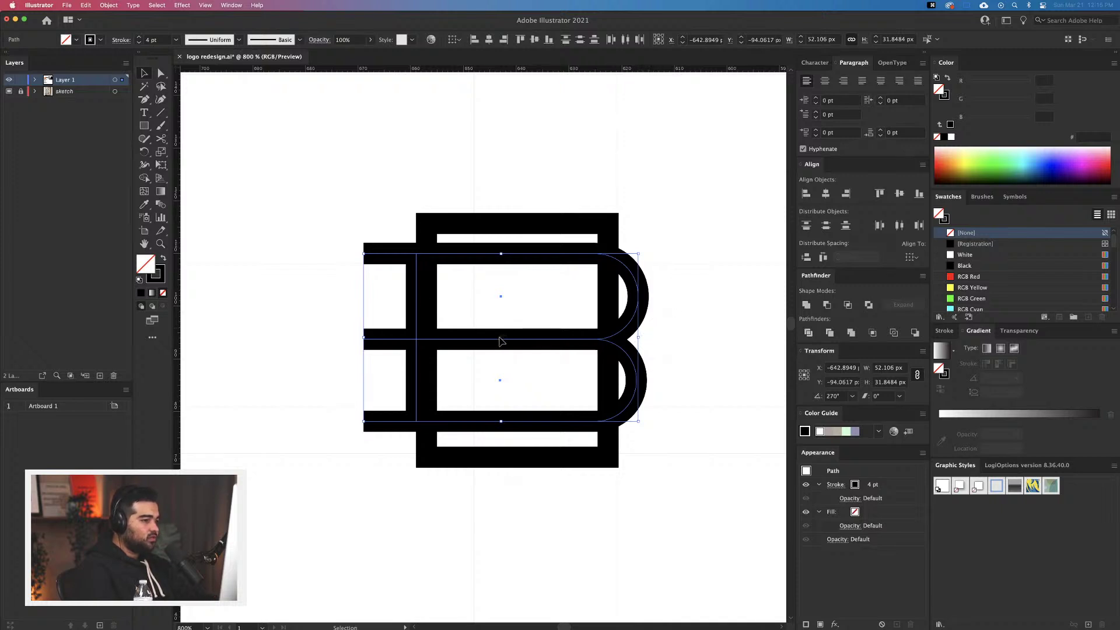
pyautogui.press('super+z')
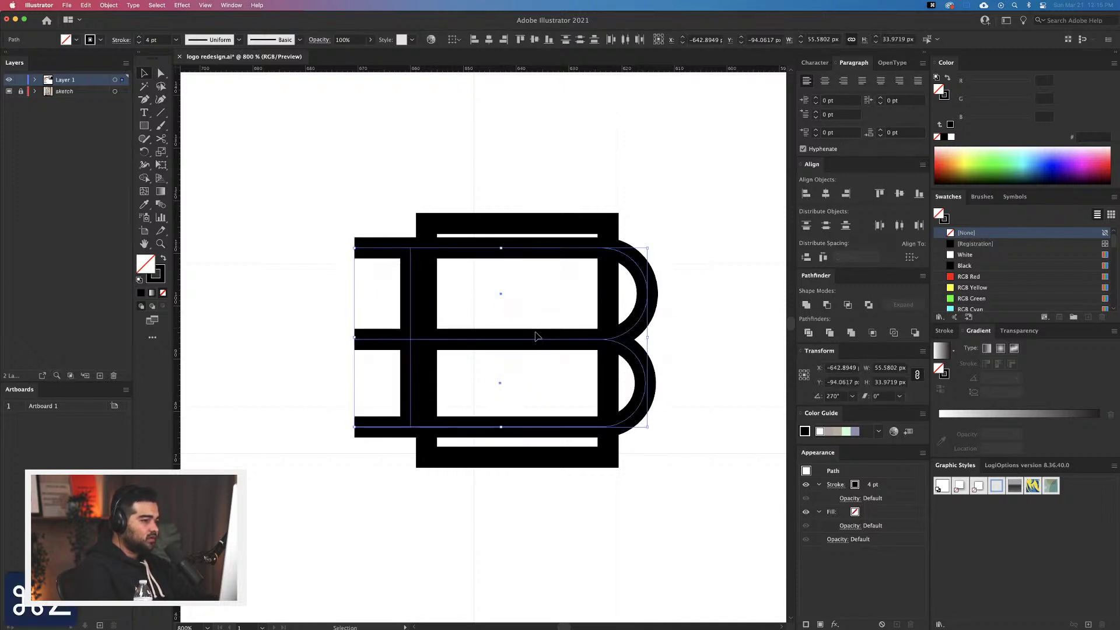
pyautogui.moveTo(647, 247); pyautogui.dragTo(636, 255)
pyautogui.moveTo(631, 331); pyautogui.dragTo(572, 331)
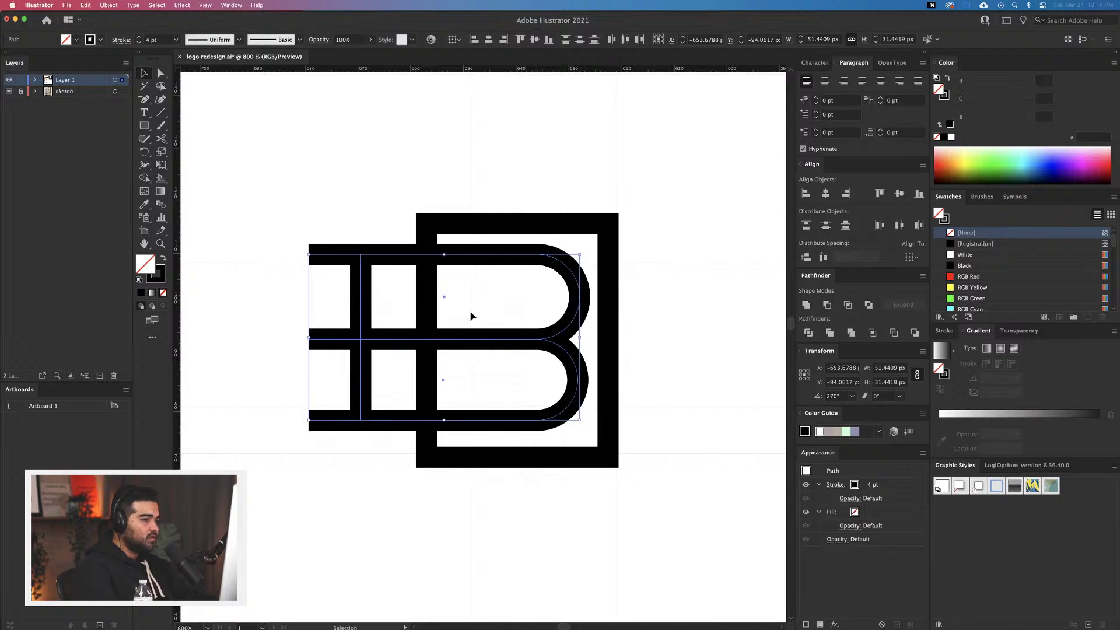
# Try narrowing the B's two bowl paths to about 35.4 px wide by resizing them, and undo the change
pyautogui.click(325, 292)
pyautogui.moveTo(255, 333); pyautogui.dragTo(390, 348)
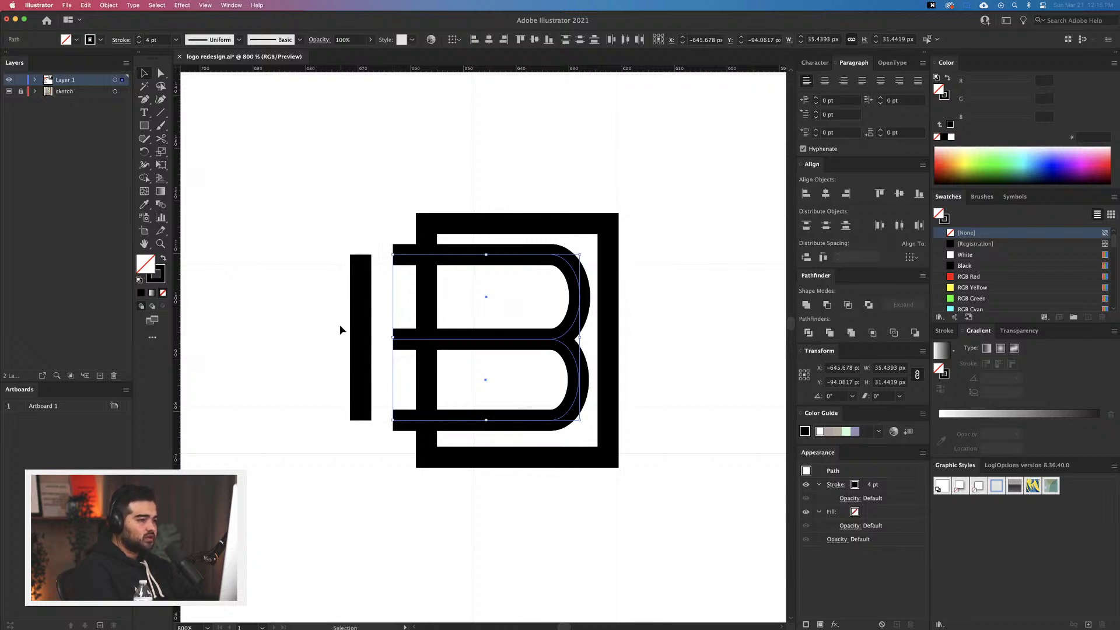
pyautogui.press('a')
pyautogui.press('super+z')
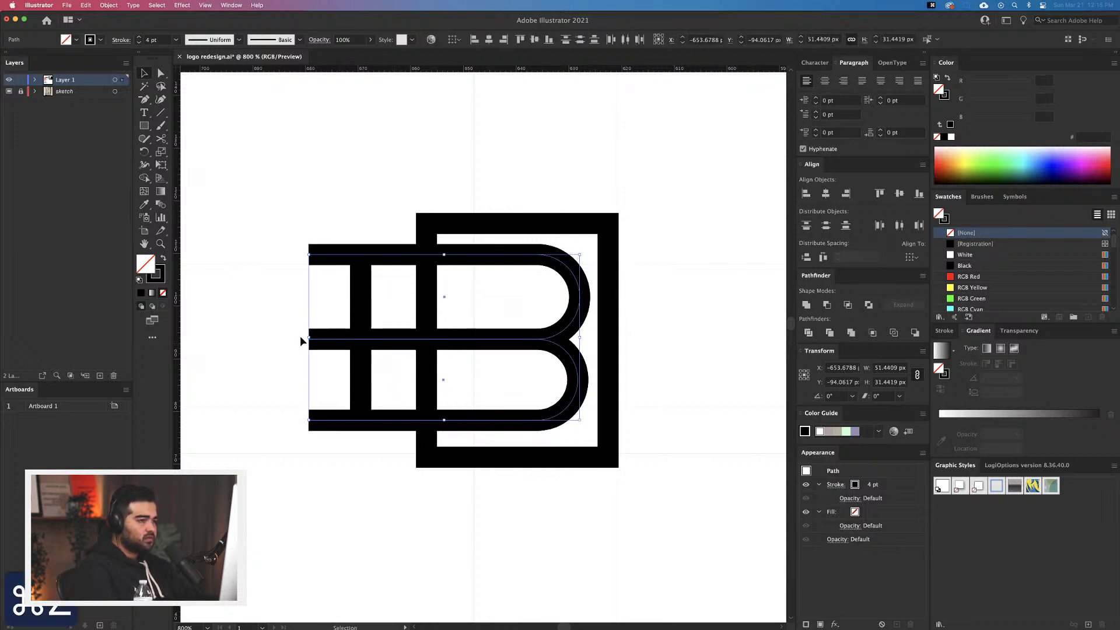
# Move the B's stem and open-end anchor points inward so the shortened letter fits entirely inside the rectangular frame
pyautogui.moveTo(266, 220); pyautogui.dragTo(453, 421)
pyautogui.moveTo(363, 303); pyautogui.dragTo(484, 320)
pyautogui.click(585, 344)
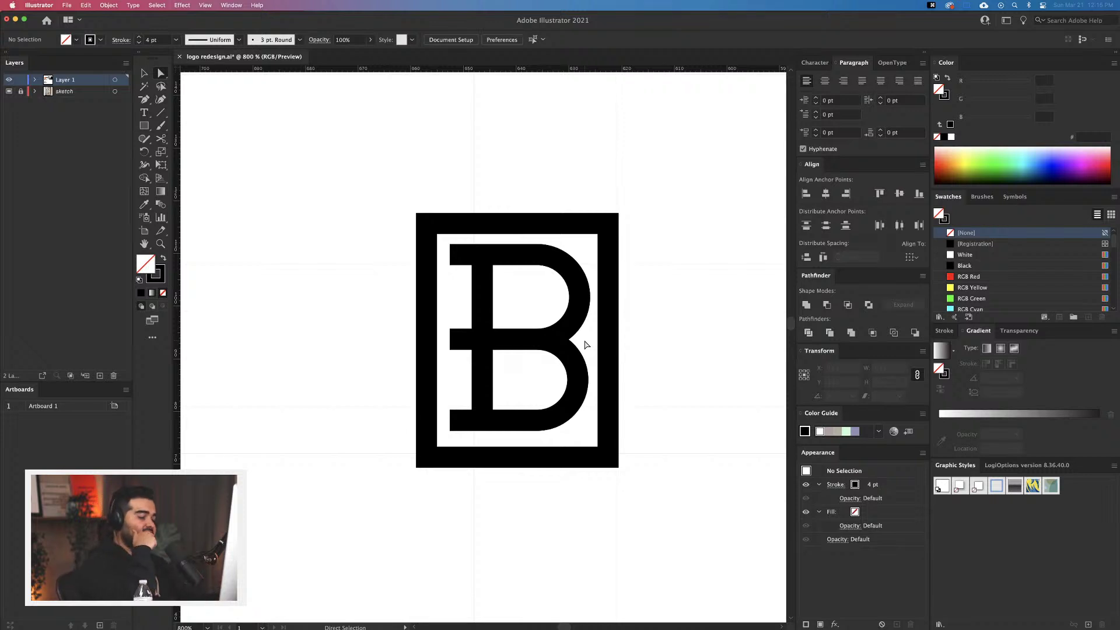
# Examine the framed B's bowl anchor points, stem and spacing within the frame at several magnifications
pyautogui.click(538, 427)
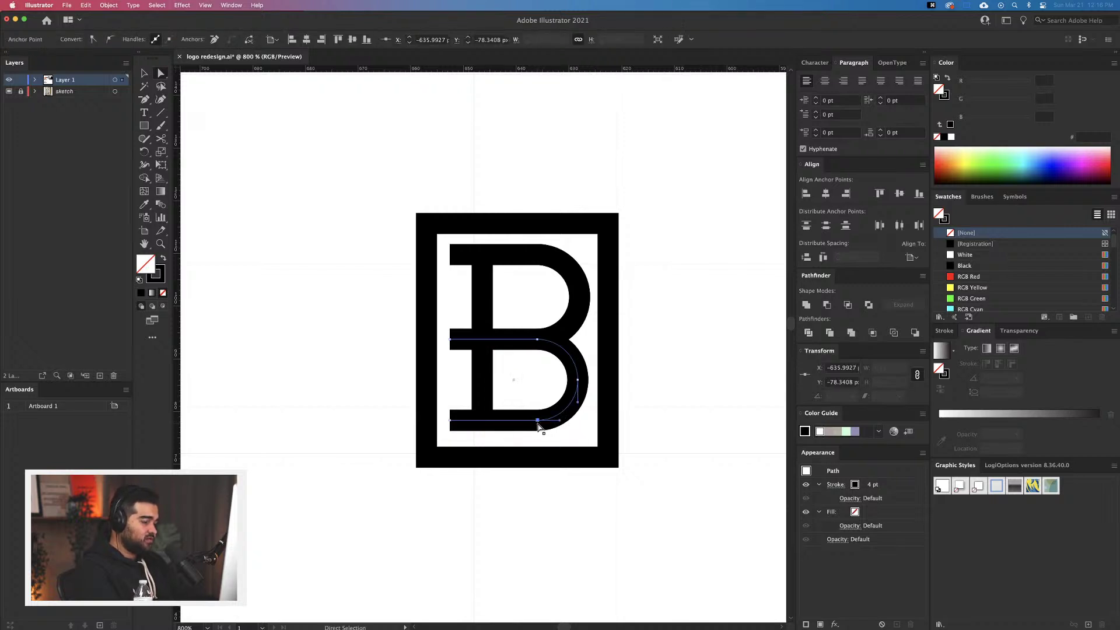
pyautogui.keyDown('alt'); pyautogui.click(482, 420); pyautogui.keyUp('alt')
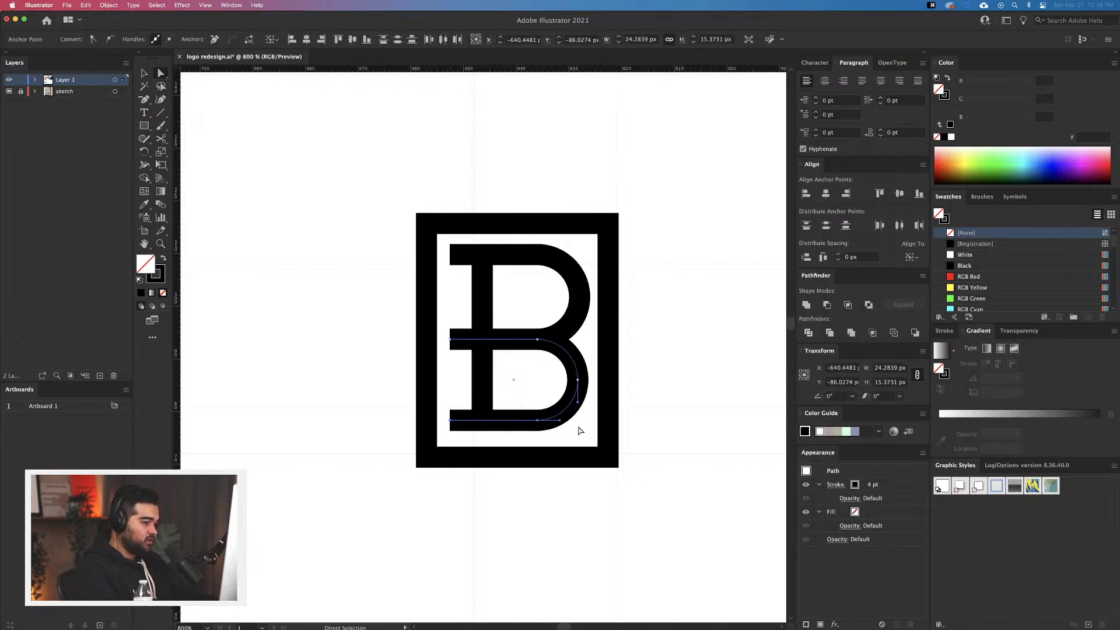
pyautogui.click(545, 507)
pyautogui.scroll(-4, 548, 512)
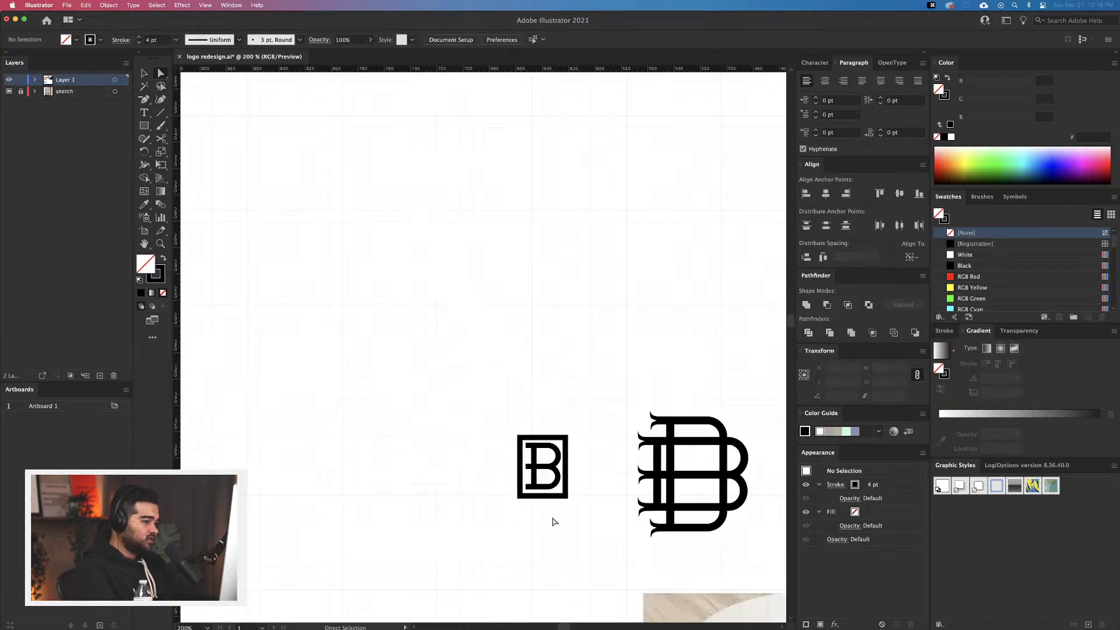
pyautogui.scroll(2, 554, 521)
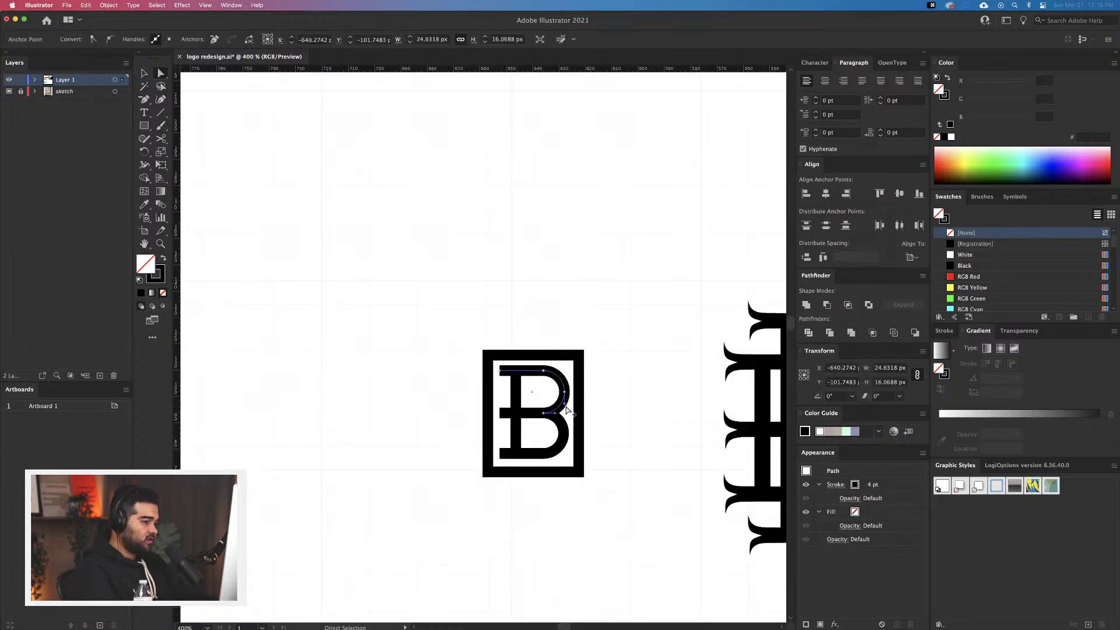
pyautogui.scroll(3, 564, 408)
pyautogui.press('c')
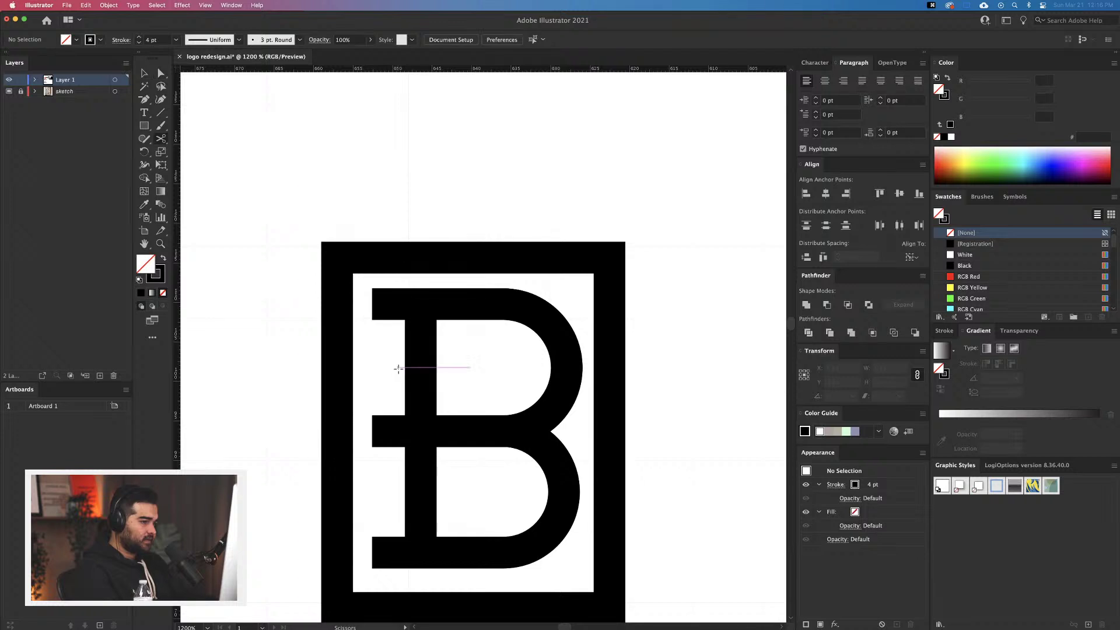
pyautogui.scroll(-2, 414, 450)
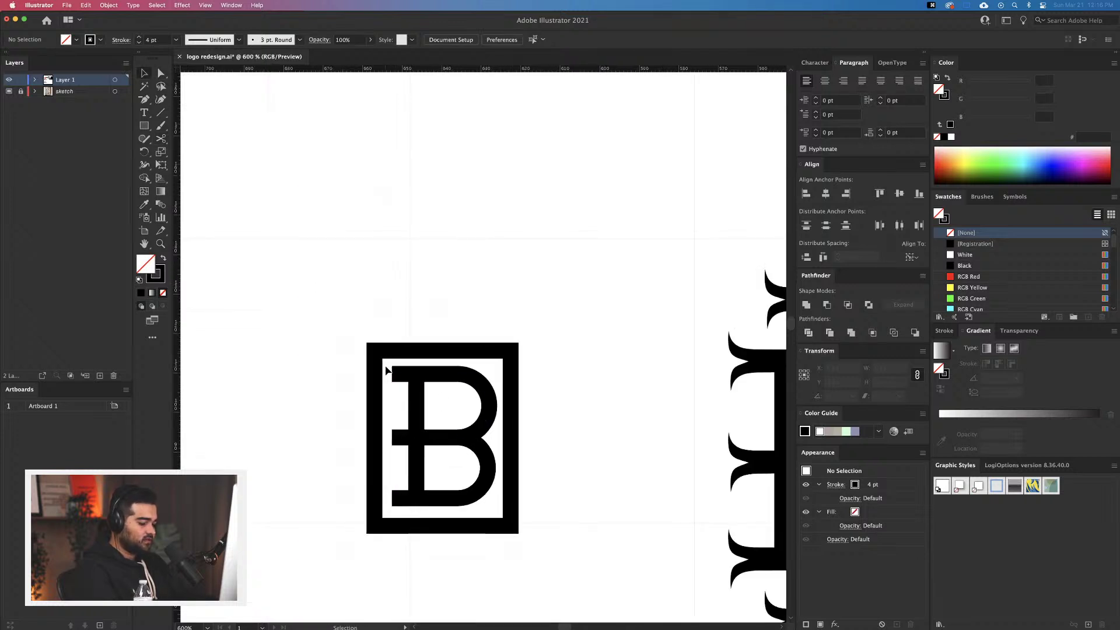
# Duplicate the leftmost serifed monogram into the empty space on the far side of the framed B, slightly higher
pyautogui.click(488, 523)
pyautogui.scroll(-2, 525, 514)
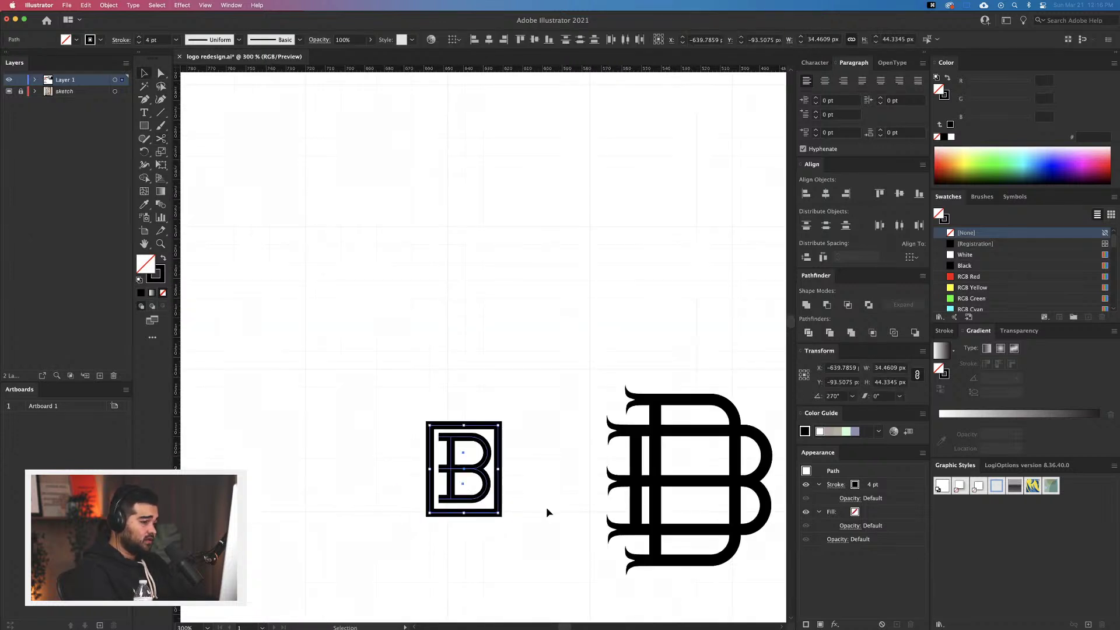
pyautogui.hscroll(2, 525, 496)
pyautogui.moveTo(513, 280); pyautogui.dragTo(737, 540)
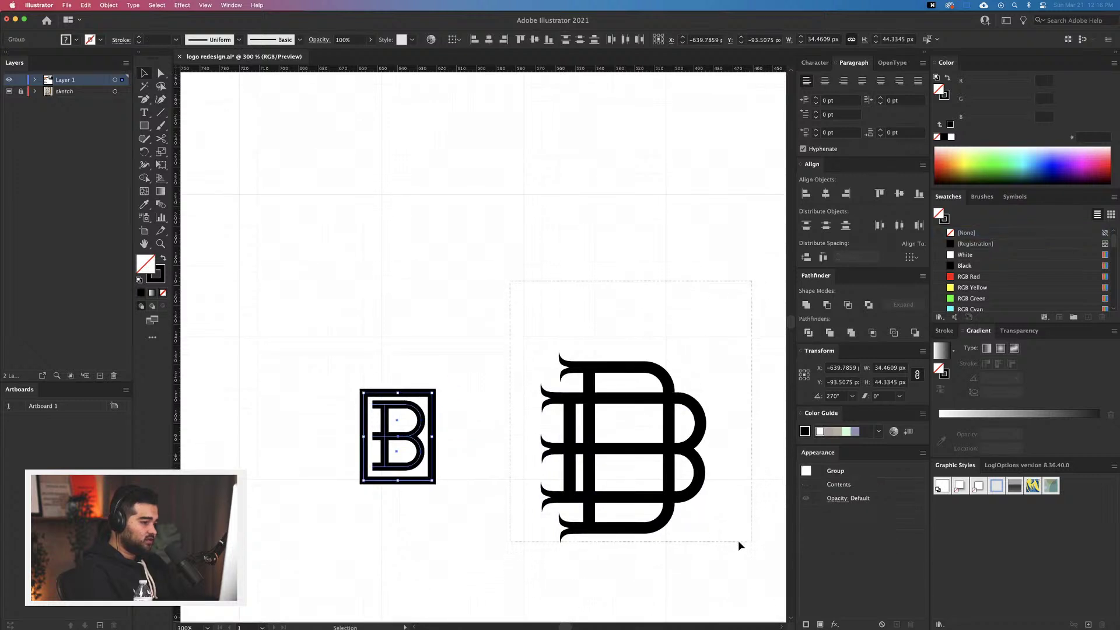
pyautogui.hscroll(-2, 738, 540)
pyautogui.moveTo(658, 454); pyautogui.dragTo(286, 340)
pyautogui.hscroll(-3, 518, 545)
pyautogui.scroll(2, 518, 545)
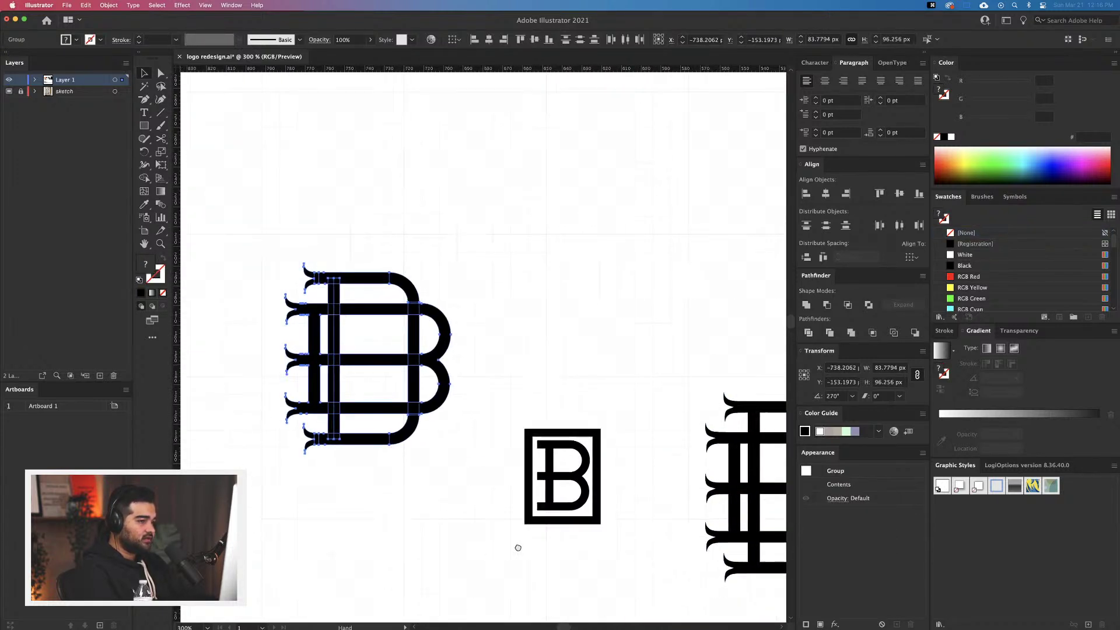
pyautogui.click(546, 450)
pyautogui.click(627, 519)
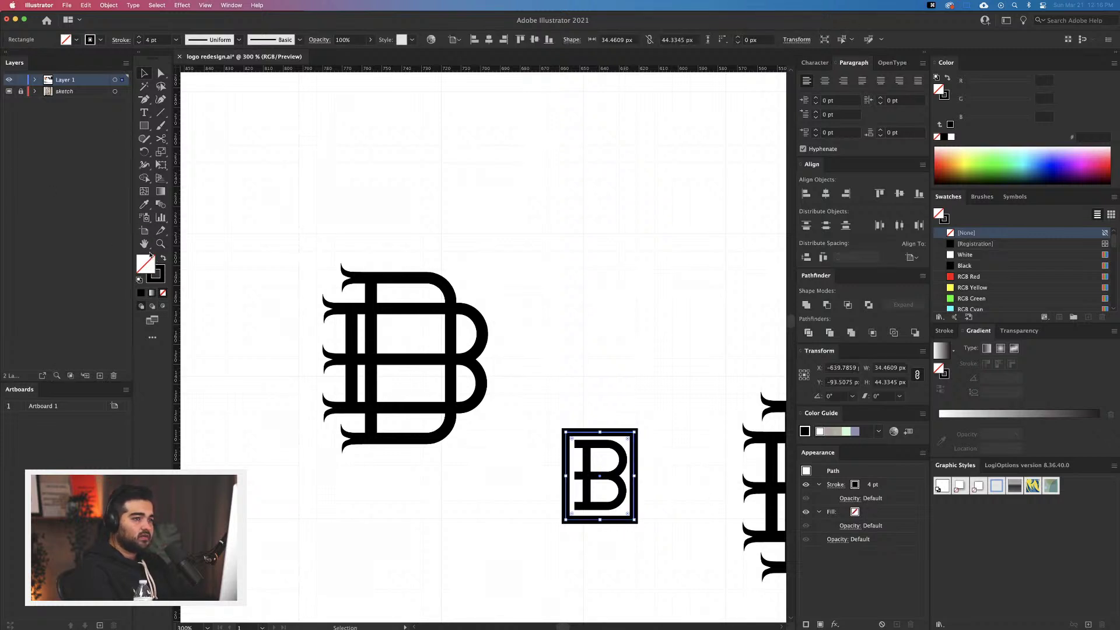
pyautogui.press('s')
pyautogui.moveTo(537, 387); pyautogui.dragTo(612, 455)
pyautogui.press('super+z')
pyautogui.press('Return')
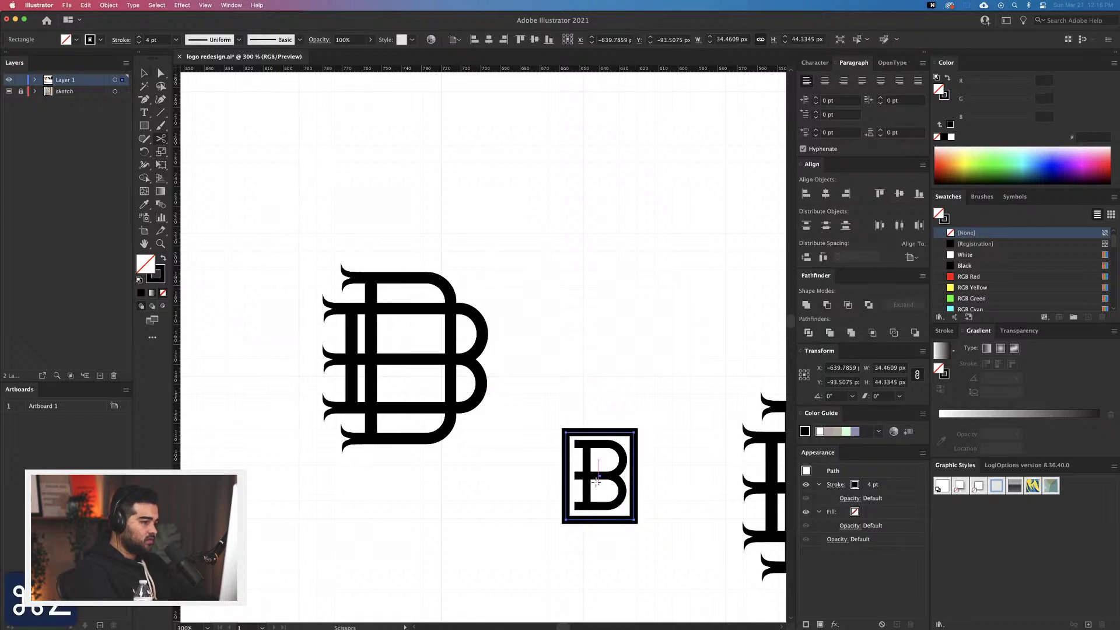
# Select the framed B with its rectangle and place it in the central counter of the duplicated serifed monogram
pyautogui.moveTo(639, 541); pyautogui.dragTo(535, 514)
pyautogui.moveTo(600, 487); pyautogui.dragTo(427, 378)
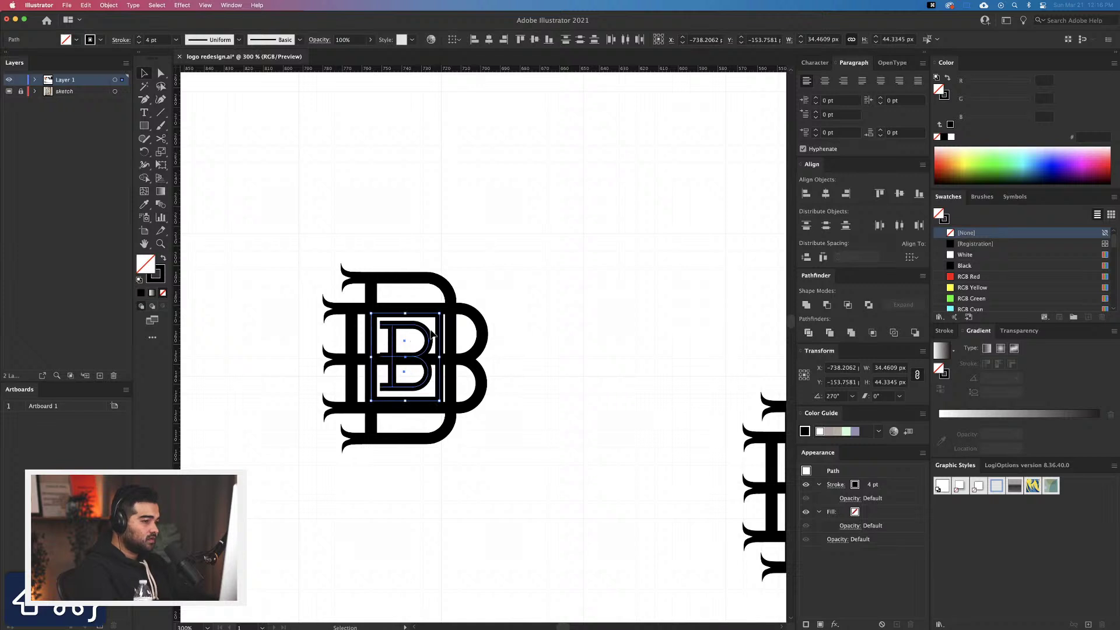
# Try scaling the framed B down inside the monogram, and undo the scaling
pyautogui.moveTo(439, 313); pyautogui.dragTo(432, 333)
pyautogui.press('super+z')
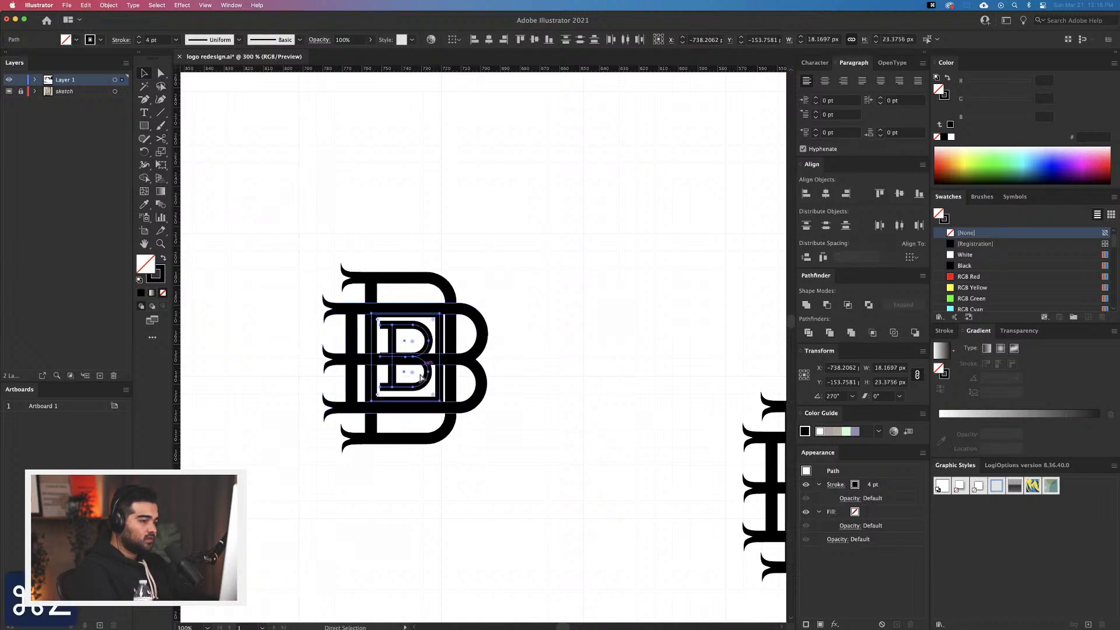
pyautogui.press('v')
# Try expanding the strokes of the framed B and its rectangle into filled shapes
pyautogui.click(109, 5)
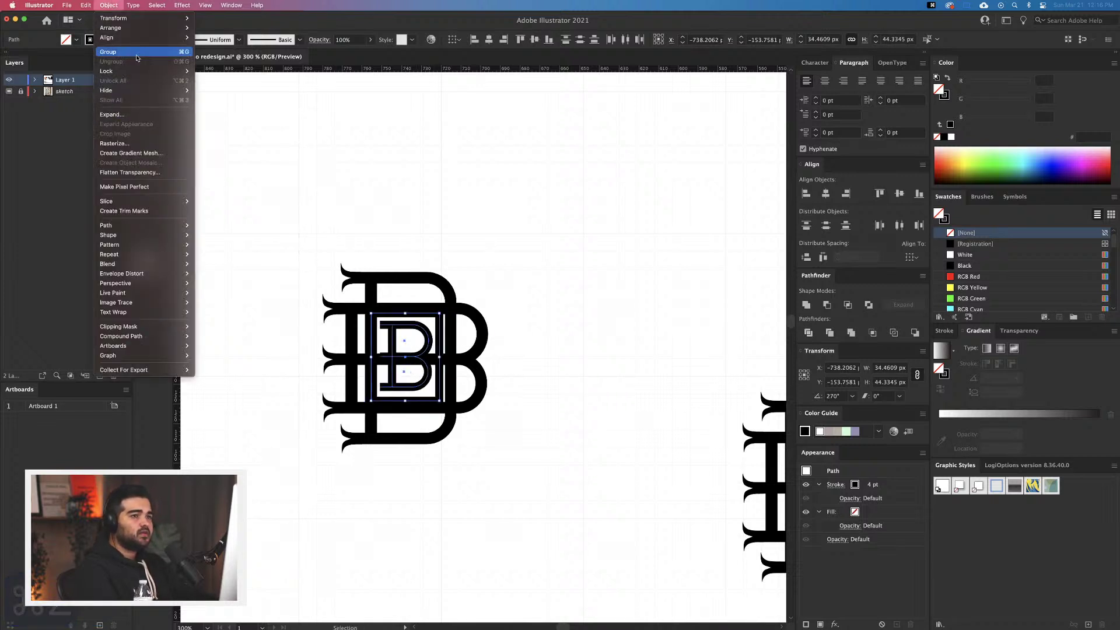
pyautogui.click(123, 116)
pyautogui.click(539, 371)
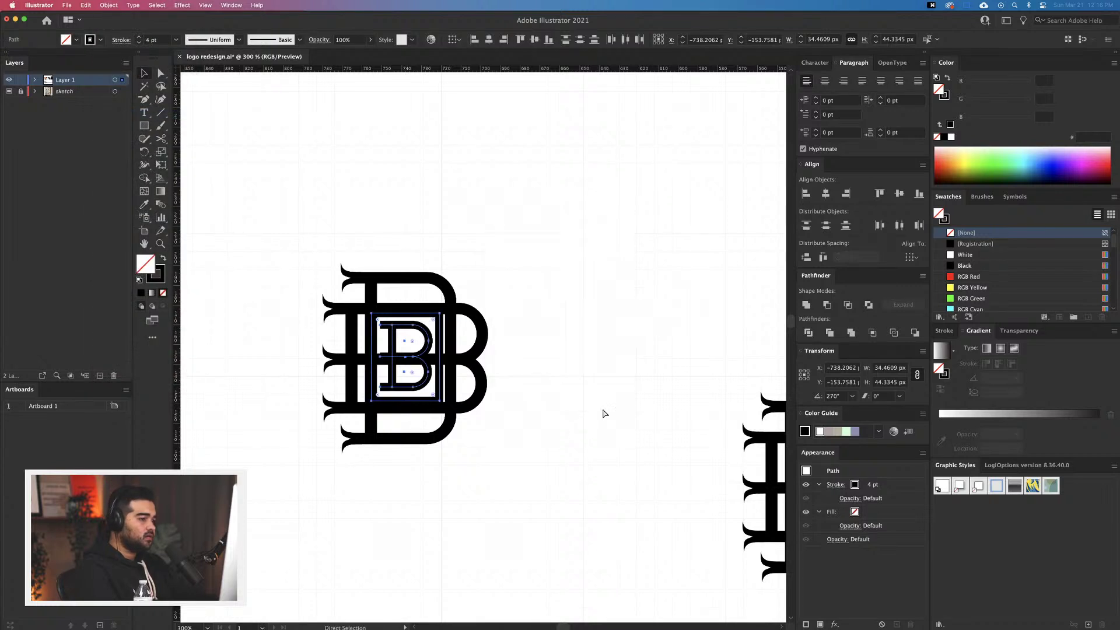
# Expand the framed B and its rectangle into filled shapes and bring them to the front of the duplicated monogram
pyautogui.moveTo(417, 341)
pyautogui.mouseDown()
pyautogui.moveTo(612, 461)
pyautogui.moveTo(413, 359)
pyautogui.mouseUp()
pyautogui.click(103, 4)
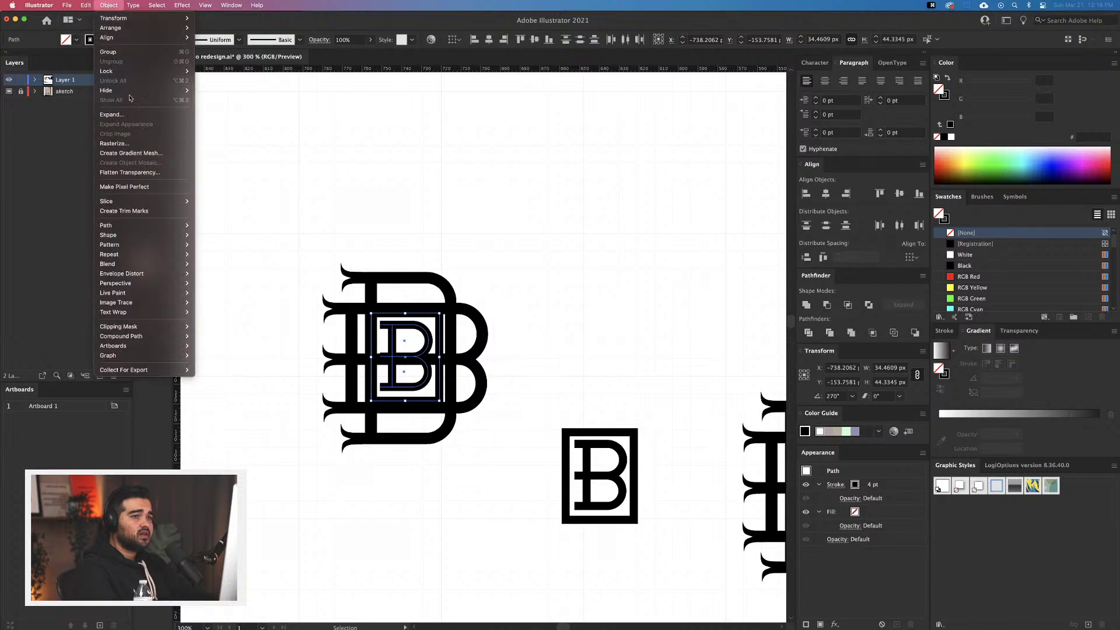
pyautogui.click(123, 115)
pyautogui.click(593, 371)
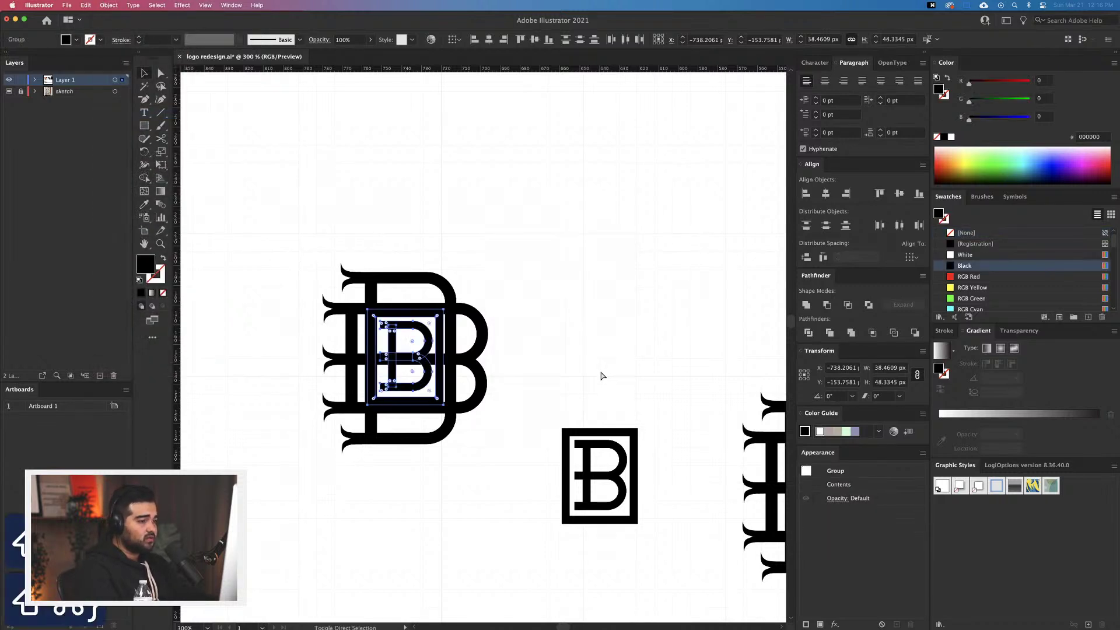
pyautogui.rightClick(416, 359)
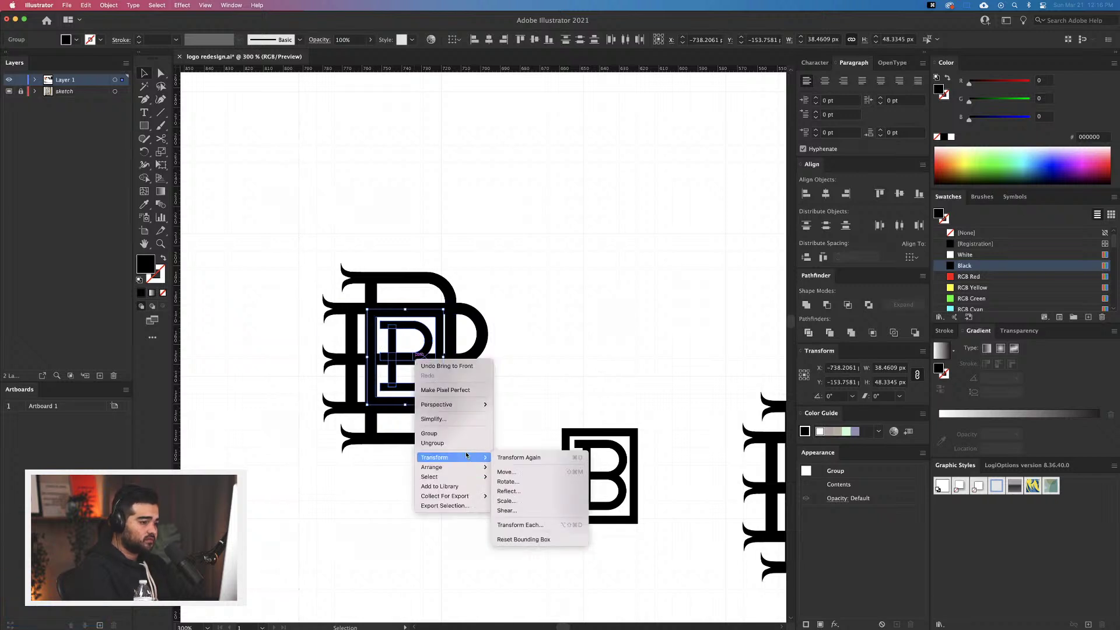
pyautogui.click(417, 353)
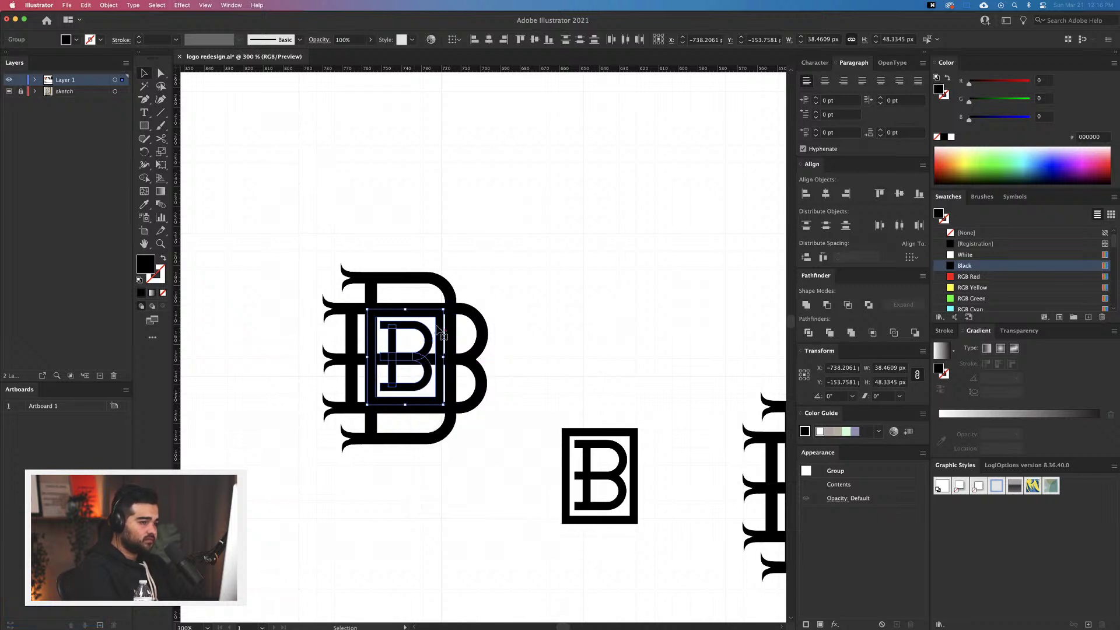
# Scale the expanded framed B to about 29.5 by 37 px and fit it inside the monogram's central counter
pyautogui.moveTo(442, 313); pyautogui.dragTo(429, 329)
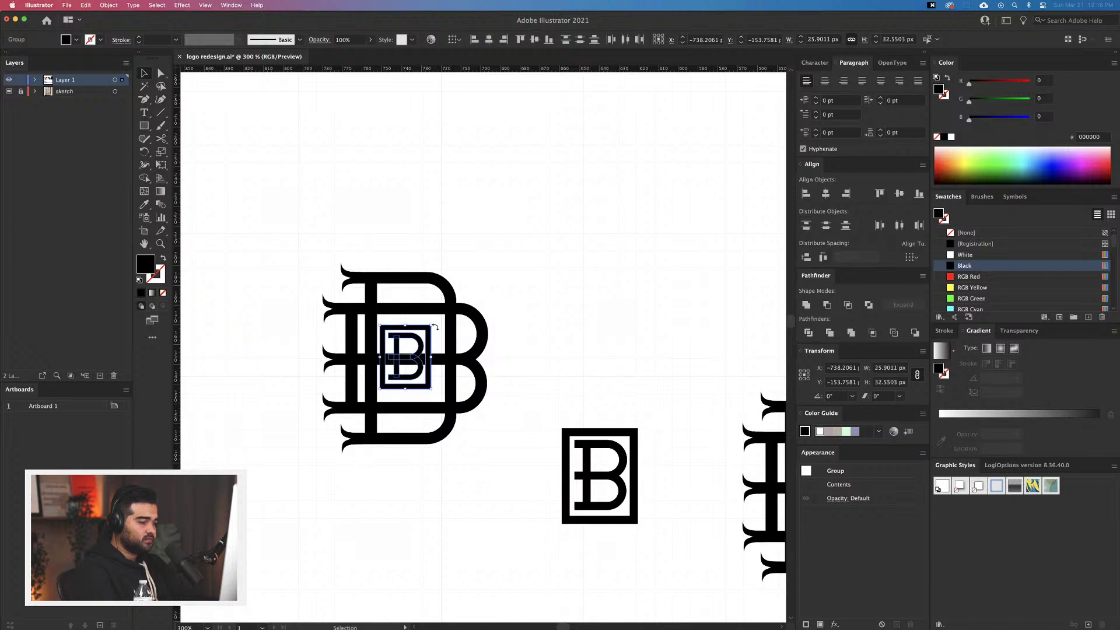
pyautogui.scroll(5, 429, 330)
pyautogui.moveTo(403, 437); pyautogui.dragTo(432, 443)
pyautogui.press('super+z')
pyautogui.press('super+z')
pyautogui.press('super+z')
pyautogui.press('super+z')
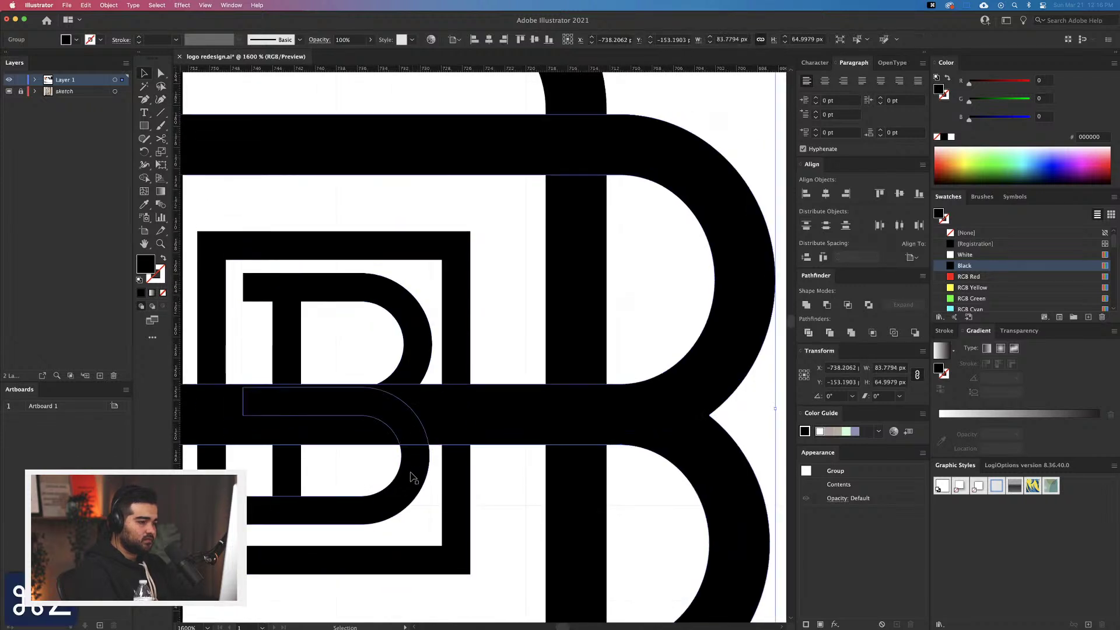
pyautogui.press('super+z')
pyautogui.press('super+z')
pyautogui.press('super+z')
pyautogui.press('super+z')
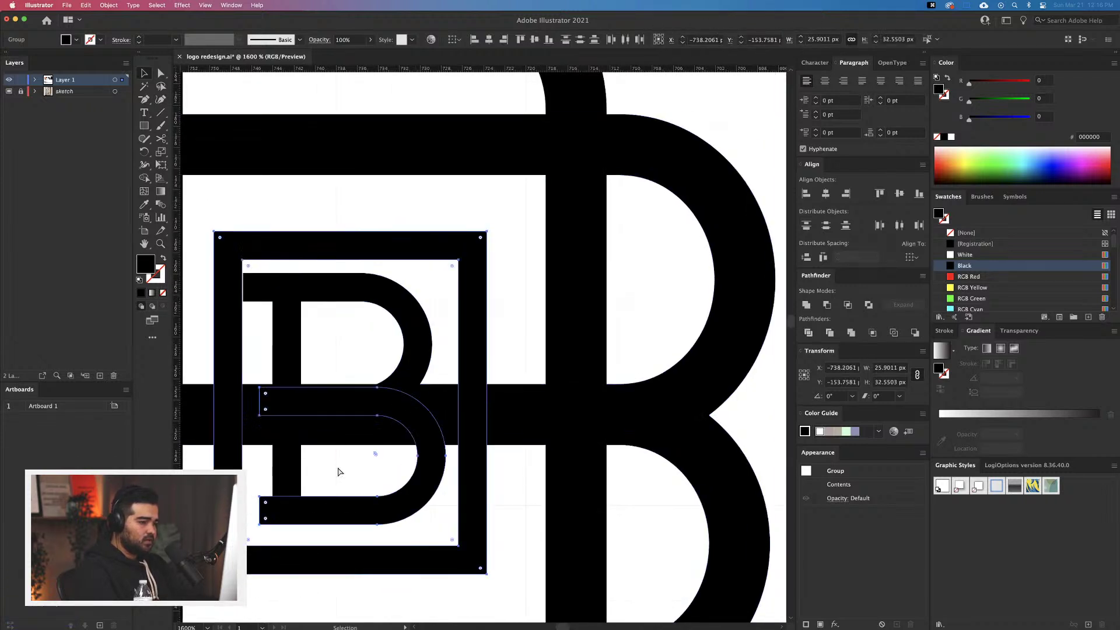
pyautogui.keyDown('shift'); pyautogui.click(291, 350); pyautogui.keyUp('shift')
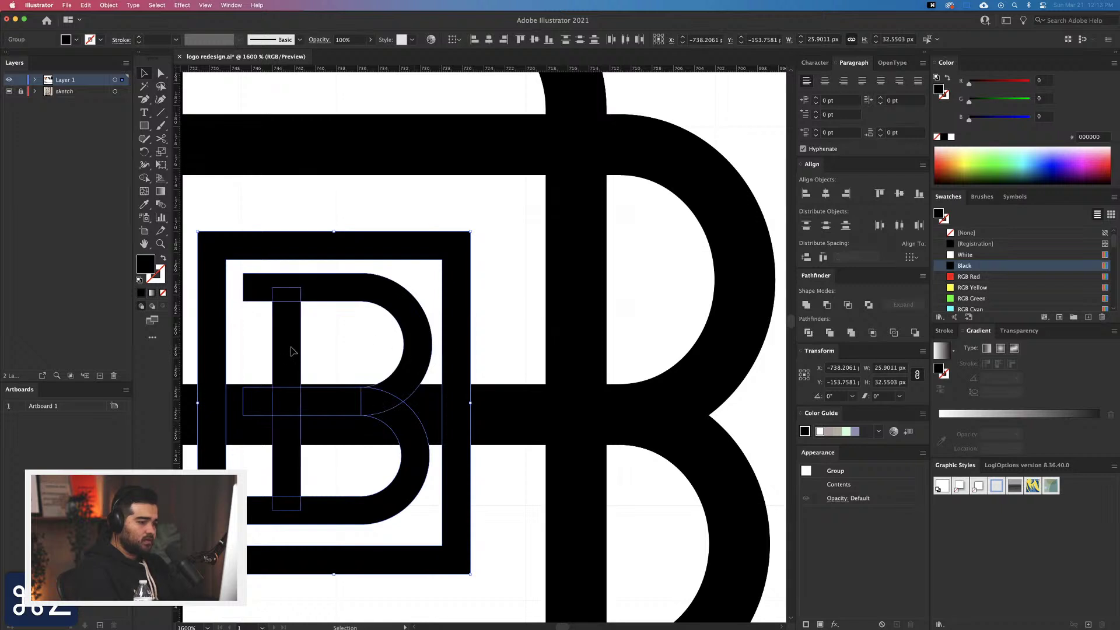
pyautogui.press('super+z')
pyautogui.press('super+z')
pyautogui.scroll(-5, 300, 350)
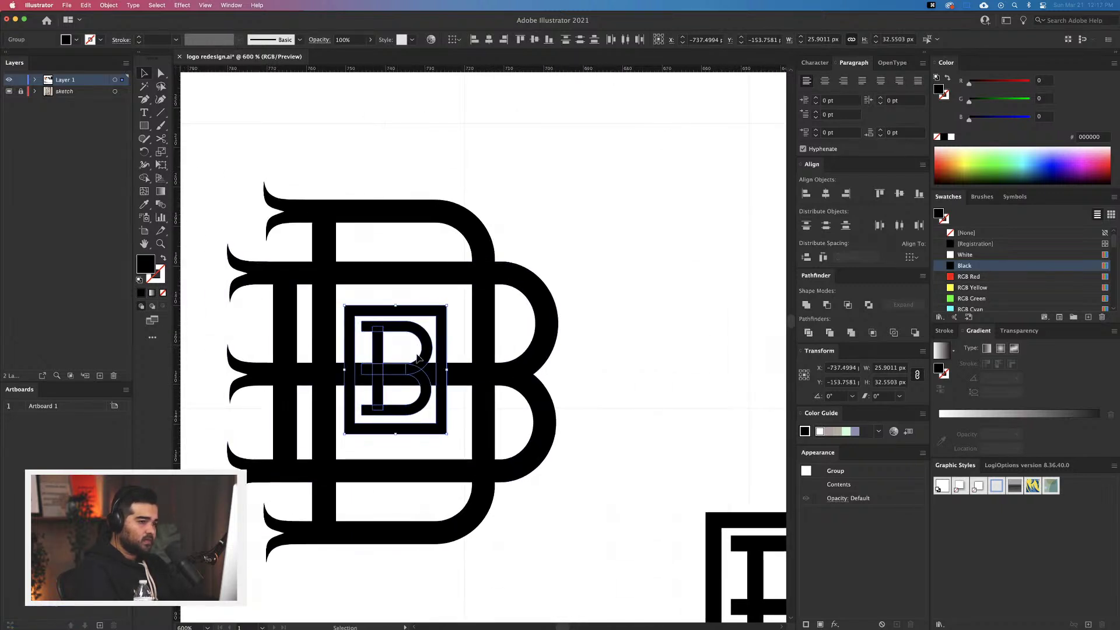
pyautogui.moveTo(445, 435)
pyautogui.mouseDown()
pyautogui.moveTo(472, 453)
pyautogui.moveTo(440, 443)
pyautogui.mouseUp()
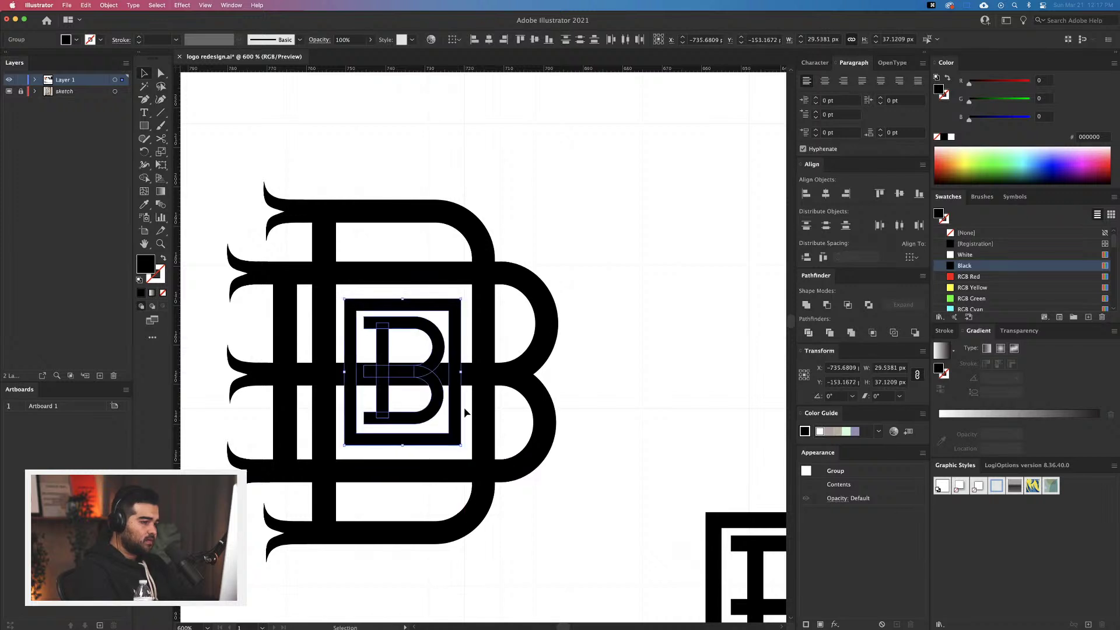
# Isolate the rectangular frame inside the group and duplicate its inner contour in place
pyautogui.doubleClick(439, 442)
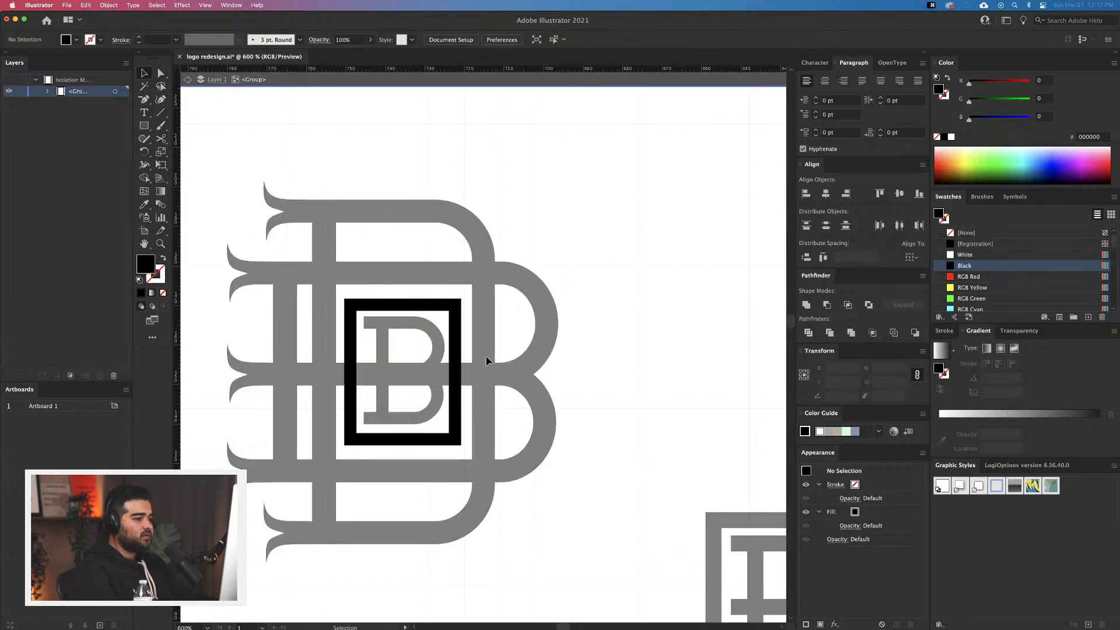
pyautogui.click(450, 332)
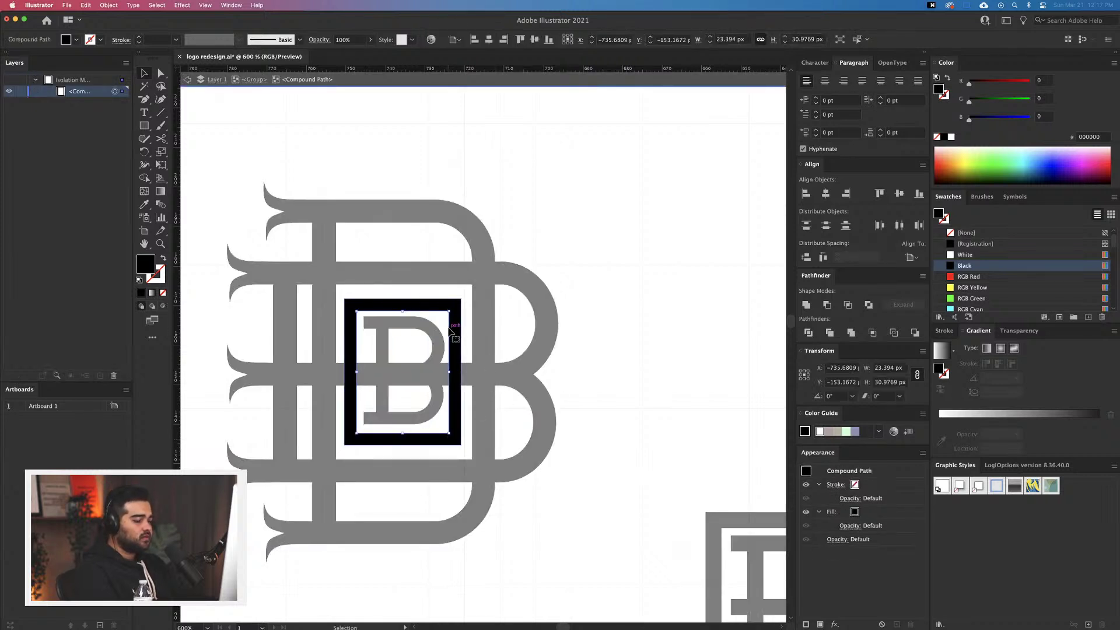
pyautogui.press('super+c')
pyautogui.press('super+f')
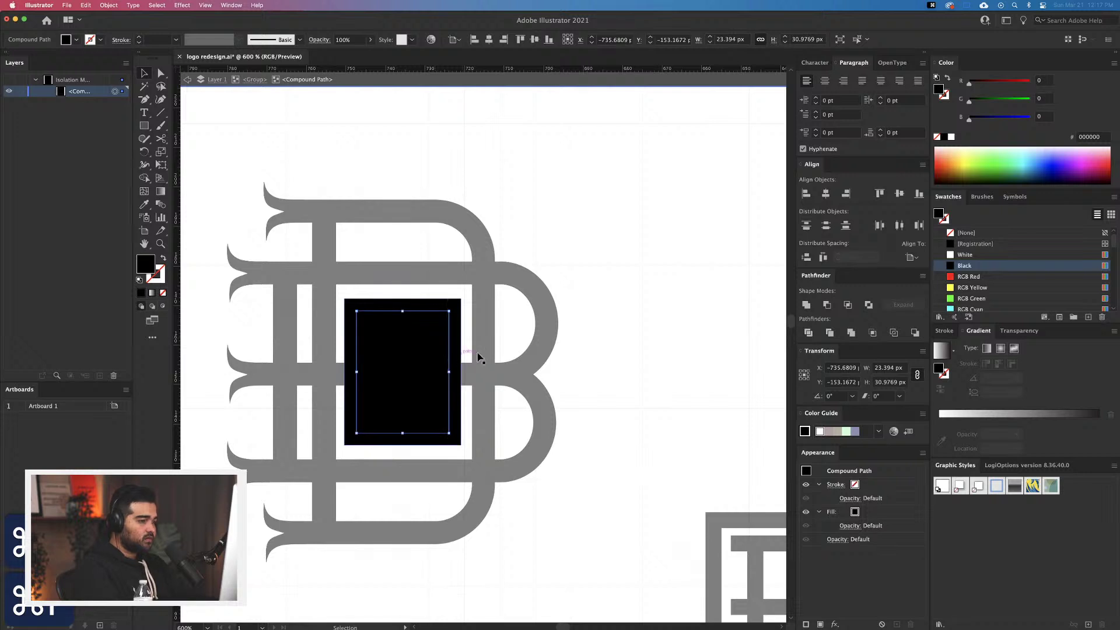
# Try filling the duplicated inner contour with white inside the isolated group, and undo the color change
pyautogui.press('i')
pyautogui.click(658, 321)
pyautogui.press('v')
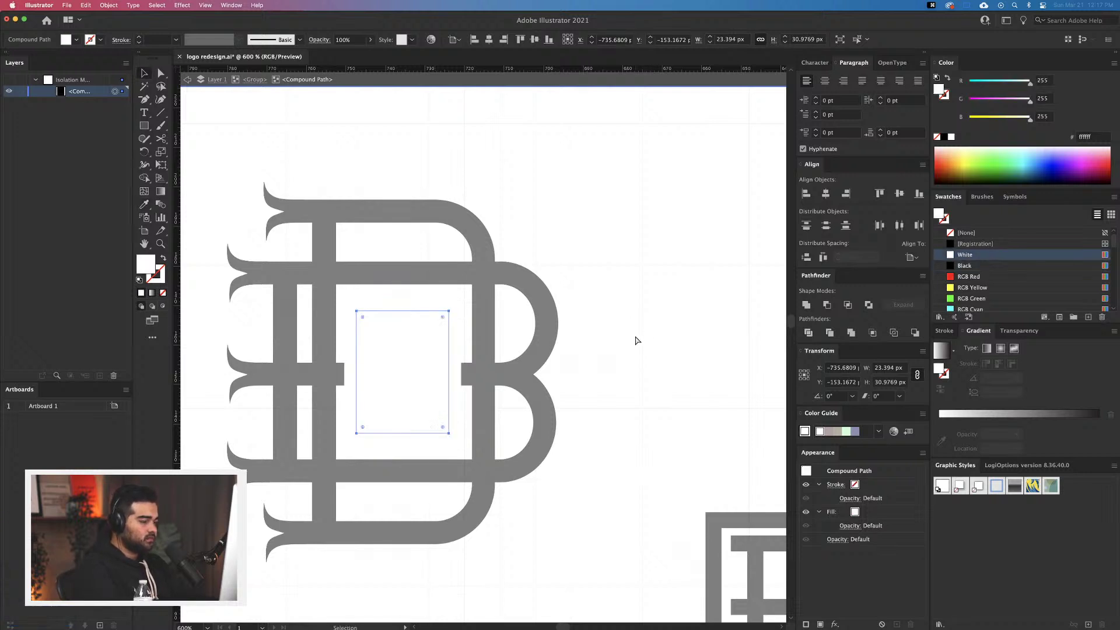
pyautogui.press('super+z')
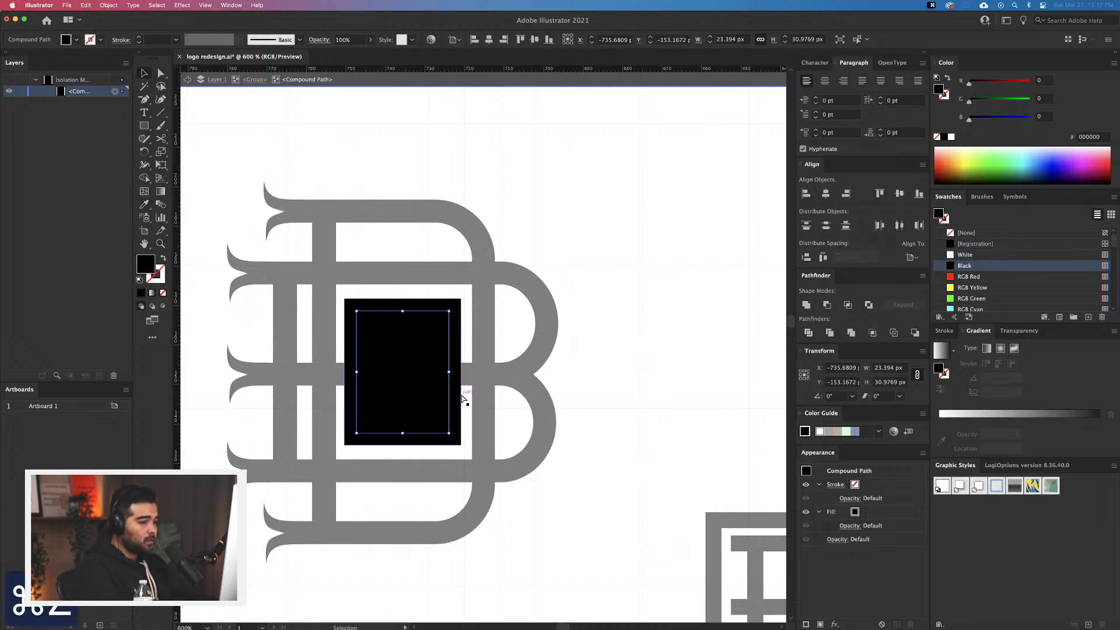
# Transfer the duplicated inner rectangle out of the isolated frame to the same place on the main layer and fill it white
pyautogui.press('super+x')
pyautogui.doubleClick(584, 399)
pyautogui.press('super+f')
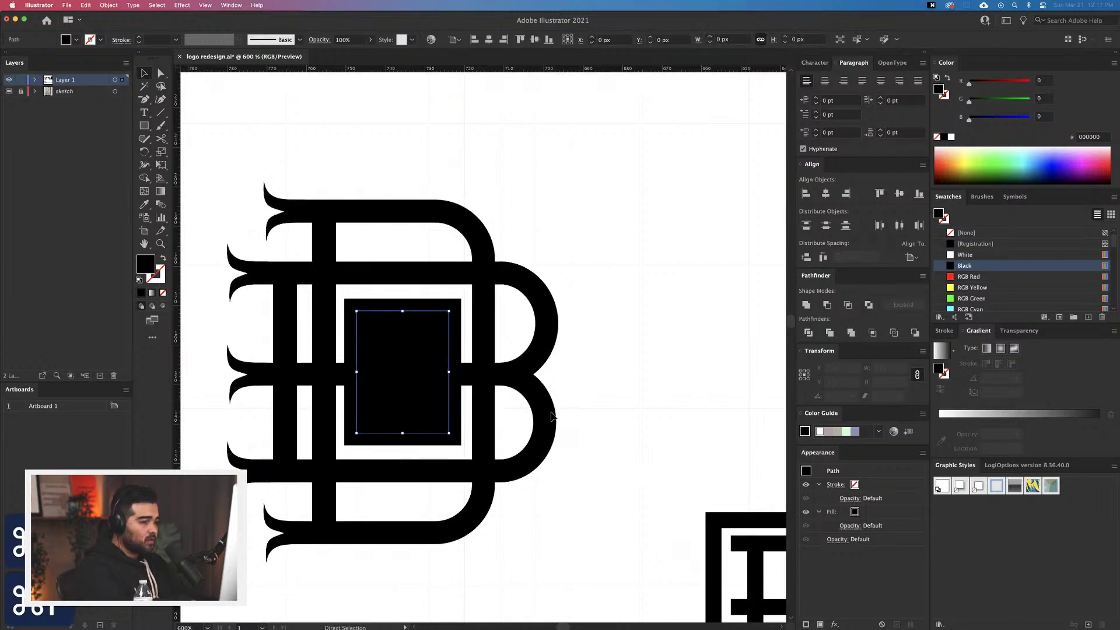
pyautogui.press('i')
pyautogui.click(681, 354)
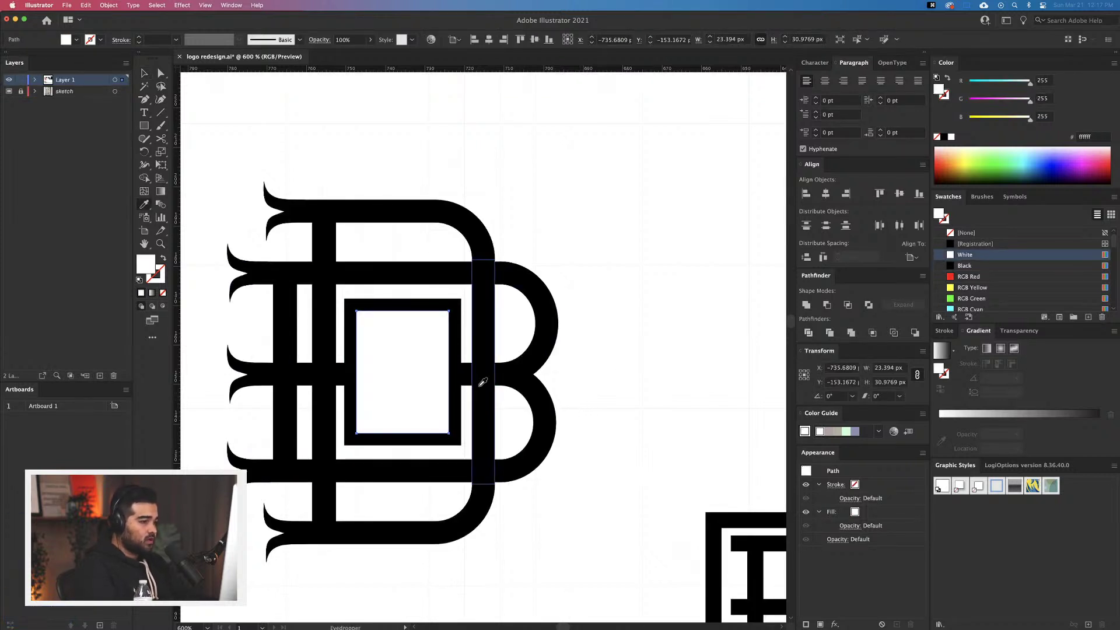
# Send the white rectangle and the large serifed B behind the small framed B
pyautogui.press('v')
pyautogui.keyDown('shift'); pyautogui.click(497, 384); pyautogui.keyUp('shift')
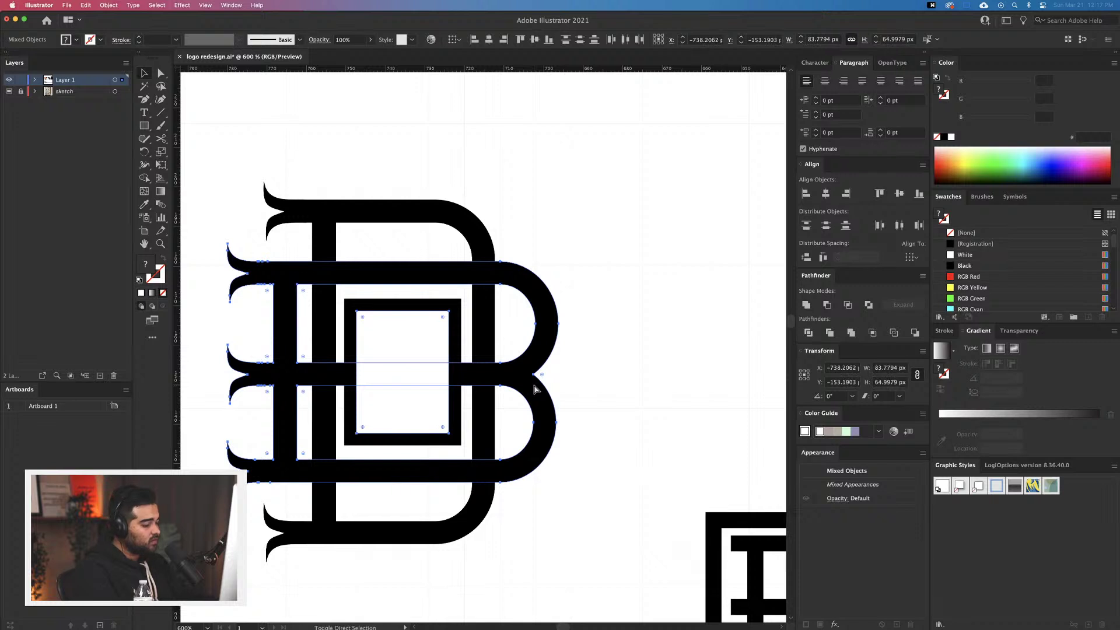
pyautogui.press('super+8')
pyautogui.click(674, 371)
pyautogui.scroll(-2, 672, 369)
pyautogui.moveTo(671, 369); pyautogui.dragTo(513, 353)
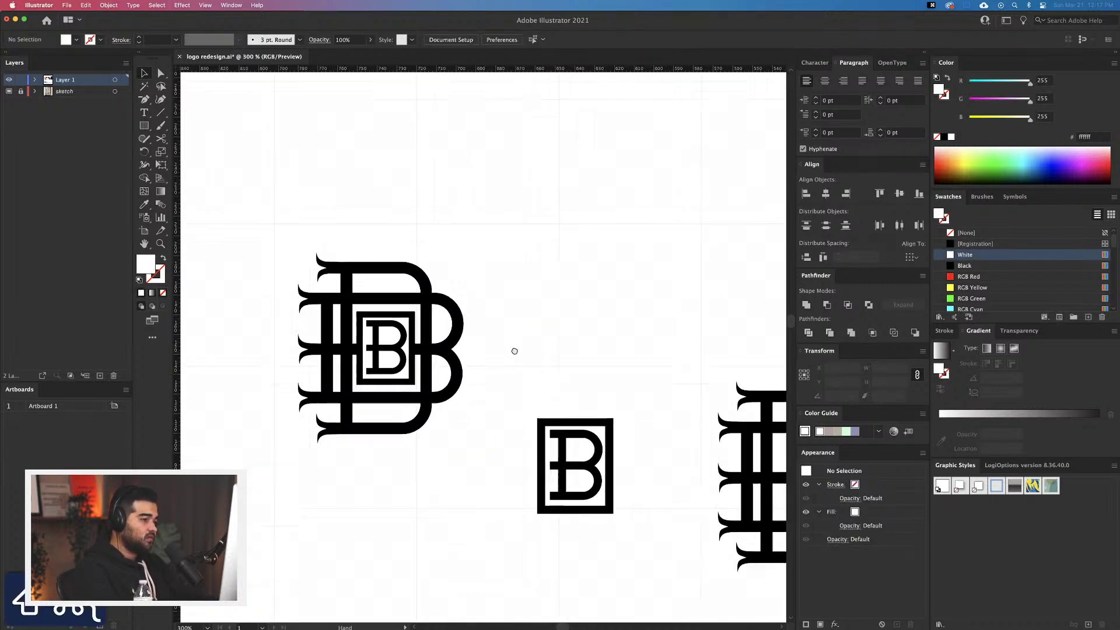
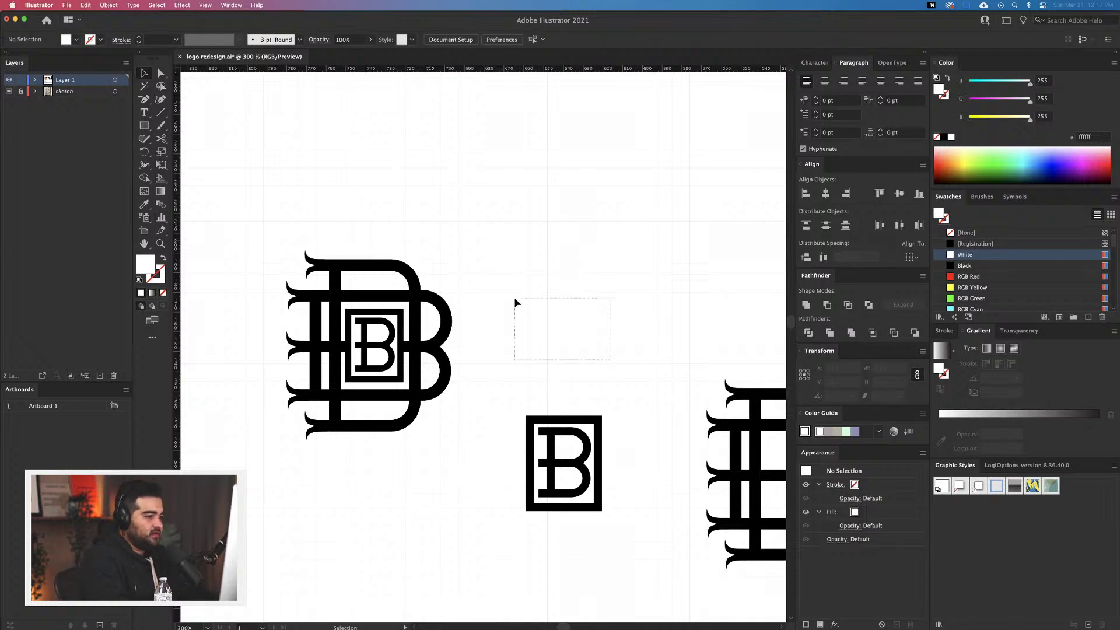
# Compare the finished framed monogram with the other monogram variants and the pencil sketches of nested B letters
pyautogui.moveTo(608, 325); pyautogui.dragTo(449, 261)
pyautogui.moveTo(492, 353)
pyautogui.mouseDown()
pyautogui.moveTo(473, 272)
pyautogui.moveTo(426, 270)
pyautogui.mouseUp()
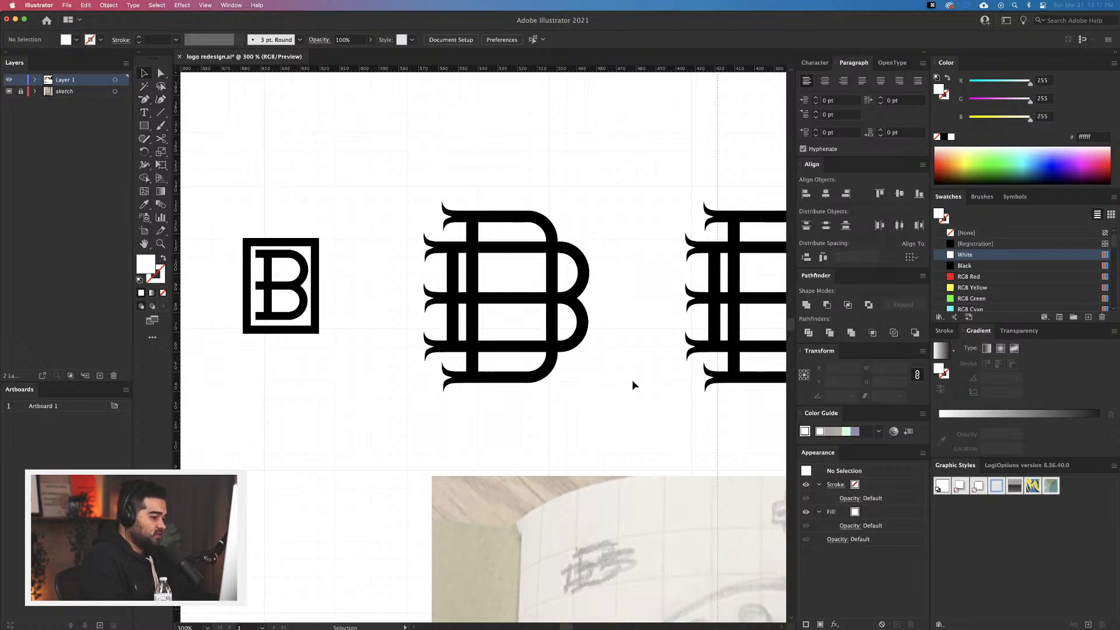
pyautogui.scroll(-5, 632, 380)
pyautogui.scroll(3, 568, 544)
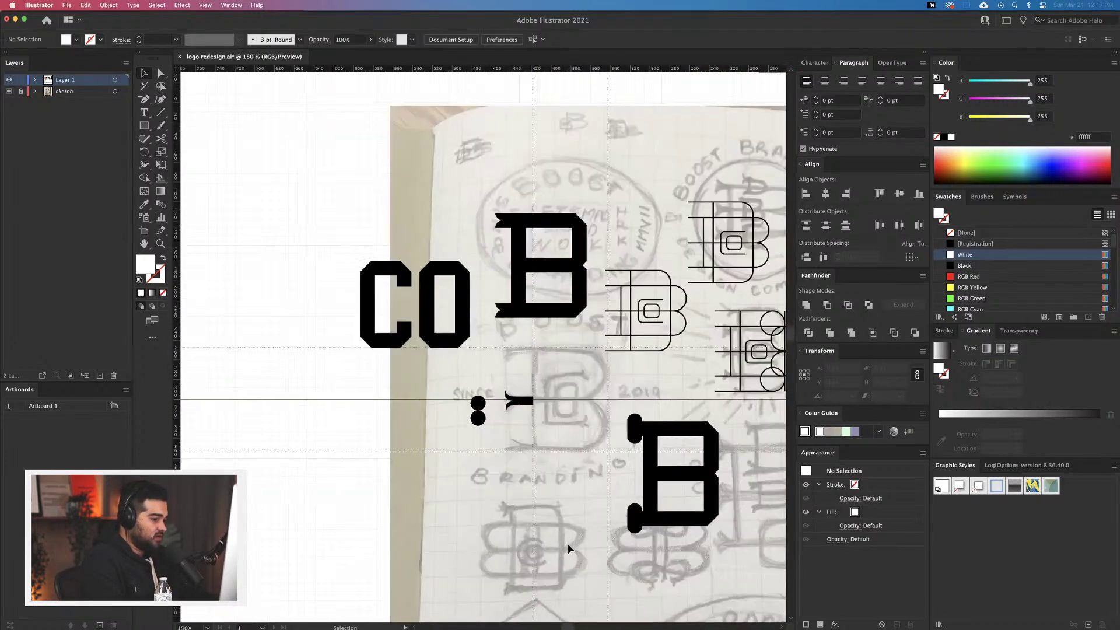
pyautogui.scroll(3, 569, 545)
pyautogui.scroll(-1, 576, 541)
pyautogui.moveTo(577, 541); pyautogui.dragTo(383, 391)
pyautogui.moveTo(511, 460); pyautogui.dragTo(473, 300)
pyautogui.moveTo(693, 338); pyautogui.dragTo(518, 353)
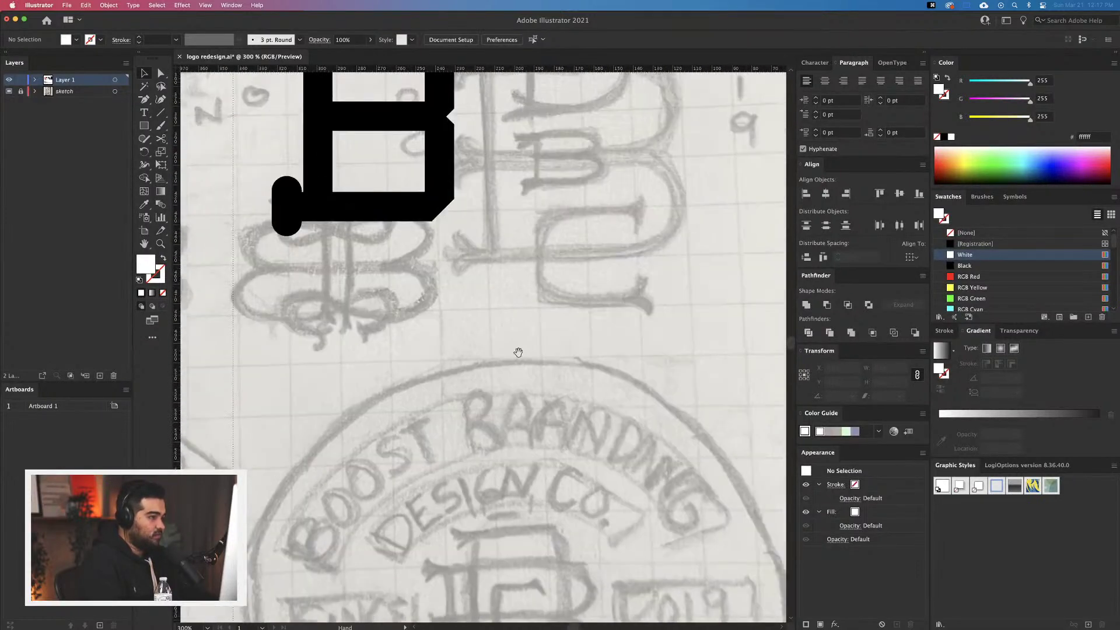
pyautogui.moveTo(557, 178); pyautogui.dragTo(550, 368)
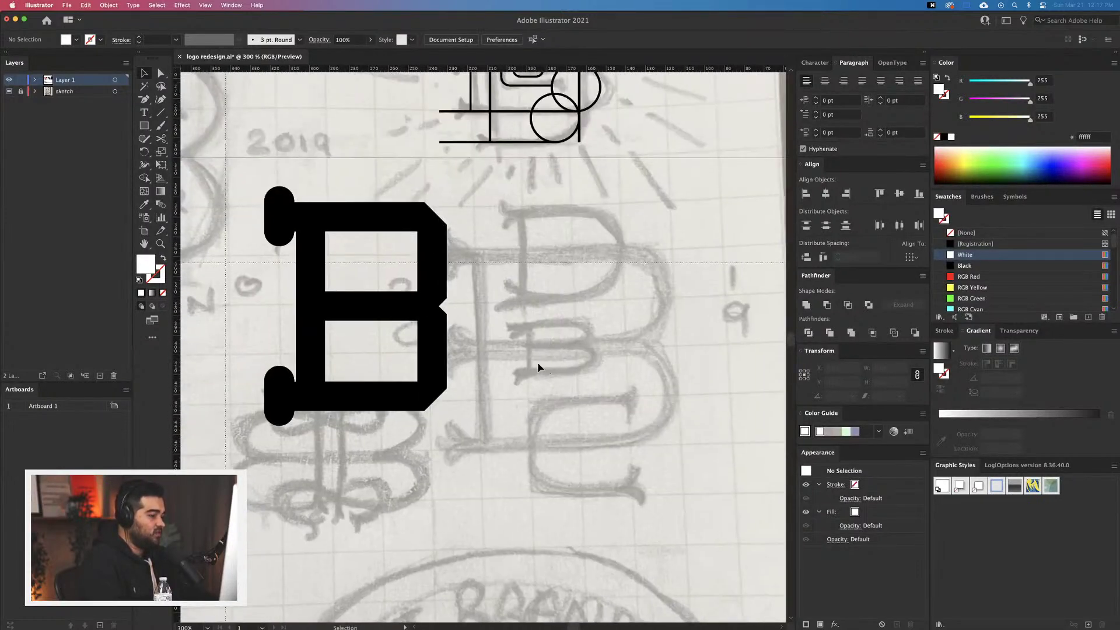
pyautogui.scroll(-3, 537, 361)
pyautogui.moveTo(429, 166); pyautogui.dragTo(581, 435)
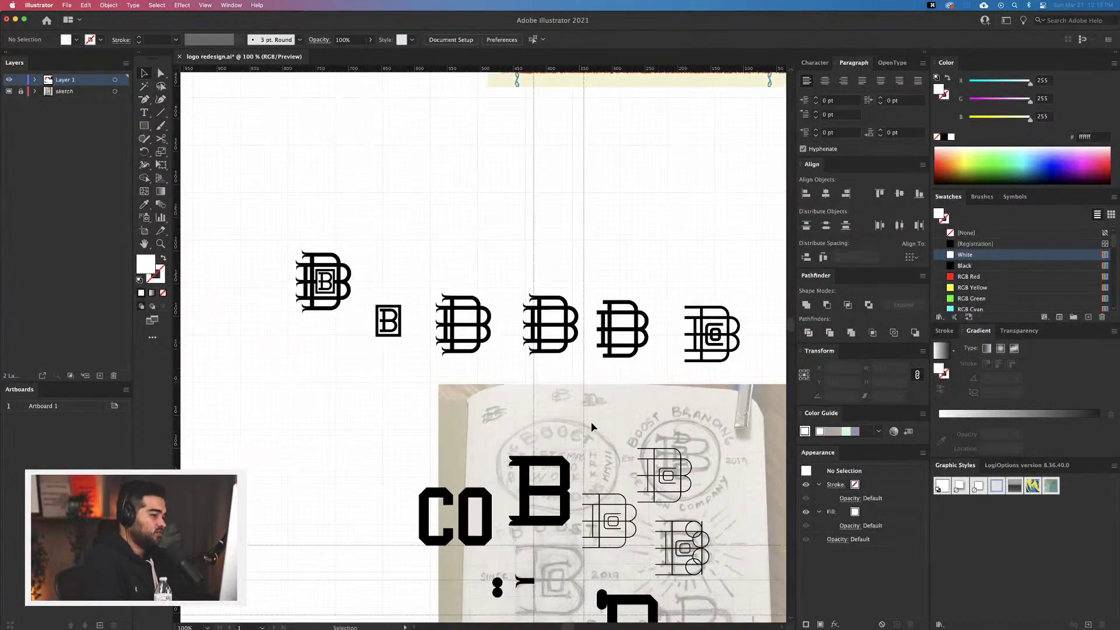
pyautogui.scroll(3, 455, 389)
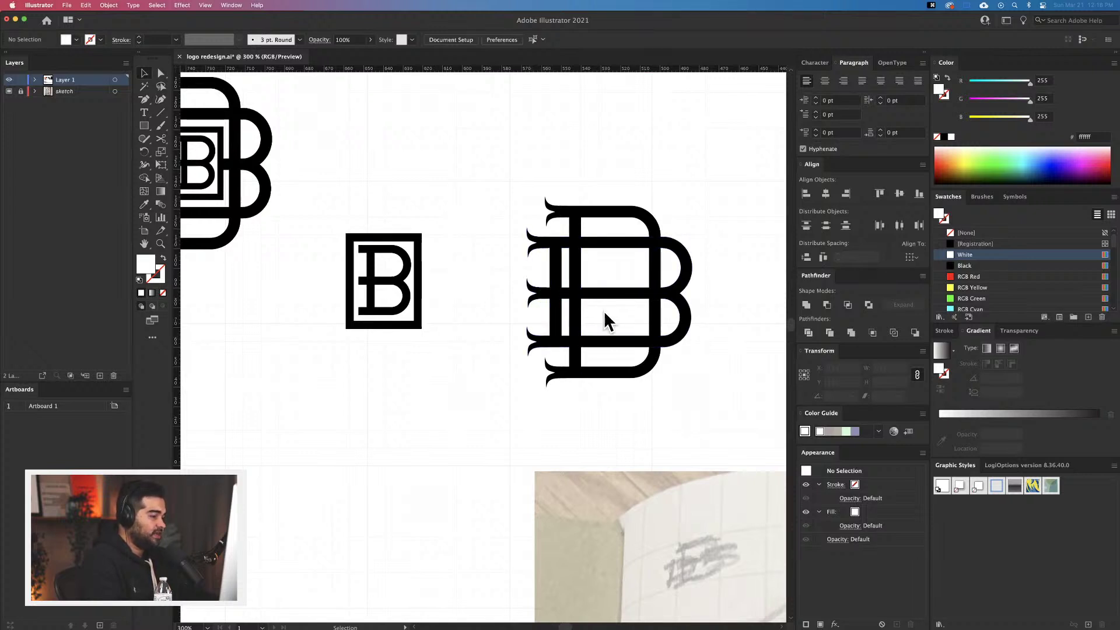
# Place the stroked B from the unserifed monogram over the serifed monogram nearest the standalone framed B
pyautogui.click(392, 285)
pyautogui.press('x')
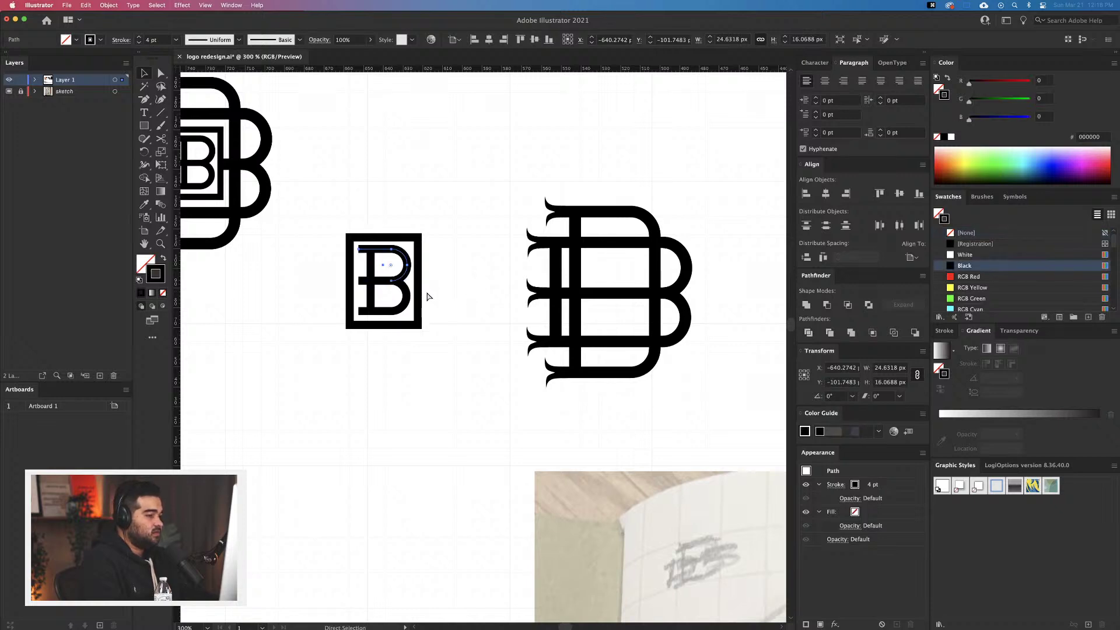
pyautogui.press('super+minus')
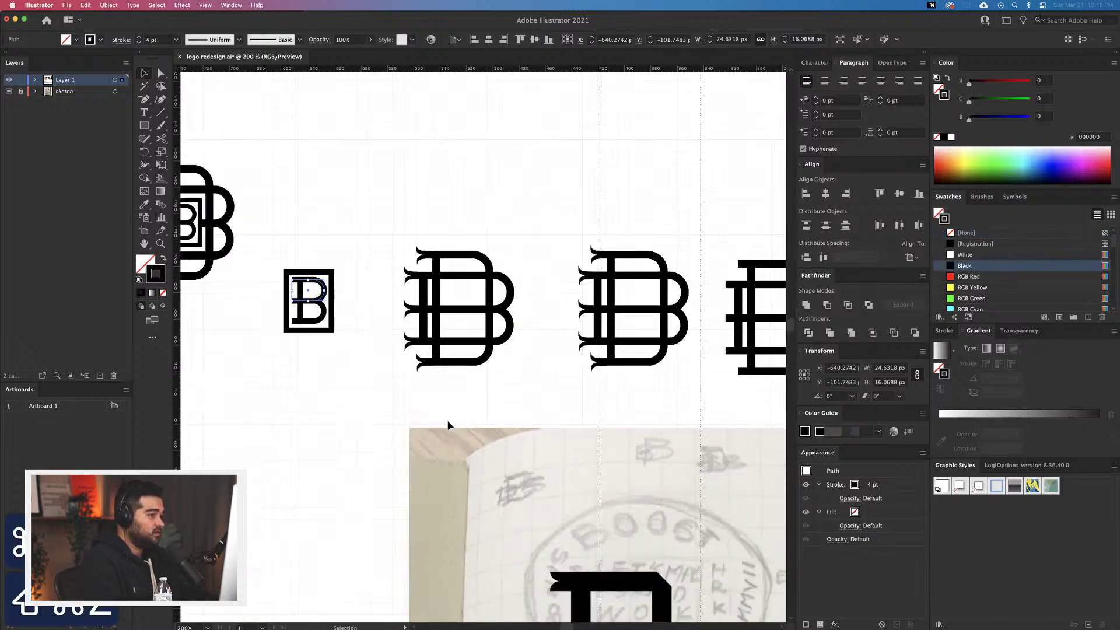
pyautogui.press('super+minus')
pyautogui.click(590, 349)
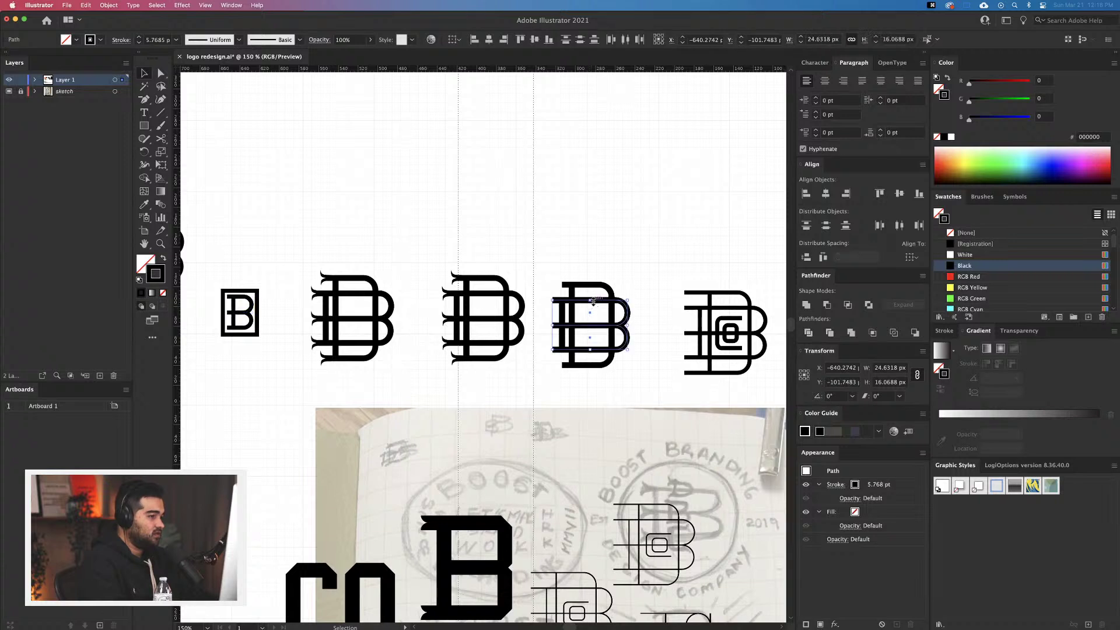
pyautogui.moveTo(593, 302); pyautogui.dragTo(330, 311)
pyautogui.press('super+z')
pyautogui.moveTo(315, 330); pyautogui.dragTo(373, 338)
pyautogui.scroll(5, 432, 338)
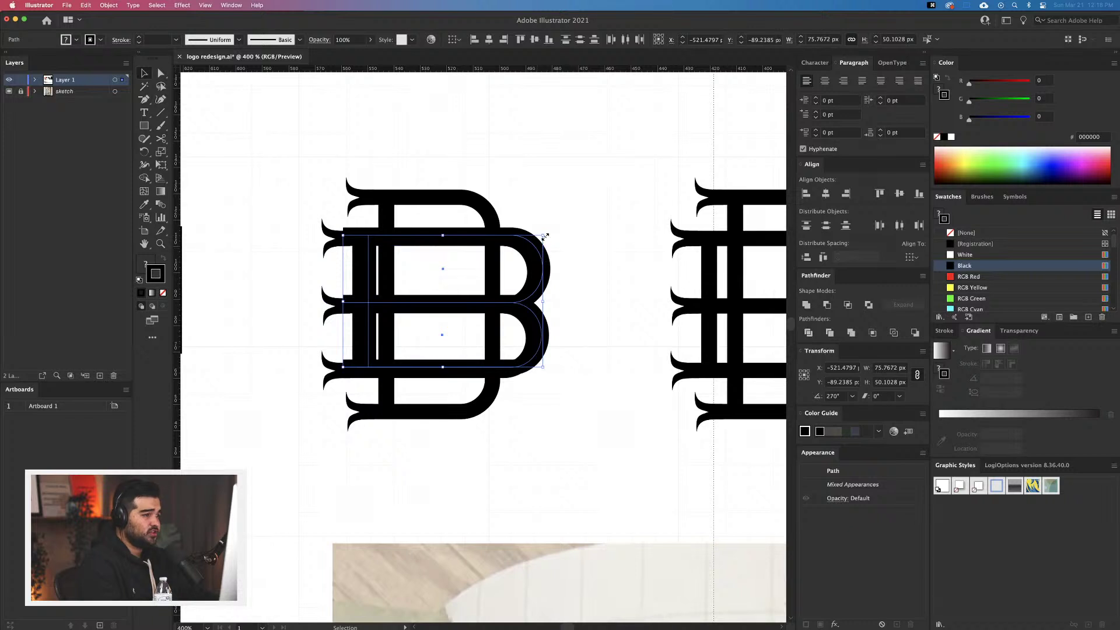
# Scale the overlaid B down to about 28 by 19 px and set its stroke to 3 pt
pyautogui.moveTo(543, 235); pyautogui.dragTo(455, 281)
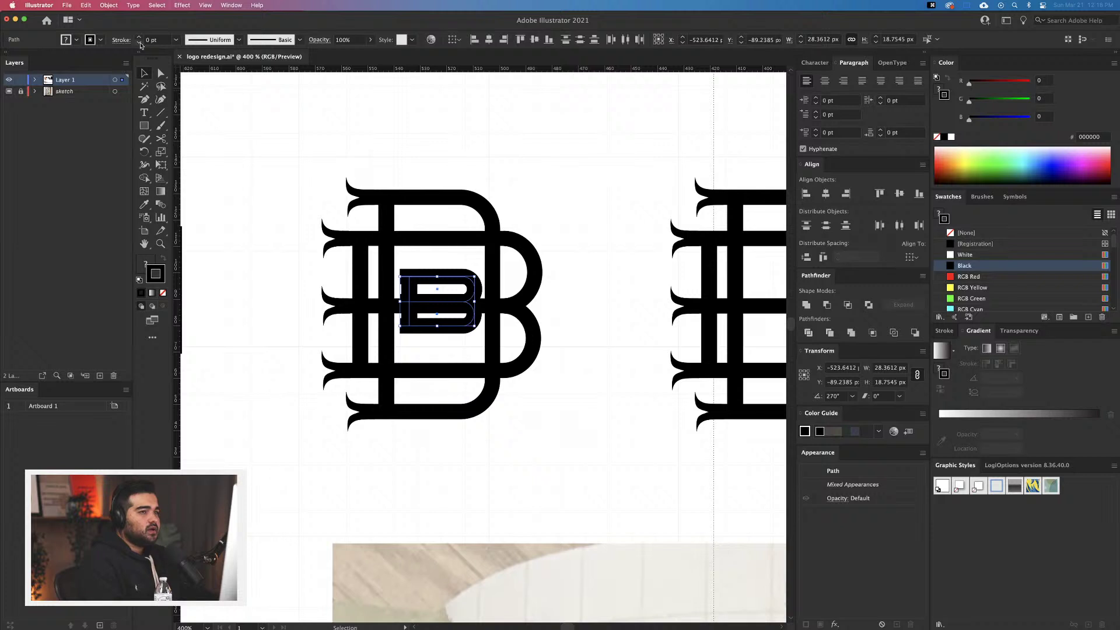
pyautogui.click(140, 38)
pyautogui.click(140, 38)
pyautogui.click(140, 38)
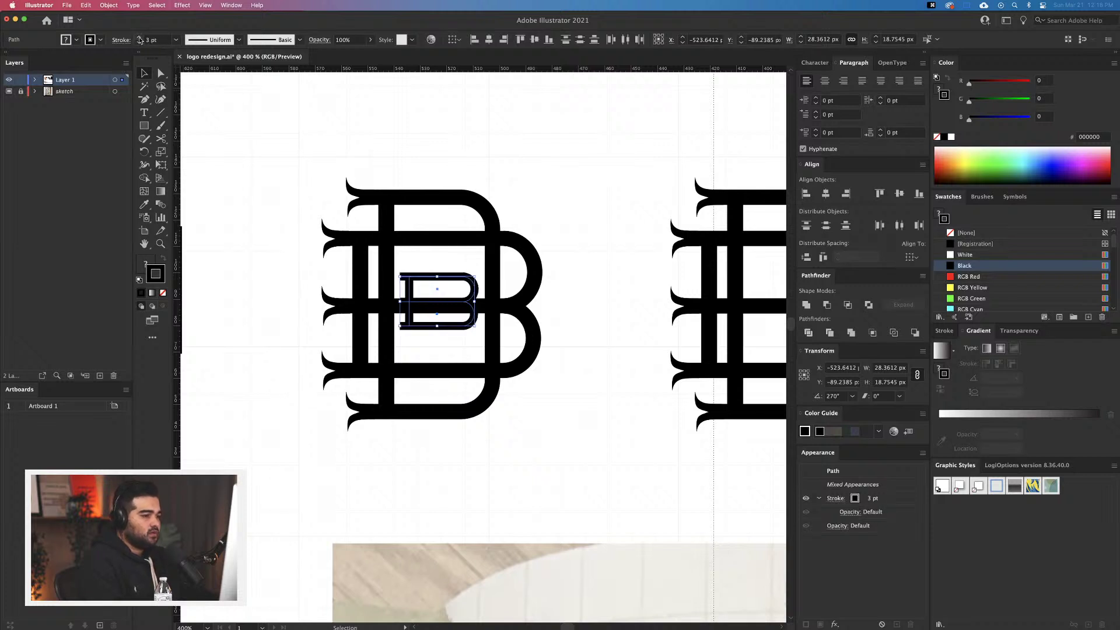
# Shift the small B slightly down so it centers on the monogram's middle bar
pyautogui.scroll(2, 470, 322)
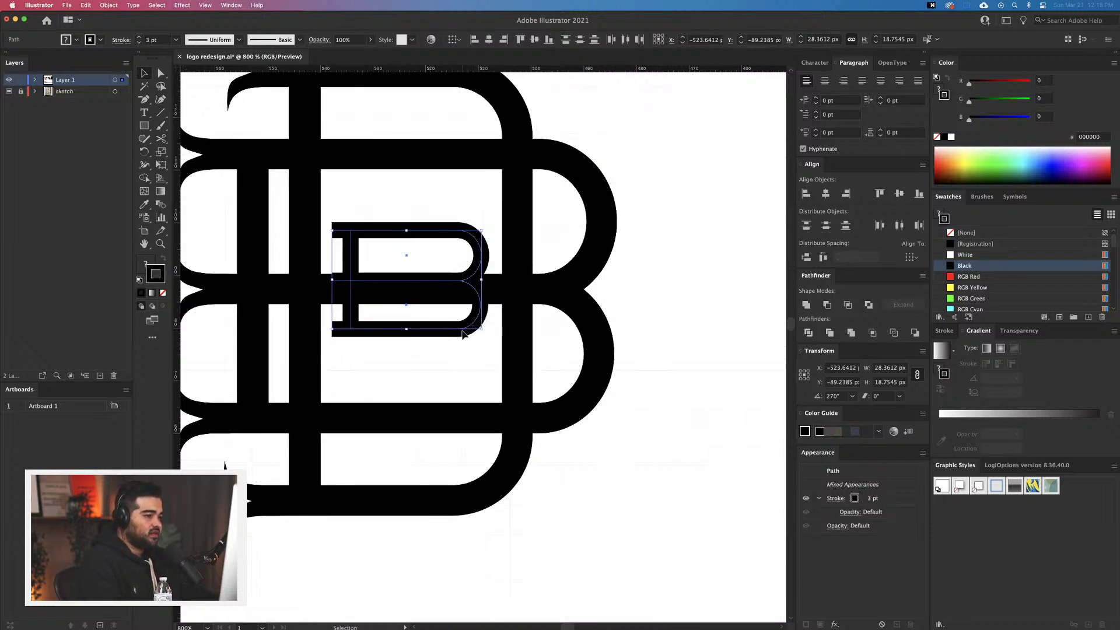
pyautogui.moveTo(445, 285); pyautogui.dragTo(446, 292)
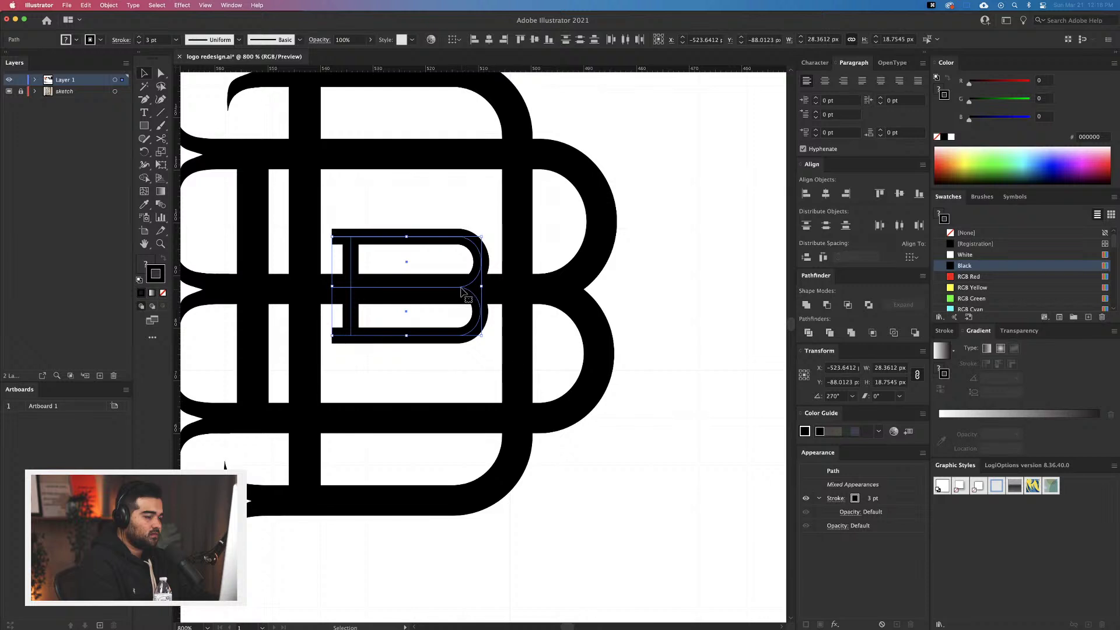
pyautogui.scroll(-5, 460, 368)
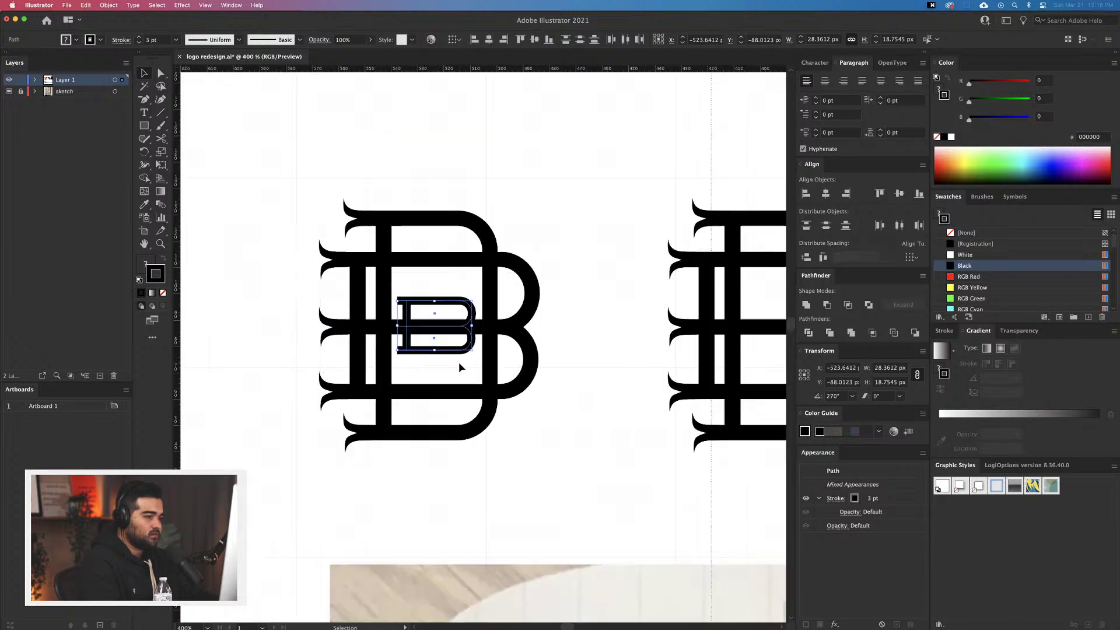
# Nudge the small B slightly right within the monogram and scale it down to about 27 by 18 px
pyautogui.scroll(5, 439, 354)
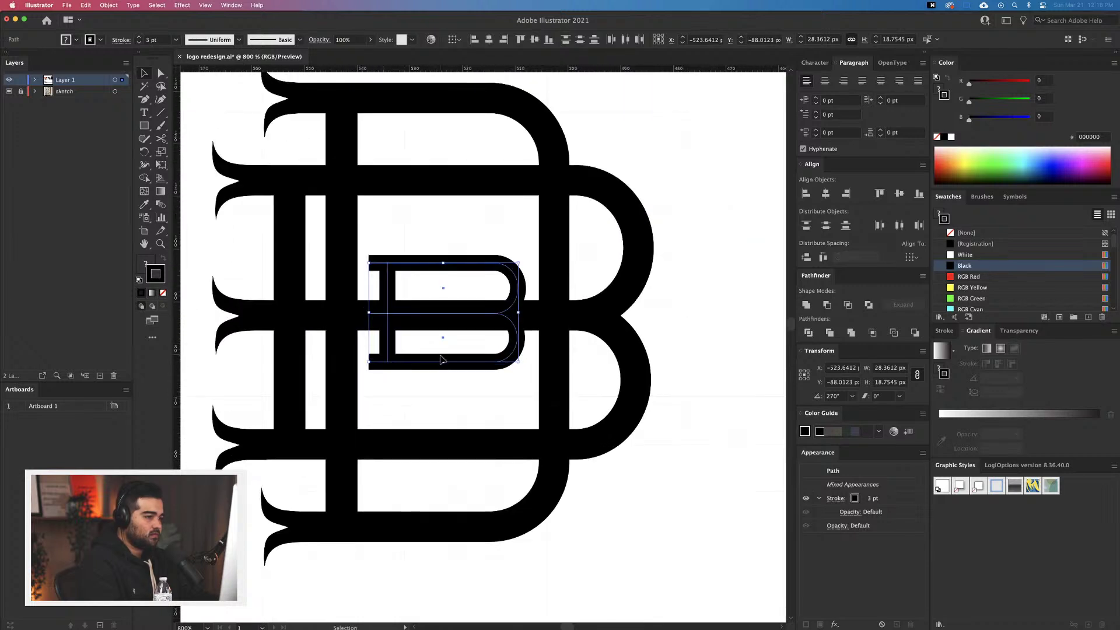
pyautogui.moveTo(442, 363); pyautogui.dragTo(444, 362)
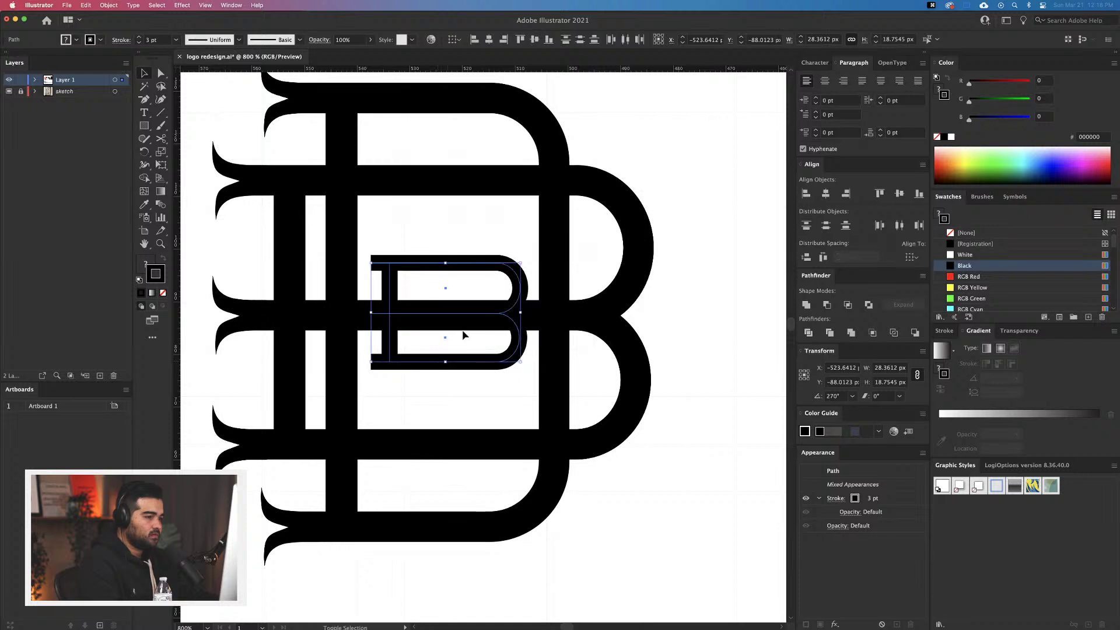
pyautogui.moveTo(521, 262); pyautogui.dragTo(518, 265)
pyautogui.click(433, 234)
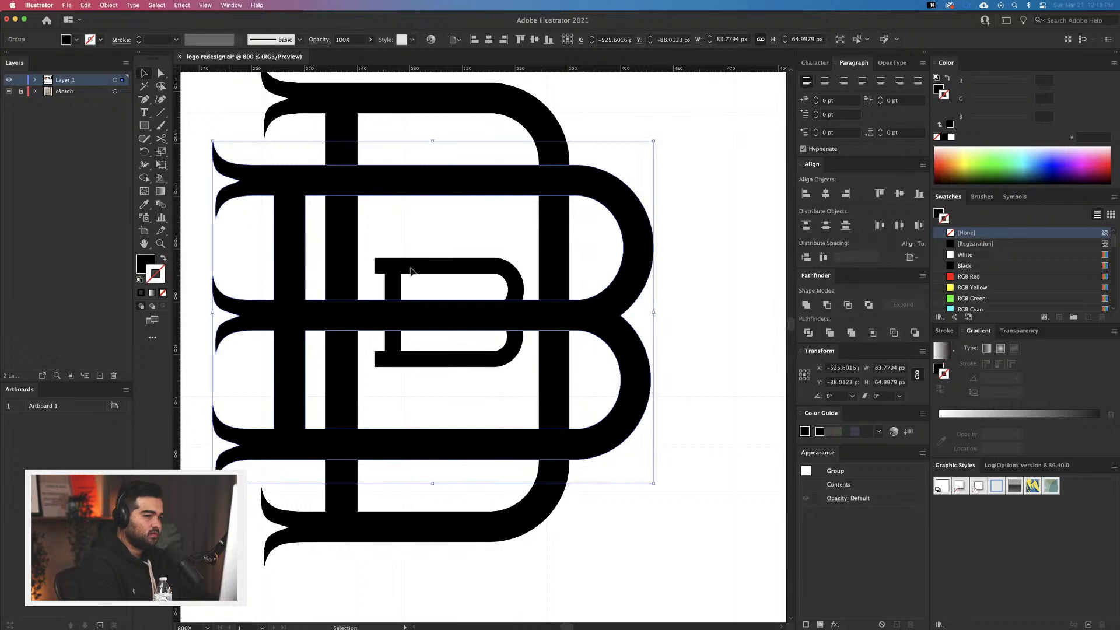
pyautogui.press('super+0')
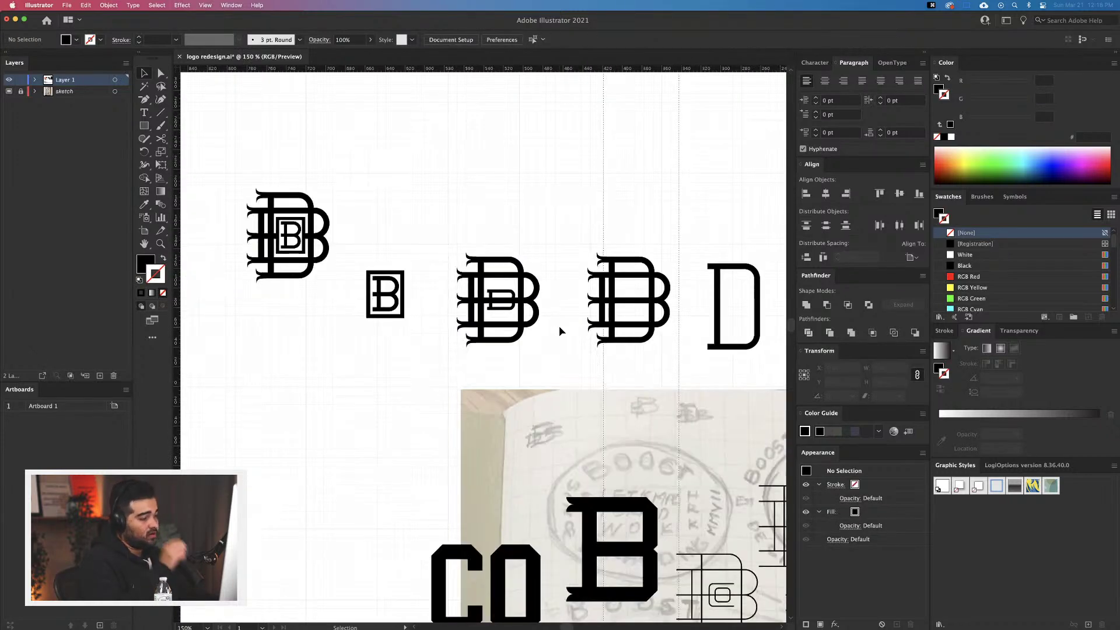
pyautogui.hscroll(5, 559, 331)
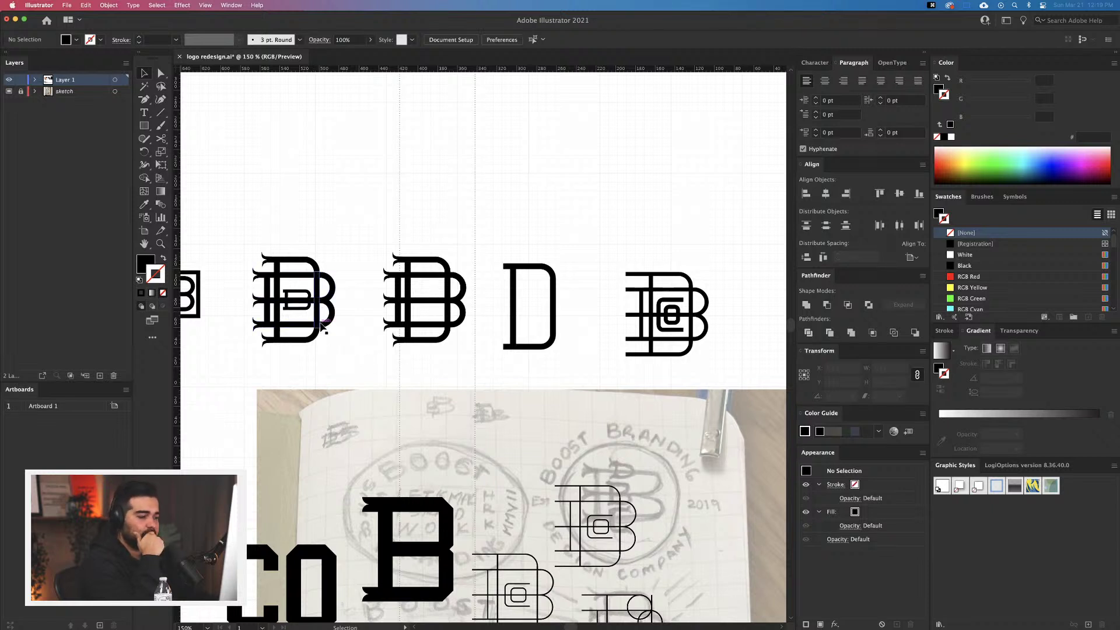
# Expand the fill and stroke of the small B's bowls and stem, and unite them into one shape
pyautogui.keyDown('alt'); pyautogui.scroll(5, 298, 319); pyautogui.keyUp('alt')
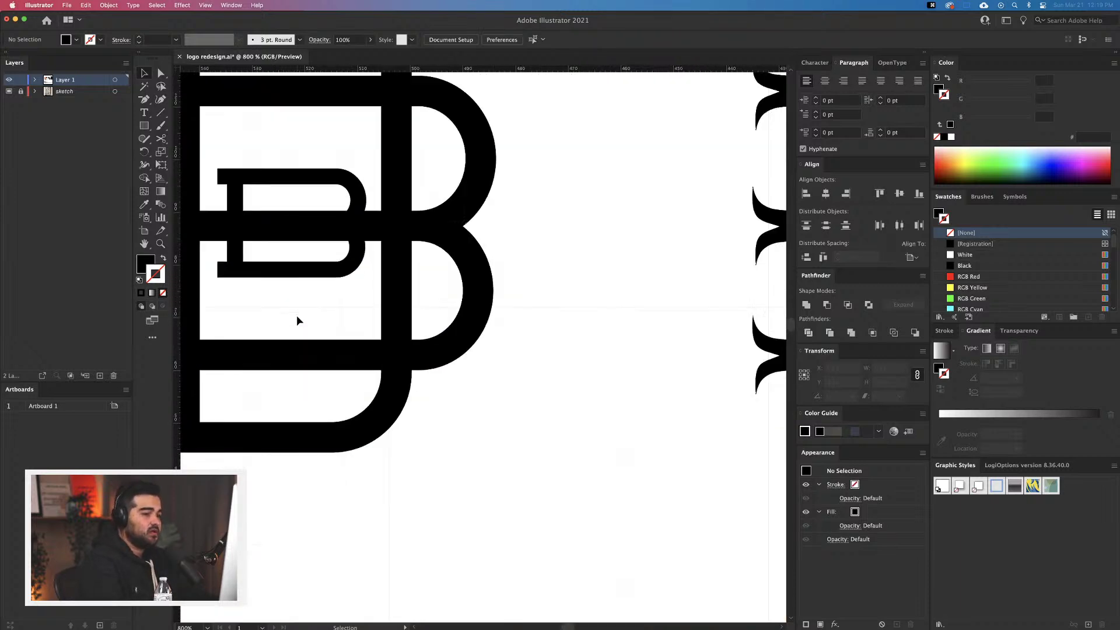
pyautogui.scroll(2, 296, 320)
pyautogui.hscroll(-4, 358, 332)
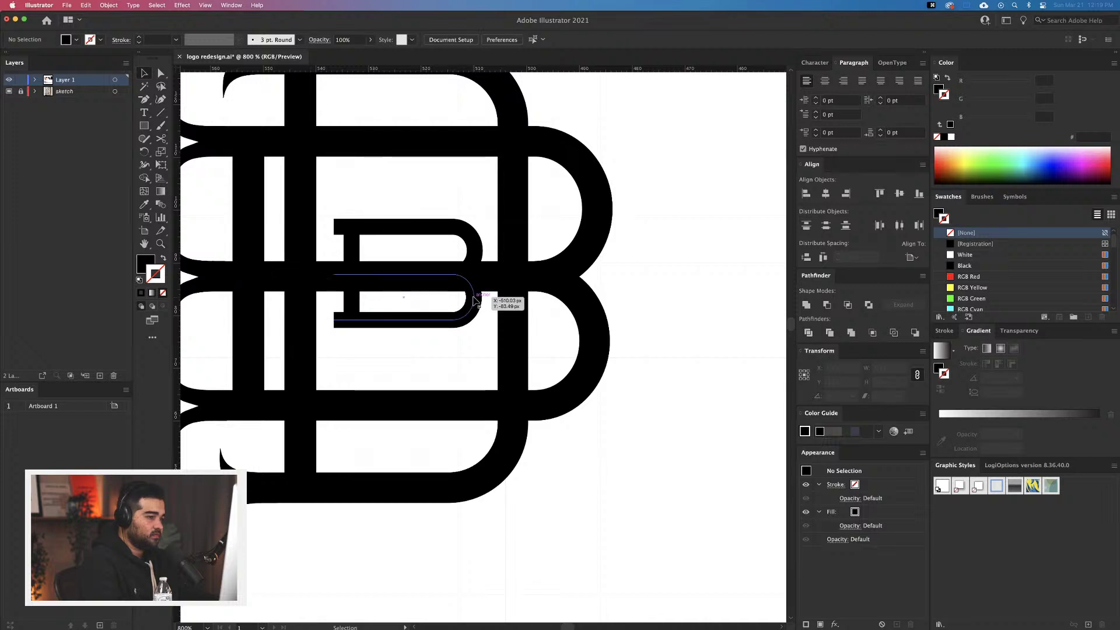
pyautogui.click(475, 299)
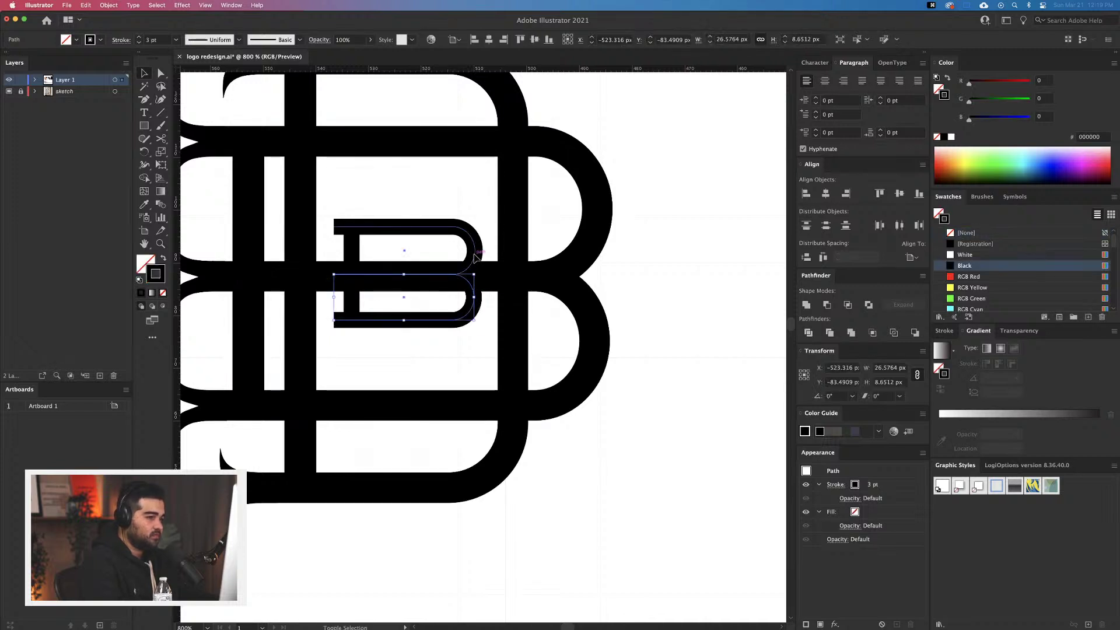
pyautogui.press('v')
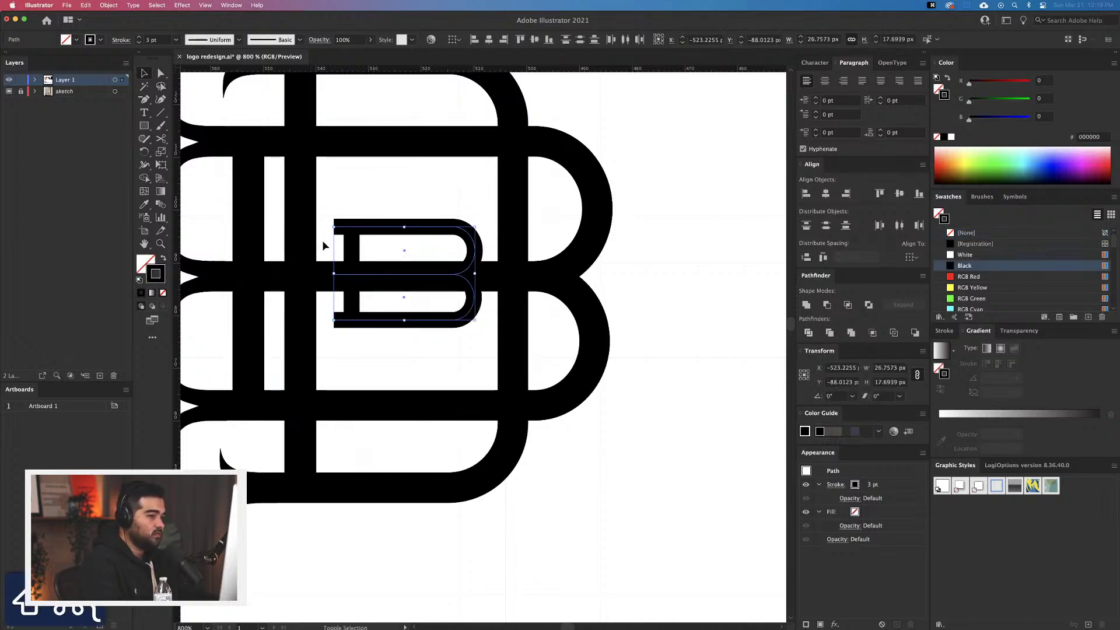
pyautogui.keyDown('shift'); pyautogui.click(352, 248); pyautogui.keyUp('shift')
pyautogui.click(107, 6)
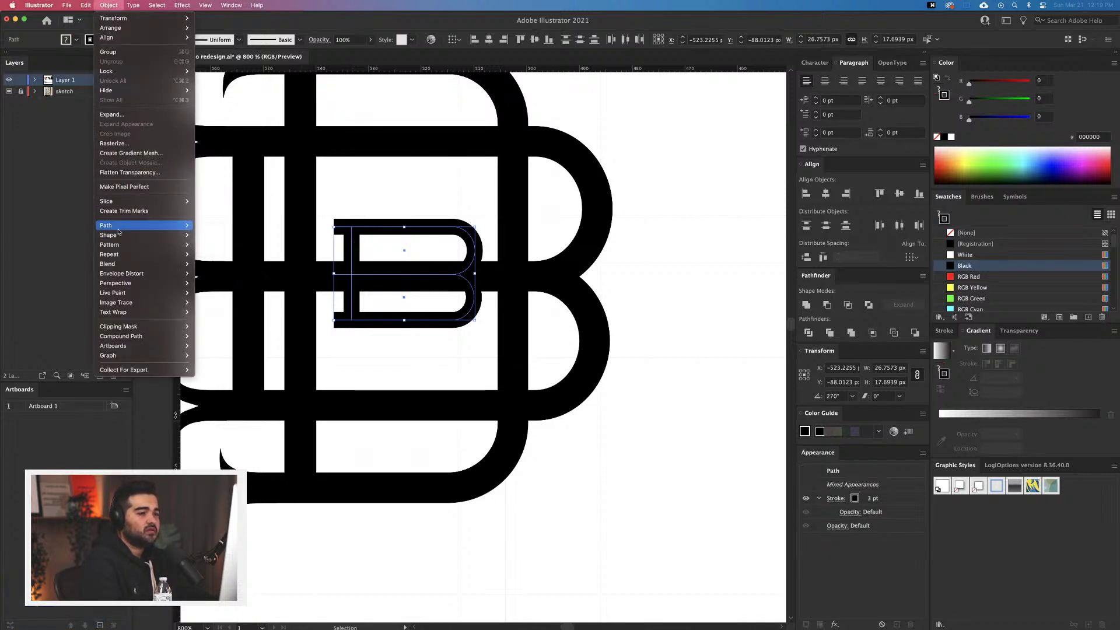
pyautogui.moveTo(122, 227)
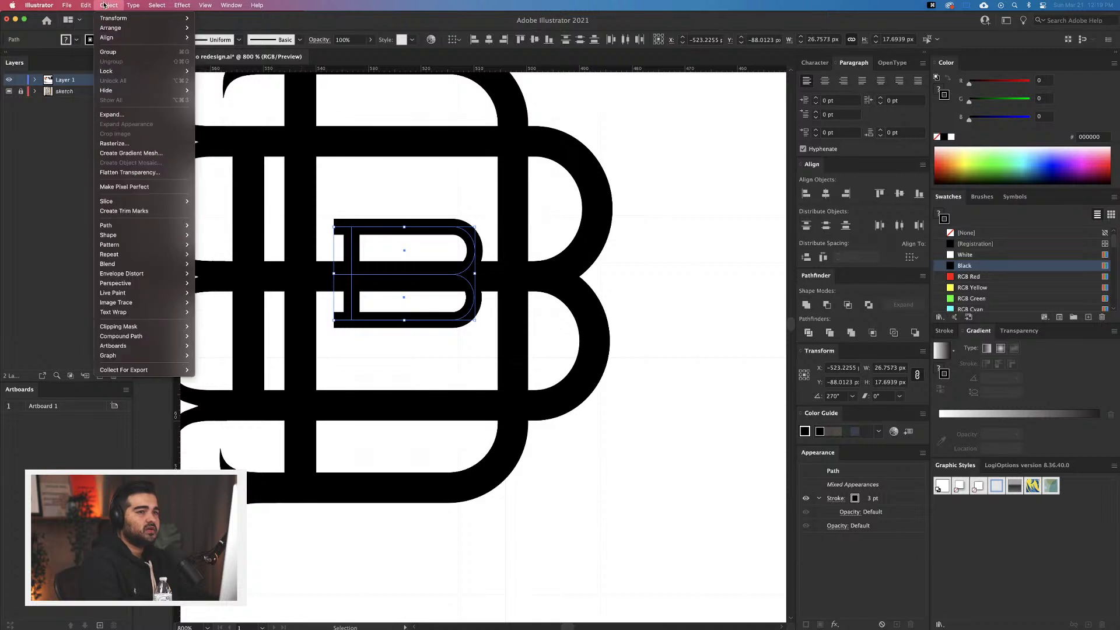
pyautogui.click(135, 116)
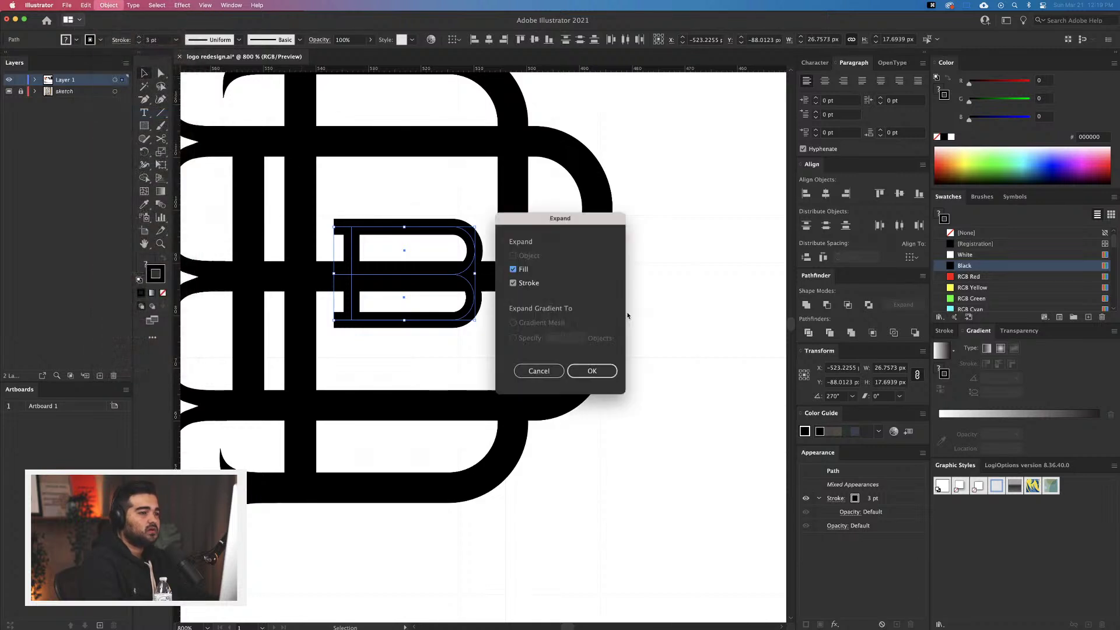
pyautogui.click(601, 372)
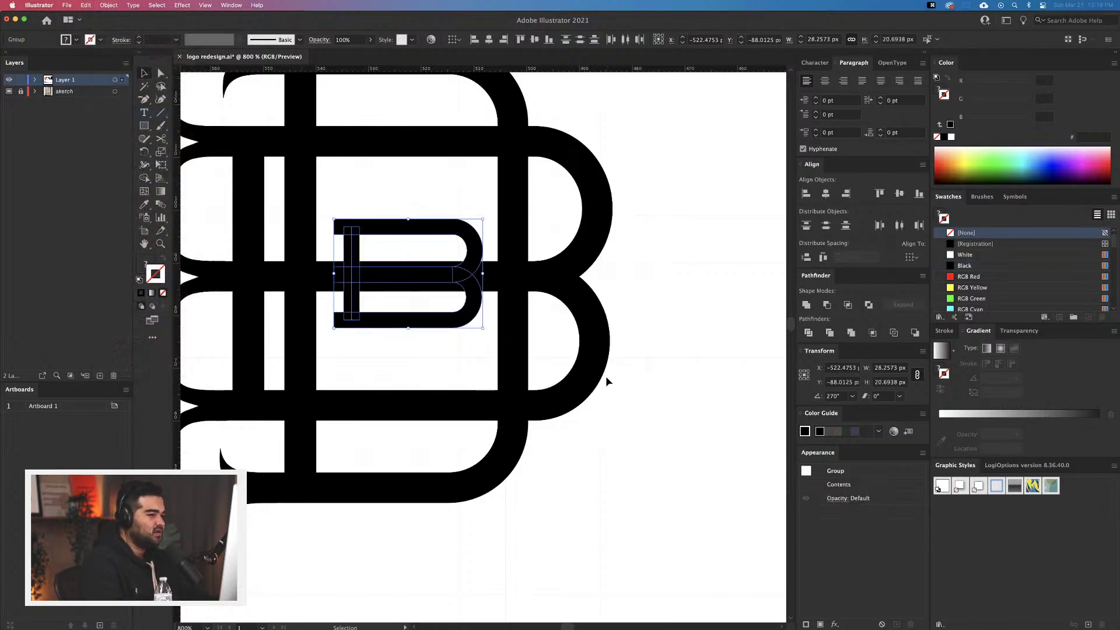
pyautogui.click(808, 306)
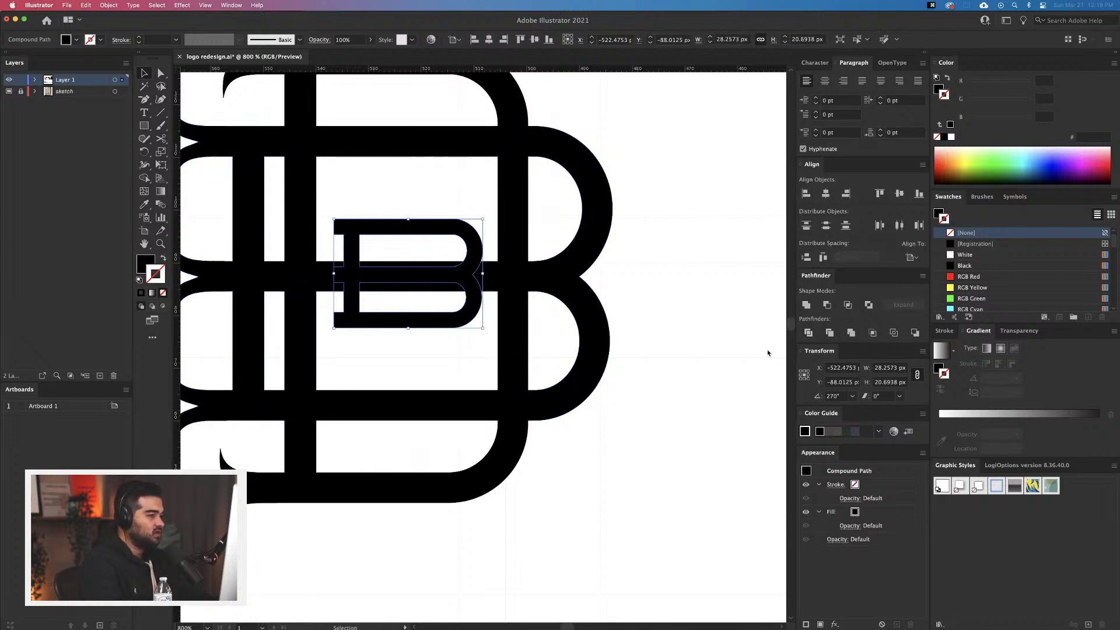
pyautogui.click(109, 7)
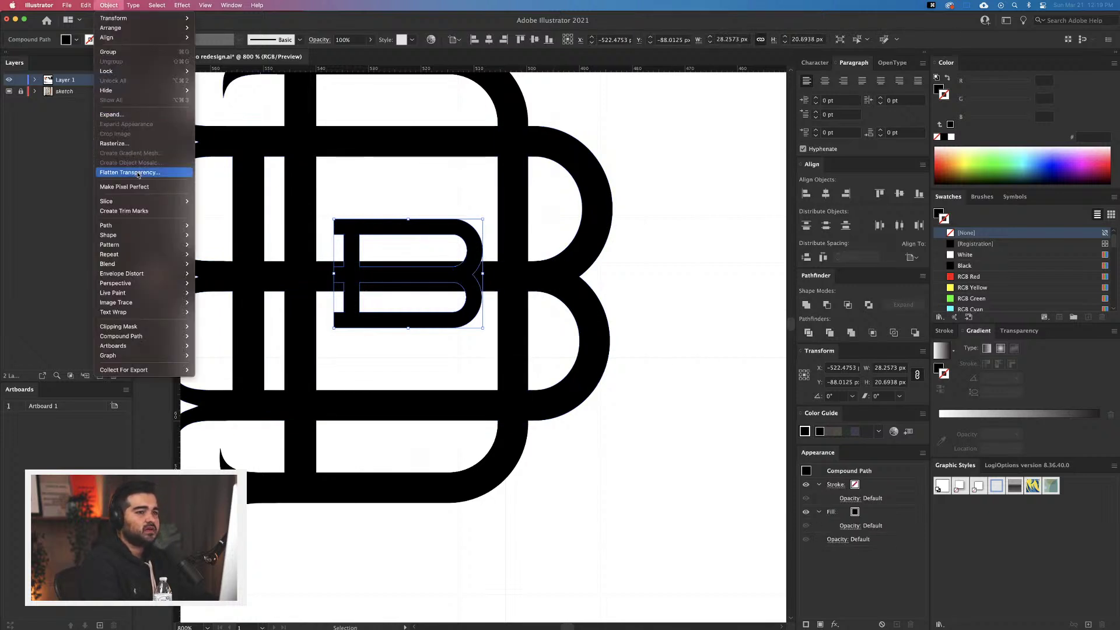
pyautogui.moveTo(177, 228)
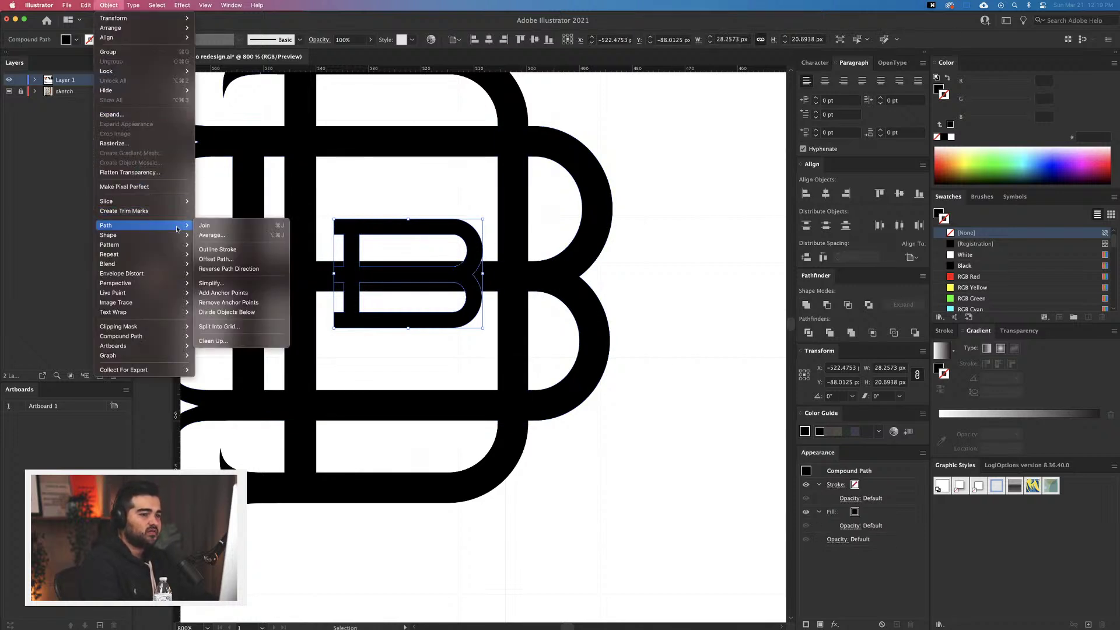
pyautogui.click(216, 259)
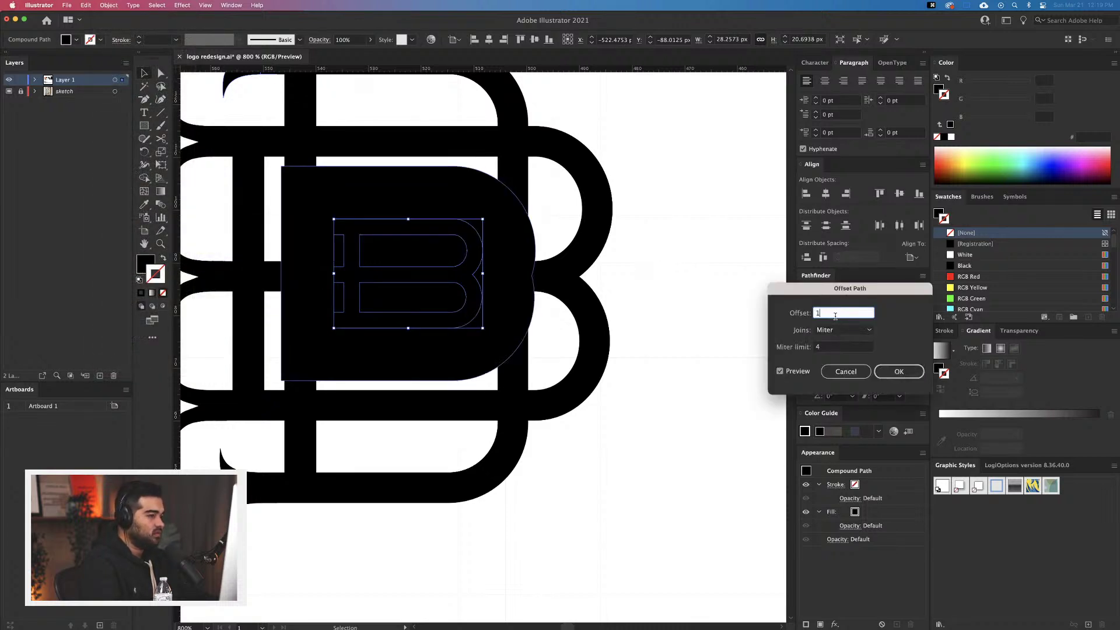
pyautogui.press('Tab')
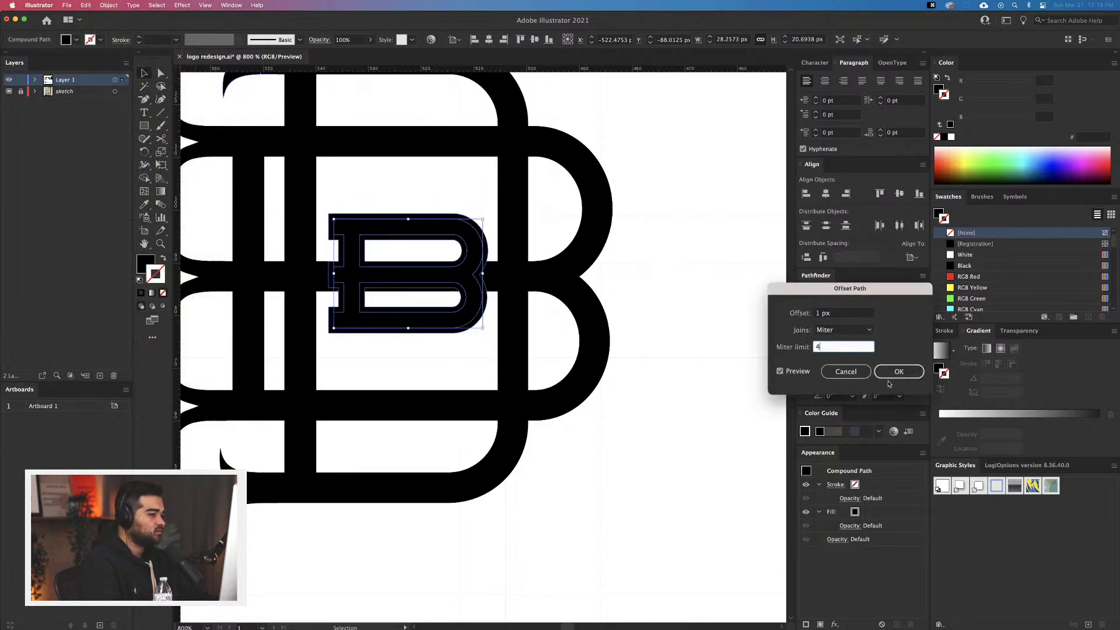
pyautogui.click(846, 372)
pyautogui.click(725, 318)
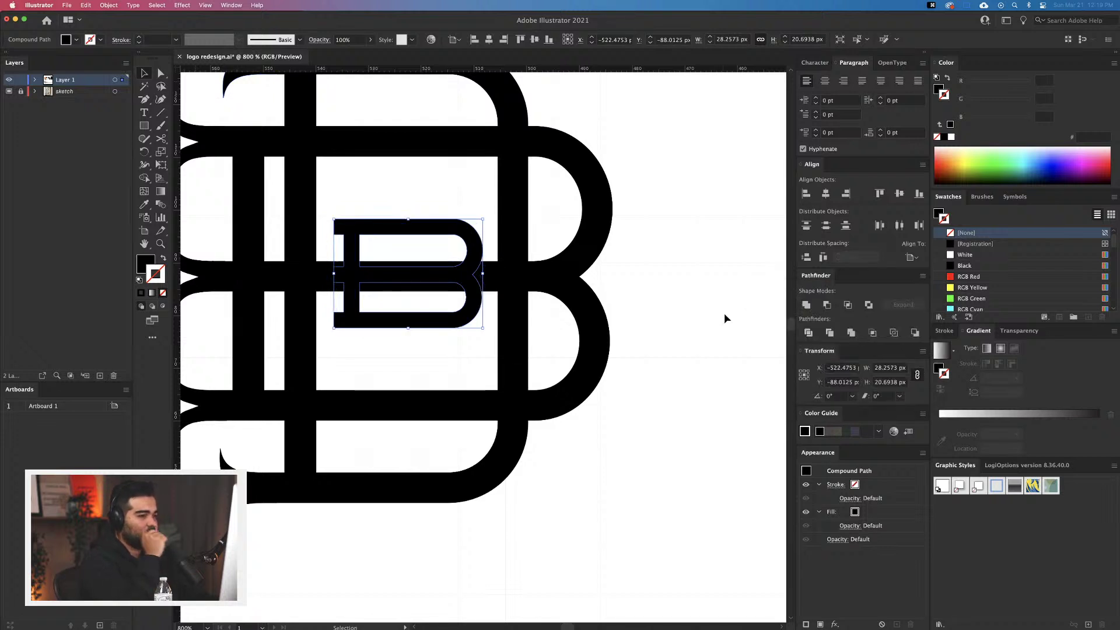
# Move the forked serif from the large monogram's lowest arm to the lower arm of the small B
pyautogui.moveTo(362, 334); pyautogui.dragTo(441, 322)
pyautogui.click(336, 473)
pyautogui.rightClick(329, 465)
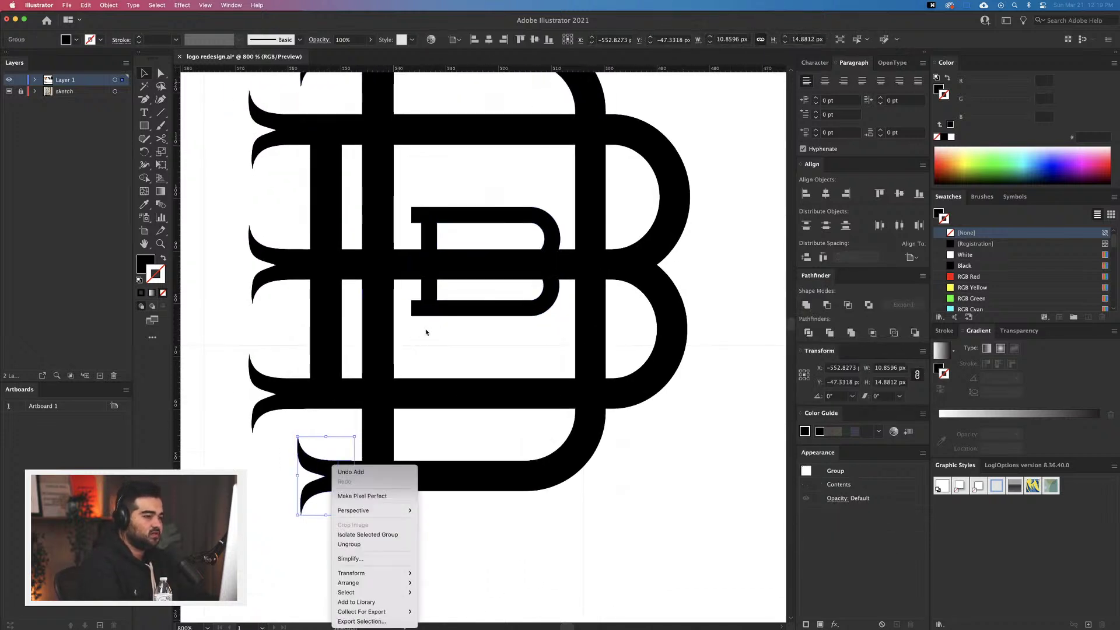
pyautogui.press('Escape')
pyautogui.moveTo(319, 462); pyautogui.dragTo(411, 303)
pyautogui.scroll(4, 411, 303)
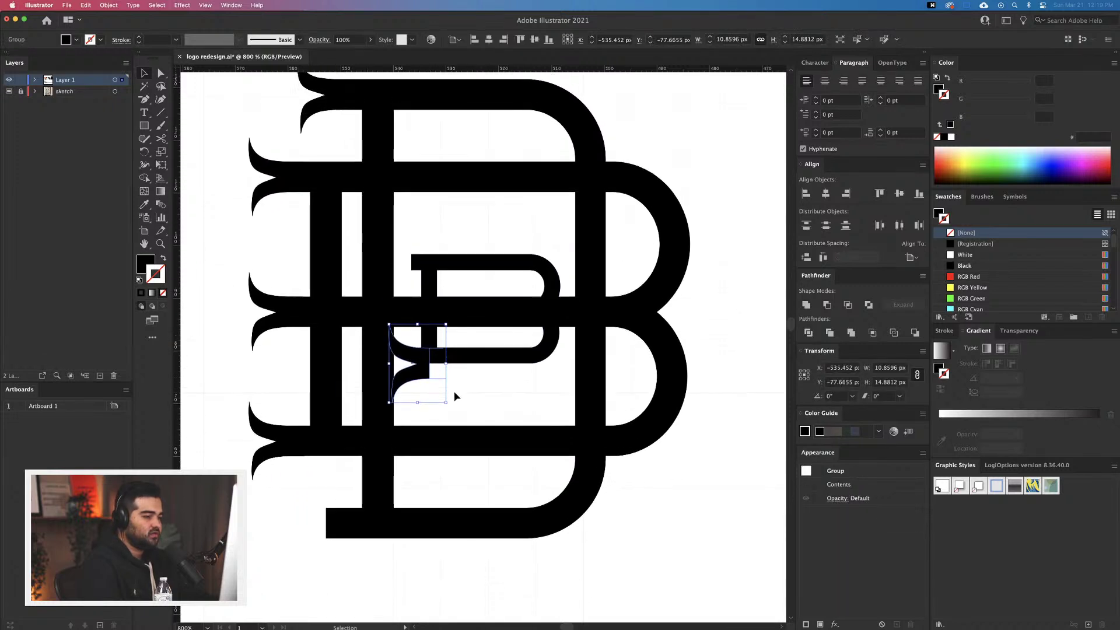
# Scale the forked serif down to about 5.5 by 7.5 px and align it with the small B's lower arm
pyautogui.scroll(3, 449, 401)
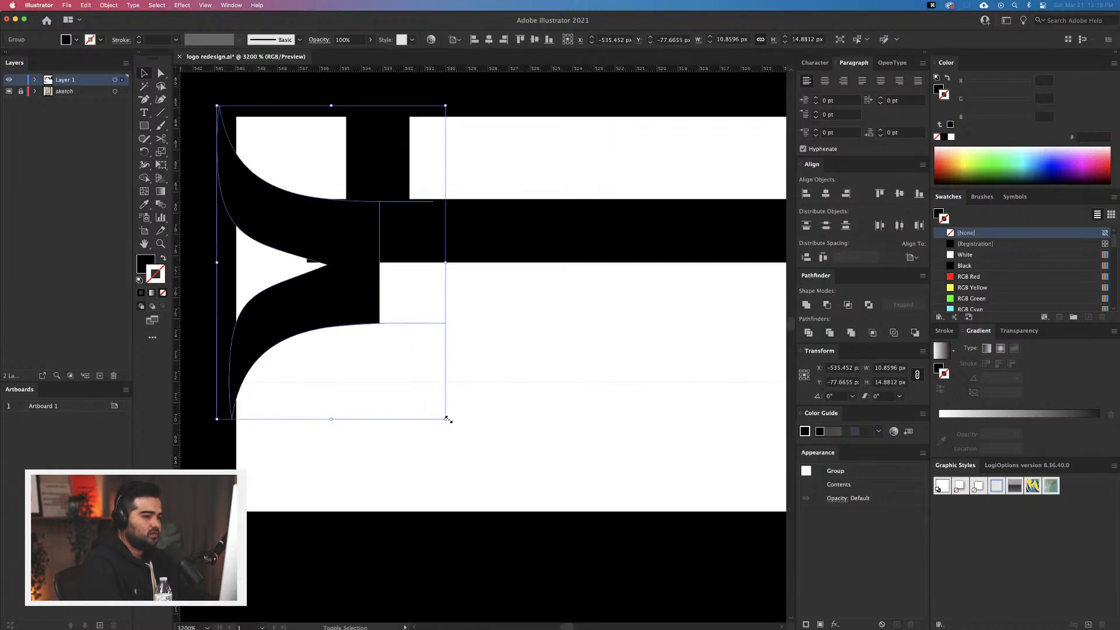
pyautogui.moveTo(445, 421); pyautogui.dragTo(381, 332)
pyautogui.moveTo(343, 275); pyautogui.dragTo(307, 241)
pyautogui.moveTo(344, 298); pyautogui.dragTo(353, 308)
pyautogui.moveTo(323, 273); pyautogui.dragTo(504, 376)
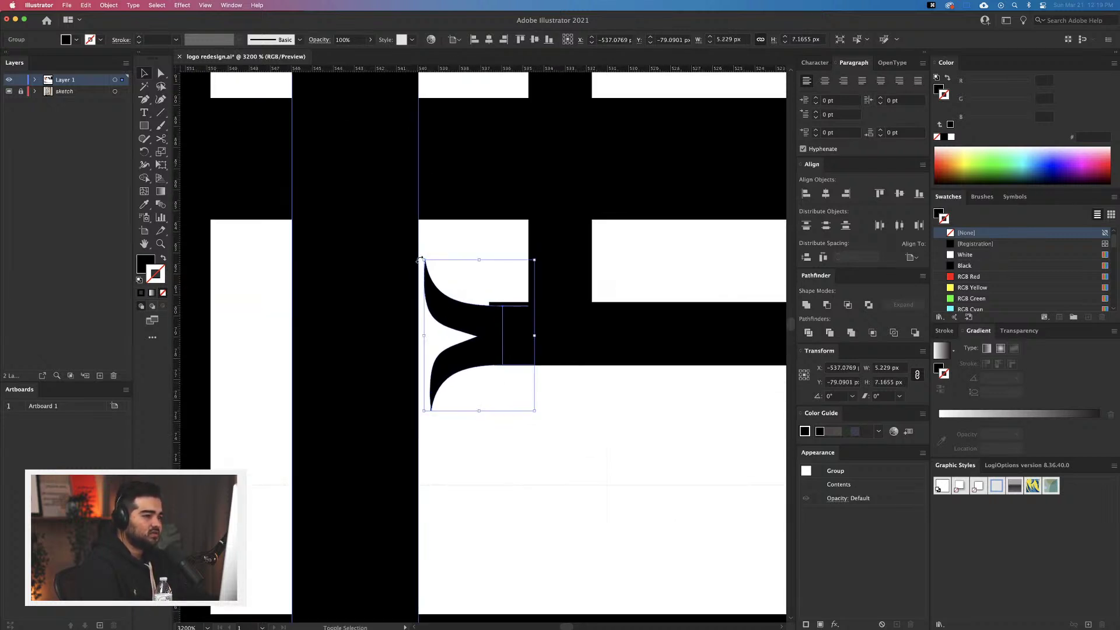
pyautogui.moveTo(425, 257); pyautogui.dragTo(421, 255)
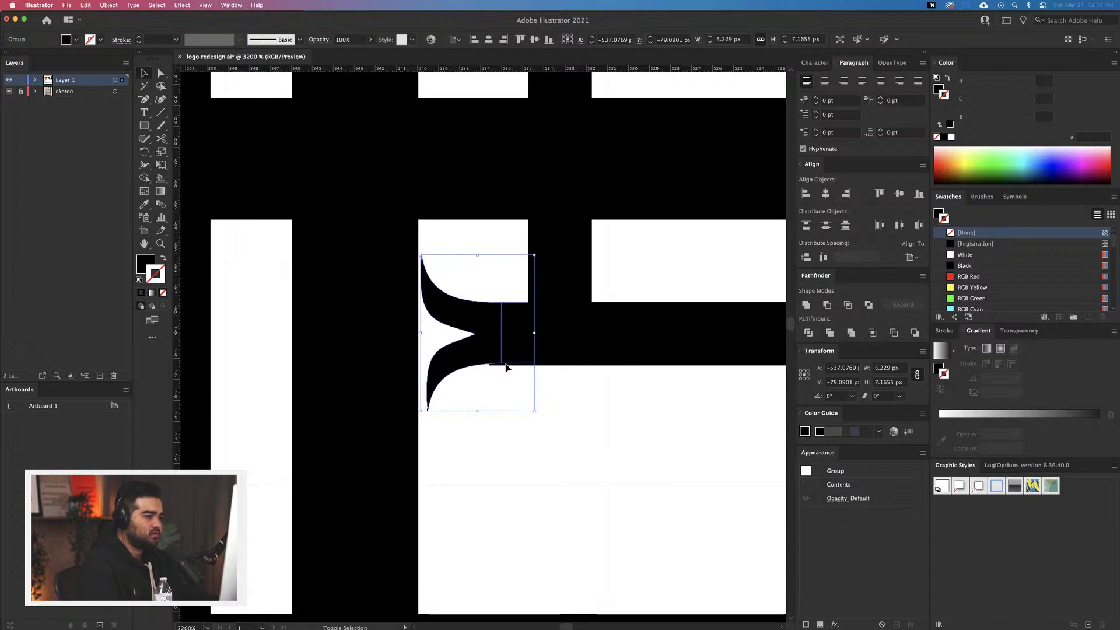
# Place a copy of the small forked serif on the end of the small B's upper arm
pyautogui.moveTo(480, 412); pyautogui.dragTo(485, 244)
pyautogui.press('super+minus')
pyautogui.scroll(2, 484, 350)
pyautogui.moveTo(590, 273); pyautogui.dragTo(468, 279)
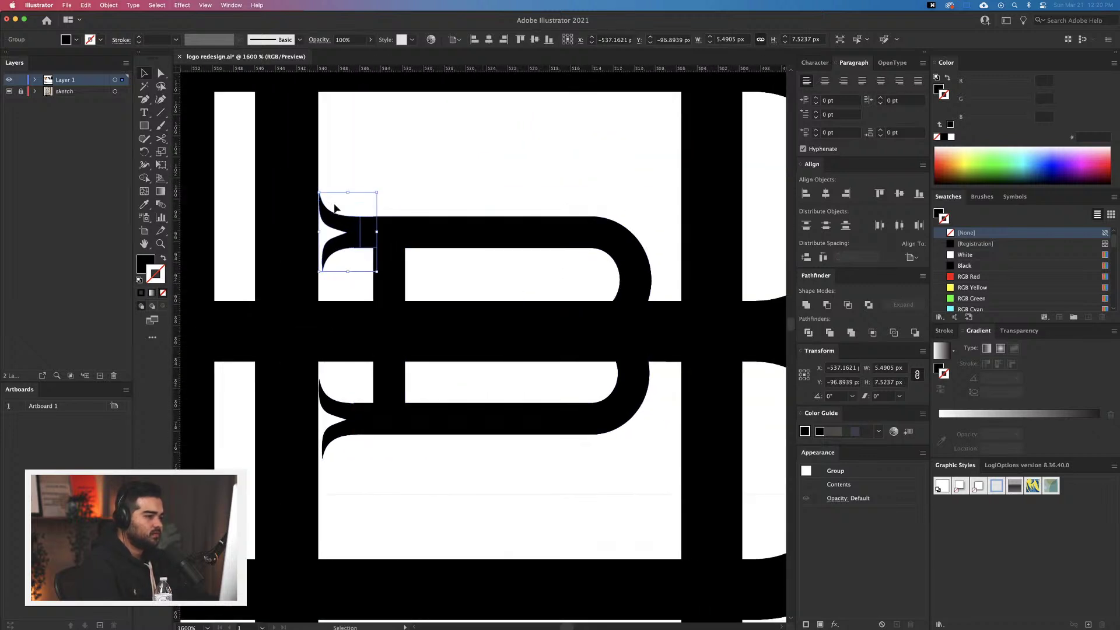
# Select the small B with both its serifs and shift them right by about 1.4 px inside the monogram
pyautogui.moveTo(336, 189); pyautogui.dragTo(440, 344)
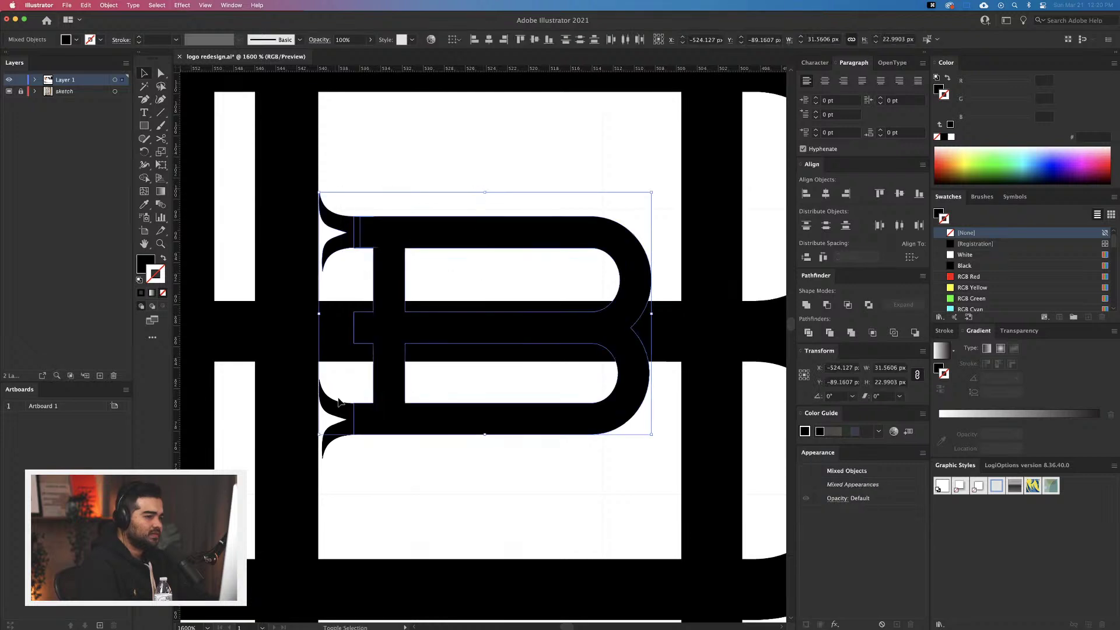
pyautogui.press('super+8')
pyautogui.press('super+z')
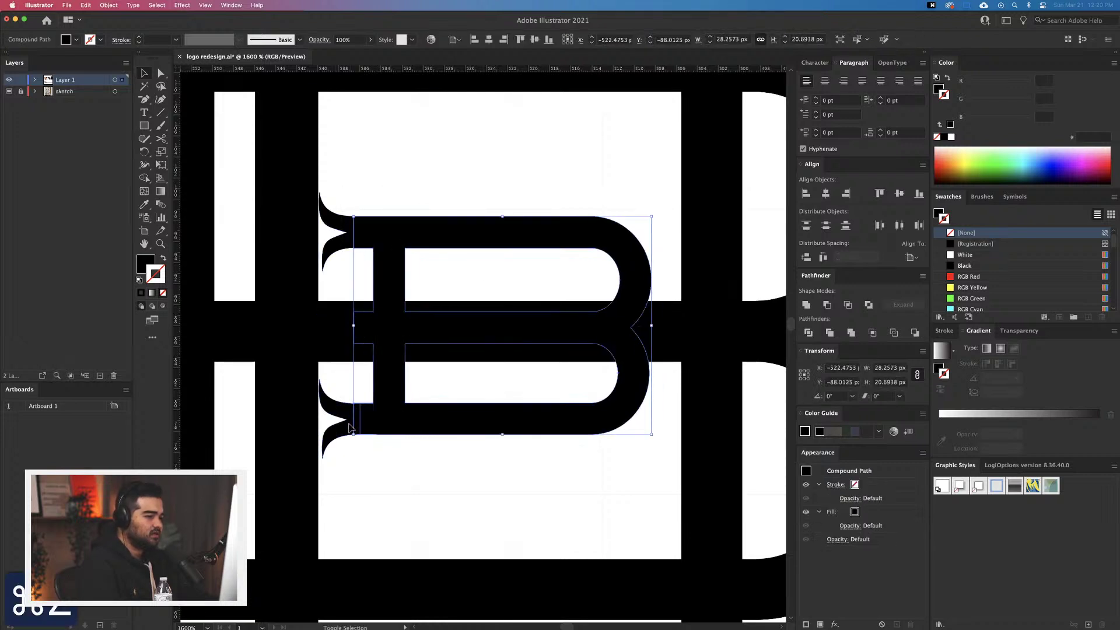
pyautogui.moveTo(350, 245); pyautogui.dragTo(364, 247)
pyautogui.click(435, 380)
pyautogui.click(355, 433)
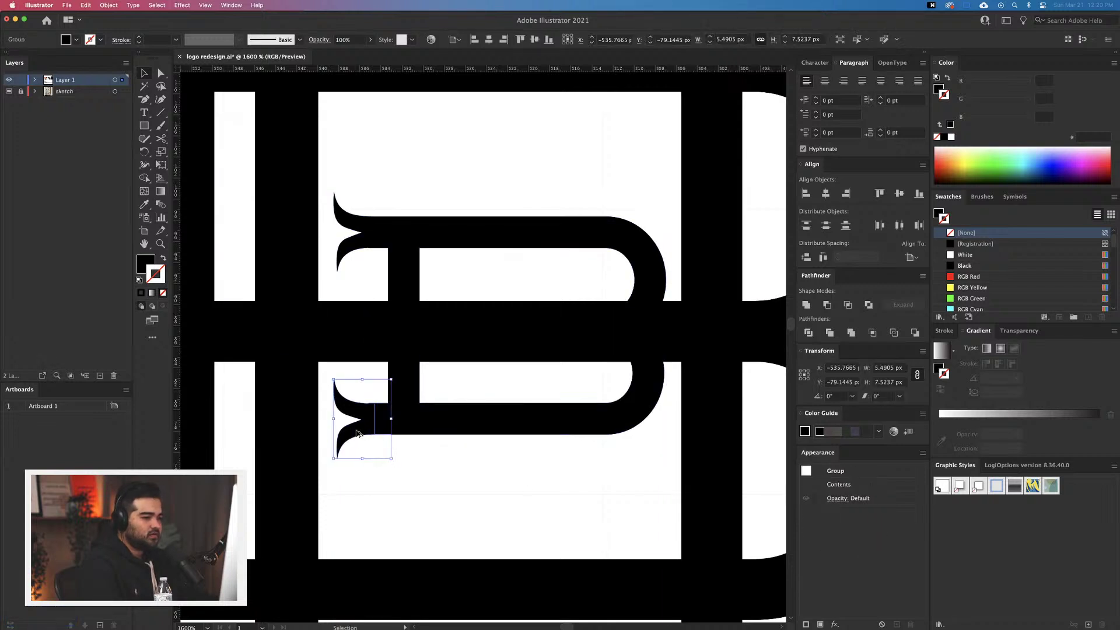
pyautogui.click(445, 494)
# Compare the monogram with the serifed small B against the other variants, the old logo and the pencil sketches
pyautogui.scroll(-5, 445, 495)
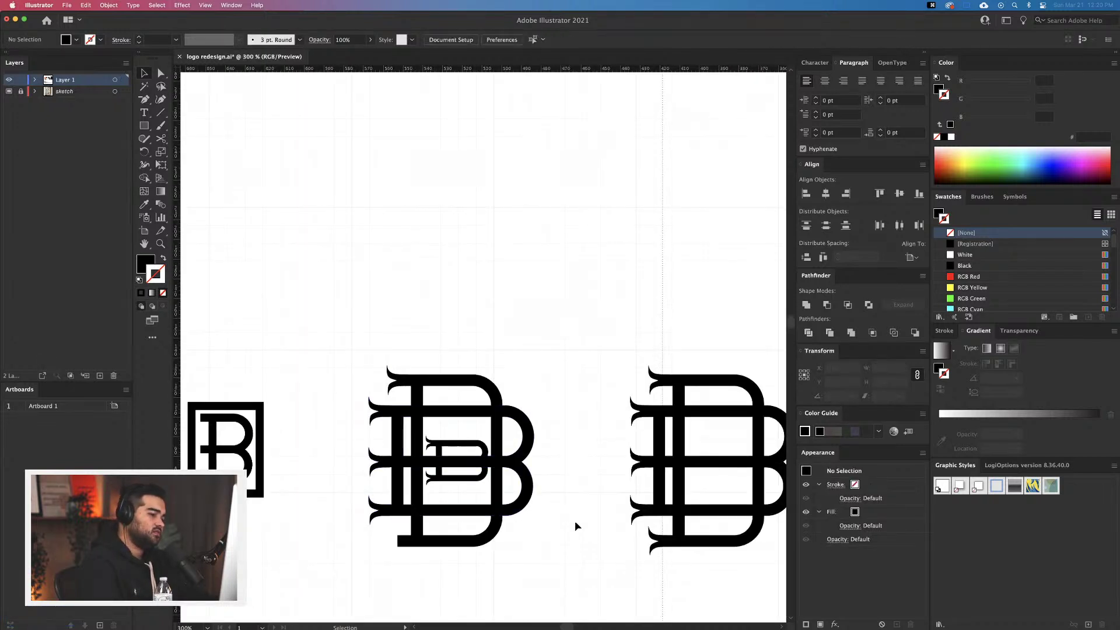
pyautogui.moveTo(575, 525); pyautogui.dragTo(591, 490)
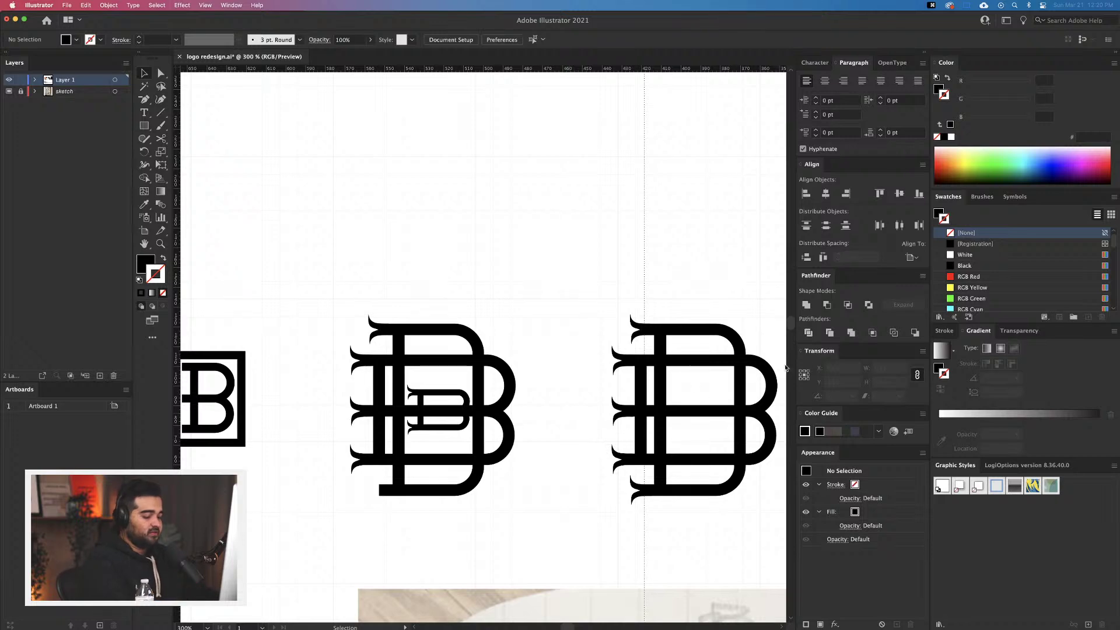
pyautogui.scroll(-10, 475, 300)
pyautogui.hscroll(8, 475, 300)
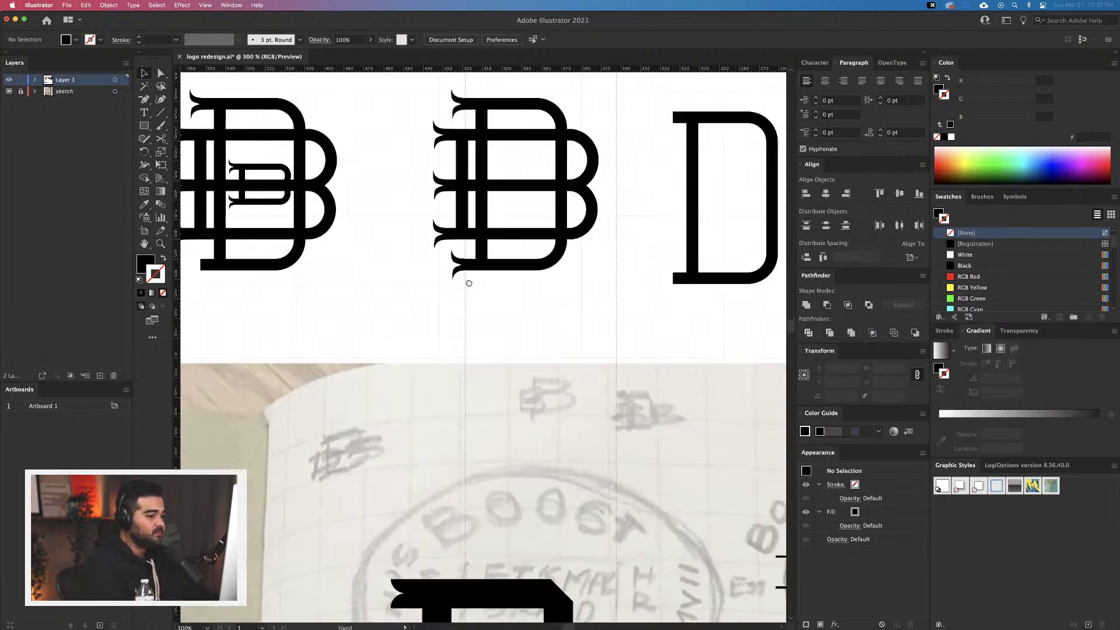
pyautogui.scroll(-10, 525, 337)
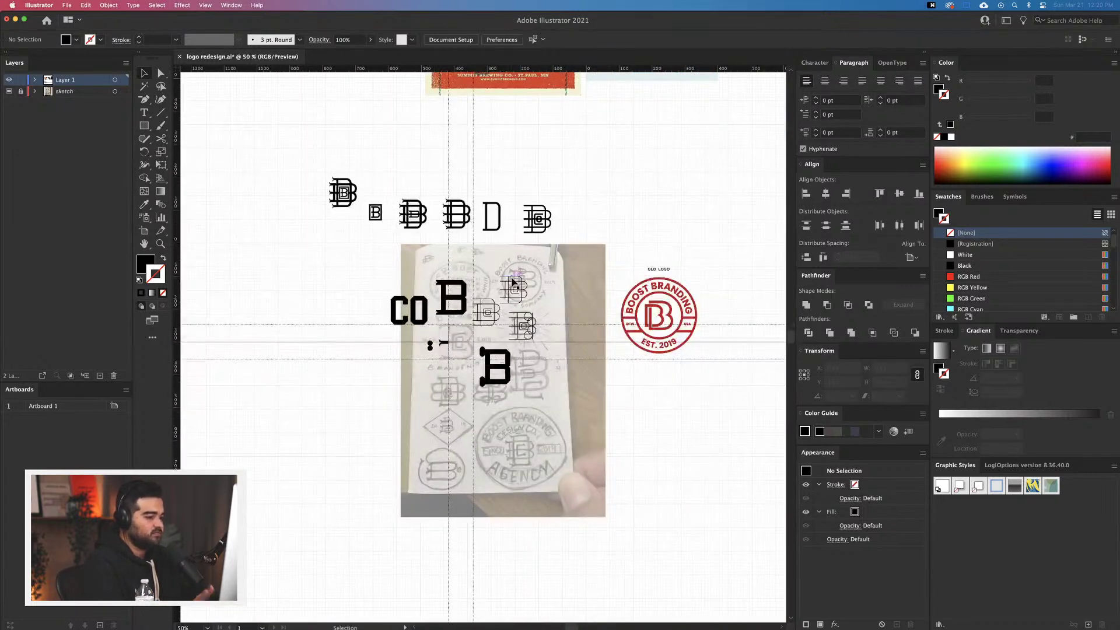
pyautogui.scroll(8, 537, 409)
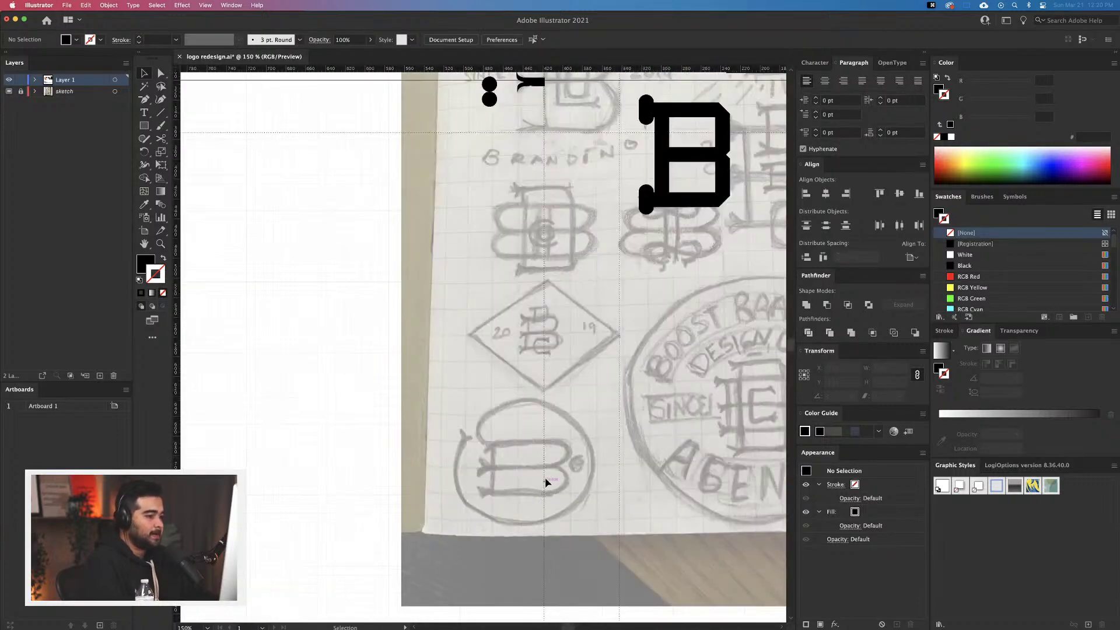
pyautogui.moveTo(548, 303); pyautogui.dragTo(557, 359)
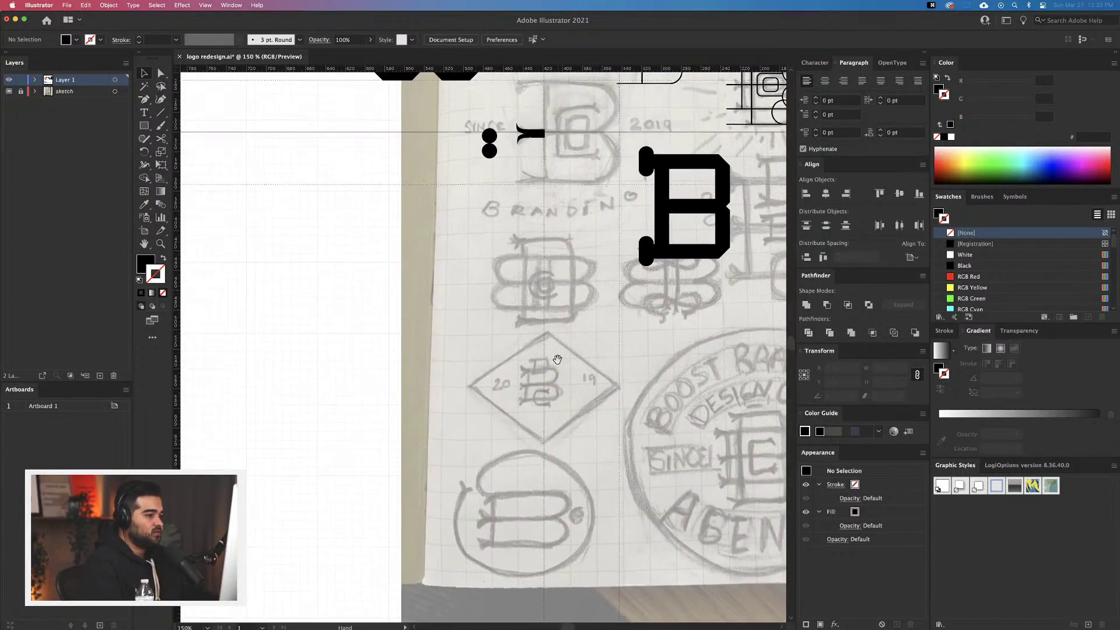
pyautogui.scroll(-4, 502, 408)
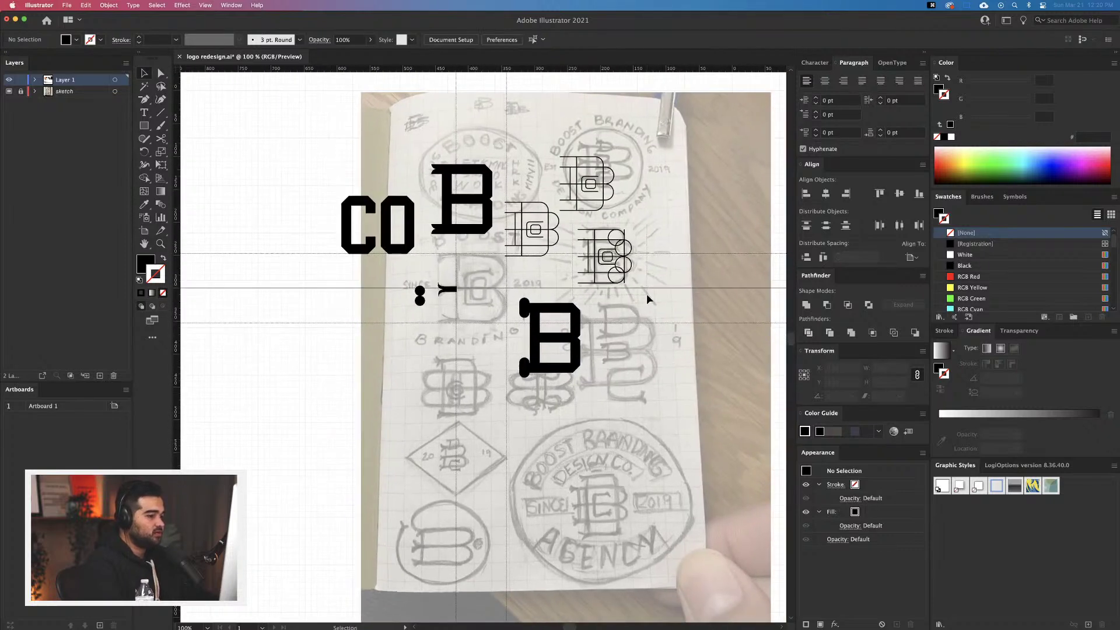
# Place a copy of the monogram's line construction over the diamond-framed sketch
pyautogui.moveTo(646, 295)
pyautogui.mouseDown()
pyautogui.moveTo(626, 275)
pyautogui.moveTo(516, 442)
pyautogui.moveTo(543, 481)
pyautogui.moveTo(523, 488)
pyautogui.mouseUp()
pyautogui.hscroll(-5, 667, 297)
pyautogui.scroll(2, 522, 490)
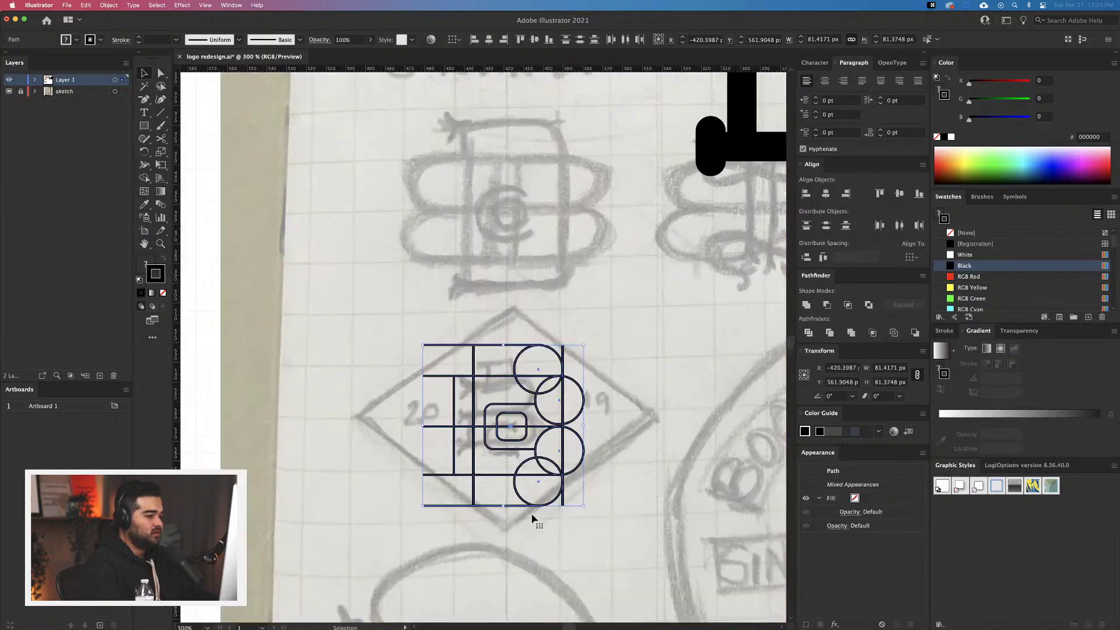
# Delete the outer B's lines, stems and two circles from the copied construction, keeping the inner B with its two stacked circles
pyautogui.click(522, 519)
pyautogui.moveTo(567, 496); pyautogui.dragTo(567, 496)
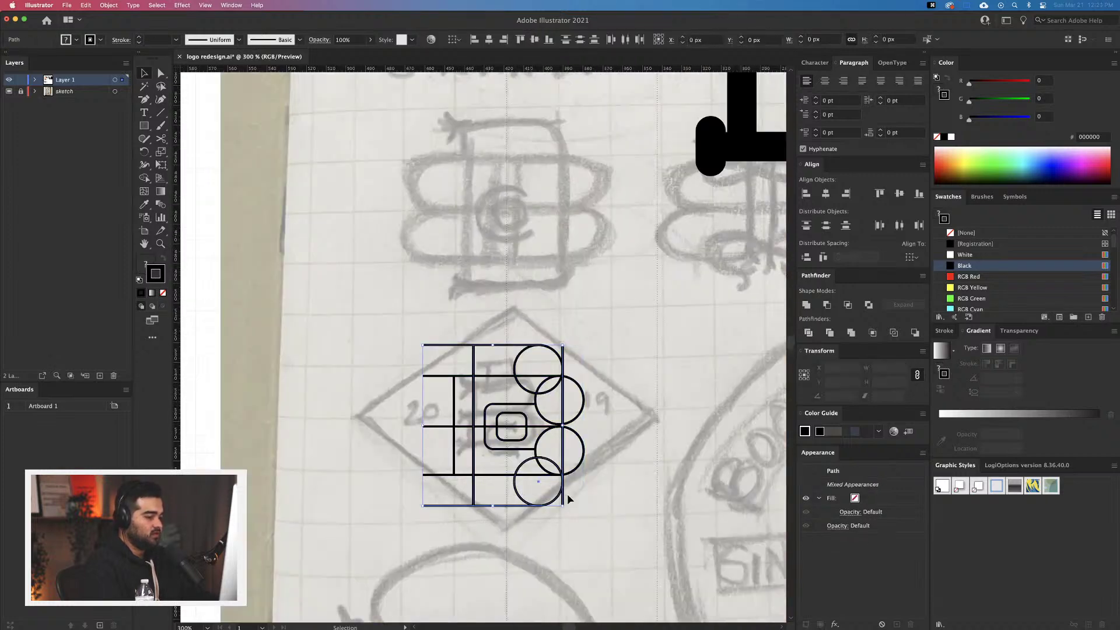
pyautogui.press('\\')
pyautogui.press('Delete')
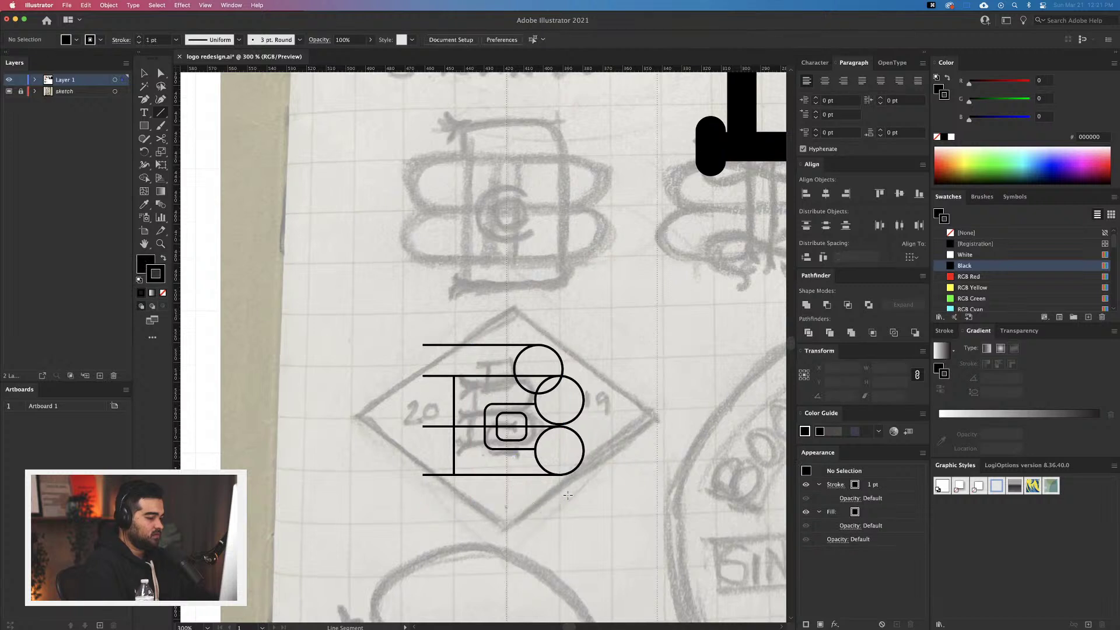
pyautogui.press('v')
pyautogui.moveTo(490, 335); pyautogui.dragTo(561, 356)
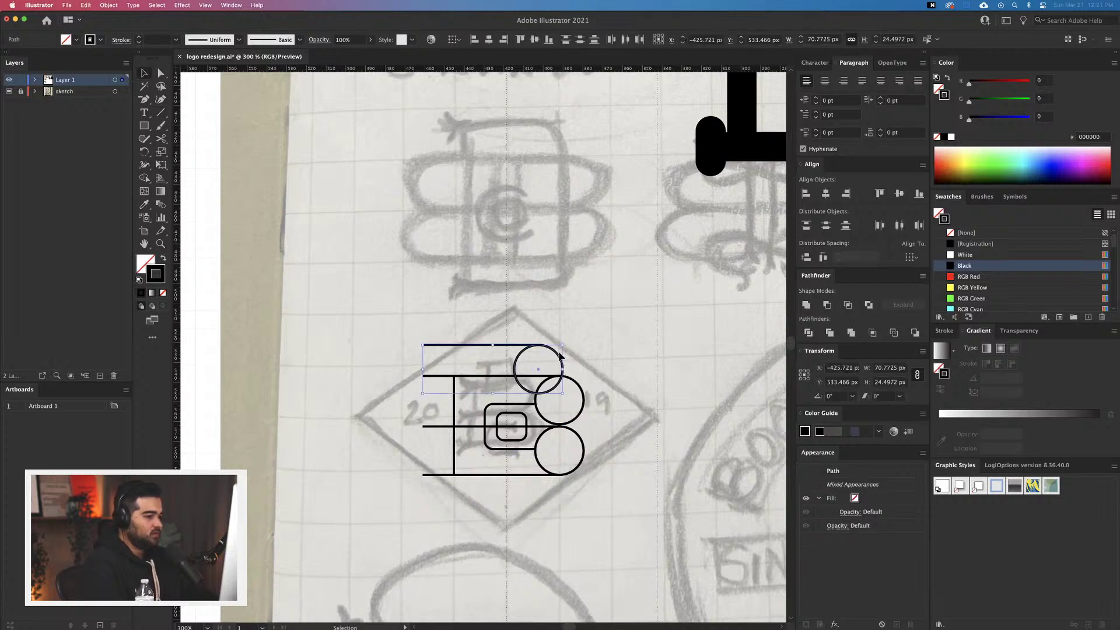
pyautogui.press('Delete')
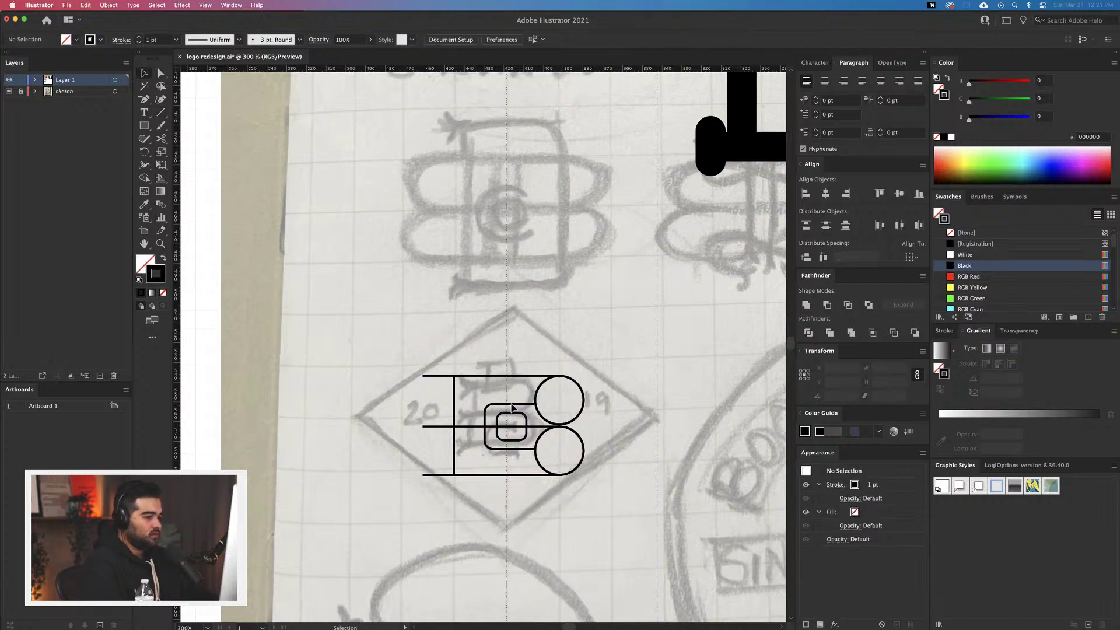
# Move the C-shaped path onto the bottom line, reduce its height to about 18.6 px, and delete the small rounded square
pyautogui.moveTo(507, 418); pyautogui.dragTo(500, 459)
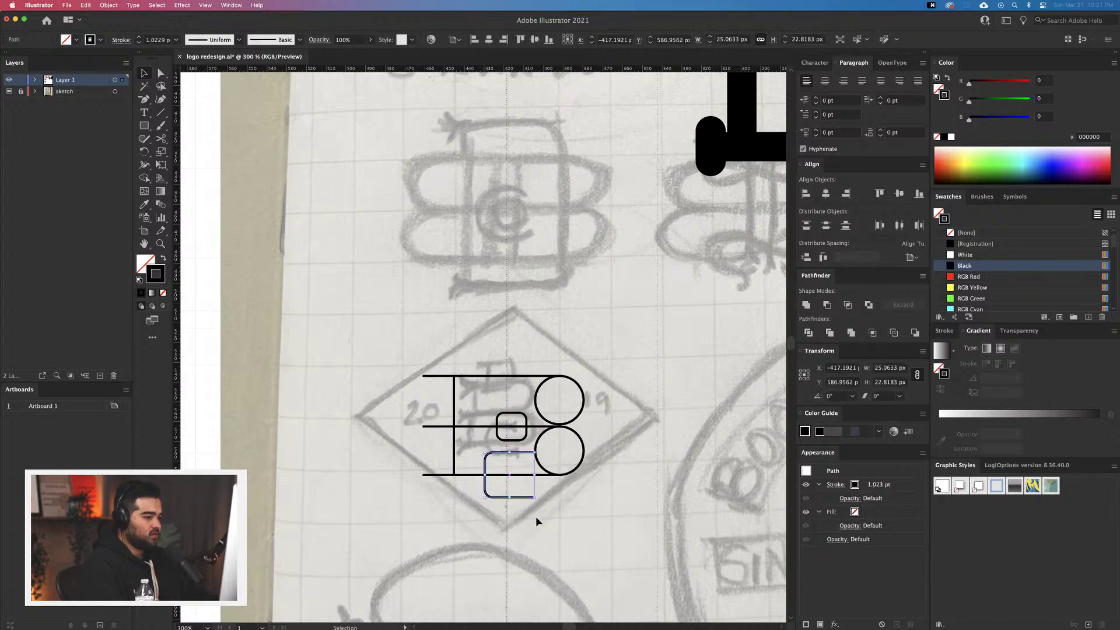
pyautogui.scroll(3, 499, 500)
pyautogui.click(518, 497)
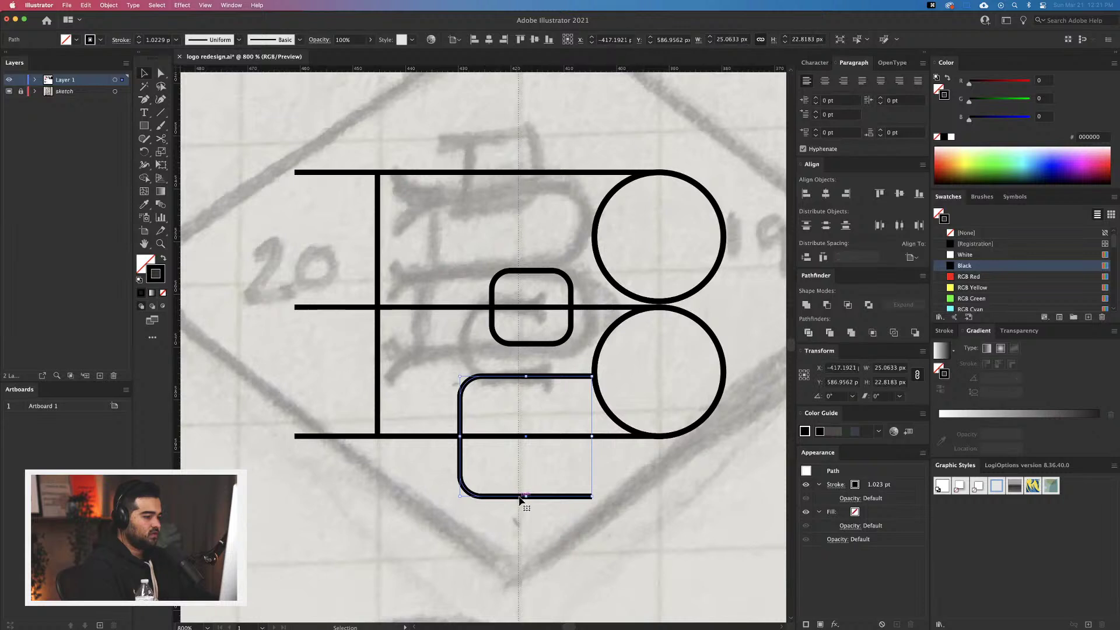
pyautogui.moveTo(527, 497); pyautogui.dragTo(567, 519)
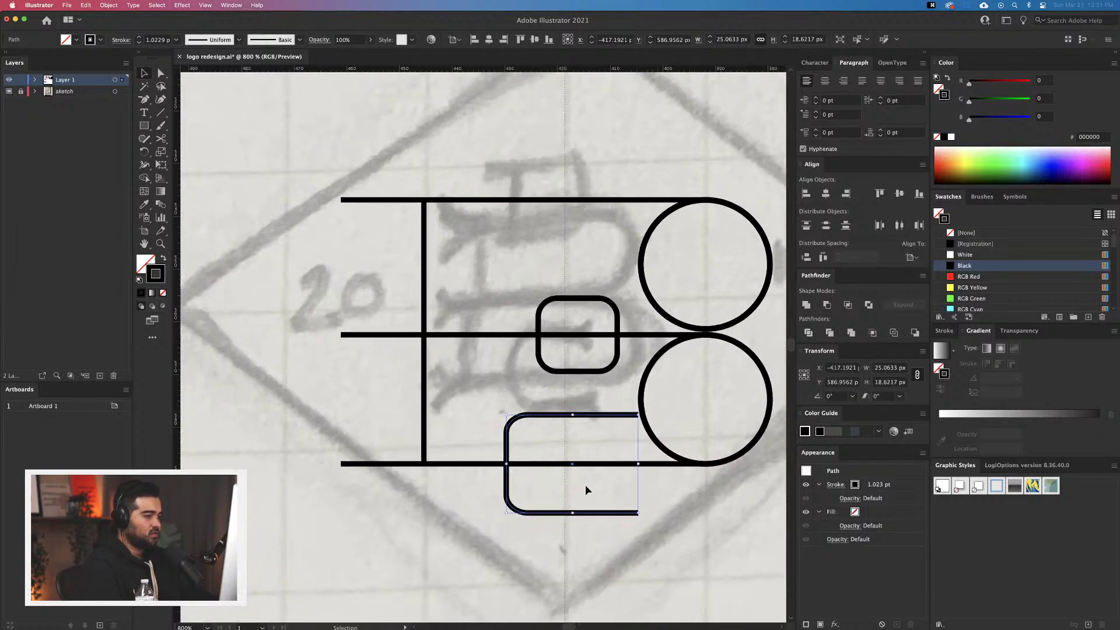
pyautogui.click(602, 373)
pyautogui.press('Delete')
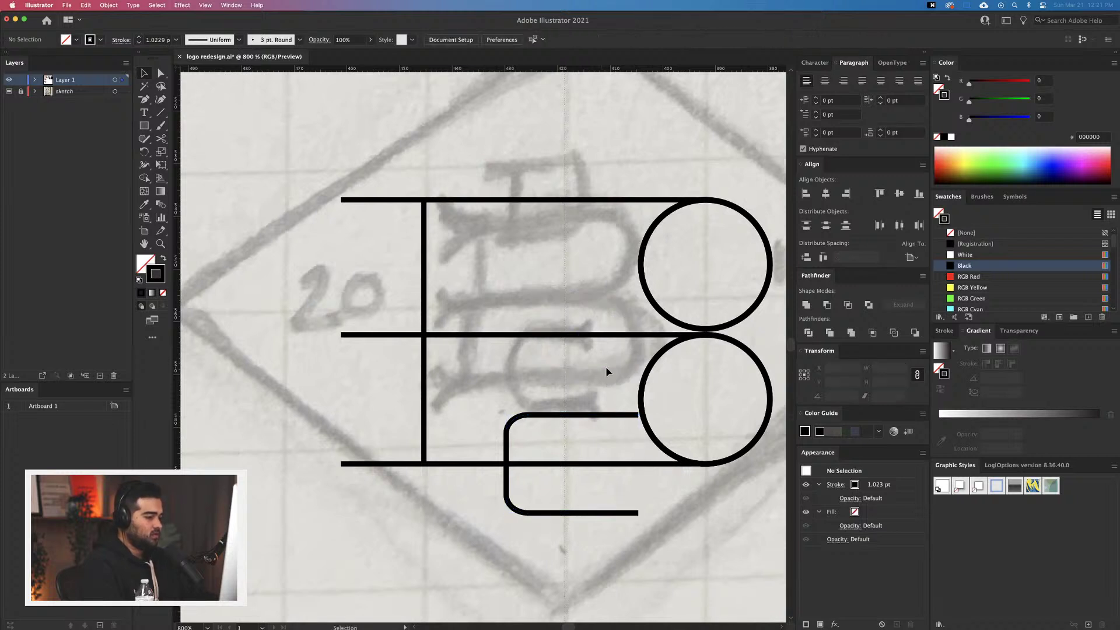
# Copy the C-shaped path up onto the top line and reflect the copy across the vertical axis
pyautogui.moveTo(582, 420); pyautogui.dragTo(576, 151)
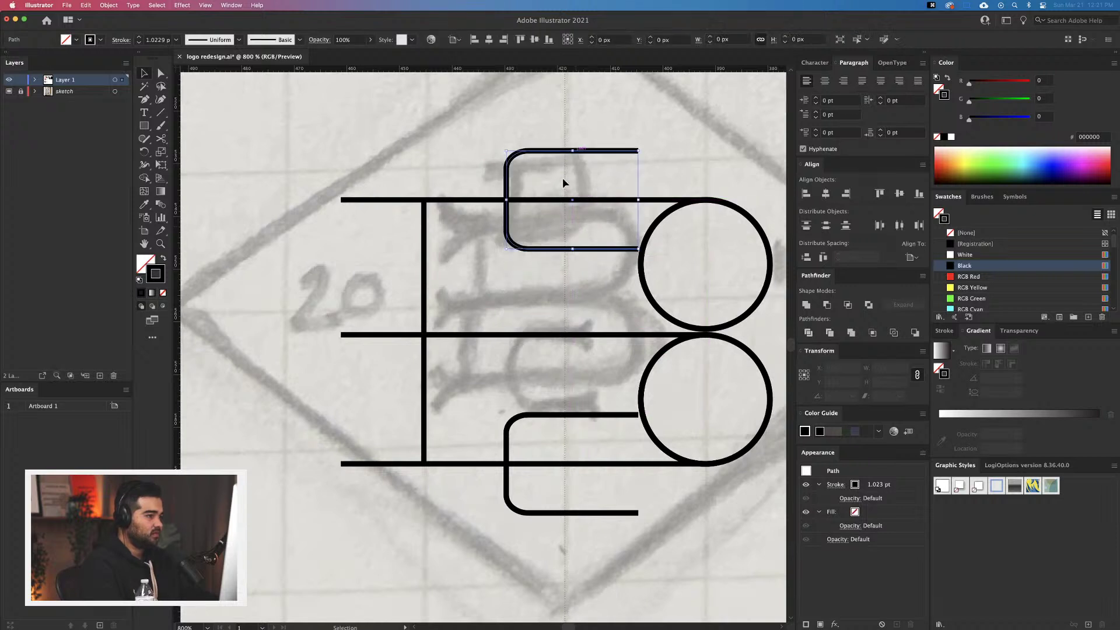
pyautogui.rightClick(505, 193)
pyautogui.moveTo(549, 352)
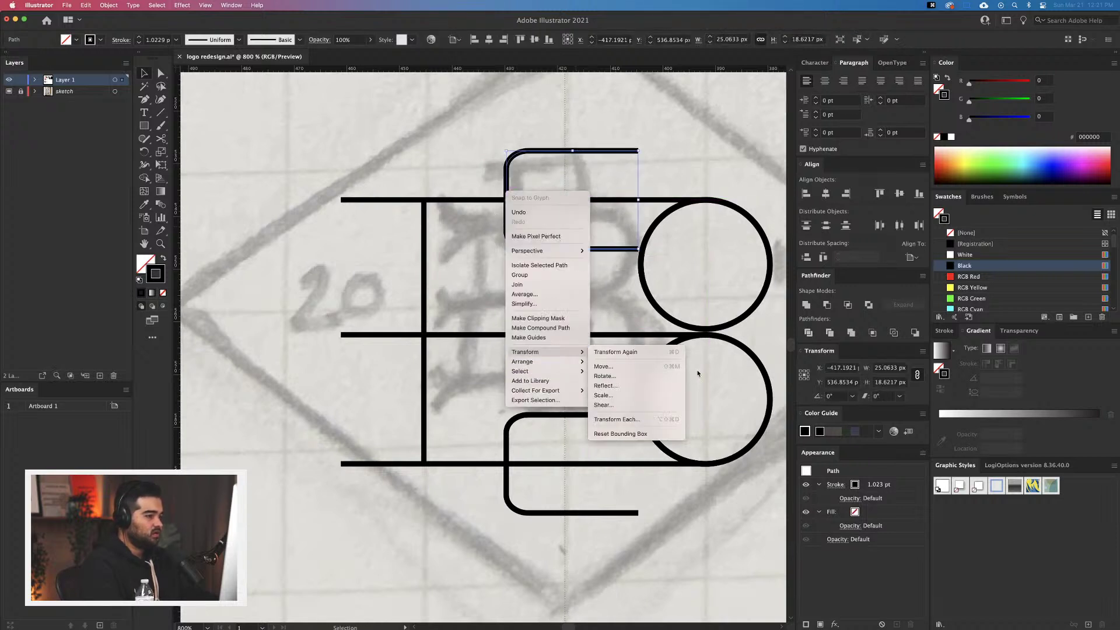
pyautogui.click(632, 386)
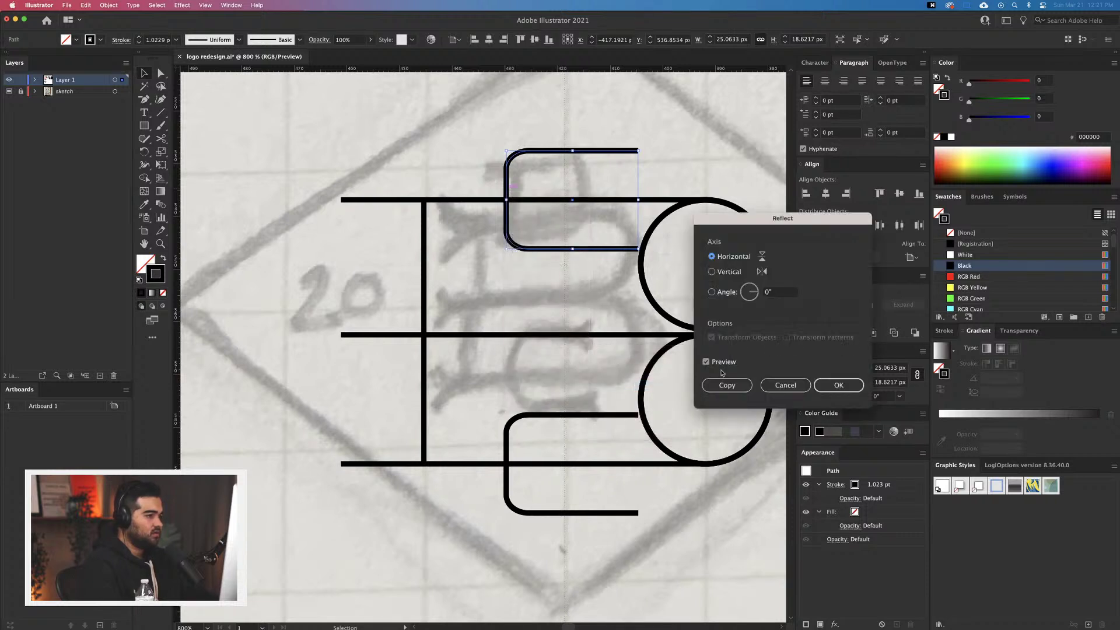
pyautogui.click(752, 276)
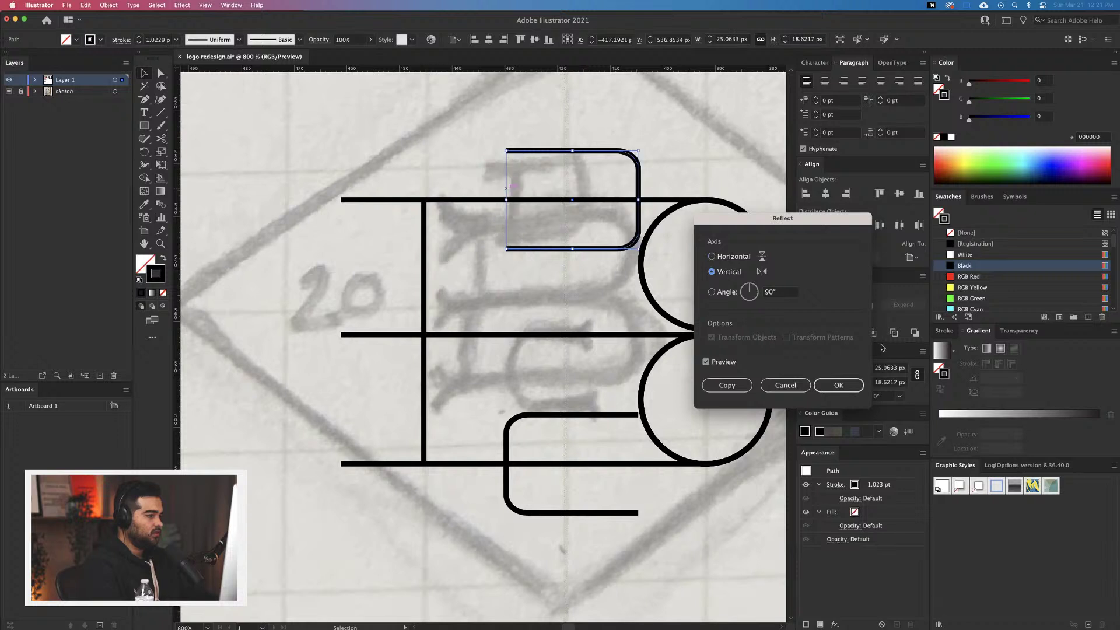
pyautogui.click(823, 391)
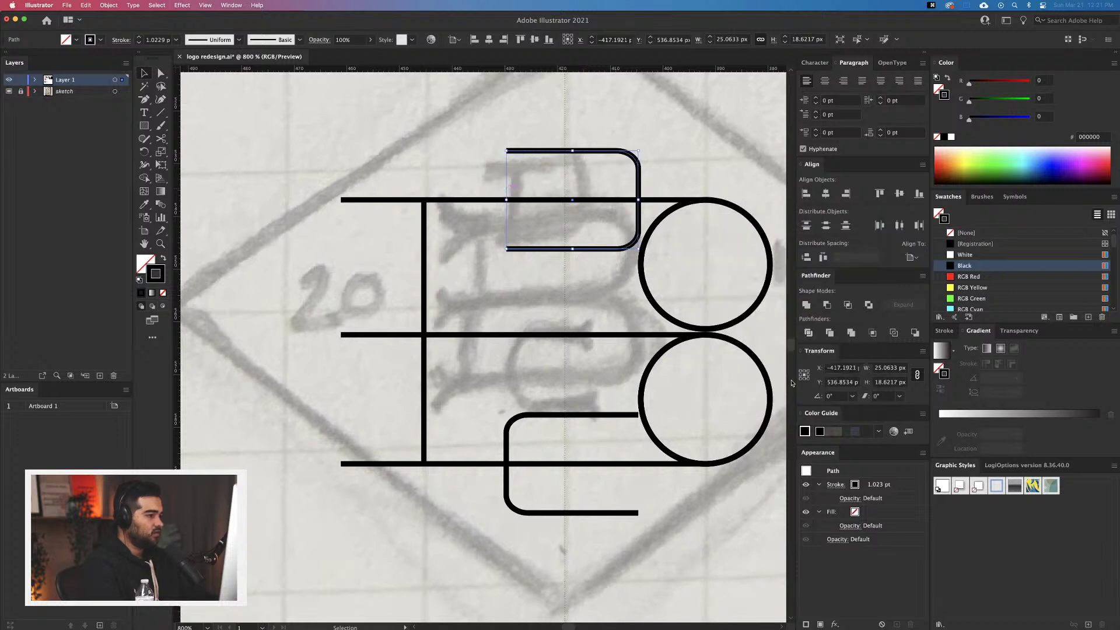
# Copy the B's stem into the reflected upper shape and shorten it to fit between that shape's two arms
pyautogui.click(545, 260)
pyautogui.moveTo(424, 322); pyautogui.dragTo(536, 281)
pyautogui.moveTo(536, 415); pyautogui.dragTo(541, 251)
pyautogui.click(603, 311)
pyautogui.hscroll(3, 603, 310)
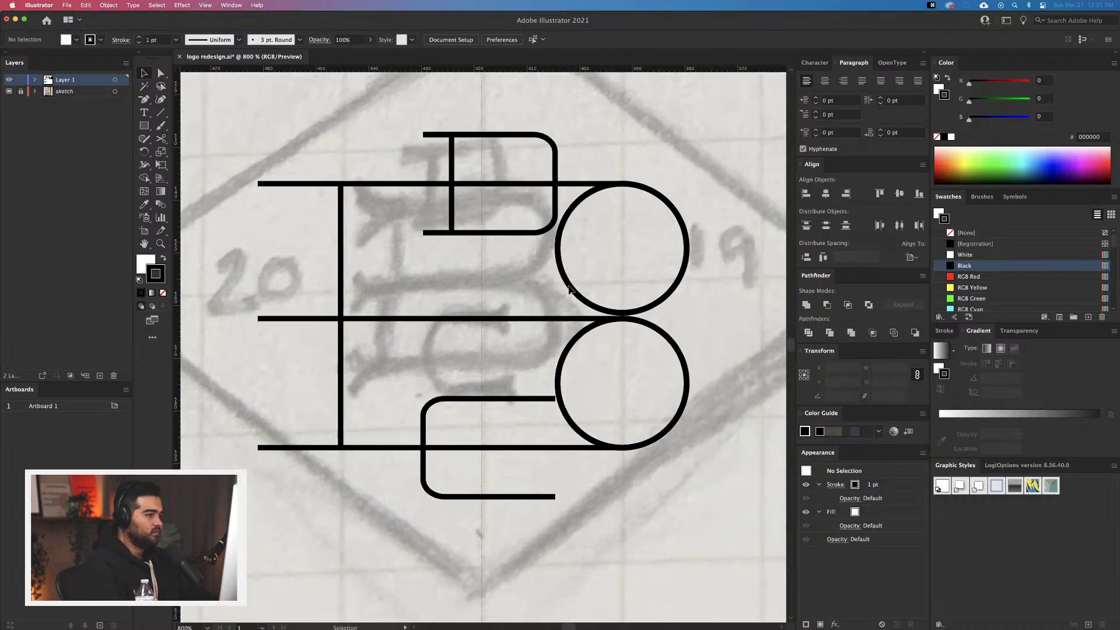
# Shorten the left ends of the B's three horizontal lines so they stick out less beyond the stem
pyautogui.scroll(-2, 520, 292)
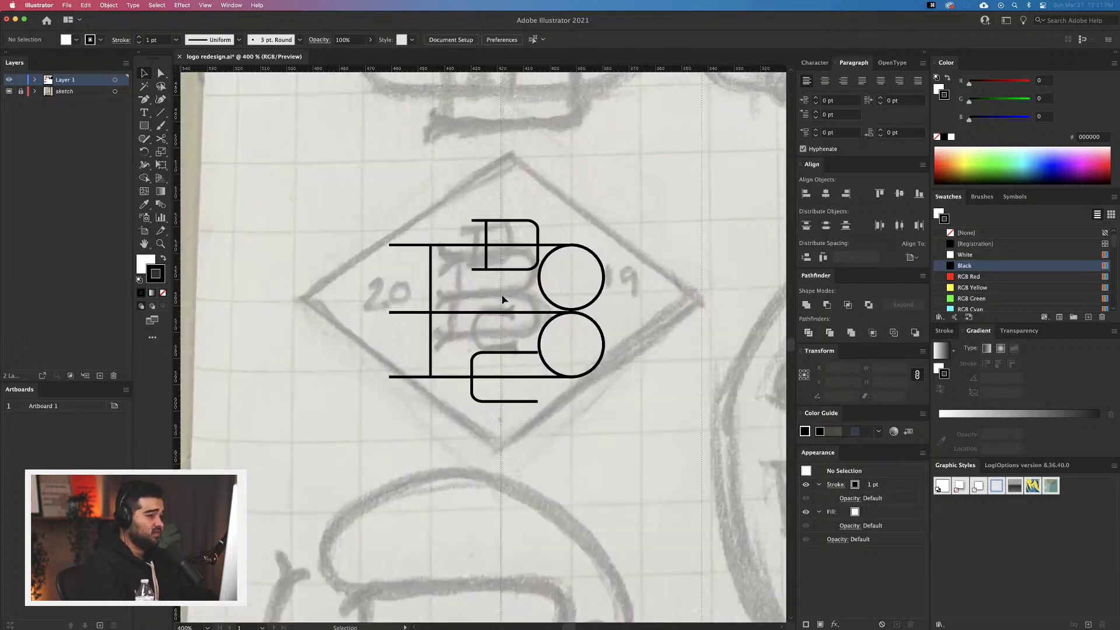
pyautogui.press('a')
pyautogui.moveTo(385, 390); pyautogui.dragTo(394, 240)
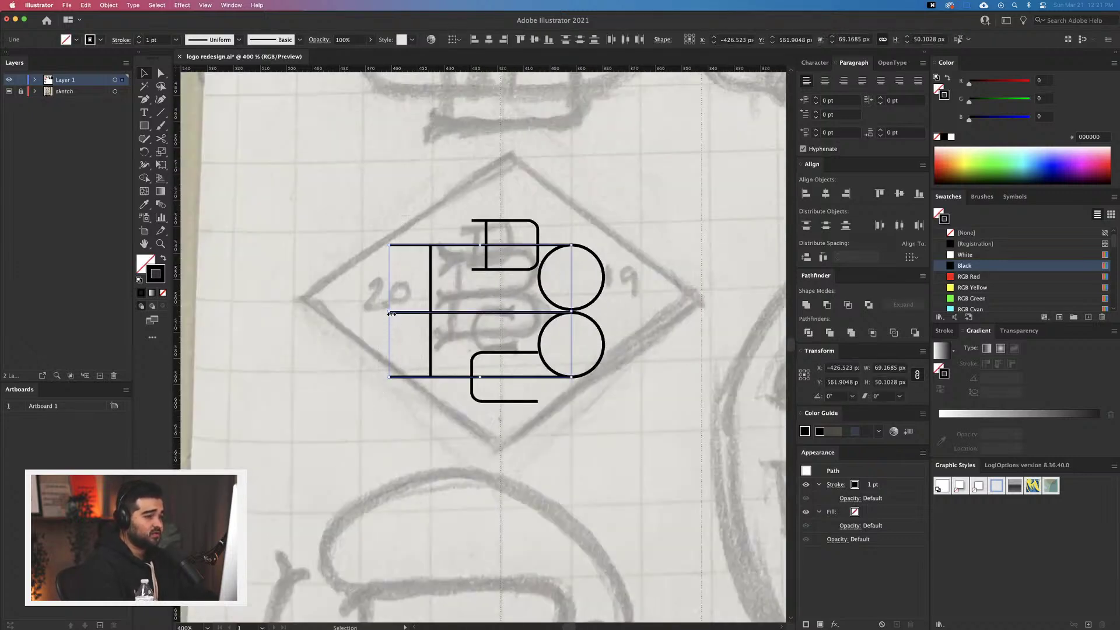
pyautogui.moveTo(388, 314); pyautogui.dragTo(411, 318)
pyautogui.click(503, 375)
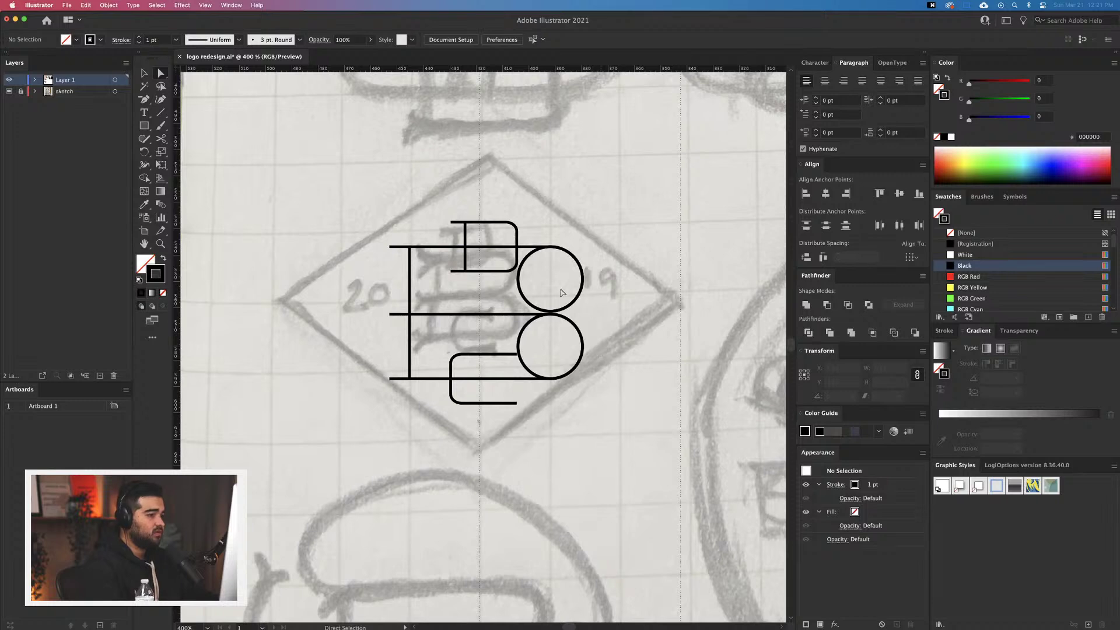
# Switch to outline view and move the upper circle down about 1.1 px so it touches the lower circle
pyautogui.scroll(4, 566, 298)
pyautogui.press('v')
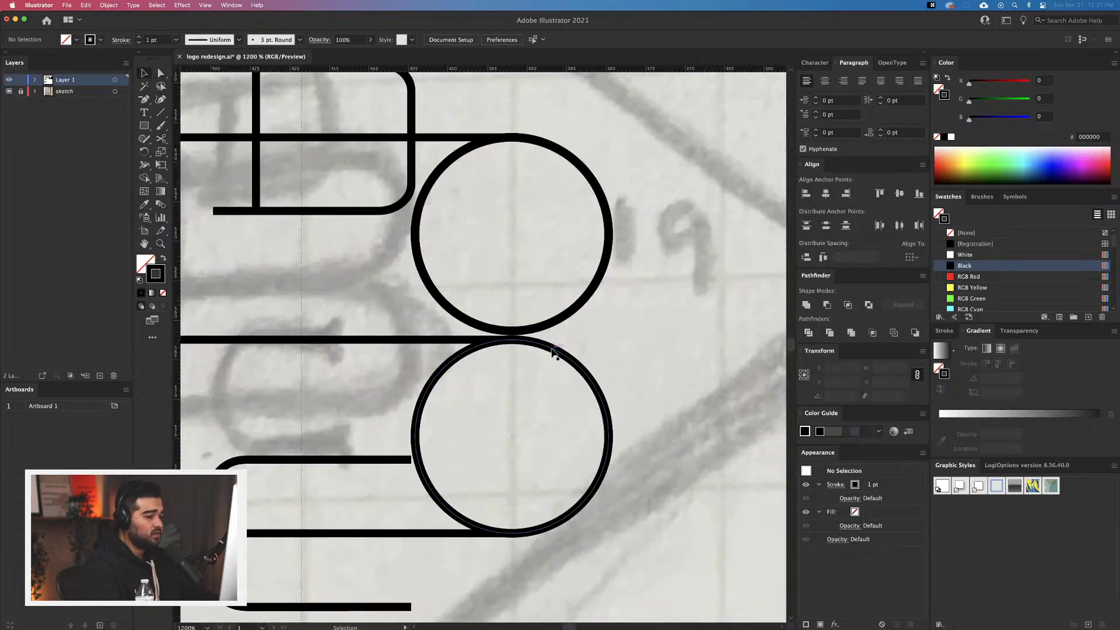
pyautogui.press('super+y')
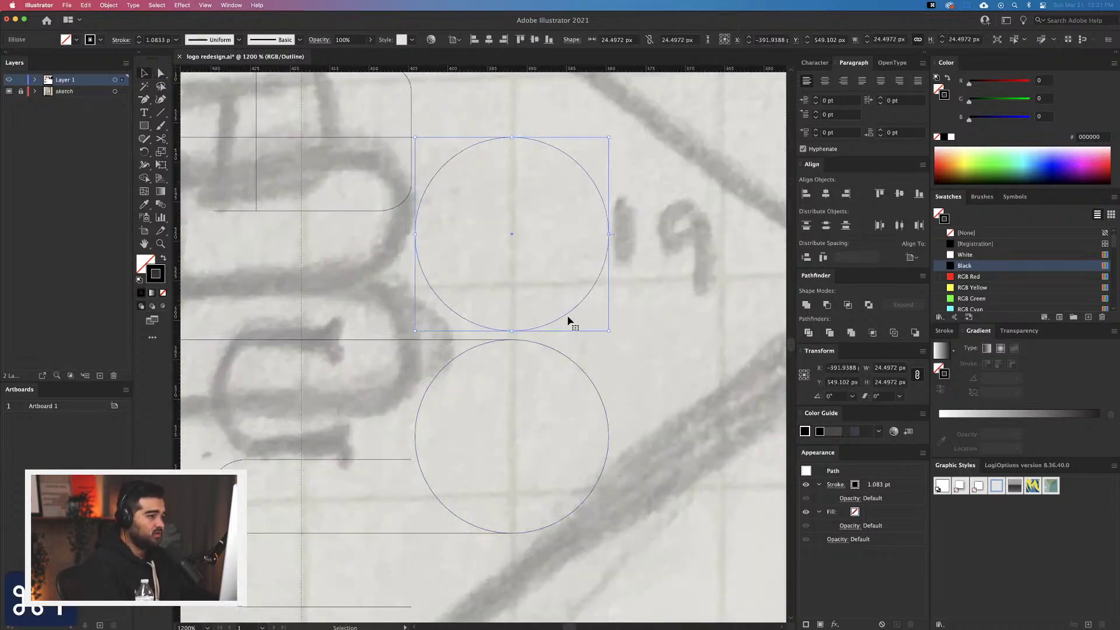
pyautogui.moveTo(567, 315); pyautogui.dragTo(544, 154)
pyautogui.moveTo(483, 170); pyautogui.dragTo(645, 193)
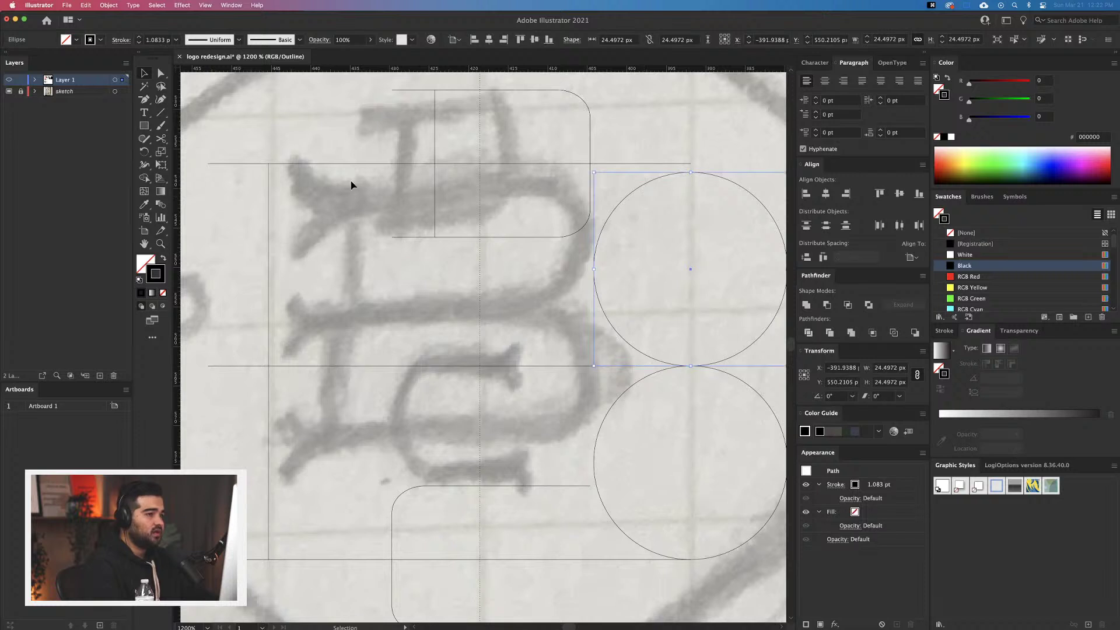
# Lower the top line to the upper circle's top and shorten the stem to about 49 px so it ends on that line
pyautogui.moveTo(329, 168); pyautogui.dragTo(329, 171)
pyautogui.click(268, 187)
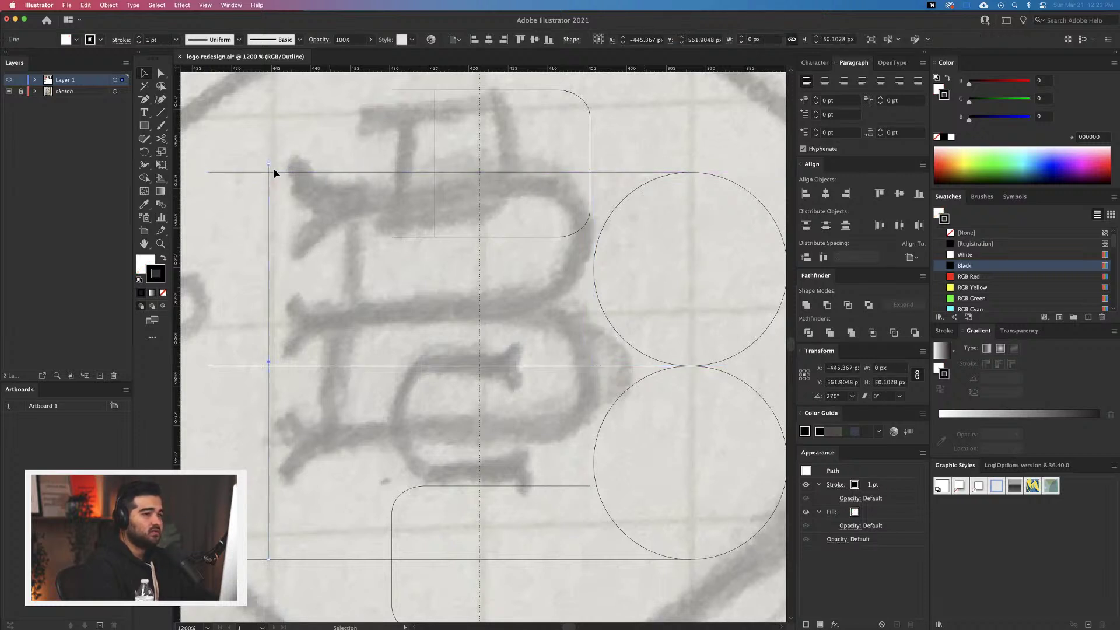
pyautogui.moveTo(268, 166); pyautogui.dragTo(266, 172)
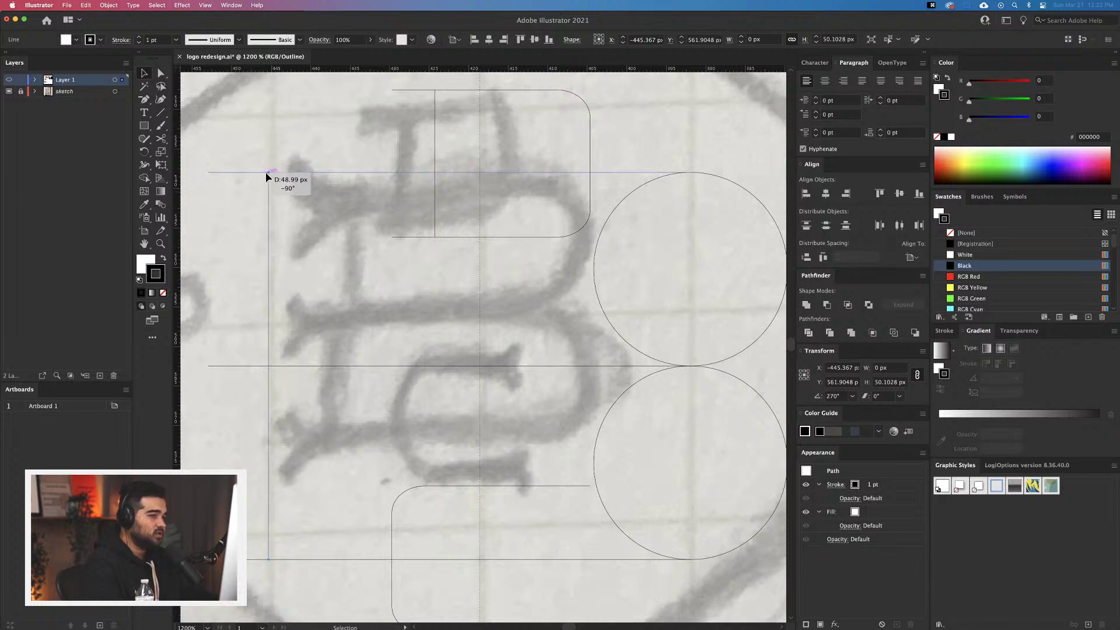
# Nudge the C-shaped path down slightly so it is centered on the bottom line
pyautogui.click(432, 310)
pyautogui.hscroll(3, 433, 310)
pyautogui.scroll(-1, 433, 310)
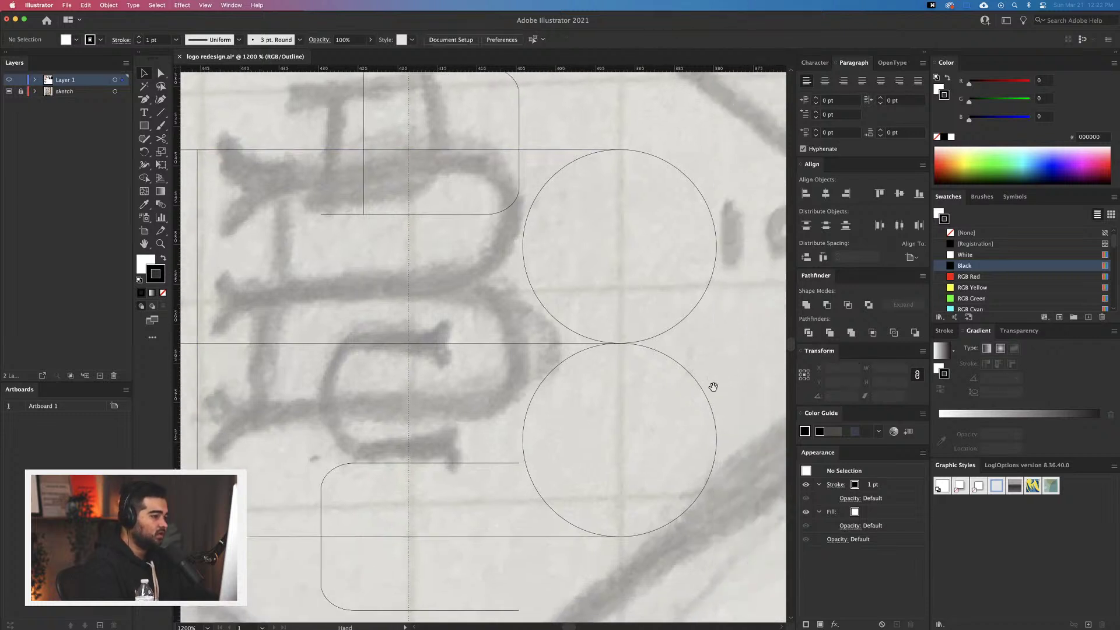
pyautogui.scroll(-2, 712, 385)
pyautogui.hscroll(-1, 713, 385)
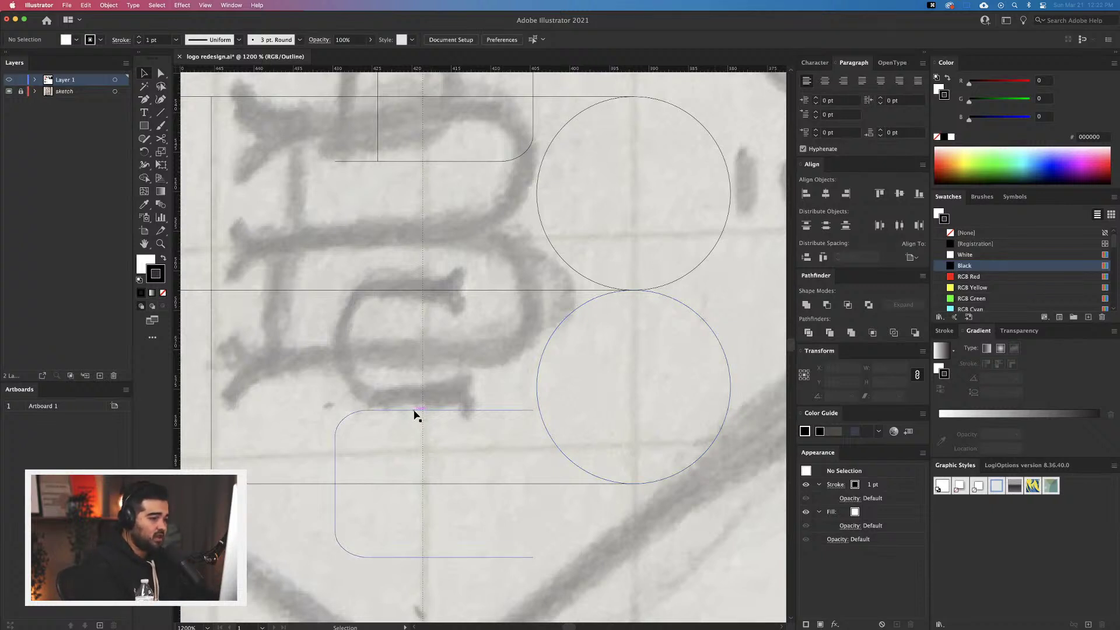
pyautogui.moveTo(414, 413); pyautogui.dragTo(417, 415)
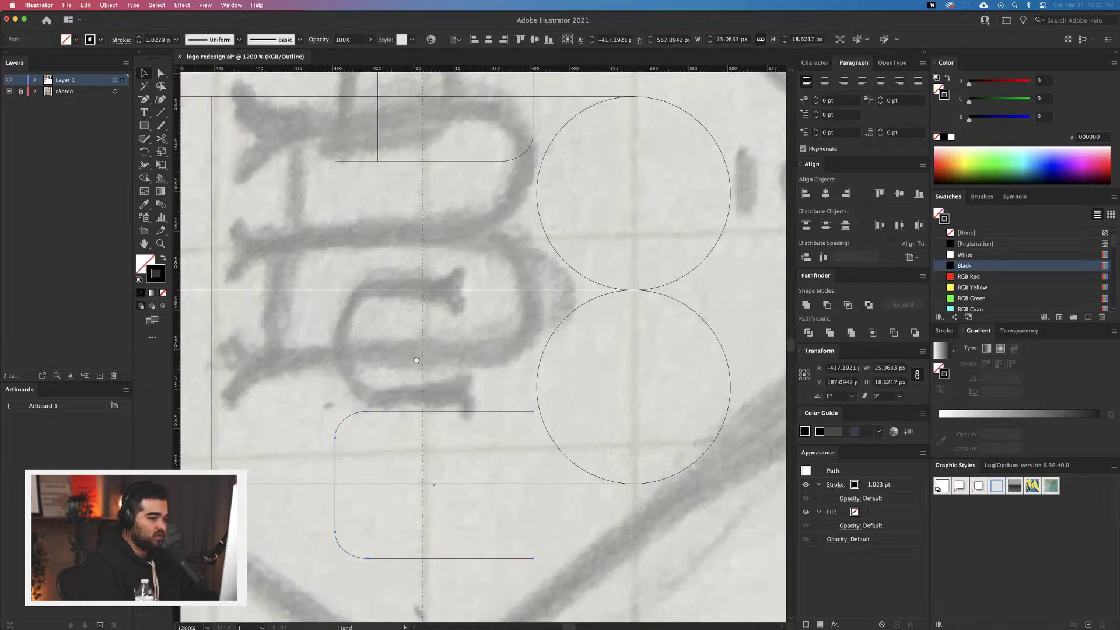
# Move the upper D shape and its short stem down slightly so they sit centered on the top line
pyautogui.scroll(5, 472, 379)
pyautogui.moveTo(473, 325); pyautogui.dragTo(473, 333)
pyautogui.moveTo(412, 290); pyautogui.dragTo(413, 300)
pyautogui.click(525, 408)
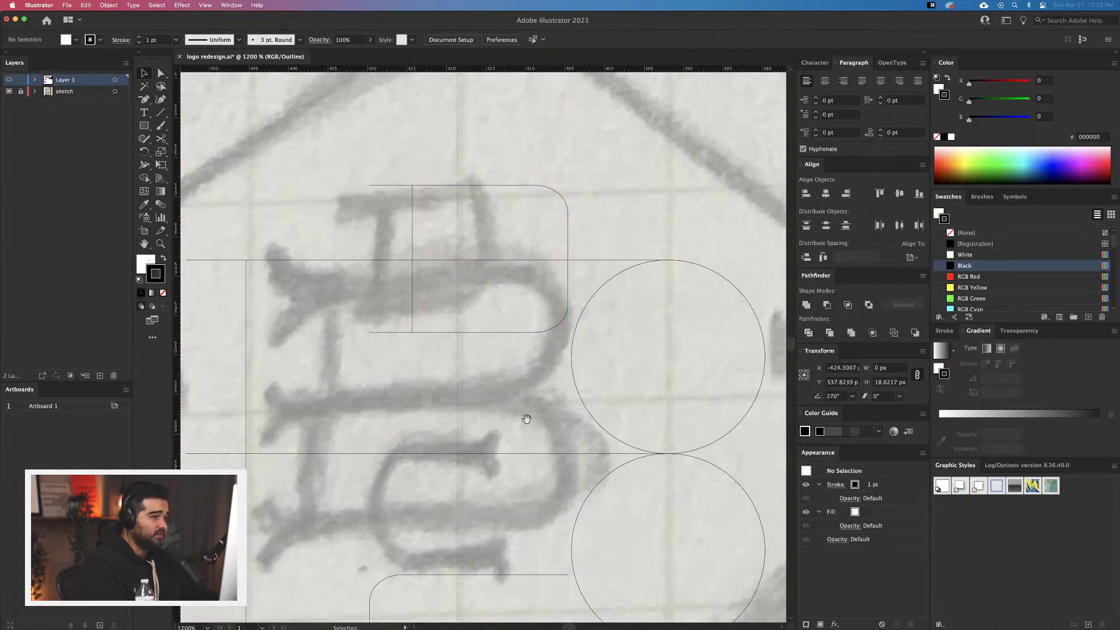
pyautogui.moveTo(525, 409); pyautogui.dragTo(455, 344)
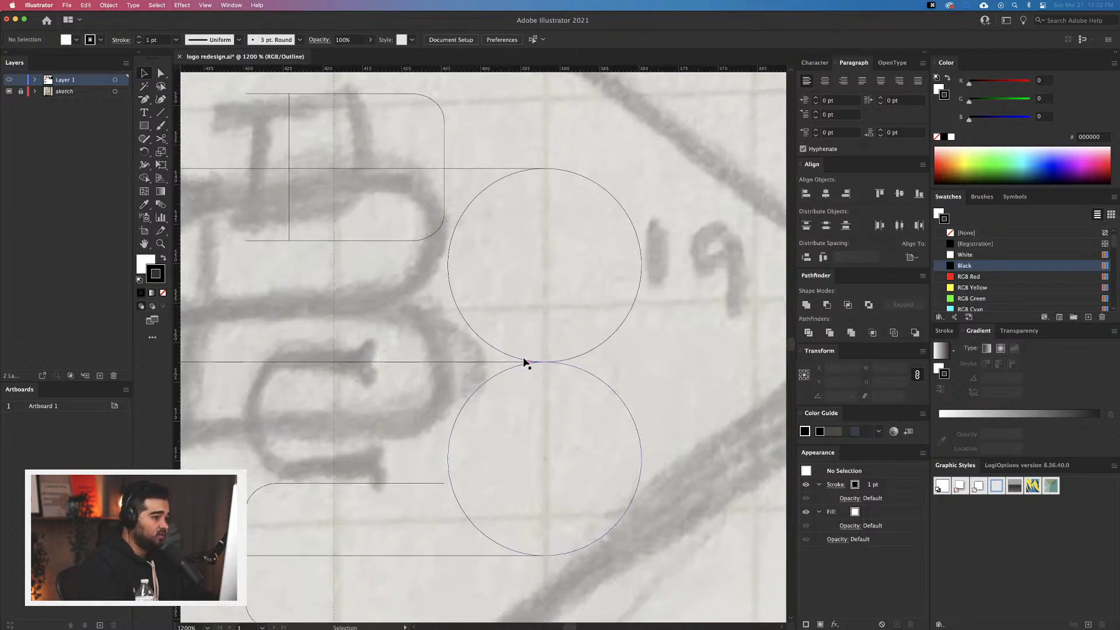
pyautogui.click(507, 384)
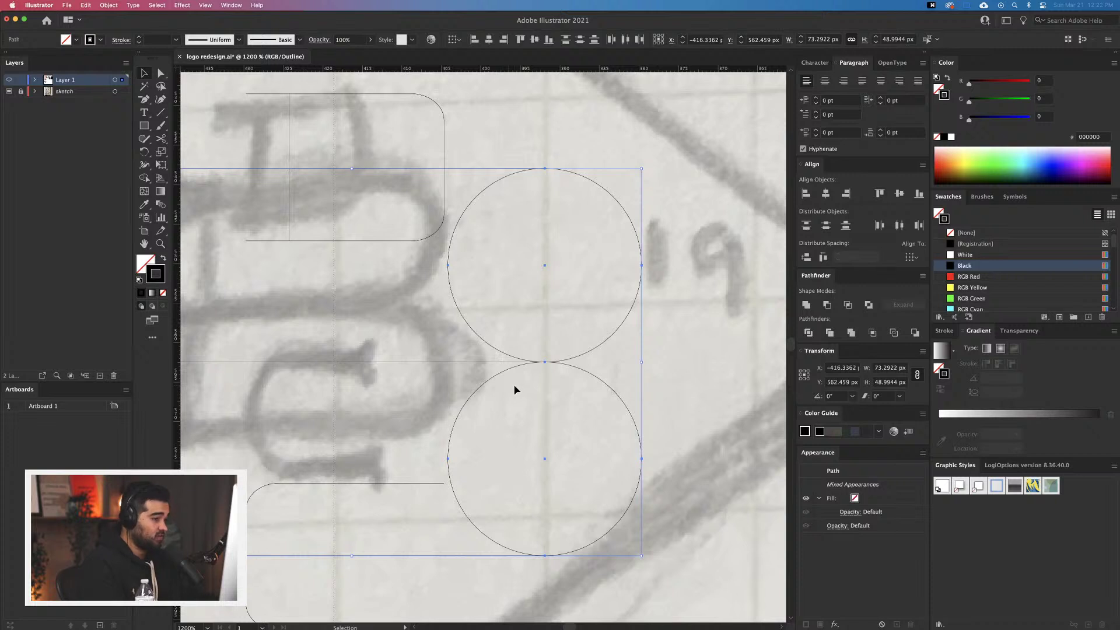
pyautogui.press('super+minus')
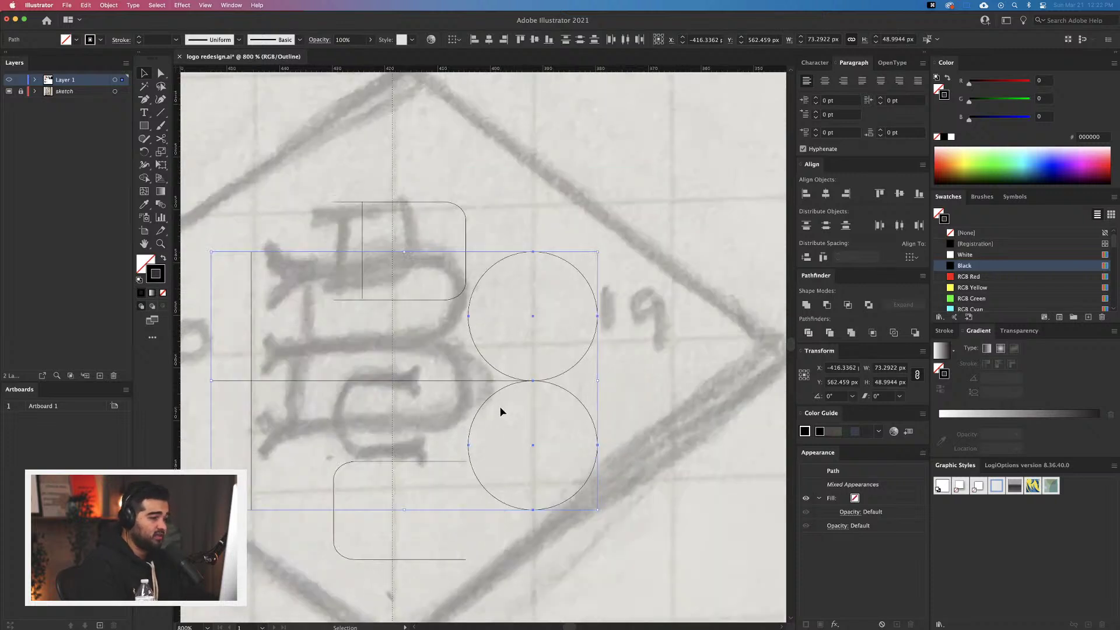
pyautogui.hscroll(-2, 499, 406)
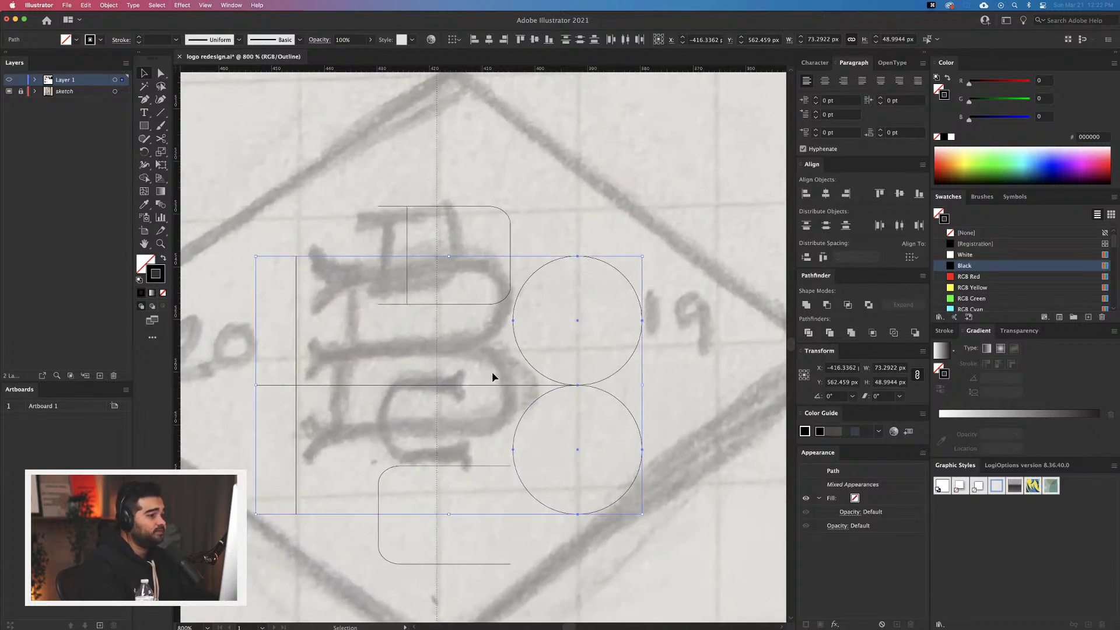
pyautogui.click(492, 356)
pyautogui.click(601, 427)
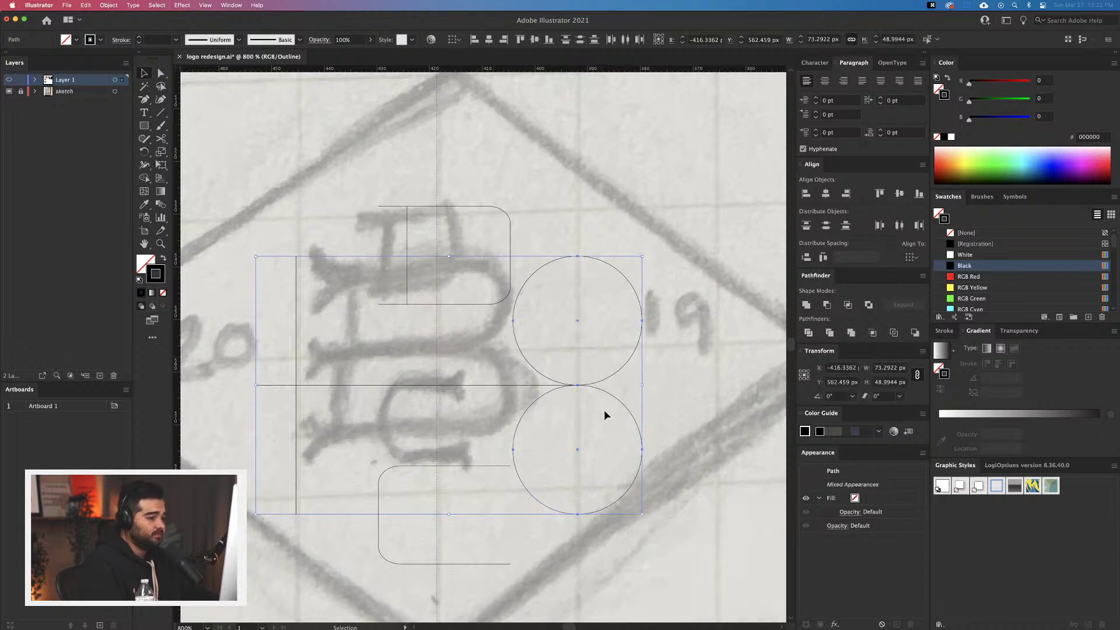
# Cut the upper circle at its top and bottom anchor points with Scissors and delete its left half
pyautogui.doubleClick(593, 258)
pyautogui.press('super+y')
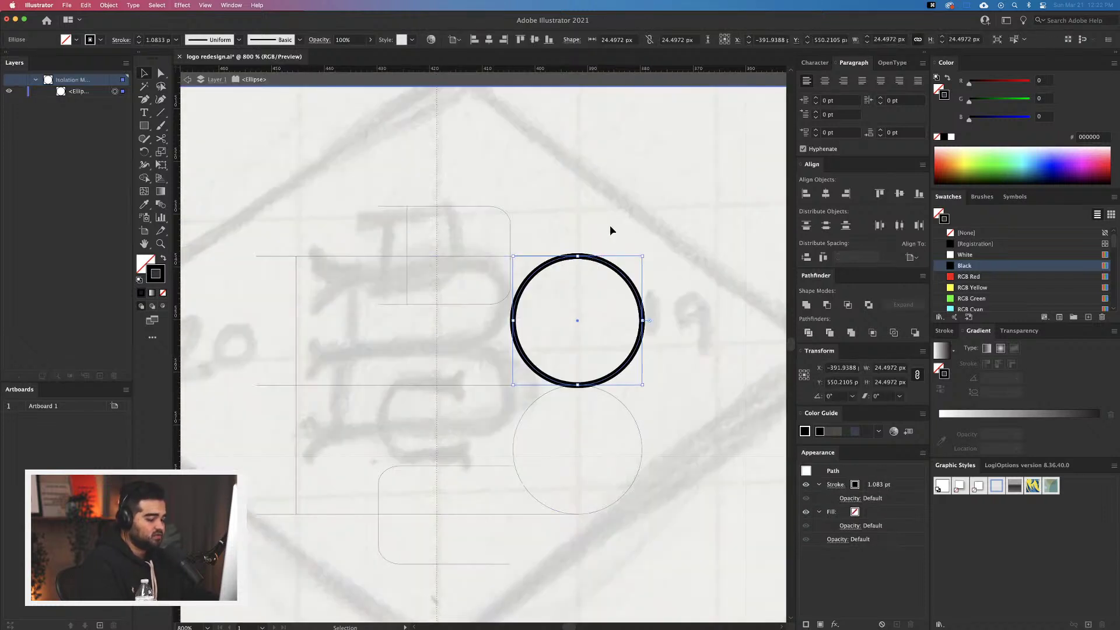
pyautogui.press('c')
pyautogui.click(578, 255)
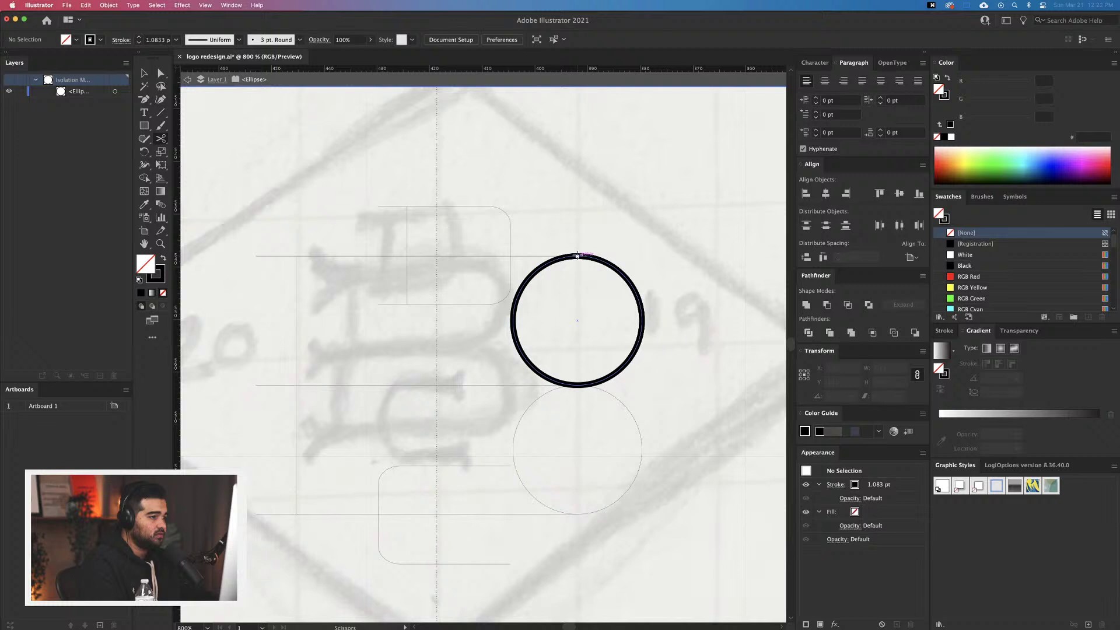
pyautogui.click(576, 385)
pyautogui.press('v')
pyautogui.click(514, 344)
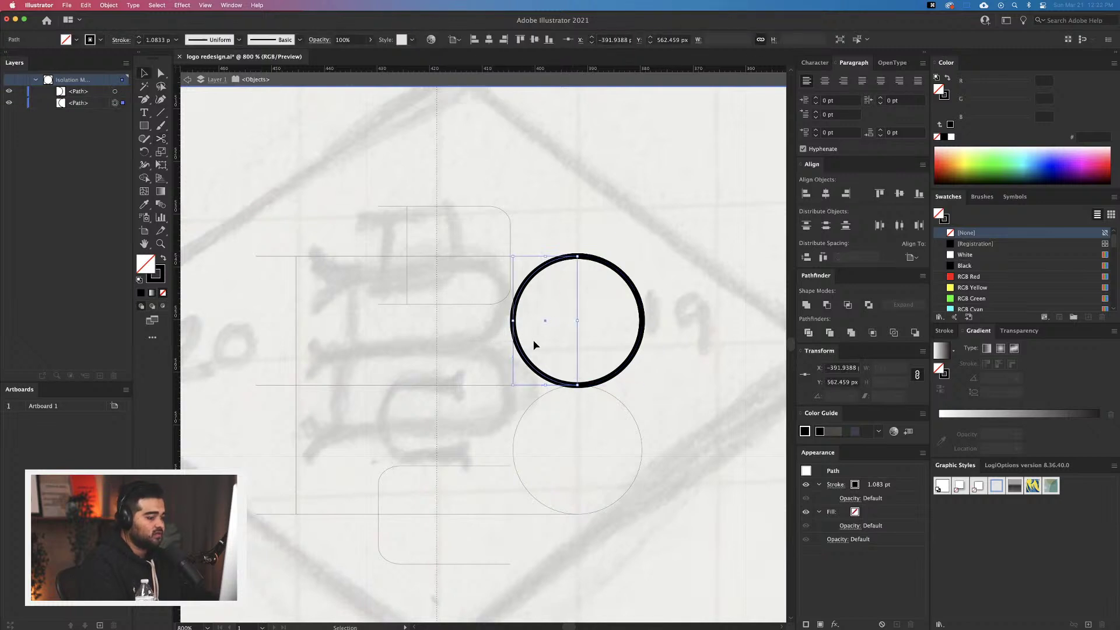
pyautogui.press('Delete')
# Cut the lower circle at its top and bottom anchor points with Scissors and delete its left half
pyautogui.scroll(-3, 533, 345)
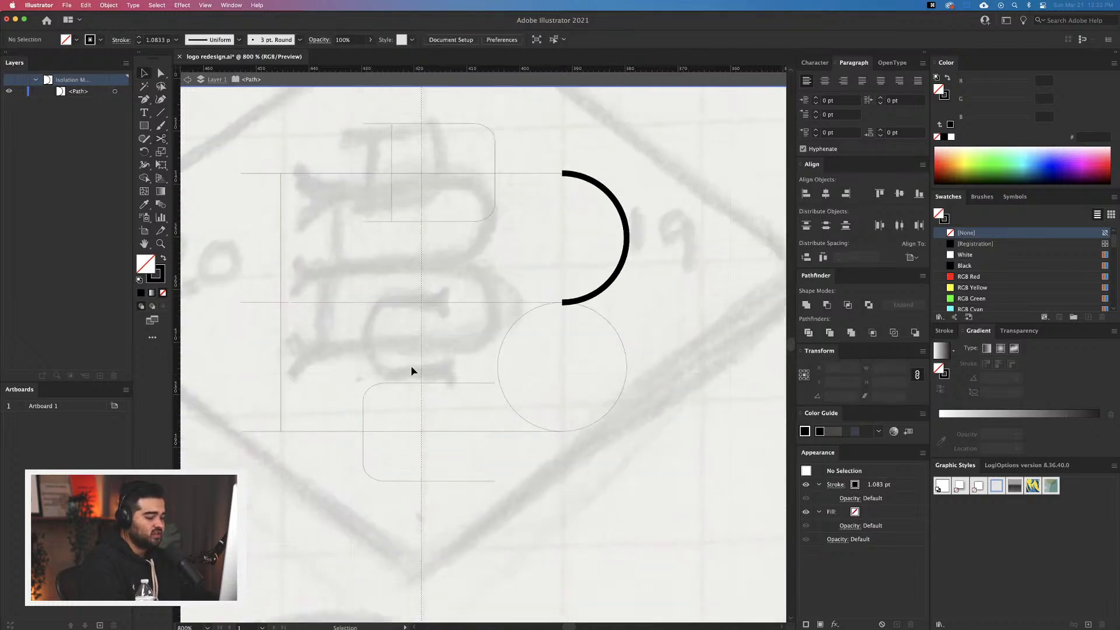
pyautogui.press('c')
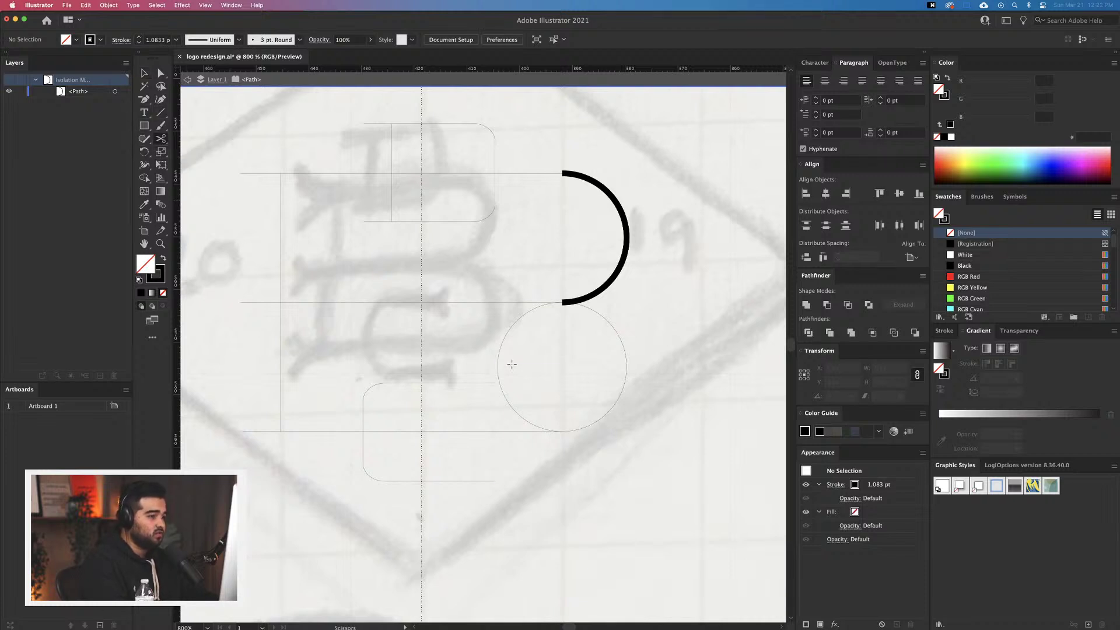
pyautogui.press('v')
pyautogui.hotkey('ctrl', 'y')
pyautogui.press('Escape')
pyautogui.click(500, 350)
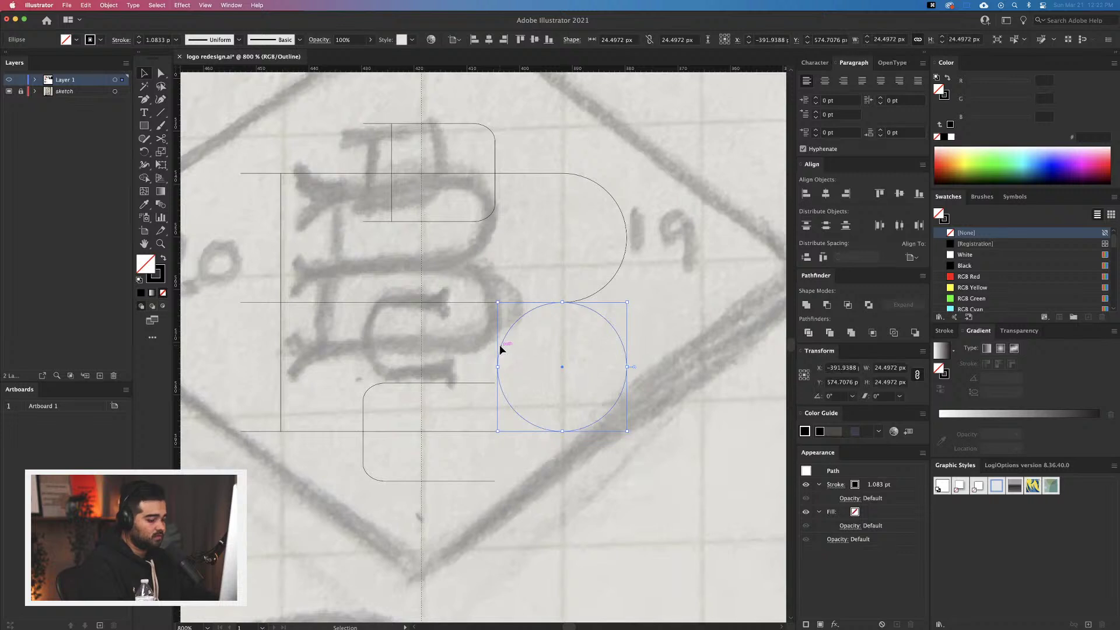
pyautogui.hotkey('ctrl', 'y')
pyautogui.doubleClick(500, 350)
pyautogui.press('c')
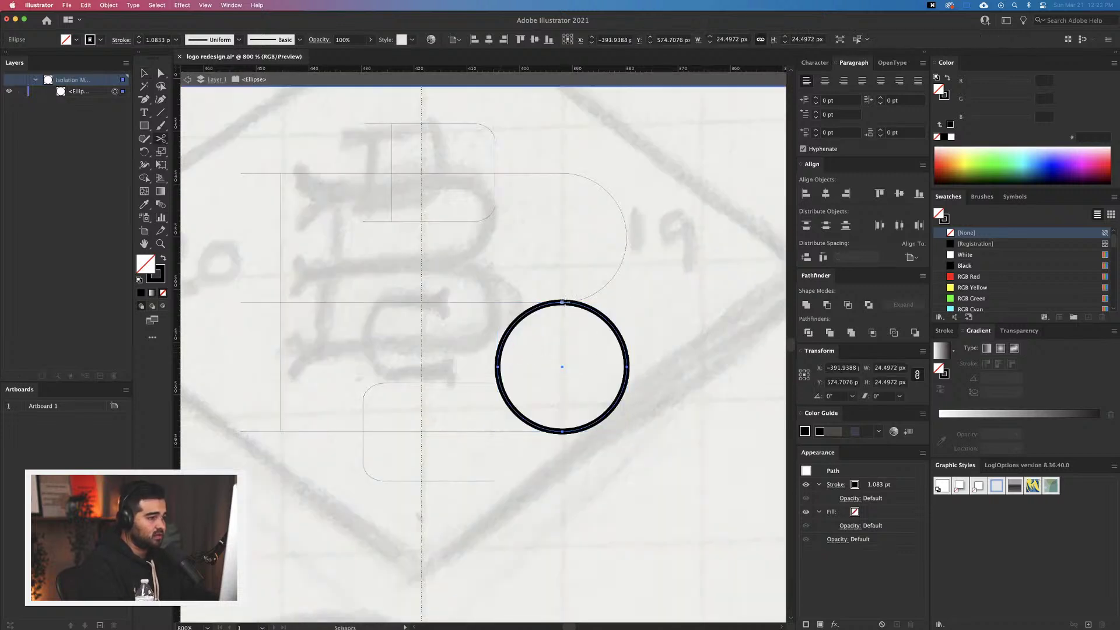
pyautogui.click(562, 302)
pyautogui.click(562, 431)
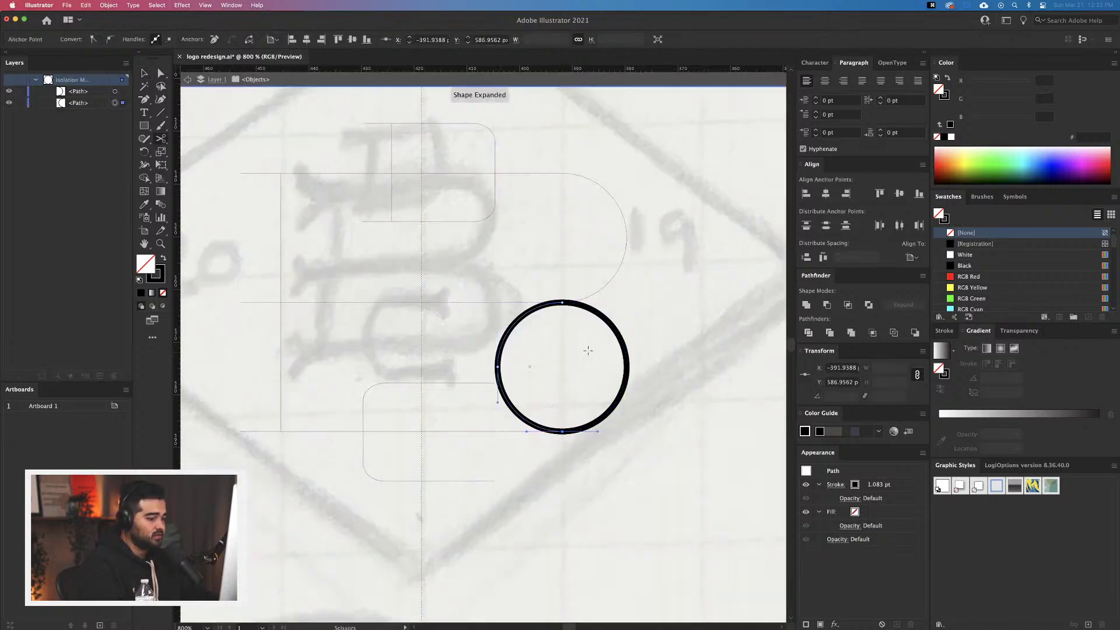
pyautogui.press('v')
pyautogui.press('Delete')
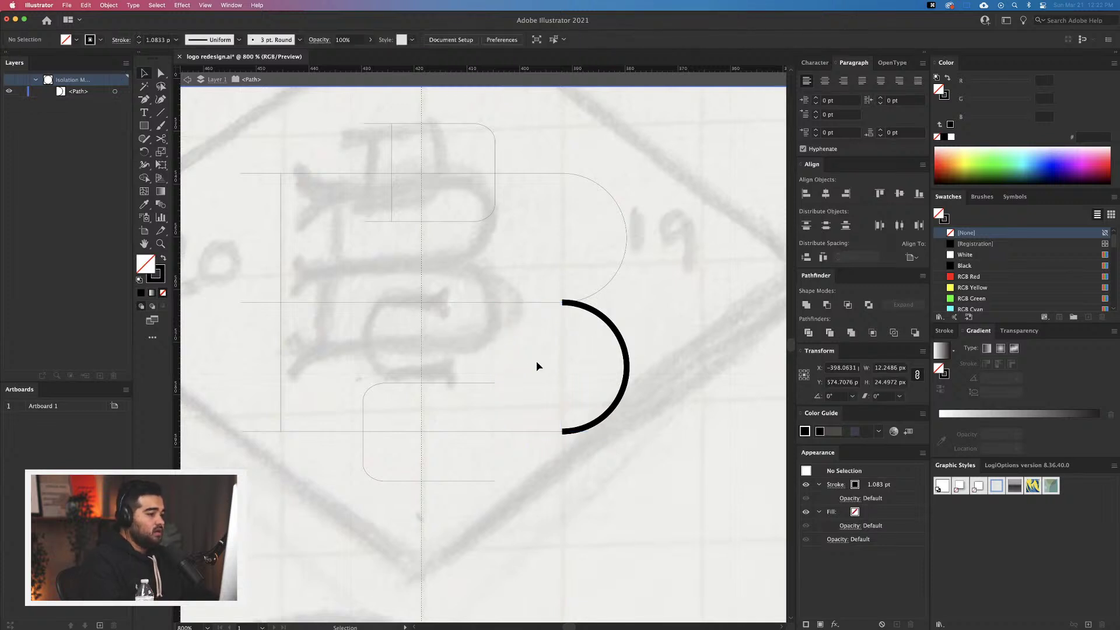
pyautogui.press('Escape')
pyautogui.hotkey('ctrl', 'y')
# Return to preview and set the stroke weight of all the monogram paths to 4 pt
pyautogui.moveTo(533, 375); pyautogui.dragTo(621, 384)
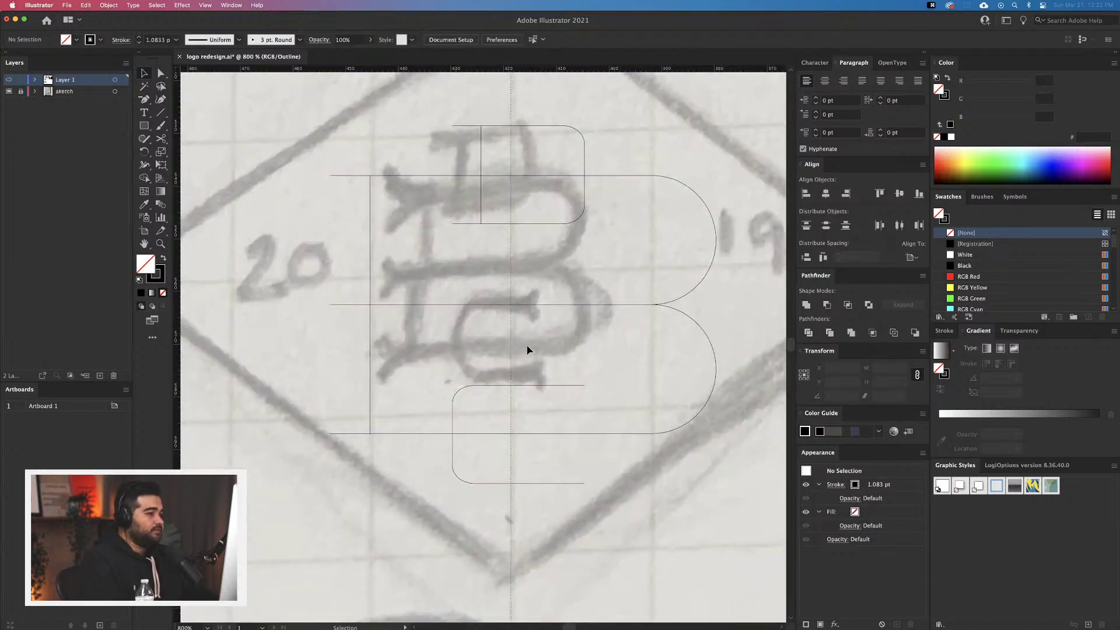
pyautogui.press('super+y')
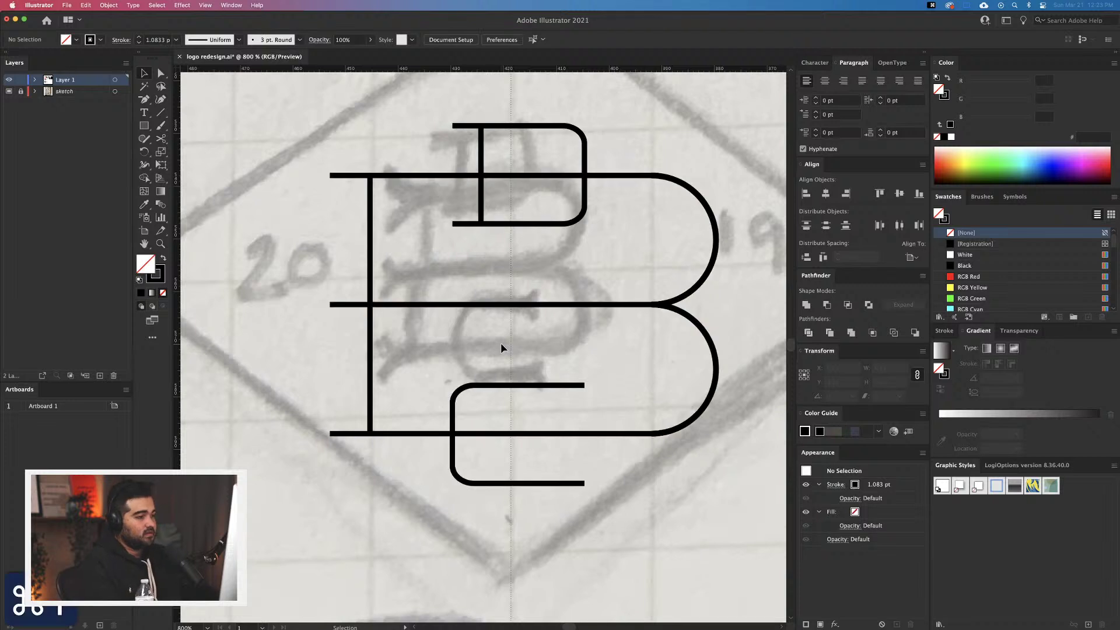
pyautogui.scroll(-2, 514, 358)
pyautogui.moveTo(673, 409); pyautogui.dragTo(679, 408)
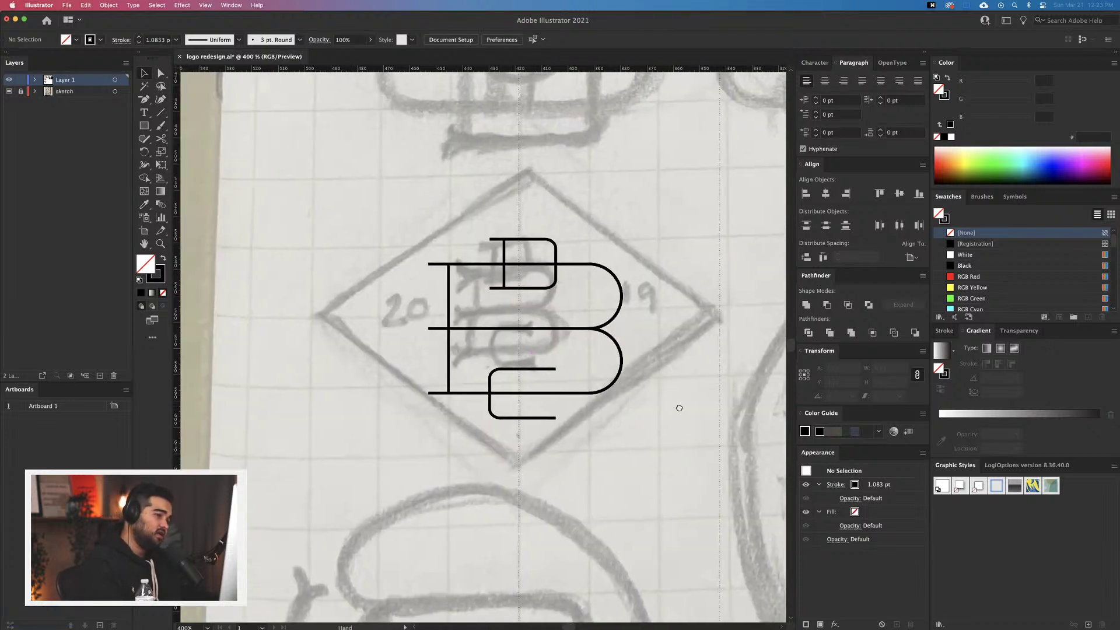
pyautogui.press('super+a')
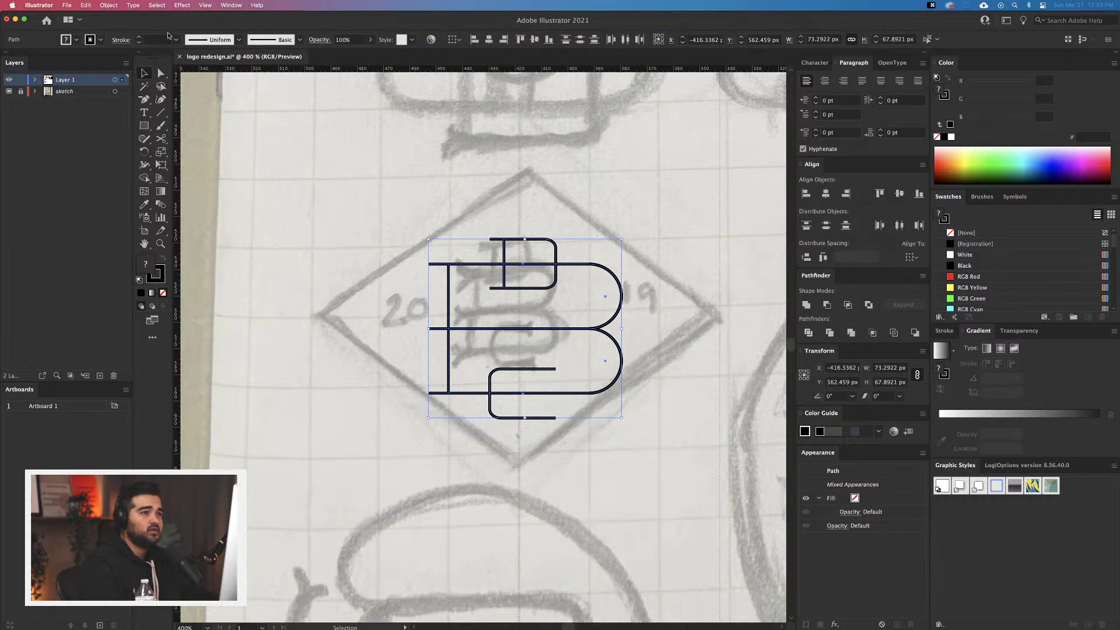
pyautogui.click(140, 39)
pyautogui.click(140, 38)
pyautogui.click(140, 39)
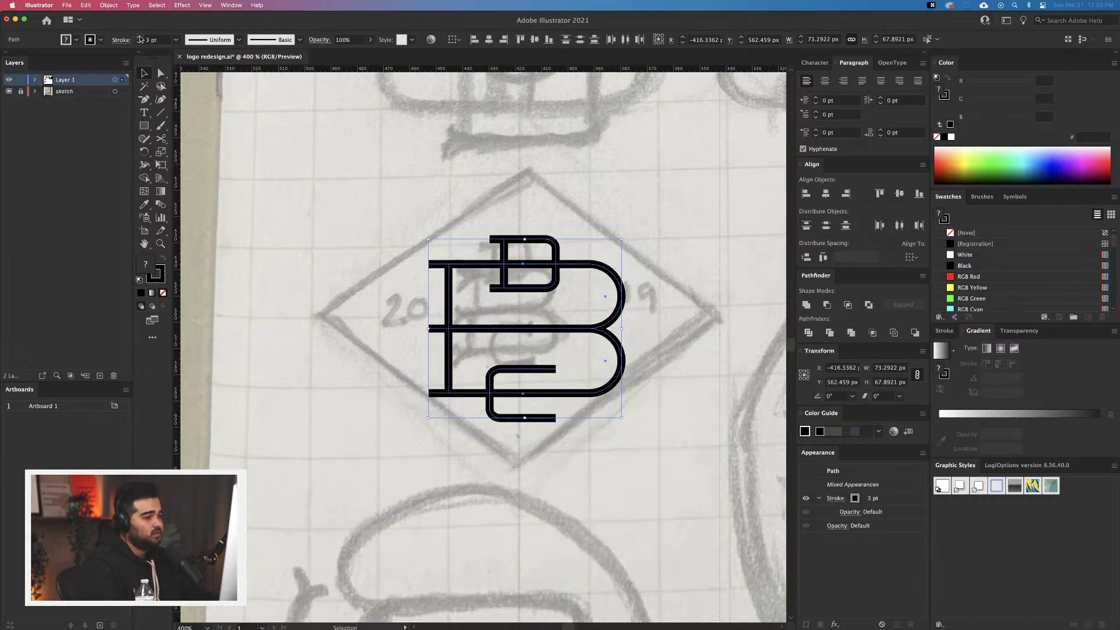
pyautogui.click(140, 38)
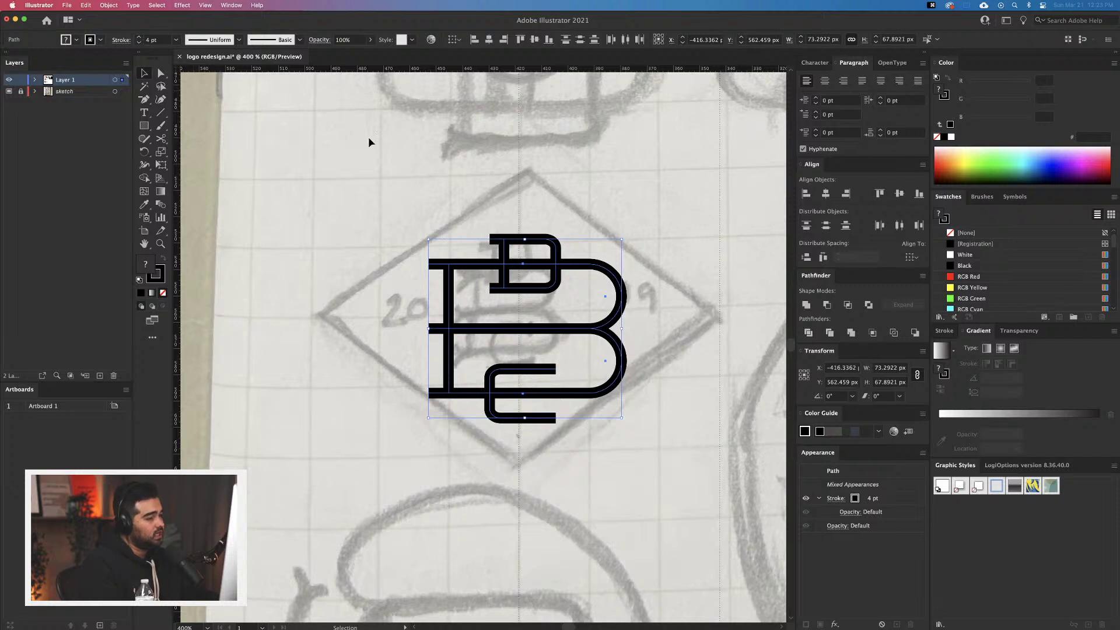
pyautogui.click(483, 506)
pyautogui.scroll(-1, 502, 484)
pyautogui.hscroll(1, 502, 484)
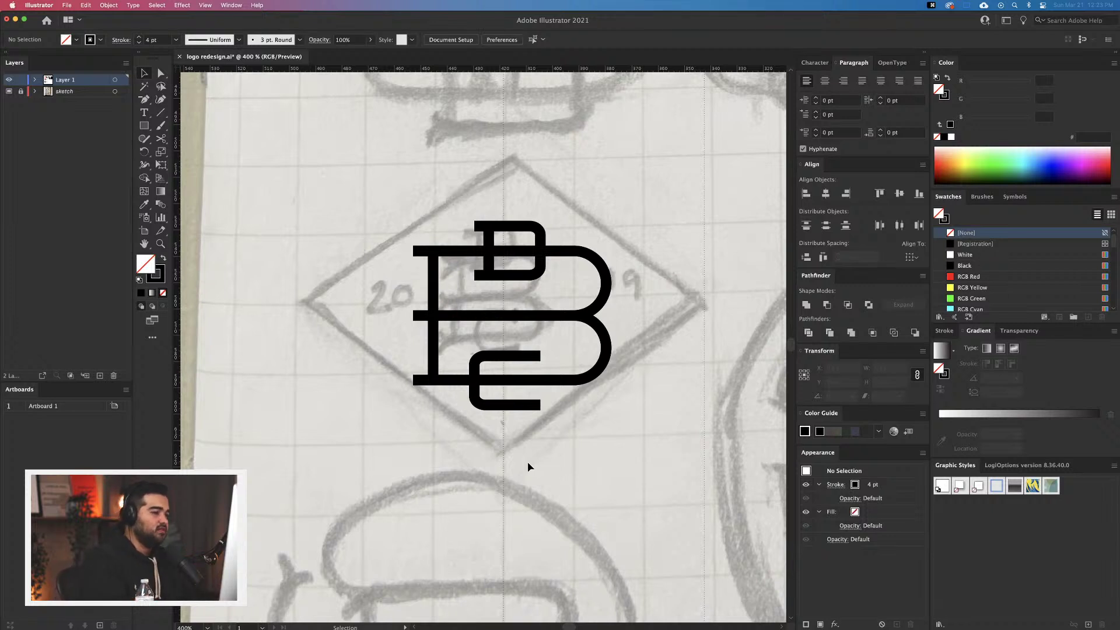
pyautogui.moveTo(145, 125); pyautogui.dragTo(204, 139)
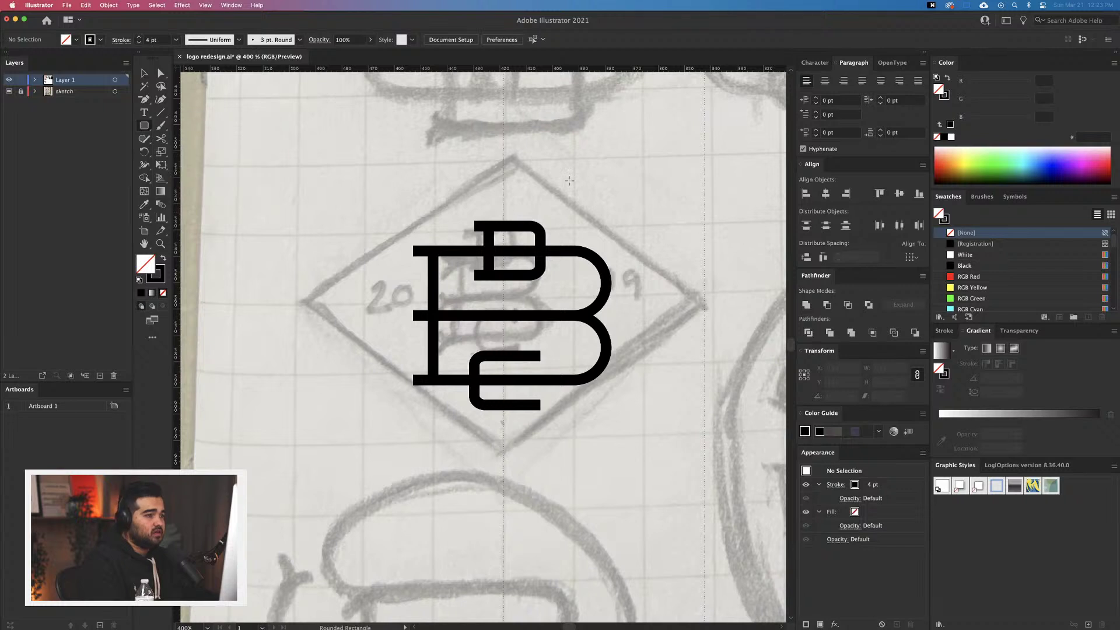
pyautogui.moveTo(506, 169); pyautogui.dragTo(550, 447)
pyautogui.press('super+z')
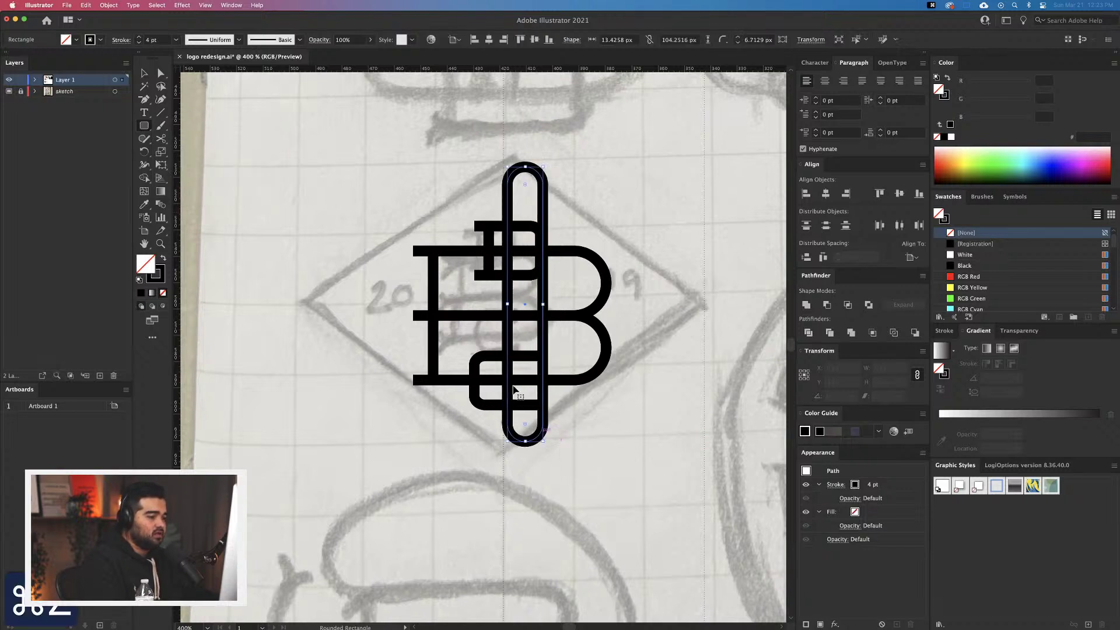
# Draw a square of about 108.7 px with the Rectangle tool, starting at the monogram's vertical guide
pyautogui.moveTo(145, 125); pyautogui.dragTo(193, 125)
pyautogui.moveTo(503, 151); pyautogui.dragTo(617, 441)
pyautogui.hscroll(5, 642, 280)
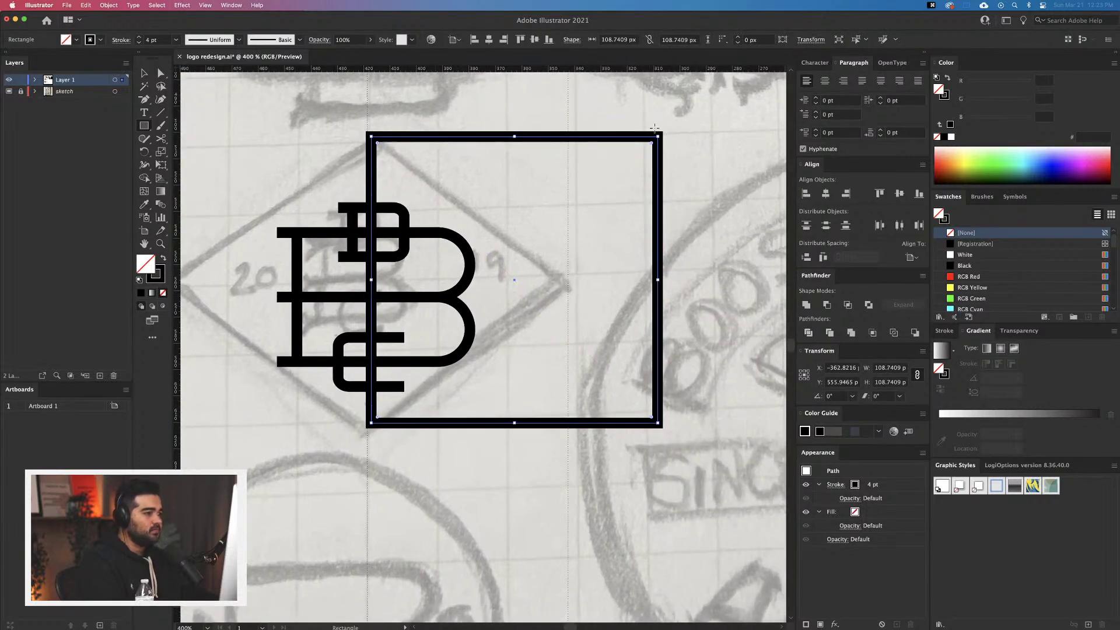
# Rotate the square 45° into a diamond and center it on the vertical guide around the monogram
pyautogui.press('v')
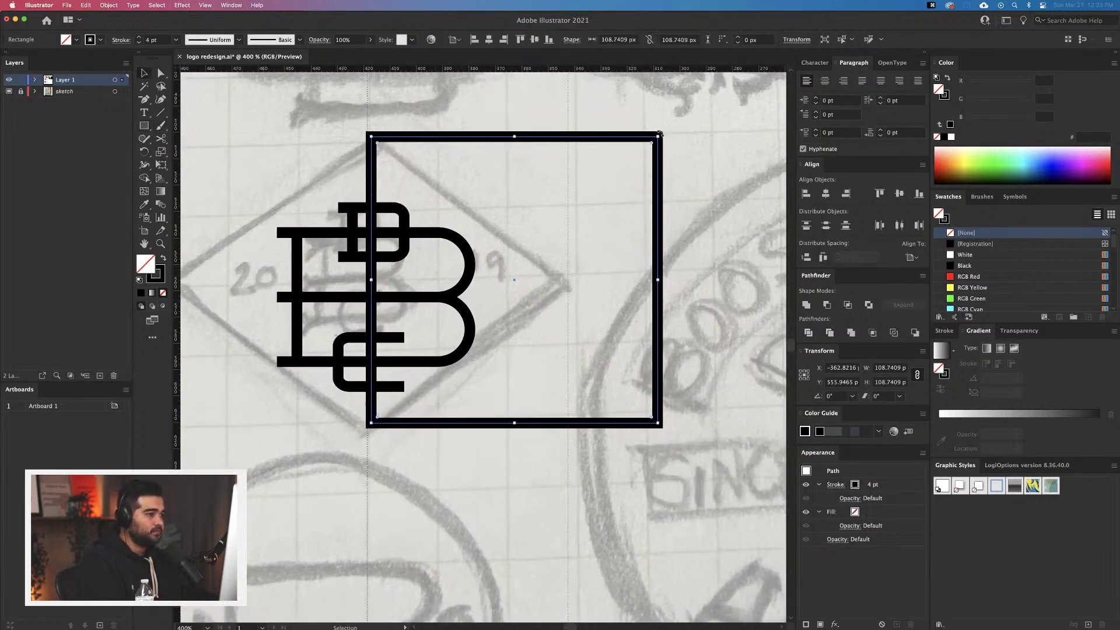
pyautogui.moveTo(660, 133); pyautogui.dragTo(598, 251)
pyautogui.hscroll(-2, 636, 332)
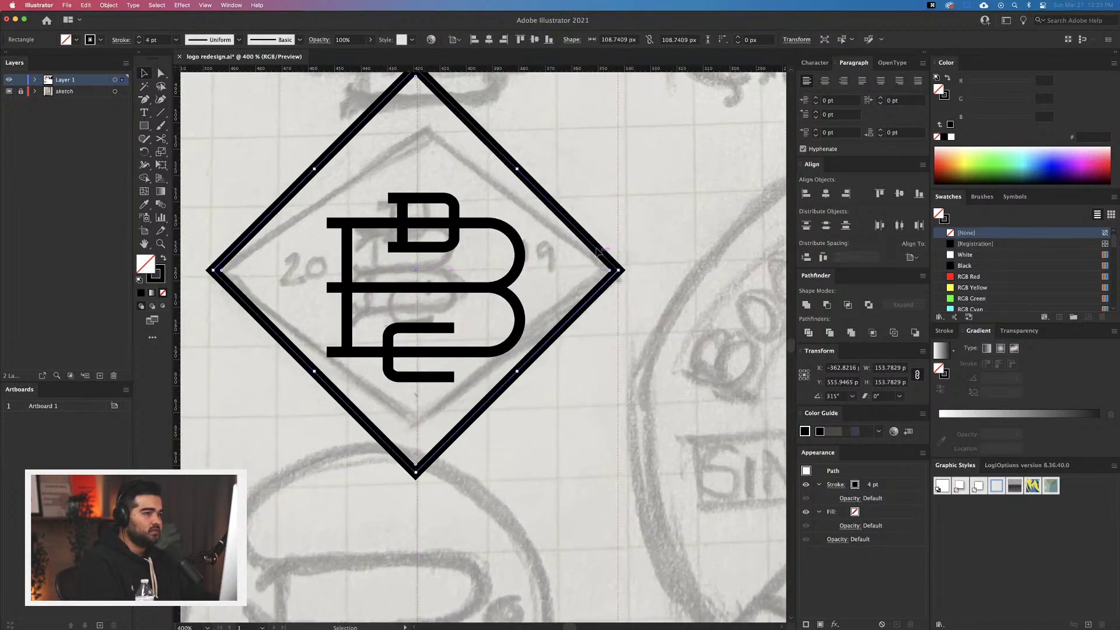
pyautogui.scroll(2, 598, 251)
pyautogui.hscroll(-3, 598, 251)
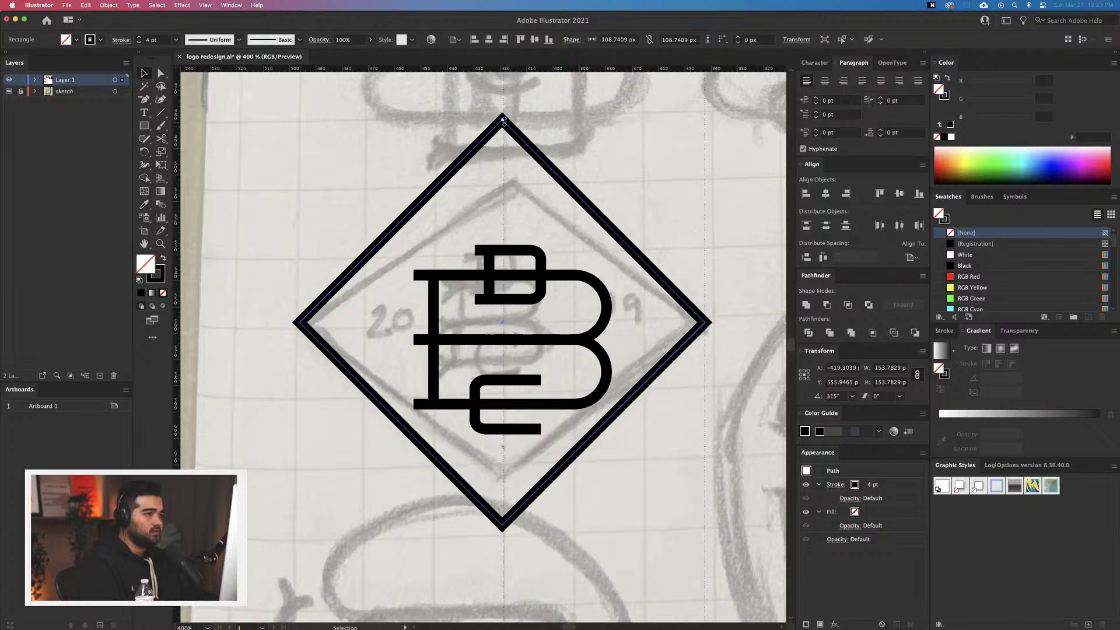
# Shrink the diamond to about 84.6 px per side and, in outline view, add a horizontal guide along the monogram's middle line
pyautogui.moveTo(504, 121); pyautogui.dragTo(509, 152)
pyautogui.hotkey('ctrl', 'z')
pyautogui.press('a')
pyautogui.press('super+z')
pyautogui.press('v')
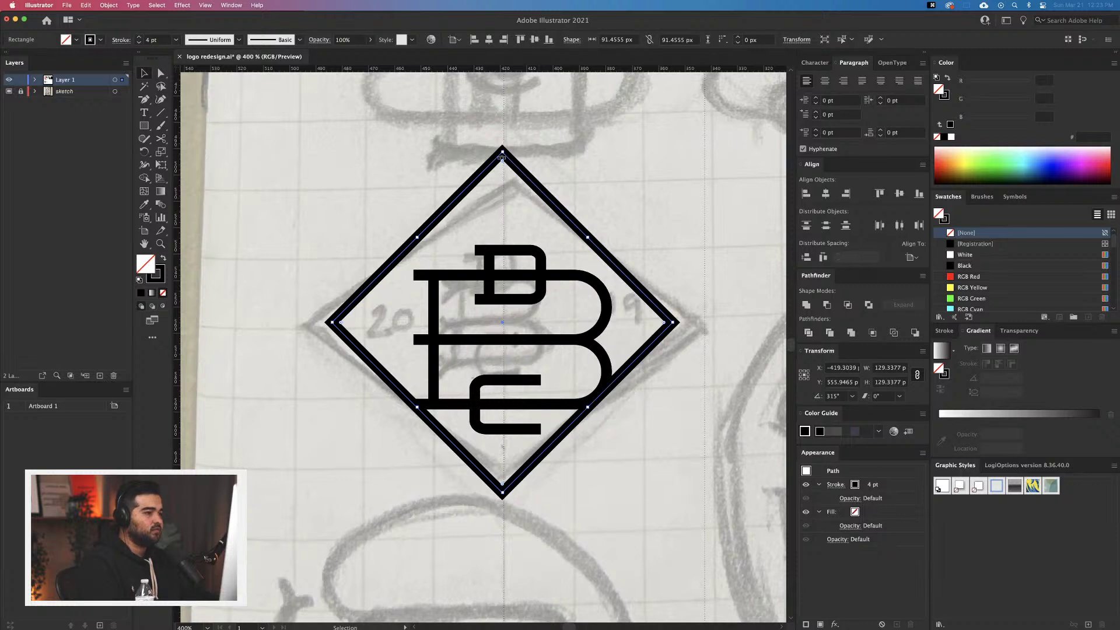
pyautogui.moveTo(503, 152); pyautogui.dragTo(514, 173)
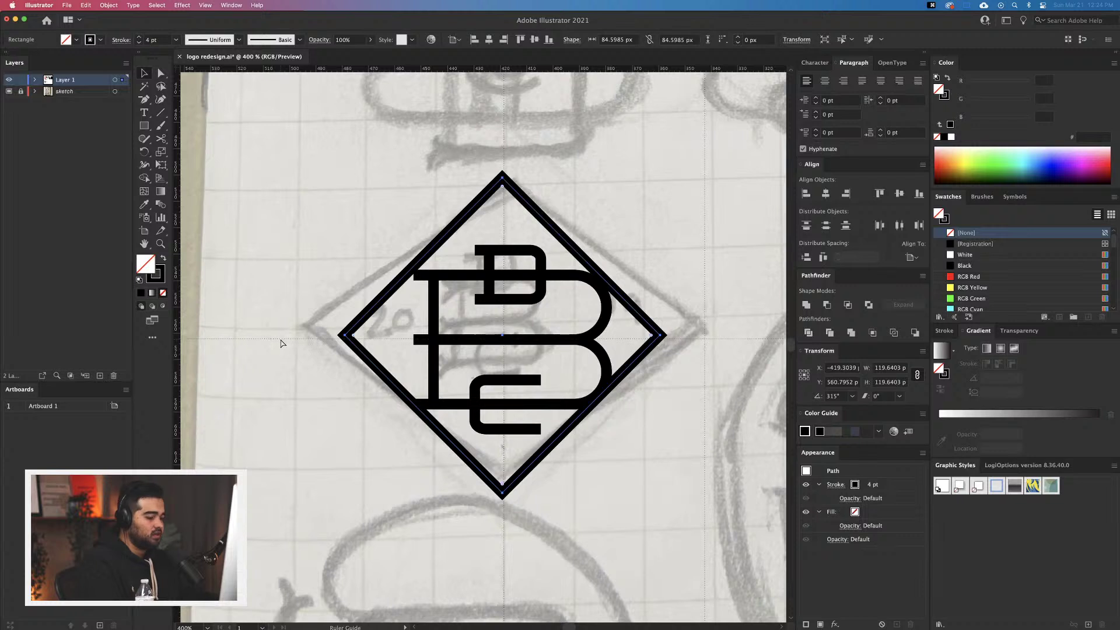
pyautogui.press('super+y')
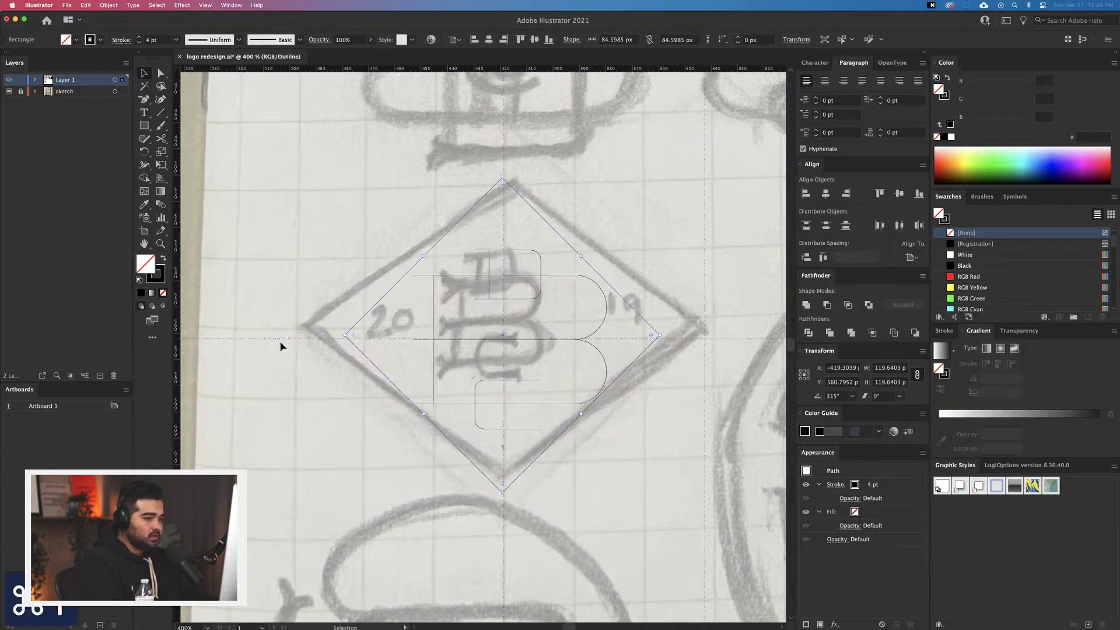
# Try to move the diamond's left and right corner anchors down onto the horizontal guide
pyautogui.press('a')
pyautogui.click(346, 335)
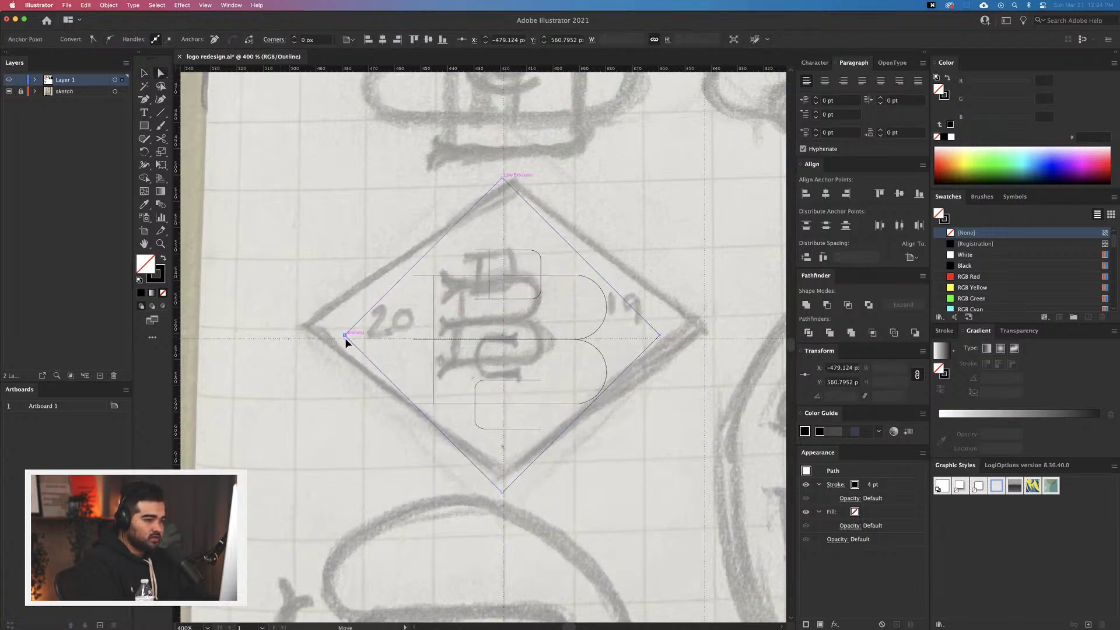
pyautogui.moveTo(345, 338); pyautogui.dragTo(346, 339)
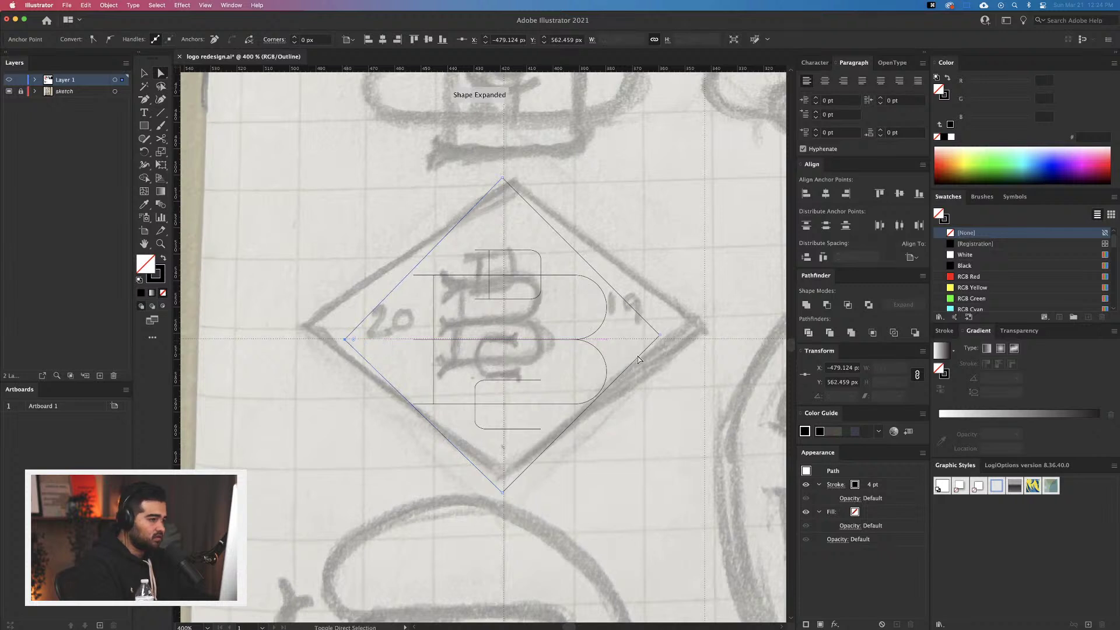
pyautogui.press('super+z')
pyautogui.keyDown('super'); pyautogui.click(662, 338); pyautogui.keyUp('super')
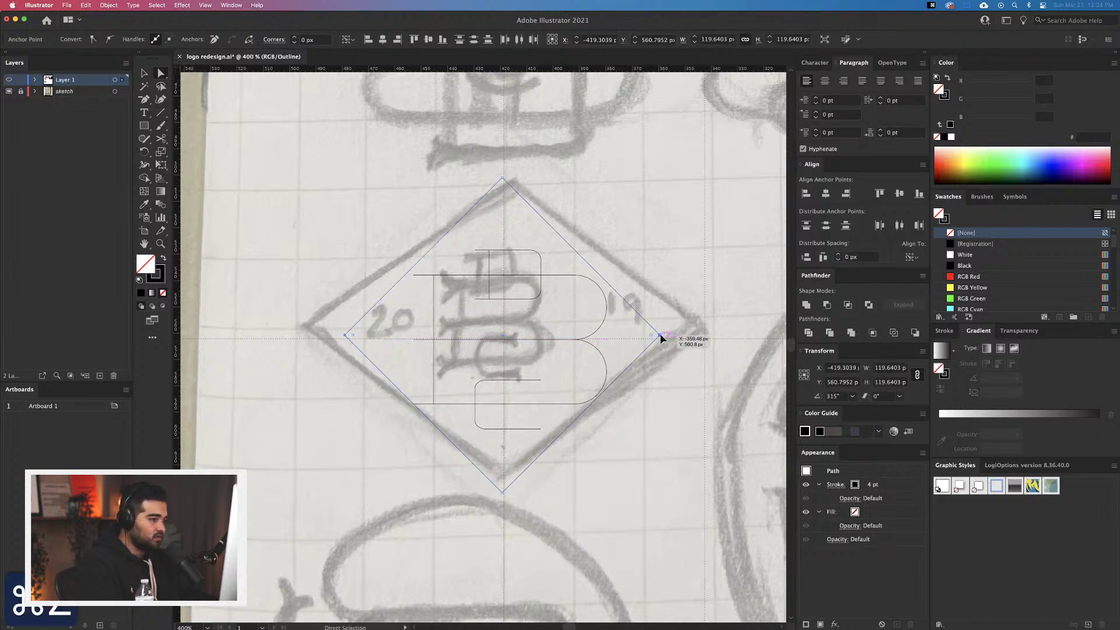
pyautogui.moveTo(664, 341); pyautogui.dragTo(664, 341)
pyautogui.press('super+z')
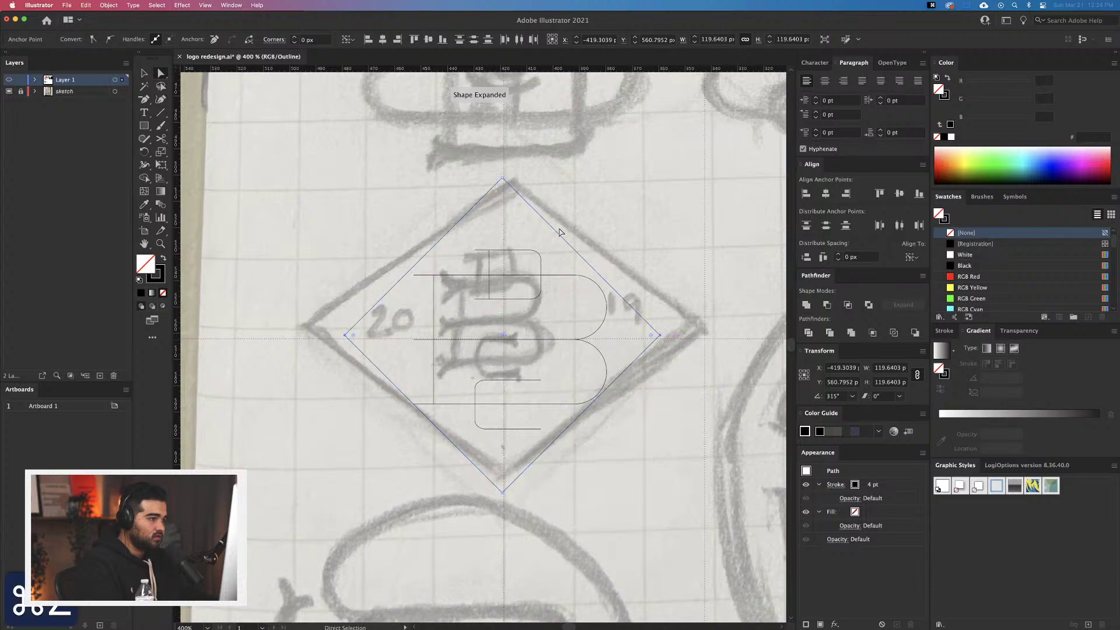
# Shrink the diamond slightly so its side corners meet the horizontal guide, and move its right corner outward 20 px to about X -340.9 px
pyautogui.press('v')
pyautogui.moveTo(503, 177); pyautogui.dragTo(505, 187)
pyautogui.press('a')
pyautogui.moveTo(658, 341); pyautogui.dragTo(658, 342)
pyautogui.press('Right')
pyautogui.press('Right')
pyautogui.press('Right')
pyautogui.press('Right')
pyautogui.press('Right')
pyautogui.press('Right')
pyautogui.press('Right')
pyautogui.press('Right')
pyautogui.press('Right')
pyautogui.press('Right')
pyautogui.press('Right')
pyautogui.press('Right')
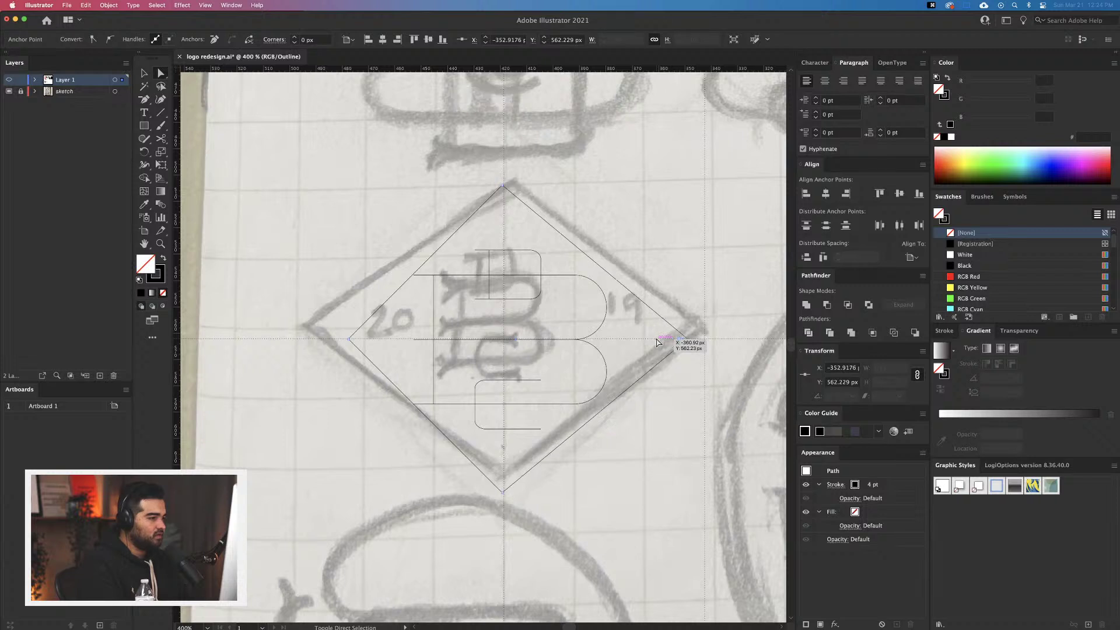
pyautogui.press('Right')
pyautogui.press('Right')
pyautogui.press('Right')
pyautogui.press('Right')
pyautogui.press('Right')
pyautogui.press('Right')
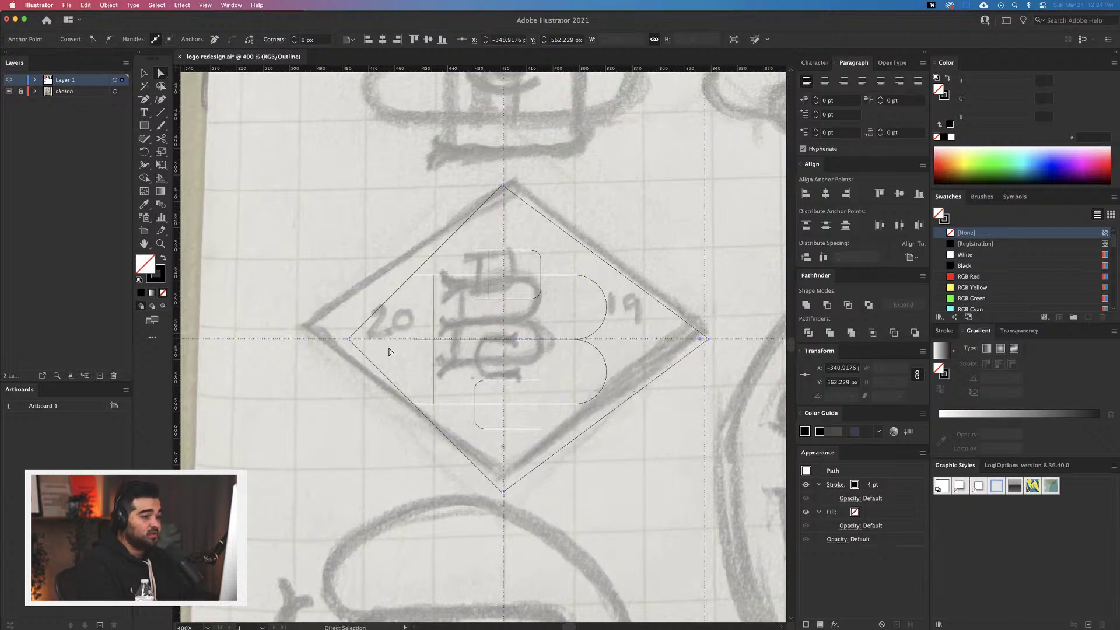
# Move the diamond's left corner outward 20 px to about X -497.7 px, matching the right side
pyautogui.click(348, 339)
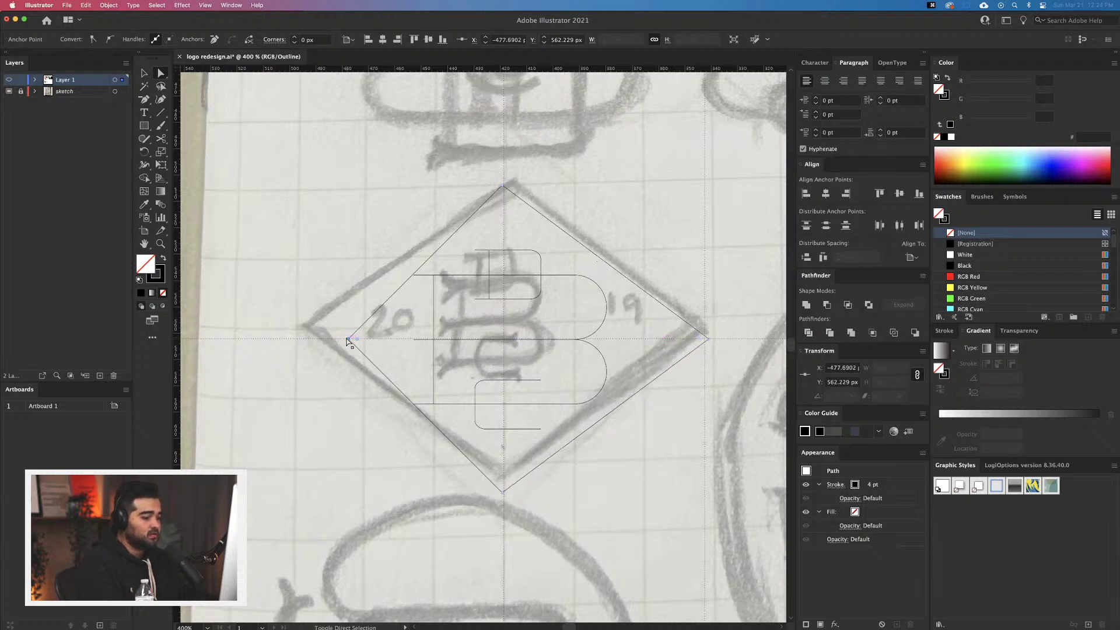
pyautogui.press('Left')
pyautogui.press('Left')
pyautogui.press('Left')
pyautogui.press('Left')
pyautogui.press('Left')
pyautogui.press('Left')
pyautogui.press('Left')
pyautogui.press('Left')
pyautogui.press('Left')
pyautogui.press('Left')
pyautogui.press('Left')
pyautogui.press('Left')
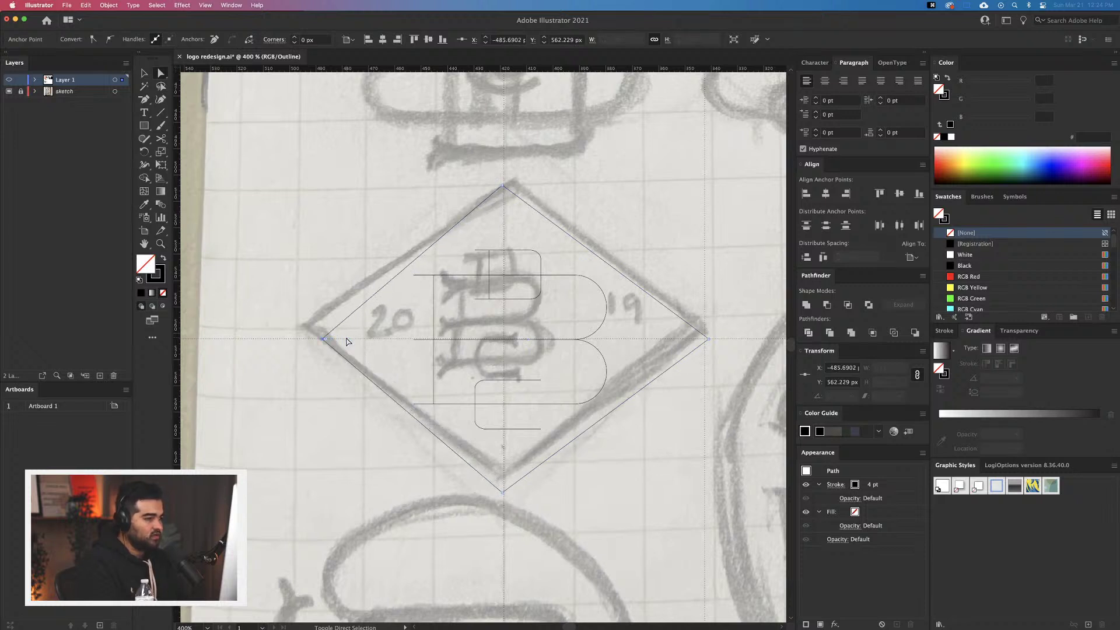
pyautogui.press('Left')
pyautogui.press('Left')
pyautogui.press('Left')
pyautogui.press('Left')
pyautogui.press('Left')
pyautogui.press('Left')
pyautogui.press('Left')
pyautogui.press('Left')
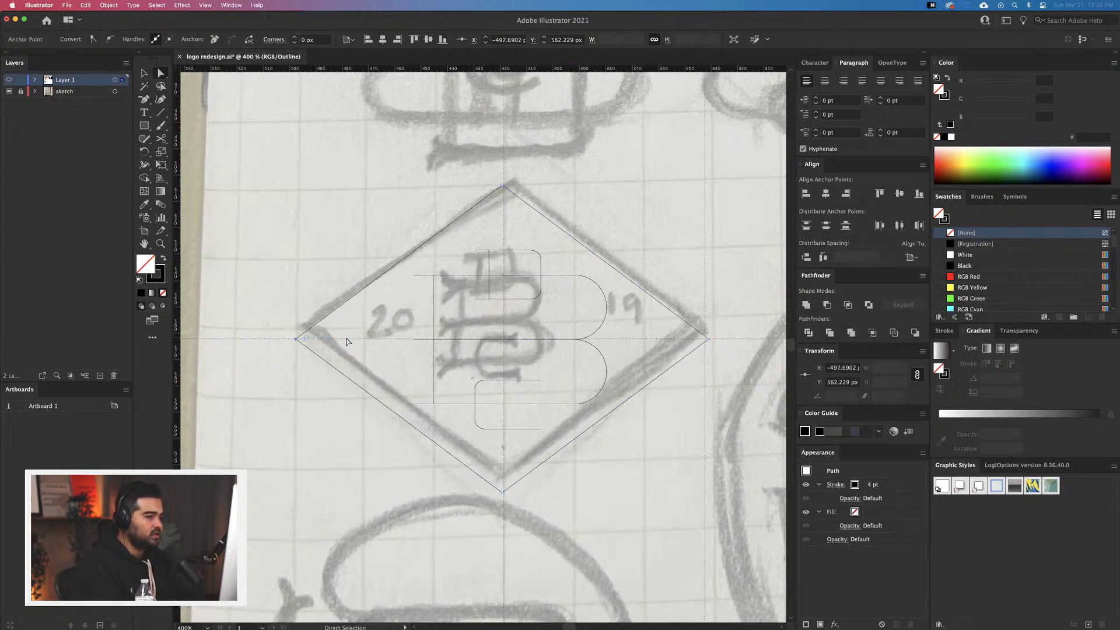
pyautogui.click(664, 512)
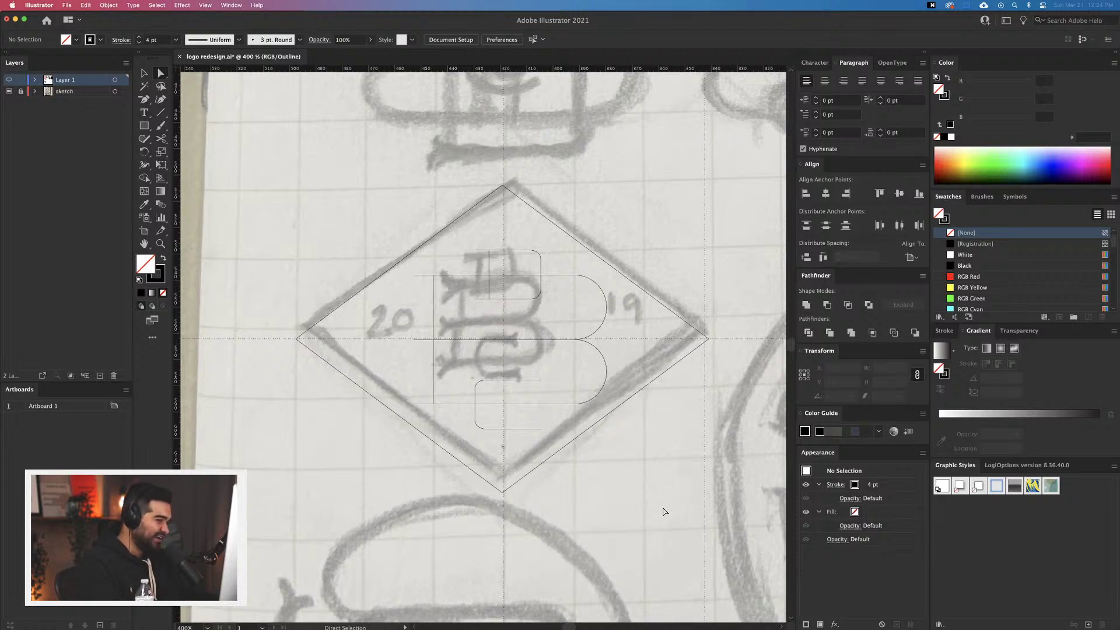
# Return to preview mode and enlarge the diamond evenly about its centre until its side corners sit at about X -507.3 and -331.3 px
pyautogui.hotkey('ctrl', 'y')
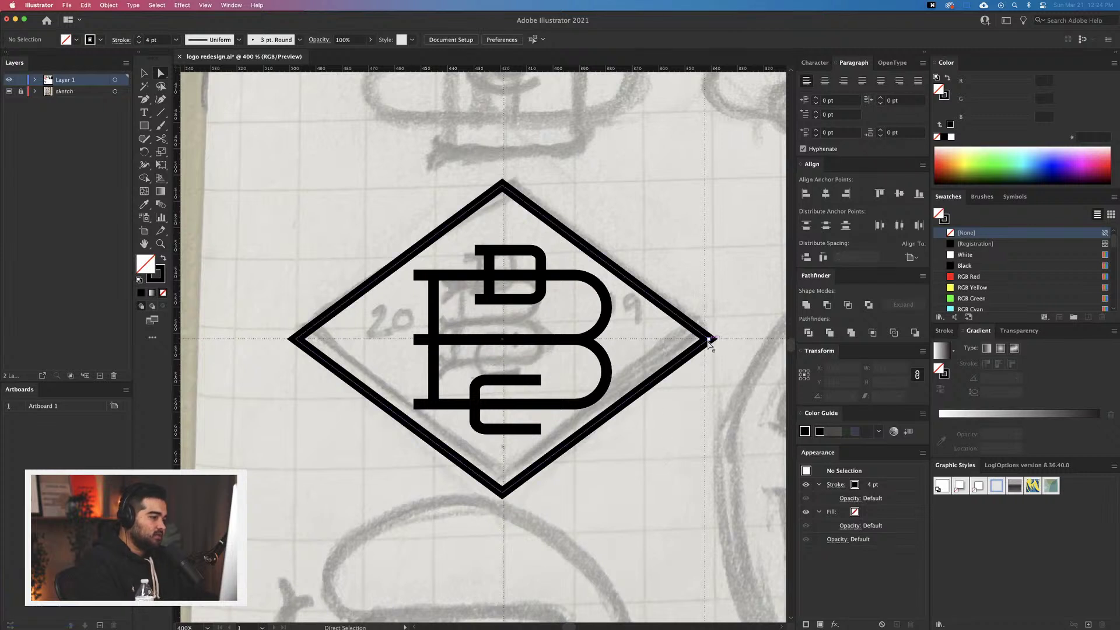
pyautogui.click(144, 75)
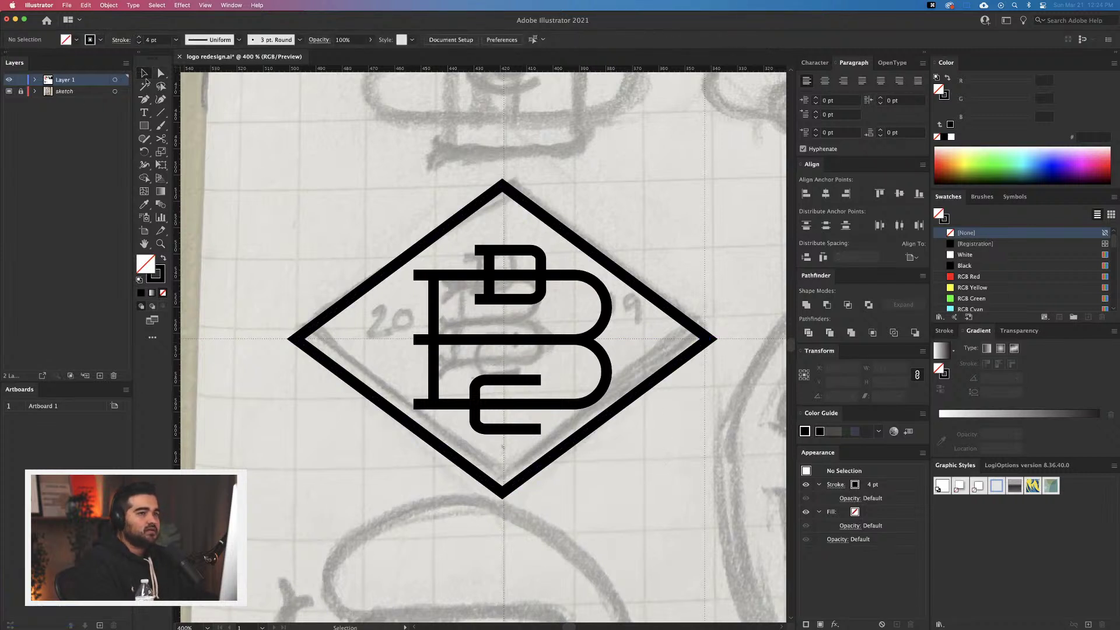
pyautogui.click(717, 339)
pyautogui.moveTo(718, 340); pyautogui.dragTo(741, 341)
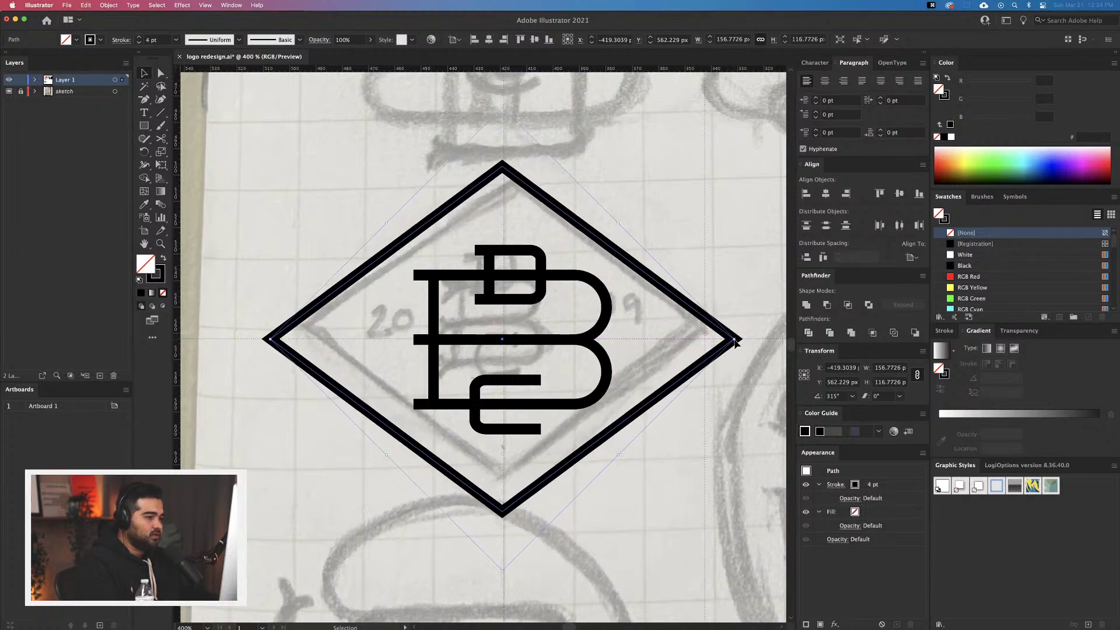
pyautogui.click(267, 369)
# Widen the diamond by moving its left and right corner anchors straight outward by about 6 px each
pyautogui.press('a')
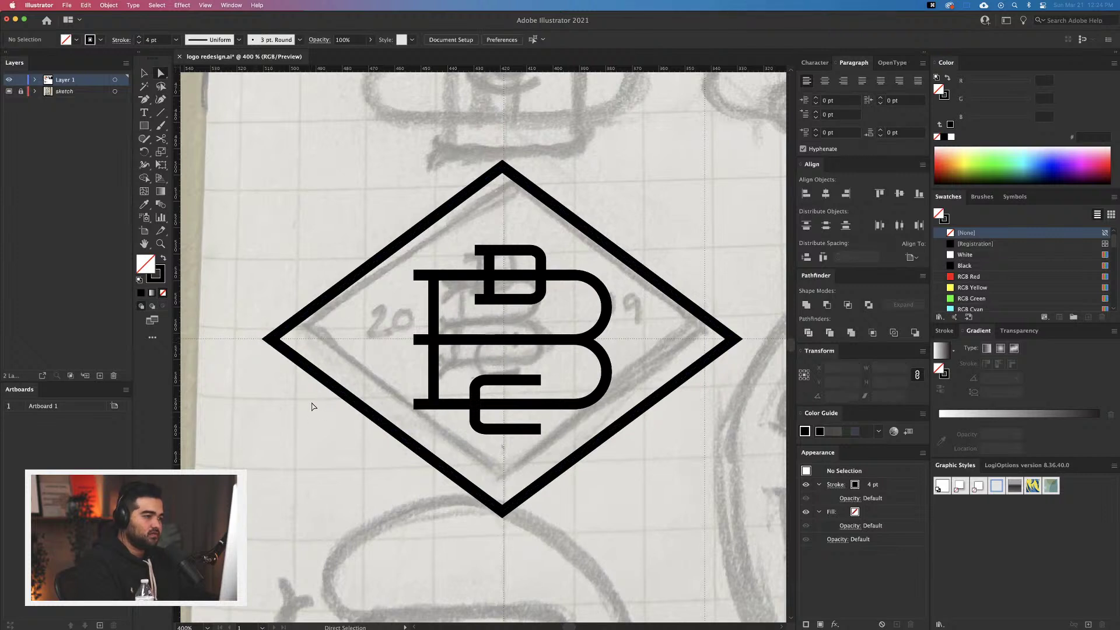
pyautogui.click(270, 340)
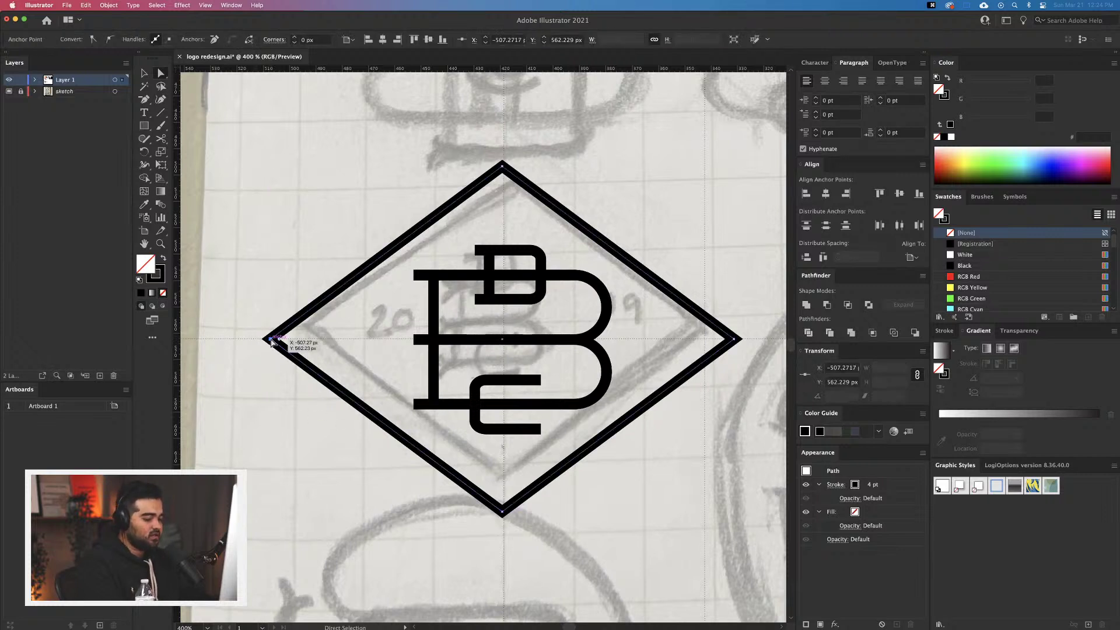
pyautogui.press('Left')
pyautogui.press('Left')
pyautogui.press('Left')
pyautogui.press('Left')
pyautogui.press('Left')
pyautogui.press('Left')
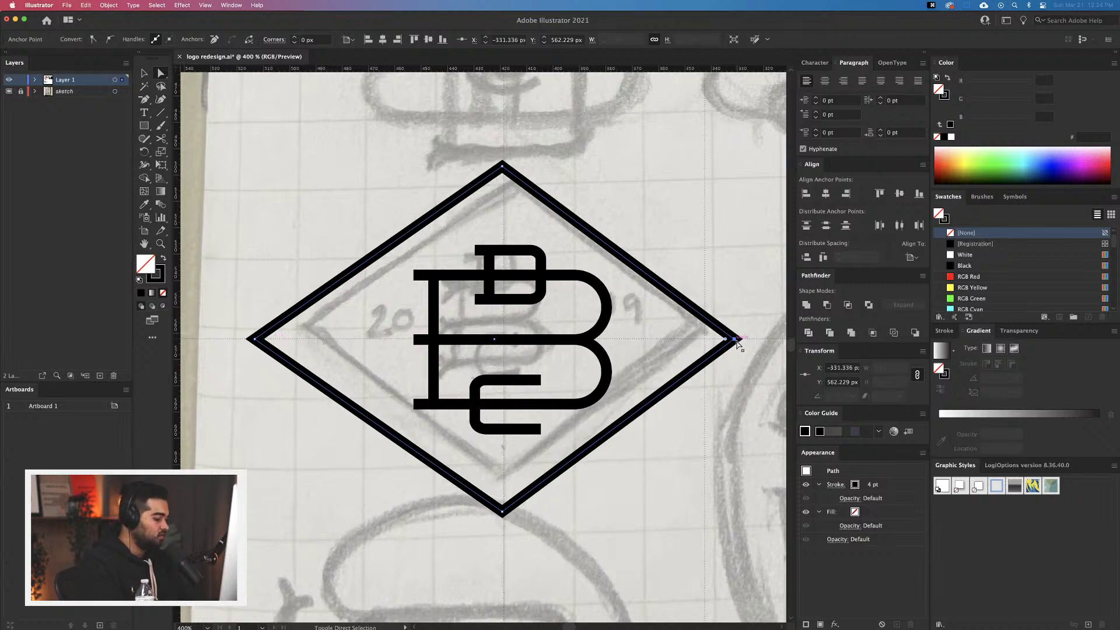
pyautogui.moveTo(736, 341); pyautogui.dragTo(743, 341)
pyautogui.click(698, 465)
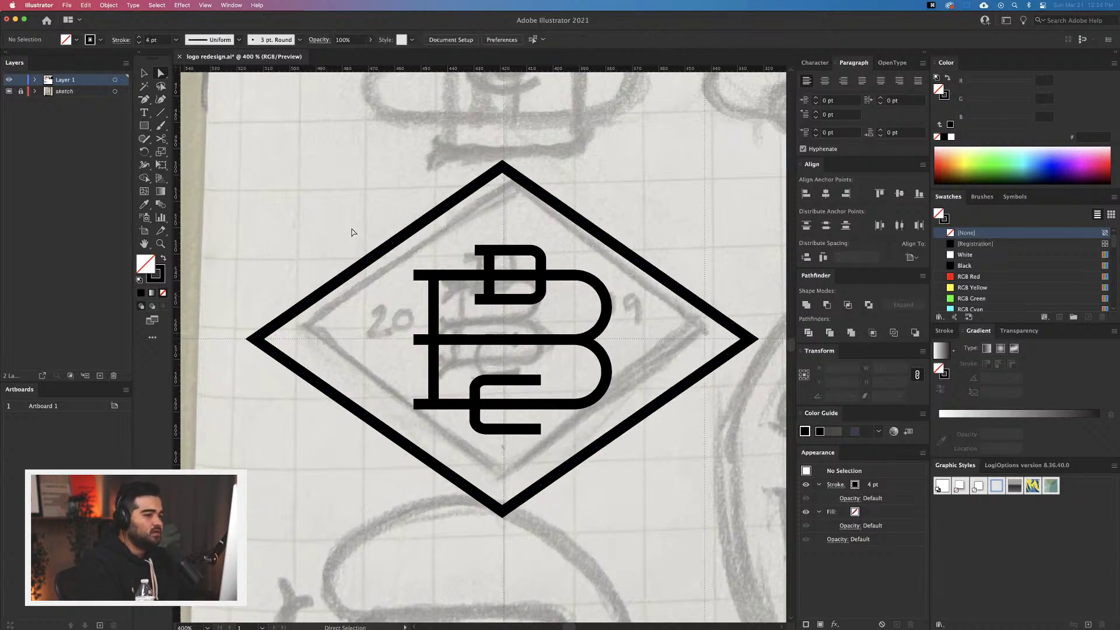
# Add the text "20" inside the diamond to the left of the monogram, set in the SaaSeriesFDOT font
pyautogui.press('t')
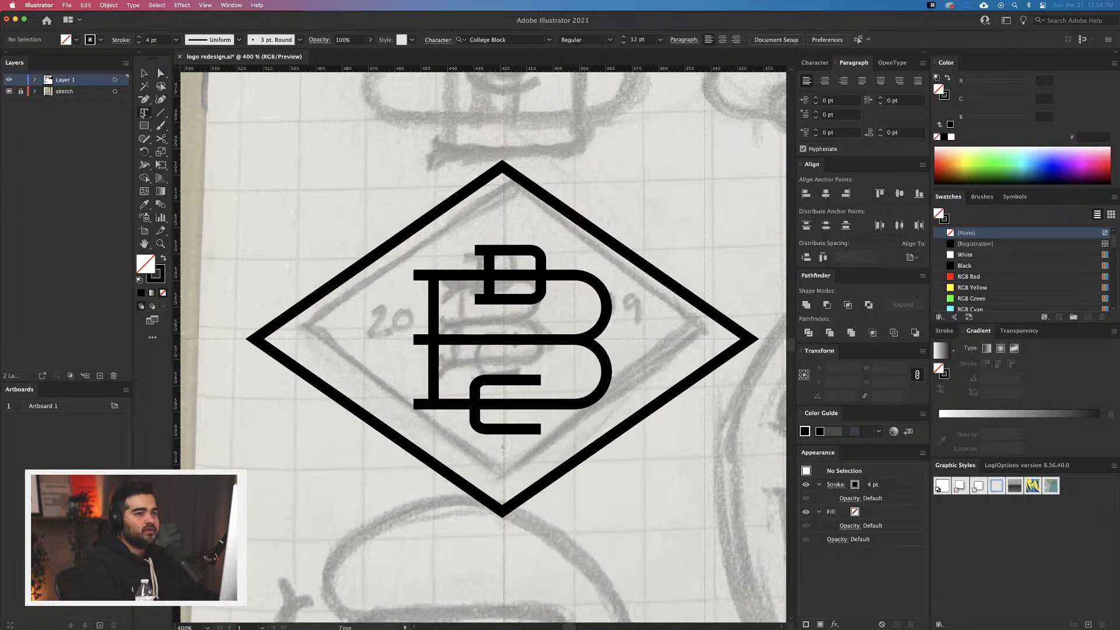
pyautogui.click(333, 335)
pyautogui.write('20')
pyautogui.press('super+a')
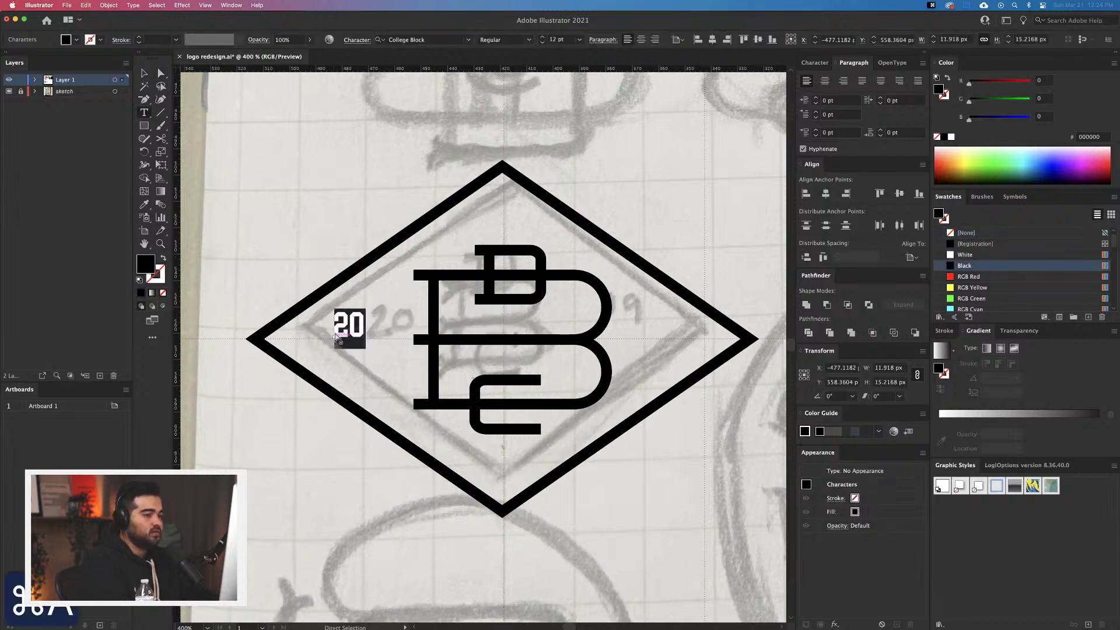
pyautogui.click(422, 40)
pyautogui.write('saase')
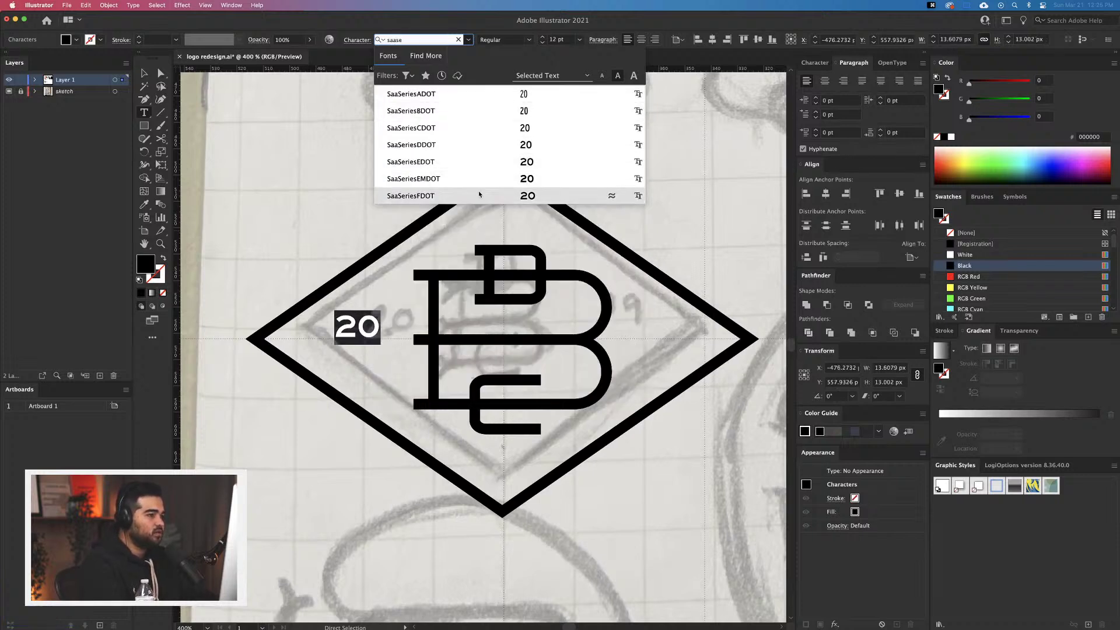
pyautogui.click(482, 195)
pyautogui.click(145, 73)
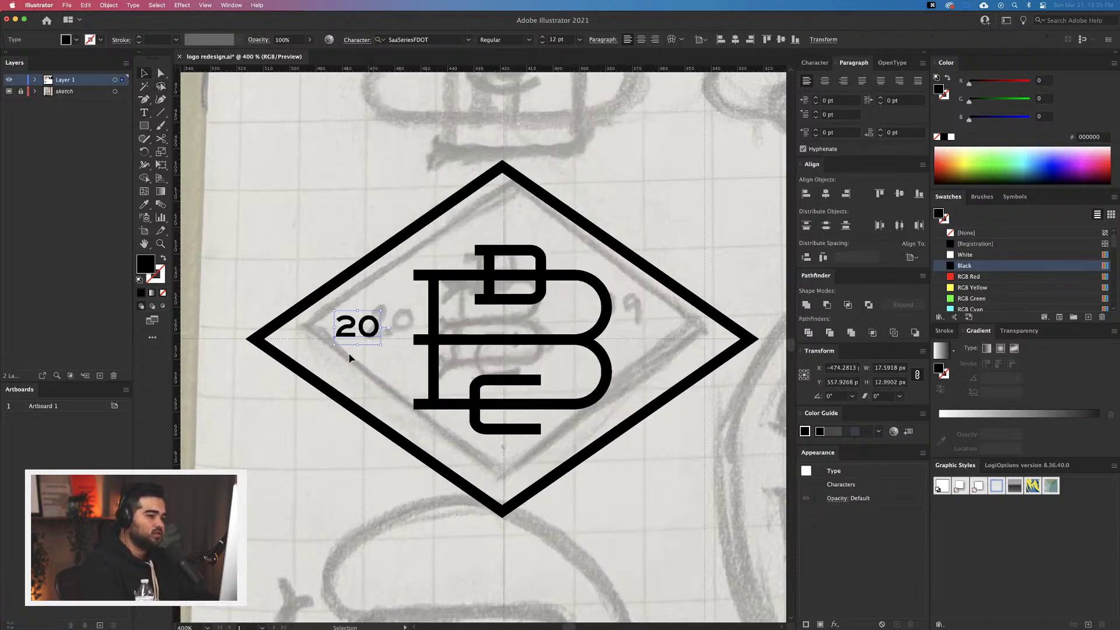
# Center the "20" vertically in the diamond, duplicate it to the right of the monogram, and change the copy to "19"
pyautogui.click(350, 358)
pyautogui.moveTo(354, 337)
pyautogui.mouseDown()
pyautogui.moveTo(366, 337)
pyautogui.moveTo(359, 347)
pyautogui.mouseUp()
pyautogui.moveTo(357, 346); pyautogui.dragTo(647, 343)
pyautogui.doubleClick(645, 341)
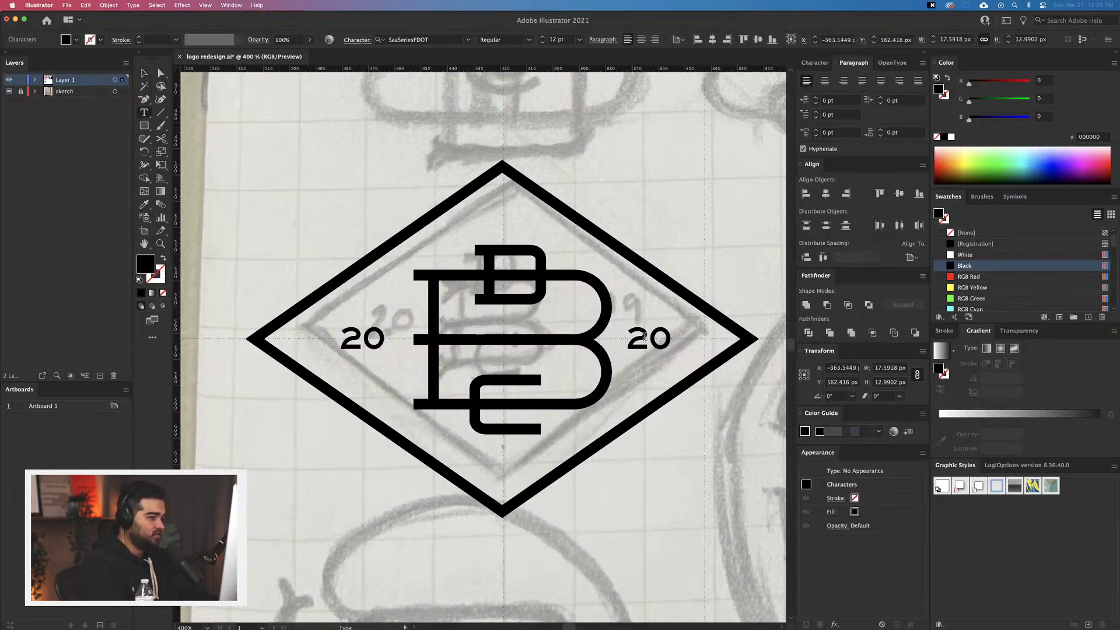
pyautogui.press('super+a')
pyautogui.write('19')
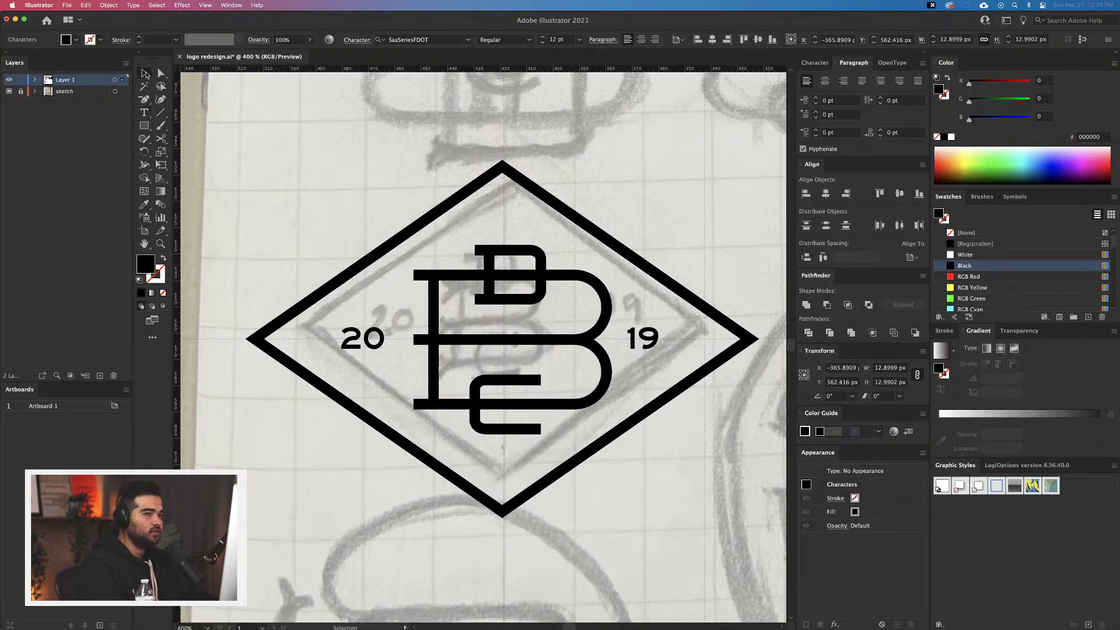
pyautogui.click(145, 74)
# Fine-tune the horizontal positions of the "20" and "19" on either side of the monogram
pyautogui.click(362, 346)
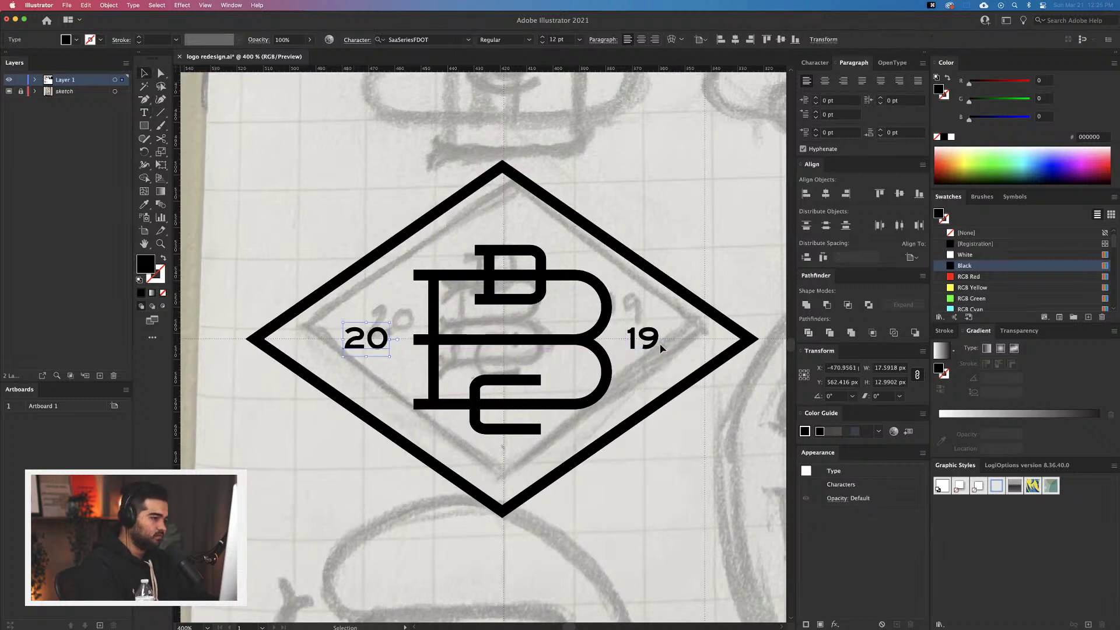
pyautogui.moveTo(652, 345); pyautogui.dragTo(657, 346)
pyautogui.scroll(-2, 653, 357)
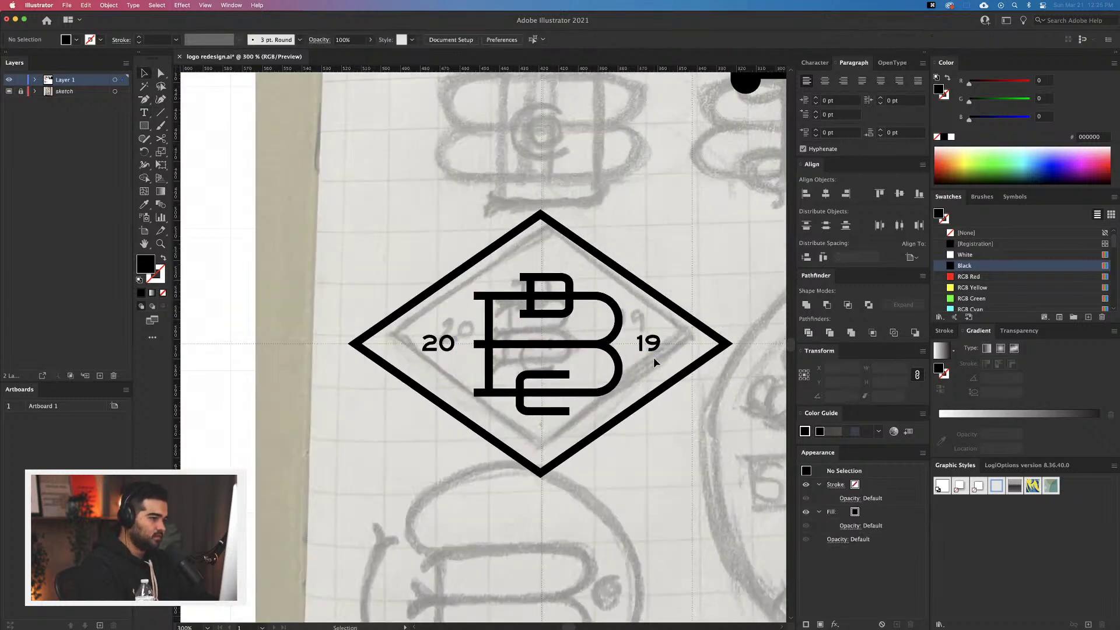
# Place the complete diamond badge with its monogram and year on the empty canvas area away from the sketch
pyautogui.moveTo(413, 257); pyautogui.dragTo(672, 443)
pyautogui.scroll(-4, 635, 440)
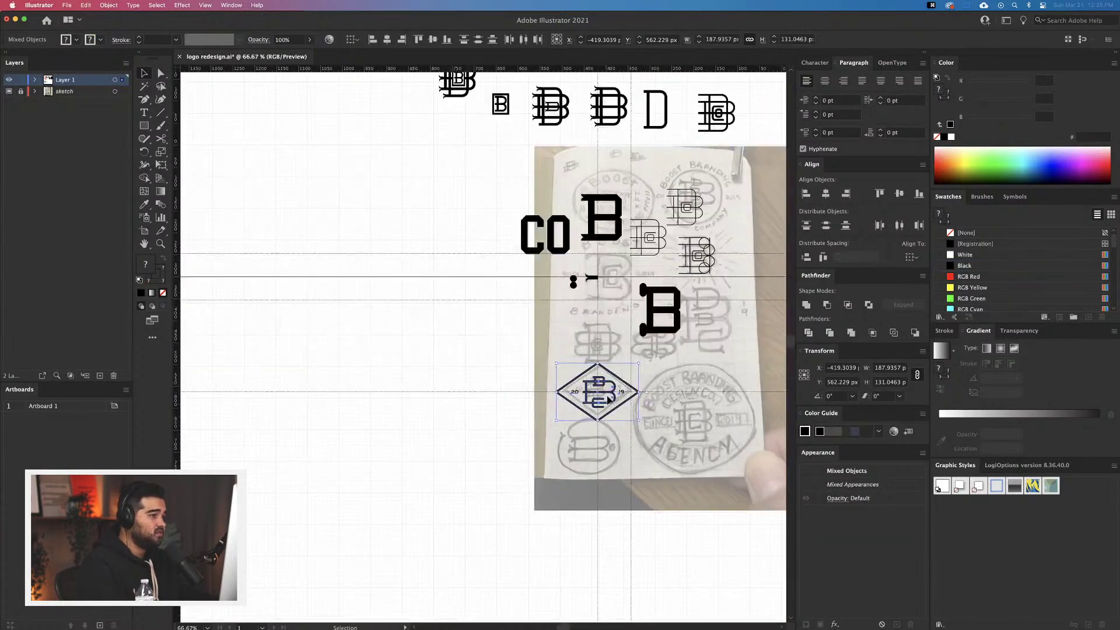
pyautogui.moveTo(606, 397); pyautogui.dragTo(346, 98)
pyautogui.moveTo(392, 172); pyautogui.dragTo(501, 245)
pyautogui.scroll(5, 500, 212)
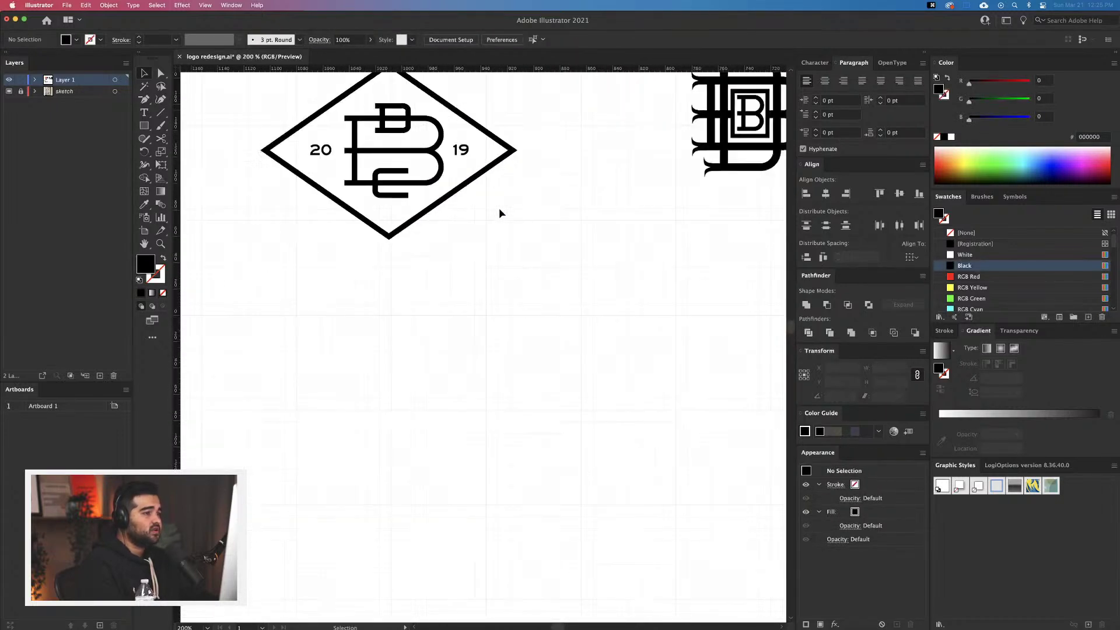
pyautogui.moveTo(547, 299); pyautogui.dragTo(557, 328)
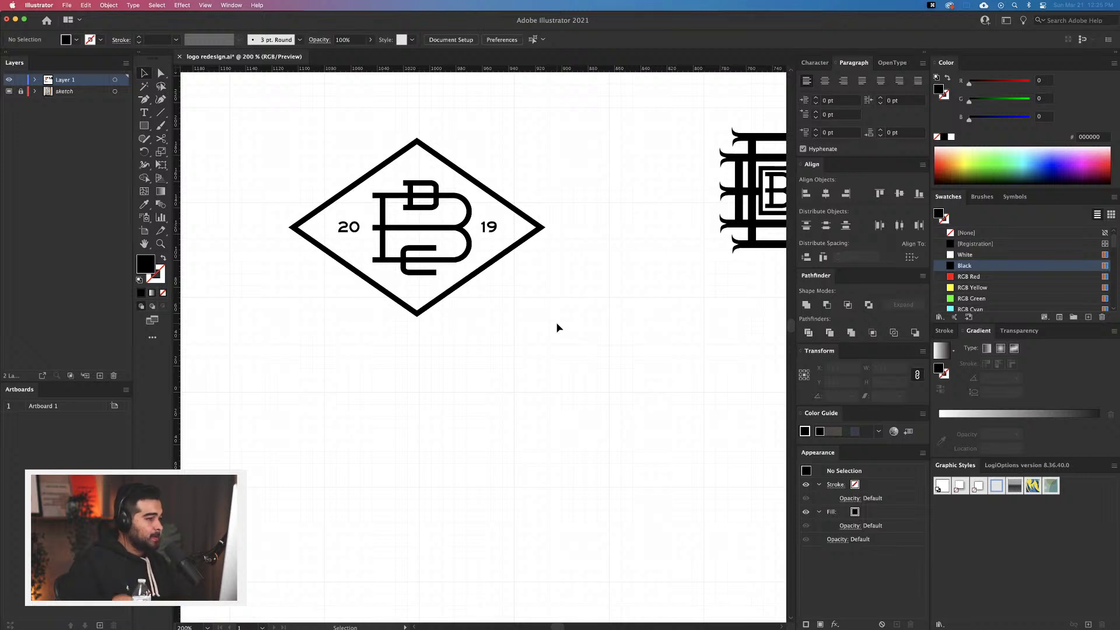
pyautogui.moveTo(557, 327); pyautogui.dragTo(615, 386)
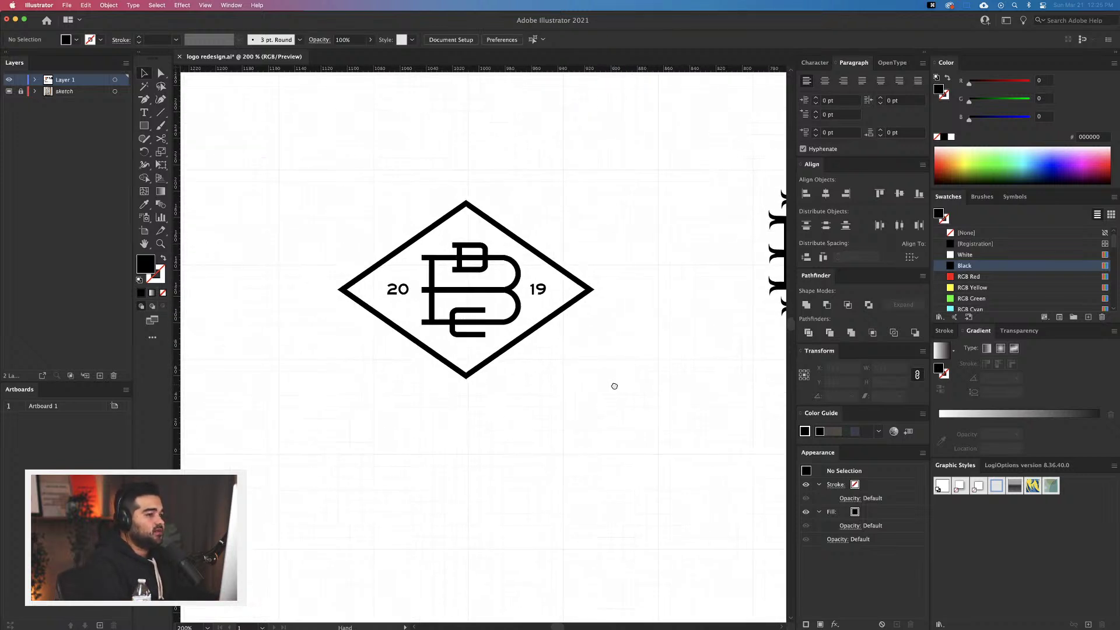
# Duplicate the whole diamond badge to the empty space diagonally below the original
pyautogui.moveTo(535, 321); pyautogui.dragTo(678, 441)
pyautogui.press('super+a')
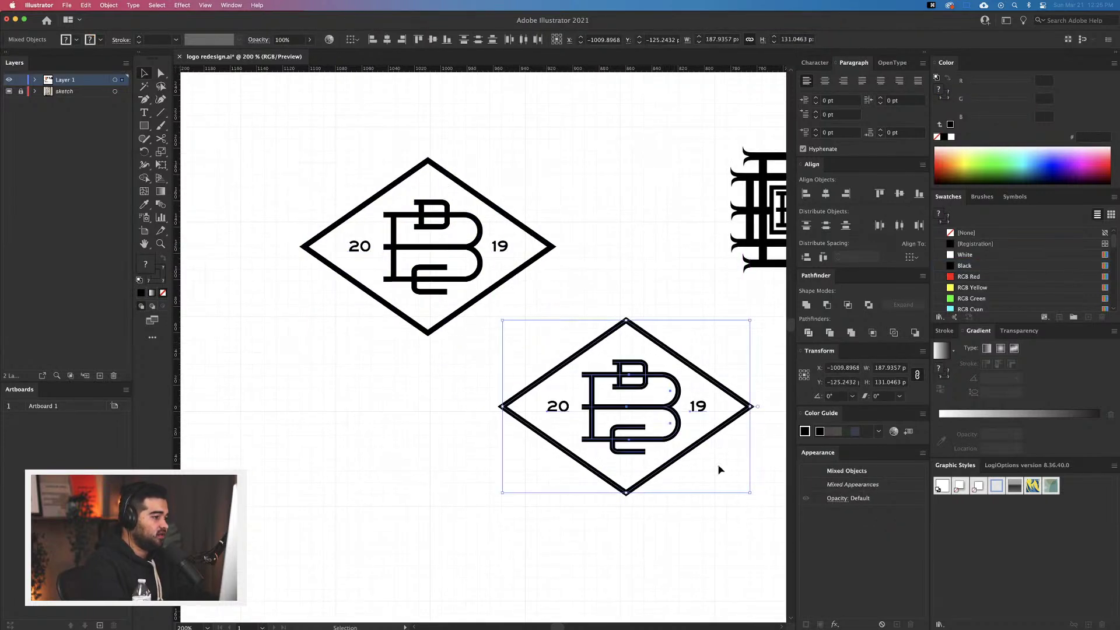
pyautogui.hscroll(3, 642, 444)
pyautogui.scroll(-1, 641, 443)
# Expand the duplicated badge with Object, Fill and Stroke enabled
pyautogui.click(108, 6)
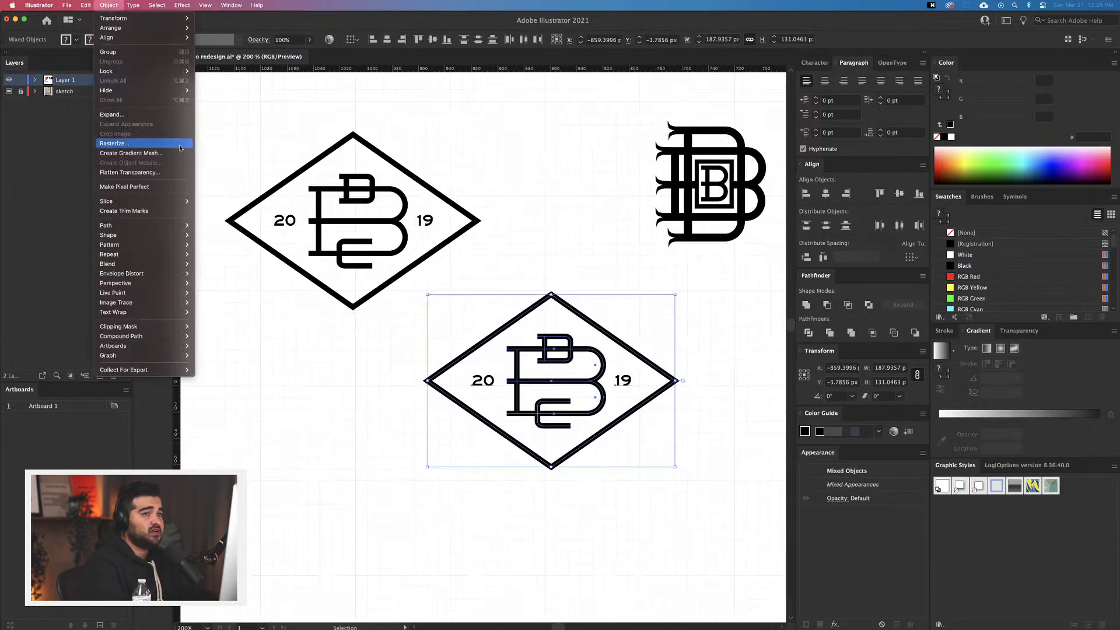
pyautogui.click(119, 117)
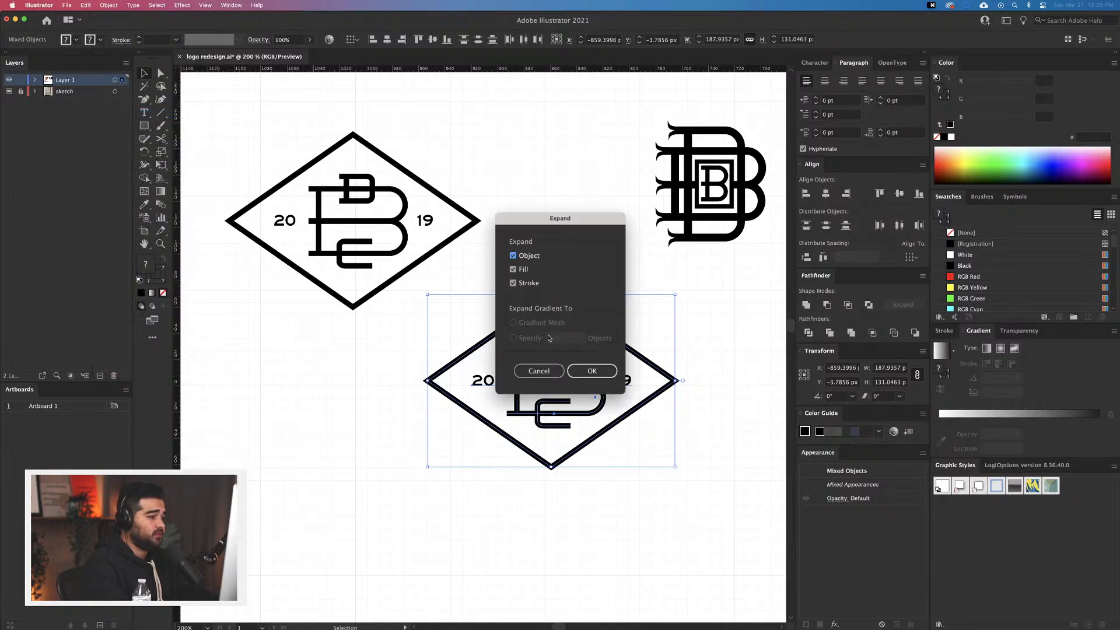
pyautogui.click(591, 371)
pyautogui.click(596, 528)
# Copy the curved serif ornament from the decorative monogram onto the upper-left end of the D in the expanded badge
pyautogui.hscroll(2, 603, 490)
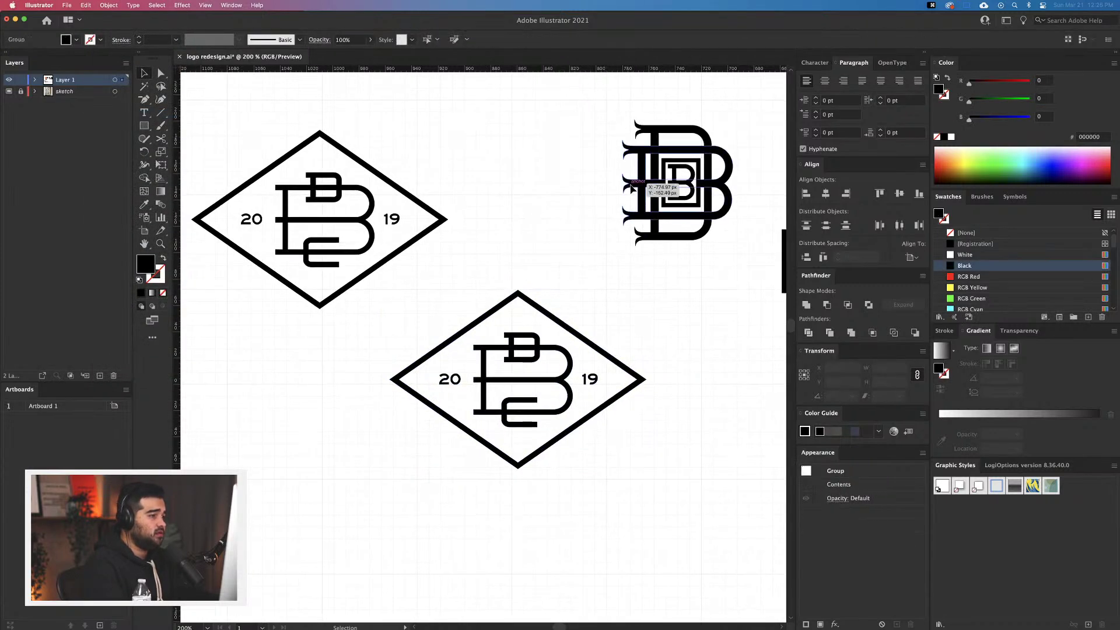
pyautogui.hscroll(5, 542, 278)
pyautogui.click(534, 230)
pyautogui.hscroll(1, 740, 255)
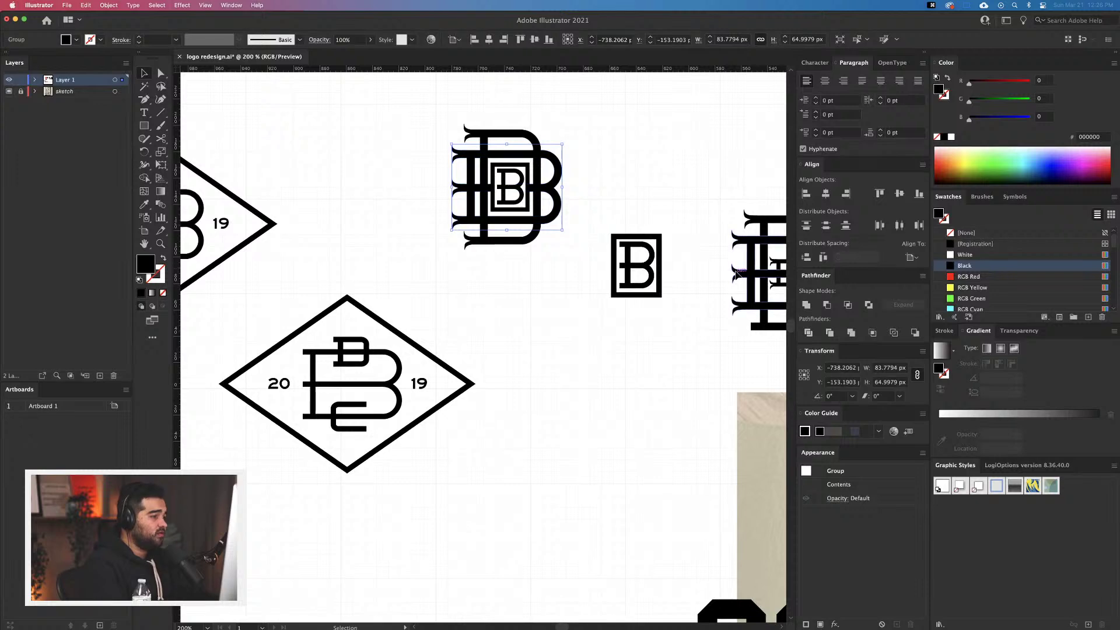
pyautogui.click(749, 221)
pyautogui.moveTo(750, 222); pyautogui.dragTo(336, 342)
pyautogui.scroll(6, 346, 335)
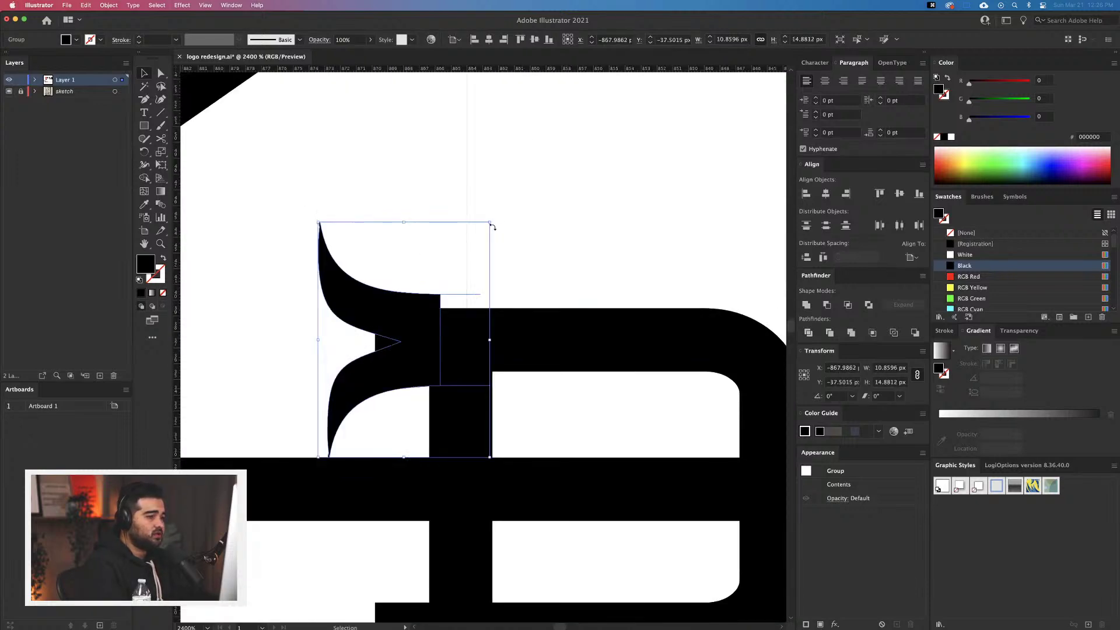
# Isolate the serif ornament, move its notch point outward to the left, and raise its lower tip
pyautogui.doubleClick(430, 310)
pyautogui.press('a')
pyautogui.moveTo(400, 342); pyautogui.dragTo(369, 342)
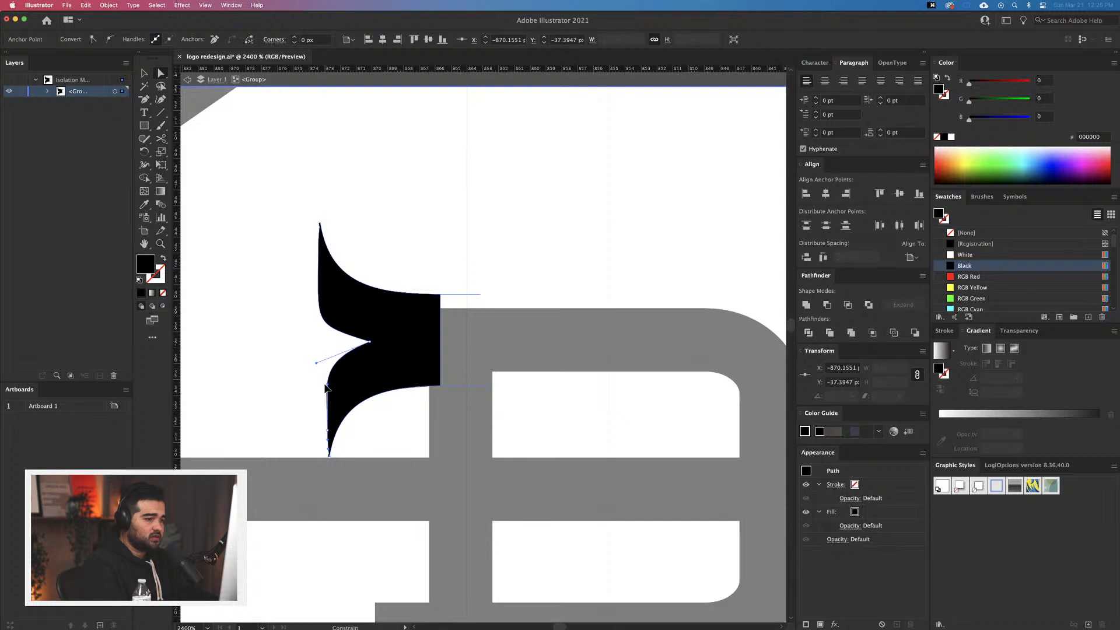
pyautogui.click(330, 456)
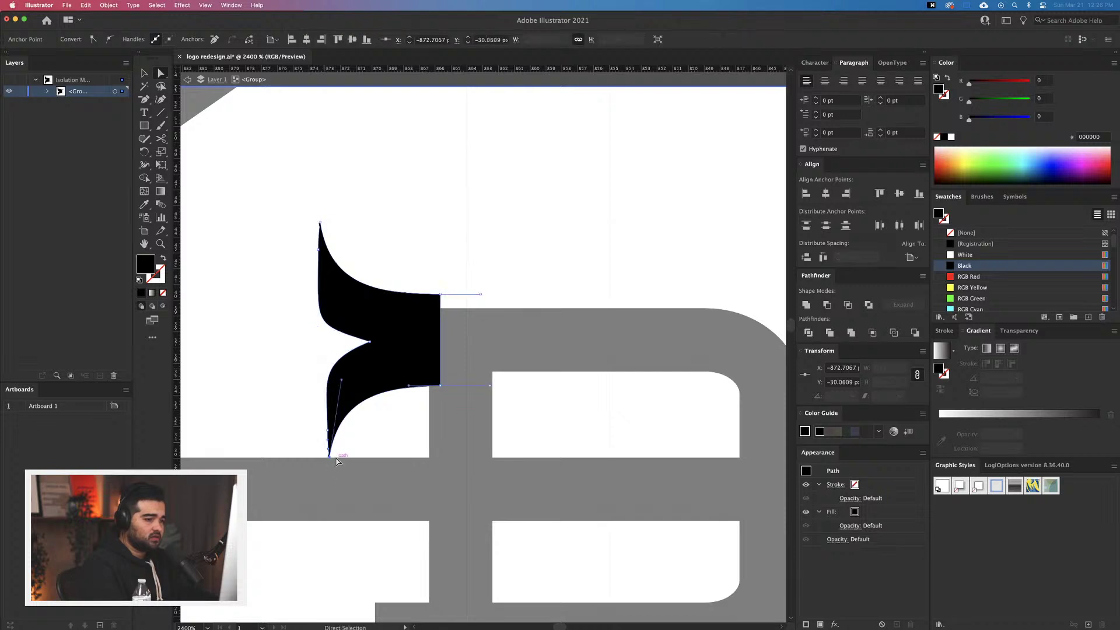
pyautogui.moveTo(331, 461); pyautogui.dragTo(319, 407)
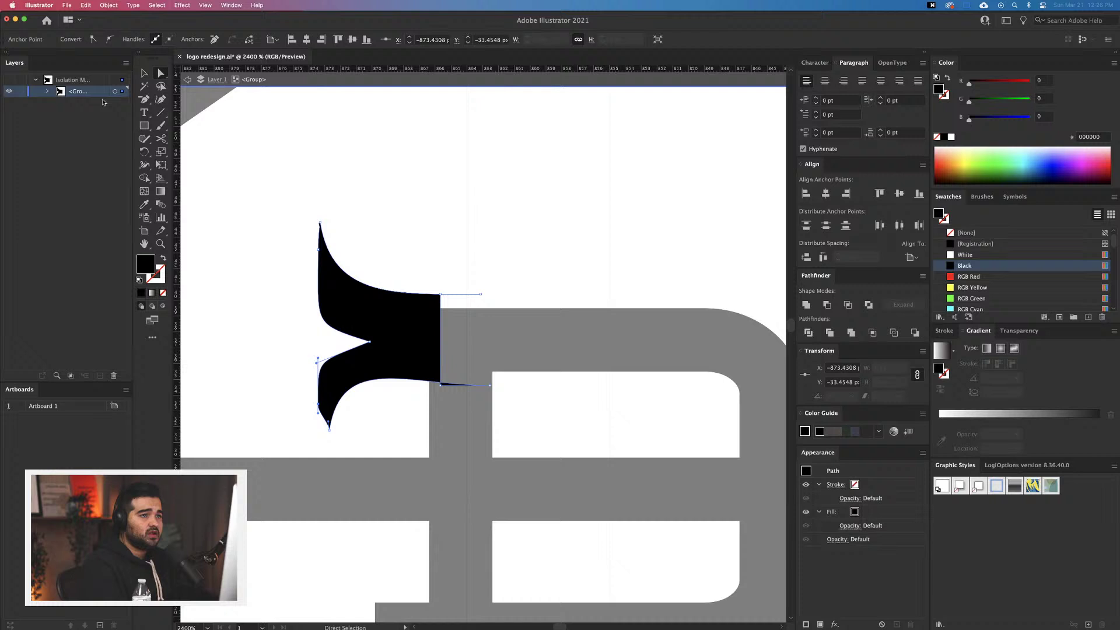
# Delete the extra anchor points along the outer curves of the ornament's two prongs, keeping the tip points
pyautogui.click(144, 100)
pyautogui.click(318, 405)
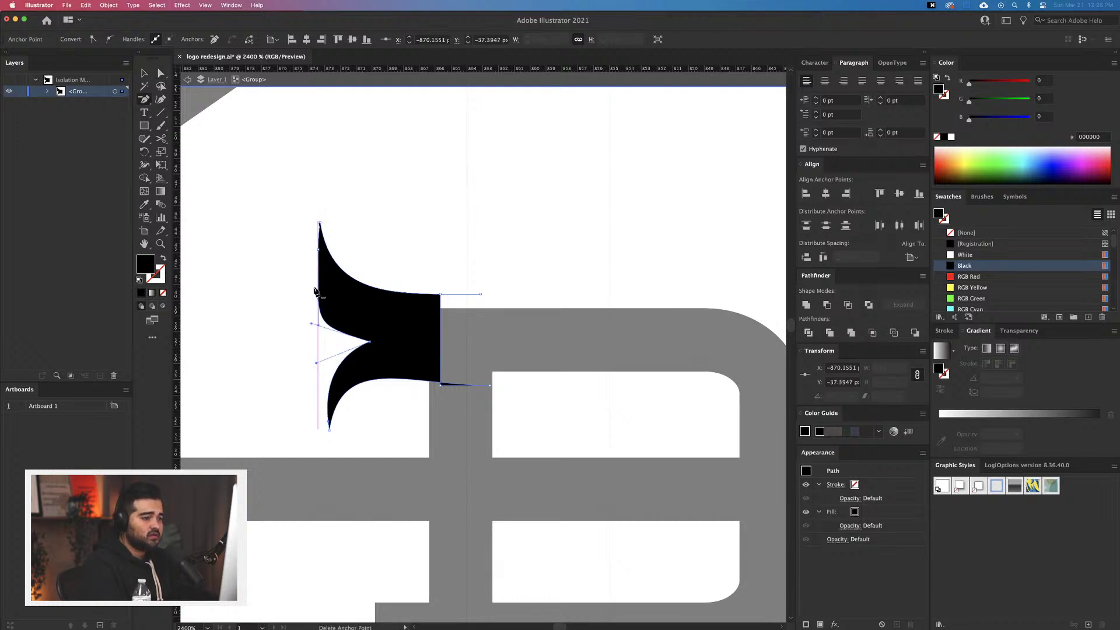
pyautogui.click(318, 324)
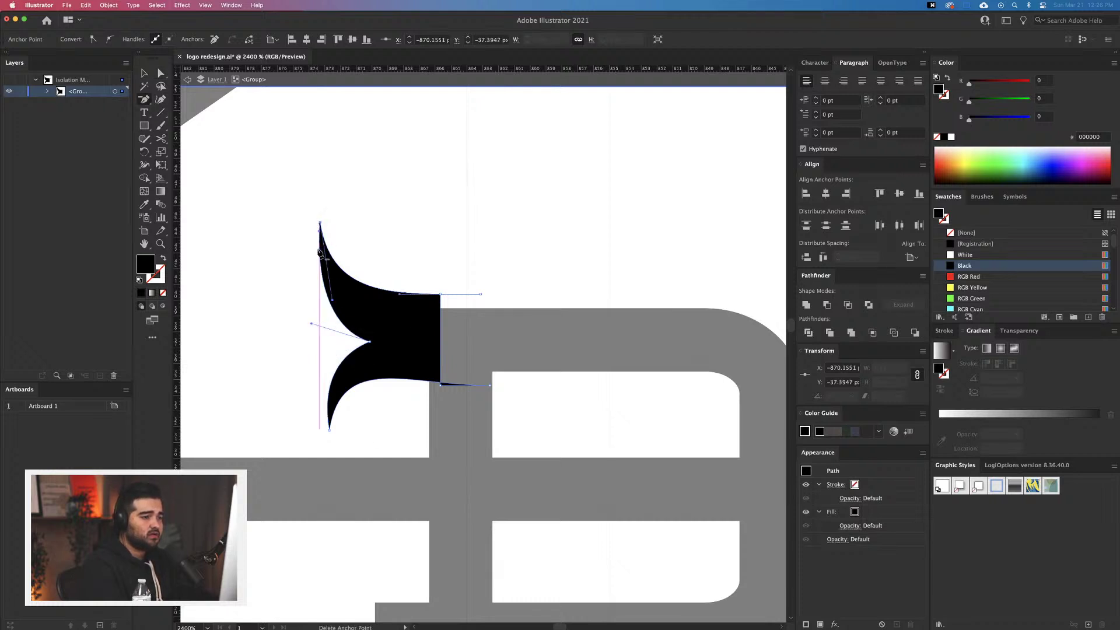
pyautogui.click(320, 223)
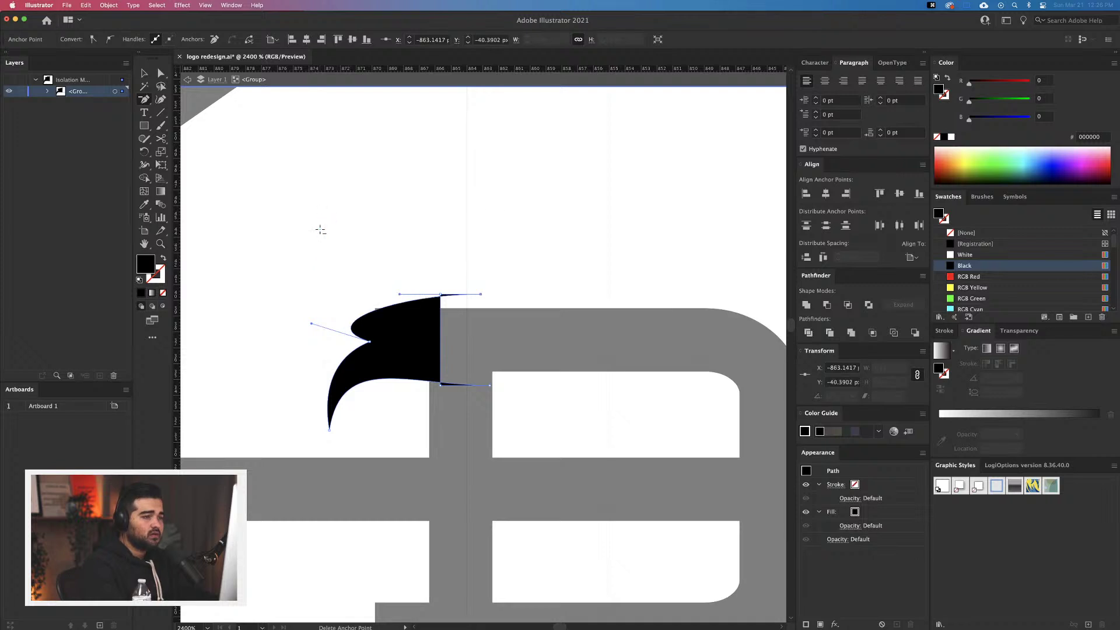
pyautogui.press('super+z')
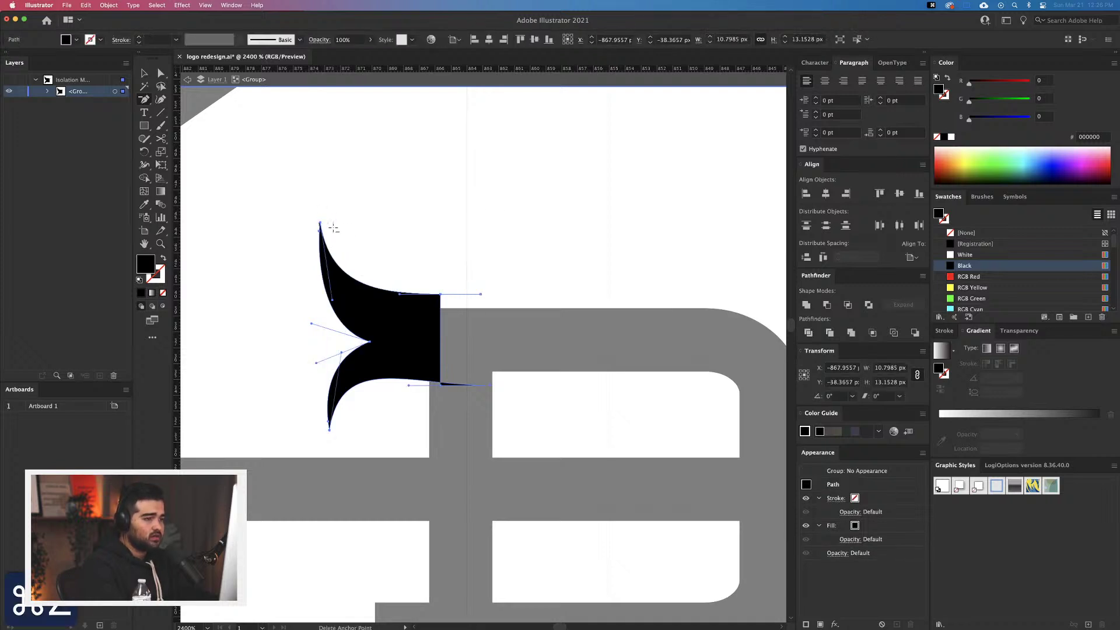
# Lower the ornament's upper tip to shorten the upper prong
pyautogui.click(145, 73)
pyautogui.click(162, 75)
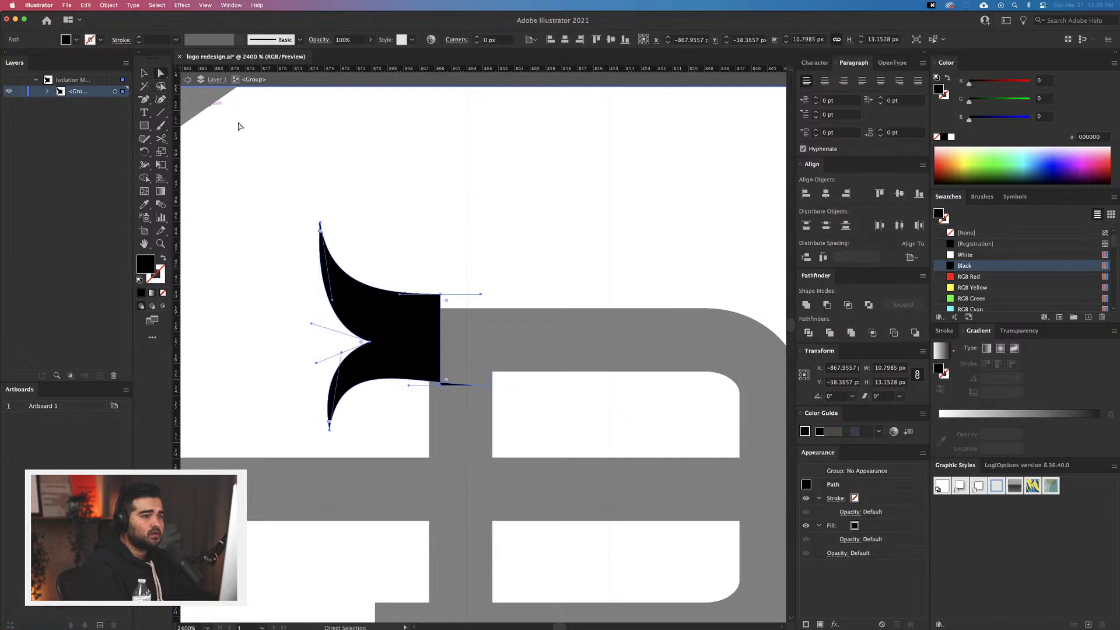
pyautogui.moveTo(320, 221); pyautogui.dragTo(326, 246)
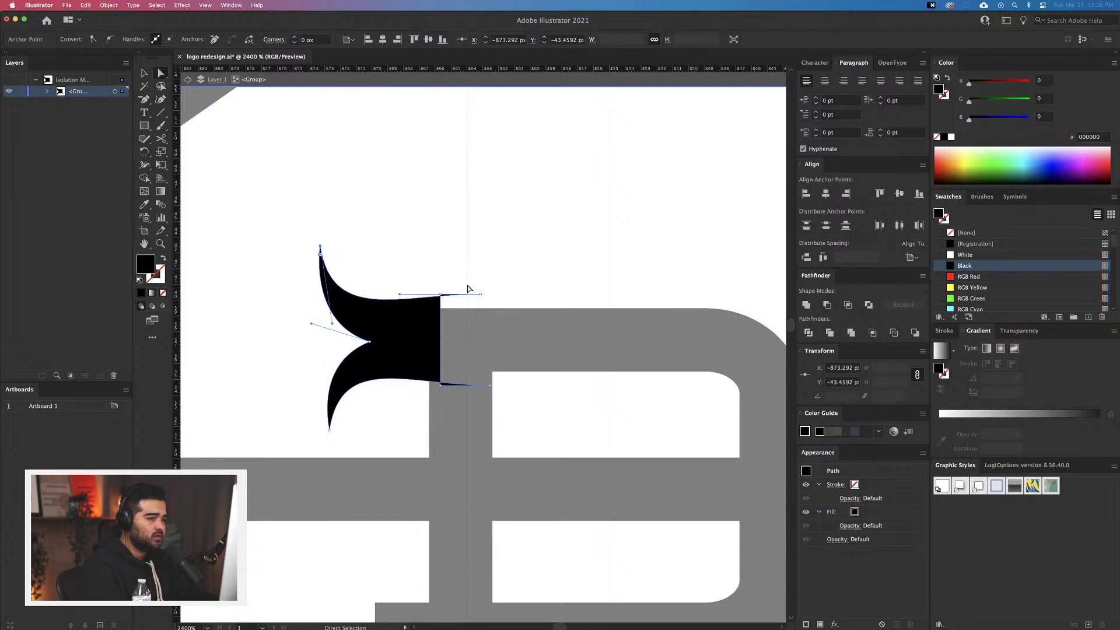
# Delete the surplus anchor points at the ornament's upper and lower right corners
pyautogui.hotkey('shift', '`')
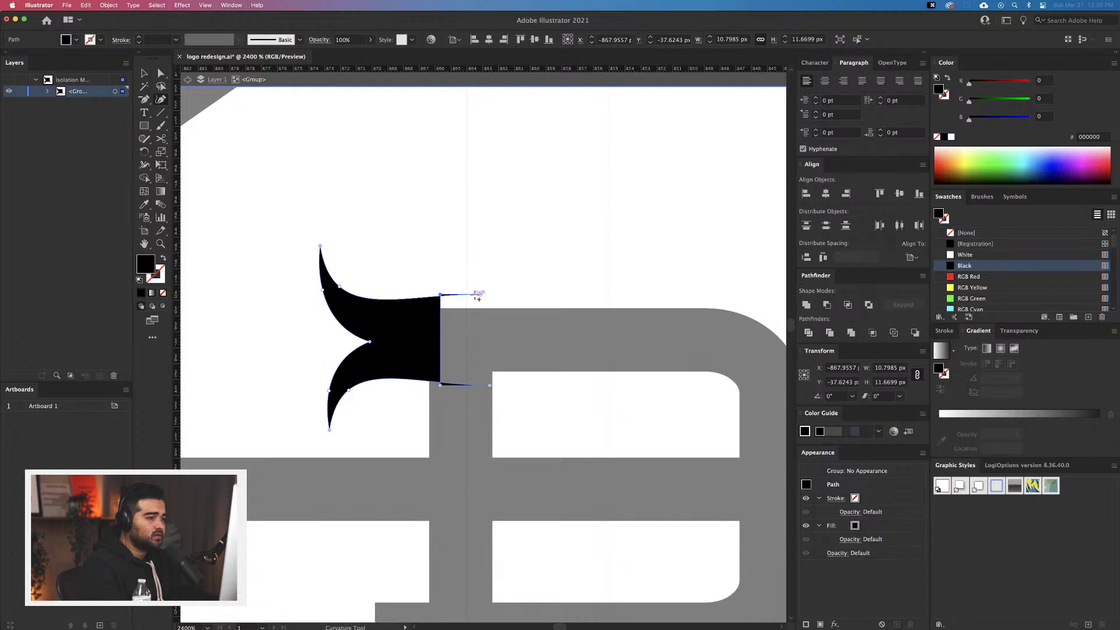
pyautogui.press('p')
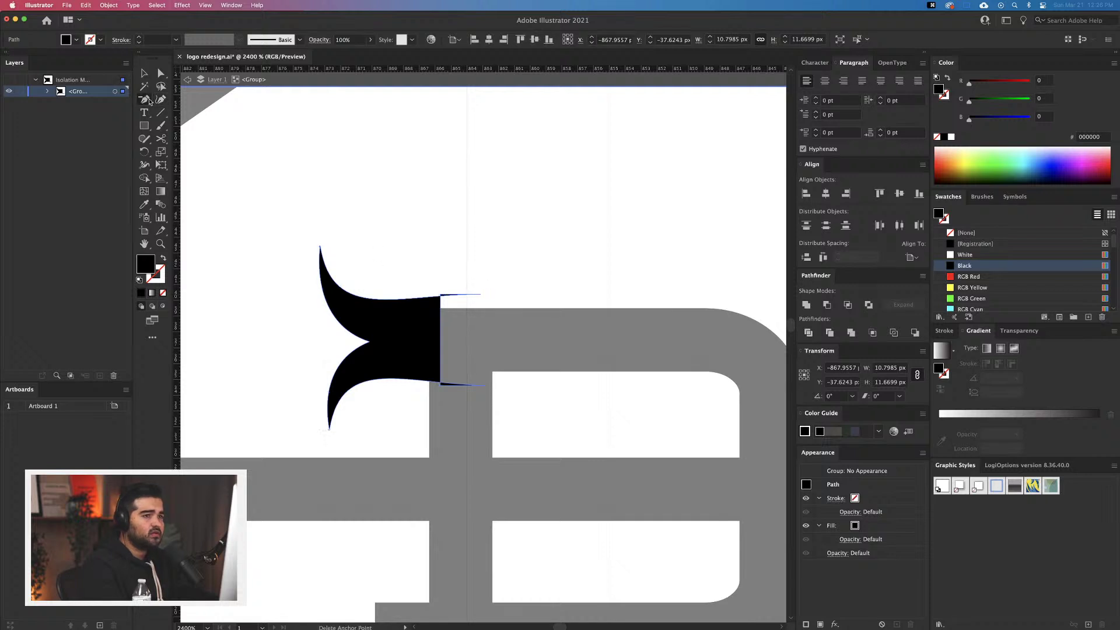
pyautogui.click(481, 295)
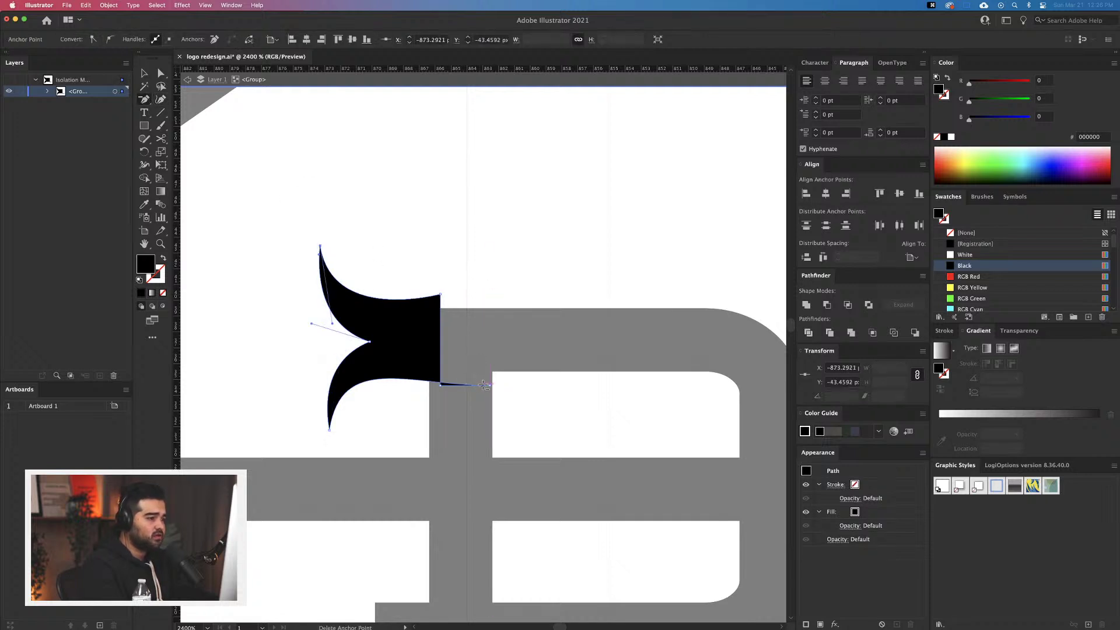
pyautogui.click(484, 385)
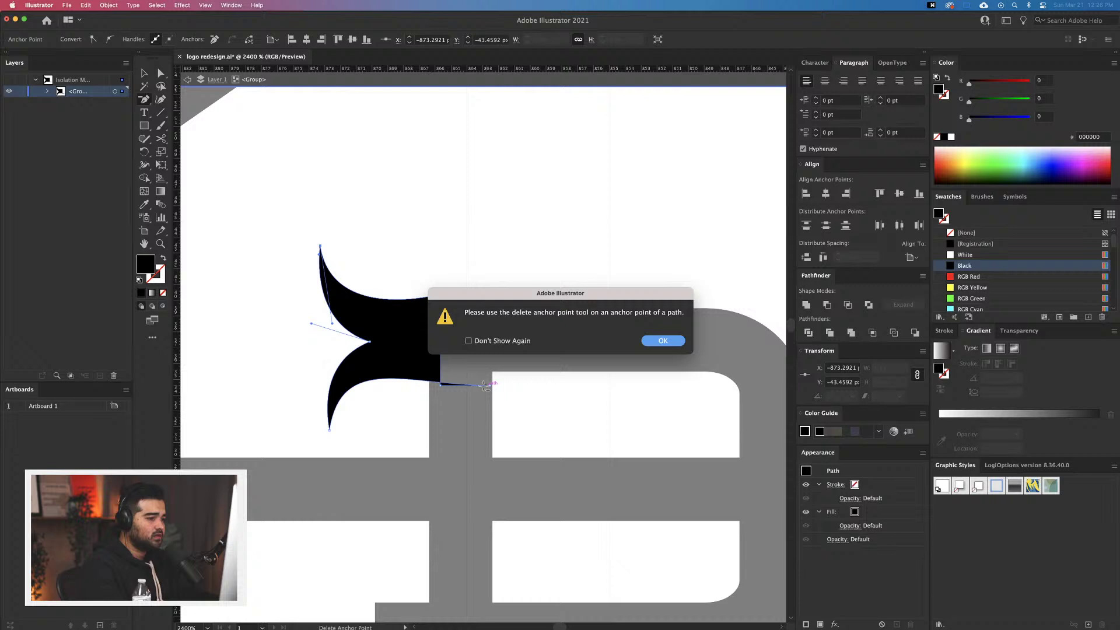
pyautogui.click(663, 341)
pyautogui.click(441, 386)
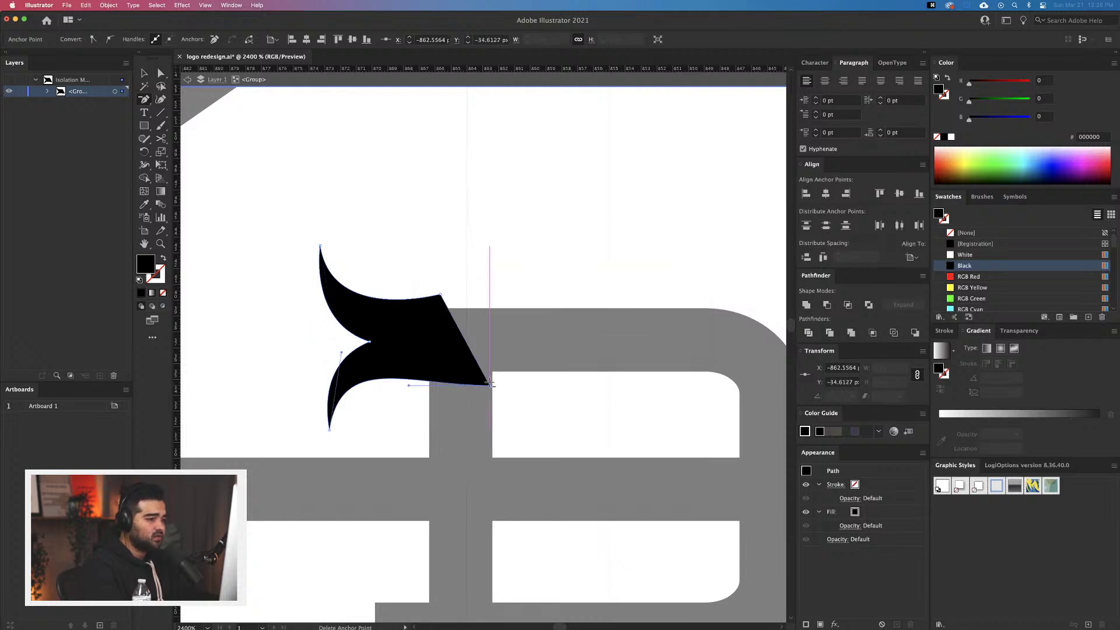
# Move the ornament's lower right corner left to straighten its edge and lower the upper right corner to the bar's top edge
pyautogui.press('a')
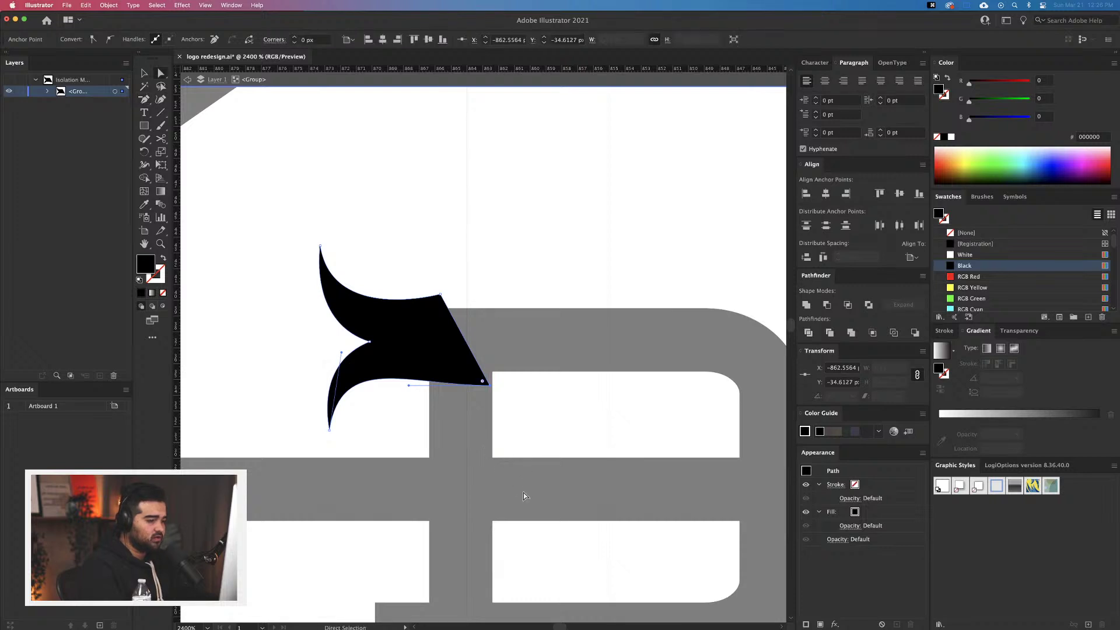
pyautogui.moveTo(483, 382); pyautogui.dragTo(439, 384)
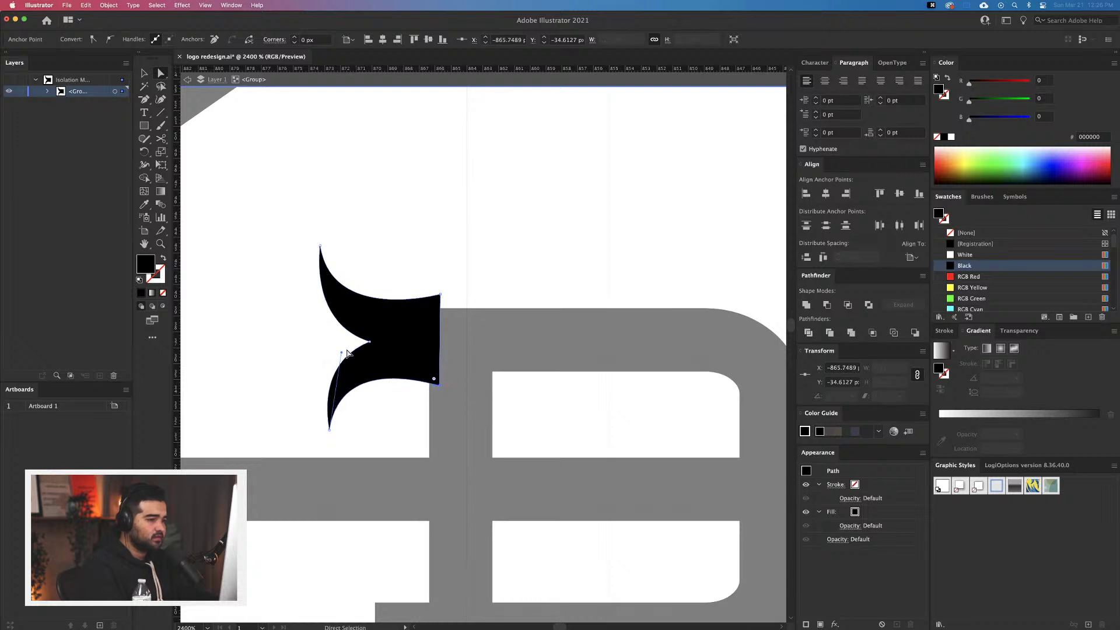
pyautogui.moveTo(440, 296); pyautogui.dragTo(440, 313)
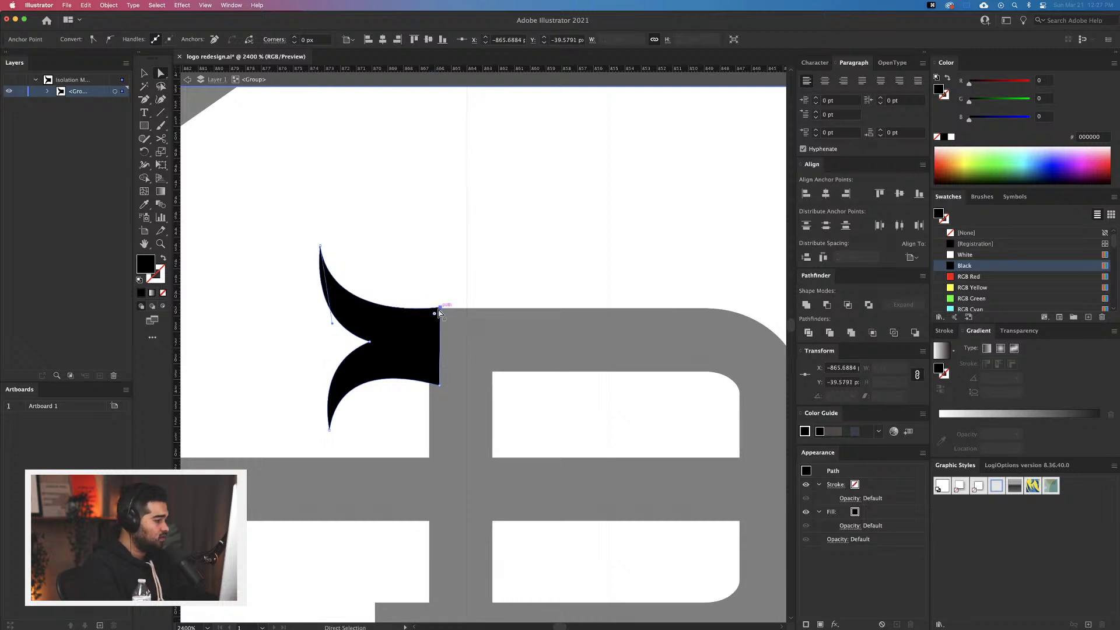
# Move the ornament's two right corners left along the bar's upper and lower edges and lower its upper tip slightly
pyautogui.moveTo(440, 384); pyautogui.dragTo(439, 374)
pyautogui.moveTo(320, 247); pyautogui.dragTo(321, 254)
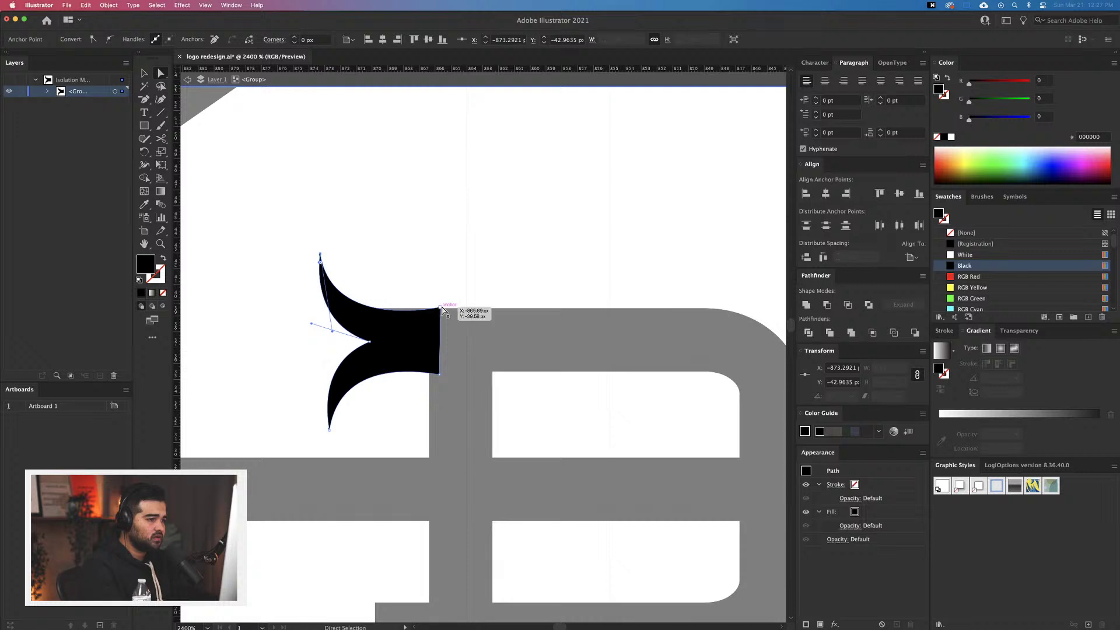
pyautogui.click(440, 308)
pyautogui.press('Delete')
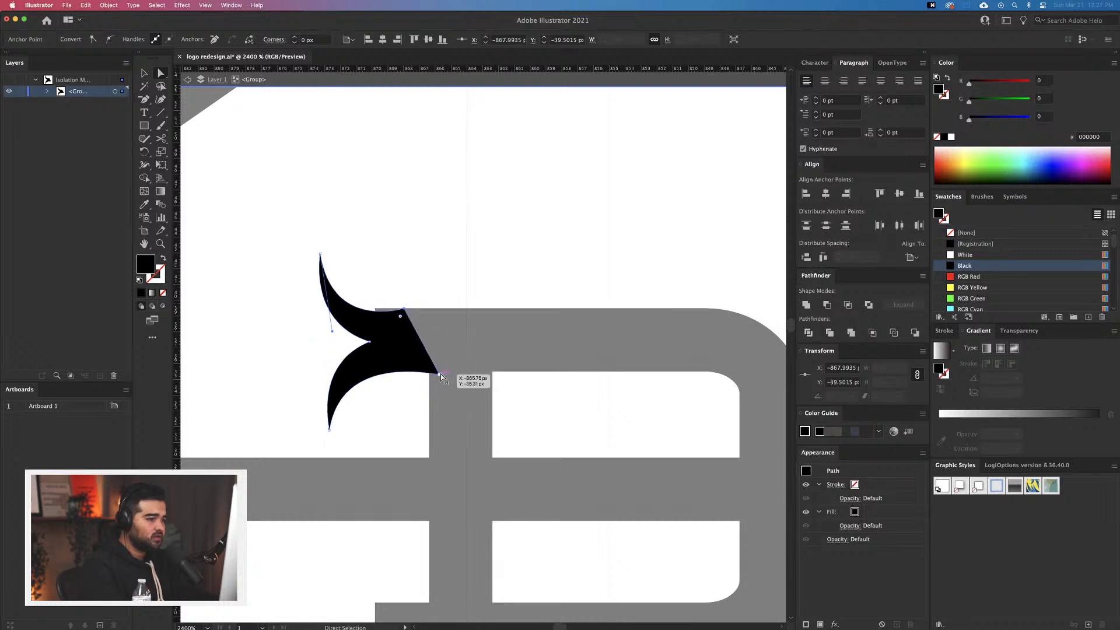
pyautogui.moveTo(441, 377); pyautogui.dragTo(403, 375)
# Raise the ornament's lower tip and adjust its direction handle so the lower prong curves smoothly into the bar
pyautogui.scroll(5, 383, 375)
pyautogui.moveTo(258, 535); pyautogui.dragTo(260, 492)
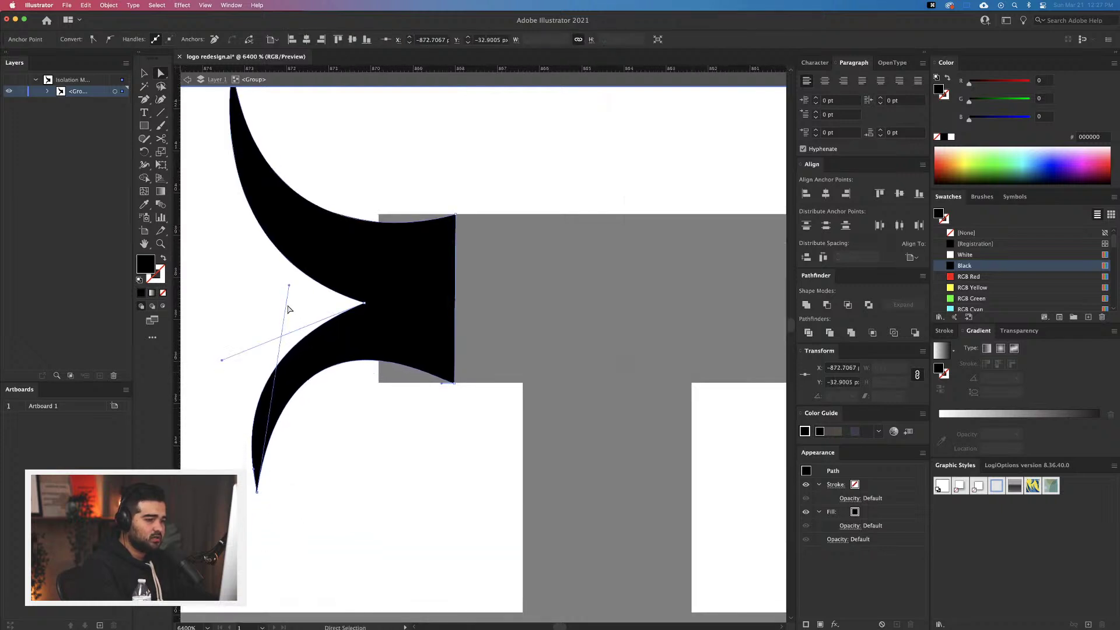
pyautogui.moveTo(291, 290); pyautogui.dragTo(262, 370)
# Lower the ornament's upper tip and swing its handle inward to flatten the upper prong's outer curve toward the bar
pyautogui.scroll(3, 408, 275)
pyautogui.hscroll(-3, 408, 274)
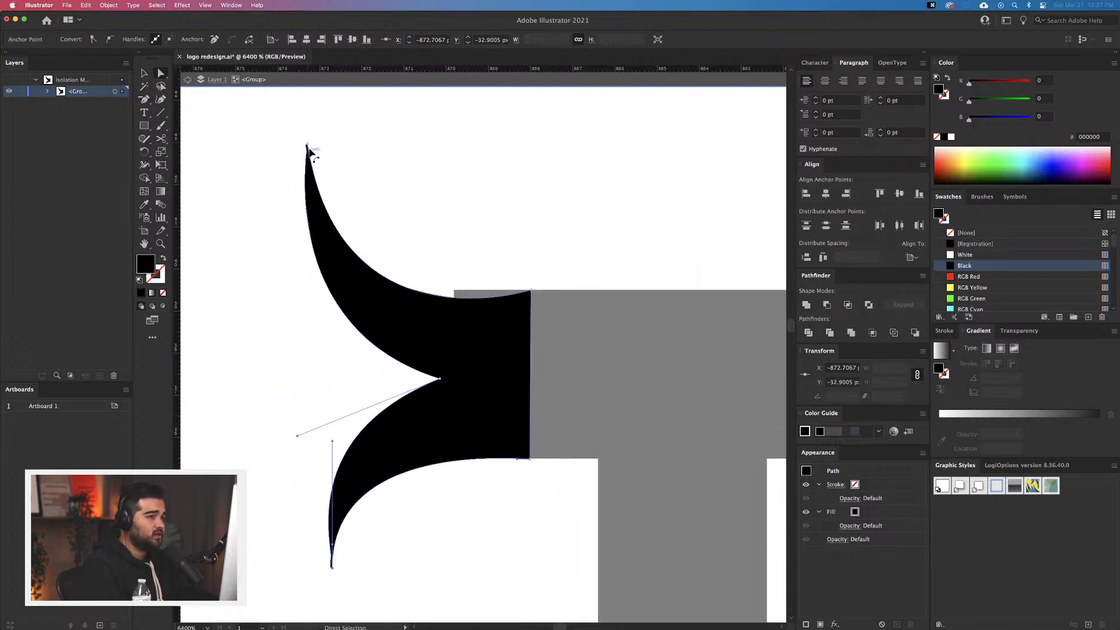
pyautogui.click(307, 146)
pyautogui.moveTo(307, 148); pyautogui.dragTo(307, 174)
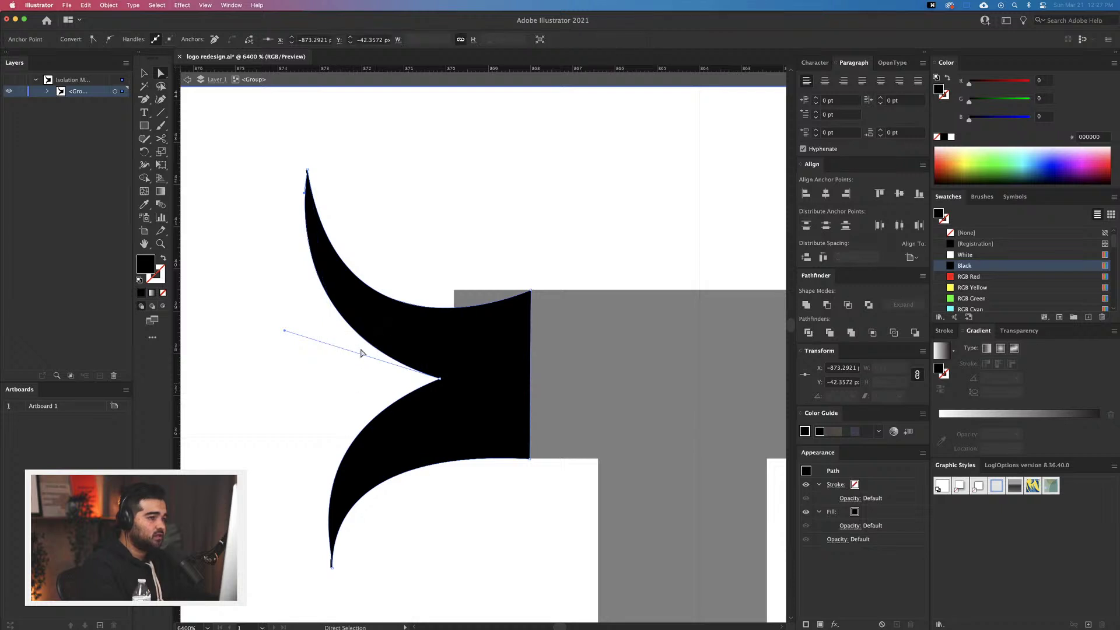
pyautogui.click(315, 212)
pyautogui.click(309, 170)
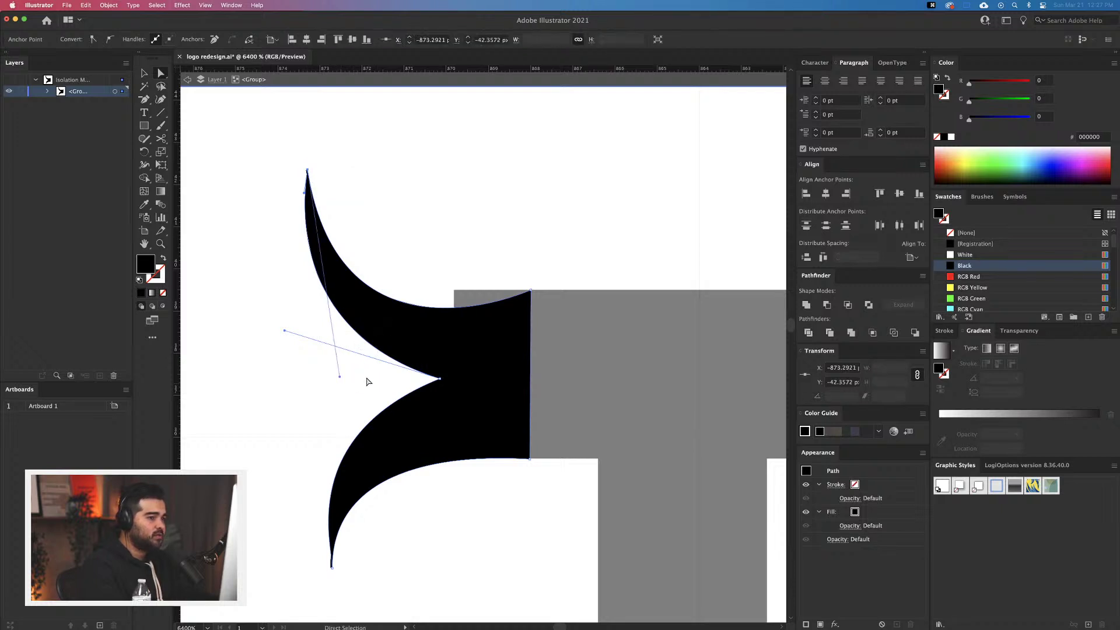
pyautogui.click(529, 292)
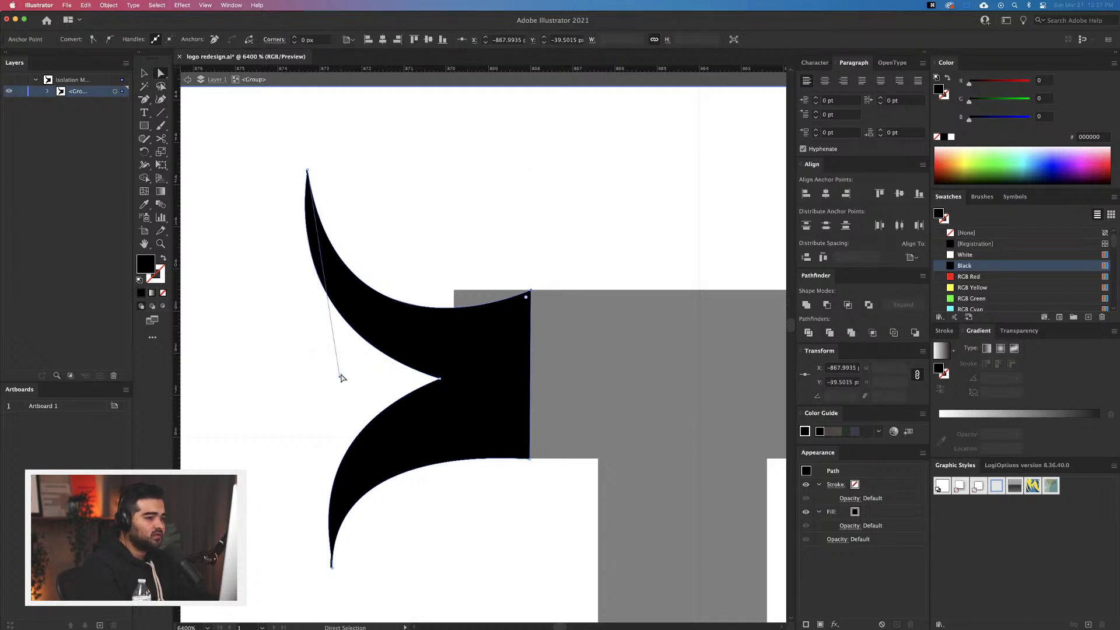
pyautogui.moveTo(339, 377); pyautogui.dragTo(392, 324)
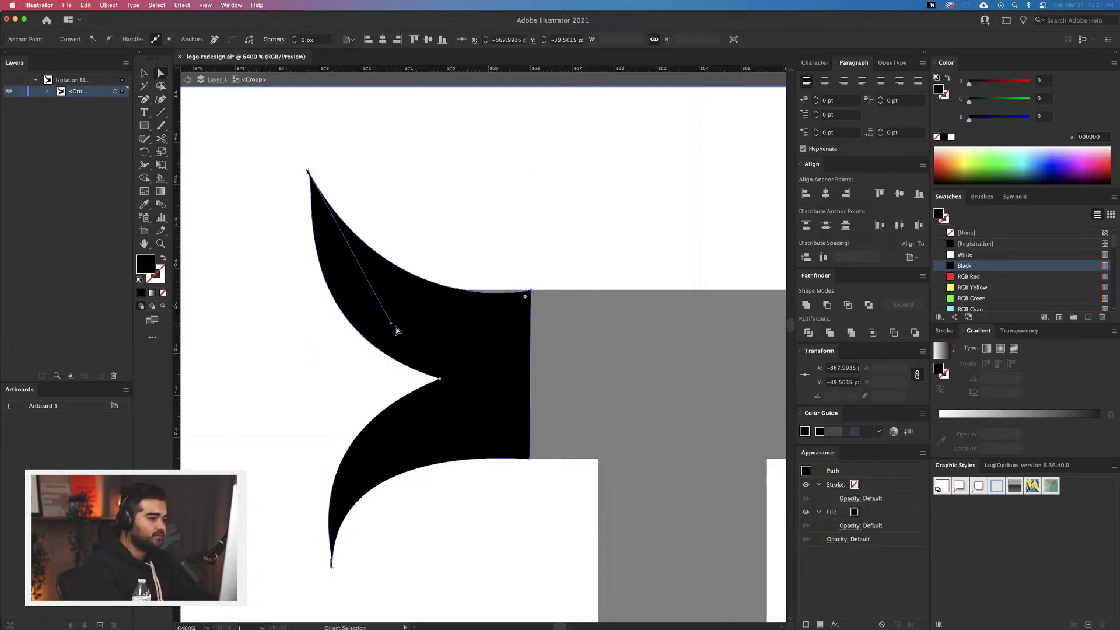
# Move the ornament's inner notch point slightly up and left, and refine the upper outer curve to sit flush with the bar's top edge
pyautogui.moveTo(439, 380); pyautogui.dragTo(435, 374)
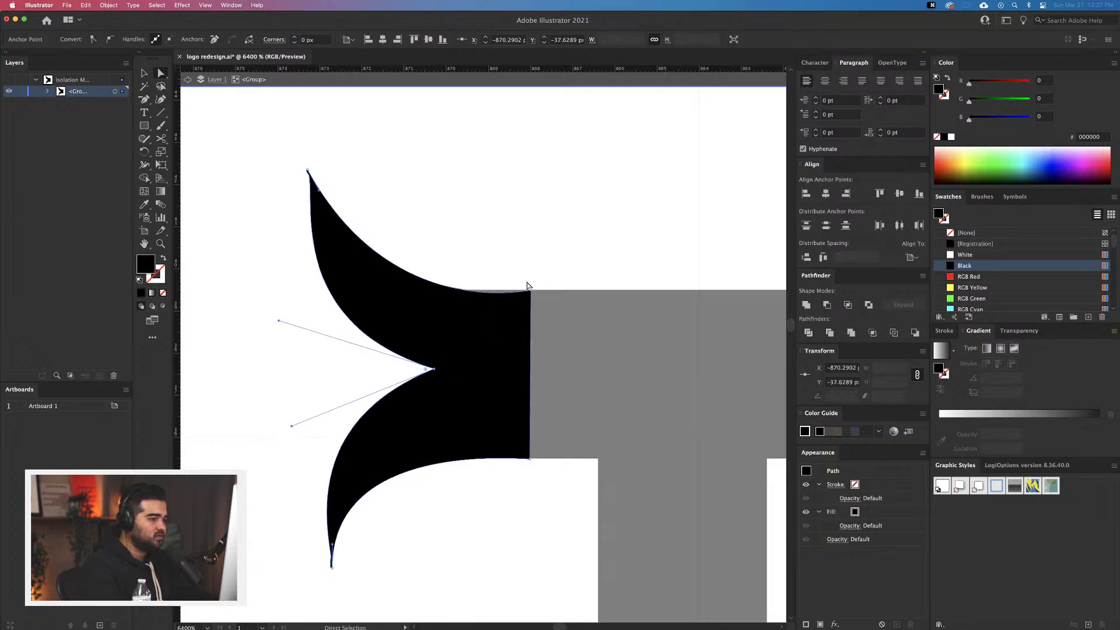
pyautogui.press('shift+super+a')
pyautogui.click(515, 300)
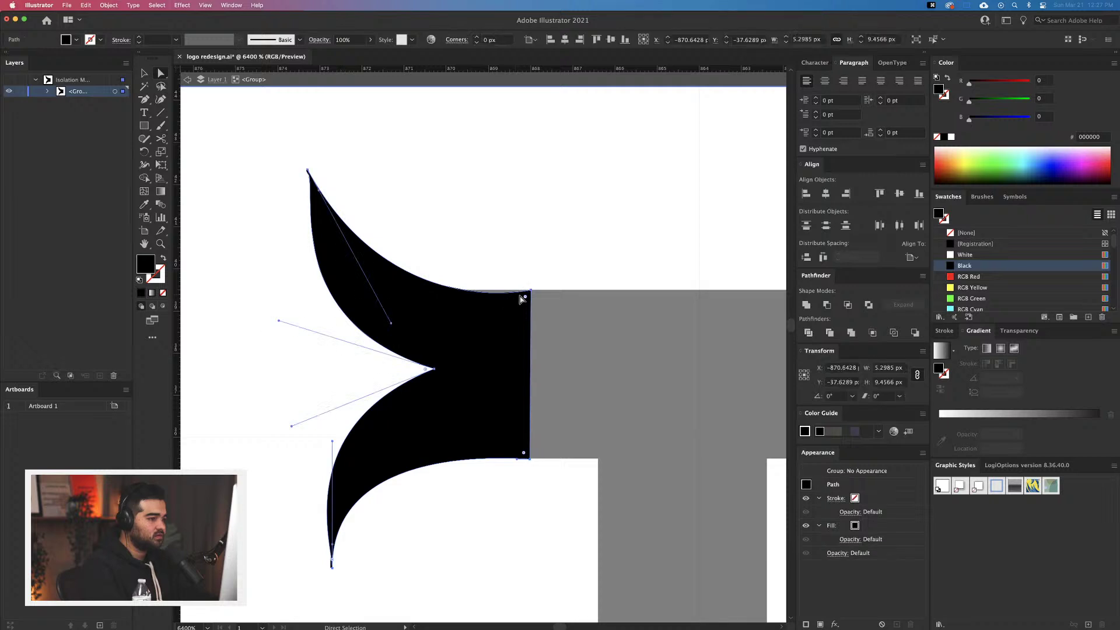
pyautogui.click(526, 293)
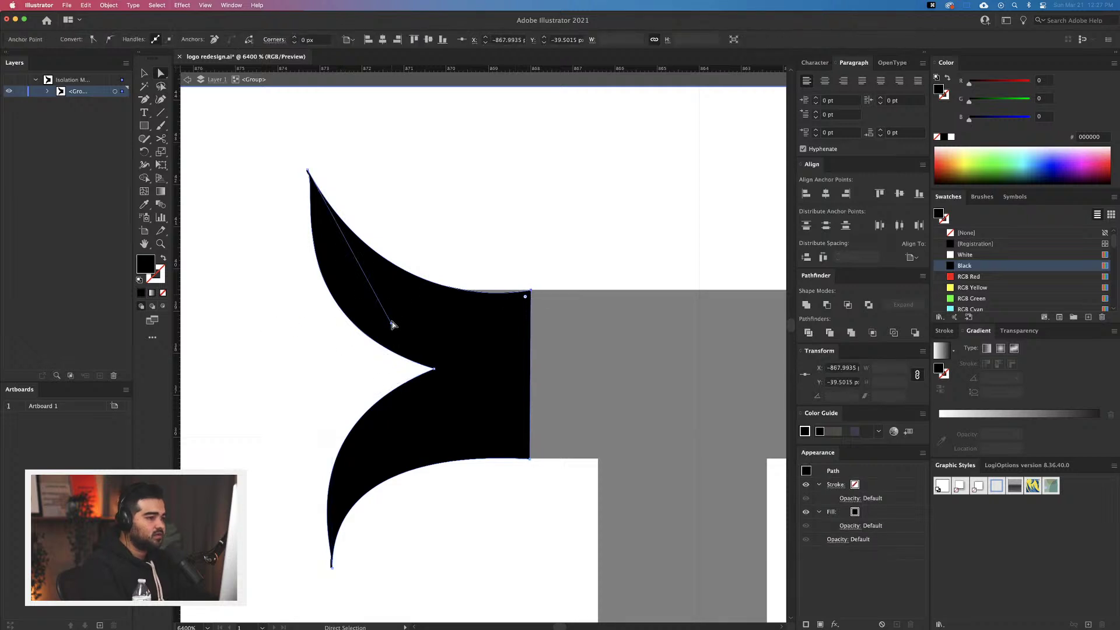
pyautogui.moveTo(391, 325); pyautogui.dragTo(363, 309)
pyautogui.press('shift+super+a')
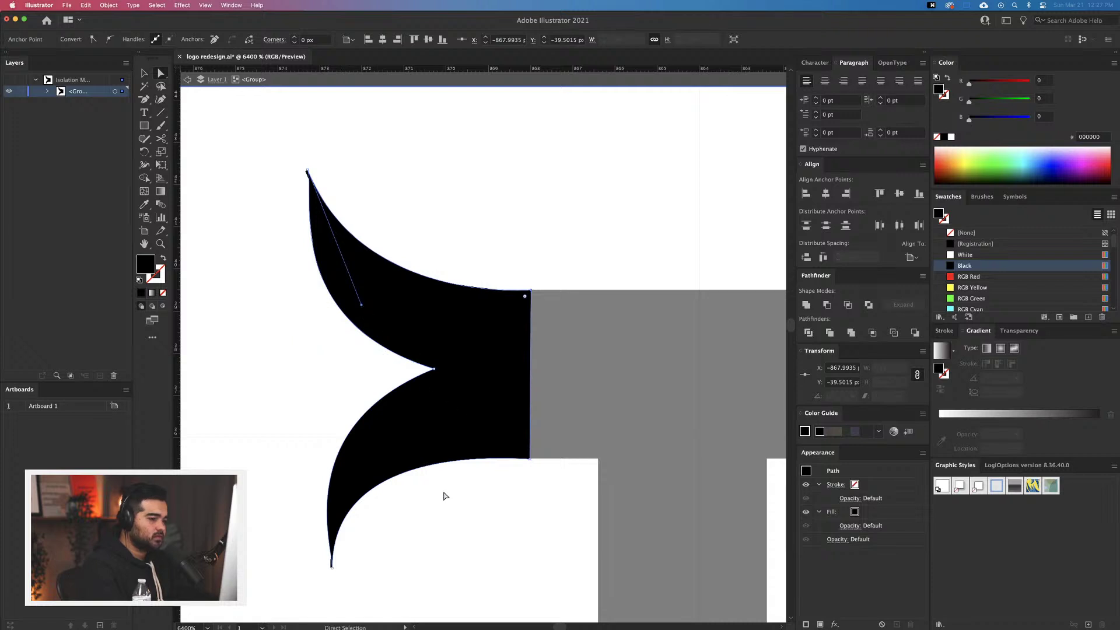
pyautogui.click(330, 569)
pyautogui.scroll(5, 336, 575)
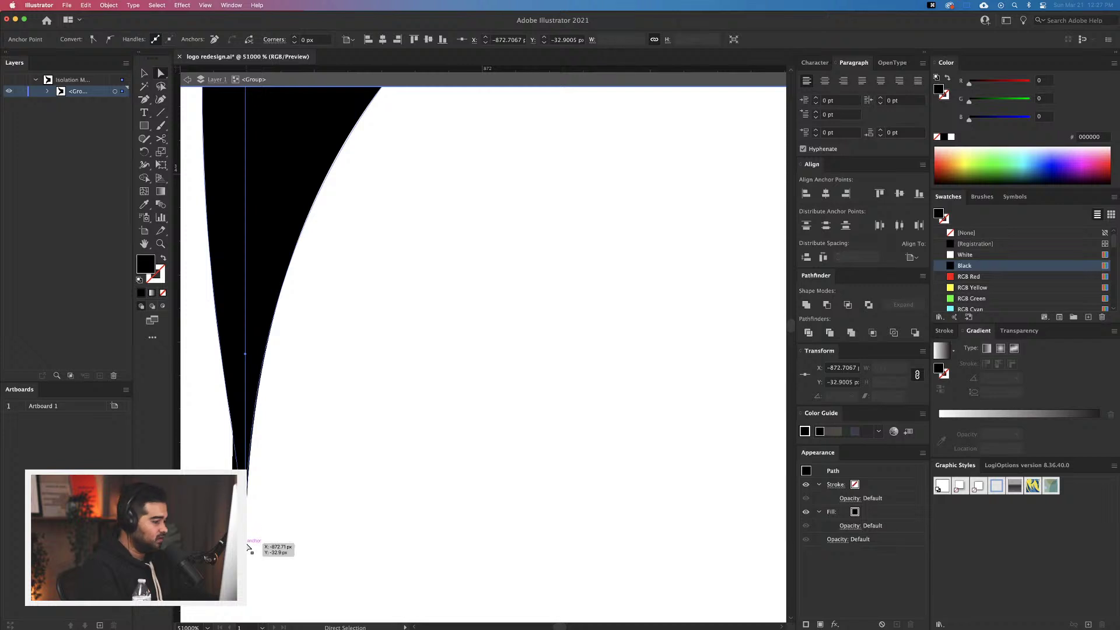
pyautogui.moveTo(250, 544); pyautogui.dragTo(312, 493)
pyautogui.press('super+z')
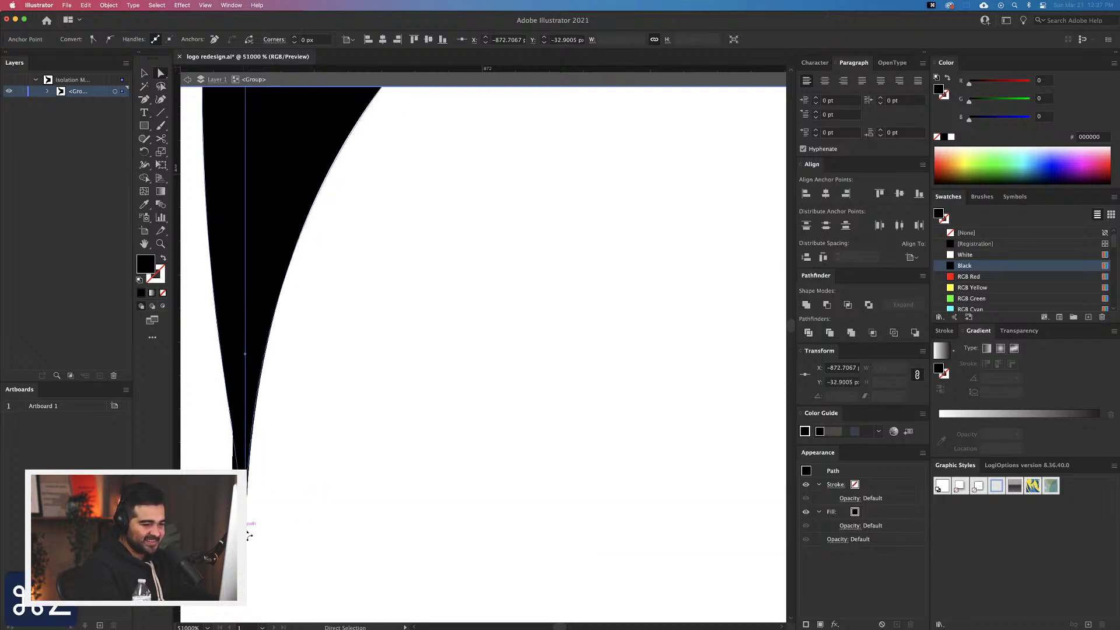
pyautogui.scroll(-2, 250, 542)
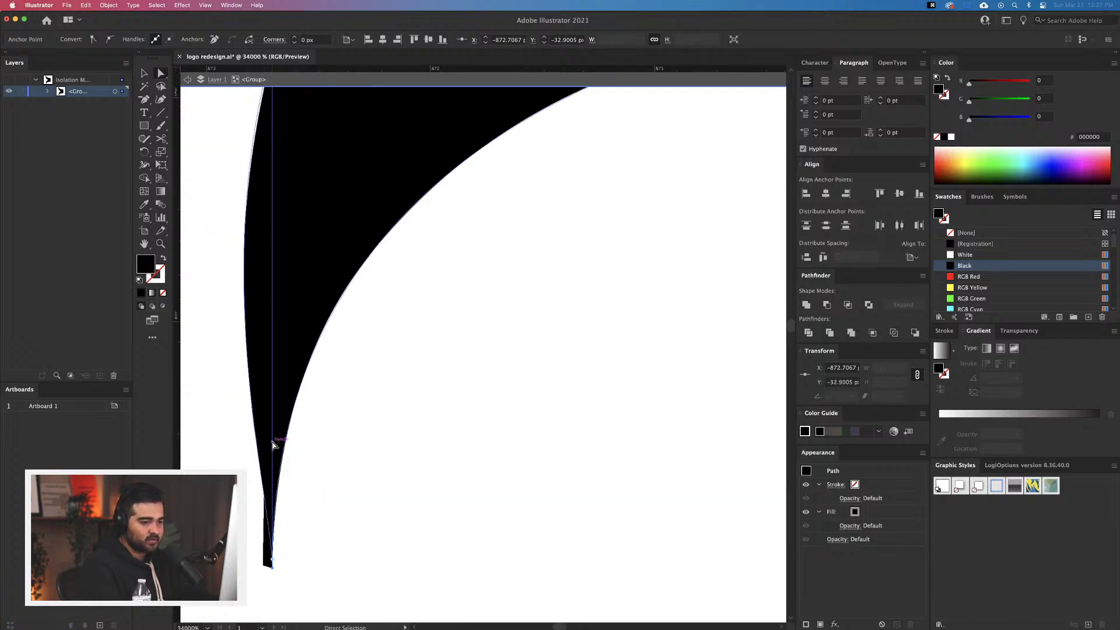
pyautogui.moveTo(275, 445); pyautogui.dragTo(253, 438)
pyautogui.scroll(-2, 253, 439)
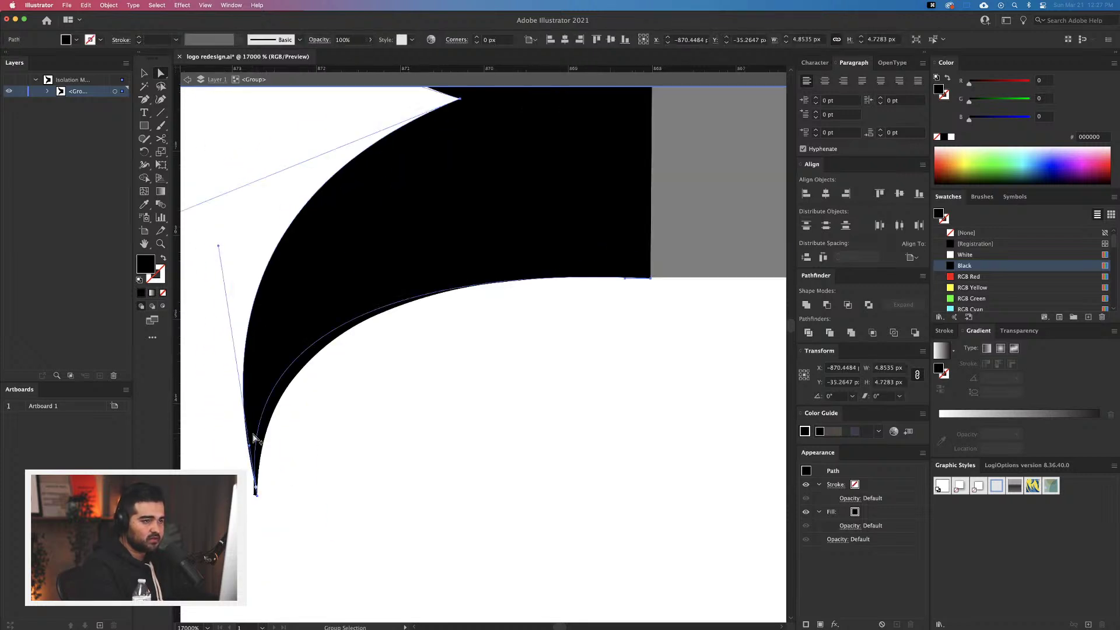
pyautogui.press('super+z')
pyautogui.press('super+z')
pyautogui.press('super+z')
pyautogui.press('super+z')
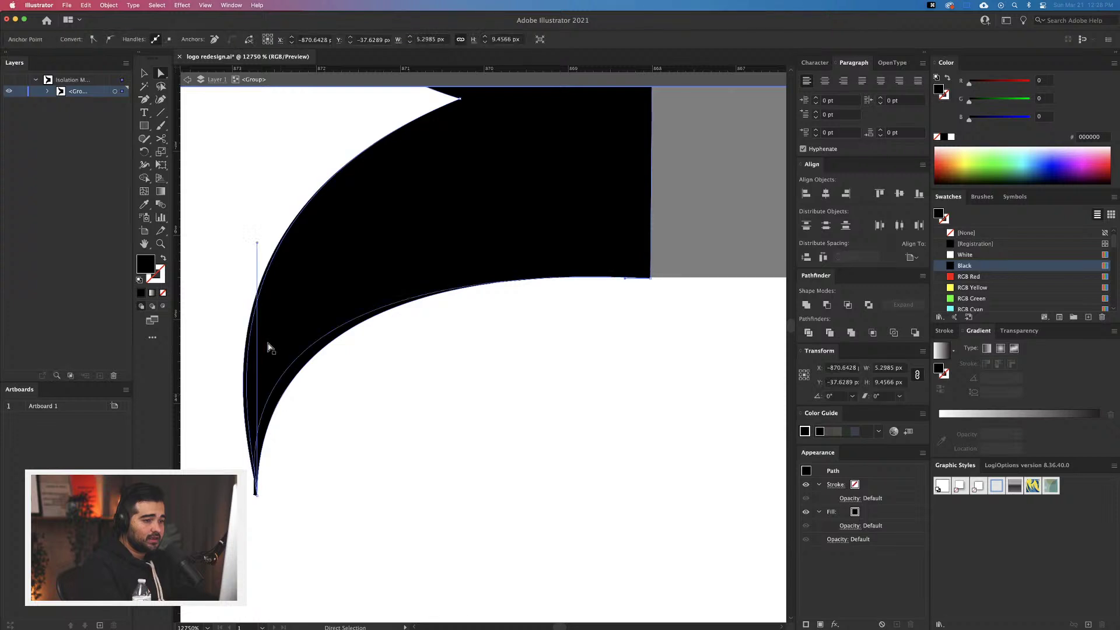
pyautogui.moveTo(260, 245); pyautogui.dragTo(420, 565)
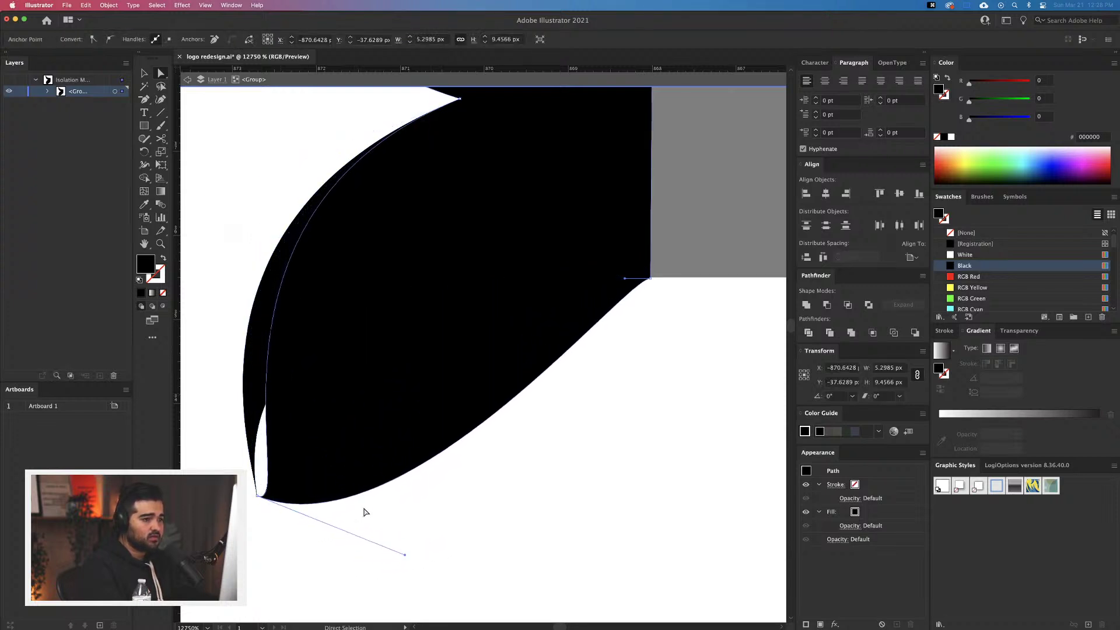
pyautogui.click(251, 438)
pyautogui.press('super+minus')
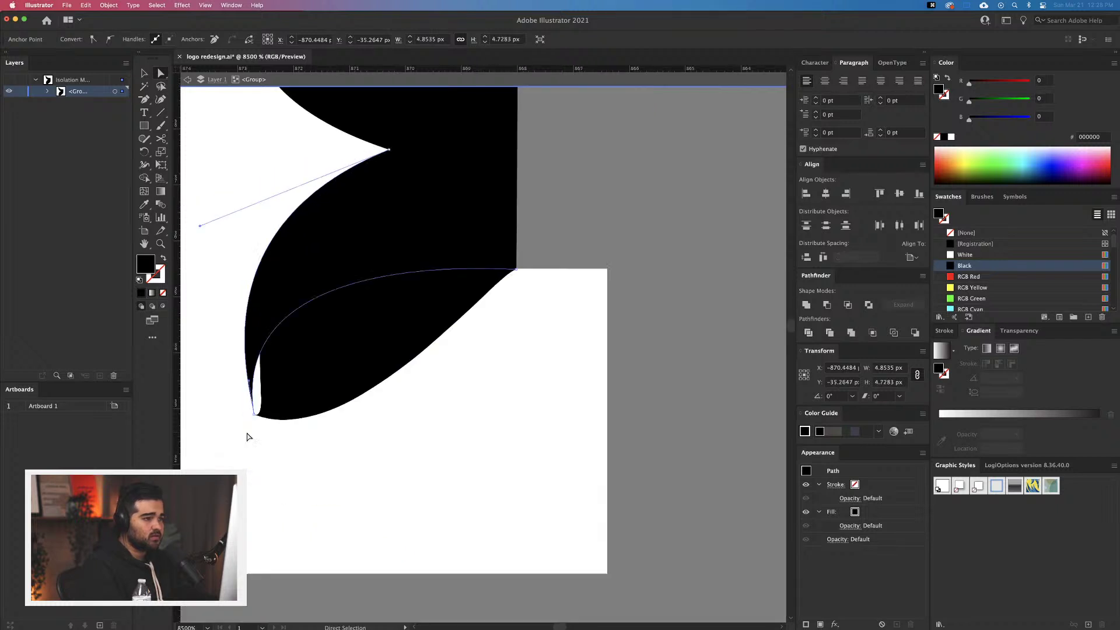
pyautogui.moveTo(343, 395); pyautogui.dragTo(674, 448)
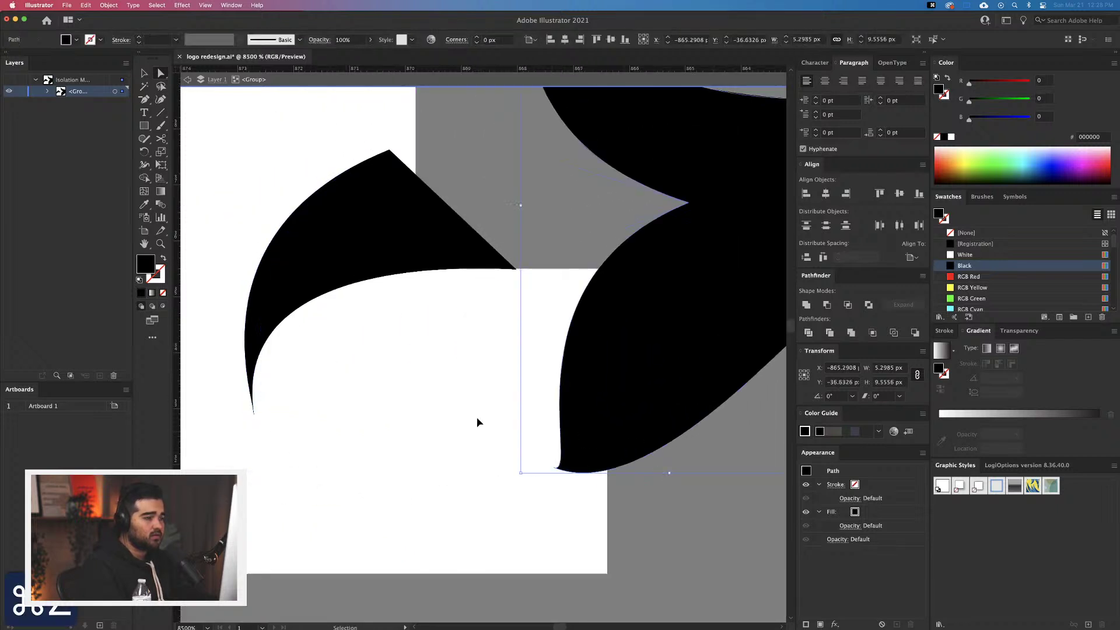
pyautogui.press('super+z')
pyautogui.press('super+z')
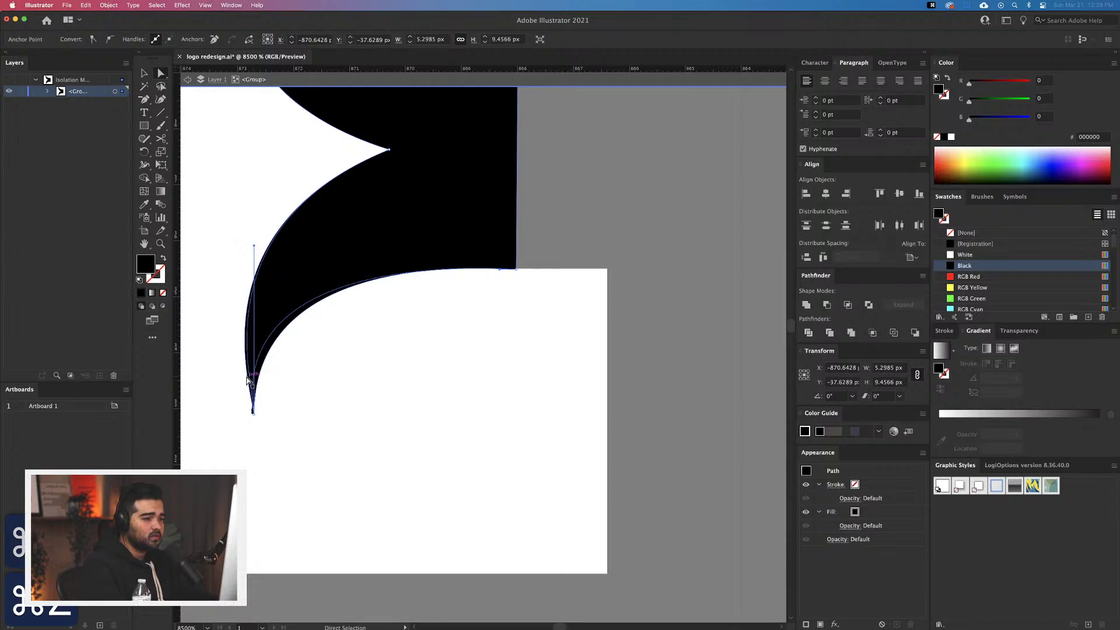
pyautogui.press('super+shift+a')
pyautogui.press('+')
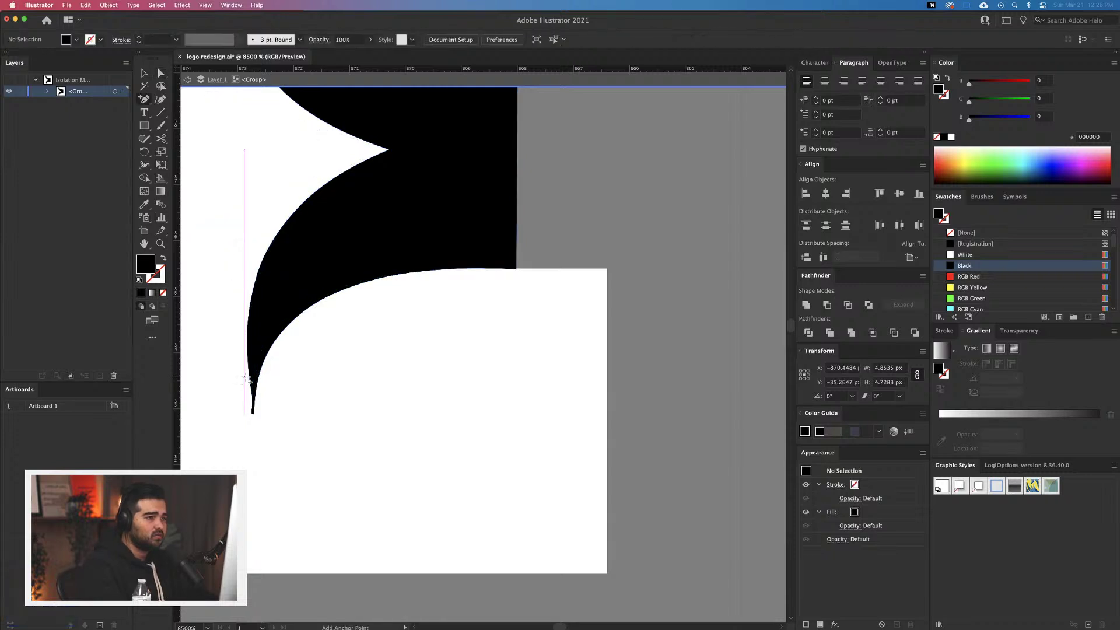
pyautogui.press('super+minus')
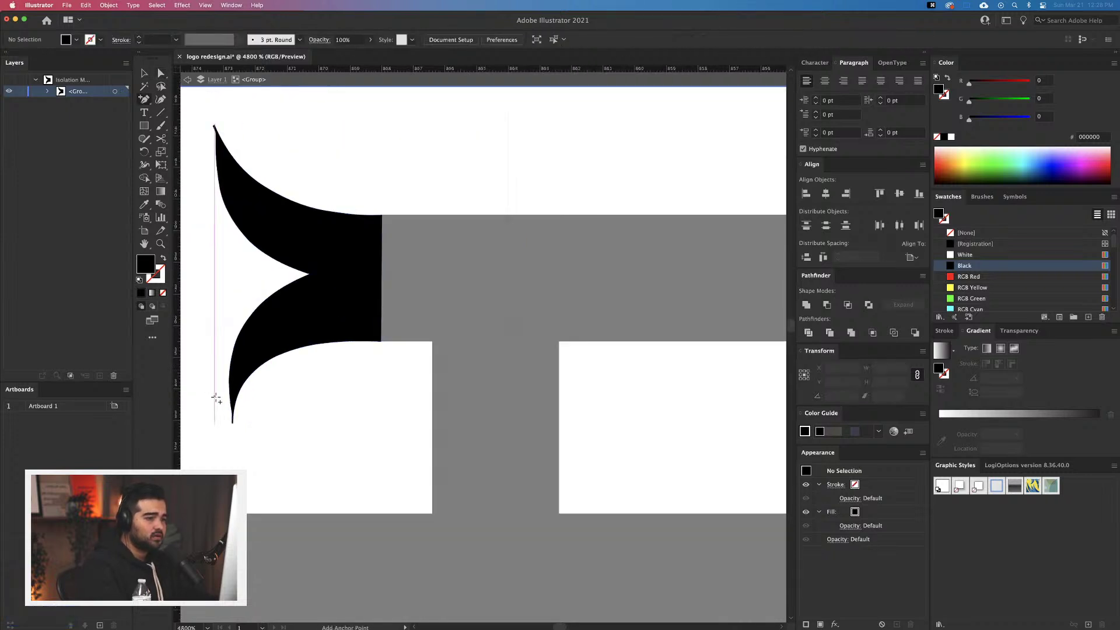
# Reshape the lower prong's outer edge into a shallow curve by shortening the tip's handle and lengthening the lower right corner's handle horizontally
pyautogui.scroll(4, 215, 400)
pyautogui.press('a')
pyautogui.click(255, 420)
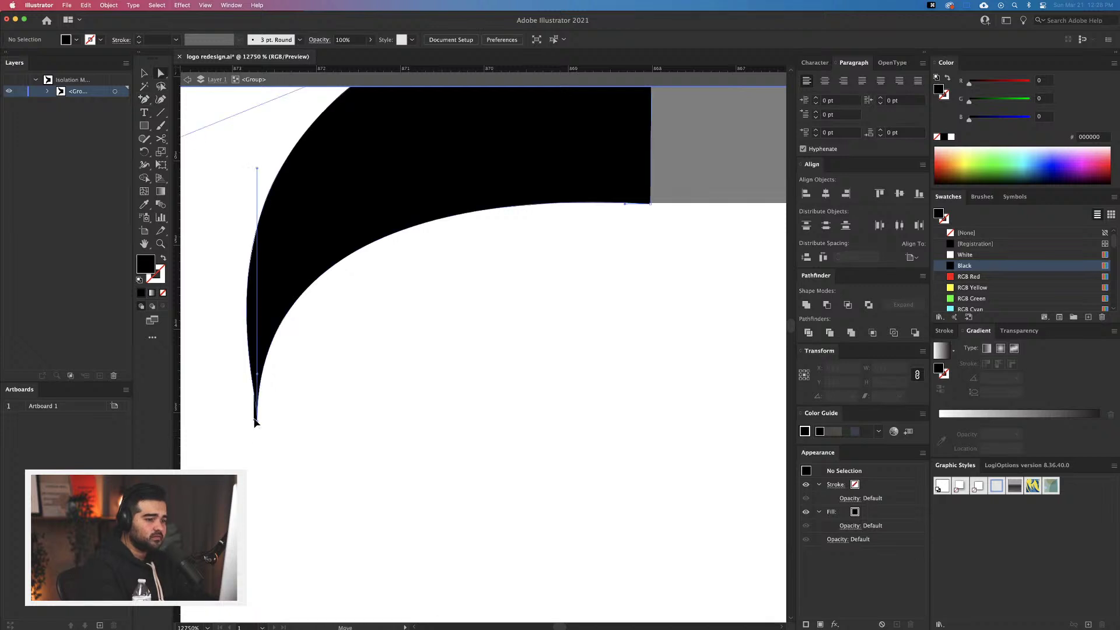
pyautogui.moveTo(255, 420); pyautogui.dragTo(372, 425)
pyautogui.press('super+z')
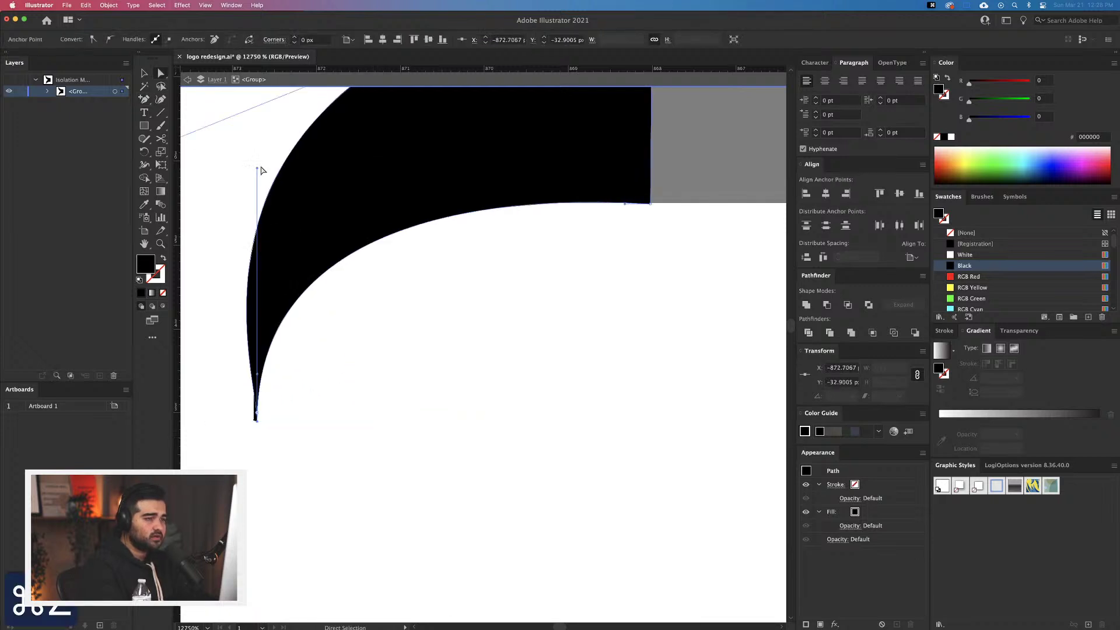
pyautogui.moveTo(259, 171); pyautogui.dragTo(209, 354)
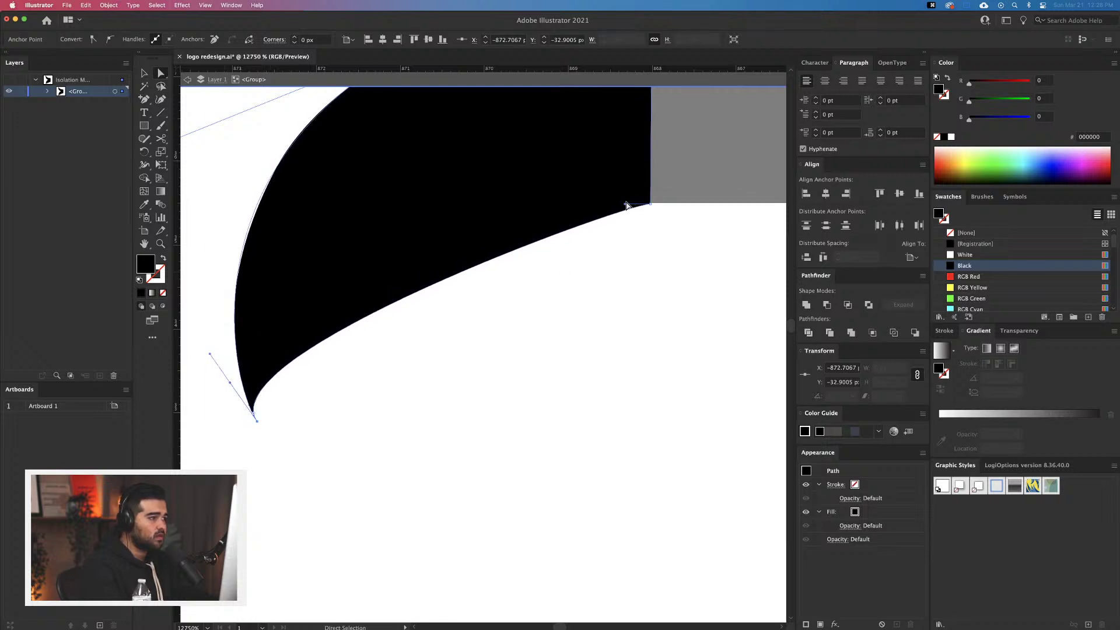
pyautogui.moveTo(626, 206); pyautogui.dragTo(461, 170)
pyautogui.press('super+minus')
pyautogui.moveTo(469, 234); pyautogui.dragTo(537, 410)
pyautogui.scroll(2, 520, 381)
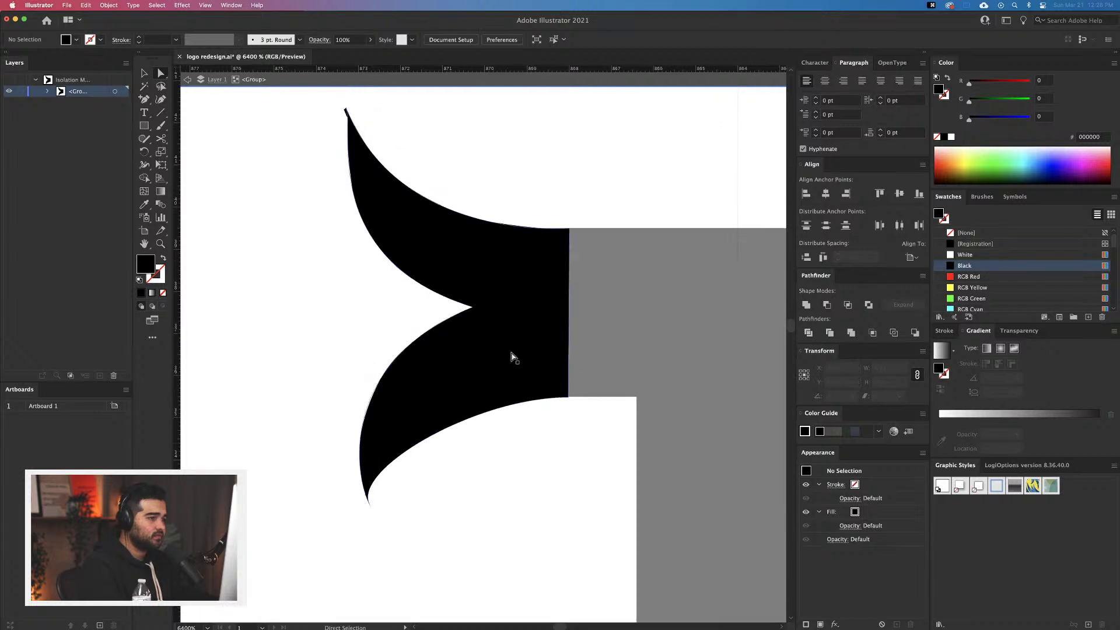
# Draw a horizontal line about 4 px long from the ornament's inner notch through its right edge into the bar
pyautogui.click(510, 340)
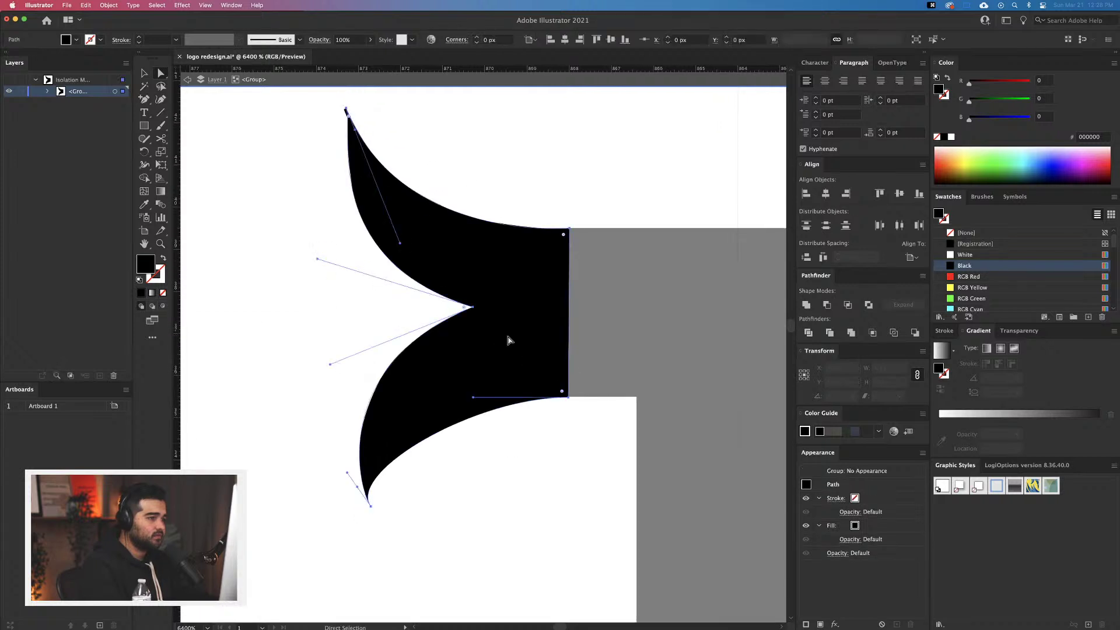
pyautogui.click(161, 115)
pyautogui.moveTo(465, 307); pyautogui.dragTo(634, 308)
pyautogui.press('v')
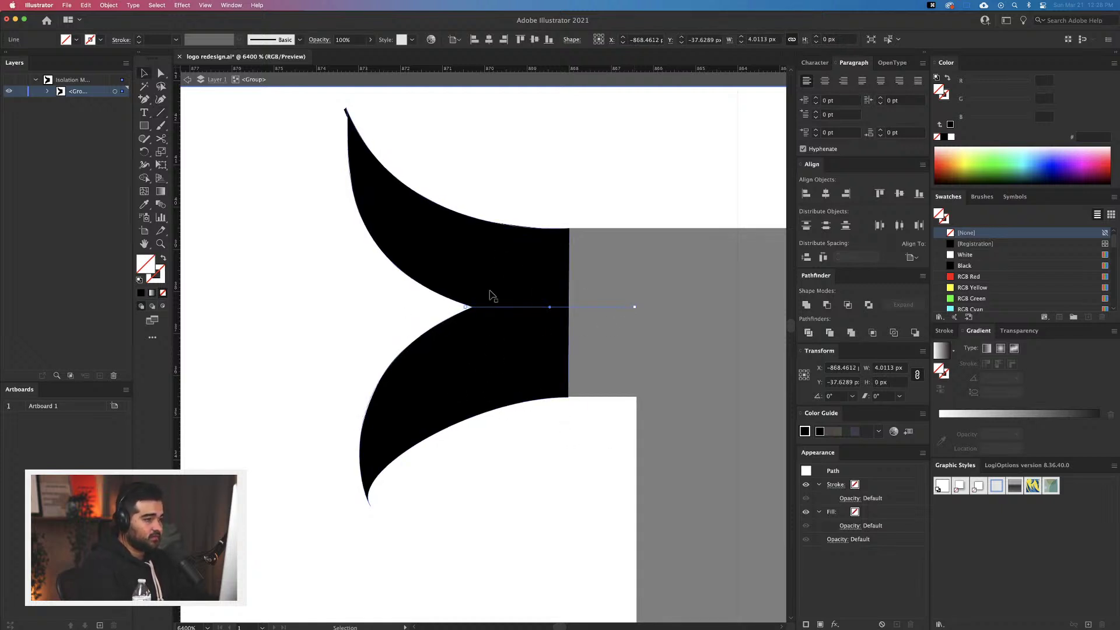
# Cut away the ornament's upper half along the line with the Shape Builder tool and delete the leftover line
pyautogui.moveTo(240, 169); pyautogui.dragTo(474, 368)
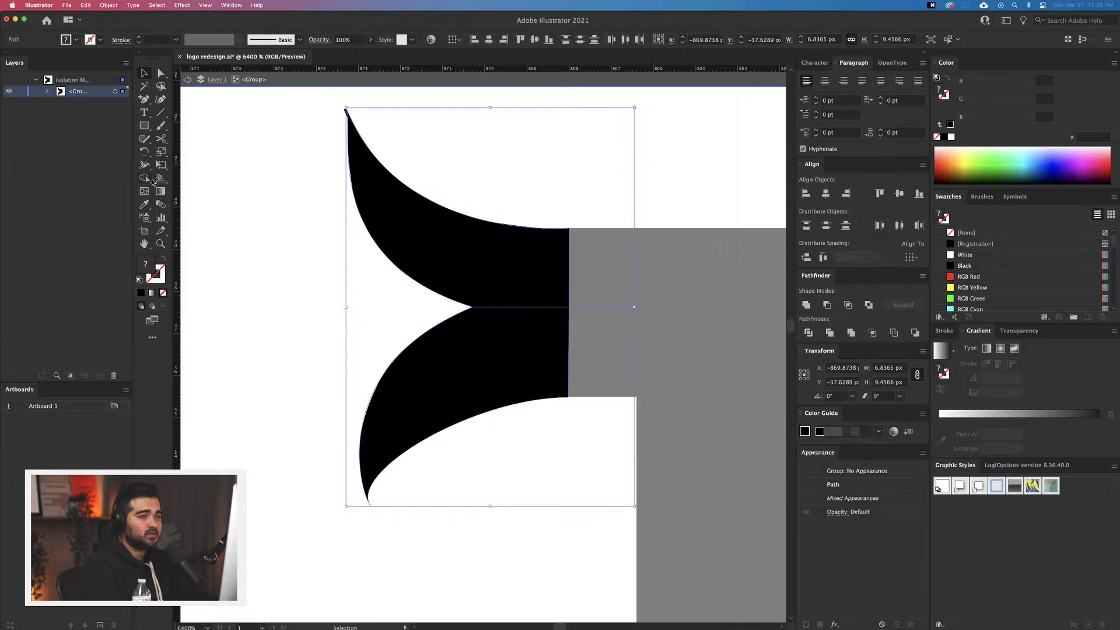
pyautogui.click(146, 179)
pyautogui.keyDown('alt'); pyautogui.click(449, 255); pyautogui.keyUp('alt')
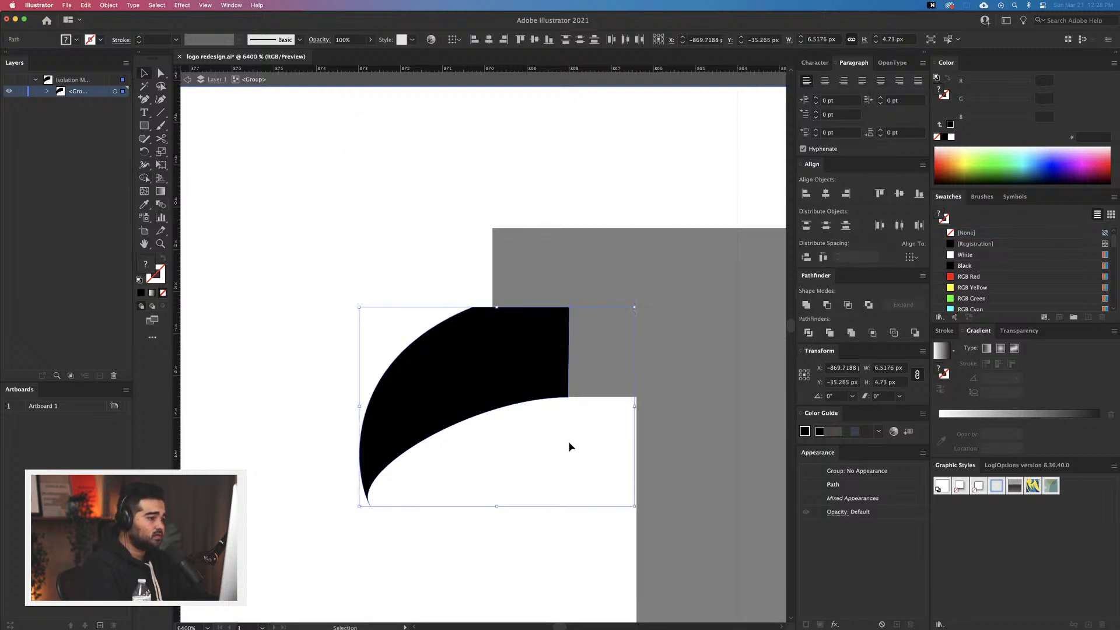
pyautogui.click(608, 362)
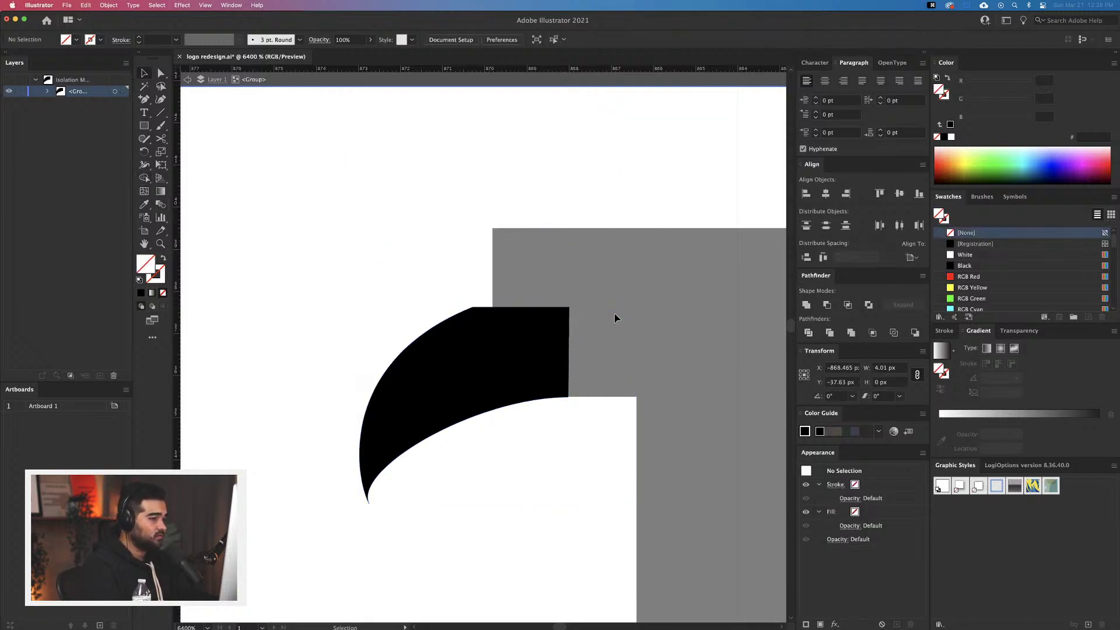
# Create a reflected copy of the ornament's lower half across the horizontal axis
pyautogui.moveTo(392, 295); pyautogui.dragTo(484, 397)
pyautogui.rightClick(501, 371)
pyautogui.moveTo(549, 488)
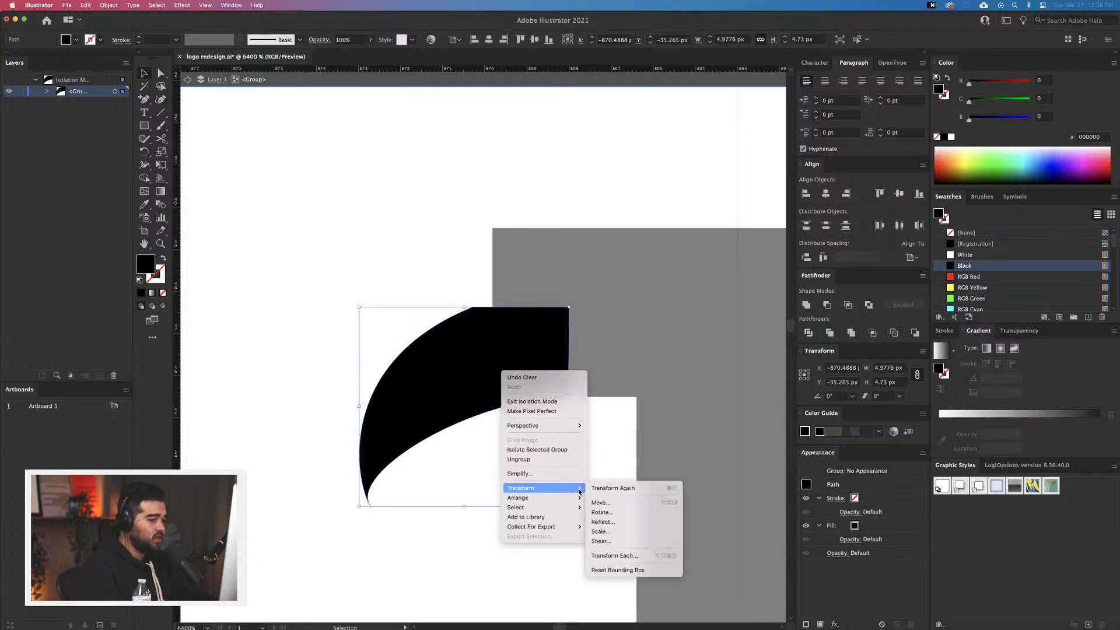
pyautogui.click(626, 521)
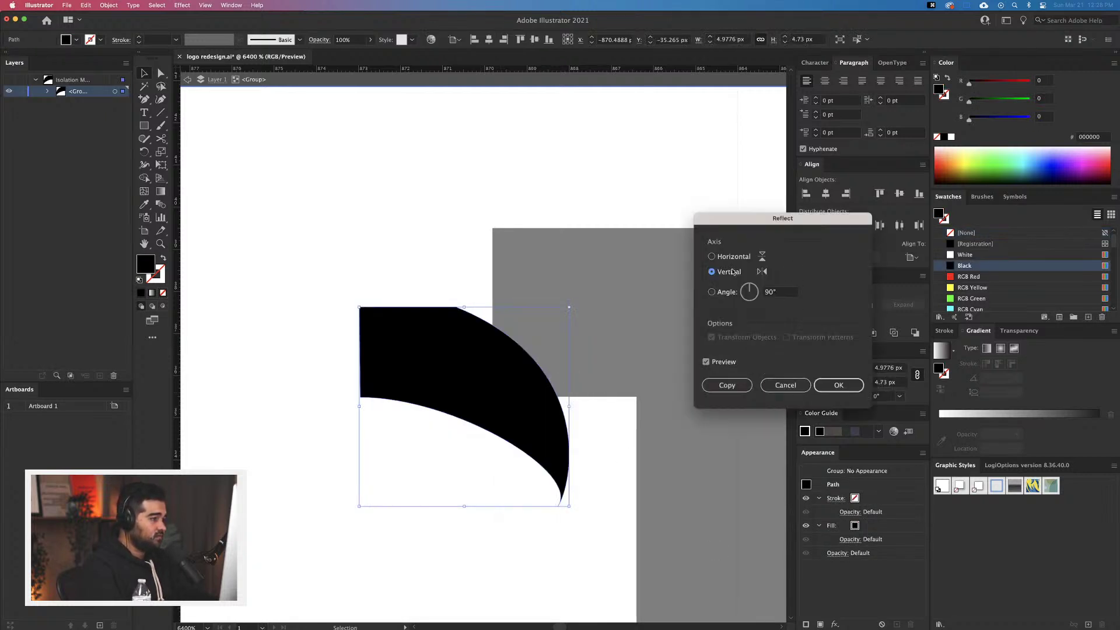
pyautogui.click(733, 257)
pyautogui.click(724, 386)
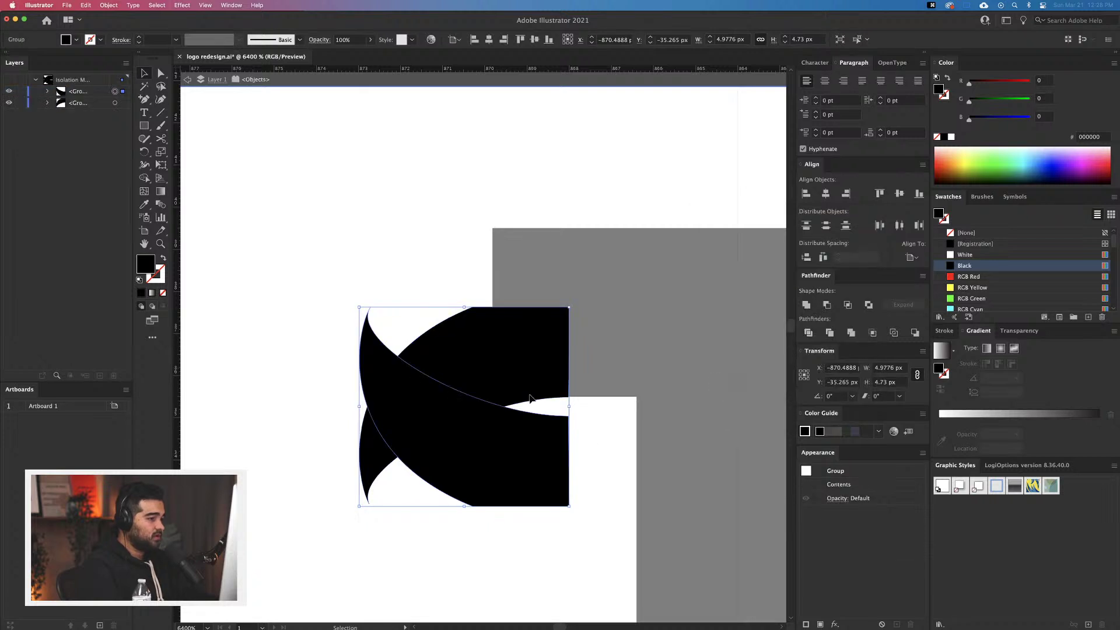
# Move the reflected half above the original half so its outer edge lines up with the bar's upper edge
pyautogui.moveTo(493, 430); pyautogui.dragTo(495, 227)
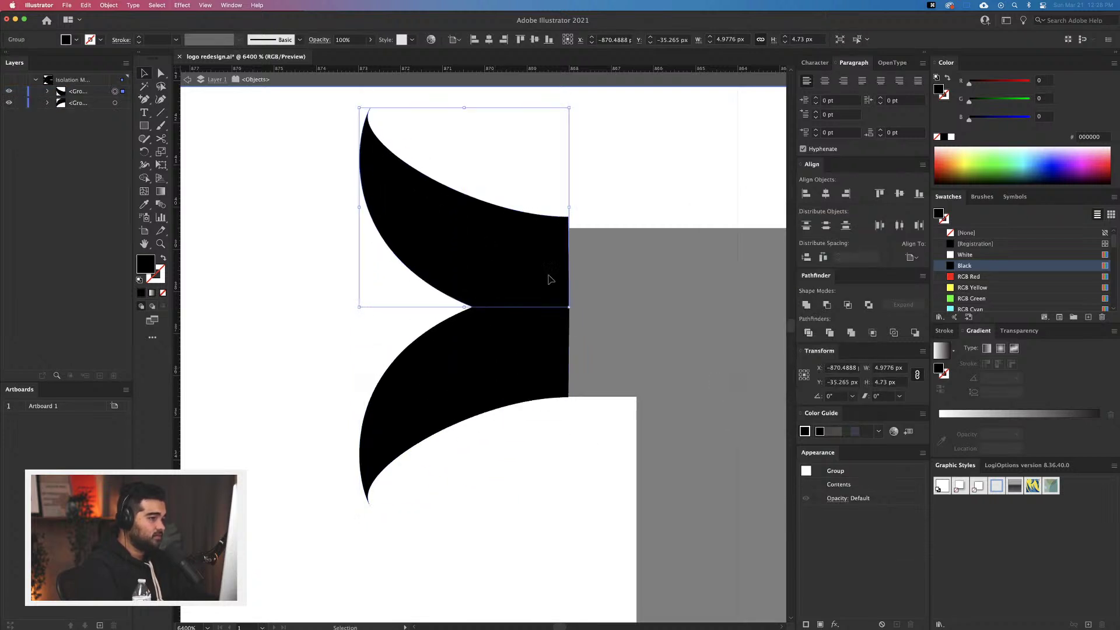
pyautogui.click(643, 403)
pyautogui.moveTo(527, 265); pyautogui.dragTo(530, 274)
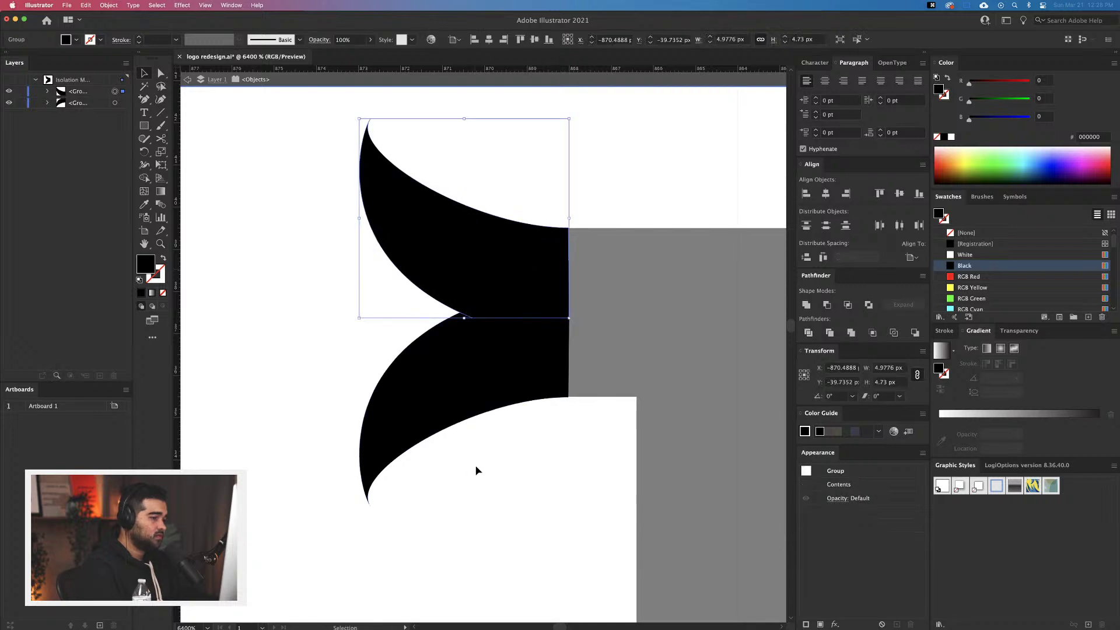
# Unite the two overlapping ornament halves into a single shape
pyautogui.click(451, 482)
pyautogui.moveTo(413, 500); pyautogui.dragTo(542, 217)
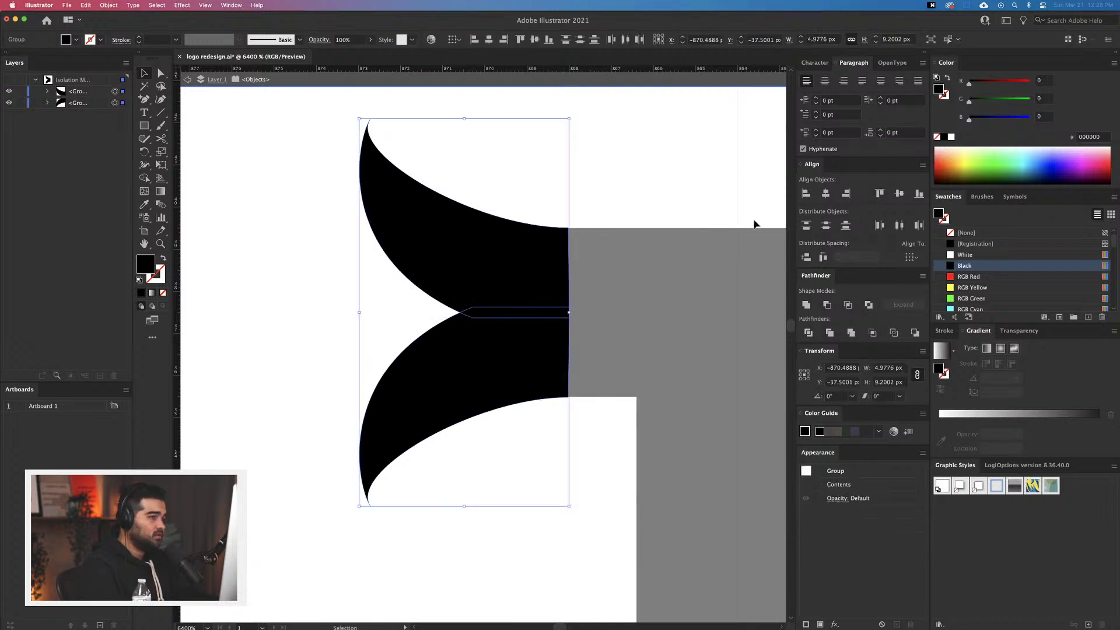
pyautogui.click(806, 305)
pyautogui.click(544, 453)
pyautogui.scroll(-5, 543, 454)
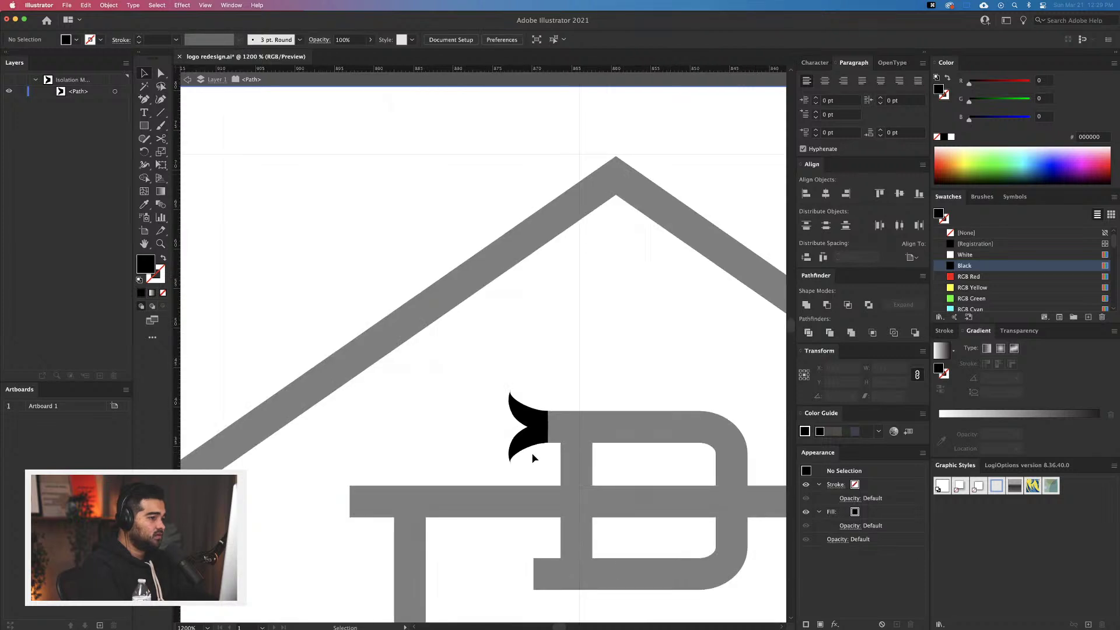
# Cut the united ornament out of the isolated group and leave isolation mode
pyautogui.click(541, 435)
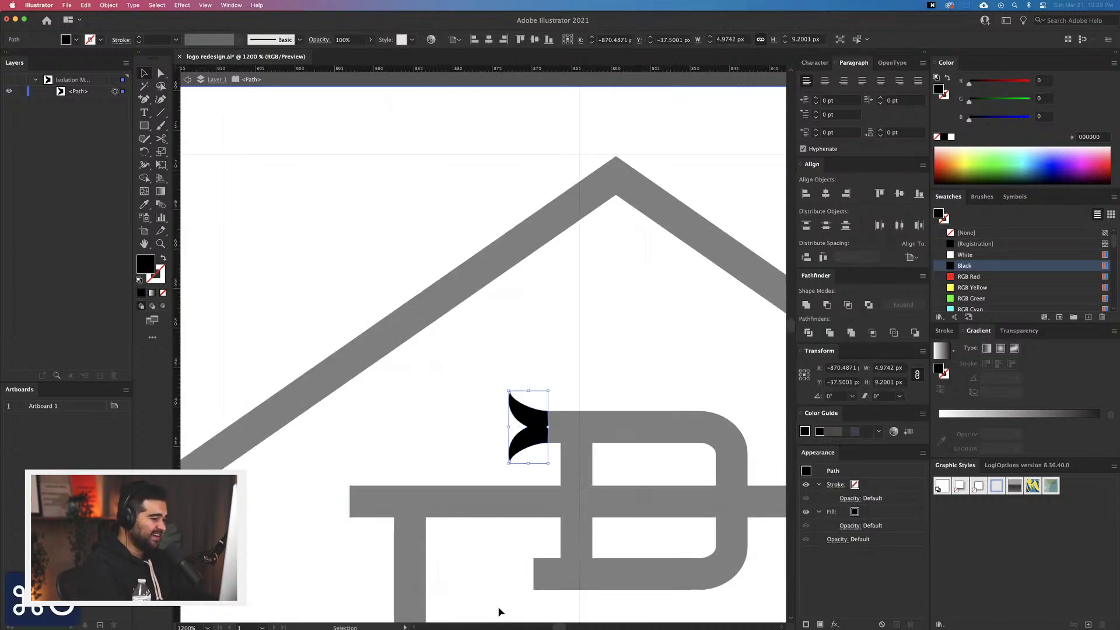
pyautogui.click(471, 587)
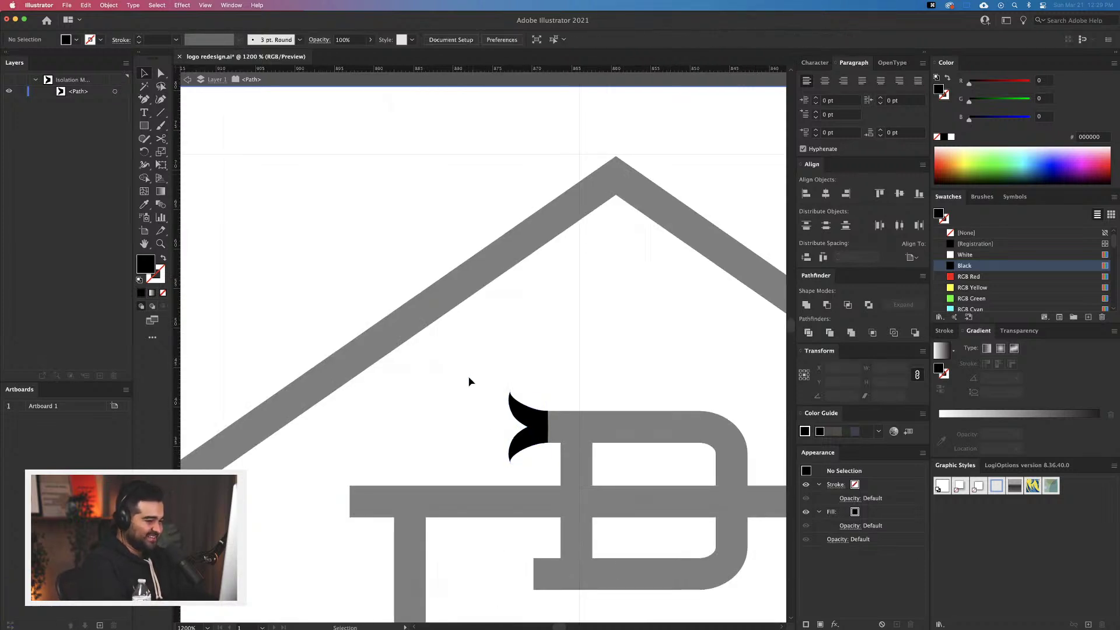
pyautogui.click(527, 424)
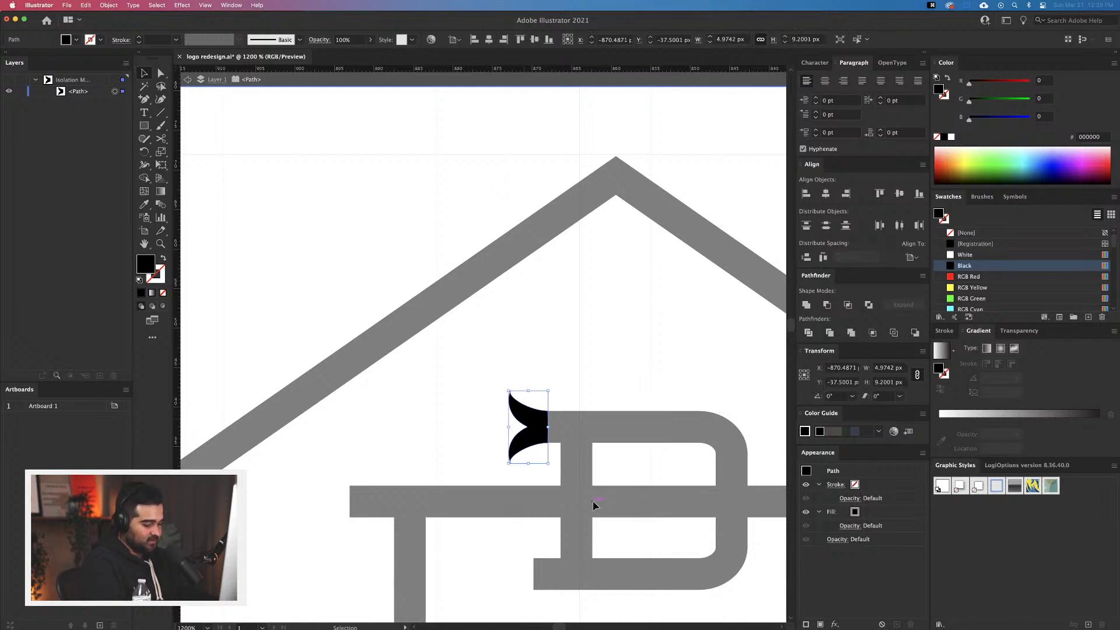
pyautogui.press('super+z')
pyautogui.press('super+z')
pyautogui.press('super+z')
pyautogui.press('super+z')
pyautogui.press('super+z')
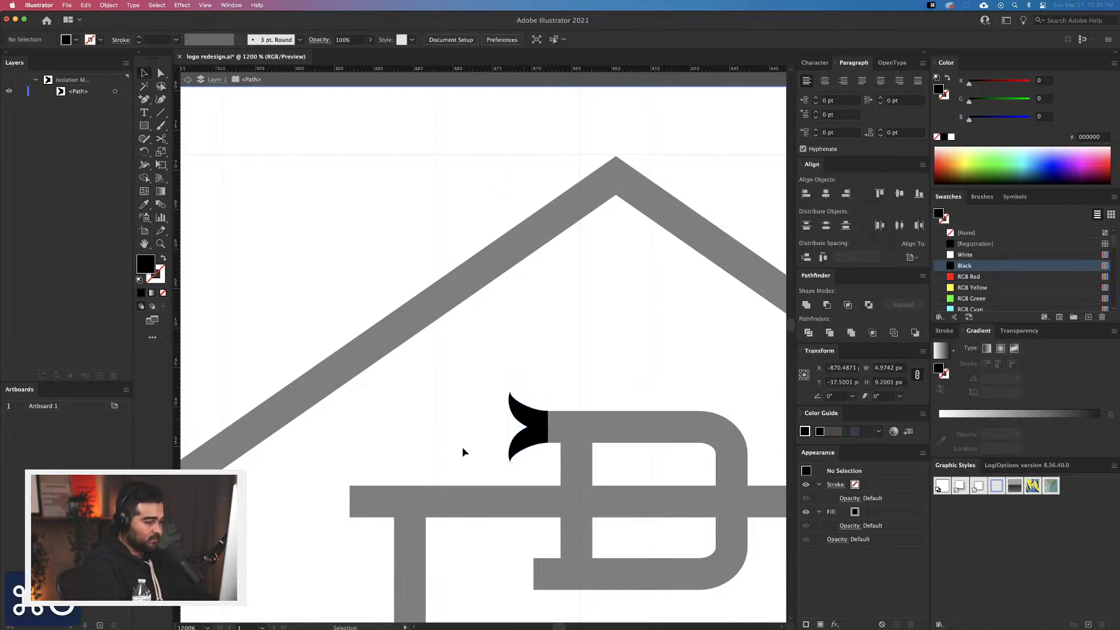
pyautogui.press('super+z')
pyautogui.press('super+z')
pyautogui.press('super+z')
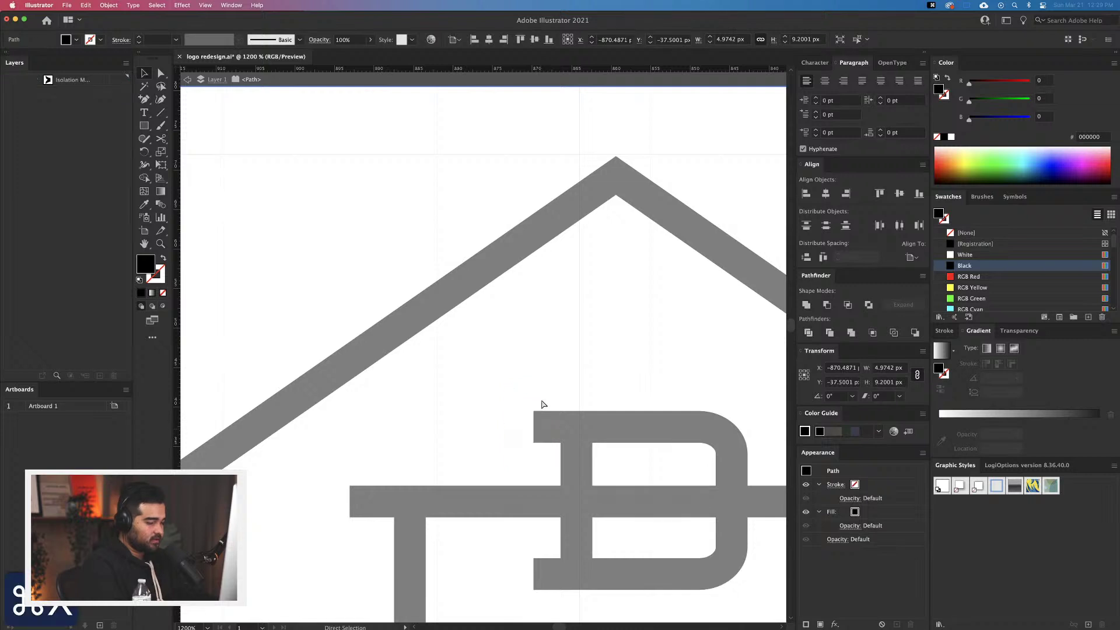
pyautogui.press('Escape')
pyautogui.scroll(-10, 495, 300)
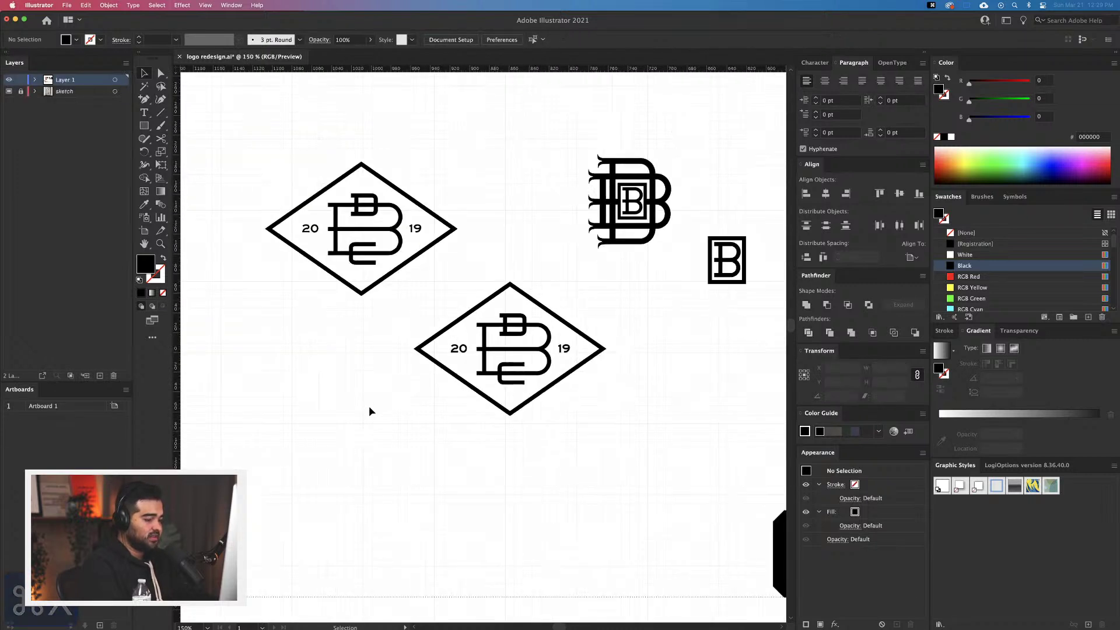
# Paste the ornament onto the main layer and park it in the empty space outside the diamond's upper right edge
pyautogui.click(483, 349)
pyautogui.scroll(5, 484, 349)
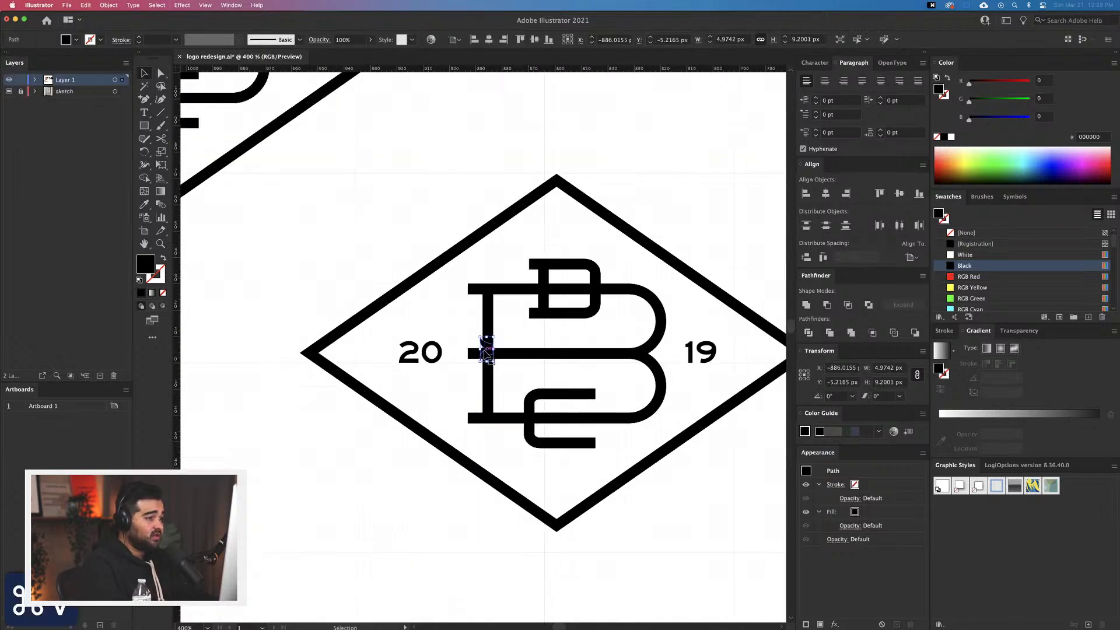
pyautogui.moveTo(483, 350); pyautogui.dragTo(683, 110)
pyautogui.click(692, 182)
pyautogui.hscroll(3, 626, 145)
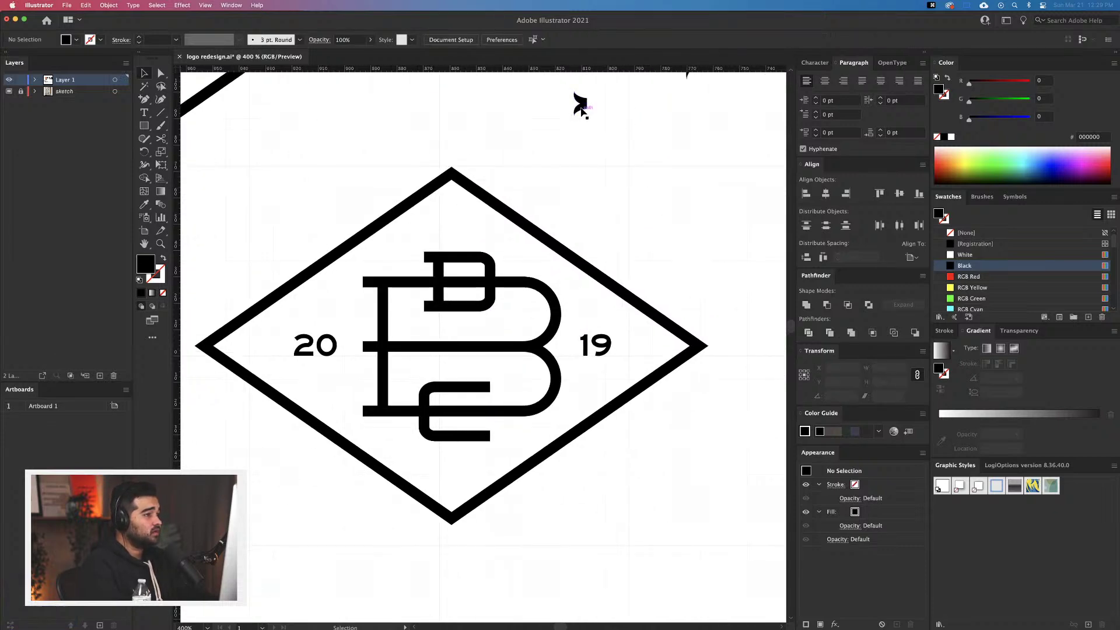
# Place a copy of the ornament on the left end of the large B's top bar, aligned with the bar's edges
pyautogui.moveTo(581, 108); pyautogui.dragTo(357, 287)
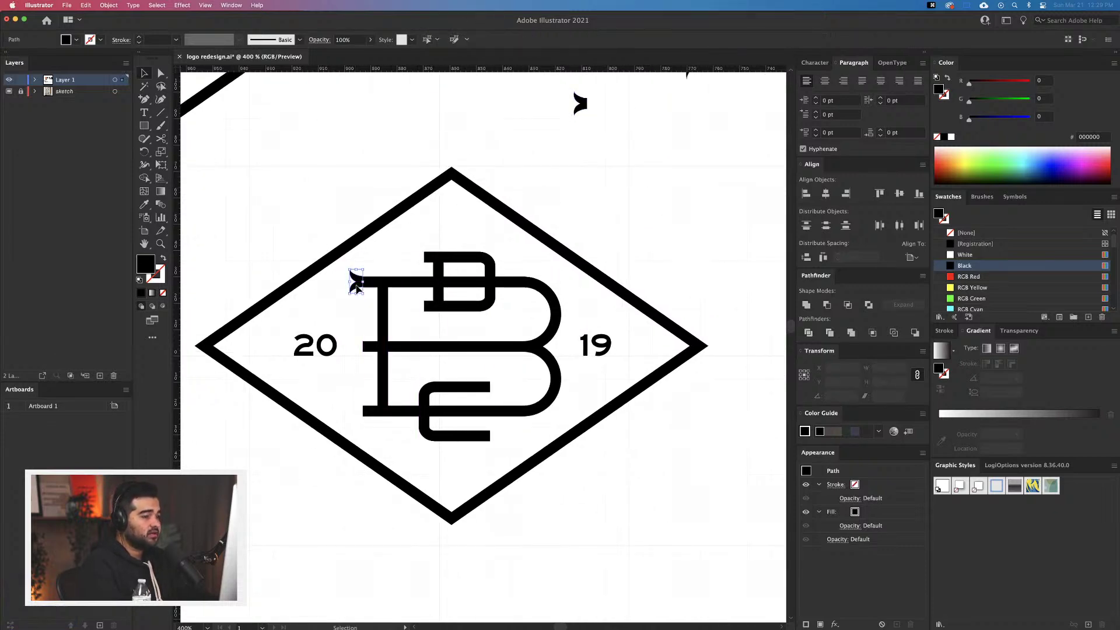
pyautogui.scroll(10, 356, 286)
pyautogui.scroll(-5, 392, 332)
pyautogui.moveTo(398, 340); pyautogui.dragTo(398, 348)
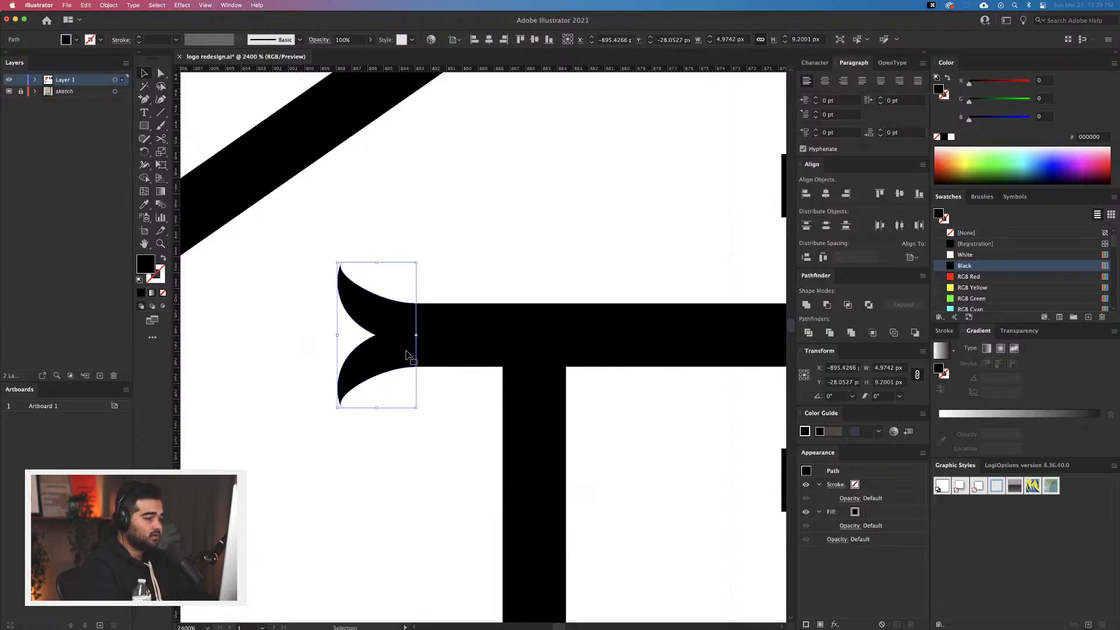
# Copy the ornament onto the left ends of the large B's middle and bottom bars, aligned with the top one
pyautogui.scroll(-10, 407, 354)
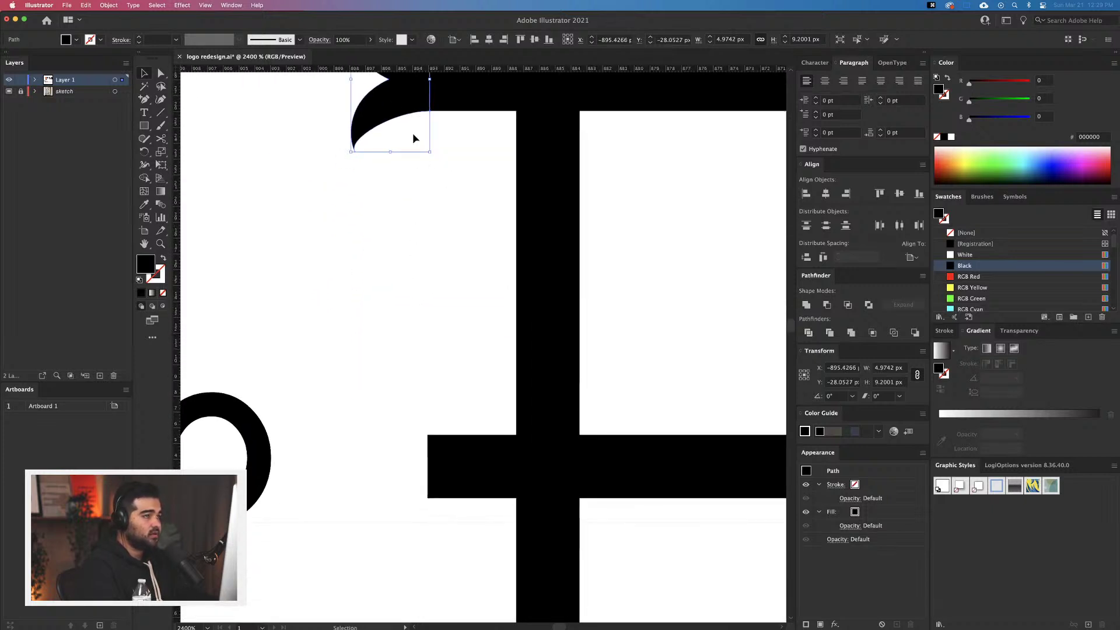
pyautogui.moveTo(358, 150); pyautogui.dragTo(407, 581)
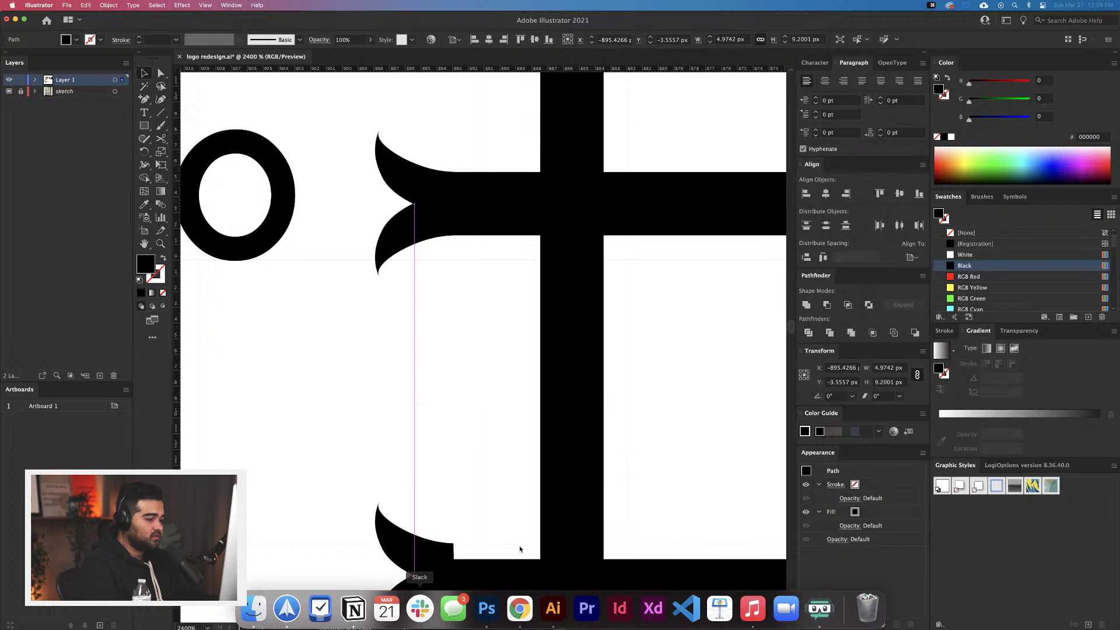
pyautogui.press('super+z')
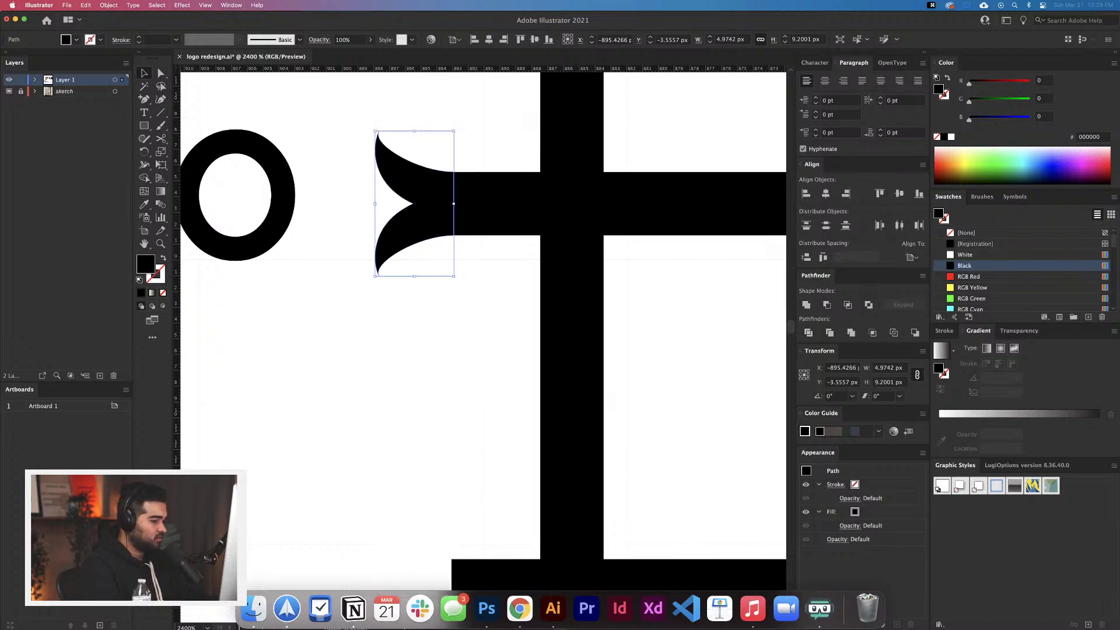
pyautogui.click(395, 495)
pyautogui.hscroll(-2, 455, 243)
pyautogui.scroll(1, 455, 244)
pyautogui.scroll(-2, 456, 238)
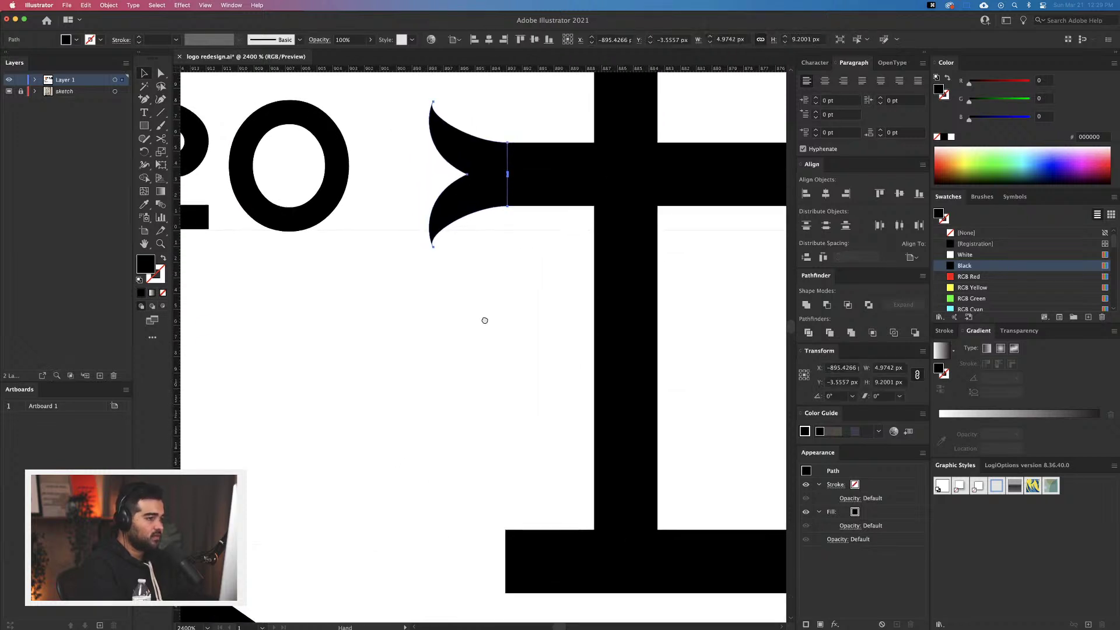
pyautogui.moveTo(444, 182); pyautogui.dragTo(482, 592)
pyautogui.click(505, 435)
pyautogui.scroll(-3, 523, 415)
pyautogui.scroll(-3, 522, 415)
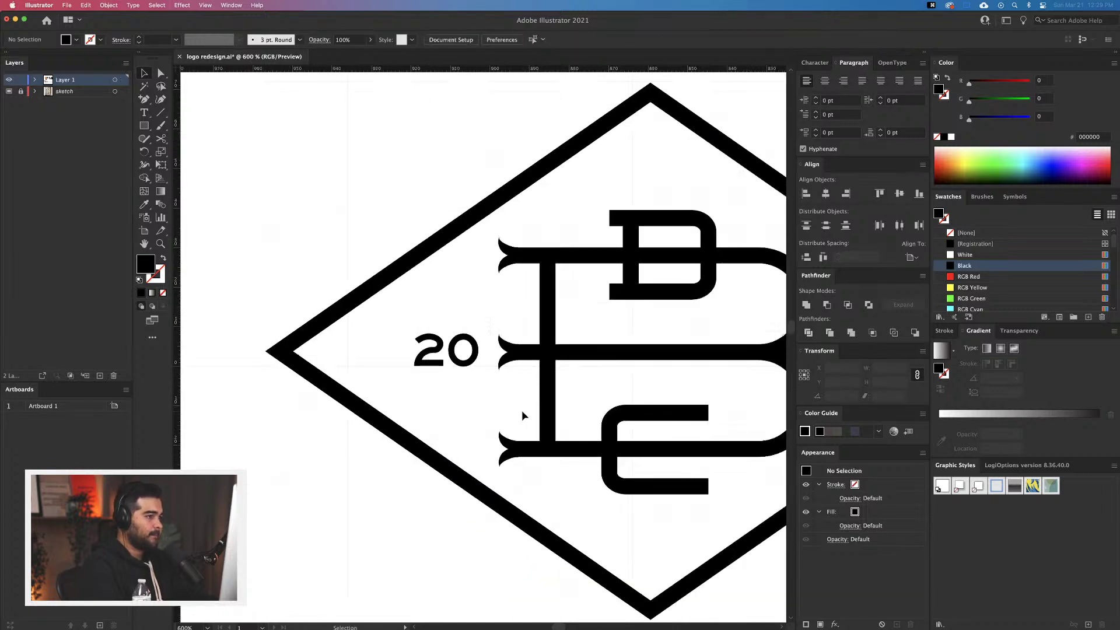
# Copy the ornament onto the small upper letter's two left ends and, rotated 180°, onto the C's two right ends
pyautogui.moveTo(410, 332); pyautogui.dragTo(607, 514)
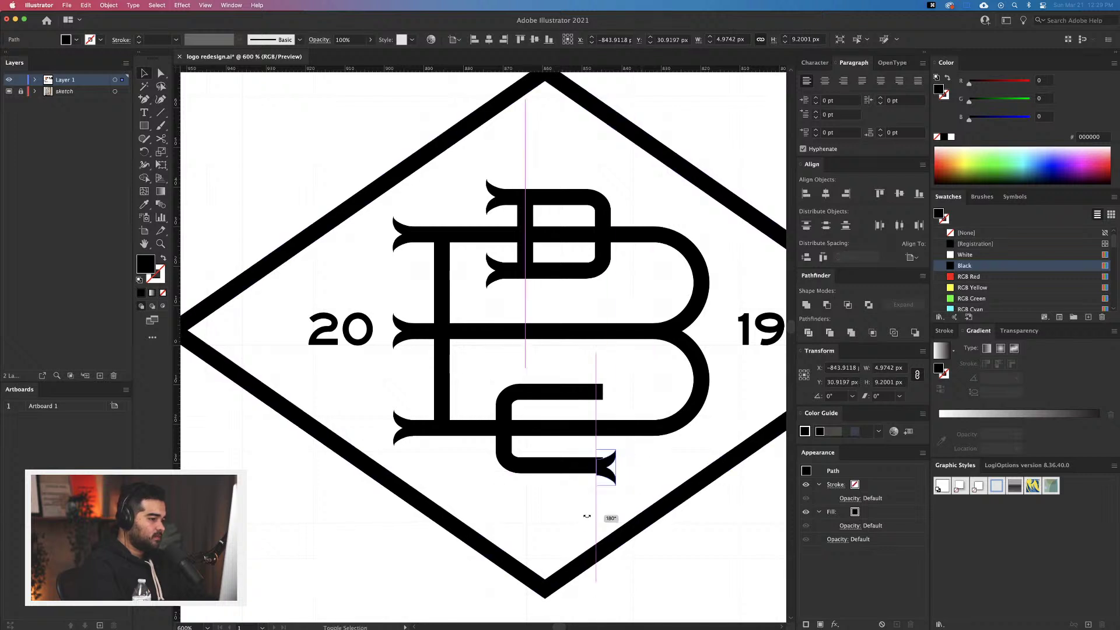
pyautogui.scroll(4, 599, 463)
pyautogui.moveTo(626, 467); pyautogui.dragTo(662, 304)
pyautogui.scroll(1, 619, 464)
pyautogui.scroll(-1, 606, 459)
pyautogui.scroll(2, 643, 406)
pyautogui.click(690, 324)
pyautogui.scroll(-2, 693, 330)
pyautogui.scroll(-3, 691, 328)
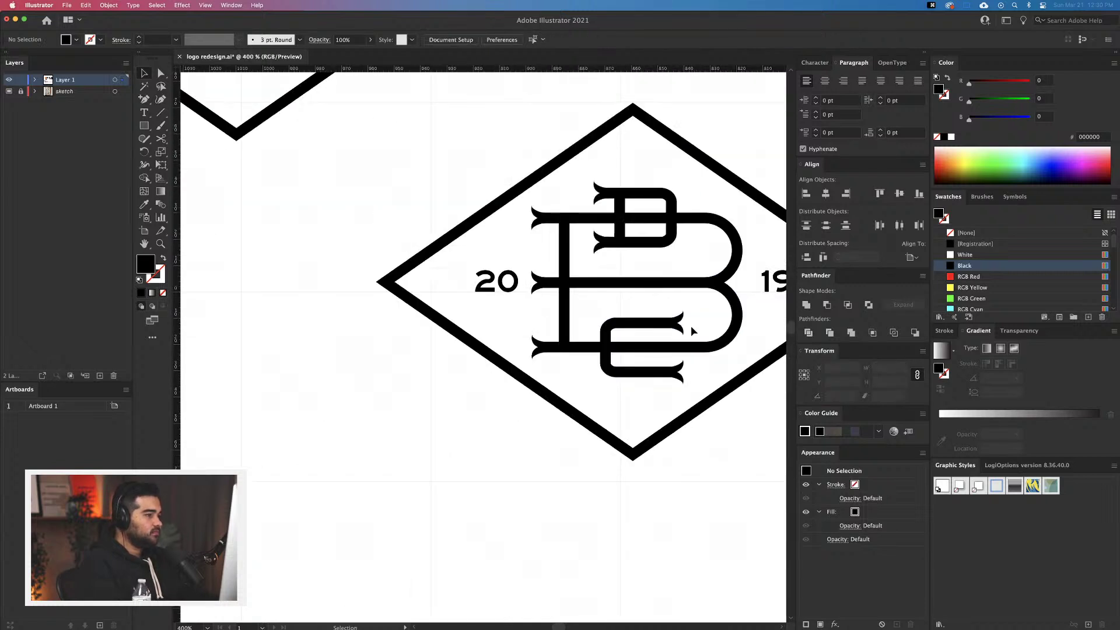
pyautogui.hscroll(2, 600, 358)
pyautogui.scroll(-1, 604, 361)
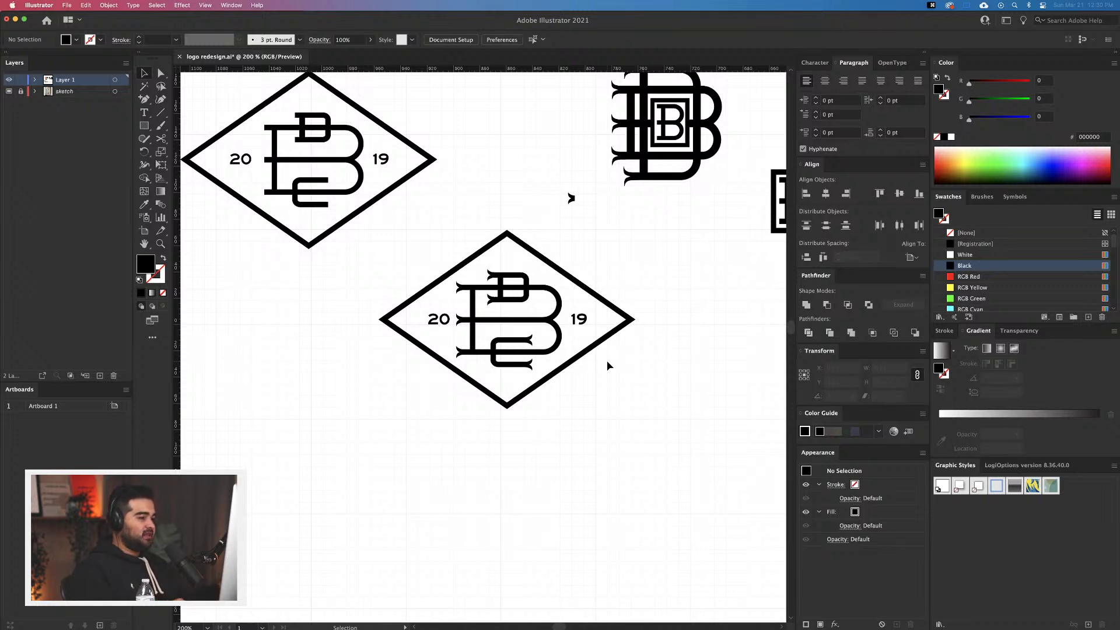
pyautogui.moveTo(644, 288); pyautogui.dragTo(630, 282)
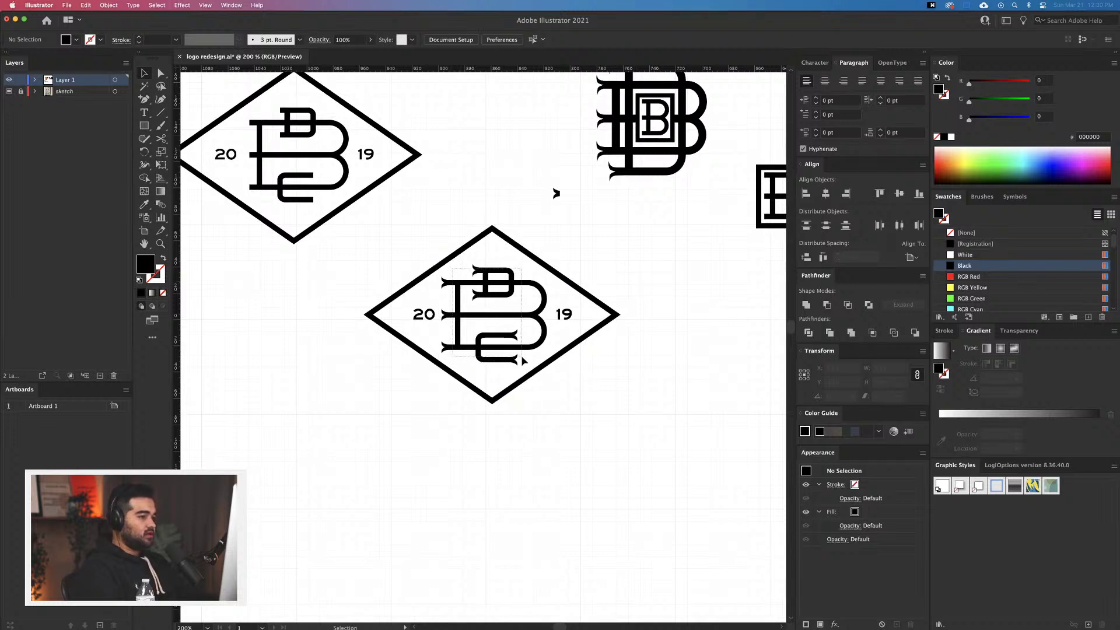
pyautogui.moveTo(523, 361); pyautogui.dragTo(518, 355)
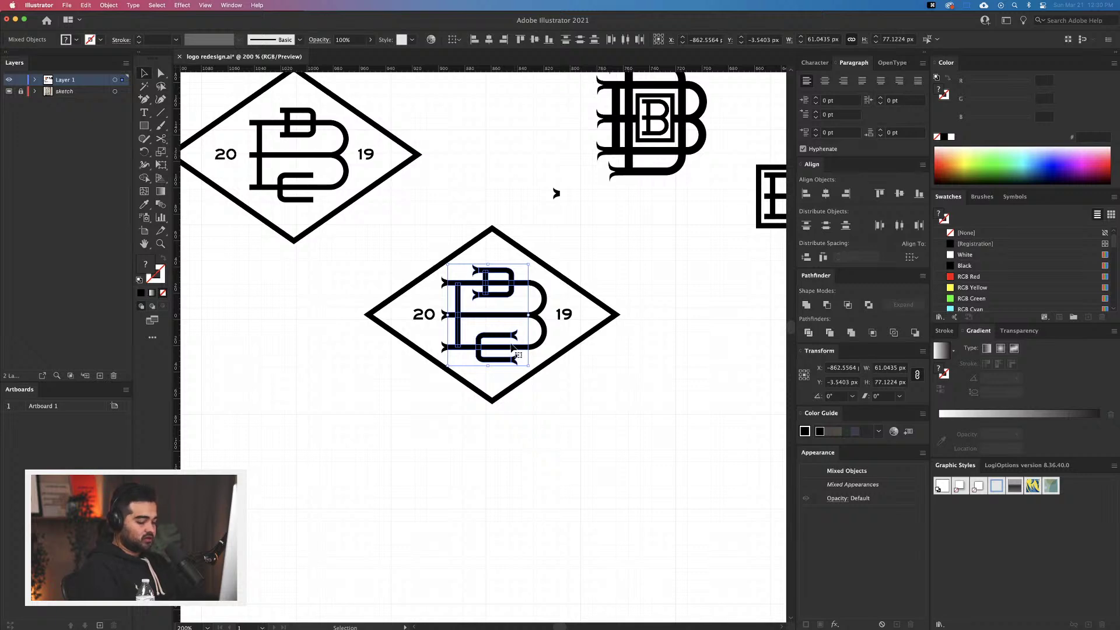
pyautogui.click(455, 441)
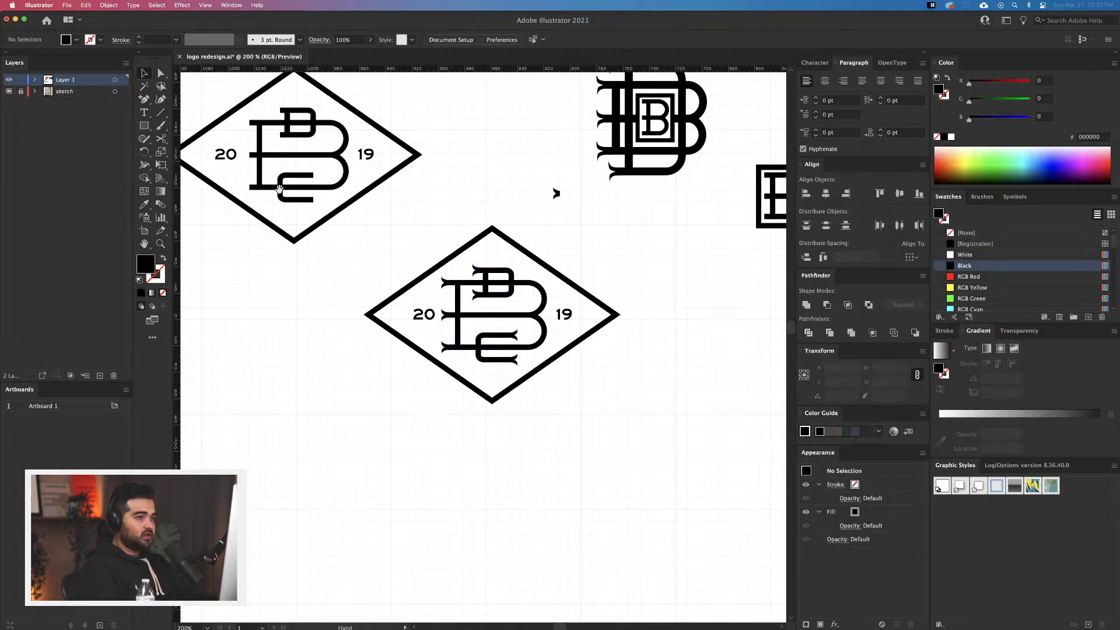
pyautogui.scroll(3, 397, 206)
pyautogui.hscroll(-4, 398, 206)
pyautogui.click(467, 302)
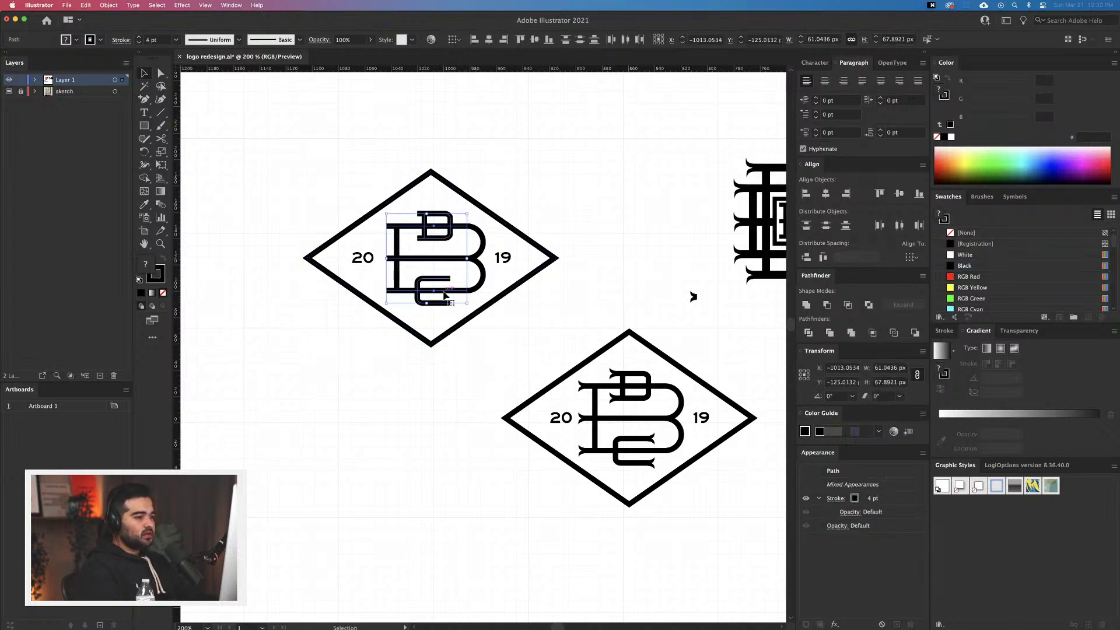
pyautogui.rightClick(440, 290)
pyautogui.click(411, 334)
pyautogui.moveTo(438, 290); pyautogui.dragTo(318, 451)
pyautogui.press('super+z')
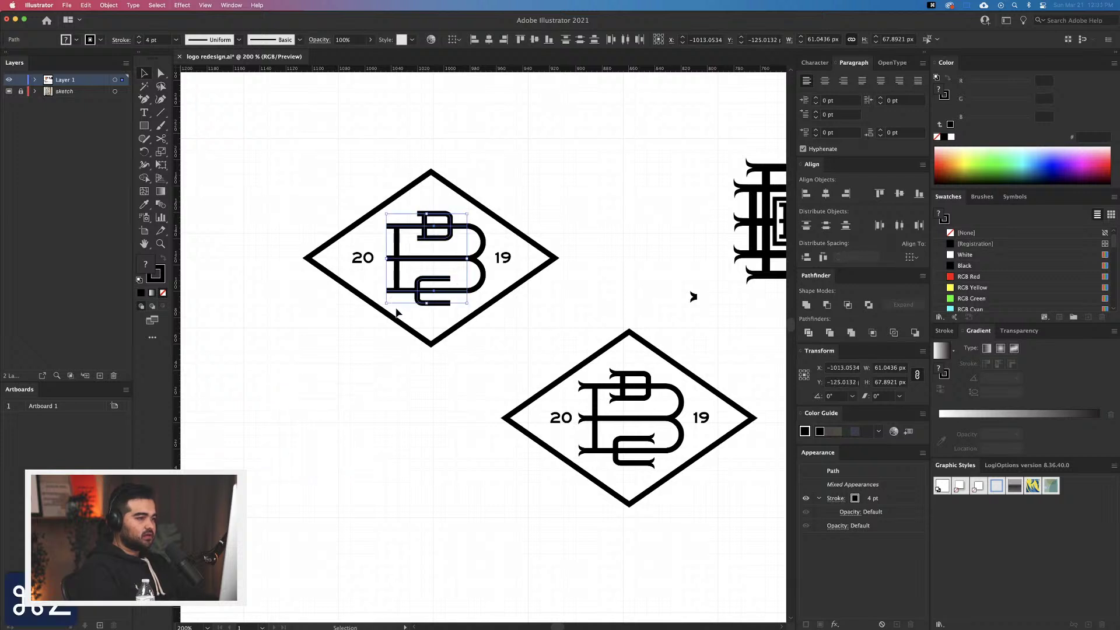
# Duplicate the entire original stroked badge, including diamond and year, into the empty area diagonally below left of it
pyautogui.keyDown('shift'); pyautogui.click(471, 191); pyautogui.keyUp('shift')
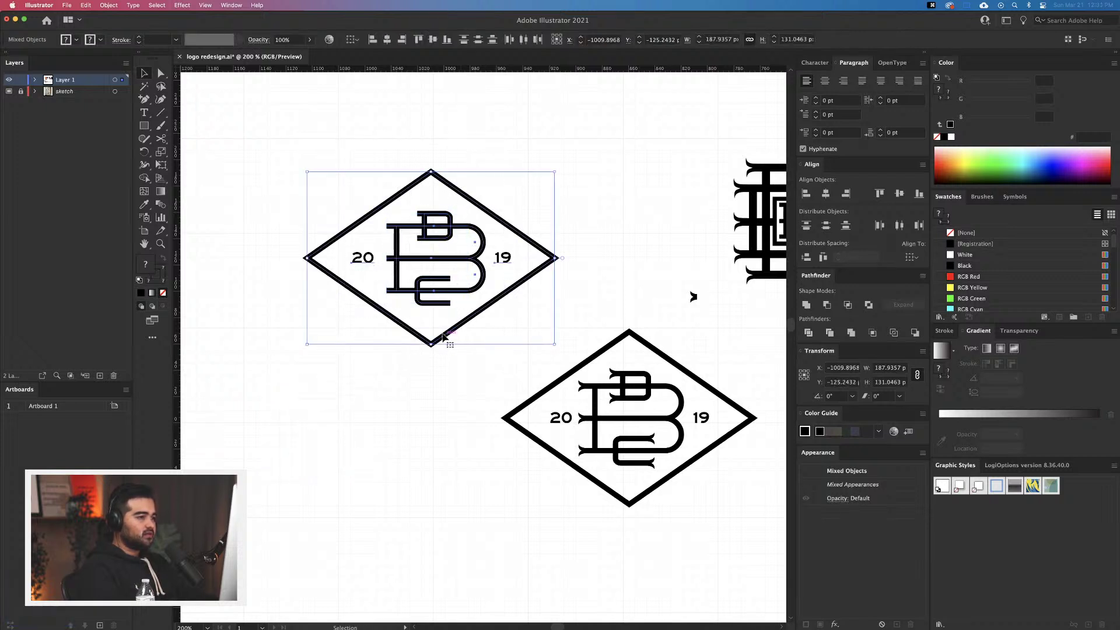
pyautogui.rightClick(429, 347)
pyautogui.click(387, 380)
pyautogui.moveTo(418, 338); pyautogui.dragTo(306, 523)
pyautogui.hscroll(-10, 532, 483)
pyautogui.scroll(-3, 532, 482)
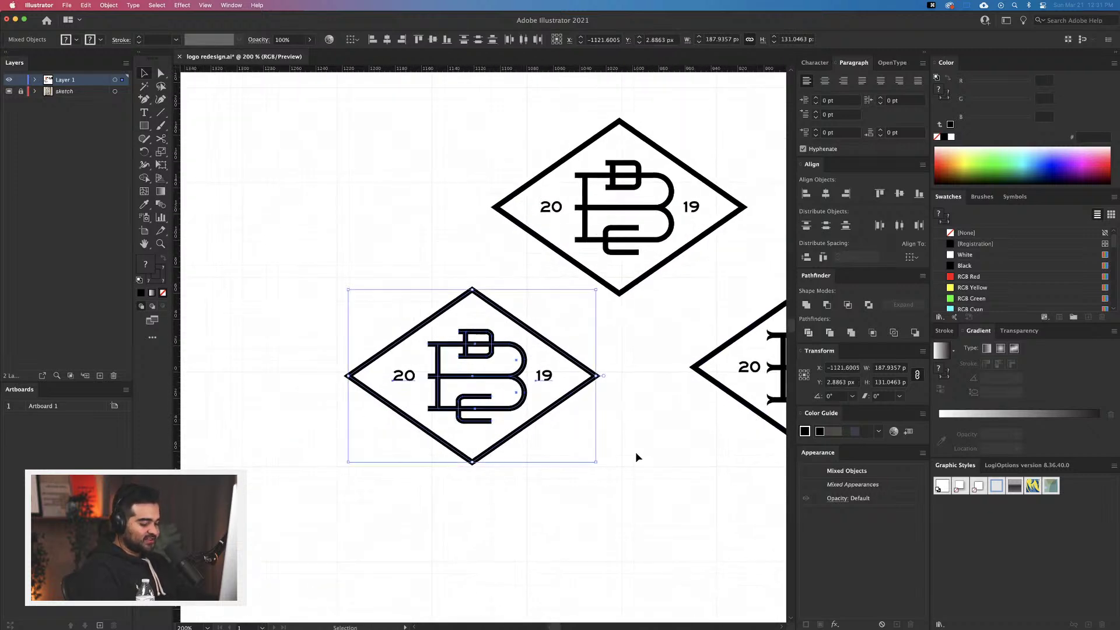
pyautogui.scroll(-2, 524, 509)
pyautogui.scroll(2, 524, 508)
# Delete the diamond frame and the 20 and 19 texts from the duplicated badge, keeping only the monogram
pyautogui.click(445, 469)
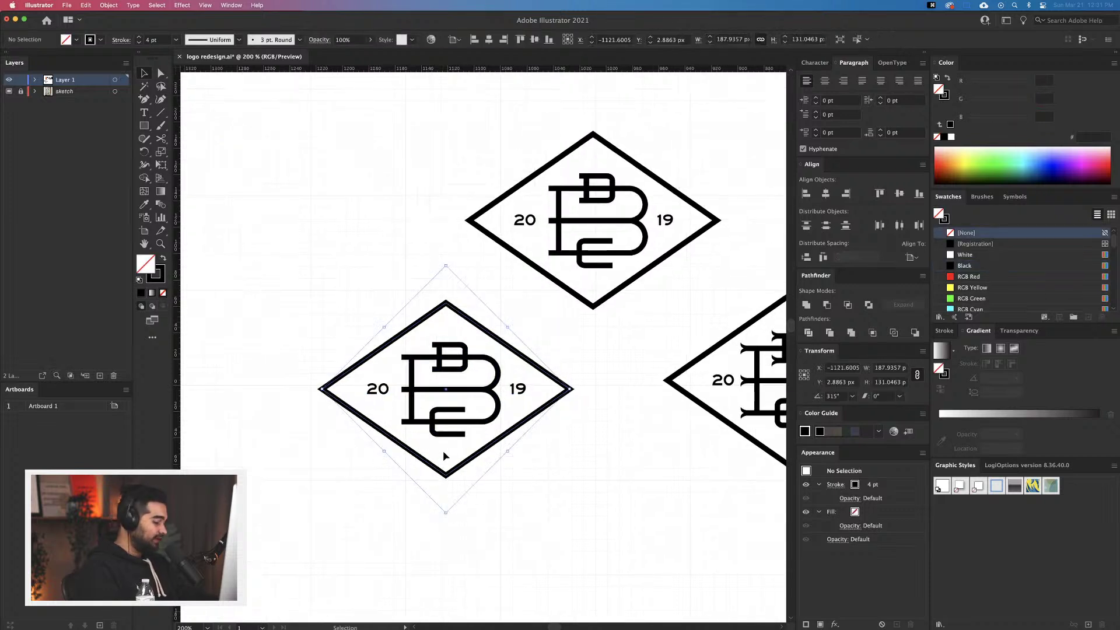
pyautogui.press('Delete')
pyautogui.click(377, 388)
pyautogui.keyDown('shift'); pyautogui.click(517, 395); pyautogui.keyUp('shift')
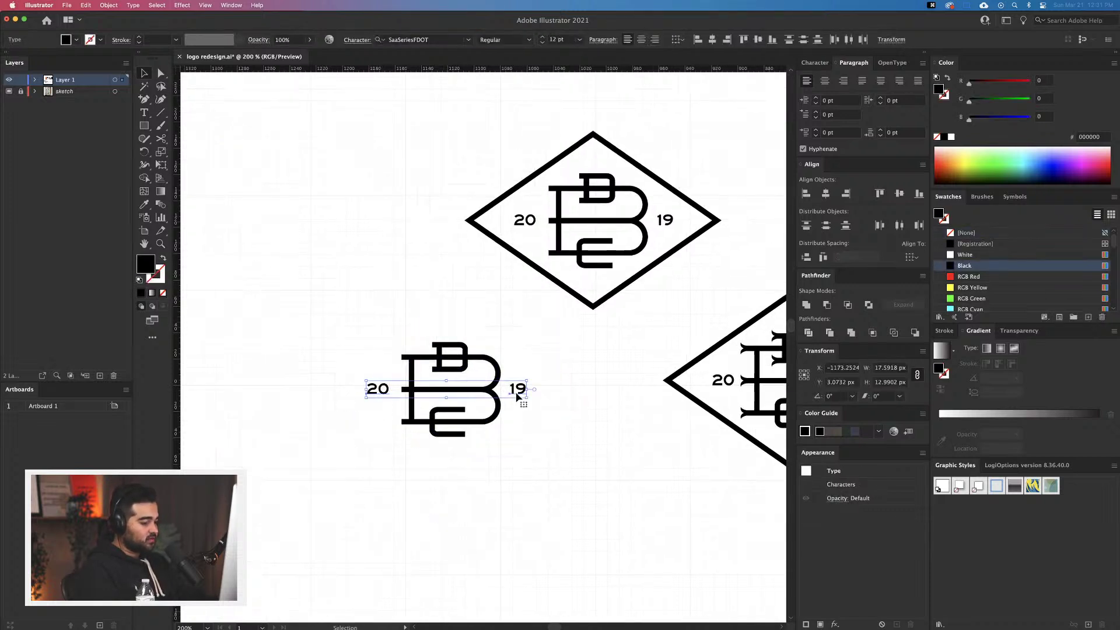
pyautogui.press('Delete')
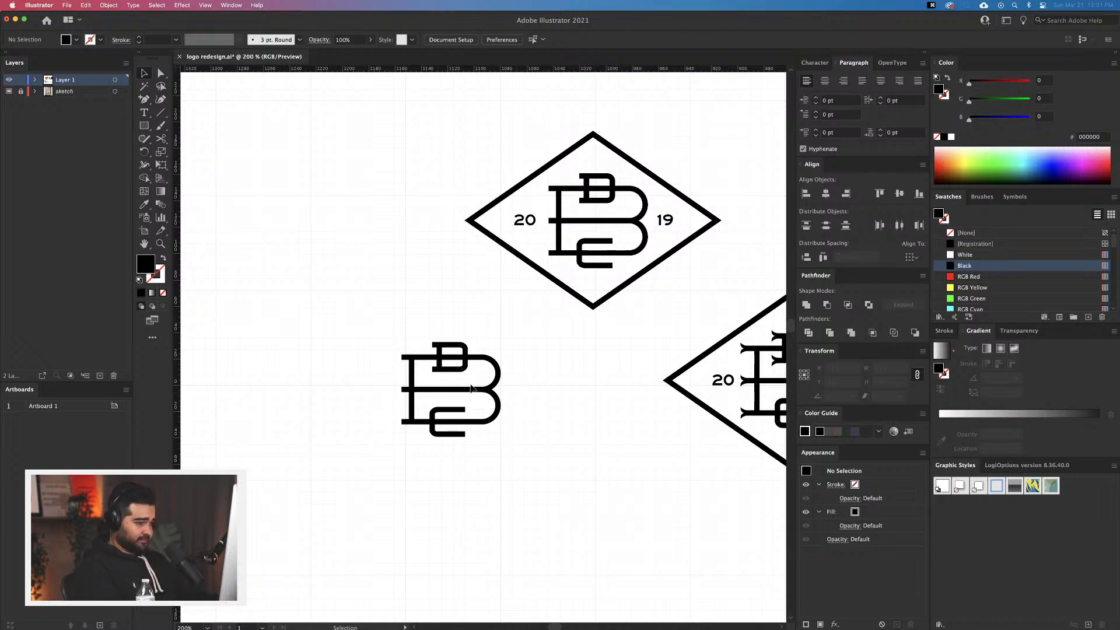
# Lengthen the duplicated monogram's large B stem equally above and below its bars to about 90 px tall
pyautogui.click(407, 444)
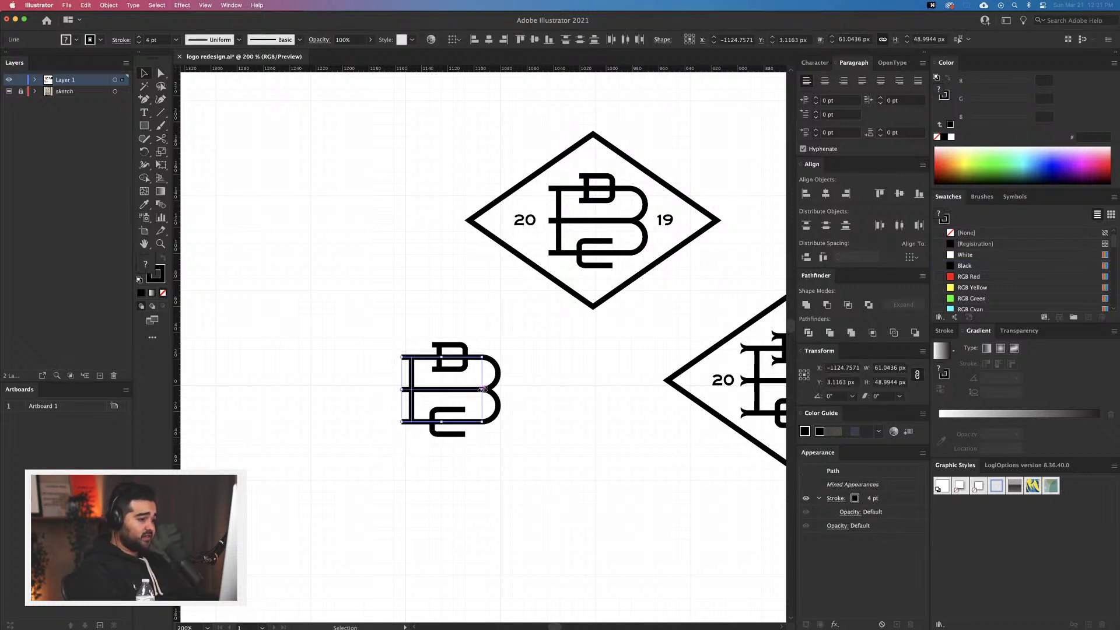
pyautogui.click(452, 417)
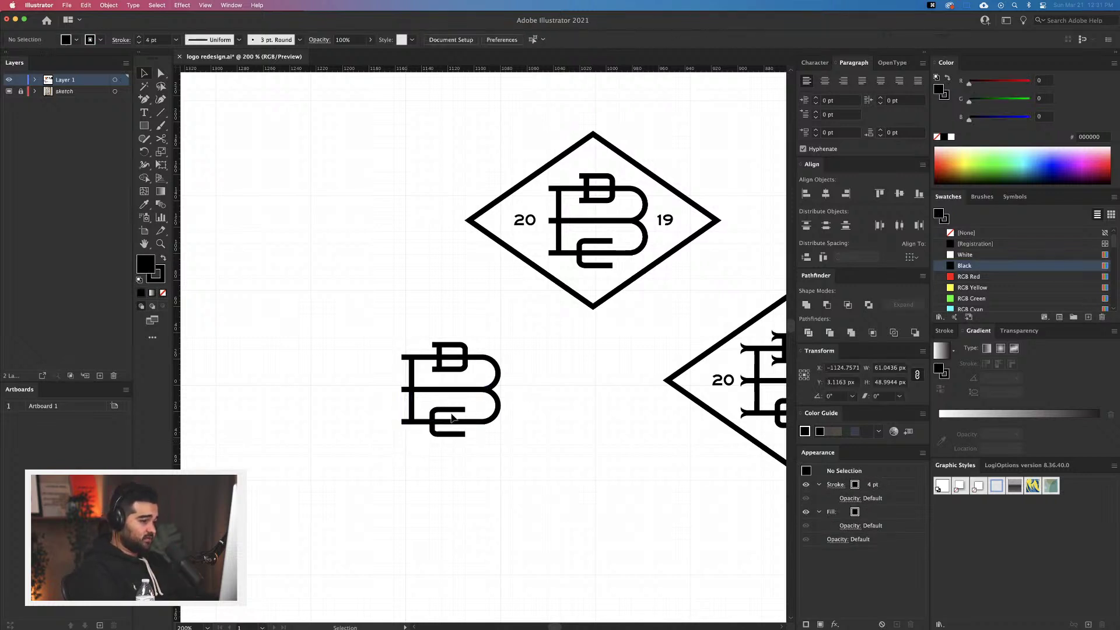
pyautogui.click(412, 360)
pyautogui.moveTo(412, 358); pyautogui.dragTo(412, 330)
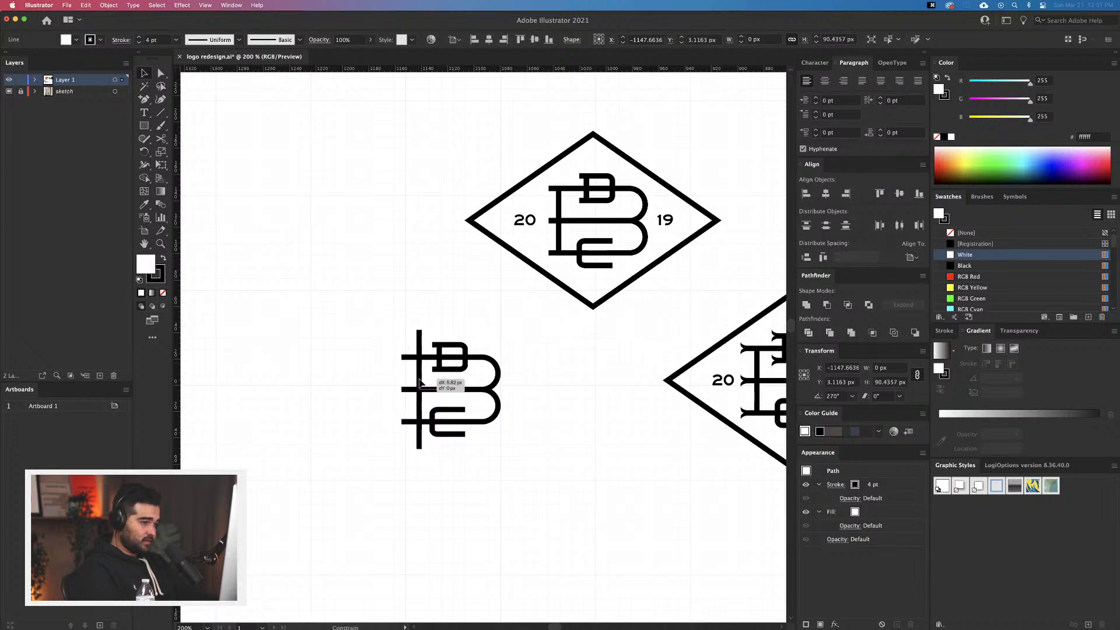
# Undo the stem changes and place a copy of the large B's stem about 8 px to its right, lengthened to about 101 px
pyautogui.press('super+z')
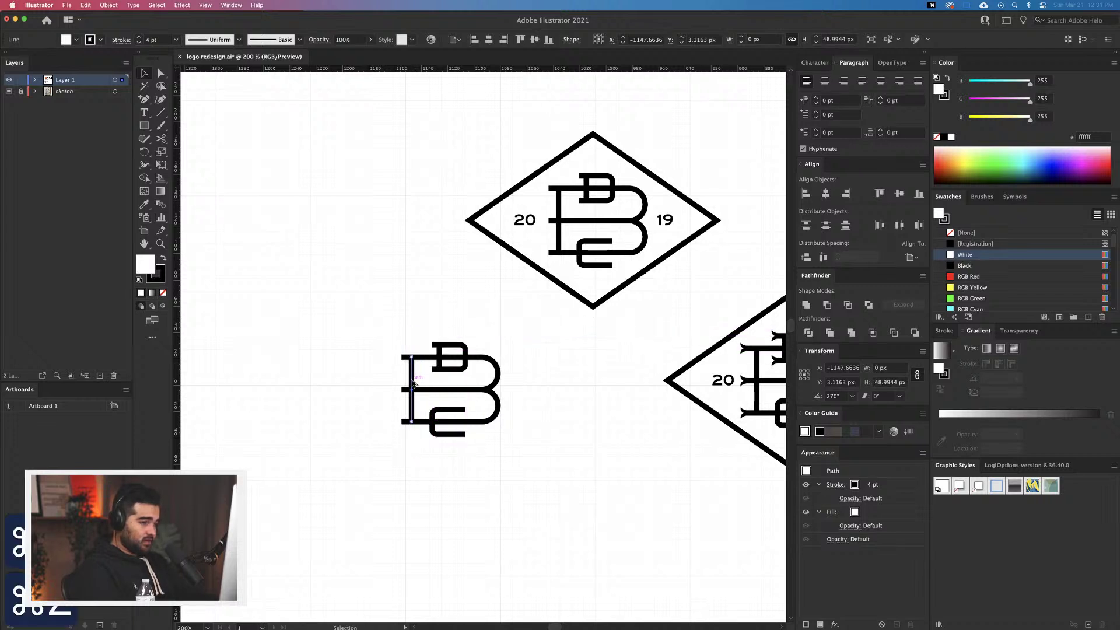
pyautogui.press('super+z')
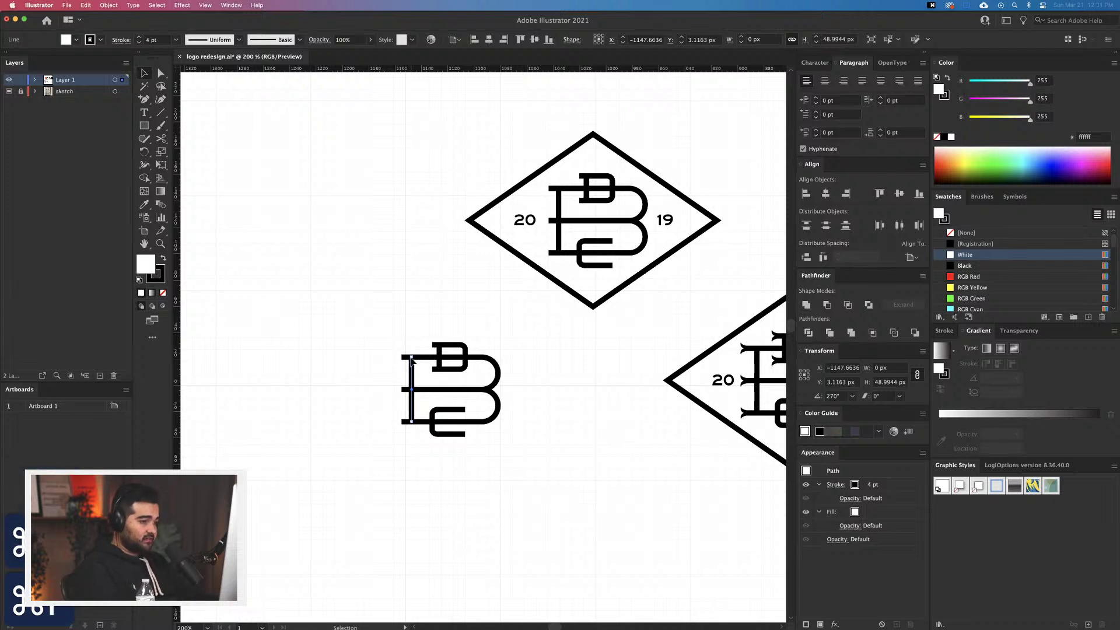
pyautogui.moveTo(412, 358)
pyautogui.mouseDown()
pyautogui.moveTo(413, 323)
pyautogui.moveTo(422, 355)
pyautogui.mouseUp()
# Copy the large B's top bar up and its bottom bar down to the ends of the tall stem
pyautogui.click(425, 357)
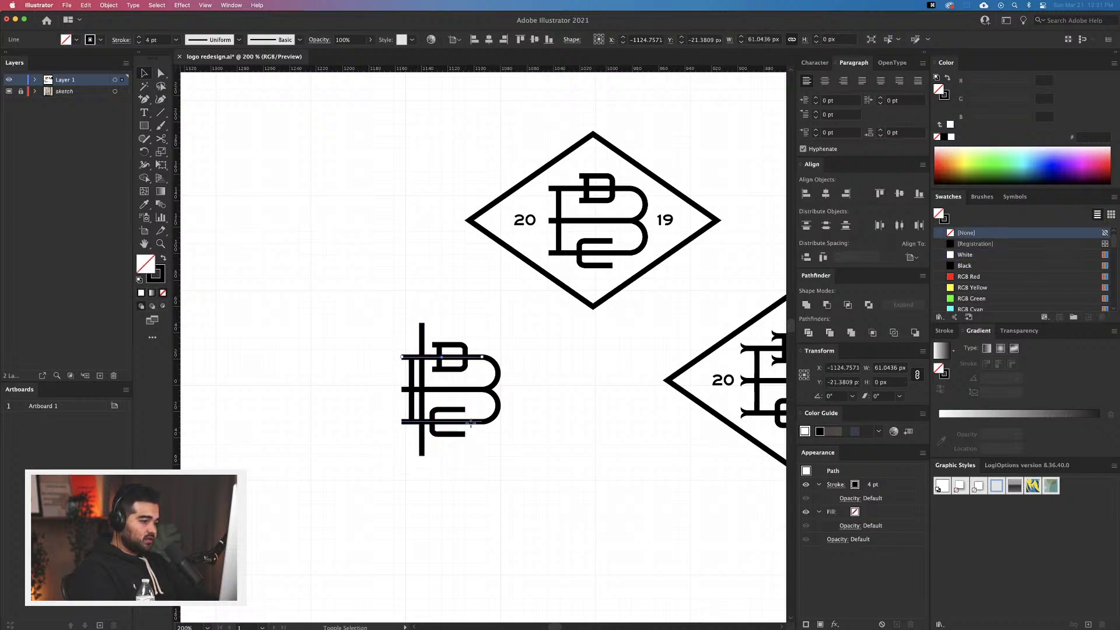
pyautogui.keyDown('shift'); pyautogui.click(471, 422); pyautogui.keyUp('shift')
pyautogui.click(513, 350)
pyautogui.moveTo(475, 352); pyautogui.dragTo(475, 326)
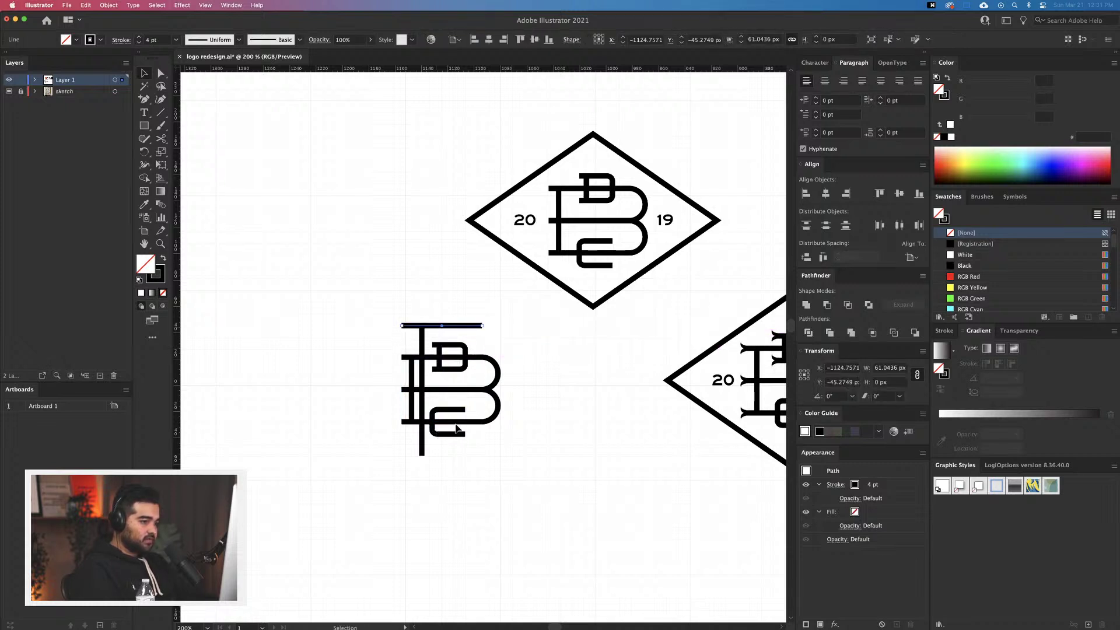
pyautogui.moveTo(458, 423); pyautogui.dragTo(458, 454)
pyautogui.click(510, 462)
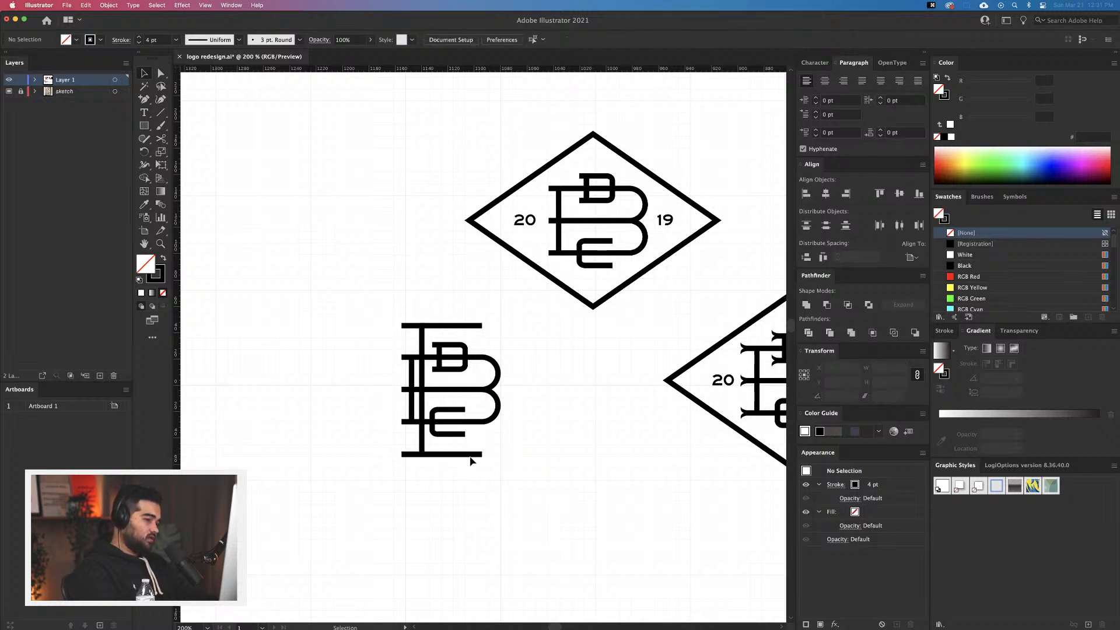
# Copy the large B's lower bowl down to the new bottom bar and shorten that bar from its right end to about 54 px
pyautogui.click(470, 455)
pyautogui.moveTo(500, 412); pyautogui.dragTo(497, 441)
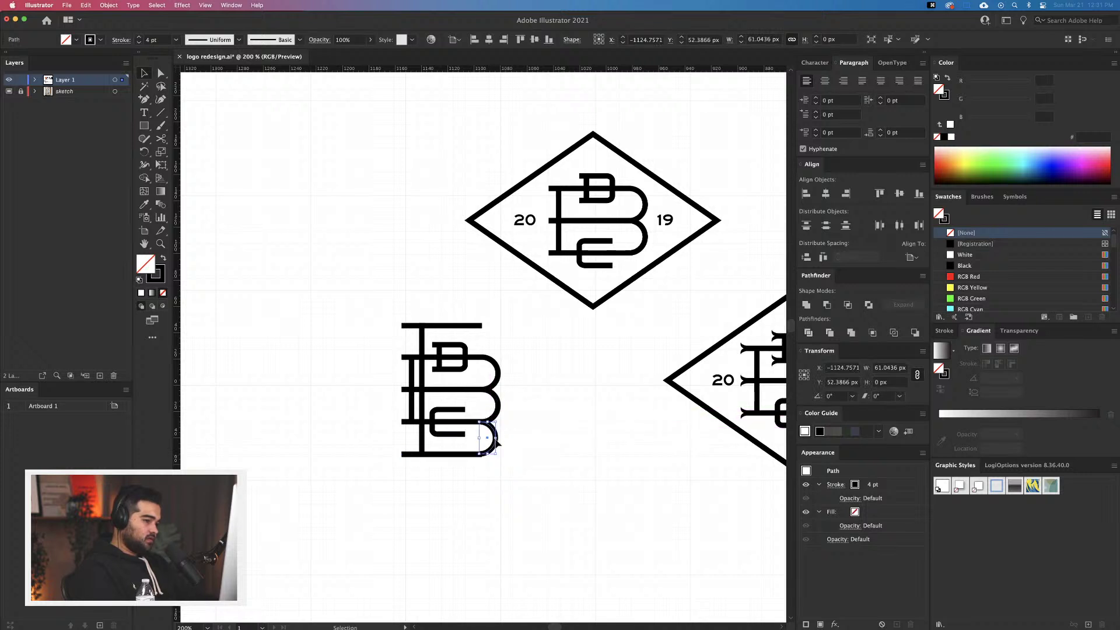
pyautogui.scroll(2, 497, 441)
pyautogui.click(450, 469)
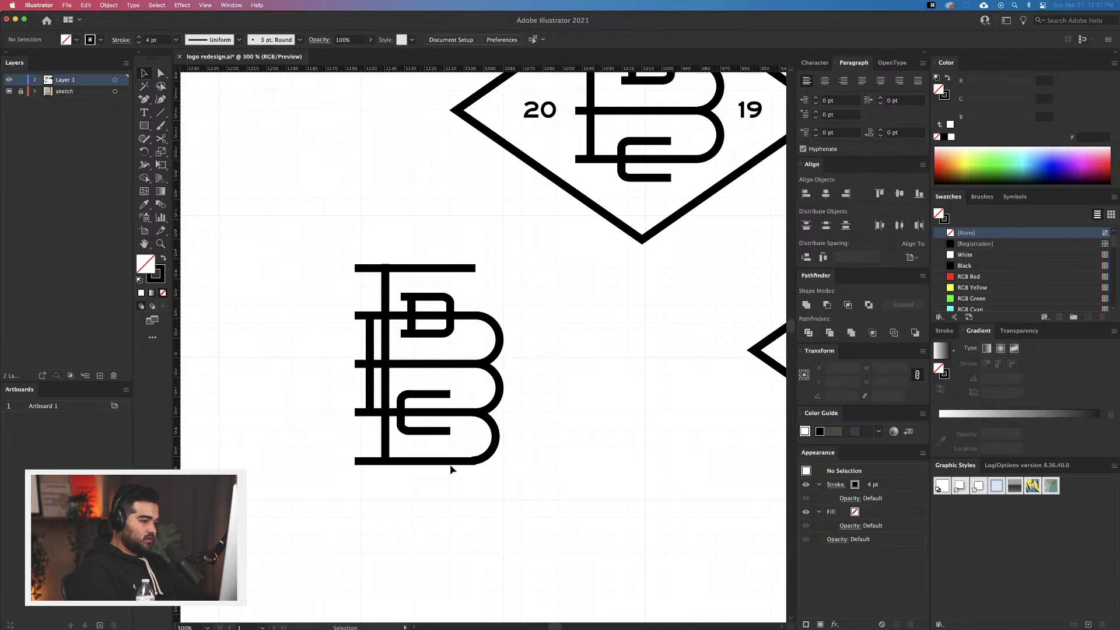
pyautogui.click(451, 462)
pyautogui.moveTo(475, 463); pyautogui.dragTo(461, 462)
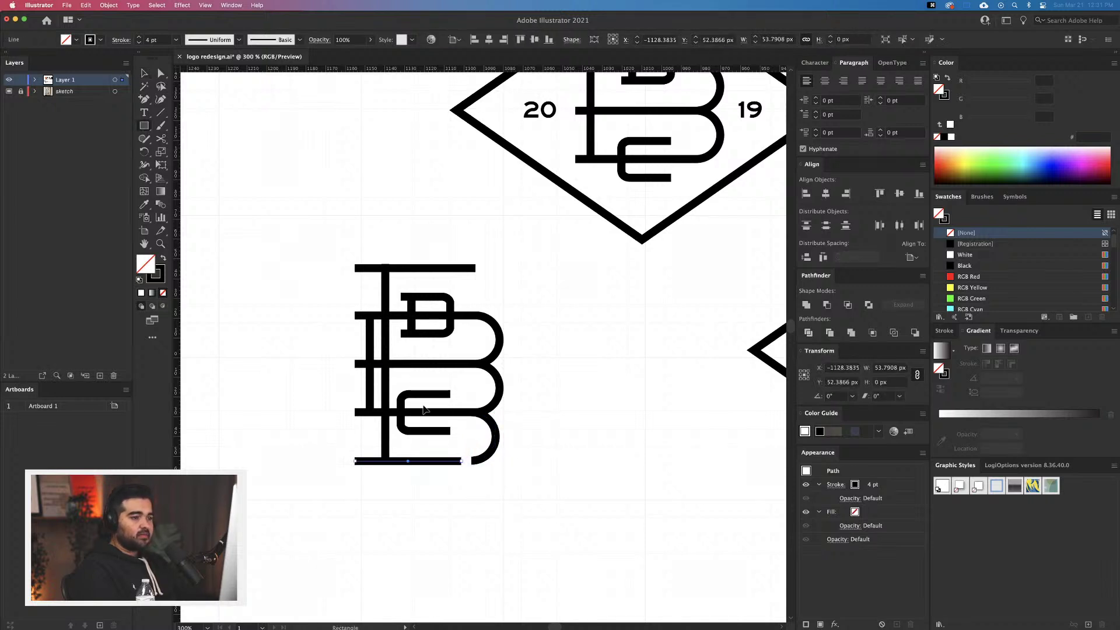
# Draw a black-filled, unstroked spacer rectangle about 3.4 × 8.6 px between the tall stem and the C
pyautogui.press('super+equal')
pyautogui.press('super+equal')
pyautogui.press('super+equal')
pyautogui.moveTo(520, 532); pyautogui.dragTo(657, 477)
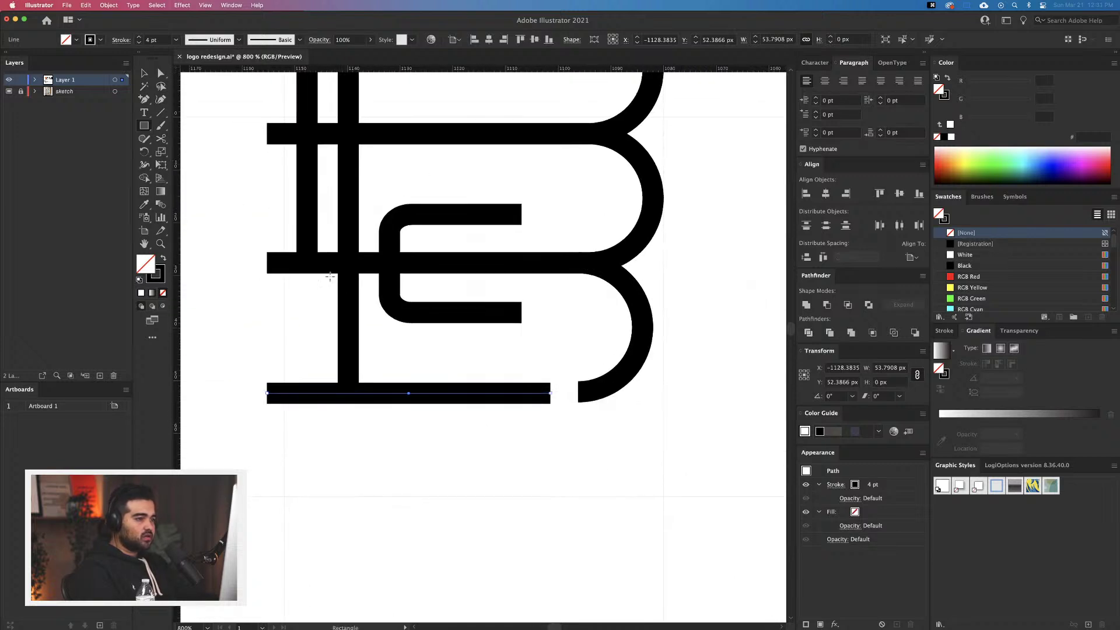
pyautogui.moveTo(378, 233); pyautogui.dragTo(362, 280)
pyautogui.hotkey('shift', 'x')
pyautogui.press('super+equal')
pyautogui.press('super+equal')
pyautogui.press('super+equal')
pyautogui.press('super+equal')
pyautogui.press('super+equal')
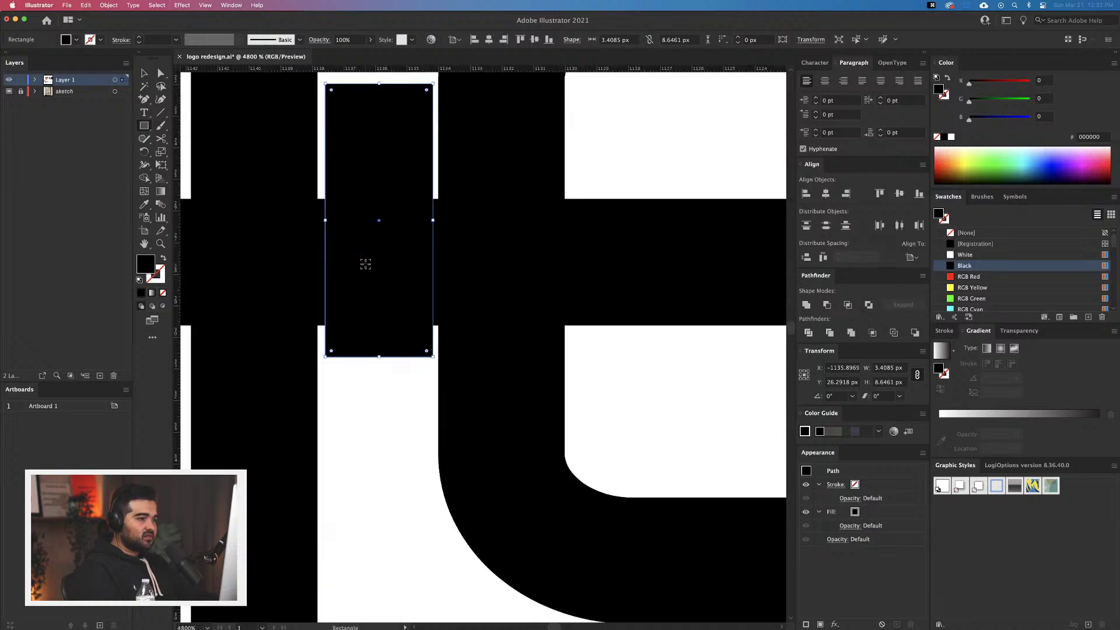
# Widen the spacer rectangle to about 3.9 px so its sides meet the tall stem and the C's left edge
pyautogui.moveTo(434, 222); pyautogui.dragTo(439, 221)
pyautogui.moveTo(326, 222); pyautogui.dragTo(318, 222)
pyautogui.click(340, 282)
pyautogui.press('Escape')
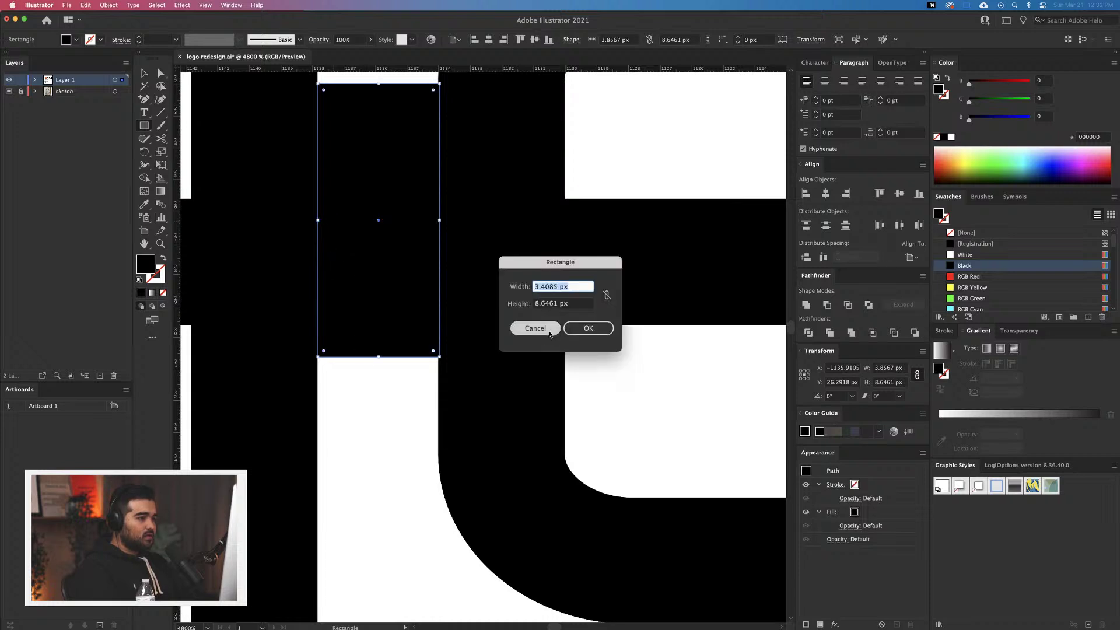
pyautogui.click(381, 424)
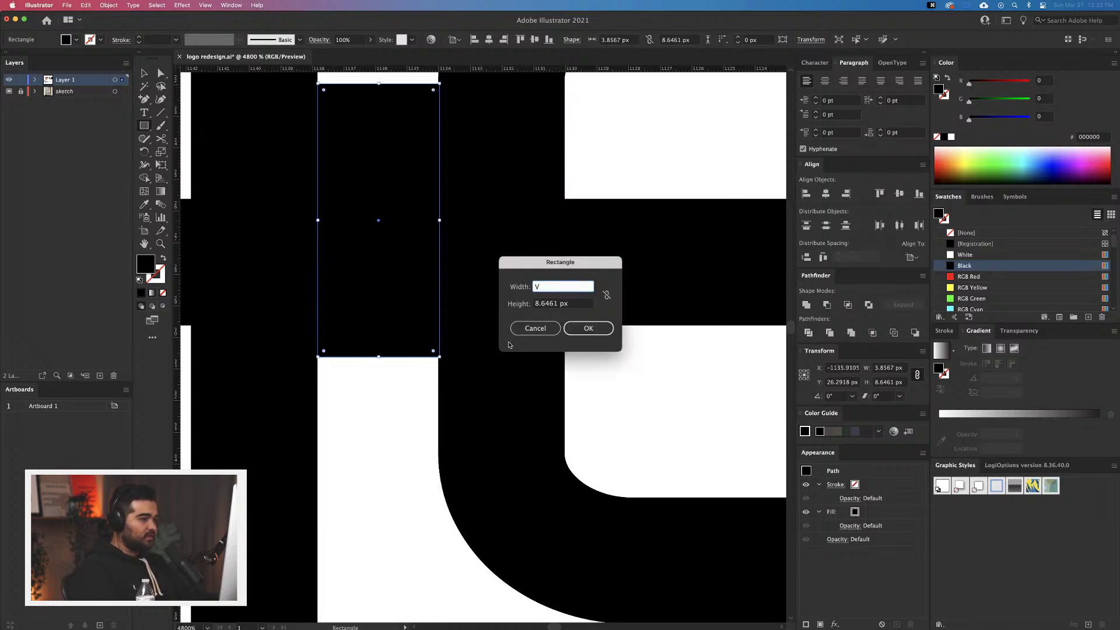
pyautogui.click(534, 327)
pyautogui.press('v')
pyautogui.click(379, 425)
pyautogui.scroll(-4, 379, 426)
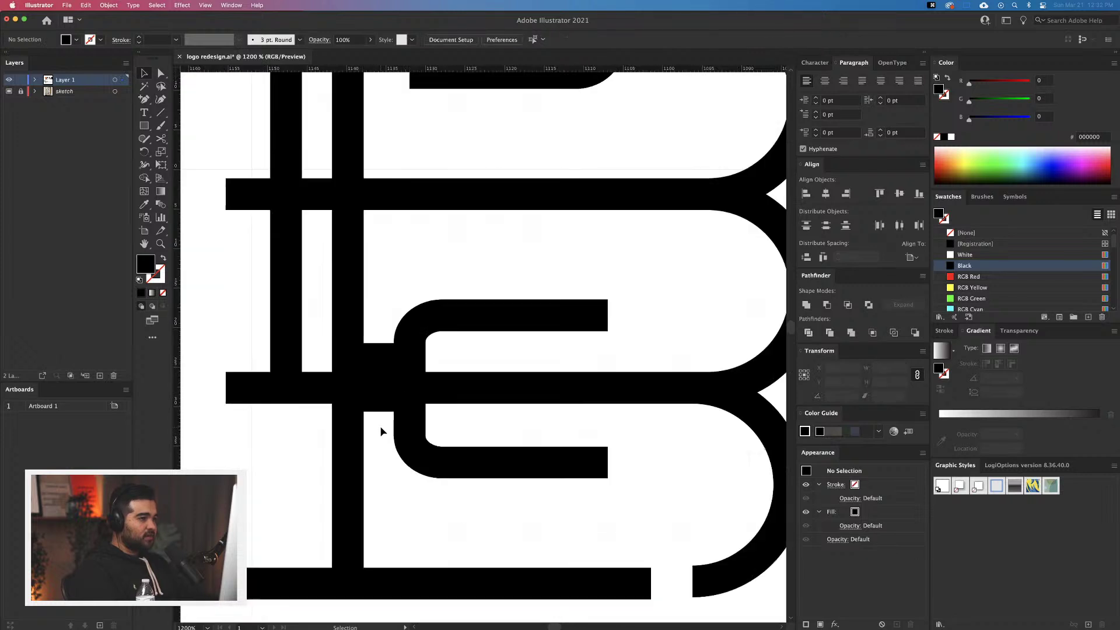
# Copy the spacer to the C's right end and duplicate the tall stem to the right side of the monogram beside it
pyautogui.moveTo(380, 392); pyautogui.dragTo(624, 392)
pyautogui.moveTo(661, 543); pyautogui.dragTo(596, 552)
pyautogui.click(562, 603)
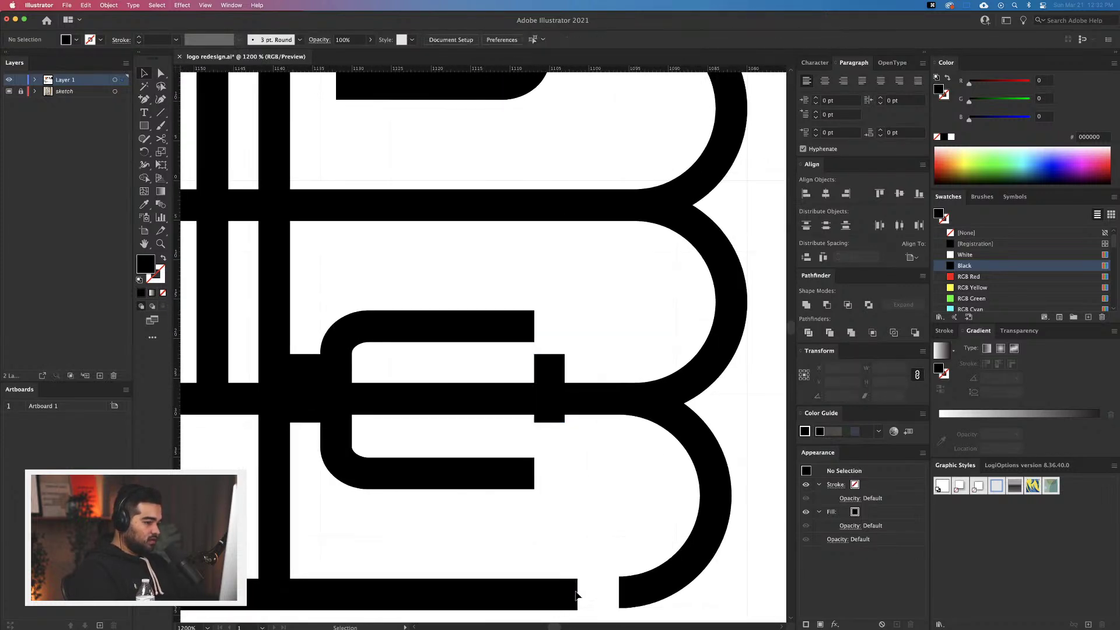
pyautogui.keyDown('shift'); pyautogui.click(686, 566); pyautogui.keyUp('shift')
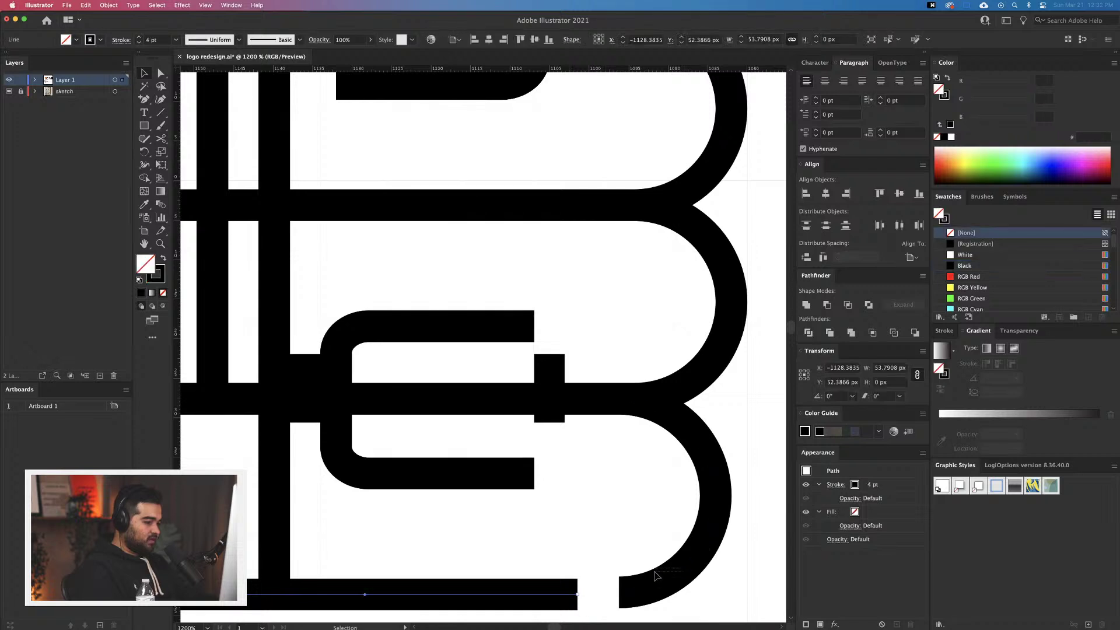
pyautogui.click(602, 593)
pyautogui.scroll(-2, 634, 488)
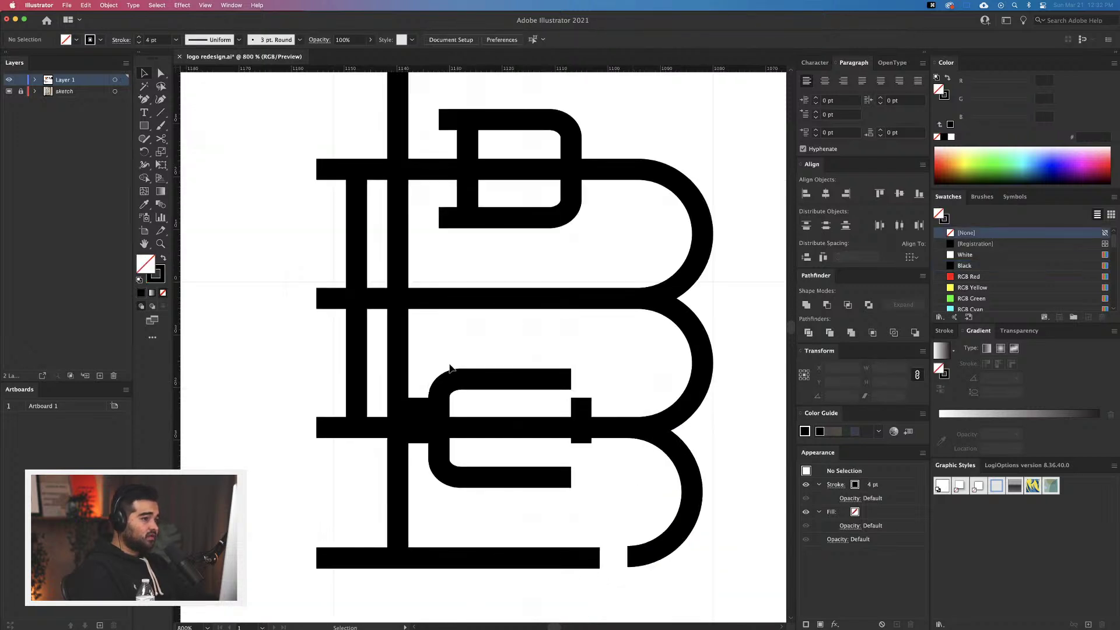
pyautogui.moveTo(400, 349); pyautogui.dragTo(603, 378)
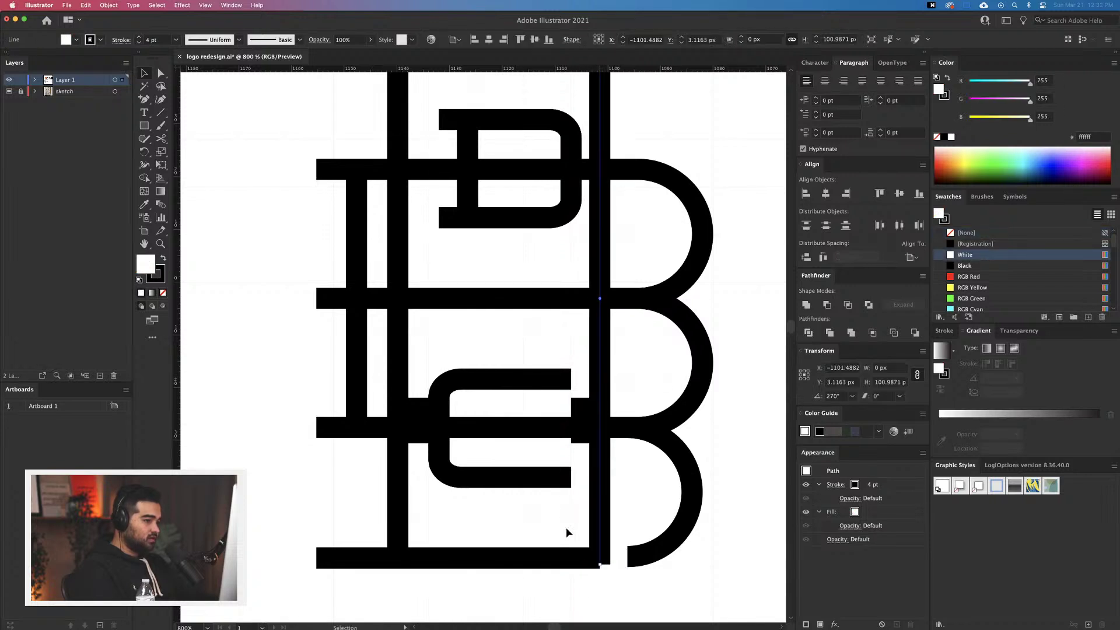
# Delete both black spacer rectangles beside the C
pyautogui.click(581, 420)
pyautogui.keyDown('shift'); pyautogui.click(424, 418); pyautogui.keyUp('shift')
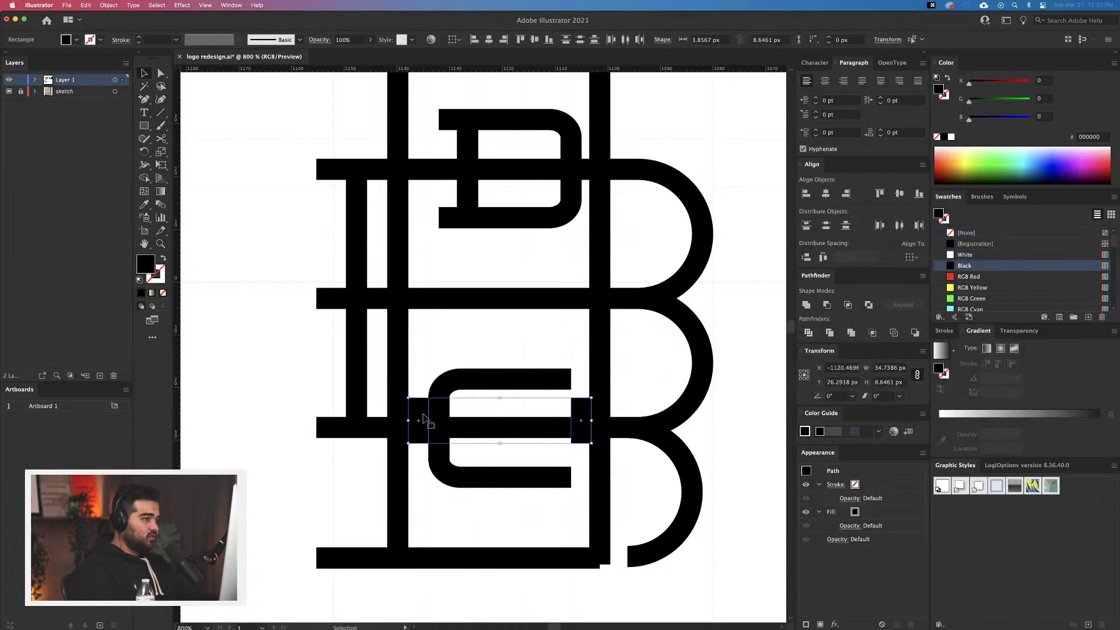
pyautogui.press('Delete')
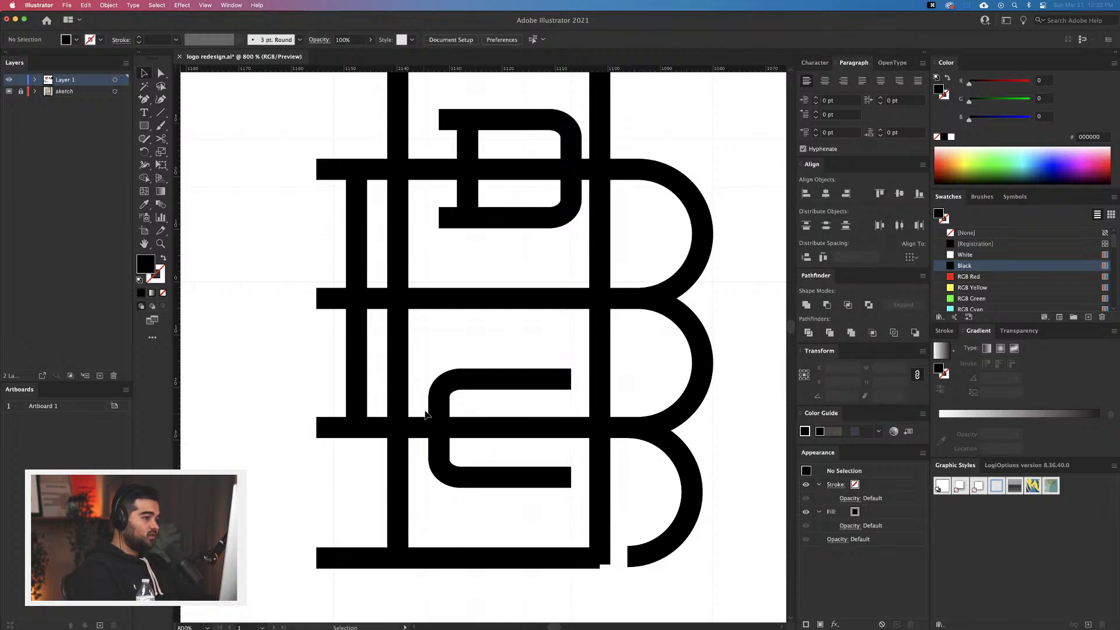
# Shift the small upper letter's outline and stem together slightly left to center it between the two tall stems
pyautogui.click(472, 218)
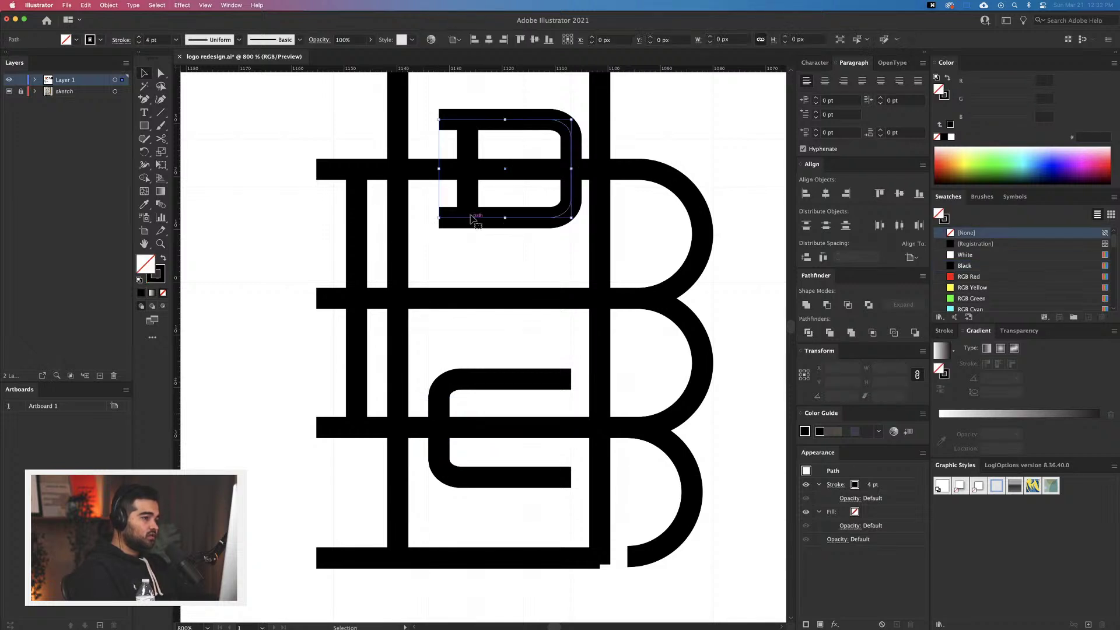
pyautogui.click(470, 195)
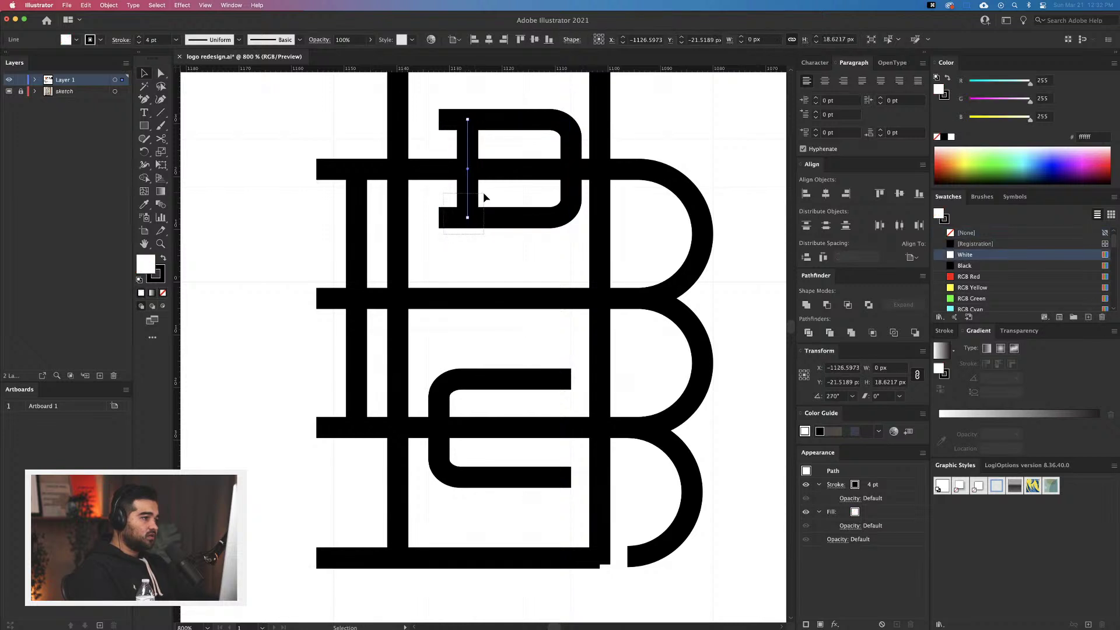
pyautogui.keyDown('shift'); pyautogui.click(454, 198); pyautogui.keyUp('shift')
pyautogui.moveTo(466, 193); pyautogui.dragTo(457, 200)
pyautogui.click(495, 247)
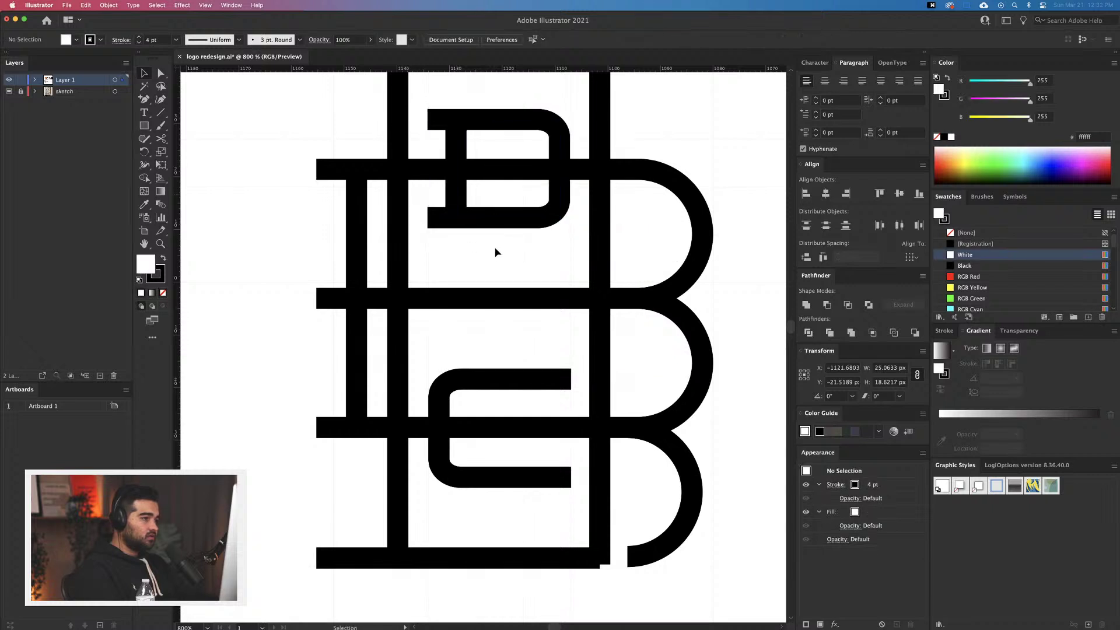
# Delete the extra half-round bowl beside the bottom bar
pyautogui.scroll(-3, 495, 247)
pyautogui.scroll(-1, 495, 247)
pyautogui.scroll(5, 535, 308)
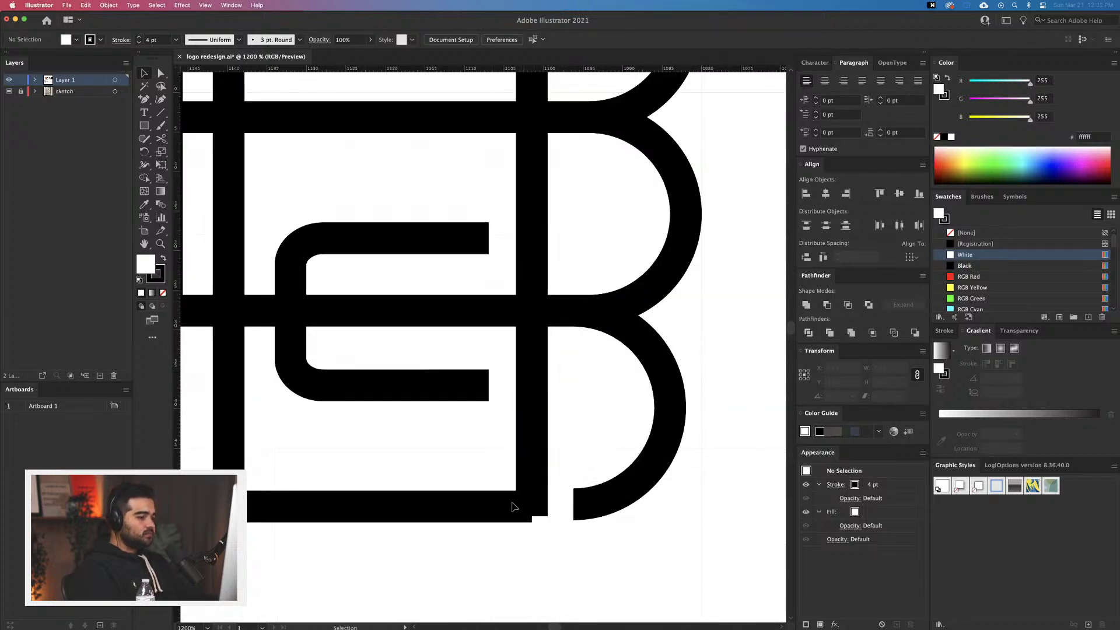
pyautogui.press('/')
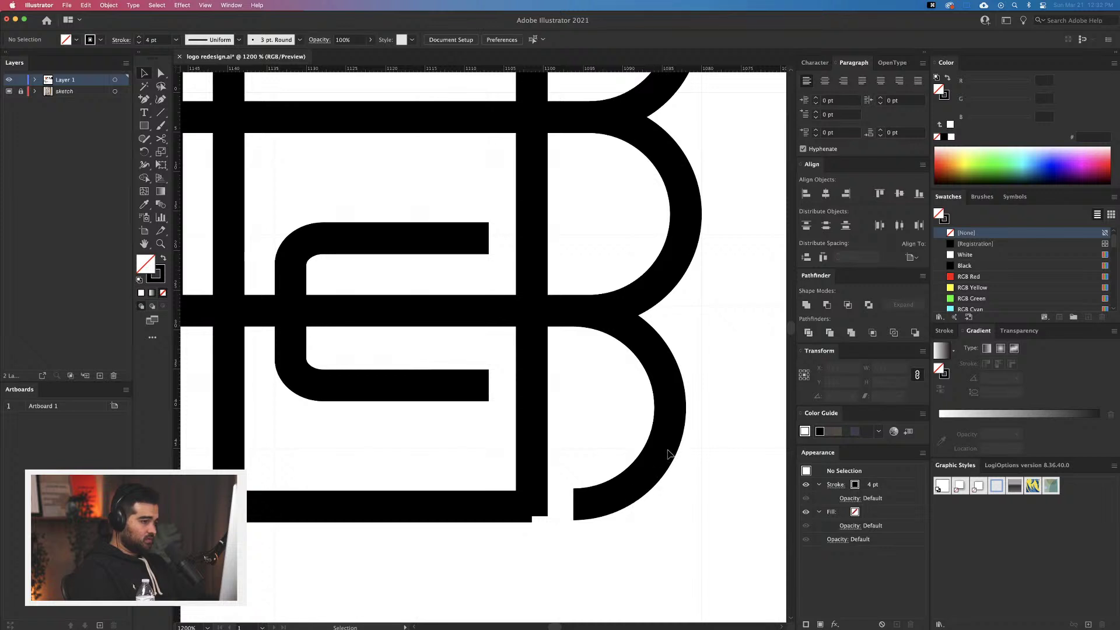
pyautogui.moveTo(670, 454); pyautogui.dragTo(586, 444)
pyautogui.press('super+z')
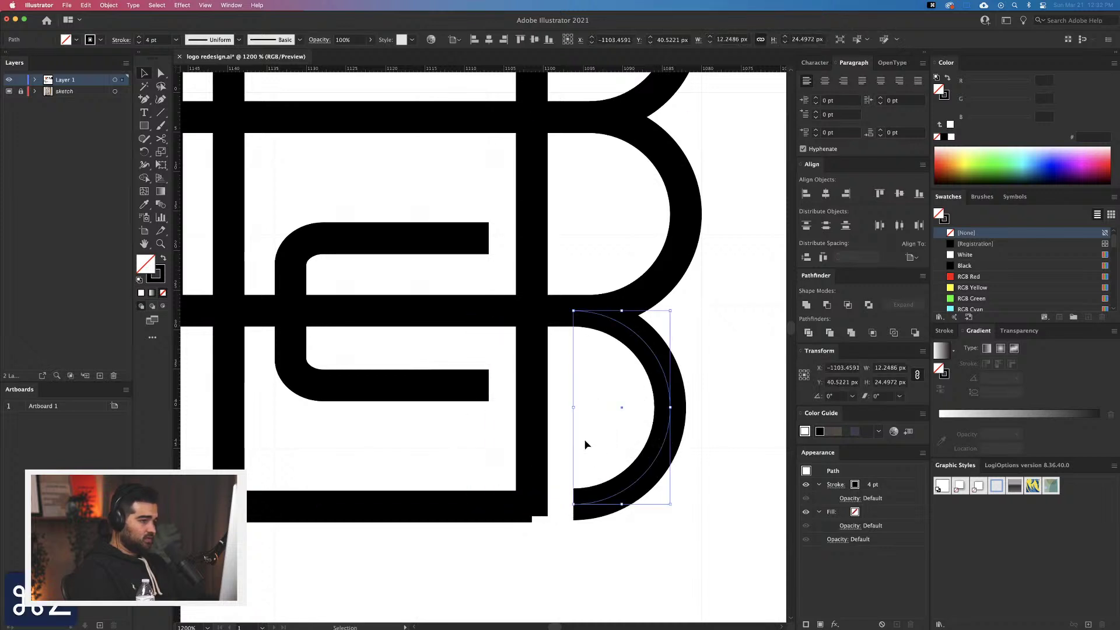
pyautogui.press('BackSpace')
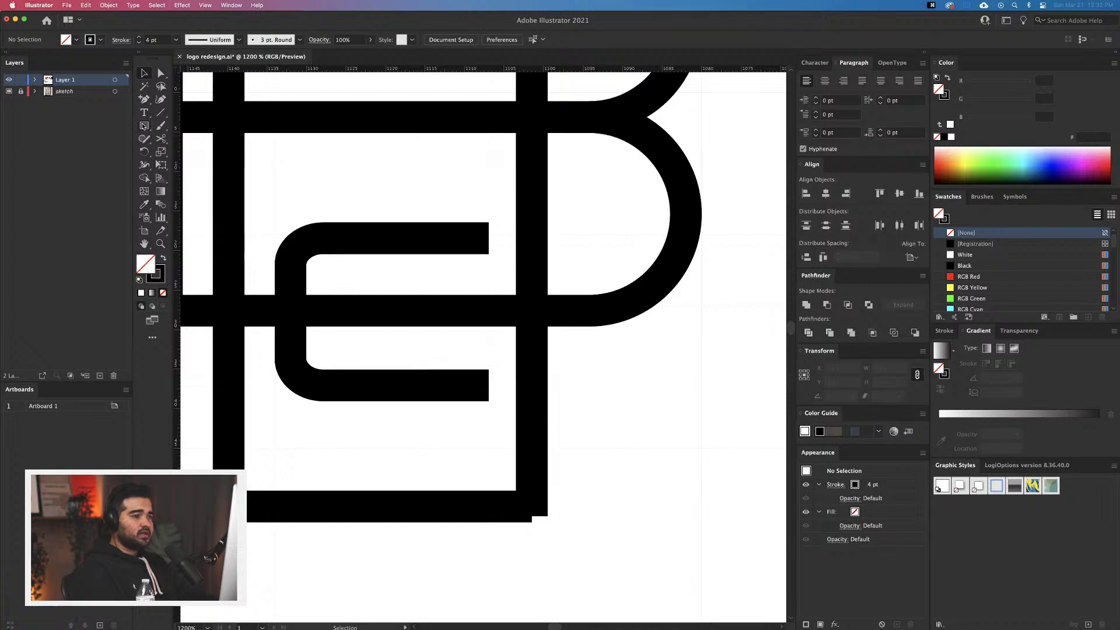
# Try drawing a circle about 49.5 px wide in outline view, starting where the right tall stem meets the bottom bar
pyautogui.moveTo(145, 130); pyautogui.dragTo(185, 148)
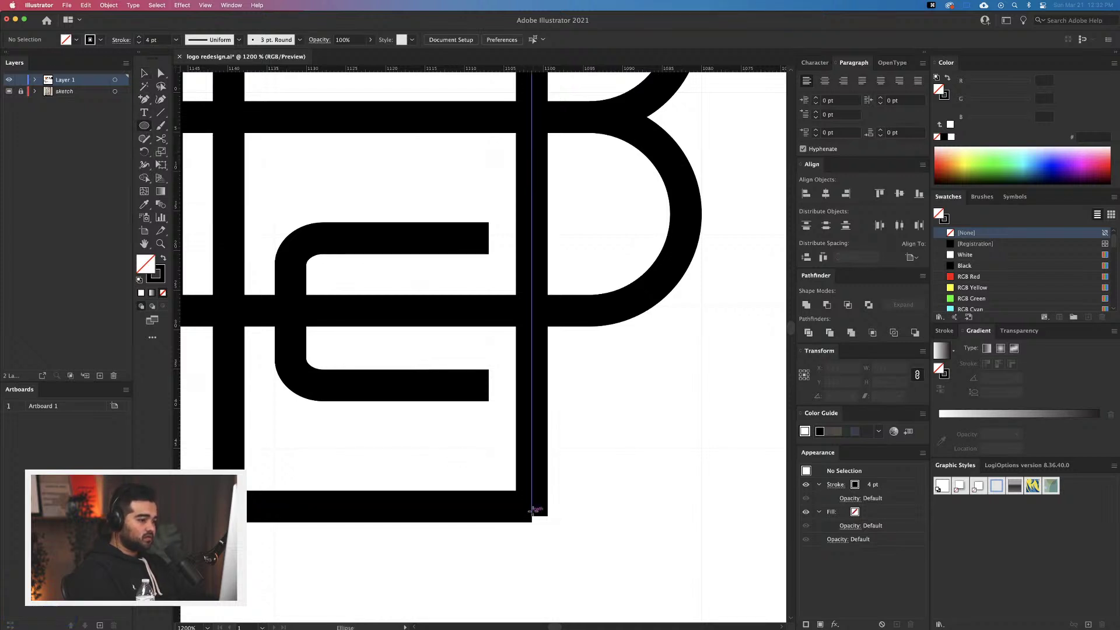
pyautogui.press('super+y')
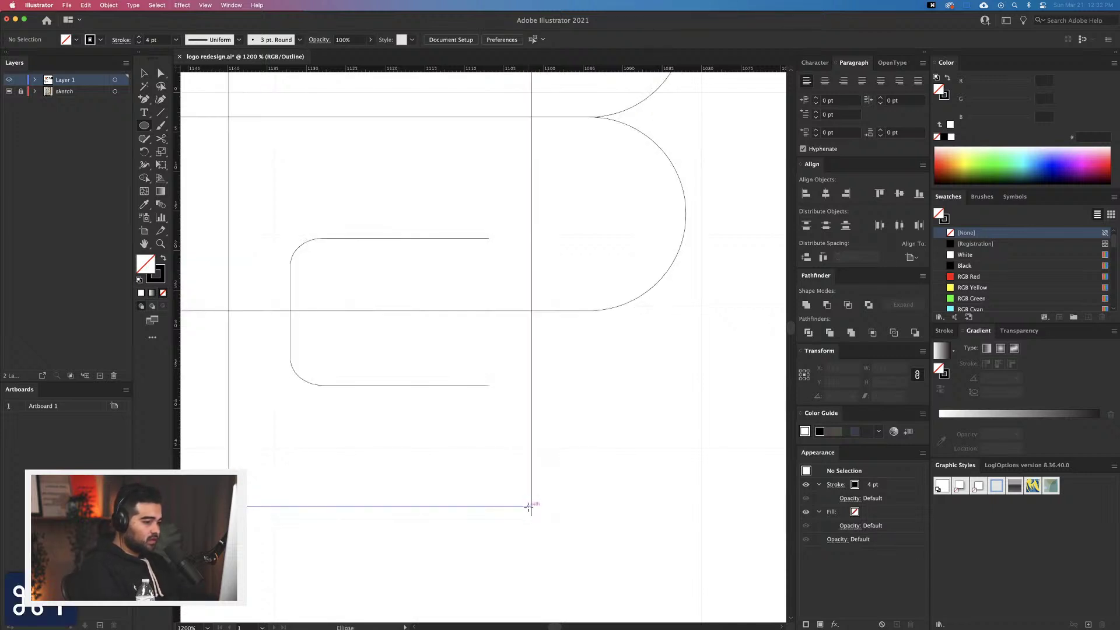
pyautogui.moveTo(531, 508); pyautogui.dragTo(210, 115)
pyautogui.hscroll(-3, 533, 517)
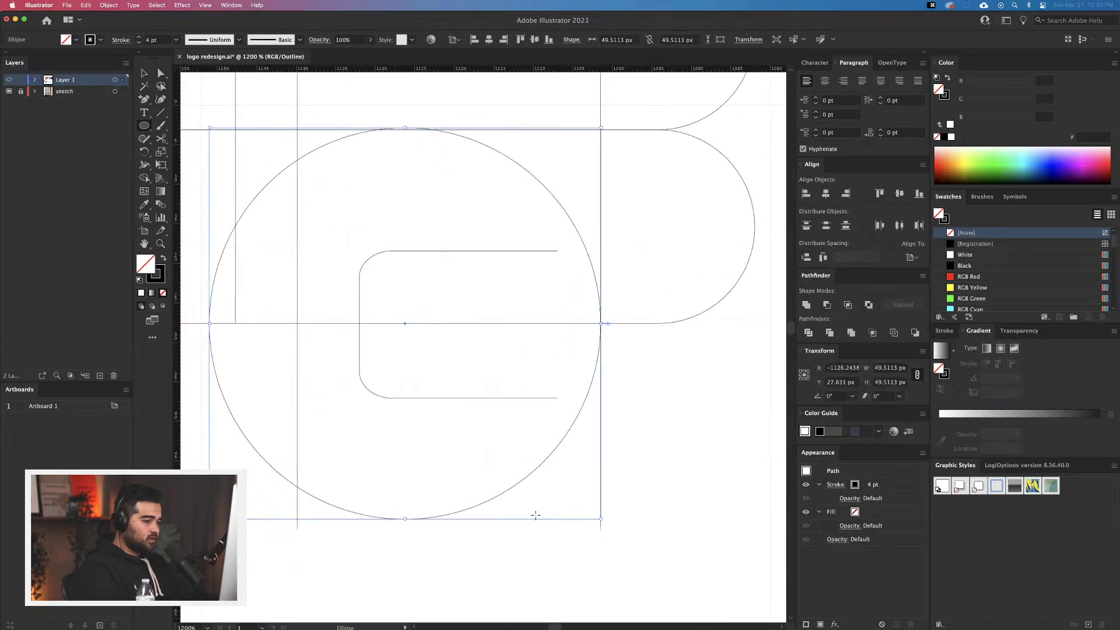
pyautogui.press('super+y')
pyautogui.press('super+minus')
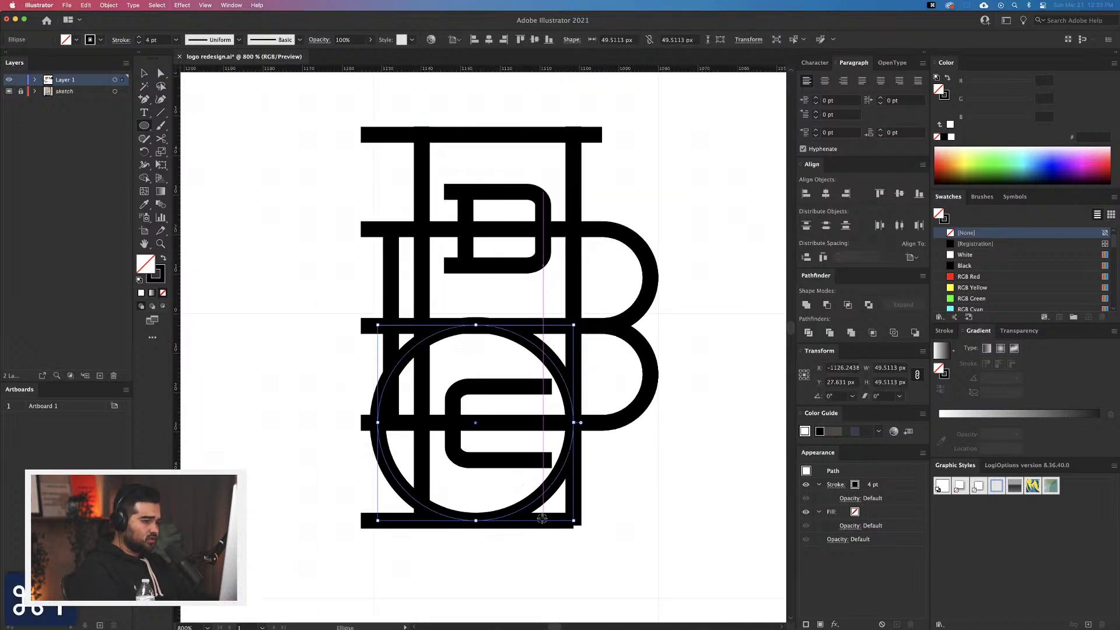
pyautogui.press('super+z')
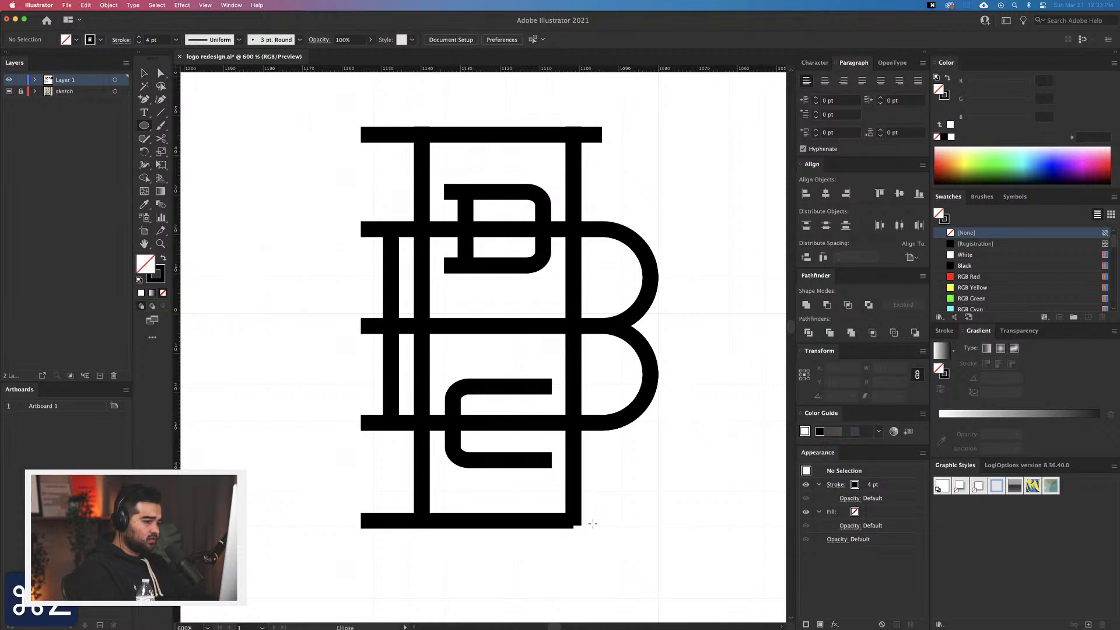
# In outline view, copy the large B's lower bowl to the corner of the right tall stem and bottom bar, and isolate the copy
pyautogui.press('super+y')
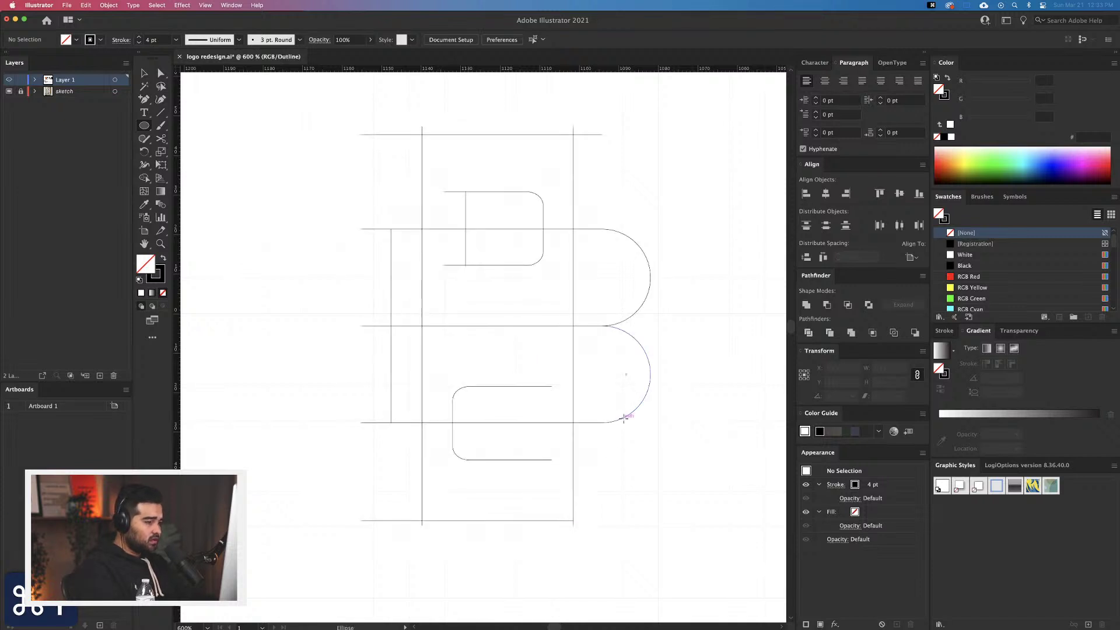
pyautogui.press('b')
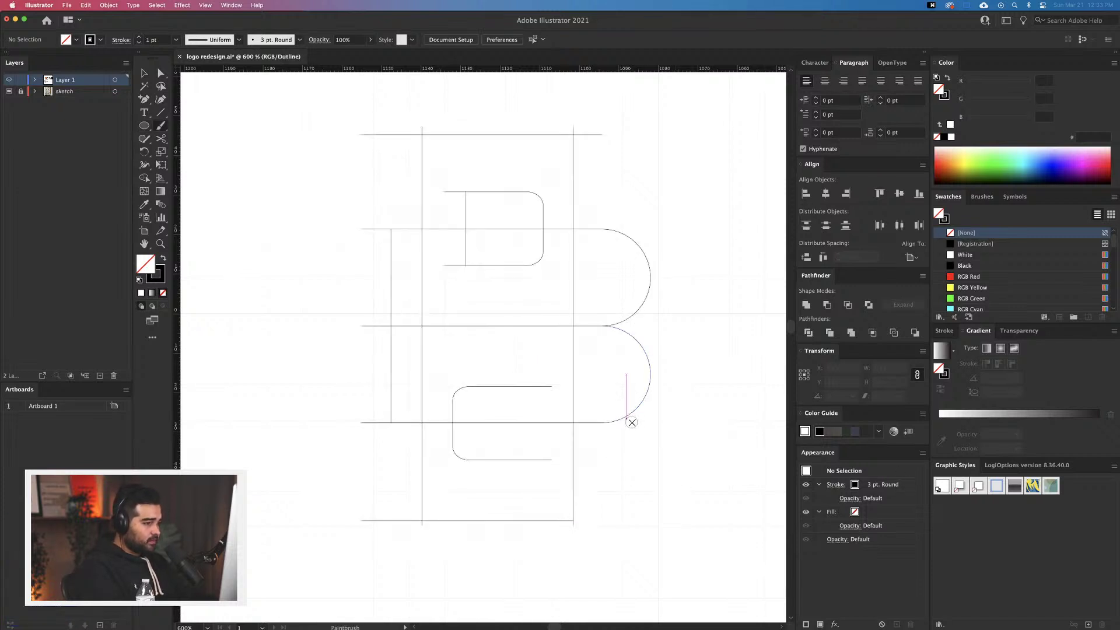
pyautogui.press('v')
pyautogui.moveTo(634, 419); pyautogui.dragTo(554, 515)
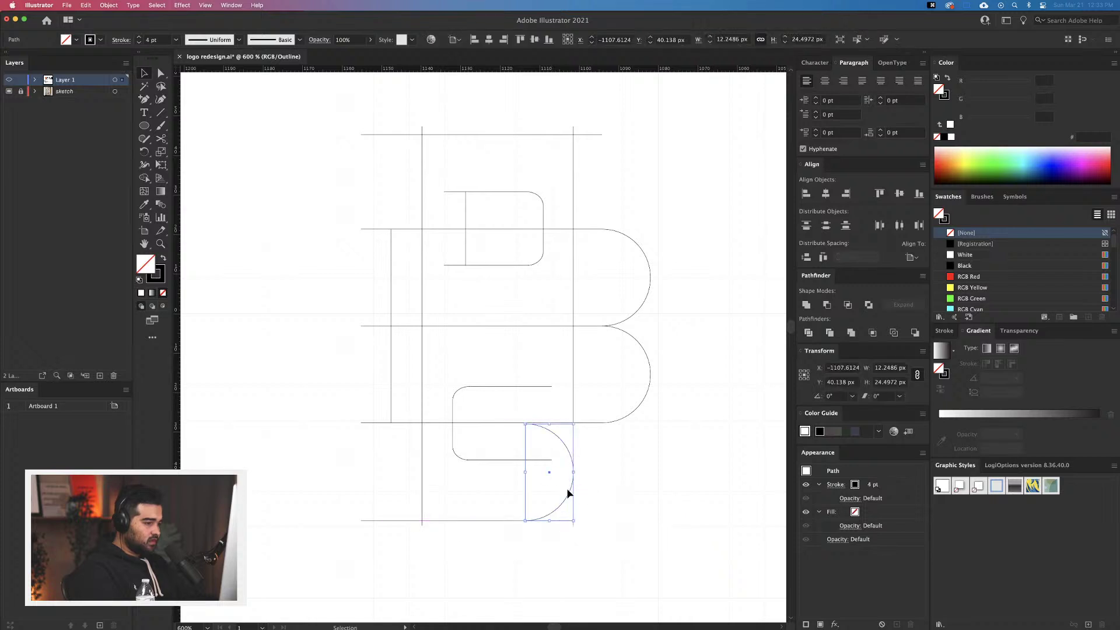
pyautogui.doubleClick(570, 495)
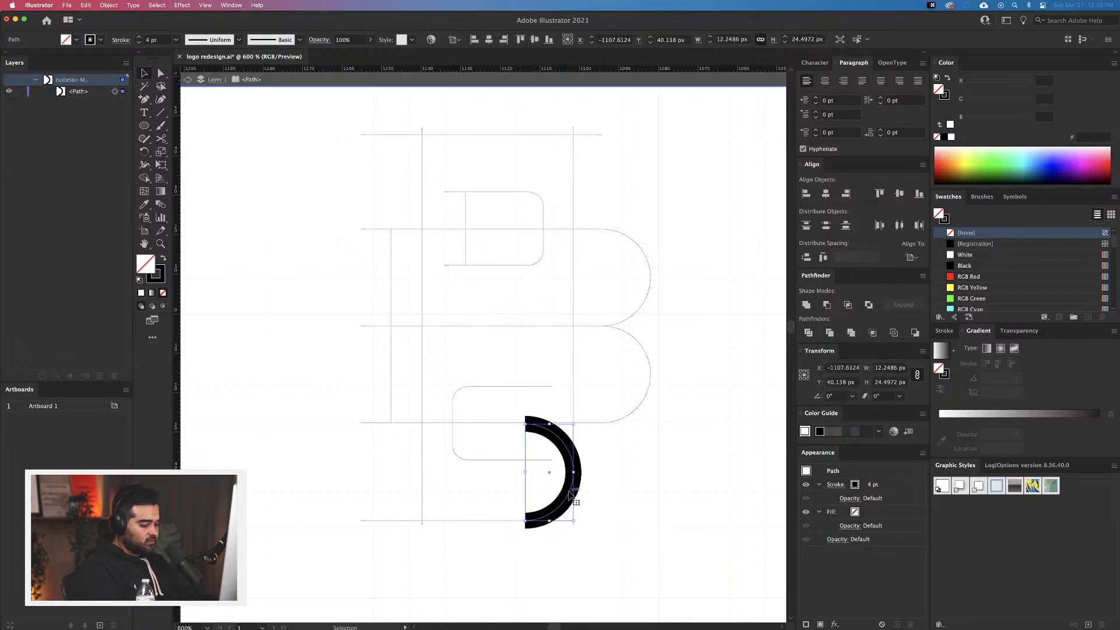
# Split the half-round bowl at its middle and move the upper quarter arc to the corner where the top bar meets the right tall stem
pyautogui.click(527, 436)
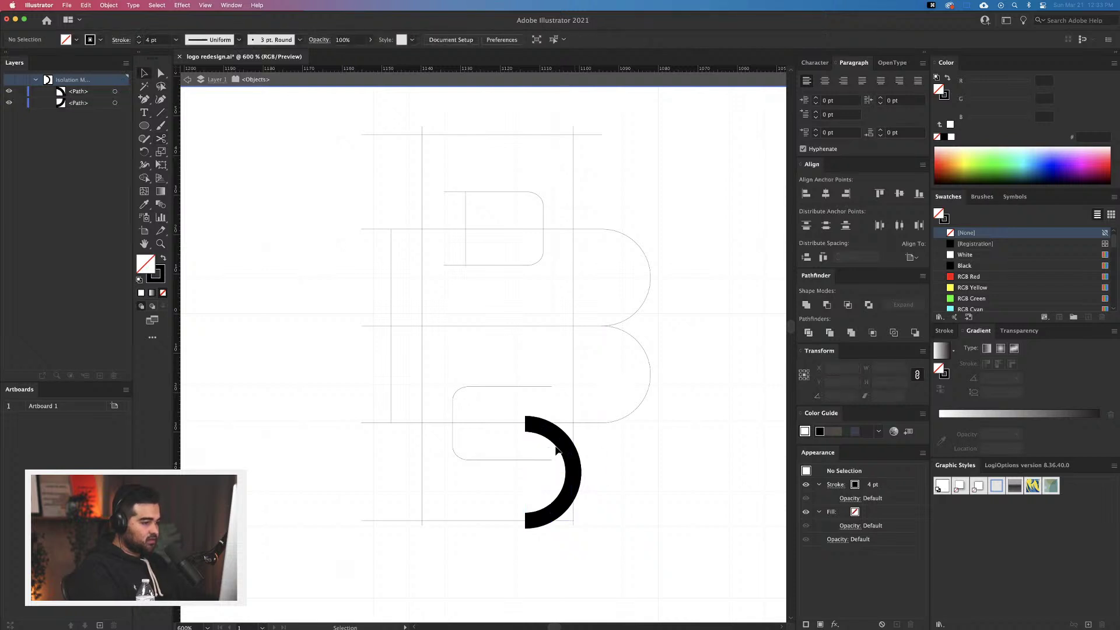
pyautogui.moveTo(564, 447); pyautogui.dragTo(531, 155)
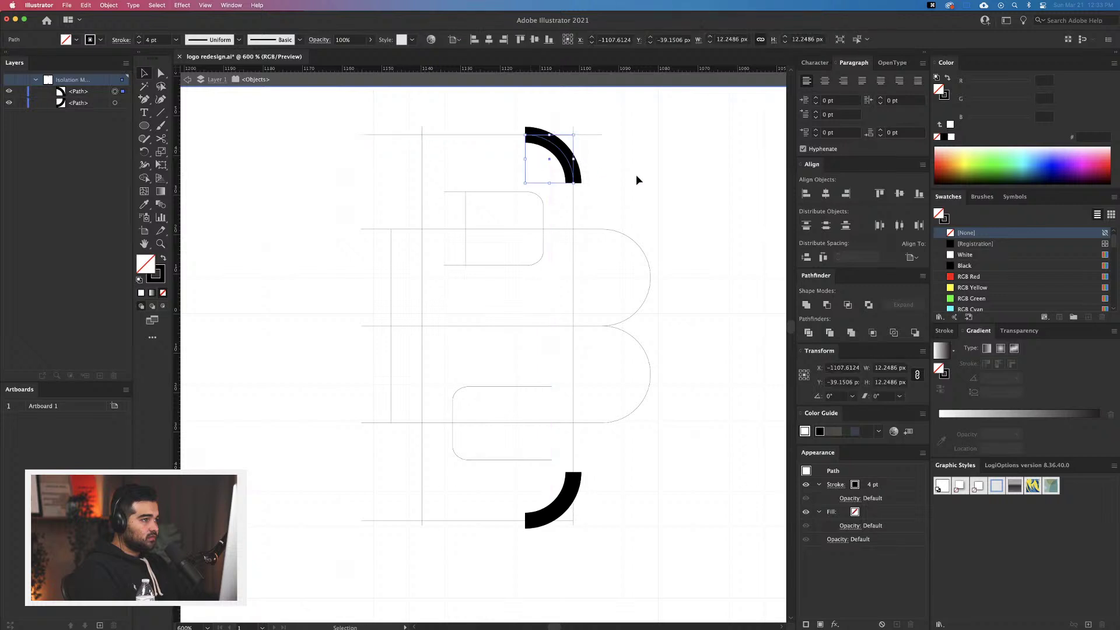
pyautogui.hotkey('ctrl', 'y')
pyautogui.press('Escape')
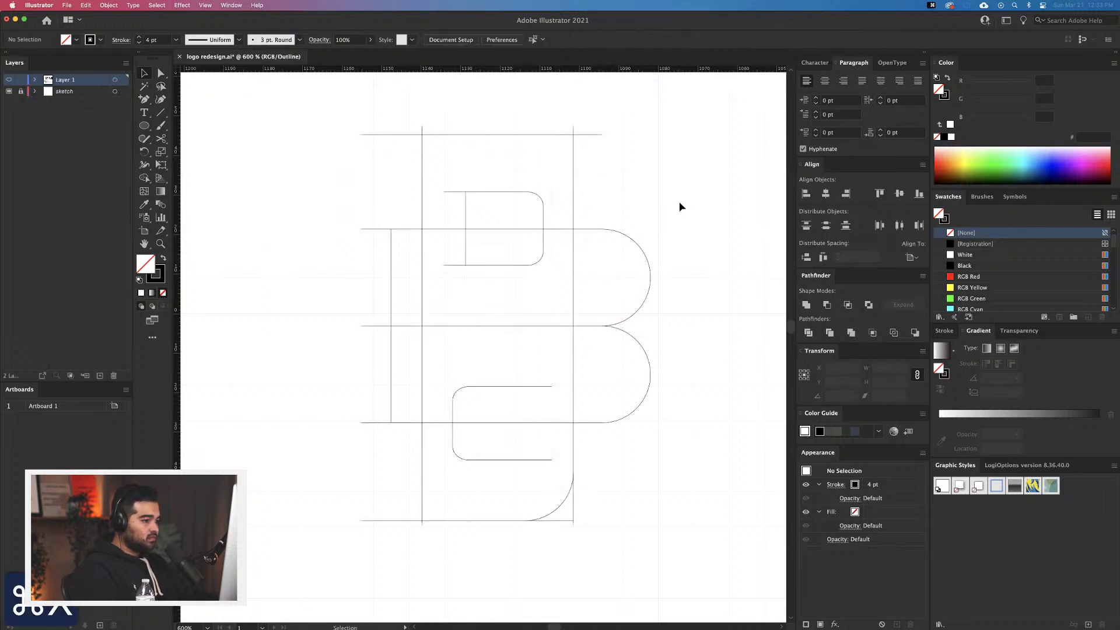
pyautogui.click(665, 224)
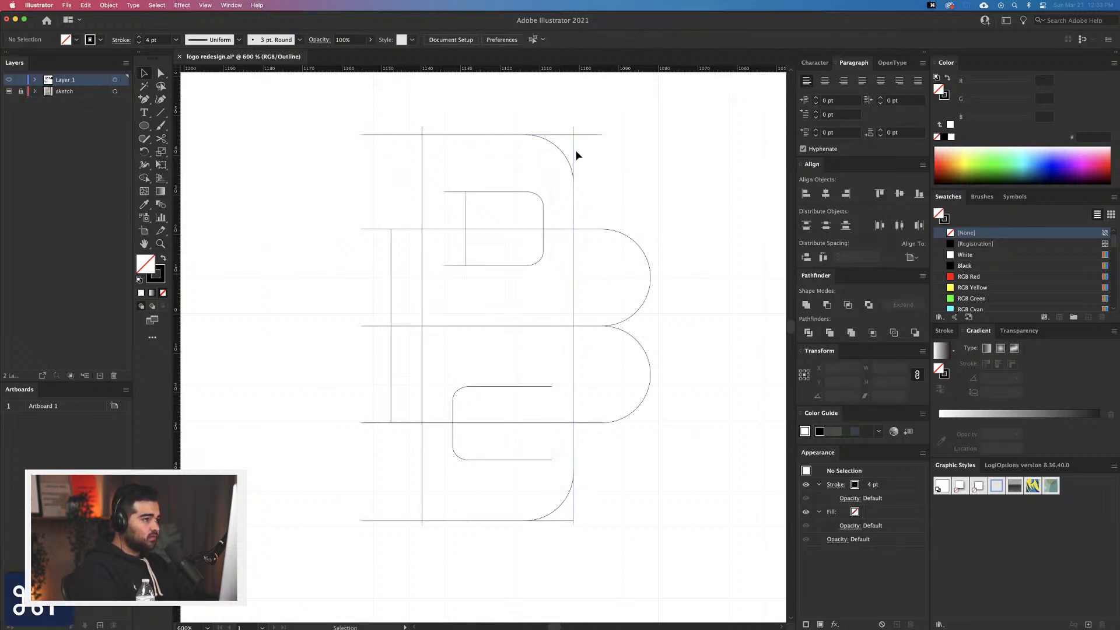
# Shorten the right tall stem at both ends so it runs only between the upper and lower quarter arcs
pyautogui.press('a')
pyautogui.click(573, 155)
pyautogui.moveTo(574, 135); pyautogui.dragTo(575, 135)
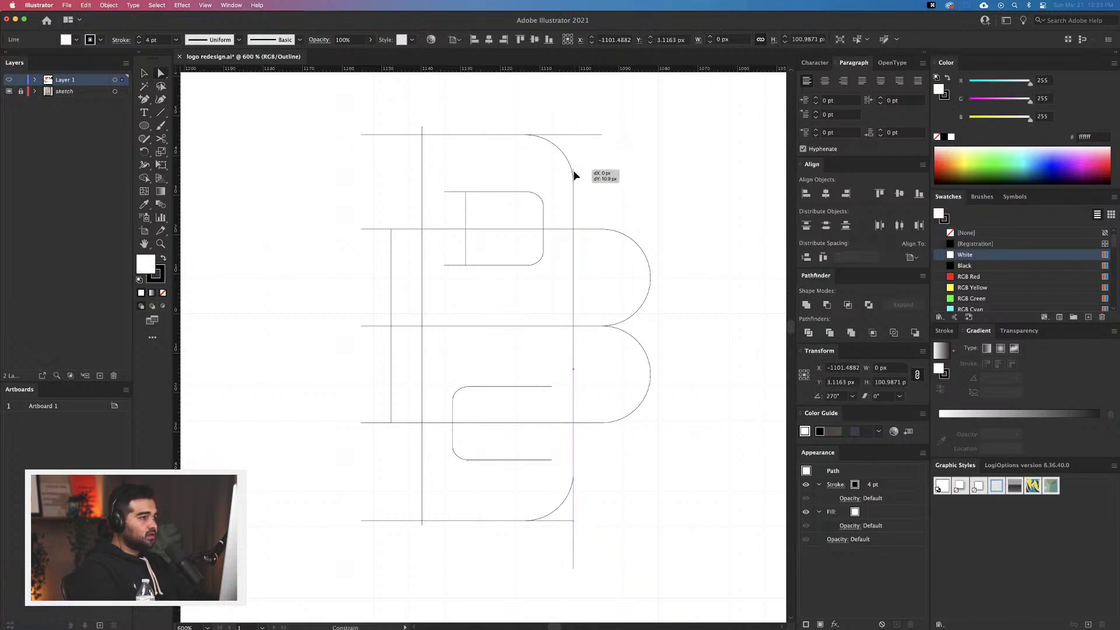
pyautogui.moveTo(574, 175); pyautogui.dragTo(573, 181)
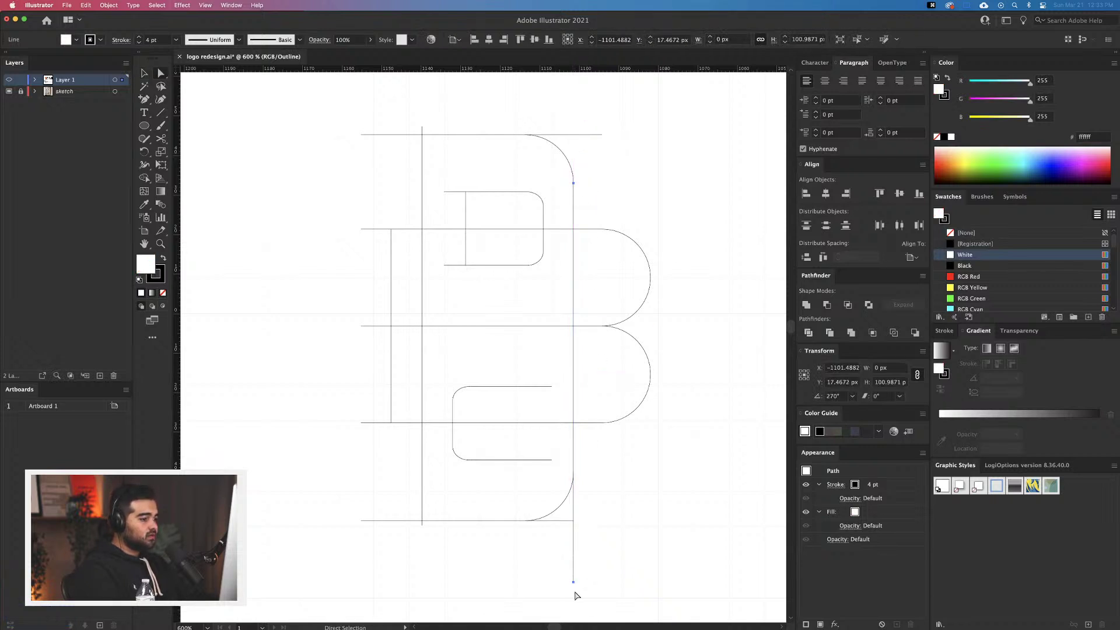
pyautogui.moveTo(573, 583); pyautogui.dragTo(581, 475)
# Shorten the bottom bar so it ends where the lower quarter arc begins
pyautogui.scroll(2, 569, 523)
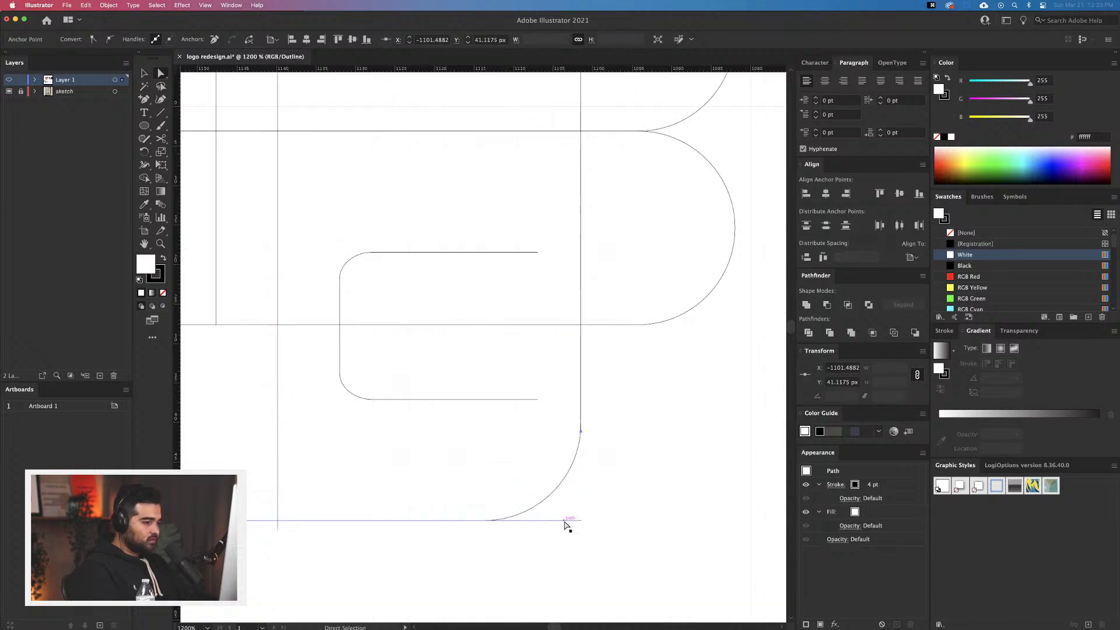
pyautogui.click(574, 521)
pyautogui.moveTo(572, 522); pyautogui.dragTo(579, 522)
pyautogui.moveTo(487, 528); pyautogui.dragTo(483, 529)
pyautogui.click(602, 527)
pyautogui.scroll(-4, 601, 529)
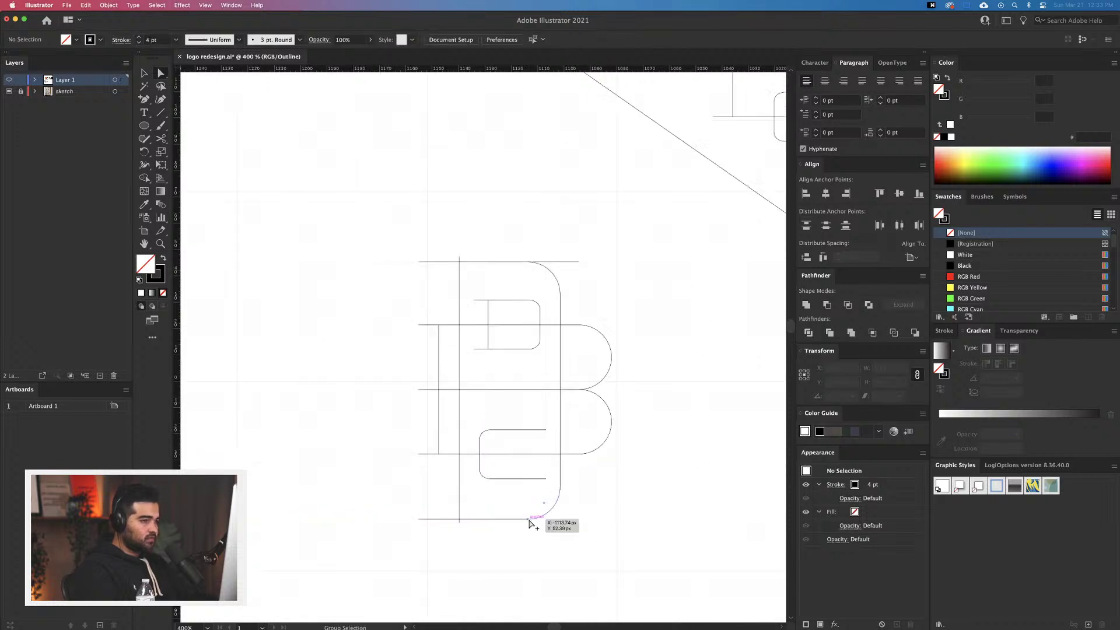
# Add three anchor points to the small upper letter's right side, at the large B's top bar and just above and below it
pyautogui.scroll(4, 550, 318)
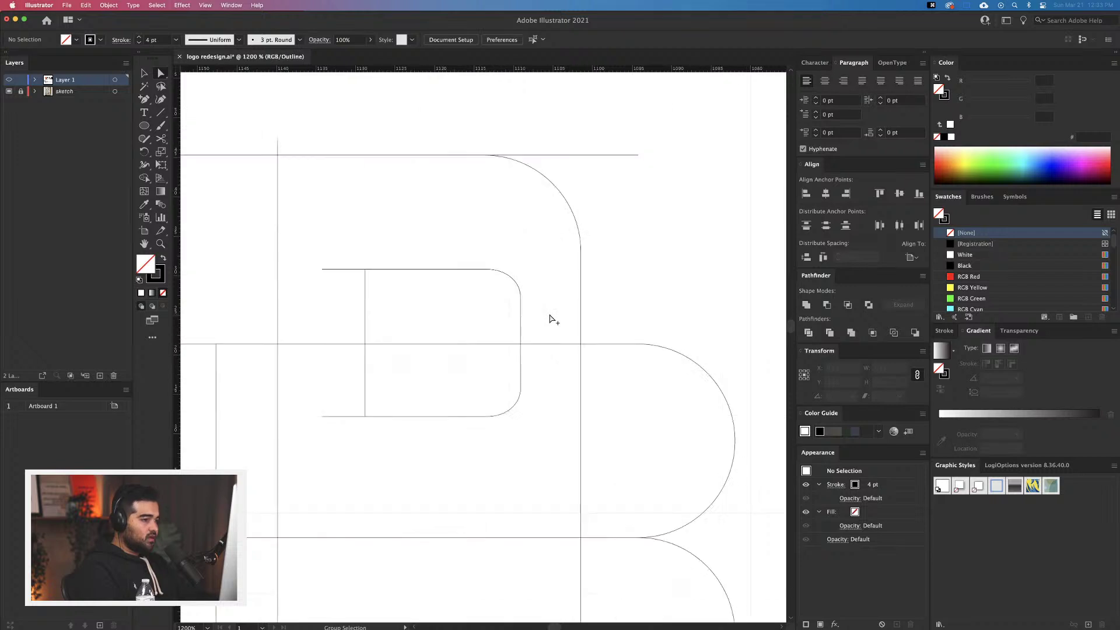
pyautogui.click(521, 344)
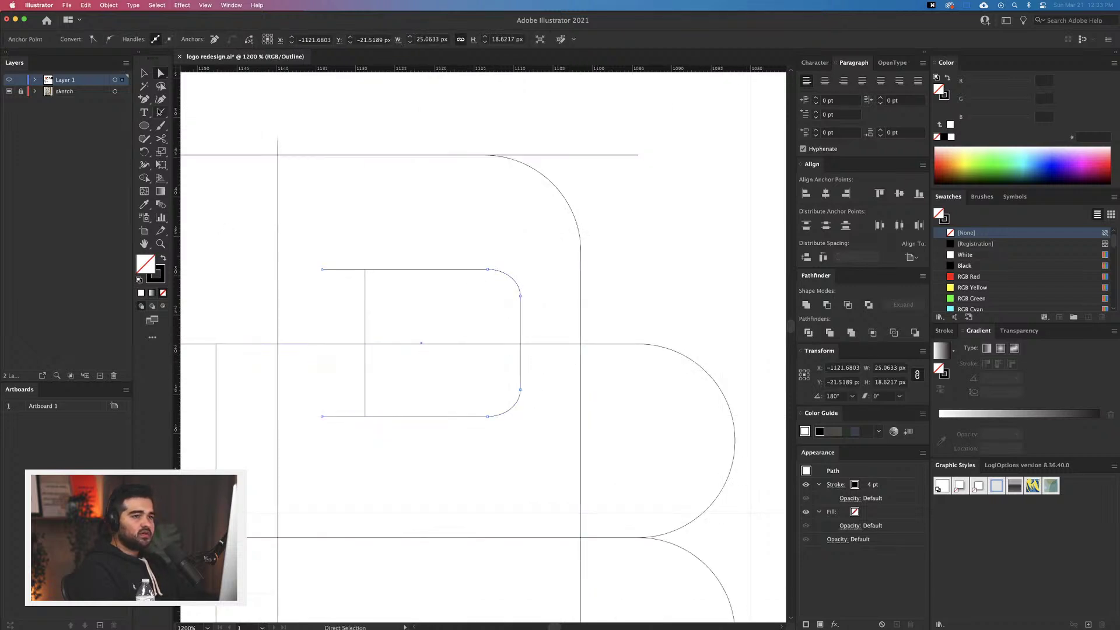
pyautogui.click(160, 101)
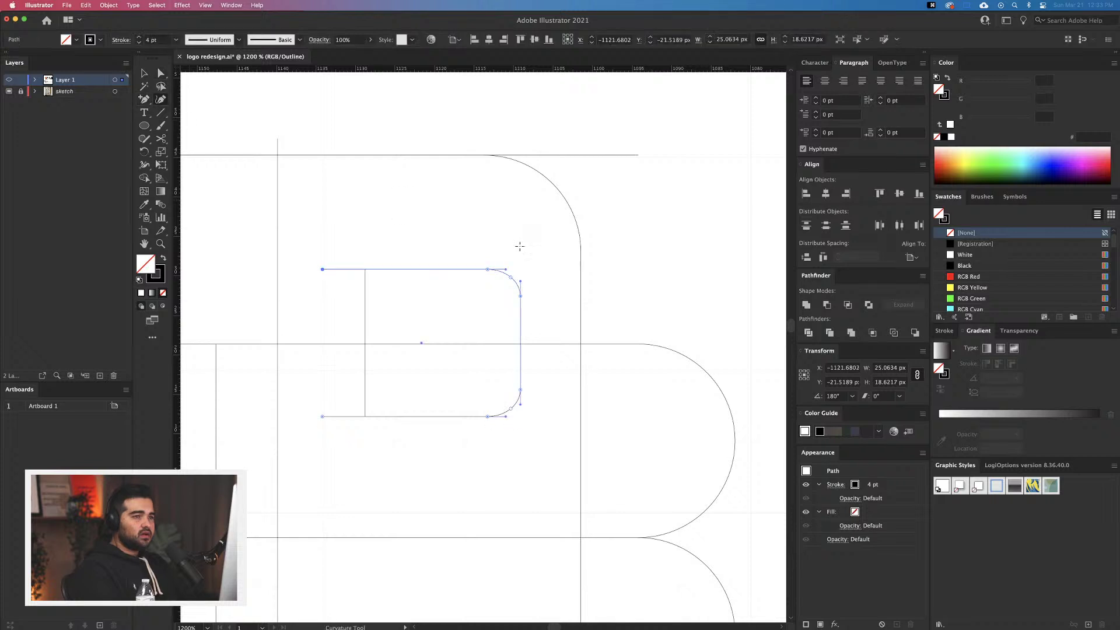
pyautogui.moveTo(144, 100); pyautogui.dragTo(175, 112)
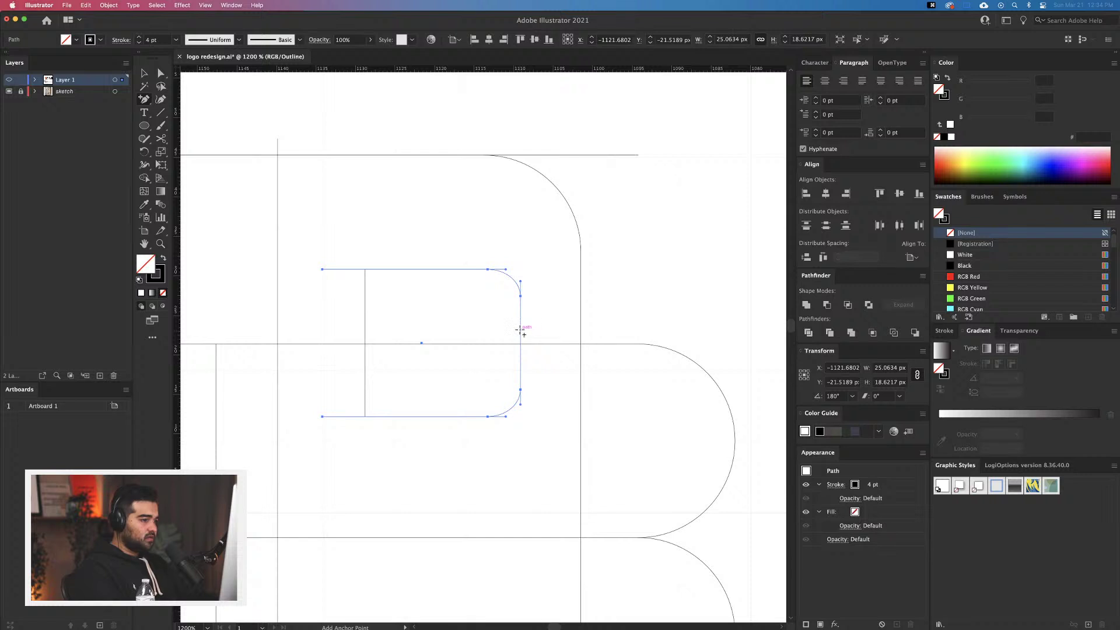
pyautogui.click(521, 330)
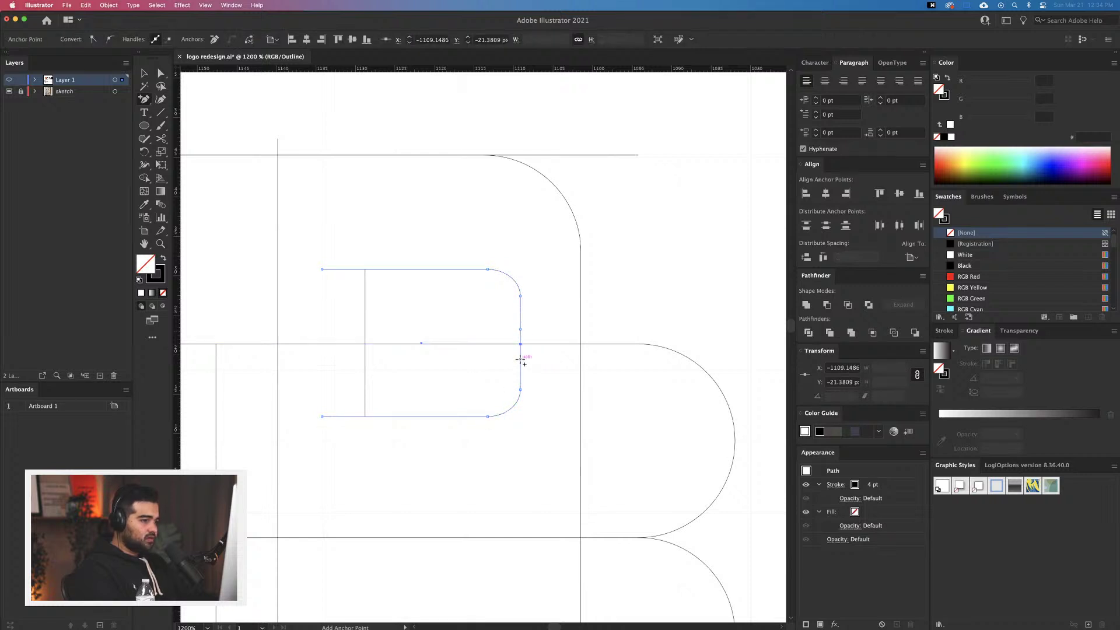
pyautogui.click(521, 360)
pyautogui.press('a')
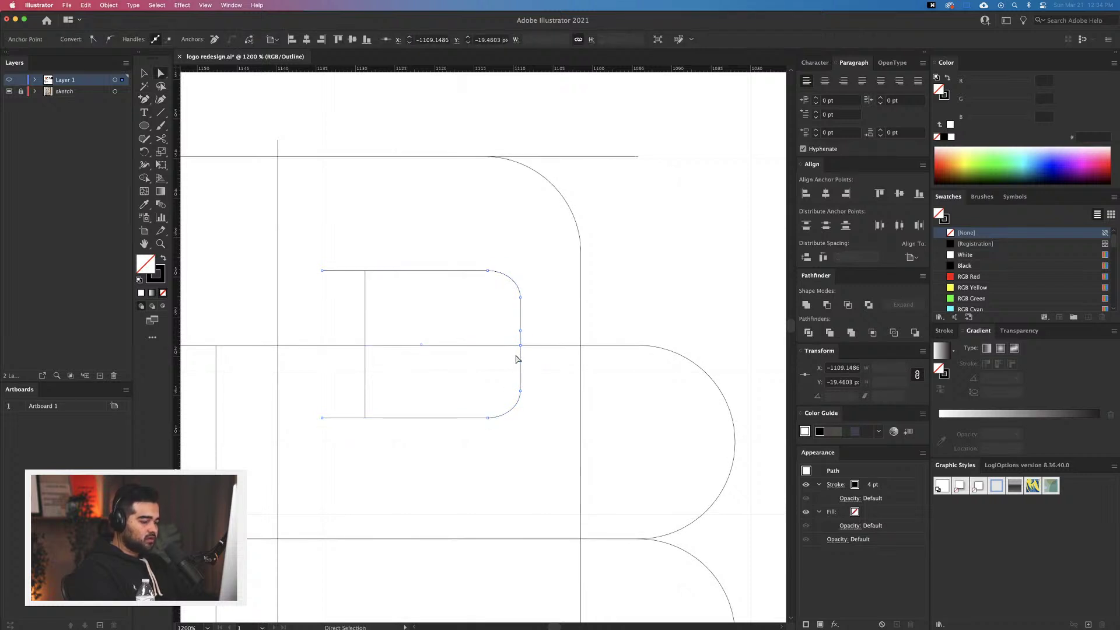
# Pull the middle anchor point inward and round the two adjacent corners to turn the small upper letter into a B, previewed with full strokes
pyautogui.hscroll(-3, 516, 359)
pyautogui.scroll(3, 611, 358)
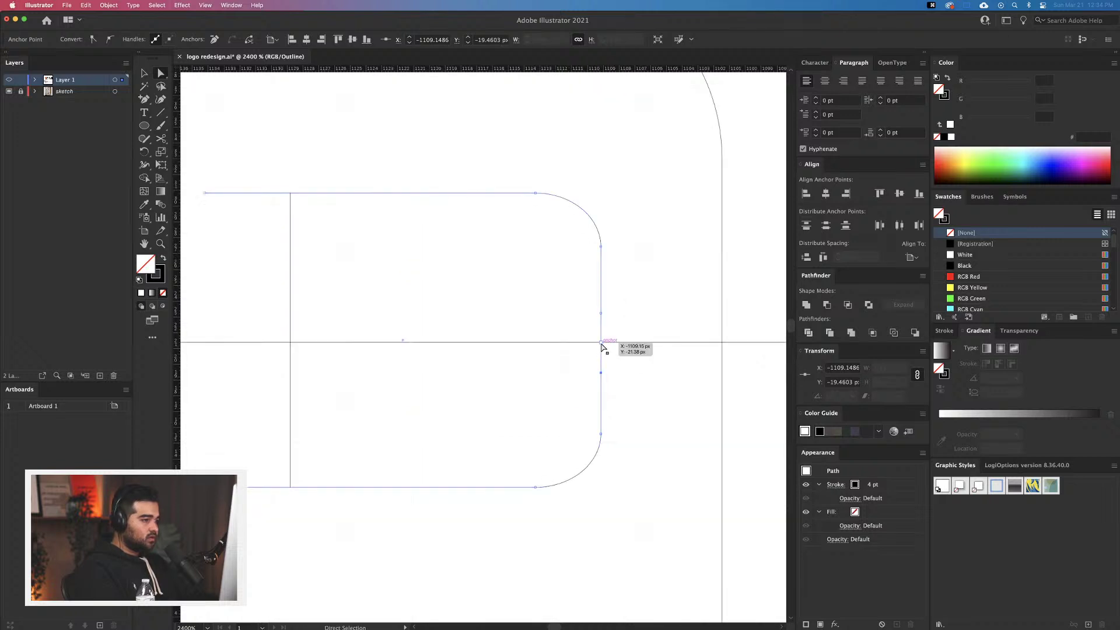
pyautogui.moveTo(601, 342); pyautogui.dragTo(564, 344)
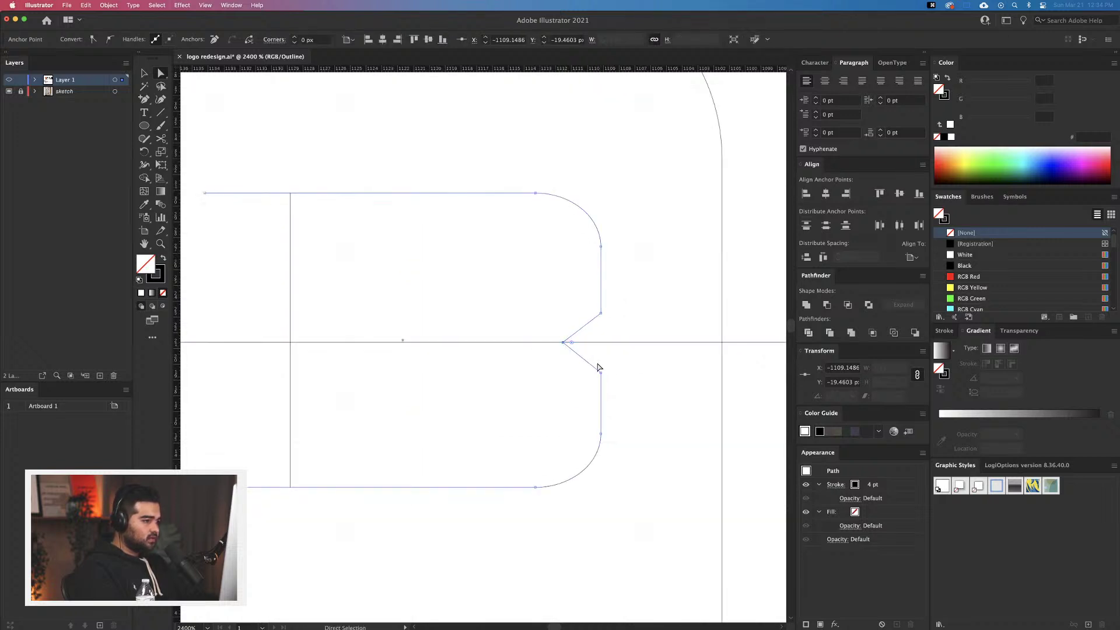
pyautogui.keyDown('shift'); pyautogui.click(600, 313); pyautogui.keyUp('shift')
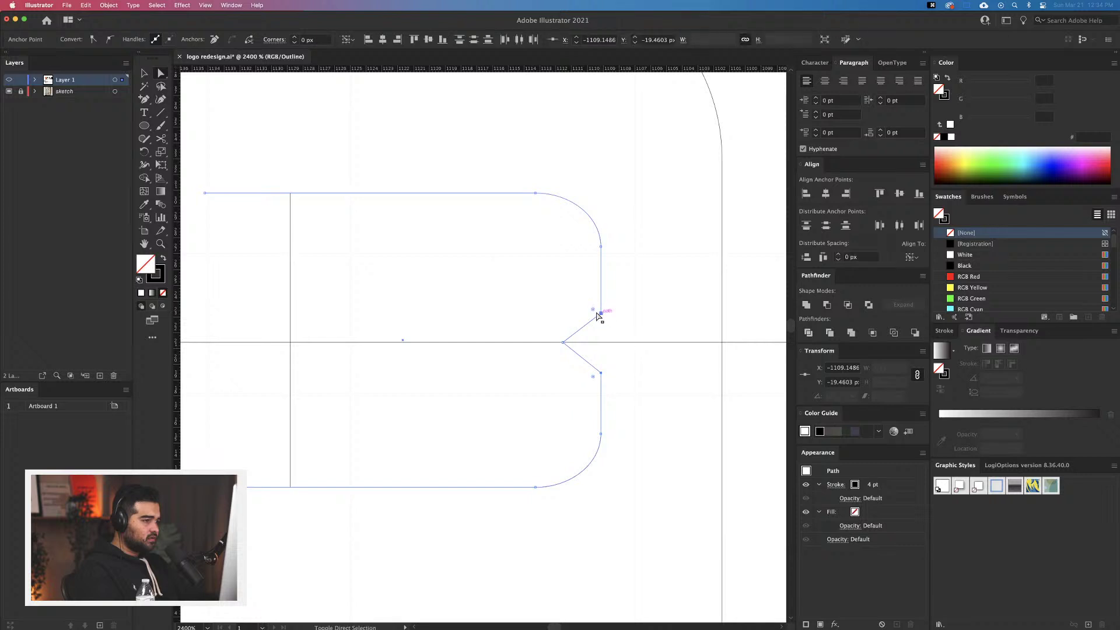
pyautogui.moveTo(592, 313); pyautogui.dragTo(530, 301)
pyautogui.click(675, 440)
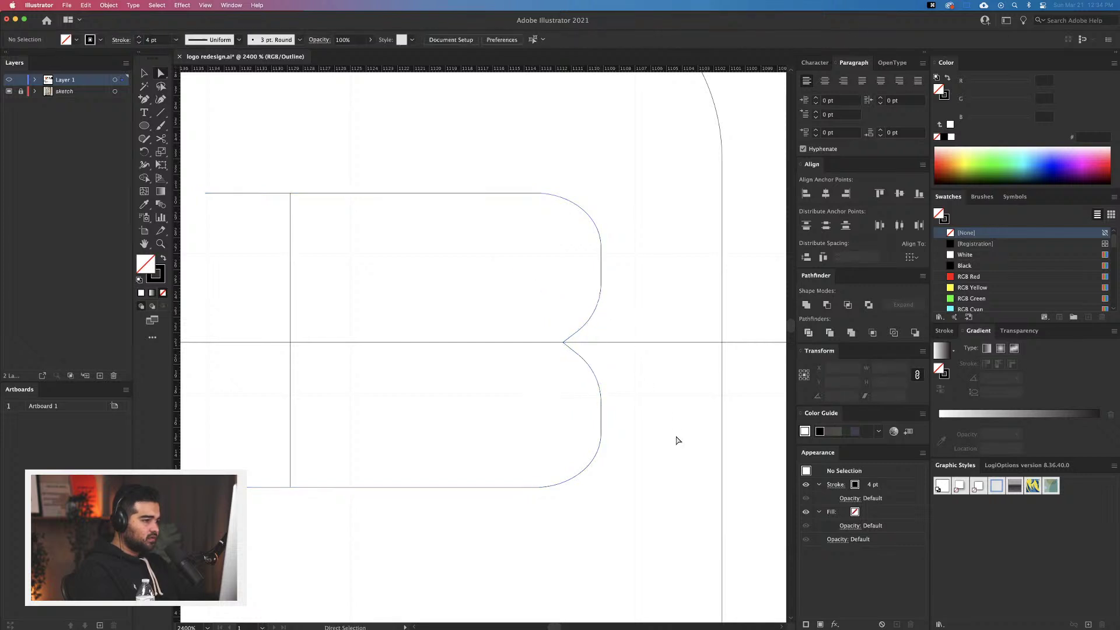
pyautogui.hotkey('ctrl', 'y')
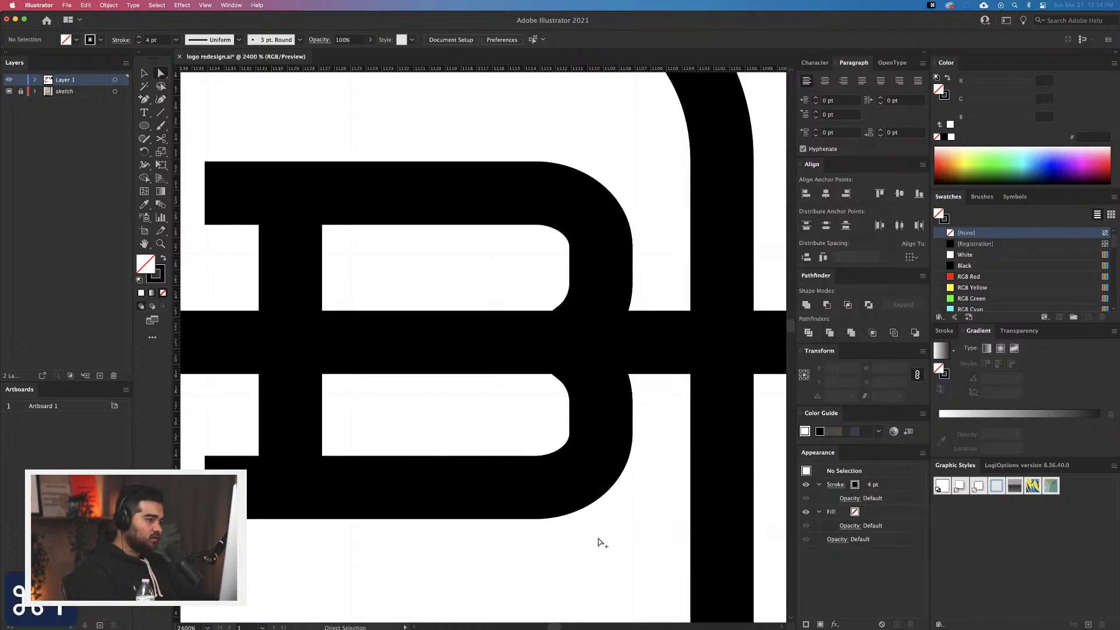
# Shorten the top bar of the tall letter so it ends where the upper quarter arc begins
pyautogui.scroll(-6, 598, 543)
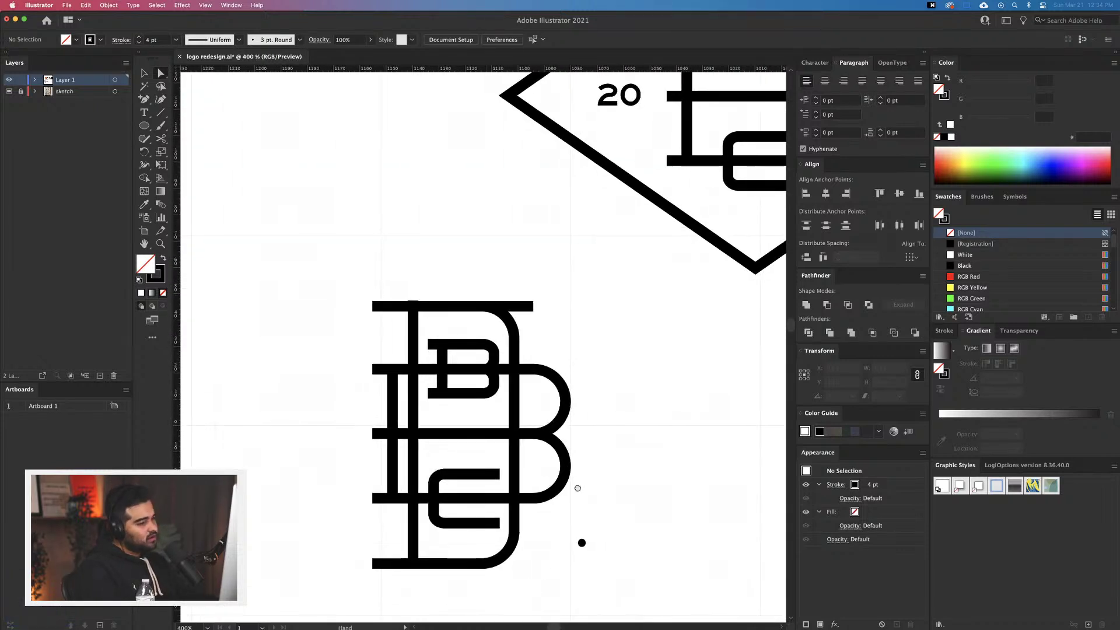
pyautogui.scroll(-2, 578, 488)
pyautogui.click(526, 281)
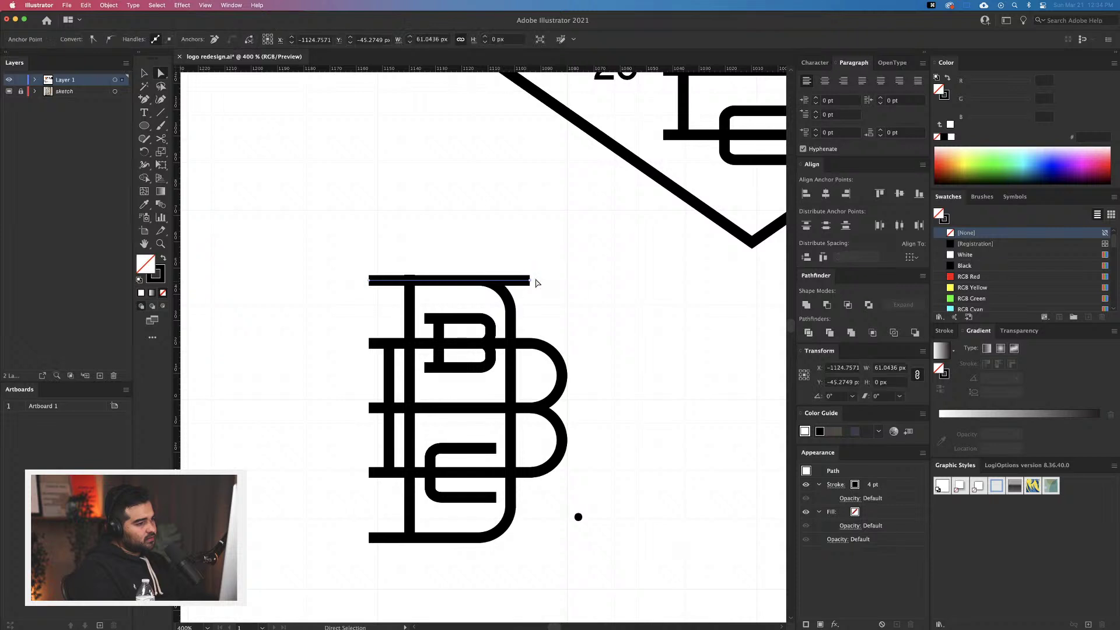
pyautogui.moveTo(529, 282); pyautogui.dragTo(478, 281)
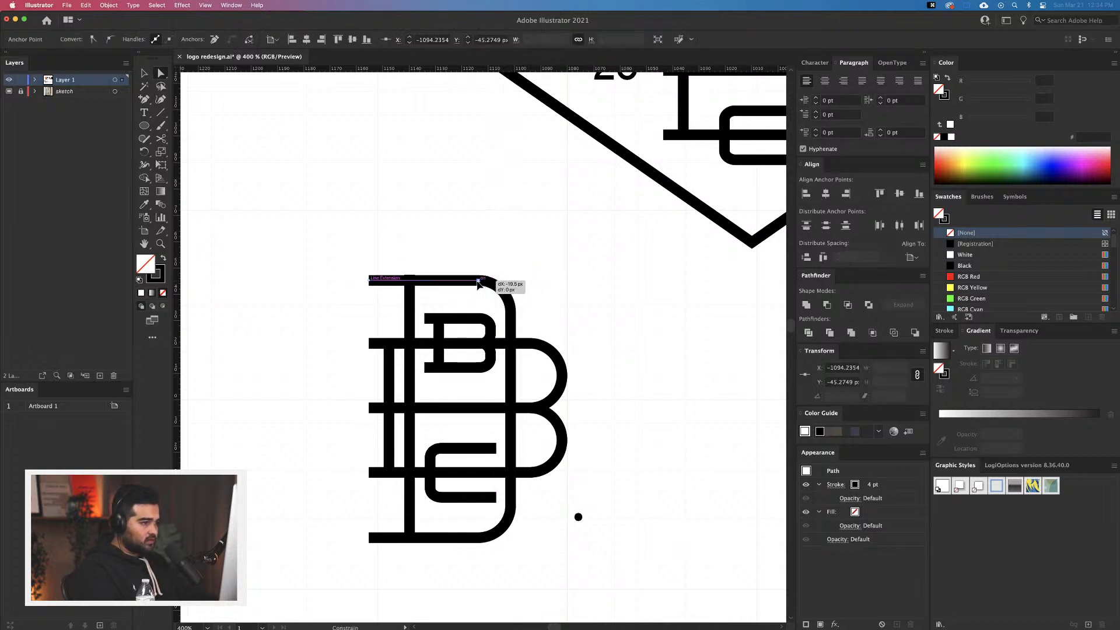
pyautogui.click(585, 298)
pyautogui.moveTo(585, 297); pyautogui.dragTo(638, 261)
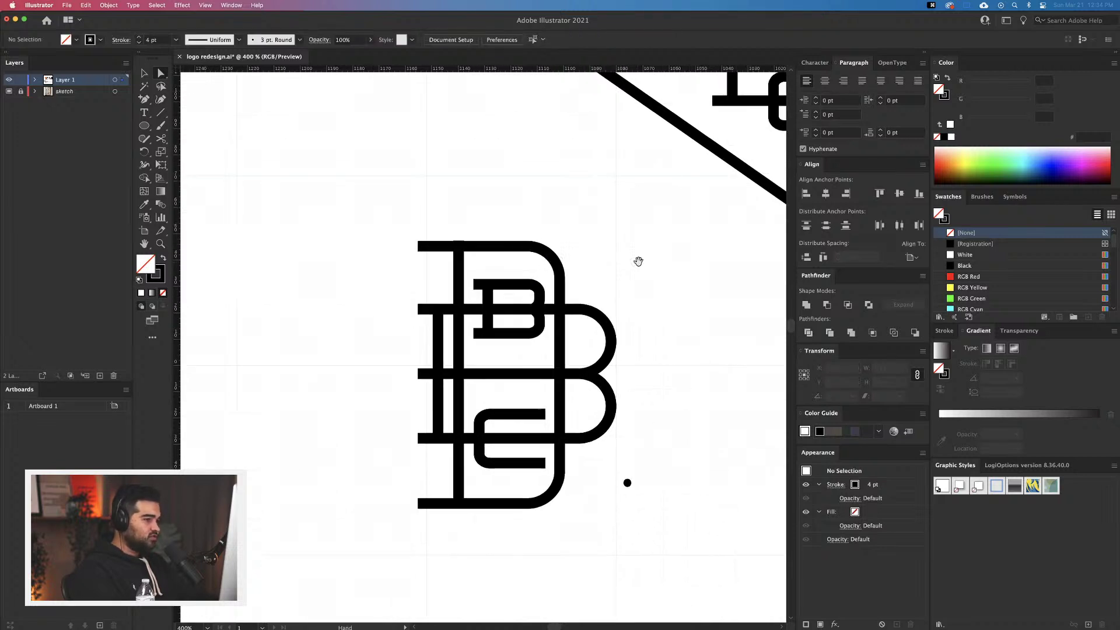
pyautogui.scroll(2, 517, 541)
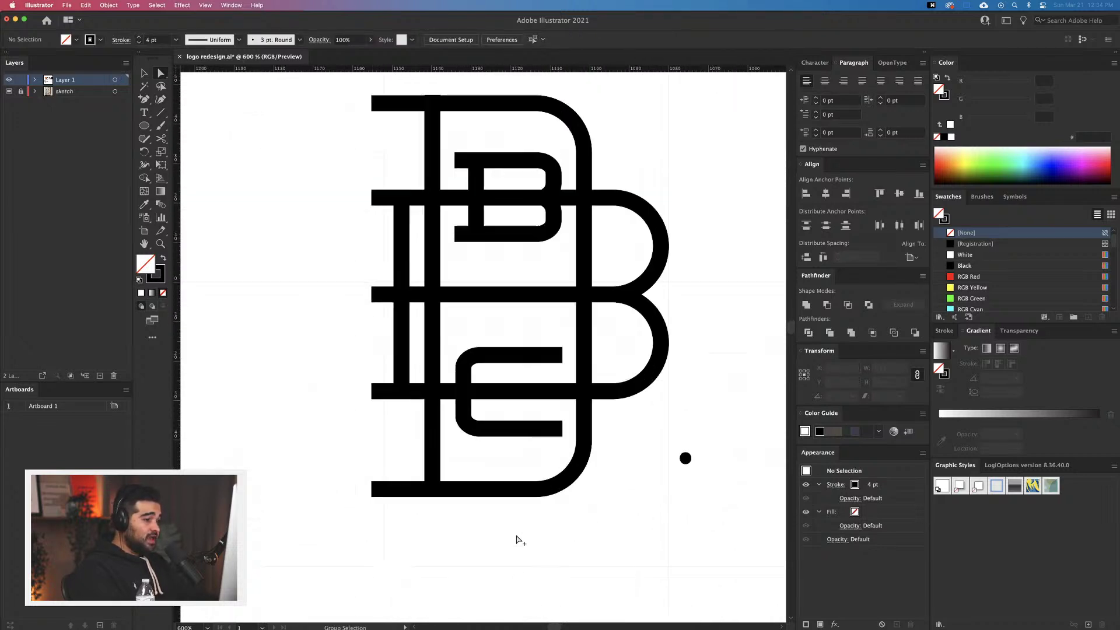
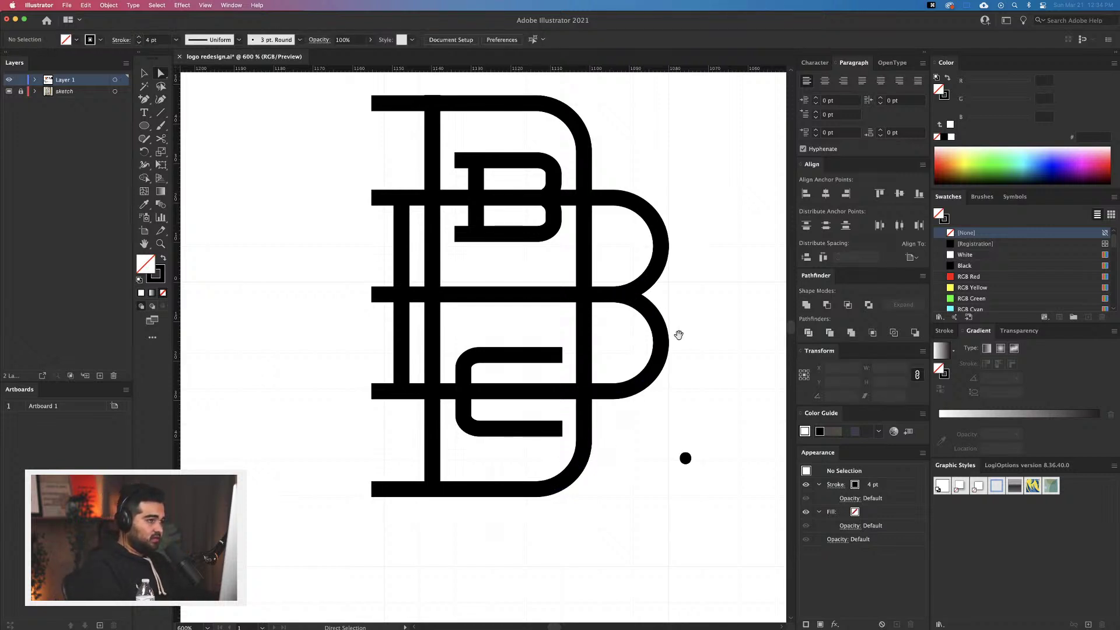
# Widen the tall letter by moving its right stem and both quarter arcs about 5 px outward
pyautogui.scroll(2, 620, 434)
pyautogui.hscroll(2, 620, 435)
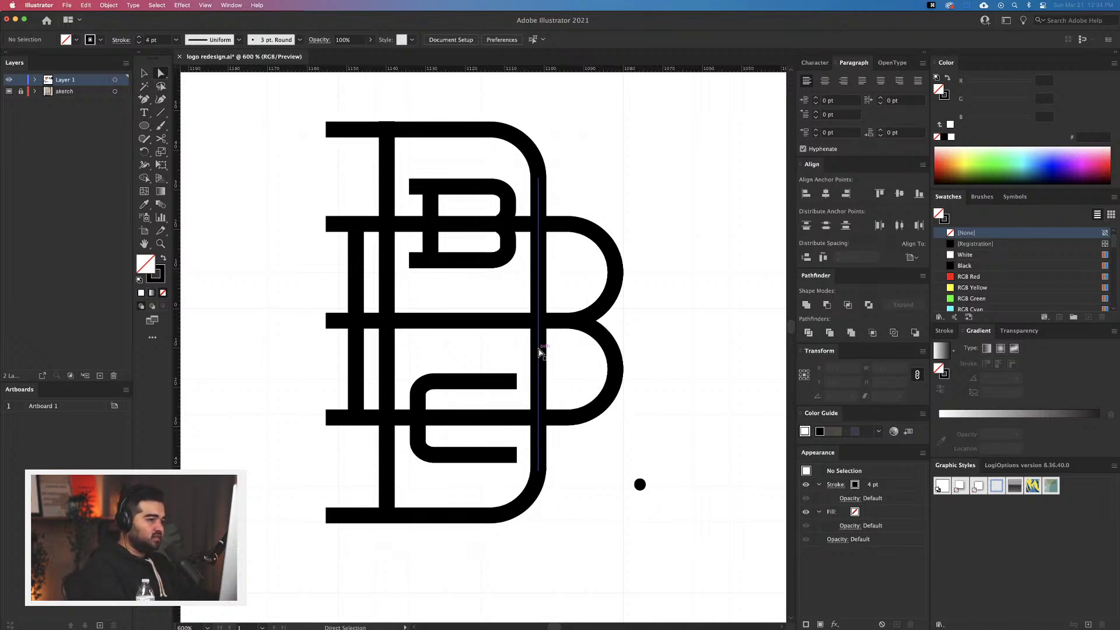
pyautogui.moveTo(539, 351); pyautogui.dragTo(558, 353)
pyautogui.moveTo(532, 141)
pyautogui.mouseDown()
pyautogui.moveTo(540, 152)
pyautogui.moveTo(540, 143)
pyautogui.mouseUp()
pyautogui.keyDown('super'); pyautogui.click(562, 143); pyautogui.keyUp('super')
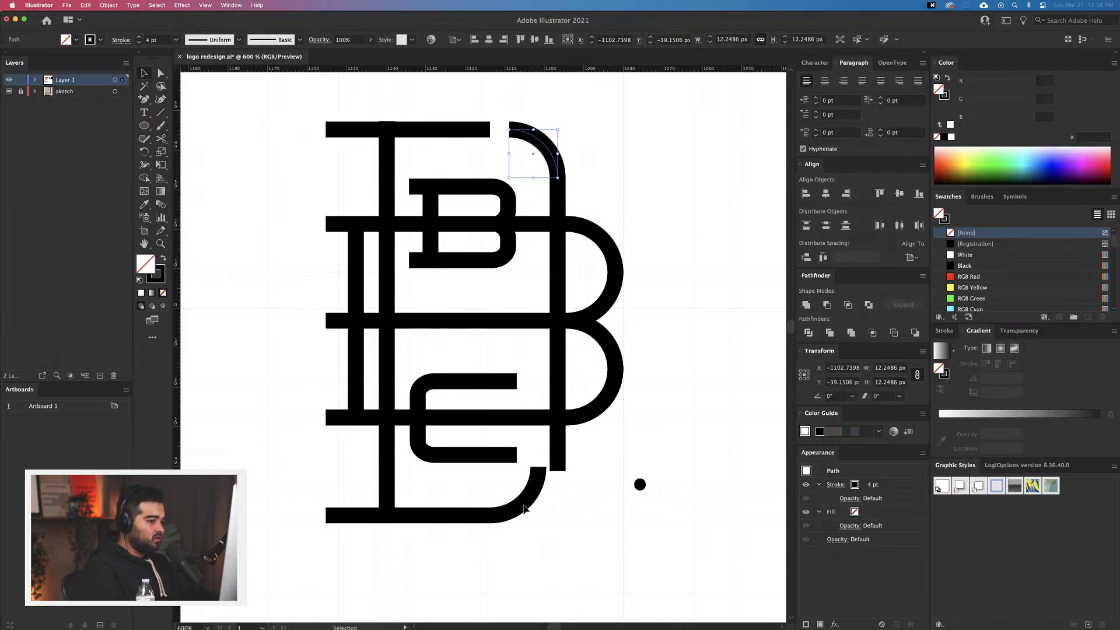
pyautogui.moveTo(521, 503); pyautogui.dragTo(559, 513)
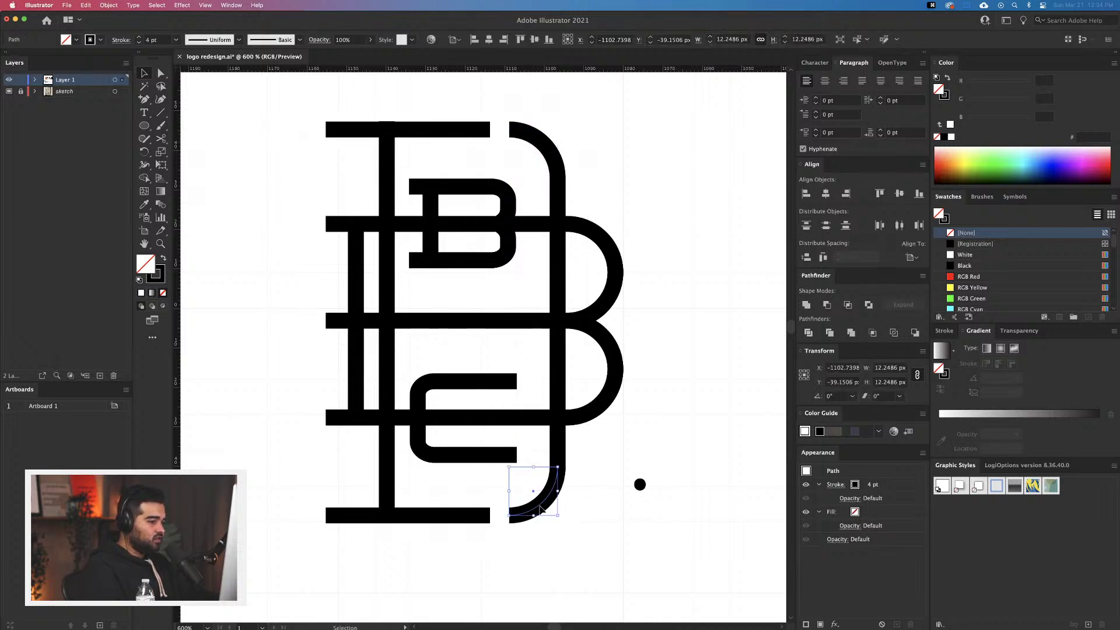
# Extend the tall letter's bottom and top bars to meet the shifted quarter arcs
pyautogui.press('a')
pyautogui.click(495, 516)
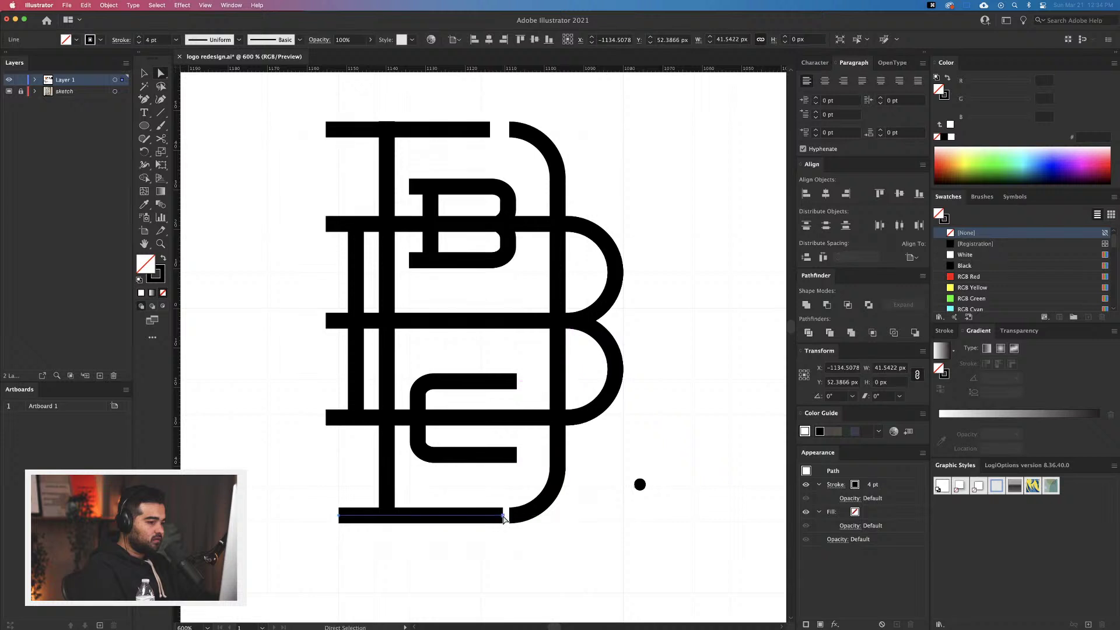
pyautogui.press('super+z')
pyautogui.click(497, 518)
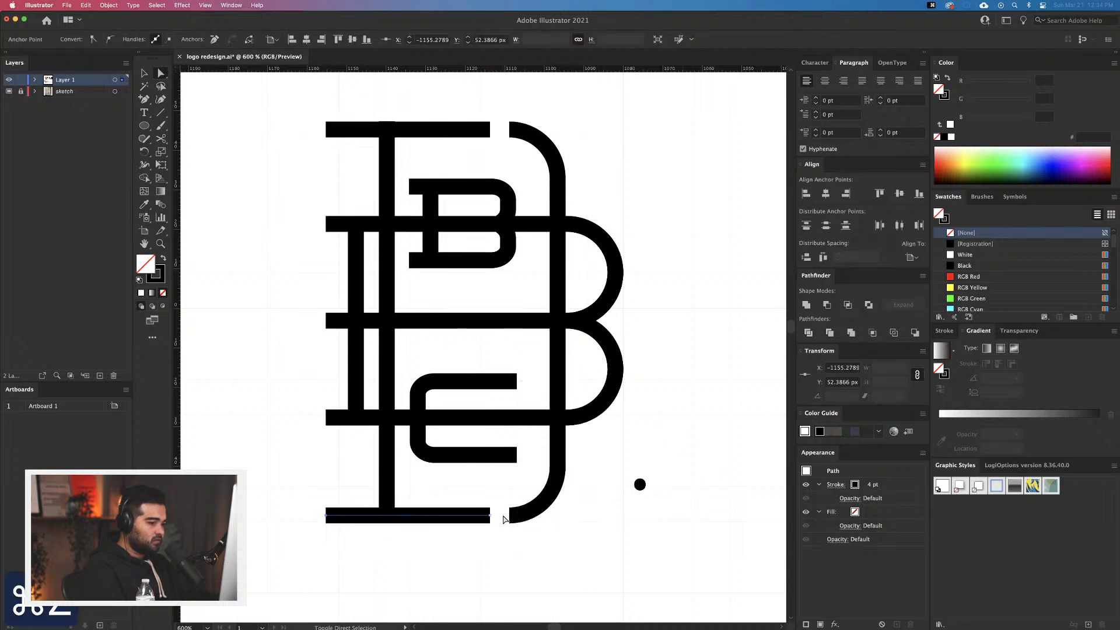
pyautogui.moveTo(492, 519); pyautogui.dragTo(509, 517)
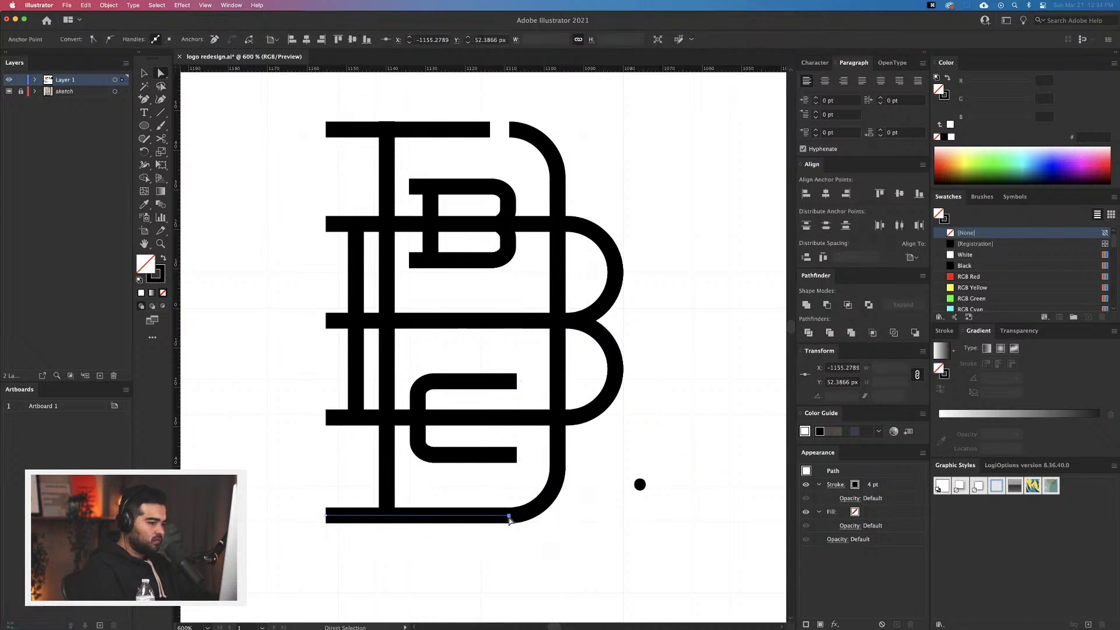
pyautogui.scroll(3, 597, 510)
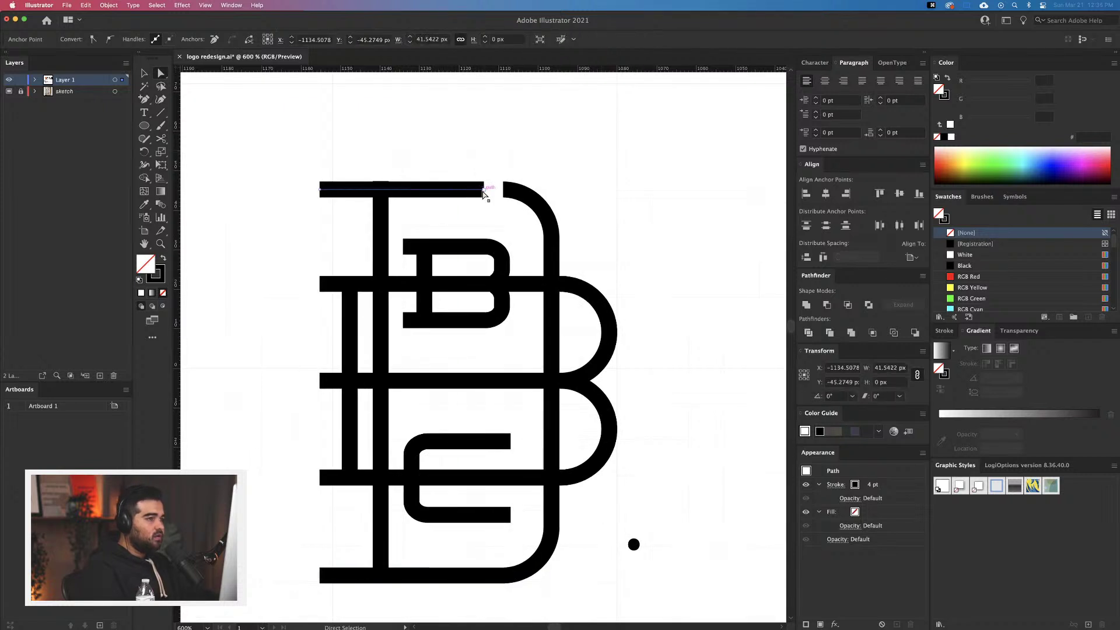
pyautogui.moveTo(484, 190); pyautogui.dragTo(505, 193)
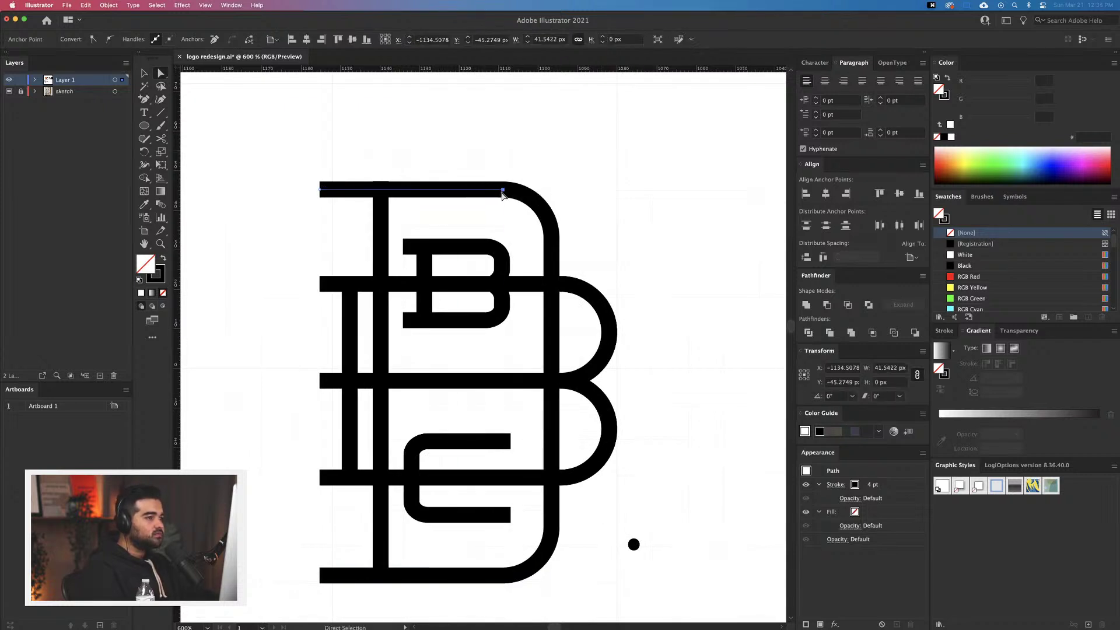
pyautogui.click(628, 245)
# Move the small B and the small C together about 1.7 px to the right inside the tall letter
pyautogui.moveTo(405, 230); pyautogui.dragTo(447, 255)
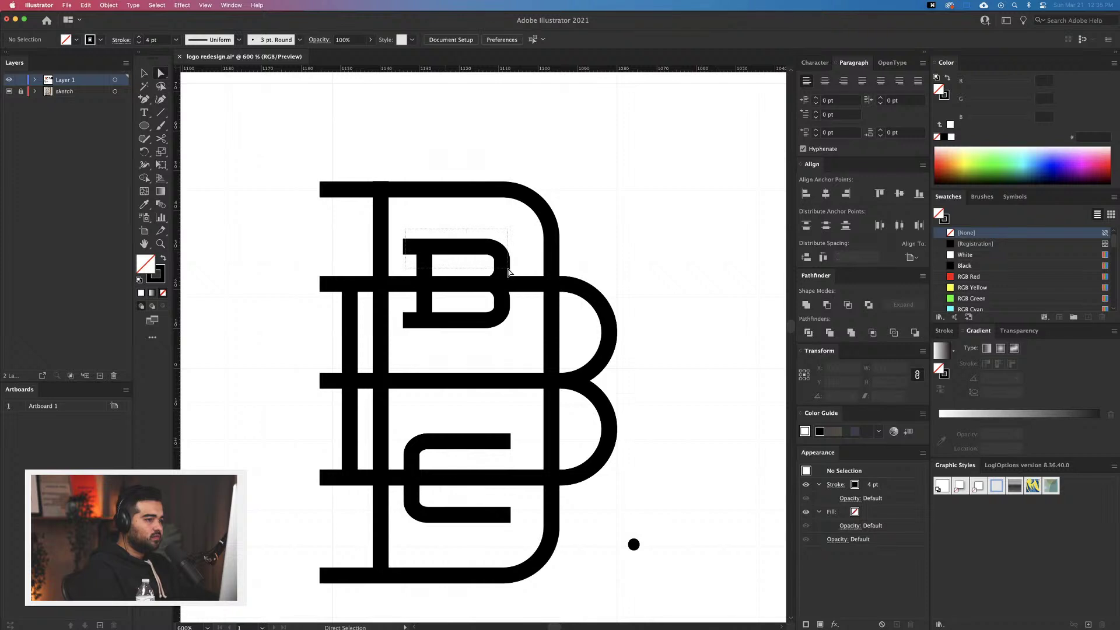
pyautogui.moveTo(508, 271); pyautogui.dragTo(512, 275)
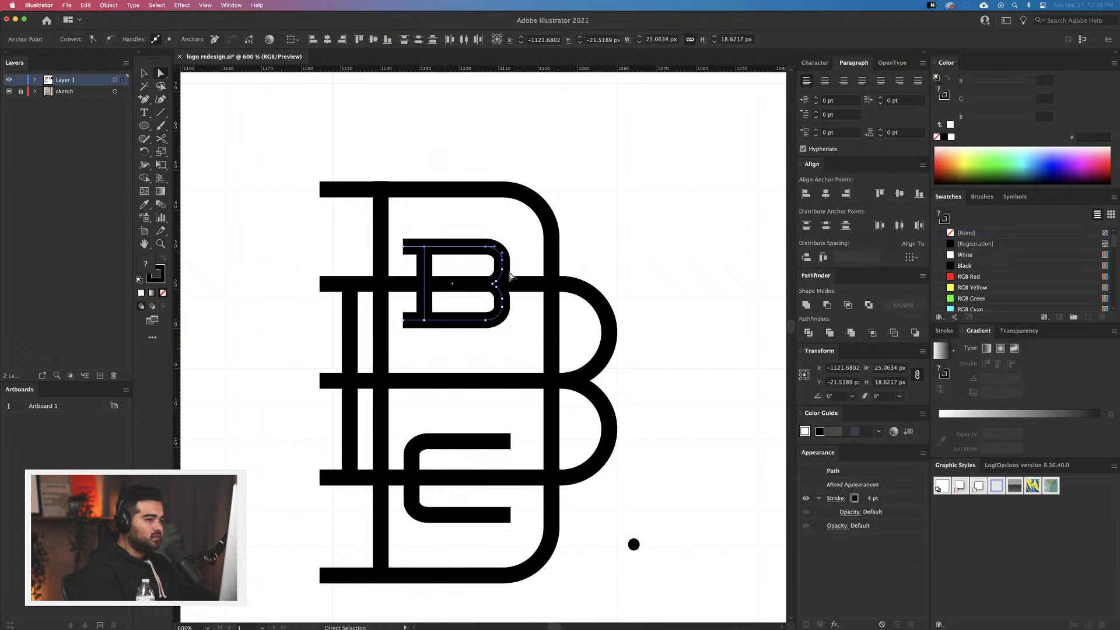
pyautogui.keyDown('shift'); pyautogui.click(443, 439); pyautogui.keyUp('shift')
pyautogui.press('v')
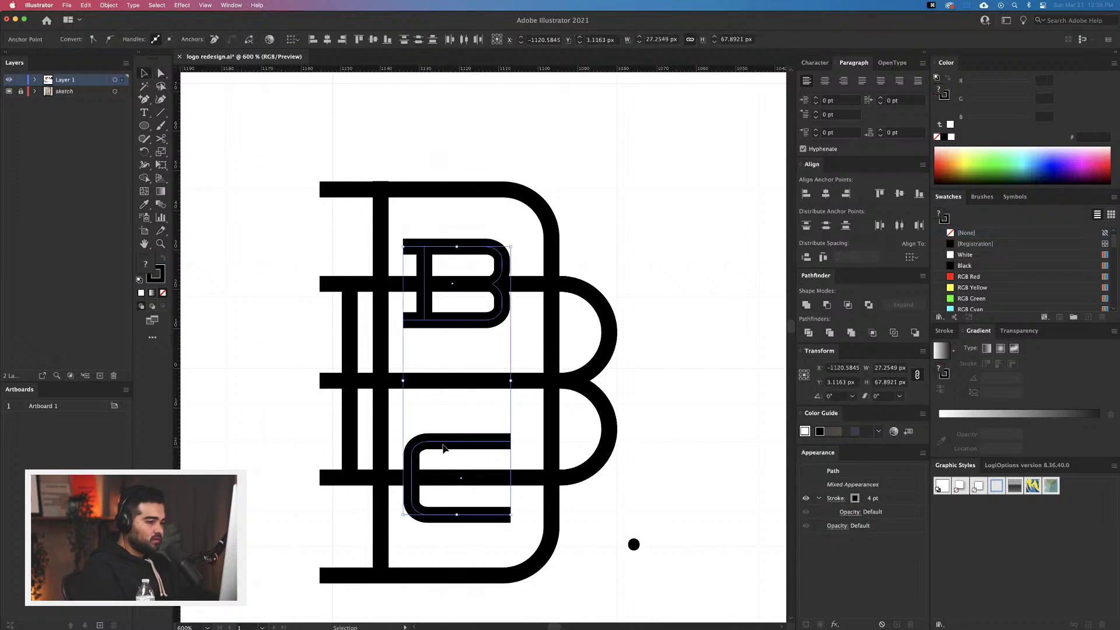
pyautogui.moveTo(443, 448); pyautogui.dragTo(501, 525)
pyautogui.press('super+z')
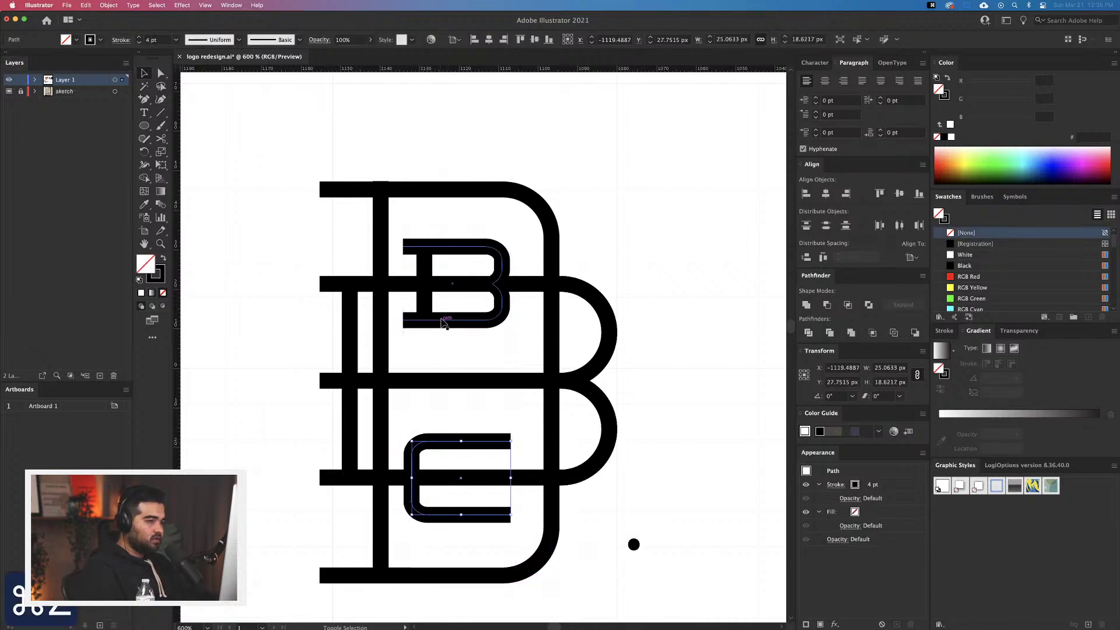
pyautogui.keyDown('shift'); pyautogui.click(443, 323); pyautogui.keyUp('shift')
pyautogui.moveTo(424, 304); pyautogui.dragTo(433, 304)
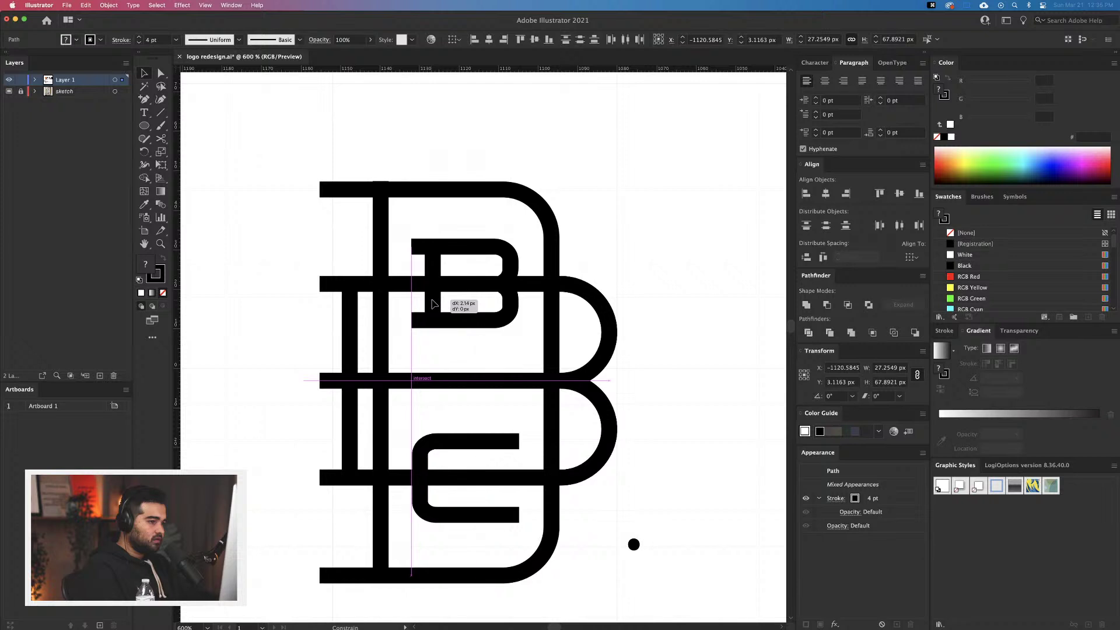
pyautogui.moveTo(433, 304); pyautogui.dragTo(431, 304)
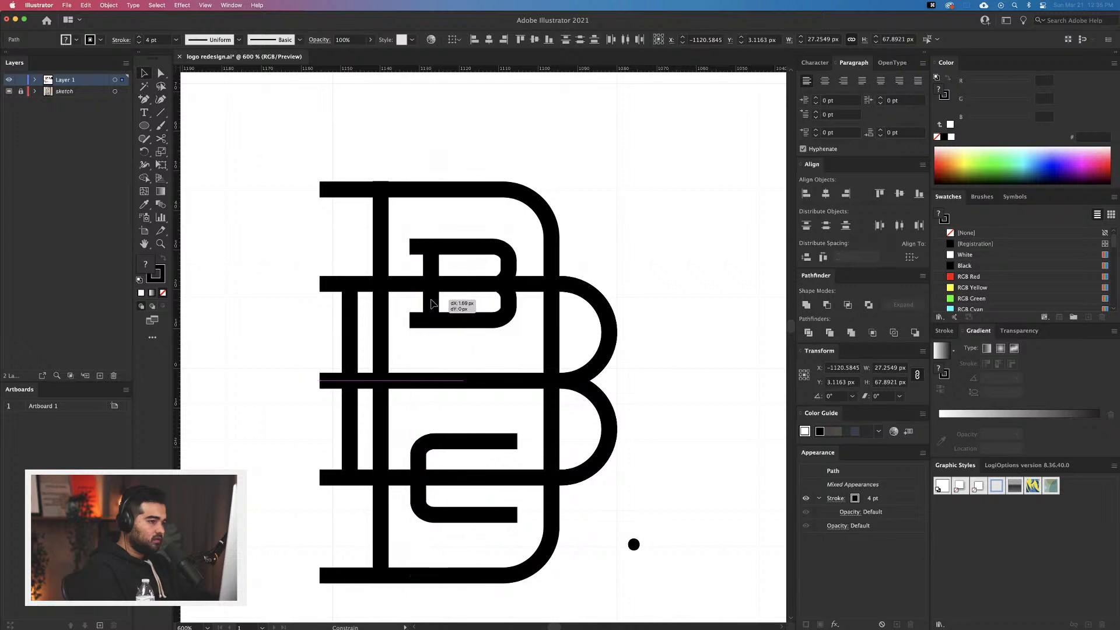
pyautogui.click(478, 348)
# Shorten the lower end of the tall letter's left stem and raise the bottom bar to just beneath it
pyautogui.scroll(-3, 478, 348)
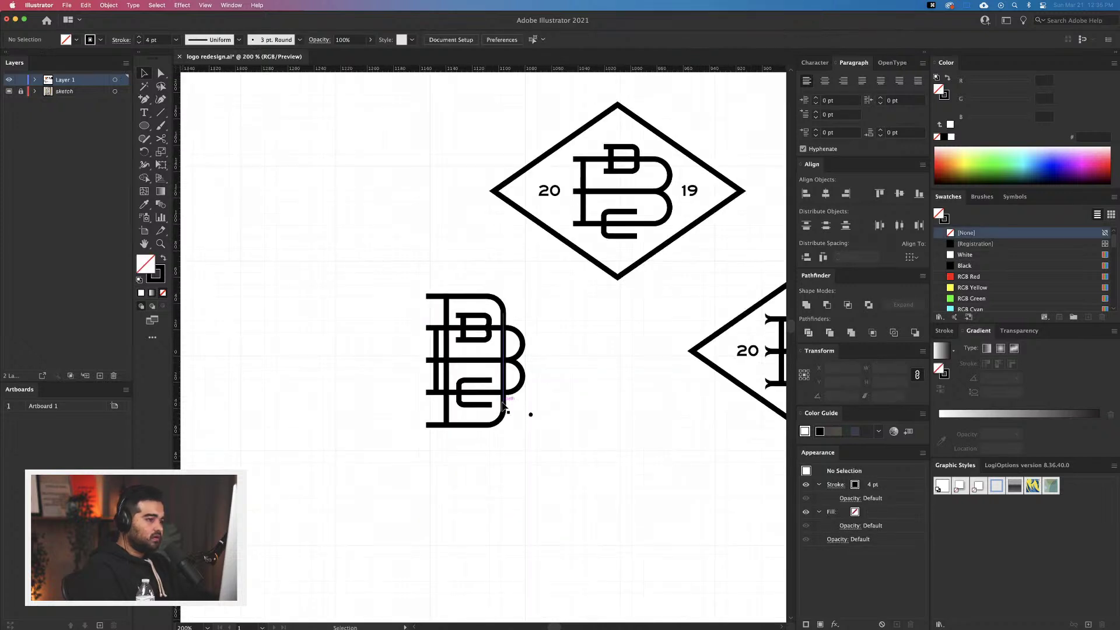
pyautogui.scroll(3, 503, 405)
pyautogui.moveTo(249, 438); pyautogui.dragTo(534, 416)
pyautogui.click(353, 429)
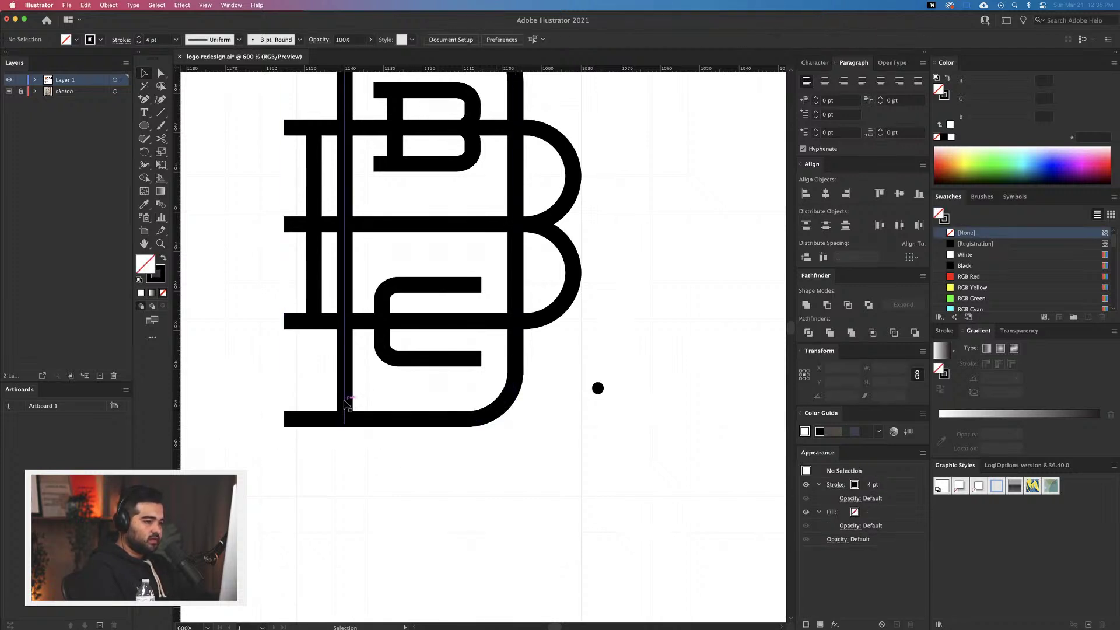
pyautogui.moveTo(345, 402); pyautogui.dragTo(345, 380)
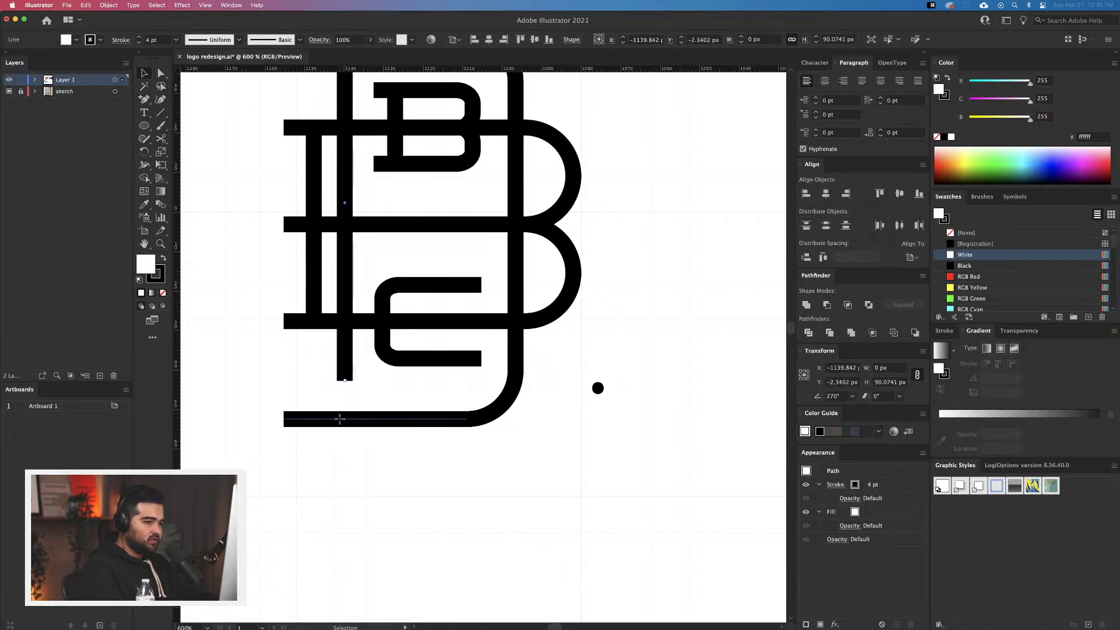
pyautogui.moveTo(340, 418); pyautogui.dragTo(395, 396)
pyautogui.scroll(4, 340, 379)
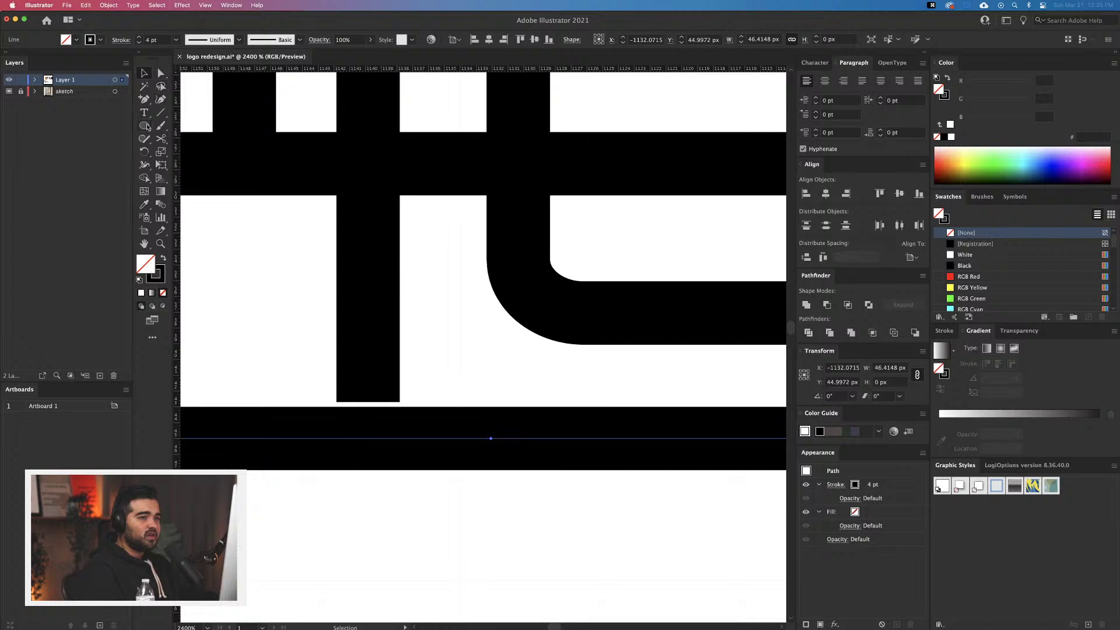
# Draw a black-filled spacer rectangle about 5.64 by 4.57 px filling the gap between the tall letter's left stem and the small C
pyautogui.moveTo(147, 126); pyautogui.dragTo(186, 129)
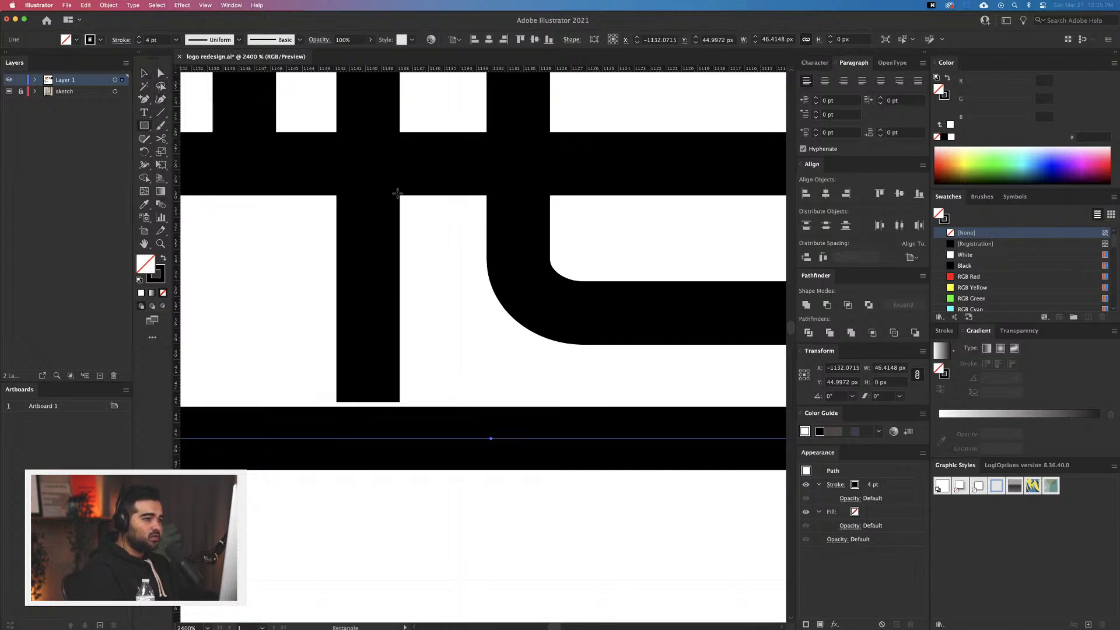
pyautogui.moveTo(398, 193)
pyautogui.mouseDown()
pyautogui.moveTo(489, 266)
pyautogui.moveTo(487, 232)
pyautogui.mouseUp()
pyautogui.hotkey('shift', 'x')
pyautogui.moveTo(398, 232); pyautogui.dragTo(396, 231)
pyautogui.scroll(-2, 397, 231)
pyautogui.hscroll(2, 385, 233)
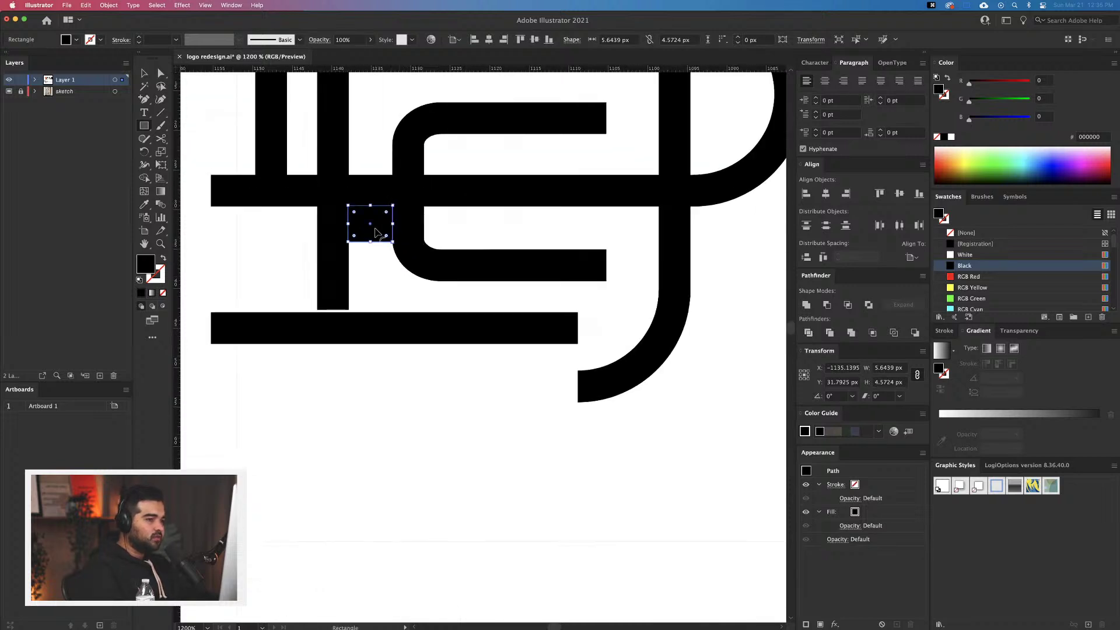
# Rotate the spacer a quarter turn beneath the small C and set the tall letter's bottom bar against its lower edge
pyautogui.moveTo(400, 202); pyautogui.dragTo(401, 280)
pyautogui.press('super+z')
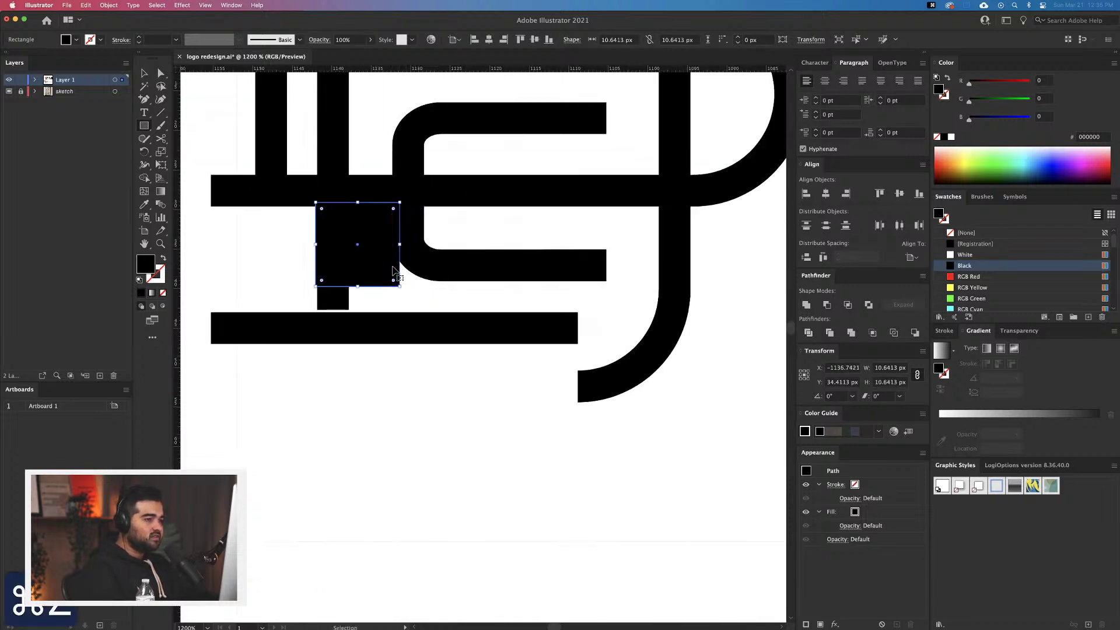
pyautogui.moveTo(393, 201)
pyautogui.mouseDown()
pyautogui.moveTo(397, 256)
pyautogui.moveTo(460, 324)
pyautogui.moveTo(517, 331)
pyautogui.moveTo(517, 342)
pyautogui.mouseUp()
# Extend the lower end of the tall letter's left stem down to the centreline of the bottom bar
pyautogui.click(334, 310)
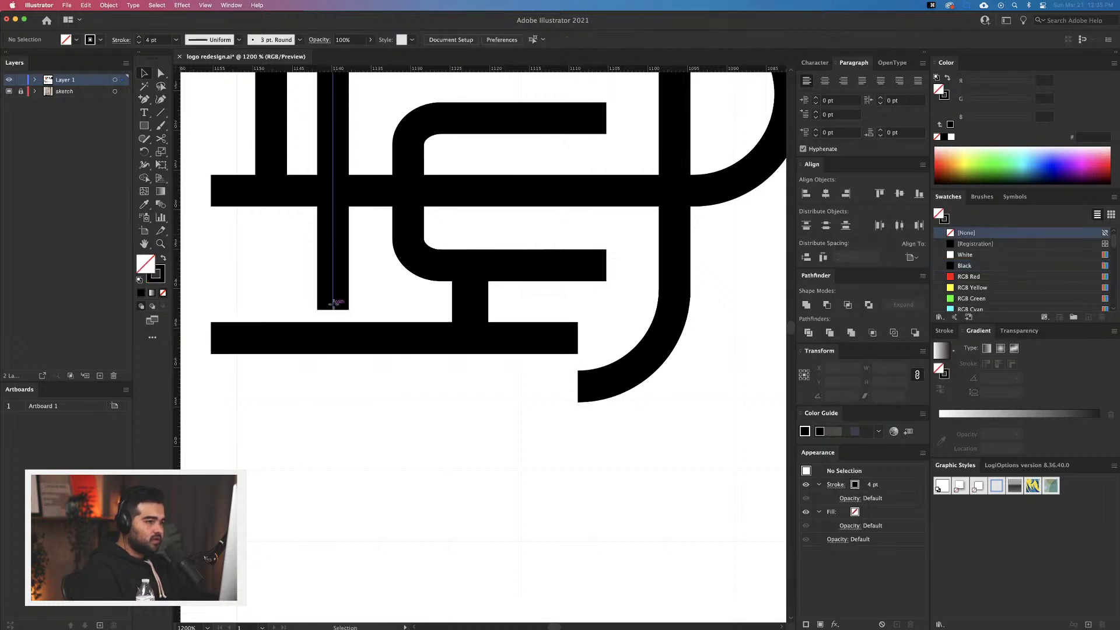
pyautogui.press('a')
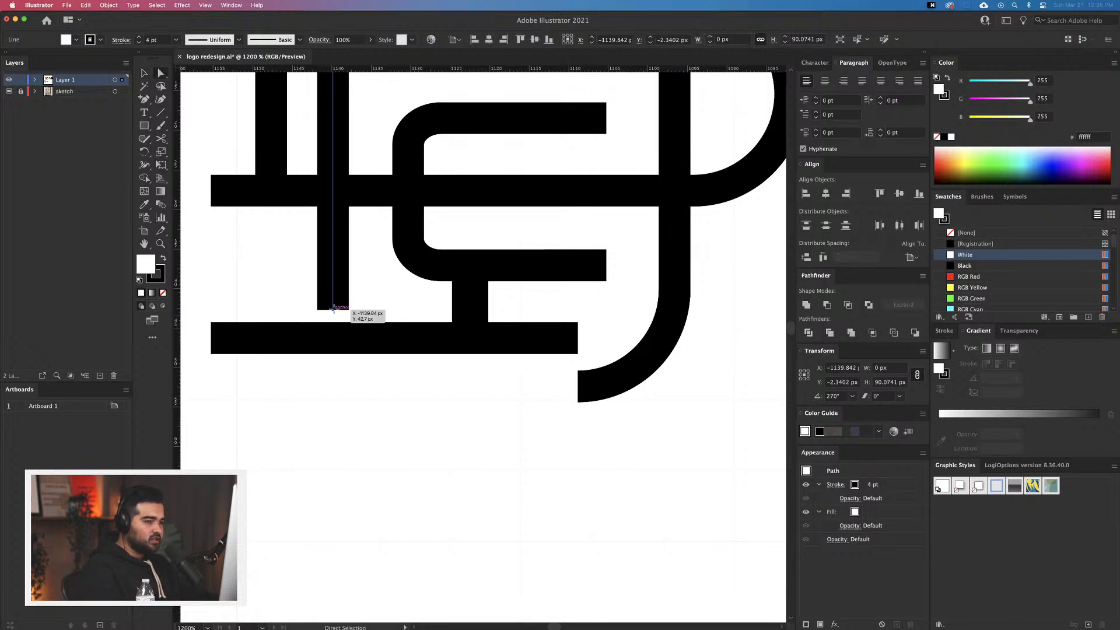
pyautogui.moveTo(334, 309); pyautogui.dragTo(338, 339)
pyautogui.hscroll(3, 490, 367)
pyautogui.scroll(2, 490, 368)
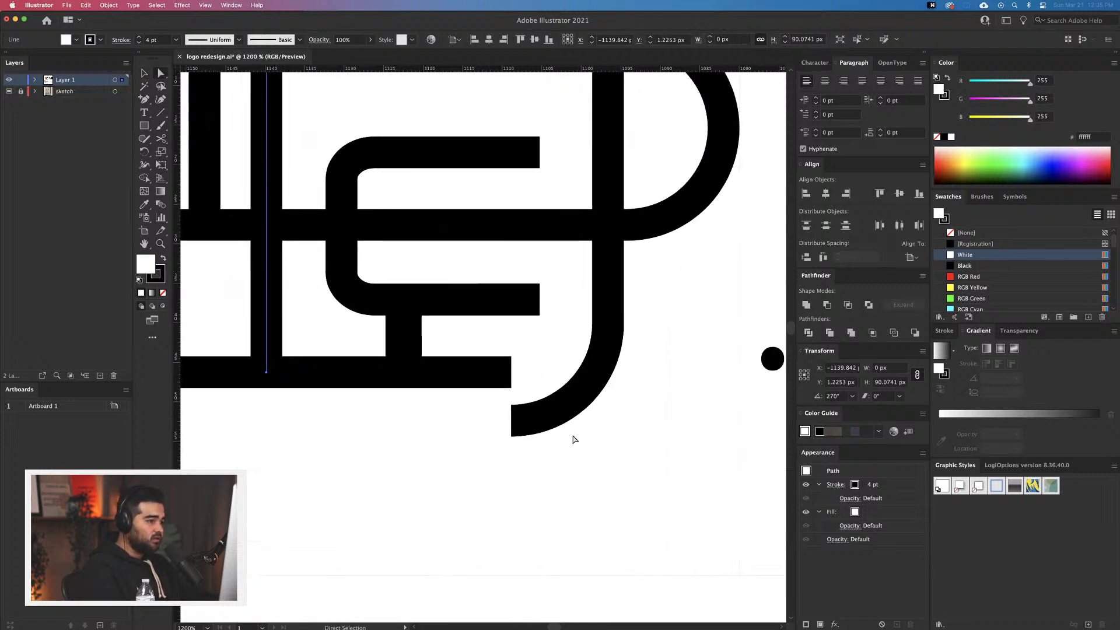
pyautogui.click(633, 436)
# Rotate the spacer back and place it against the end of the small C's lower arm, also trying it beside the small B
pyautogui.hscroll(2, 455, 385)
pyautogui.scroll(2, 455, 385)
pyautogui.click(362, 377)
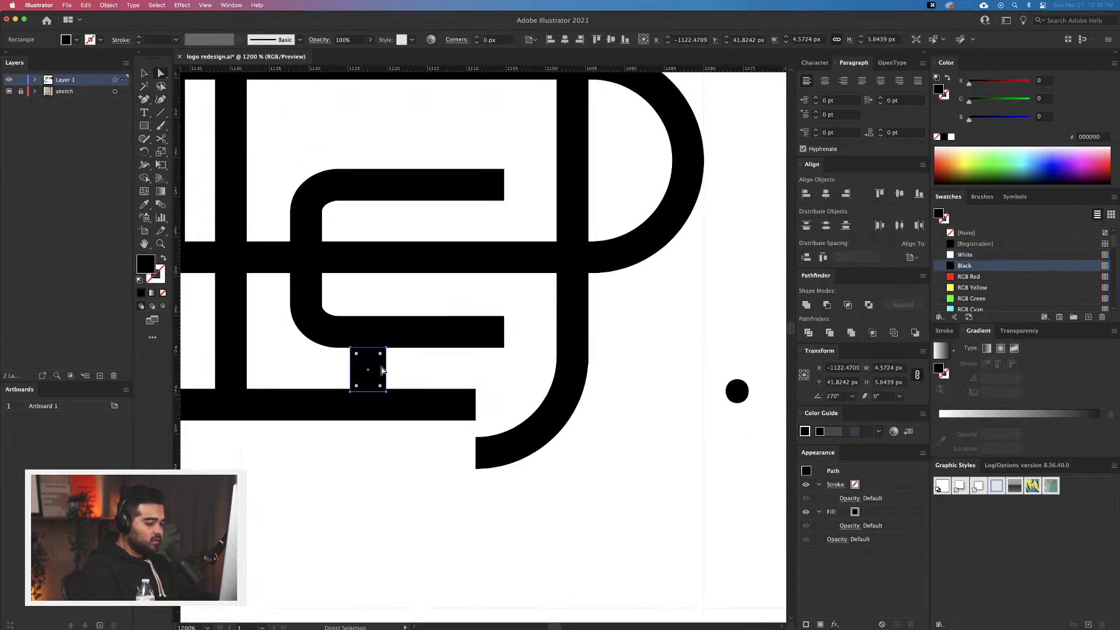
pyautogui.press('v')
pyautogui.moveTo(390, 345); pyautogui.dragTo(540, 334)
pyautogui.scroll(-3, 541, 334)
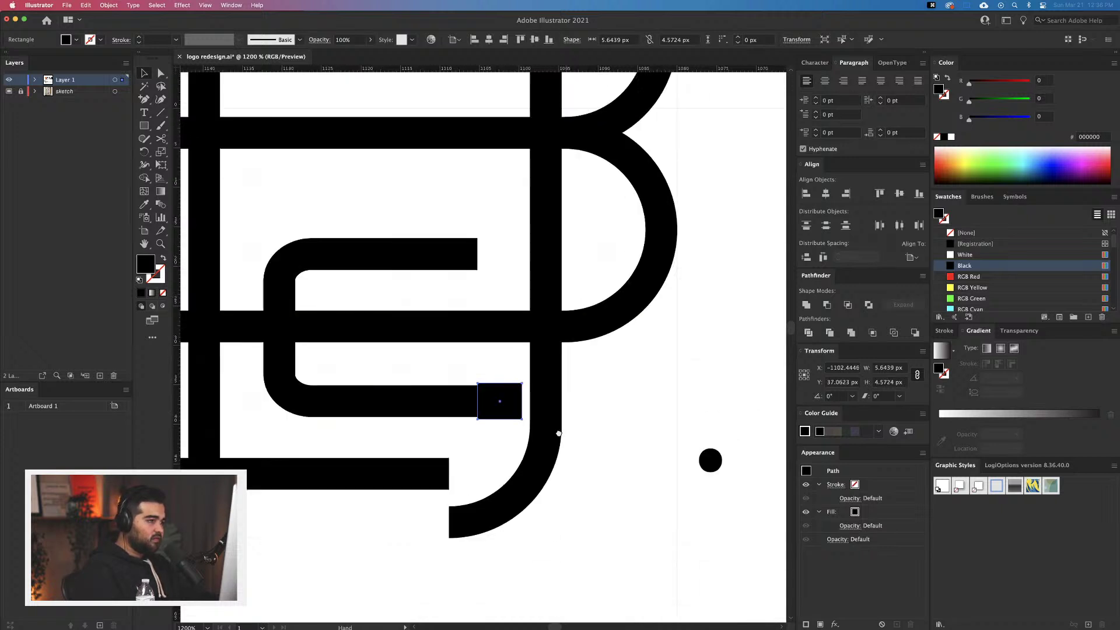
pyautogui.scroll(-3, 518, 455)
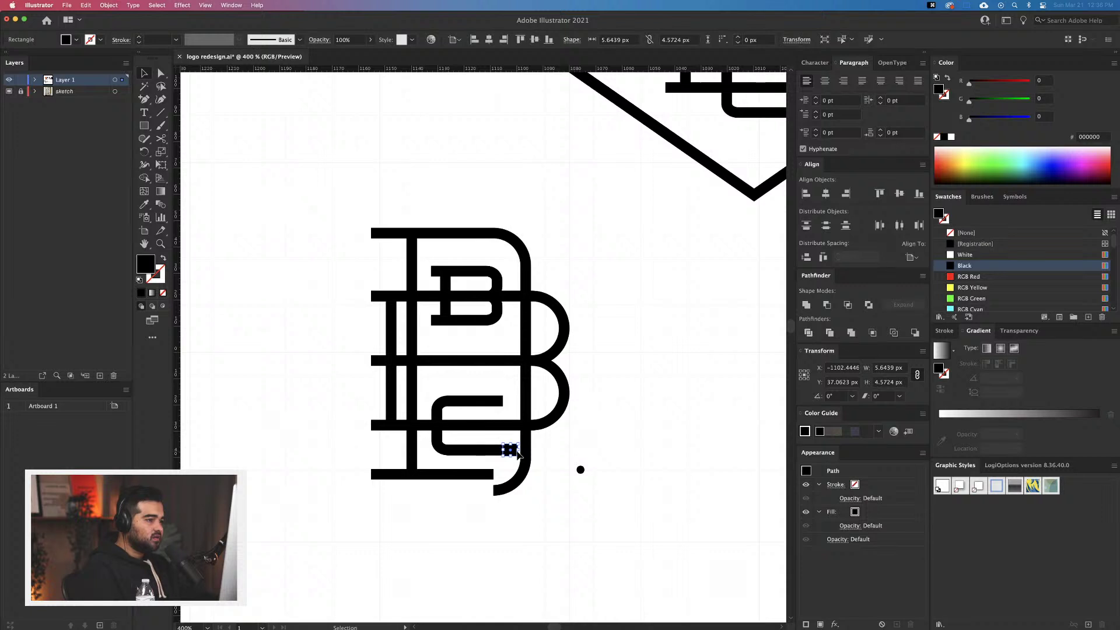
pyautogui.scroll(2, 518, 456)
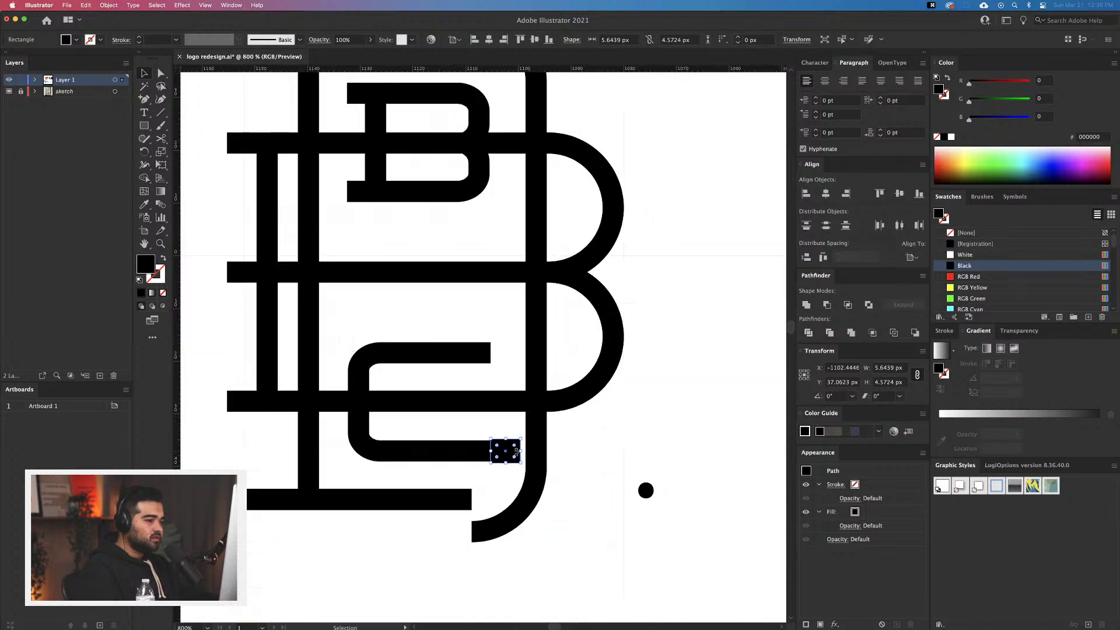
pyautogui.scroll(3, 518, 452)
pyautogui.scroll(-2, 512, 439)
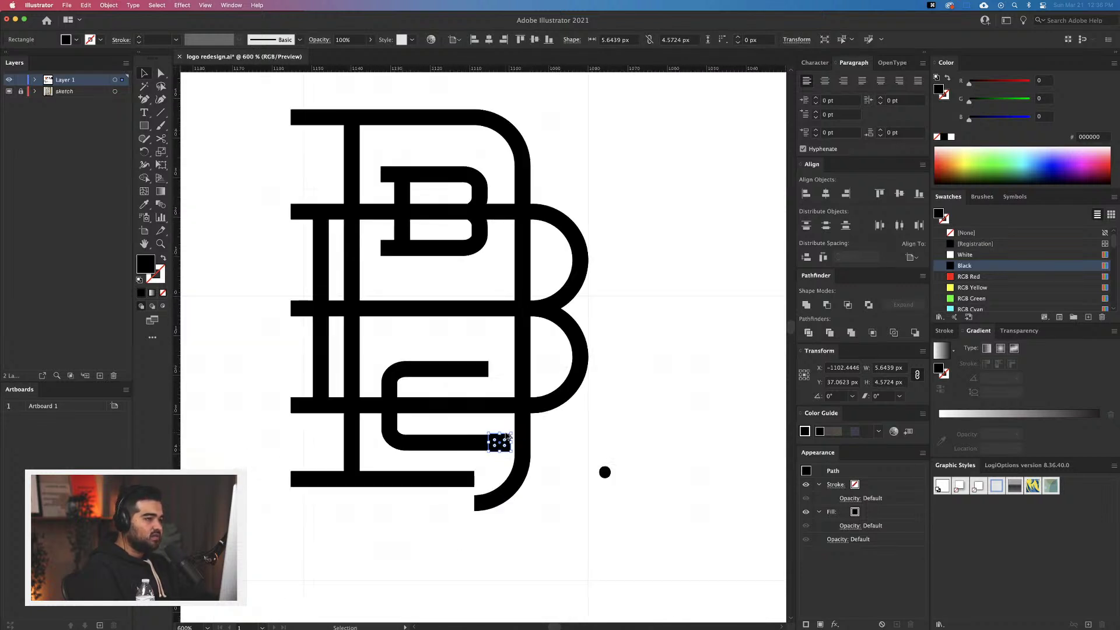
pyautogui.moveTo(500, 445); pyautogui.dragTo(501, 239)
pyautogui.press('super+z')
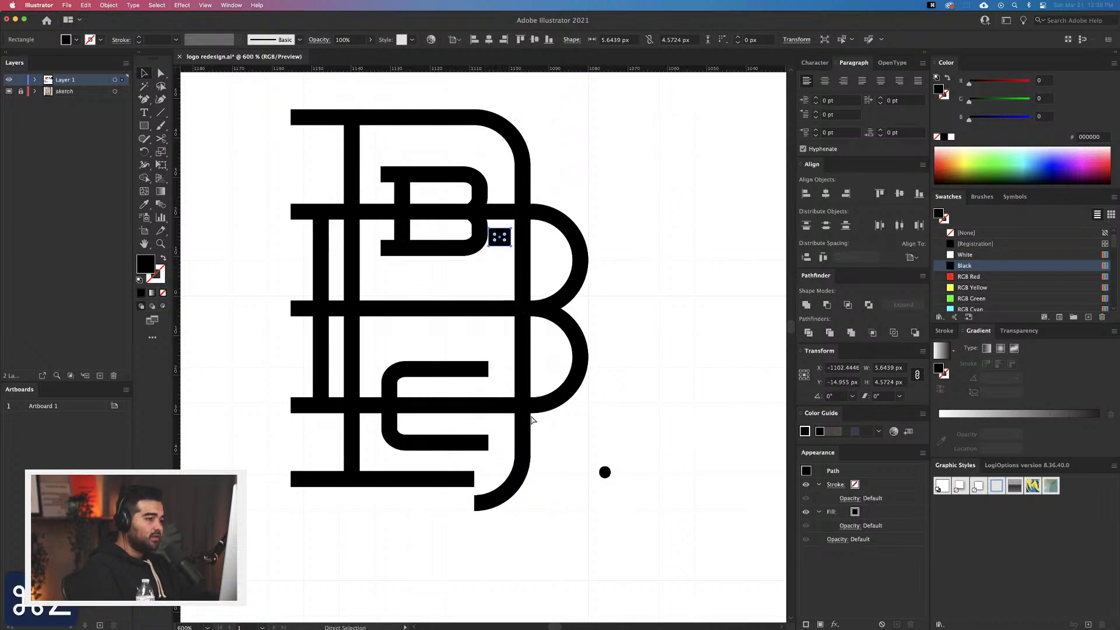
# Move the tall letter's right stem inward to touch the spacer's edge and delete the spacer
pyautogui.scroll(4, 498, 457)
pyautogui.press('super+shift+a')
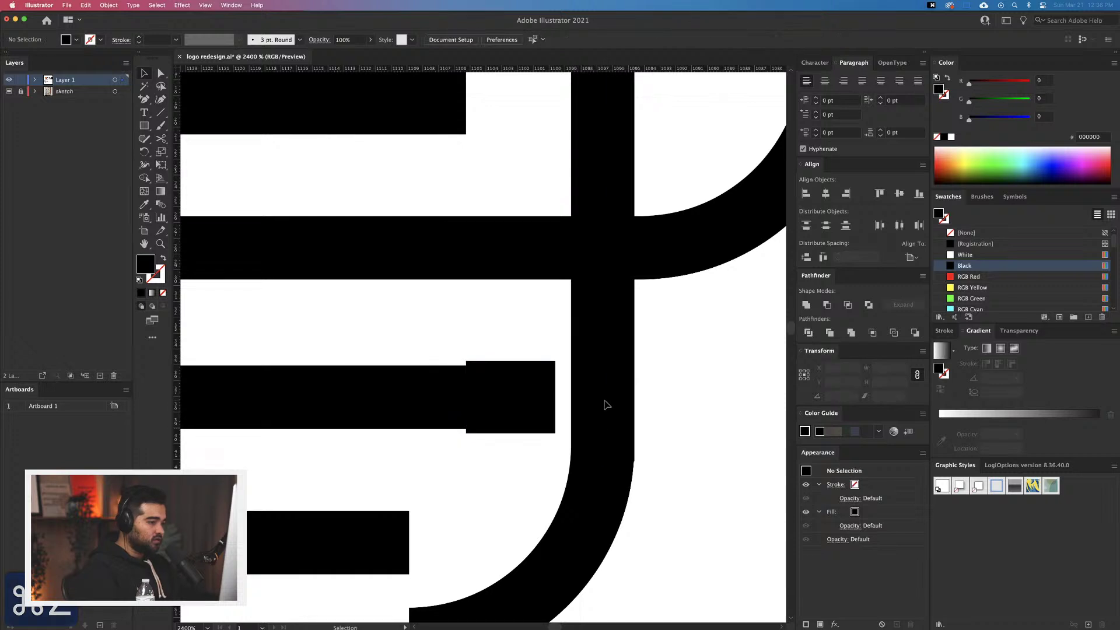
pyautogui.moveTo(602, 399); pyautogui.dragTo(588, 403)
pyautogui.click(502, 397)
pyautogui.press('Delete')
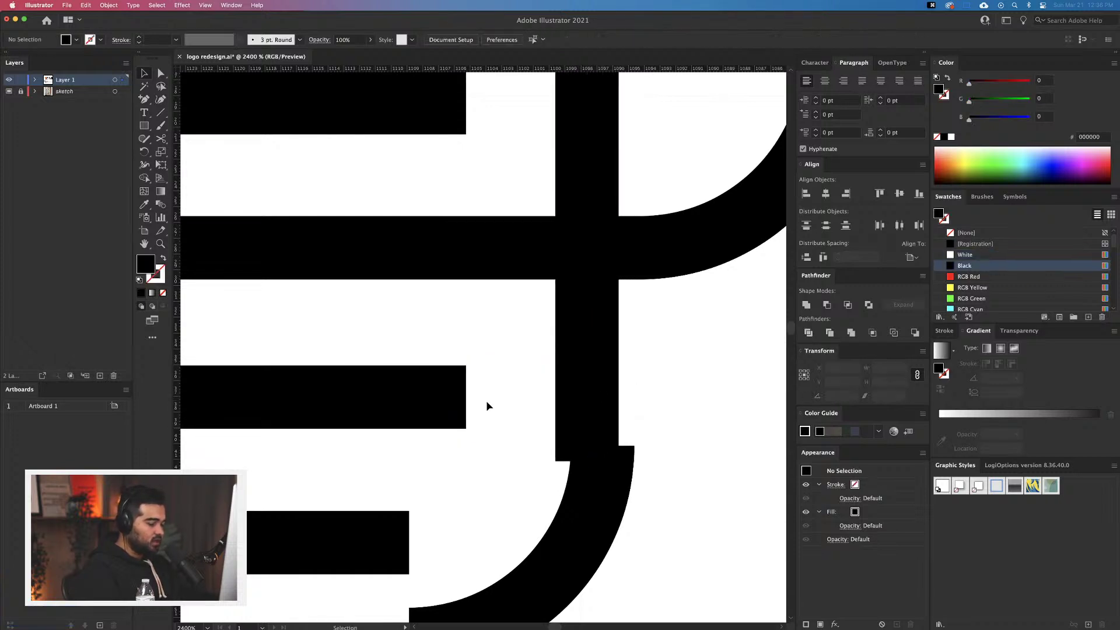
# Move the lower quarter arc up and inward so it joins the bottom bar and lines up with the right stem
pyautogui.scroll(-2, 487, 405)
pyautogui.hscroll(-1, 488, 406)
pyautogui.moveTo(598, 513)
pyautogui.mouseDown()
pyautogui.moveTo(565, 493)
pyautogui.moveTo(584, 469)
pyautogui.moveTo(585, 403)
pyautogui.moveTo(582, 420)
pyautogui.mouseUp()
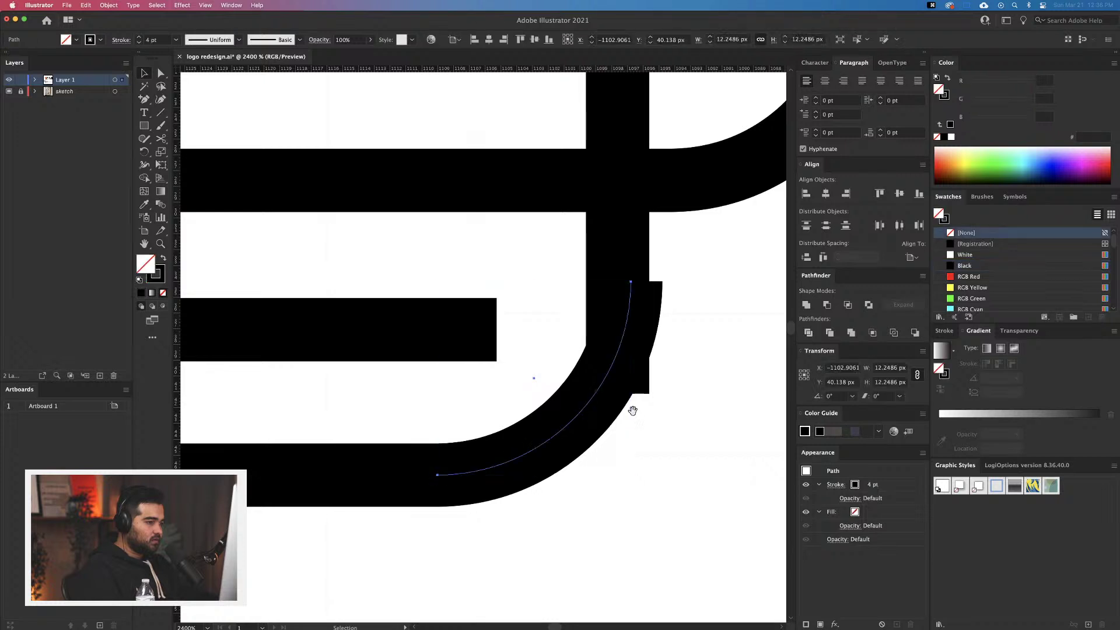
pyautogui.scroll(2, 633, 411)
pyautogui.click(619, 311)
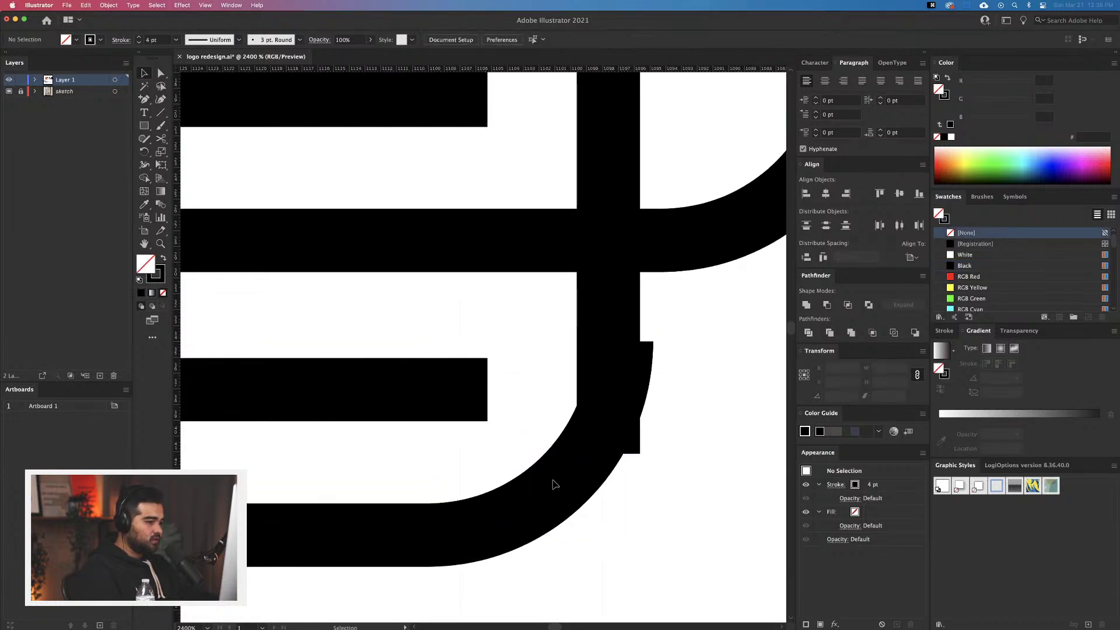
pyautogui.moveTo(561, 493); pyautogui.dragTo(546, 491)
pyautogui.click(632, 444)
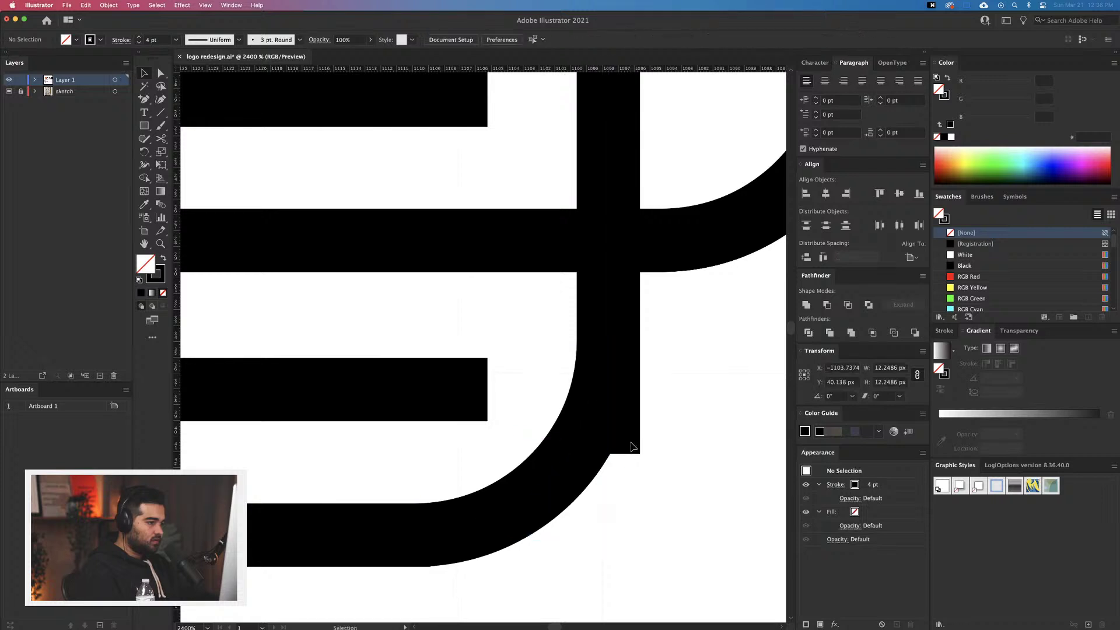
# Shorten the lower end of the tall letter's right stem so it ends where the lower quarter arc begins
pyautogui.click(607, 277)
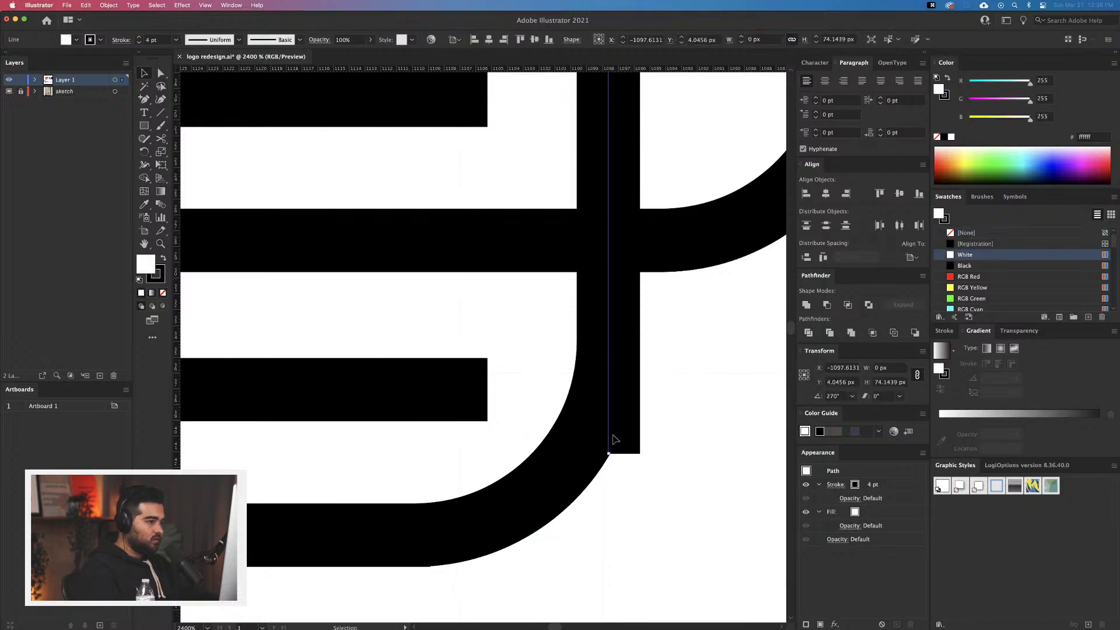
pyautogui.press('a')
pyautogui.moveTo(609, 452); pyautogui.dragTo(606, 349)
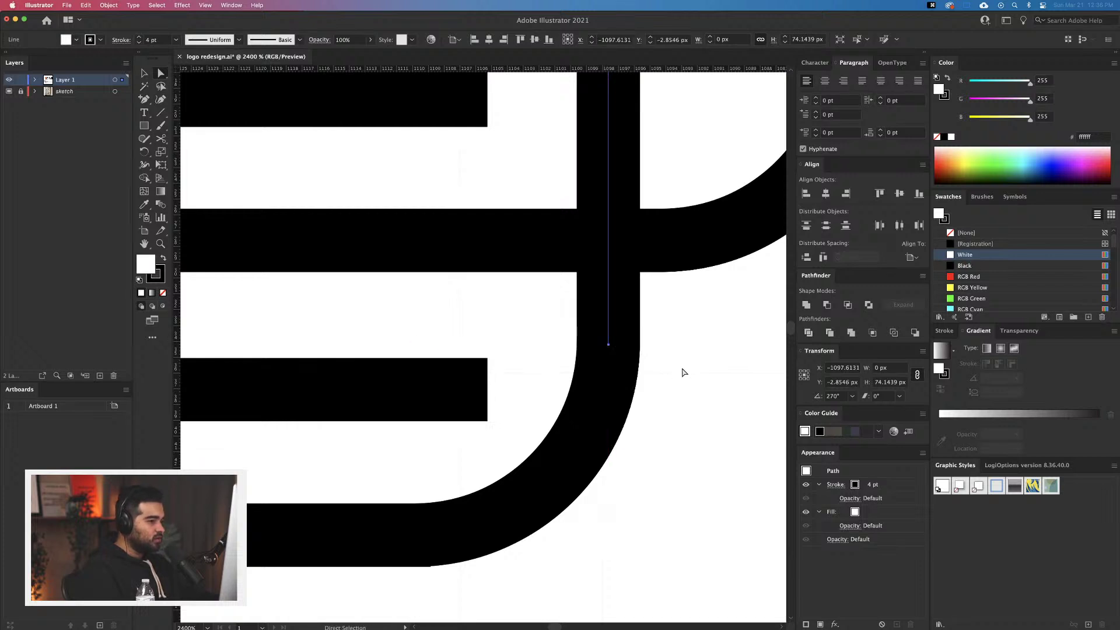
pyautogui.click(683, 370)
pyautogui.scroll(-6, 683, 370)
pyautogui.moveTo(643, 452); pyautogui.dragTo(640, 454)
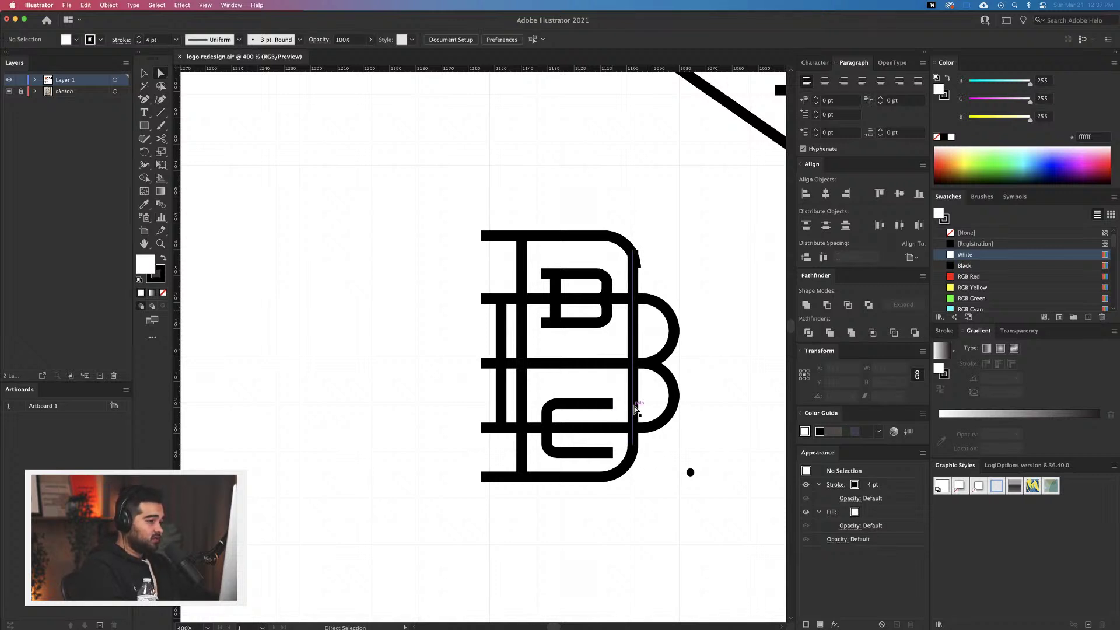
# Shorten the right stem's upper end to where the upper quarter arc begins and shift that arc inward to align with the stem
pyautogui.click(641, 252)
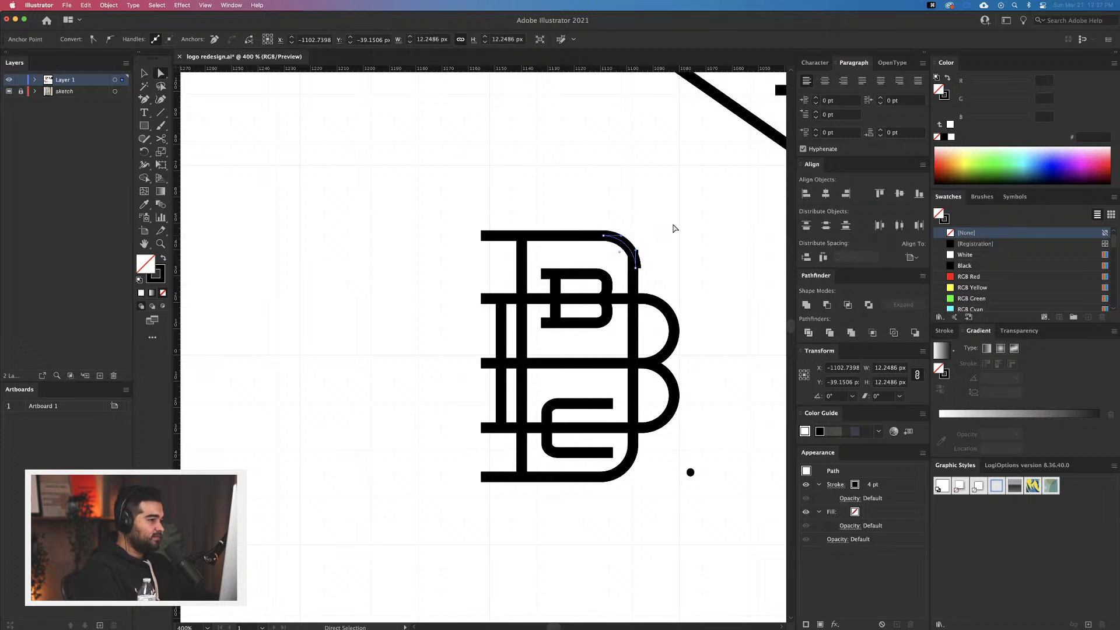
pyautogui.click(656, 251)
pyautogui.scroll(2, 657, 251)
pyautogui.scroll(2, 656, 251)
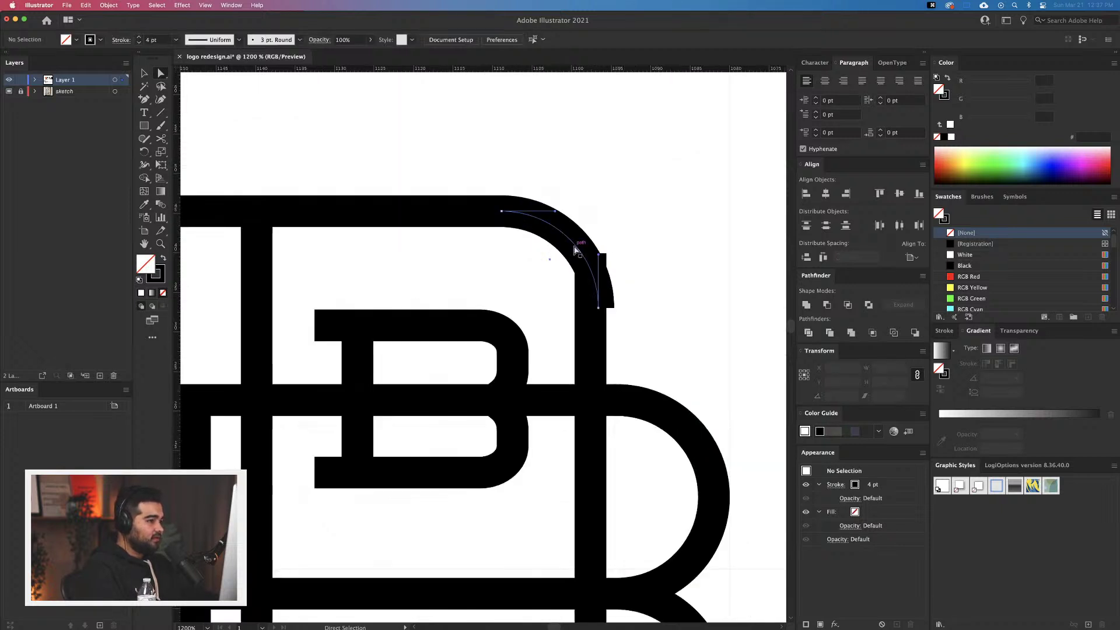
pyautogui.click(588, 253)
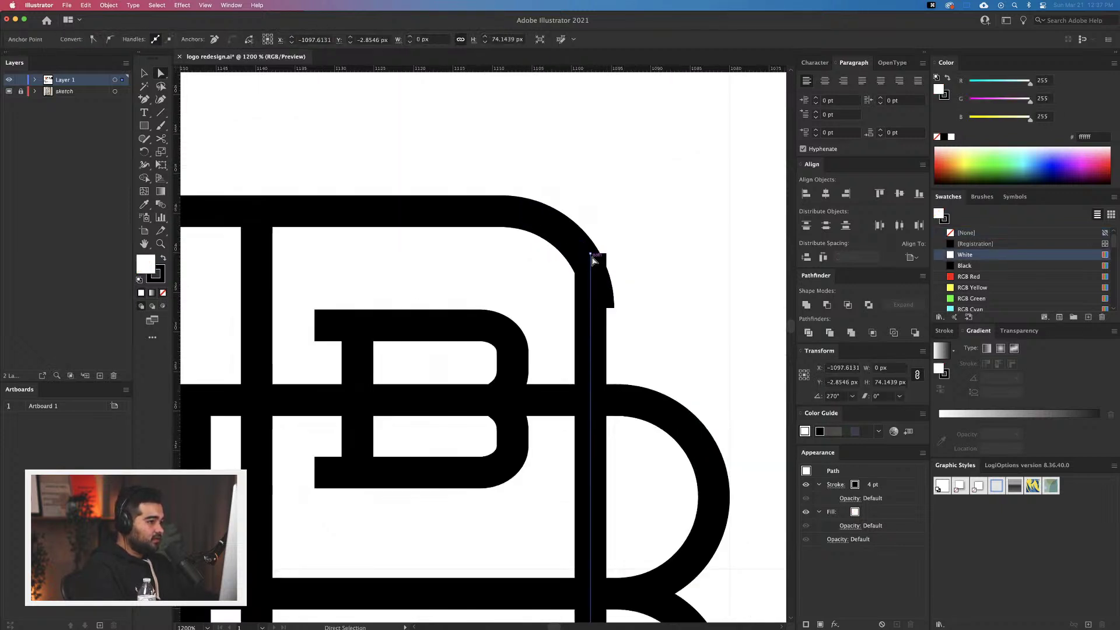
pyautogui.moveTo(593, 260); pyautogui.dragTo(593, 312)
pyautogui.press('super+shift+a')
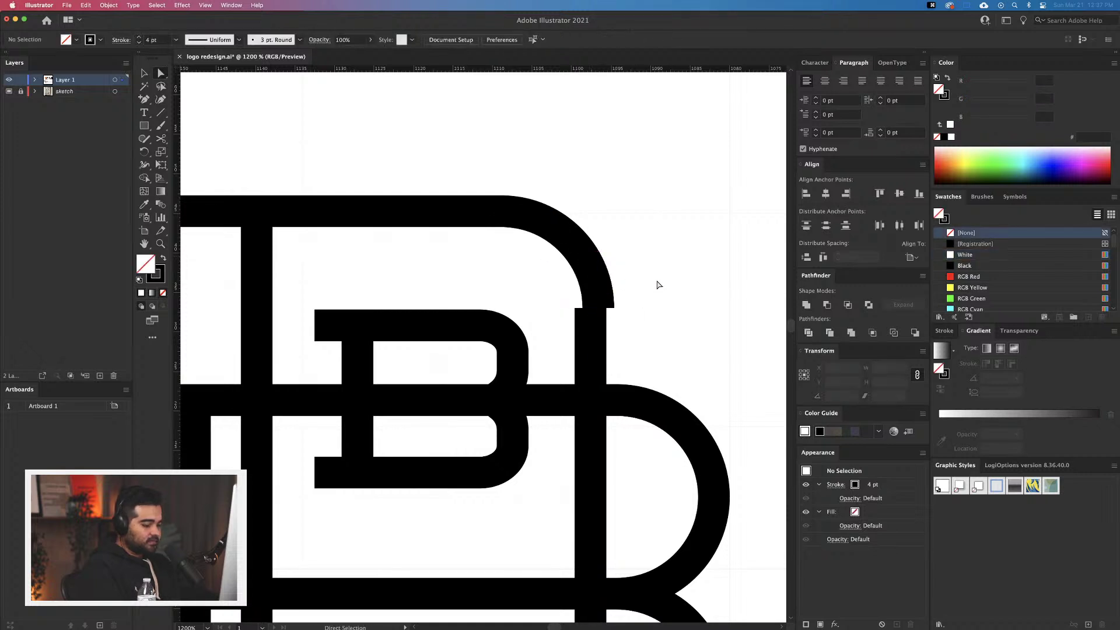
pyautogui.press('v')
pyautogui.moveTo(584, 262); pyautogui.dragTo(670, 261)
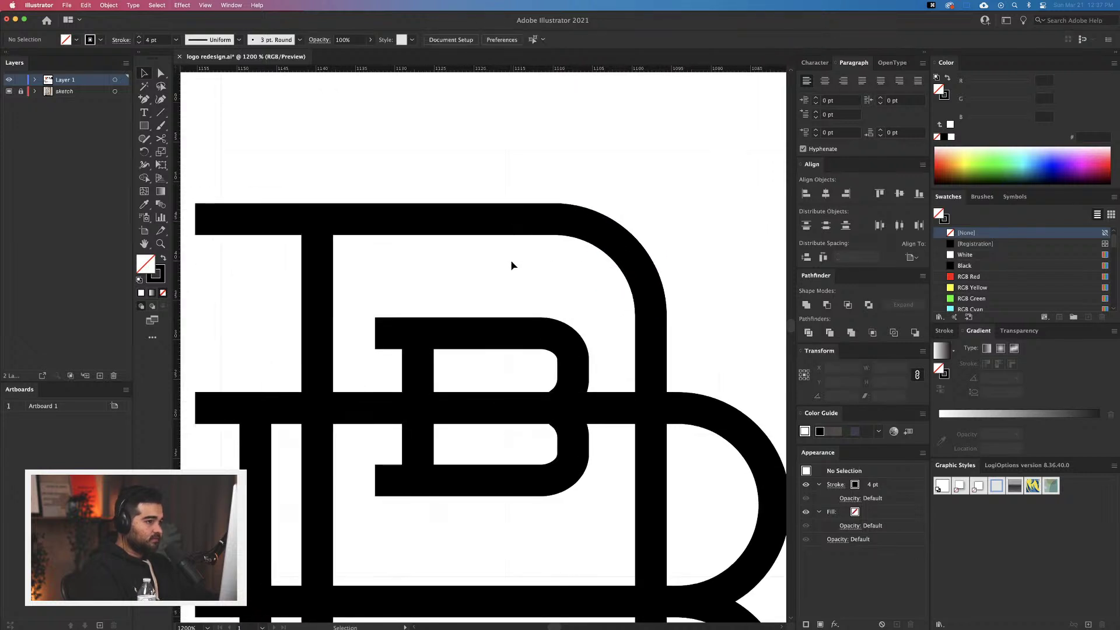
# Draw a black-filled spacer rectangle, about 6.4 × 5.3 px, filling the gap between the small C and the tall letter's bottom bar
pyautogui.scroll(-5, 511, 265)
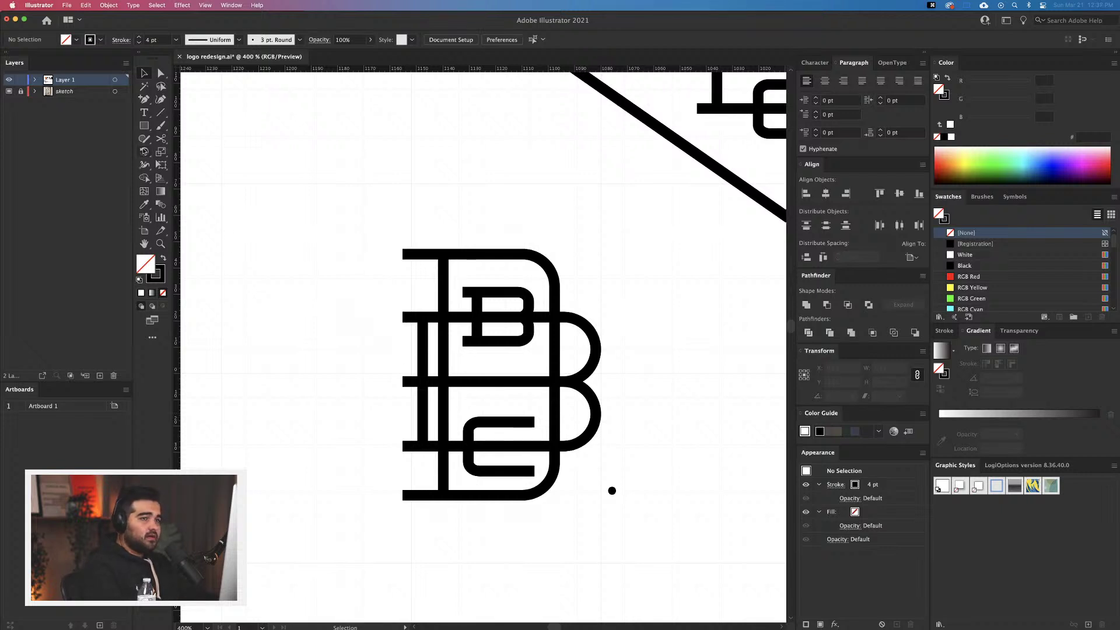
pyautogui.press('m')
pyautogui.scroll(5, 485, 532)
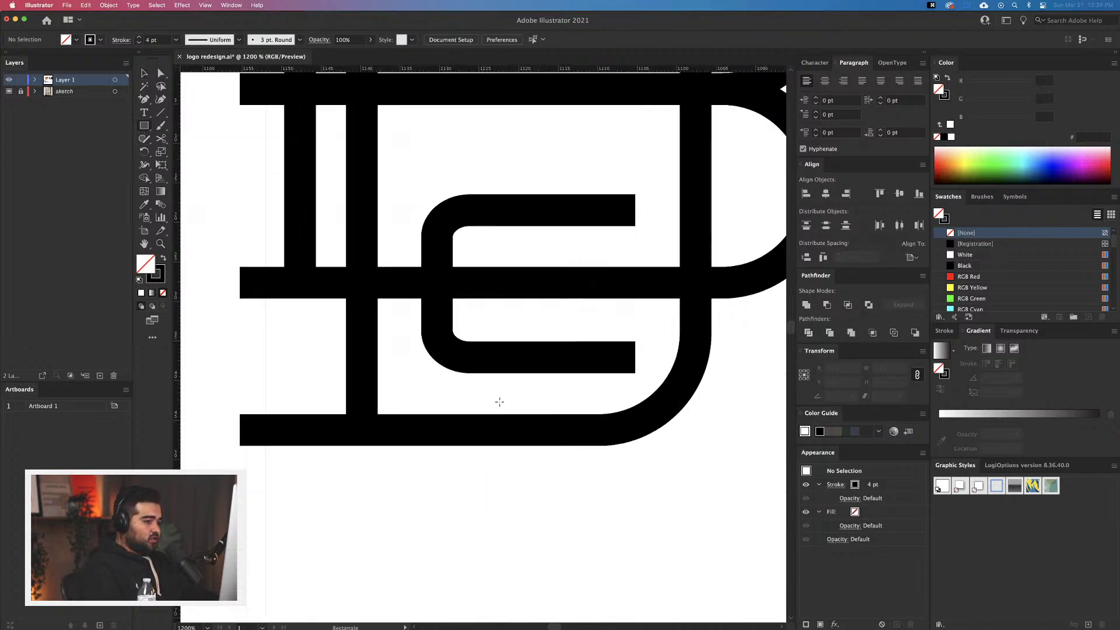
pyautogui.moveTo(491, 414)
pyautogui.mouseDown()
pyautogui.moveTo(541, 381)
pyautogui.moveTo(520, 373)
pyautogui.mouseUp()
pyautogui.hotkey('shift', 'x')
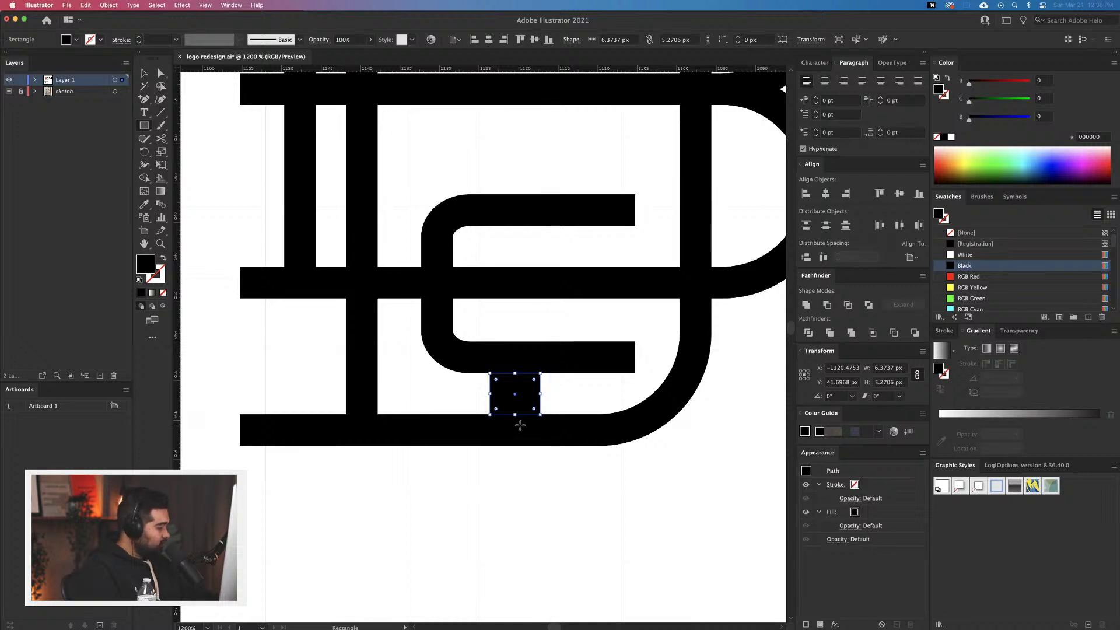
# Copy the spacer onto the top edge of the small B and lower the tall letter's top bar to touch it
pyautogui.scroll(-2, 520, 425)
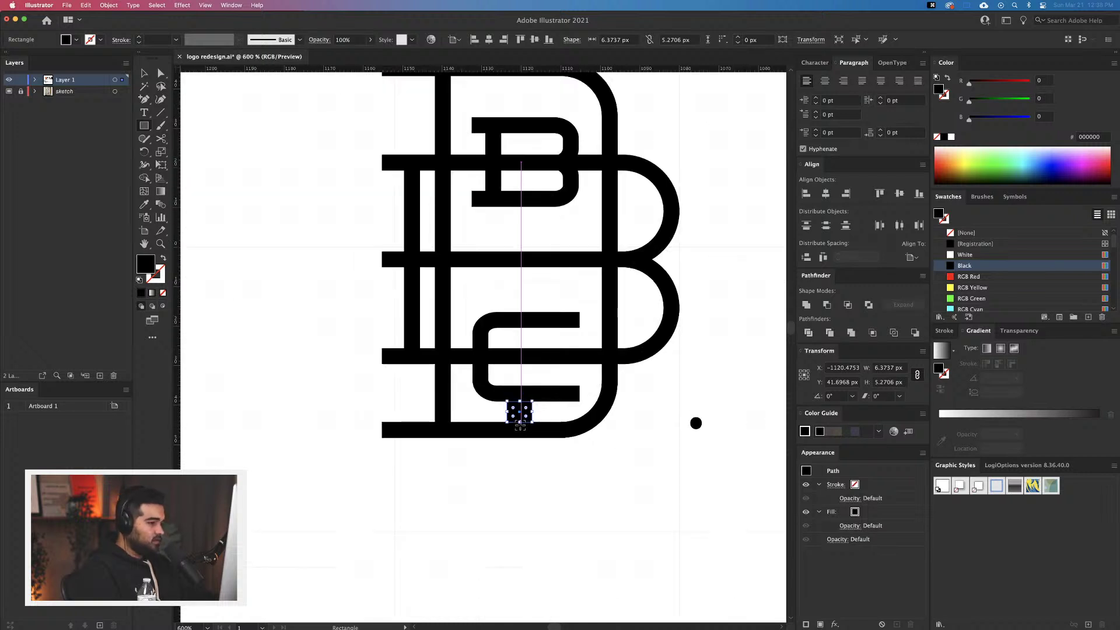
pyautogui.press('c')
pyautogui.press('v')
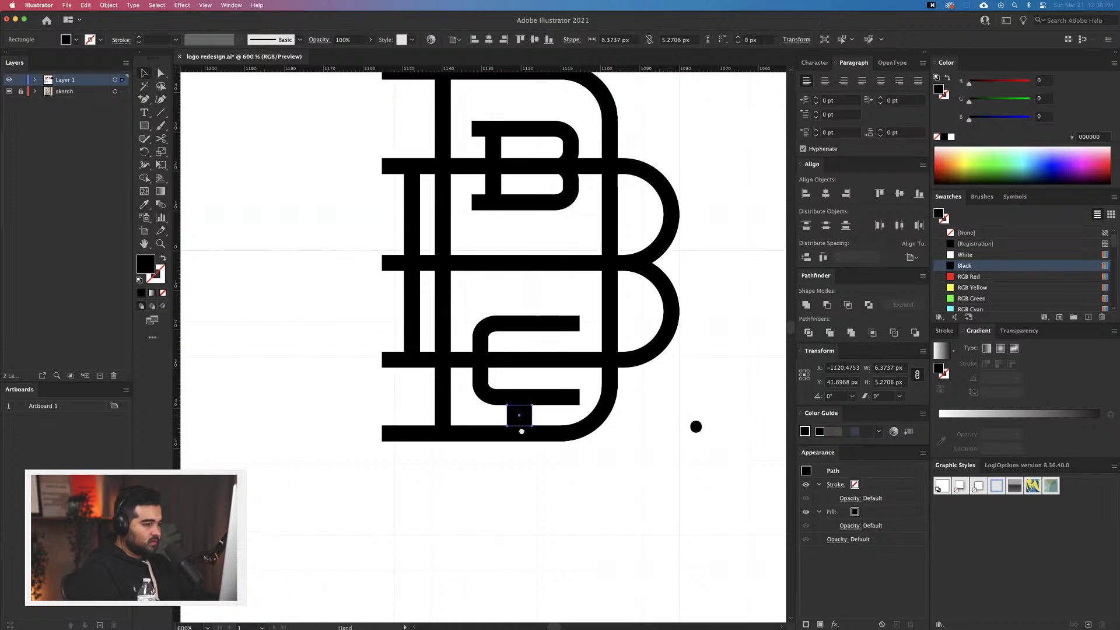
pyautogui.scroll(3, 519, 431)
pyautogui.moveTo(517, 468)
pyautogui.mouseDown()
pyautogui.moveTo(523, 135)
pyautogui.moveTo(629, 198)
pyautogui.moveTo(537, 151)
pyautogui.moveTo(537, 169)
pyautogui.mouseUp()
pyautogui.hotkey('shift', 'x')
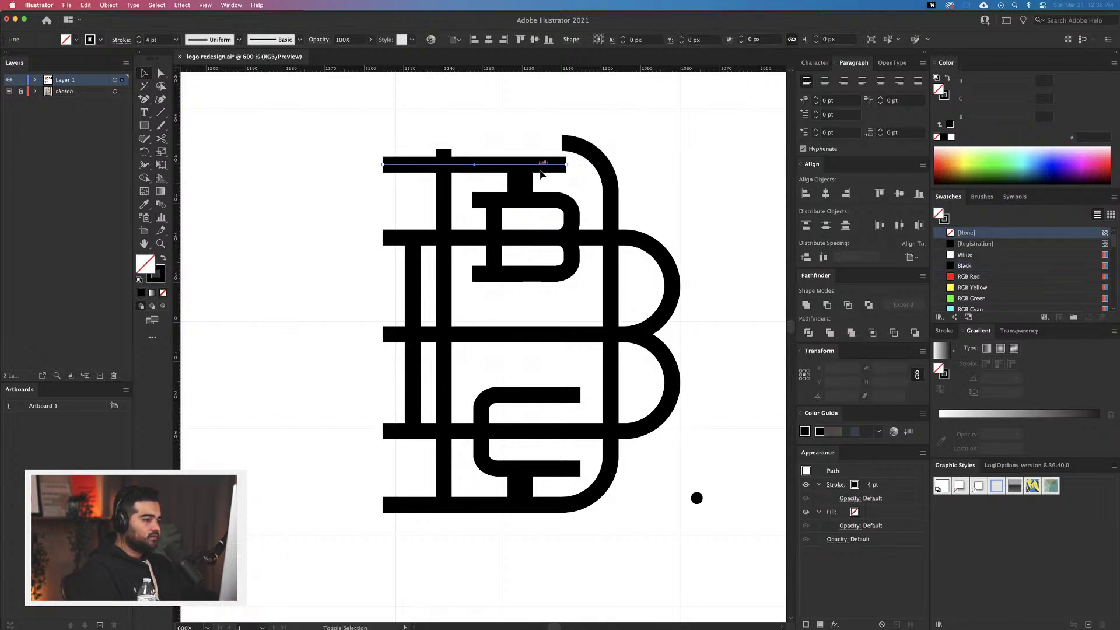
# Move the upper quarter arc down so it joins the end of the tall letter's top bar
pyautogui.doubleClick(585, 162)
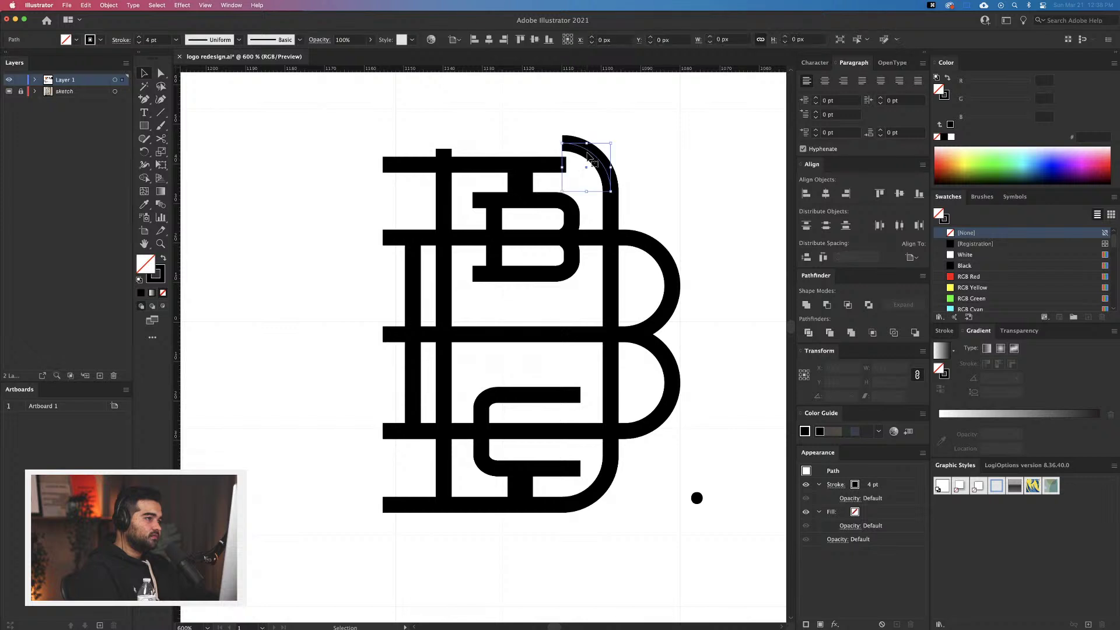
pyautogui.click(587, 168)
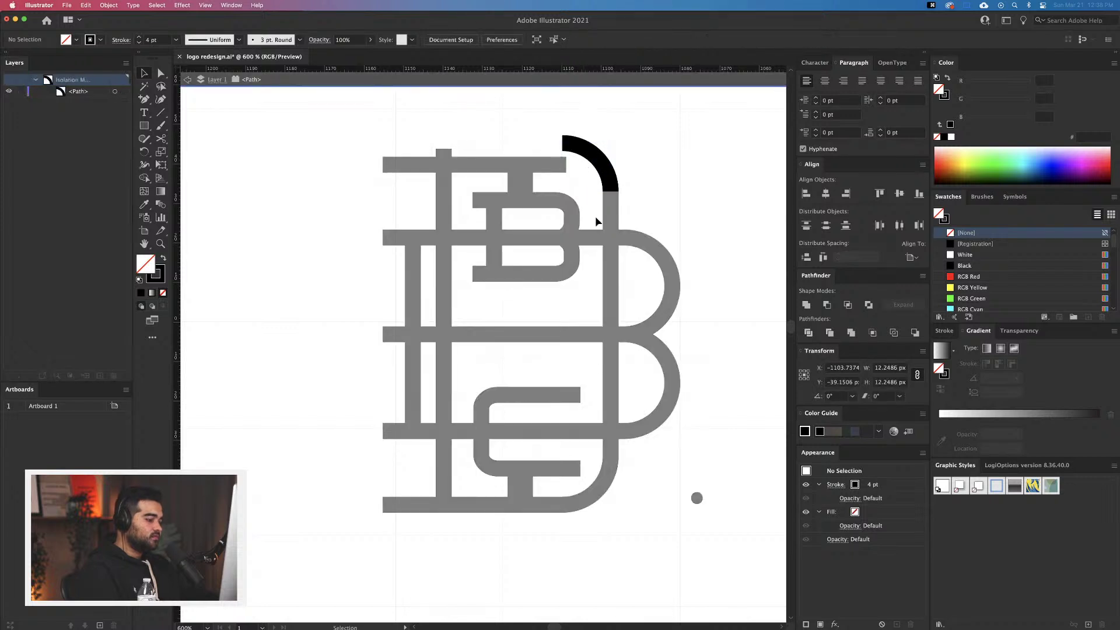
pyautogui.doubleClick(565, 177)
pyautogui.moveTo(581, 145); pyautogui.dragTo(575, 182)
# Shorten the upper end of the tall letter's right stem to where the upper quarter arc begins
pyautogui.scroll(2, 582, 171)
pyautogui.scroll(2, 581, 170)
pyautogui.scroll(-2, 621, 373)
pyautogui.hscroll(3, 620, 372)
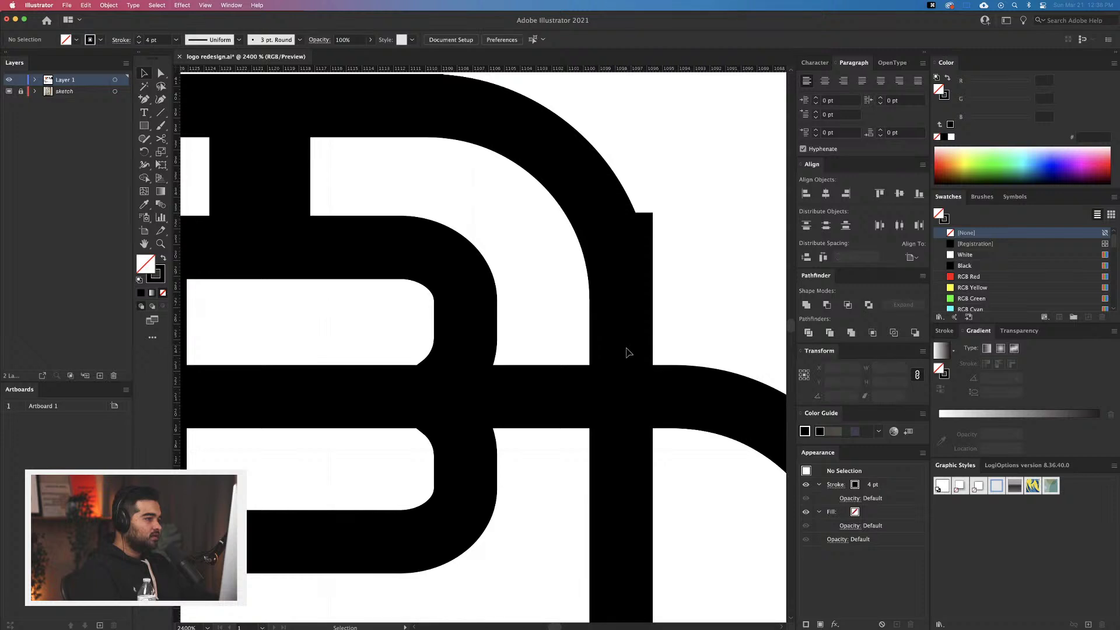
pyautogui.click(623, 350)
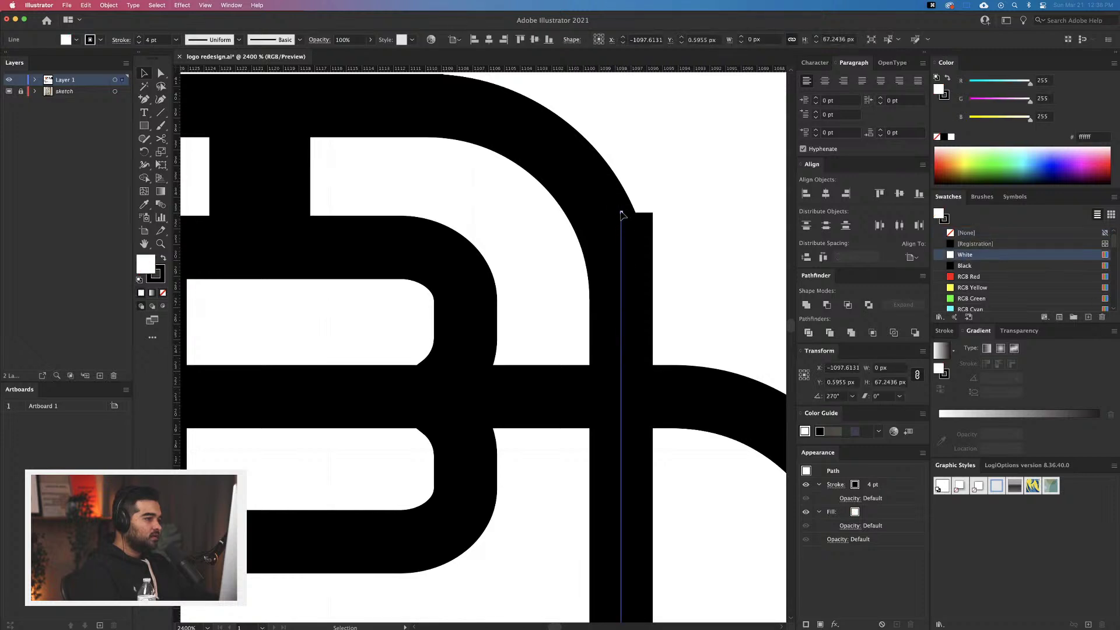
pyautogui.moveTo(621, 214); pyautogui.dragTo(621, 303)
pyautogui.scroll(-5, 624, 315)
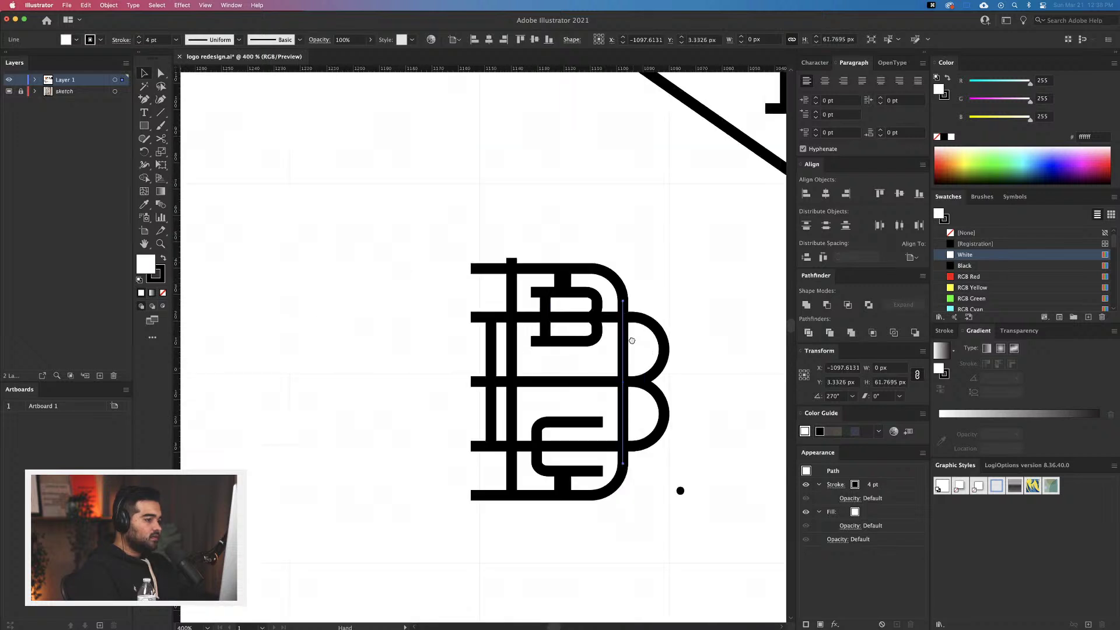
# Move the upper spacer outside the monogram and shorten the tall letter's left stem to the centre line of the top bar
pyautogui.click(633, 408)
pyautogui.moveTo(633, 408); pyautogui.dragTo(643, 395)
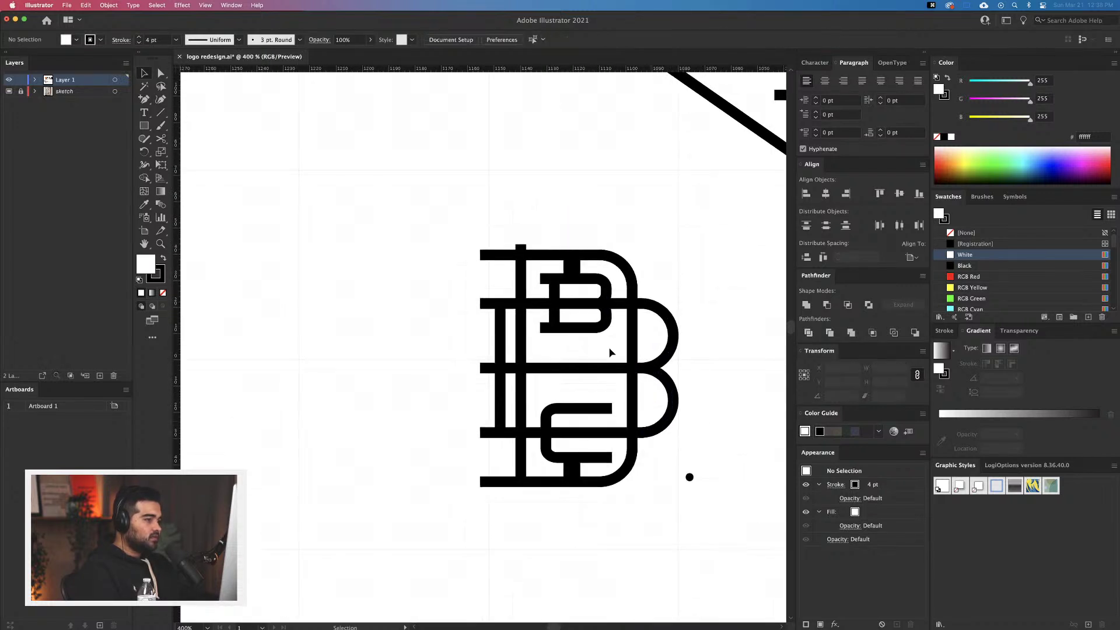
pyautogui.click(521, 262)
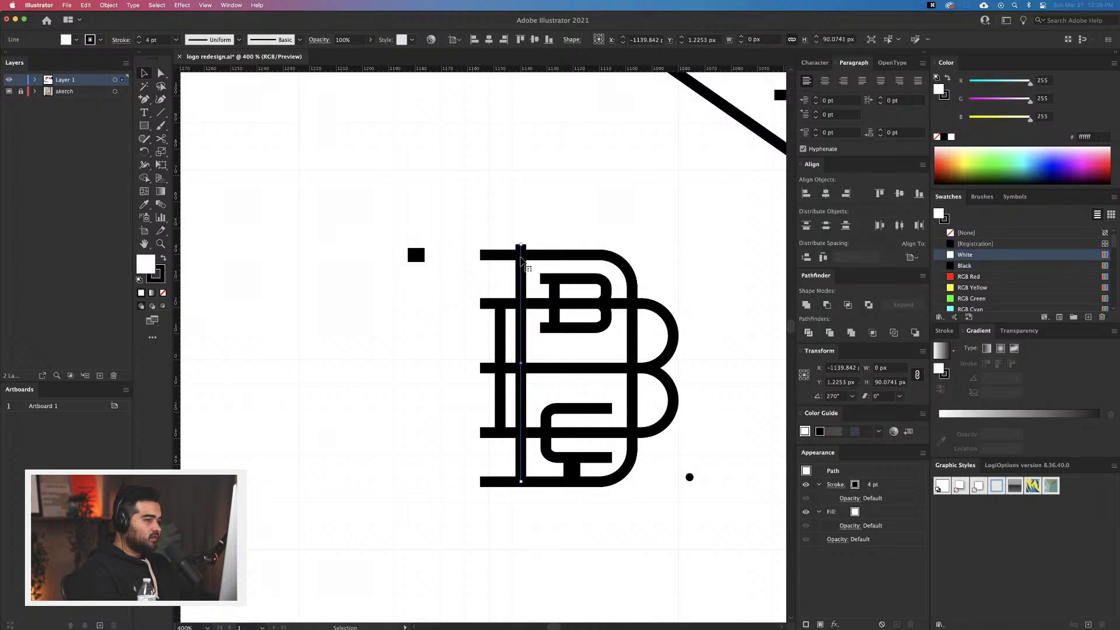
pyautogui.scroll(5, 520, 258)
pyautogui.press('a')
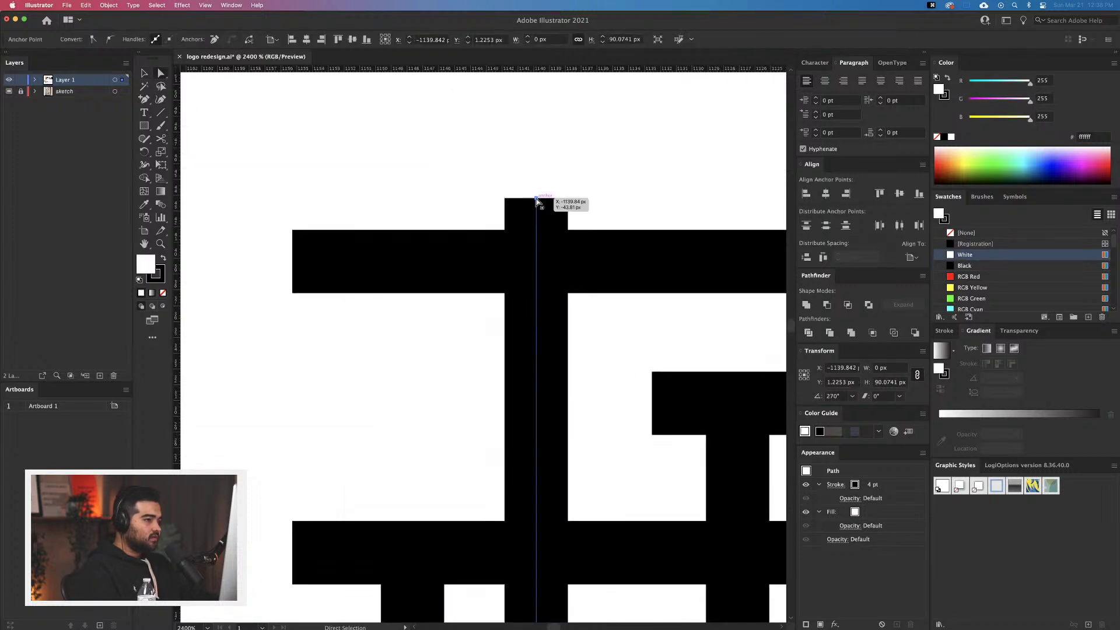
pyautogui.moveTo(537, 200); pyautogui.dragTo(540, 259)
pyautogui.click(547, 187)
pyautogui.scroll(-4, 548, 187)
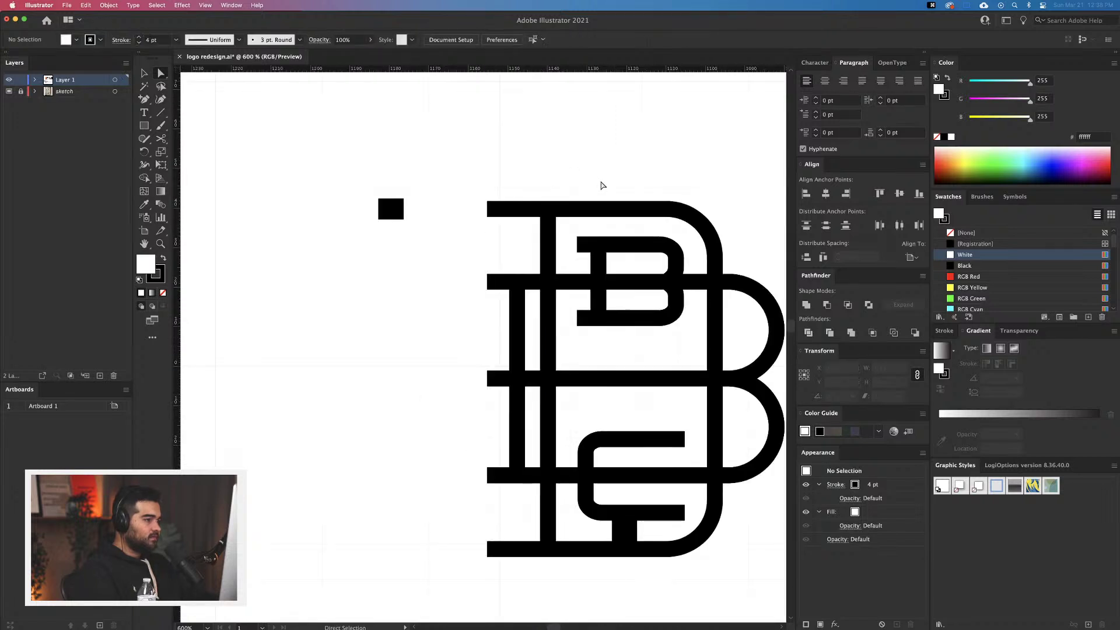
# Move the lower spacer out of the monogram to the empty canvas beside it
pyautogui.scroll(-1, 525, 150)
pyautogui.scroll(-2, 537, 157)
pyautogui.moveTo(615, 177); pyautogui.dragTo(560, 271)
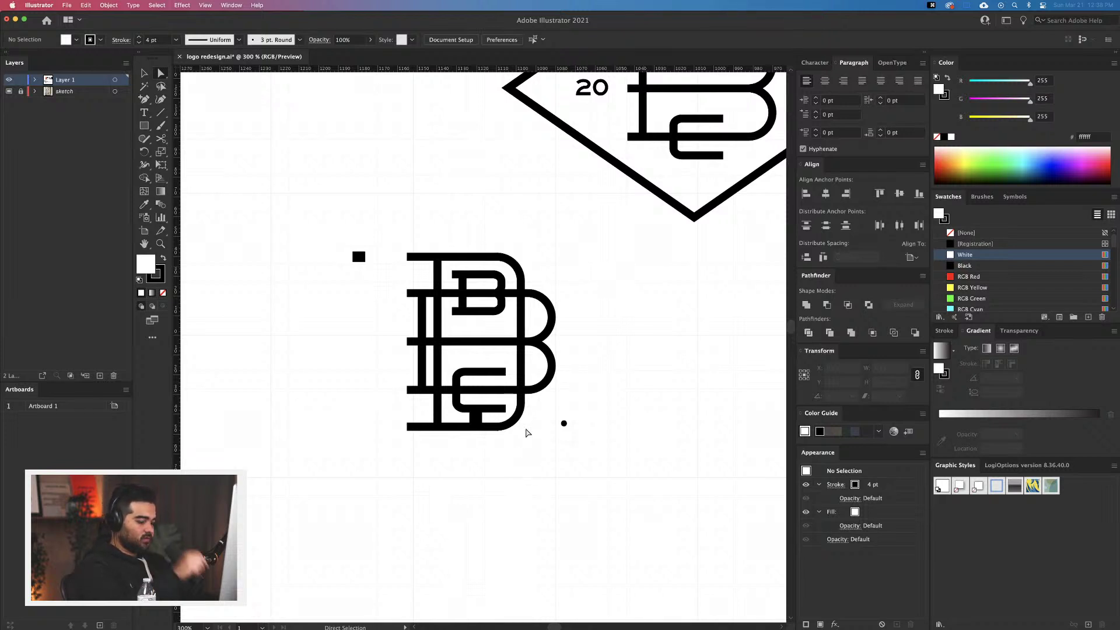
pyautogui.press('v')
pyautogui.moveTo(488, 429); pyautogui.dragTo(657, 349)
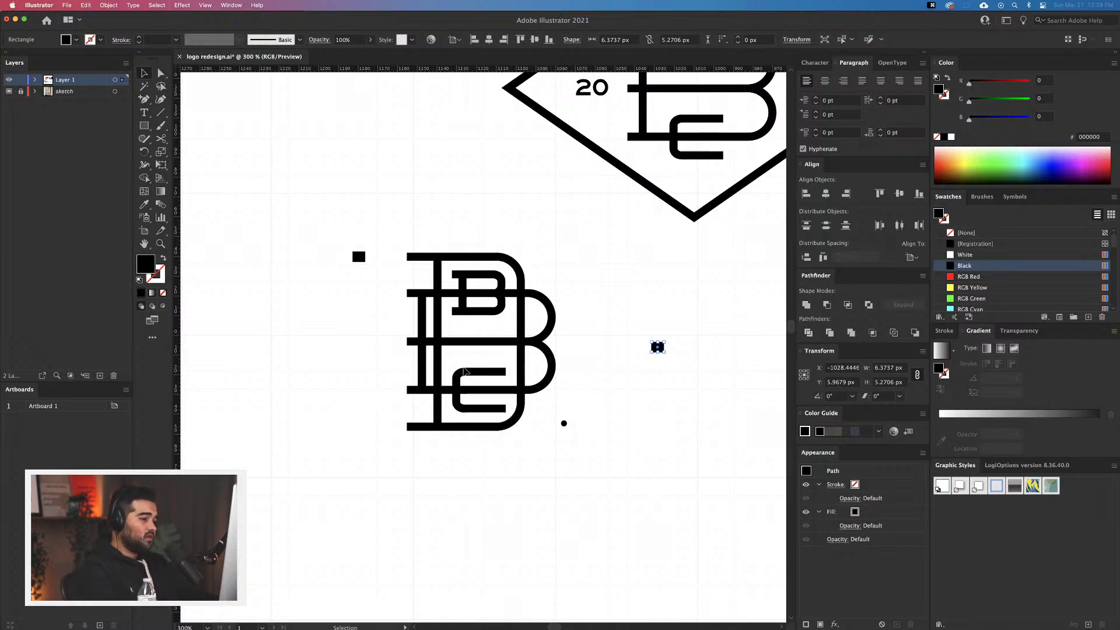
# Copy the small C straight up so the copy is centred on the large B's middle bar
pyautogui.scroll(1, 483, 373)
pyautogui.moveTo(483, 375); pyautogui.dragTo(483, 311)
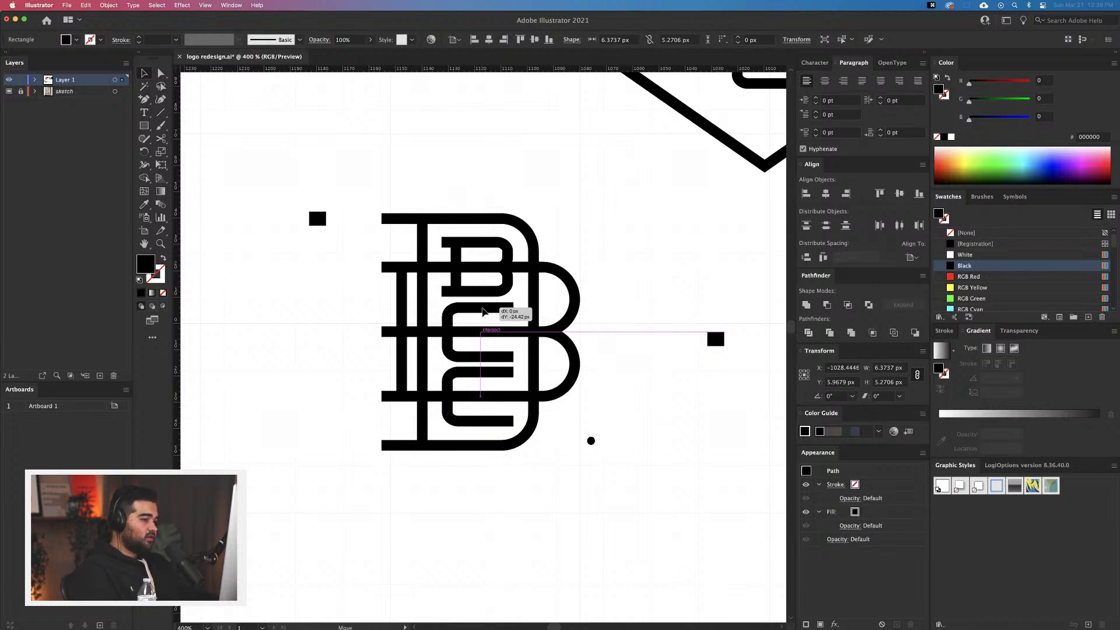
pyautogui.click(667, 382)
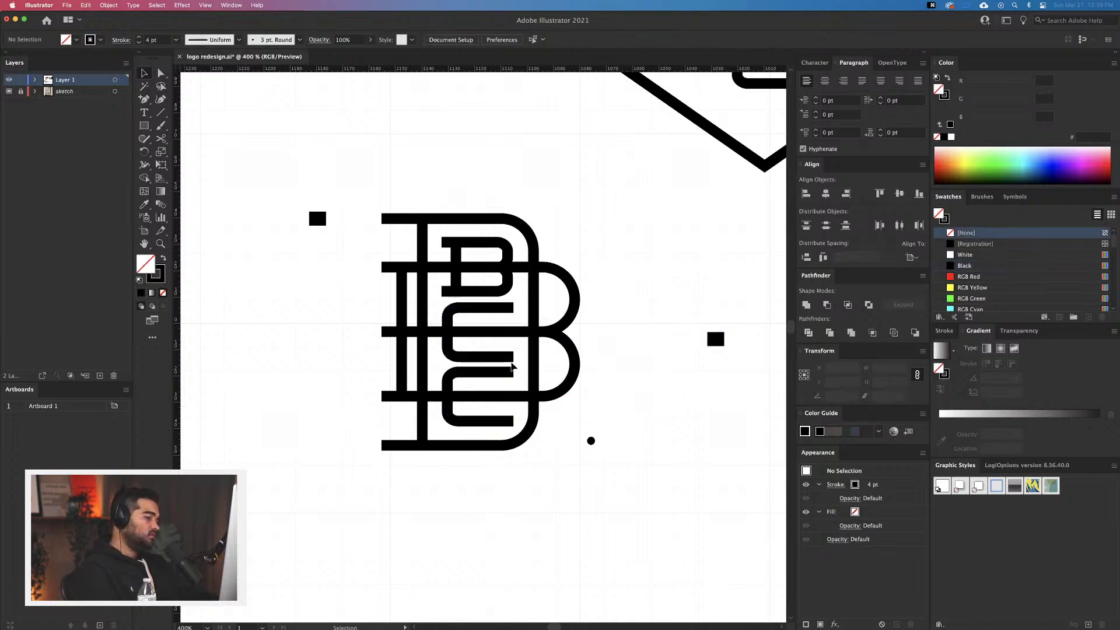
# Draw a rectangle over the copied C, matching its height at about 24.6 × 18.6 px, and round its corners to about 3.75 px
pyautogui.scroll(1, 512, 367)
pyautogui.click(512, 365)
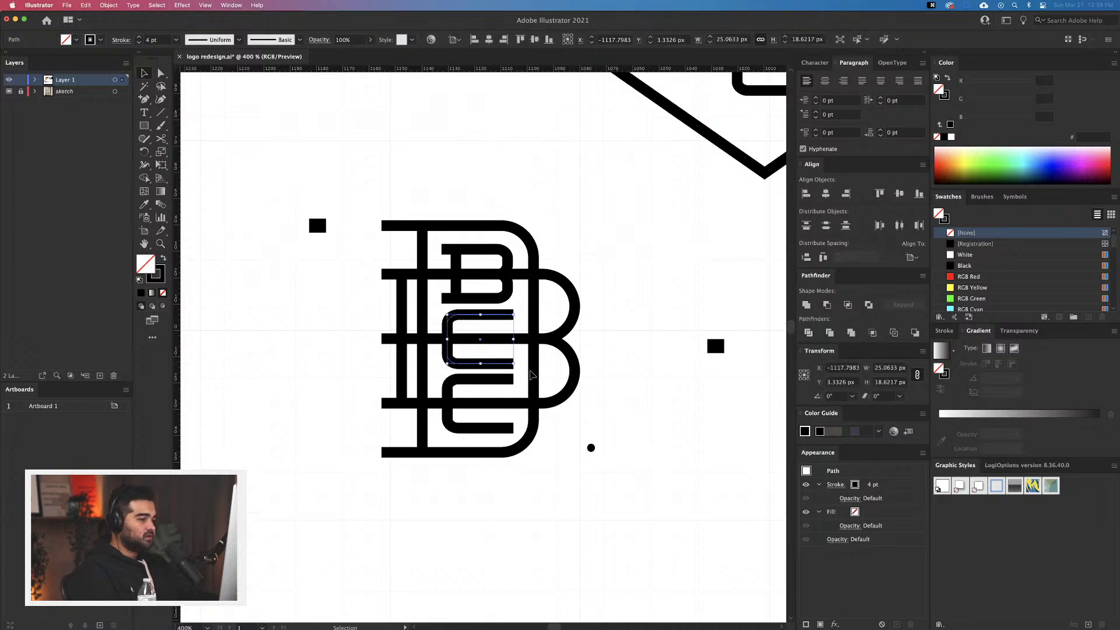
pyautogui.scroll(2, 532, 374)
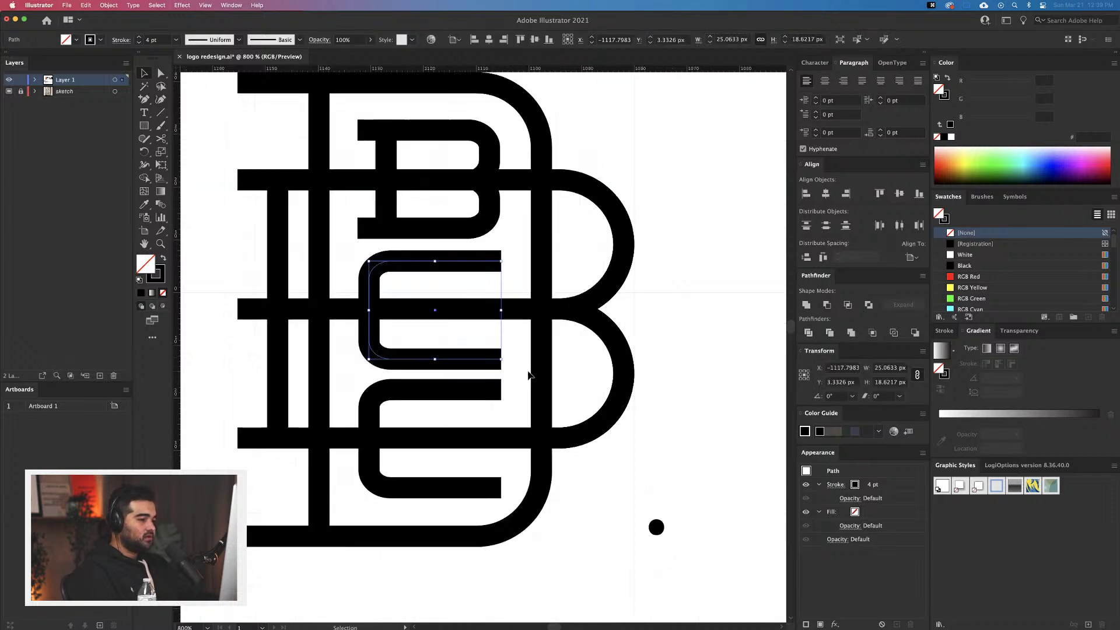
pyautogui.click(146, 126)
pyautogui.moveTo(369, 275); pyautogui.dragTo(499, 359)
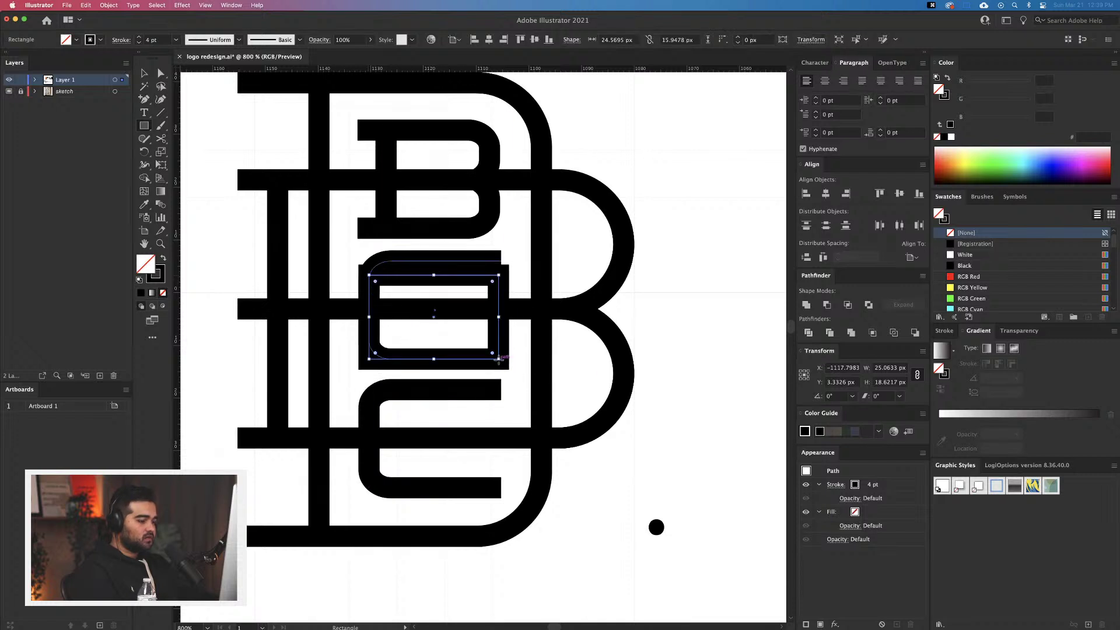
pyautogui.press('super+y')
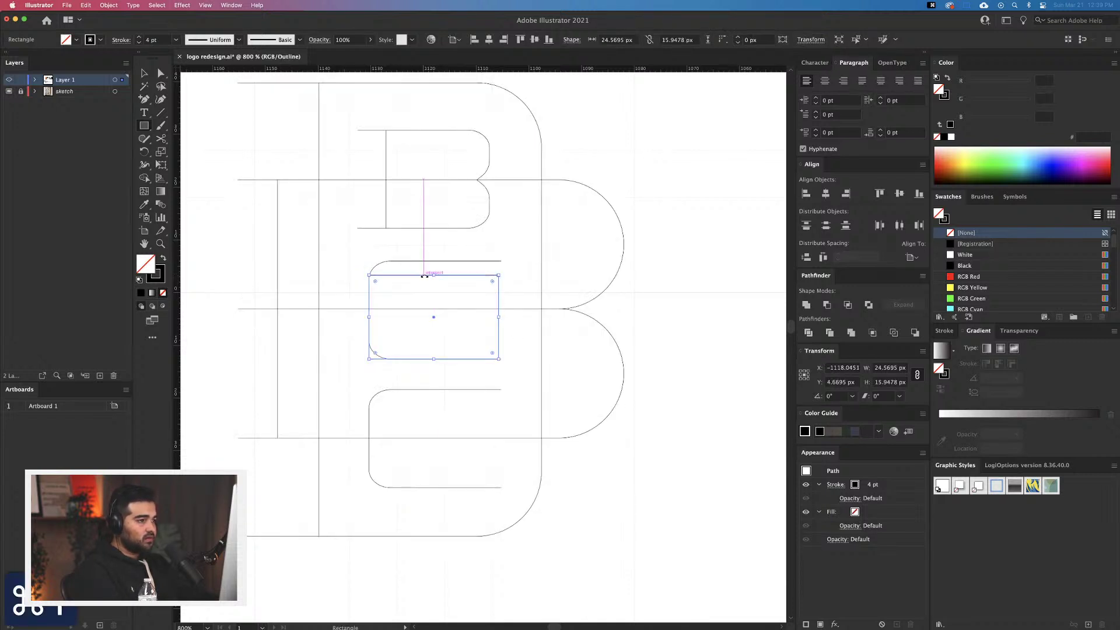
pyautogui.moveTo(430, 275); pyautogui.dragTo(475, 280)
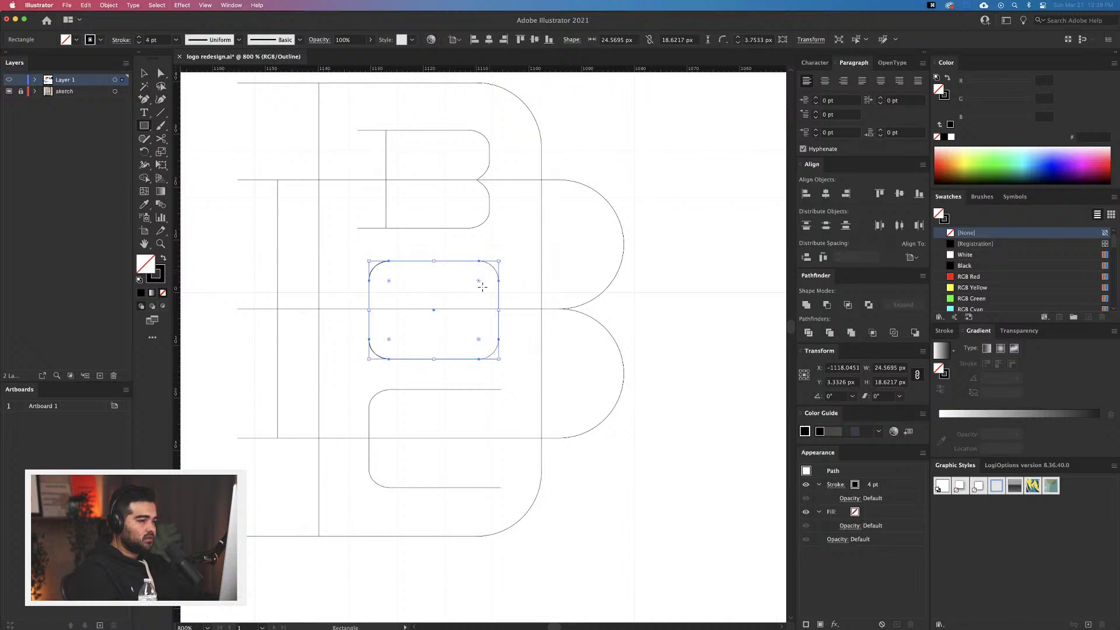
# Delete the copied C beneath the rounded rectangle, leaving a small O between the B and the lower C
pyautogui.press('v')
pyautogui.click(510, 378)
pyautogui.click(494, 360)
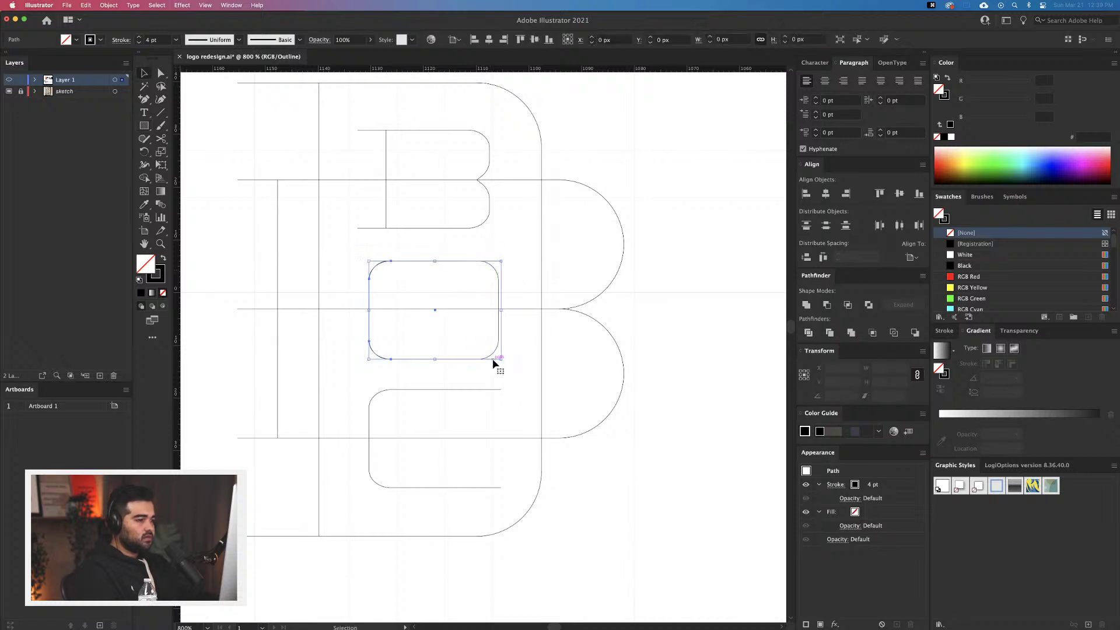
pyautogui.click(493, 365)
pyautogui.press('super+y')
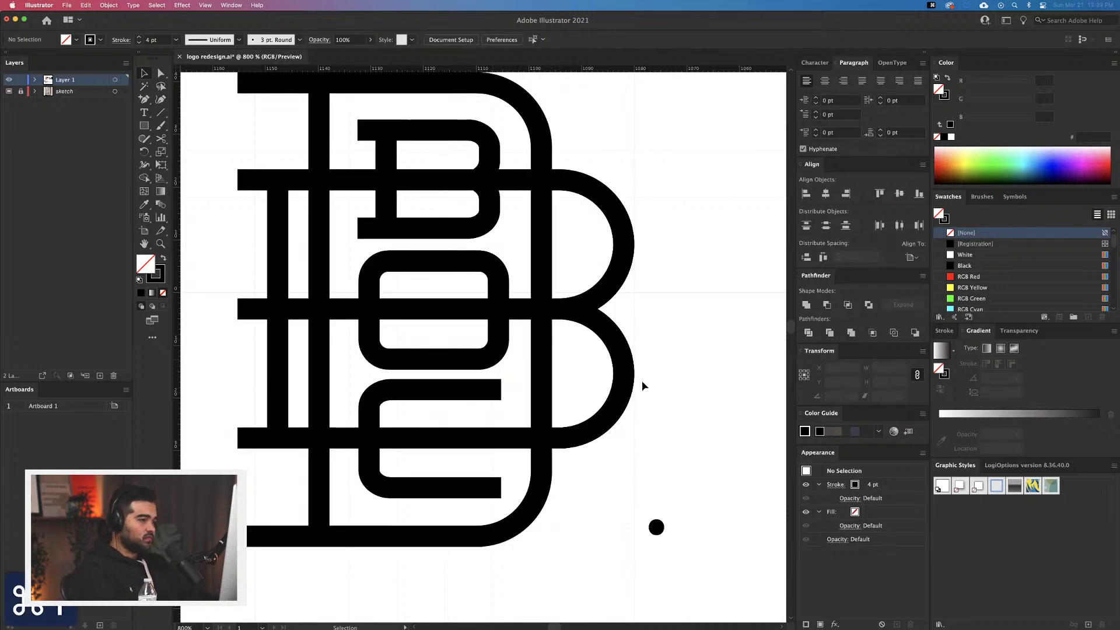
pyautogui.moveTo(500, 213); pyautogui.dragTo(577, 273)
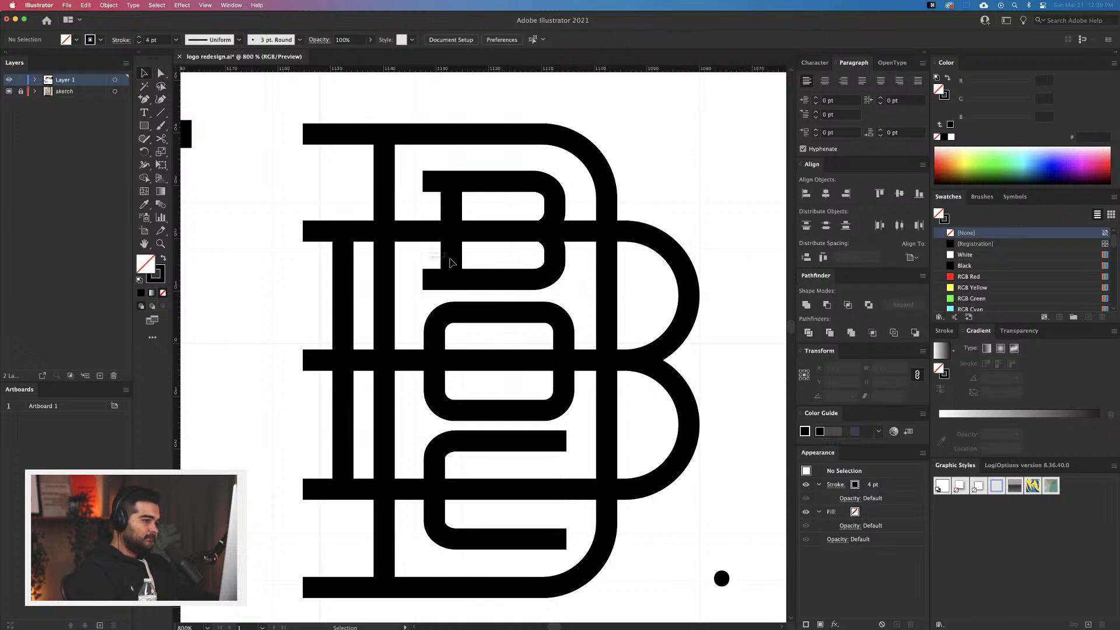
pyautogui.click(451, 263)
pyautogui.moveTo(546, 281); pyautogui.dragTo(547, 282)
pyautogui.click(579, 321)
pyautogui.scroll(-3, 580, 320)
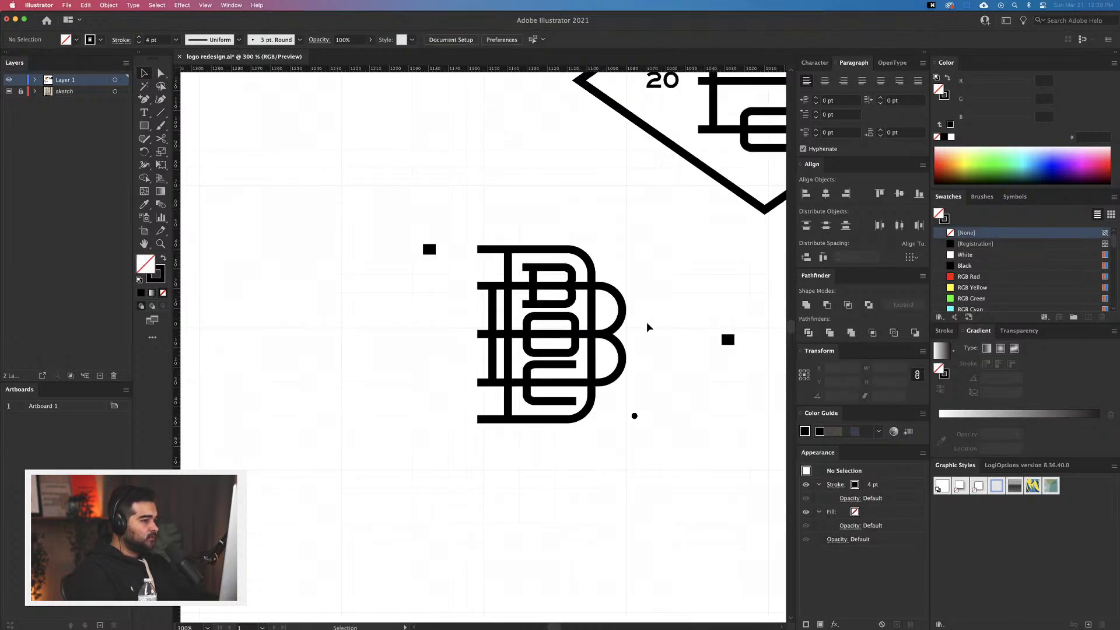
pyautogui.hscroll(3, 624, 321)
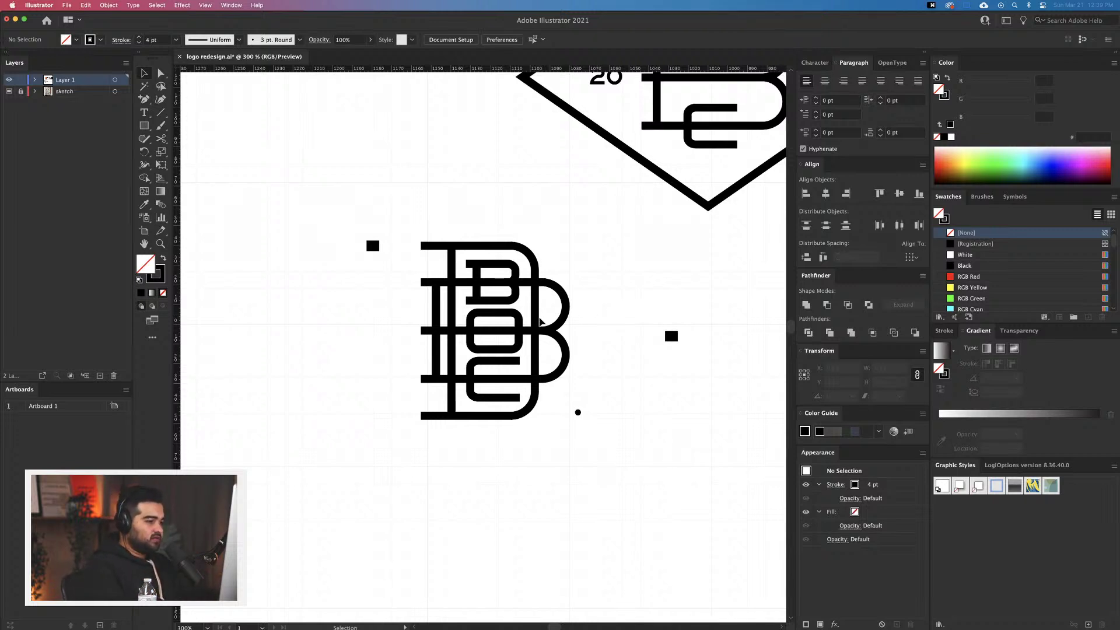
# Copy the small O straight down onto the position of the lower C
pyautogui.scroll(1, 540, 320)
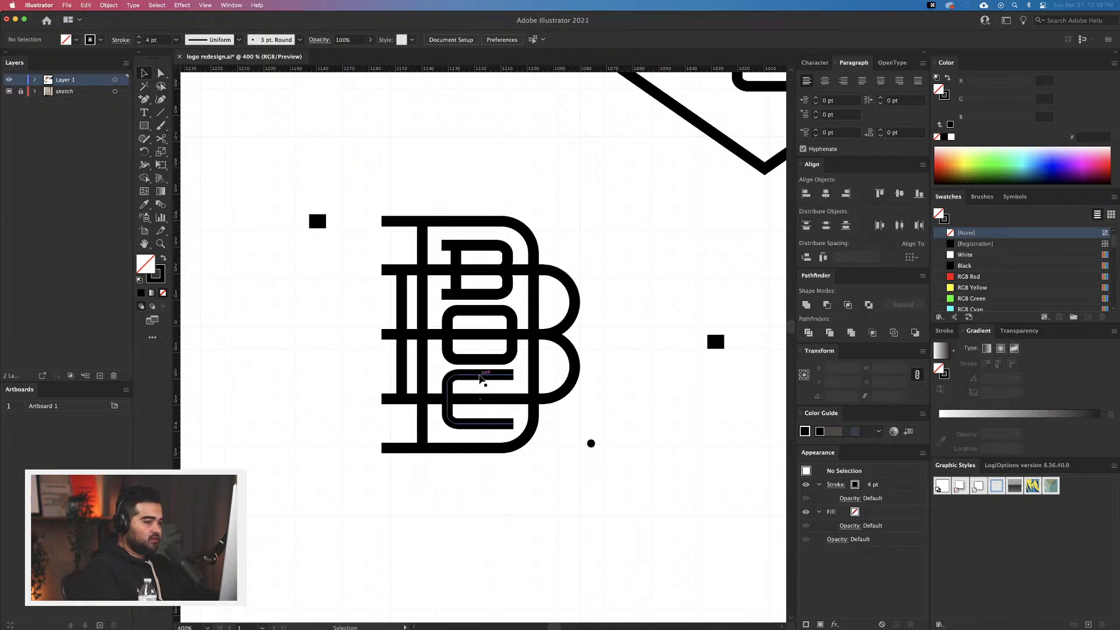
pyautogui.moveTo(478, 363); pyautogui.dragTo(475, 427)
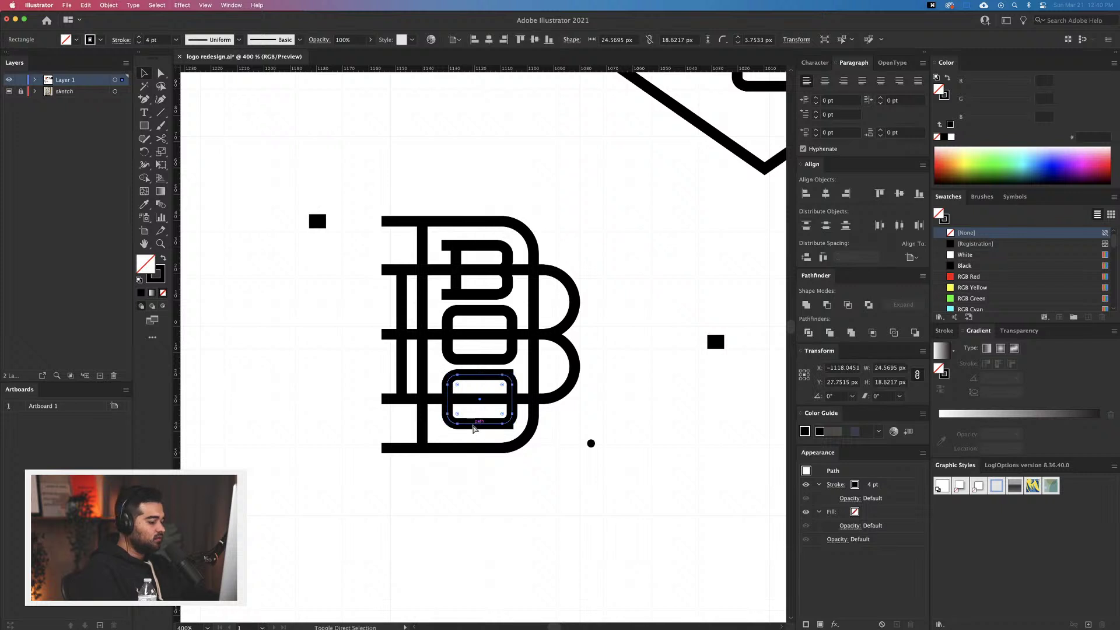
pyautogui.click(604, 424)
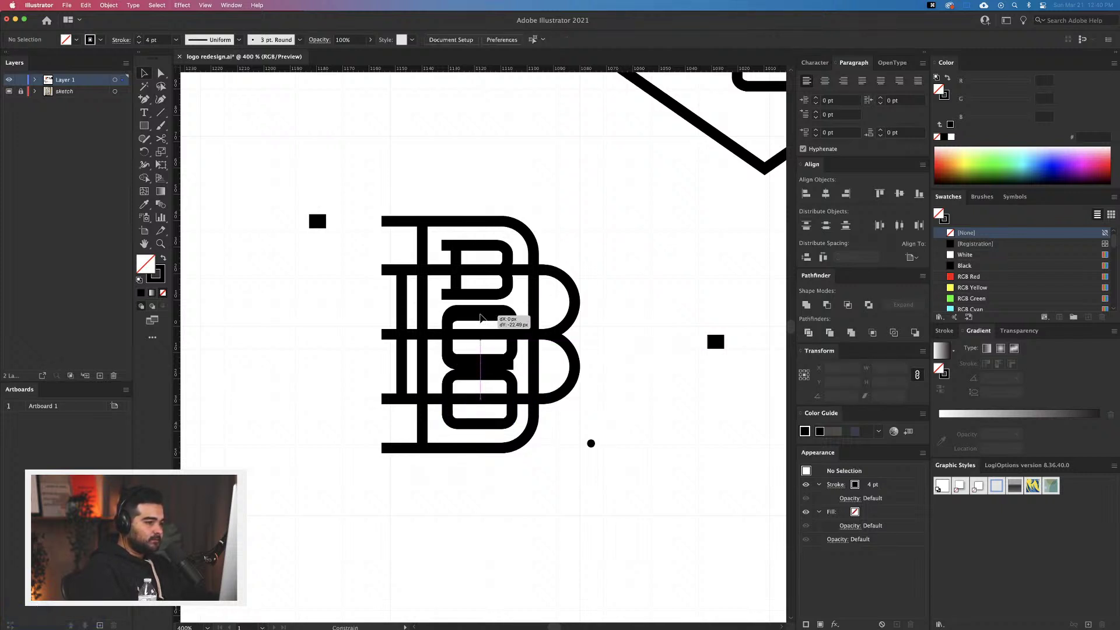
# Move the small C up to the middle position and delete the original O there, leaving the order B, C, O
pyautogui.click(498, 347)
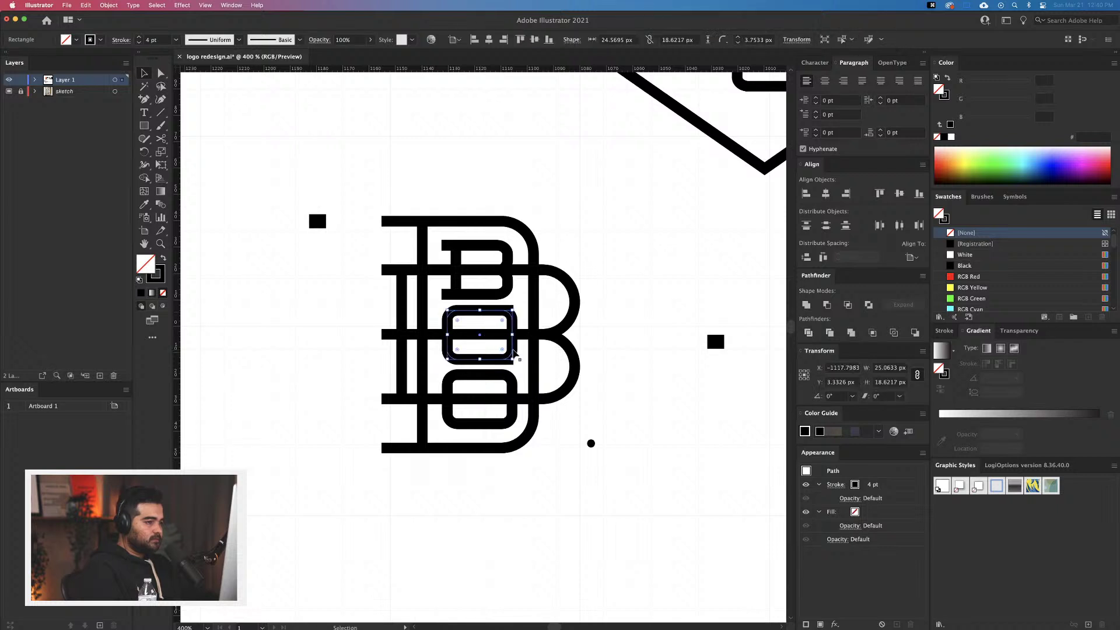
pyautogui.press('Delete')
pyautogui.moveTo(649, 402)
pyautogui.mouseDown()
pyautogui.moveTo(685, 400)
pyautogui.moveTo(632, 411)
pyautogui.mouseUp()
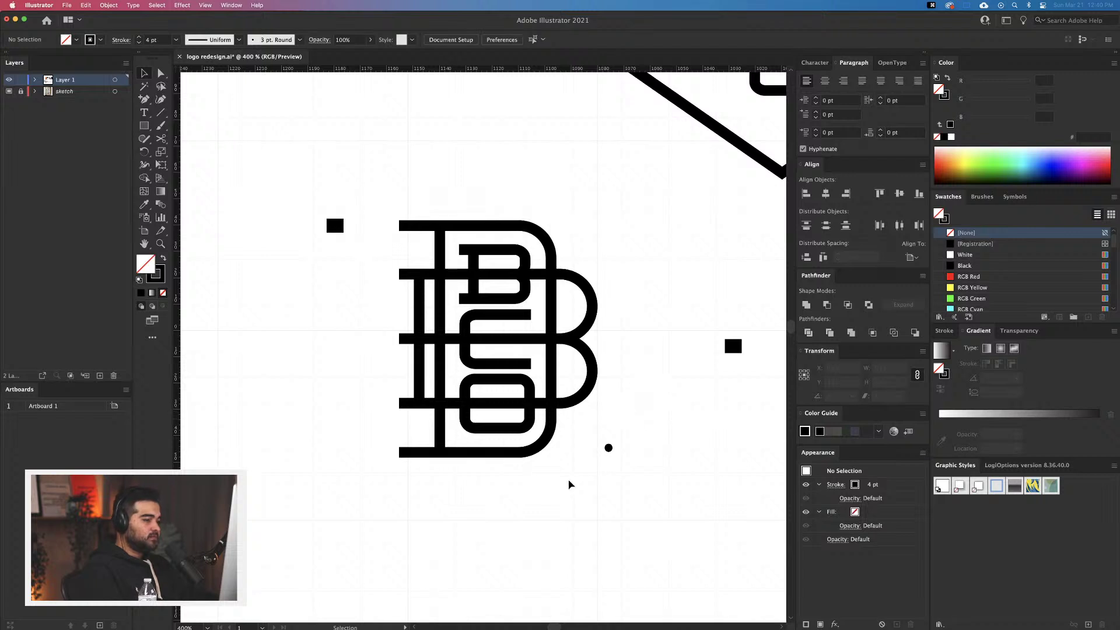
pyautogui.scroll(-6, 570, 484)
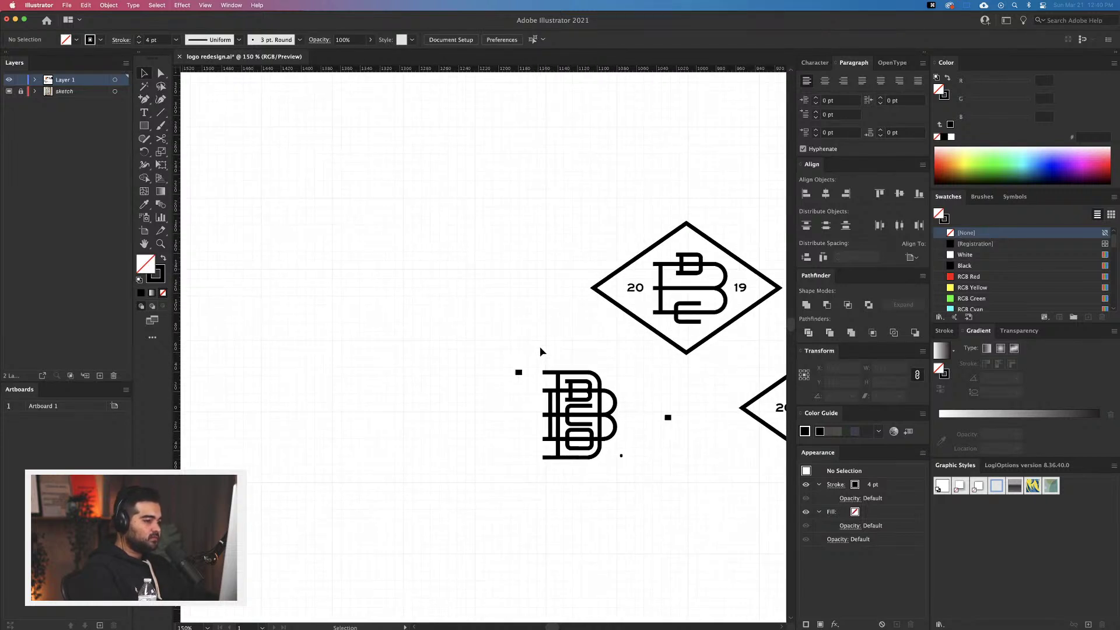
# Remove the stray dot beside the lower bowl of the tall D monogram
pyautogui.hscroll(3, 589, 469)
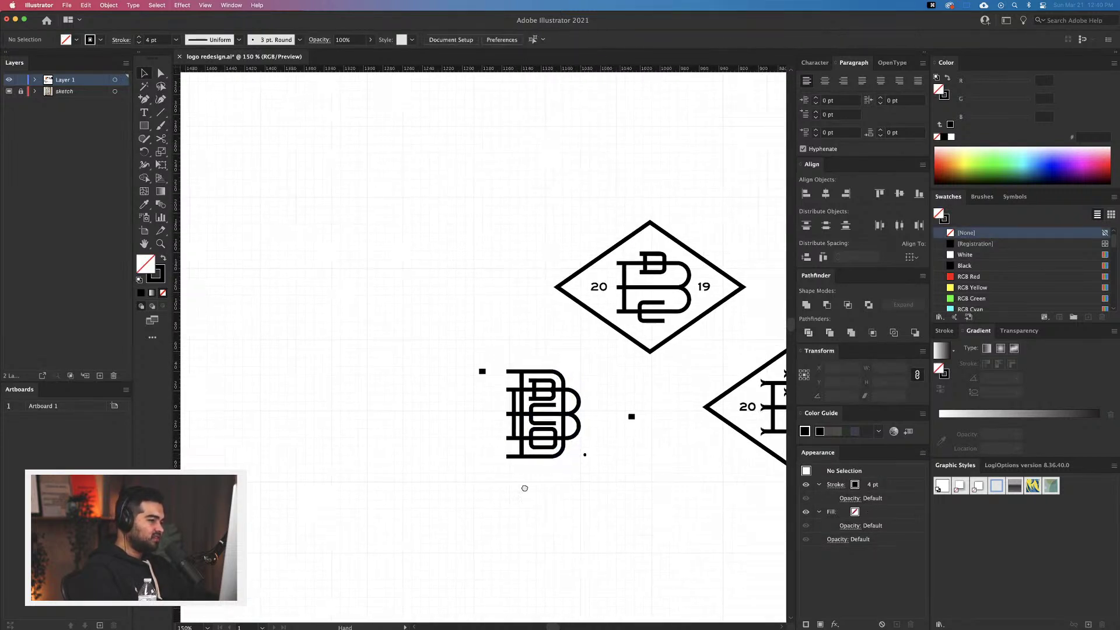
pyautogui.click(531, 451)
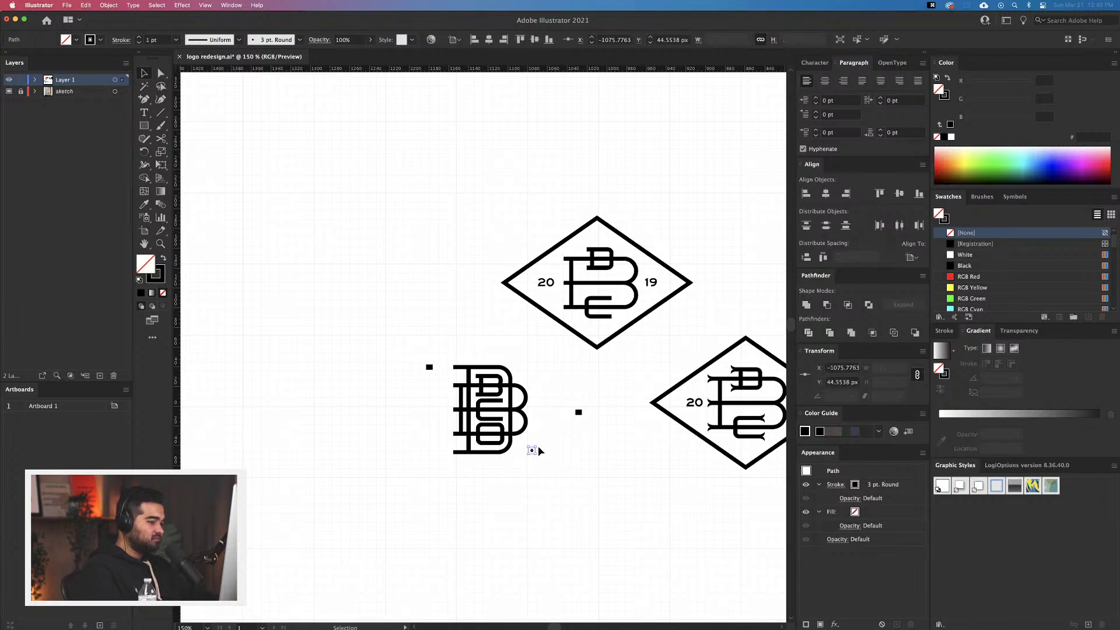
pyautogui.click(539, 446)
pyautogui.scroll(1, 538, 446)
pyautogui.moveTo(412, 482); pyautogui.dragTo(615, 440)
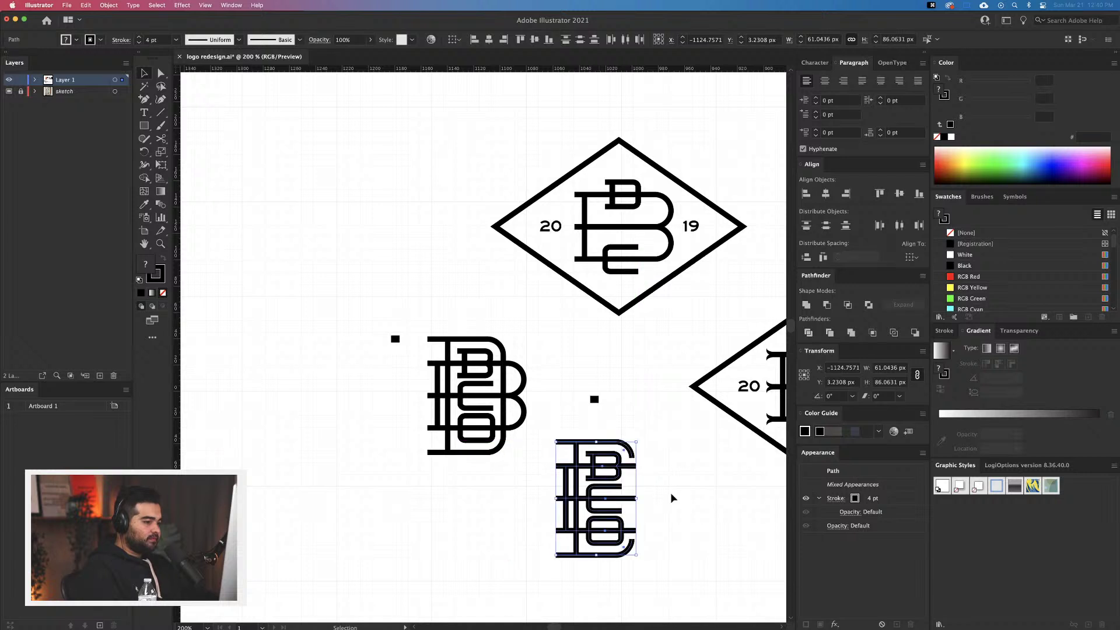
pyautogui.hscroll(3, 642, 467)
pyautogui.scroll(-2, 642, 466)
pyautogui.press('super+z')
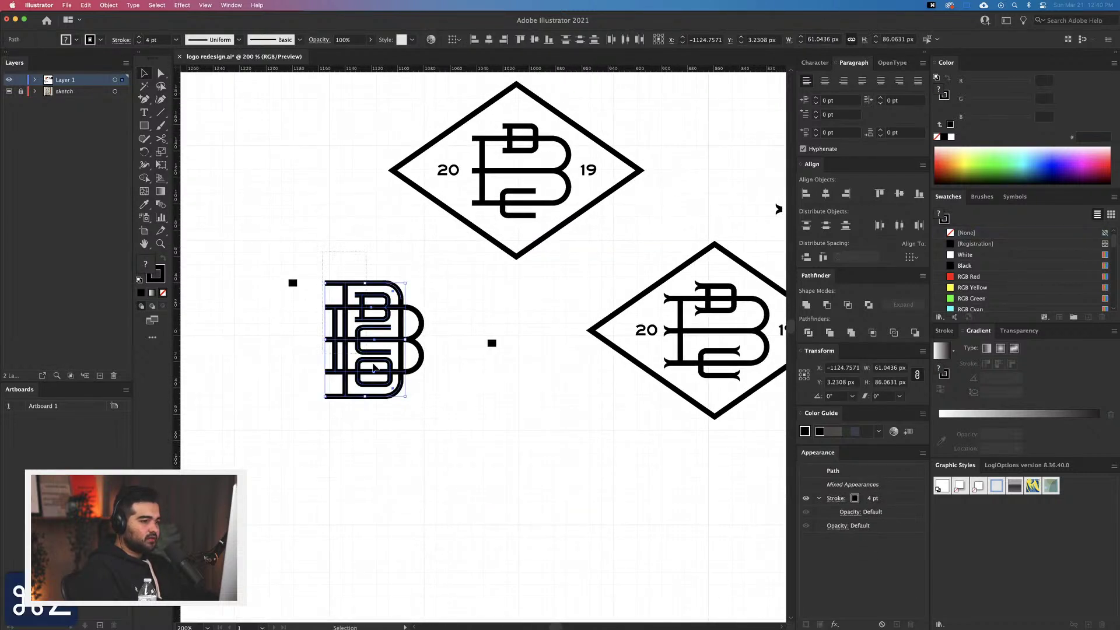
# Copy the complete stacked BCO monogram, including the large B's bowls, to the empty area below and right of the original
pyautogui.moveTo(374, 368); pyautogui.dragTo(553, 477)
pyautogui.click(596, 487)
pyautogui.hscroll(2, 597, 487)
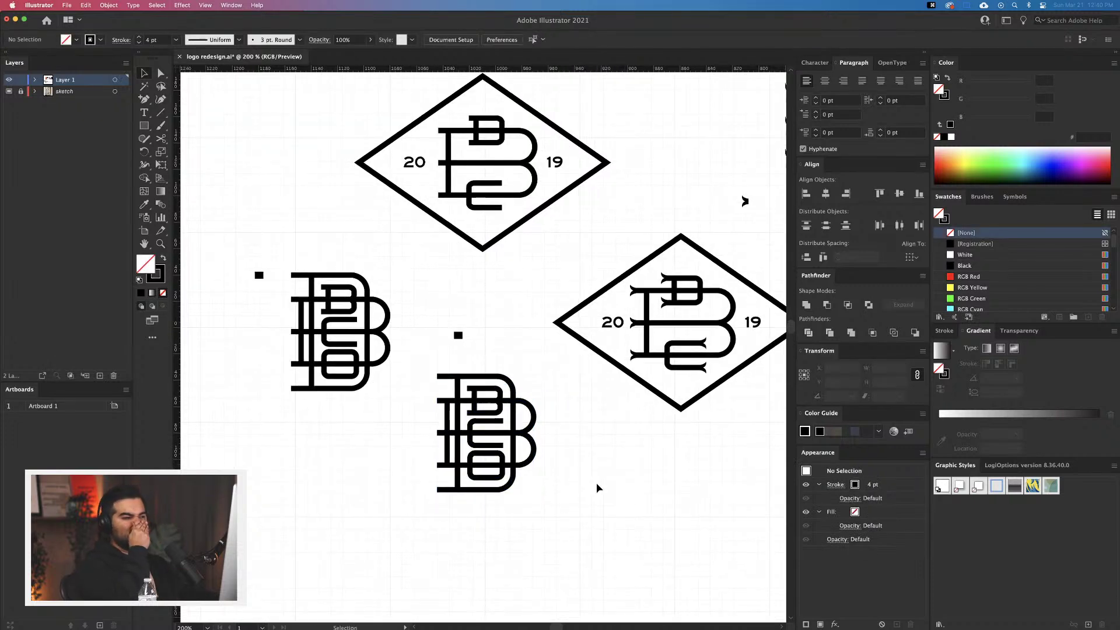
# Copy the serifed diamond badge with its year numerals to the empty area below the original and clear the selection
pyautogui.hscroll(3, 597, 488)
pyautogui.scroll(-1, 596, 488)
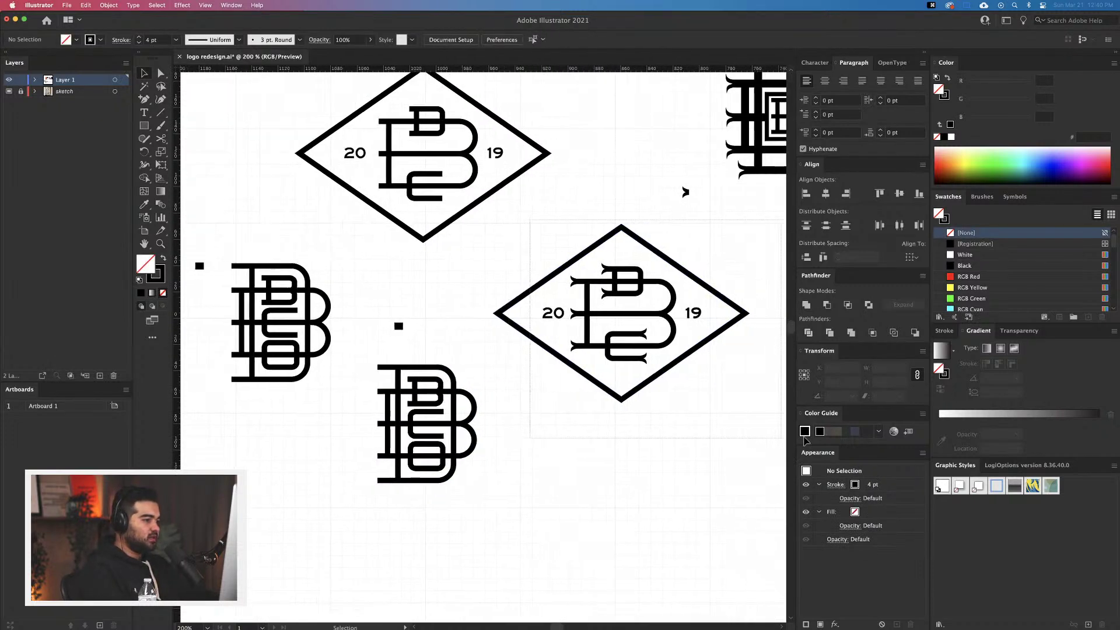
pyautogui.hscroll(2, 685, 408)
pyautogui.hscroll(-3, 662, 400)
pyautogui.scroll(-2, 663, 400)
pyautogui.moveTo(654, 301); pyautogui.dragTo(576, 618)
pyautogui.scroll(-4, 530, 506)
pyautogui.hscroll(4, 529, 505)
pyautogui.scroll(-1, 563, 495)
pyautogui.hscroll(-1, 563, 494)
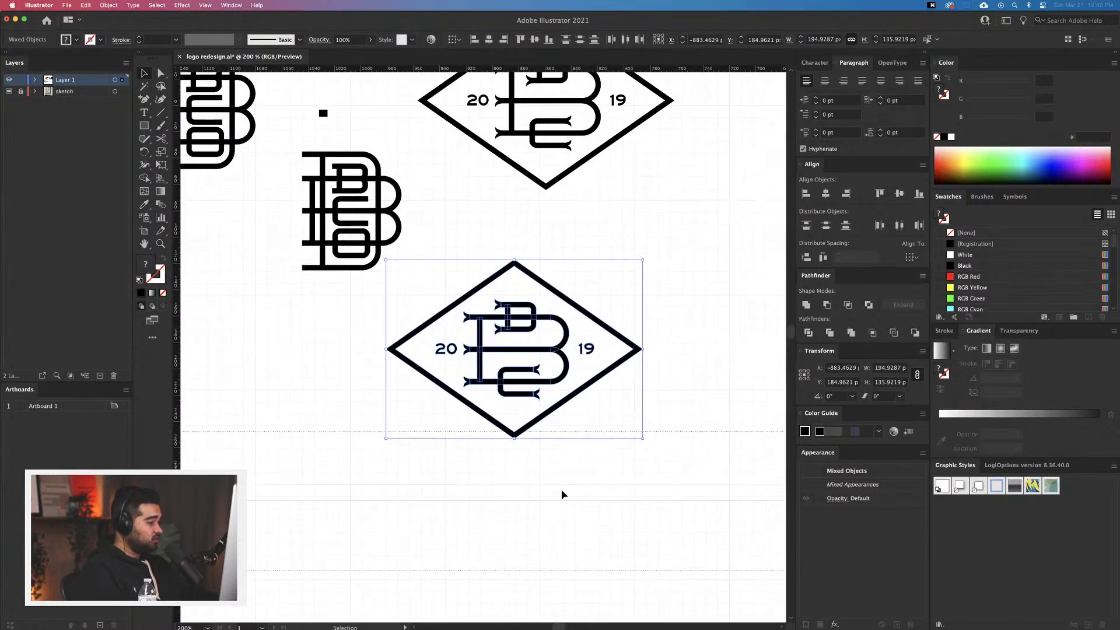
pyautogui.click(563, 495)
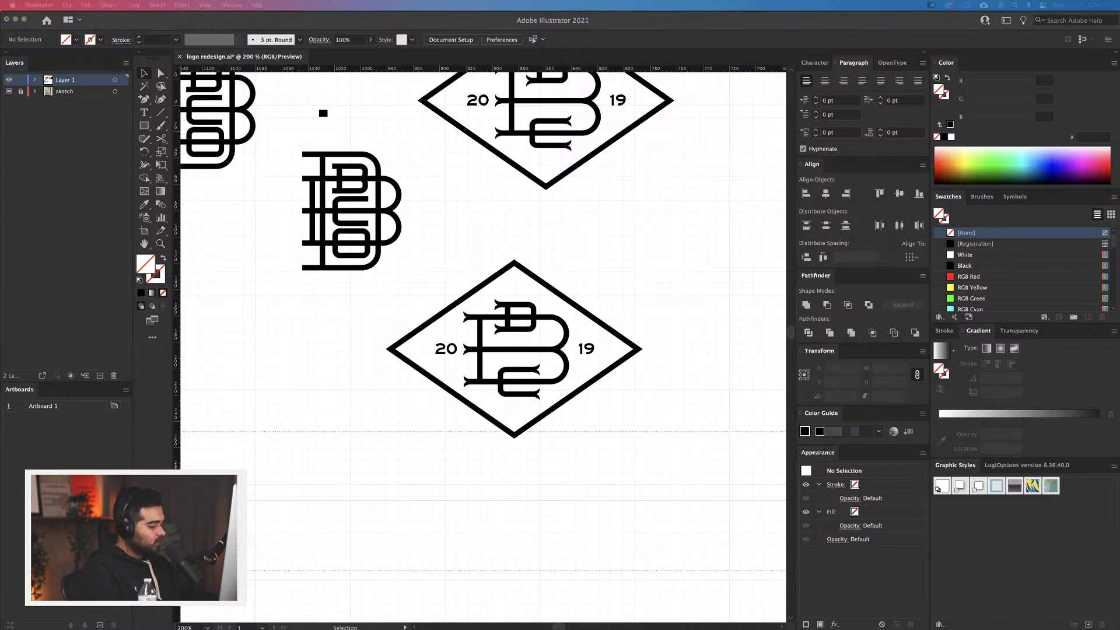
pyautogui.press('super+shift+a')
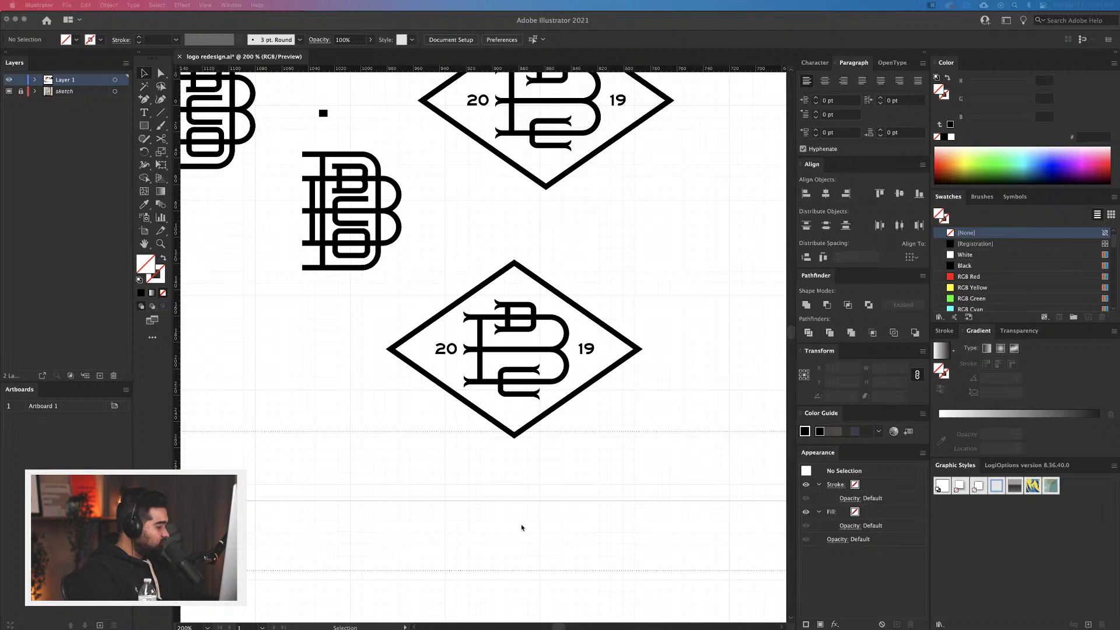
pyautogui.moveTo(535, 439); pyautogui.dragTo(621, 502)
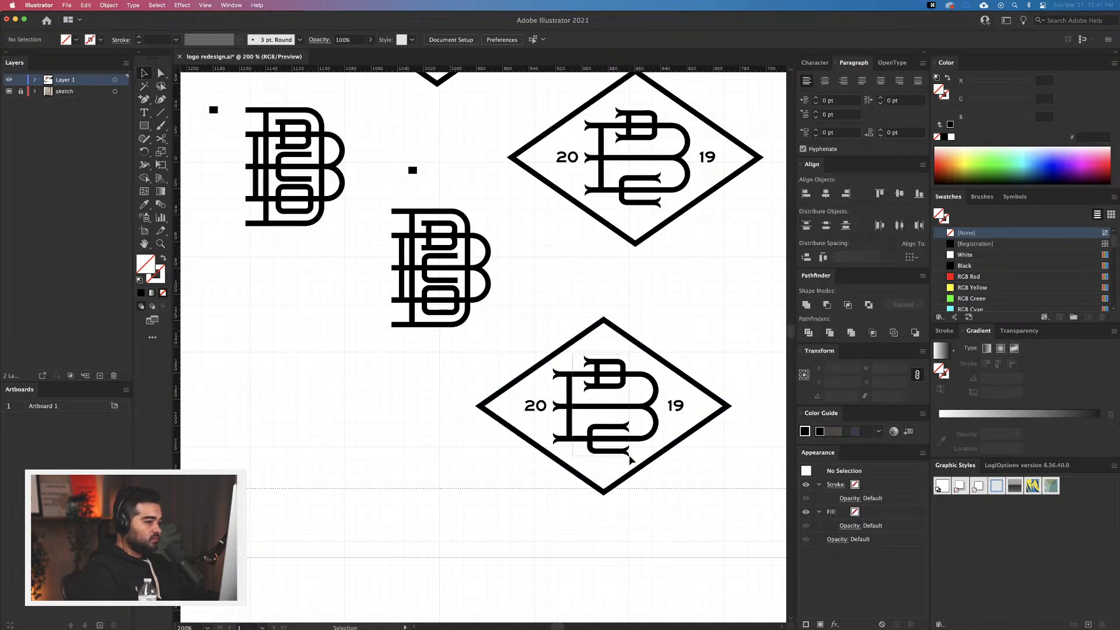
pyautogui.moveTo(630, 459); pyautogui.dragTo(630, 458)
pyautogui.press('Delete')
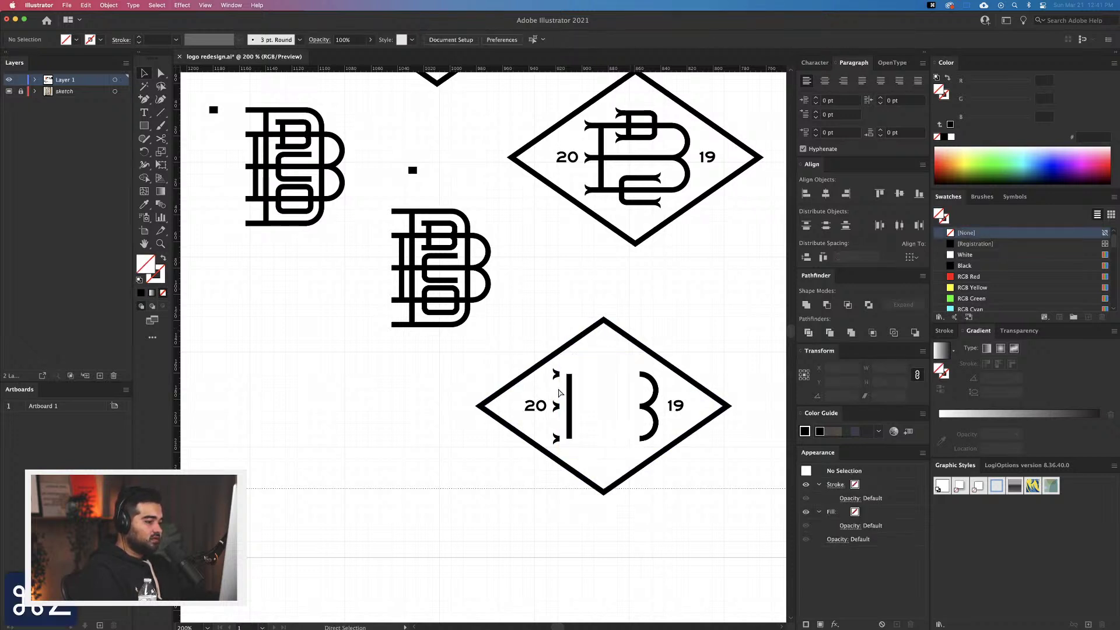
pyautogui.press('super+z')
# Delete the large B's bowls and the small B and C from the copied badge, keeping the diamond, 20 and 19
pyautogui.click(580, 341)
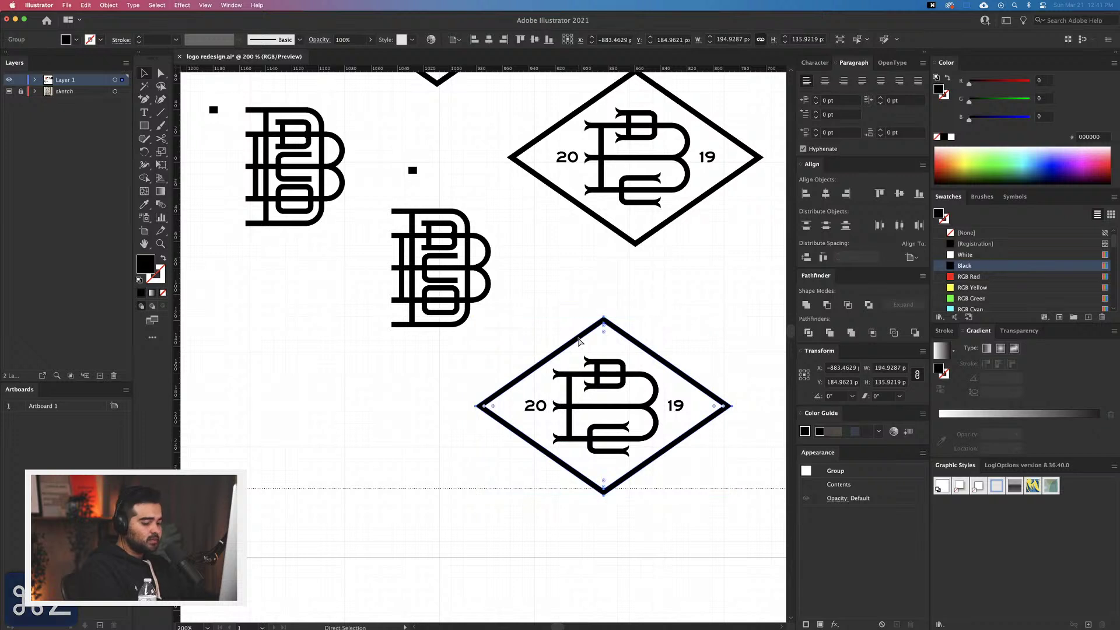
pyautogui.click(576, 371)
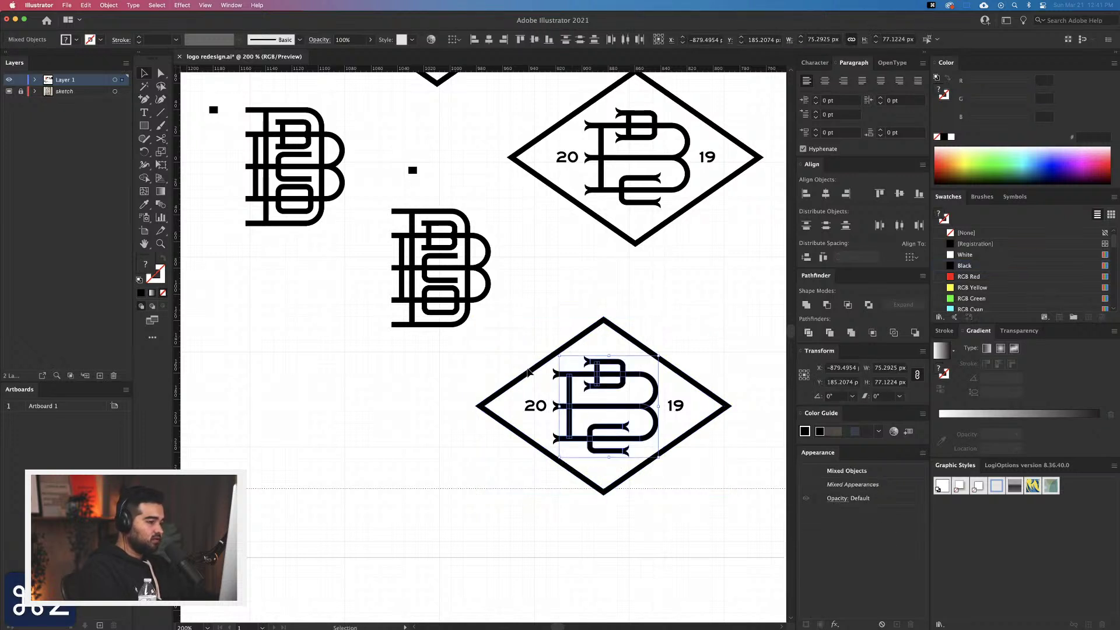
pyautogui.moveTo(522, 398); pyautogui.dragTo(557, 431)
pyautogui.press('a')
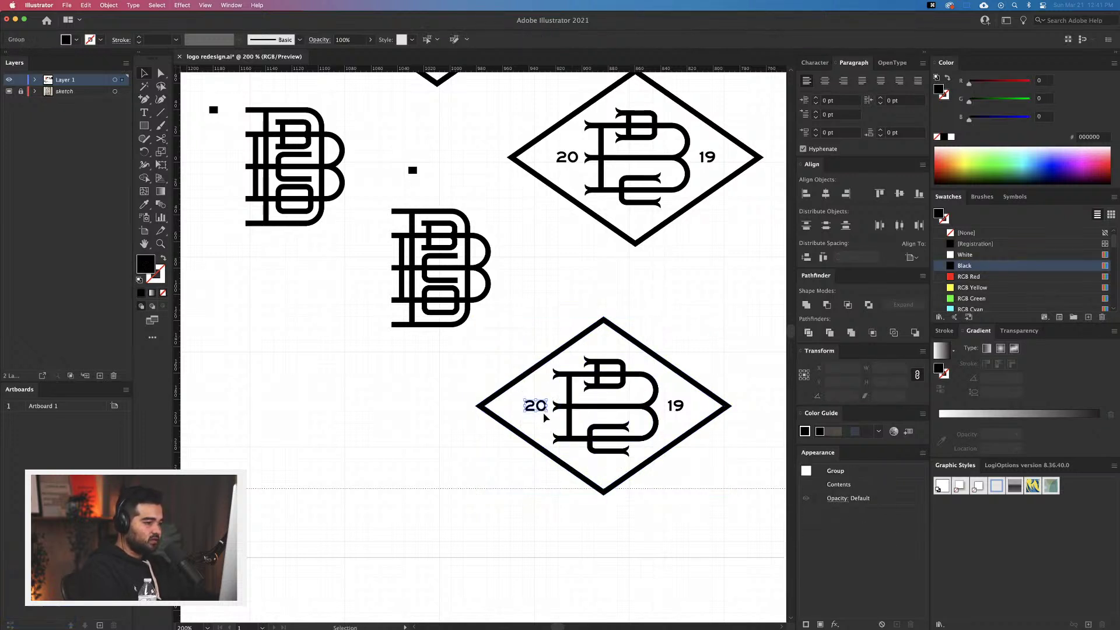
pyautogui.click(546, 418)
pyautogui.press('shift+super+a')
pyautogui.press('v')
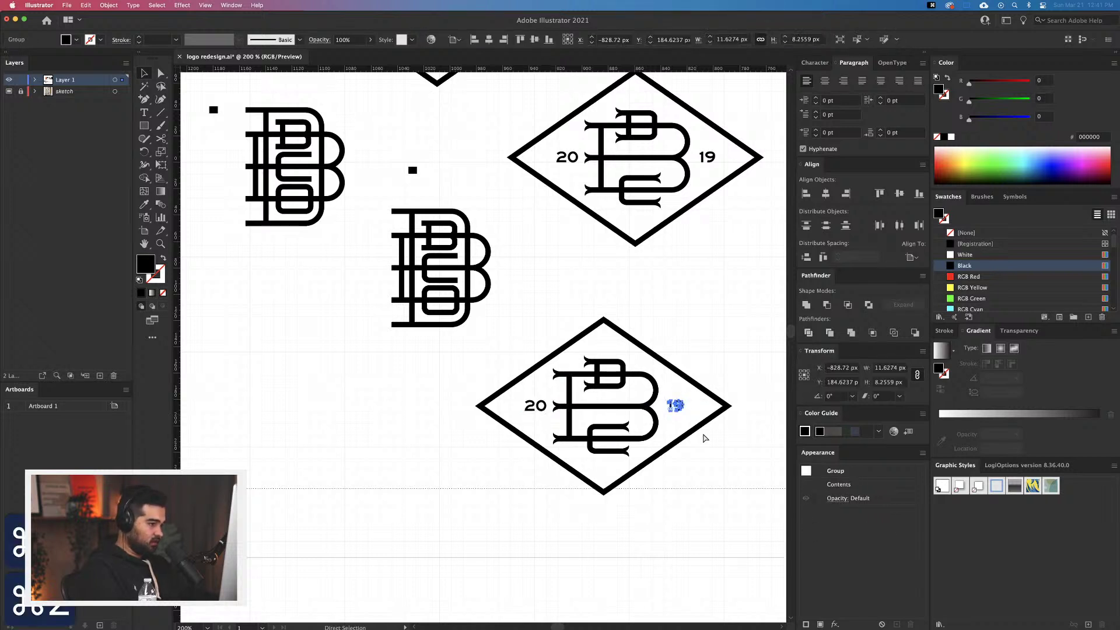
pyautogui.moveTo(580, 337); pyautogui.dragTo(644, 464)
pyautogui.press('Delete')
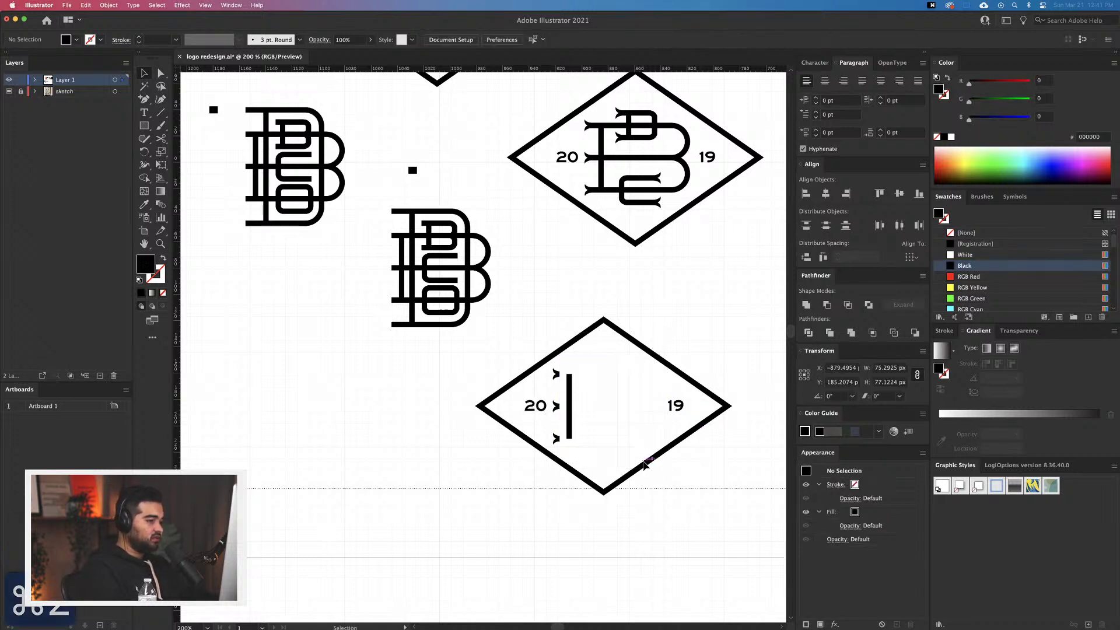
# Delete the leftover stem from the copied badge and move its three serif shapes out beneath the copied BCO monogram
pyautogui.moveTo(515, 344); pyautogui.dragTo(585, 478)
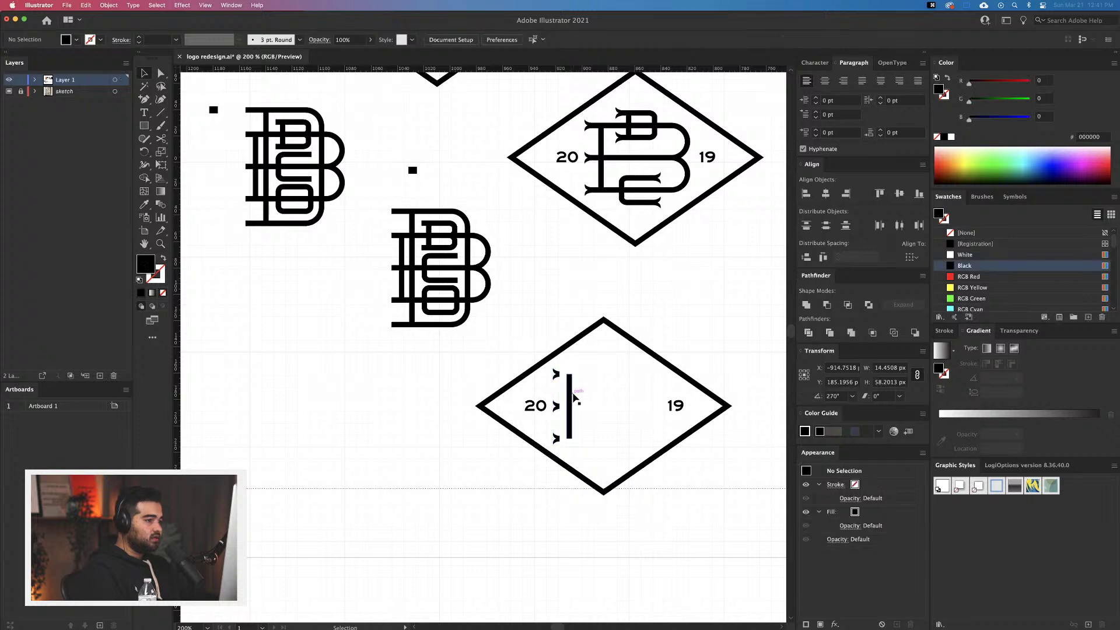
pyautogui.press('Delete')
pyautogui.click(557, 406)
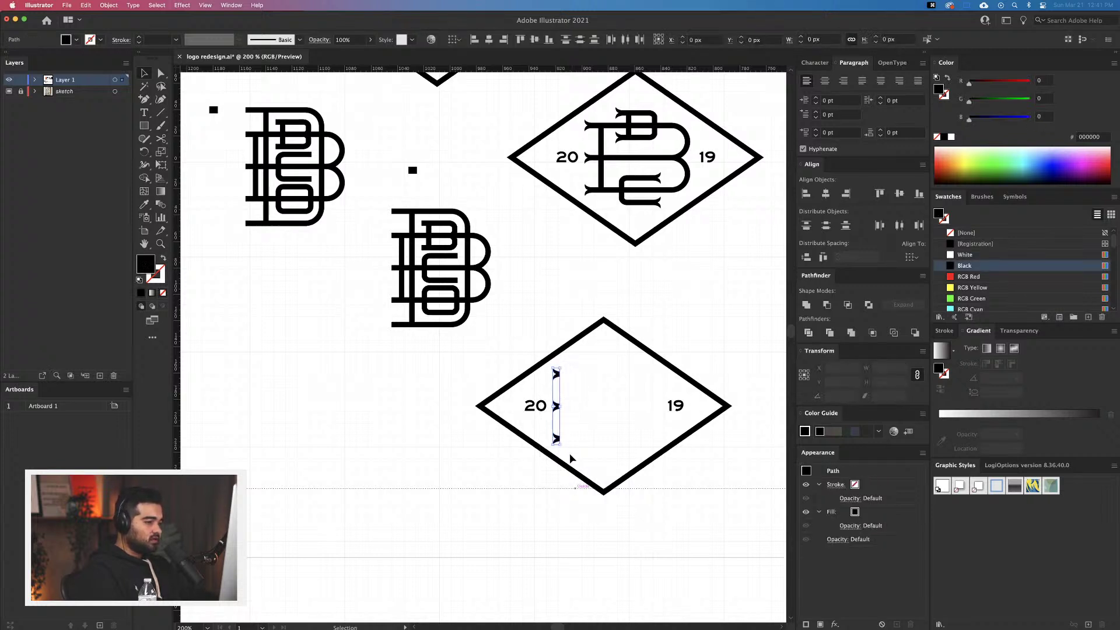
pyautogui.moveTo(557, 439); pyautogui.dragTo(391, 416)
# Copy the stacked BCO monogram into the empty diamond, between the 20 and the 19
pyautogui.moveTo(369, 181); pyautogui.dragTo(460, 329)
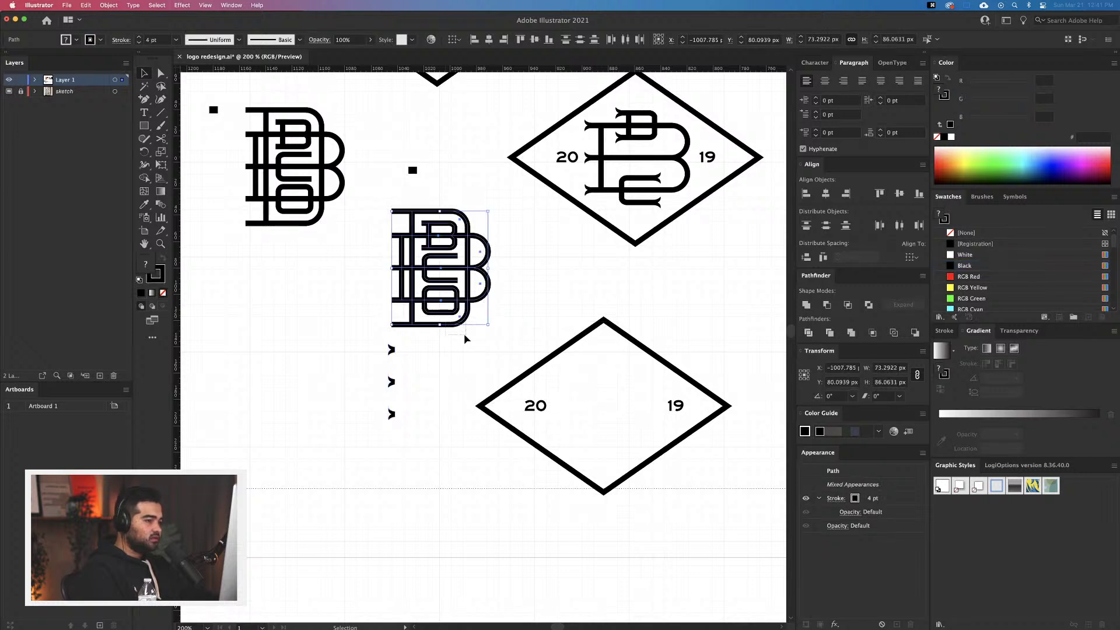
pyautogui.click(464, 338)
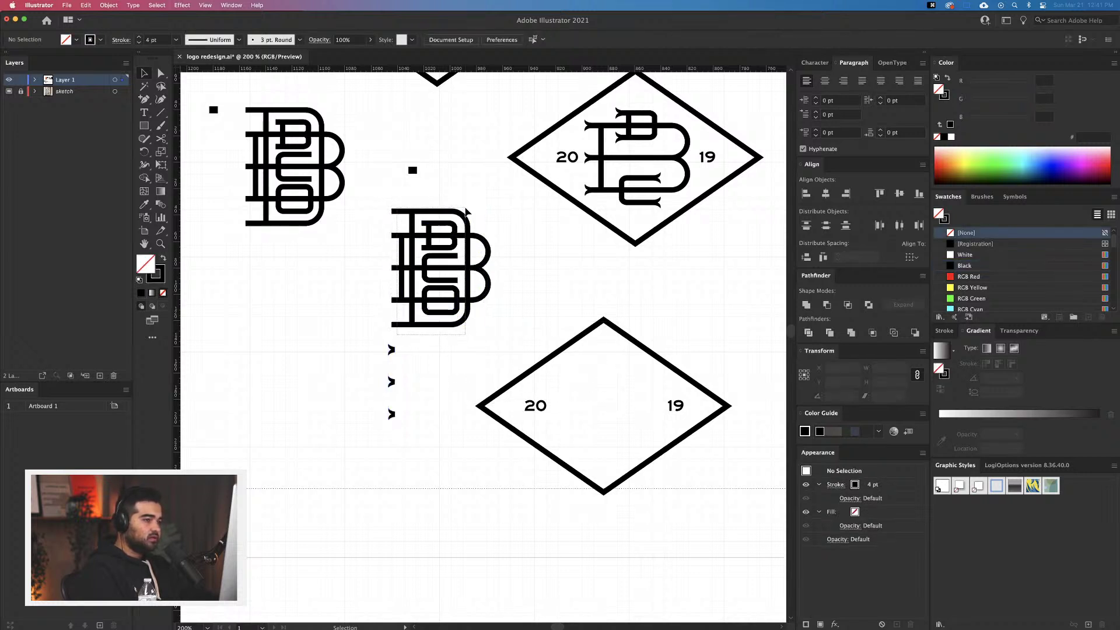
pyautogui.click(464, 217)
pyautogui.moveTo(434, 239); pyautogui.dragTo(592, 370)
pyautogui.press('super+z')
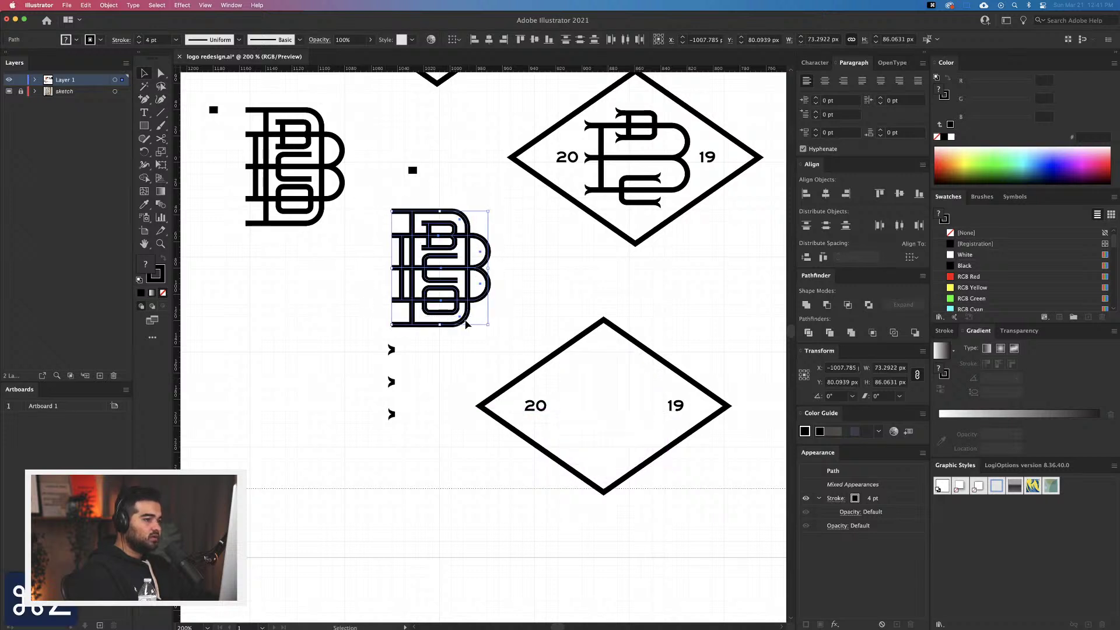
pyautogui.moveTo(487, 318); pyautogui.dragTo(614, 456)
pyautogui.press('super+z')
pyautogui.moveTo(433, 327); pyautogui.dragTo(601, 469)
pyautogui.scroll(2, 638, 468)
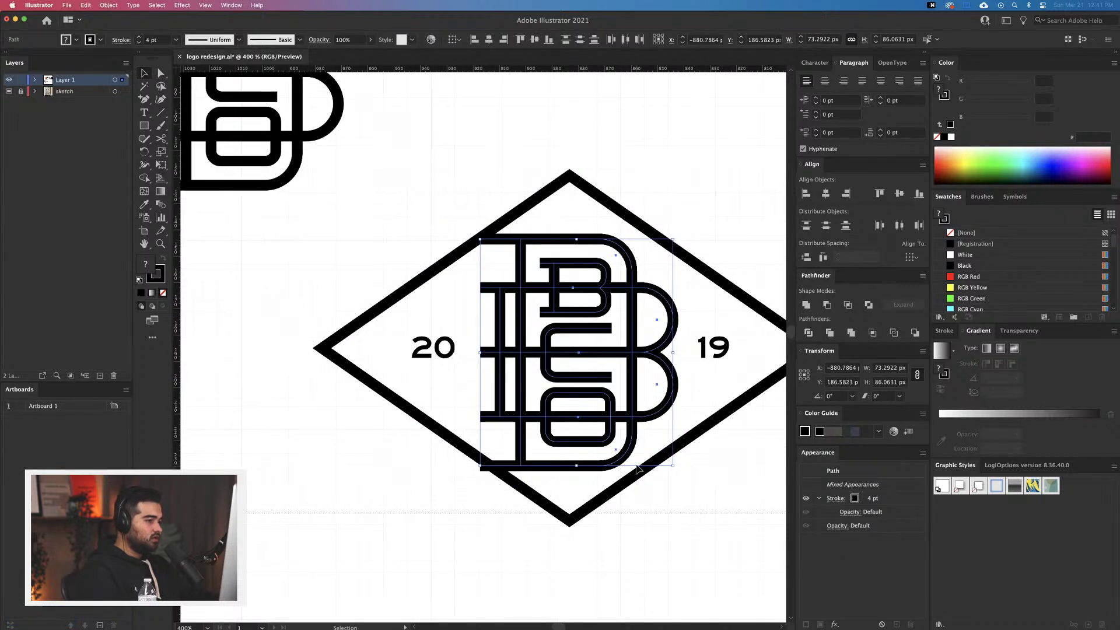
# Expand the fill and stroke of the monogram inside the diamond
pyautogui.click(109, 5)
pyautogui.click(112, 115)
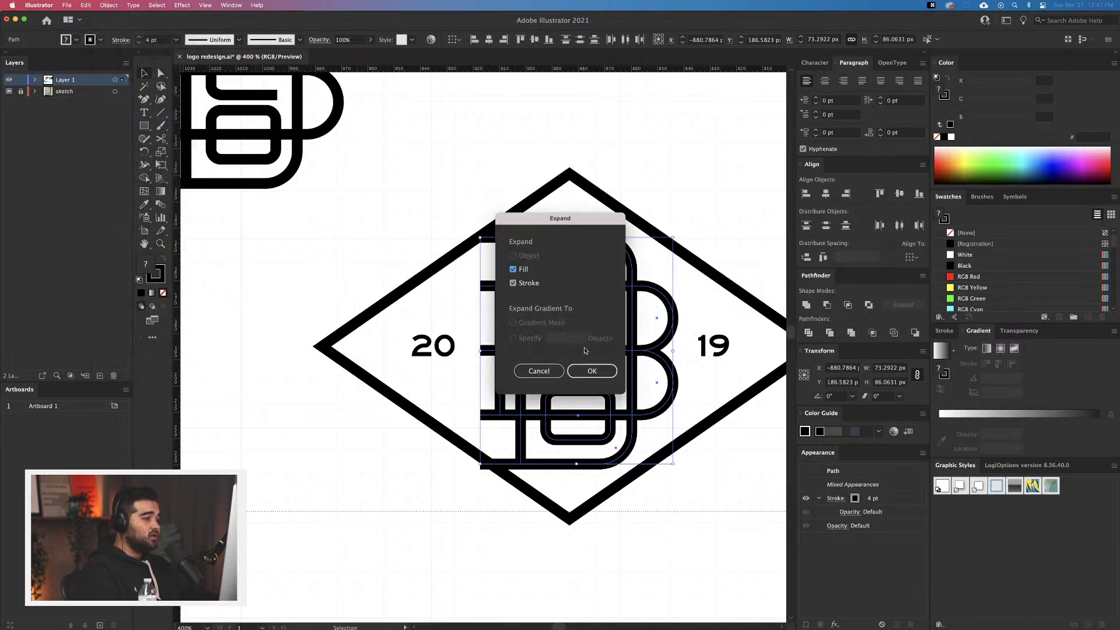
pyautogui.click(591, 374)
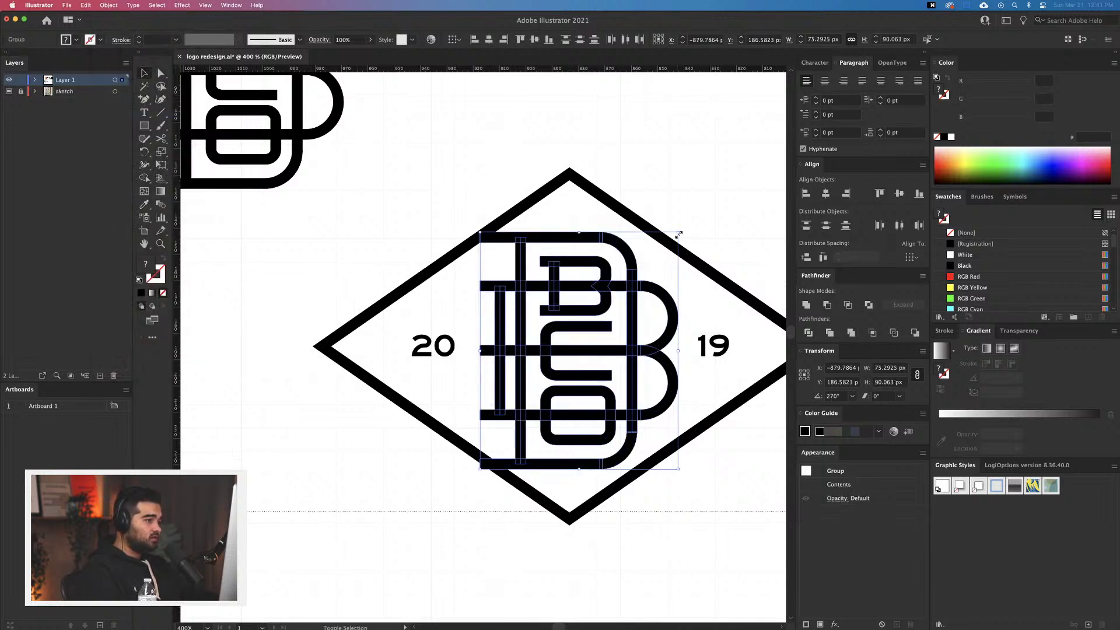
# Scale the expanded monogram proportionally to about 58.3 × 69.7 px and move it up slightly to centre it in the diamond
pyautogui.moveTo(679, 234); pyautogui.dragTo(656, 262)
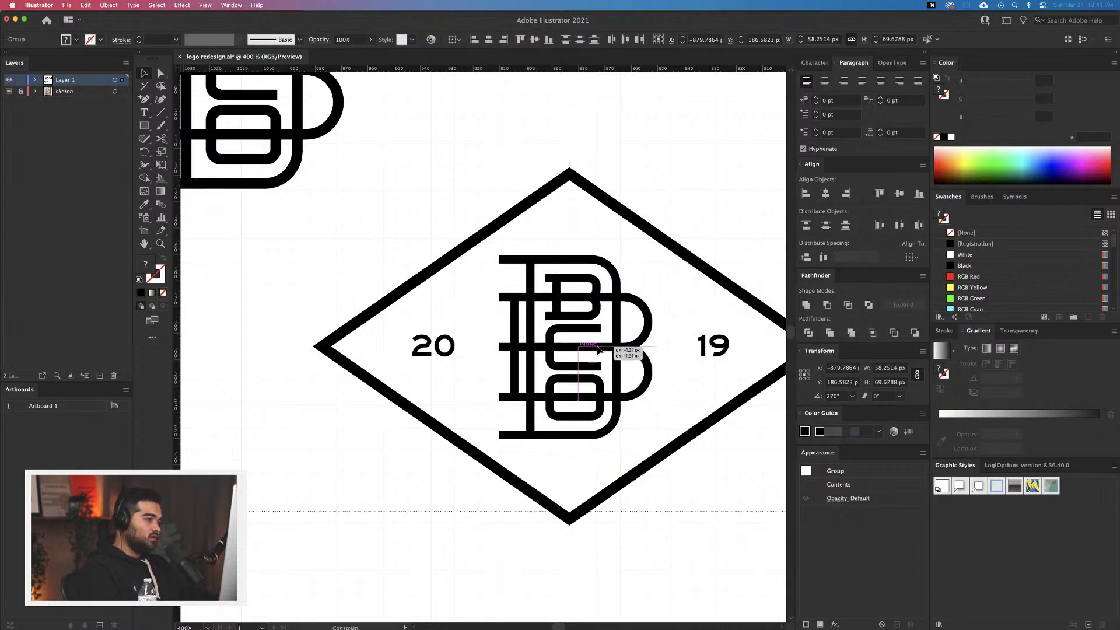
pyautogui.moveTo(598, 351); pyautogui.dragTo(598, 346)
pyautogui.moveTo(599, 353); pyautogui.dragTo(599, 347)
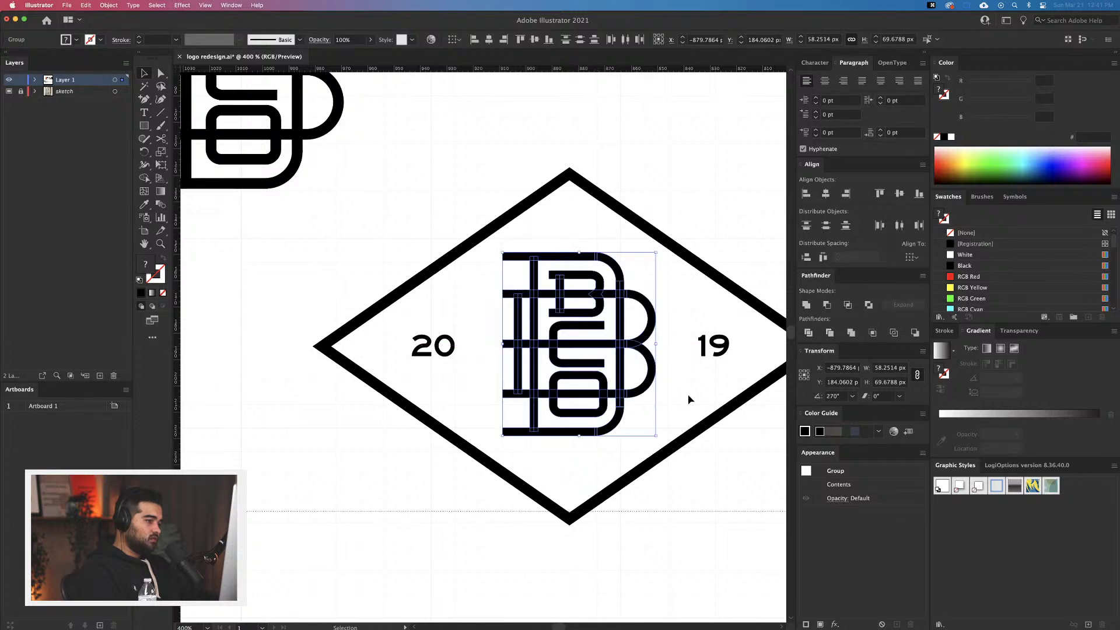
# Unite the expanded monogram's parts into one shape and nudge it 1 px to the left
pyautogui.click(687, 395)
pyautogui.scroll(-2, 687, 395)
pyautogui.moveTo(699, 395); pyautogui.dragTo(623, 396)
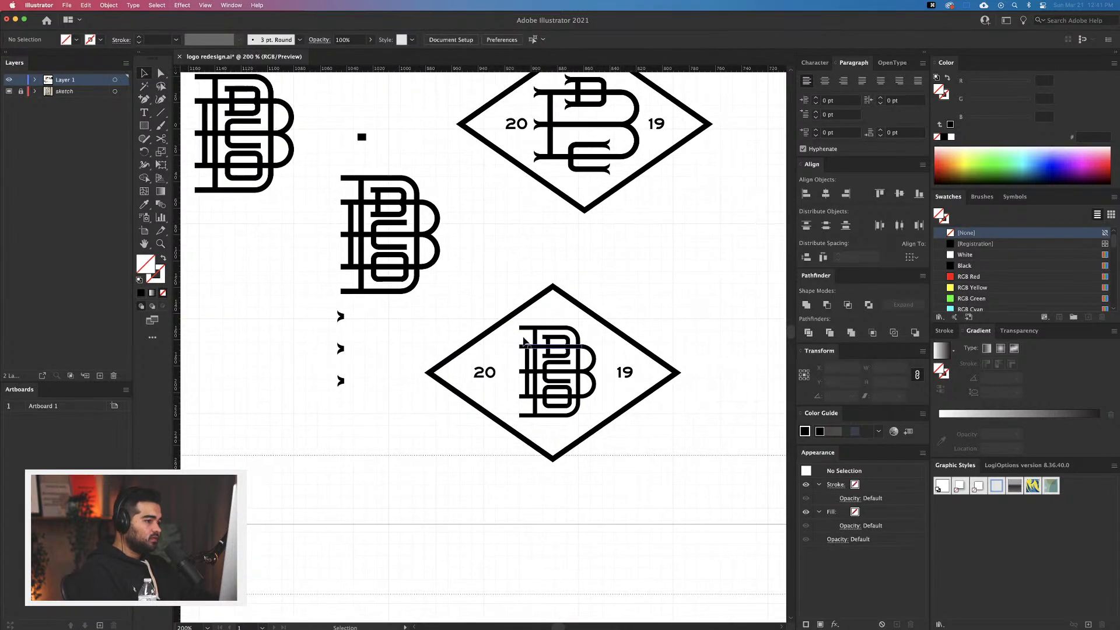
pyautogui.click(581, 411)
pyautogui.scroll(1, 581, 410)
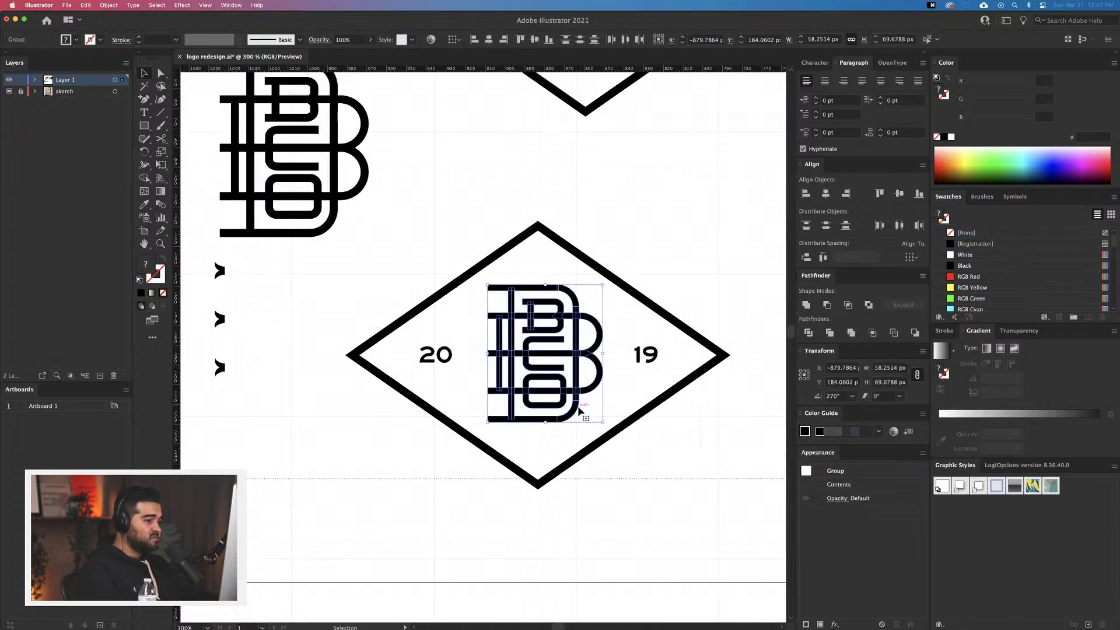
pyautogui.press('super+z')
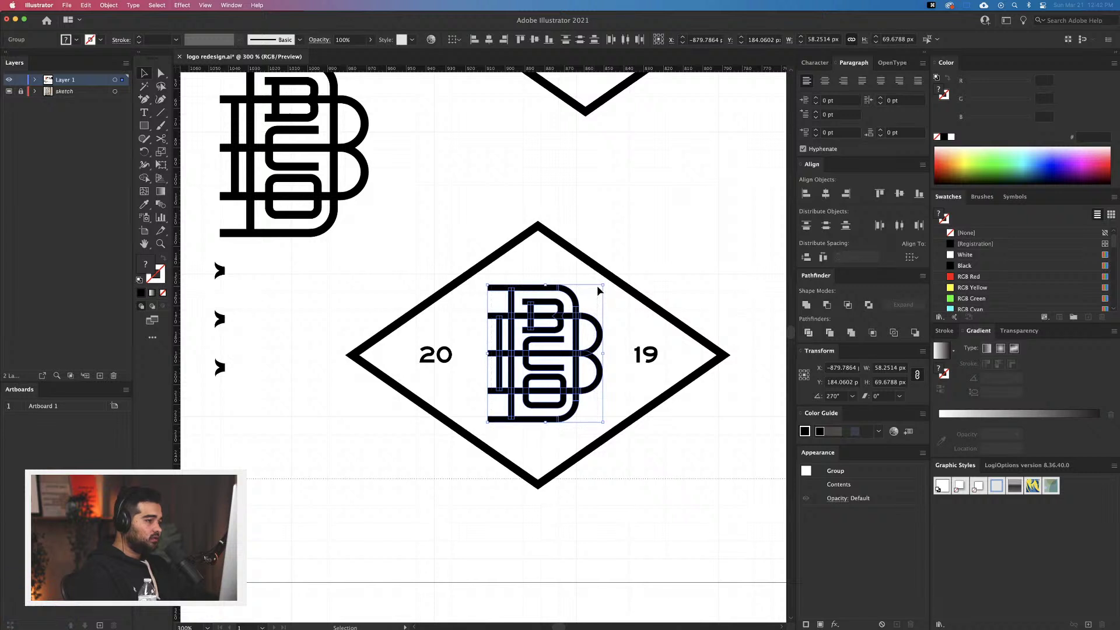
pyautogui.click(803, 305)
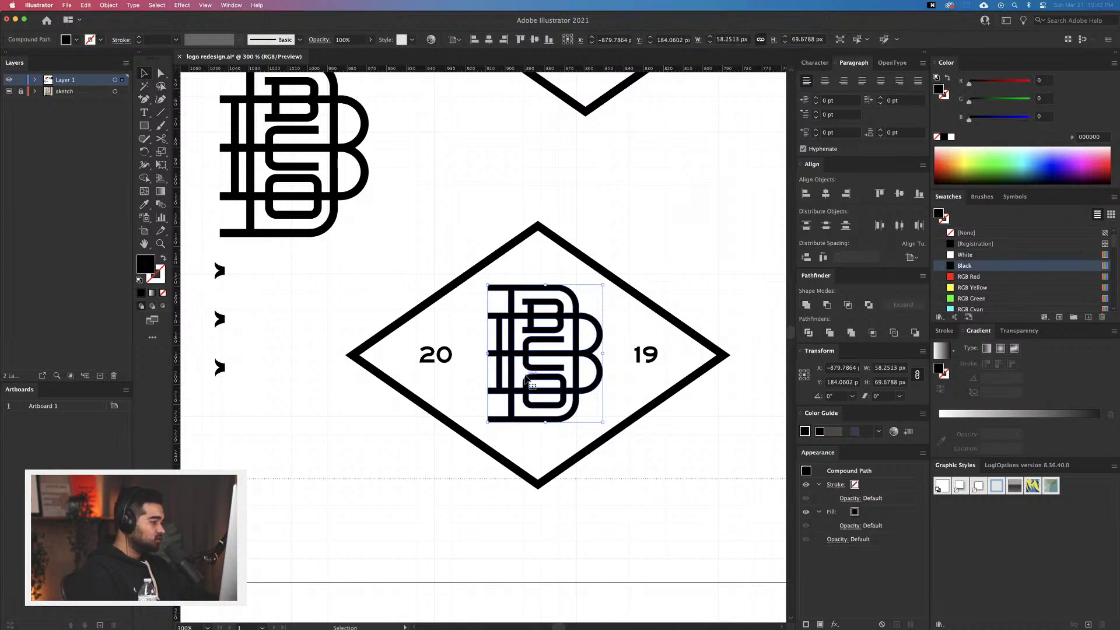
pyautogui.moveTo(527, 363); pyautogui.dragTo(526, 361)
pyautogui.click(636, 455)
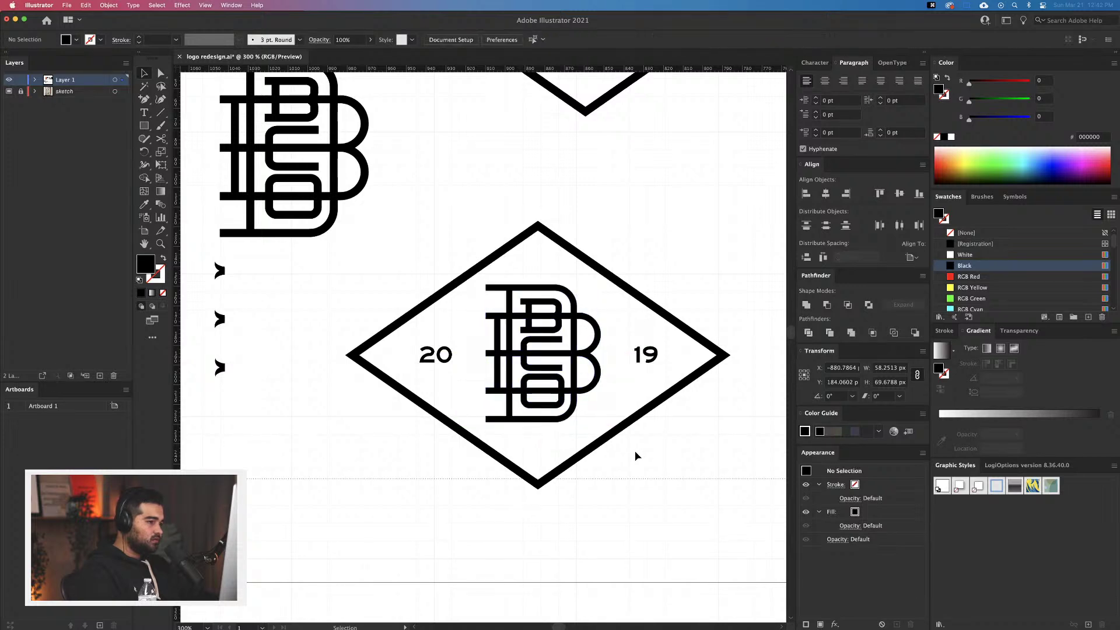
# Duplicate the complete BCO diamond badge, monogram and year included, to its right
pyautogui.scroll(-1, 641, 455)
pyautogui.moveTo(647, 455); pyautogui.dragTo(601, 422)
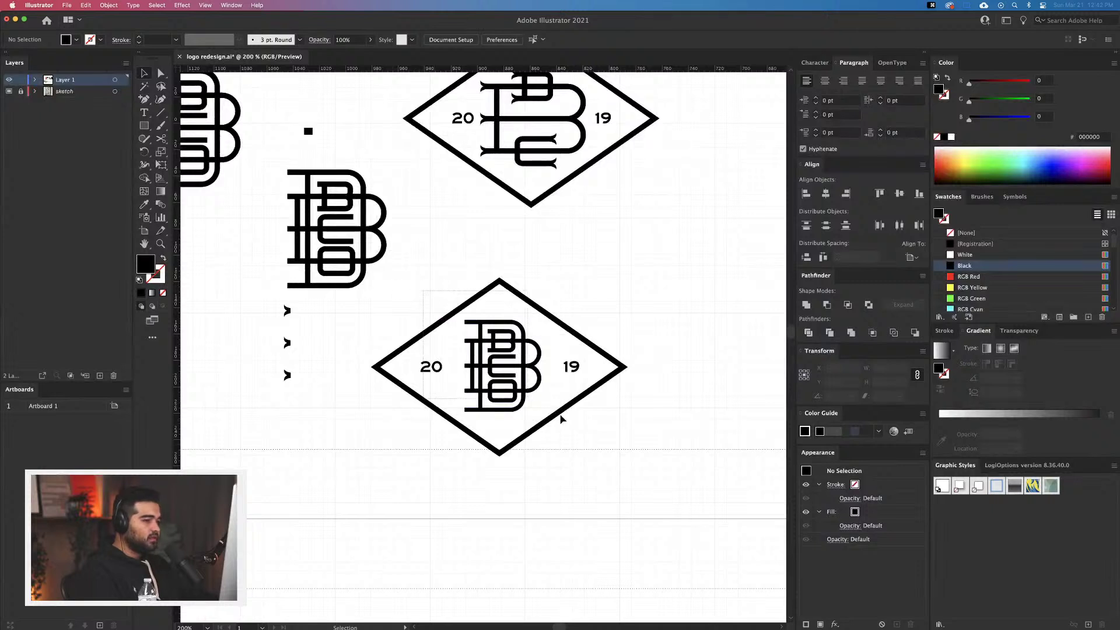
pyautogui.click(532, 381)
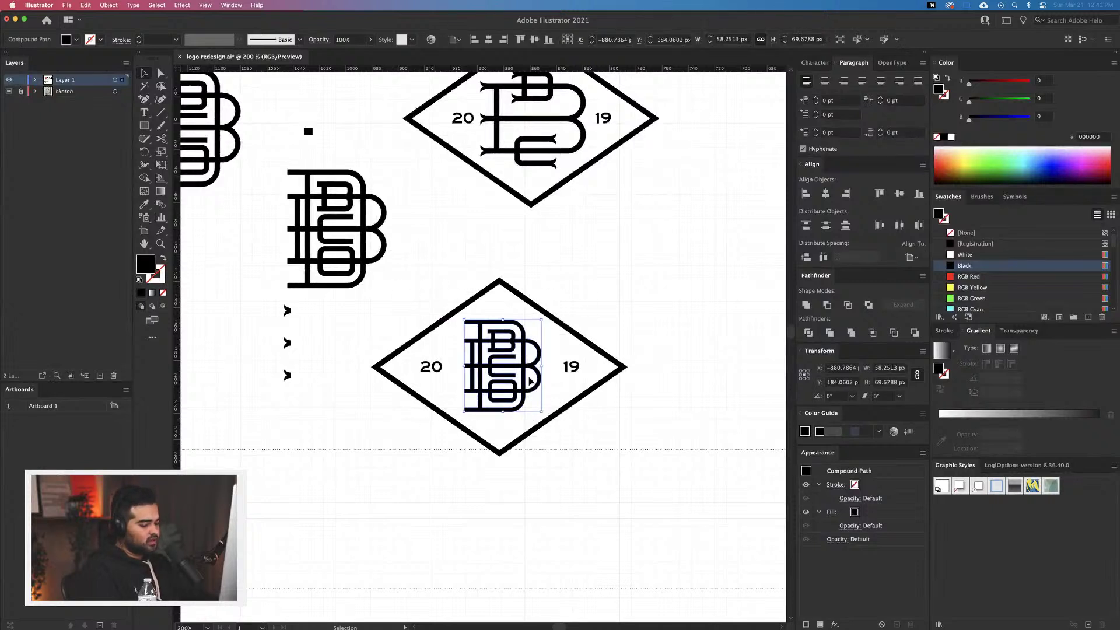
pyautogui.click(431, 366)
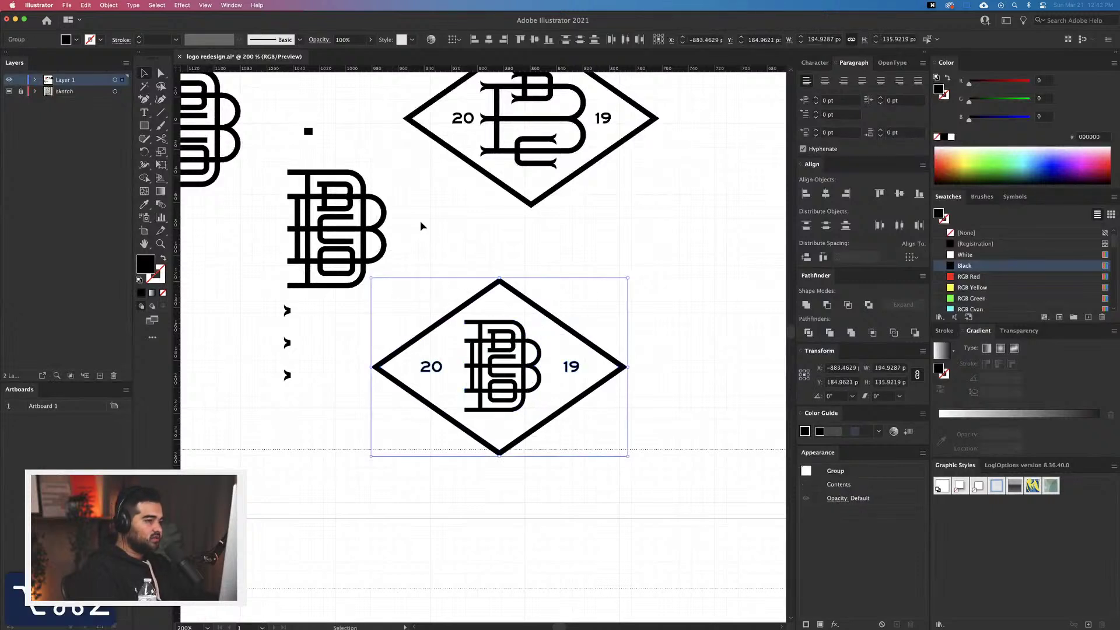
pyautogui.press('super+shift+g')
pyautogui.hscroll(3, 525, 408)
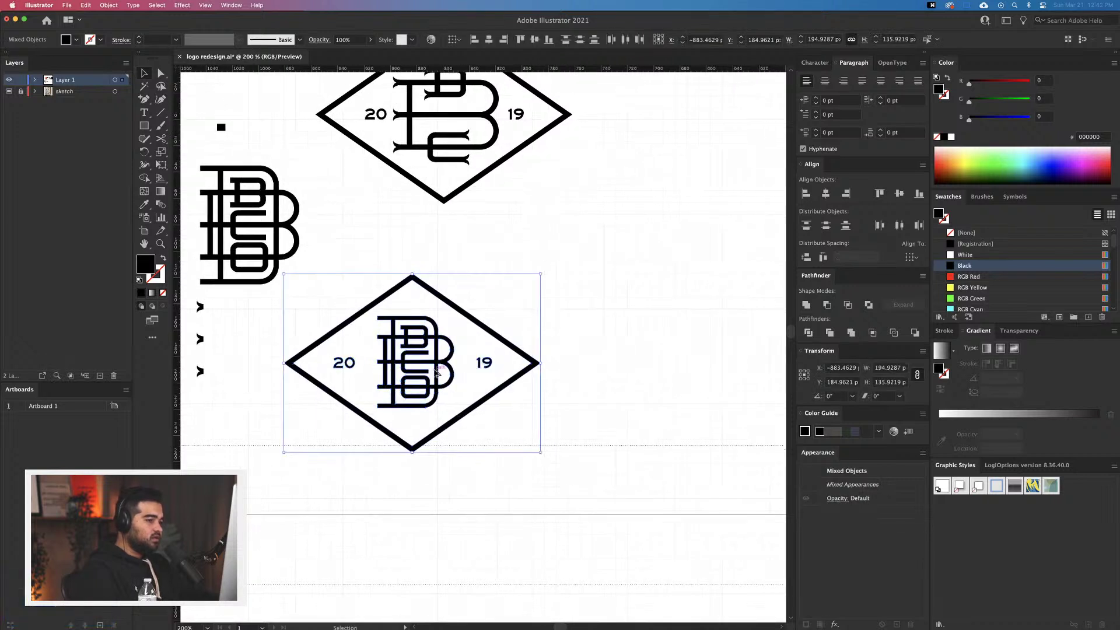
pyautogui.moveTo(437, 374); pyautogui.dragTo(708, 373)
pyautogui.click(526, 462)
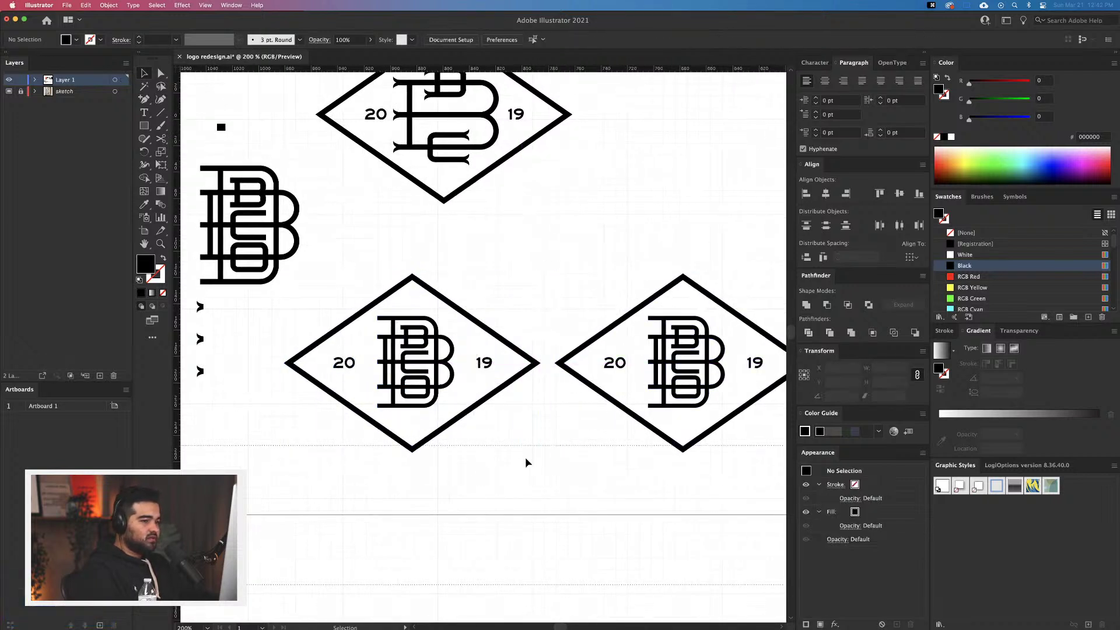
# Move a loose serif ornament onto the left end of the tall D's top bar and scale it proportionally to about 3.9 × 7.2 px
pyautogui.moveTo(193, 343); pyautogui.dragTo(490, 216)
pyautogui.scroll(3, 369, 326)
pyautogui.scroll(4, 335, 335)
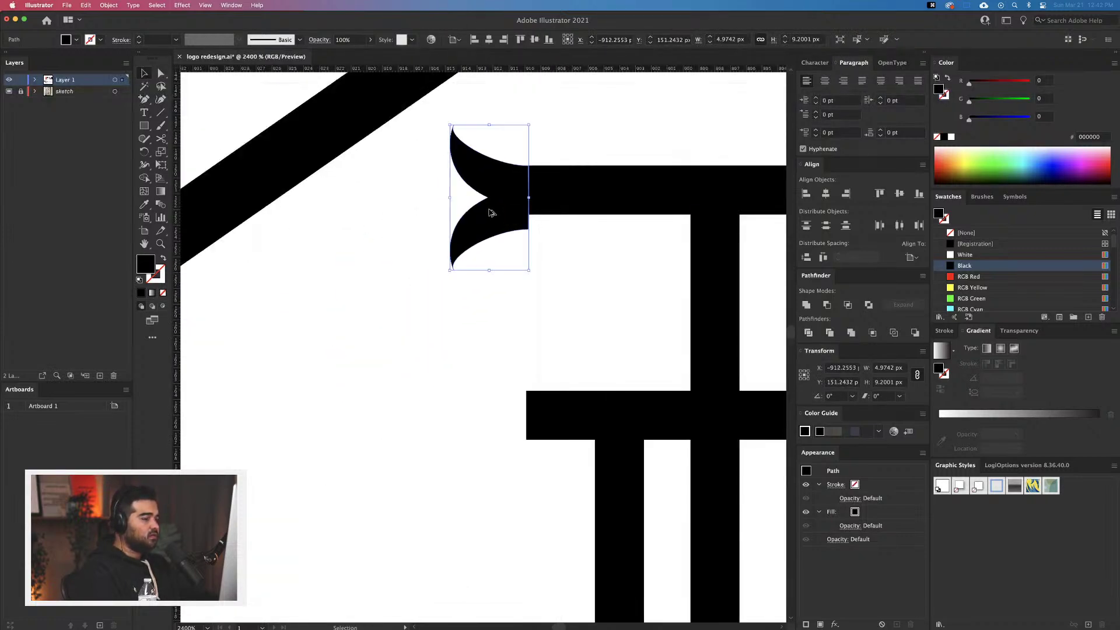
pyautogui.scroll(1, 506, 234)
pyautogui.moveTo(535, 284); pyautogui.dragTo(523, 270)
pyautogui.moveTo(499, 179); pyautogui.dragTo(508, 185)
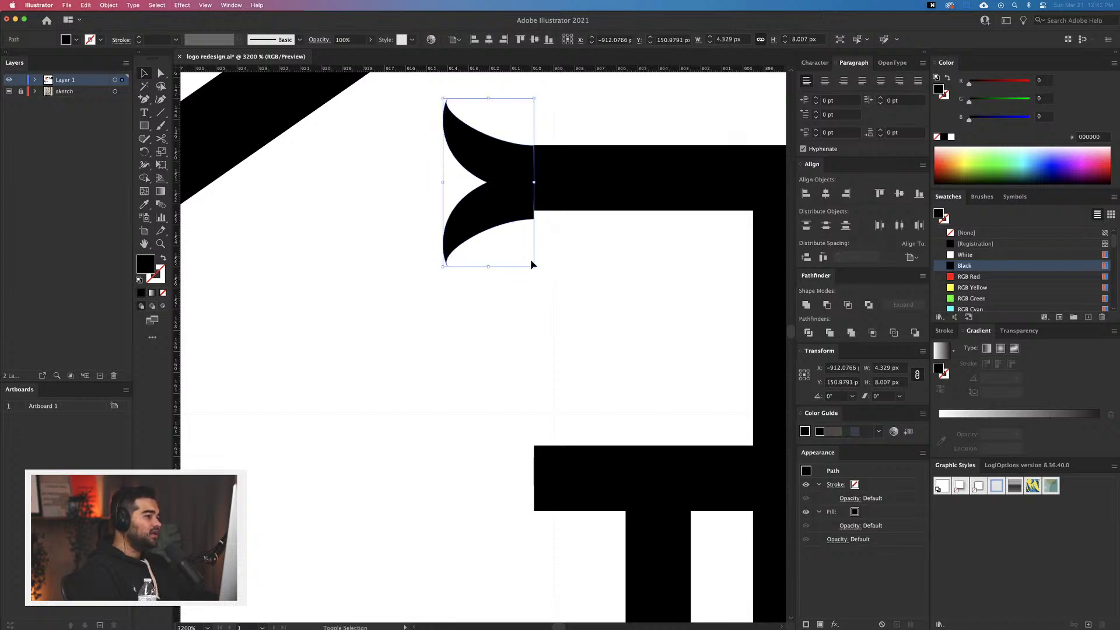
pyautogui.moveTo(533, 267); pyautogui.dragTo(527, 255)
pyautogui.moveTo(497, 198); pyautogui.dragTo(507, 200)
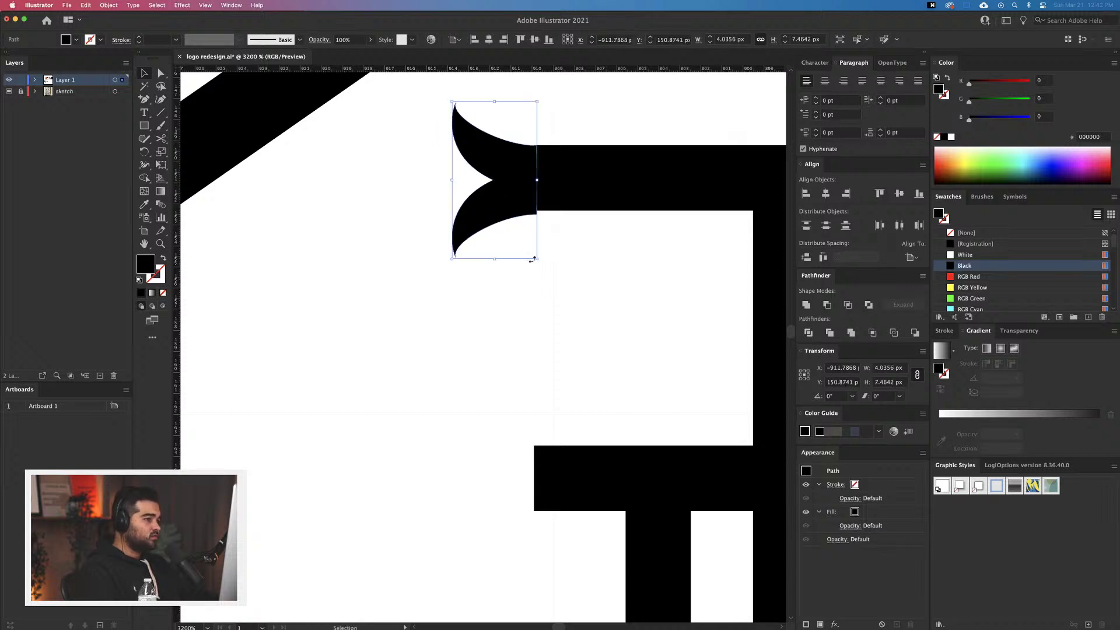
pyautogui.moveTo(536, 259); pyautogui.dragTo(534, 253)
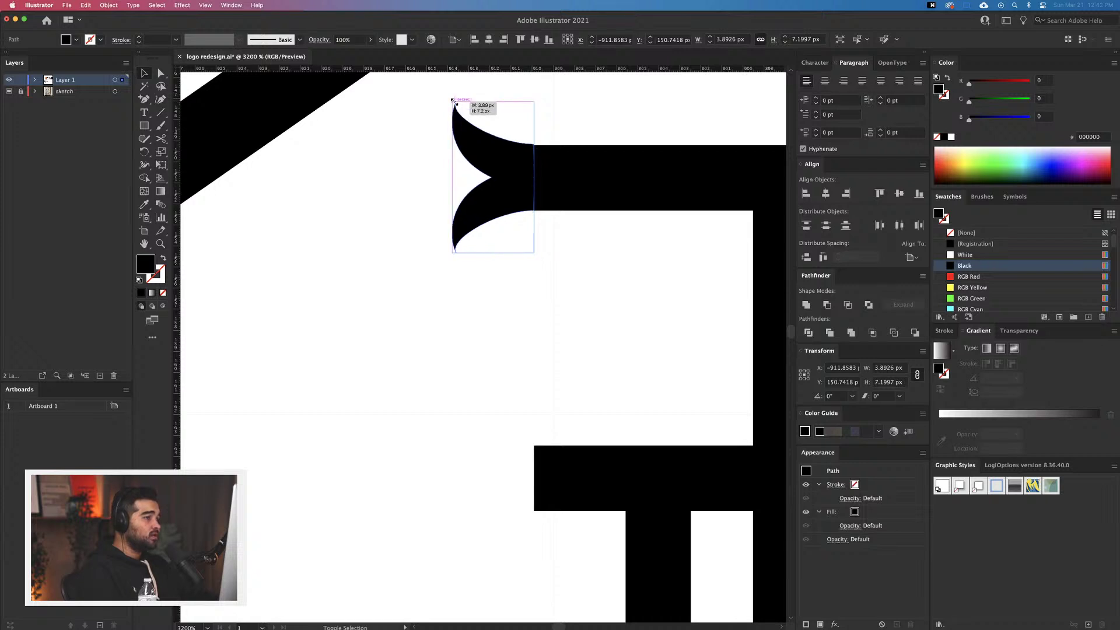
# Fine-tune the serif to about 3.84 × 7.1 px and align it flush with the edges of the tall D's top bar
pyautogui.scroll(5, 558, 160)
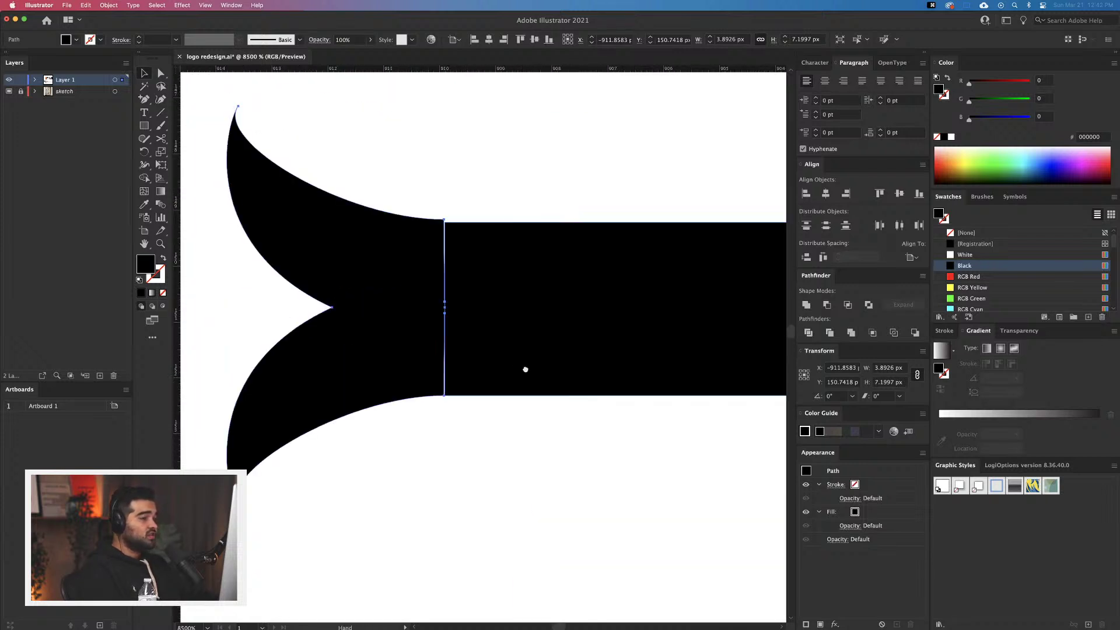
pyautogui.moveTo(494, 335); pyautogui.dragTo(497, 337)
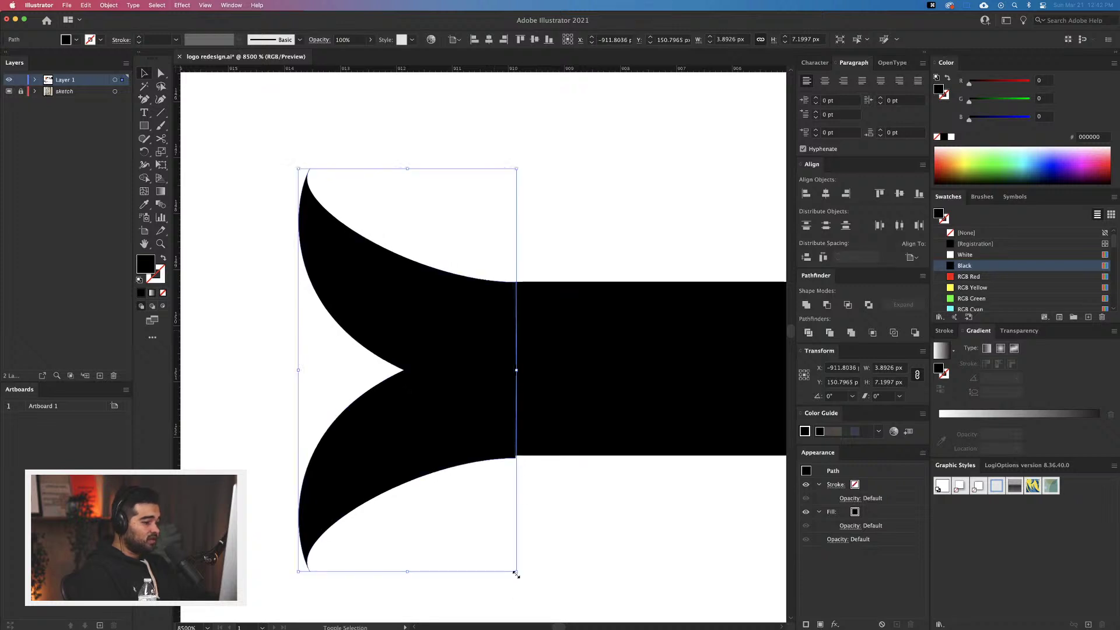
pyautogui.moveTo(515, 573); pyautogui.dragTo(515, 573)
pyautogui.moveTo(492, 440); pyautogui.dragTo(497, 441)
pyautogui.press('super+equal')
pyautogui.moveTo(500, 305); pyautogui.dragTo(499, 306)
pyautogui.press('super+minus')
pyautogui.press('super+minus')
pyautogui.click(656, 479)
pyautogui.press('super+minus')
pyautogui.press('super+minus')
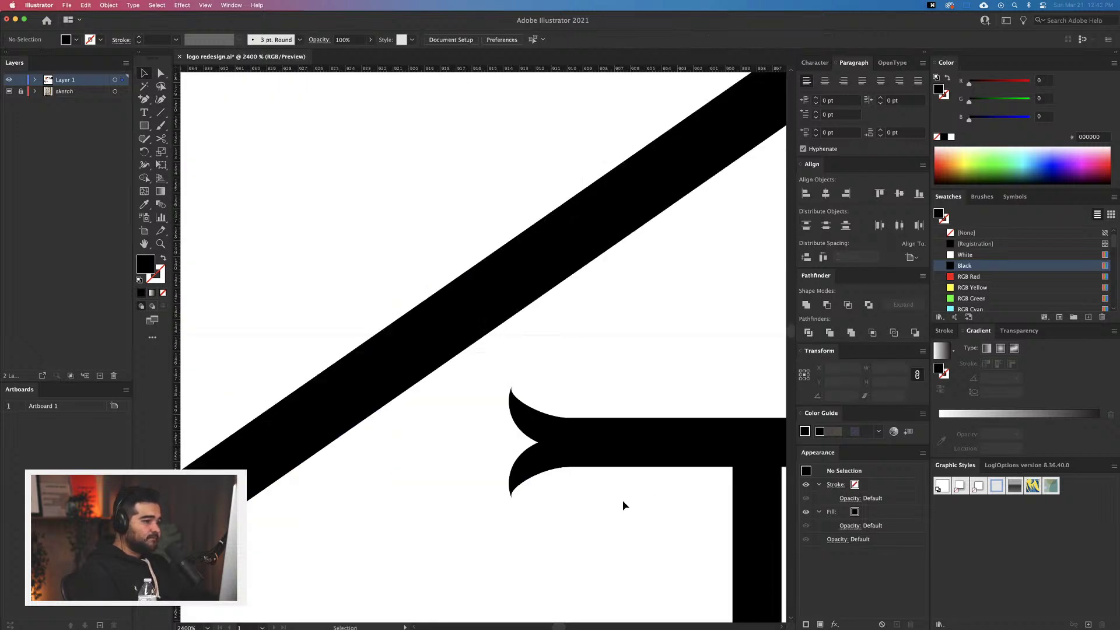
# Copy the serif onto the left ends of the large B's top and middle bars, aligning each with its bar
pyautogui.moveTo(622, 506); pyautogui.dragTo(518, 365)
pyautogui.moveTo(462, 256); pyautogui.dragTo(466, 478)
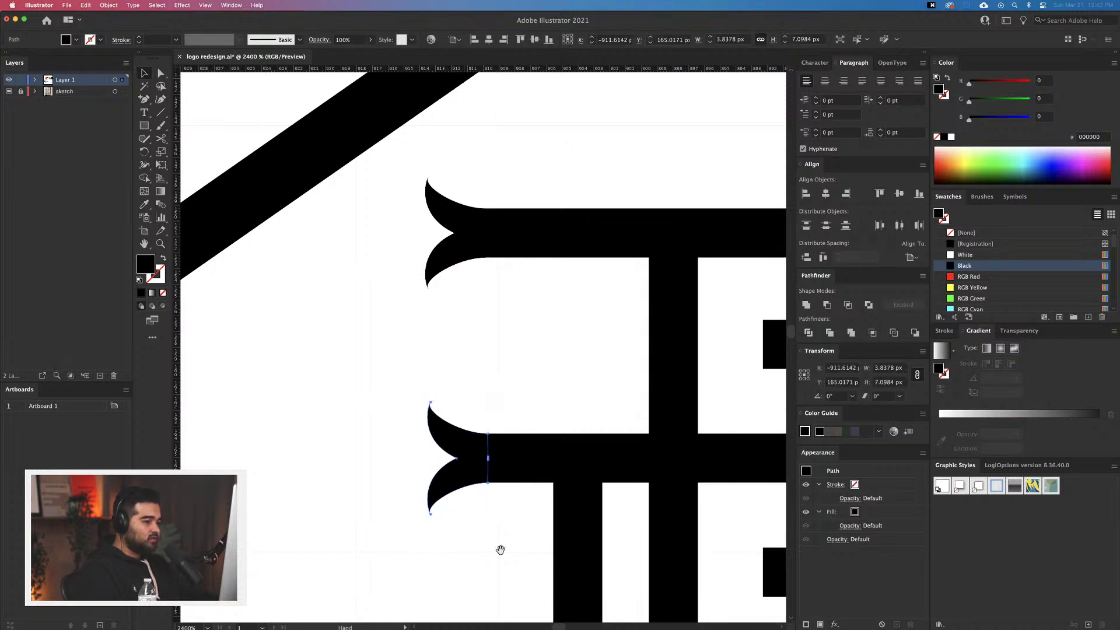
pyautogui.moveTo(500, 545)
pyautogui.mouseDown()
pyautogui.moveTo(551, 274)
pyautogui.moveTo(516, 295)
pyautogui.moveTo(500, 557)
pyautogui.mouseUp()
pyautogui.scroll(1, 509, 551)
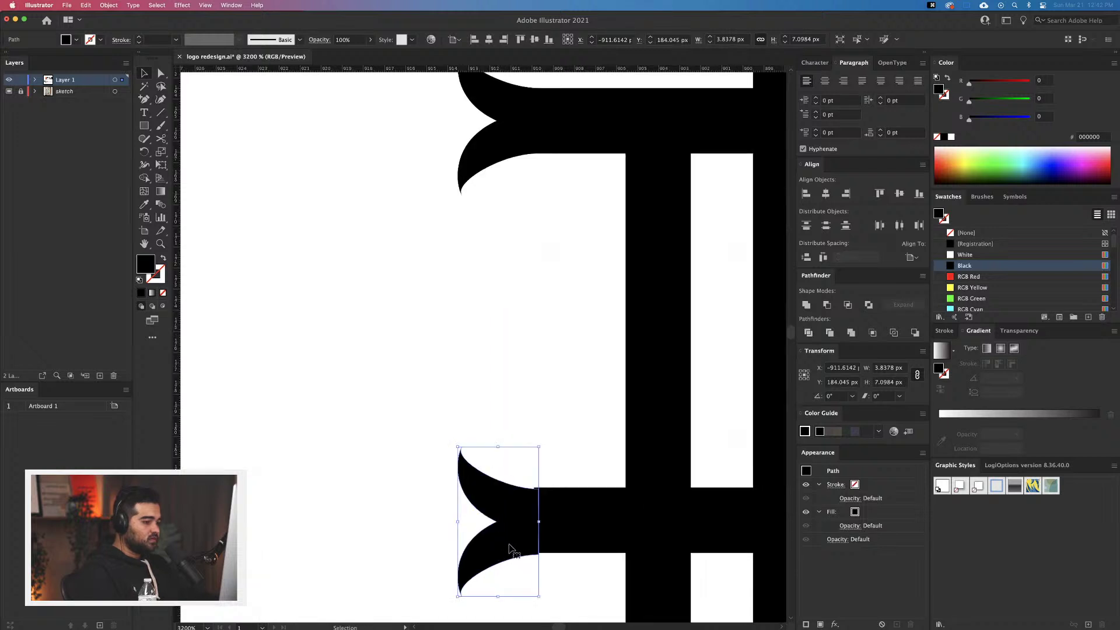
pyautogui.scroll(4, 513, 551)
pyautogui.moveTo(548, 520); pyautogui.dragTo(551, 511)
pyautogui.scroll(-3, 550, 511)
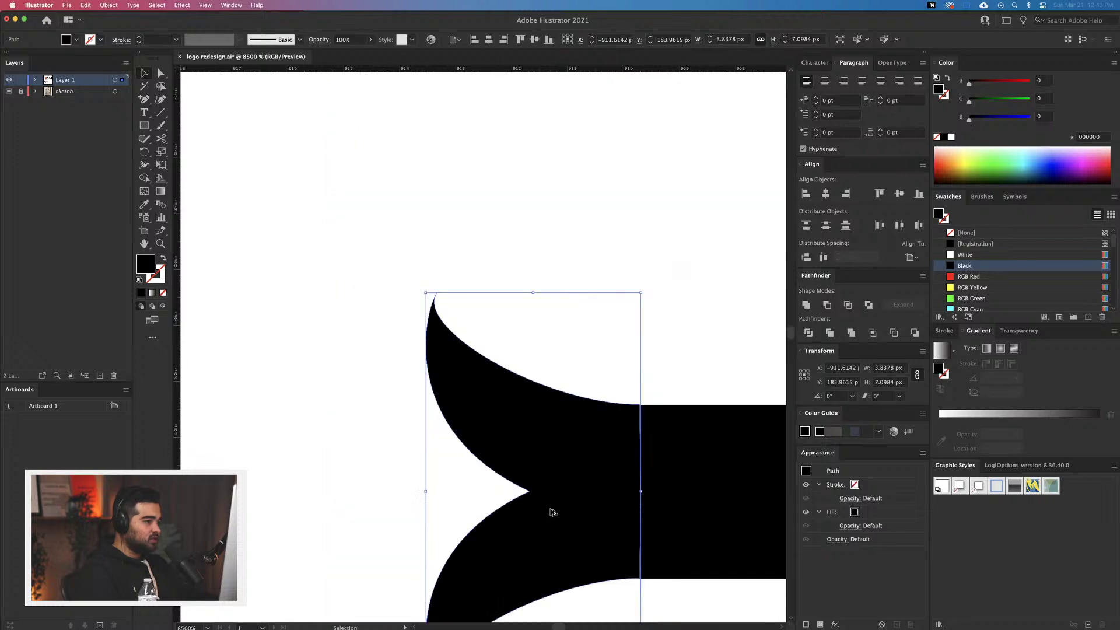
pyautogui.scroll(-3, 536, 420)
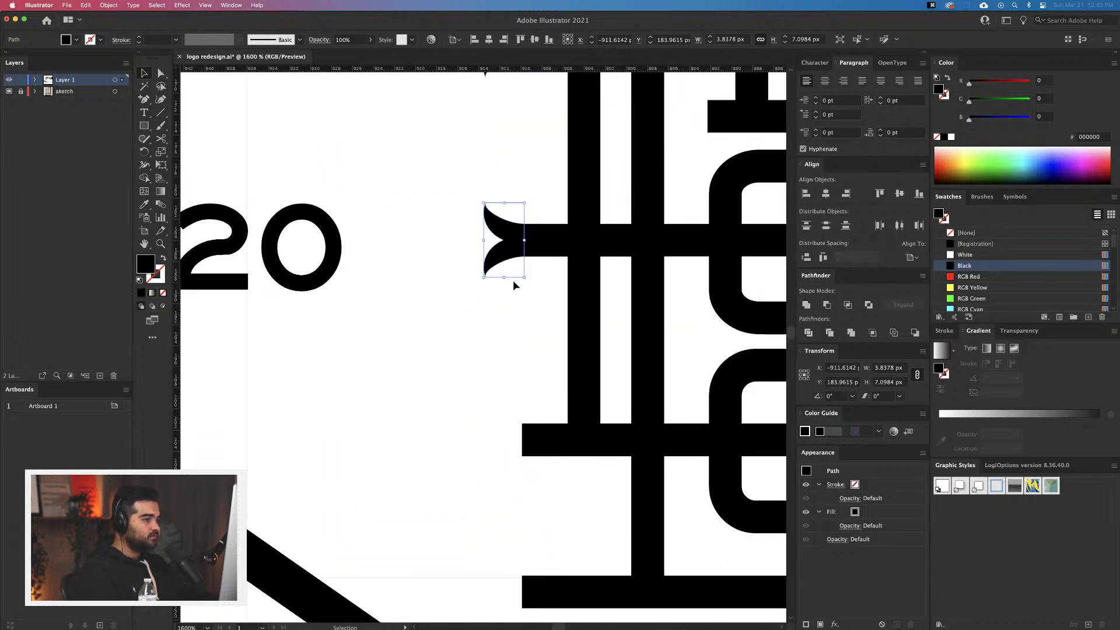
# Copy the serif onto the left ends of the large B's bottom bar and the tall D's bottom bar
pyautogui.moveTo(505, 261); pyautogui.dragTo(503, 460)
pyautogui.click(553, 507)
pyautogui.scroll(-5, 552, 507)
pyautogui.moveTo(547, 304); pyautogui.dragTo(548, 439)
pyautogui.scroll(-2, 536, 482)
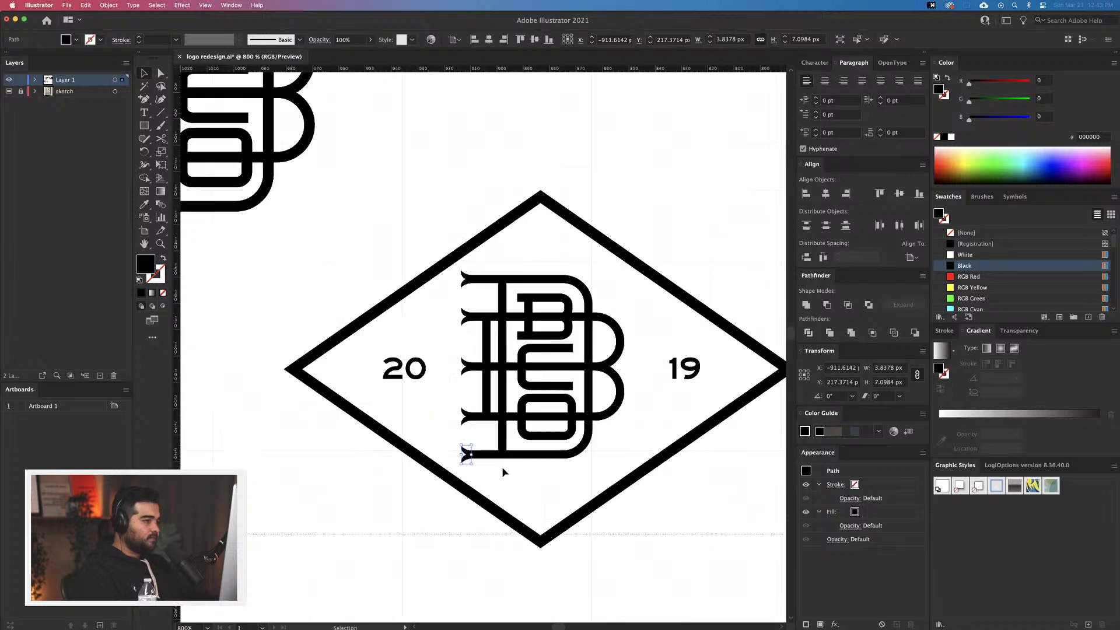
# Place copies of the serif rotated 180° on the lower and upper open ends of the C
pyautogui.scroll(2, 518, 462)
pyautogui.moveTo(378, 440); pyautogui.dragTo(659, 246)
pyautogui.press('super+z')
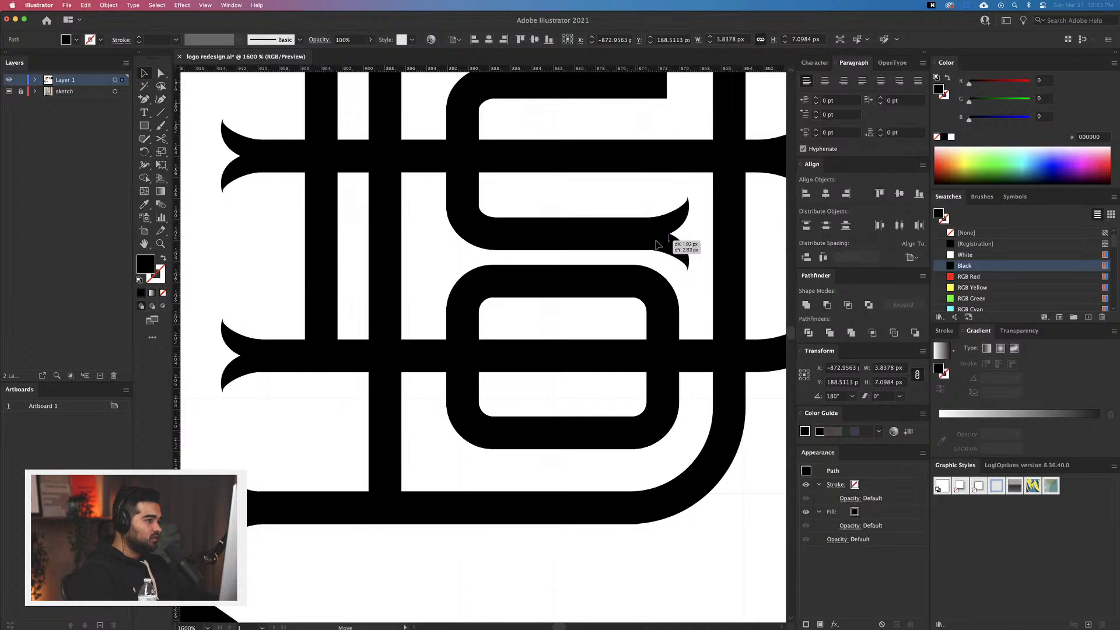
pyautogui.scroll(5, 656, 245)
pyautogui.moveTo(626, 348); pyautogui.dragTo(654, 197)
pyautogui.scroll(-8, 601, 373)
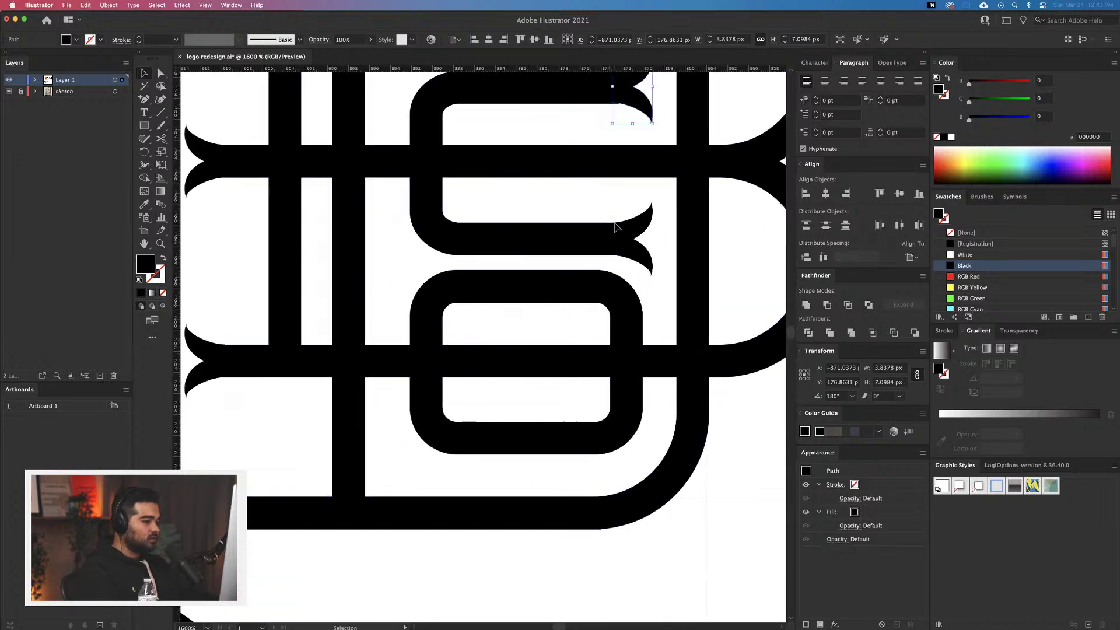
# Copy the serif onto the small B's upper left end and scale it proportionally to about 3.72 × 6.89 px
pyautogui.scroll(6, 606, 248)
pyautogui.hscroll(-2, 607, 248)
pyautogui.moveTo(278, 178); pyautogui.dragTo(465, 105)
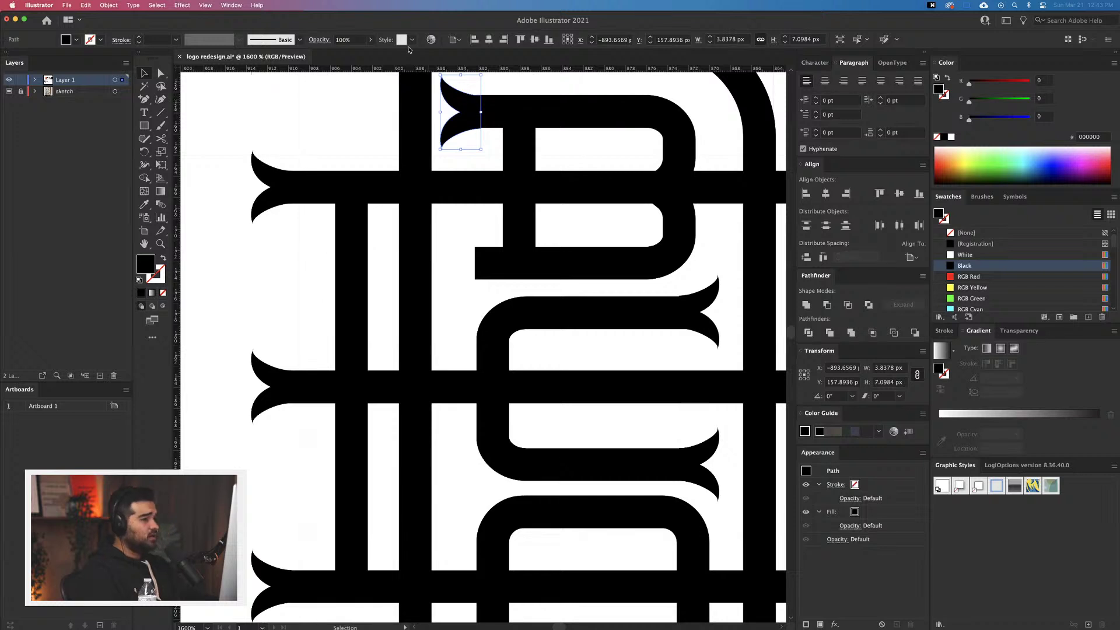
pyautogui.scroll(-3, 467, 96)
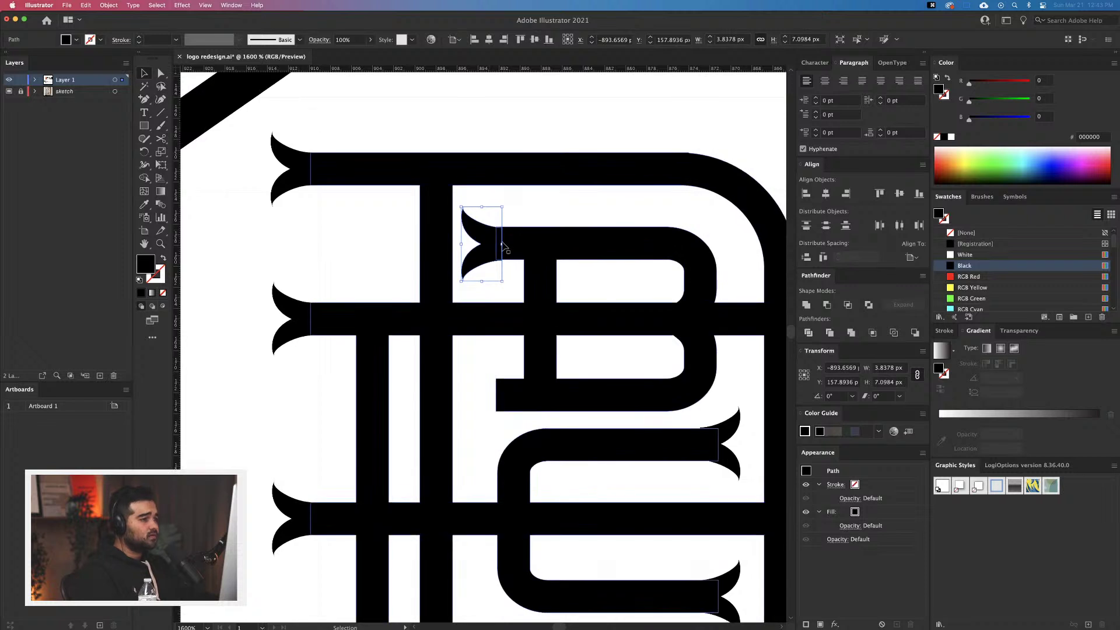
pyautogui.scroll(5, 507, 243)
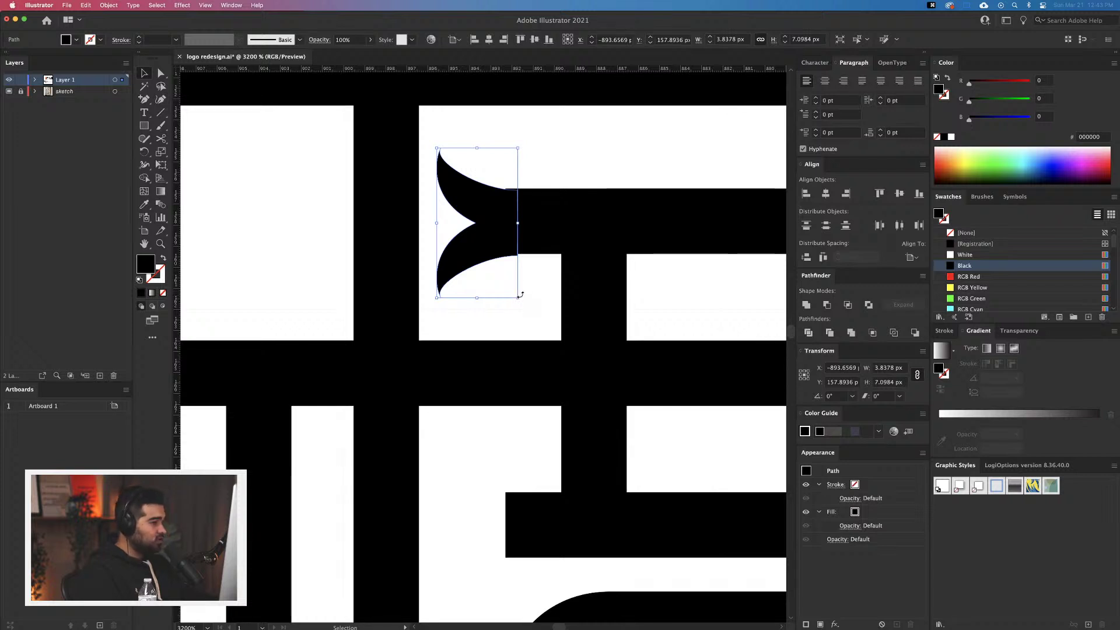
pyautogui.moveTo(518, 298); pyautogui.dragTo(514, 294)
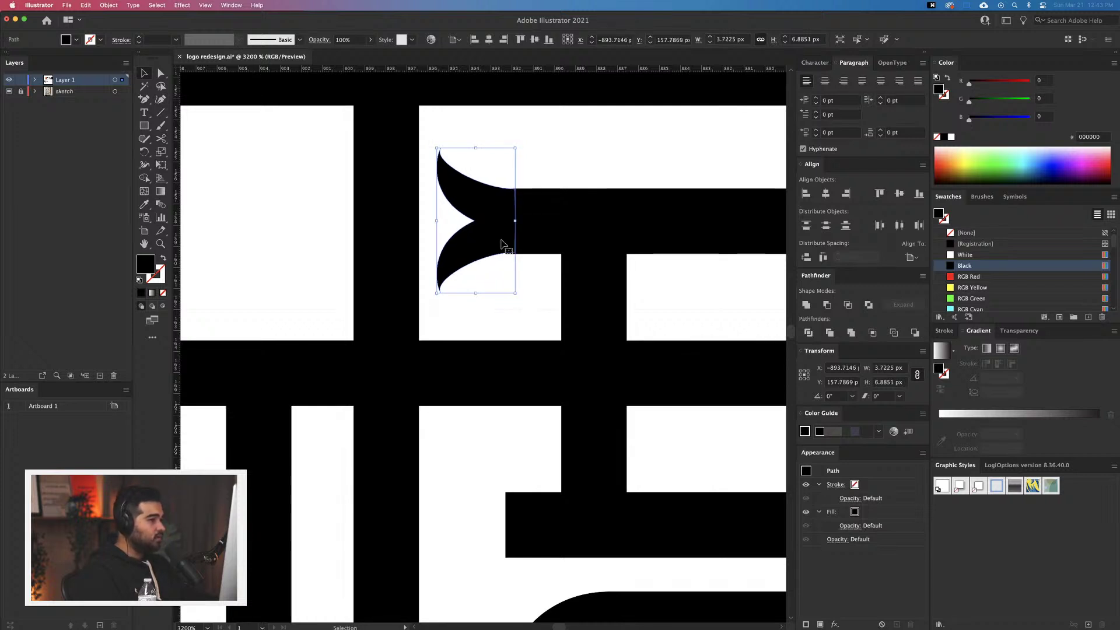
pyautogui.moveTo(506, 244); pyautogui.dragTo(507, 244)
pyautogui.click(527, 318)
pyautogui.moveTo(527, 318); pyautogui.dragTo(574, 306)
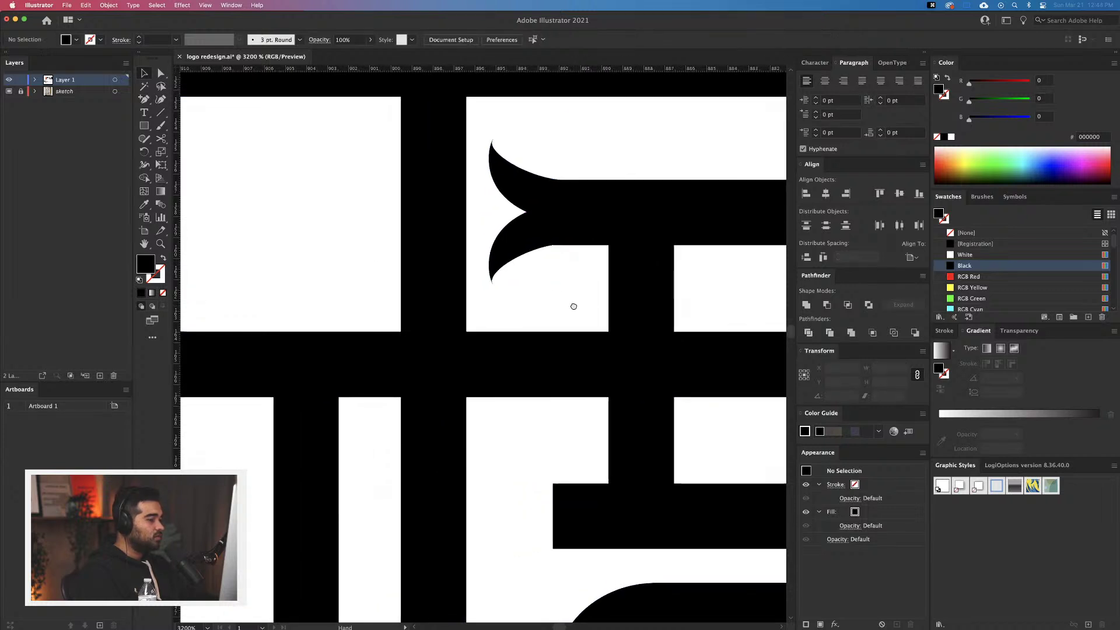
# Copy the reduced serif onto the small B's lower left end
pyautogui.rightClick(526, 236)
pyautogui.click(532, 470)
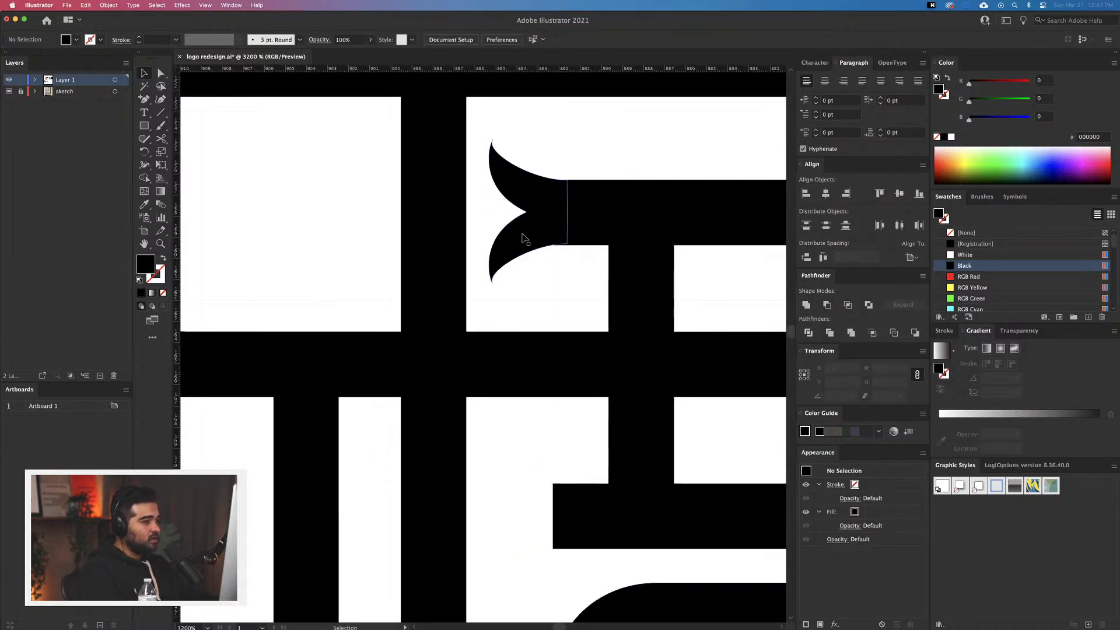
pyautogui.moveTo(523, 238); pyautogui.dragTo(510, 543)
pyautogui.click(580, 594)
pyautogui.moveTo(580, 594); pyautogui.dragTo(558, 405)
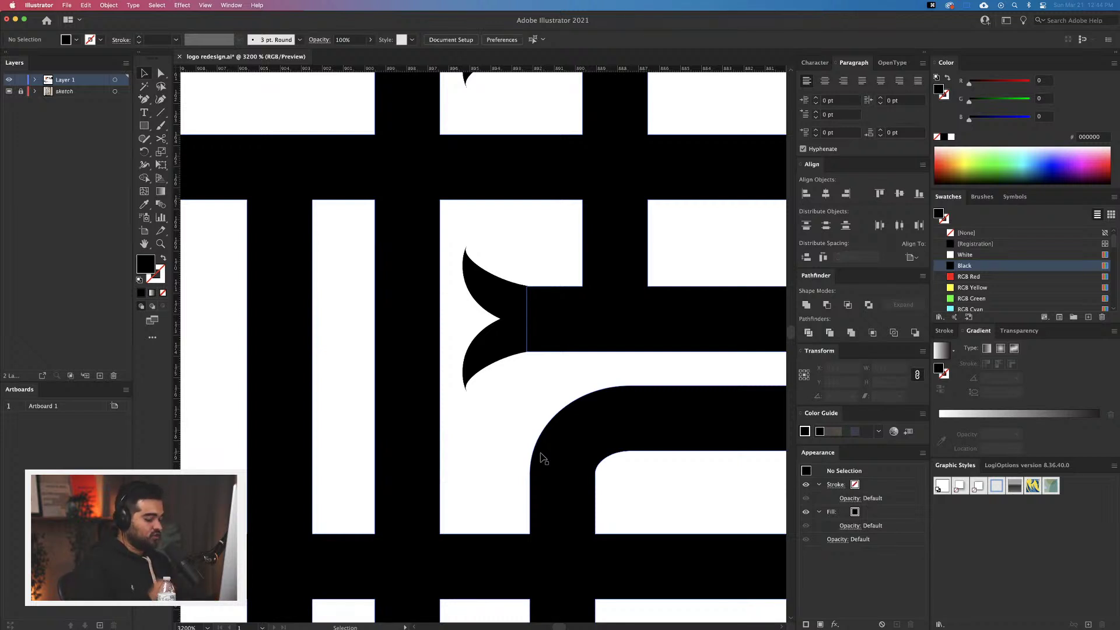
# Examine up close how the serifs fit the ends of the small B and the C
pyautogui.scroll(-1, 571, 418)
pyautogui.scroll(-1, 555, 392)
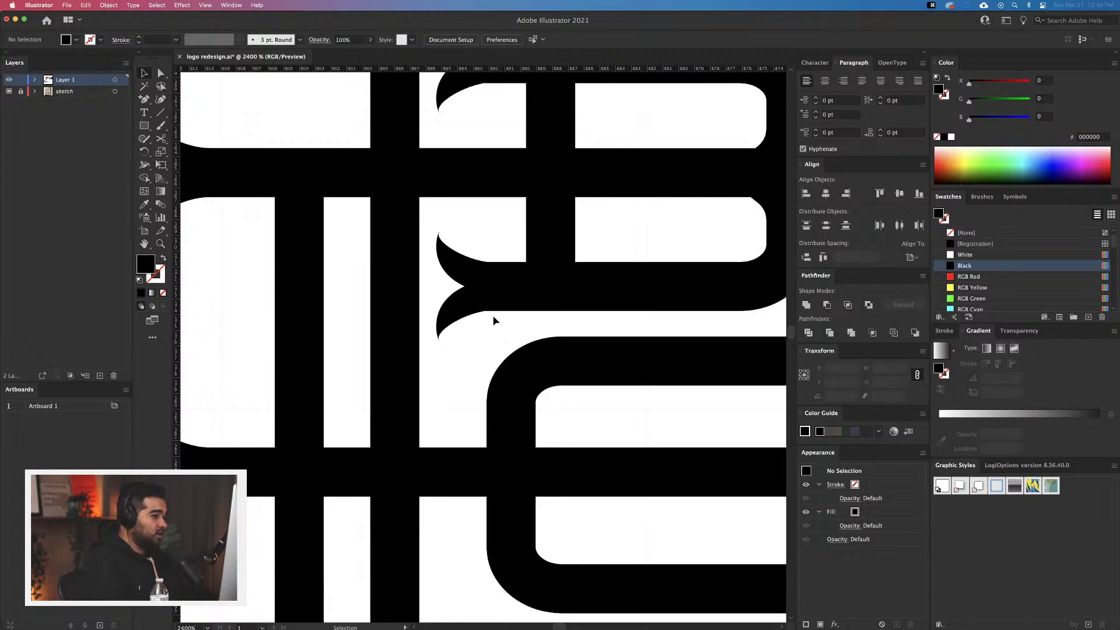
pyautogui.moveTo(445, 343); pyautogui.dragTo(393, 371)
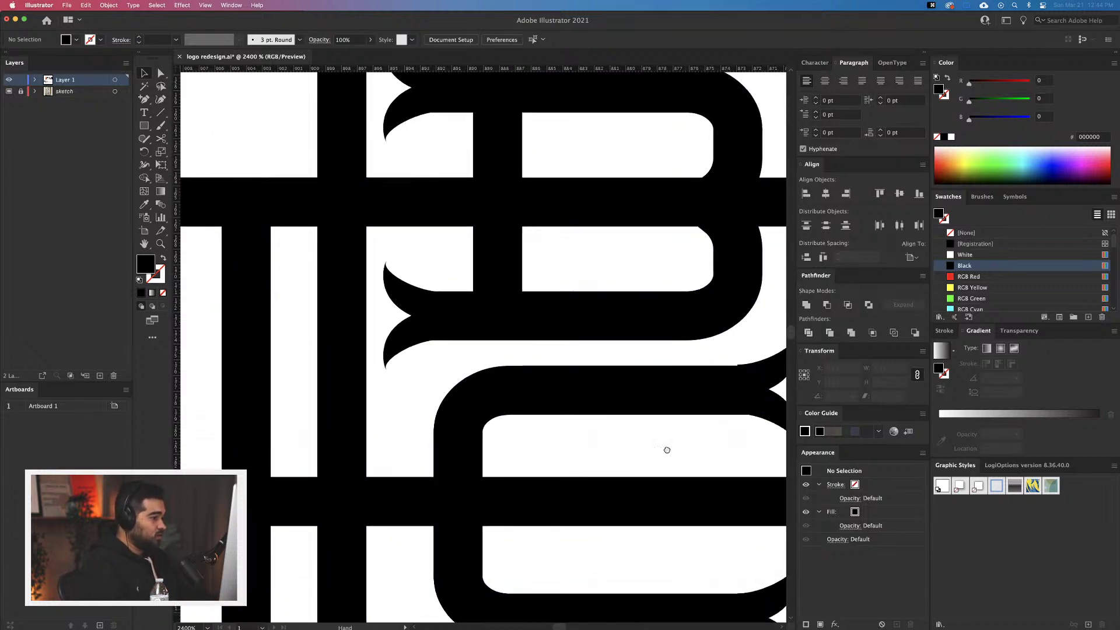
pyautogui.moveTo(666, 450); pyautogui.dragTo(518, 431)
pyautogui.moveTo(637, 403); pyautogui.dragTo(658, 427)
pyautogui.scroll(1, 640, 417)
pyautogui.click(621, 429)
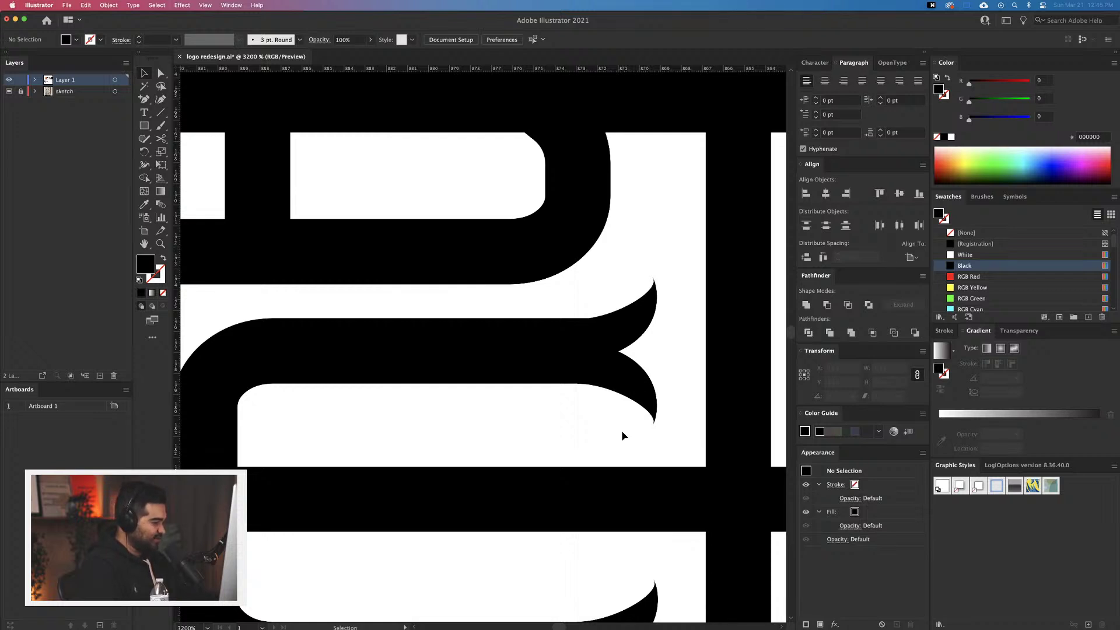
pyautogui.scroll(-2, 621, 430)
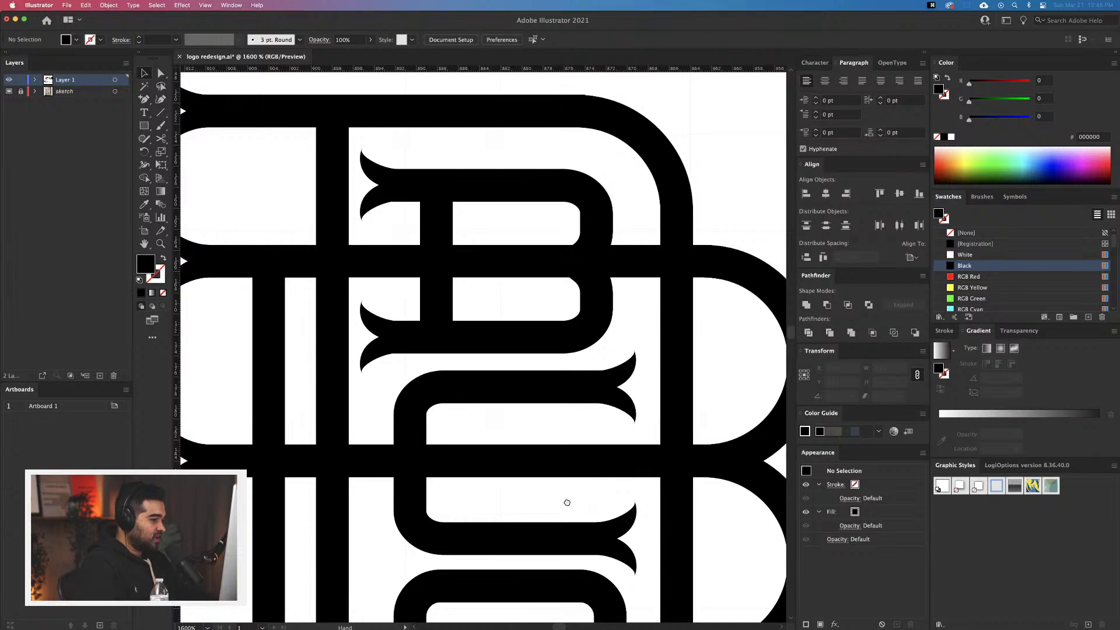
pyautogui.moveTo(567, 502); pyautogui.dragTo(555, 472)
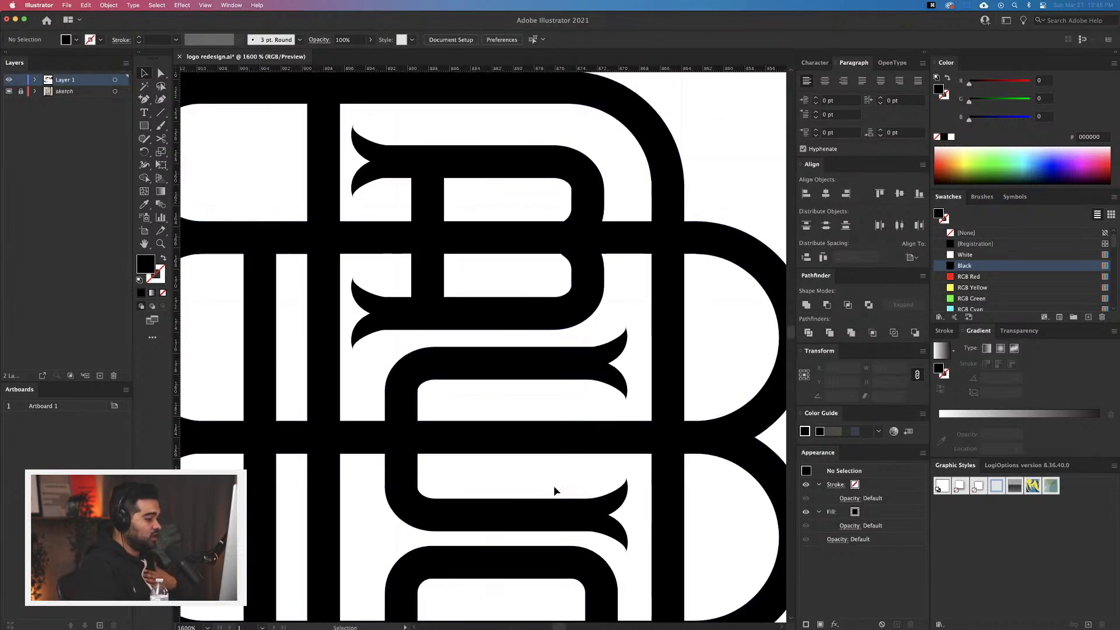
# Review the whole serifed BCO badge and compare it with the other badge versions
pyautogui.press('super+minus')
pyautogui.press('super+minus')
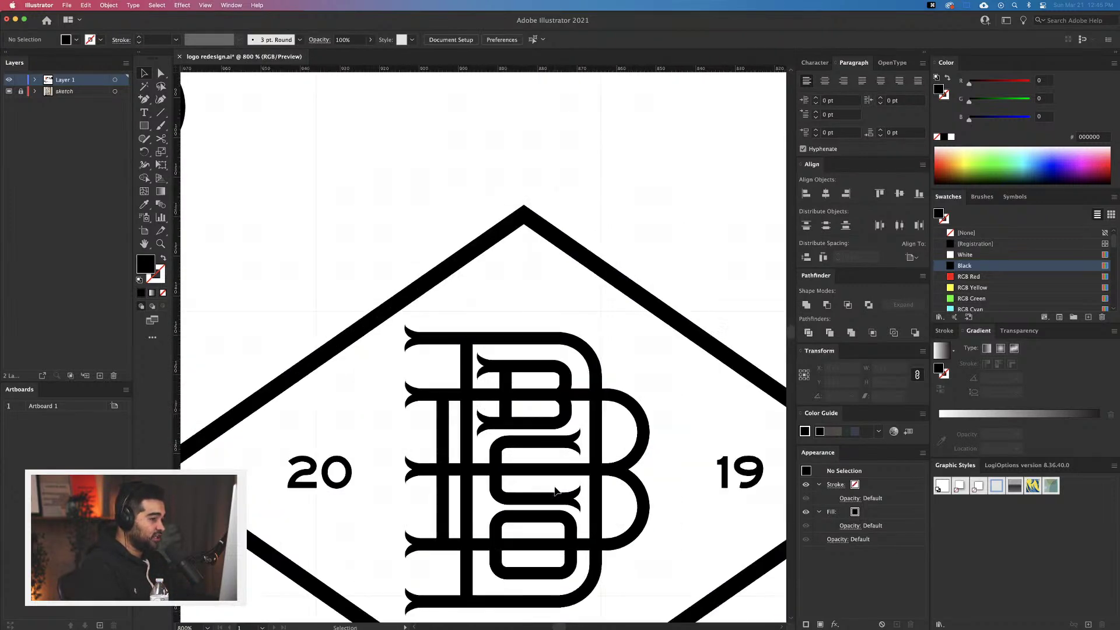
pyautogui.press('super+minus')
pyautogui.press('super+minus')
pyautogui.moveTo(690, 508); pyautogui.dragTo(636, 465)
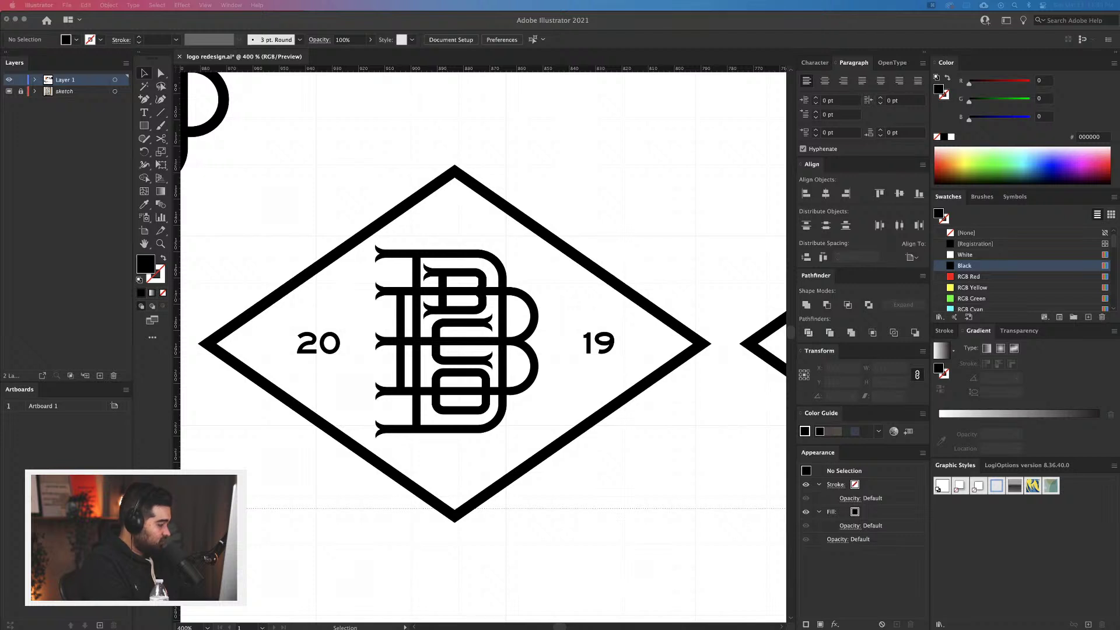
pyautogui.click(663, 472)
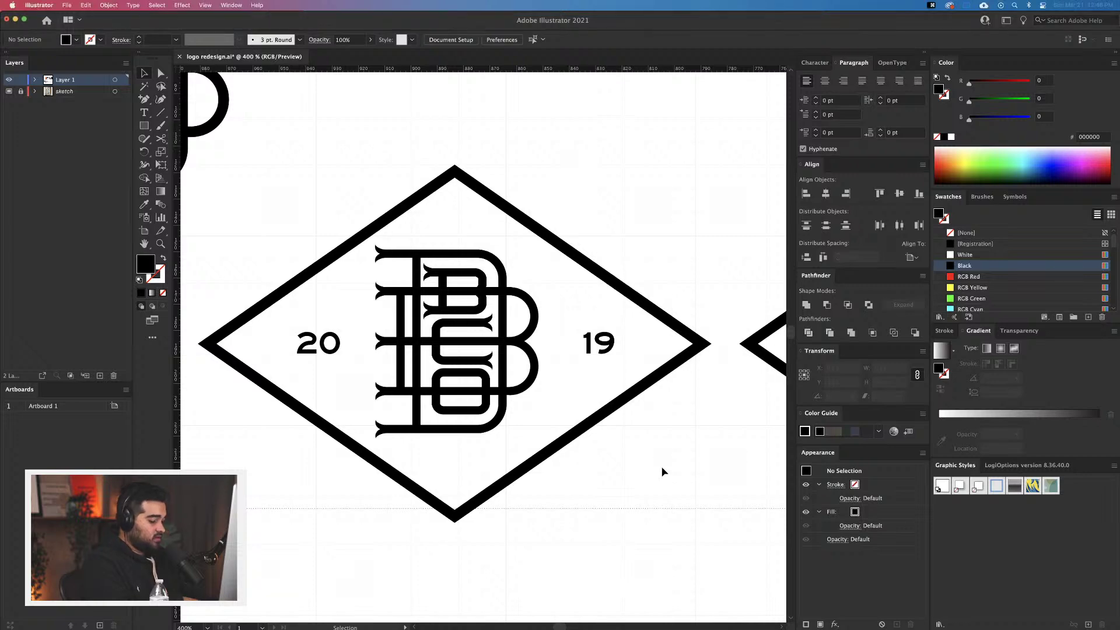
pyautogui.scroll(-5, 663, 471)
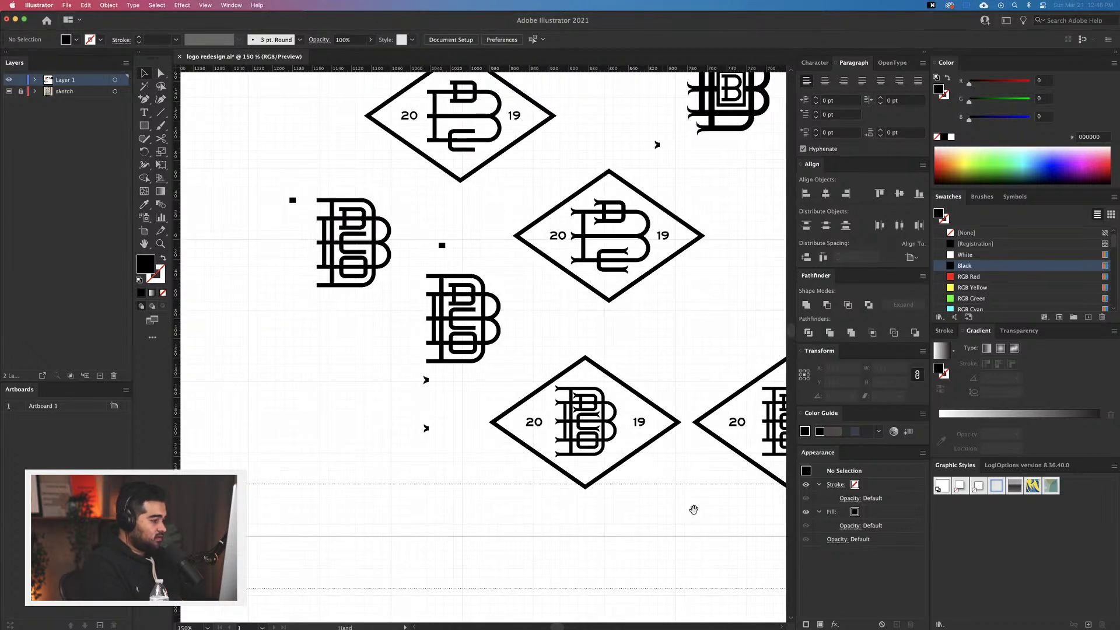
# Compare the plain and serifed tall-D diamond badges with the BBC badges and the loose monogram versions around them
pyautogui.moveTo(693, 510); pyautogui.dragTo(665, 495)
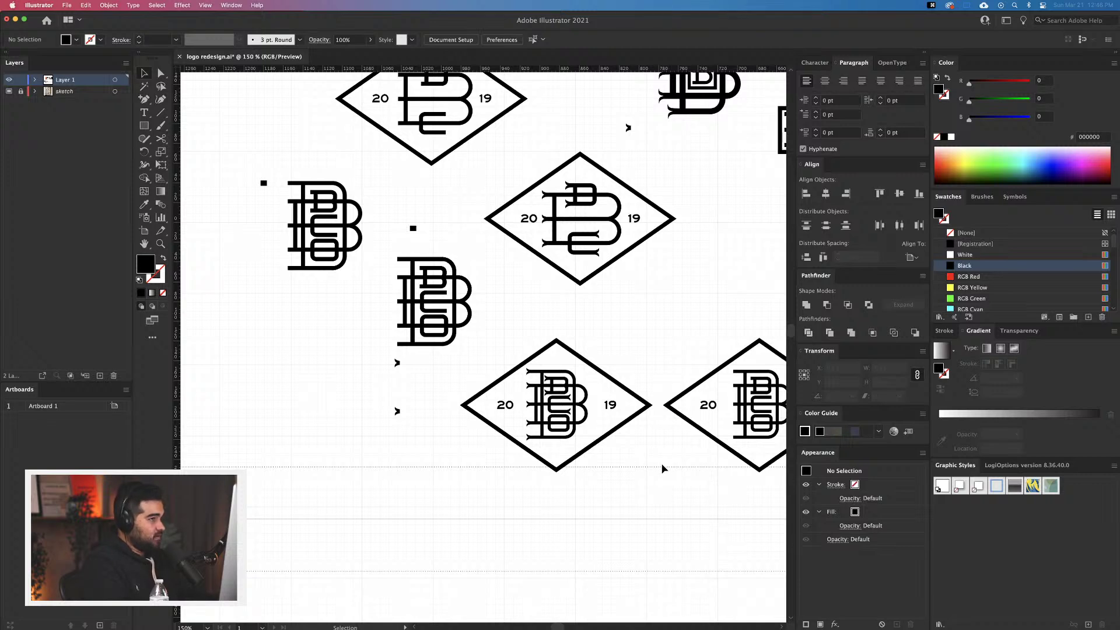
pyautogui.moveTo(662, 465); pyautogui.dragTo(593, 453)
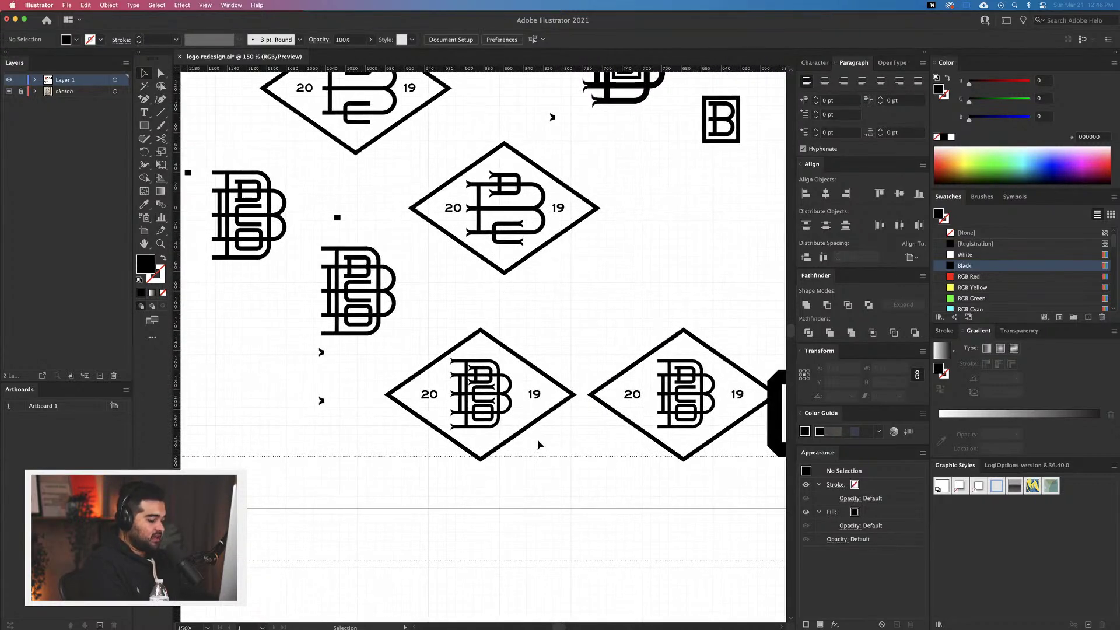
pyautogui.keyDown('alt'); pyautogui.scroll(1, 537, 439); pyautogui.keyUp('alt')
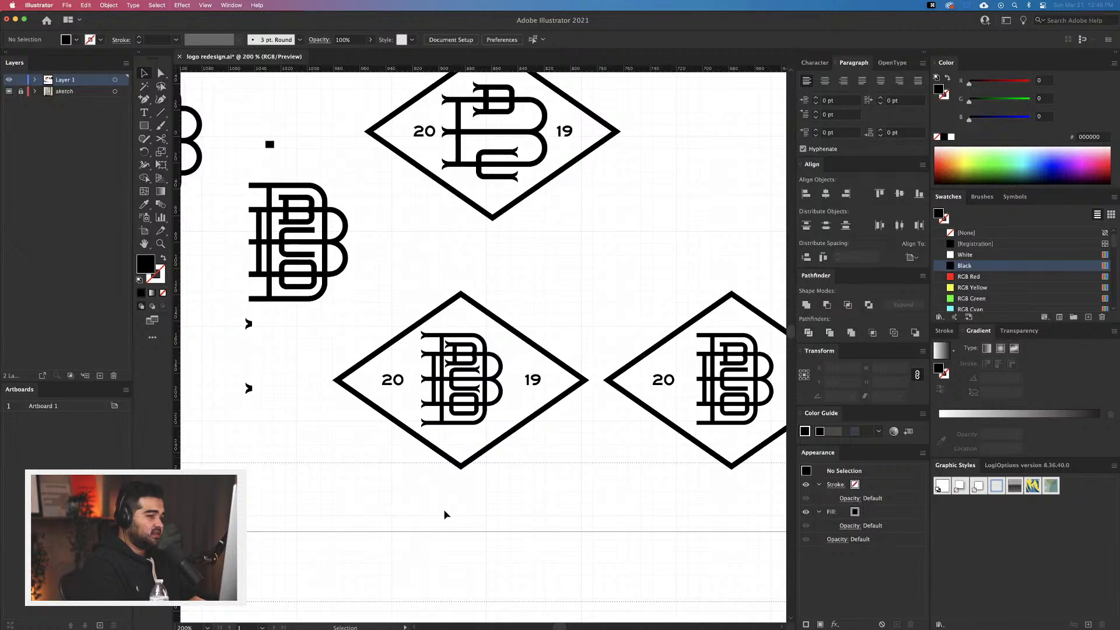
pyautogui.moveTo(461, 471); pyautogui.dragTo(357, 444)
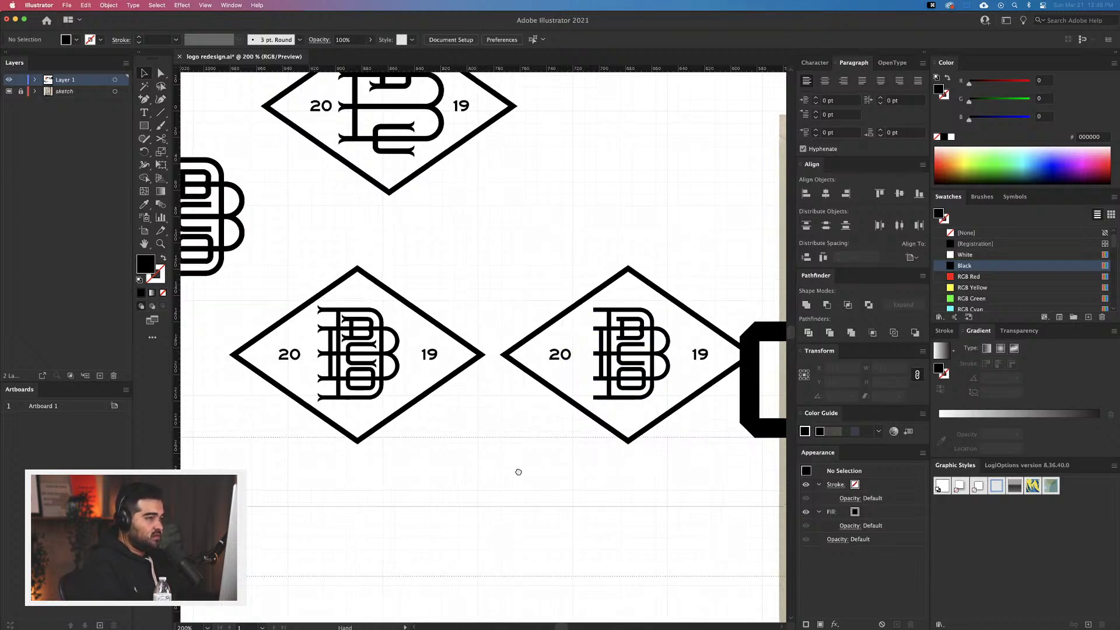
pyautogui.scroll(3, 519, 474)
pyautogui.hscroll(-5, 519, 475)
pyautogui.scroll(5, 520, 479)
pyautogui.hscroll(-5, 519, 479)
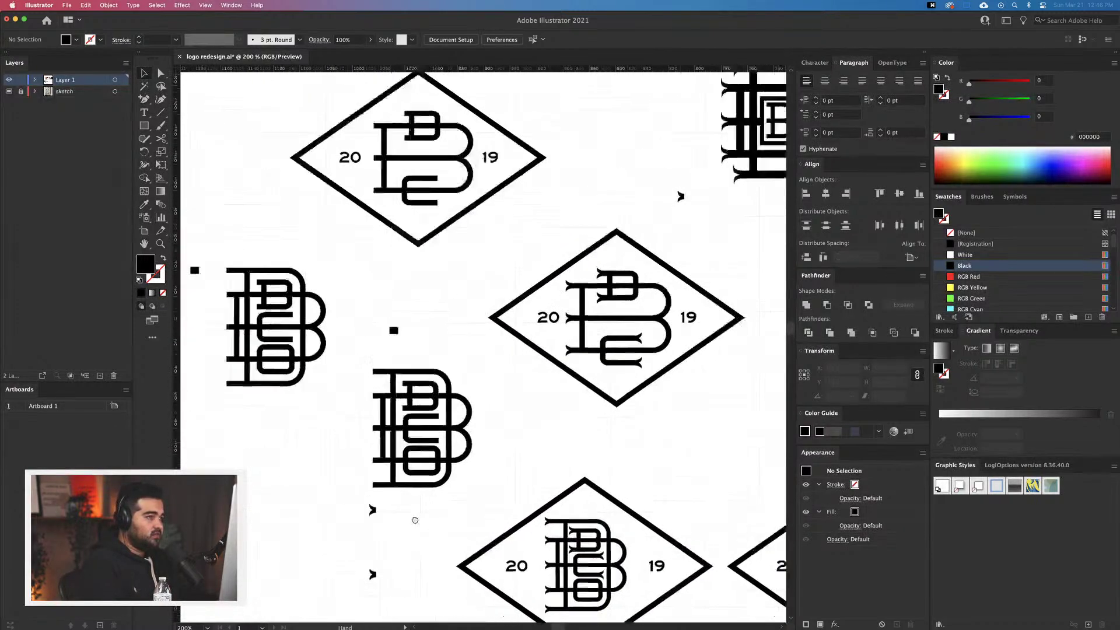
pyautogui.hscroll(-1, 483, 344)
pyautogui.scroll(-4, 467, 439)
pyautogui.hscroll(8, 467, 439)
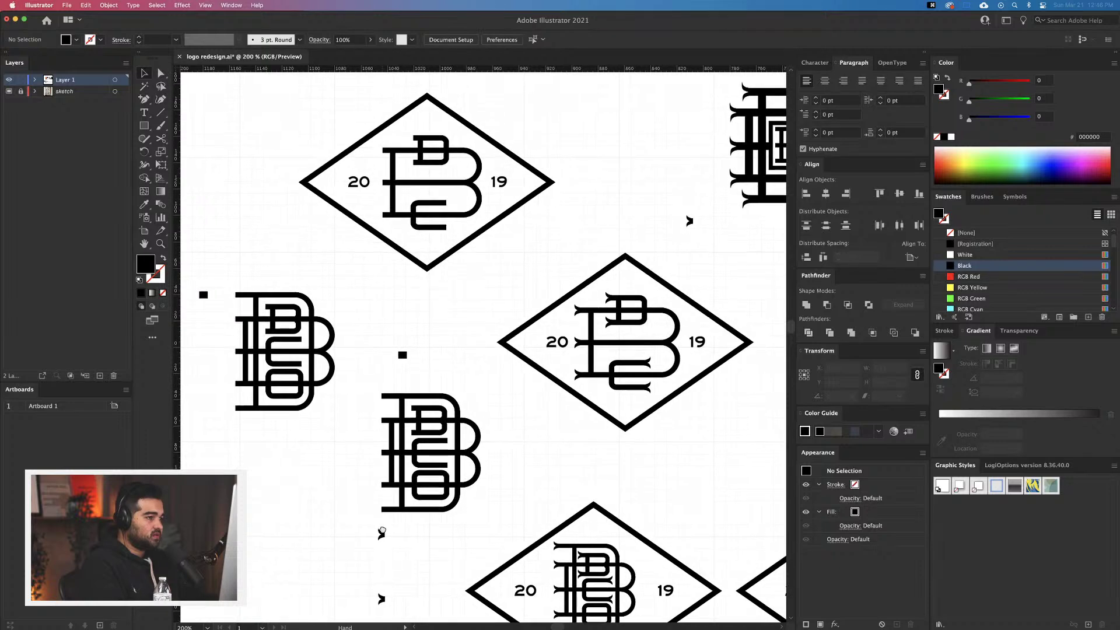
pyautogui.scroll(-3, 467, 439)
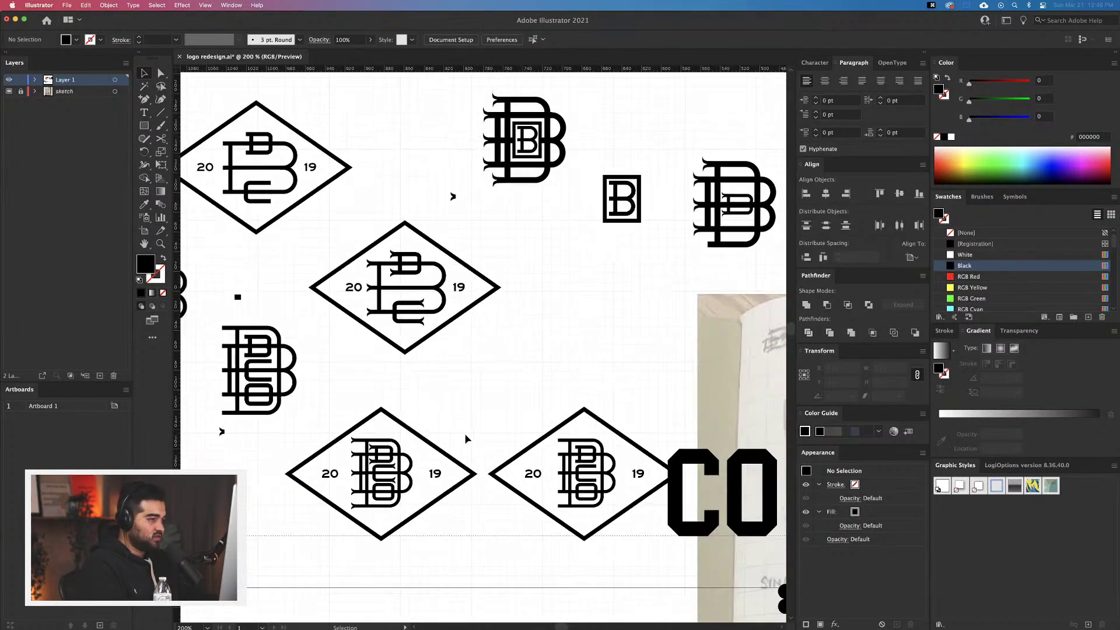
# Place a copy of the plain tall-D monogram from its diamond badge over the center of the sketched circular agency badge
pyautogui.scroll(-6, 620, 464)
pyautogui.hscroll(8, 620, 464)
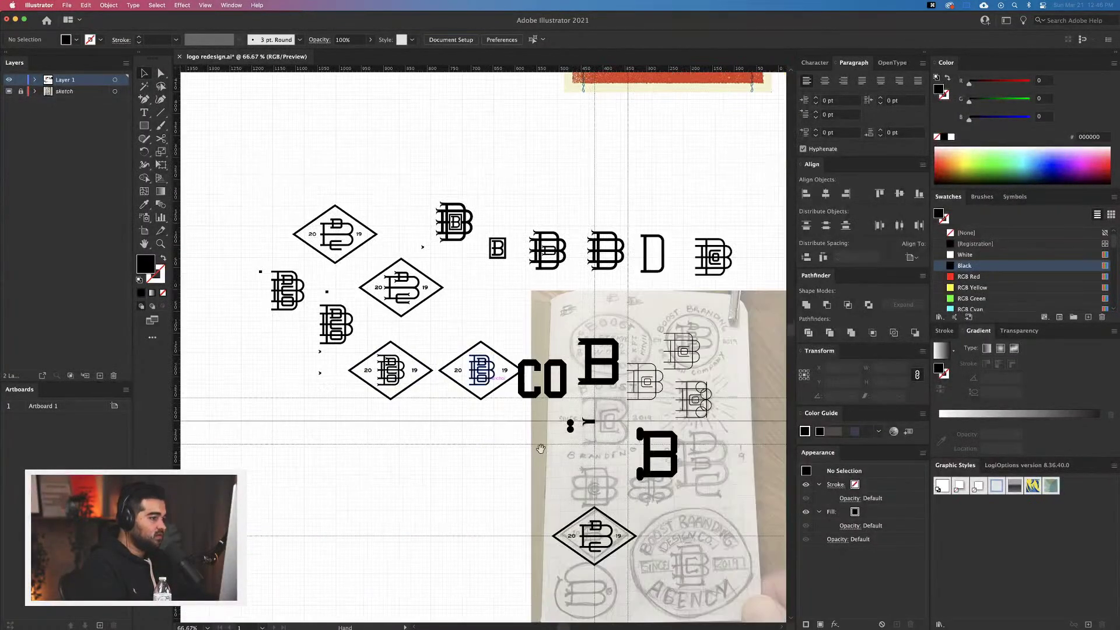
pyautogui.scroll(-2, 629, 429)
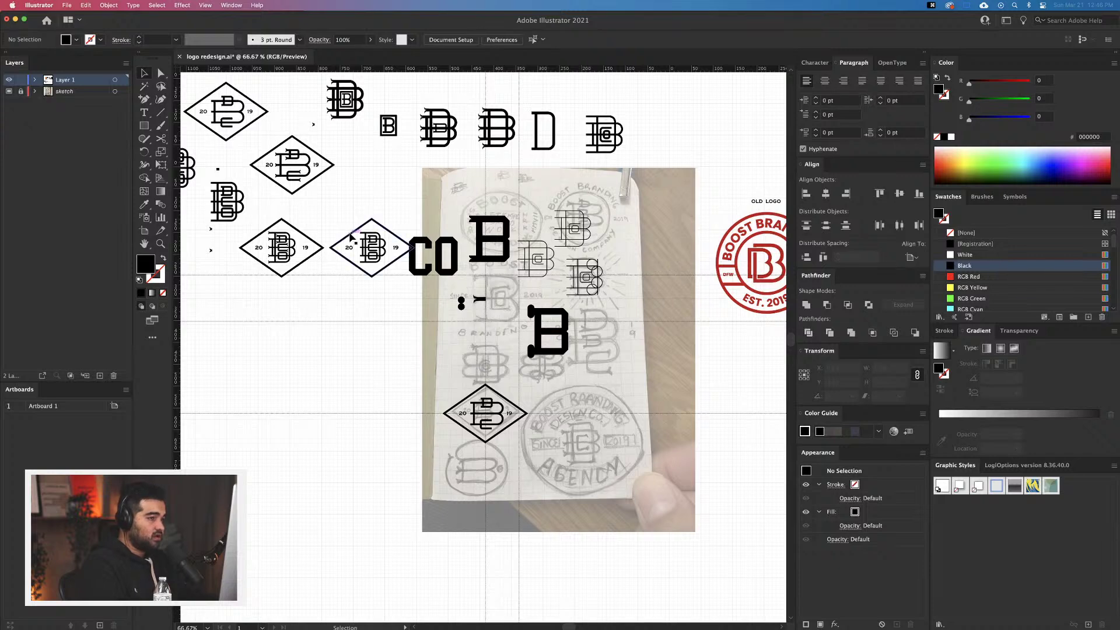
pyautogui.scroll(1, 381, 246)
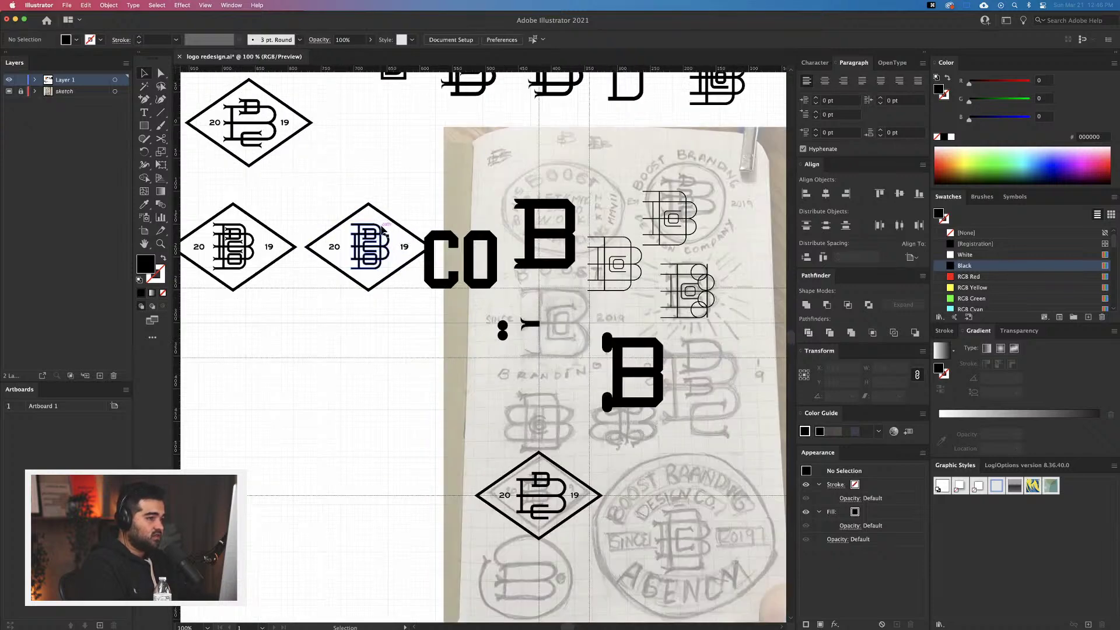
pyautogui.moveTo(382, 247)
pyautogui.mouseDown()
pyautogui.moveTo(368, 265)
pyautogui.moveTo(369, 257)
pyautogui.moveTo(704, 546)
pyautogui.moveTo(674, 551)
pyautogui.mouseUp()
pyautogui.hotkey('ctrl', 'z')
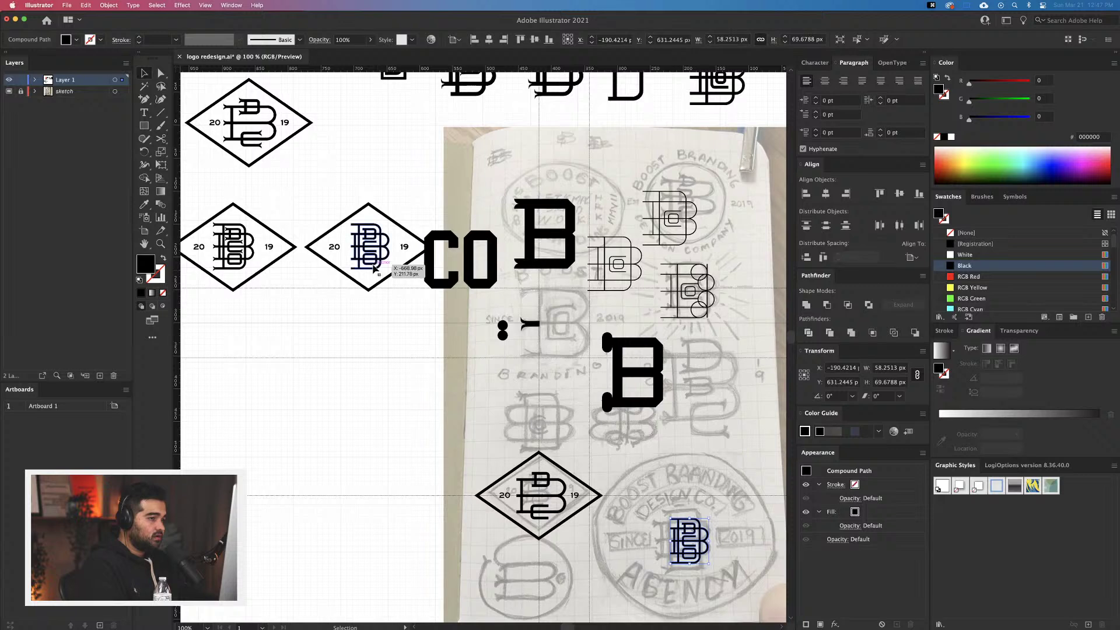
# Undo the last move of the filled monogram that was placed on the sketched Agency badge
pyautogui.press('super+z')
pyautogui.moveTo(392, 392); pyautogui.dragTo(556, 512)
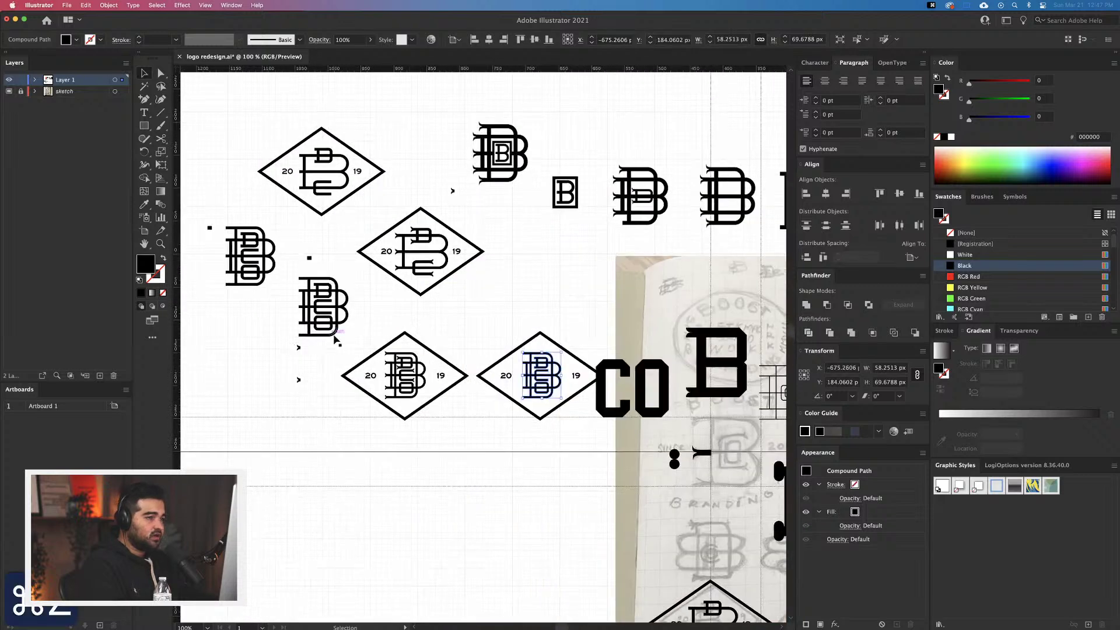
pyautogui.scroll(5, 319, 319)
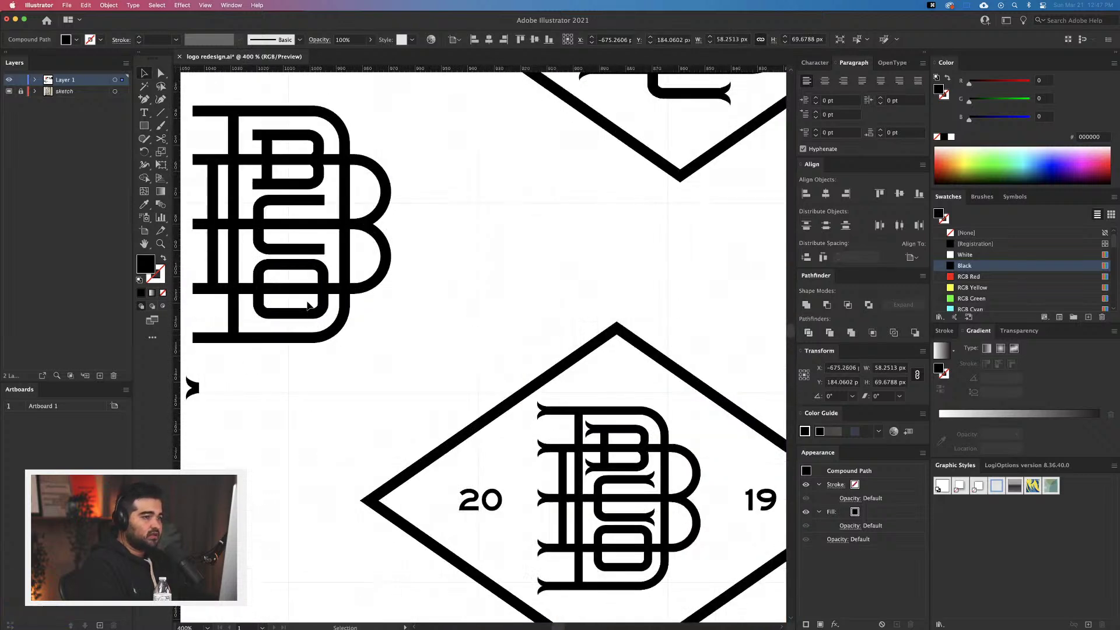
pyautogui.scroll(-1, 273, 199)
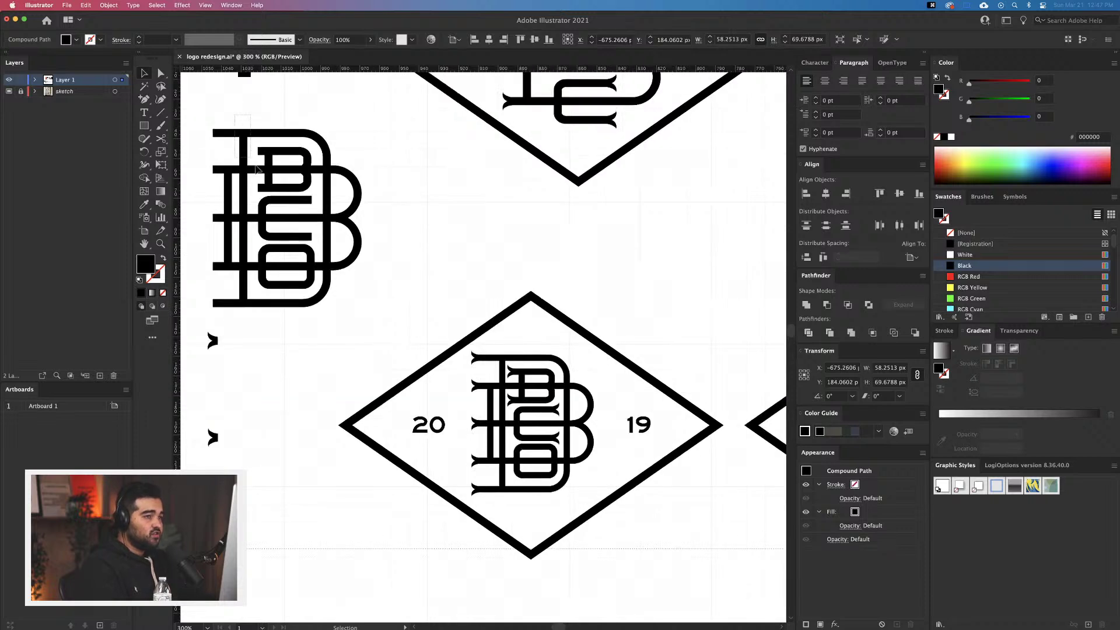
pyautogui.scroll(-4, 330, 295)
# Move the two loose serif shapes farther out beside the stroked monogram so they stand clear of it
pyautogui.moveTo(357, 294); pyautogui.dragTo(292, 265)
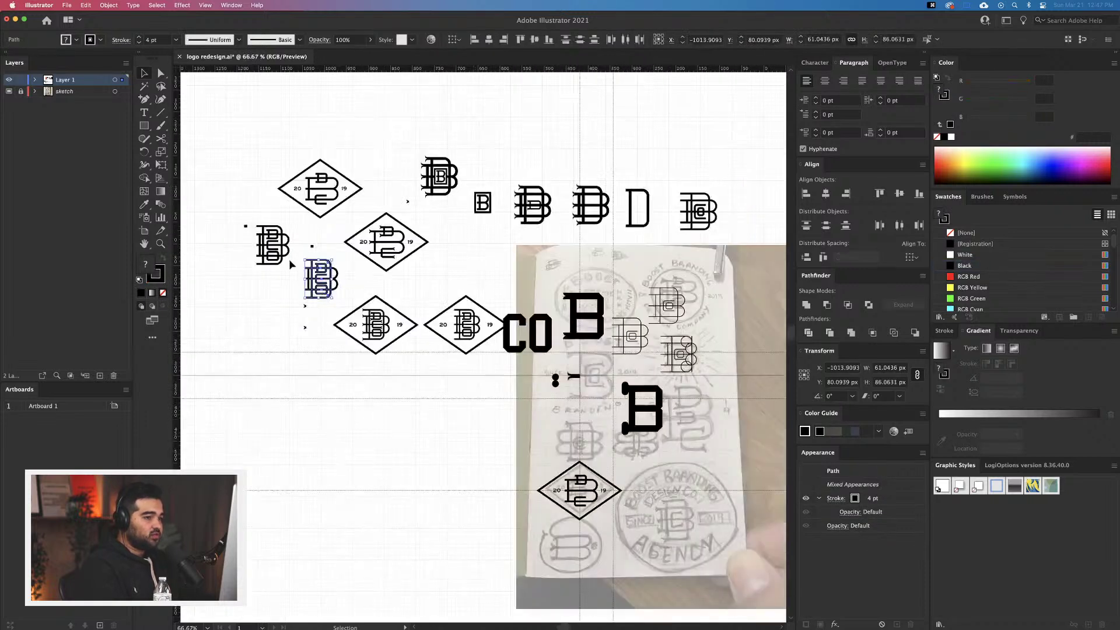
pyautogui.click(310, 332)
pyautogui.click(304, 315)
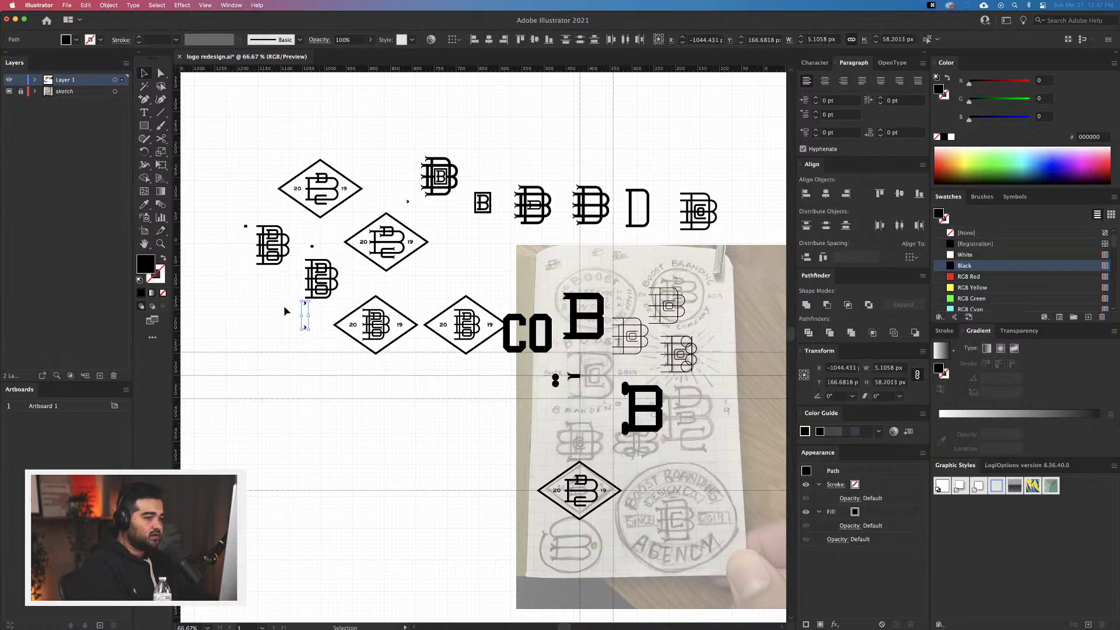
pyautogui.press('super+2')
pyautogui.moveTo(312, 297); pyautogui.dragTo(201, 229)
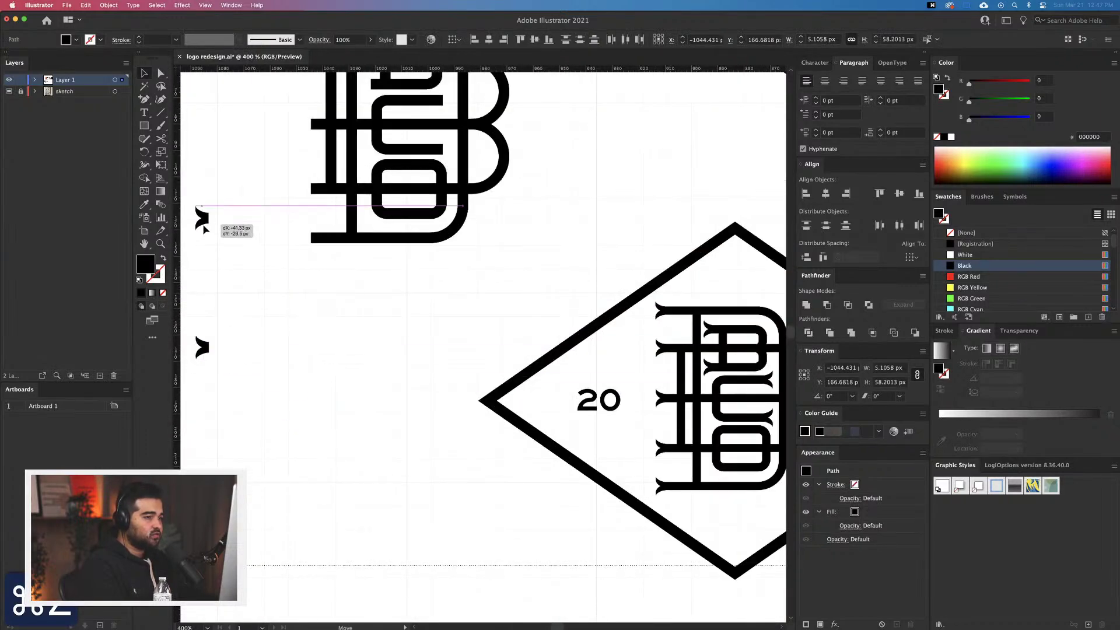
pyautogui.click(342, 327)
pyautogui.press('super+minus')
pyautogui.moveTo(412, 357); pyautogui.dragTo(492, 435)
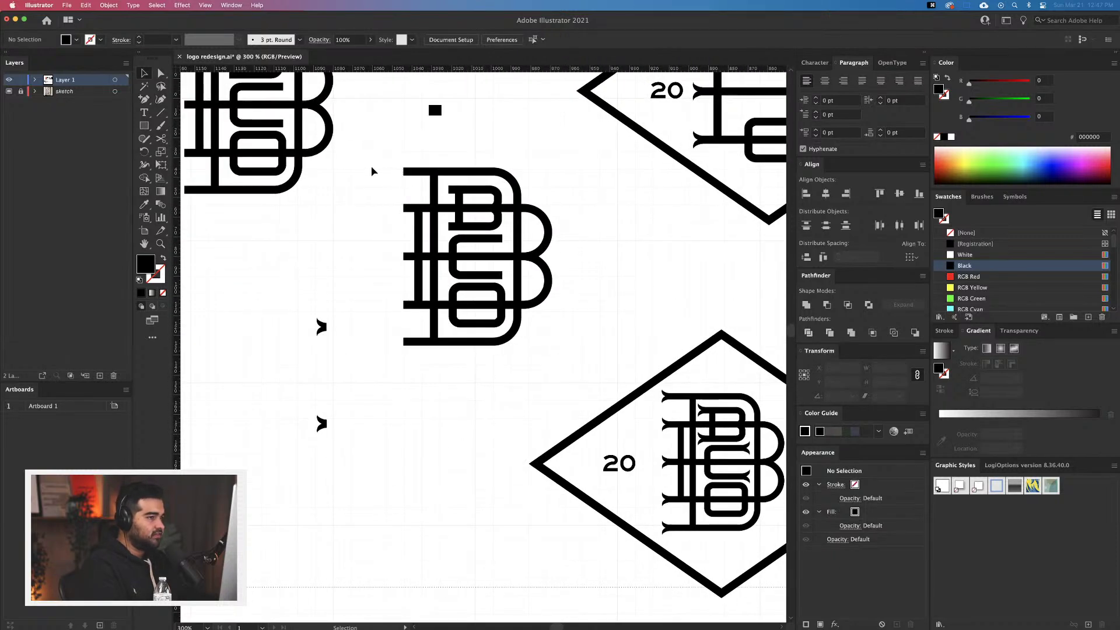
# Duplicate the whole stroked monogram into the empty area below the diamond logos, close to the notebook photo
pyautogui.moveTo(375, 151); pyautogui.dragTo(566, 344)
pyautogui.press('super+0')
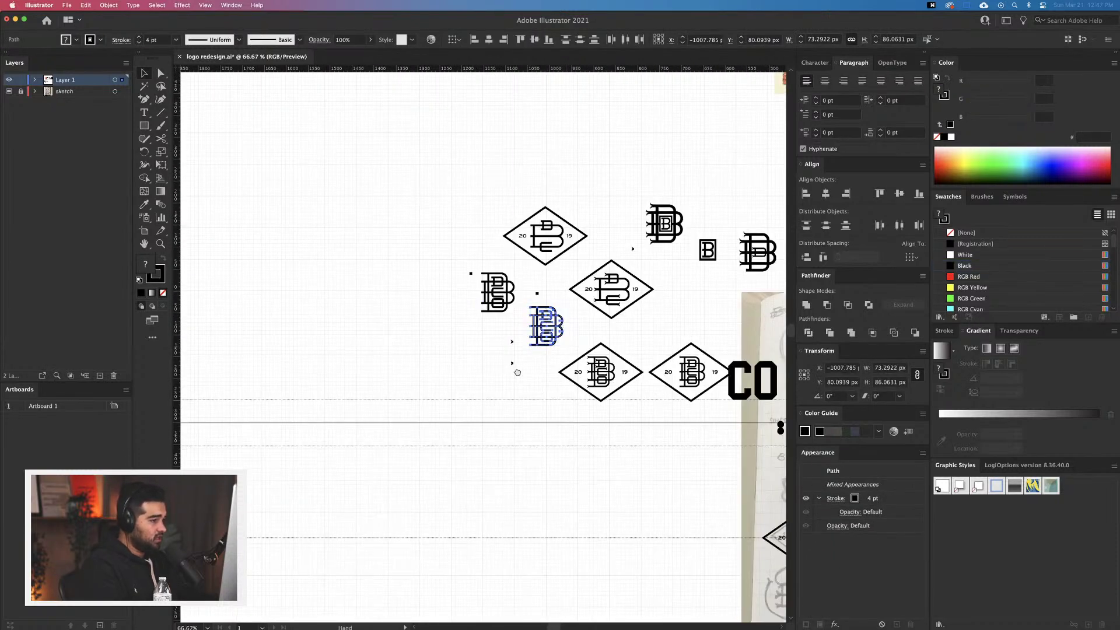
pyautogui.press('super+plus')
pyautogui.press('super+plus')
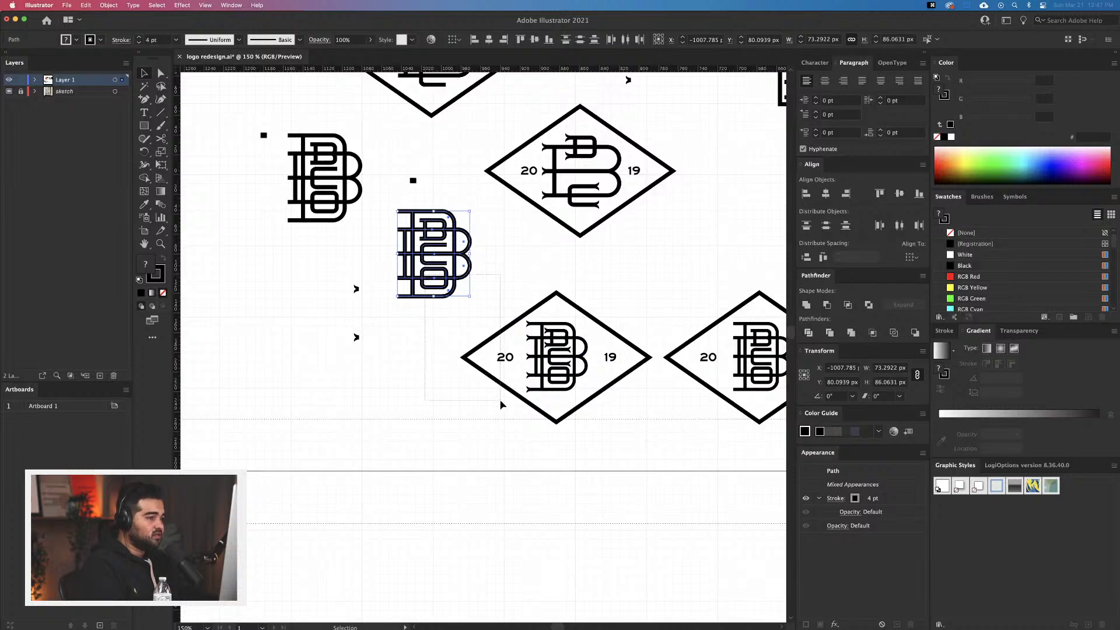
pyautogui.moveTo(391, 313); pyautogui.dragTo(664, 554)
pyautogui.press('super+z')
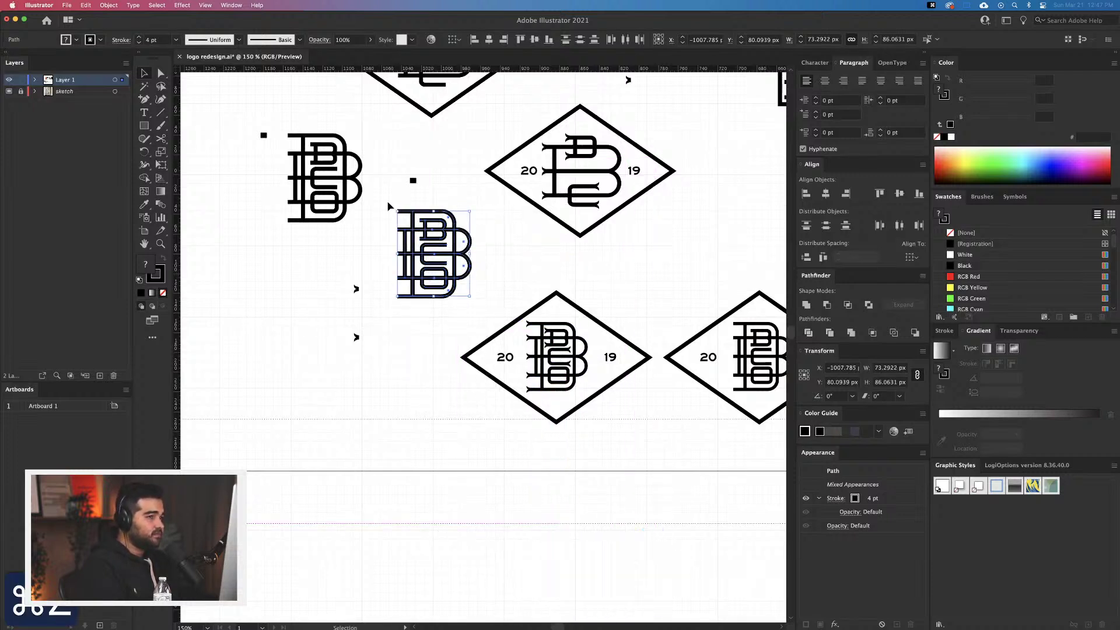
pyautogui.moveTo(449, 280); pyautogui.dragTo(674, 577)
pyautogui.scroll(-5, 505, 347)
pyautogui.hscroll(4, 506, 346)
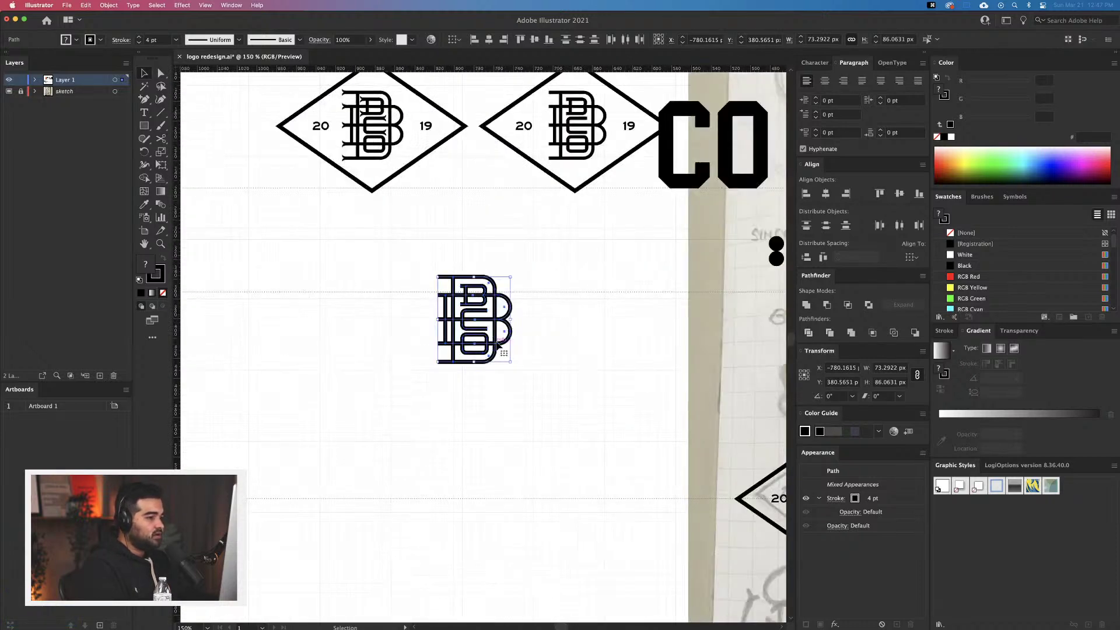
pyautogui.moveTo(509, 356); pyautogui.dragTo(582, 439)
pyautogui.click(595, 452)
# Make a second copy of the duplicated monogram slightly lower and to its right, at the edge of the notebook photo
pyautogui.scroll(-3, 377, 337)
pyautogui.hscroll(4, 377, 338)
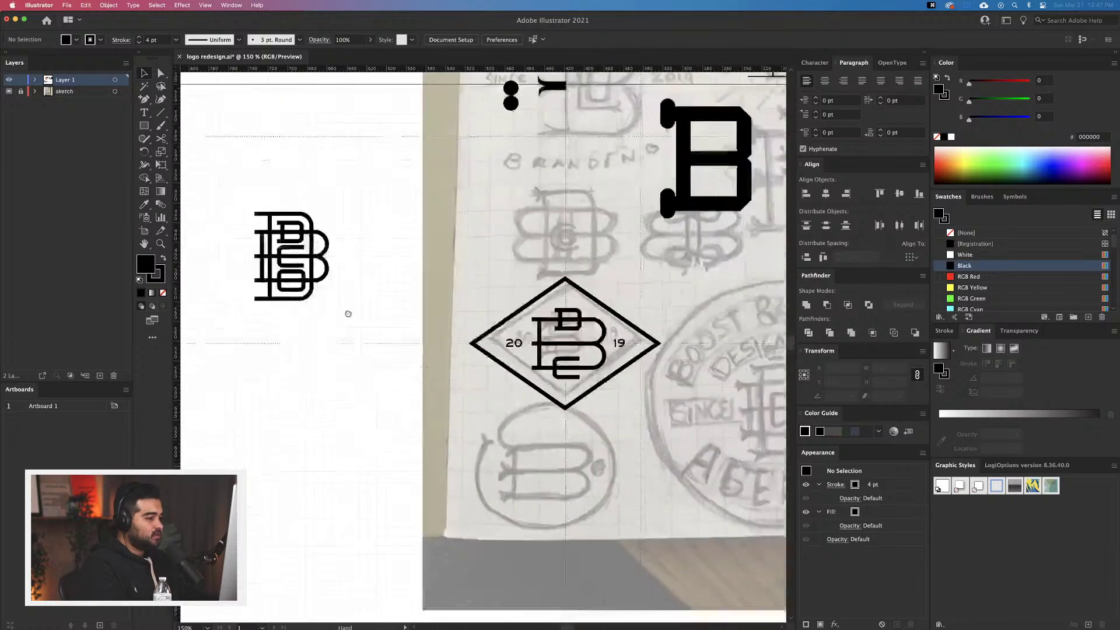
pyautogui.scroll(3, 378, 326)
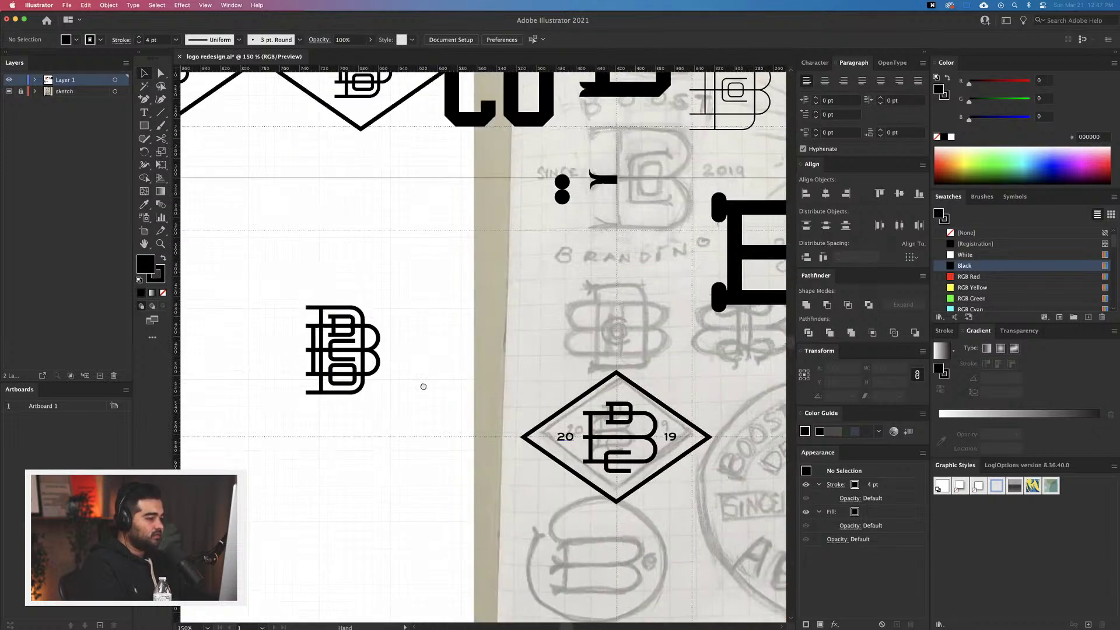
pyautogui.moveTo(423, 387); pyautogui.dragTo(293, 321)
pyautogui.hscroll(-5, 321, 321)
pyautogui.scroll(1, 348, 321)
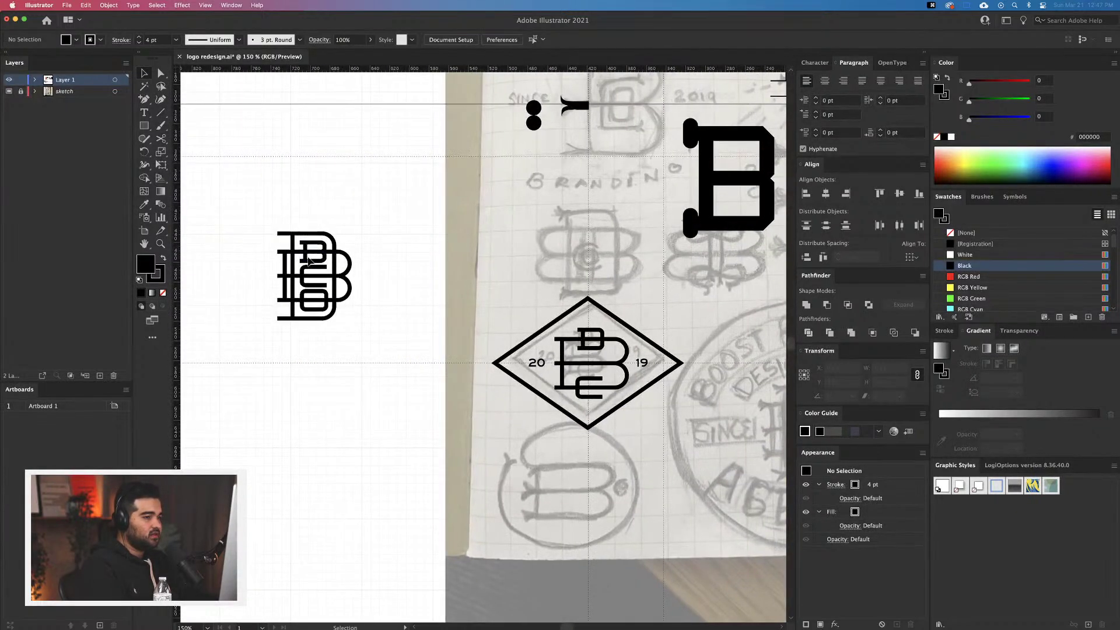
pyautogui.click(309, 253)
pyautogui.scroll(2, 308, 262)
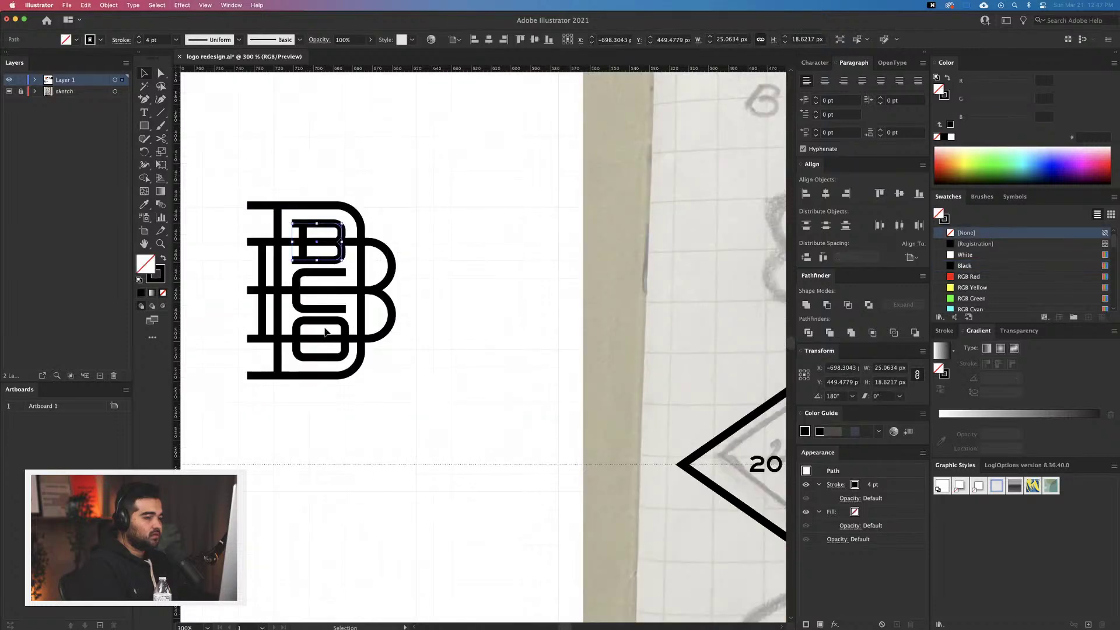
pyautogui.moveTo(435, 170); pyautogui.dragTo(547, 423)
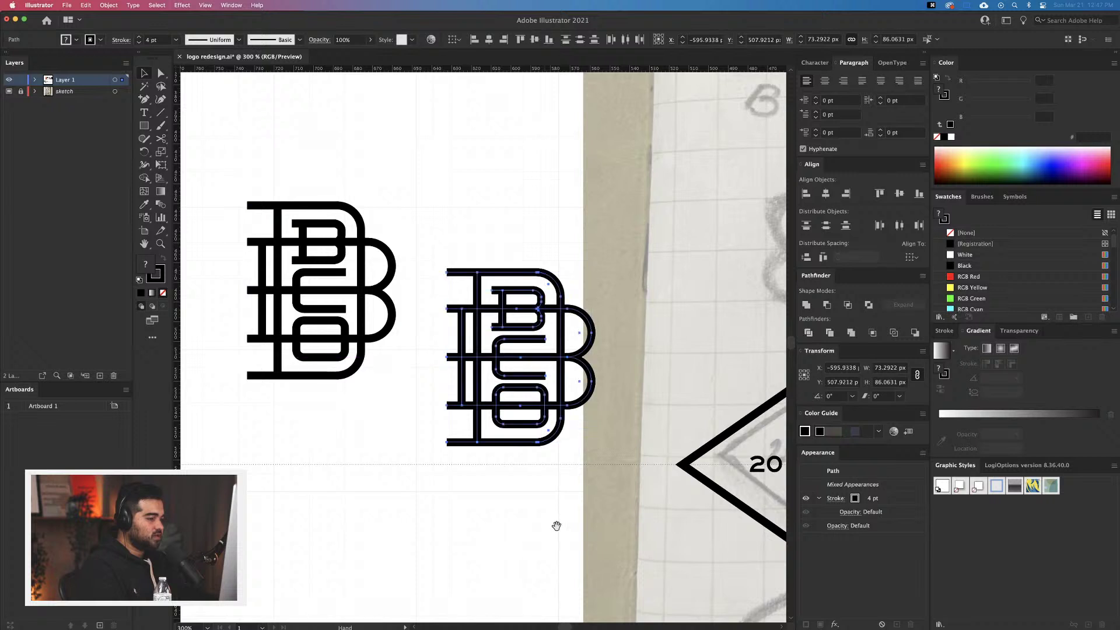
pyautogui.scroll(-1, 534, 433)
pyautogui.hscroll(1, 533, 433)
pyautogui.click(533, 437)
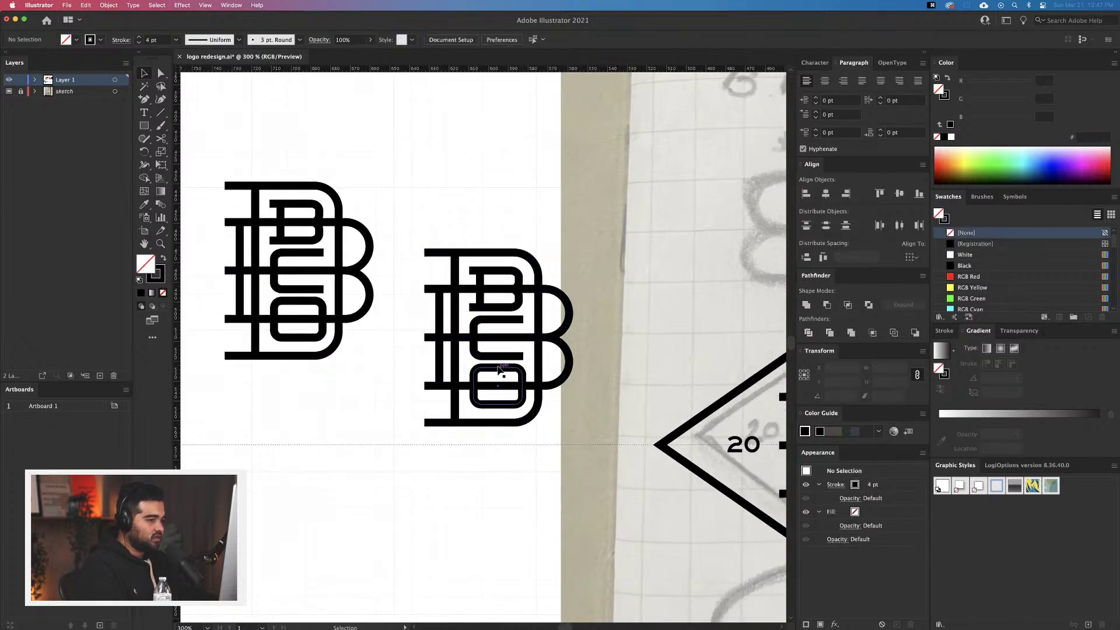
# Delete the inner O and the small inner B with its stem from the new monogram copy, keeping only the C inside
pyautogui.click(500, 368)
pyautogui.keyDown('shift'); pyautogui.click(497, 273); pyautogui.keyUp('shift')
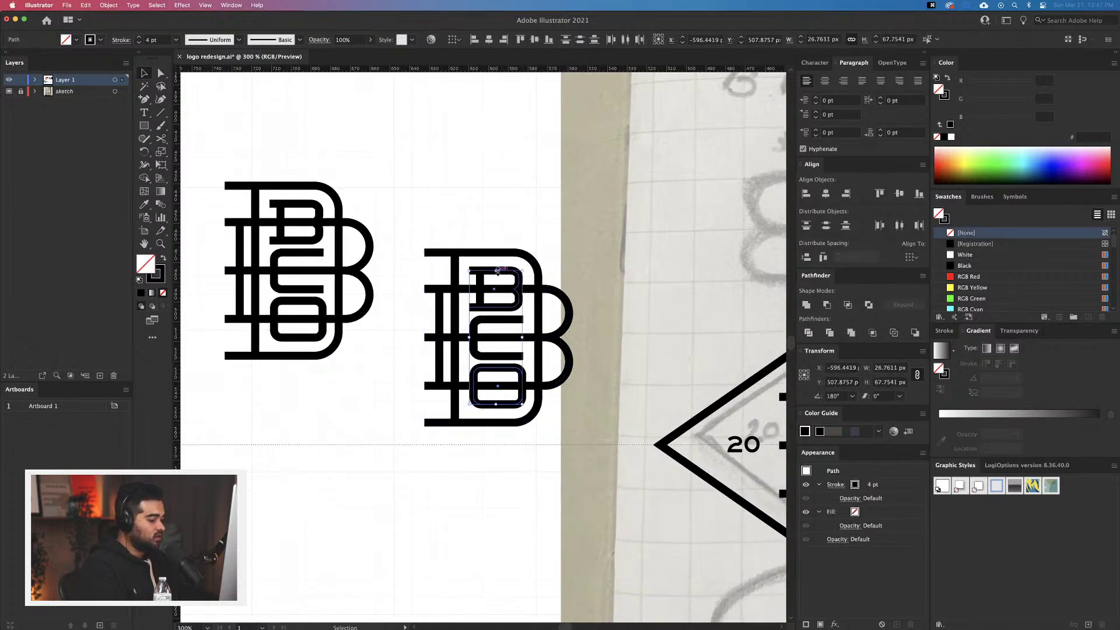
pyautogui.press('Delete')
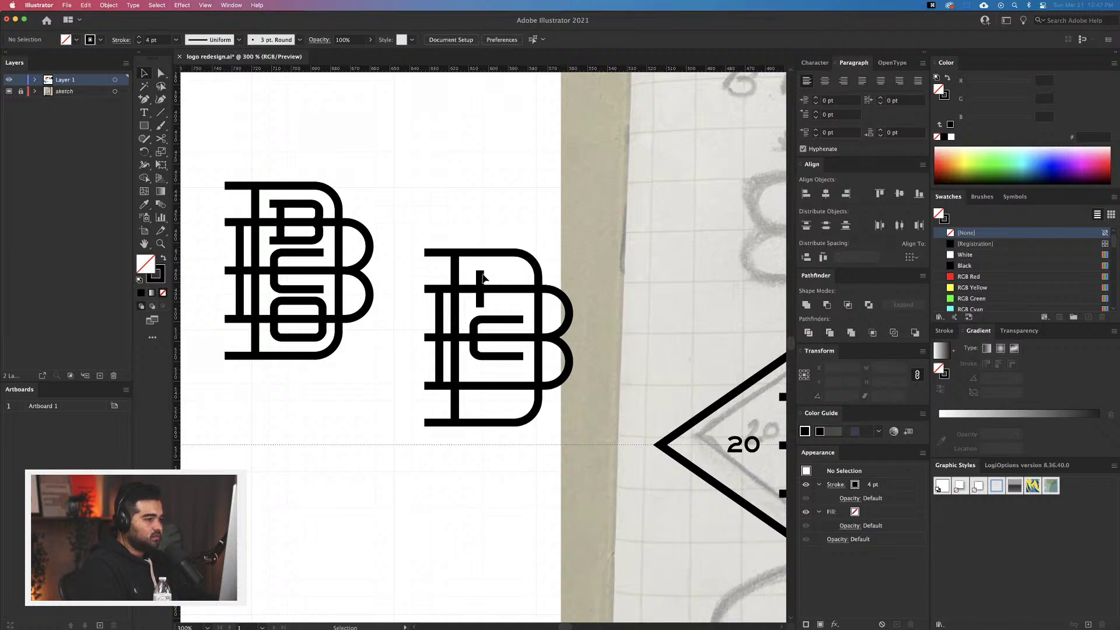
pyautogui.press('d')
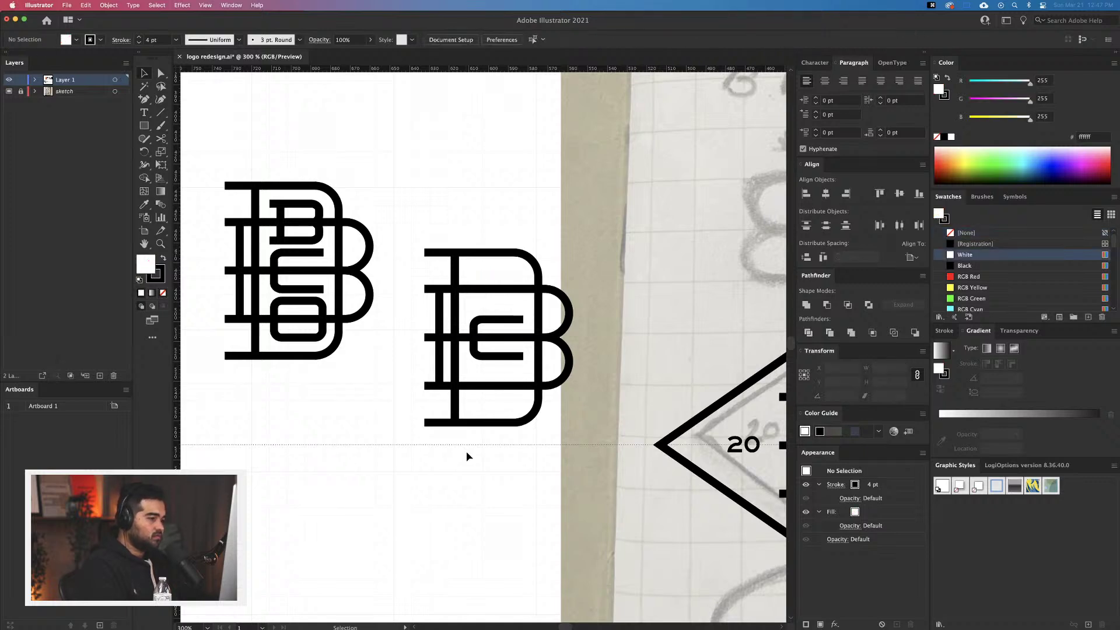
# Move the outer D's bottom bar up and its top bar down, closer to the bars of the large B
pyautogui.scroll(-2, 476, 456)
pyautogui.scroll(-2, 476, 457)
pyautogui.hscroll(-3, 363, 399)
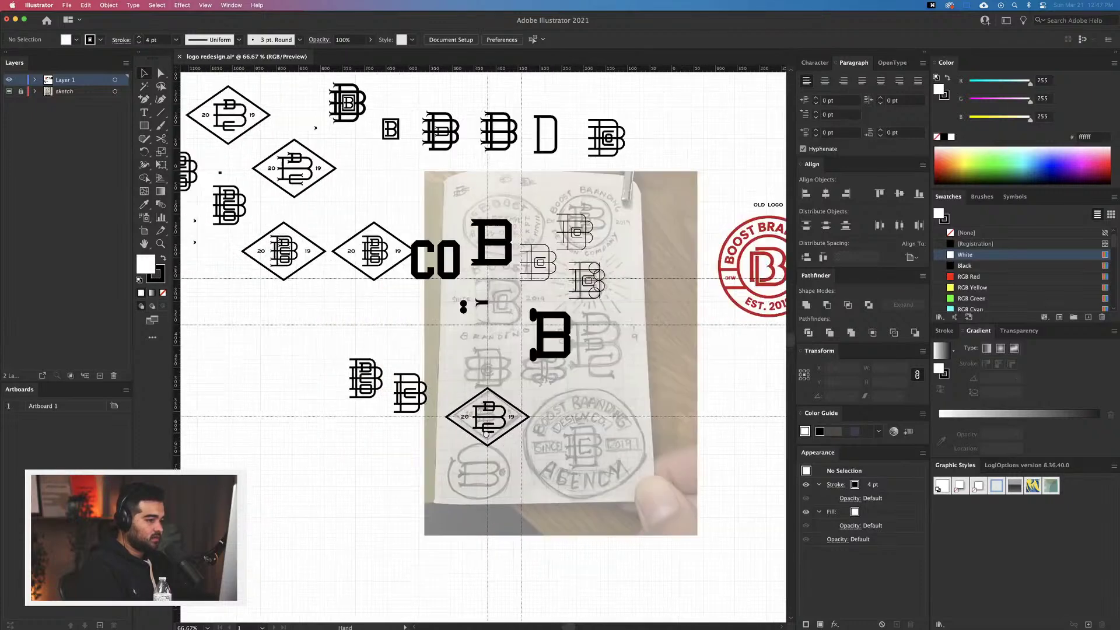
pyautogui.scroll(1, 462, 421)
pyautogui.scroll(2, 584, 493)
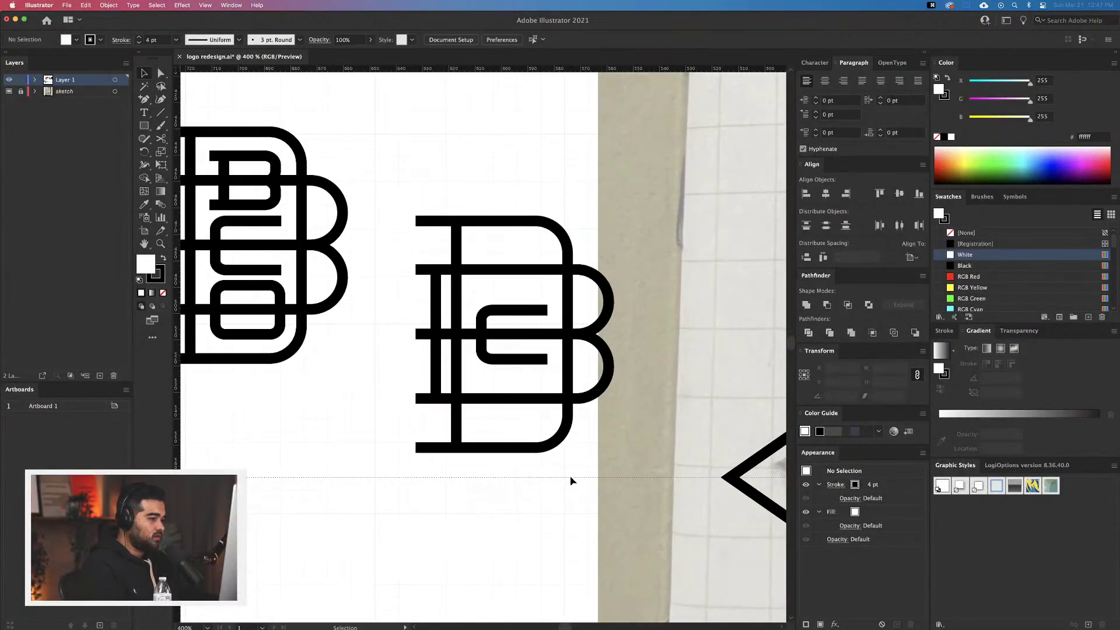
pyautogui.doubleClick(517, 450)
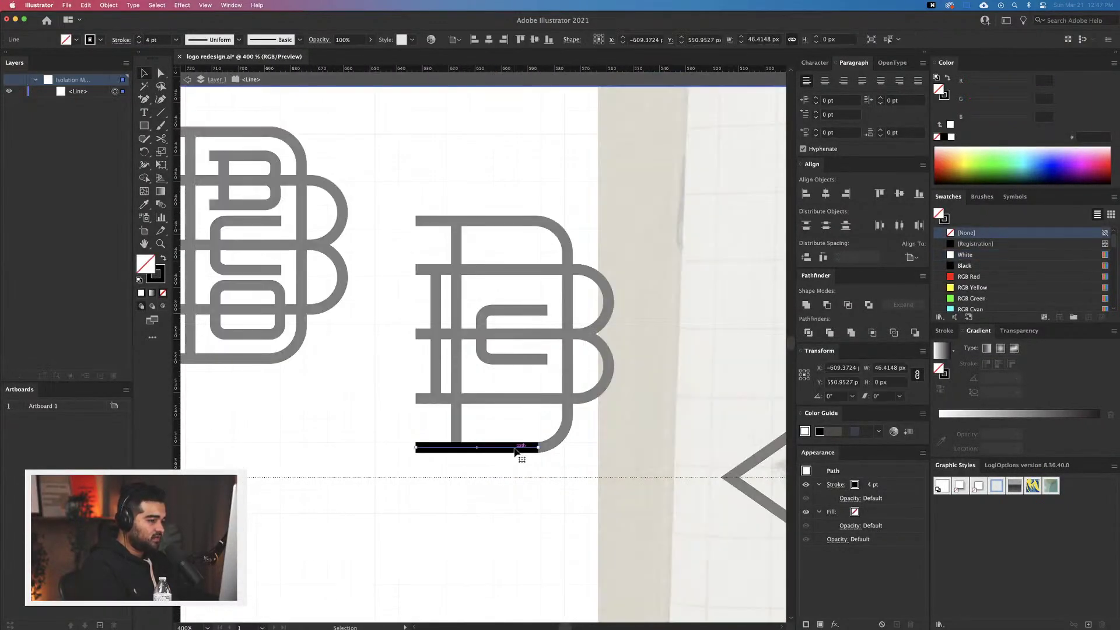
pyautogui.doubleClick(492, 457)
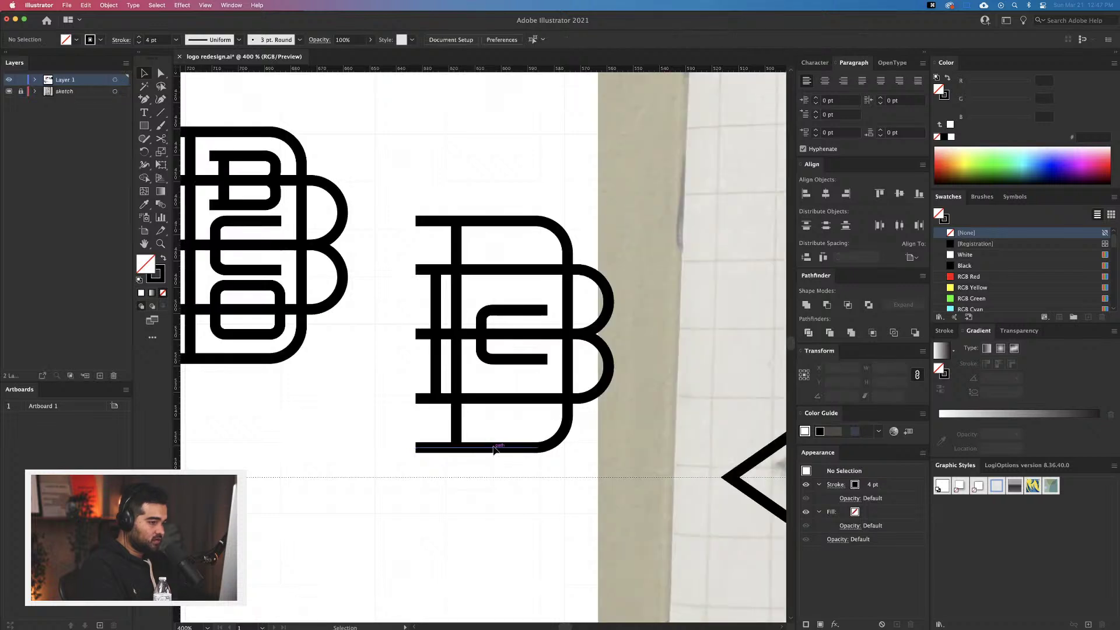
pyautogui.moveTo(494, 449); pyautogui.dragTo(493, 429)
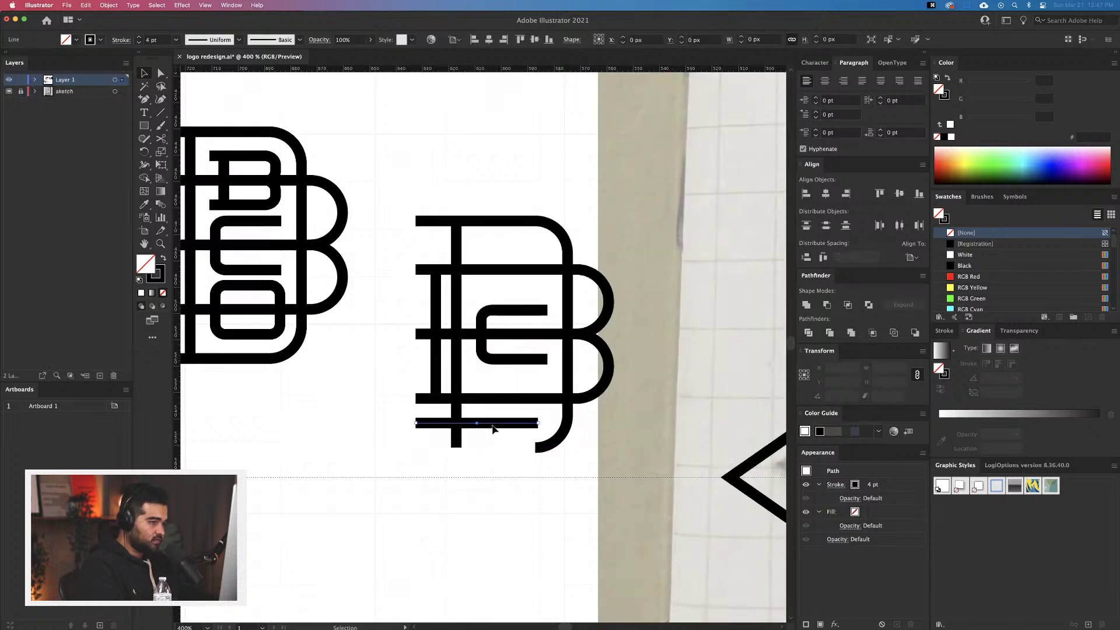
pyautogui.moveTo(439, 224); pyautogui.dragTo(435, 249)
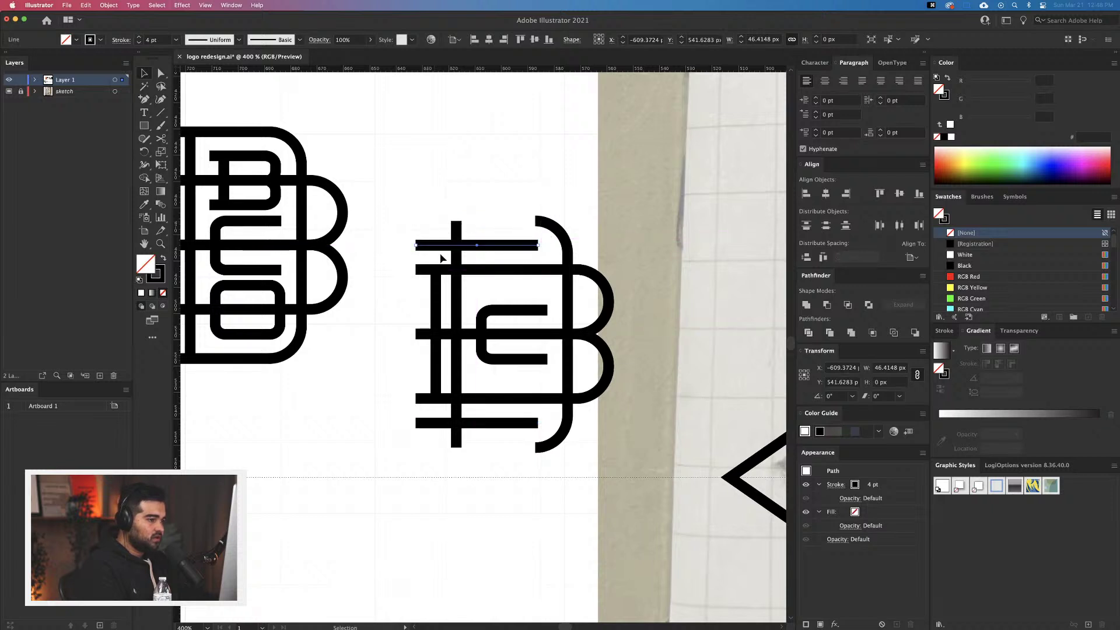
# Shorten the outer D's stem to the repositioned bars and shift its two corner arcs inward to meet them
pyautogui.click(457, 447)
pyautogui.moveTo(457, 447); pyautogui.dragTo(484, 403)
pyautogui.click(489, 482)
pyautogui.hscroll(3, 460, 457)
pyautogui.click(491, 360)
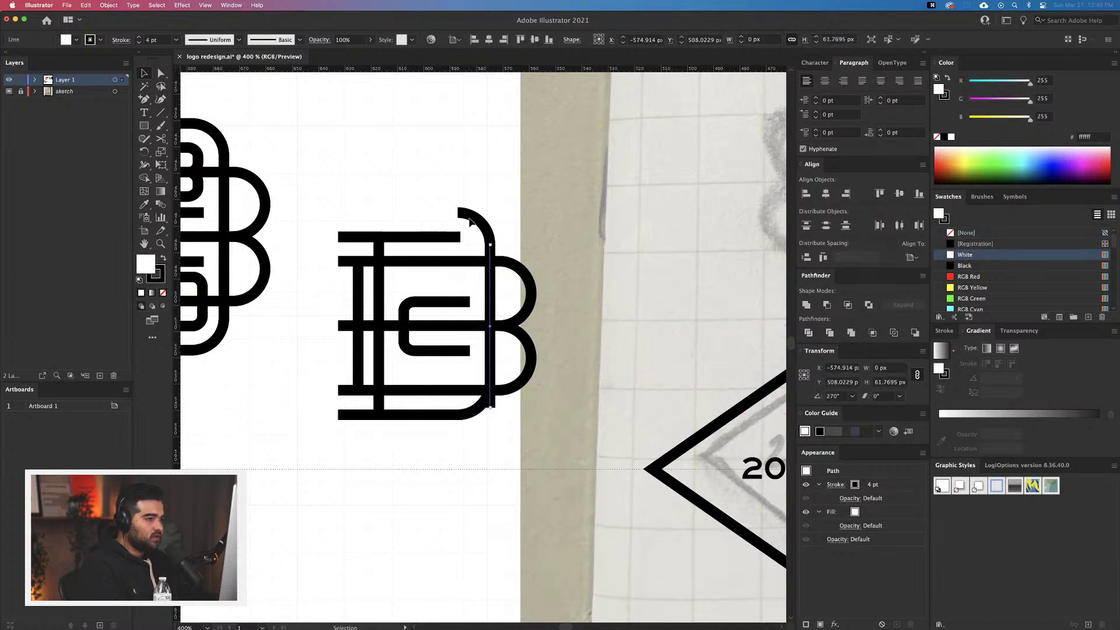
pyautogui.moveTo(471, 222); pyautogui.dragTo(464, 259)
pyautogui.click(474, 245)
pyautogui.scroll(4, 475, 240)
pyautogui.moveTo(531, 442); pyautogui.dragTo(537, 385)
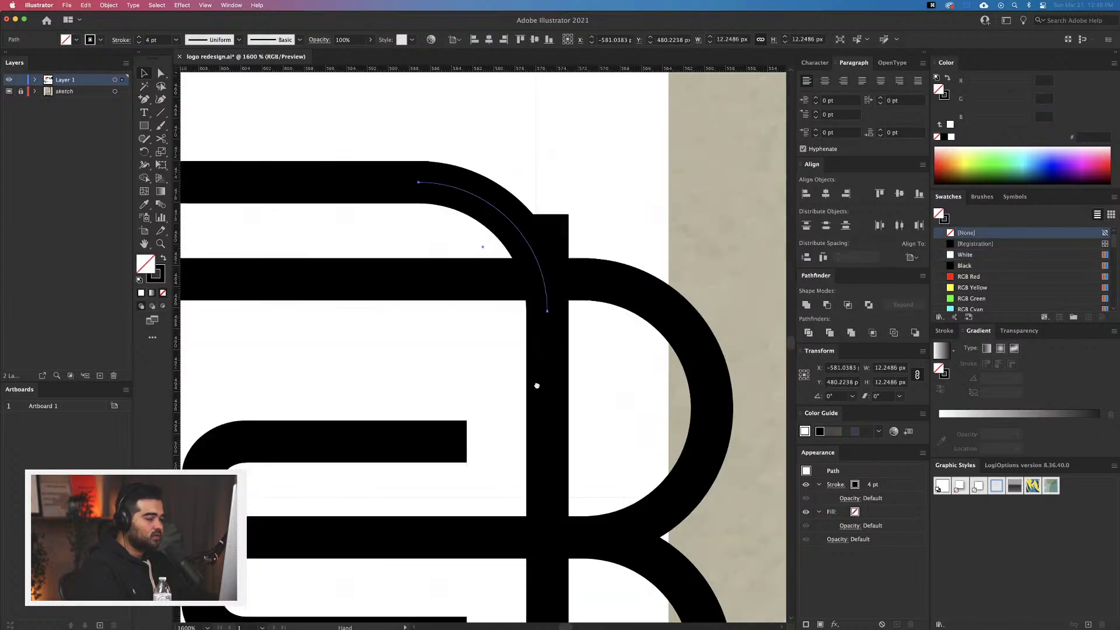
pyautogui.scroll(-2, 537, 386)
# Shorten the outer D's straight right side at both ends to about 46 px so it no longer overshoots the corner arcs
pyautogui.click(548, 321)
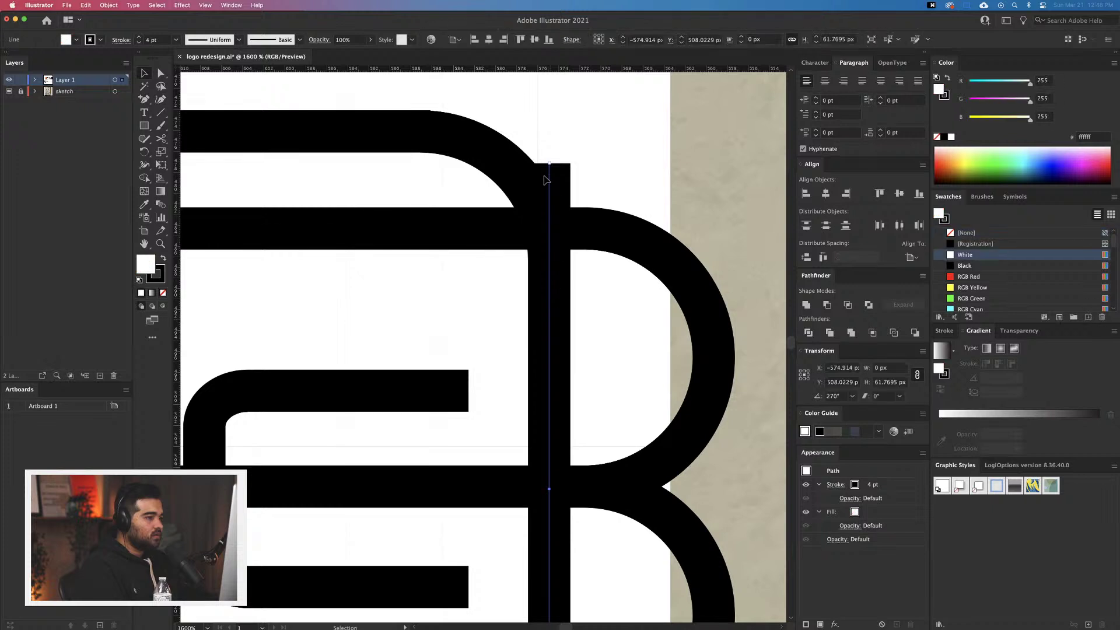
pyautogui.moveTo(550, 165); pyautogui.dragTo(551, 264)
pyautogui.scroll(-6, 535, 280)
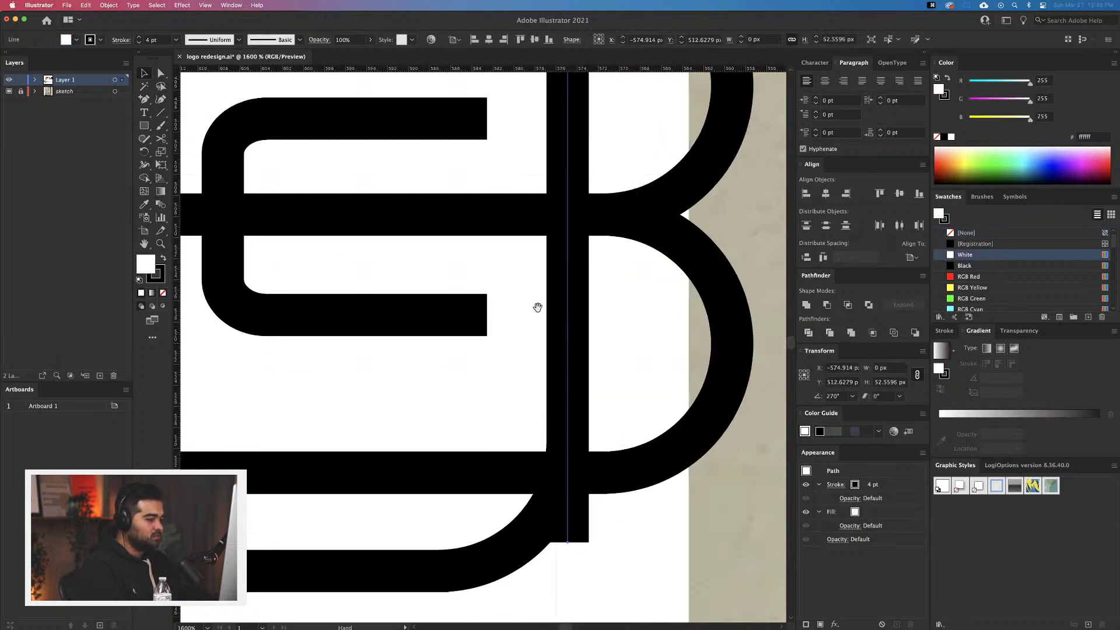
pyautogui.scroll(-3, 529, 304)
pyautogui.moveTo(548, 308); pyautogui.dragTo(548, 242)
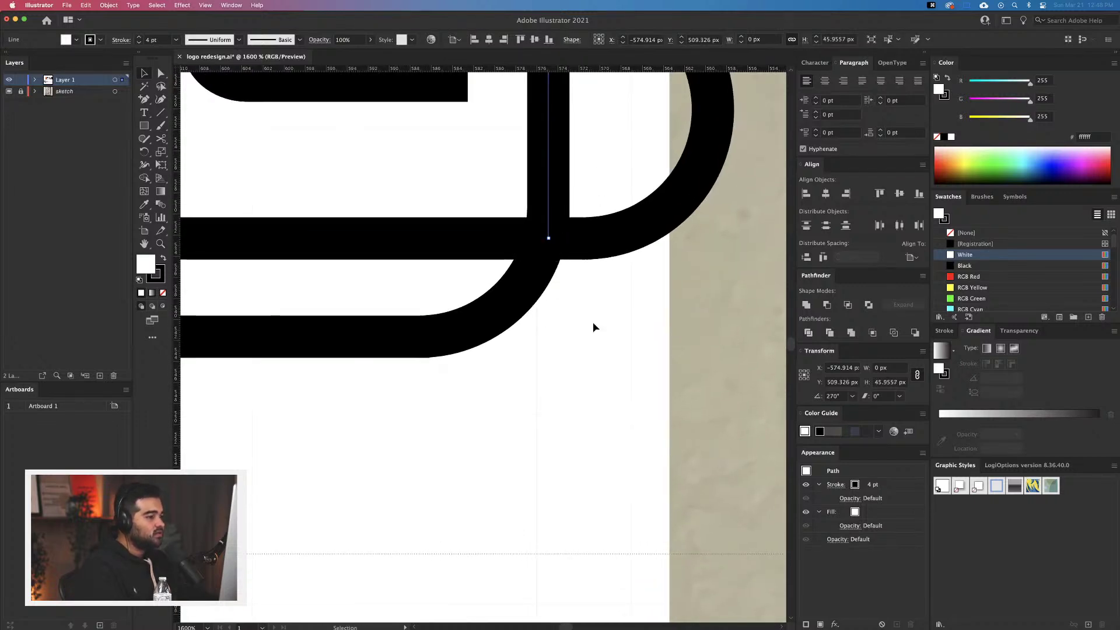
pyautogui.click(593, 325)
# Place the shortened monogram over the sketched one in the centre of the round Boost Branding Design Co. Agency badge
pyautogui.scroll(-3, 593, 325)
pyautogui.scroll(-6, 592, 344)
pyautogui.hscroll(10, 587, 360)
pyautogui.scroll(-3, 586, 360)
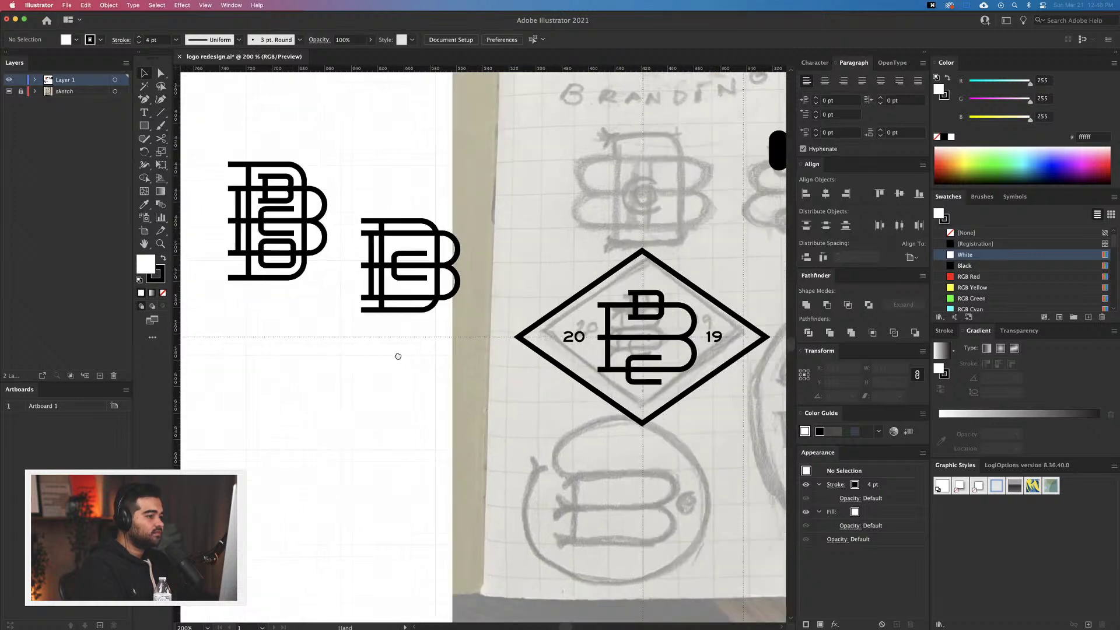
pyautogui.hscroll(2, 455, 351)
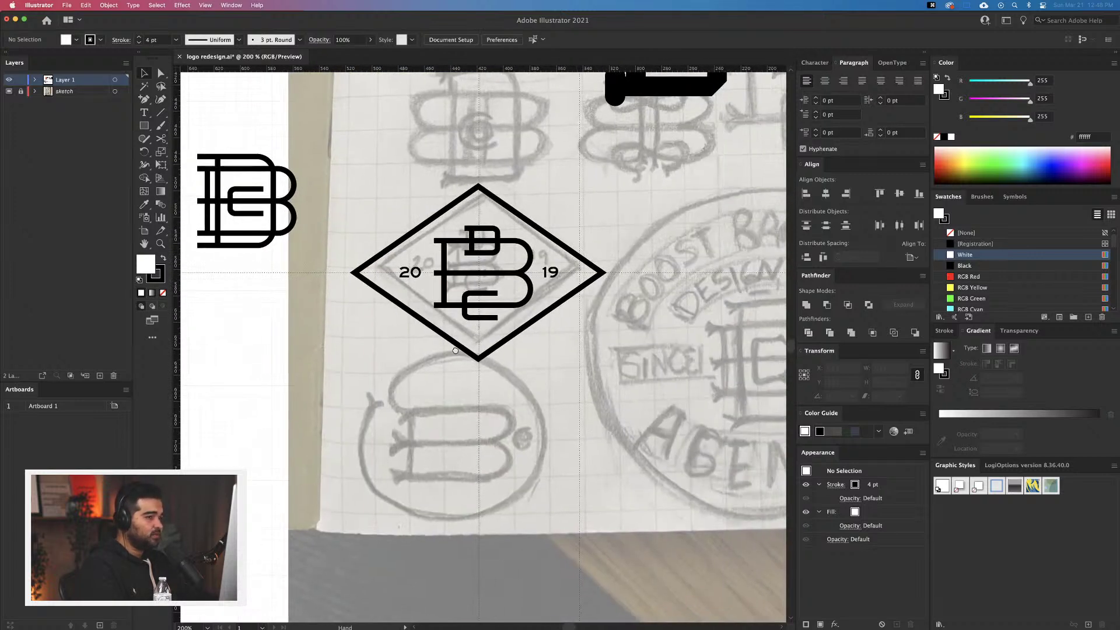
pyautogui.hscroll(1, 300, 266)
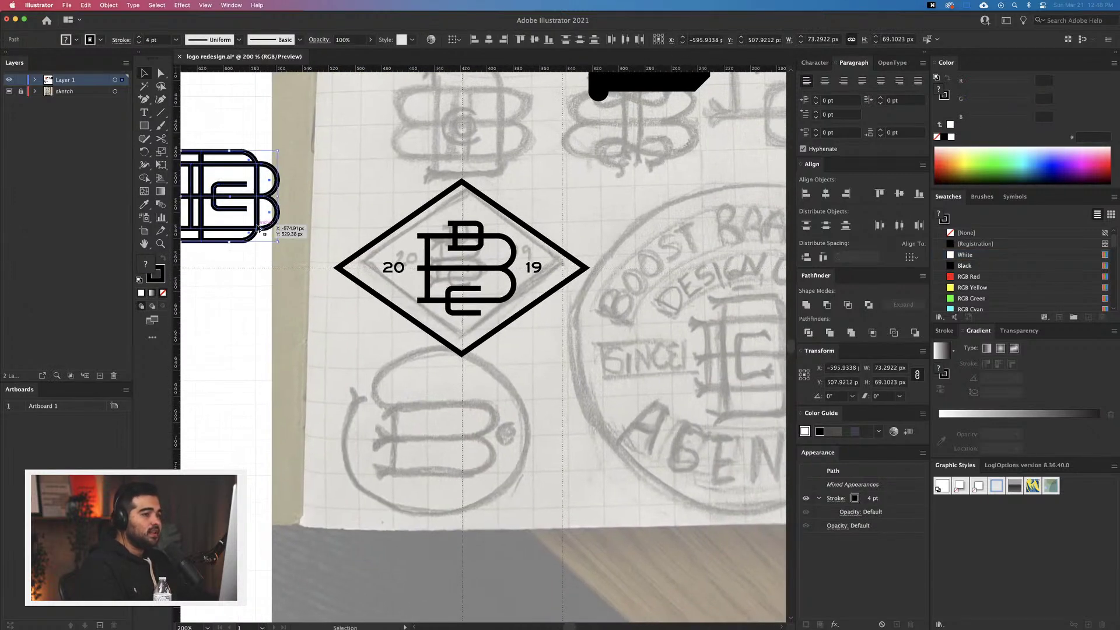
pyautogui.moveTo(253, 215); pyautogui.dragTo(499, 307)
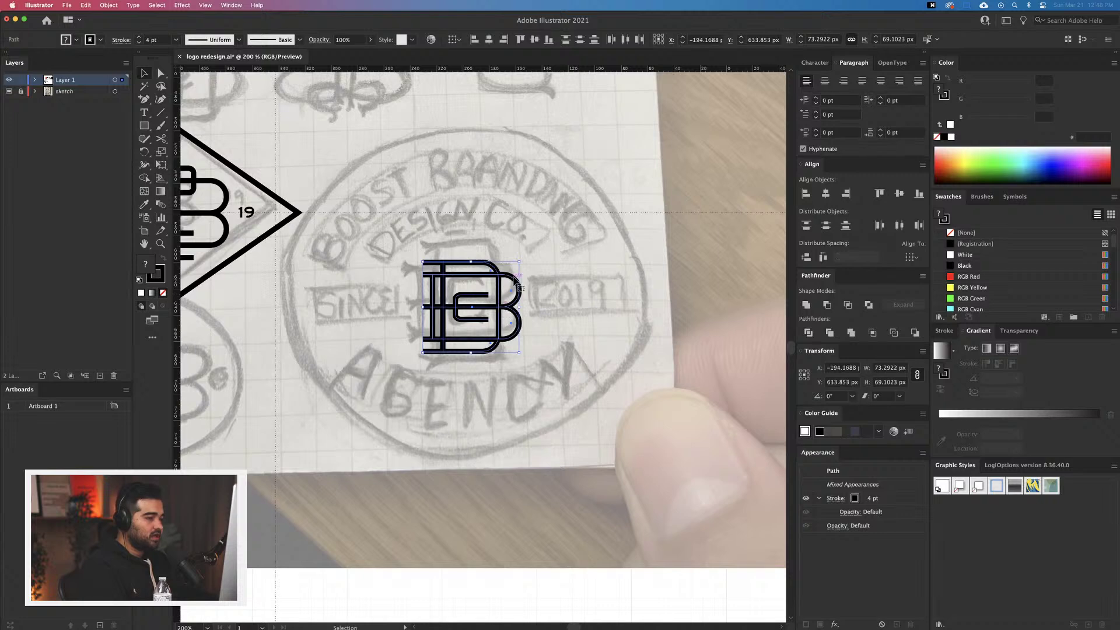
# Expand the strokes of the compact monogram in the round badge into filled shapes
pyautogui.click(107, 6)
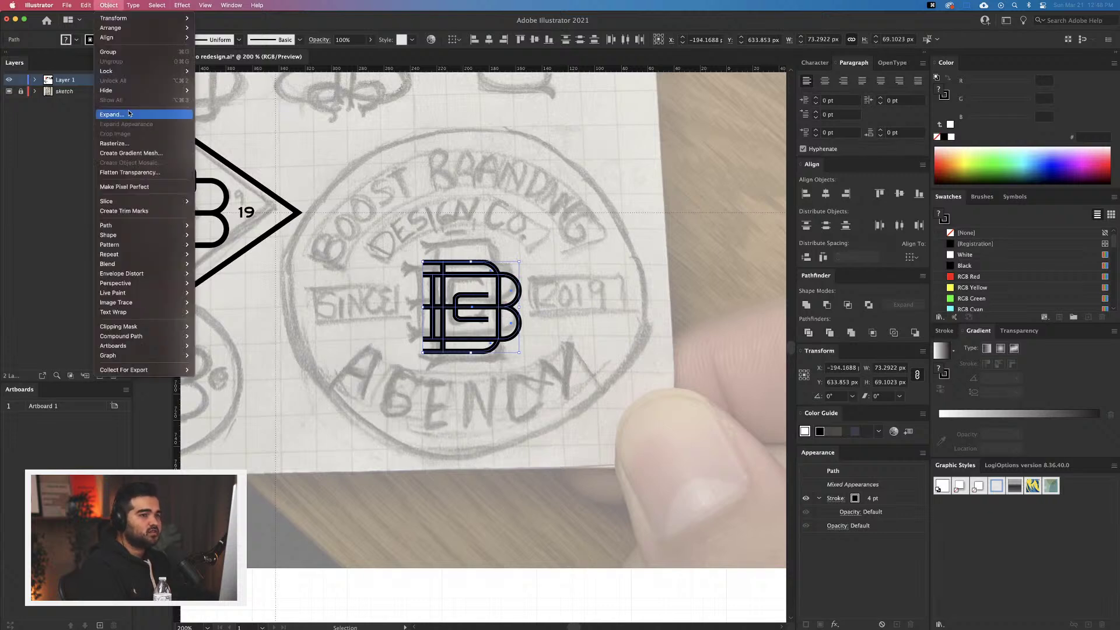
pyautogui.click(130, 114)
pyautogui.click(591, 371)
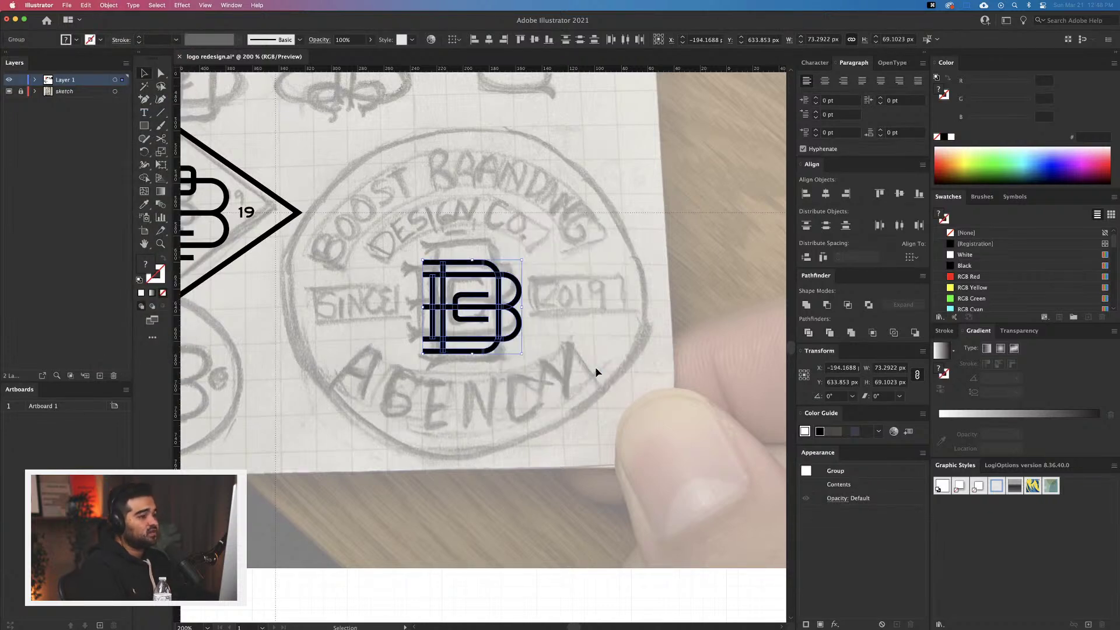
pyautogui.click(594, 370)
pyautogui.moveTo(552, 374); pyautogui.dragTo(509, 372)
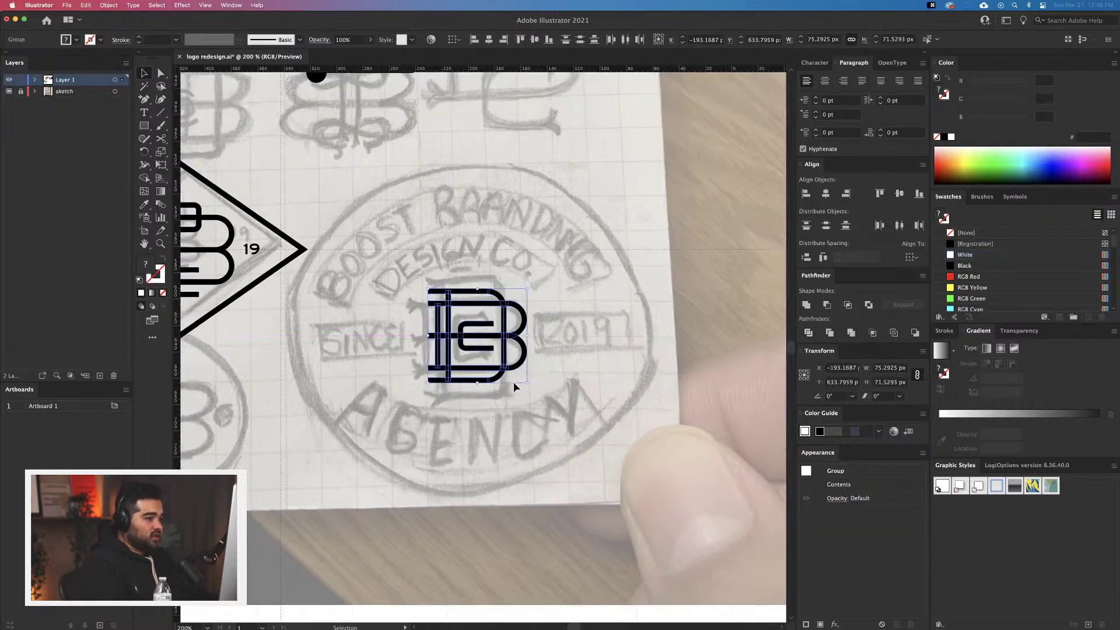
pyautogui.click(217, 157)
# Draw a circle about 274 px across from the monogram's centre, with a black stroke and no fill
pyautogui.moveTo(149, 128); pyautogui.dragTo(175, 153)
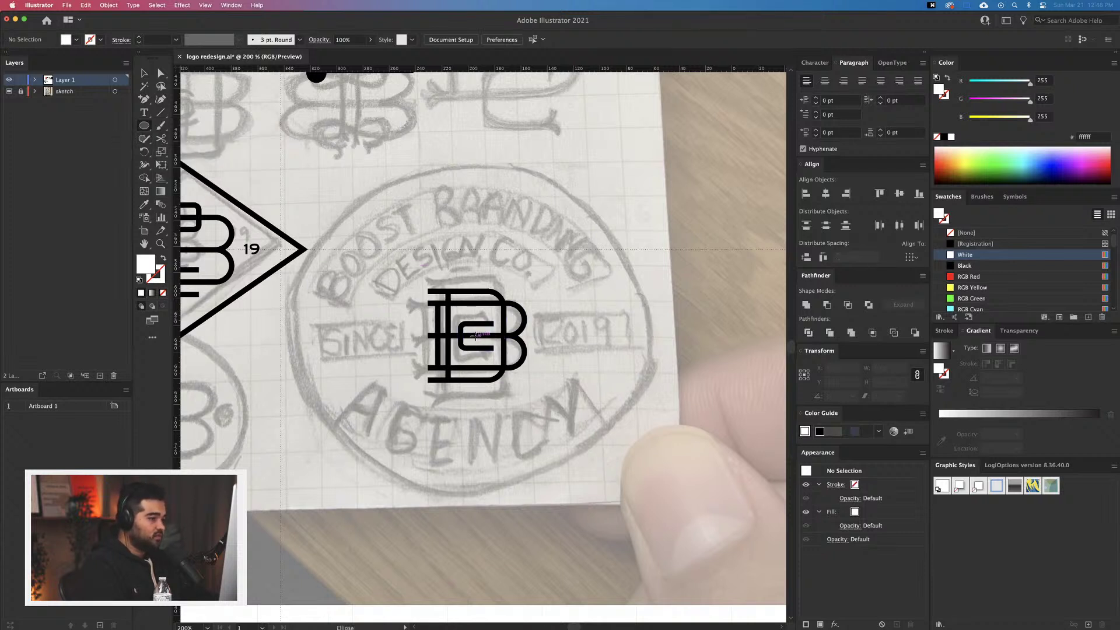
pyautogui.moveTo(476, 336); pyautogui.dragTo(655, 465)
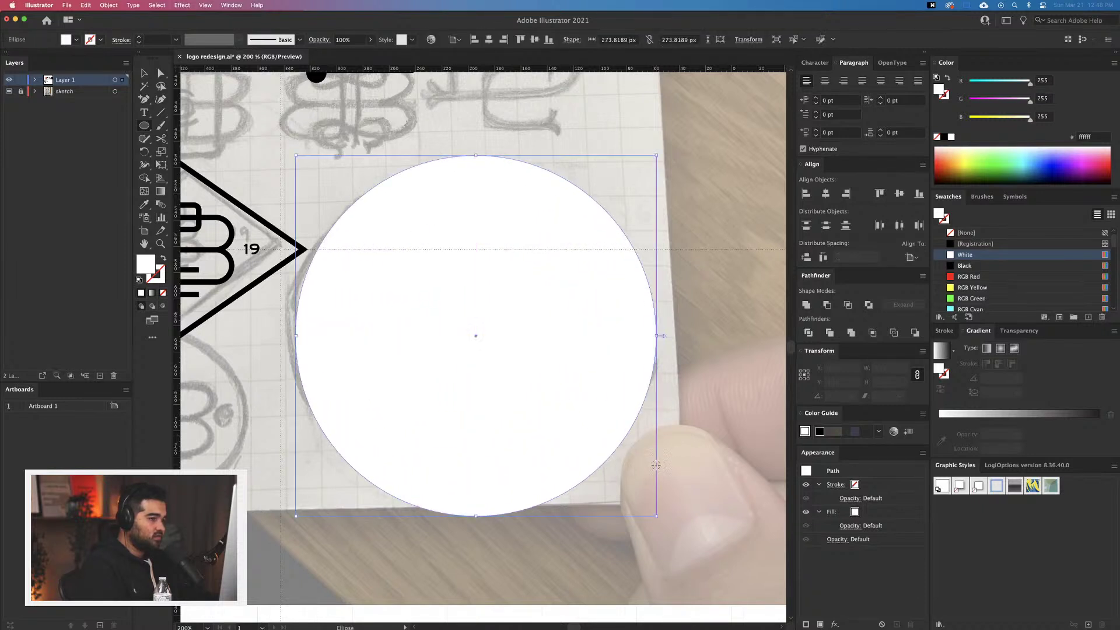
pyautogui.hotkey('shift', 'x')
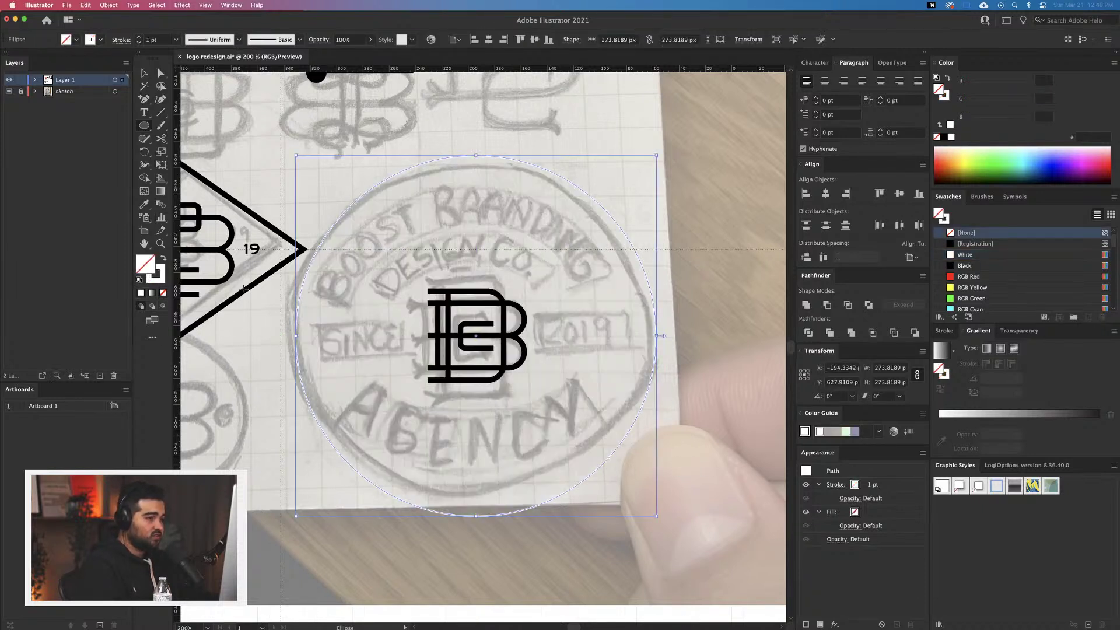
pyautogui.press('v')
pyautogui.press('d')
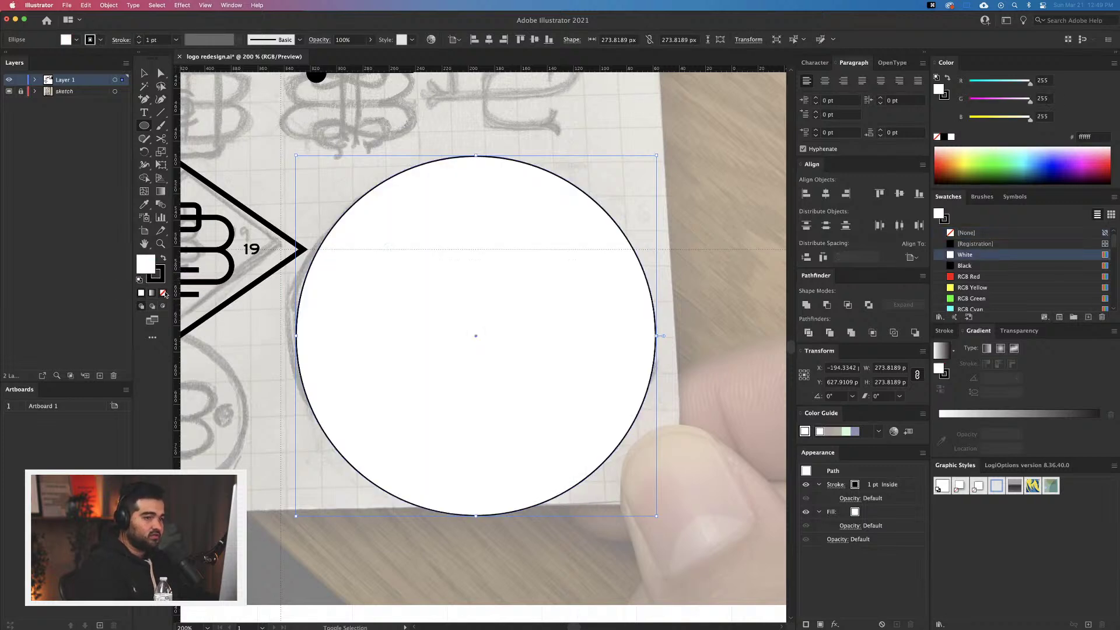
pyautogui.click(164, 293)
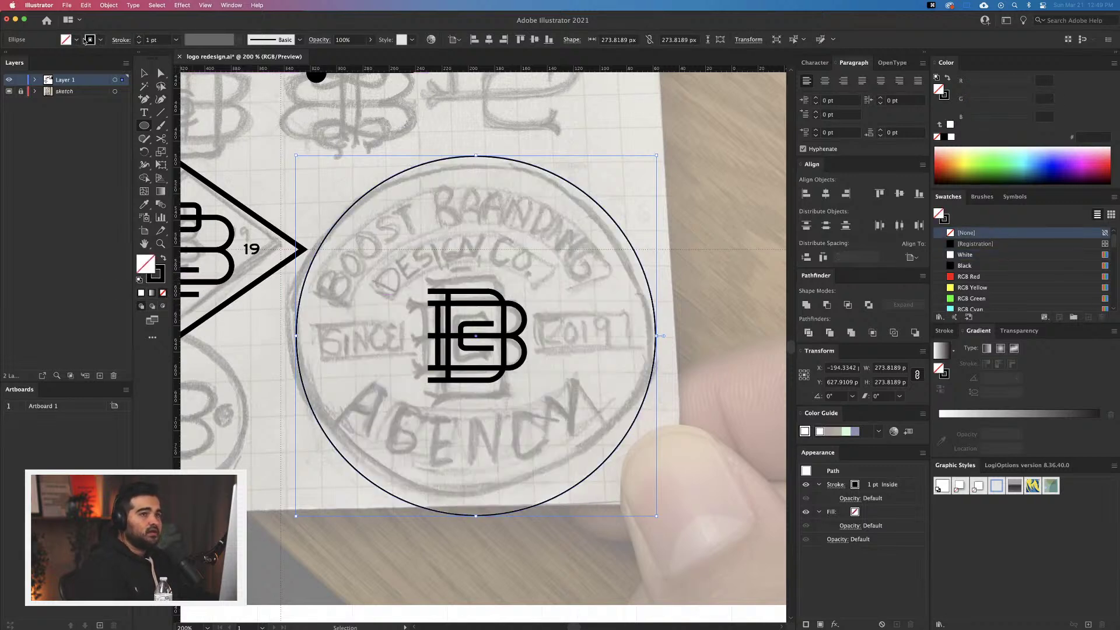
# Set the badge circle's stroke weight to 4 pt
pyautogui.click(139, 37)
pyautogui.click(139, 37)
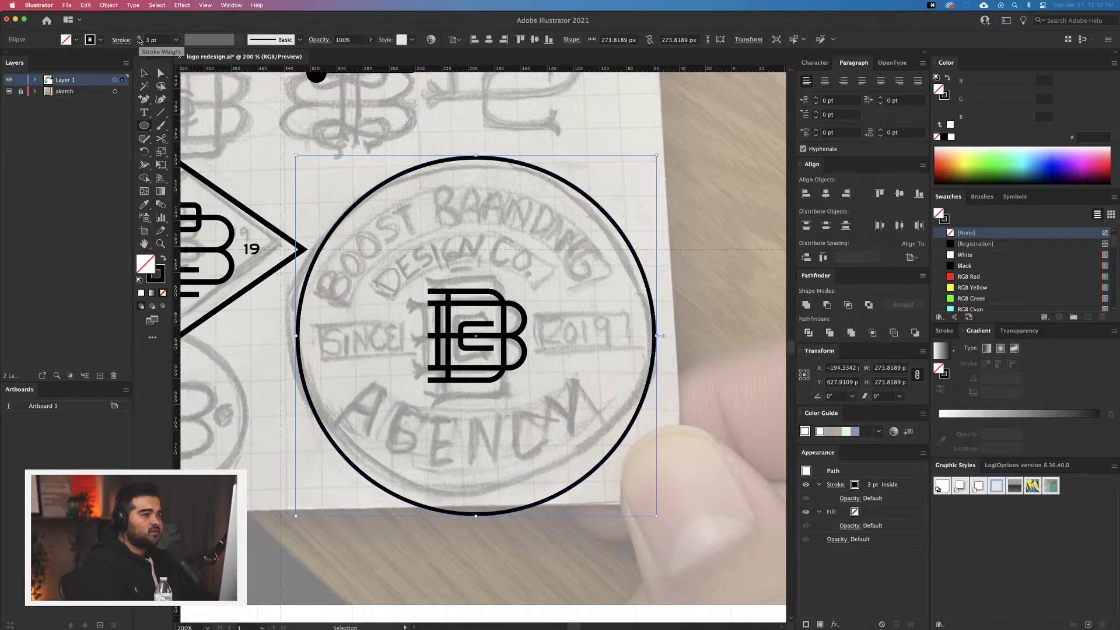
pyautogui.click(139, 38)
pyautogui.press('v')
pyautogui.click(583, 369)
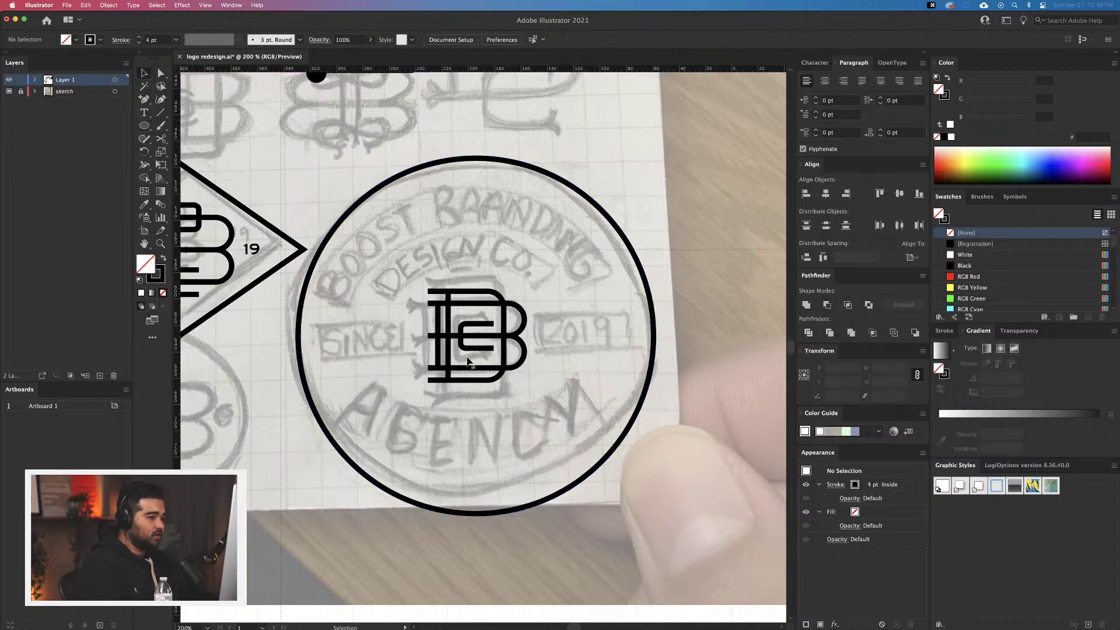
# Place the word SINCE at about 18.8 pt over the sketched one and copy it to the right of the monogram
pyautogui.click(150, 116)
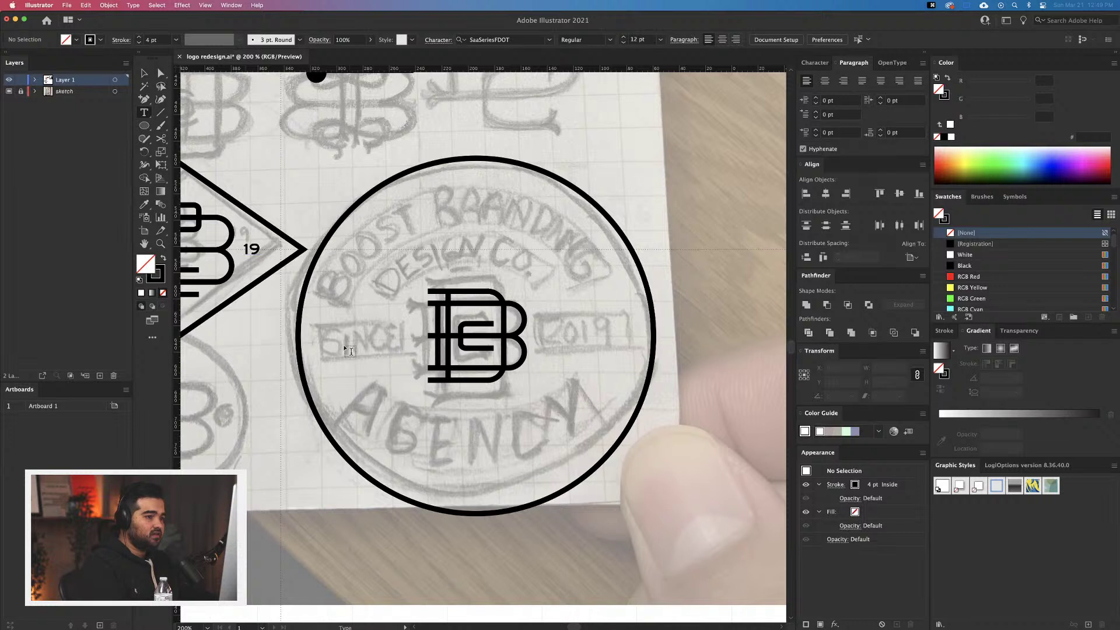
pyautogui.click(304, 341)
pyautogui.write('SINCE')
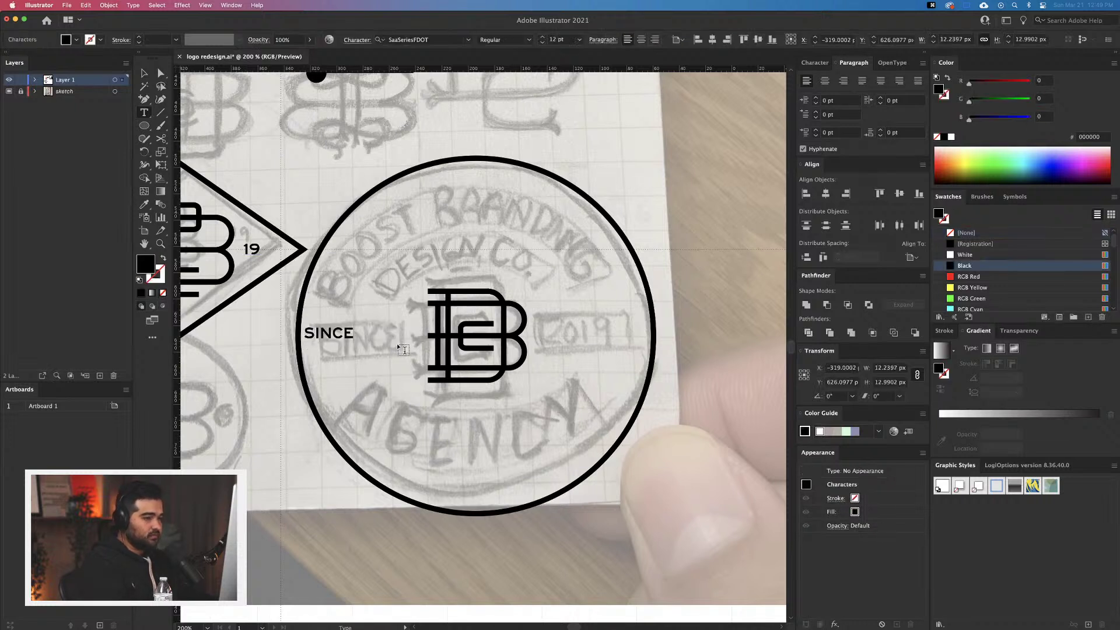
pyautogui.click(143, 73)
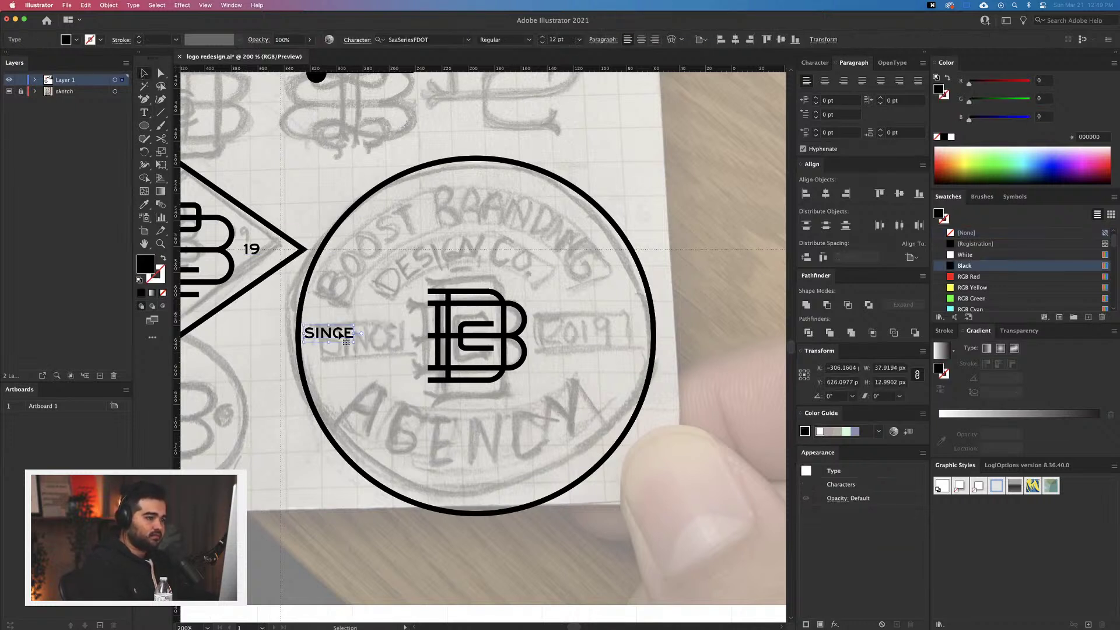
pyautogui.moveTo(340, 335); pyautogui.dragTo(592, 350)
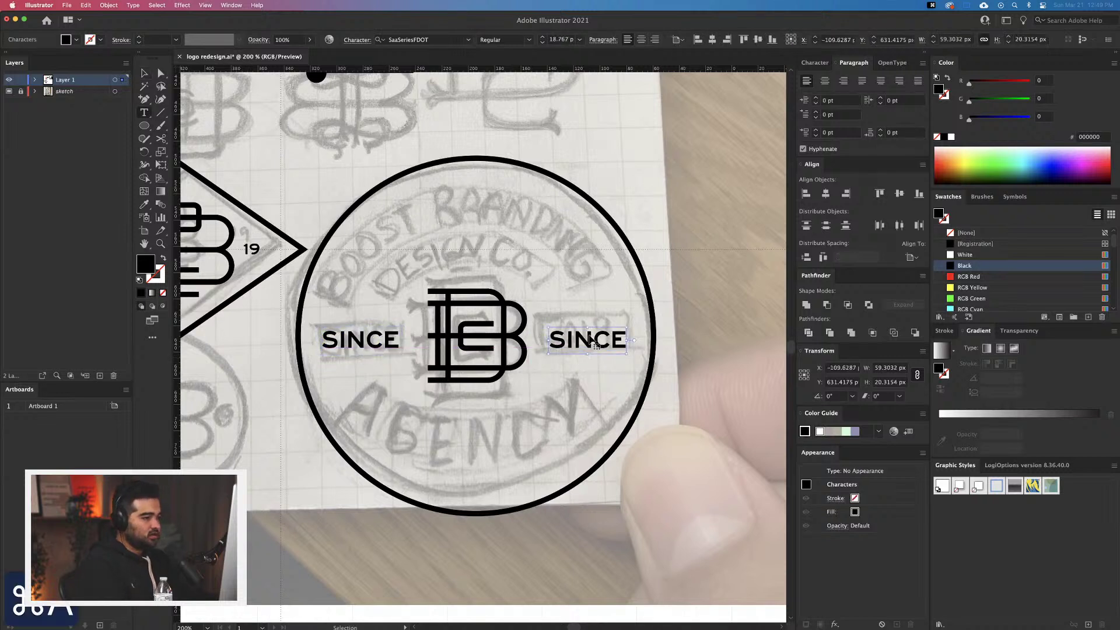
# Change the text copy right of the monogram to 2019 and shift it slightly right
pyautogui.doubleClick(590, 342)
pyautogui.write('2019')
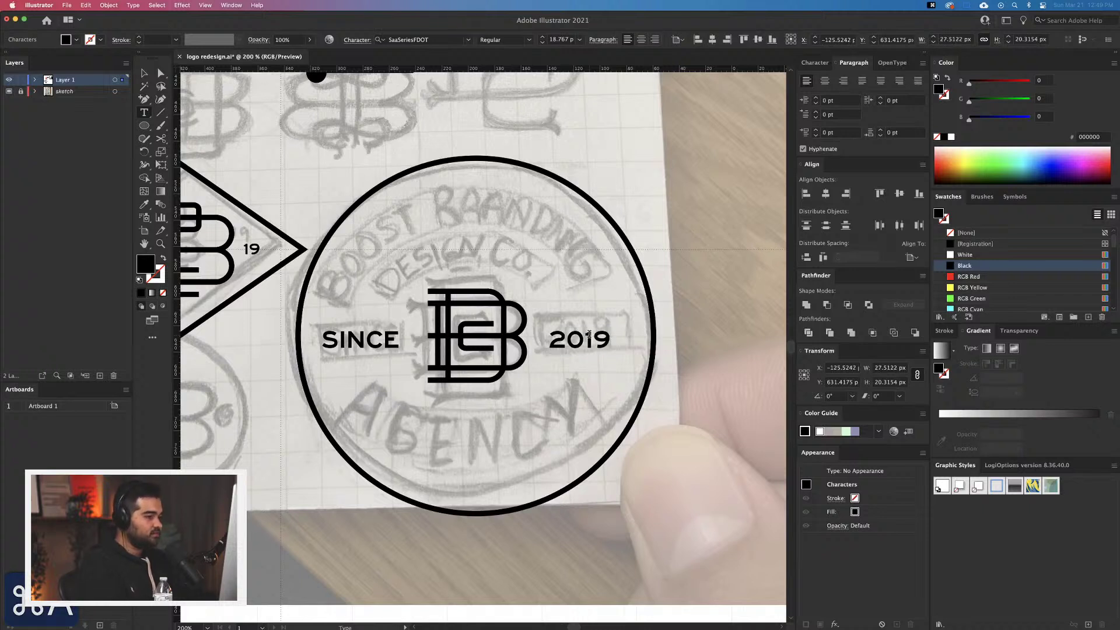
pyautogui.keyDown('super'); pyautogui.click(304, 187); pyautogui.keyUp('super')
pyautogui.press('v')
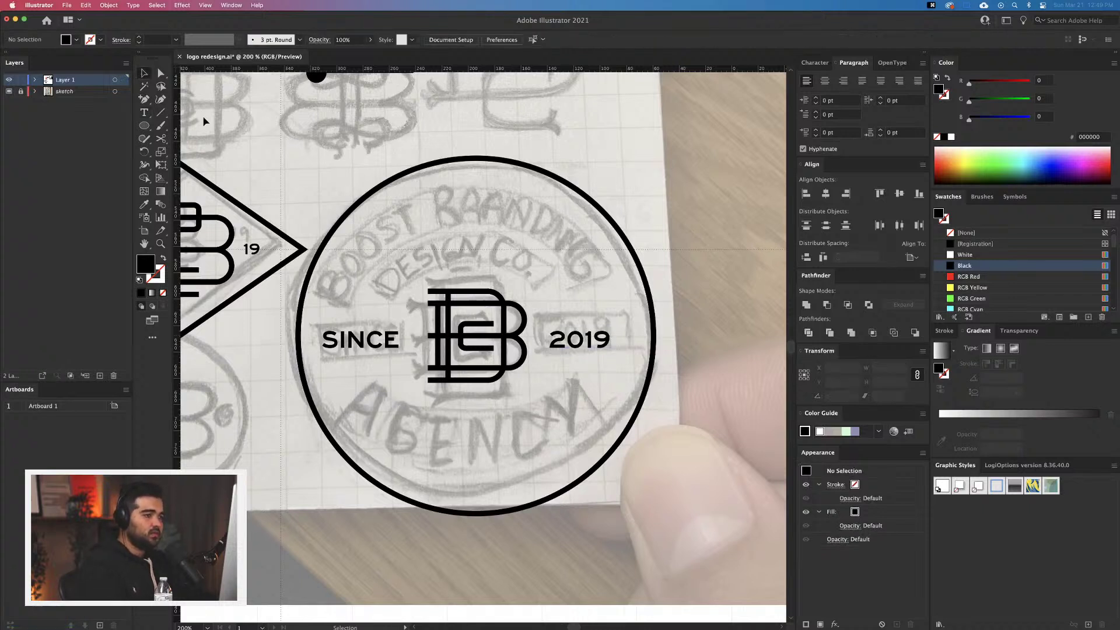
pyautogui.click(590, 350)
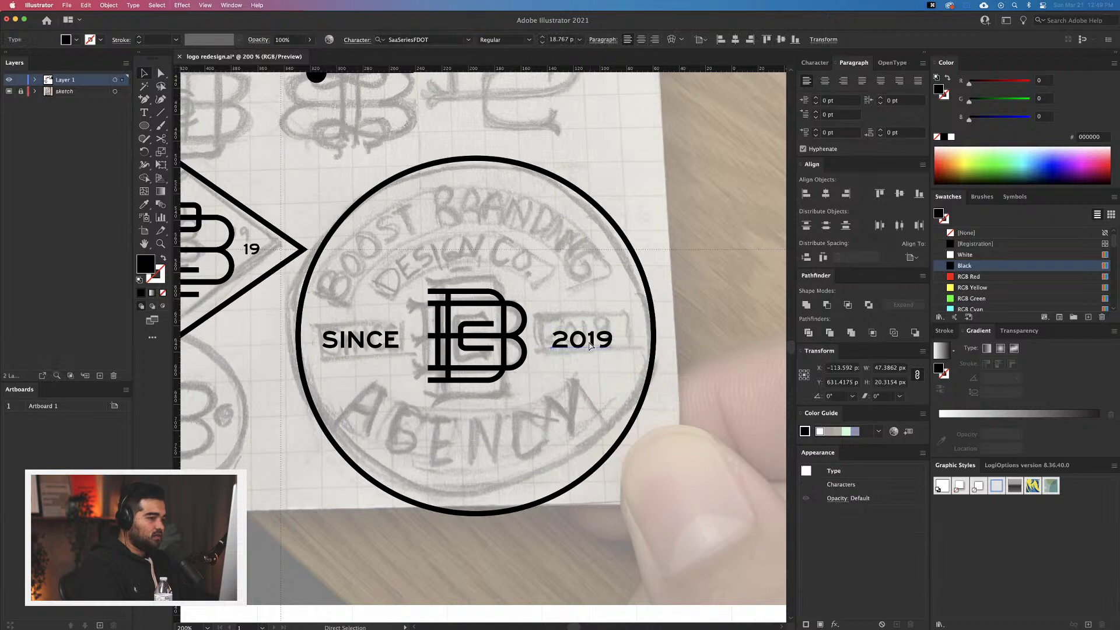
pyautogui.click(570, 394)
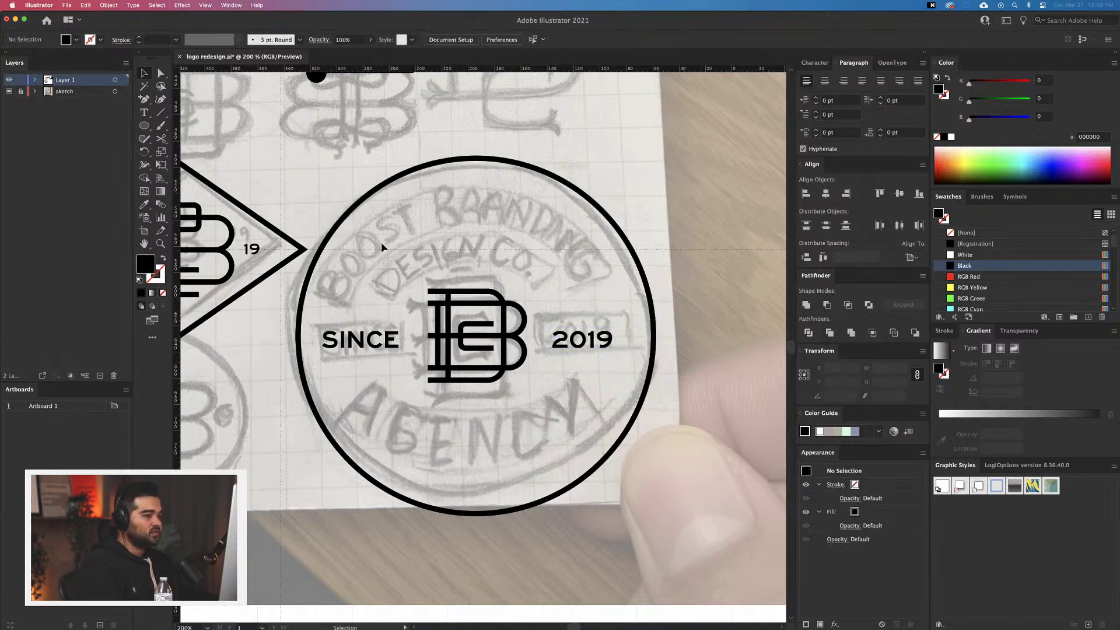
# Add two concentric copies of the badge circle, scaled from the centre to about 180 px and about 246 px
pyautogui.click(553, 176)
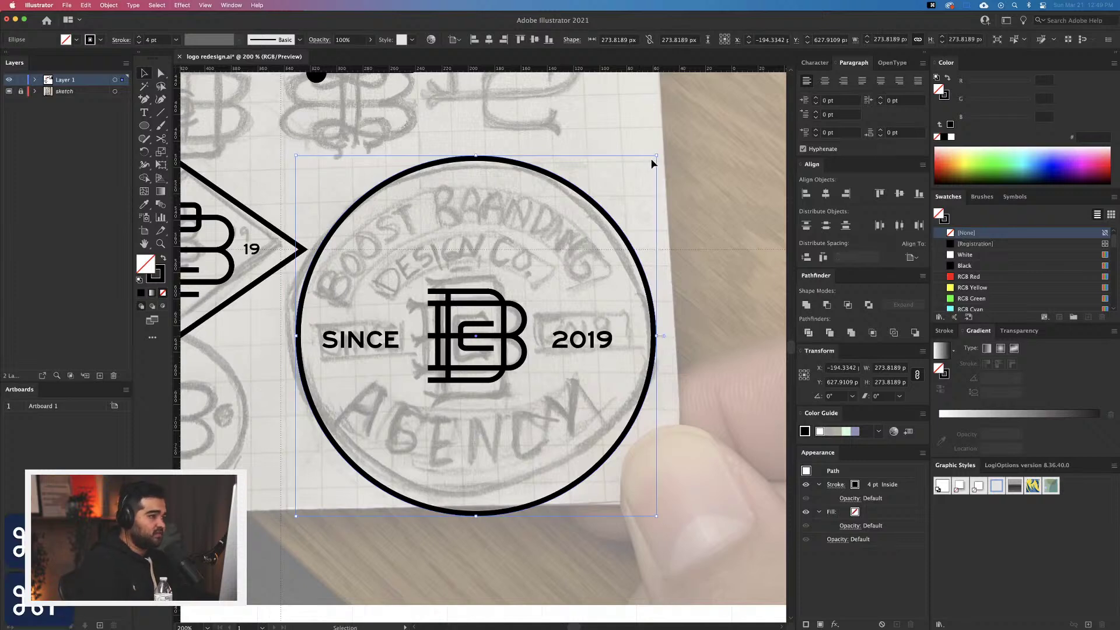
pyautogui.moveTo(656, 156); pyautogui.dragTo(614, 217)
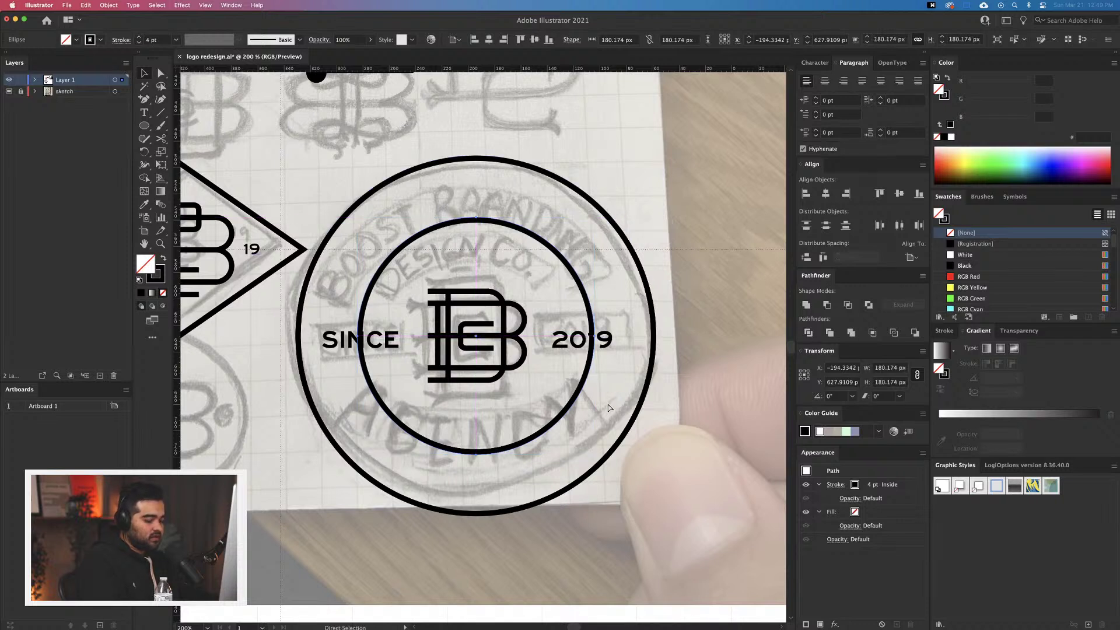
pyautogui.press('super+c')
pyautogui.press('super+f')
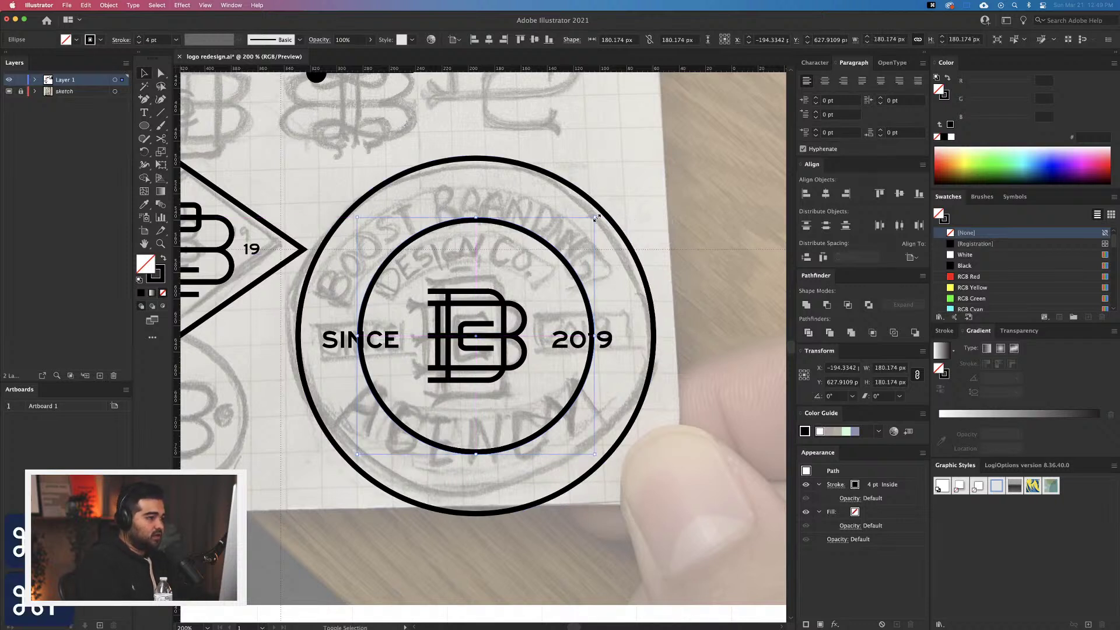
pyautogui.moveTo(595, 217); pyautogui.dragTo(638, 162)
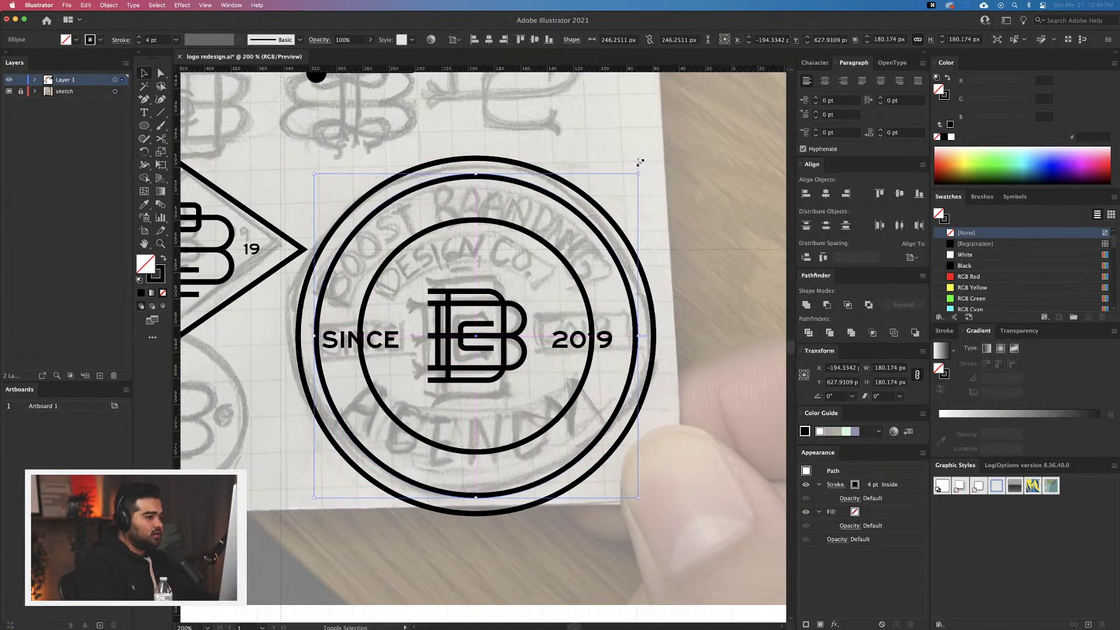
pyautogui.click(709, 310)
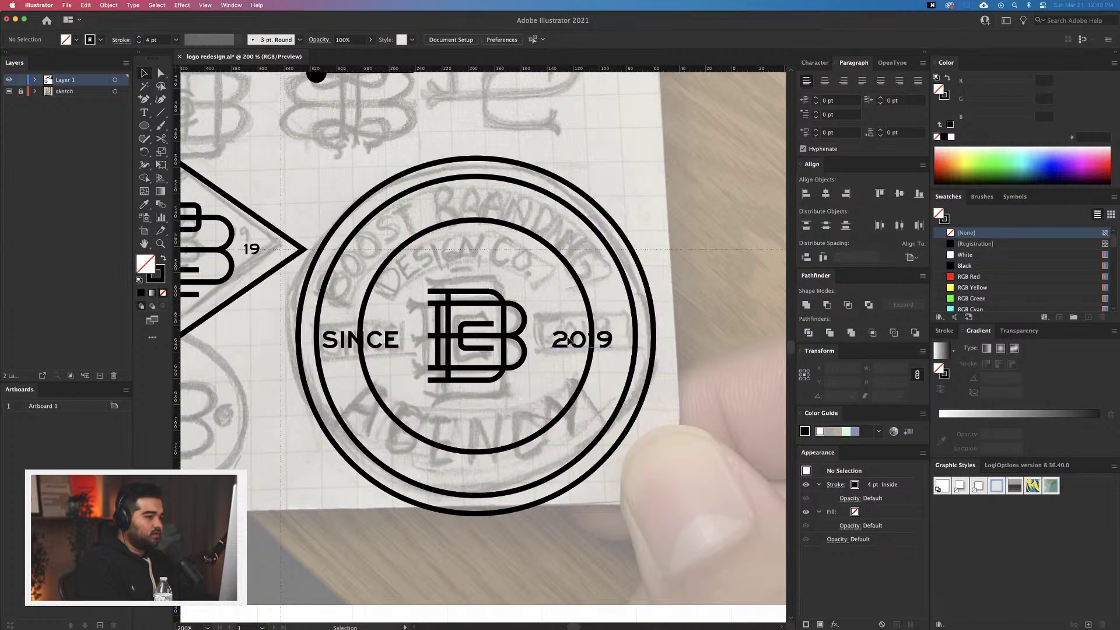
# Remove the 2019 text and put a fresh copy of SINCE in its place, level with the original
pyautogui.click(568, 341)
pyautogui.press('super+z')
pyautogui.press('super+z')
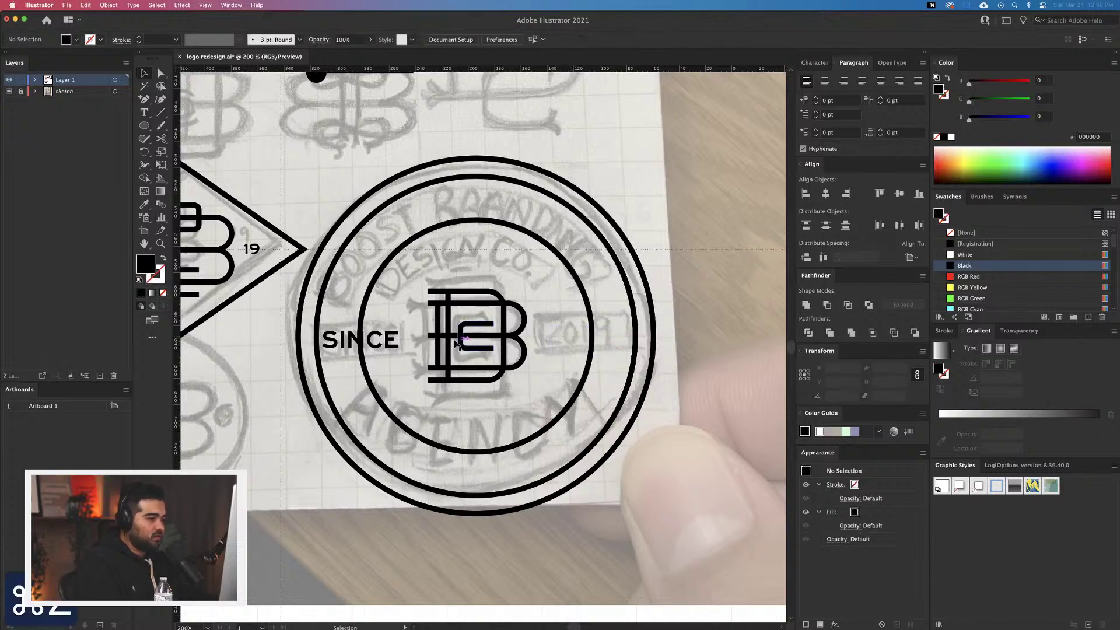
pyautogui.moveTo(396, 339); pyautogui.dragTo(602, 332)
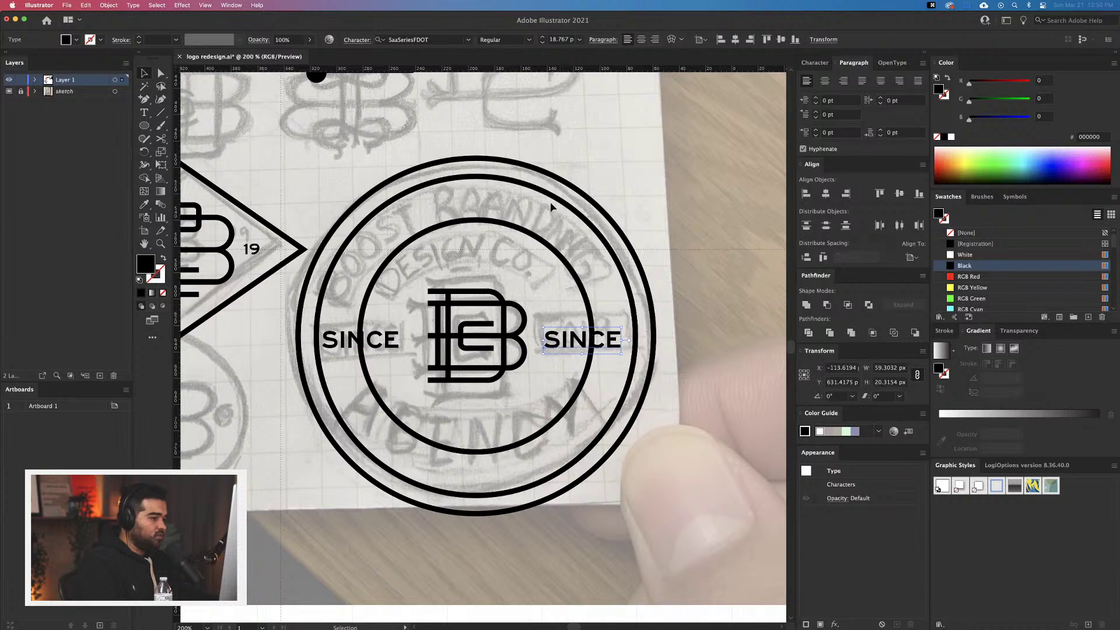
# Duplicate the 180 px circle in place and scale the copy from its centre to about 124 px around the monogram
pyautogui.click(548, 250)
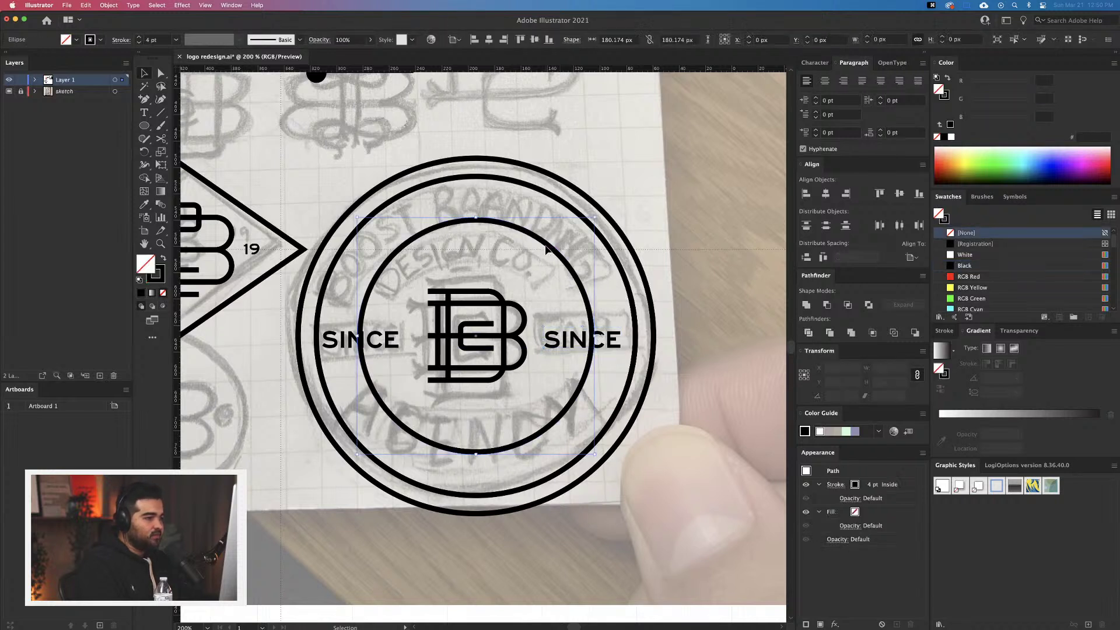
pyautogui.press('super+c')
pyautogui.press('super+f')
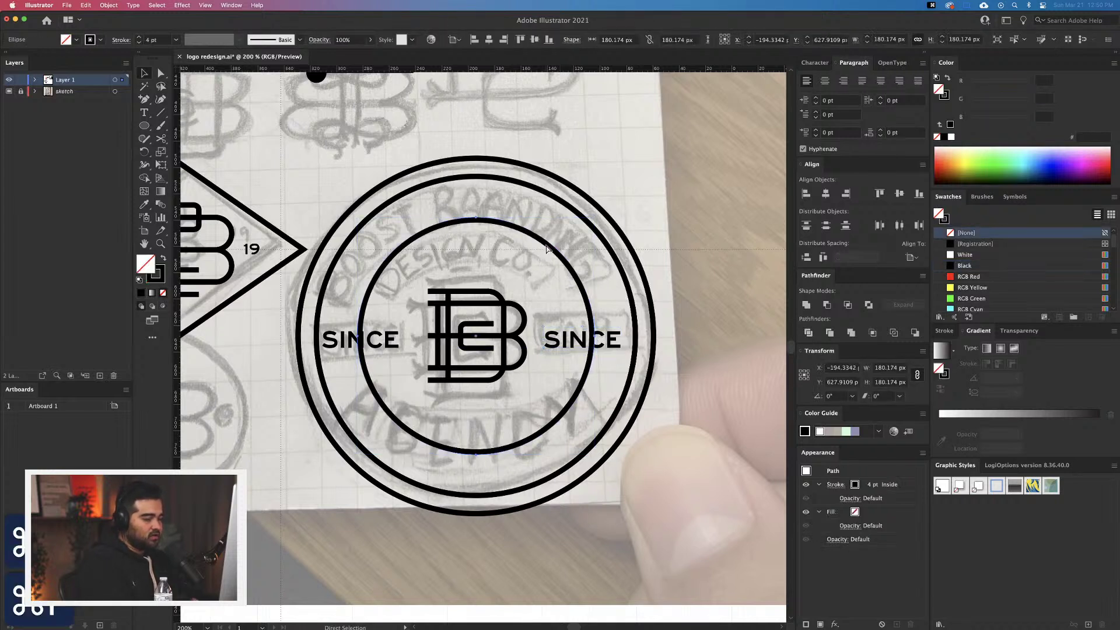
pyautogui.moveTo(595, 213); pyautogui.dragTo(559, 254)
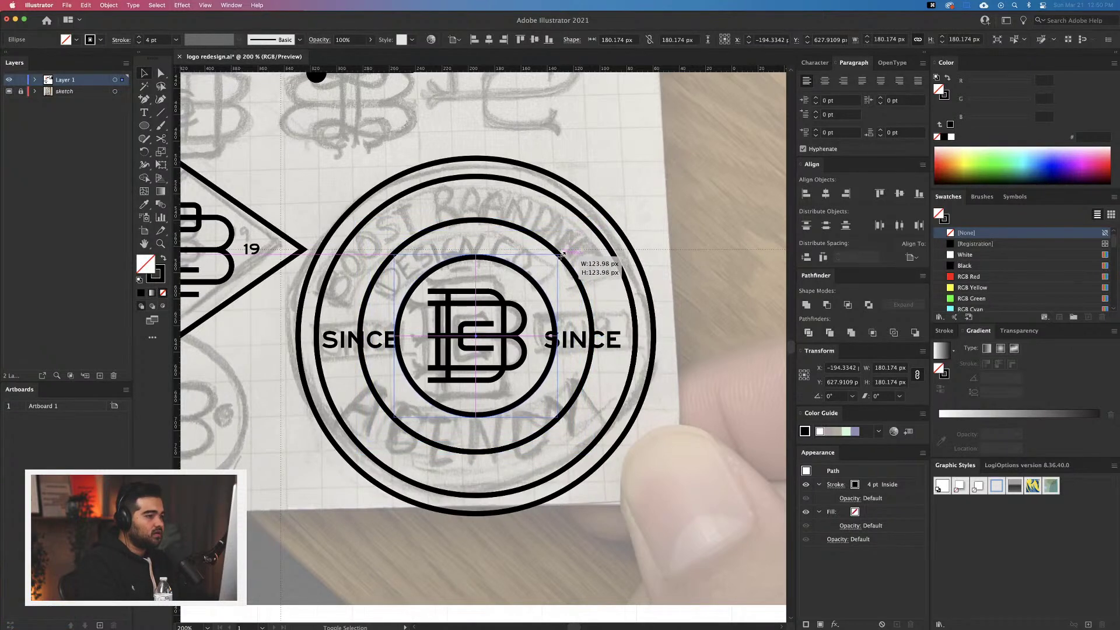
# Turn the innermost circle into a text path and enter "design co." along it
pyautogui.doubleClick(542, 318)
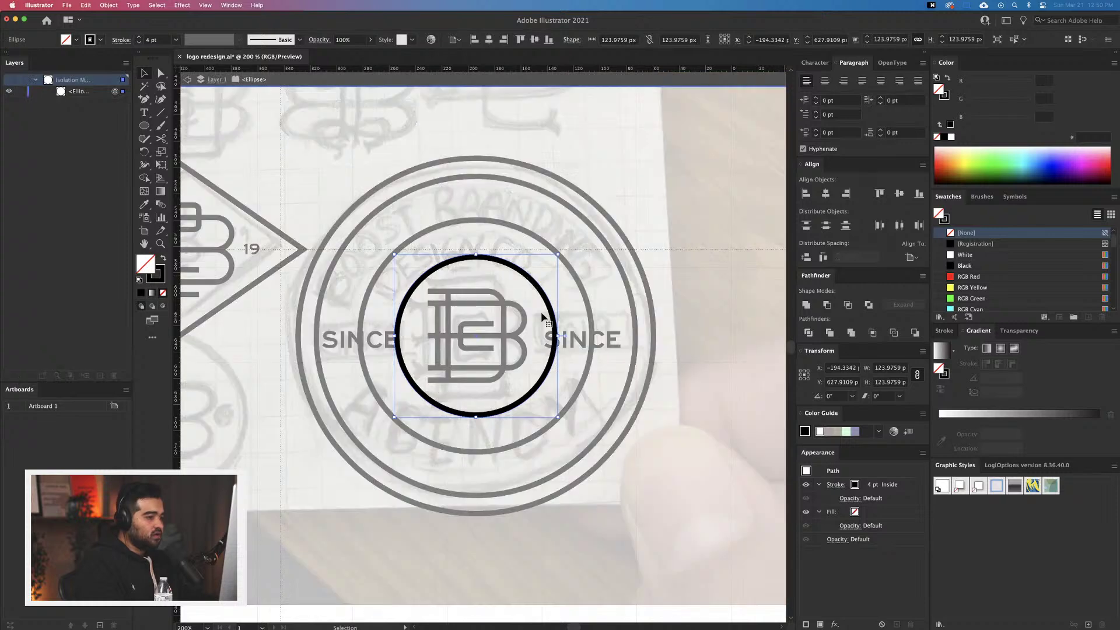
pyautogui.moveTo(144, 112); pyautogui.dragTo(193, 137)
pyautogui.click(479, 255)
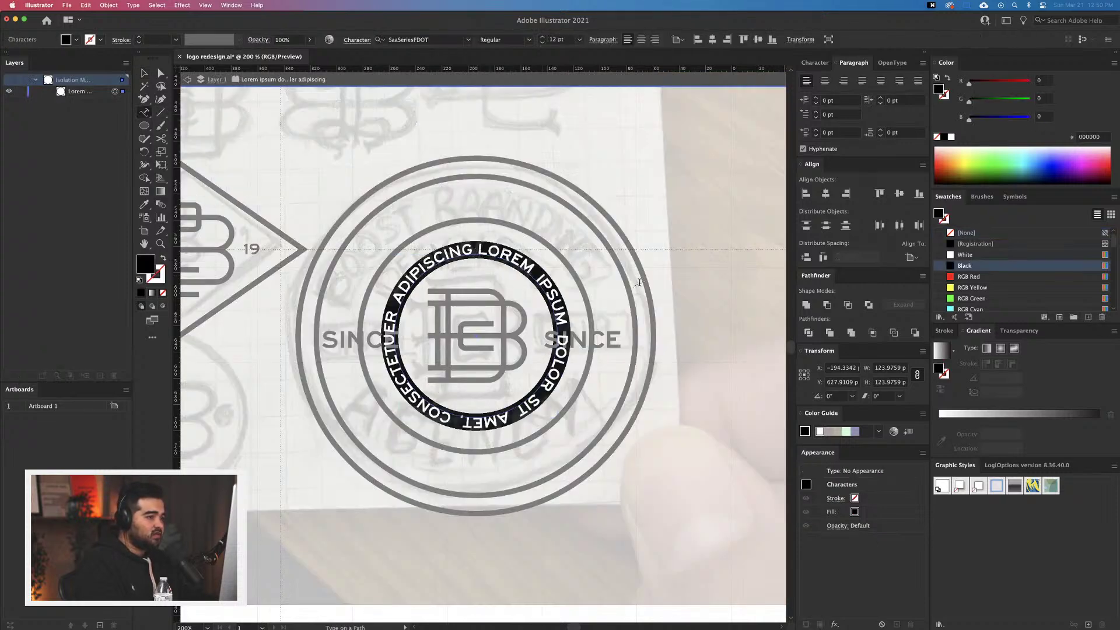
pyautogui.write('design')
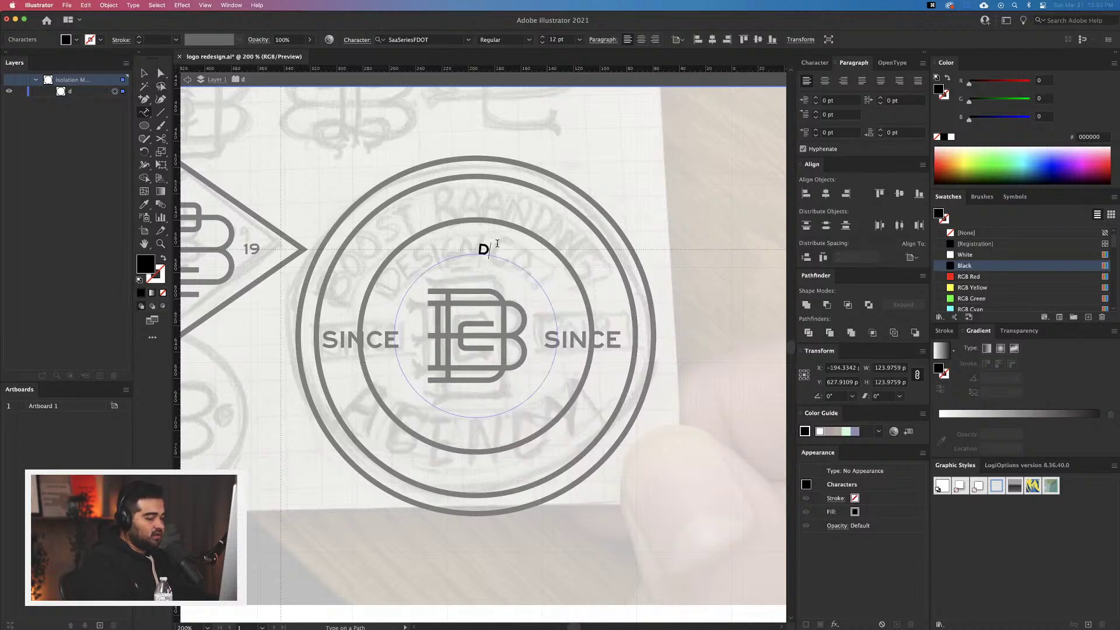
pyautogui.write(' co')
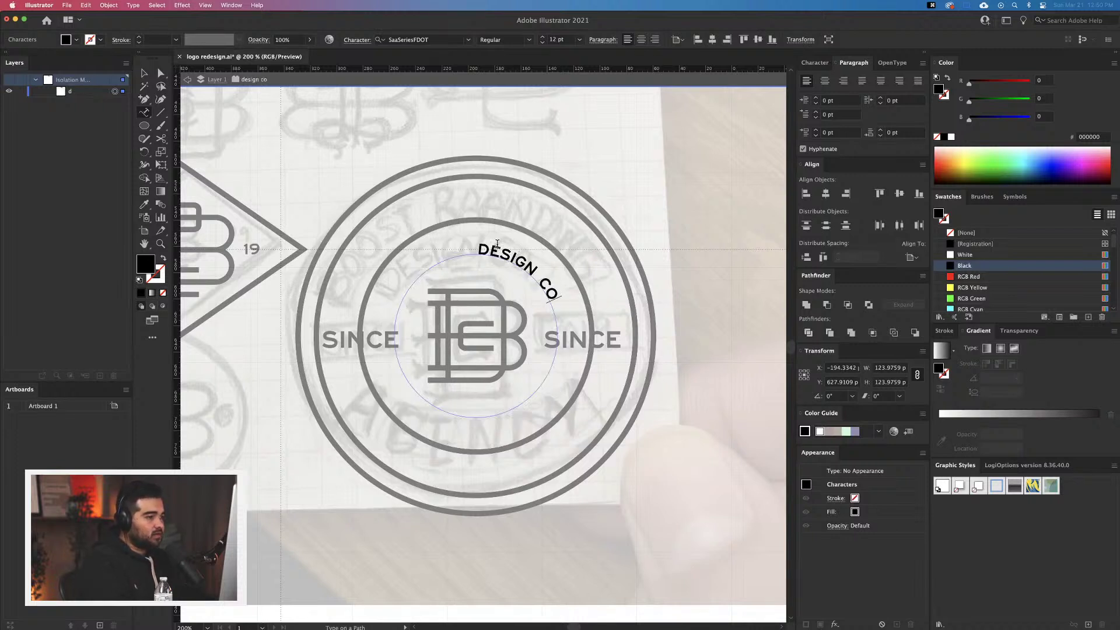
pyautogui.write('.')
pyautogui.press('super+a')
pyautogui.press('Escape')
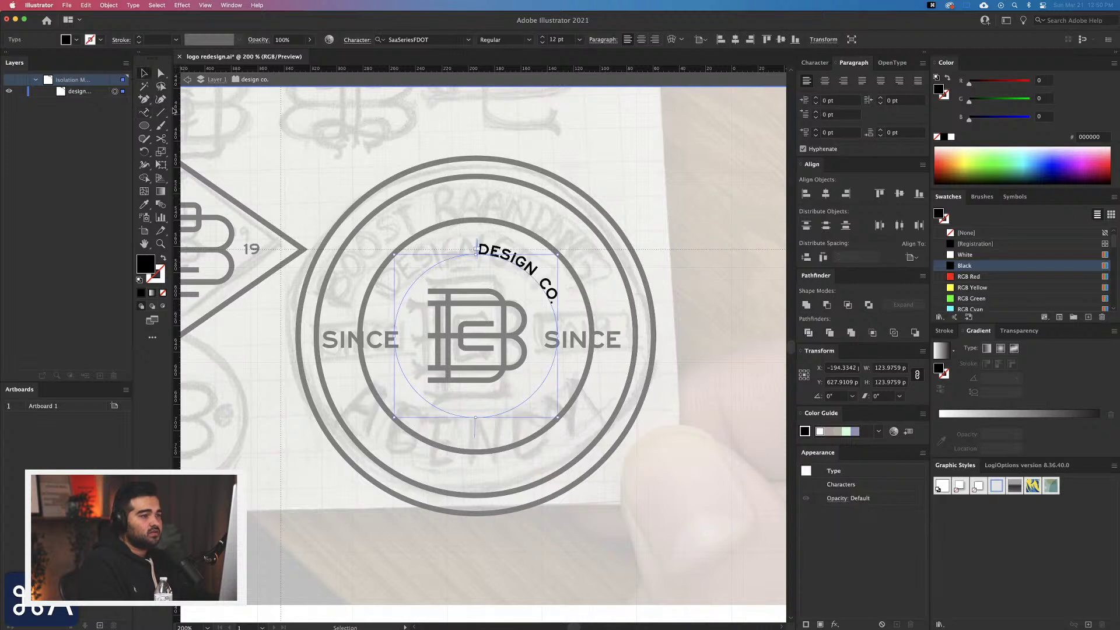
# Reposition the "design co." text along its circle path and centre-align it so it arches symmetrically above the monogram
pyautogui.moveTo(474, 425); pyautogui.dragTo(507, 403)
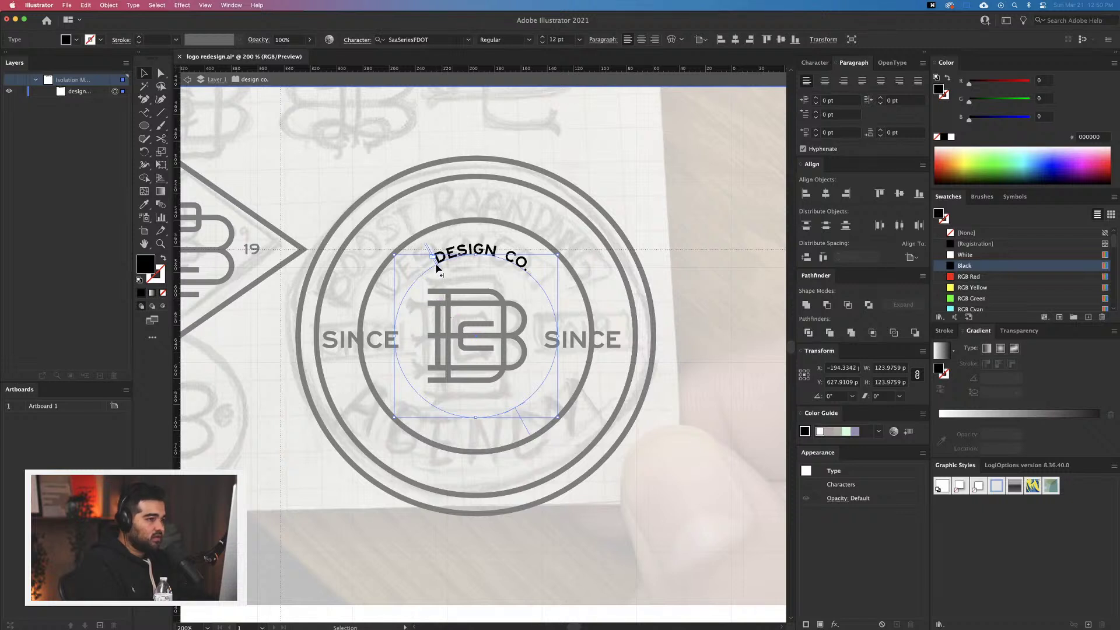
pyautogui.moveTo(437, 268); pyautogui.dragTo(521, 371)
pyautogui.moveTo(437, 268); pyautogui.dragTo(399, 338)
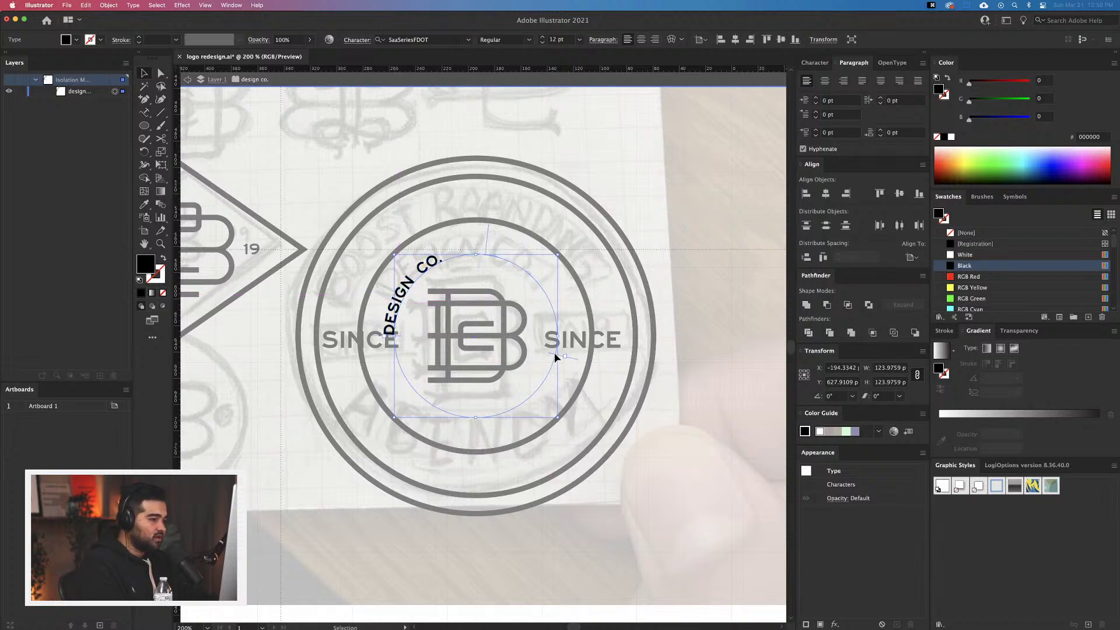
pyautogui.moveTo(554, 357); pyautogui.dragTo(572, 338)
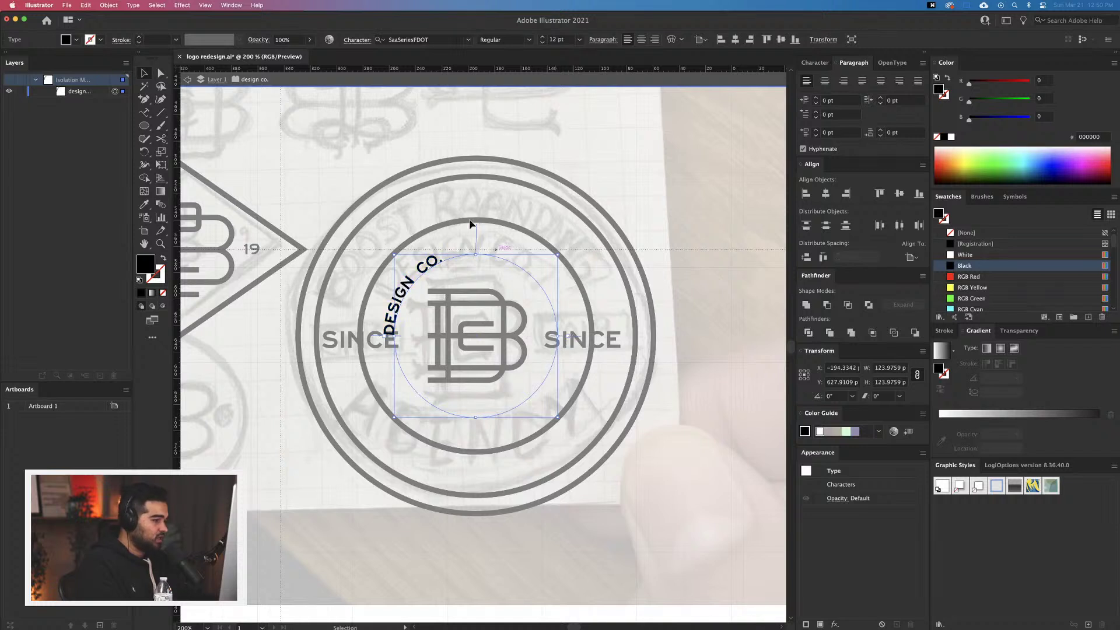
pyautogui.moveTo(476, 250); pyautogui.dragTo(475, 250)
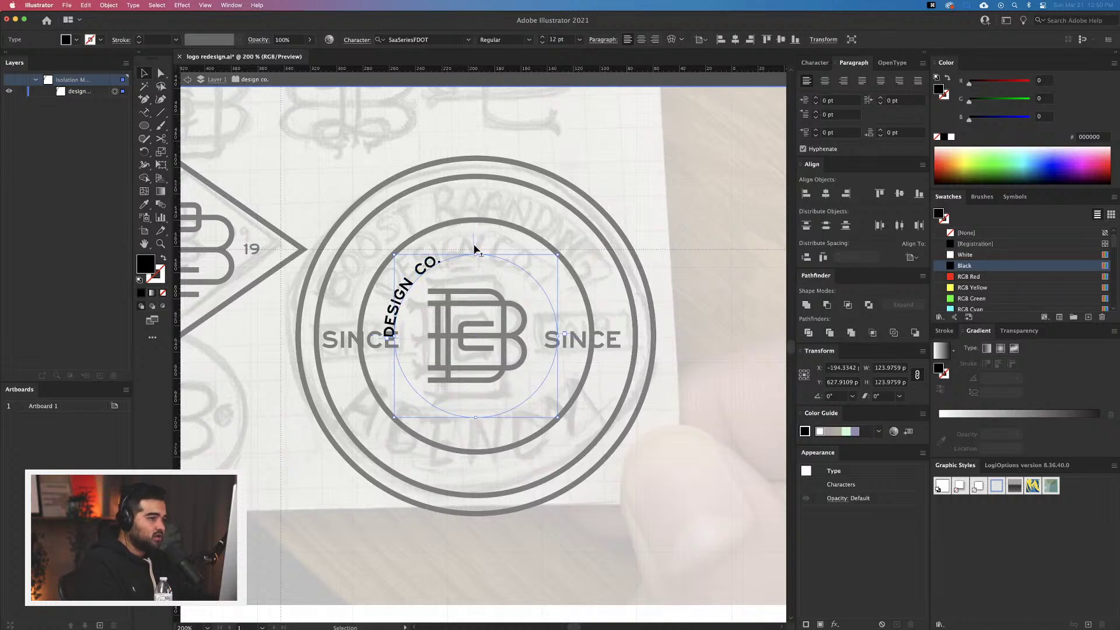
pyautogui.press('super+z')
pyautogui.click(641, 40)
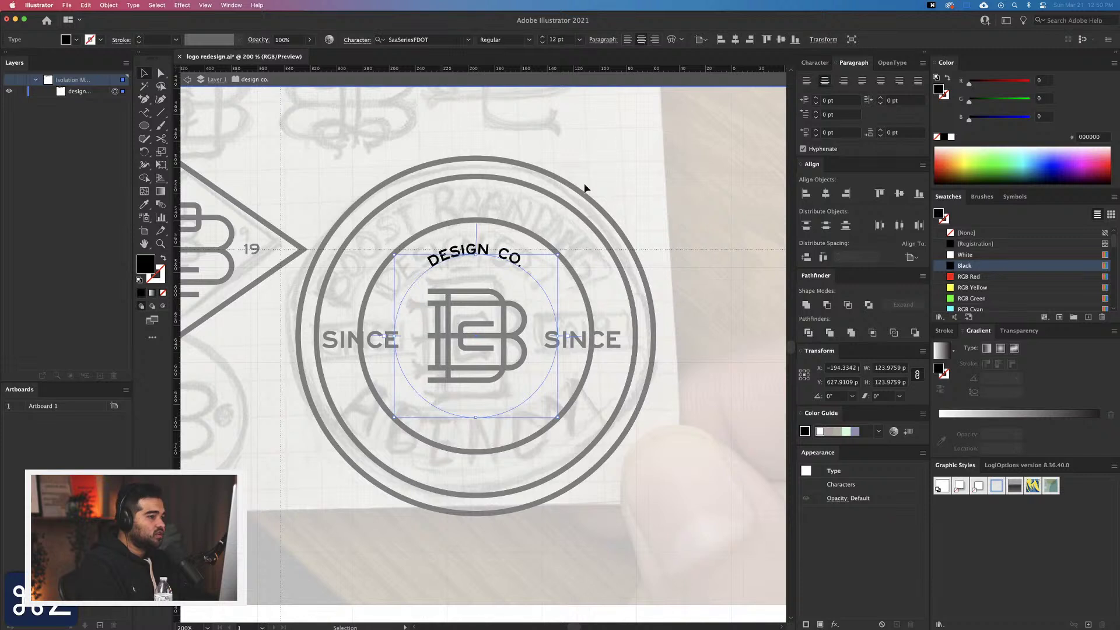
# Enlarge all of the curved "design co." text to 20 pt
pyautogui.doubleClick(476, 255)
pyautogui.press('super+a')
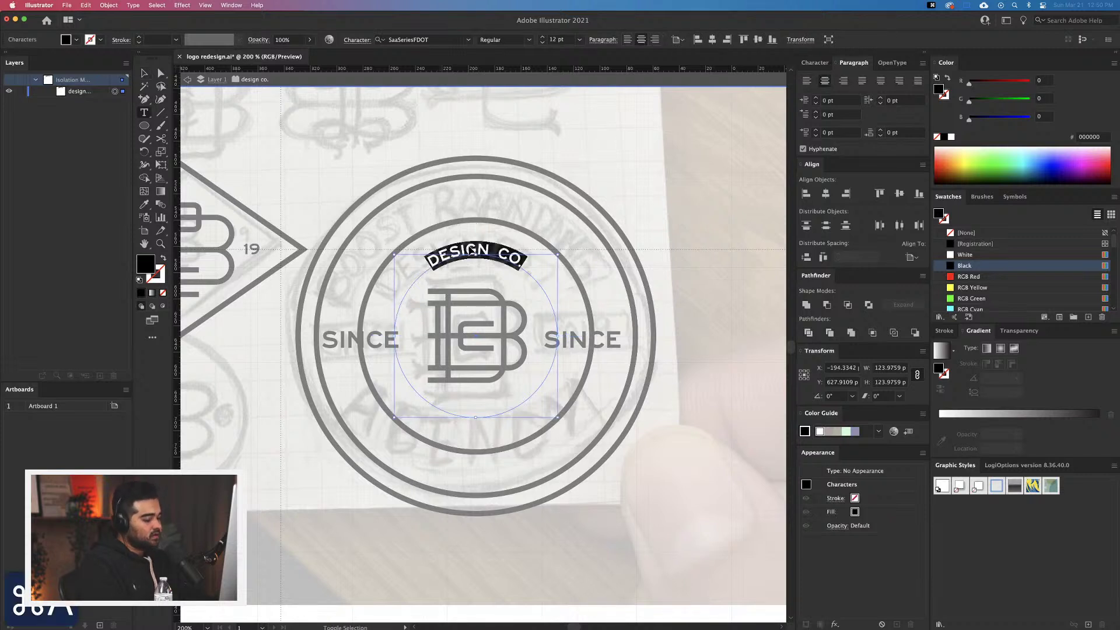
pyautogui.press('shift+super+period')
pyautogui.press('shift+super+period')
pyautogui.press('shift+super+period')
pyautogui.press('shift+super+period')
pyautogui.press('shift+super+period')
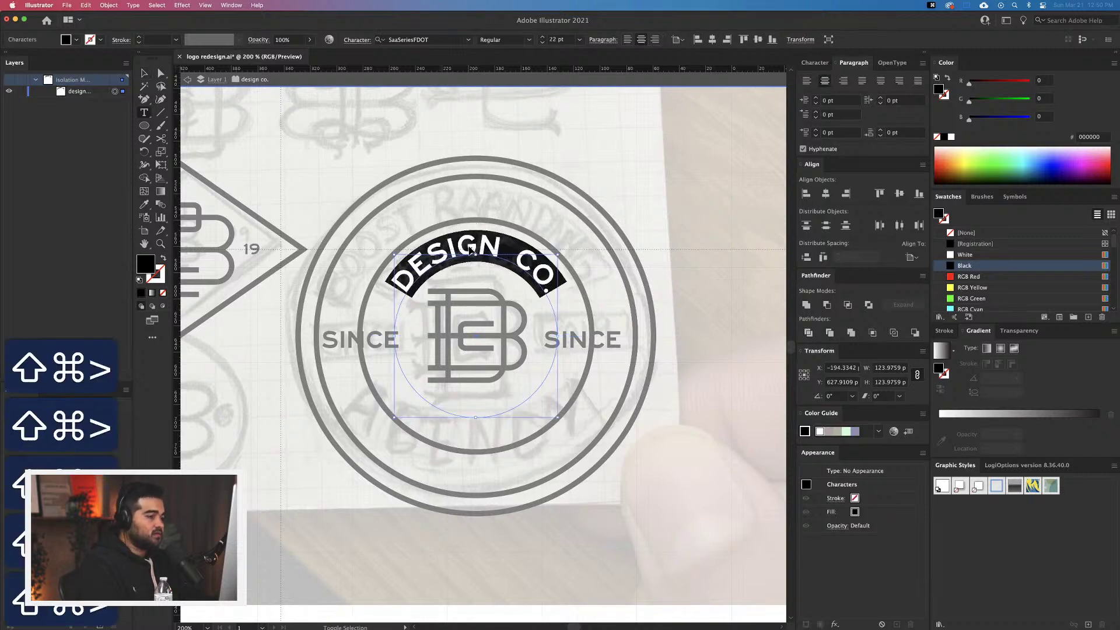
pyautogui.press('shift+super+comma')
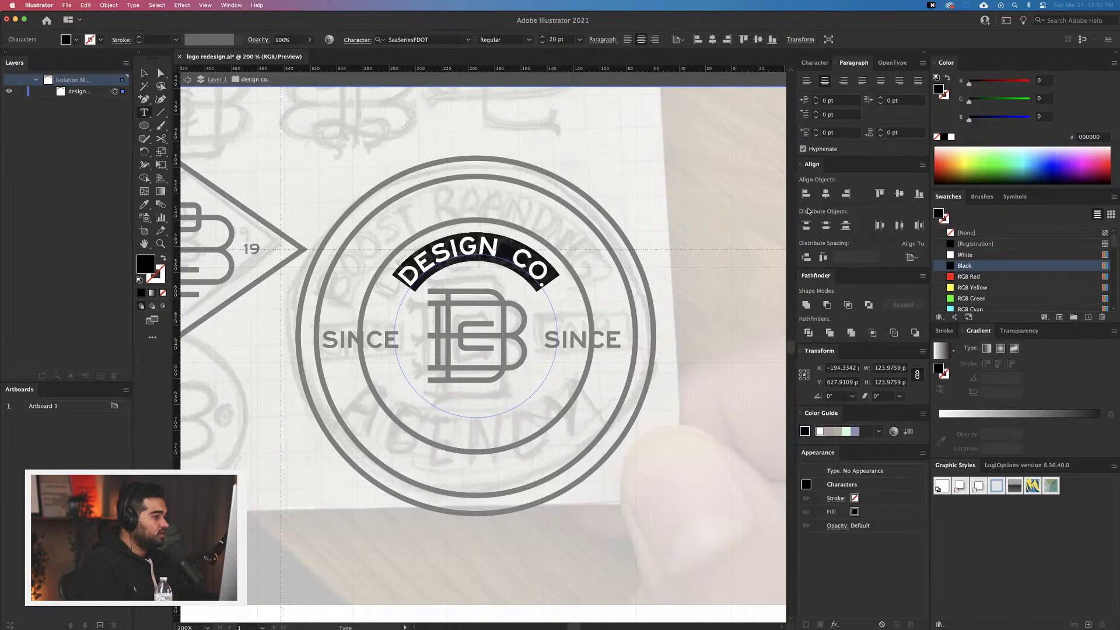
# Try a tracking of 200 on the "design co." text, and settle on 40
pyautogui.click(815, 62)
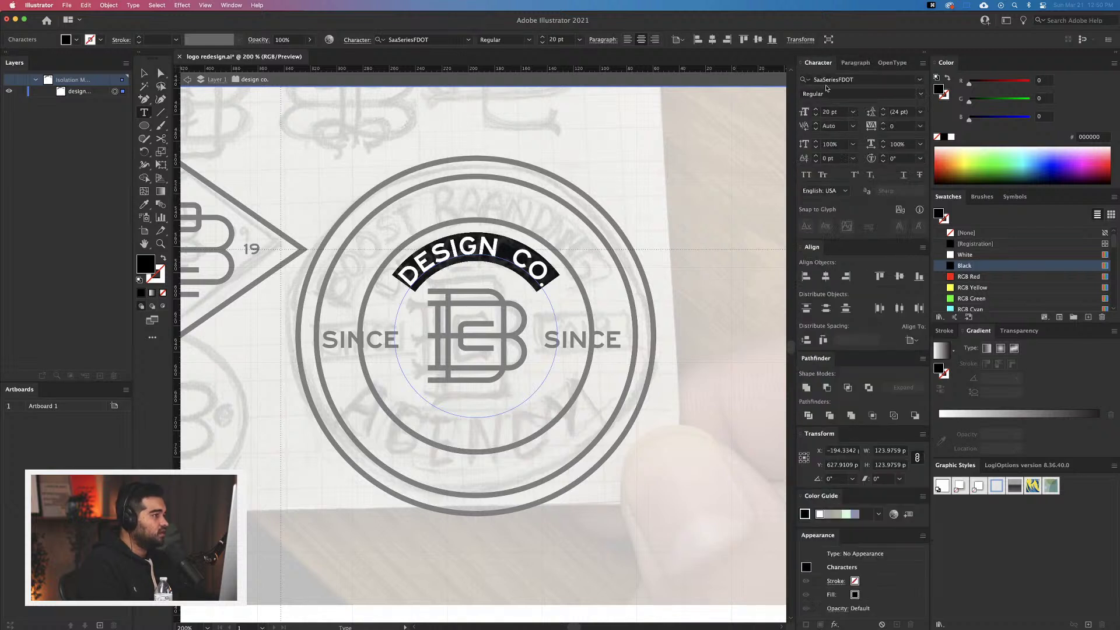
pyautogui.click(903, 125)
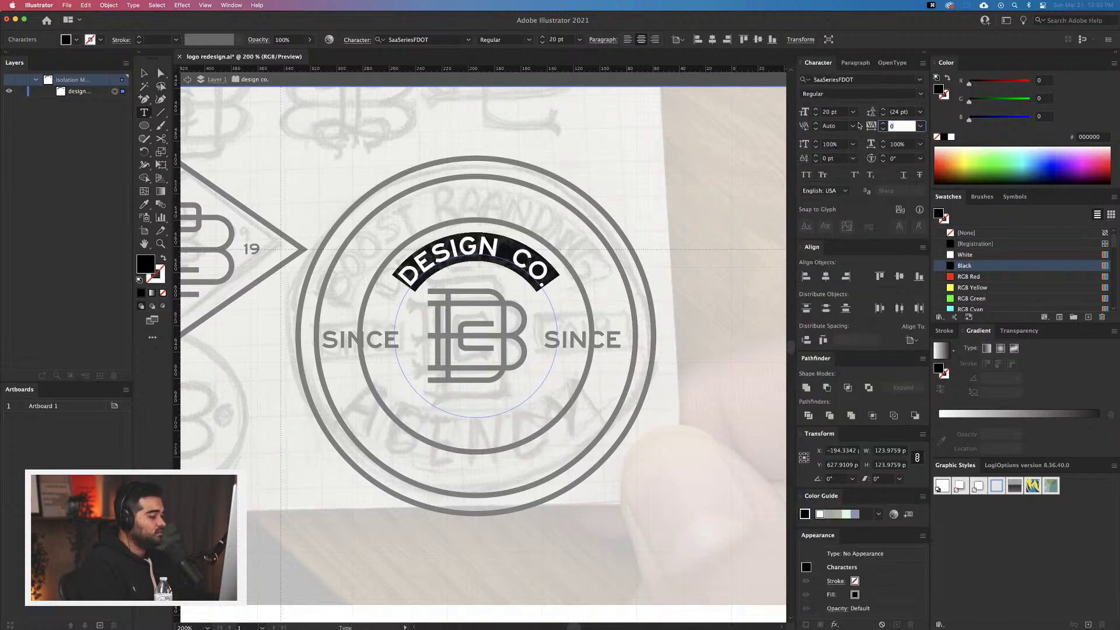
pyautogui.write('200')
pyautogui.press('Return')
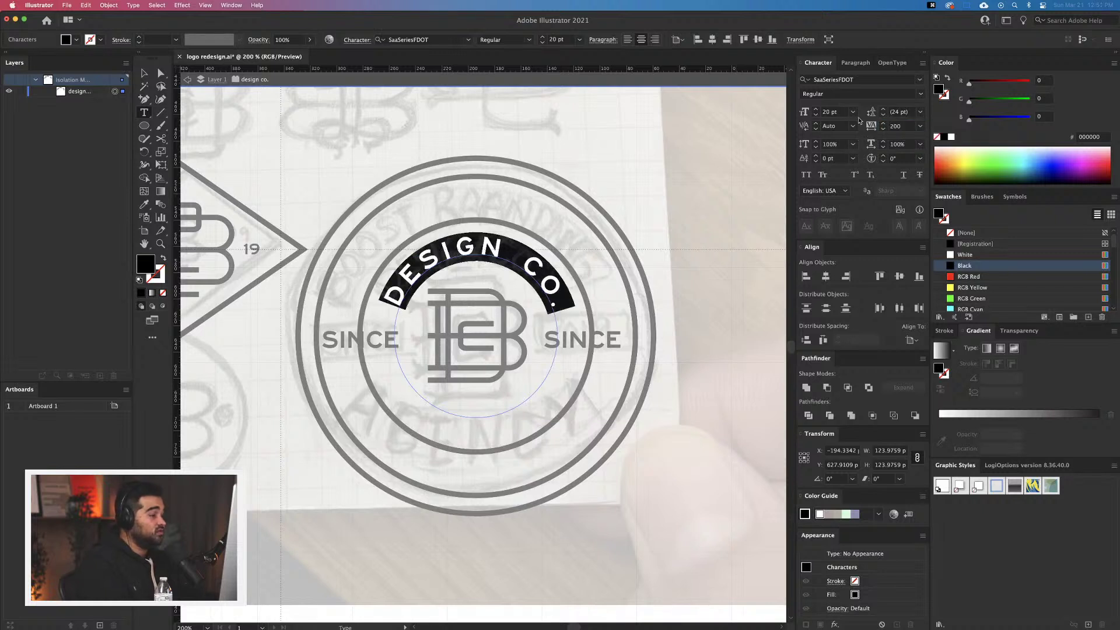
pyautogui.click(899, 126)
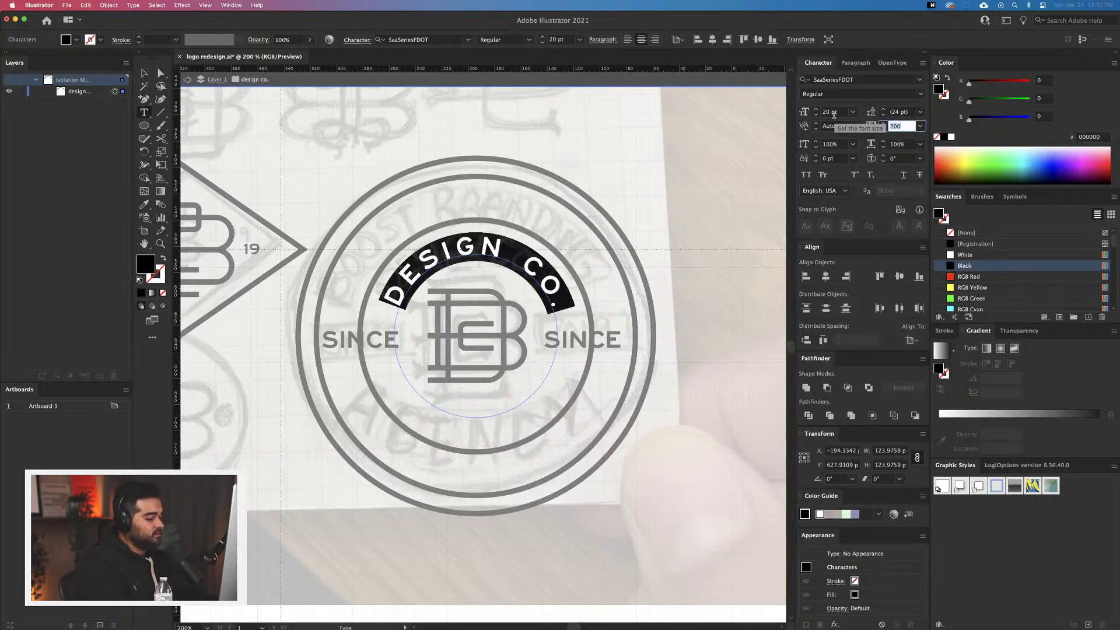
pyautogui.write('40')
pyautogui.press('Return')
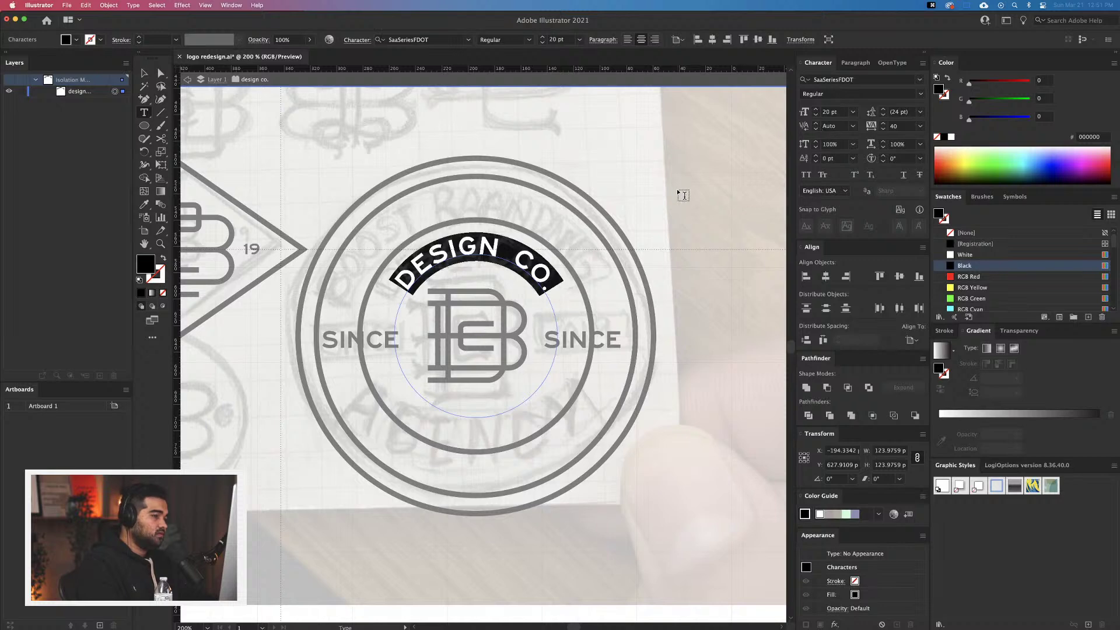
# Change the "design co." text to the Aktiv Grotesk Ex font in Bold and set it in all caps
pyautogui.click(414, 39)
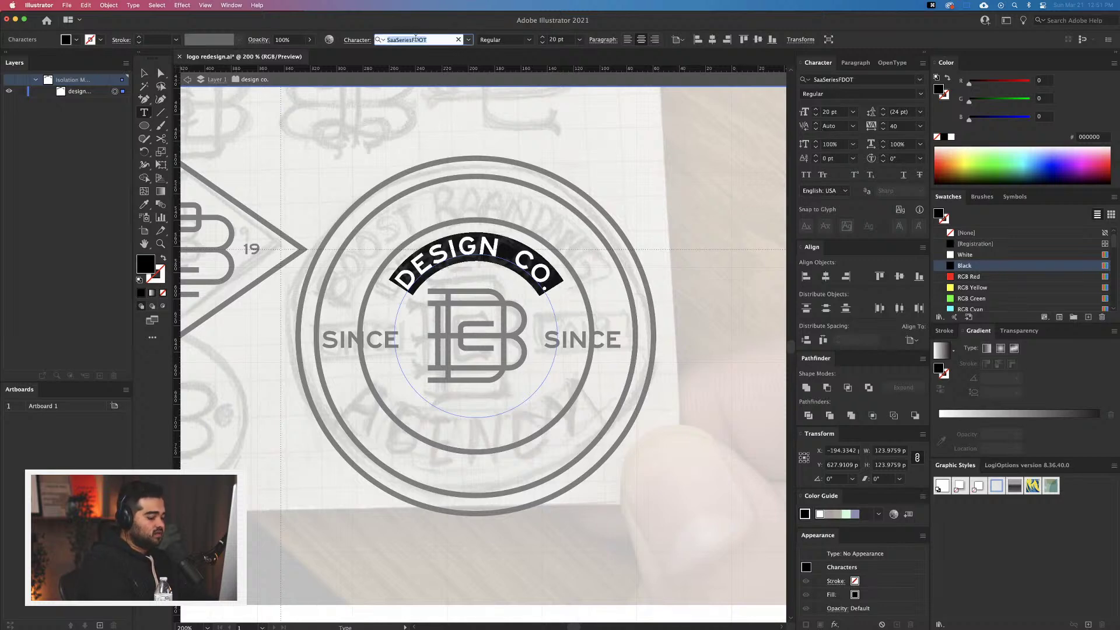
pyautogui.write('aktiv grotesk')
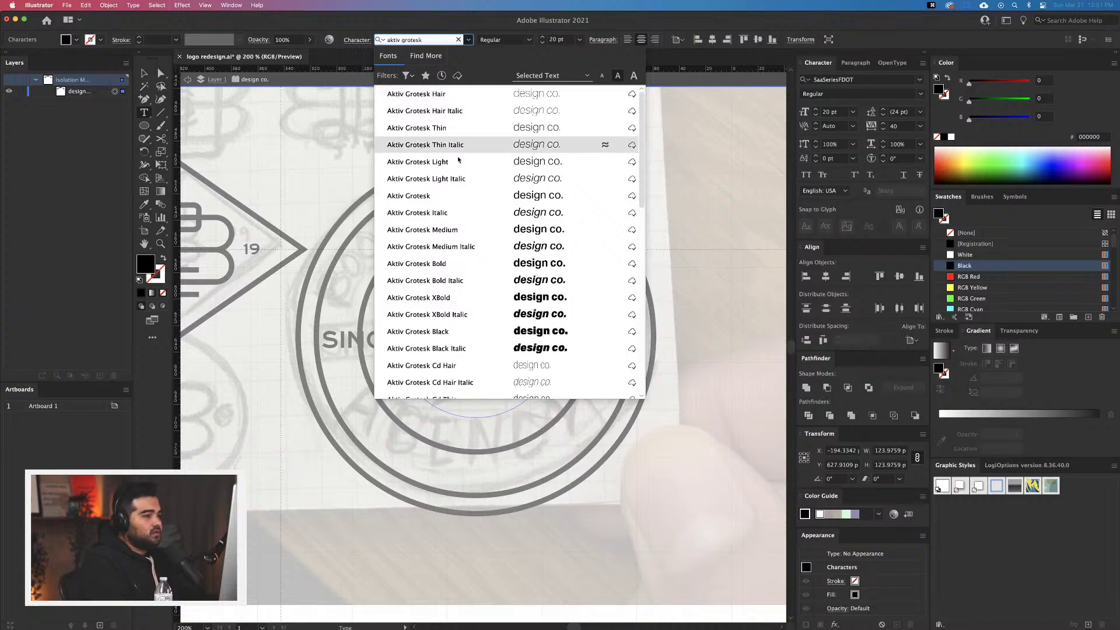
pyautogui.click(441, 195)
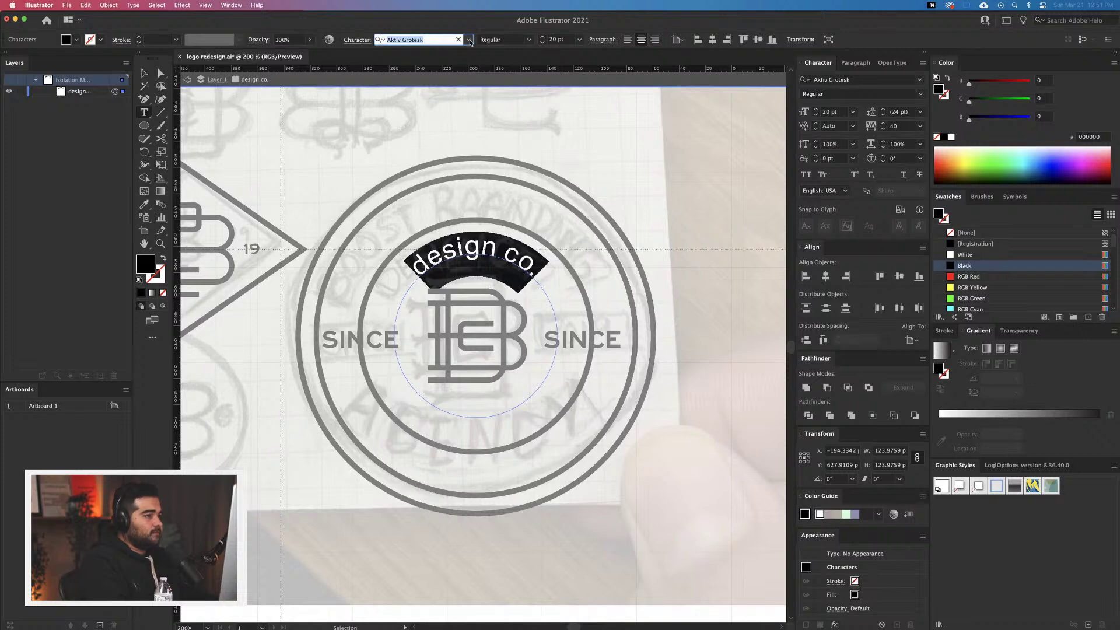
pyautogui.click(459, 39)
pyautogui.write('ex')
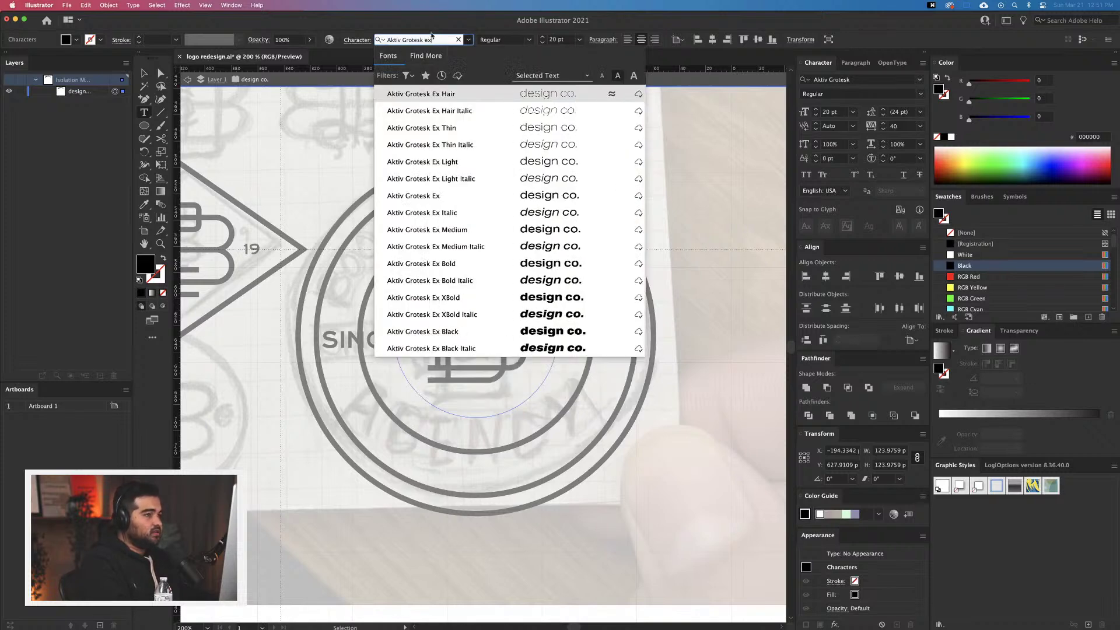
pyautogui.click(443, 195)
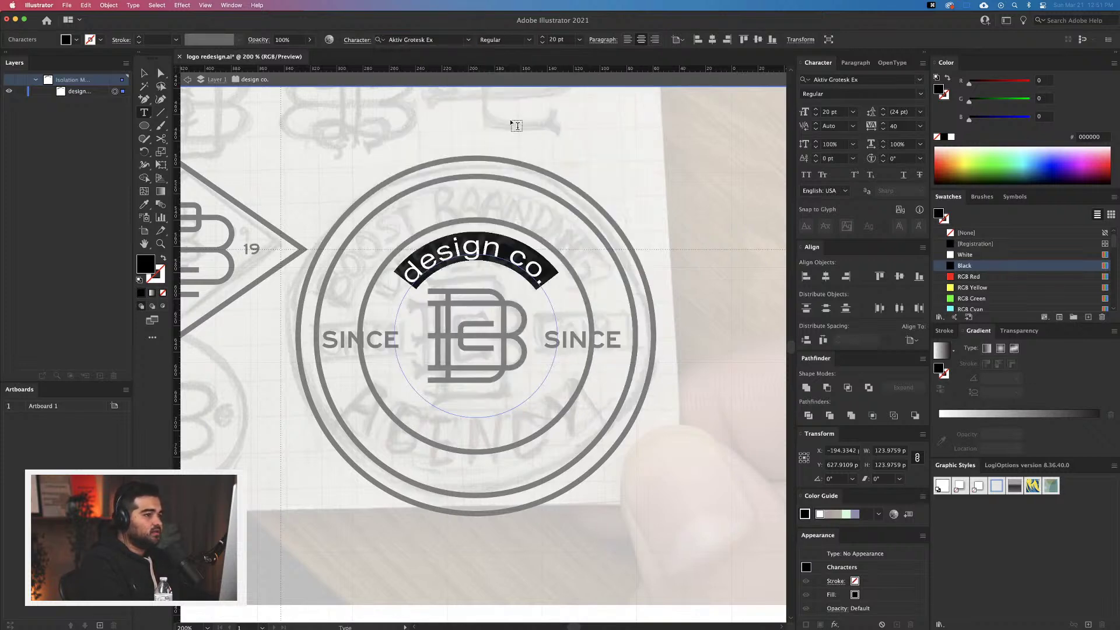
pyautogui.click(805, 176)
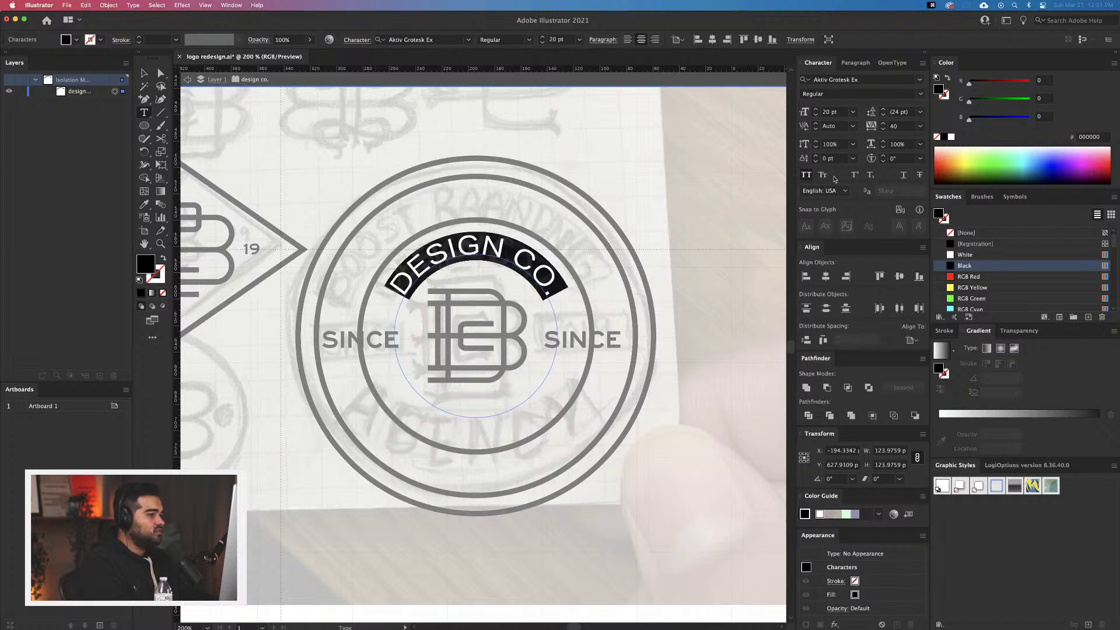
pyautogui.click(906, 93)
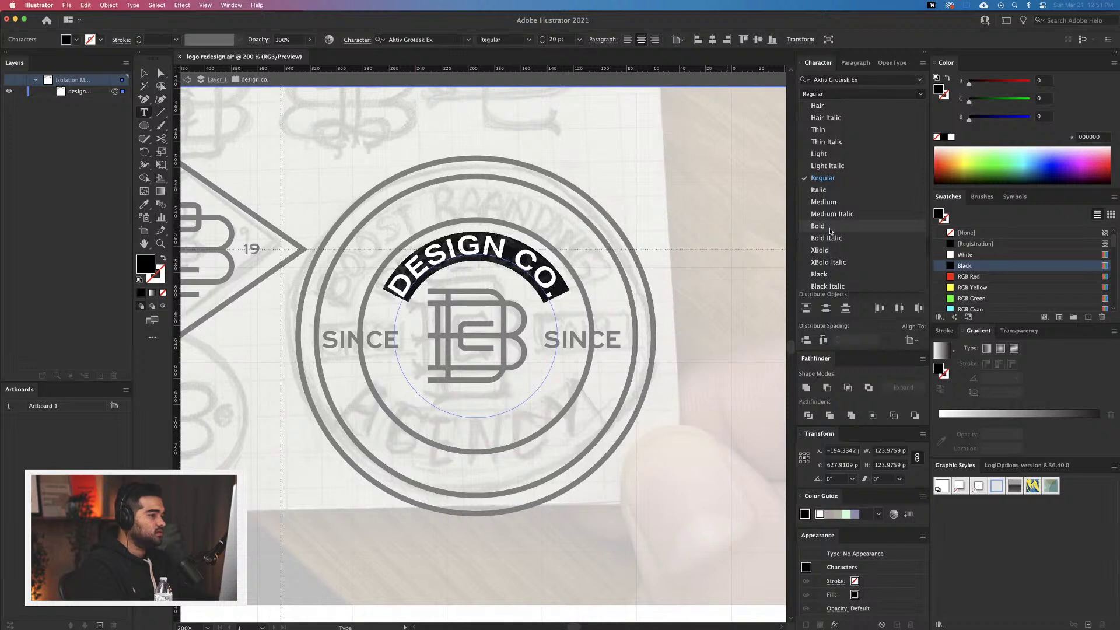
pyautogui.click(831, 227)
pyautogui.click(148, 76)
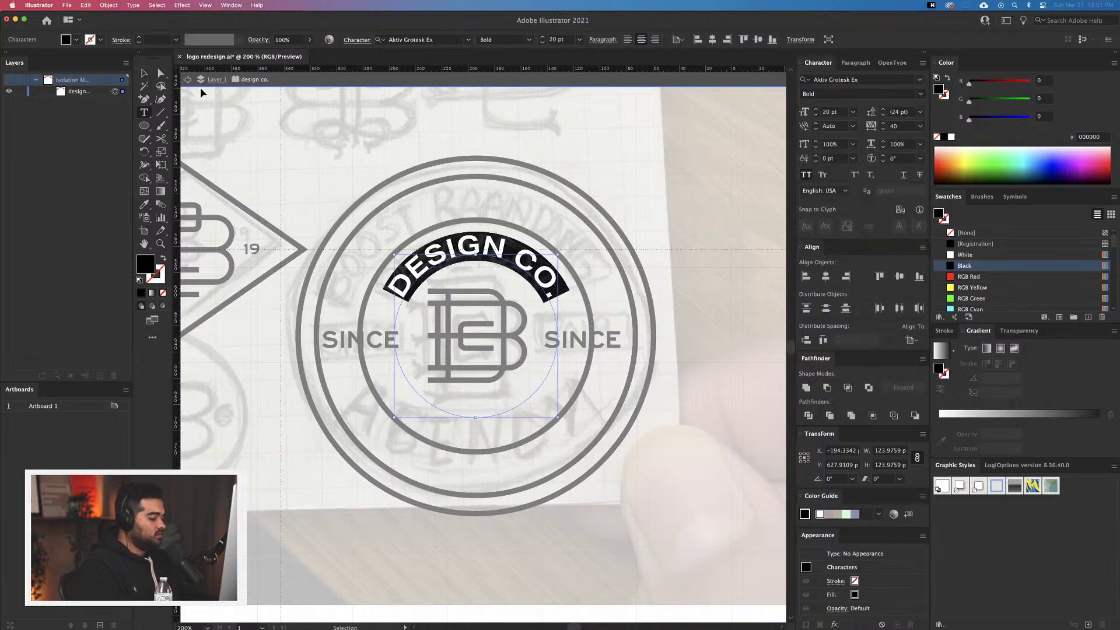
# Reduce the curved DESIGN CO. text to 14 pt, widen its tracking to 240 and leave isolation mode
pyautogui.press('super+shift+less')
pyautogui.press('super+shift+less')
pyautogui.press('super+shift+less')
pyautogui.hotkey('alt', 'Right')
pyautogui.hotkey('alt', 'Right')
pyautogui.hotkey('alt', 'Right')
pyautogui.hotkey('alt', 'Right')
pyautogui.hotkey('alt', 'Right')
pyautogui.hotkey('alt', 'Right')
pyautogui.hotkey('alt', 'Right')
pyautogui.hotkey('alt', 'Right')
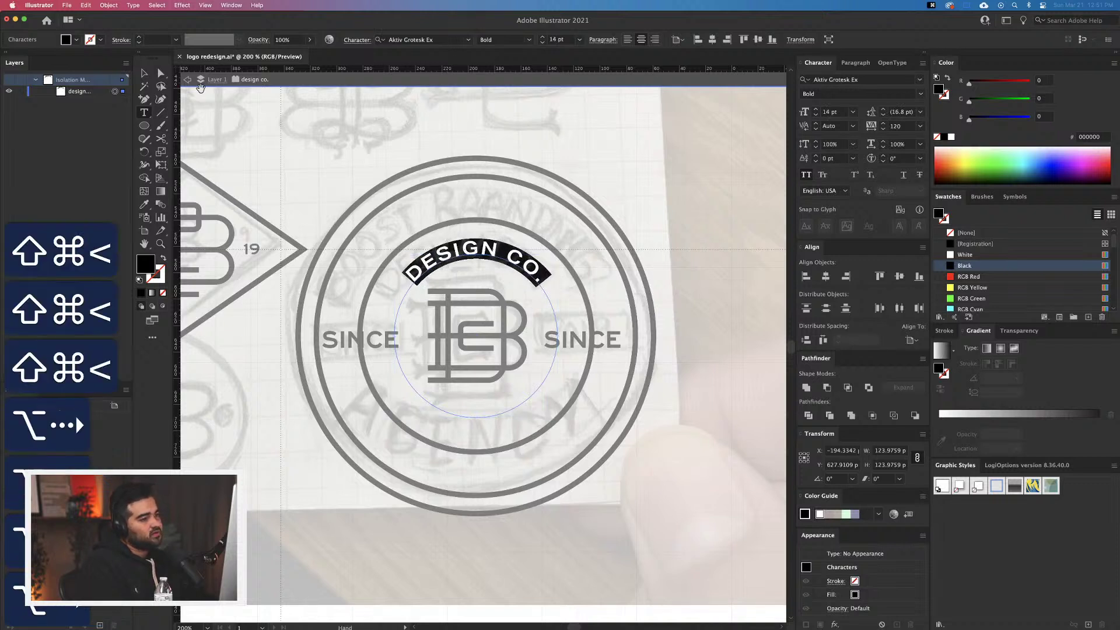
pyautogui.hotkey('alt', 'Right')
pyautogui.hotkey('alt', 'Right')
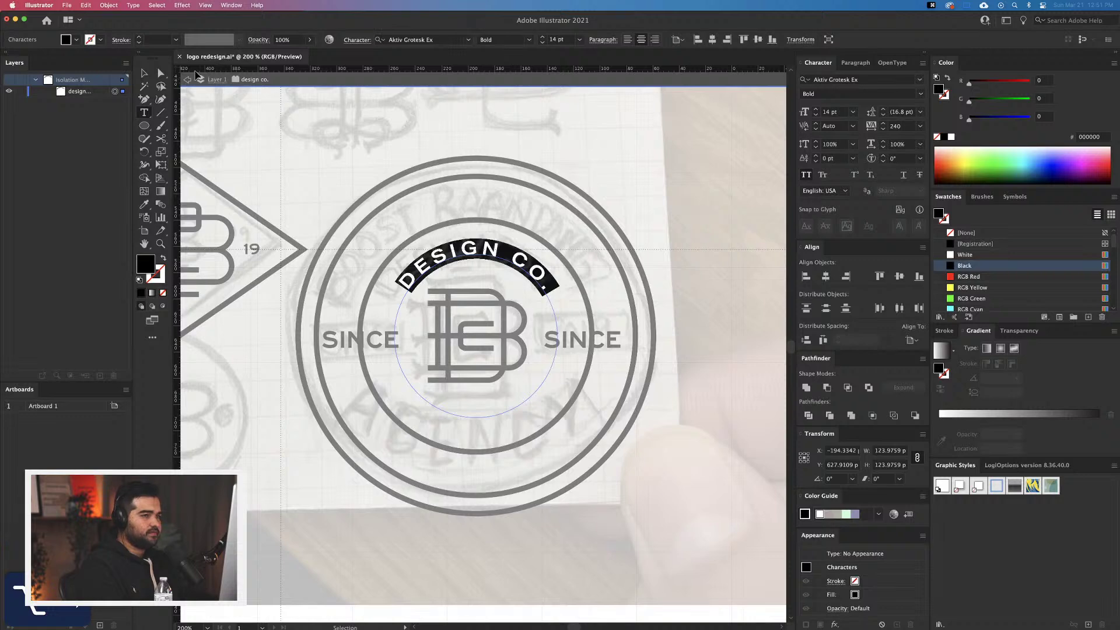
pyautogui.press('Escape')
pyautogui.click(576, 298)
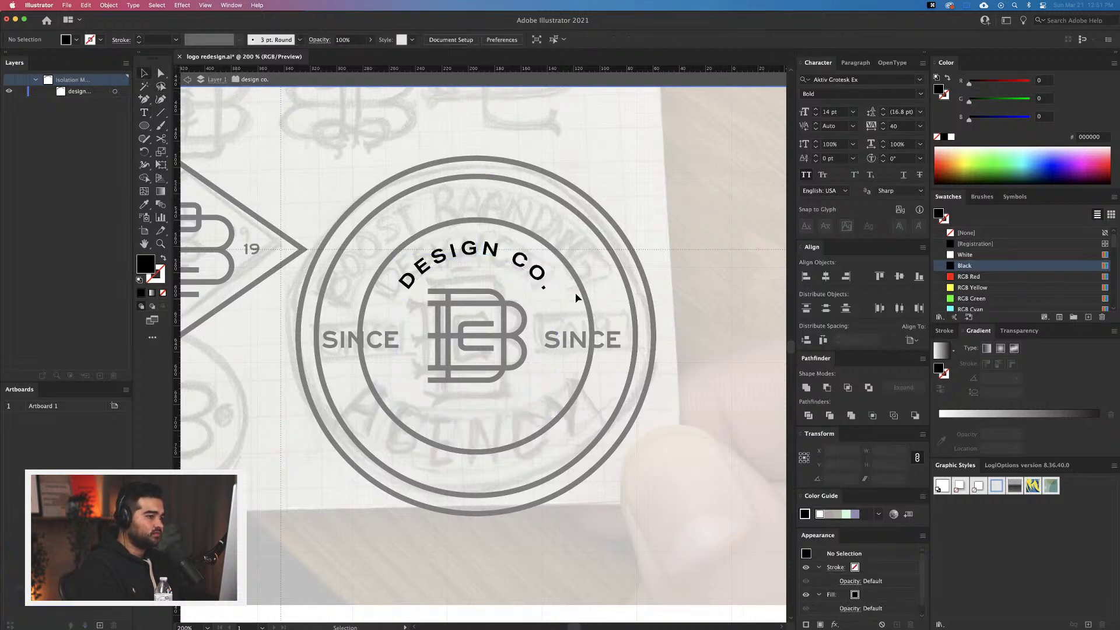
pyautogui.doubleClick(596, 284)
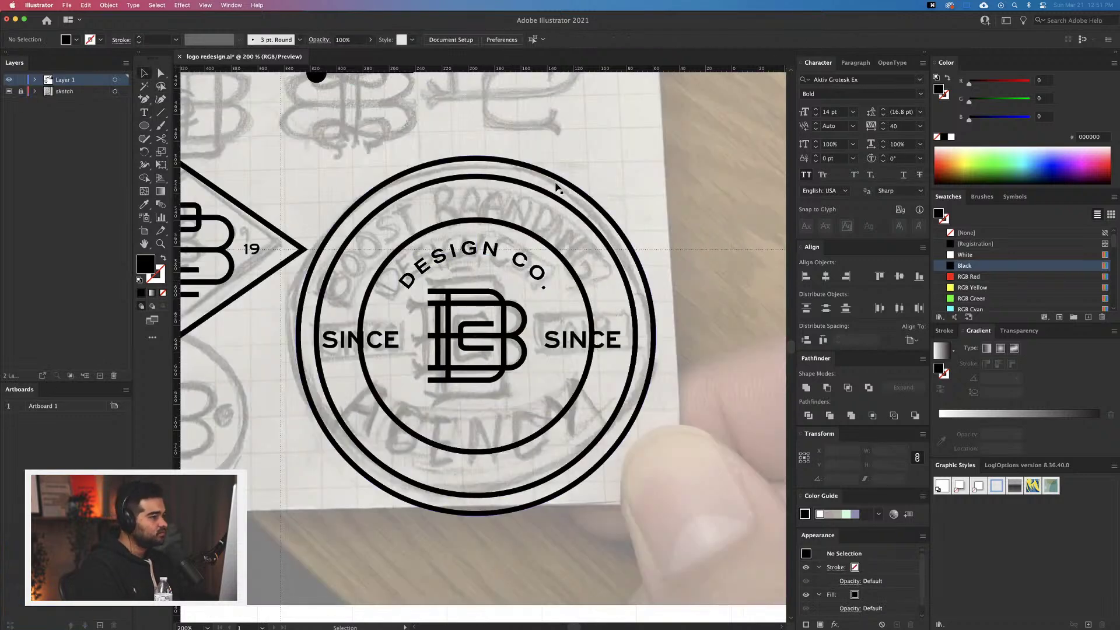
# Isolate the 180 px circle, turn it into a text path and enter "boost branding" along it
pyautogui.click(530, 231)
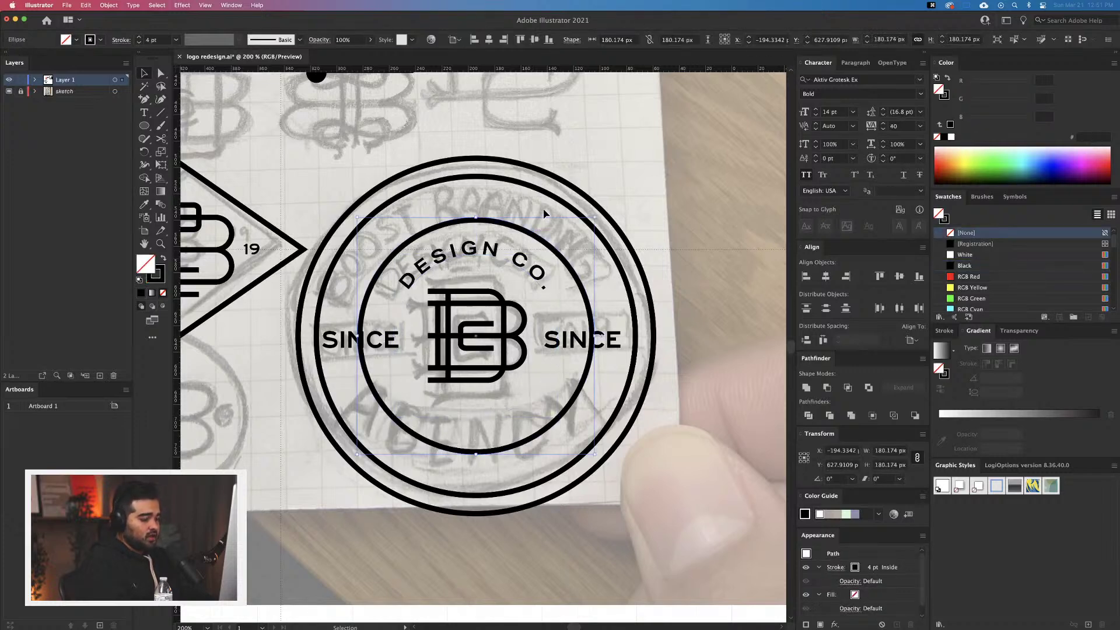
pyautogui.doubleClick(494, 222)
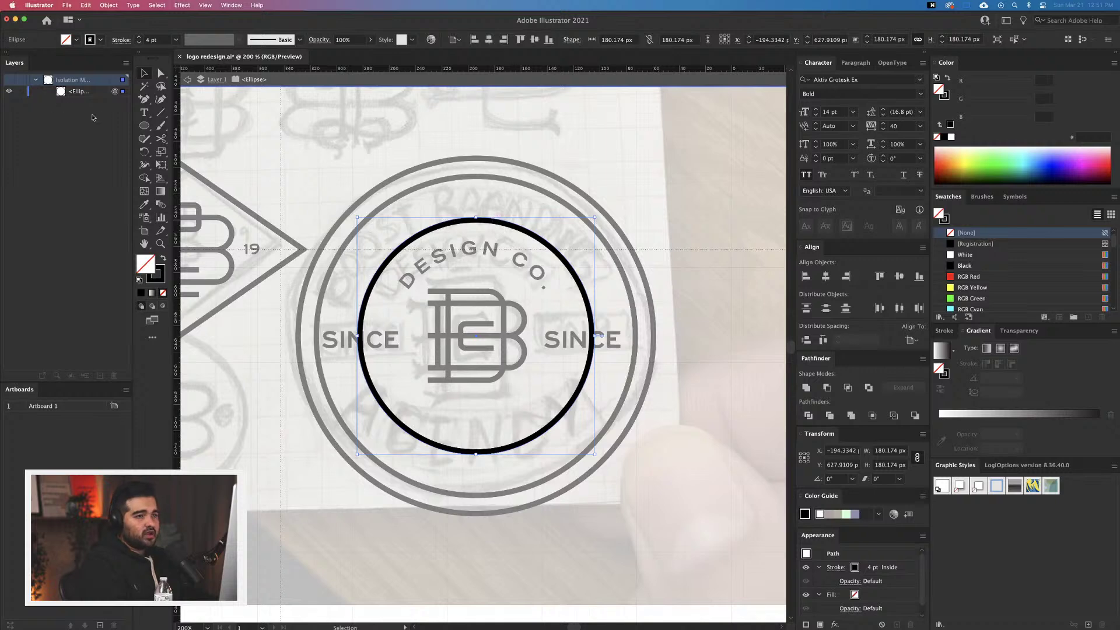
pyautogui.click(144, 113)
pyautogui.click(478, 219)
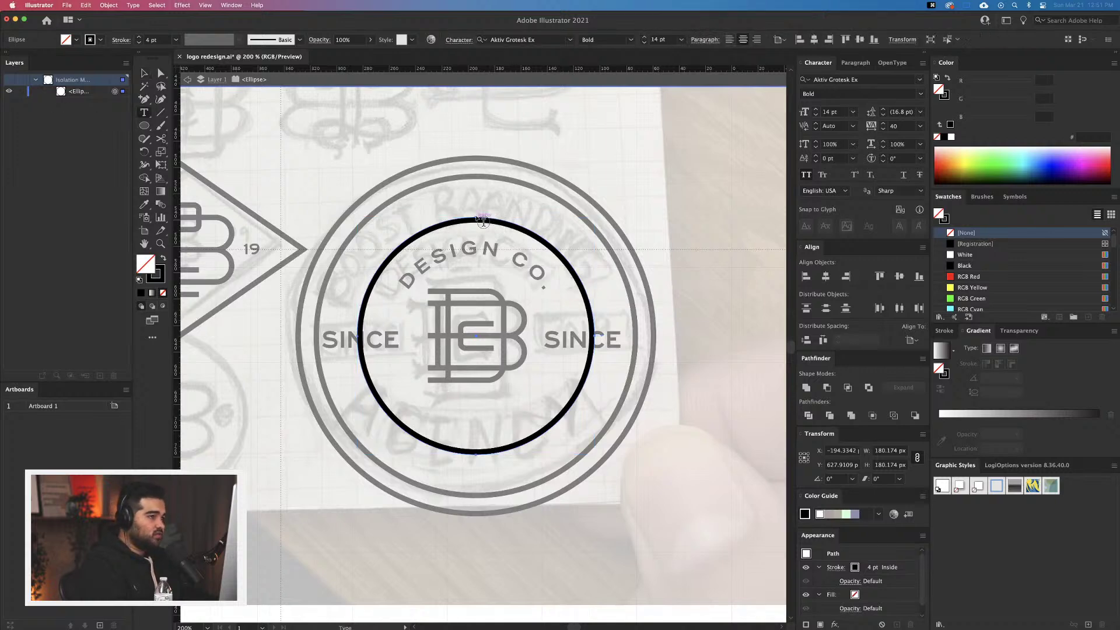
pyautogui.press('super+z')
pyautogui.click(144, 112)
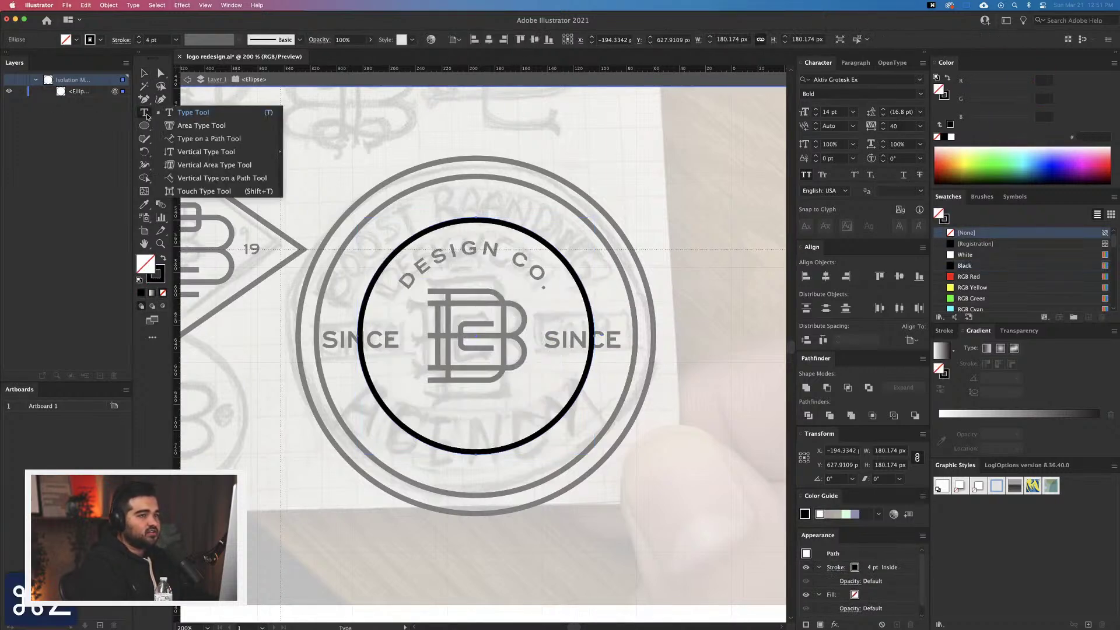
pyautogui.click(209, 139)
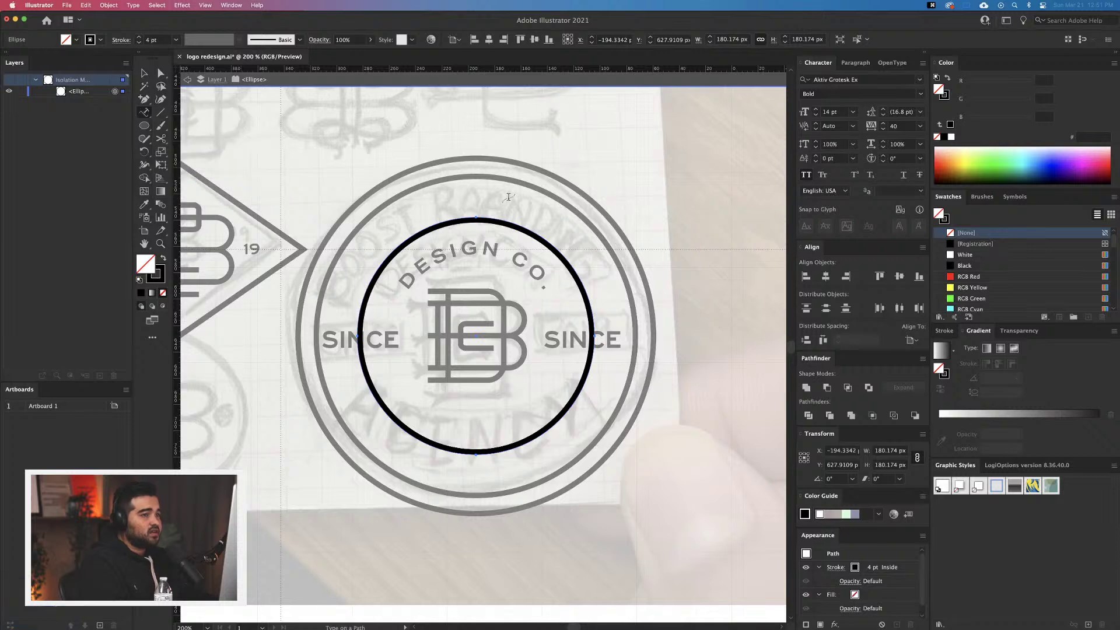
pyautogui.click(477, 218)
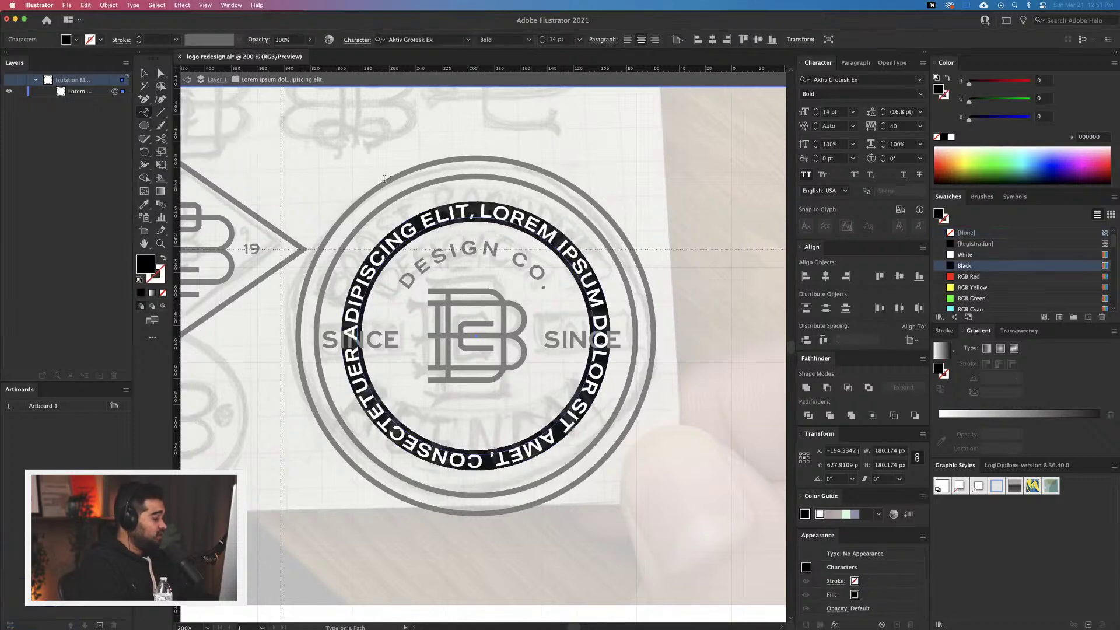
pyautogui.write('ST BRANDING')
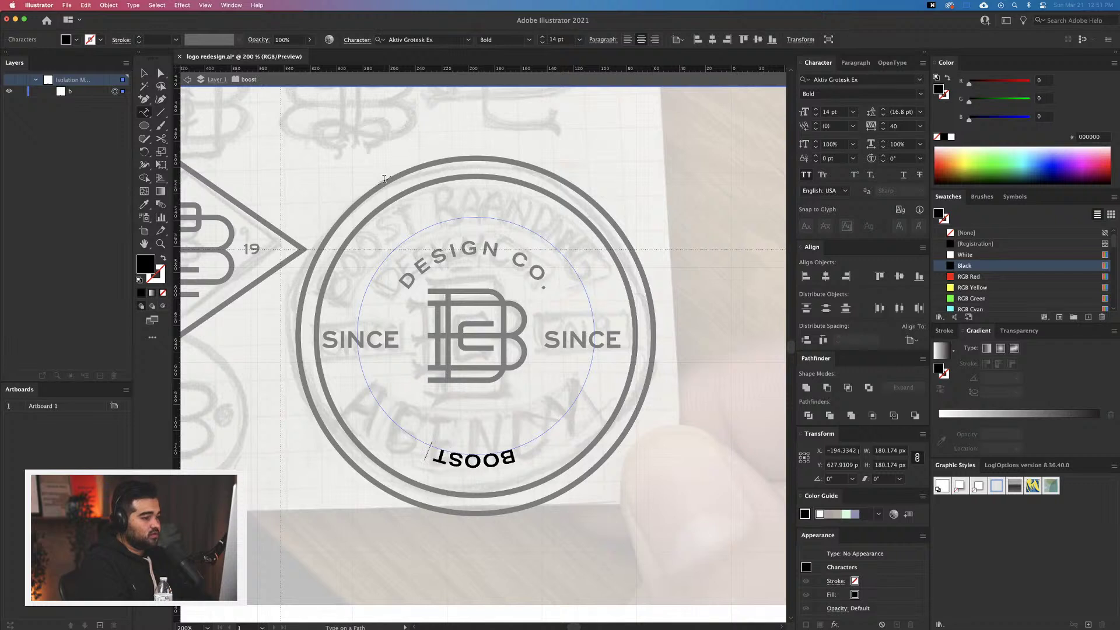
pyautogui.press('Escape')
pyautogui.press('super+a')
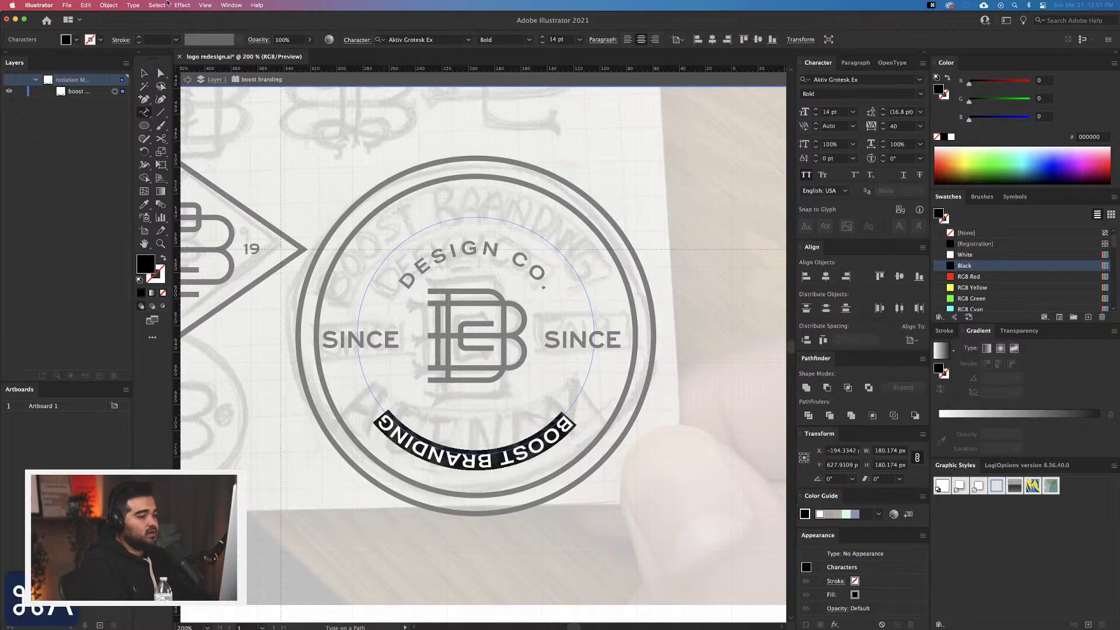
pyautogui.press('Escape')
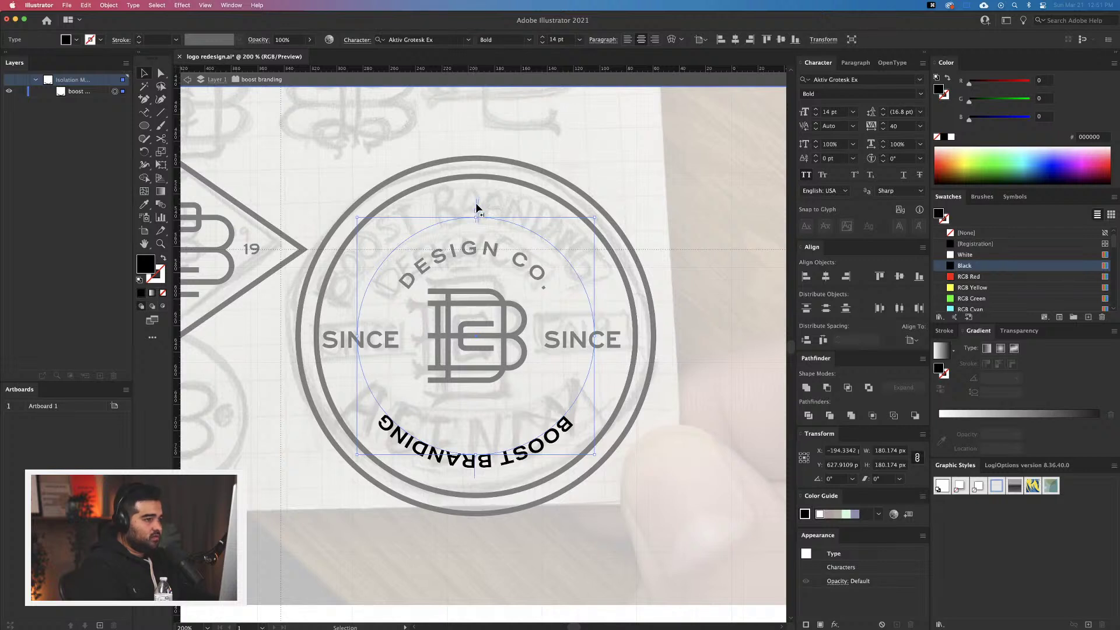
# Reposition the BOOST BRANDING text along its circular path so it is centred over the top arc
pyautogui.moveTo(477, 211); pyautogui.dragTo(599, 381)
pyautogui.moveTo(480, 224); pyautogui.dragTo(412, 321)
pyautogui.press('super+z')
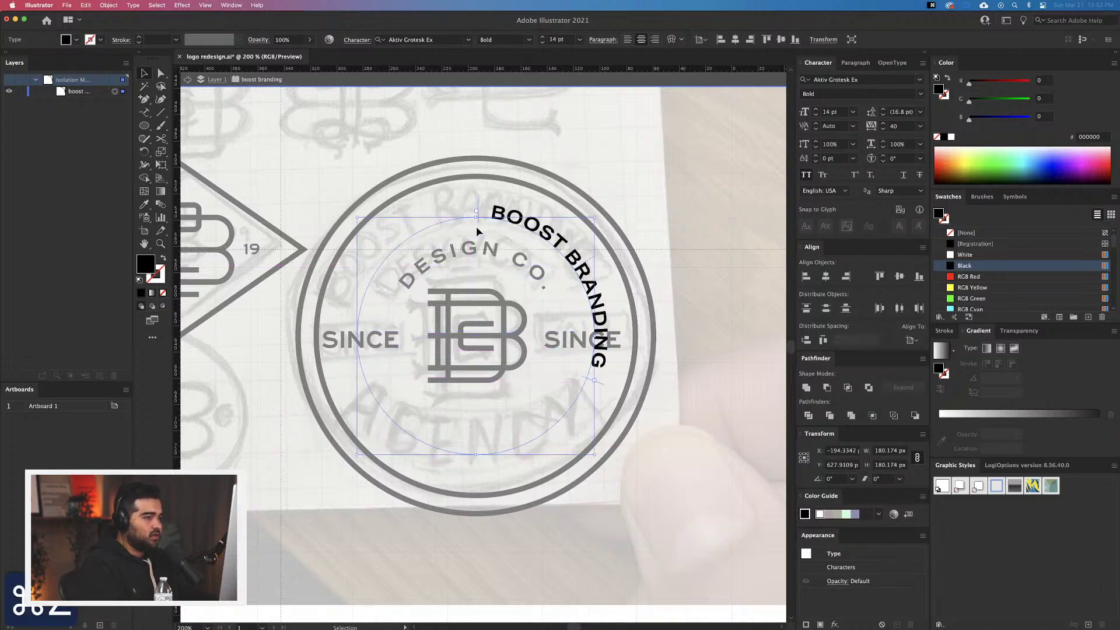
pyautogui.moveTo(477, 224); pyautogui.dragTo(373, 340)
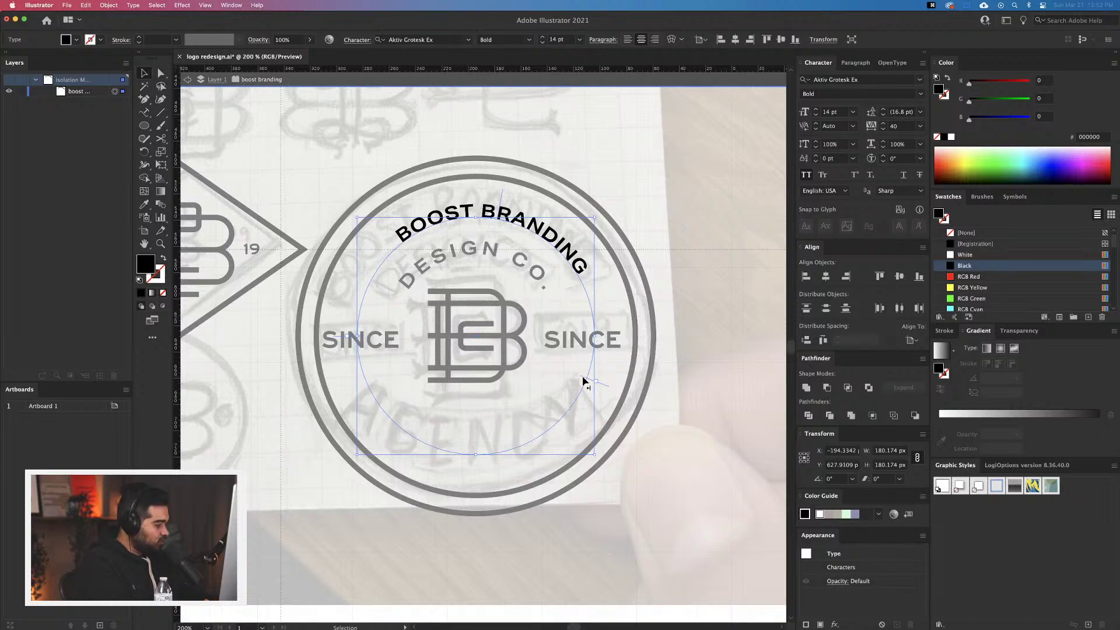
pyautogui.moveTo(583, 380); pyautogui.dragTo(596, 340)
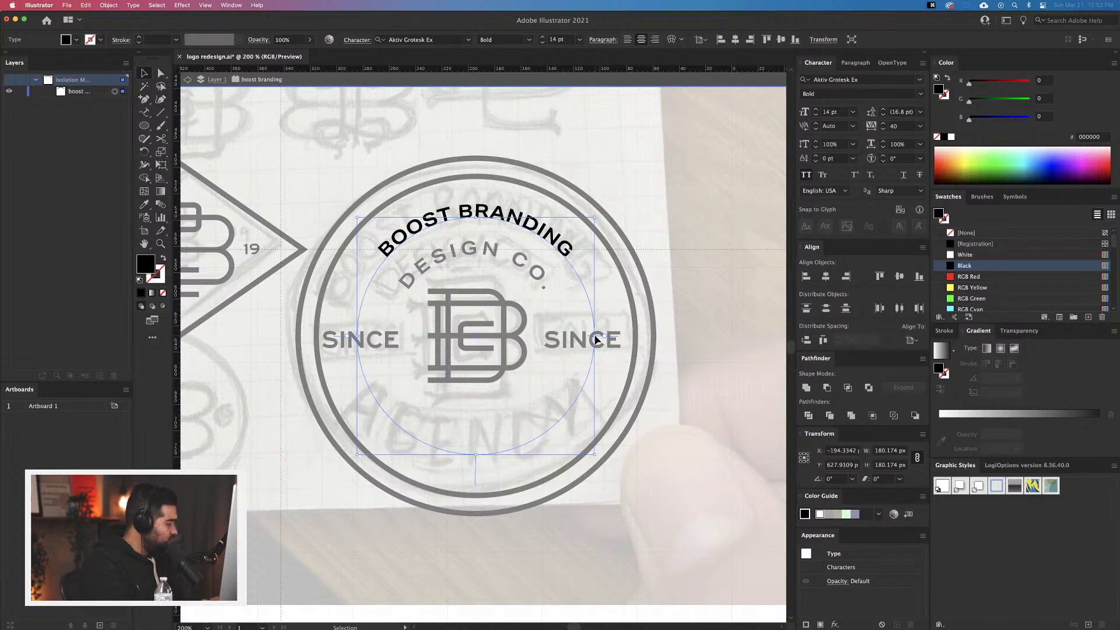
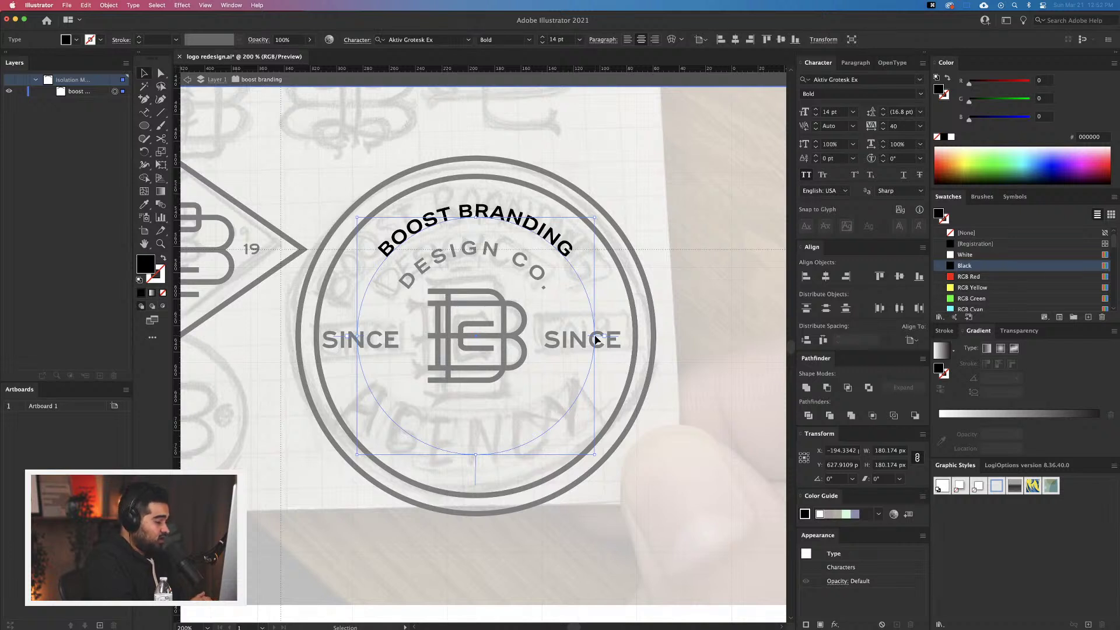
# Enlarge the curved BOOST BRANDING text to 22 pt and leave isolation mode
pyautogui.tripleClick(427, 230)
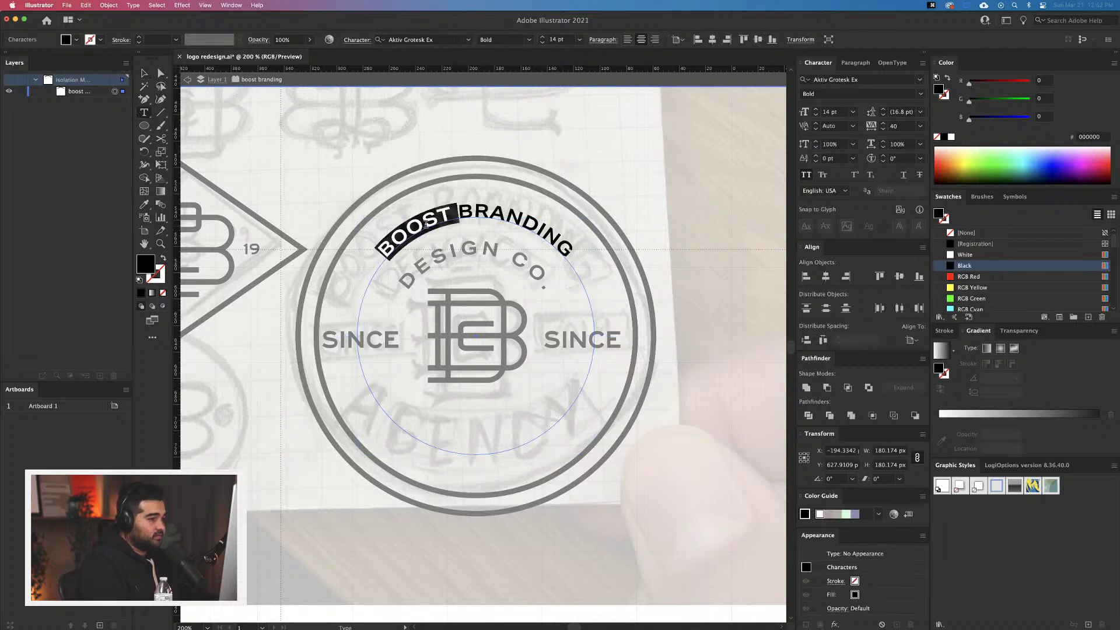
pyautogui.press('shift+super+period')
pyautogui.press('shift+super+period')
pyautogui.press('shift+super+period')
pyautogui.press('shift+super+period')
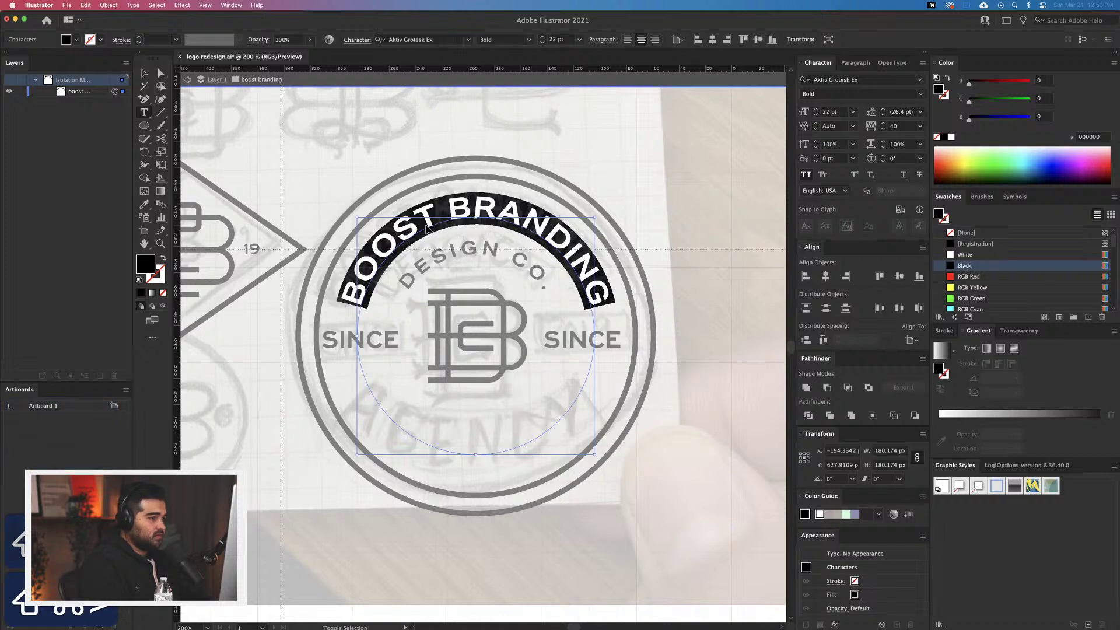
pyautogui.press('shift+super+period')
pyautogui.press('shift+super+comma')
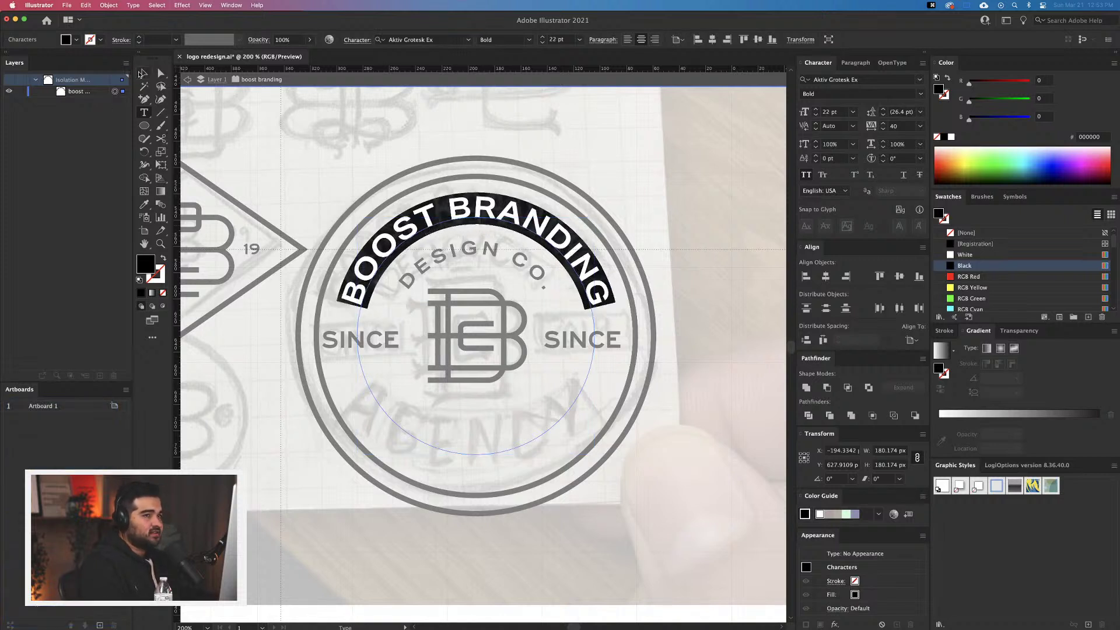
pyautogui.click(141, 72)
pyautogui.doubleClick(520, 428)
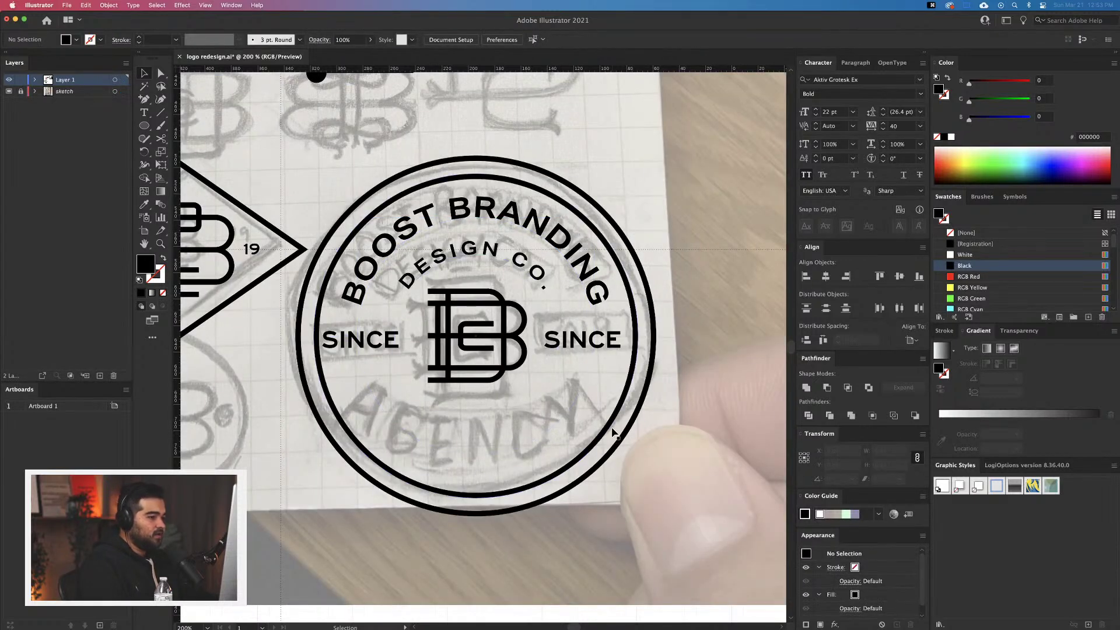
pyautogui.doubleClick(585, 266)
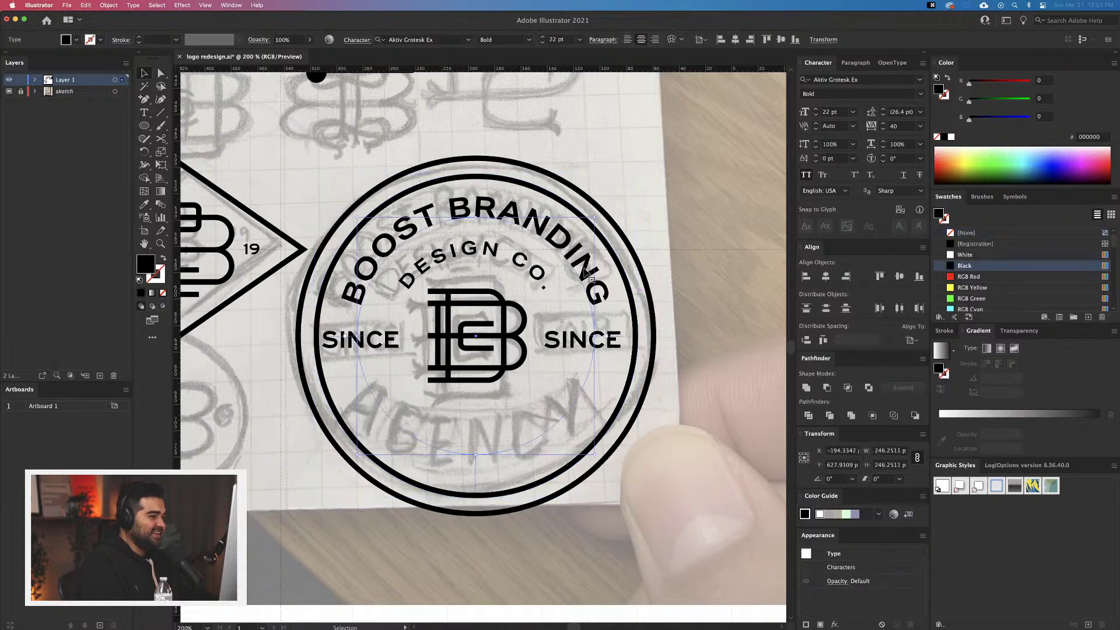
pyautogui.click(144, 72)
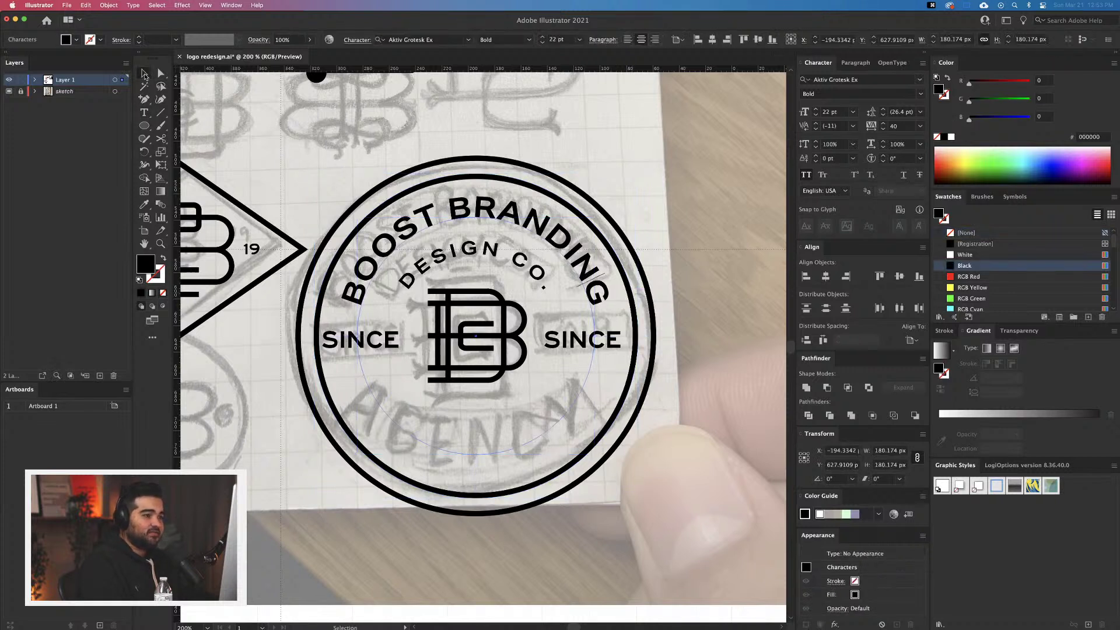
pyautogui.click(589, 374)
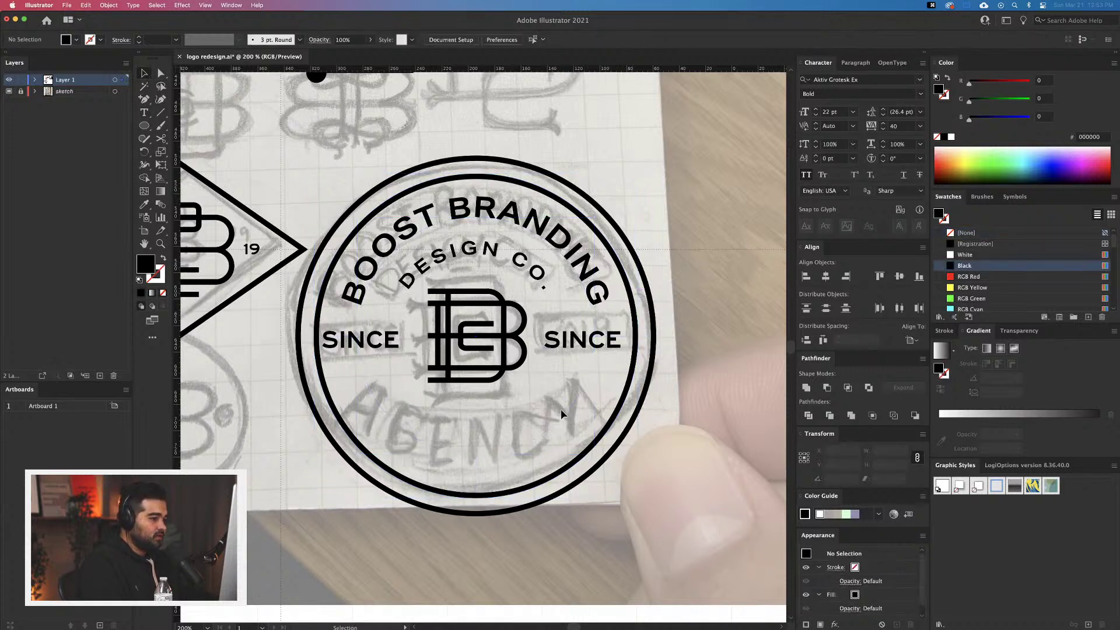
# Isolate the inner ring circle, turn it into a text path and replace the placeholder text with "design agency"
pyautogui.click(592, 445)
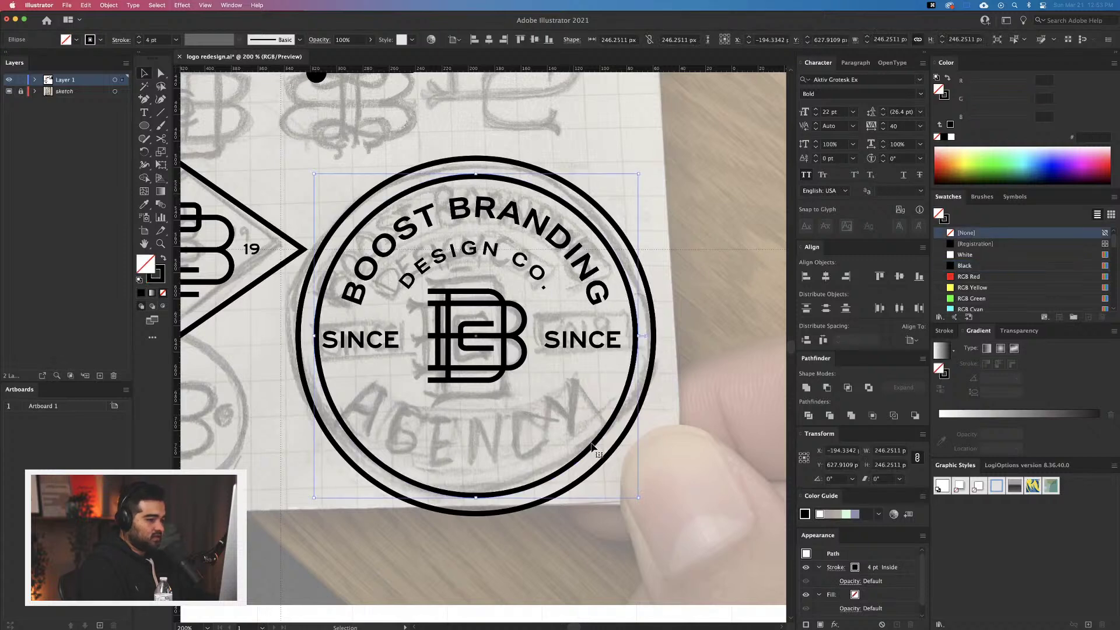
pyautogui.doubleClick(592, 445)
pyautogui.moveTo(150, 112); pyautogui.dragTo(198, 139)
pyautogui.click(514, 488)
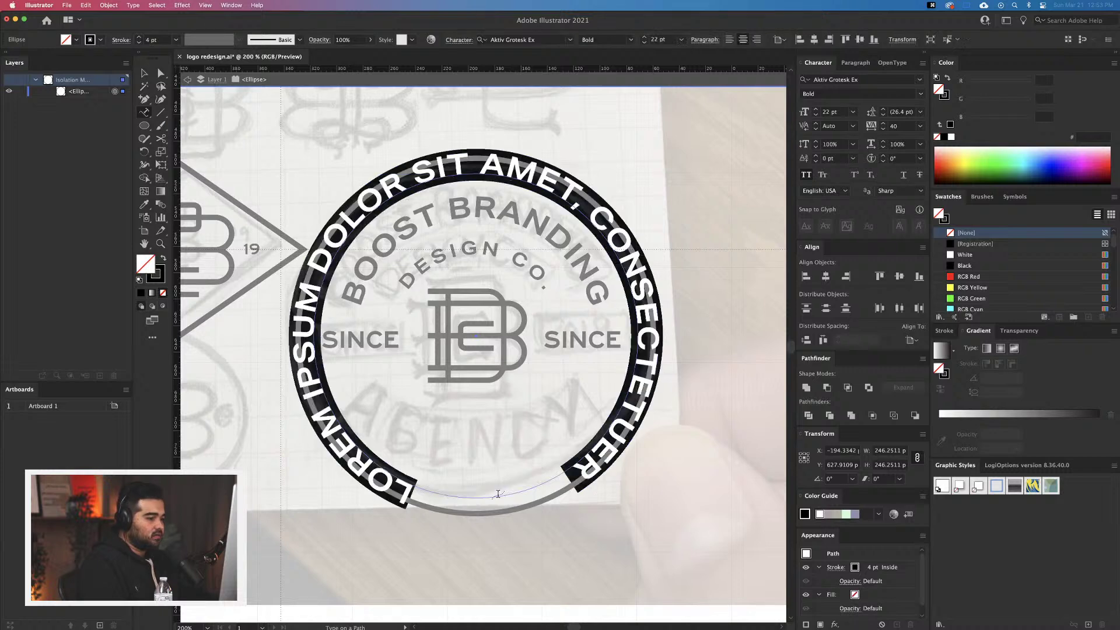
pyautogui.click(144, 72)
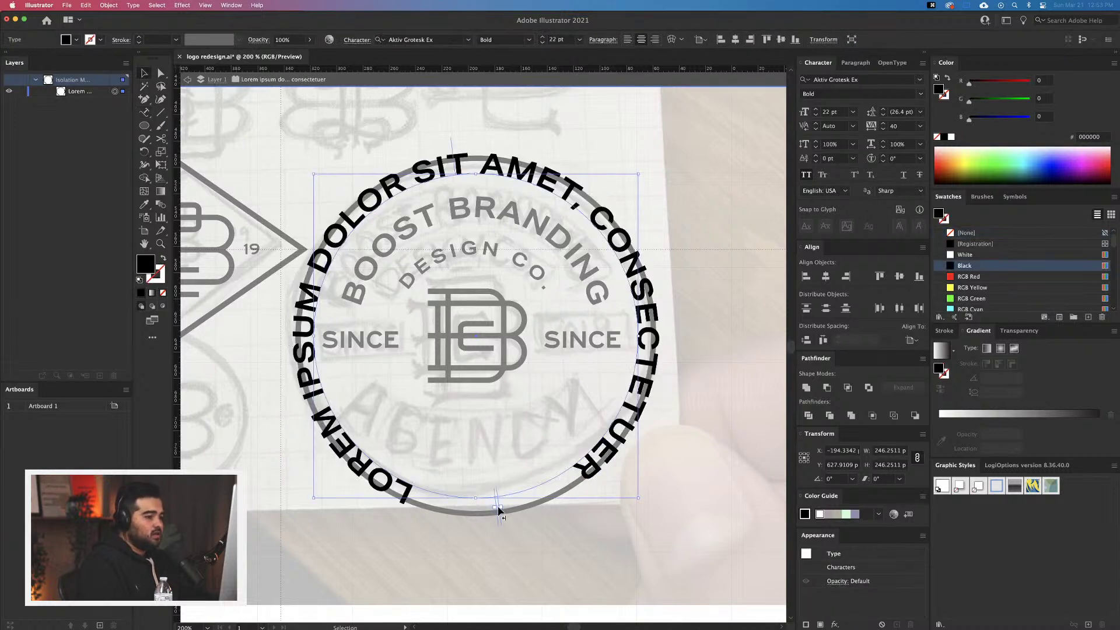
pyautogui.moveTo(500, 515); pyautogui.dragTo(649, 338)
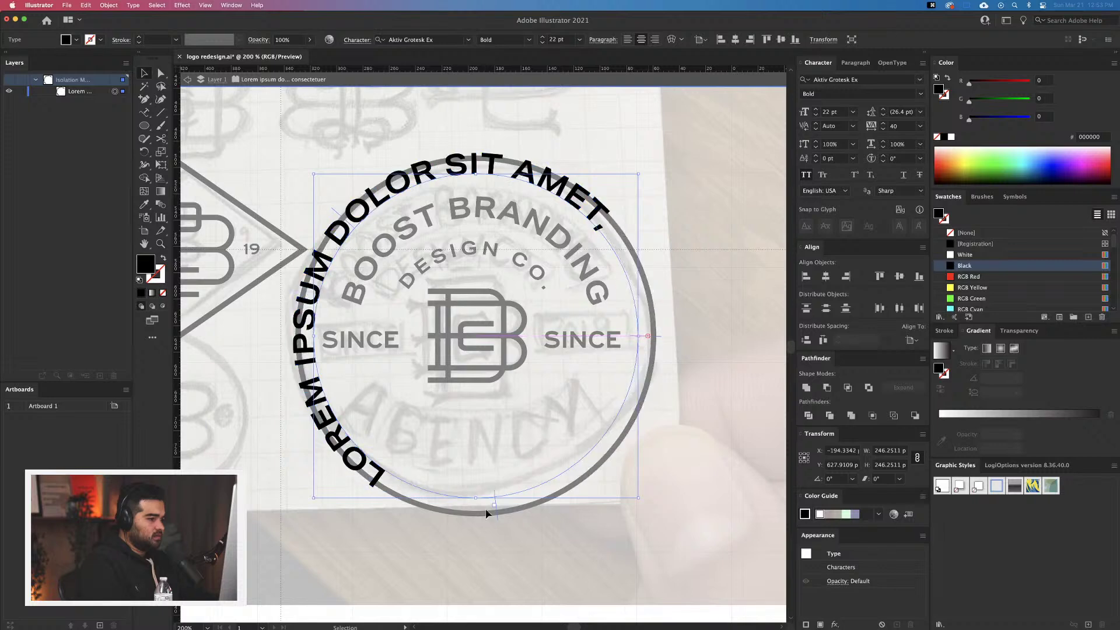
pyautogui.tripleClick(332, 448)
pyautogui.write('design age')
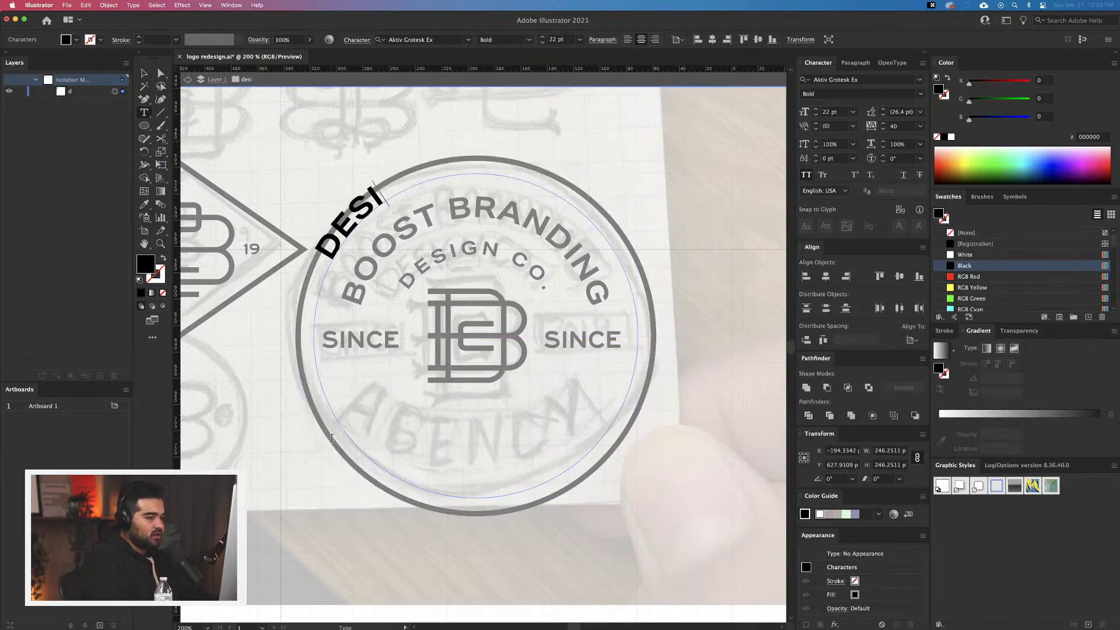
pyautogui.write('ncy')
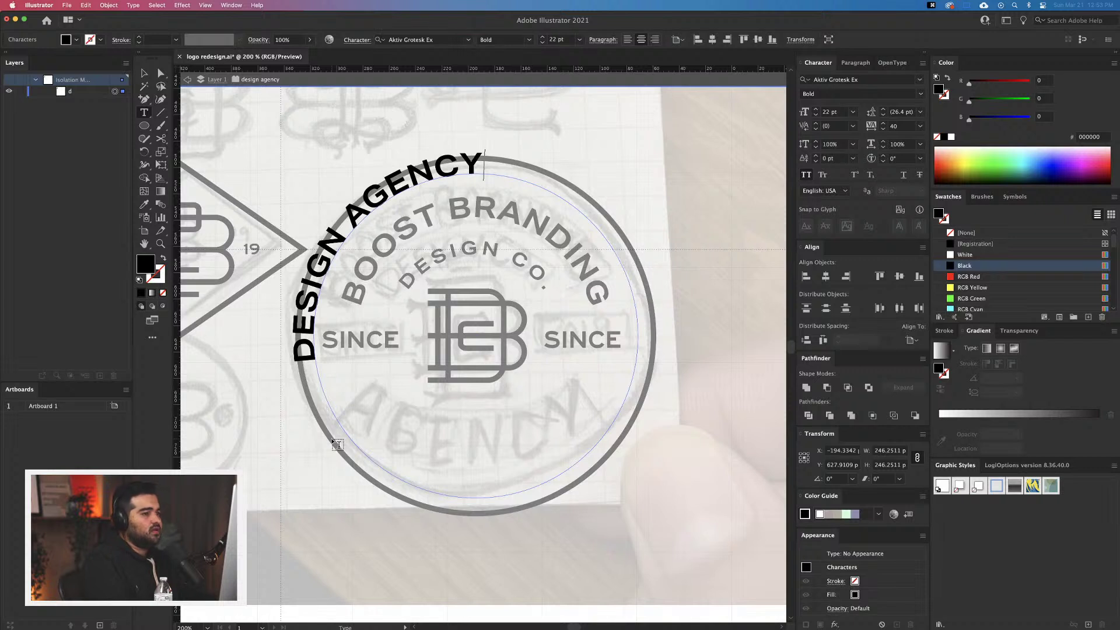
pyautogui.press('Escape')
pyautogui.click(144, 72)
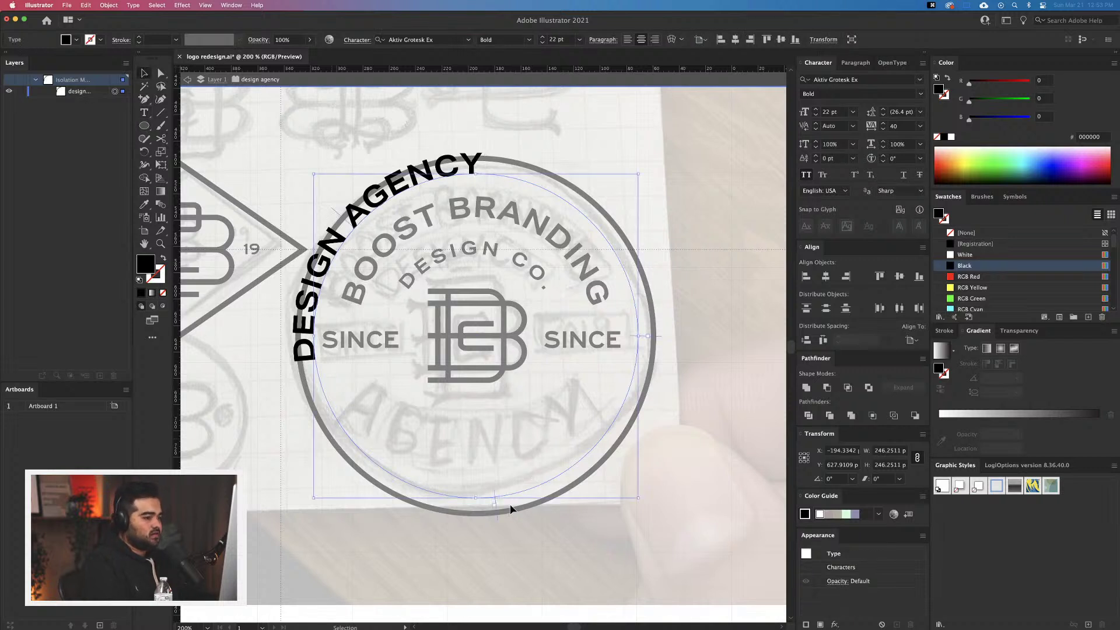
# Flip DESIGN AGENCY to the inside of its path, centre it along the bottom arc and leave isolation mode
pyautogui.moveTo(497, 514); pyautogui.dragTo(297, 335)
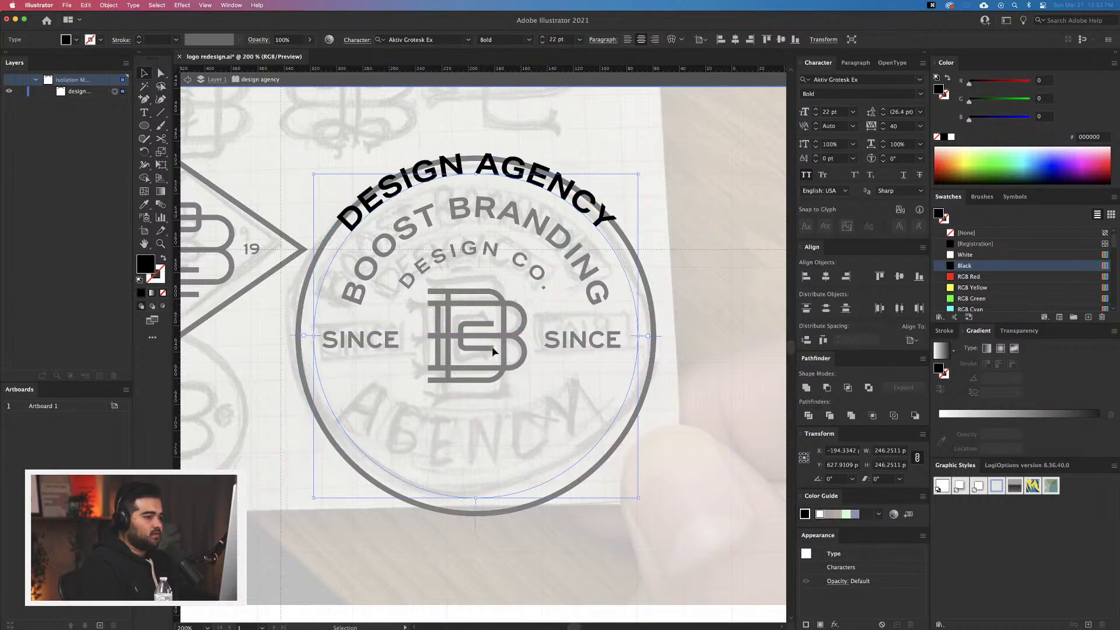
pyautogui.moveTo(476, 517); pyautogui.dragTo(484, 407)
pyautogui.press('super+z')
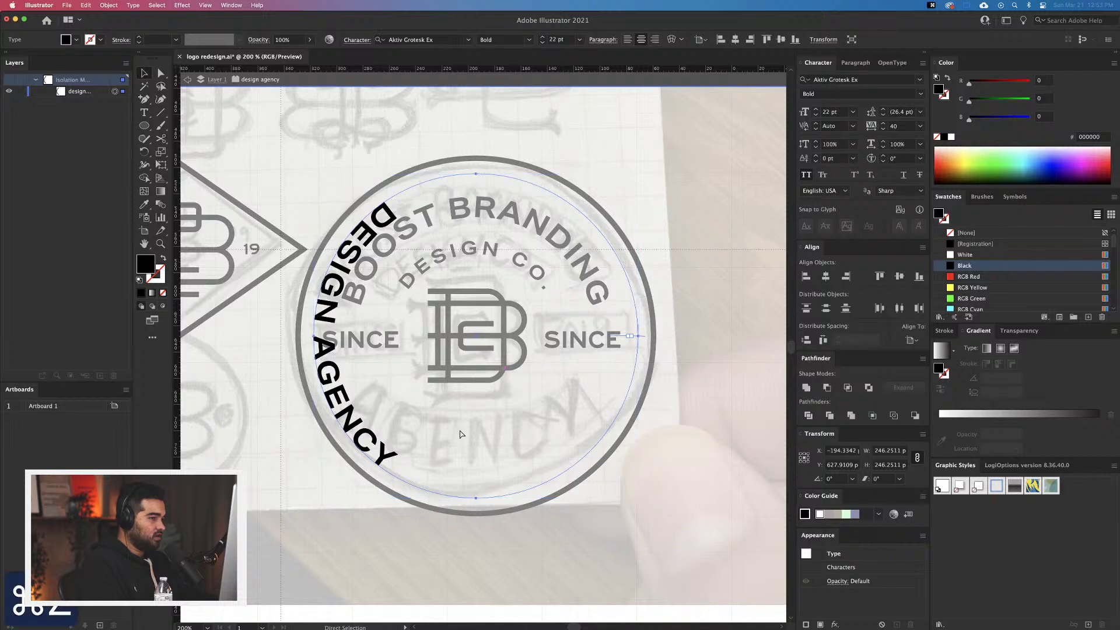
pyautogui.moveTo(476, 513); pyautogui.dragTo(475, 490)
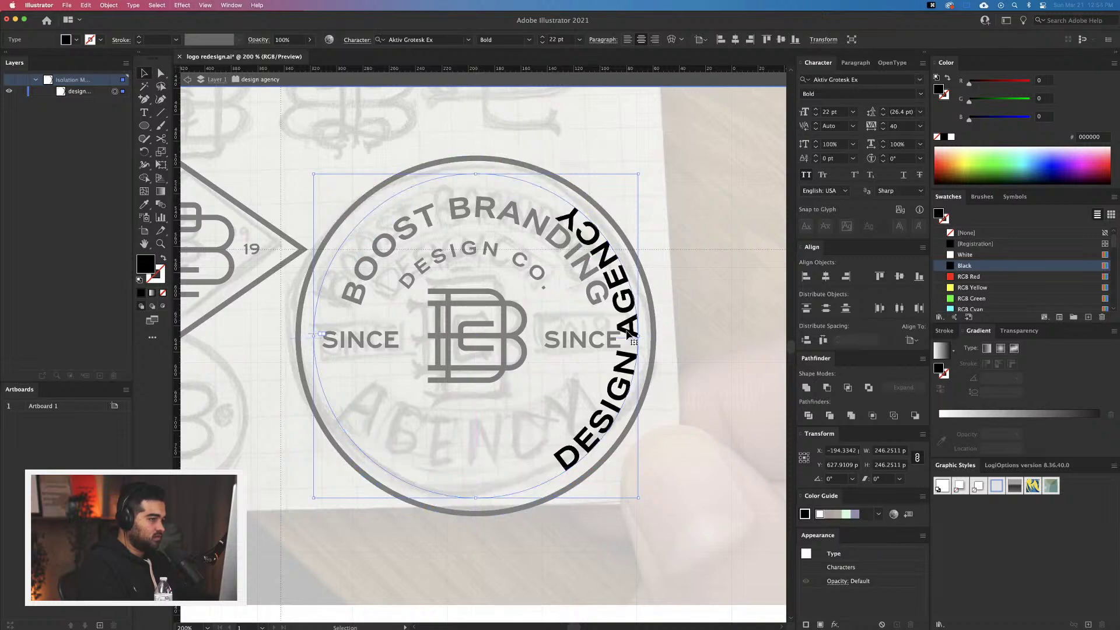
pyautogui.moveTo(628, 334); pyautogui.dragTo(476, 492)
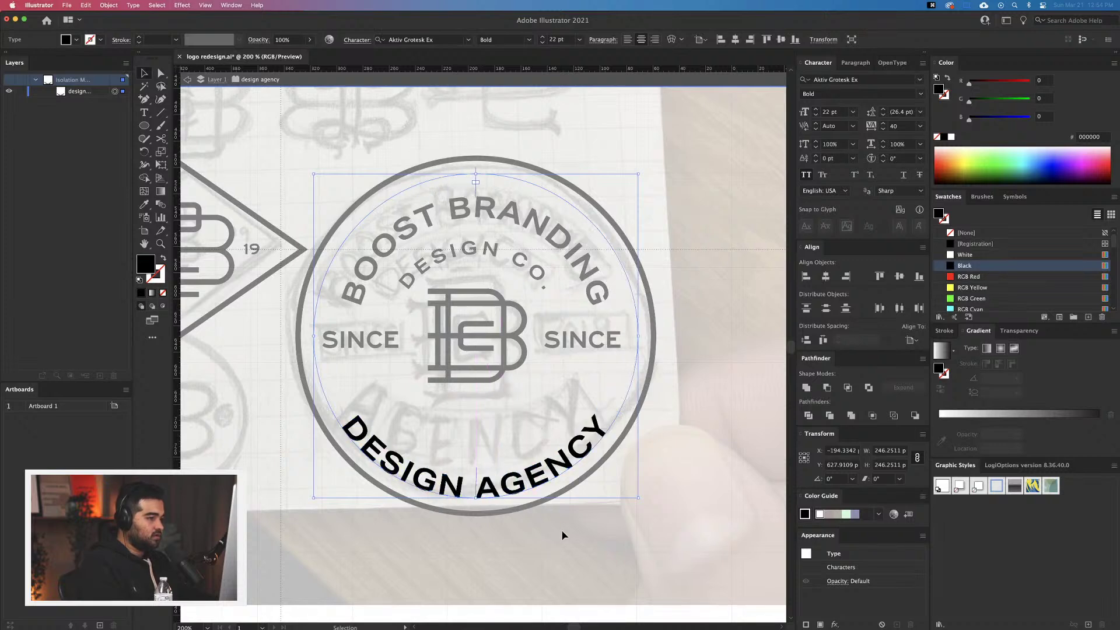
pyautogui.doubleClick(604, 485)
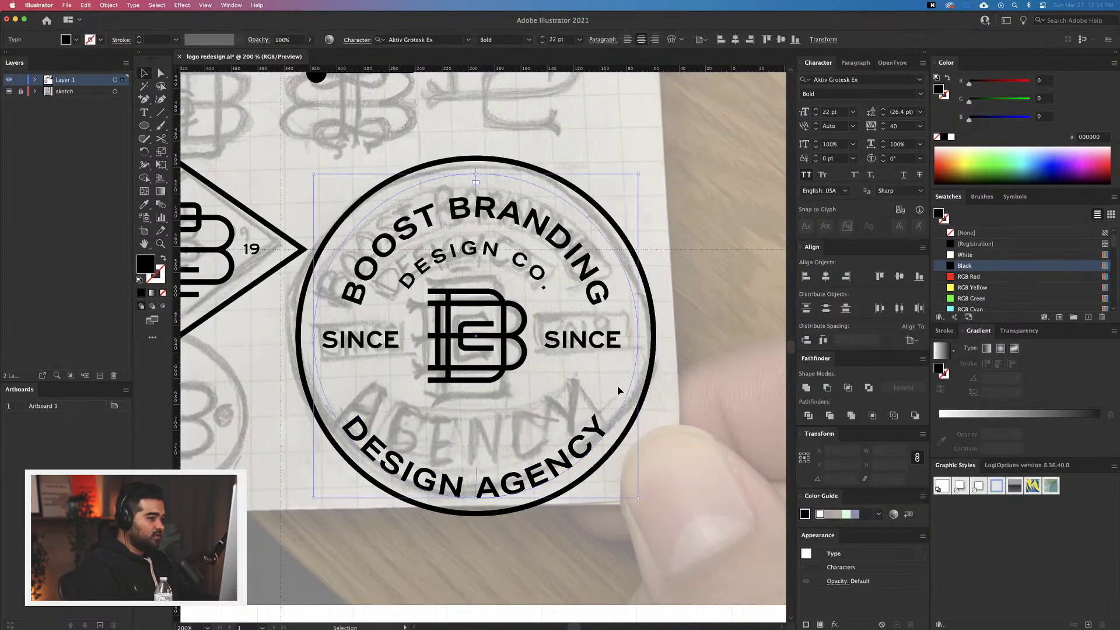
# Scale the DESIGN AGENCY text path down to about 214 px and the outer circle to about 262 px
pyautogui.moveTo(637, 174); pyautogui.dragTo(619, 196)
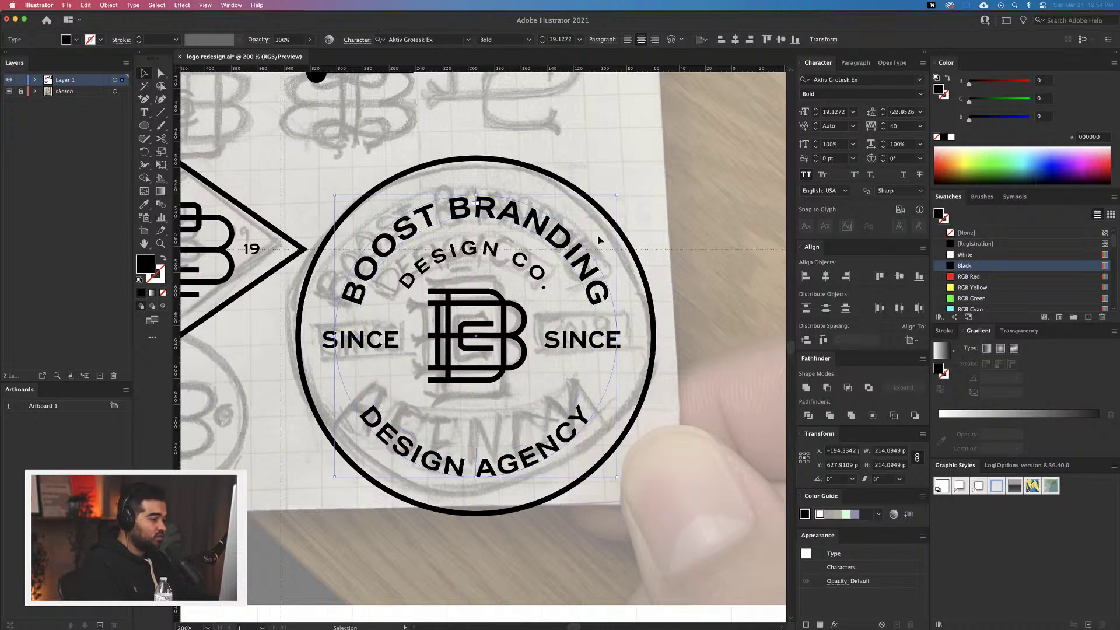
pyautogui.click(664, 311)
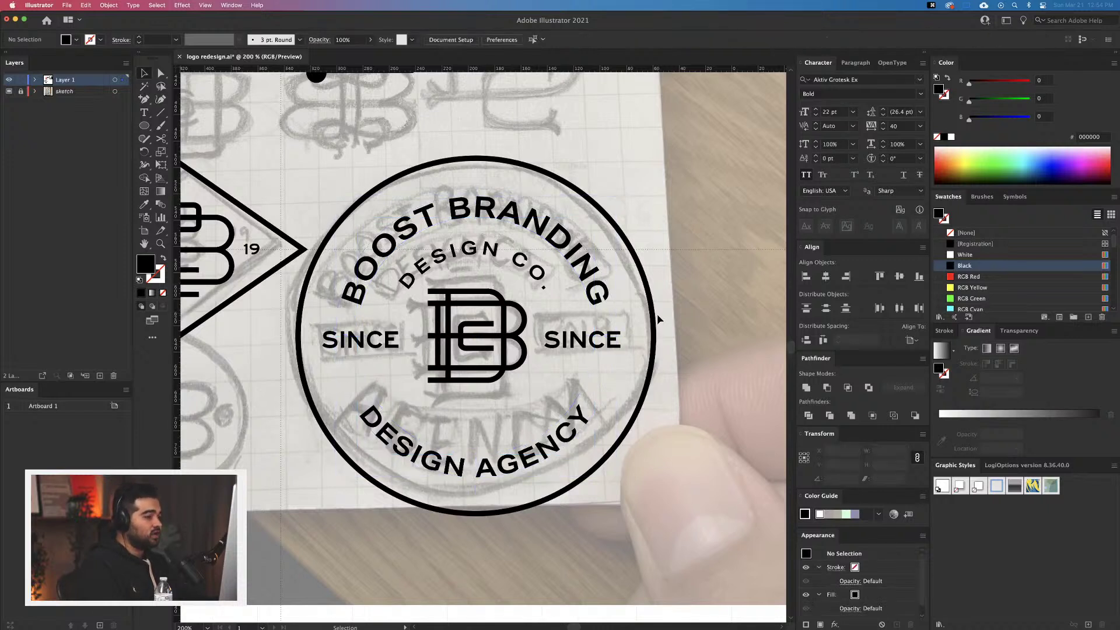
pyautogui.click(656, 315)
pyautogui.moveTo(654, 157); pyautogui.dragTo(647, 163)
pyautogui.click(685, 240)
# Duplicate the whole round badge onto the empty canvas area away from the sketch and the other logo variations
pyautogui.scroll(-3, 691, 255)
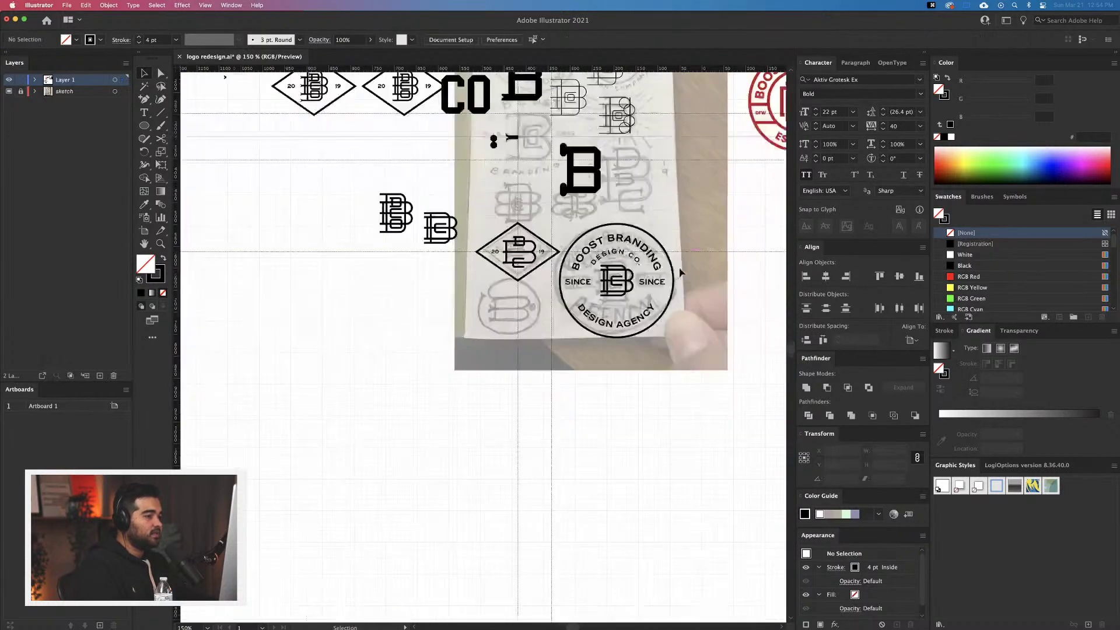
pyautogui.scroll(-10, 676, 274)
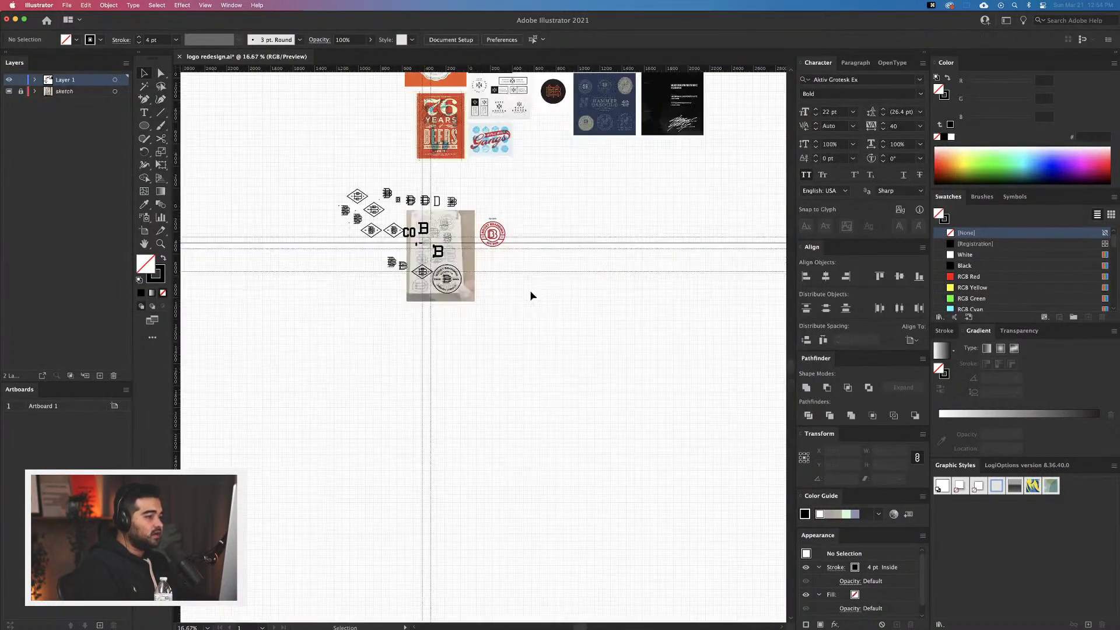
pyautogui.scroll(5, 466, 289)
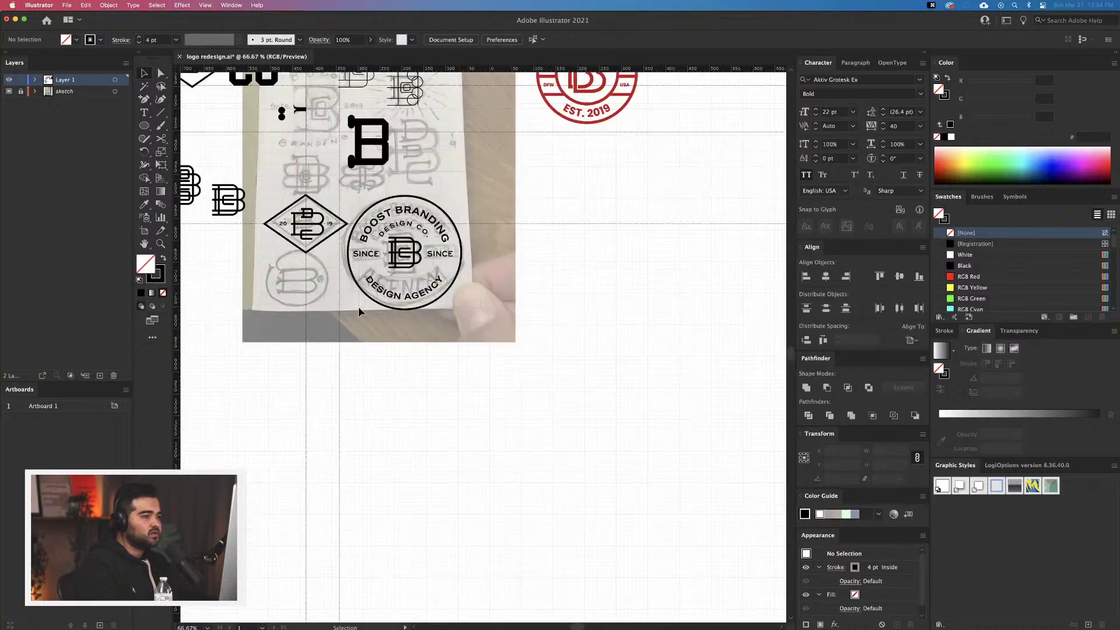
pyautogui.click(405, 252)
pyautogui.moveTo(445, 307); pyautogui.dragTo(719, 386)
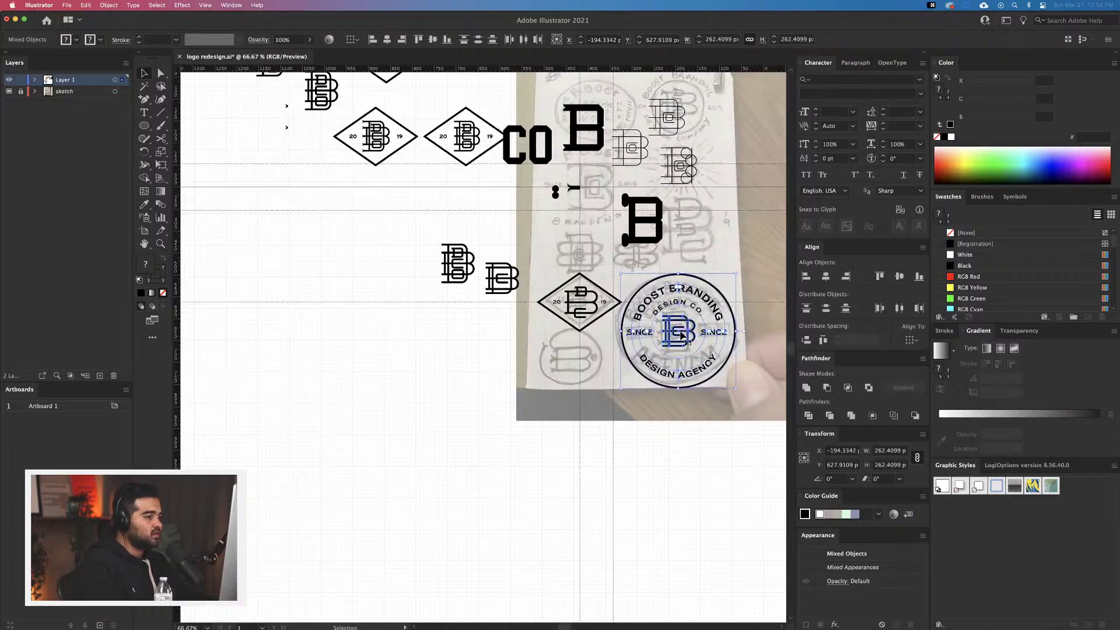
pyautogui.moveTo(681, 334); pyautogui.dragTo(443, 240)
pyautogui.click(577, 357)
pyautogui.moveTo(577, 356); pyautogui.dragTo(508, 377)
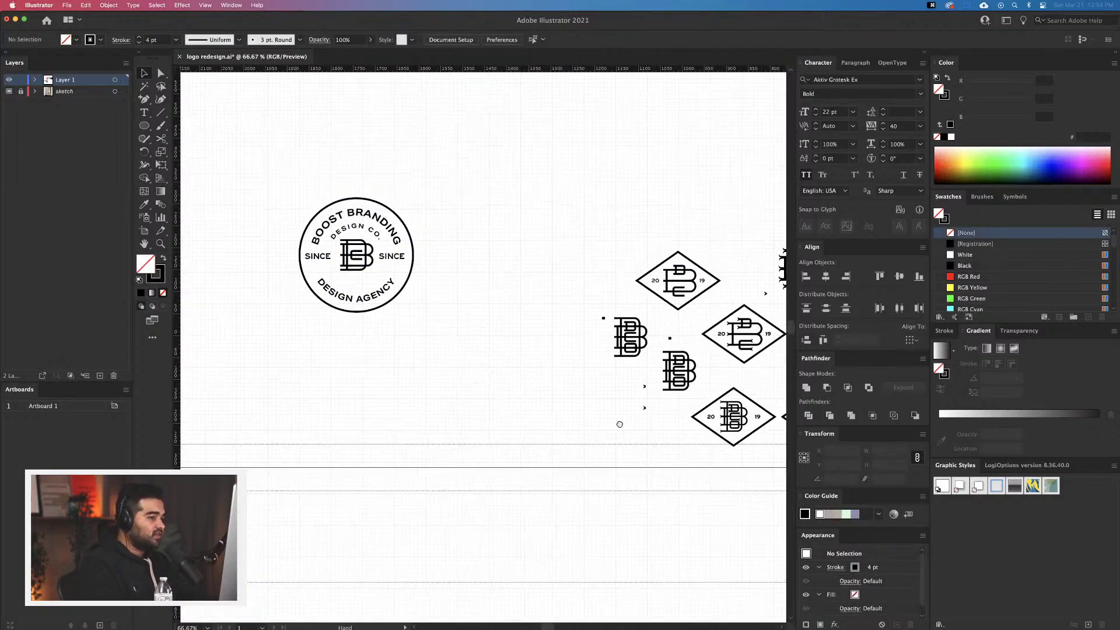
pyautogui.moveTo(764, 574)
pyautogui.mouseDown()
pyautogui.moveTo(612, 432)
pyautogui.moveTo(496, 390)
pyautogui.mouseUp()
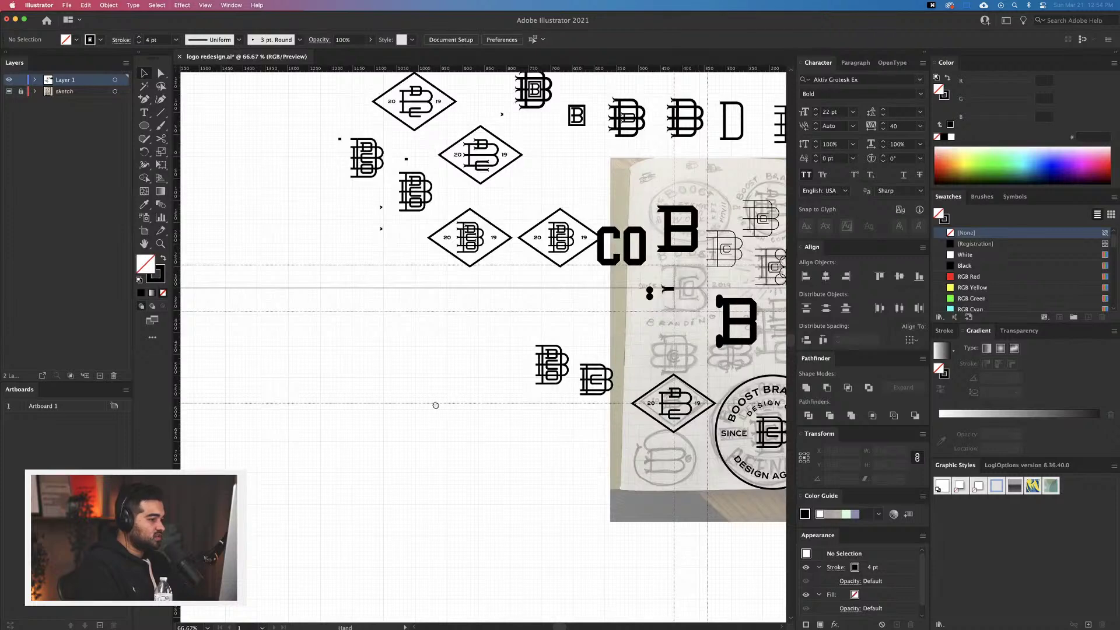
# Change the font of the curved BOOST BRANDING text in the duplicated badge to Aktiv Grotesk Cd Bold
pyautogui.hscroll(-10, 435, 403)
pyautogui.scroll(4, 435, 403)
pyautogui.scroll(8, 404, 201)
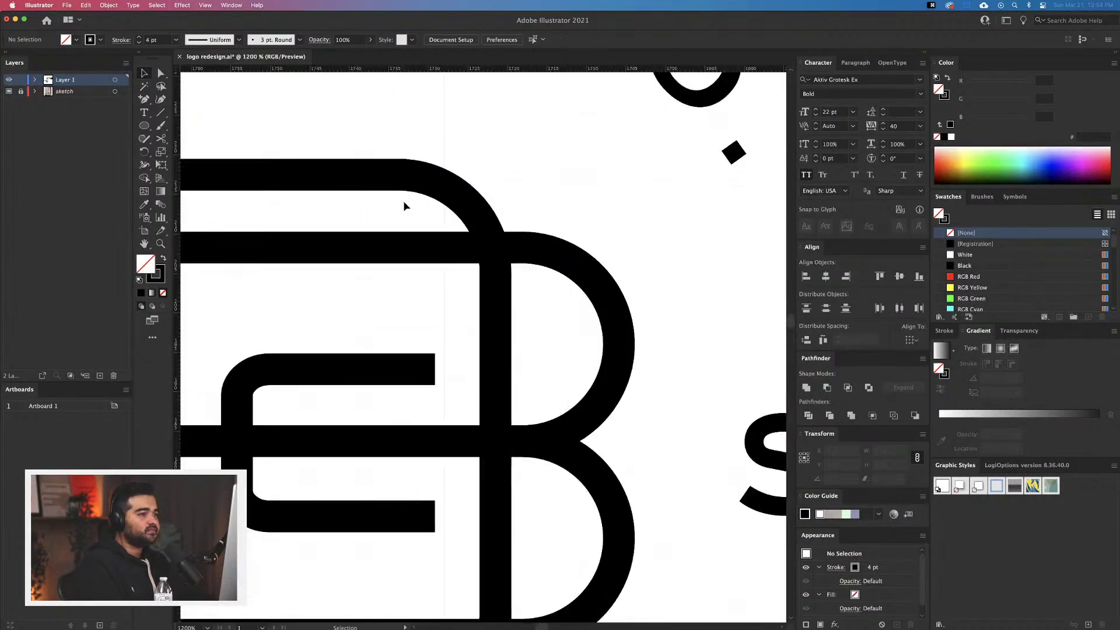
pyautogui.scroll(-5, 403, 201)
pyautogui.hscroll(-4, 406, 206)
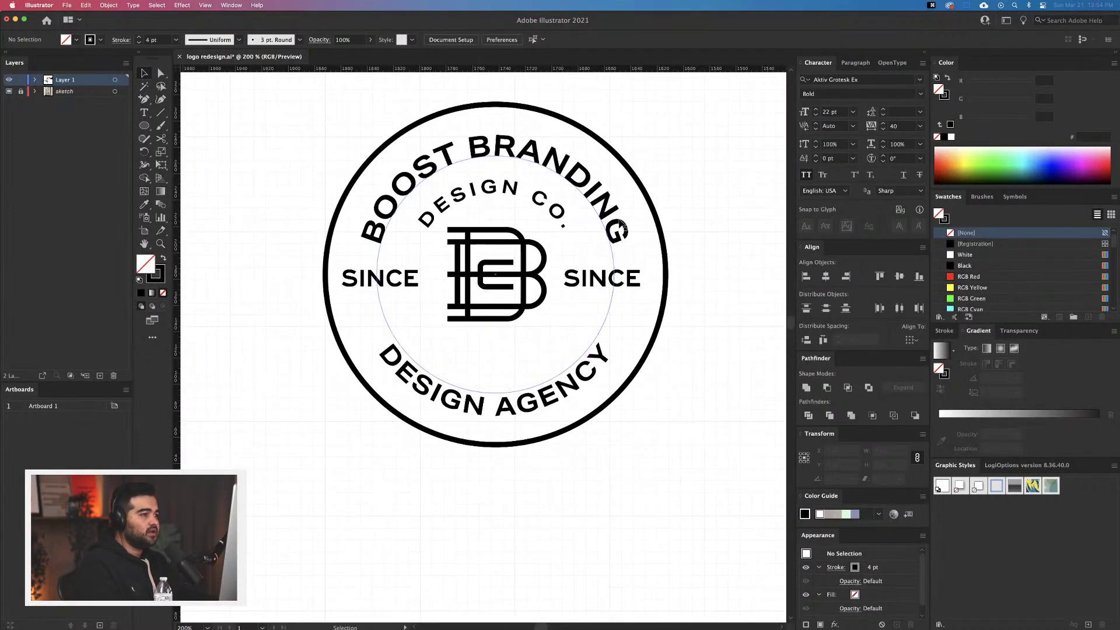
pyautogui.click(575, 382)
pyautogui.click(412, 39)
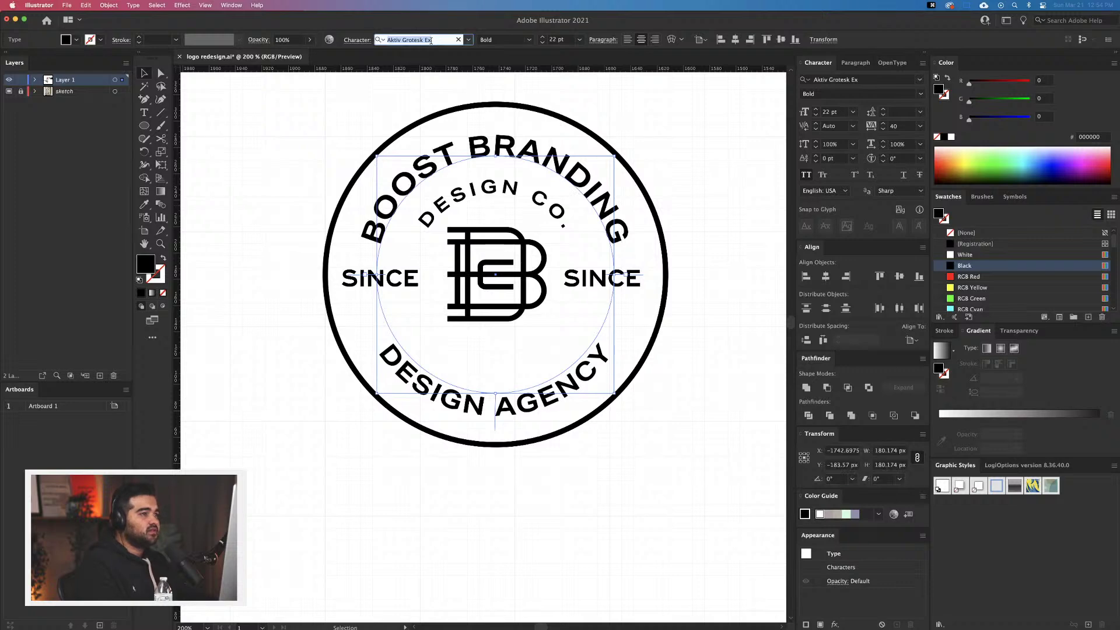
pyautogui.click(428, 41)
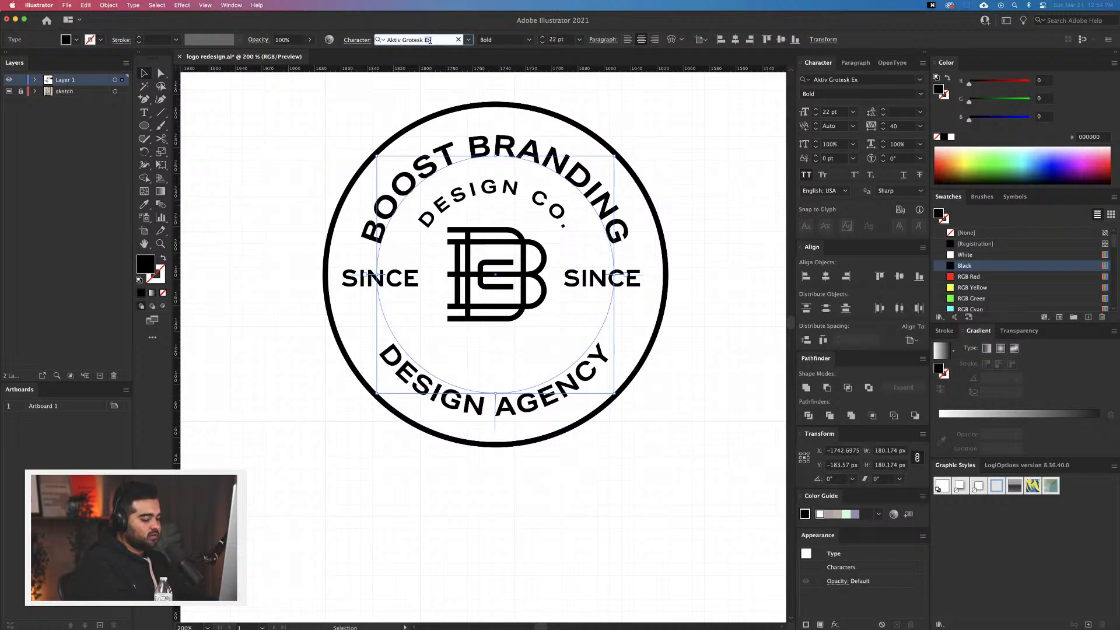
pyautogui.press('BackSpace')
pyautogui.press('BackSpace')
pyautogui.write('cn')
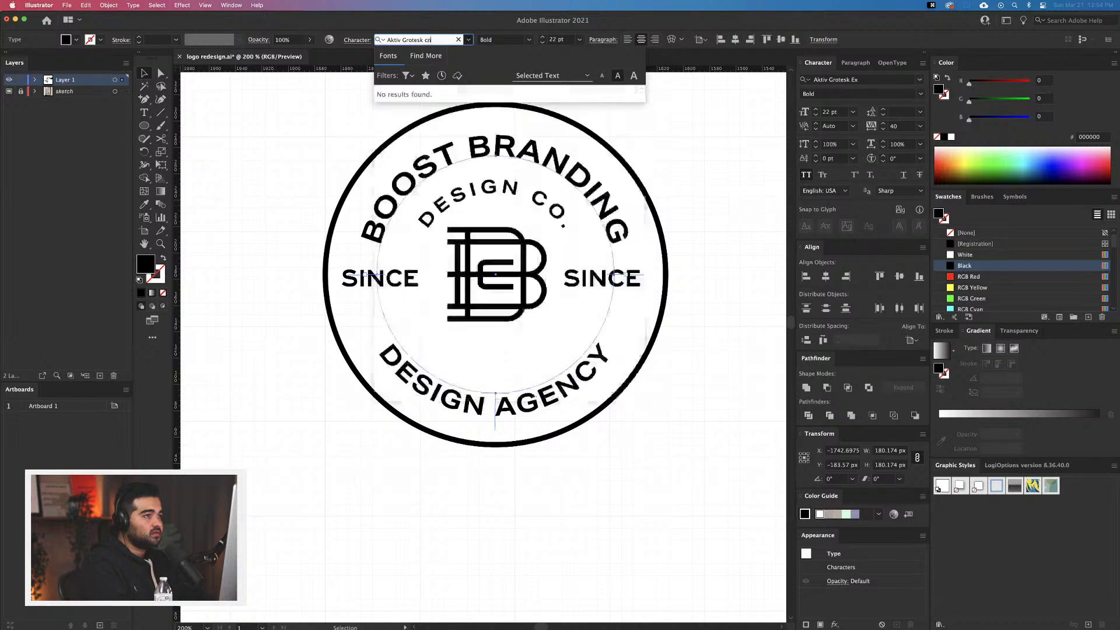
pyautogui.press('BackSpace')
pyautogui.press('BackSpace')
pyautogui.press('BackSpace')
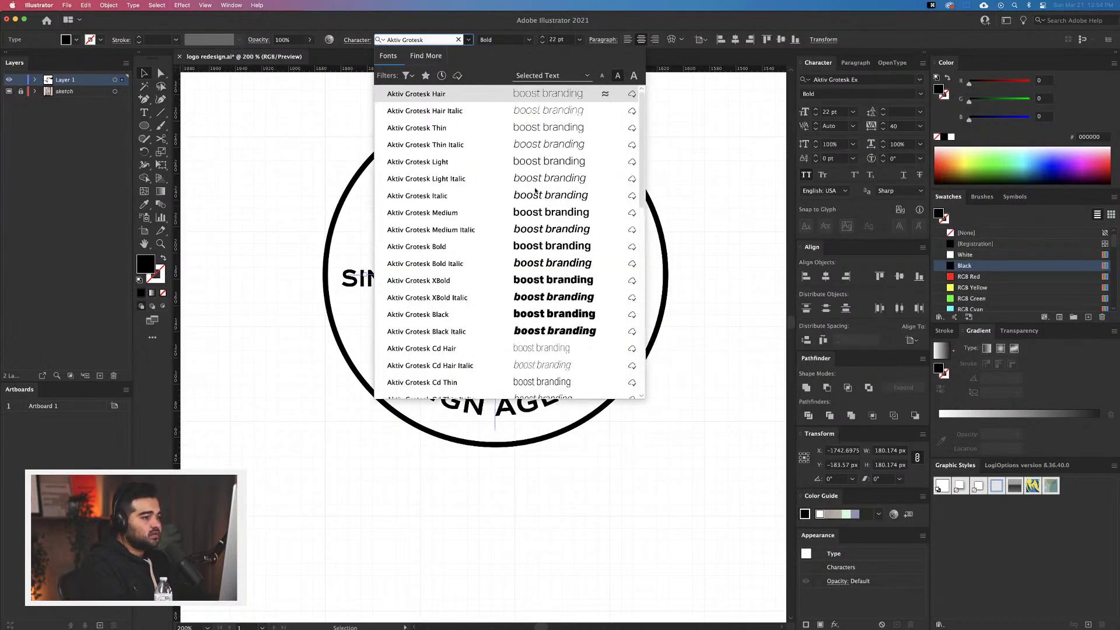
pyautogui.scroll(-5, 470, 350)
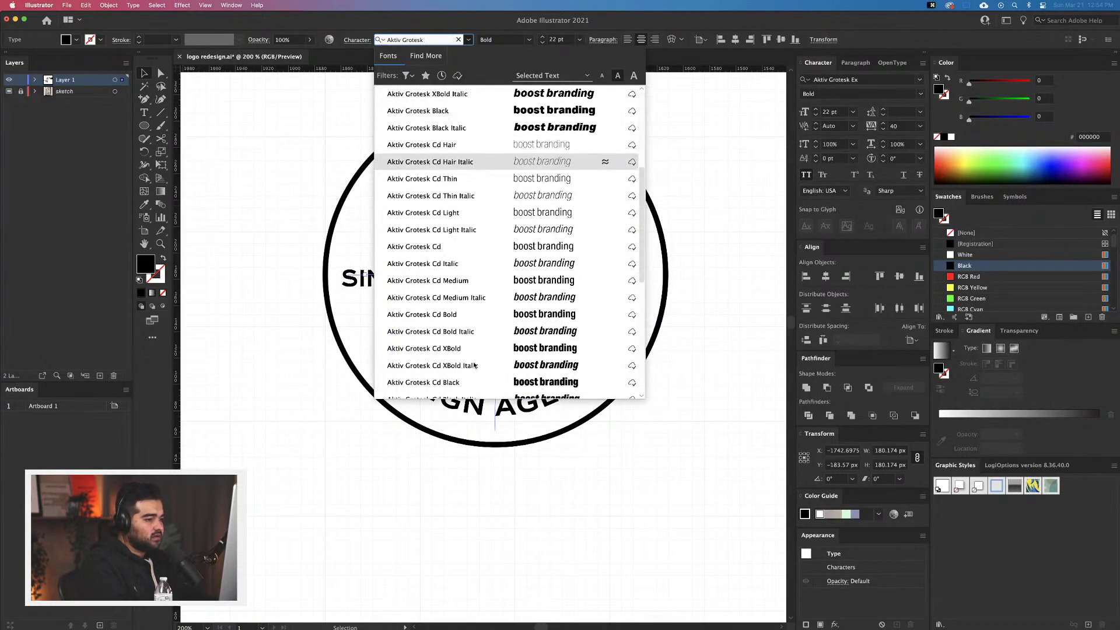
pyautogui.scroll(1, 470, 350)
pyautogui.click(443, 327)
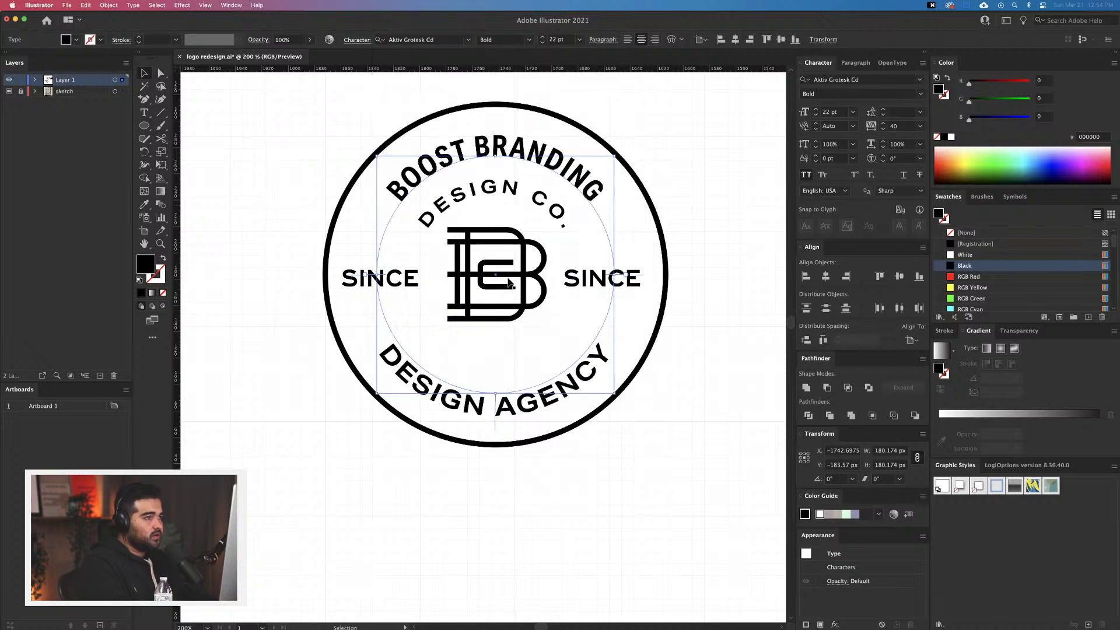
# Enlarge all of the BOOST BRANDING lettering to 34 pt and deselect it
pyautogui.doubleClick(578, 173)
pyautogui.press('super+a')
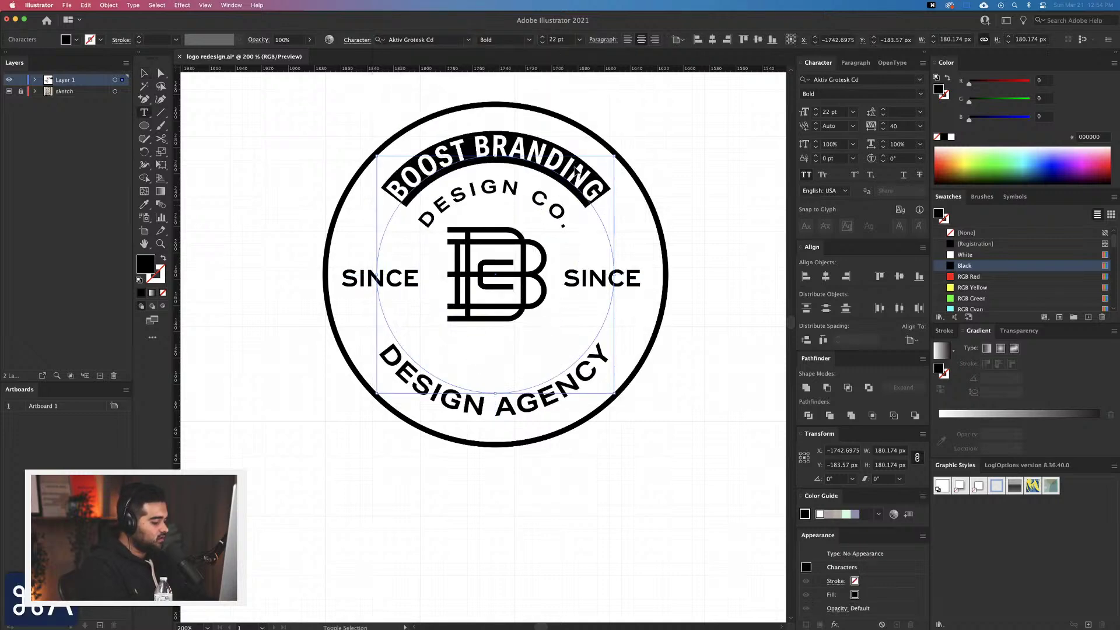
pyautogui.press('shift+super+period')
pyautogui.press('shift+super+period')
pyautogui.press('shift+super+period')
pyautogui.press('shift+super+period')
pyautogui.press('shift+super+period')
pyautogui.press('shift+super+period')
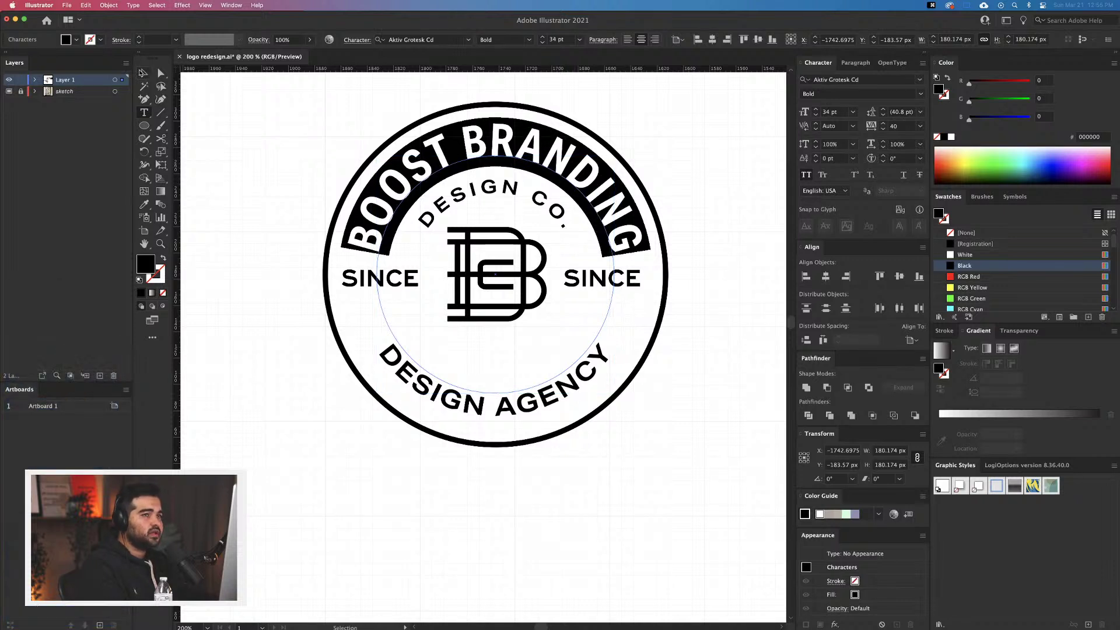
pyautogui.press('Escape')
pyautogui.click(657, 391)
# Match DESIGN AGENCY's type style to BOOST BRANDING with the Eyedropper and enlarge its circular path about the badge centre
pyautogui.click(538, 402)
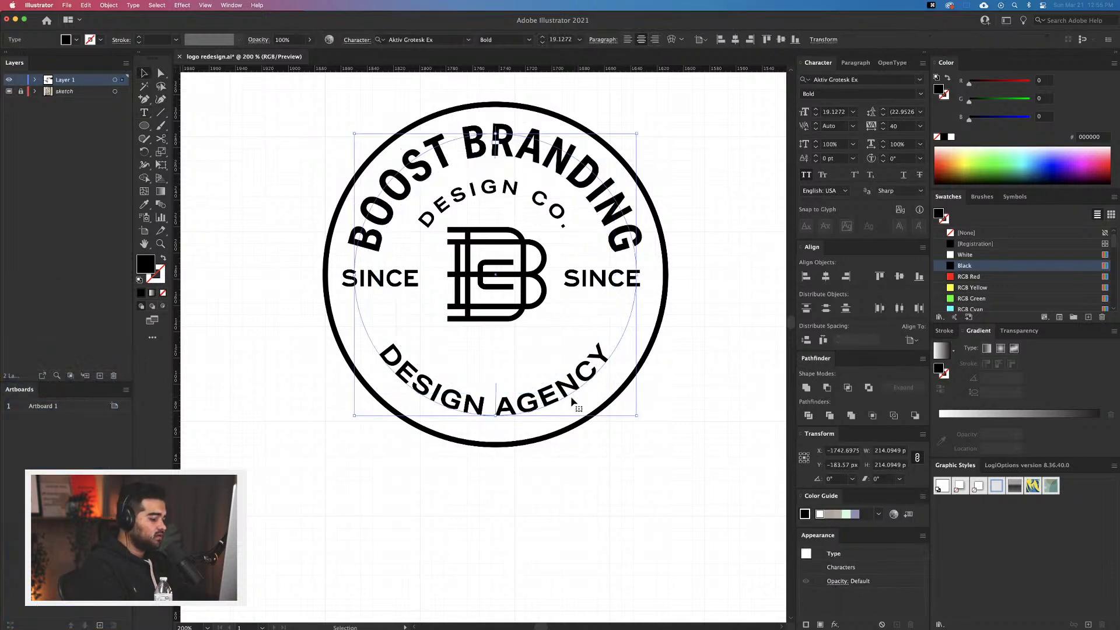
pyautogui.press('i')
pyautogui.click(612, 217)
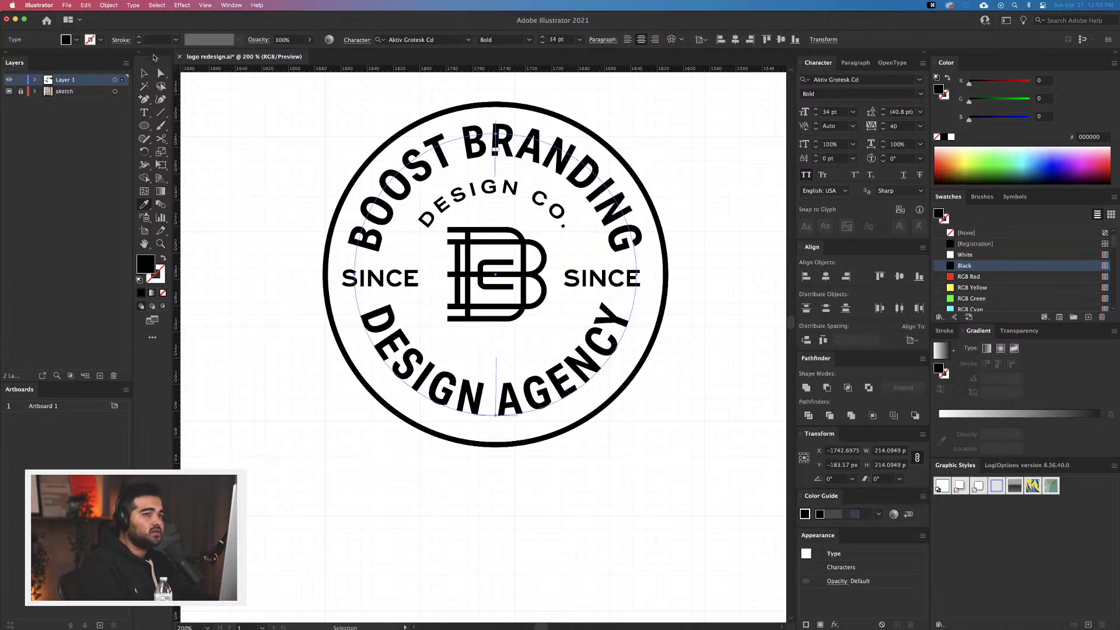
pyautogui.press('v')
pyautogui.moveTo(638, 134); pyautogui.dragTo(648, 118)
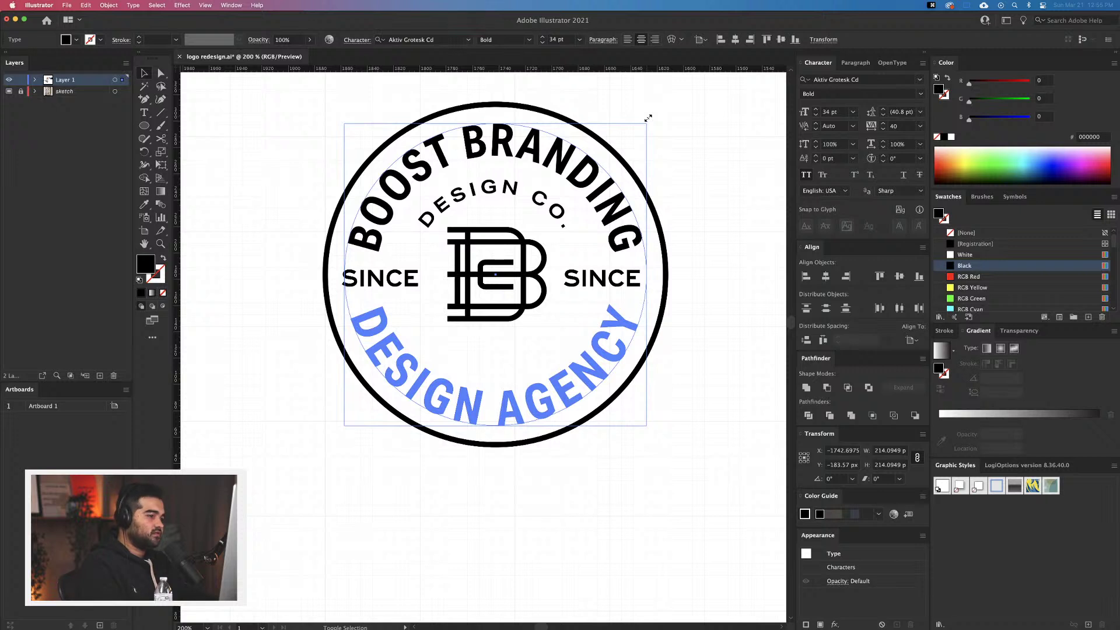
pyautogui.moveTo(648, 119); pyautogui.dragTo(648, 119)
# Replace the SINCE text on the right side of the monogram with 2019
pyautogui.doubleClick(607, 275)
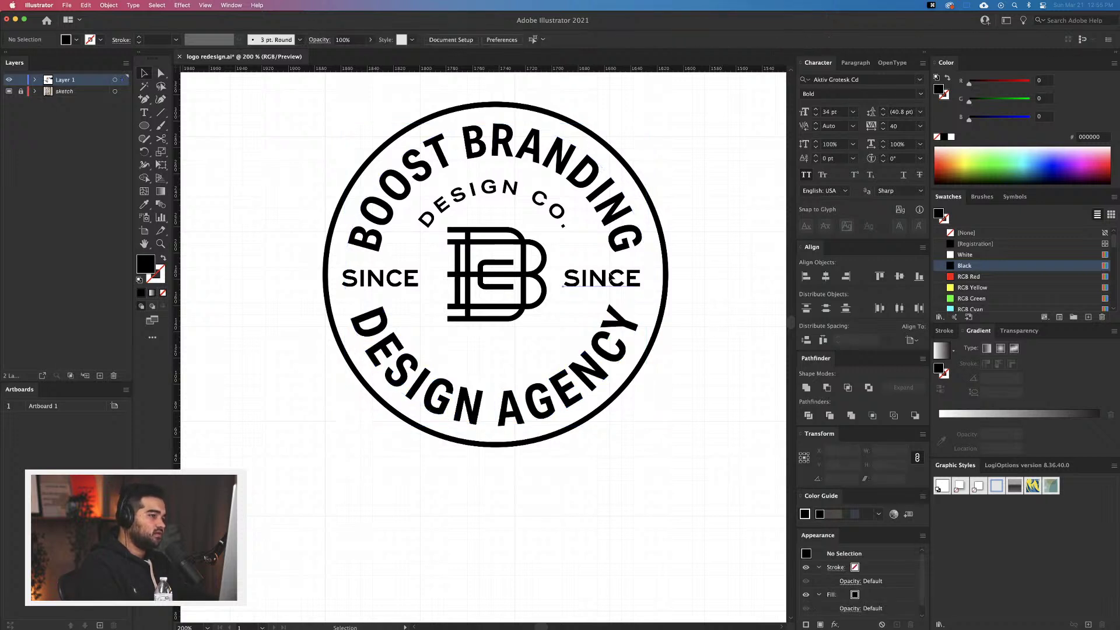
pyautogui.doubleClick(605, 275)
pyautogui.write('2019')
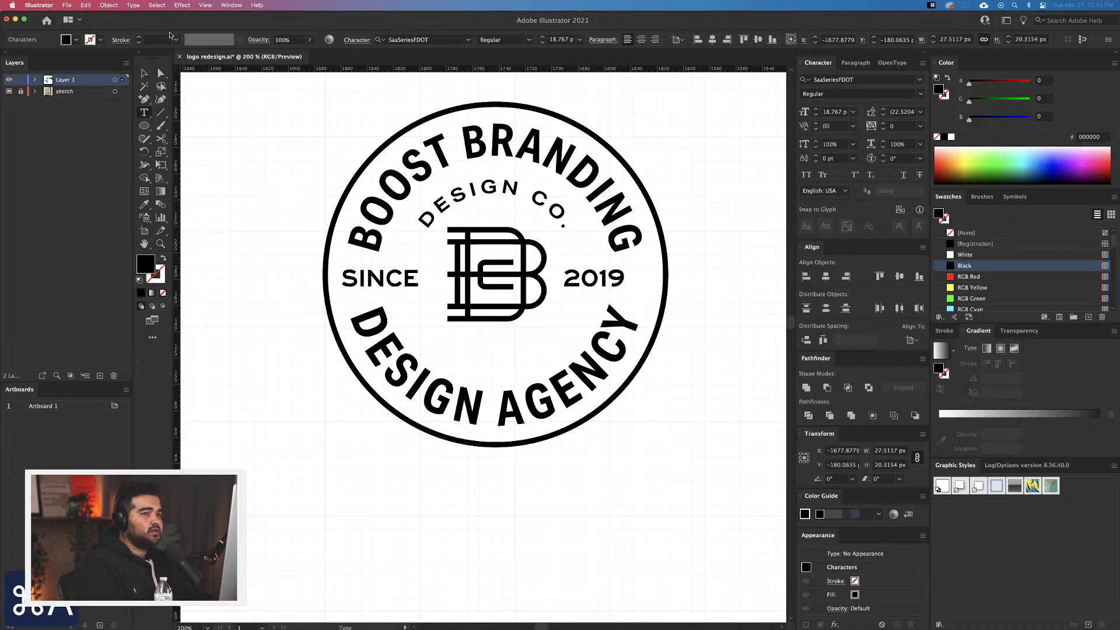
pyautogui.click(144, 73)
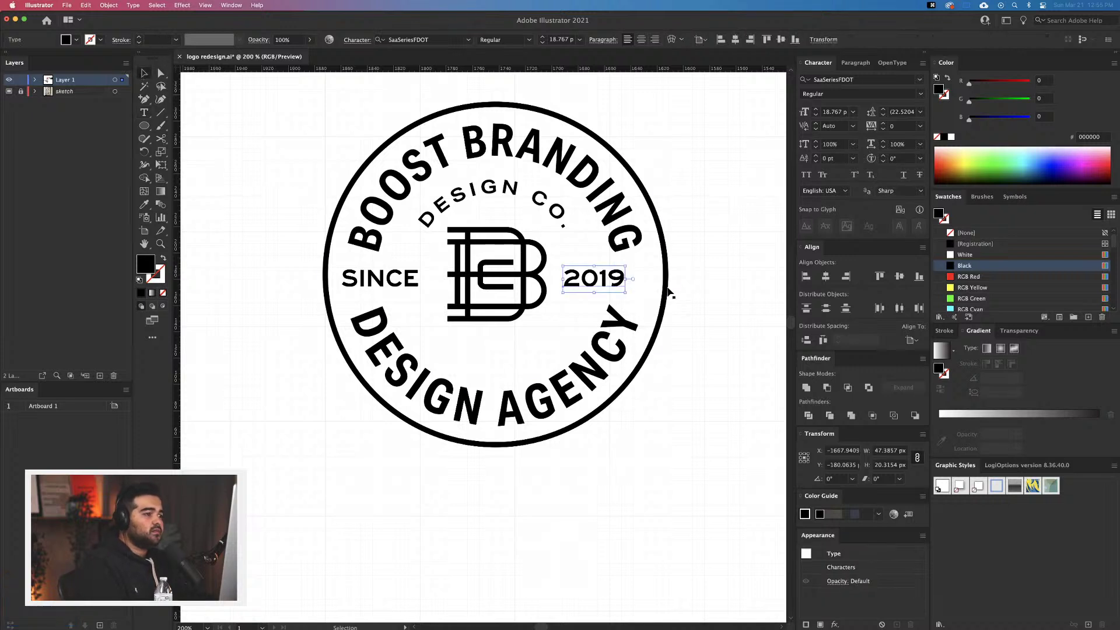
pyautogui.click(688, 307)
# Move 2019 and SINCE outward from the monogram towards the outer circle to even out their spacing
pyautogui.moveTo(598, 284); pyautogui.dragTo(617, 284)
pyautogui.moveTo(399, 281); pyautogui.dragTo(391, 280)
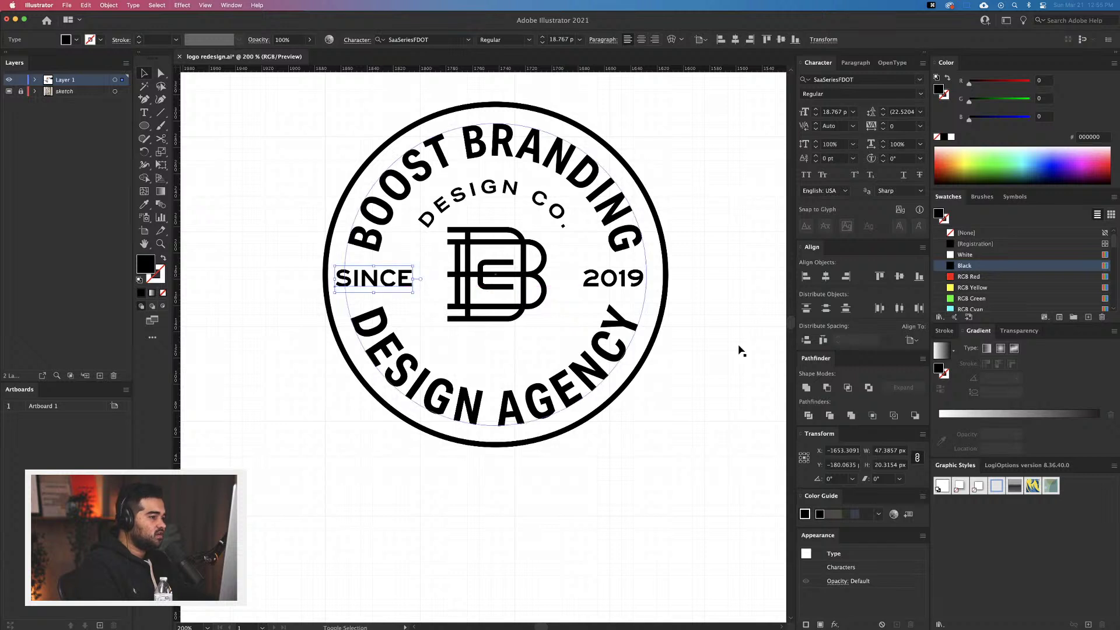
pyautogui.moveTo(594, 278); pyautogui.dragTo(597, 279)
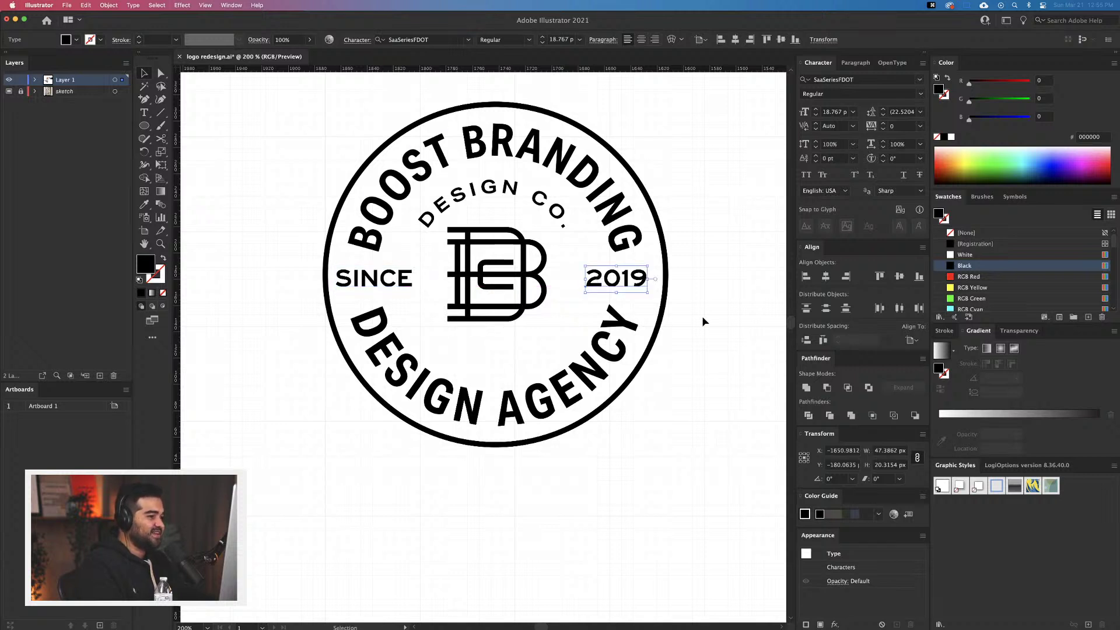
pyautogui.click(475, 197)
pyautogui.click(593, 459)
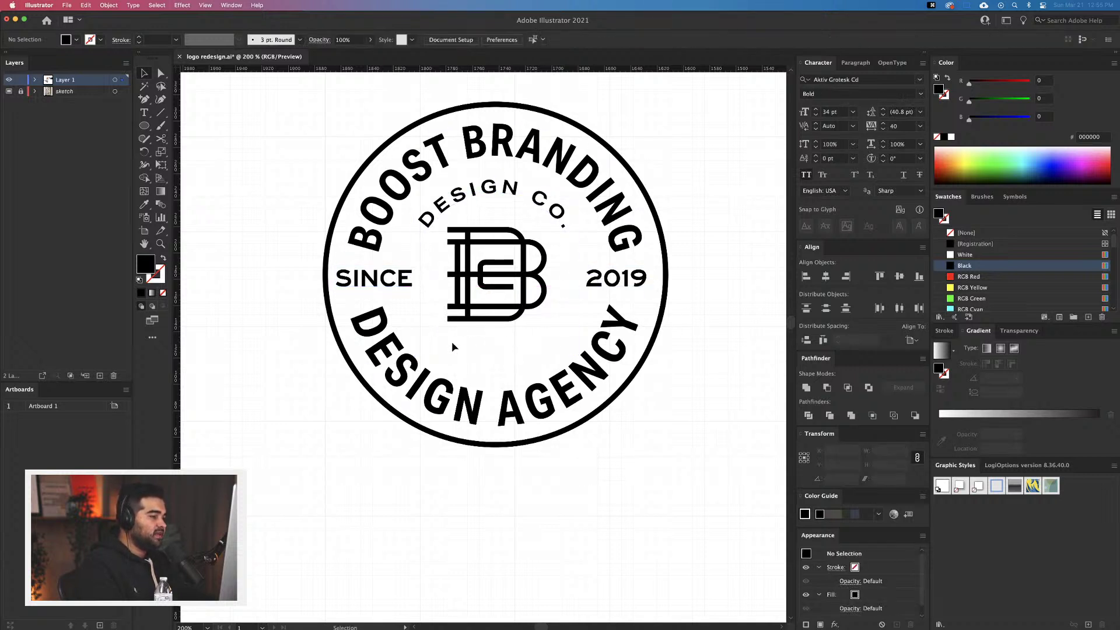
# Make an enlarged copy of the DESIGN CO. text path, about 146 px wide, and flip it inside the bottom arc, centred
pyautogui.scroll(-4, 694, 430)
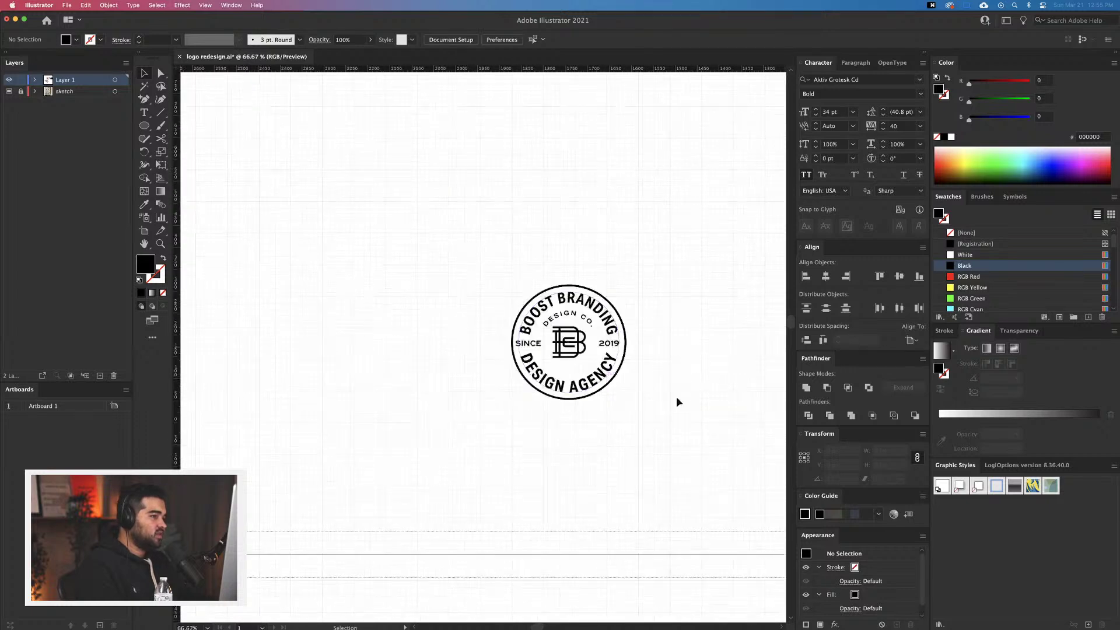
pyautogui.scroll(4, 563, 371)
pyautogui.click(651, 246)
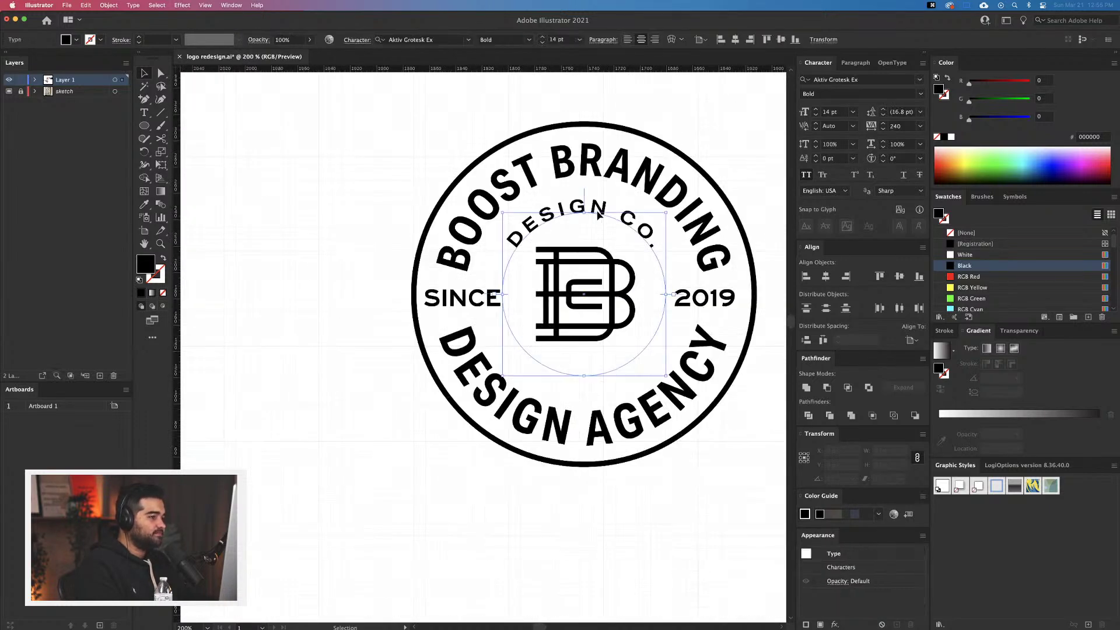
pyautogui.press('v')
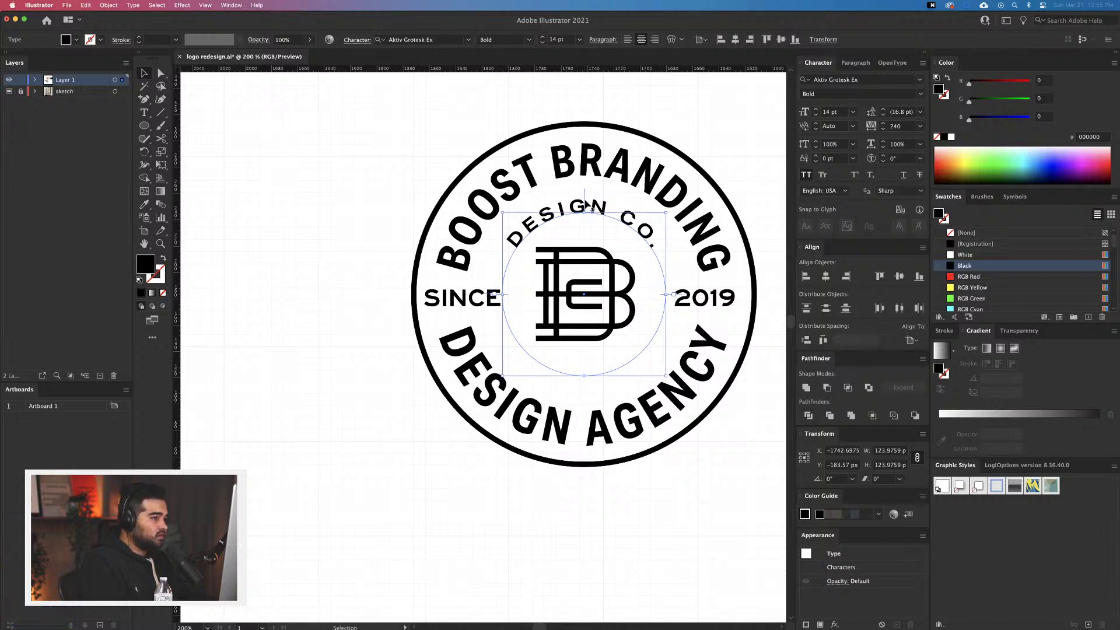
pyautogui.moveTo(666, 213); pyautogui.dragTo(681, 183)
pyautogui.moveTo(588, 187); pyautogui.dragTo(595, 277)
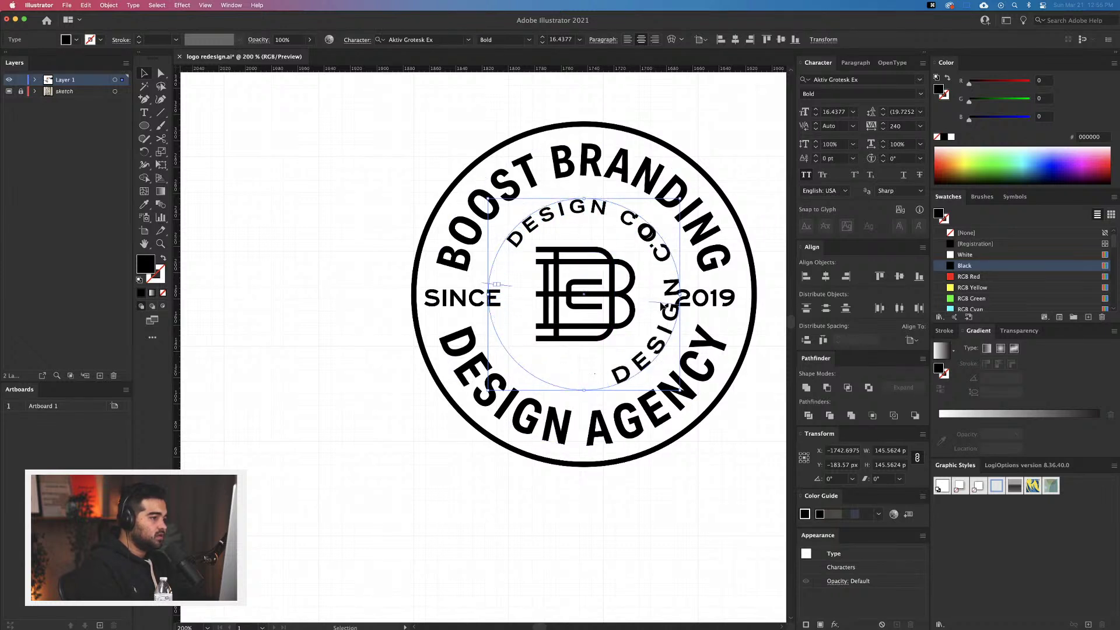
pyautogui.moveTo(663, 306); pyautogui.dragTo(589, 390)
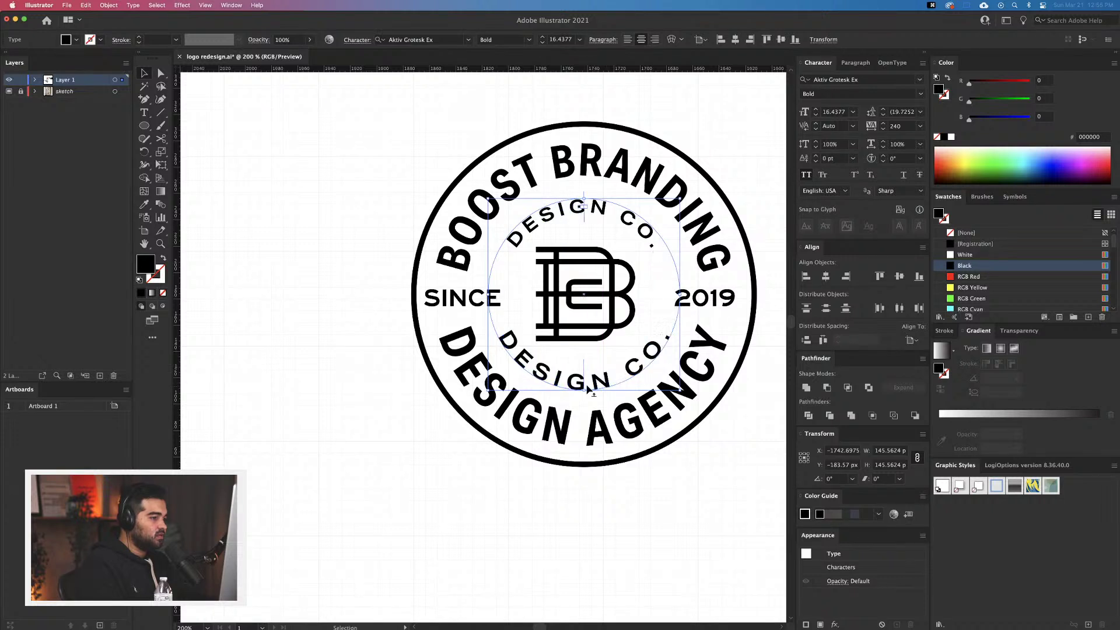
# Replace the text on the lower inner path with "DALLAS • TX"
pyautogui.doubleClick(607, 382)
pyautogui.press('super+a')
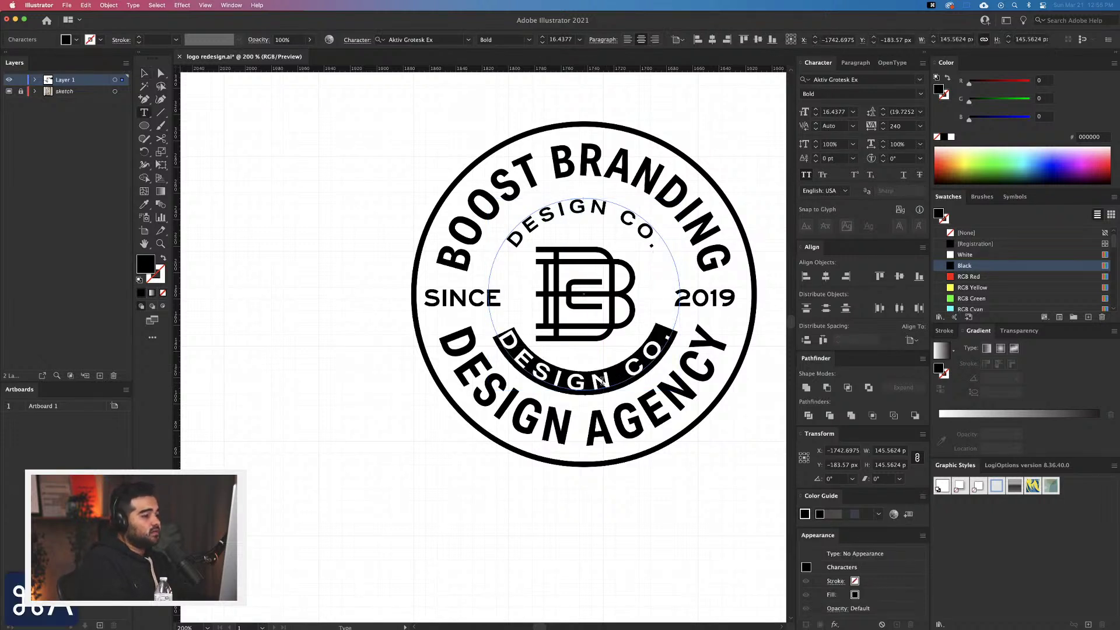
pyautogui.write('DALLAS')
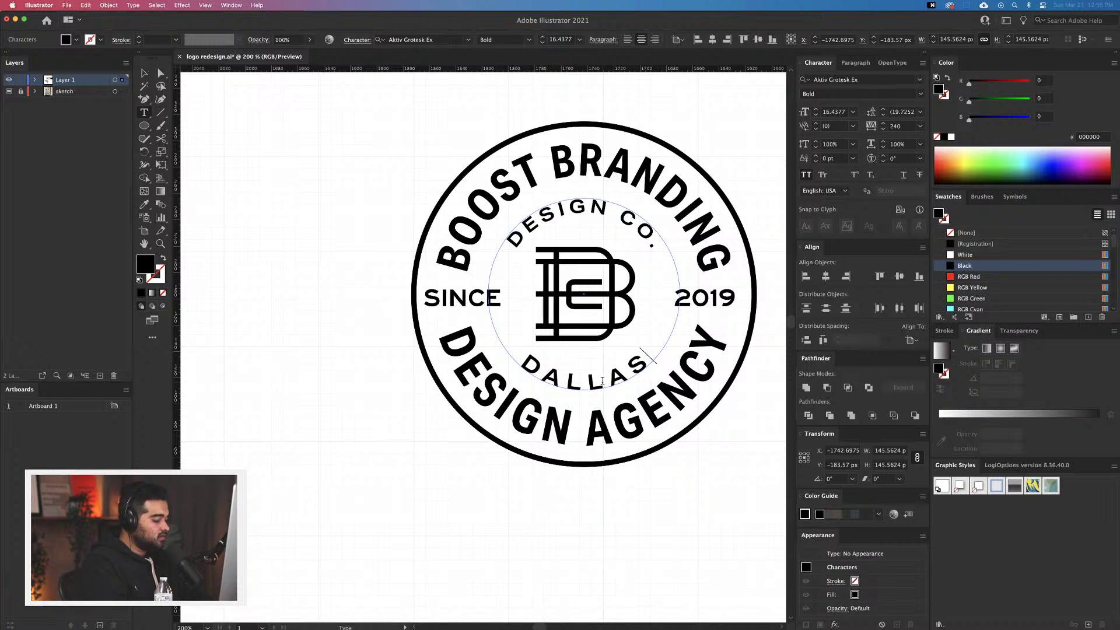
pyautogui.write(' •')
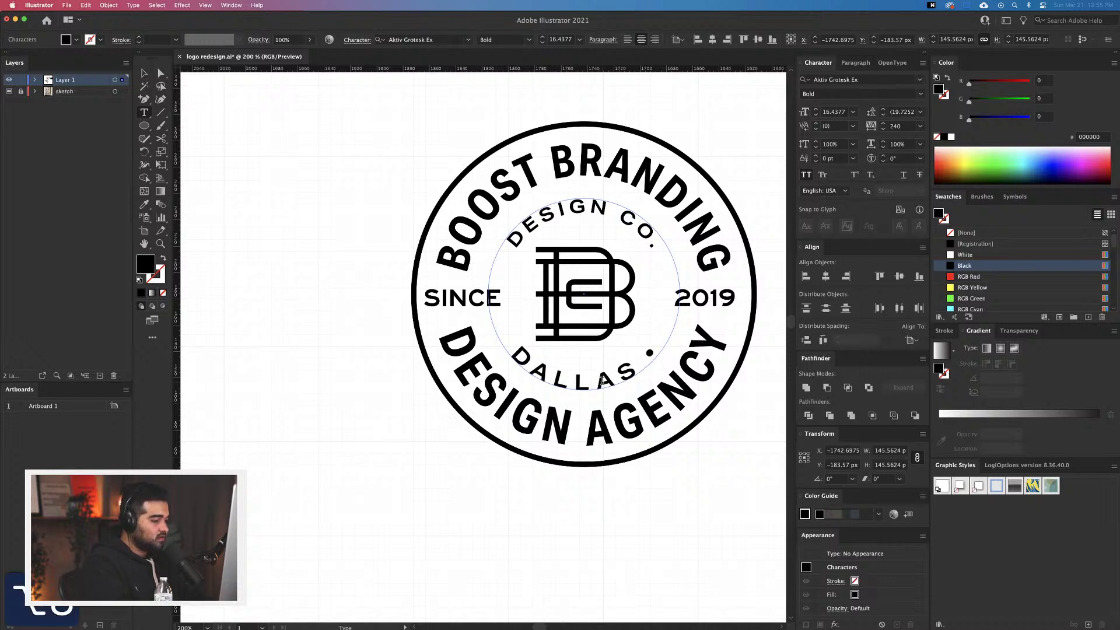
pyautogui.write(' T')
pyautogui.press('BackSpace')
pyautogui.press('BackSpace')
pyautogui.write('TX')
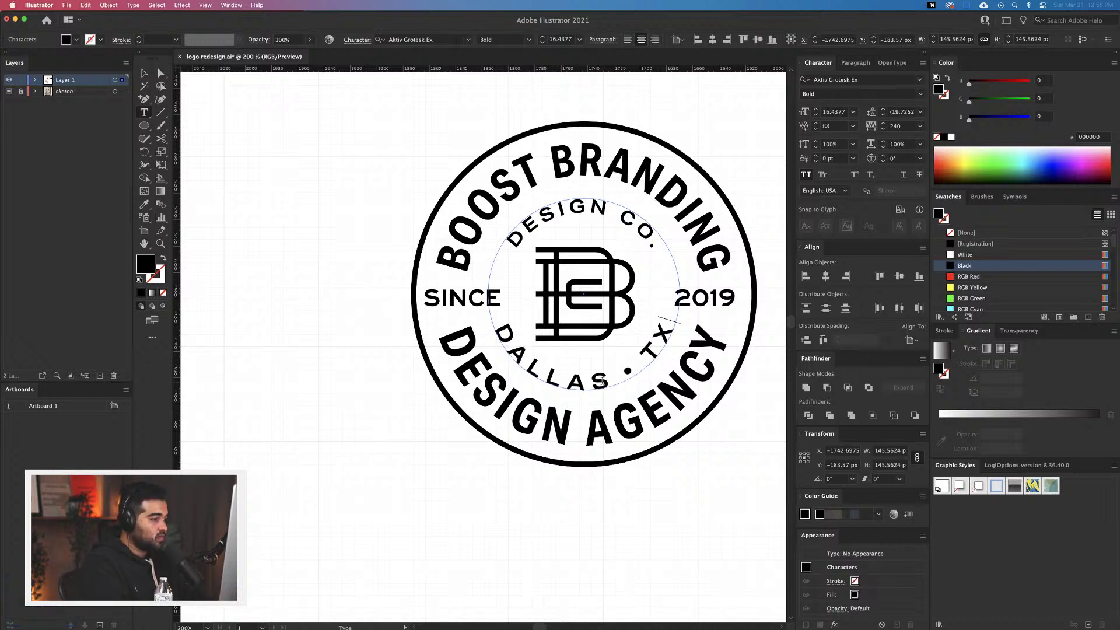
pyautogui.press('super+a')
pyautogui.click(146, 74)
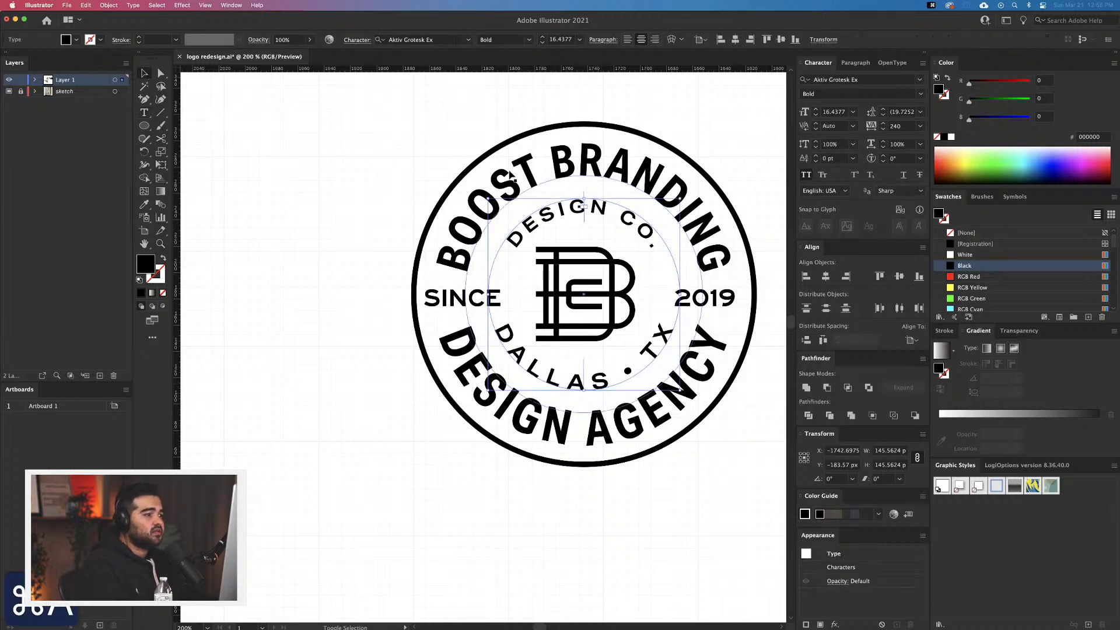
# Set the tracking of DESIGN CO. and DALLAS • TX to 0 and change both to the SaaSeriesFDOT font
pyautogui.click(407, 41)
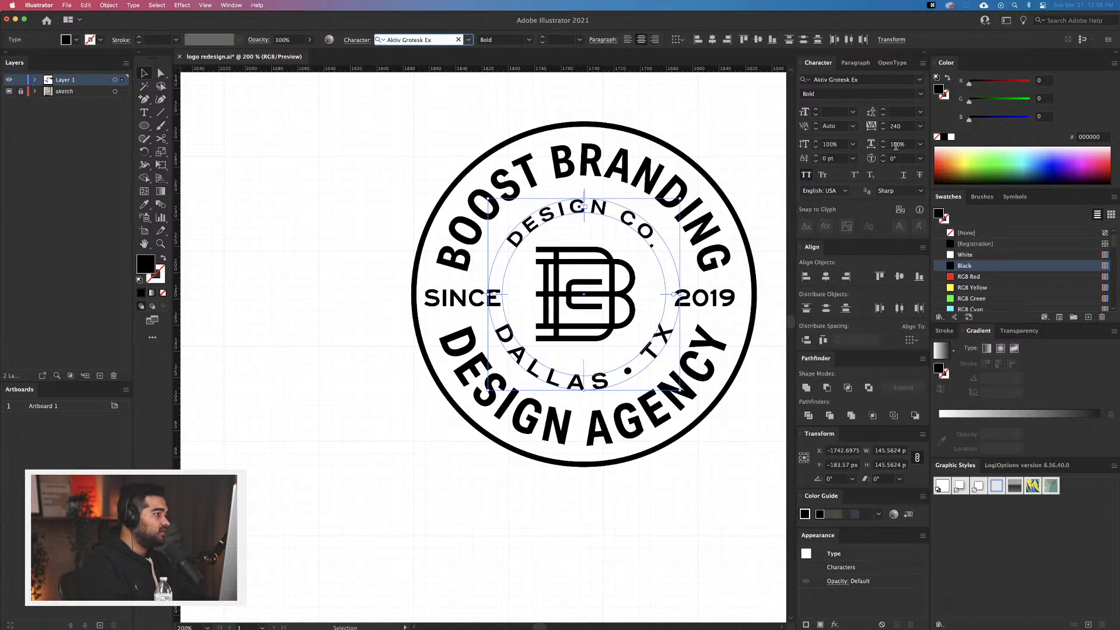
pyautogui.click(920, 126)
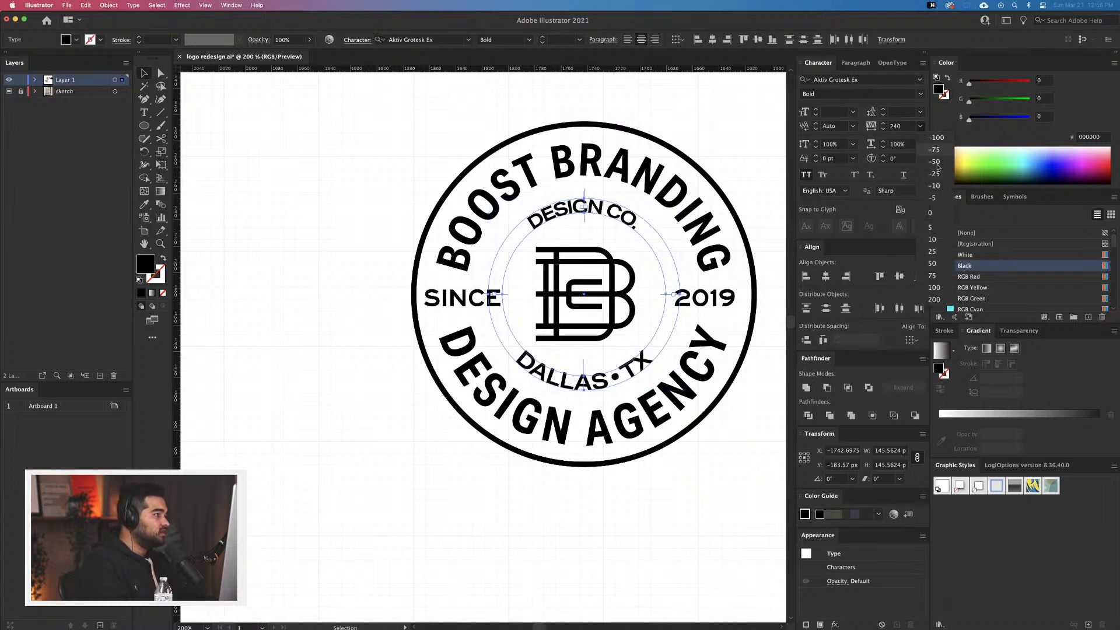
pyautogui.click(939, 213)
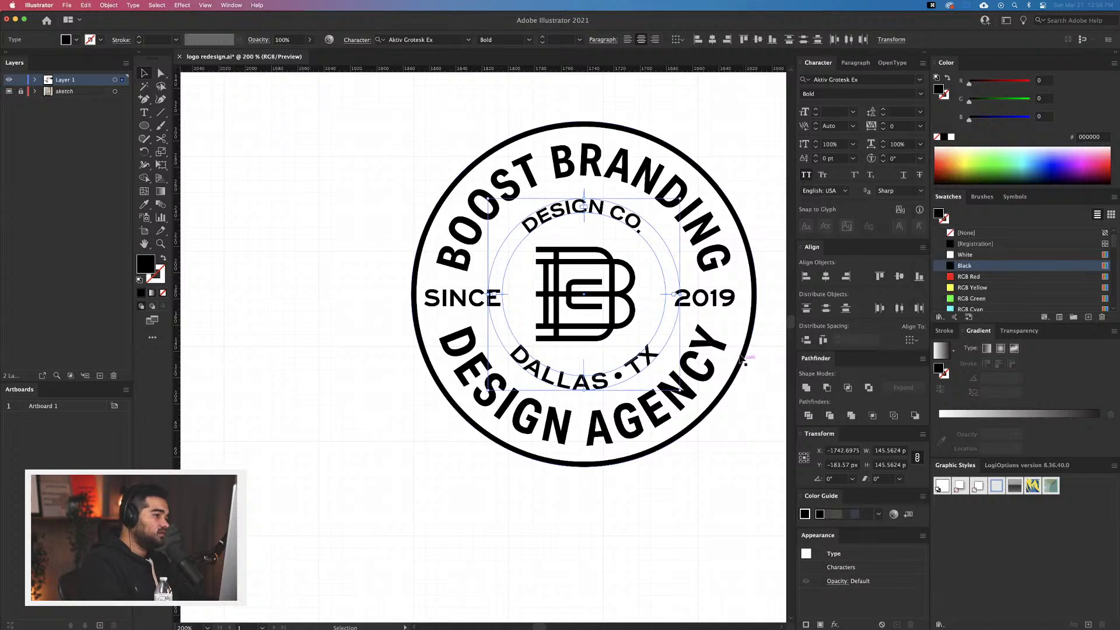
pyautogui.click(421, 41)
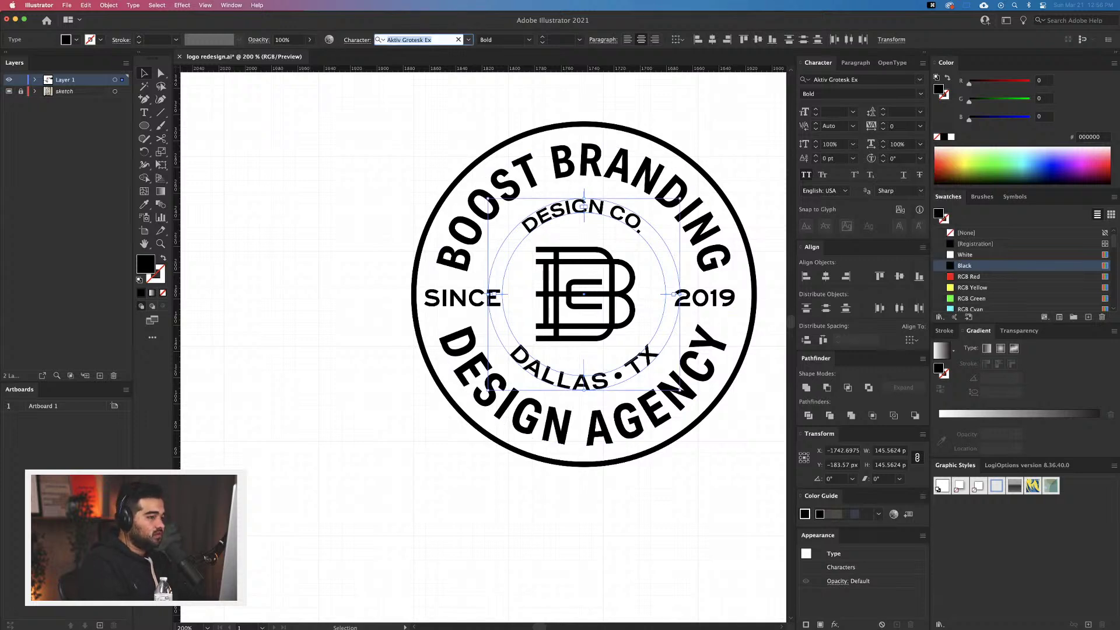
pyautogui.write('saase')
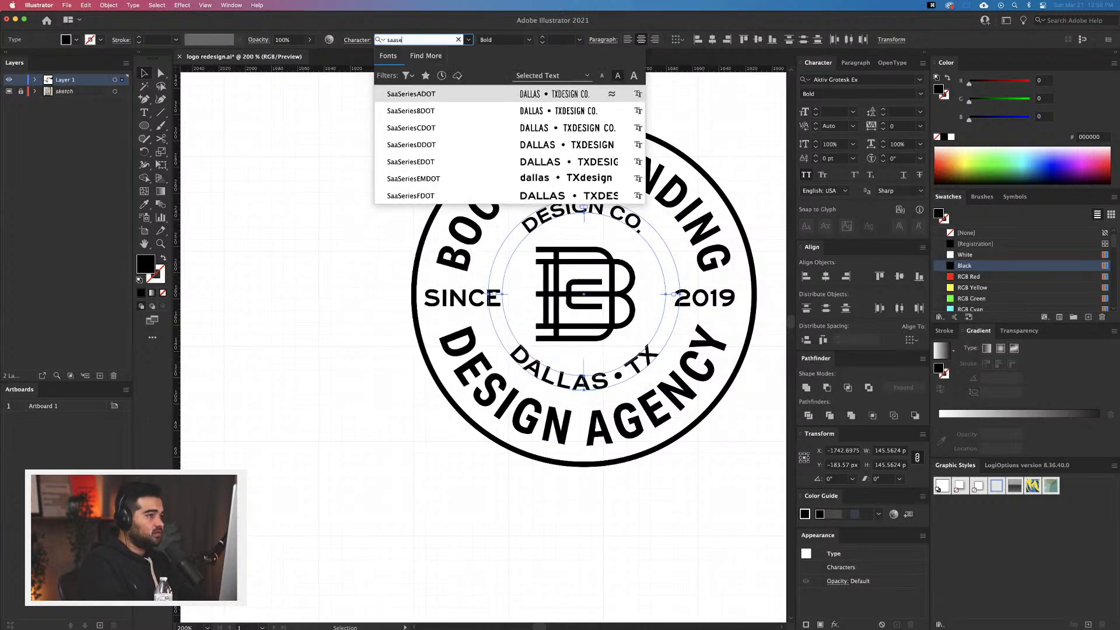
pyautogui.click(531, 197)
pyautogui.click(306, 302)
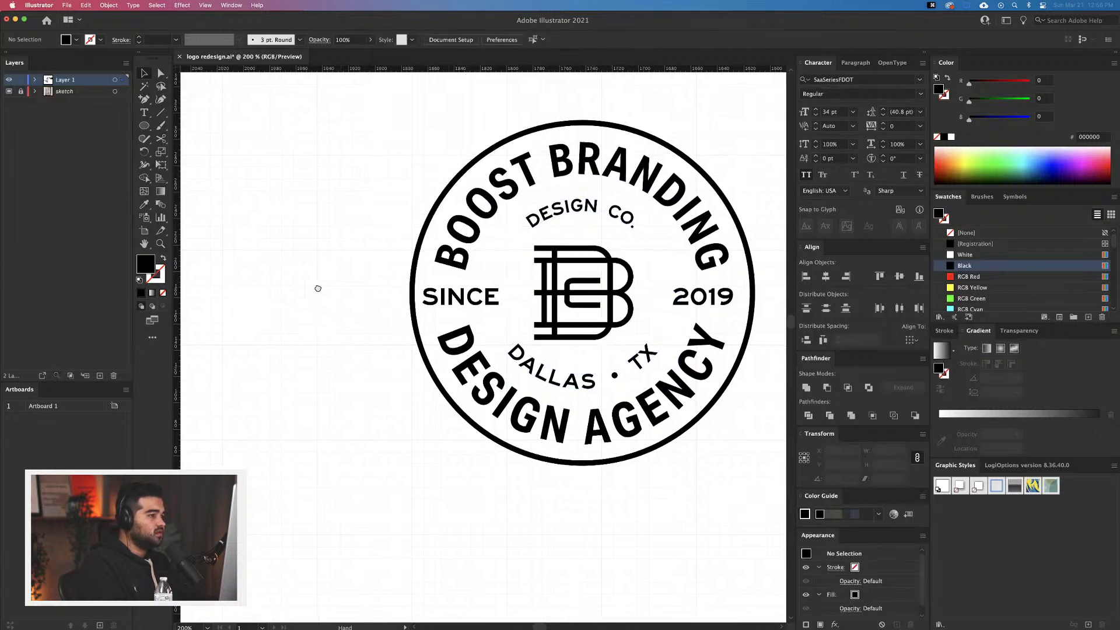
# Enlarge the DESIGN CO. and DALLAS • TX text paths together slightly outward around their shared centre
pyautogui.hscroll(3, 318, 288)
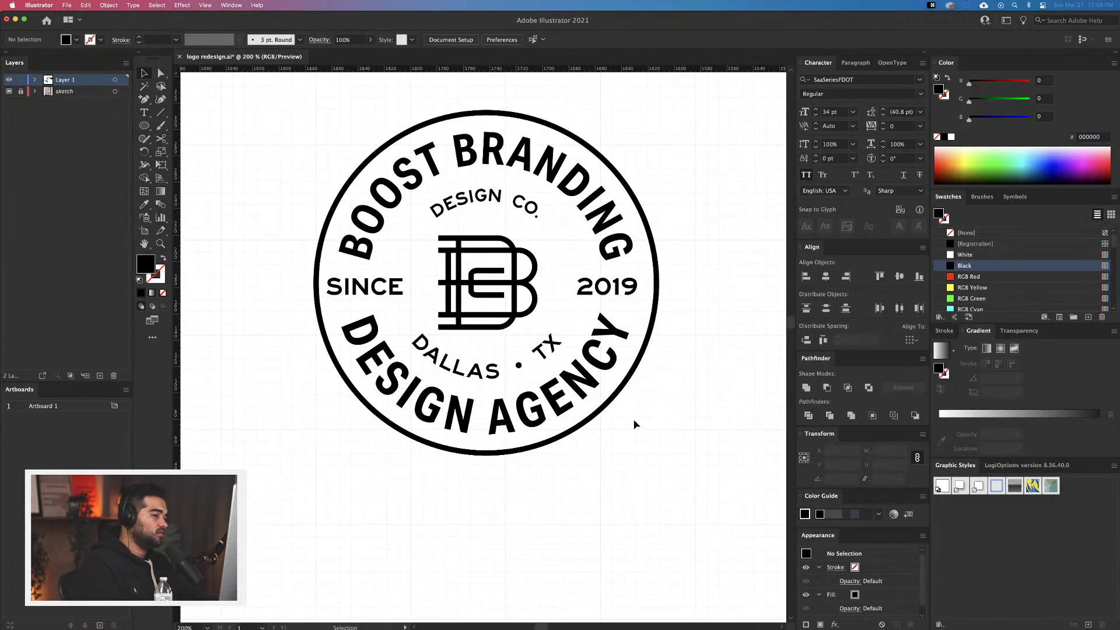
pyautogui.click(534, 211)
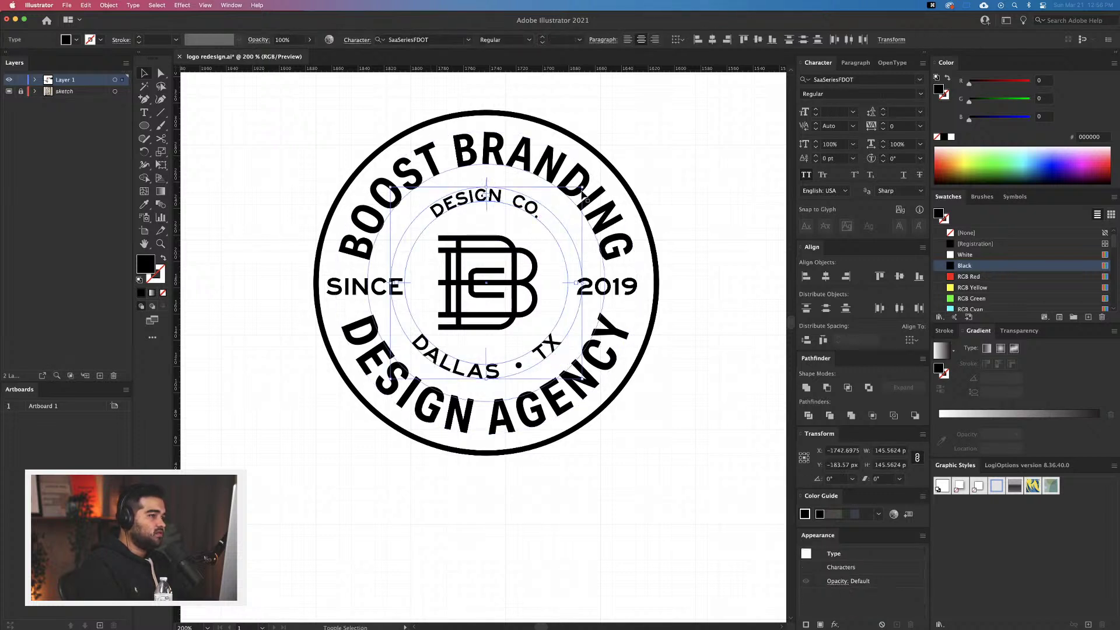
pyautogui.moveTo(583, 194); pyautogui.dragTo(594, 177)
pyautogui.click(707, 359)
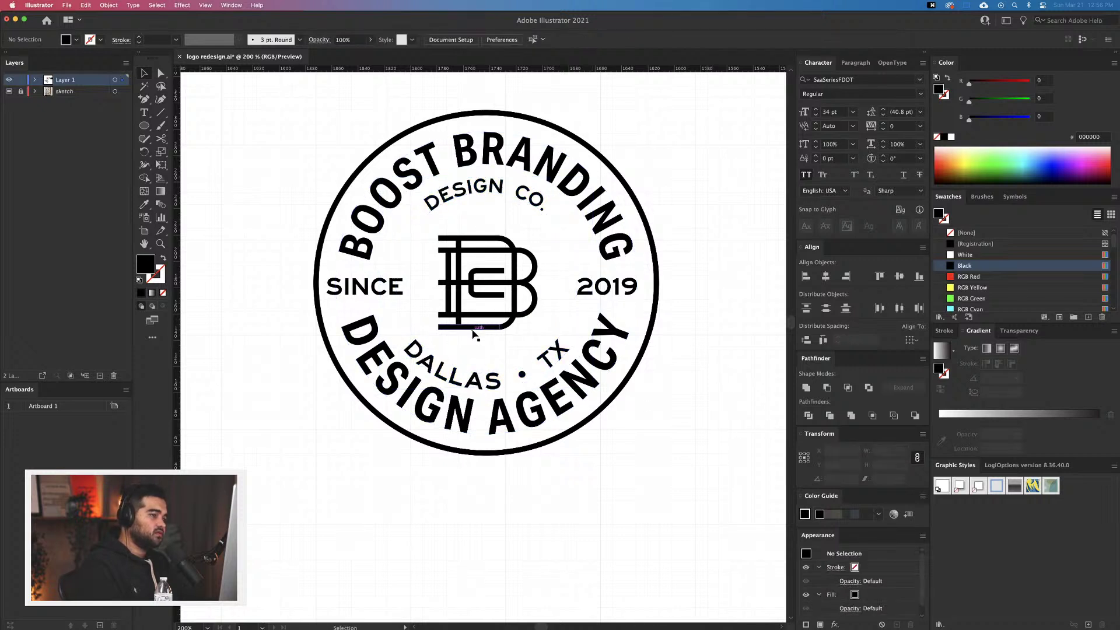
# Enlarge the central monogram proportionally around its centre to about 95 px wide by 90 px high
pyautogui.click(531, 236)
pyautogui.click(535, 327)
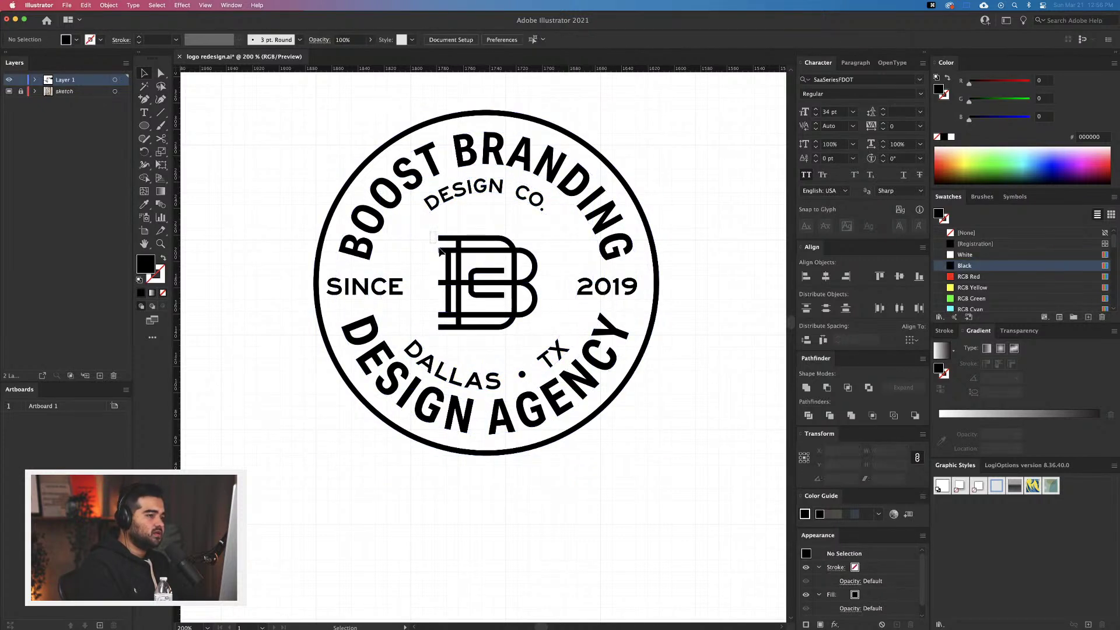
pyautogui.press('super+a')
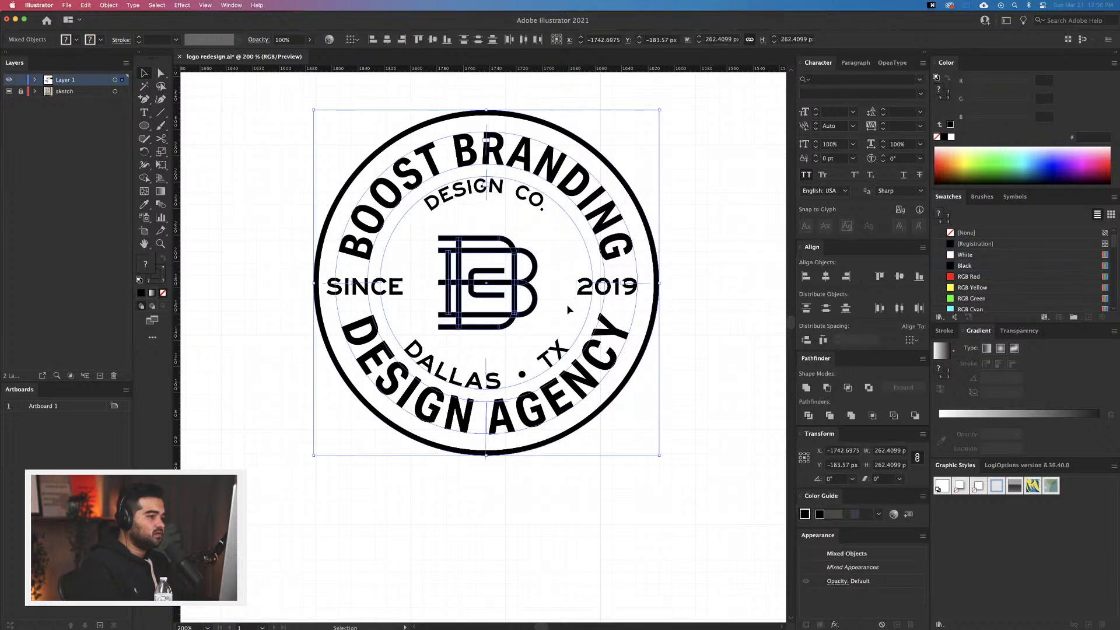
pyautogui.click(569, 309)
pyautogui.click(507, 241)
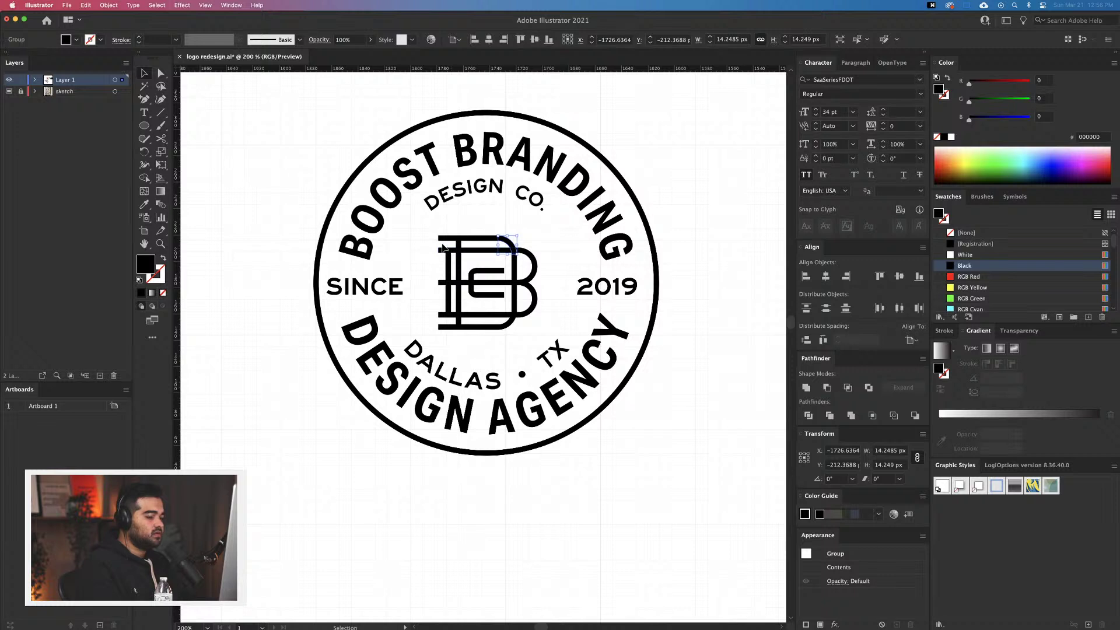
pyautogui.moveTo(325, 128); pyautogui.dragTo(519, 199)
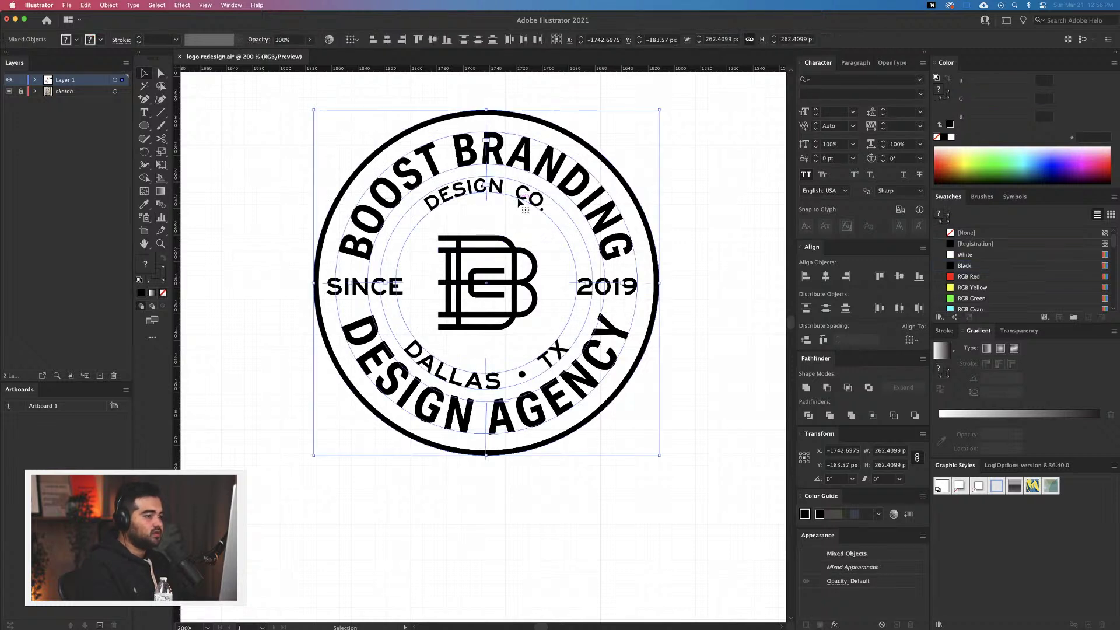
pyautogui.press('super+z')
pyautogui.moveTo(528, 330); pyautogui.dragTo(530, 334)
pyautogui.moveTo(538, 235); pyautogui.dragTo(551, 220)
pyautogui.moveTo(511, 285); pyautogui.dragTo(514, 285)
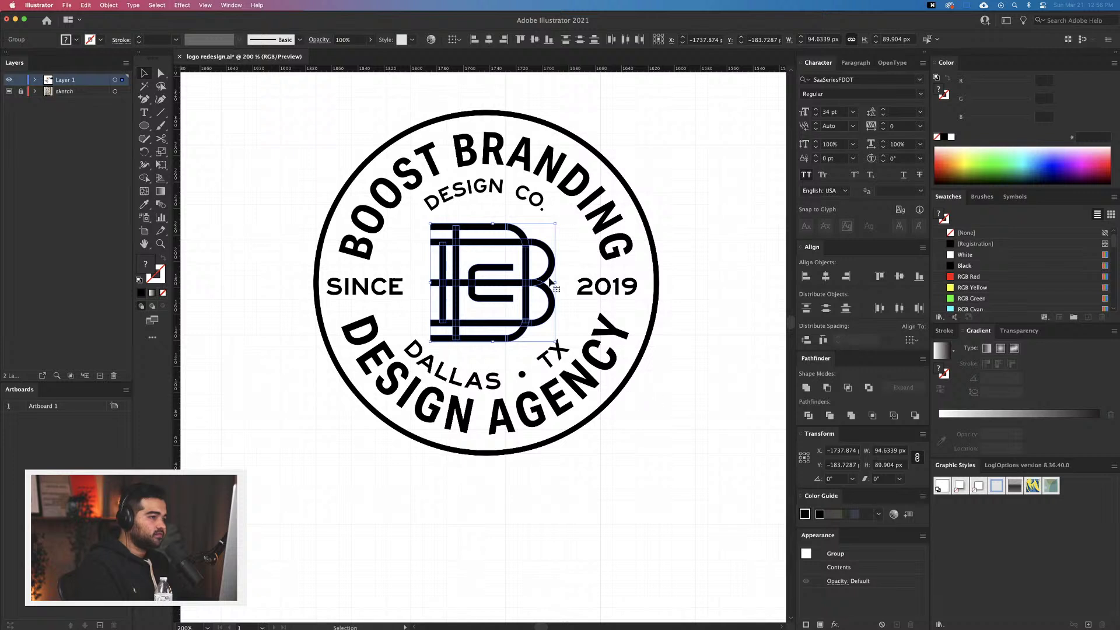
pyautogui.click(681, 394)
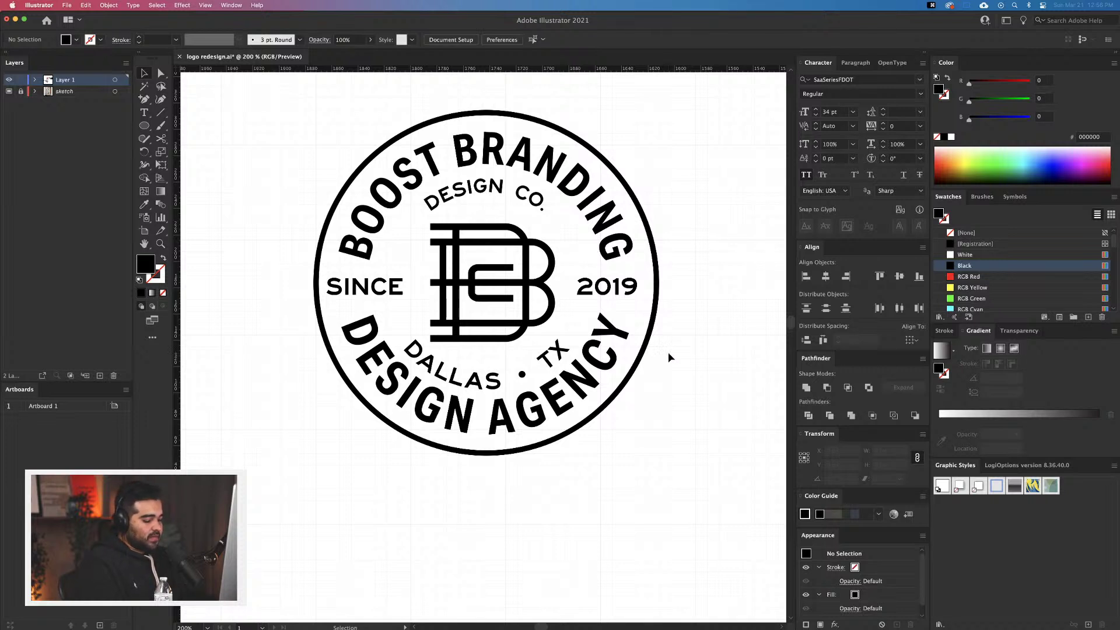
# Unlock all locked badge artwork and reduce the DESIGN AGENCY font size to 28.4247 pt
pyautogui.press('alt+super+2')
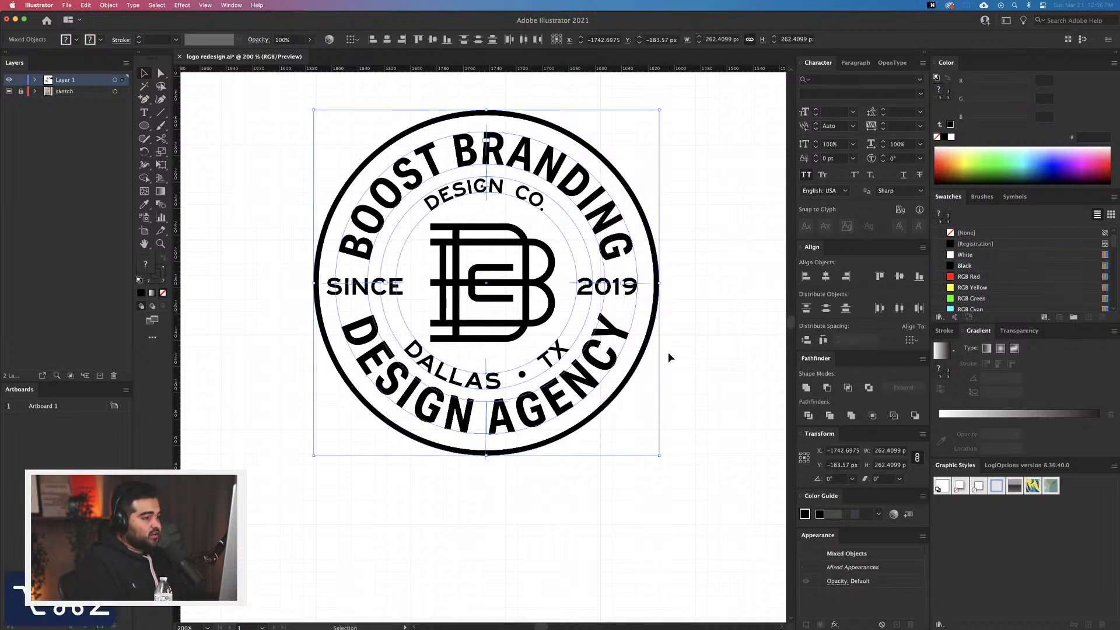
pyautogui.click(692, 324)
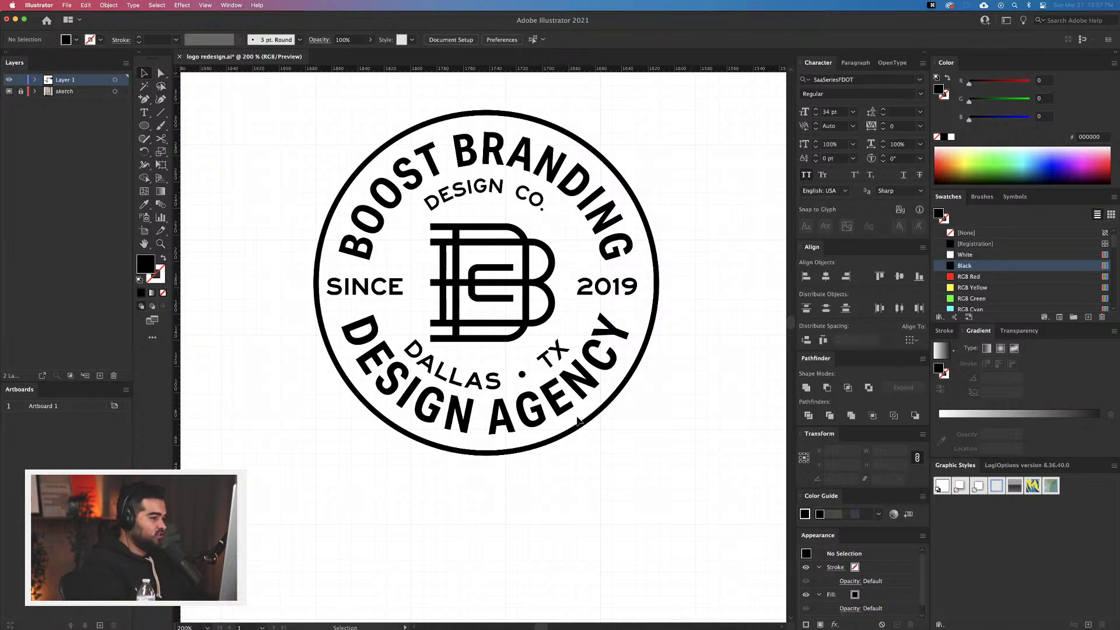
pyautogui.click(608, 363)
pyautogui.moveTo(608, 363); pyautogui.dragTo(607, 407)
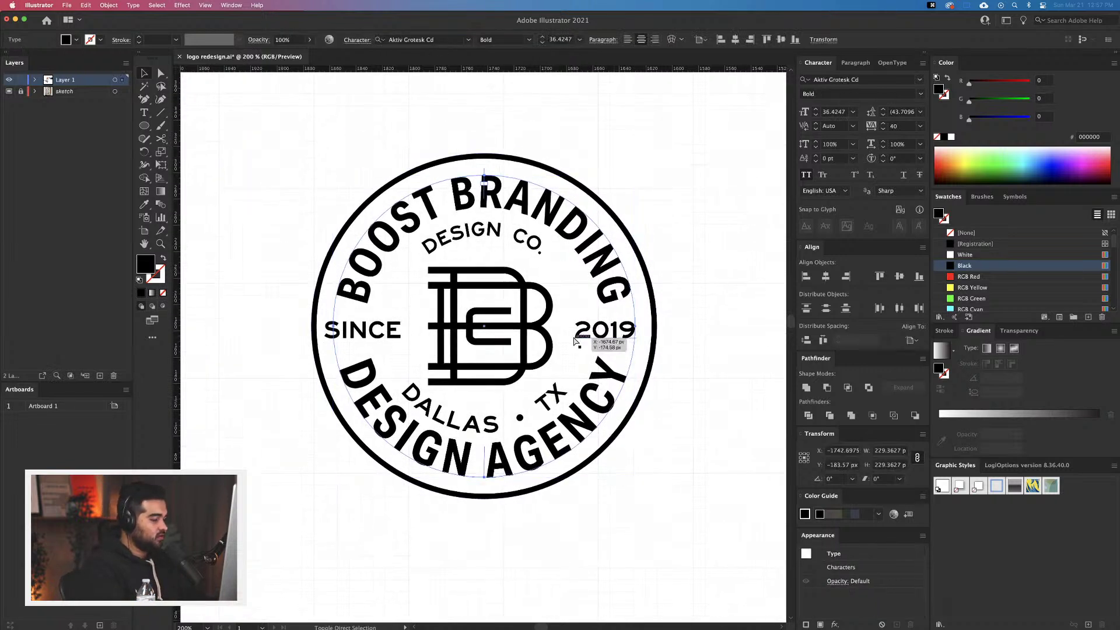
pyautogui.press('super+shift+comma')
pyautogui.press('super+shift+comma')
pyautogui.press('super+shift+comma')
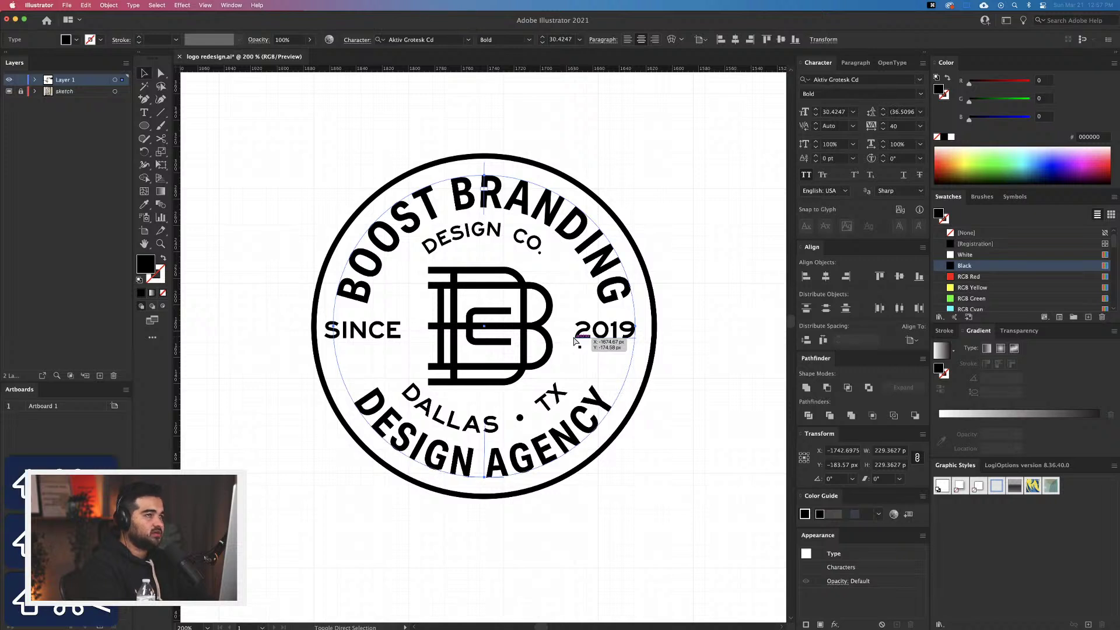
pyautogui.press('super+shift+comma')
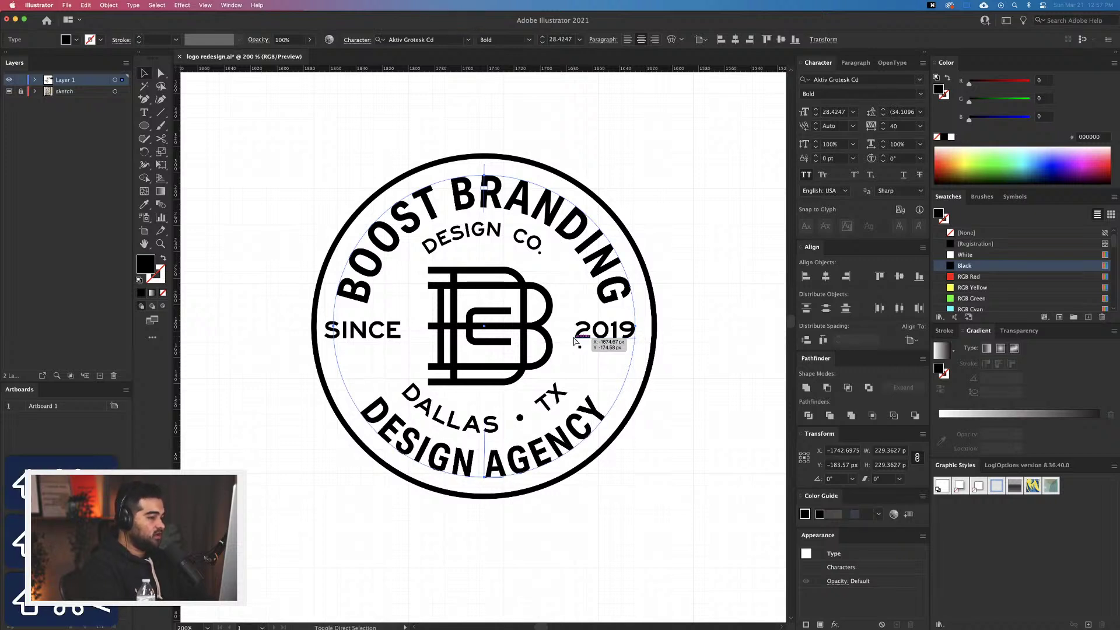
# Set the font size of both BOOST BRANDING and DESIGN AGENCY to 28 pt
pyautogui.click(553, 203)
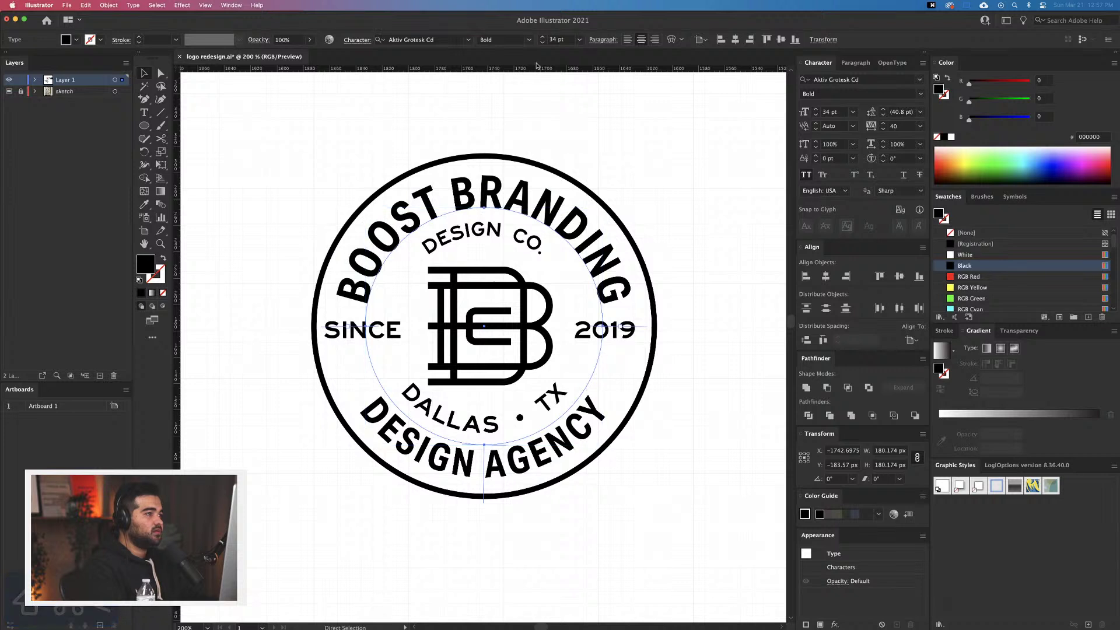
pyautogui.click(560, 39)
pyautogui.write('28.4247')
pyautogui.press('Return')
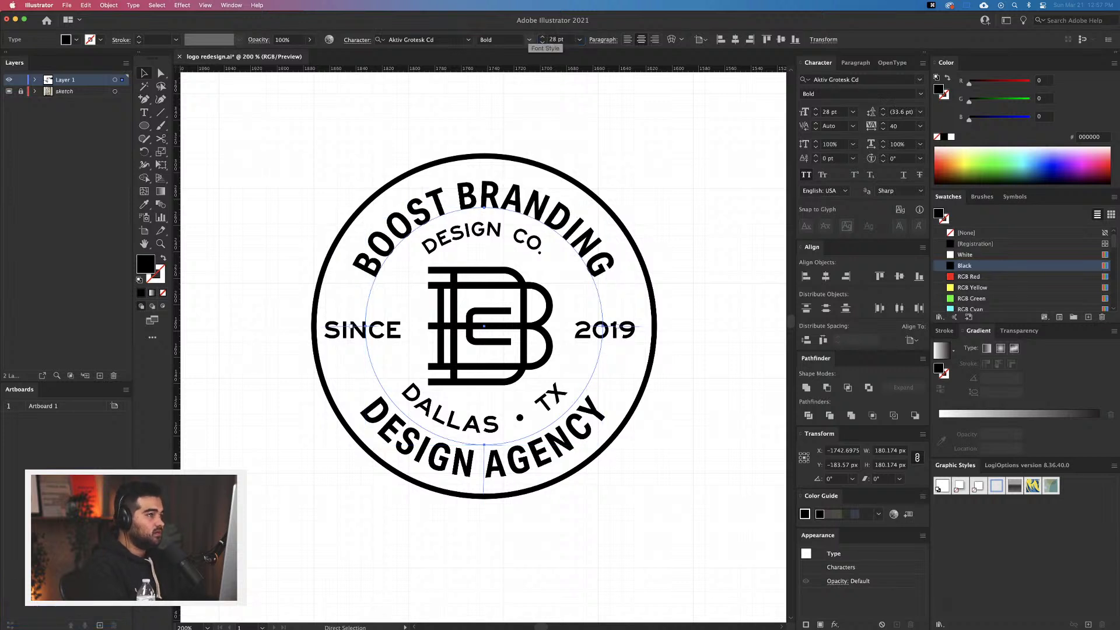
pyautogui.click(573, 37)
pyautogui.press('super+a')
pyautogui.write('28')
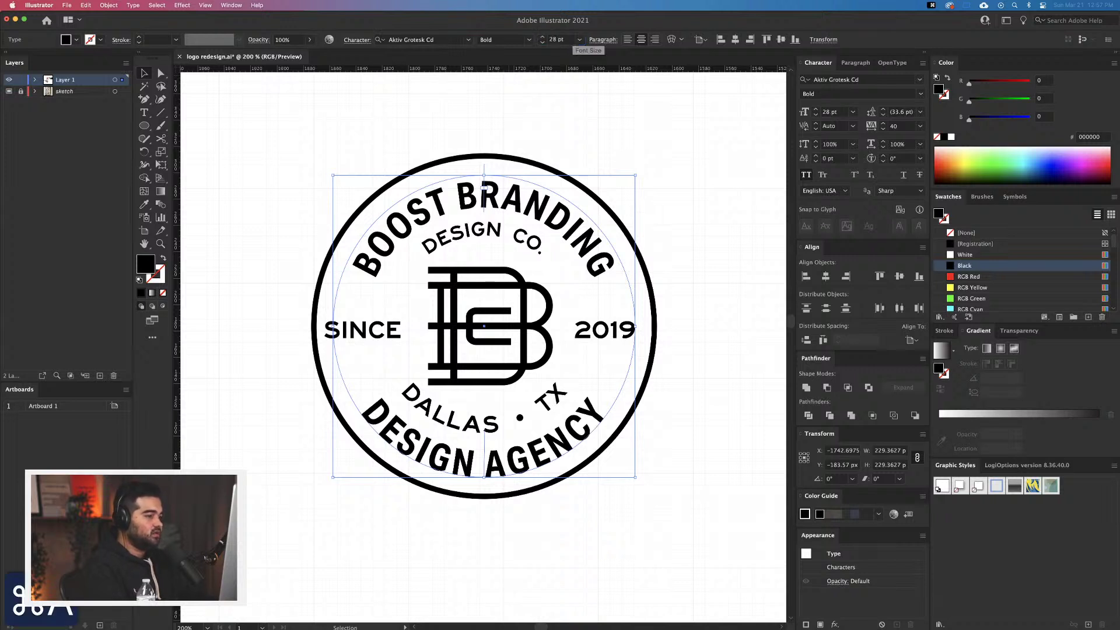
pyautogui.press('Return')
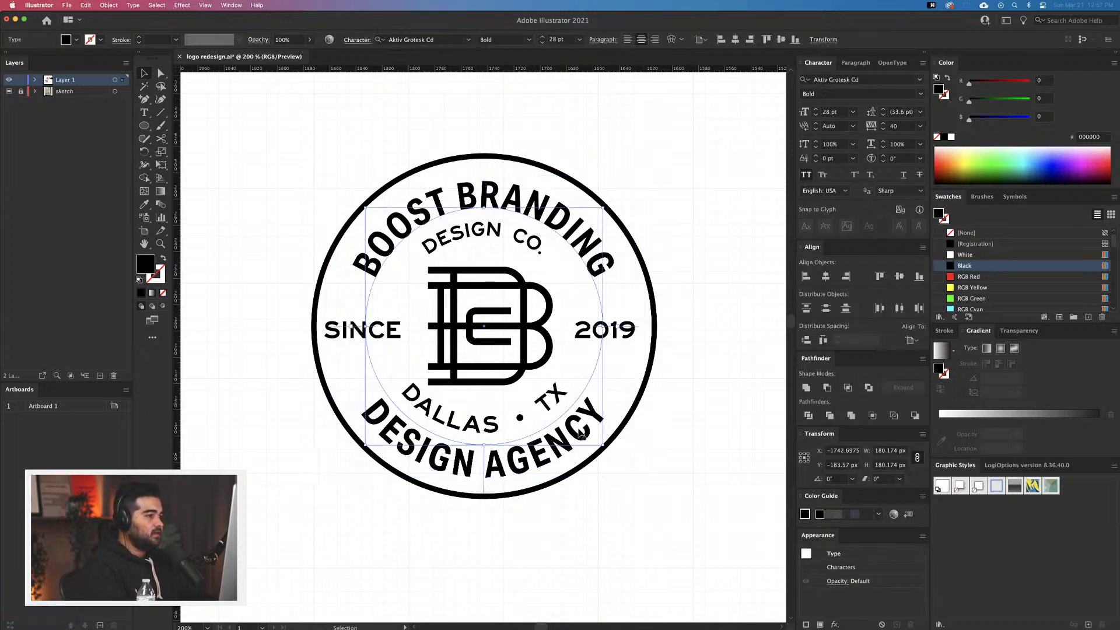
# Shrink the DESIGN AGENCY text path slightly around its centre to move the lettering away from the outer circle
pyautogui.keyDown('shift'); pyautogui.click(585, 227); pyautogui.keyUp('shift')
pyautogui.moveTo(636, 175); pyautogui.dragTo(633, 182)
pyautogui.click(650, 250)
# Set the DESIGN CO. font size to 16 pt
pyautogui.click(533, 243)
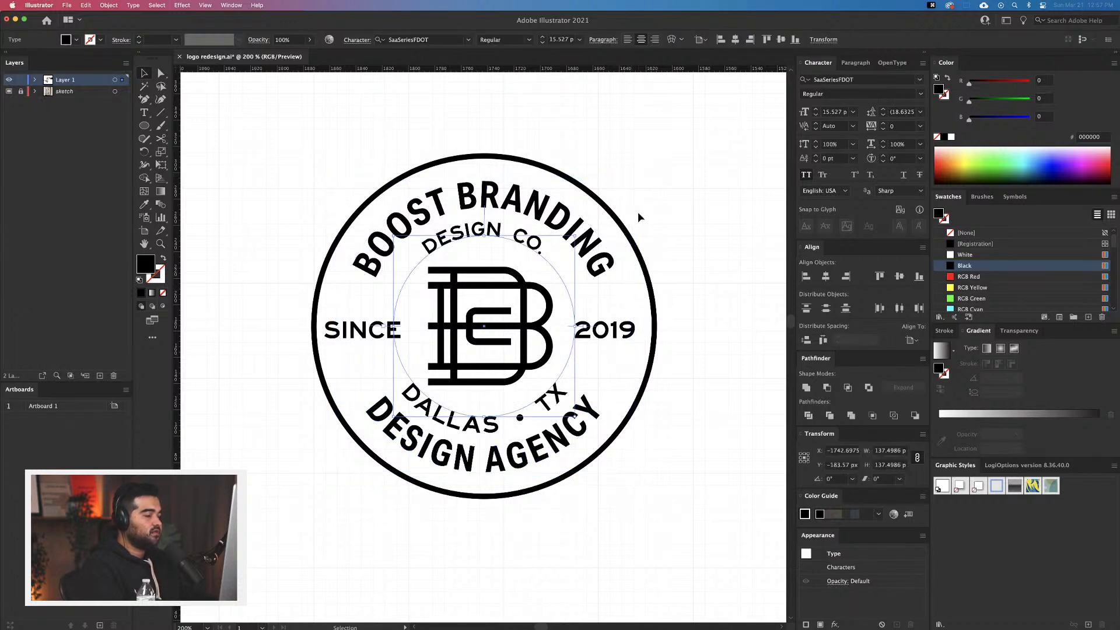
pyautogui.click(555, 38)
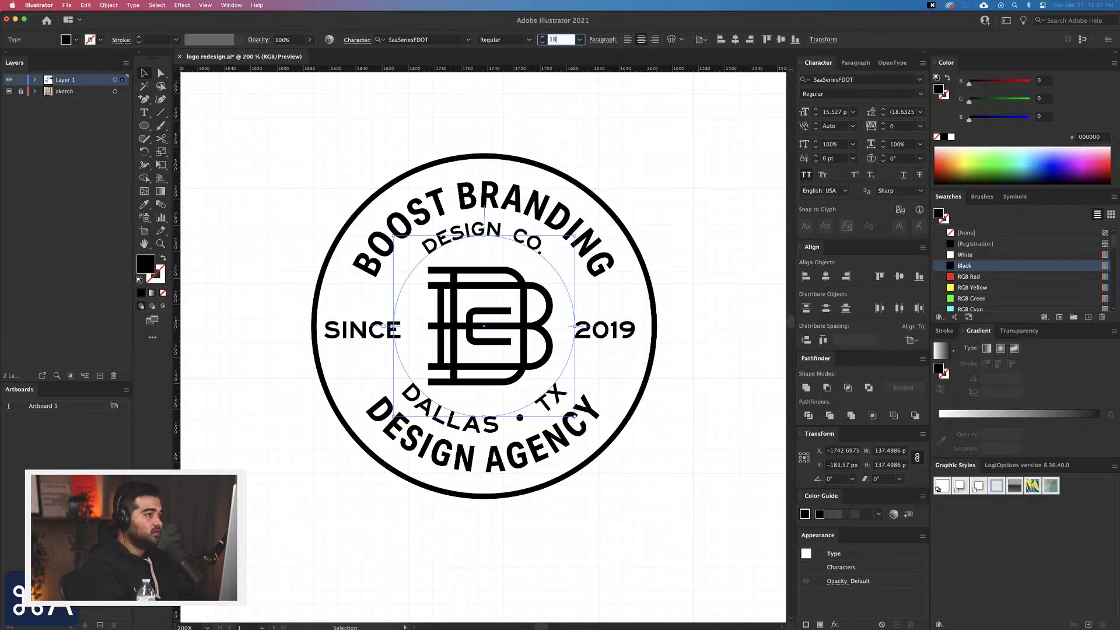
pyautogui.write('18')
pyautogui.press('BackSpace')
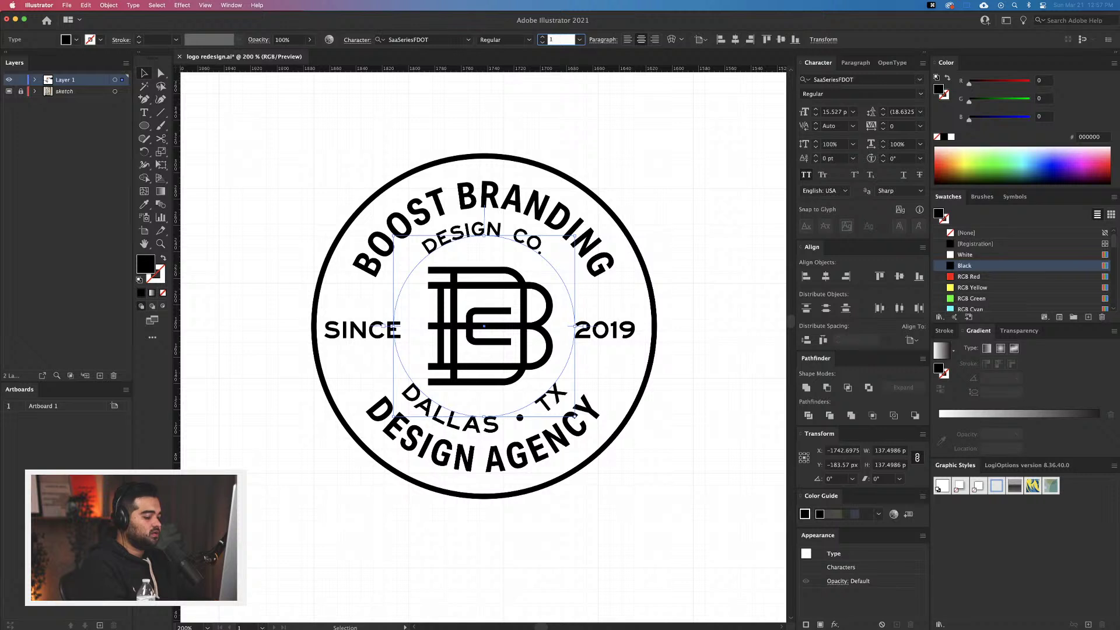
pyautogui.press('Return')
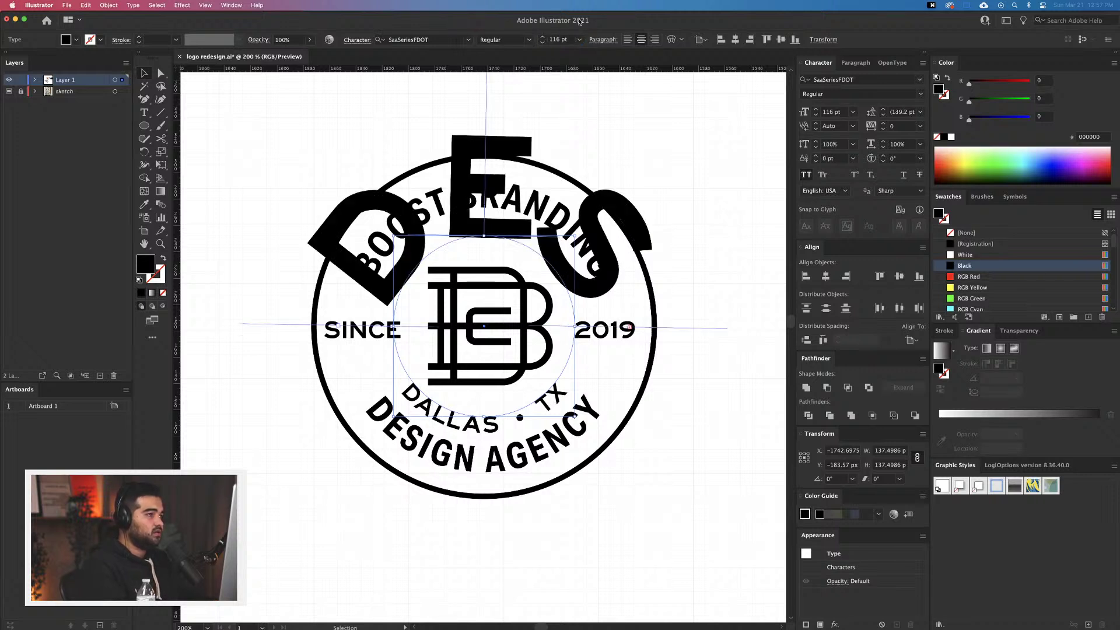
pyautogui.press('super+z')
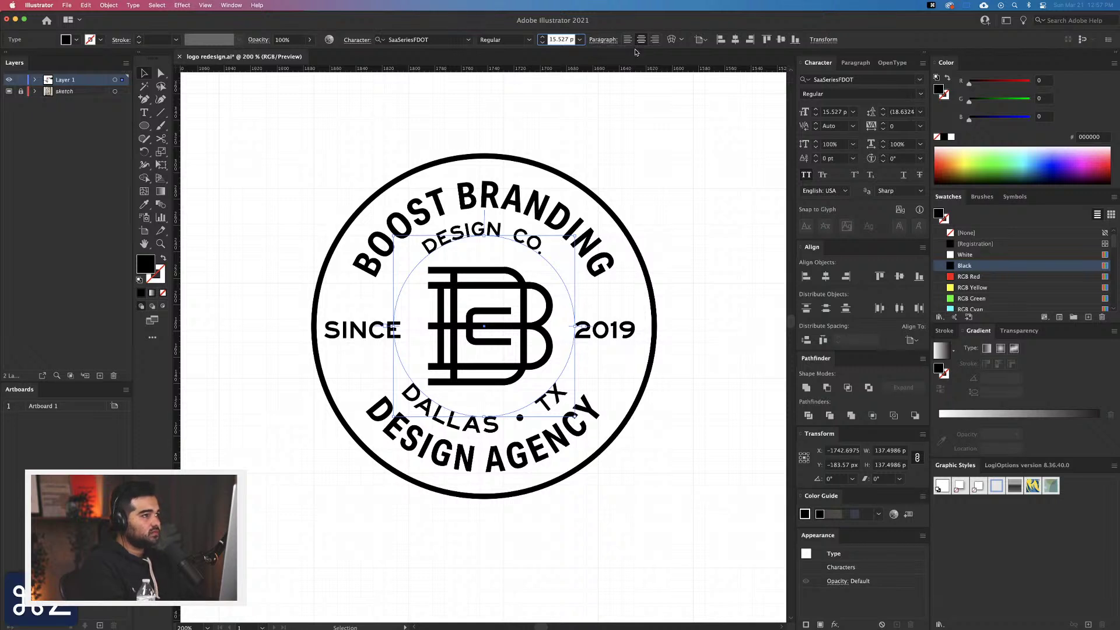
pyautogui.click(557, 45)
pyautogui.press('Return')
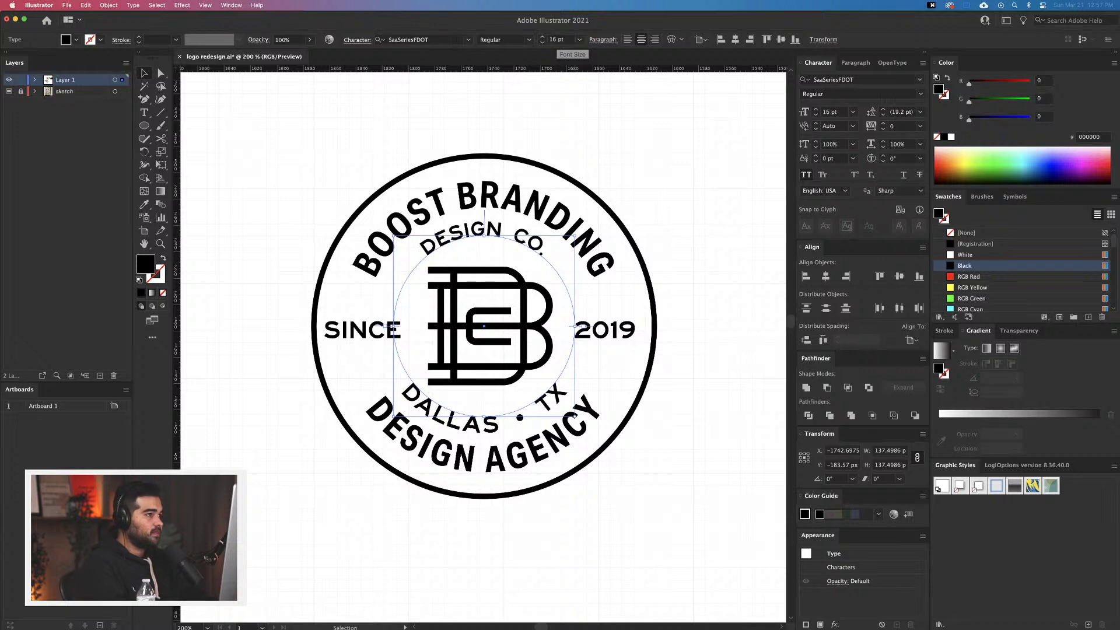
pyautogui.click(668, 227)
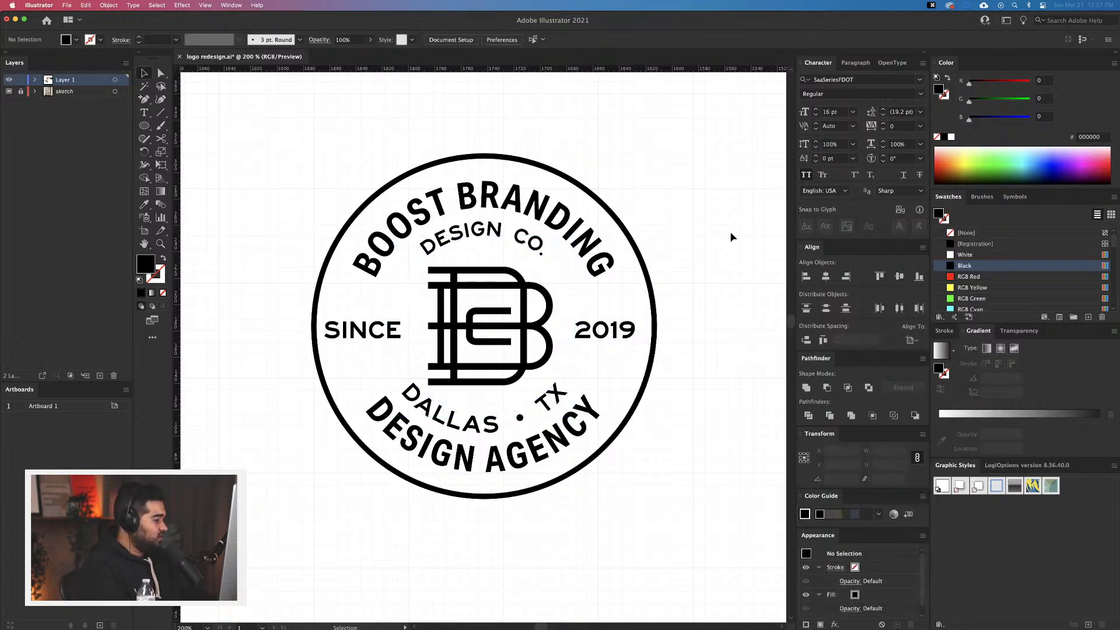
# Set SINCE and 2019 to 16 pt and reposition them evenly between the monogram and the outer circle
pyautogui.click(385, 335)
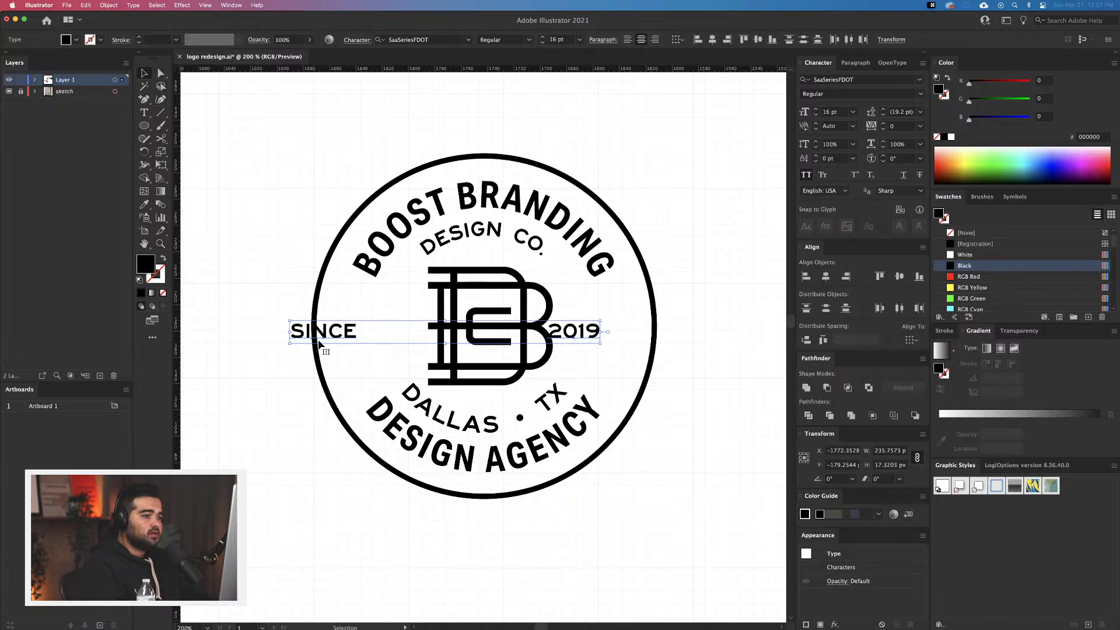
pyautogui.moveTo(319, 344); pyautogui.dragTo(361, 344)
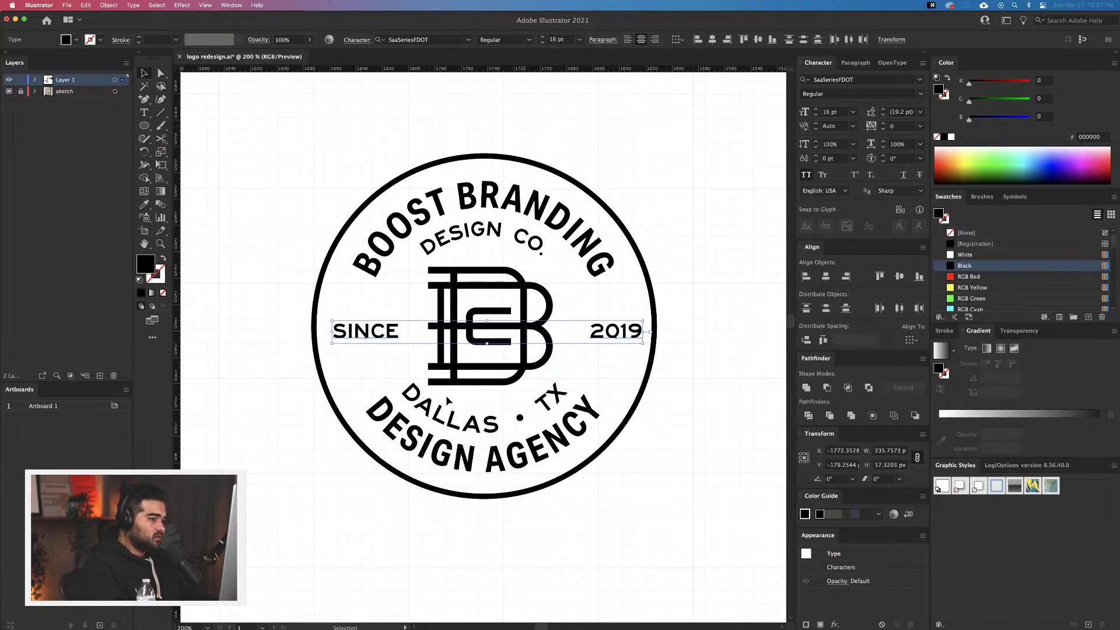
pyautogui.click(610, 461)
pyautogui.moveTo(614, 337); pyautogui.dragTo(600, 337)
pyautogui.click(391, 337)
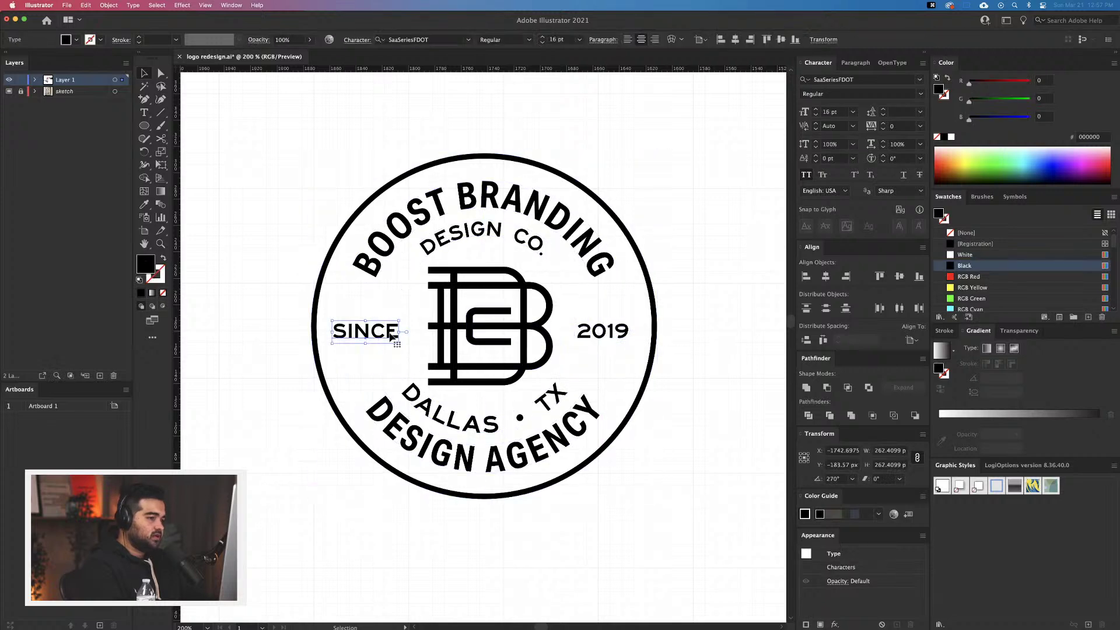
pyautogui.click(671, 382)
# Place a duplicate of the complete badge beside the original, on its left at the same height
pyautogui.scroll(-1, 695, 394)
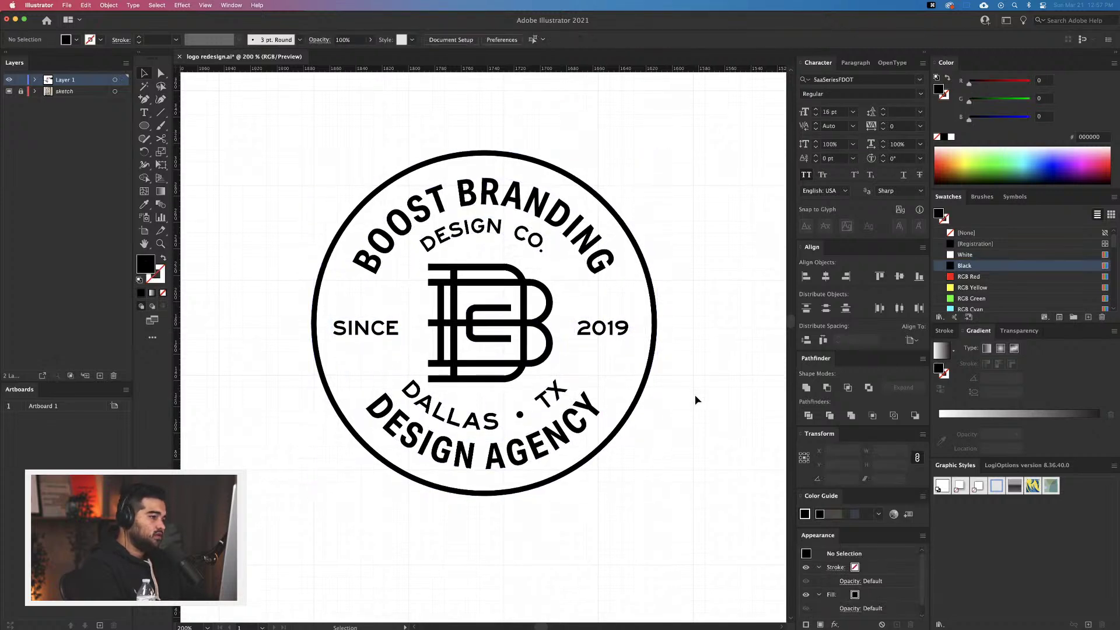
pyautogui.scroll(-1, 696, 401)
pyautogui.moveTo(350, 218); pyautogui.dragTo(694, 518)
pyautogui.hscroll(-3, 691, 478)
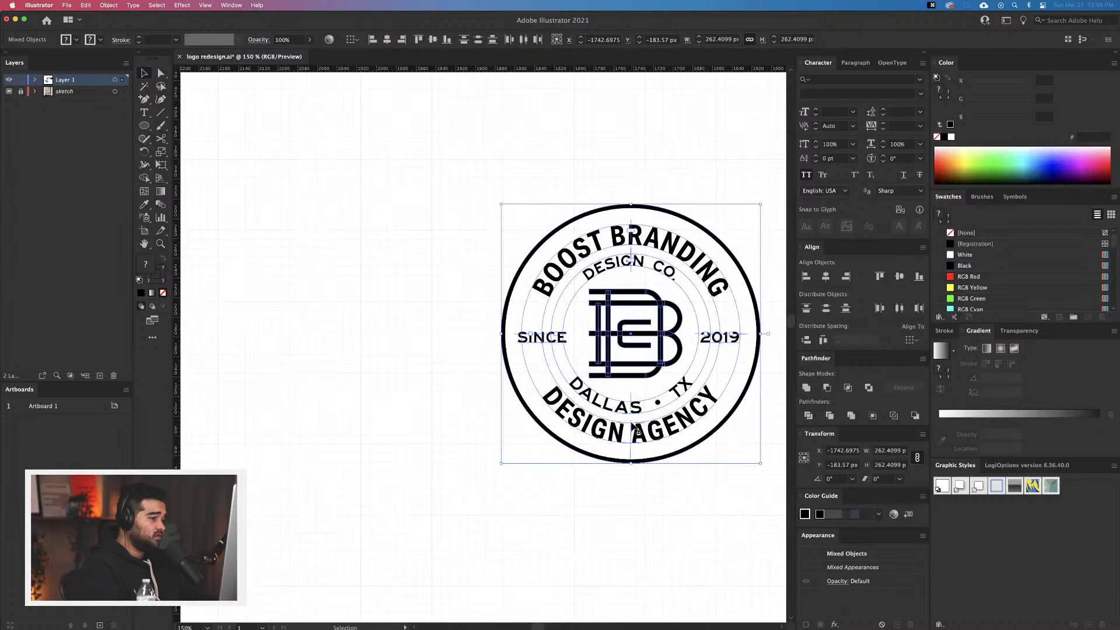
pyautogui.moveTo(636, 431); pyautogui.dragTo(312, 430)
pyautogui.press('super+shift+a')
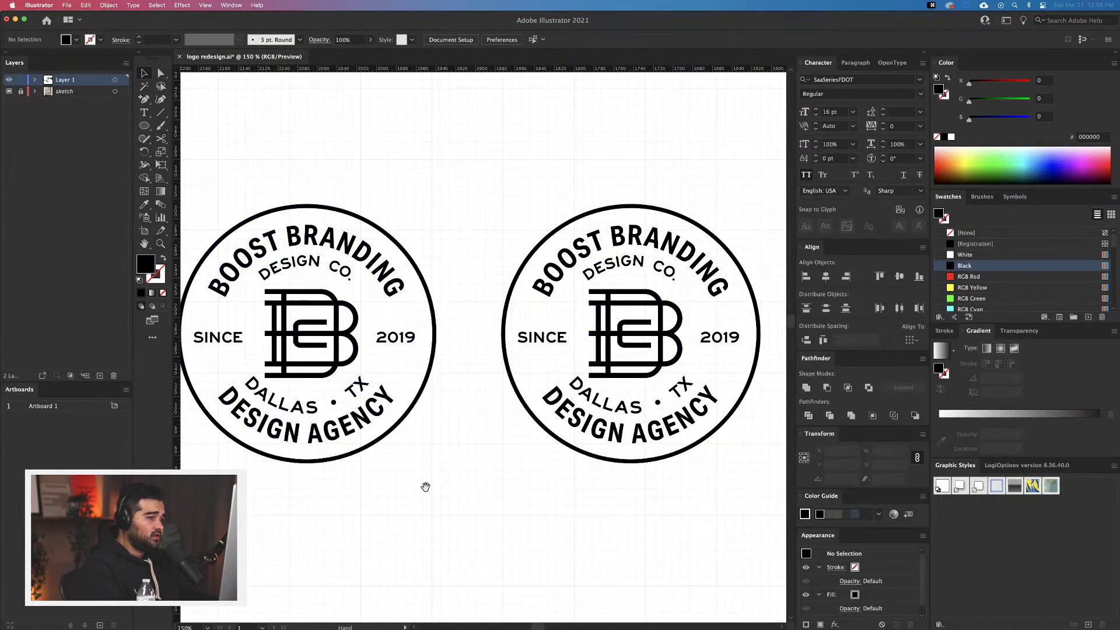
# Draw a horizontal line about 46 px long above SINCE in the copied badge and give it the outer circle's 4 pt black stroke
pyautogui.moveTo(425, 486); pyautogui.dragTo(562, 492)
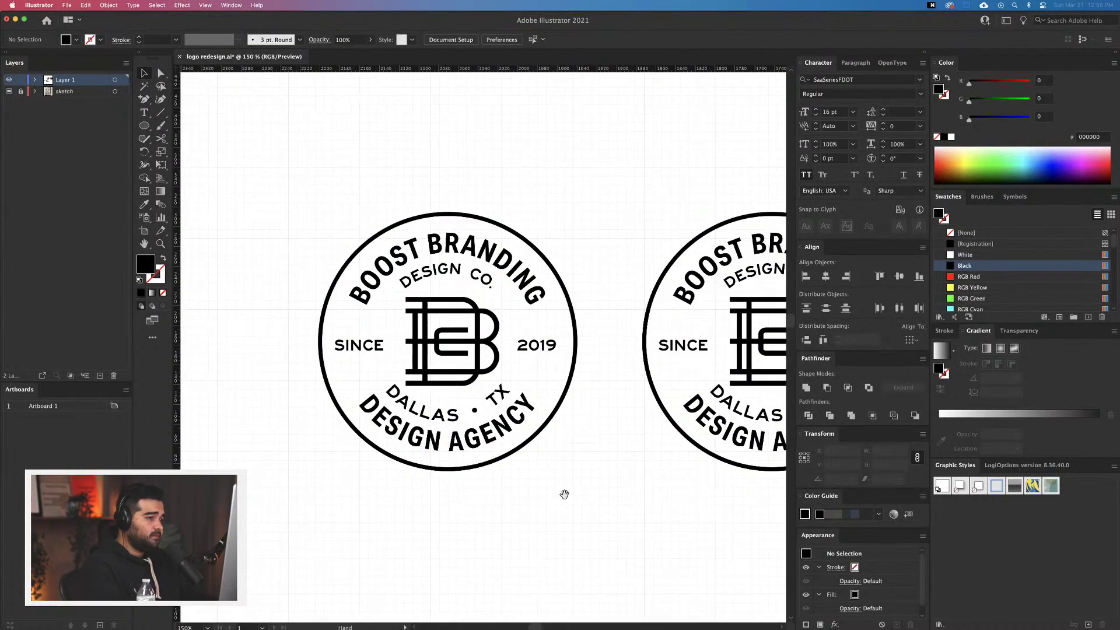
pyautogui.click(164, 113)
pyautogui.moveTo(324, 336); pyautogui.dragTo(372, 335)
pyautogui.scroll(5, 372, 334)
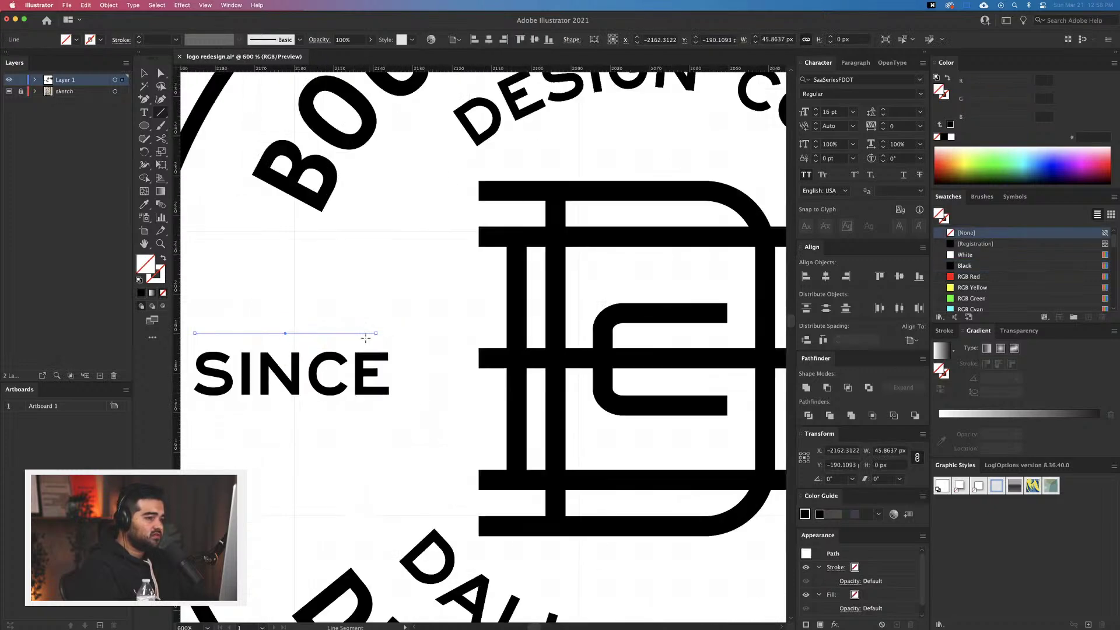
pyautogui.press('i')
pyautogui.hscroll(-5, 242, 300)
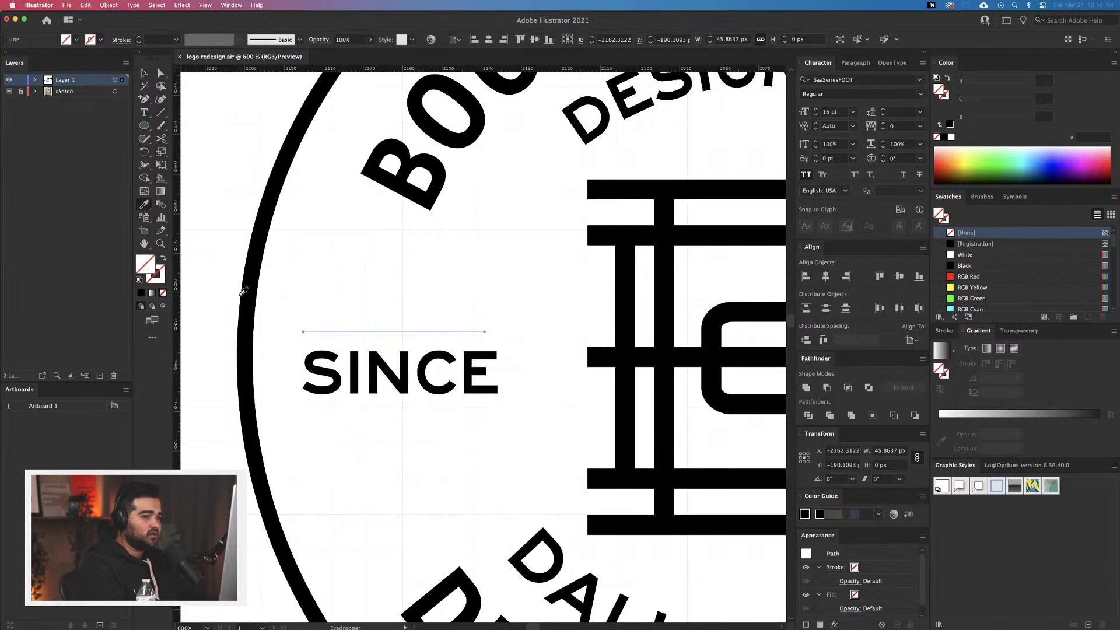
pyautogui.click(245, 294)
pyautogui.press('v')
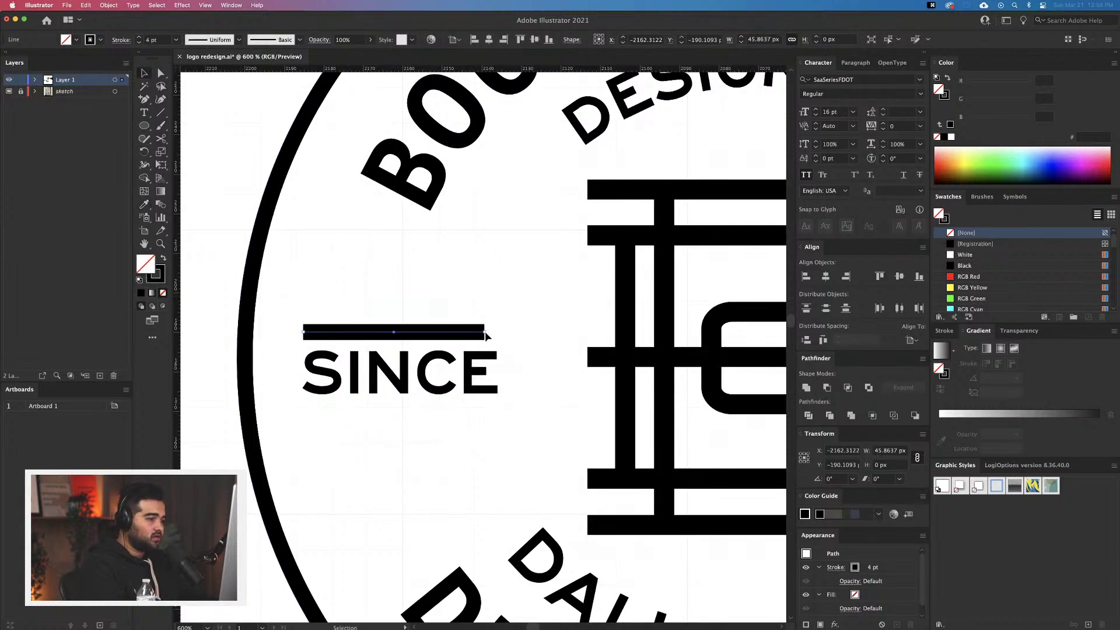
# Frame SINCE in the copied badge with two parallel lines about 55 px long, above and below, and centre the word between them
pyautogui.moveTo(485, 334); pyautogui.dragTo(504, 333)
pyautogui.click(263, 341)
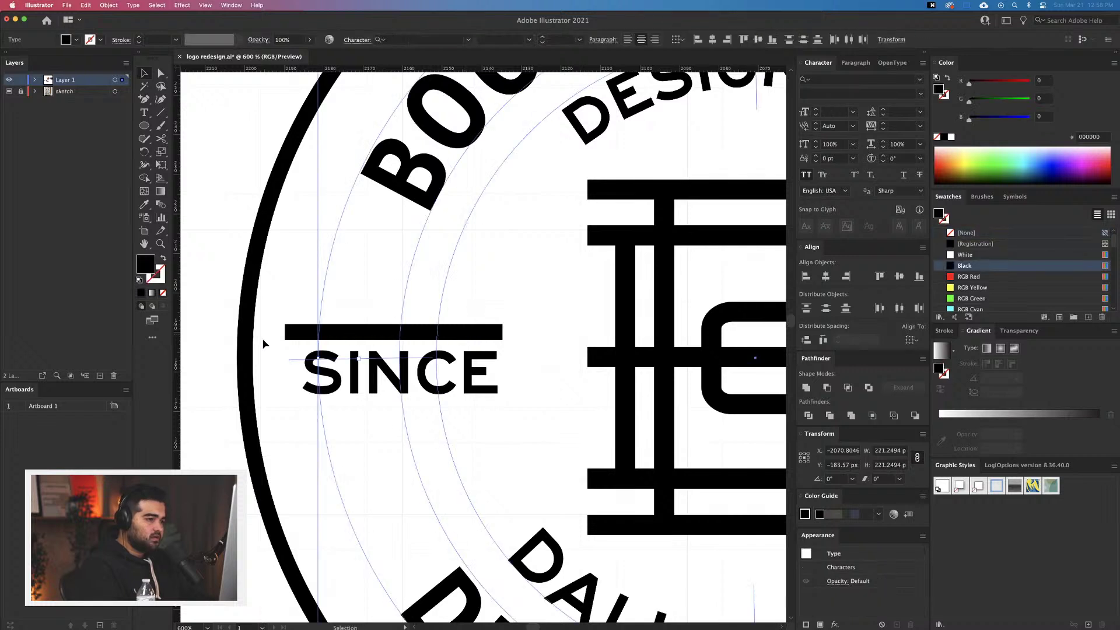
pyautogui.click(302, 333)
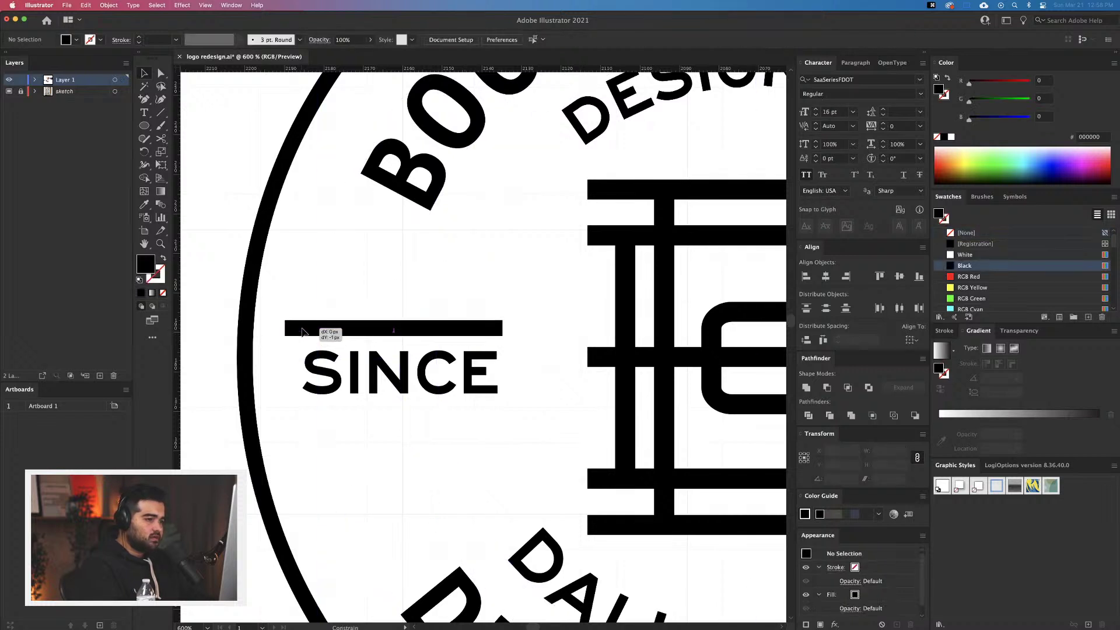
pyautogui.moveTo(307, 333); pyautogui.dragTo(325, 418)
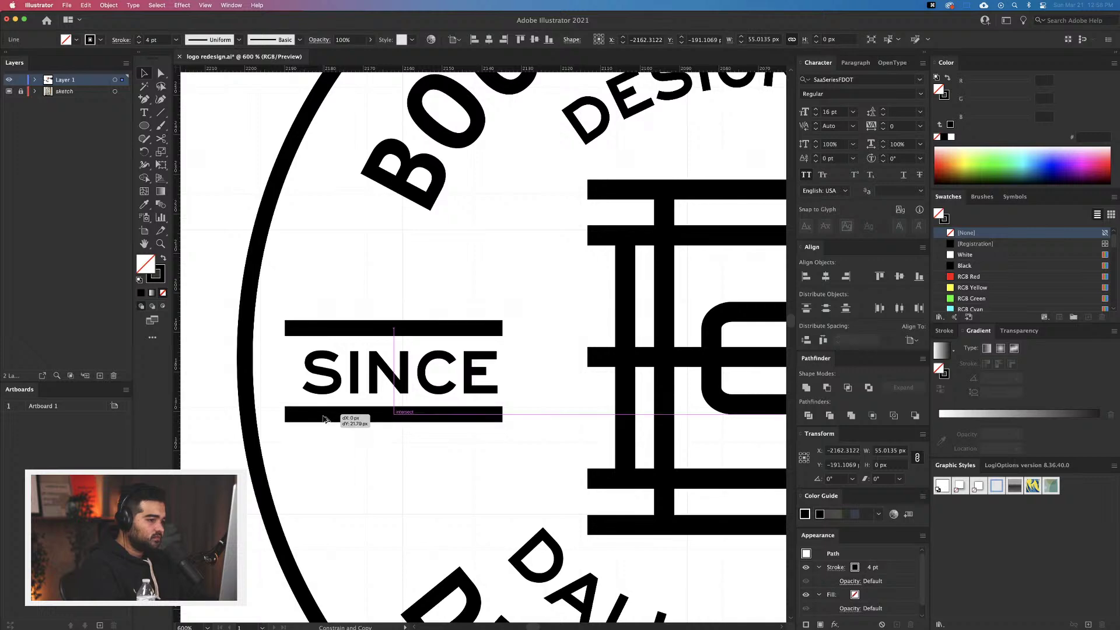
pyautogui.moveTo(411, 386); pyautogui.dragTo(401, 383)
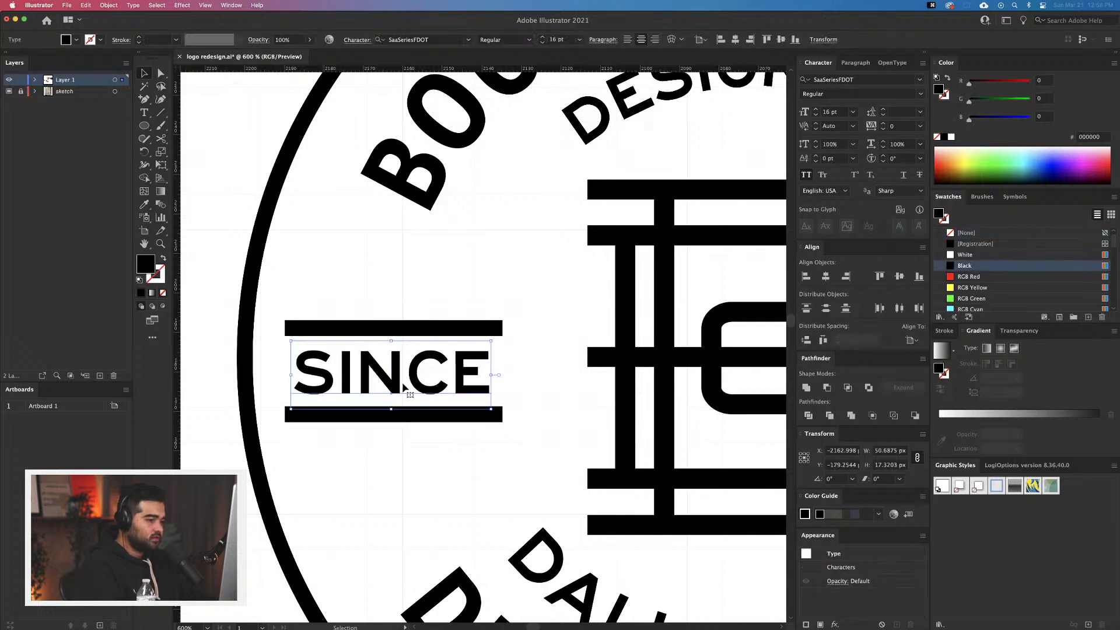
# Set the stroke of both lines around SINCE to 2 pt and duplicate the pair horizontally around 2019
pyautogui.press('super+0')
pyautogui.click(309, 396)
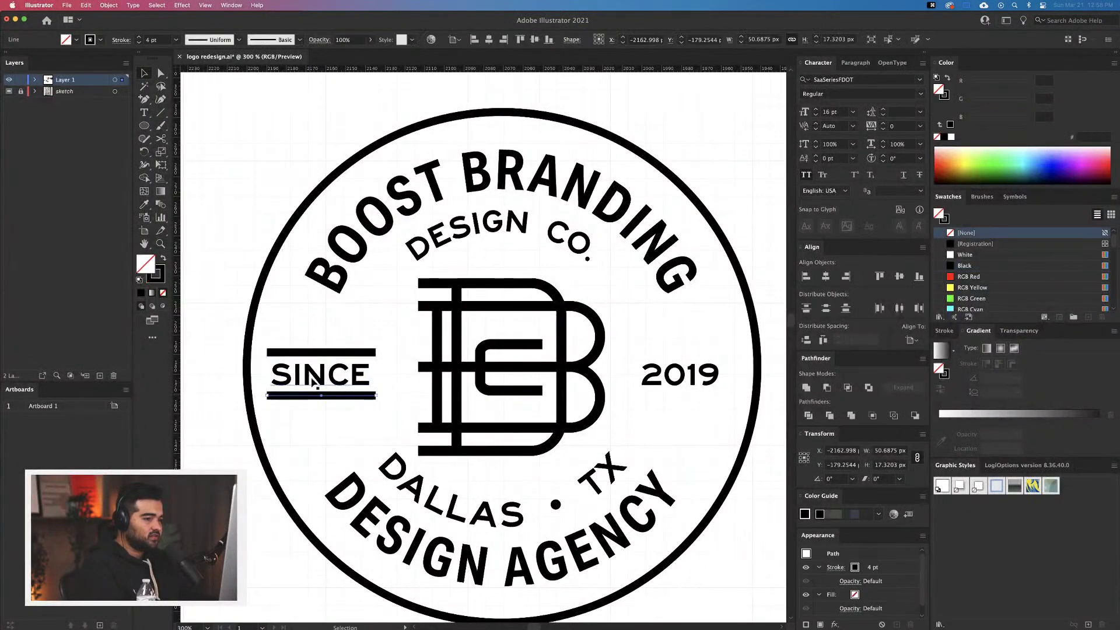
pyautogui.keyDown('shift'); pyautogui.click(321, 352); pyautogui.keyUp('shift')
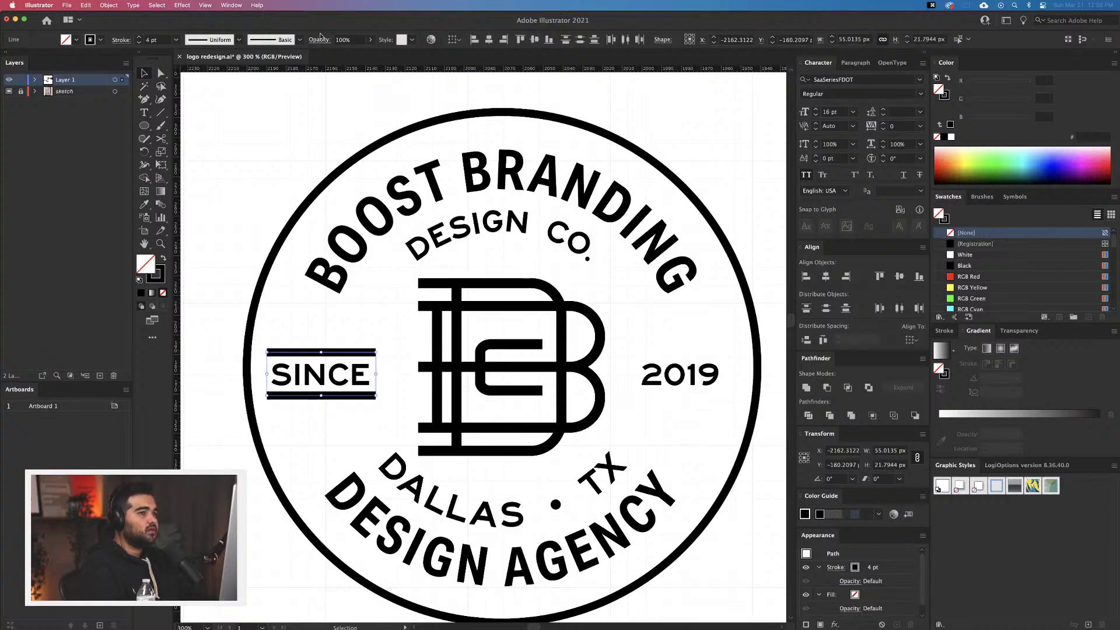
pyautogui.click(138, 43)
pyautogui.click(139, 43)
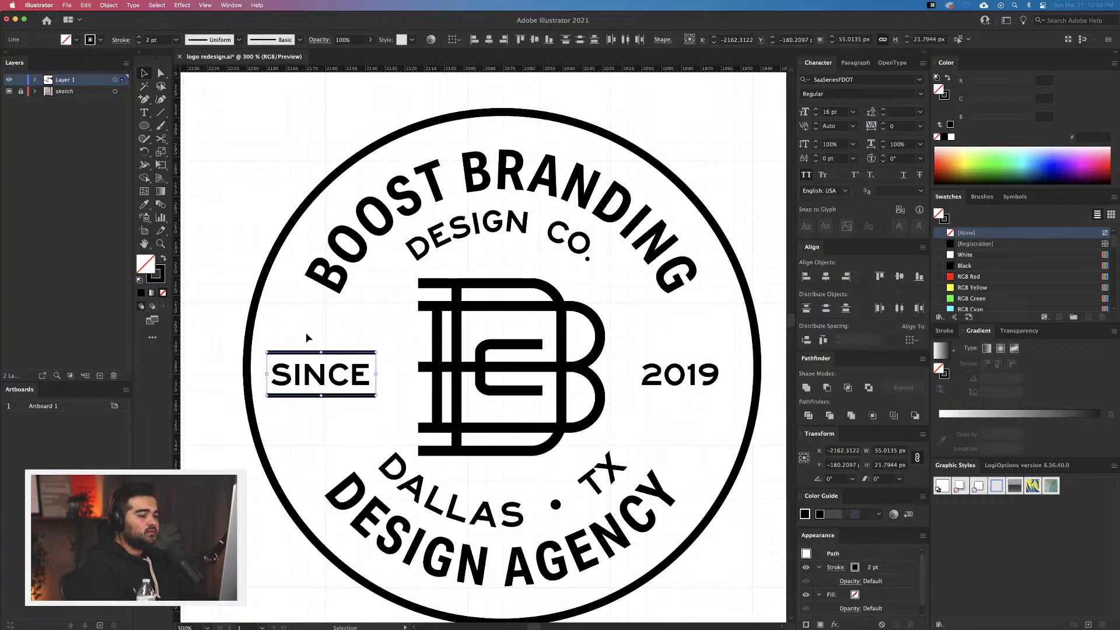
pyautogui.moveTo(601, 368); pyautogui.dragTo(670, 376)
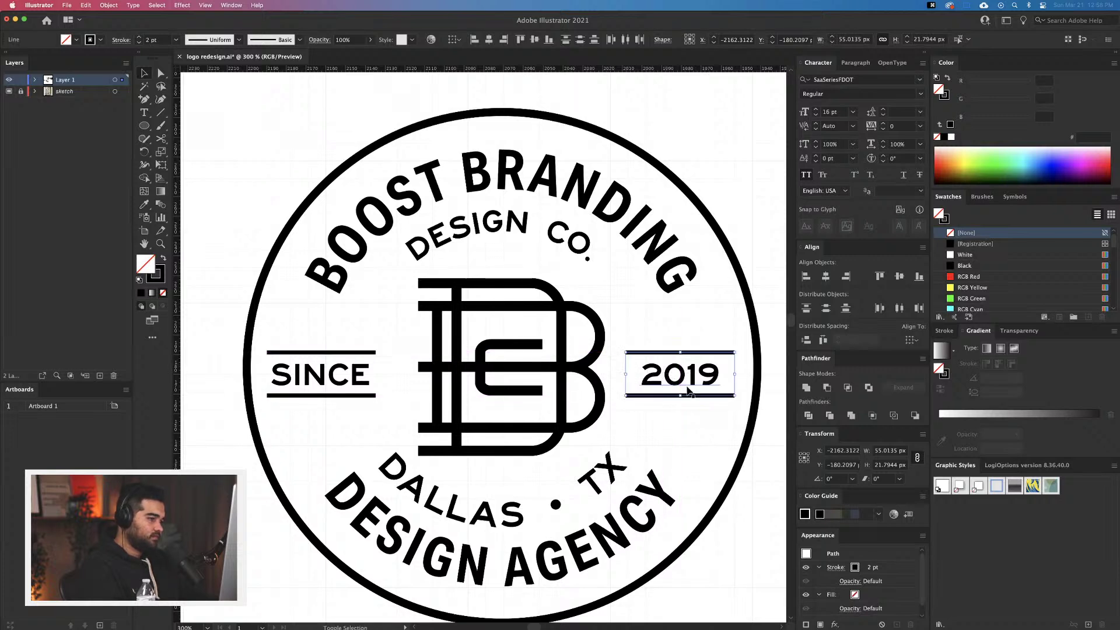
pyautogui.click(700, 433)
# Compare the badge with accent lines against the plain badge, and review the earlier logo concepts and the sketch
pyautogui.scroll(-1, 700, 434)
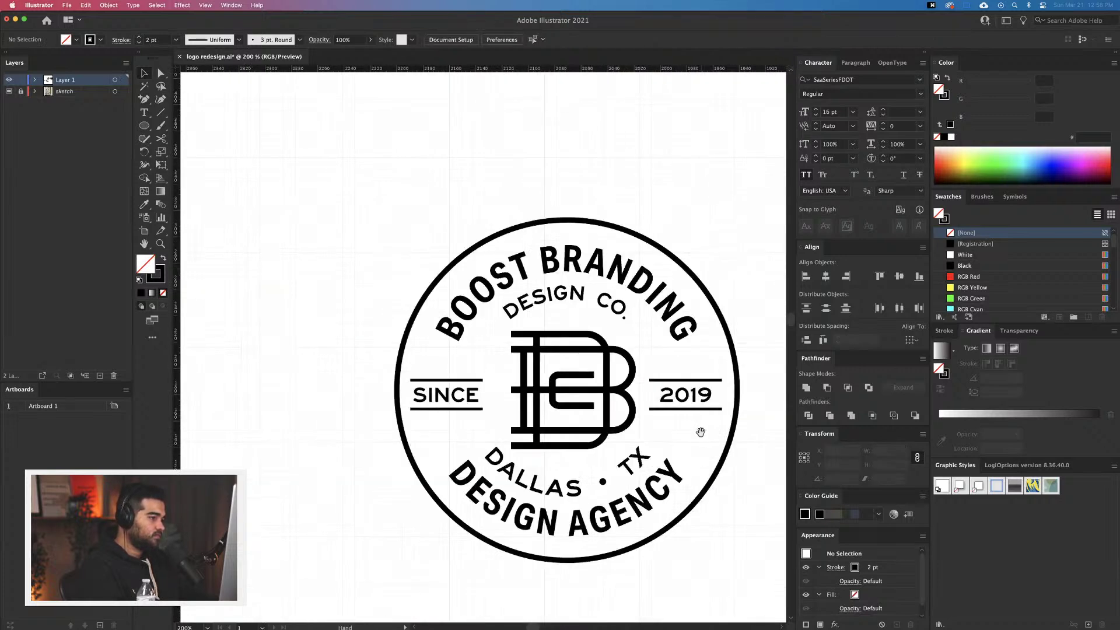
pyautogui.moveTo(695, 431); pyautogui.dragTo(594, 423)
pyautogui.scroll(-3, 653, 435)
pyautogui.moveTo(670, 417); pyautogui.dragTo(512, 386)
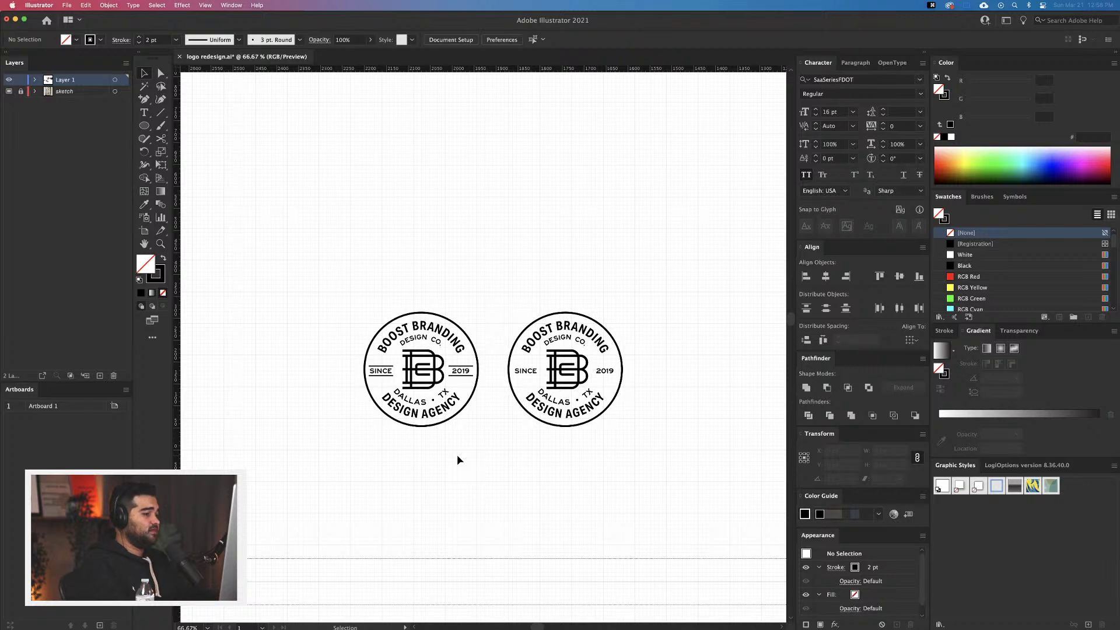
pyautogui.moveTo(470, 419); pyautogui.dragTo(439, 369)
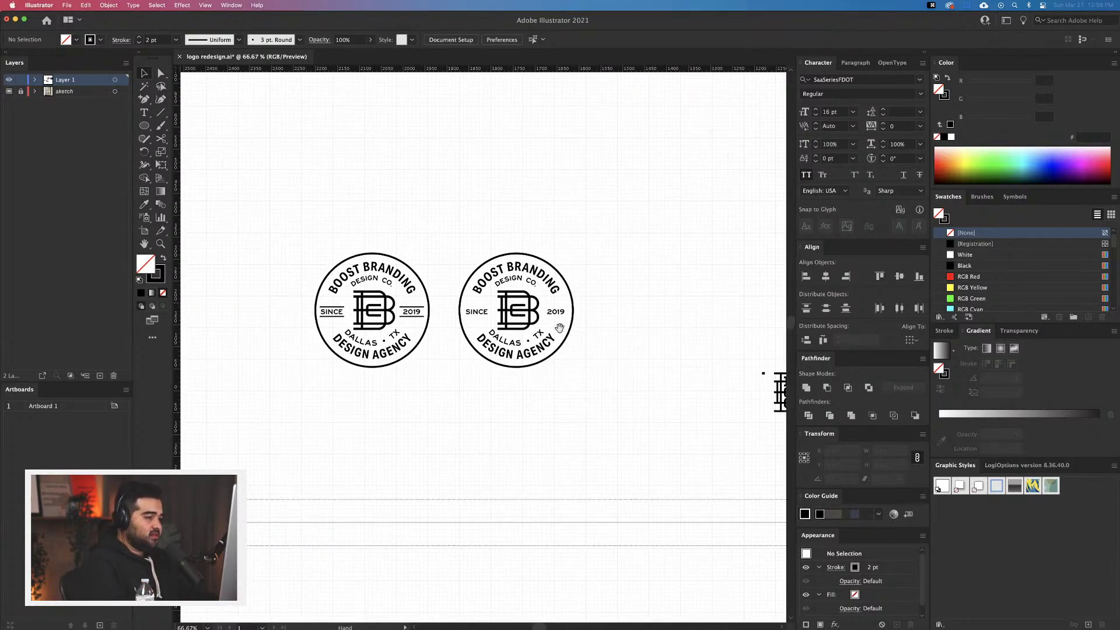
pyautogui.moveTo(669, 433); pyautogui.dragTo(490, 279)
pyautogui.scroll(-2, 490, 280)
pyautogui.hscroll(9, 490, 279)
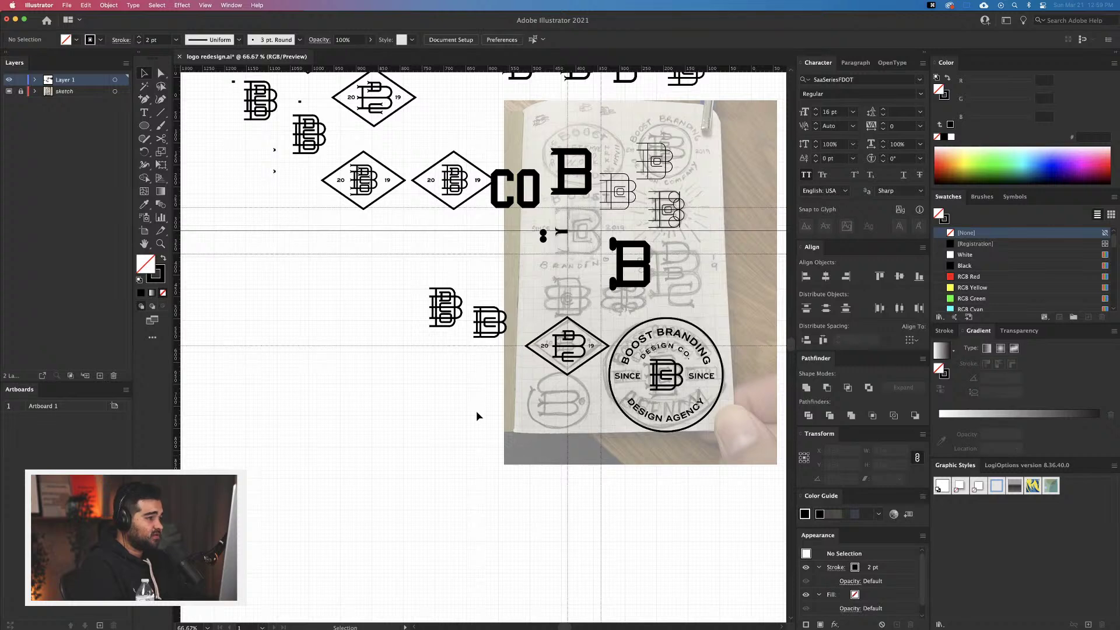
pyautogui.hscroll(-15, 471, 410)
pyautogui.scroll(6, 471, 410)
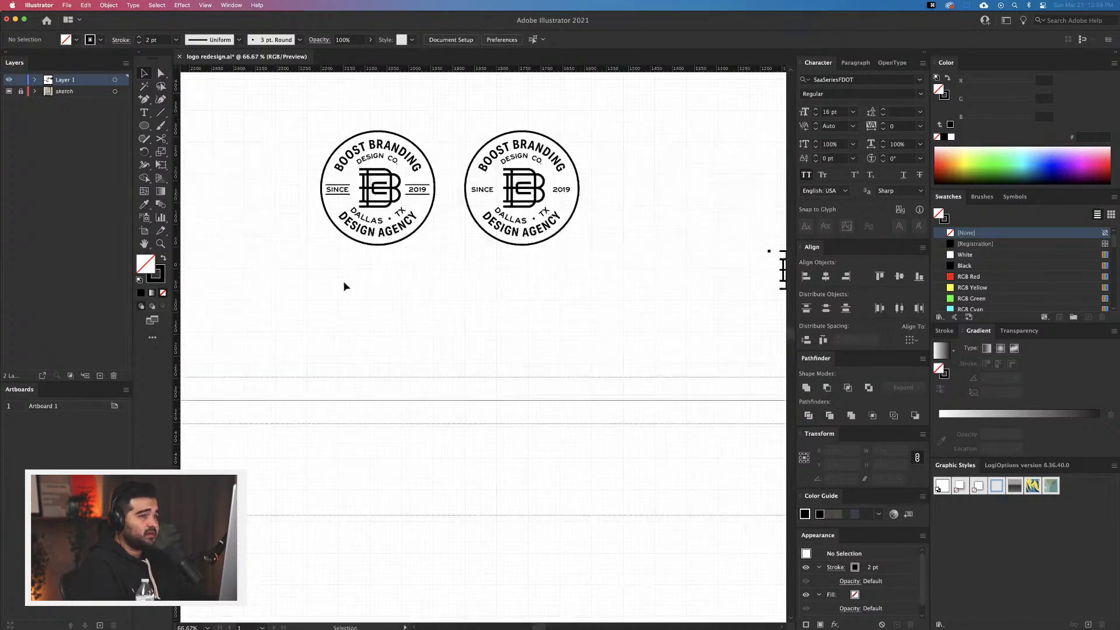
# Place a duplicate of the complete badge with accent lines on its left at the same height, about 377 px away
pyautogui.moveTo(432, 265); pyautogui.dragTo(433, 266)
pyautogui.scroll(2, 432, 266)
pyautogui.hscroll(-5, 433, 266)
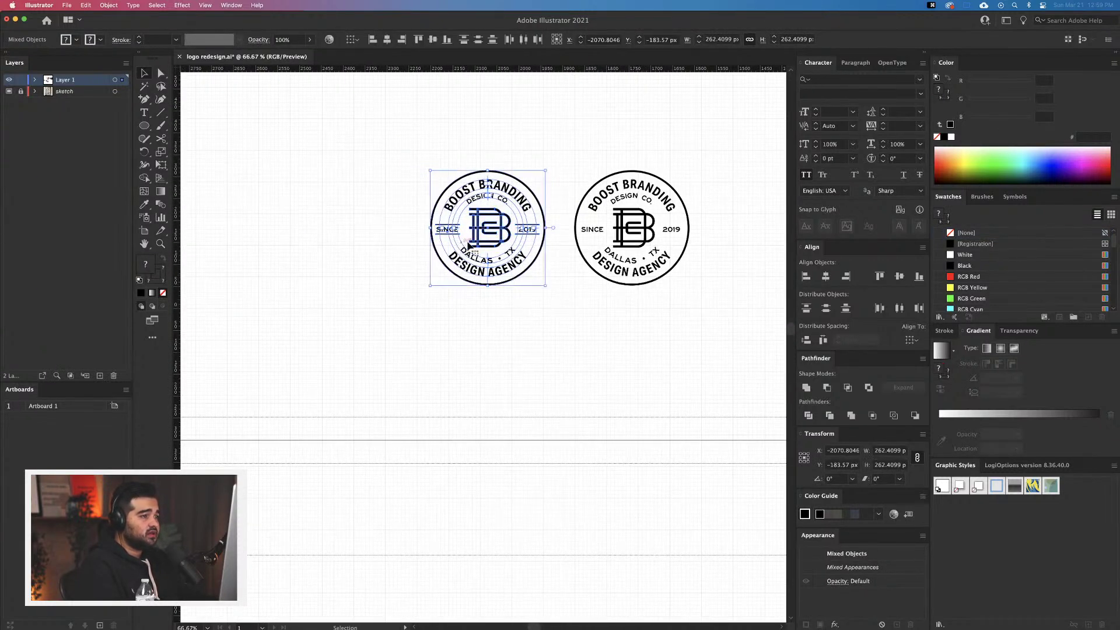
pyautogui.rightClick(486, 234)
pyautogui.click(336, 237)
pyautogui.moveTo(399, 142); pyautogui.dragTo(440, 222)
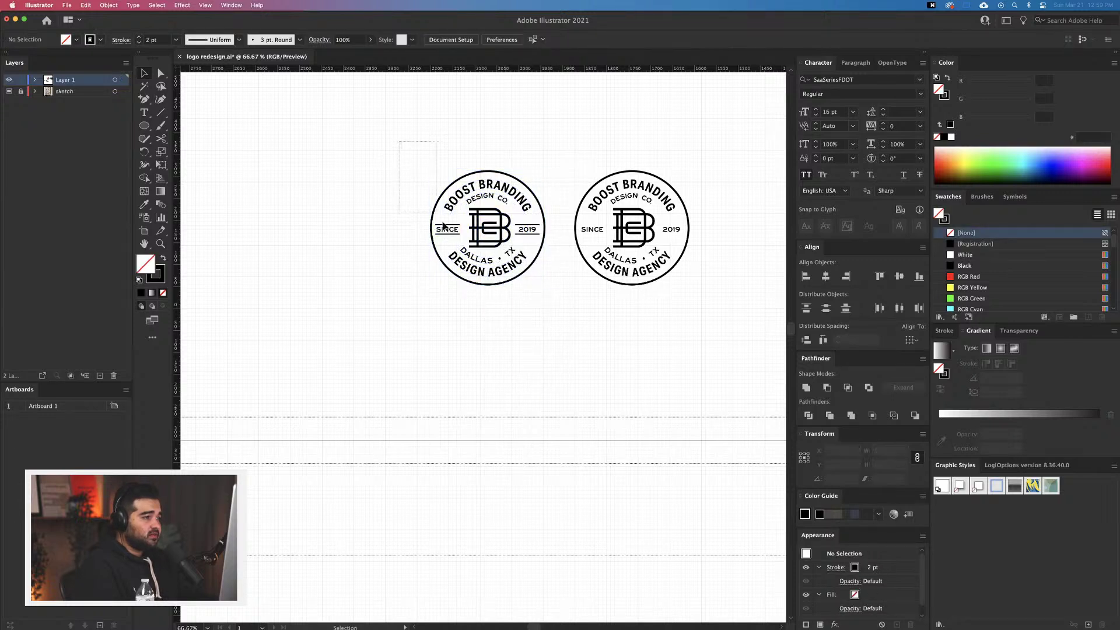
pyautogui.moveTo(553, 306); pyautogui.dragTo(546, 300)
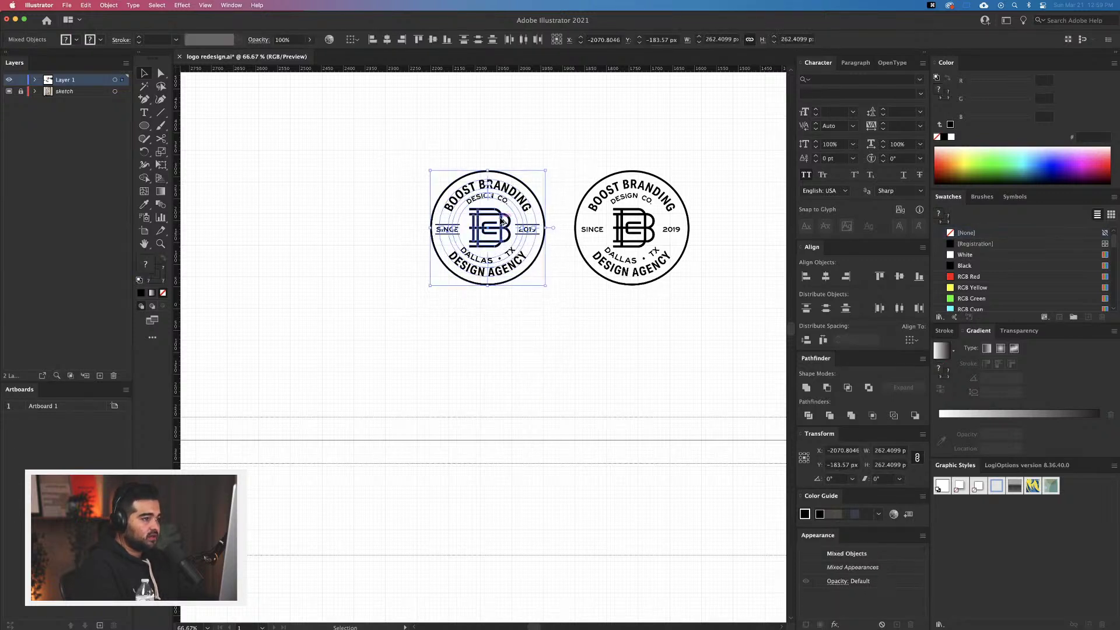
pyautogui.moveTo(399, 230); pyautogui.dragTo(401, 271)
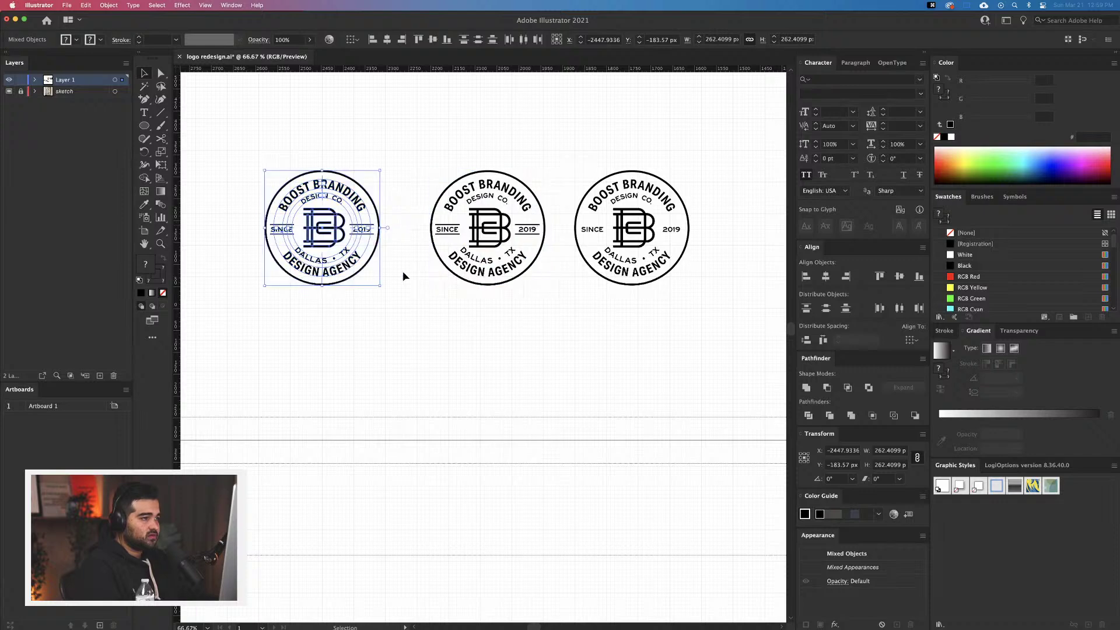
# Change the BOOST BRANDING font in the new badge copy to Knockout HTF26-JuniorFlyweight
pyautogui.moveTo(409, 347); pyautogui.dragTo(420, 352)
pyautogui.hscroll(-4, 409, 226)
pyautogui.scroll(5, 408, 226)
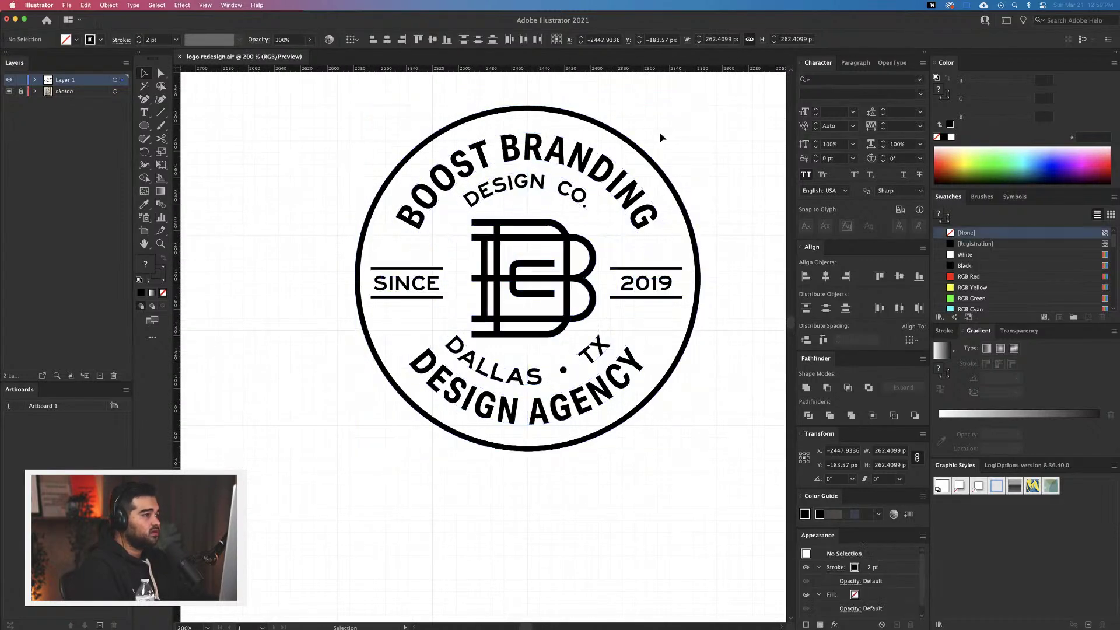
pyautogui.click(591, 169)
pyautogui.click(517, 37)
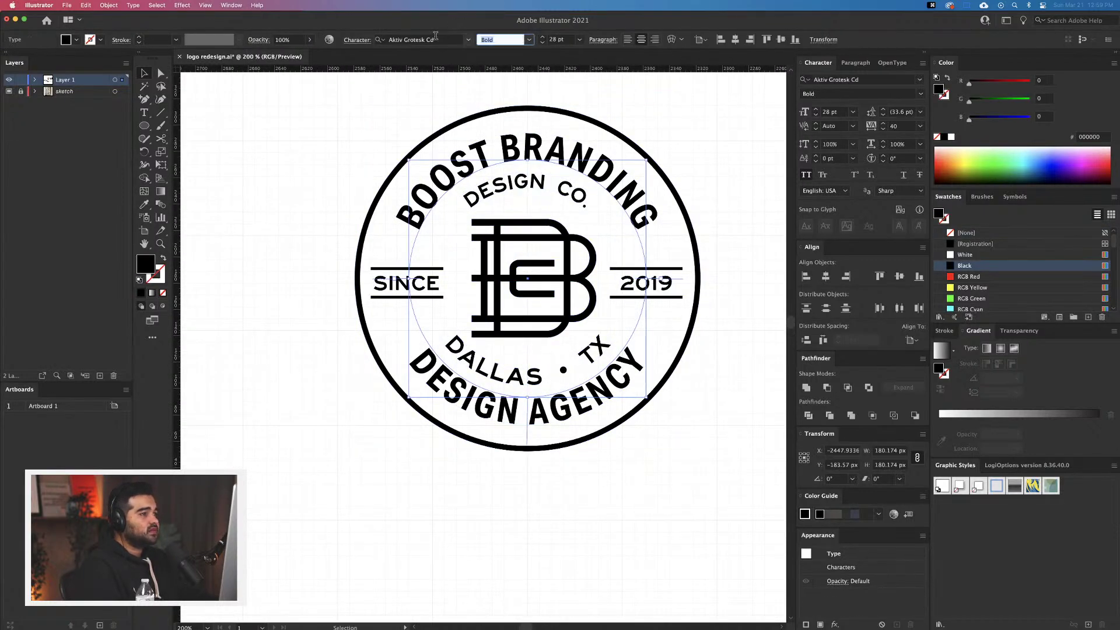
pyautogui.click(436, 37)
pyautogui.write('knock')
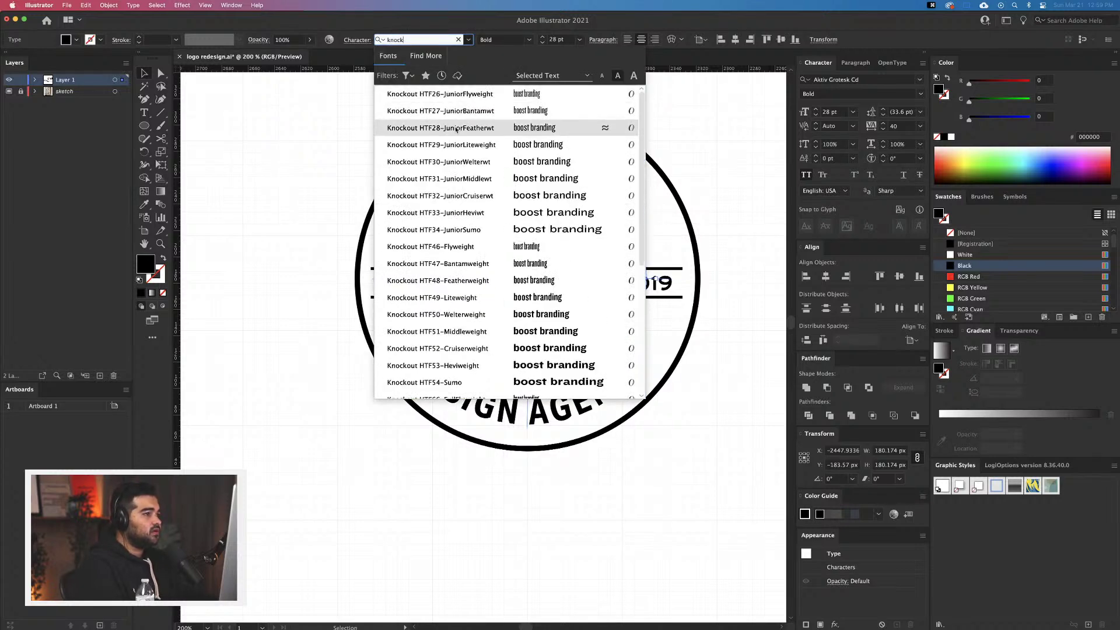
pyautogui.click(492, 99)
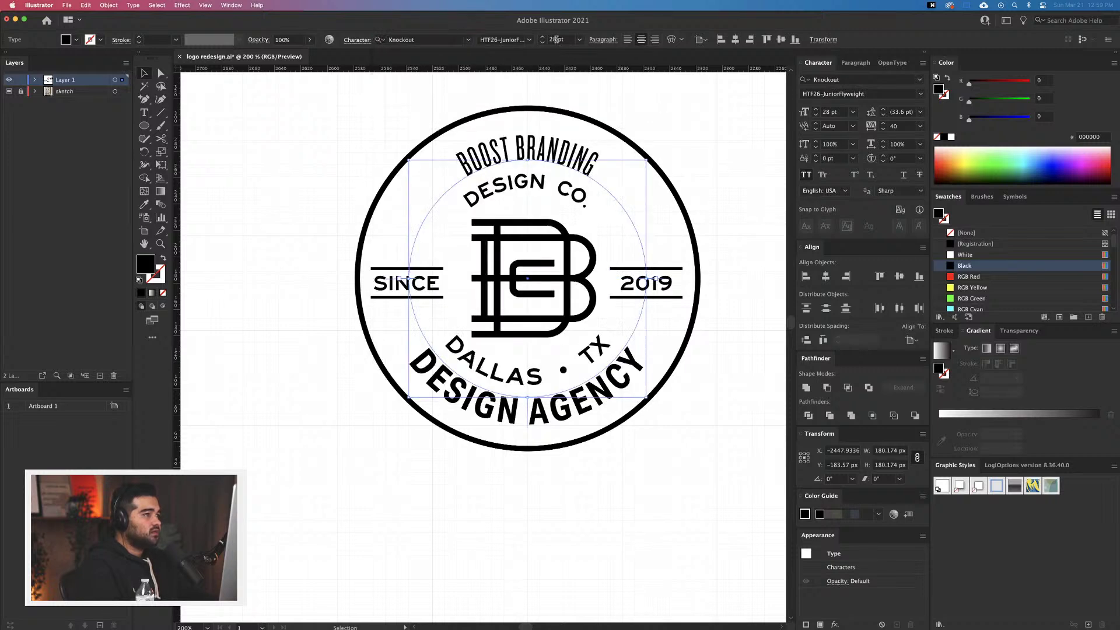
# Increase the BOOST BRANDING font size to 54 pt
pyautogui.press('shift+super+period')
pyautogui.press('shift+super+period')
pyautogui.press('shift+super+period')
pyautogui.press('shift+super+period')
pyautogui.press('shift+super+period')
pyautogui.press('shift+super+period')
pyautogui.press('shift+super+period')
pyautogui.press('shift+super+period')
pyautogui.press('shift+super+period')
pyautogui.press('shift+super+period')
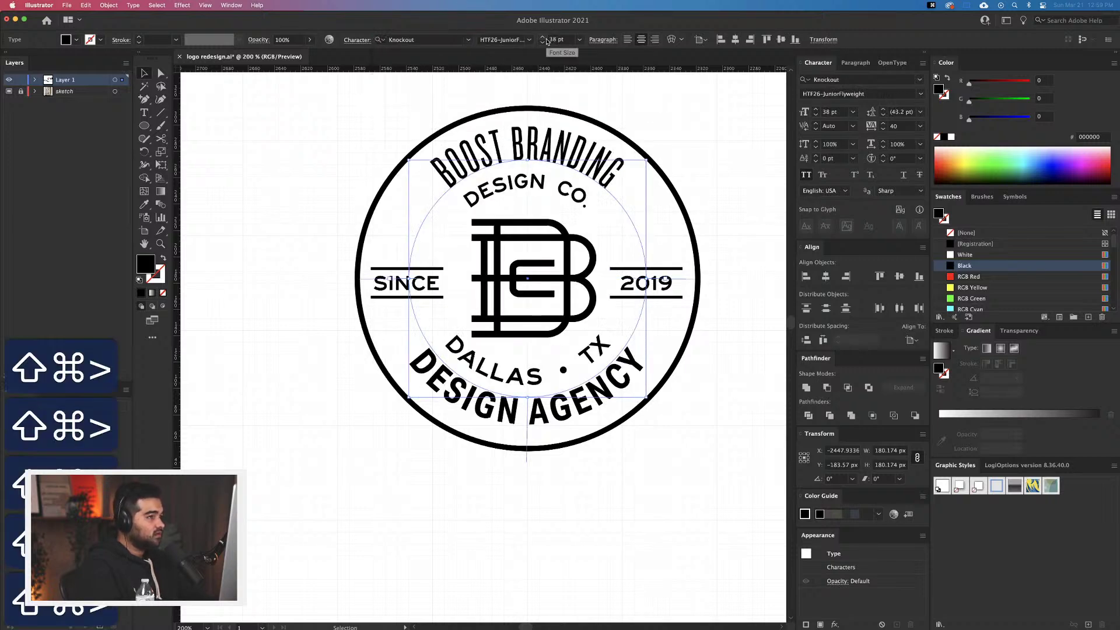
pyautogui.press('shift+super+period')
pyautogui.press('shift+super+period')
pyautogui.press('shift+super+period')
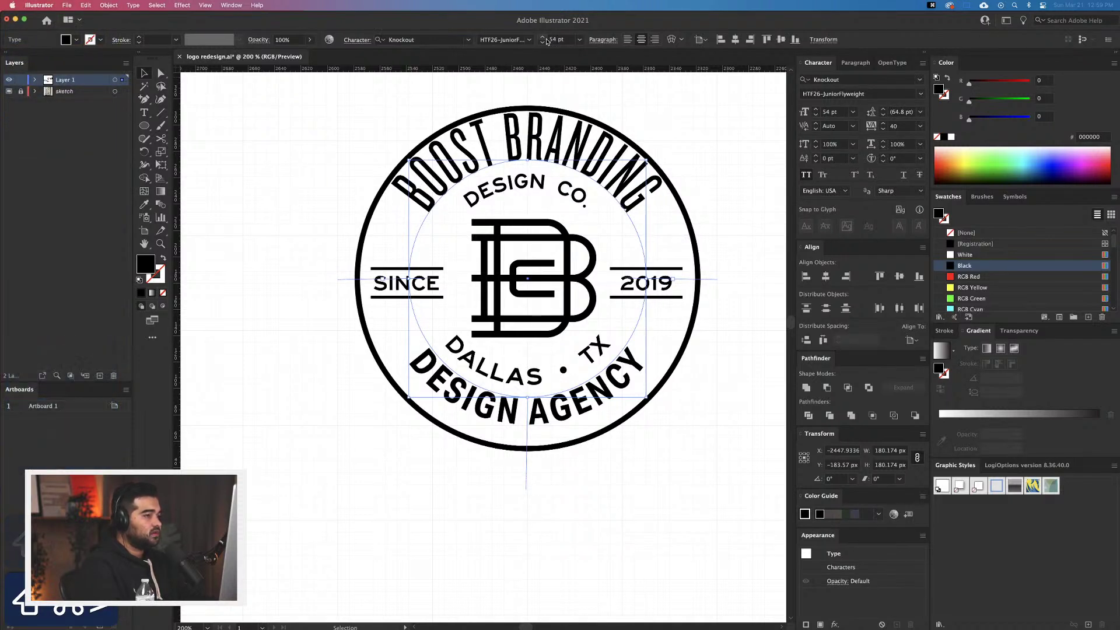
# Shrink the BOOST BRANDING text circle to about 169 px and enlarge its lettering to about 60.8 pt
pyautogui.click(727, 142)
pyautogui.click(614, 194)
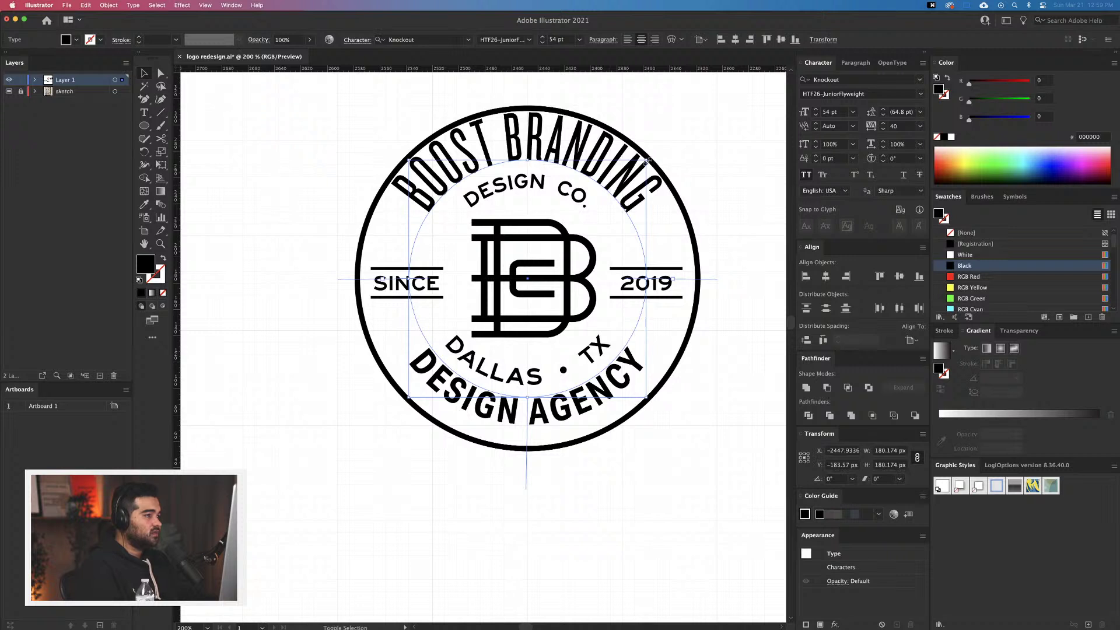
pyautogui.press('shift+super+period')
pyautogui.press('shift+super+period')
pyautogui.press('shift+super+period')
pyautogui.press('shift+super+period')
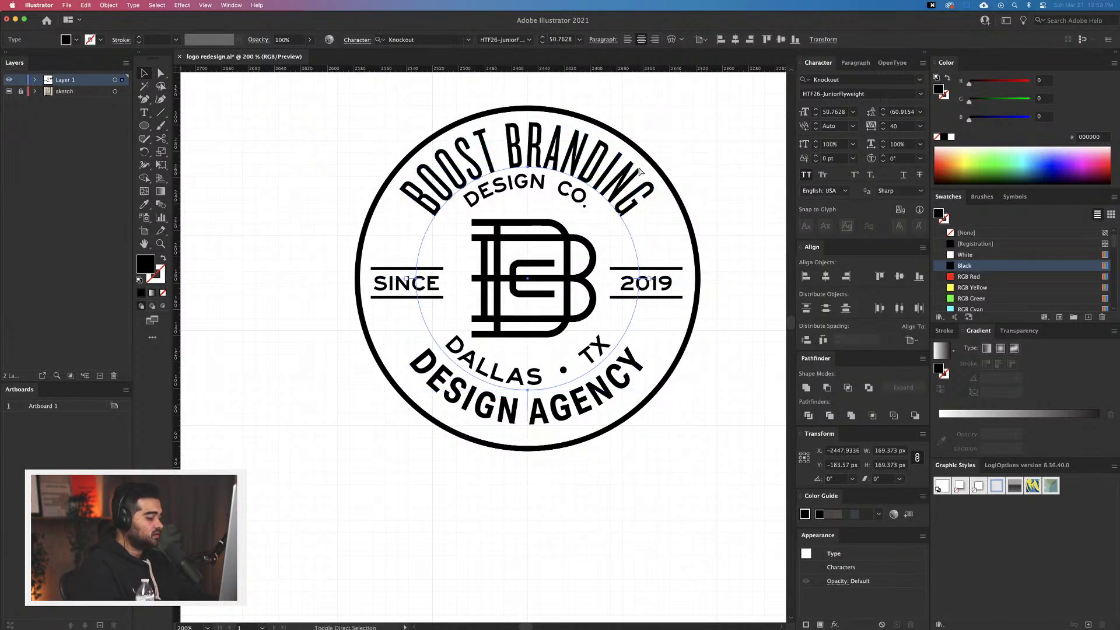
pyautogui.press('shift+super+period')
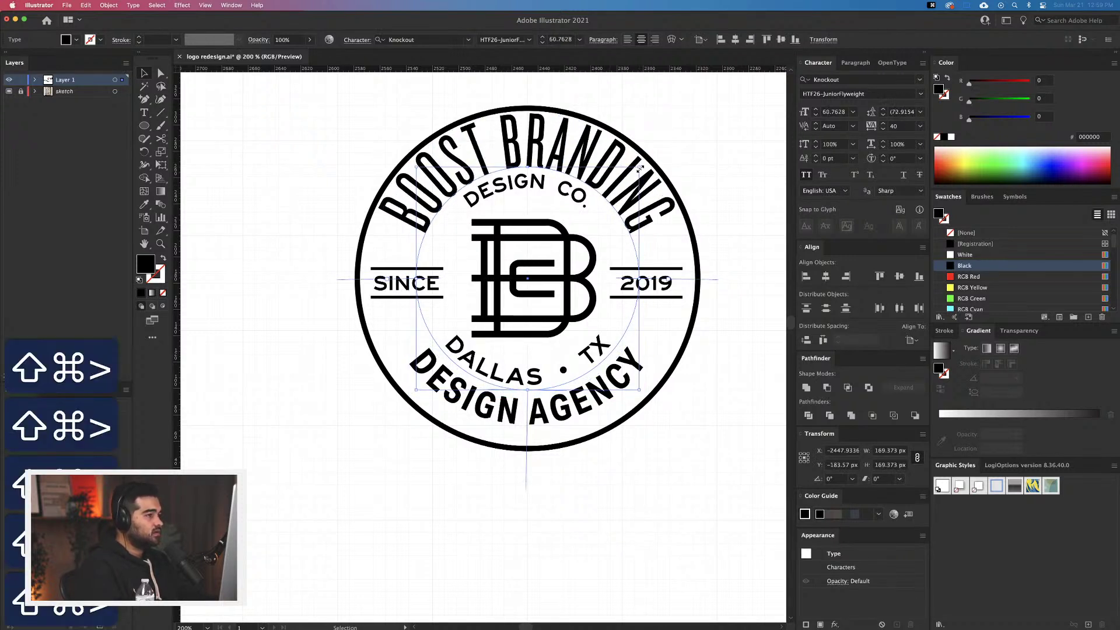
# Enlarge the outer circle of the new badge copy from its centre to about 282 px in diameter
pyautogui.click(697, 245)
pyautogui.moveTo(704, 106); pyautogui.dragTo(714, 93)
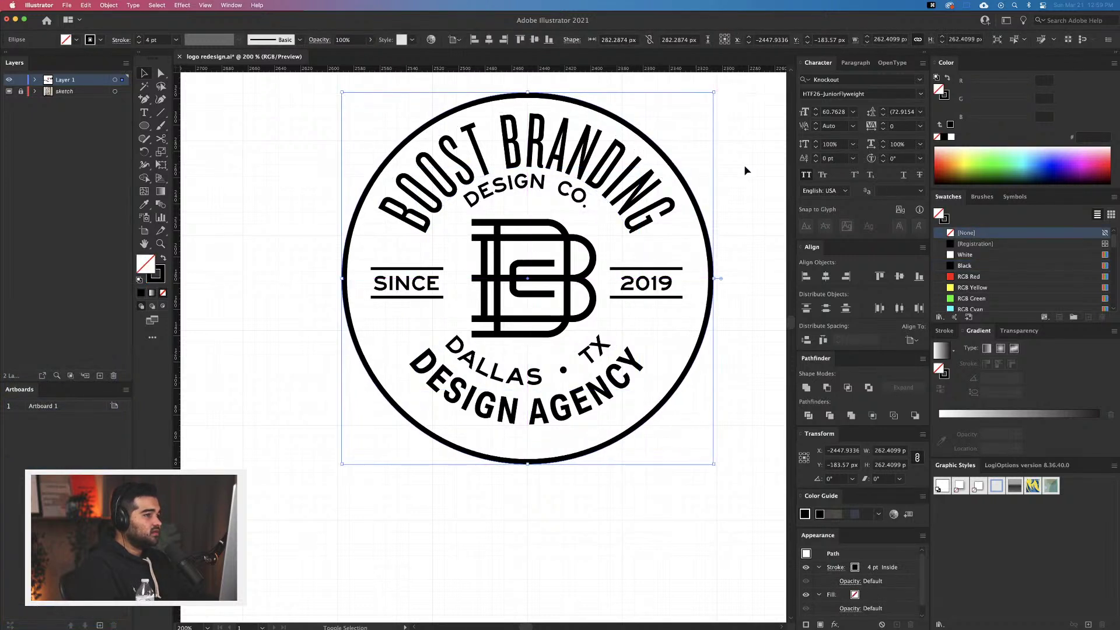
pyautogui.click(744, 165)
pyautogui.scroll(-5, 746, 171)
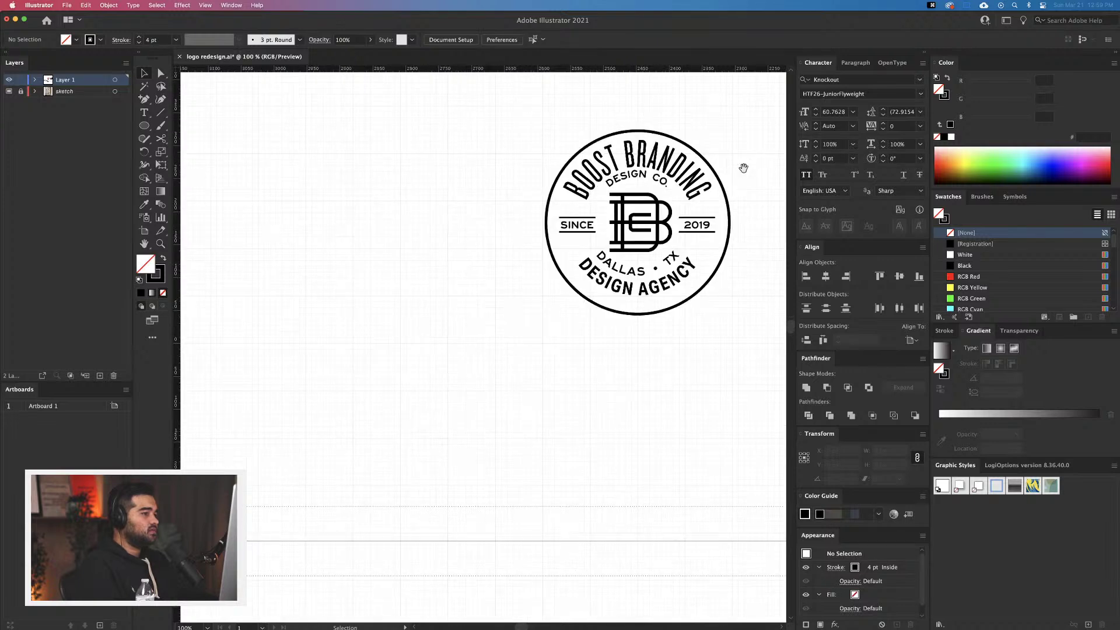
pyautogui.moveTo(743, 167); pyautogui.dragTo(638, 211)
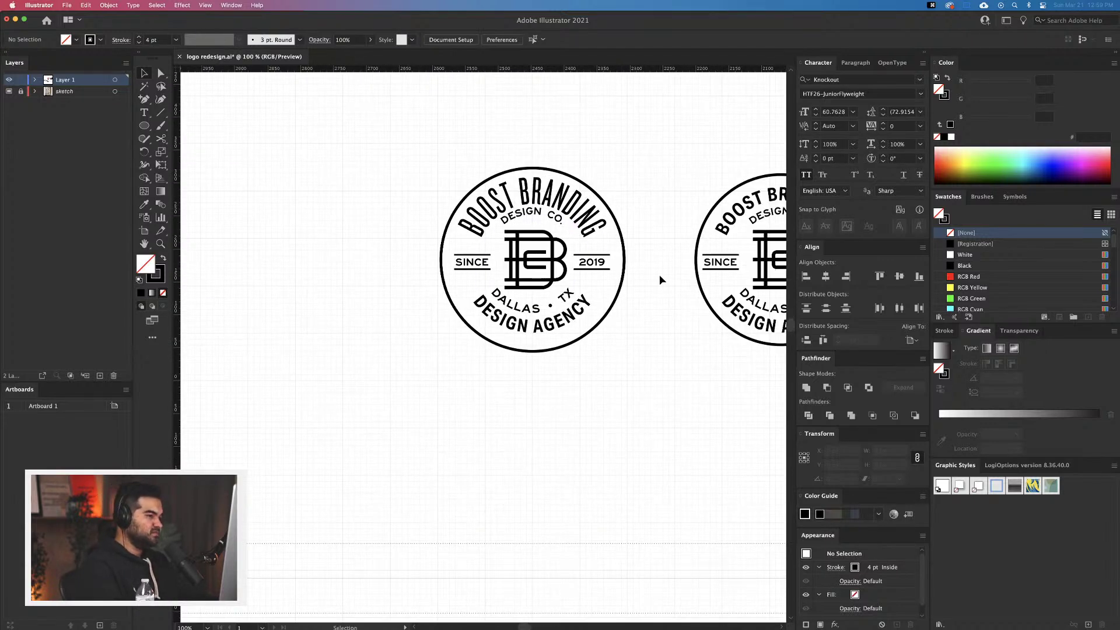
# Undo the Knockout font, the BOOST BRANDING resizing and the outer circle enlargement in the new badge copy
pyautogui.press('super+z')
pyautogui.press('super+z')
pyautogui.press('super+z')
pyautogui.press('super+z')
pyautogui.press('super+z')
pyautogui.press('super+z')
pyautogui.press('super+z')
pyautogui.press('super+z')
pyautogui.press('super+z')
pyautogui.press('super+z')
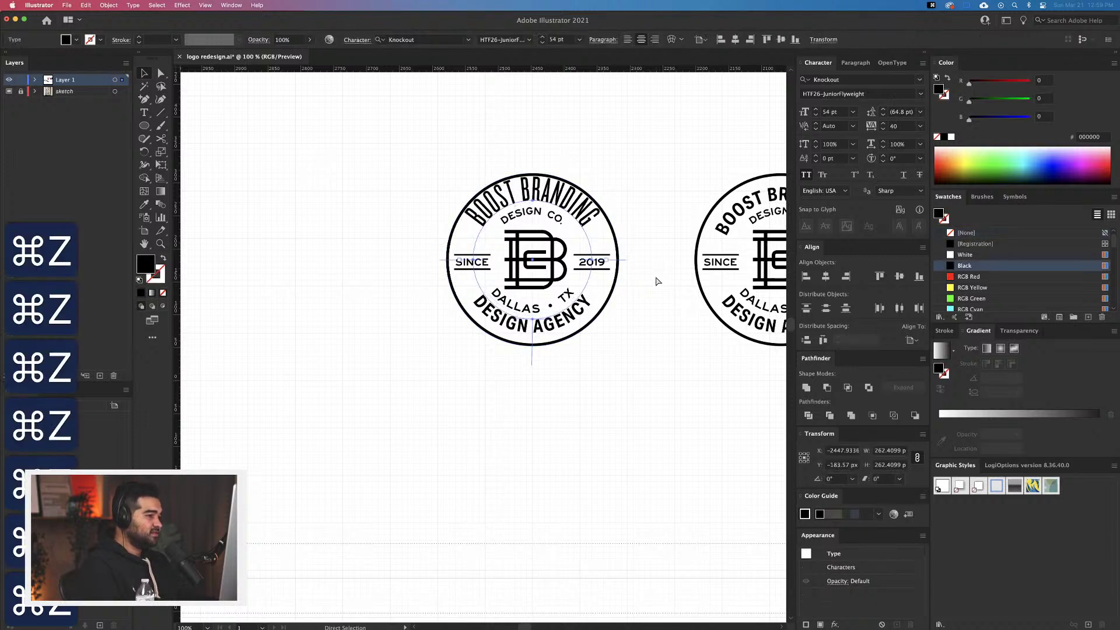
pyautogui.press('super+z')
pyautogui.press('super+z')
pyautogui.press('super+z')
pyautogui.press('super+z')
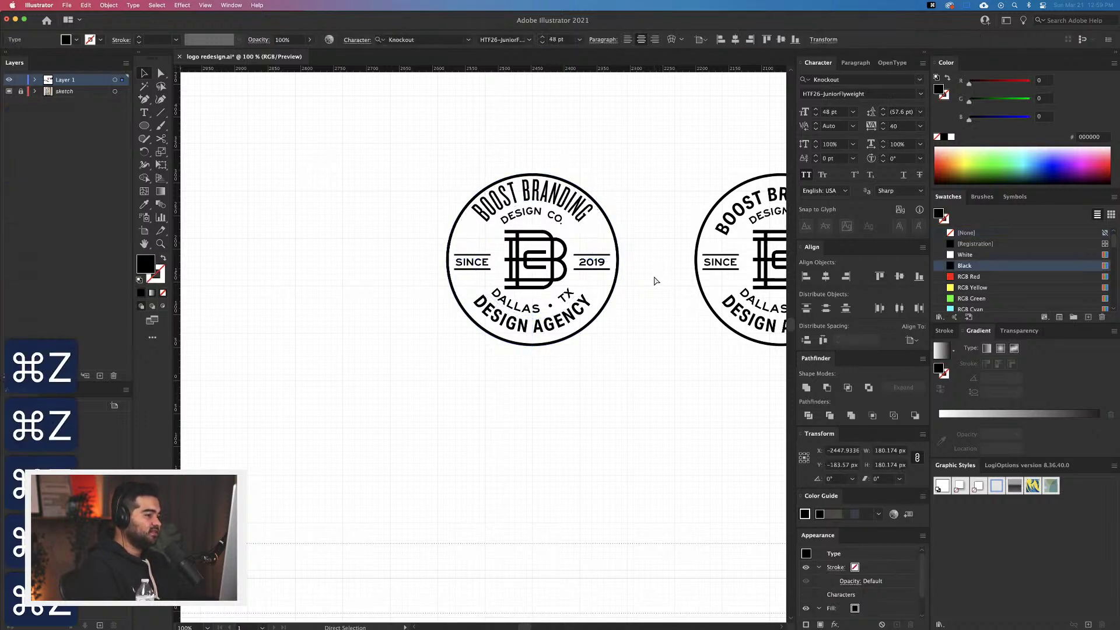
pyautogui.press('super+z')
pyautogui.press('super+z')
pyautogui.press('super+z')
pyautogui.press('super+z')
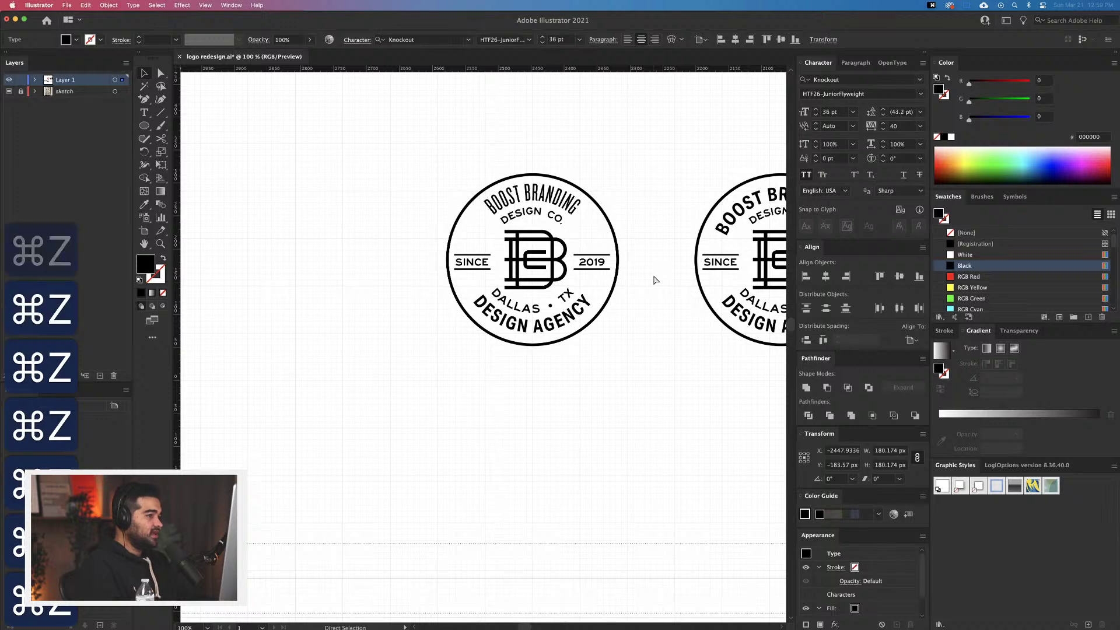
pyautogui.press('super+z')
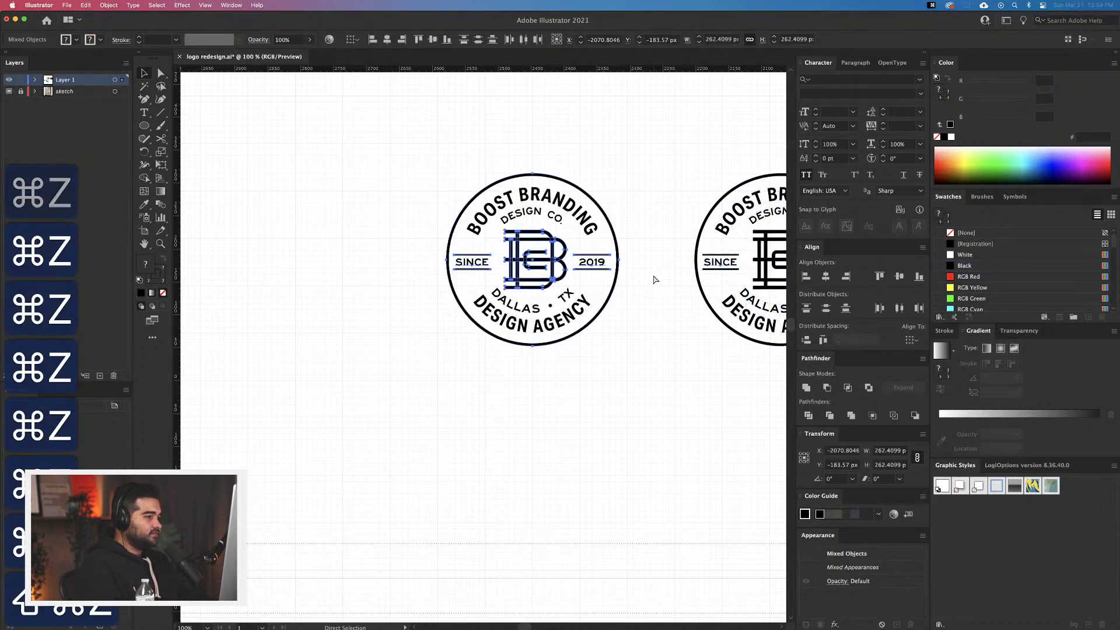
# Set the BOOST BRANDING and DESIGN AGENCY ring text in the new badge copy to the SaaSeriesFDOT font and reduce its size
pyautogui.moveTo(670, 292); pyautogui.dragTo(522, 283)
pyautogui.moveTo(516, 363); pyautogui.dragTo(488, 363)
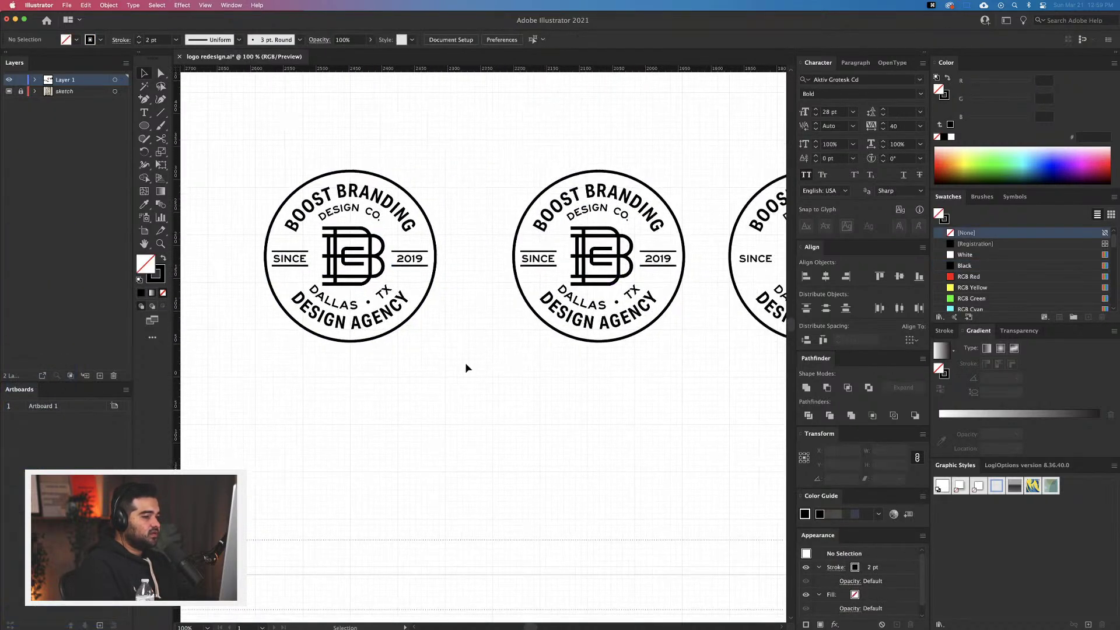
pyautogui.click(327, 202)
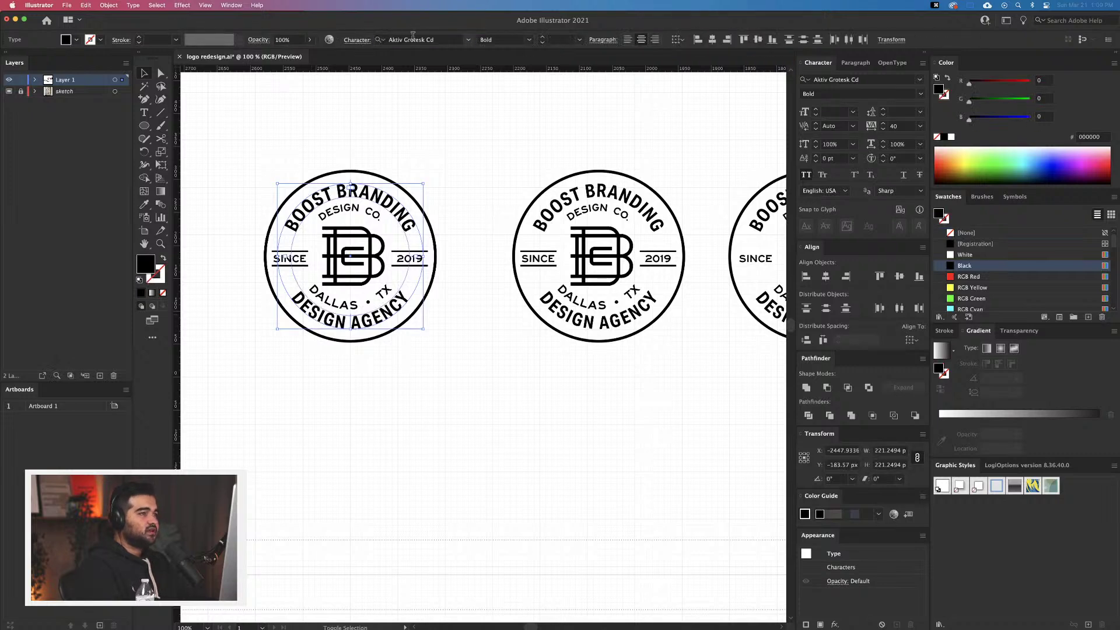
pyautogui.click(413, 39)
pyautogui.write('saa')
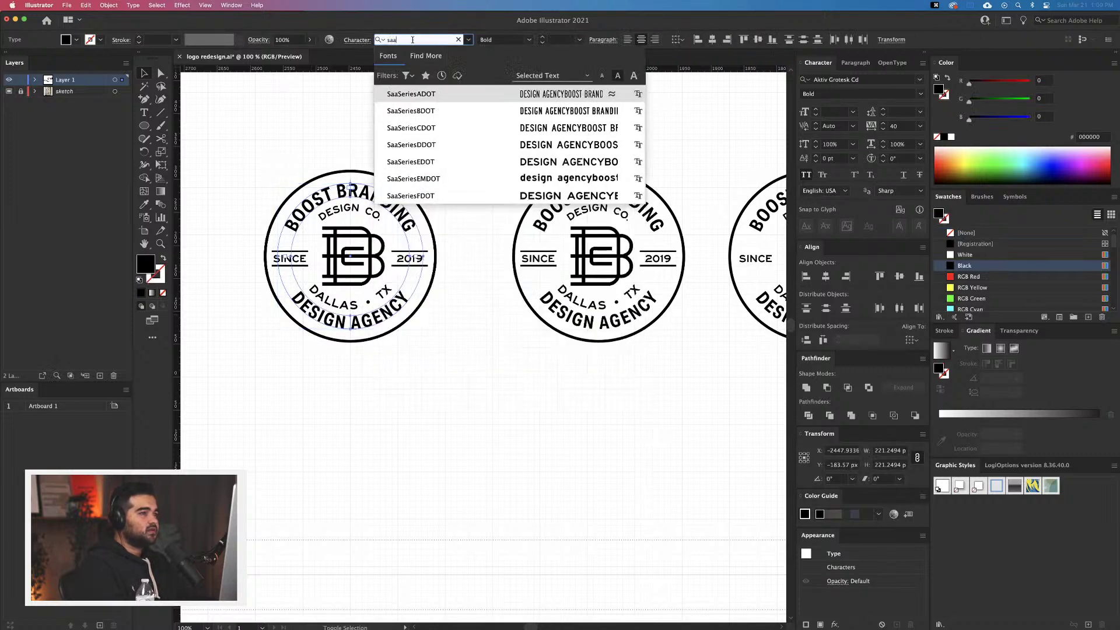
pyautogui.click(460, 198)
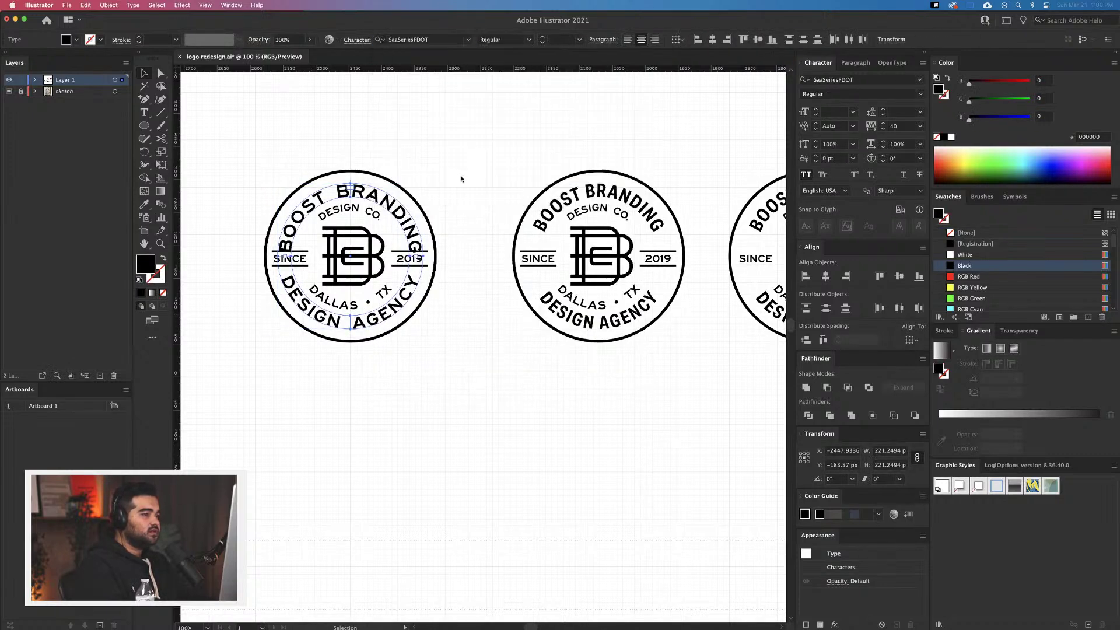
pyautogui.click(543, 42)
pyautogui.click(543, 42)
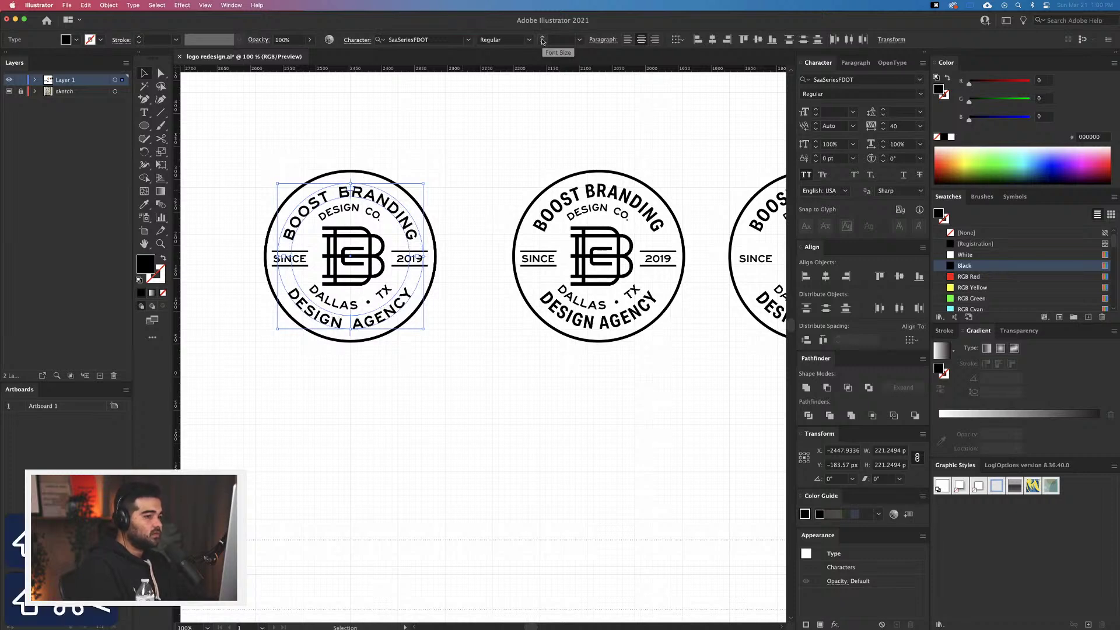
pyautogui.click(509, 335)
pyautogui.hscroll(-2, 545, 367)
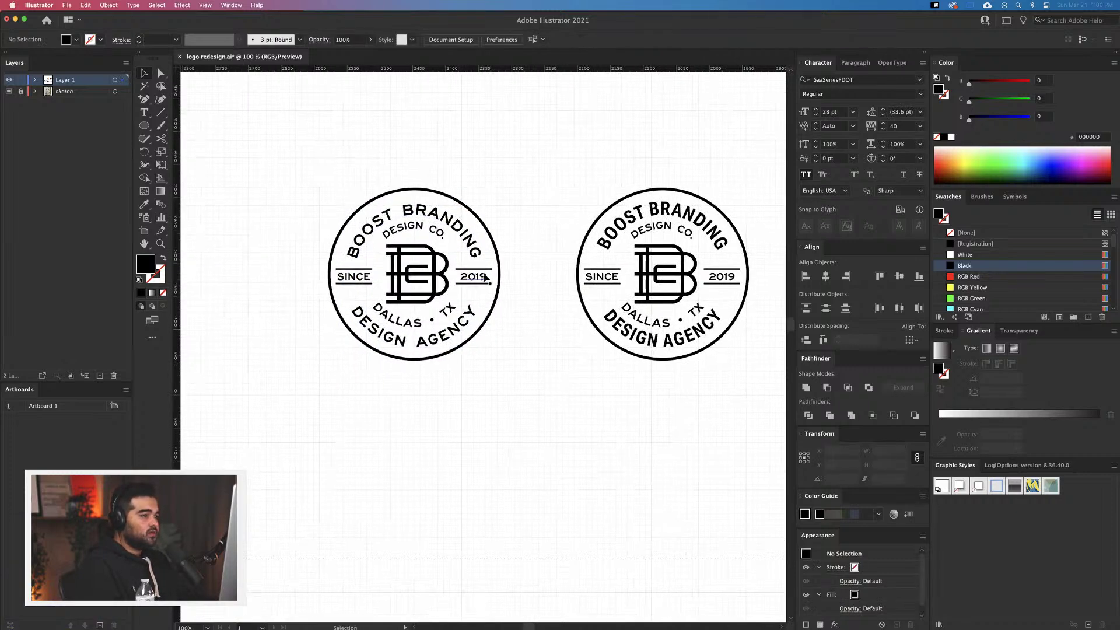
# Change the inner DESIGN CO. and DALLAS • TX ring text in the new badge copy to the SaaSeriesDDOT font
pyautogui.click(344, 284)
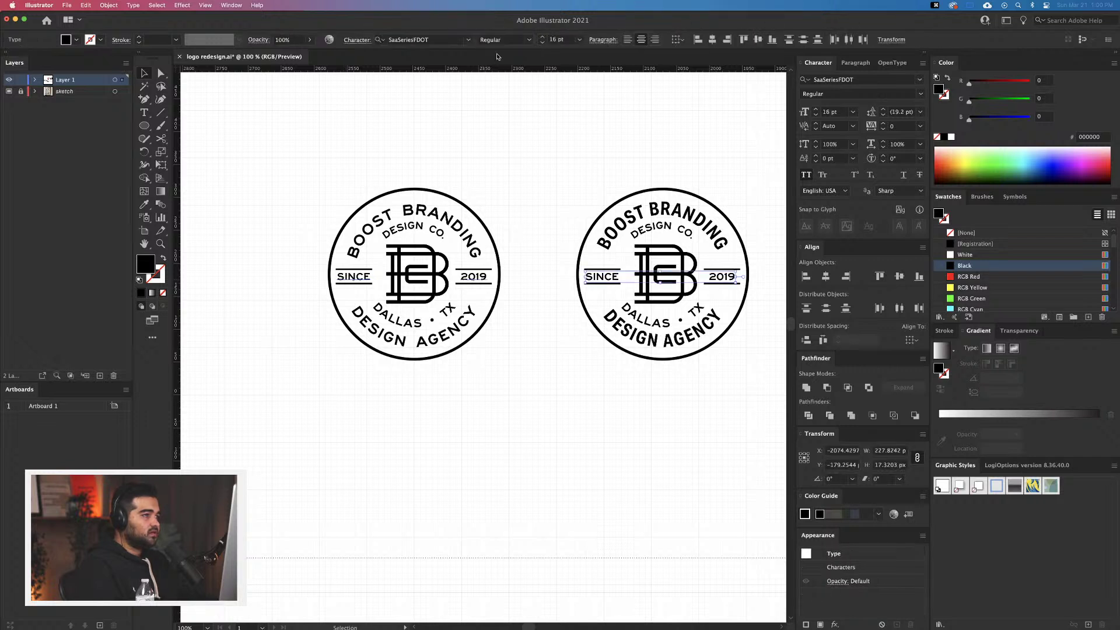
pyautogui.click(439, 39)
pyautogui.click(562, 309)
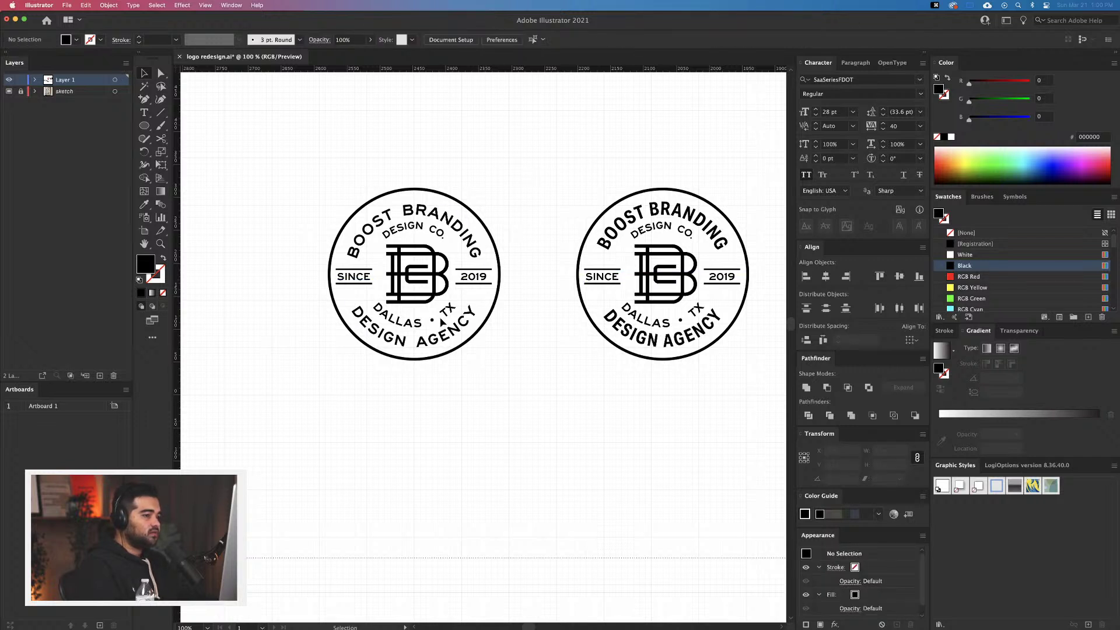
pyautogui.click(424, 232)
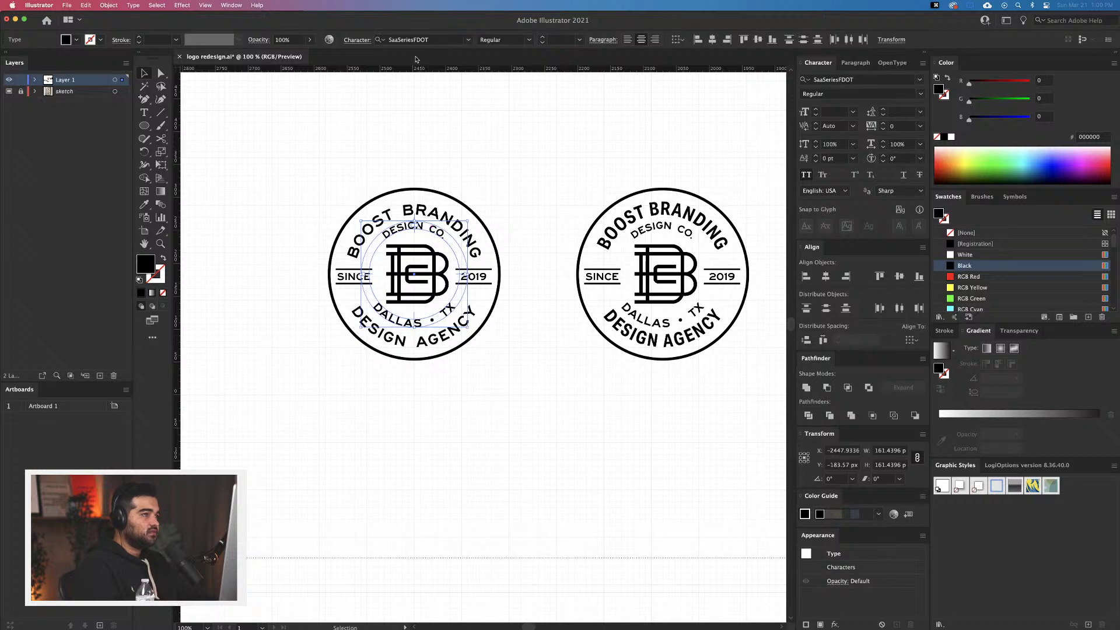
pyautogui.click(427, 39)
pyautogui.write('saa')
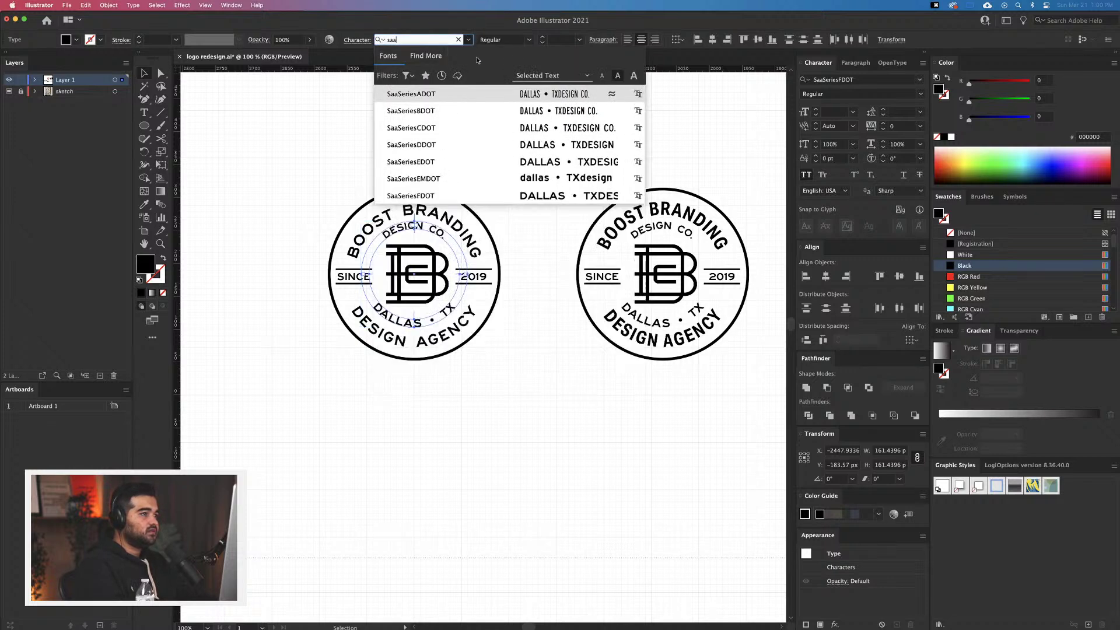
pyautogui.click(502, 144)
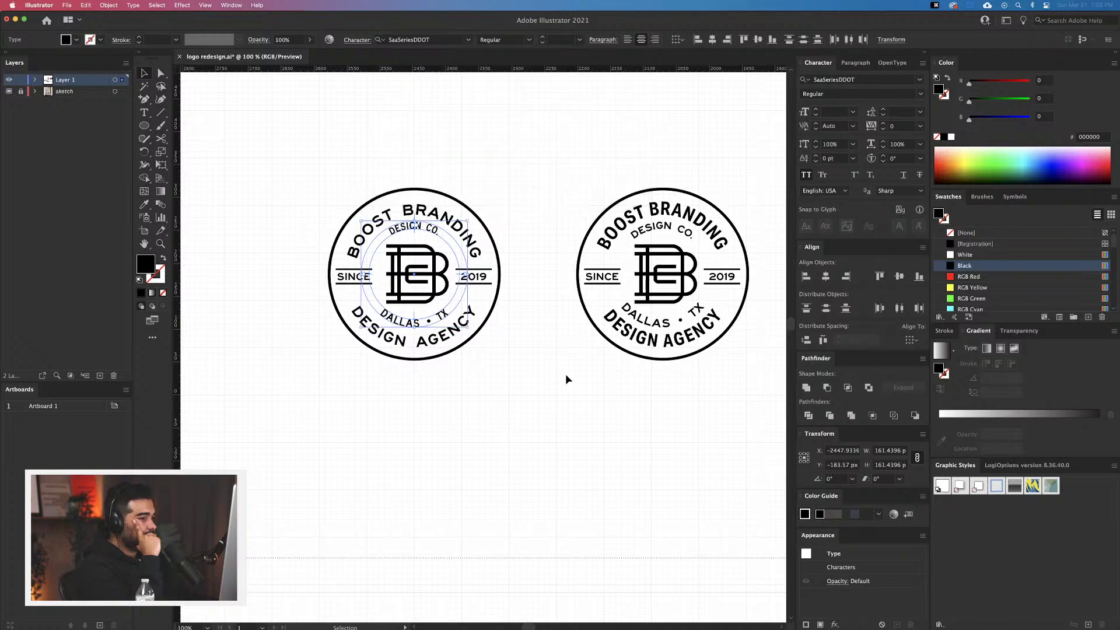
pyautogui.click(565, 374)
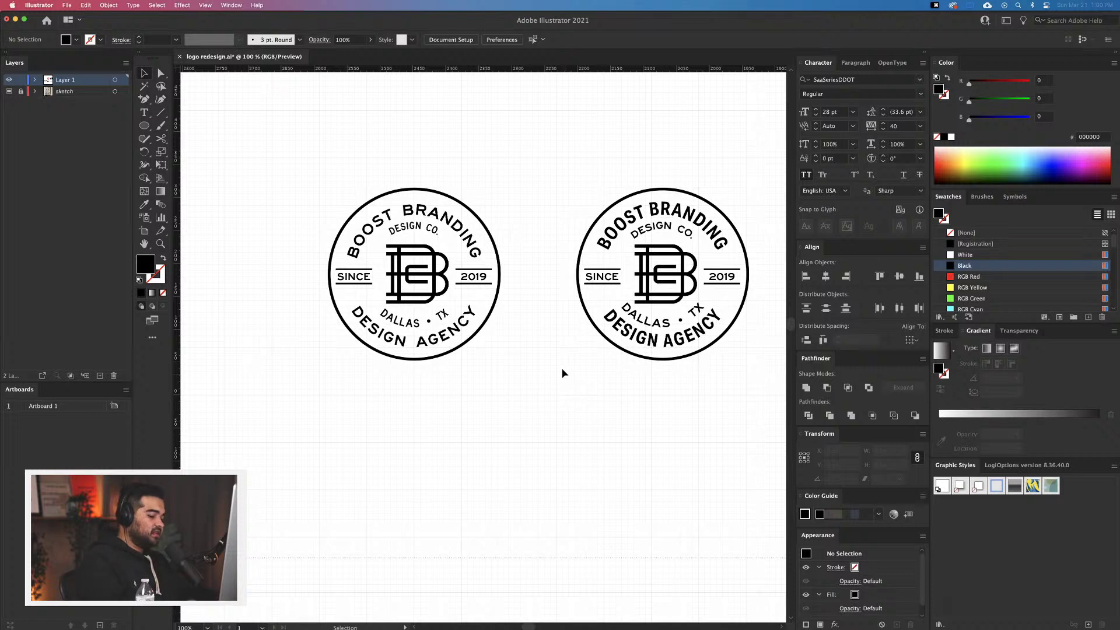
# Move the heavy black B from the sketch photo to the blank canvas above the CO letters
pyautogui.scroll(-3, 565, 373)
pyautogui.moveTo(567, 375)
pyautogui.mouseDown()
pyautogui.moveTo(430, 328)
pyautogui.moveTo(545, 394)
pyautogui.moveTo(435, 347)
pyautogui.mouseUp()
pyautogui.moveTo(582, 404); pyautogui.dragTo(530, 393)
pyautogui.moveTo(746, 408); pyautogui.dragTo(688, 390)
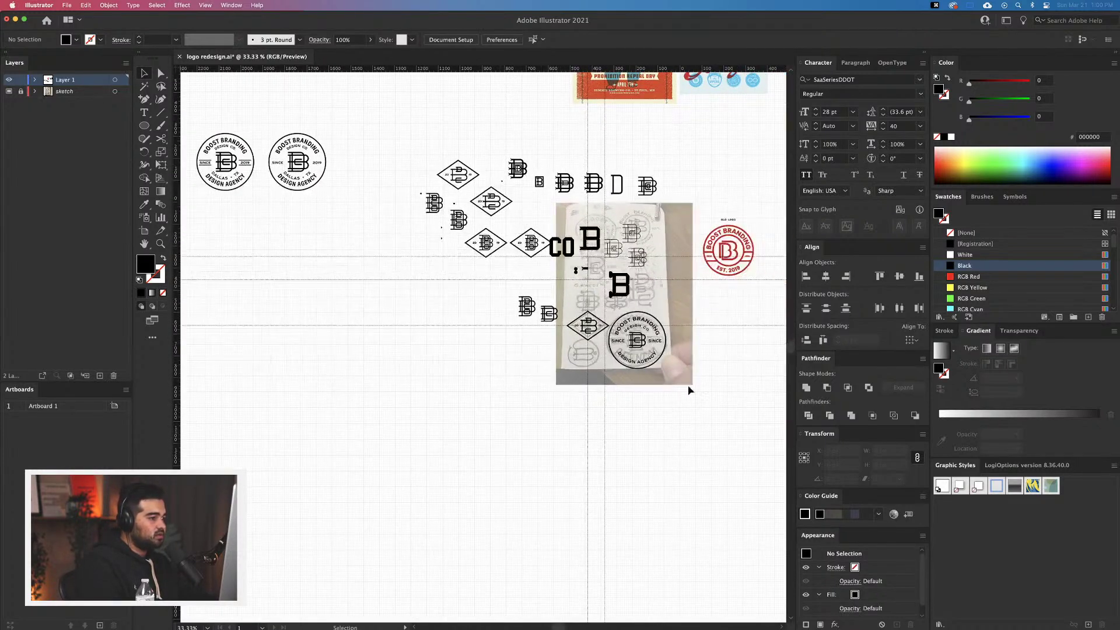
pyautogui.scroll(4, 675, 294)
pyautogui.scroll(-3, 675, 297)
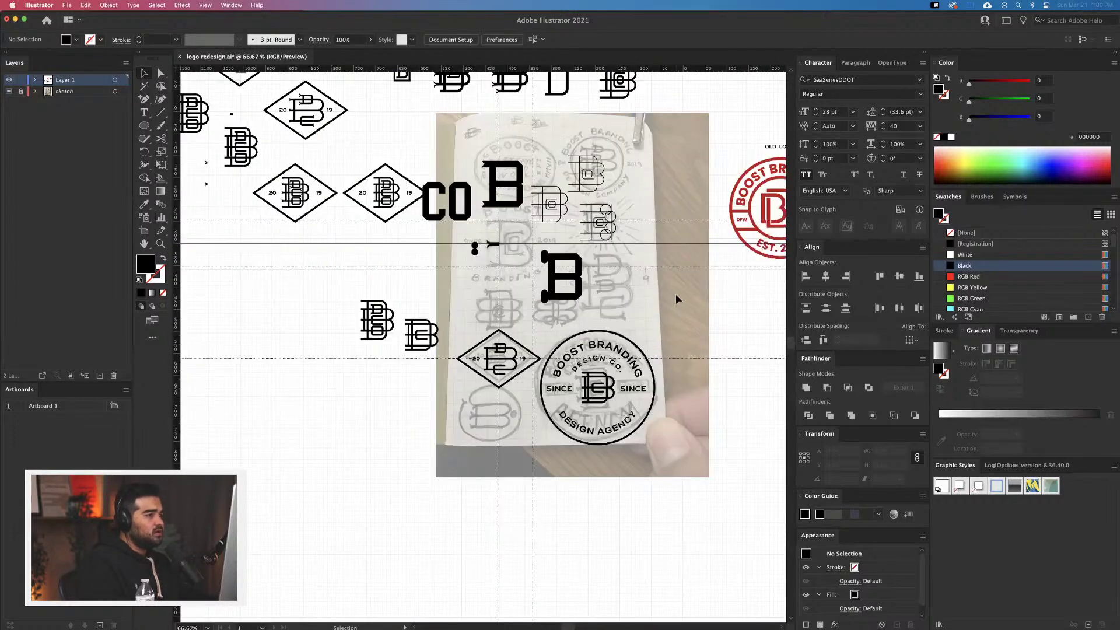
pyautogui.scroll(2, 676, 299)
pyautogui.hscroll(-3, 676, 299)
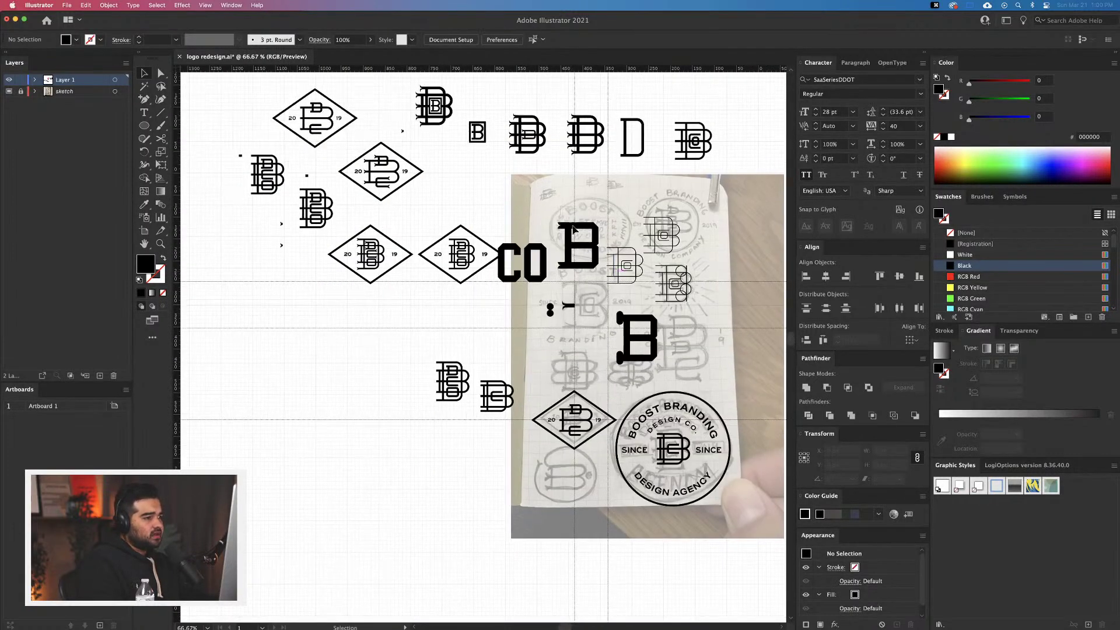
pyautogui.click(587, 247)
pyautogui.moveTo(587, 247); pyautogui.dragTo(525, 206)
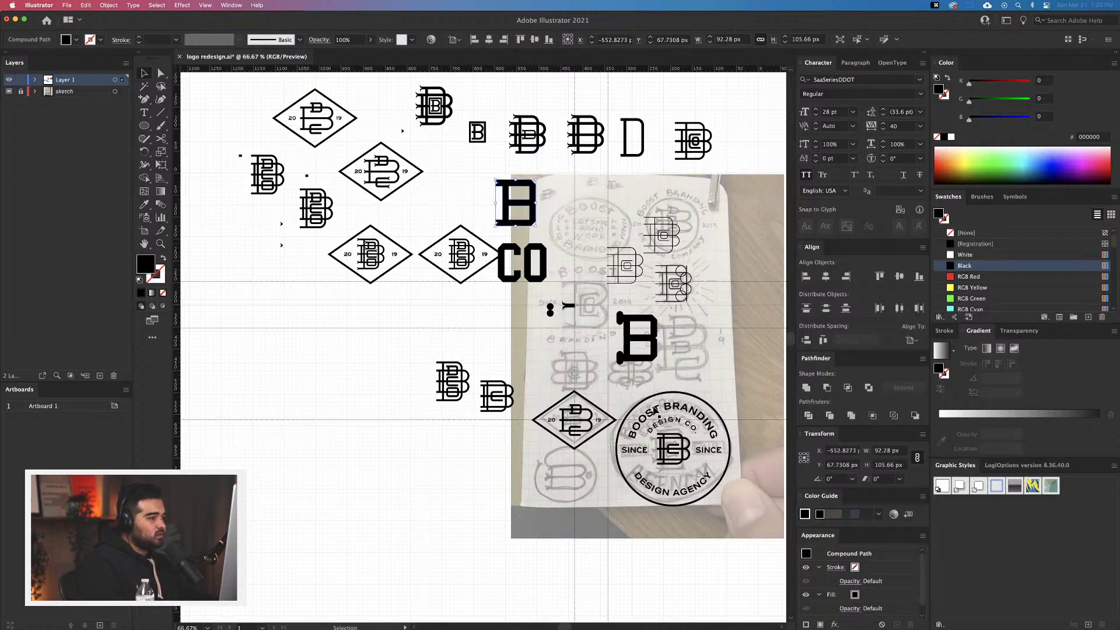
pyautogui.press('a')
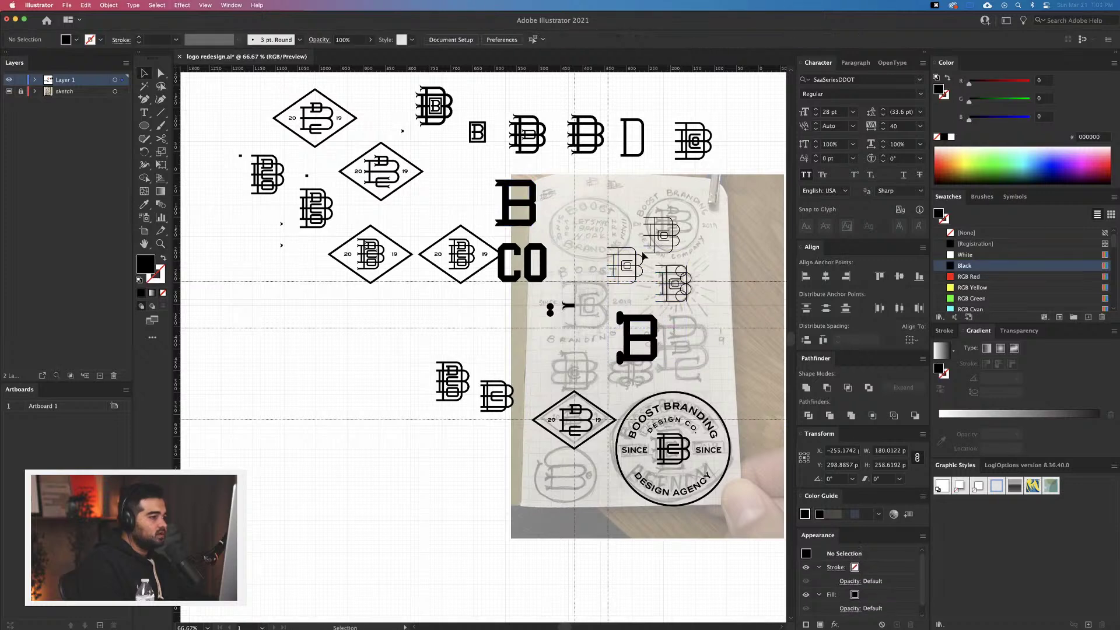
pyautogui.press('super+z')
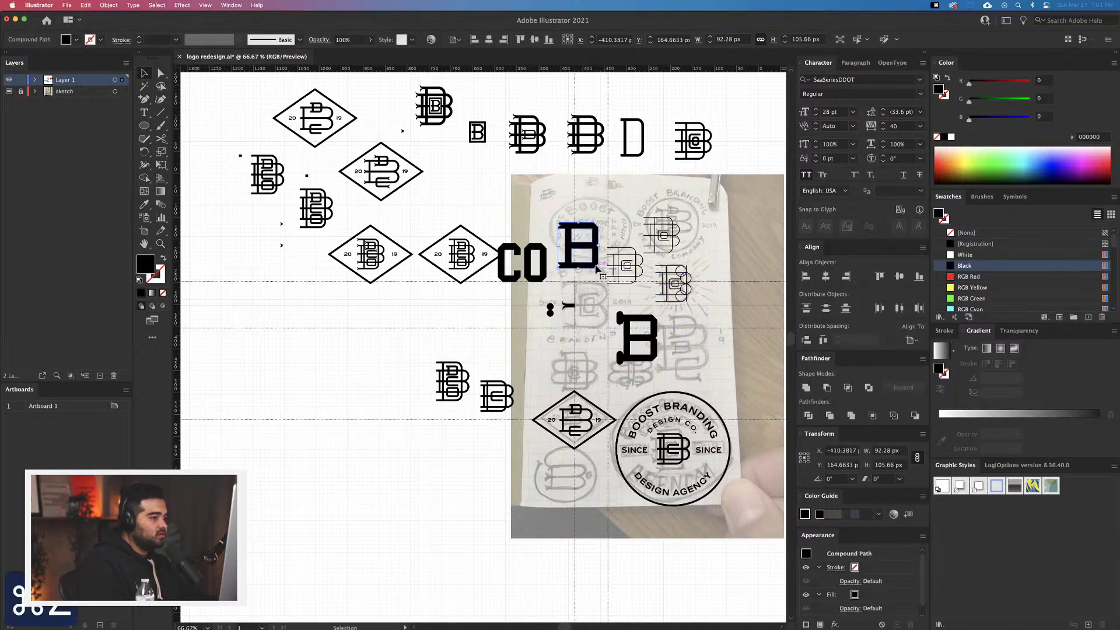
pyautogui.moveTo(599, 270); pyautogui.dragTo(504, 209)
pyautogui.click(557, 235)
pyautogui.moveTo(557, 235)
pyautogui.mouseDown()
pyautogui.moveTo(605, 252)
pyautogui.moveTo(547, 254)
pyautogui.mouseUp()
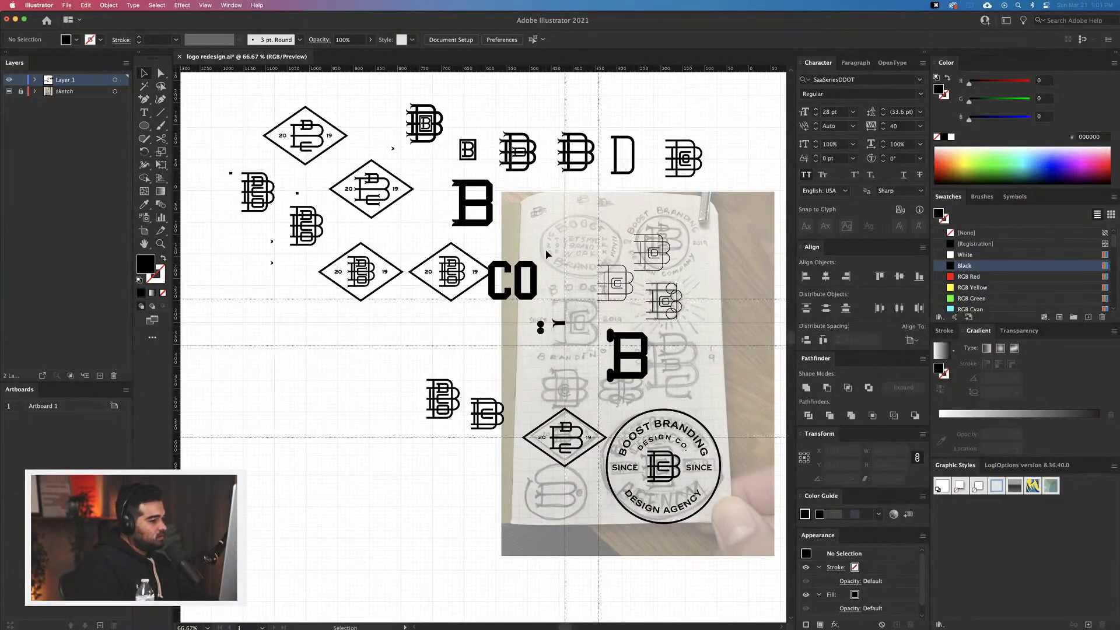
# Draw an unfilled circle about 129 px in diameter with a 4 pt black stroke over the round B sketch below the diamond logo
pyautogui.scroll(-3, 593, 537)
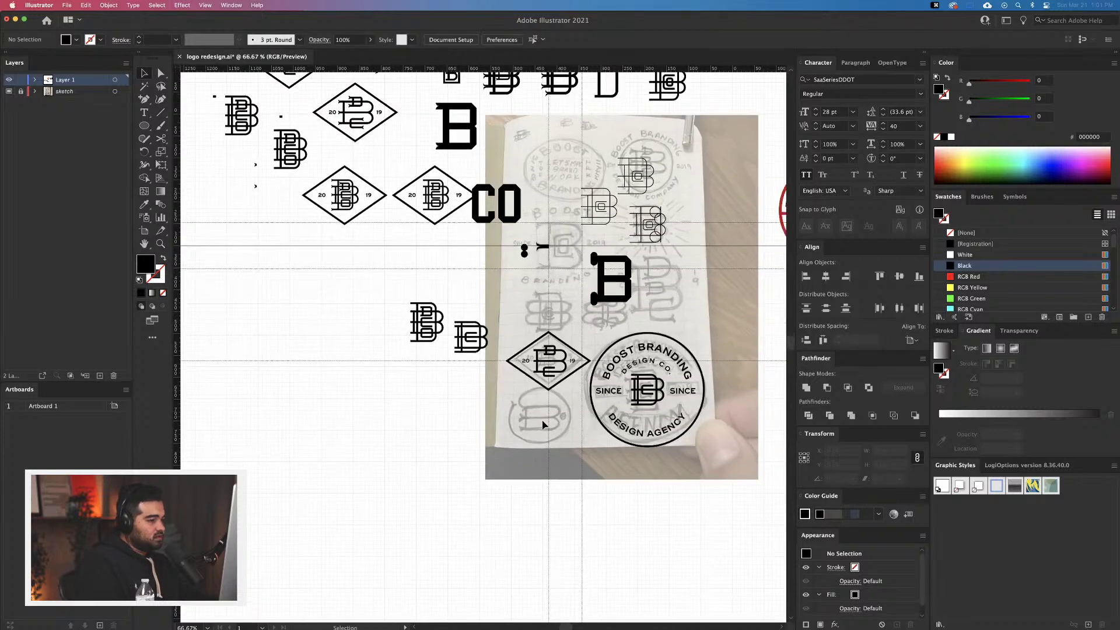
pyautogui.scroll(4, 542, 425)
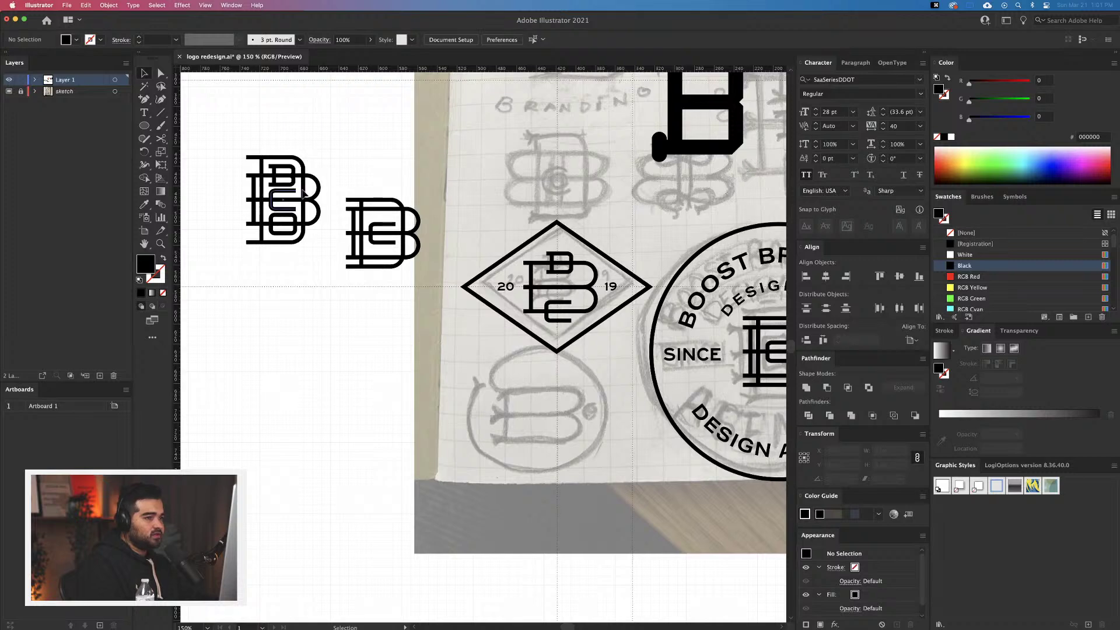
pyautogui.click(410, 299)
pyautogui.hscroll(3, 379, 298)
pyautogui.scroll(-2, 379, 298)
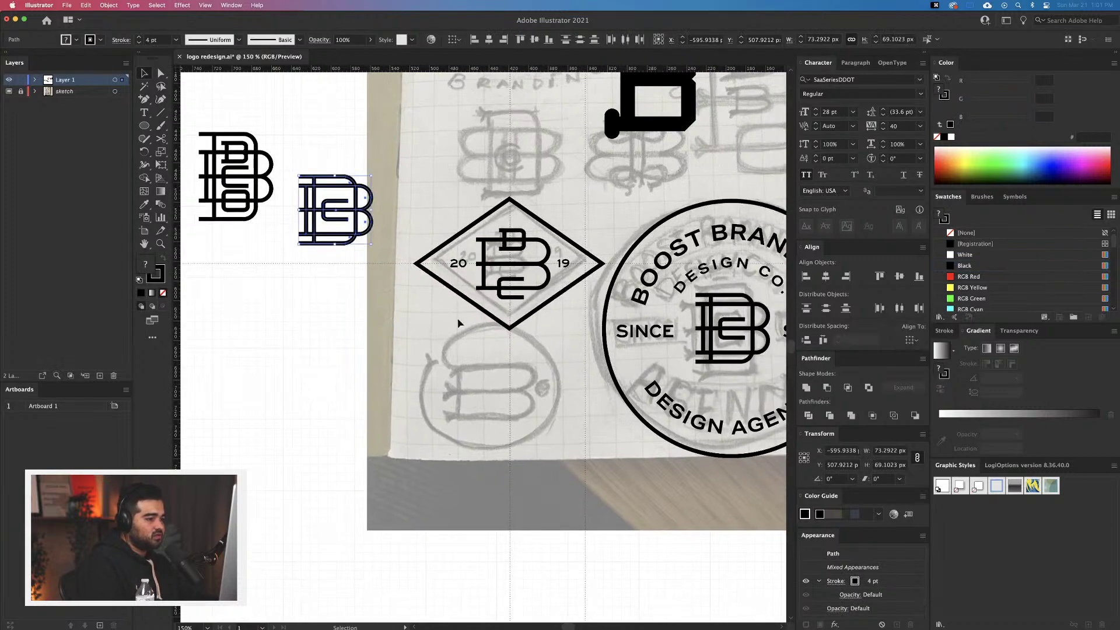
pyautogui.click(350, 300)
pyautogui.press('l')
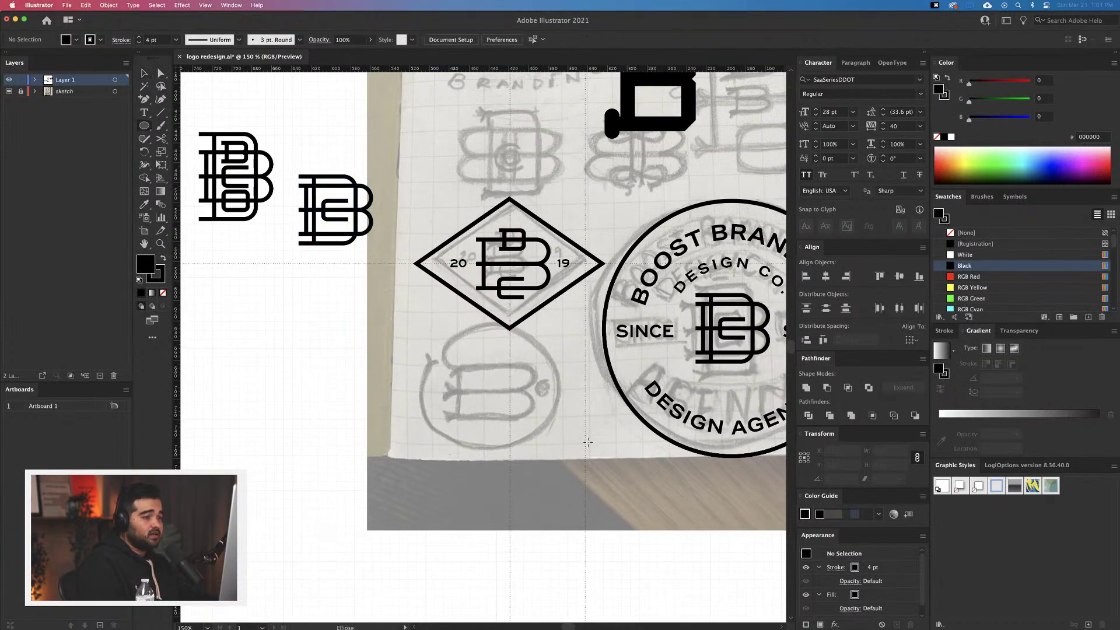
pyautogui.moveTo(492, 391)
pyautogui.mouseDown()
pyautogui.moveTo(574, 450)
pyautogui.moveTo(554, 429)
pyautogui.mouseUp()
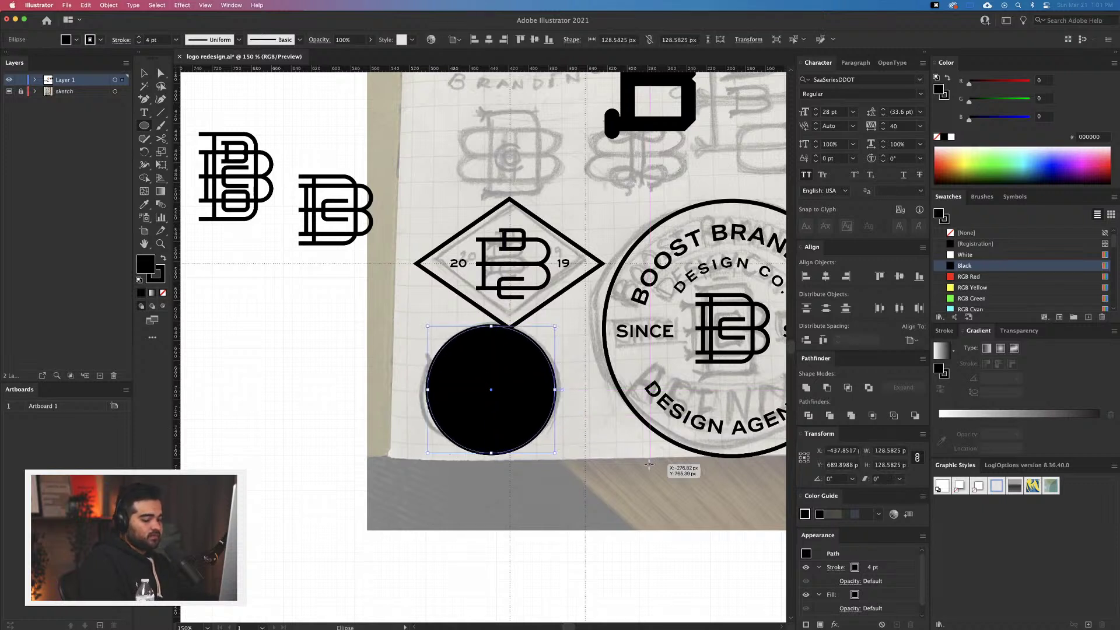
pyautogui.press('/')
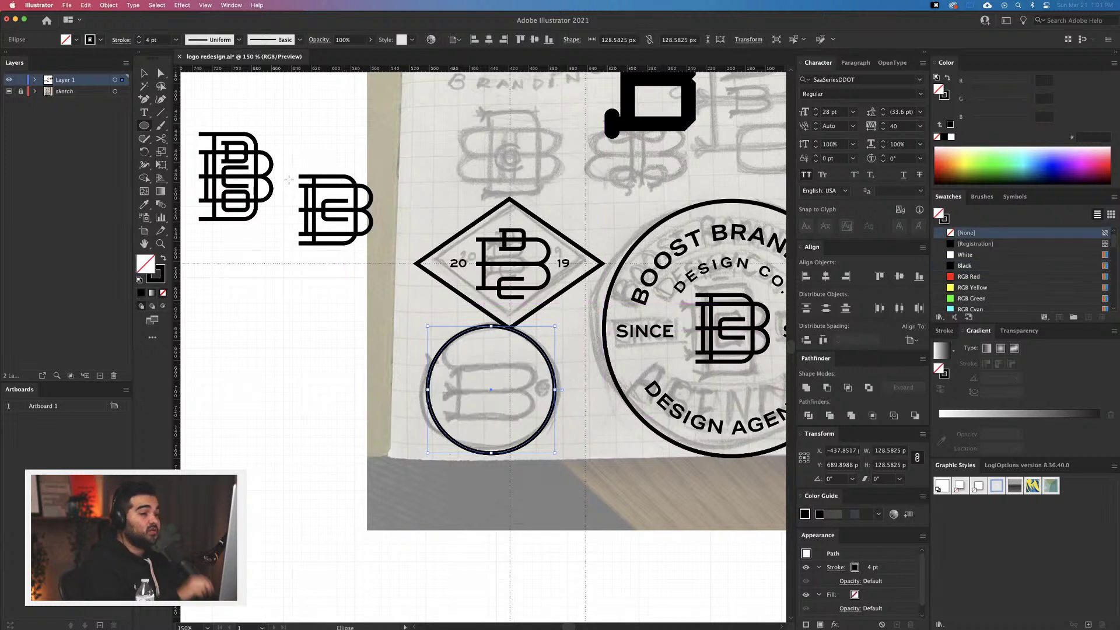
# Move the B strokes out of the DBC monogram beside the photo and centre them inside the new circle
pyautogui.press('v')
pyautogui.click(365, 232)
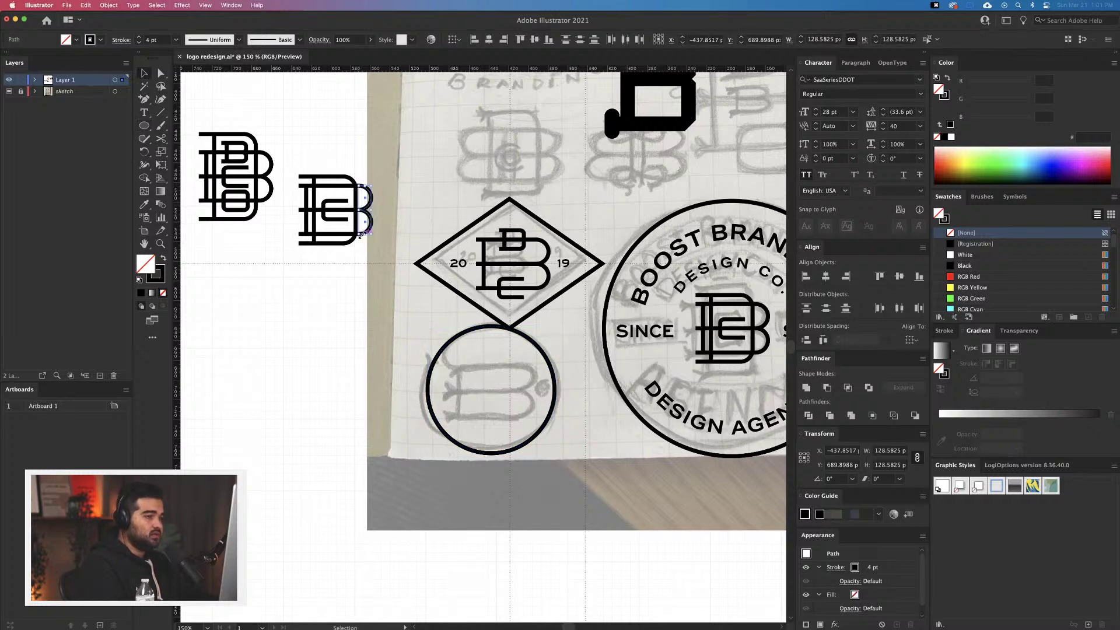
pyautogui.keyDown('shift'); pyautogui.click(307, 200); pyautogui.keyUp('shift')
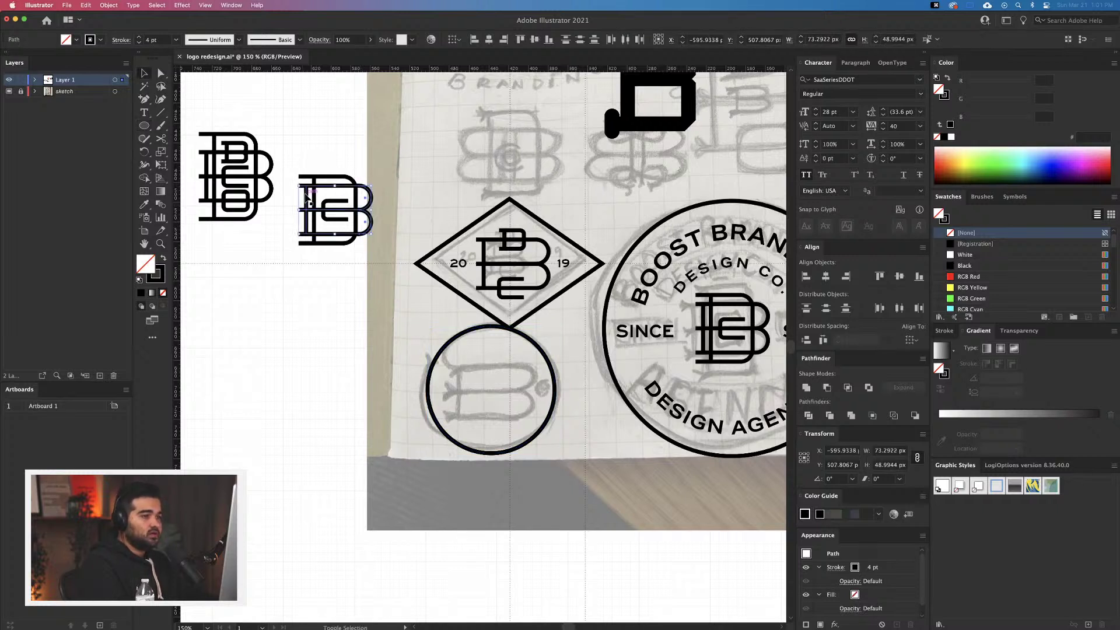
pyautogui.moveTo(307, 200); pyautogui.dragTo(457, 360)
pyautogui.press('super+z')
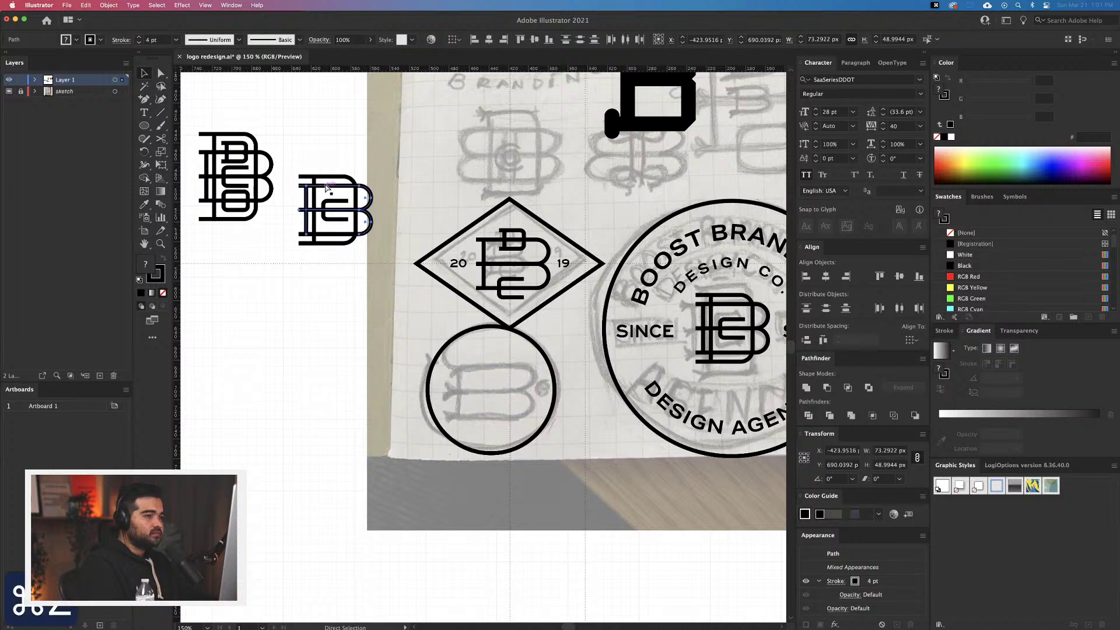
pyautogui.keyDown('shift'); pyautogui.click(334, 235); pyautogui.keyUp('shift')
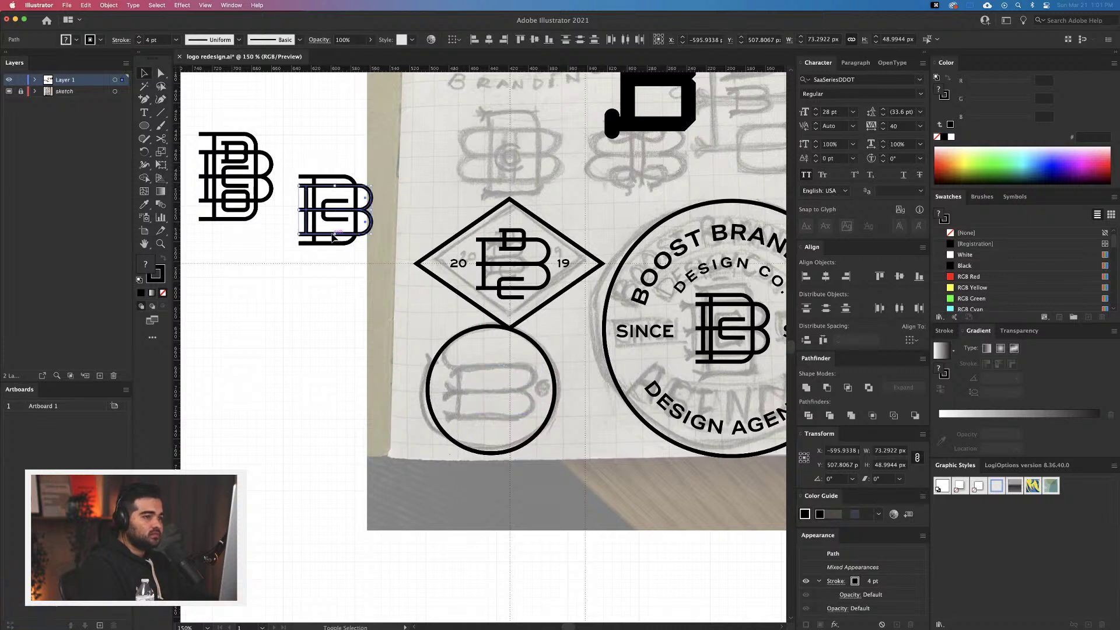
pyautogui.moveTo(334, 235)
pyautogui.mouseDown()
pyautogui.moveTo(387, 266)
pyautogui.moveTo(495, 415)
pyautogui.mouseUp()
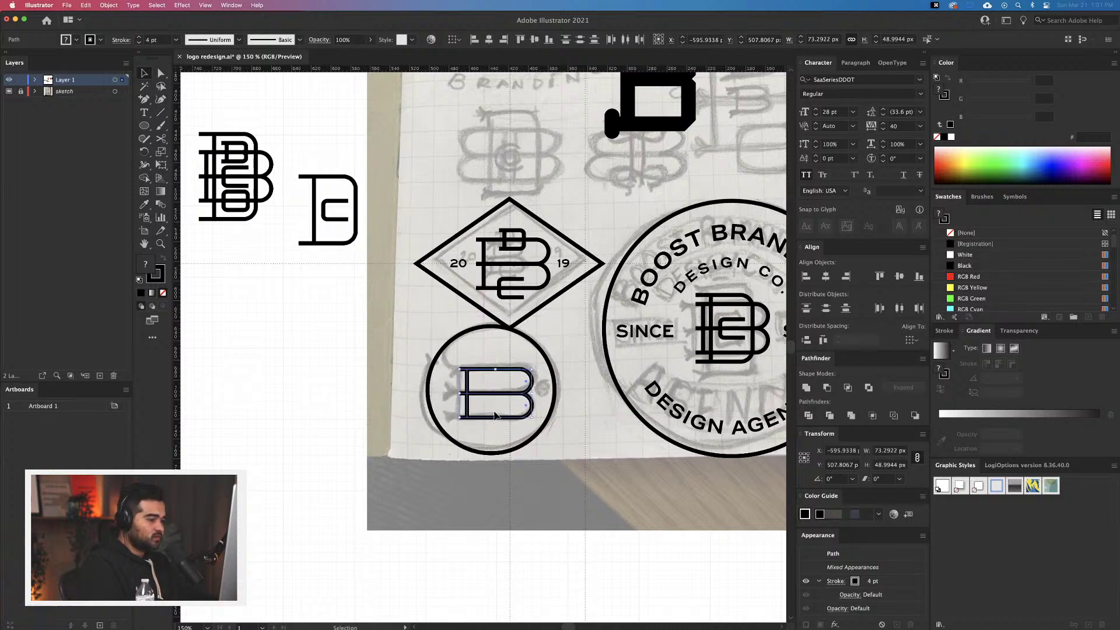
pyautogui.scroll(5, 494, 416)
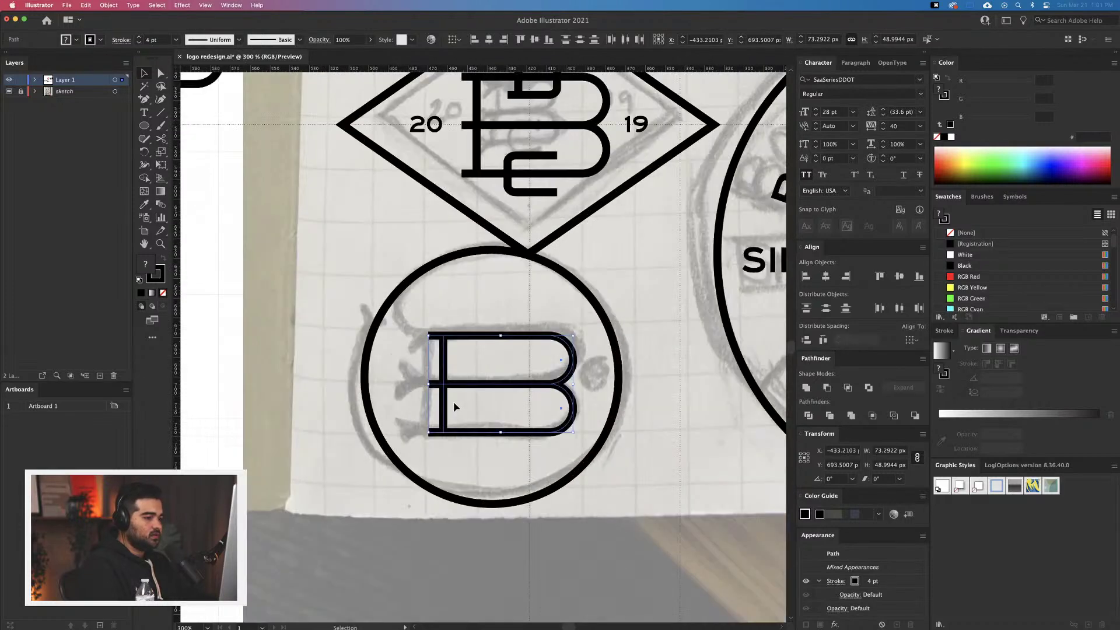
pyautogui.moveTo(499, 386); pyautogui.dragTo(497, 382)
pyautogui.click(480, 325)
# Try the small C from the leftover monogram in the gap between the B and the circle's edge, and delete it
pyautogui.scroll(-3, 487, 344)
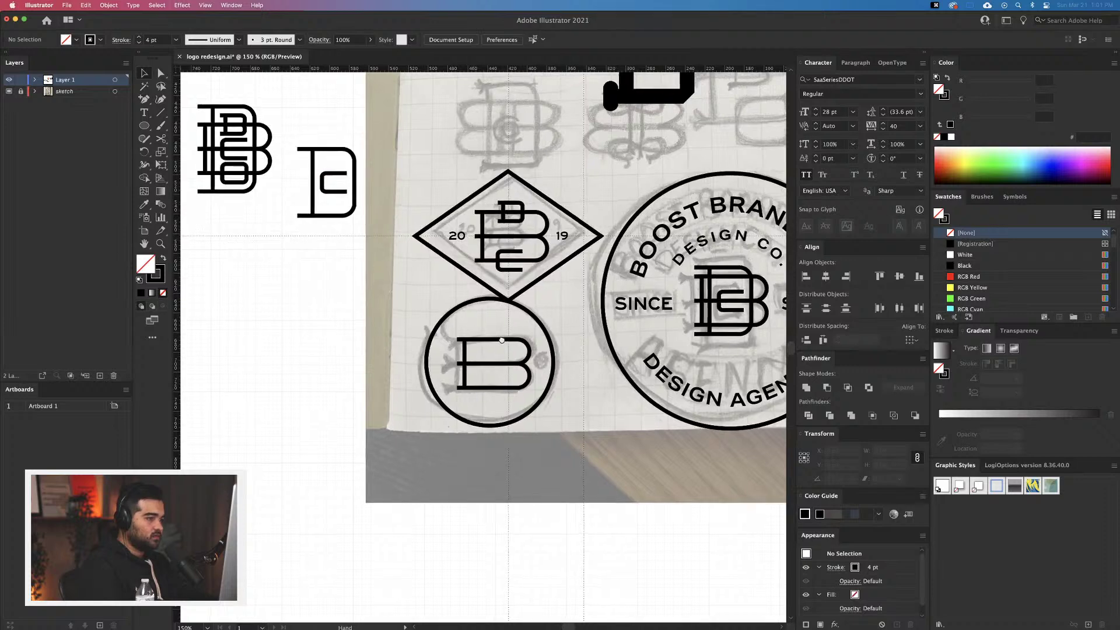
pyautogui.moveTo(502, 340); pyautogui.dragTo(530, 347)
pyautogui.moveTo(350, 199); pyautogui.dragTo(562, 379)
pyautogui.scroll(4, 561, 379)
pyautogui.moveTo(633, 383); pyautogui.dragTo(581, 372)
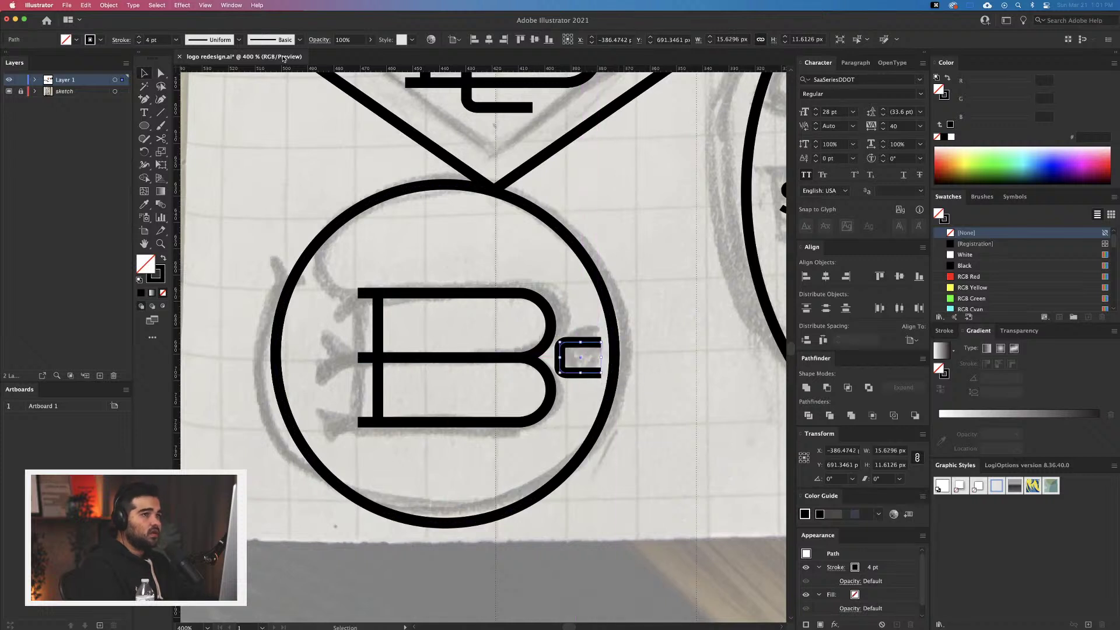
pyautogui.press('super+shift+comma')
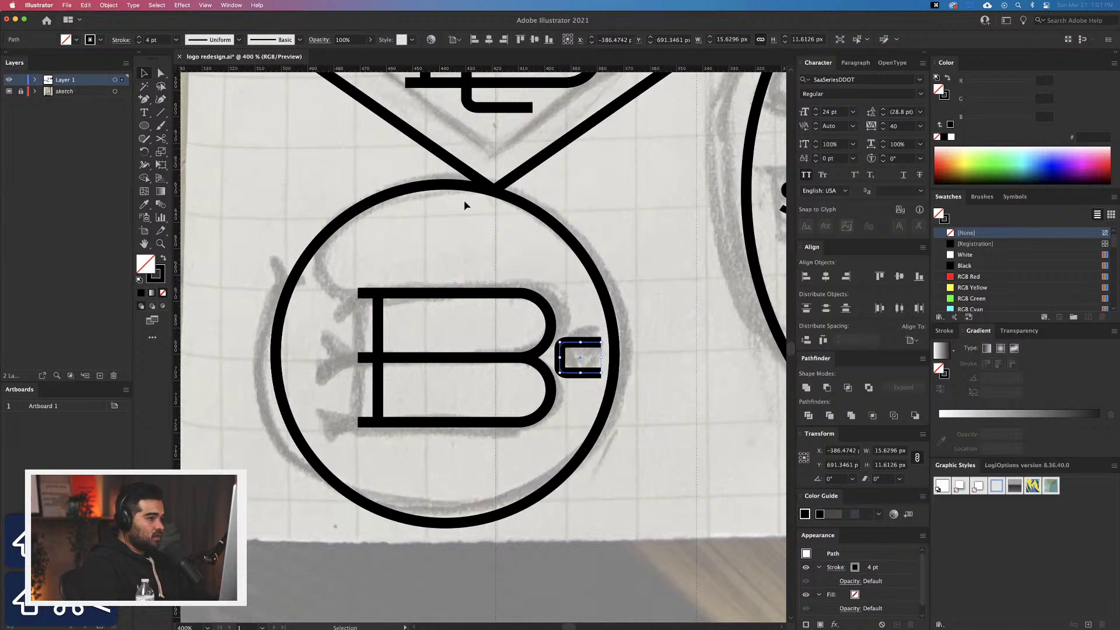
pyautogui.press('Delete')
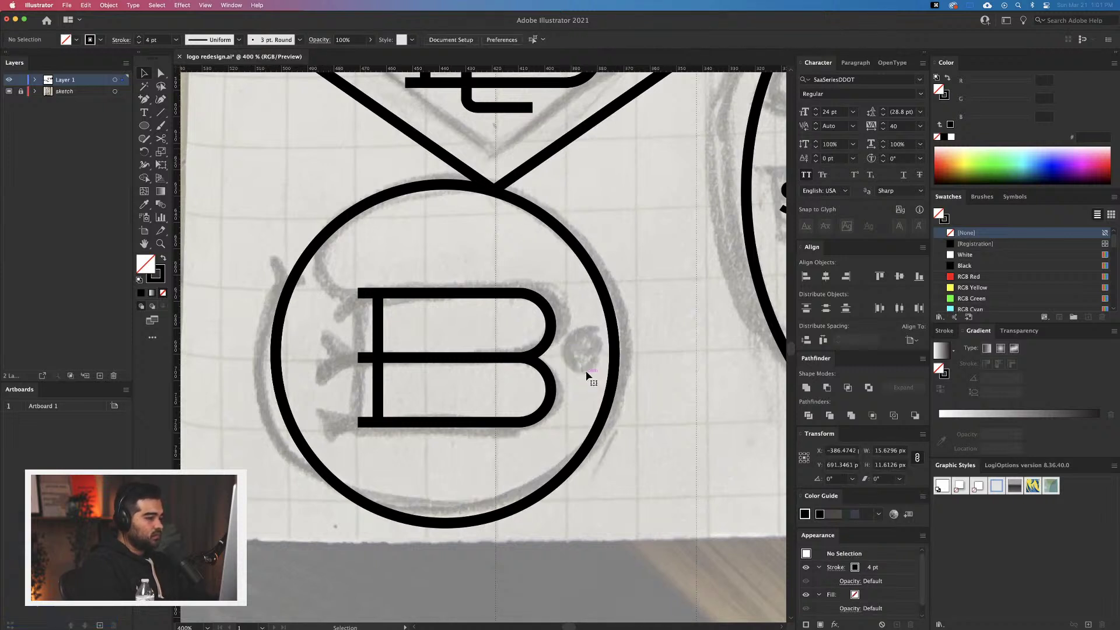
# Try a flipped, scaled-down copy of the B's lower bowl curve as a small C beside the B, and delete it
pyautogui.moveTo(563, 398); pyautogui.dragTo(651, 393)
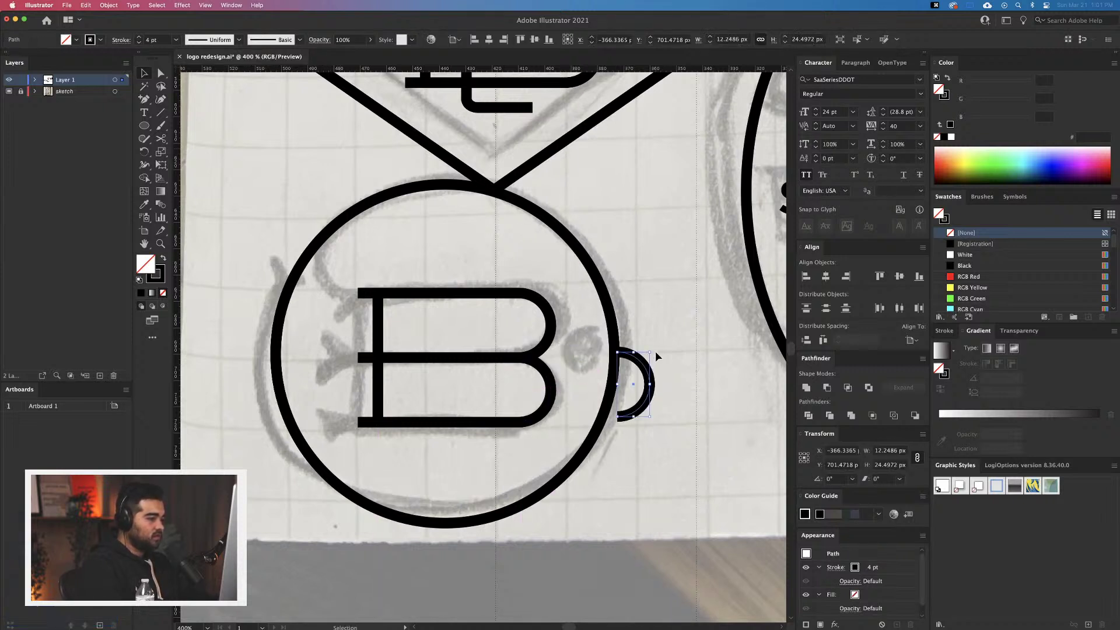
pyautogui.moveTo(654, 350); pyautogui.dragTo(579, 374)
pyautogui.hscroll(-1, 624, 413)
pyautogui.moveTo(606, 321); pyautogui.dragTo(599, 339)
pyautogui.scroll(2, 597, 349)
pyautogui.scroll(3, 600, 354)
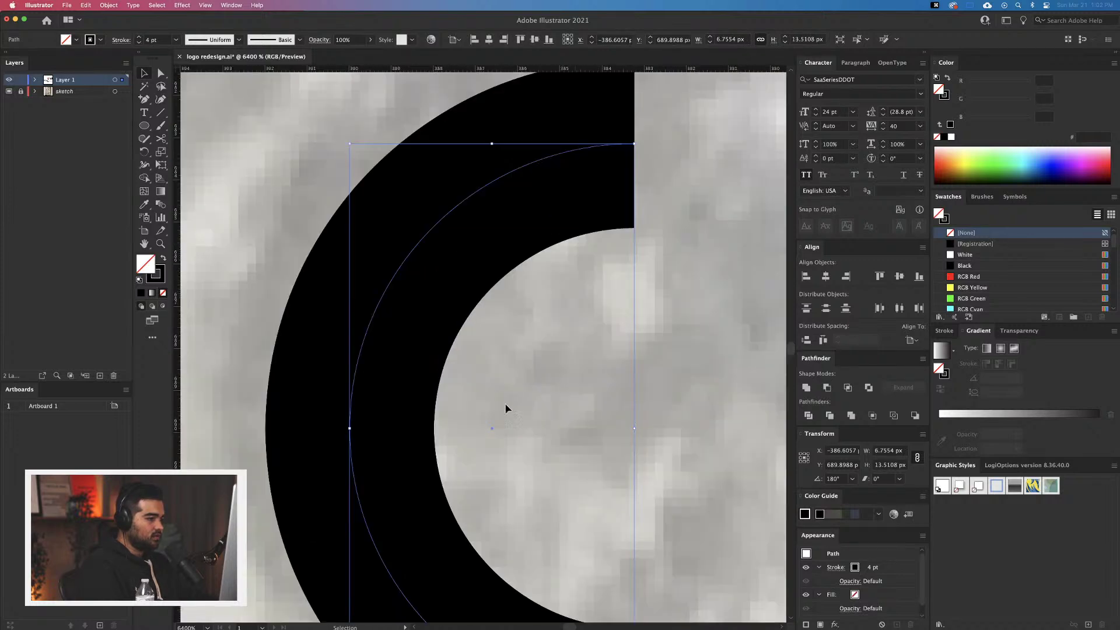
pyautogui.scroll(-1, 507, 407)
pyautogui.moveTo(433, 416)
pyautogui.mouseDown()
pyautogui.moveTo(403, 415)
pyautogui.moveTo(413, 415)
pyautogui.mouseUp()
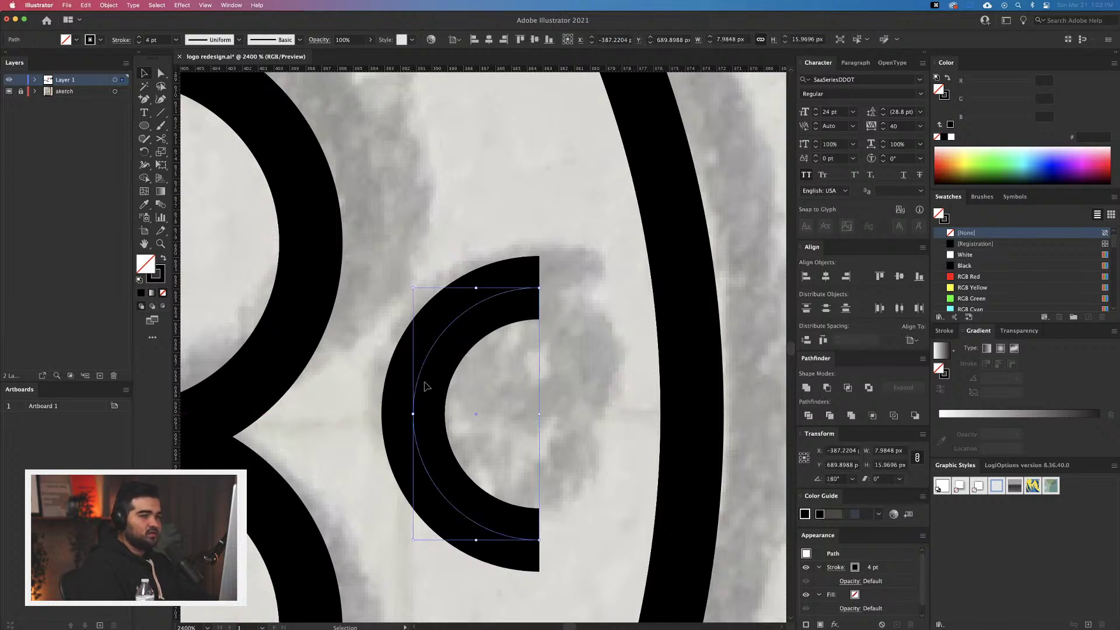
pyautogui.press('Delete')
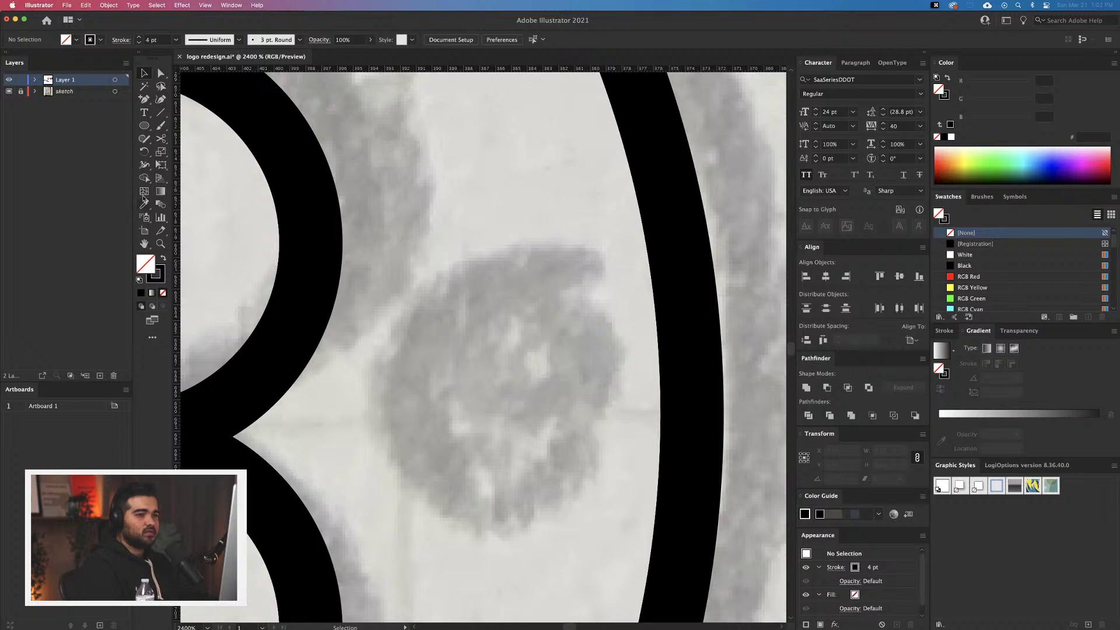
# Add the text CO in 24 pt black SaaSeriesDDOT beside the B and convert it to outlines
pyautogui.click(144, 114)
pyautogui.click(425, 288)
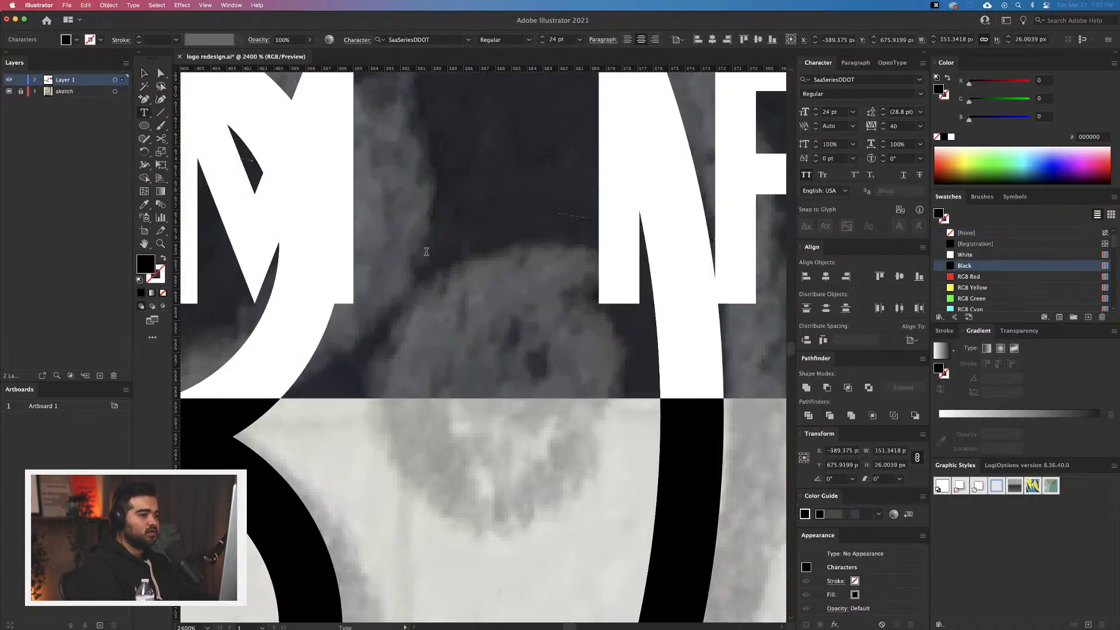
pyautogui.scroll(-3, 427, 257)
pyautogui.write('x')
pyautogui.press('BackSpace')
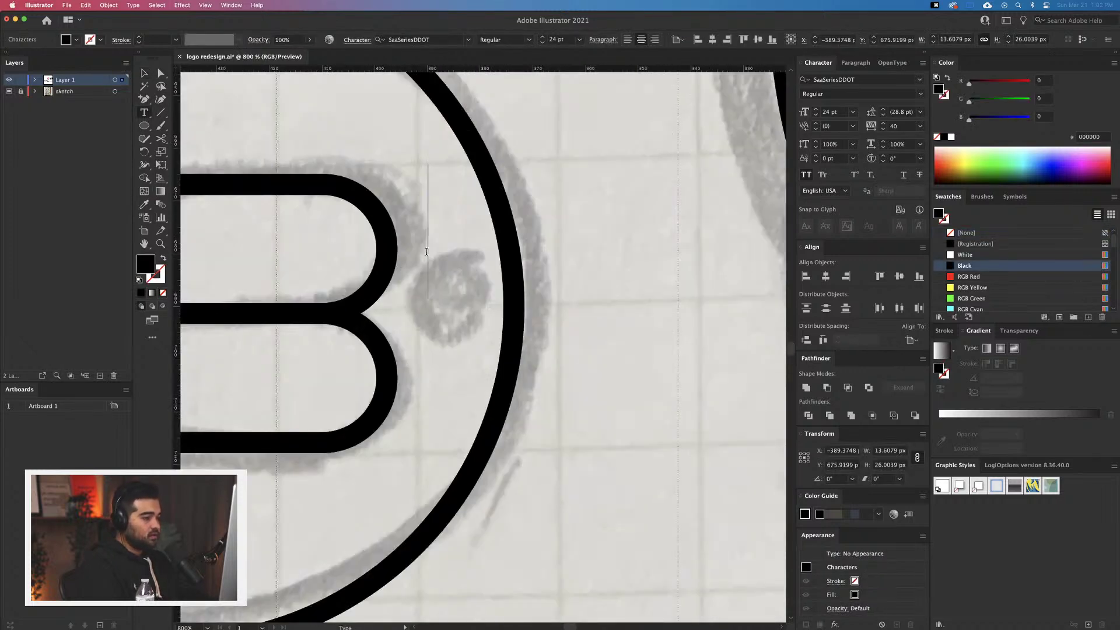
pyautogui.write('co')
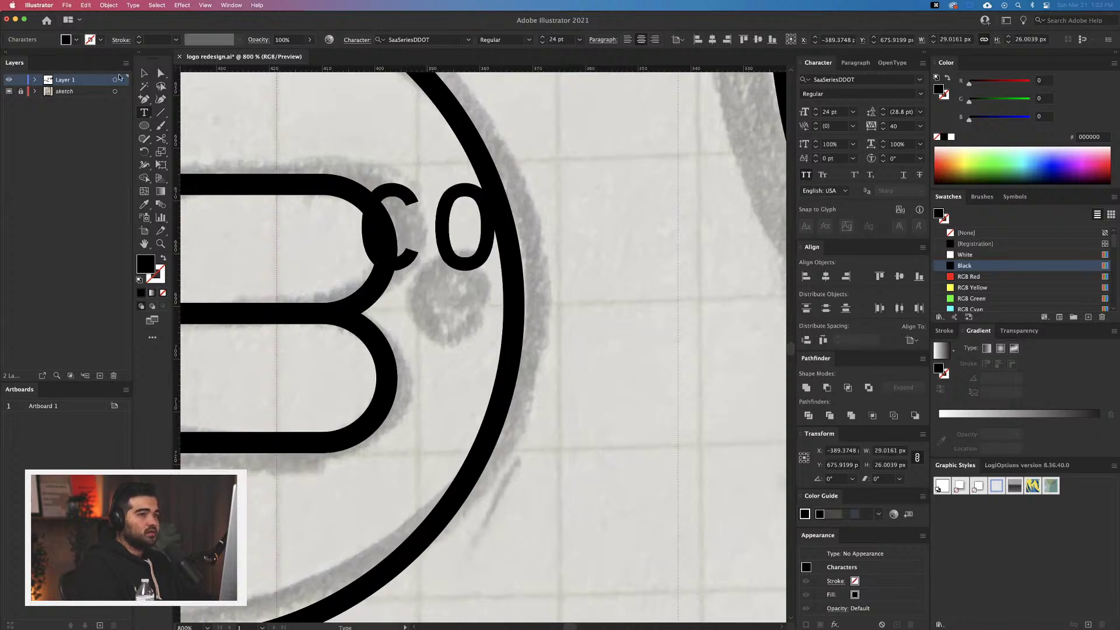
pyautogui.press('Escape')
pyautogui.rightClick(455, 251)
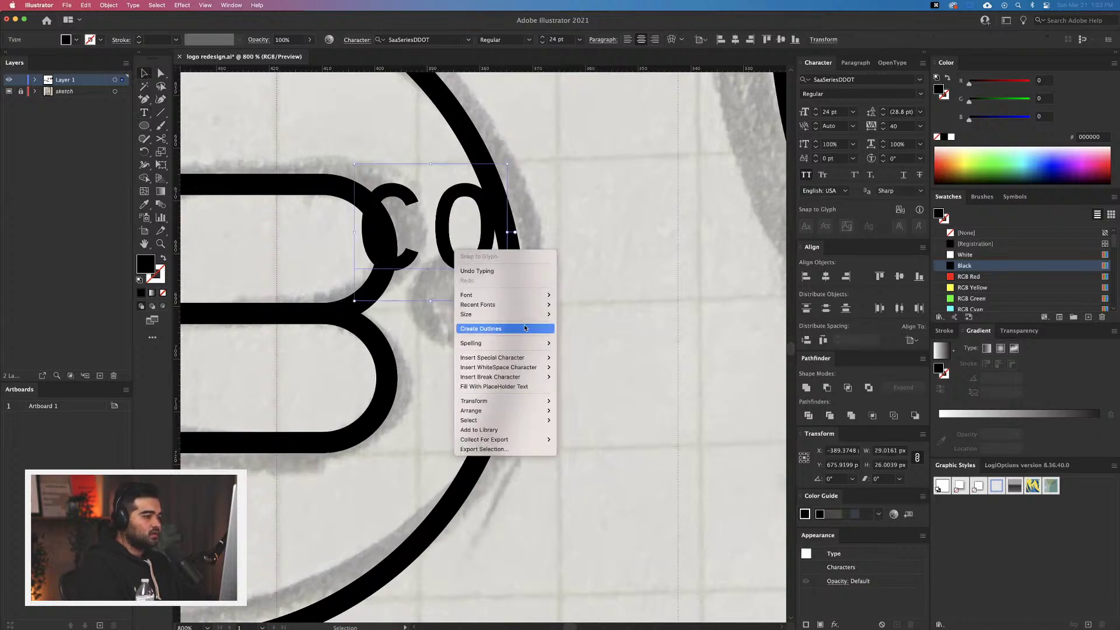
pyautogui.click(501, 329)
# Shrink the O to fit inside the C and place the small CO mark between the B and the circle's edge
pyautogui.click(604, 292)
pyautogui.moveTo(471, 273); pyautogui.dragTo(644, 358)
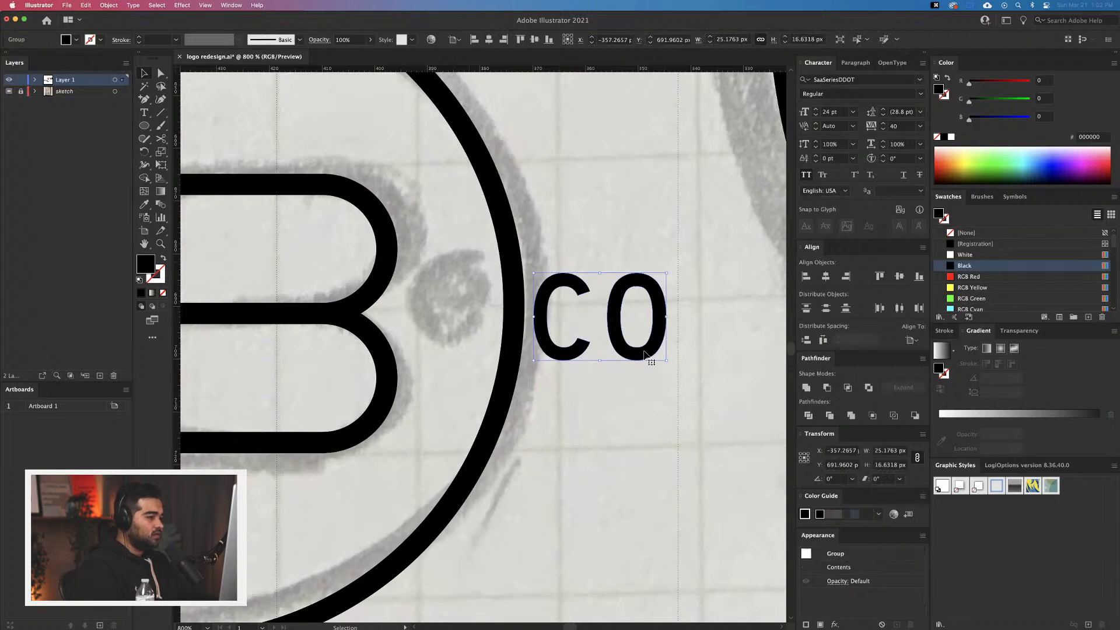
pyautogui.doubleClick(637, 321)
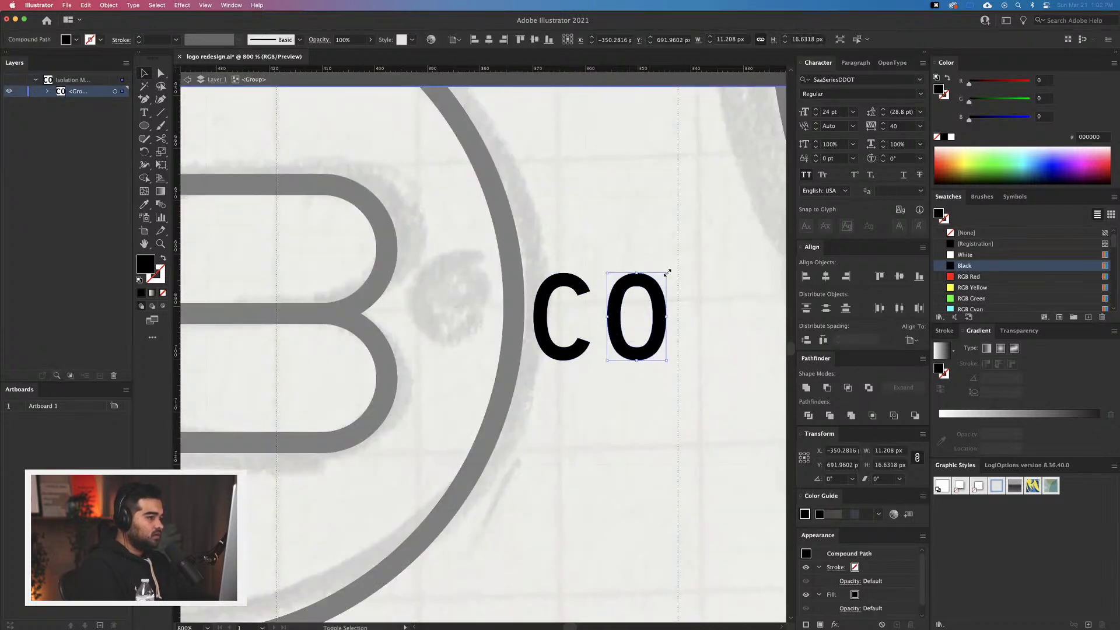
pyautogui.moveTo(668, 272); pyautogui.dragTo(458, 337)
pyautogui.doubleClick(628, 316)
pyautogui.click(571, 338)
pyautogui.scroll(-3, 571, 338)
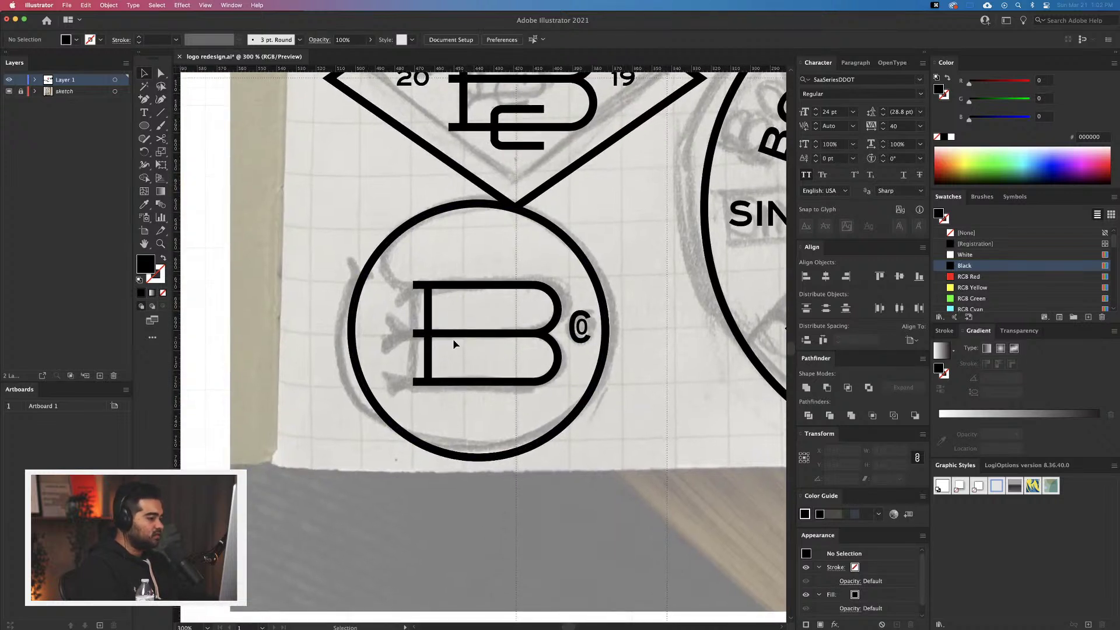
# Draw an unfilled circle about 31 px in diameter with a 4 pt black stroke above the start of the B's top bar
pyautogui.click(418, 285)
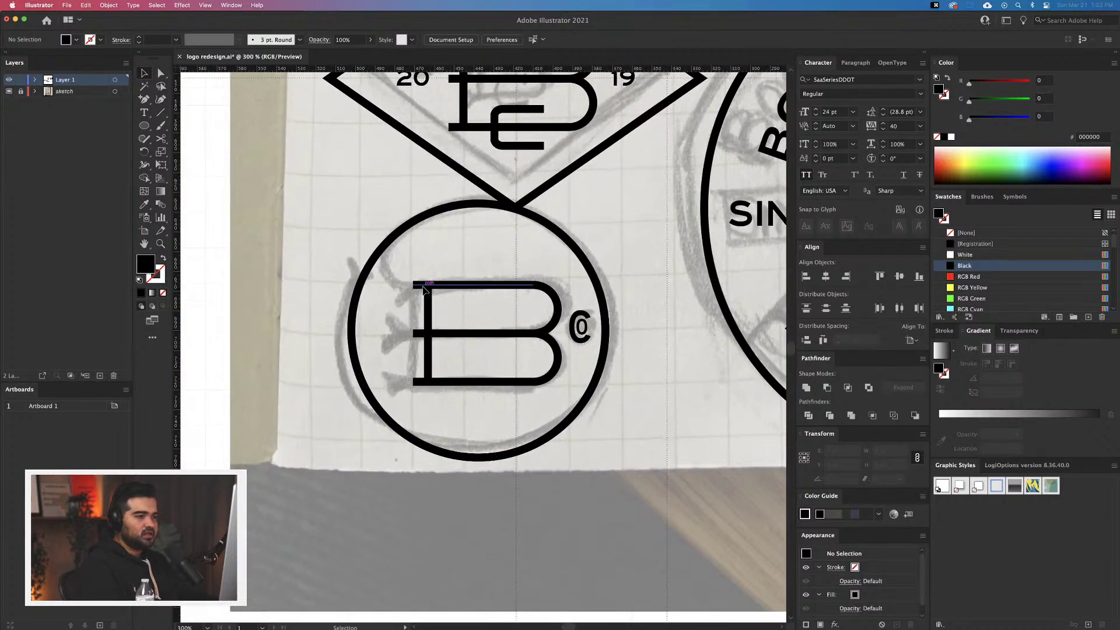
pyautogui.click(144, 125)
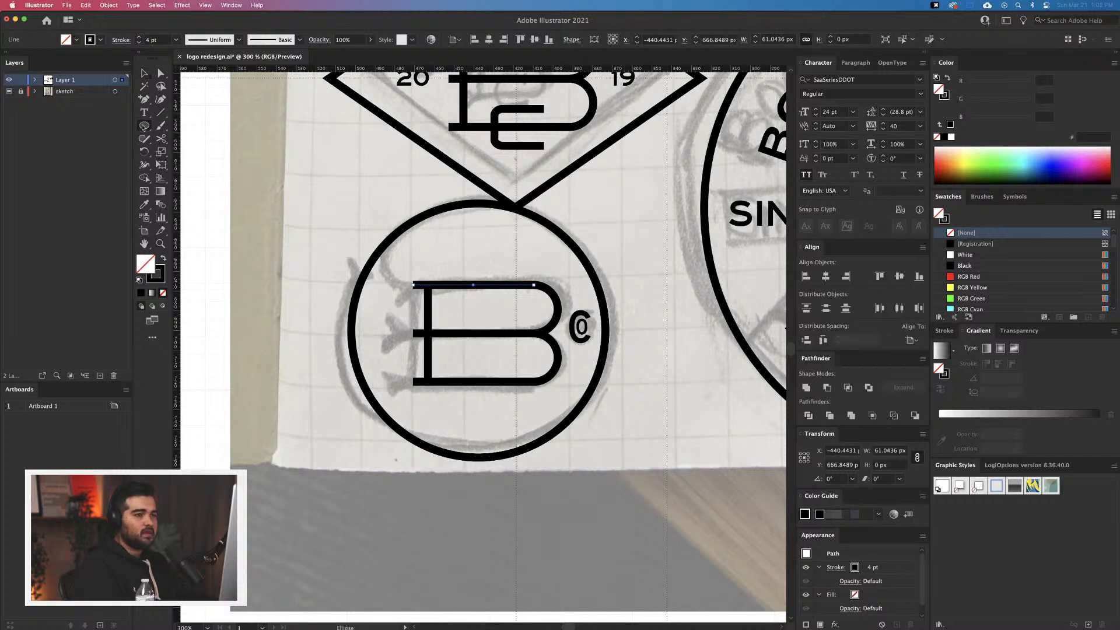
pyautogui.moveTo(397, 245)
pyautogui.mouseDown()
pyautogui.moveTo(441, 289)
pyautogui.moveTo(428, 275)
pyautogui.moveTo(448, 272)
pyautogui.mouseUp()
pyautogui.press('v')
pyautogui.scroll(6, 448, 272)
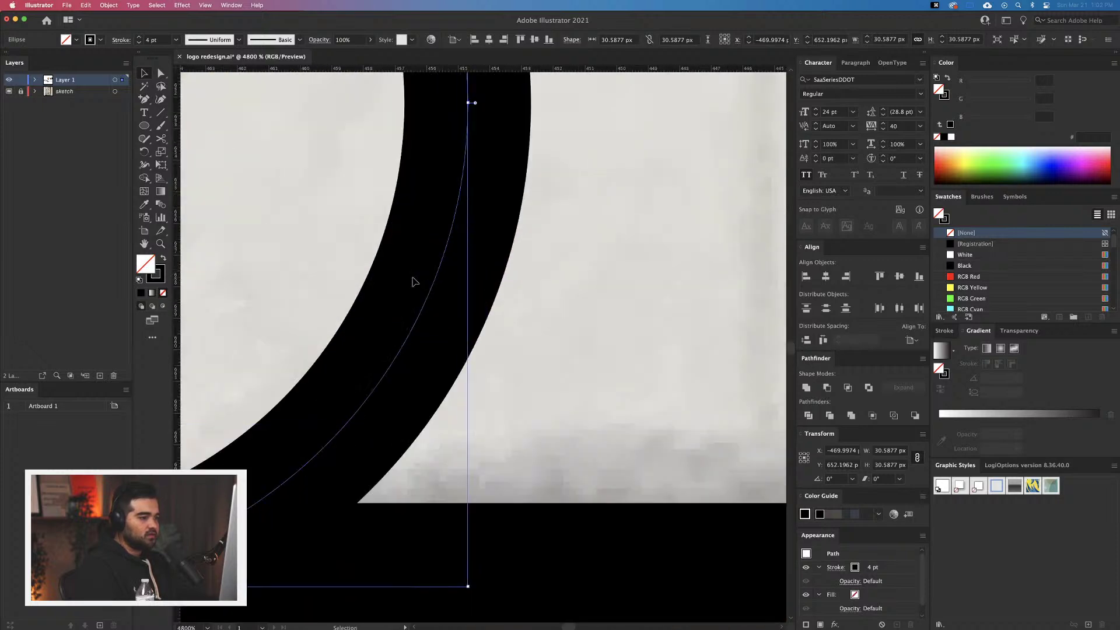
pyautogui.scroll(-4, 412, 284)
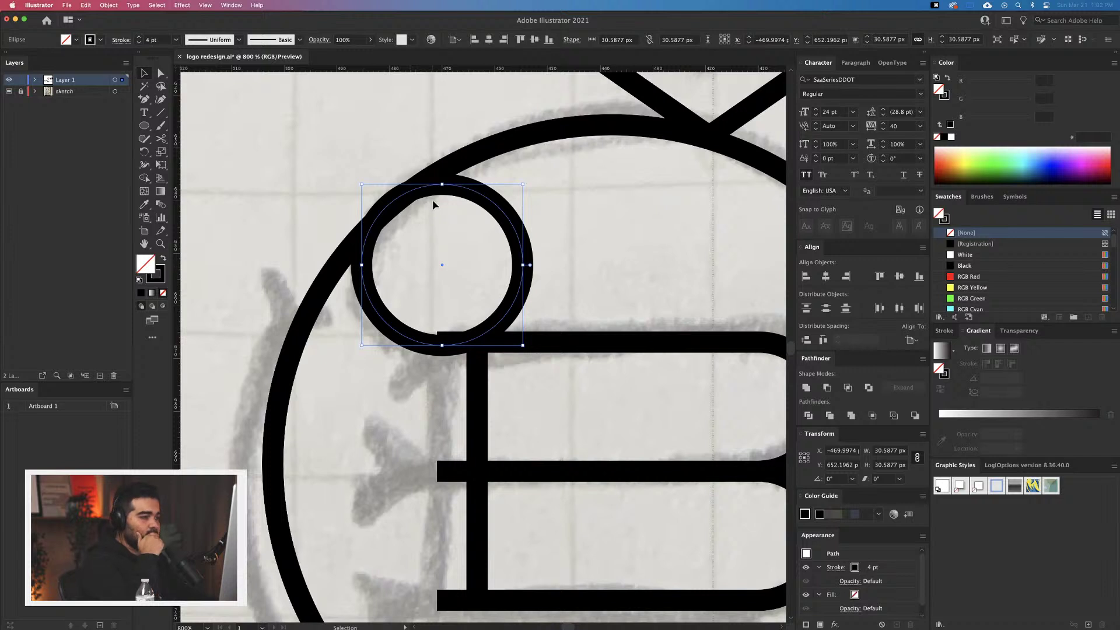
# In outline view, shift the small circle and shrink it to about 28.6 px so it sits against the large circle and the B's top bar
pyautogui.press('super+y')
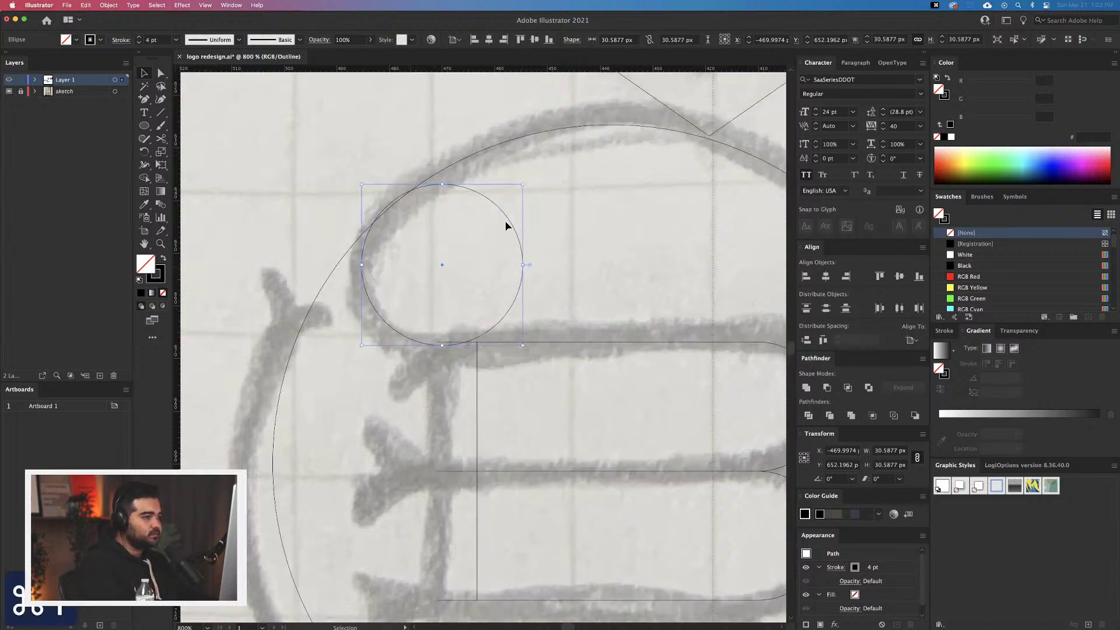
pyautogui.moveTo(506, 220); pyautogui.dragTo(505, 218)
pyautogui.click(577, 231)
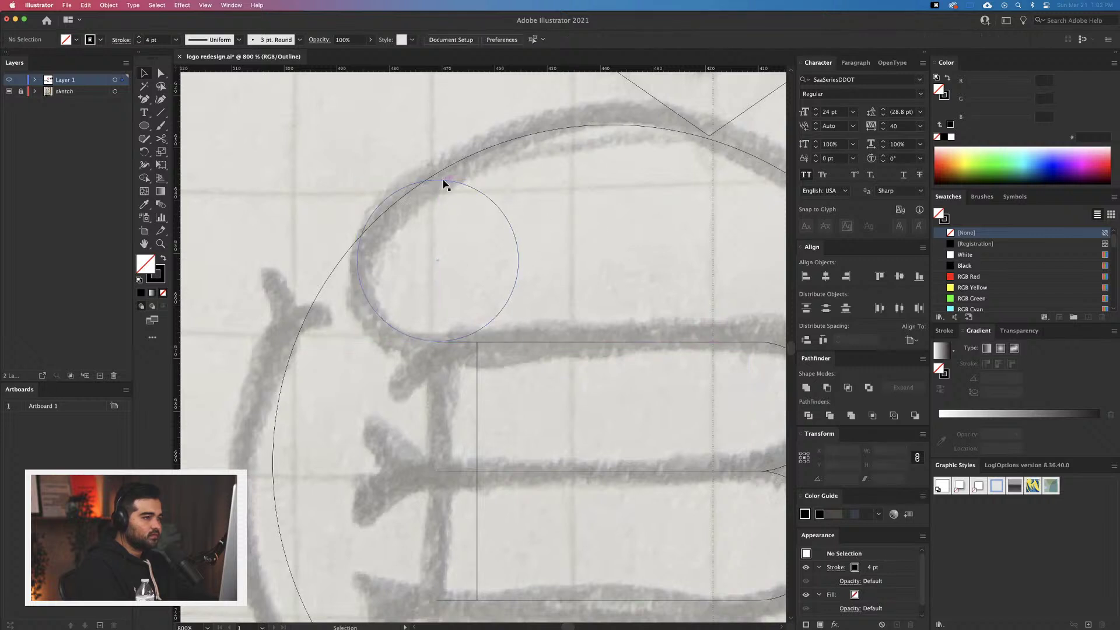
pyautogui.click(444, 185)
pyautogui.moveTo(440, 180); pyautogui.dragTo(439, 191)
pyautogui.keyDown('shift'); pyautogui.click(395, 206); pyautogui.keyUp('shift')
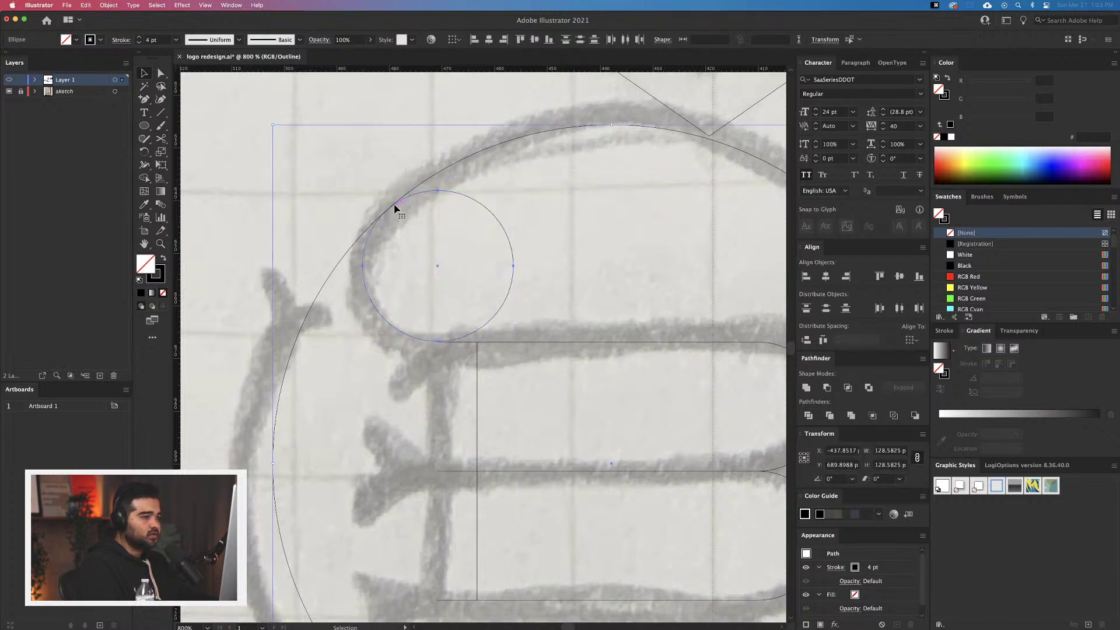
# Enlarge the small circle slightly so its upper edge meets the large circle's outline
pyautogui.press('super+y')
pyautogui.click(477, 162)
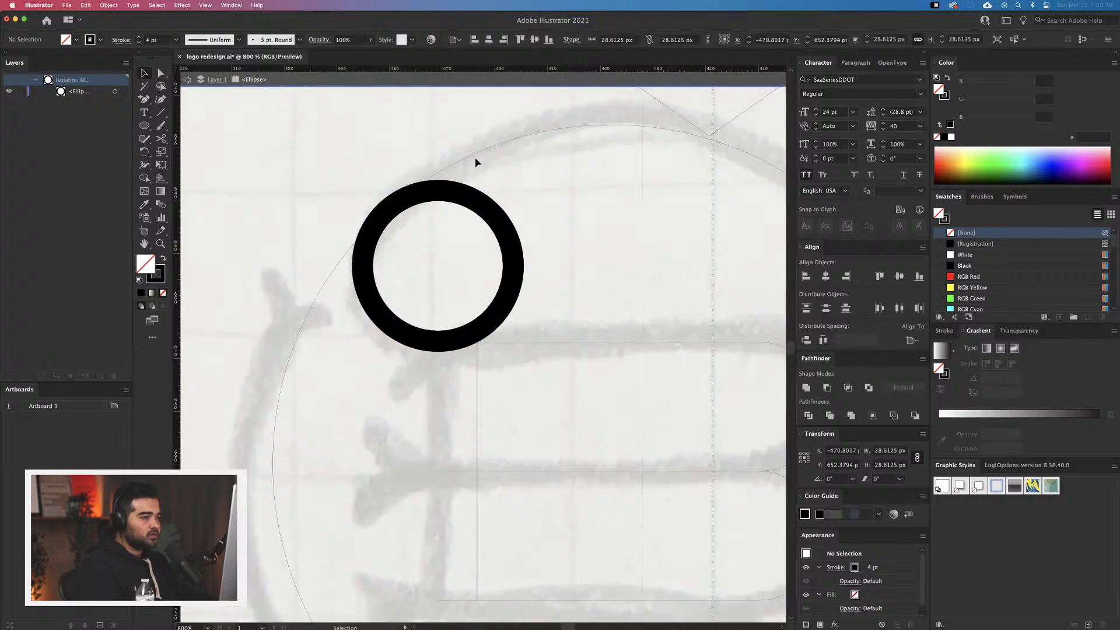
pyautogui.press('super+y')
pyautogui.scroll(5, 388, 201)
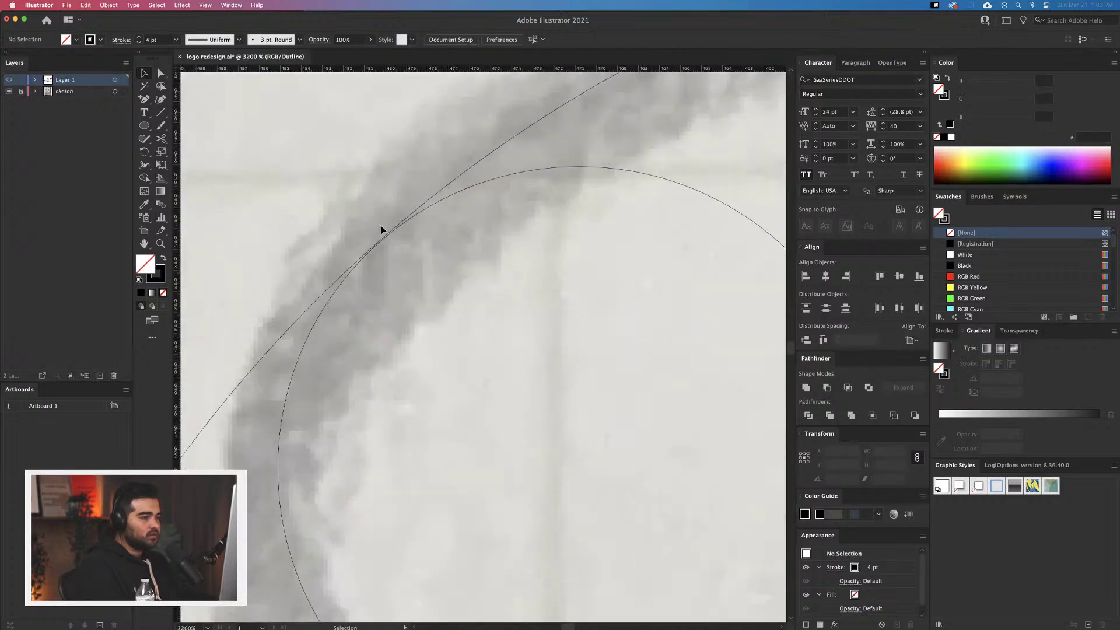
pyautogui.click(396, 228)
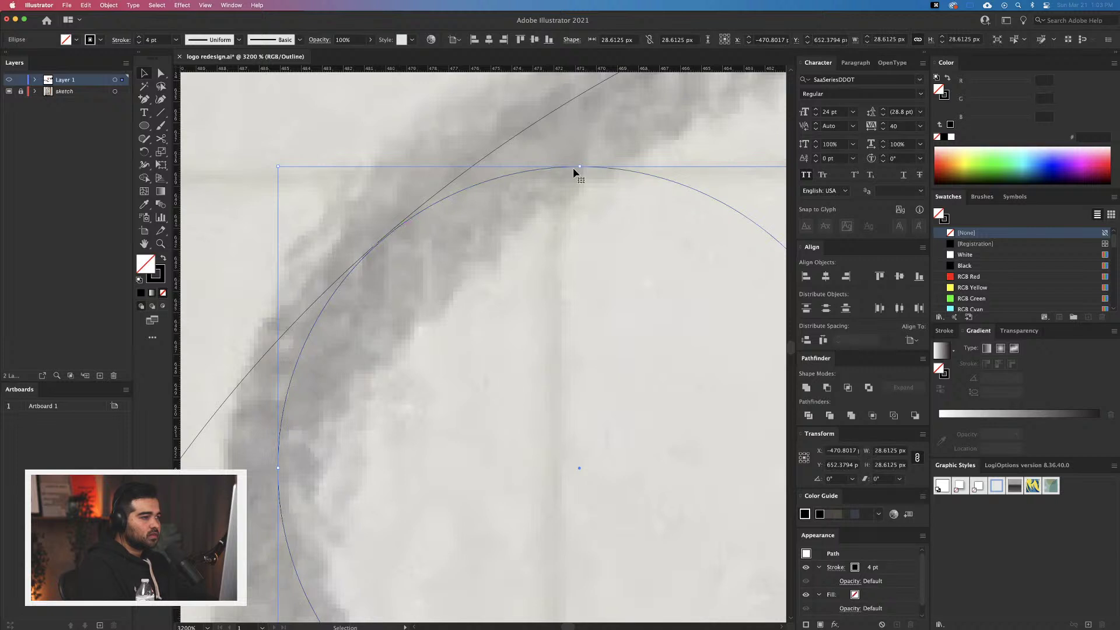
pyautogui.moveTo(580, 168); pyautogui.dragTo(577, 165)
pyautogui.press('super+a')
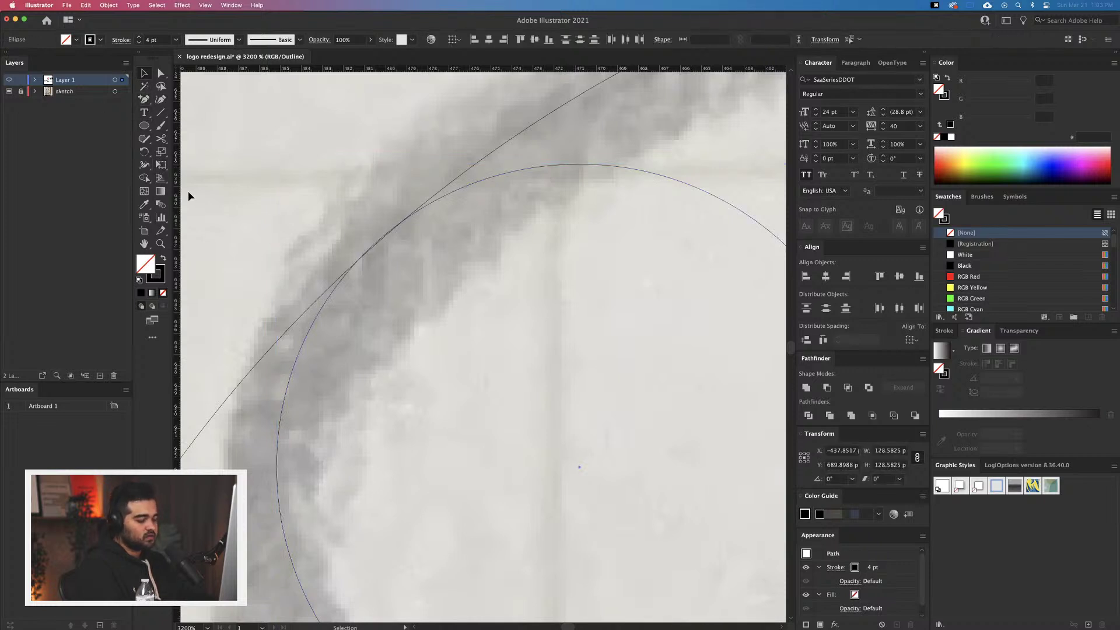
# Cut the small circle's path with the Scissors tool where it touches the large circle
pyautogui.press('c')
pyautogui.click(404, 252)
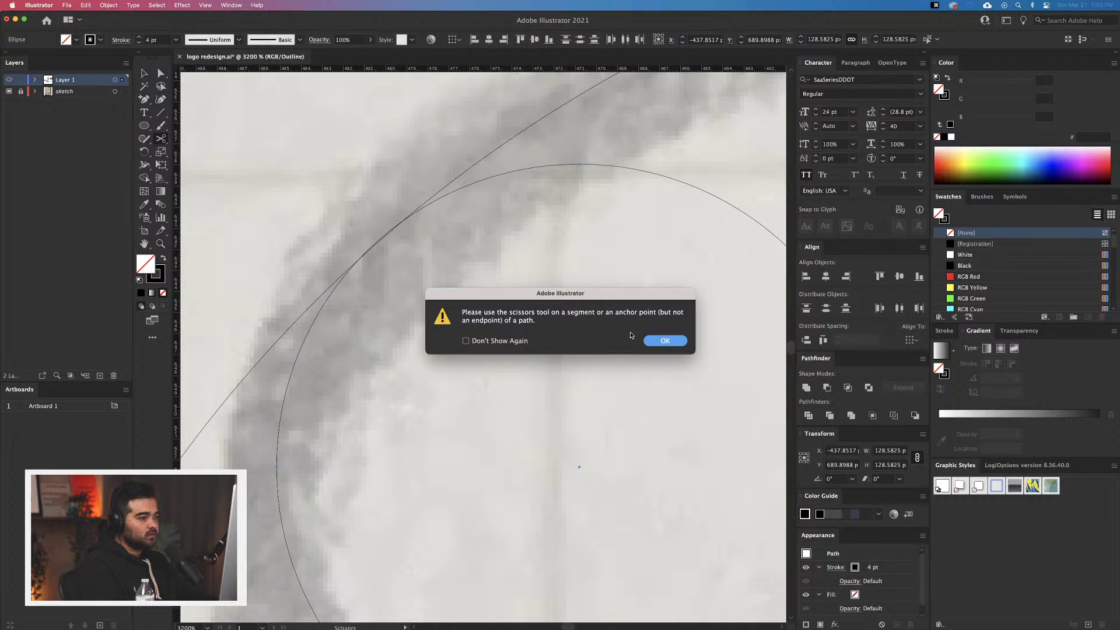
pyautogui.click(670, 340)
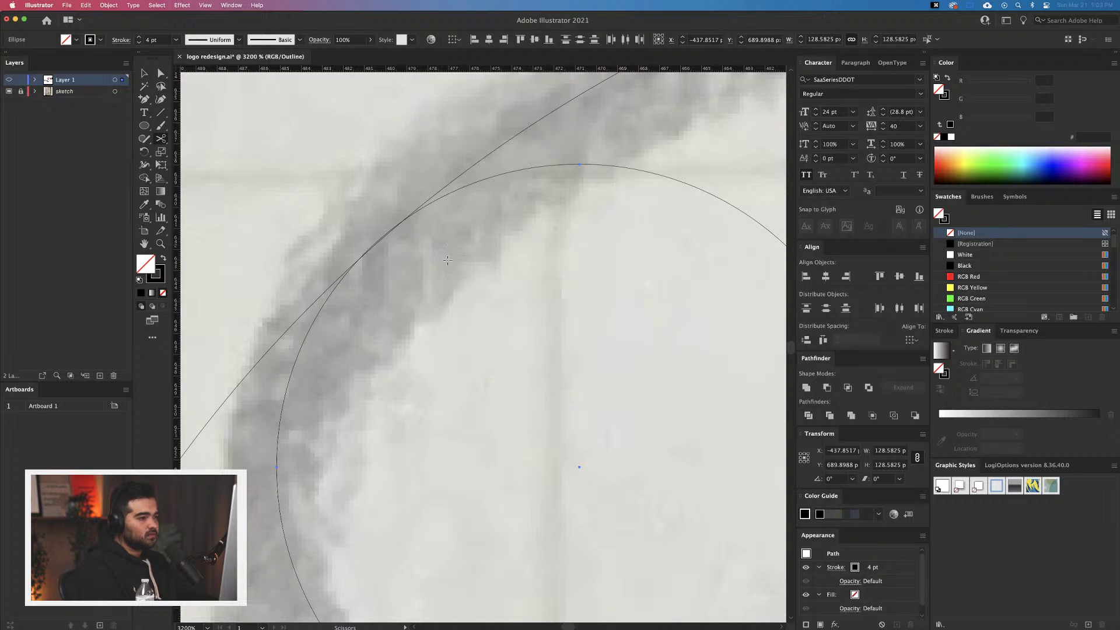
pyautogui.click(382, 239)
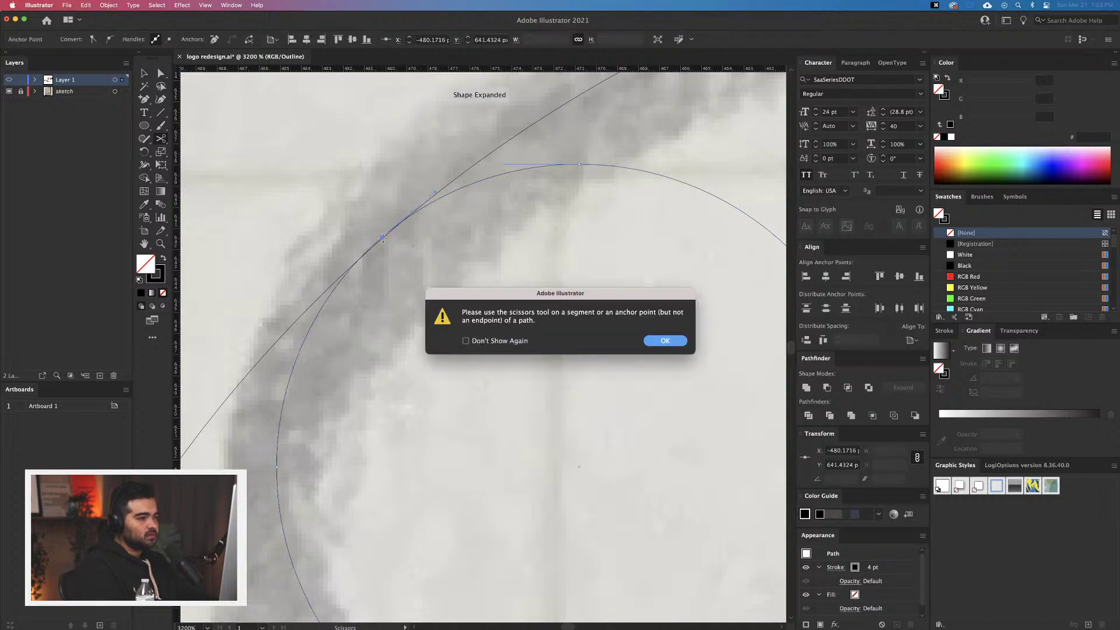
pyautogui.press('Return')
# Cut the large circle's path at the point where it touches the small circle
pyautogui.click(406, 239)
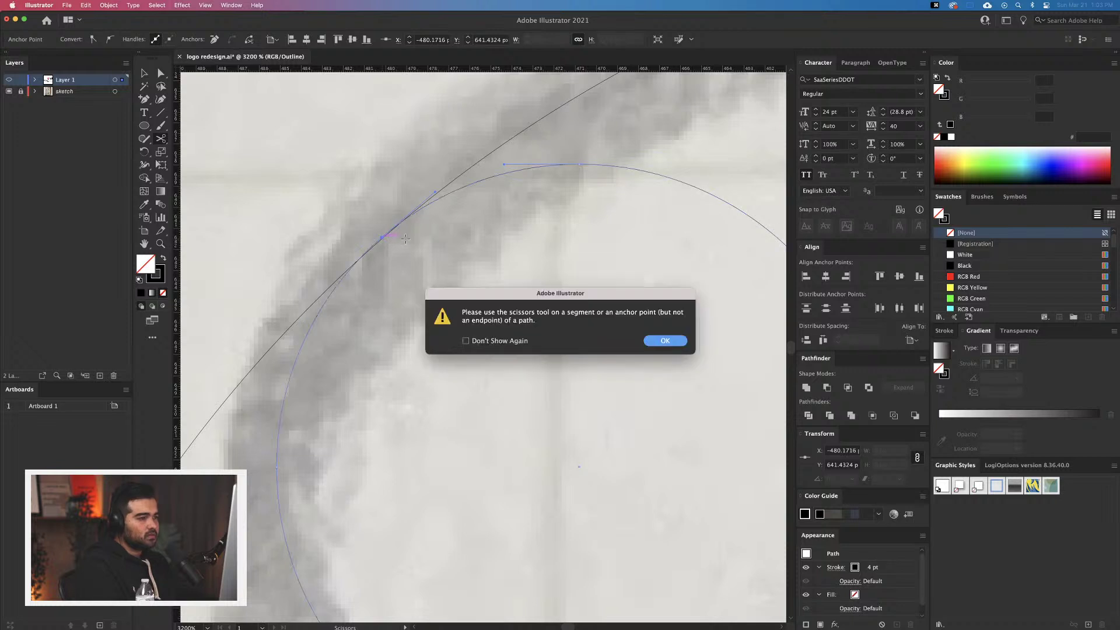
pyautogui.click(663, 343)
pyautogui.scroll(5, 377, 242)
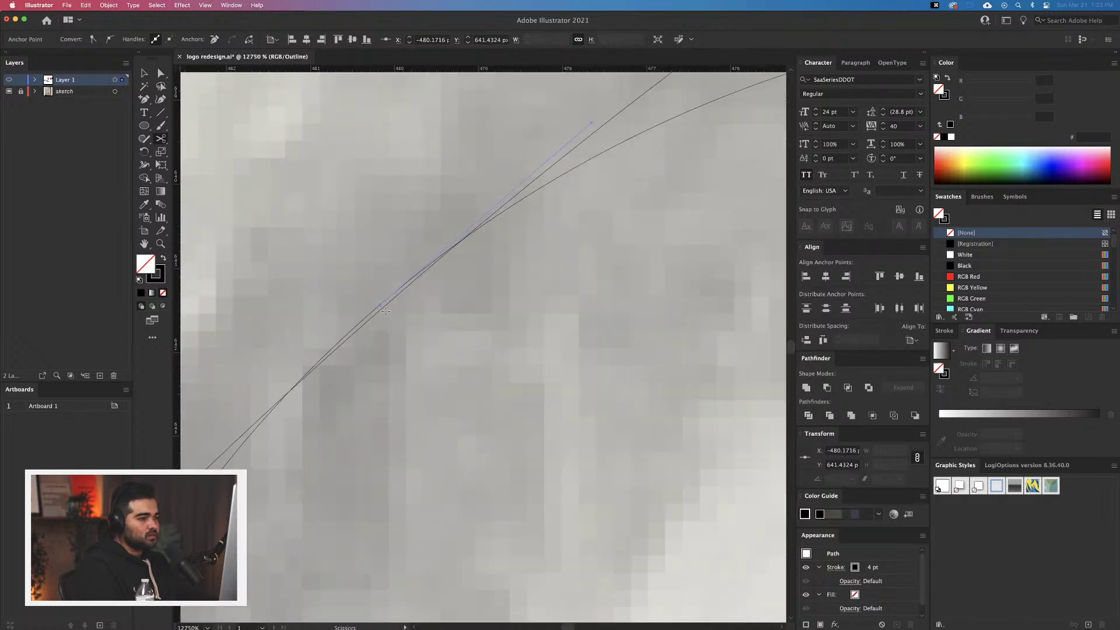
pyautogui.click(383, 308)
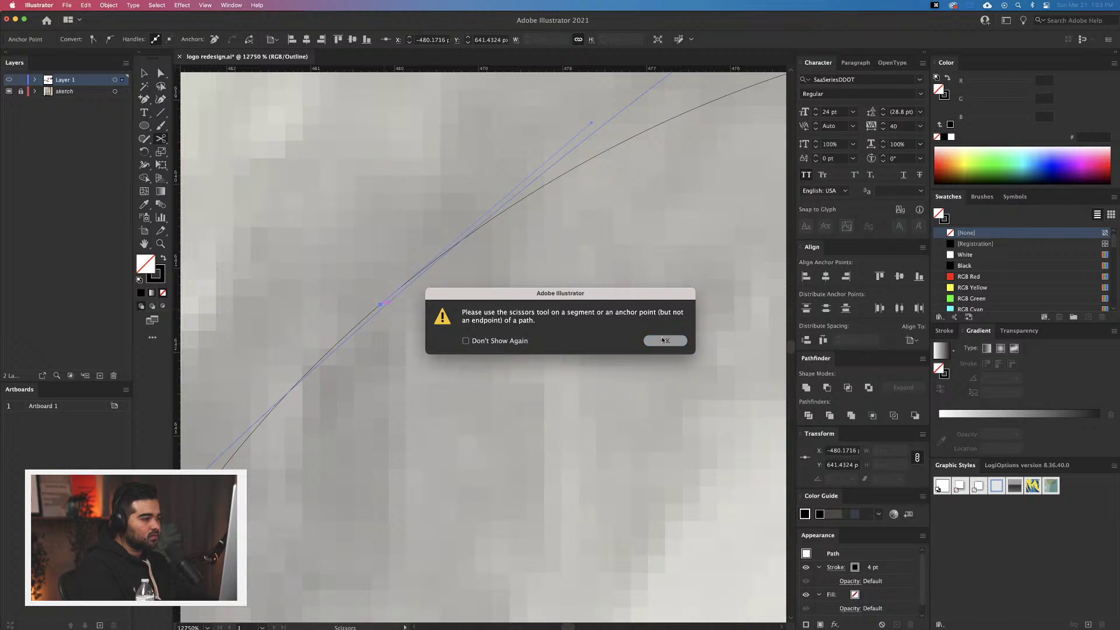
pyautogui.click(663, 341)
pyautogui.click(385, 307)
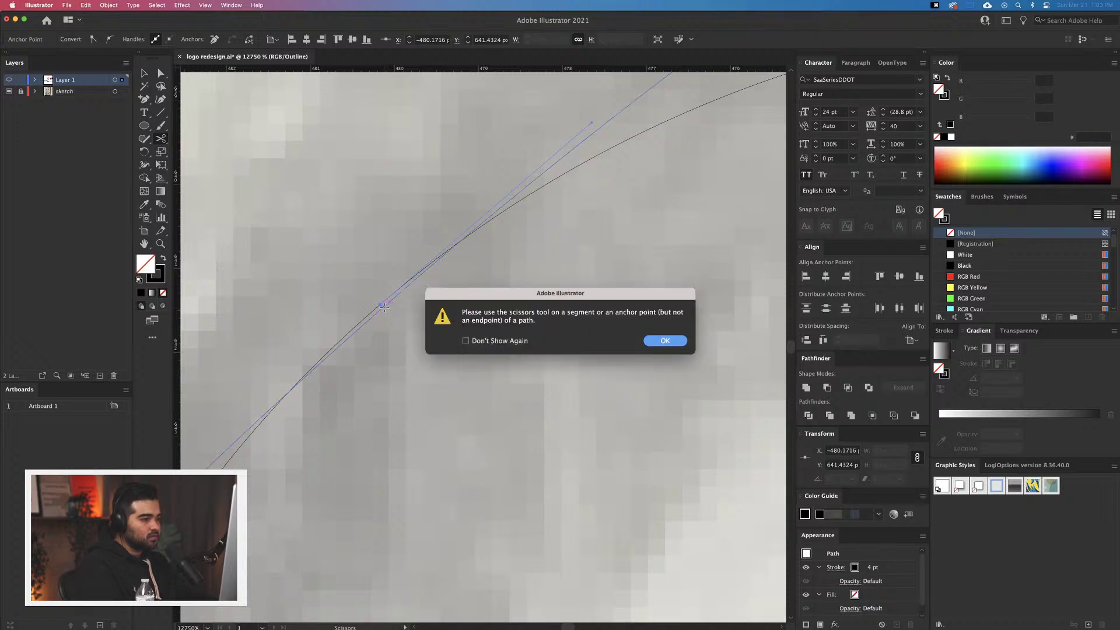
pyautogui.click(659, 342)
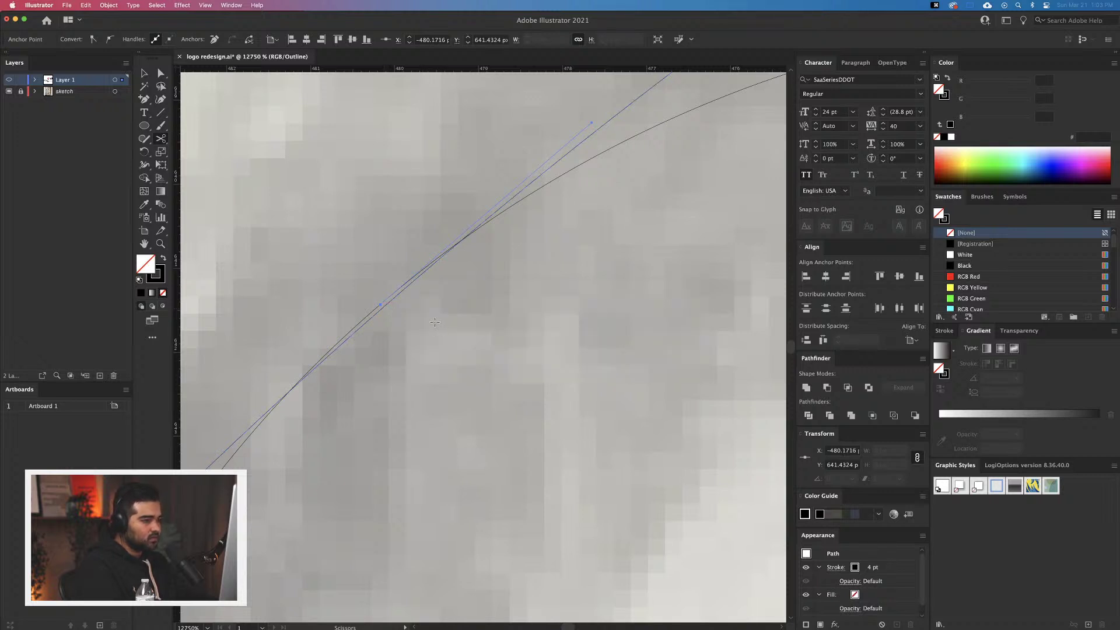
pyautogui.press('v')
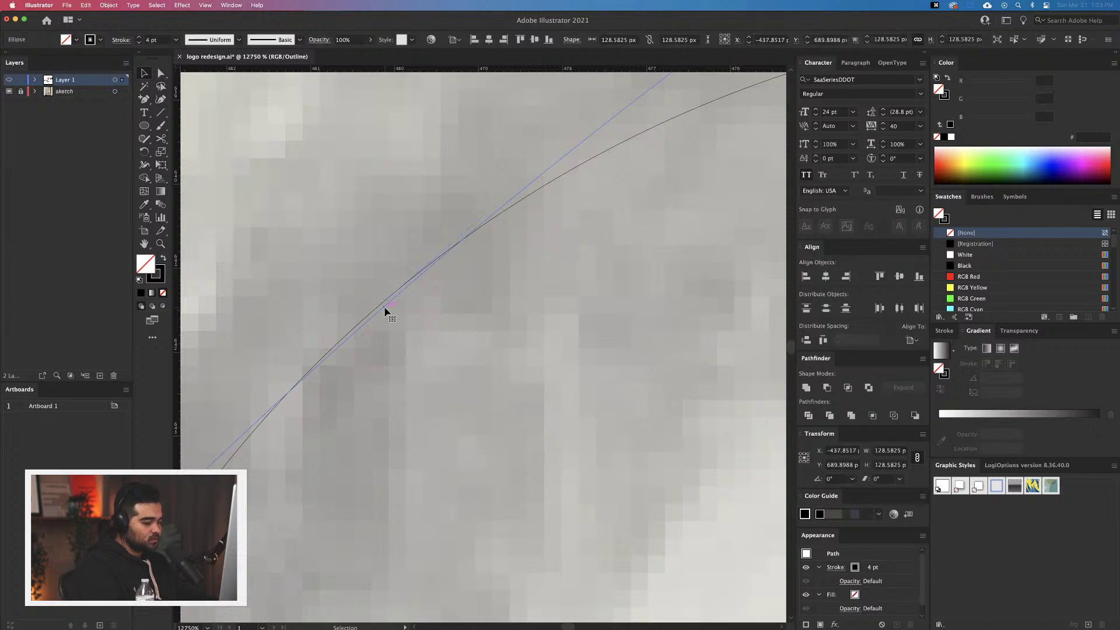
pyautogui.press('c')
pyautogui.click(384, 306)
pyautogui.press('v')
pyautogui.press('super+minus')
pyautogui.press('super+minus')
pyautogui.press('super+minus')
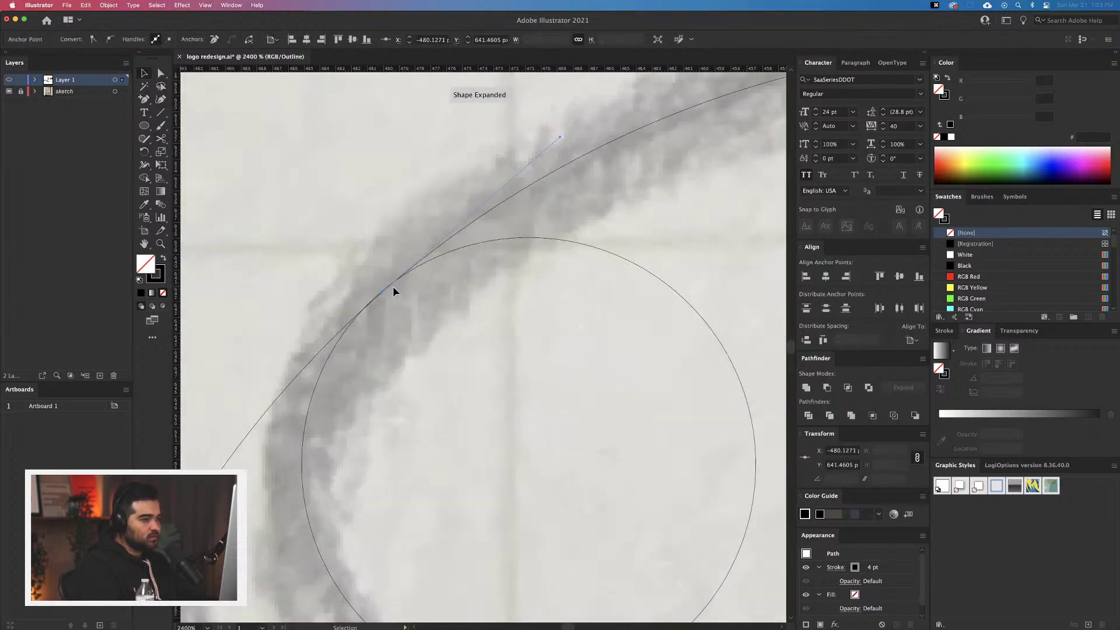
# Cut the small circle where it meets the B's top bar and delete its right-hand arc
pyautogui.moveTo(573, 303); pyautogui.dragTo(490, 170)
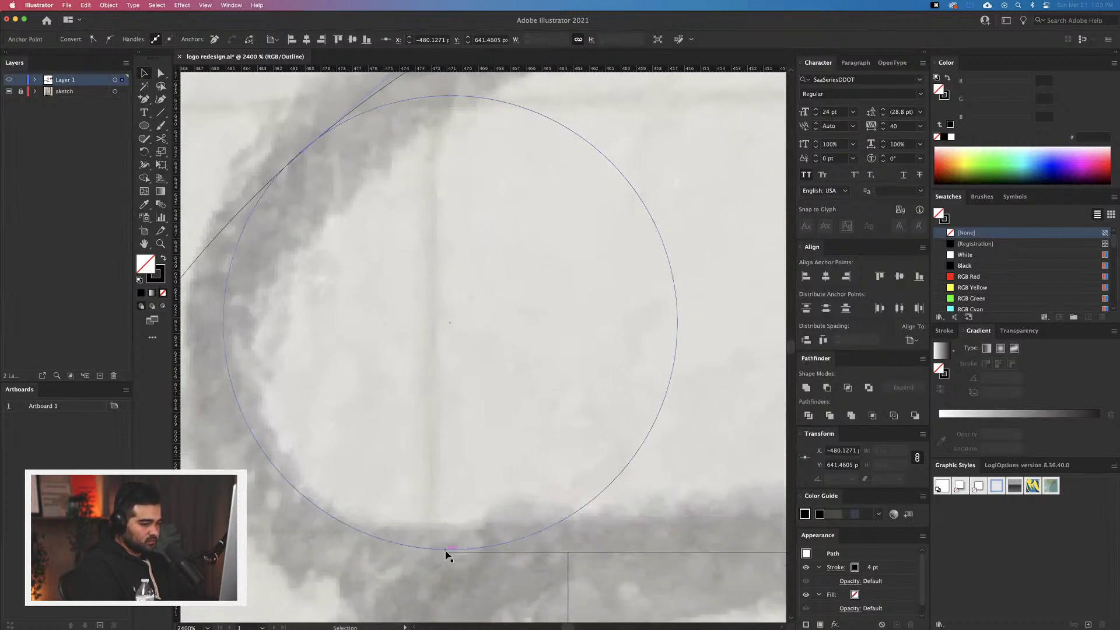
pyautogui.click(445, 550)
pyautogui.press('c')
pyautogui.click(455, 551)
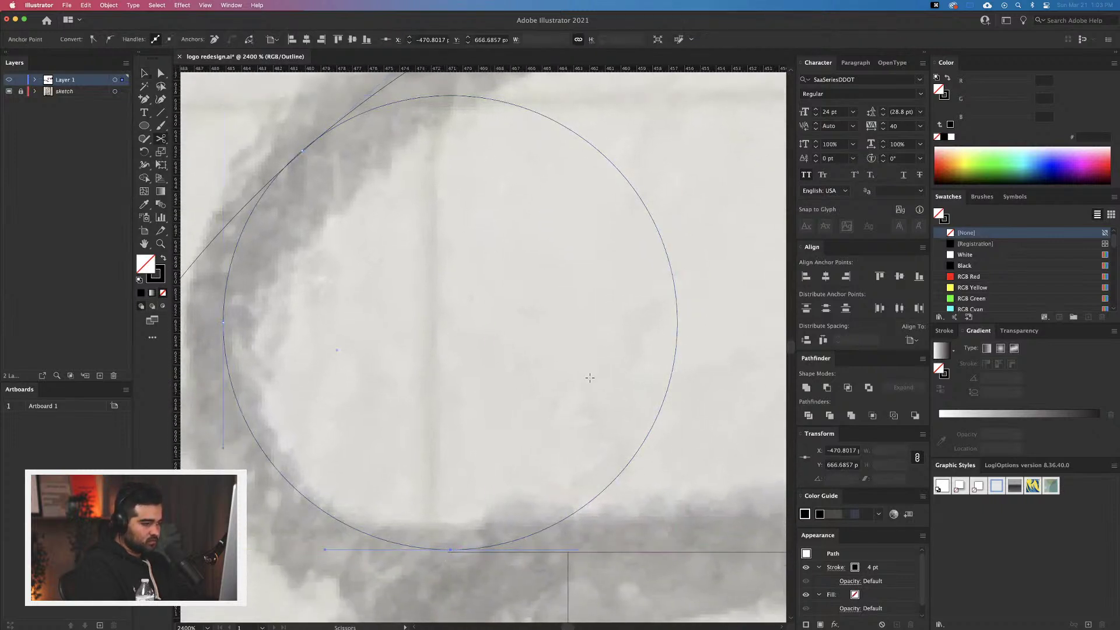
pyautogui.click(675, 406)
pyautogui.click(665, 341)
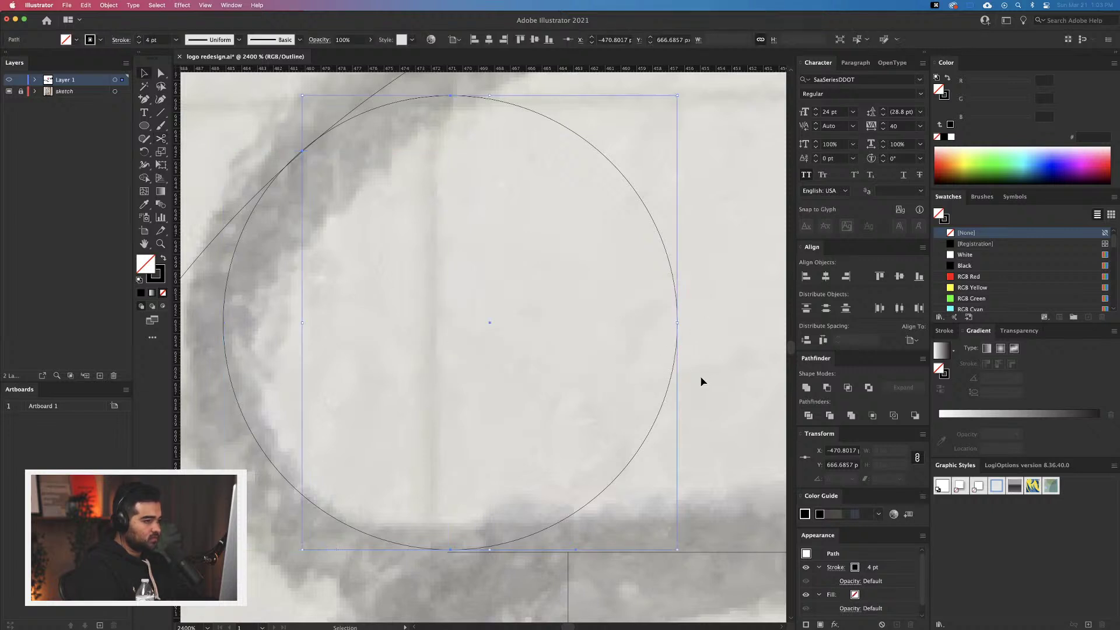
pyautogui.press('\\')
# Examine how the remaining small arc joins the large circle and the B's top bar, up close and across the whole mark
pyautogui.hscroll(-3, 607, 368)
pyautogui.scroll(2, 607, 368)
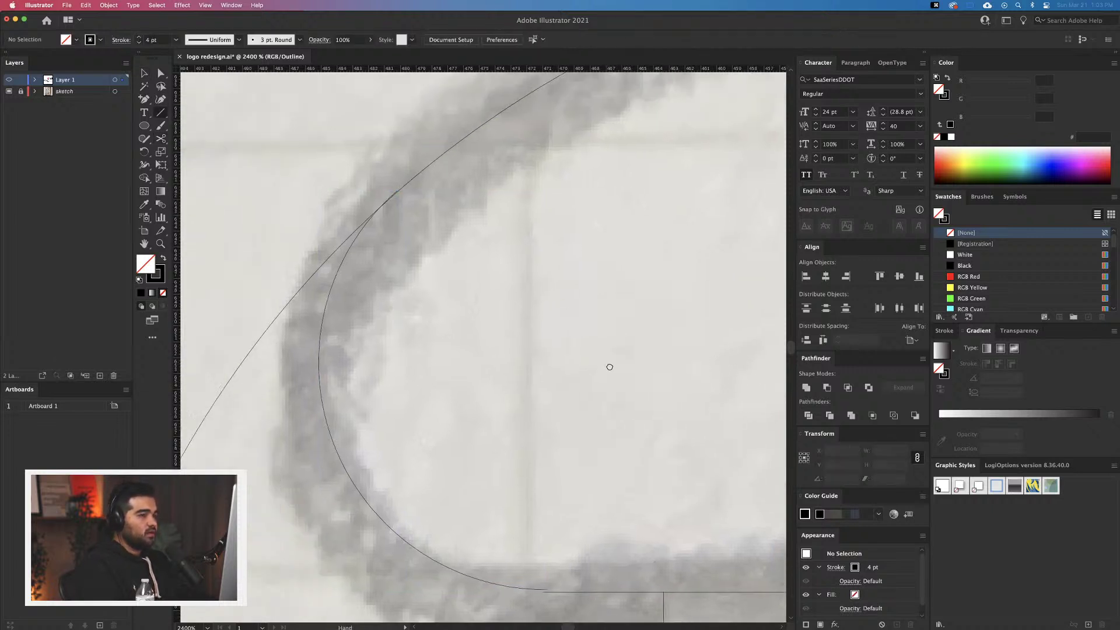
pyautogui.press('v')
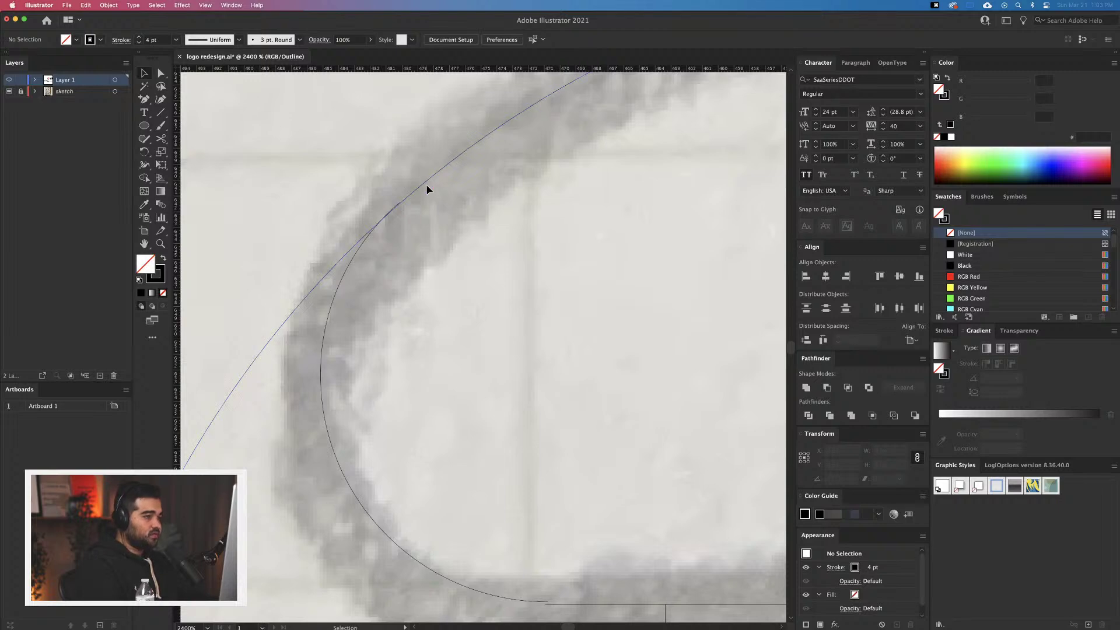
pyautogui.click(420, 193)
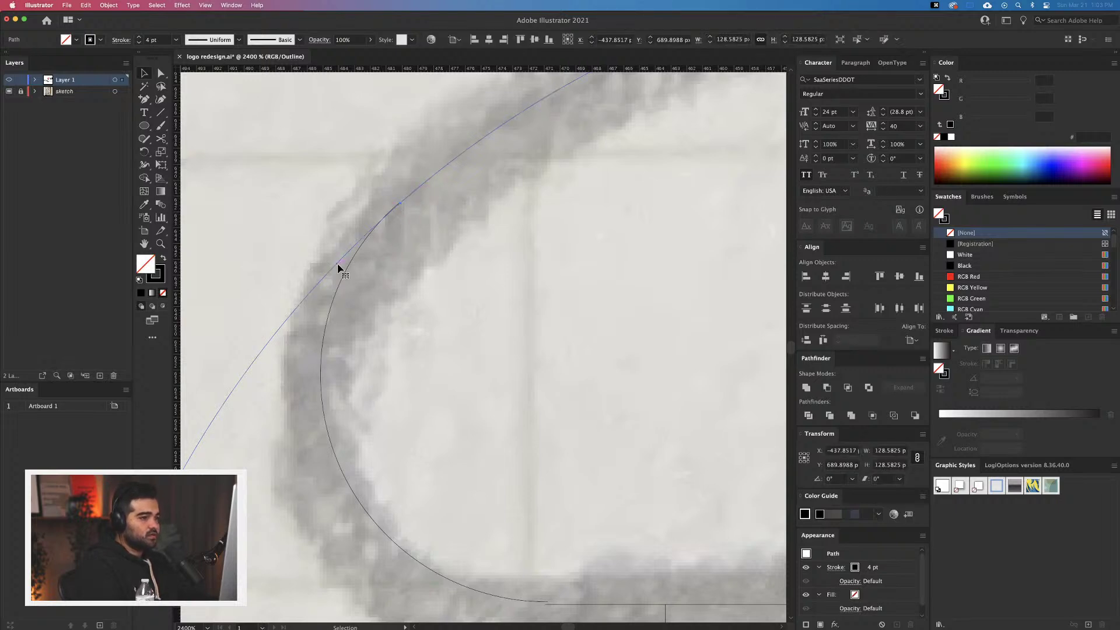
pyautogui.press('super+y')
pyautogui.click(452, 292)
pyautogui.press('super+y')
pyautogui.press('super+minus')
pyautogui.press('super+minus')
pyautogui.press('super+minus')
pyautogui.press('super+minus')
pyautogui.press('super+minus')
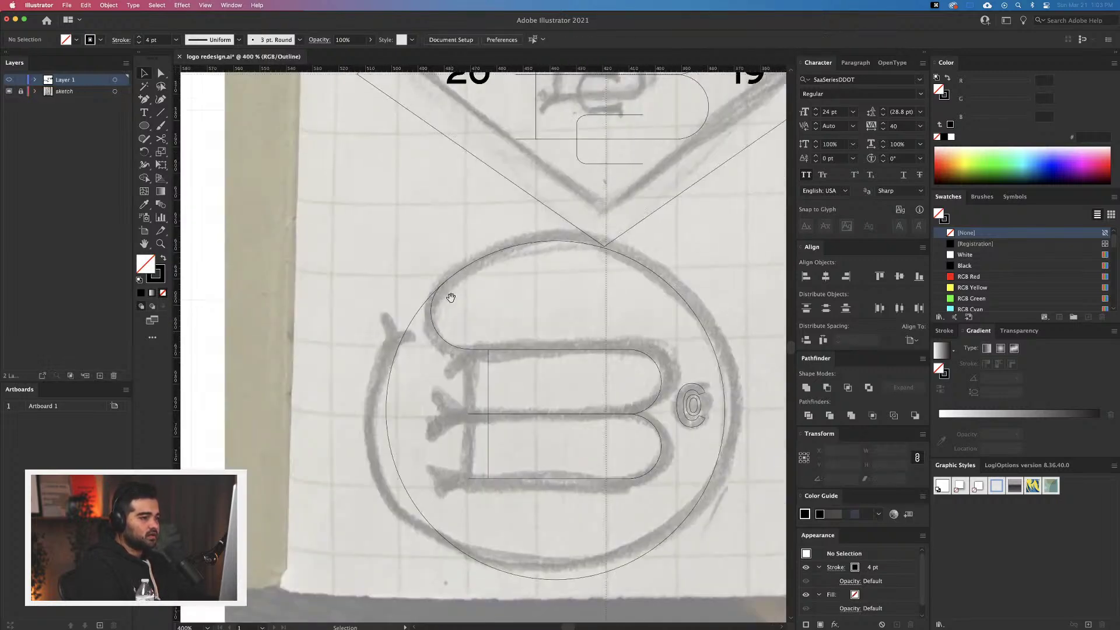
# Cut the large circle at the sketched ring end and delete the segment between that cut and the small arc
pyautogui.press('super+plus')
pyautogui.press('super+plus')
pyautogui.press('super+plus')
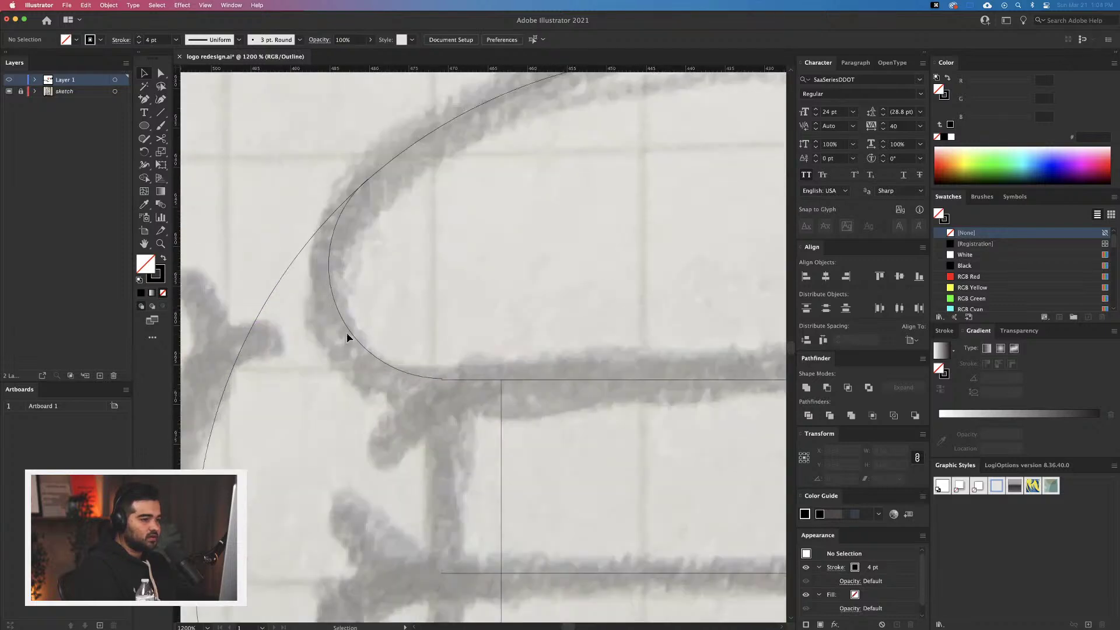
pyautogui.scroll(4, 347, 337)
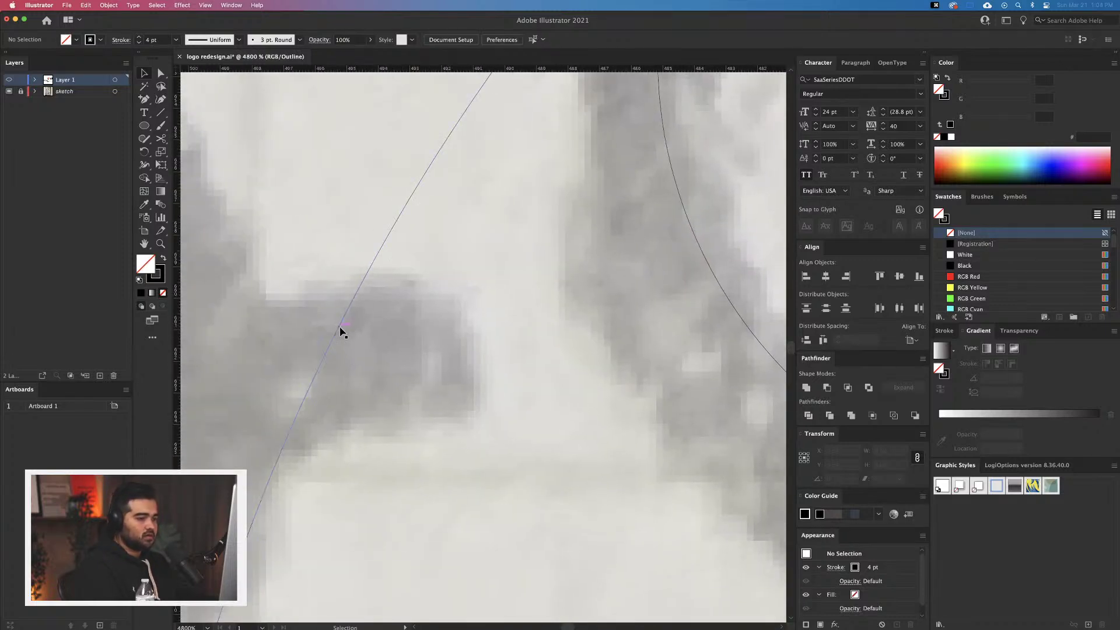
pyautogui.press('c')
pyautogui.click(341, 324)
pyautogui.scroll(-4, 367, 325)
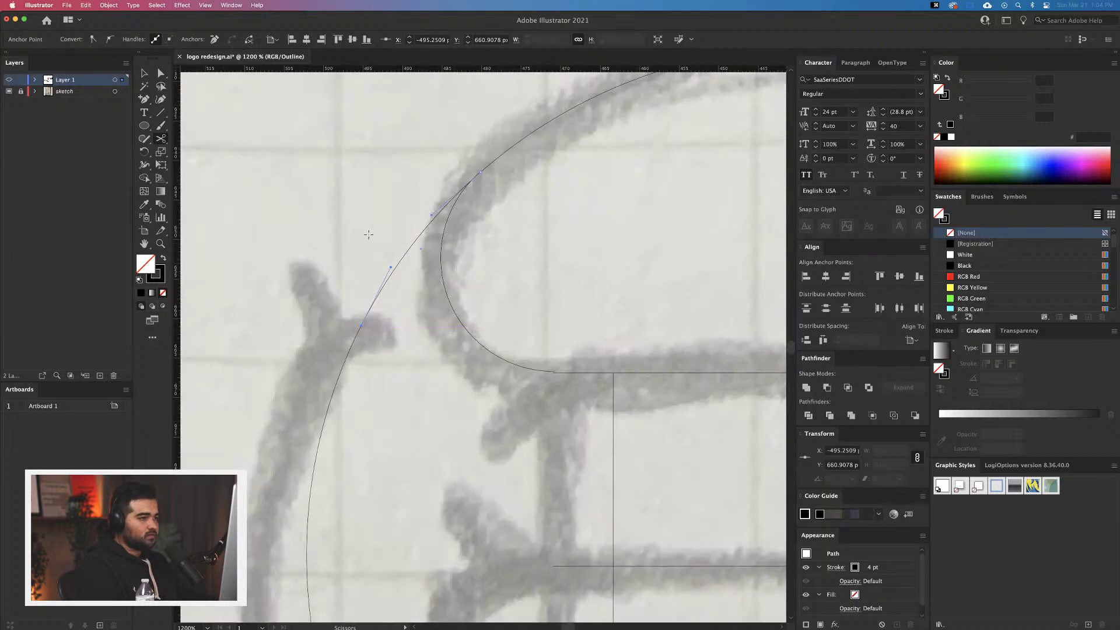
pyautogui.press('v')
pyautogui.press('Delete')
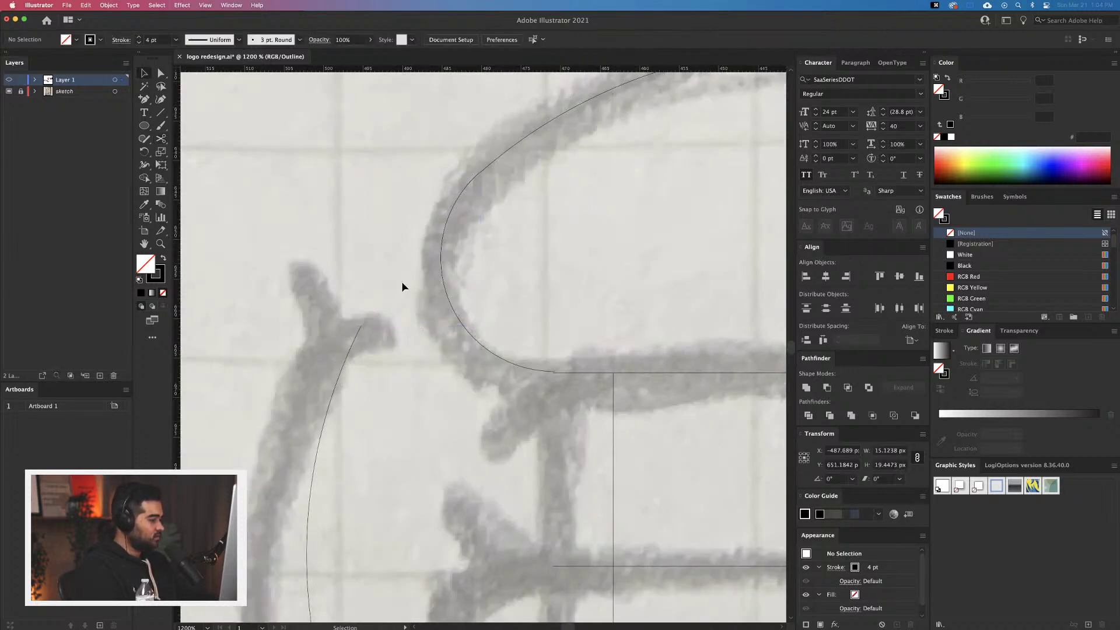
# Return to preview view and bend the large circle's open end away from the B with the Curvature tool
pyautogui.scroll(-4, 395, 304)
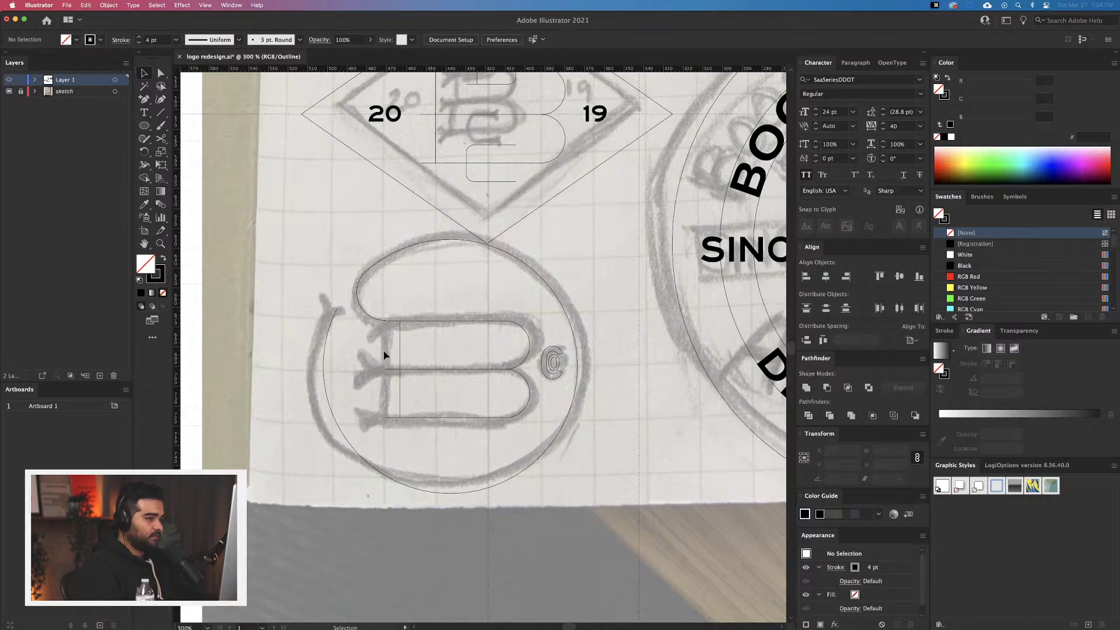
pyautogui.press('super+y')
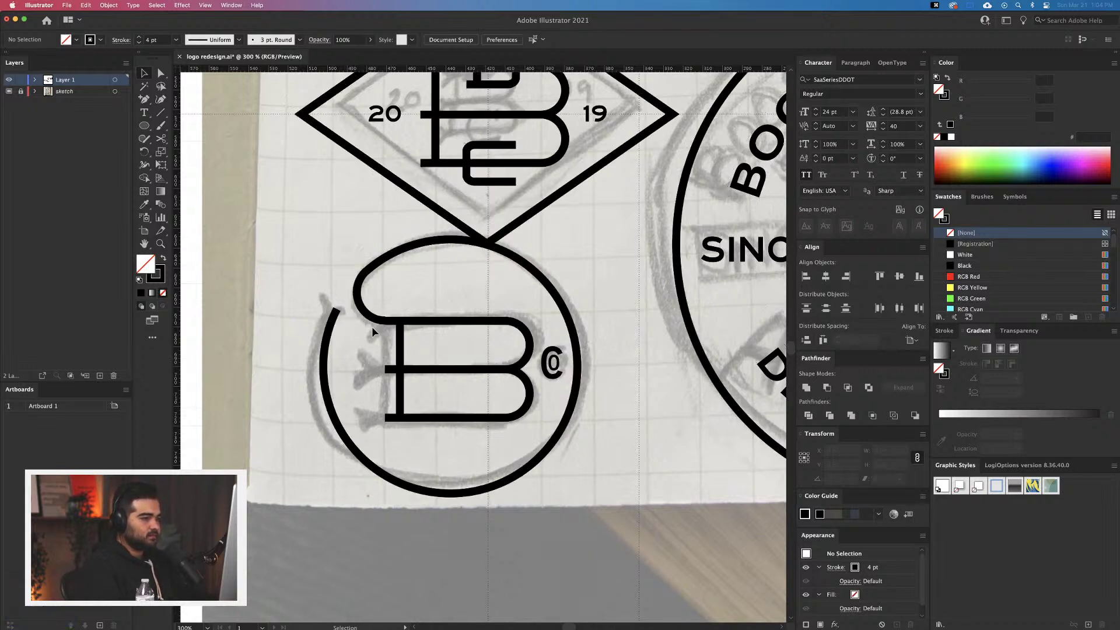
pyautogui.click(337, 316)
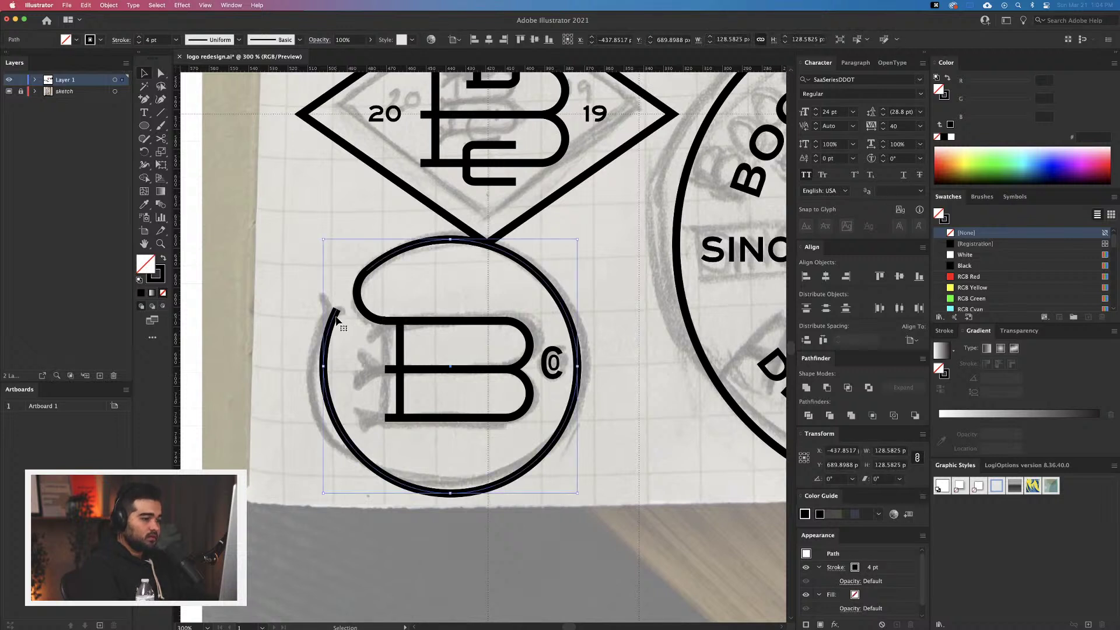
pyautogui.press('a')
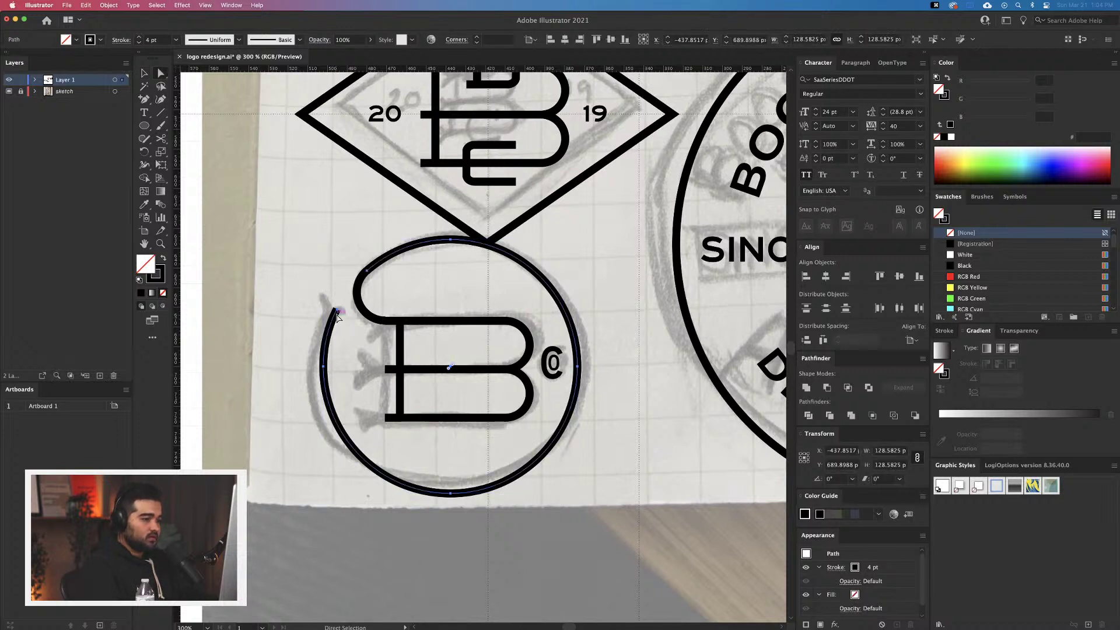
pyautogui.click(161, 102)
pyautogui.click(339, 314)
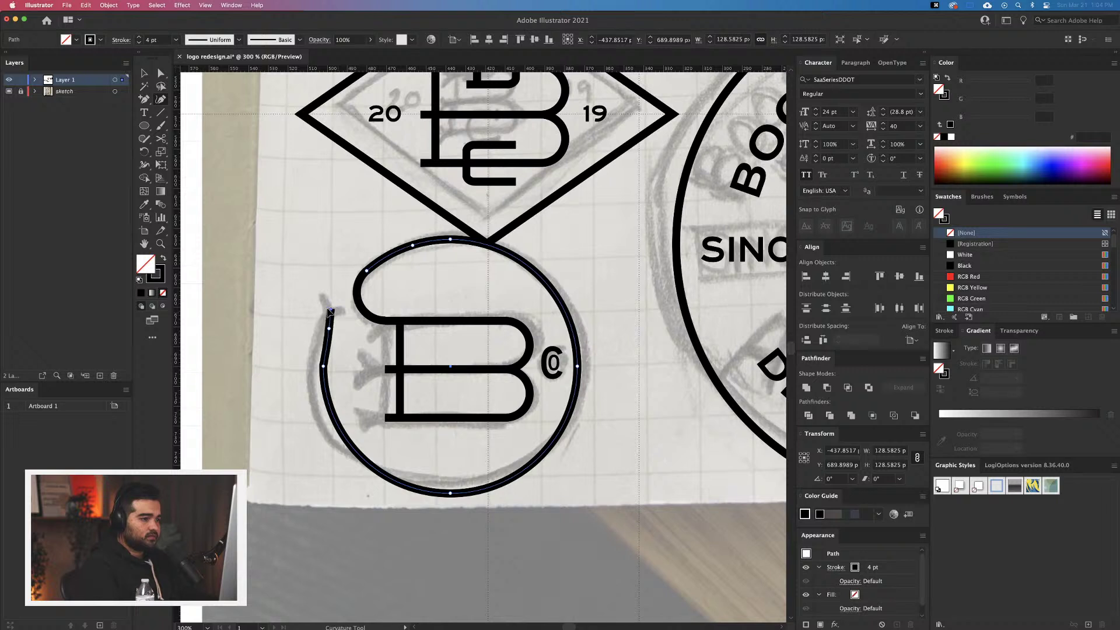
# Undo the last curvature edit on the open end of the circle around the B and deselect the path
pyautogui.press('super+z')
pyautogui.press('a')
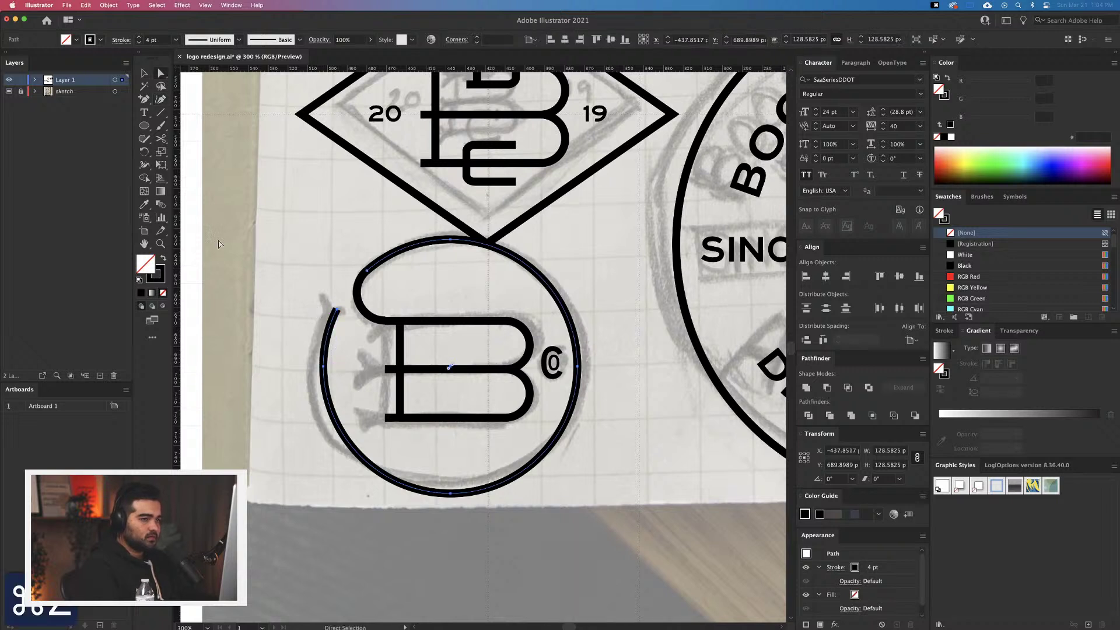
pyautogui.click(310, 299)
# Place a copy of the circular B badge on the empty canvas beside the sketch, below the diamond badges
pyautogui.scroll(-1, 532, 517)
pyautogui.hscroll(1, 533, 517)
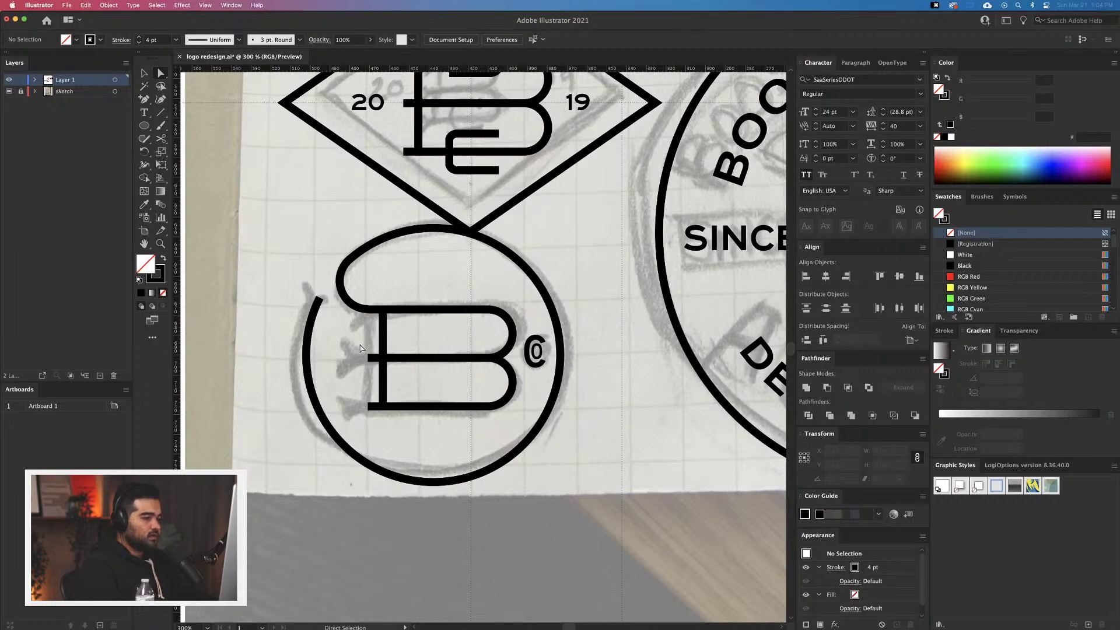
pyautogui.scroll(4, 313, 316)
pyautogui.scroll(-2, 350, 320)
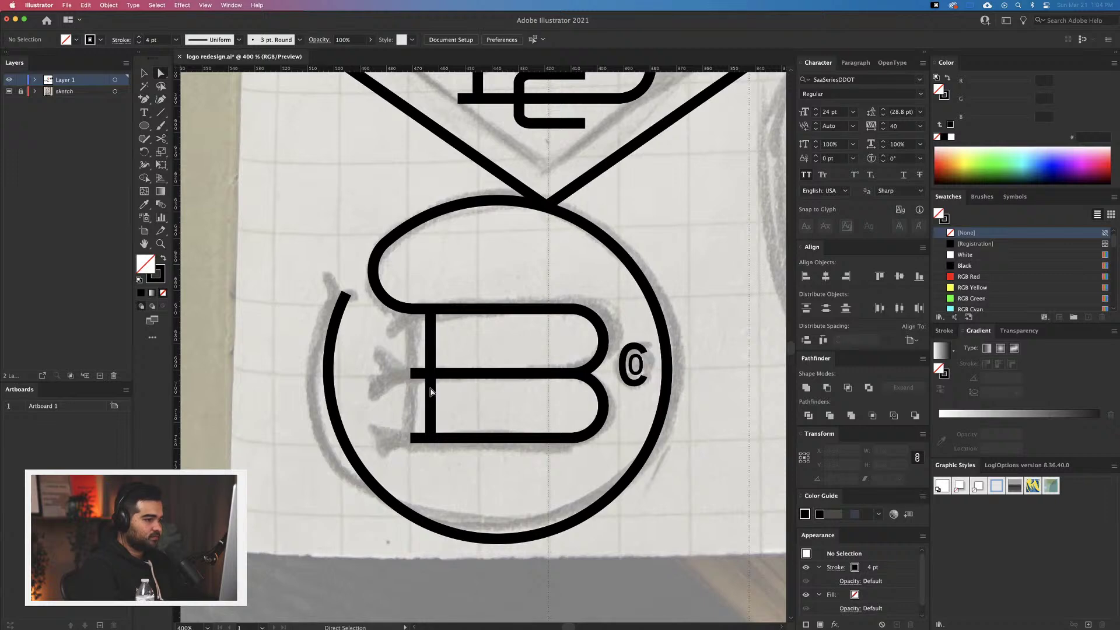
pyautogui.scroll(-3, 430, 391)
pyautogui.scroll(2, 458, 498)
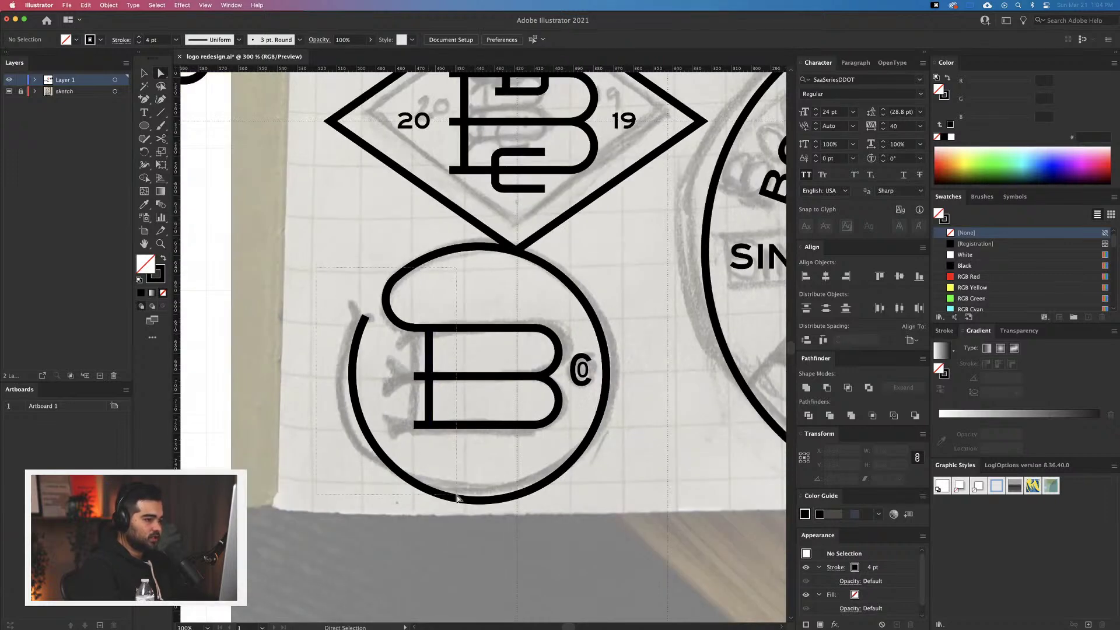
pyautogui.scroll(-4, 458, 497)
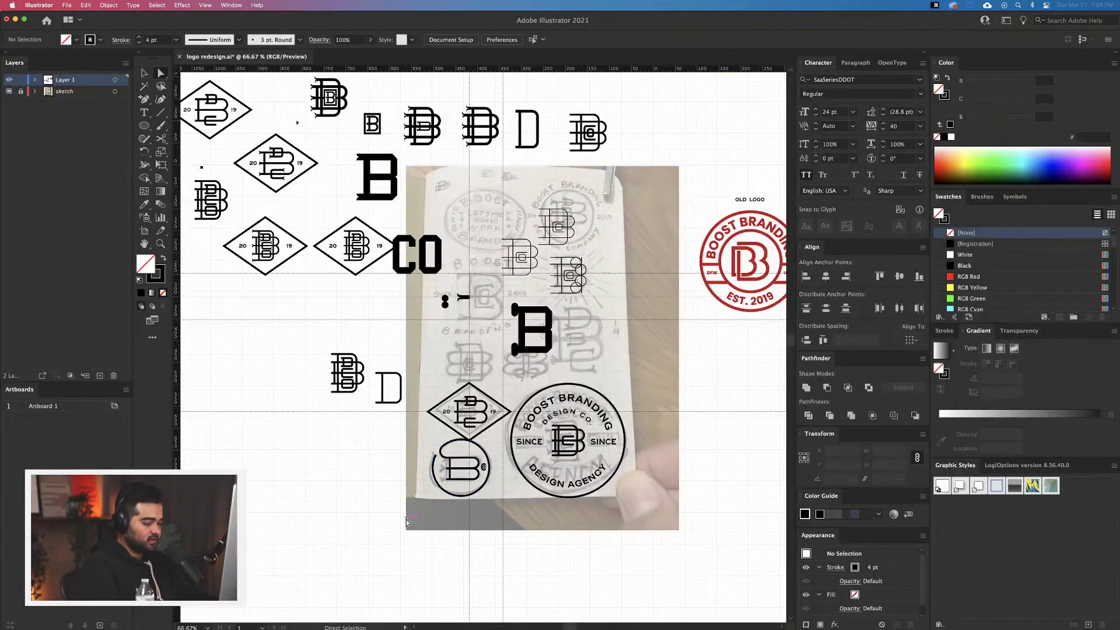
pyautogui.press('v')
pyautogui.moveTo(407, 521); pyautogui.dragTo(353, 460)
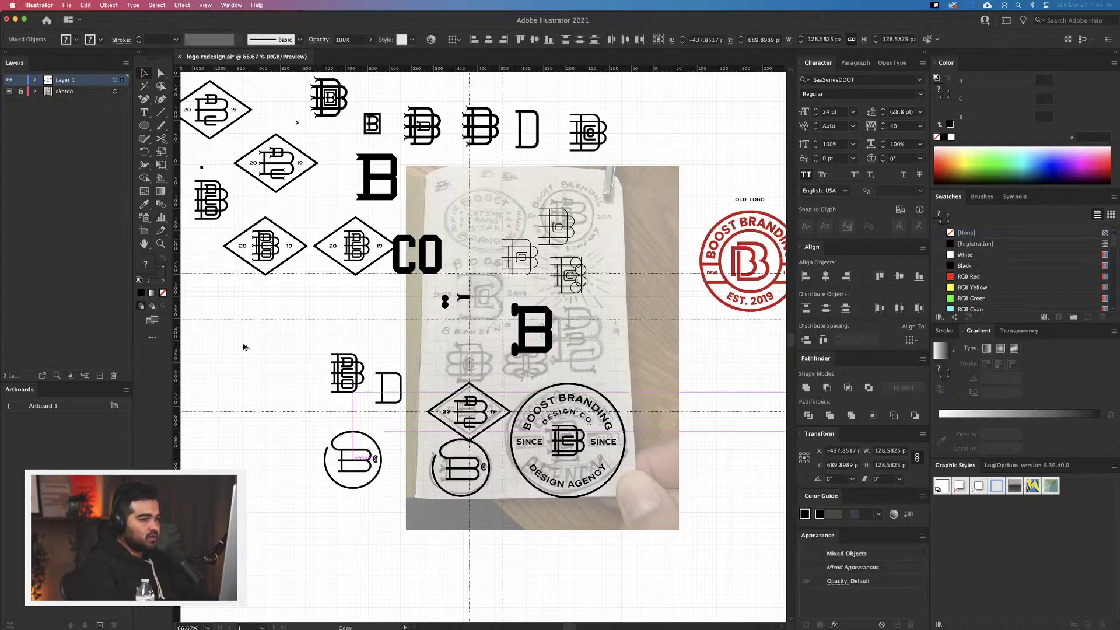
pyautogui.moveTo(242, 347); pyautogui.dragTo(461, 373)
pyautogui.scroll(2, 470, 382)
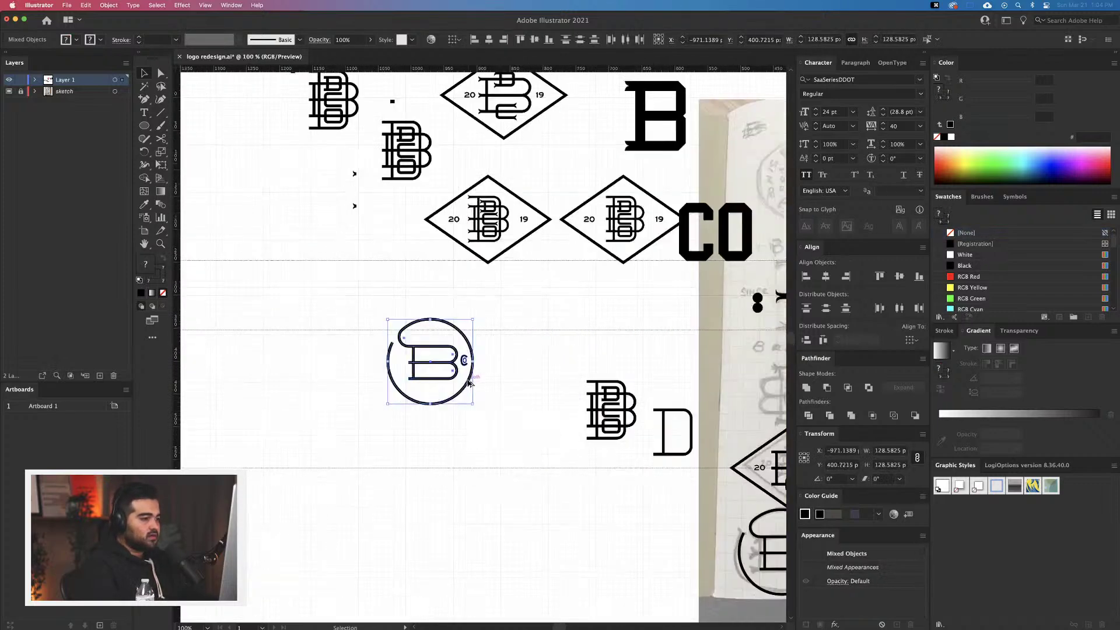
pyautogui.scroll(3, 469, 382)
pyautogui.hscroll(-3, 525, 408)
pyautogui.click(648, 447)
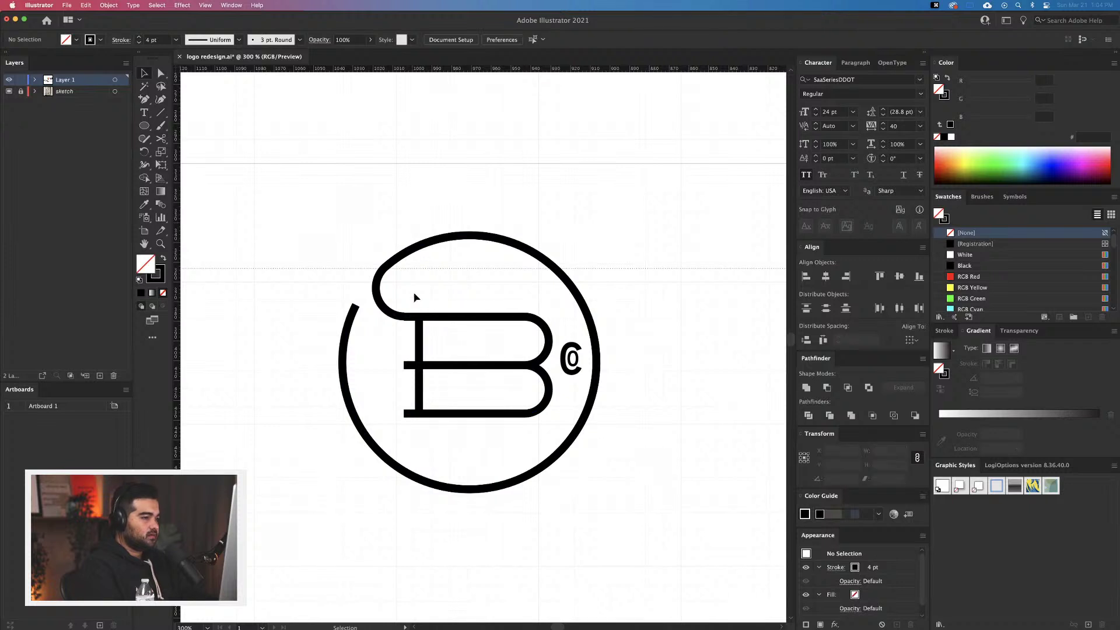
# Join the upper end of the curl to the end of the circle's arc on the copied badge
pyautogui.click(398, 263)
pyautogui.press('l')
pyautogui.scroll(5, 347, 261)
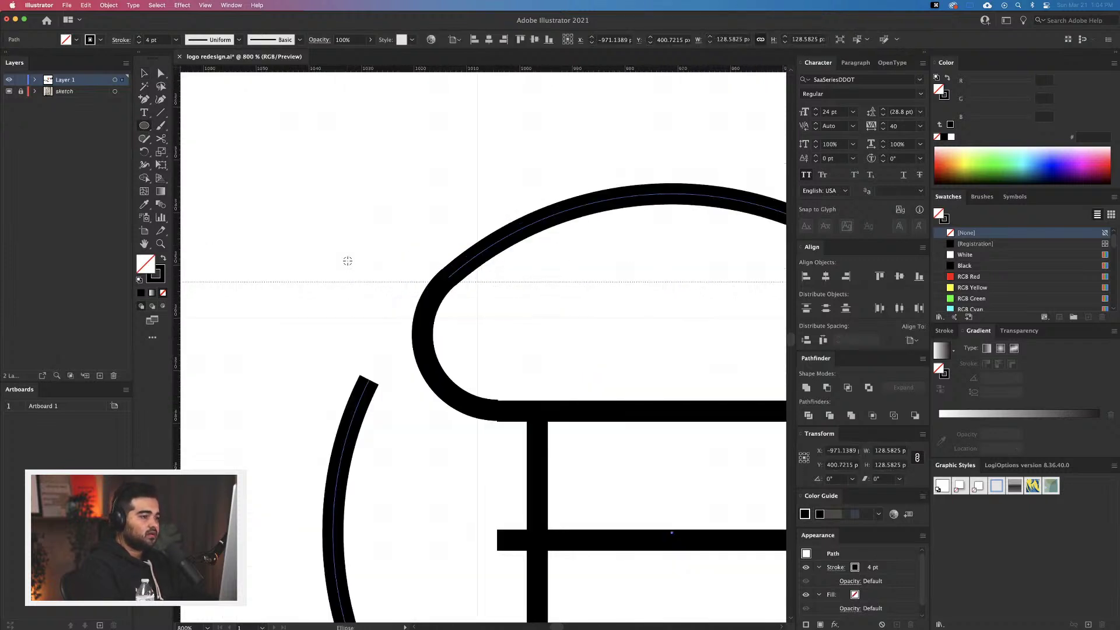
pyautogui.press('a')
pyautogui.click(448, 276)
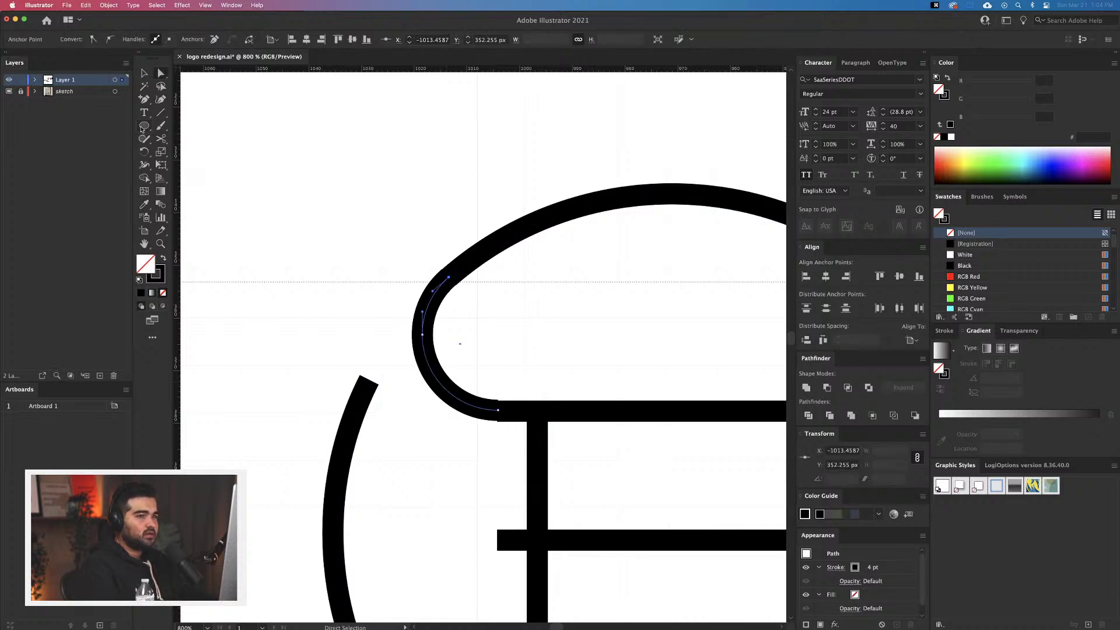
pyautogui.press('super+a')
pyautogui.click(492, 304)
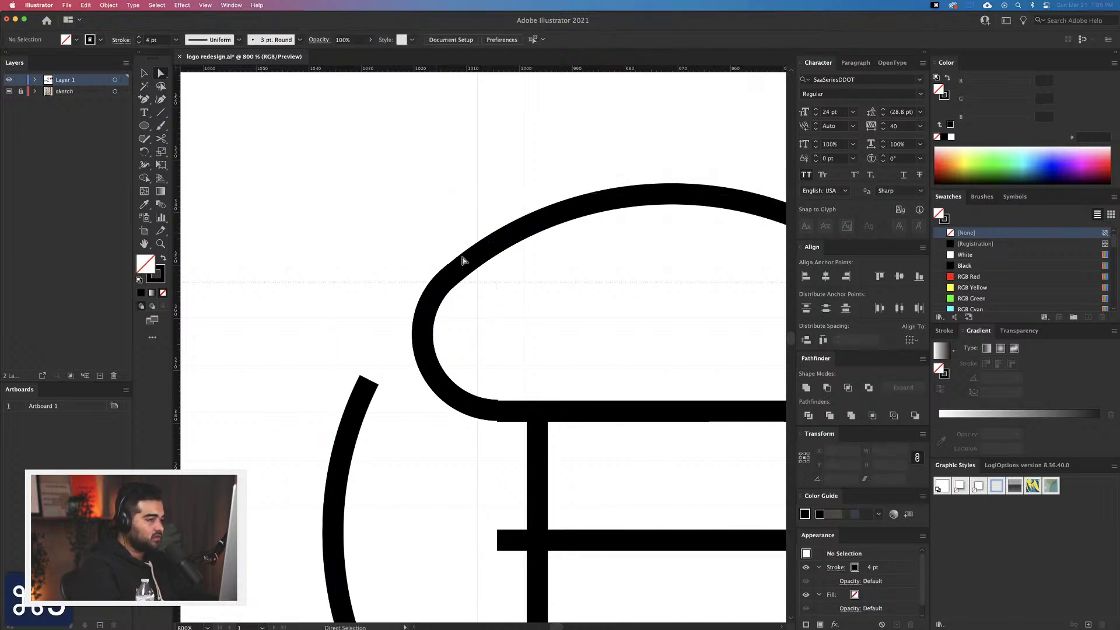
# Try moving the anchor point where the curl meets the circle's arc, and undo the move
pyautogui.click(451, 277)
pyautogui.moveTo(450, 274); pyautogui.dragTo(464, 281)
pyautogui.press('super+z')
# Remove the redundant overlapping anchor point at the junction between the curl and the circle's arc
pyautogui.scroll(10, 470, 263)
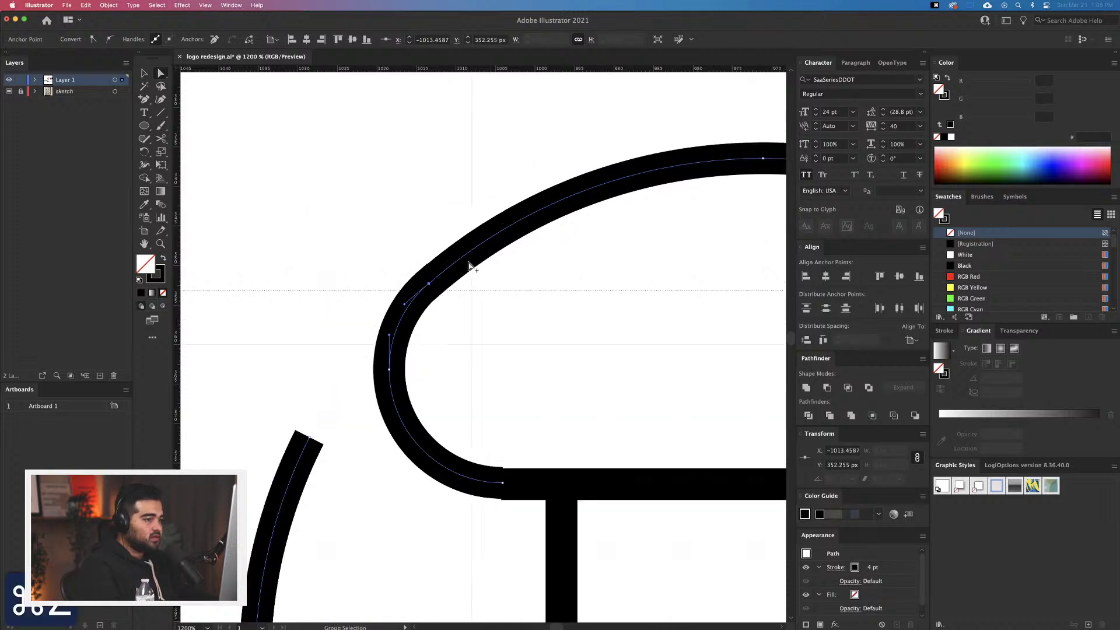
pyautogui.moveTo(232, 433); pyautogui.dragTo(351, 413)
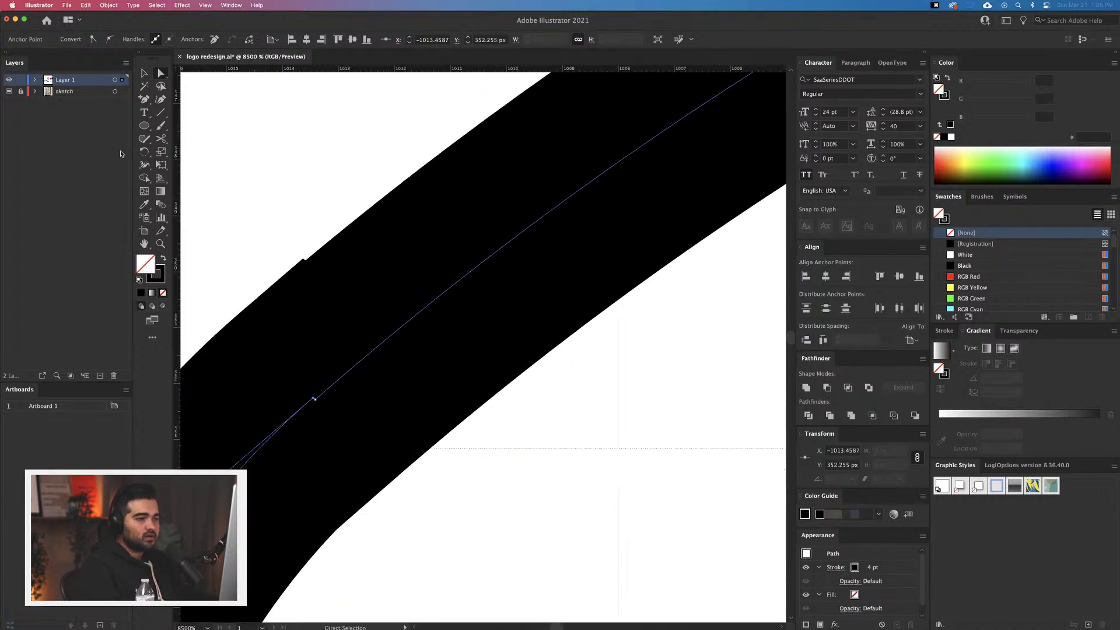
pyautogui.click(147, 101)
pyautogui.click(178, 127)
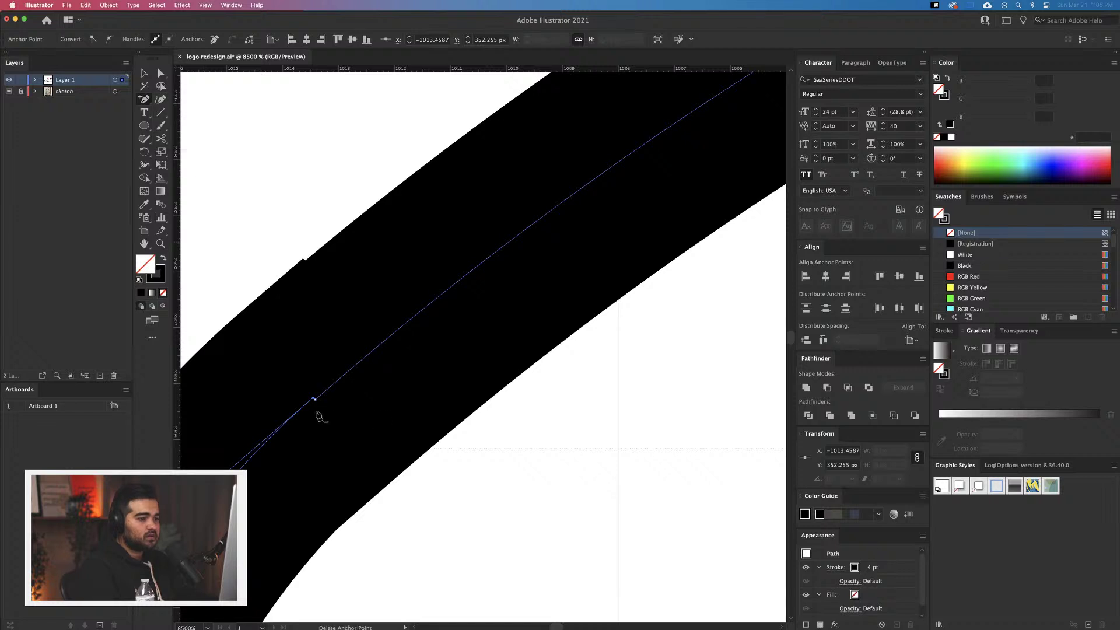
pyautogui.click(315, 399)
pyautogui.press('super+z')
pyautogui.press('super+z')
pyautogui.press('super+z')
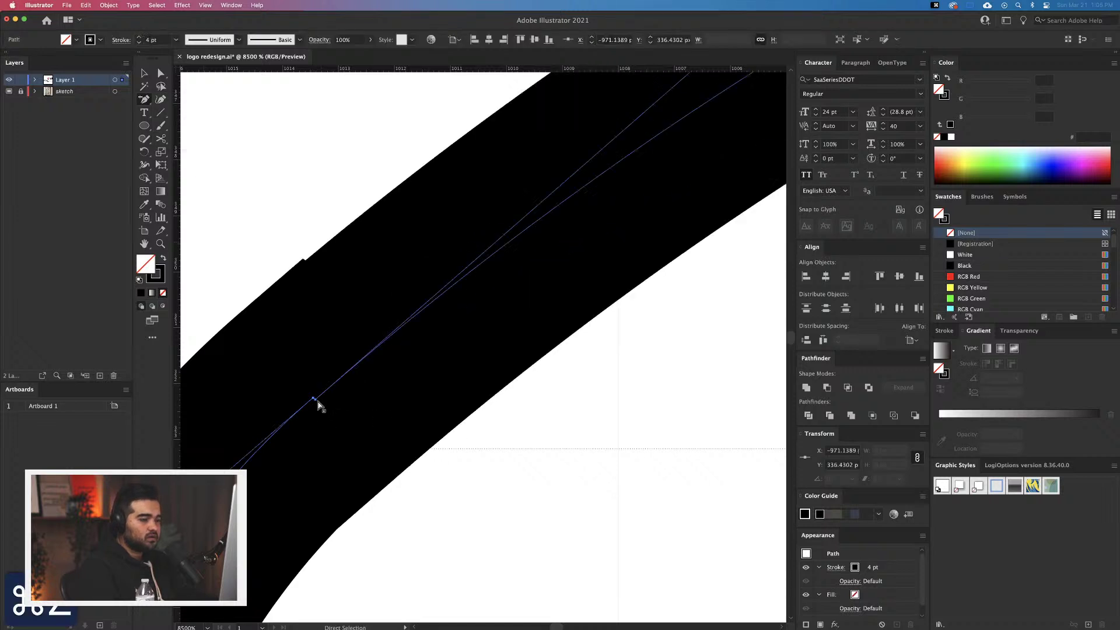
# Smooth the joined anchor point and adjust its handles so the curl flows evenly into the circle's arc
pyautogui.scroll(-5, 319, 423)
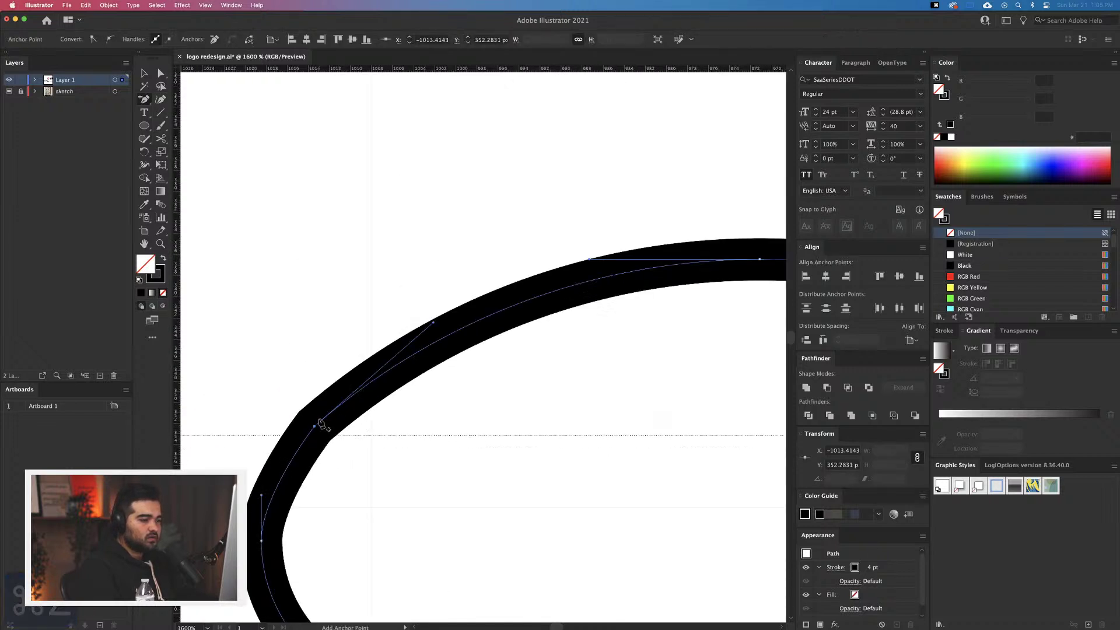
pyautogui.press('a')
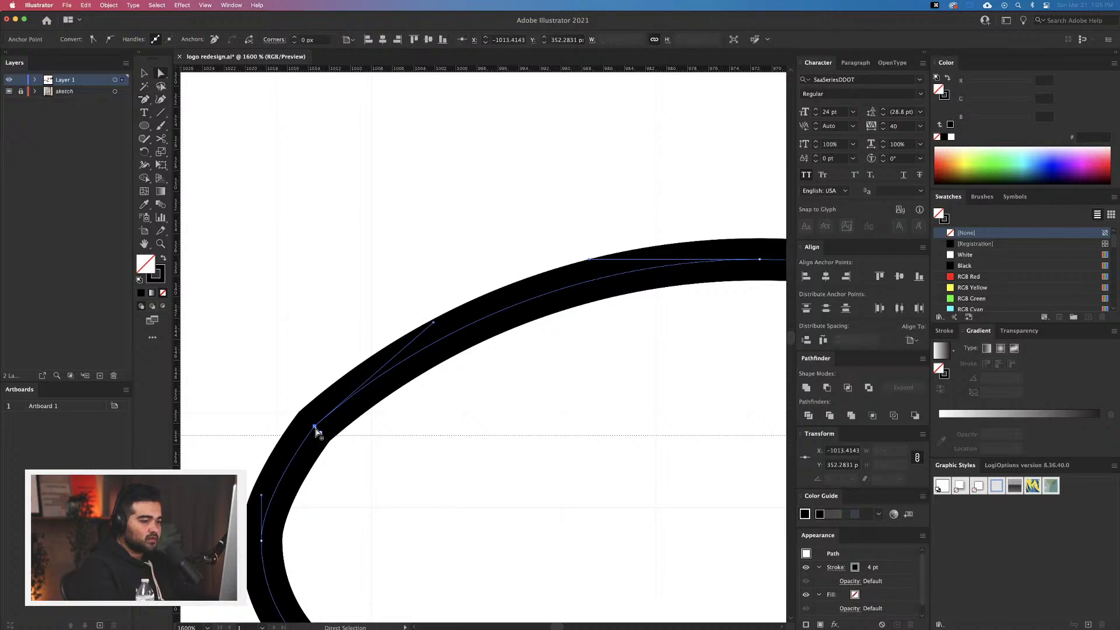
pyautogui.press('super+z')
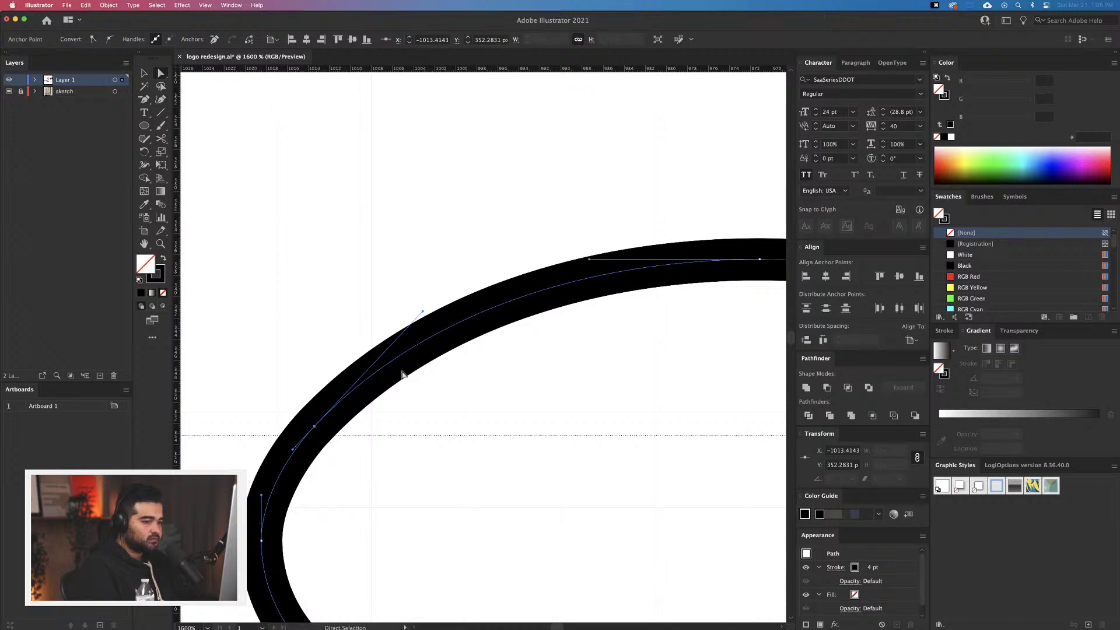
pyautogui.click(458, 428)
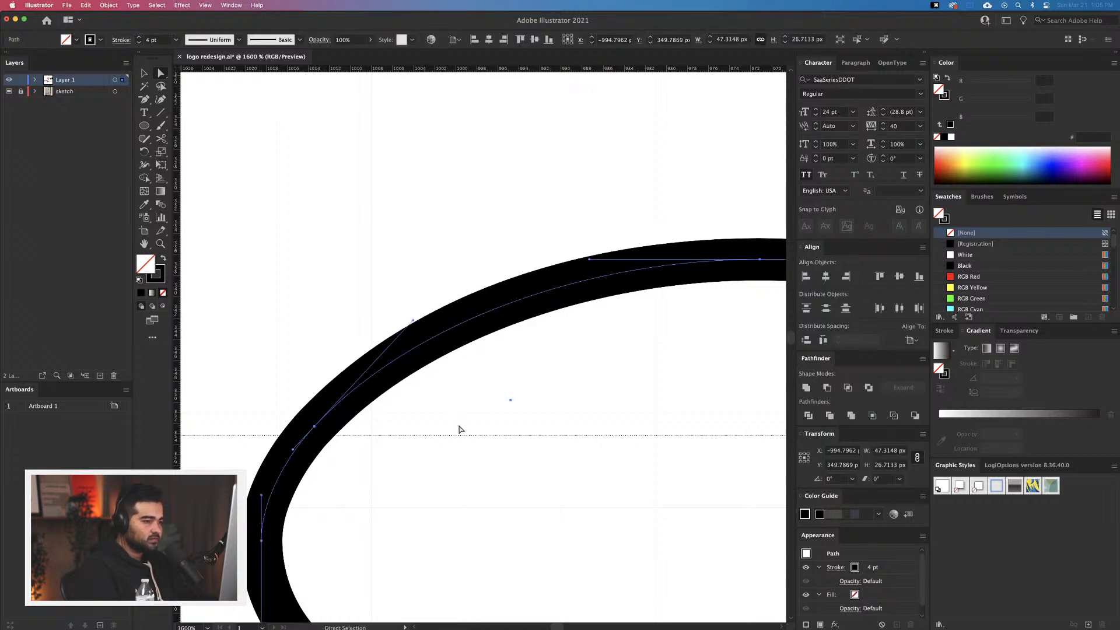
# Using outline view, align the curl's lower endpoint with the start of the B's upper bar, and return to preview
pyautogui.scroll(-3, 461, 429)
pyautogui.click(431, 537)
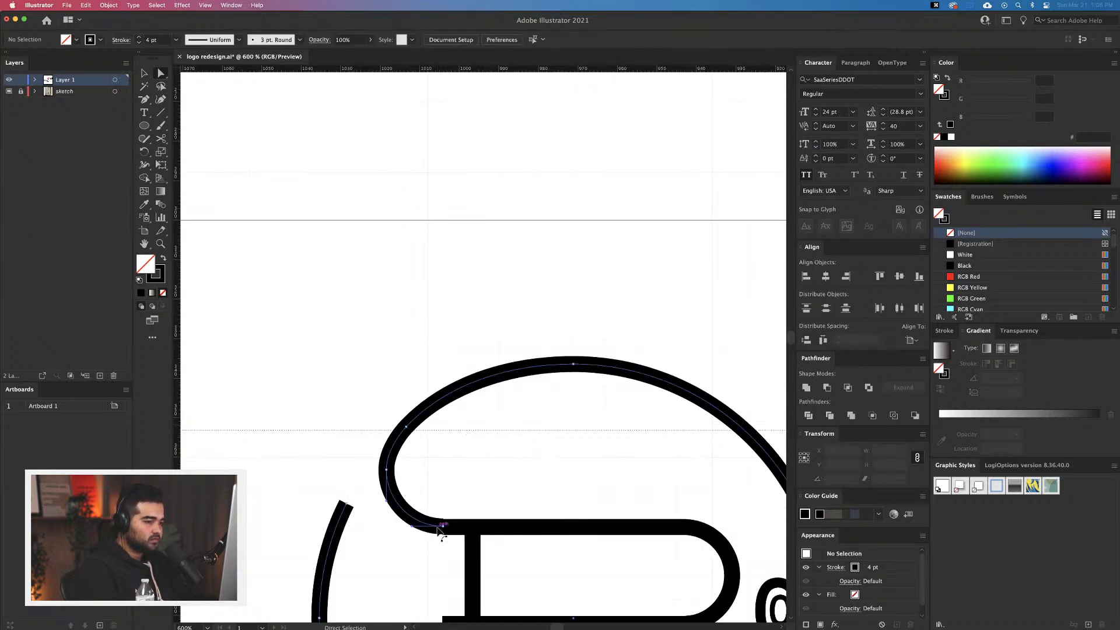
pyautogui.scroll(-3, 437, 532)
pyautogui.scroll(8, 438, 536)
pyautogui.scroll(1, 447, 535)
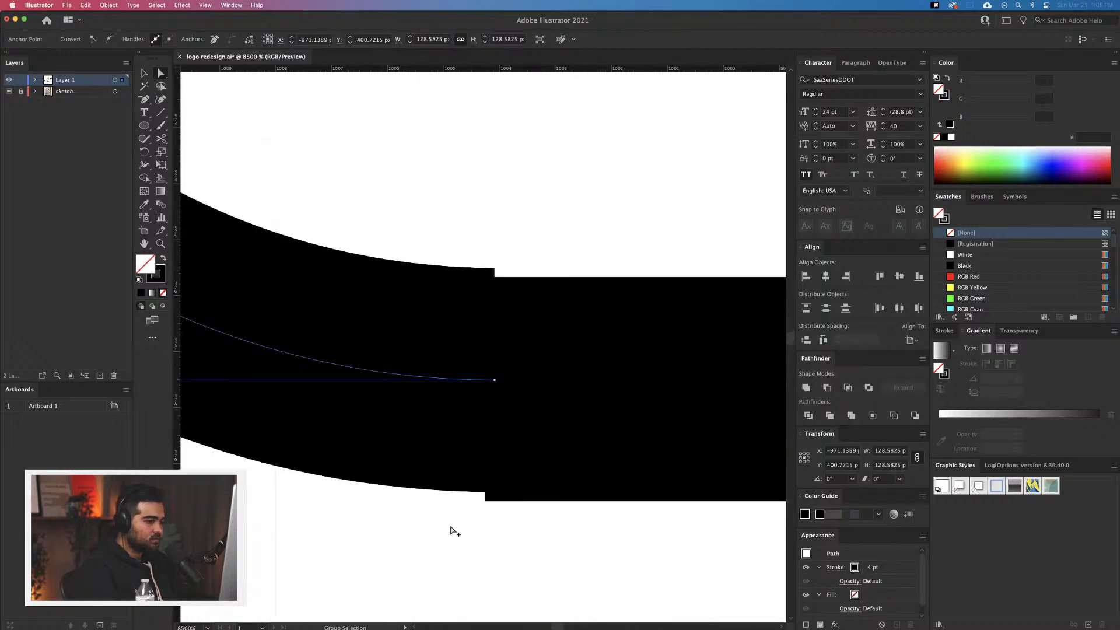
pyautogui.press('super+y')
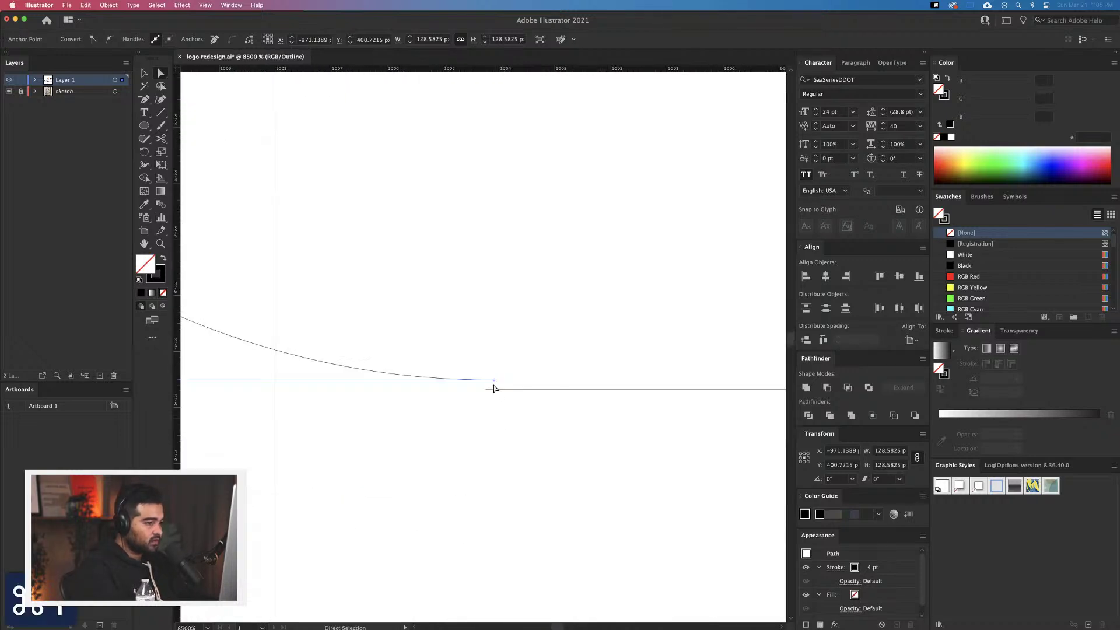
pyautogui.moveTo(494, 386); pyautogui.dragTo(491, 390)
pyautogui.click(538, 342)
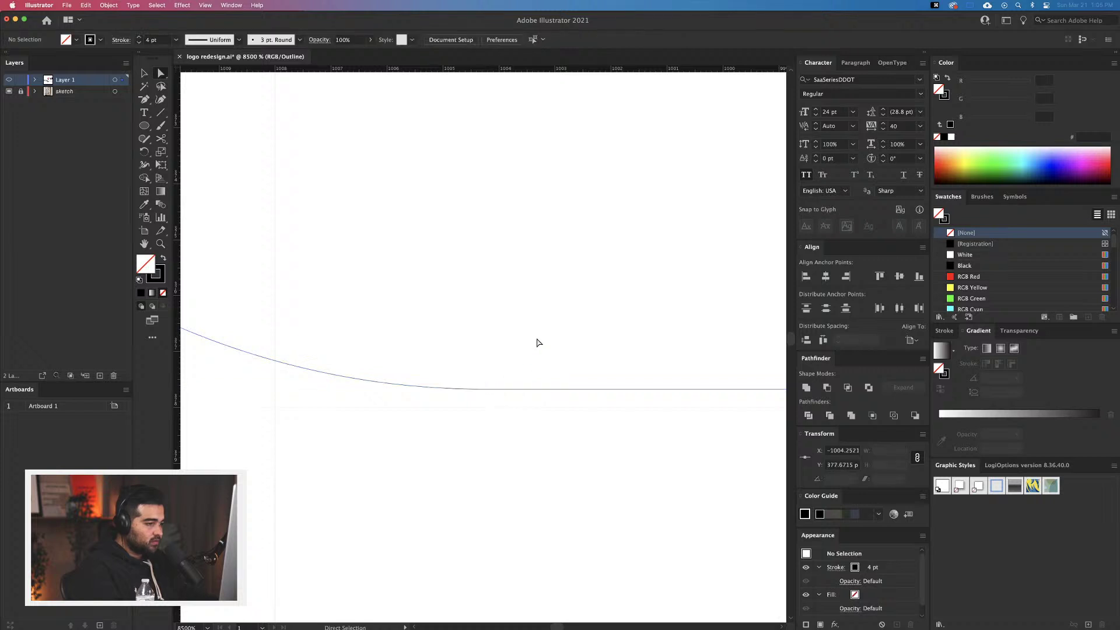
pyautogui.press('super+y')
# Review the refined circular B badge as a whole and compare it with the neighbouring monograms and diamond badges
pyautogui.press('super+1')
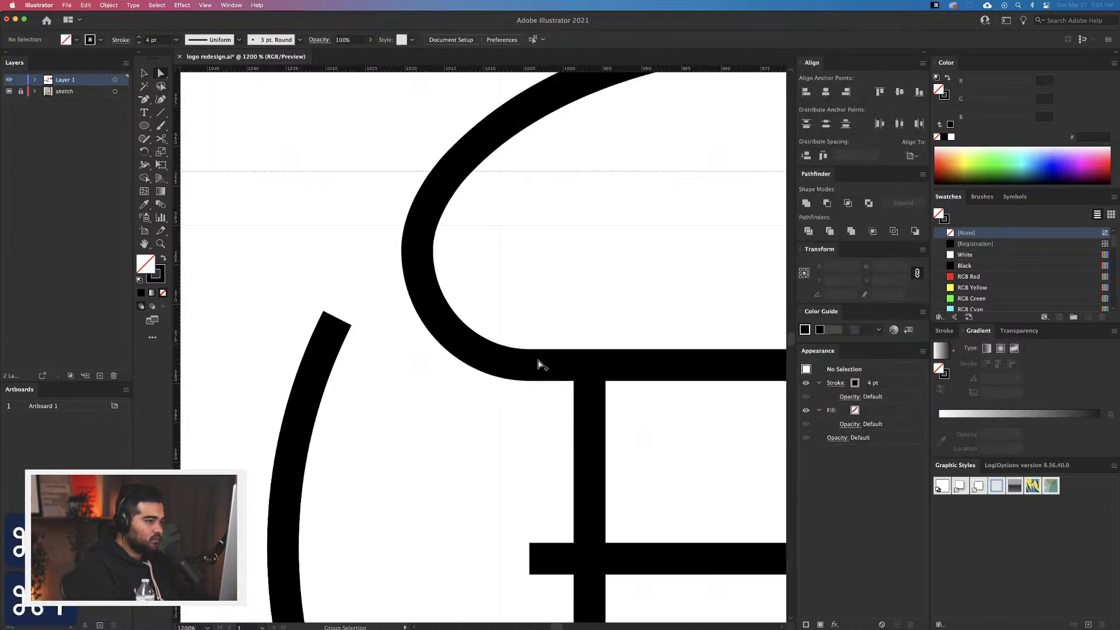
pyautogui.scroll(-10, 538, 366)
pyautogui.hscroll(5, 432, 415)
pyautogui.scroll(3, 501, 437)
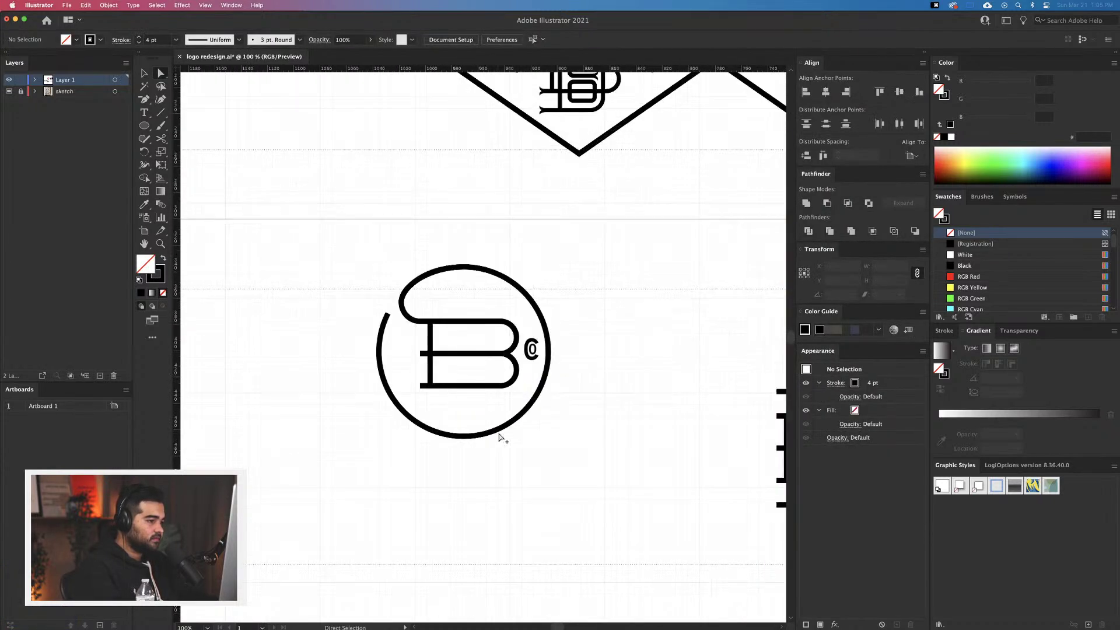
pyautogui.scroll(3, 501, 438)
pyautogui.moveTo(500, 440); pyautogui.dragTo(515, 462)
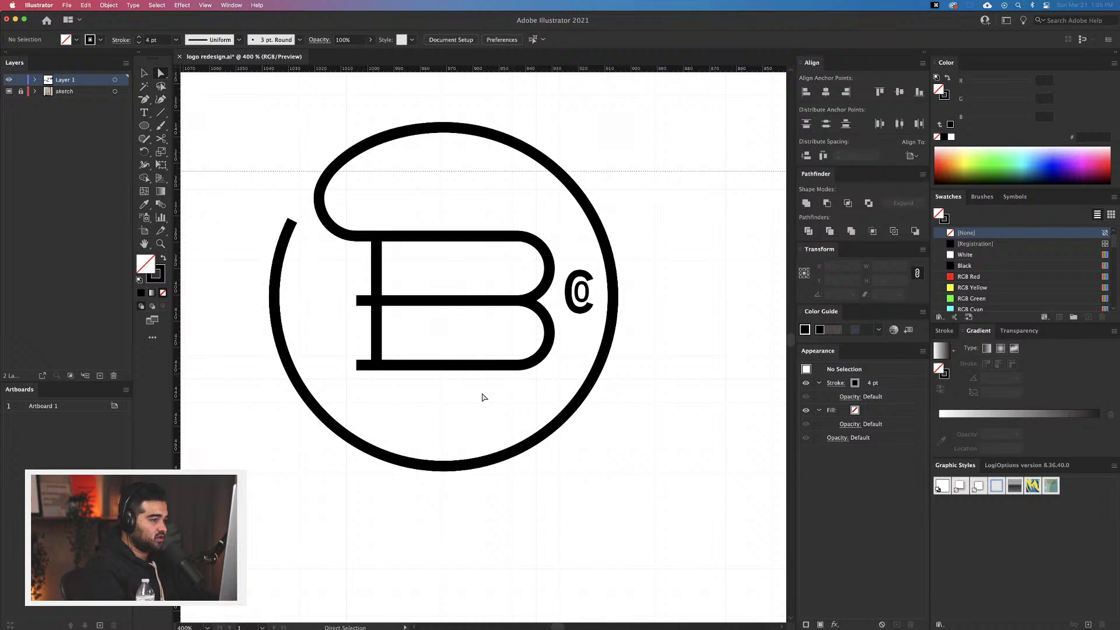
pyautogui.scroll(-5, 482, 397)
pyautogui.scroll(2, 461, 339)
pyautogui.hscroll(-2, 461, 339)
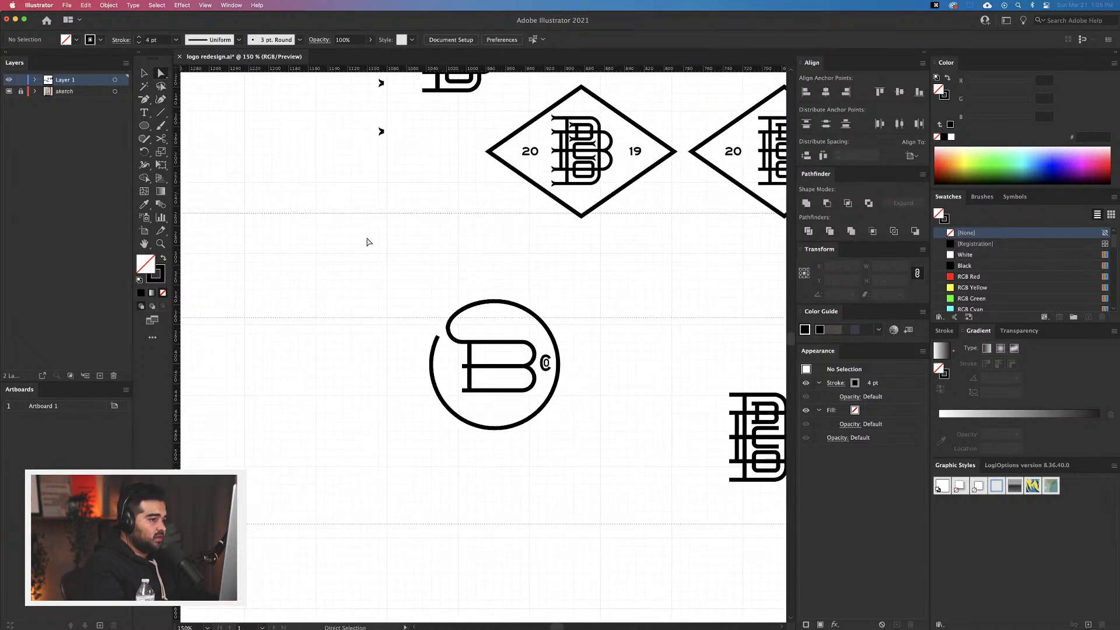
pyautogui.moveTo(528, 293); pyautogui.dragTo(565, 371)
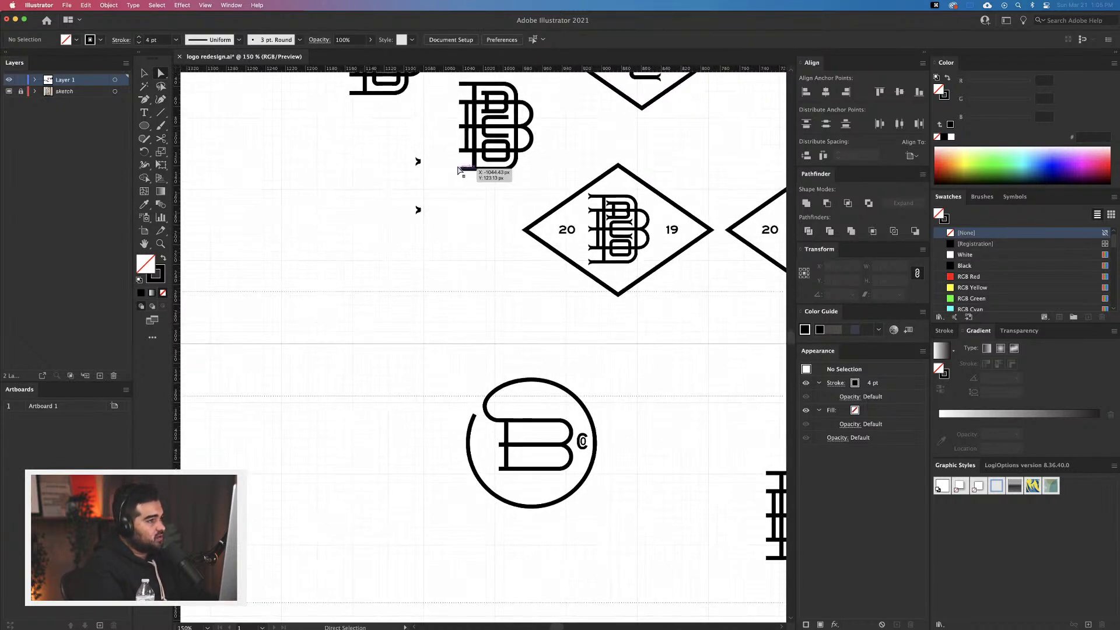
pyautogui.moveTo(560, 347); pyautogui.dragTo(543, 335)
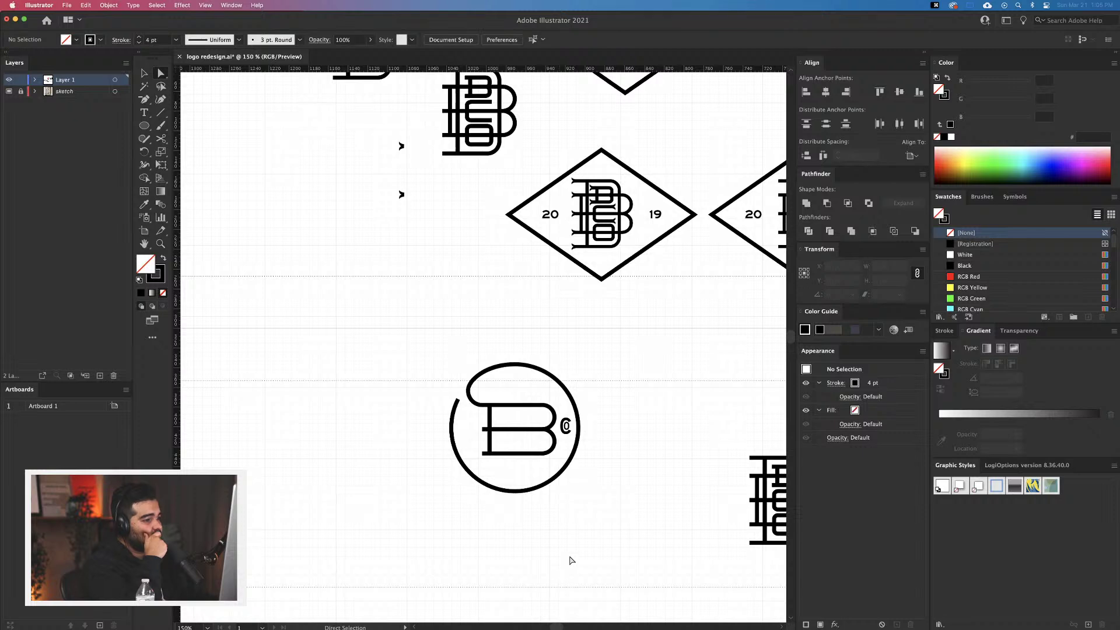
# Place a copy of the standalone interlocking monogram beside the circular B badge
pyautogui.press('v')
pyautogui.scroll(3, 461, 248)
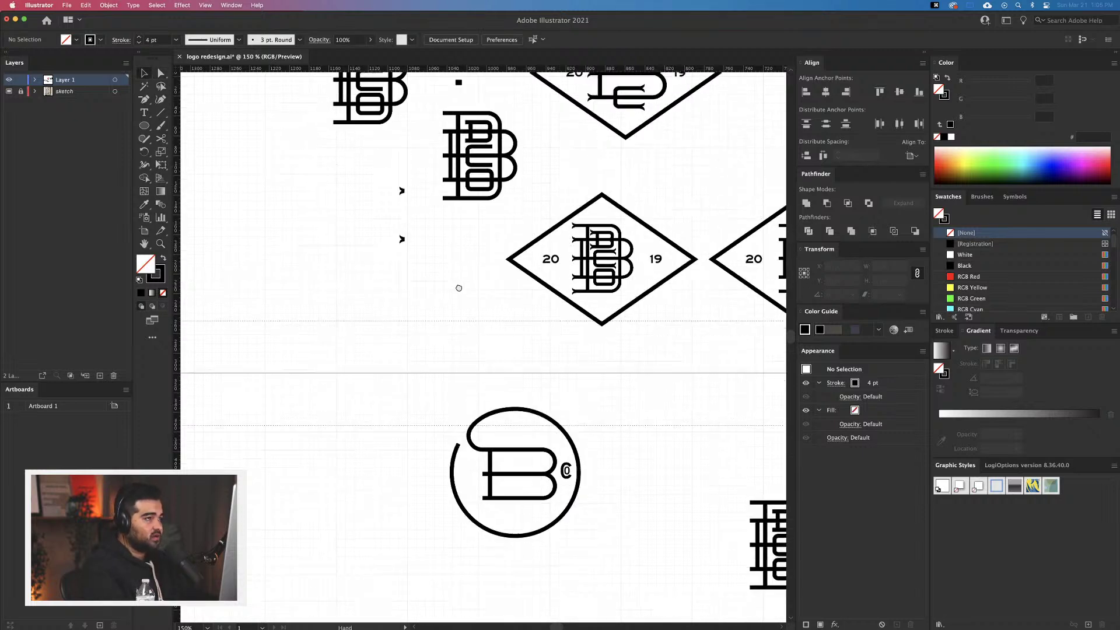
pyautogui.moveTo(521, 135); pyautogui.dragTo(522, 135)
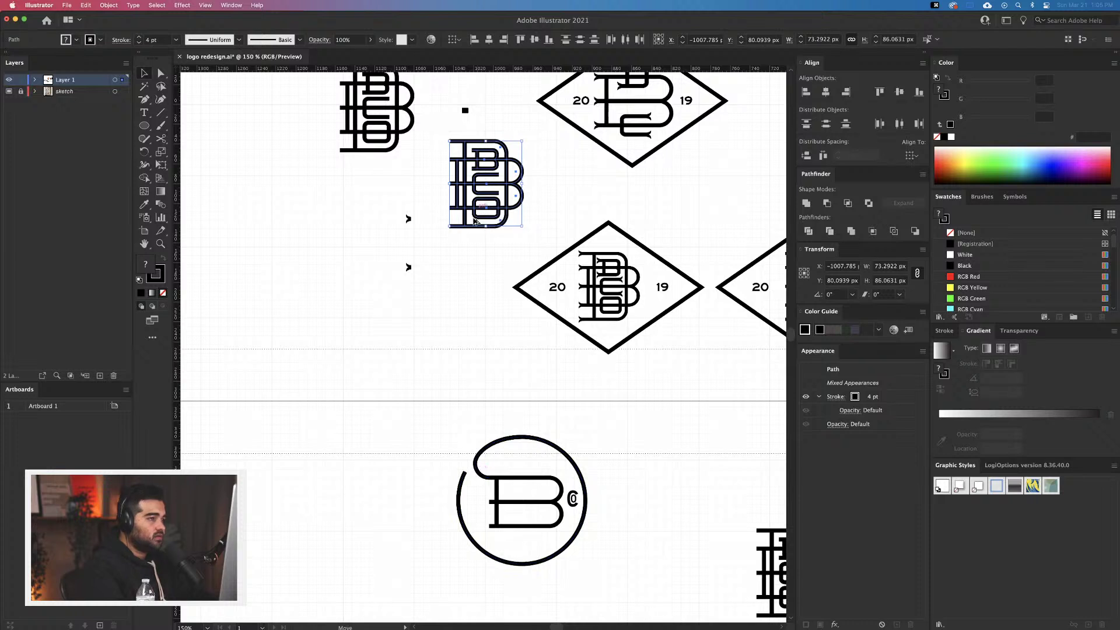
pyautogui.moveTo(475, 221); pyautogui.dragTo(313, 517)
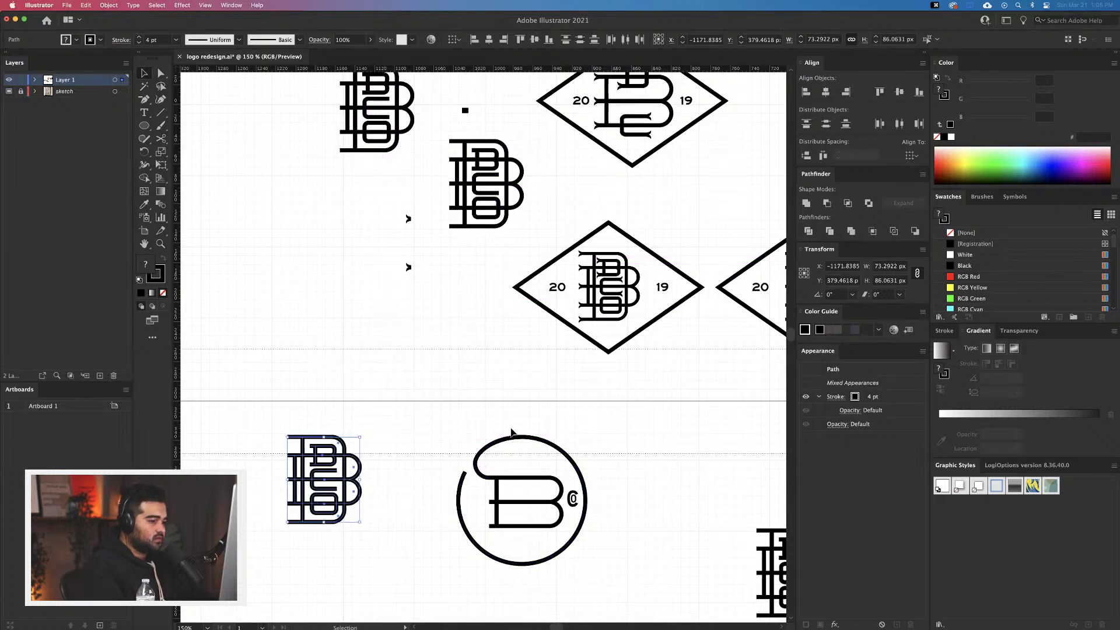
# Copy the badge's open circle with its curl around the duplicated monogram, bringing the curl's end to the monogram's second bar
pyautogui.click(511, 432)
pyautogui.click(486, 473)
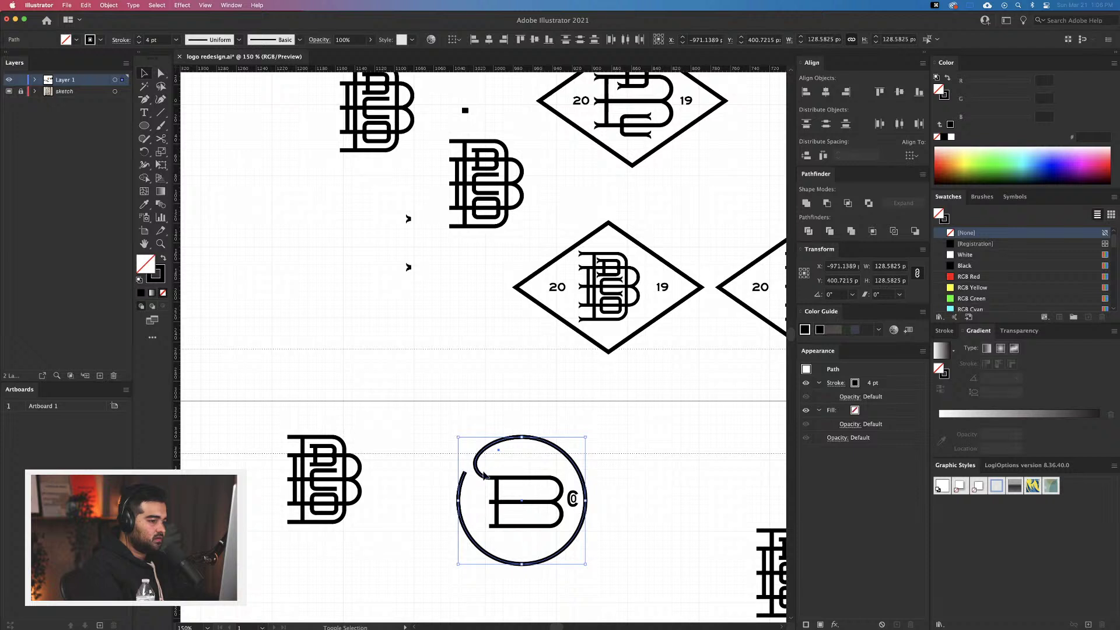
pyautogui.moveTo(481, 477); pyautogui.dragTo(282, 455)
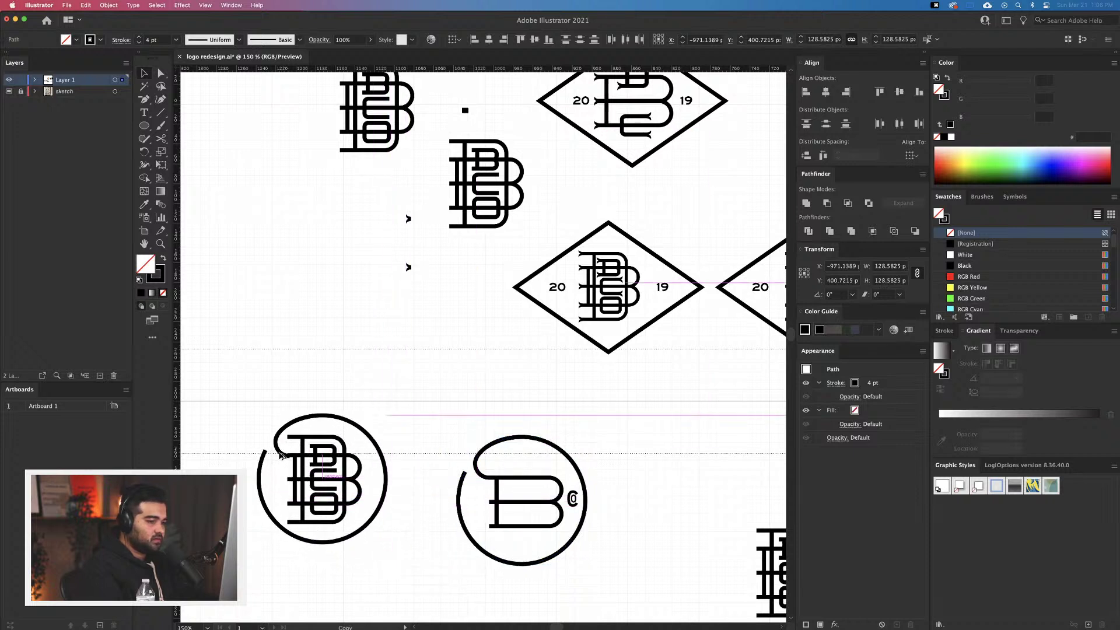
pyautogui.scroll(6, 270, 457)
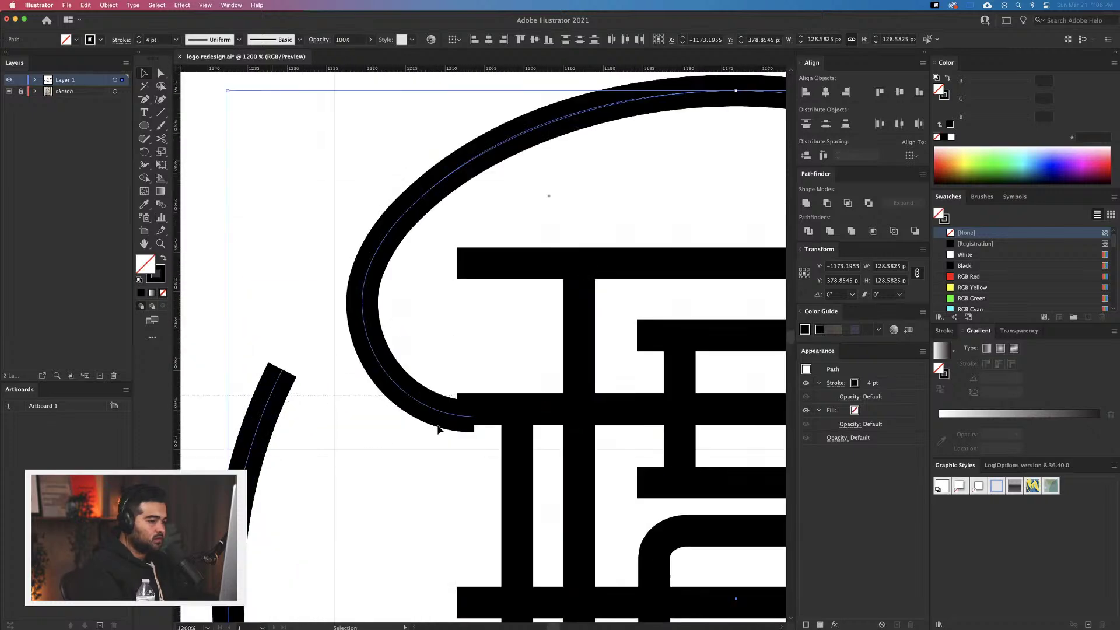
# Check beneath the open circle frame around the interlocking monogram and delete the leftover duplicate arc along its curl
pyautogui.click(429, 411)
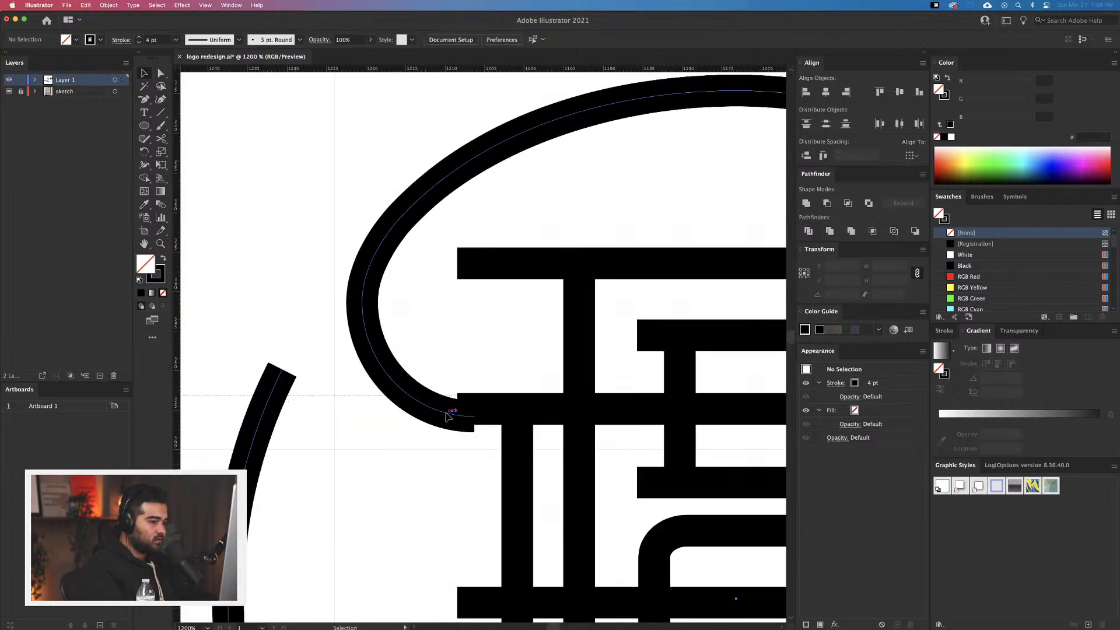
pyautogui.moveTo(447, 418); pyautogui.dragTo(288, 391)
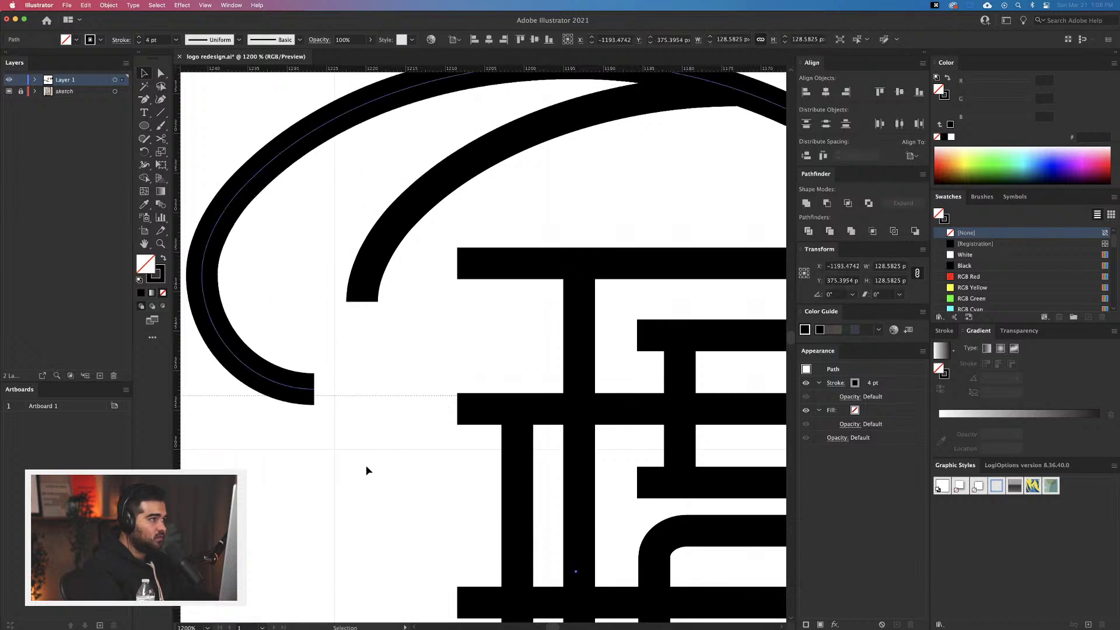
pyautogui.scroll(-5, 427, 451)
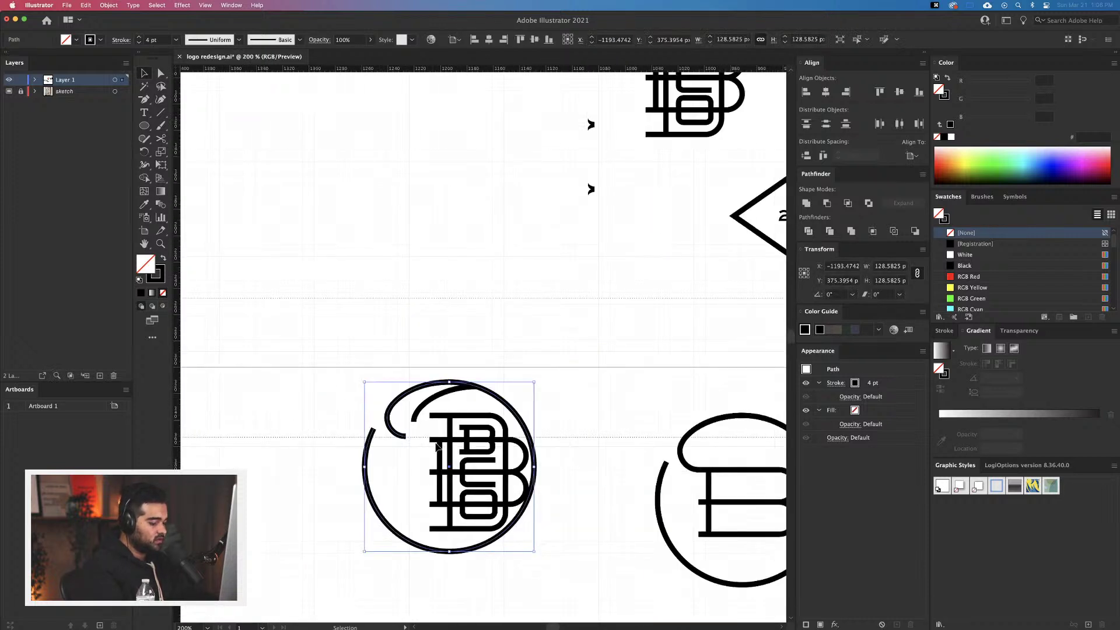
pyautogui.moveTo(413, 382); pyautogui.dragTo(440, 386)
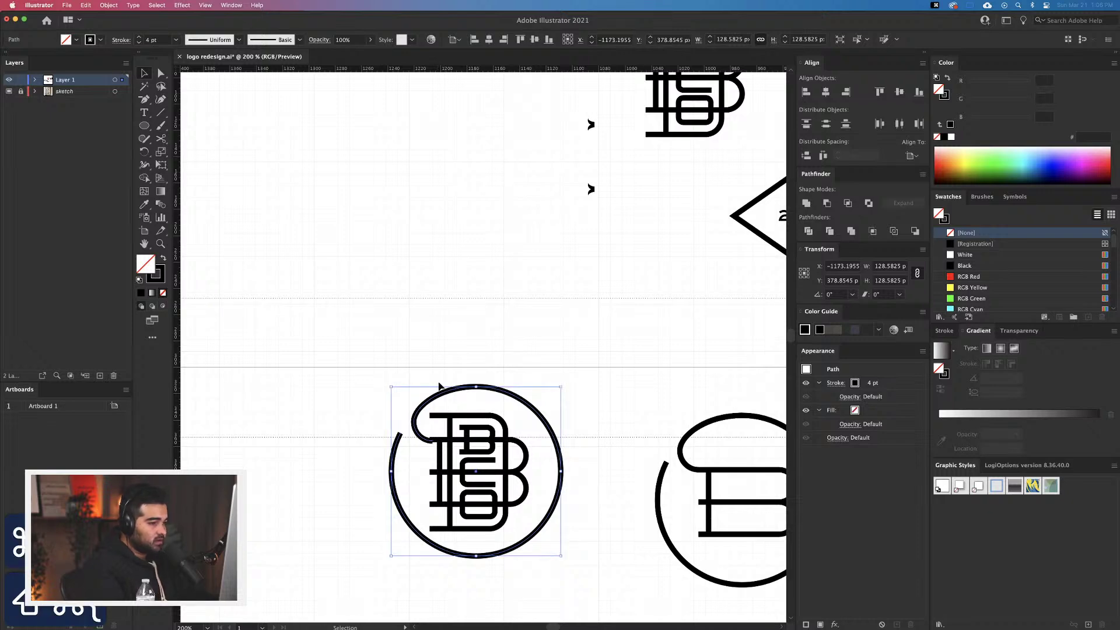
pyautogui.click(439, 384)
pyautogui.click(436, 396)
pyautogui.press('Delete')
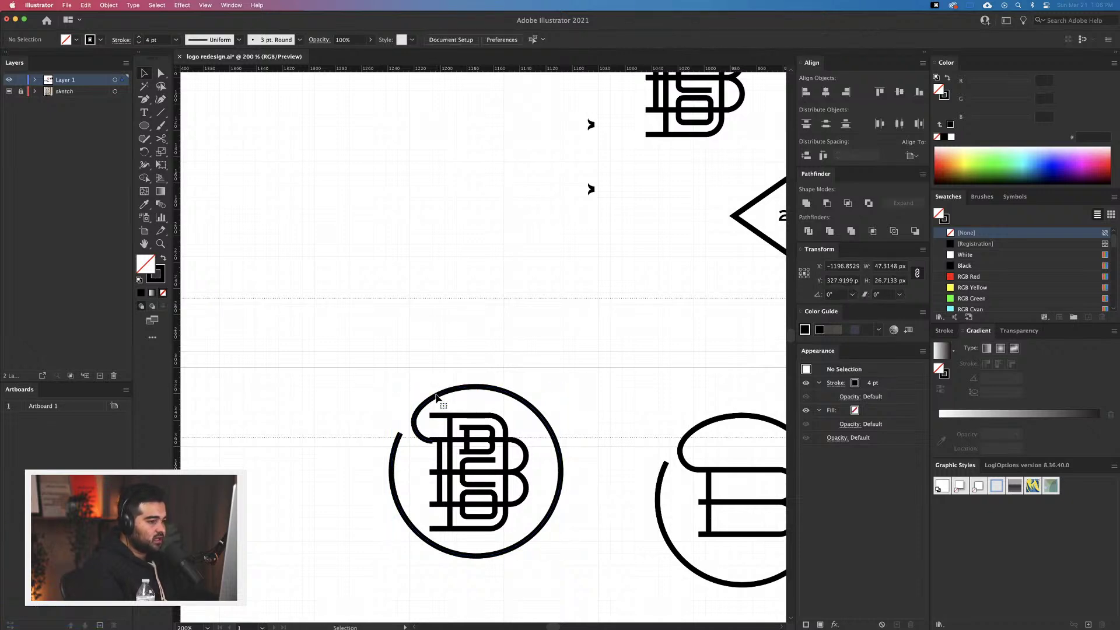
# Using outline view, align the curl's lower endpoint with the start of the monogram's second bar, and return to preview
pyautogui.scroll(10, 436, 396)
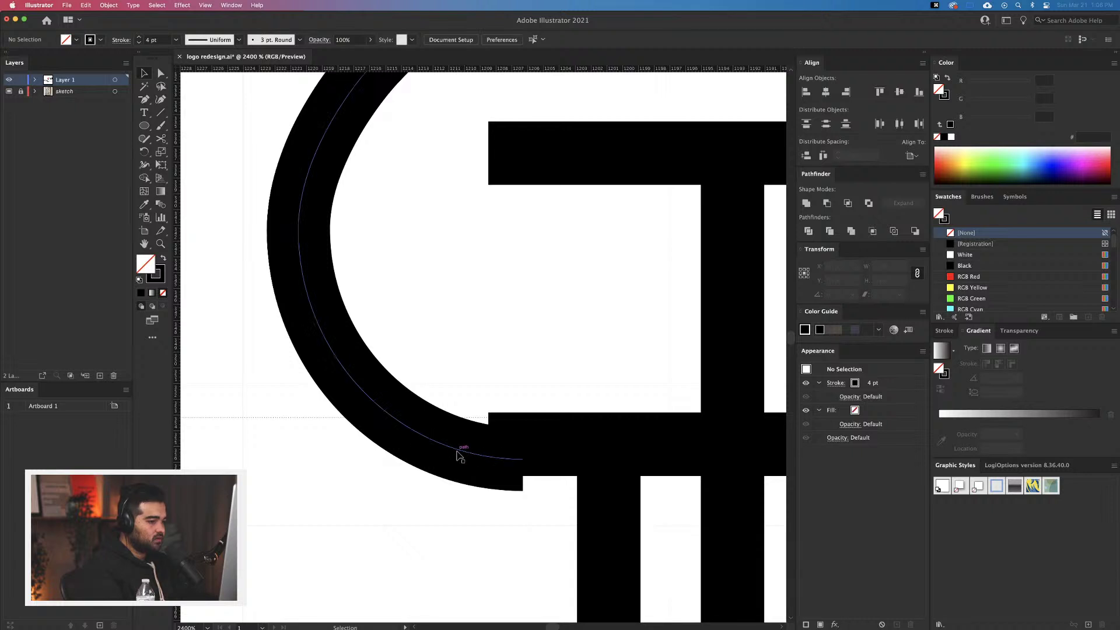
pyautogui.click(460, 457)
pyautogui.press('super+y')
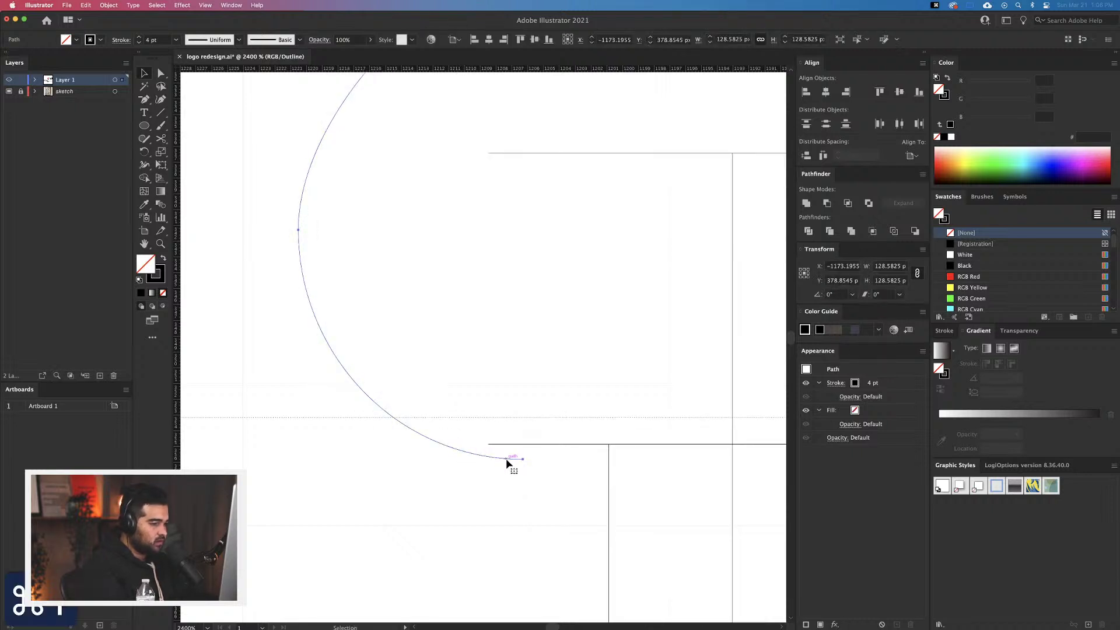
pyautogui.moveTo(507, 461); pyautogui.dragTo(476, 449)
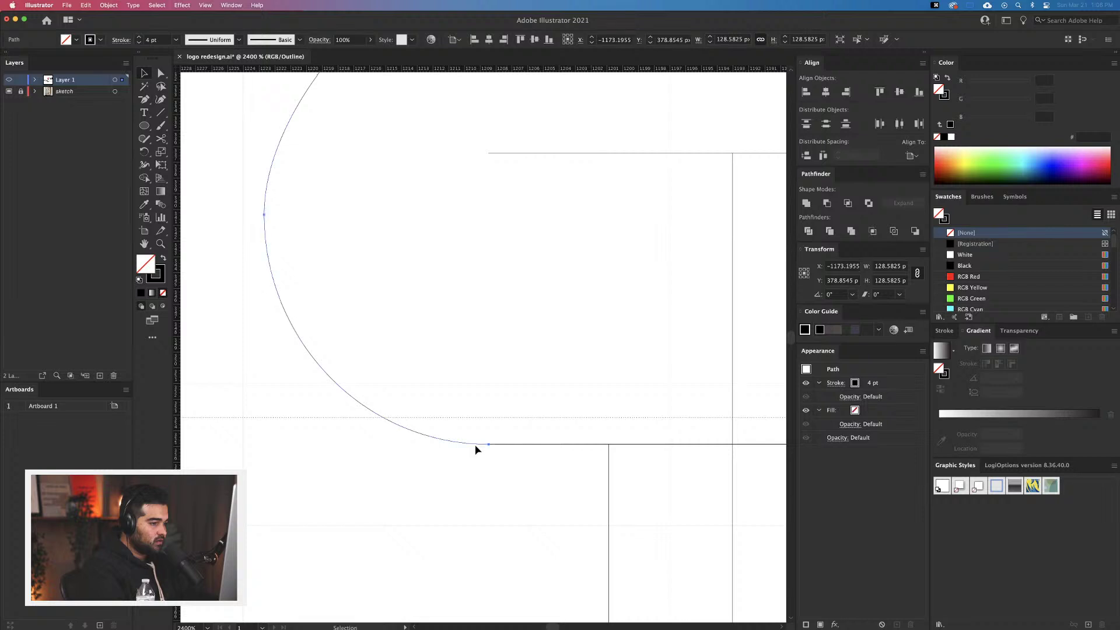
pyautogui.click(547, 527)
pyautogui.scroll(-6, 545, 525)
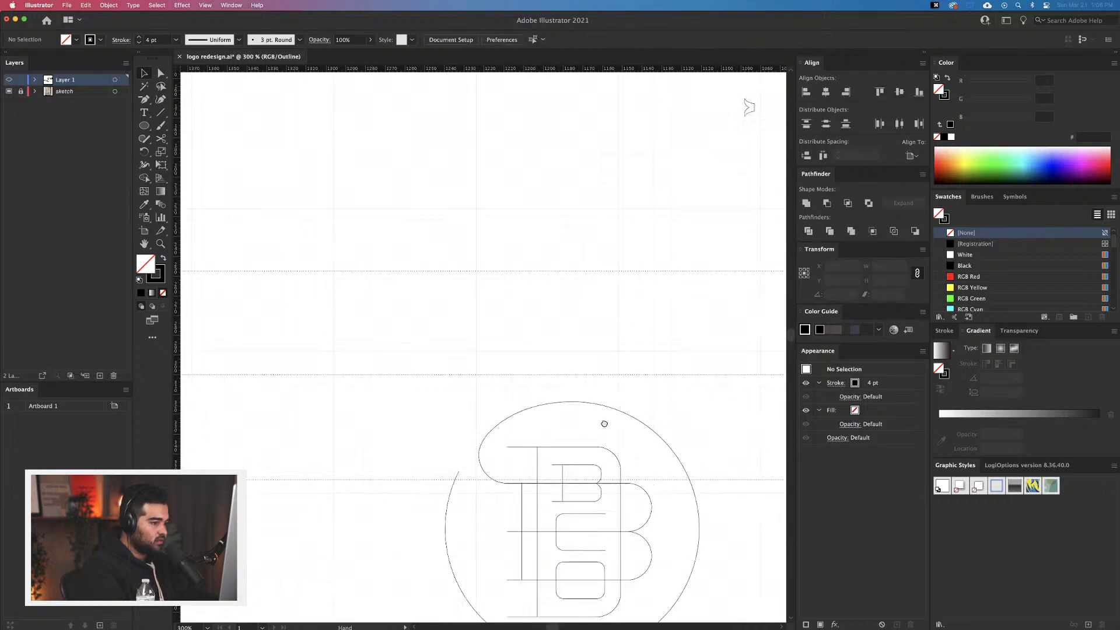
pyautogui.moveTo(605, 423); pyautogui.dragTo(519, 340)
pyautogui.press('super+y')
pyautogui.scroll(-5, 670, 462)
pyautogui.hscroll(4, 669, 462)
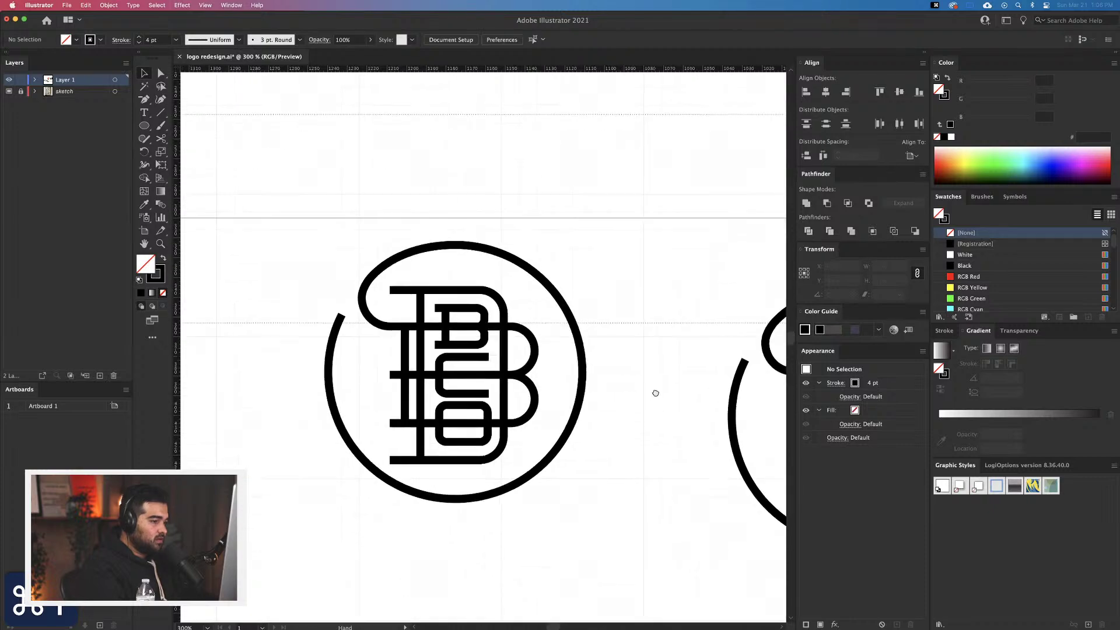
# Move the circle-framed interlocking monogram up beside the standalone monograms
pyautogui.scroll(-5, 629, 410)
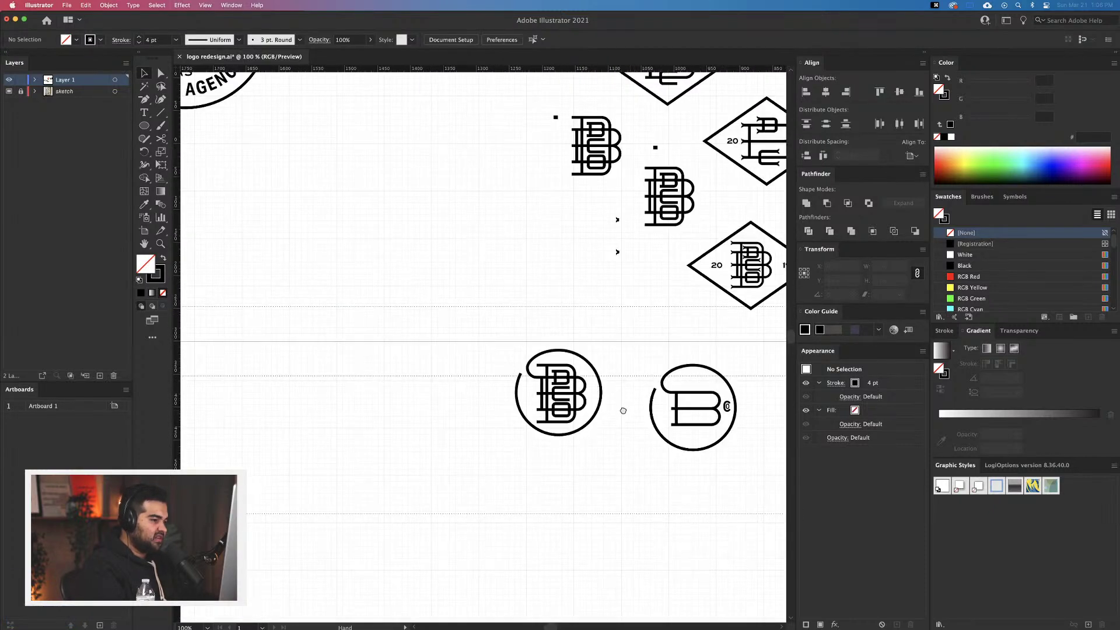
pyautogui.hscroll(3, 584, 399)
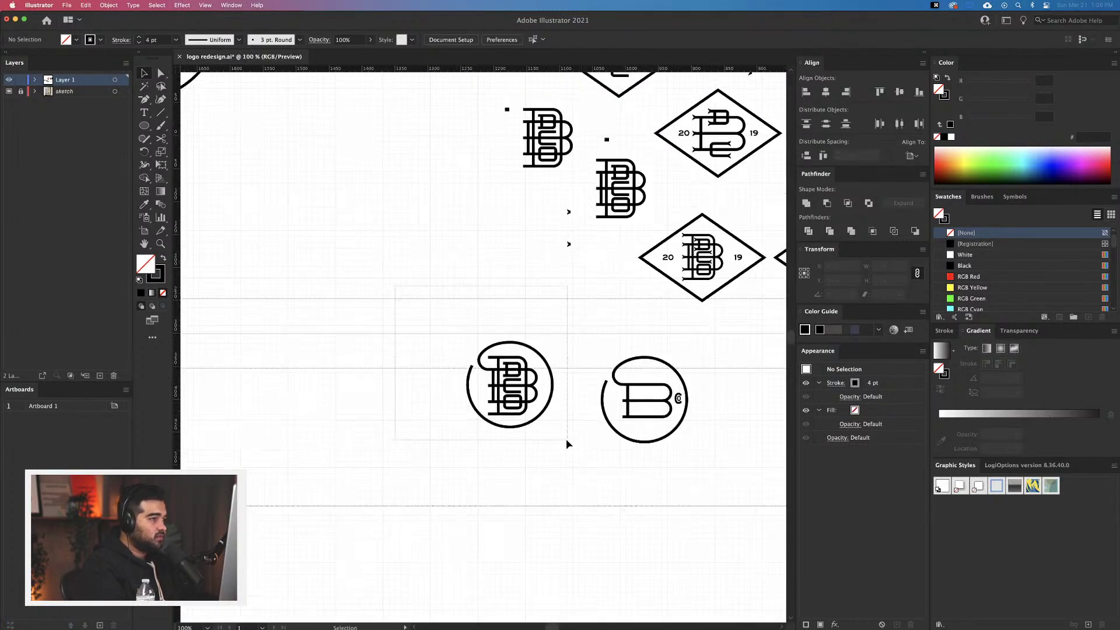
pyautogui.click(536, 398)
pyautogui.moveTo(535, 398); pyautogui.dragTo(478, 221)
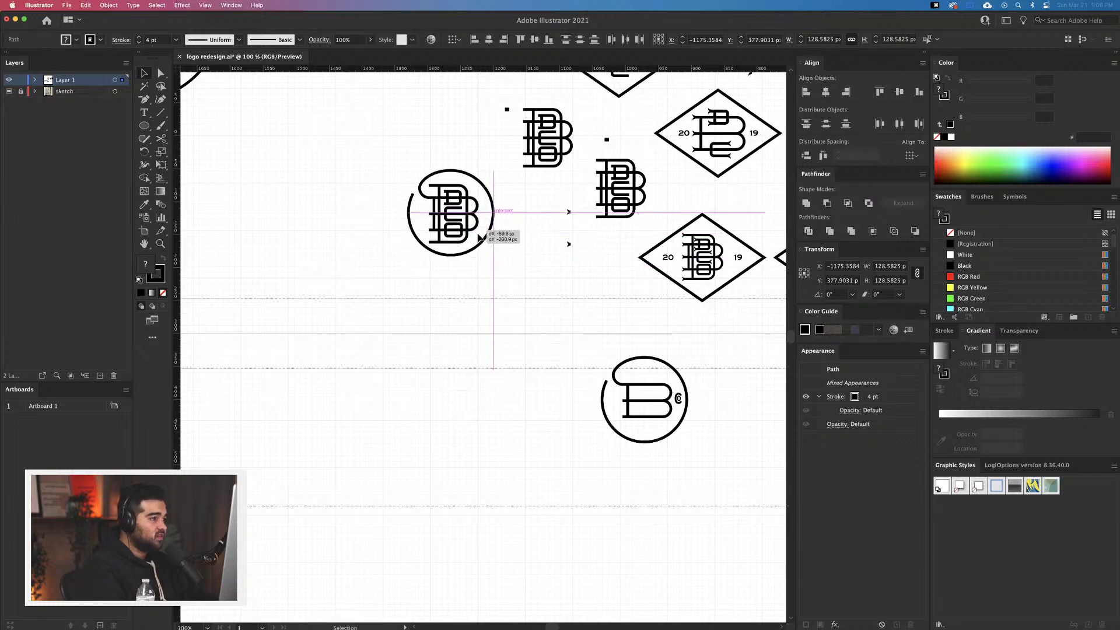
pyautogui.click(550, 282)
pyautogui.moveTo(608, 292); pyautogui.dragTo(513, 284)
pyautogui.moveTo(462, 400); pyautogui.dragTo(488, 440)
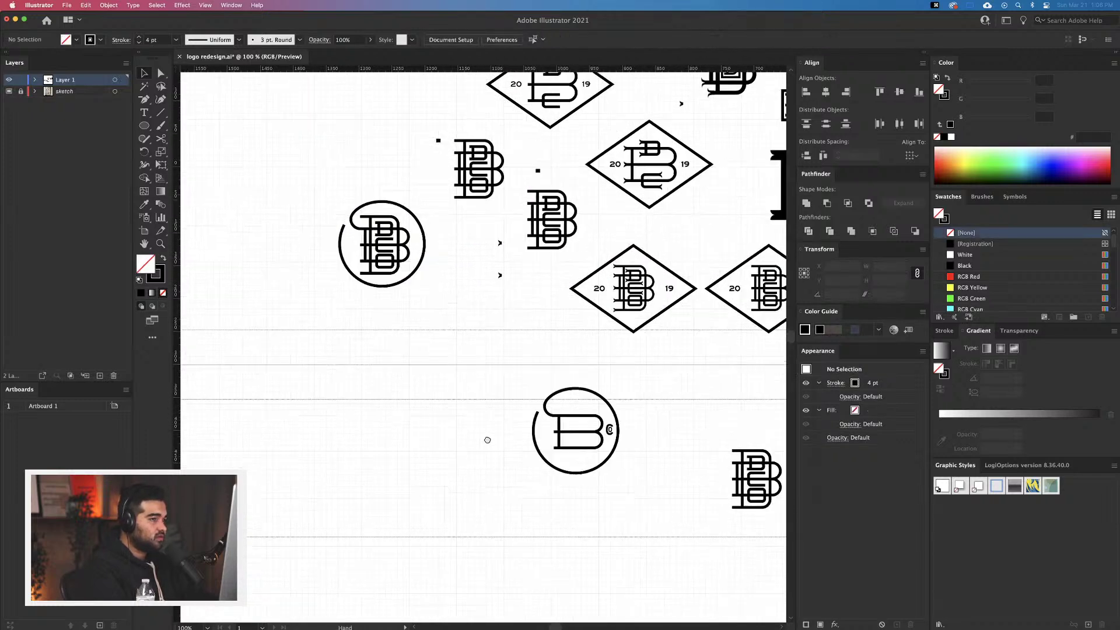
# Move the circular B badge closer to the circle-framed monogram, placing it diagonally below, and hide the guides
pyautogui.moveTo(610, 431); pyautogui.dragTo(588, 397)
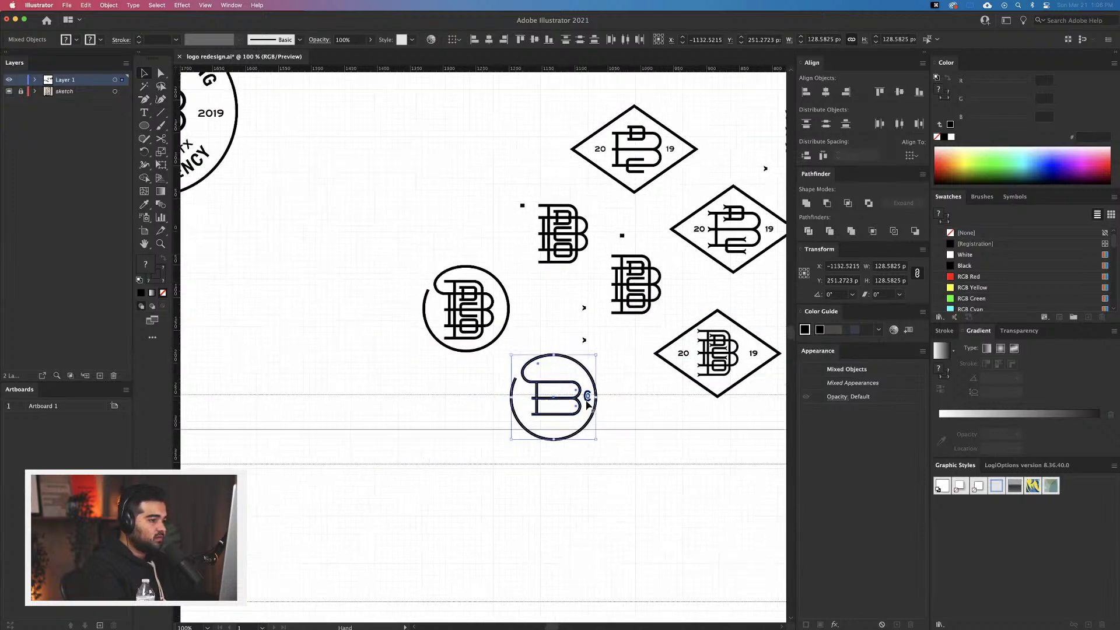
pyautogui.press('super')
pyautogui.press('super')
pyautogui.press('super')
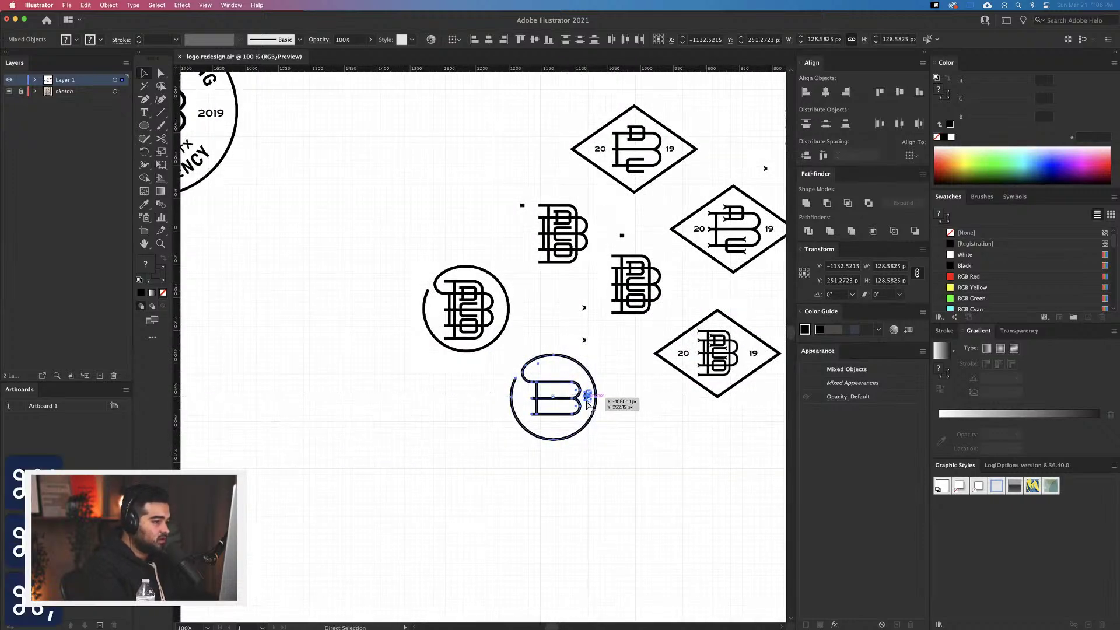
# Duplicate the circular B badge beside the original and place a copy of the loose forked serif inside the duplicate, near its middle bar
pyautogui.moveTo(549, 398); pyautogui.dragTo(403, 403)
pyautogui.click(467, 485)
pyautogui.moveTo(584, 340); pyautogui.dragTo(380, 407)
pyautogui.scroll(15, 380, 407)
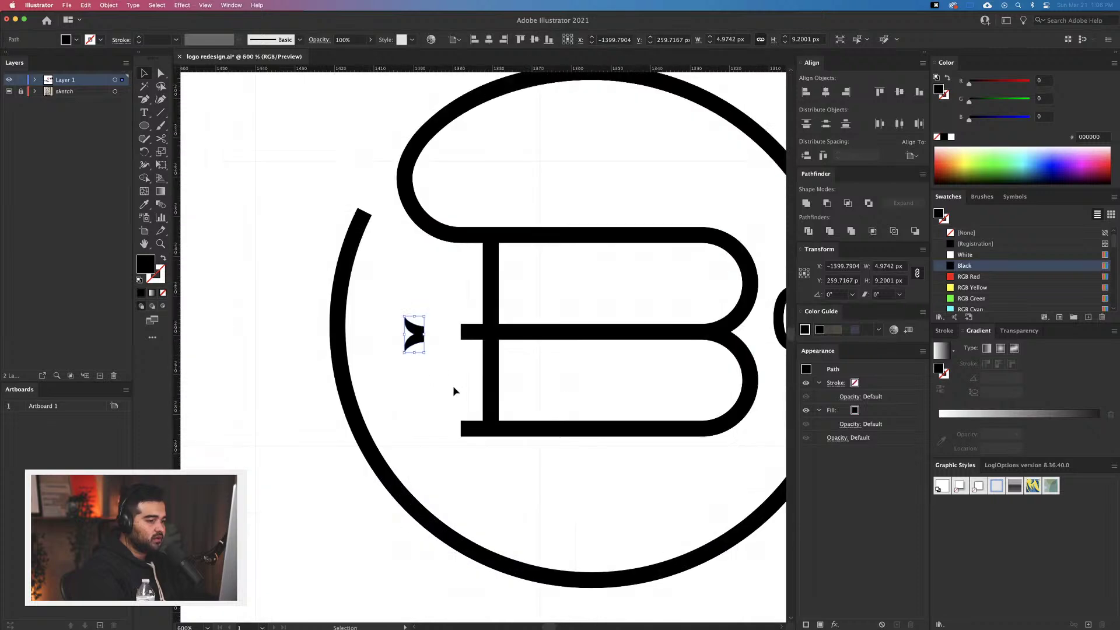
# Attach the forked serif to the open end of the duplicated B's middle bar and copy it to the lower bar's end
pyautogui.moveTo(373, 255); pyautogui.dragTo(526, 244)
pyautogui.scroll(-5, 525, 243)
pyautogui.scroll(4, 524, 242)
pyautogui.moveTo(486, 203); pyautogui.dragTo(486, 463)
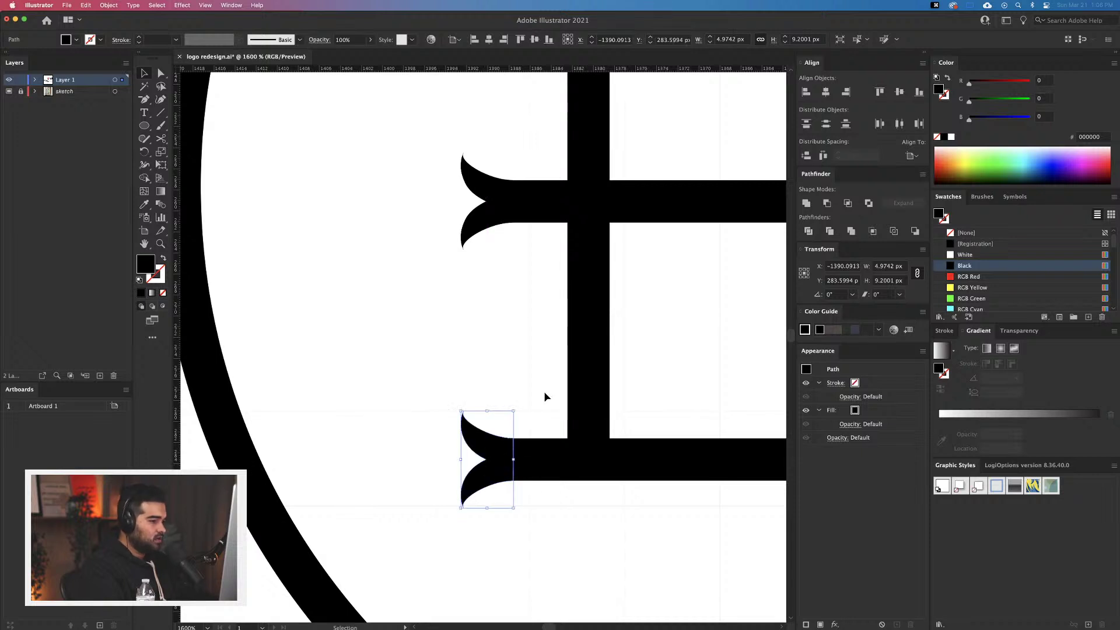
pyautogui.scroll(-4, 544, 391)
pyautogui.click(568, 447)
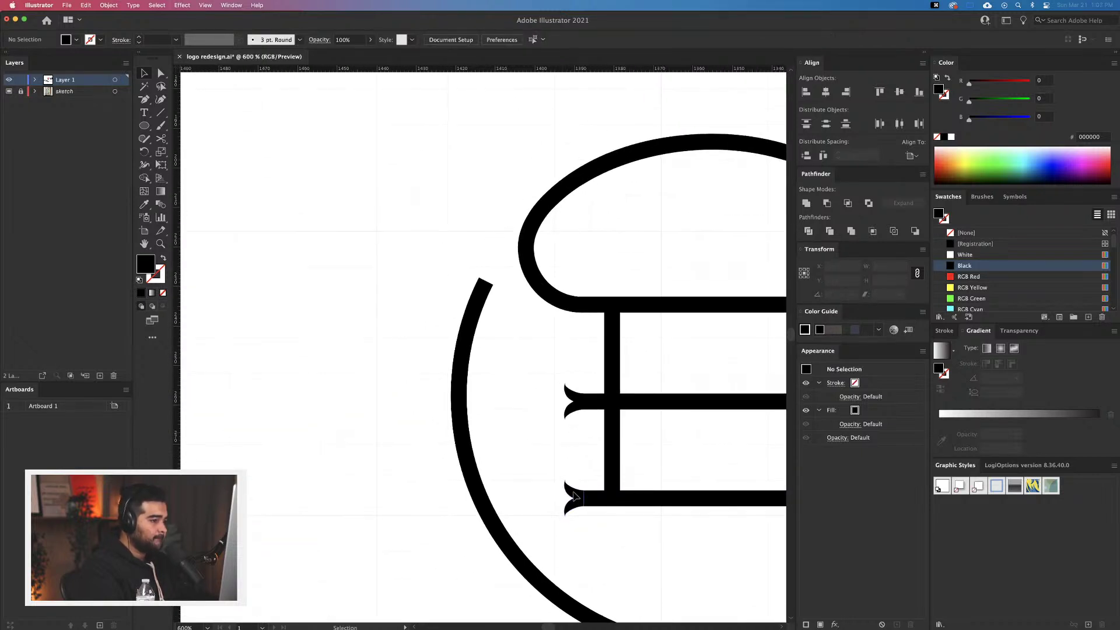
# Copy the forked serif to the open end of the duplicated badge's circle, rotated to follow the stroke
pyautogui.moveTo(575, 496); pyautogui.dragTo(491, 278)
pyautogui.scroll(5, 490, 285)
pyautogui.moveTo(526, 315); pyautogui.dragTo(527, 315)
pyautogui.click(545, 358)
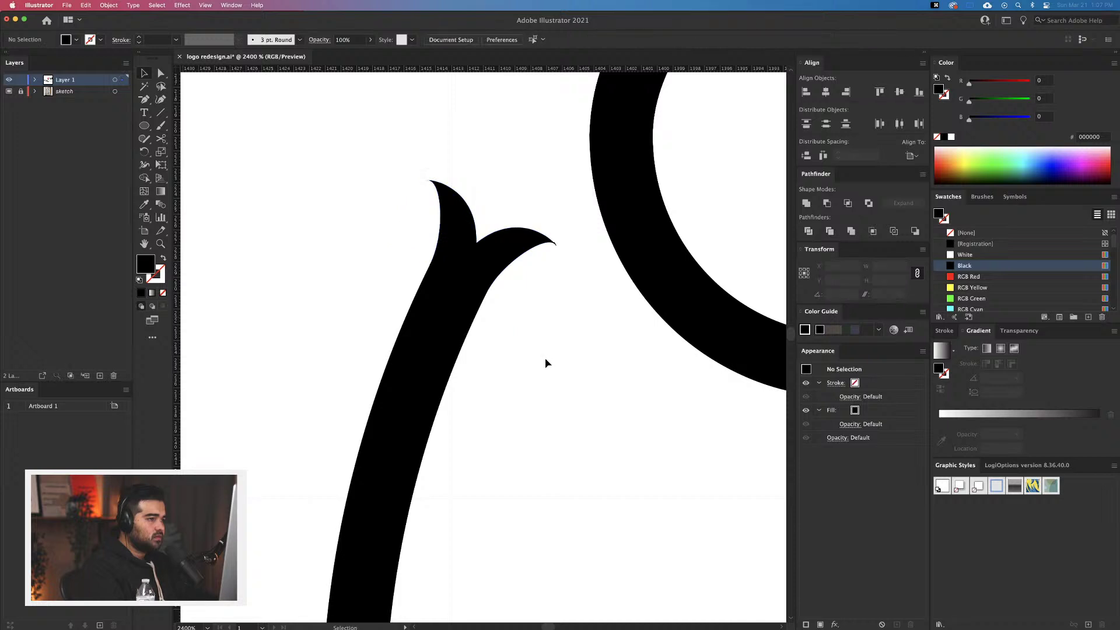
pyautogui.scroll(-10, 545, 358)
pyautogui.moveTo(685, 378); pyautogui.dragTo(603, 370)
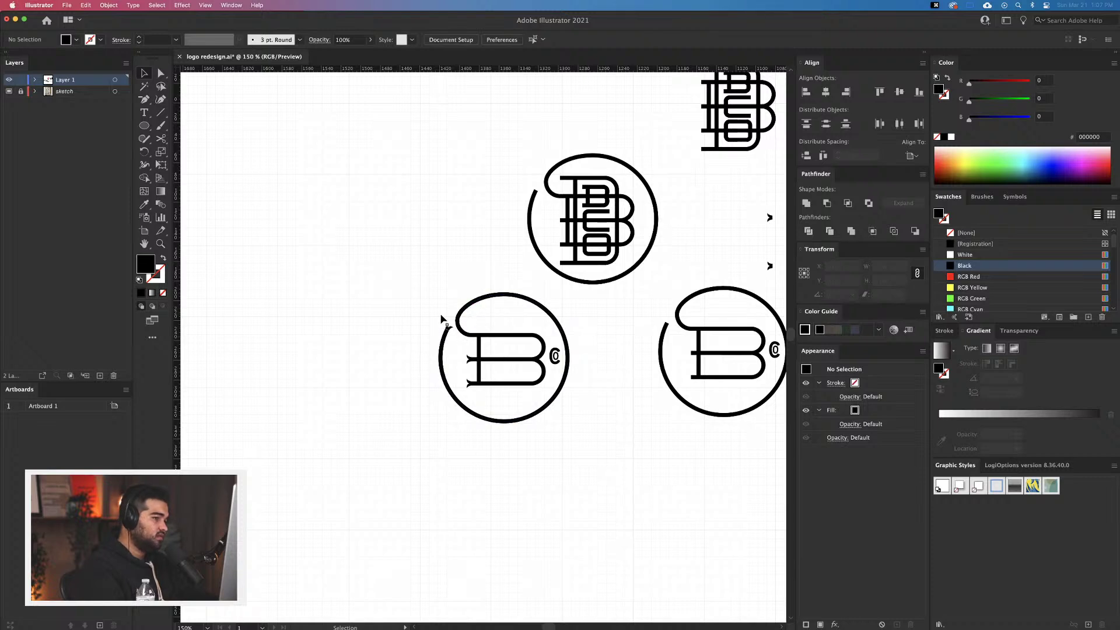
# Draw a circle at the curl's lower end, rest it on the B's upper bar in outline view, and resize it to about 33 px
pyautogui.scroll(8, 443, 318)
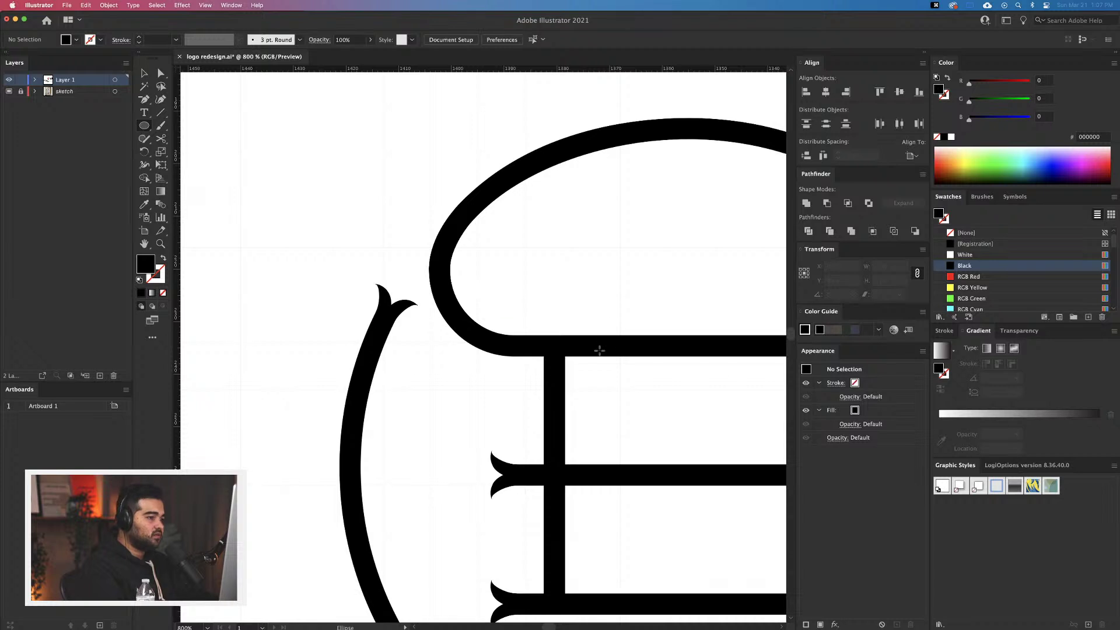
pyautogui.moveTo(515, 344)
pyautogui.mouseDown()
pyautogui.moveTo(595, 212)
pyautogui.moveTo(583, 257)
pyautogui.mouseUp()
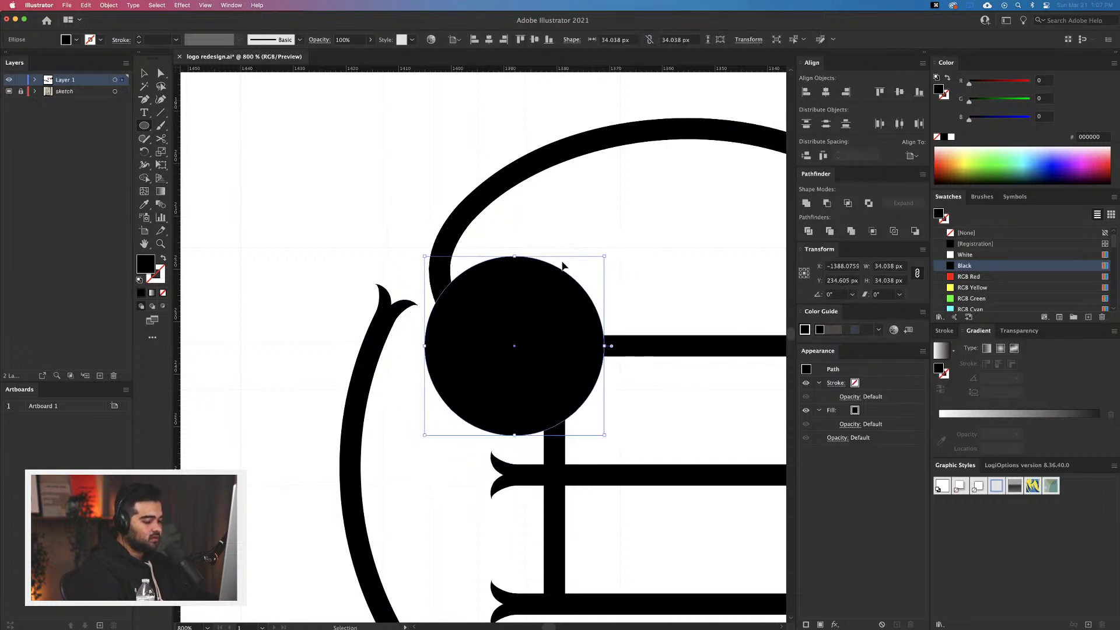
pyautogui.press('super+y')
pyautogui.press('v')
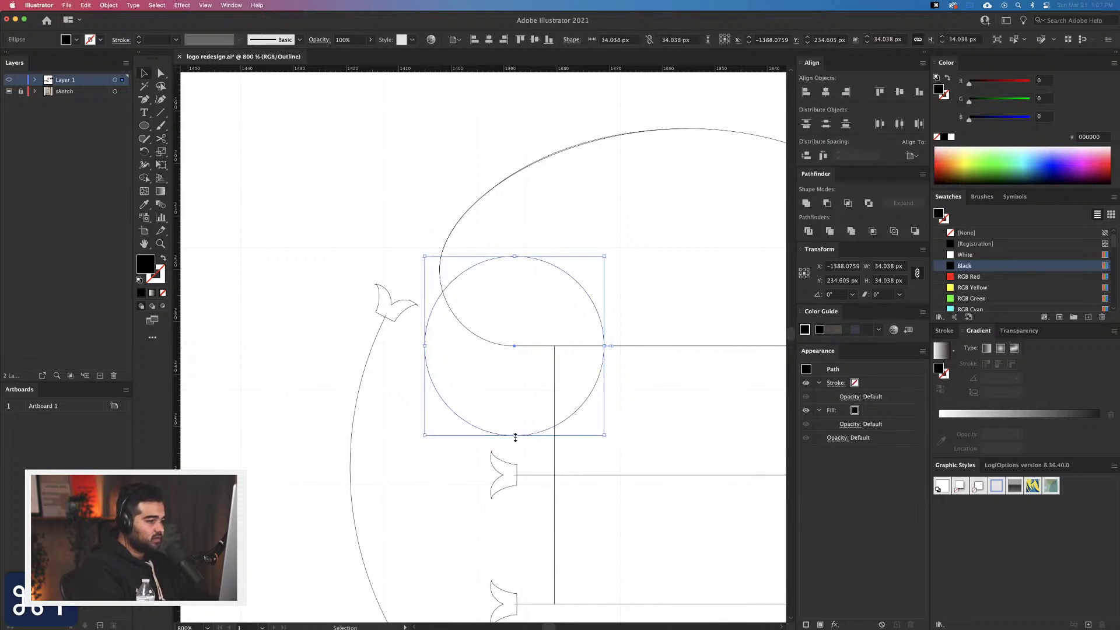
pyautogui.moveTo(522, 438); pyautogui.dragTo(526, 347)
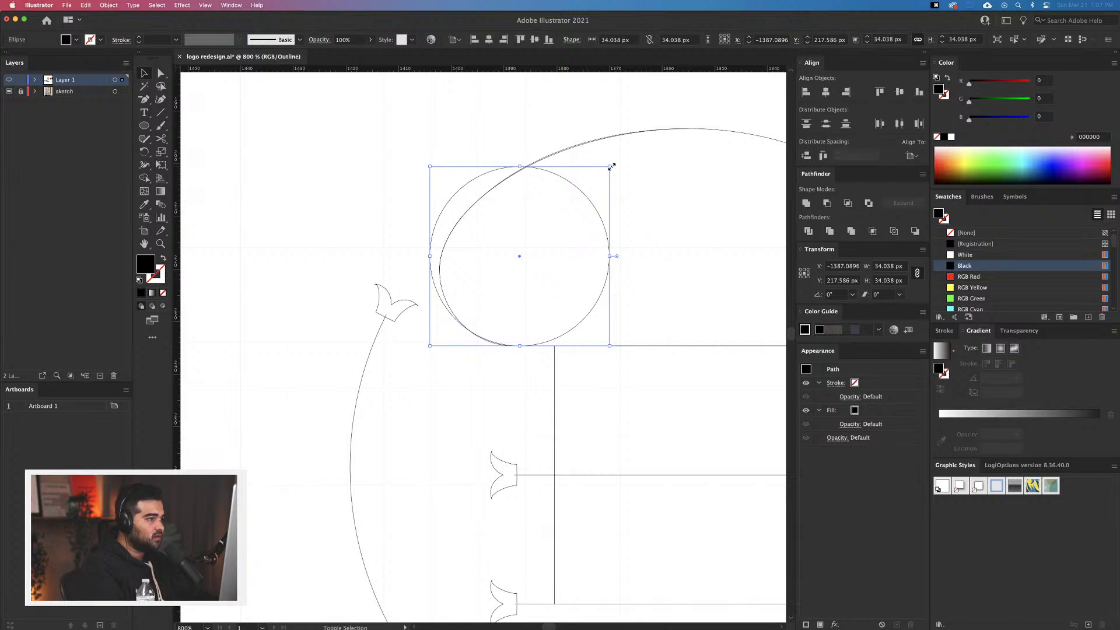
pyautogui.moveTo(611, 167); pyautogui.dragTo(602, 173)
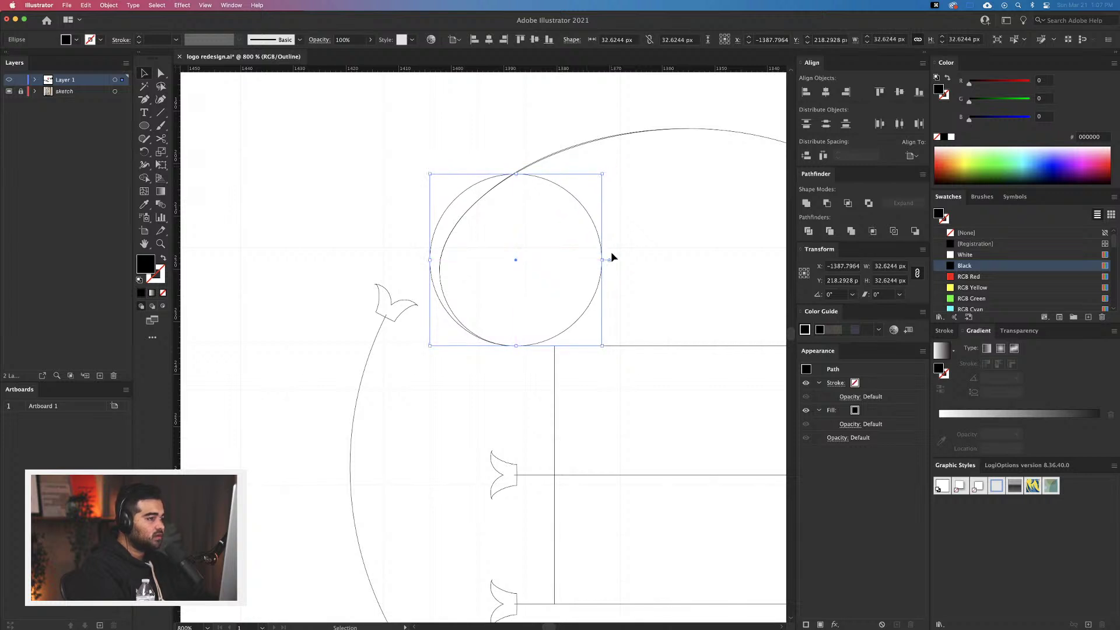
# Try stretching the circle inside the curl into an ellipse about 60 px wide and 36 px high
pyautogui.moveTo(602, 259); pyautogui.dragTo(662, 260)
pyautogui.press('super+z')
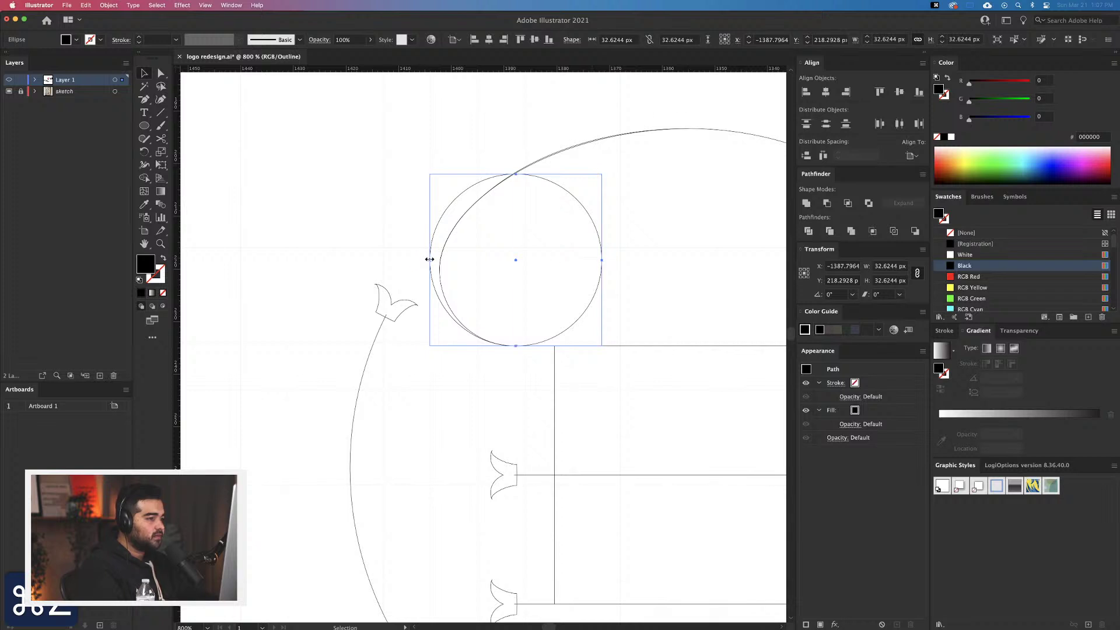
pyautogui.moveTo(430, 259); pyautogui.dragTo(433, 263)
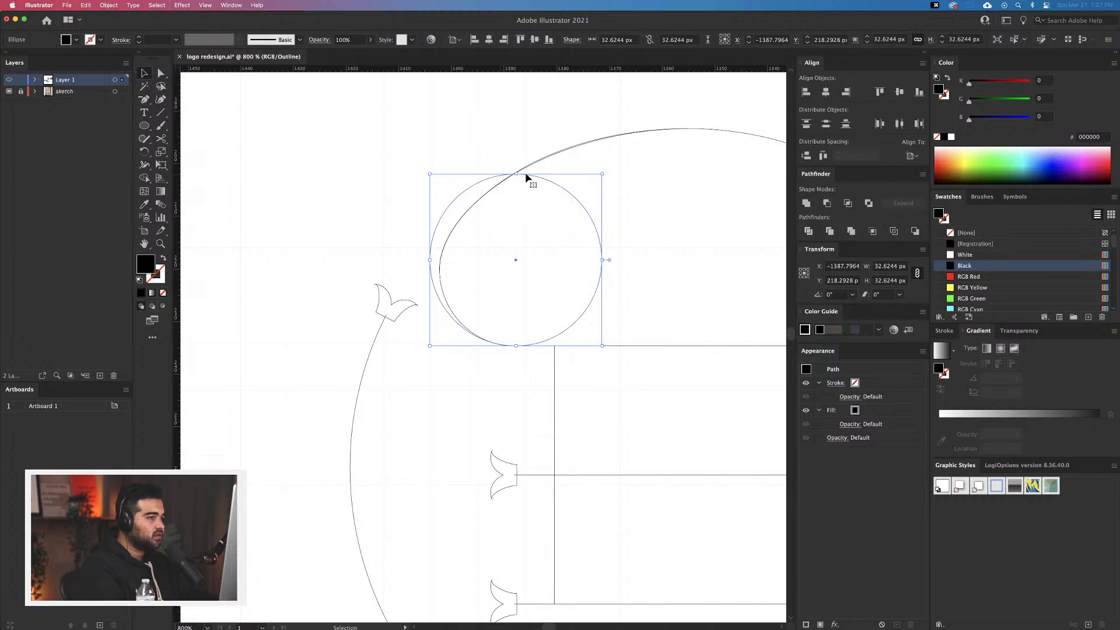
pyautogui.moveTo(519, 174); pyautogui.dragTo(517, 155)
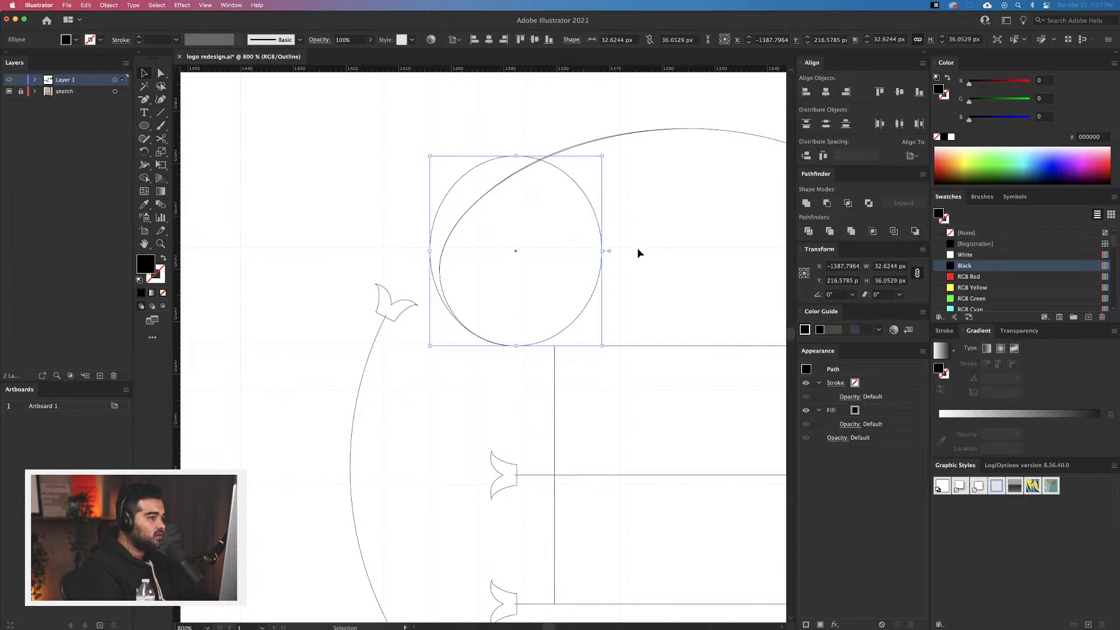
pyautogui.moveTo(603, 251); pyautogui.dragTo(747, 267)
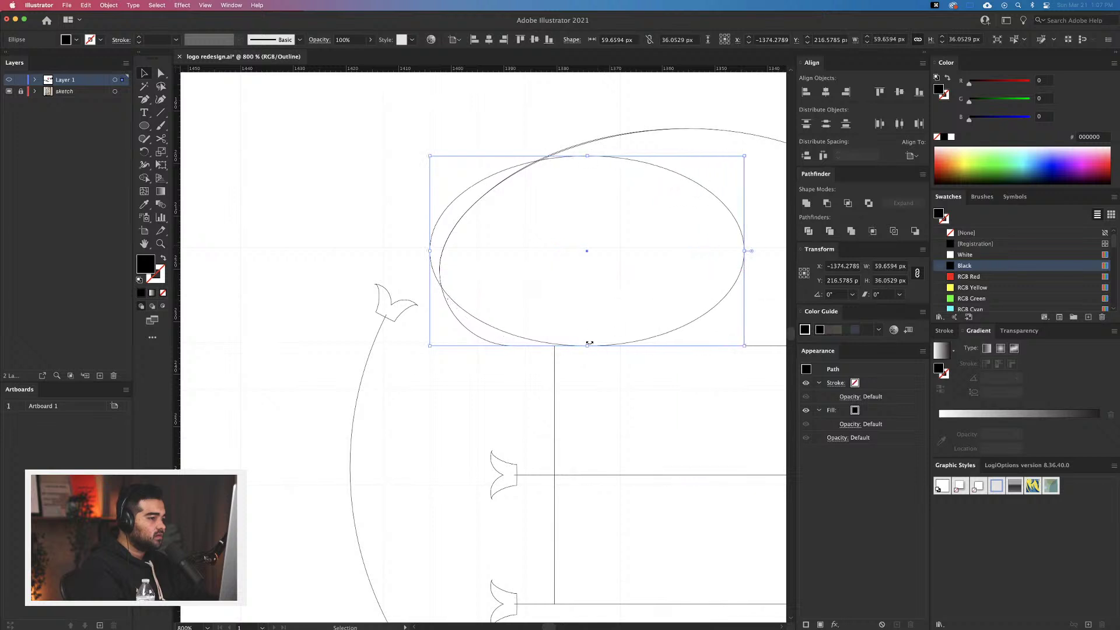
# Try fitting the ellipse against the curl's outer edge, resizing it to about 42 px in width and height
pyautogui.click(534, 347)
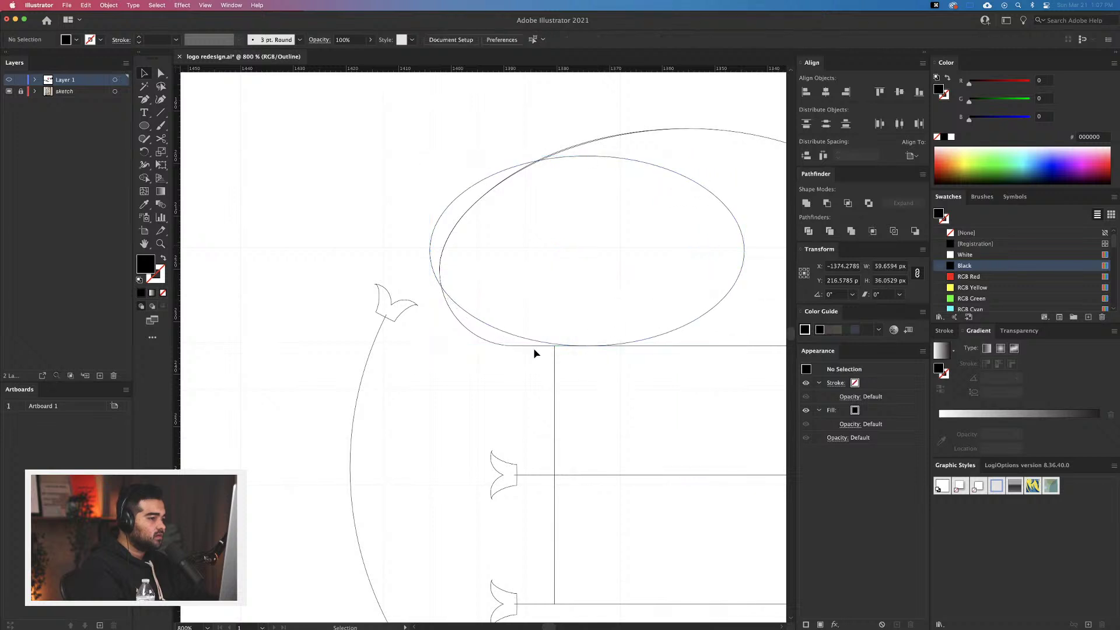
pyautogui.moveTo(482, 320); pyautogui.dragTo(492, 343)
pyautogui.moveTo(600, 176); pyautogui.dragTo(615, 146)
pyautogui.press('super+z')
pyautogui.hscroll(5, 660, 261)
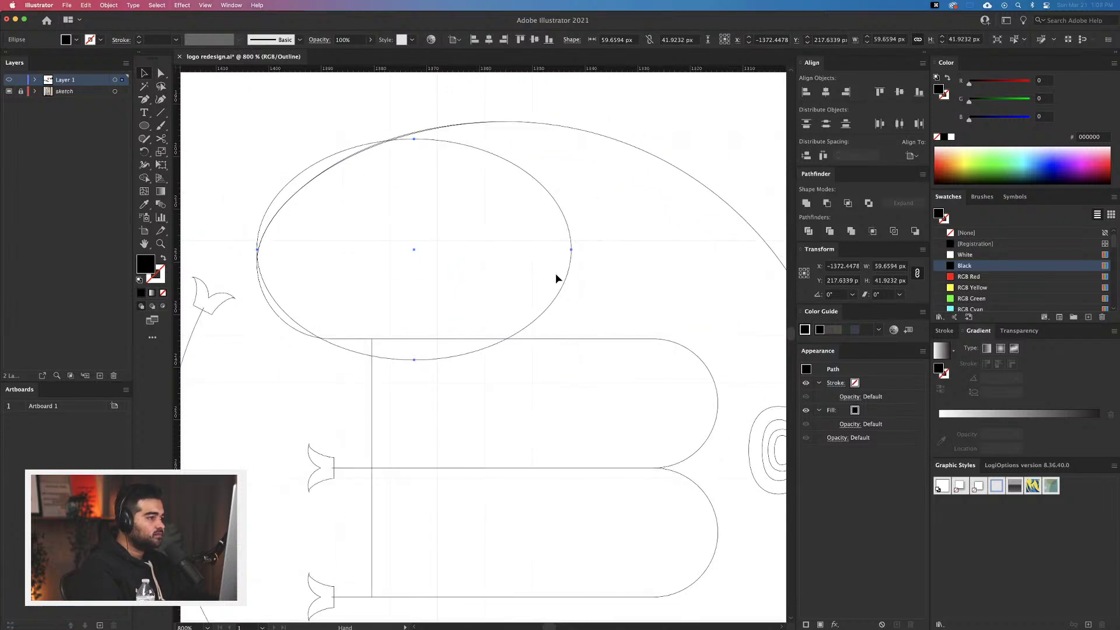
pyautogui.moveTo(574, 249); pyautogui.dragTo(475, 297)
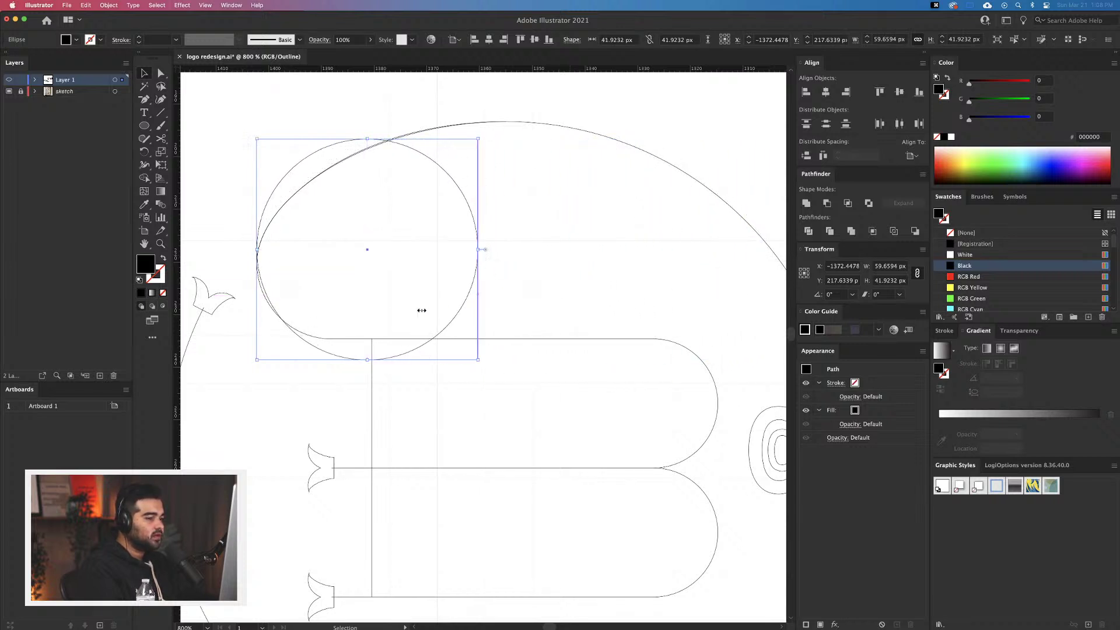
# Reshape the ellipse to about 33 px wide and 28 px high, touching the curl's outer edge and resting on the B's upper bar
pyautogui.moveTo(350, 354); pyautogui.dragTo(303, 336)
pyautogui.moveTo(322, 117); pyautogui.dragTo(349, 192)
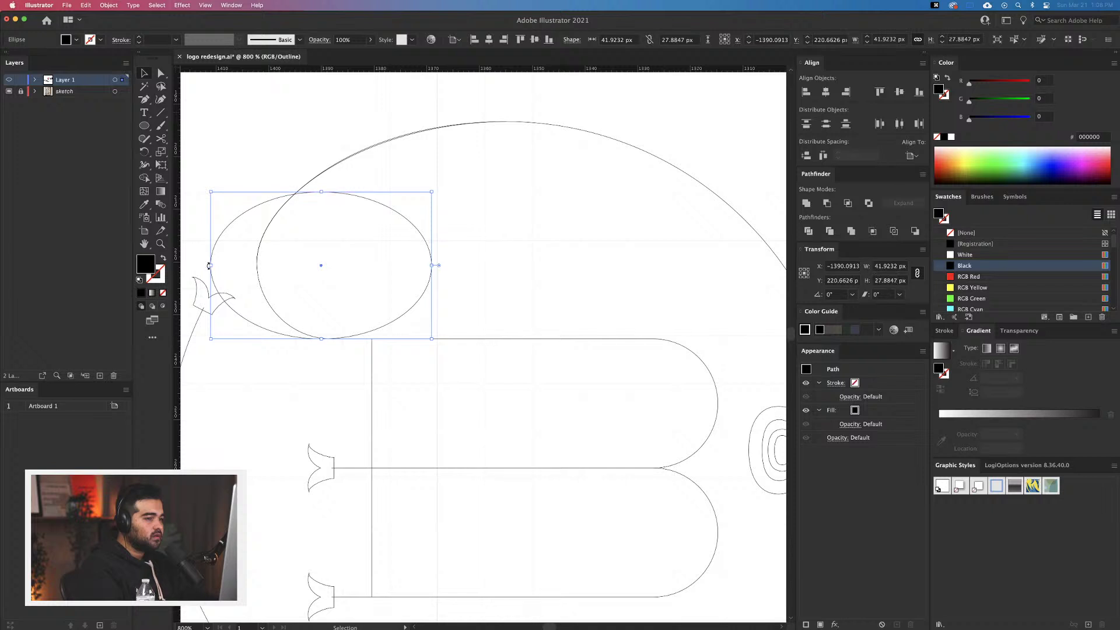
pyautogui.moveTo(209, 266); pyautogui.dragTo(257, 269)
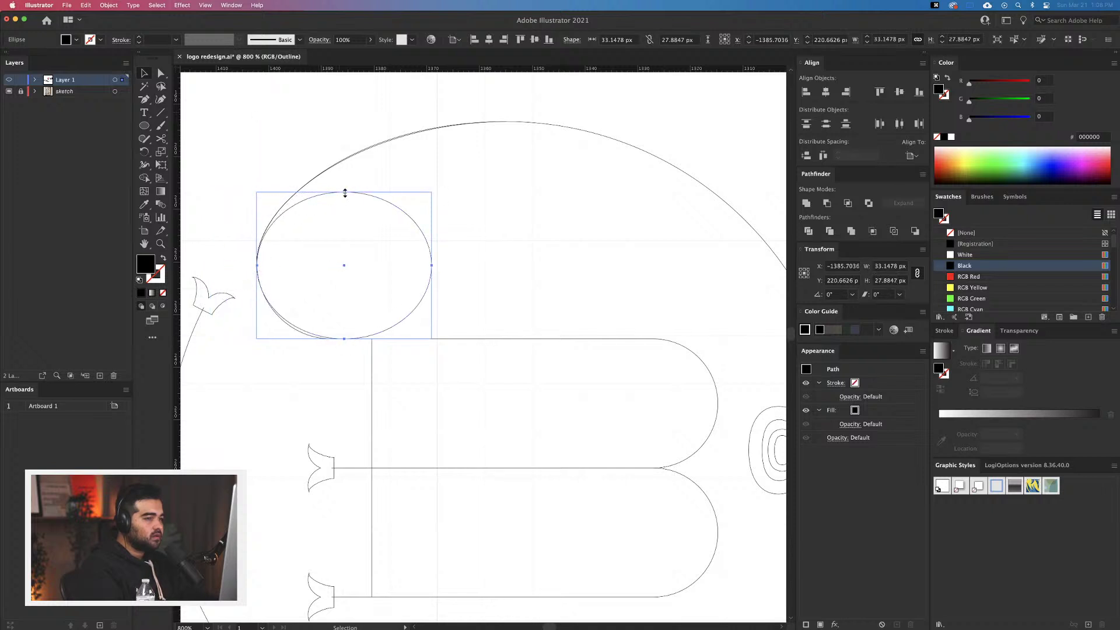
pyautogui.moveTo(345, 193); pyautogui.dragTo(344, 193)
pyautogui.click(287, 301)
# Slide the curl's lower anchor point along the B's upper bar to the lowest point of the ellipse
pyautogui.scroll(4, 292, 350)
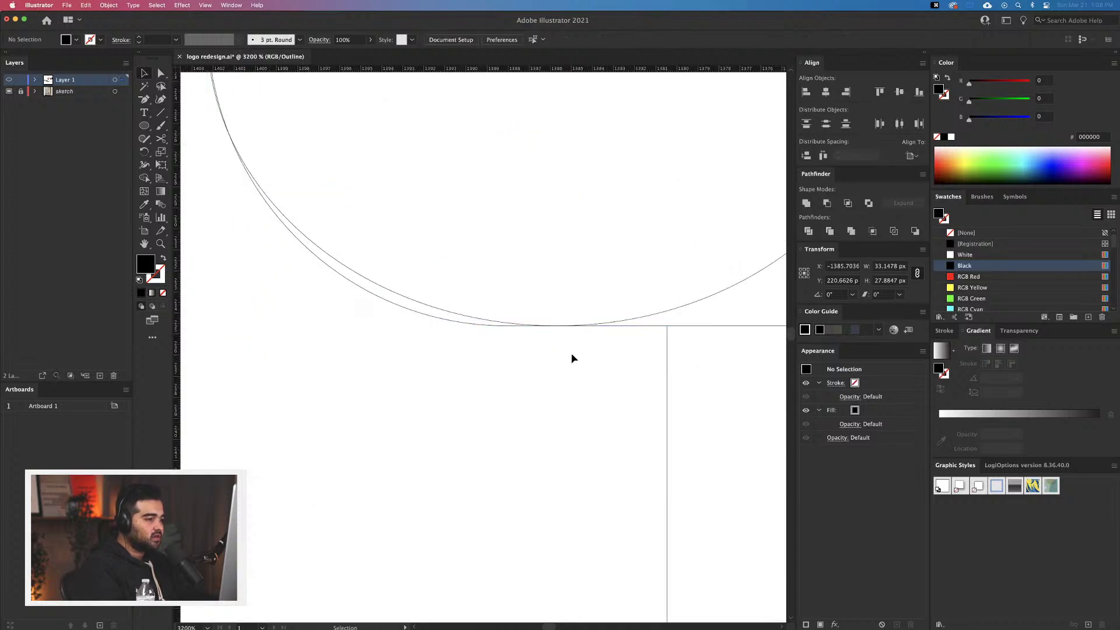
pyautogui.press('a')
pyautogui.click(487, 324)
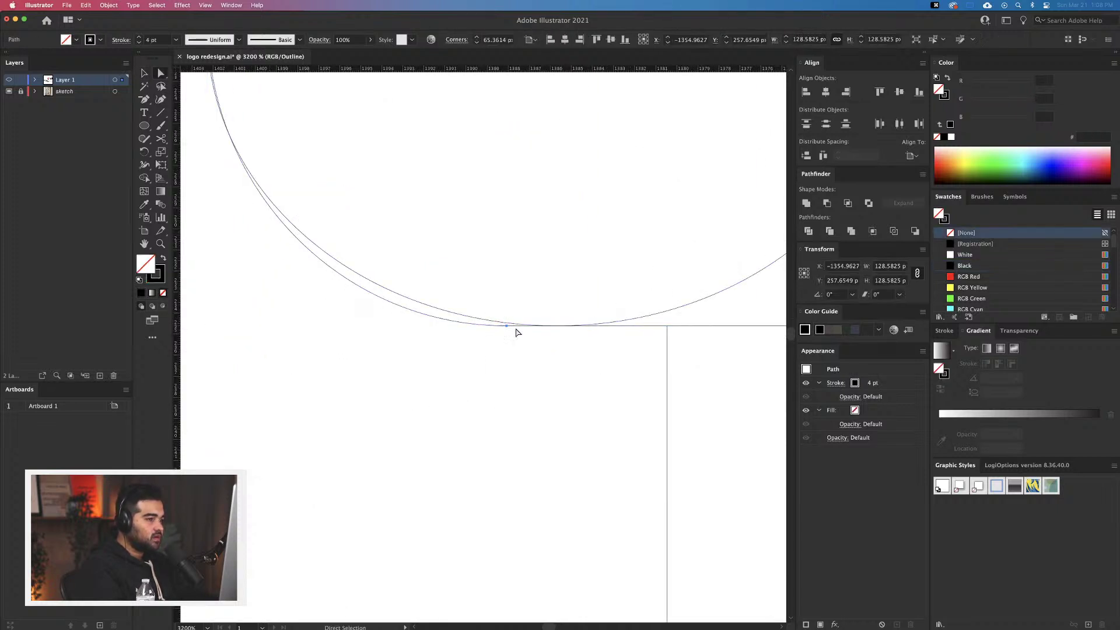
pyautogui.click(507, 325)
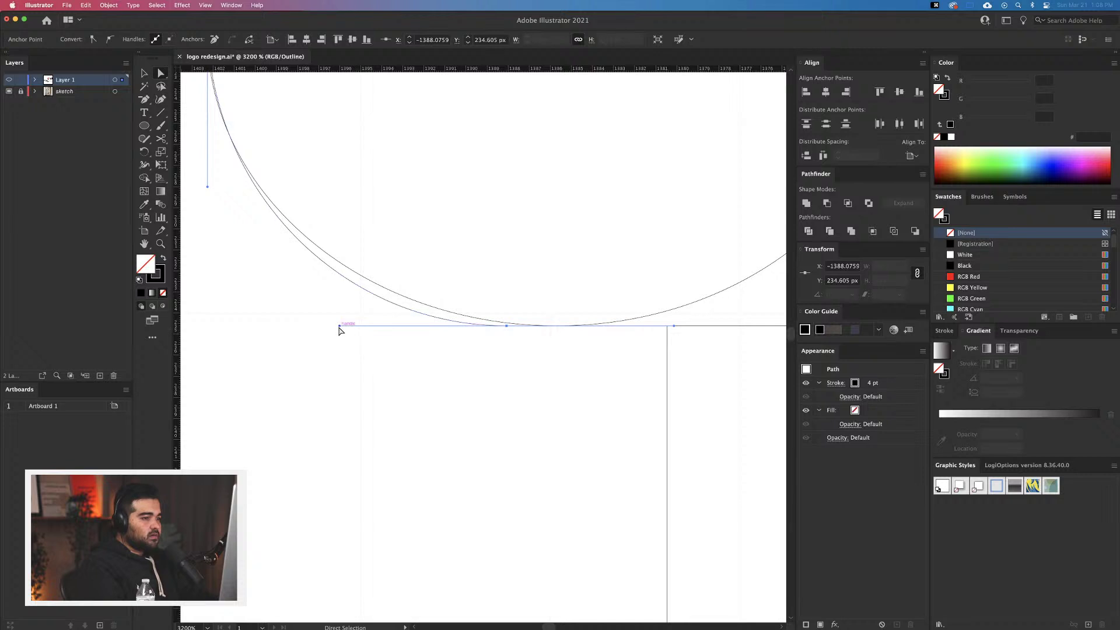
pyautogui.moveTo(339, 325); pyautogui.dragTo(411, 326)
pyautogui.press('super+z')
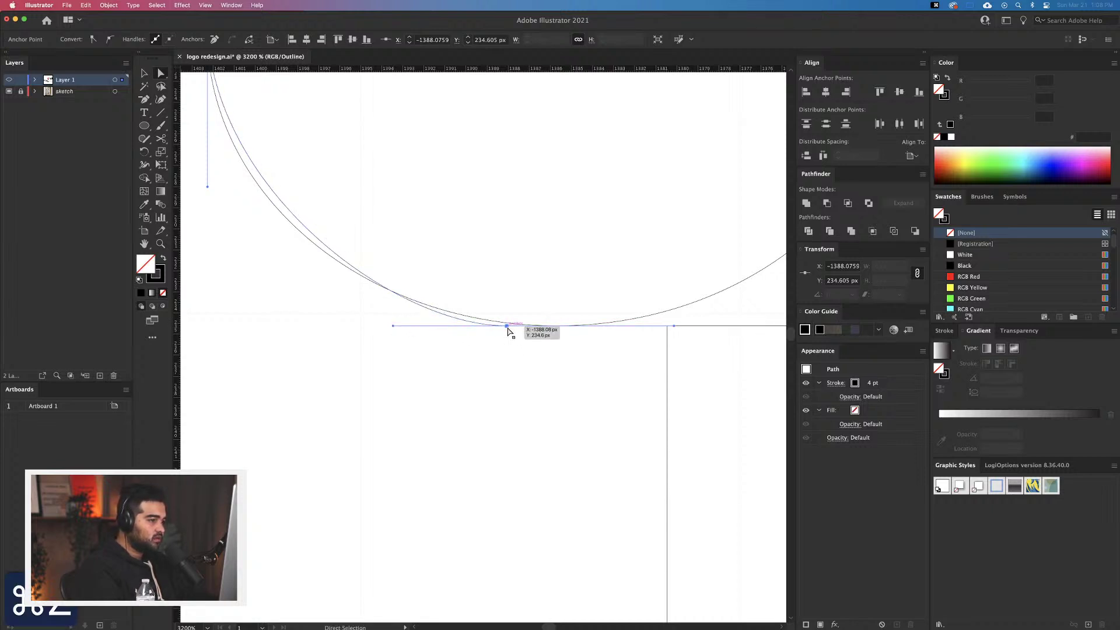
pyautogui.moveTo(507, 326); pyautogui.dragTo(538, 326)
pyautogui.moveTo(547, 327); pyautogui.dragTo(556, 326)
# Adjust the lower anchor's direction handle, keeping it horizontal, until the curl traces the ellipse's outline
pyautogui.moveTo(443, 327); pyautogui.dragTo(352, 329)
pyautogui.hscroll(-5, 352, 329)
pyautogui.scroll(3, 353, 329)
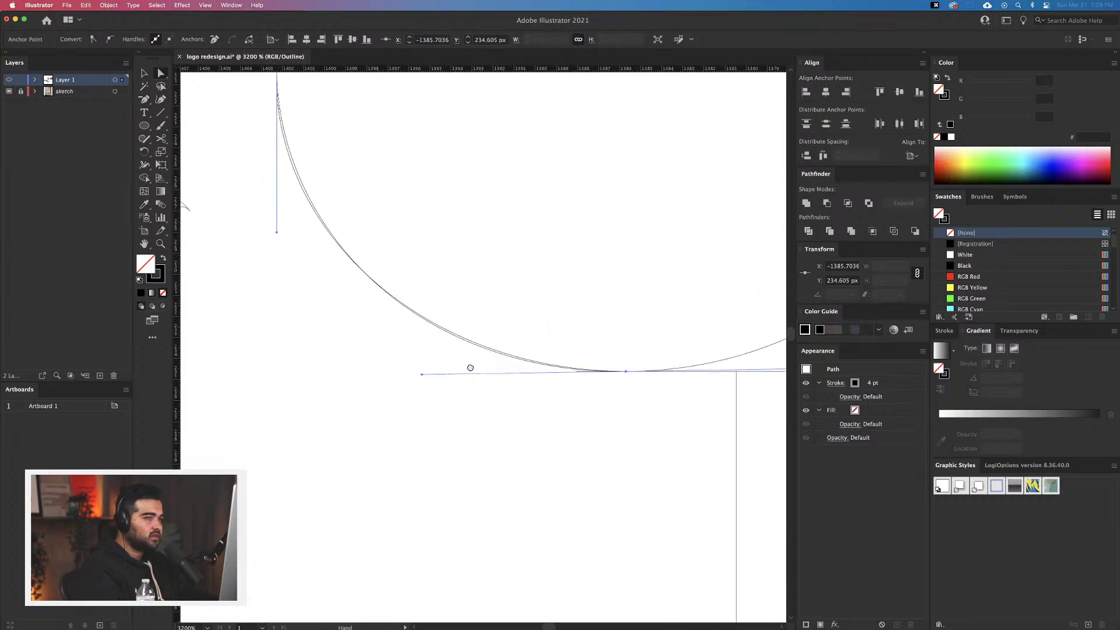
pyautogui.moveTo(391, 287); pyautogui.dragTo(368, 322)
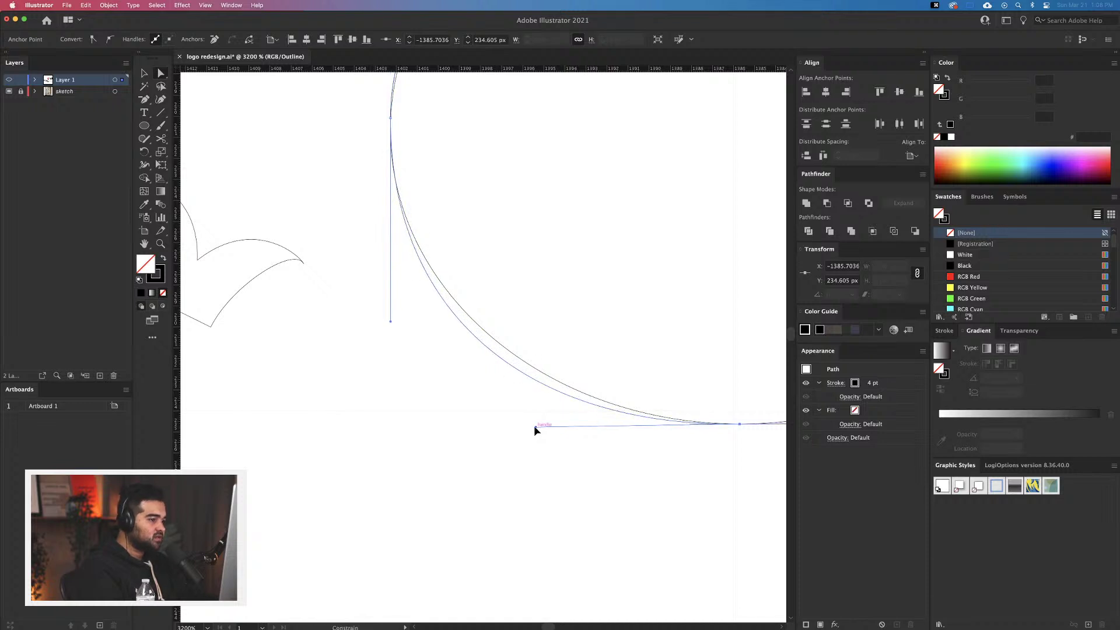
pyautogui.moveTo(535, 428); pyautogui.dragTo(575, 428)
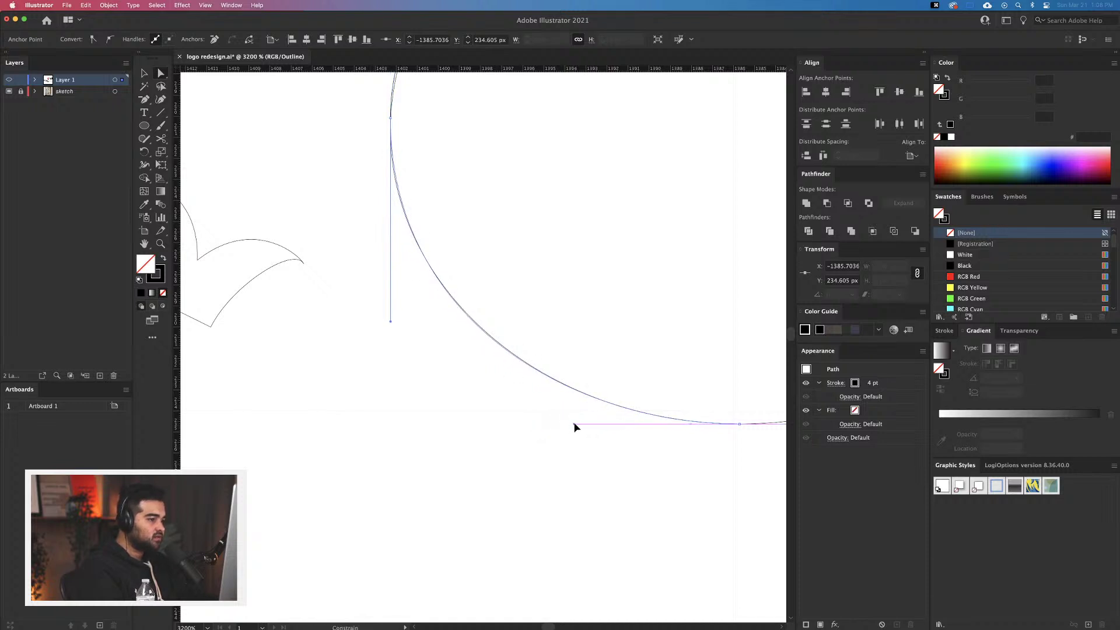
pyautogui.click(576, 434)
pyautogui.scroll(-5, 577, 434)
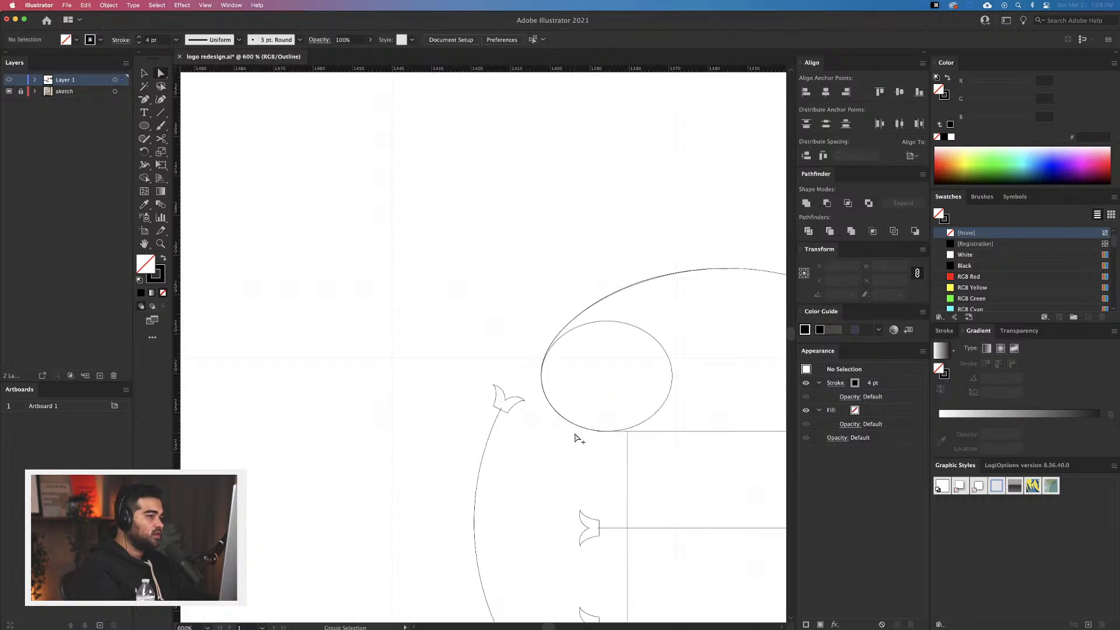
# Delete the reference ellipse and return from outline view to the normal preview
pyautogui.moveTo(684, 366); pyautogui.dragTo(543, 379)
pyautogui.press('Delete')
pyautogui.press('super+y')
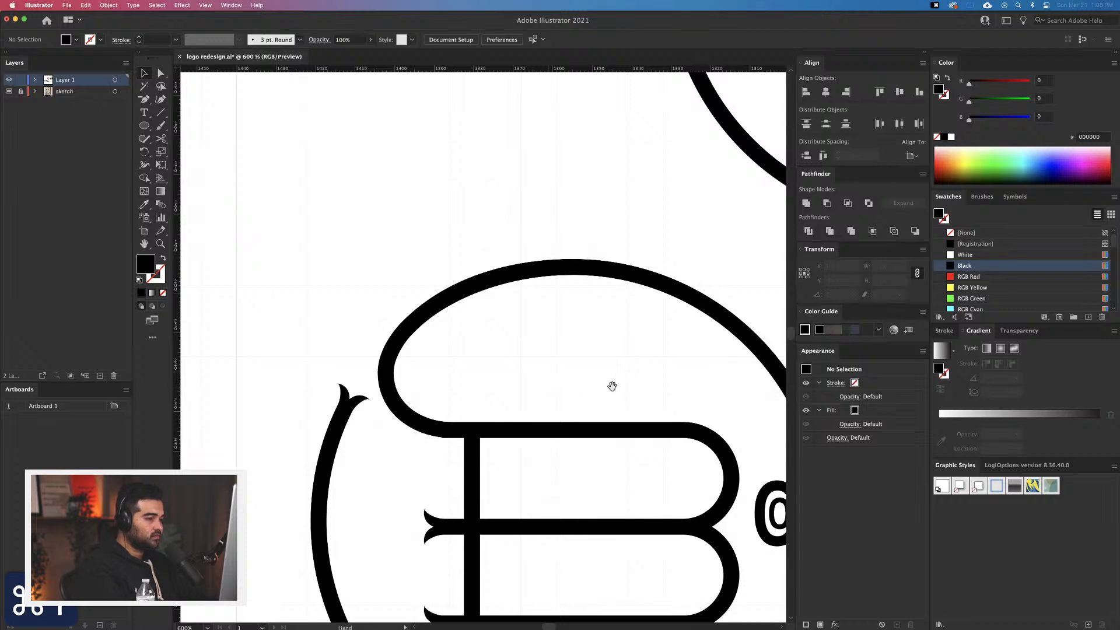
# Examine the refined B badge up close and compare it with the other badge variants at a smaller scale
pyautogui.scroll(-8, 530, 377)
pyautogui.scroll(2, 512, 386)
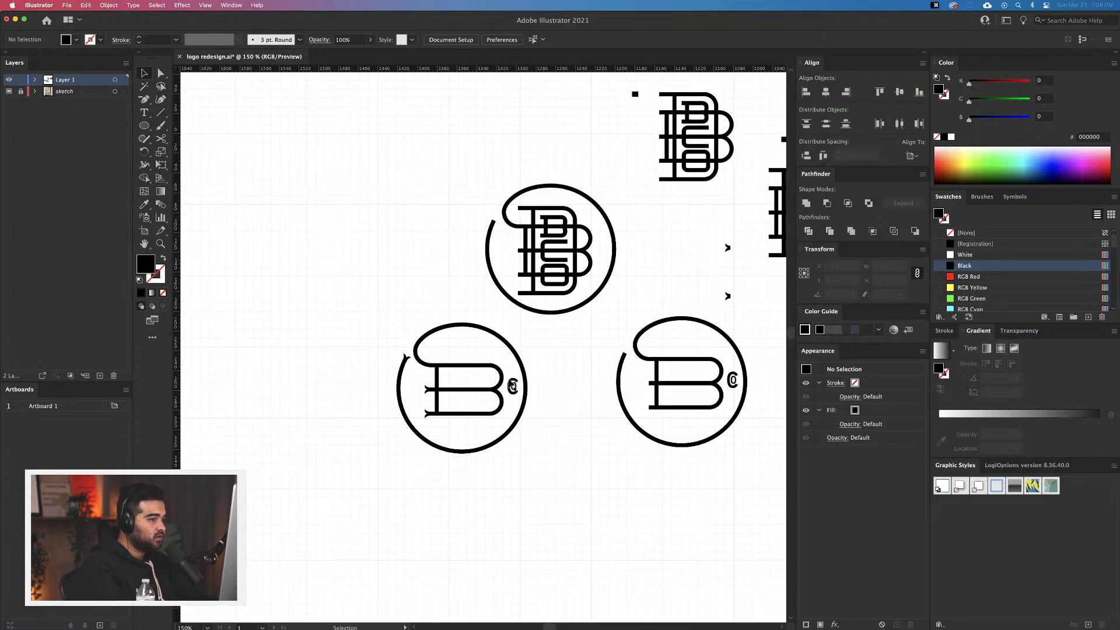
pyautogui.scroll(3, 452, 377)
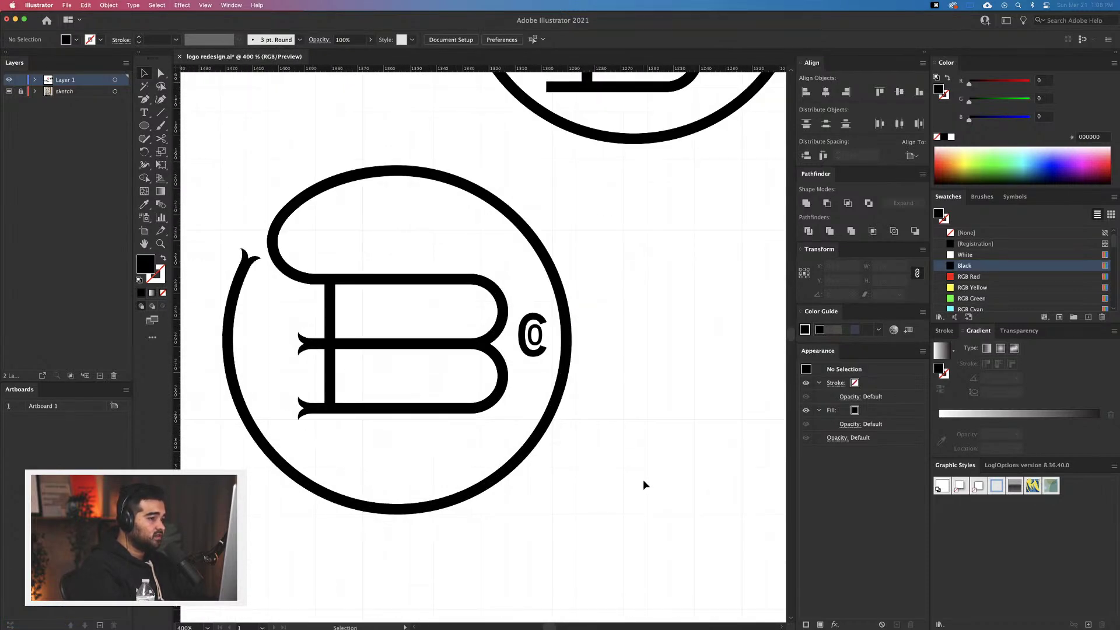
pyautogui.scroll(-2, 643, 479)
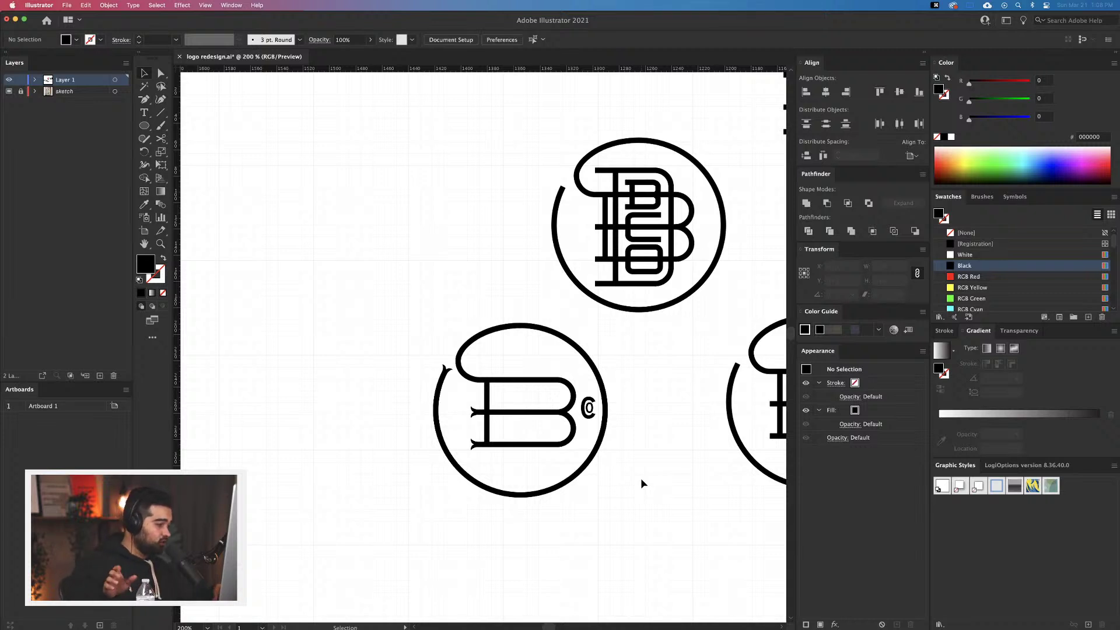
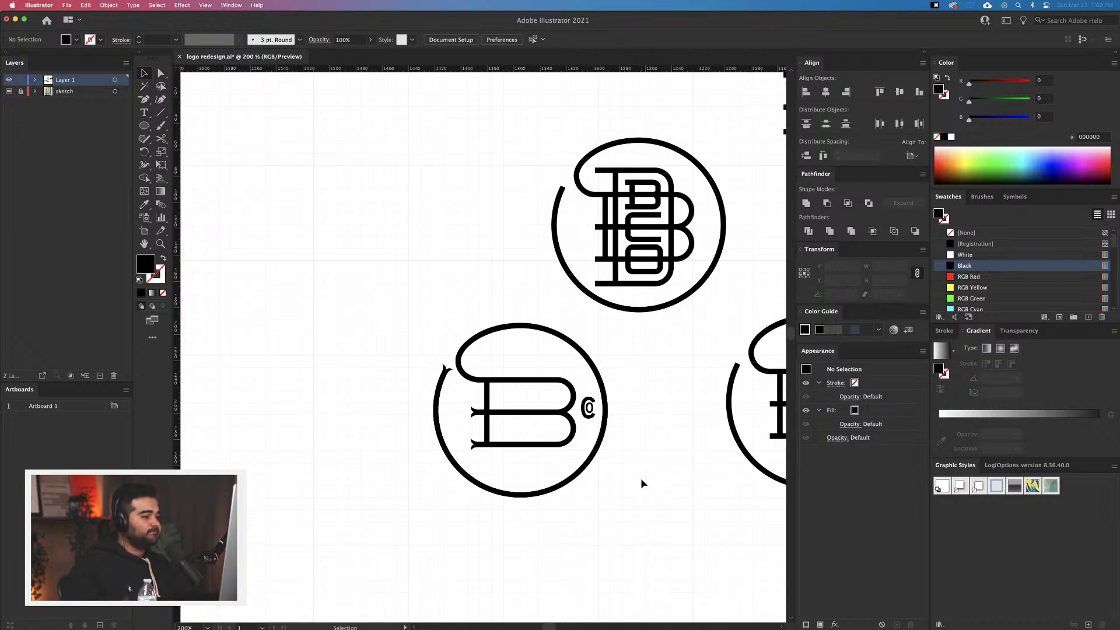
pyautogui.scroll(-3, 616, 427)
pyautogui.moveTo(703, 427); pyautogui.dragTo(616, 413)
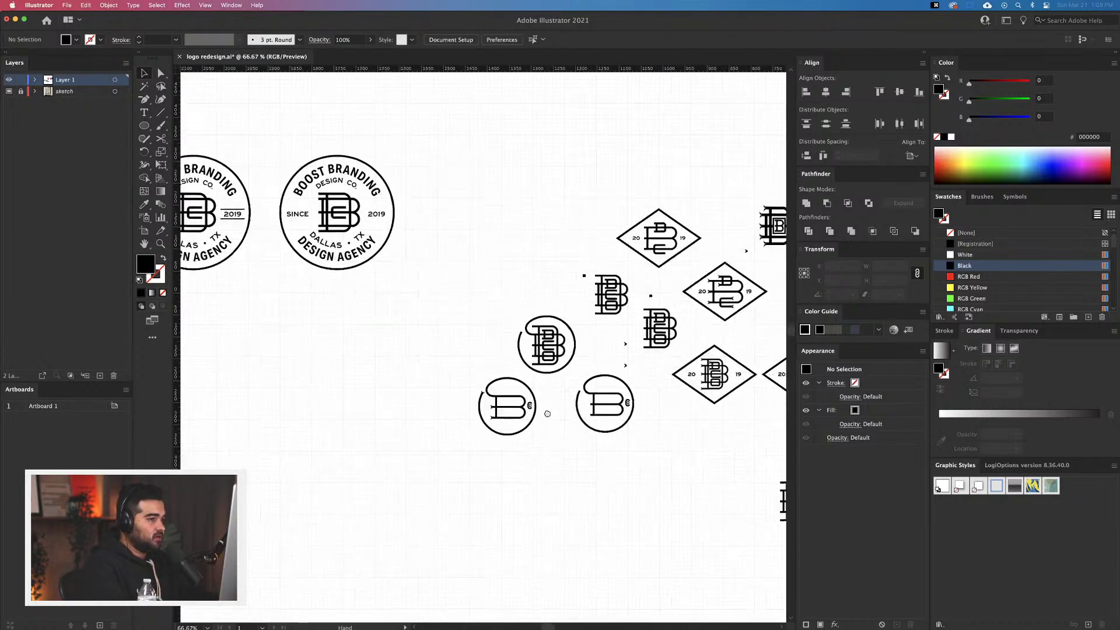
pyautogui.scroll(-2, 632, 425)
pyautogui.hscroll(2, 632, 425)
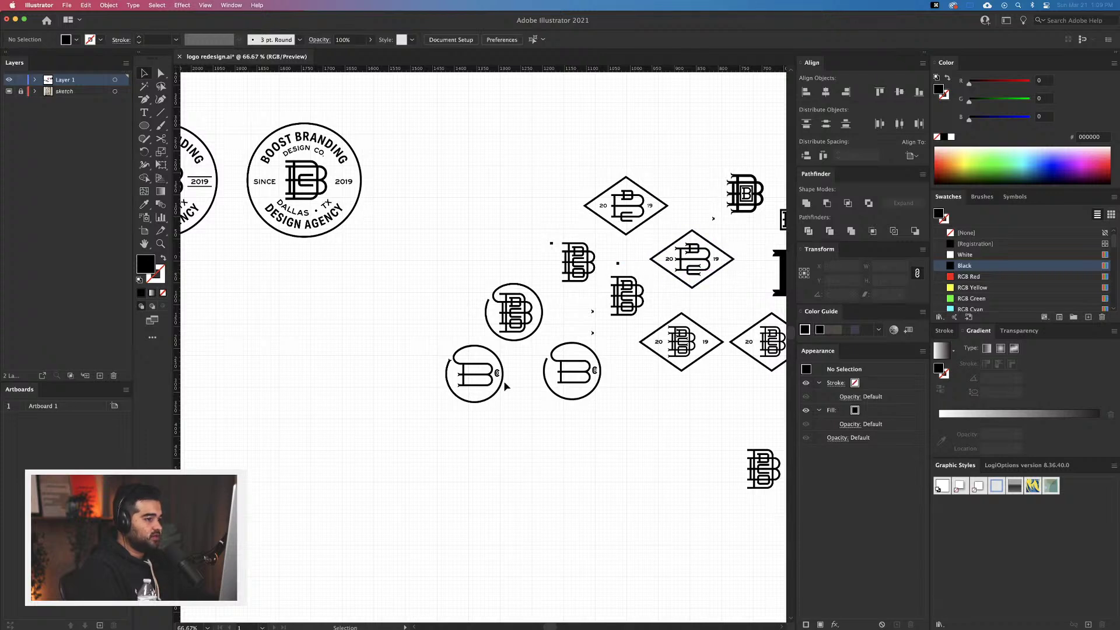
# Copy the refined badge's curled circle and its end serif to the empty area above the other circular badges
pyautogui.click(459, 362)
pyautogui.scroll(2, 443, 355)
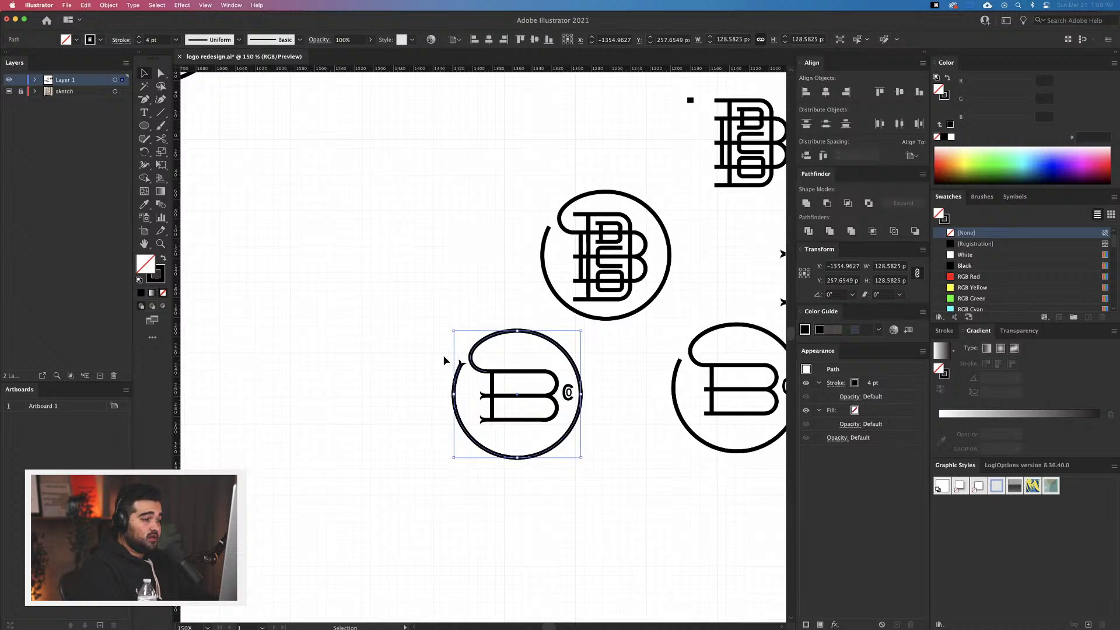
pyautogui.keyDown('shift'); pyautogui.click(475, 377); pyautogui.keyUp('shift')
pyautogui.moveTo(477, 372); pyautogui.dragTo(588, 92)
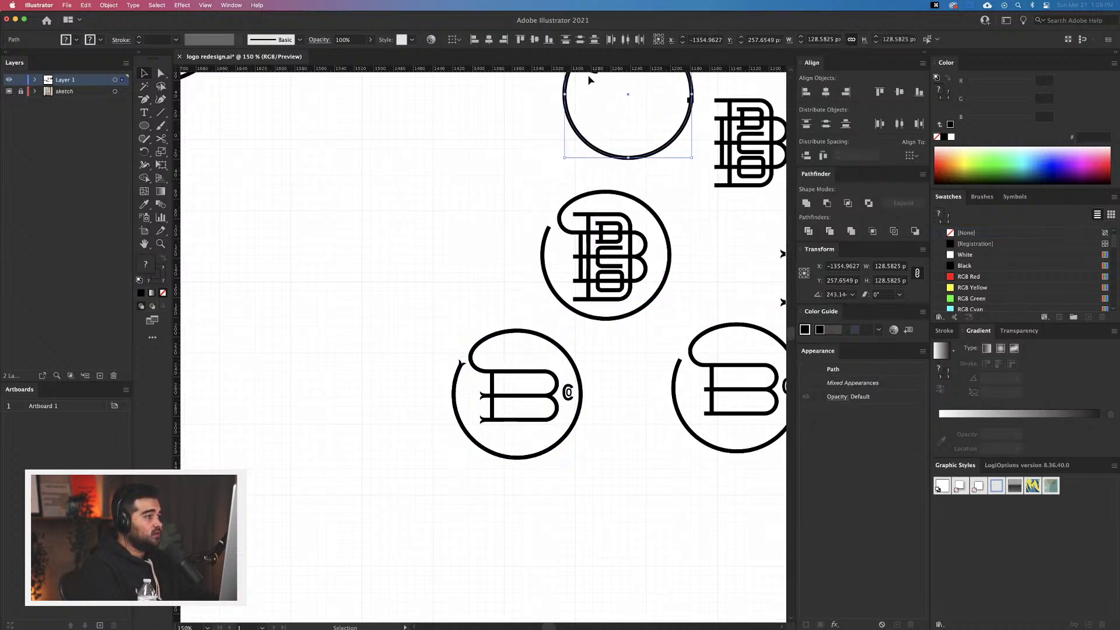
pyautogui.scroll(5, 566, 267)
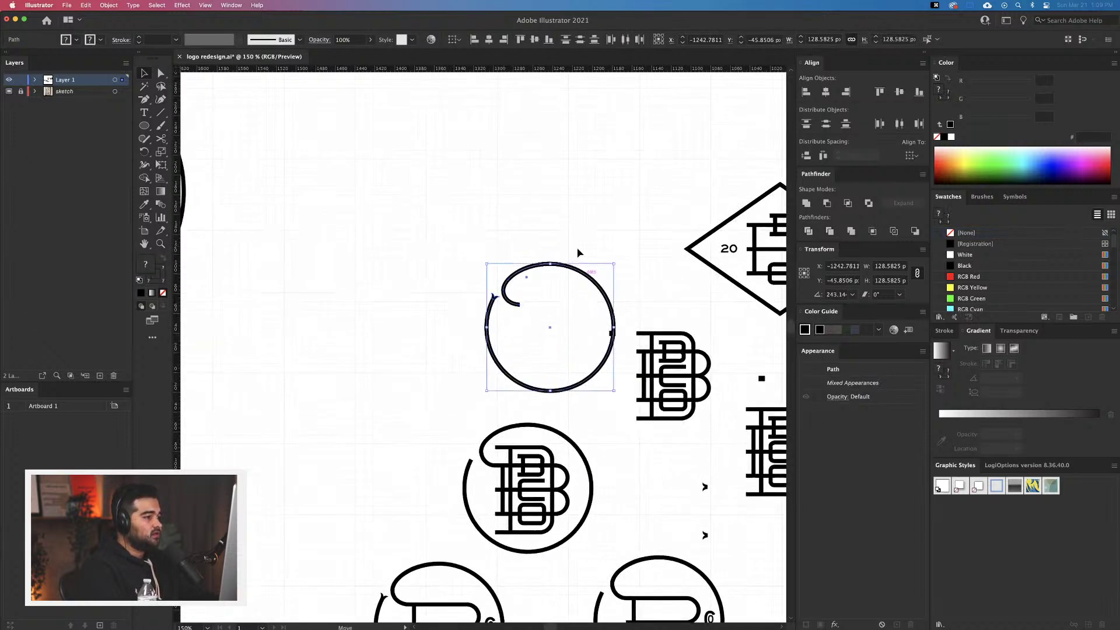
pyautogui.moveTo(598, 277); pyautogui.dragTo(577, 172)
pyautogui.moveTo(613, 228); pyautogui.dragTo(465, 223)
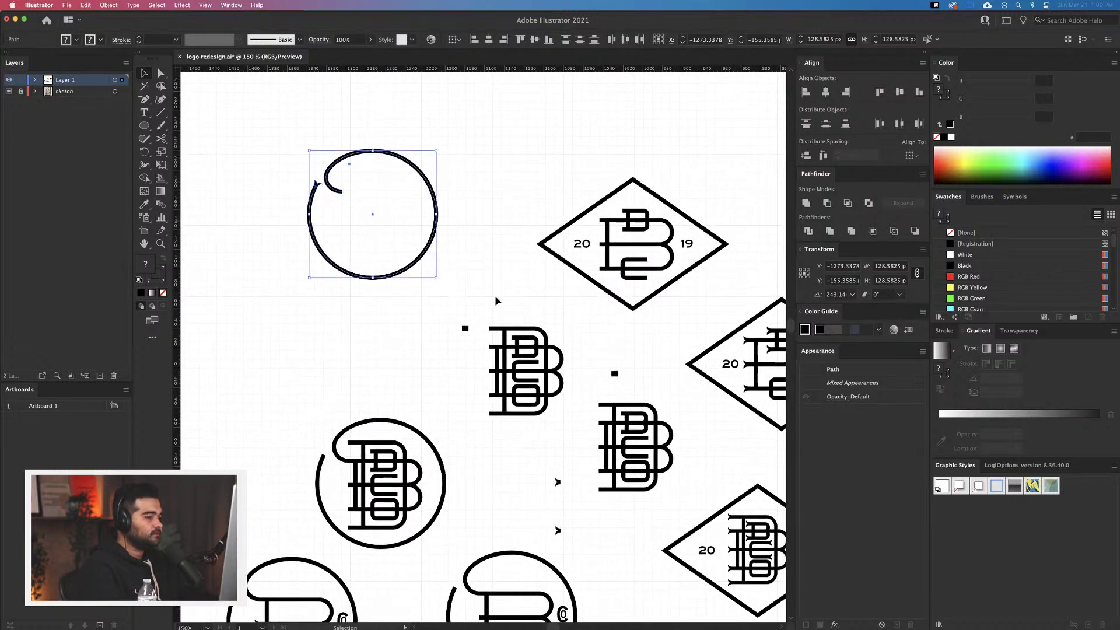
# Try to copy the serifed B, D and C monogram from the diamond badge into the empty circle
pyautogui.scroll(-5, 495, 295)
pyautogui.scroll(3, 495, 296)
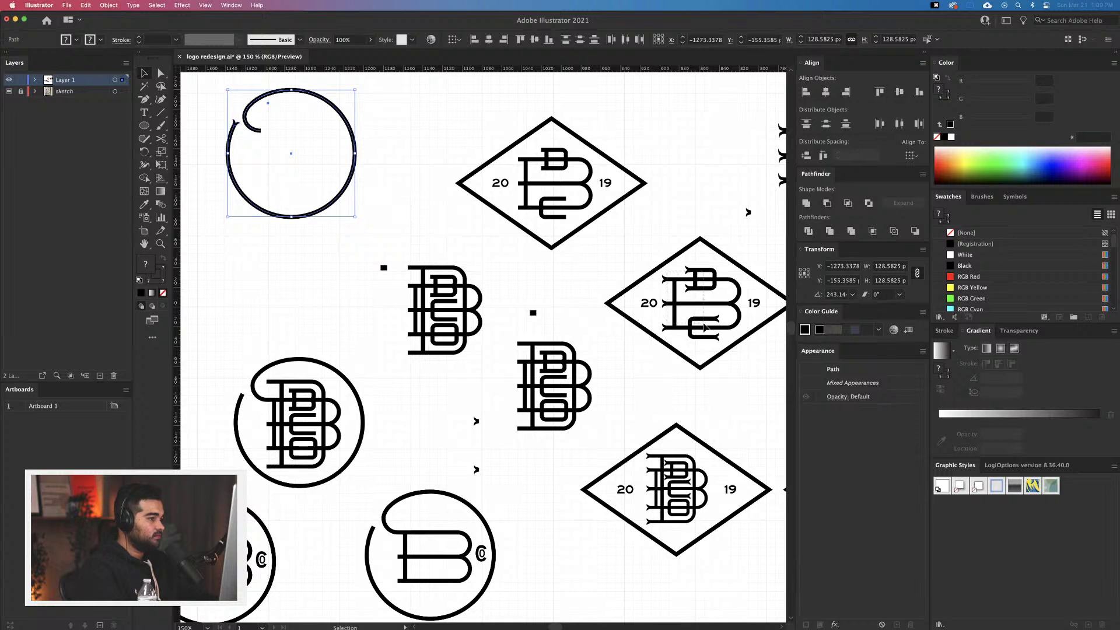
pyautogui.click(708, 332)
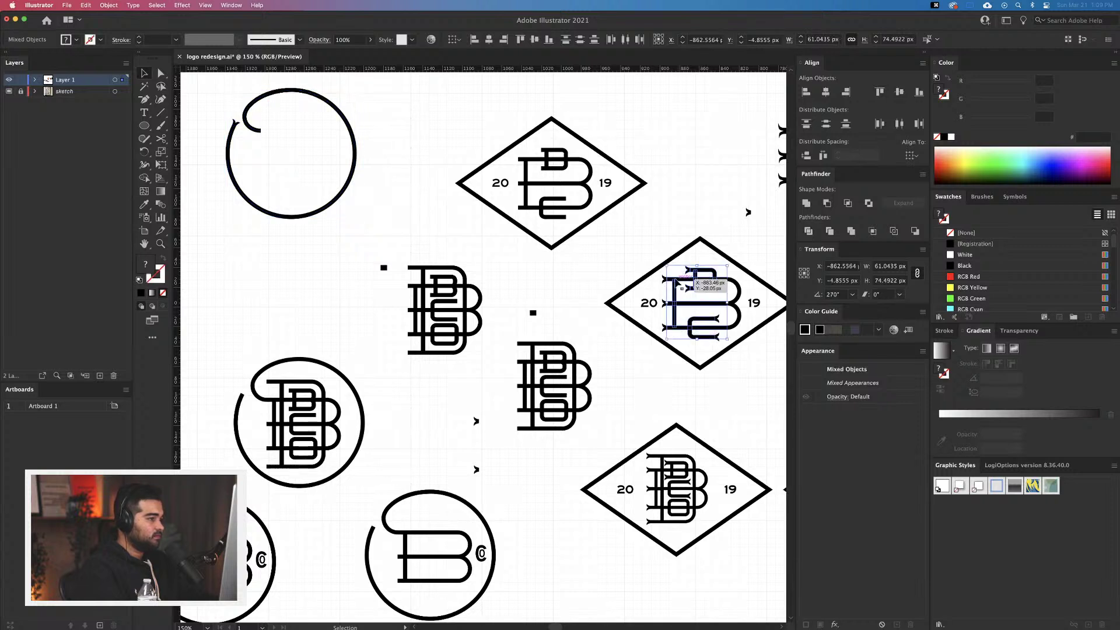
pyautogui.keyDown('shift'); pyautogui.click(666, 281); pyautogui.keyUp('shift')
pyautogui.moveTo(666, 281); pyautogui.dragTo(371, 217)
pyautogui.press('super+z')
pyautogui.scroll(4, 742, 325)
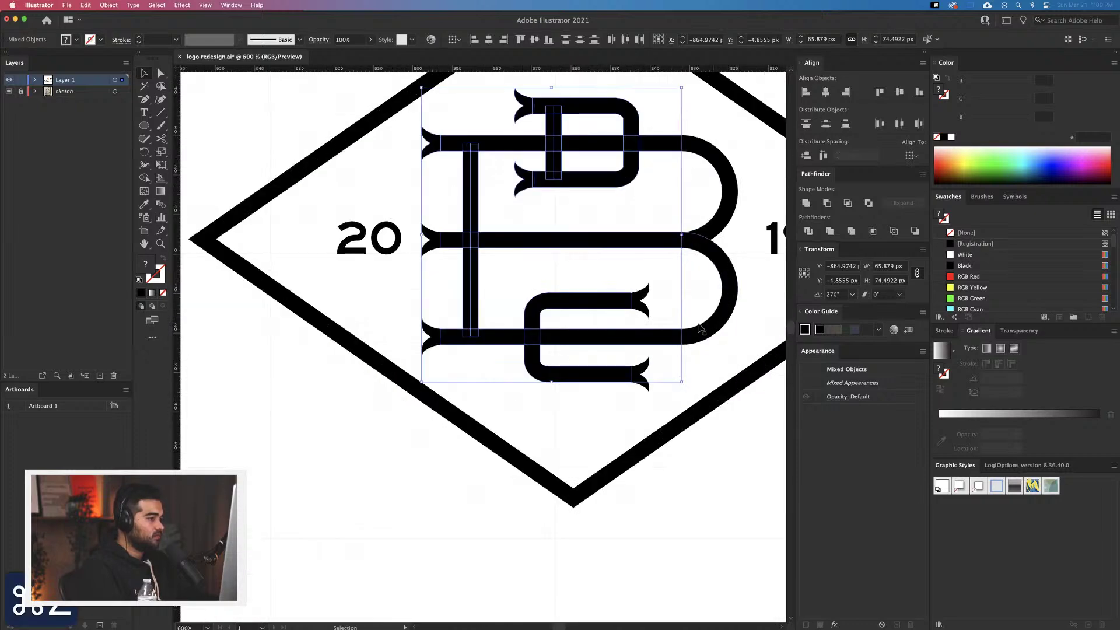
pyautogui.click(357, 294)
pyautogui.hscroll(3, 378, 257)
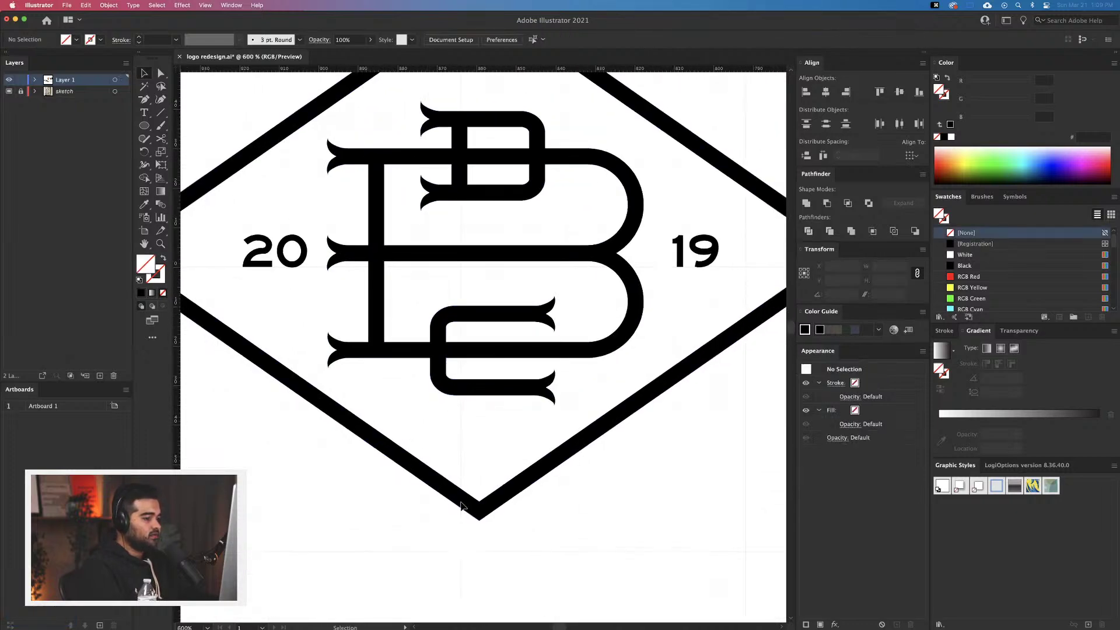
pyautogui.click(527, 486)
pyautogui.keyDown('shift'); pyautogui.click(282, 263); pyautogui.keyUp('shift')
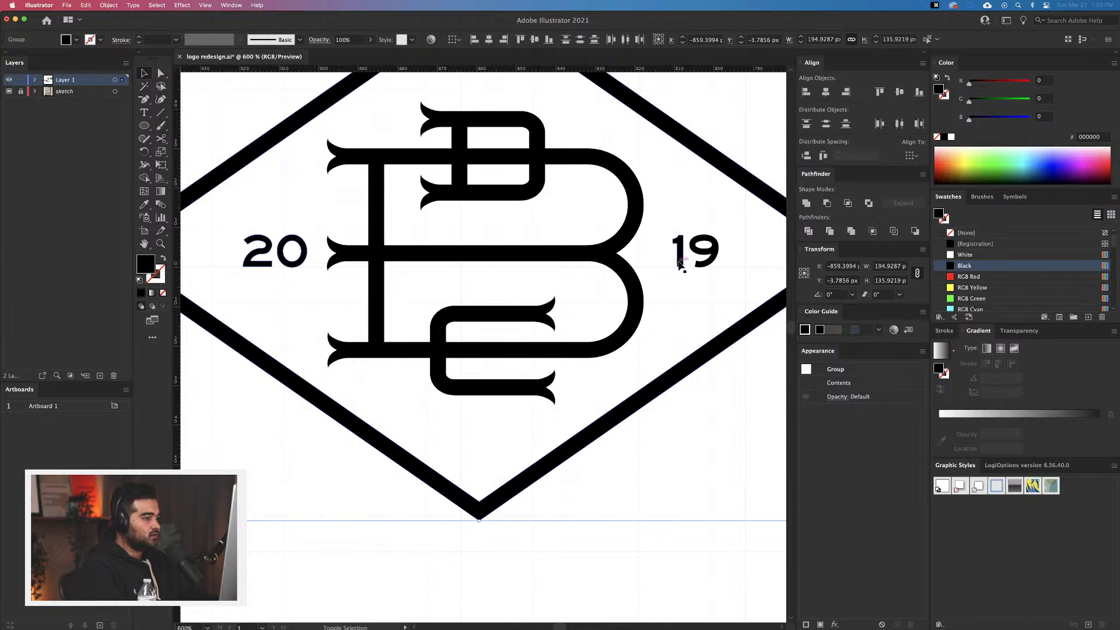
pyautogui.press('a')
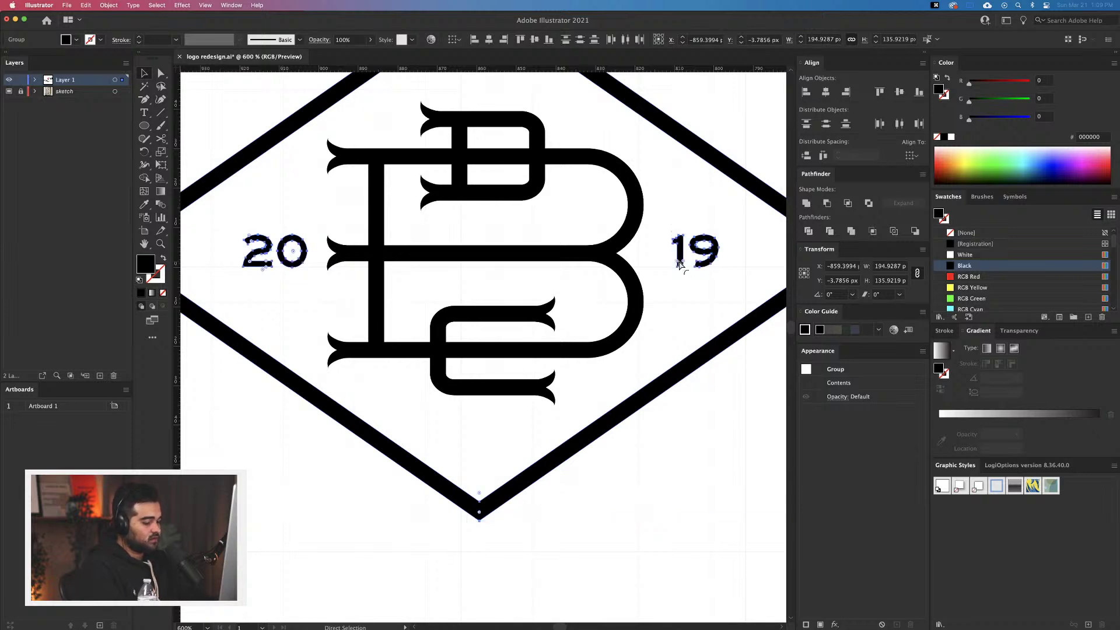
pyautogui.press('super+shift+a')
pyautogui.scroll(2, 667, 255)
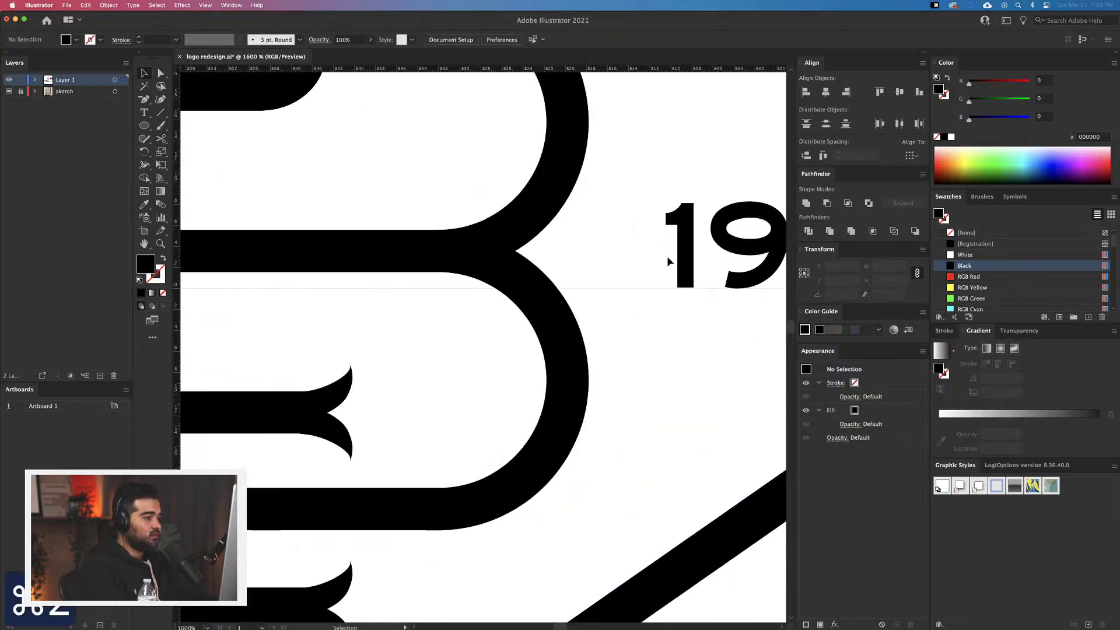
# Copy the complete serifed monogram from the diamond badge into the new circle, with its upper bar meeting the curl
pyautogui.scroll(-5, 643, 254)
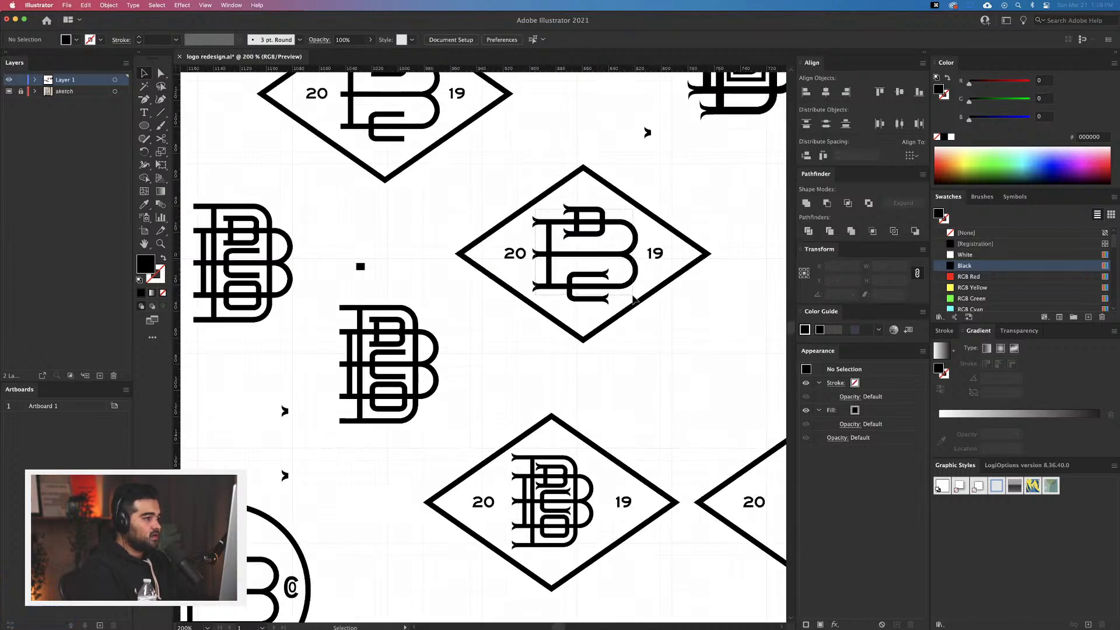
pyautogui.click(613, 296)
pyautogui.moveTo(613, 296); pyautogui.dragTo(731, 387)
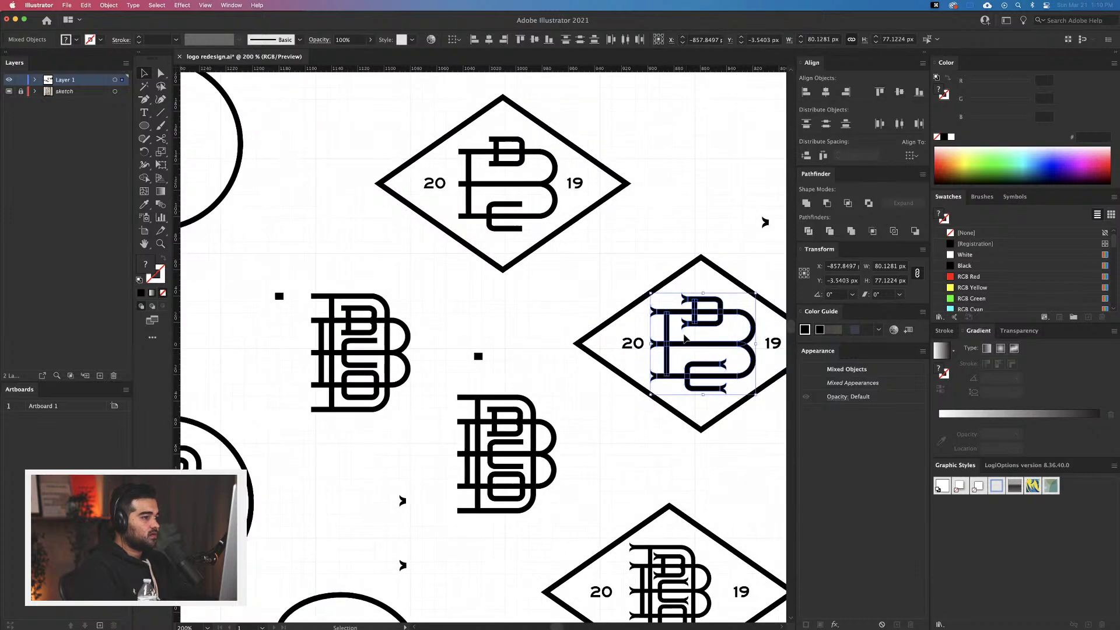
pyautogui.moveTo(690, 326); pyautogui.dragTo(368, 229)
# Delete the forked serif on the B's upper bar where it overlaps the end of the curl
pyautogui.scroll(8, 393, 223)
pyautogui.click(327, 220)
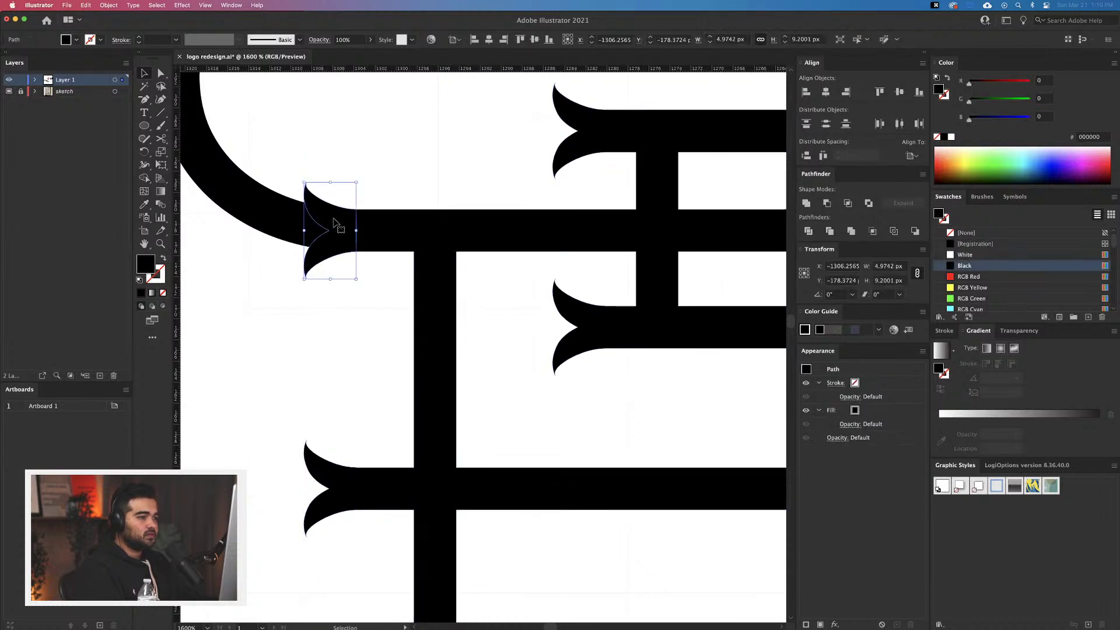
pyautogui.press('Delete')
pyautogui.scroll(-4, 334, 218)
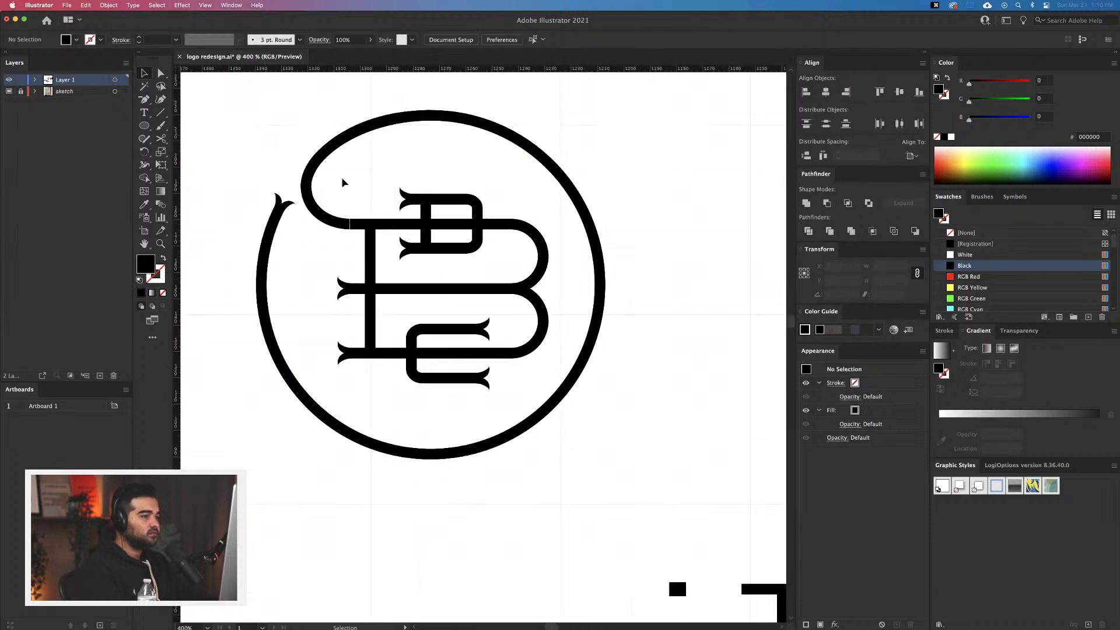
# Shift the whole monogram, without the circle, so the B's upper bar joins the end of the curl without a gap
pyautogui.moveTo(350, 184); pyautogui.dragTo(543, 380)
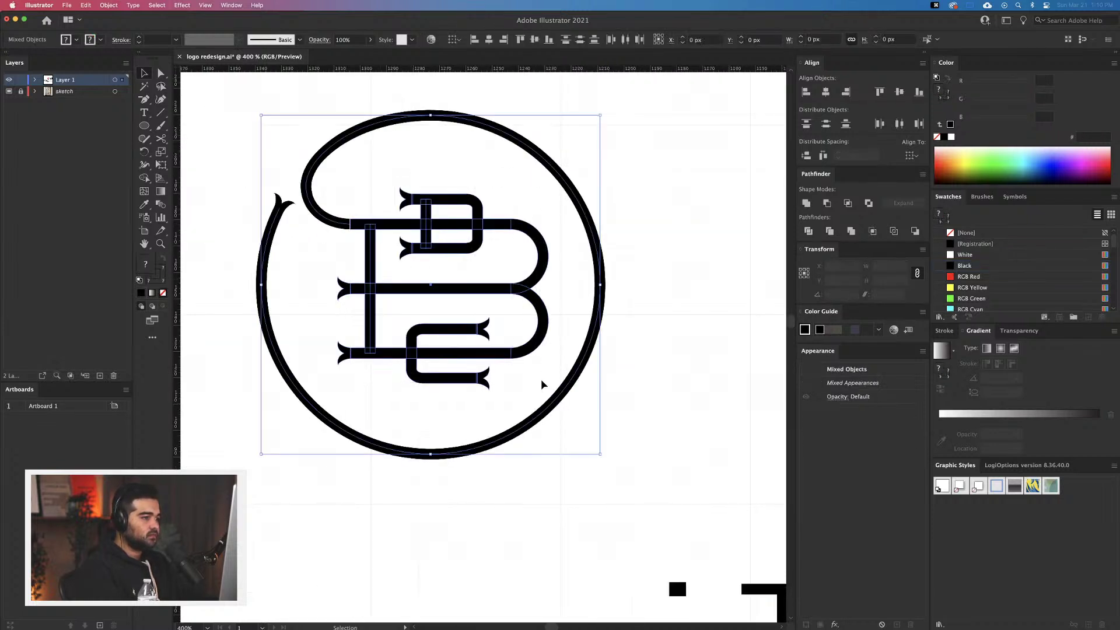
pyautogui.keyDown('shift'); pyautogui.click(585, 375); pyautogui.keyUp('shift')
pyautogui.scroll(5, 386, 236)
pyautogui.moveTo(387, 238); pyautogui.dragTo(281, 350)
pyautogui.scroll(8, 390, 198)
pyautogui.click(345, 258)
pyautogui.scroll(-1, 345, 257)
pyautogui.scroll(-10, 346, 258)
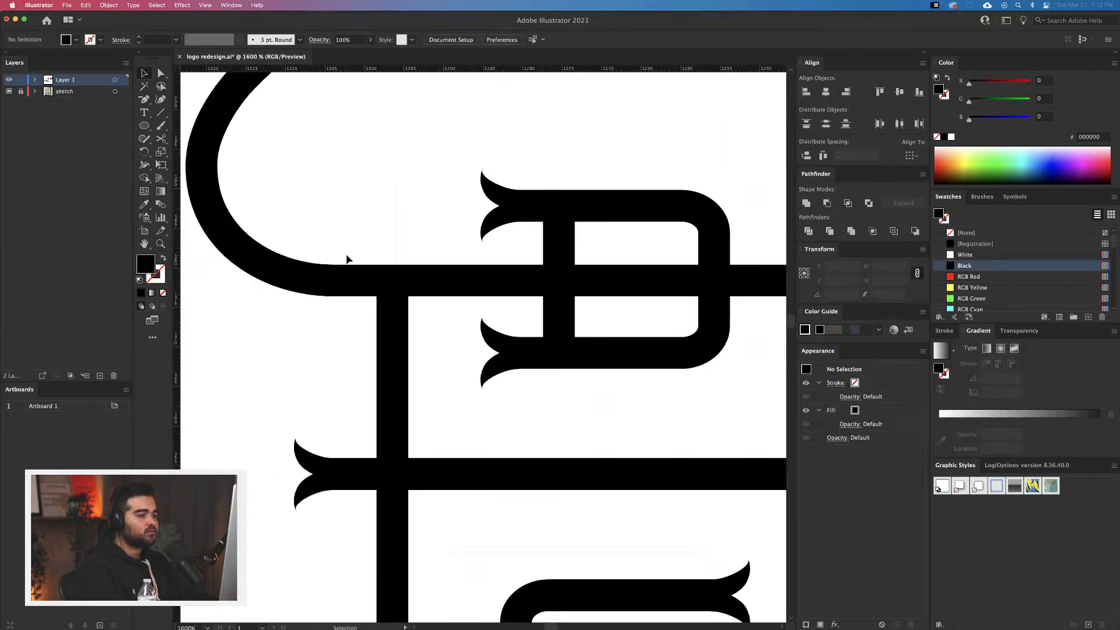
pyautogui.scroll(1, 380, 396)
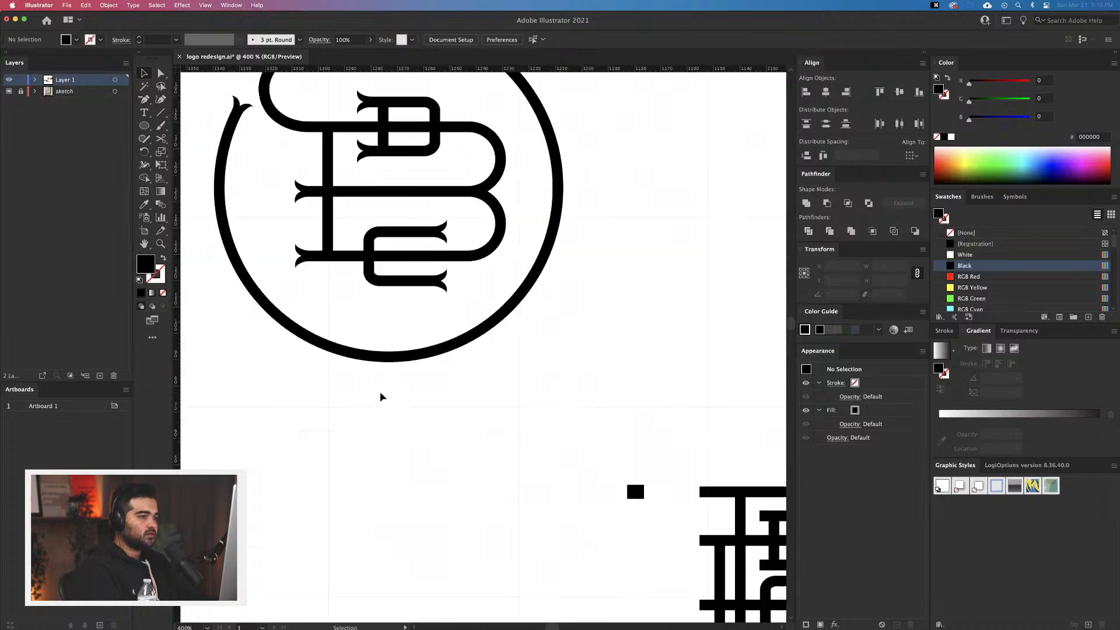
# Draw a circle about 124 px wide with a 1 pt black stroke and no fill, centred on the serifed curled-circle badge
pyautogui.scroll(-1, 380, 397)
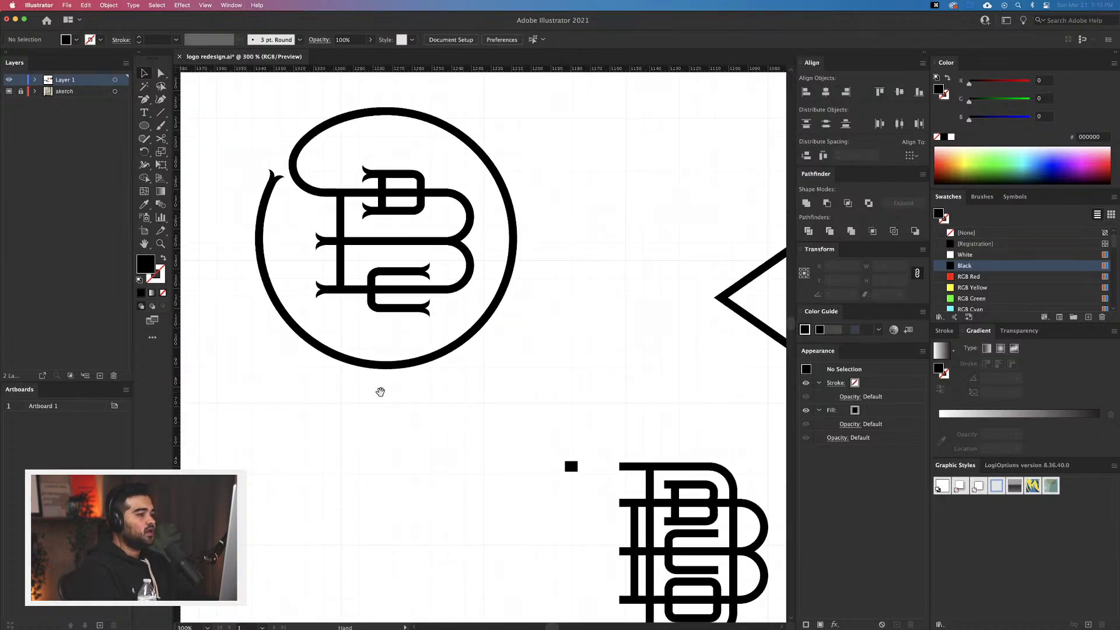
pyautogui.moveTo(381, 392); pyautogui.dragTo(384, 391)
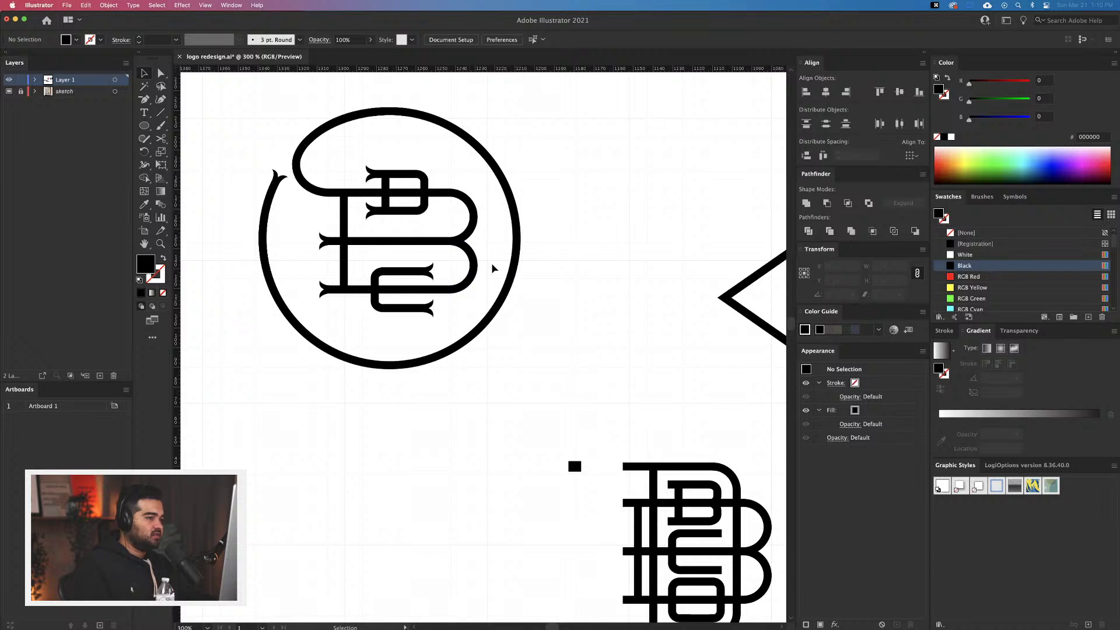
pyautogui.click(147, 126)
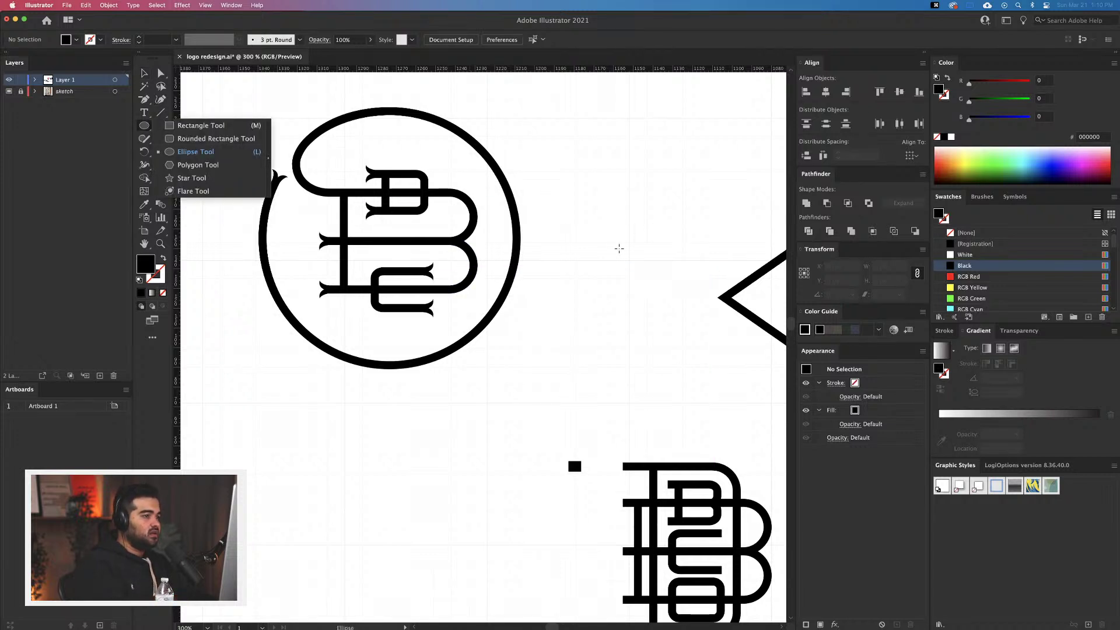
pyautogui.press('c')
pyautogui.click(144, 127)
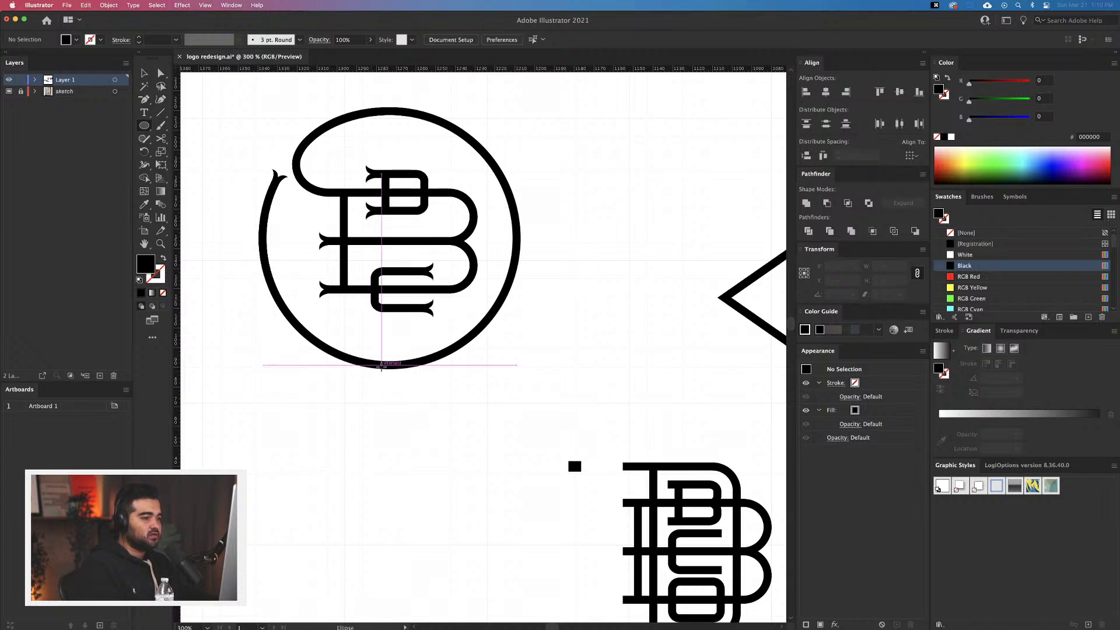
pyautogui.moveTo(382, 366); pyautogui.dragTo(569, 121)
pyautogui.press('v')
pyautogui.moveTo(578, 225); pyautogui.dragTo(460, 220)
pyautogui.hotkey('shift', 'x')
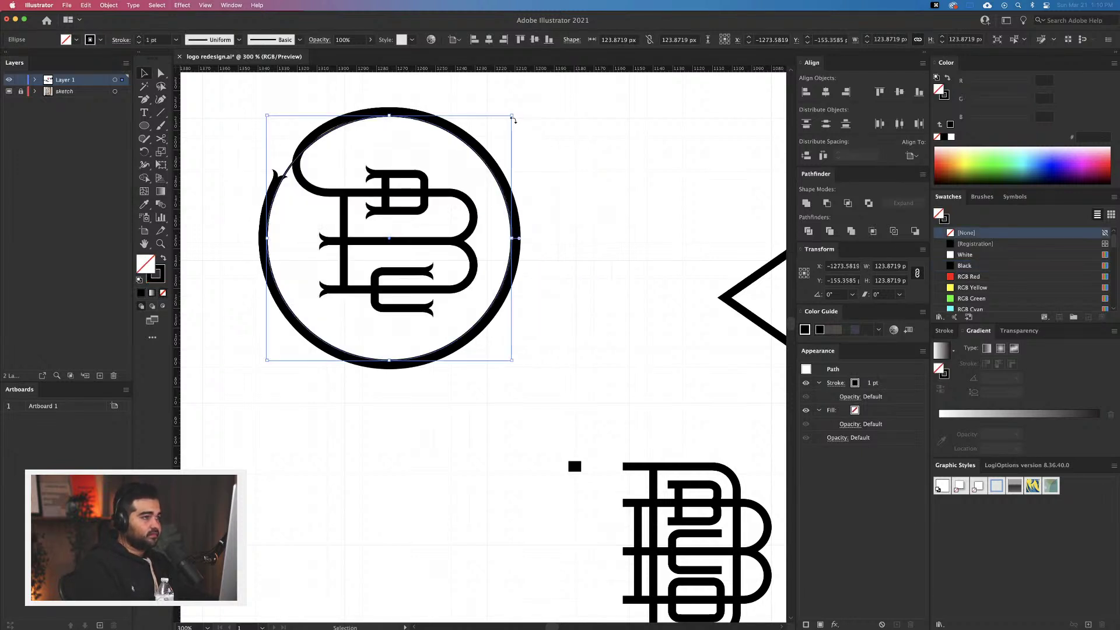
# Scale the thin circle from its centre to about 94 px to check the monogram's centring, move it off the badge and remove it
pyautogui.moveTo(513, 118); pyautogui.dragTo(493, 142)
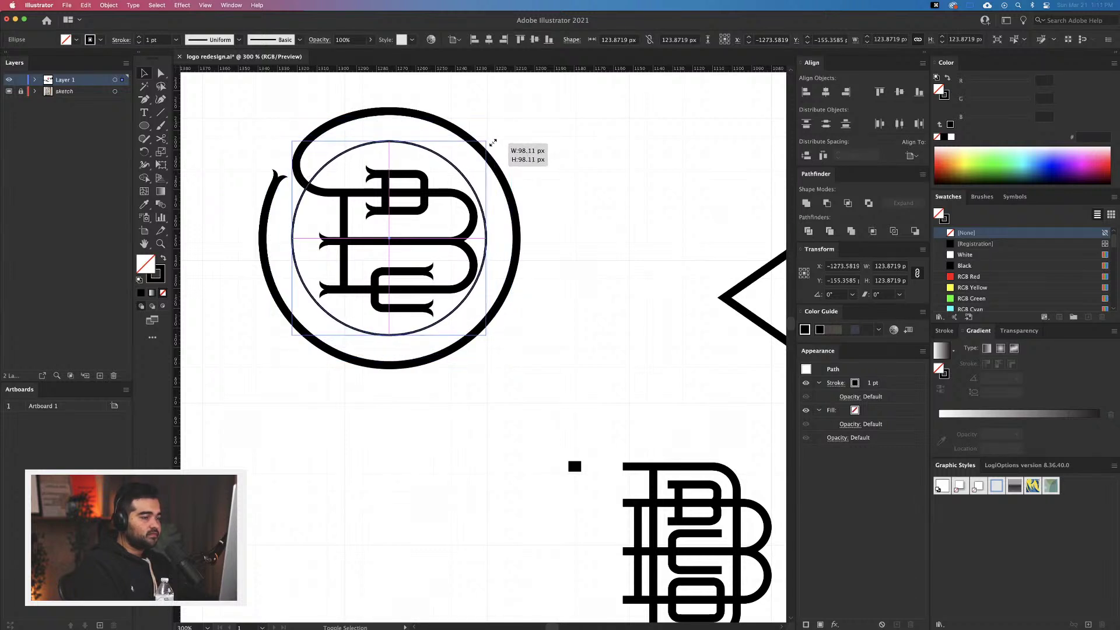
pyautogui.moveTo(493, 142); pyautogui.dragTo(491, 145)
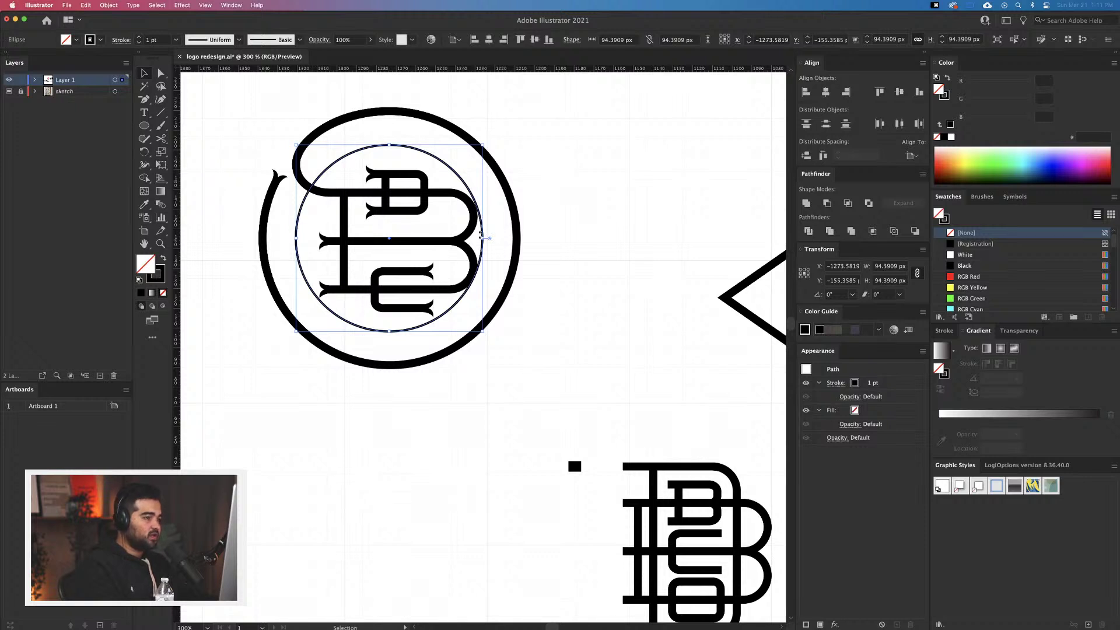
pyautogui.click(543, 398)
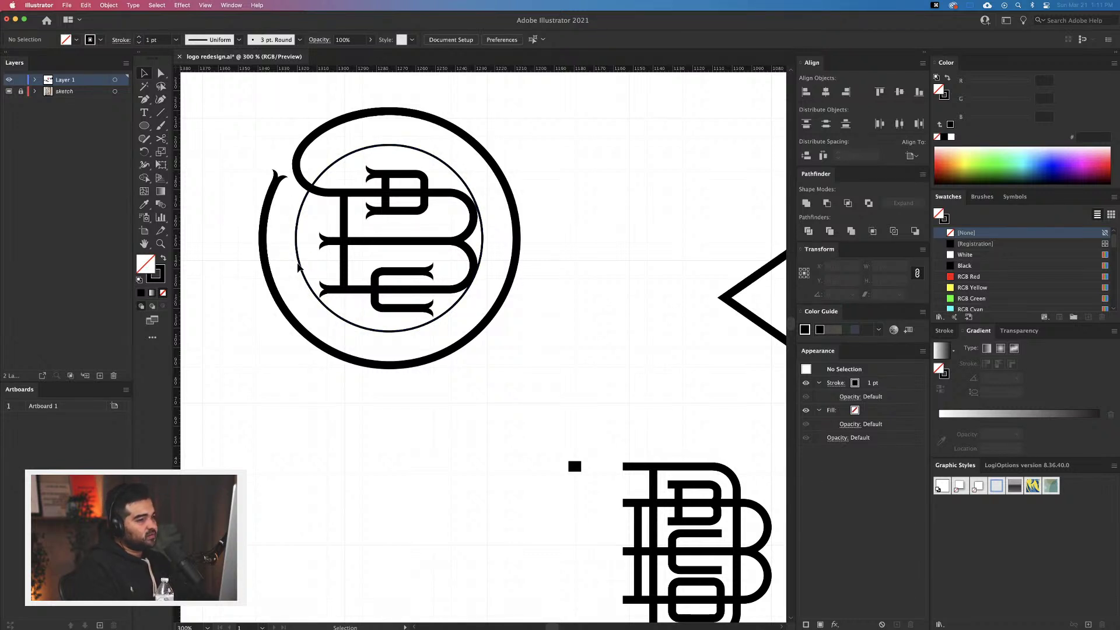
pyautogui.moveTo(299, 267); pyautogui.dragTo(504, 246)
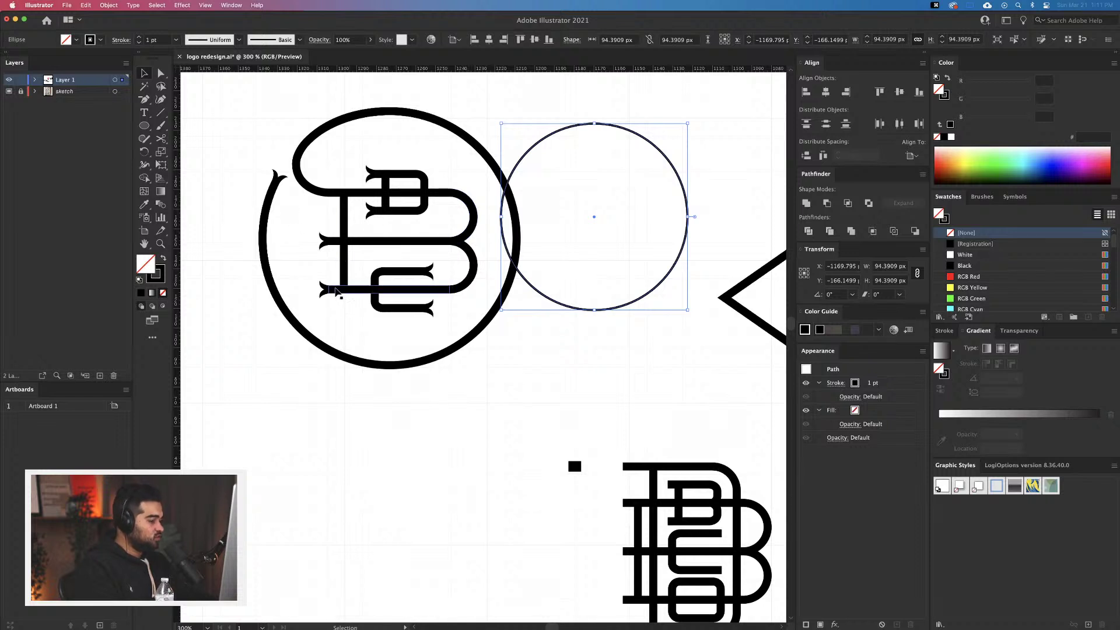
pyautogui.click(387, 284)
# Move the serifed curled-circle badge from the working cluster to below the first round text badge
pyautogui.scroll(-10, 388, 286)
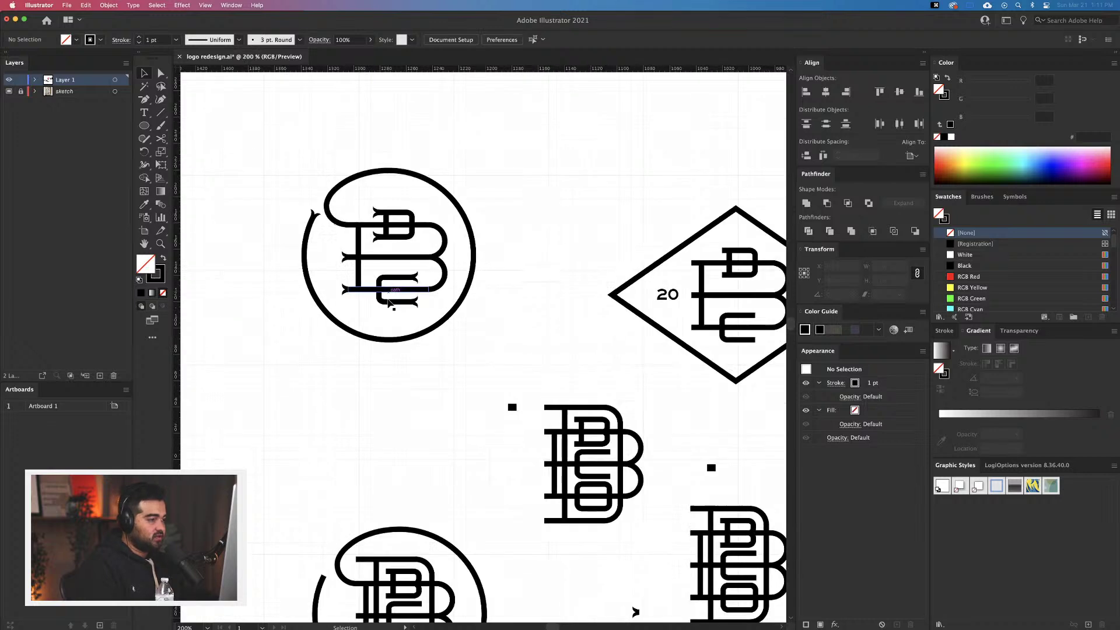
pyautogui.hscroll(-6, 455, 371)
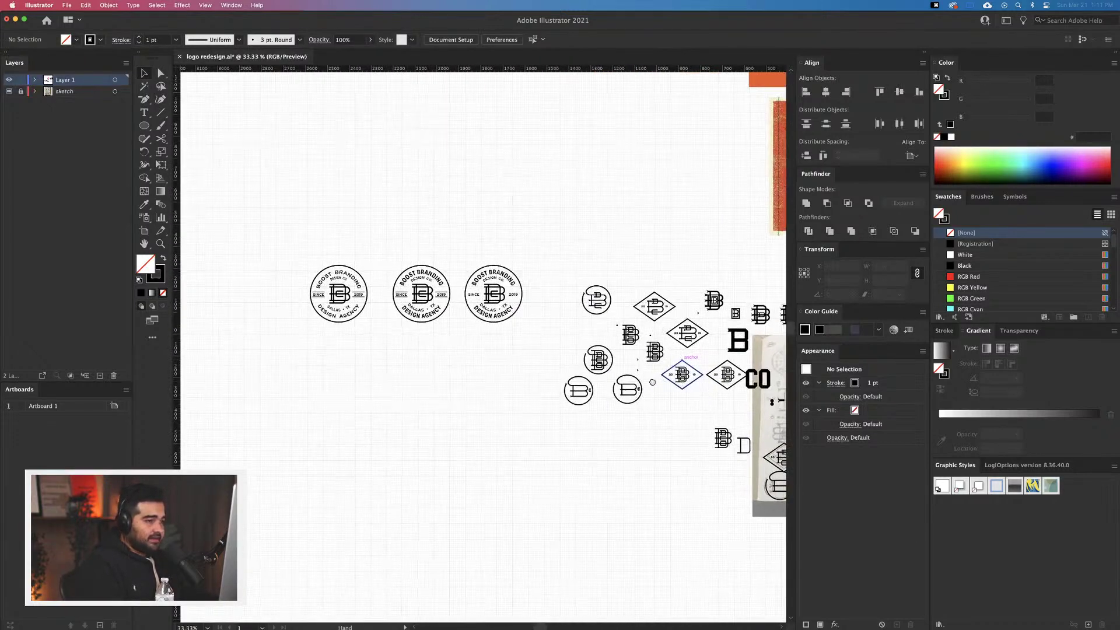
pyautogui.moveTo(536, 274); pyautogui.dragTo(591, 315)
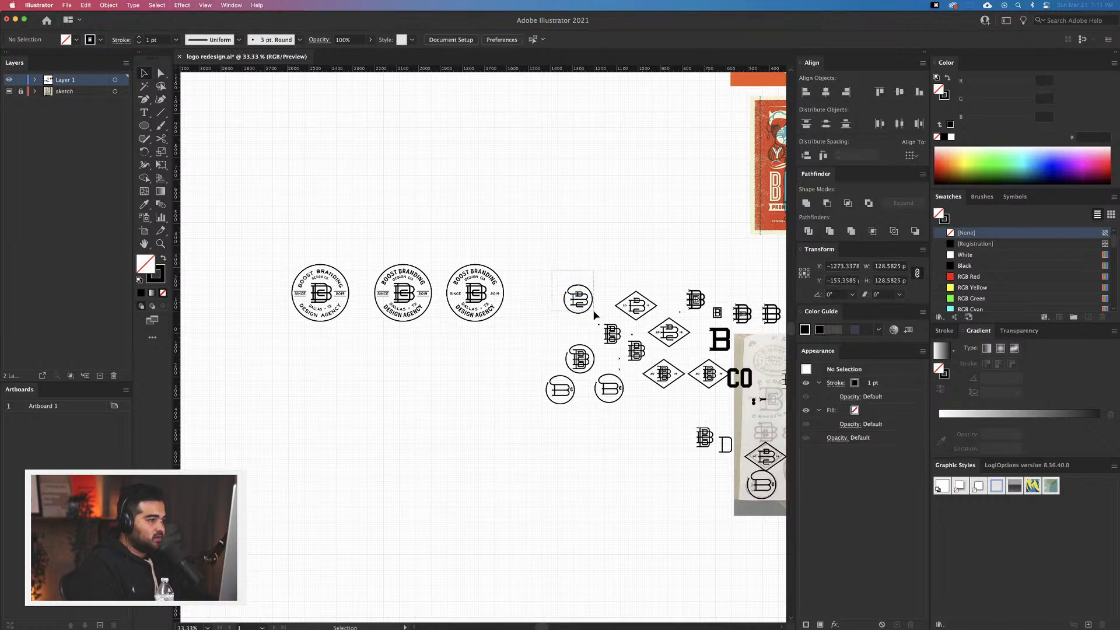
pyautogui.moveTo(583, 303); pyautogui.dragTo(248, 345)
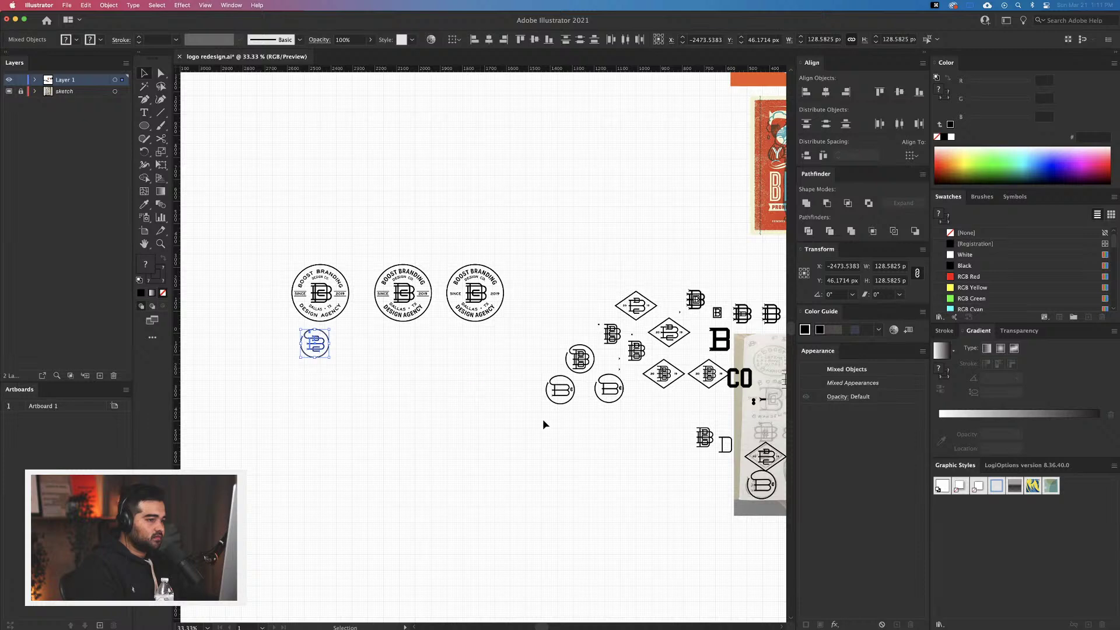
# Move the curled-circle B badge with the small C to the new lower row, beside the serifed circle badge
pyautogui.scroll(2, 594, 431)
pyautogui.moveTo(505, 385); pyautogui.dragTo(564, 334)
pyautogui.moveTo(591, 369); pyautogui.dragTo(676, 381)
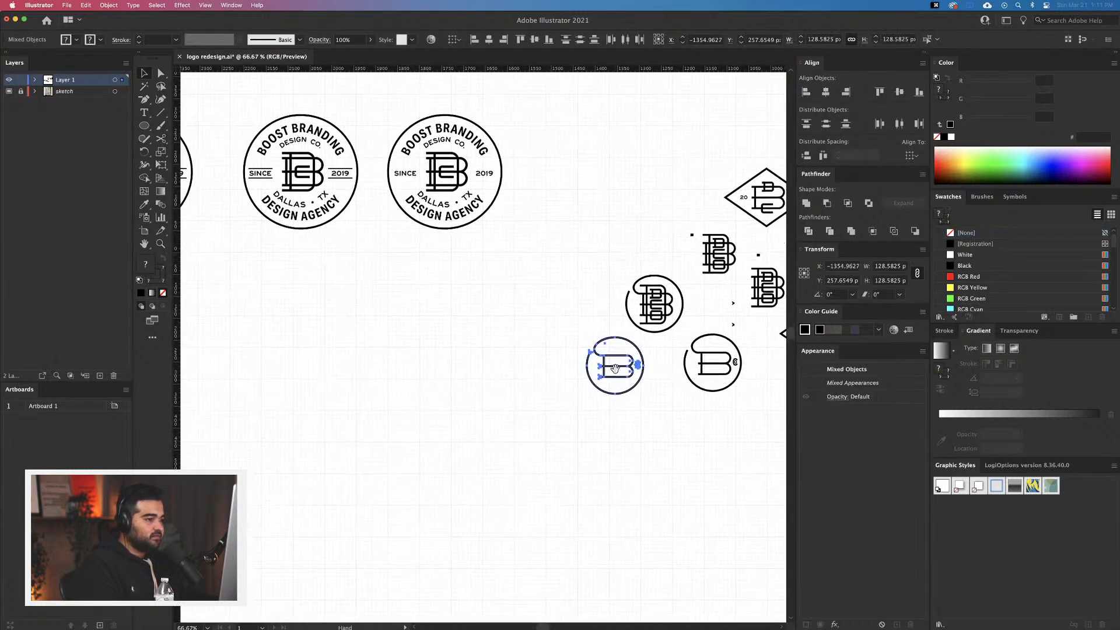
pyautogui.moveTo(585, 350); pyautogui.dragTo(278, 301)
pyautogui.scroll(2, 483, 353)
pyautogui.hscroll(-5, 482, 353)
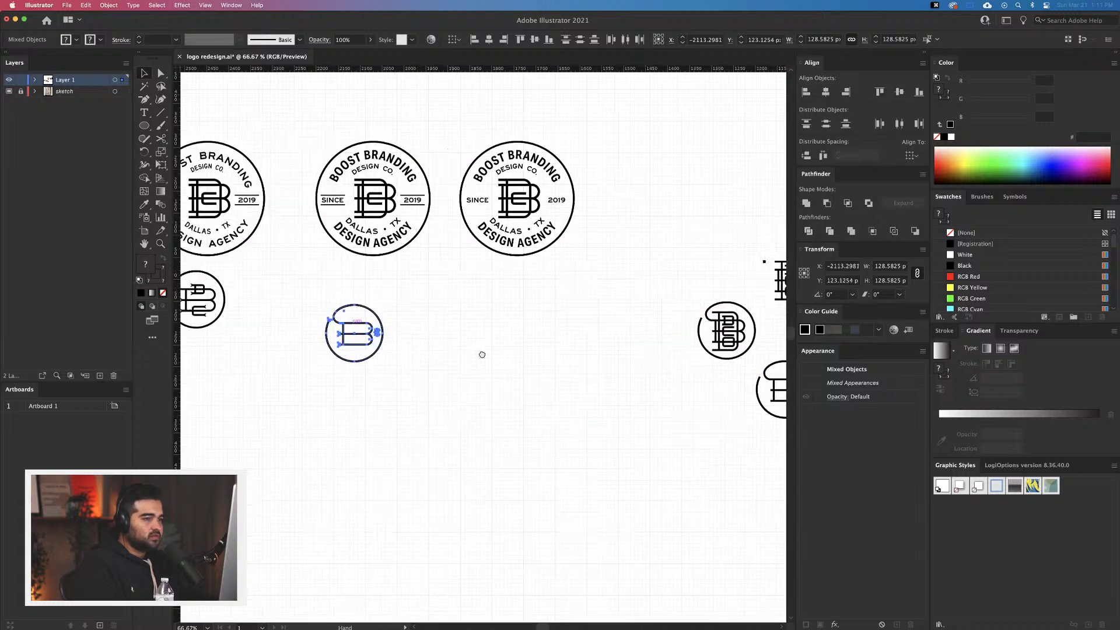
pyautogui.moveTo(518, 367); pyautogui.dragTo(432, 324)
pyautogui.click(583, 362)
# Move the curled-circle badge with the stacked multi-letter monogram to the end of the lower row of badges
pyautogui.hscroll(3, 525, 351)
pyautogui.hscroll(6, 463, 342)
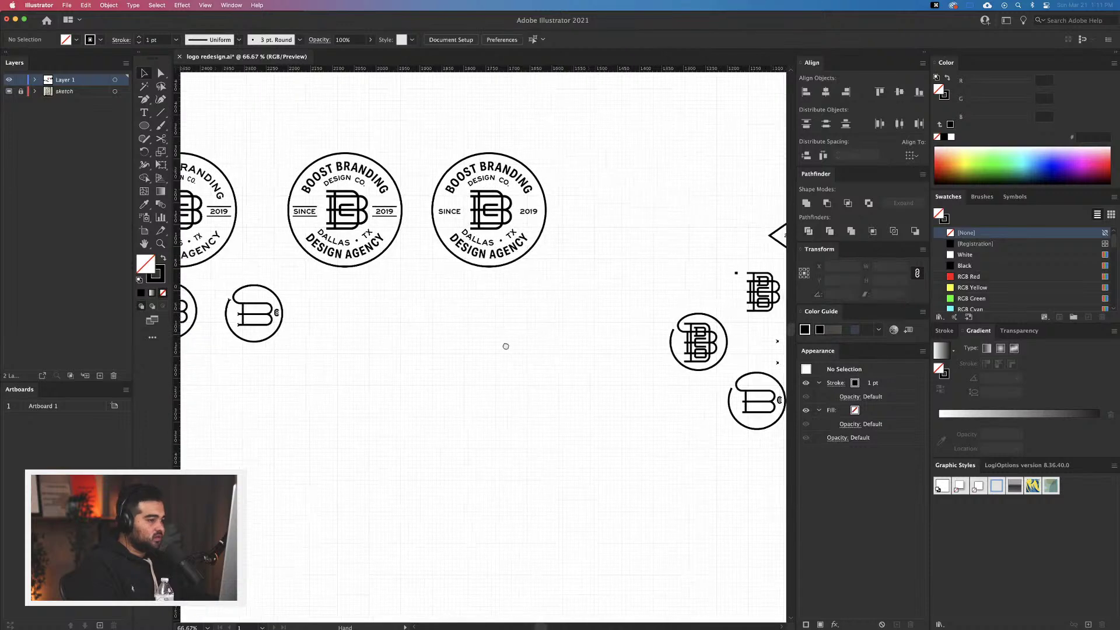
pyautogui.scroll(-1, 587, 300)
pyautogui.click(667, 357)
pyautogui.moveTo(667, 358); pyautogui.dragTo(296, 330)
pyautogui.click(547, 370)
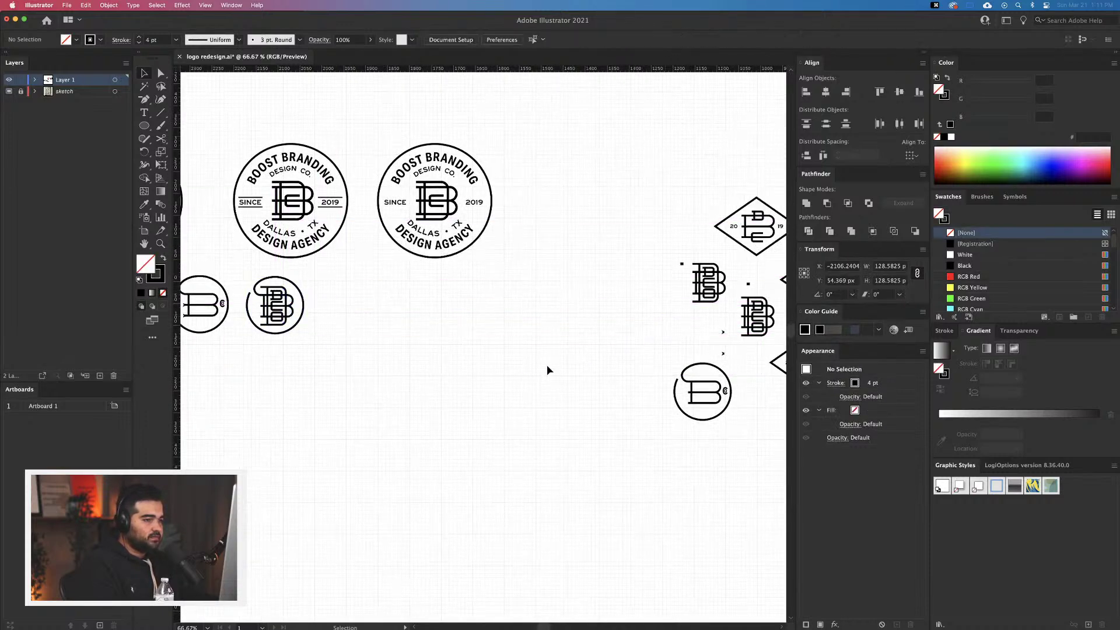
# Place a copy of the last curled-circle B badge in the lower row, beside the circle with the stacked monogram
pyautogui.scroll(-5, 431, 350)
pyautogui.hotkey('shift', 'x')
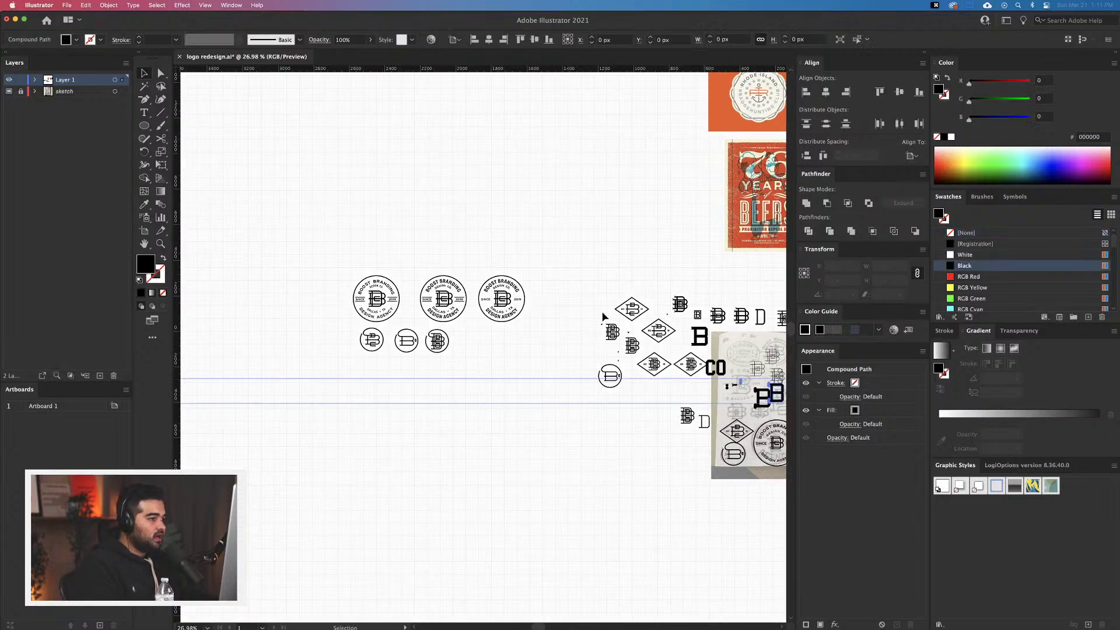
pyautogui.scroll(3, 612, 434)
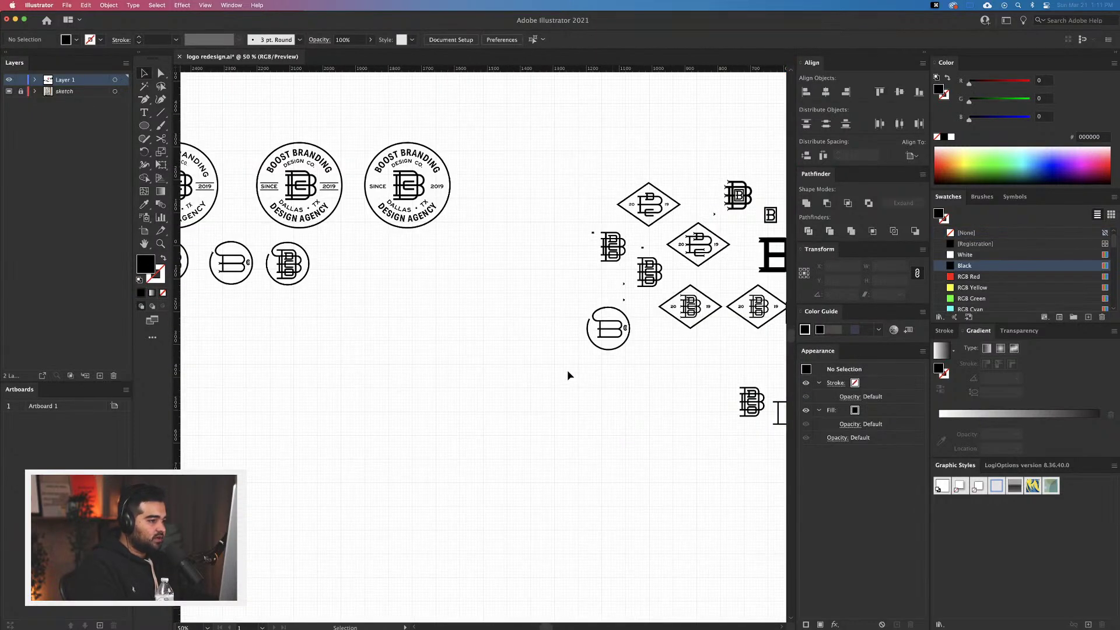
pyautogui.click(600, 337)
pyautogui.moveTo(601, 333)
pyautogui.mouseDown()
pyautogui.moveTo(428, 321)
pyautogui.moveTo(340, 270)
pyautogui.mouseUp()
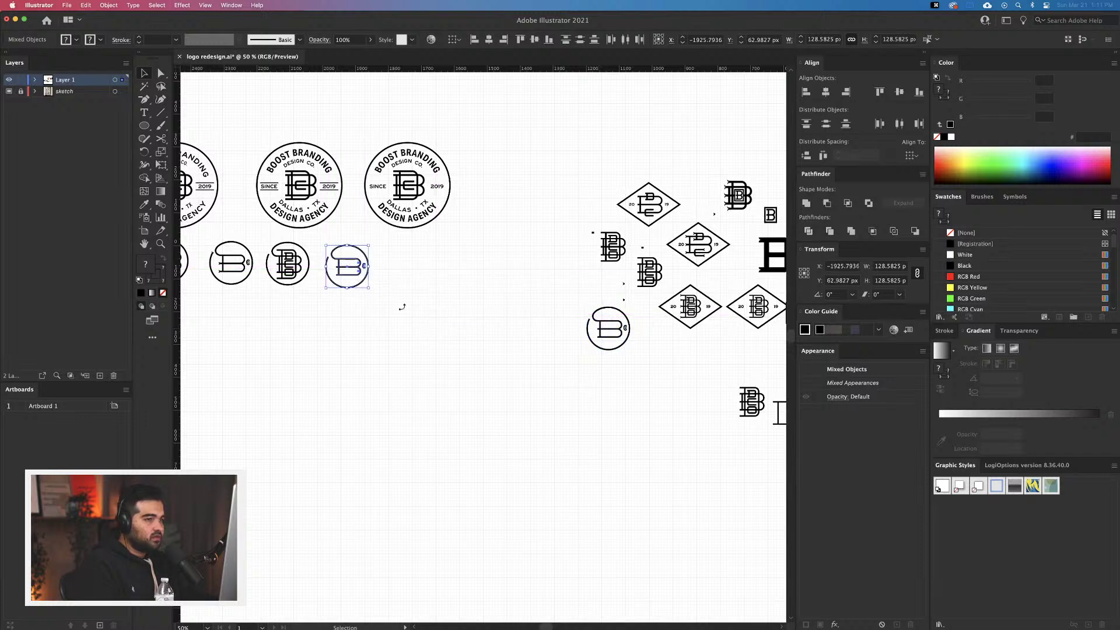
pyautogui.click(497, 320)
# Move the original curled-circle B badge and its stray serif piece down into empty space, away from the working cluster
pyautogui.hscroll(3, 525, 326)
pyautogui.scroll(-1, 525, 327)
pyautogui.moveTo(548, 356); pyautogui.dragTo(548, 356)
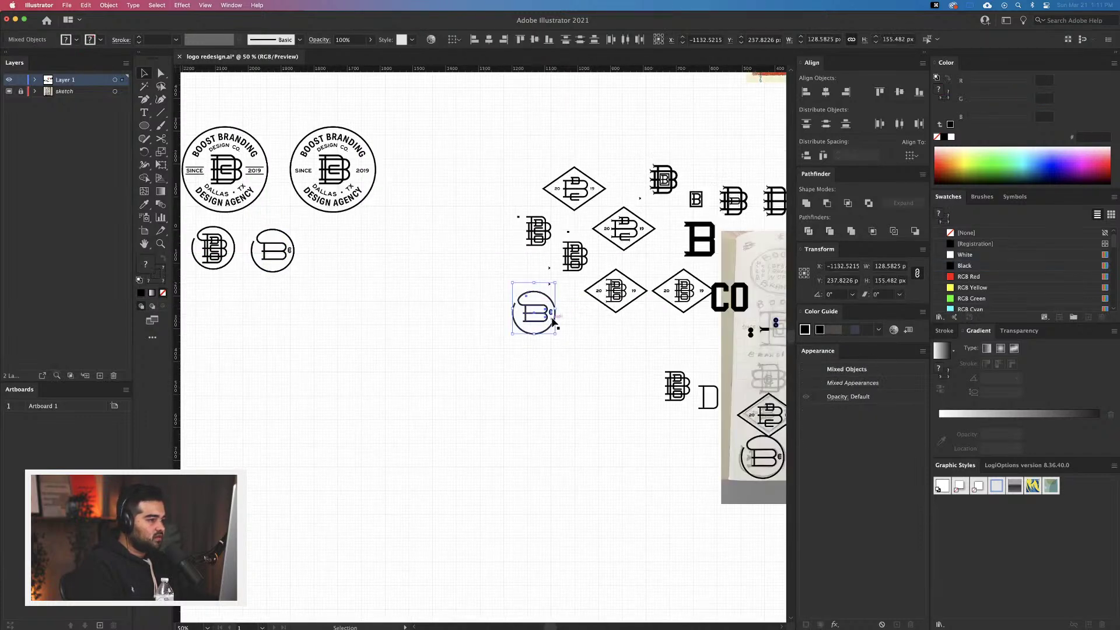
pyautogui.moveTo(555, 313); pyautogui.dragTo(496, 442)
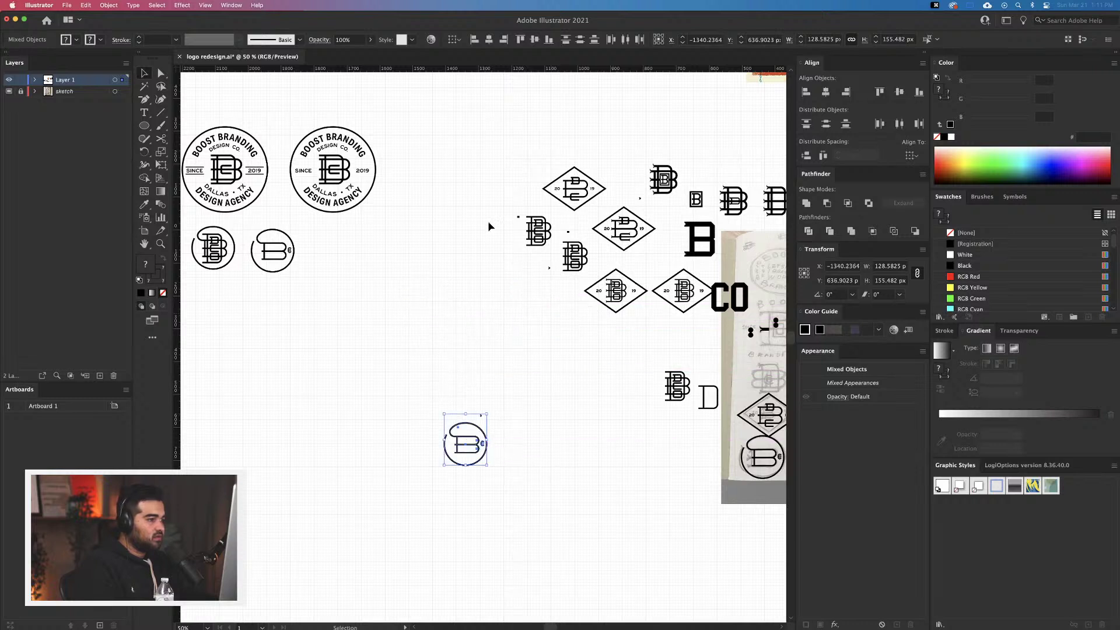
# Move the upper of the two loose stacked monograms to the end of the lower row, and undo the stray drag that follows
pyautogui.moveTo(545, 245); pyautogui.dragTo(328, 258)
pyautogui.hscroll(3, 491, 344)
pyautogui.press('super+z')
pyautogui.press('super+z')
pyautogui.press('super+z')
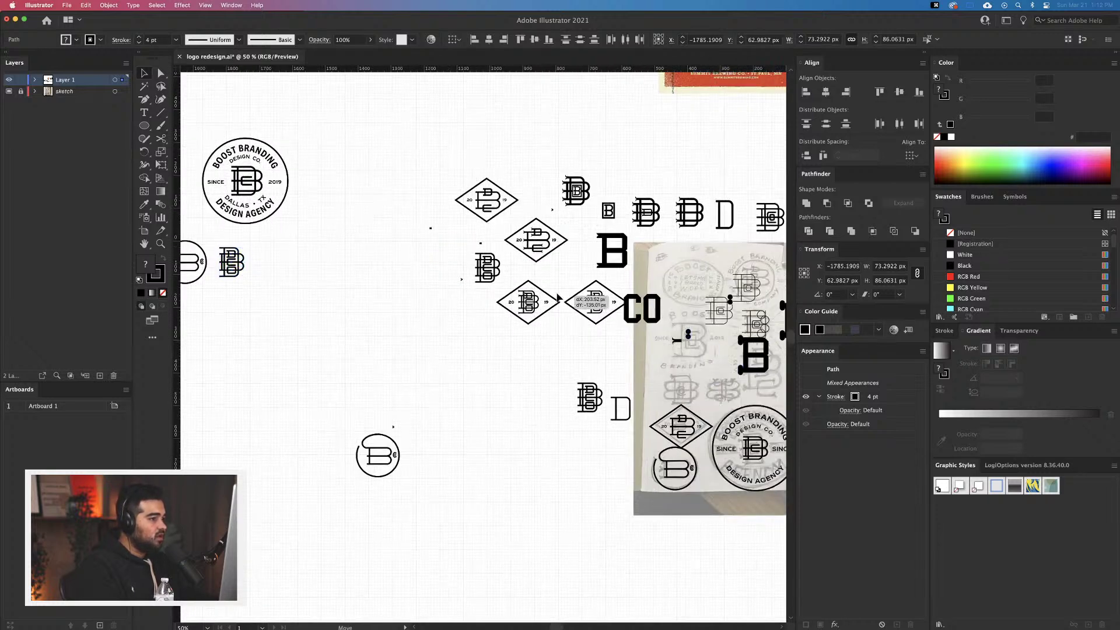
pyautogui.click(493, 371)
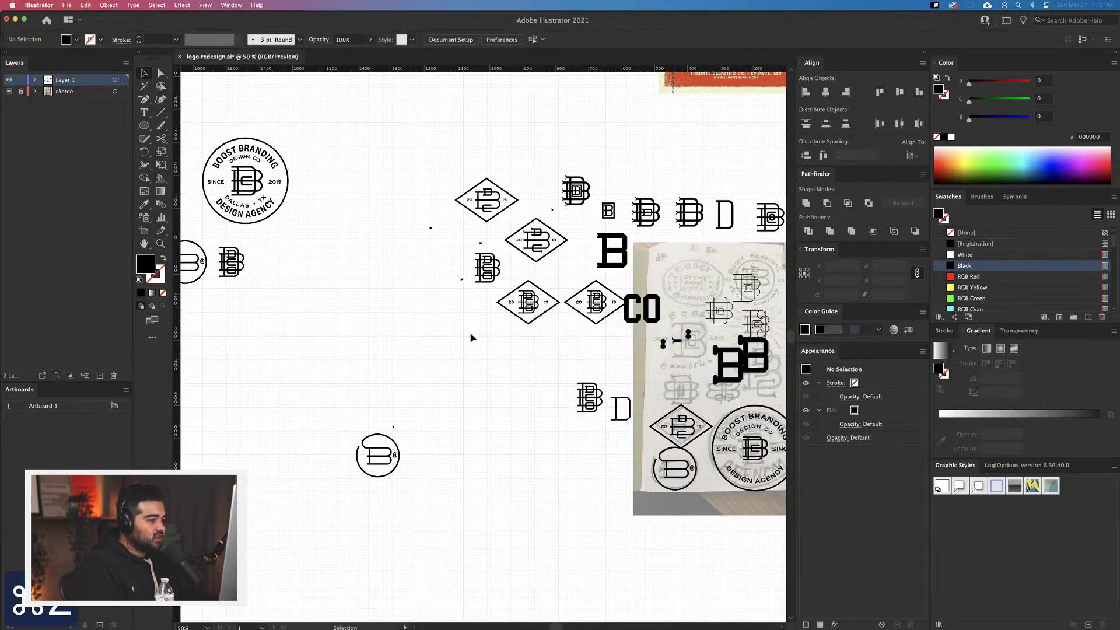
# Move one of the two diamond badges with the stacked monogram to the end of the lower row, beside the loose monogram
pyautogui.click(557, 298)
pyautogui.moveTo(521, 316); pyautogui.dragTo(326, 264)
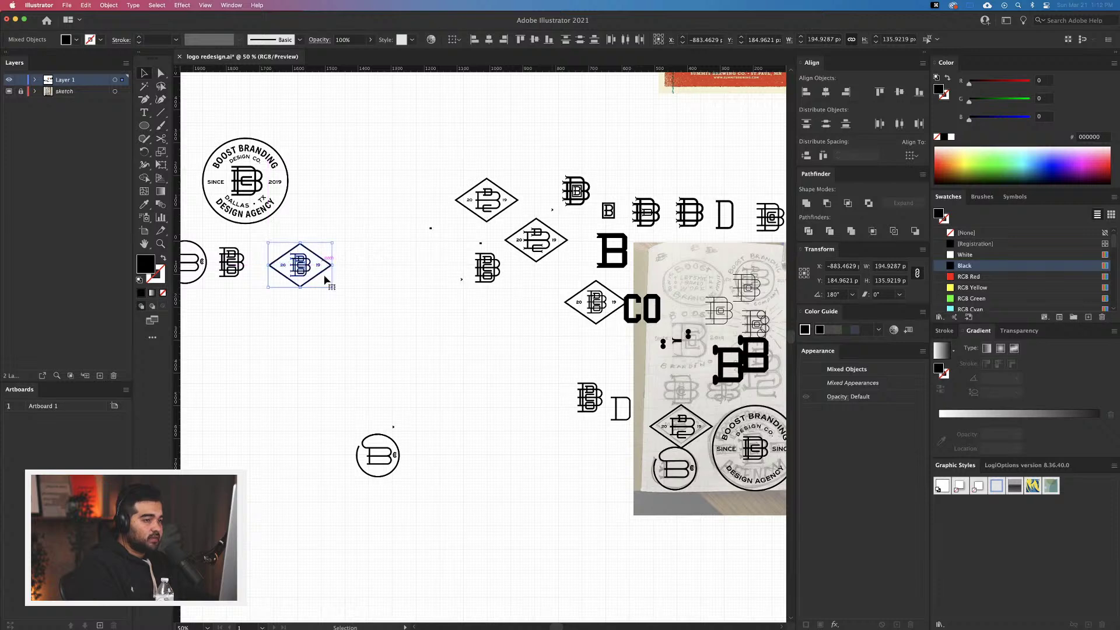
pyautogui.click(355, 343)
pyautogui.scroll(1, 490, 342)
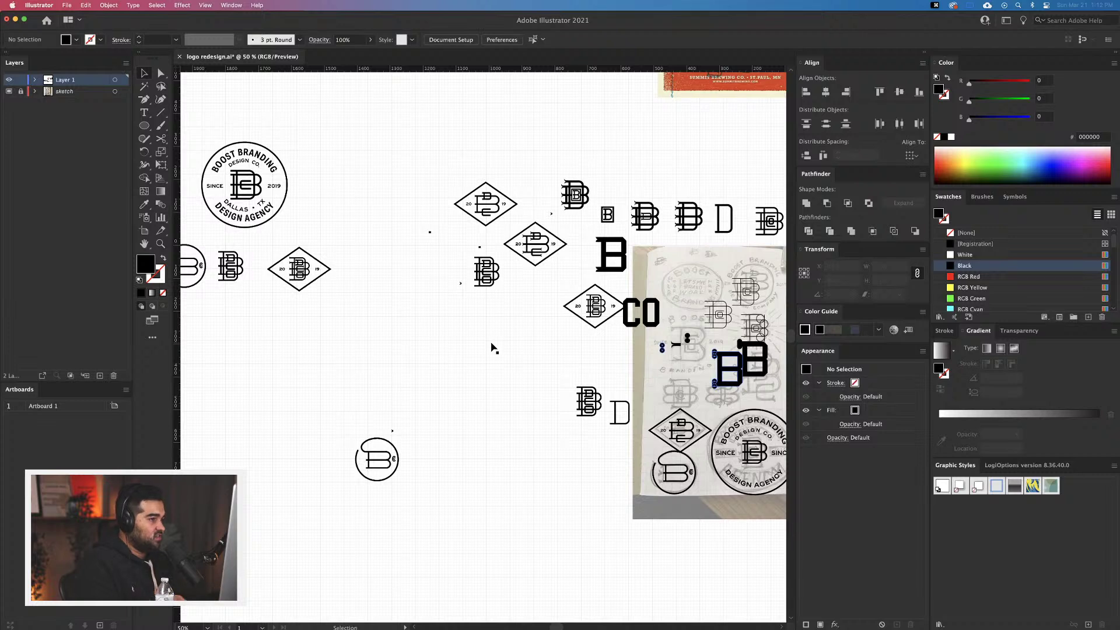
# Copy the uppermost diamond badge and the small interlaced monogram above the bold B into the upper row, beside the third round text badge
pyautogui.hscroll(1, 555, 329)
pyautogui.moveTo(593, 326); pyautogui.dragTo(505, 343)
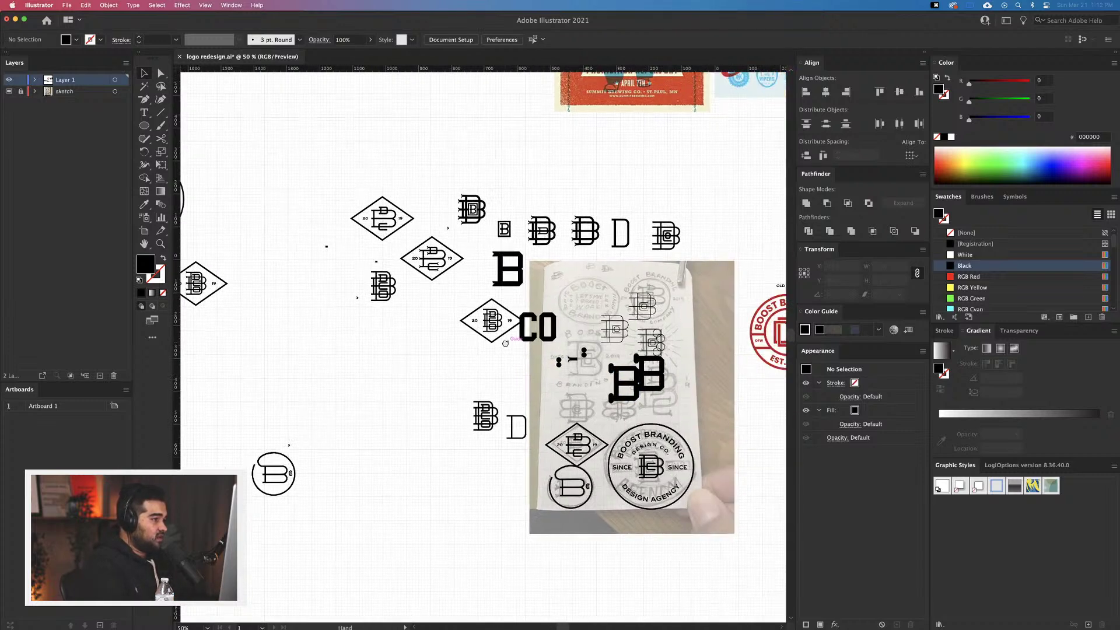
pyautogui.hscroll(3, 505, 343)
pyautogui.hscroll(-12, 607, 352)
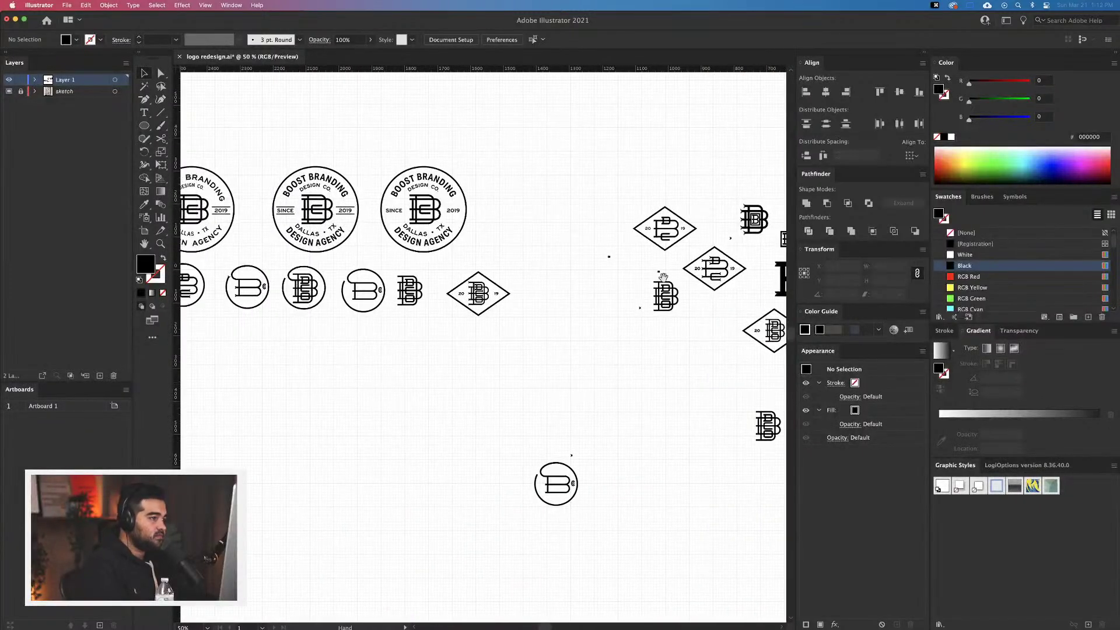
pyautogui.hscroll(2, 663, 277)
pyautogui.moveTo(643, 257); pyautogui.dragTo(491, 237)
pyautogui.hscroll(6, 583, 234)
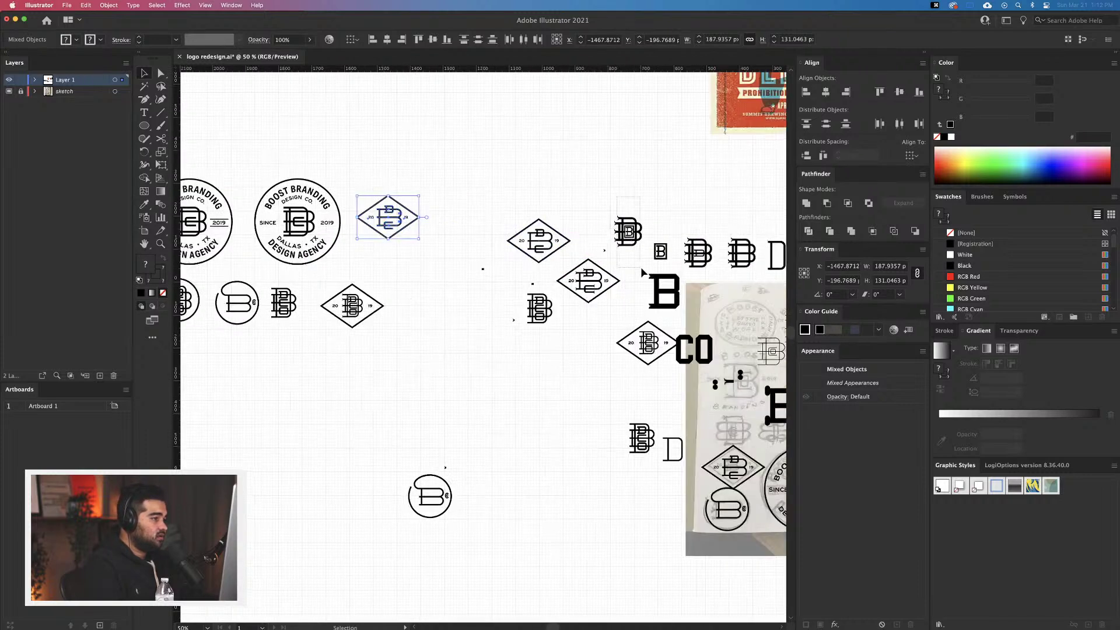
pyautogui.moveTo(630, 234); pyautogui.dragTo(467, 216)
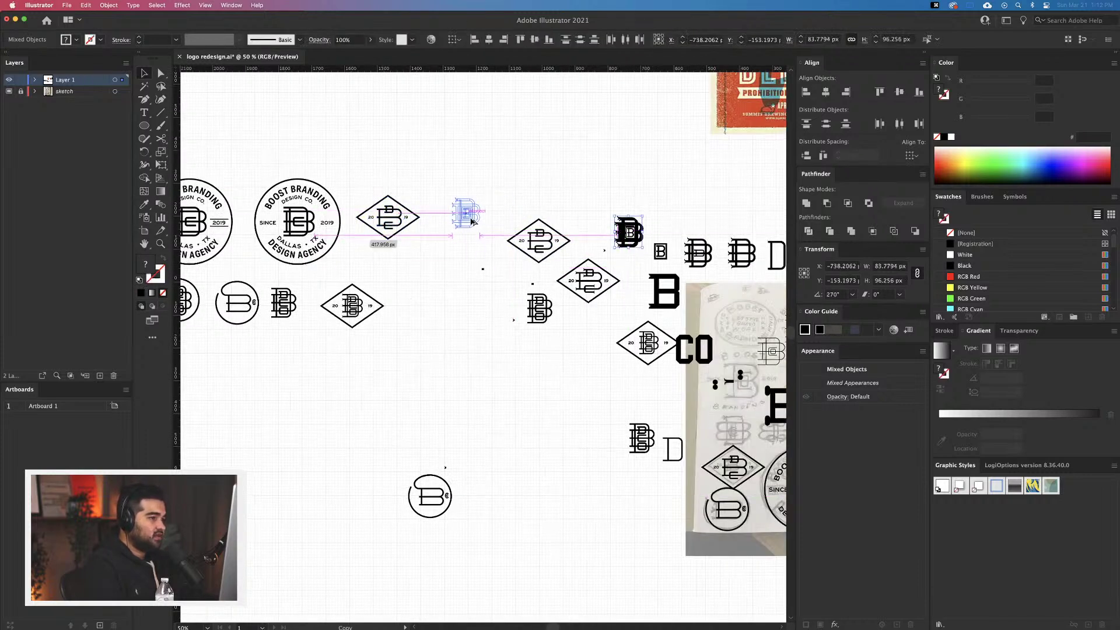
pyautogui.click(593, 218)
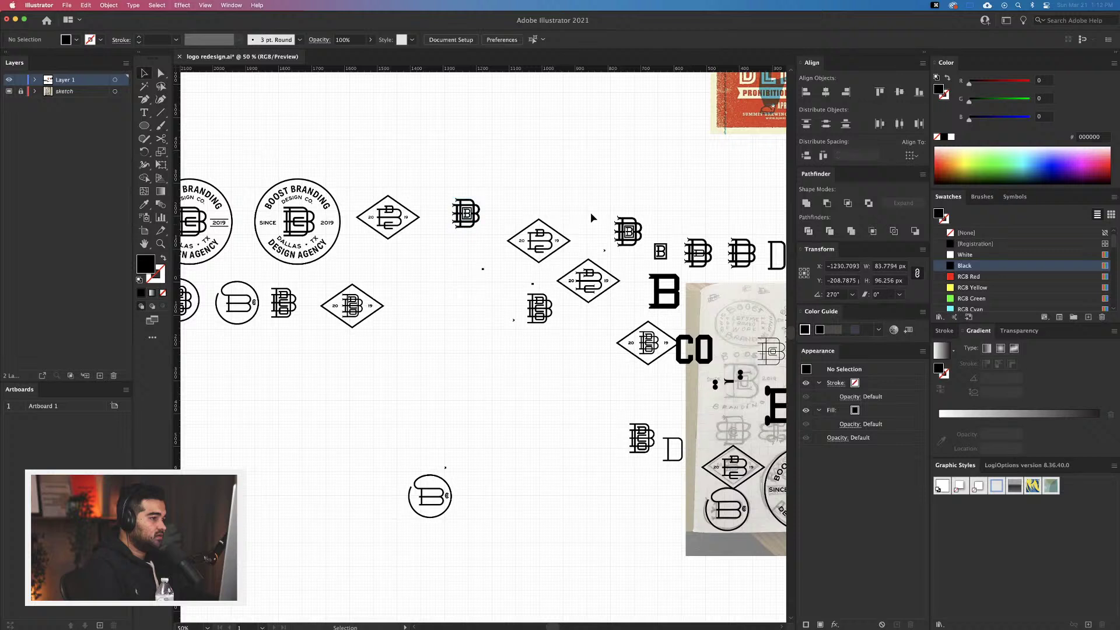
# Copy the complete diamond badge with the fork-serifed monogram, including its frame and year digits, to the space below the copied diamond
pyautogui.click(617, 276)
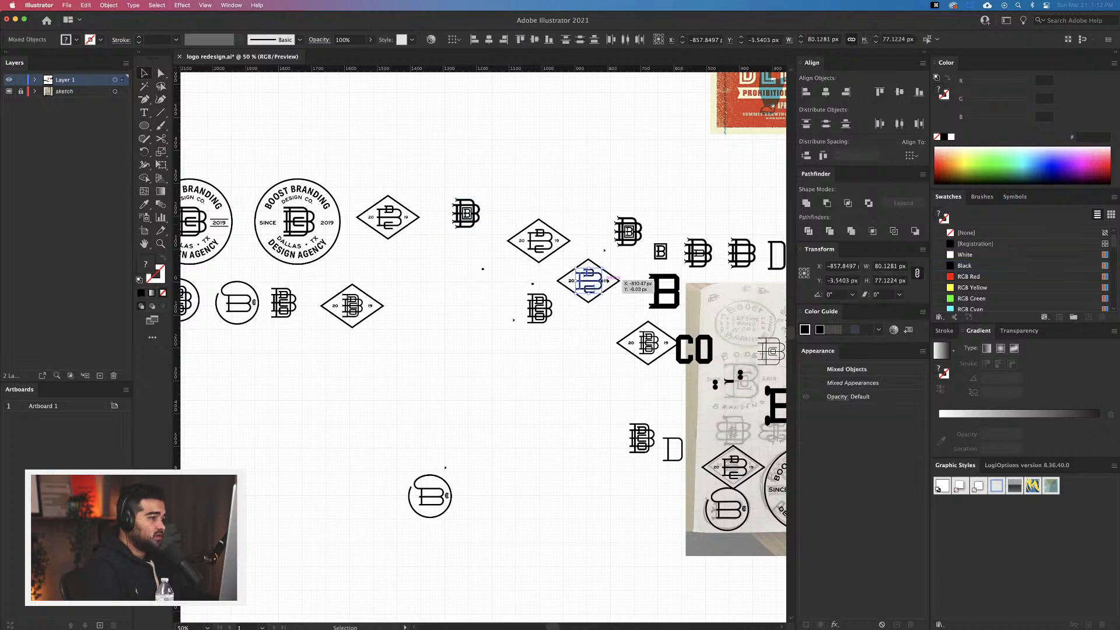
pyautogui.click(562, 313)
pyautogui.click(610, 273)
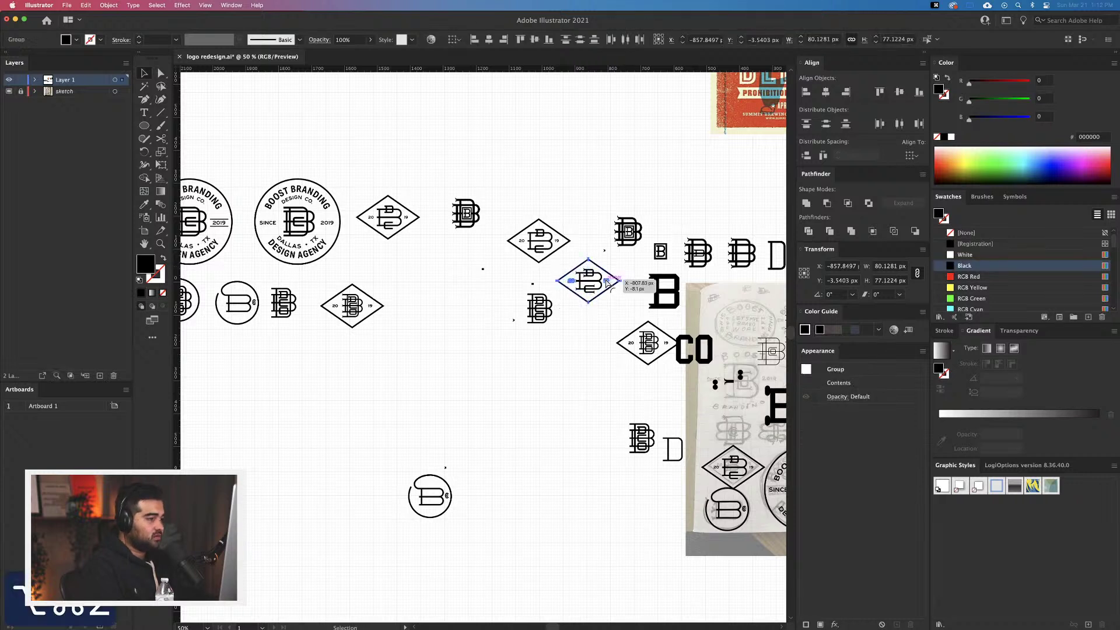
pyautogui.click(607, 281)
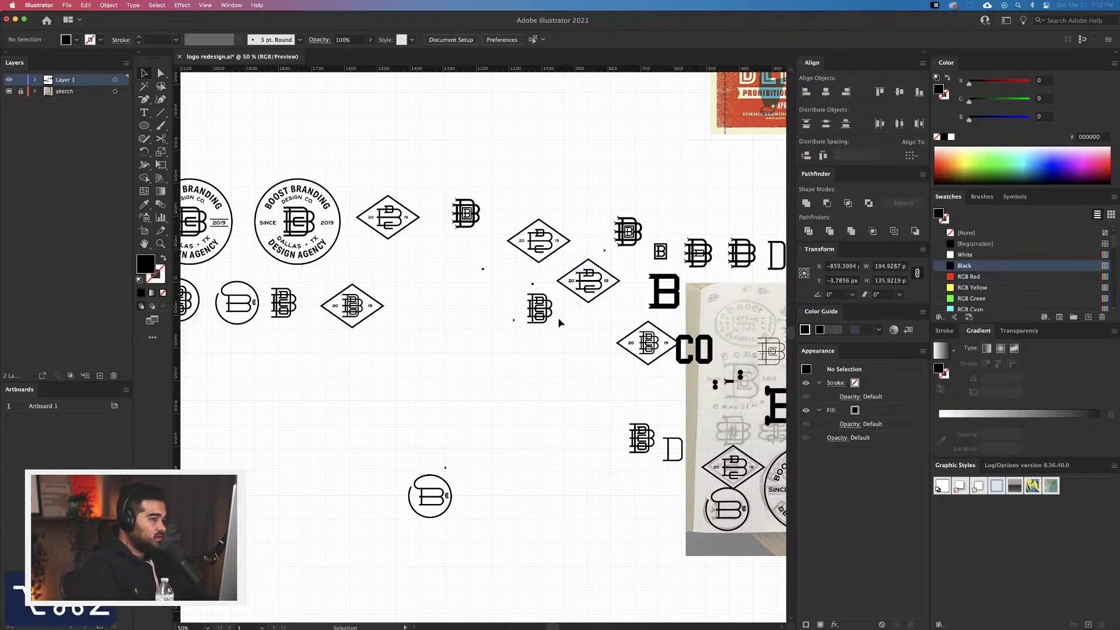
pyautogui.click(606, 272)
pyautogui.moveTo(466, 296); pyautogui.dragTo(309, 315)
pyautogui.click(509, 315)
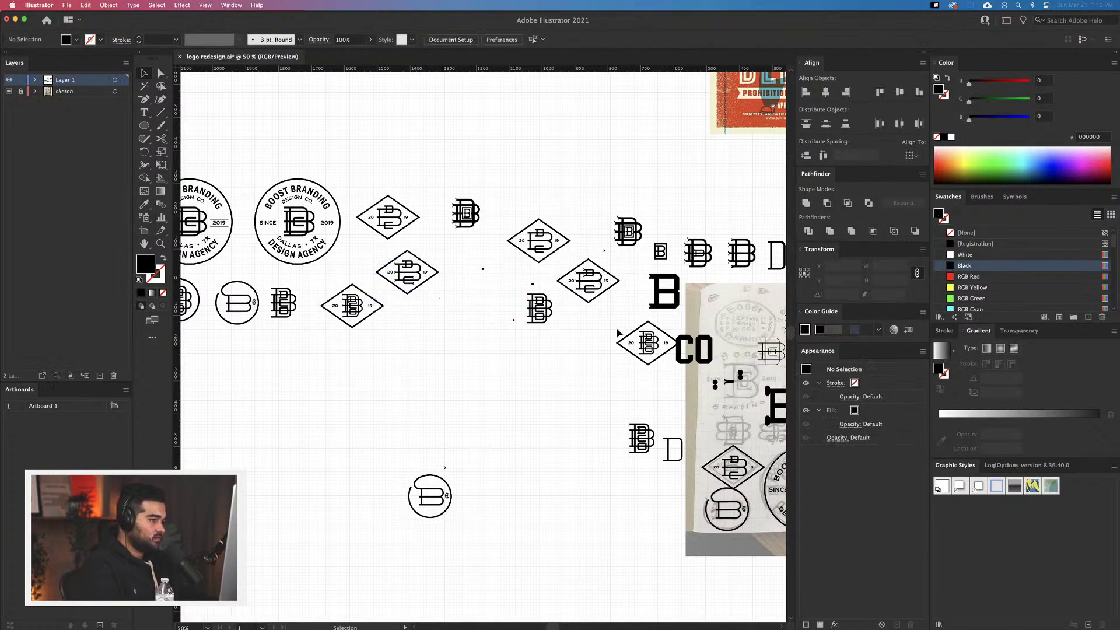
# Copy the complete diamond badge with the fork-serifed monogram beside CO into the lower row of gathered badges
pyautogui.click(659, 353)
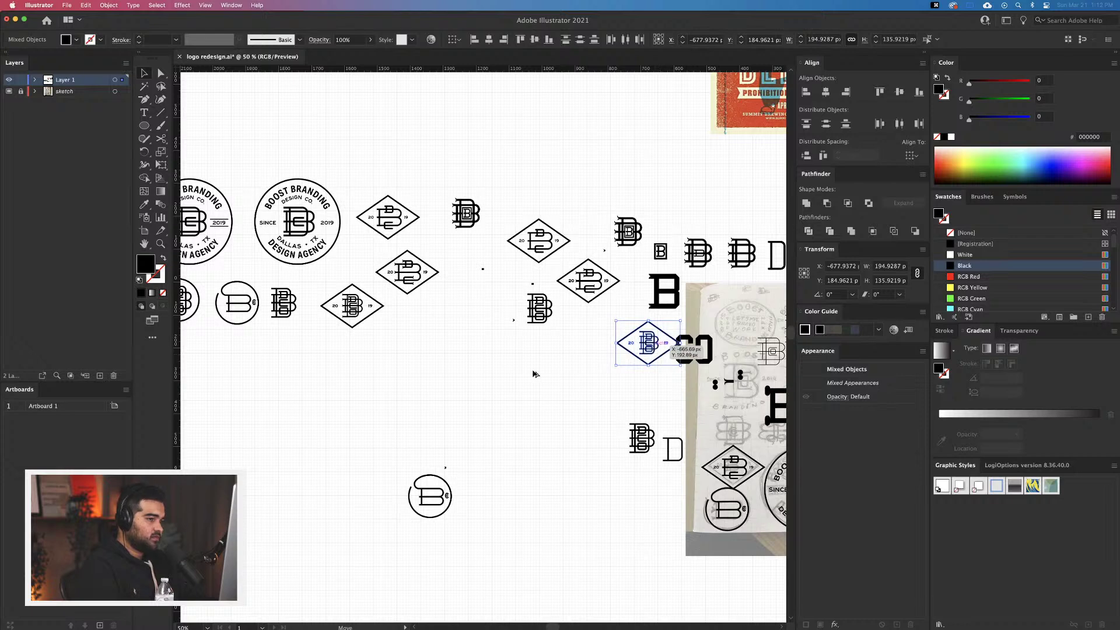
pyautogui.moveTo(647, 350); pyautogui.dragTo(425, 331)
pyautogui.click(570, 370)
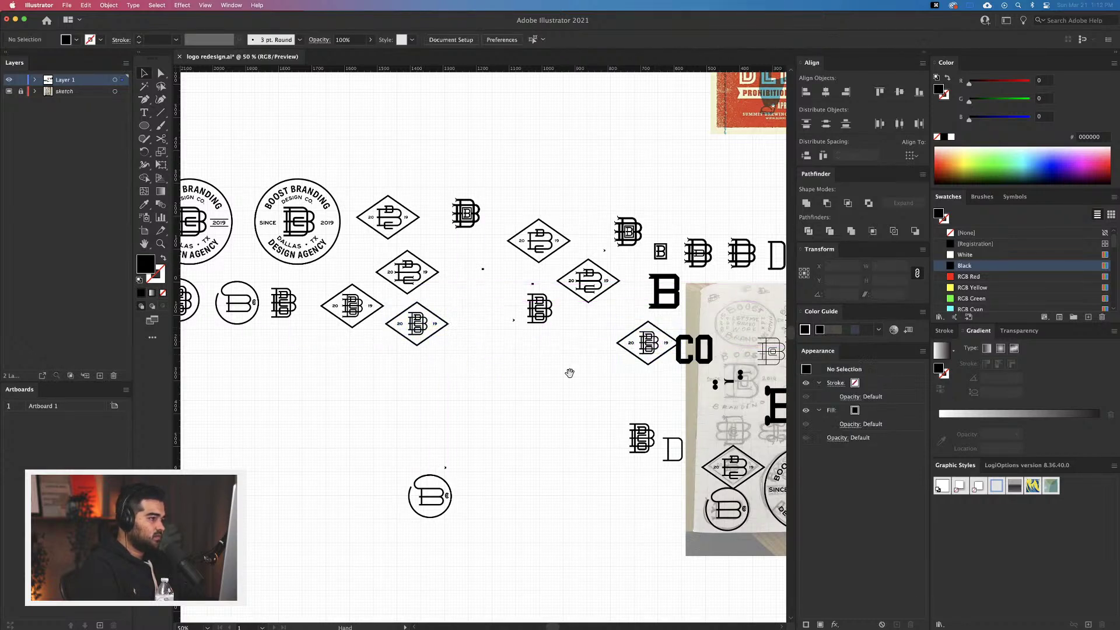
# Copy the diamond badge beside the third round text badge to the empty space above the gathered rows
pyautogui.moveTo(569, 373); pyautogui.dragTo(396, 355)
pyautogui.moveTo(673, 406)
pyautogui.mouseDown()
pyautogui.moveTo(501, 402)
pyautogui.moveTo(589, 457)
pyautogui.moveTo(633, 449)
pyautogui.moveTo(657, 430)
pyautogui.mouseUp()
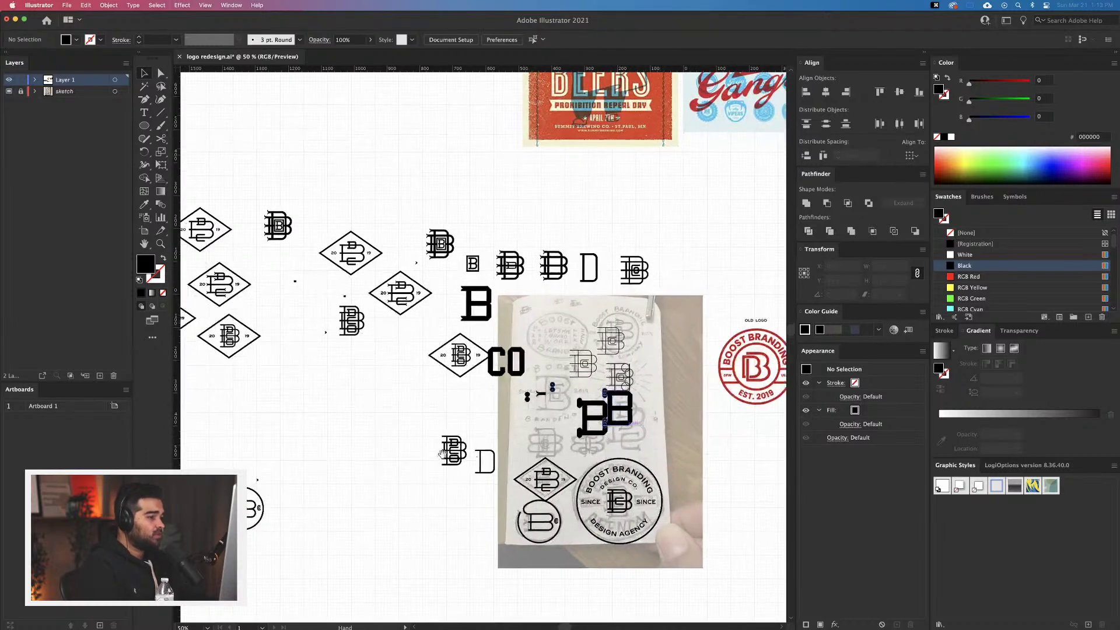
pyautogui.moveTo(442, 454); pyautogui.dragTo(507, 431)
pyautogui.moveTo(432, 426); pyautogui.dragTo(499, 424)
pyautogui.moveTo(455, 381)
pyautogui.mouseDown()
pyautogui.moveTo(684, 389)
pyautogui.moveTo(641, 390)
pyautogui.mouseUp()
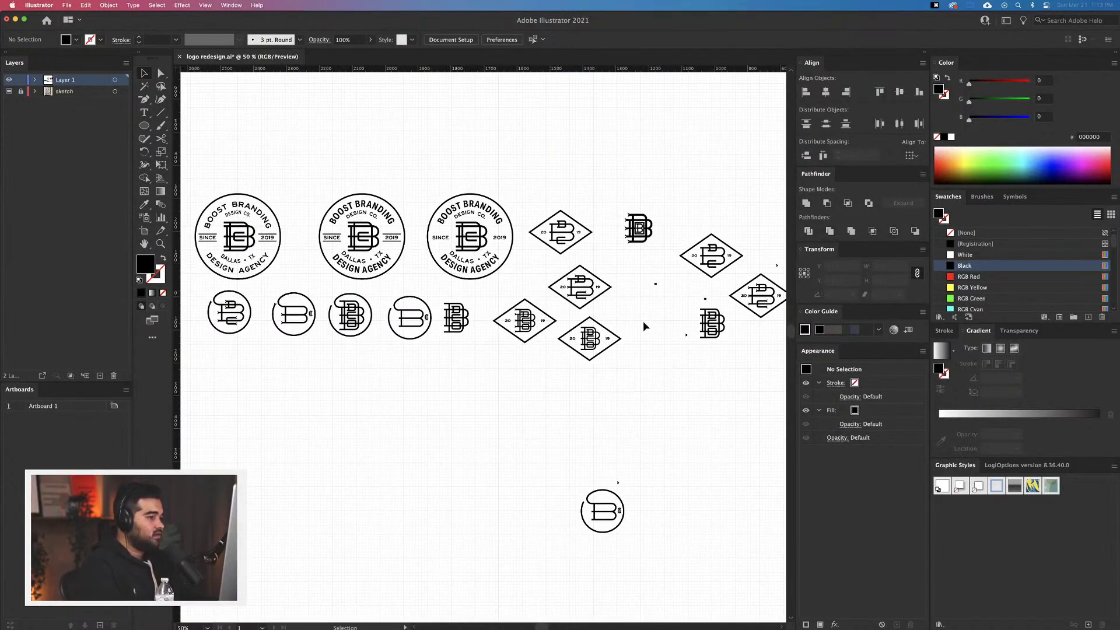
pyautogui.moveTo(644, 325); pyautogui.dragTo(604, 338)
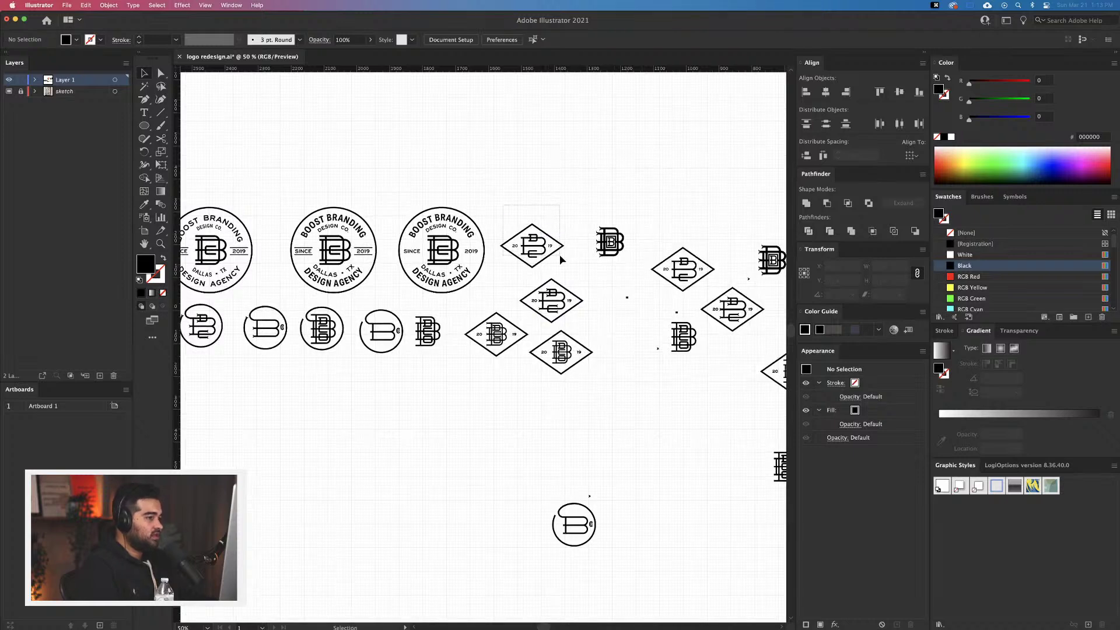
pyautogui.click(532, 245)
pyautogui.moveTo(543, 245); pyautogui.dragTo(608, 172)
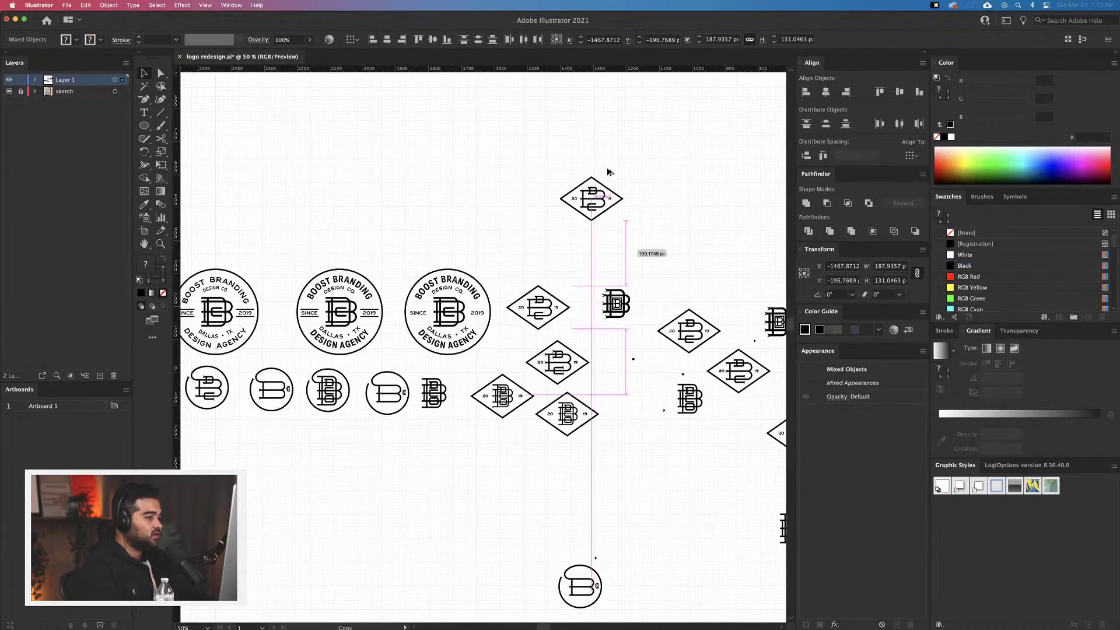
pyautogui.click(700, 198)
# Move the Sgro Brewing Co. reference badge image out of the inspiration board to just above the copied diamond badge
pyautogui.scroll(10, 671, 222)
pyautogui.hscroll(10, 671, 221)
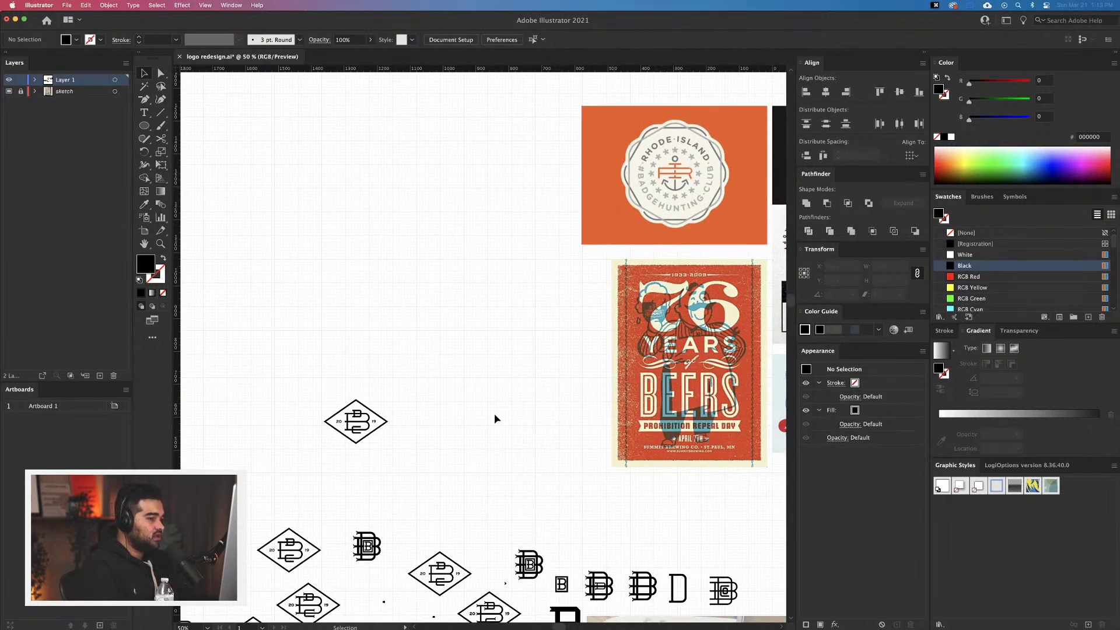
pyautogui.hscroll(10, 496, 408)
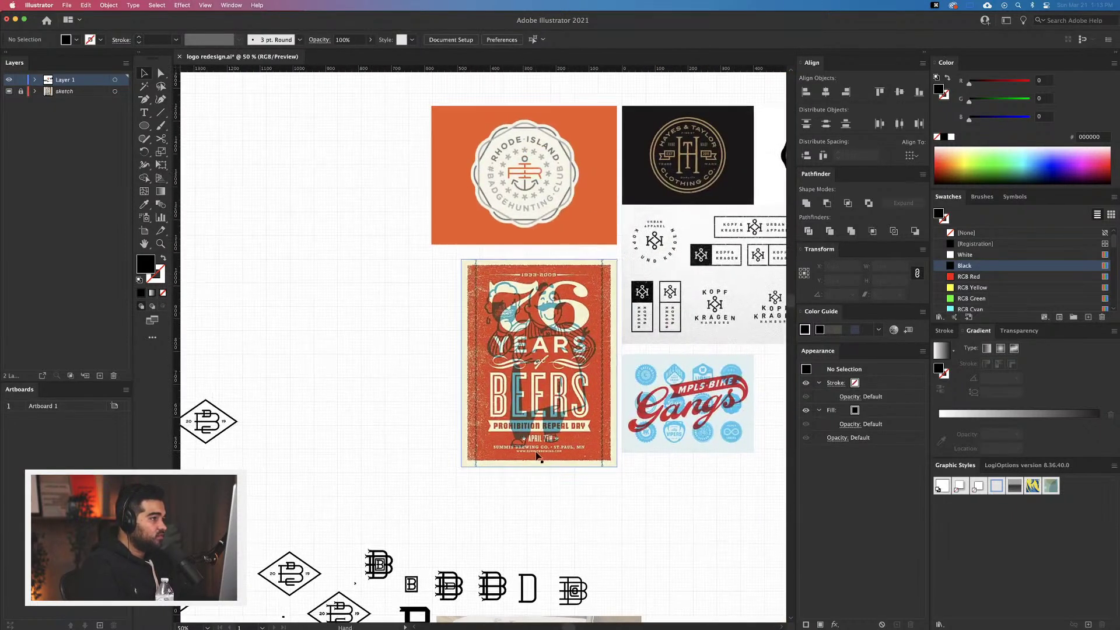
pyautogui.hscroll(10, 538, 456)
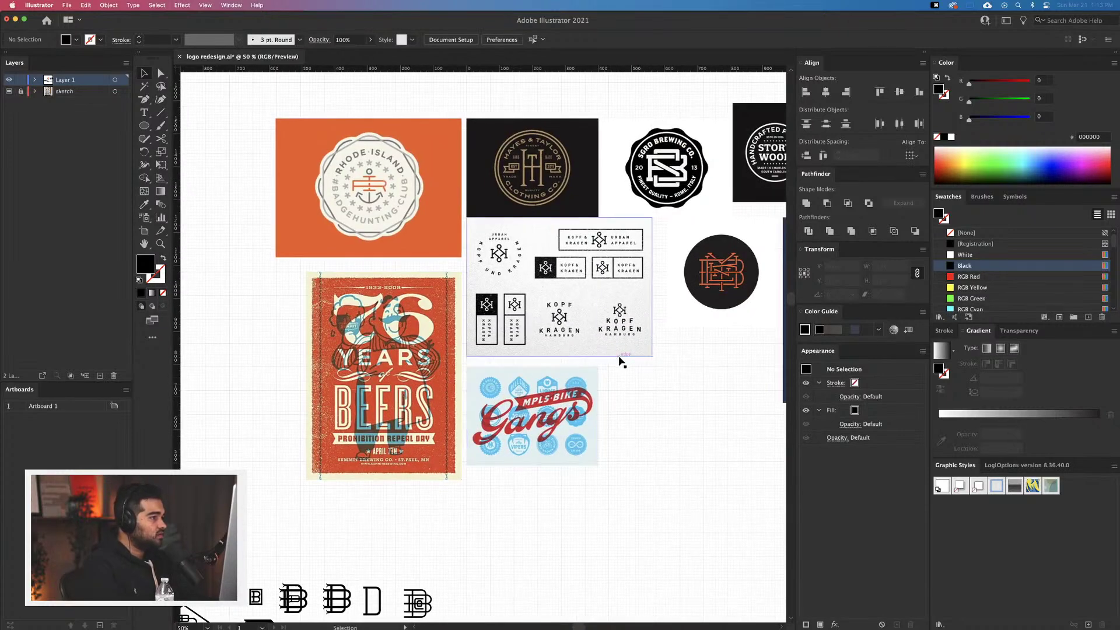
pyautogui.click(694, 152)
pyautogui.hscroll(-5, 694, 153)
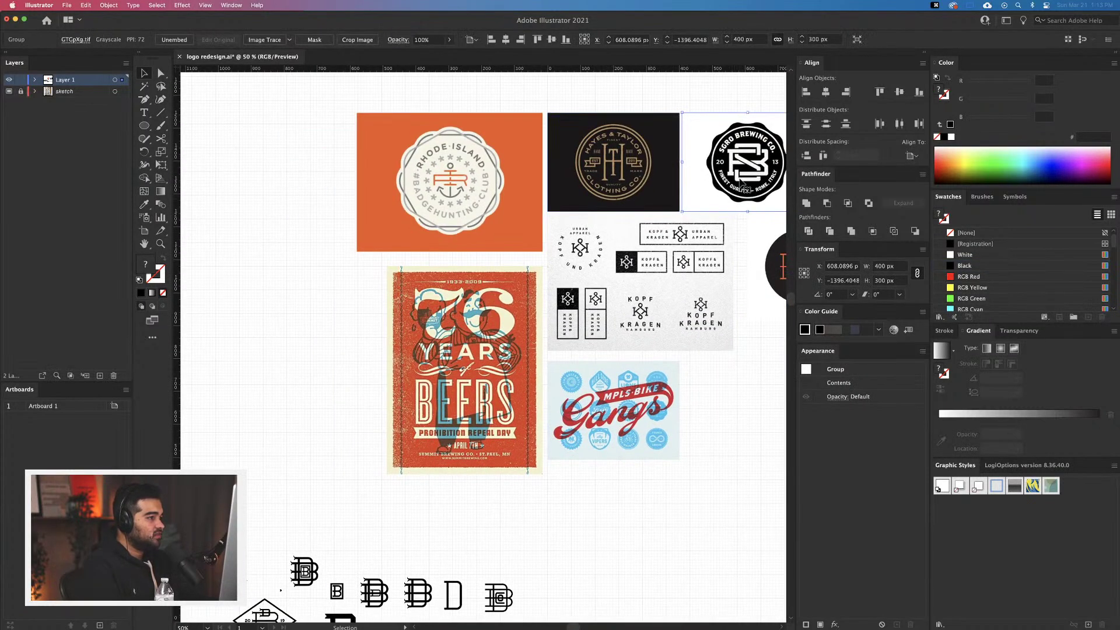
pyautogui.moveTo(683, 179); pyautogui.dragTo(208, 354)
pyautogui.hscroll(-15, 553, 372)
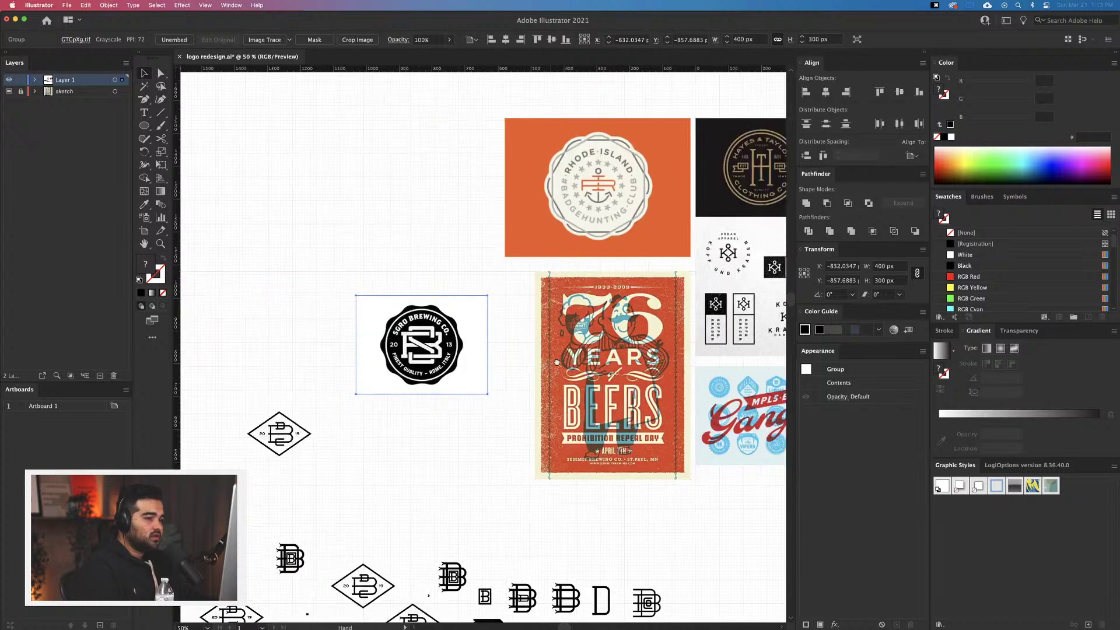
pyautogui.moveTo(553, 372); pyautogui.dragTo(448, 353)
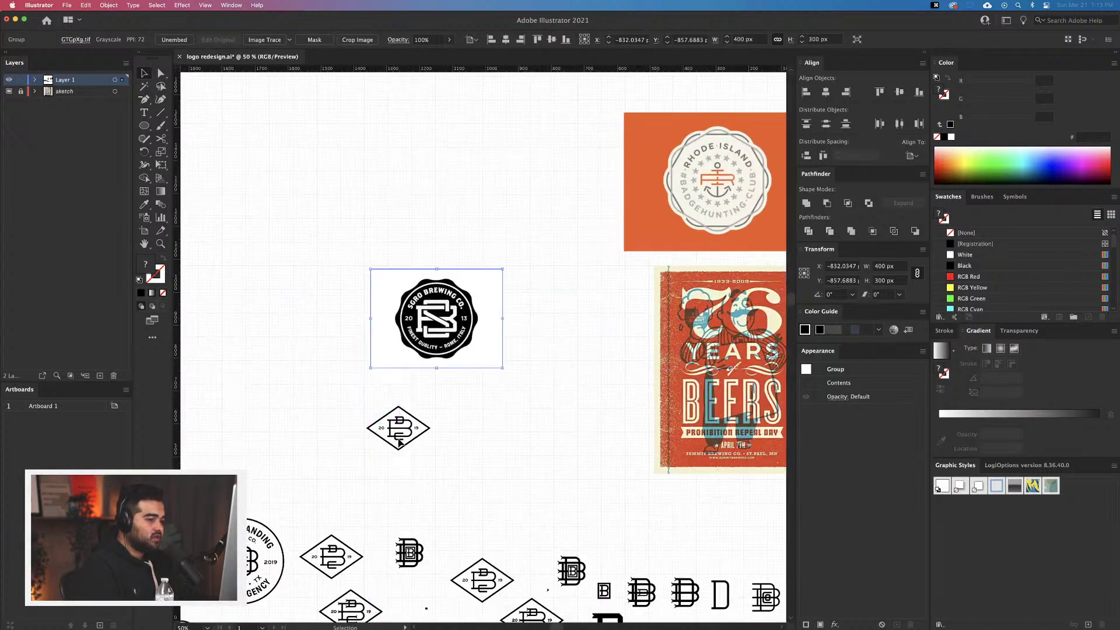
# Lock the frame and the 20 and 19 year digits of the copied diamond badge
pyautogui.scroll(3, 395, 459)
pyautogui.scroll(5, 397, 489)
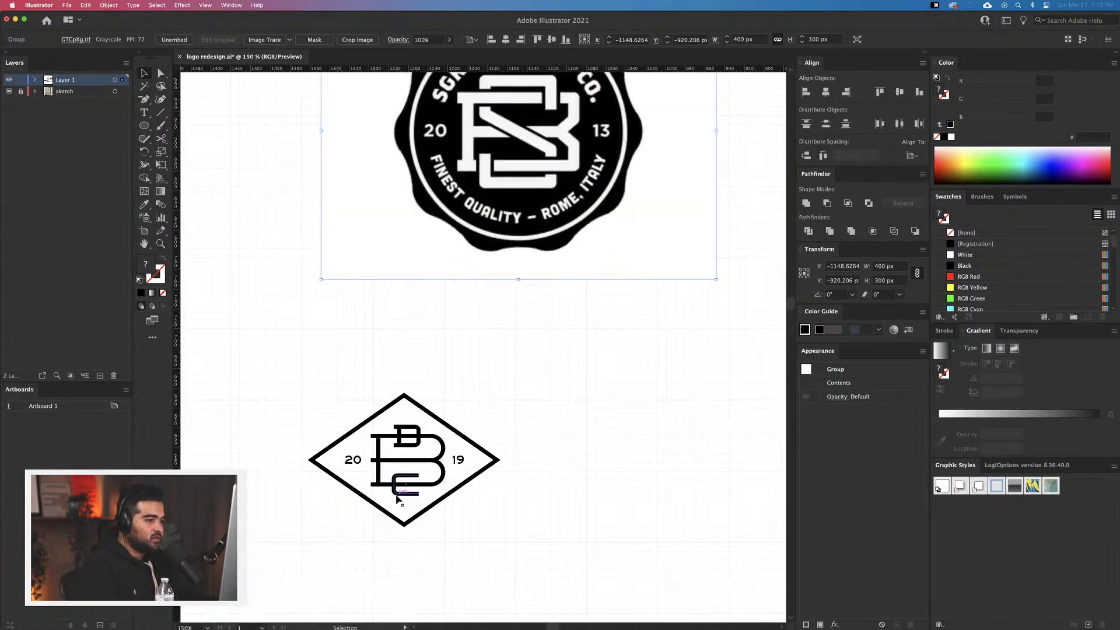
pyautogui.hscroll(-4, 435, 424)
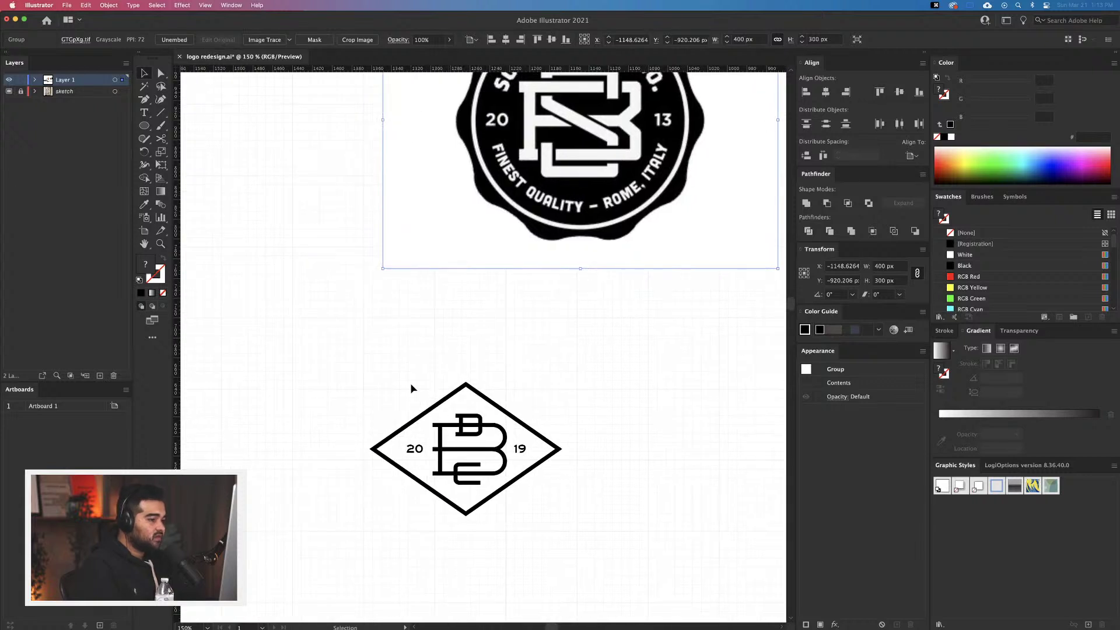
pyautogui.moveTo(388, 483); pyautogui.dragTo(499, 461)
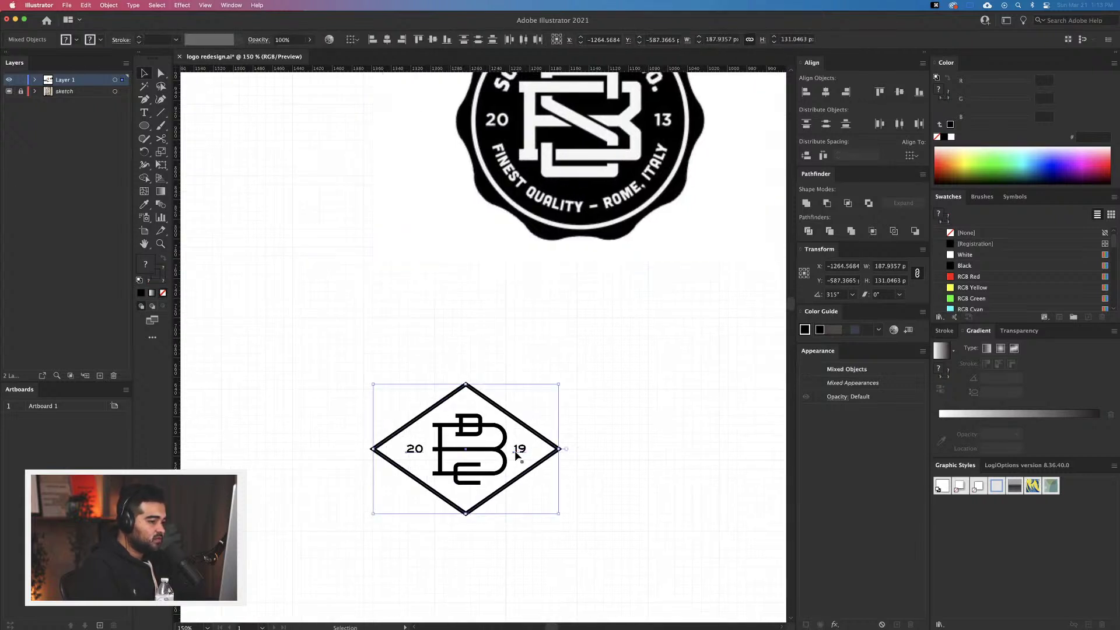
pyautogui.press('super+2')
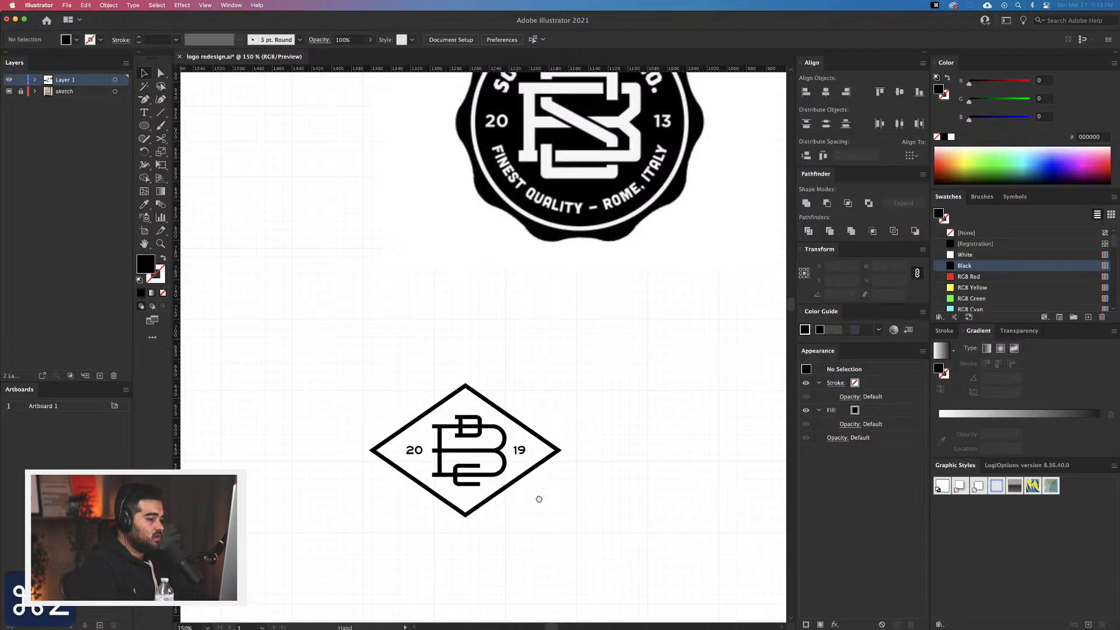
pyautogui.moveTo(539, 499); pyautogui.dragTo(520, 515)
# Expand the fill and stroke of the DBC monogram inside the copied diamond
pyautogui.moveTo(410, 398); pyautogui.dragTo(509, 523)
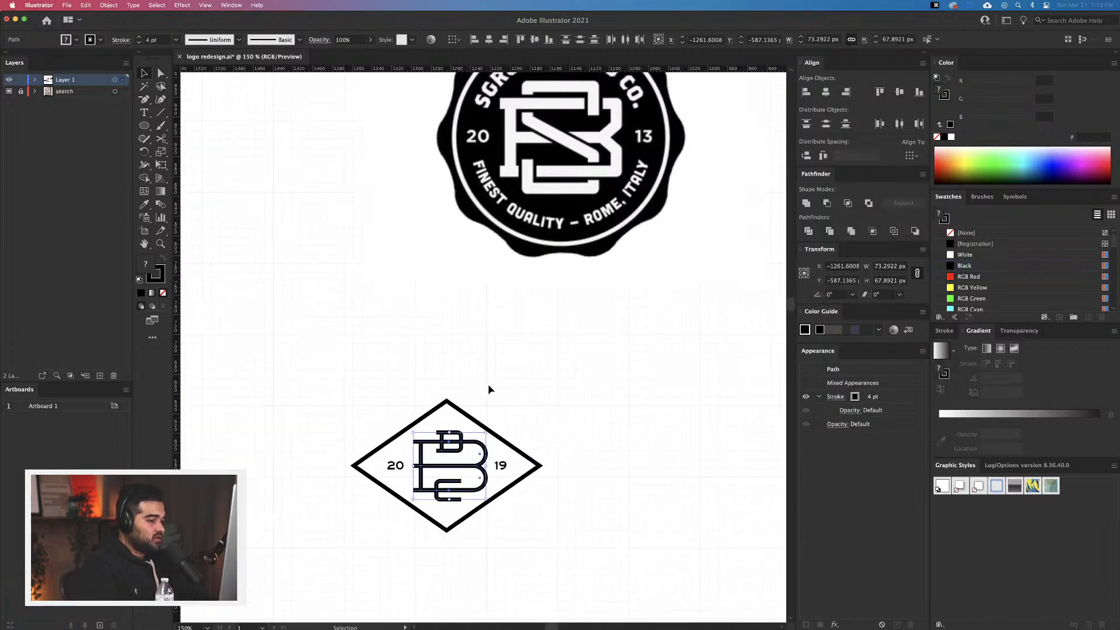
pyautogui.scroll(2, 424, 496)
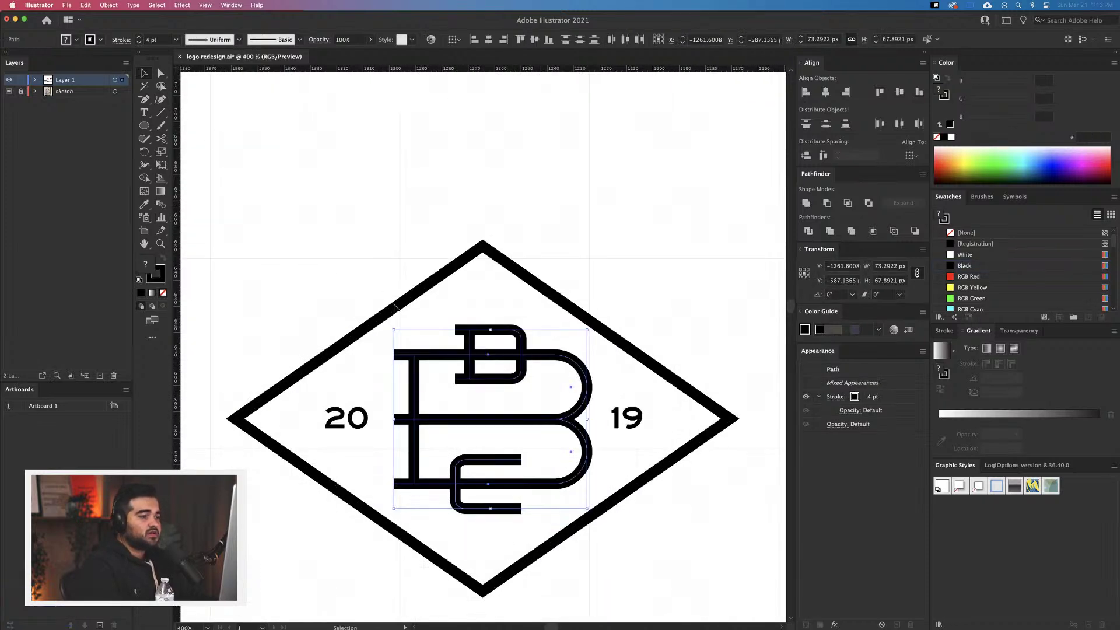
pyautogui.scroll(-4, 395, 307)
pyautogui.scroll(1, 346, 240)
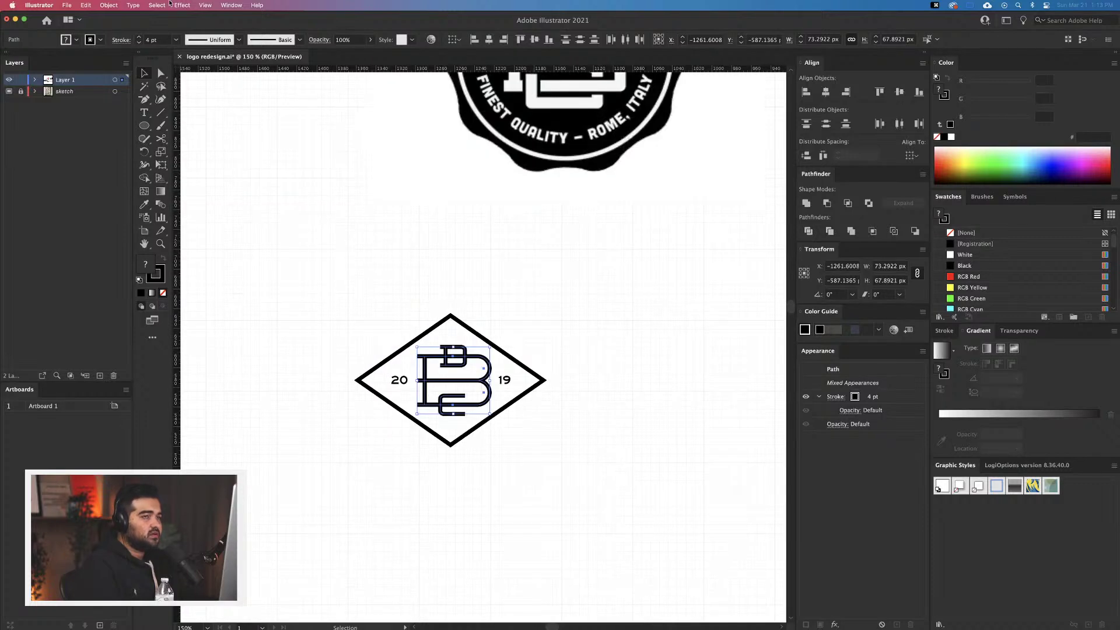
pyautogui.click(105, 4)
pyautogui.click(119, 119)
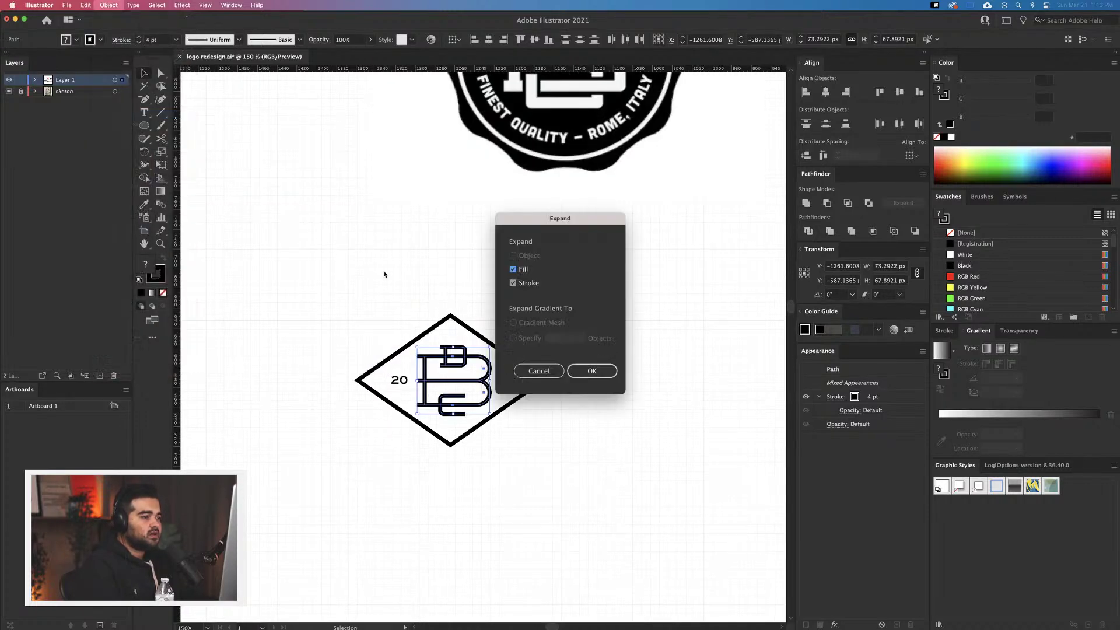
pyautogui.click(591, 371)
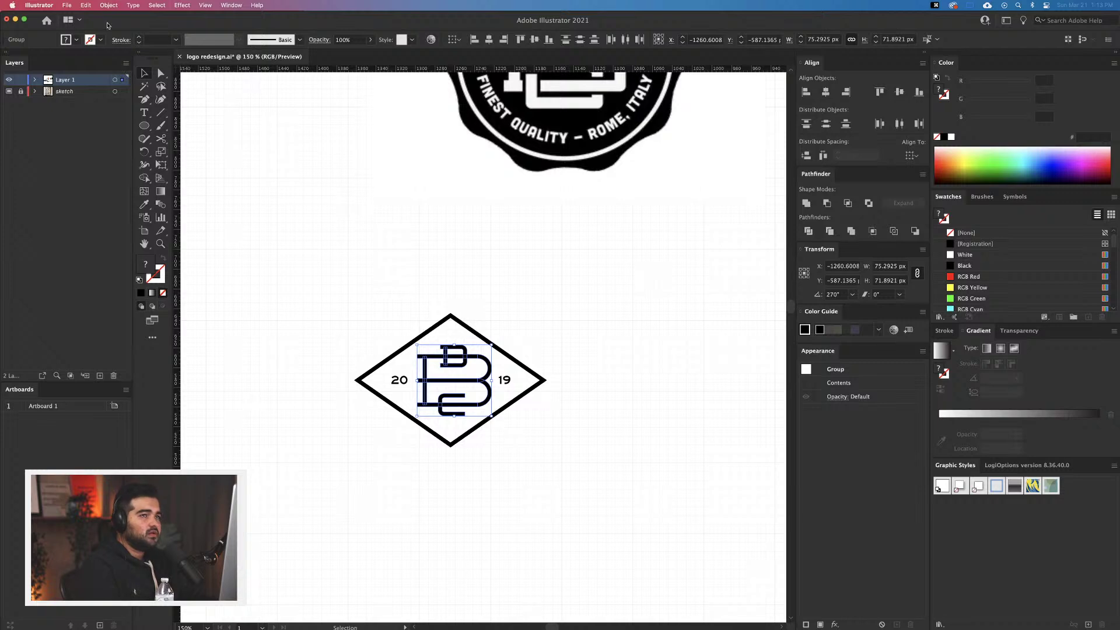
# Unite the stem and outline of the monogram's small D into one shape
pyautogui.scroll(5, 450, 374)
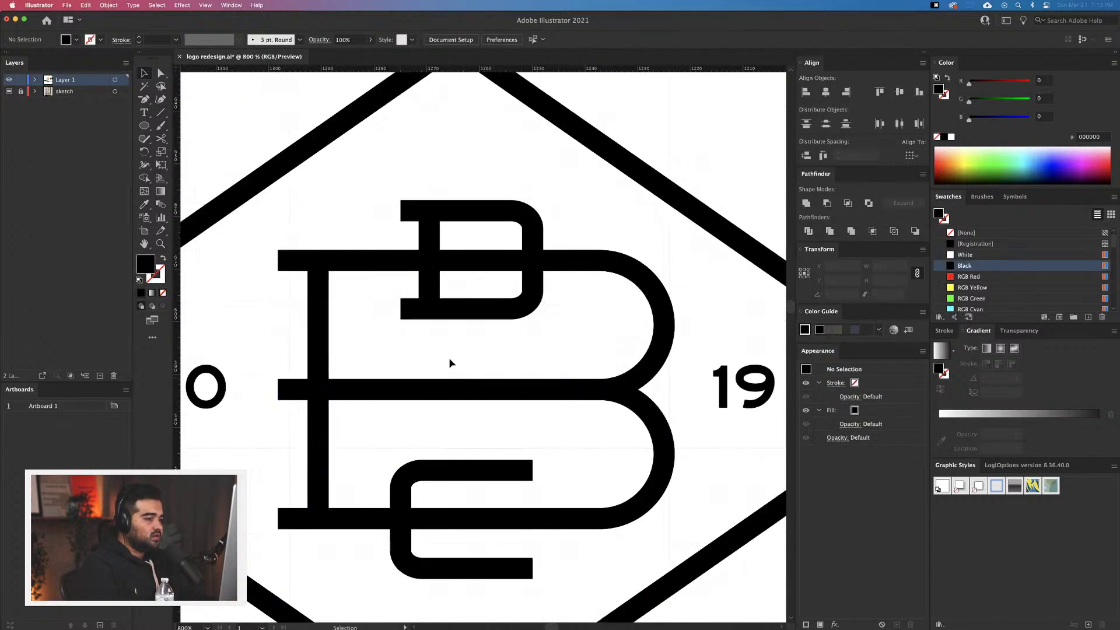
pyautogui.click(435, 300)
pyautogui.keyDown('shift'); pyautogui.click(434, 300); pyautogui.keyUp('shift')
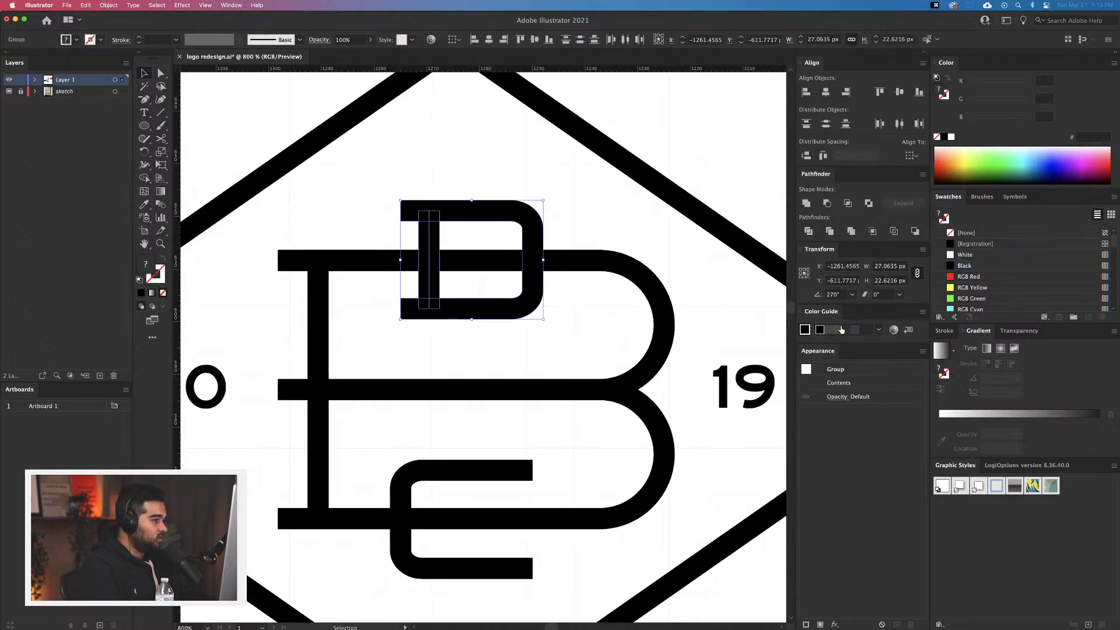
pyautogui.click(806, 203)
pyautogui.click(472, 485)
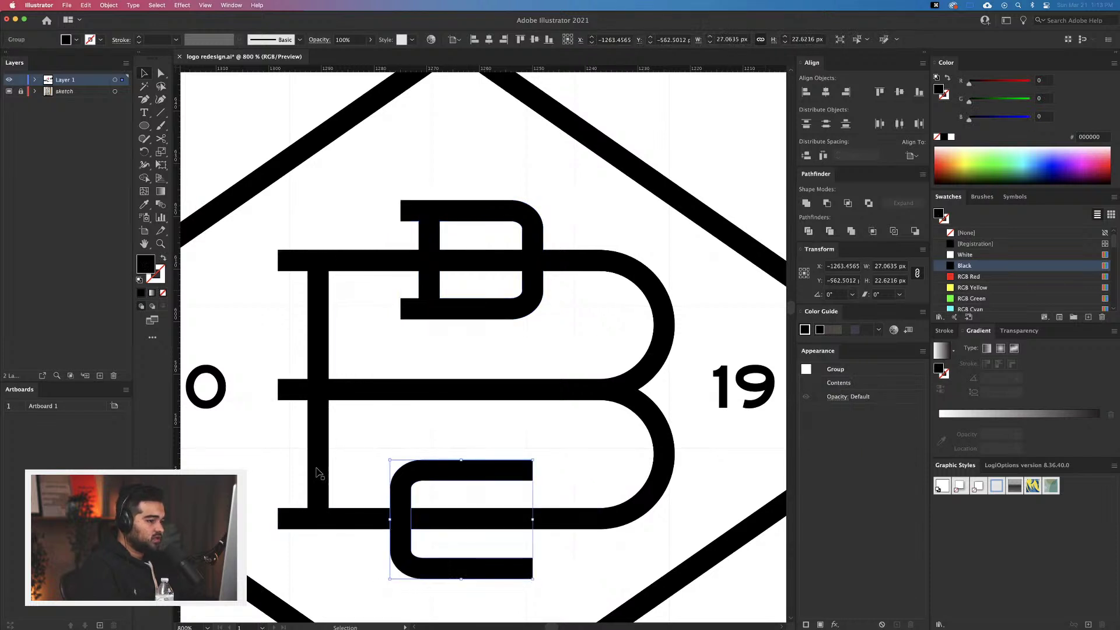
# Unite the bars, stem and bowls of the monogram's large B into one shape
pyautogui.click(312, 518)
pyautogui.keyDown('shift'); pyautogui.click(318, 456); pyautogui.keyUp('shift')
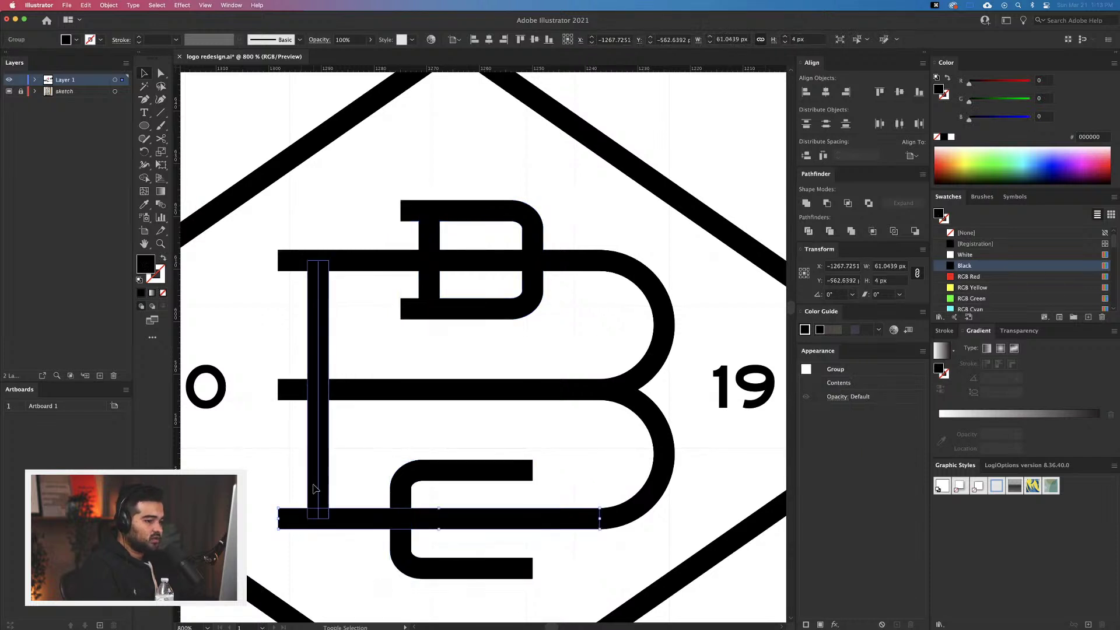
pyautogui.keyDown('shift'); pyautogui.click(657, 435); pyautogui.keyUp('shift')
pyautogui.keyDown('shift'); pyautogui.click(648, 374); pyautogui.keyUp('shift')
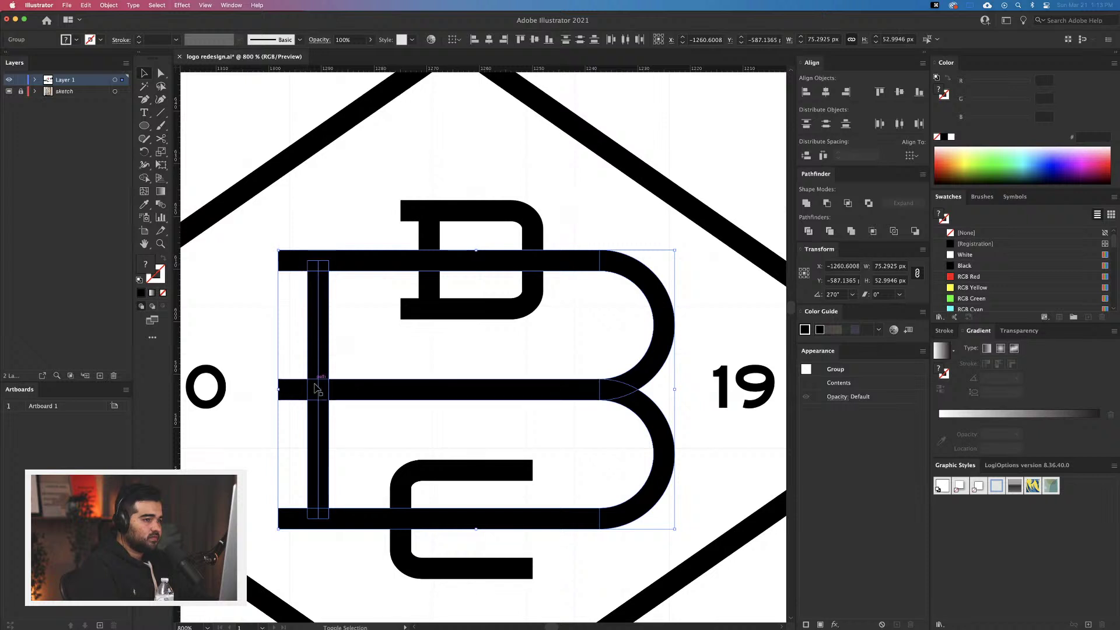
pyautogui.click(807, 203)
pyautogui.click(560, 356)
# Offset the paths of the whole DBC monogram by 1 px with miter joins and a miter limit of 4
pyautogui.scroll(-5, 560, 355)
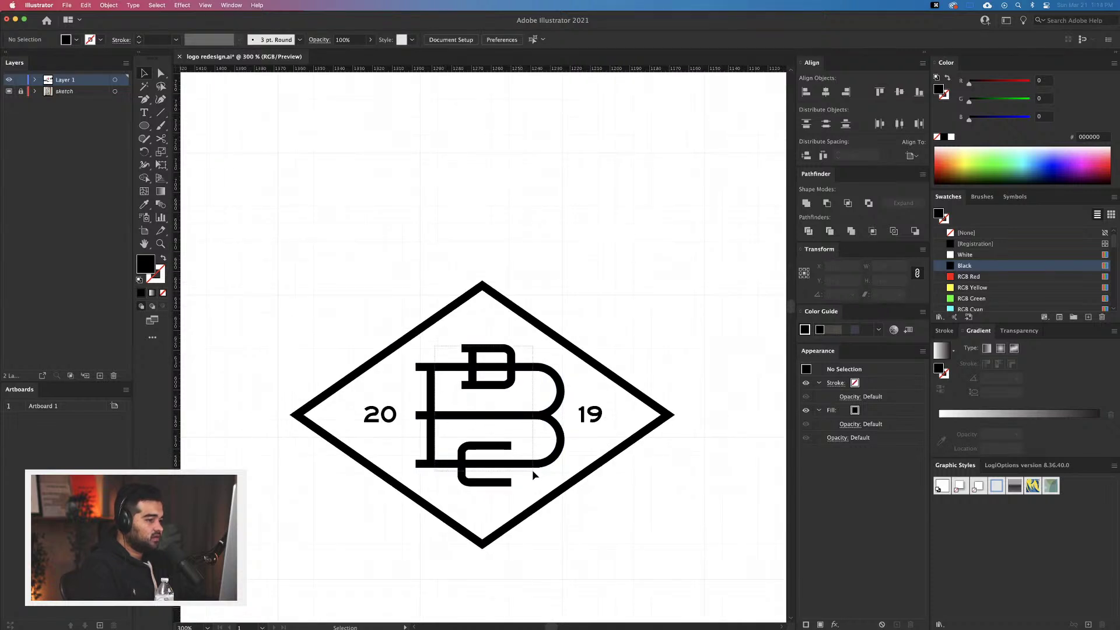
pyautogui.moveTo(532, 470); pyautogui.dragTo(534, 328)
pyautogui.click(109, 5)
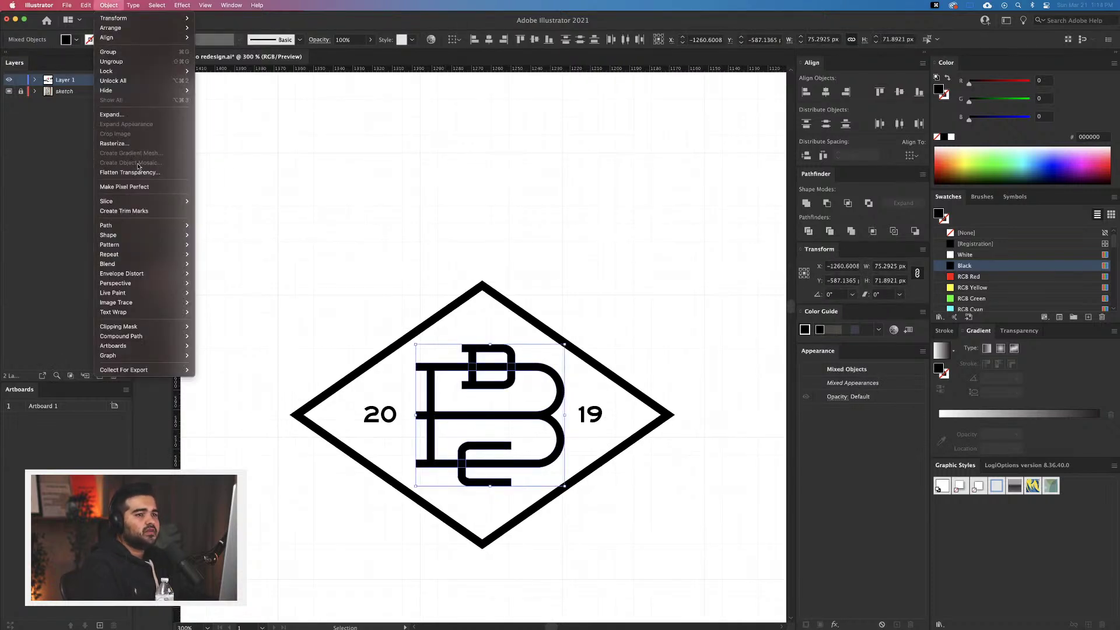
pyautogui.moveTo(152, 226)
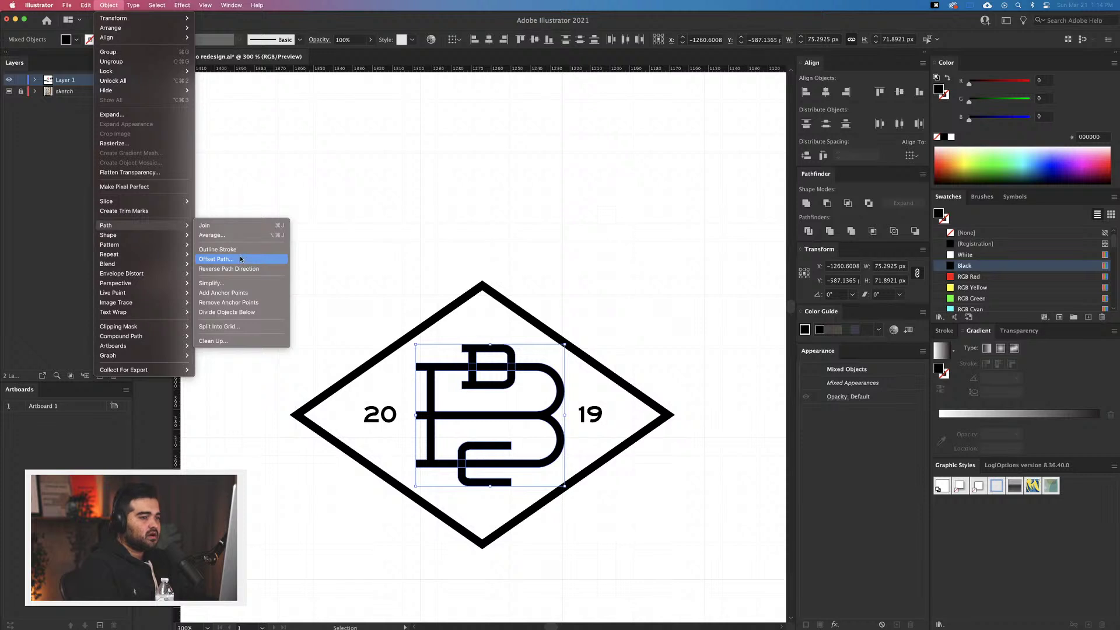
pyautogui.click(241, 258)
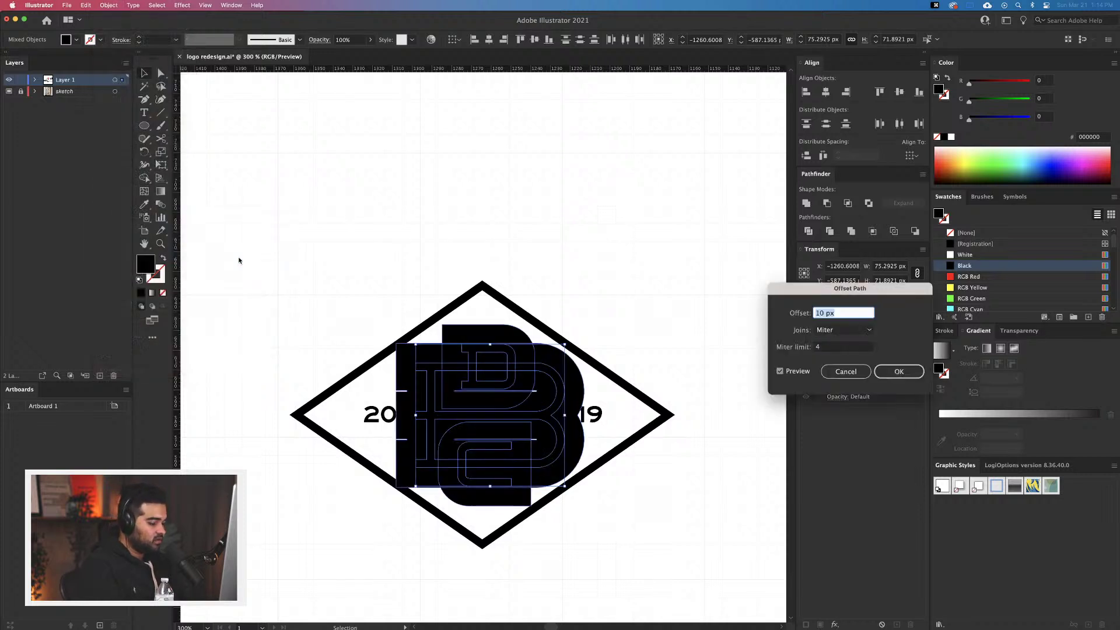
pyautogui.write('2')
pyautogui.click(829, 349)
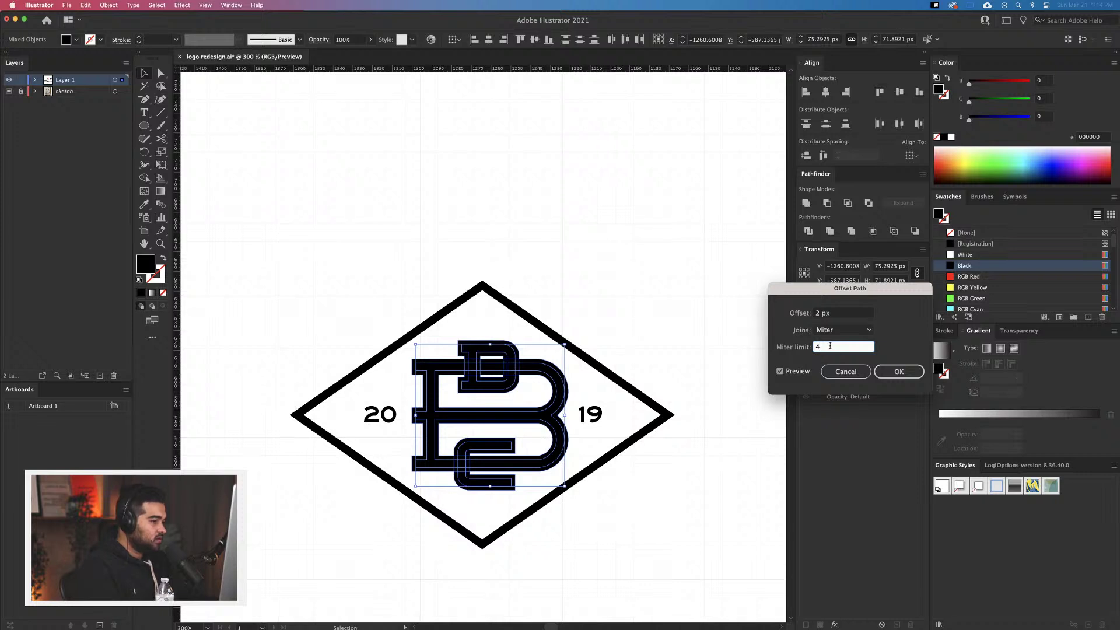
pyautogui.click(839, 318)
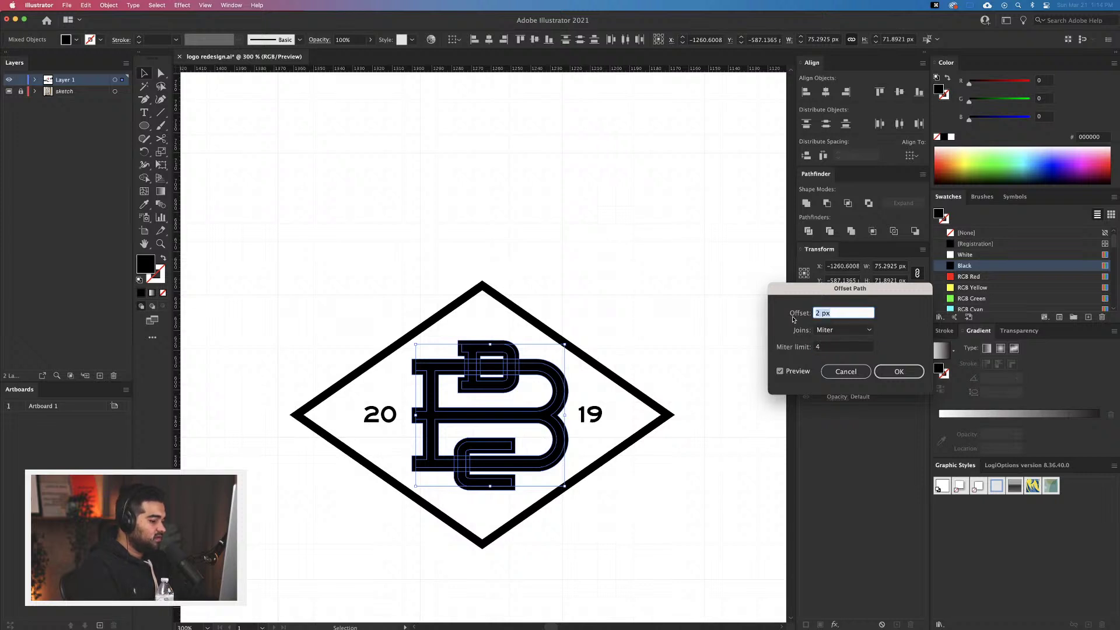
pyautogui.write('1')
pyautogui.click(827, 348)
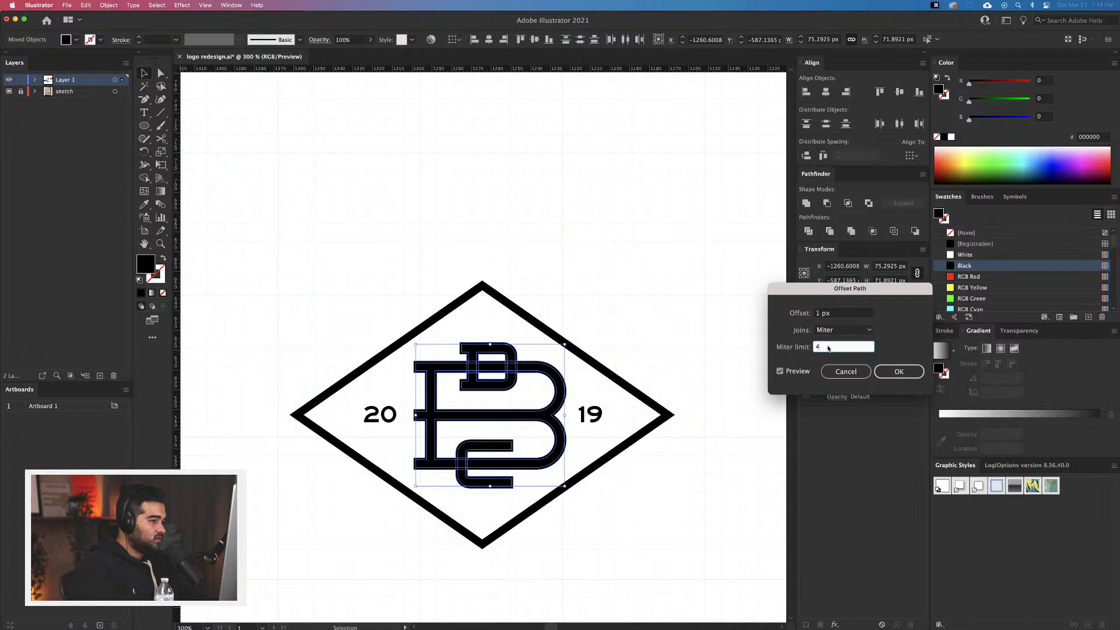
pyautogui.click(899, 371)
# Move the Sgro Brewing Co. reference image down, closer to the copied diamond badge
pyautogui.hscroll(3, 630, 313)
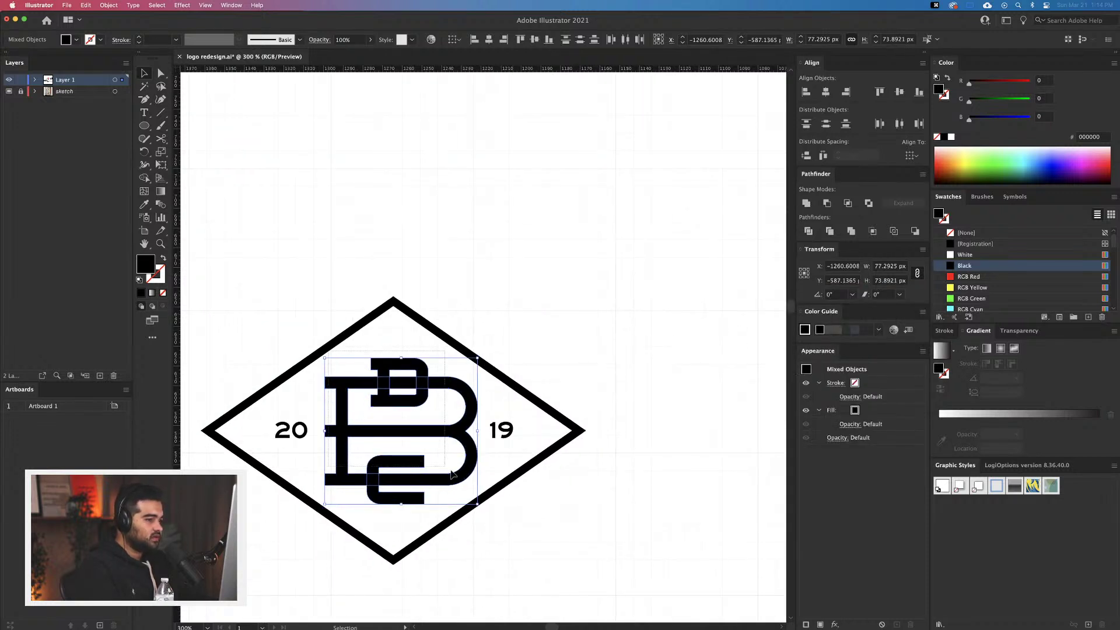
pyautogui.moveTo(451, 471); pyautogui.dragTo(470, 487)
pyautogui.scroll(-1, 470, 488)
pyautogui.moveTo(532, 173); pyautogui.dragTo(681, 398)
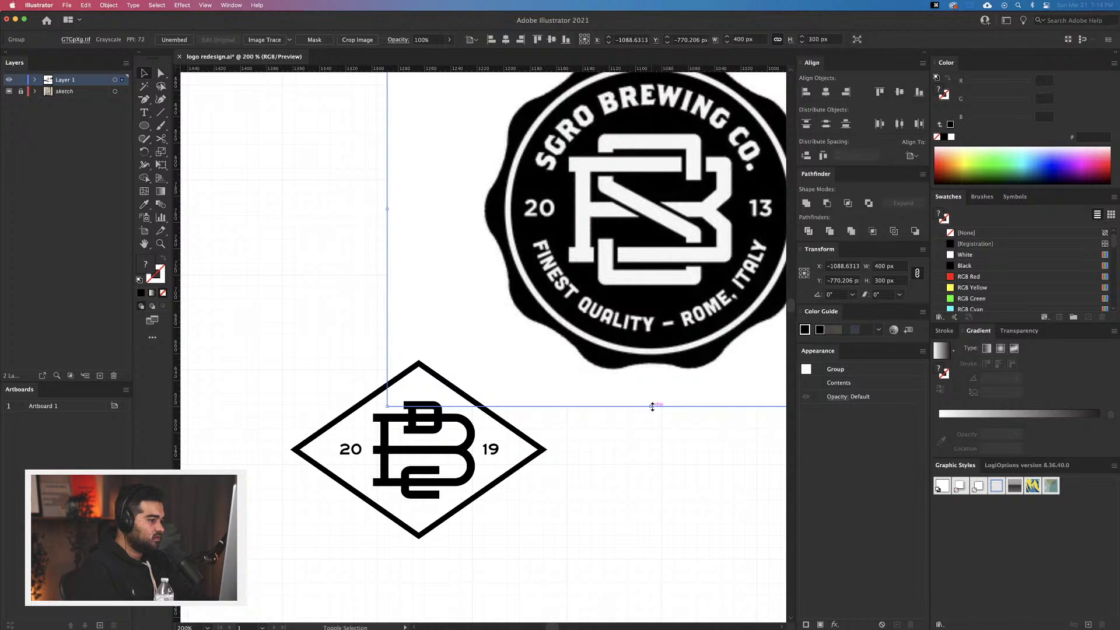
# Scale the Sgro Brewing Co. reference image down to about 198 by 149 px and place it diagonally above the diamond badge
pyautogui.moveTo(652, 406); pyautogui.dragTo(653, 313)
pyautogui.moveTo(660, 160); pyautogui.dragTo(615, 266)
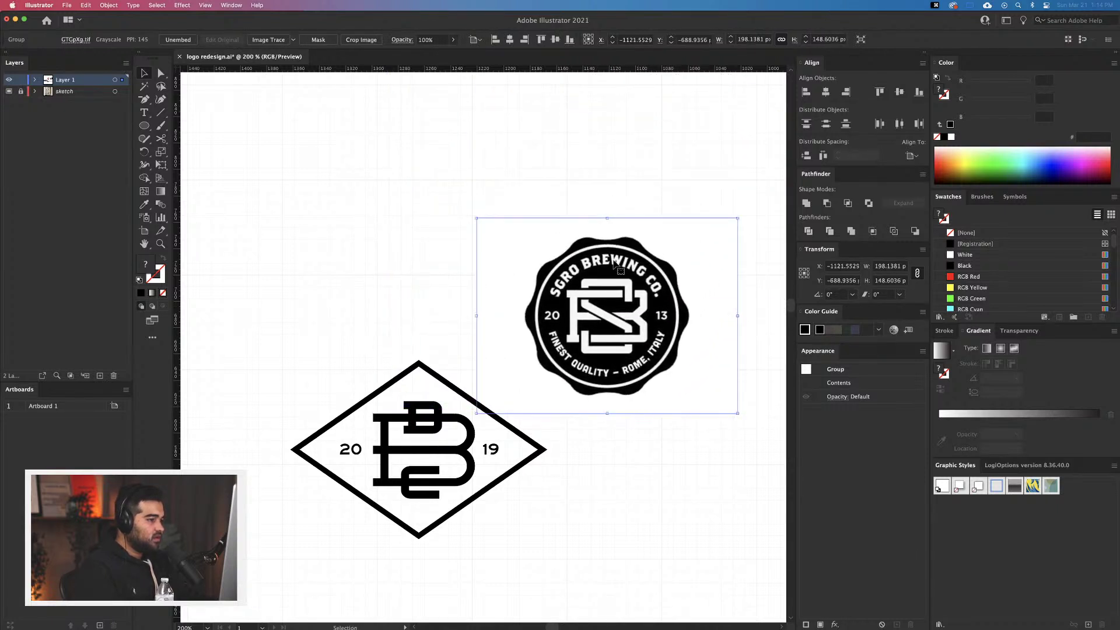
# With Shape Builder, merge the small D's bowl over the B's top bar and that bar over the D's stem
pyautogui.click(426, 478)
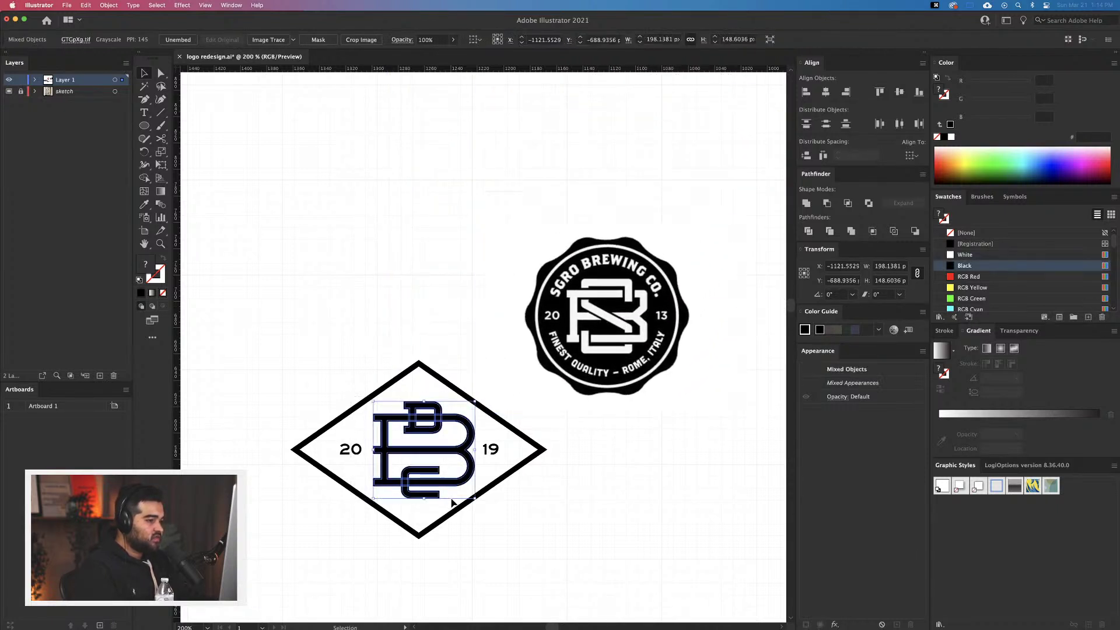
pyautogui.press('super+minus')
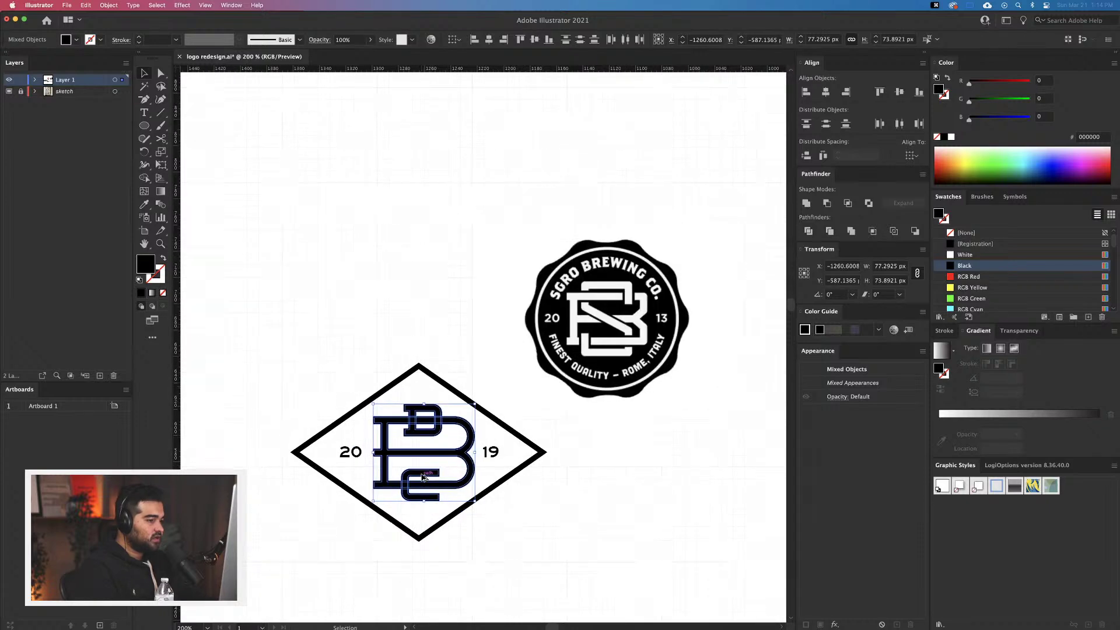
pyautogui.press('super+equal')
pyautogui.press('super+equal')
pyautogui.press('super+equal')
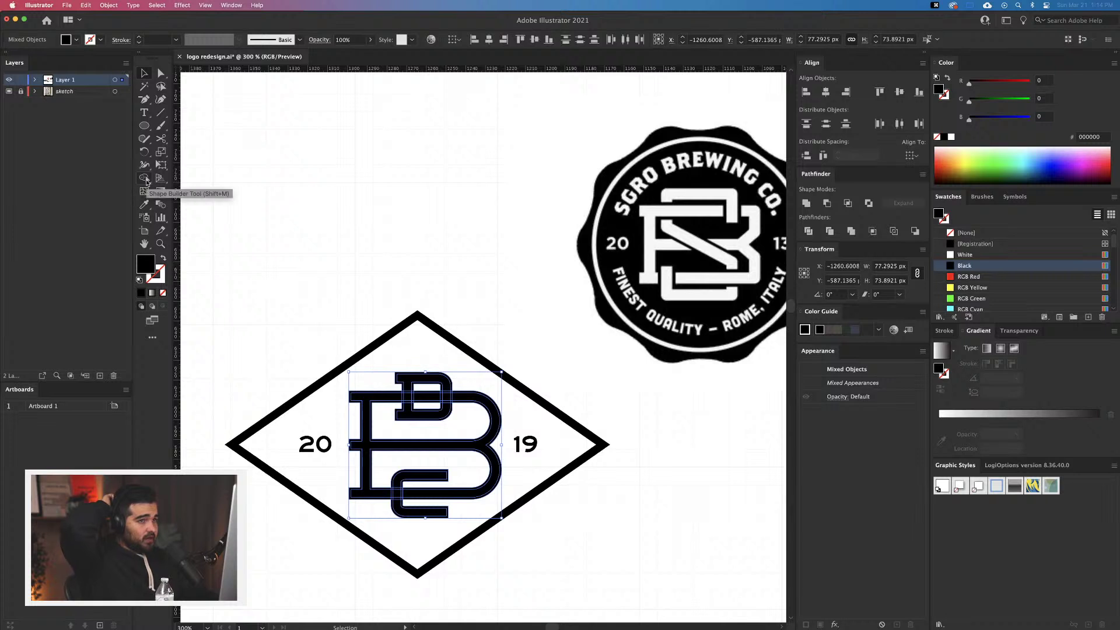
pyautogui.click(145, 179)
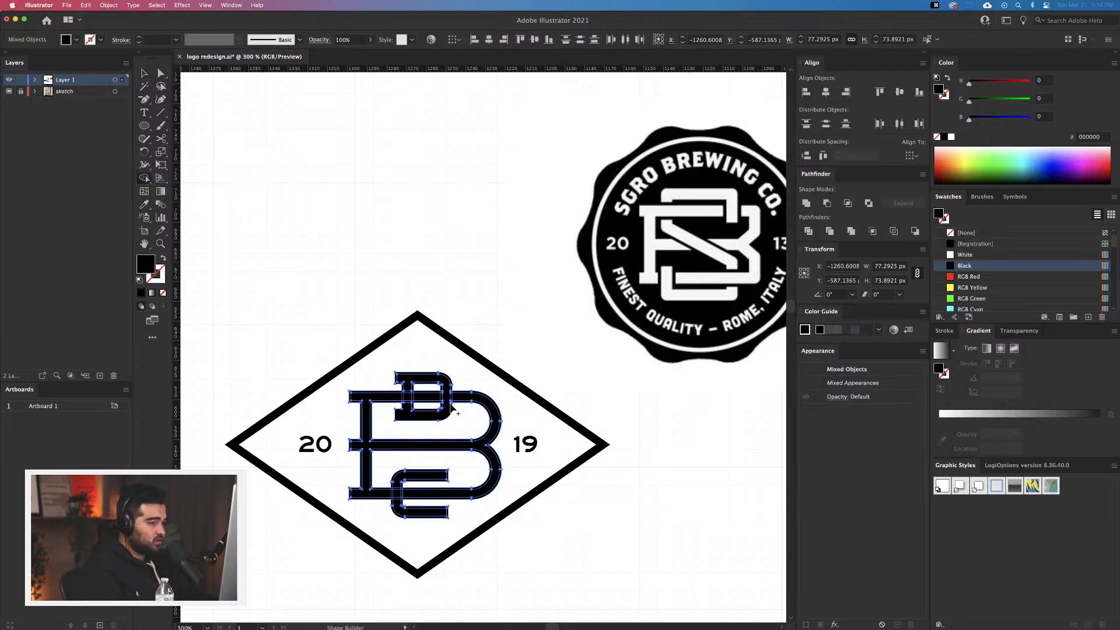
pyautogui.press('super+equal')
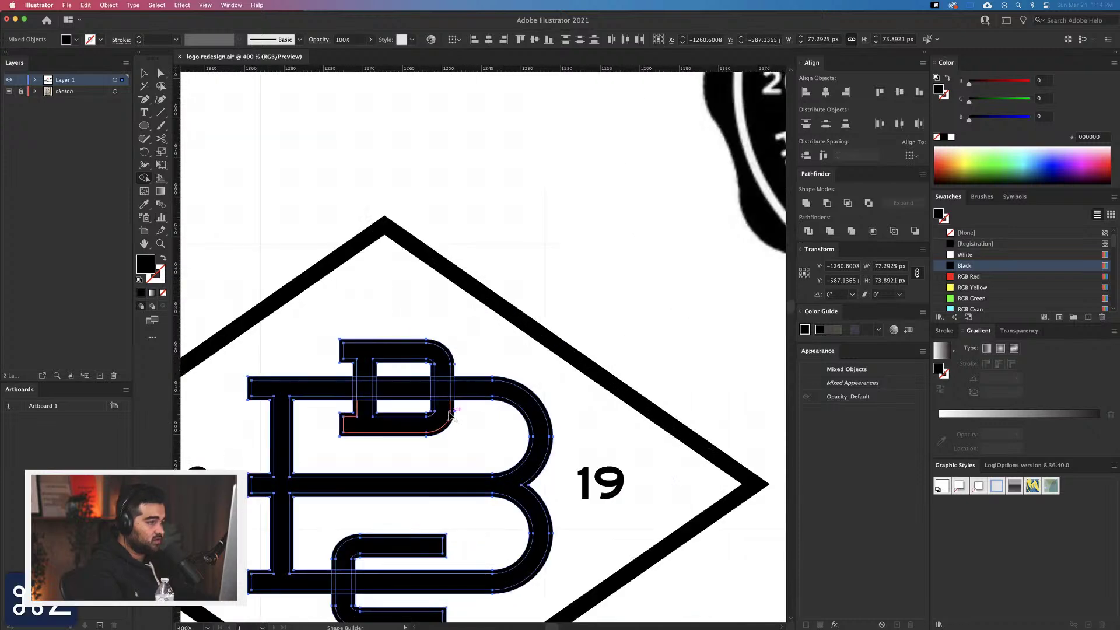
pyautogui.moveTo(450, 413)
pyautogui.mouseDown()
pyautogui.moveTo(446, 379)
pyautogui.moveTo(444, 403)
pyautogui.mouseUp()
pyautogui.press('super+equal')
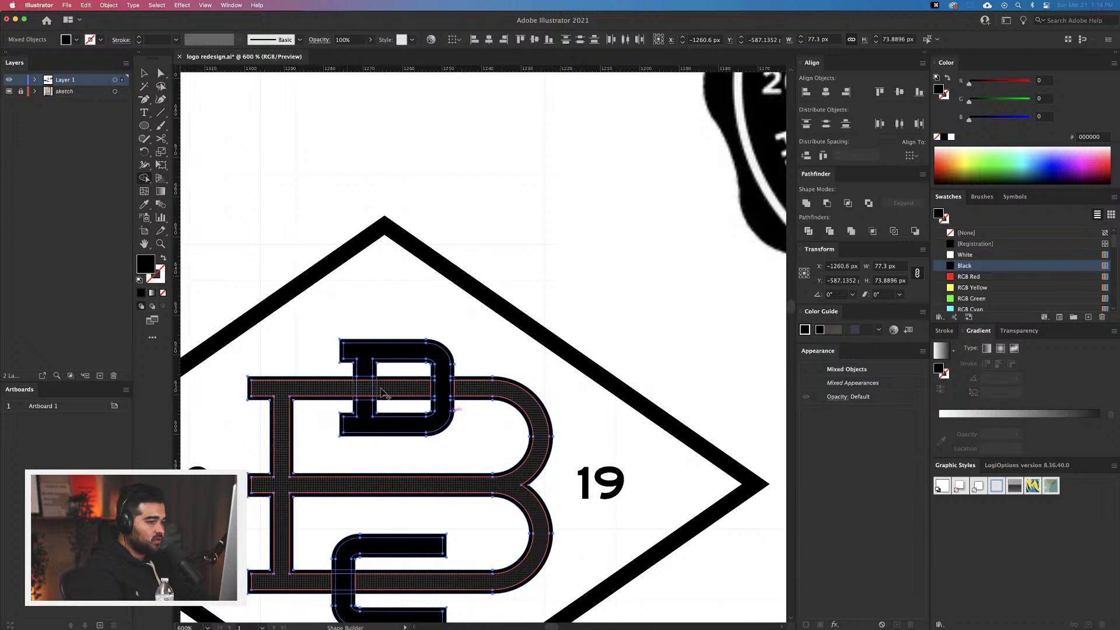
pyautogui.click(392, 392)
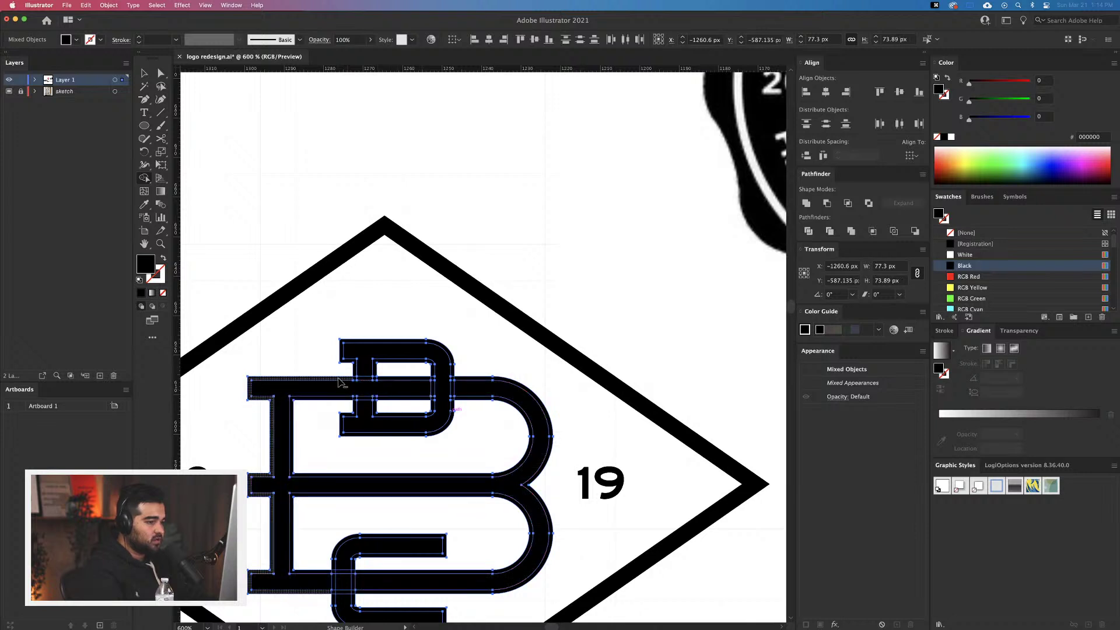
# Remove the leftover offset outline pieces around the small D and large B, leaving gaps where the letters interlace
pyautogui.click(372, 381)
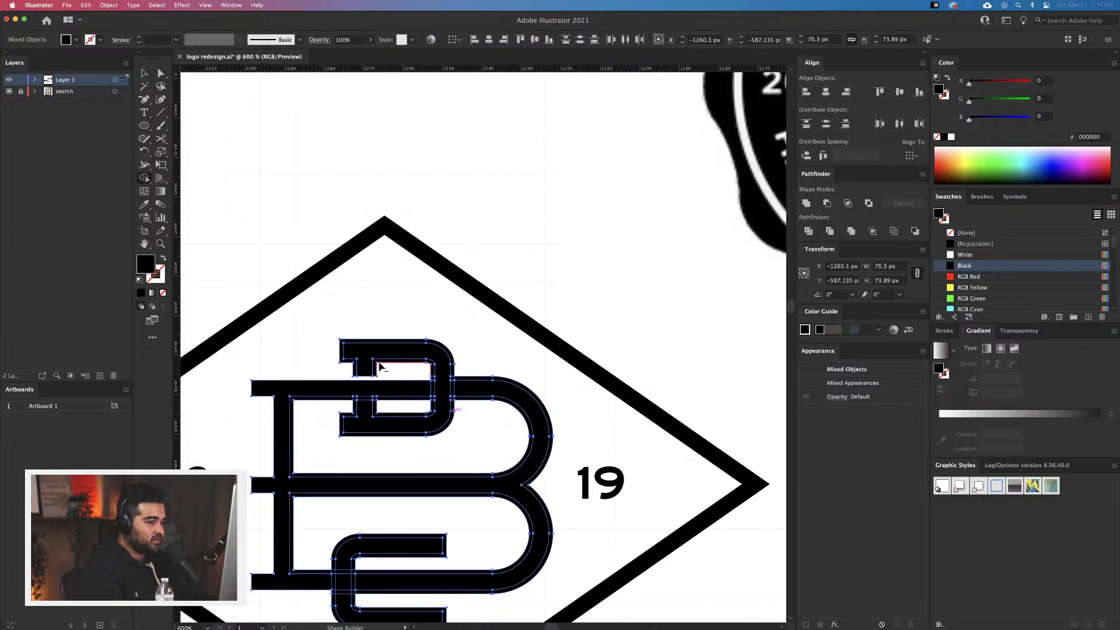
pyautogui.click(353, 366)
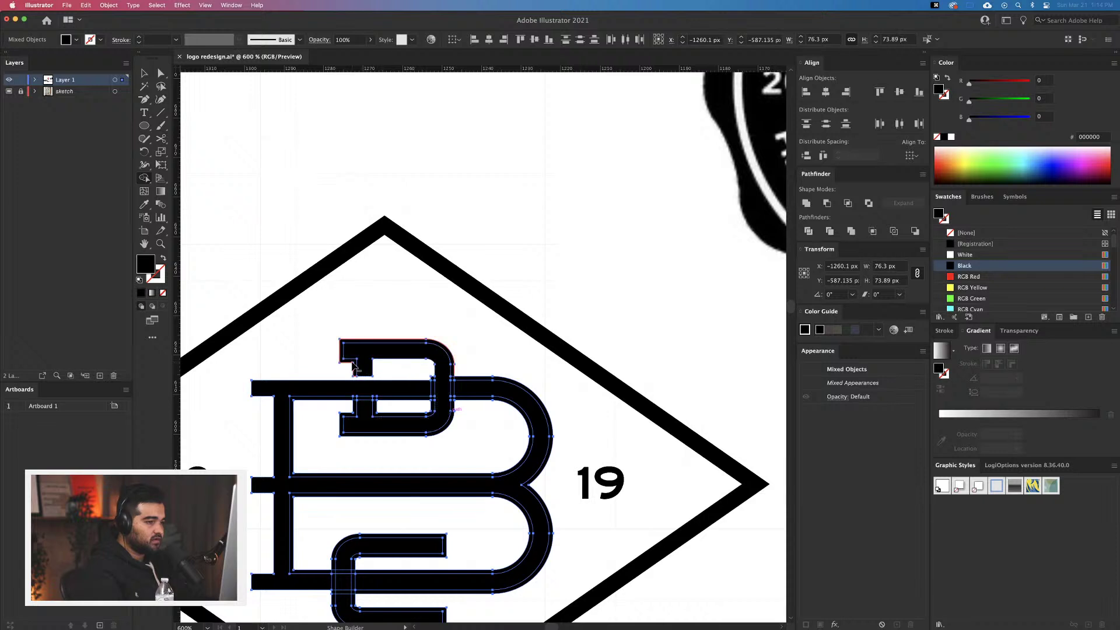
pyautogui.keyDown('alt'); pyautogui.click(353, 366); pyautogui.keyUp('alt')
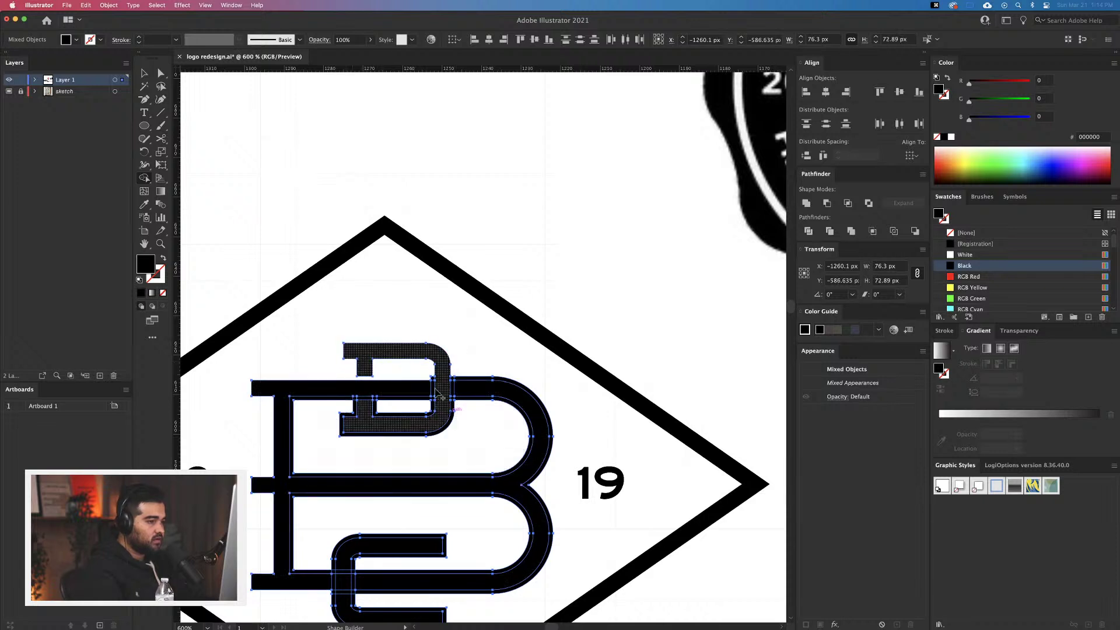
pyautogui.keyDown('alt'); pyautogui.click(432, 401); pyautogui.keyUp('alt')
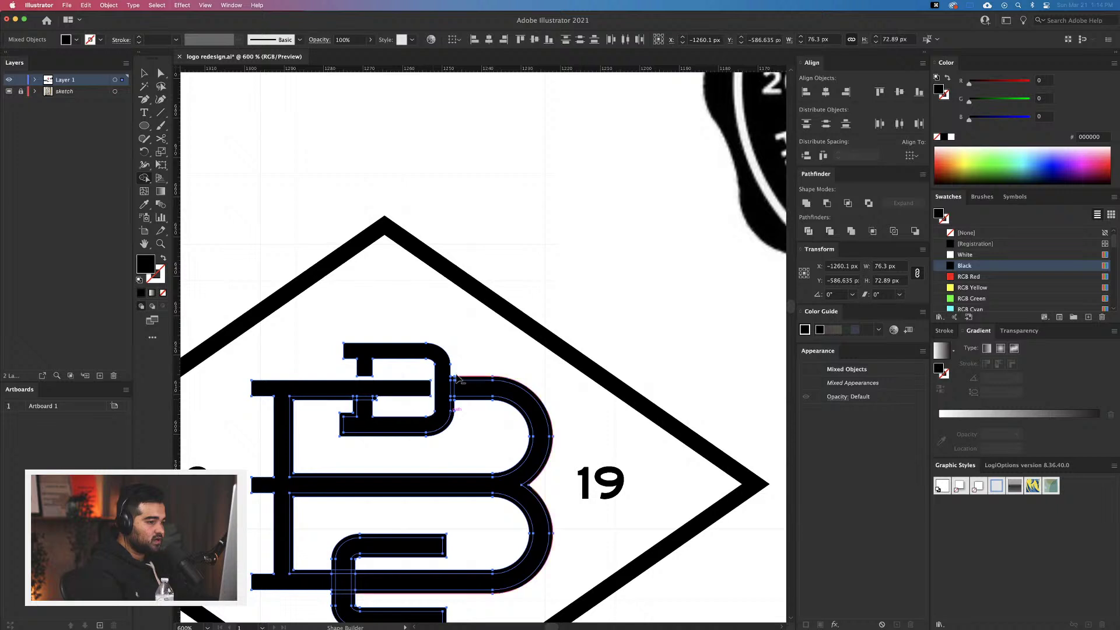
pyautogui.keyDown('alt'); pyautogui.click(453, 399); pyautogui.keyUp('alt')
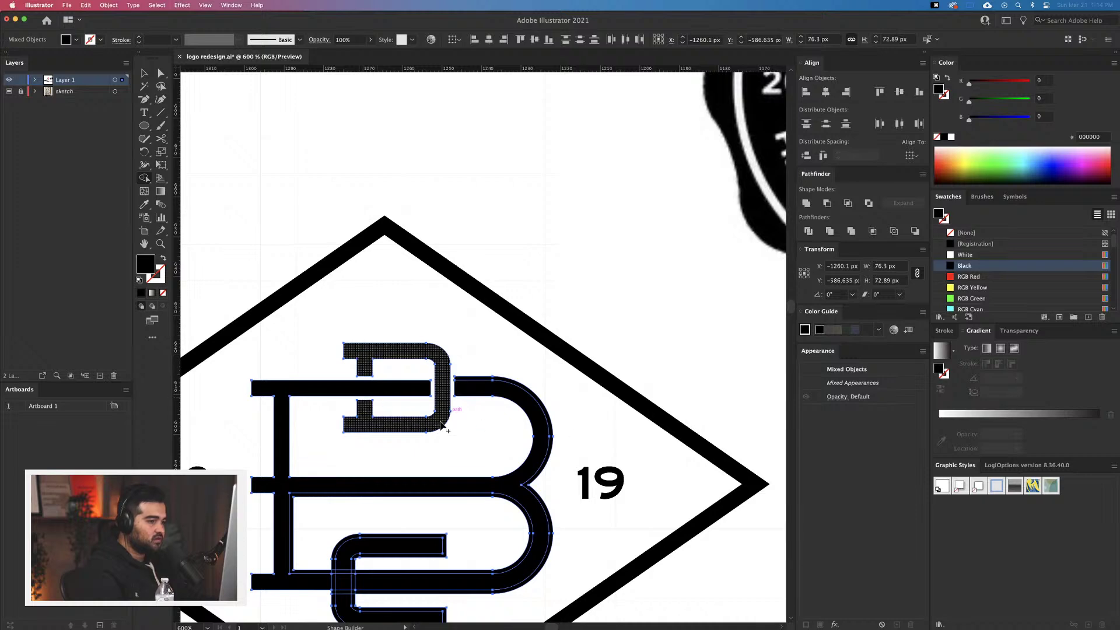
pyautogui.scroll(-5, 442, 425)
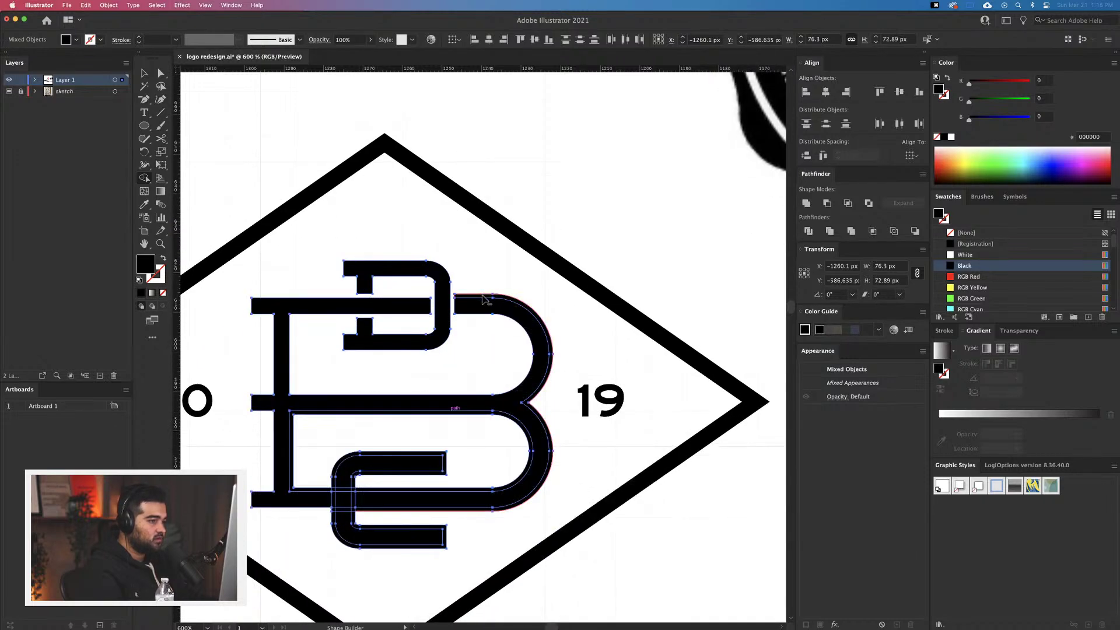
pyautogui.keyDown('alt'); pyautogui.click(489, 298); pyautogui.keyUp('alt')
# Merge the C's stem over the B's bottom bar and remove its offset outline pieces, leaving a gap on both sides
pyautogui.scroll(-4, 424, 377)
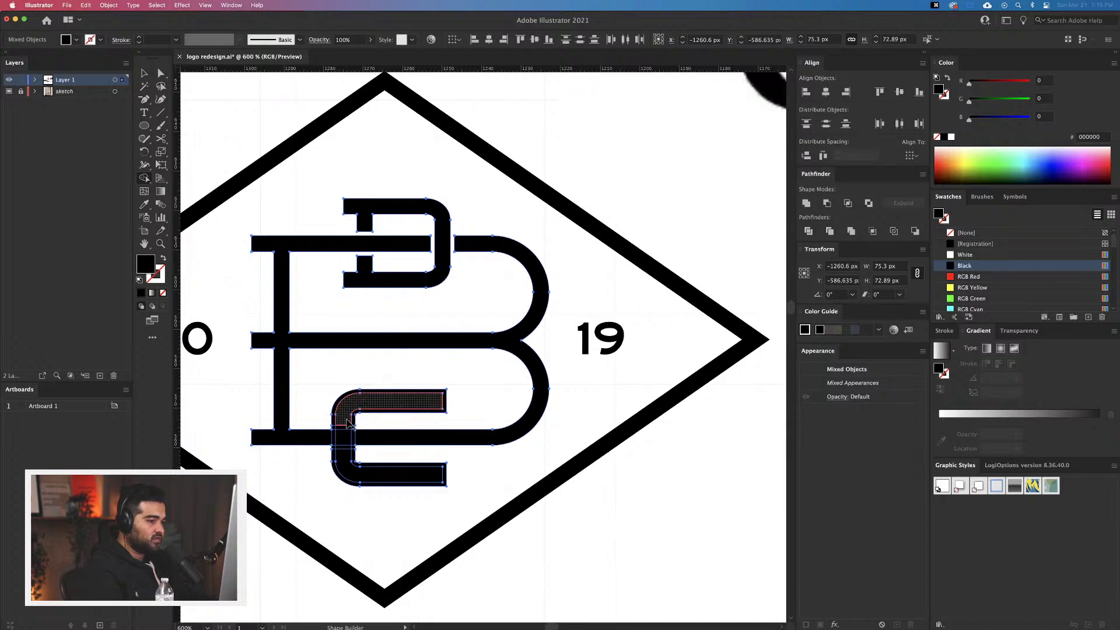
pyautogui.moveTo(349, 422); pyautogui.dragTo(356, 461)
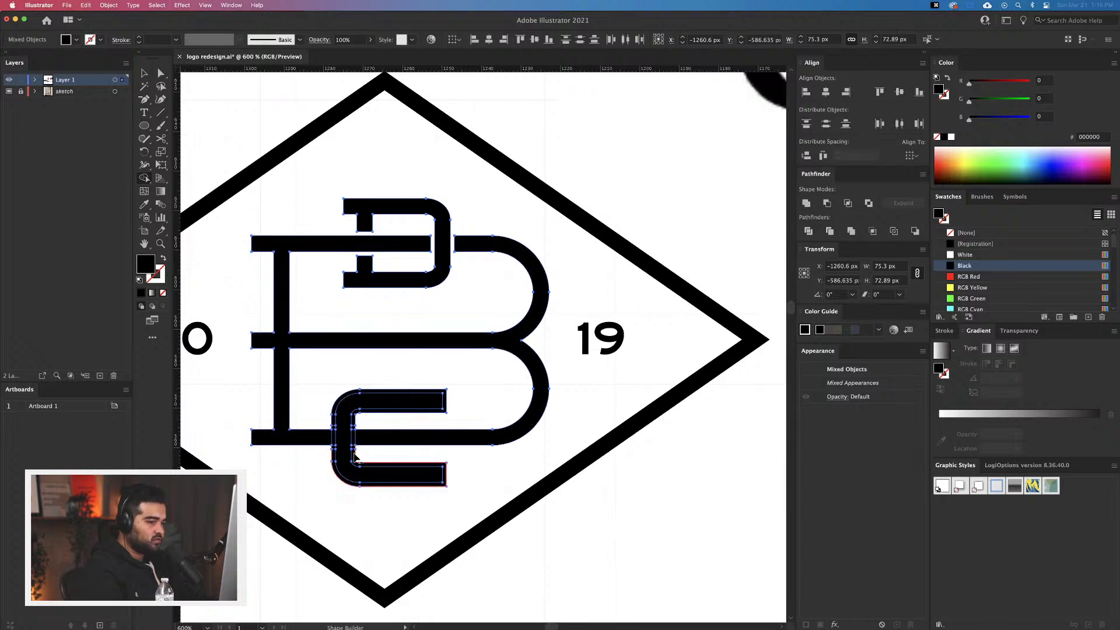
pyautogui.keyDown('alt'); pyautogui.click(355, 419); pyautogui.keyUp('alt')
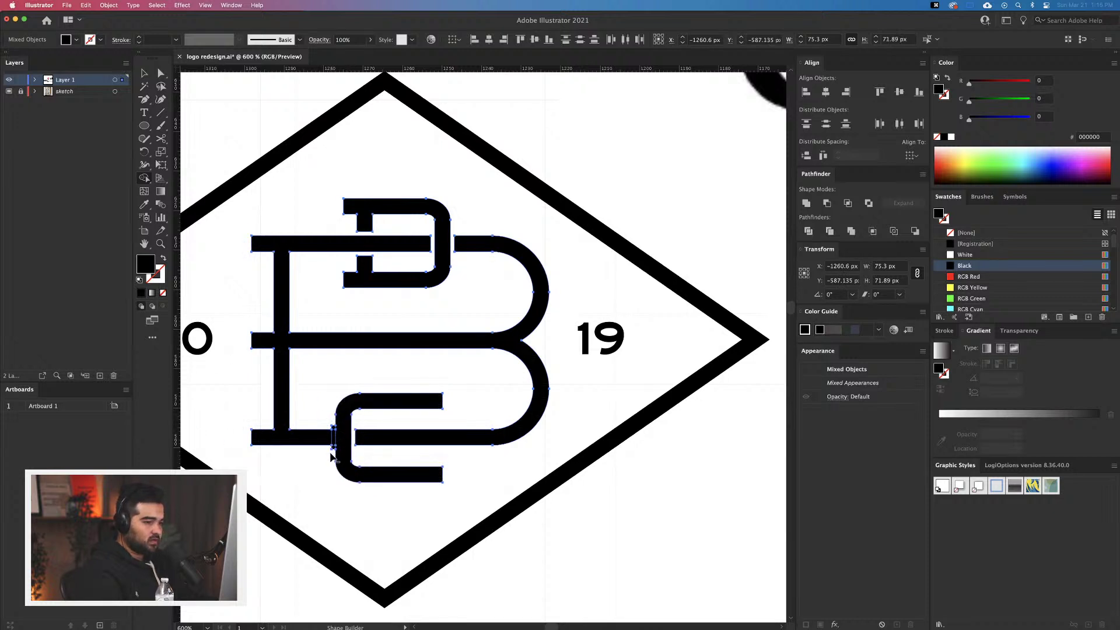
pyautogui.keyDown('alt'); pyautogui.click(334, 433); pyautogui.keyUp('alt')
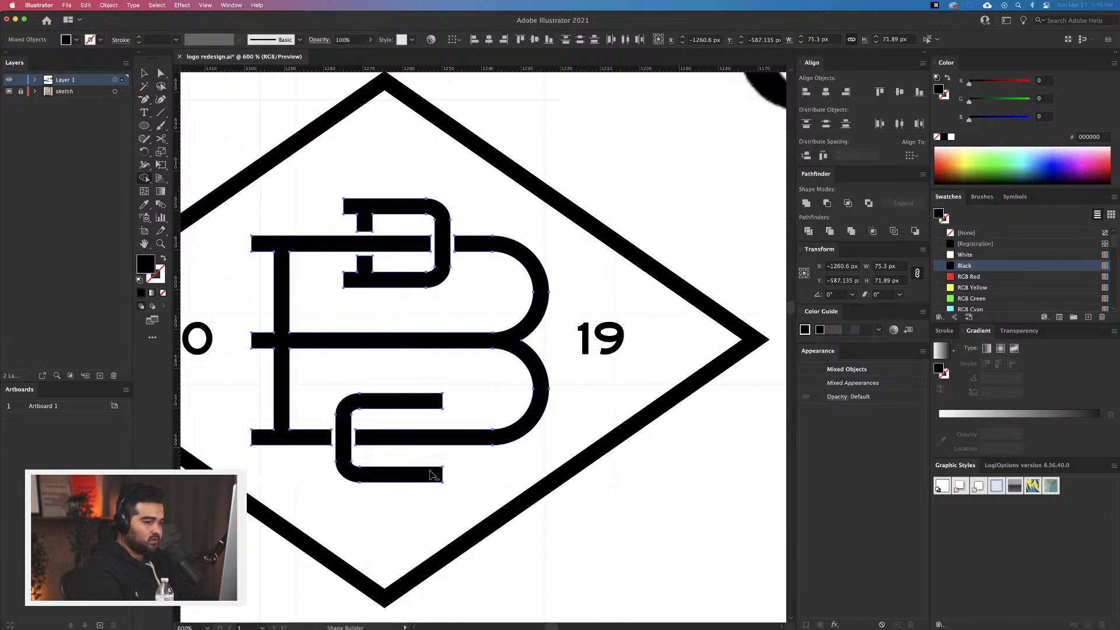
pyautogui.press('v')
pyautogui.scroll(-2, 492, 478)
pyautogui.click(480, 491)
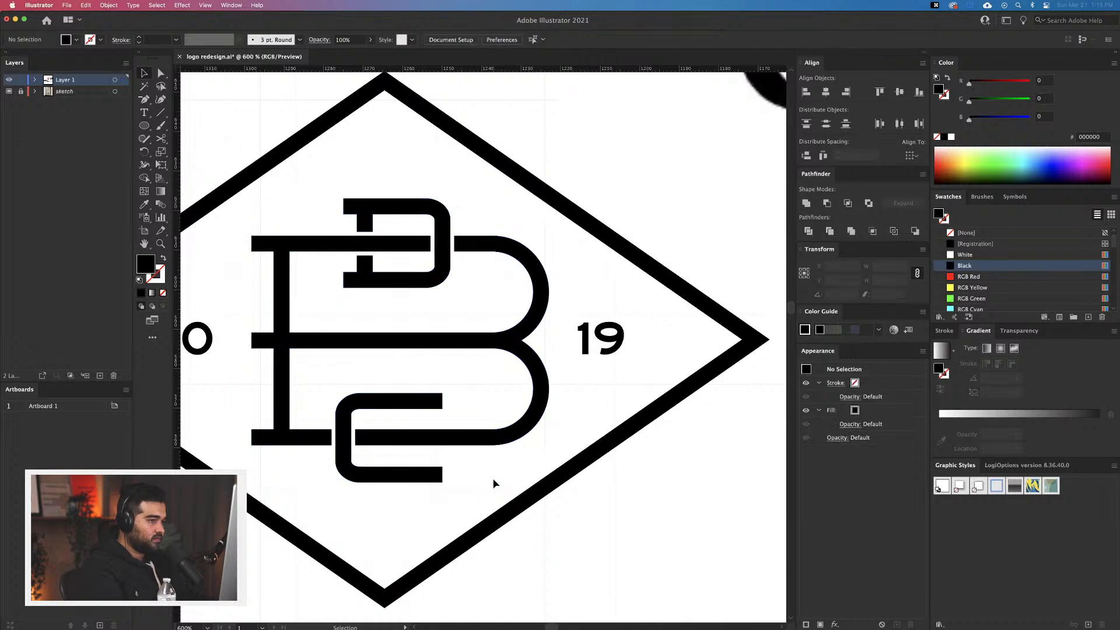
# Delete the Sgro Brewing Co. reference image beside the interlaced diamond badge
pyautogui.scroll(-4, 480, 491)
pyautogui.moveTo(642, 482); pyautogui.dragTo(605, 466)
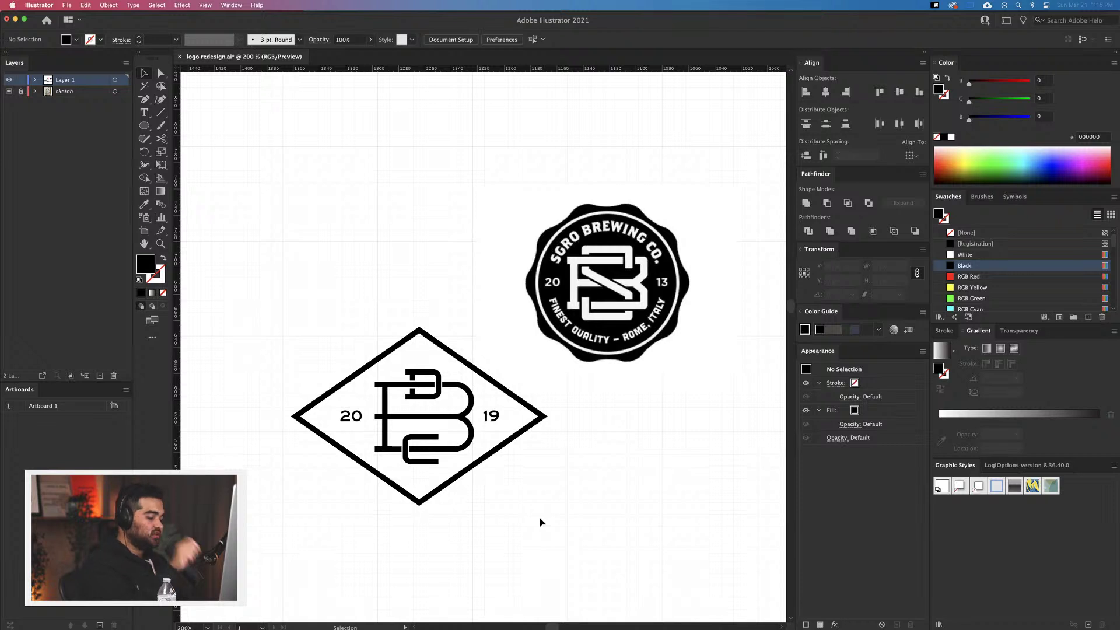
pyautogui.click(633, 341)
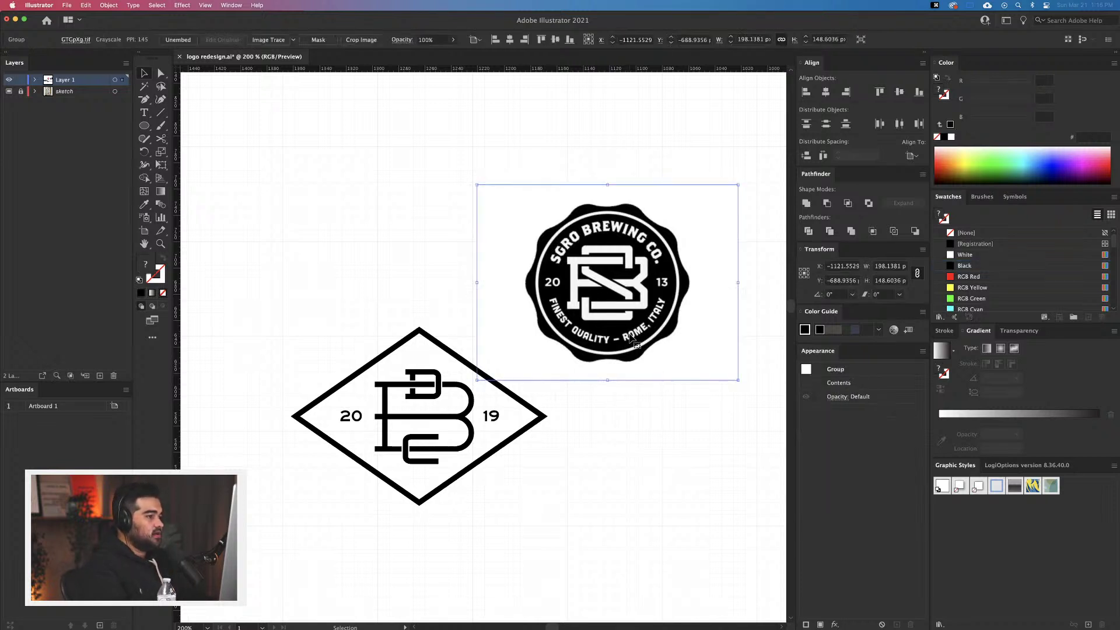
pyautogui.press('Delete')
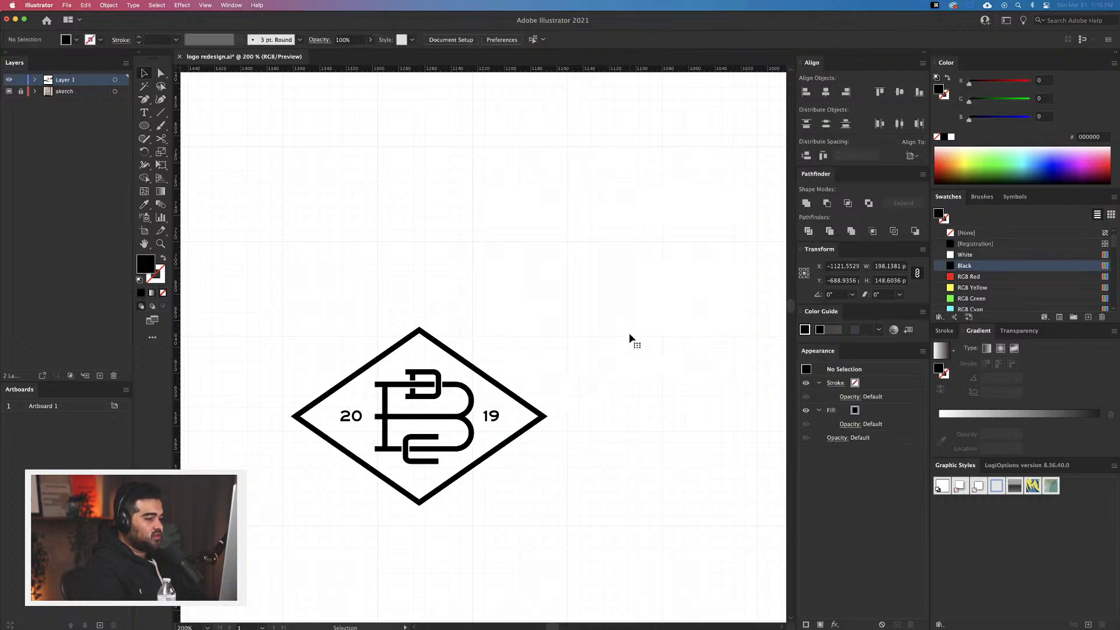
# Duplicate the diamond badge holding the dense multi-letter monogram with flared serifs into the empty area above the round Boost Branding badge
pyautogui.scroll(-4, 548, 333)
pyautogui.moveTo(541, 420); pyautogui.dragTo(482, 352)
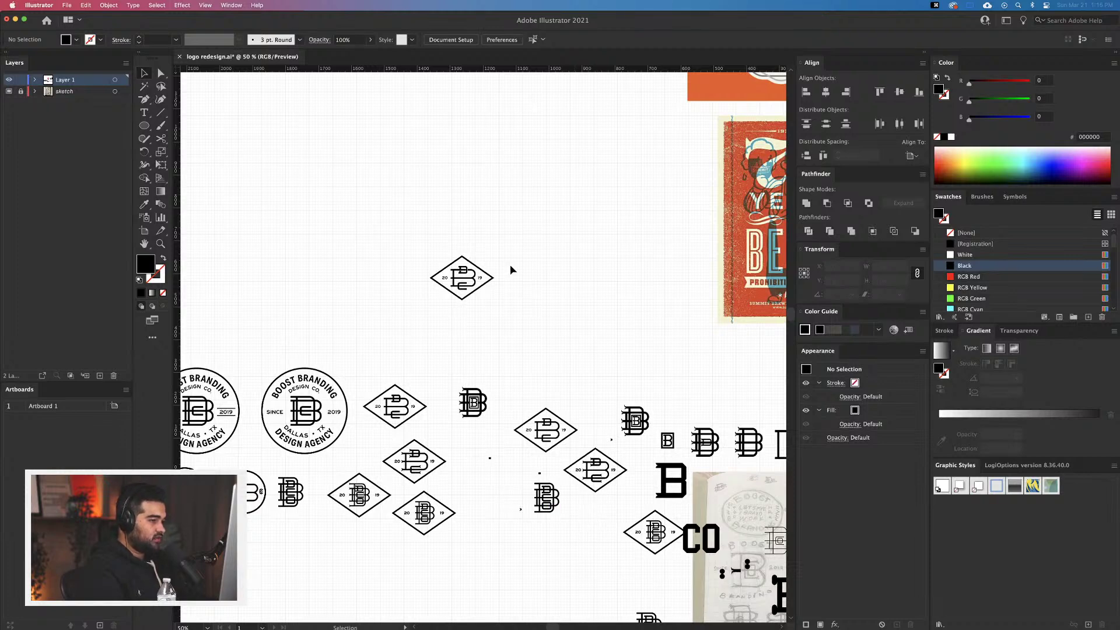
pyautogui.scroll(2, 431, 273)
pyautogui.scroll(3, 574, 326)
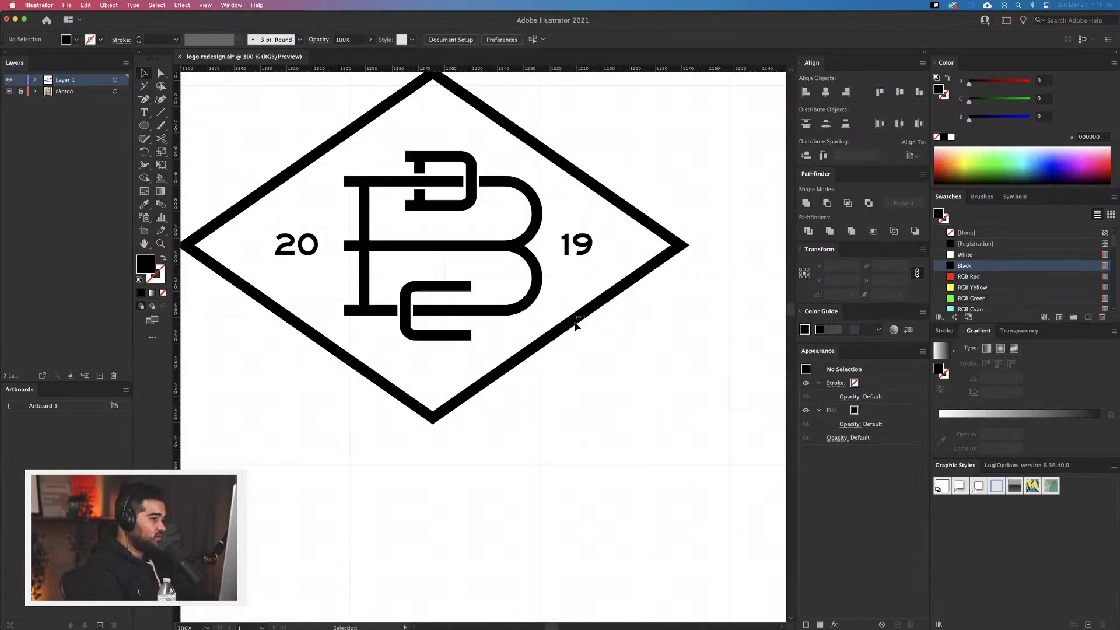
pyautogui.scroll(-5, 575, 325)
pyautogui.scroll(-3, 656, 385)
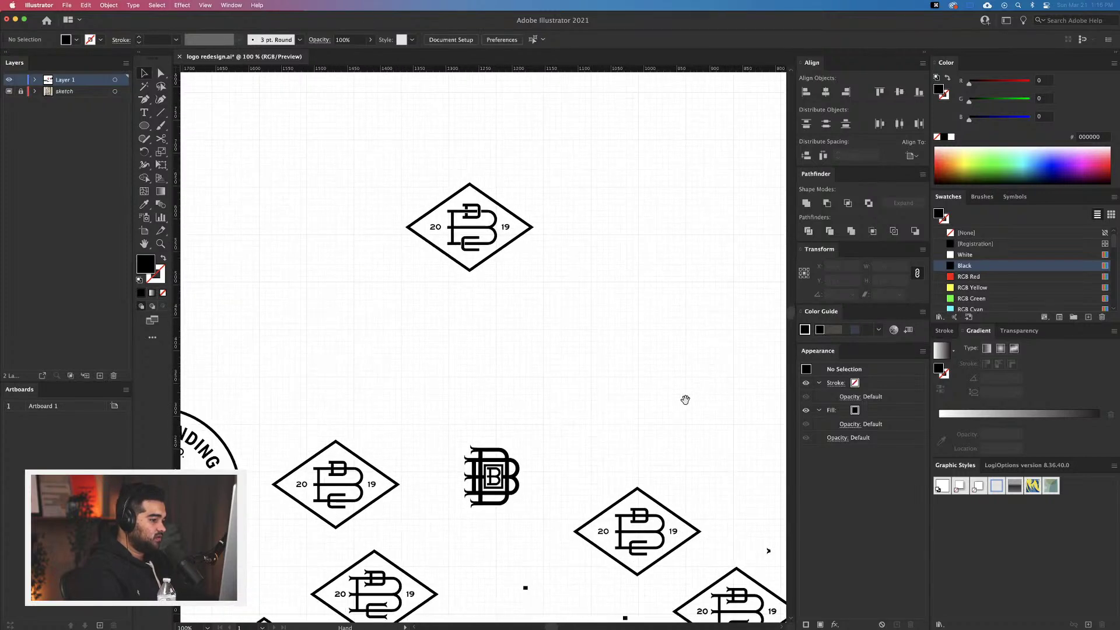
pyautogui.moveTo(685, 396); pyautogui.dragTo(555, 333)
pyautogui.scroll(-5, 554, 305)
pyautogui.hscroll(-8, 555, 305)
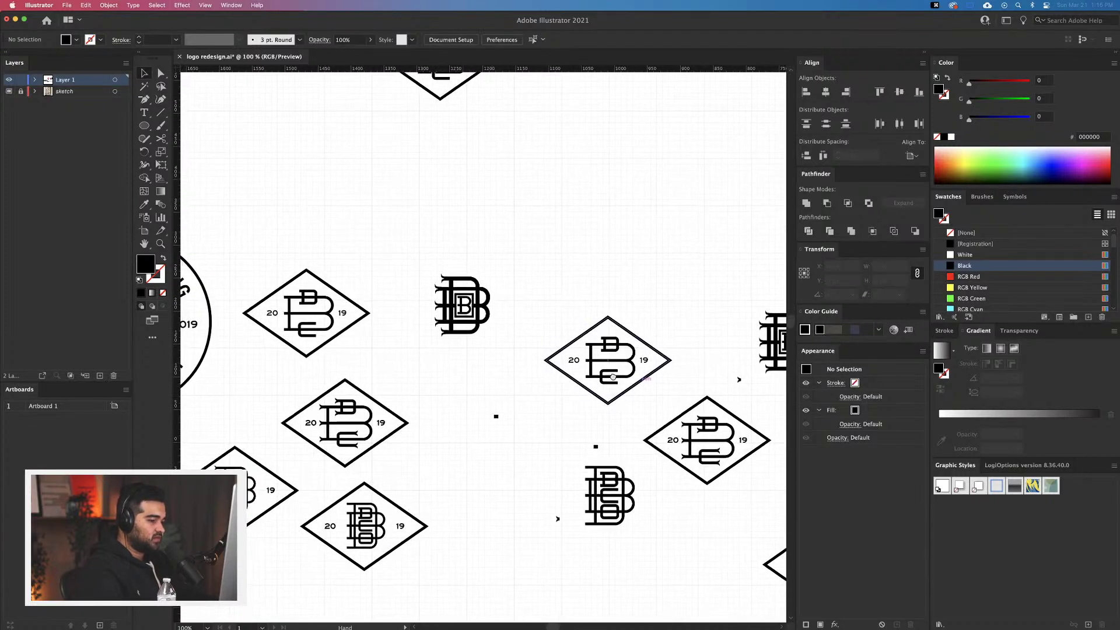
pyautogui.moveTo(334, 401); pyautogui.dragTo(449, 511)
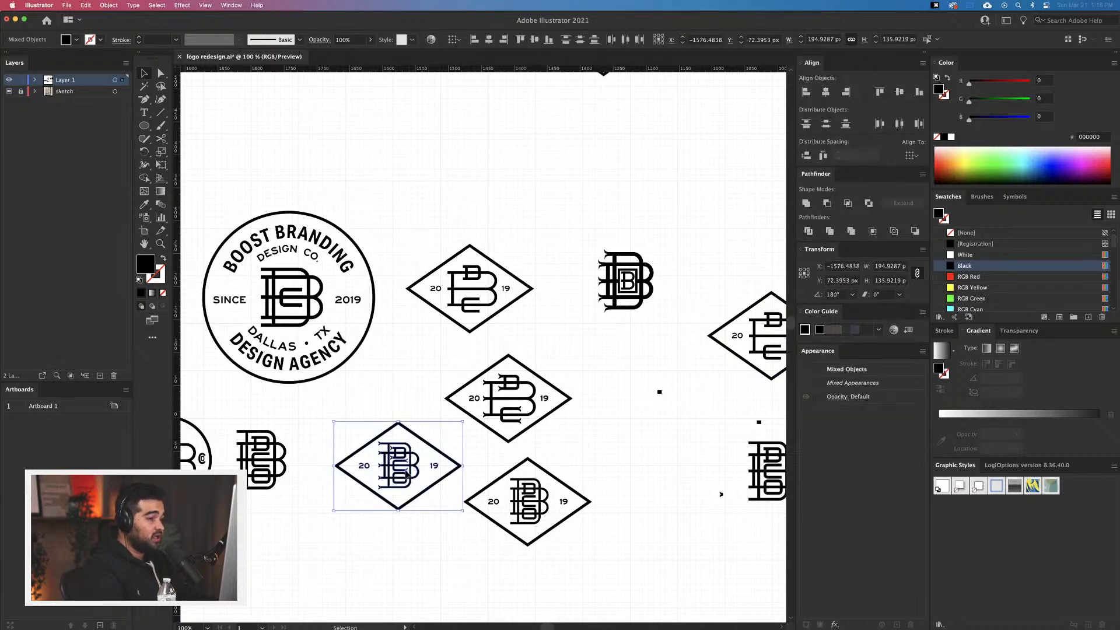
pyautogui.moveTo(406, 472); pyautogui.dragTo(342, 104)
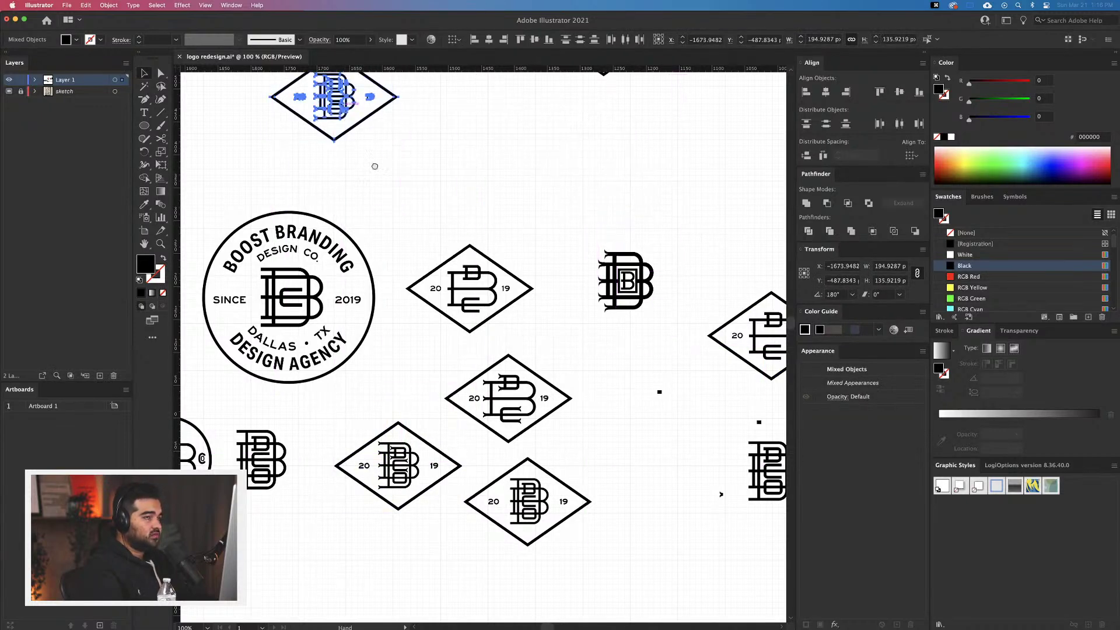
# Unite the large letters of the copied monogram with their flared serif ends into one shape
pyautogui.press('super+equal')
pyautogui.press('super+equal')
pyautogui.press('super+equal')
pyautogui.hscroll(3, 624, 354)
pyautogui.scroll(-2, 624, 355)
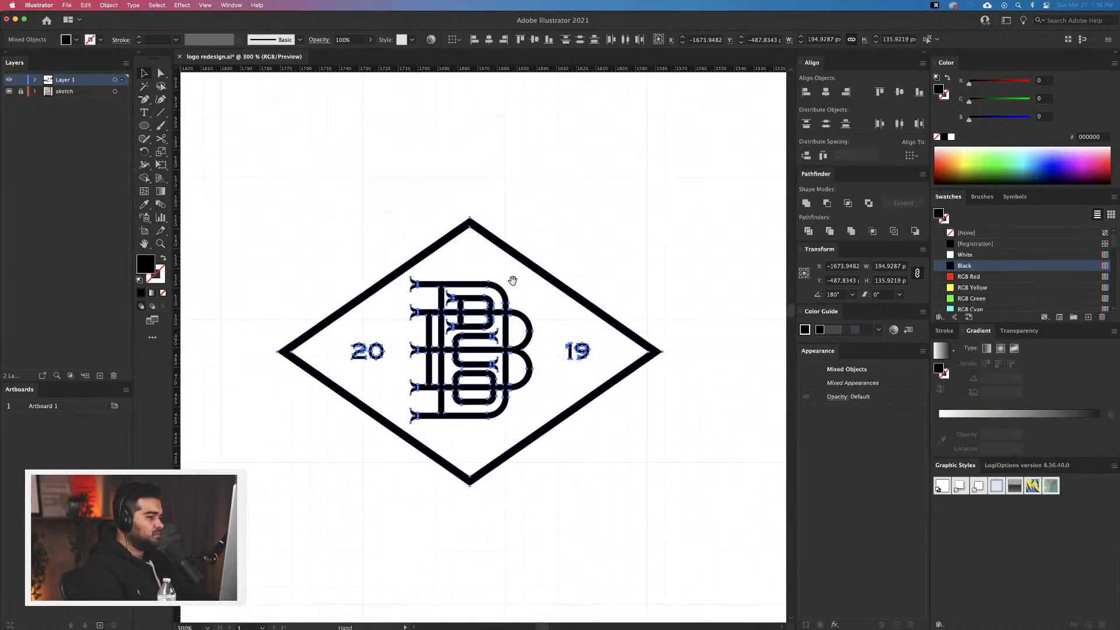
pyautogui.click(570, 480)
pyautogui.click(410, 418)
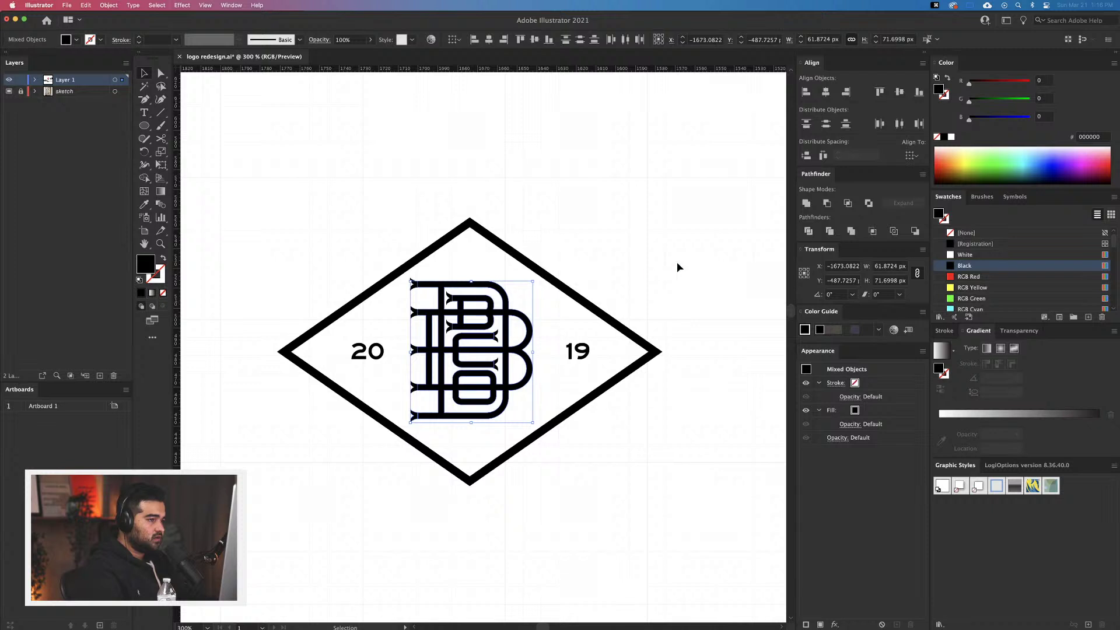
pyautogui.moveTo(415, 283); pyautogui.dragTo(414, 279)
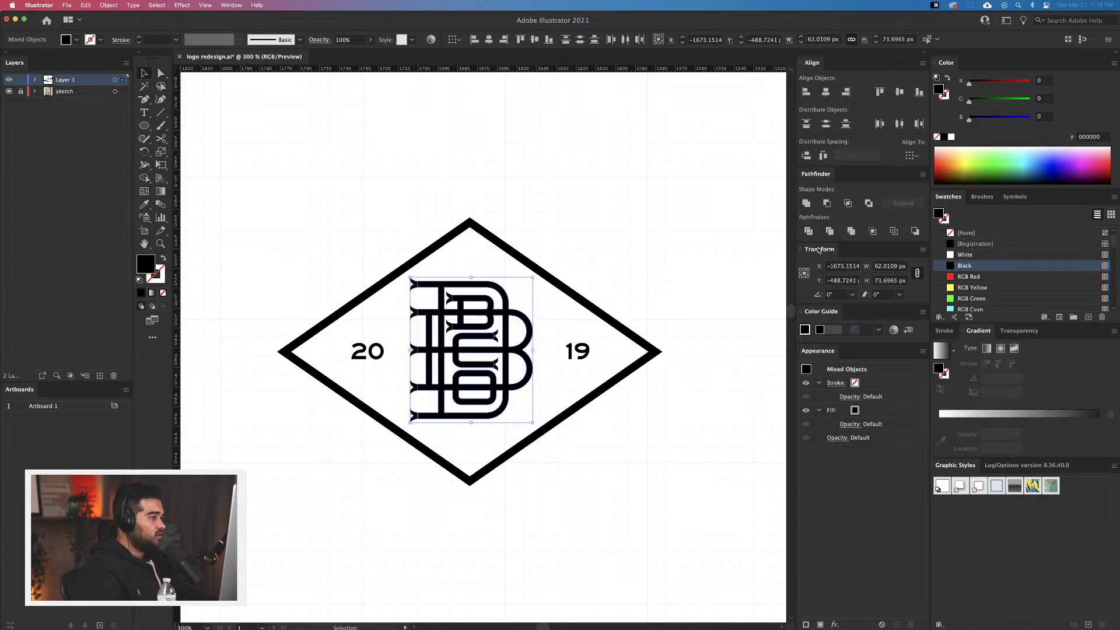
pyautogui.click(806, 204)
pyautogui.scroll(1, 449, 312)
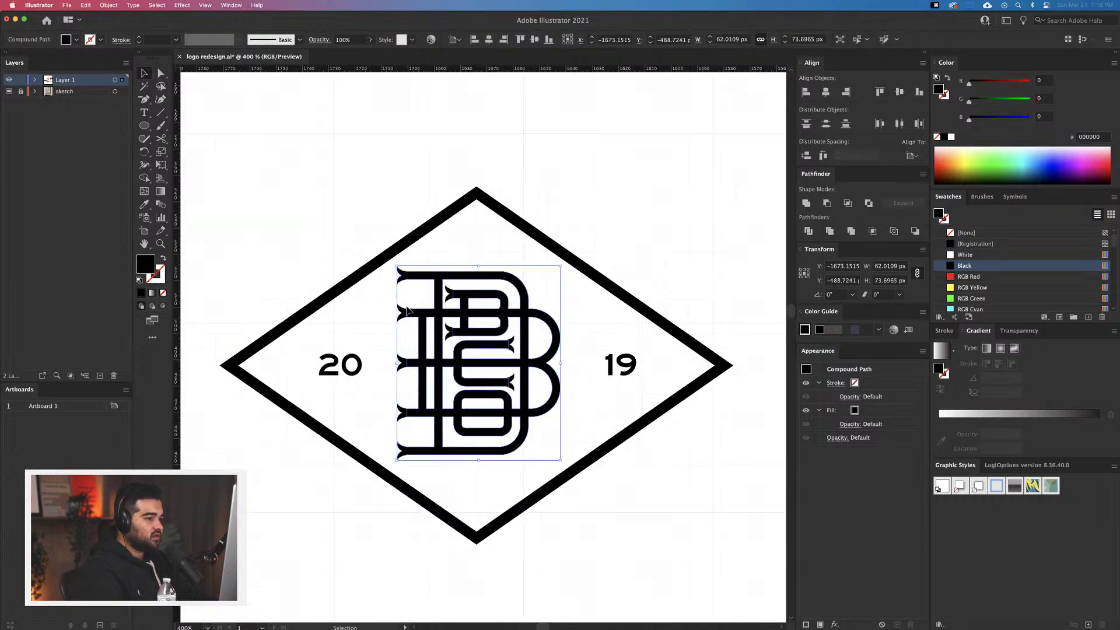
# Combine the copied monogram's large letters and flared serifs into a compound path
pyautogui.press('super+shift+a')
pyautogui.click(423, 419)
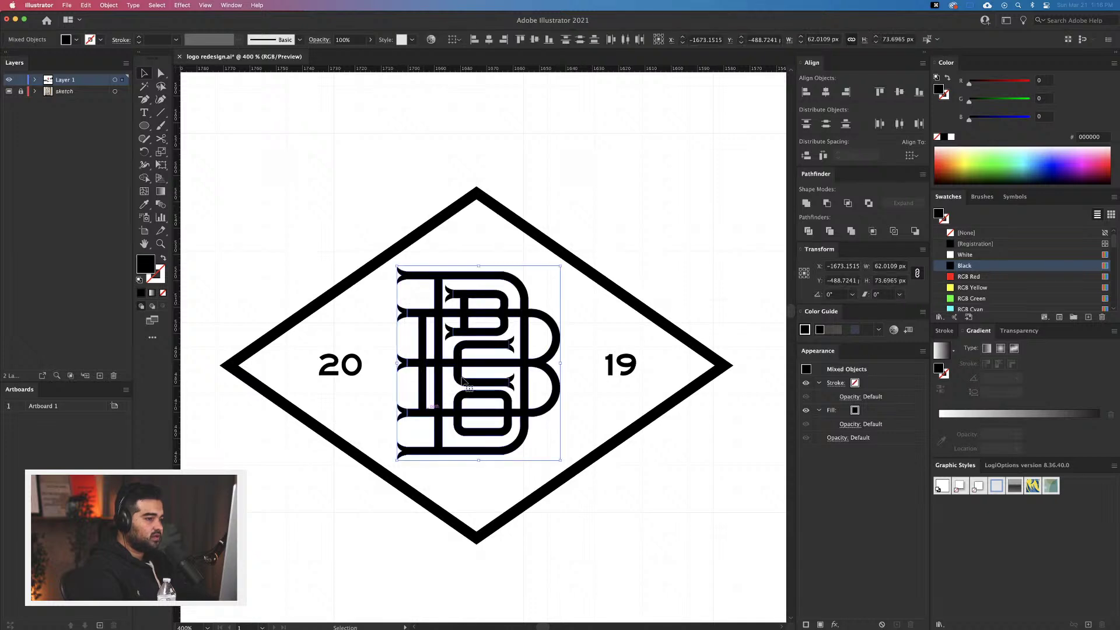
pyautogui.scroll(1, 405, 415)
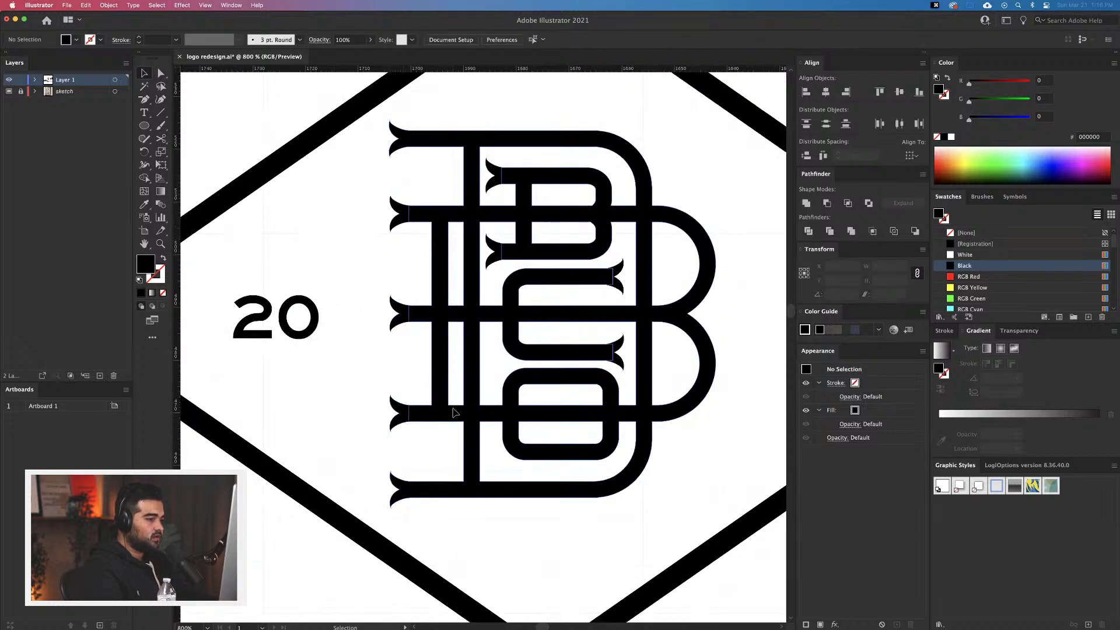
pyautogui.press('super+8')
pyautogui.scroll(-6, 563, 432)
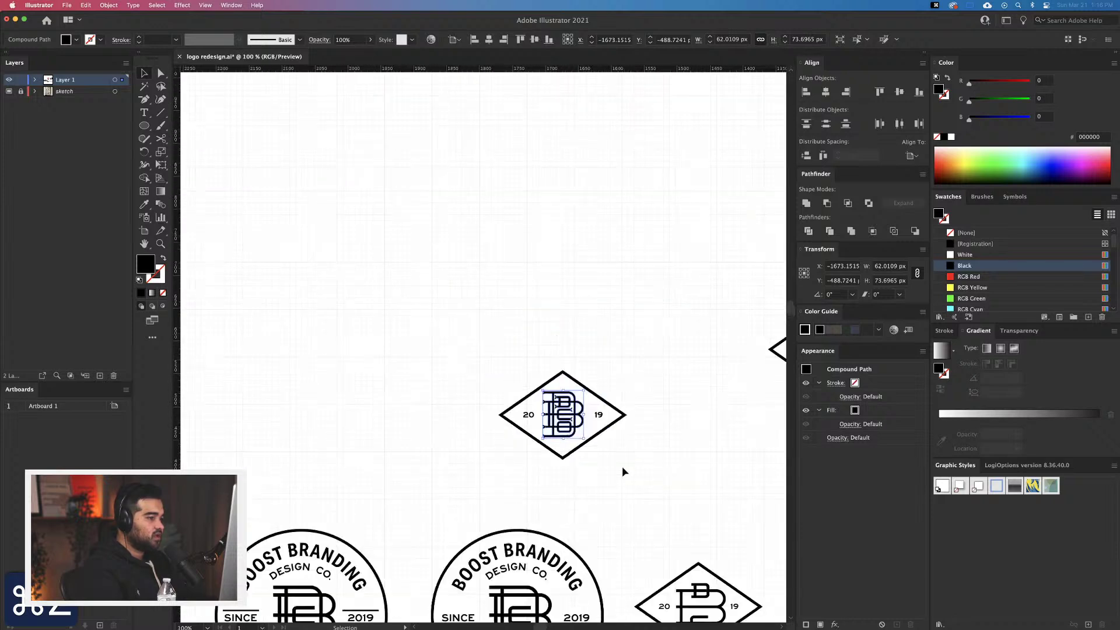
# Duplicate the loose dense stroked monogram without flared serifs into the empty area beside the copied diamond badge above the round badges
pyautogui.moveTo(650, 488); pyautogui.dragTo(522, 356)
pyautogui.click(555, 390)
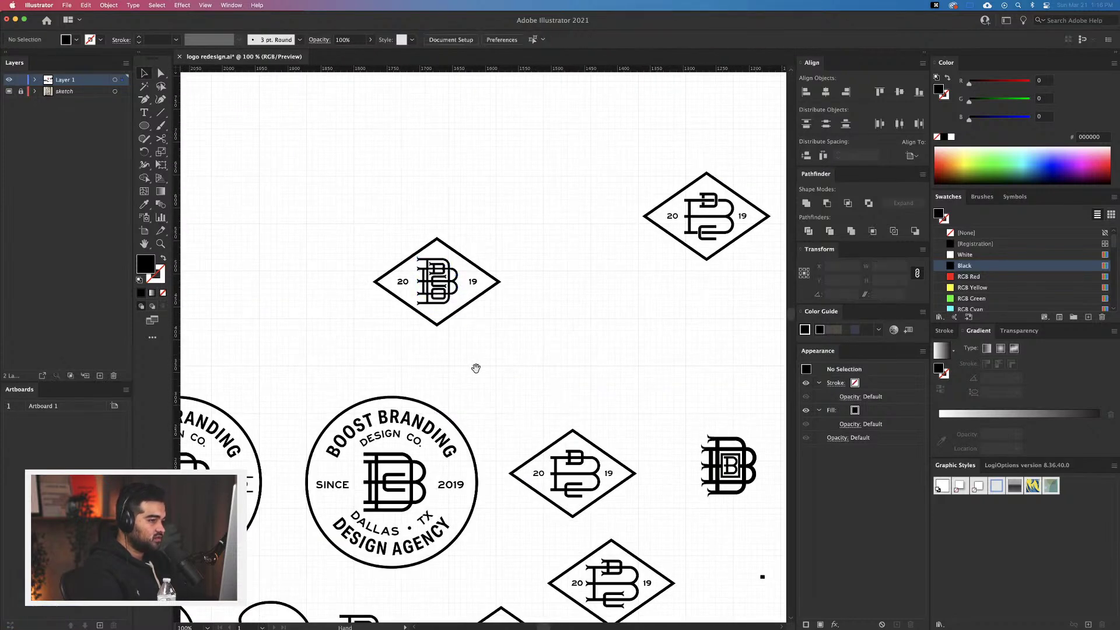
pyautogui.scroll(-5, 475, 368)
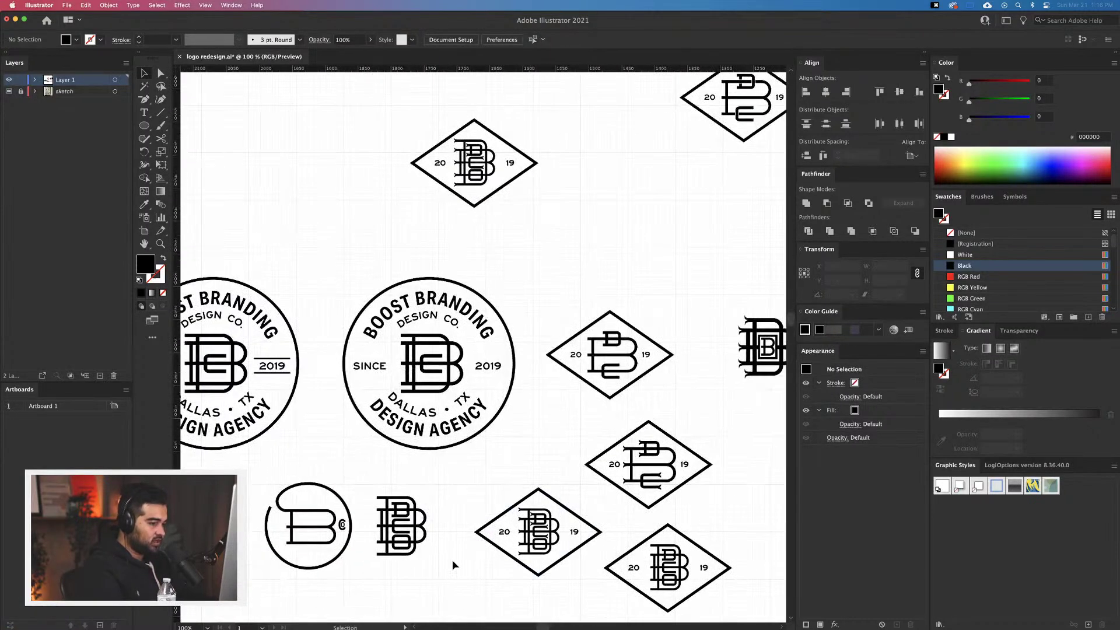
pyautogui.scroll(-3, 432, 520)
pyautogui.hscroll(-3, 432, 519)
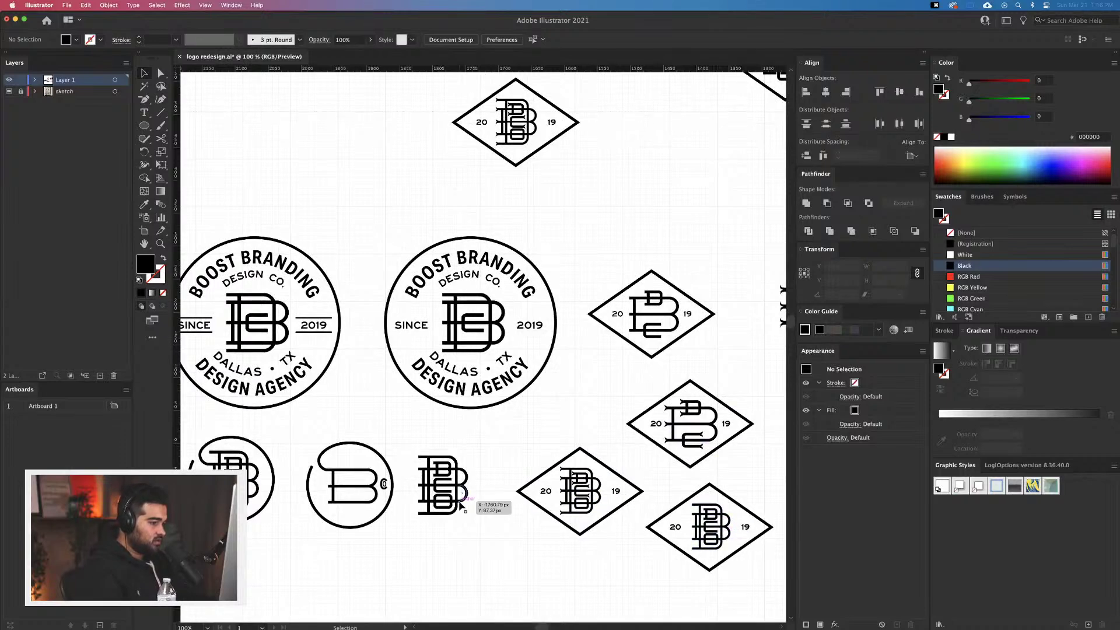
pyautogui.moveTo(515, 457); pyautogui.dragTo(550, 387)
pyautogui.scroll(-4, 550, 387)
pyautogui.hscroll(-2, 550, 387)
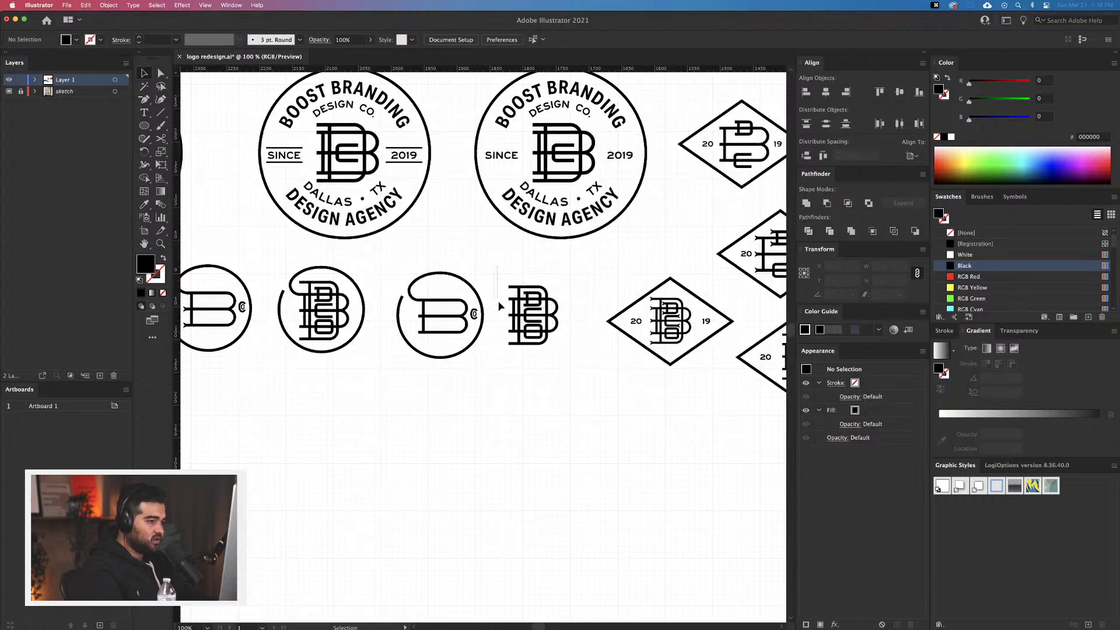
pyautogui.moveTo(500, 306); pyautogui.dragTo(575, 382)
pyautogui.scroll(5, 593, 518)
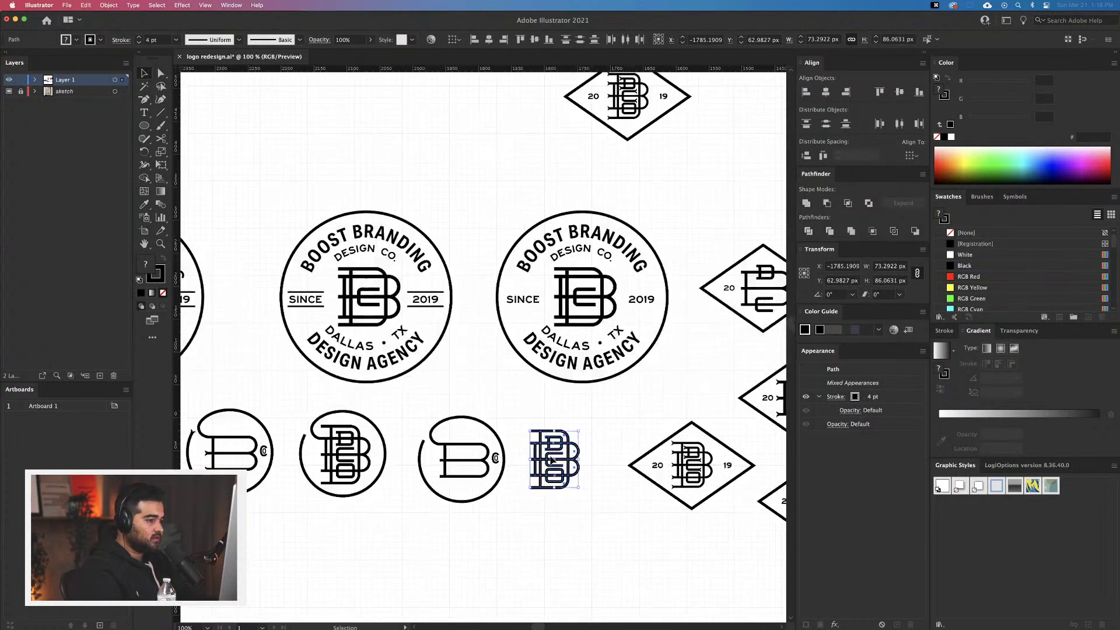
pyautogui.moveTo(552, 461); pyautogui.dragTo(448, 102)
pyautogui.moveTo(460, 140); pyautogui.dragTo(528, 328)
pyautogui.press('super+equal')
pyautogui.press('super+equal')
pyautogui.press('super+equal')
pyautogui.click(605, 367)
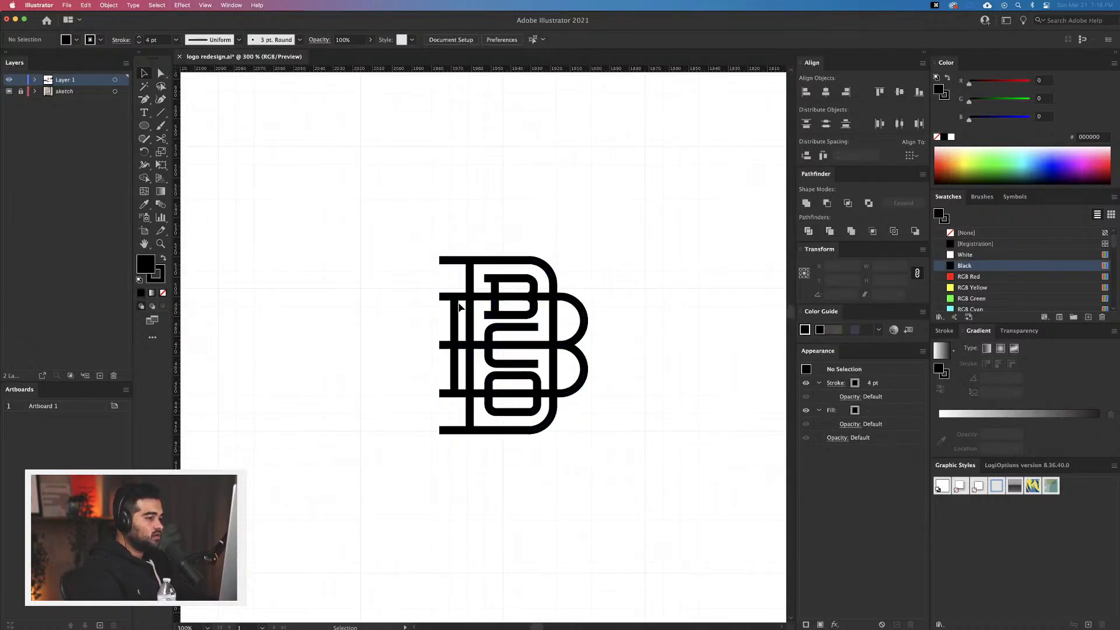
pyautogui.click(459, 308)
pyautogui.keyDown('shift'); pyautogui.click(456, 364); pyautogui.keyUp('shift')
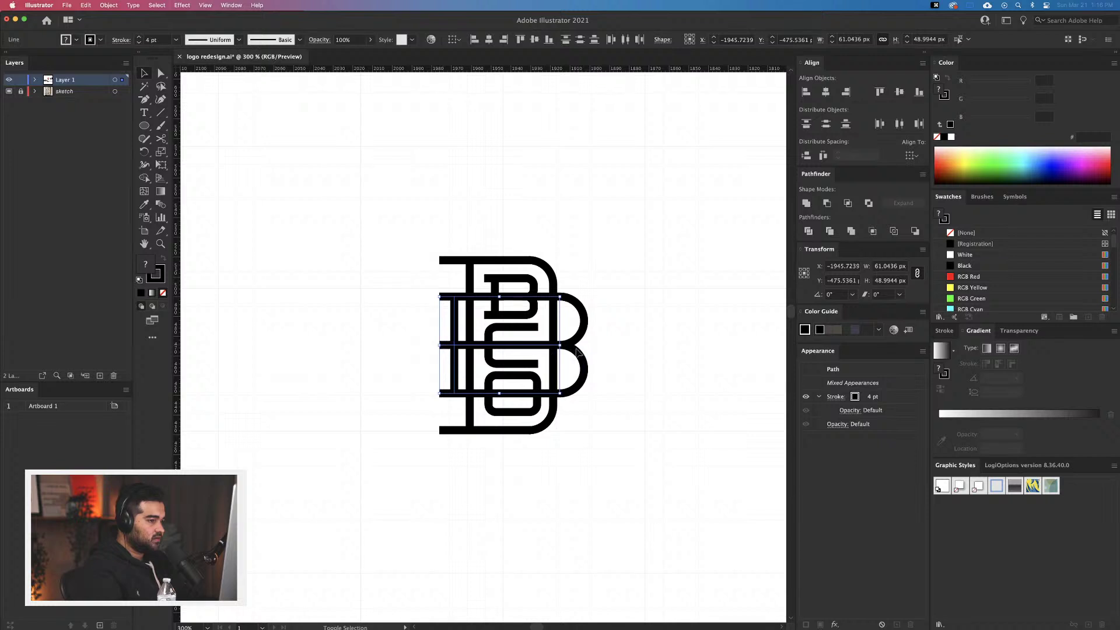
pyautogui.keyDown('shift'); pyautogui.click(584, 331); pyautogui.keyUp('shift')
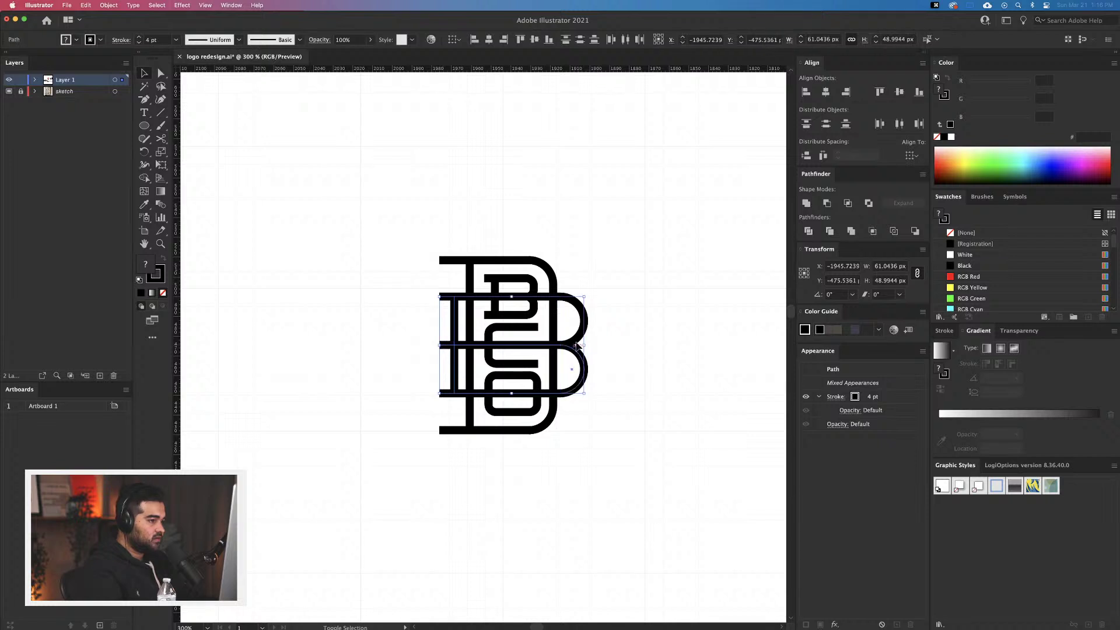
pyautogui.keyDown('shift'); pyautogui.click(535, 405); pyautogui.keyUp('shift')
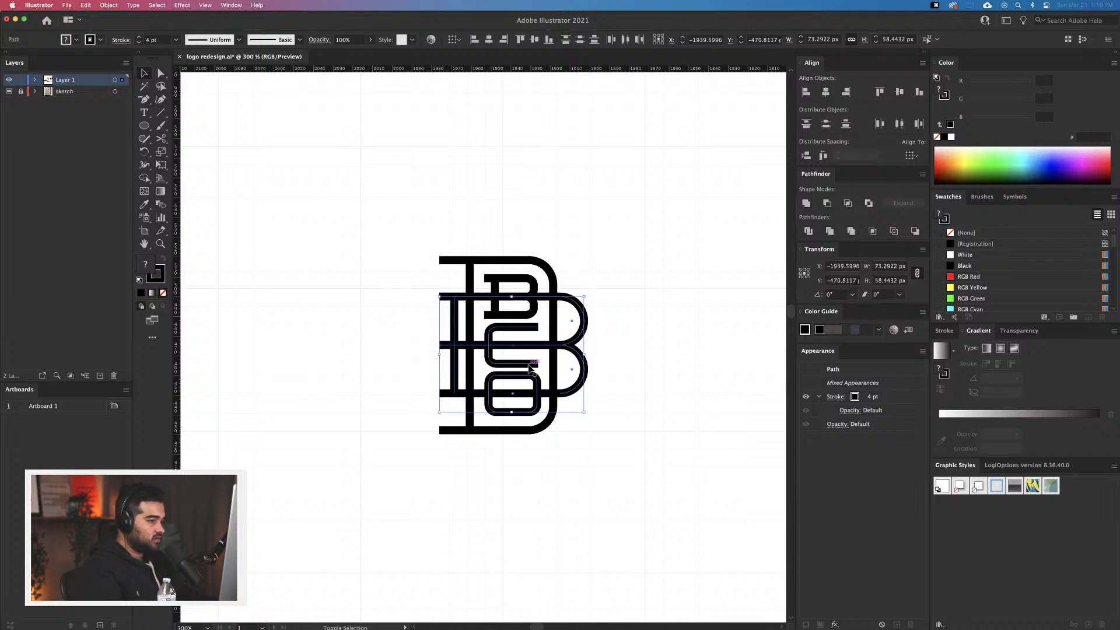
pyautogui.keyDown('shift'); pyautogui.click(500, 315); pyautogui.keyUp('shift')
pyautogui.click(607, 307)
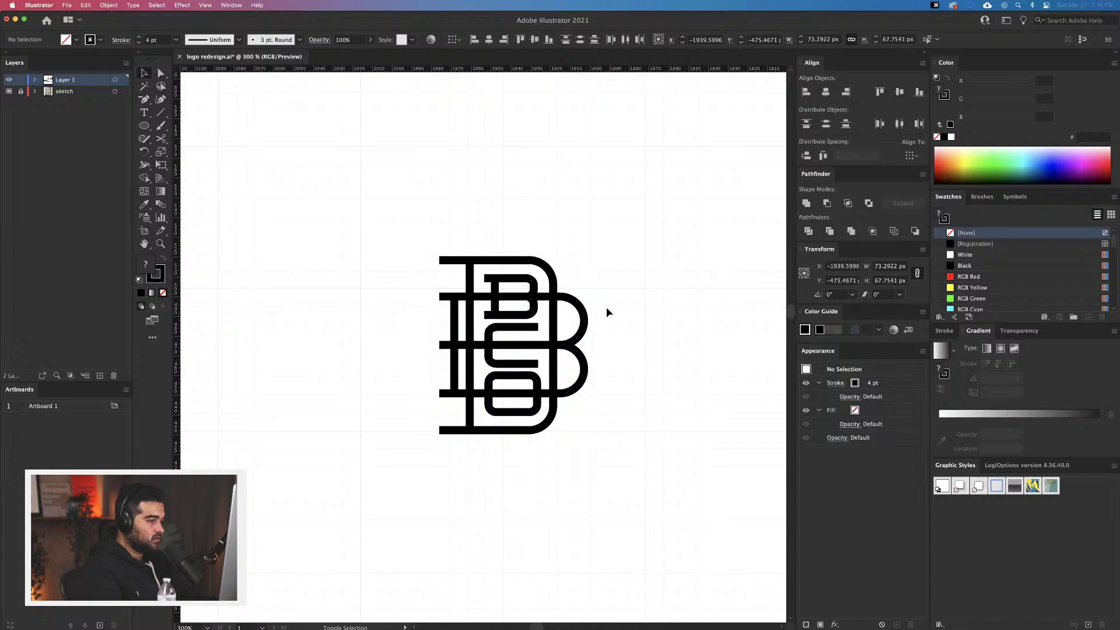
pyautogui.click(584, 321)
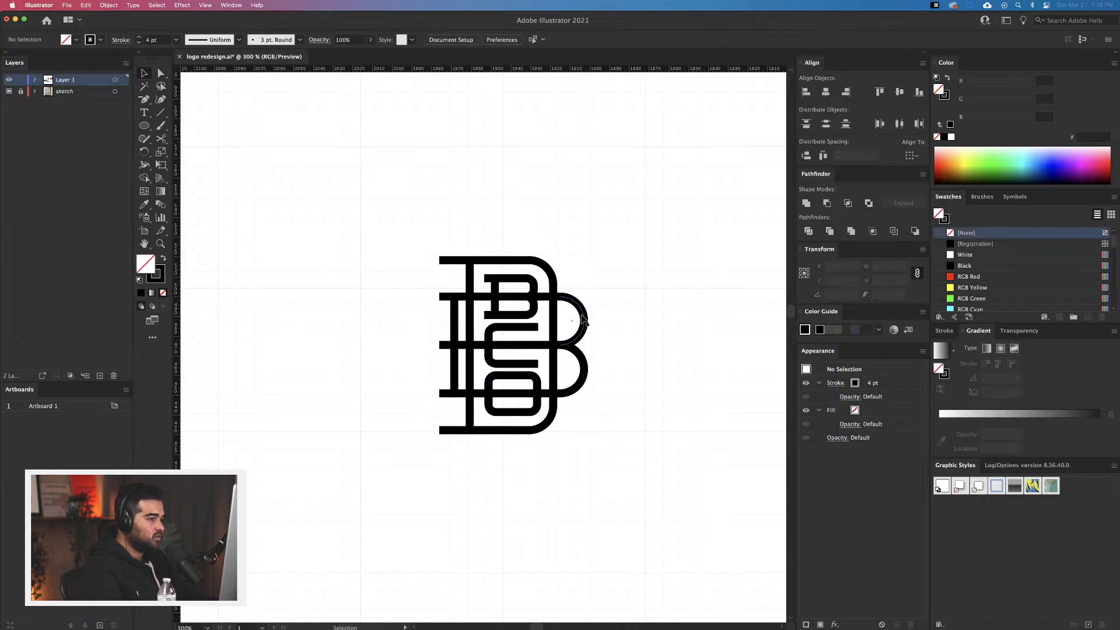
pyautogui.click(538, 275)
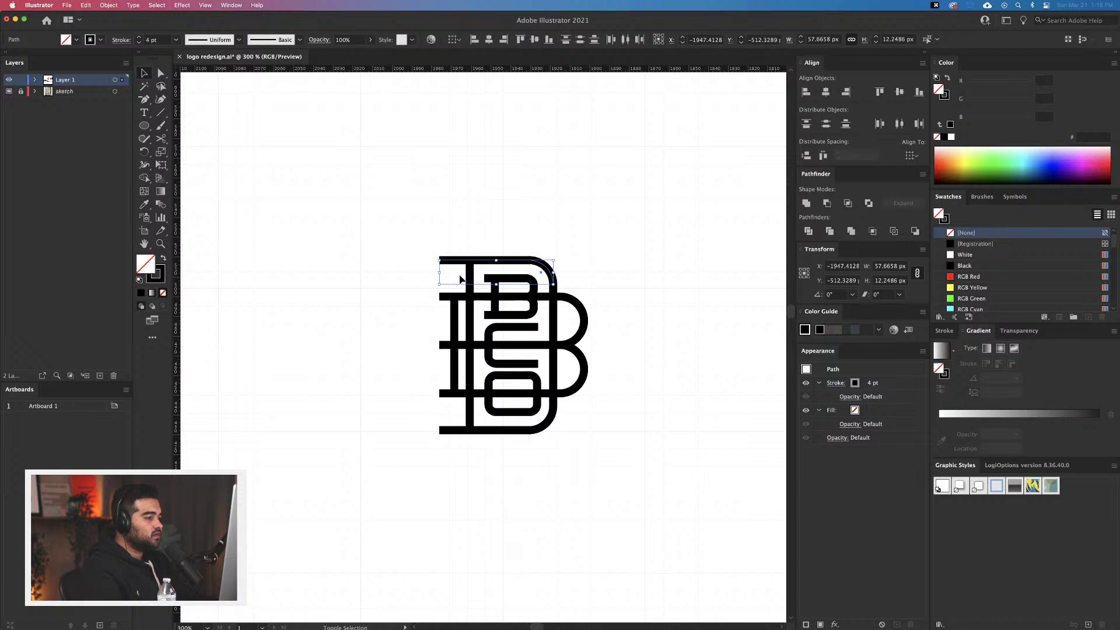
pyautogui.moveTo(402, 239); pyautogui.dragTo(594, 468)
pyautogui.click(108, 5)
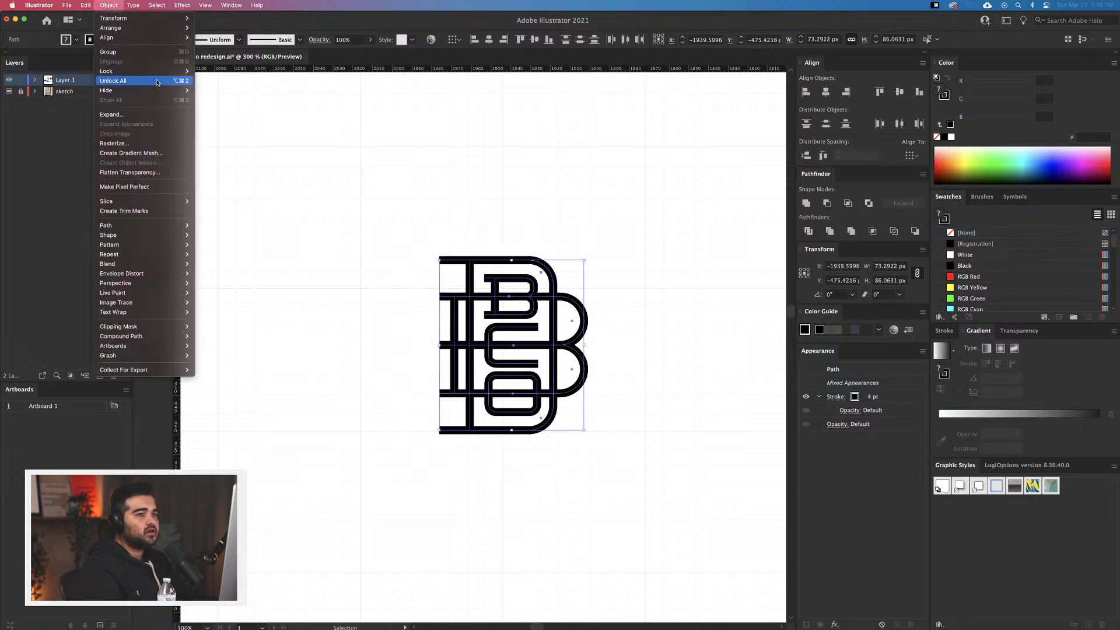
pyautogui.click(117, 81)
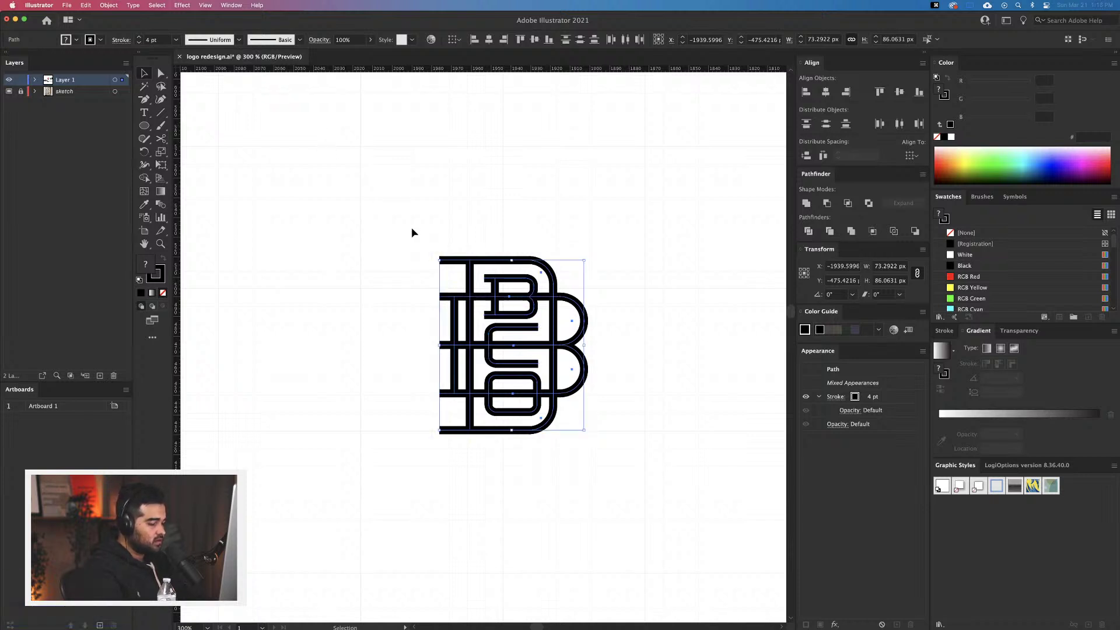
# Decline enabling the Adobe Bridge extensions and close the Bridge window
pyautogui.press('a')
pyautogui.press('v')
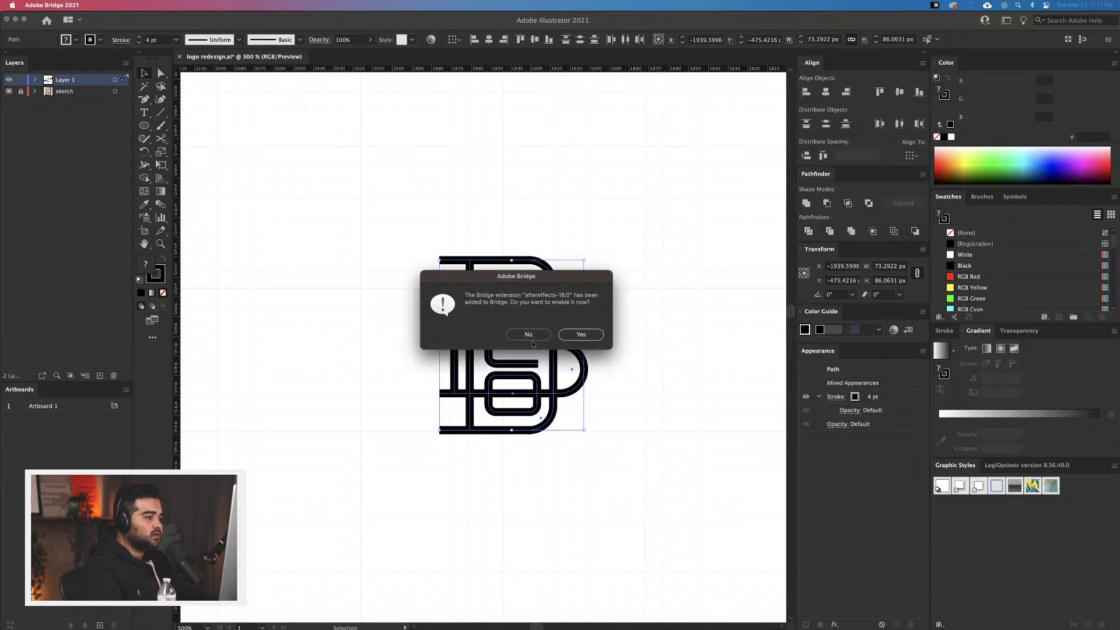
pyautogui.click(532, 339)
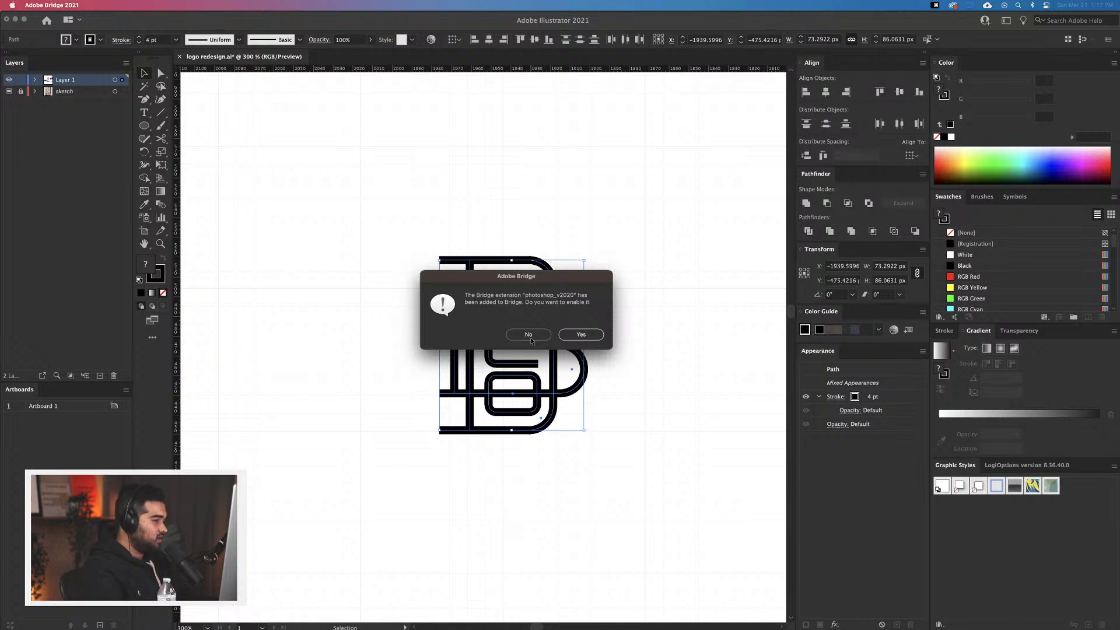
pyautogui.click(528, 335)
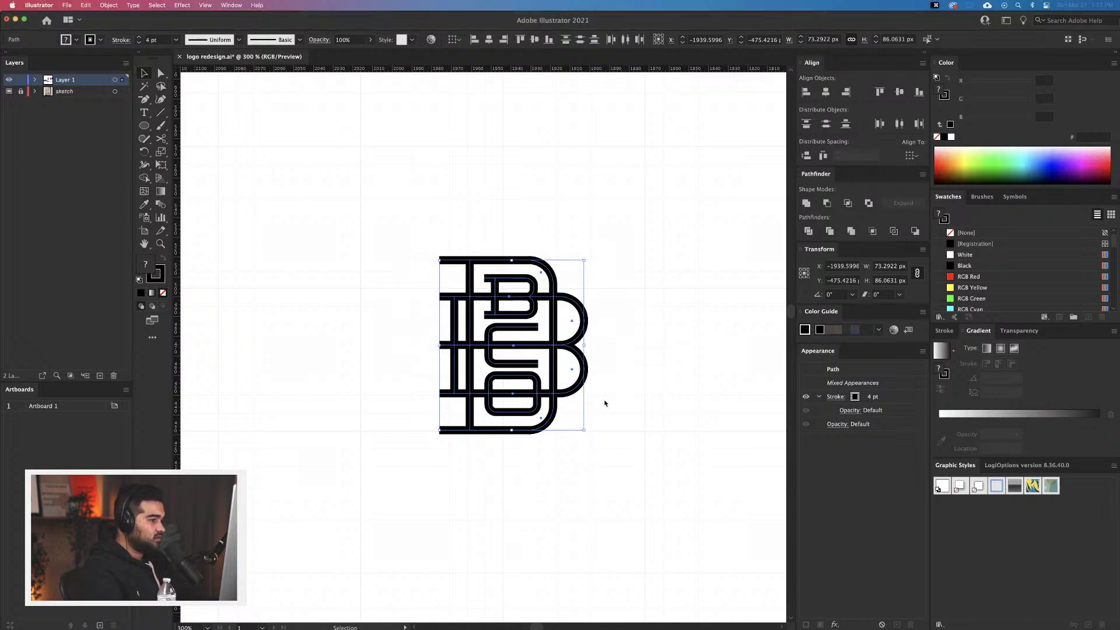
pyautogui.click(510, 466)
pyautogui.moveTo(428, 458); pyautogui.dragTo(592, 244)
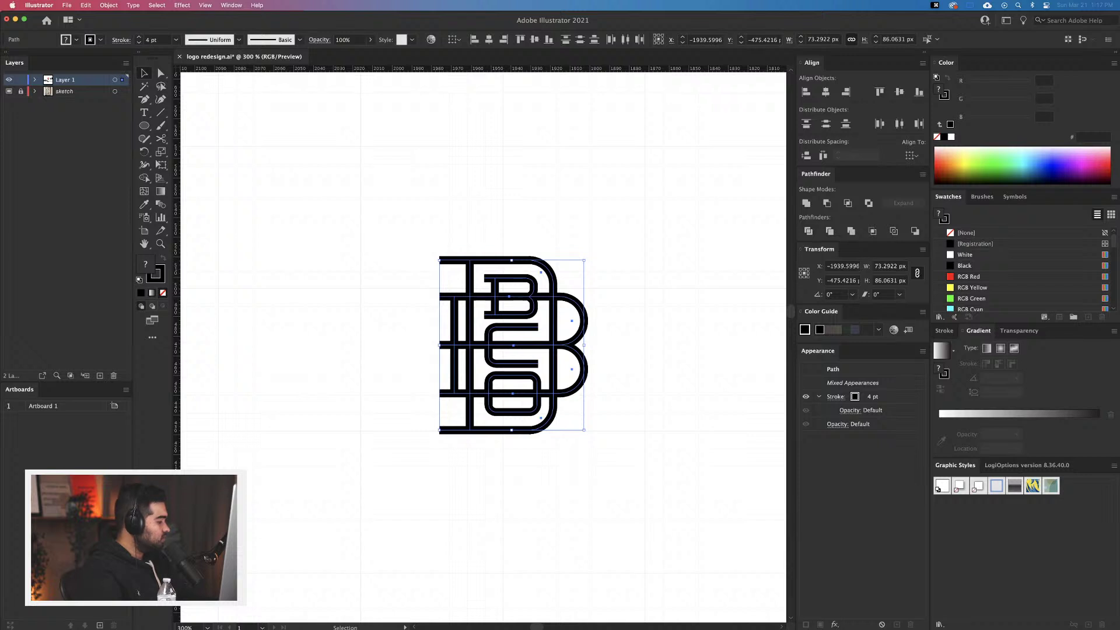
pyautogui.press('alt+super+o')
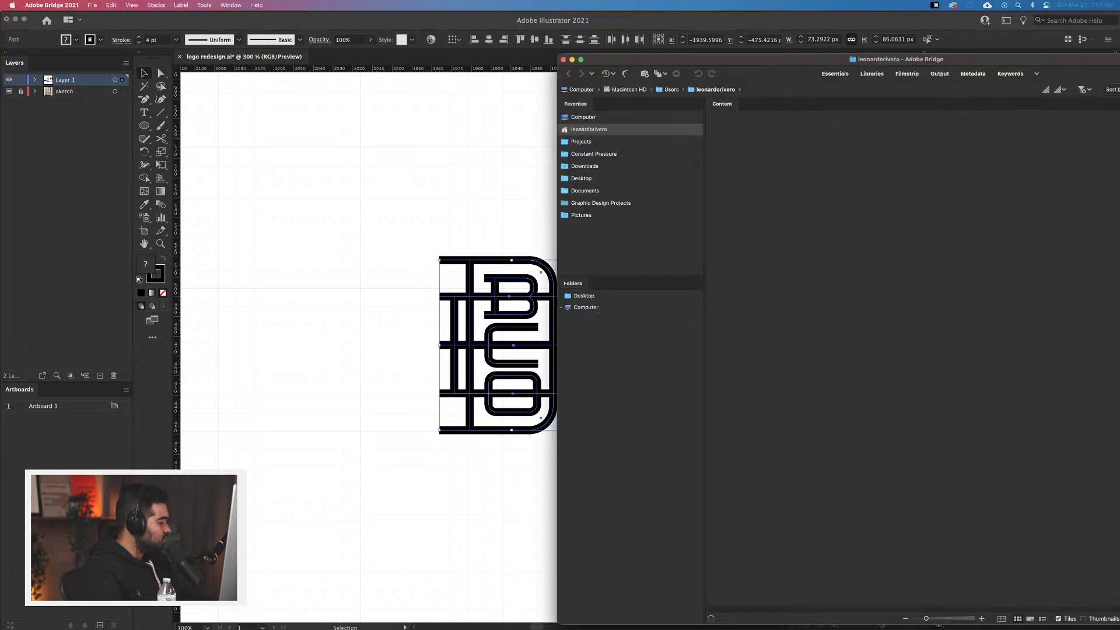
pyautogui.moveTo(762, 62); pyautogui.dragTo(935, 528)
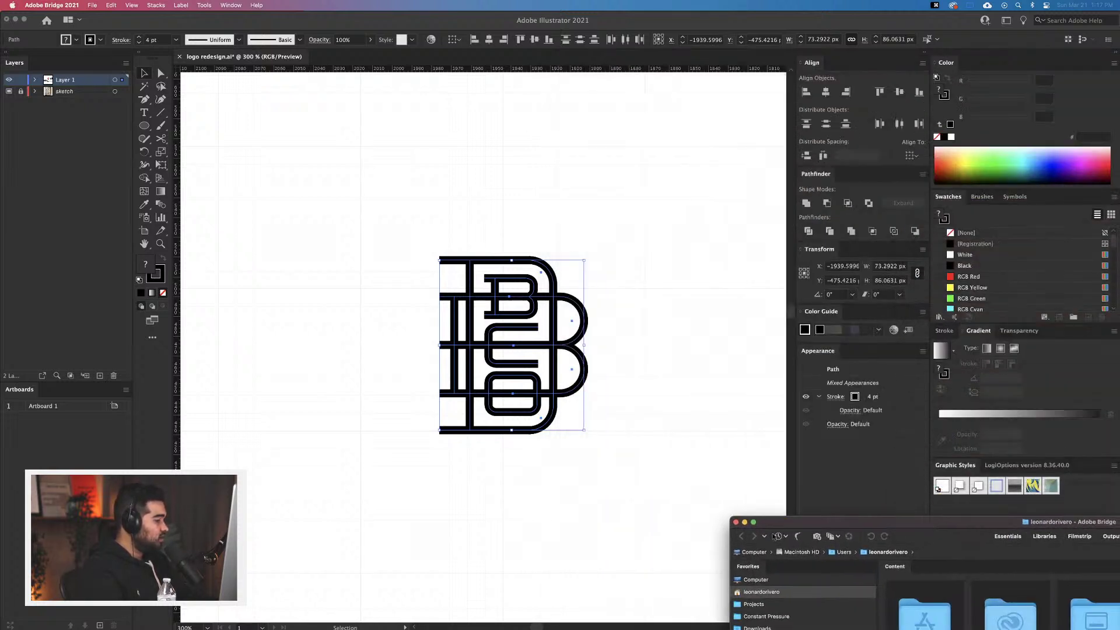
pyautogui.click(736, 523)
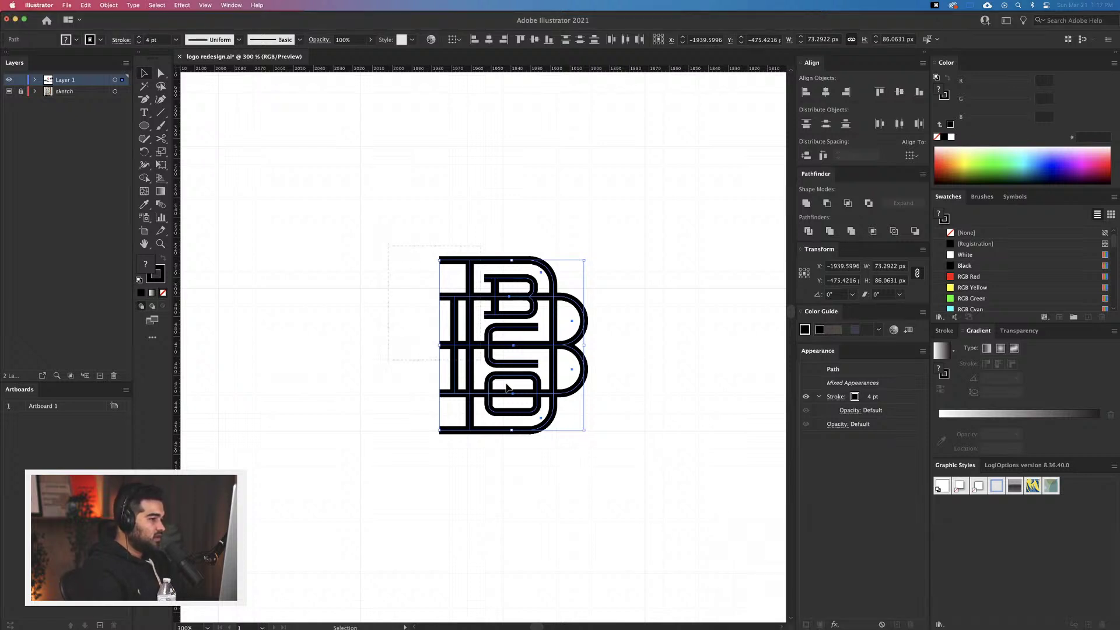
# Expand the fill and stroke of the whole copied monogram into outlined shapes
pyautogui.click(608, 471)
pyautogui.press('super+a')
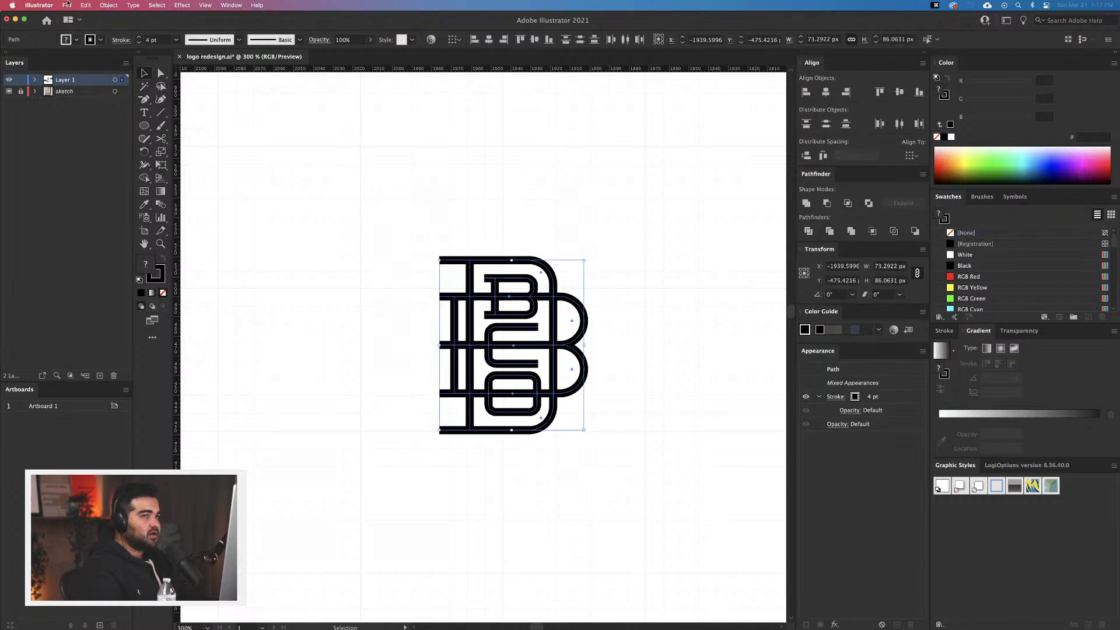
pyautogui.click(109, 5)
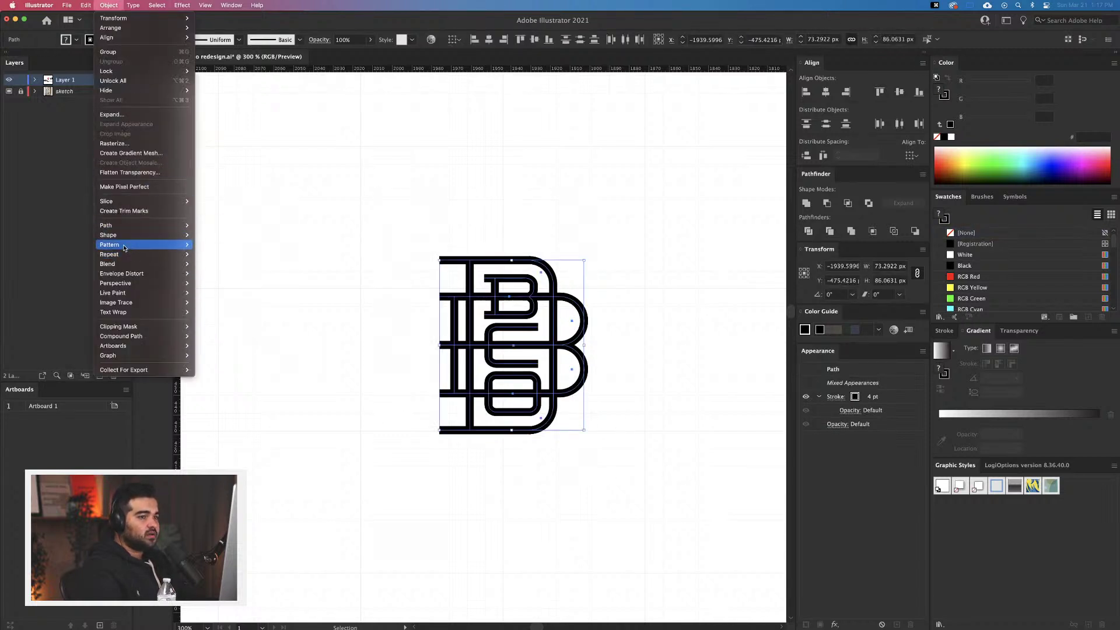
pyautogui.click(128, 116)
pyautogui.click(592, 371)
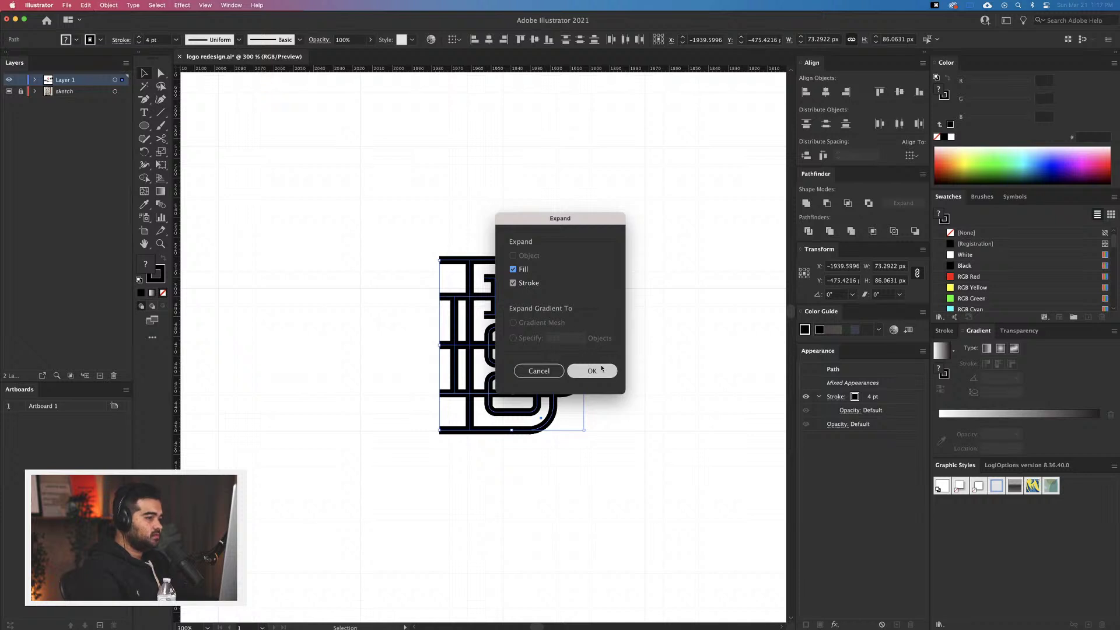
# Unite the large D's expanded top bar, curved corners, right side and vertical stem into one shape
pyautogui.scroll(5, 461, 279)
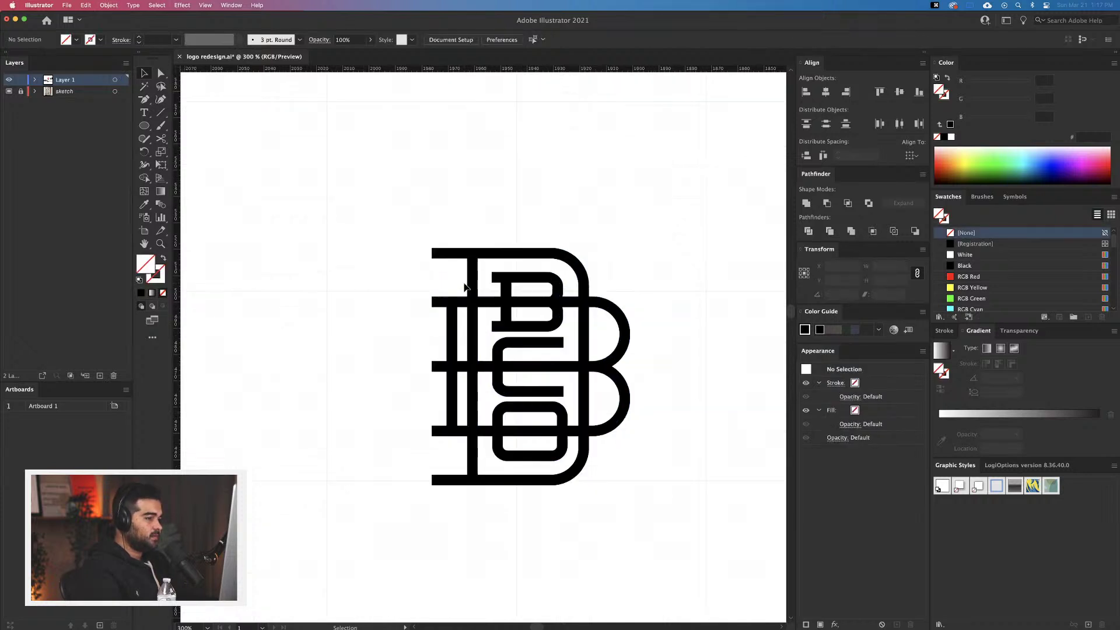
pyautogui.click(468, 267)
pyautogui.keyDown('shift'); pyautogui.click(590, 232); pyautogui.keyUp('shift')
pyautogui.keyDown('shift'); pyautogui.click(688, 248); pyautogui.keyUp('shift')
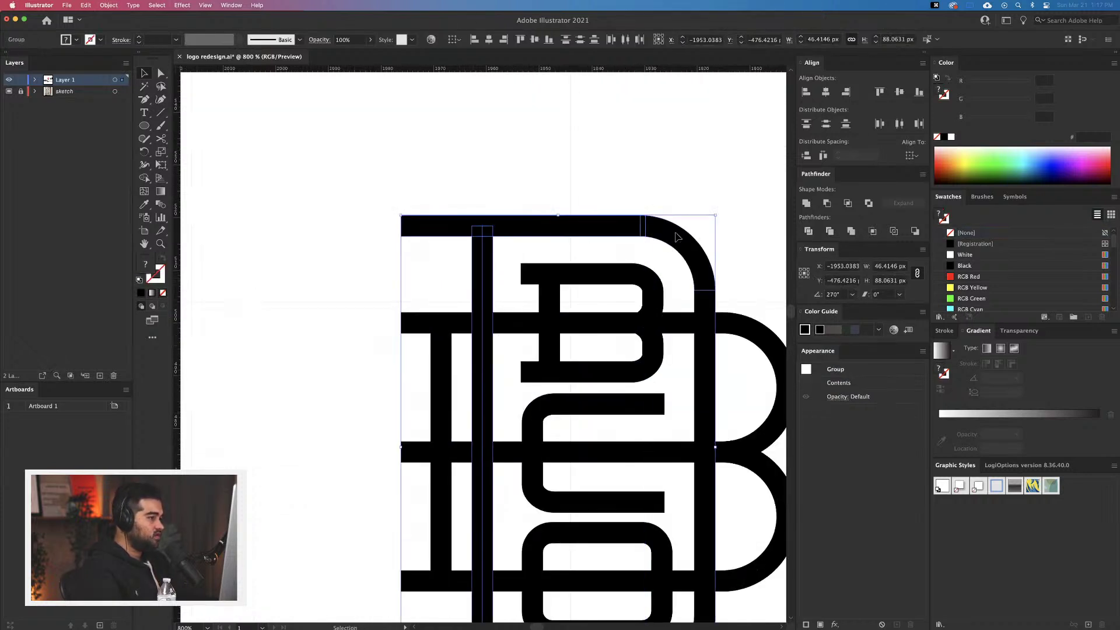
pyautogui.keyDown('shift'); pyautogui.click(708, 324); pyautogui.keyUp('shift')
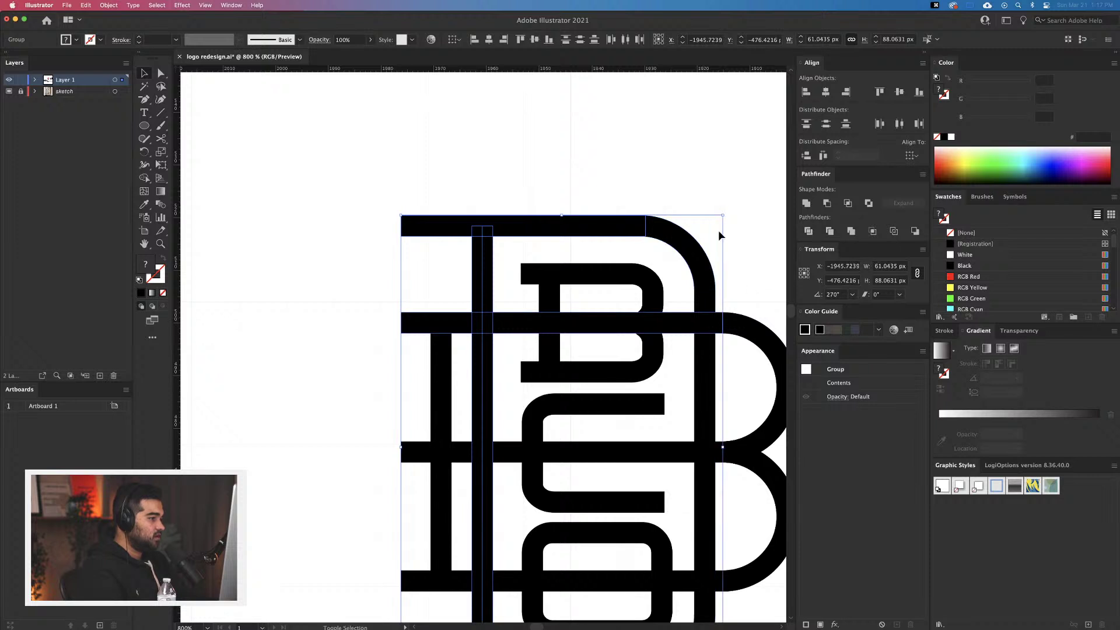
pyautogui.click(707, 287)
pyautogui.keyDown('shift'); pyautogui.click(704, 298); pyautogui.keyUp('shift')
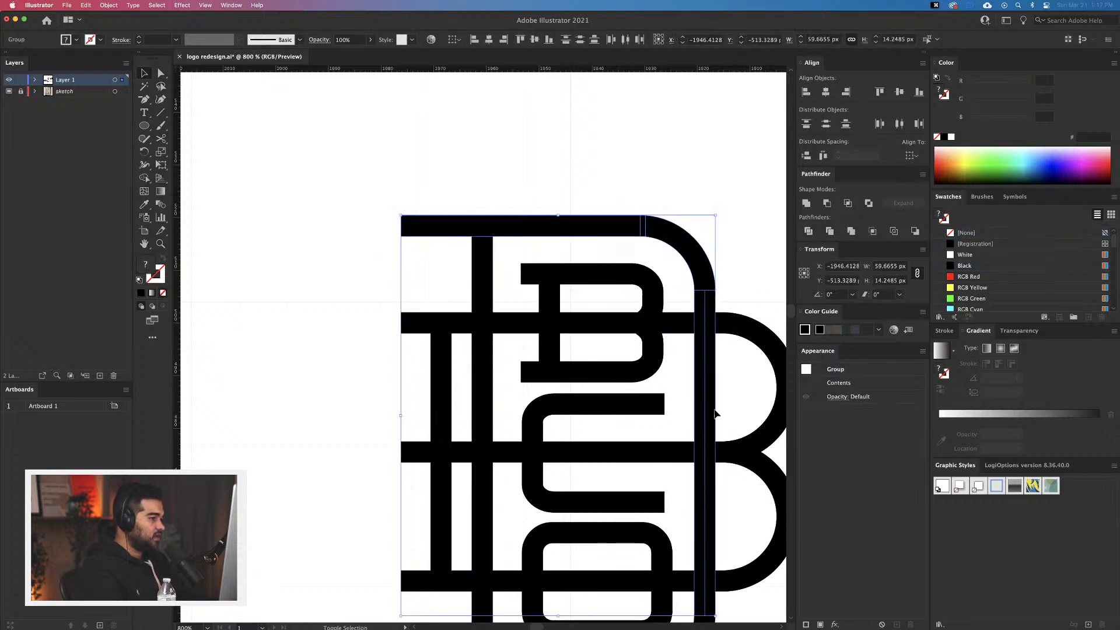
pyautogui.scroll(-5, 675, 400)
pyautogui.keyDown('shift'); pyautogui.click(657, 511); pyautogui.keyUp('shift')
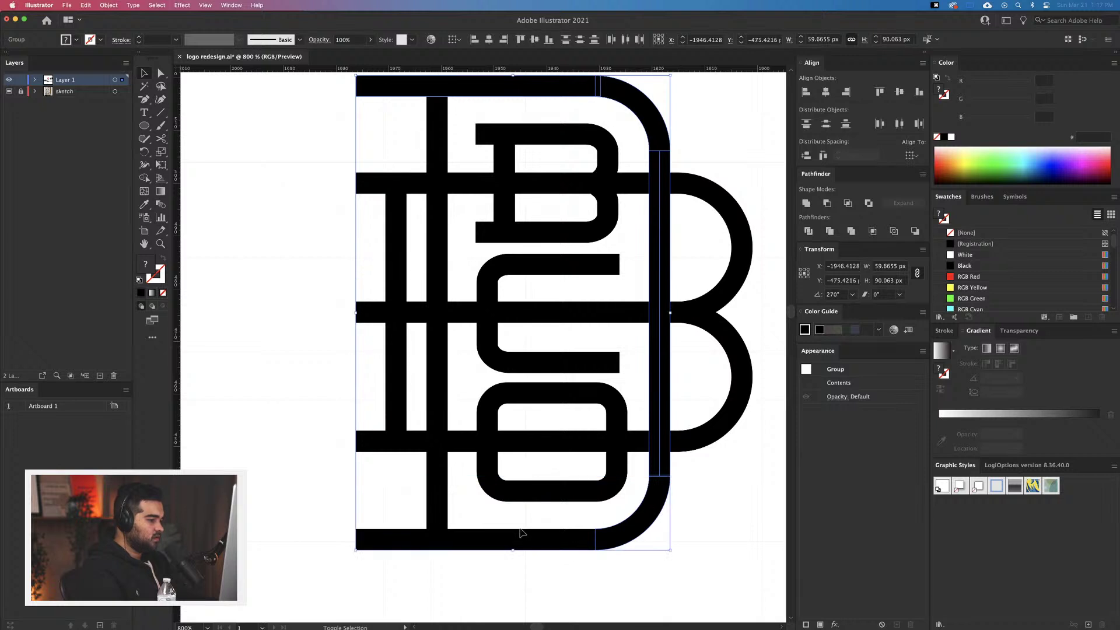
pyautogui.keyDown('shift'); pyautogui.click(434, 494); pyautogui.keyUp('shift')
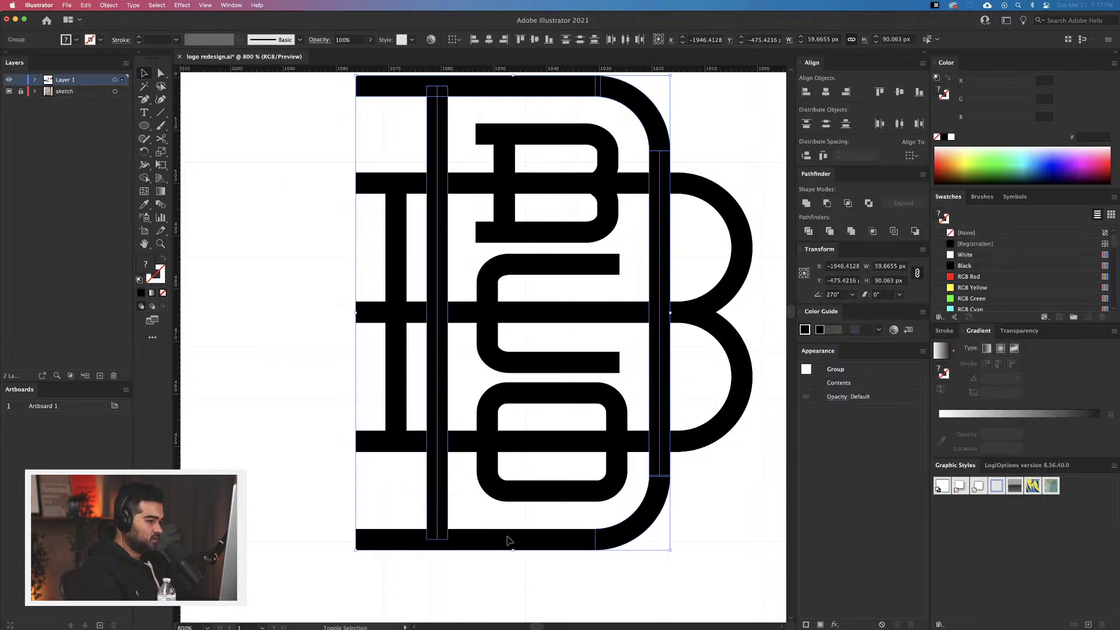
pyautogui.click(807, 203)
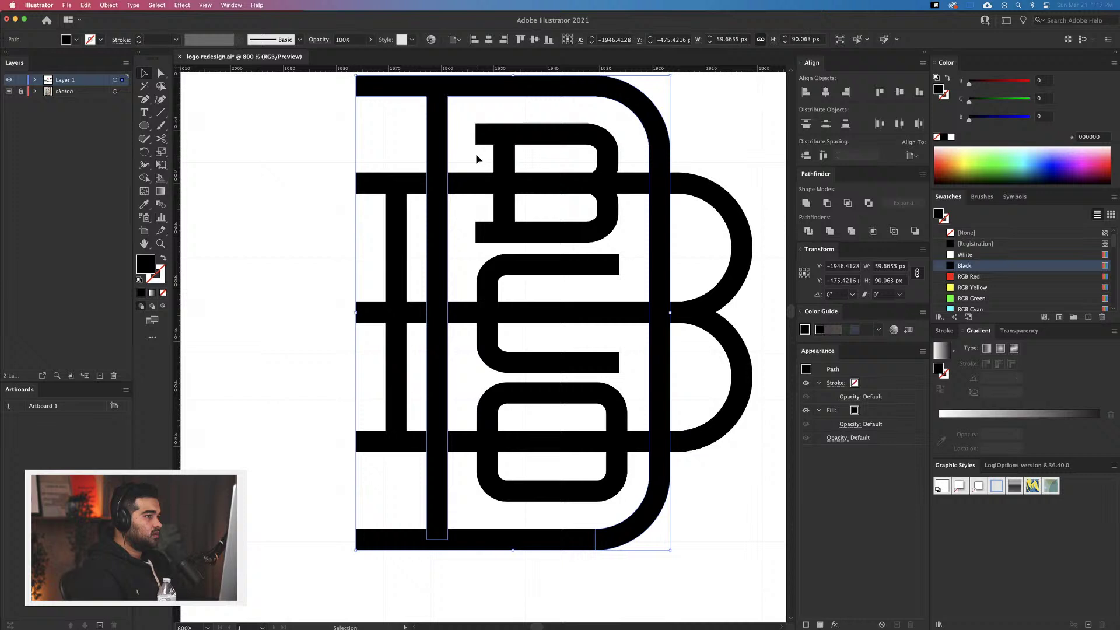
# Try to merge the large D's stem with its bottom bar using the Shape Builder, and undo the merge
pyautogui.click(562, 576)
pyautogui.moveTo(552, 547); pyautogui.dragTo(199, 315)
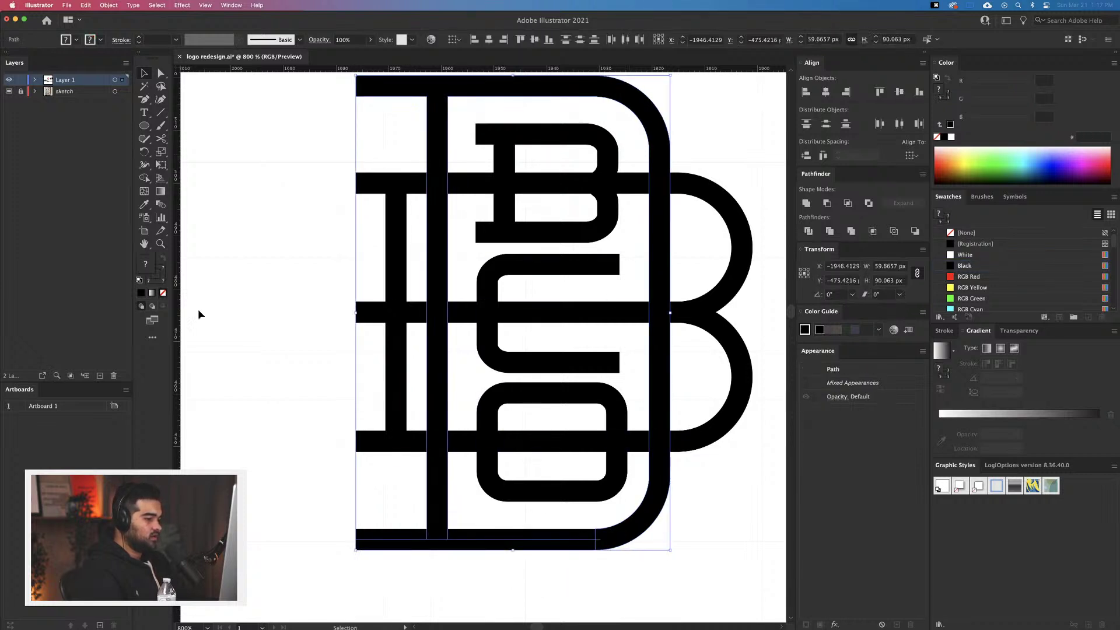
pyautogui.click(144, 180)
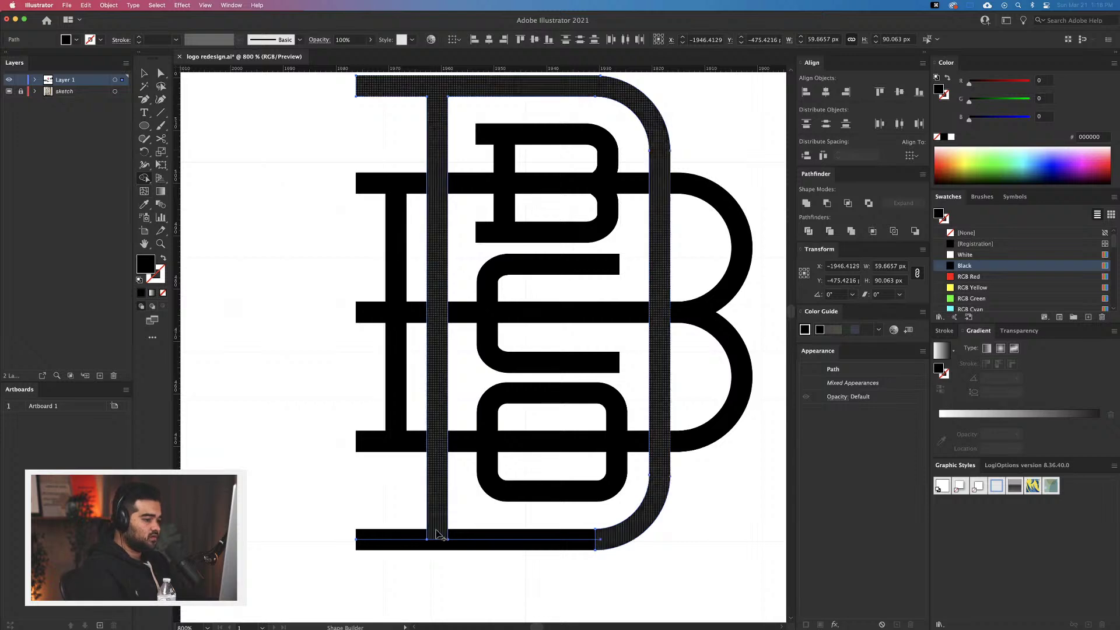
pyautogui.moveTo(426, 530); pyautogui.dragTo(484, 542)
pyautogui.press('super+z')
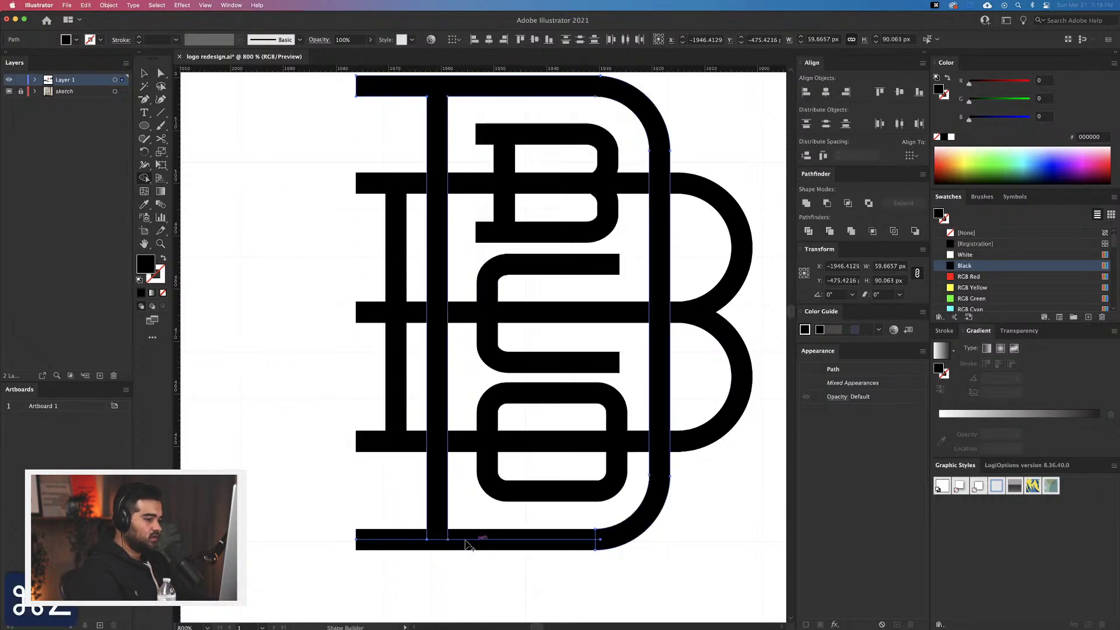
# Expand the fill and stroke of the large D's bottom bar into an outlined shape
pyautogui.click(349, 559)
pyautogui.click(402, 547)
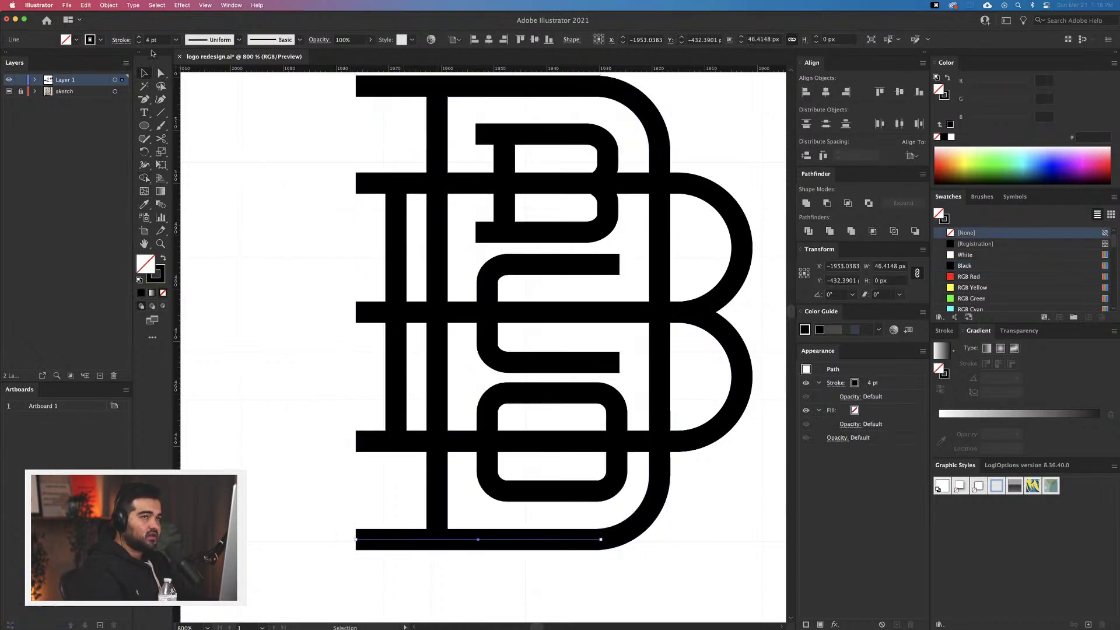
pyautogui.click(109, 5)
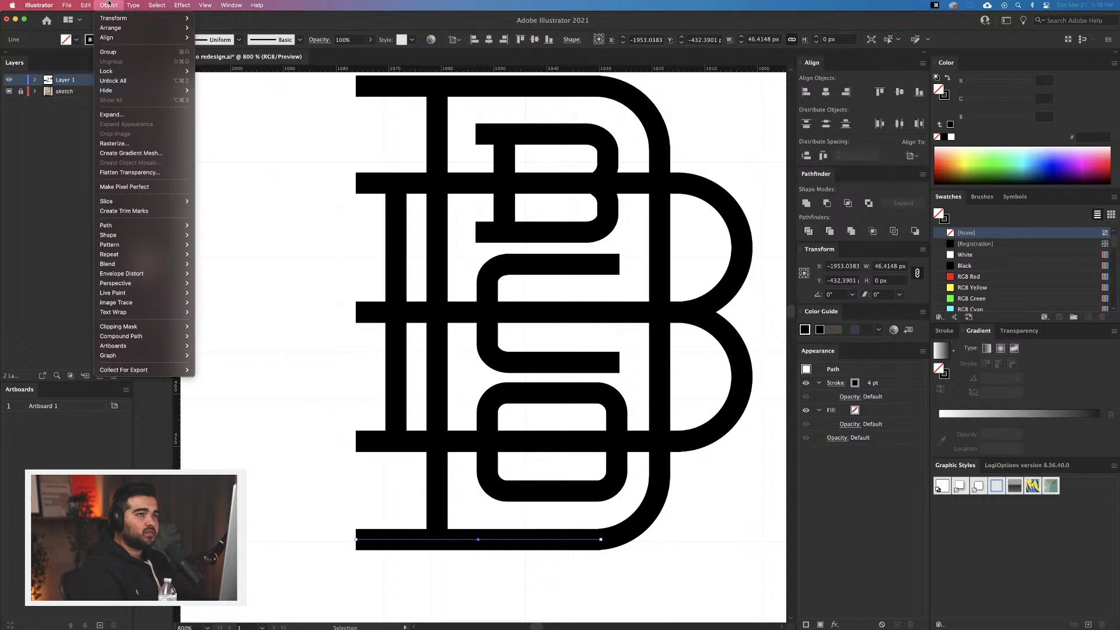
pyautogui.click(151, 115)
pyautogui.click(593, 372)
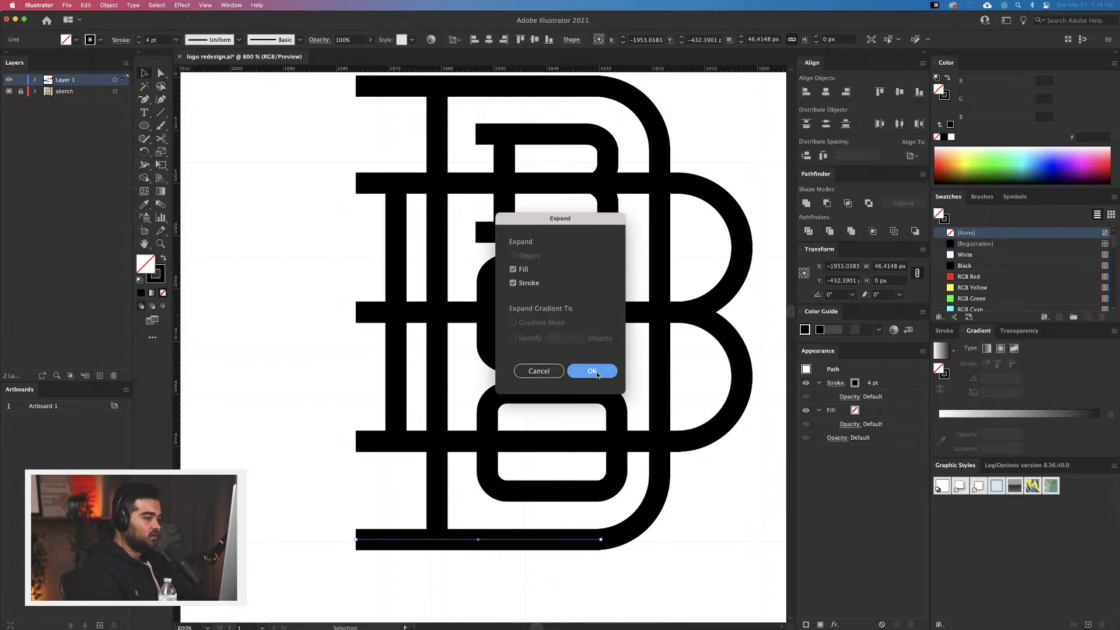
# Select the whole copied monogram and expand any remaining live strokes and fills
pyautogui.click(716, 525)
pyautogui.scroll(-3, 717, 525)
pyautogui.moveTo(717, 525); pyautogui.dragTo(619, 515)
pyautogui.moveTo(407, 289); pyautogui.dragTo(676, 569)
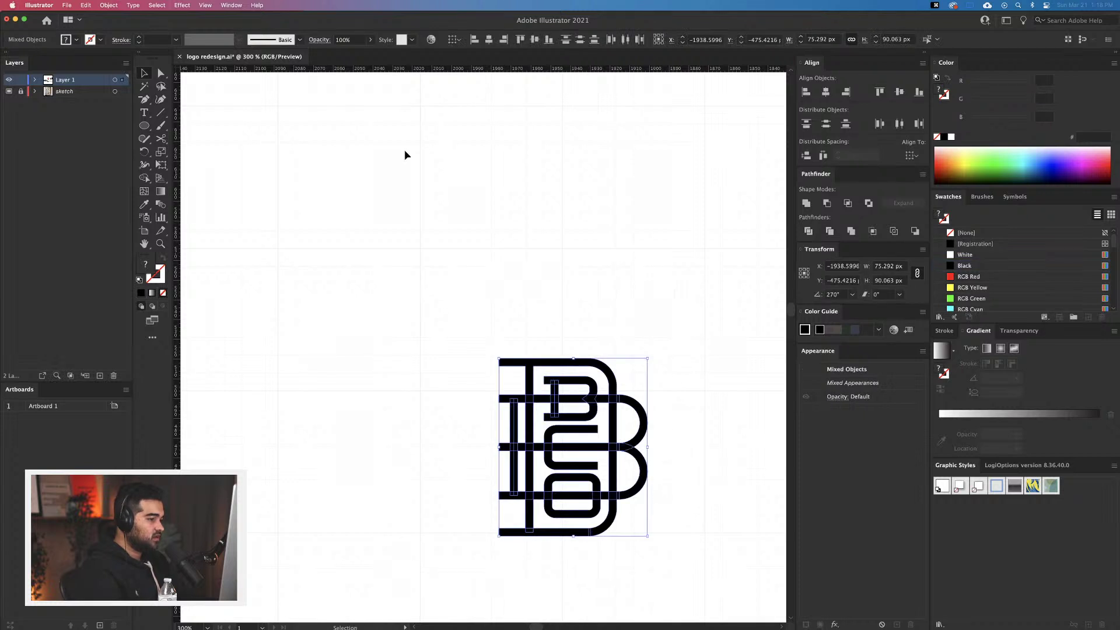
pyautogui.click(108, 5)
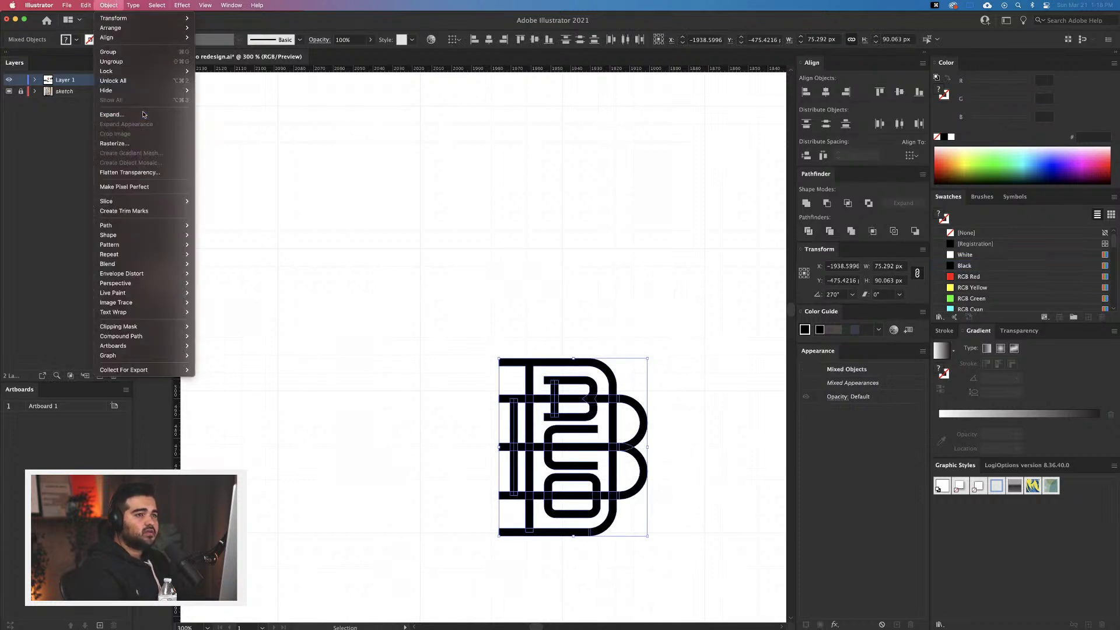
pyautogui.click(632, 376)
# Unite the large D's bottom bar with the rest of the D into one shape
pyautogui.scroll(5, 602, 554)
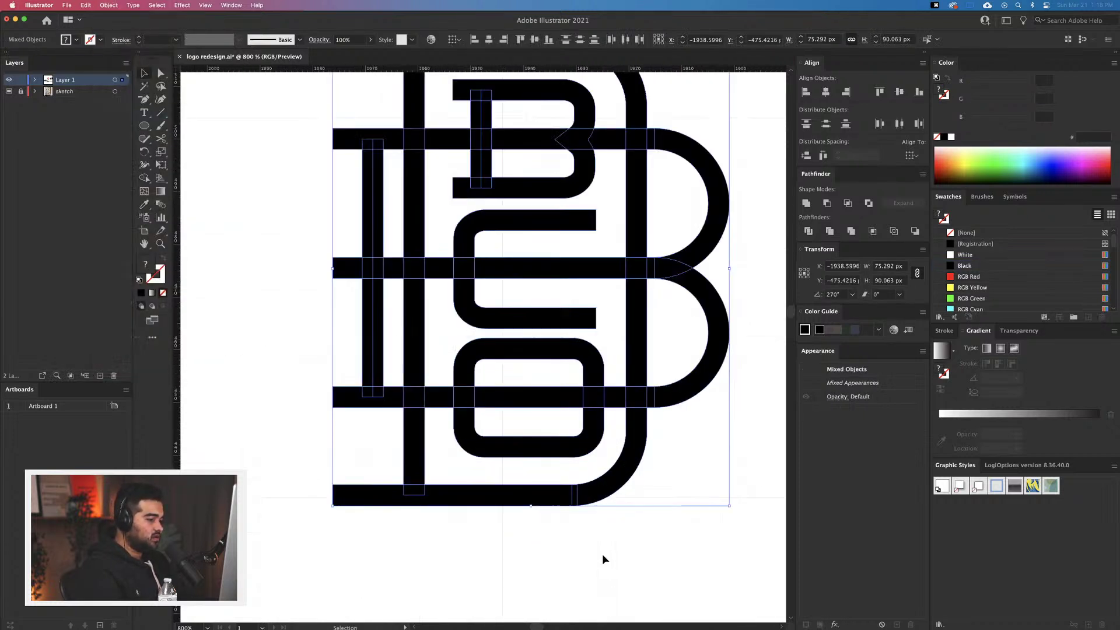
pyautogui.click(530, 544)
pyautogui.moveTo(367, 532); pyautogui.dragTo(624, 464)
pyautogui.click(807, 203)
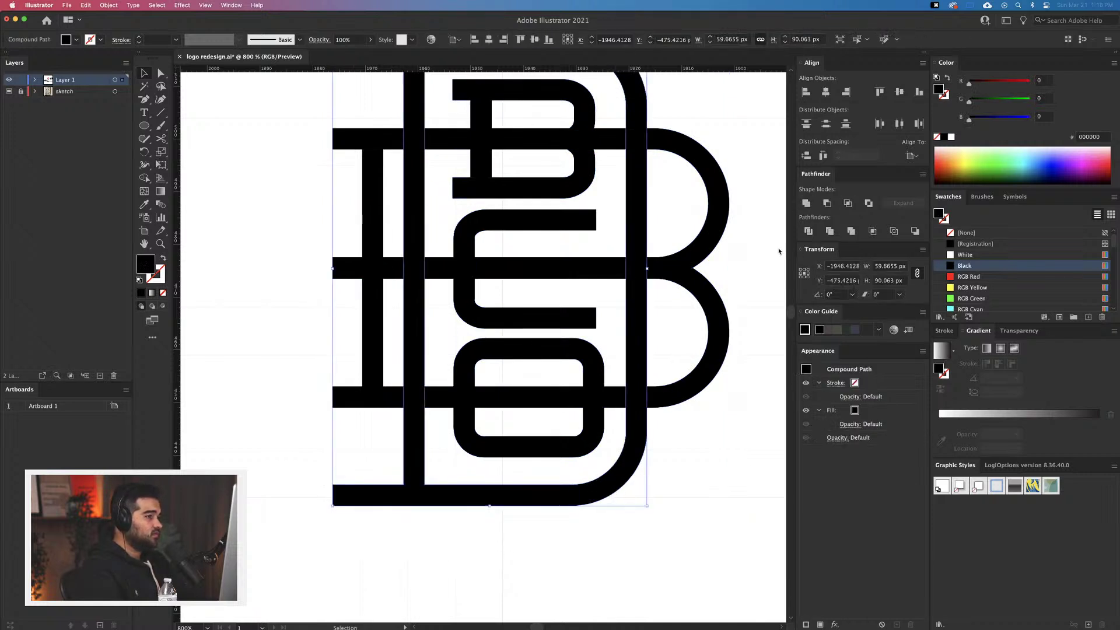
# Unite the large B's three horizontal bars, two bowls and vertical stem into one shape
pyautogui.scroll(2, 438, 450)
pyautogui.click(356, 448)
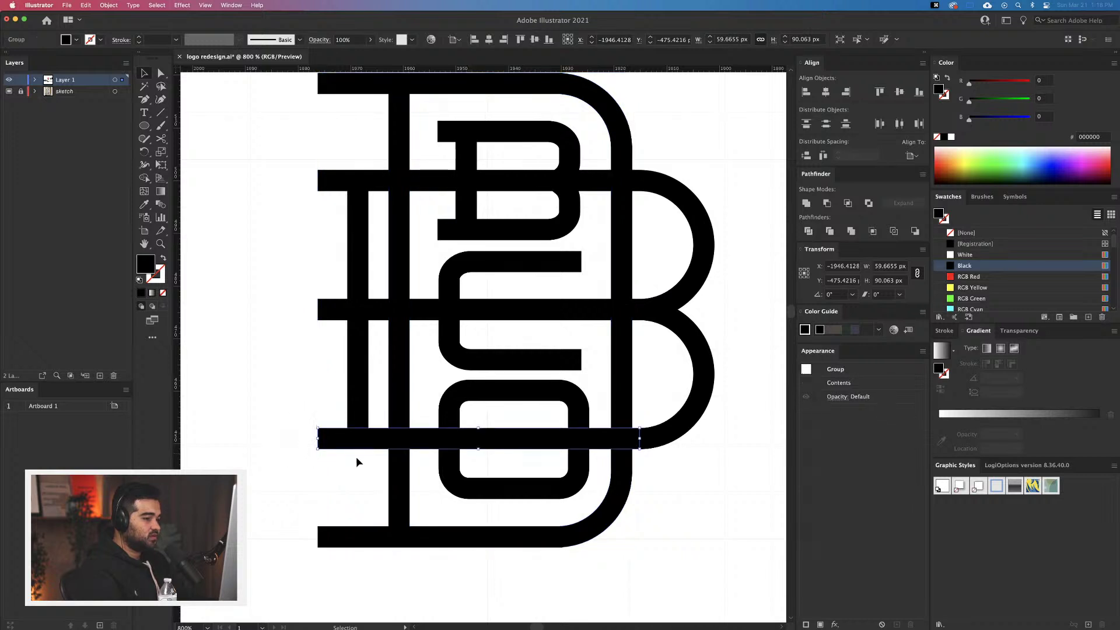
pyautogui.keyDown('shift'); pyautogui.click(700, 362); pyautogui.keyUp('shift')
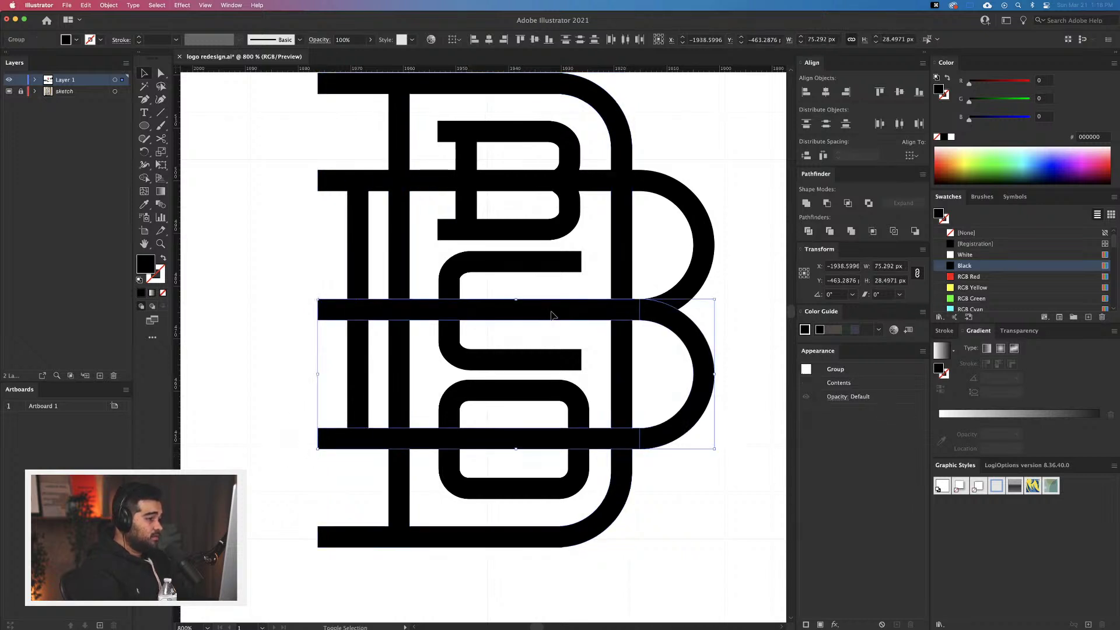
pyautogui.keyDown('shift'); pyautogui.click(690, 276); pyautogui.keyUp('shift')
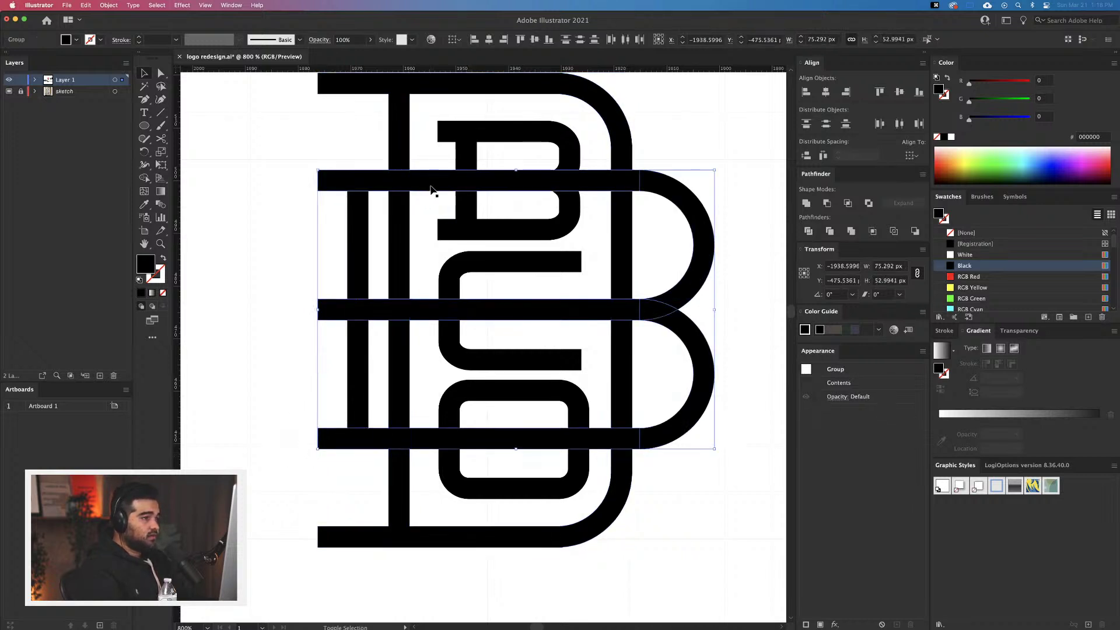
pyautogui.keyDown('shift'); pyautogui.click(357, 225); pyautogui.keyUp('shift')
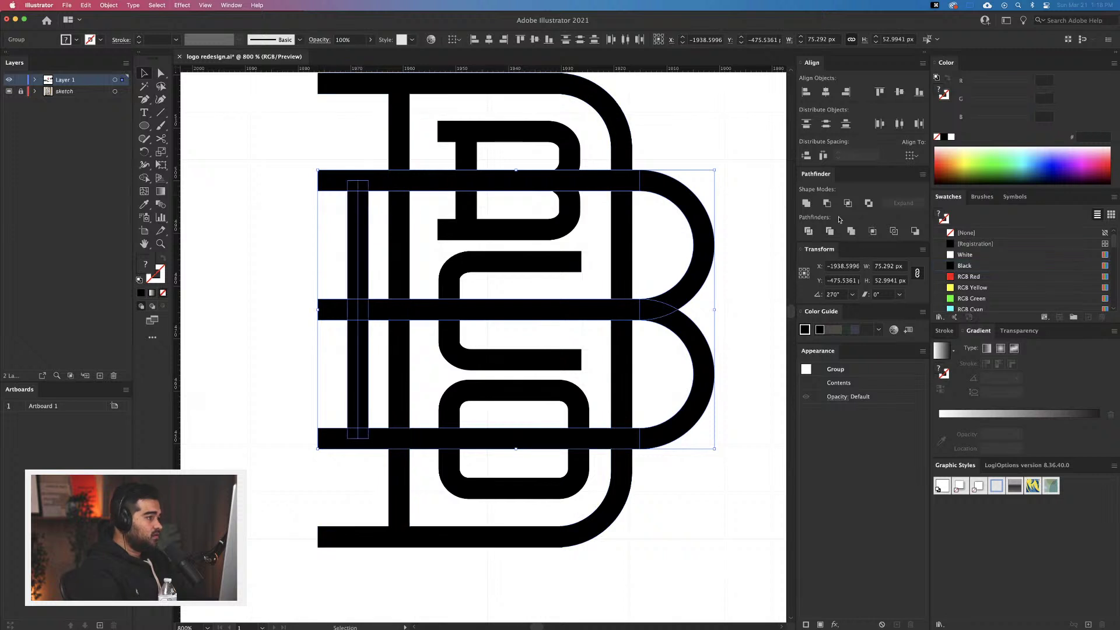
pyautogui.click(806, 204)
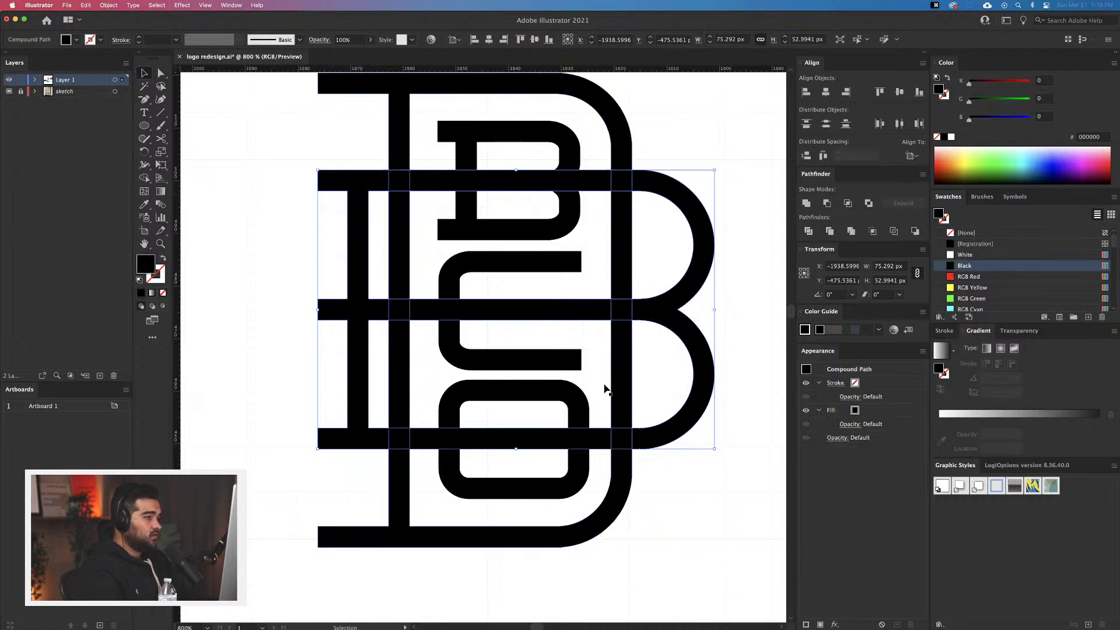
# Unite the parts of the small B inside the monogram into one shape
pyautogui.click(538, 357)
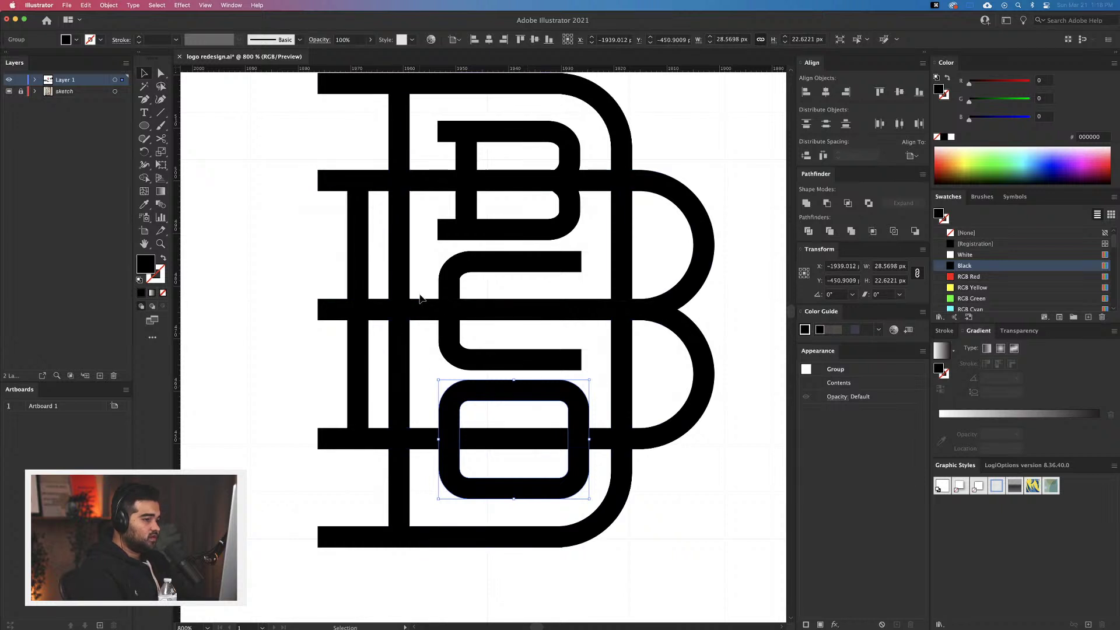
pyautogui.click(470, 169)
pyautogui.click(470, 169)
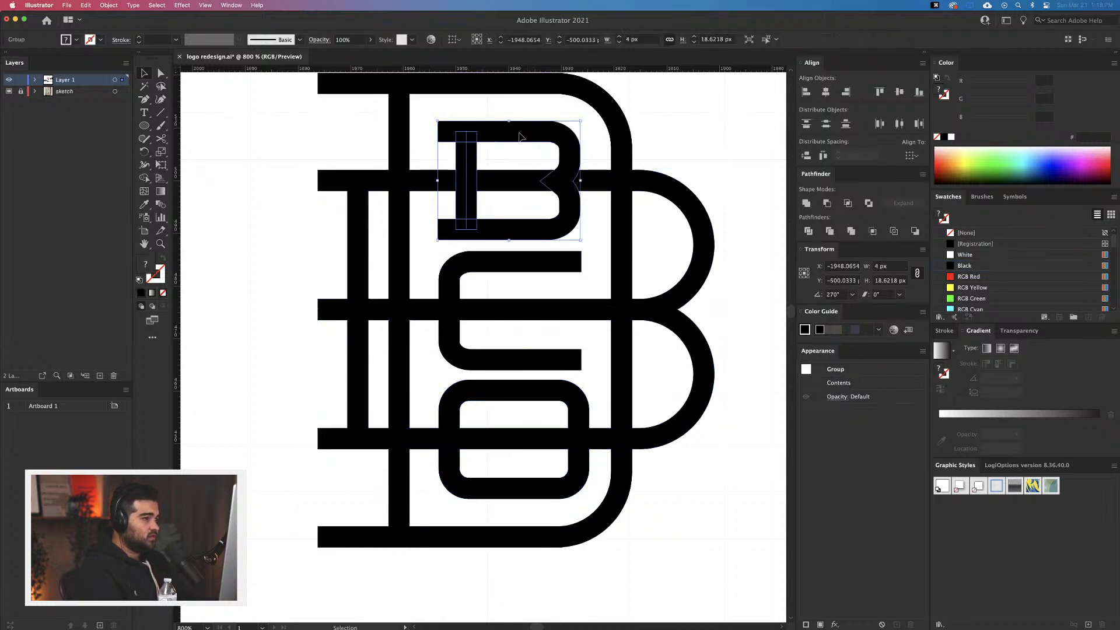
pyautogui.click(807, 202)
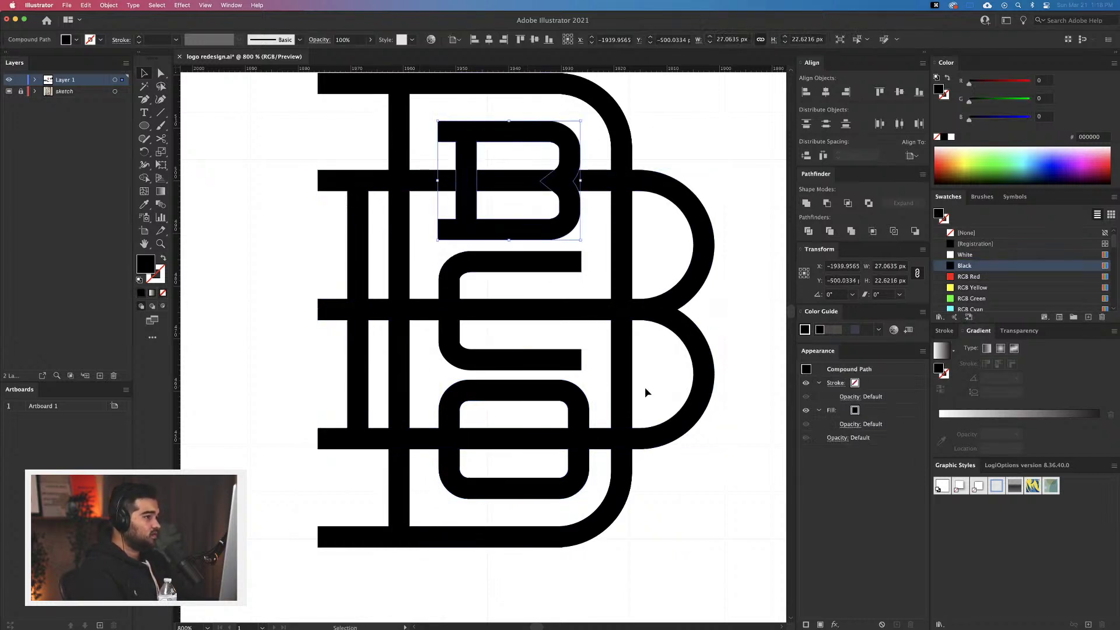
# Create an outward offset path around every letter of the monogram
pyautogui.click(593, 342)
pyautogui.scroll(-2, 593, 342)
pyautogui.moveTo(594, 342); pyautogui.dragTo(526, 342)
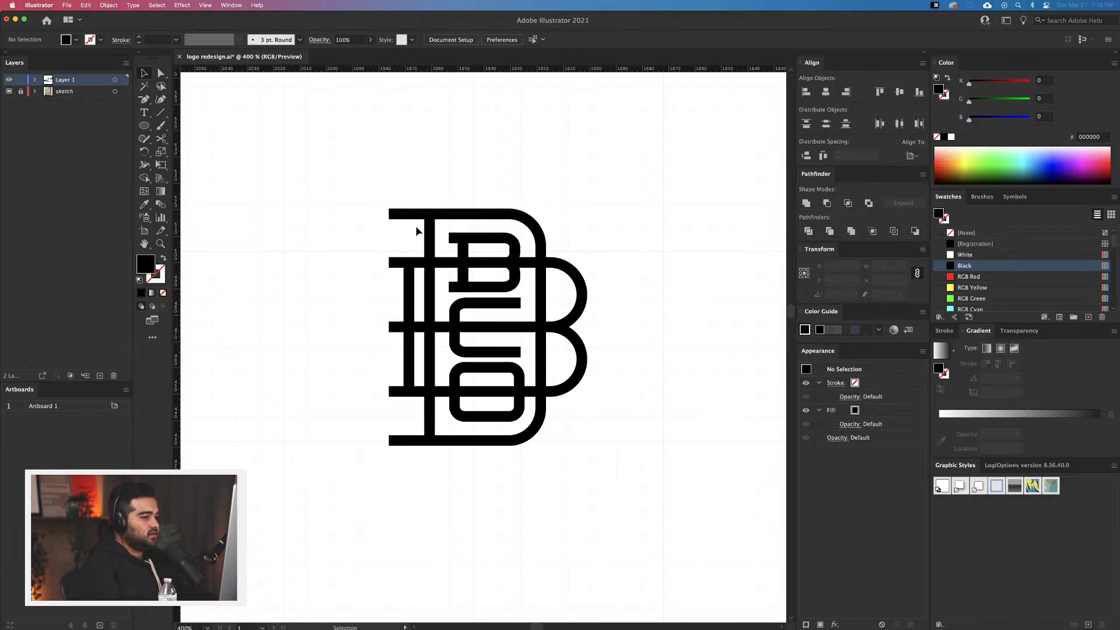
pyautogui.moveTo(363, 163); pyautogui.dragTo(651, 471)
pyautogui.click(109, 6)
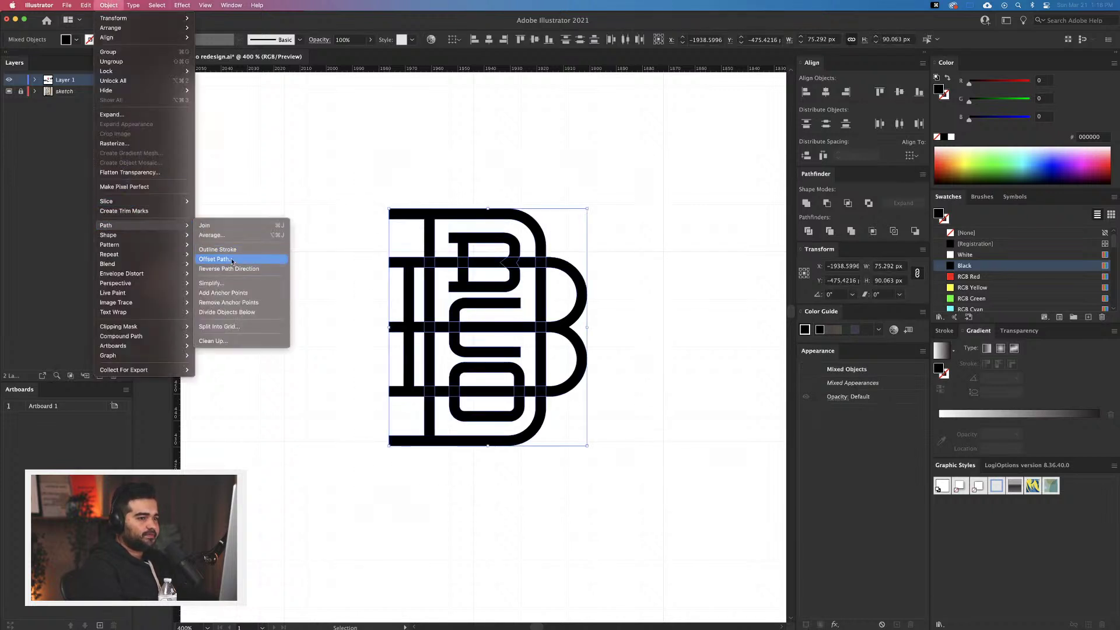
pyautogui.click(233, 260)
pyautogui.click(892, 377)
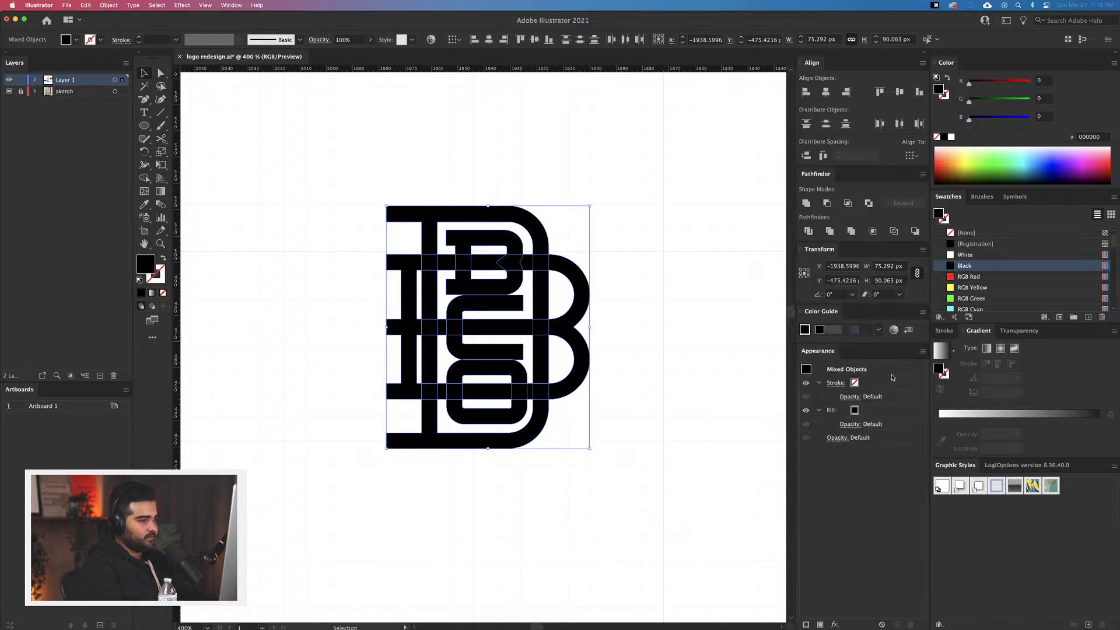
# With Shape Builder, weave the D's stem over the large B's top bar and the D's right side under it, trimming the offset gaps
pyautogui.moveTo(299, 163); pyautogui.dragTo(564, 442)
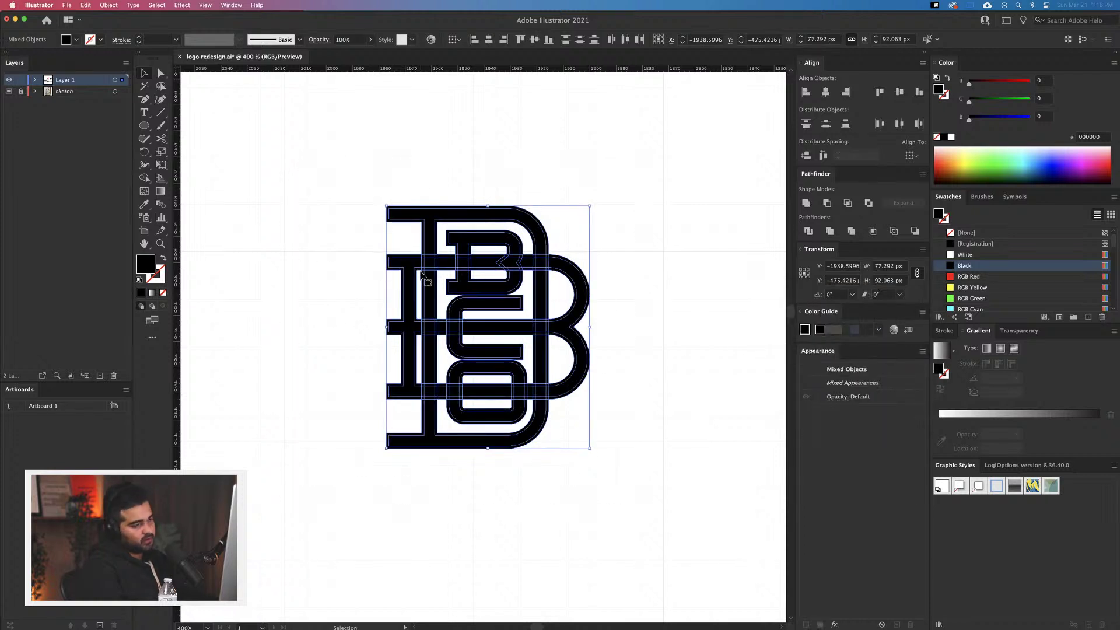
pyautogui.click(145, 177)
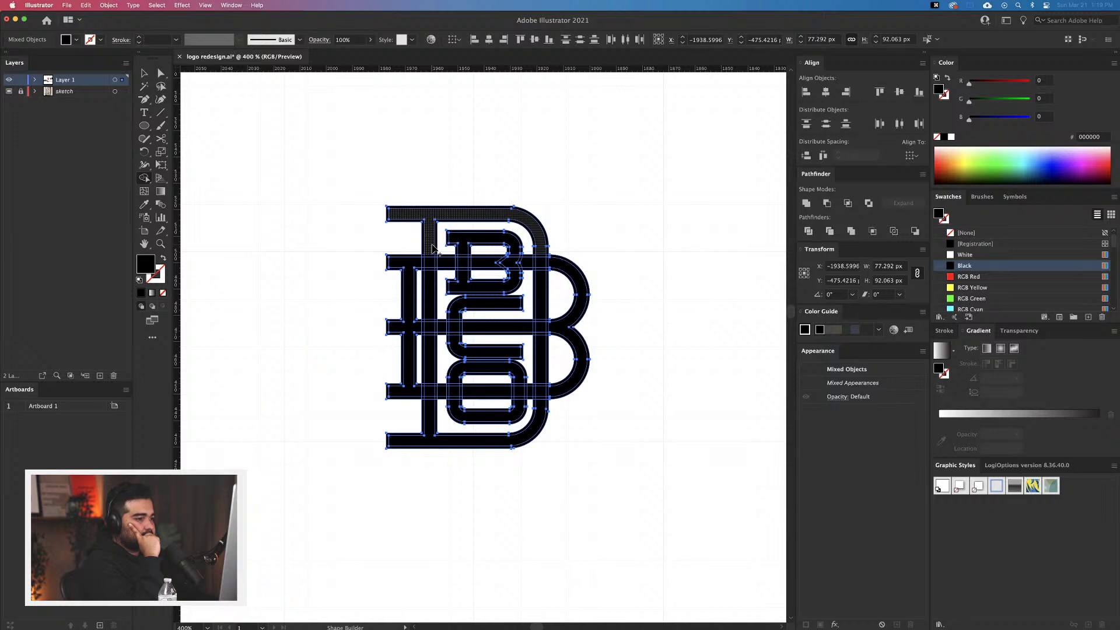
pyautogui.scroll(5, 434, 248)
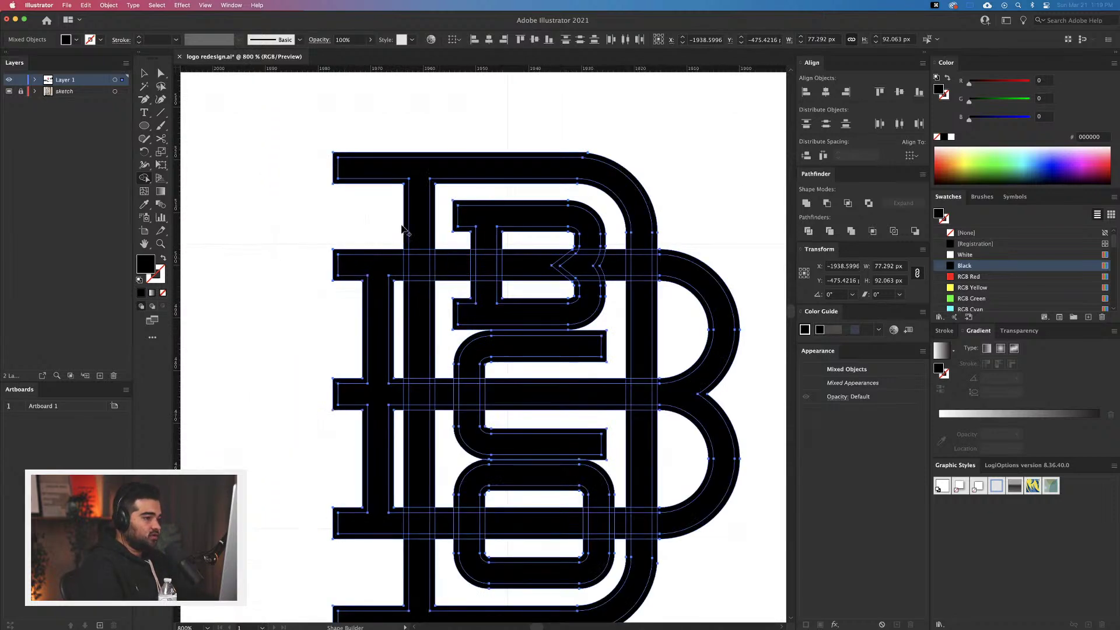
pyautogui.moveTo(420, 236); pyautogui.dragTo(421, 374)
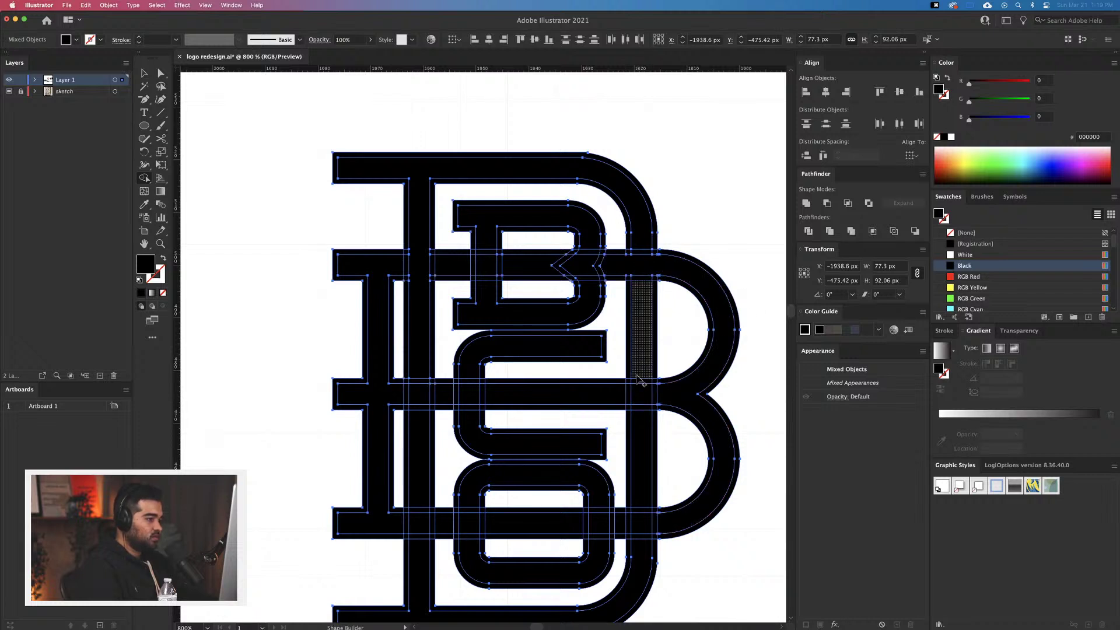
pyautogui.click(642, 257)
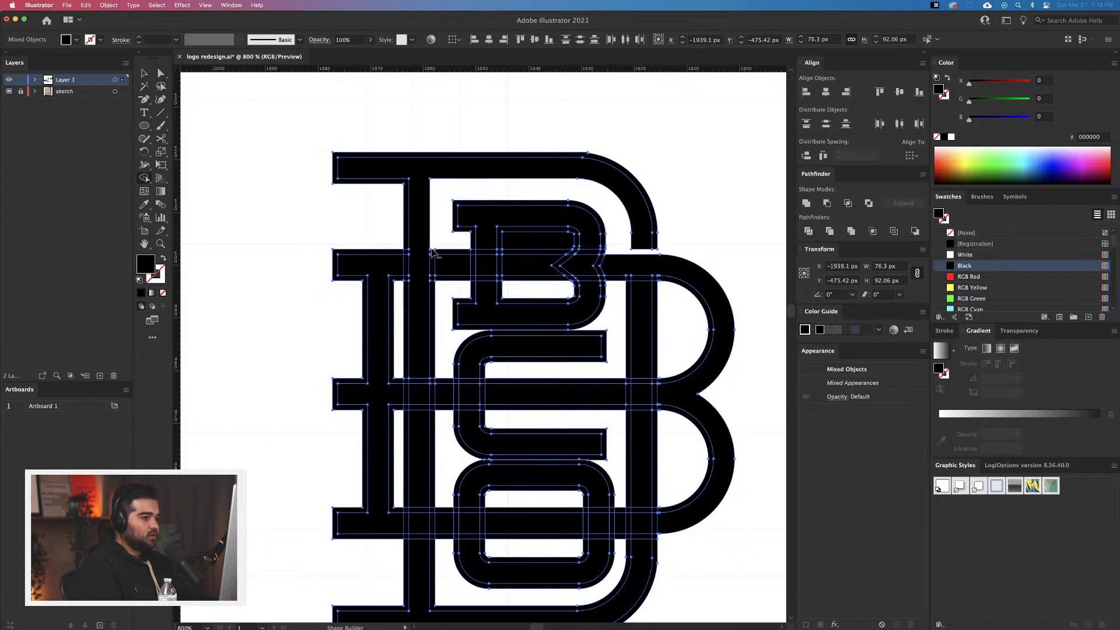
pyautogui.keyDown('alt'); pyautogui.click(432, 274); pyautogui.keyUp('alt')
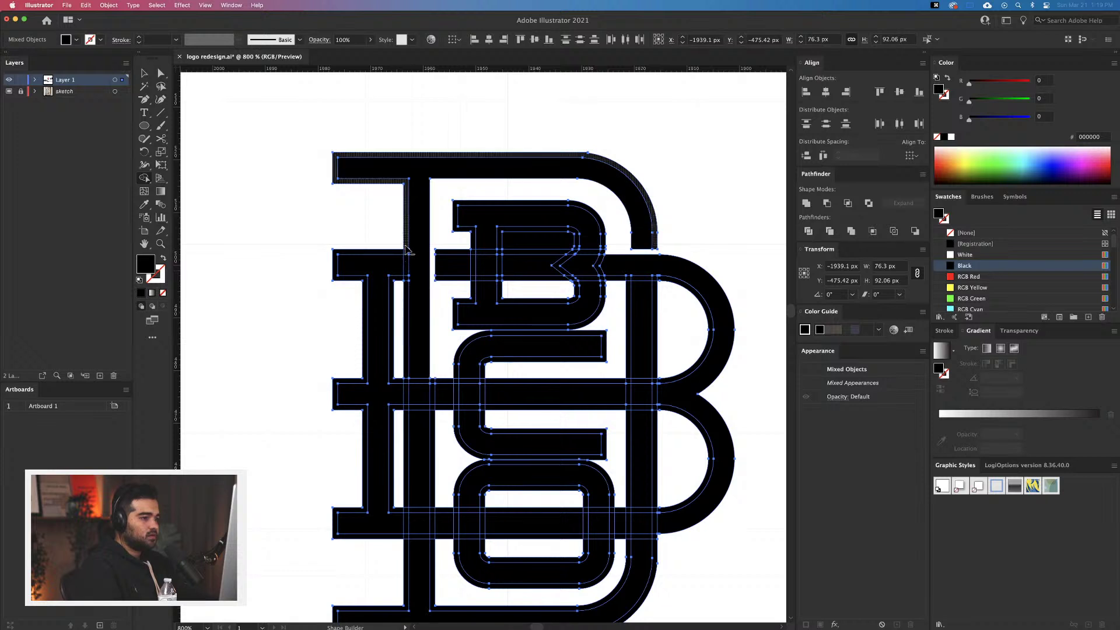
pyautogui.keyDown('alt'); pyautogui.click(406, 280); pyautogui.keyUp('alt')
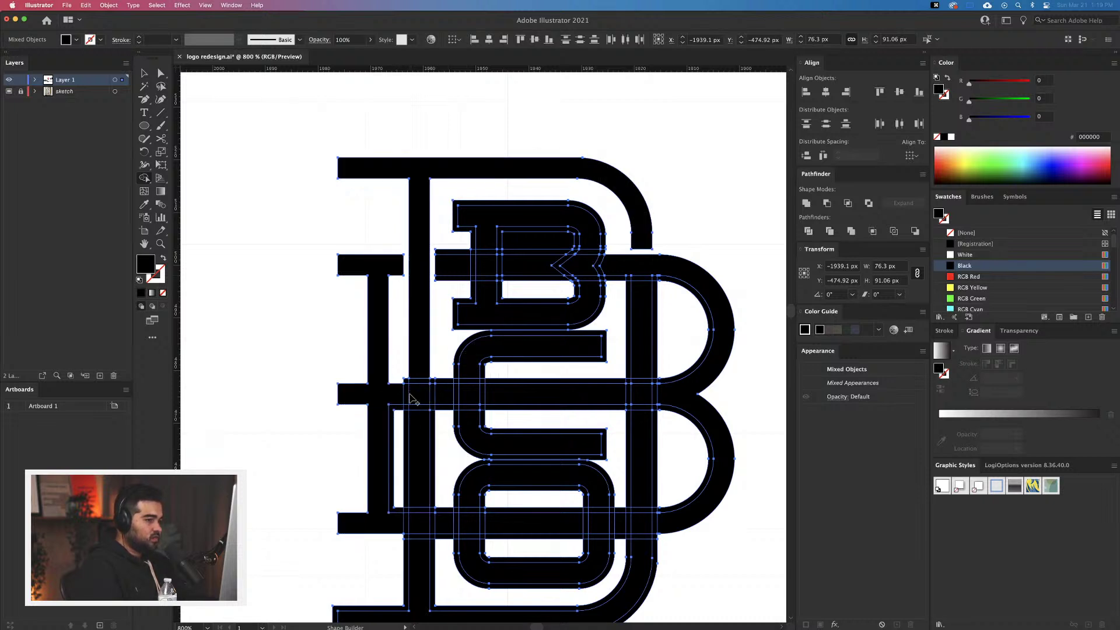
# Weave the large B's middle bar over the D's stem and its bottom bar under the stem, removing the offset slivers around the crossings
pyautogui.moveTo(398, 397); pyautogui.dragTo(440, 400)
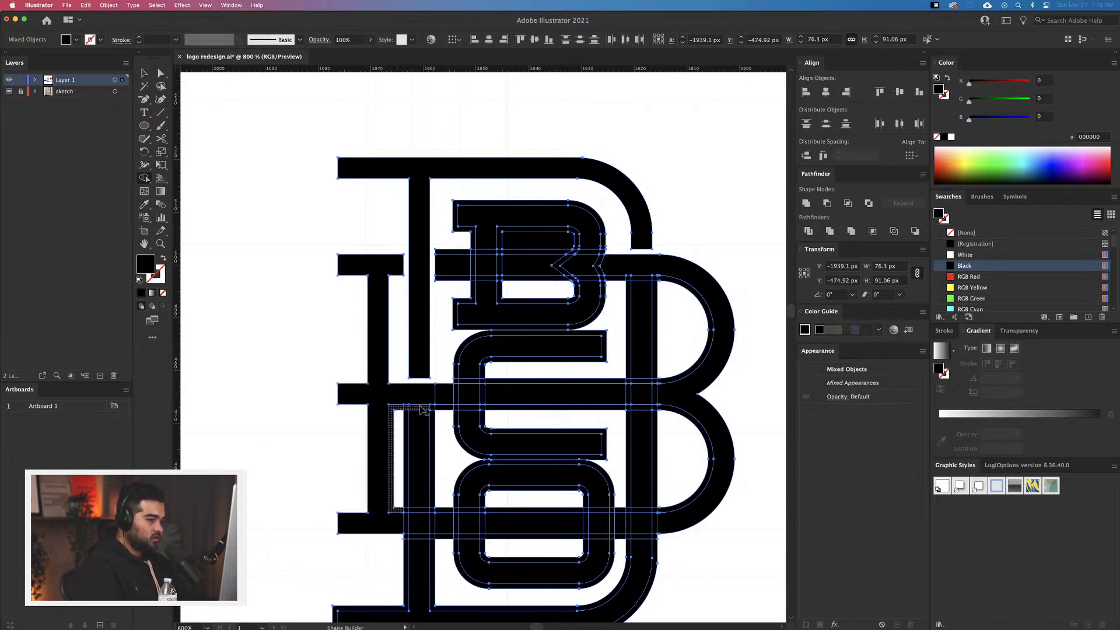
pyautogui.click(439, 409)
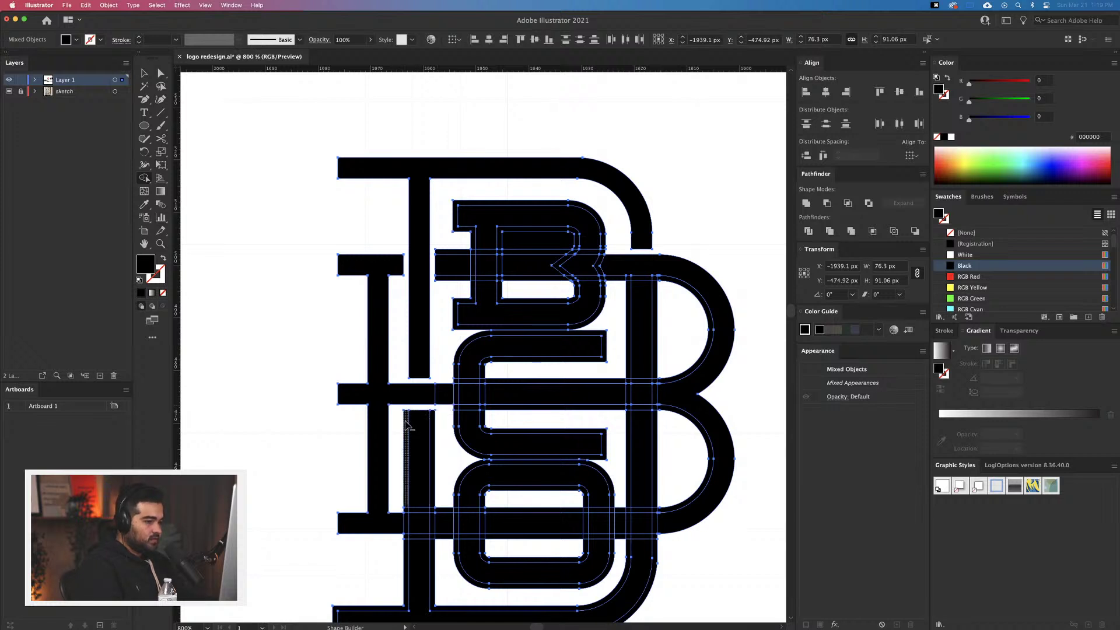
pyautogui.scroll(-3, 433, 435)
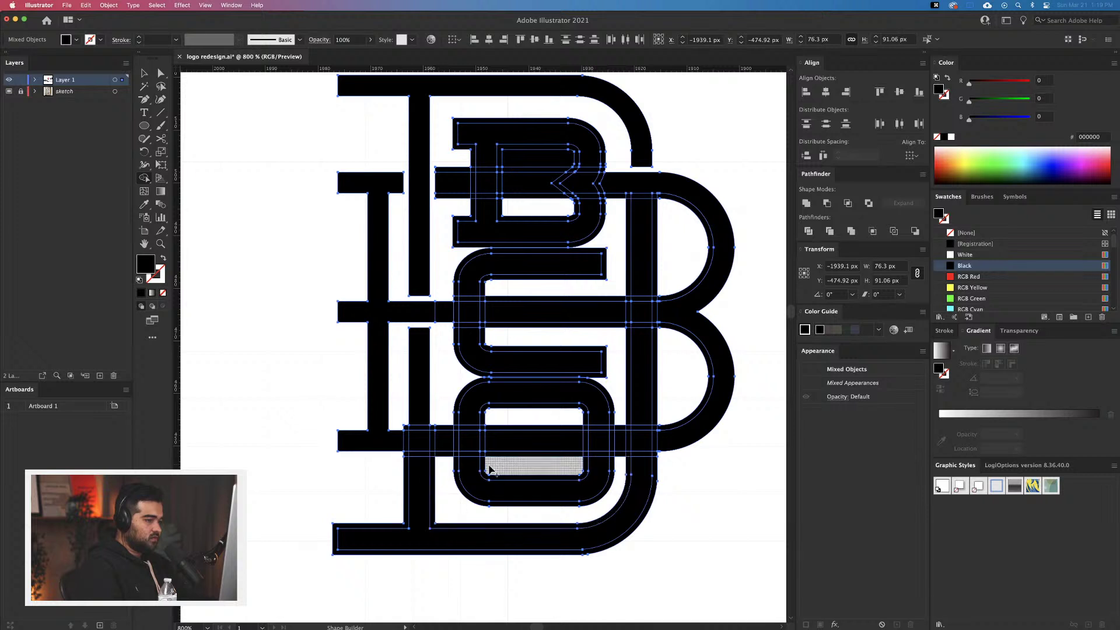
pyautogui.keyDown('alt'); pyautogui.click(407, 452); pyautogui.keyUp('alt')
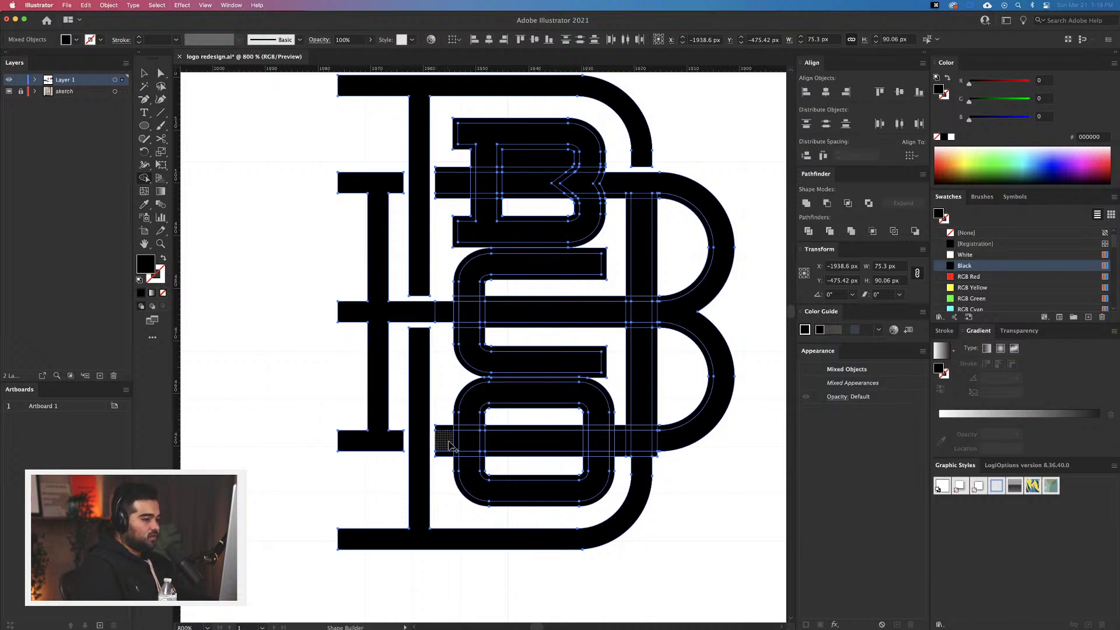
# Weave the large B's bottom bar over the small O's left side and under its right side, trimming the O's offset outline
pyautogui.moveTo(449, 445); pyautogui.dragTo(580, 430)
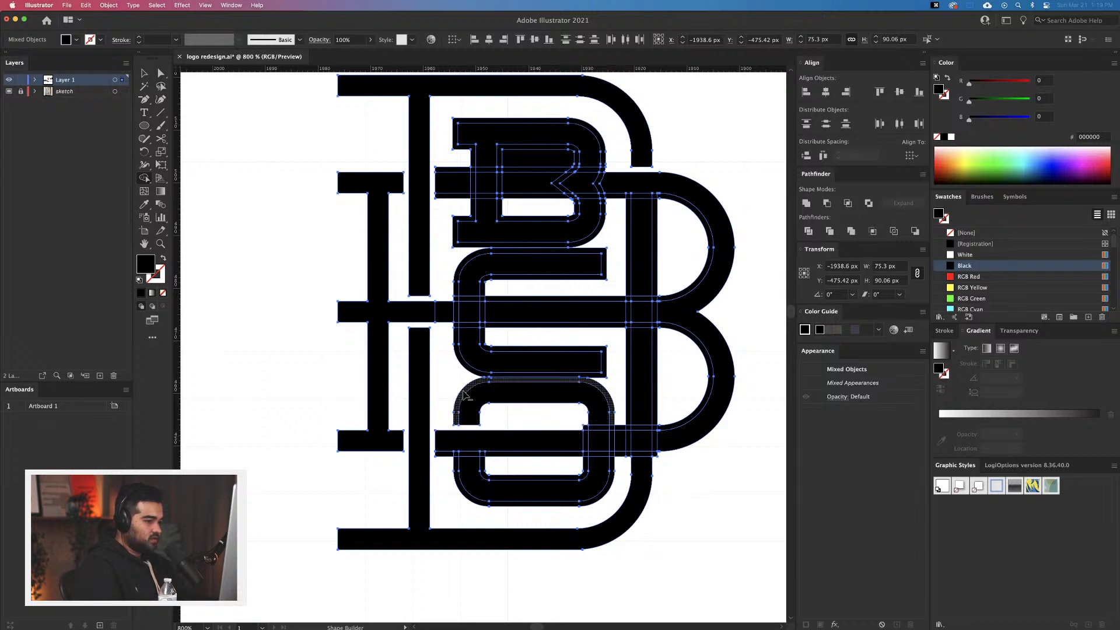
pyautogui.click(463, 396)
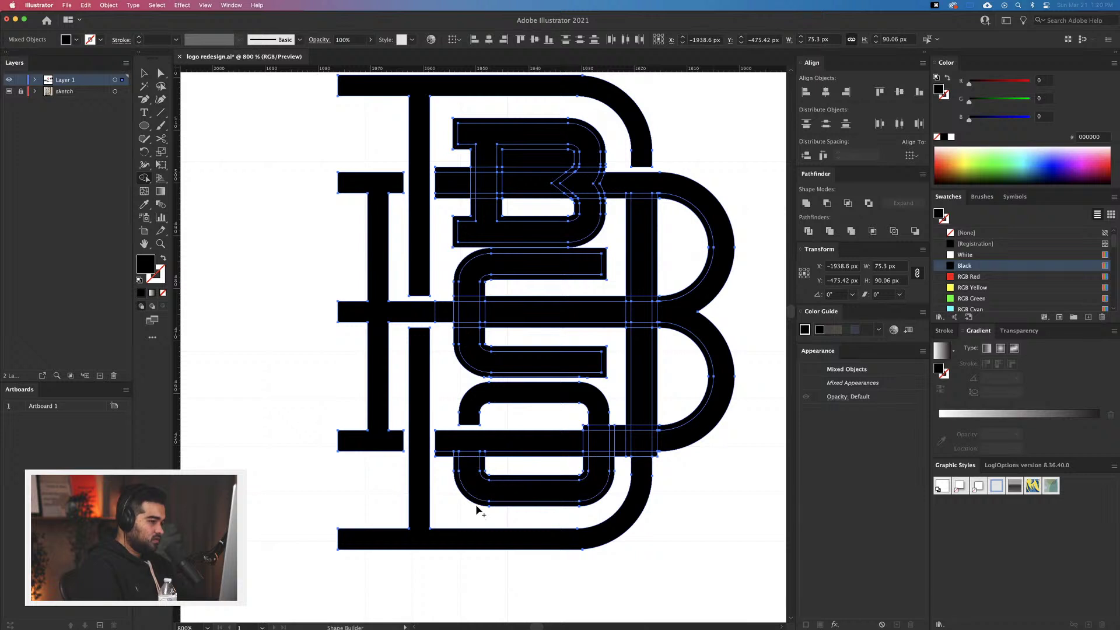
pyautogui.moveTo(599, 409); pyautogui.dragTo(599, 470)
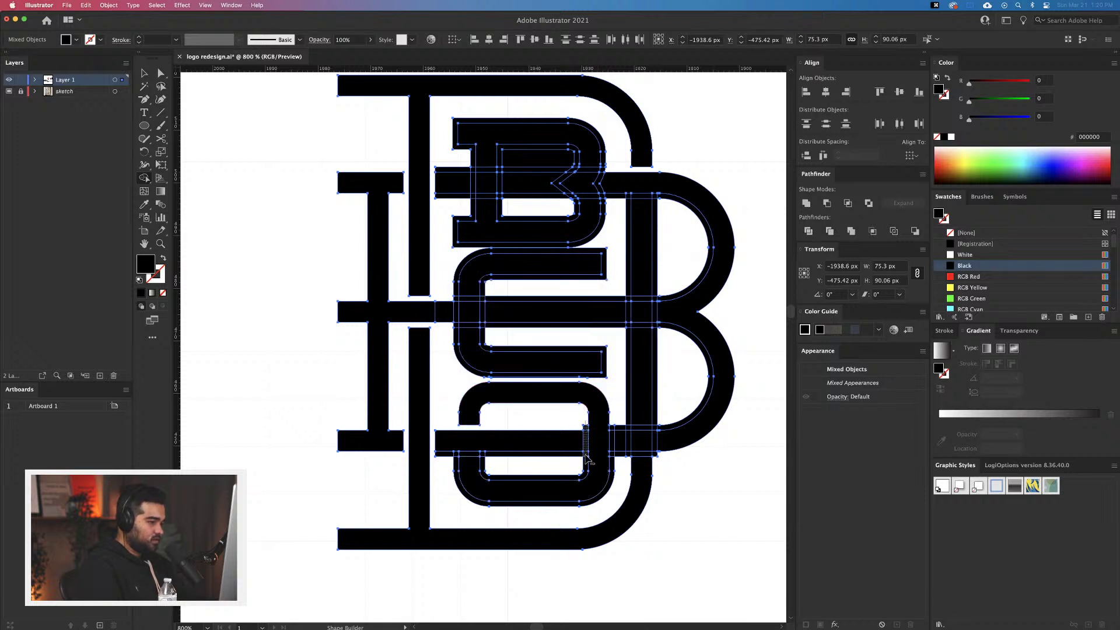
pyautogui.keyDown('alt'); pyautogui.click(585, 453); pyautogui.keyUp('alt')
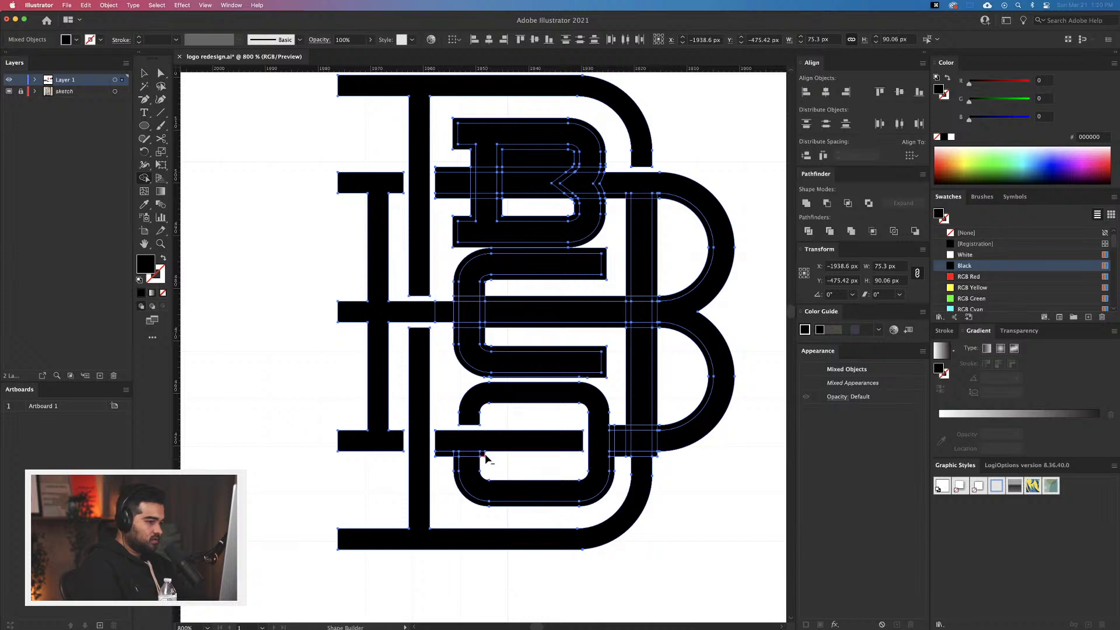
pyautogui.keyDown('alt'); pyautogui.click(452, 454); pyautogui.keyUp('alt')
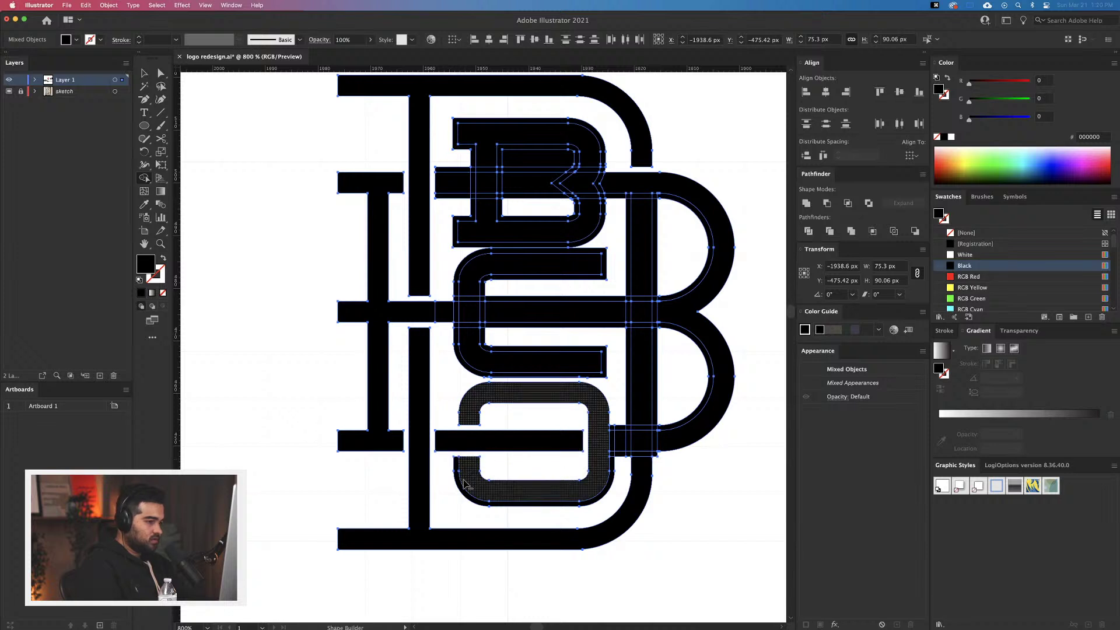
pyautogui.keyDown('alt'); pyautogui.click(612, 463); pyautogui.keyUp('alt')
pyautogui.press('super+z')
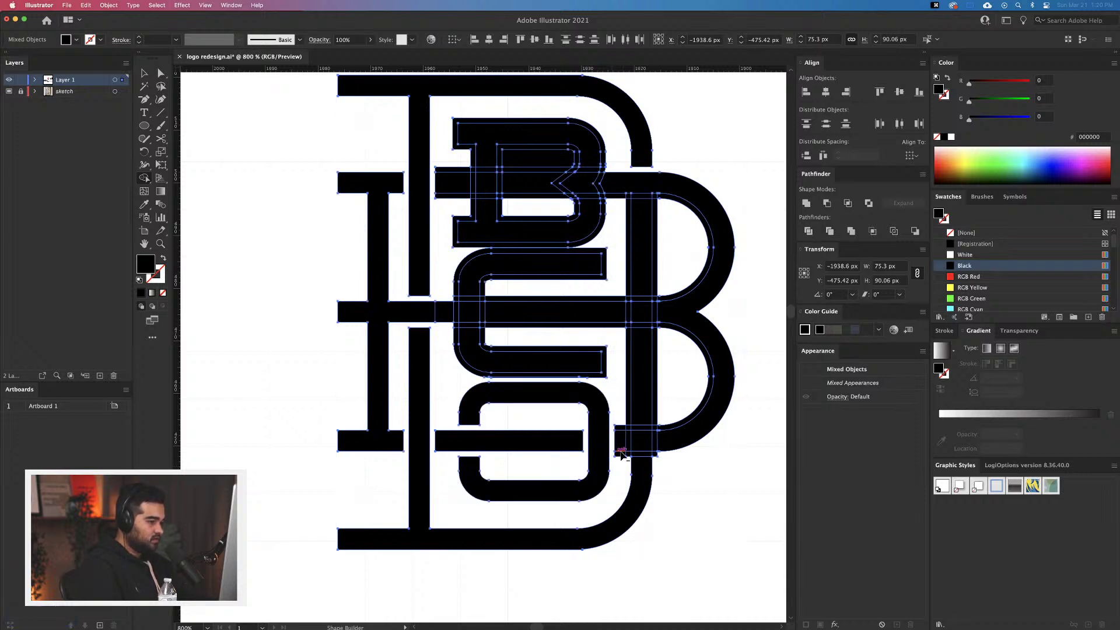
pyautogui.moveTo(622, 445); pyautogui.dragTo(664, 446)
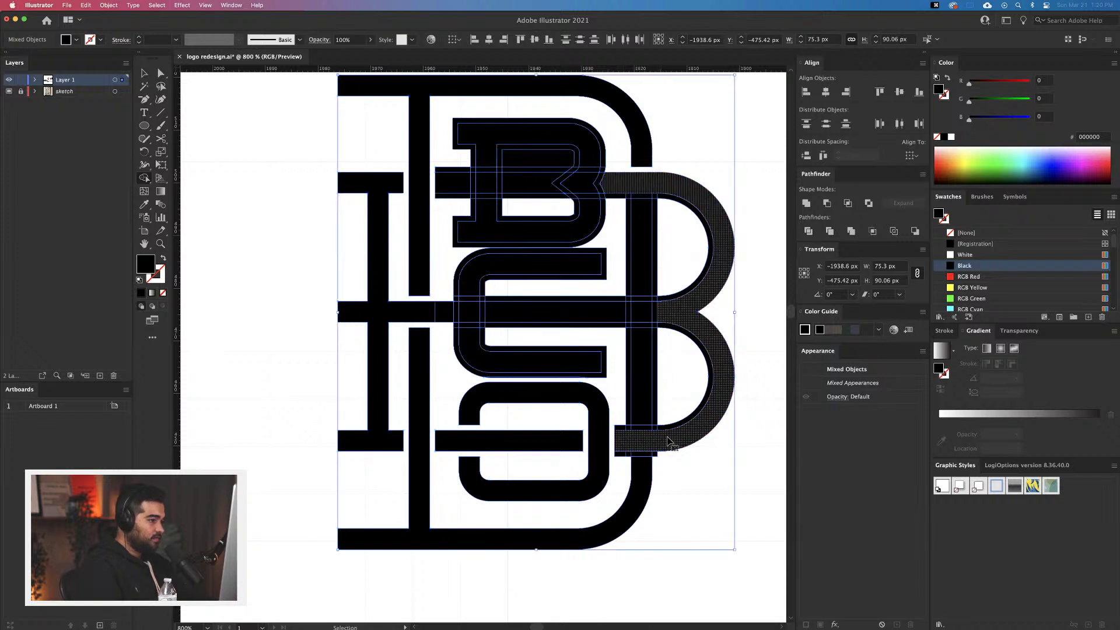
pyautogui.press('super+z')
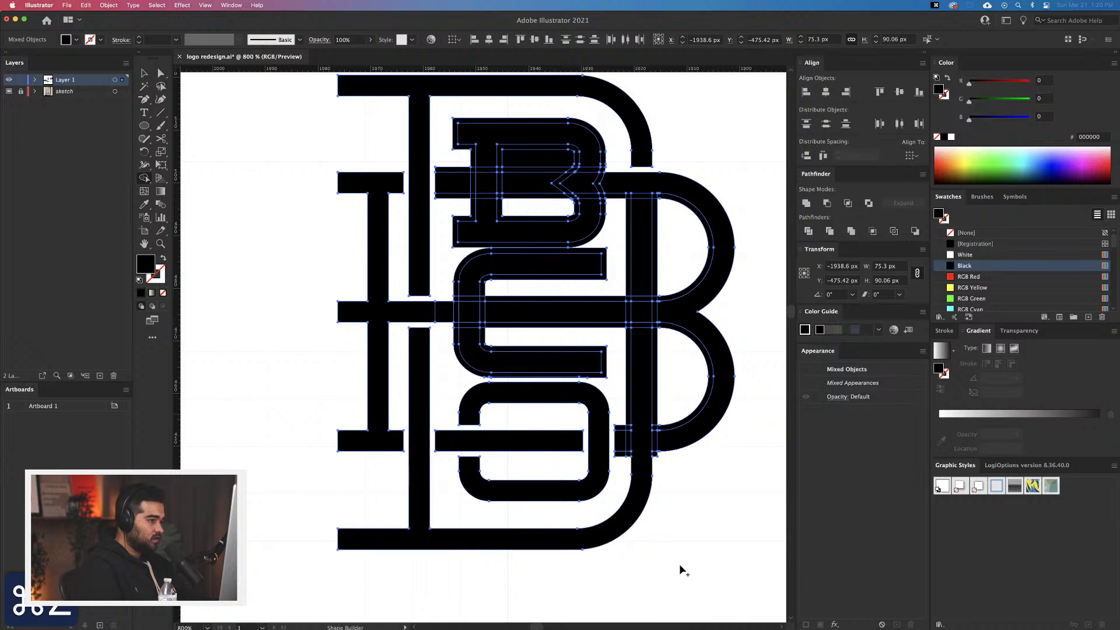
pyautogui.keyDown('alt'); pyautogui.click(628, 453); pyautogui.keyUp('alt')
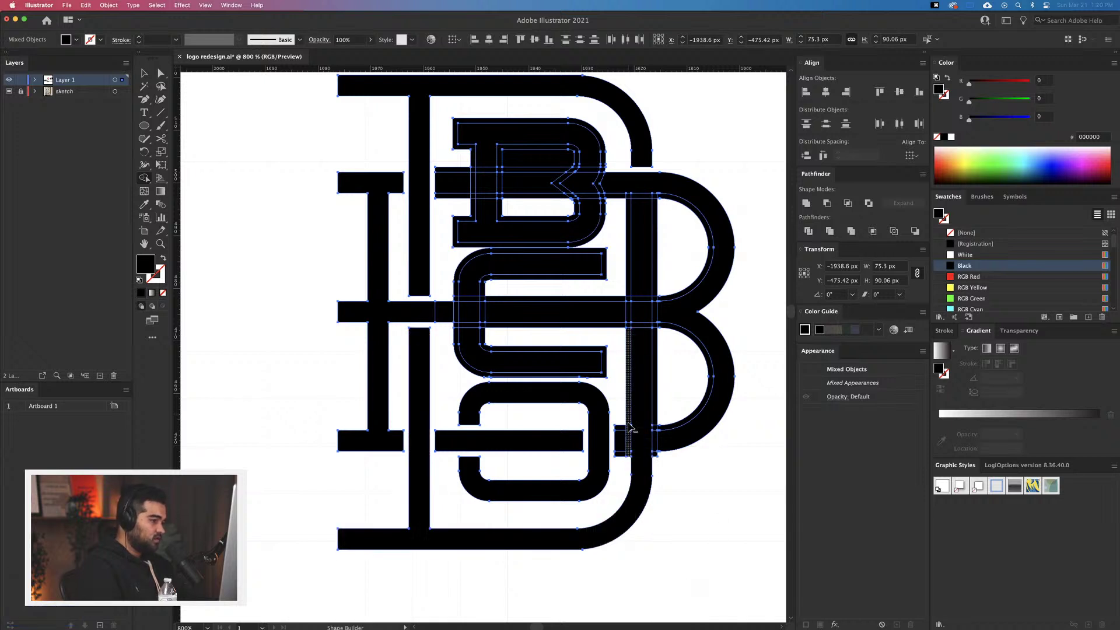
pyautogui.press('super+z')
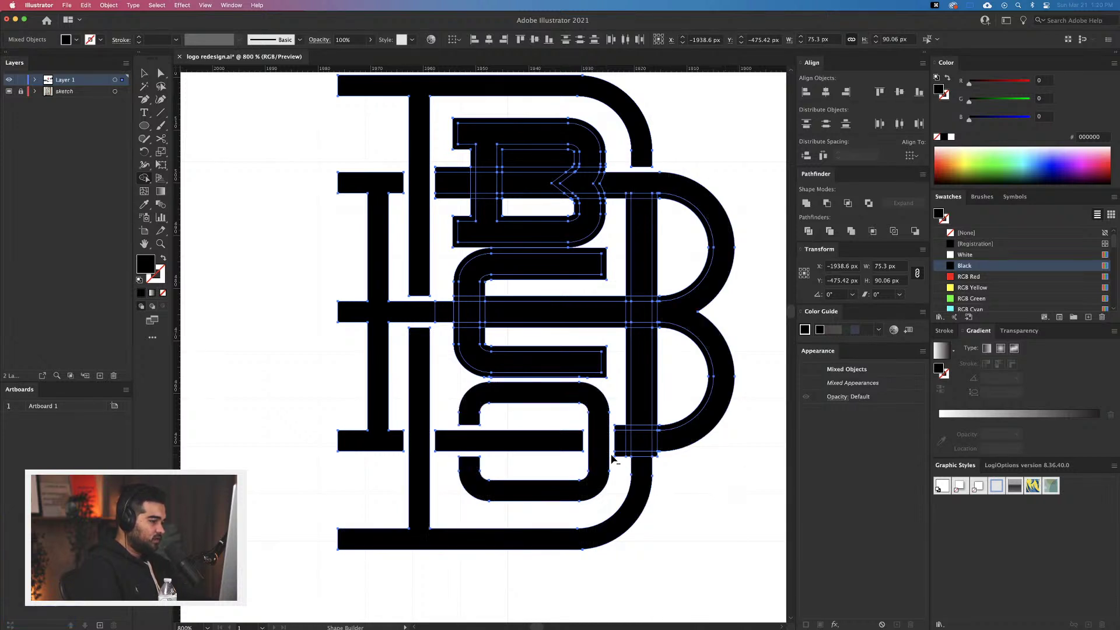
# Weave the large B's bottom bar over the D's right side, trimming the offset slivers around the crossing
pyautogui.click(651, 431)
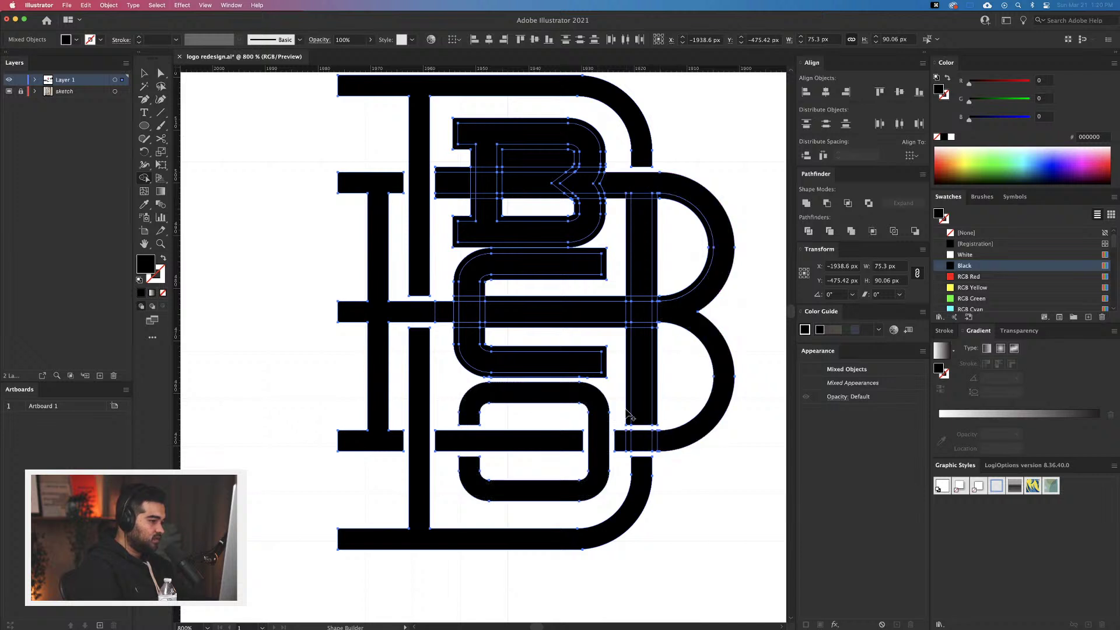
pyautogui.click(634, 442)
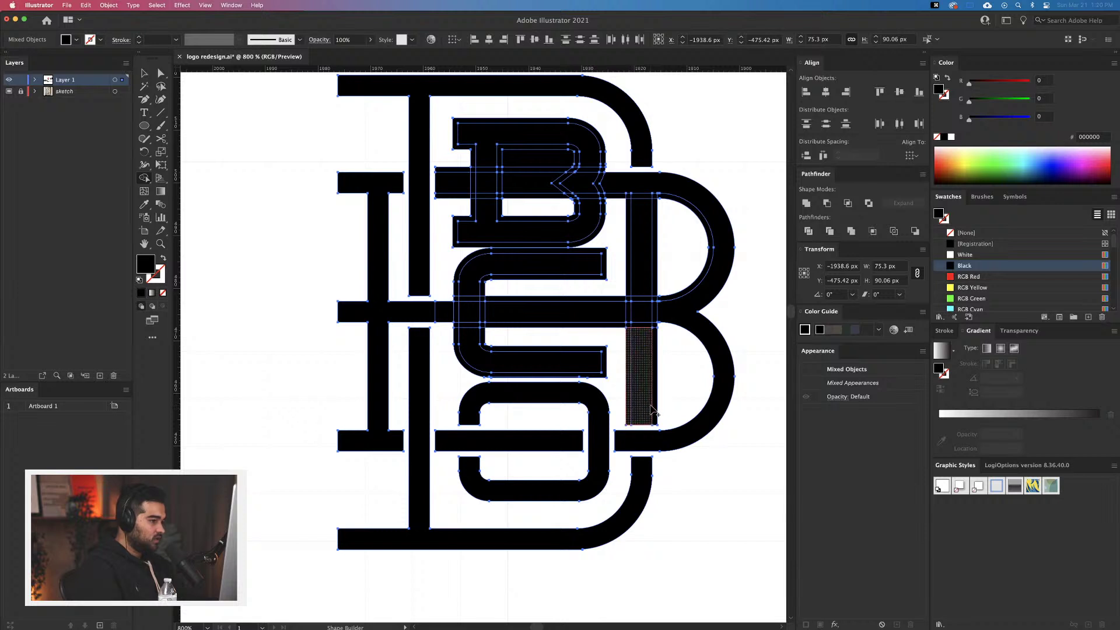
pyautogui.press('super+z')
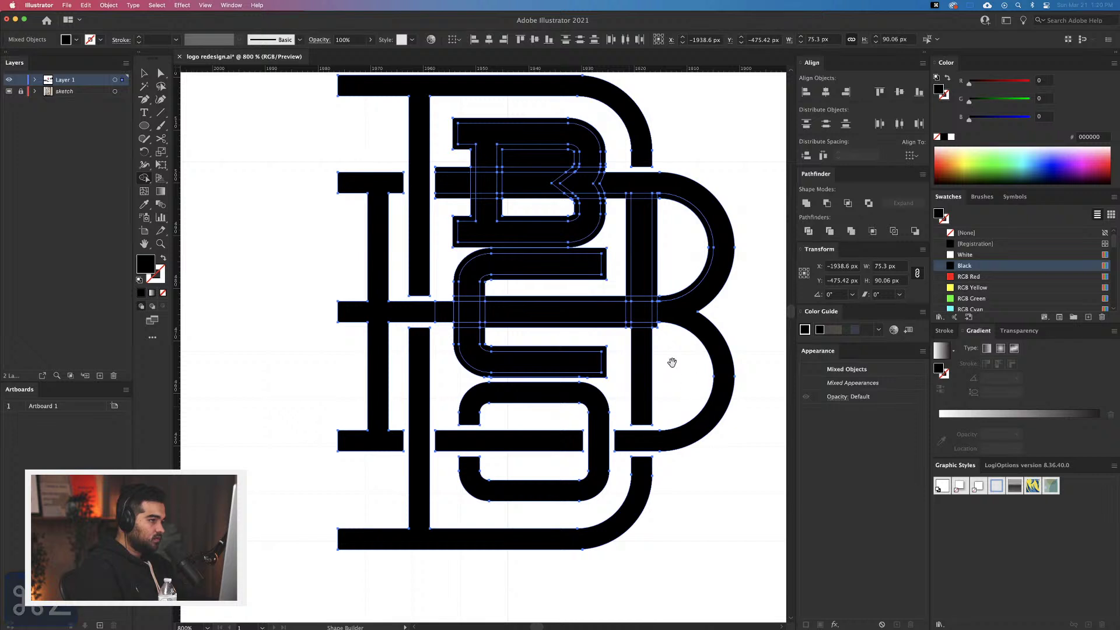
# Merge the short piece just before the small C's stem into the large B's middle bar
pyautogui.scroll(3, 670, 363)
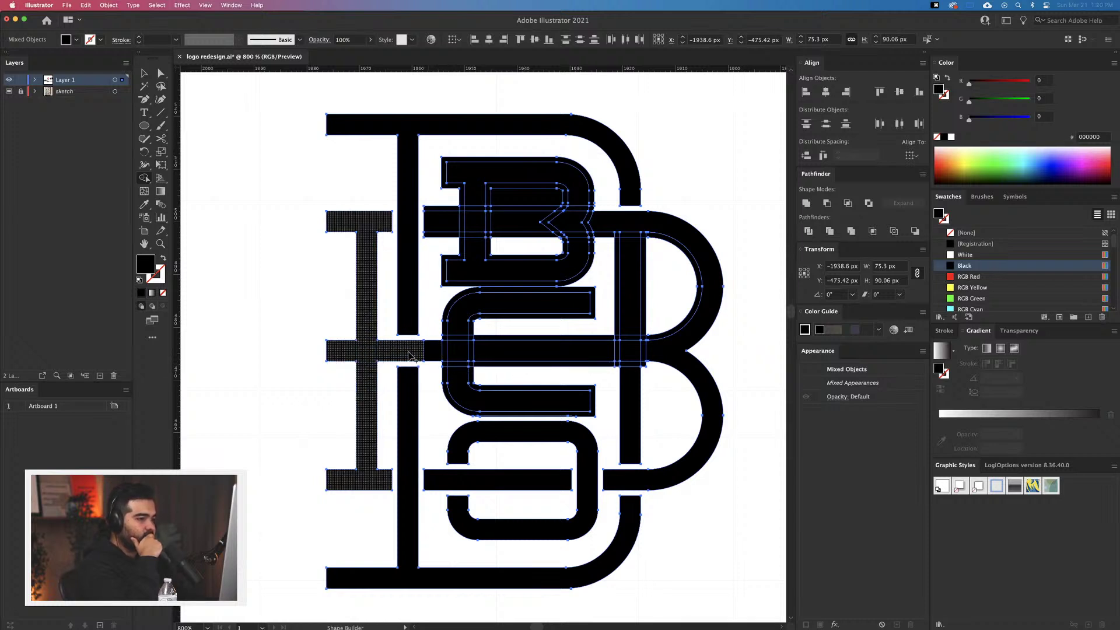
pyautogui.moveTo(410, 355); pyautogui.dragTo(435, 354)
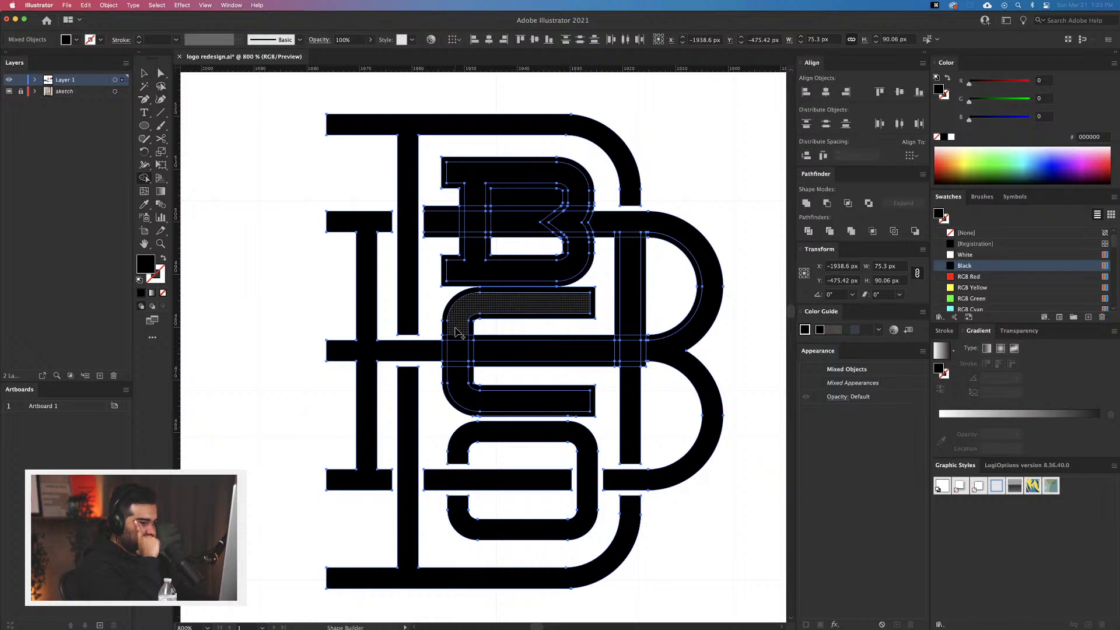
pyautogui.moveTo(439, 352); pyautogui.dragTo(514, 352)
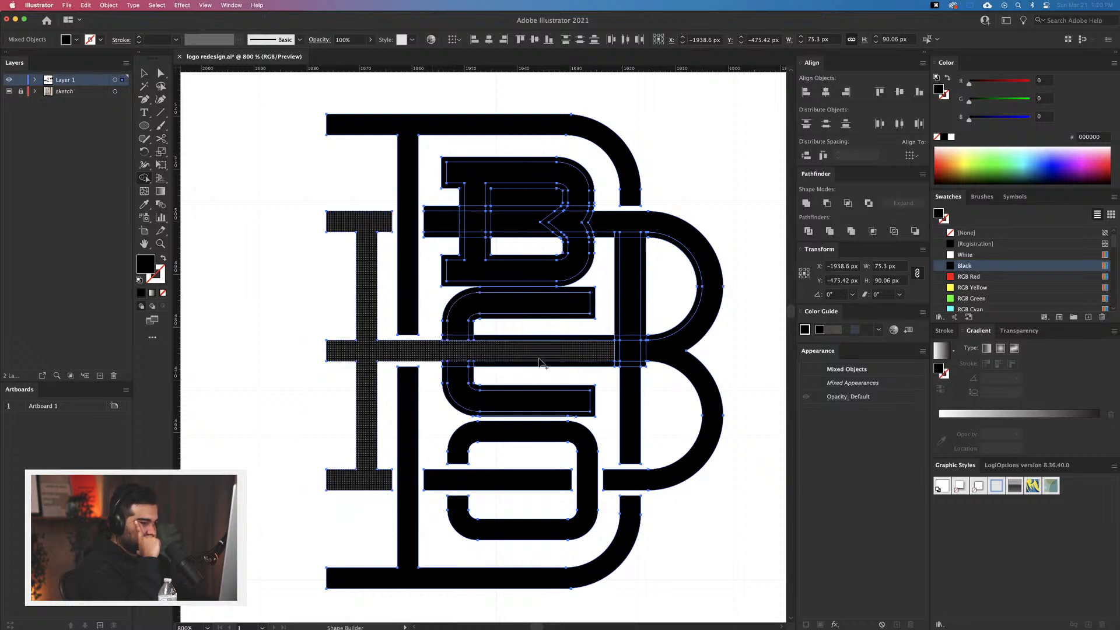
pyautogui.press('v')
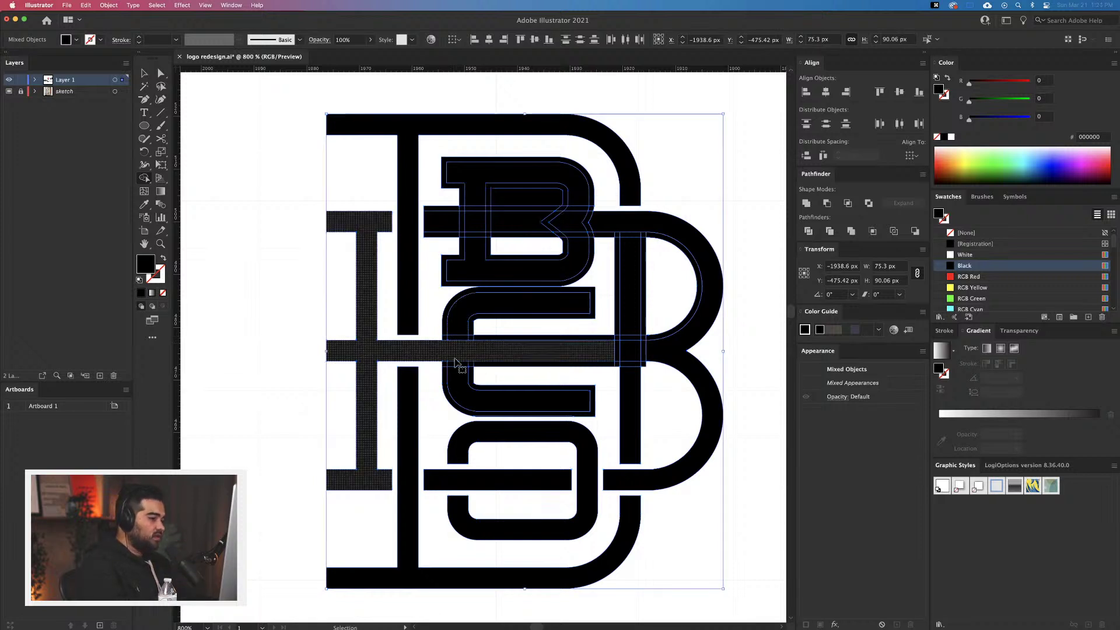
pyautogui.press('super+z')
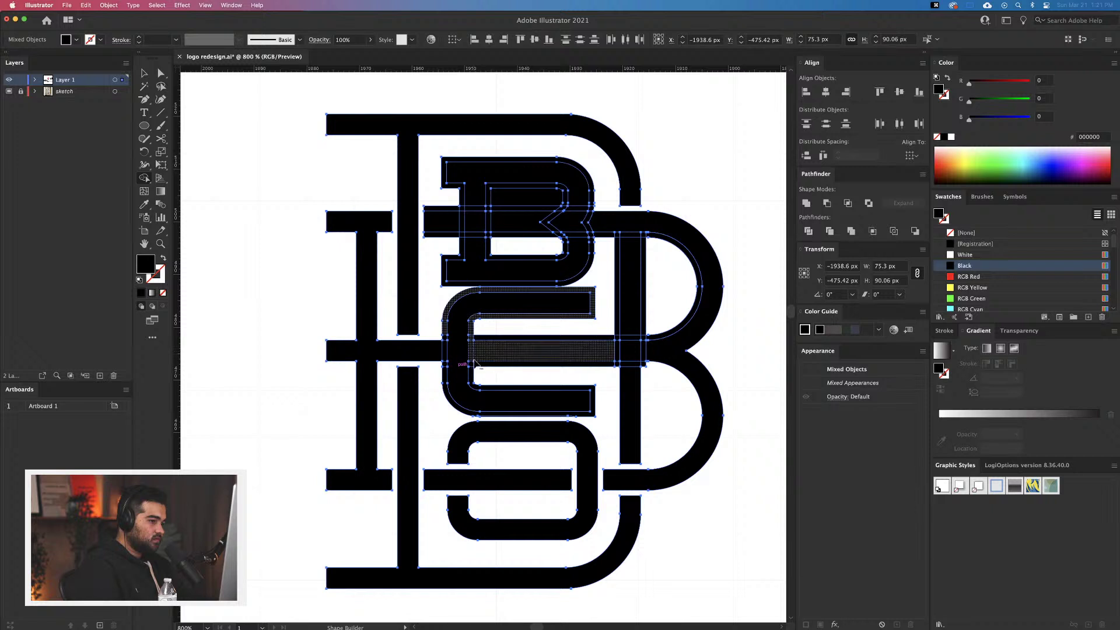
# Unite the small C over the large B's middle bar, trimming the bar's ends and the C's offset outline to leave gaps
pyautogui.moveTo(473, 357); pyautogui.dragTo(470, 330)
pyautogui.press('super+z')
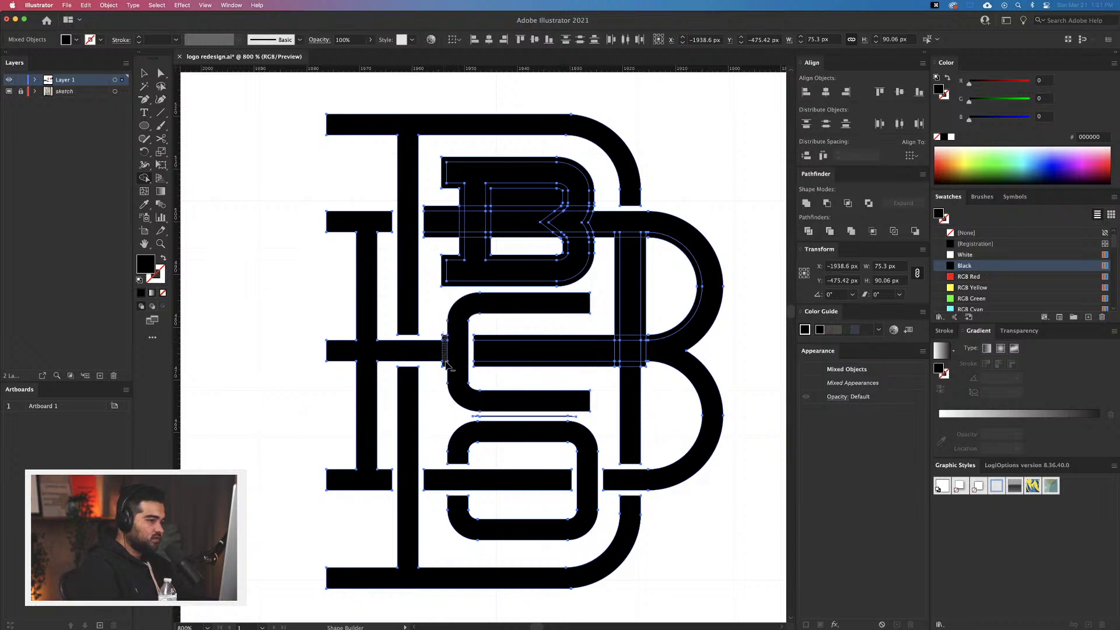
pyautogui.click(564, 363)
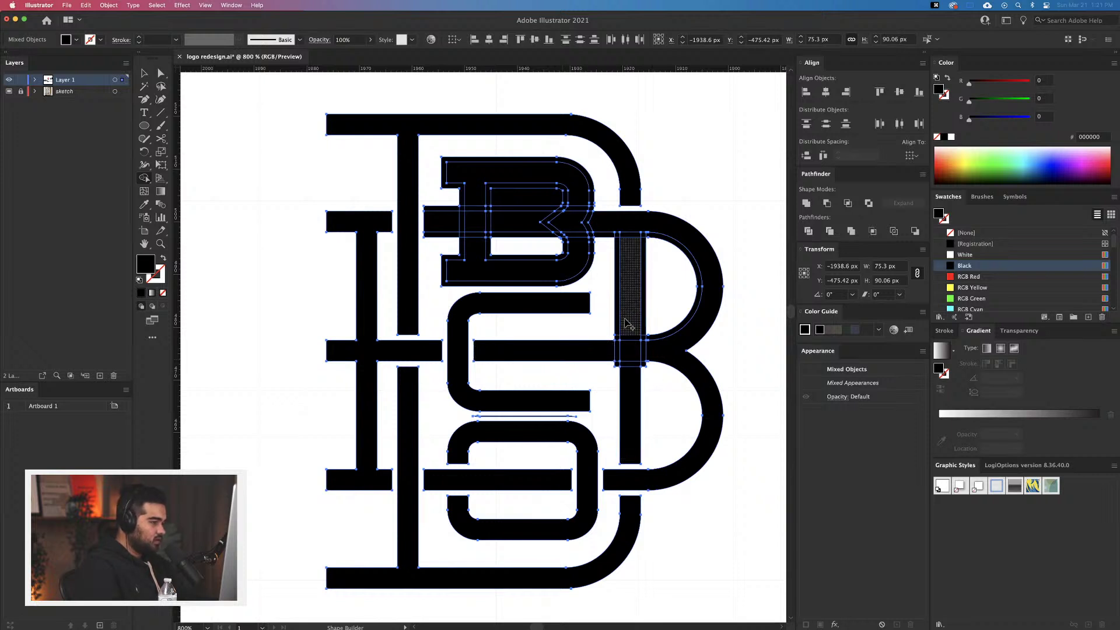
# Weave the D's right side over the large B's middle bar, trimming the offset slivers there and below the top bar
pyautogui.hscroll(3, 601, 325)
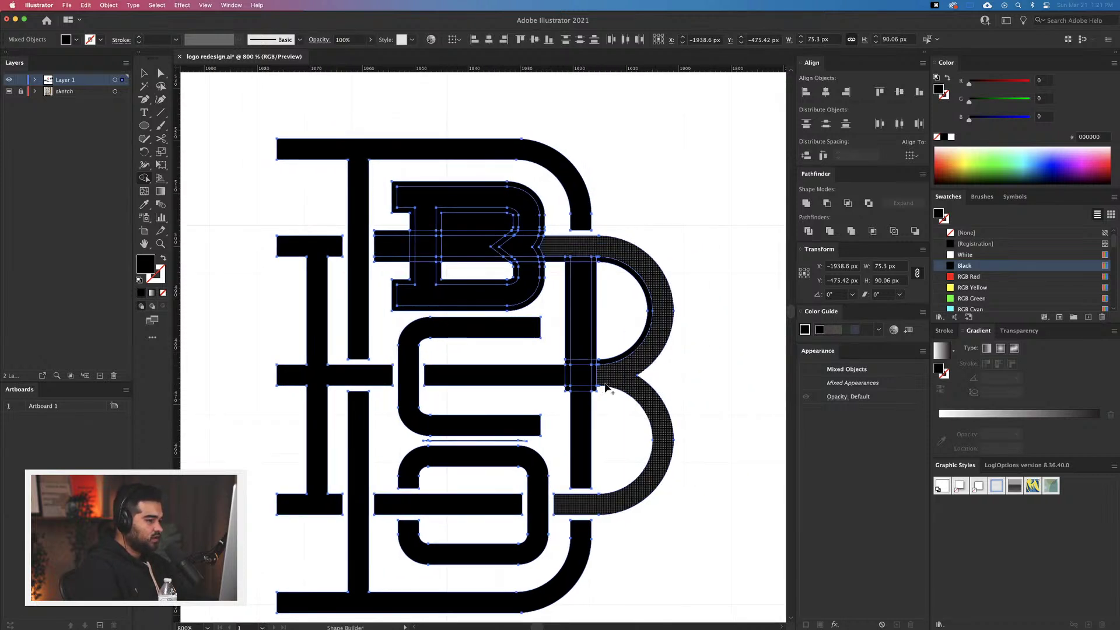
pyautogui.click(587, 377)
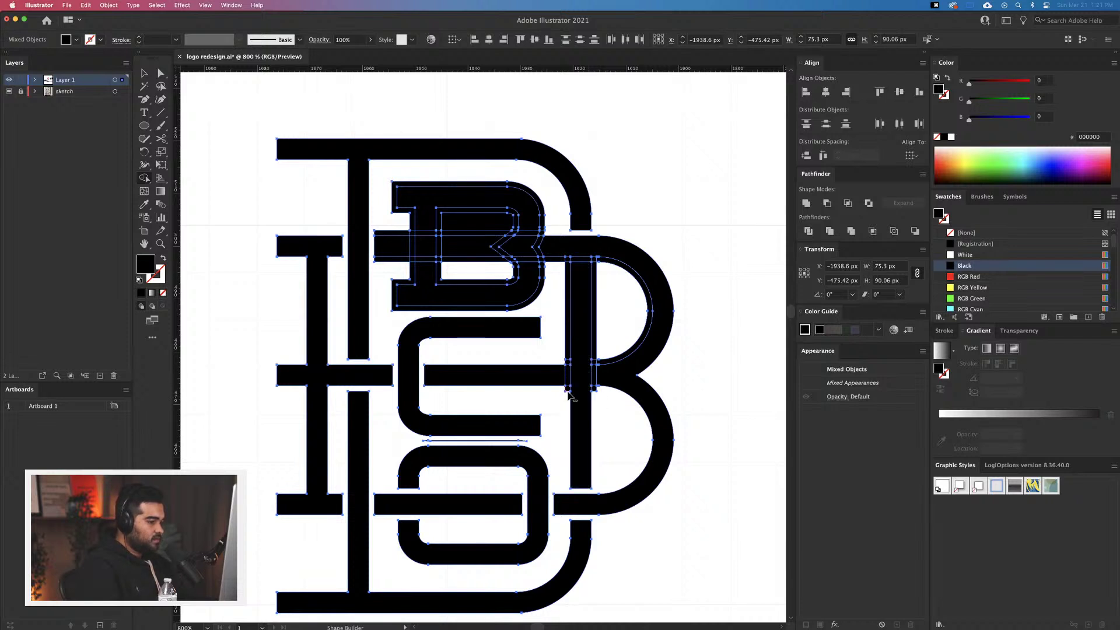
pyautogui.keyDown('alt'); pyautogui.click(570, 369); pyautogui.keyUp('alt')
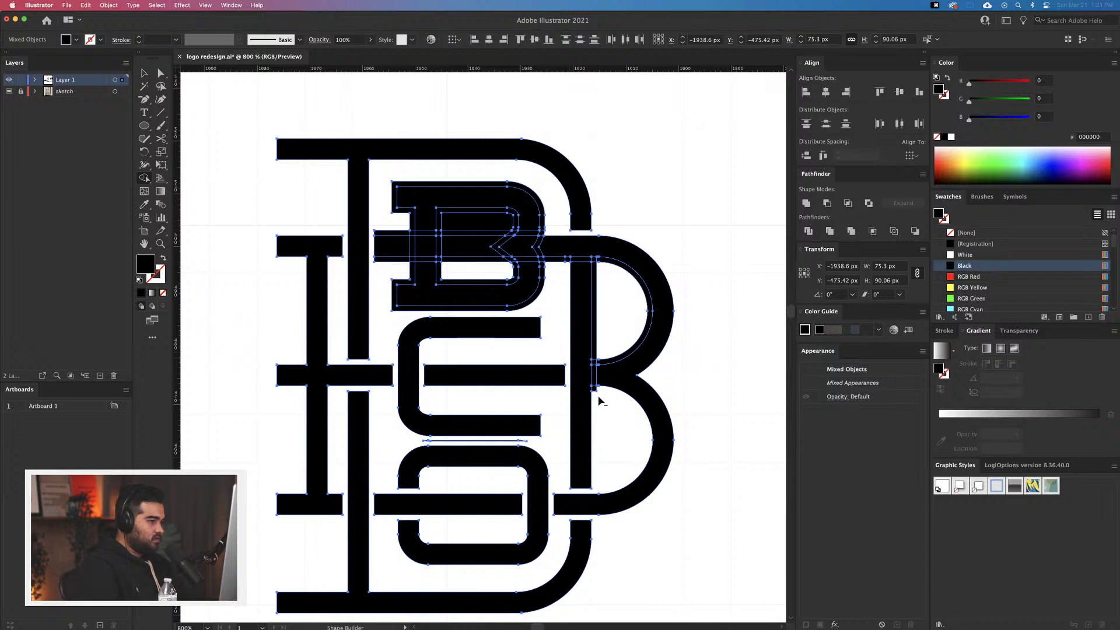
pyautogui.click(595, 380)
pyautogui.press('super+z')
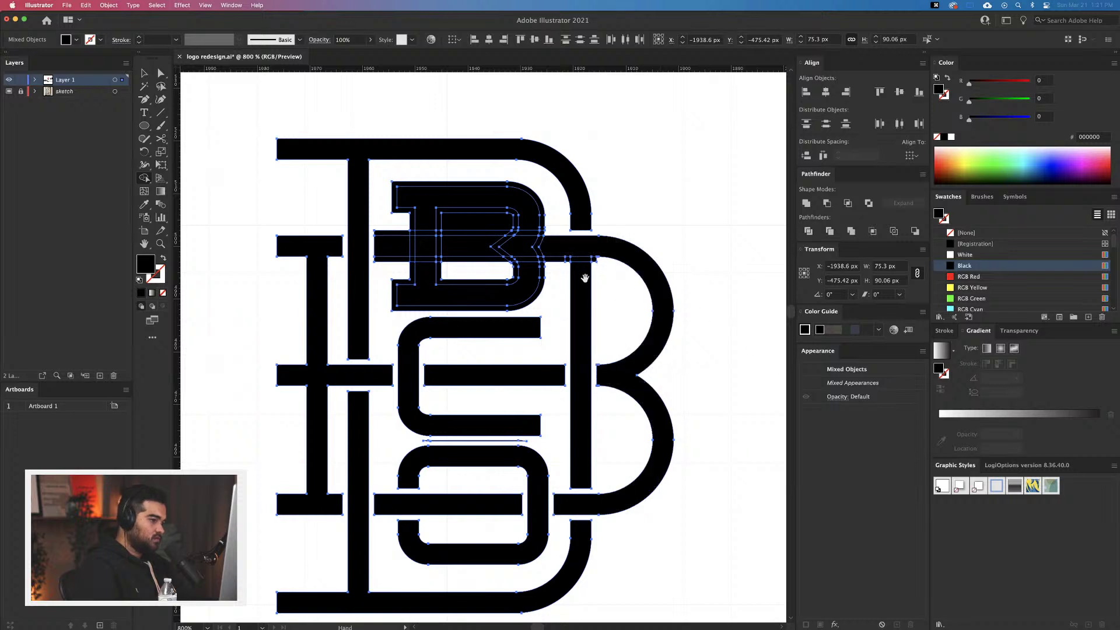
pyautogui.scroll(3, 614, 318)
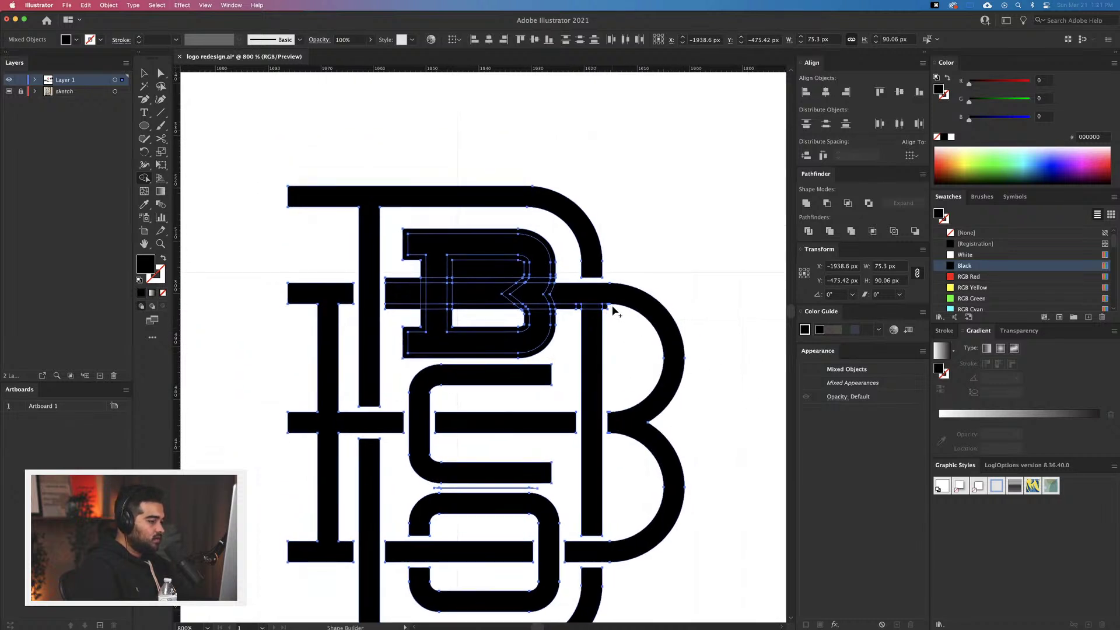
pyautogui.keyDown('alt'); pyautogui.click(577, 309); pyautogui.keyUp('alt')
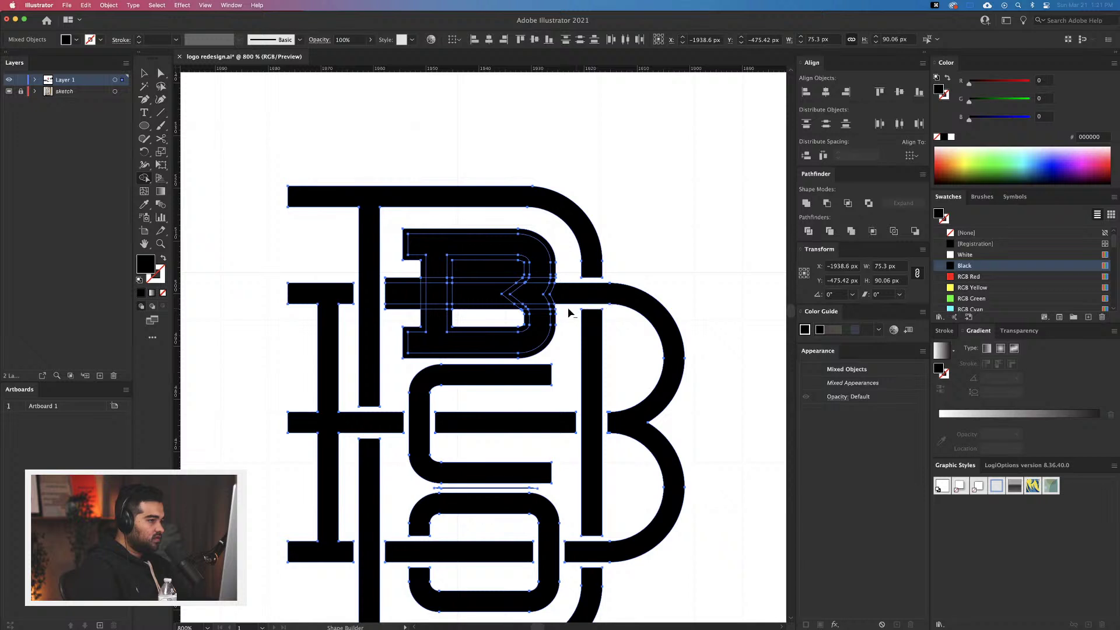
# Weave the small B's stem over the large B's top bar, removing the small B's outer and inner offset areas around it
pyautogui.keyDown('alt'); pyautogui.click(424, 318); pyautogui.keyUp('alt')
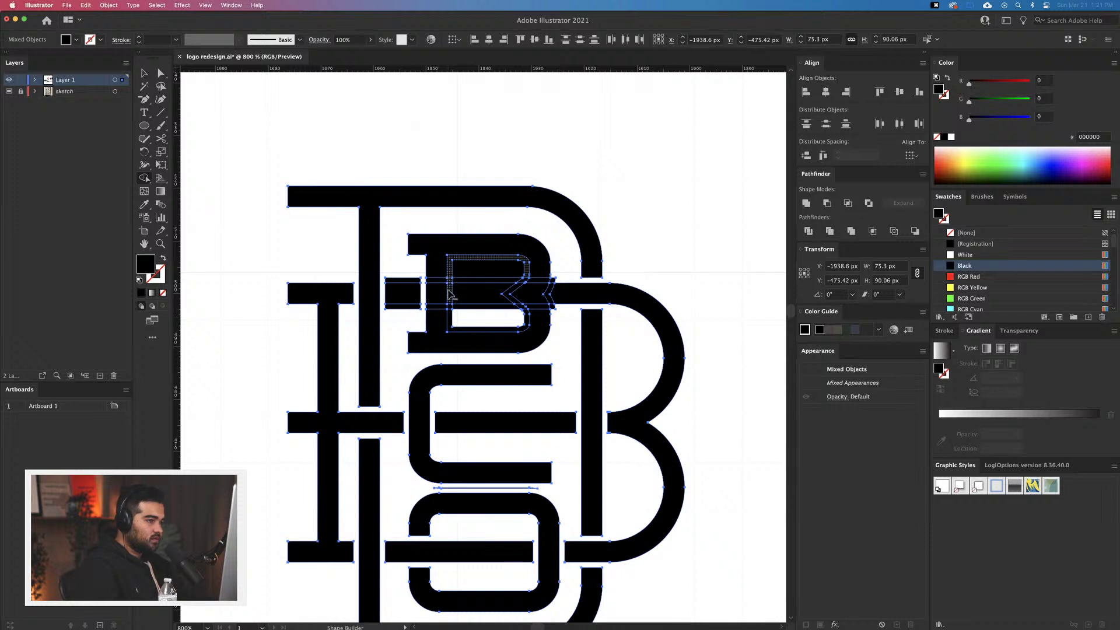
pyautogui.keyDown('alt'); pyautogui.click(448, 315); pyautogui.keyUp('alt')
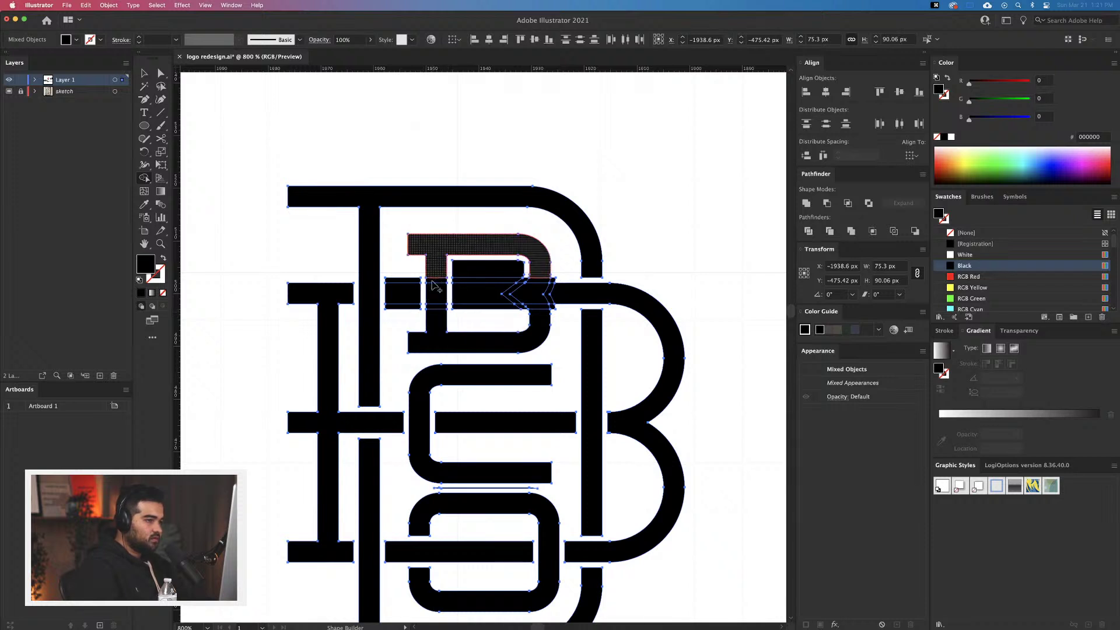
pyautogui.keyDown('alt'); pyautogui.click(477, 274); pyautogui.keyUp('alt')
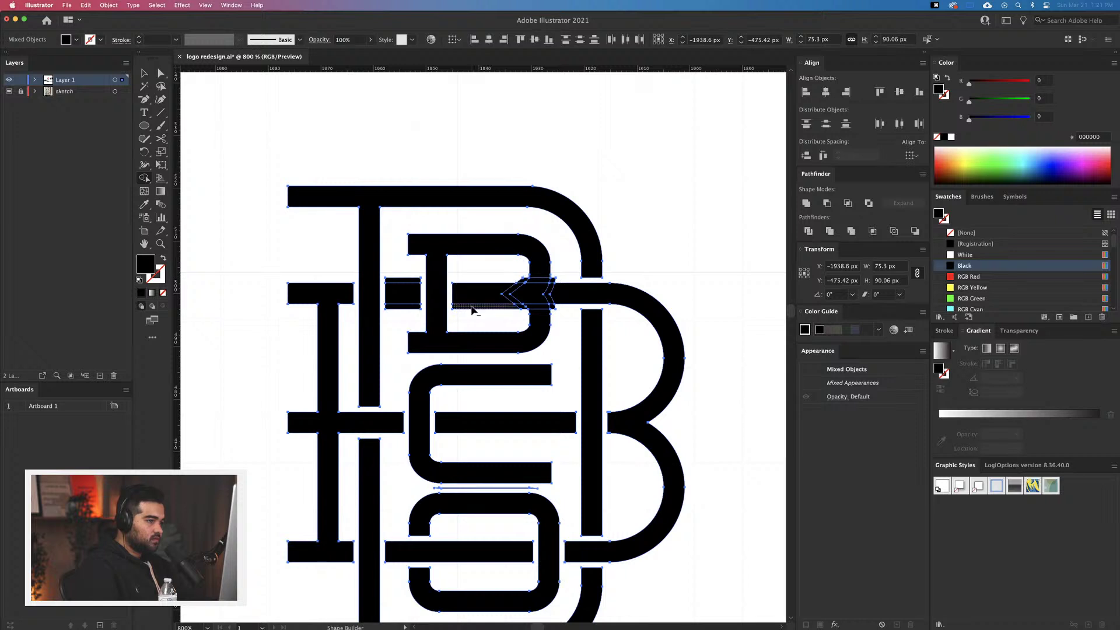
# Run the large B's top bar over the small B's right side and remove the leftover offset pieces, including the sliver above the small O
pyautogui.moveTo(528, 299); pyautogui.dragTo(570, 300)
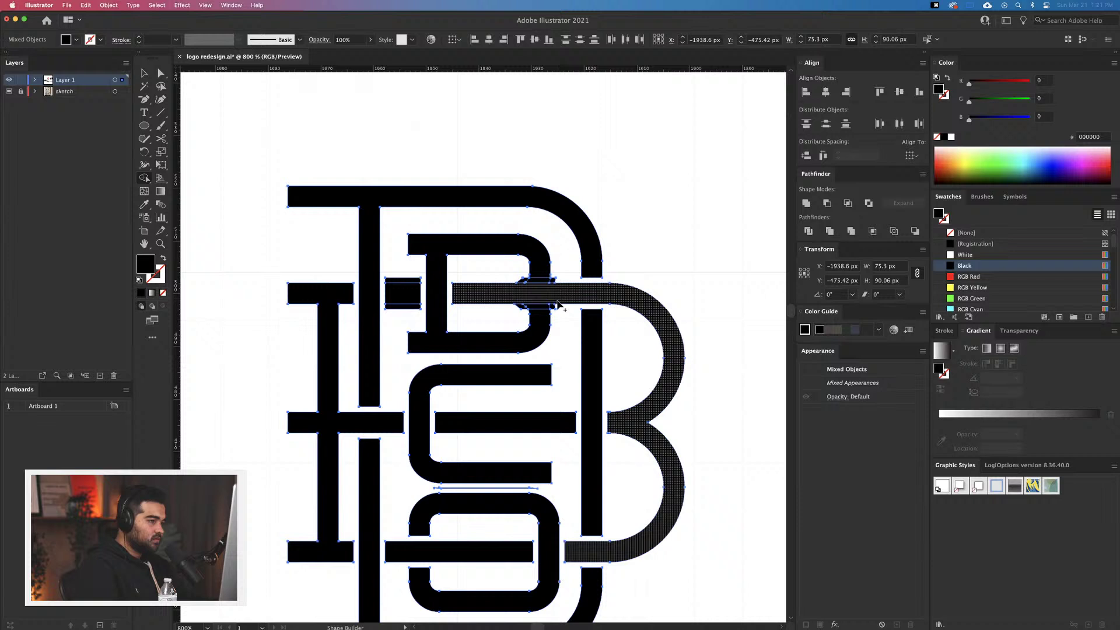
pyautogui.click(518, 305)
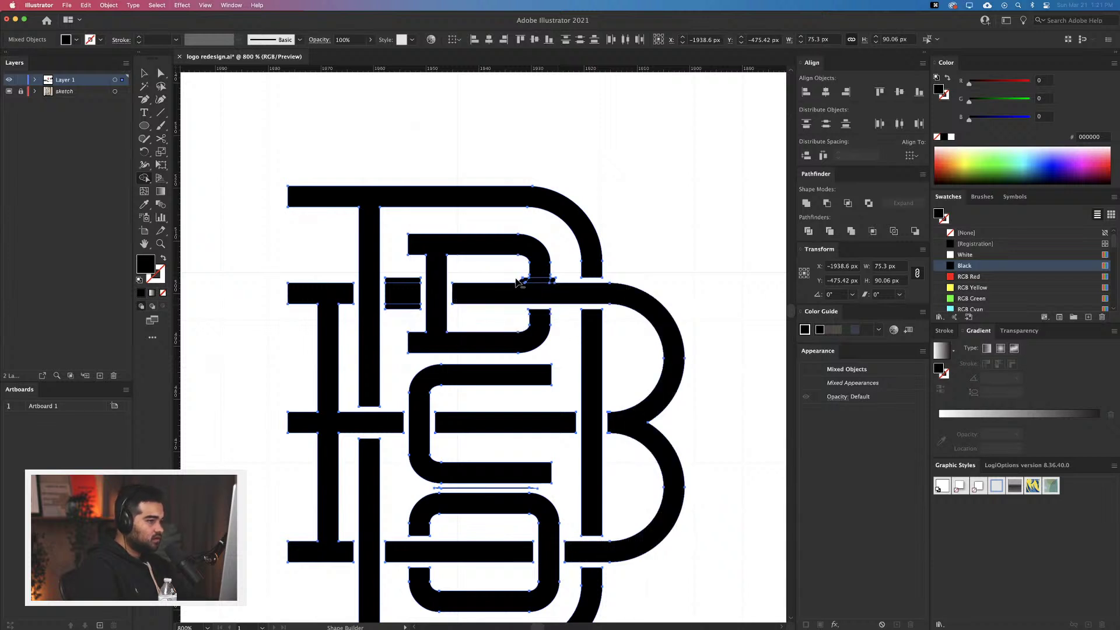
pyautogui.click(554, 282)
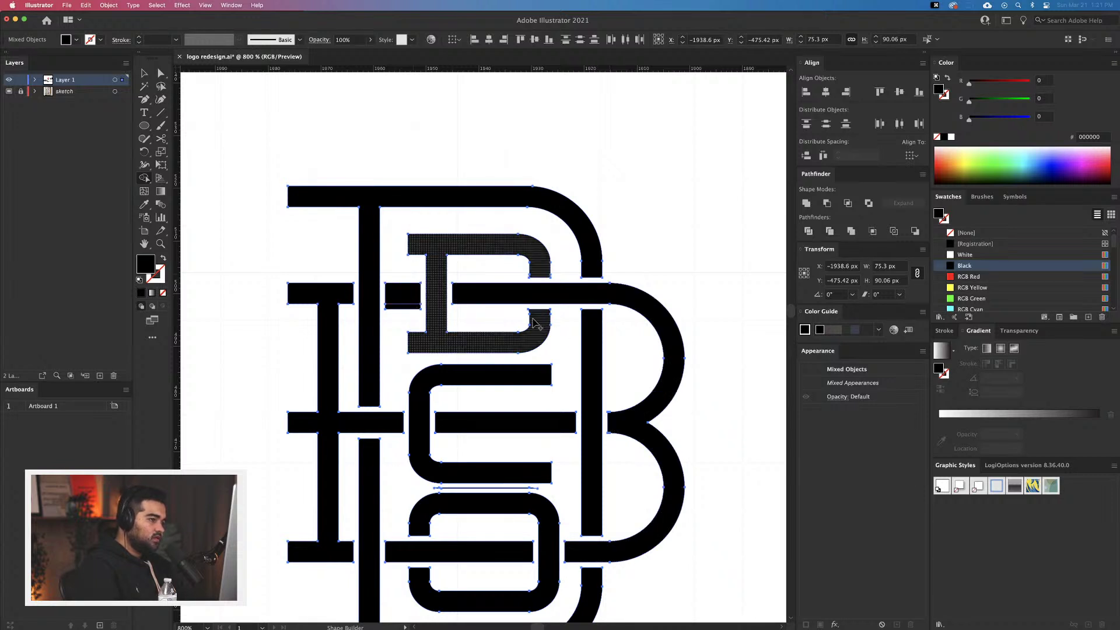
pyautogui.keyDown('alt'); pyautogui.click(412, 307); pyautogui.keyUp('alt')
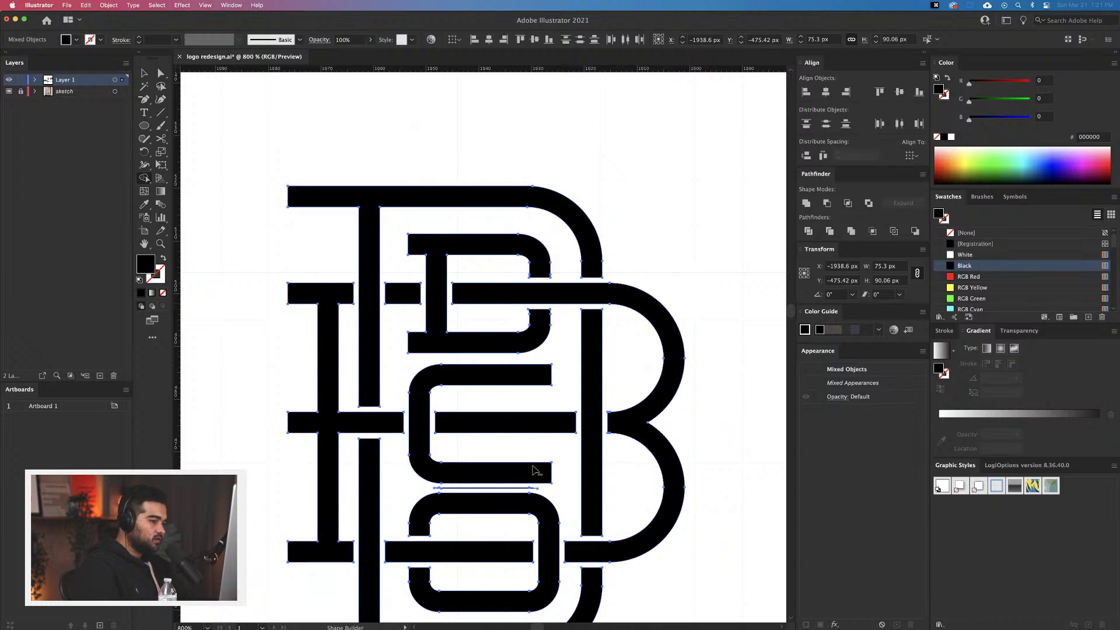
pyautogui.keyDown('alt'); pyautogui.click(505, 489); pyautogui.keyUp('alt')
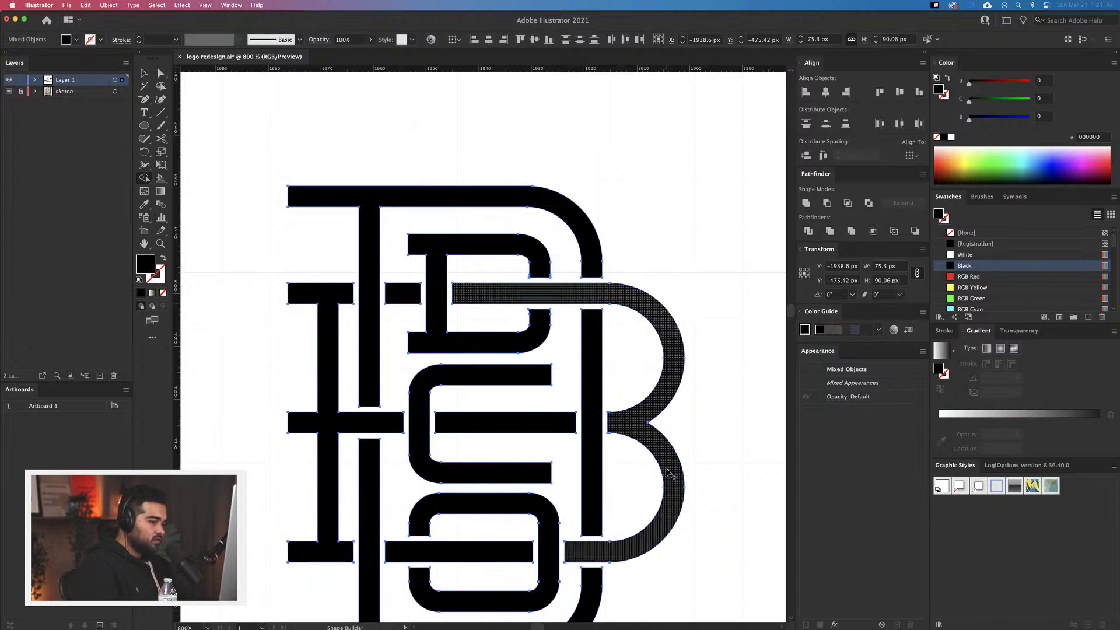
# Deselect the interlaced monogram and review it as a whole
pyautogui.press('v')
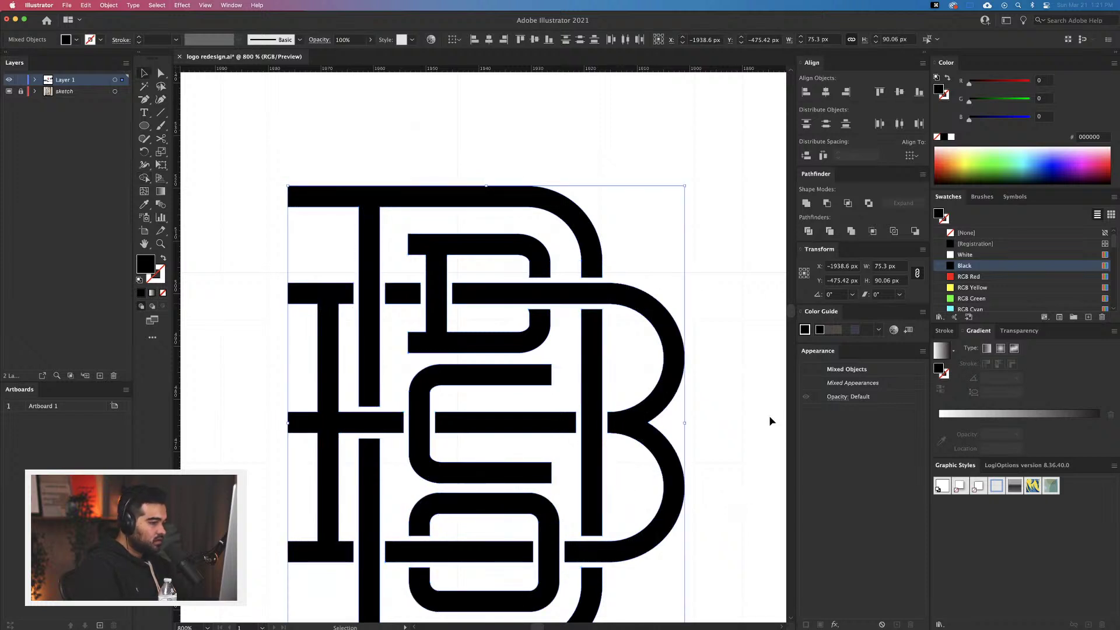
pyautogui.click(735, 399)
pyautogui.scroll(-5, 735, 399)
pyautogui.moveTo(735, 399); pyautogui.dragTo(545, 327)
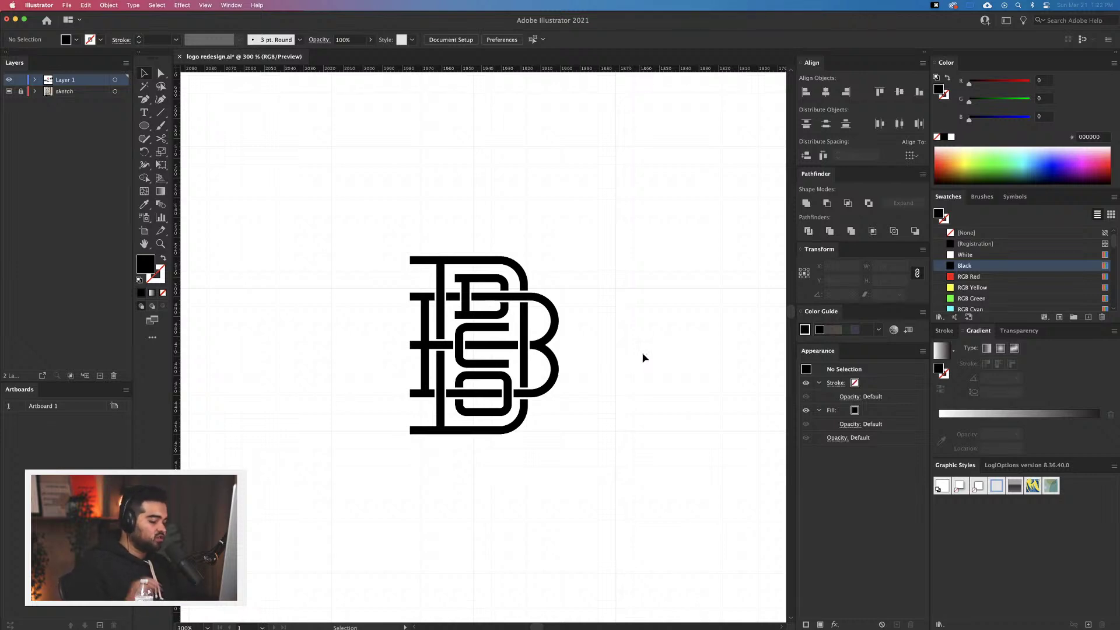
# Examine how the letters interlace in the HS monogram of the Hammer & Soul reference badges
pyautogui.scroll(-4, 661, 328)
pyautogui.moveTo(664, 313); pyautogui.dragTo(293, 444)
pyautogui.scroll(-5, 472, 485)
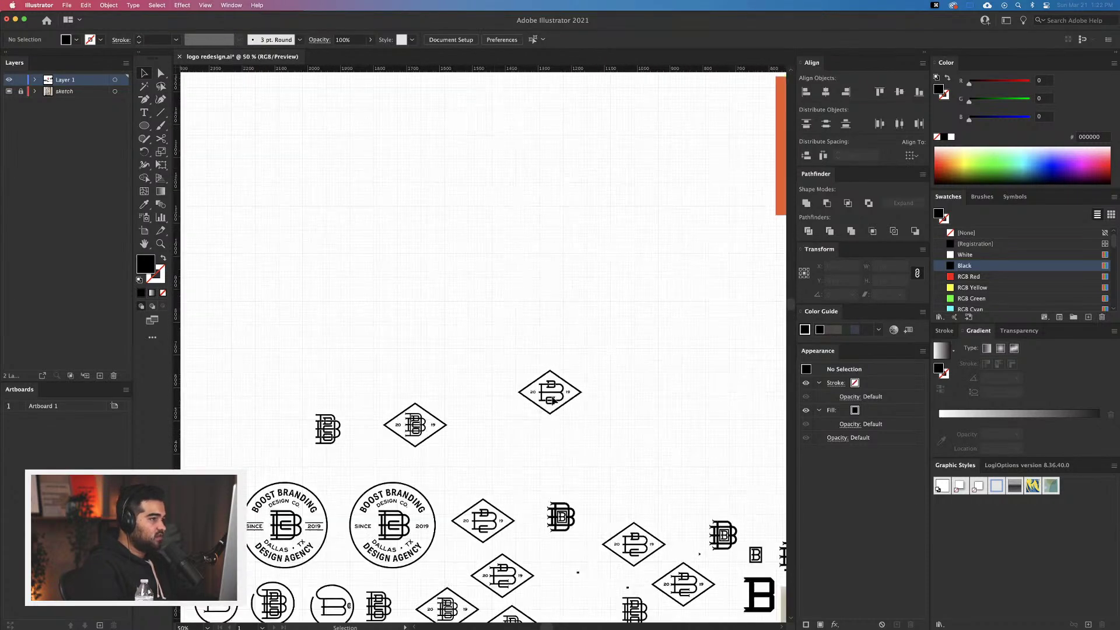
pyautogui.hscroll(6, 552, 385)
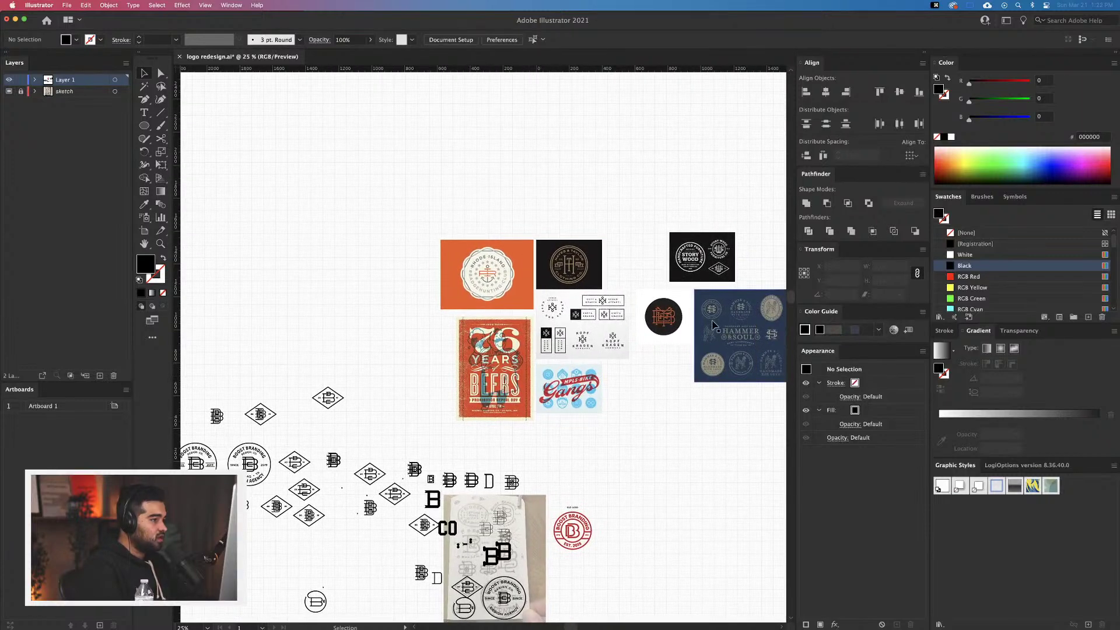
pyautogui.scroll(3, 637, 318)
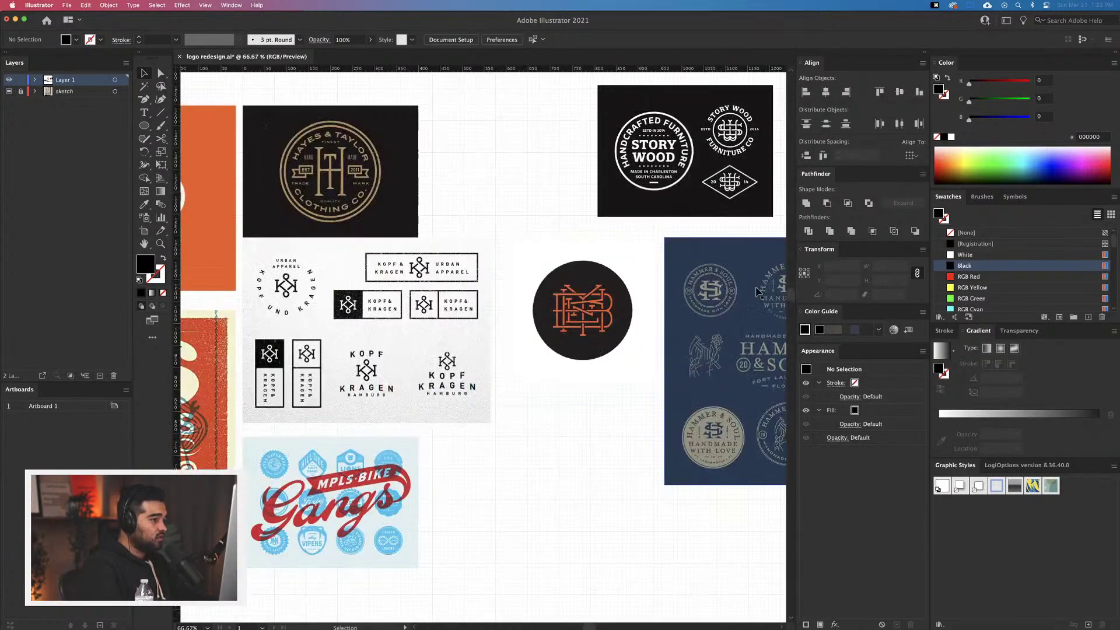
pyautogui.scroll(8, 703, 286)
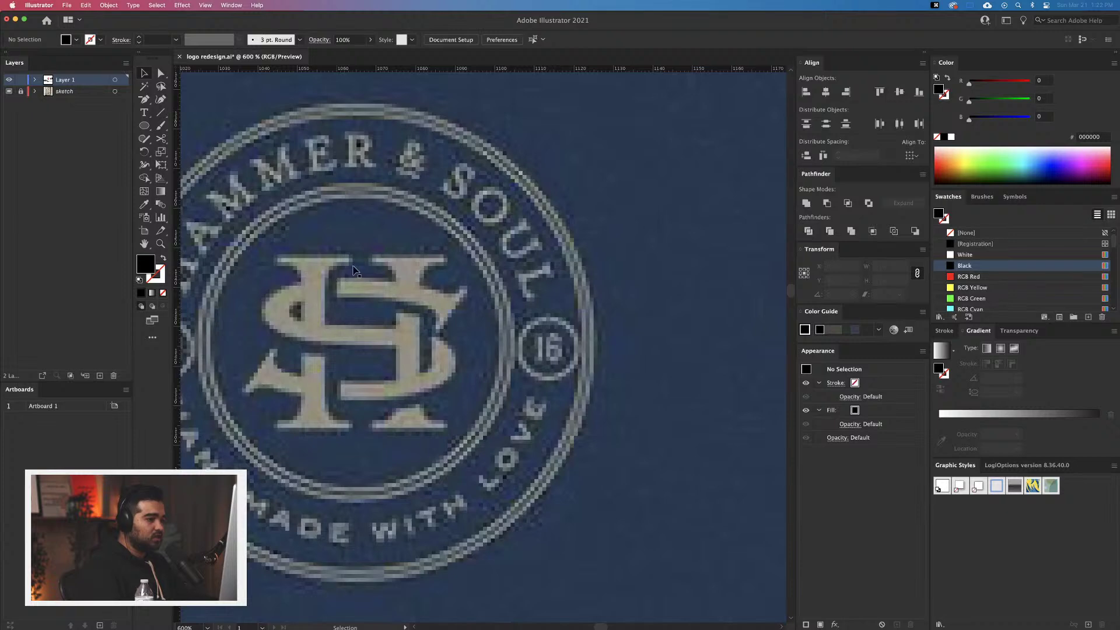
pyautogui.scroll(-3, 325, 298)
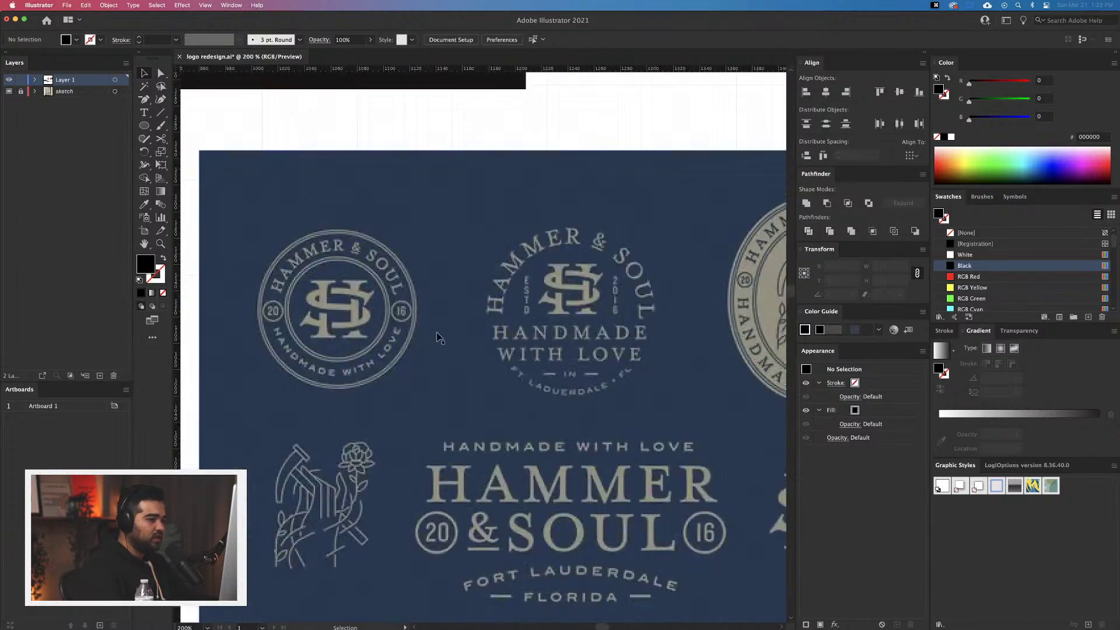
# Examine how the letters interlace in the round and diamond monogram badges of the Story Wood reference
pyautogui.scroll(-3, 439, 337)
pyautogui.moveTo(565, 228); pyautogui.dragTo(529, 243)
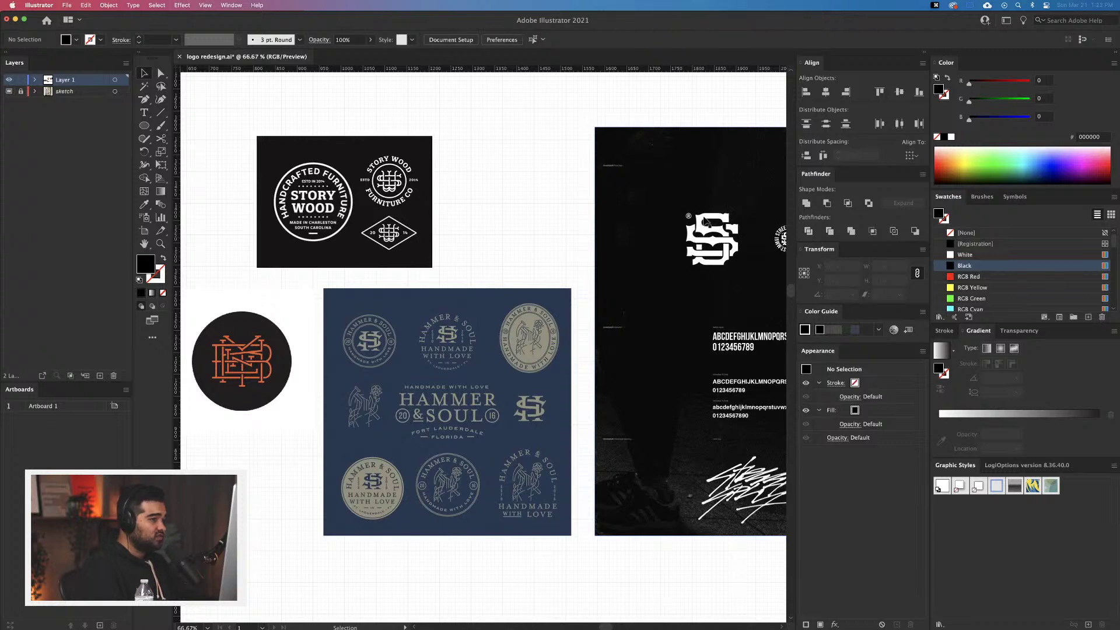
pyautogui.moveTo(414, 294); pyautogui.dragTo(582, 235)
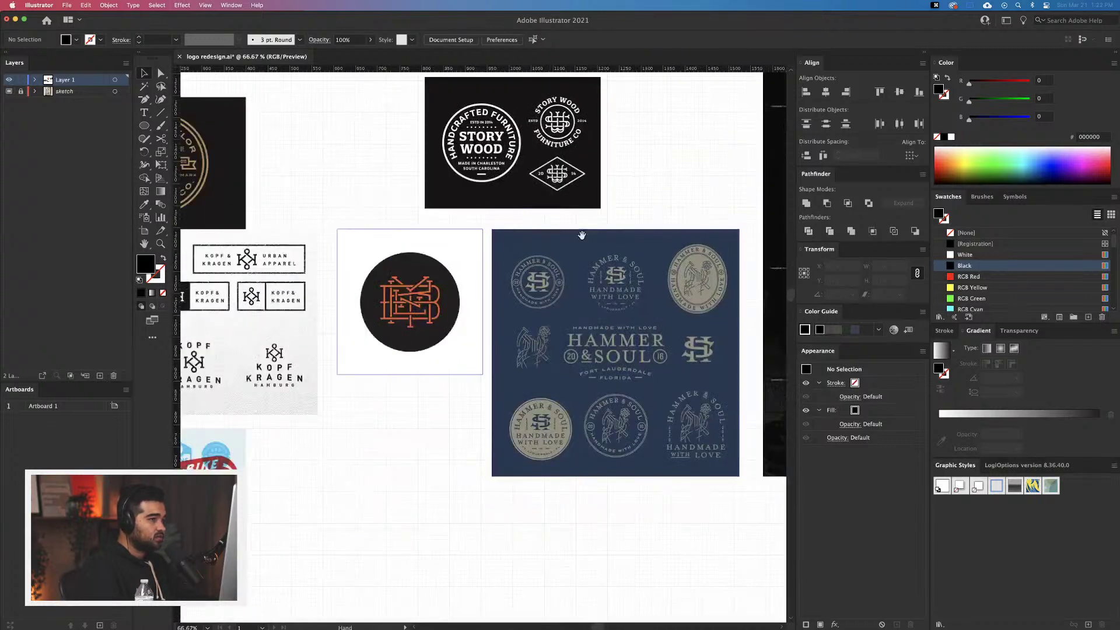
pyautogui.scroll(5, 569, 96)
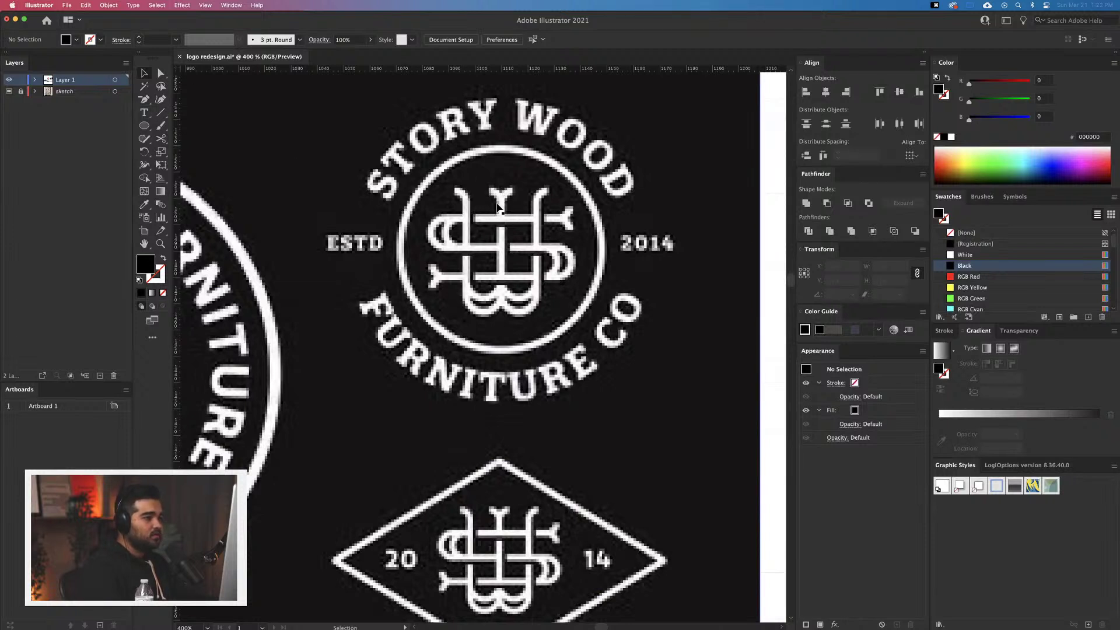
pyautogui.scroll(-5, 490, 250)
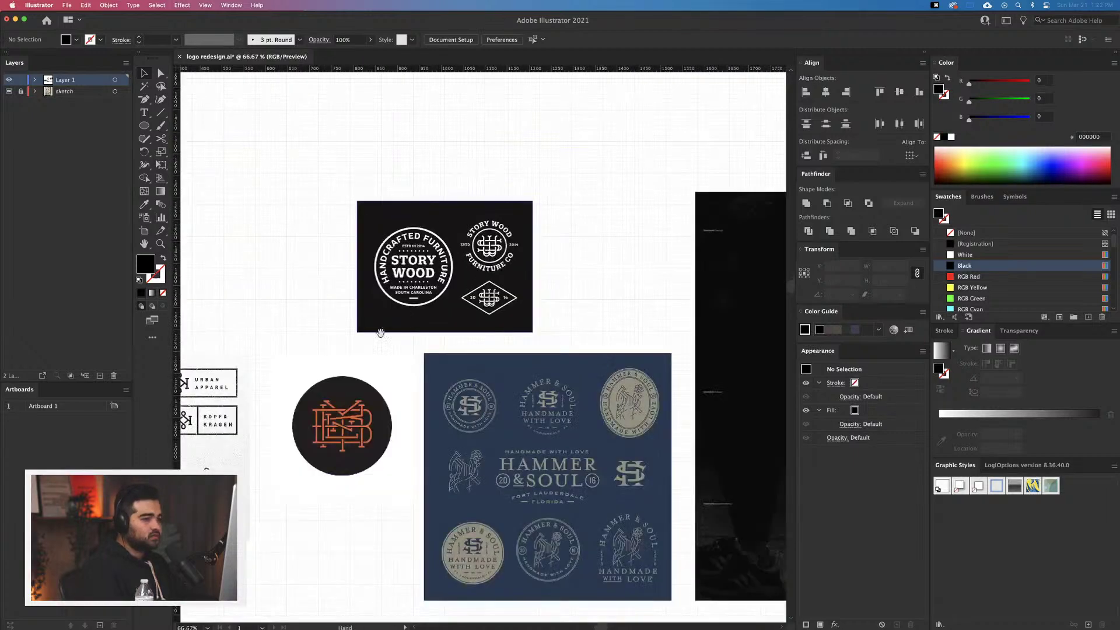
# Look past the remaining reference badges and posters and survey the Boost Branding diamond, circle and monogram drafts around the sketch
pyautogui.hscroll(-10, 380, 332)
pyautogui.scroll(-5, 379, 332)
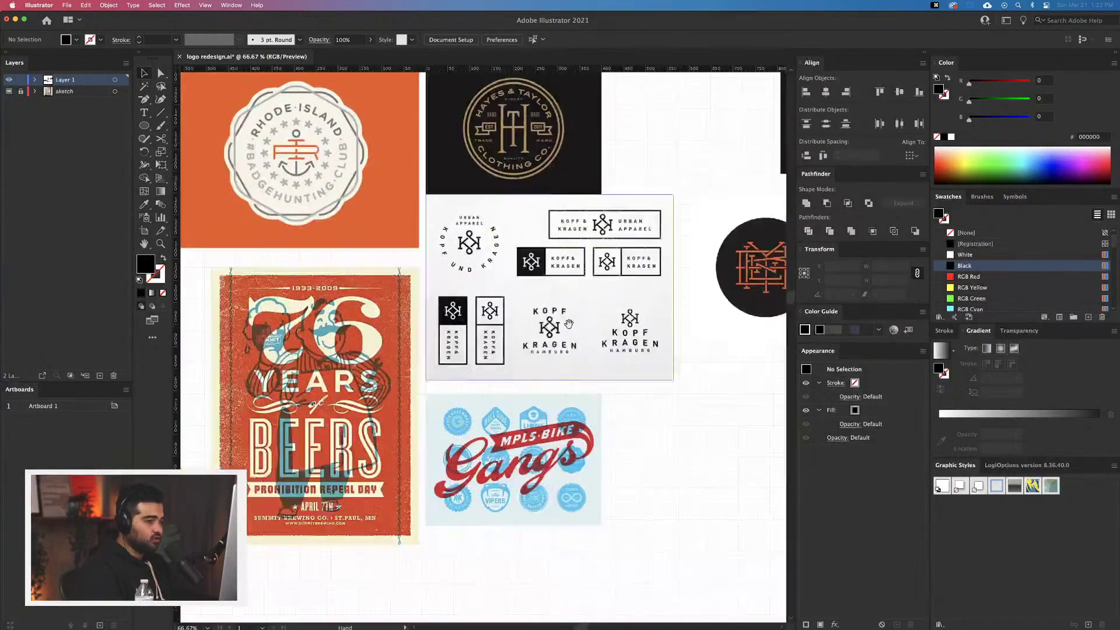
pyautogui.hscroll(-10, 443, 356)
pyautogui.scroll(-2, 443, 356)
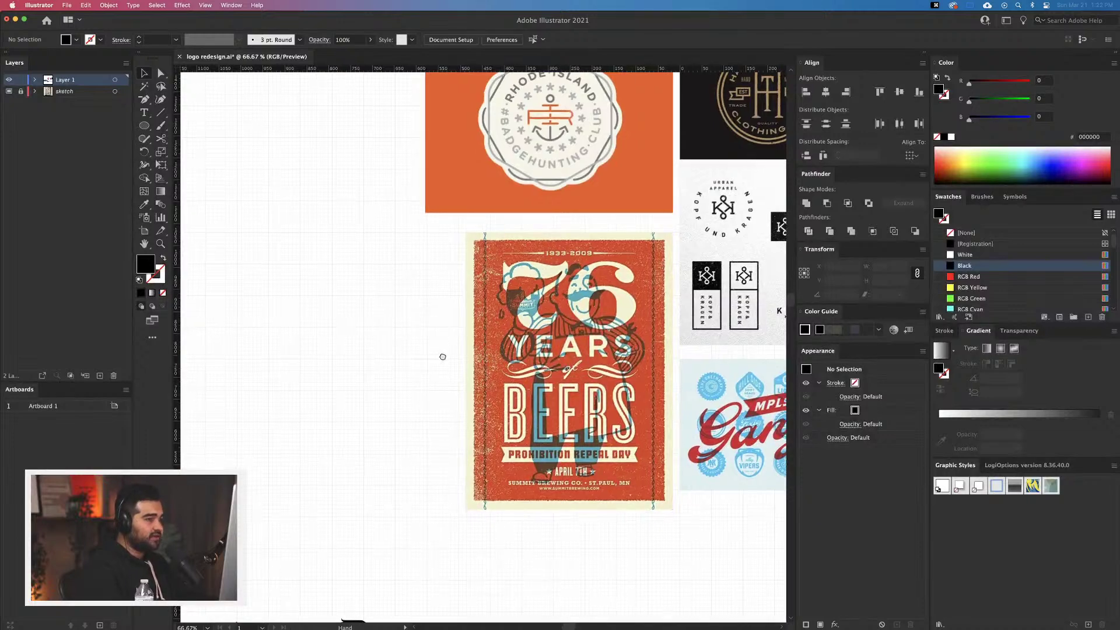
pyautogui.hscroll(-12, 443, 356)
pyautogui.scroll(-5, 443, 357)
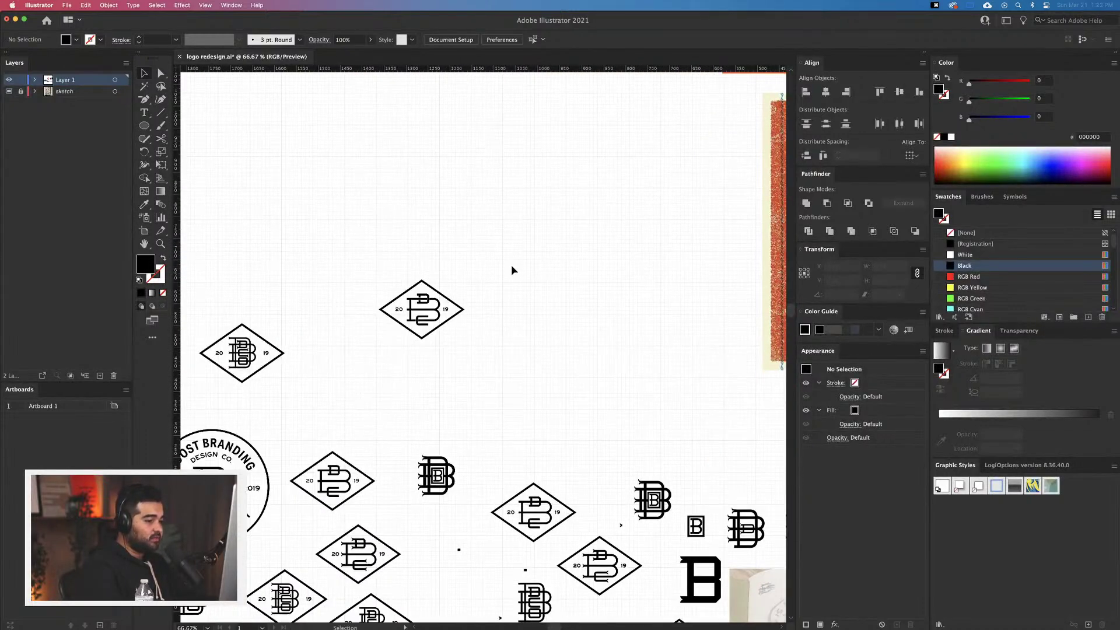
pyautogui.scroll(-5, 512, 270)
pyautogui.scroll(3, 556, 258)
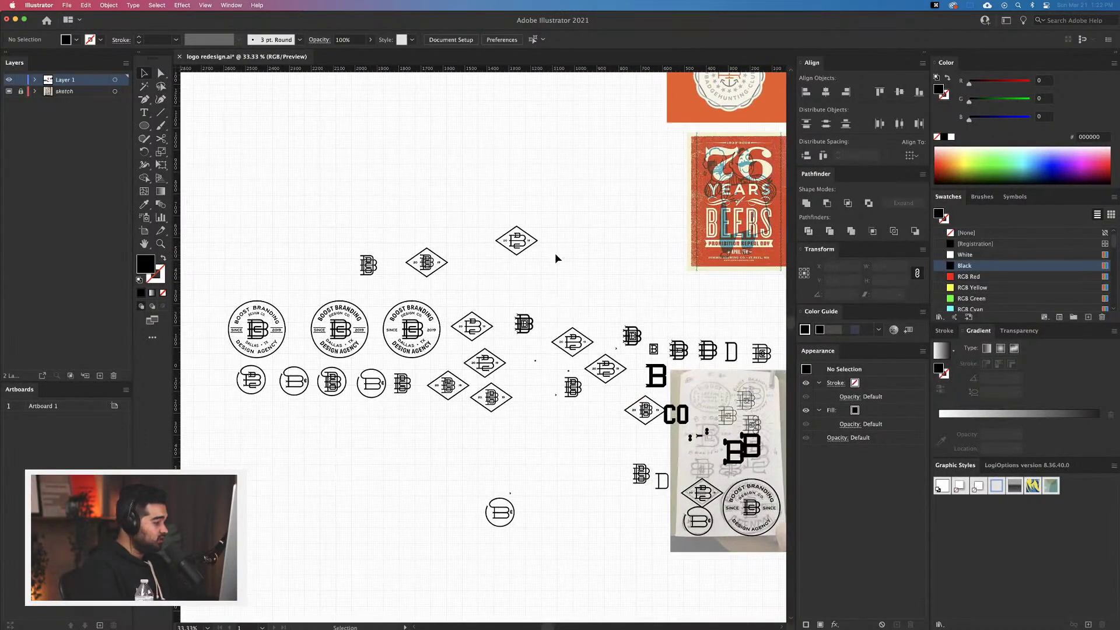